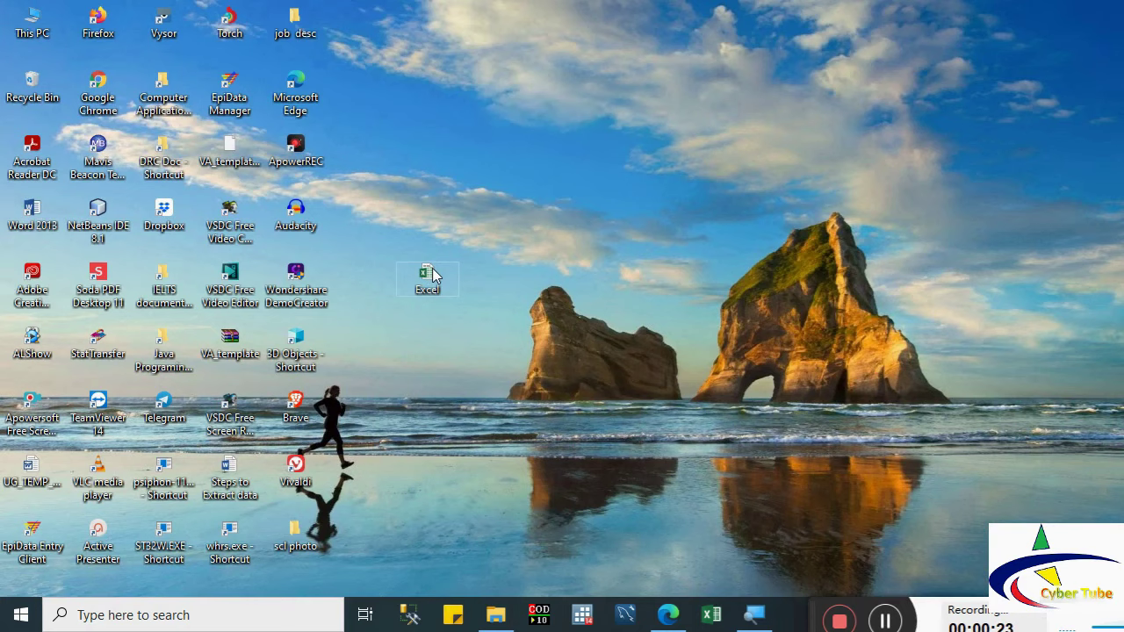
# Step: Try the Excel desktop shortcut, dismiss its context menu, and bring up the Start menu
pyautogui.doubleClick(432, 273)
pyautogui.rightClick(431, 273)
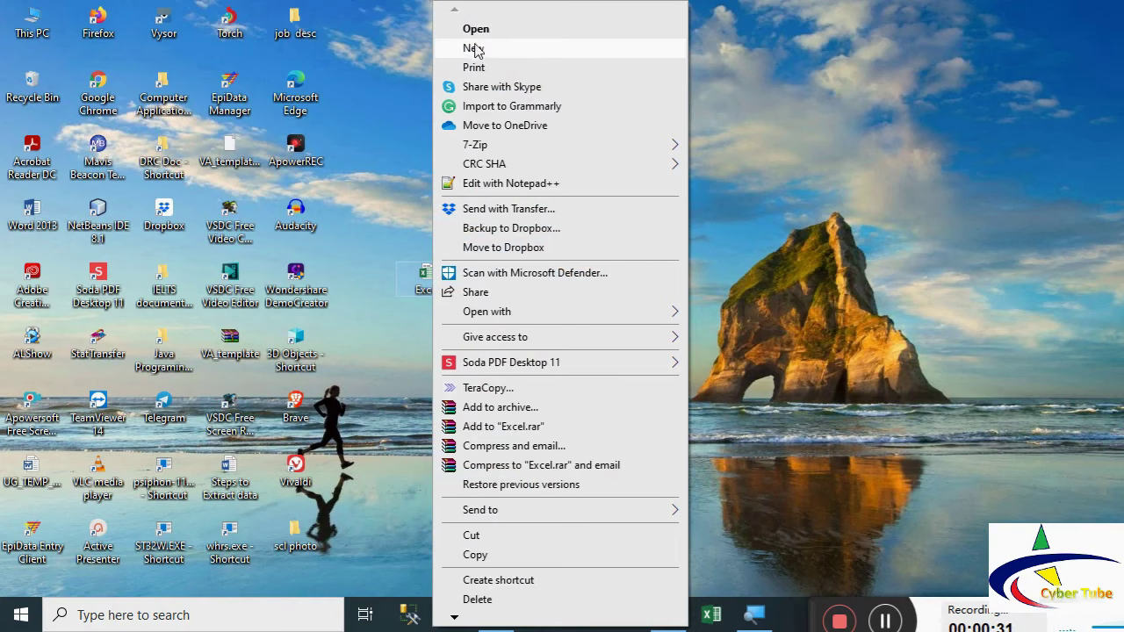
pyautogui.click(385, 150)
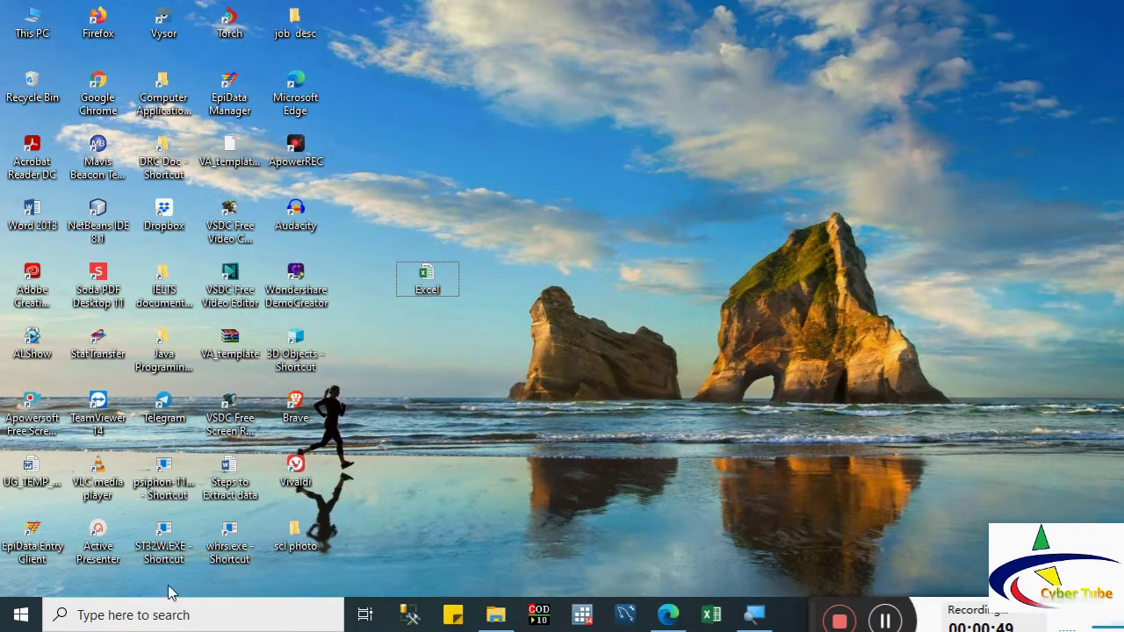
pyautogui.click(19, 619)
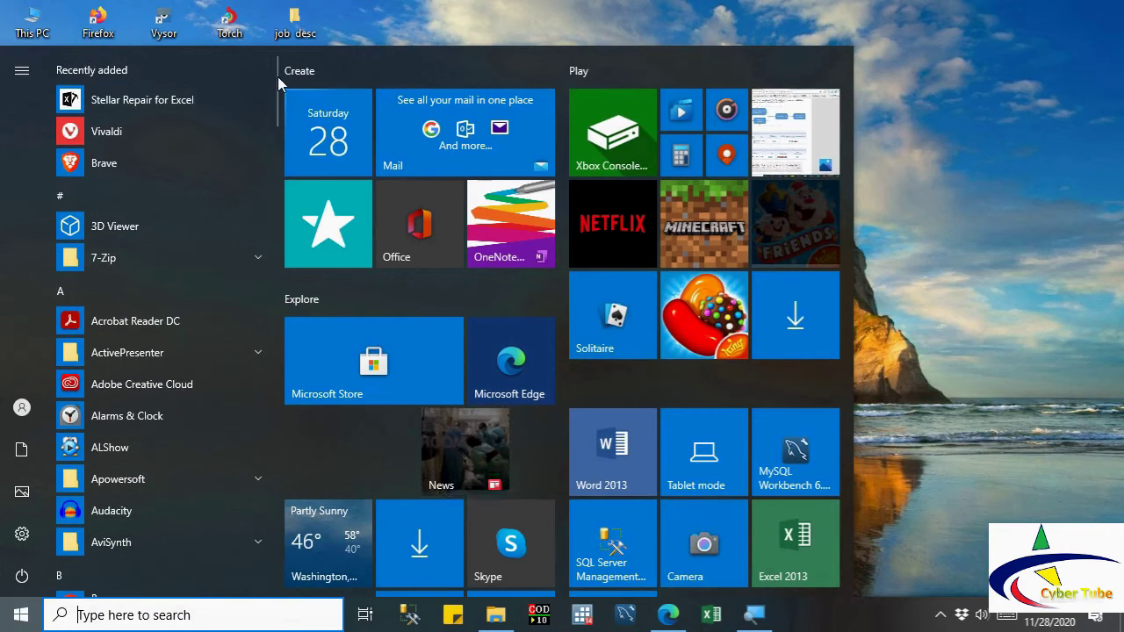
# Step: Browse the Start menu app list and expand the Microsoft Office 2013 group
pyautogui.scroll(-3, 280, 96)
pyautogui.scroll(3, 275, 88)
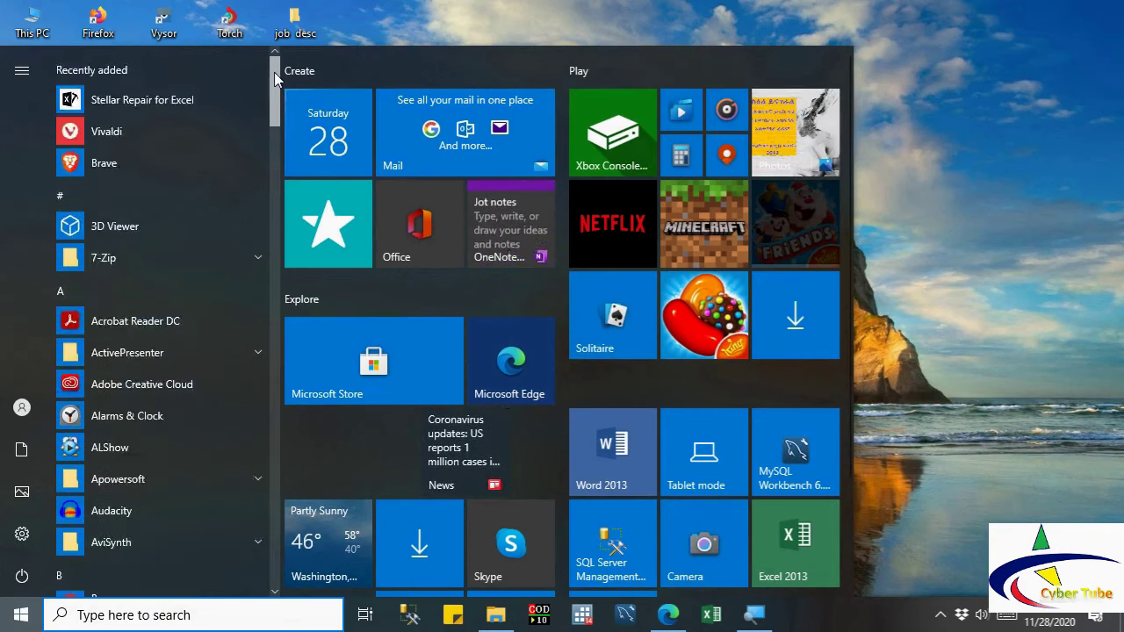
pyautogui.moveTo(272, 62); pyautogui.dragTo(283, 262)
pyautogui.scroll(-3, 283, 264)
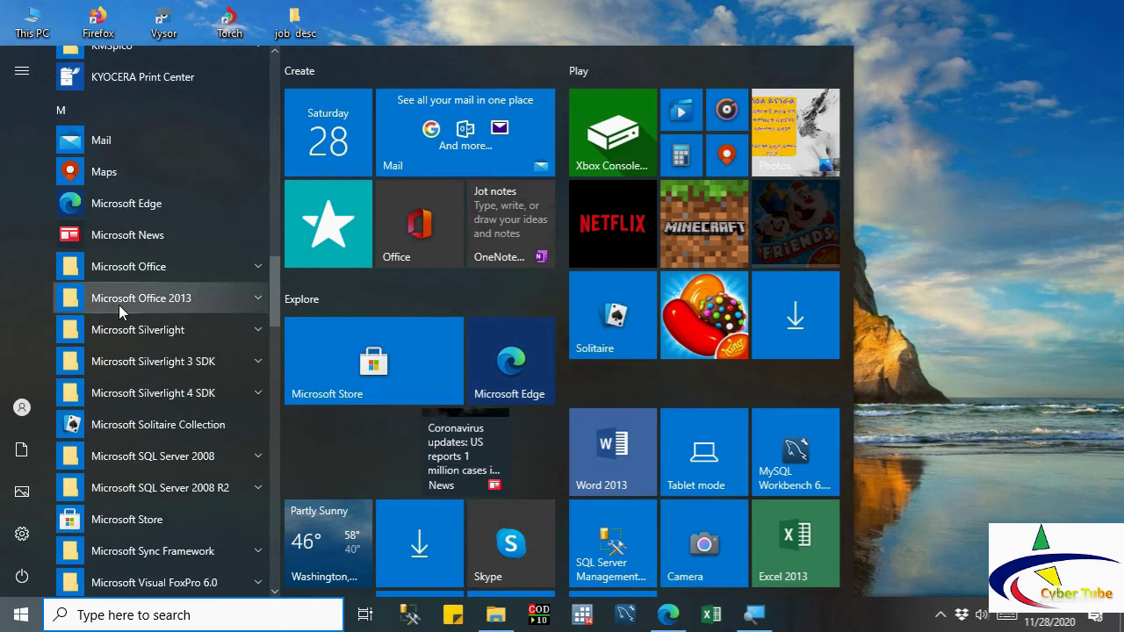
pyautogui.click(62, 301)
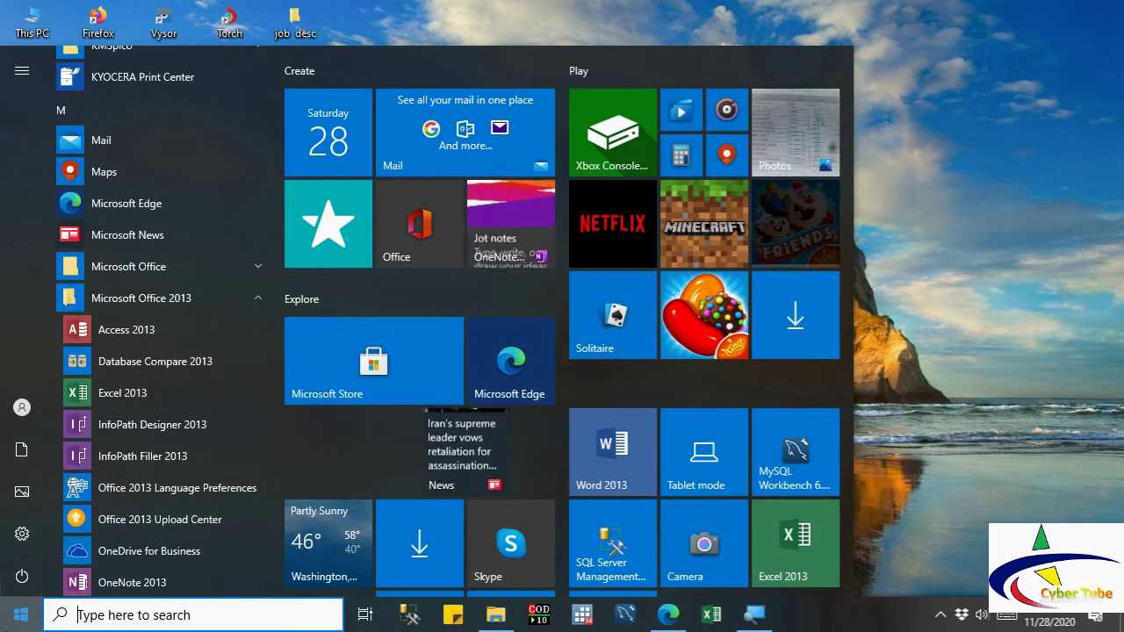
pyautogui.press('Escape')
# Step: Search the Start menu for 'excel' and launch Excel 2013
pyautogui.press('super')
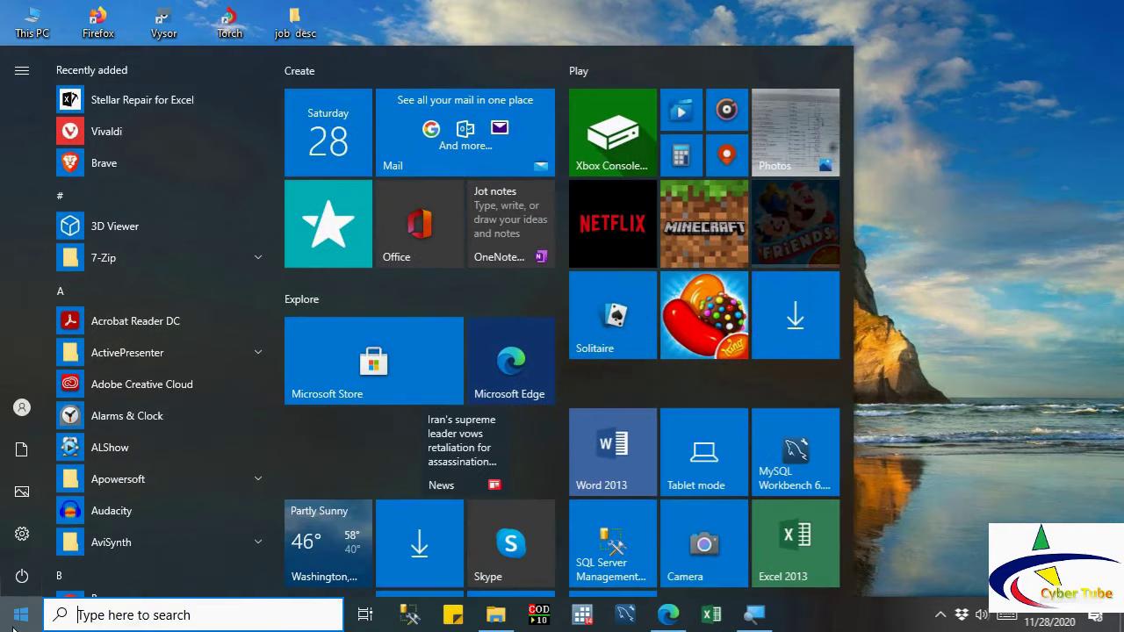
pyautogui.click(96, 615)
pyautogui.write('exc')
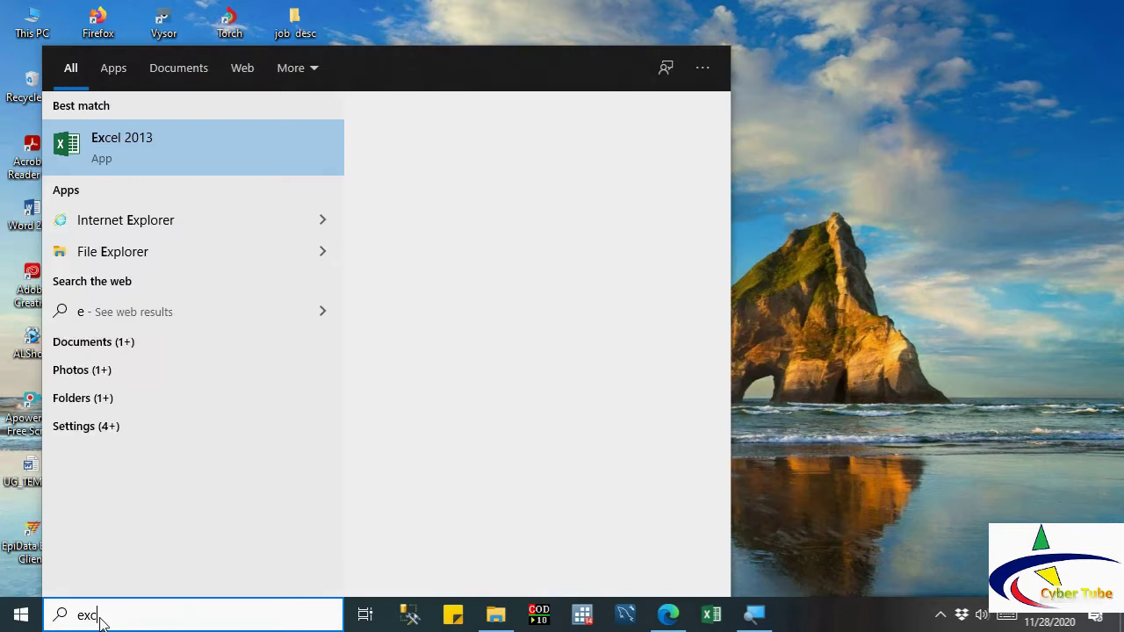
pyautogui.write('el')
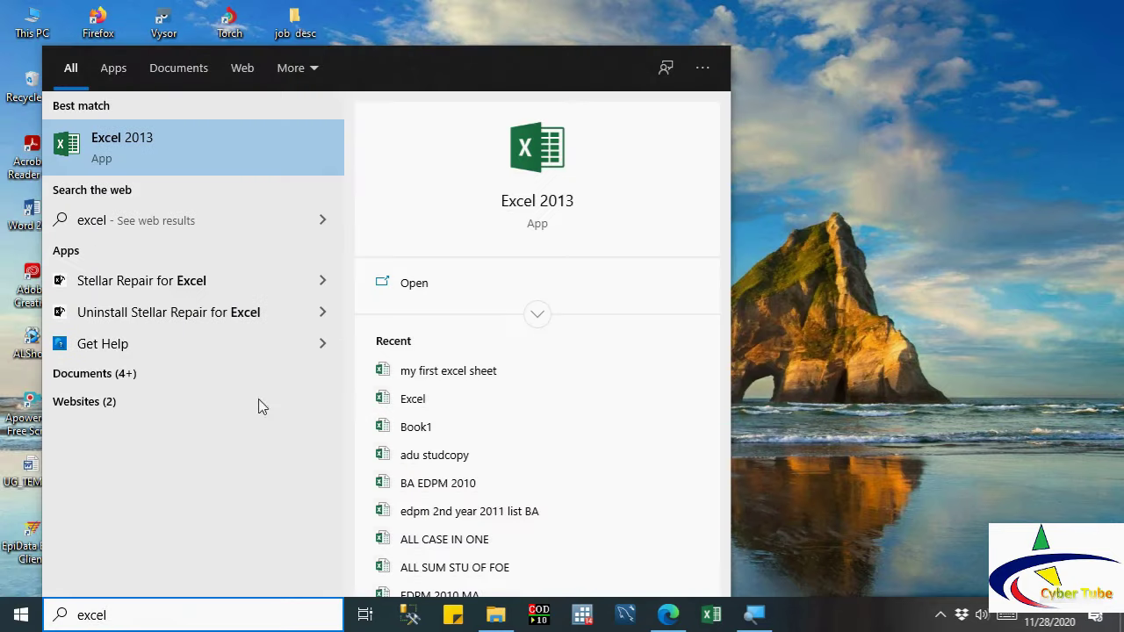
pyautogui.click(199, 134)
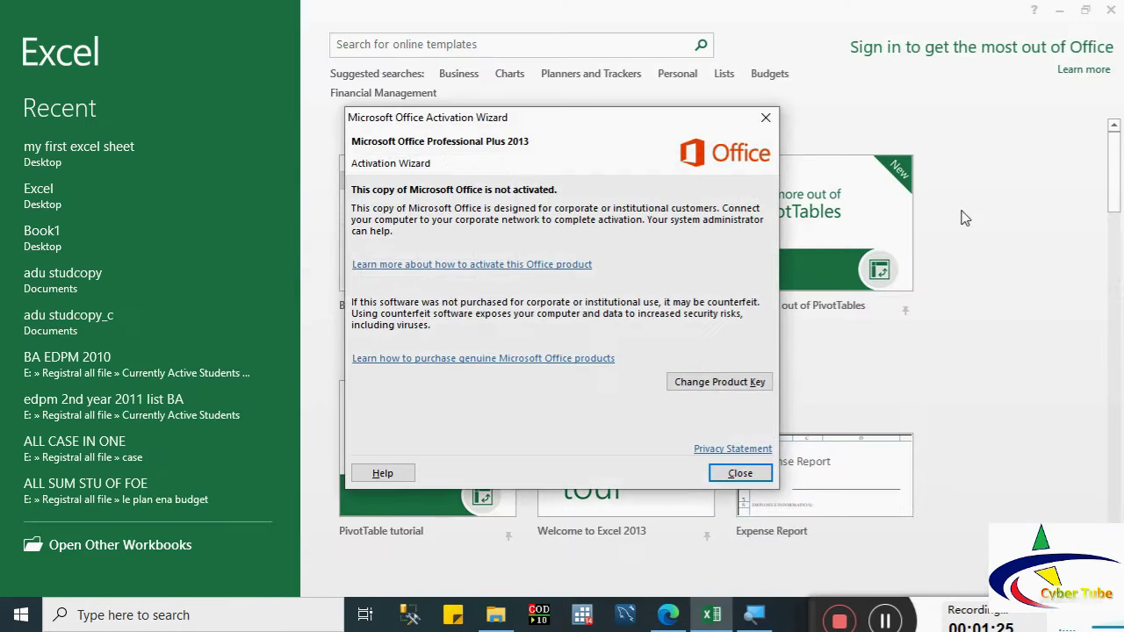
# Step: Close the activation notice, preview then close the Bill paying checklist template, and return to the gallery top
pyautogui.click(765, 116)
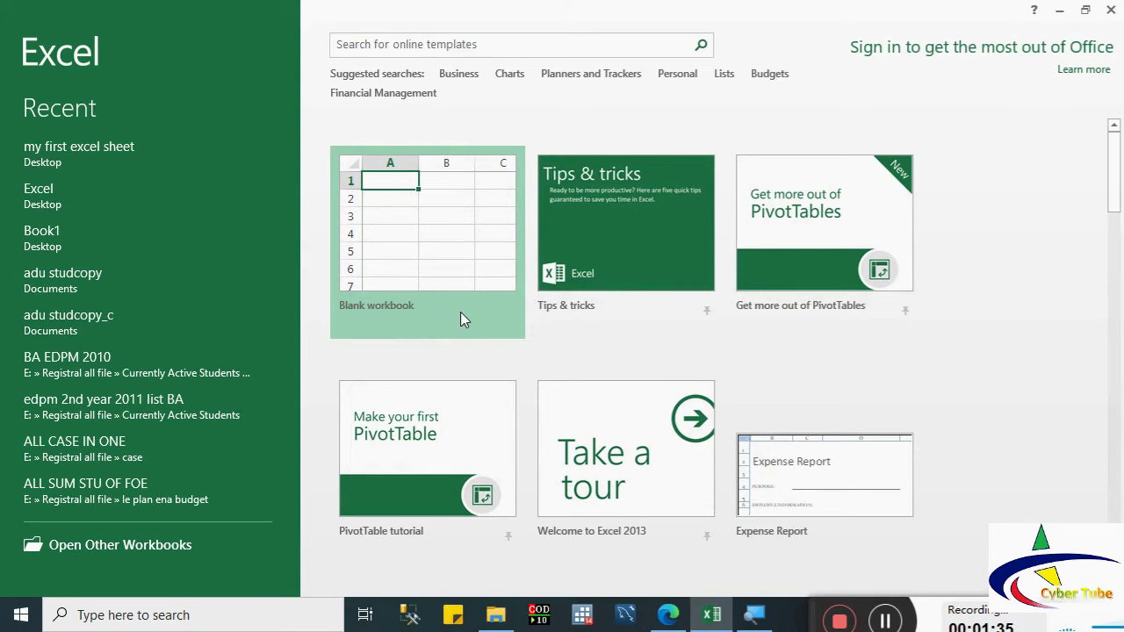
pyautogui.moveTo(1117, 160); pyautogui.dragTo(1111, 444)
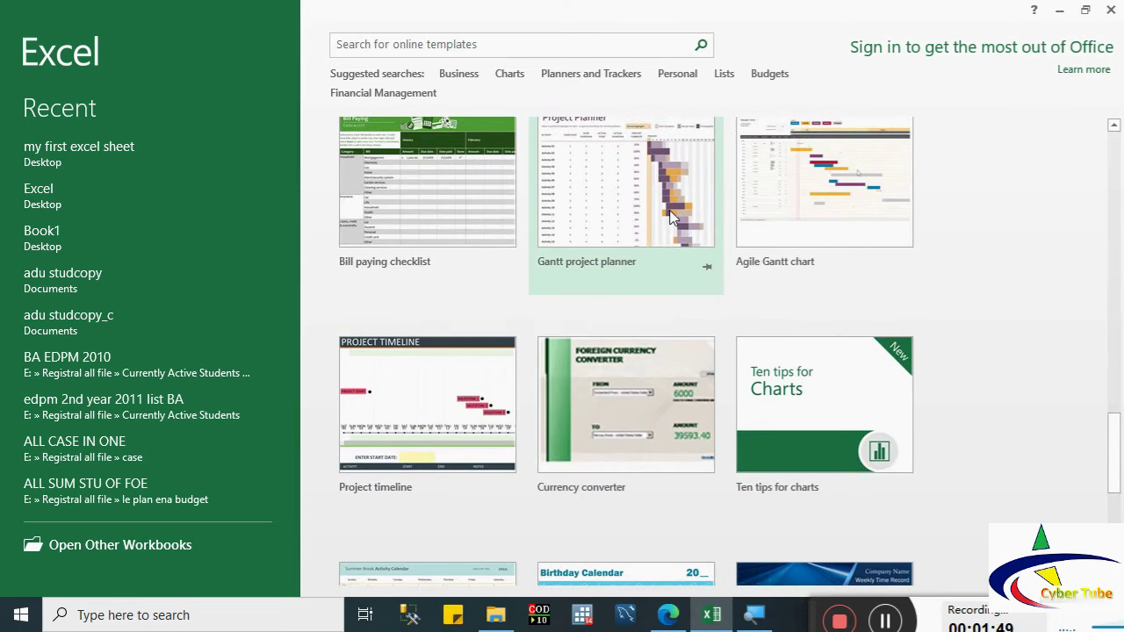
pyautogui.click(484, 238)
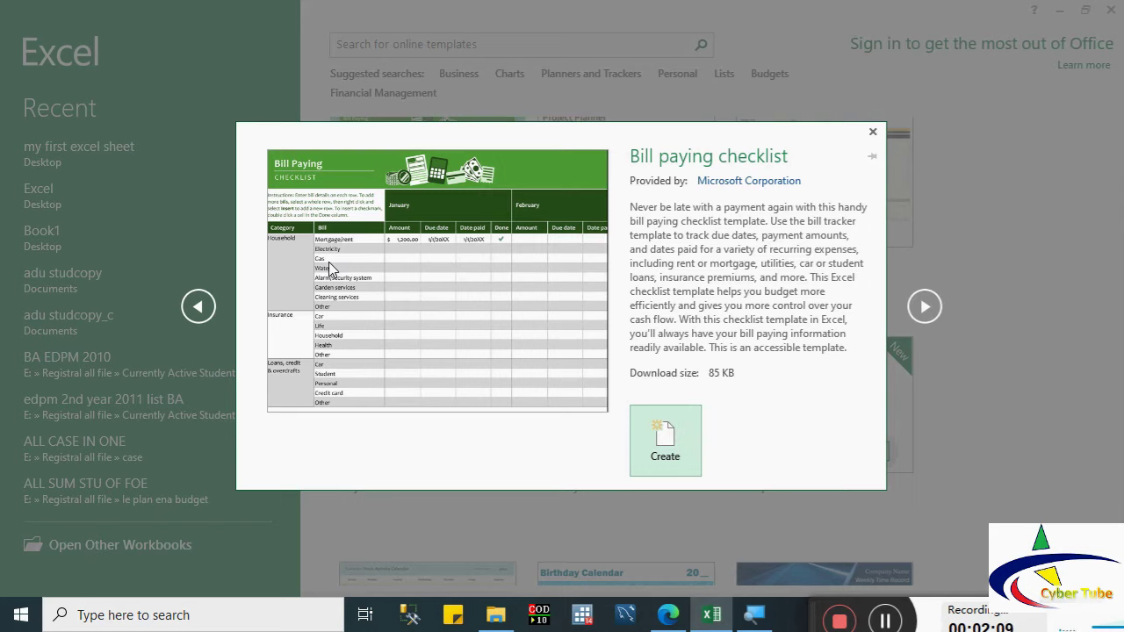
pyautogui.click(874, 133)
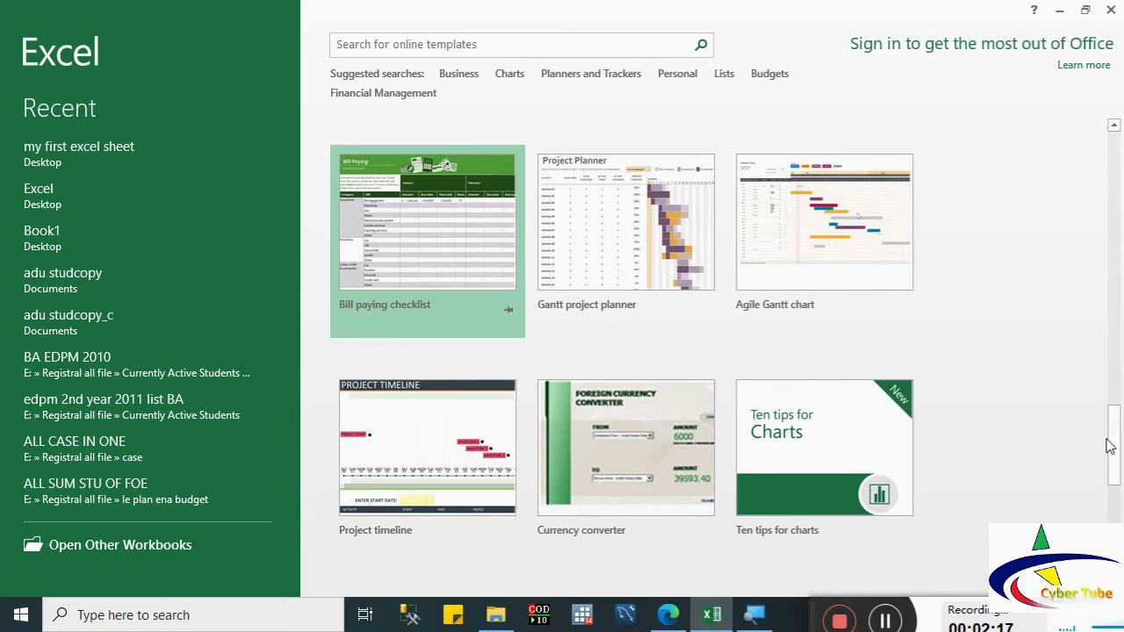
pyautogui.moveTo(1109, 446); pyautogui.dragTo(1116, 145)
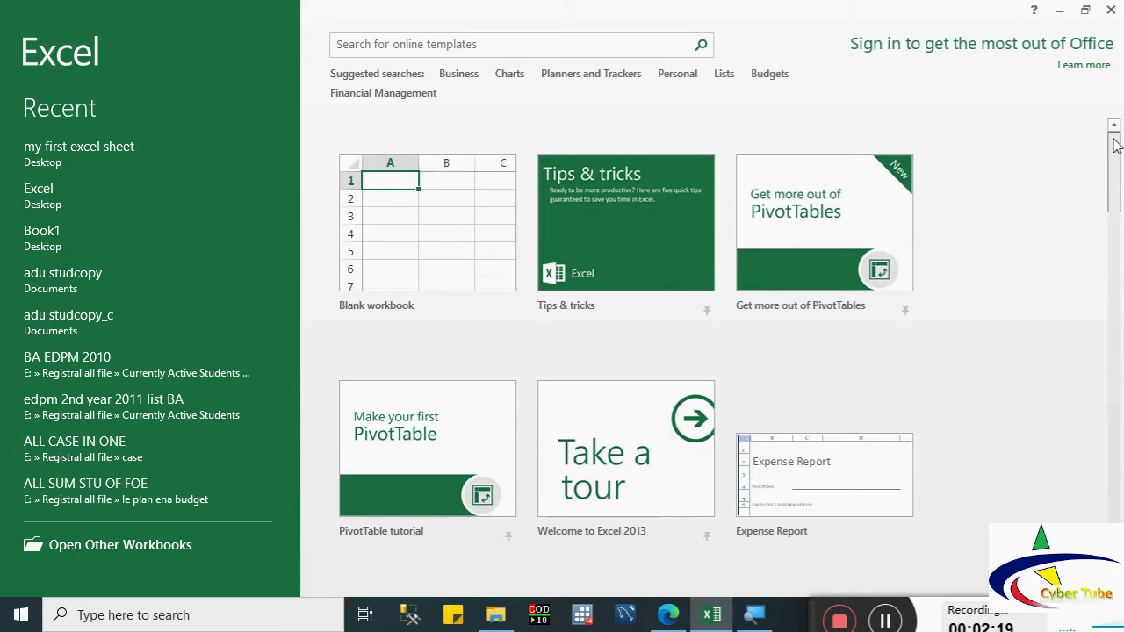
# Step: Create a blank workbook, Book1, and show the INSERT ribbon commands
pyautogui.click(410, 259)
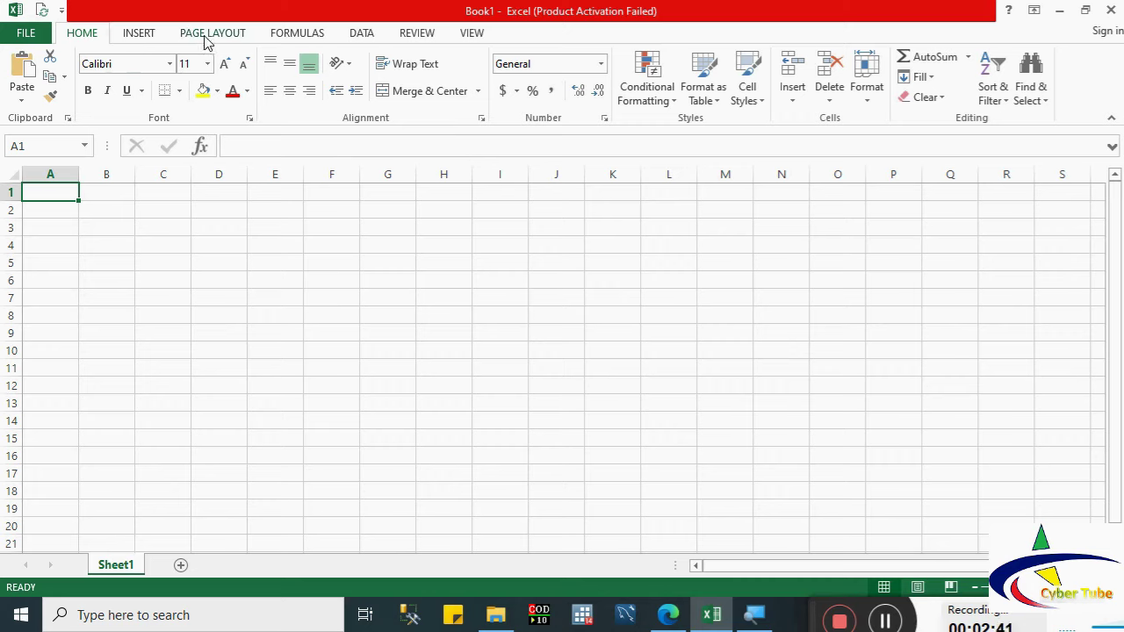
pyautogui.click(138, 35)
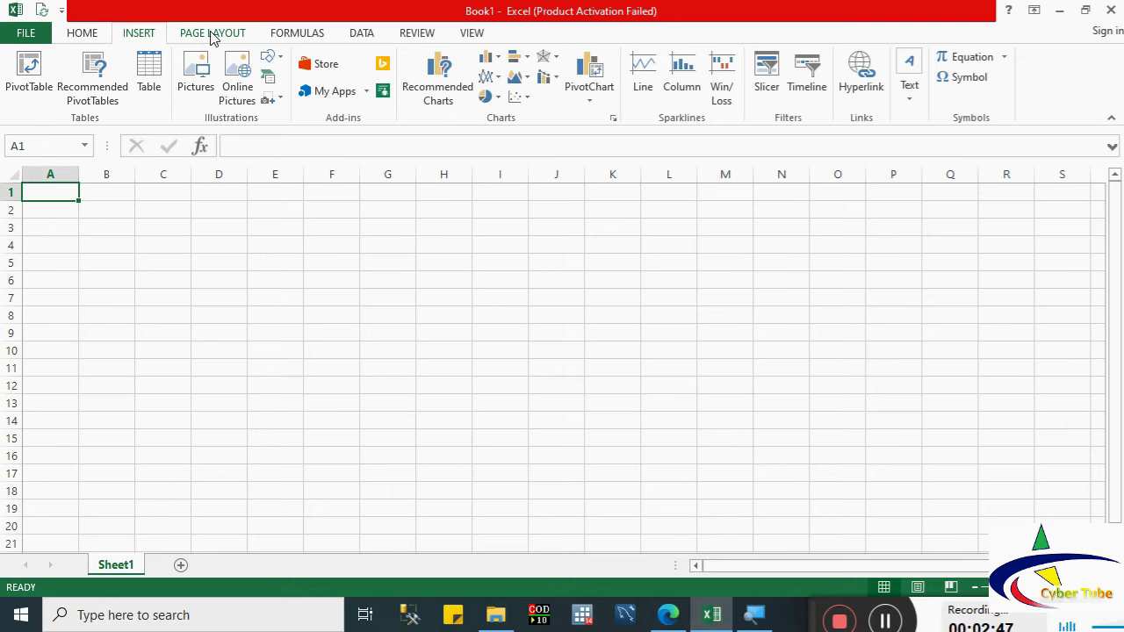
# Step: Show the PAGE LAYOUT ribbon commands for the empty Book1
pyautogui.click(211, 35)
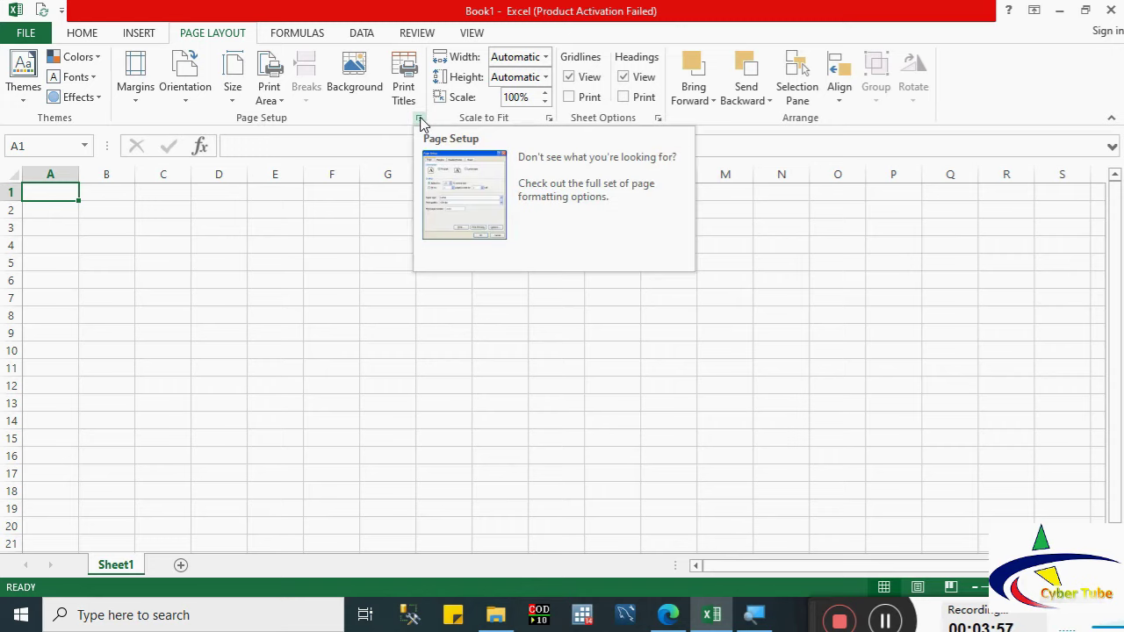
pyautogui.click(421, 120)
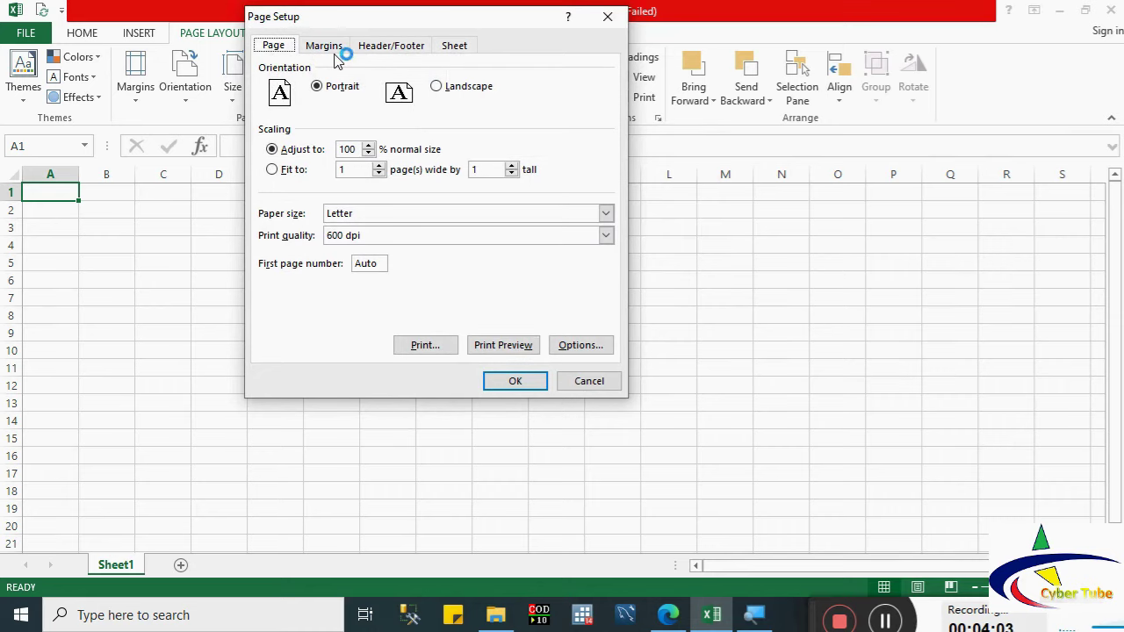
pyautogui.click(390, 48)
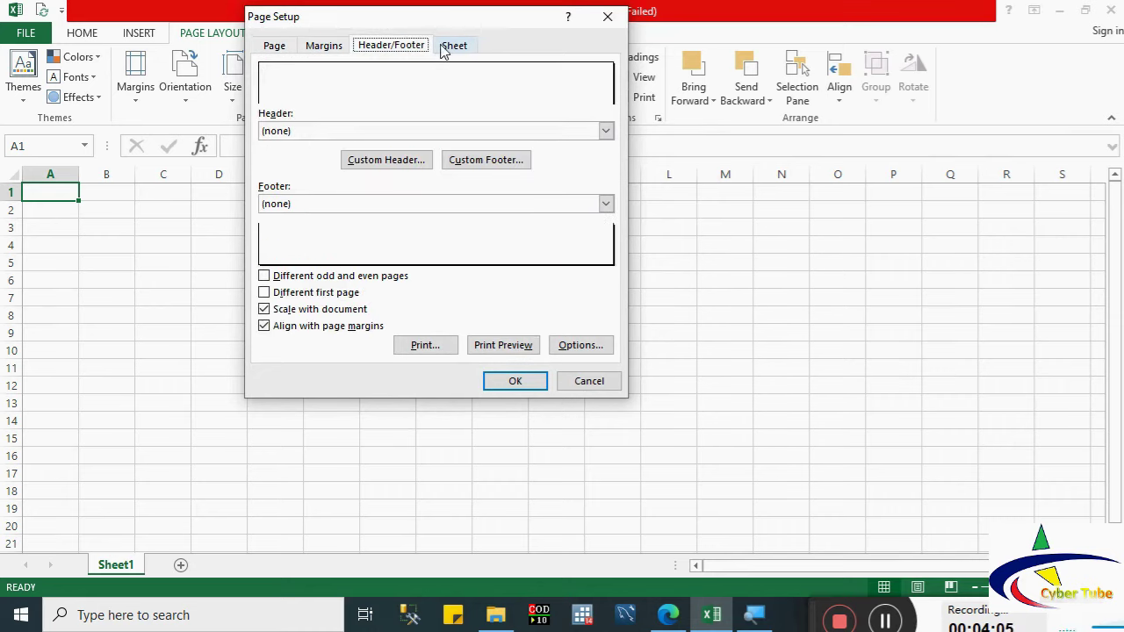
pyautogui.click(444, 48)
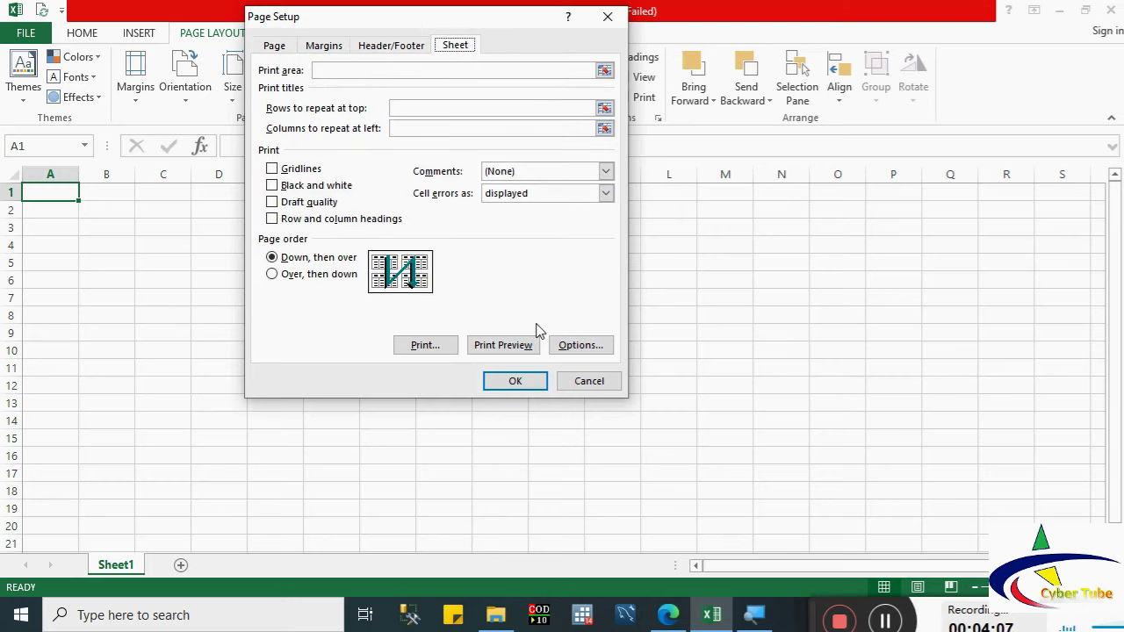
pyautogui.click(581, 381)
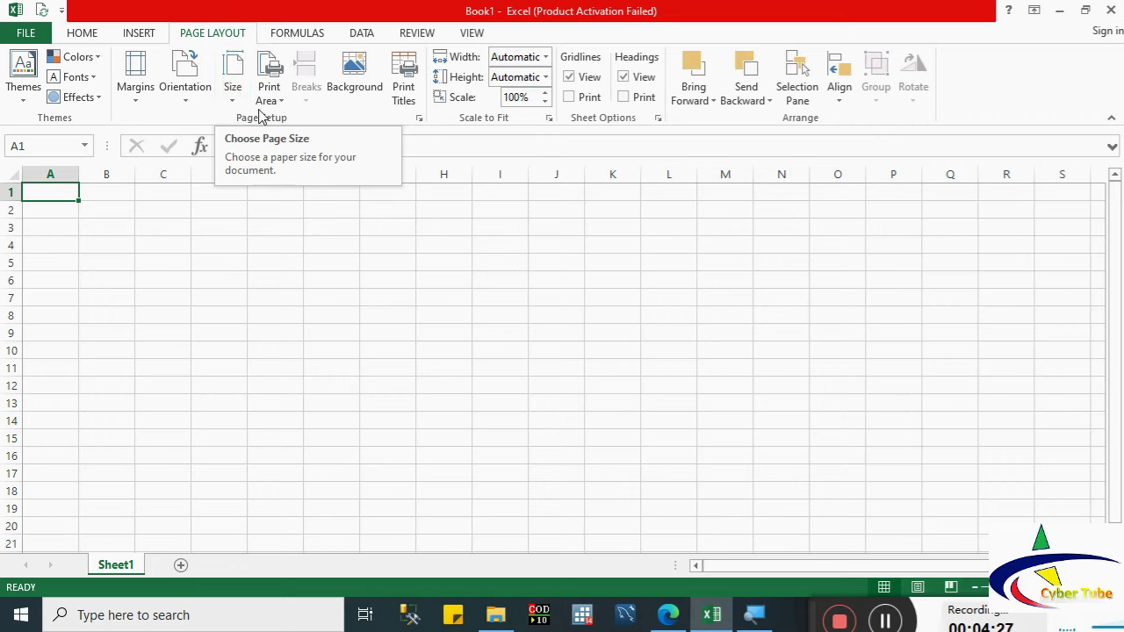
pyautogui.click(420, 121)
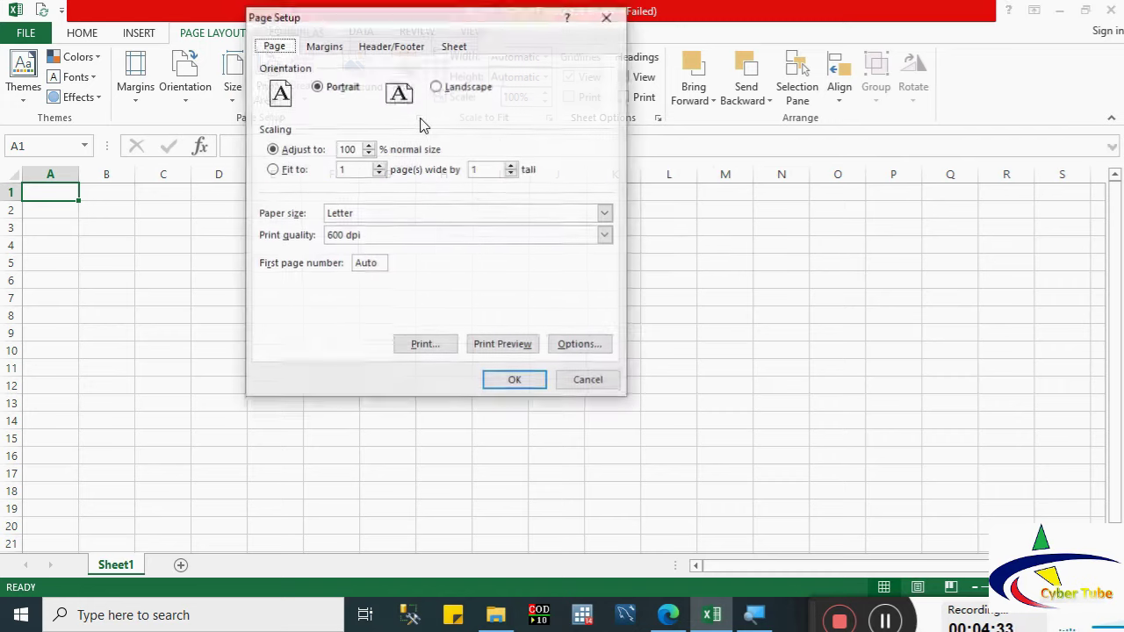
pyautogui.click(603, 389)
pyautogui.click(266, 322)
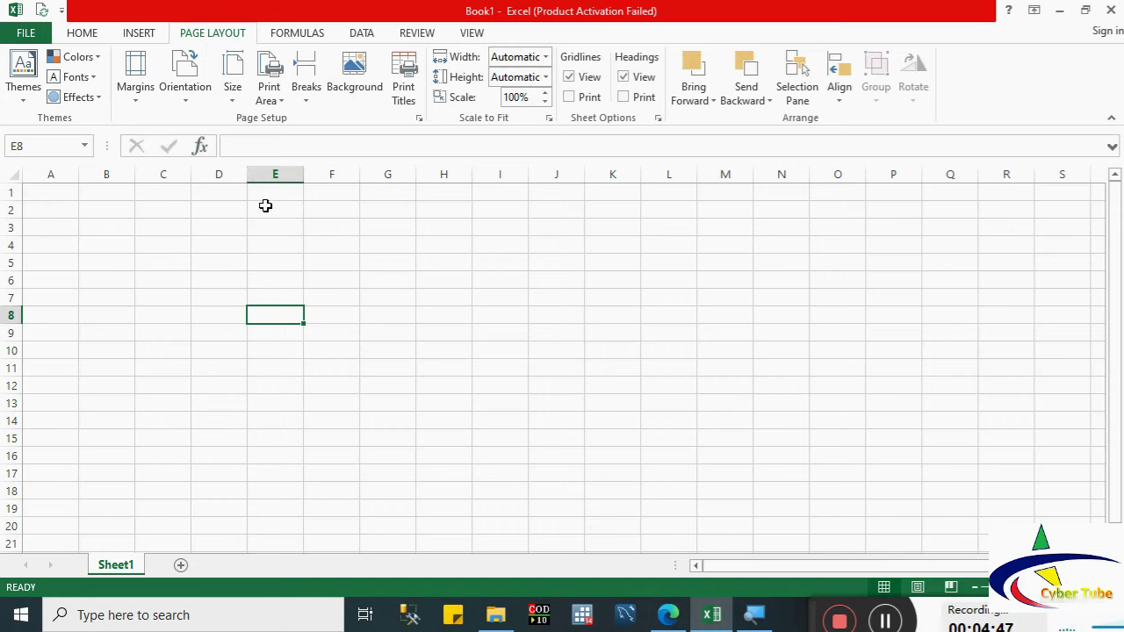
# Step: Enter 20 in E8 and 50 in E9, then total them in E10 with =E8+E9
pyautogui.write('20')
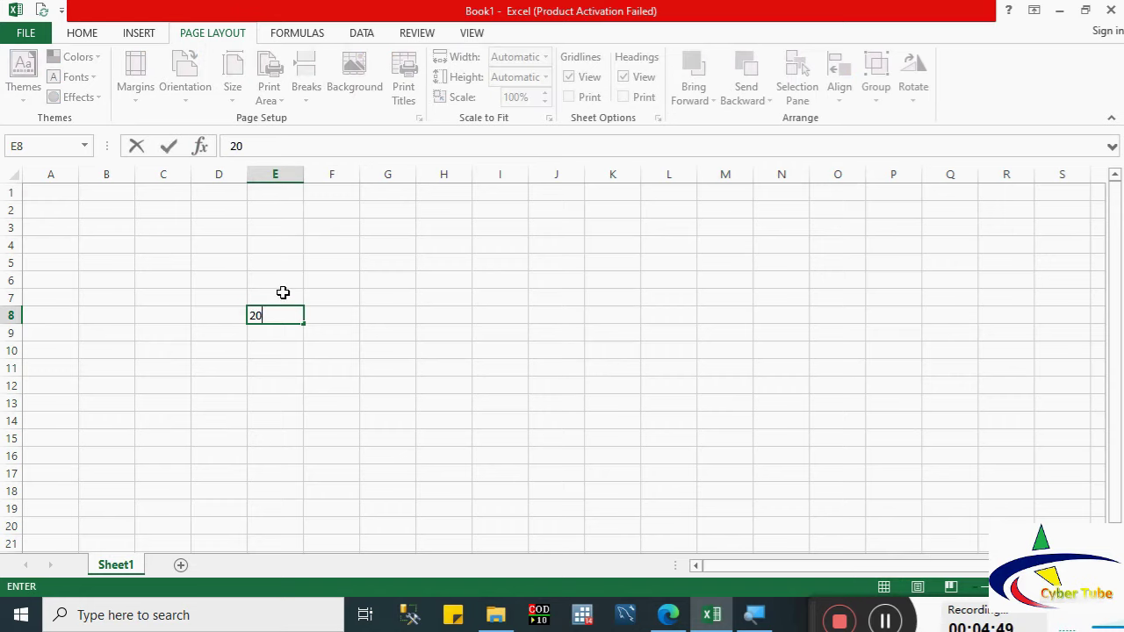
pyautogui.press('Return')
pyautogui.write('50')
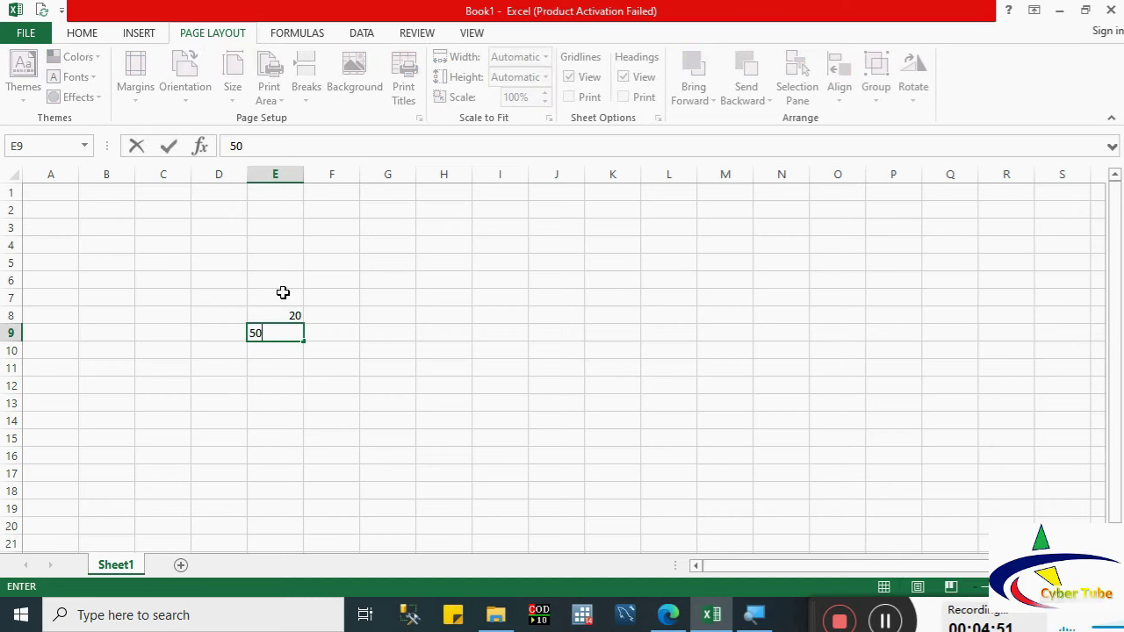
pyautogui.click(282, 365)
pyautogui.click(279, 352)
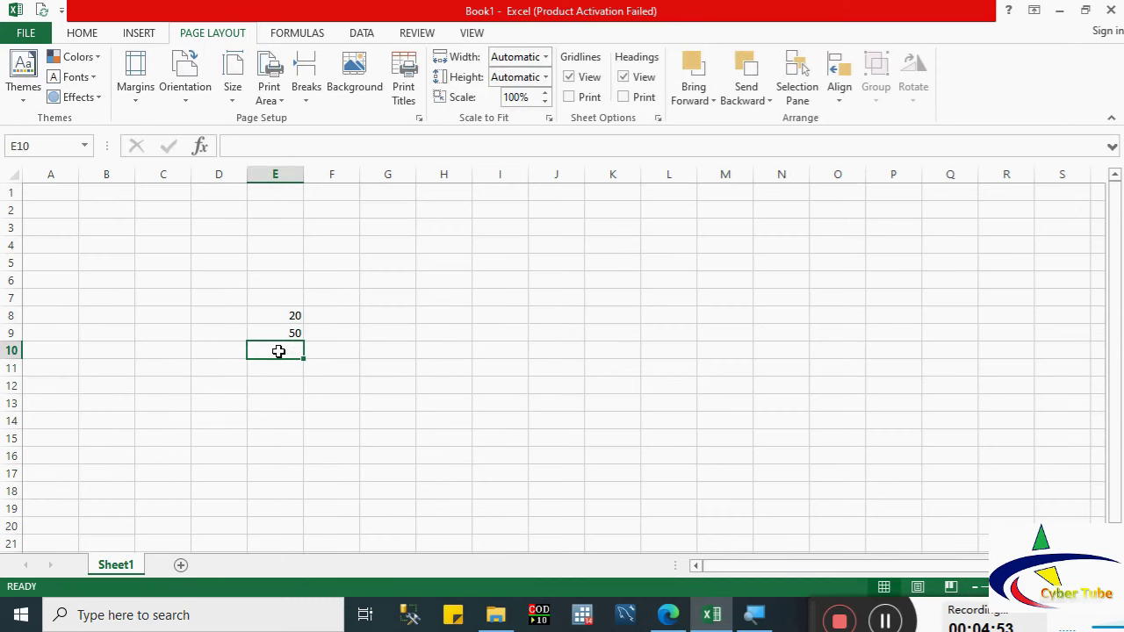
pyautogui.write('=')
pyautogui.click(273, 316)
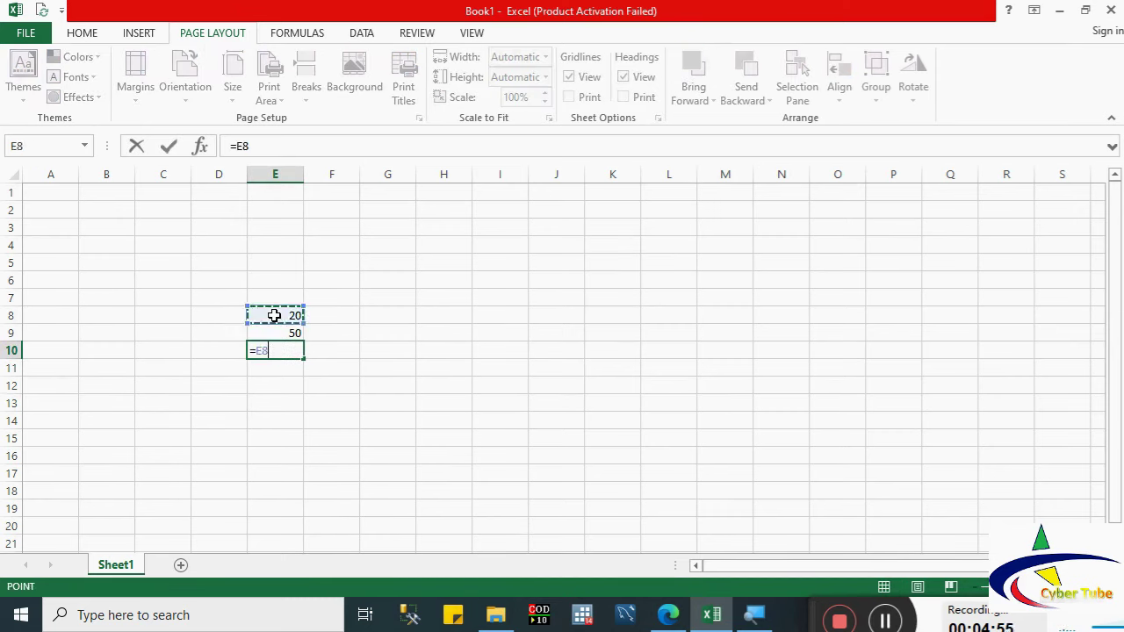
pyautogui.write('+')
pyautogui.click(272, 333)
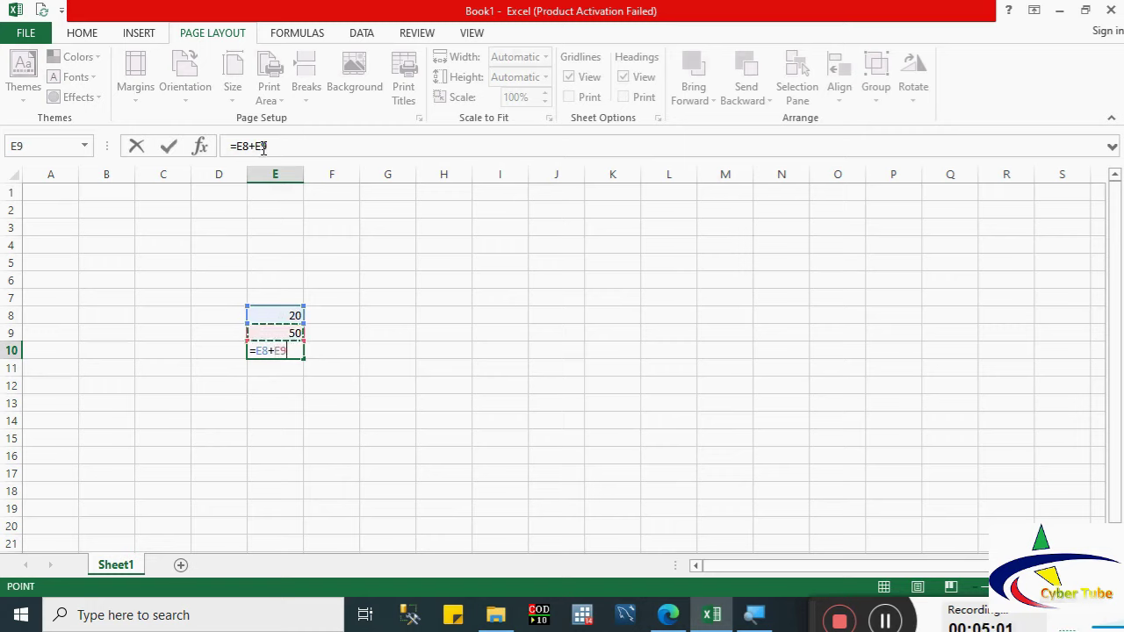
pyautogui.press('Return')
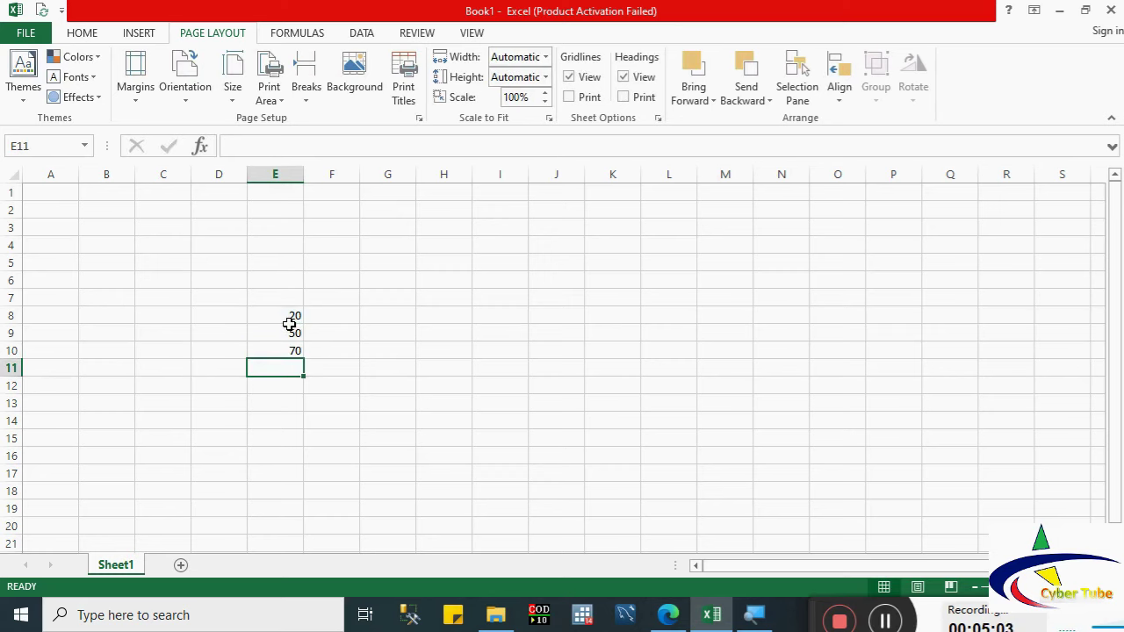
# Step: Rebuild E10's formula as =E8+E9 from the formula bar so it shows 70
pyautogui.click(277, 349)
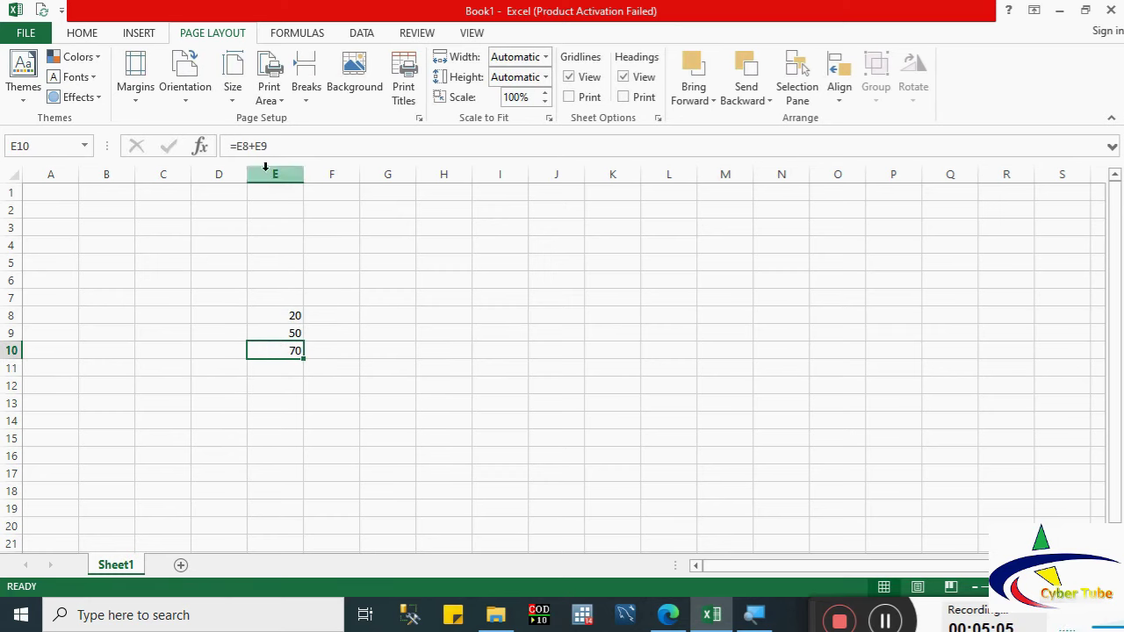
pyautogui.tripleClick(281, 147)
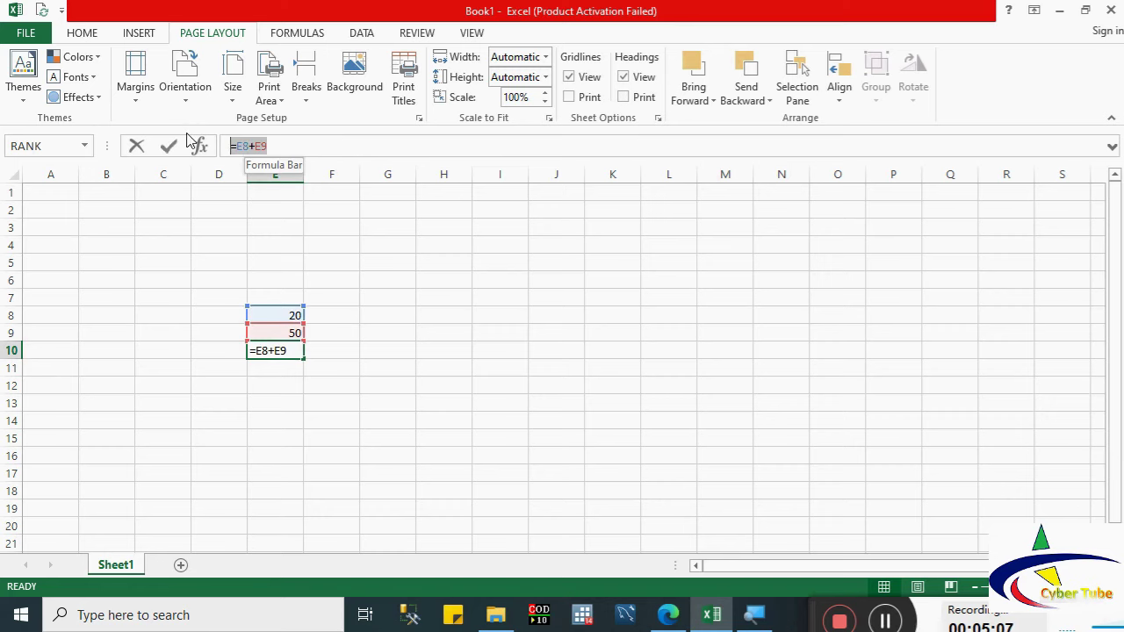
pyautogui.press('BackSpace')
pyautogui.write('=')
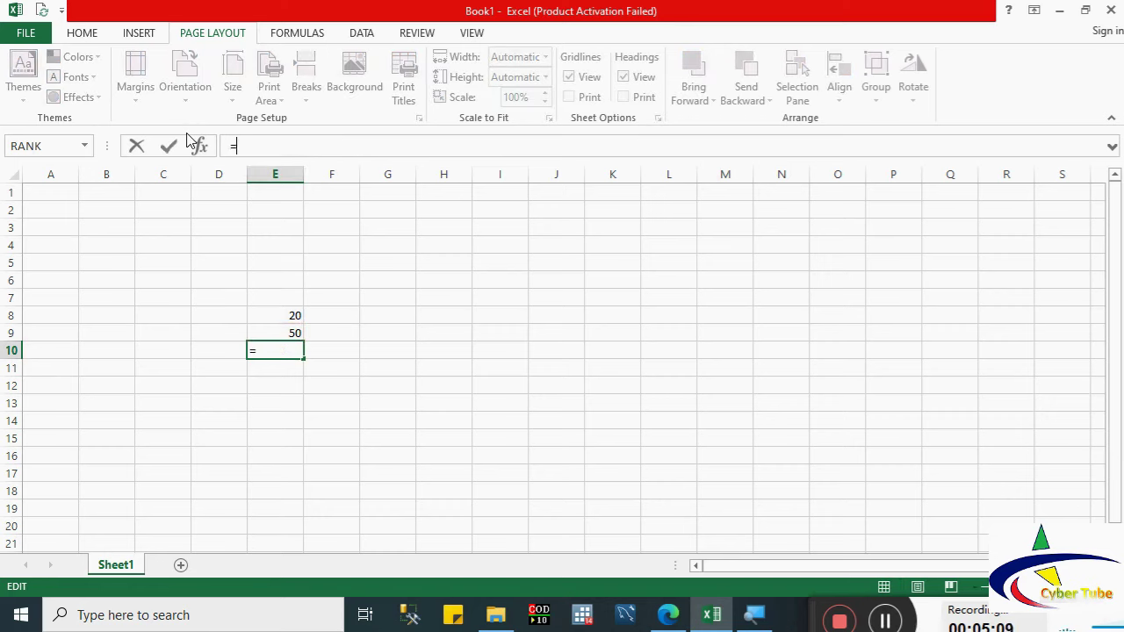
pyautogui.click(283, 317)
pyautogui.write('+')
pyautogui.click(279, 332)
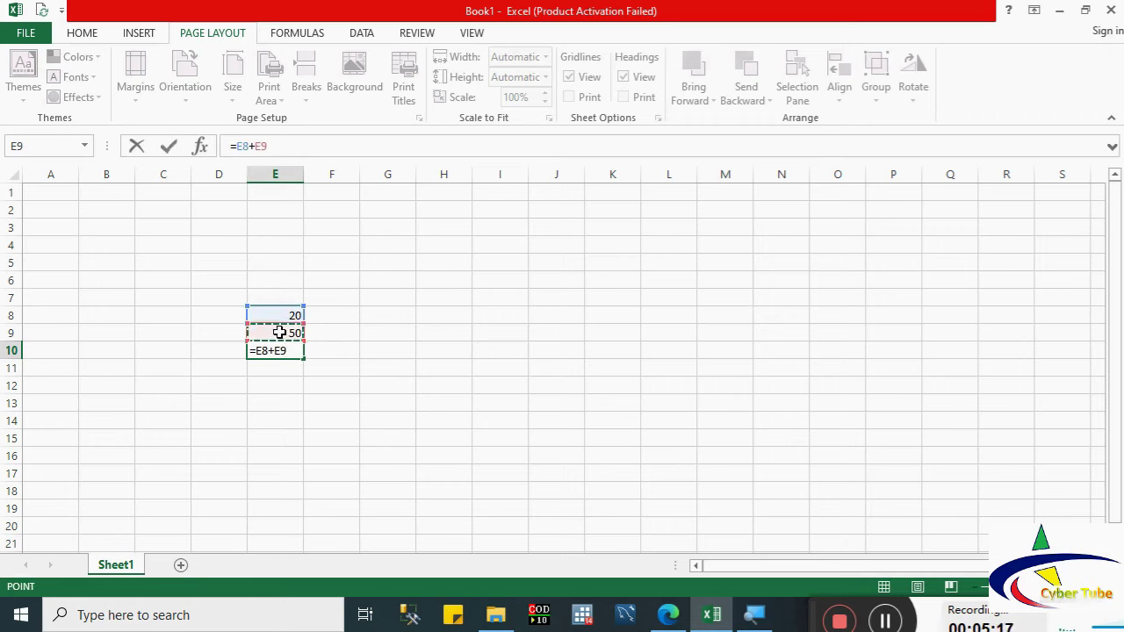
pyautogui.press('Return')
pyautogui.click(277, 350)
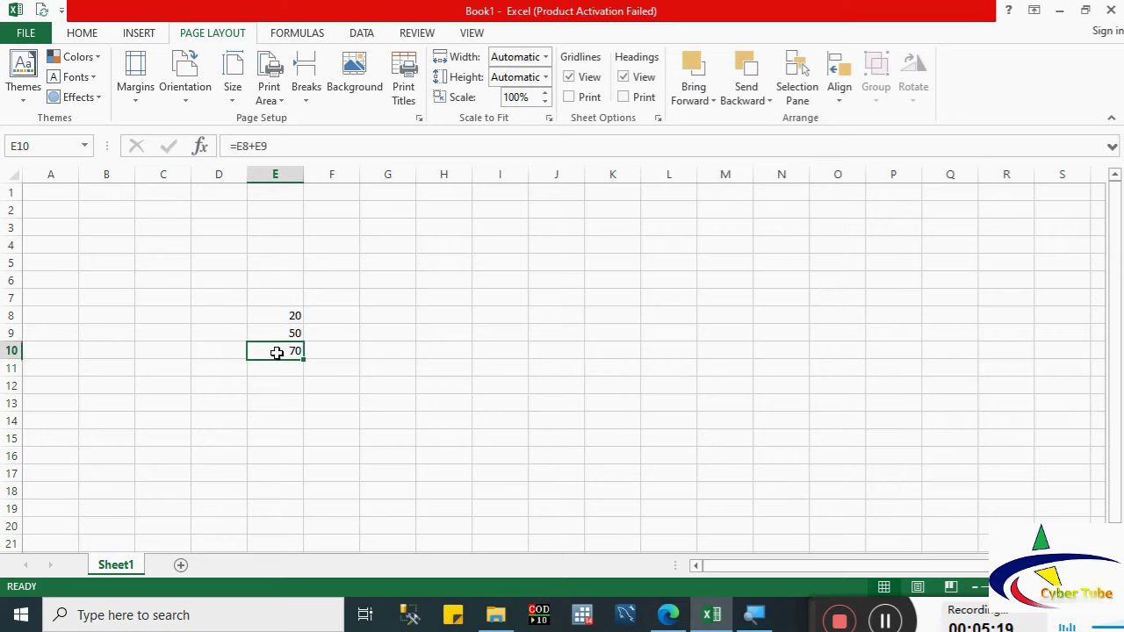
# Step: Browse All functions in Insert Function without inserting, then clear the values in E8:E10
pyautogui.click(200, 147)
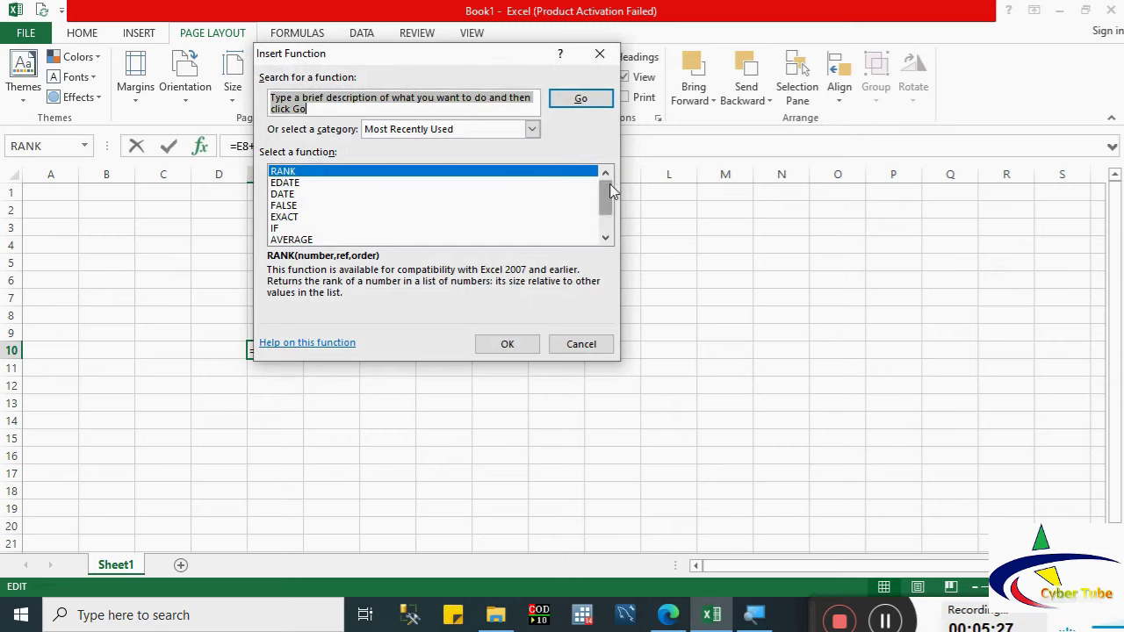
pyautogui.moveTo(606, 190); pyautogui.dragTo(605, 229)
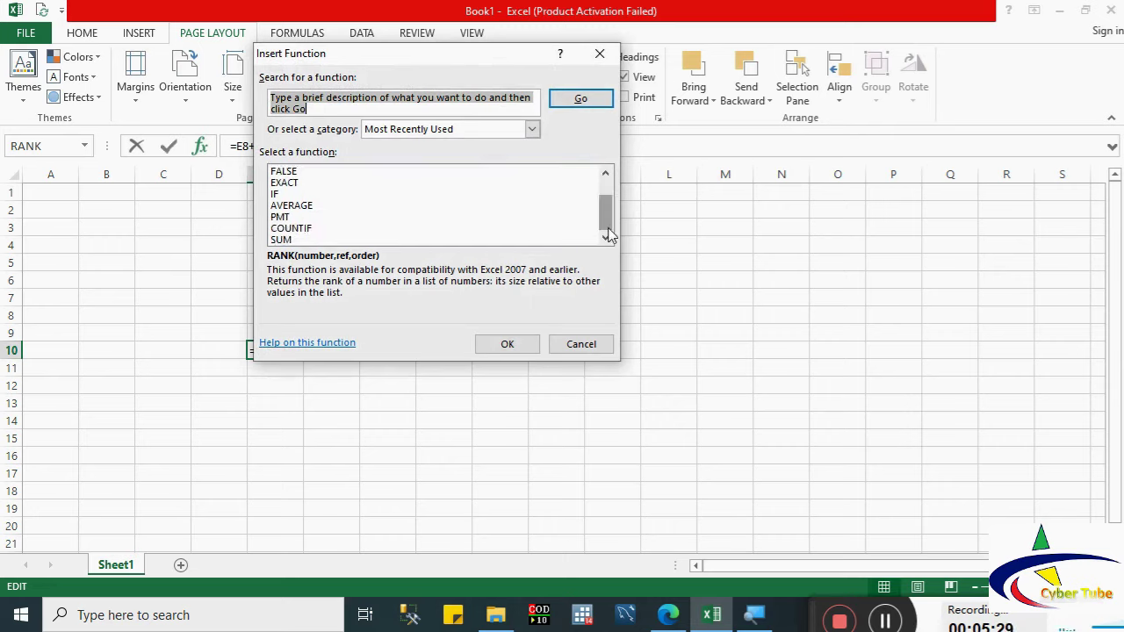
pyautogui.click(441, 130)
pyautogui.click(386, 155)
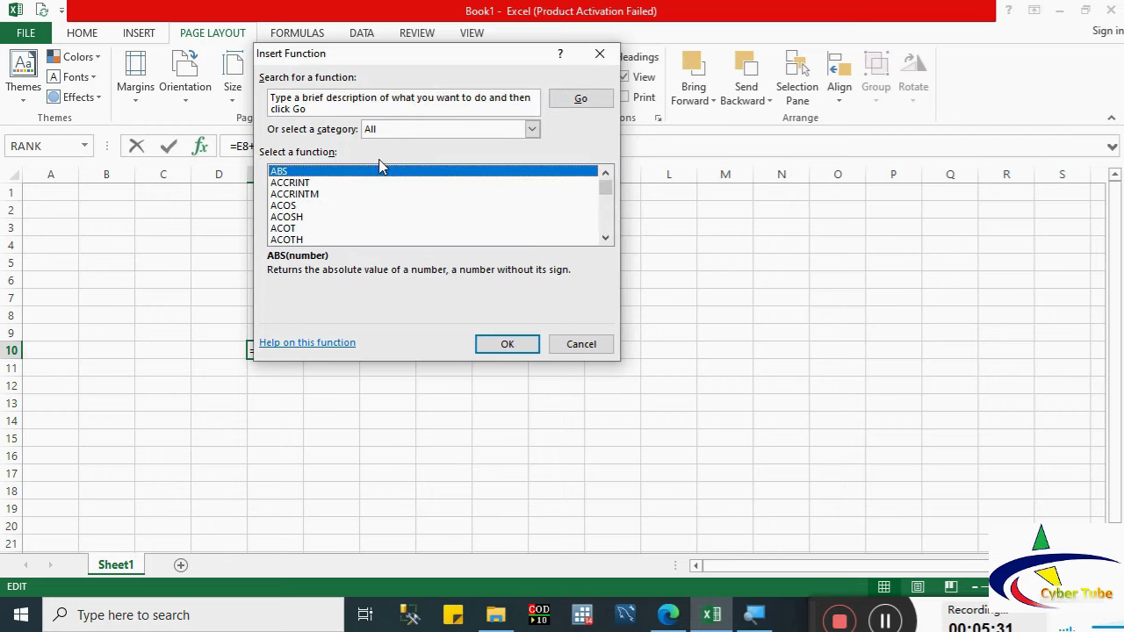
pyautogui.moveTo(605, 188)
pyautogui.mouseDown()
pyautogui.moveTo(609, 237)
pyautogui.moveTo(604, 185)
pyautogui.moveTo(604, 208)
pyautogui.mouseUp()
pyautogui.click(589, 349)
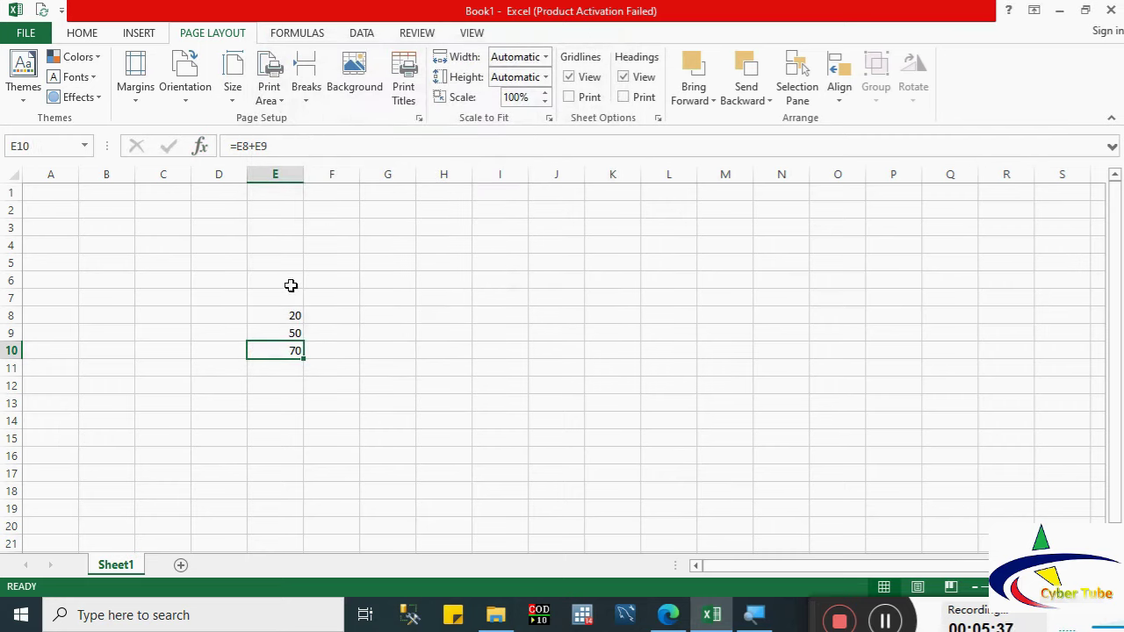
pyautogui.moveTo(283, 316); pyautogui.dragTo(289, 351)
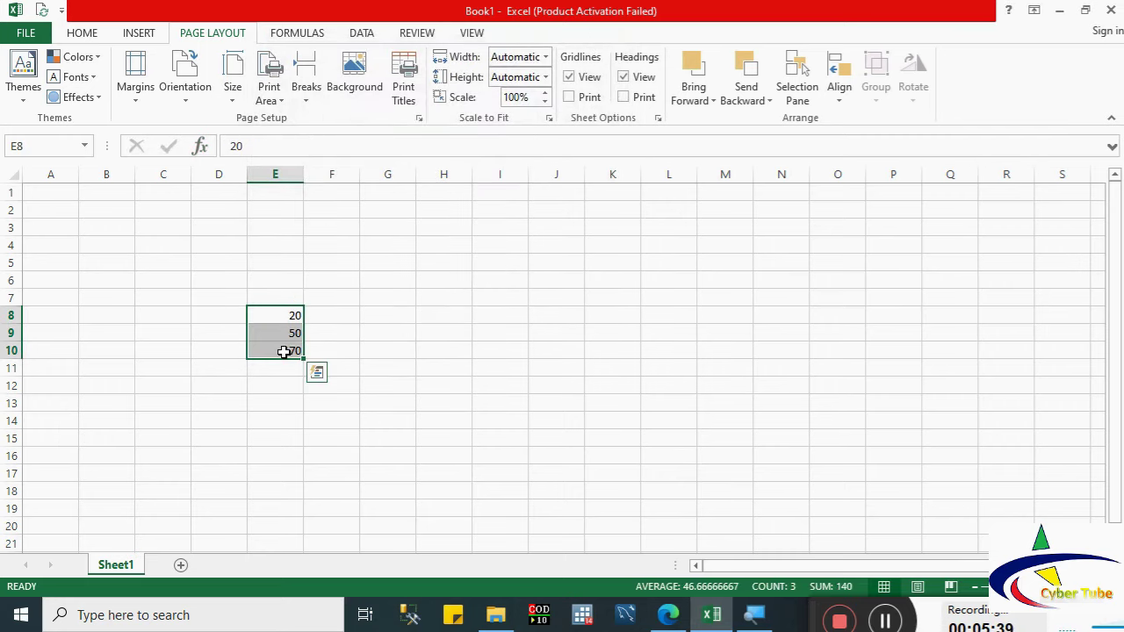
pyautogui.press('Delete')
pyautogui.click(269, 244)
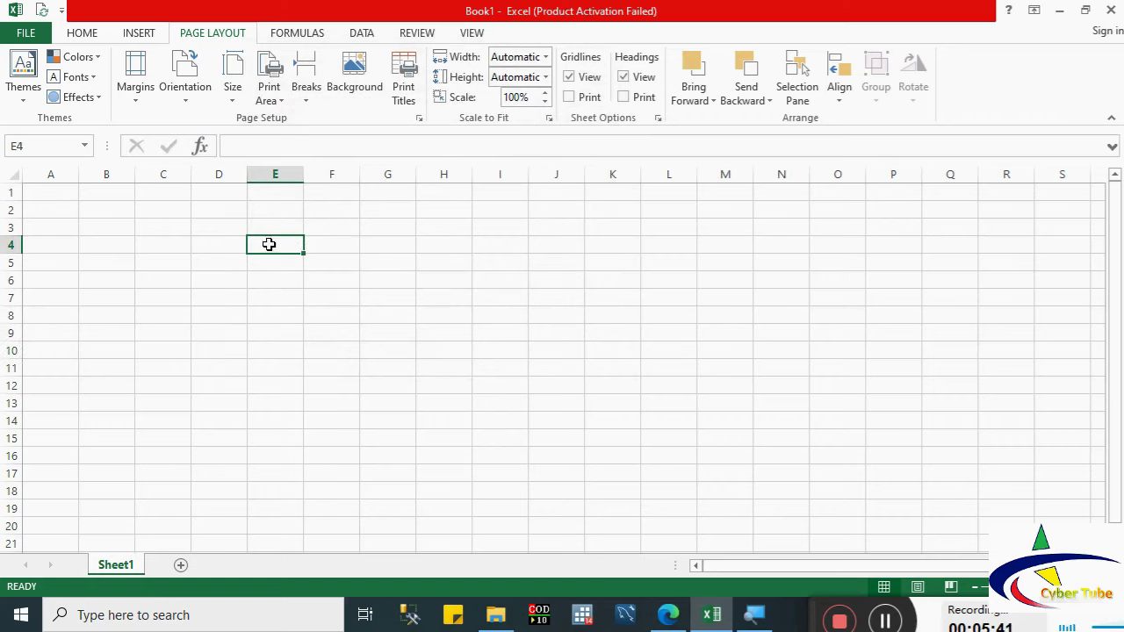
pyautogui.click(100, 173)
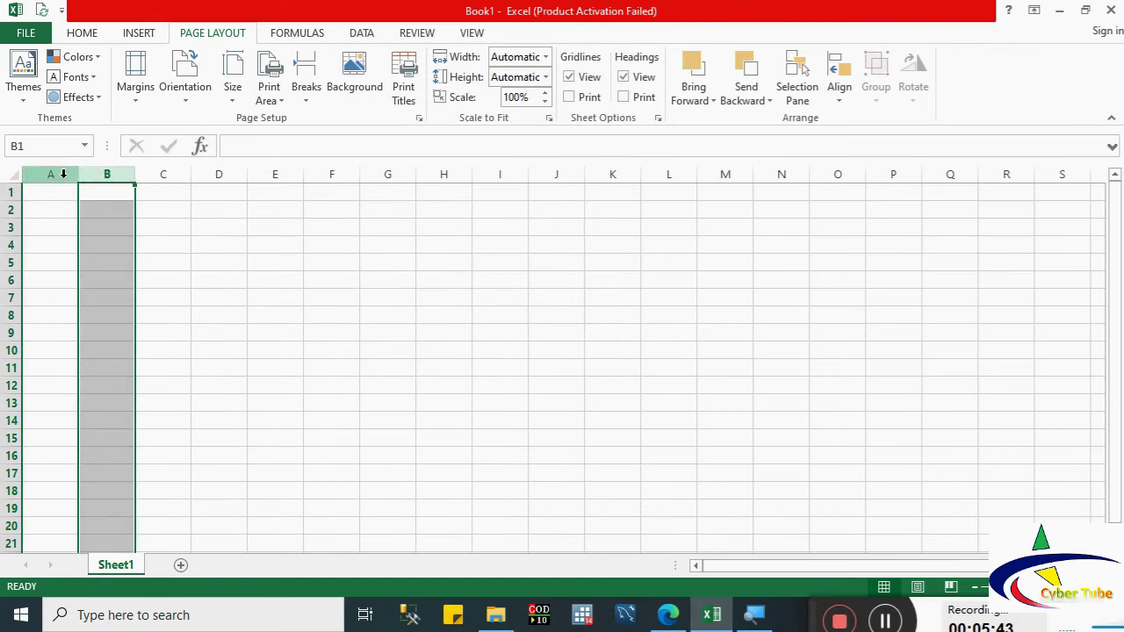
pyautogui.click(70, 179)
pyautogui.moveTo(70, 183); pyautogui.dragTo(409, 226)
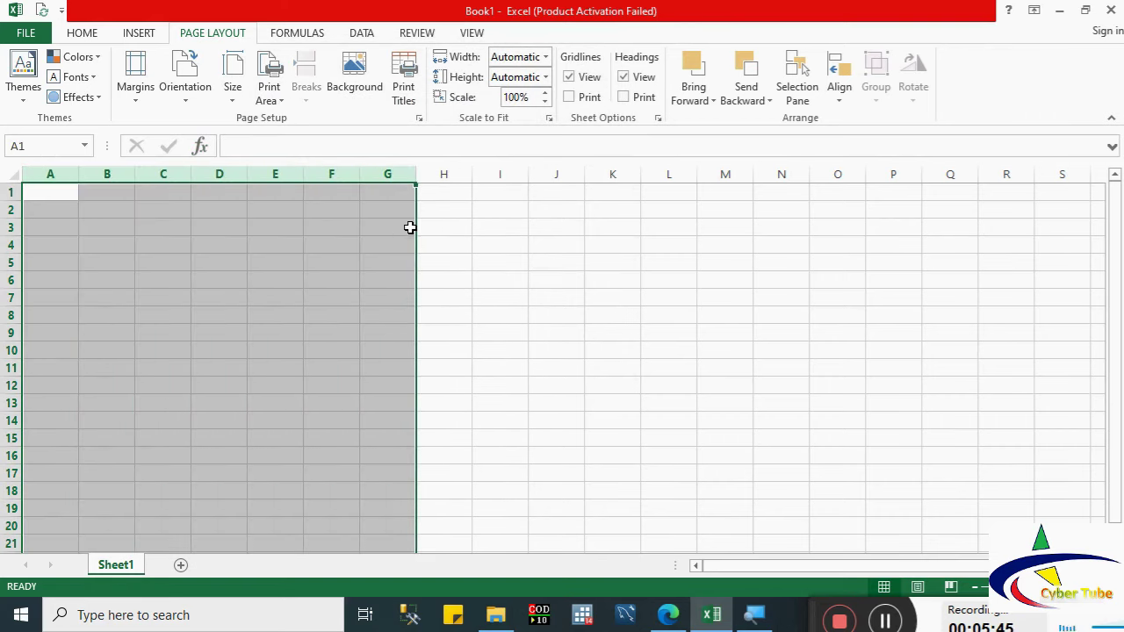
pyautogui.click(384, 173)
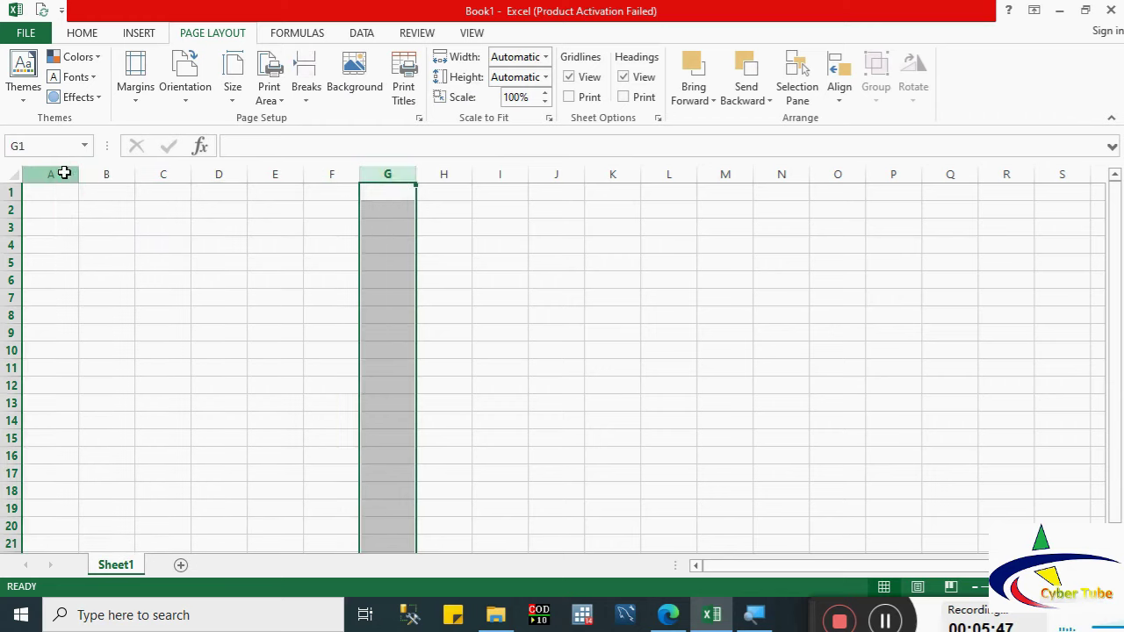
pyautogui.click(62, 173)
pyautogui.click(106, 173)
pyautogui.click(162, 174)
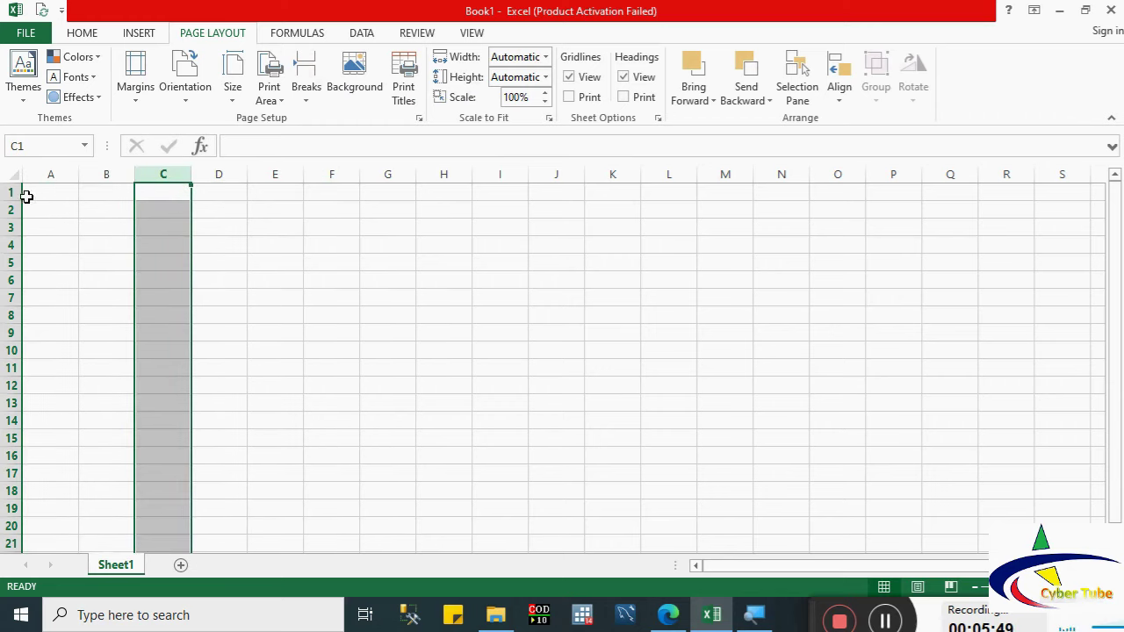
pyautogui.click(11, 191)
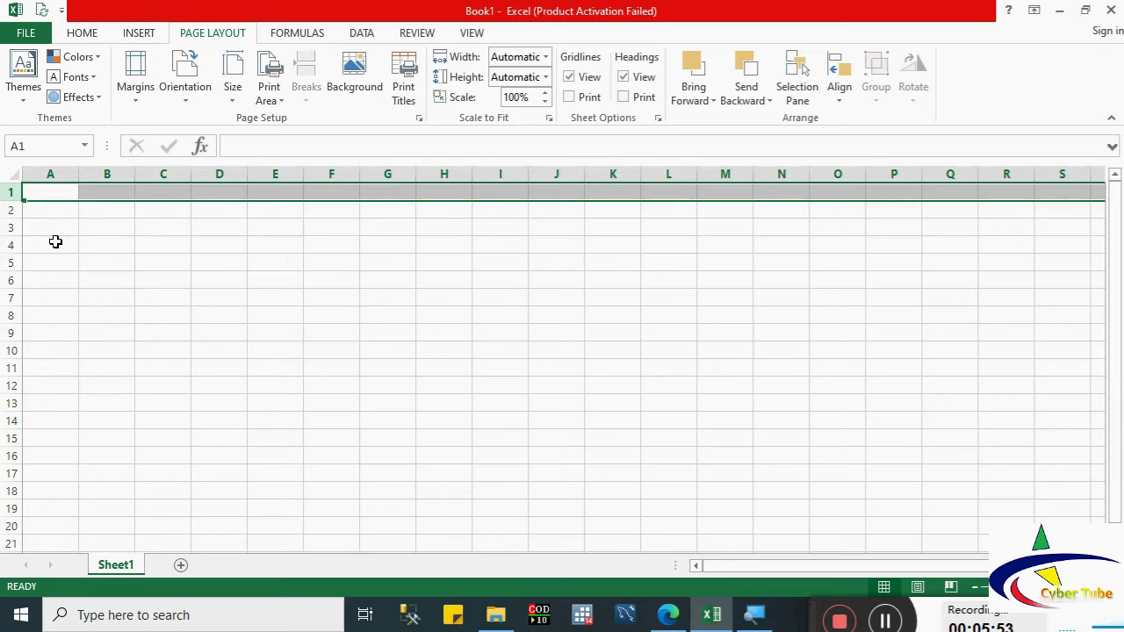
pyautogui.click(58, 173)
pyautogui.click(104, 173)
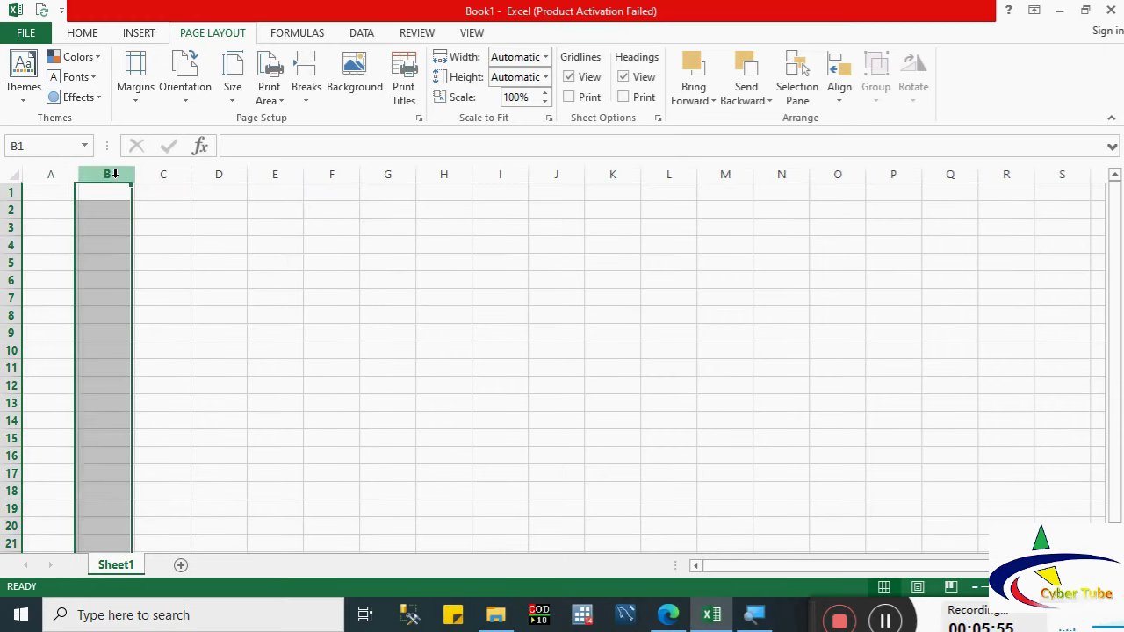
pyautogui.click(164, 174)
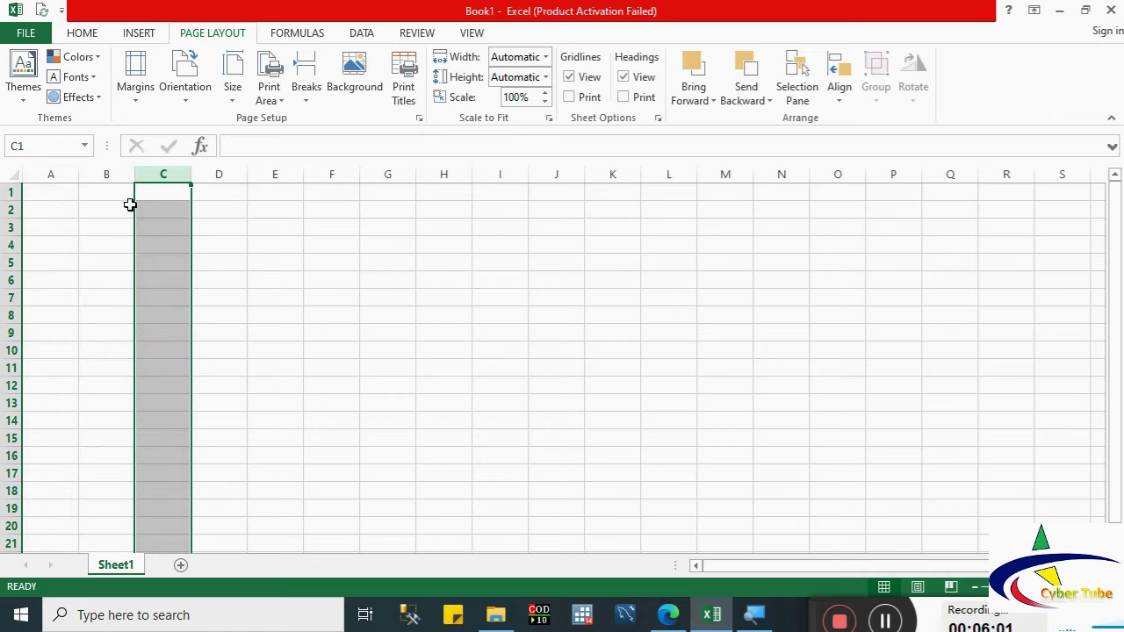
pyautogui.click(146, 214)
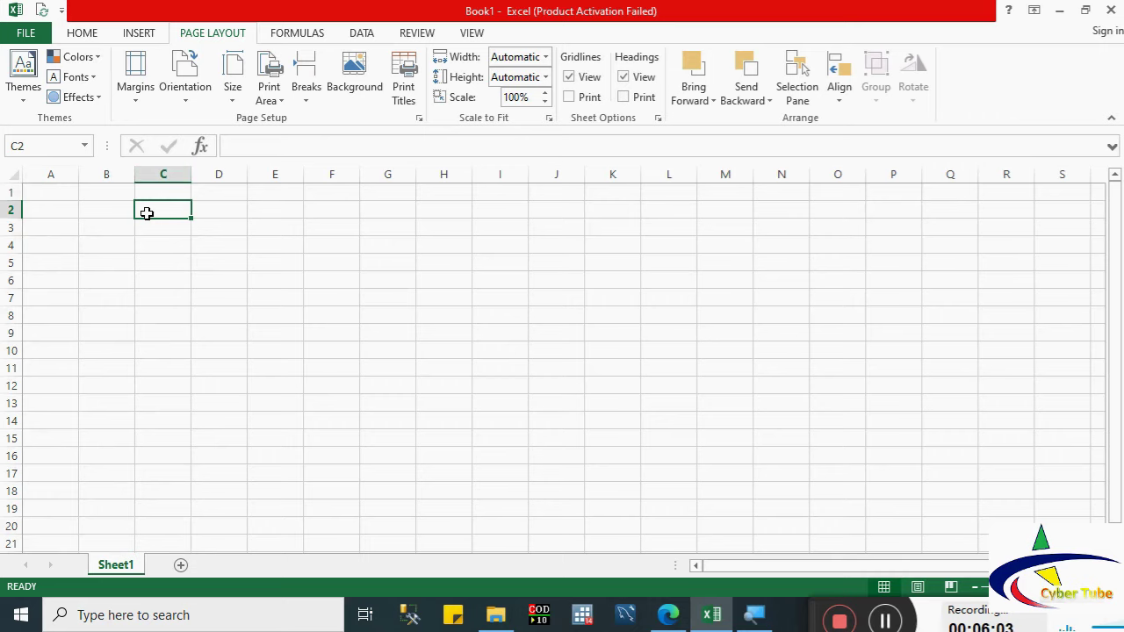
pyautogui.press('Left')
pyautogui.press('Left')
pyautogui.press('Down')
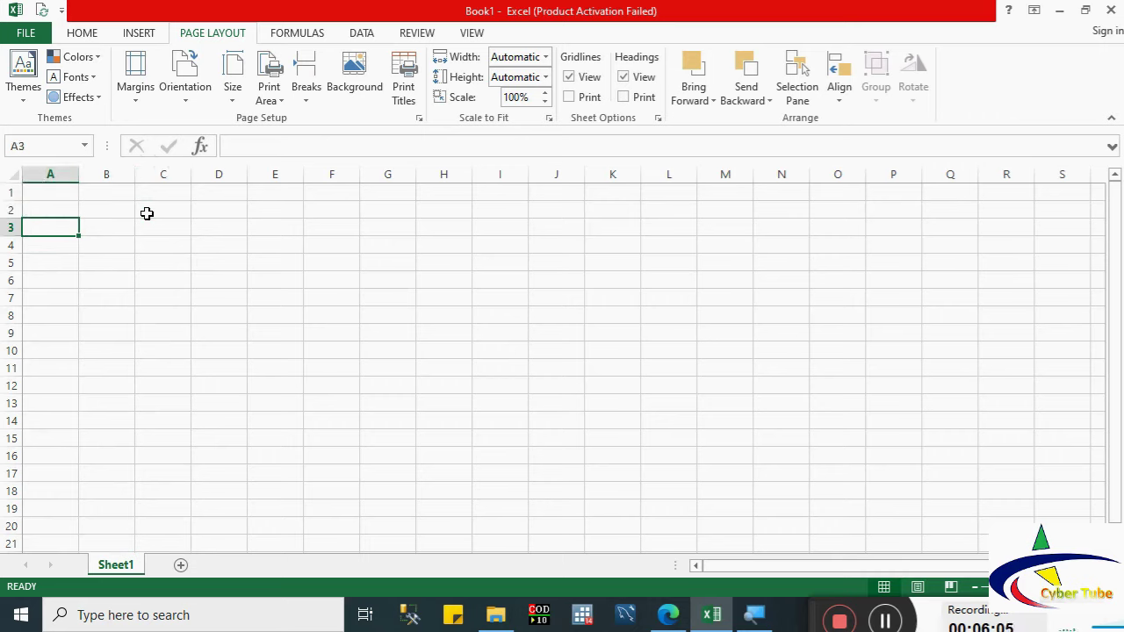
pyautogui.press('Right')
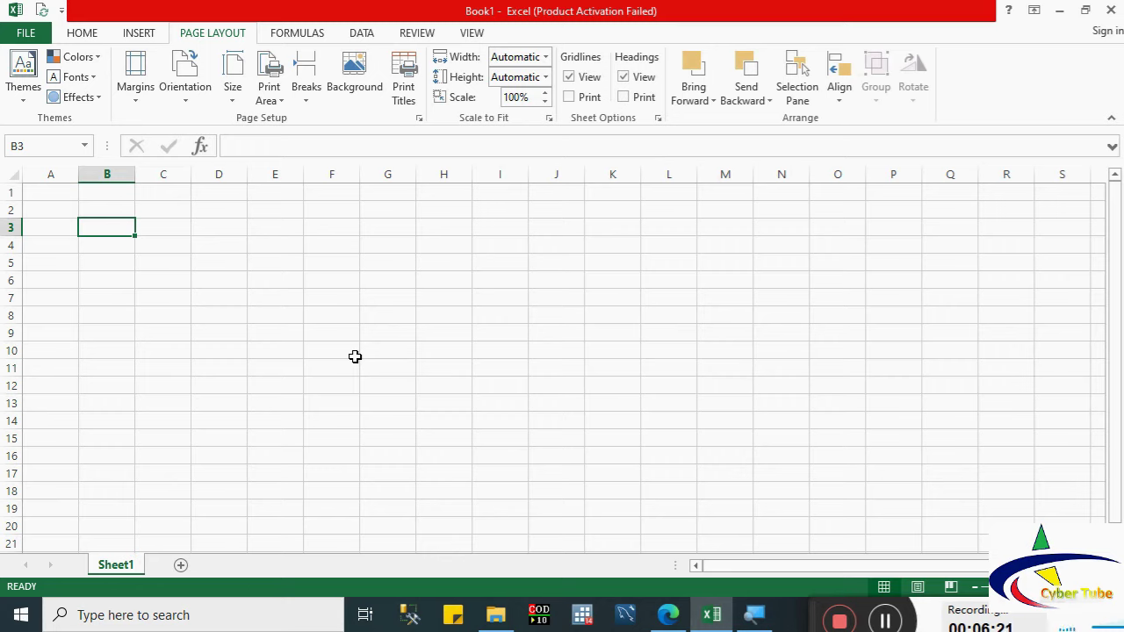
pyautogui.click(165, 246)
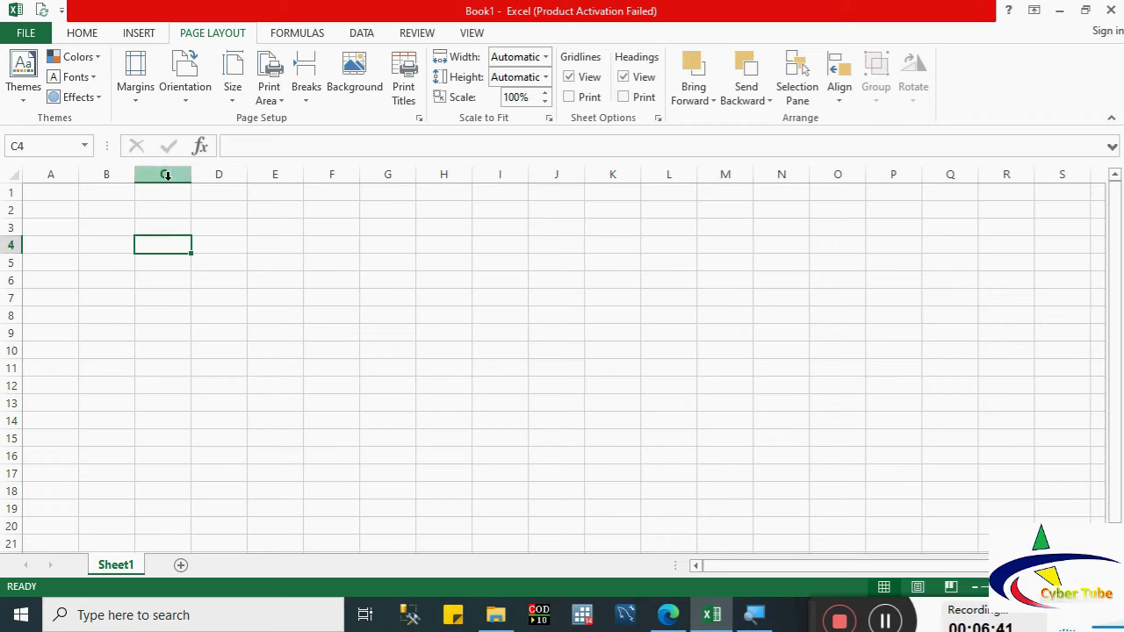
pyautogui.click(275, 273)
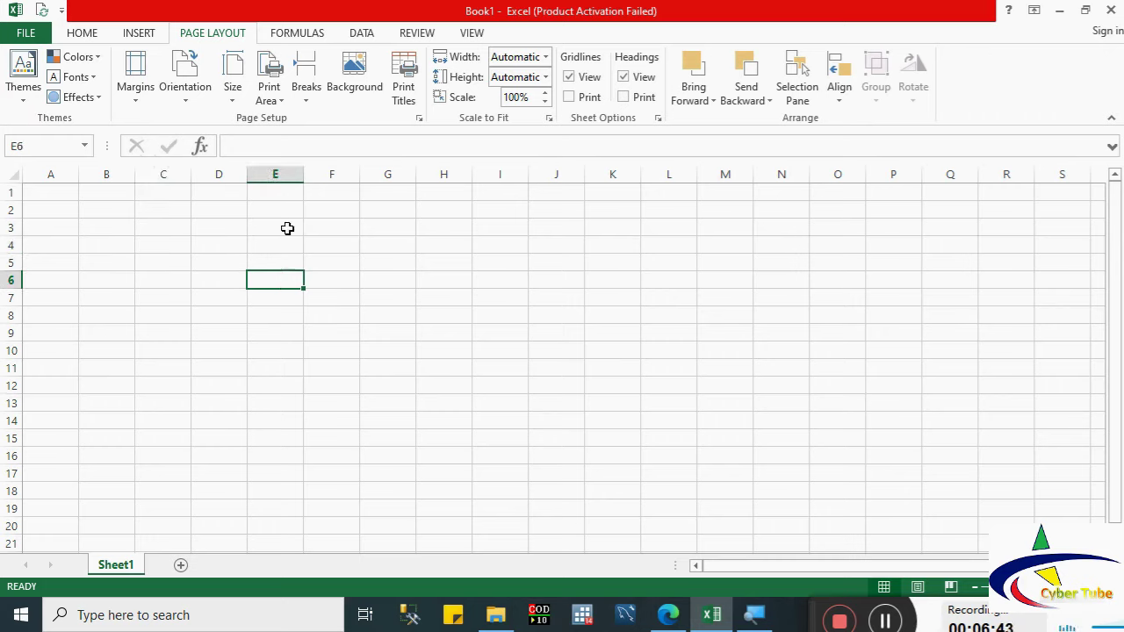
pyautogui.click(479, 409)
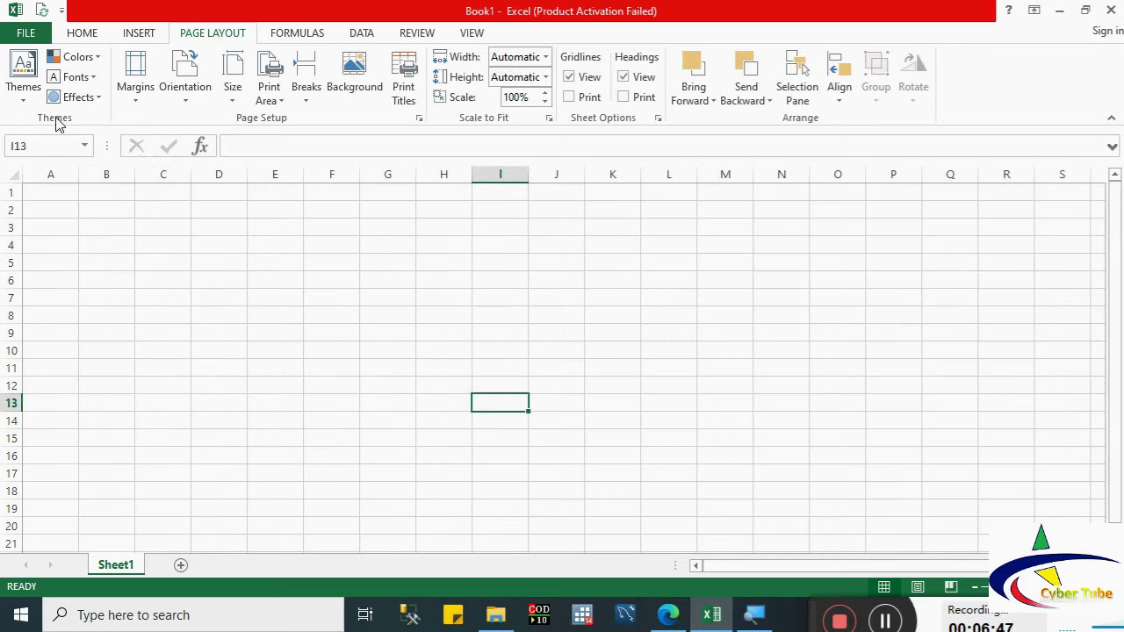
pyautogui.click(673, 364)
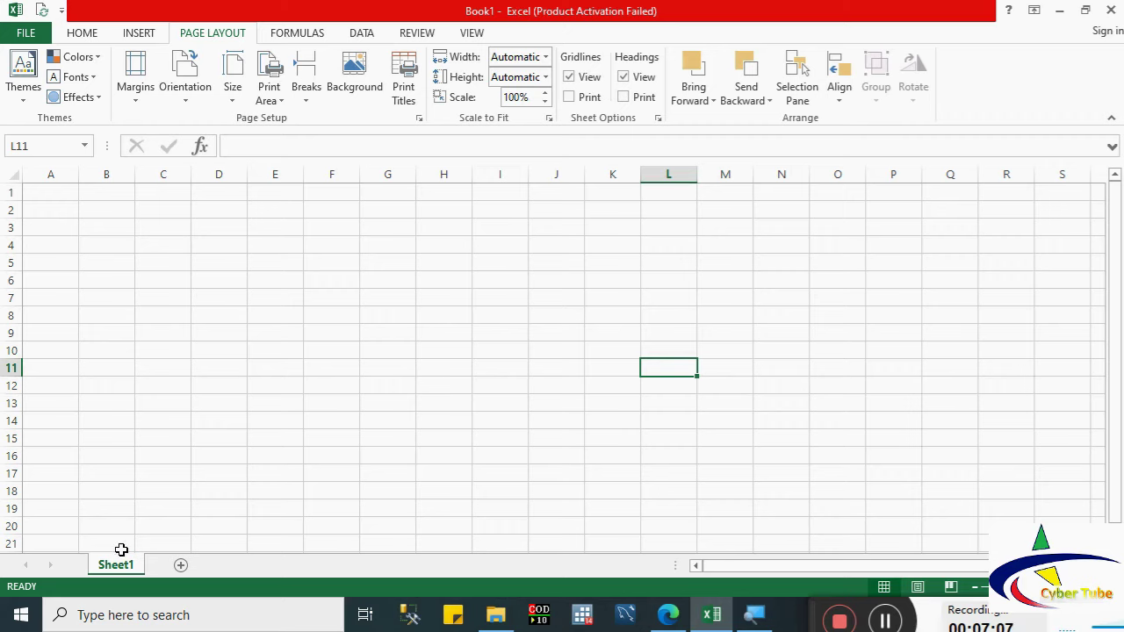
# Step: Add four worksheets, Sheet2 through Sheet5, then return to cell C8 on Sheet1
pyautogui.click(180, 568)
pyautogui.click(238, 567)
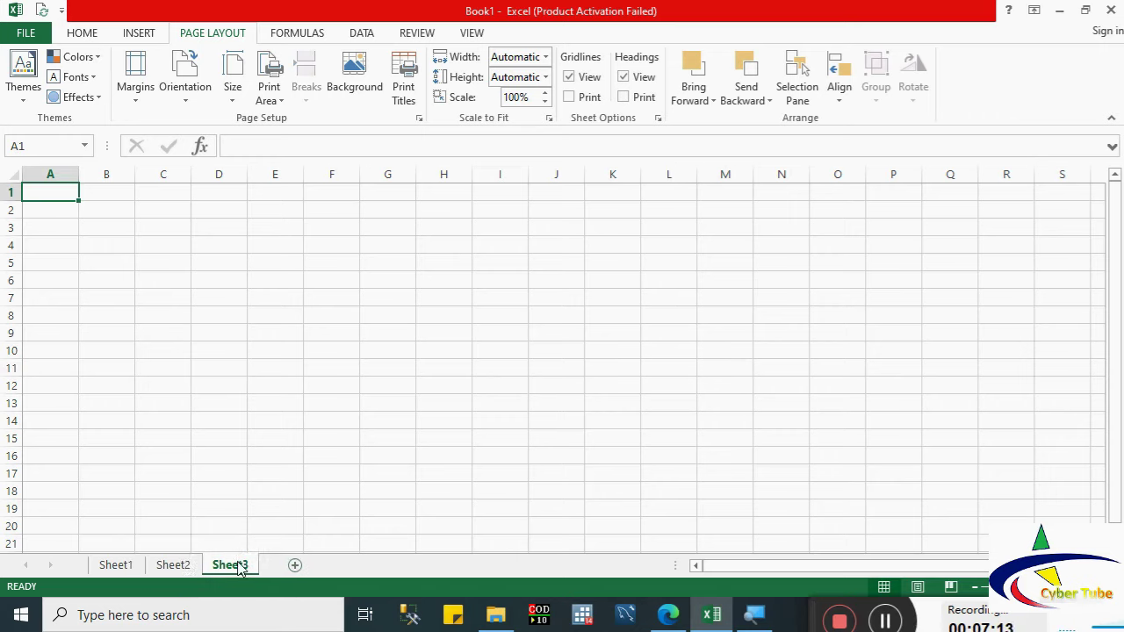
pyautogui.click(298, 570)
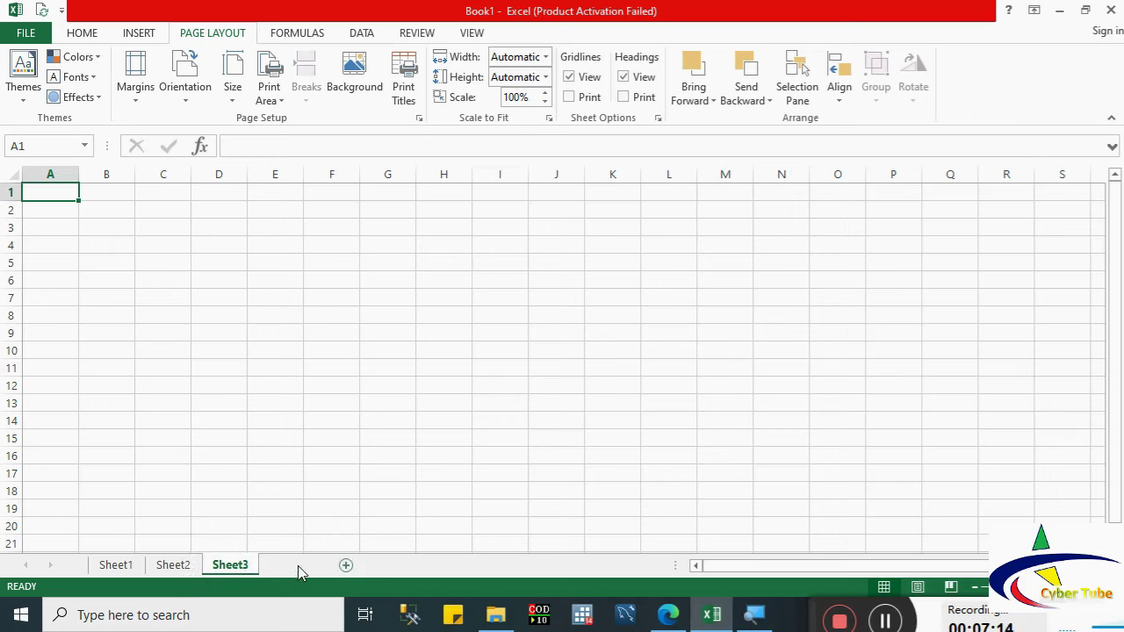
pyautogui.click(353, 569)
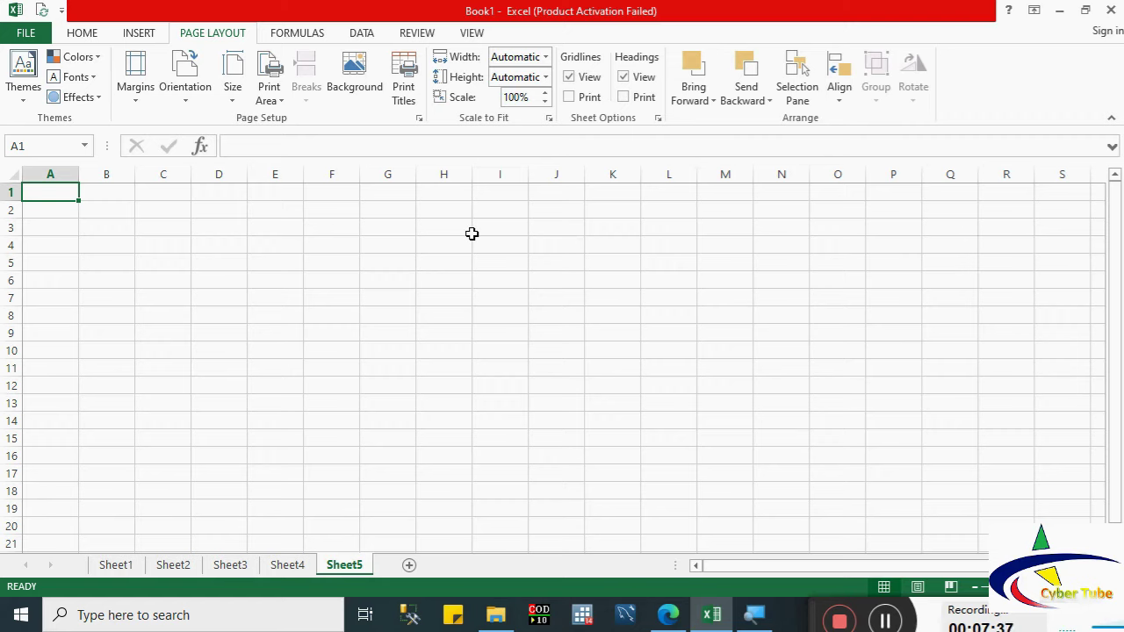
pyautogui.click(115, 567)
pyautogui.click(155, 316)
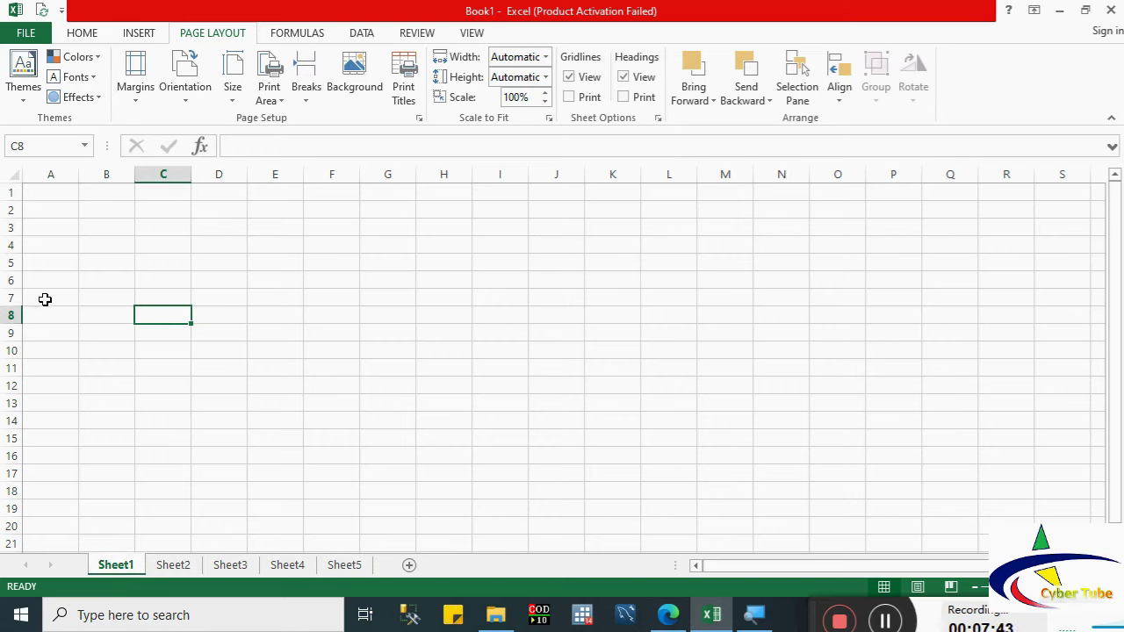
# Step: Select B3:G16, type 'b3:g16' into the entry, then erase it and deselect
pyautogui.click(125, 291)
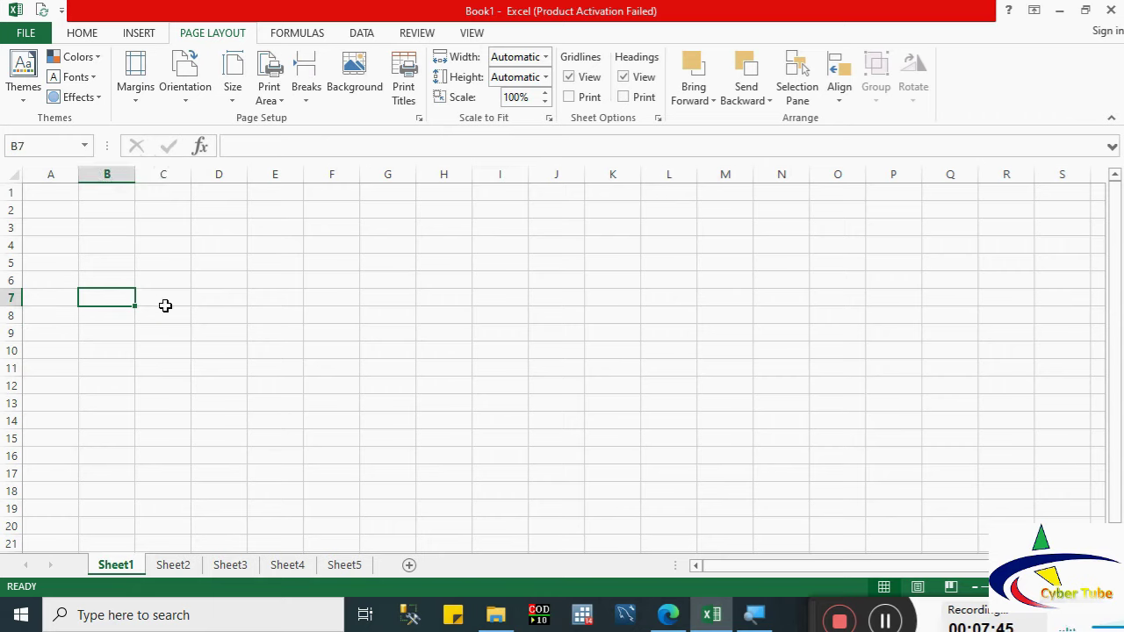
pyautogui.moveTo(120, 226); pyautogui.dragTo(410, 447)
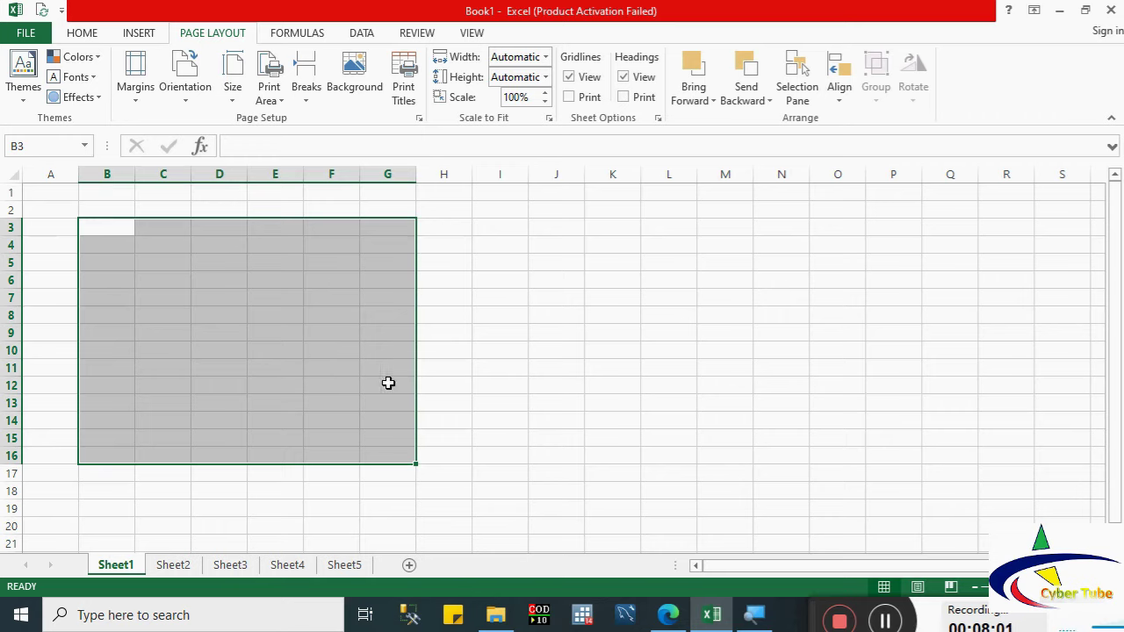
pyautogui.click(251, 147)
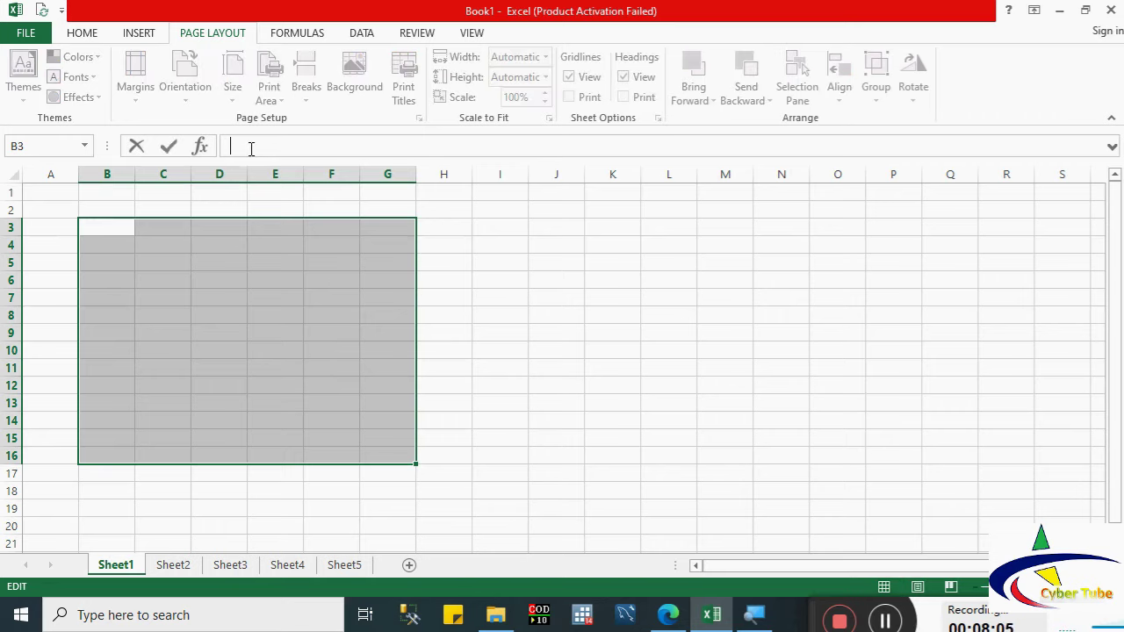
pyautogui.write('b3:g16')
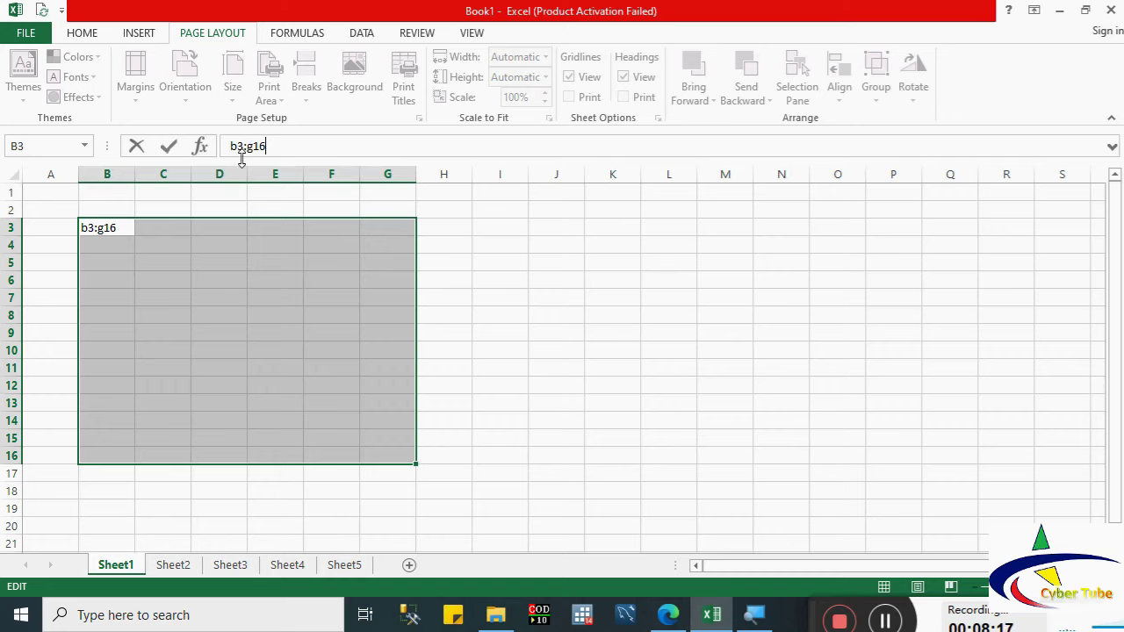
pyautogui.press('BackSpace')
pyautogui.press('BackSpace')
pyautogui.press('BackSpace')
pyautogui.press('BackSpace')
pyautogui.press('BackSpace')
pyautogui.press('BackSpace')
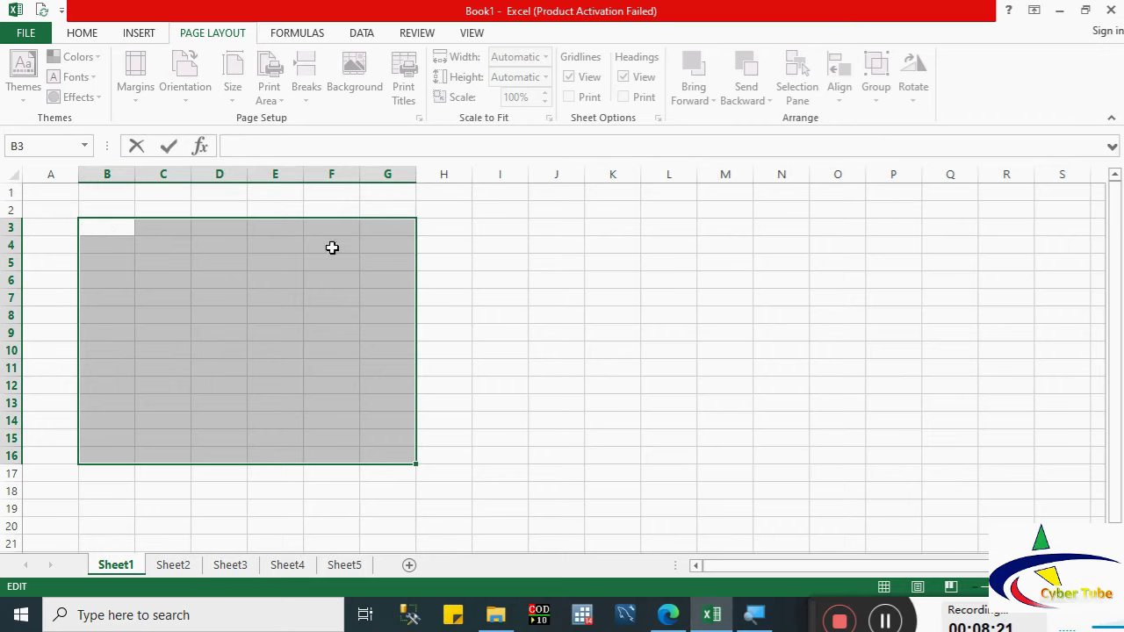
pyautogui.click(342, 327)
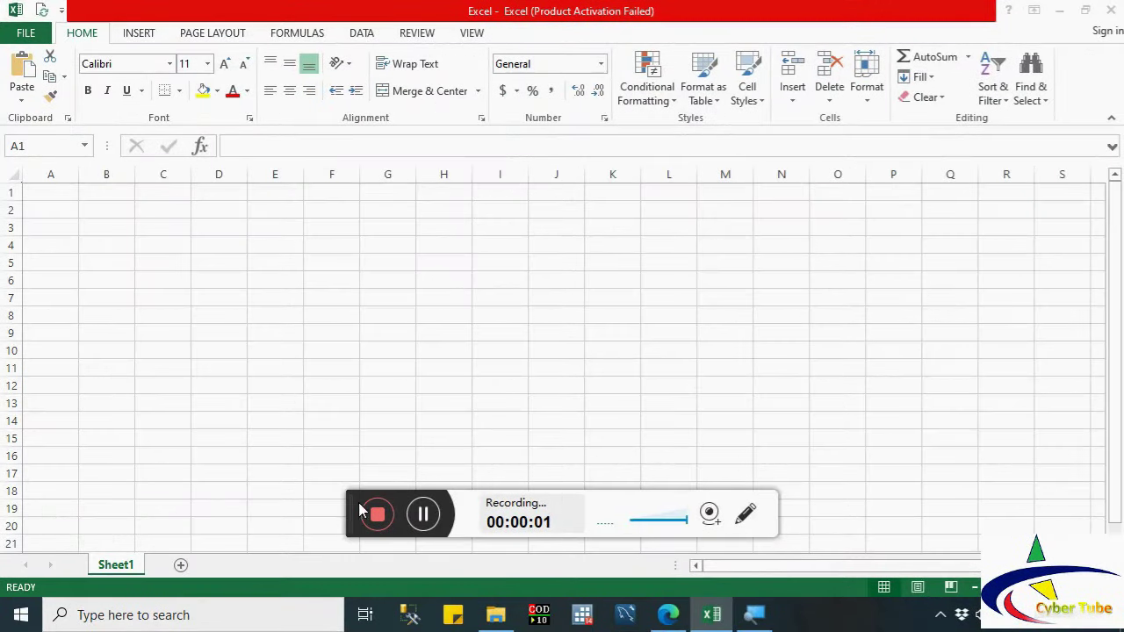
# Step: Enter the header 'Product Name' in cell A1
pyautogui.moveTo(351, 507); pyautogui.dragTo(799, 603)
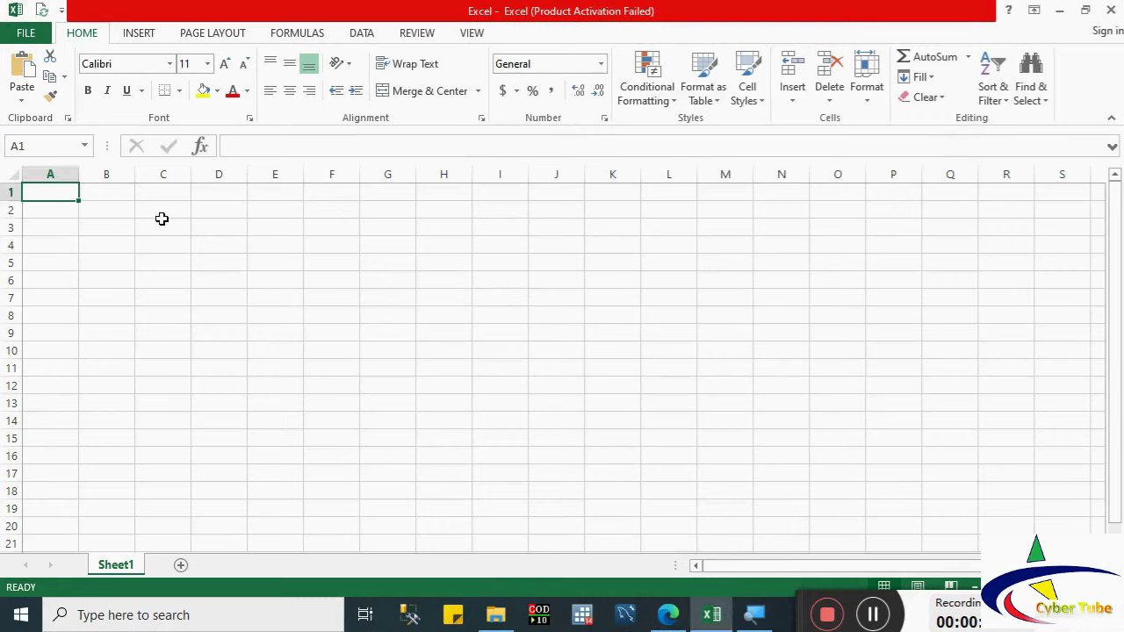
pyautogui.click(162, 217)
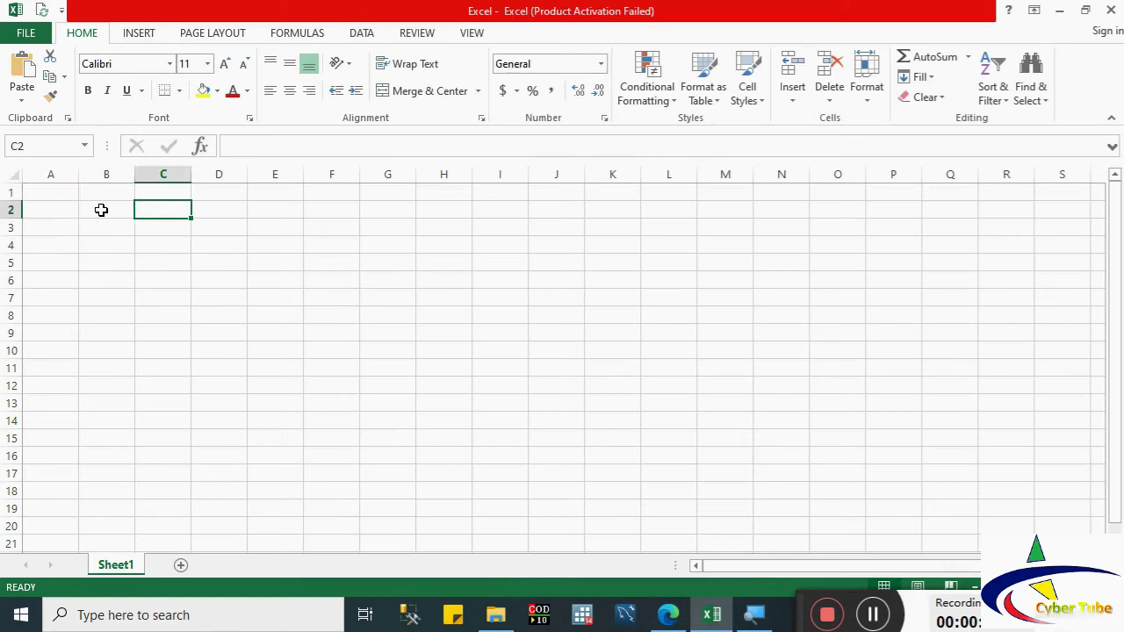
pyautogui.click(60, 194)
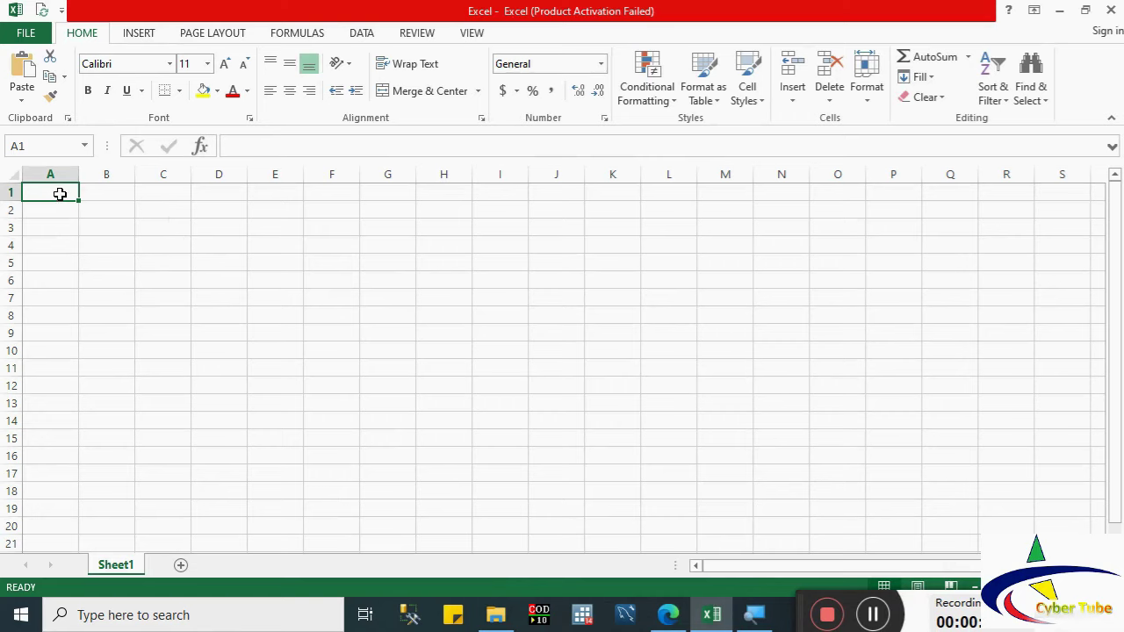
pyautogui.write('Pro')
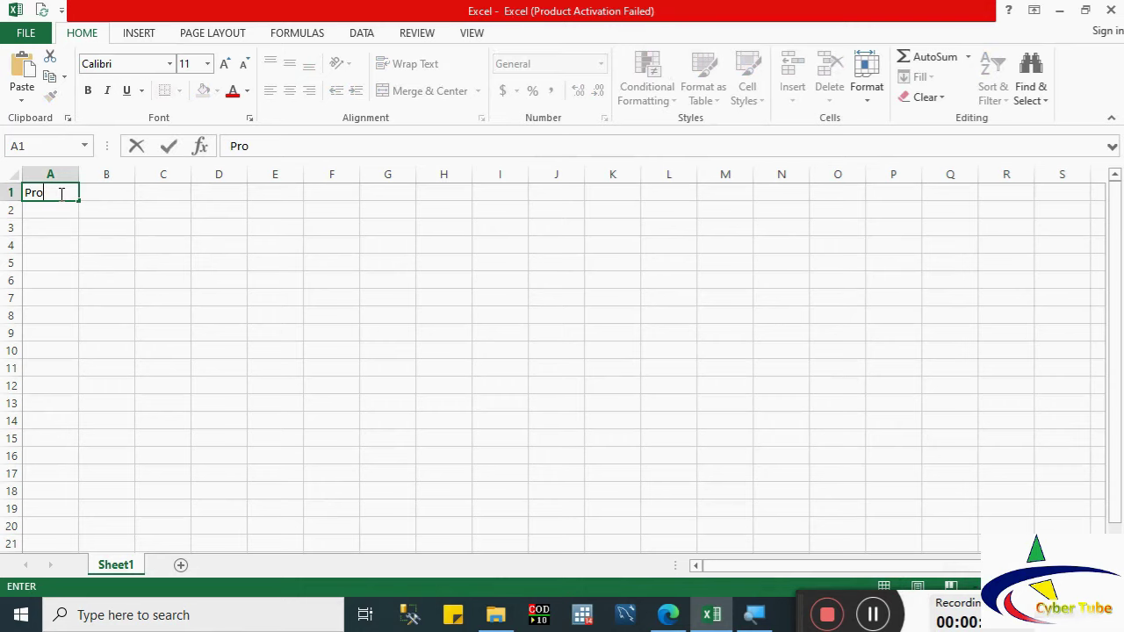
pyautogui.write('duct Name')
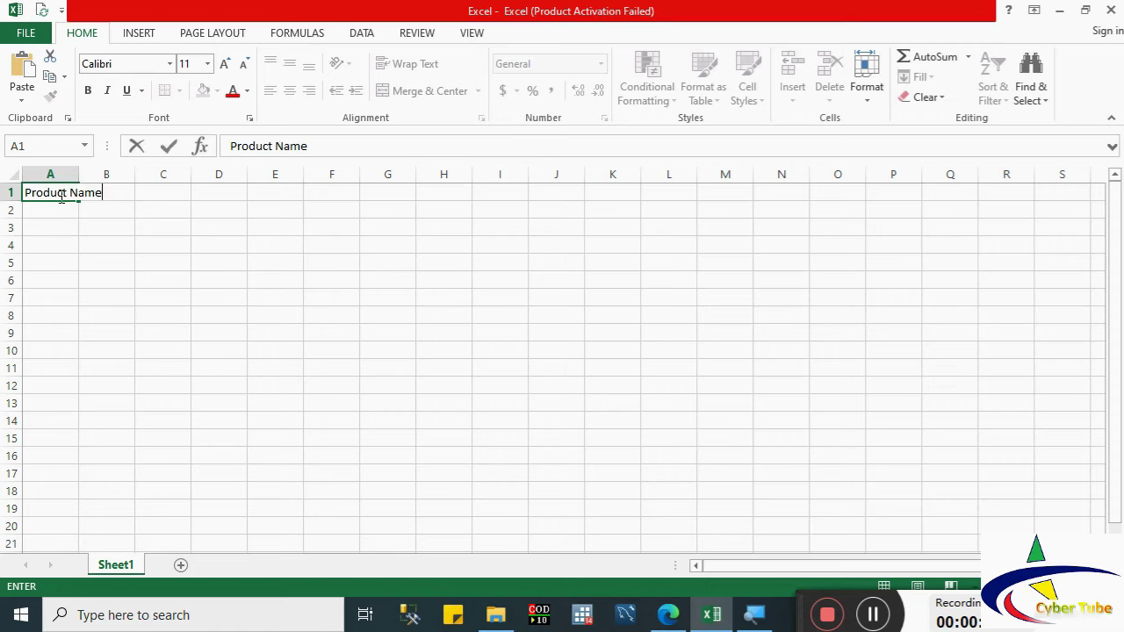
pyautogui.press('Tab')
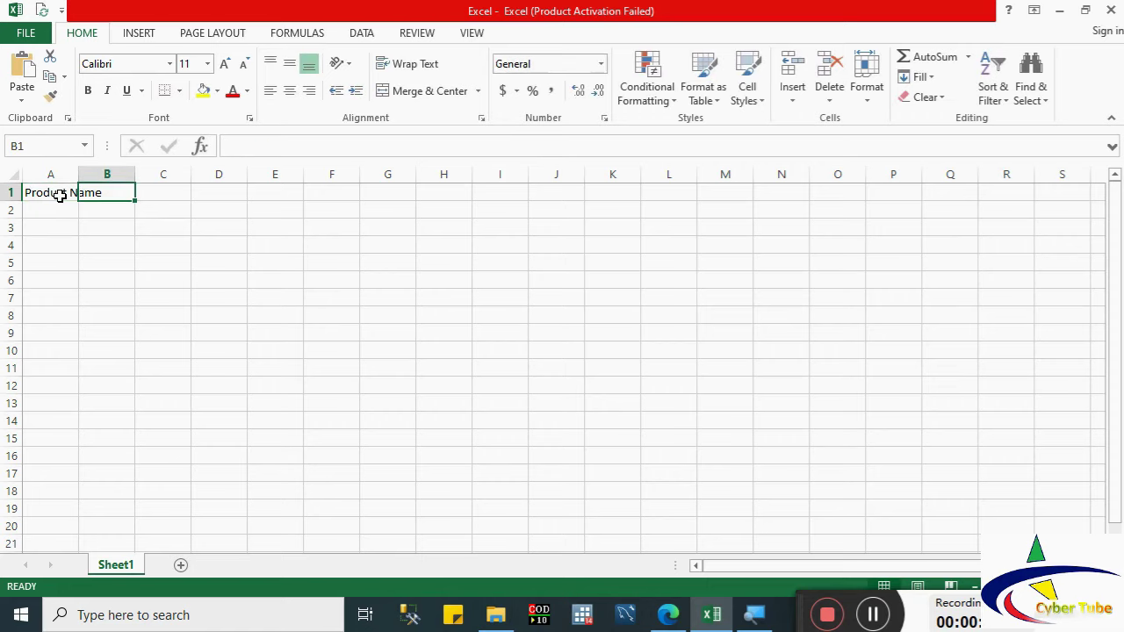
# Step: Enter the header 'Amount of the product' in cell B1
pyautogui.press('Right')
pyautogui.press('Right')
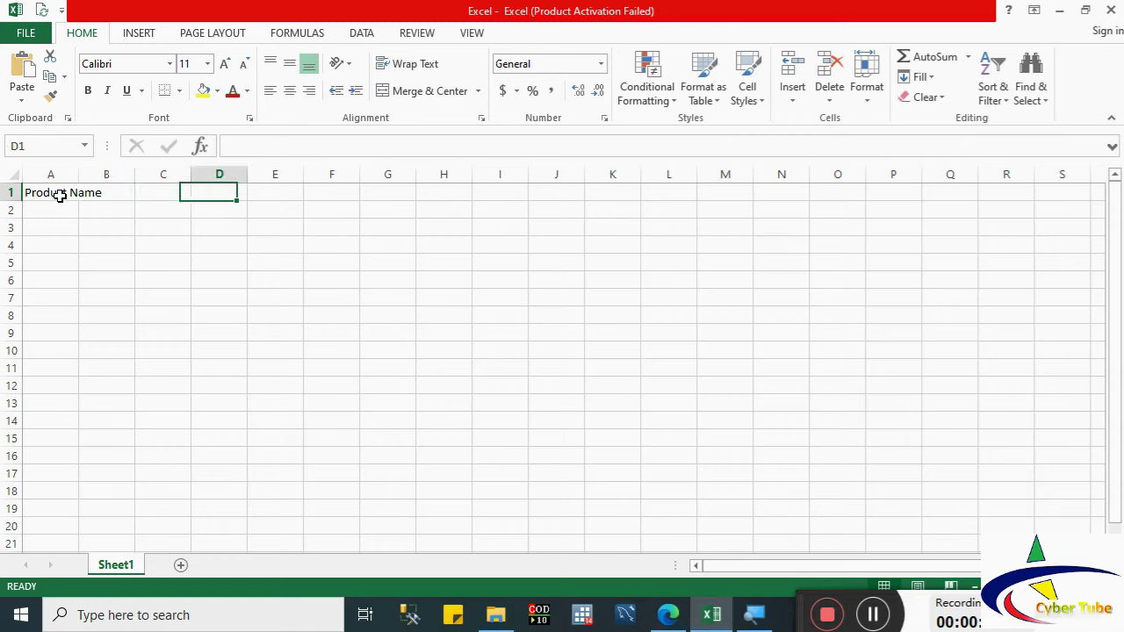
pyautogui.press('Right')
pyautogui.press('Right')
pyautogui.press('Right')
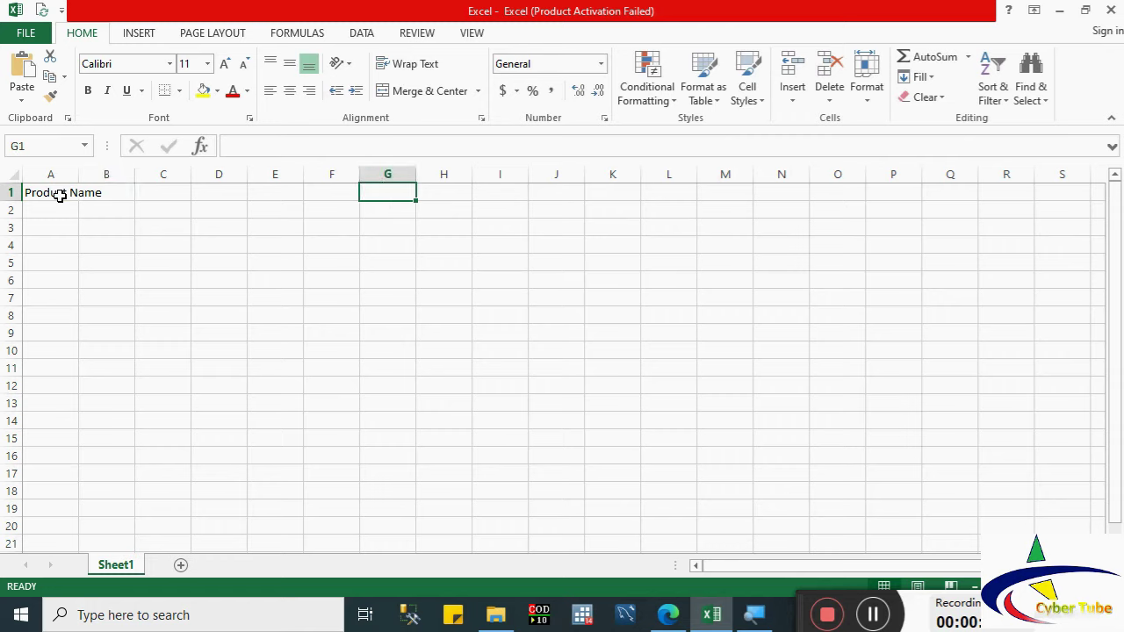
pyautogui.press('Left')
pyautogui.press('Left')
pyautogui.press('Left')
pyautogui.press('Left')
pyautogui.press('Left')
pyautogui.press('Left')
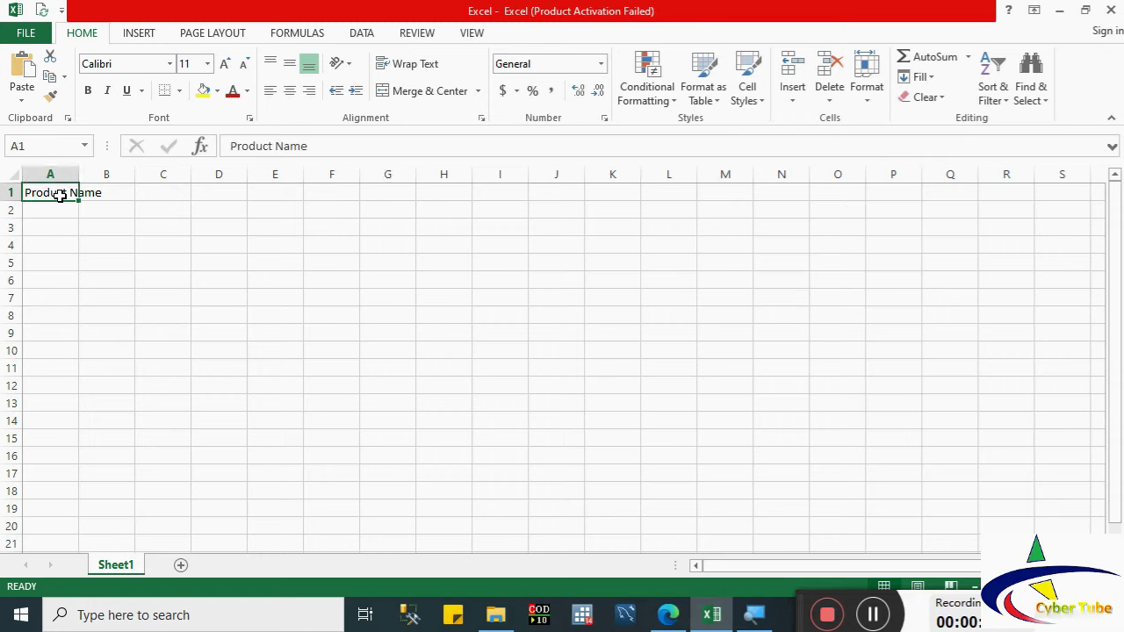
pyautogui.press('Down')
pyautogui.press('Down')
pyautogui.press('Down')
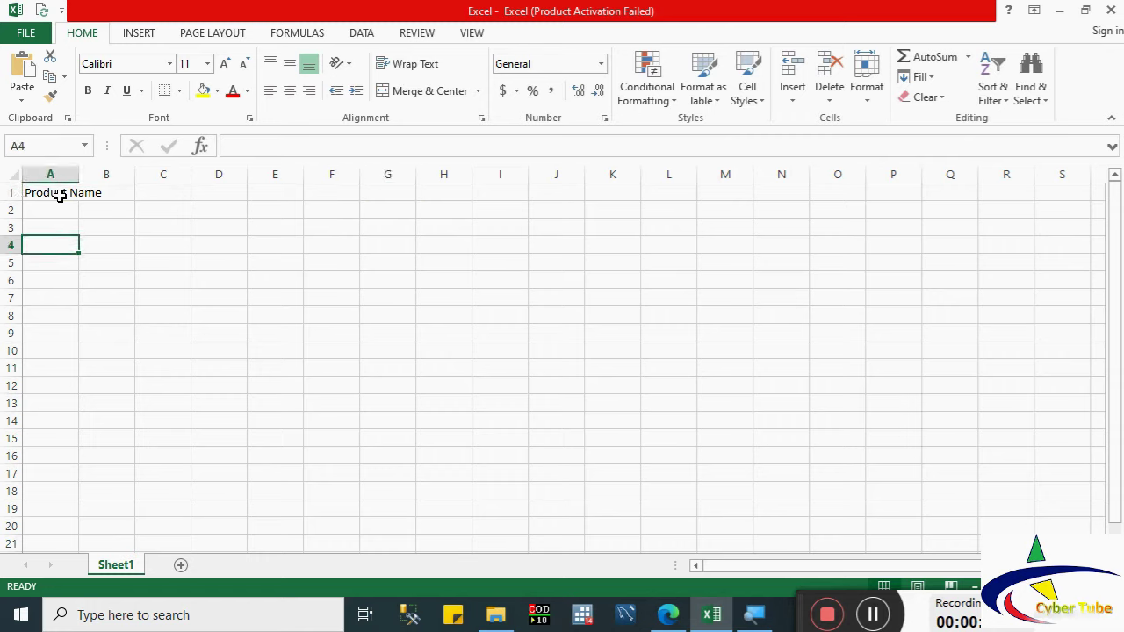
pyautogui.press('Up')
pyautogui.press('Up')
pyautogui.press('Up')
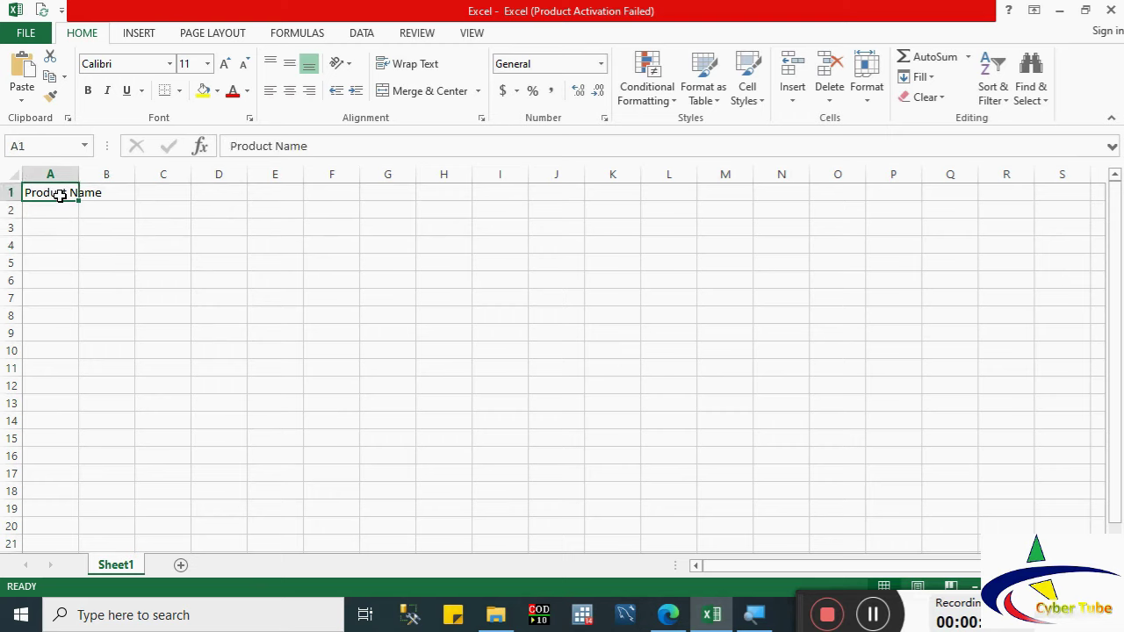
pyautogui.press('Right')
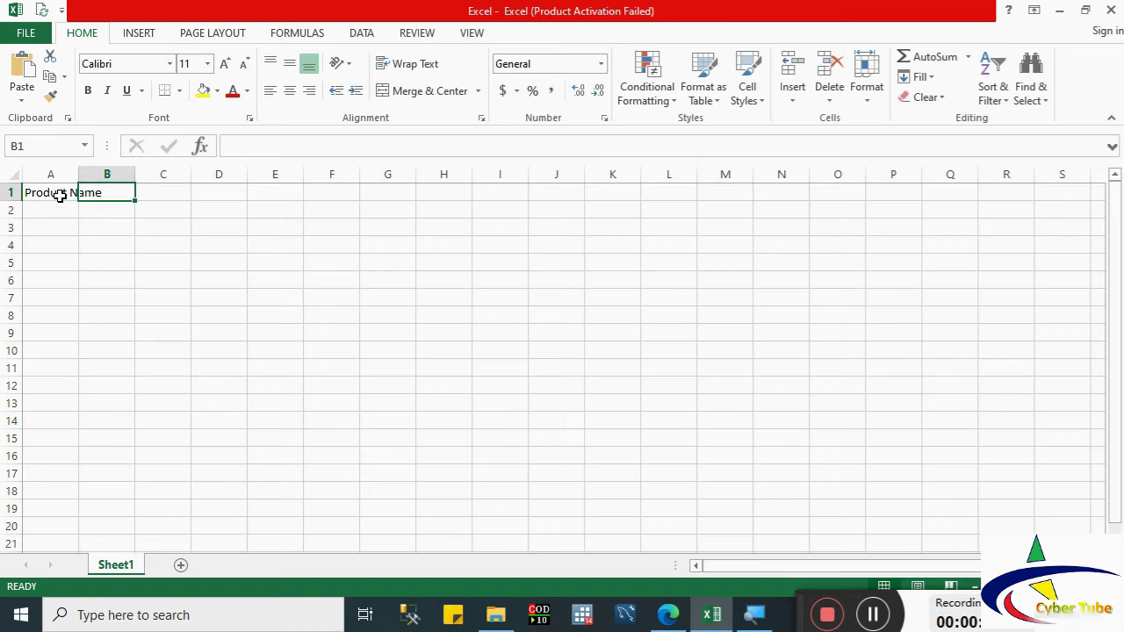
pyautogui.press('Down')
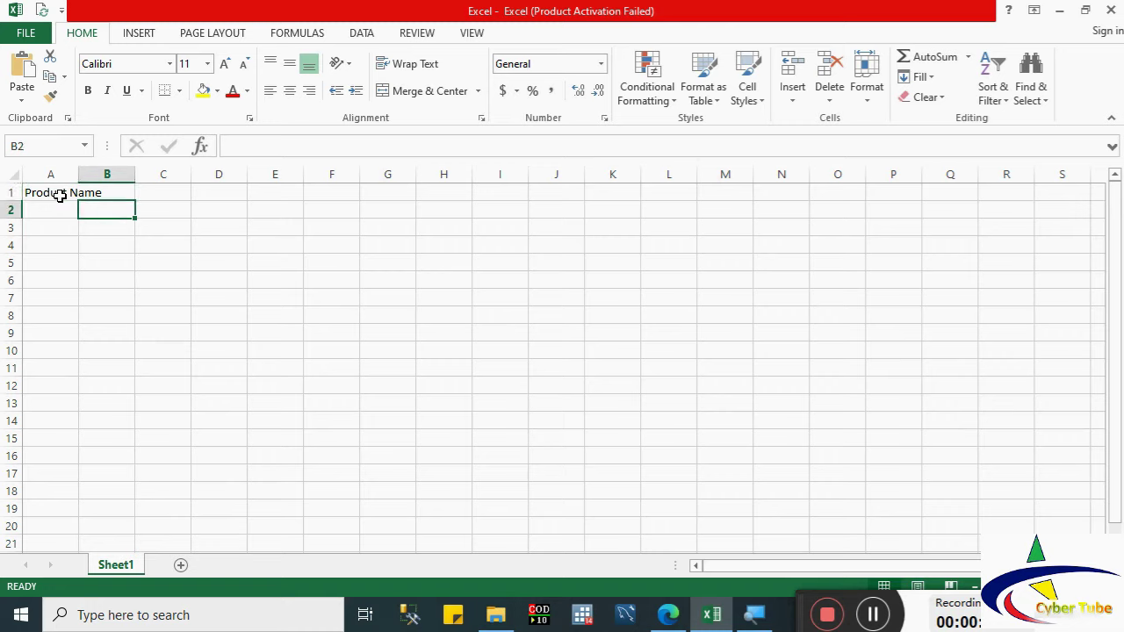
pyautogui.press('Up')
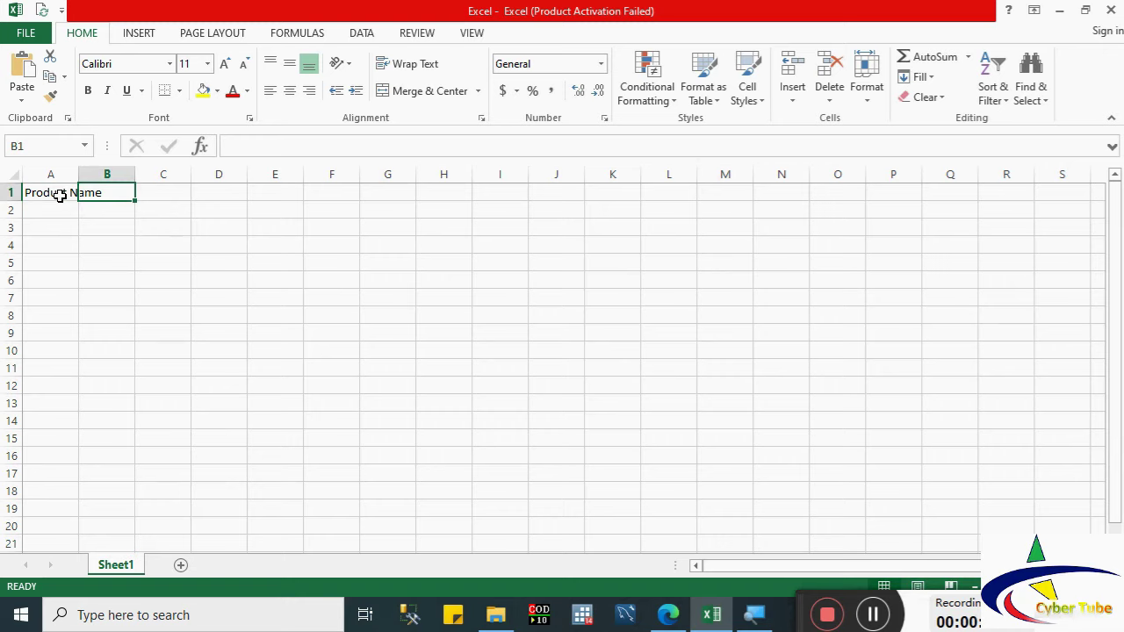
pyautogui.write('Amount')
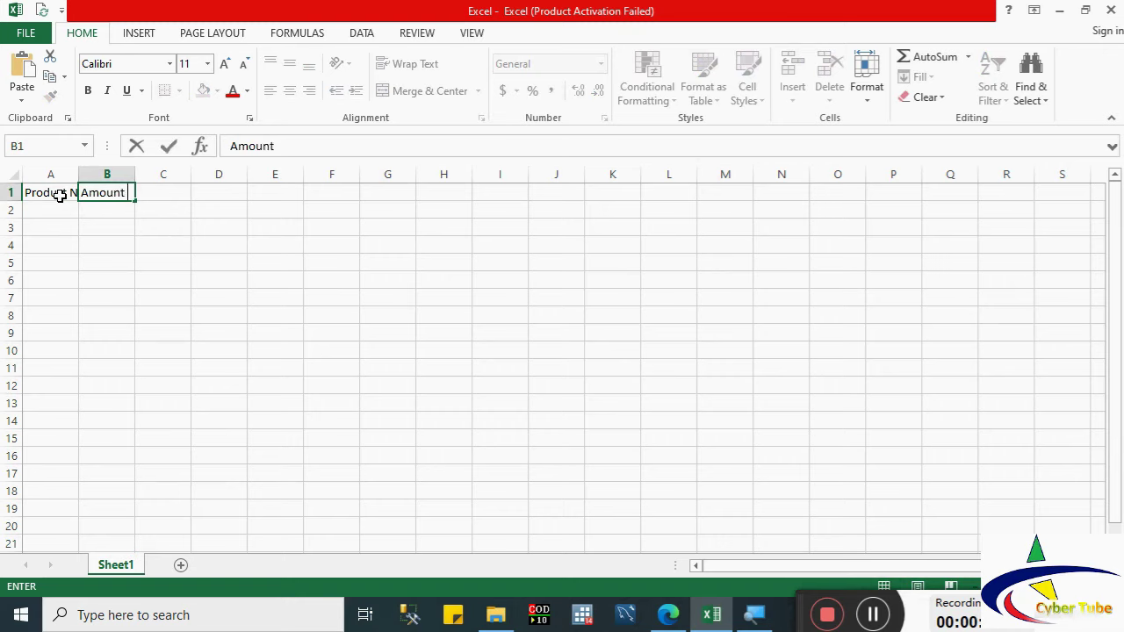
pyautogui.write(' of the p')
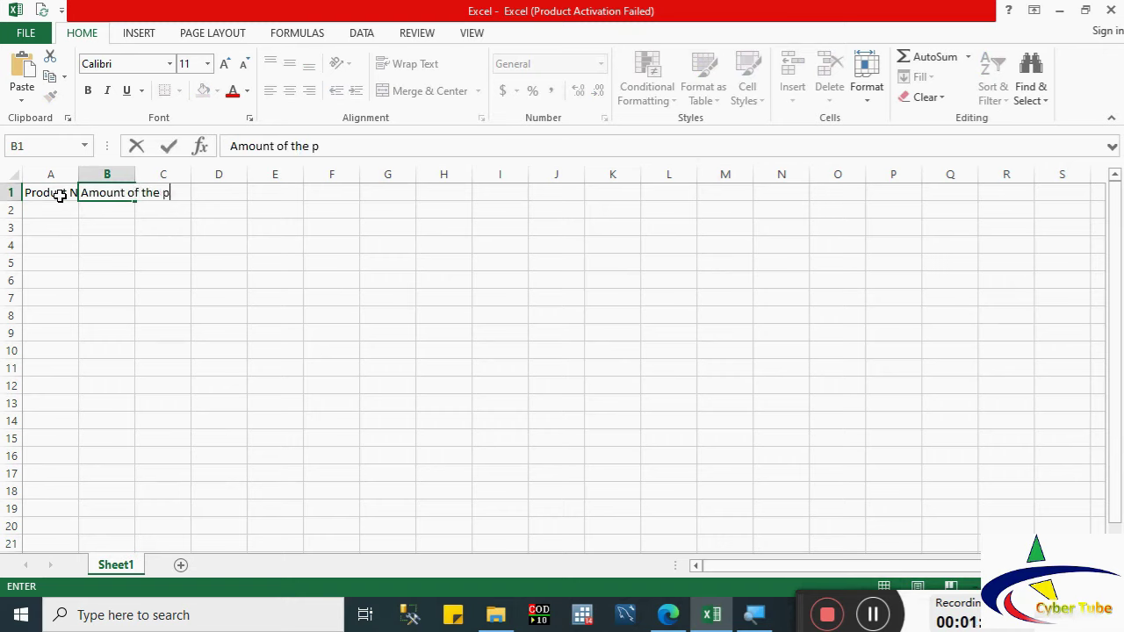
pyautogui.write('roduct')
pyautogui.press('Tab')
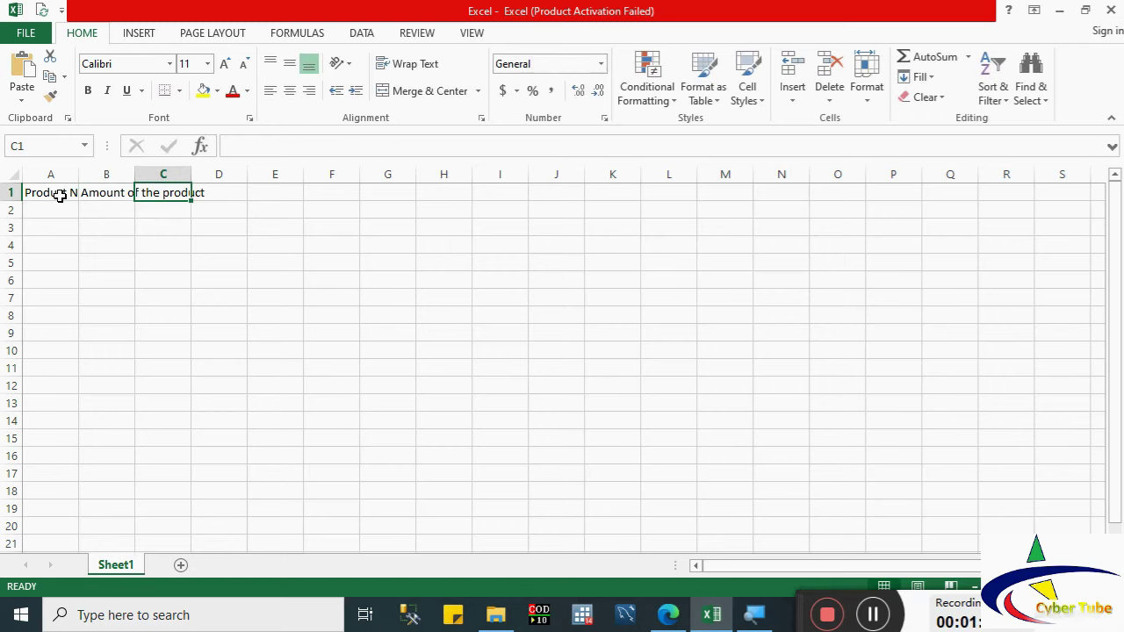
# Step: Enter 'Price of the product' in C1 and 'Total Price' in D1, then reselect A1
pyautogui.write('Price o')
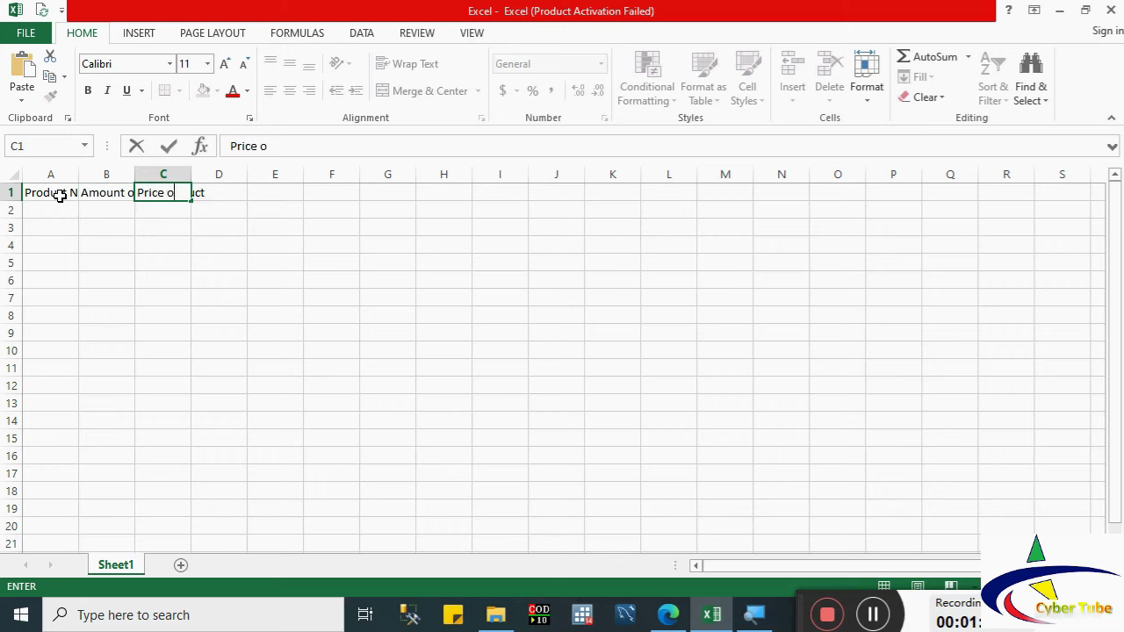
pyautogui.write('f the product')
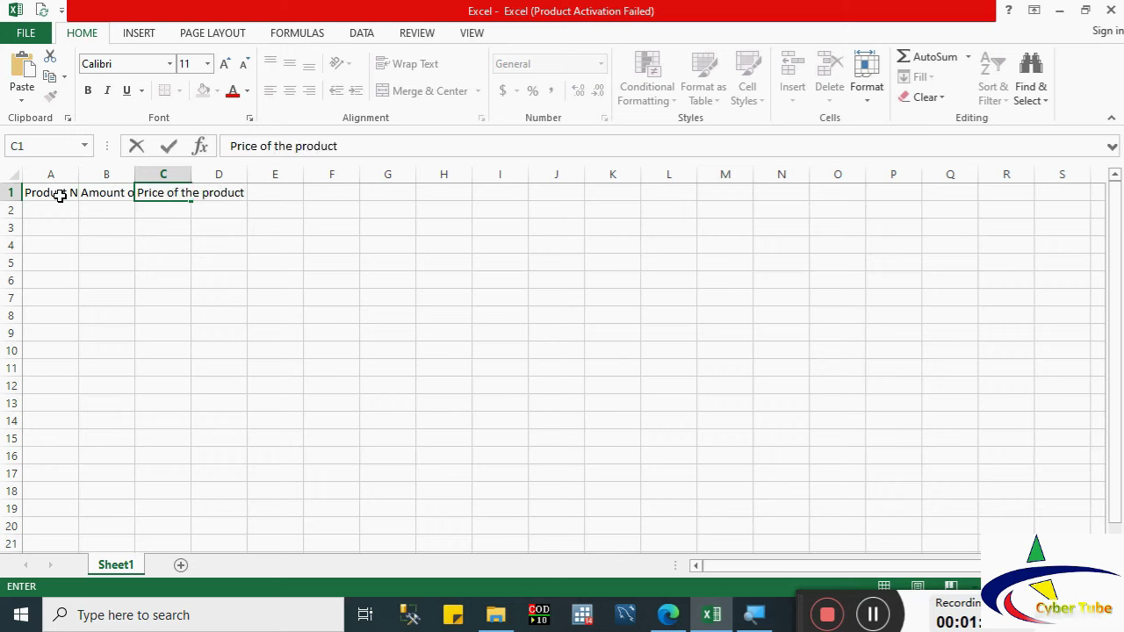
pyautogui.press('Tab')
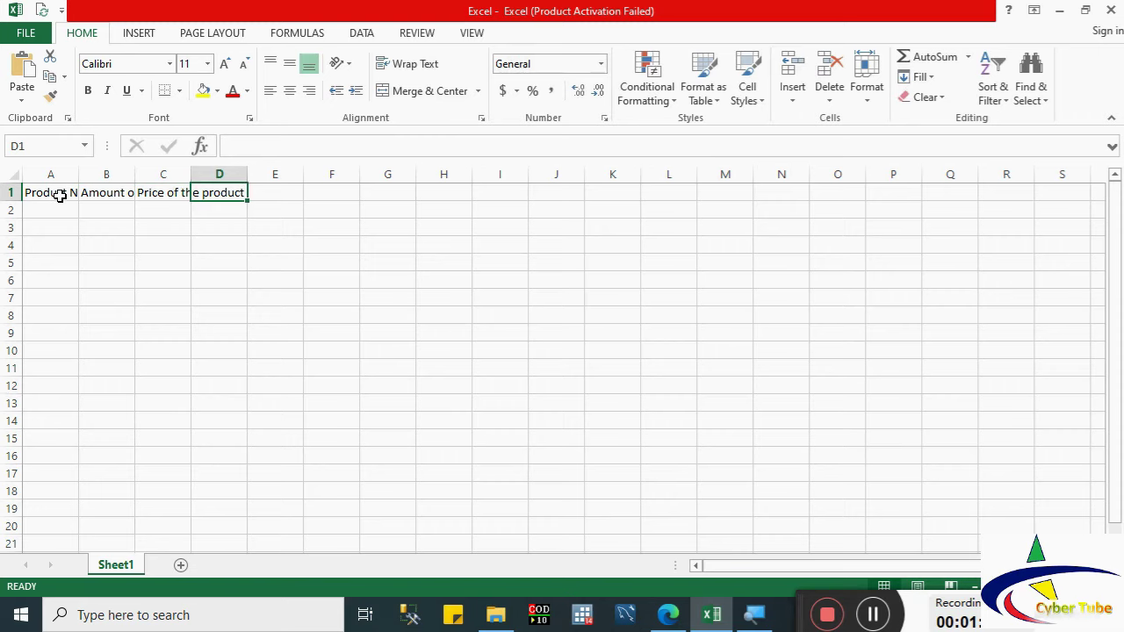
pyautogui.write('Tota')
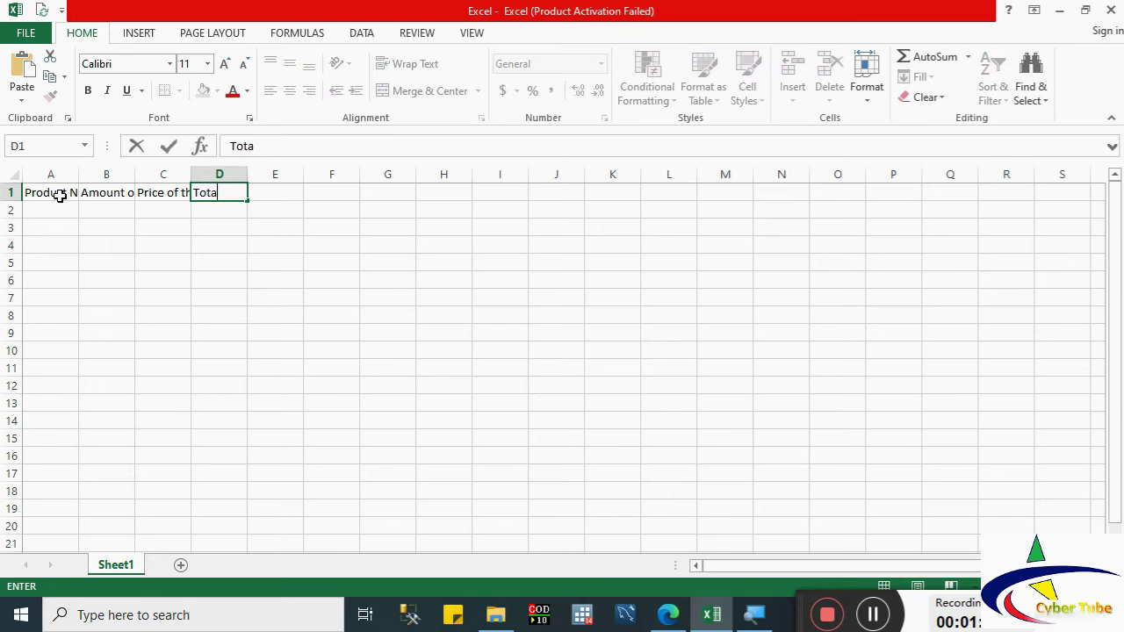
pyautogui.write('l Price')
pyautogui.press('Return')
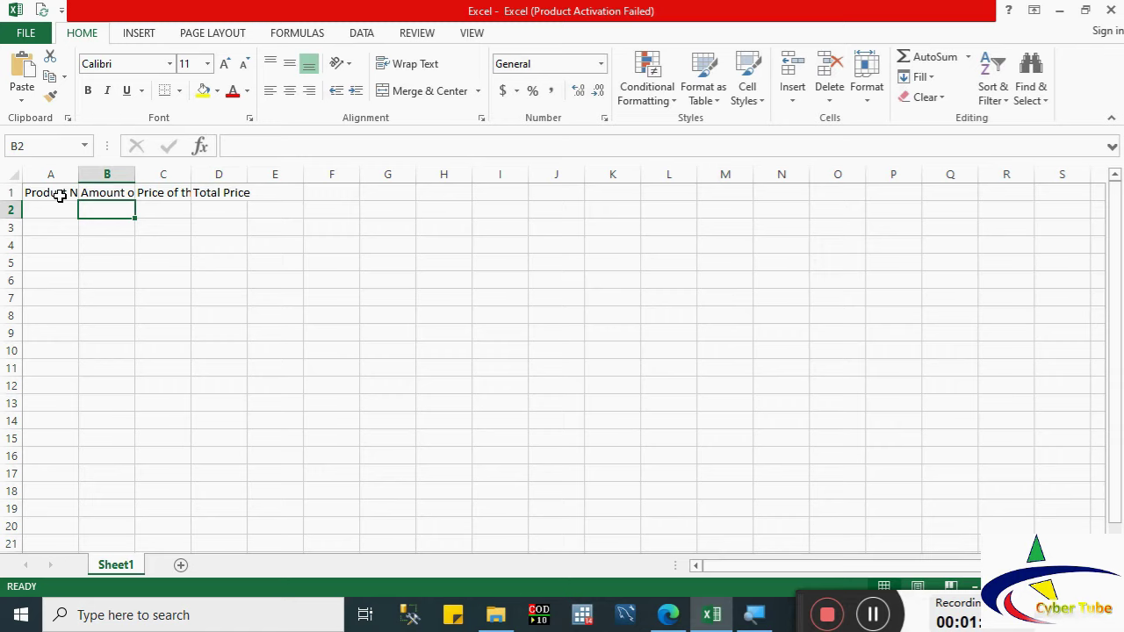
pyautogui.click(59, 195)
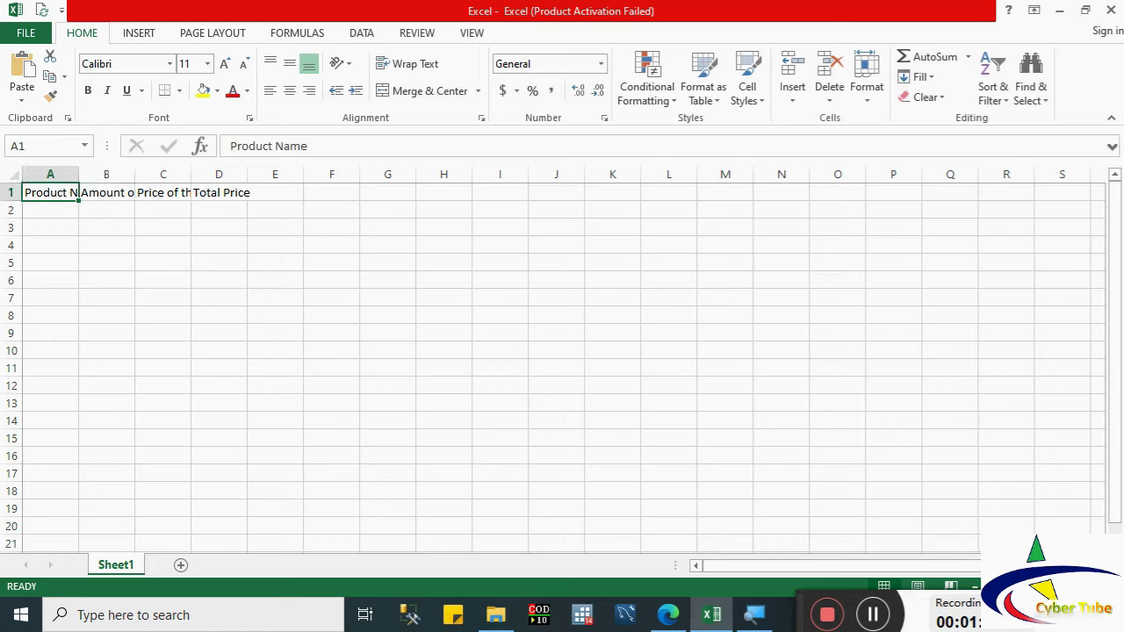
pyautogui.click(802, 604)
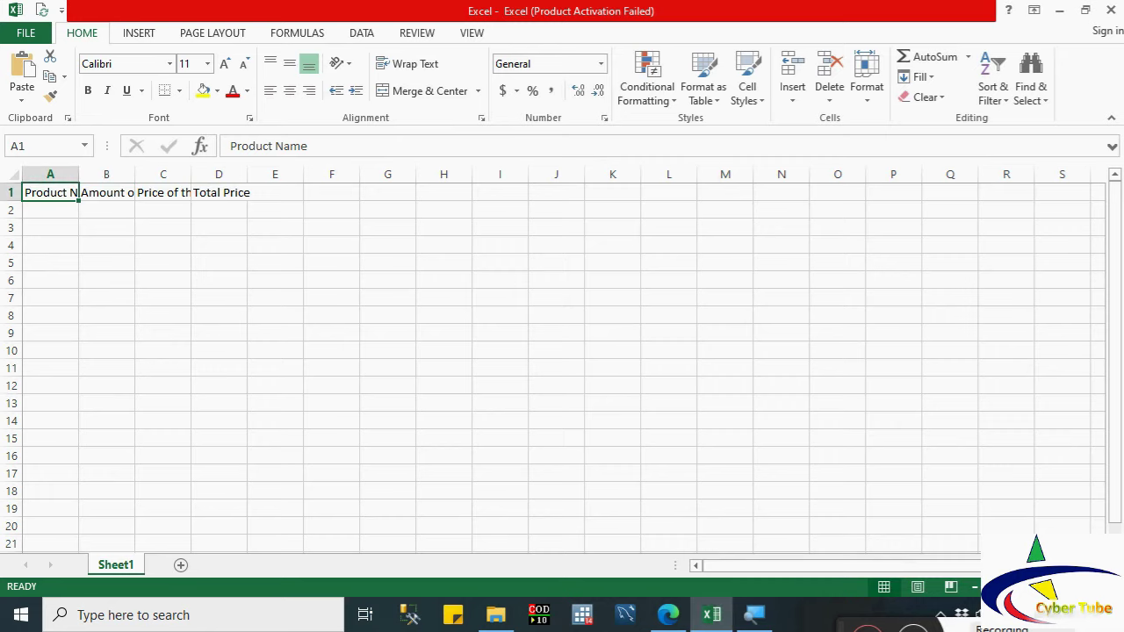
# Step: Undo the manual widening of column A, then AutoFit columns A–D to show full headers
pyautogui.scroll(15, 553, 360)
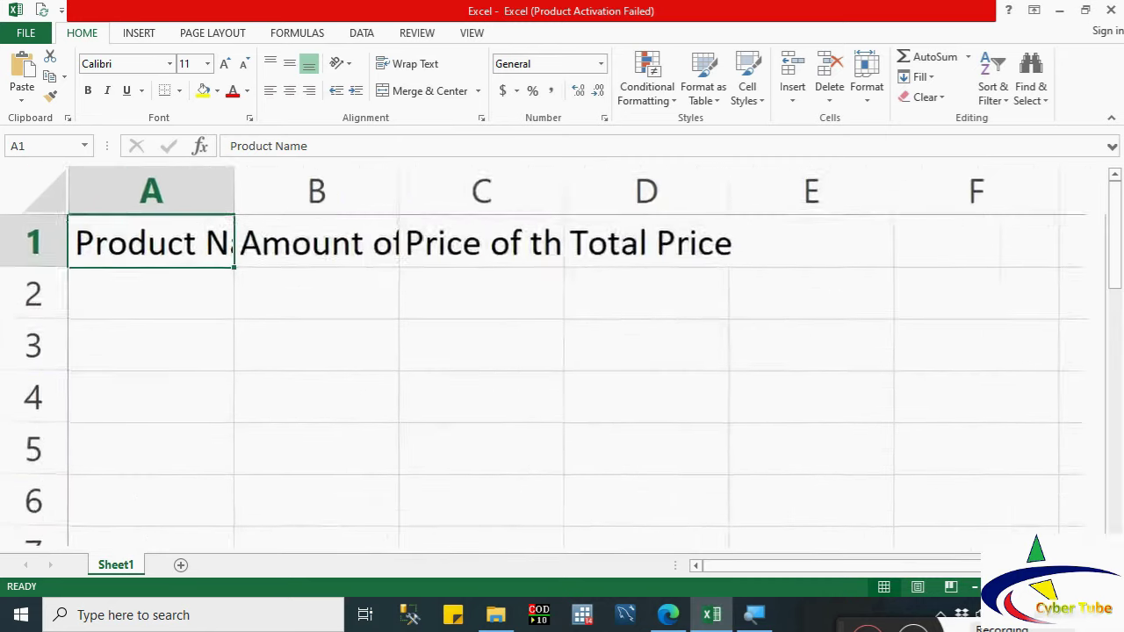
pyautogui.scroll(-6, 554, 360)
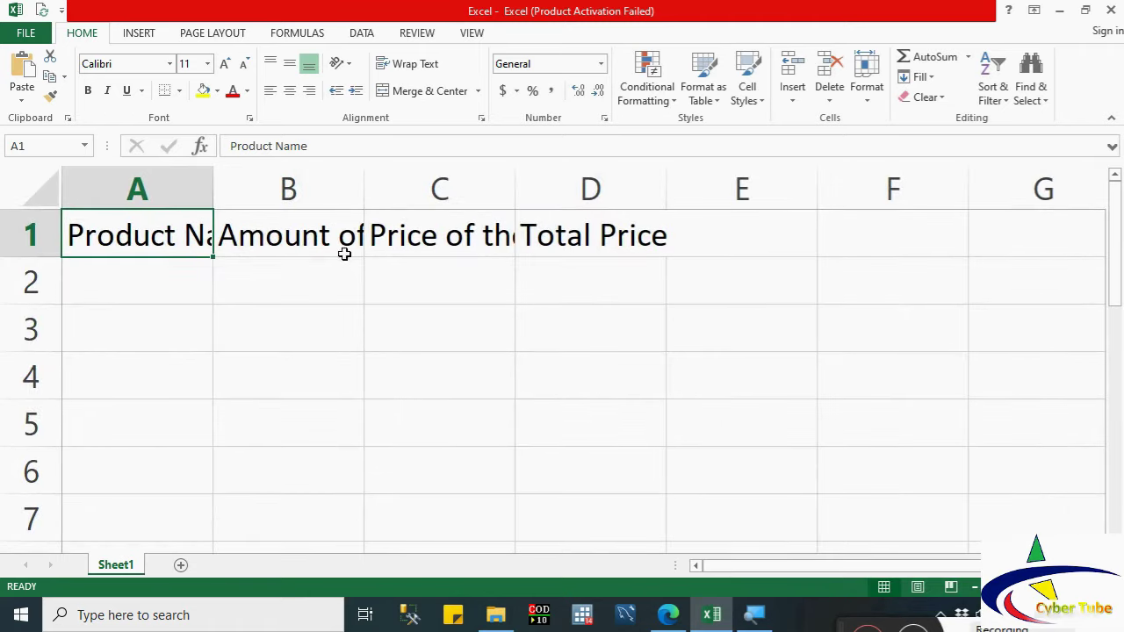
pyautogui.click(176, 327)
pyautogui.click(158, 227)
pyautogui.moveTo(212, 189); pyautogui.dragTo(279, 208)
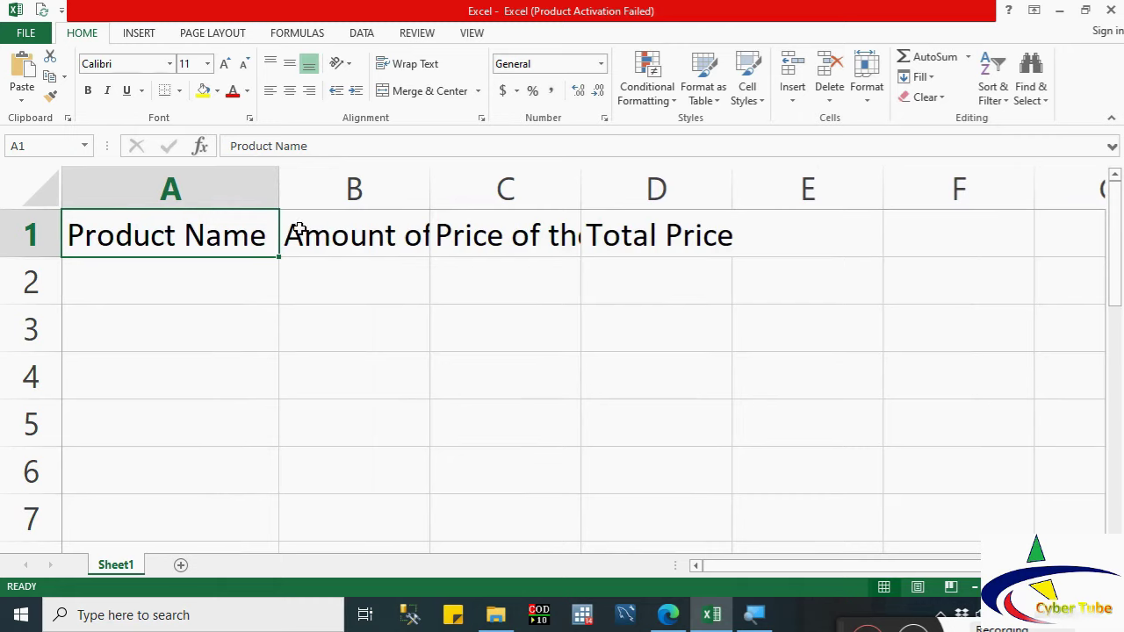
pyautogui.click(296, 228)
pyautogui.hotkey('ctrl', 'z')
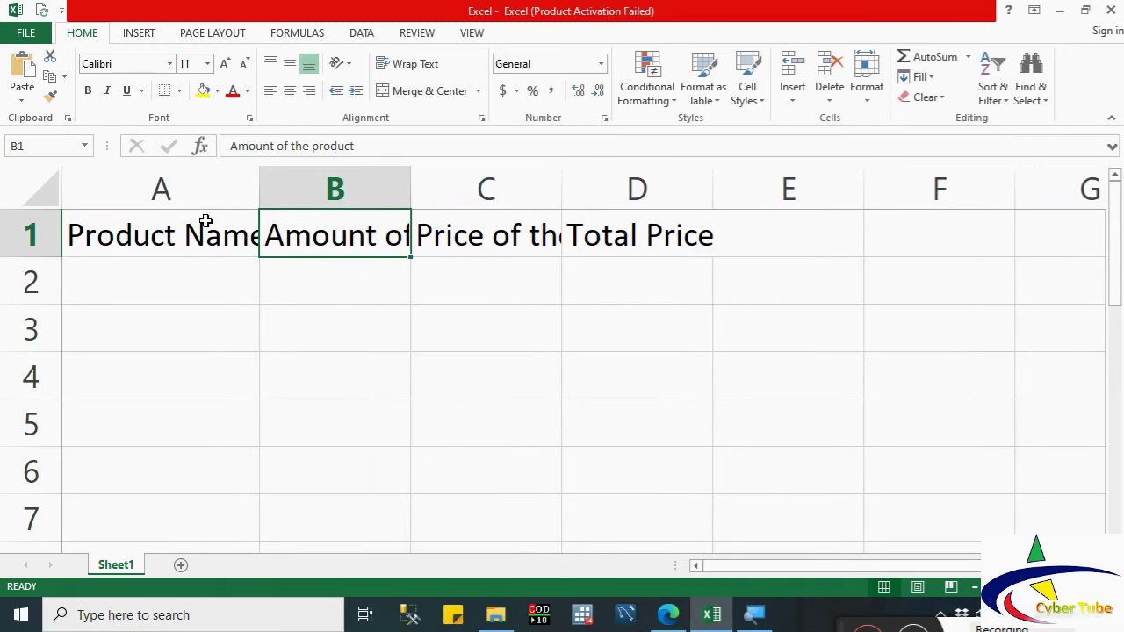
pyautogui.hotkey('ctrl', 'z')
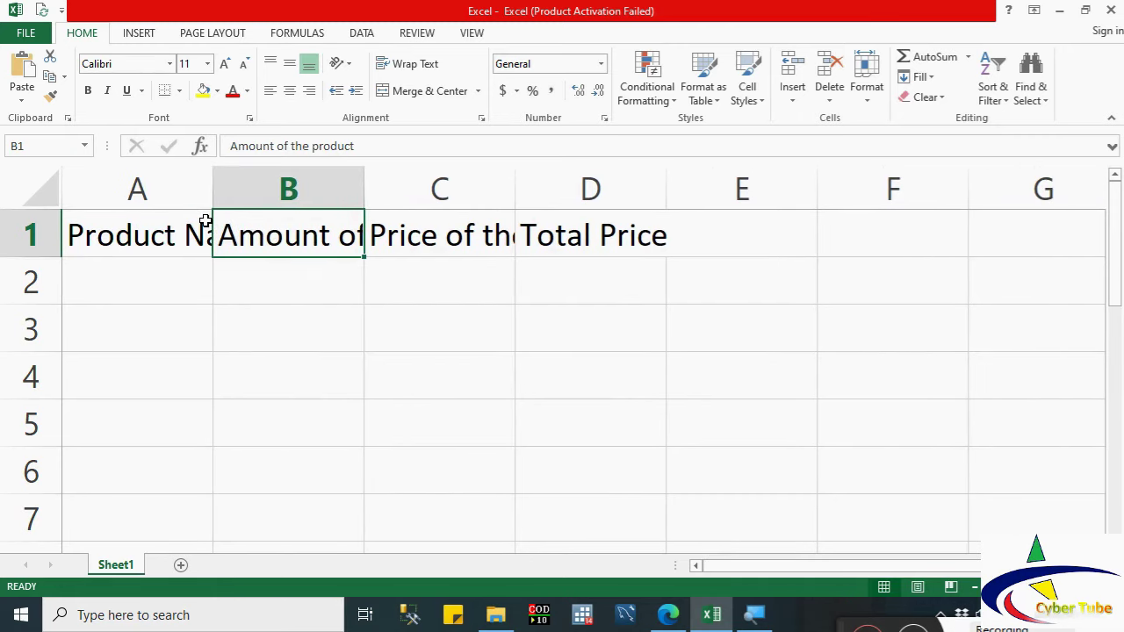
pyautogui.moveTo(80, 196); pyautogui.dragTo(559, 268)
pyautogui.doubleClick(364, 190)
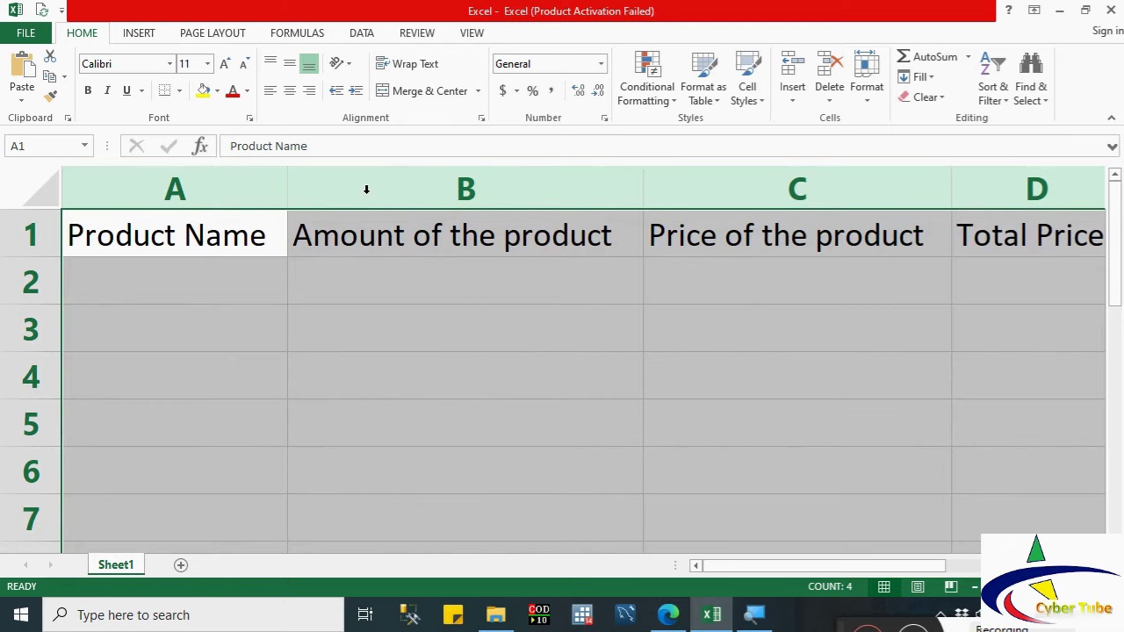
# Step: Enter Laptop Computer, Desktop, Printer and Scanner down cells A2 to A5
pyautogui.click(193, 286)
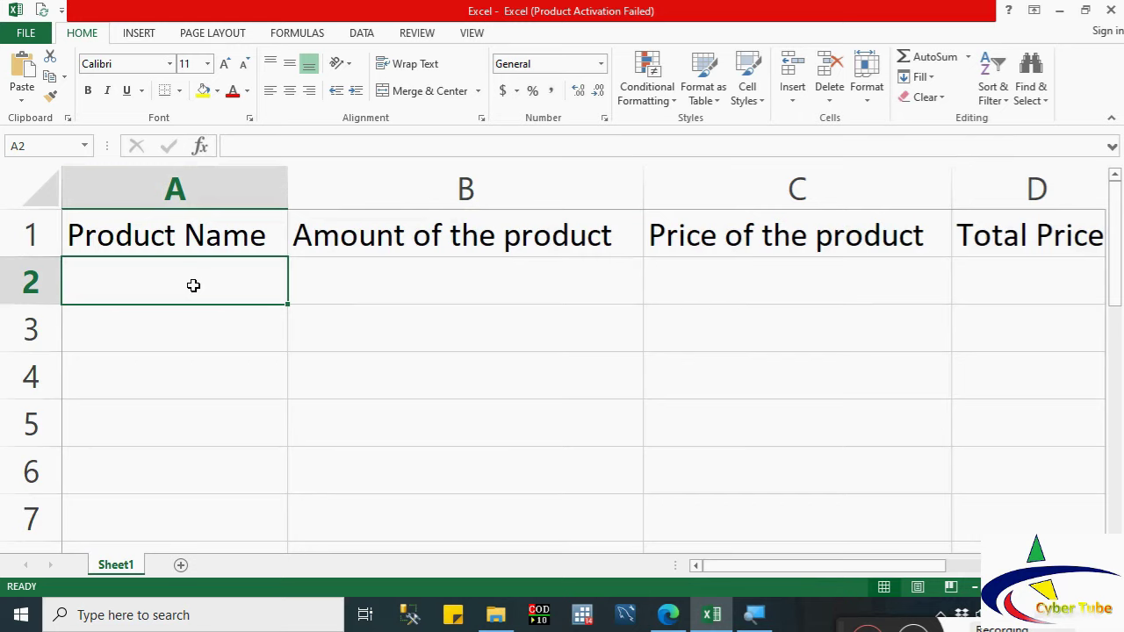
pyautogui.write('Lapt')
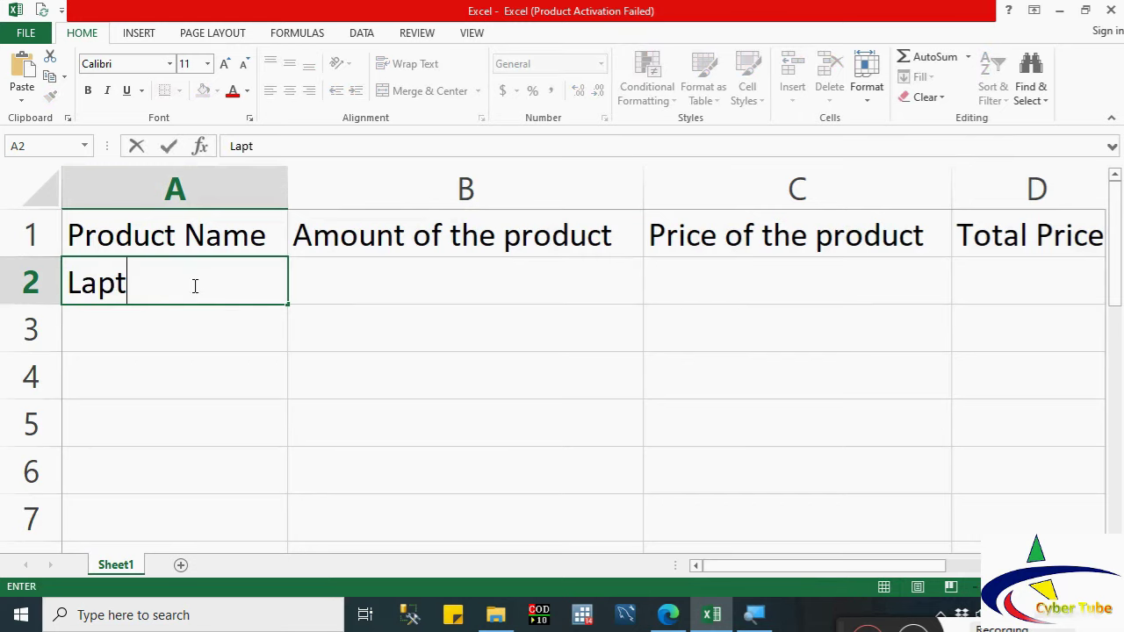
pyautogui.write('op')
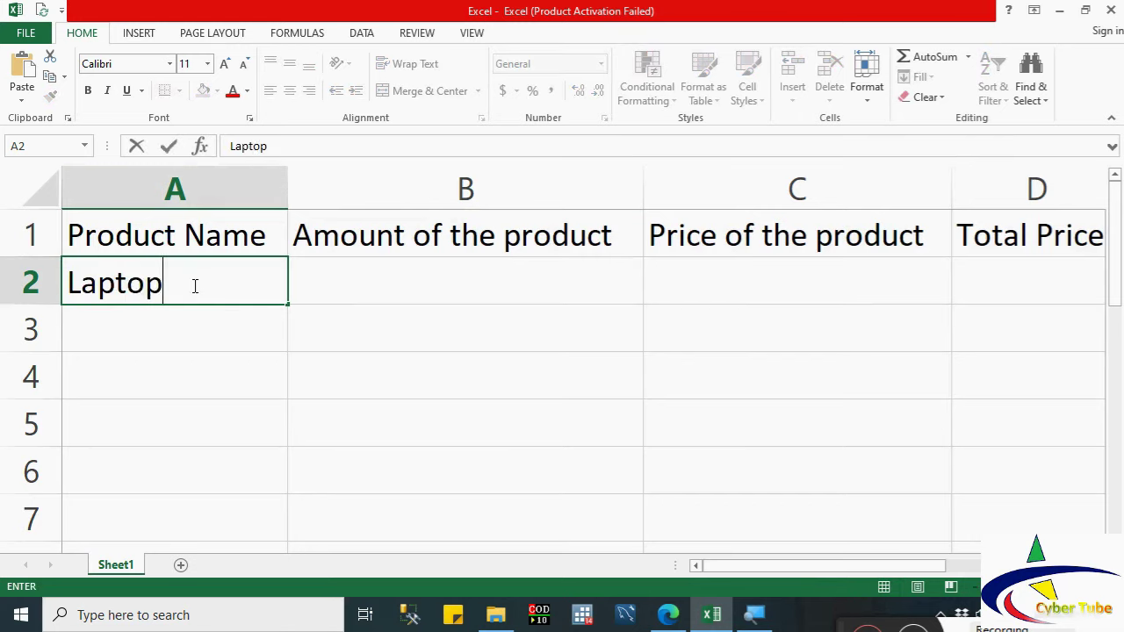
pyautogui.write(' Computer')
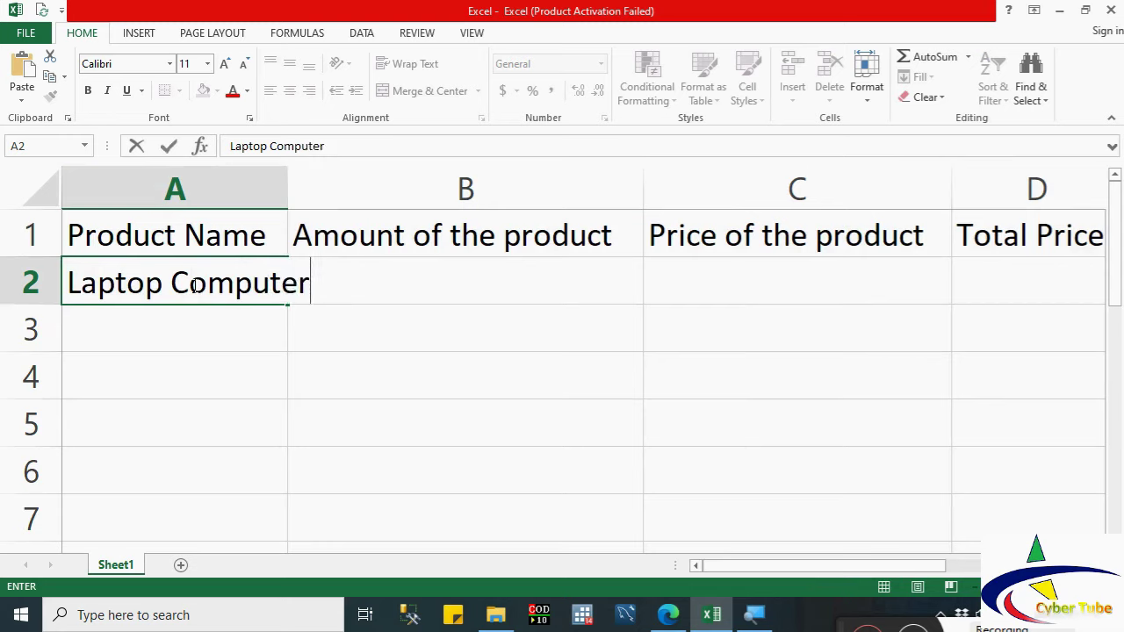
pyautogui.press('Return')
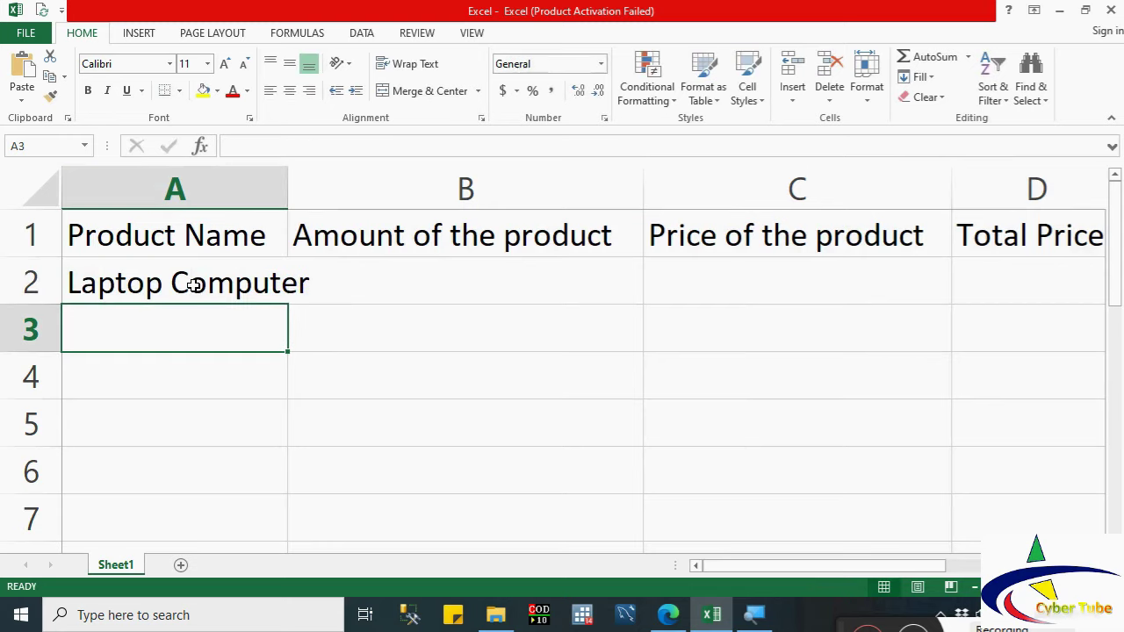
pyautogui.write('Desktop')
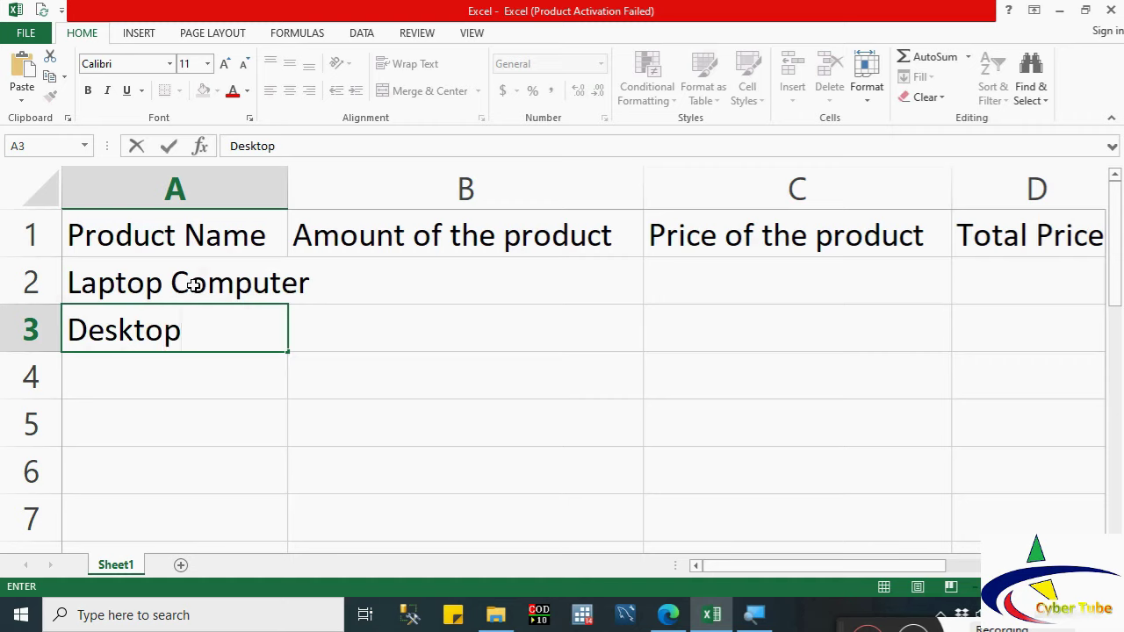
pyautogui.press('Return')
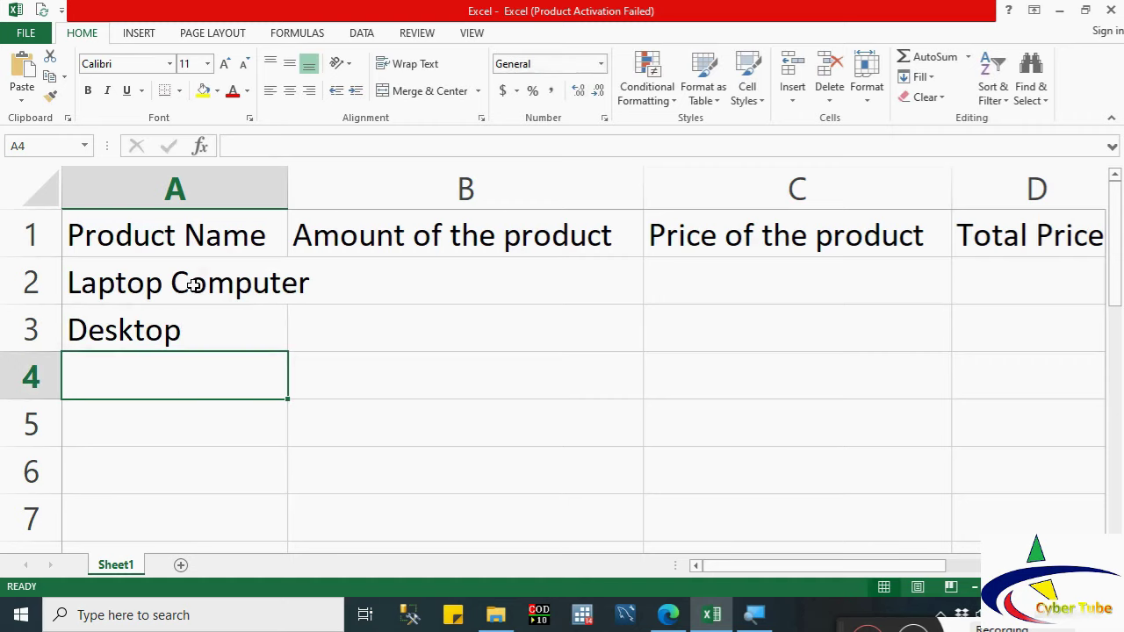
pyautogui.write('Printer')
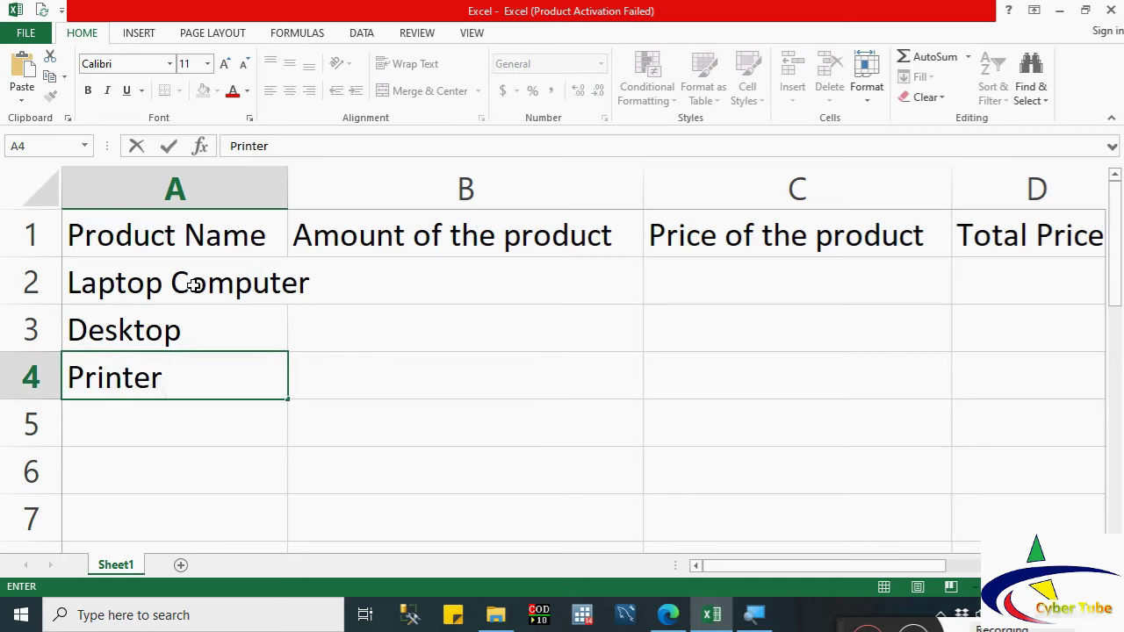
pyautogui.press('Return')
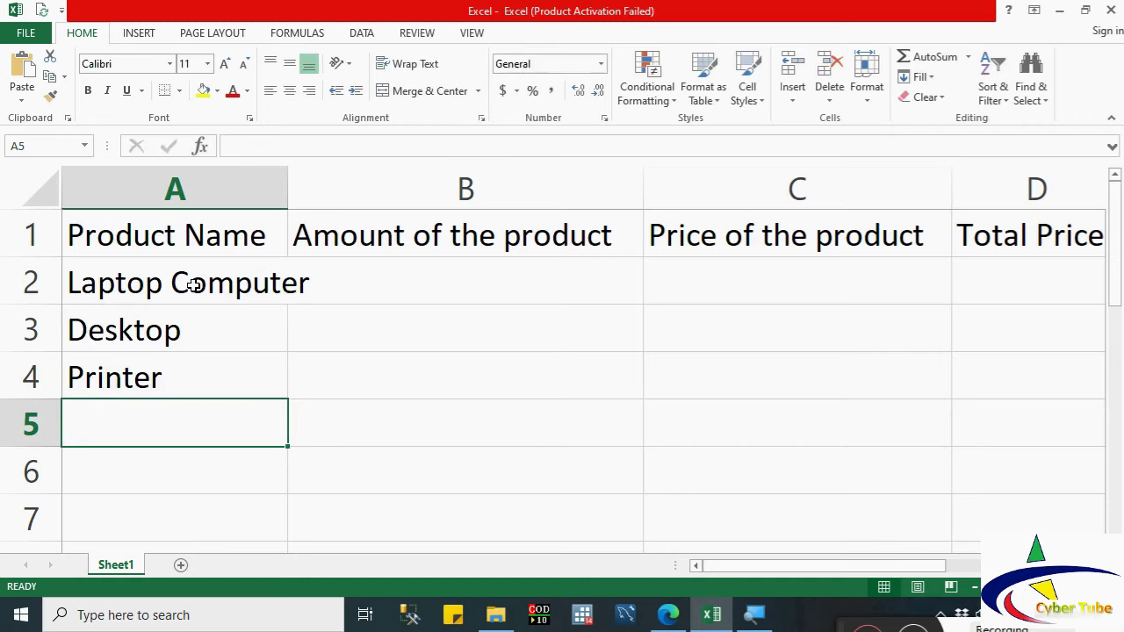
pyautogui.write('Scanner')
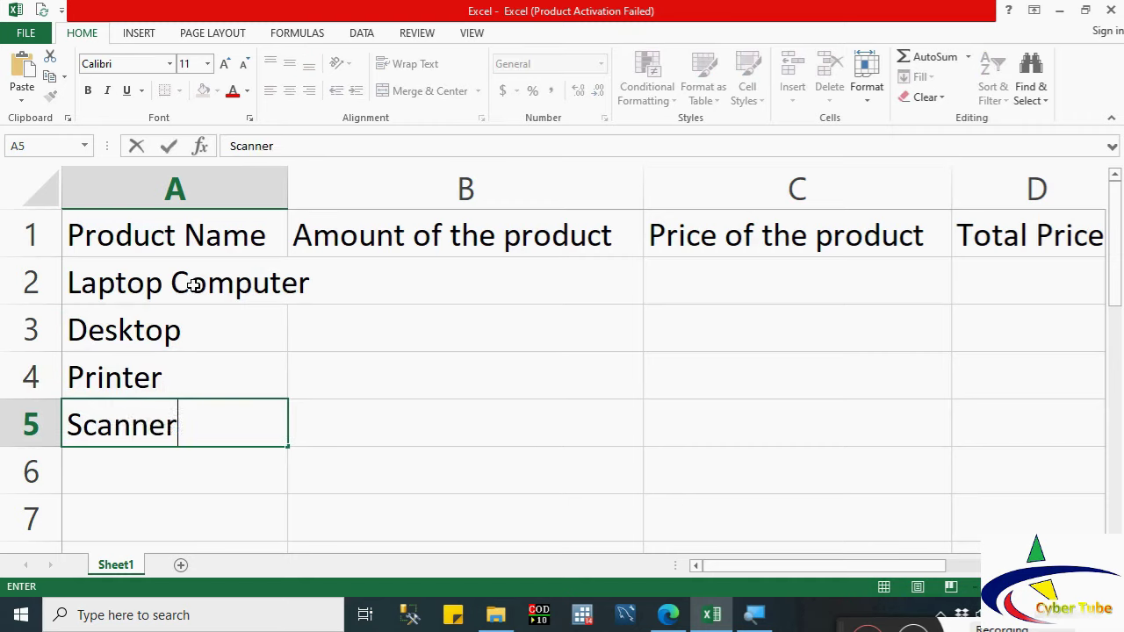
# Step: Enter amounts 20, 50, 42 and 20 in B2:B5
pyautogui.click(370, 302)
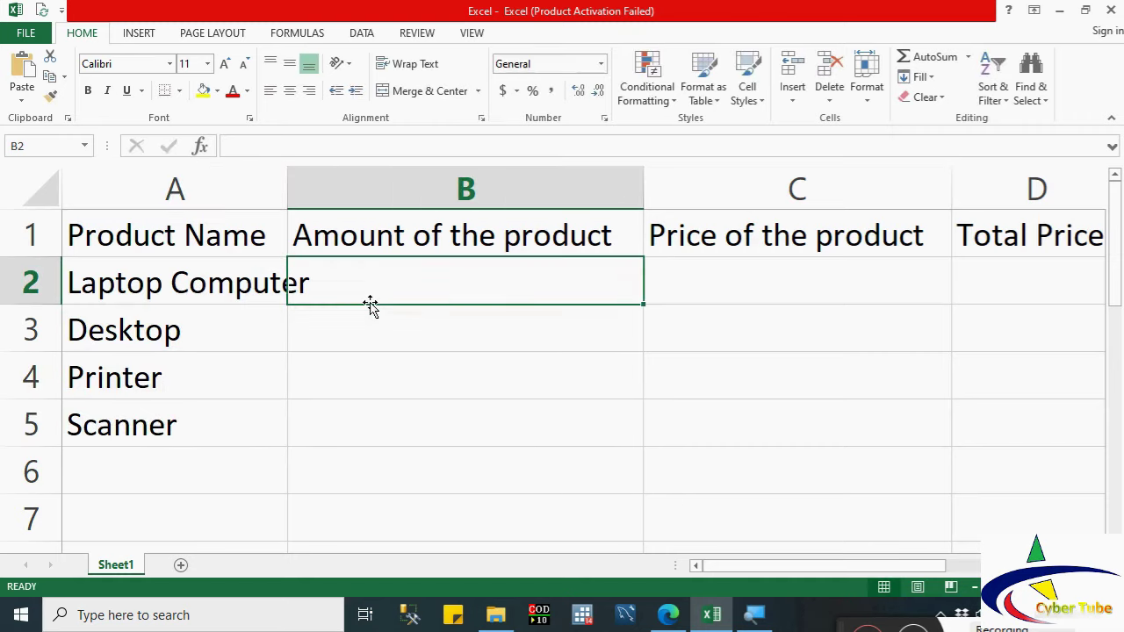
pyautogui.write('20')
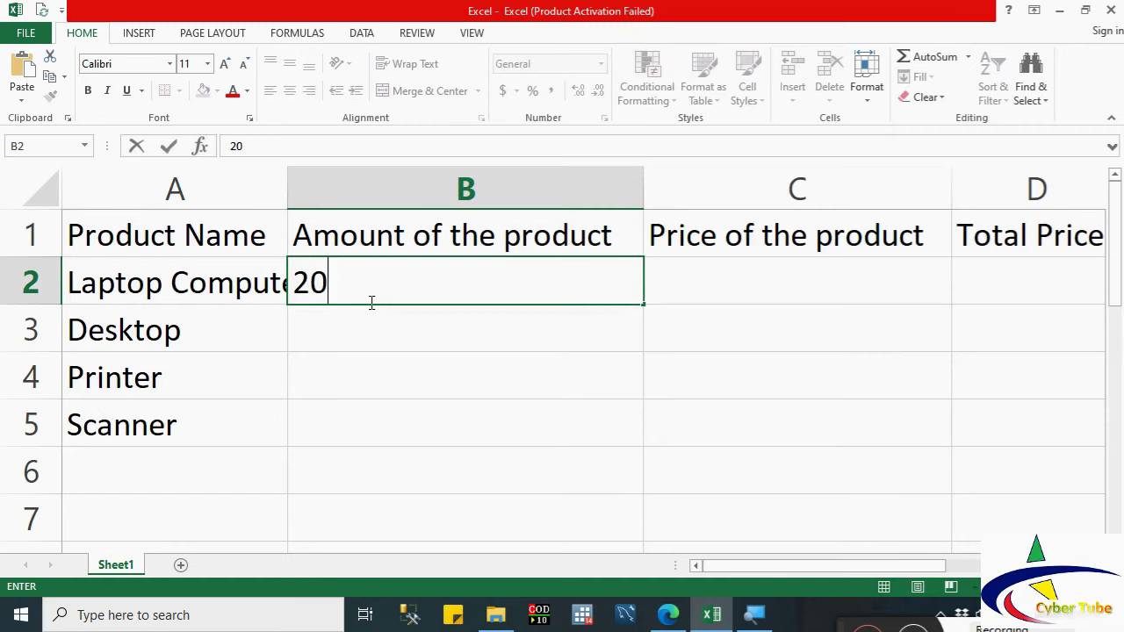
pyautogui.press('Return')
pyautogui.write('50')
pyautogui.press('Return')
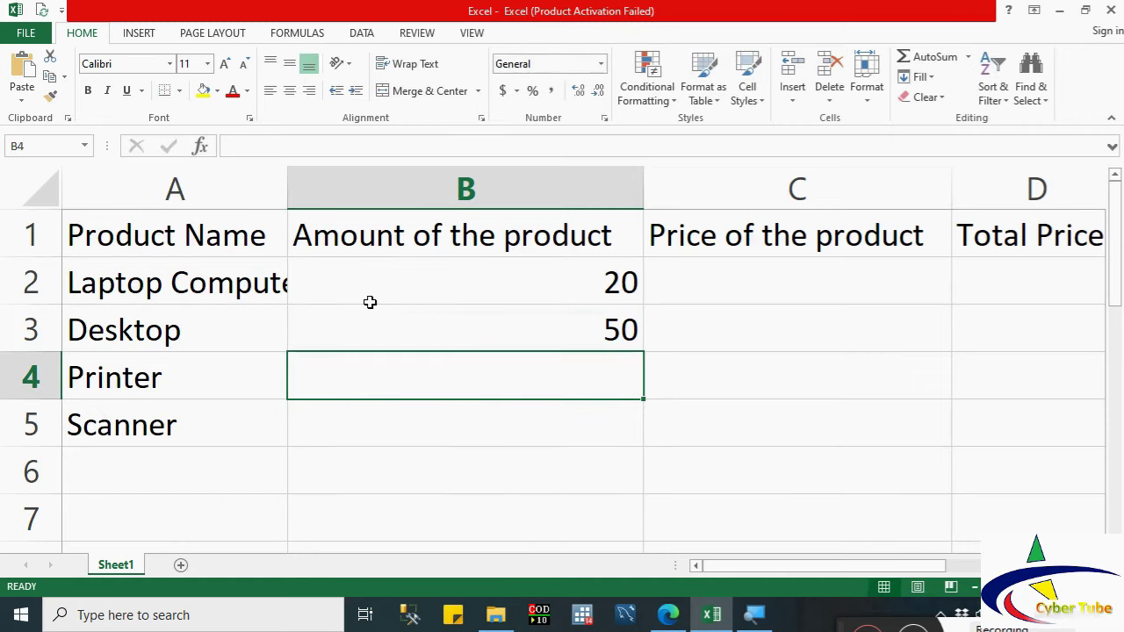
pyautogui.write('42')
pyautogui.press('Return')
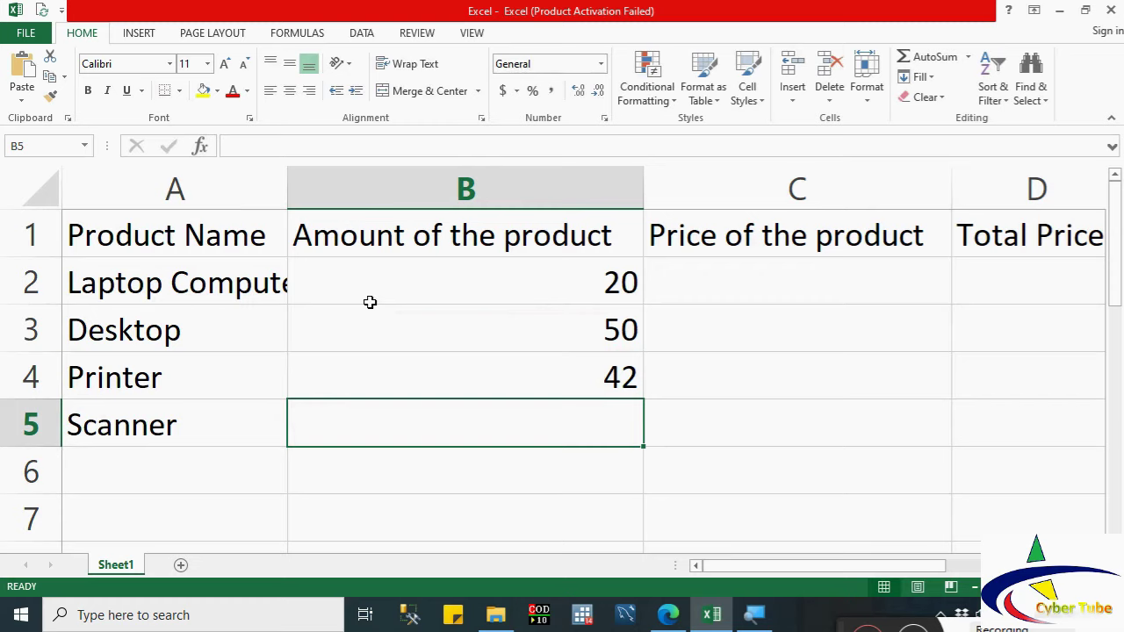
pyautogui.write('20')
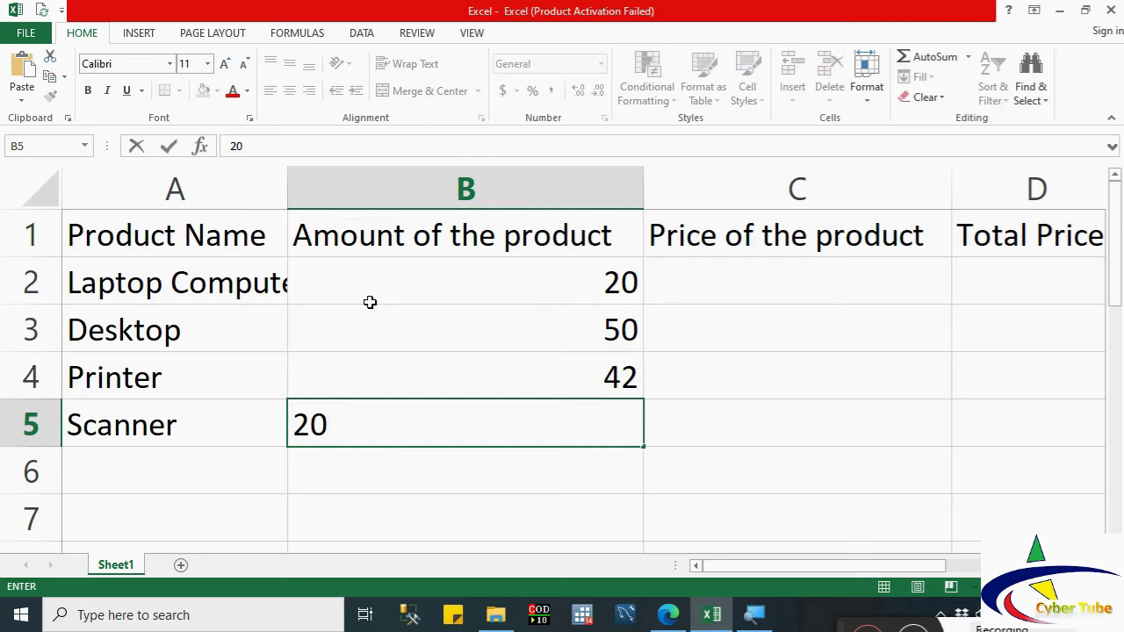
pyautogui.press('Tab')
# Step: Enter prices 15000, 11000, 12000 and 16000 in C2:C5
pyautogui.press('Up')
pyautogui.press('Up')
pyautogui.press('Up')
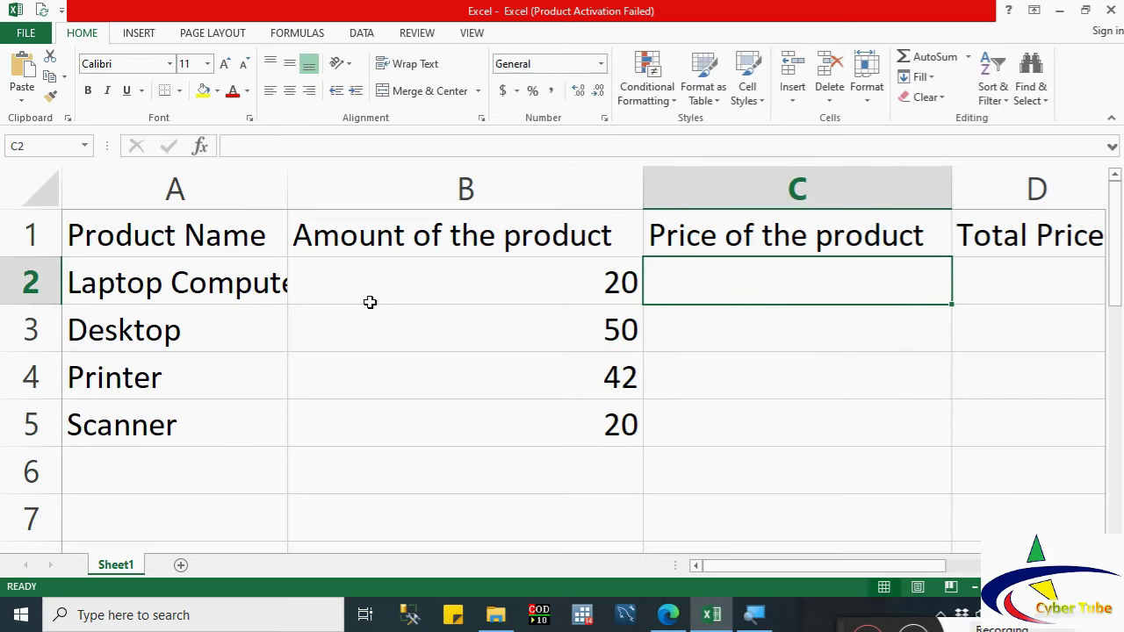
pyautogui.write('15000')
pyautogui.press('Return')
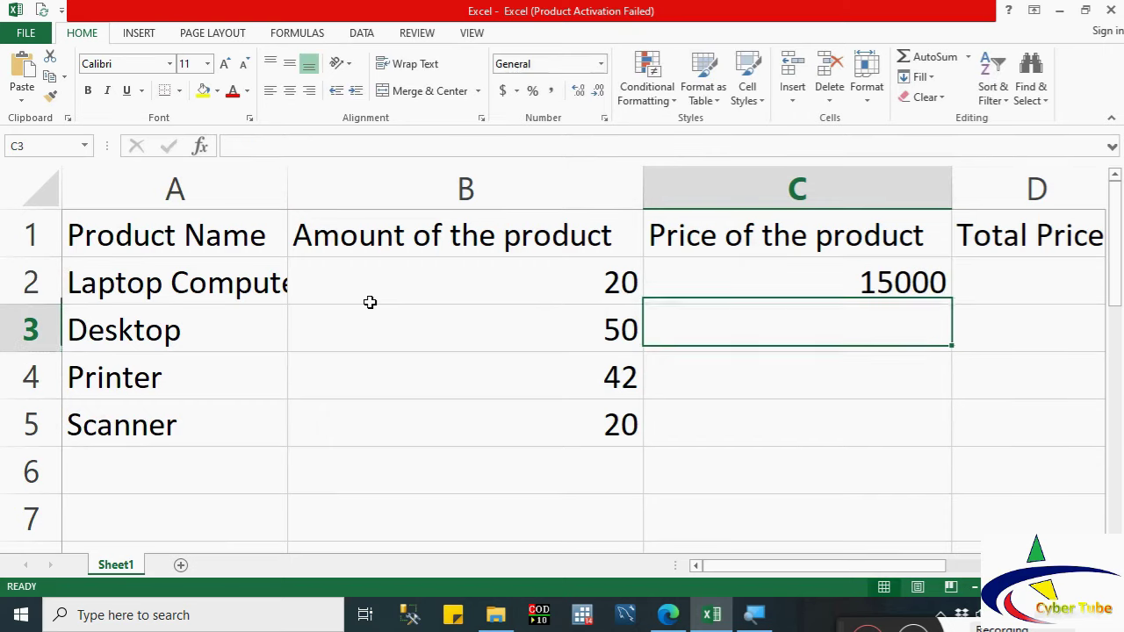
pyautogui.write('11000')
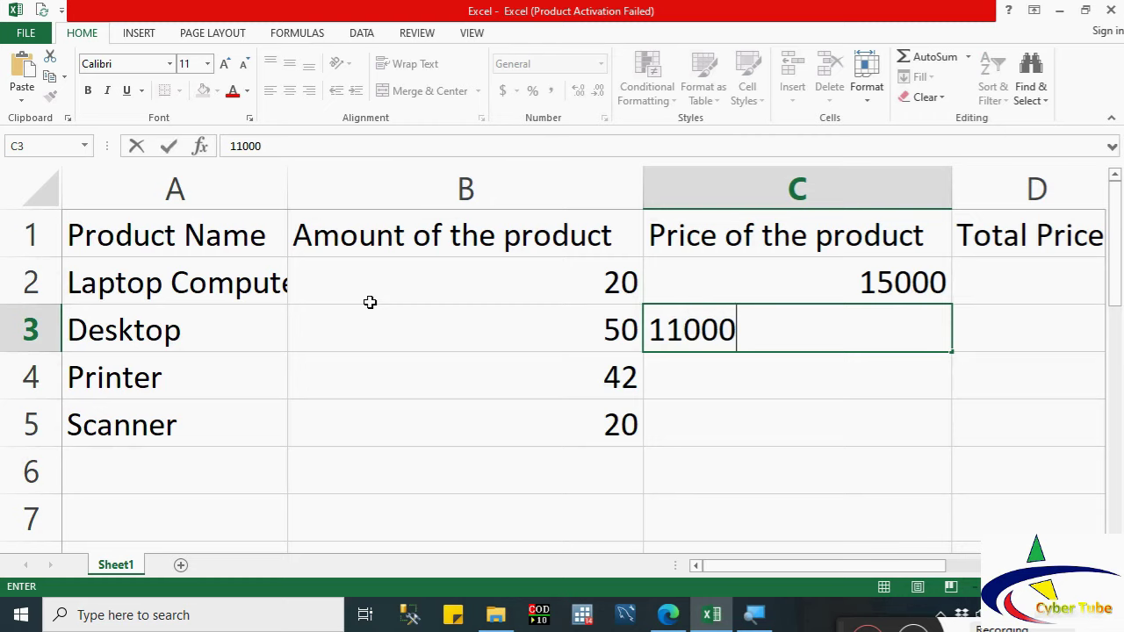
pyautogui.press('Return')
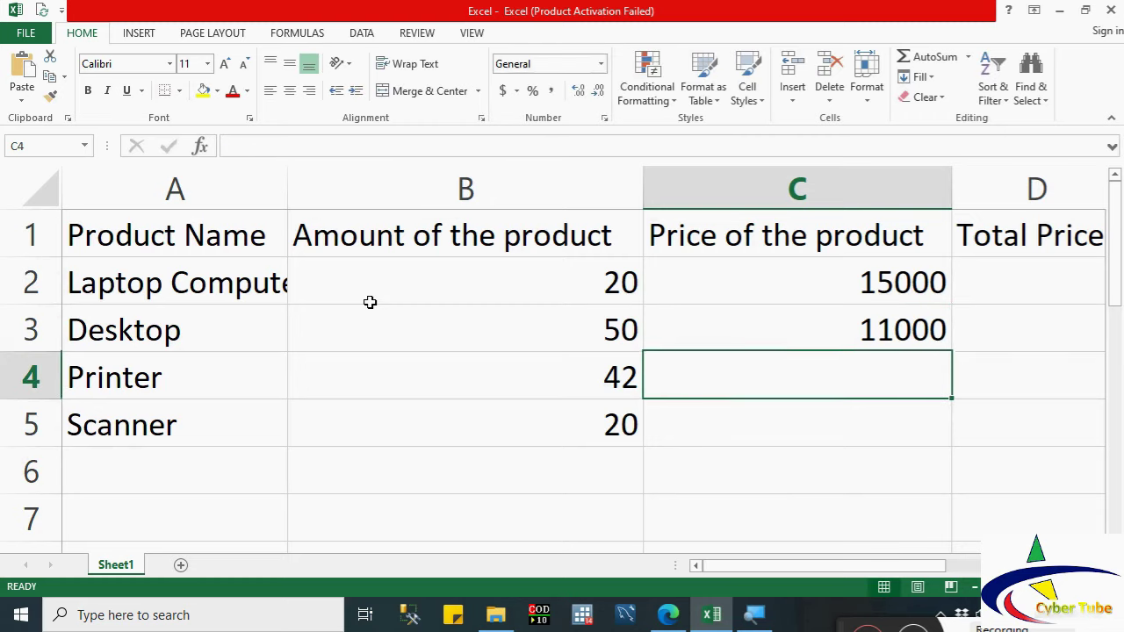
pyautogui.write('12000')
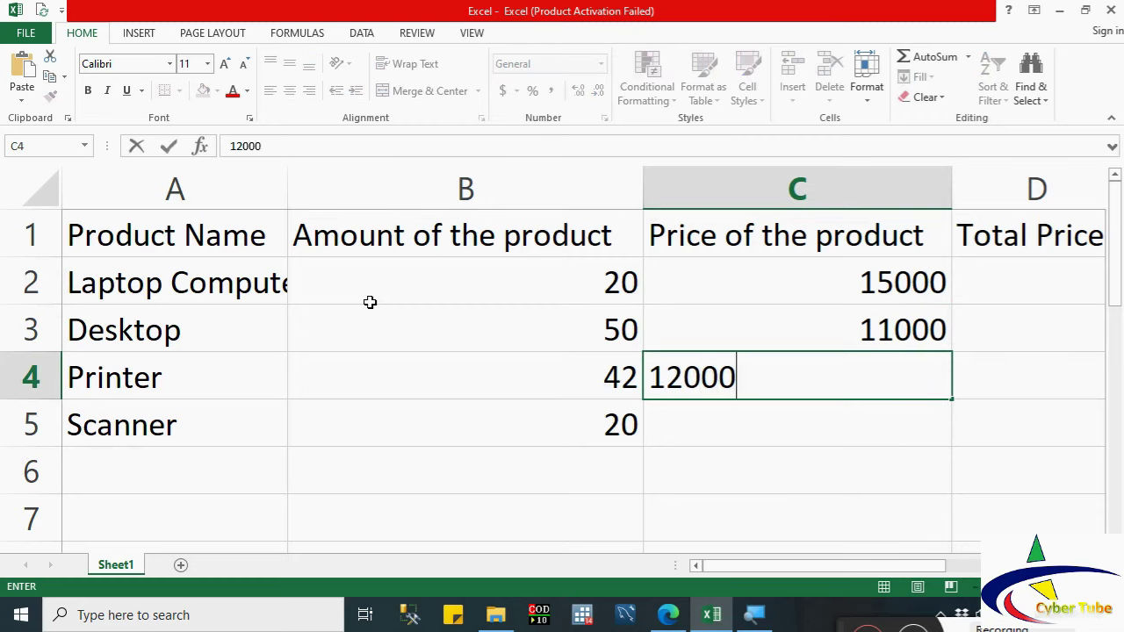
pyautogui.press('Return')
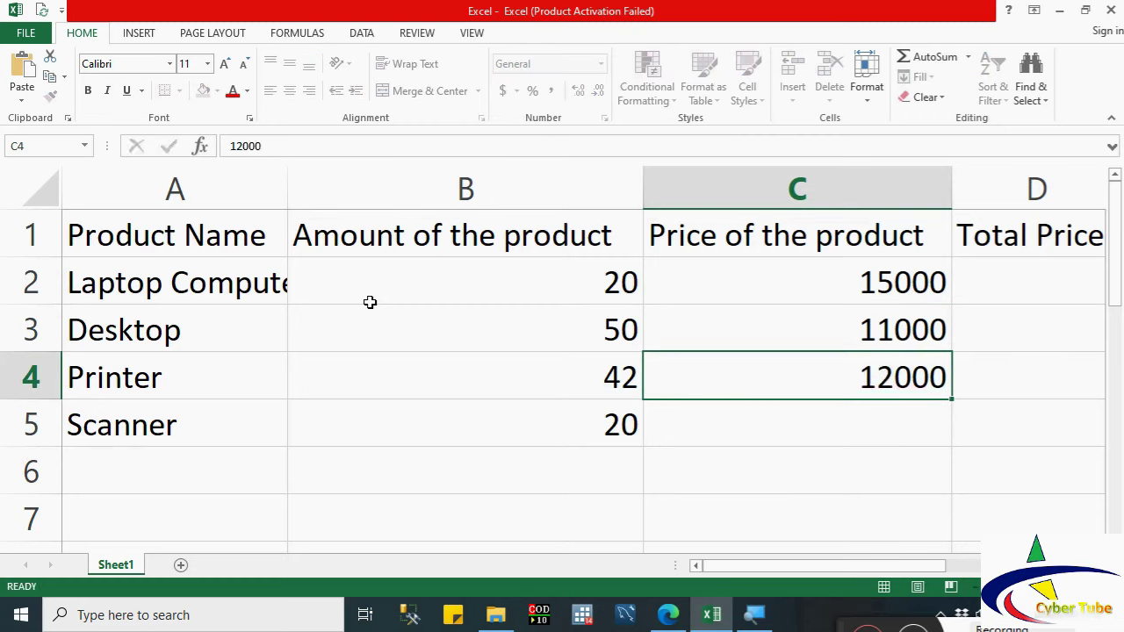
pyautogui.write('16000')
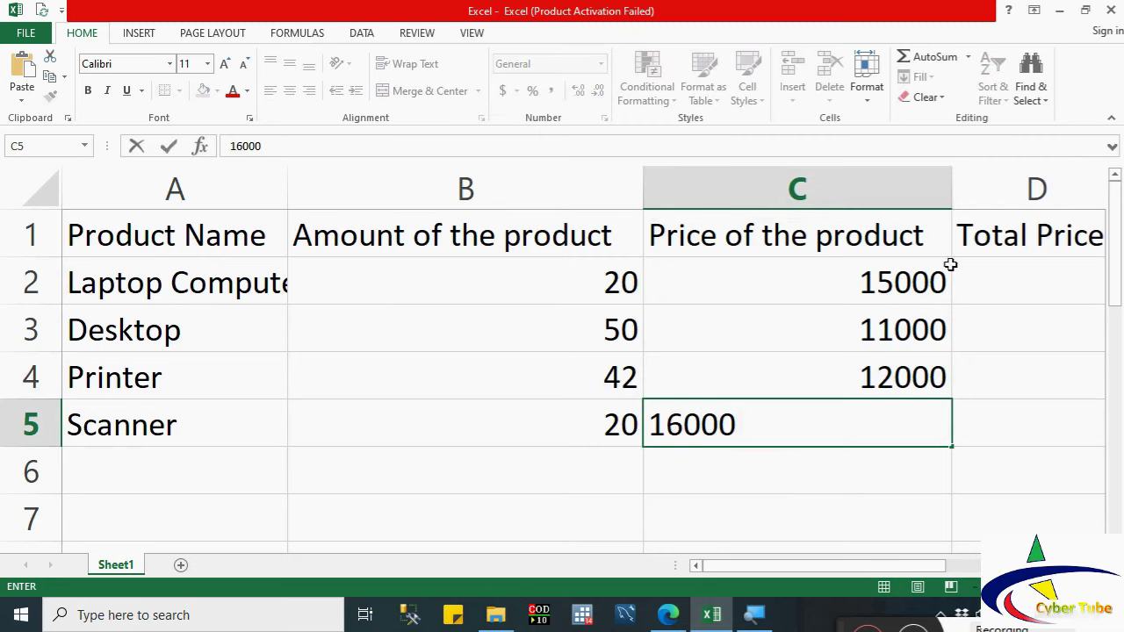
pyautogui.click(983, 287)
# Step: Enter the formula =B2*C2 in D2 for the first total price
pyautogui.write('=')
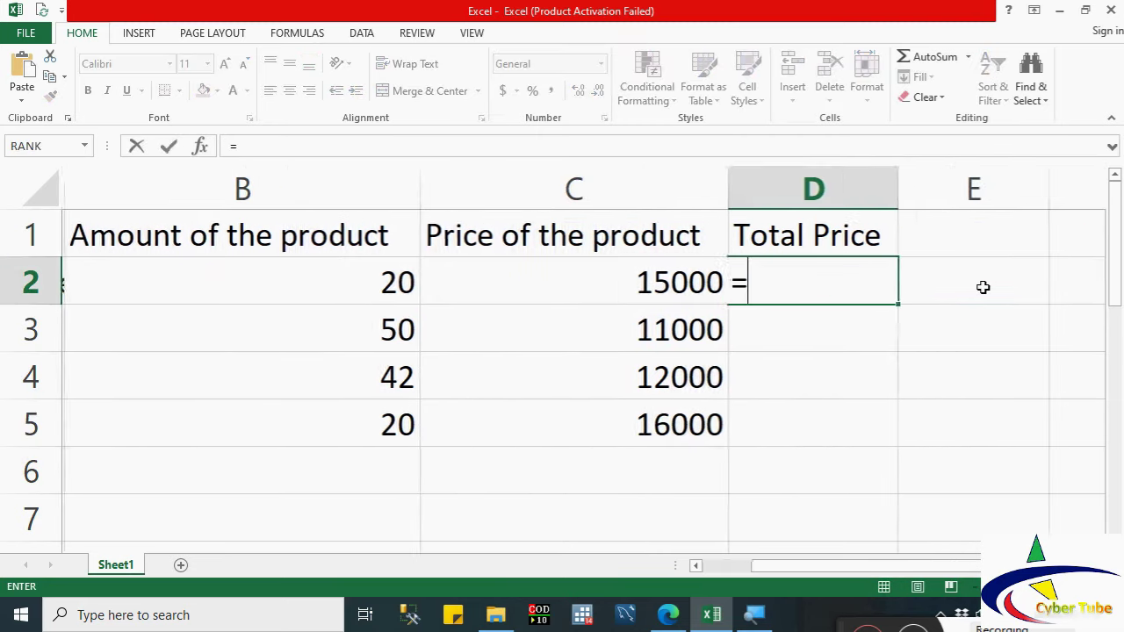
pyautogui.click(368, 288)
pyautogui.write('+')
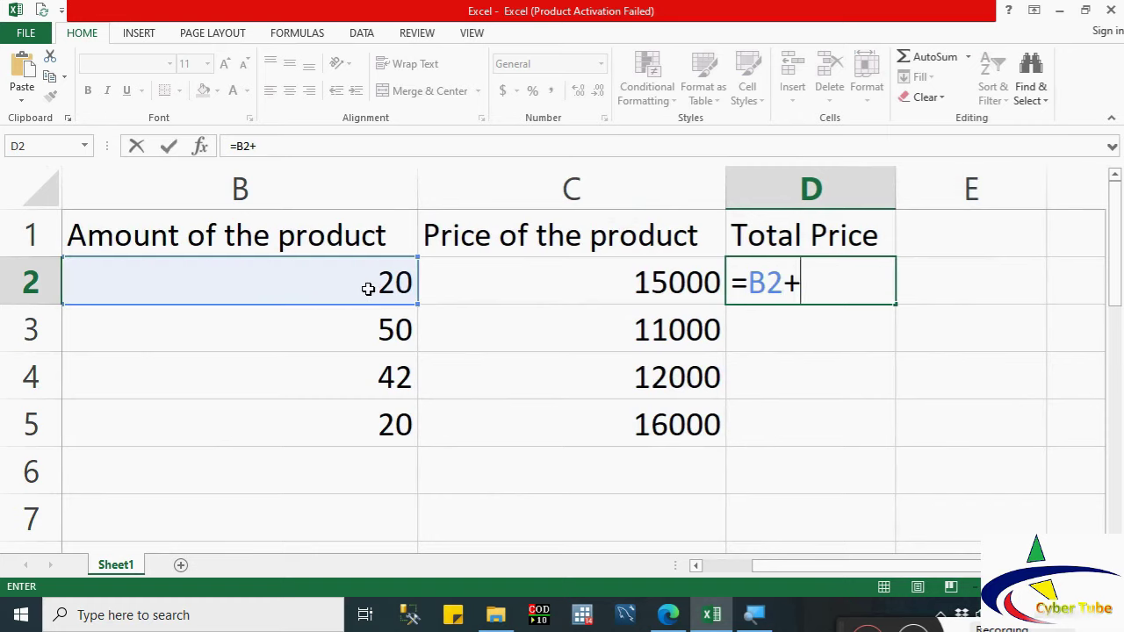
pyautogui.press('BackSpace')
pyautogui.write('*')
pyautogui.click(567, 280)
pyautogui.press('Return')
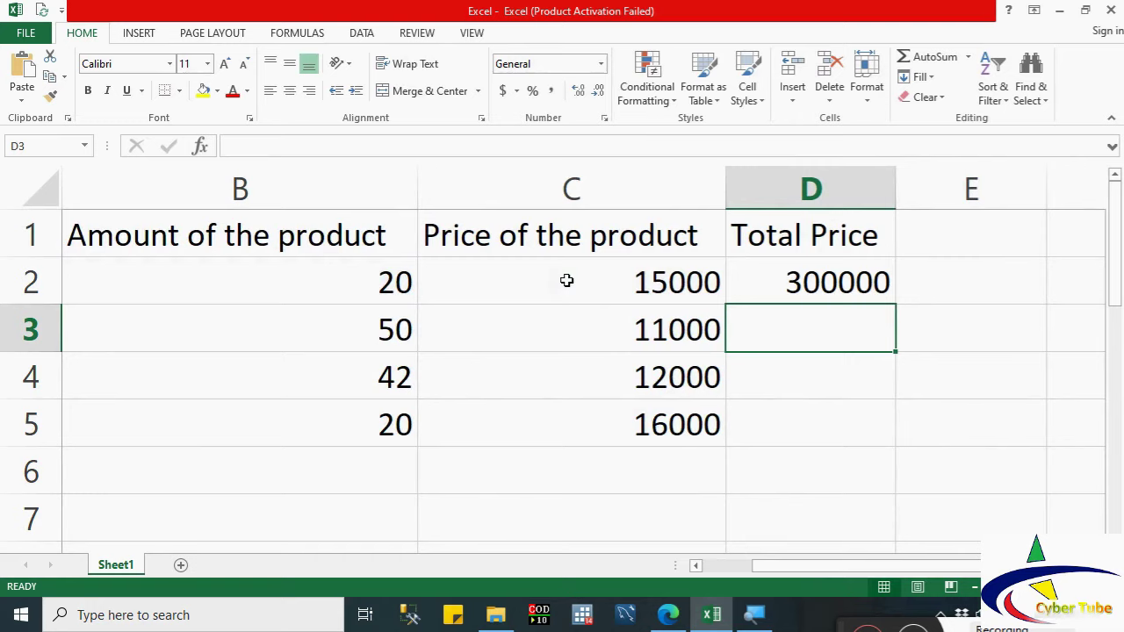
# Step: Fill the D2 formula down to D5 and zoom out so column D fits
pyautogui.click(882, 292)
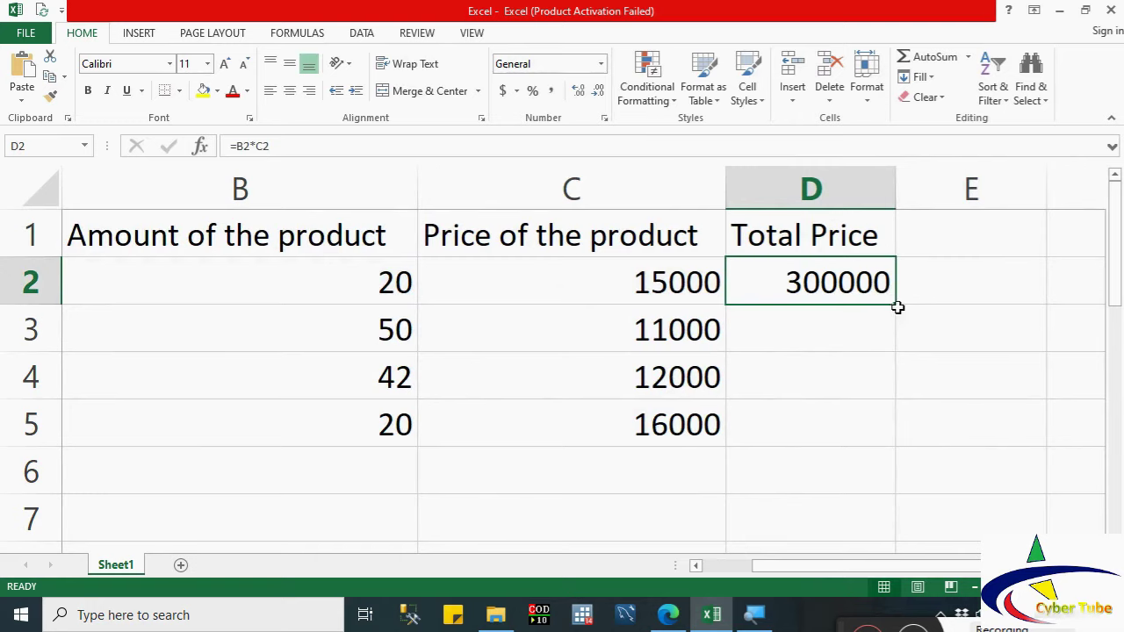
pyautogui.moveTo(896, 303); pyautogui.dragTo(878, 453)
pyautogui.moveTo(829, 565); pyautogui.dragTo(654, 565)
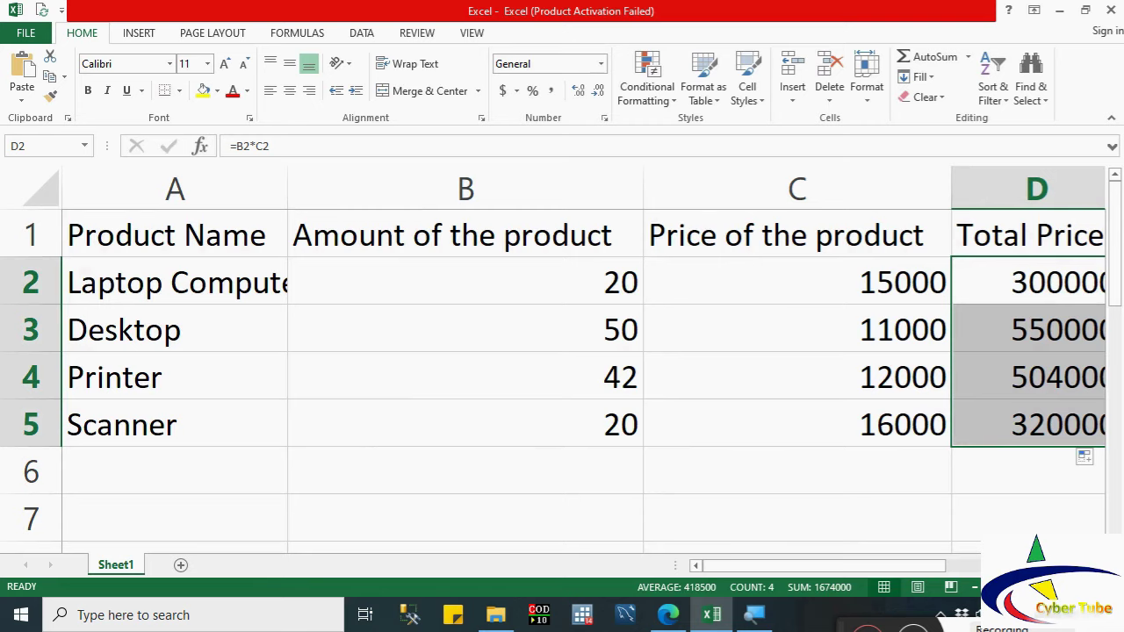
pyautogui.click(974, 587)
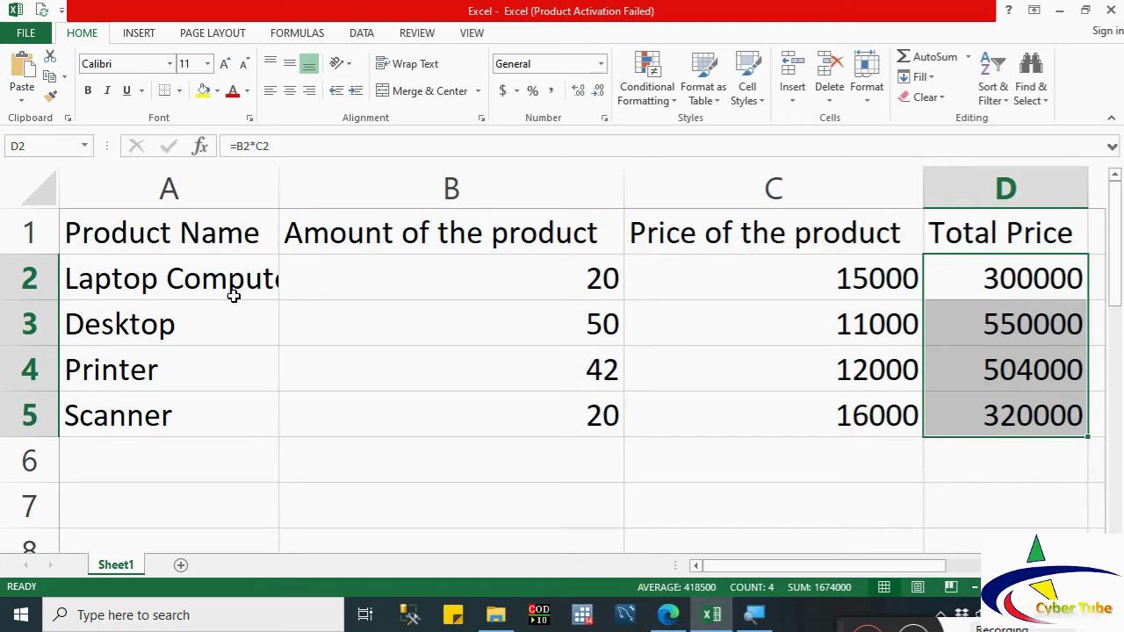
# Step: AutoFit column A to fit Laptop Computer, then undo a stray edit to restore Desktop in A3
pyautogui.click(175, 281)
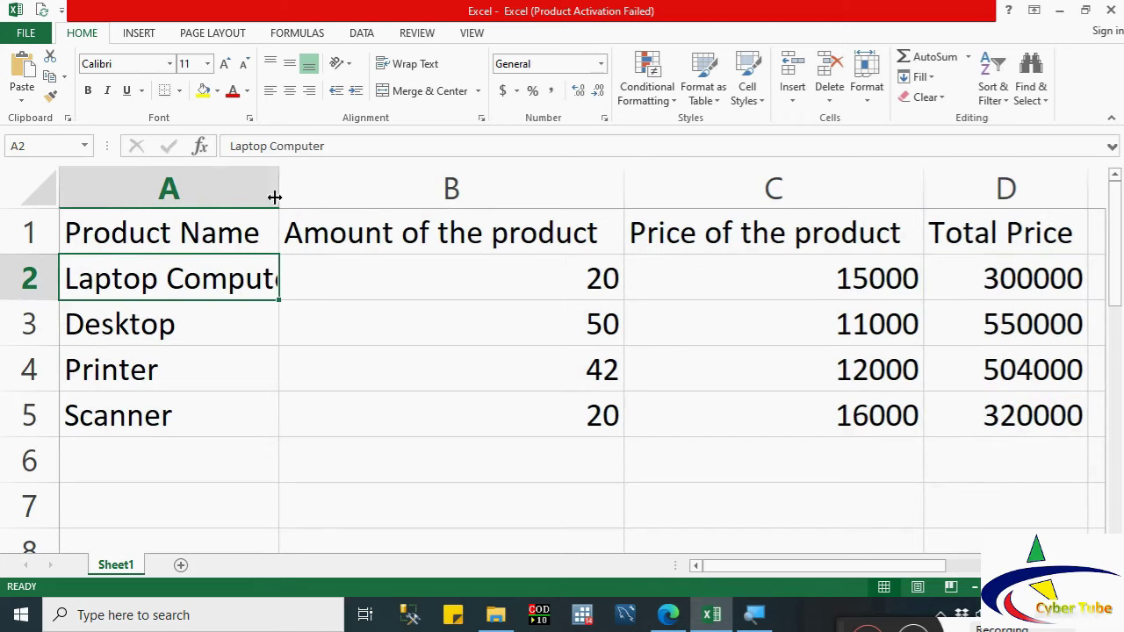
pyautogui.doubleClick(281, 181)
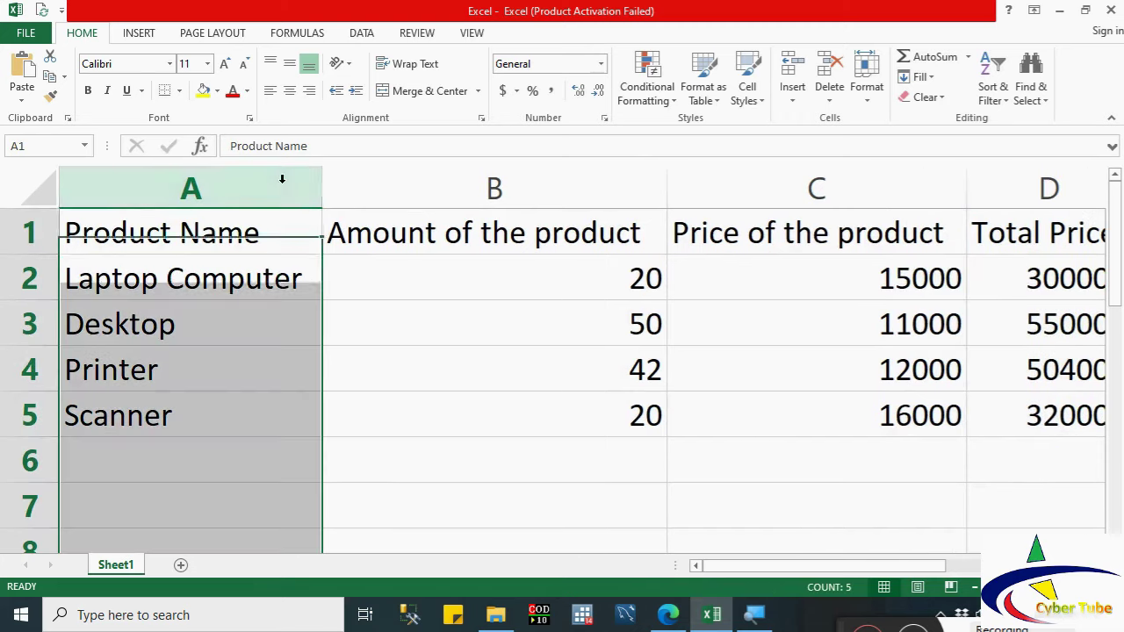
pyautogui.click(238, 304)
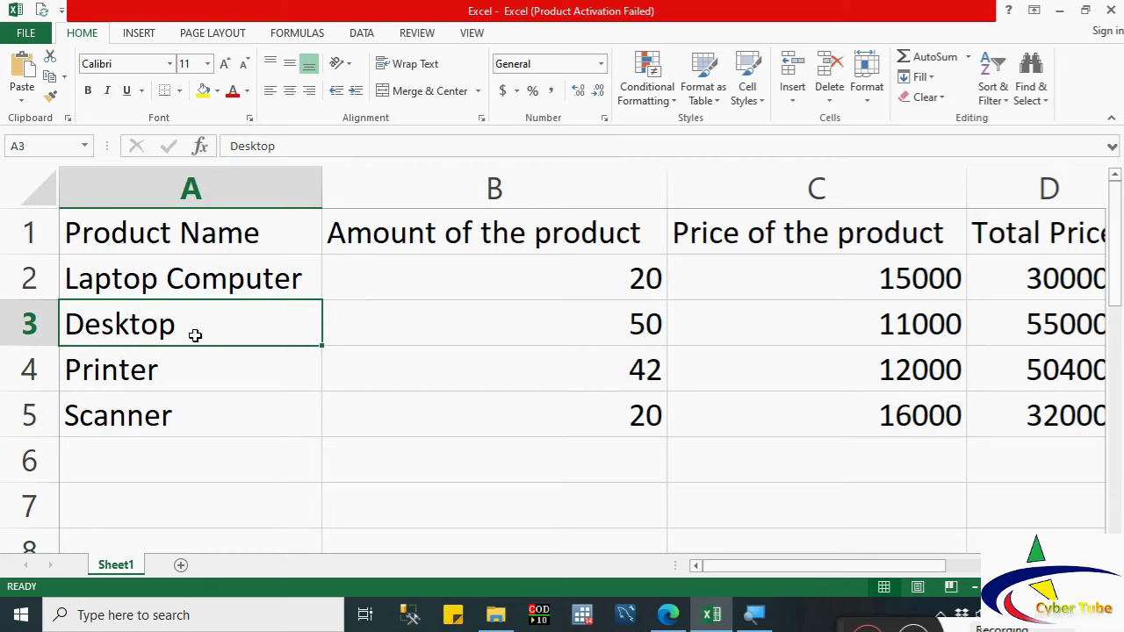
pyautogui.write('sd')
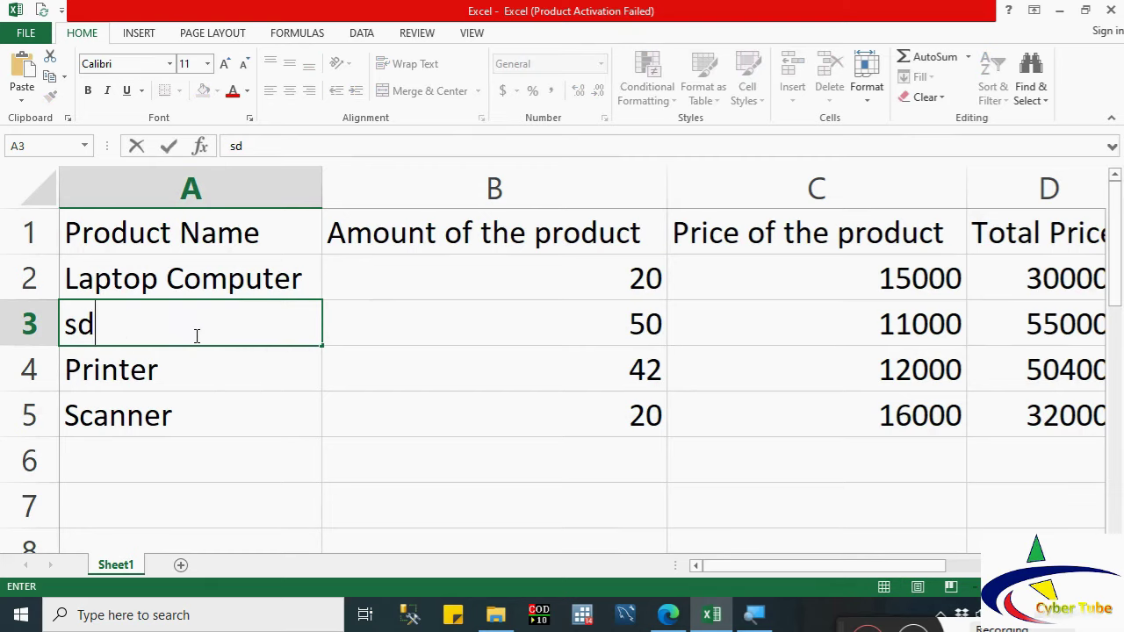
pyautogui.press('BackSpace')
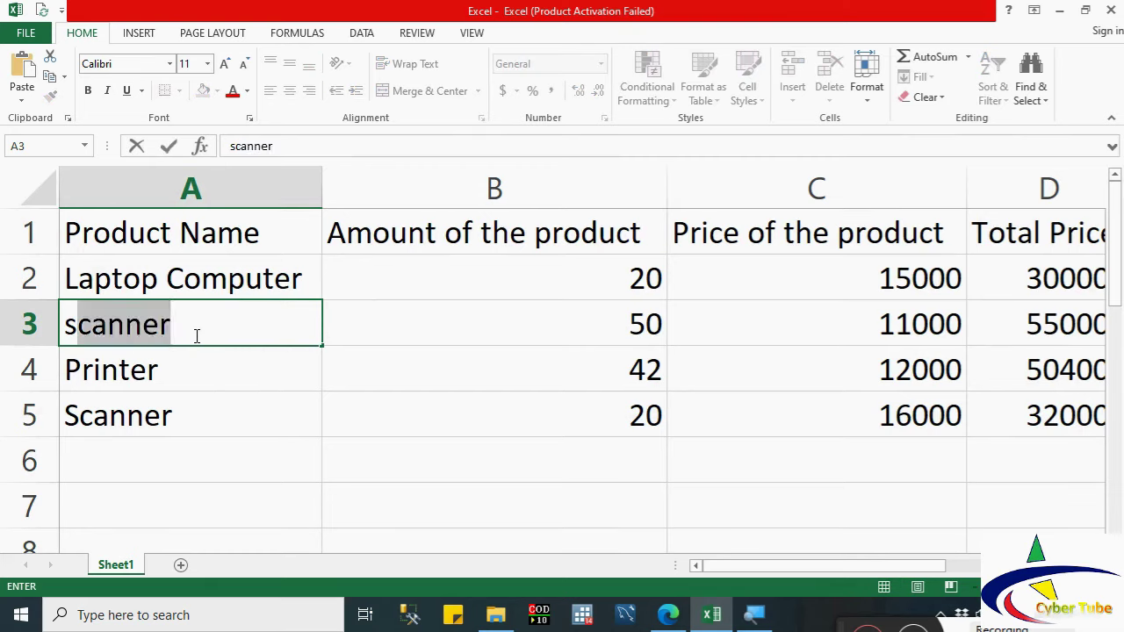
pyautogui.press('BackSpace')
pyautogui.press('BackSpace')
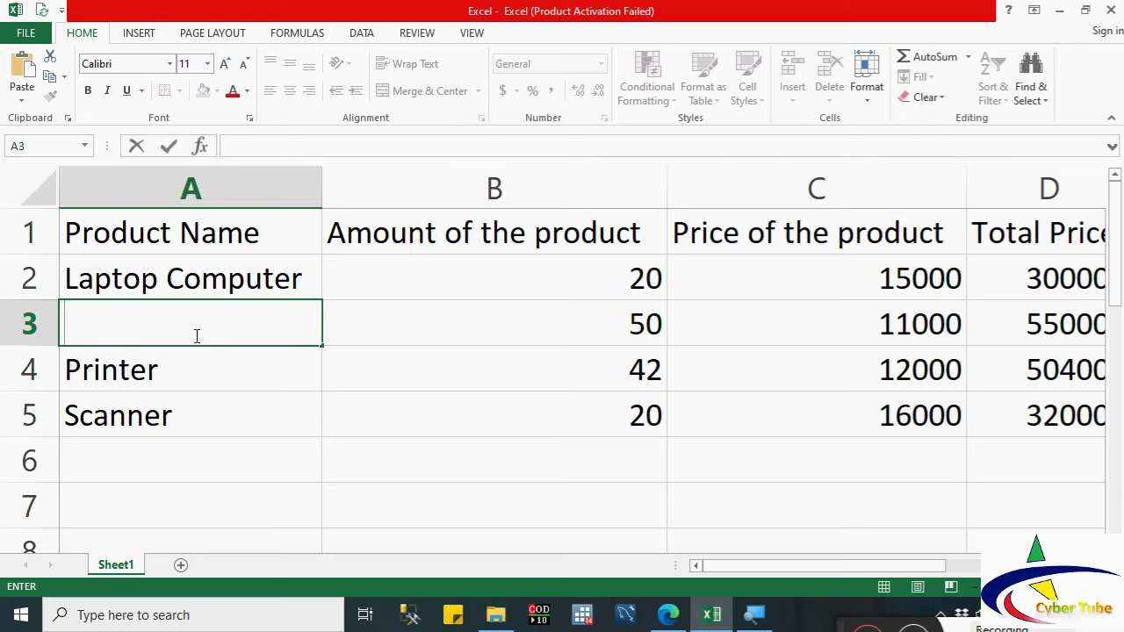
pyautogui.doubleClick(211, 364)
pyautogui.press('Escape')
pyautogui.click(172, 319)
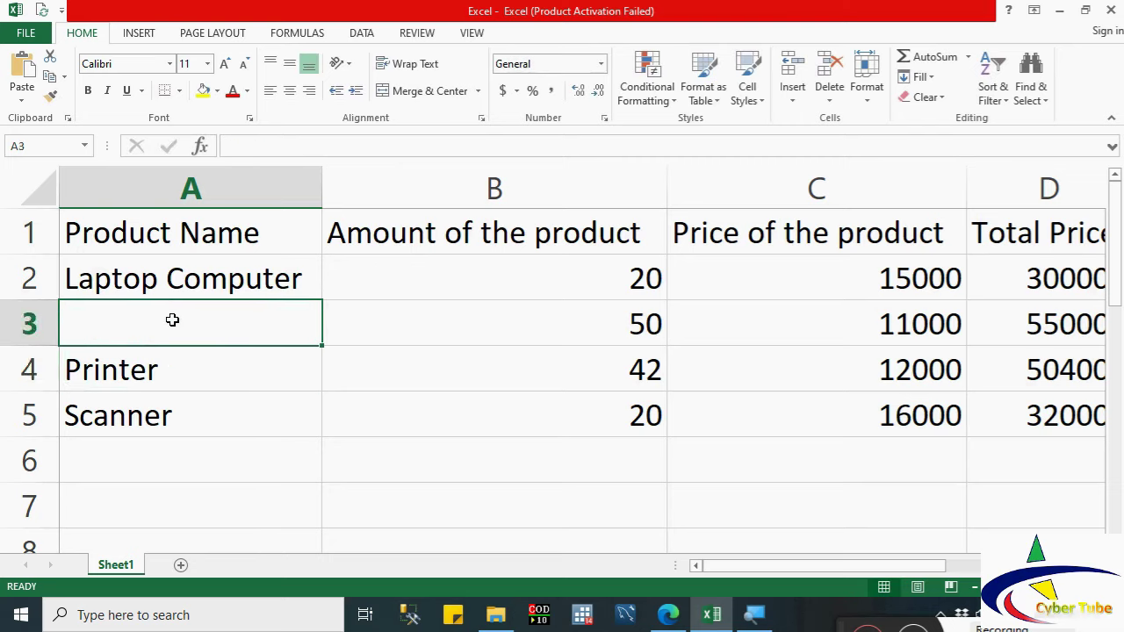
pyautogui.hotkey('ctrl', 'z')
pyautogui.hotkey('ctrl', 'z')
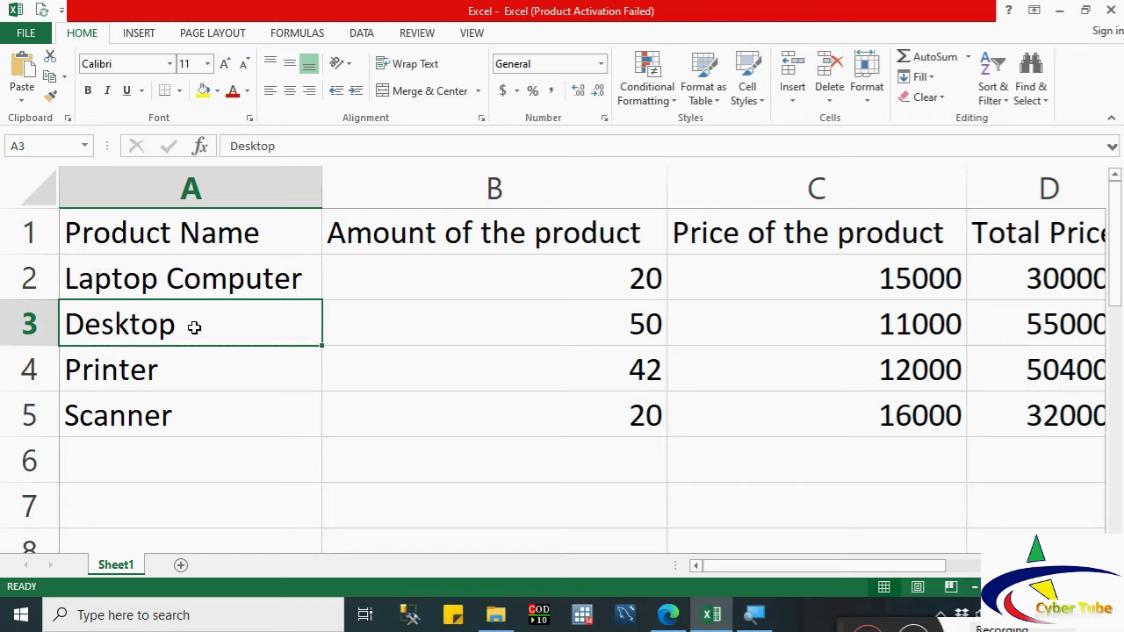
# Step: Edit cell A3 so it reads Desktop Compter
pyautogui.doubleClick(194, 326)
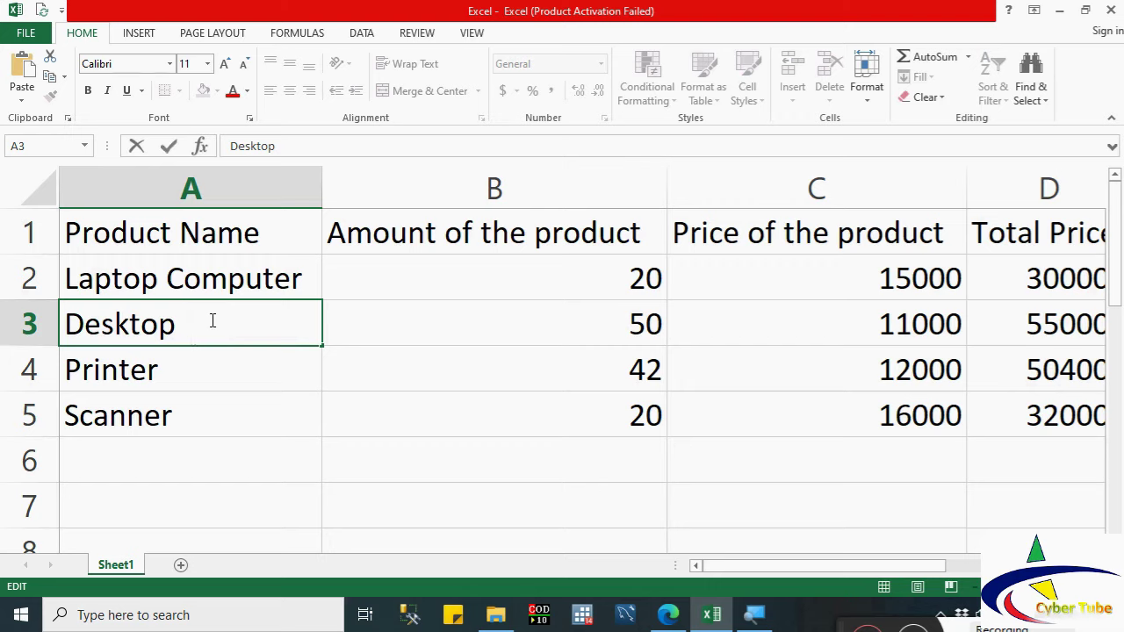
pyautogui.write('Com')
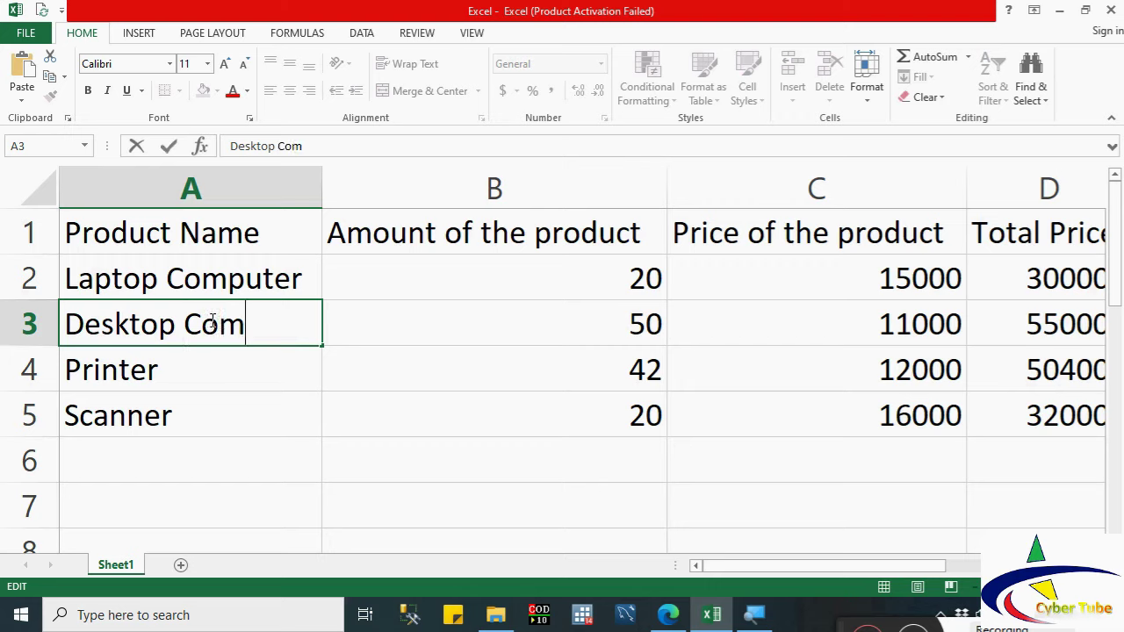
pyautogui.write('pter')
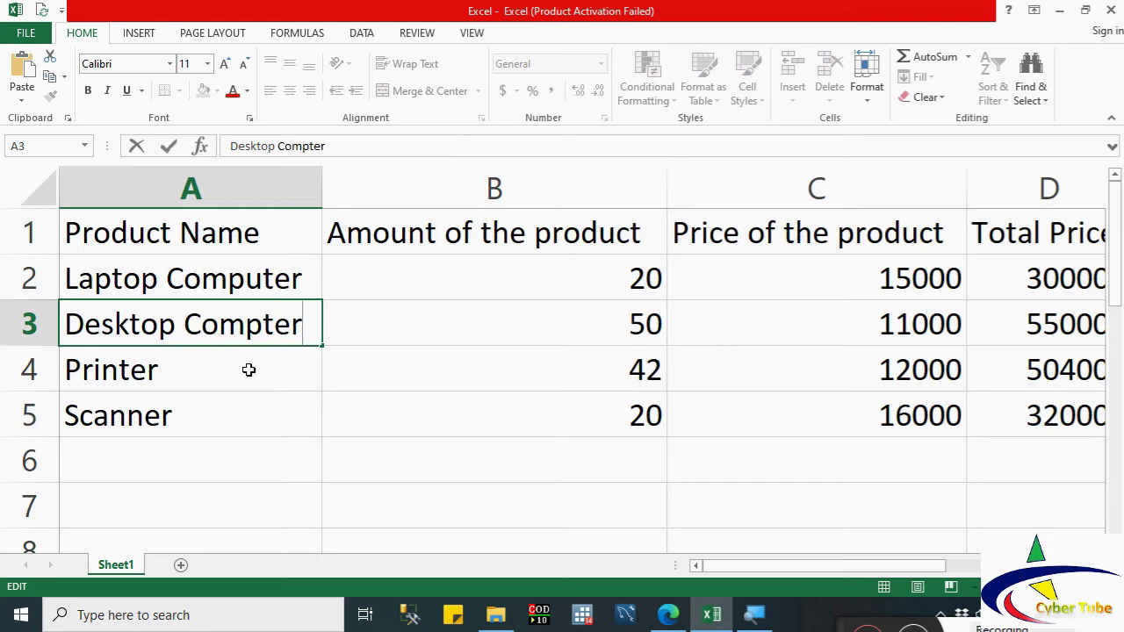
pyautogui.click(179, 333)
pyautogui.write('s')
pyautogui.press('BackSpace')
pyautogui.press('BackSpace')
pyautogui.write('p')
pyautogui.click(200, 372)
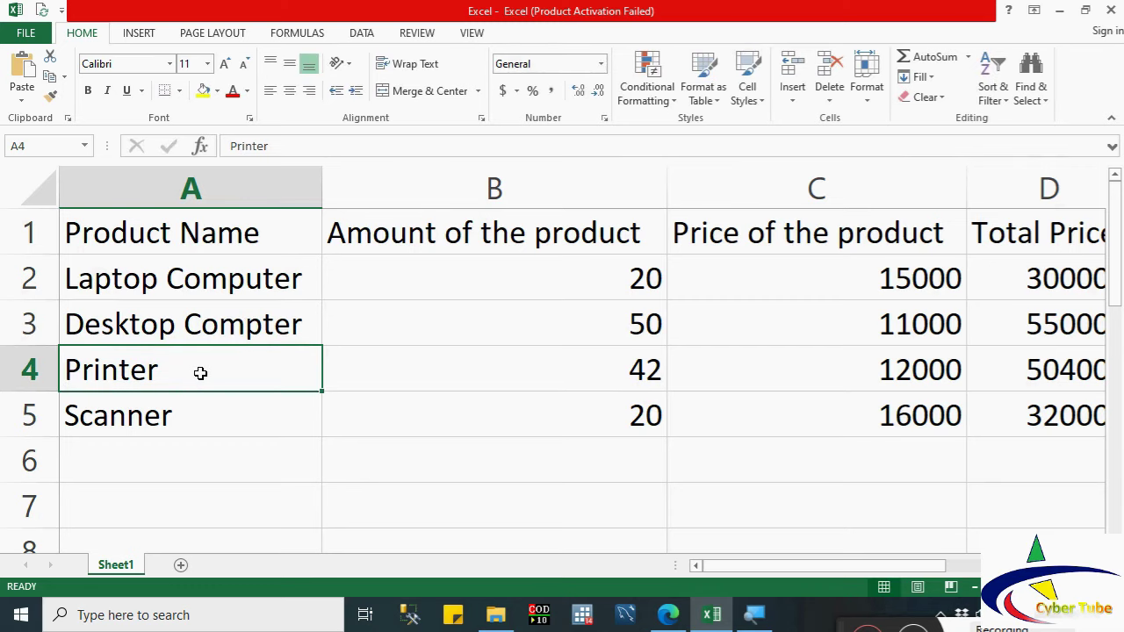
# Step: Revert an accidental edit in A4 so it still reads Printer
pyautogui.doubleClick(200, 373)
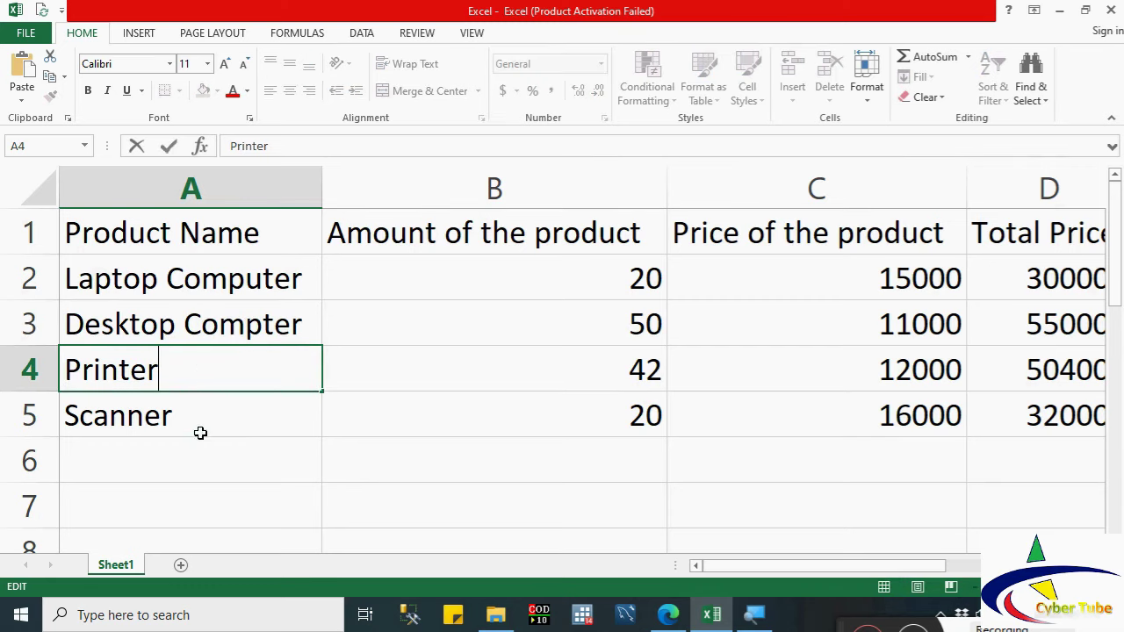
pyautogui.click(200, 433)
pyautogui.click(171, 354)
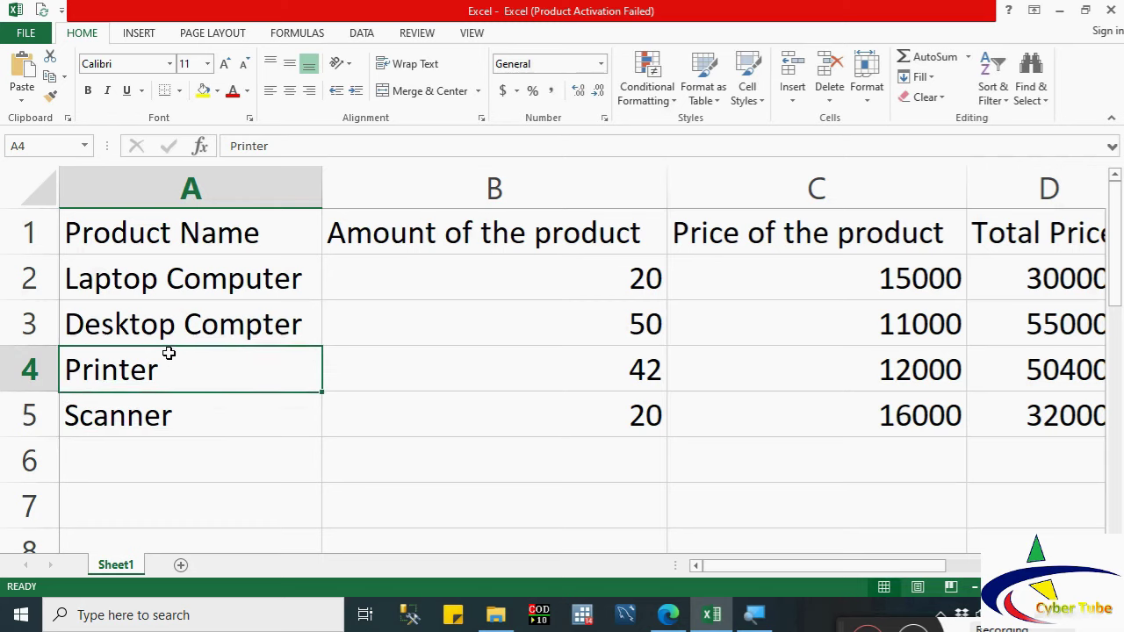
pyautogui.write('bdj')
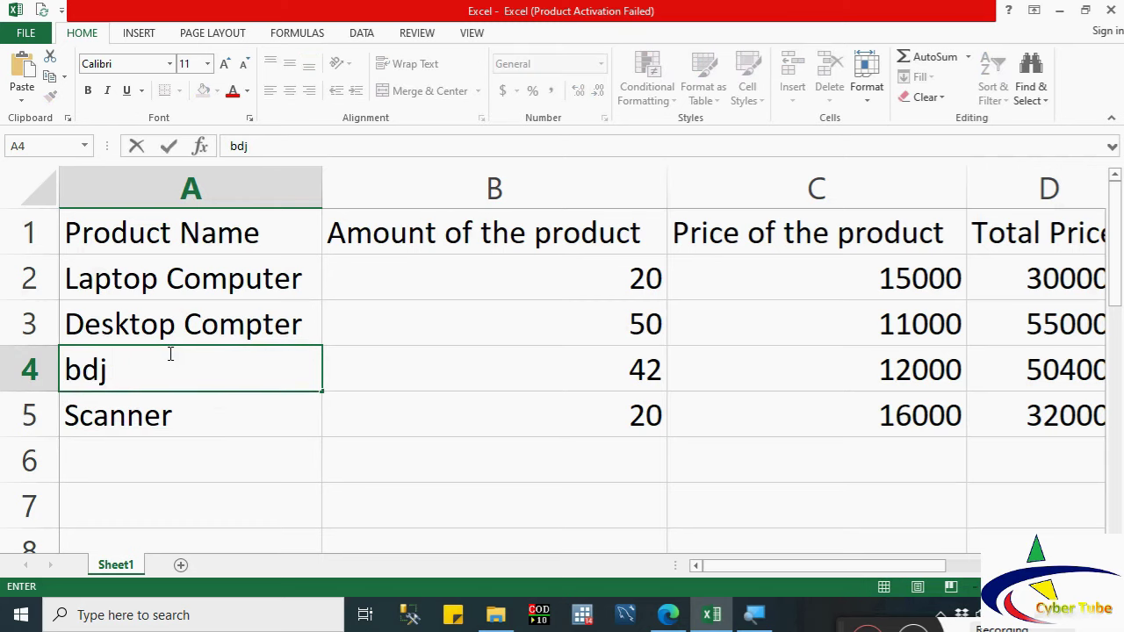
pyautogui.hotkey('ctrl', 'z')
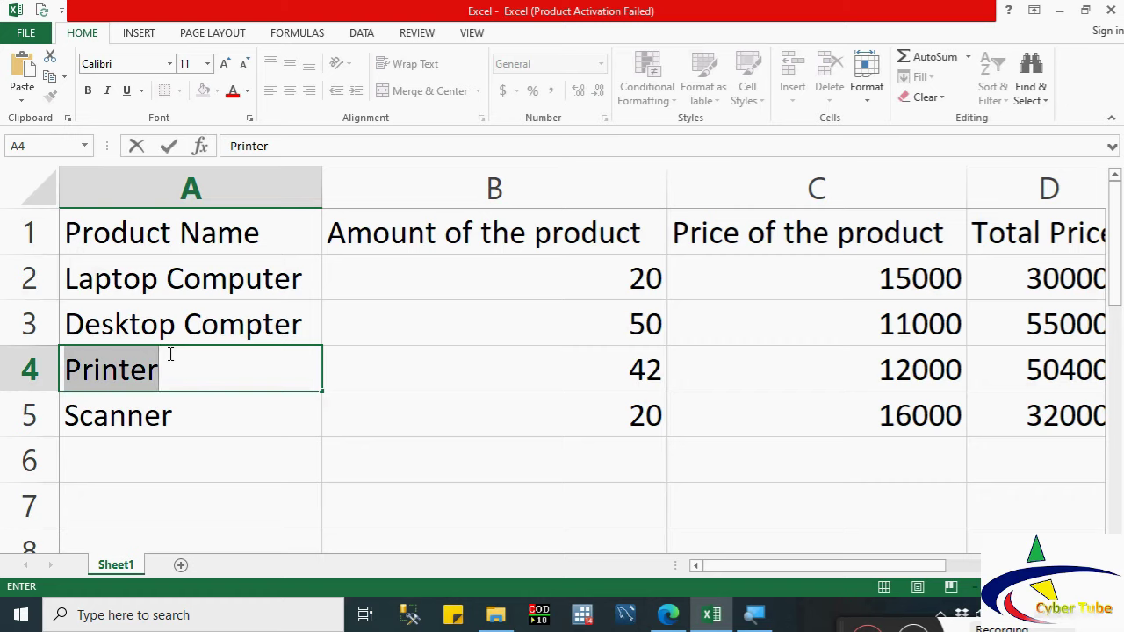
# Step: Save the workbook from the FILE menu and display its Info page
pyautogui.click(247, 322)
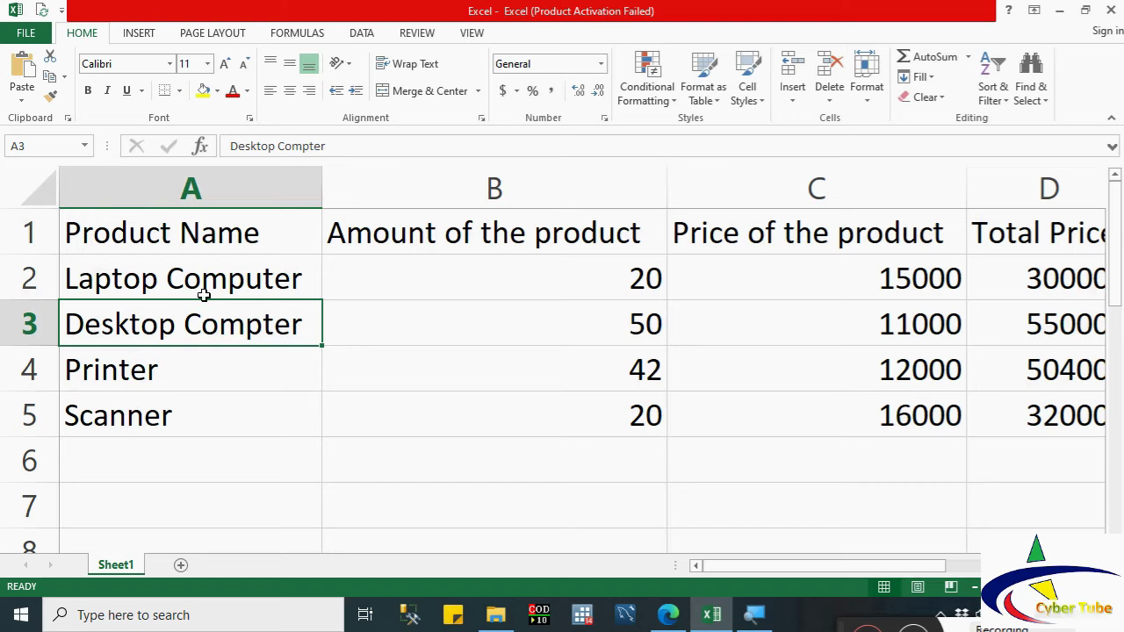
pyautogui.click(26, 33)
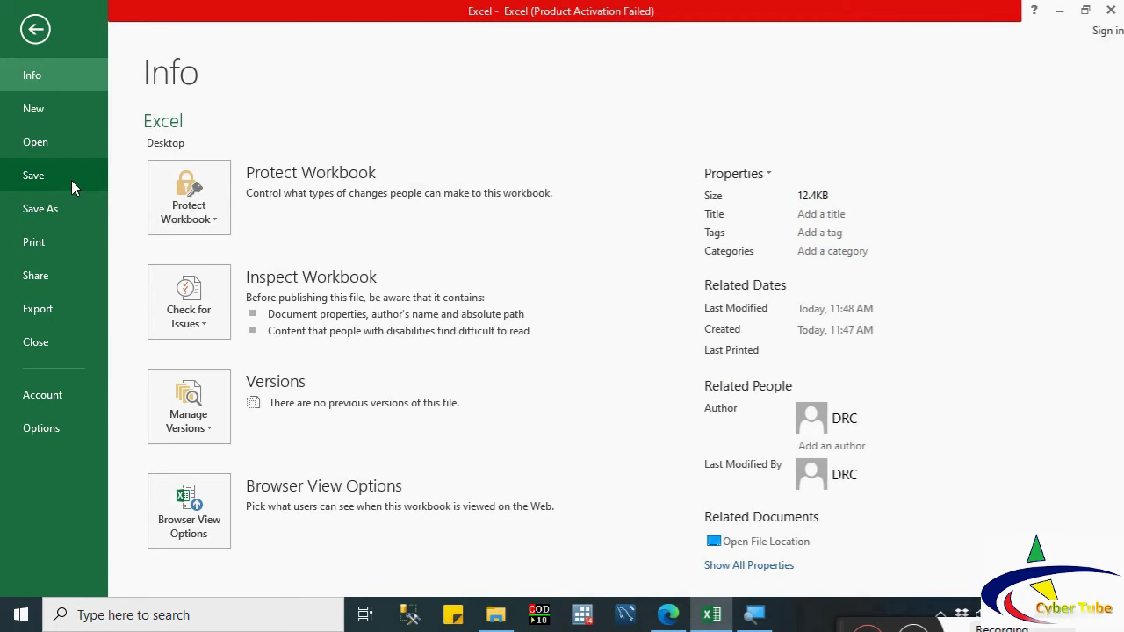
pyautogui.click(71, 180)
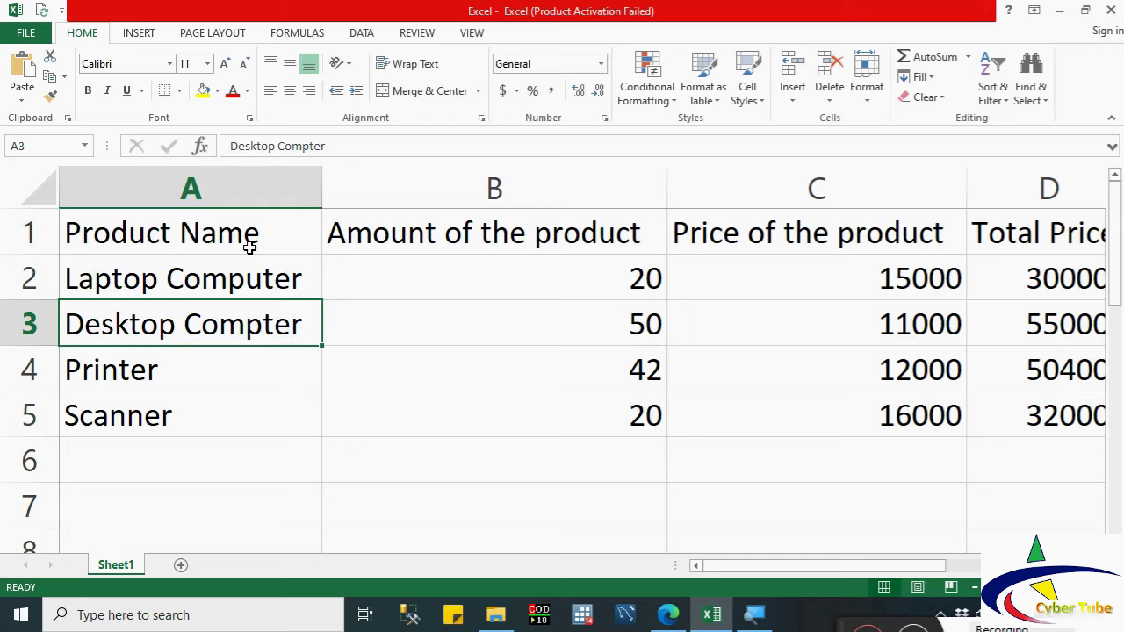
pyautogui.click(30, 35)
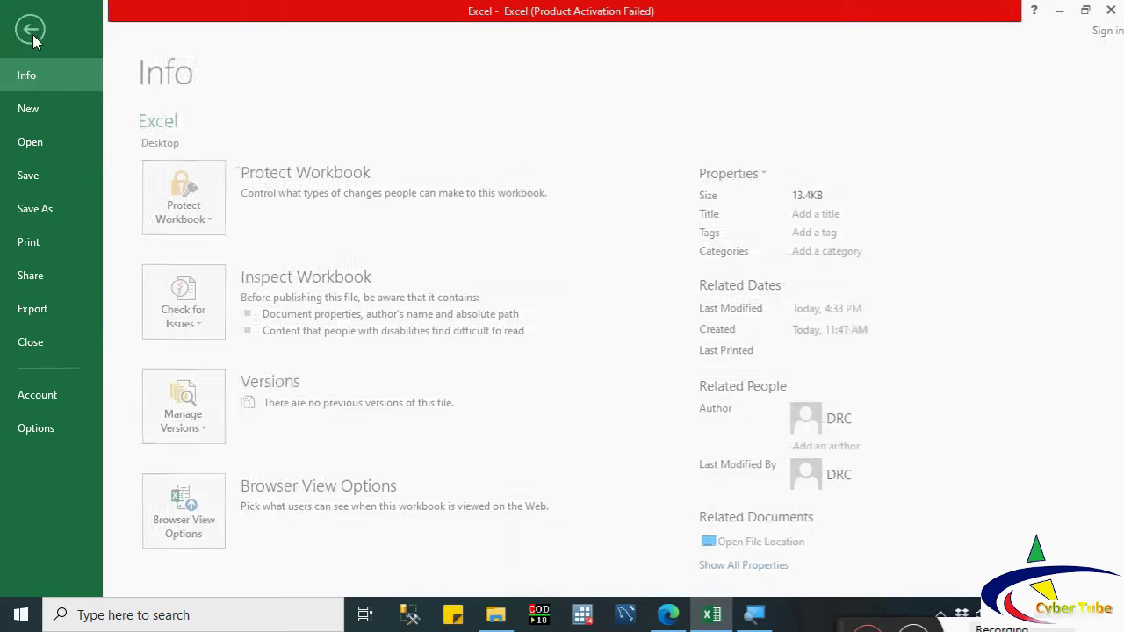
pyautogui.click(35, 176)
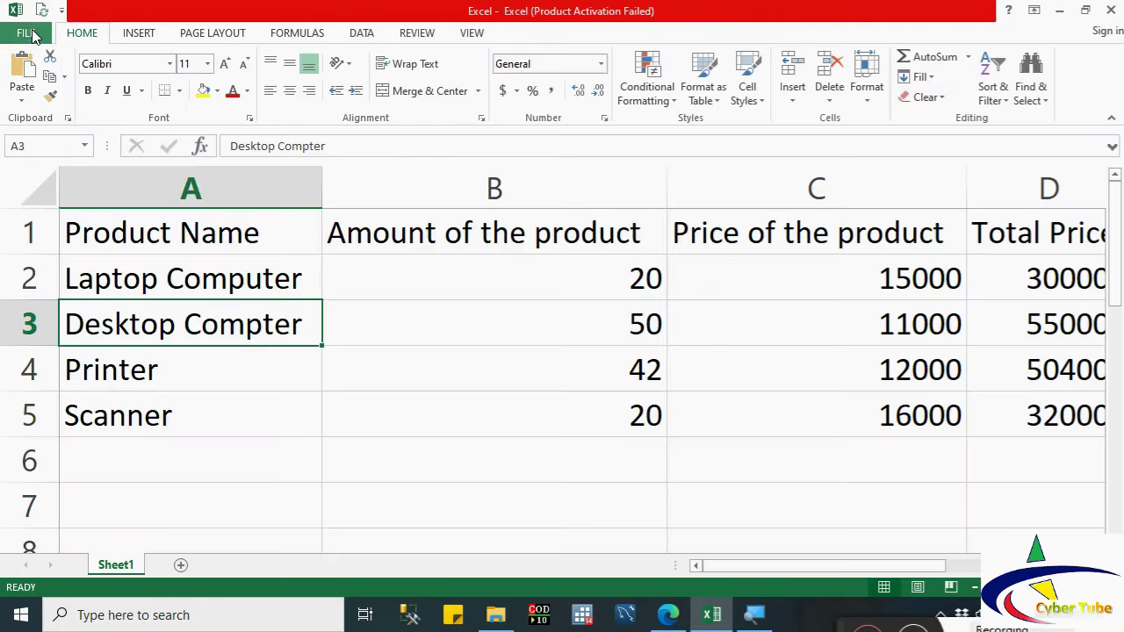
pyautogui.click(32, 31)
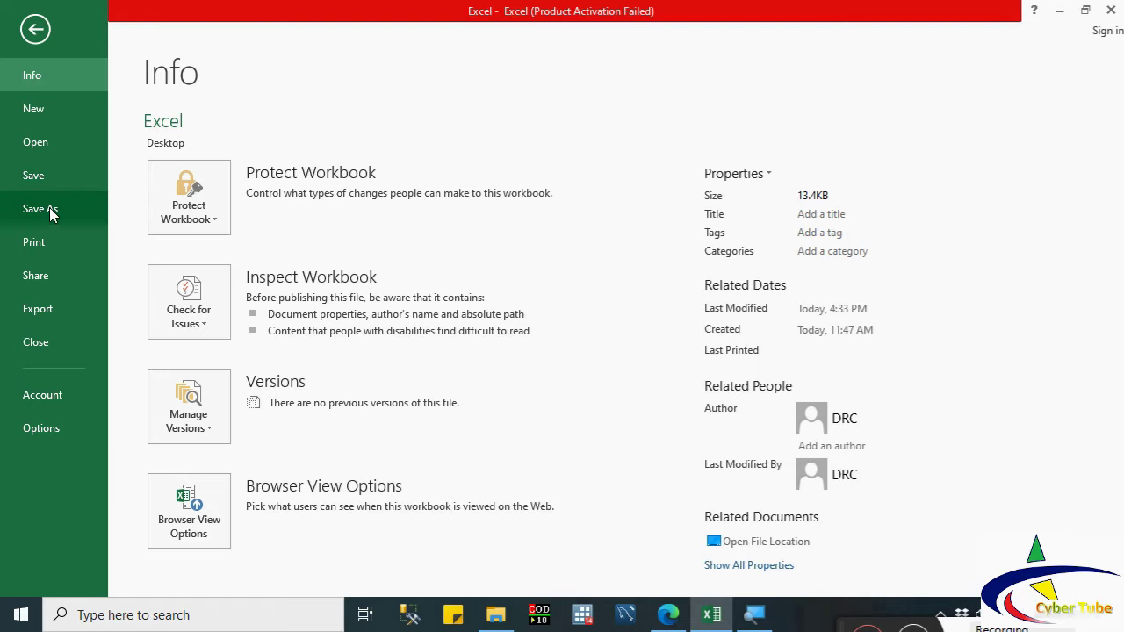
# Step: Open Save As on the Desktop folder and select the default file name Excel
pyautogui.click(51, 215)
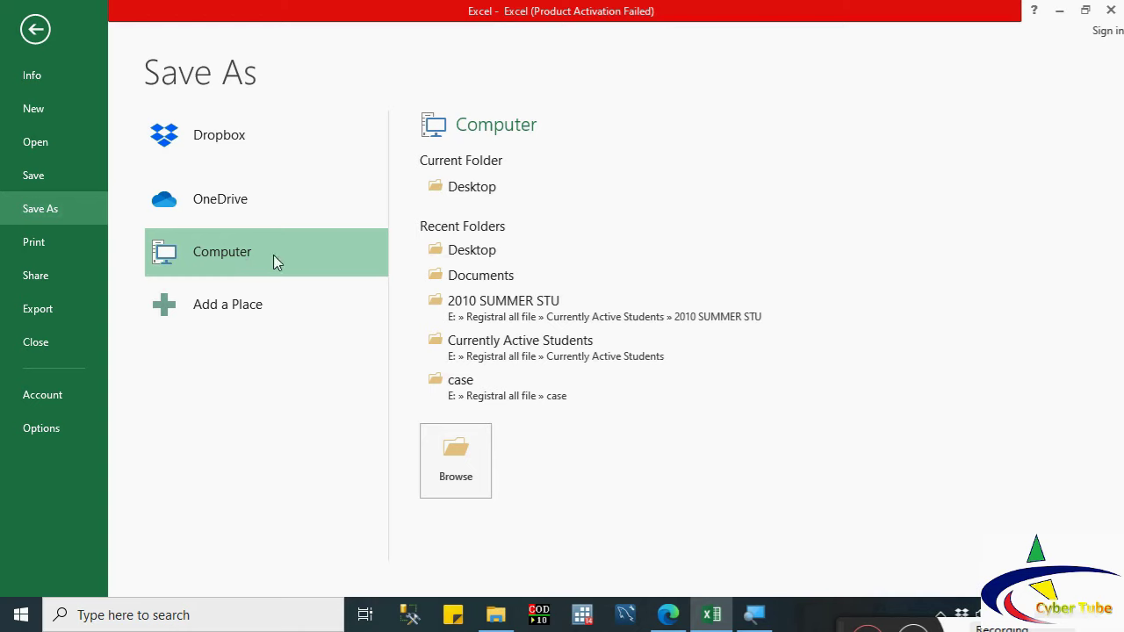
pyautogui.click(518, 186)
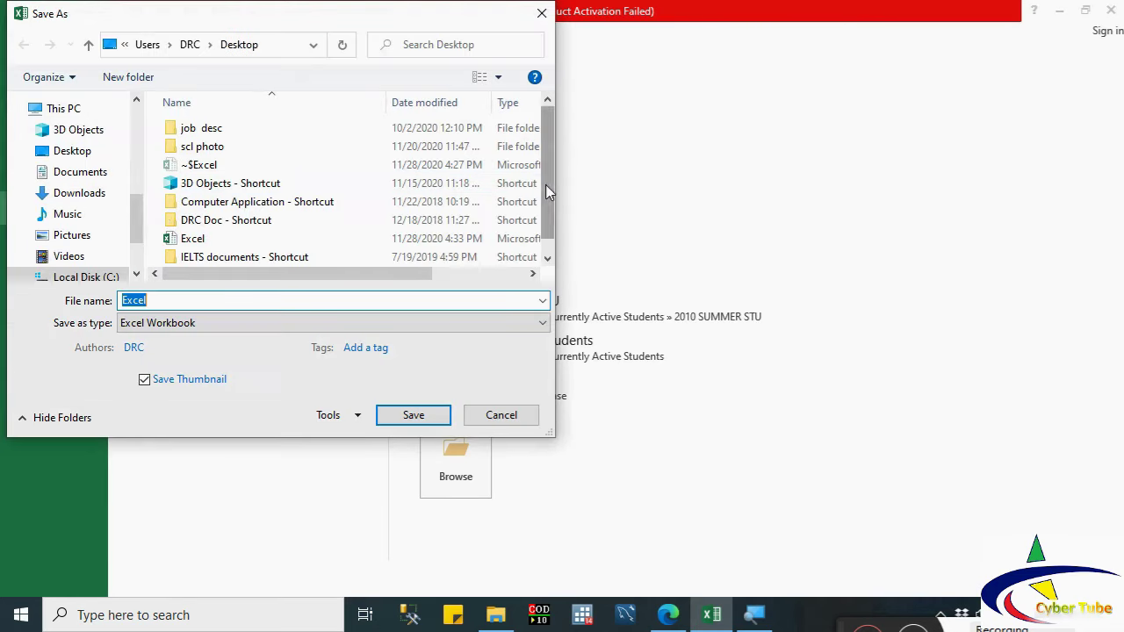
pyautogui.moveTo(545, 188); pyautogui.dragTo(545, 233)
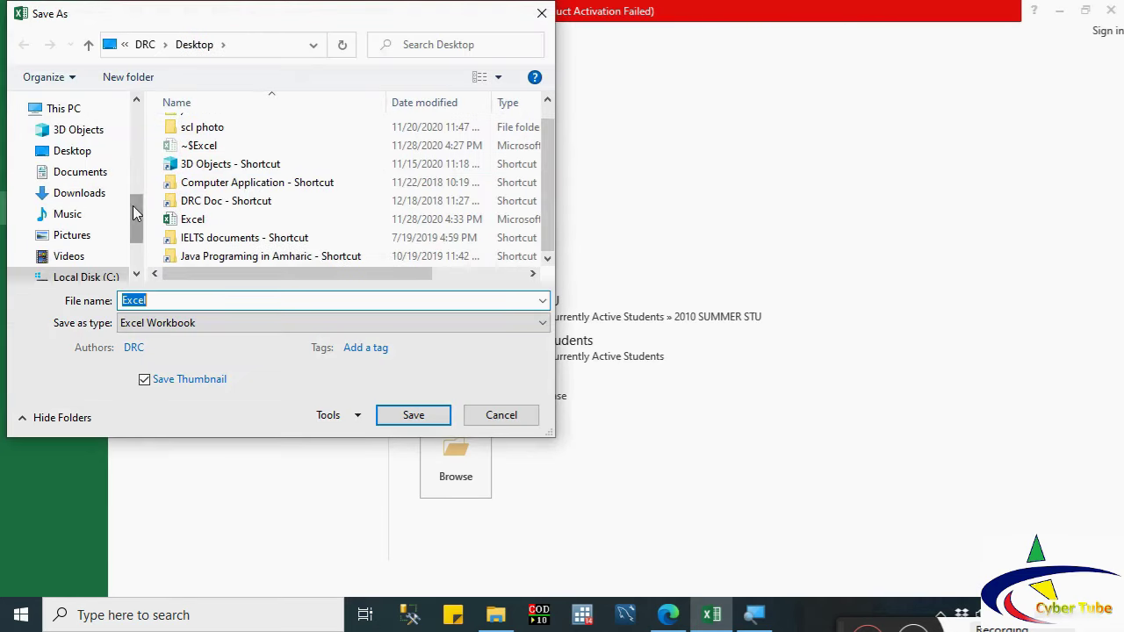
pyautogui.moveTo(136, 209); pyautogui.dragTo(139, 249)
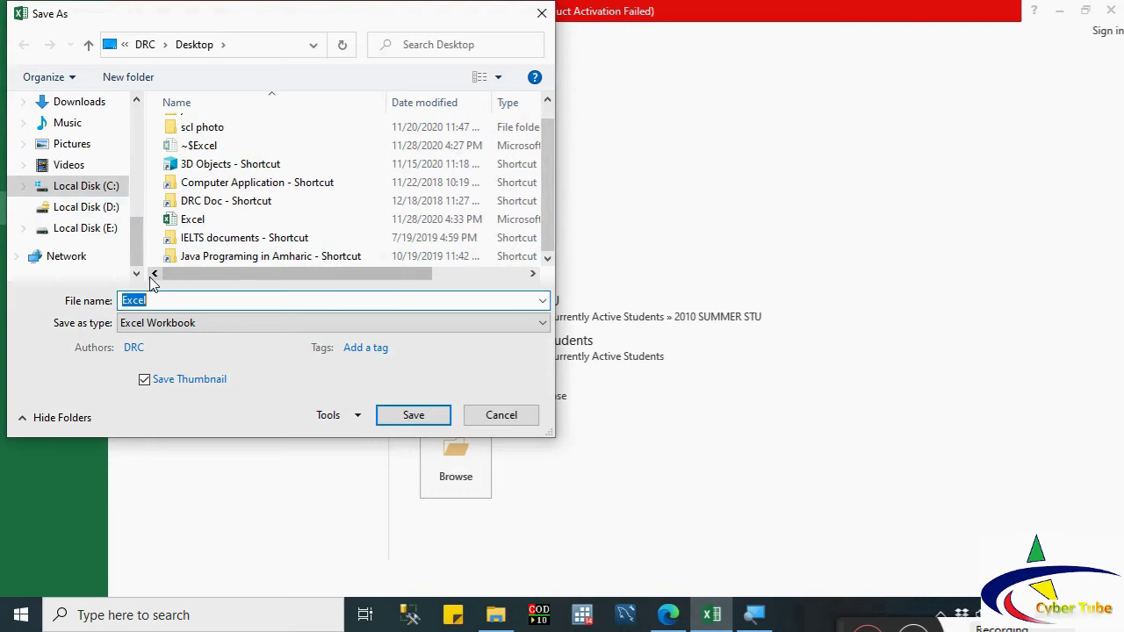
pyautogui.moveTo(143, 253); pyautogui.dragTo(139, 208)
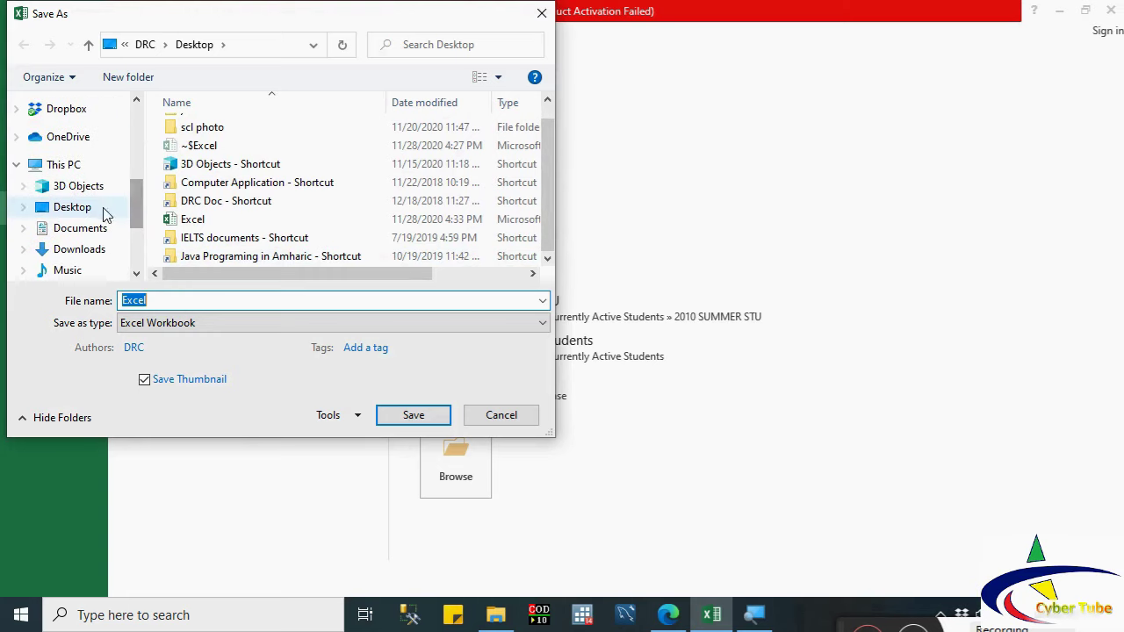
pyautogui.click(78, 209)
pyautogui.doubleClick(166, 299)
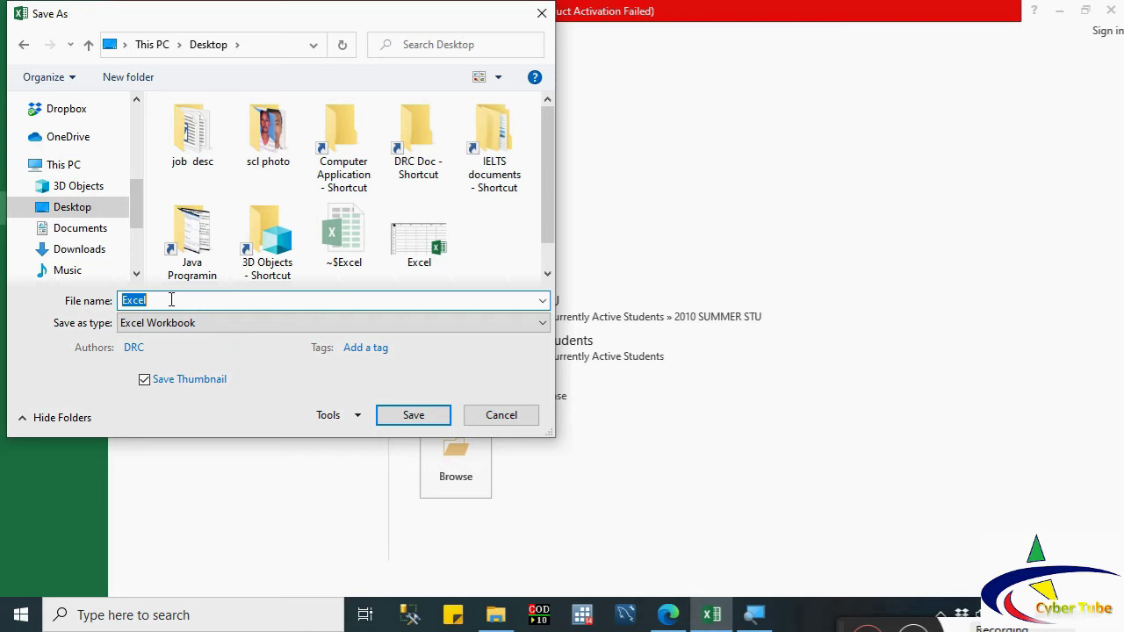
# Step: Replace the file name Excel with 'my first excel sheet' and save to the Desktop
pyautogui.press('BackSpace')
pyautogui.write('my first excel sheet')
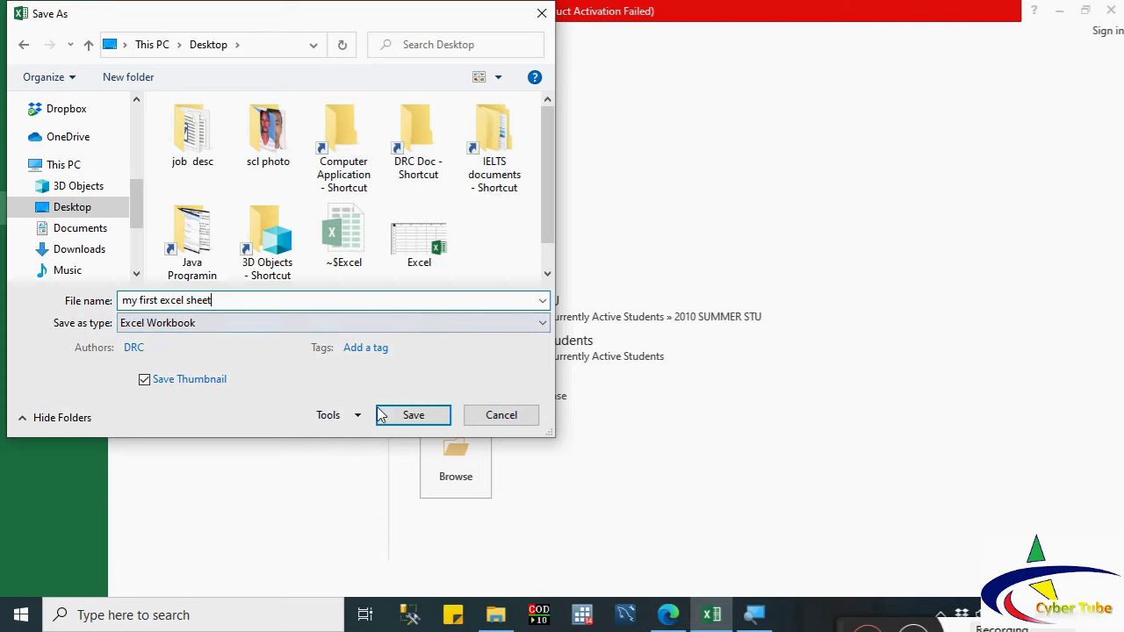
pyautogui.click(412, 418)
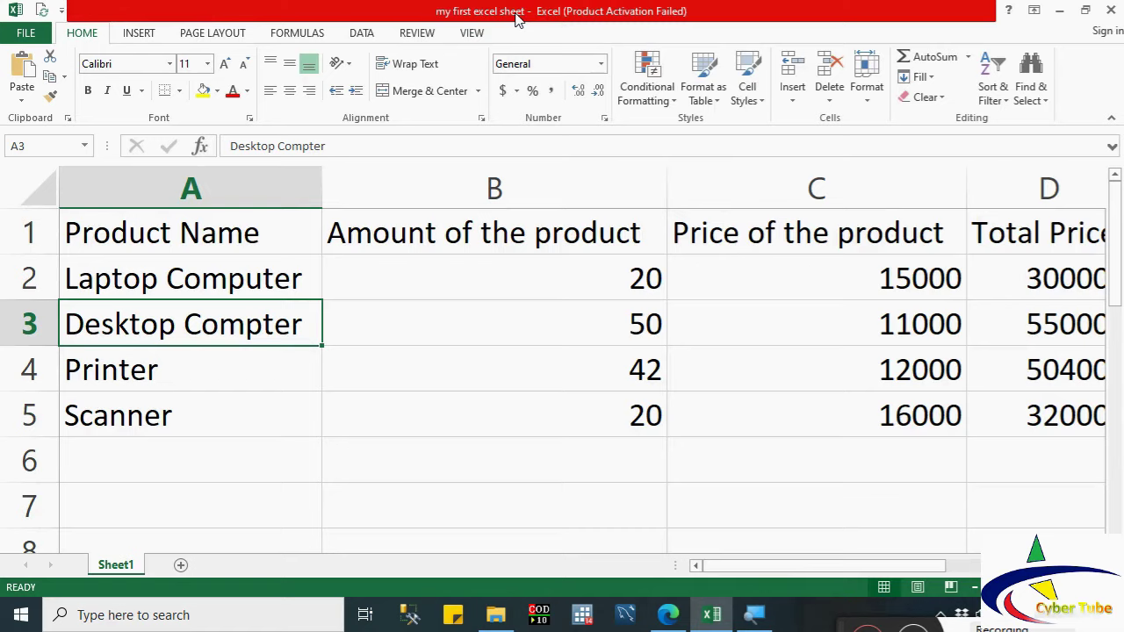
# Step: Show the Recent Workbooks list, with 'my first excel sheet' listed first
pyautogui.click(29, 37)
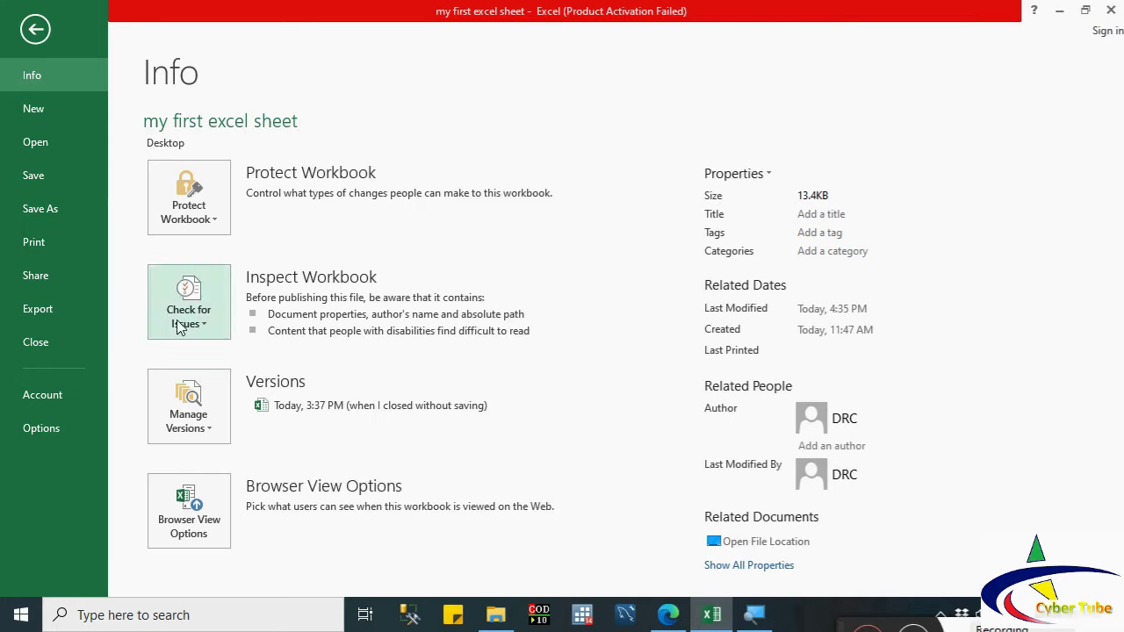
pyautogui.click(26, 353)
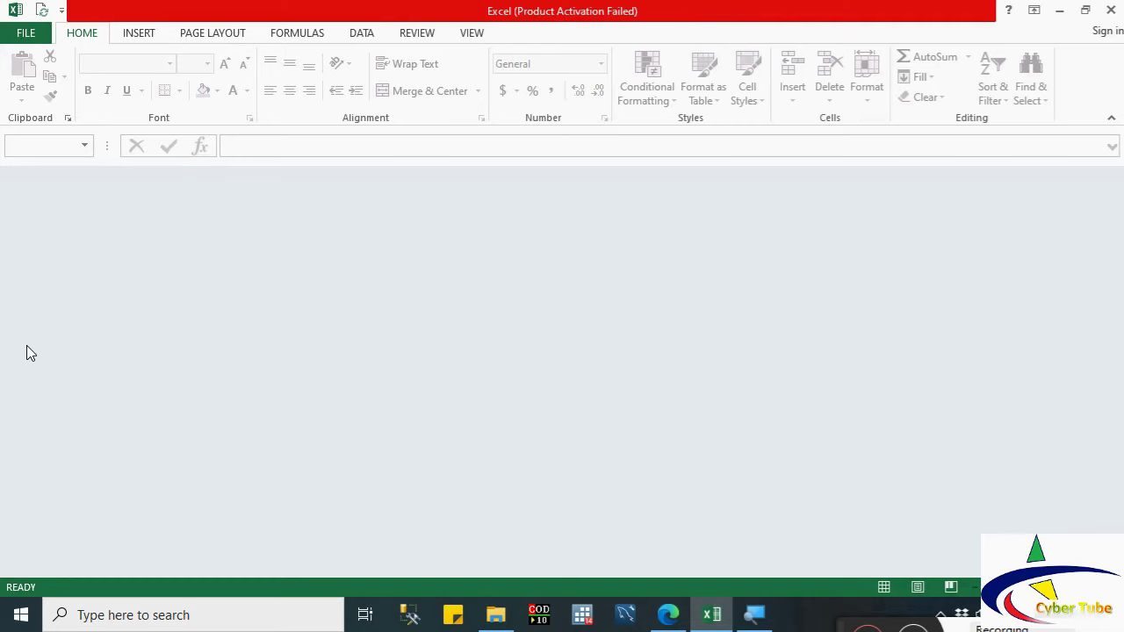
pyautogui.click(32, 32)
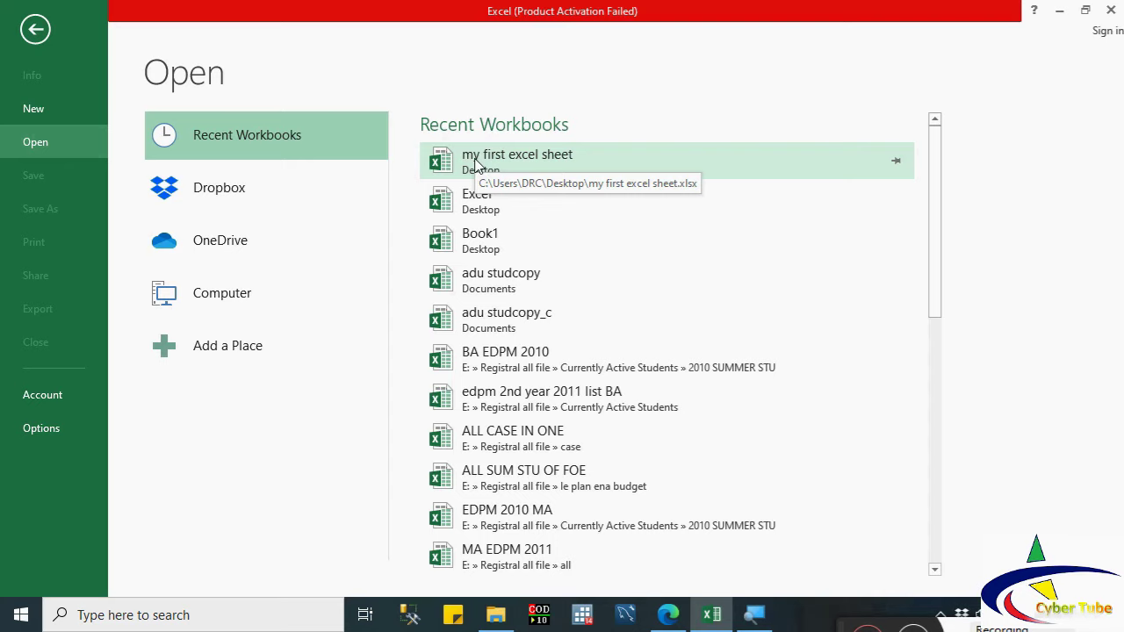
# Step: Open the workbook 'my first excel sheet' from the Desktop folder
pyautogui.click(181, 293)
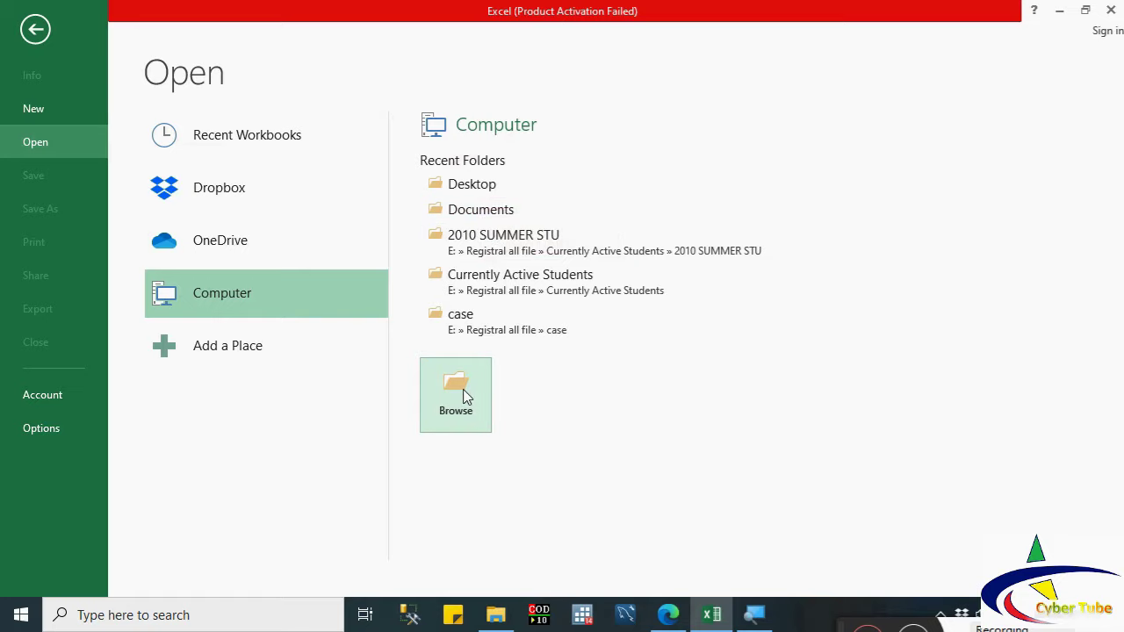
pyautogui.click(460, 201)
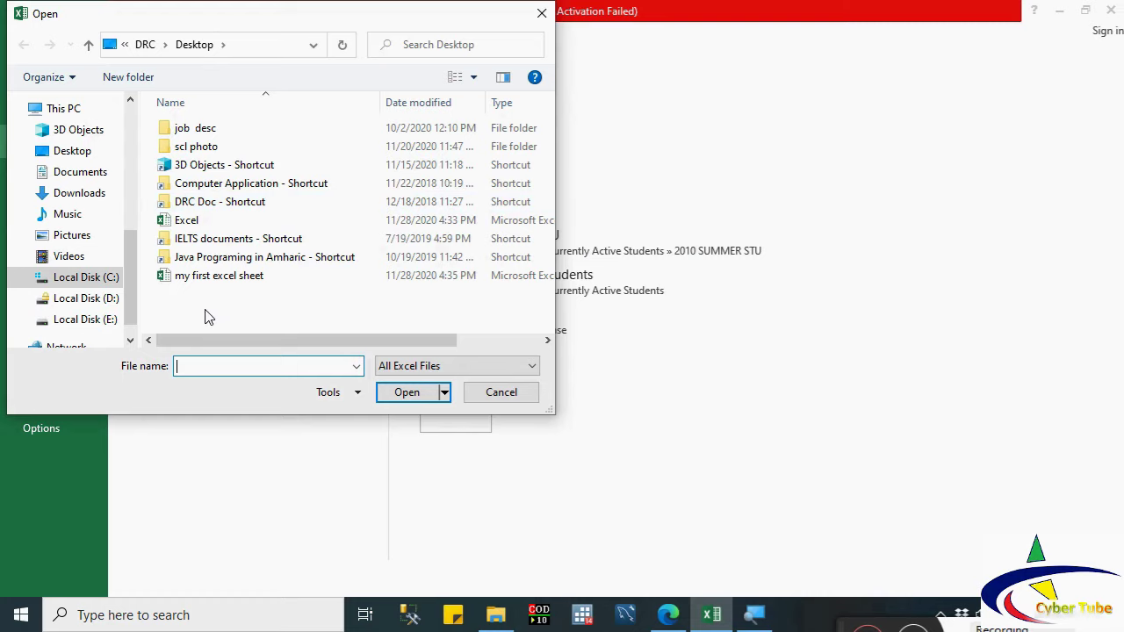
pyautogui.click(189, 279)
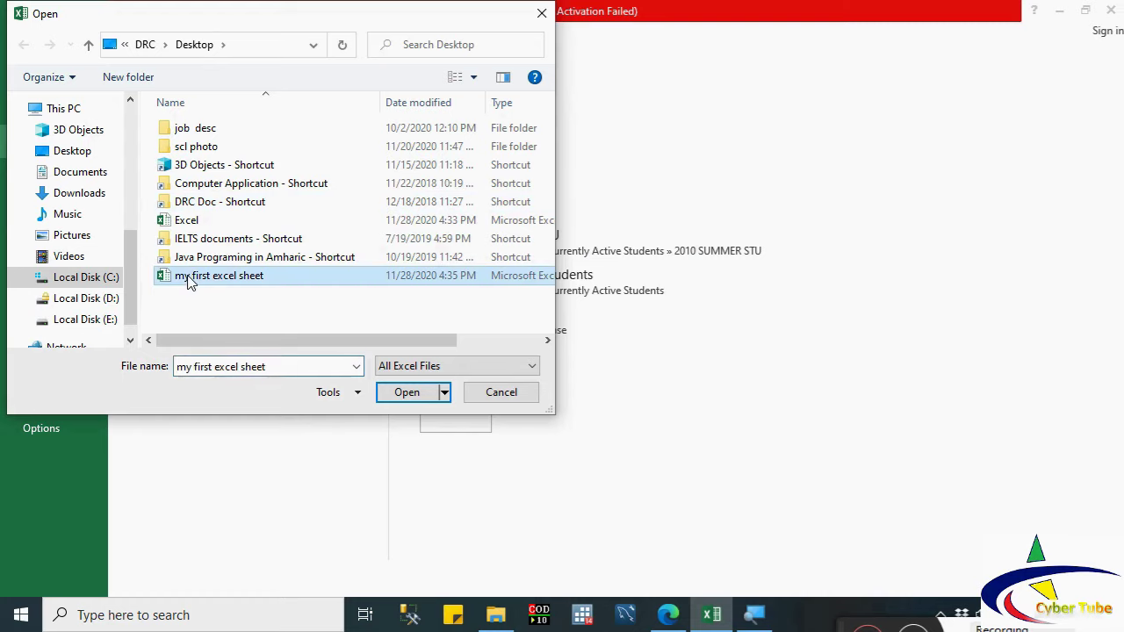
pyautogui.click(408, 392)
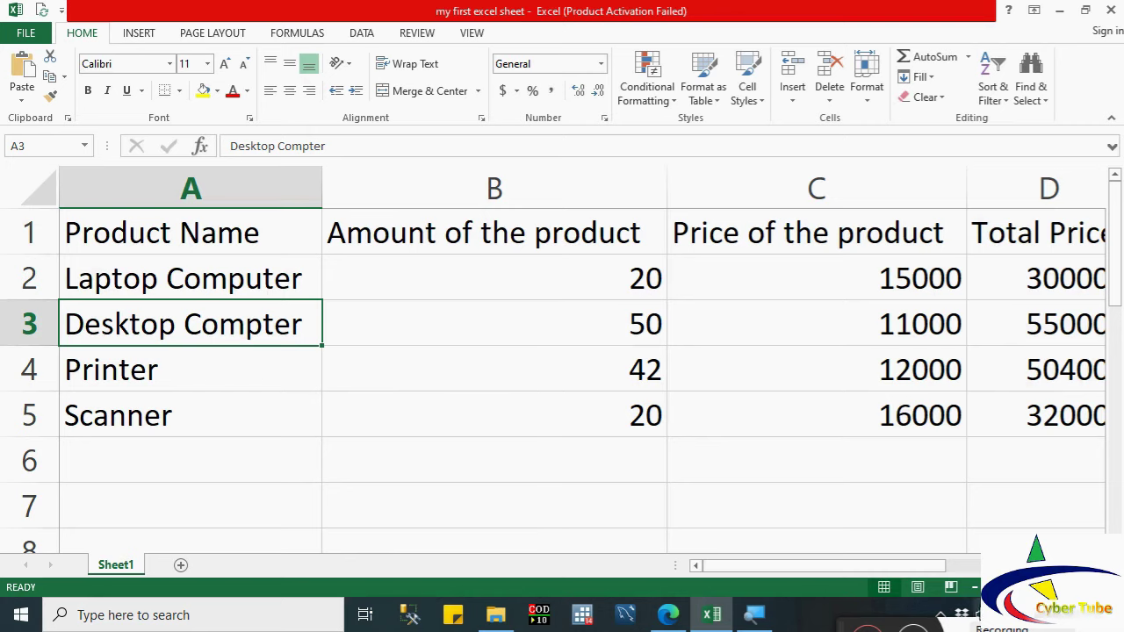
# Step: Insert a blank row at row 1, moving the headers down to row 2
pyautogui.click(974, 589)
pyautogui.click(973, 588)
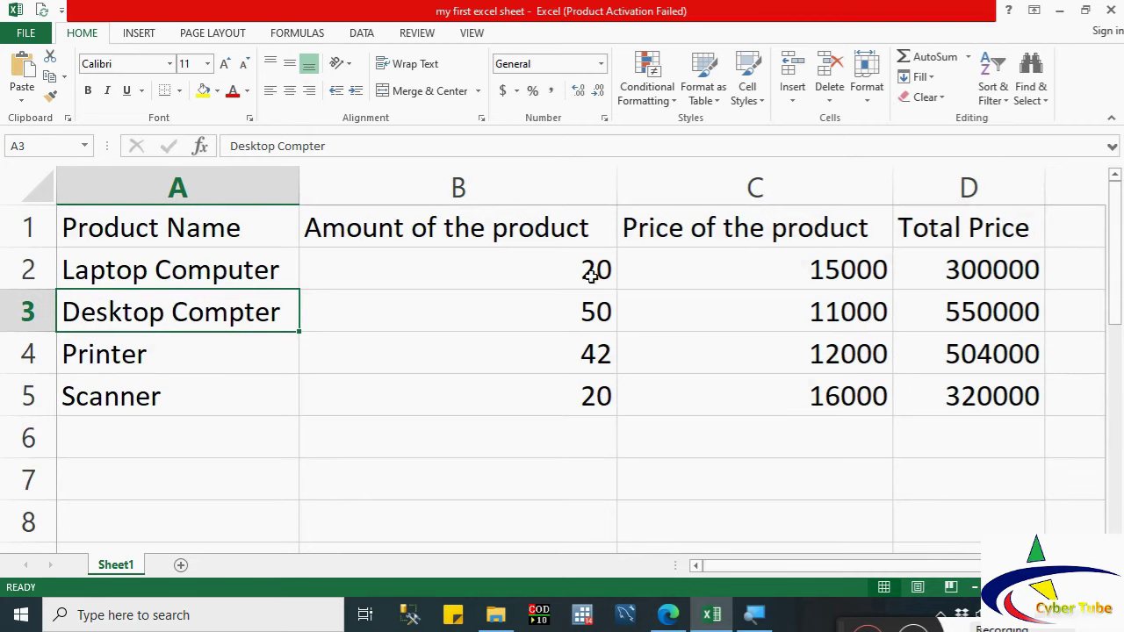
pyautogui.click(451, 272)
pyautogui.click(33, 228)
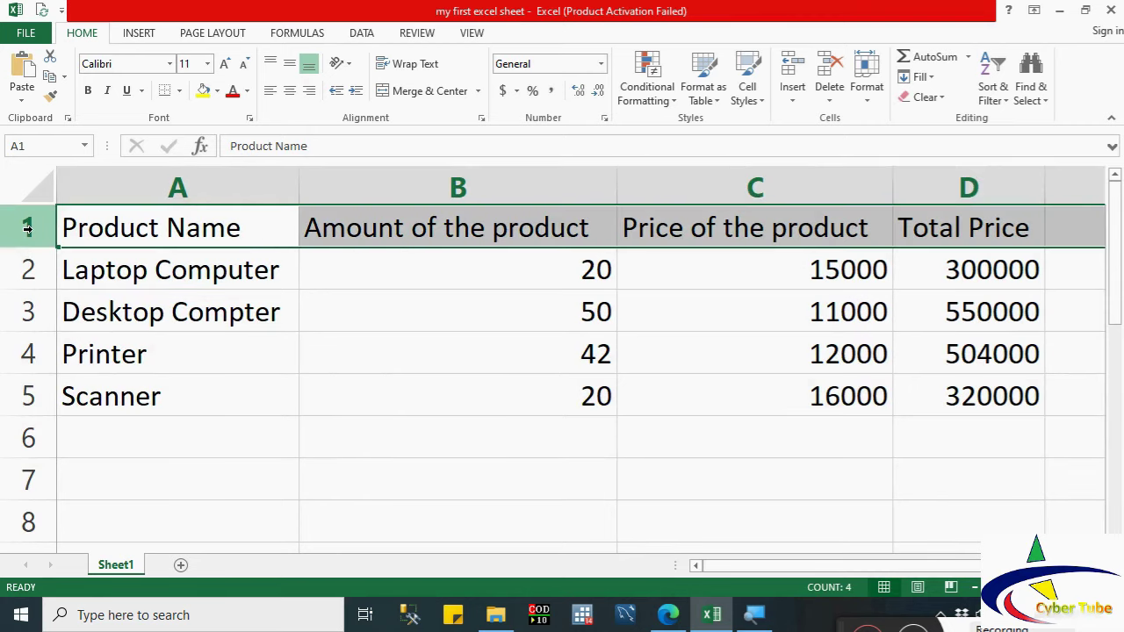
pyautogui.rightClick(36, 231)
pyautogui.click(78, 352)
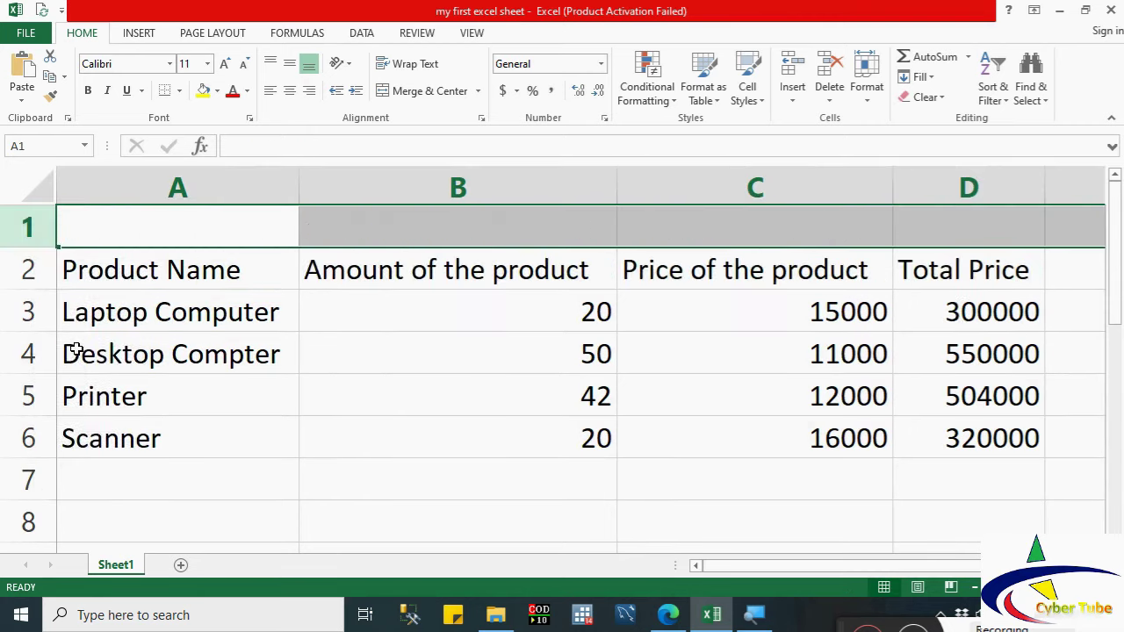
# Step: Enter the title 'Purchased Product' in cell A1
pyautogui.moveTo(113, 228); pyautogui.dragTo(789, 237)
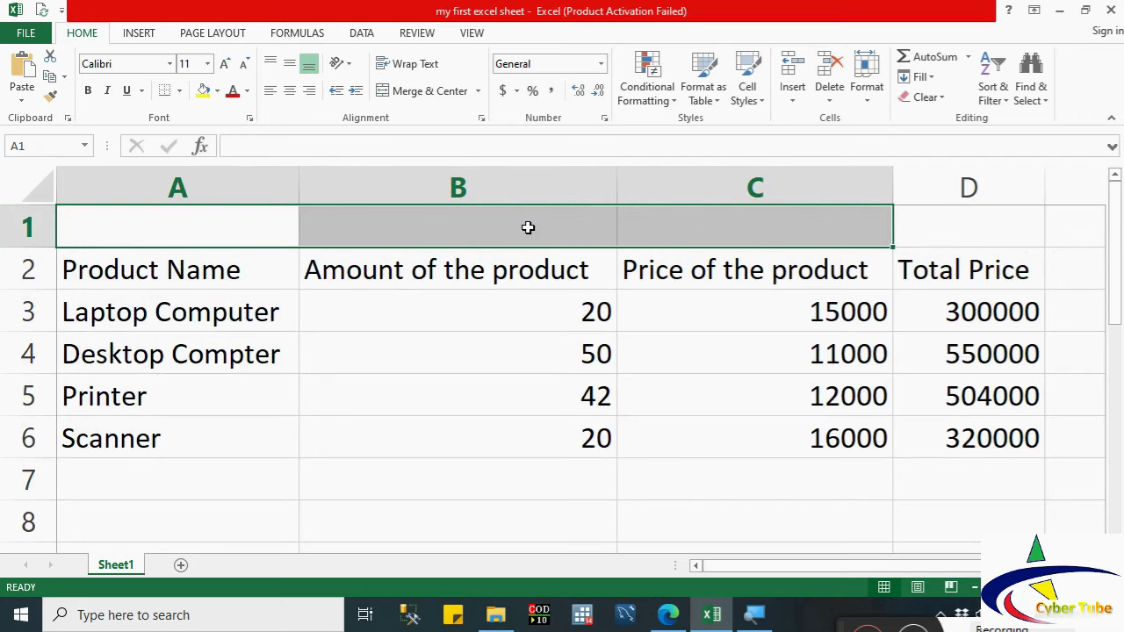
pyautogui.click(217, 220)
pyautogui.write('P')
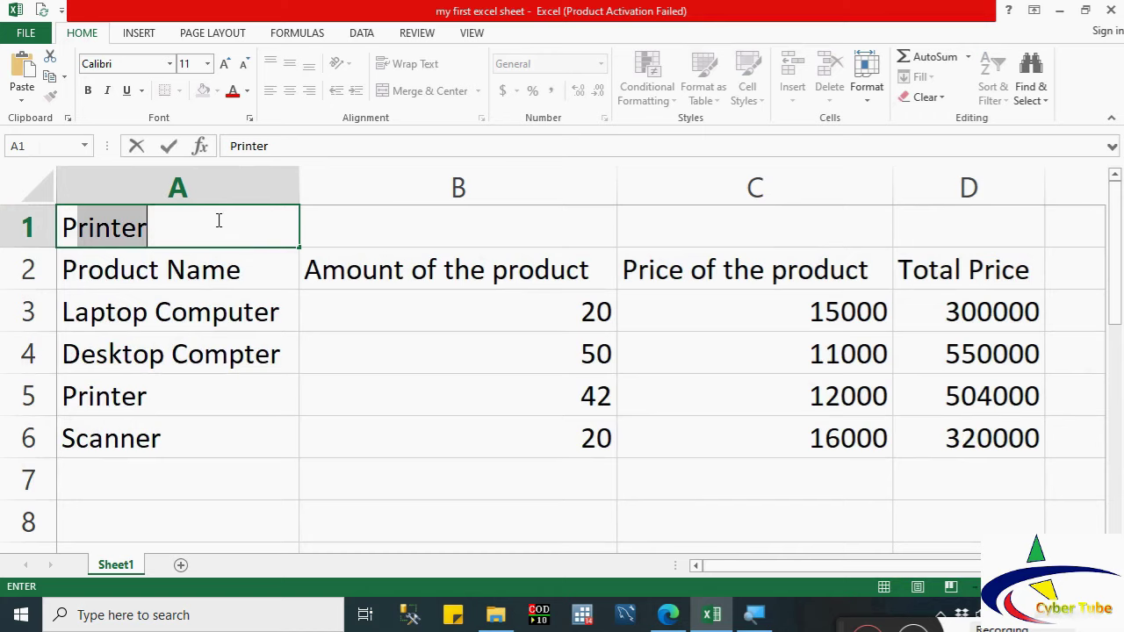
pyautogui.write('ursha')
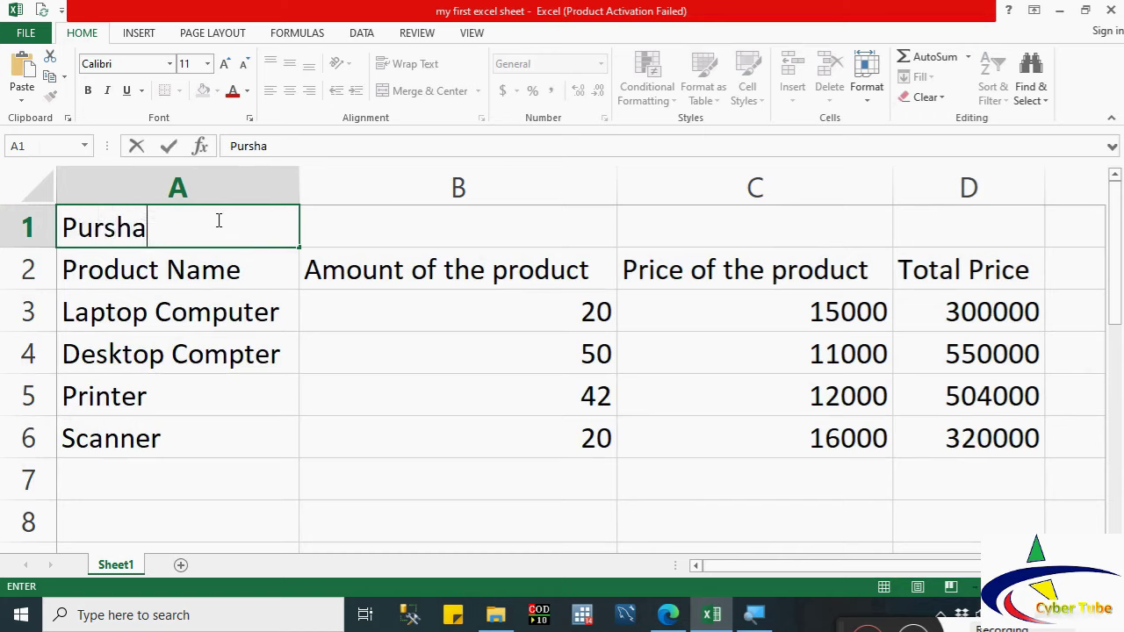
pyautogui.press('BackSpace')
pyautogui.press('BackSpace')
pyautogui.press('BackSpace')
pyautogui.write('c')
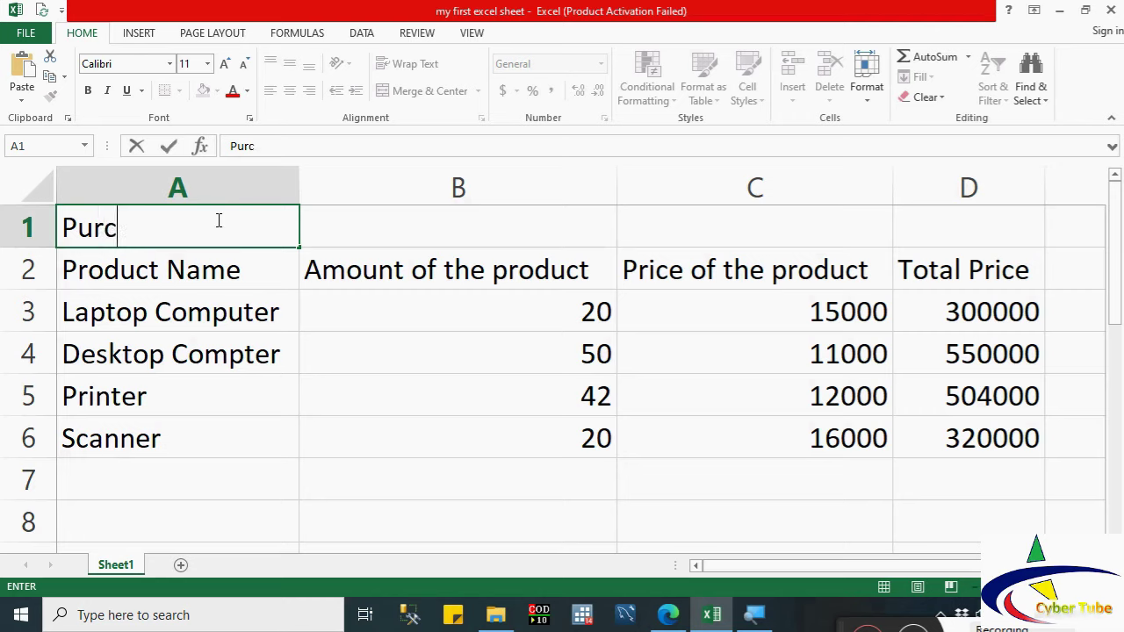
pyautogui.write('hased P')
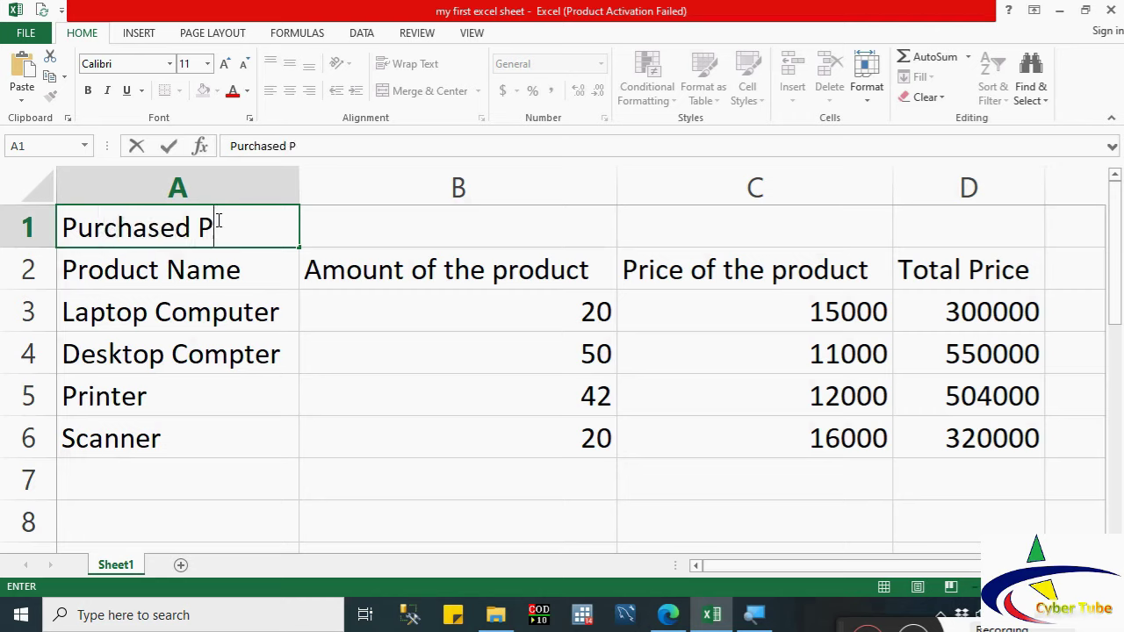
pyautogui.write('roduct')
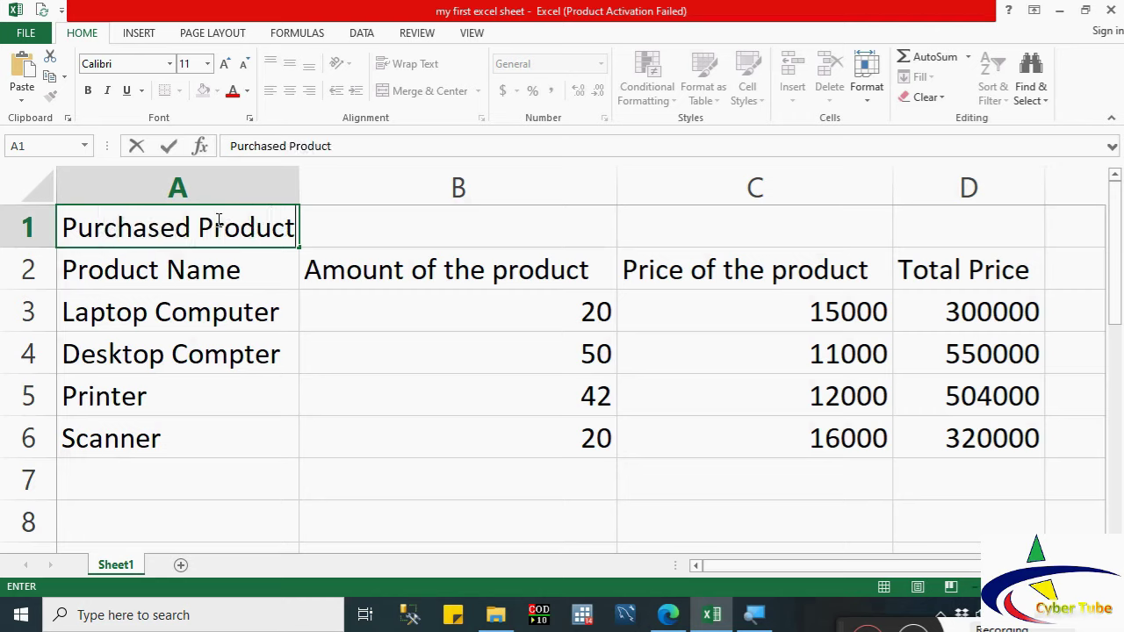
pyautogui.click(243, 323)
# Step: Merge and center cells A1:D1 so the title spans the table
pyautogui.moveTo(162, 230); pyautogui.dragTo(979, 218)
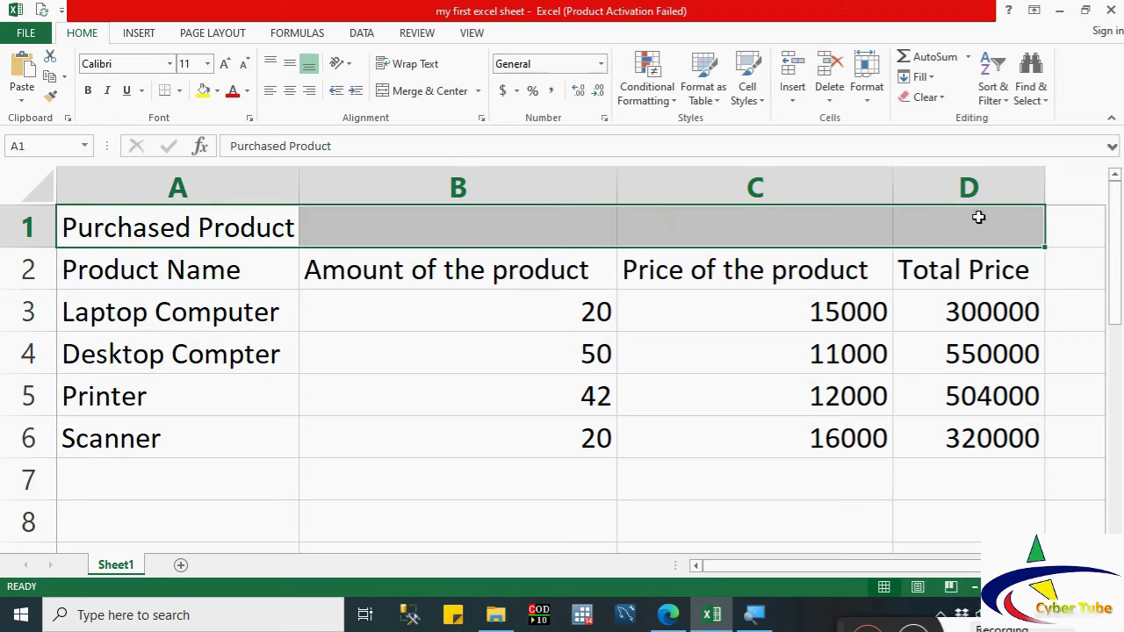
pyautogui.click(407, 91)
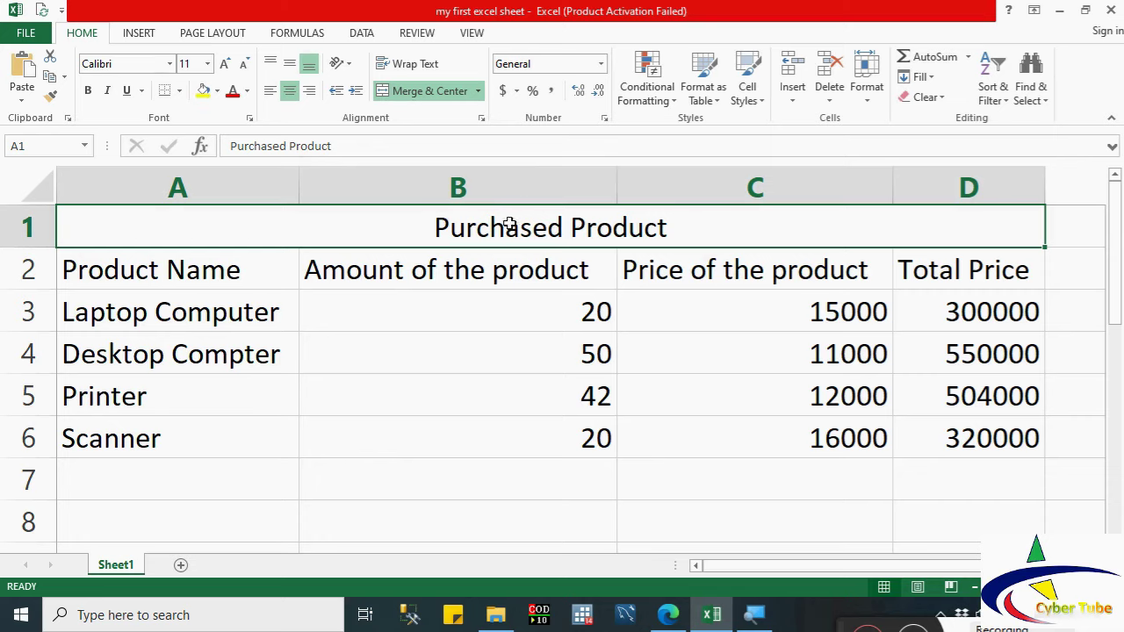
pyautogui.click(169, 63)
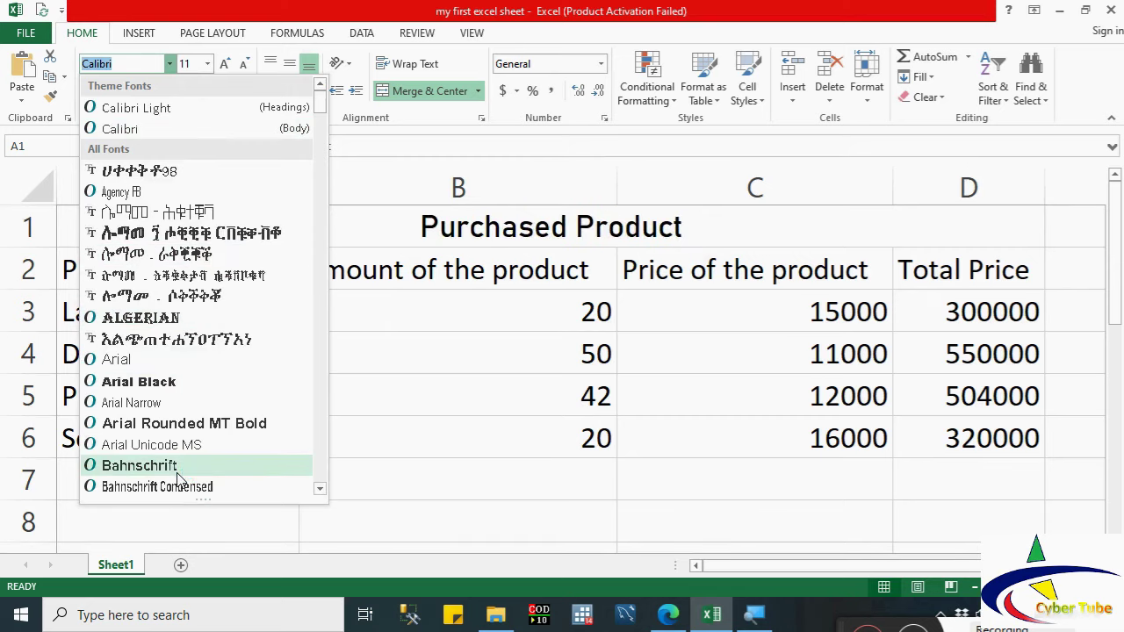
# Step: Set the title font to Broadway
pyautogui.press('Down')
pyautogui.press('Down')
pyautogui.press('Down')
pyautogui.press('Down')
pyautogui.press('Down')
pyautogui.press('Down')
pyautogui.press('Down')
pyautogui.press('Down')
pyautogui.press('Down')
pyautogui.press('Down')
pyautogui.press('Down')
pyautogui.press('Down')
pyautogui.press('Down')
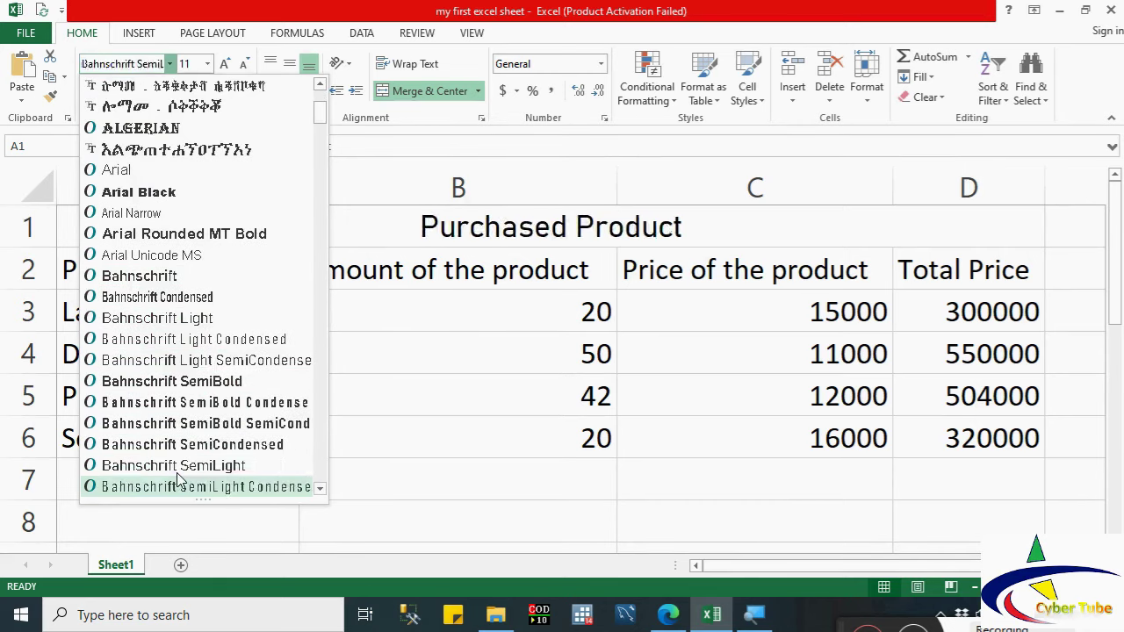
pyautogui.press('Down')
pyautogui.press('Down')
pyautogui.press('Down')
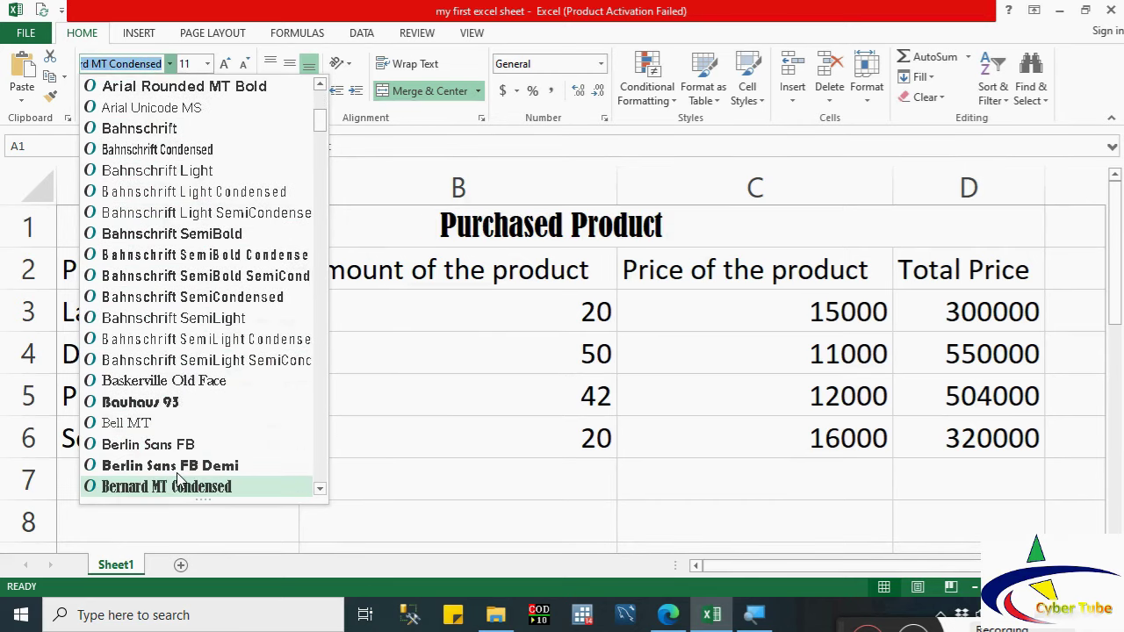
pyautogui.press('Down')
pyautogui.press('Down')
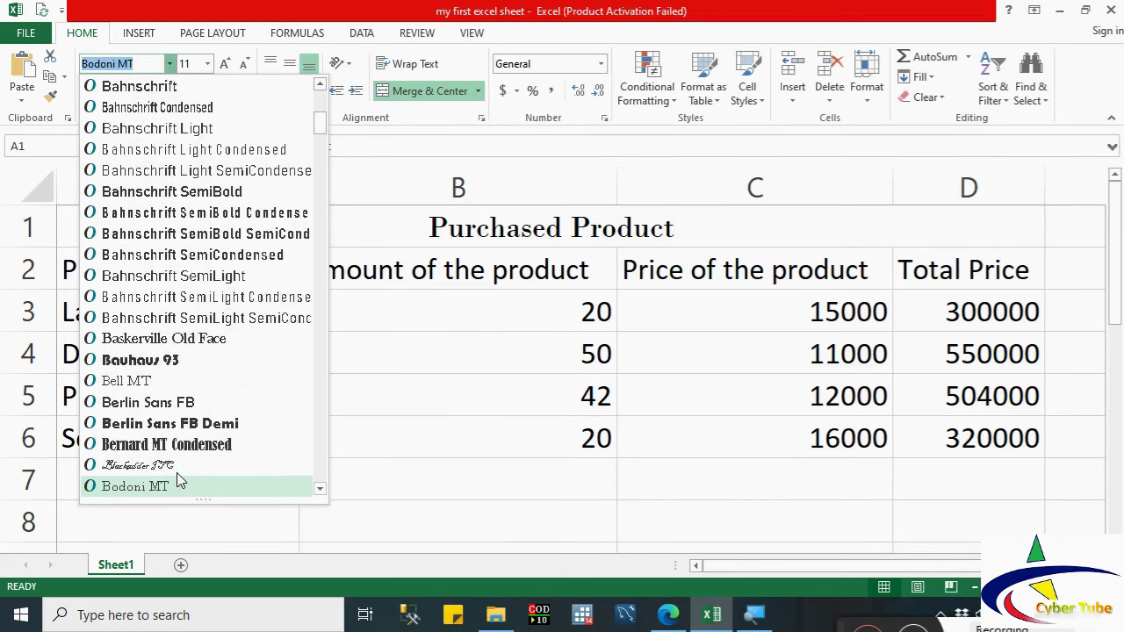
pyautogui.press('Down')
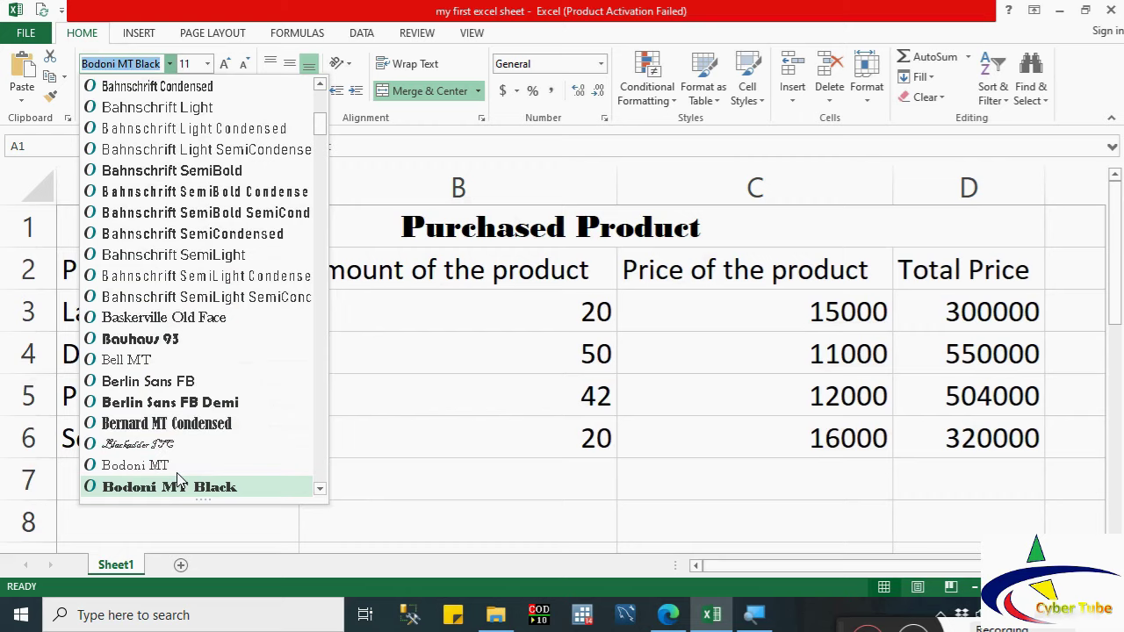
pyautogui.press('Down')
pyautogui.press('Down')
pyautogui.press('Down')
pyautogui.press('Down')
pyautogui.press('Down')
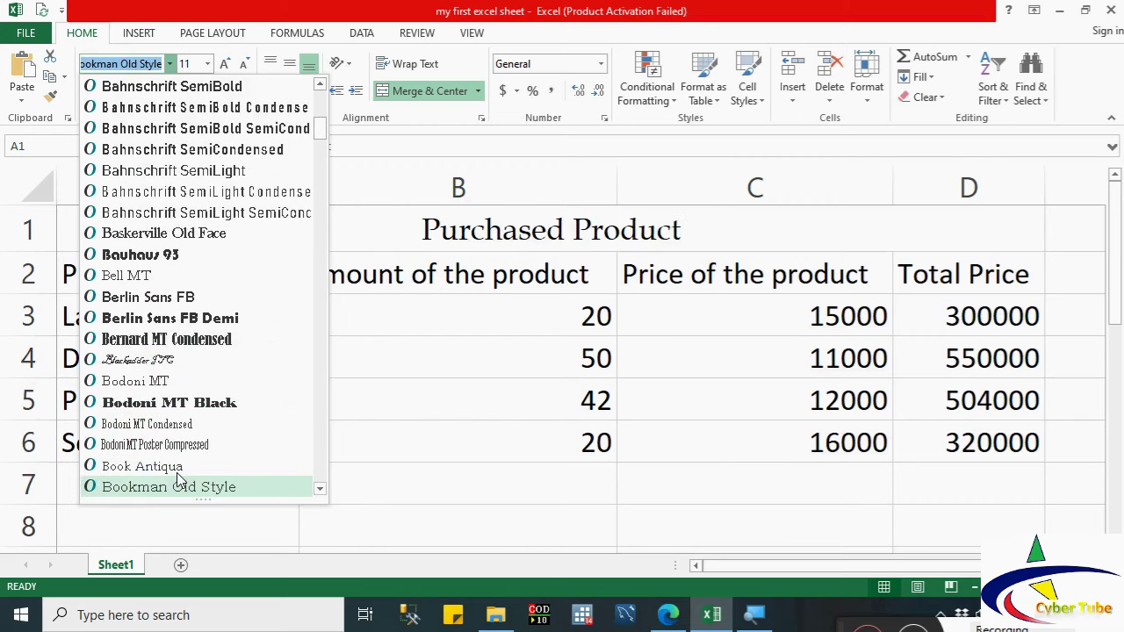
pyautogui.press('Down')
pyautogui.press('Down')
pyautogui.press('Down')
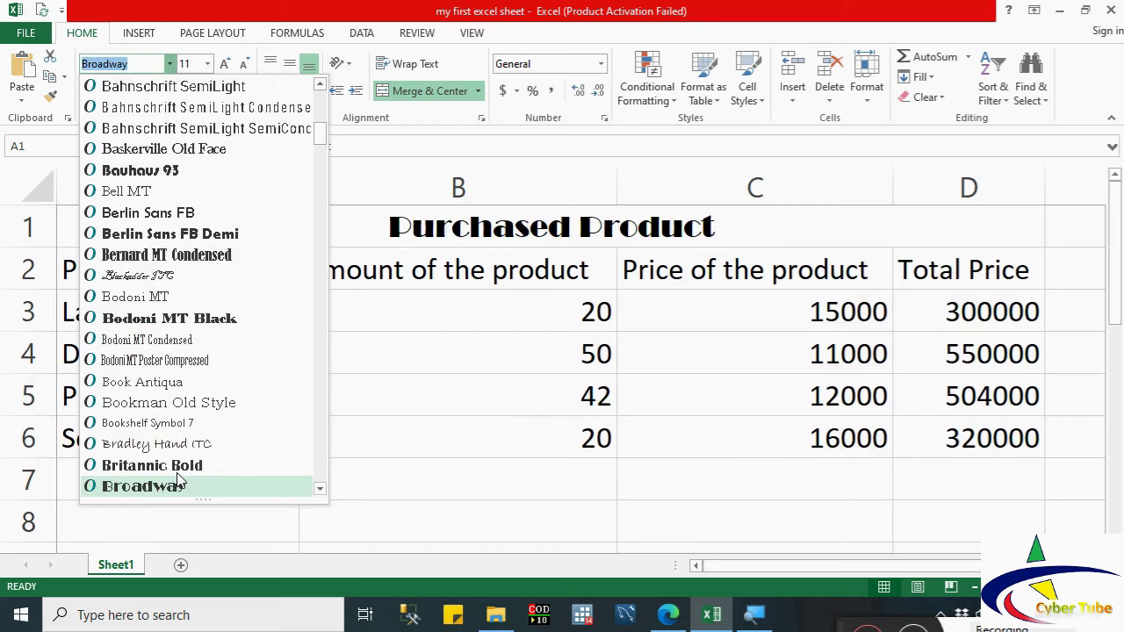
pyautogui.press('Return')
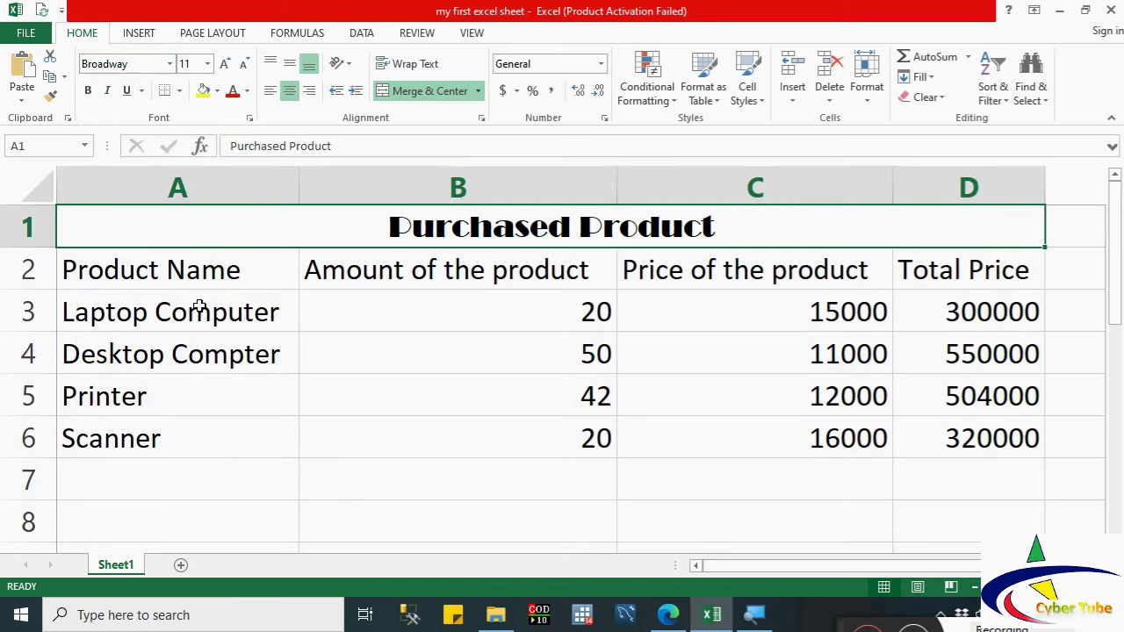
# Step: Make the title bold, italic and underlined at size 20
pyautogui.click(88, 91)
pyautogui.click(109, 91)
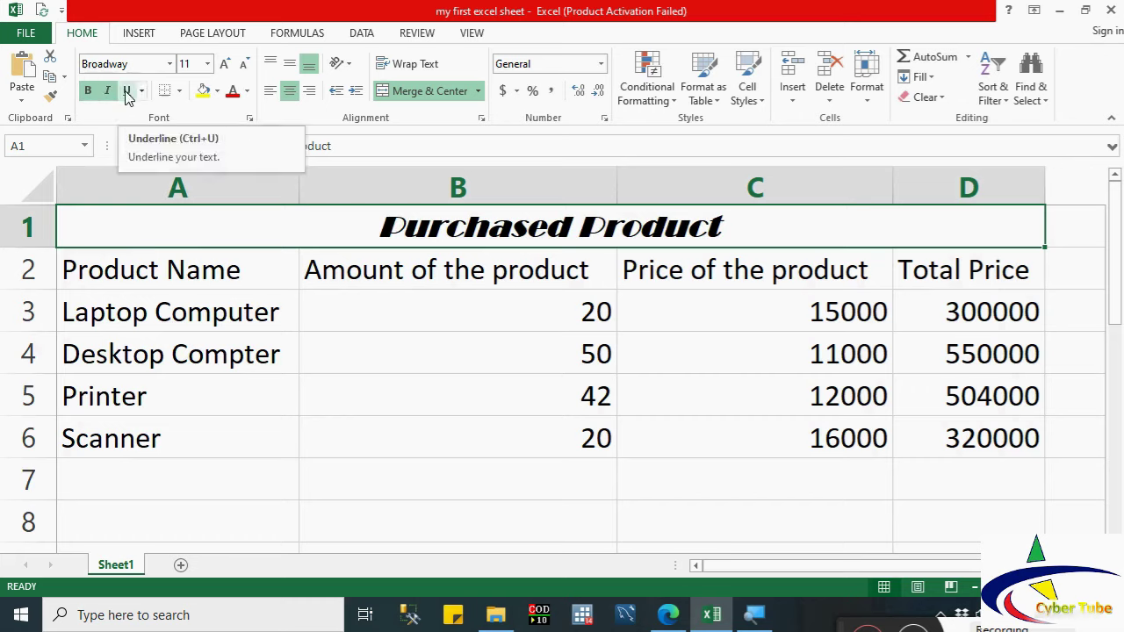
pyautogui.click(127, 92)
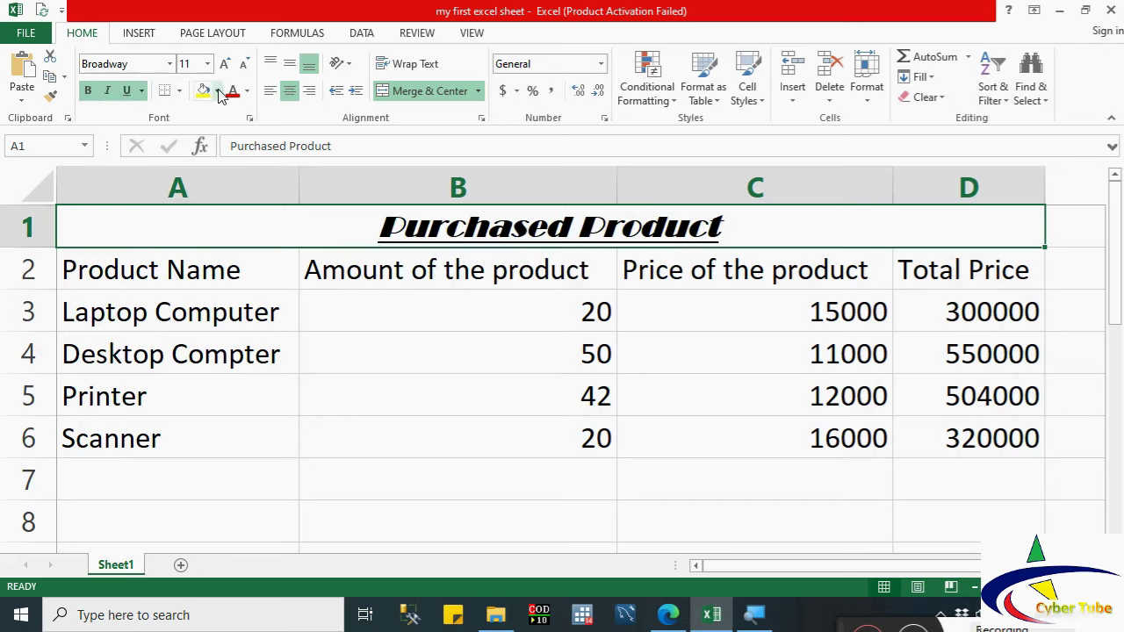
pyautogui.click(207, 63)
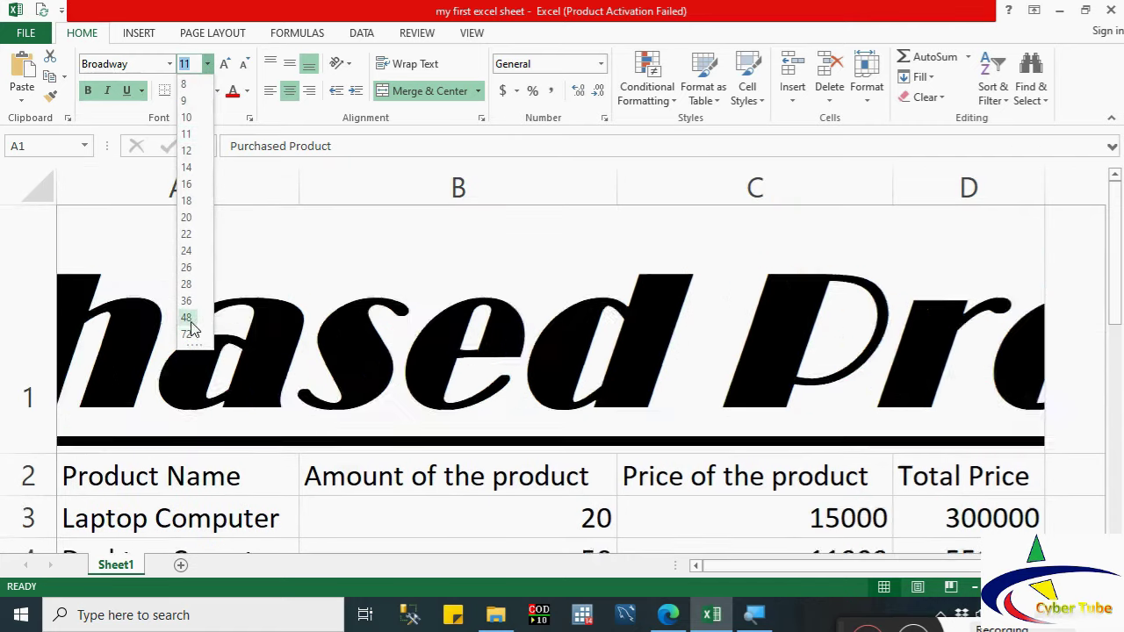
pyautogui.click(189, 223)
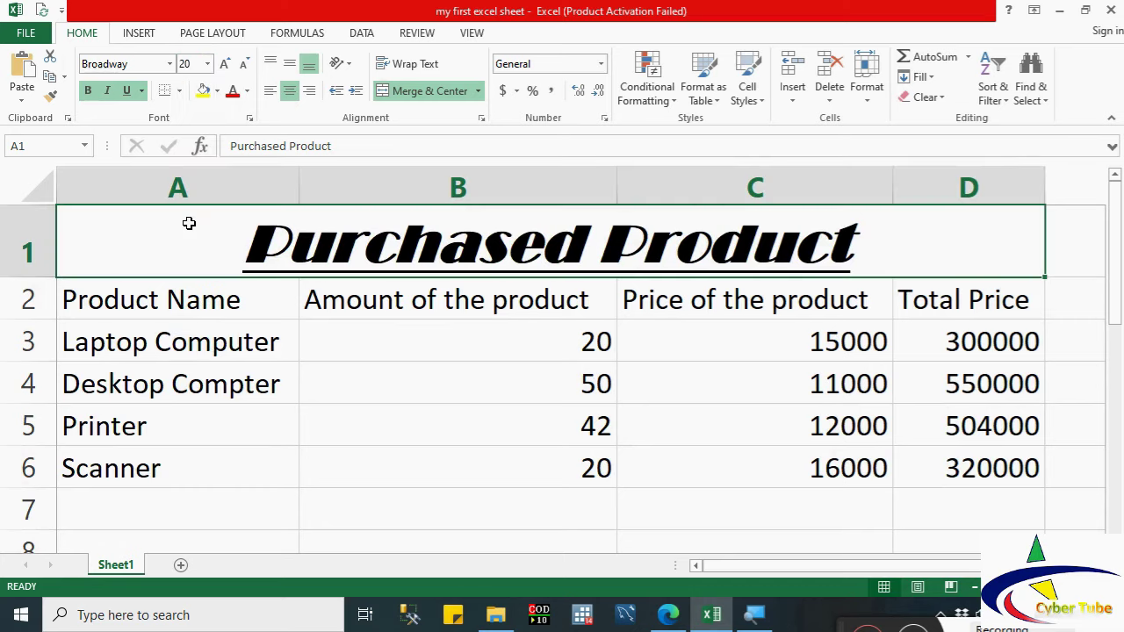
# Step: Give the title a yellow fill and blue text
pyautogui.click(202, 93)
pyautogui.click(234, 96)
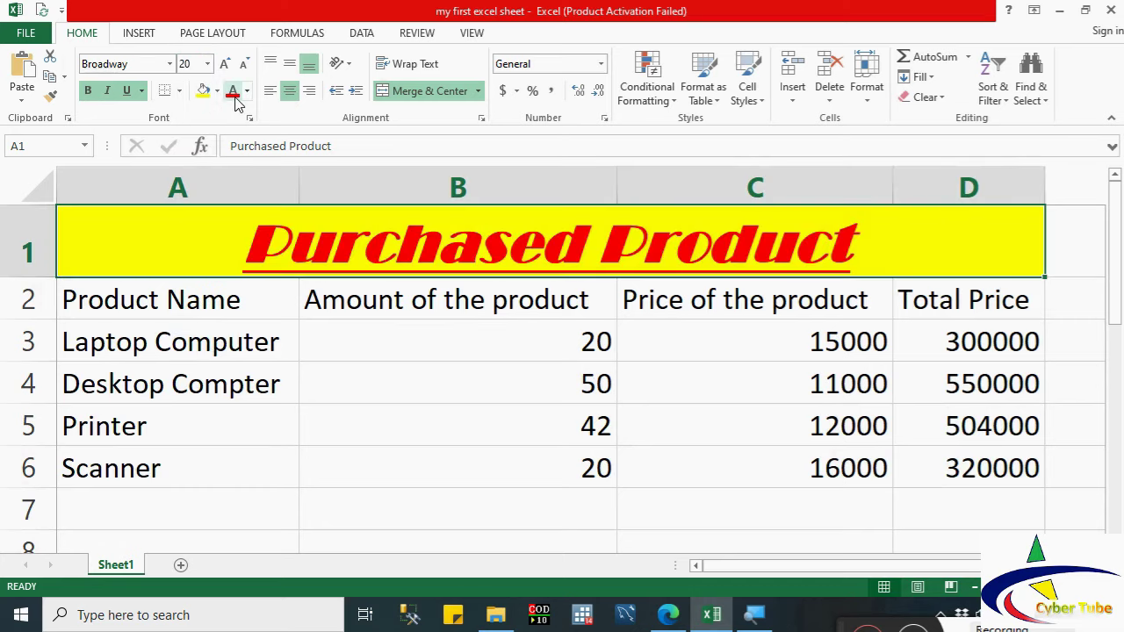
pyautogui.click(247, 90)
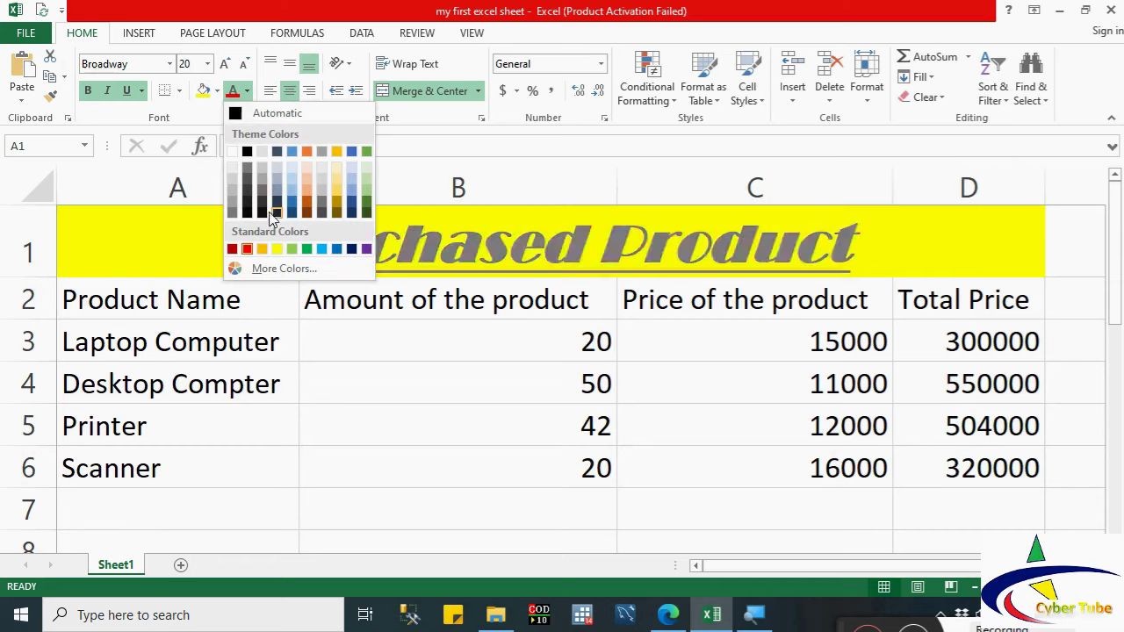
pyautogui.click(336, 250)
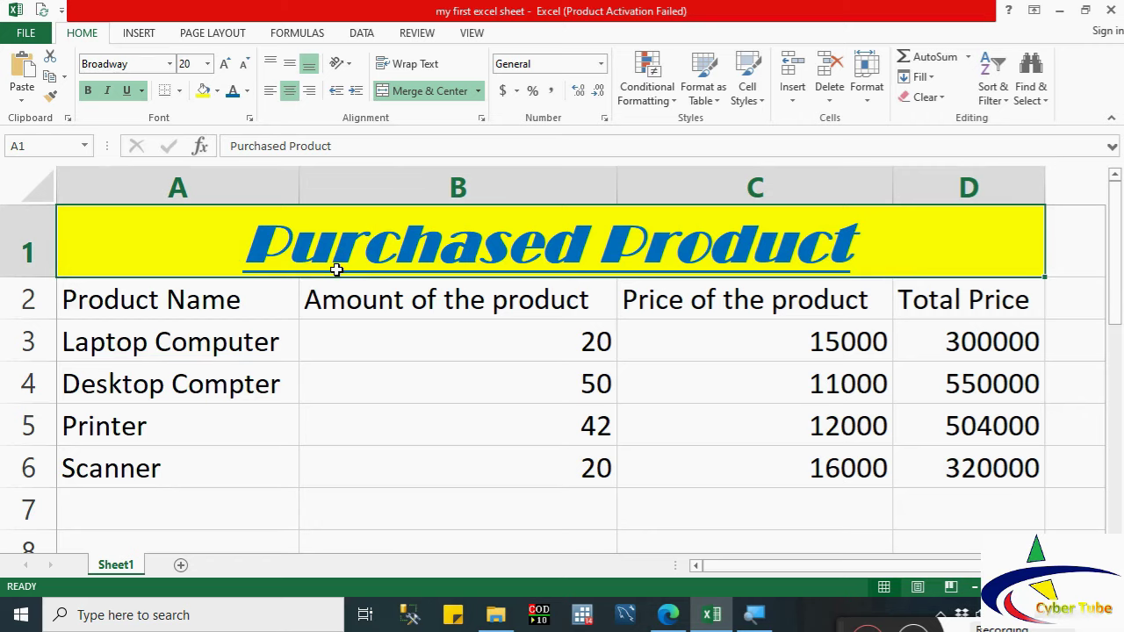
# Step: Set the Product Name header in A2 to bold Bahnschrift
pyautogui.click(132, 302)
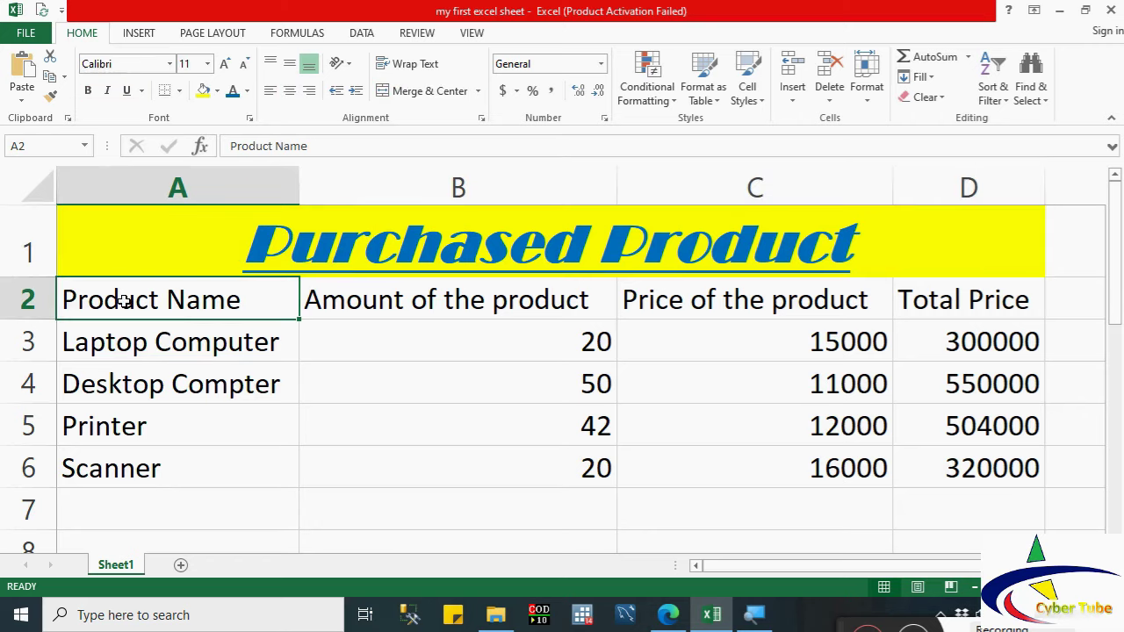
pyautogui.click(170, 64)
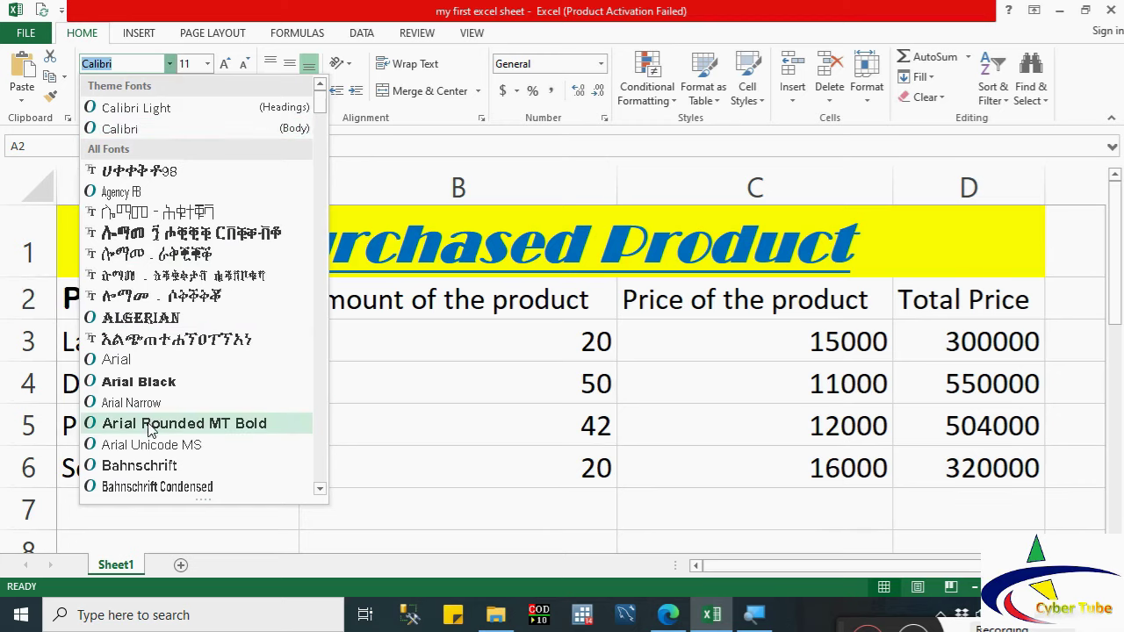
pyautogui.click(146, 467)
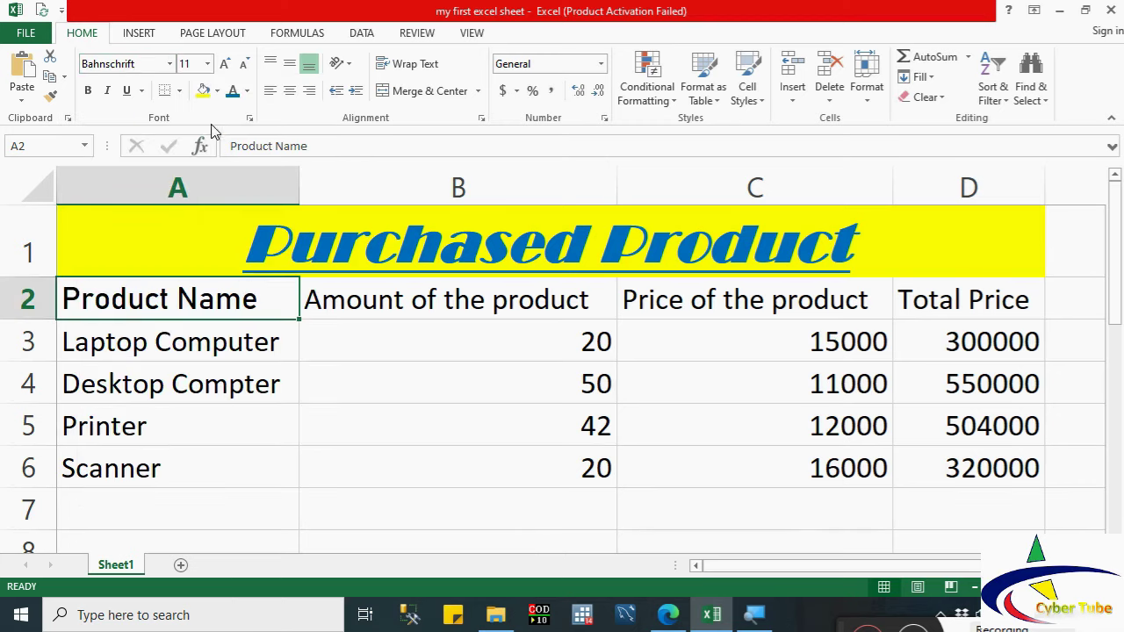
pyautogui.click(88, 91)
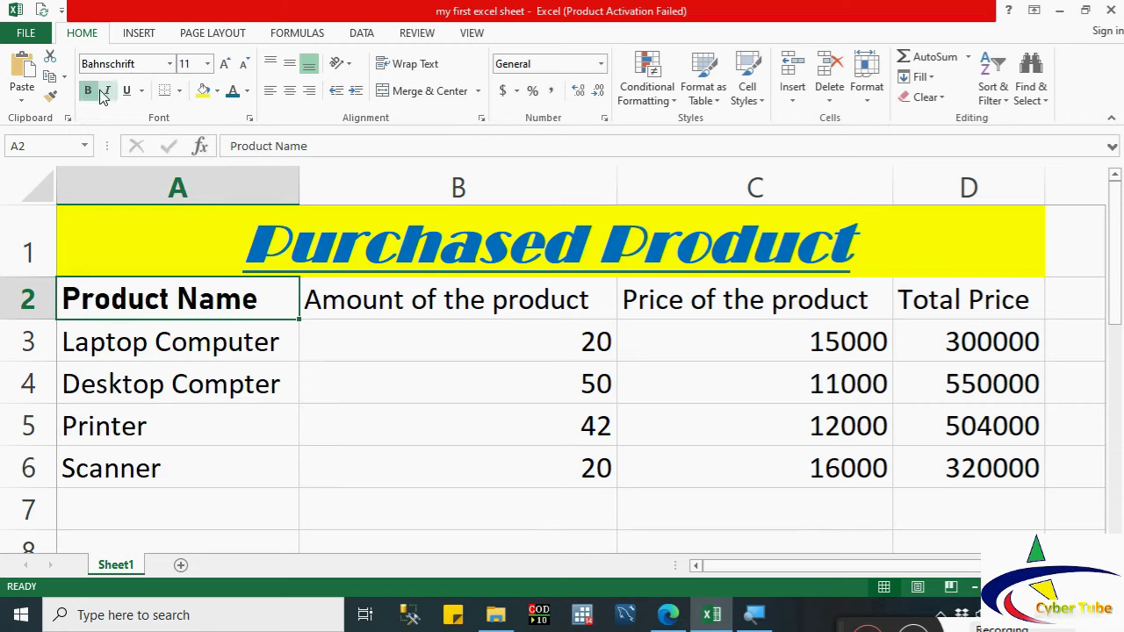
pyautogui.click(107, 92)
pyautogui.click(127, 91)
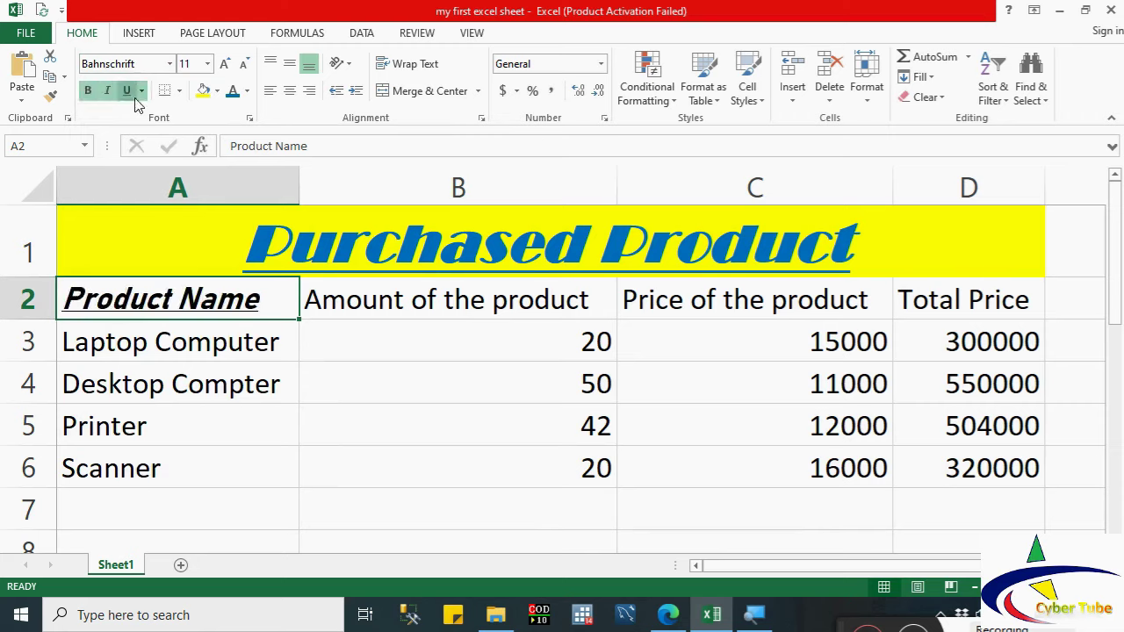
pyautogui.click(127, 91)
pyautogui.click(107, 92)
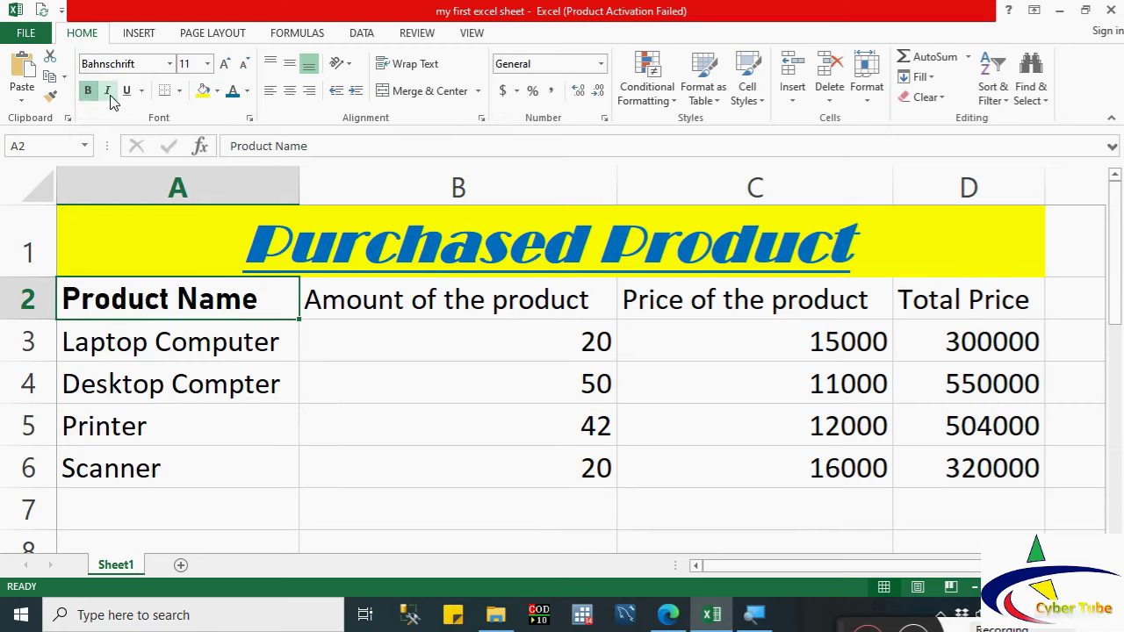
# Step: Give the Product Name cell a light green fill and red text
pyautogui.click(217, 91)
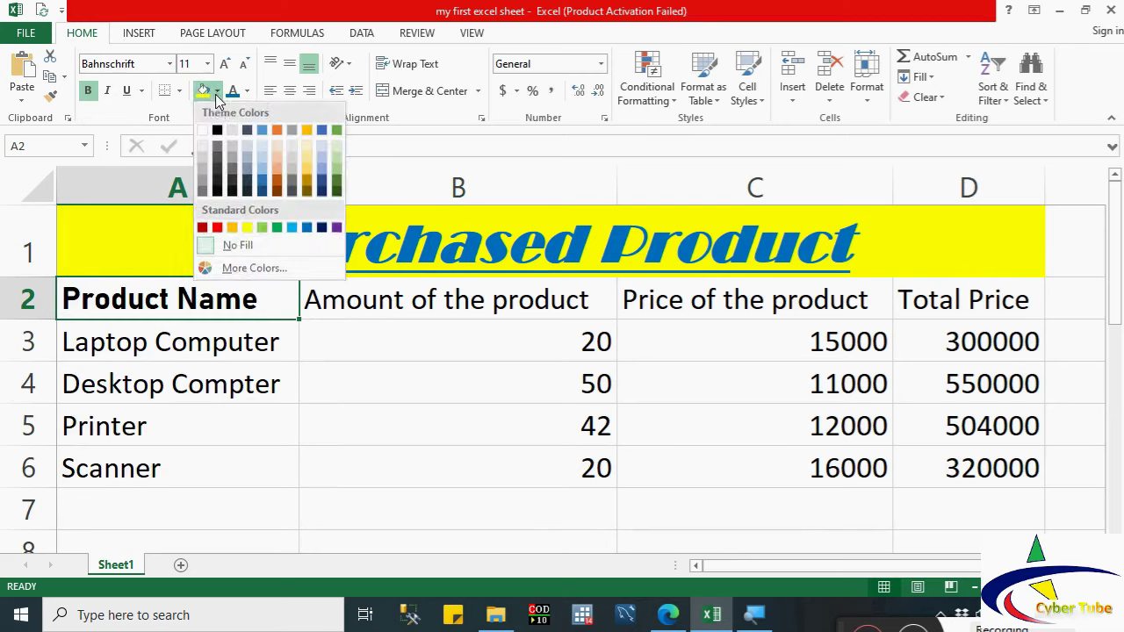
pyautogui.click(261, 228)
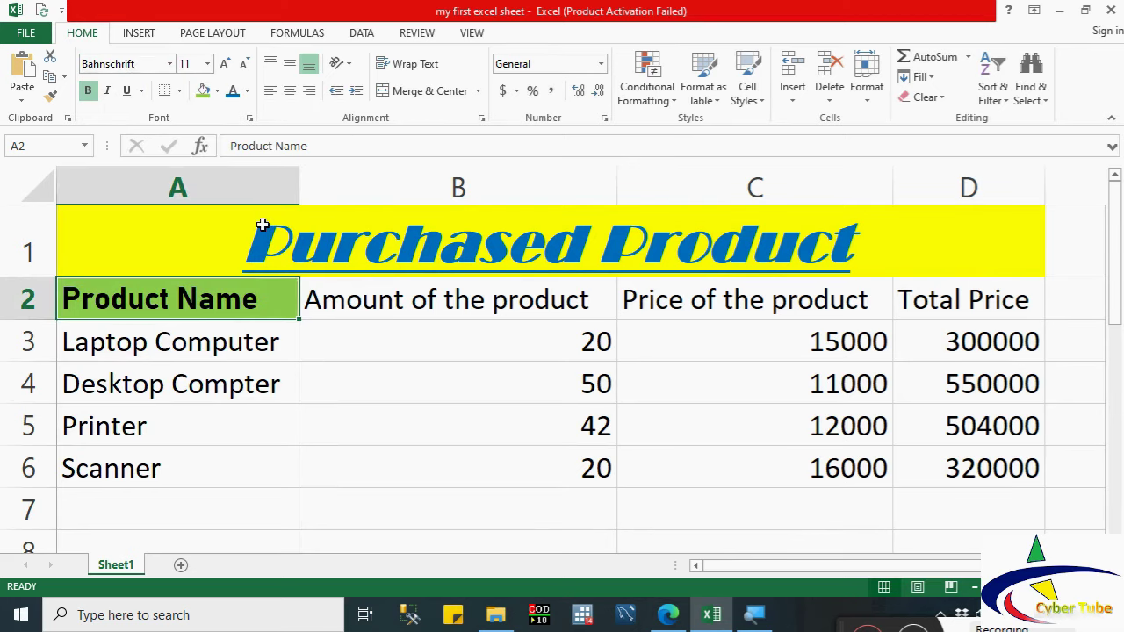
pyautogui.click(248, 92)
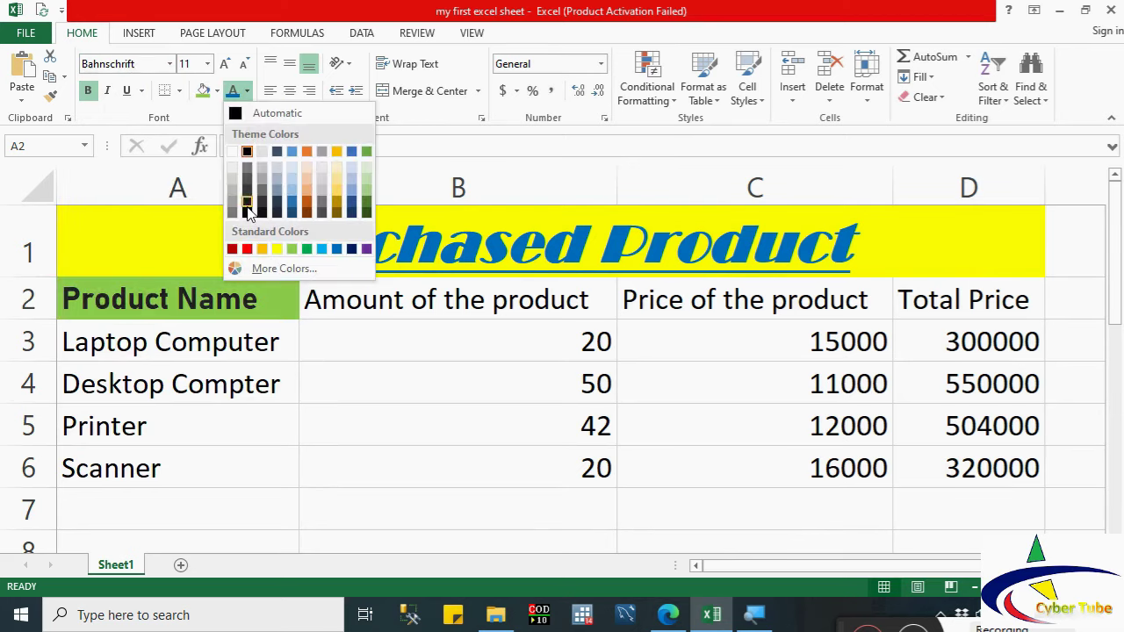
pyautogui.click(247, 248)
pyautogui.click(224, 369)
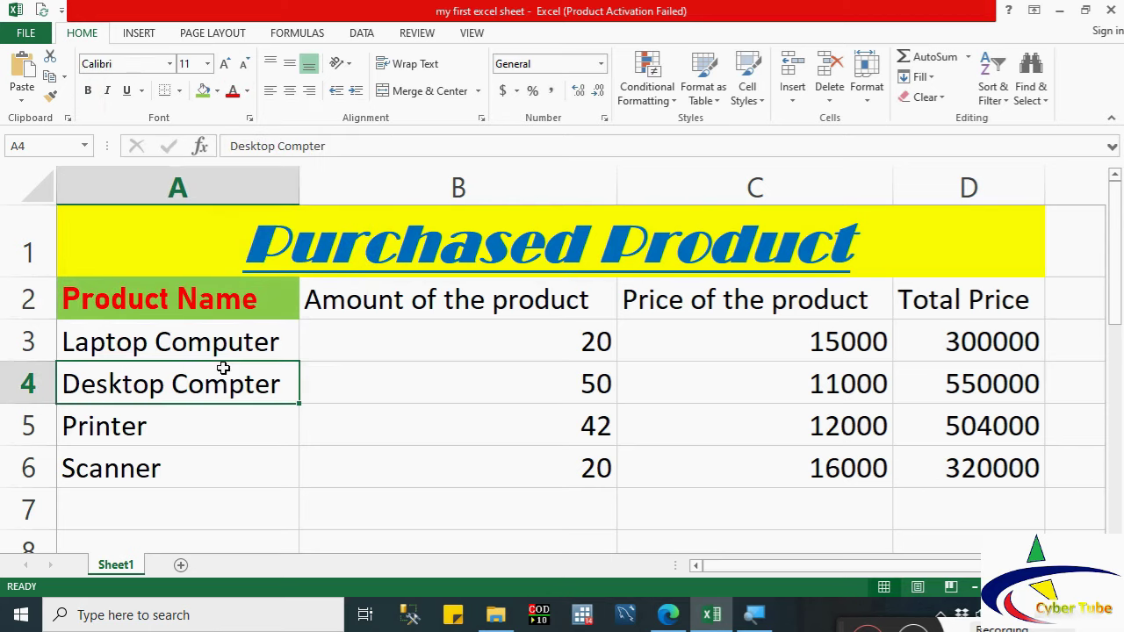
pyautogui.click(194, 307)
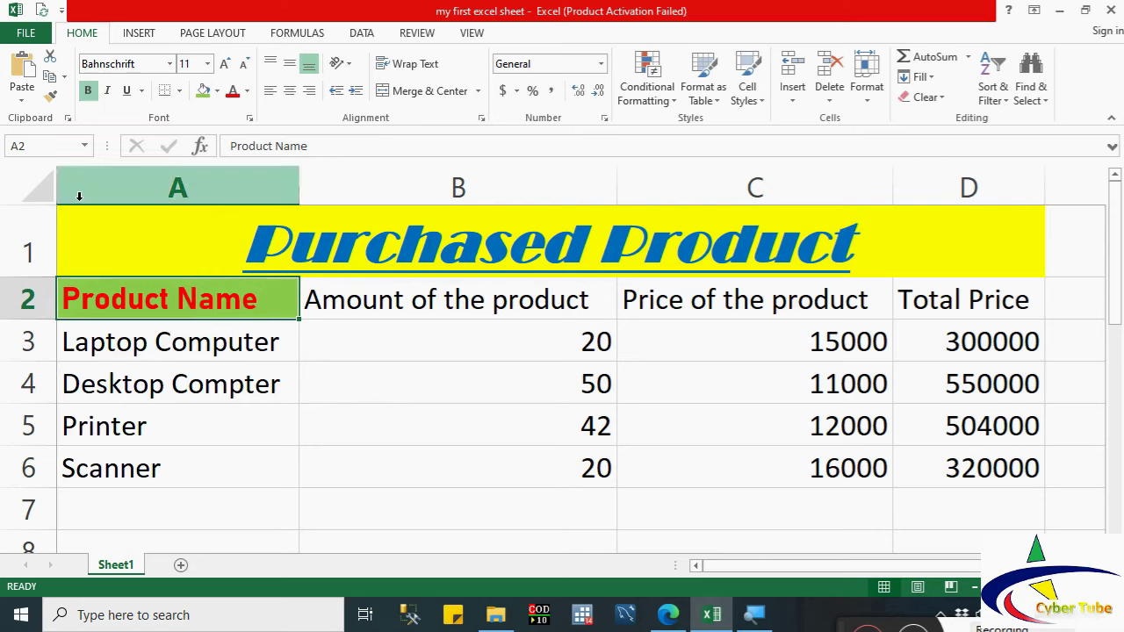
# Step: Copy A2's header style onto B2:D2, undoing an accidental paint on A3:A6
pyautogui.click(51, 96)
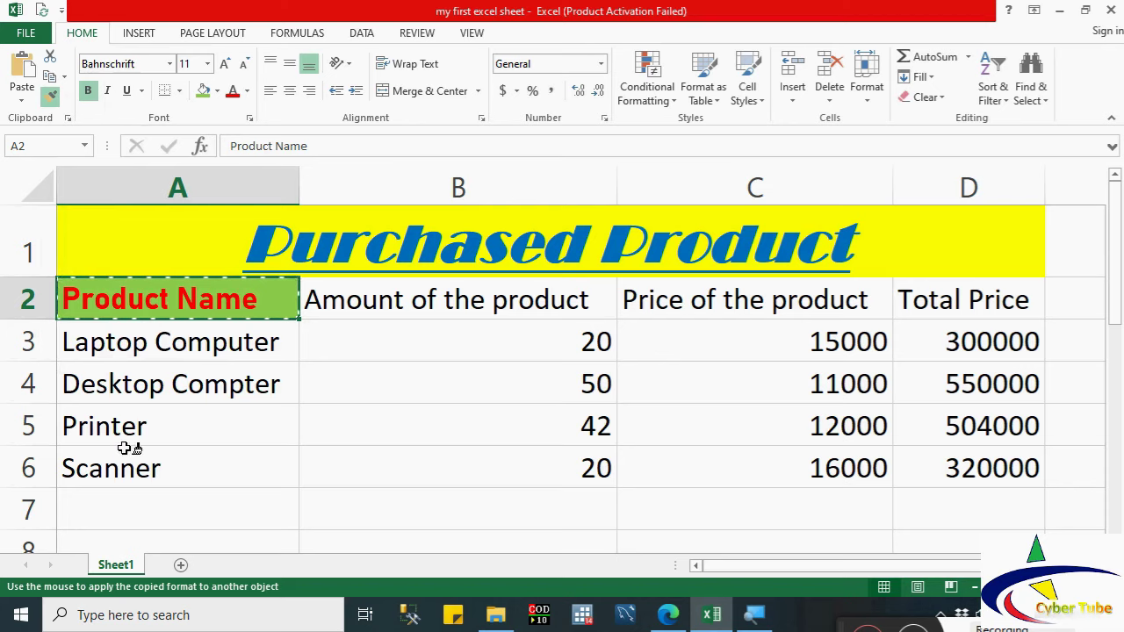
pyautogui.moveTo(123, 338); pyautogui.dragTo(124, 465)
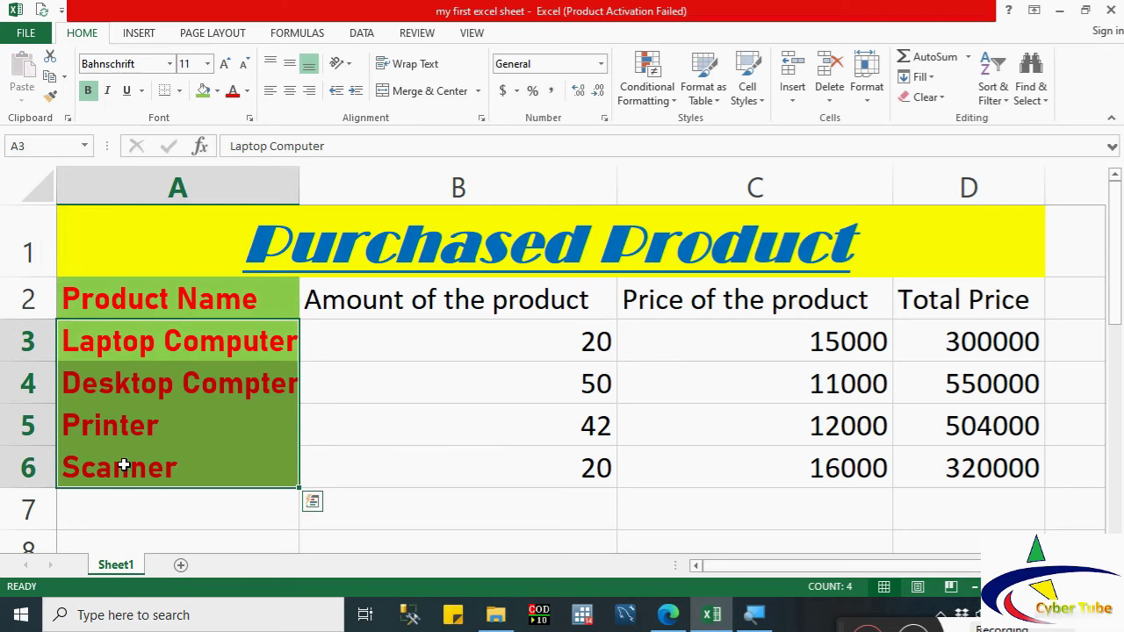
pyautogui.click(139, 299)
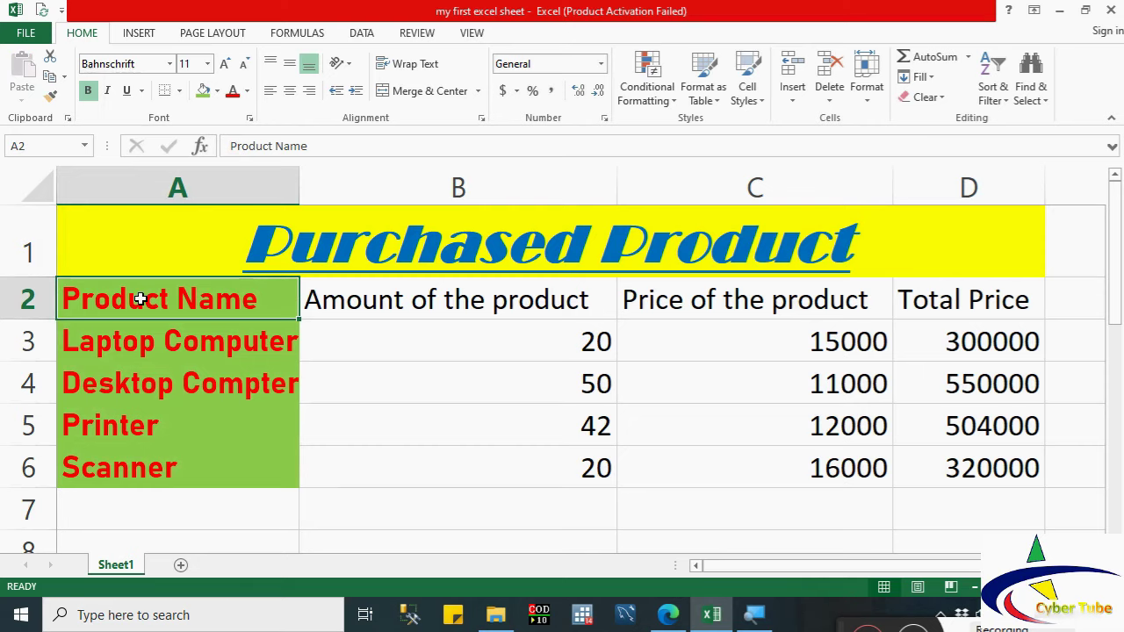
pyautogui.hotkey('ctrl', 'z')
pyautogui.click(140, 299)
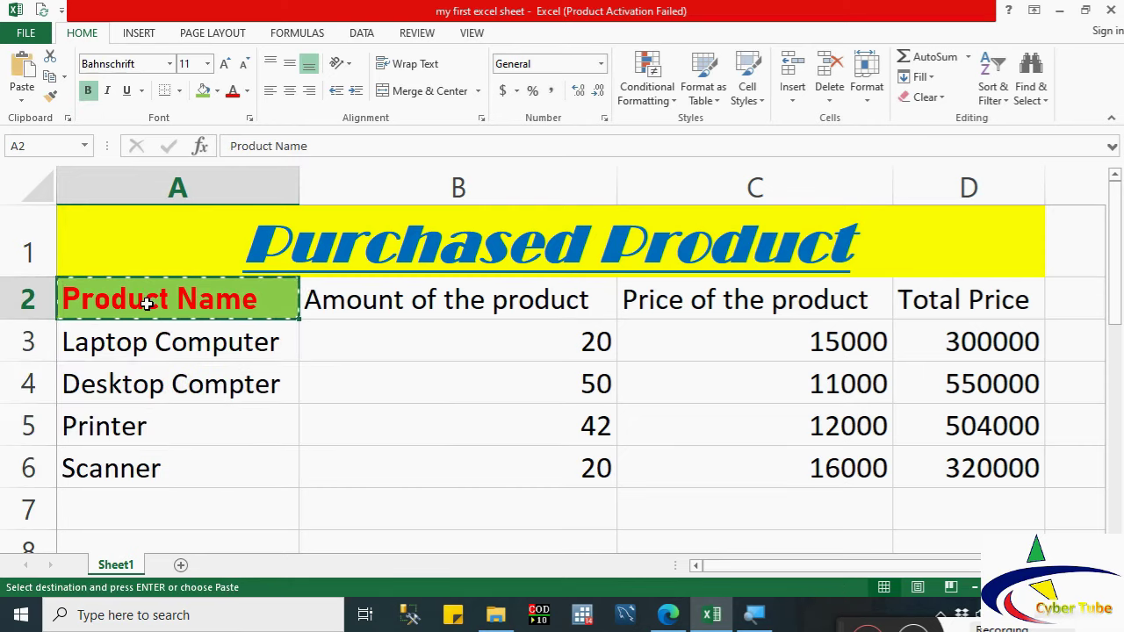
pyautogui.press('Escape')
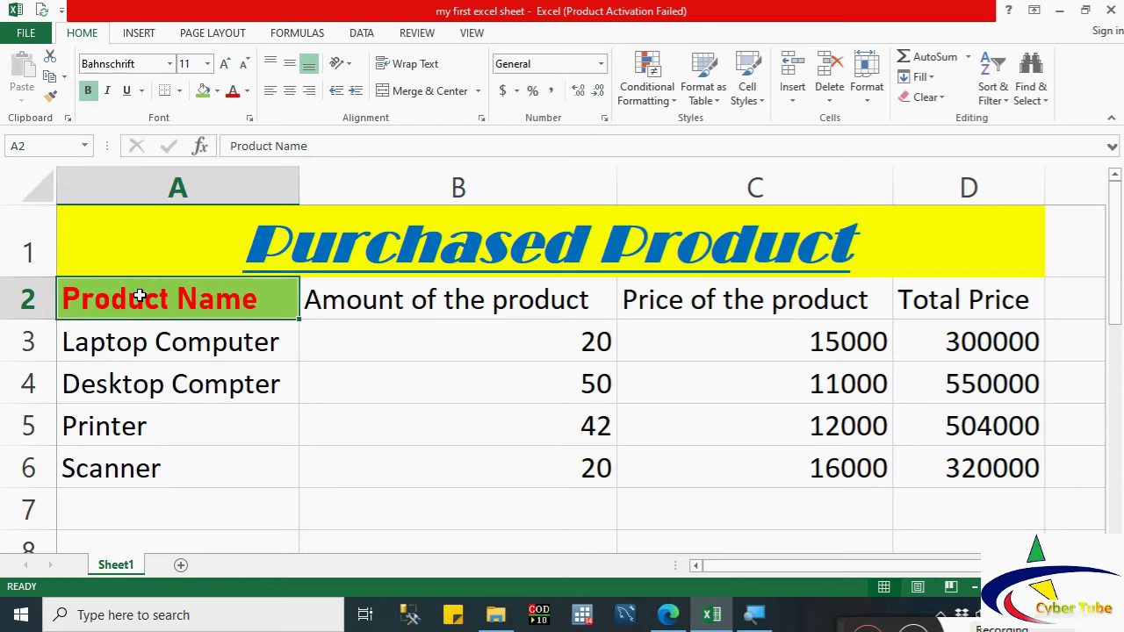
pyautogui.click(50, 97)
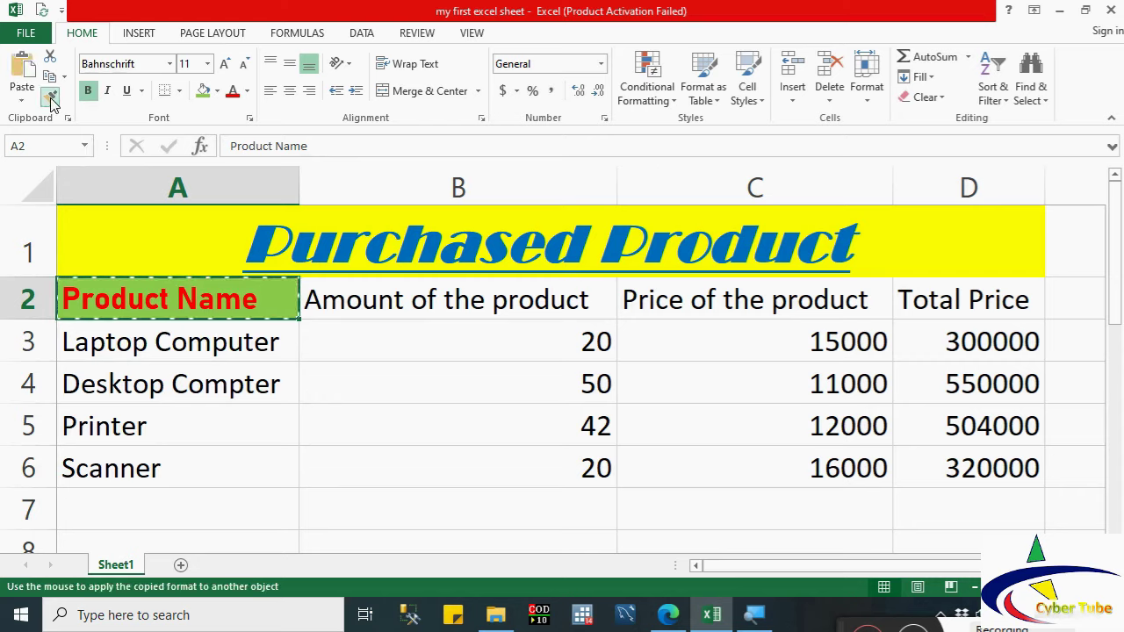
pyautogui.moveTo(364, 291)
pyautogui.mouseDown()
pyautogui.moveTo(757, 271)
pyautogui.moveTo(952, 315)
pyautogui.mouseUp()
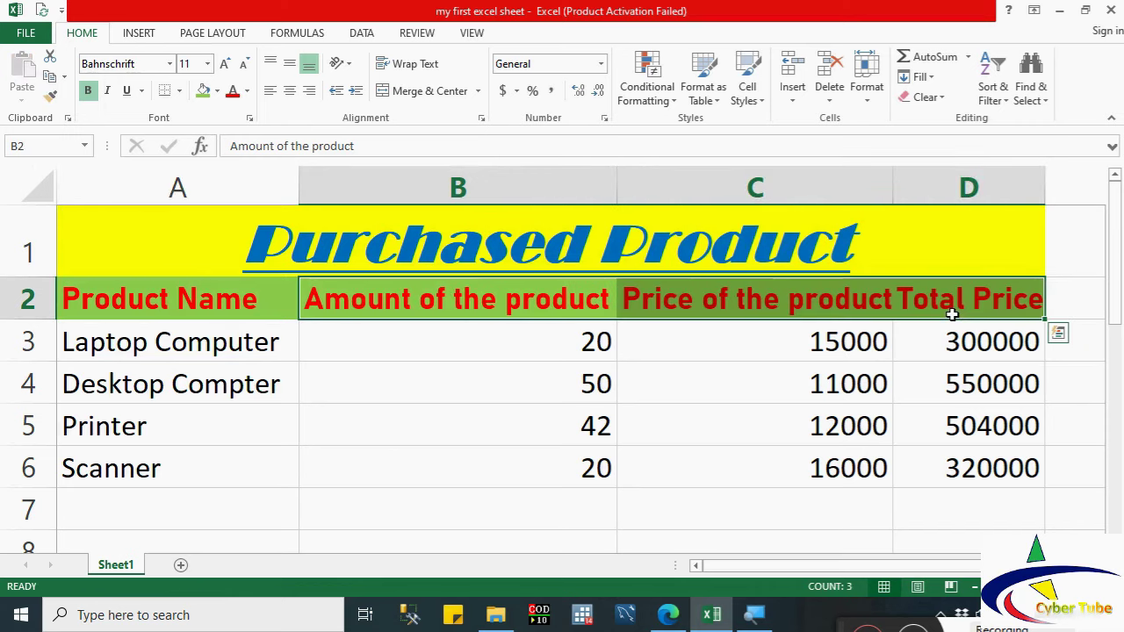
pyautogui.click(191, 347)
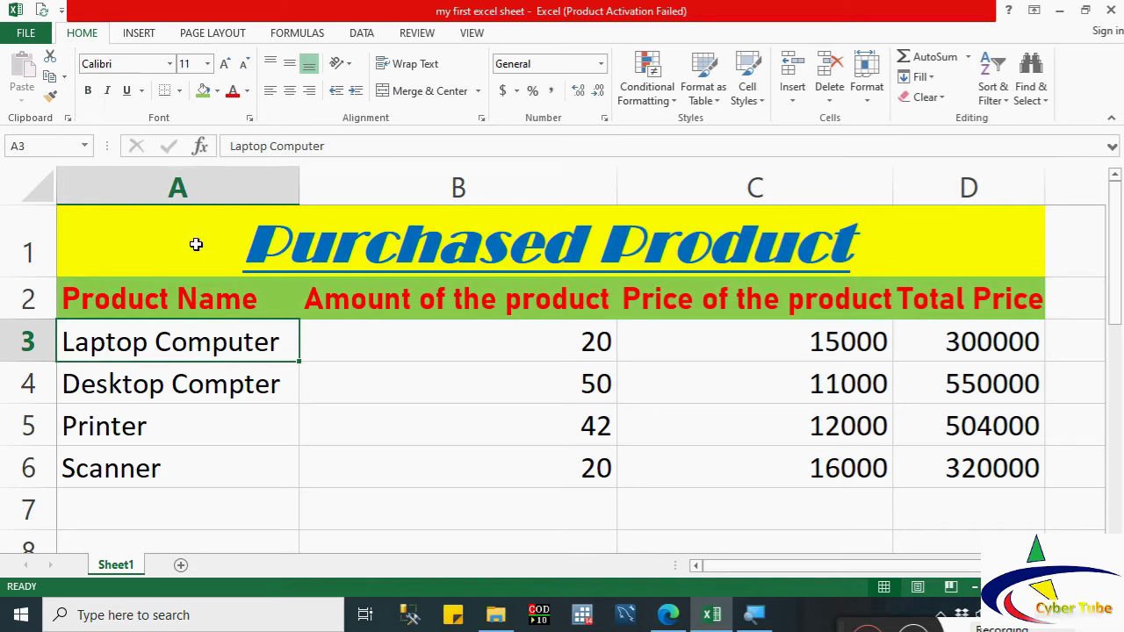
# Step: Set Laptop Computer in A3 to Baskerville Old Face, size 12
pyautogui.click(171, 65)
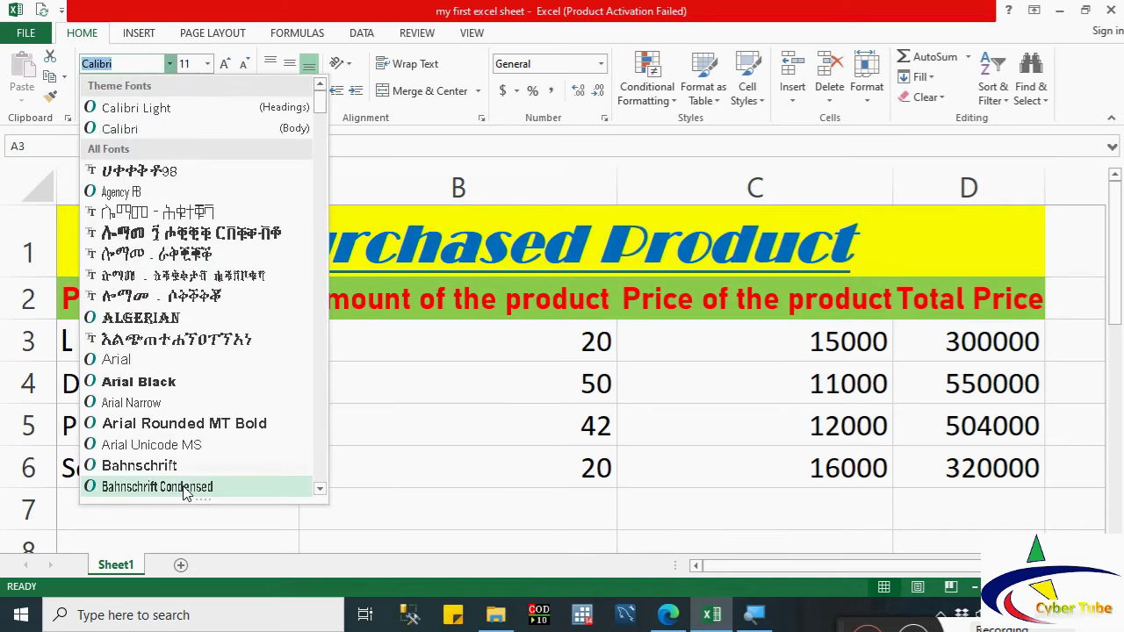
pyautogui.press('Down')
pyautogui.press('Down')
pyautogui.press('Down')
pyautogui.press('Down')
pyautogui.press('Down')
pyautogui.press('Down')
pyautogui.press('Down')
pyautogui.press('Down')
pyautogui.press('Down')
pyautogui.press('Down')
pyautogui.press('Down')
pyautogui.press('Down')
pyautogui.press('Down')
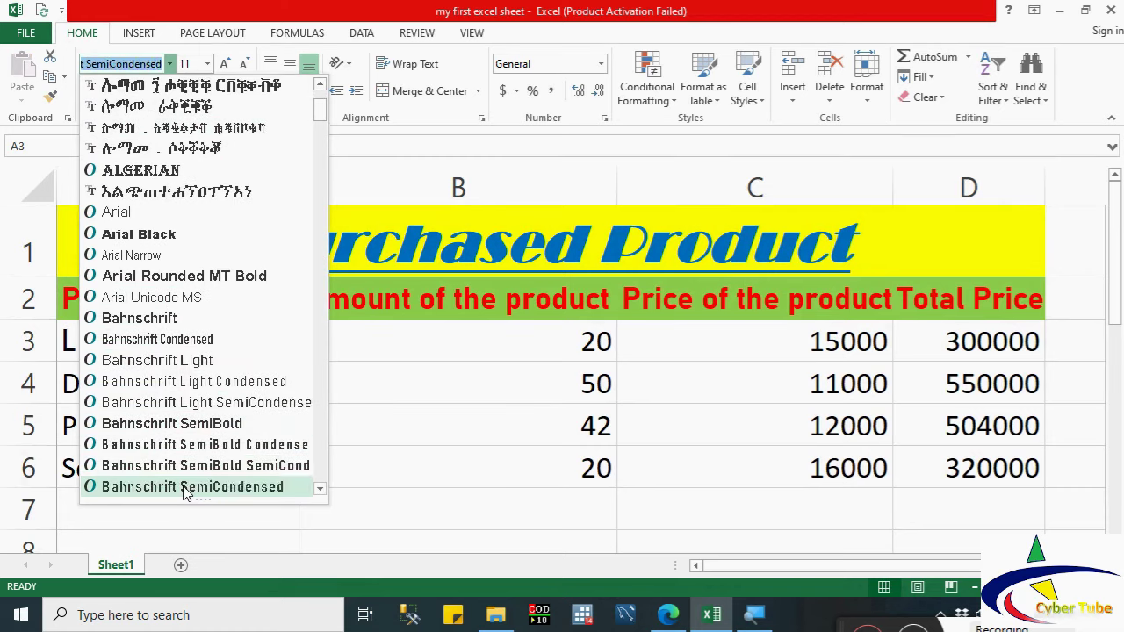
pyautogui.press('Up')
pyautogui.press('Up')
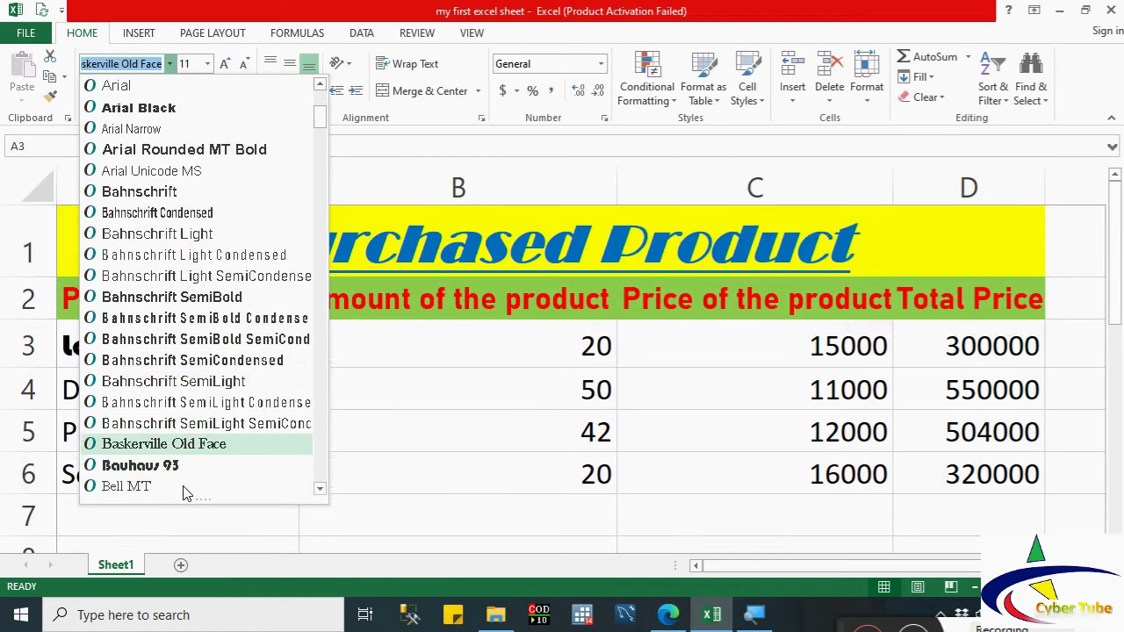
pyautogui.press('Return')
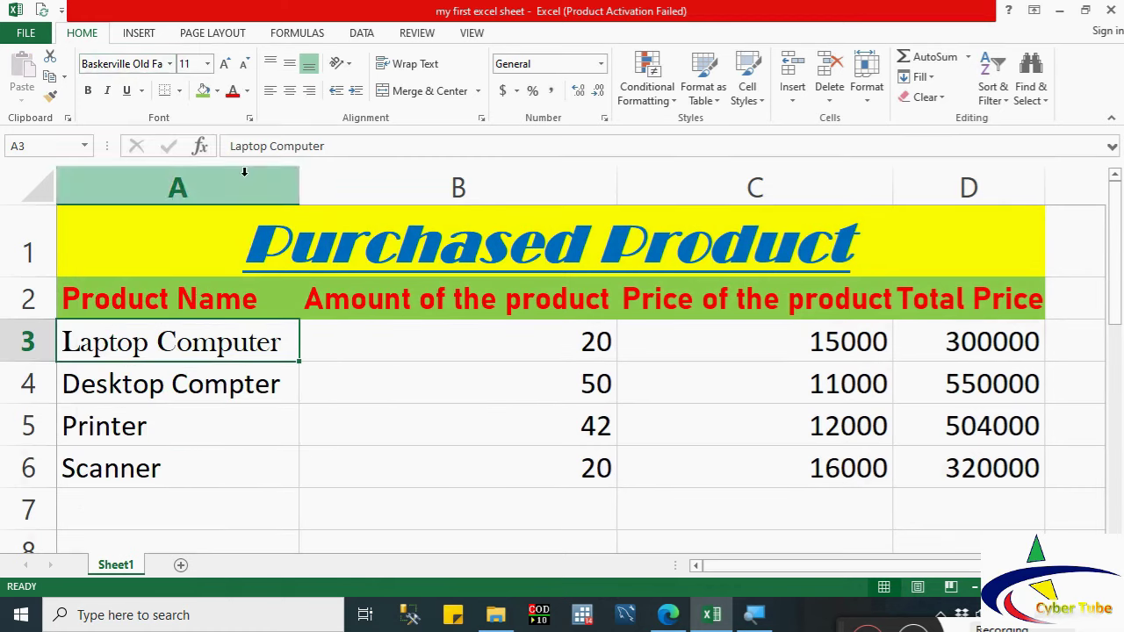
pyautogui.click(208, 65)
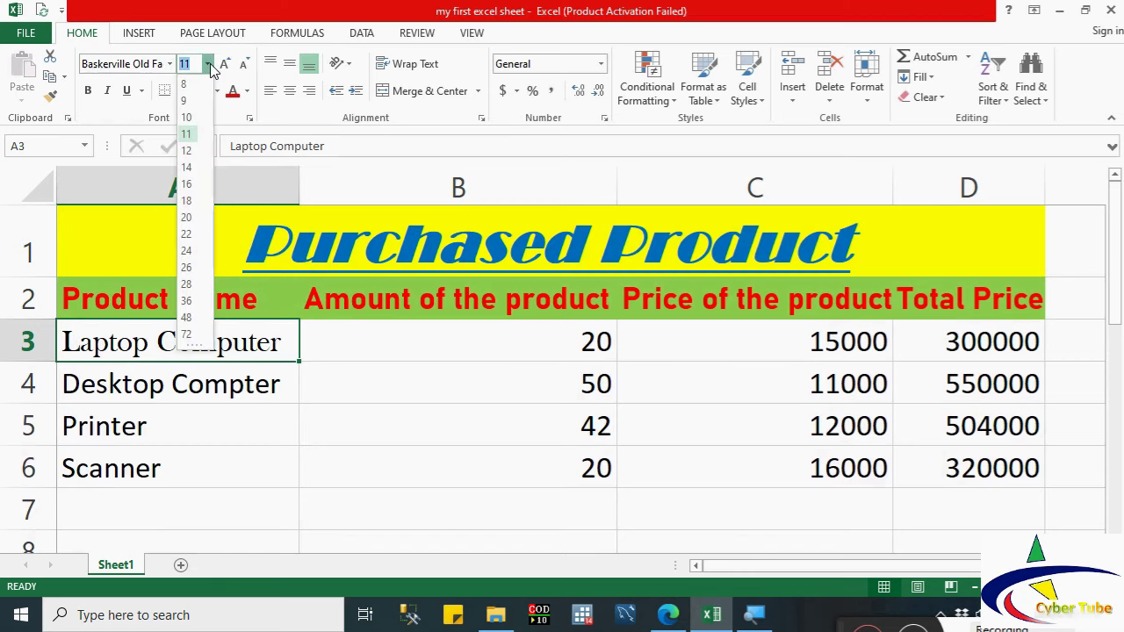
pyautogui.click(188, 151)
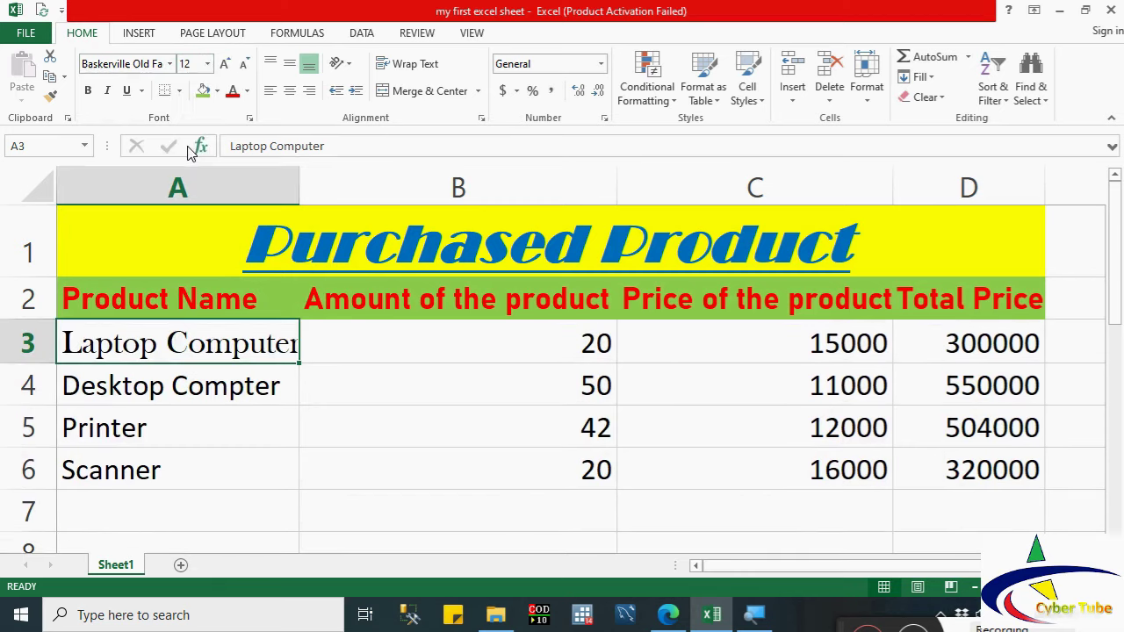
# Step: Give the Laptop Computer cell a pale blue fill and purple text
pyautogui.click(217, 91)
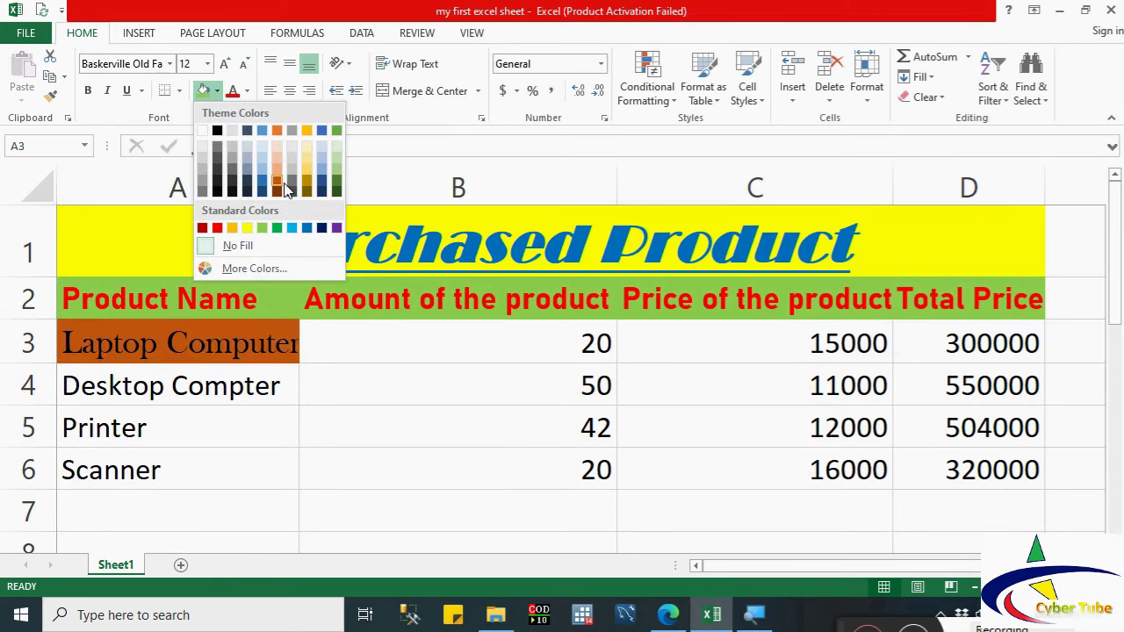
pyautogui.click(325, 159)
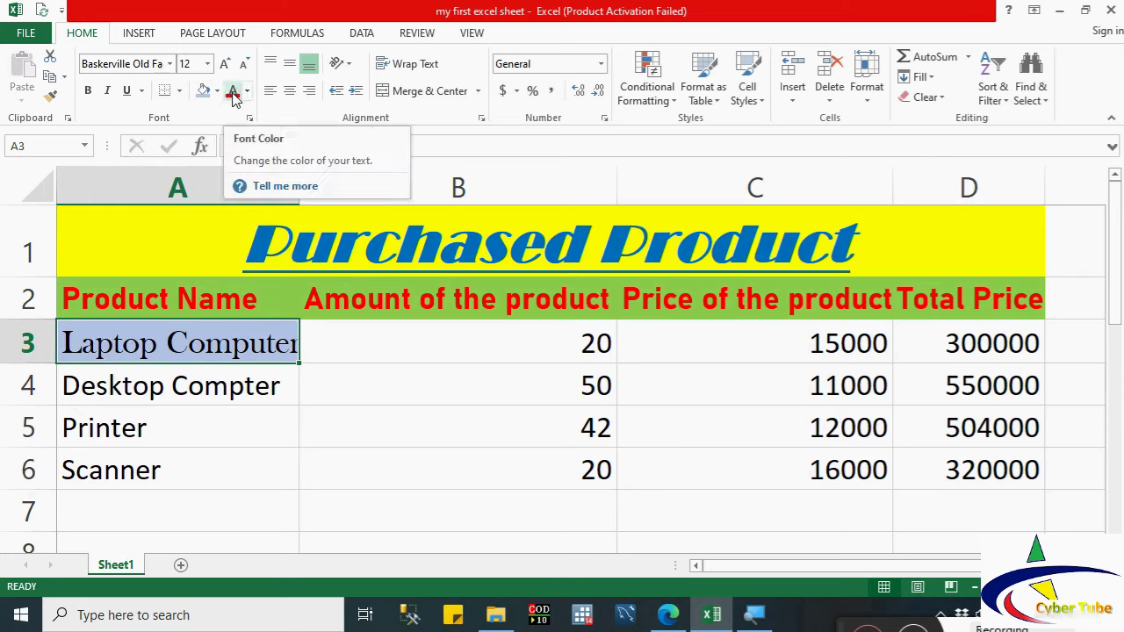
pyautogui.click(233, 95)
pyautogui.click(247, 90)
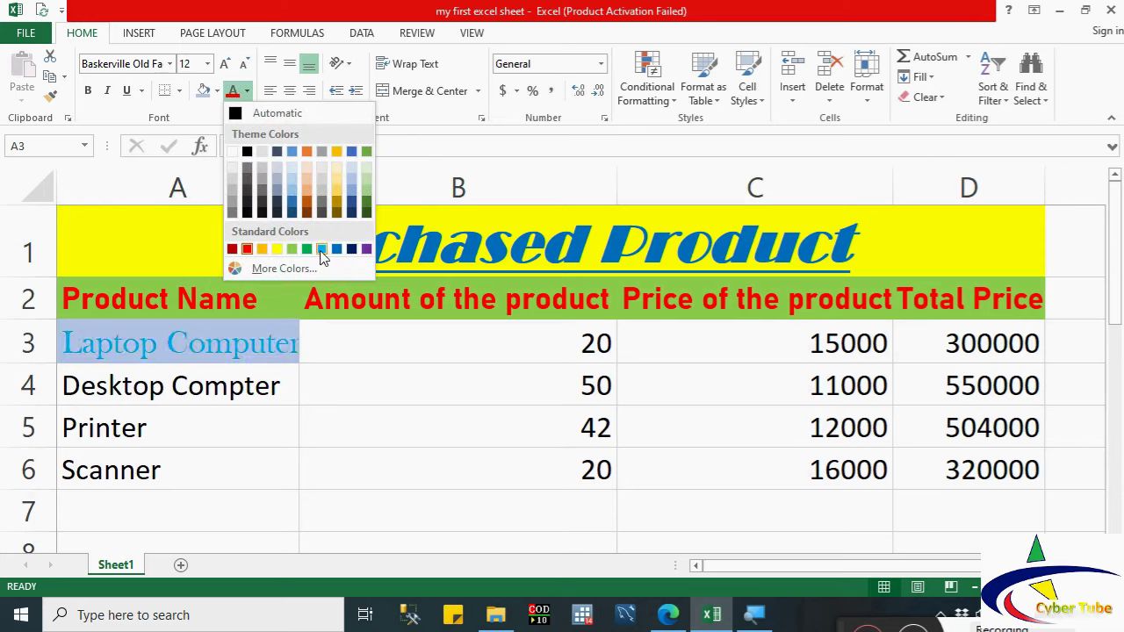
pyautogui.click(368, 250)
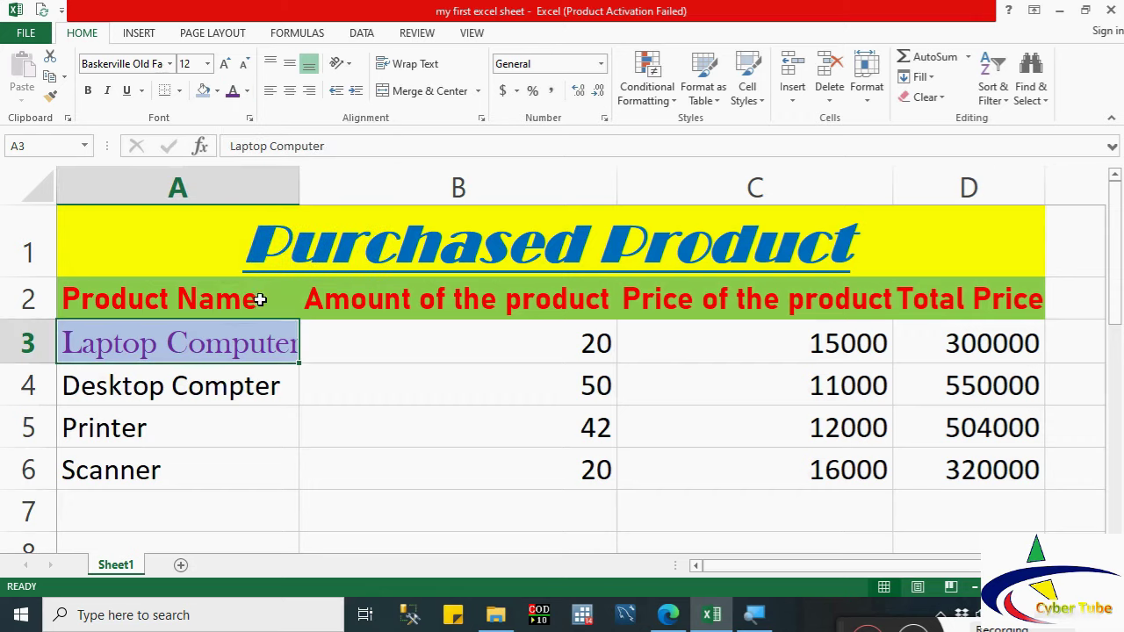
pyautogui.click(51, 95)
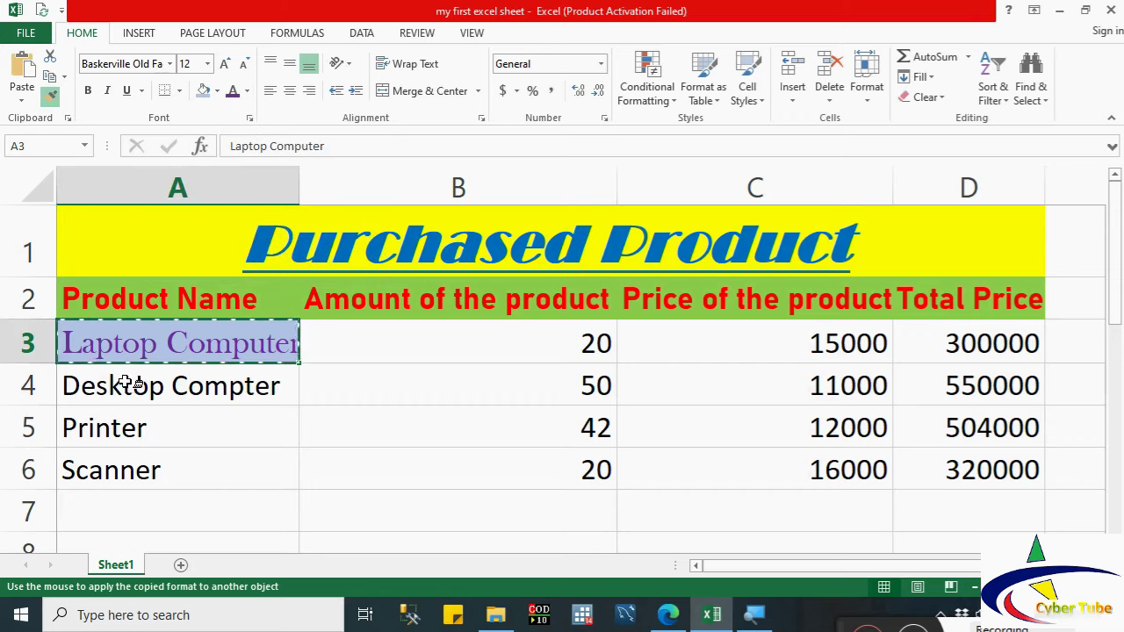
pyautogui.moveTo(120, 385); pyautogui.dragTo(122, 465)
pyautogui.click(166, 471)
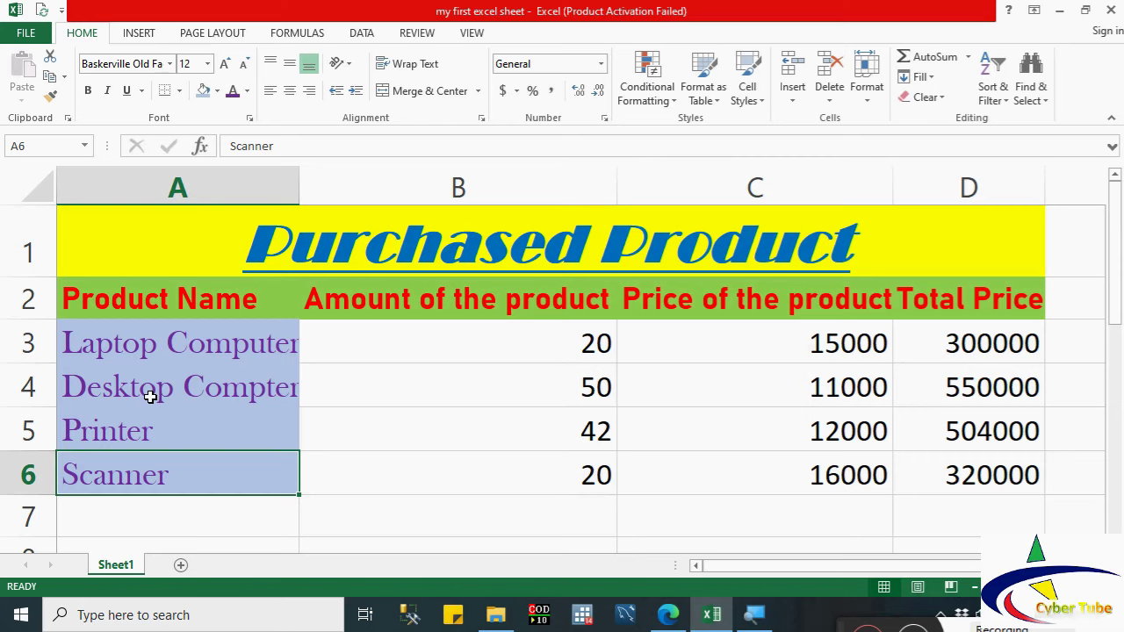
pyautogui.moveTo(562, 354); pyautogui.dragTo(580, 470)
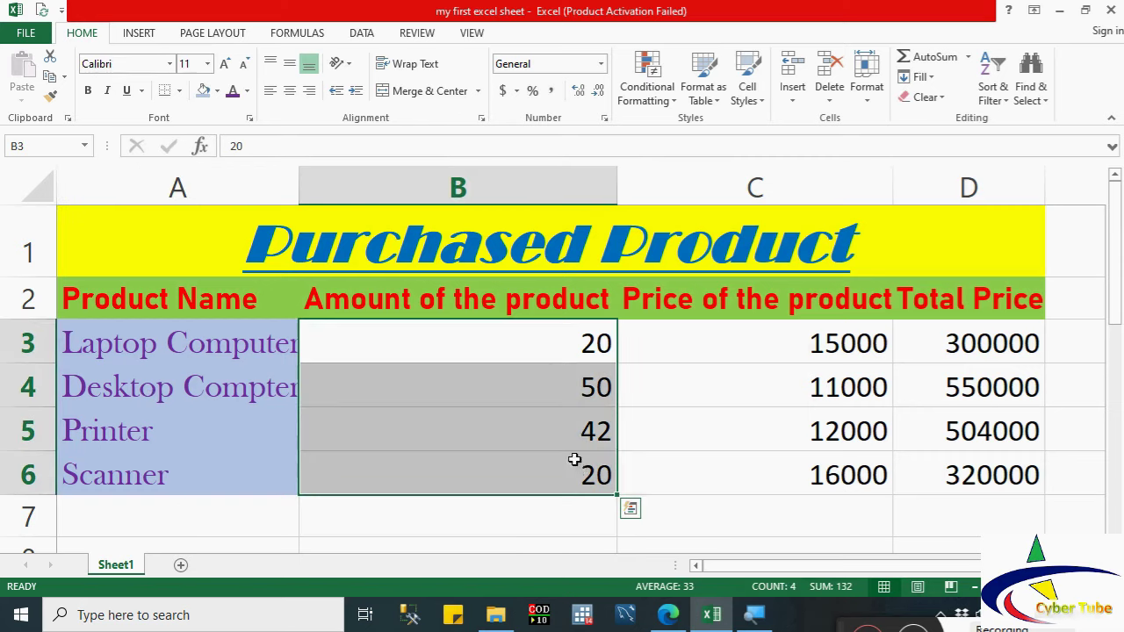
# Step: Center the amounts, prices and totals in columns B, C and D
pyautogui.click(291, 93)
pyautogui.moveTo(696, 358); pyautogui.dragTo(740, 466)
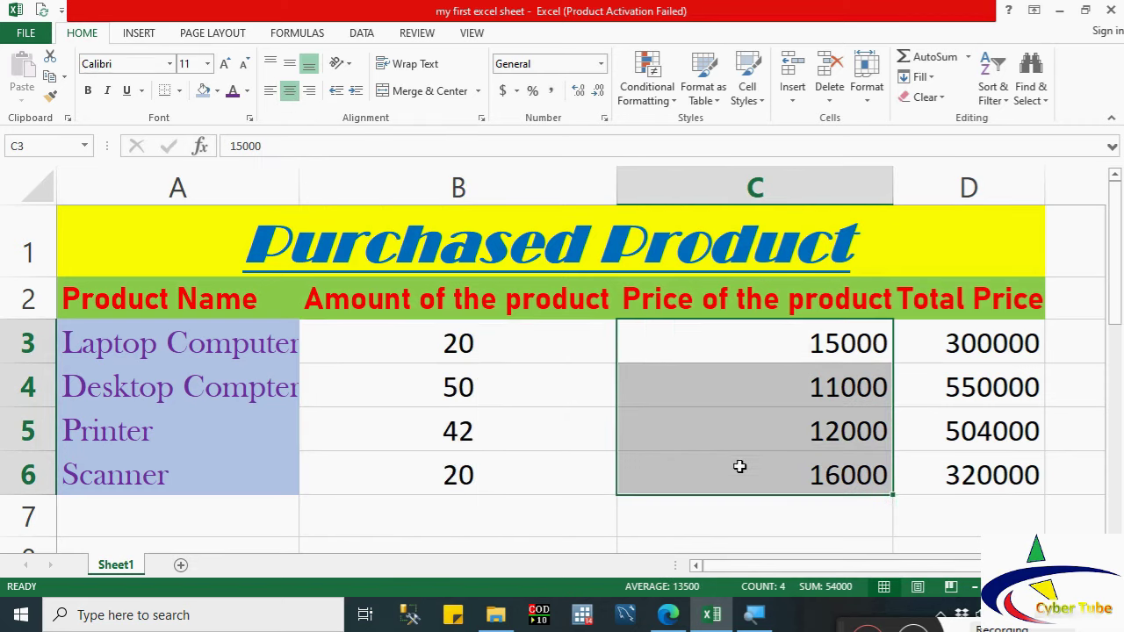
pyautogui.click(290, 91)
pyautogui.moveTo(963, 345); pyautogui.dragTo(960, 469)
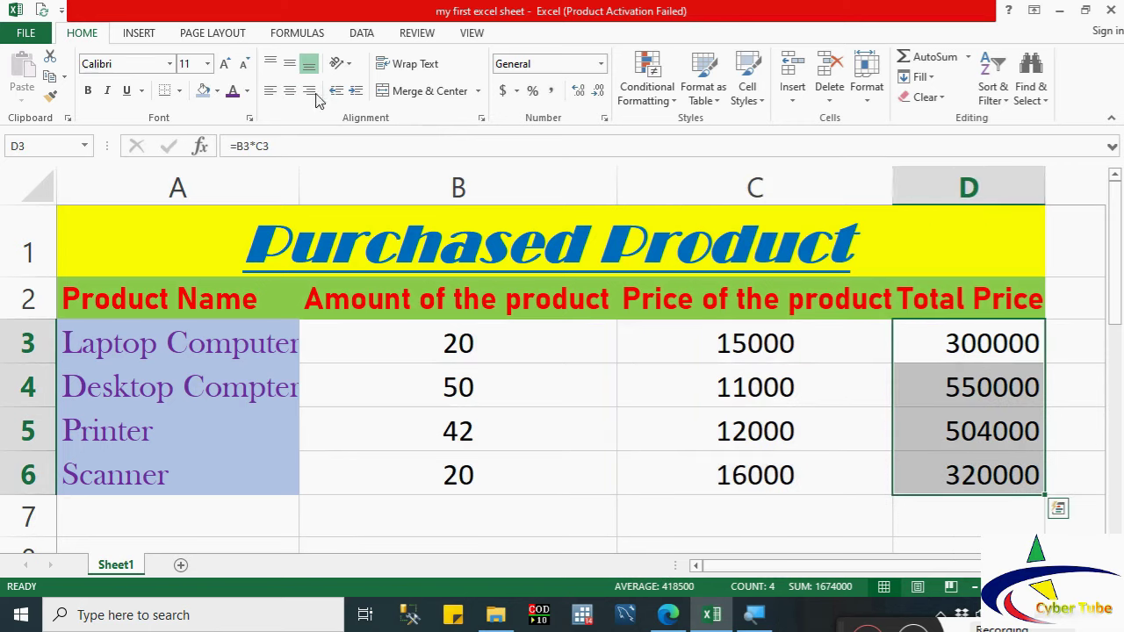
pyautogui.click(290, 91)
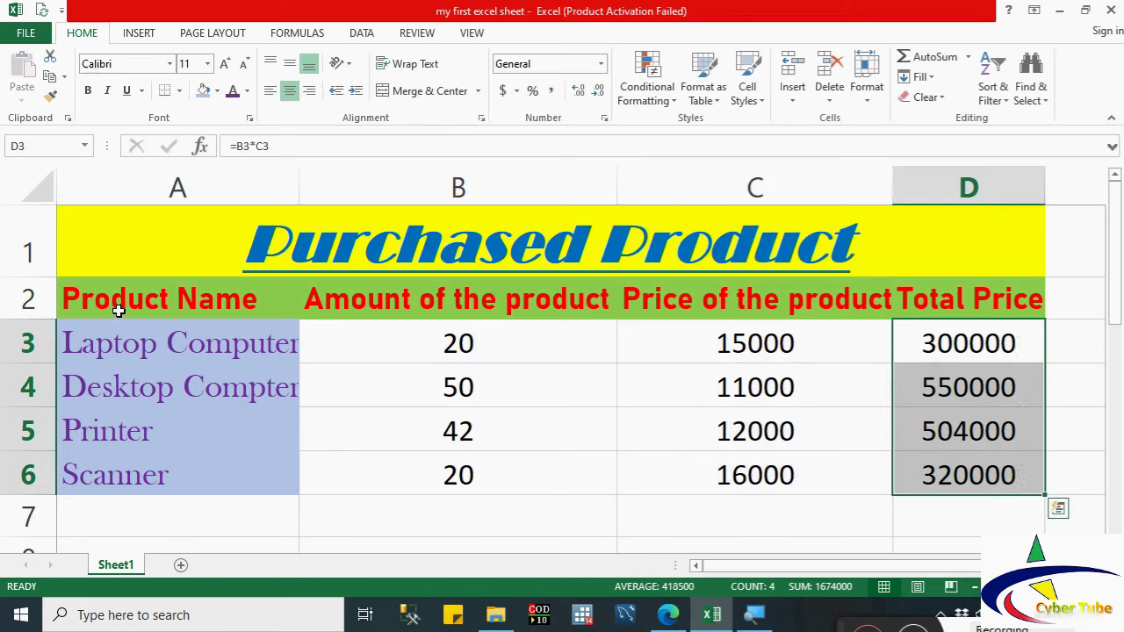
# Step: Indent A2:A6 one step and autofit column A to the longest name
pyautogui.moveTo(119, 307); pyautogui.dragTo(126, 459)
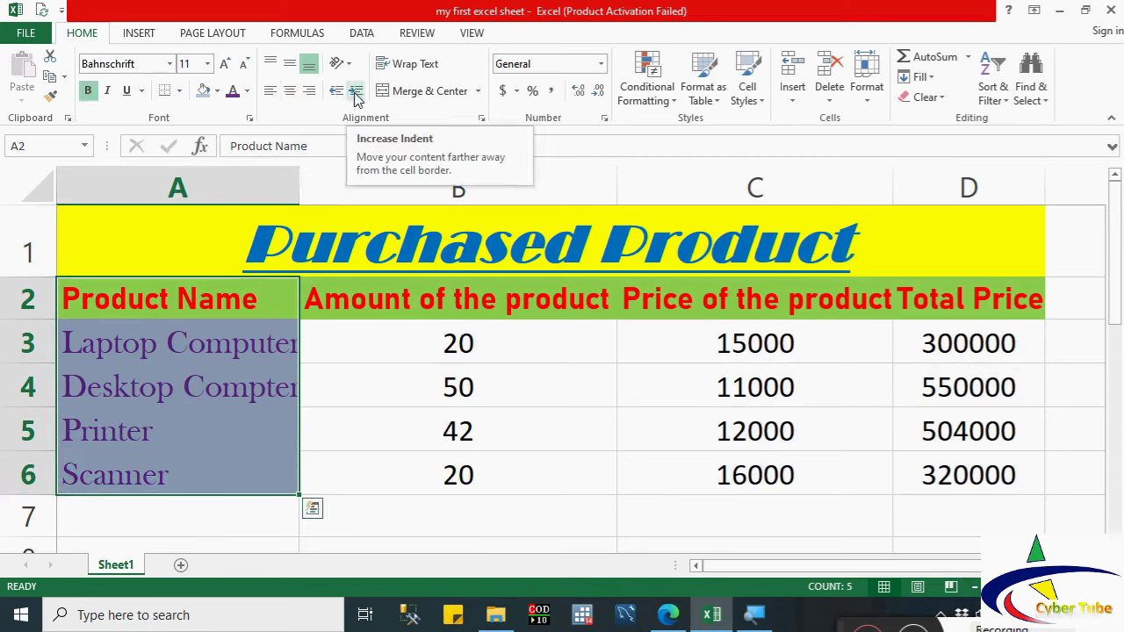
pyautogui.click(355, 91)
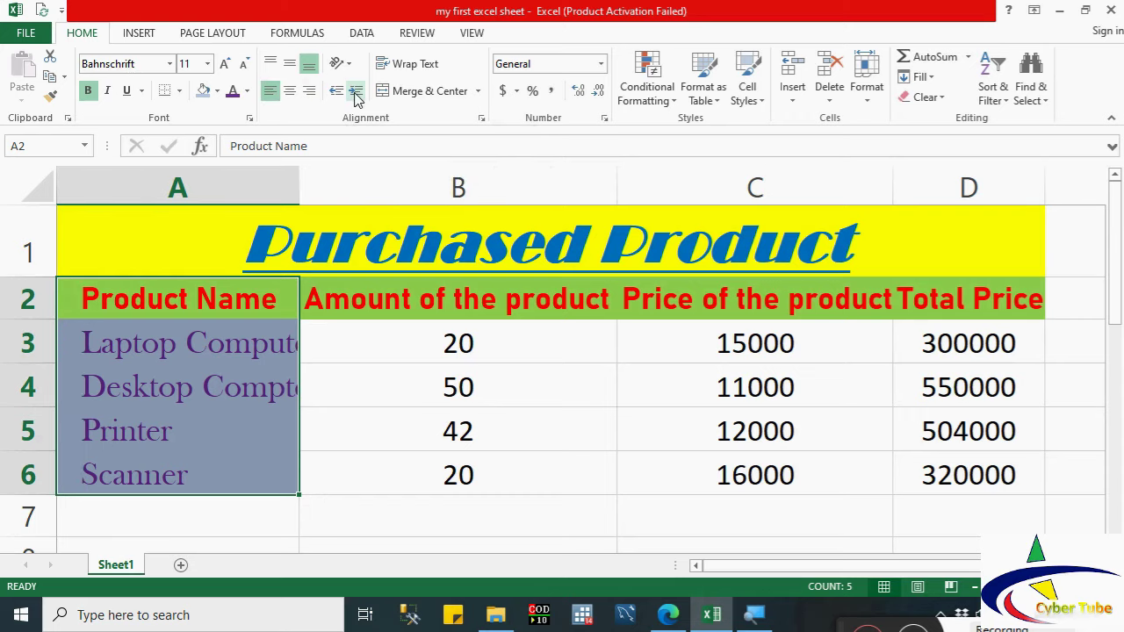
pyautogui.doubleClick(298, 187)
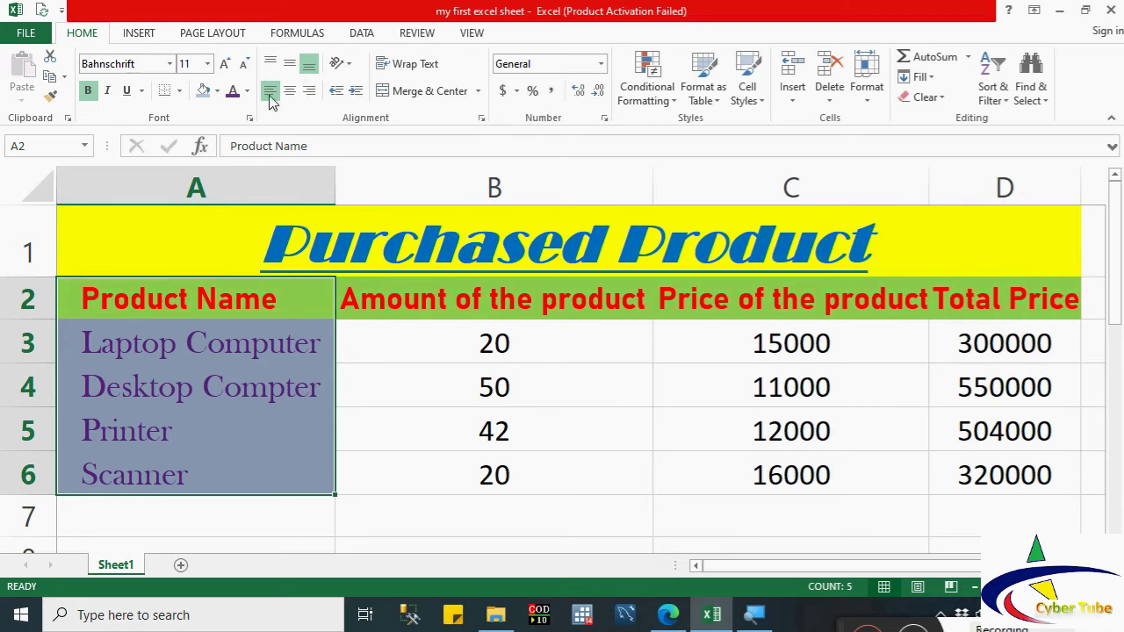
pyautogui.click(337, 92)
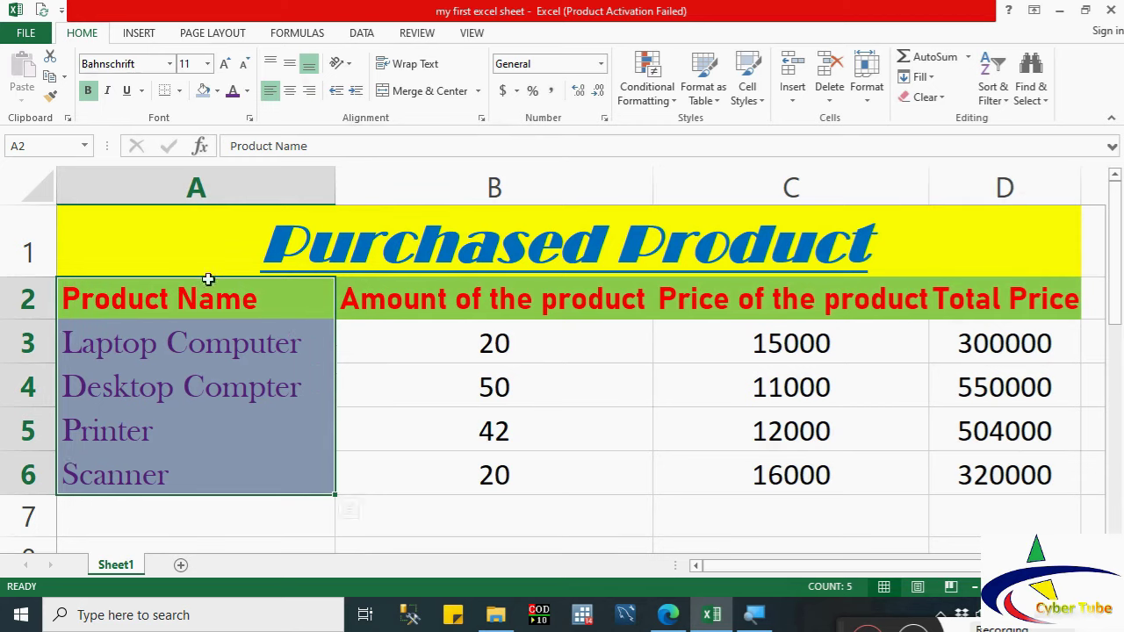
pyautogui.click(356, 92)
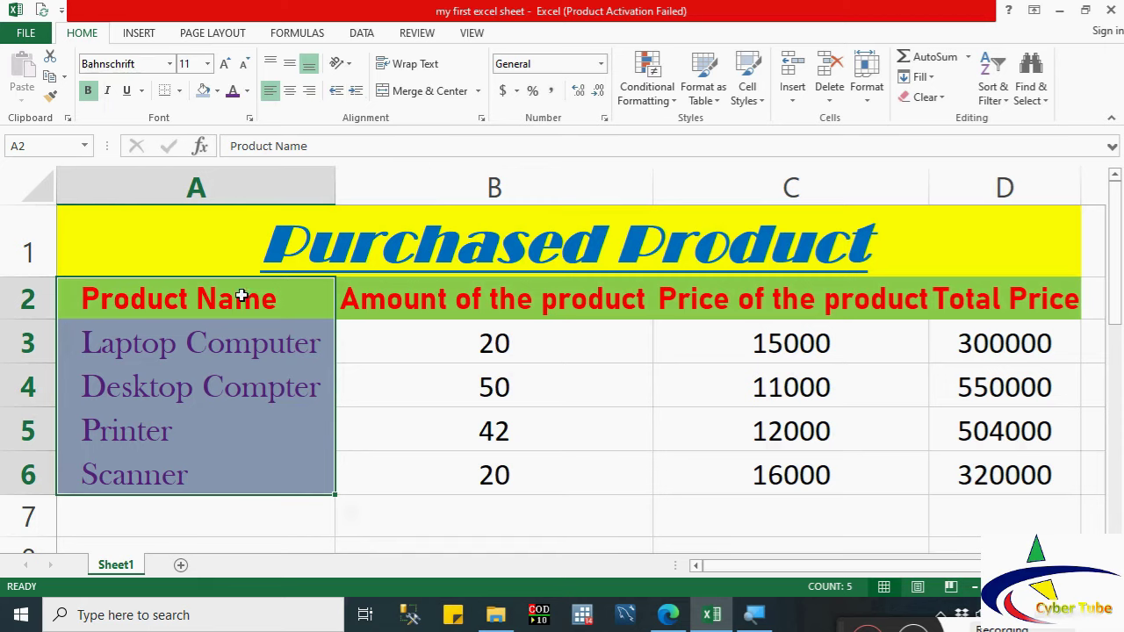
pyautogui.click(401, 390)
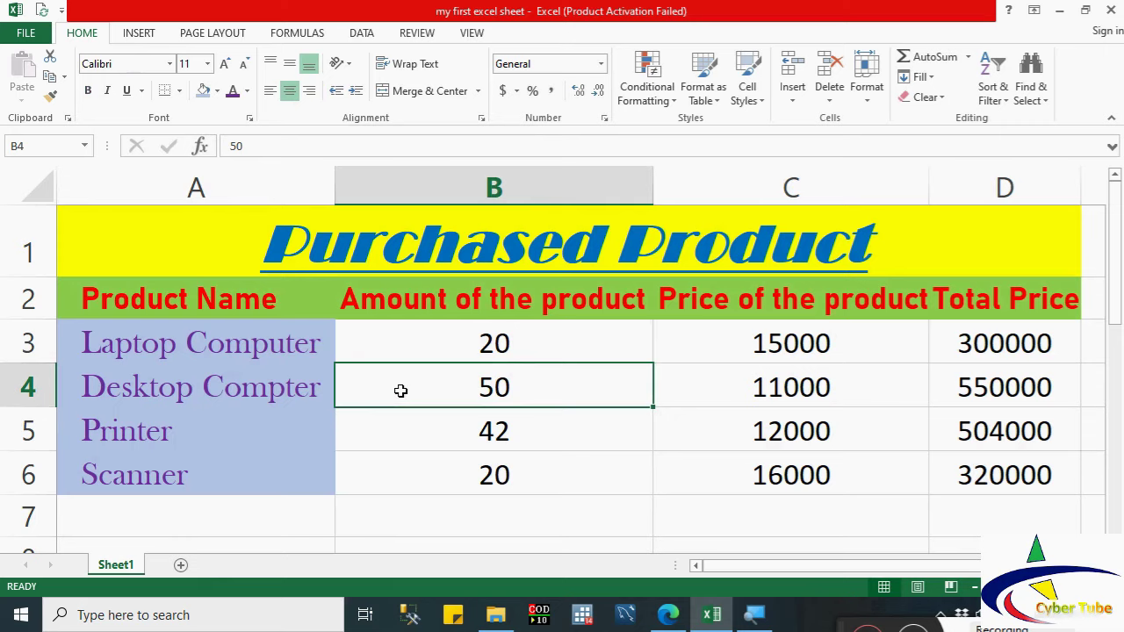
# Step: Try Accounting, Percent and Comma Style formats on the prices in C3:C6
pyautogui.moveTo(470, 342); pyautogui.dragTo(468, 454)
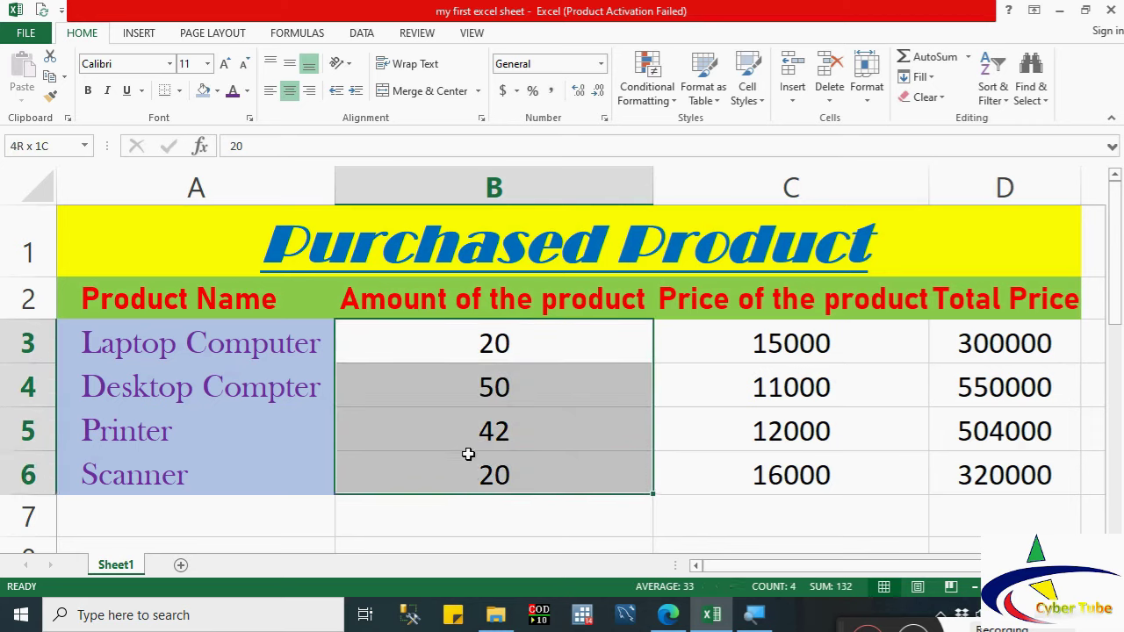
pyautogui.moveTo(713, 338); pyautogui.dragTo(725, 474)
pyautogui.click(502, 90)
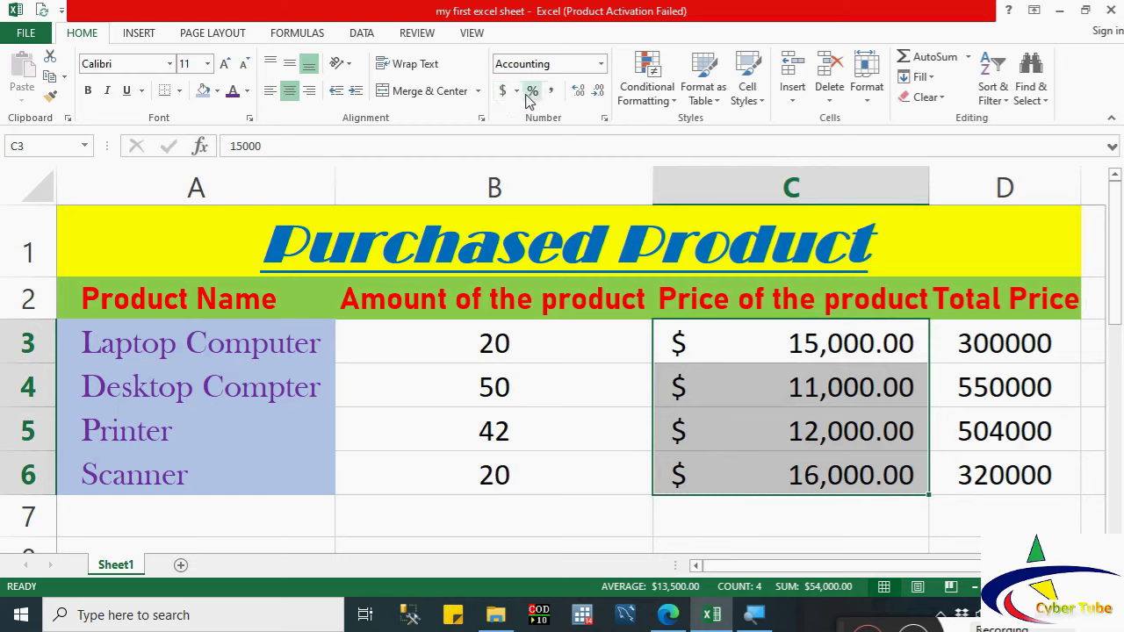
pyautogui.click(532, 91)
pyautogui.click(551, 93)
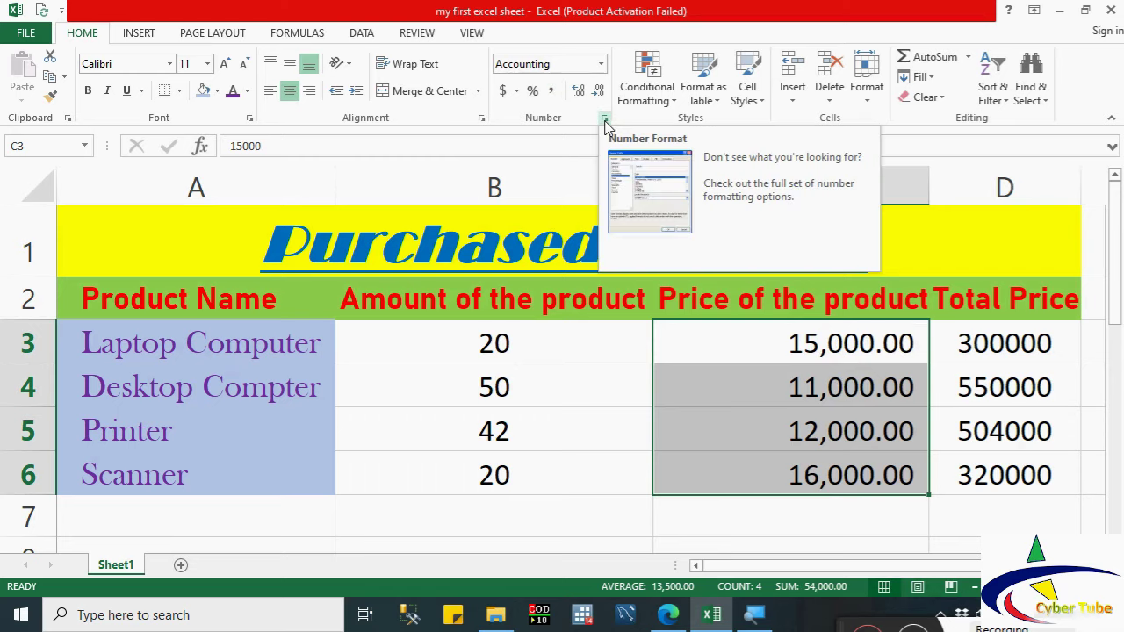
# Step: Apply Currency through Format Cells, then settle on $ Accounting format with two decimals
pyautogui.click(604, 120)
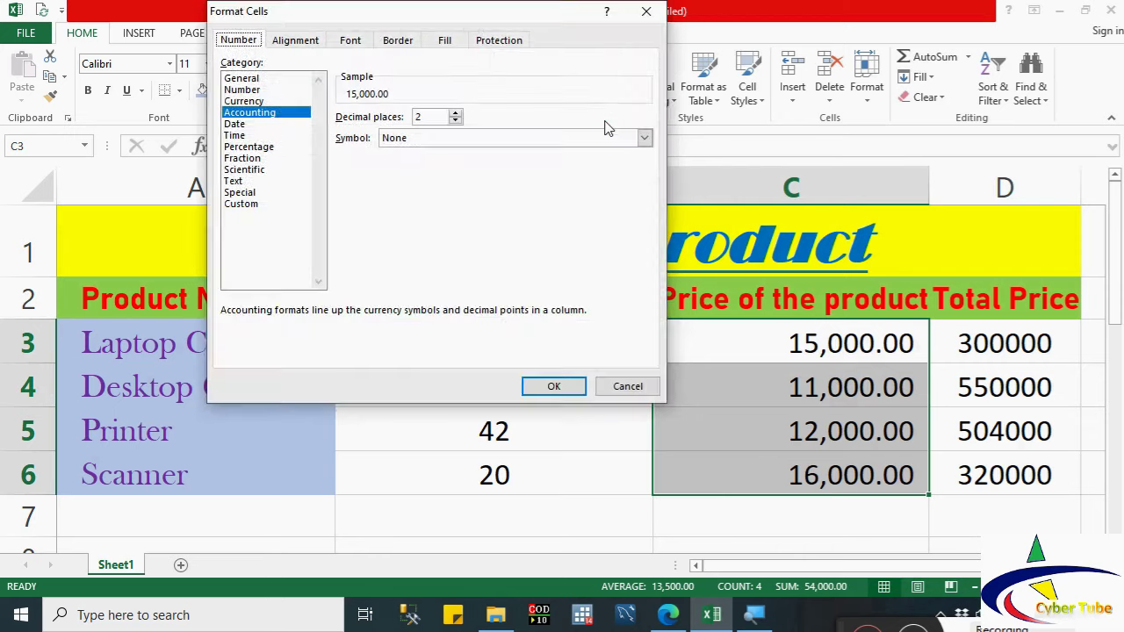
pyautogui.click(237, 125)
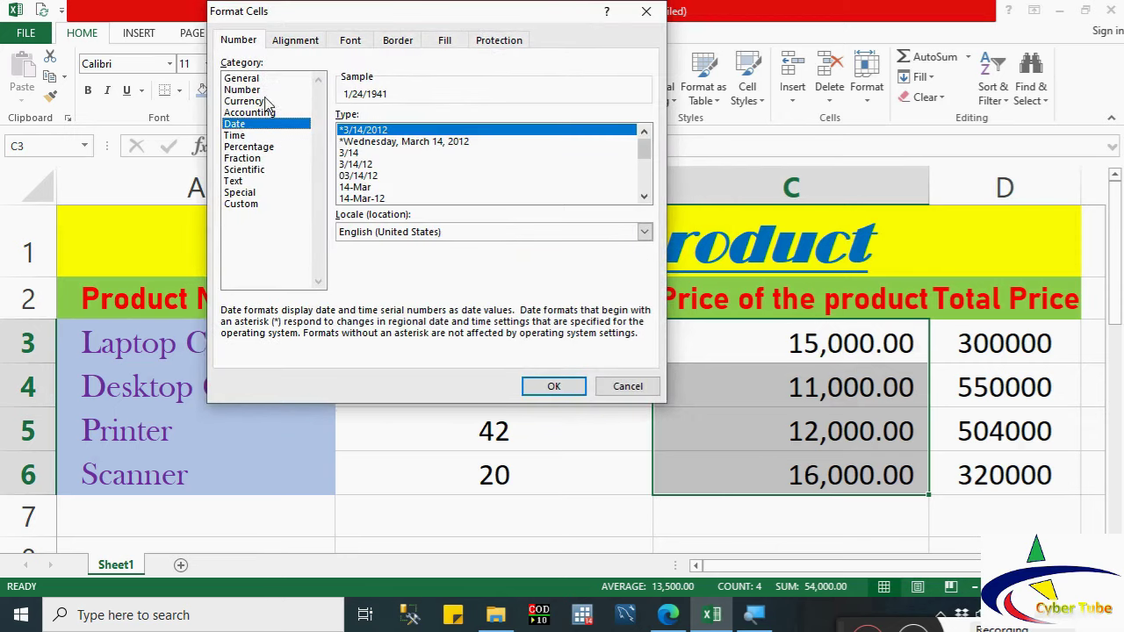
pyautogui.click(248, 101)
pyautogui.click(247, 90)
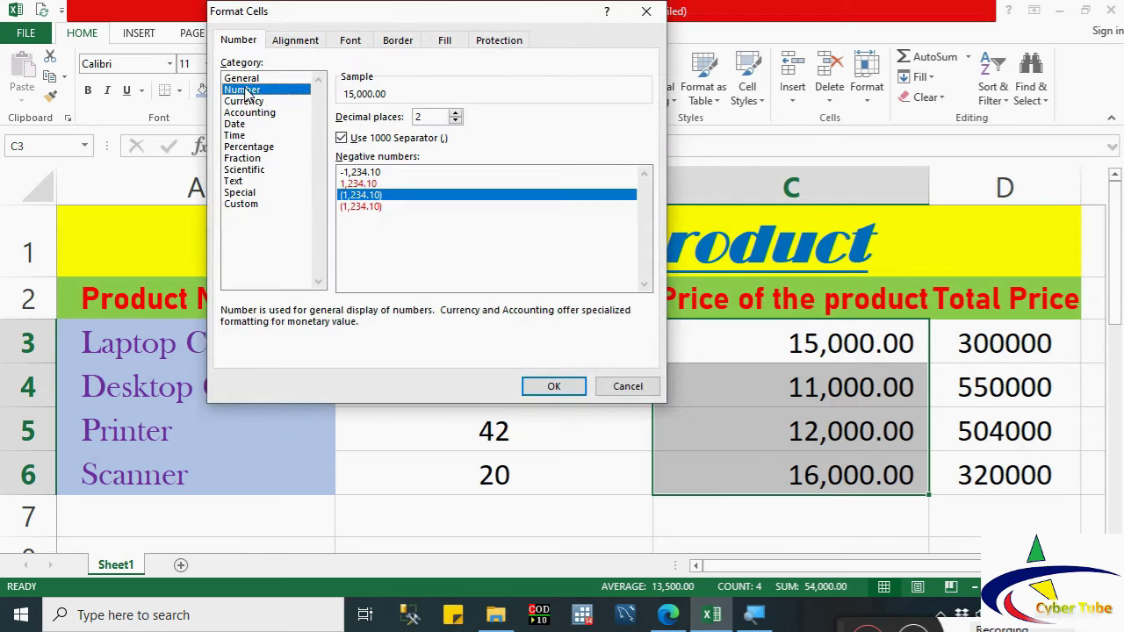
pyautogui.click(246, 79)
pyautogui.click(246, 102)
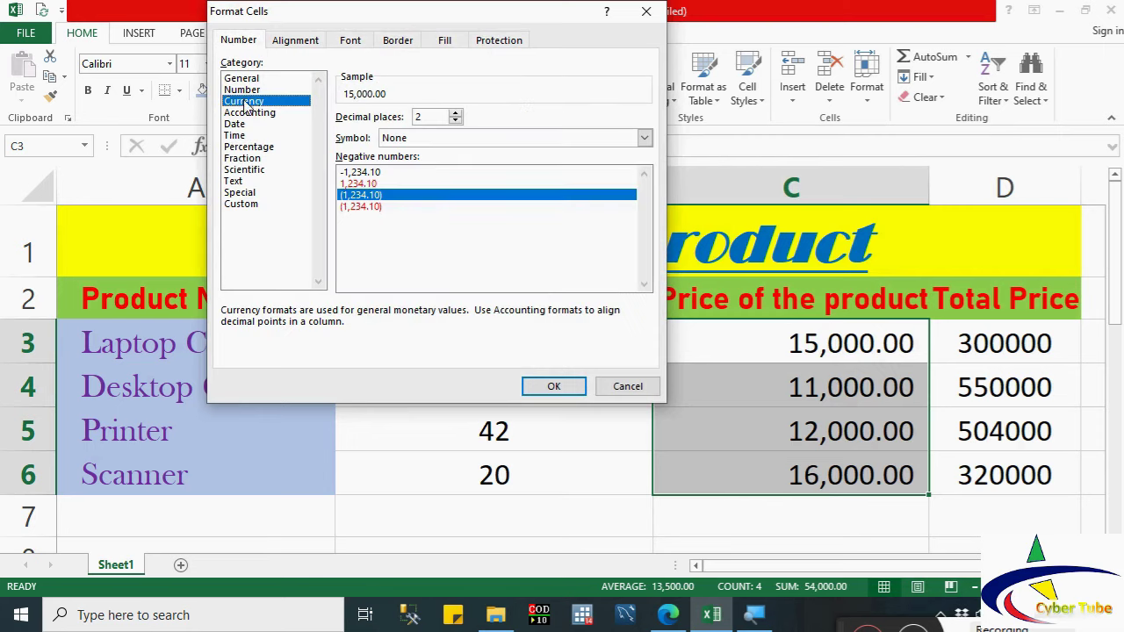
pyautogui.click(248, 114)
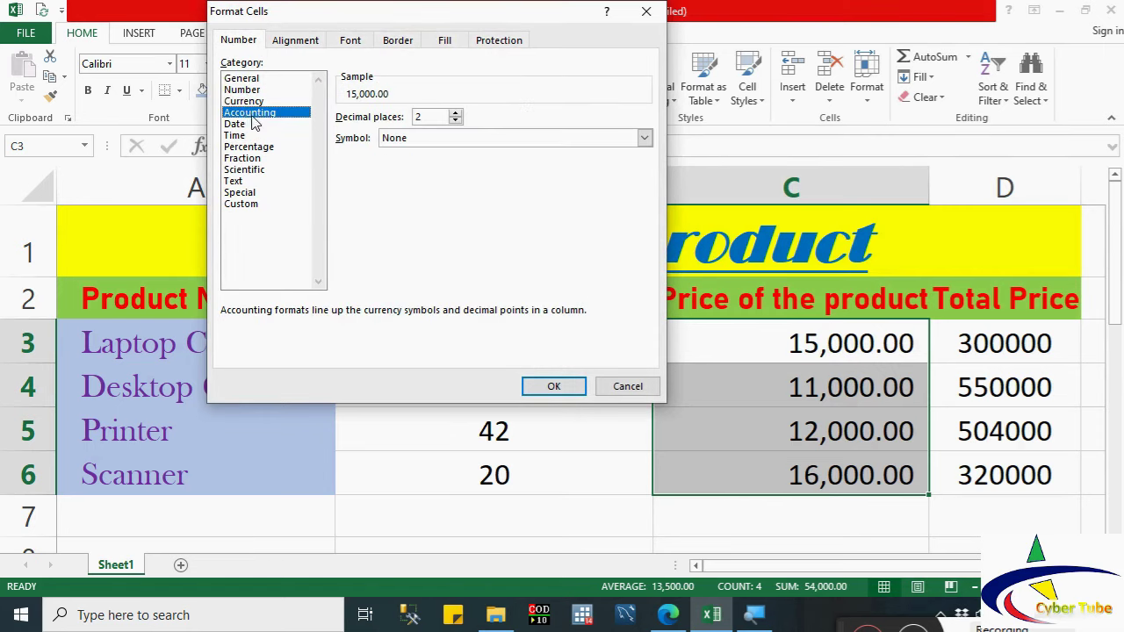
pyautogui.click(243, 102)
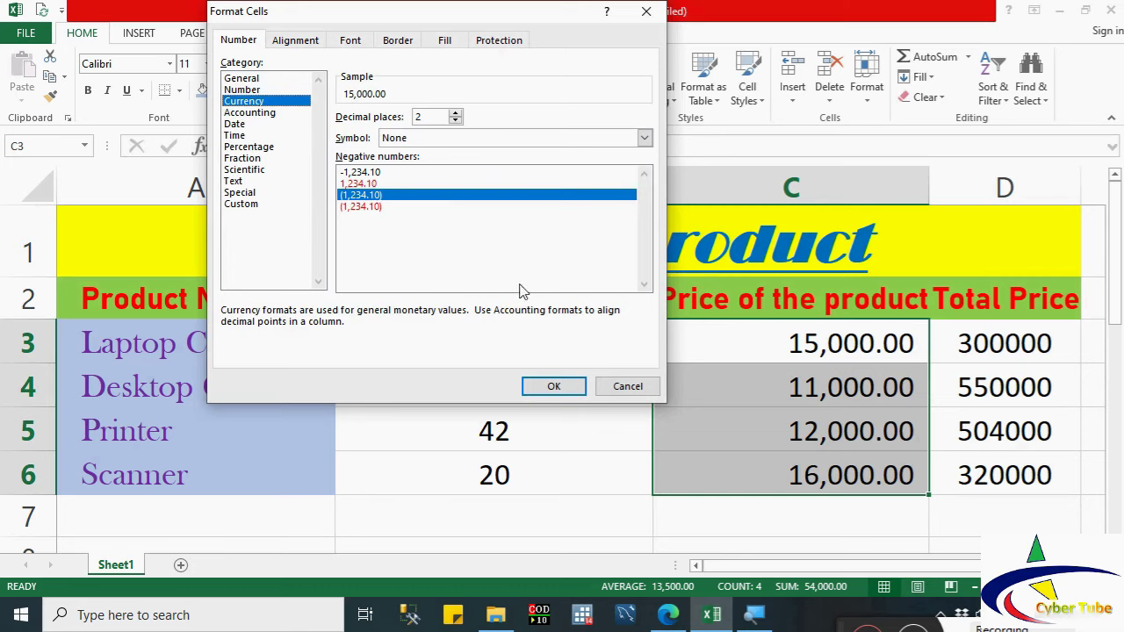
pyautogui.click(549, 386)
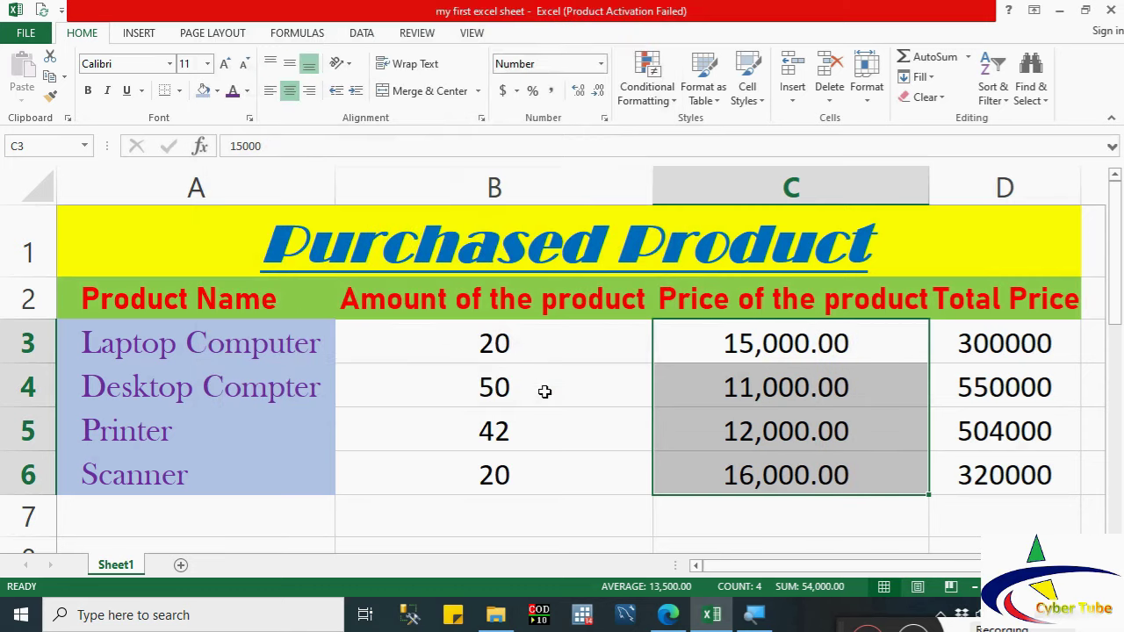
pyautogui.click(502, 91)
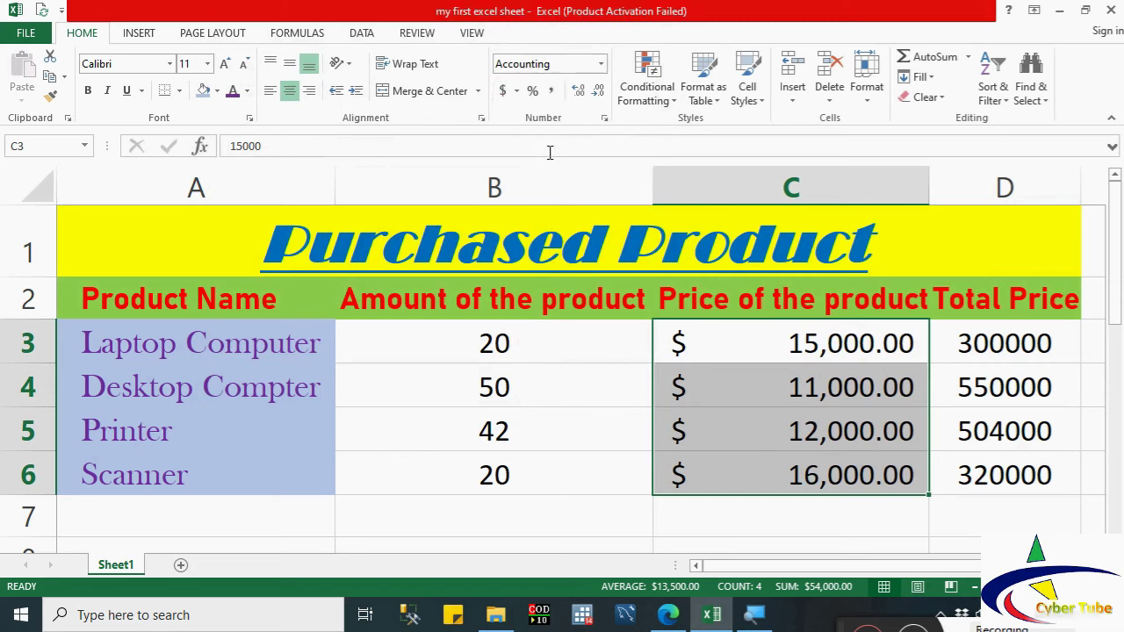
pyautogui.click(733, 379)
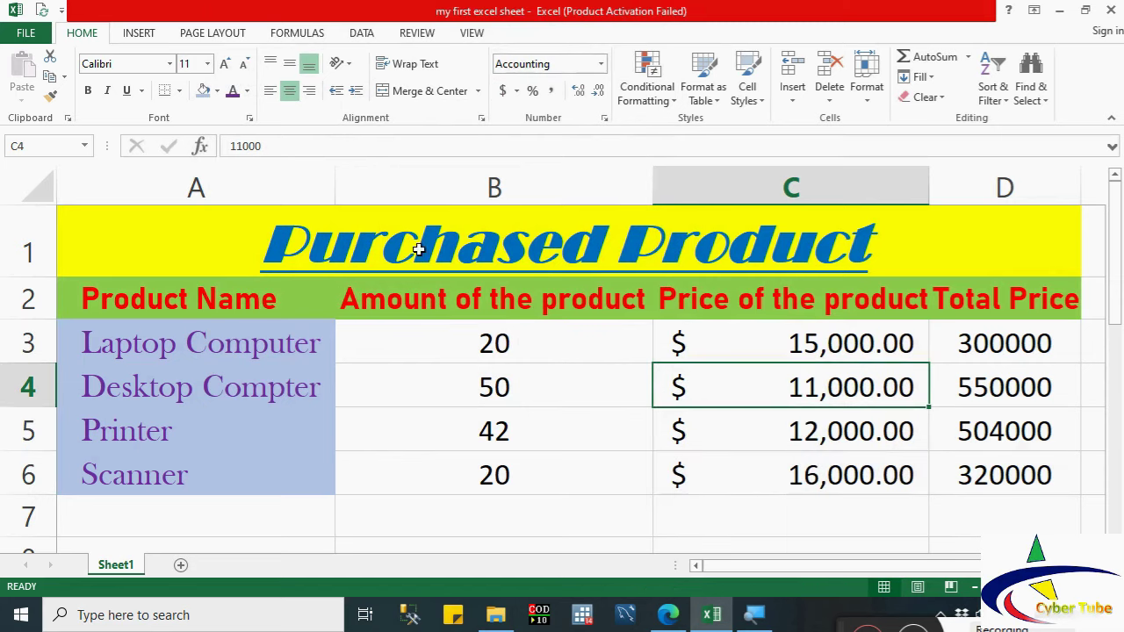
# Step: Apply the Red - Yellow - Green Color Scale conditional format to B3:D6
pyautogui.moveTo(378, 329); pyautogui.dragTo(963, 474)
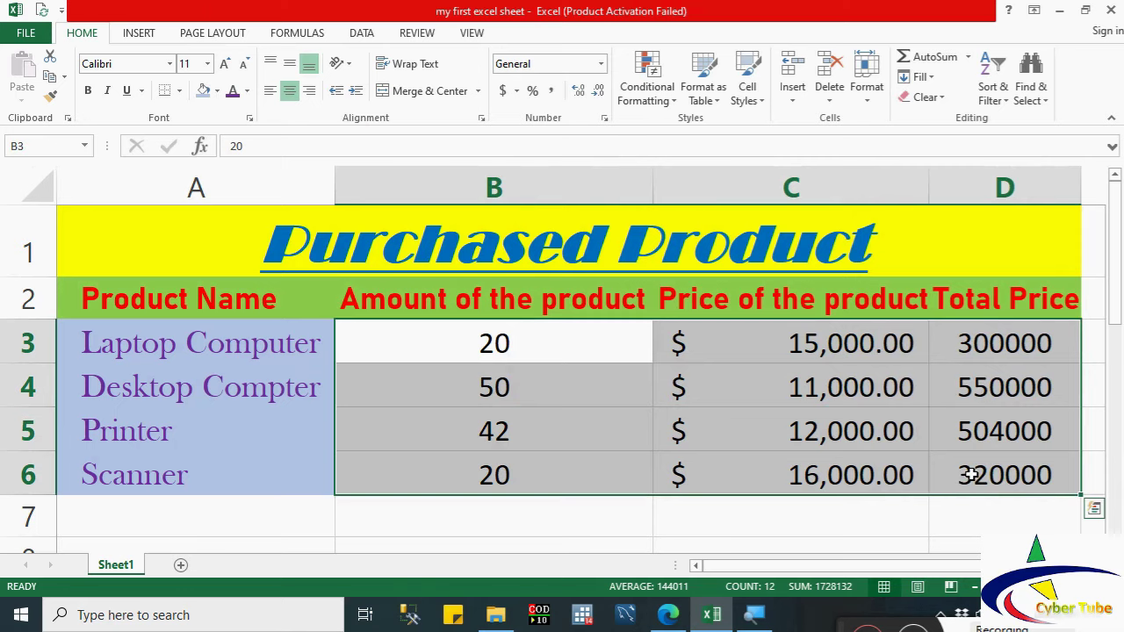
pyautogui.click(659, 78)
pyautogui.moveTo(666, 248)
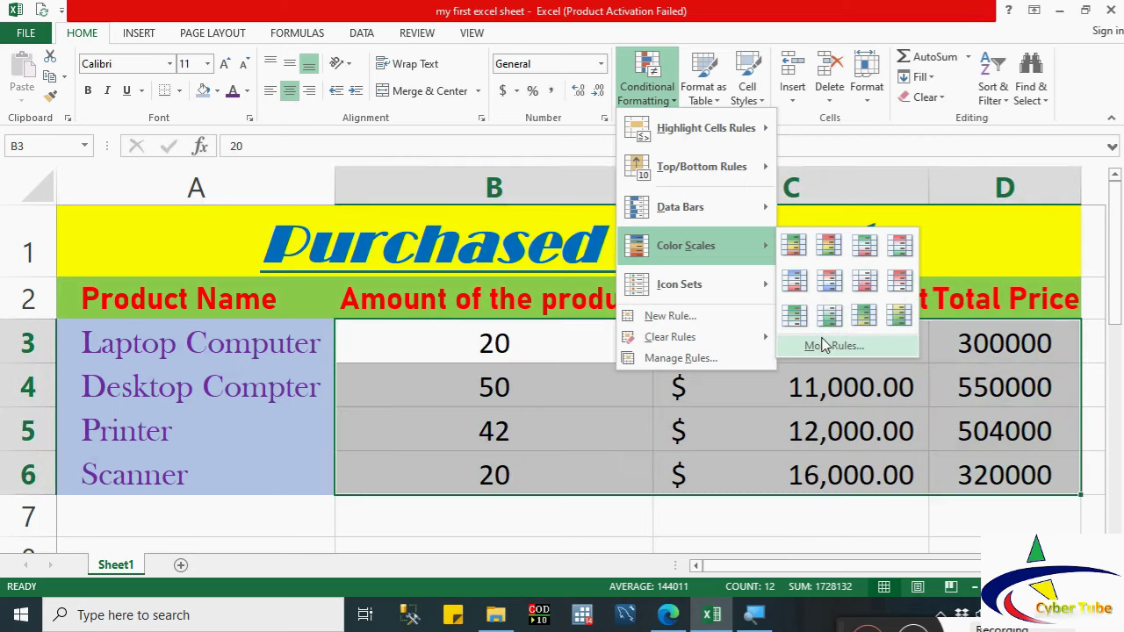
pyautogui.moveTo(661, 284)
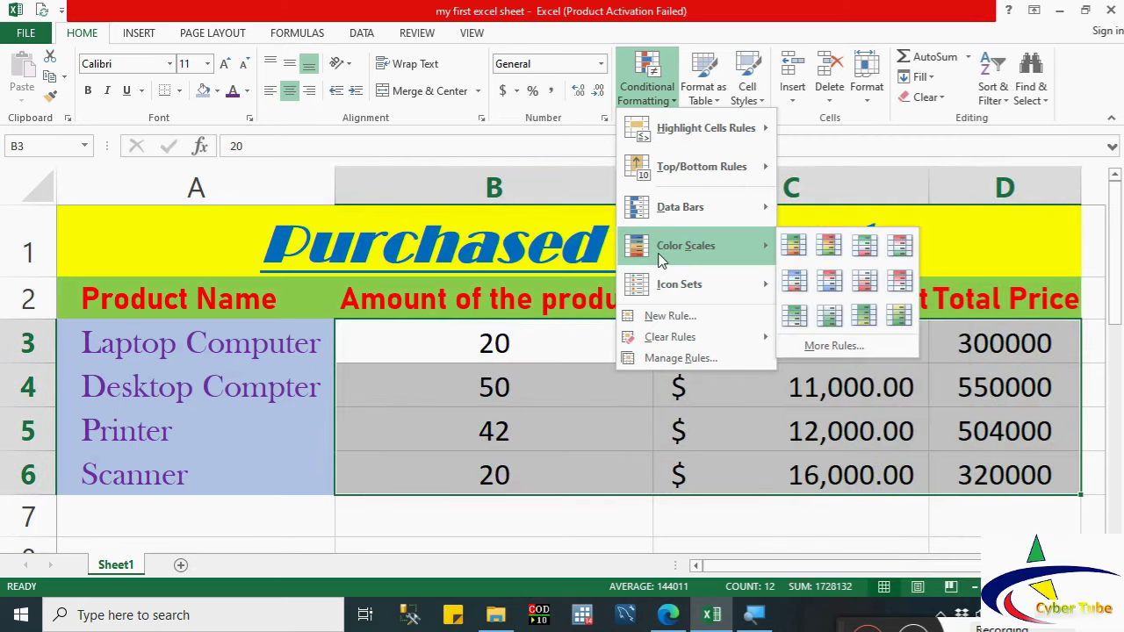
pyautogui.click(834, 249)
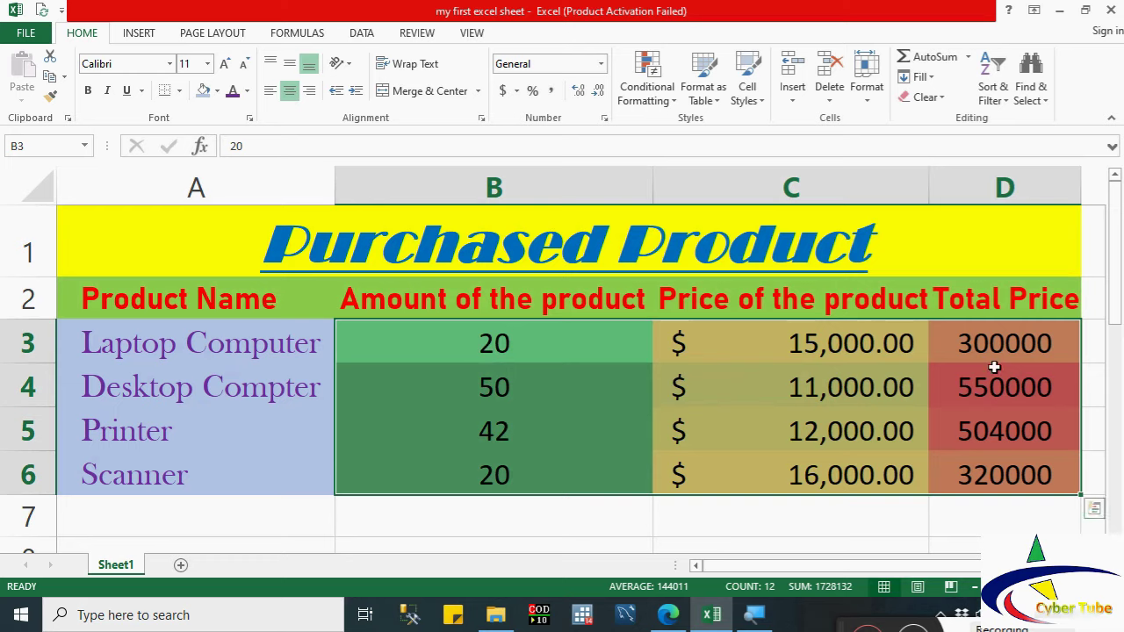
pyautogui.click(850, 406)
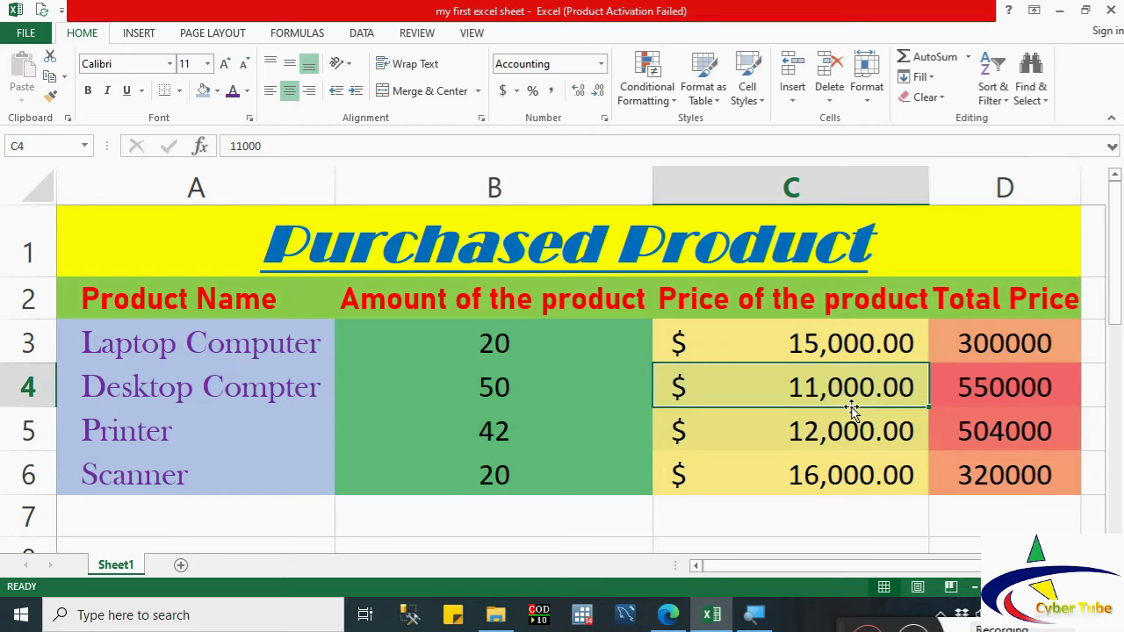
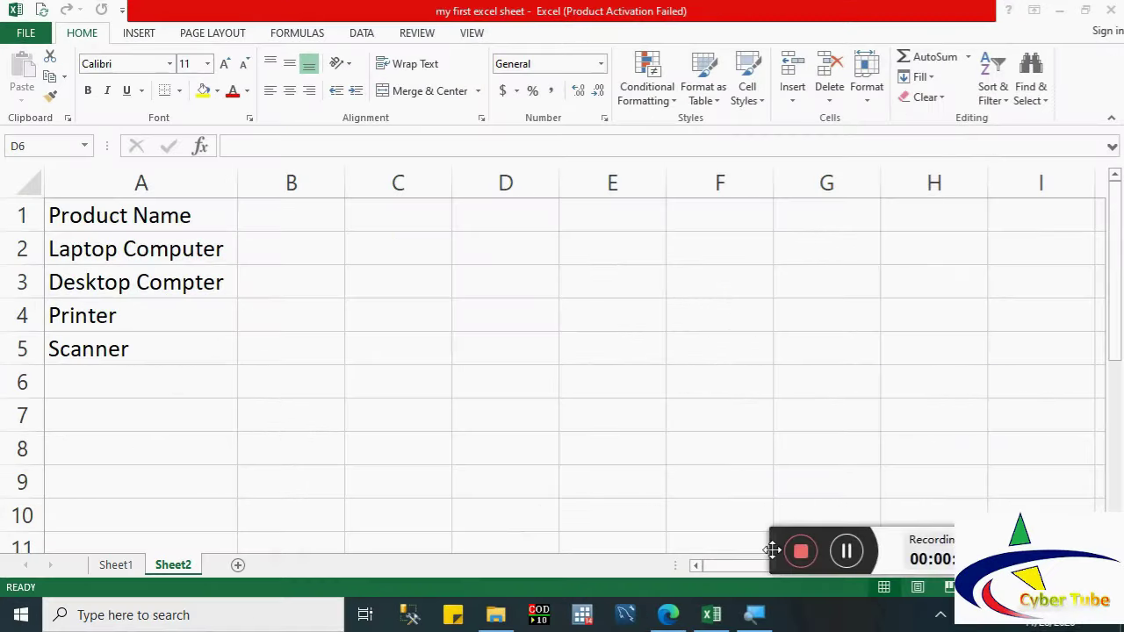
# Step: Select the Product Name list in A1:A5, from the header through Scanner
pyautogui.moveTo(772, 550); pyautogui.dragTo(844, 627)
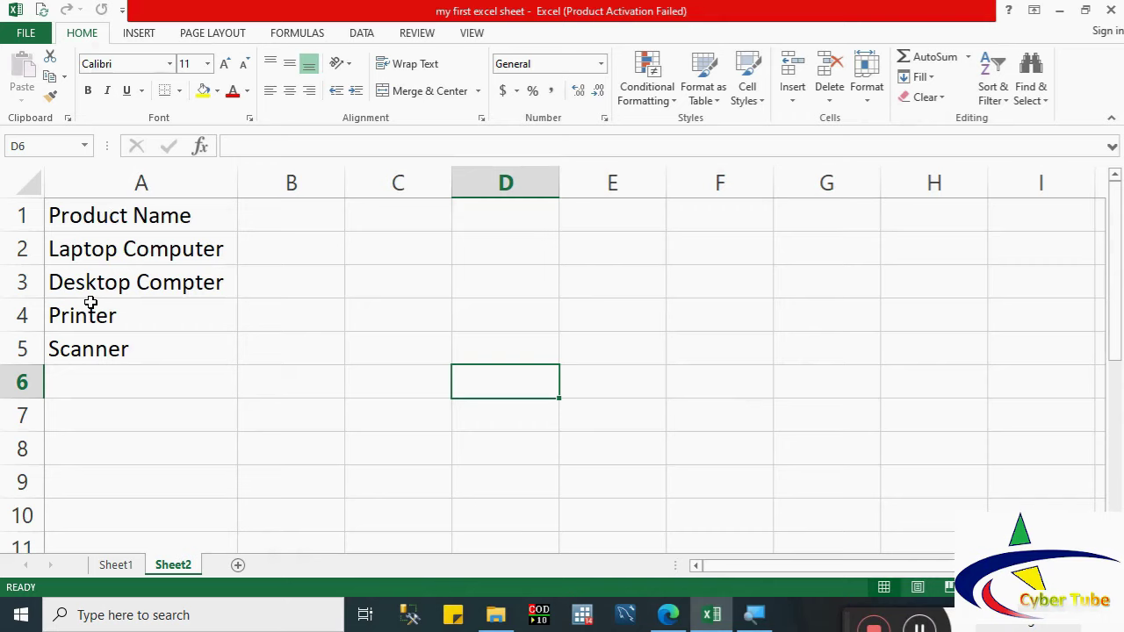
pyautogui.click(84, 215)
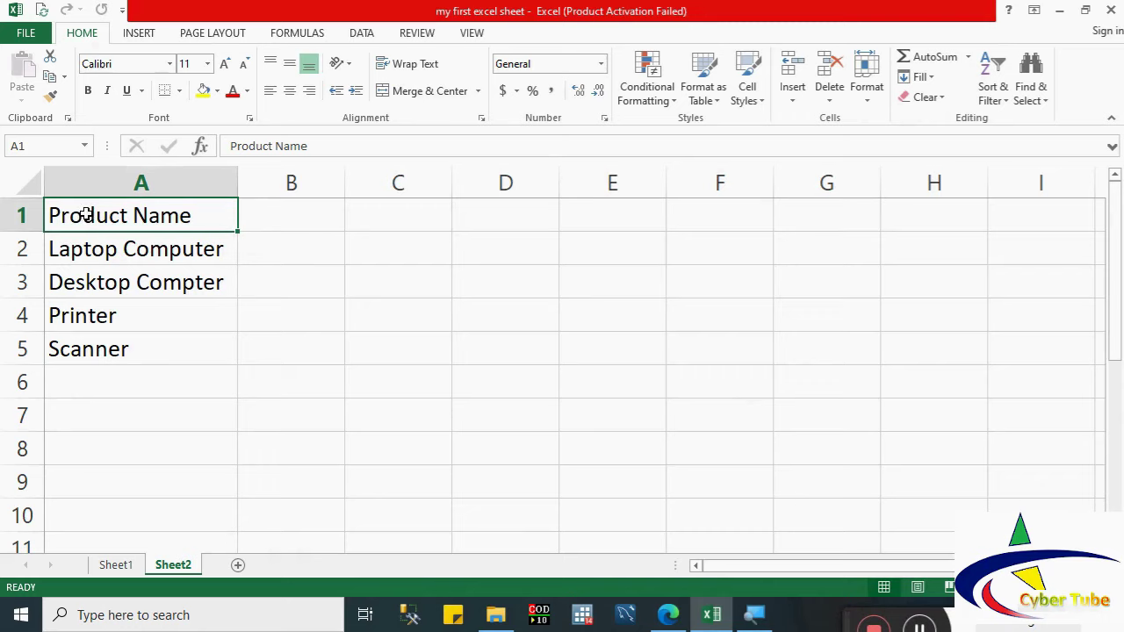
pyautogui.moveTo(84, 215); pyautogui.dragTo(92, 340)
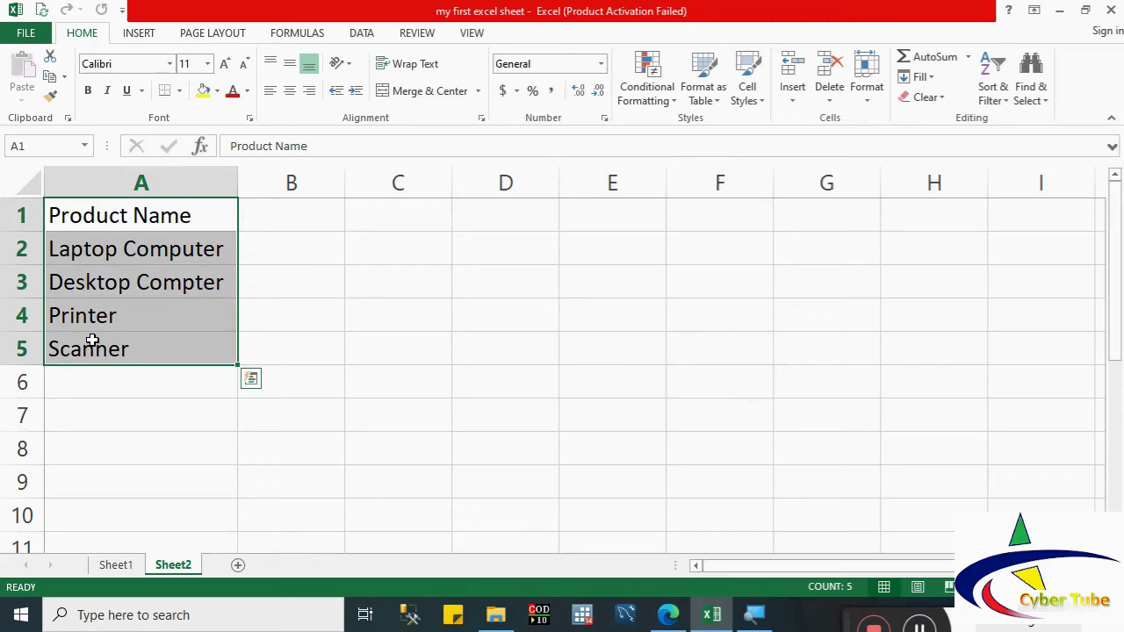
# Step: Copy the A1:A5 product list into D1:D5, then reselect the original A1:A5 list
pyautogui.click(48, 81)
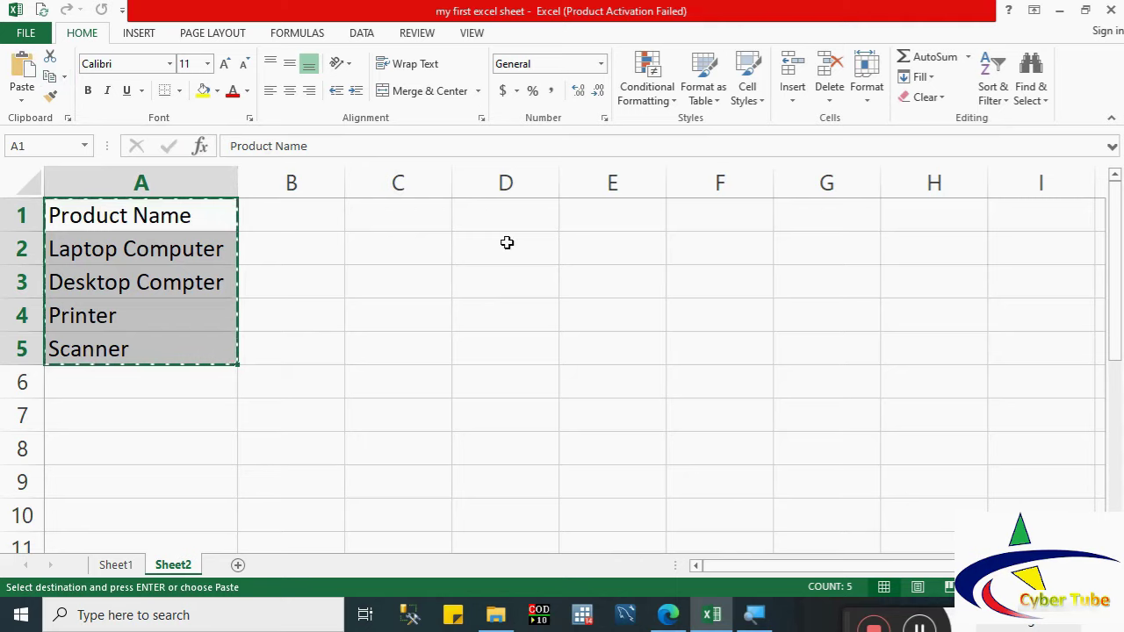
pyautogui.click(513, 222)
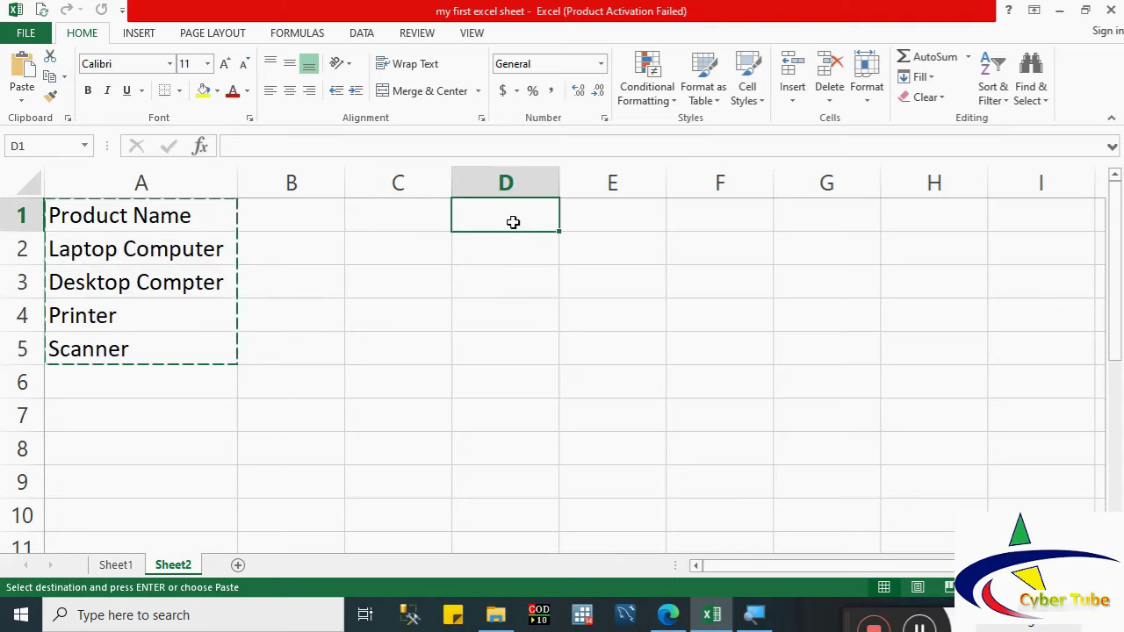
pyautogui.click(25, 70)
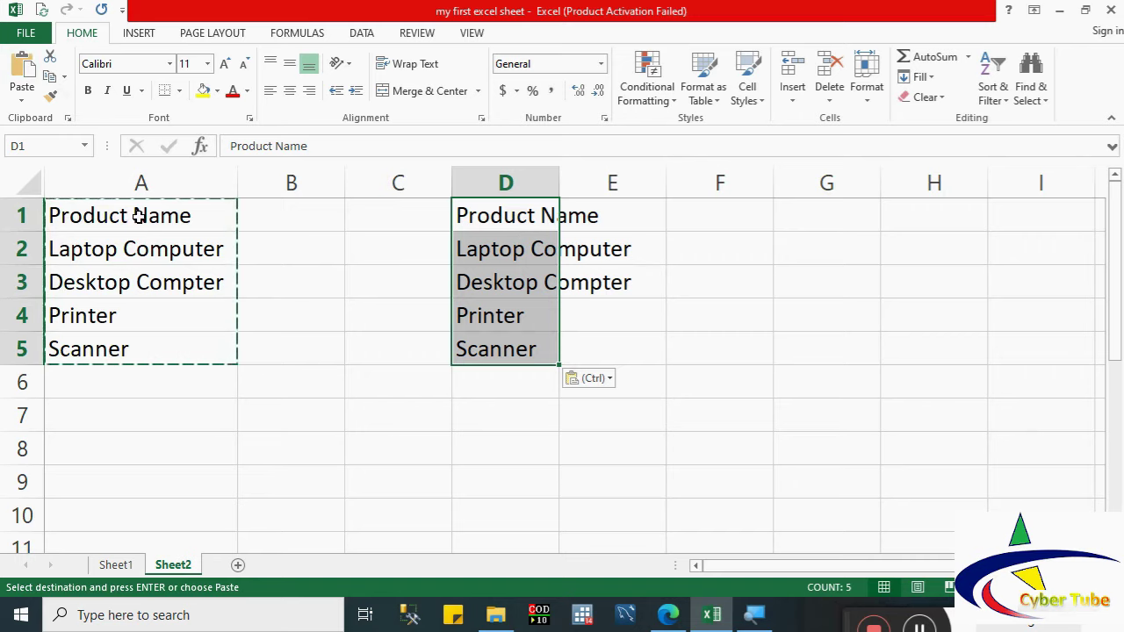
pyautogui.press('Escape')
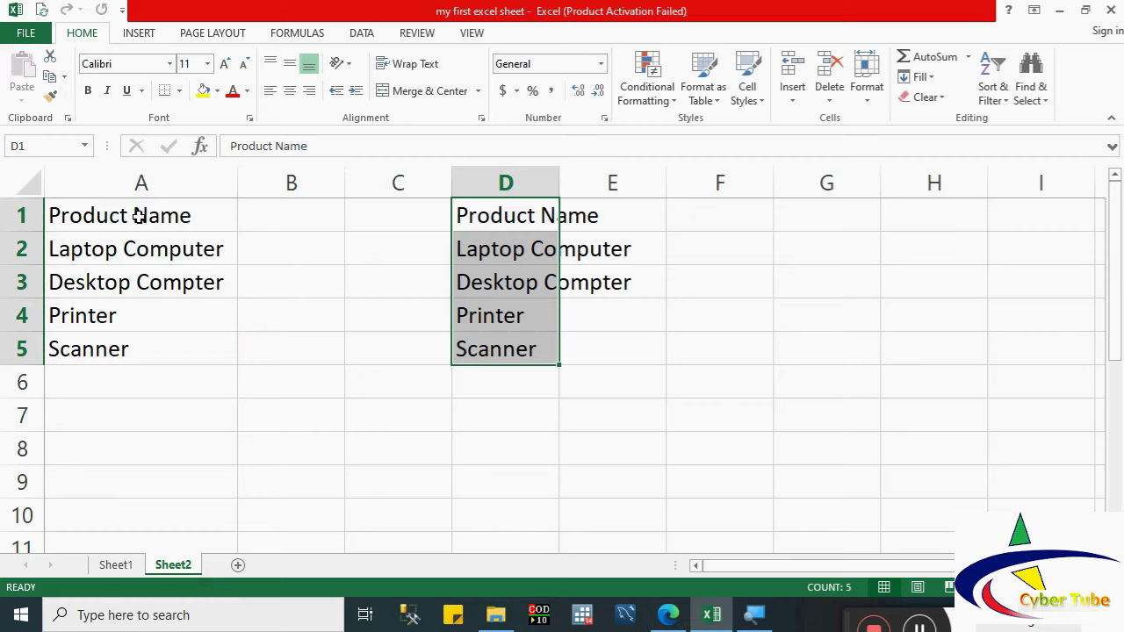
pyautogui.moveTo(138, 216); pyautogui.dragTo(121, 331)
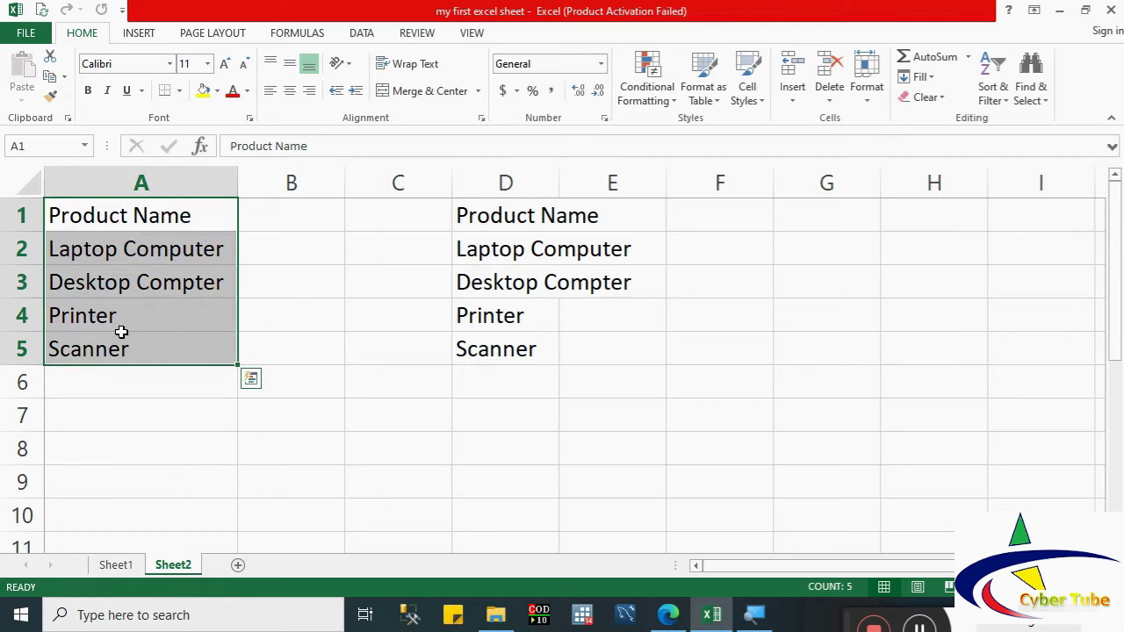
pyautogui.click(53, 60)
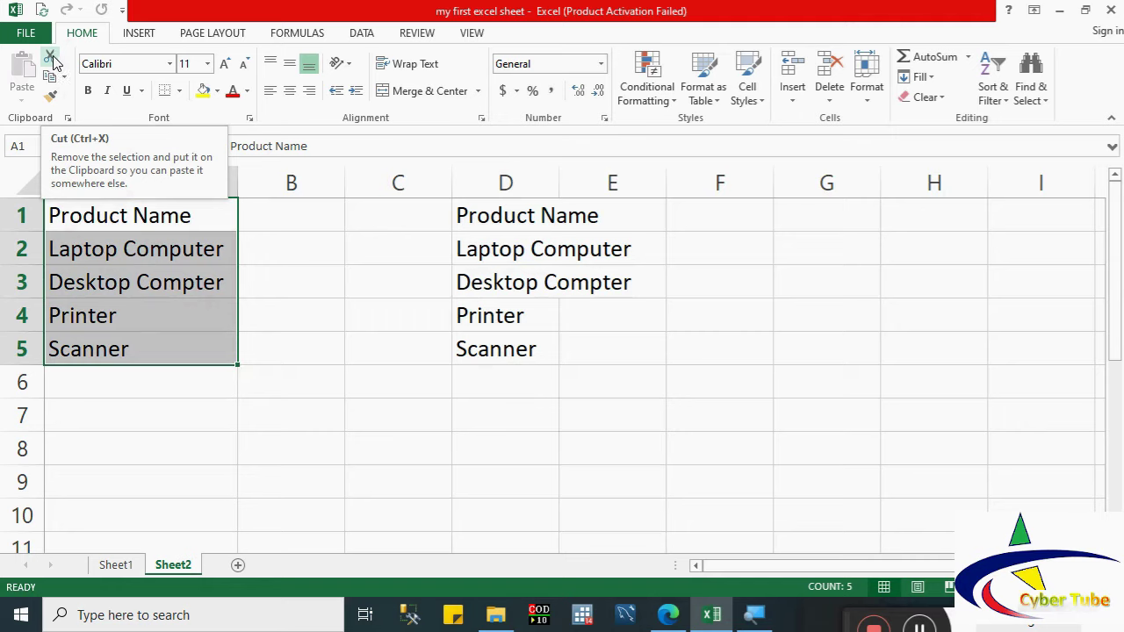
pyautogui.click(52, 60)
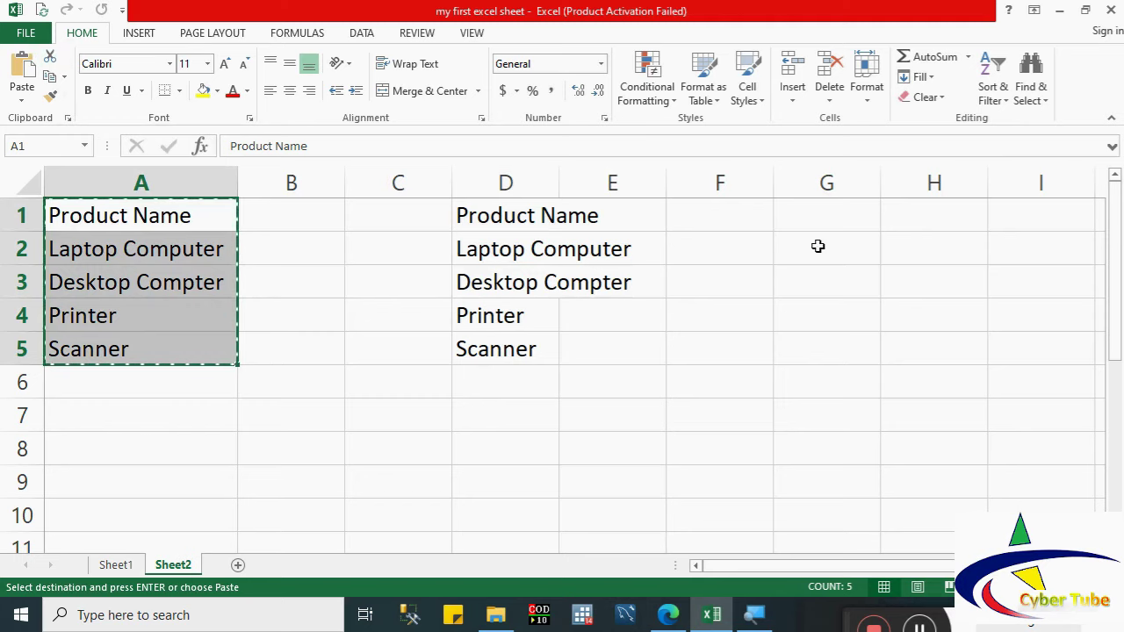
pyautogui.click(810, 219)
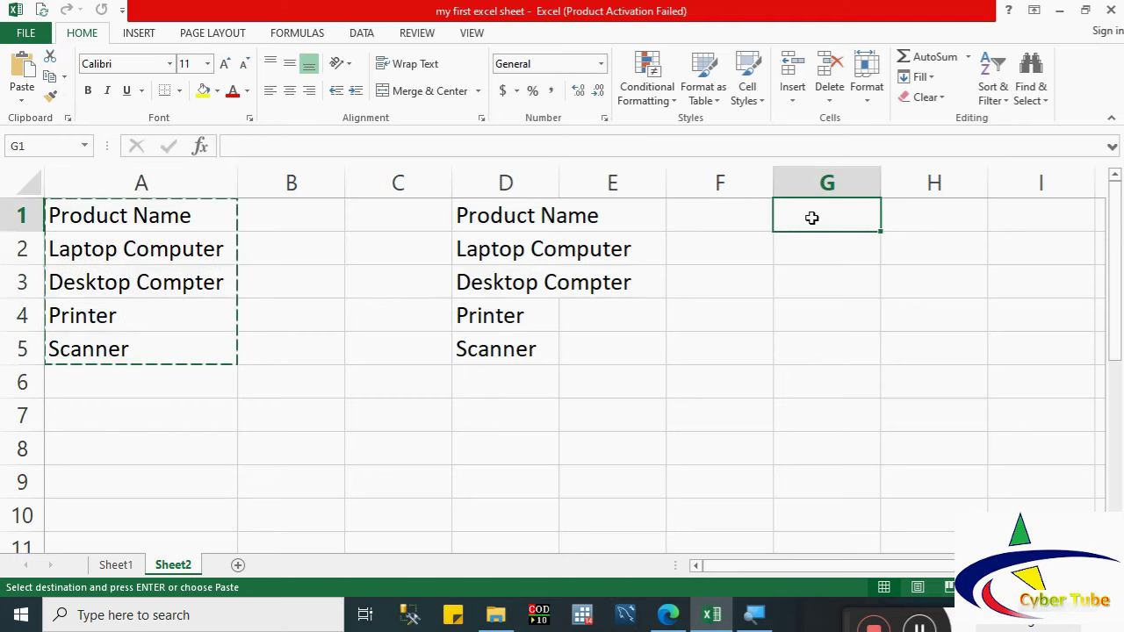
pyautogui.click(22, 77)
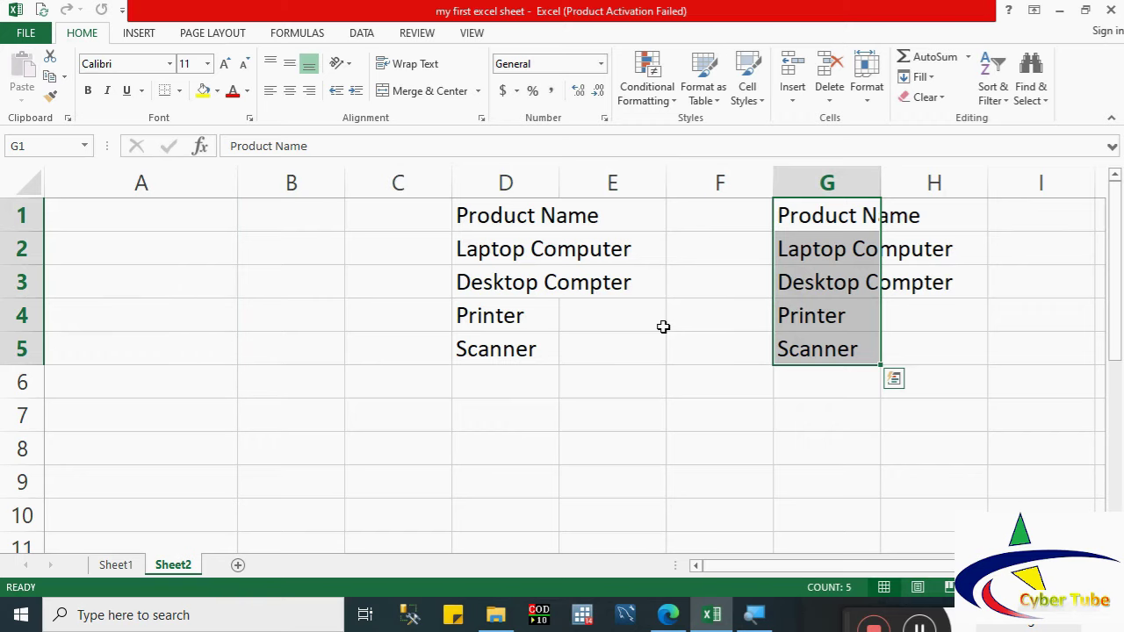
pyautogui.press('Escape')
pyautogui.hotkey('ctrl', 'v')
pyautogui.hotkey('ctrl', 'z')
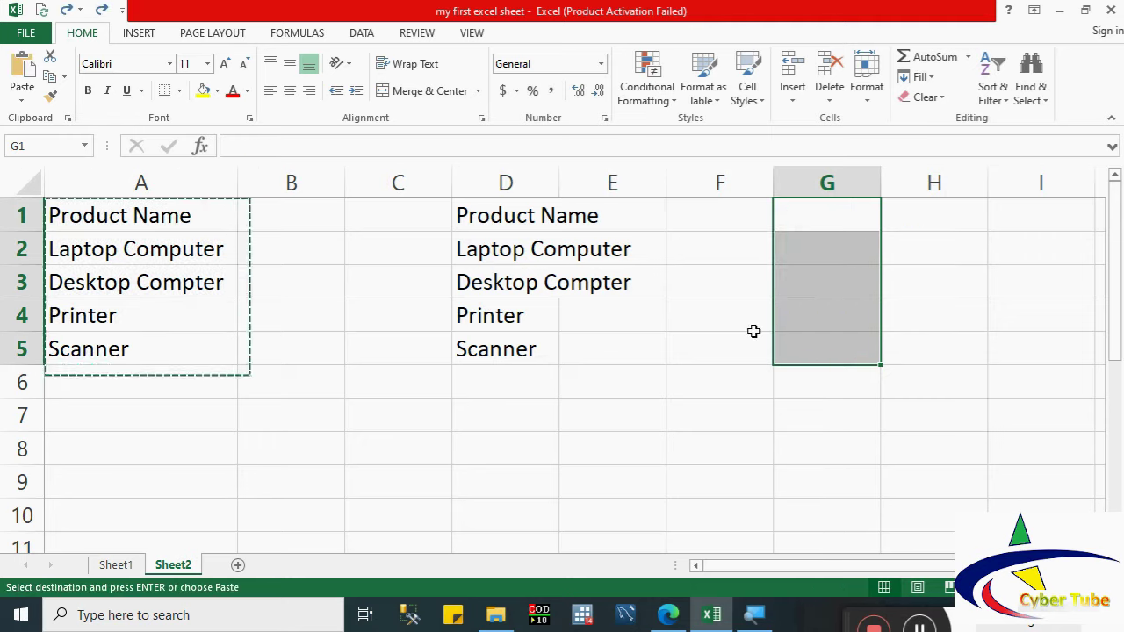
pyautogui.press('Escape')
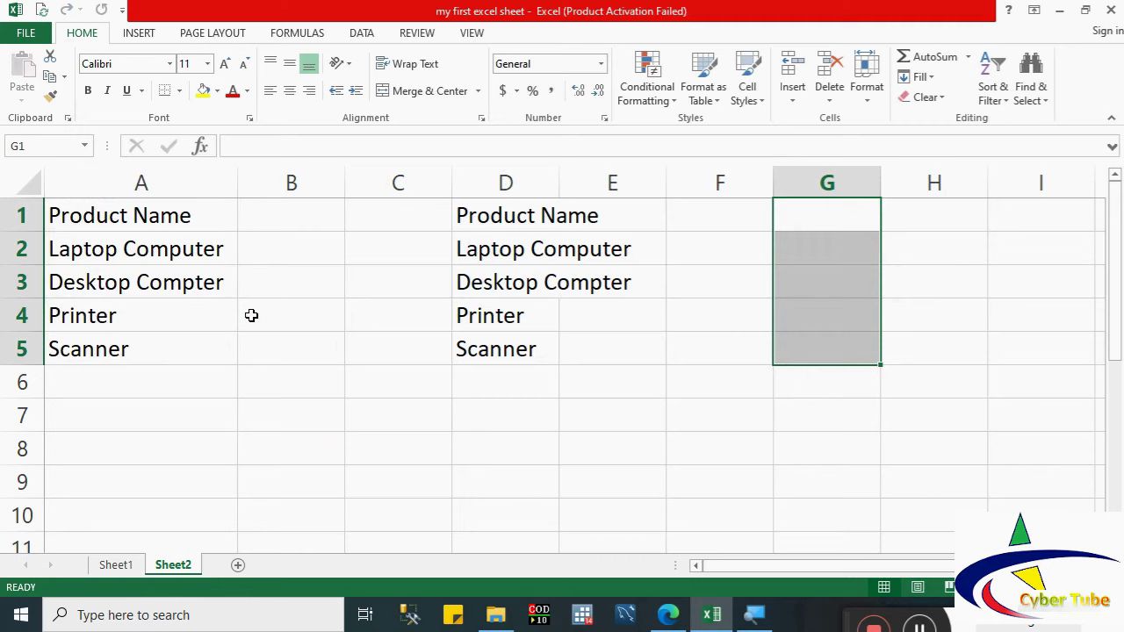
pyautogui.moveTo(143, 221); pyautogui.dragTo(132, 348)
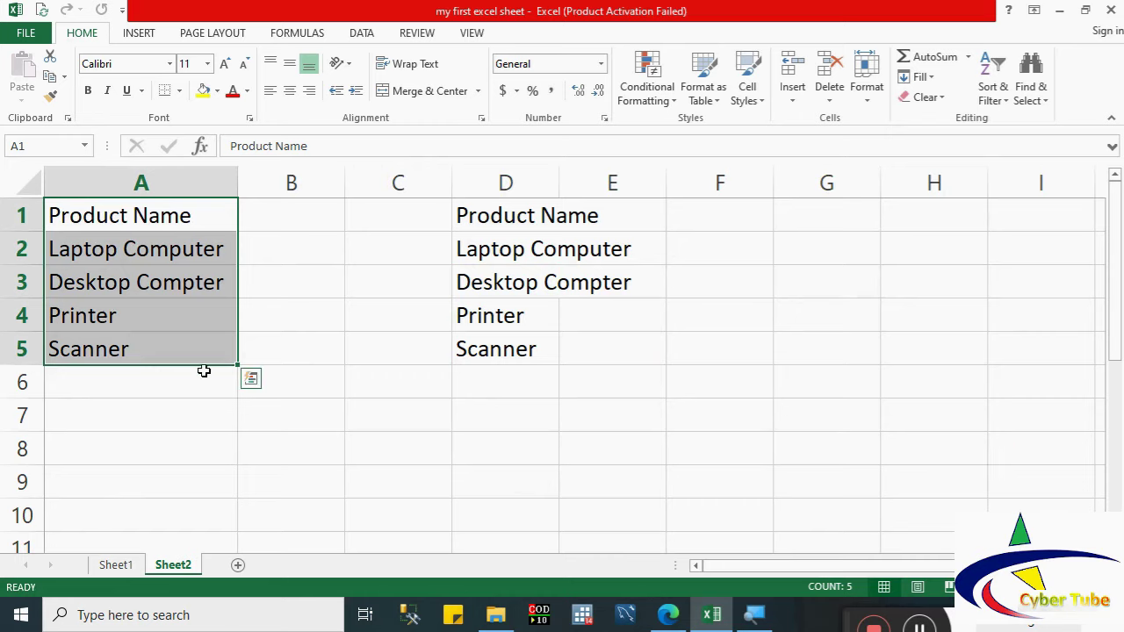
# Step: Autofill the A1:A5 product names further down column A past row 10
pyautogui.click(192, 348)
pyautogui.moveTo(192, 349); pyautogui.dragTo(109, 216)
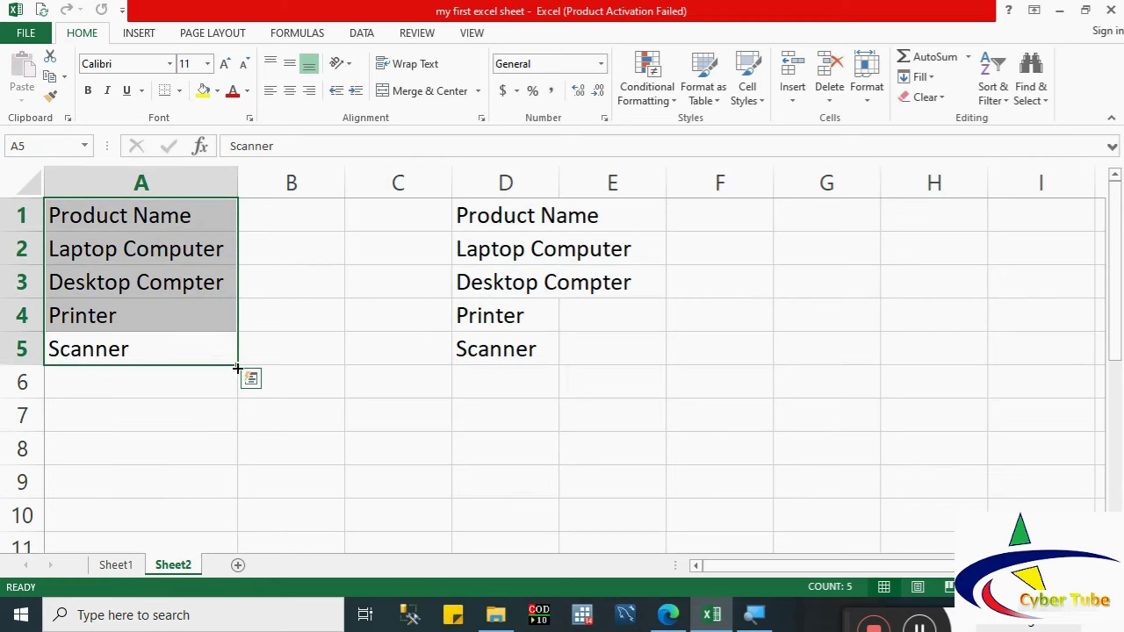
pyautogui.moveTo(238, 368); pyautogui.dragTo(246, 514)
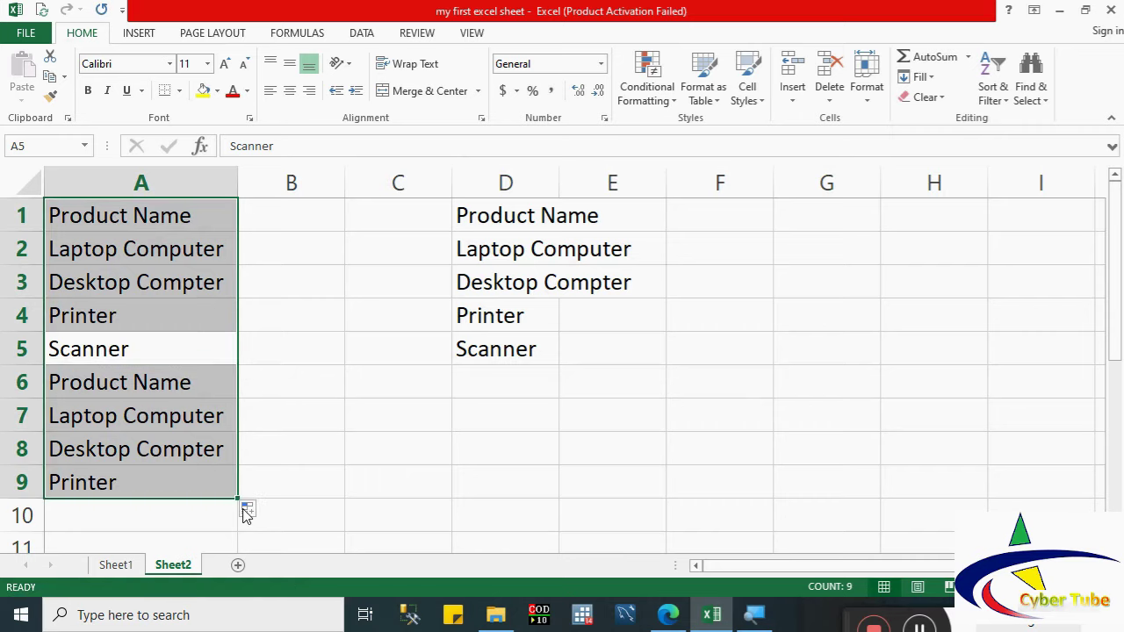
pyautogui.moveTo(237, 498); pyautogui.dragTo(232, 555)
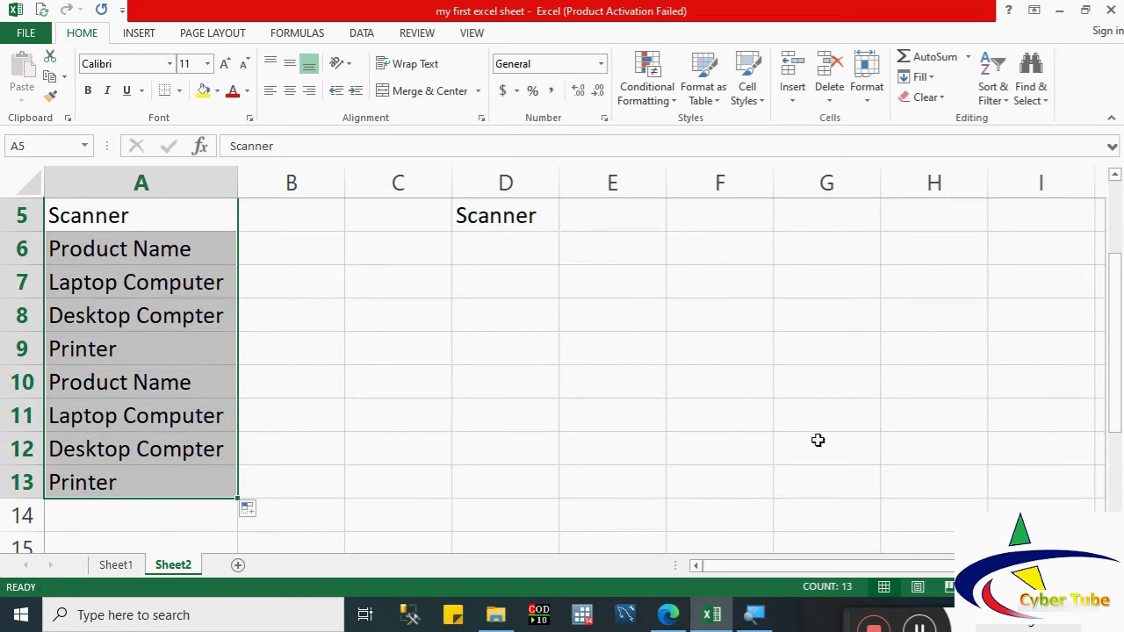
pyautogui.moveTo(1115, 391); pyautogui.dragTo(1116, 319)
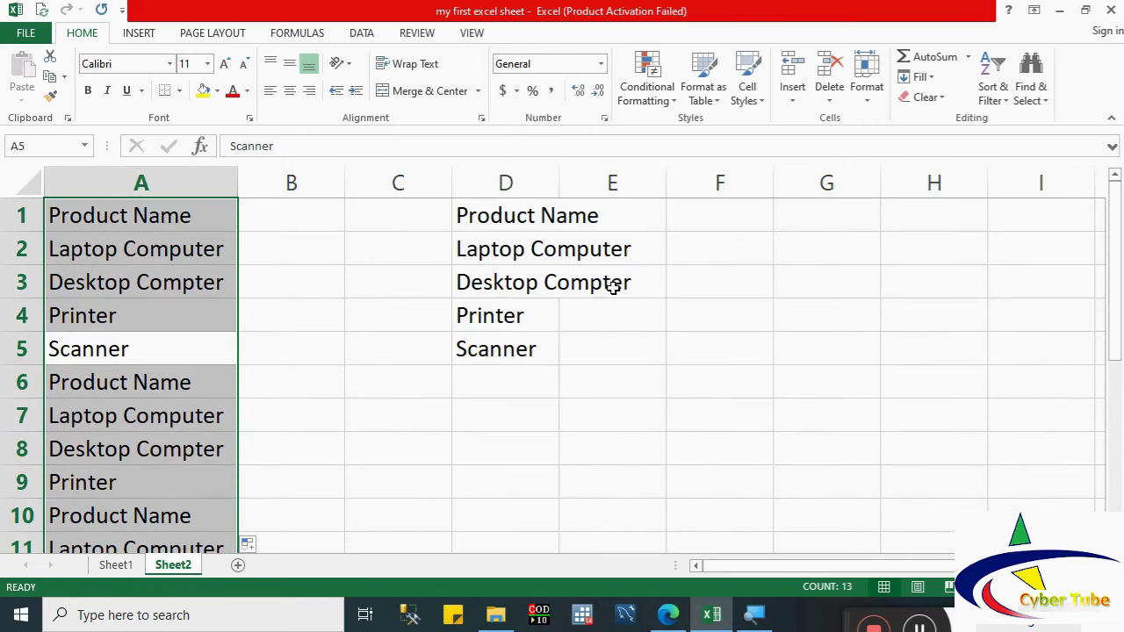
# Step: Extend column D's product names down to D10 with the fill handle
pyautogui.click(504, 348)
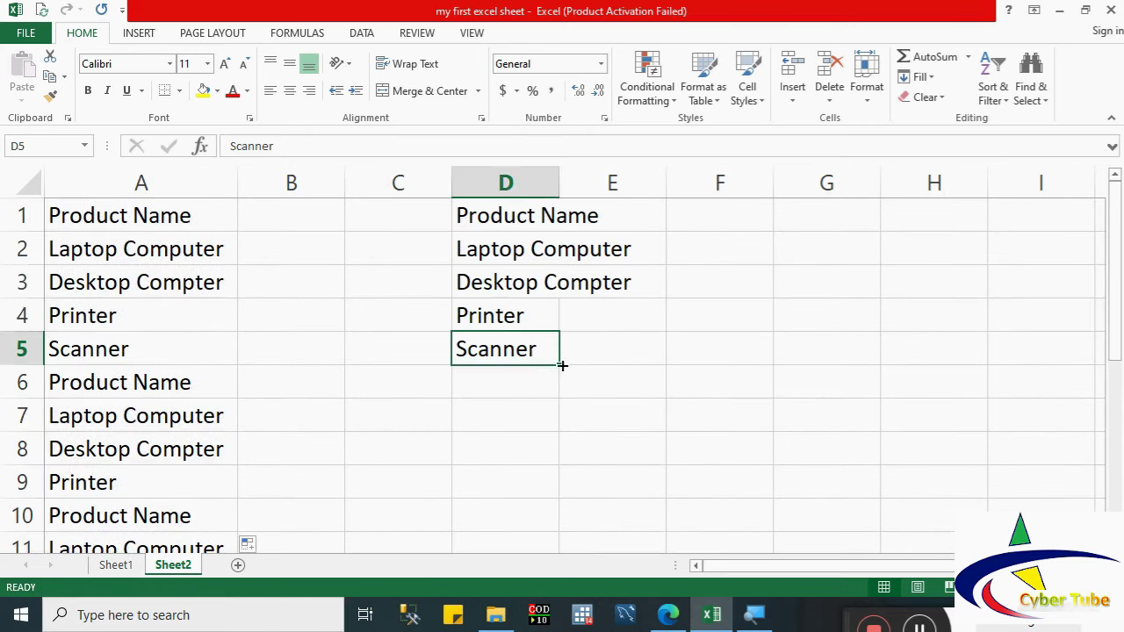
pyautogui.moveTo(562, 365); pyautogui.dragTo(572, 519)
pyautogui.moveTo(514, 216); pyautogui.dragTo(560, 519)
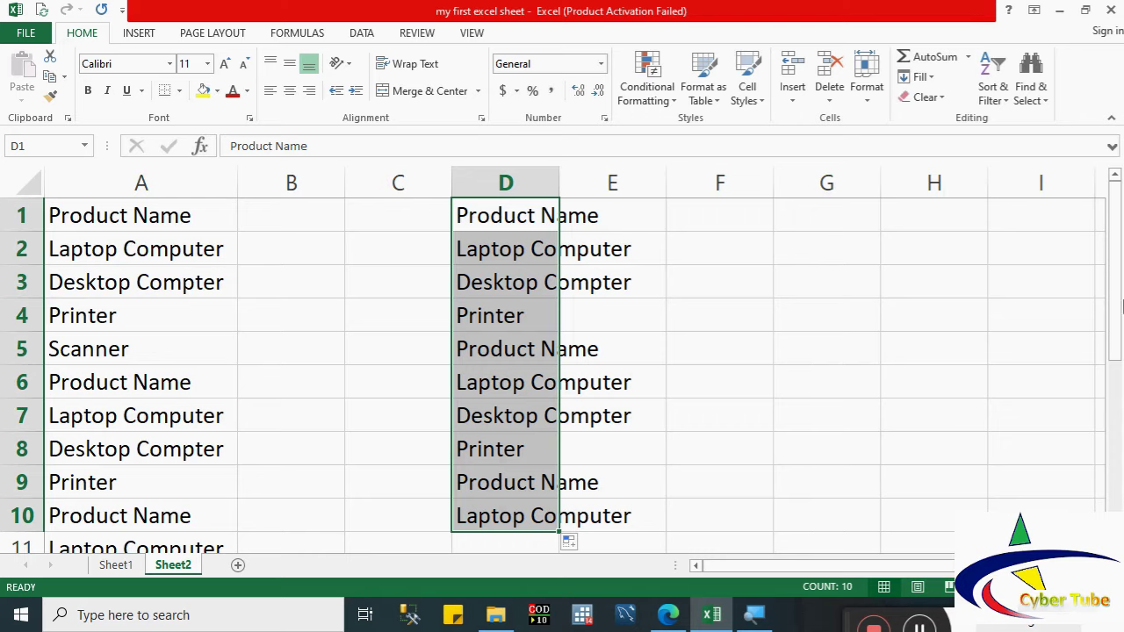
# Step: Move the D1:D10 names block into columns B and C
pyautogui.click(539, 221)
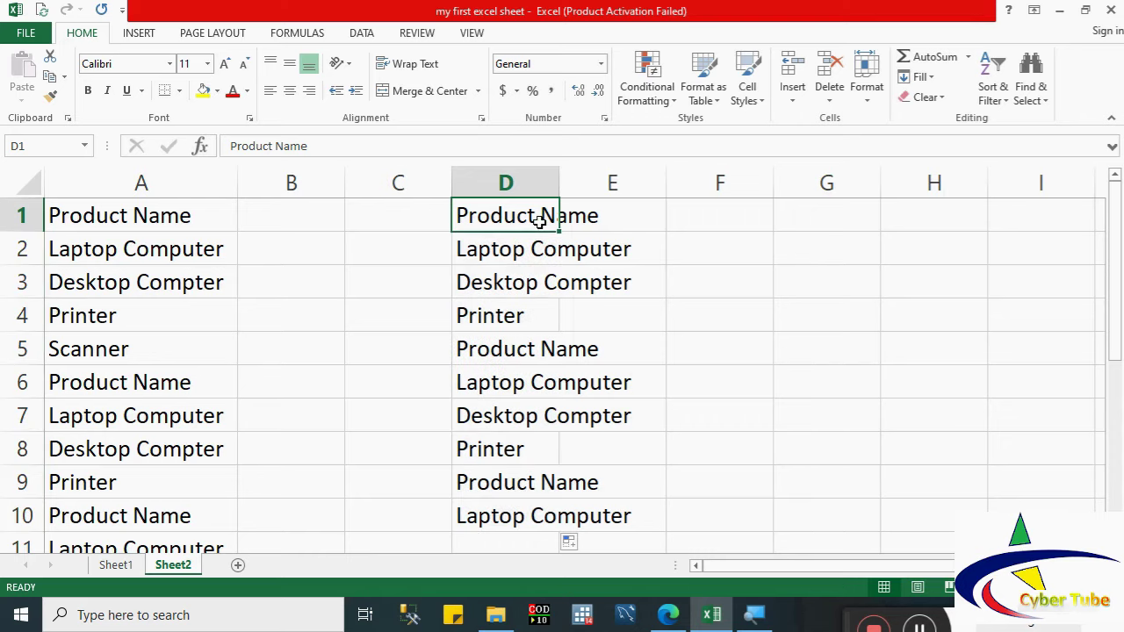
pyautogui.moveTo(517, 219); pyautogui.dragTo(572, 509)
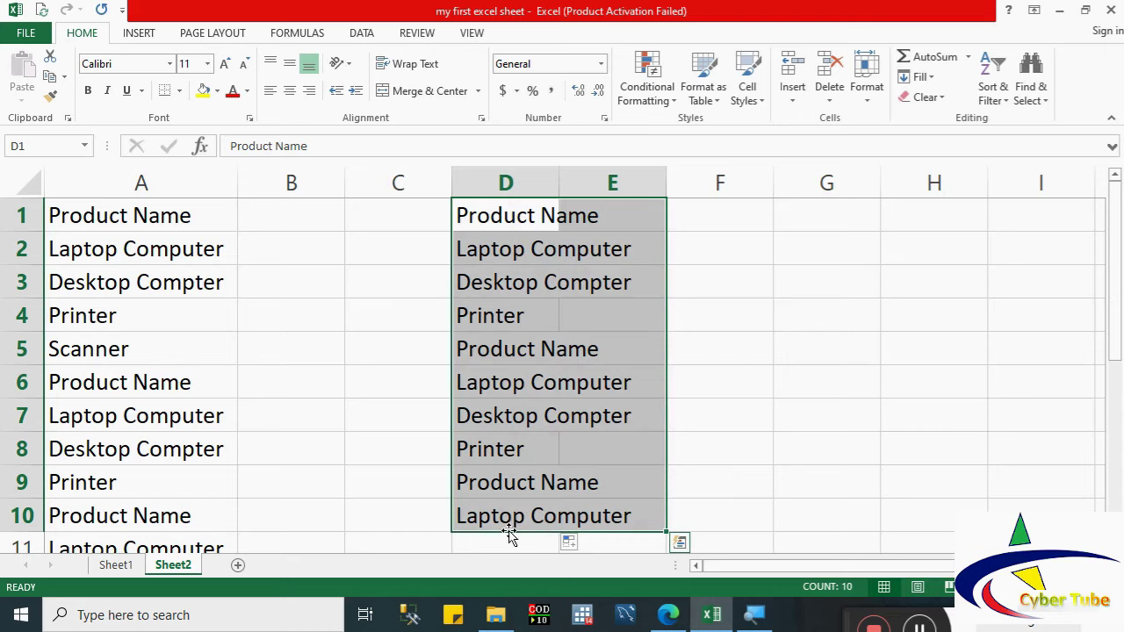
pyautogui.moveTo(510, 535); pyautogui.dragTo(314, 482)
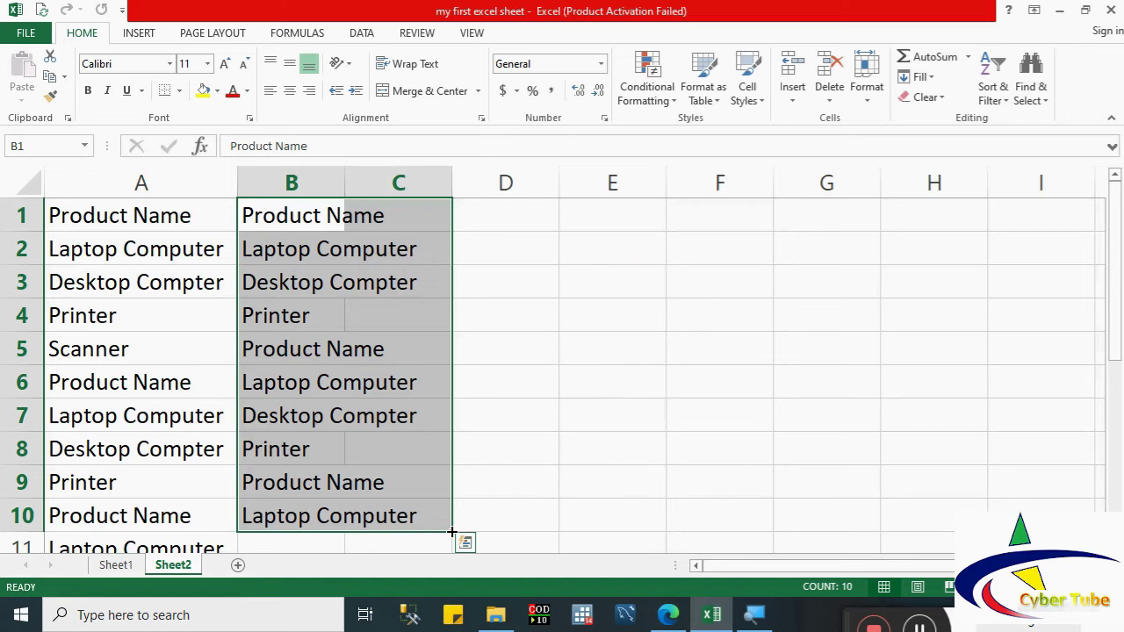
# Step: Fill the B–C names right across to column H, then undo the fill
pyautogui.moveTo(451, 531); pyautogui.dragTo(451, 531)
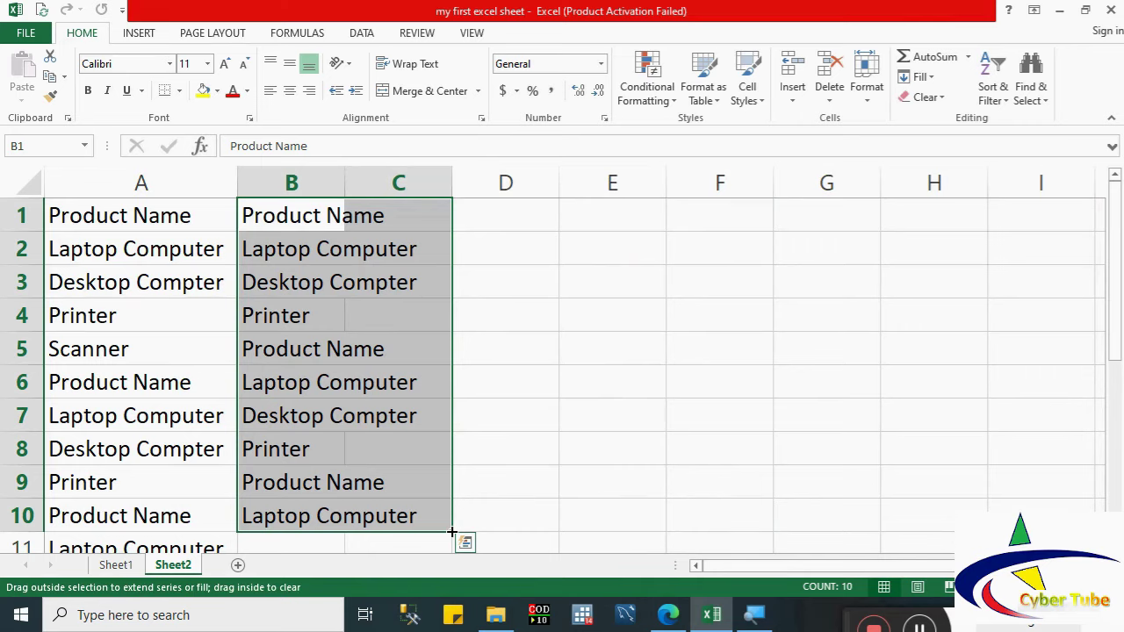
pyautogui.moveTo(451, 531); pyautogui.dragTo(988, 545)
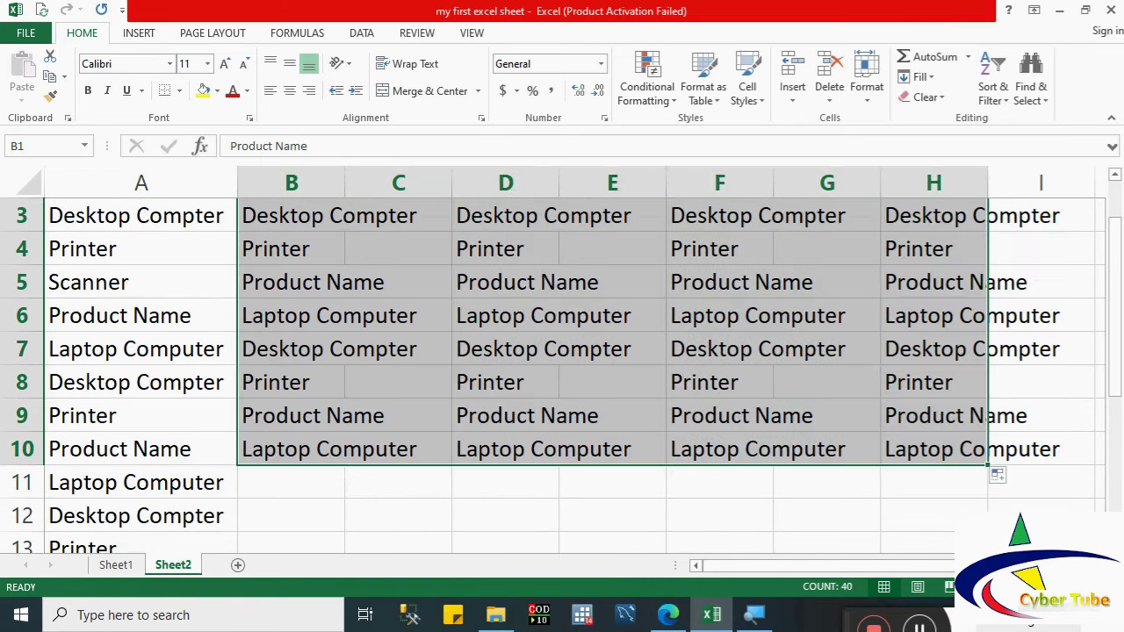
pyautogui.click(993, 470)
pyautogui.click(985, 464)
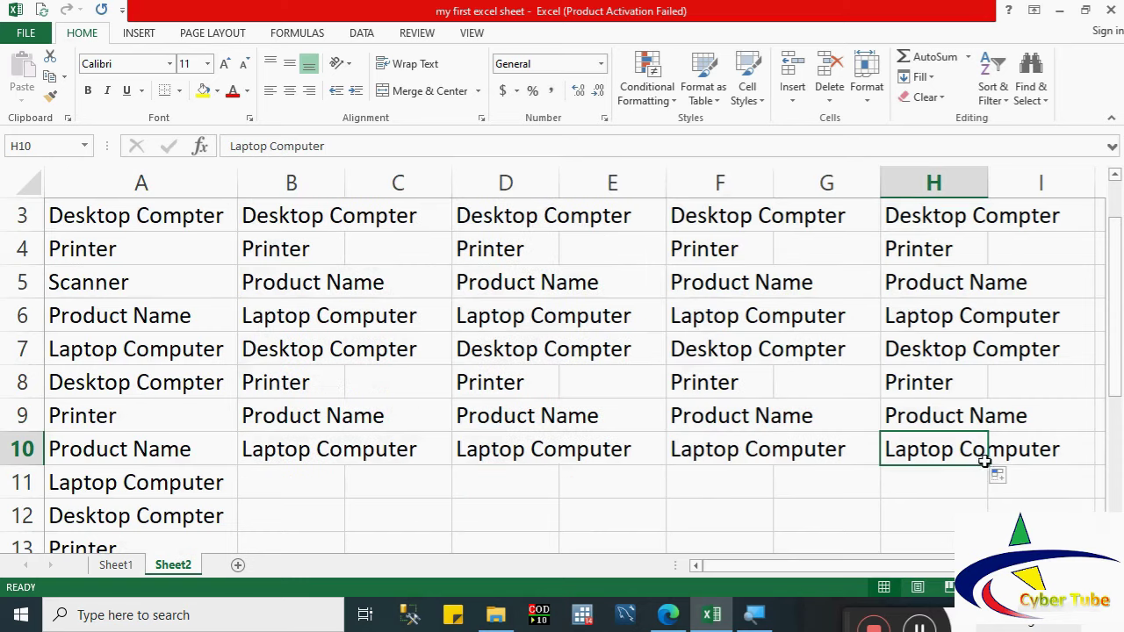
pyautogui.hotkey('ctrl', 'z')
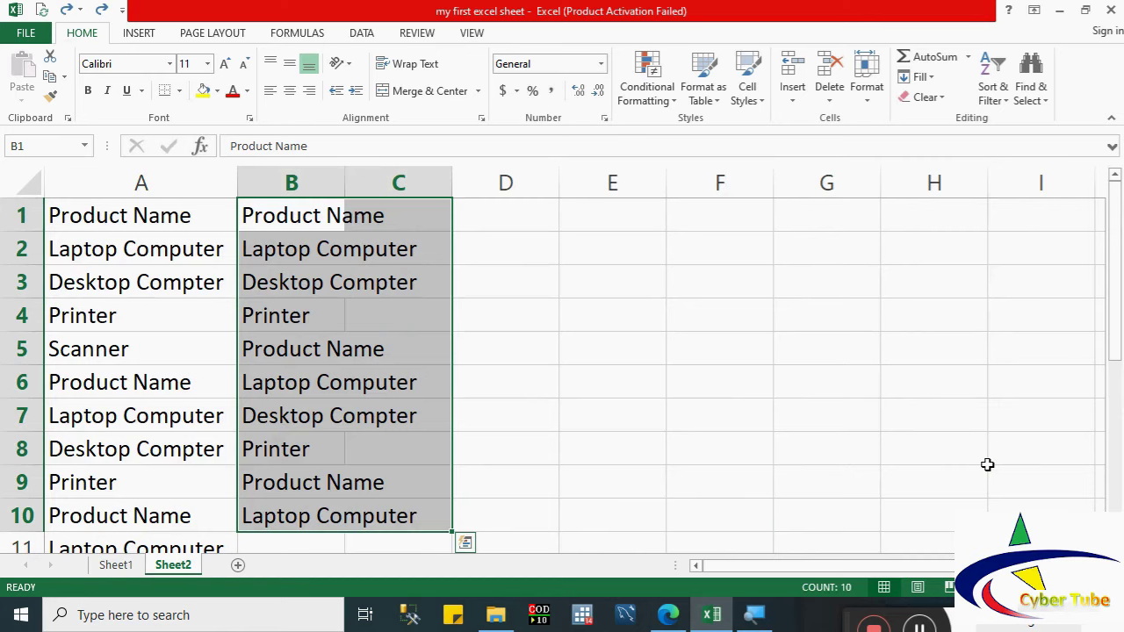
# Step: Select the entire worksheet with Ctrl+A
pyautogui.hotkey('ctrl', 'q')
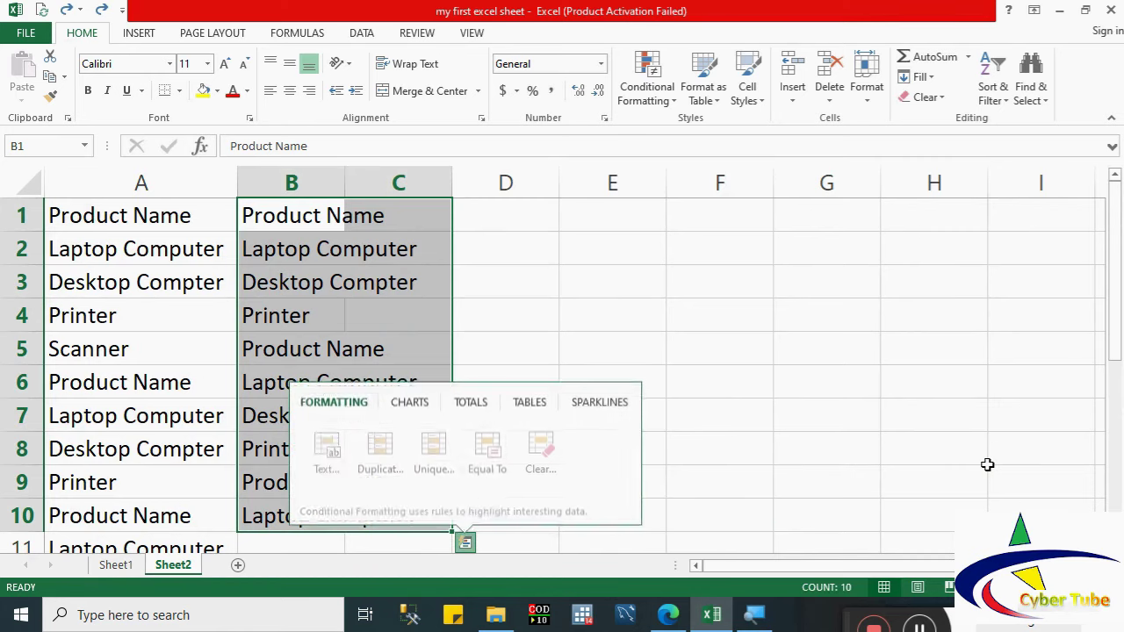
pyautogui.click(855, 268)
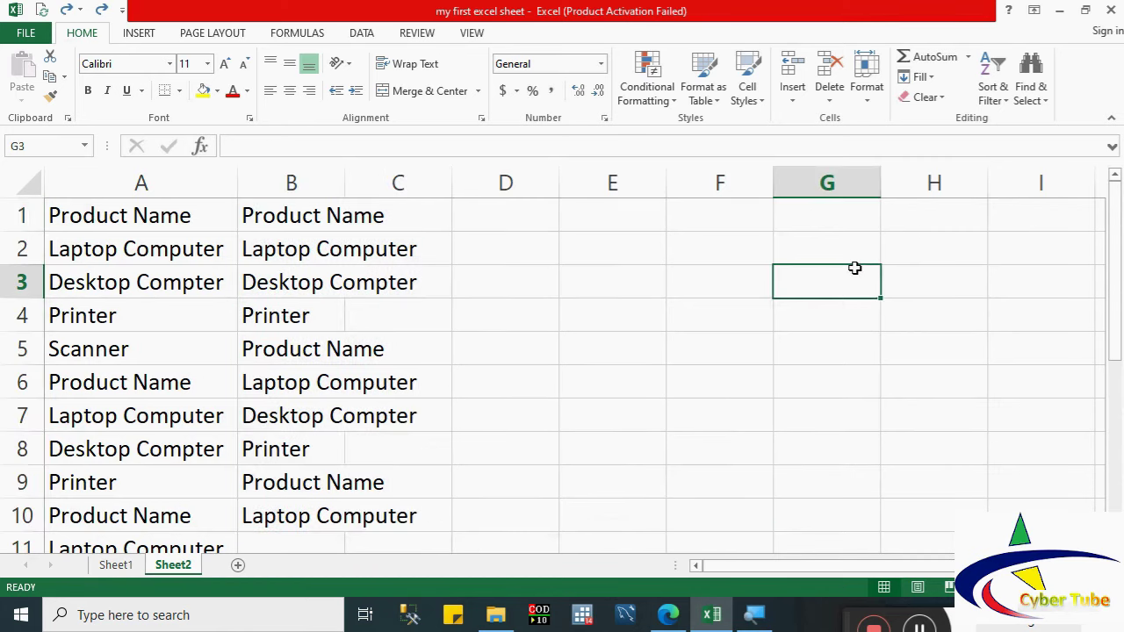
pyautogui.hotkey('ctrl', 'a')
# Step: Delete the contents of every cell on Sheet2
pyautogui.press('Delete')
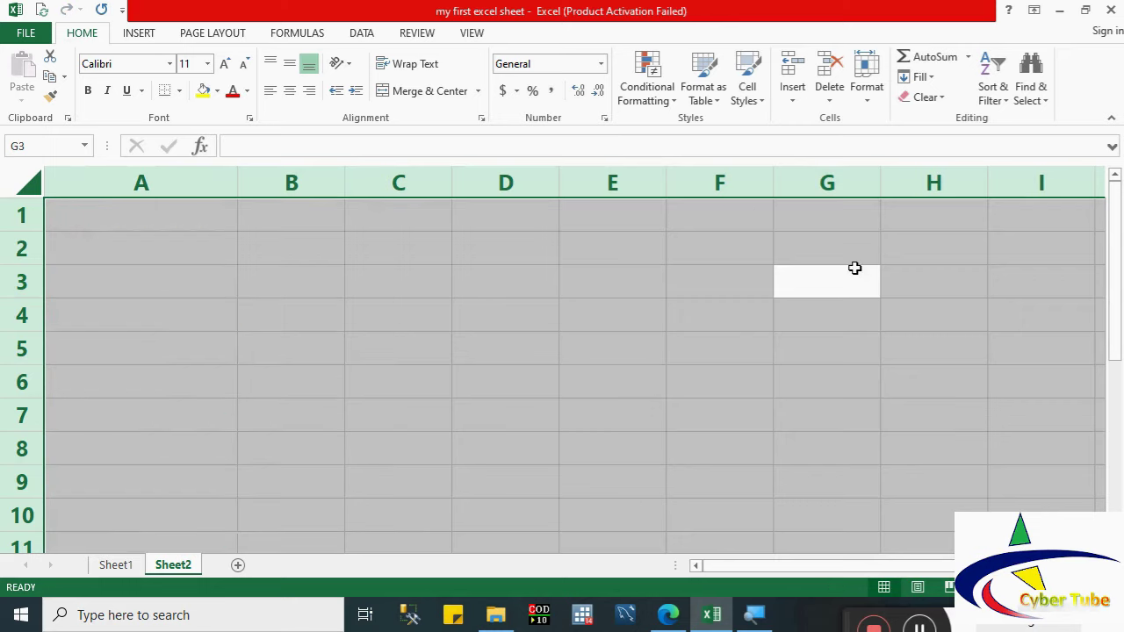
pyautogui.click(310, 306)
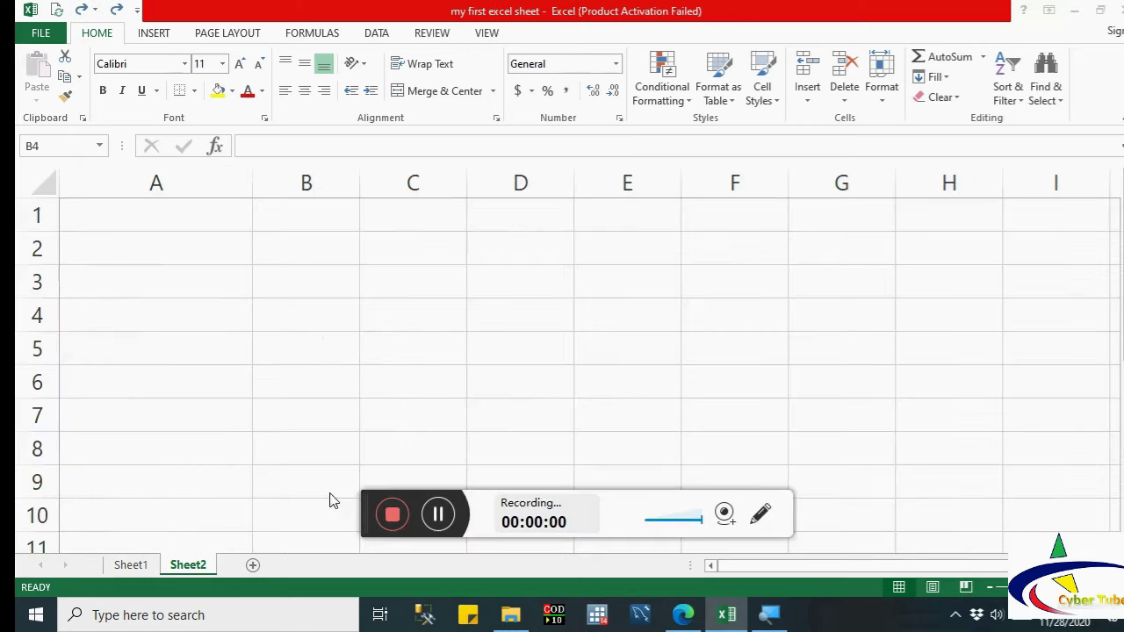
pyautogui.moveTo(363, 510); pyautogui.dragTo(809, 625)
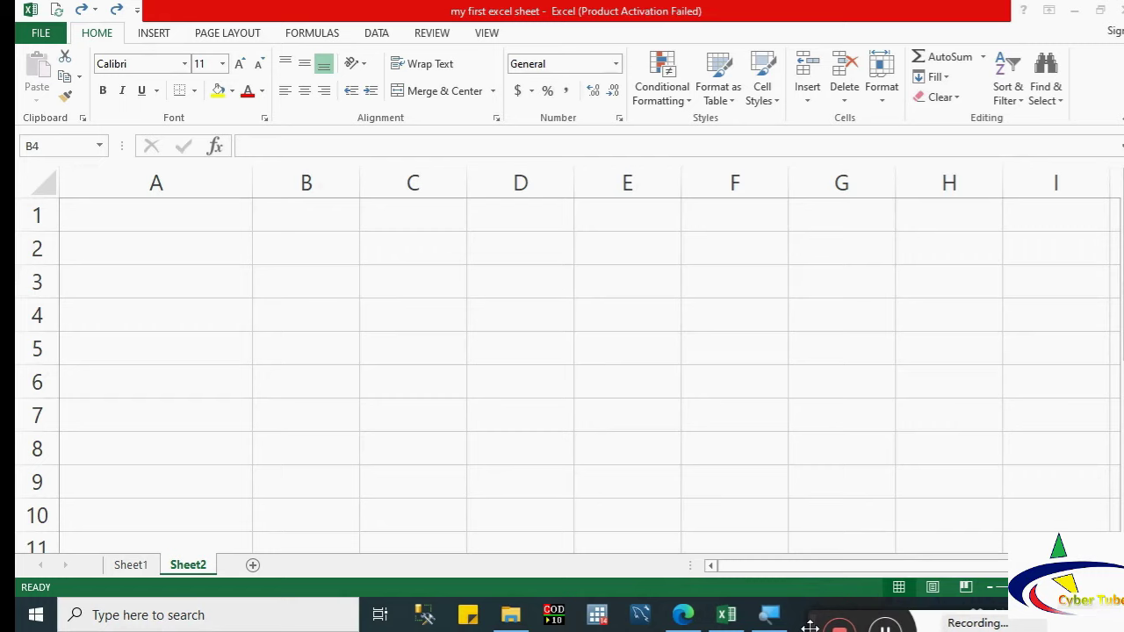
# Step: Enter Monday in A2 and autofill Tuesday through Sunday down to A8
pyautogui.click(176, 246)
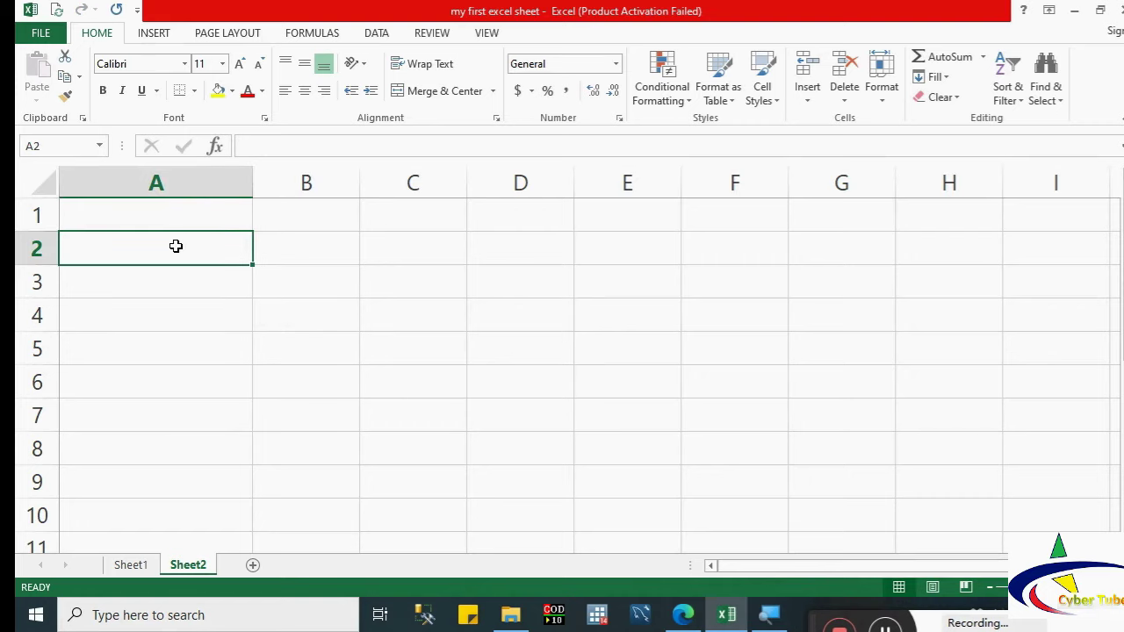
pyautogui.write('M')
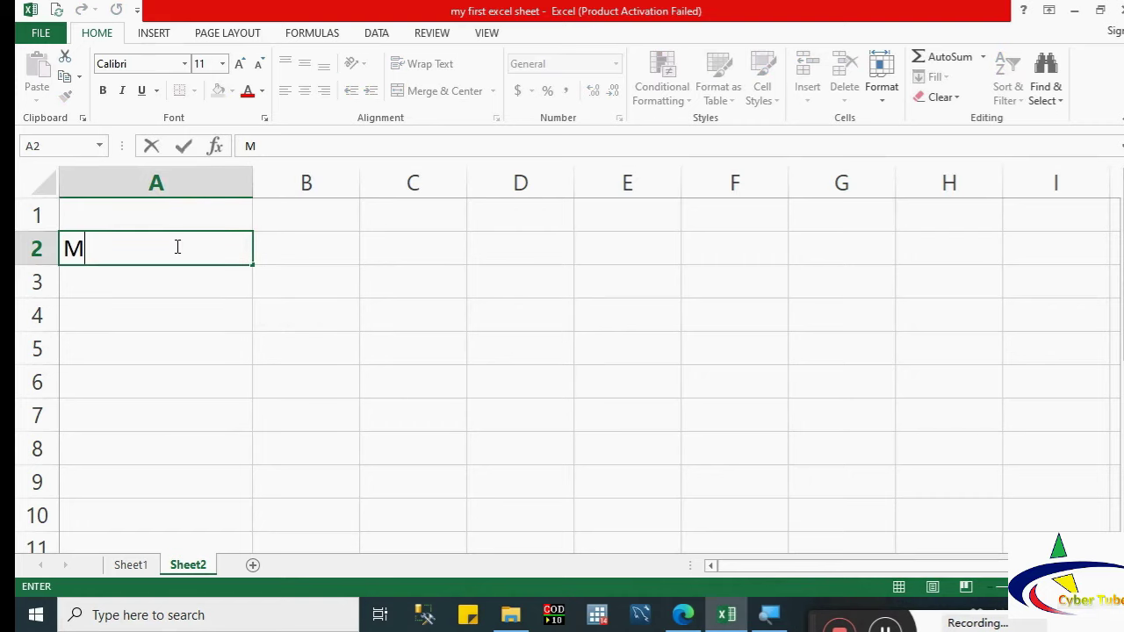
pyautogui.write('onday')
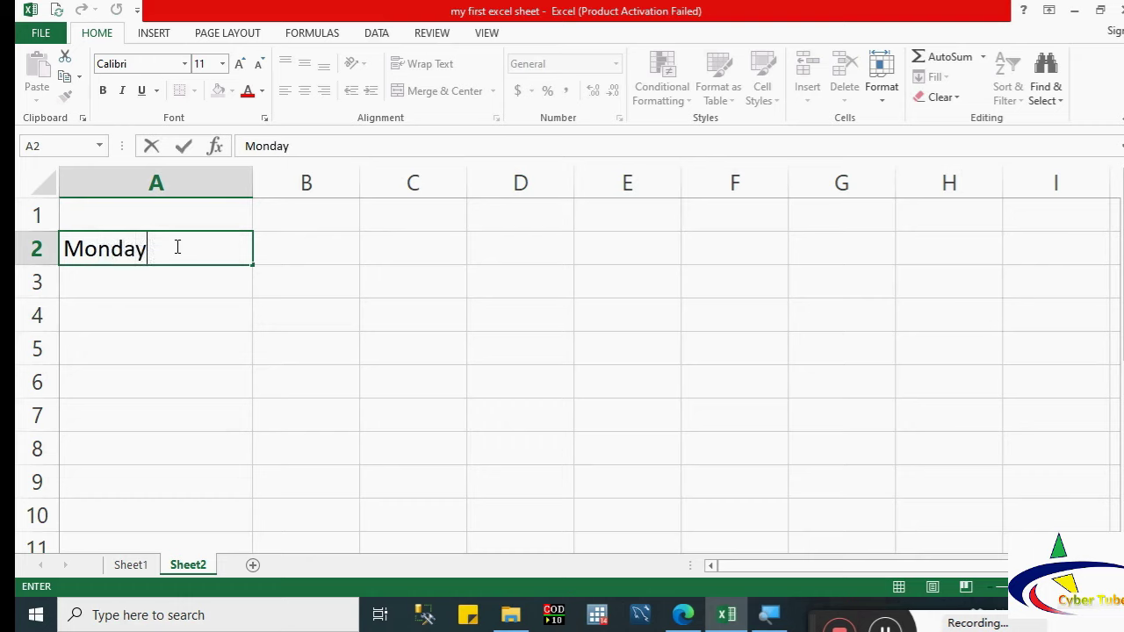
pyautogui.moveTo(253, 267); pyautogui.dragTo(235, 472)
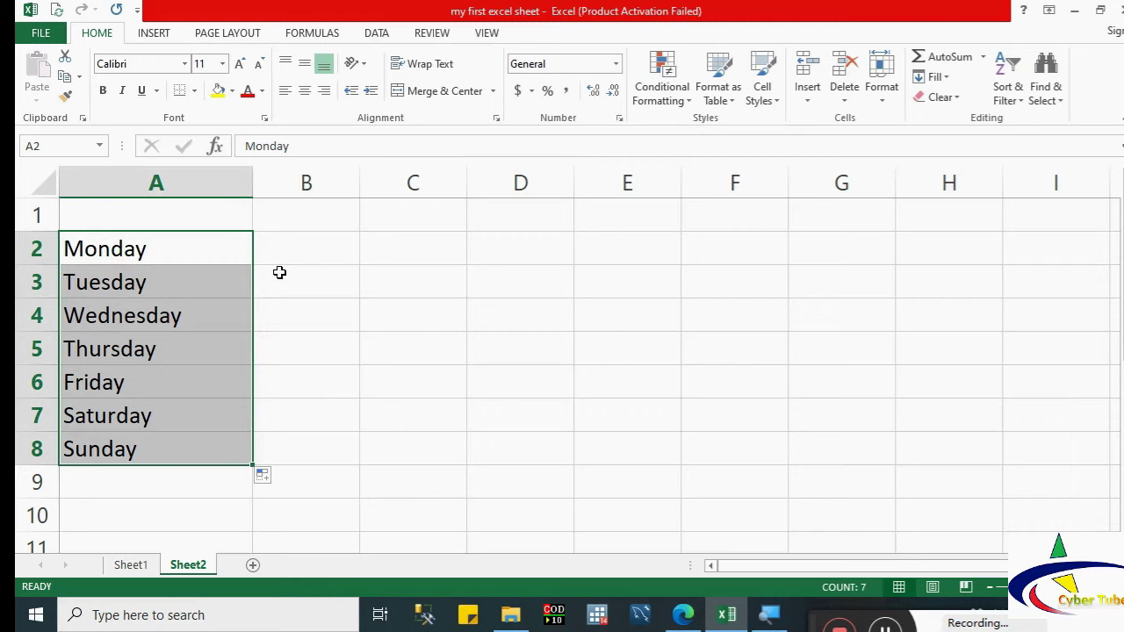
pyautogui.click(282, 250)
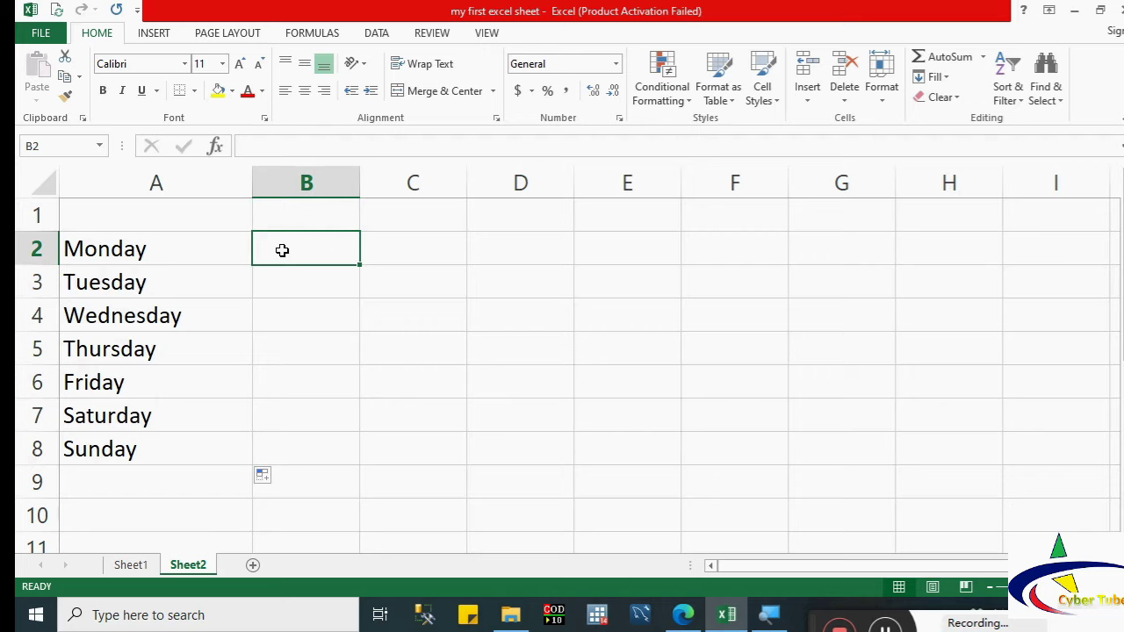
# Step: Enter 1:00 AM in B2 and fill hourly times across to I2 and down to B8
pyautogui.write('1:000')
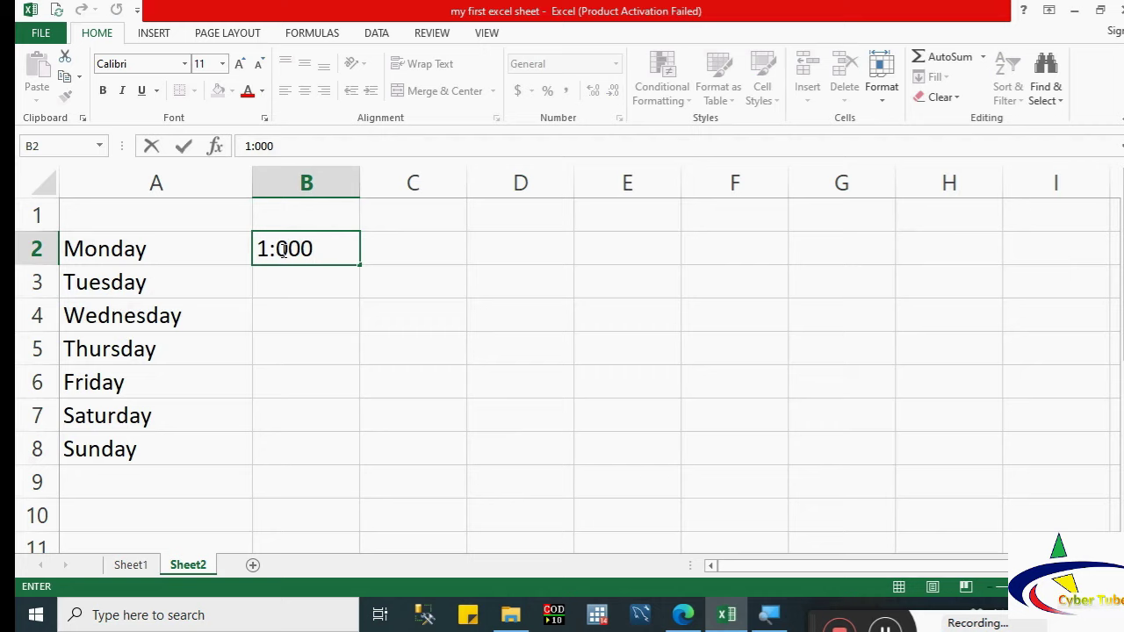
pyautogui.press('BackSpace')
pyautogui.write('Am')
pyautogui.press('BackSpace')
pyautogui.write('M')
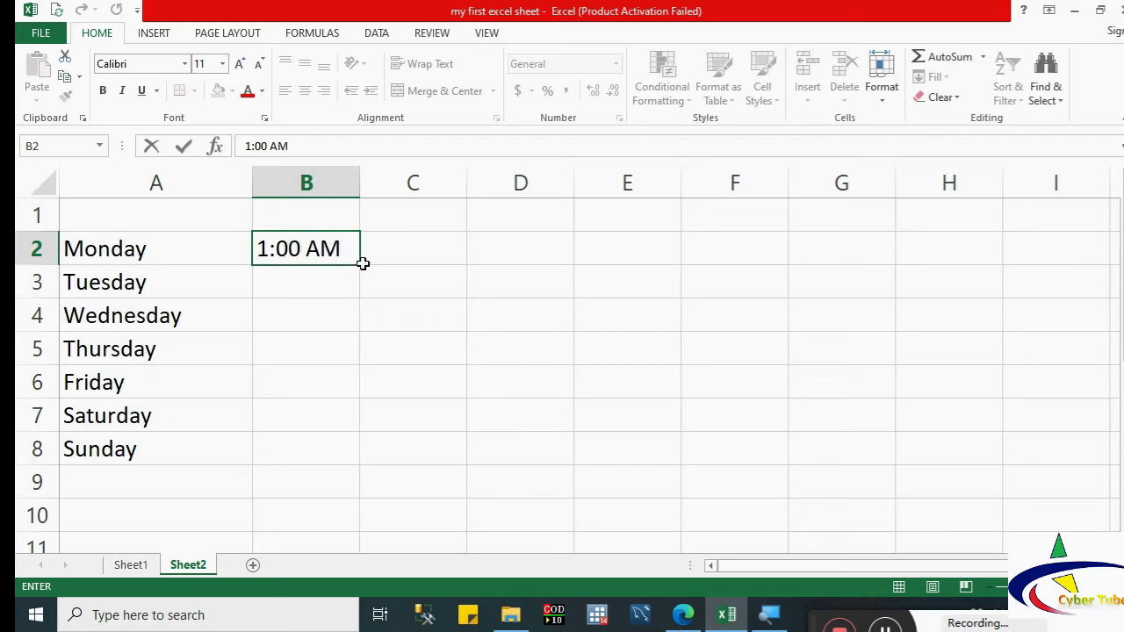
pyautogui.moveTo(359, 261); pyautogui.dragTo(1105, 232)
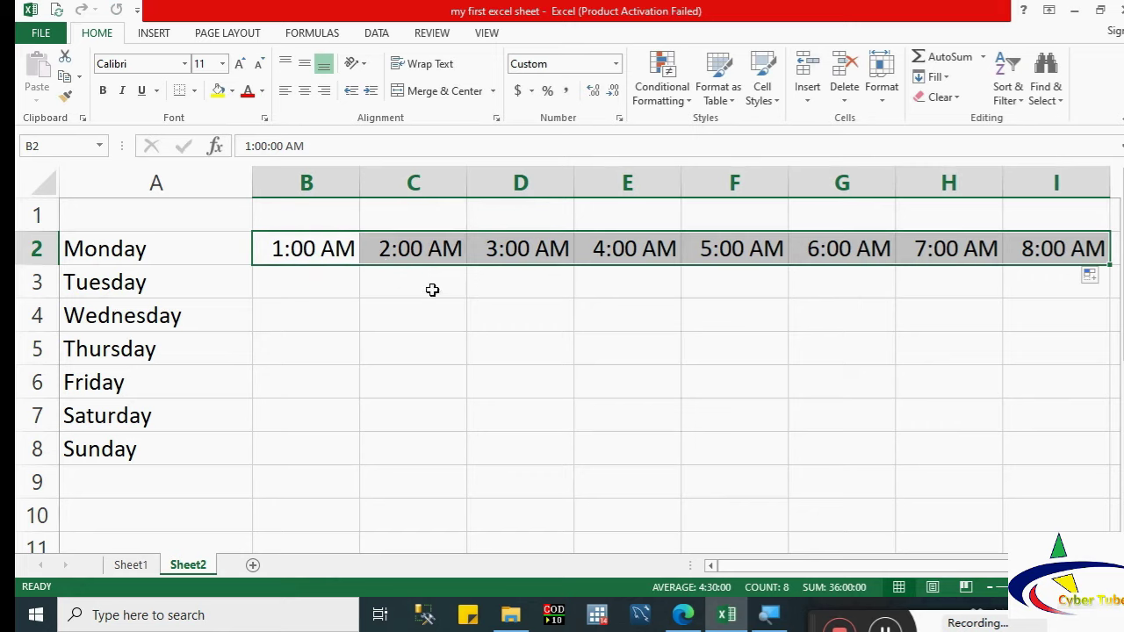
pyautogui.click(334, 250)
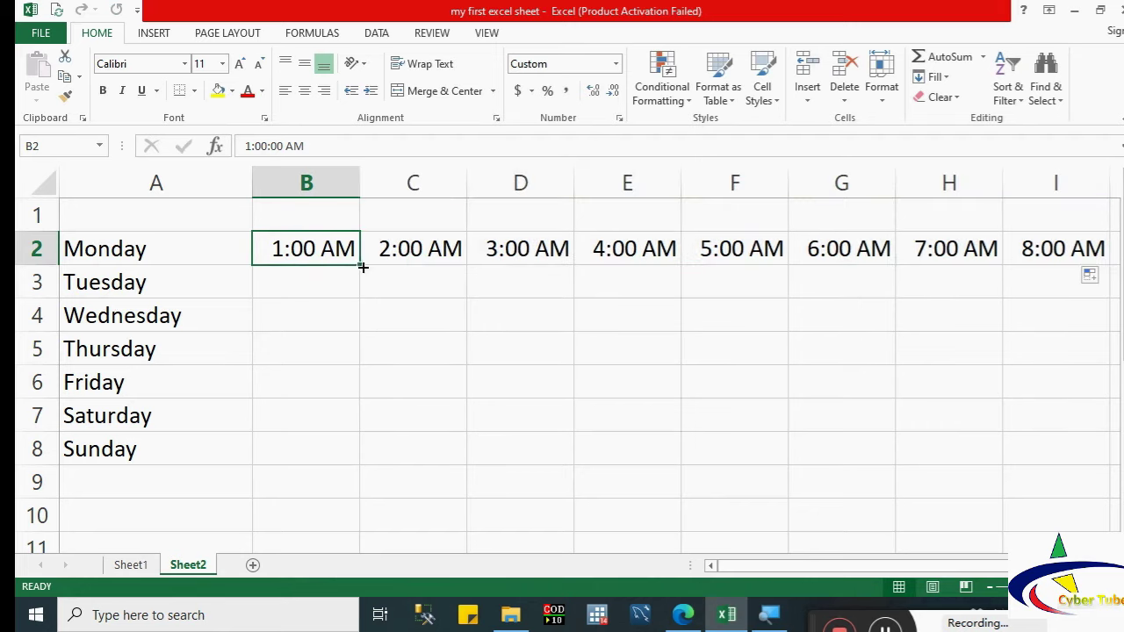
pyautogui.moveTo(360, 263); pyautogui.dragTo(342, 468)
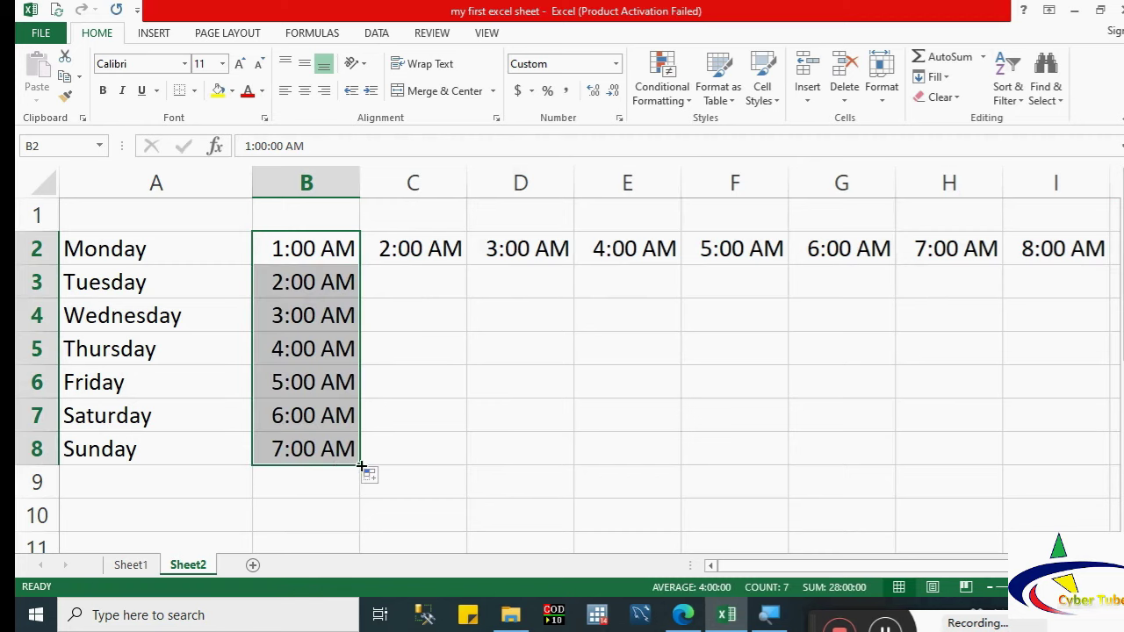
# Step: Enter Jan in D3 and fill the months through Jul down column D
pyautogui.click(505, 288)
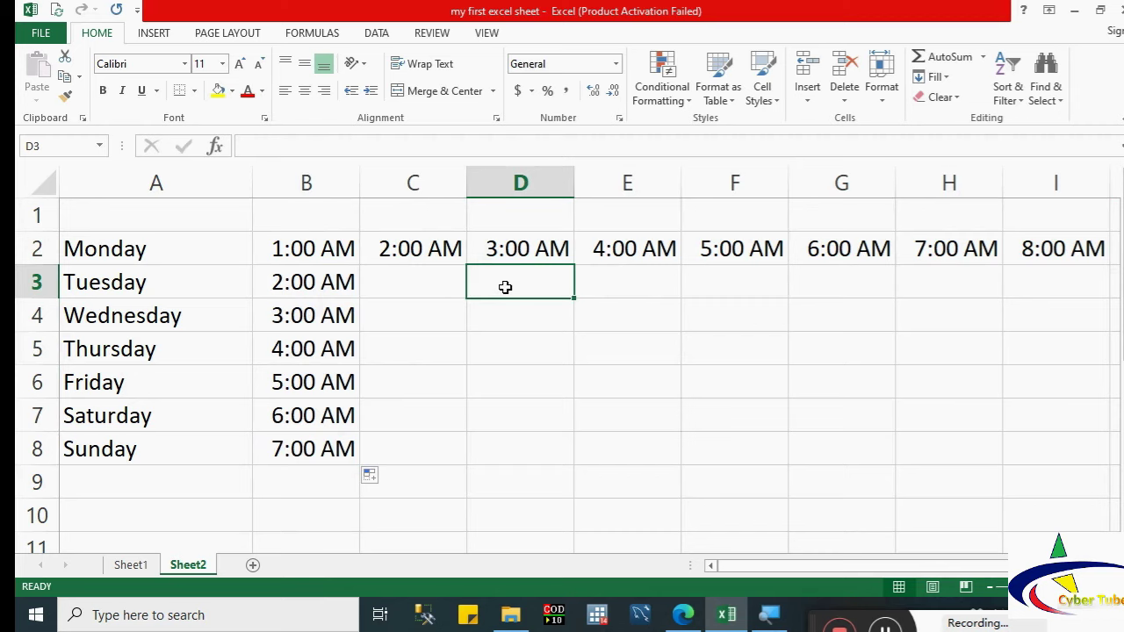
pyautogui.write('Jan')
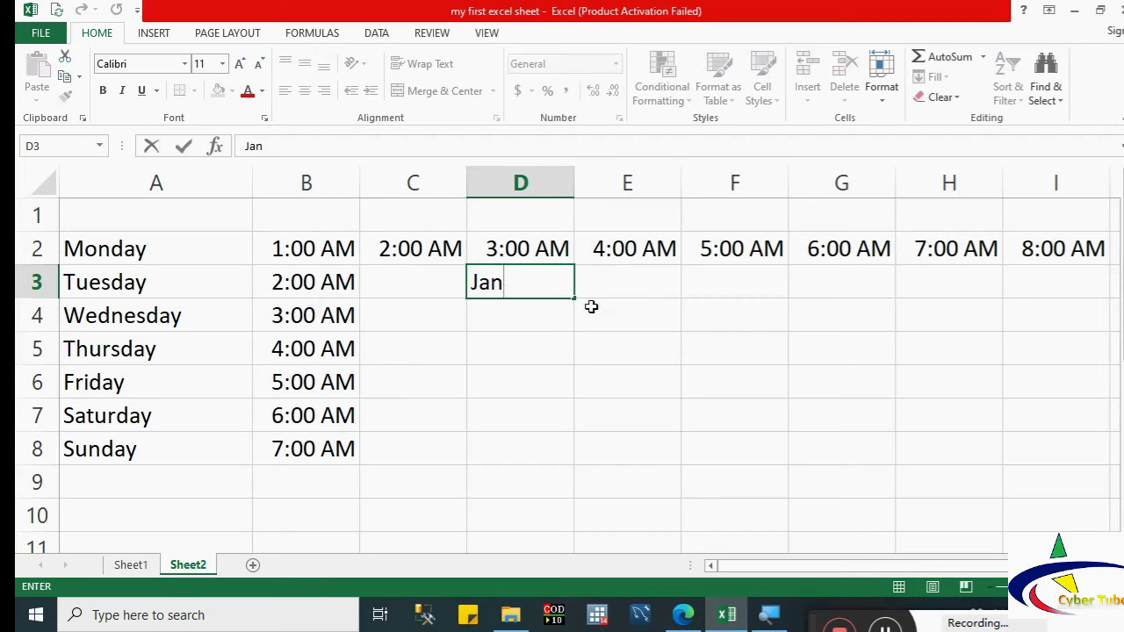
pyautogui.moveTo(574, 296); pyautogui.dragTo(570, 491)
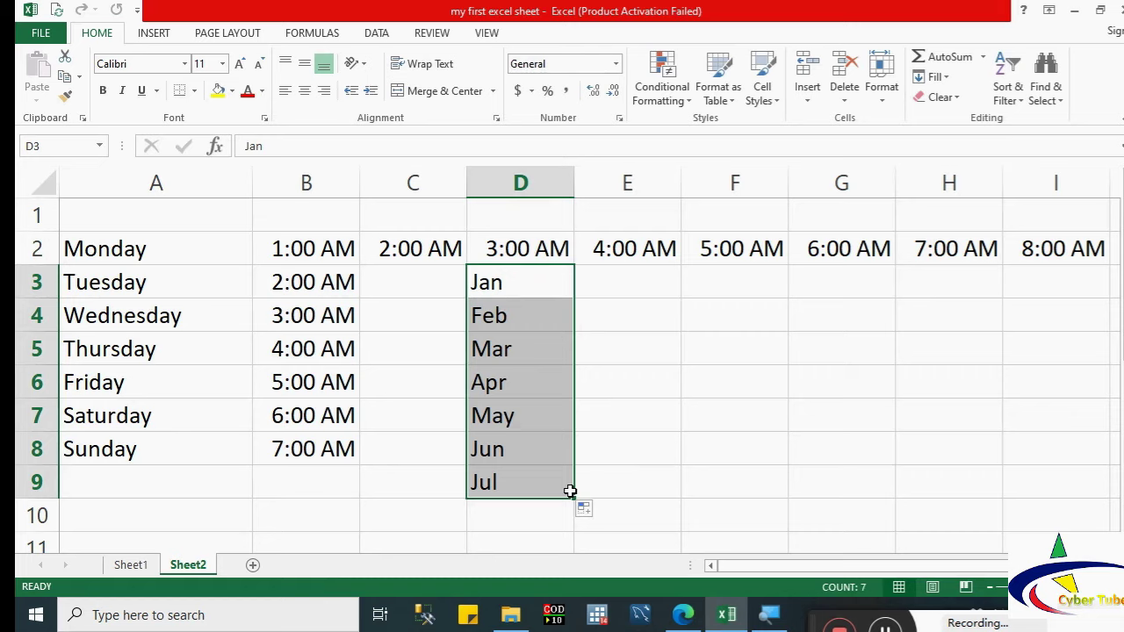
pyautogui.click(575, 504)
pyautogui.click(539, 449)
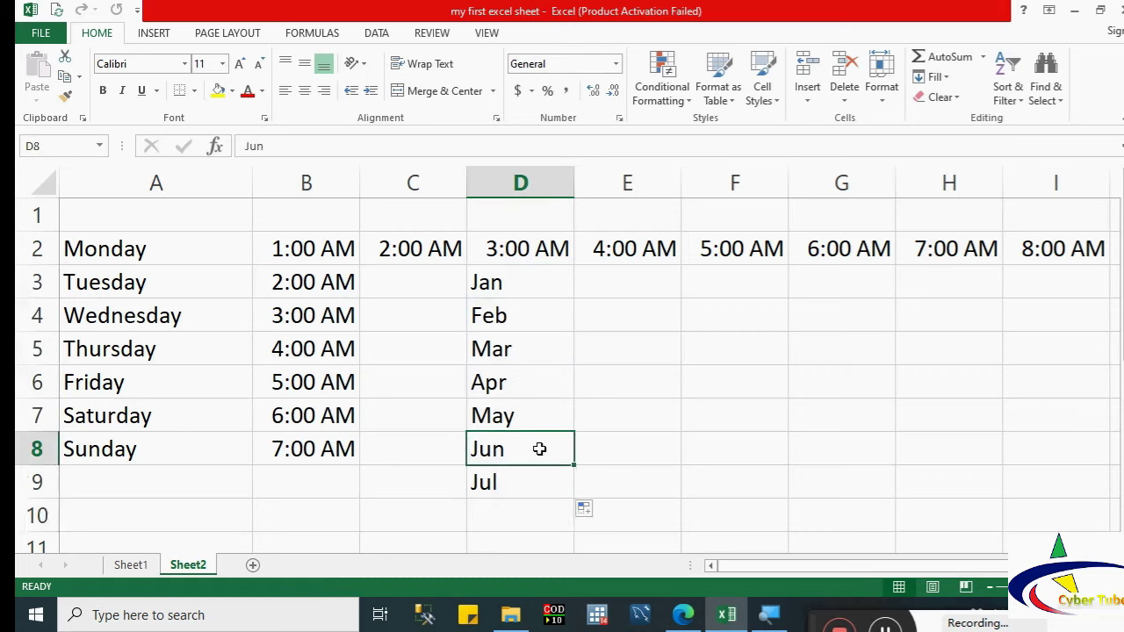
# Step: Enter Q1 in E3 and fill Q2 through Q4 down column E
pyautogui.click(629, 282)
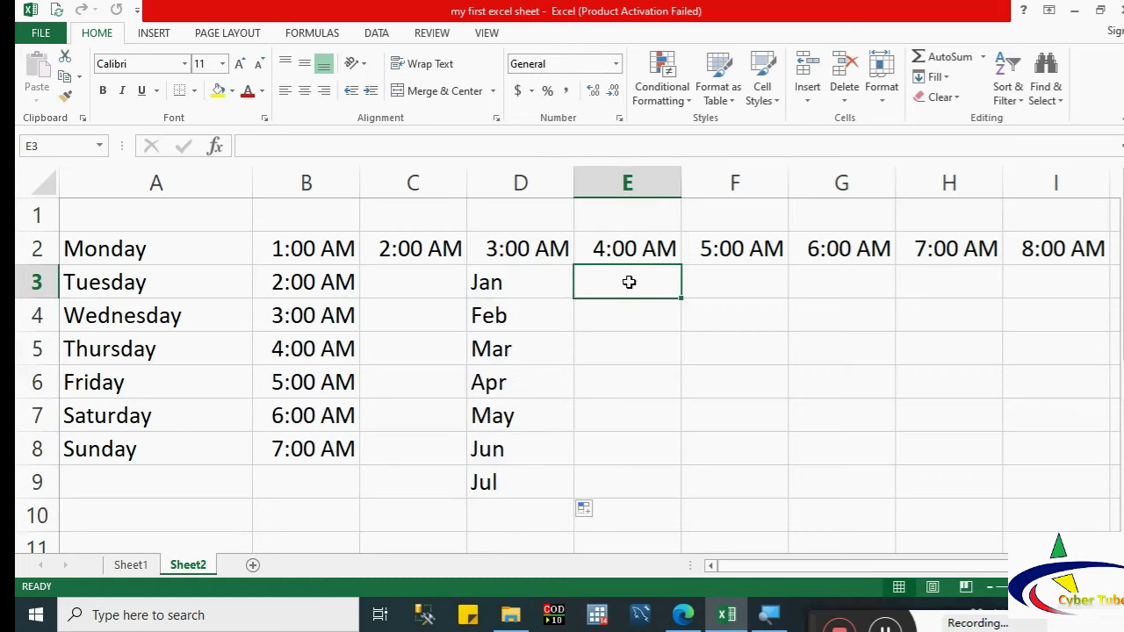
pyautogui.write('Q1')
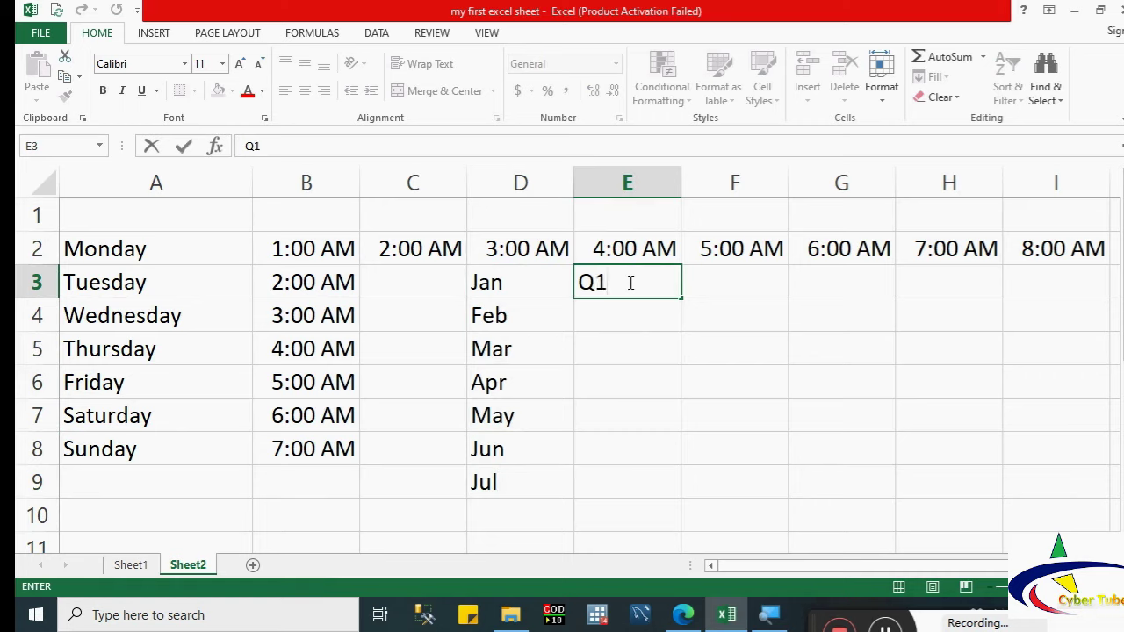
pyautogui.moveTo(680, 298); pyautogui.dragTo(667, 402)
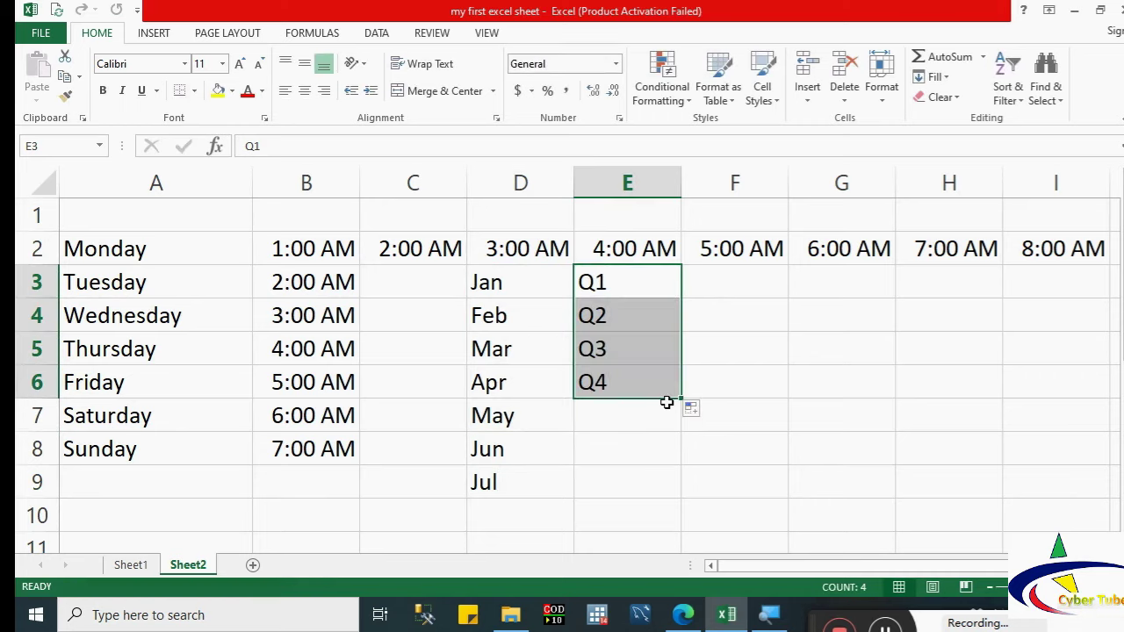
pyautogui.click(728, 273)
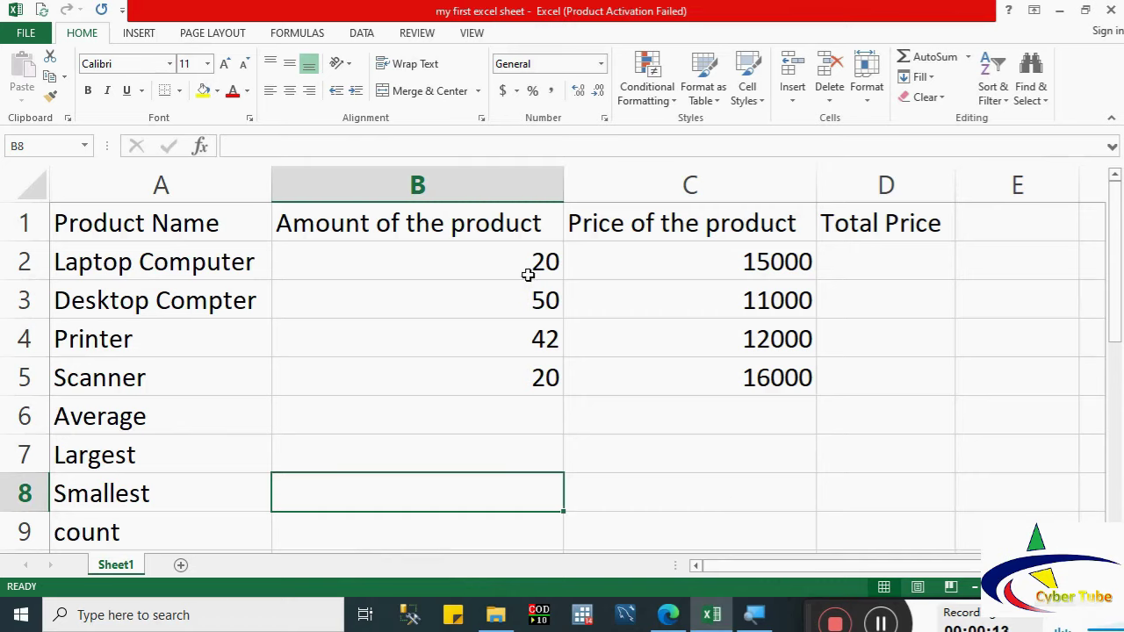
# Step: Select the product amounts B2:B5 to read their status-bar sum of 132
pyautogui.moveTo(534, 268); pyautogui.dragTo(534, 367)
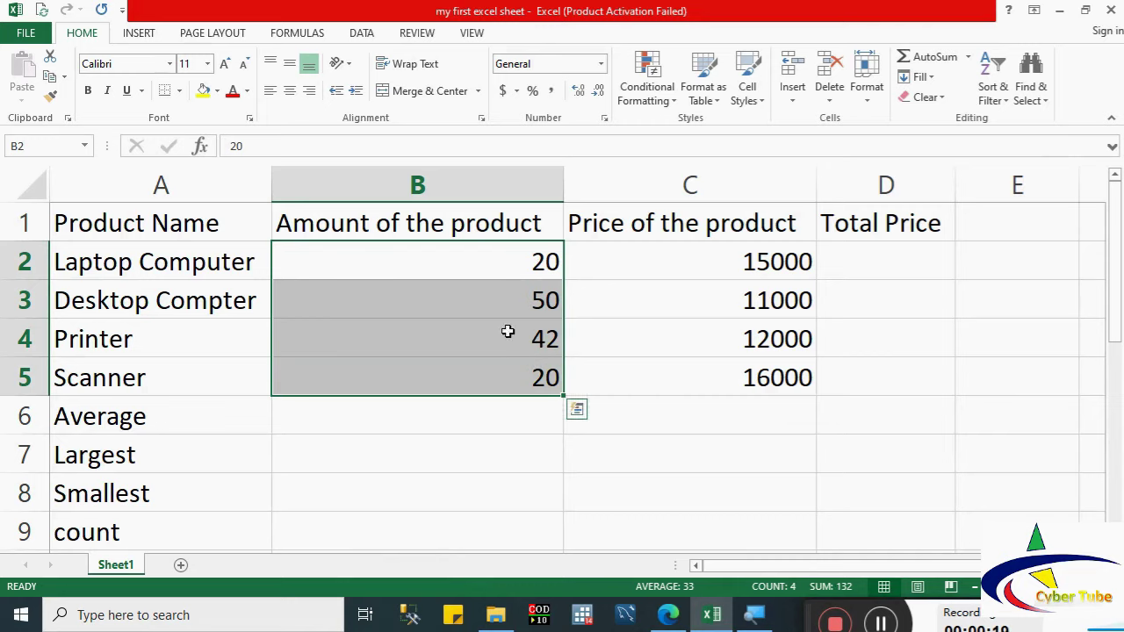
# Step: Insert a blank row above Average and label cell A6 'Sum'
pyautogui.click(39, 418)
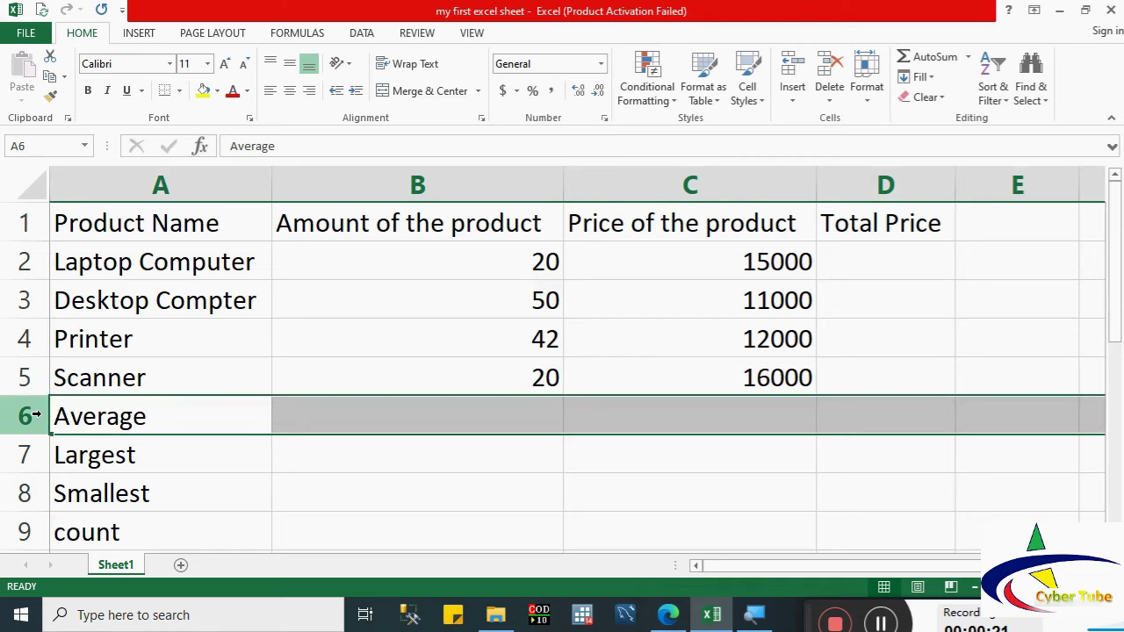
pyautogui.rightClick(40, 418)
pyautogui.click(85, 275)
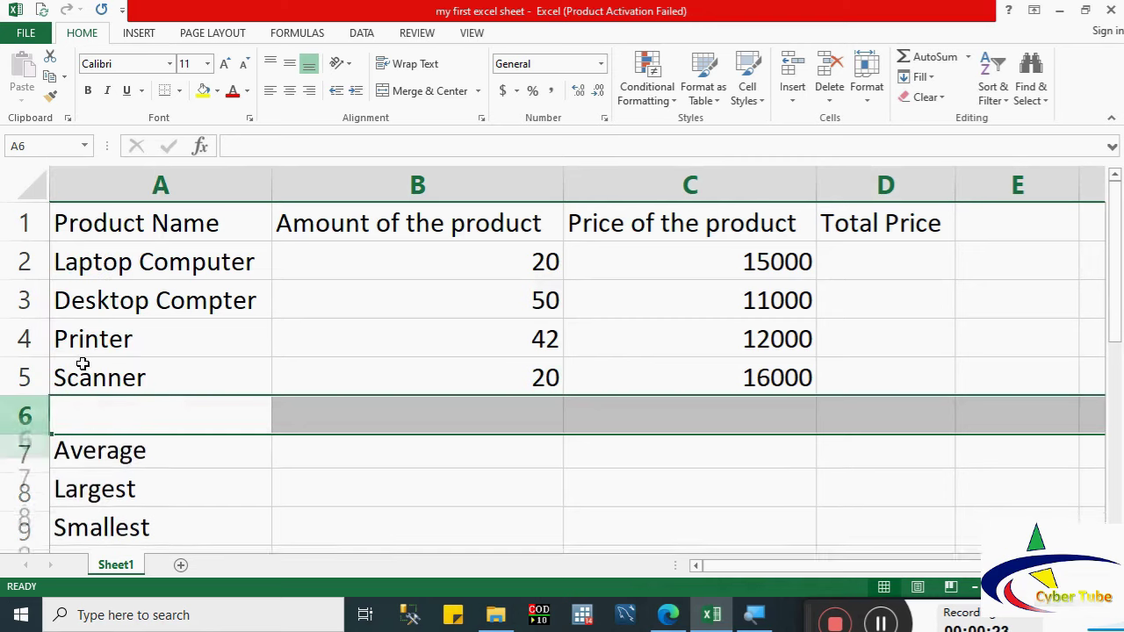
pyautogui.click(96, 420)
pyautogui.write('Sum')
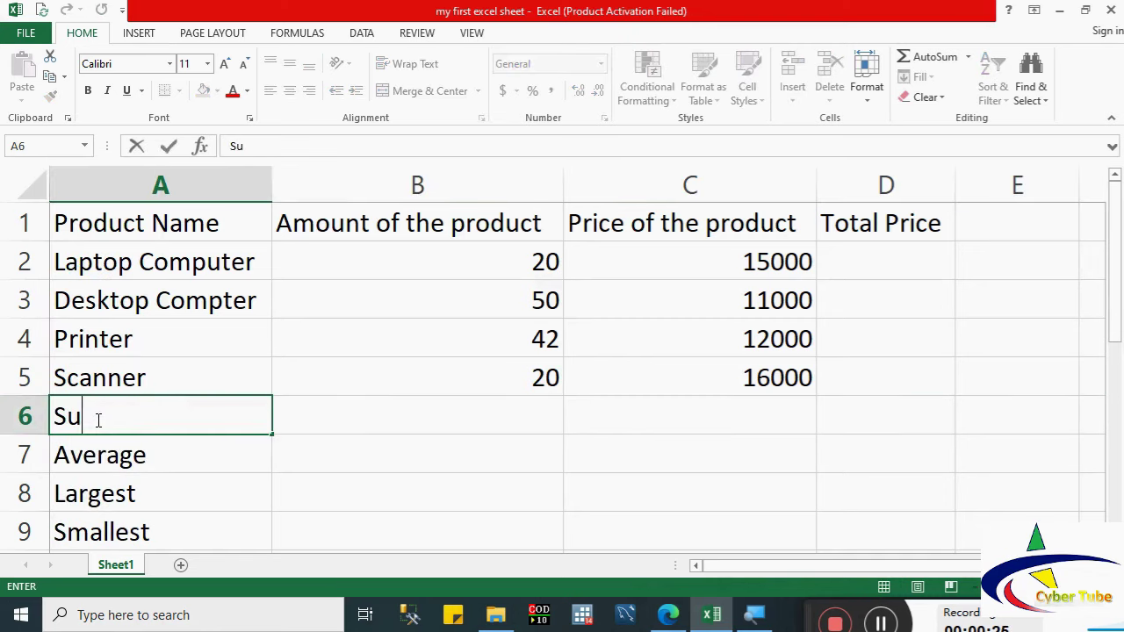
pyautogui.click(288, 416)
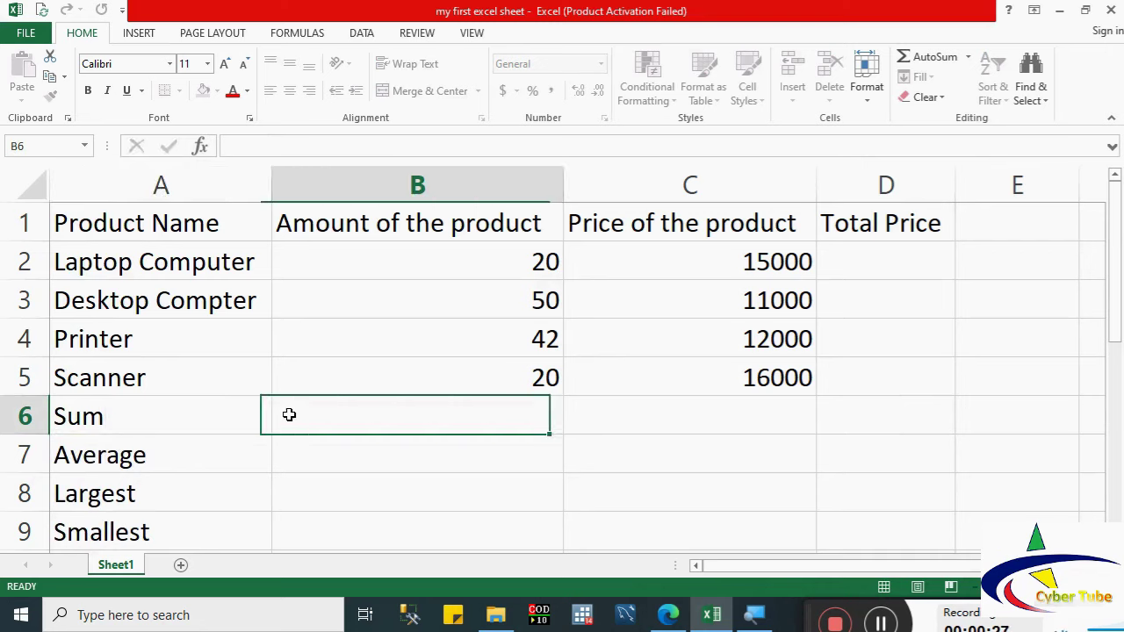
# Step: Enter =B5+B4+B3+B2 in B6, totalling the four amounts as 132
pyautogui.write('=')
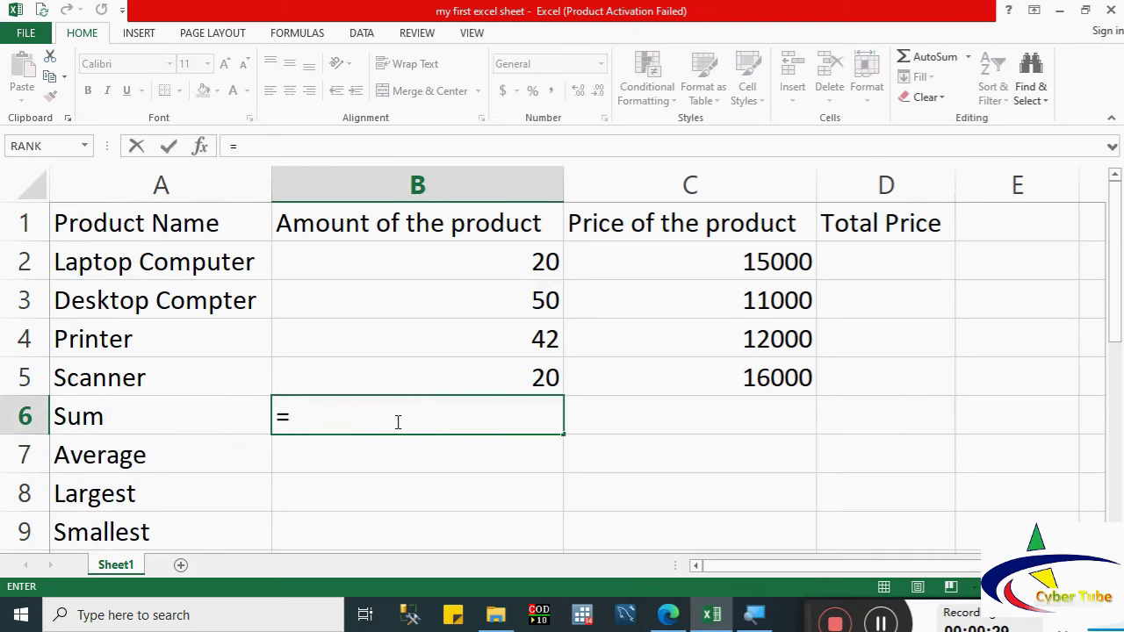
pyautogui.click(447, 381)
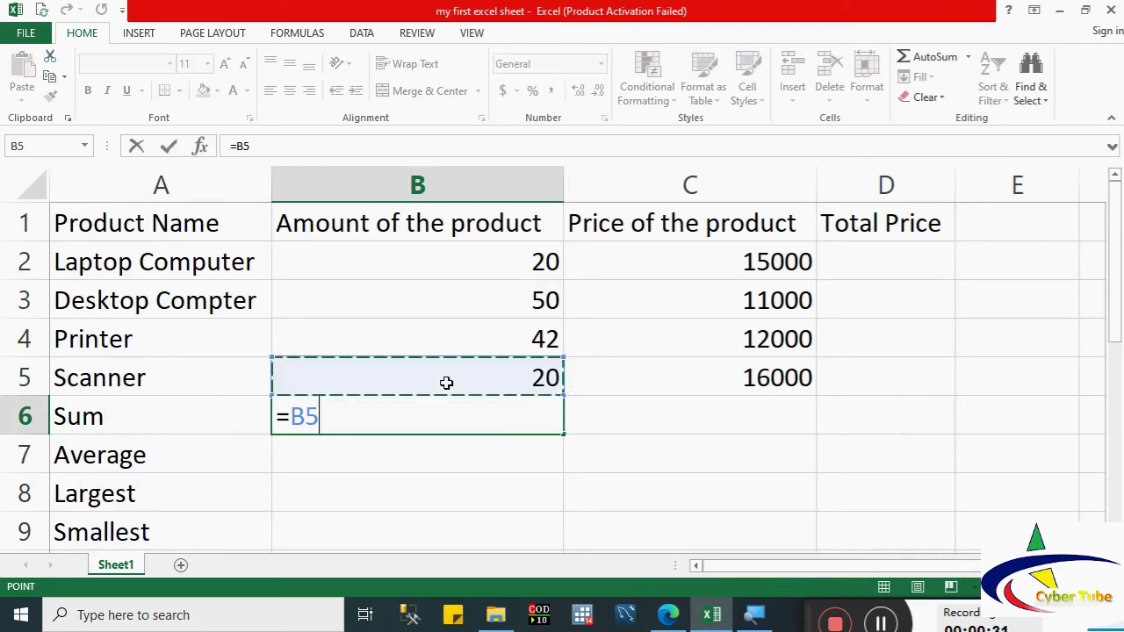
pyautogui.write('+')
pyautogui.click(415, 344)
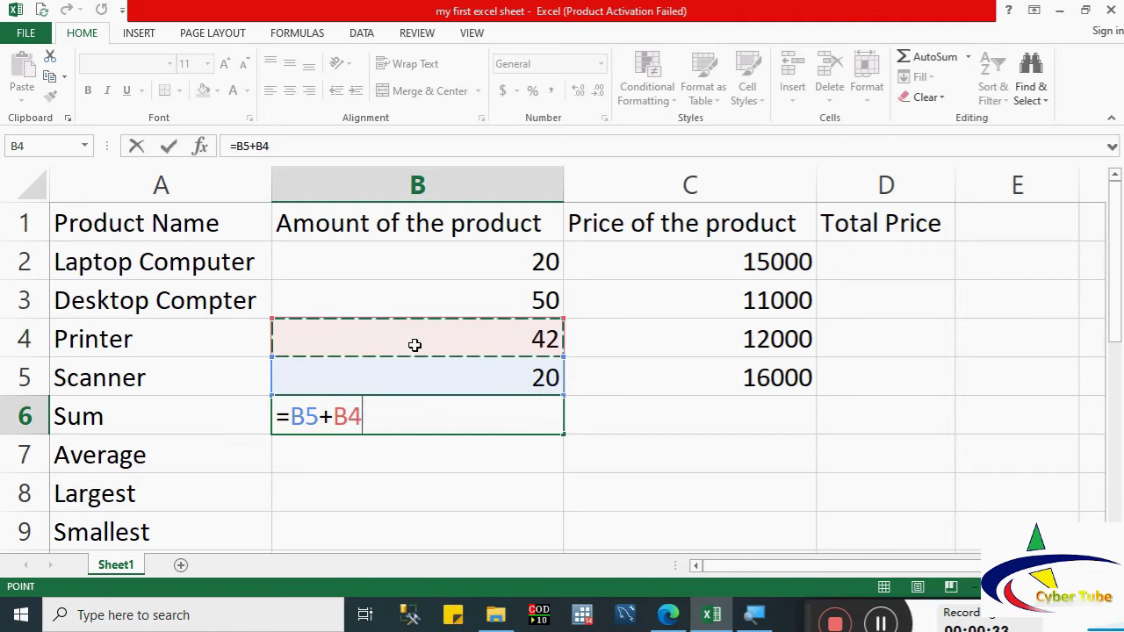
pyautogui.write('+')
pyautogui.click(399, 303)
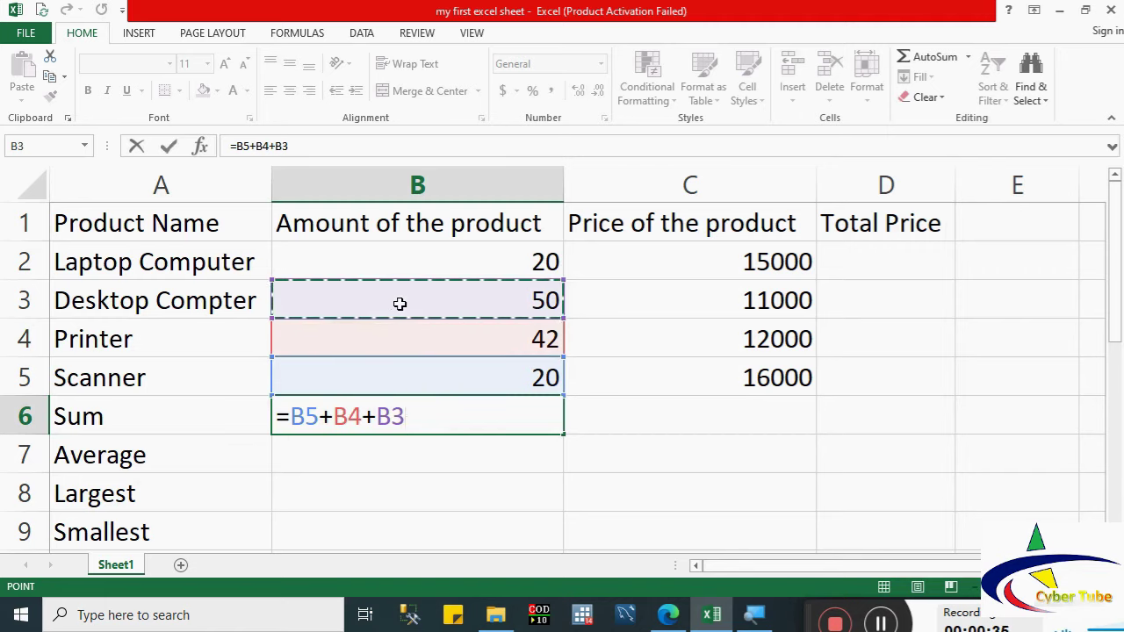
pyautogui.write('+')
pyautogui.click(380, 263)
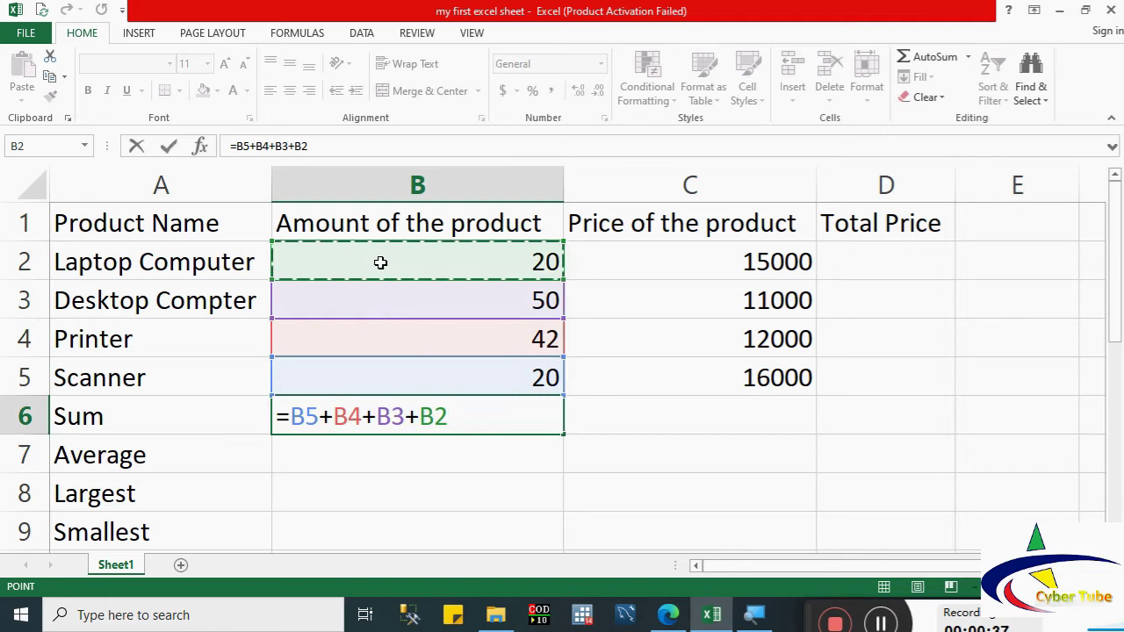
pyautogui.press('Return')
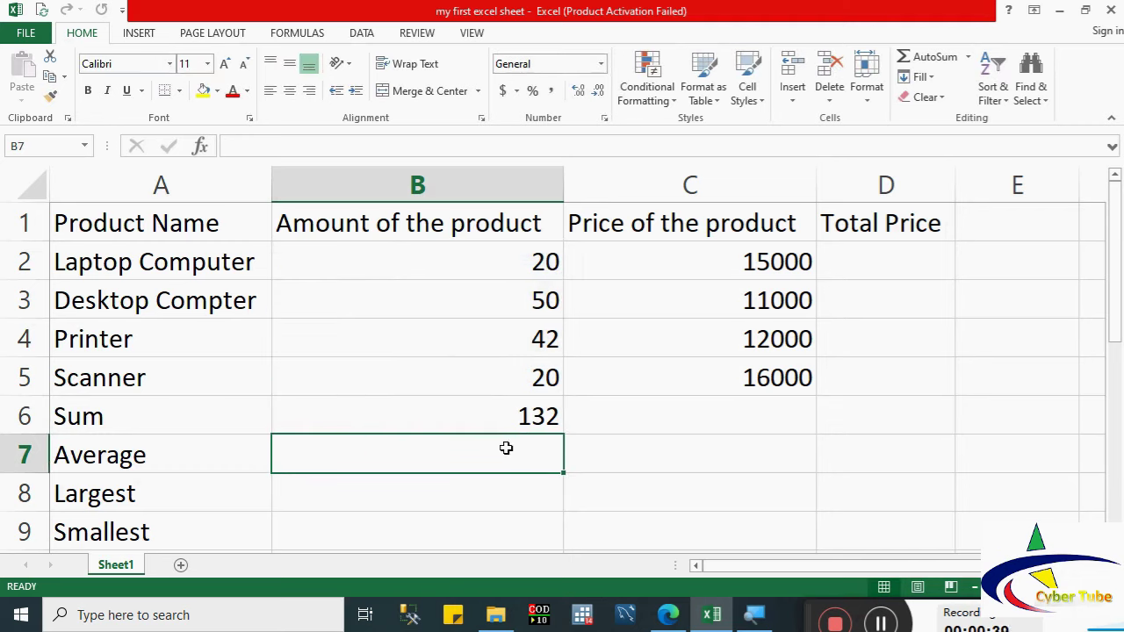
pyautogui.click(469, 417)
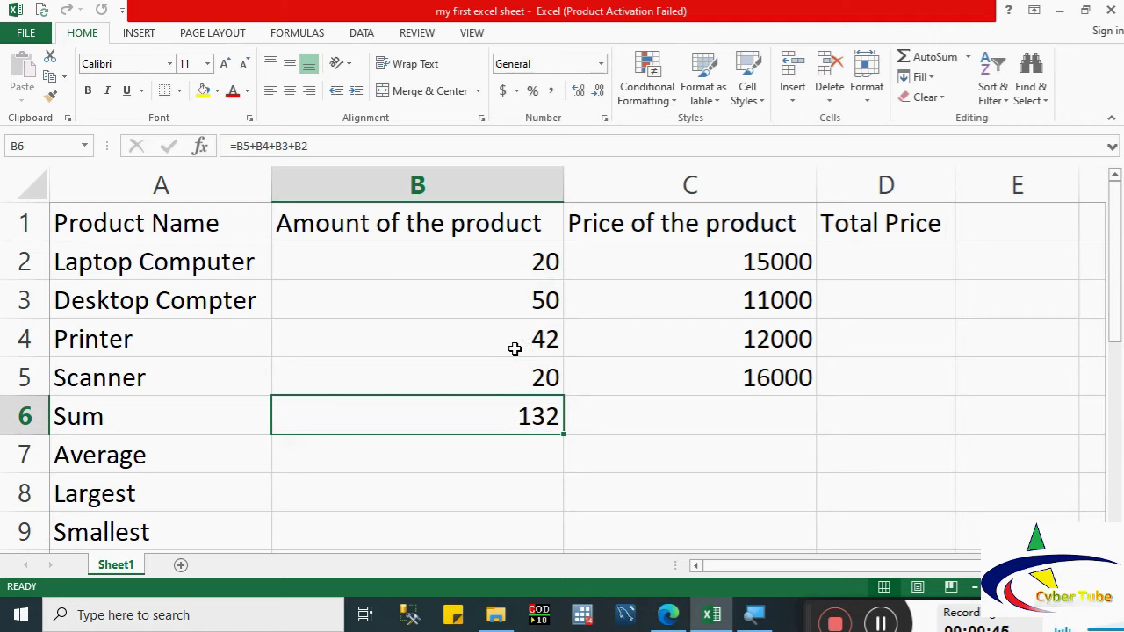
# Step: Clear B6 and rewrite it as =SUM(B2:B5) over the four product amounts
pyautogui.press('BackSpace')
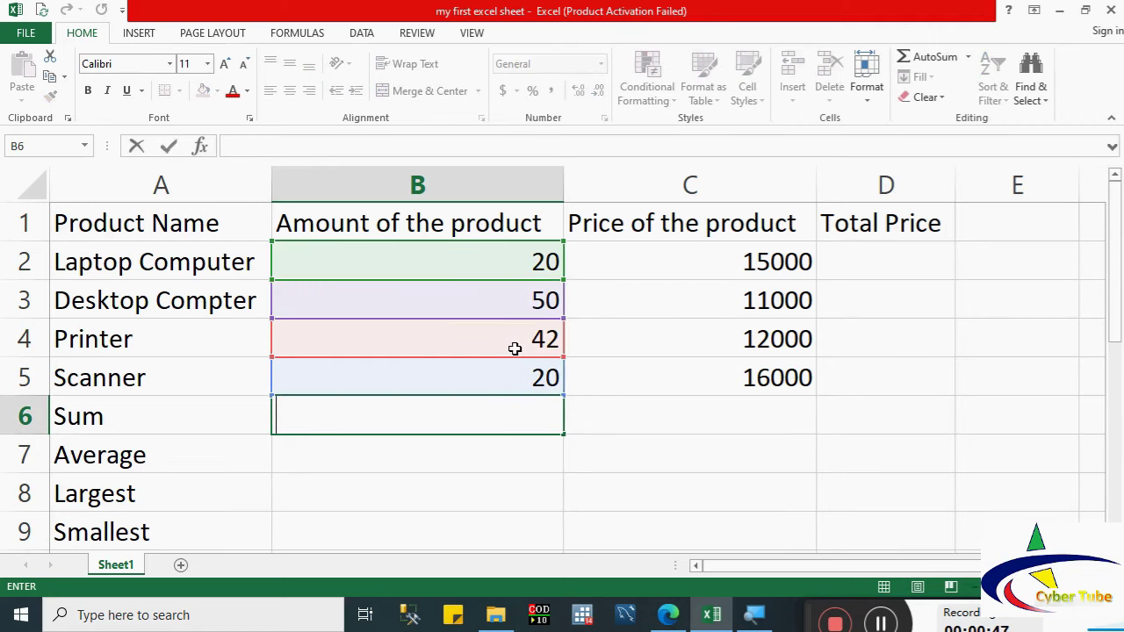
pyautogui.press('Escape')
pyautogui.press('Delete')
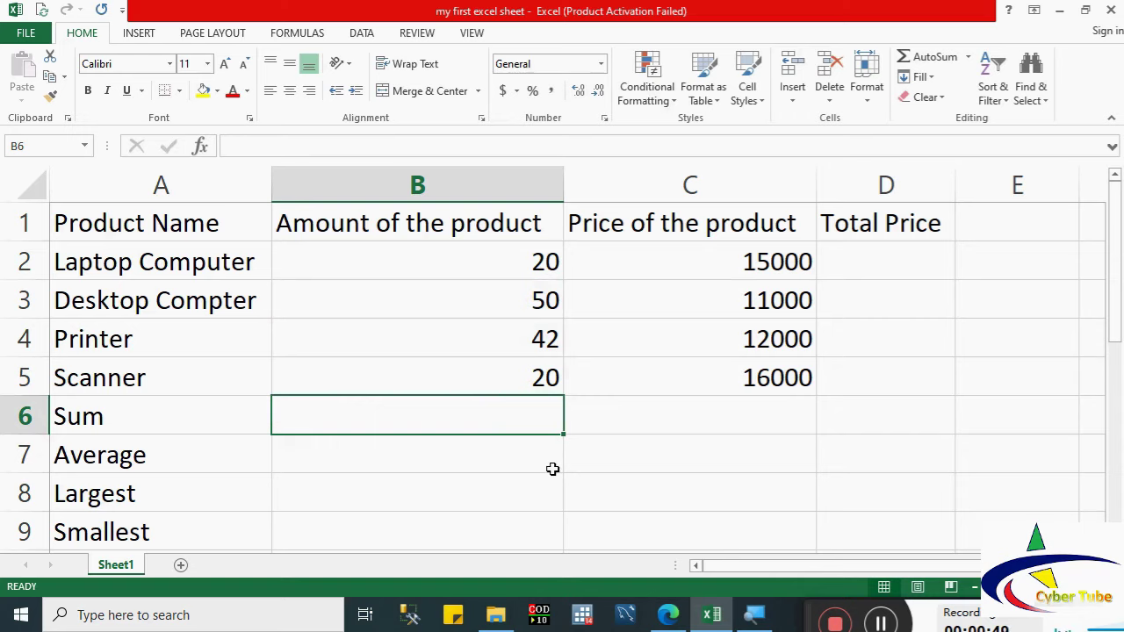
pyautogui.click(545, 469)
pyautogui.click(526, 419)
pyautogui.write('=sum')
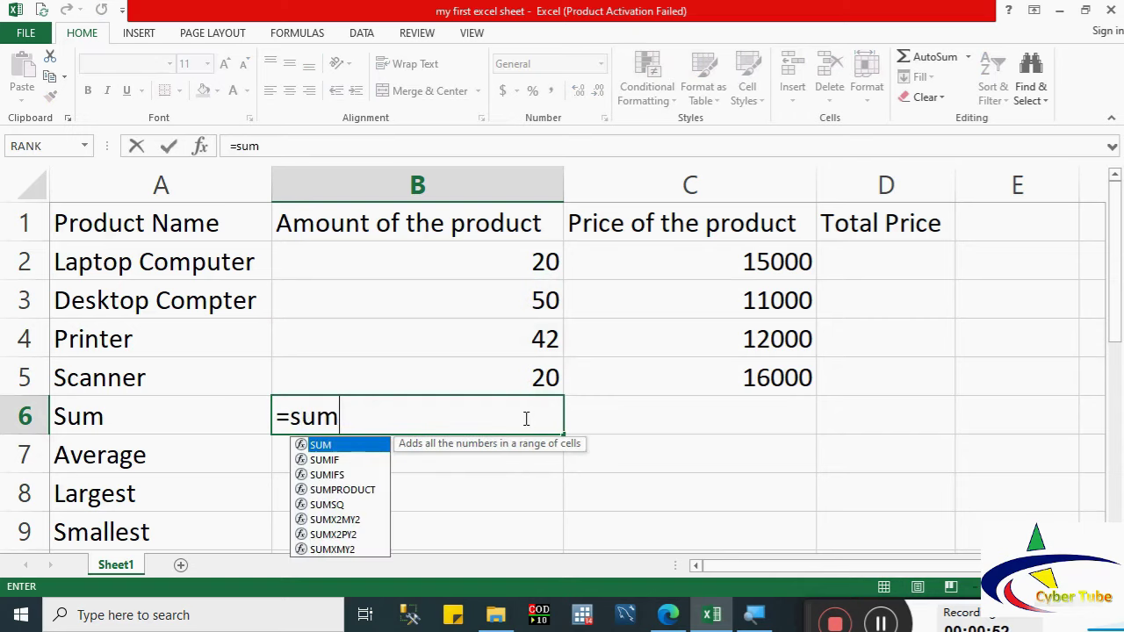
pyautogui.doubleClick(322, 445)
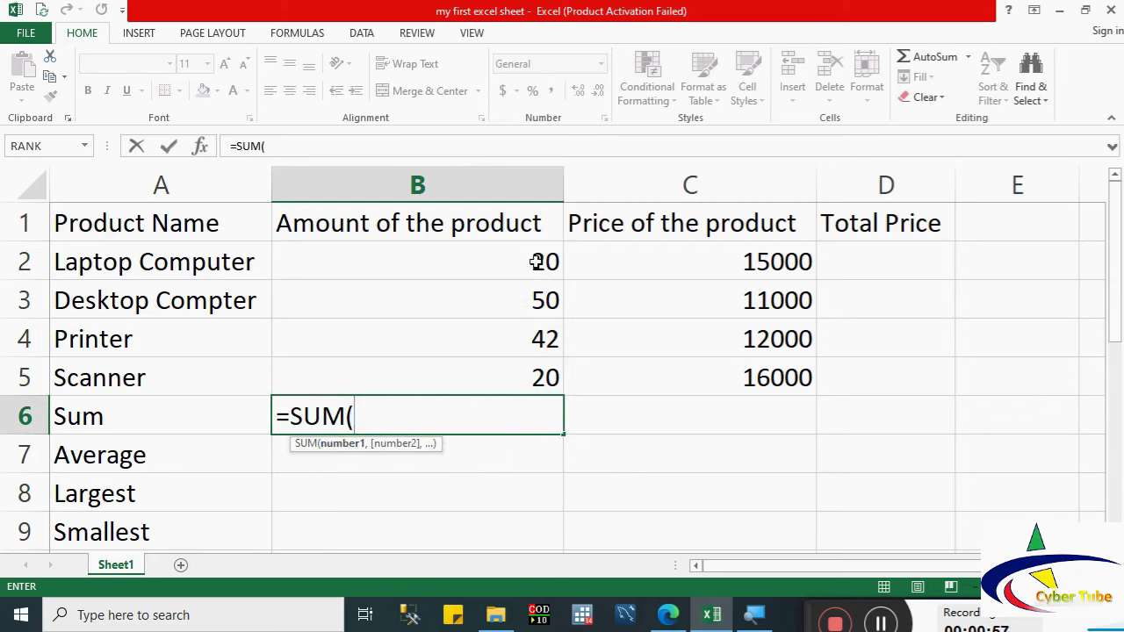
pyautogui.moveTo(539, 260); pyautogui.dragTo(525, 375)
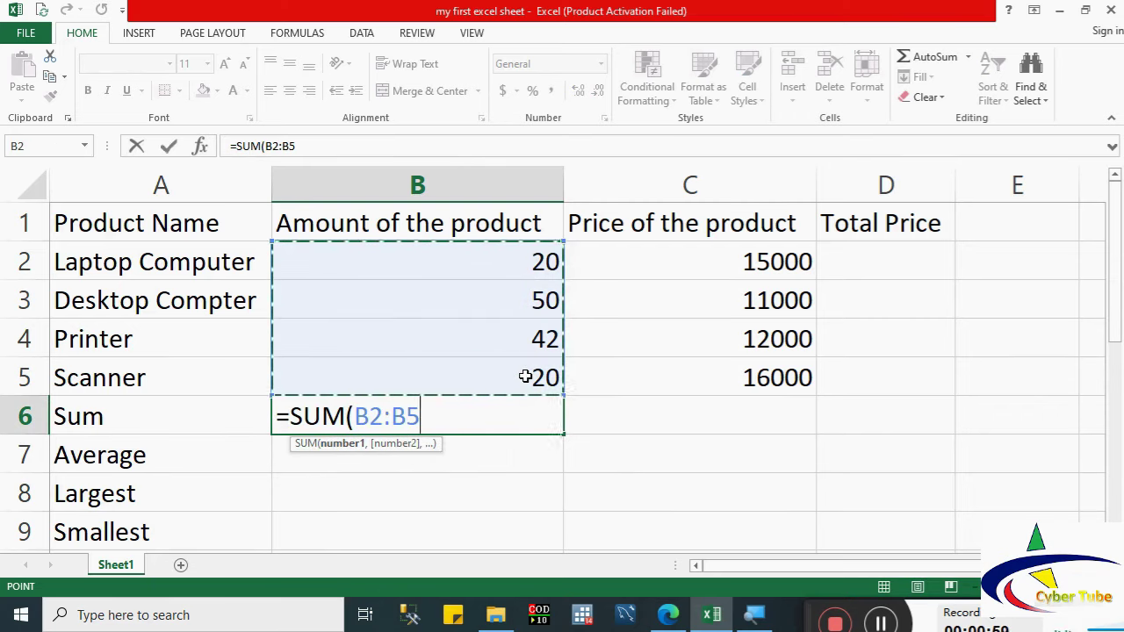
pyautogui.press('Return')
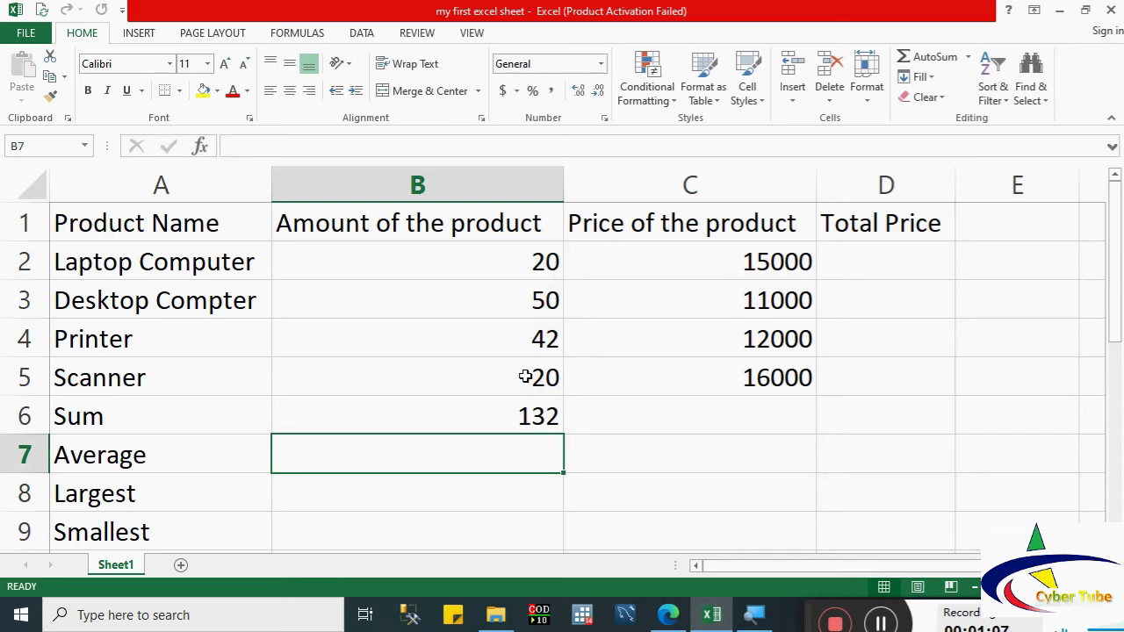
pyautogui.click(504, 413)
pyautogui.write('=')
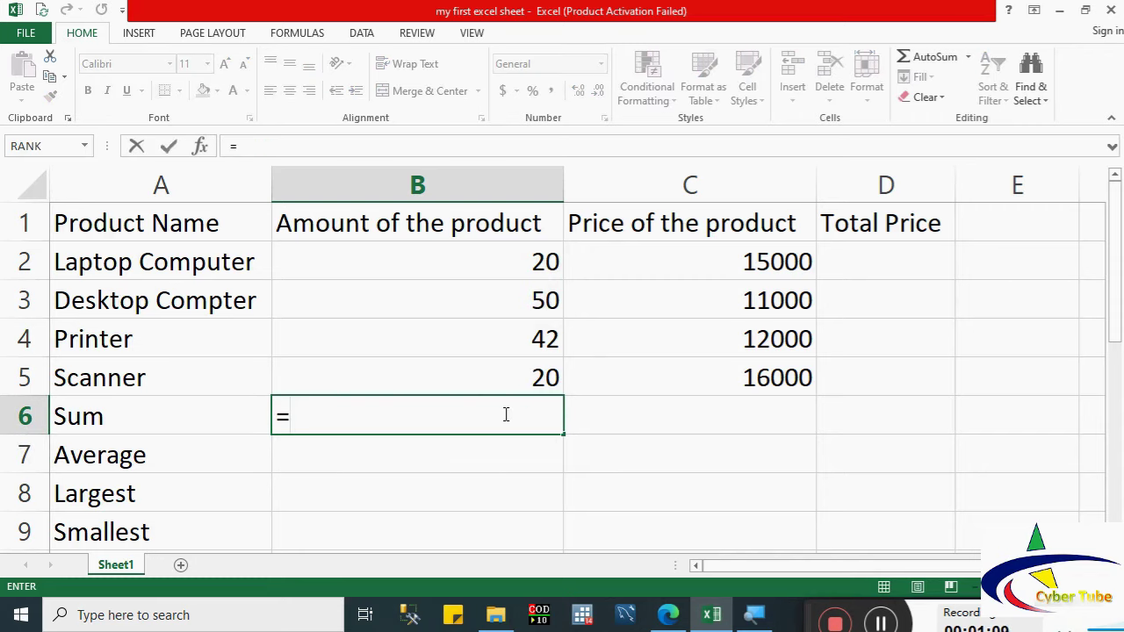
pyautogui.click(201, 146)
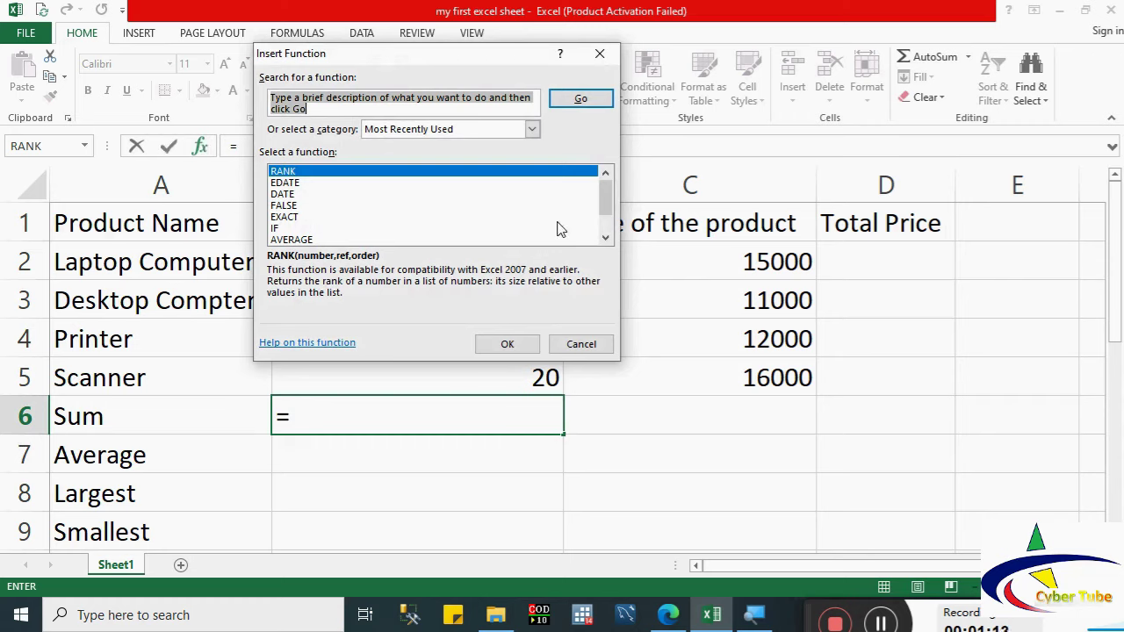
pyautogui.scroll(-1, 604, 215)
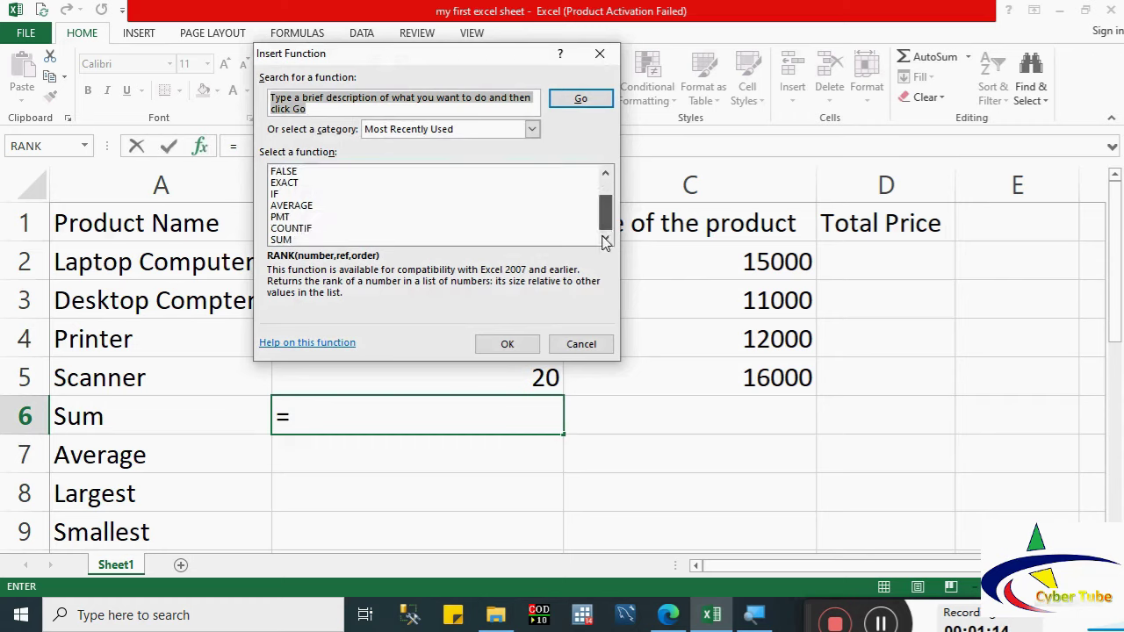
pyautogui.click(281, 240)
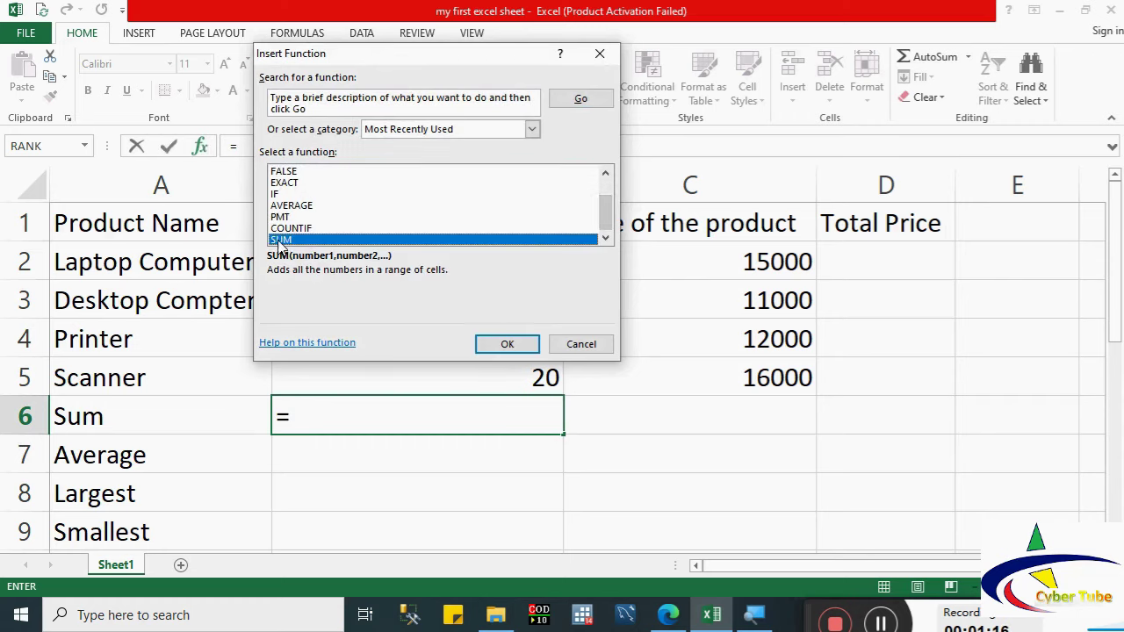
pyautogui.click(507, 344)
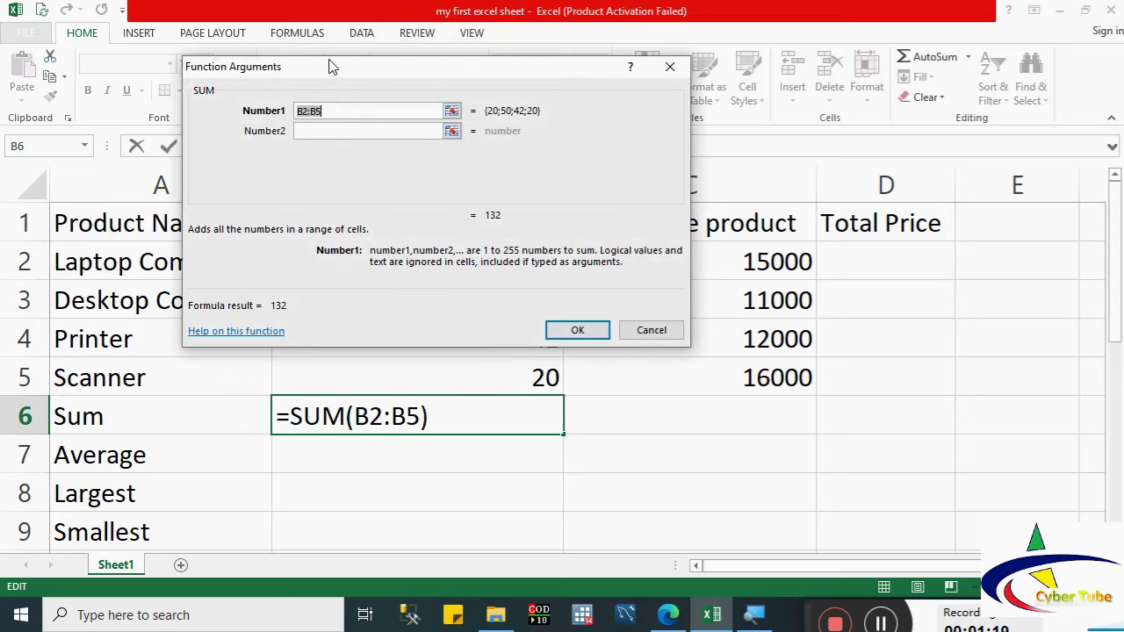
pyautogui.moveTo(332, 66); pyautogui.dragTo(782, 151)
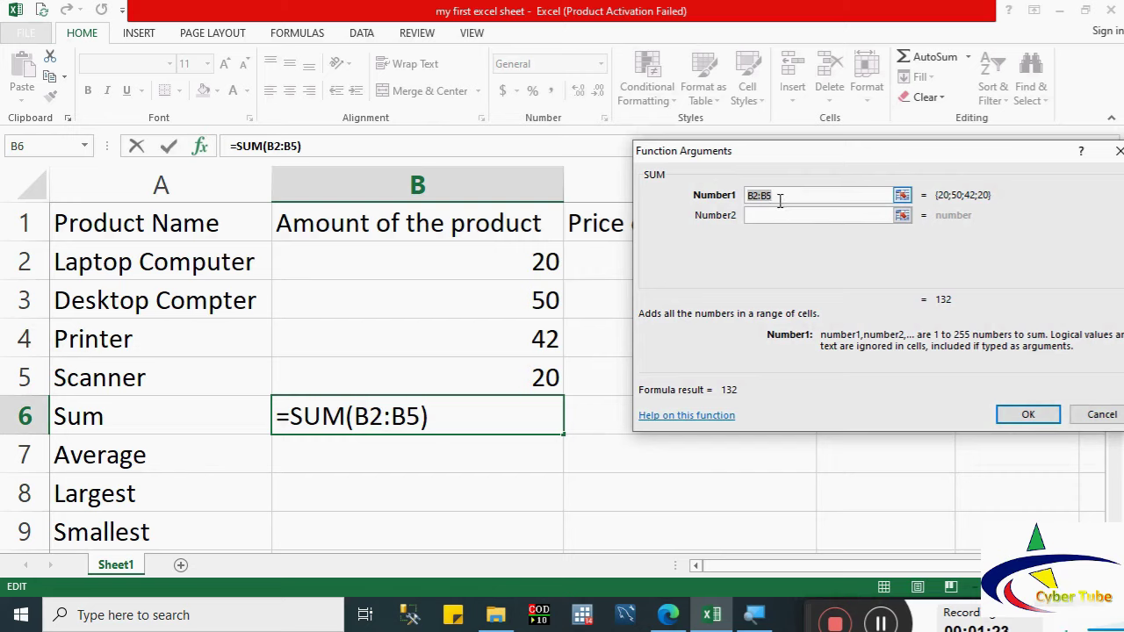
pyautogui.moveTo(539, 261); pyautogui.dragTo(539, 373)
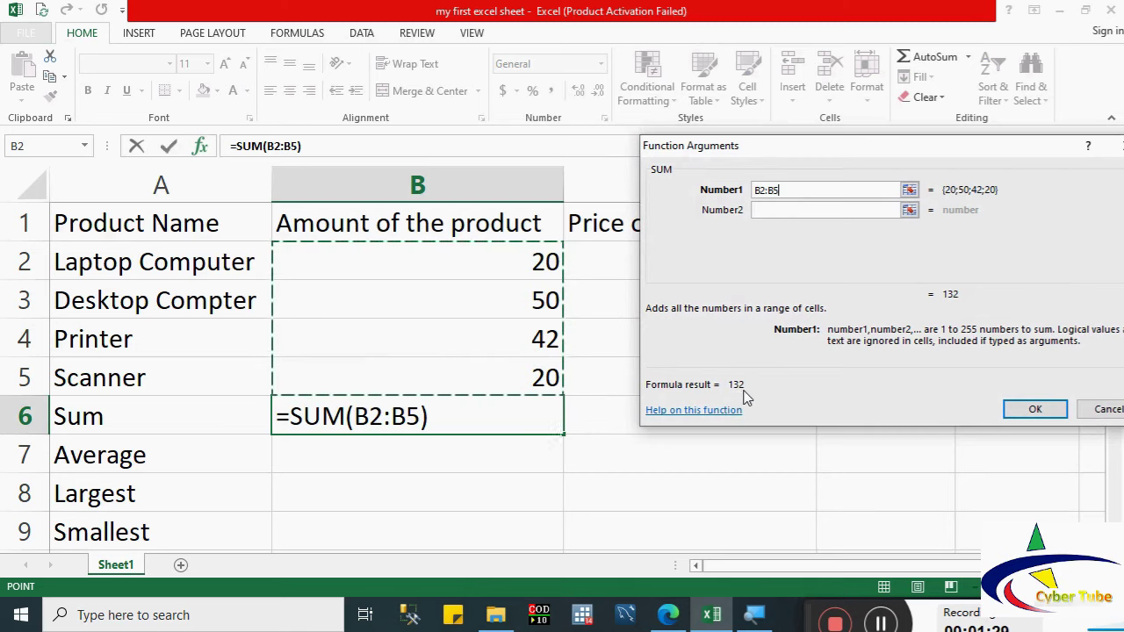
pyautogui.click(1033, 409)
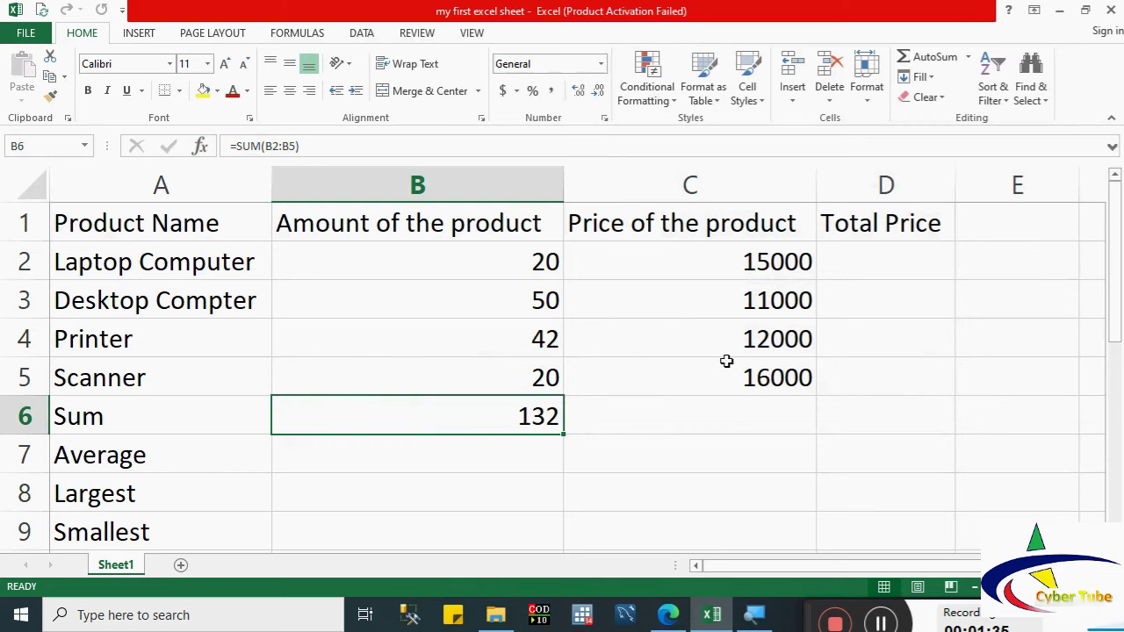
# Step: Copy the Sum formula into C6 (54000) and enter =B6/4 in Average cell B7
pyautogui.moveTo(563, 434); pyautogui.dragTo(765, 446)
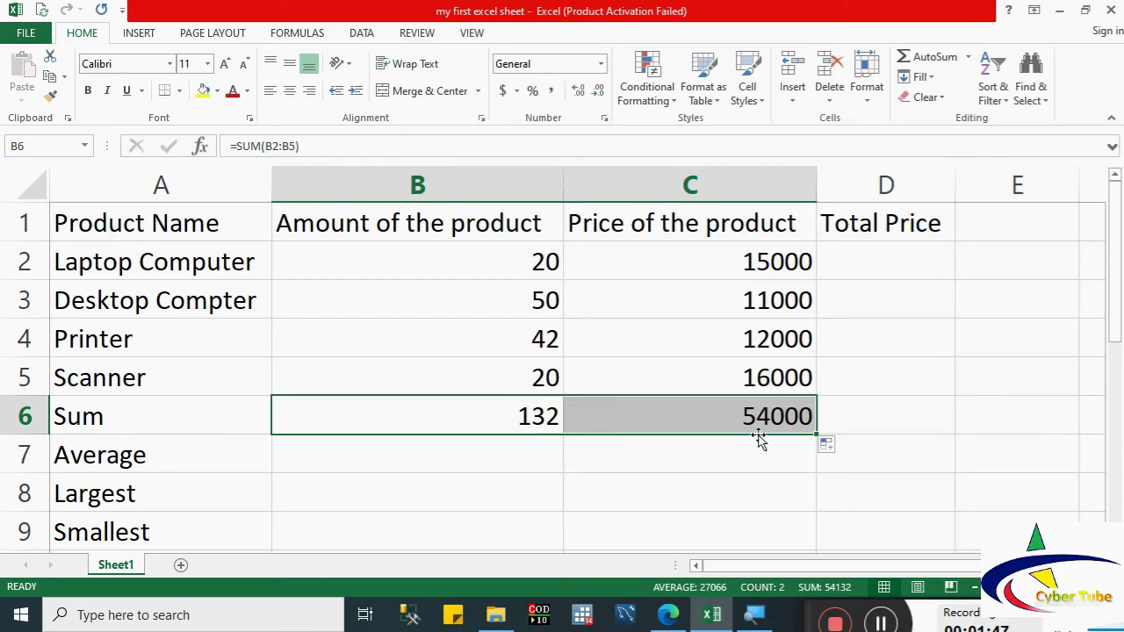
pyautogui.click(519, 448)
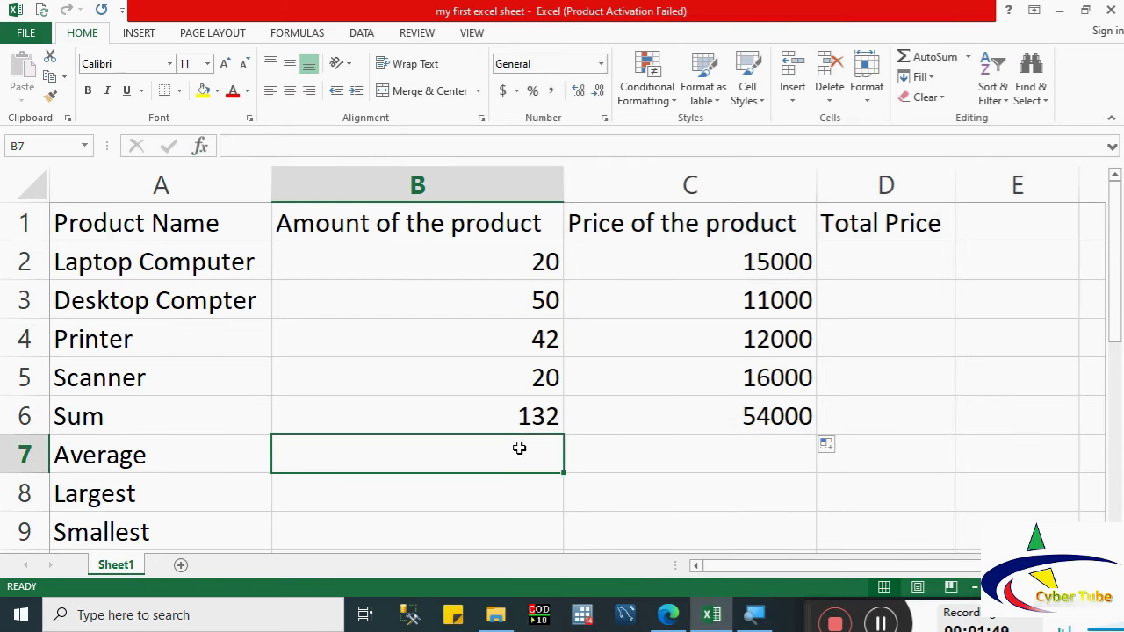
pyautogui.write('=')
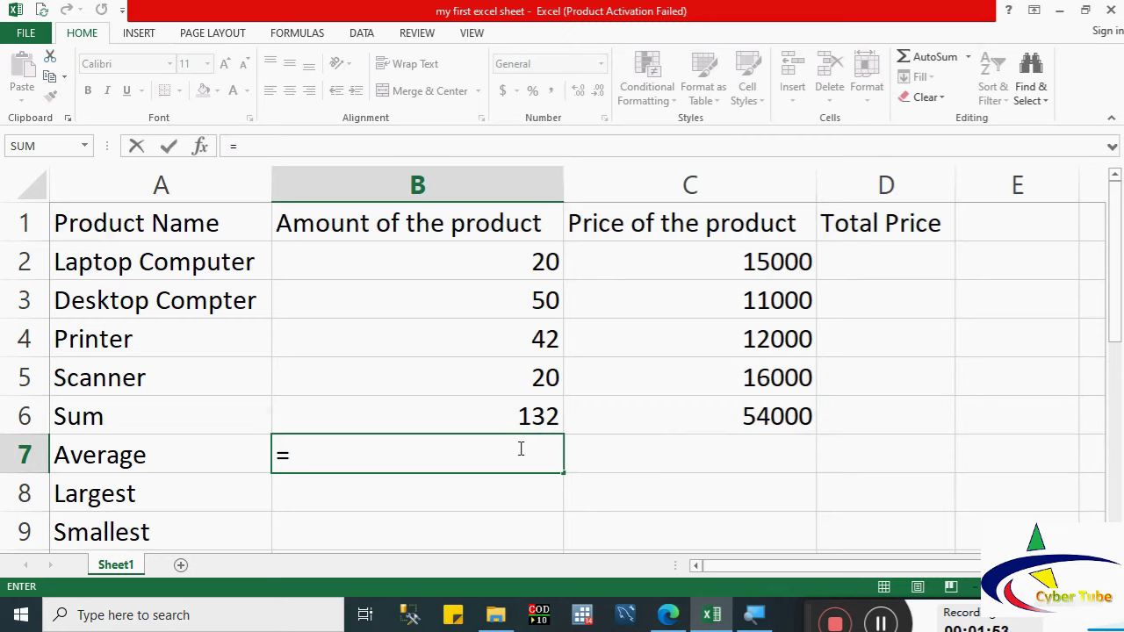
pyautogui.click(523, 416)
pyautogui.write('/')
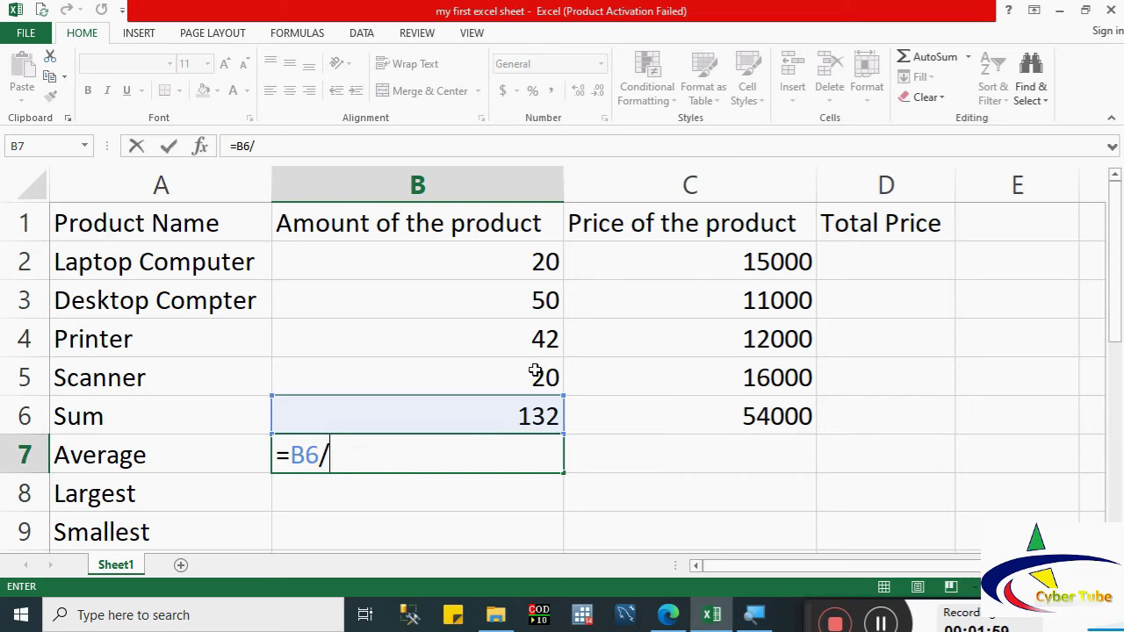
pyautogui.write('4')
pyautogui.press('Return')
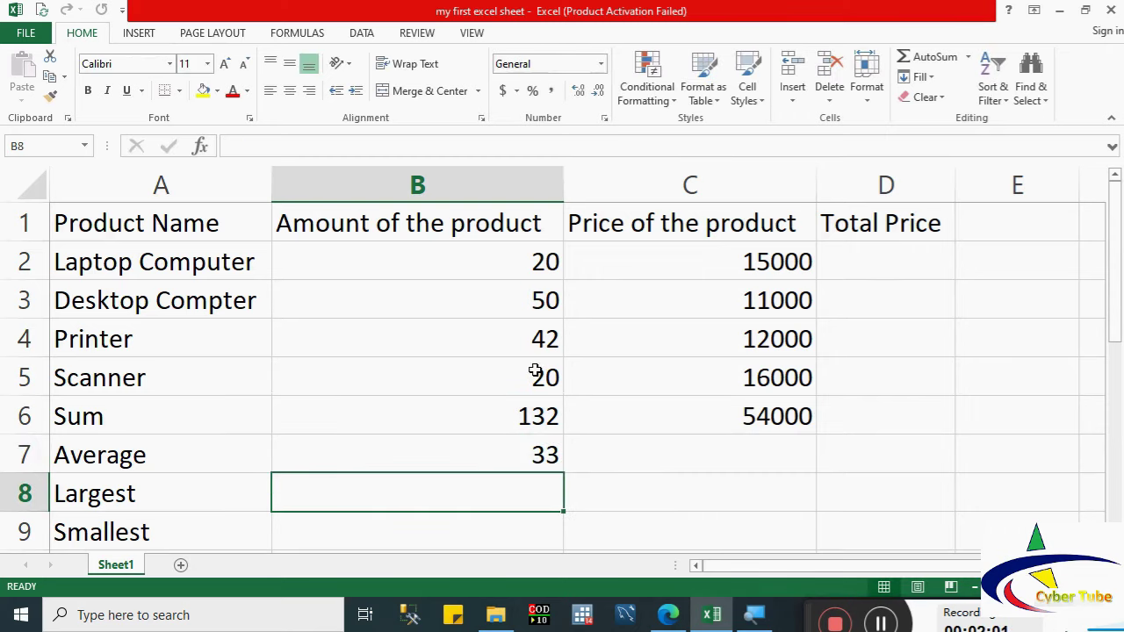
# Step: Replace B7 with =AVERAGE(B2:B5), then clear the Average cell B7
pyautogui.click(521, 450)
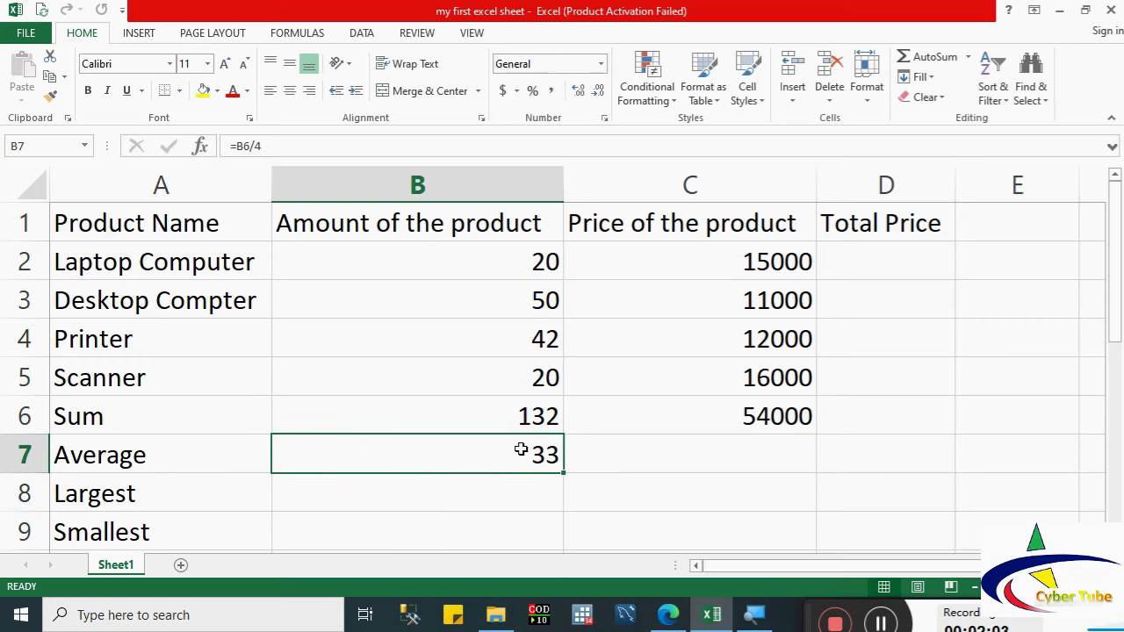
pyautogui.press('BackSpace')
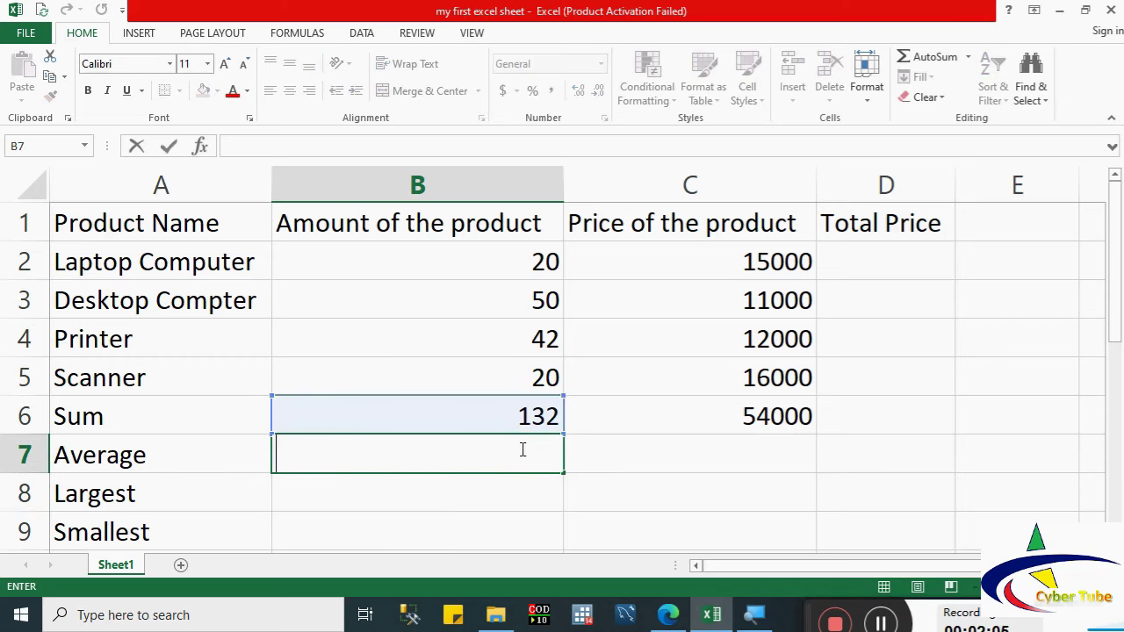
pyautogui.write('-')
pyautogui.press('BackSpace')
pyautogui.write('=')
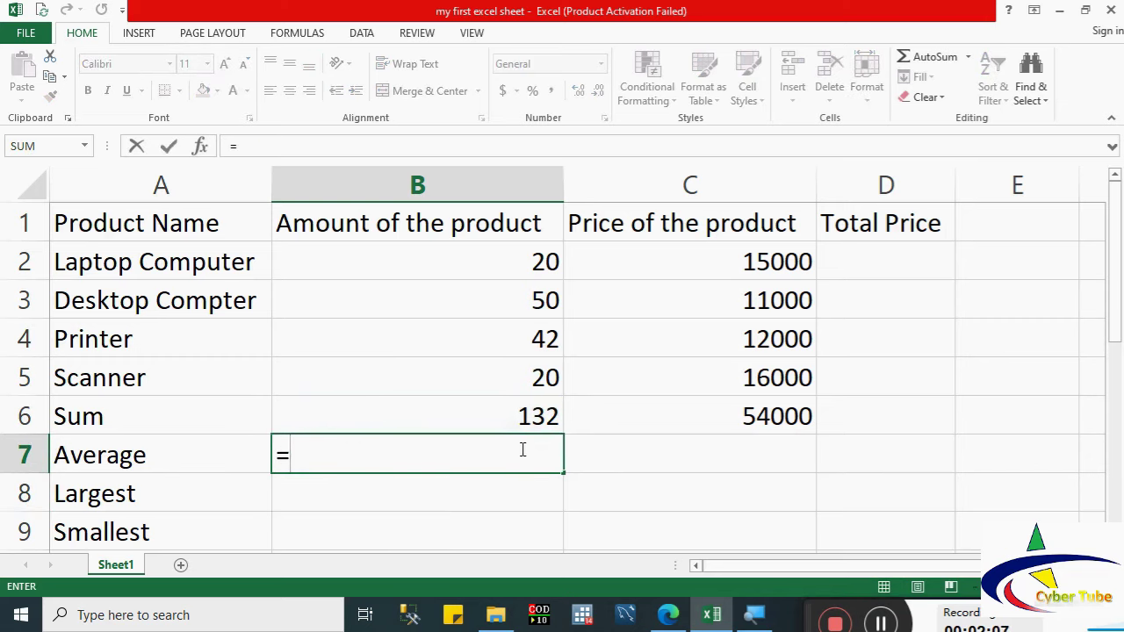
pyautogui.write('av')
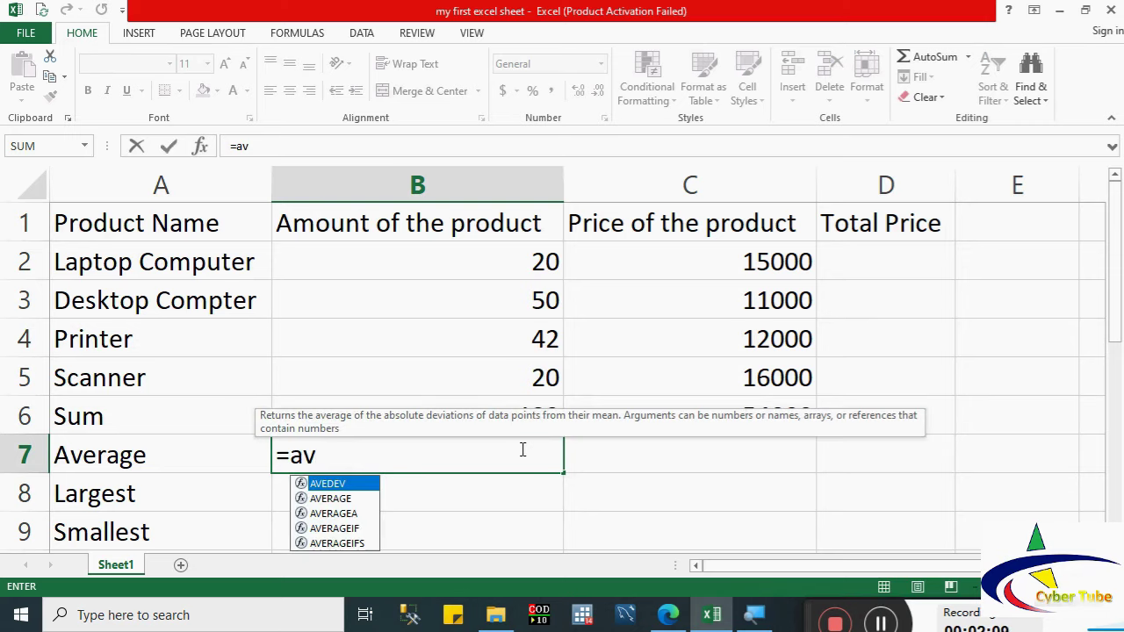
pyautogui.click(331, 499)
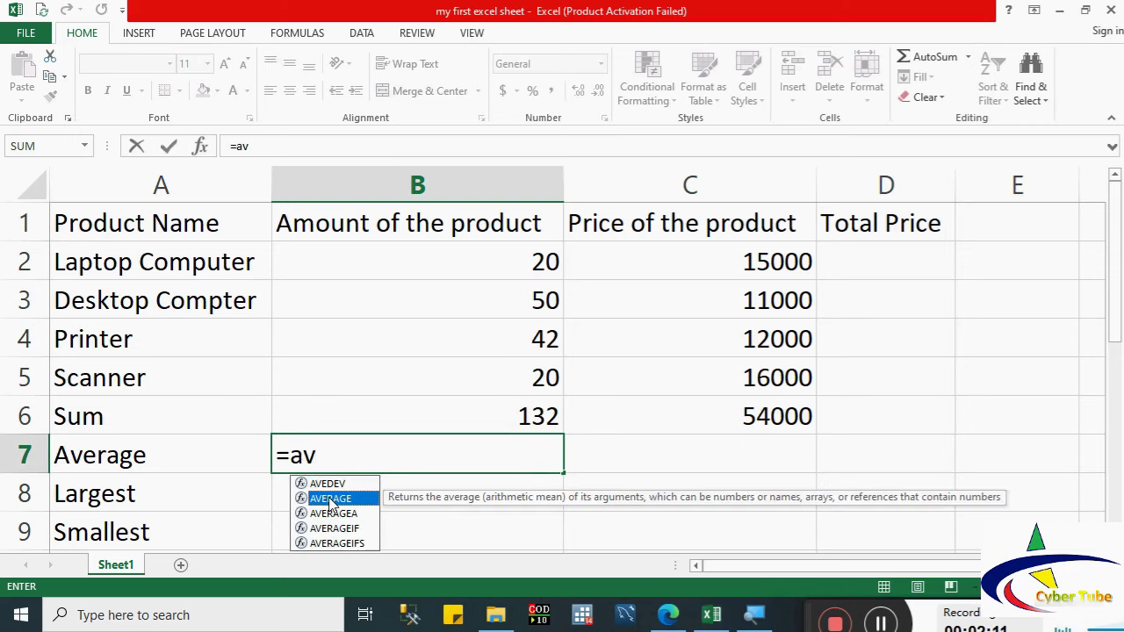
pyautogui.doubleClick(331, 499)
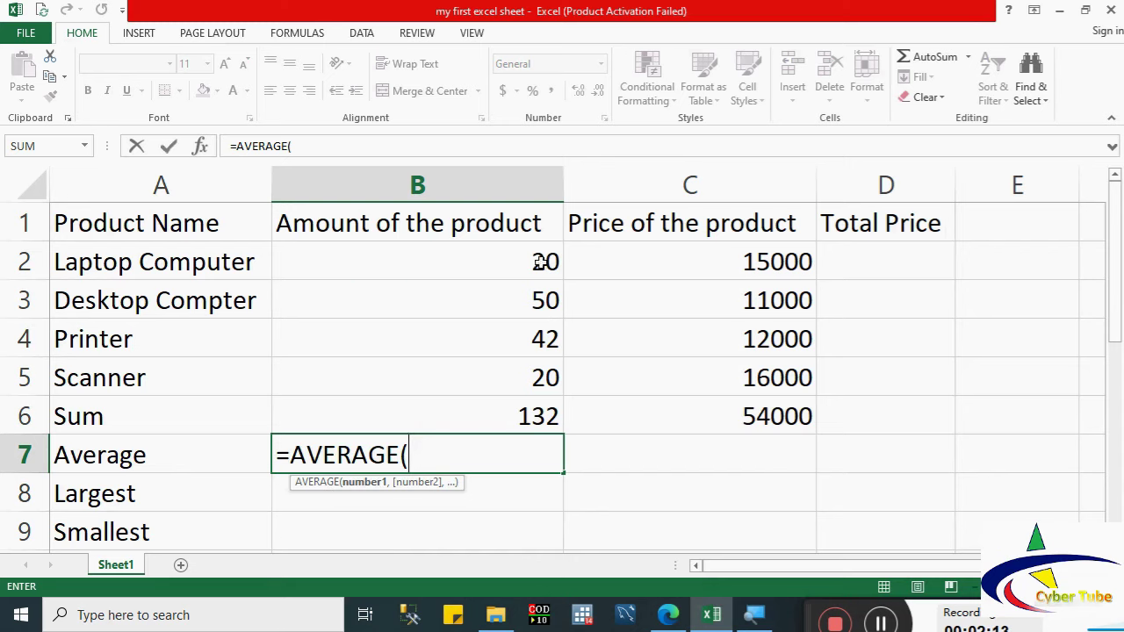
pyautogui.moveTo(535, 262); pyautogui.dragTo(538, 374)
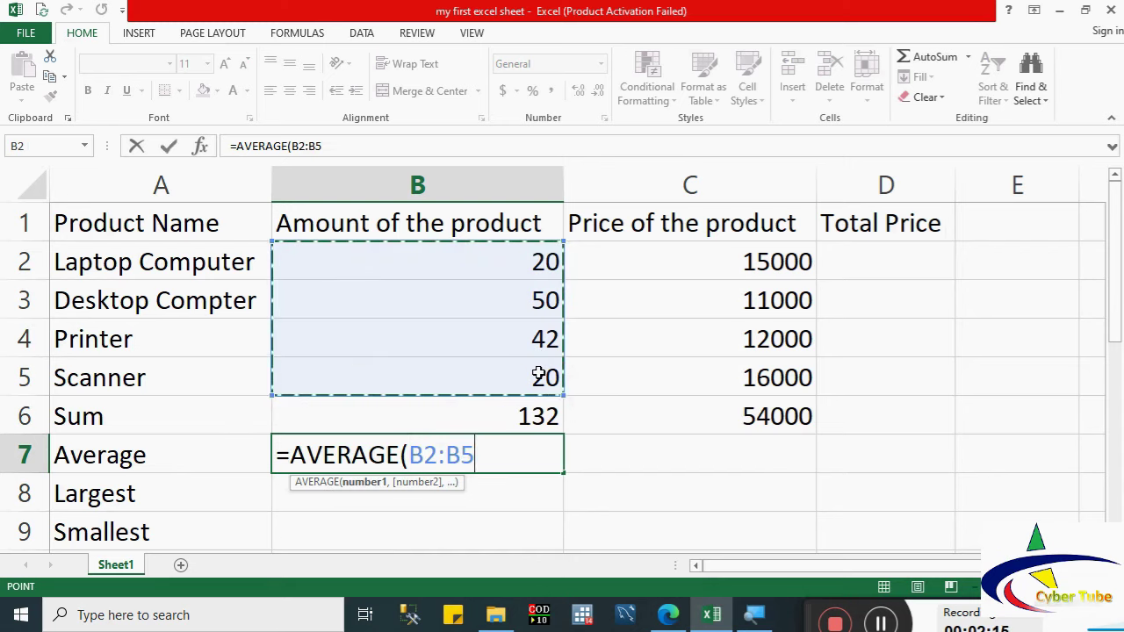
pyautogui.press('Return')
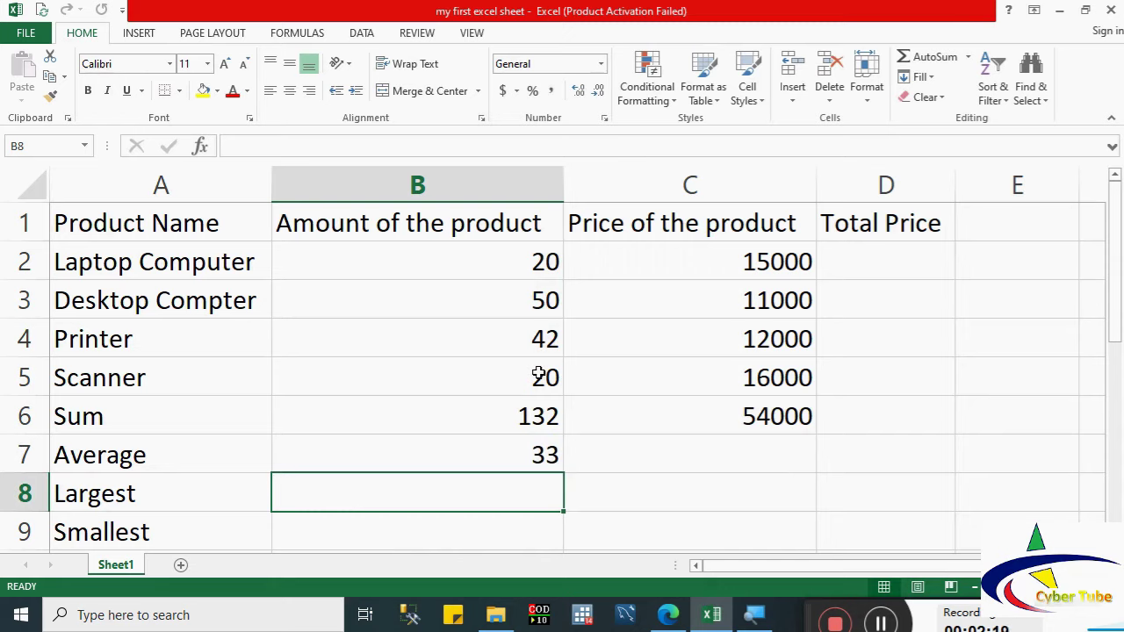
pyautogui.click(524, 454)
pyautogui.press('Delete')
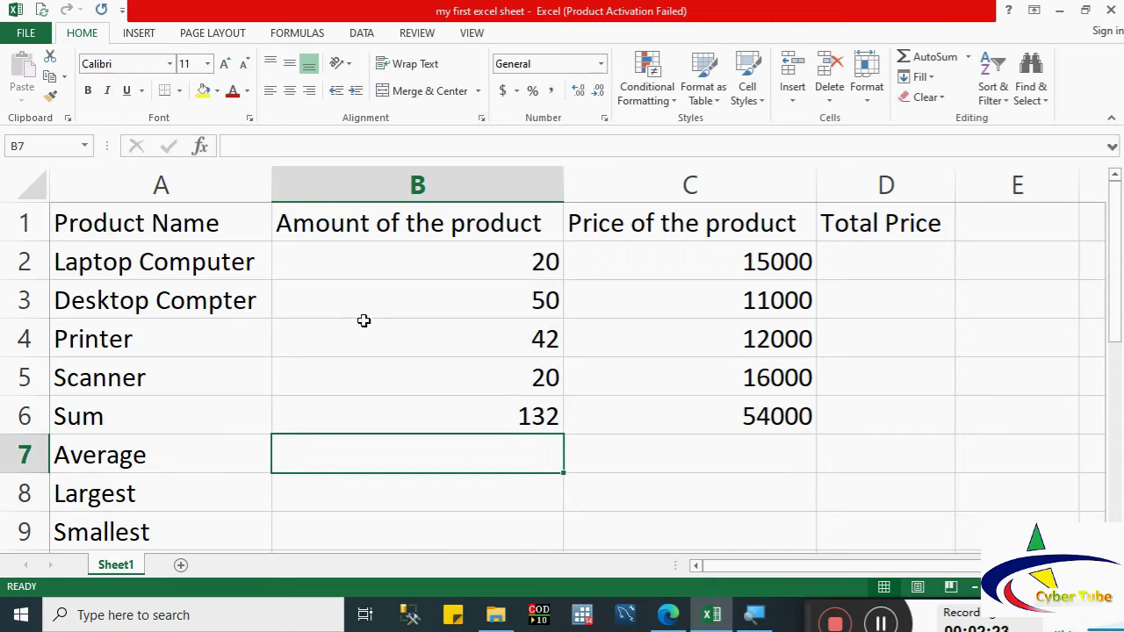
# Step: Insert =AVERAGE(B2:B5) into B7 through Insert Function, giving 33
pyautogui.click(201, 147)
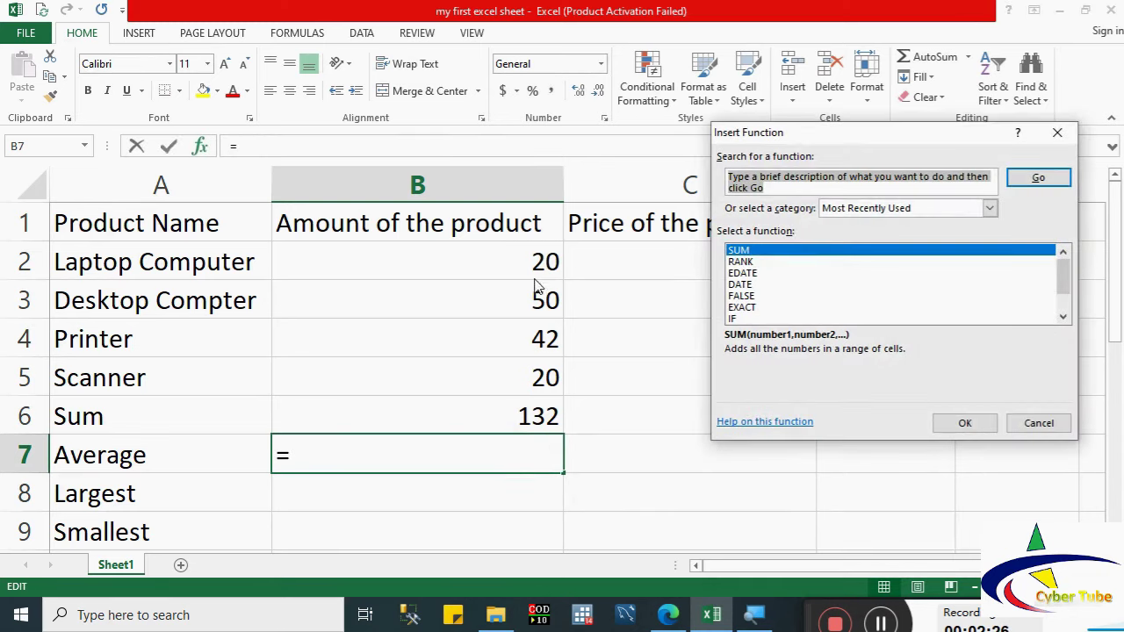
pyautogui.moveTo(1063, 279); pyautogui.dragTo(1064, 294)
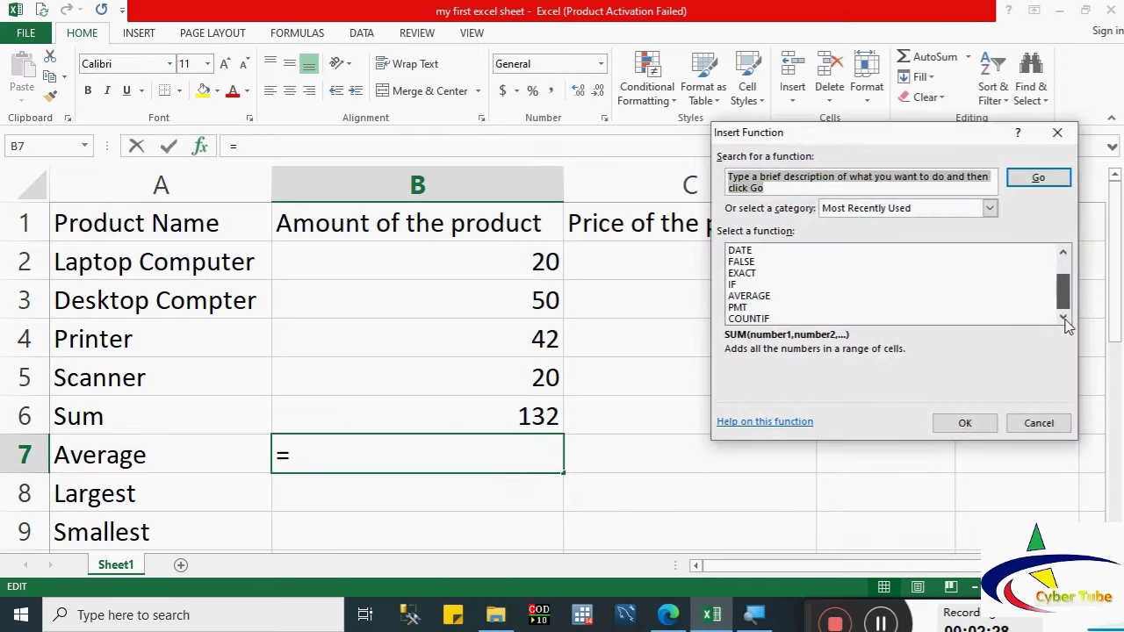
pyautogui.click(747, 298)
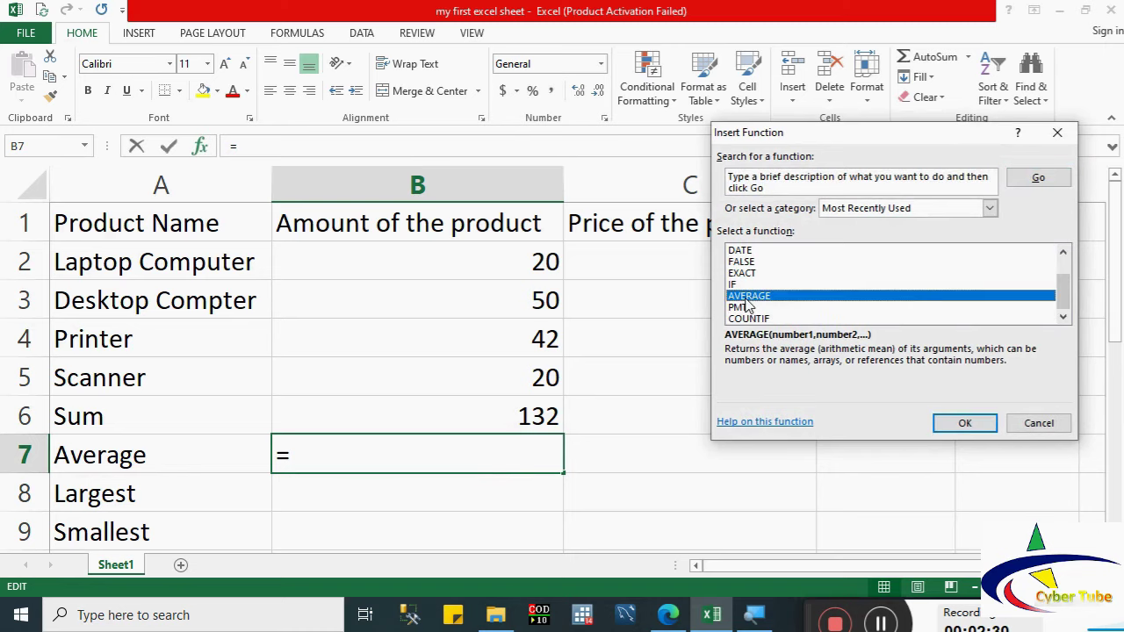
pyautogui.click(960, 425)
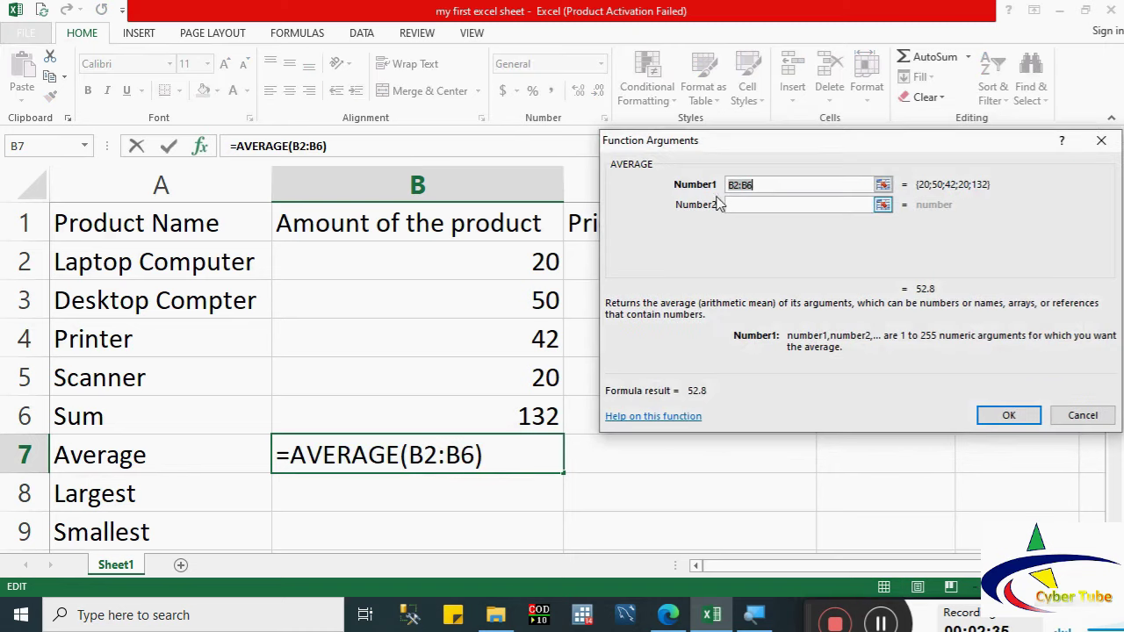
pyautogui.moveTo(545, 256); pyautogui.dragTo(543, 380)
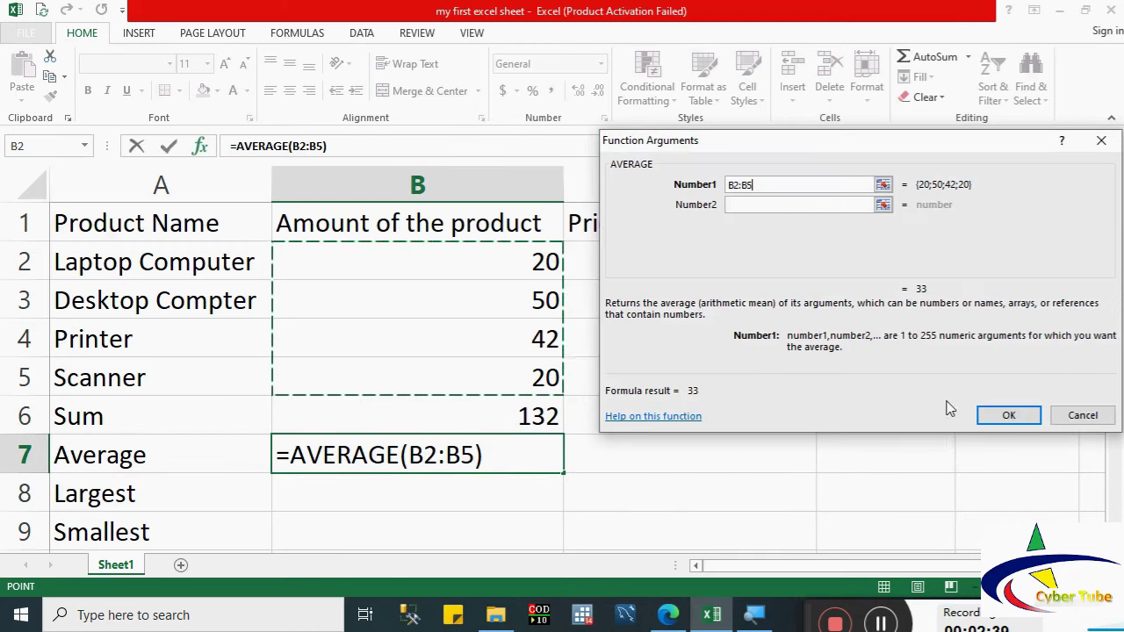
pyautogui.click(1010, 421)
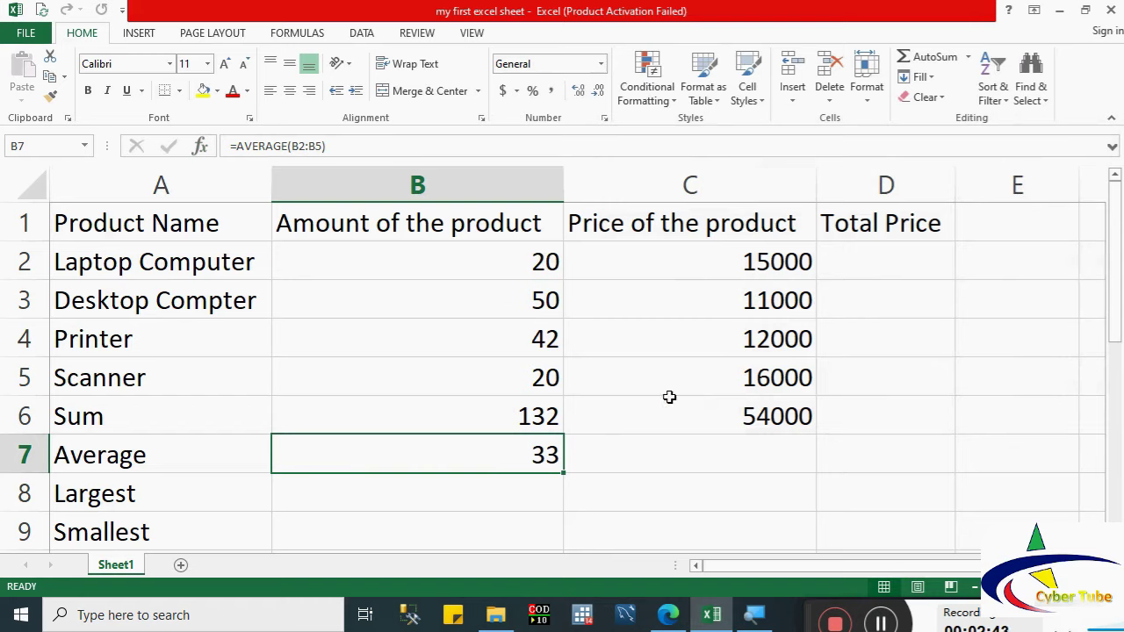
# Step: Fill B7's average right into C7 (13500) and select B2:B5 to check the status-bar average
pyautogui.moveTo(563, 472); pyautogui.dragTo(770, 482)
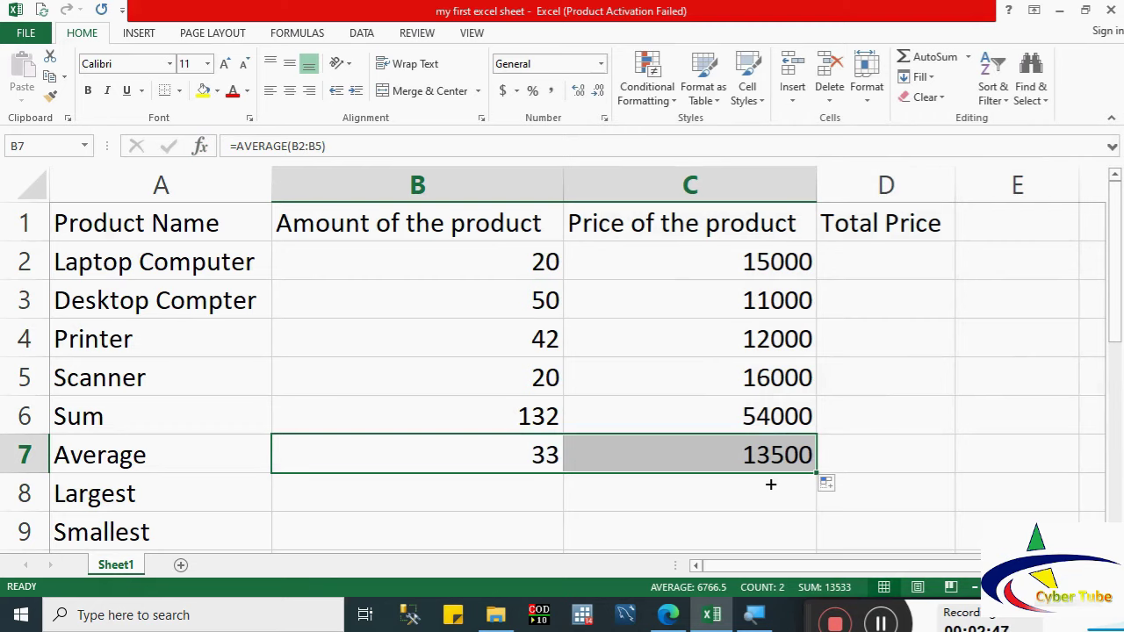
pyautogui.moveTo(510, 263); pyautogui.dragTo(508, 381)
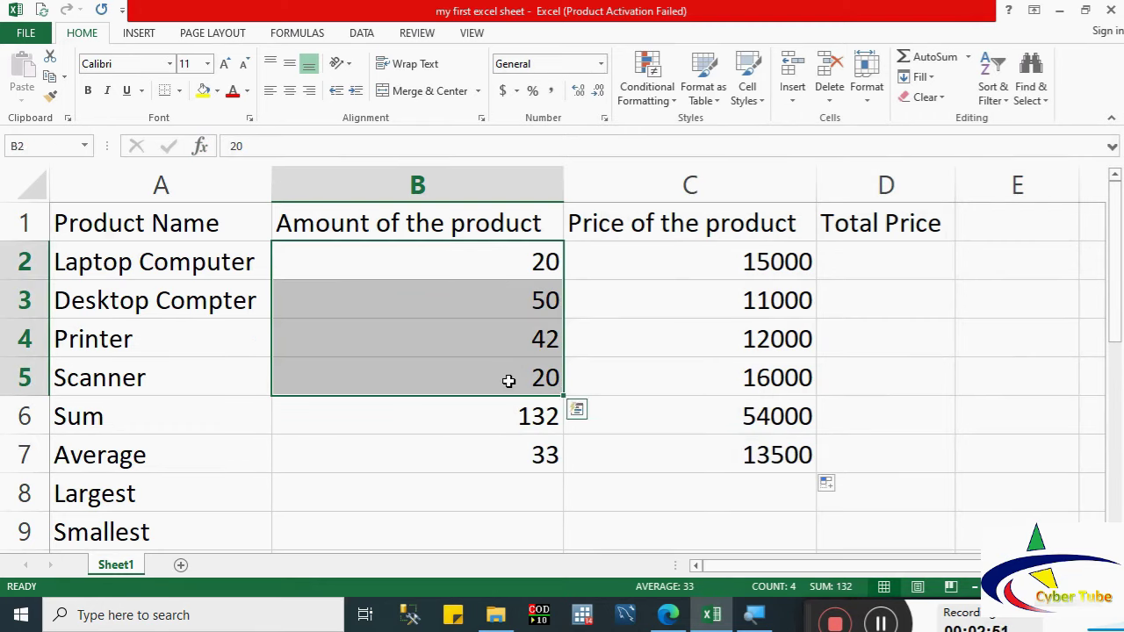
pyautogui.moveTo(520, 258); pyautogui.dragTo(524, 377)
# Step: Enter =MAX(B2:B5) in B8, correcting a mistyped =min, so it shows 50
pyautogui.click(512, 497)
pyautogui.write('=')
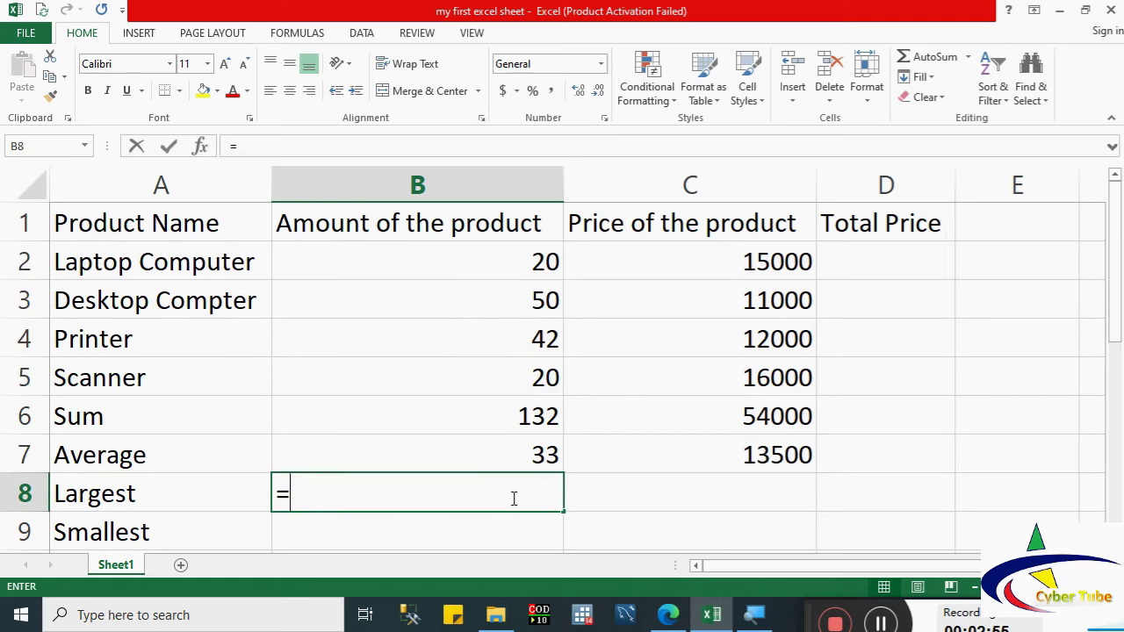
pyautogui.write('mi')
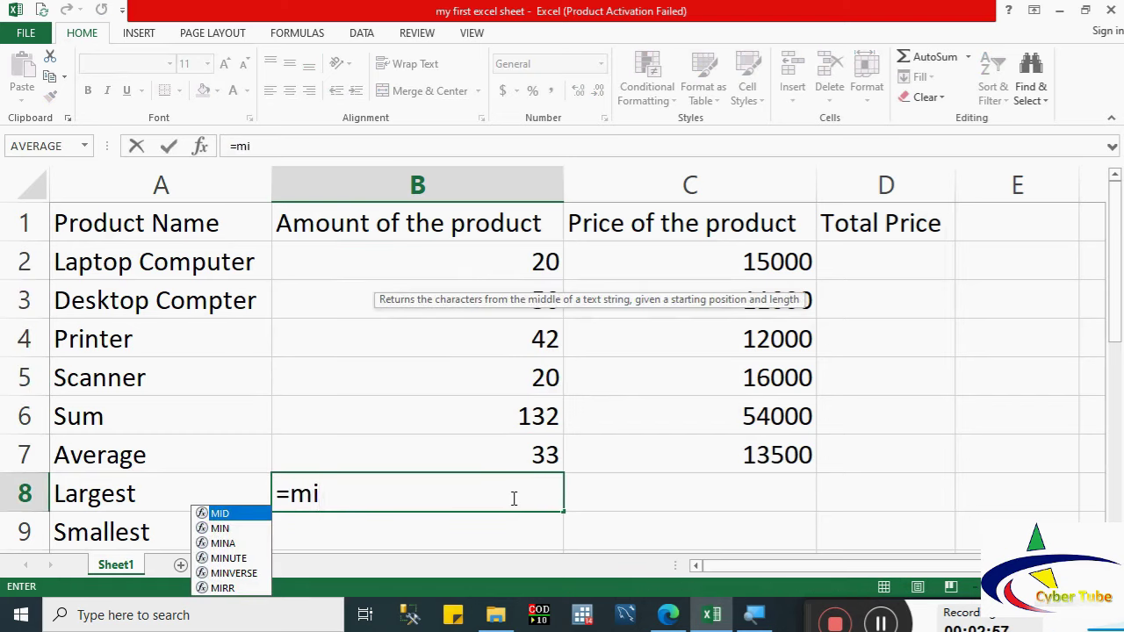
pyautogui.write('n')
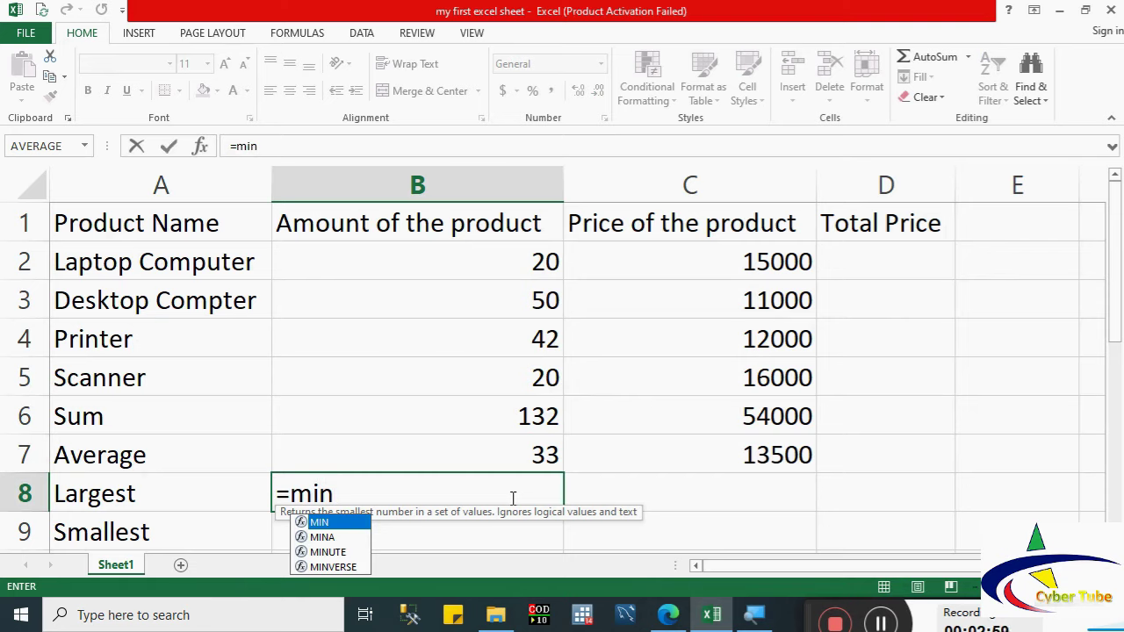
pyautogui.press('BackSpace')
pyautogui.press('BackSpace')
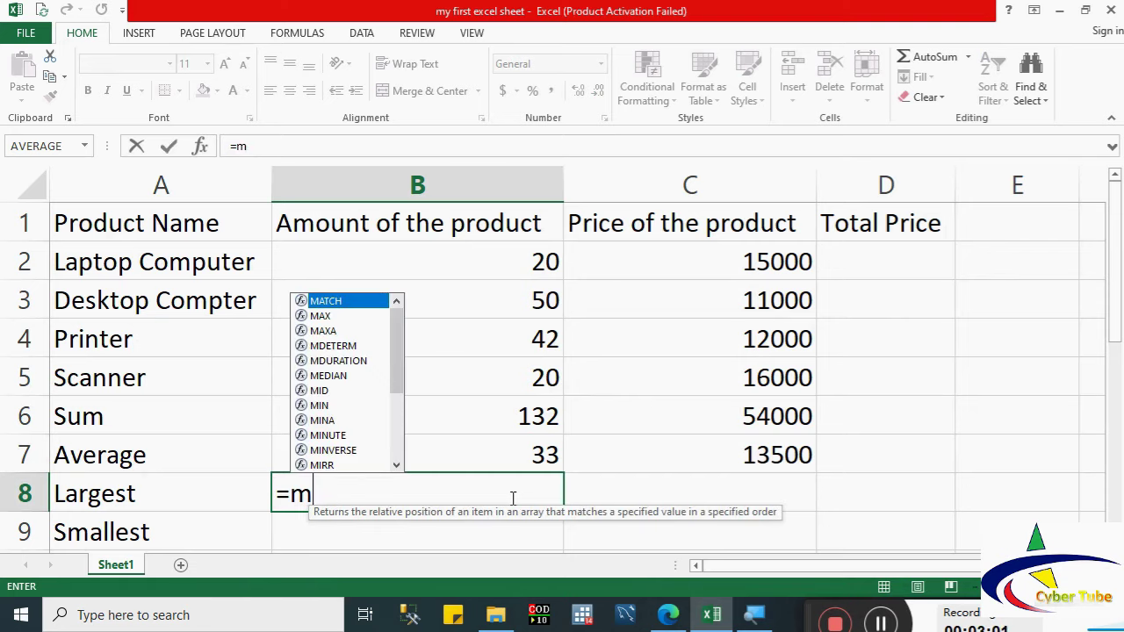
pyautogui.write('ax')
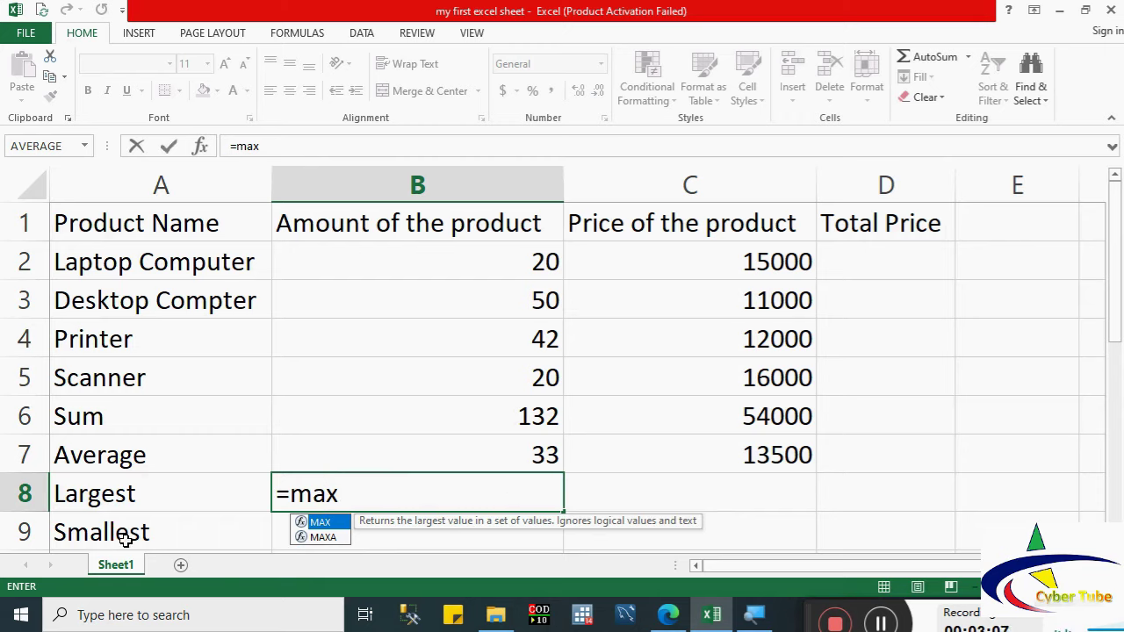
pyautogui.doubleClick(309, 524)
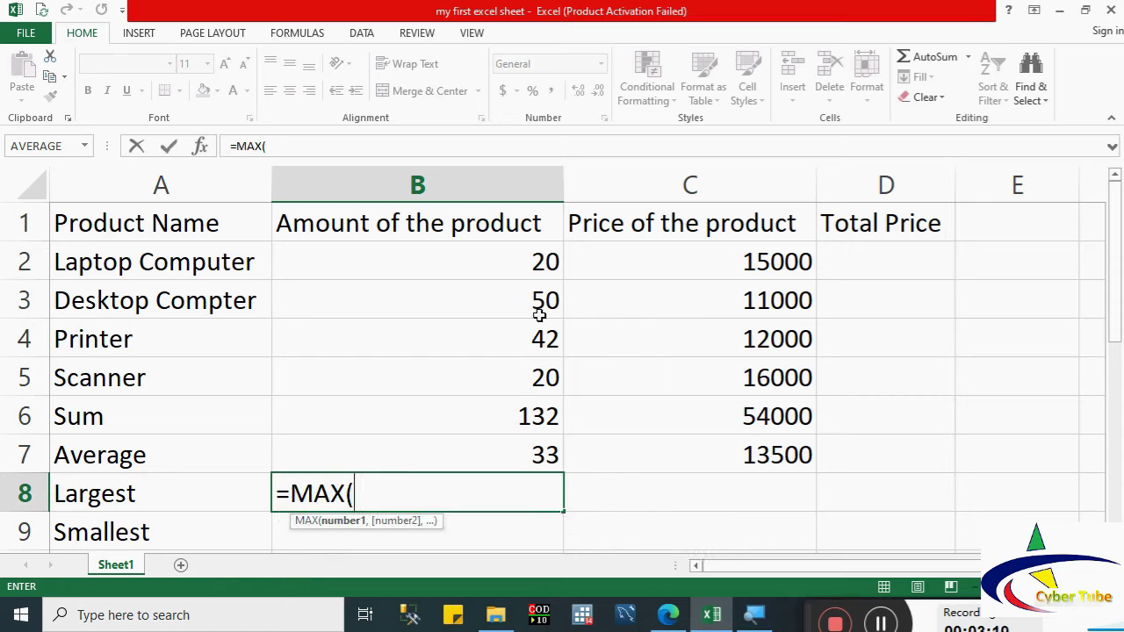
pyautogui.moveTo(534, 262); pyautogui.dragTo(534, 374)
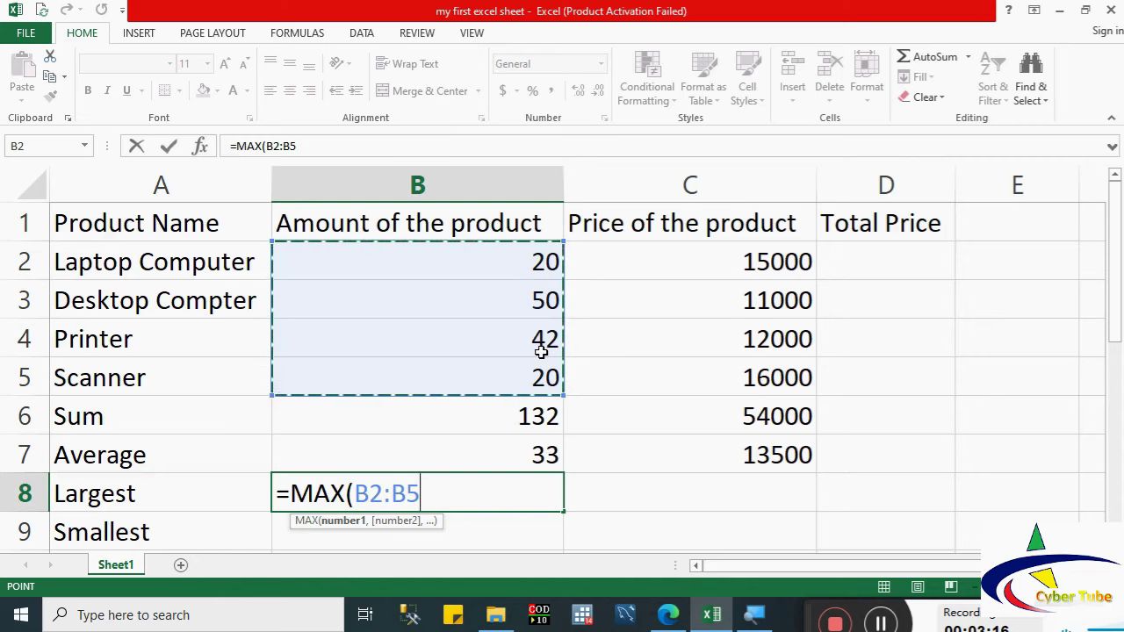
pyautogui.press('Return')
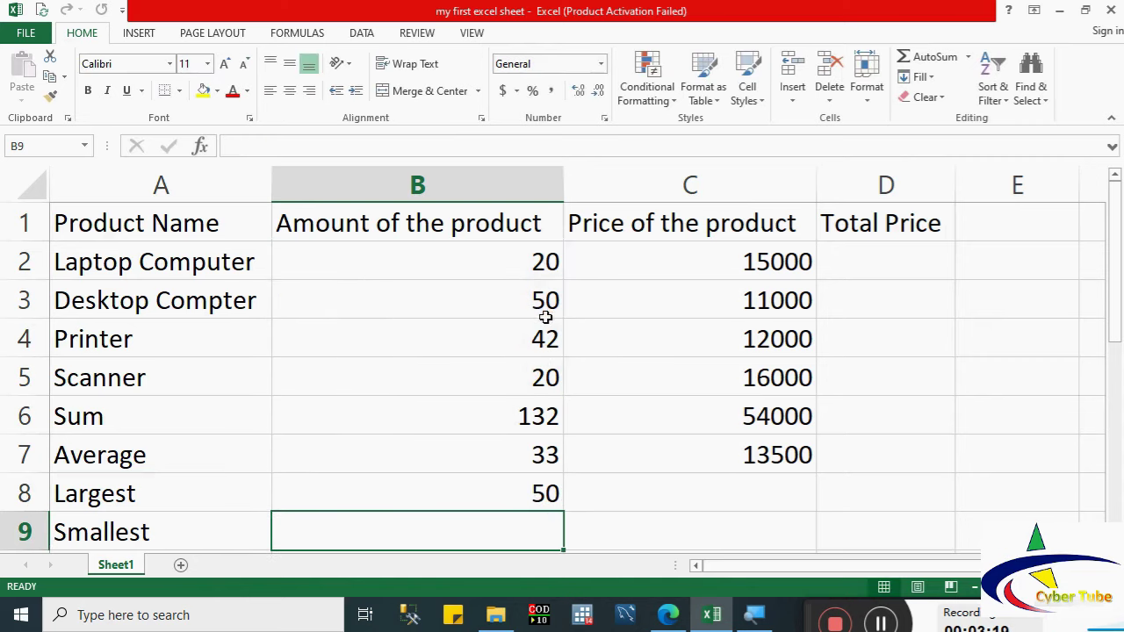
# Step: Enter =MIN(B2:B5) in B9, showing the lowest amount 20
pyautogui.write('=')
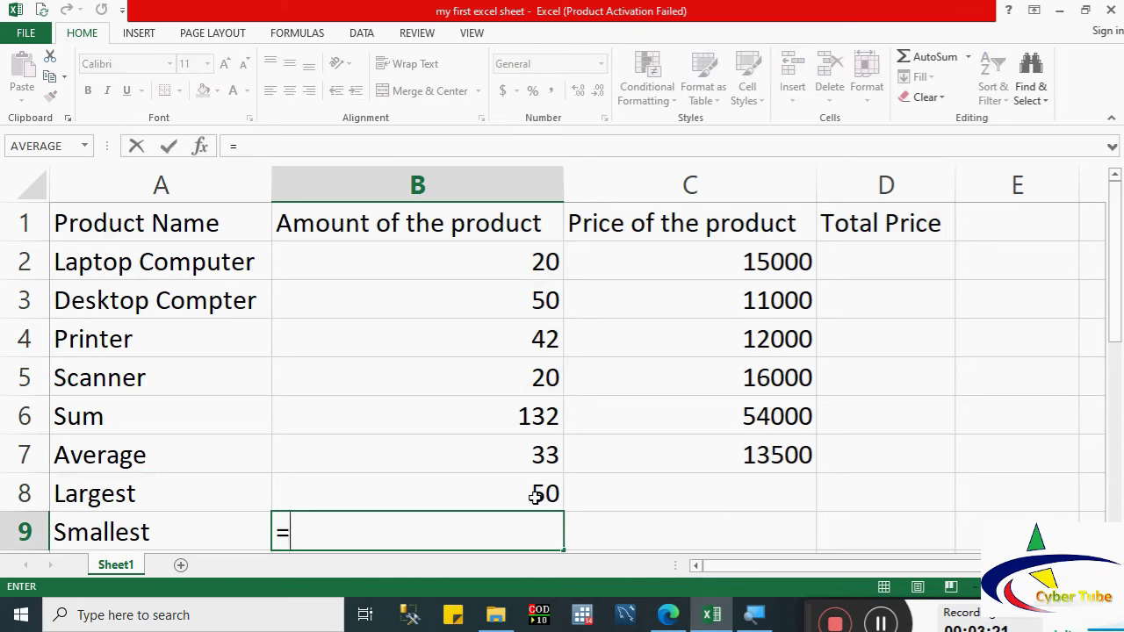
pyautogui.write('min')
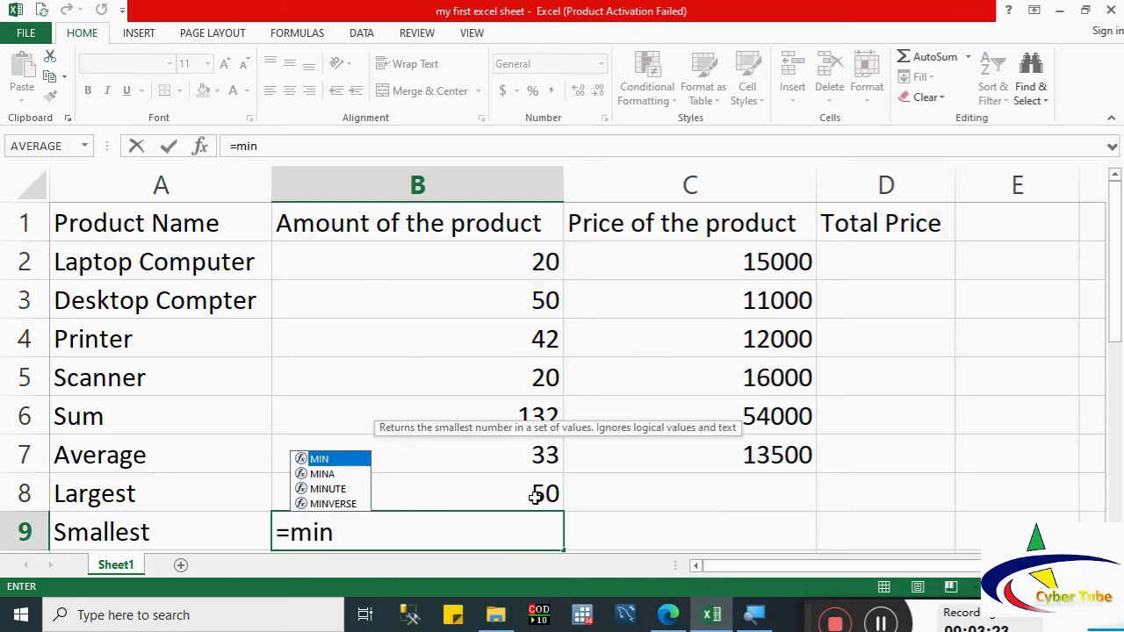
pyautogui.doubleClick(318, 459)
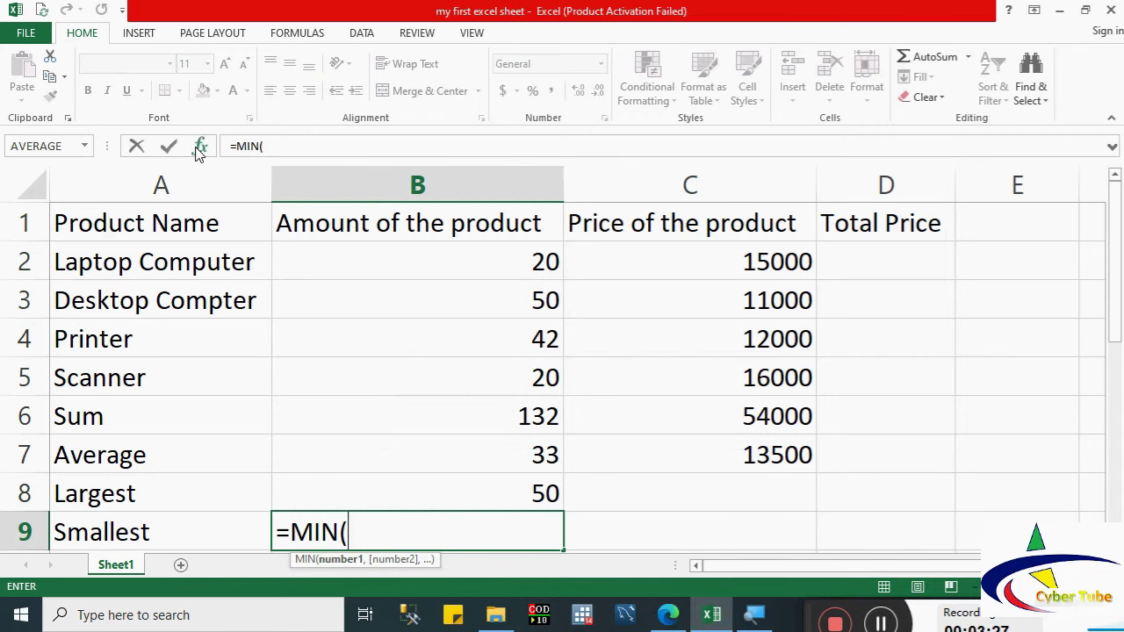
pyautogui.moveTo(537, 262); pyautogui.dragTo(536, 377)
pyautogui.press('Return')
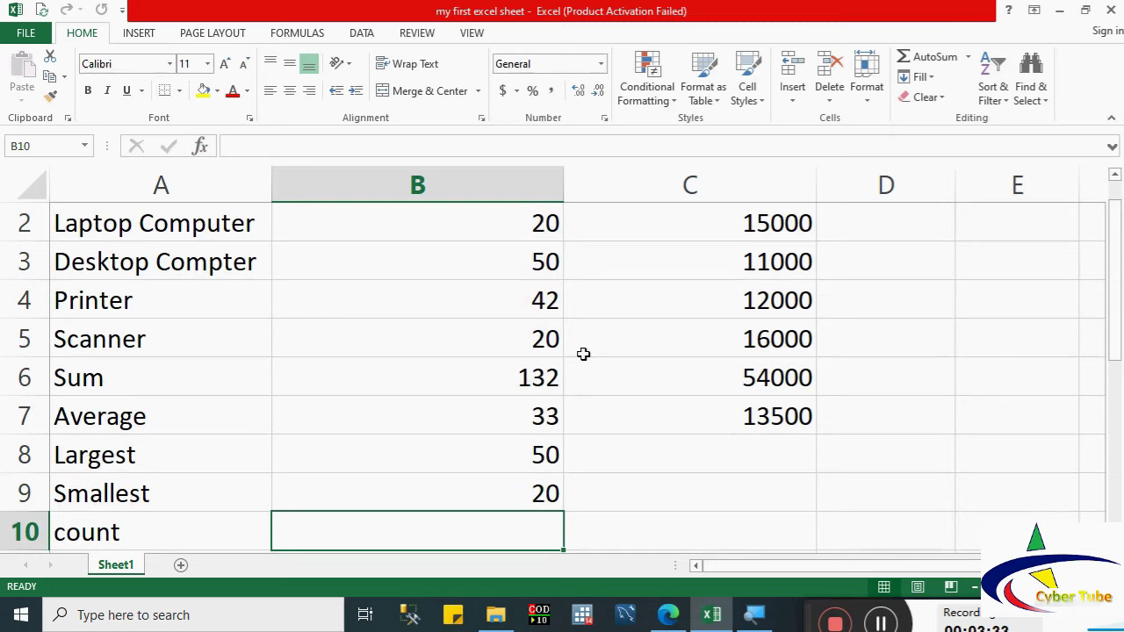
# Step: Check the formulas behind B9 and B8 and zoom the sheet out slightly
pyautogui.click(544, 485)
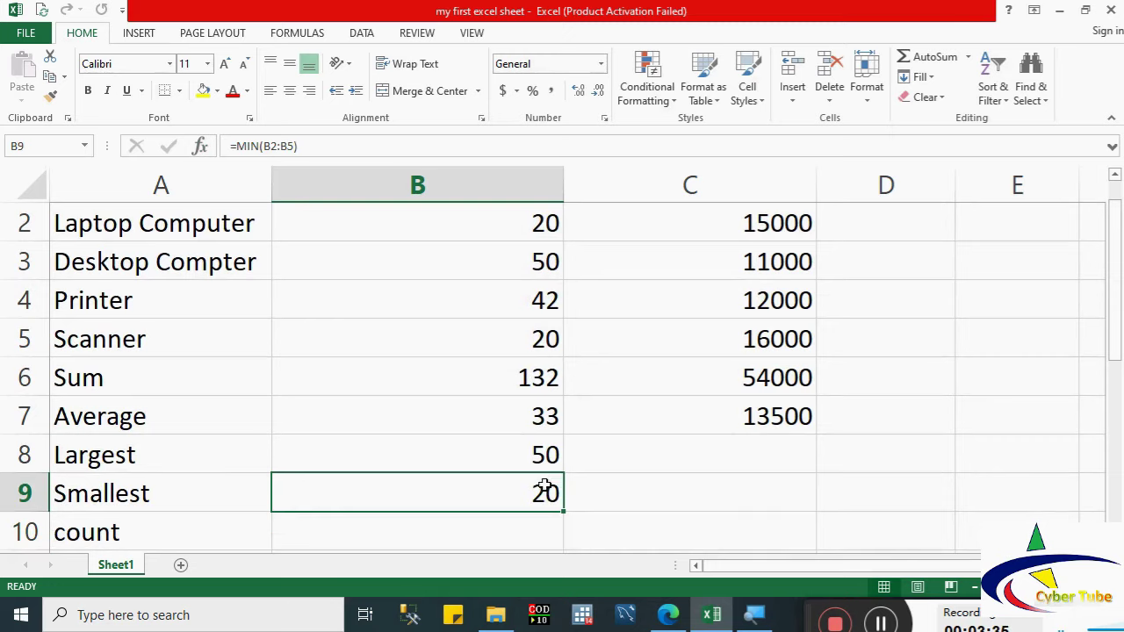
pyautogui.click(549, 451)
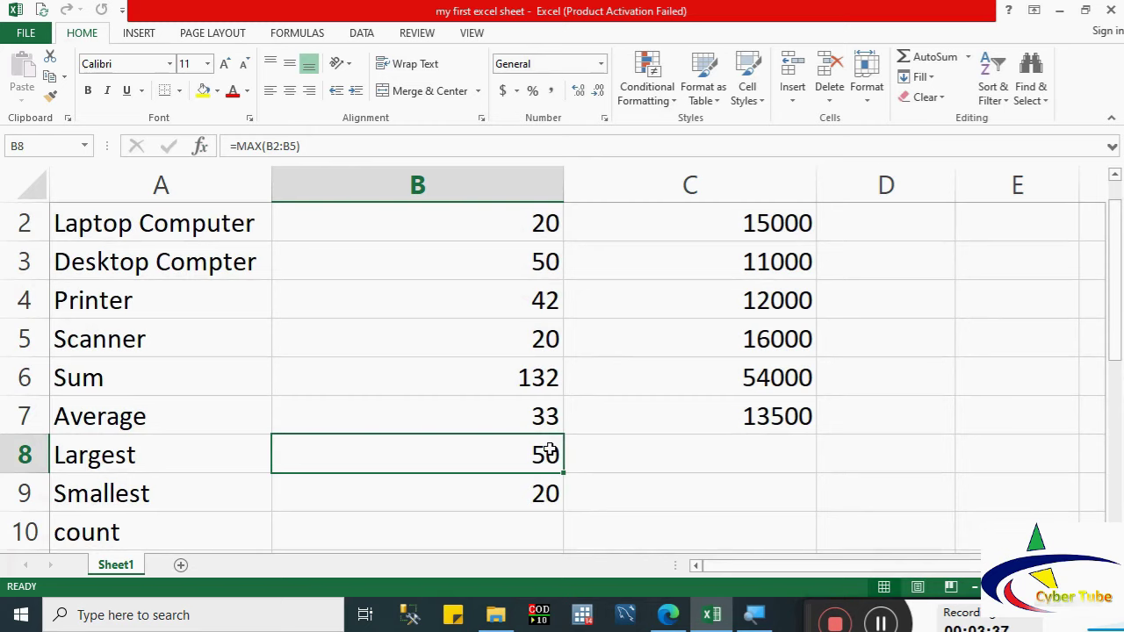
pyautogui.click(975, 586)
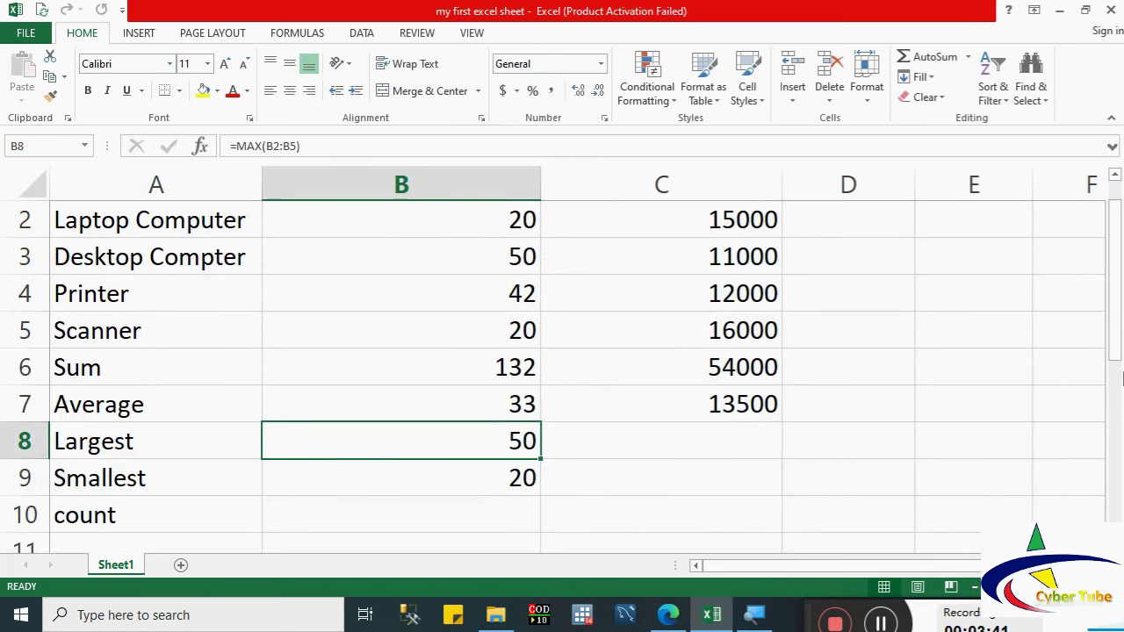
pyautogui.moveTo(1115, 351); pyautogui.dragTo(1115, 323)
# Step: Enter =COUNT(B2:B5) in B10, showing 4, and check its formula
pyautogui.click(489, 543)
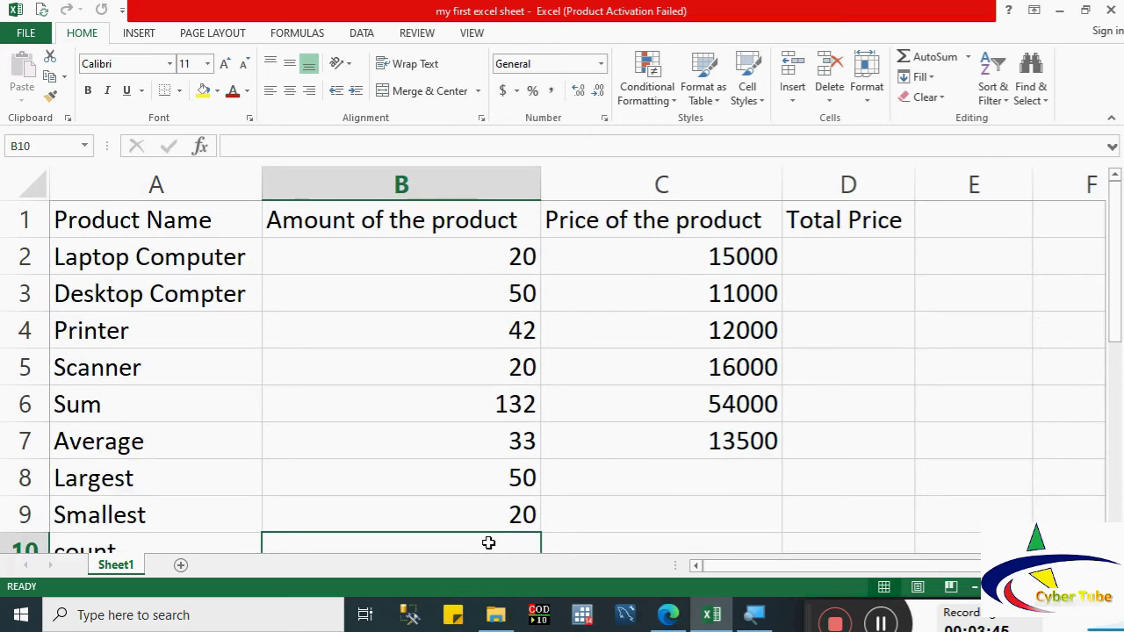
pyautogui.write('=cou')
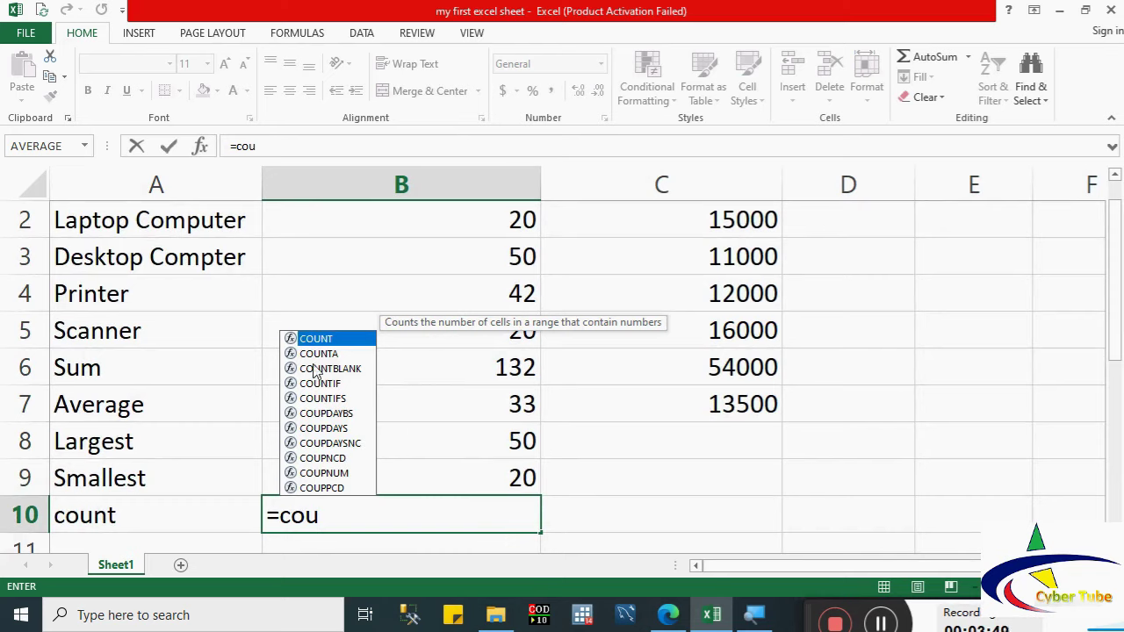
pyautogui.doubleClick(308, 339)
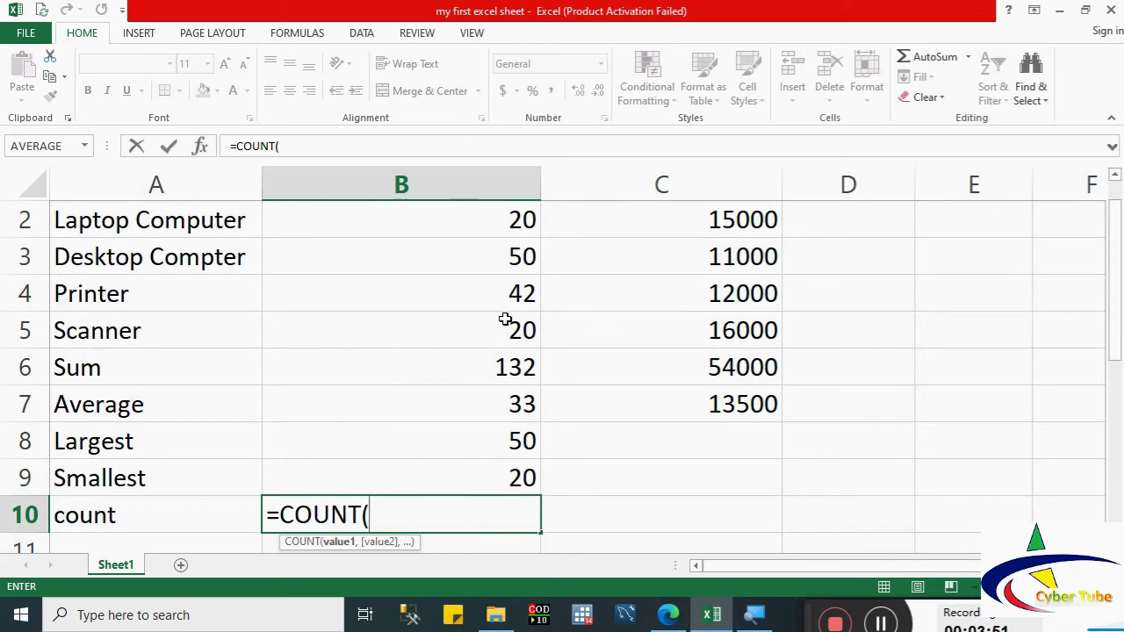
pyautogui.moveTo(507, 336); pyautogui.dragTo(493, 242)
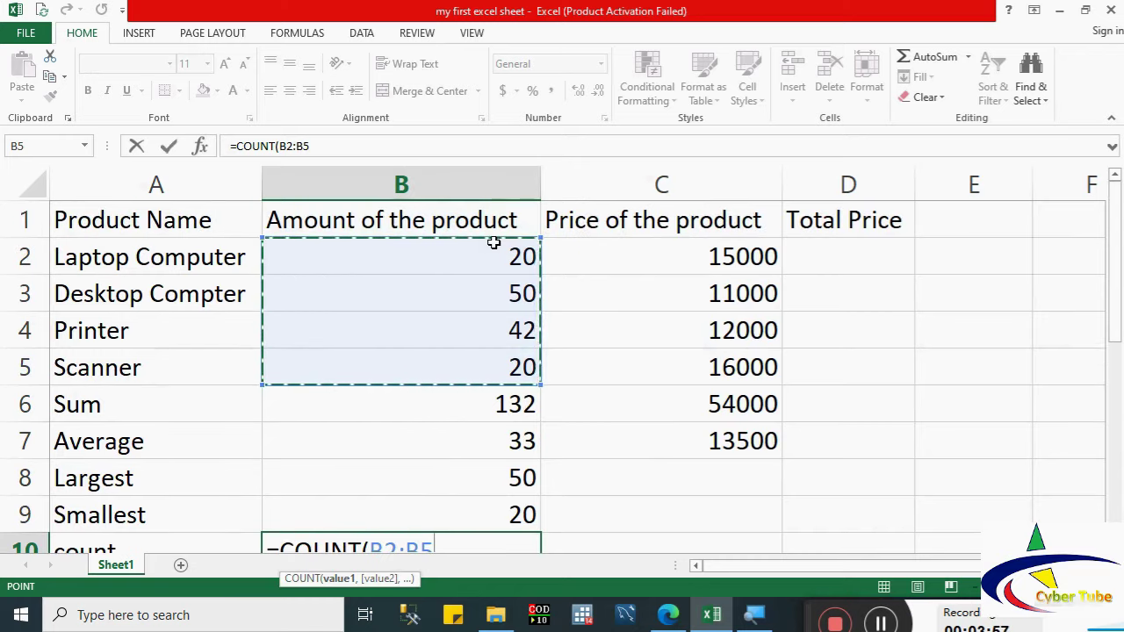
pyautogui.press('Return')
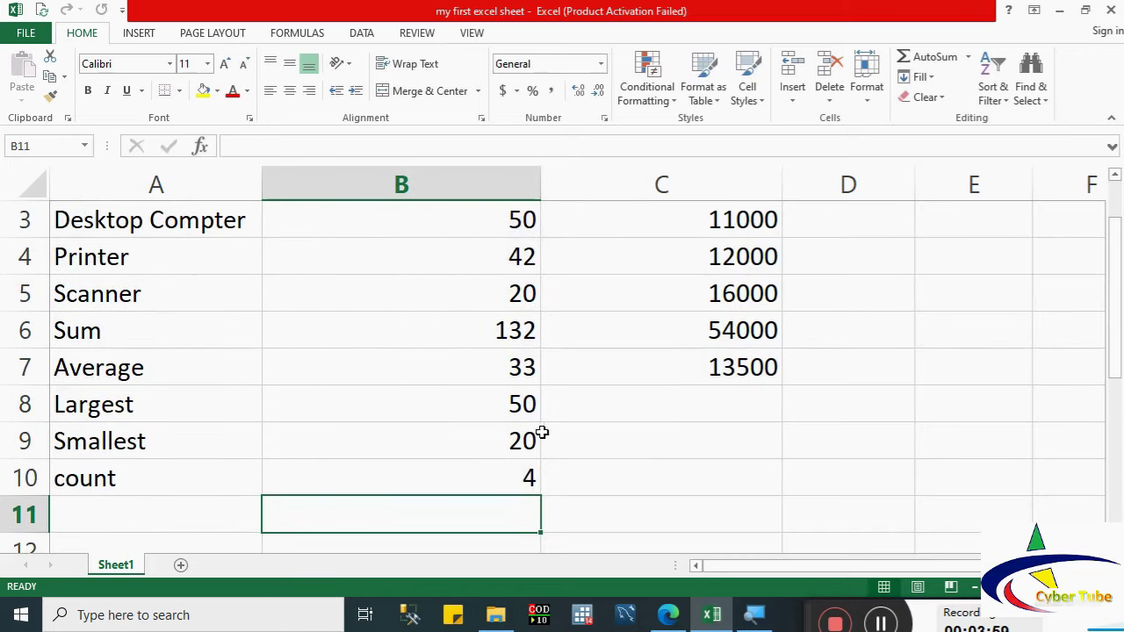
pyautogui.click(532, 473)
pyautogui.moveTo(1109, 356); pyautogui.dragTo(1110, 319)
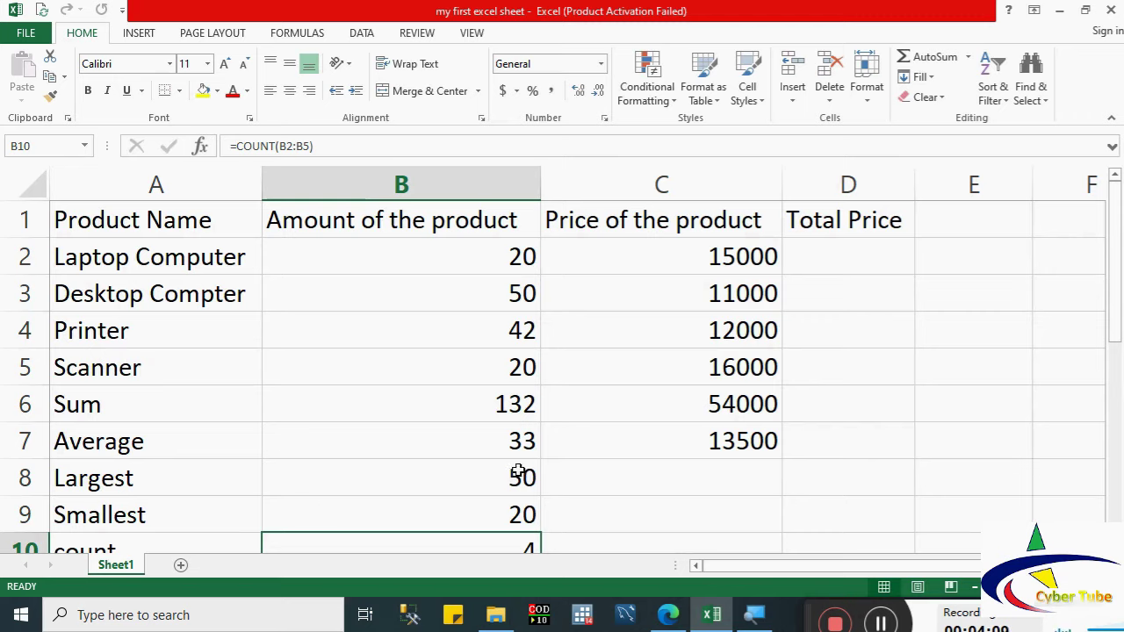
# Step: Fill B8:B10 right into column C, giving 16000, 11000 and 4
pyautogui.moveTo(519, 471); pyautogui.dragTo(530, 541)
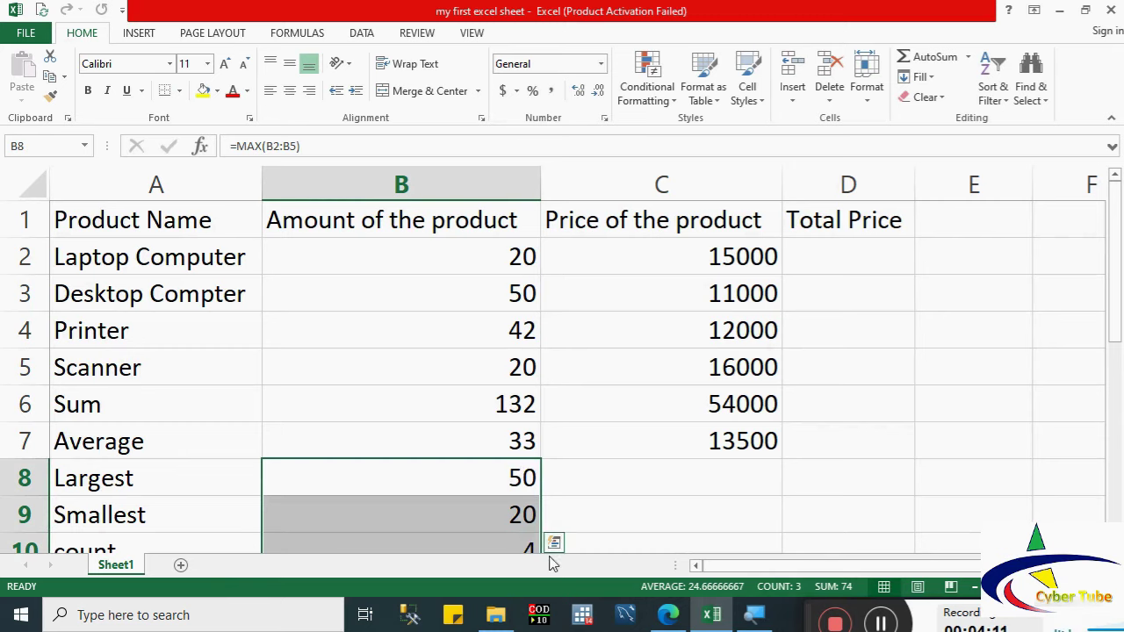
pyautogui.scroll(-1, 561, 368)
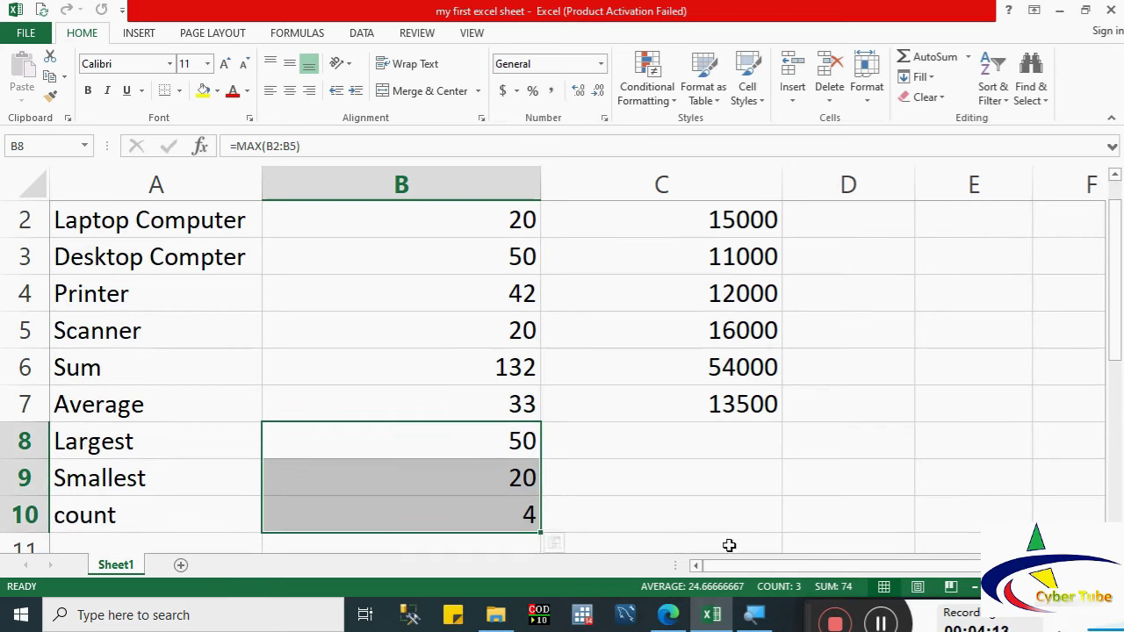
pyautogui.moveTo(540, 533); pyautogui.dragTo(790, 523)
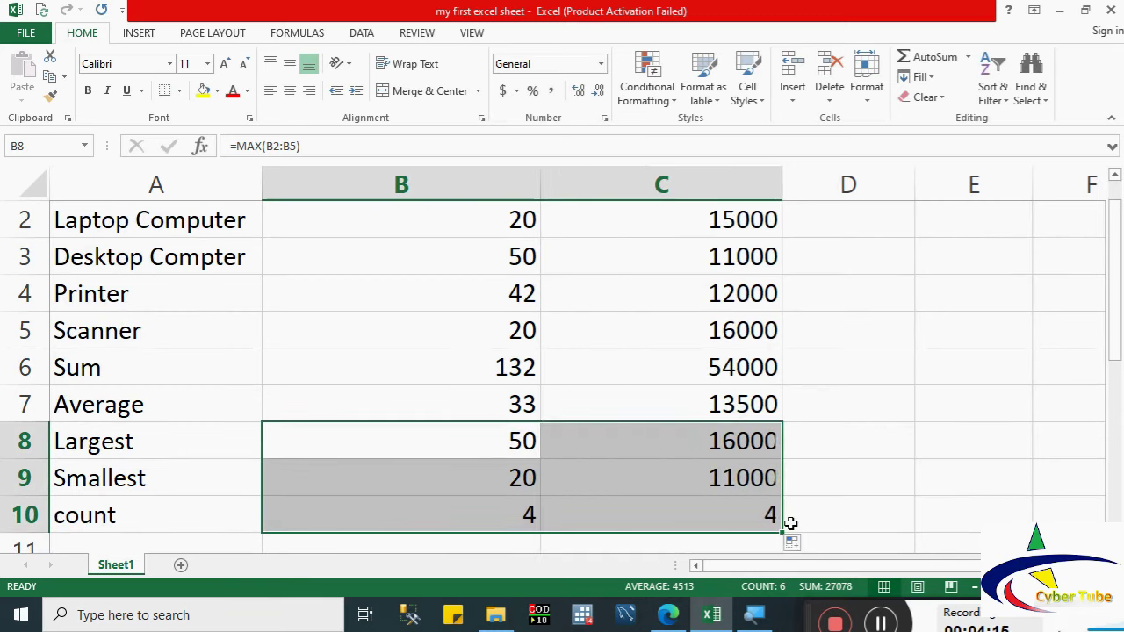
pyautogui.moveTo(1115, 327); pyautogui.dragTo(1115, 310)
# Step: Enter =B2*C2 in Total Price cell D2, giving 300000
pyautogui.click(825, 260)
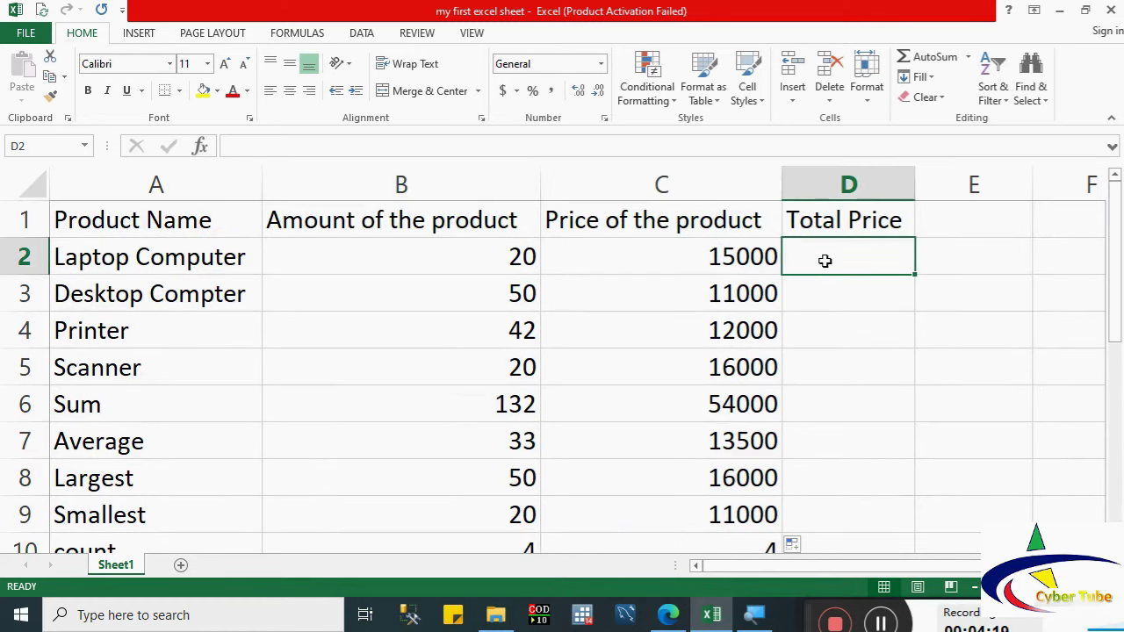
pyautogui.write('=')
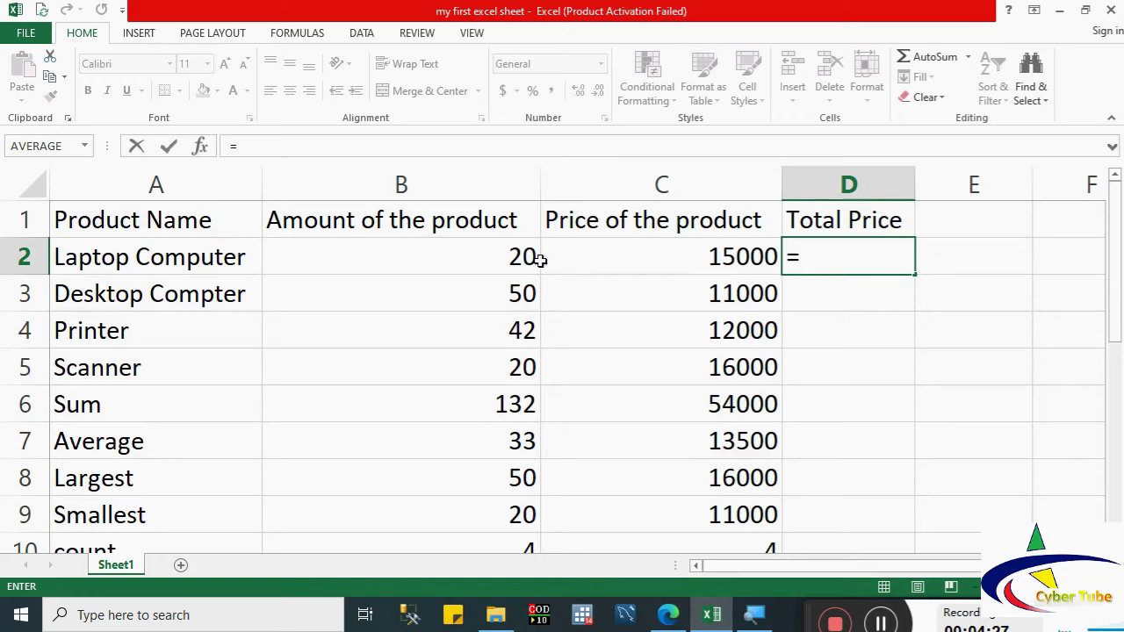
pyautogui.click(467, 269)
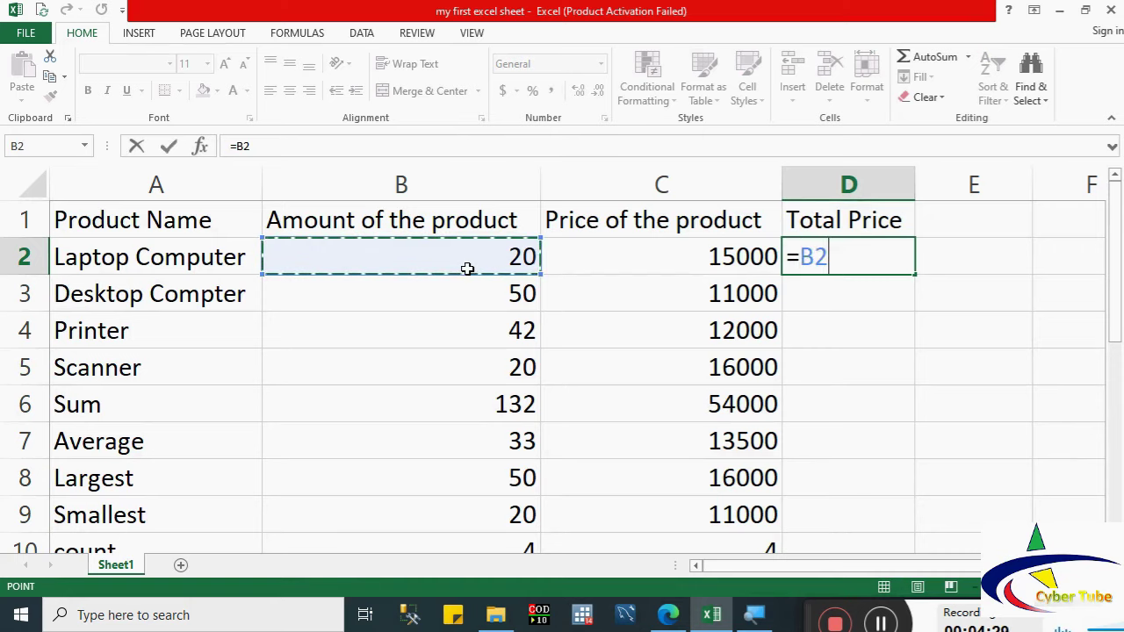
pyautogui.write('*')
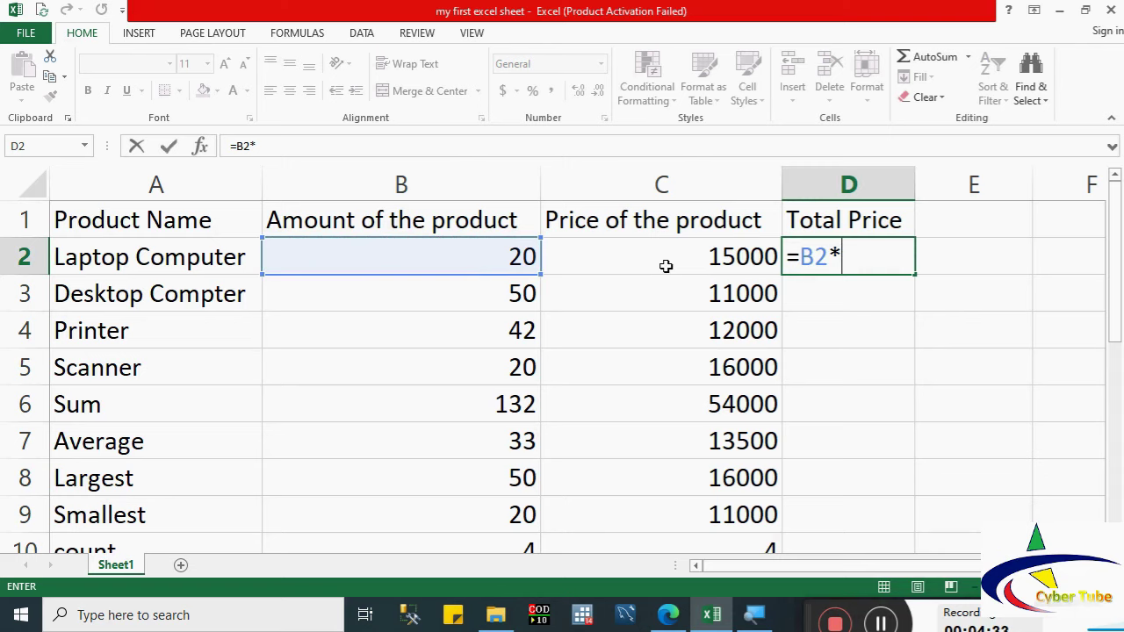
pyautogui.click(666, 266)
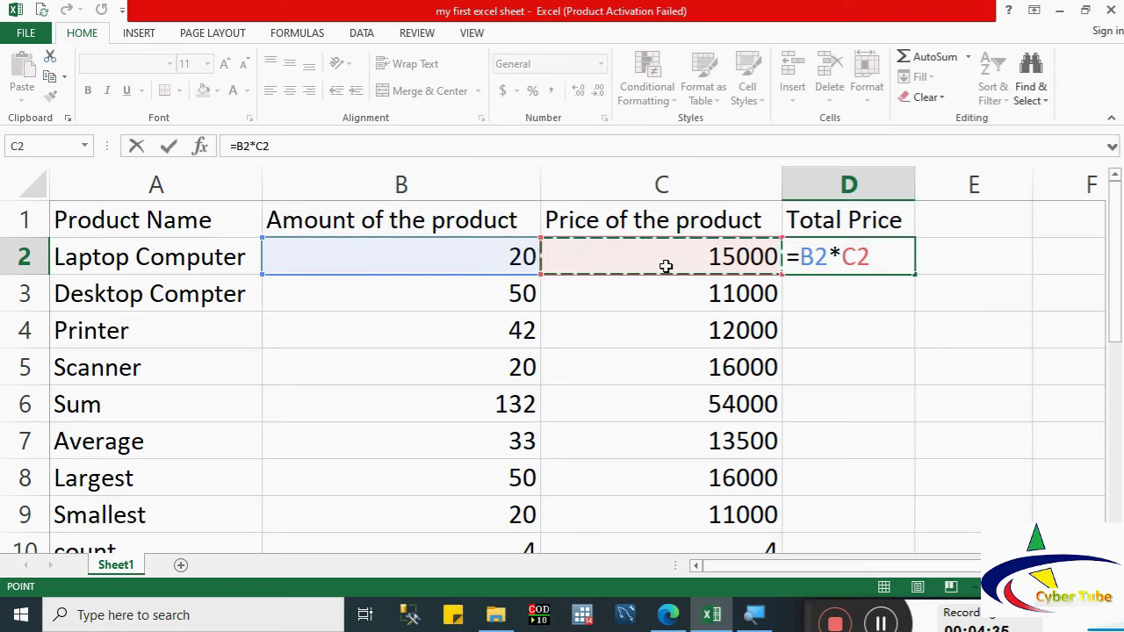
pyautogui.press('Return')
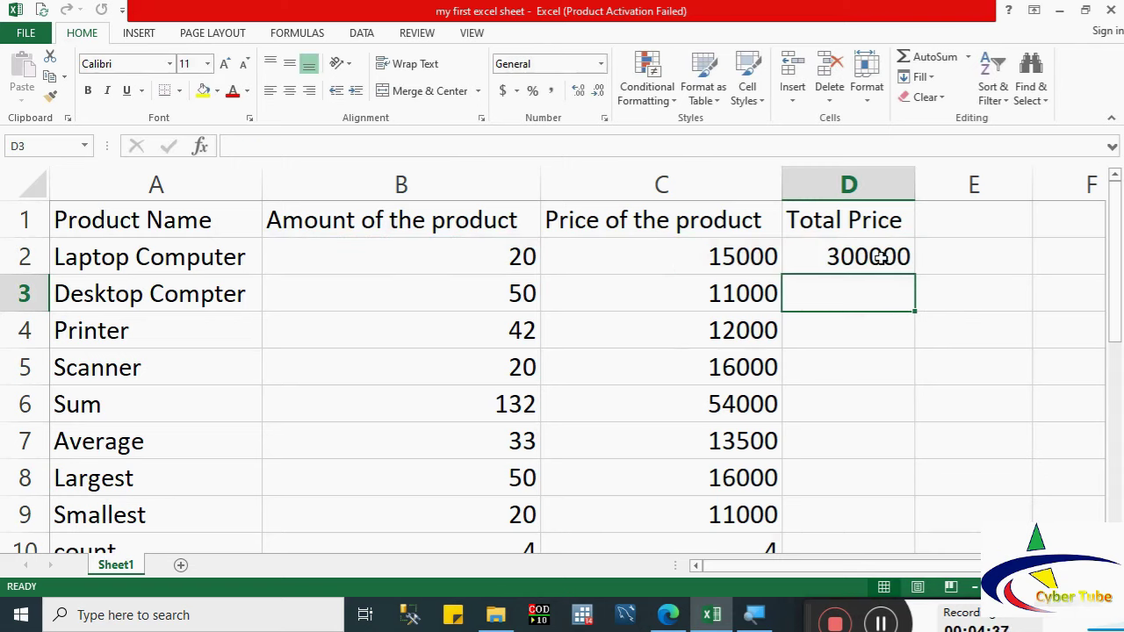
# Step: Copy the Total Price formula from D2 down to D9 and bring up the Mark List workbook
pyautogui.click(879, 255)
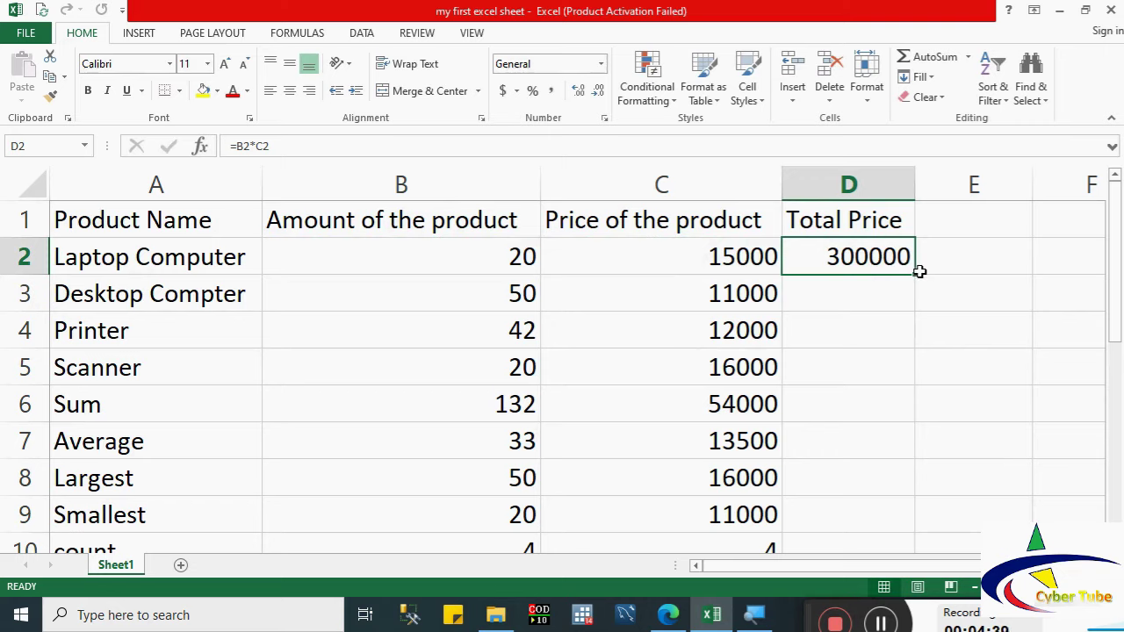
pyautogui.click(475, 259)
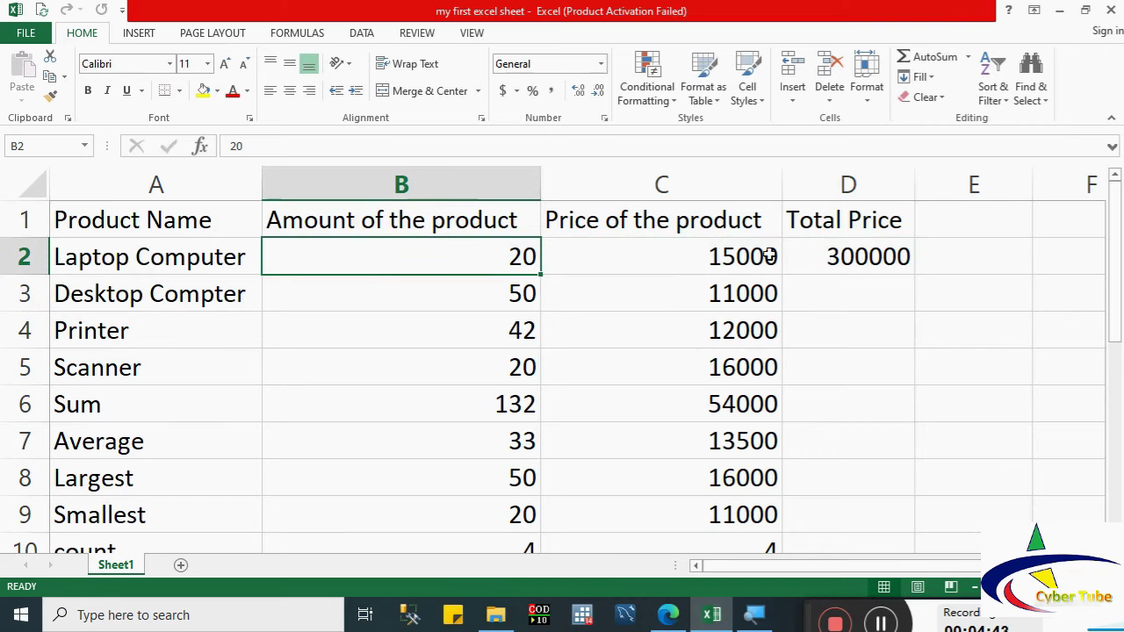
pyautogui.click(843, 256)
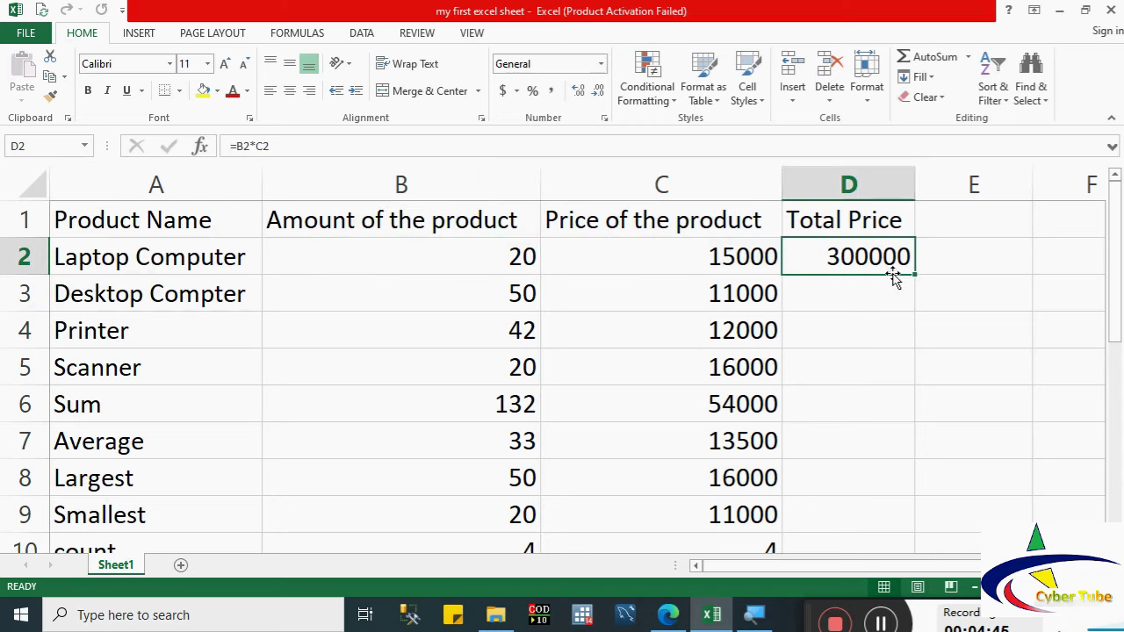
pyautogui.moveTo(915, 274); pyautogui.dragTo(895, 527)
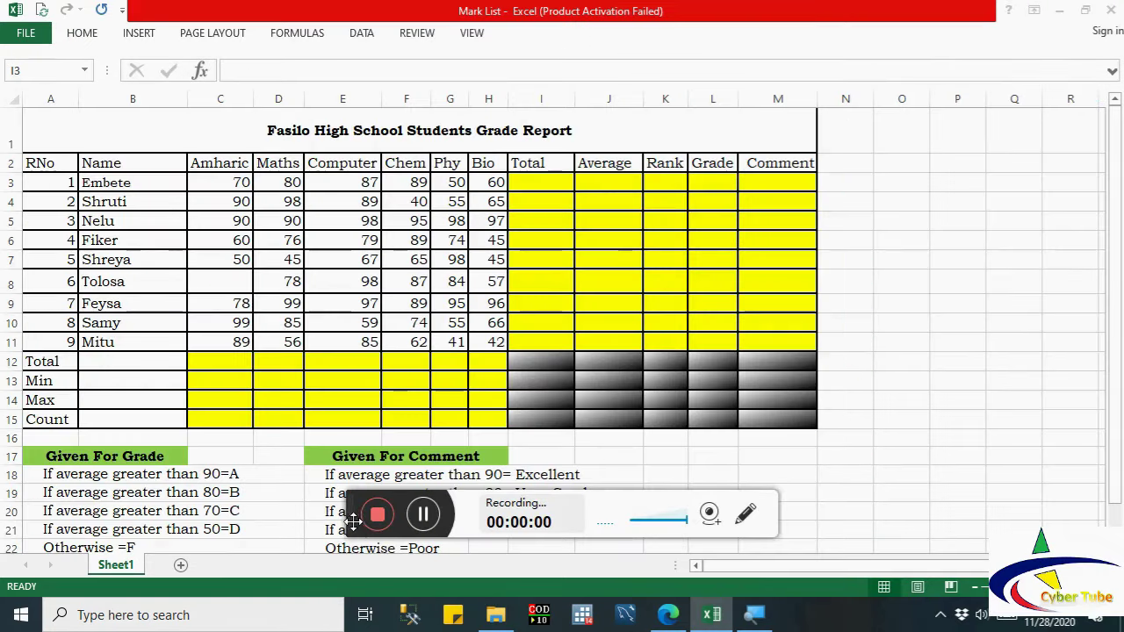
pyautogui.moveTo(352, 520); pyautogui.dragTo(807, 627)
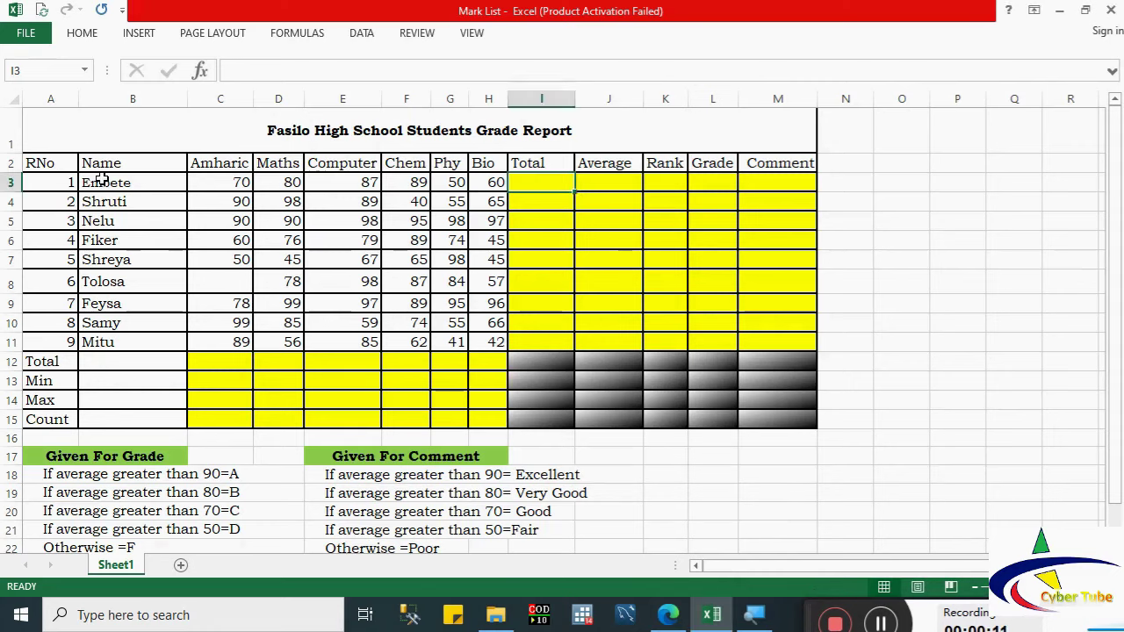
pyautogui.moveTo(104, 184); pyautogui.dragTo(130, 318)
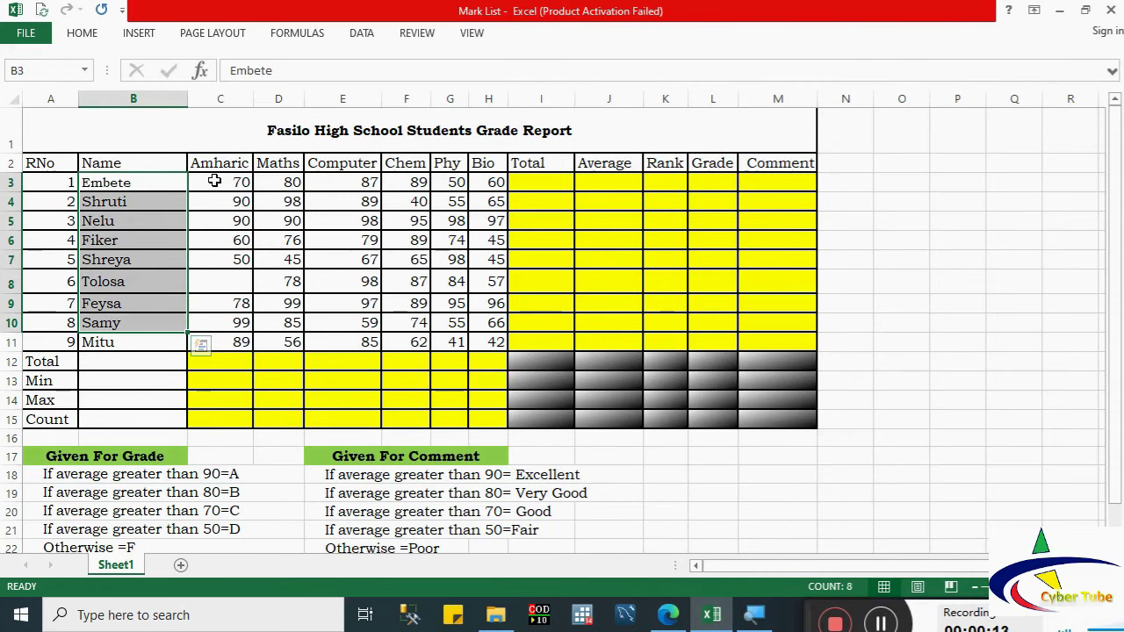
pyautogui.moveTo(216, 182); pyautogui.dragTo(232, 322)
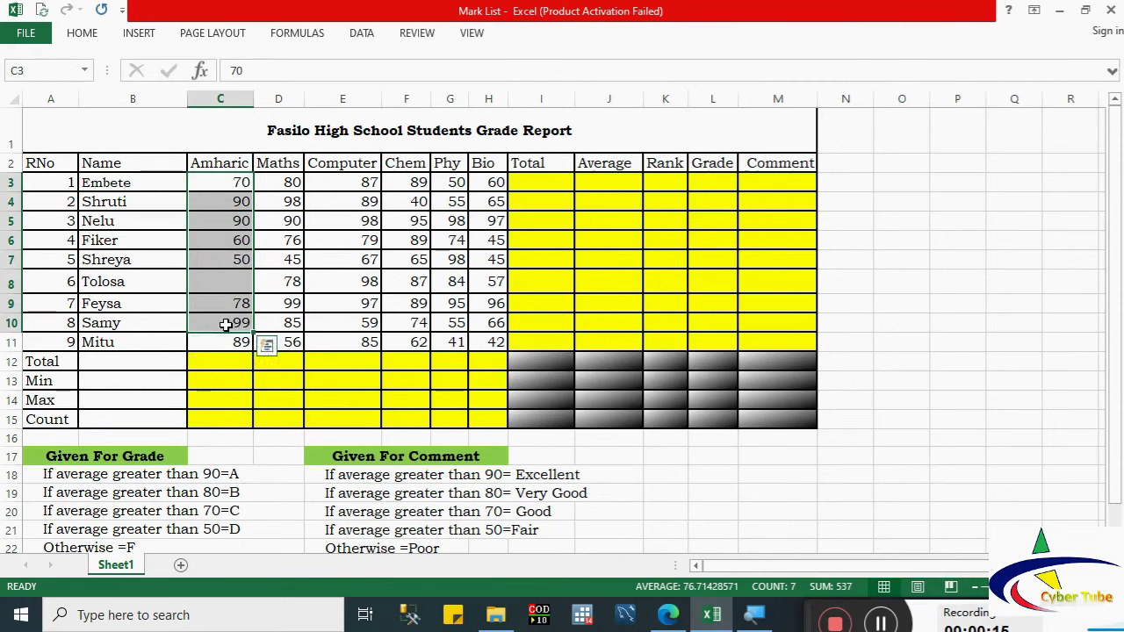
pyautogui.moveTo(263, 180); pyautogui.dragTo(271, 344)
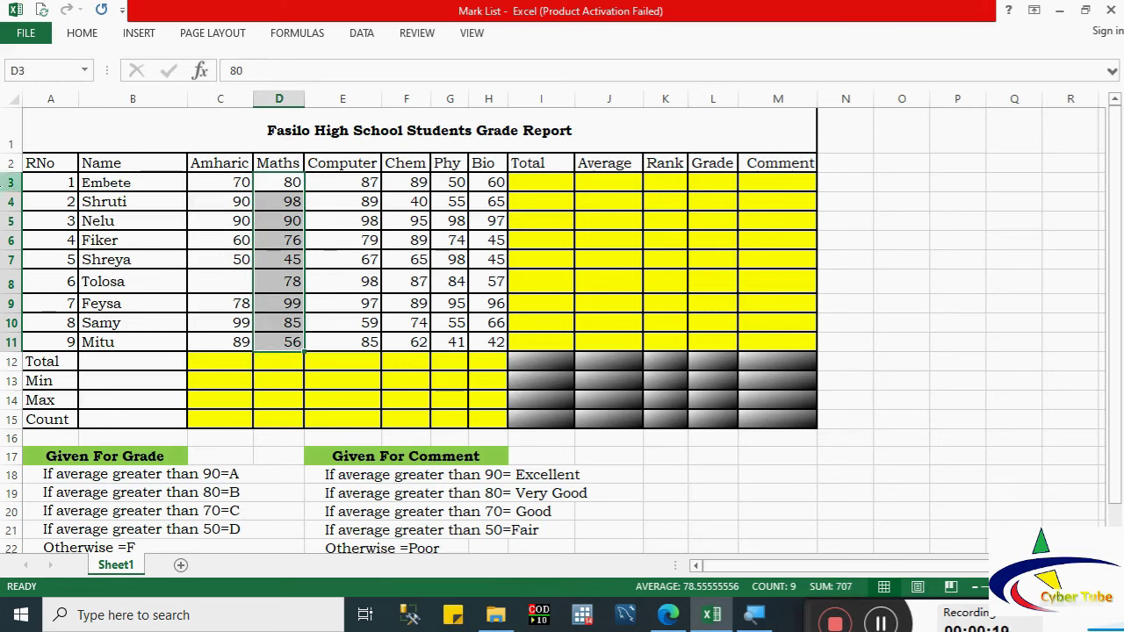
pyautogui.click(7, 182)
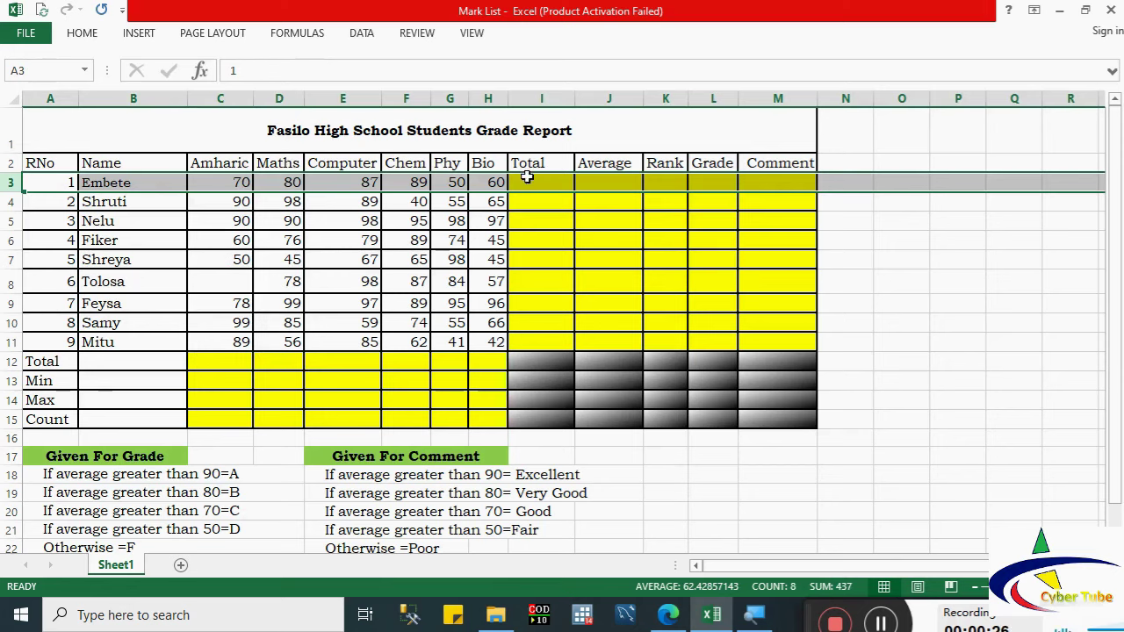
pyautogui.click(527, 177)
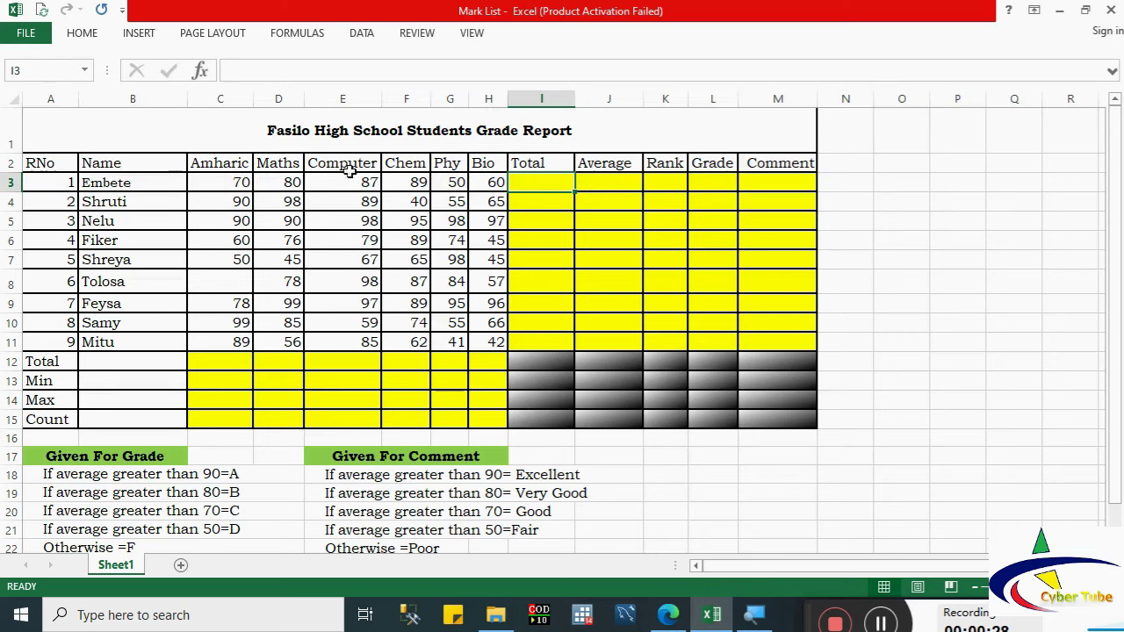
pyautogui.moveTo(206, 183); pyautogui.dragTo(471, 182)
pyautogui.click(526, 182)
pyautogui.click(603, 185)
pyautogui.click(673, 186)
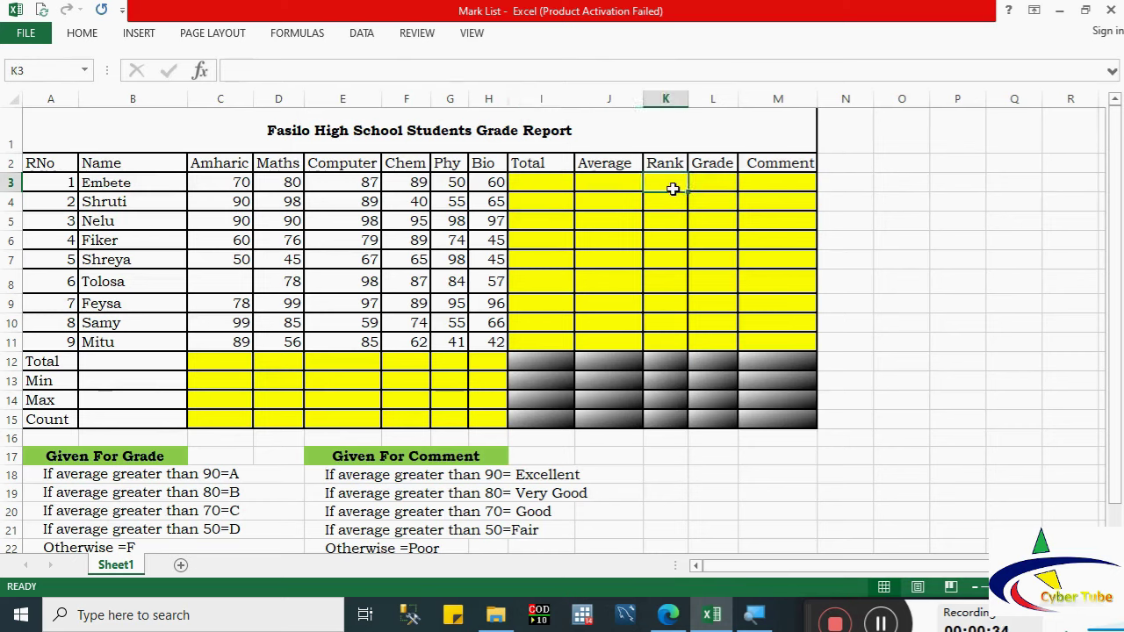
pyautogui.click(701, 180)
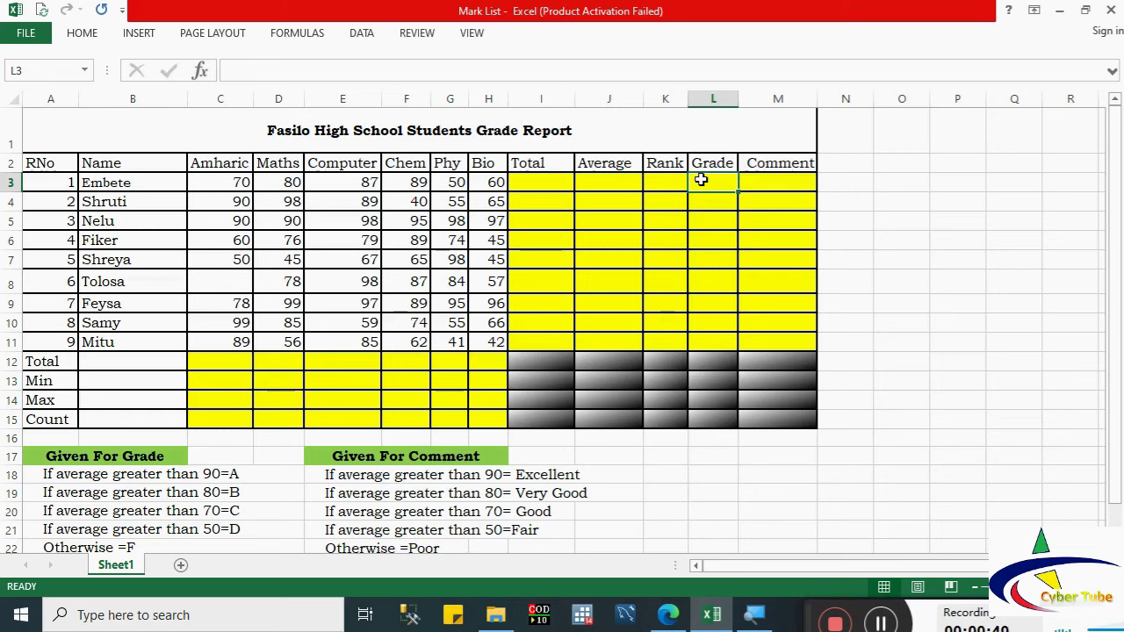
pyautogui.click(767, 178)
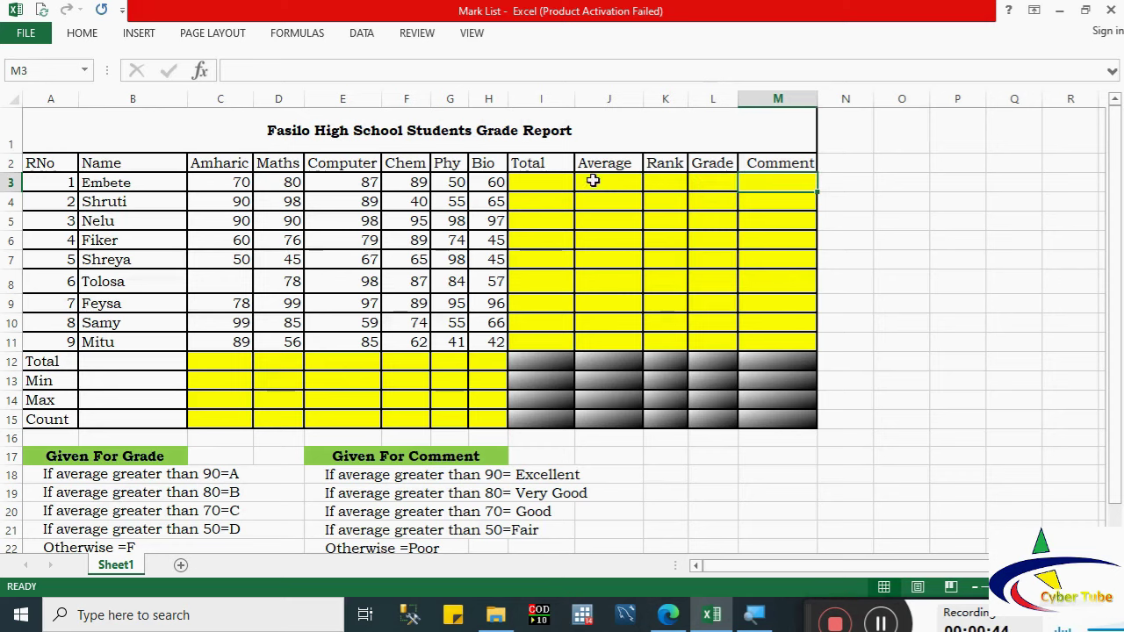
pyautogui.click(541, 180)
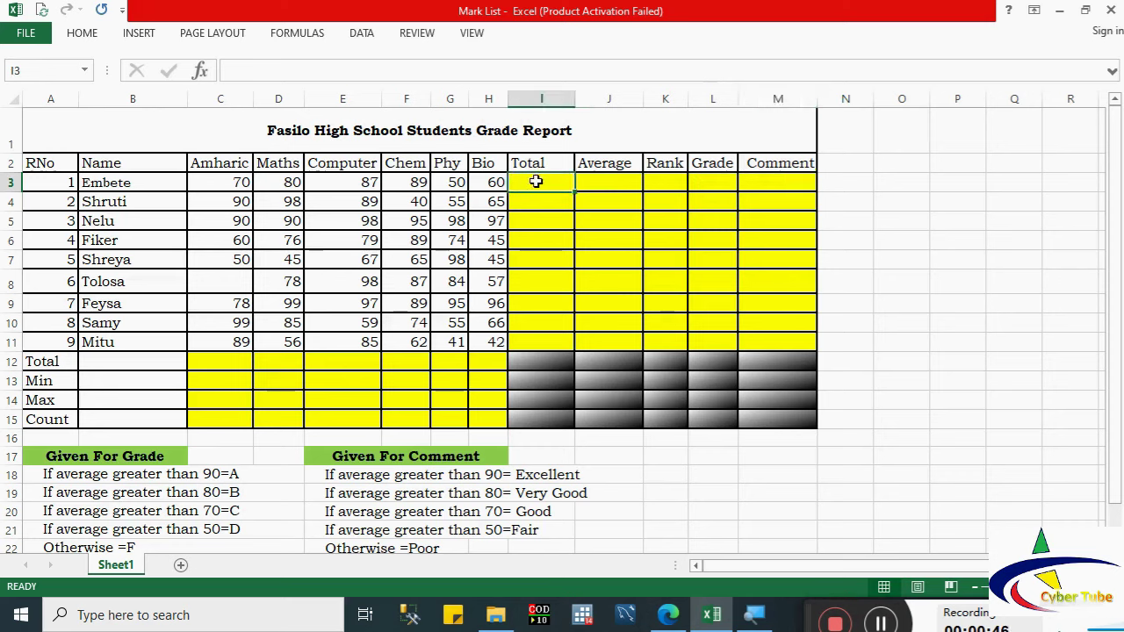
pyautogui.write('=')
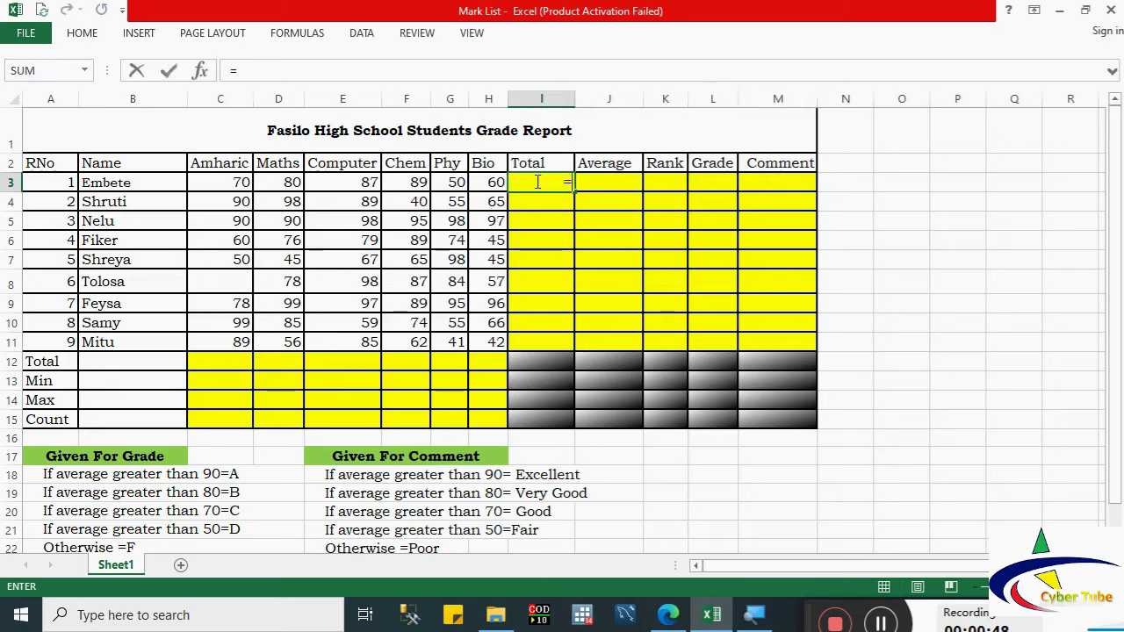
pyautogui.click(220, 185)
pyautogui.write('+')
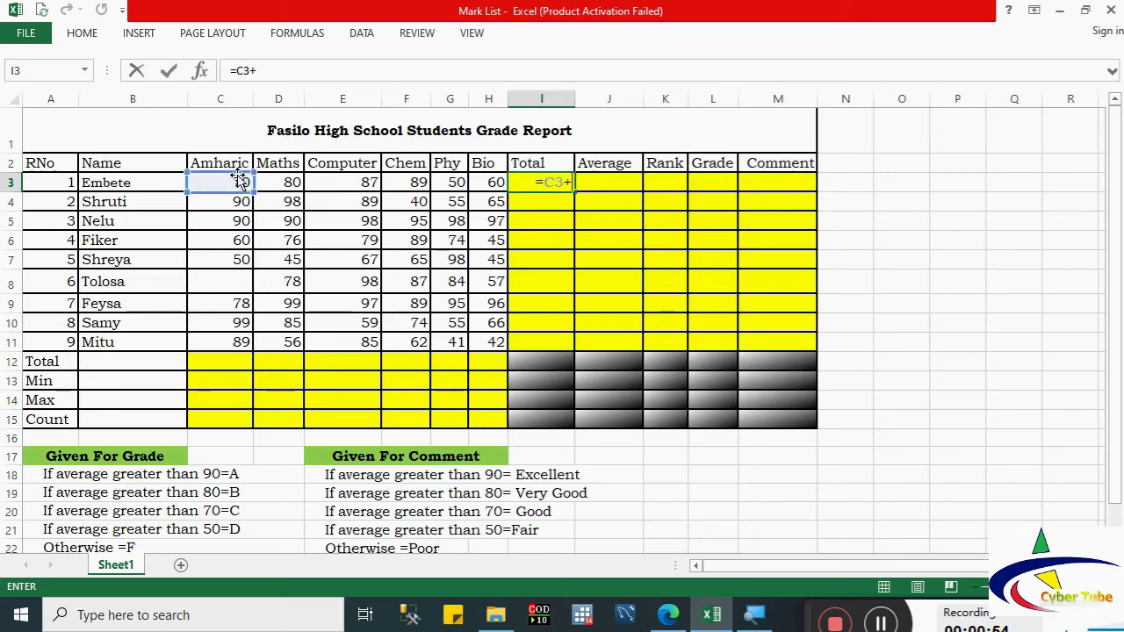
pyautogui.click(283, 180)
pyautogui.write('+')
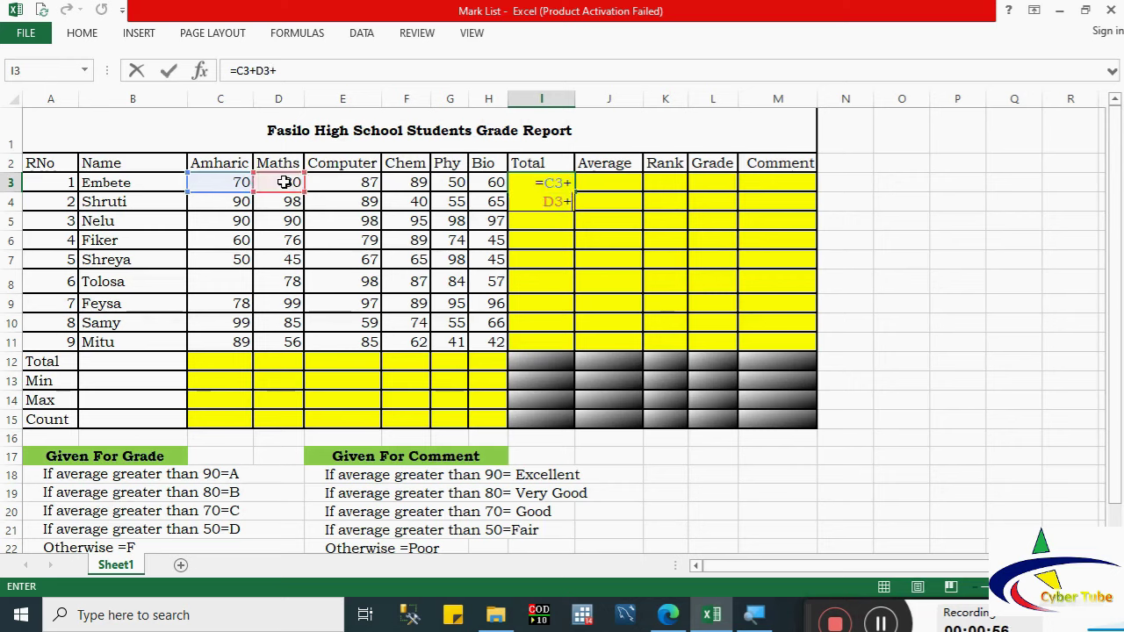
pyautogui.click(328, 181)
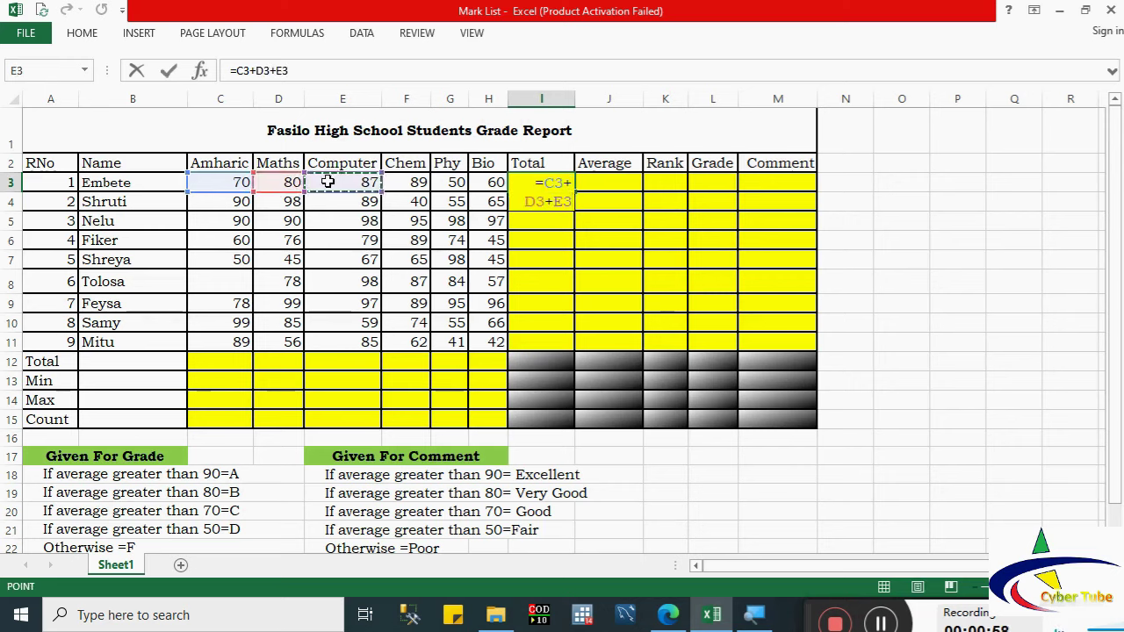
pyautogui.write('+')
pyautogui.click(397, 181)
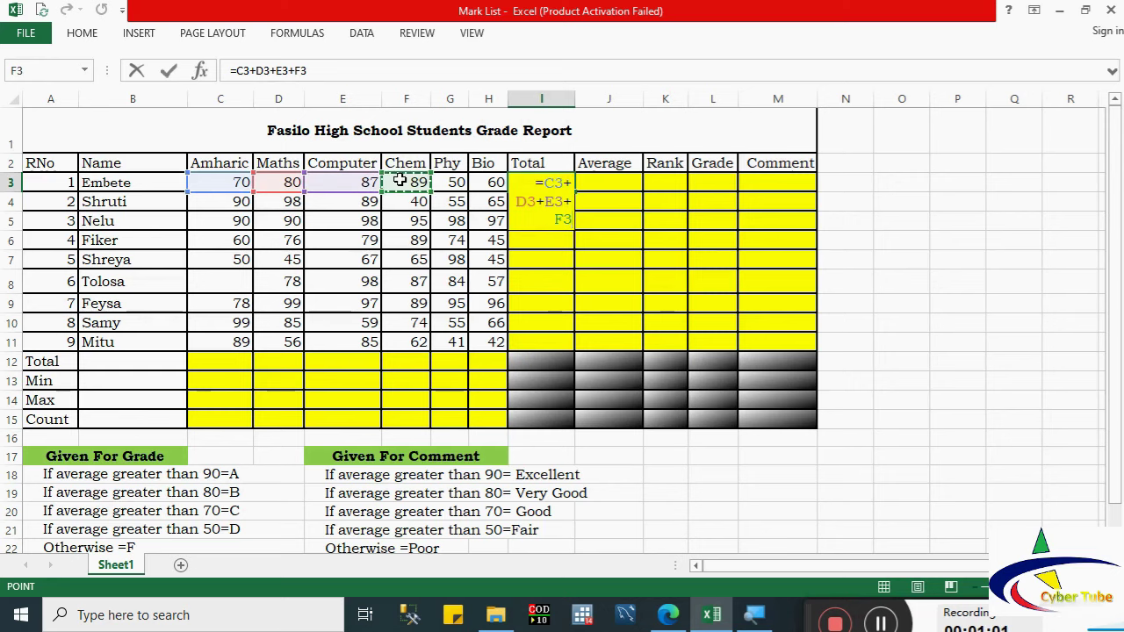
pyautogui.write('+')
pyautogui.click(450, 183)
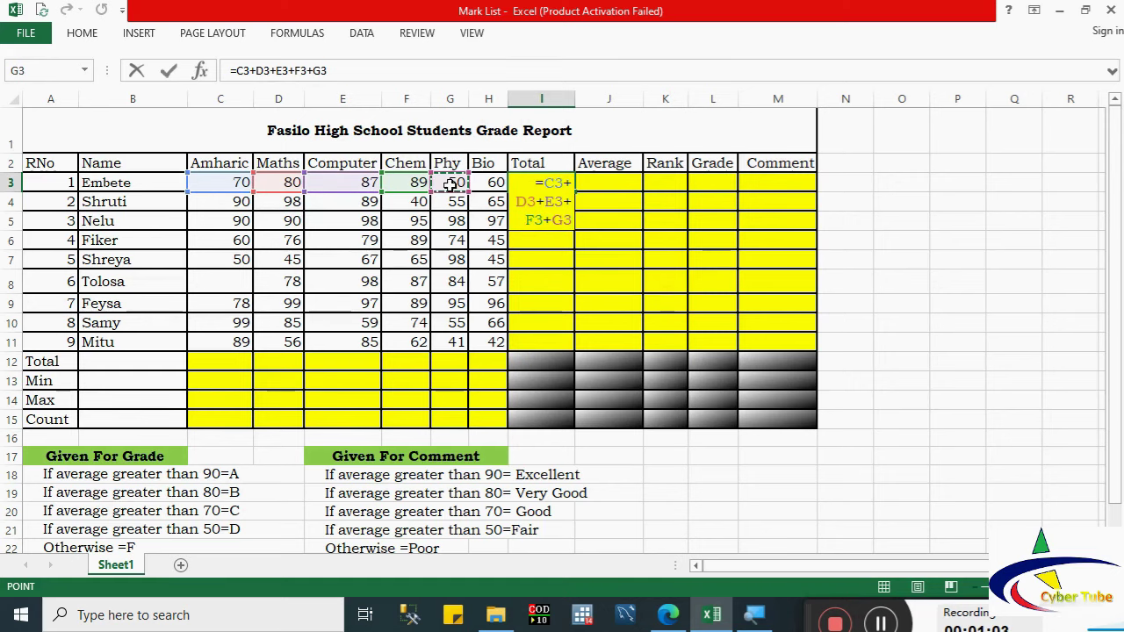
pyautogui.write('+')
pyautogui.click(496, 181)
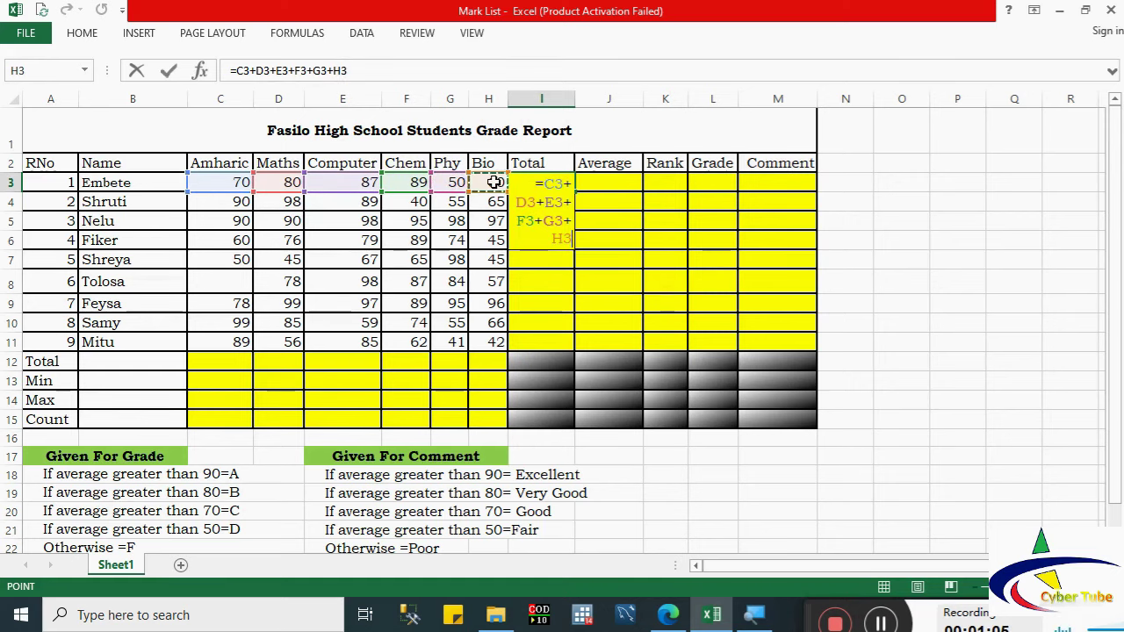
pyautogui.press('Return')
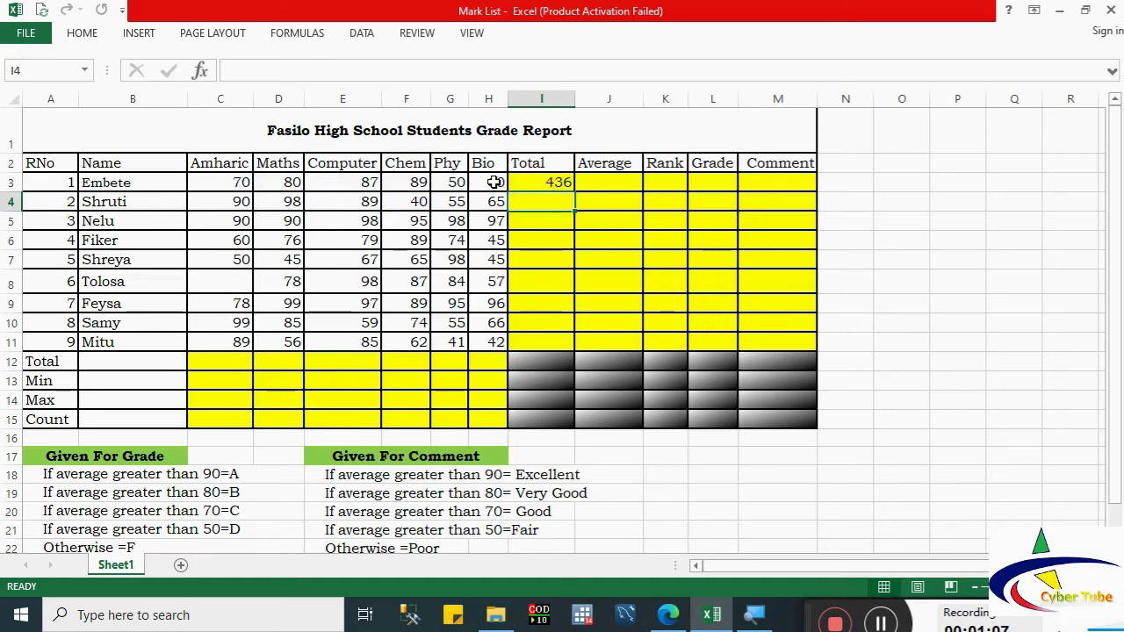
pyautogui.click(528, 182)
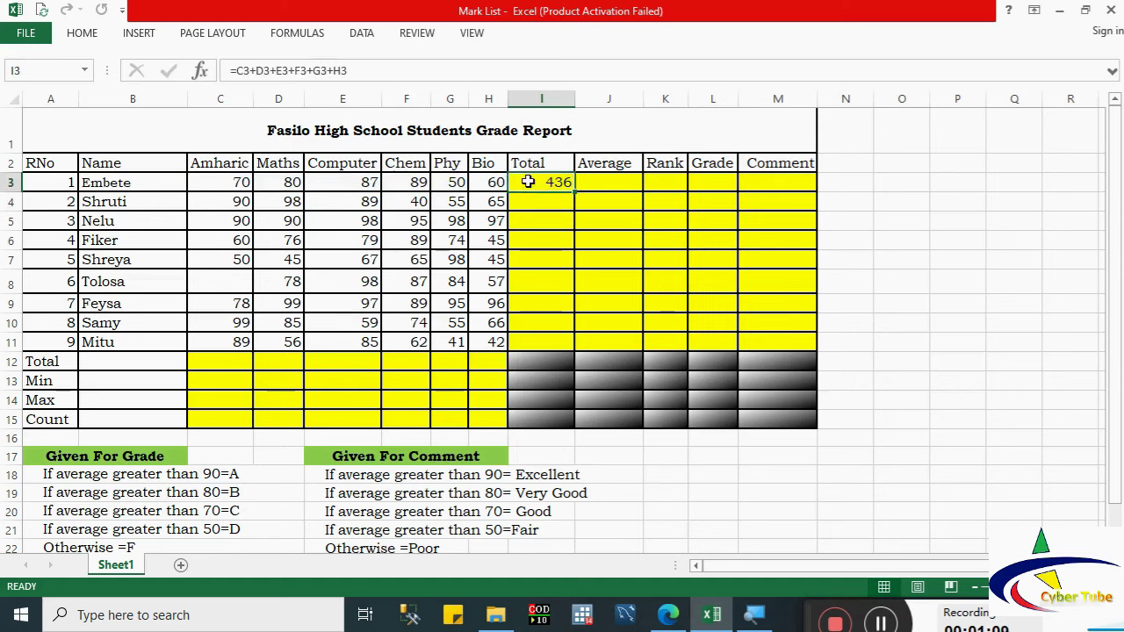
pyautogui.moveTo(575, 194); pyautogui.dragTo(569, 349)
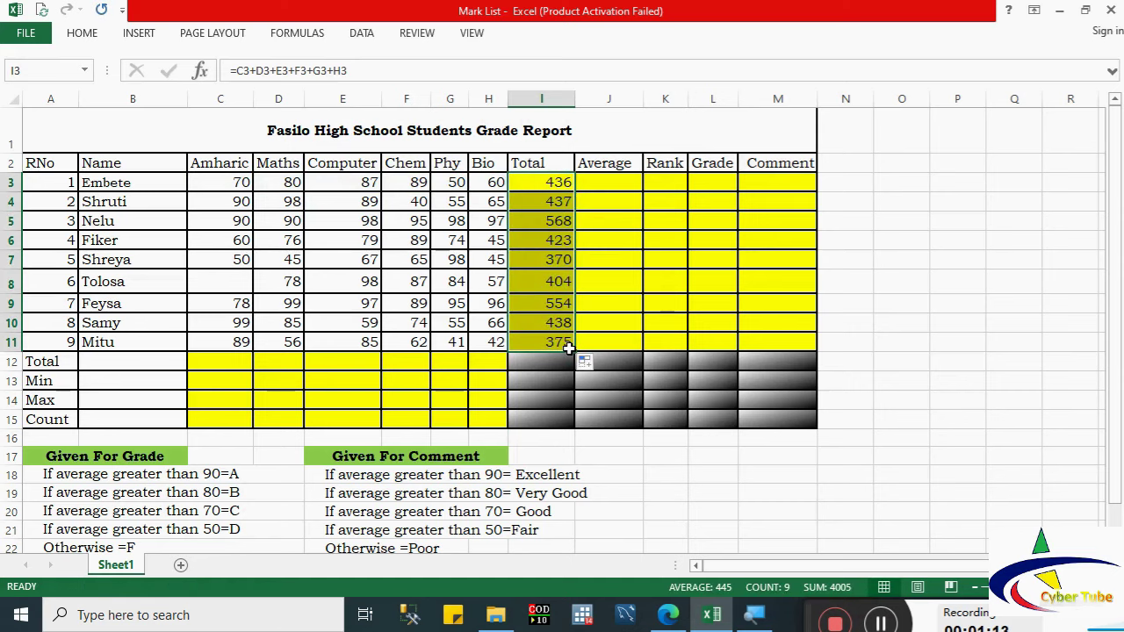
pyautogui.press('Delete')
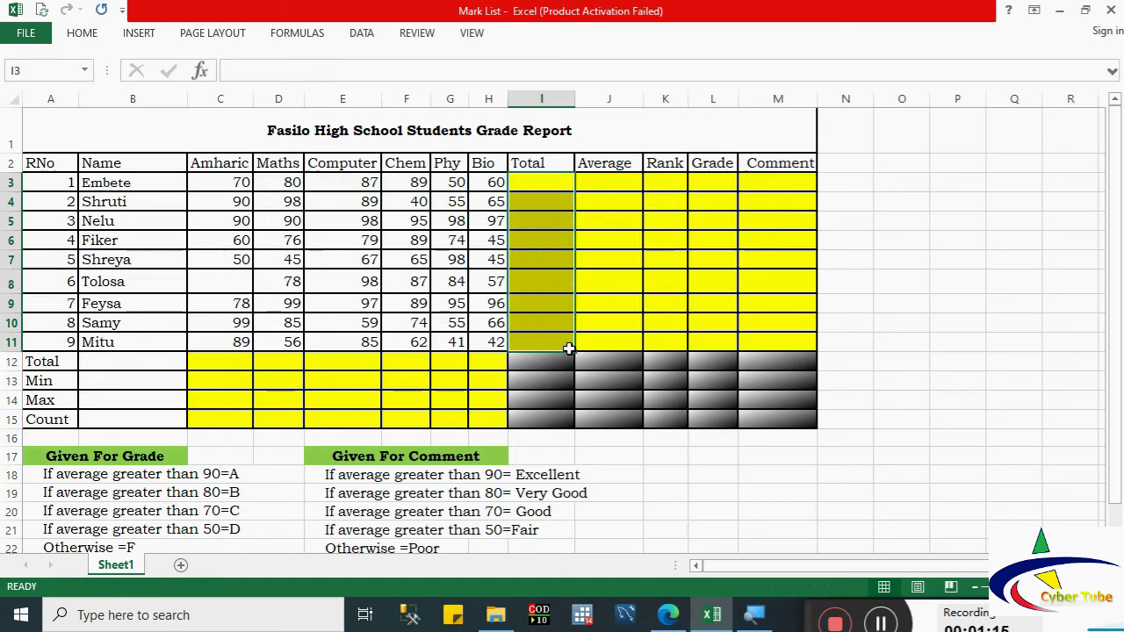
pyautogui.click(524, 184)
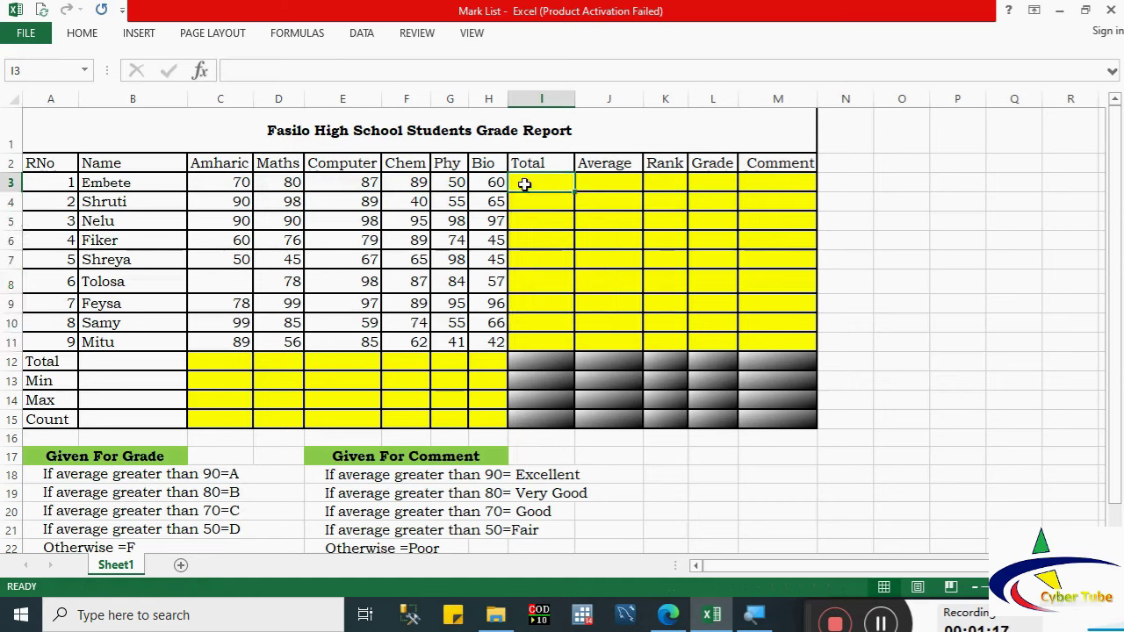
pyautogui.write('=sum')
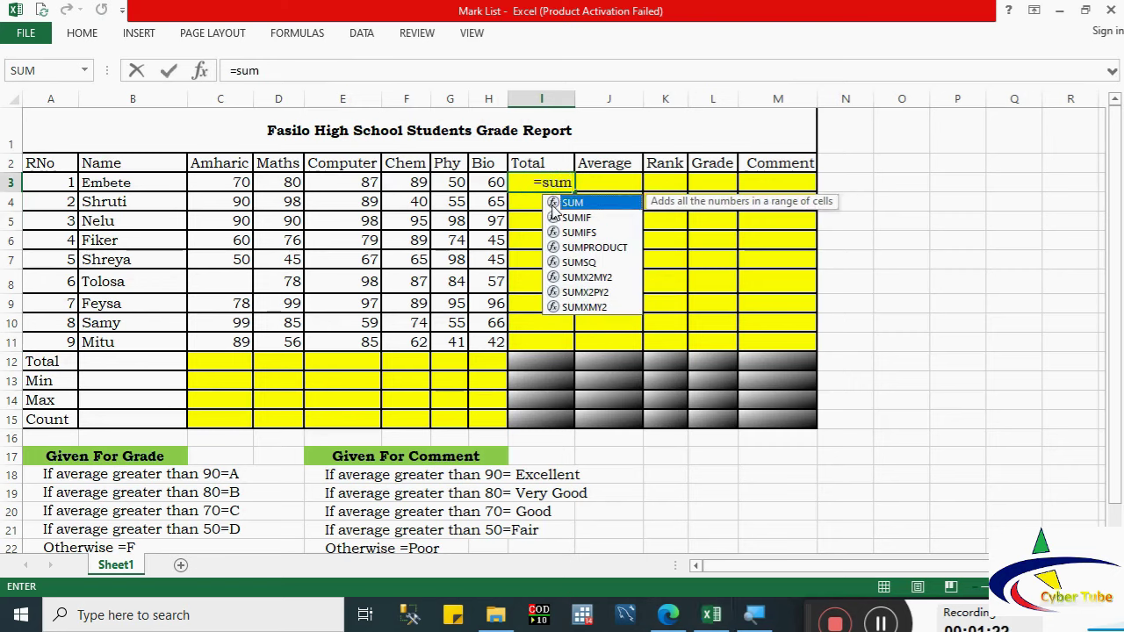
pyautogui.doubleClick(553, 211)
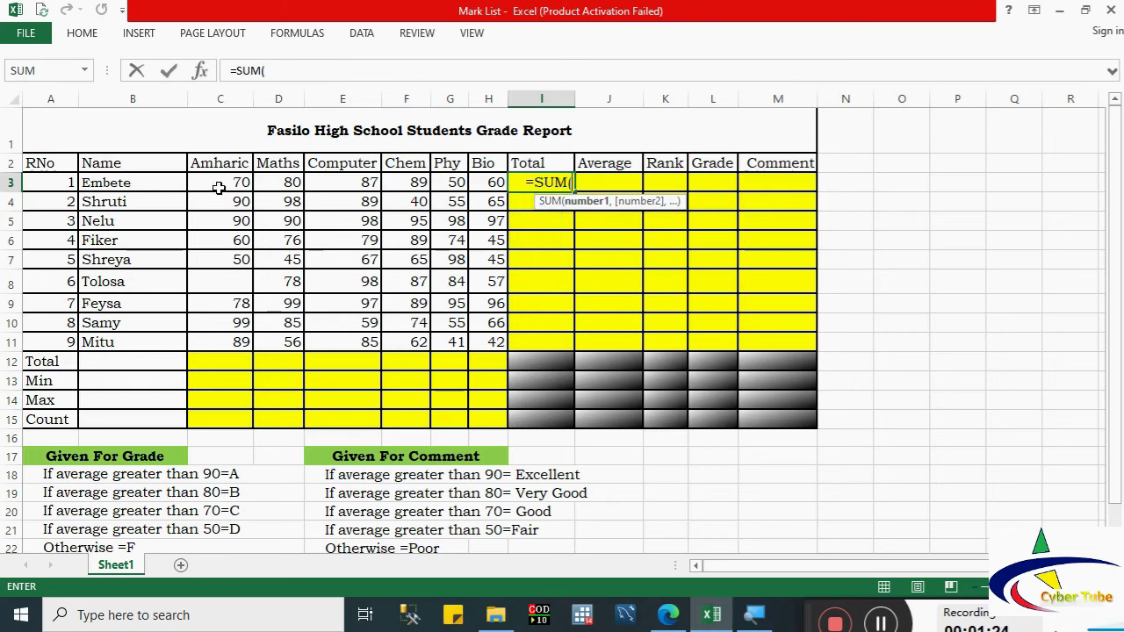
pyautogui.moveTo(219, 187); pyautogui.dragTo(496, 182)
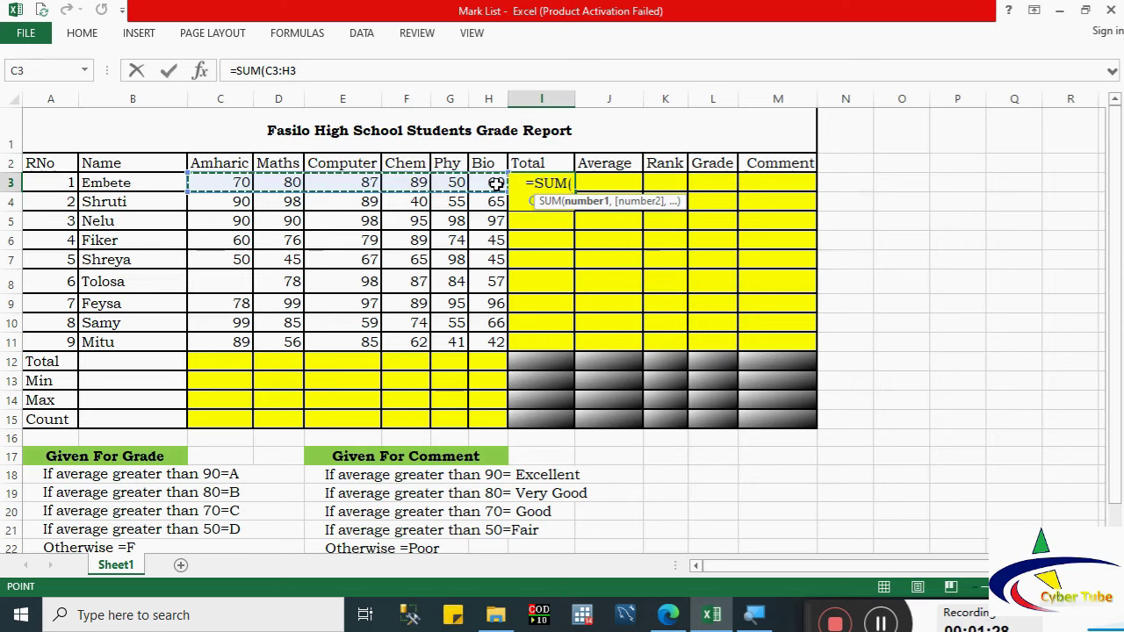
pyautogui.press('Return')
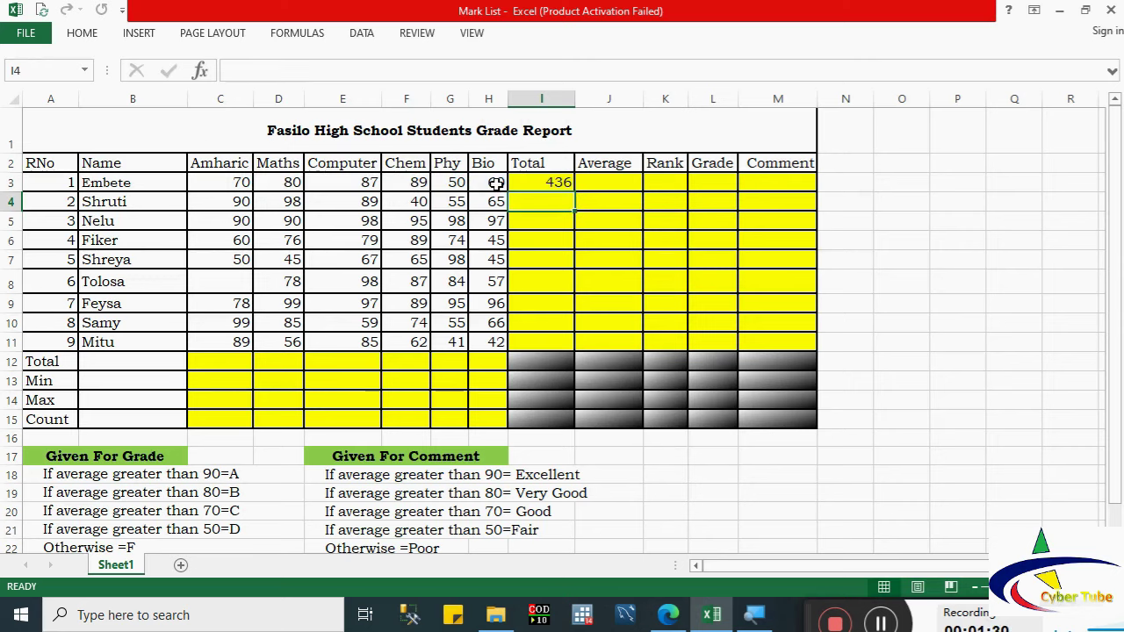
pyautogui.click(555, 183)
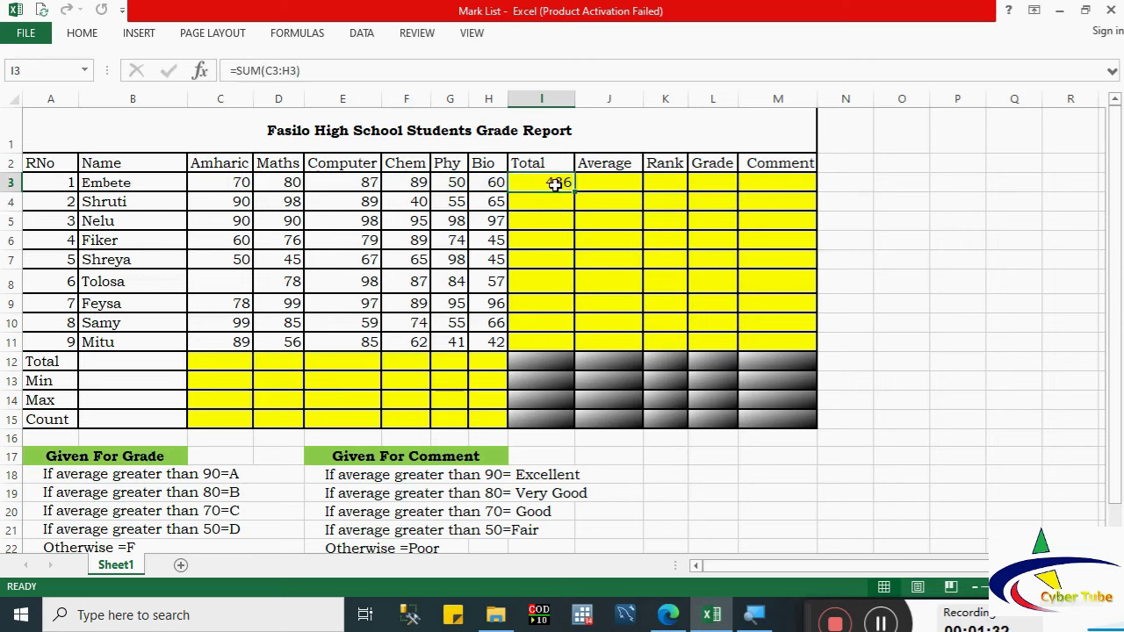
pyautogui.hotkey('ctrl', 'z')
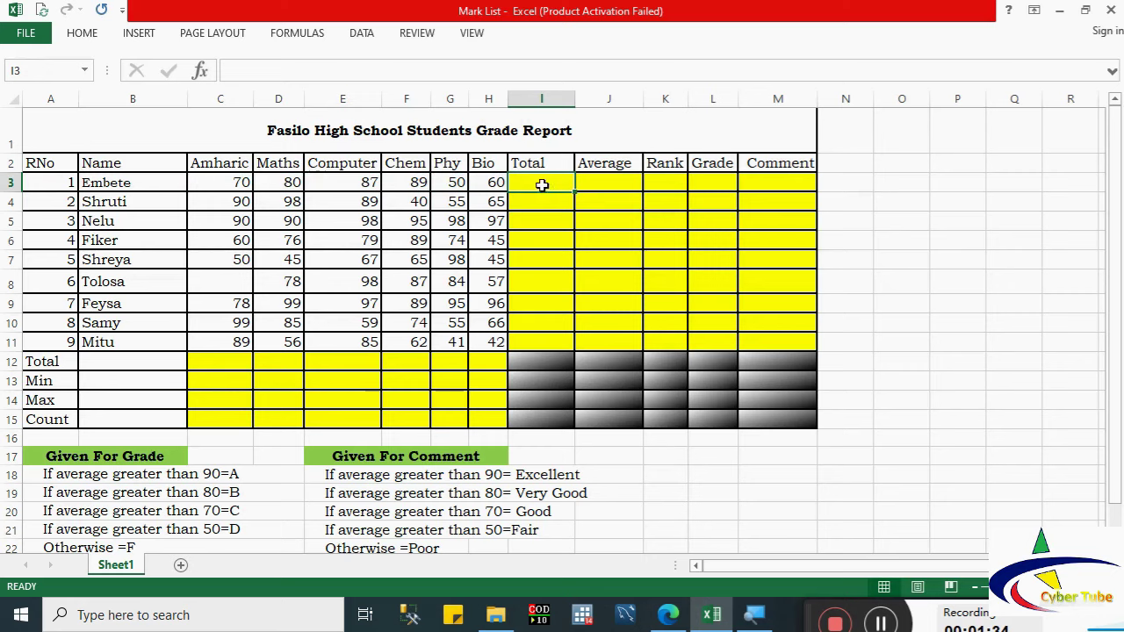
# Step: Insert =SUM(C3:H3) into I3 via Insert Function, then undo it
pyautogui.click(200, 74)
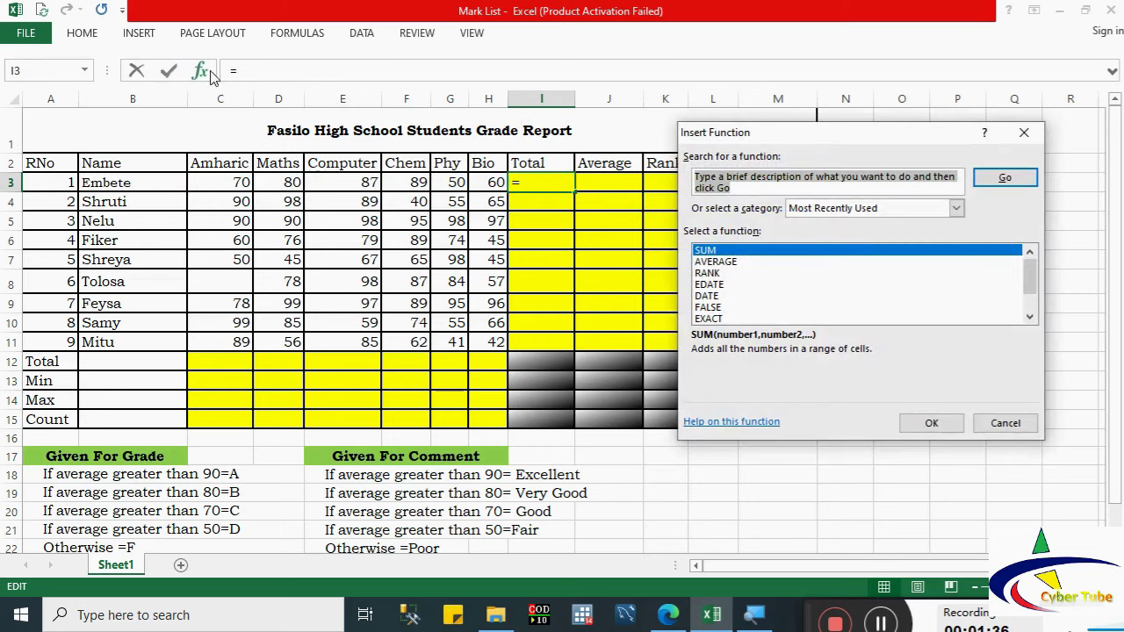
pyautogui.click(710, 251)
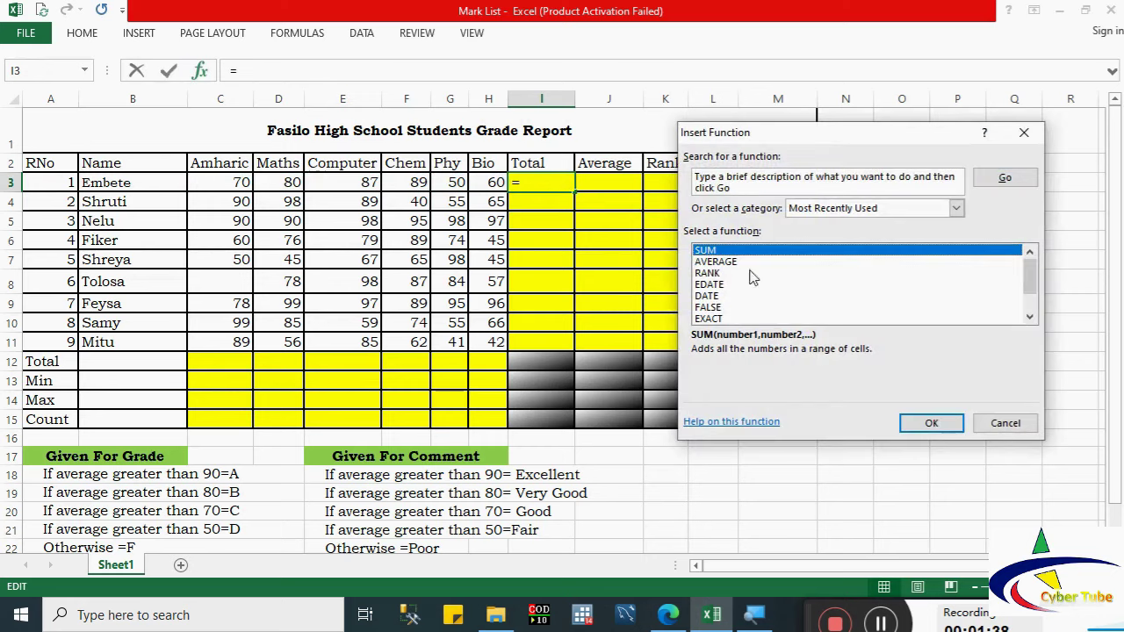
pyautogui.click(922, 430)
pyautogui.moveTo(253, 185); pyautogui.dragTo(495, 182)
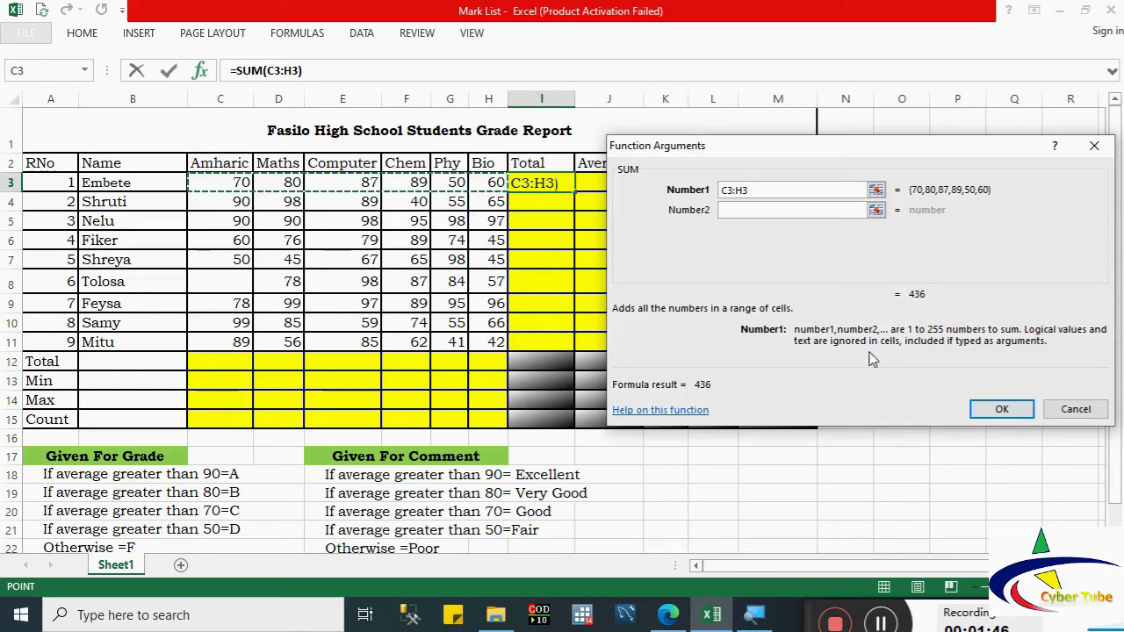
pyautogui.click(999, 408)
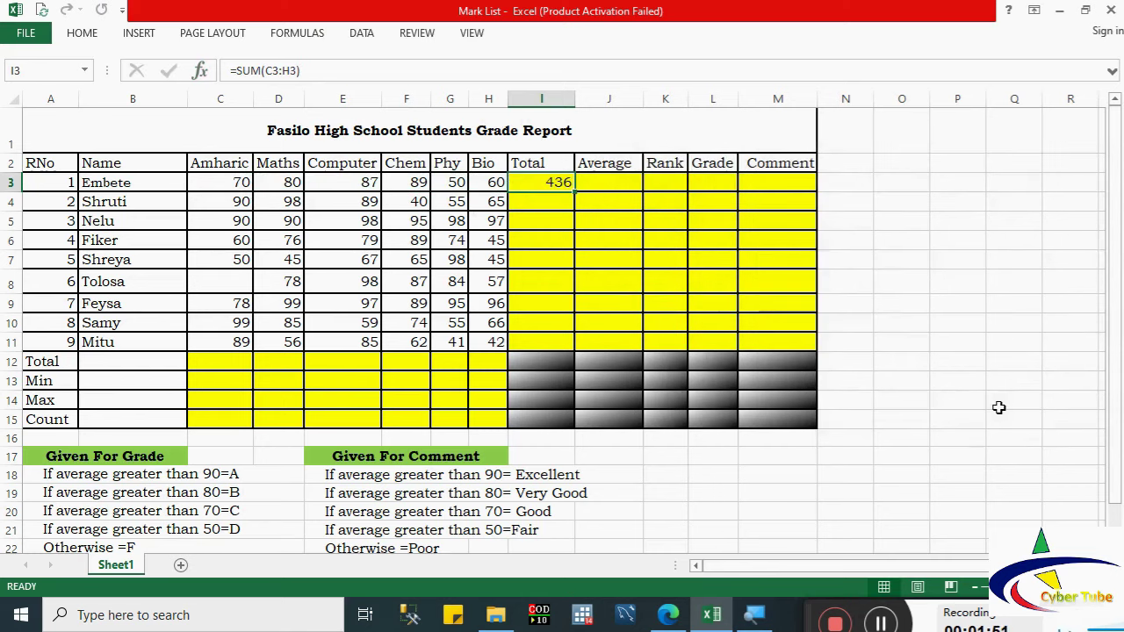
pyautogui.hotkey('ctrl', 'z')
# Step: Re-enter the SUM of C3:H3 in I3 from the recently used functions list
pyautogui.write('=')
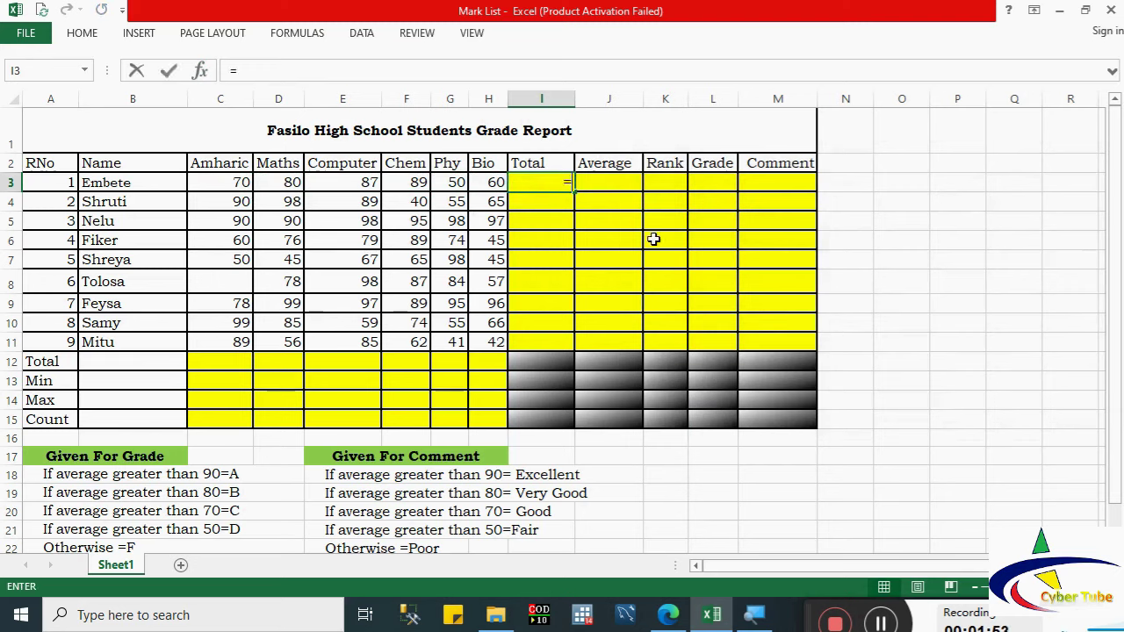
pyautogui.click(85, 70)
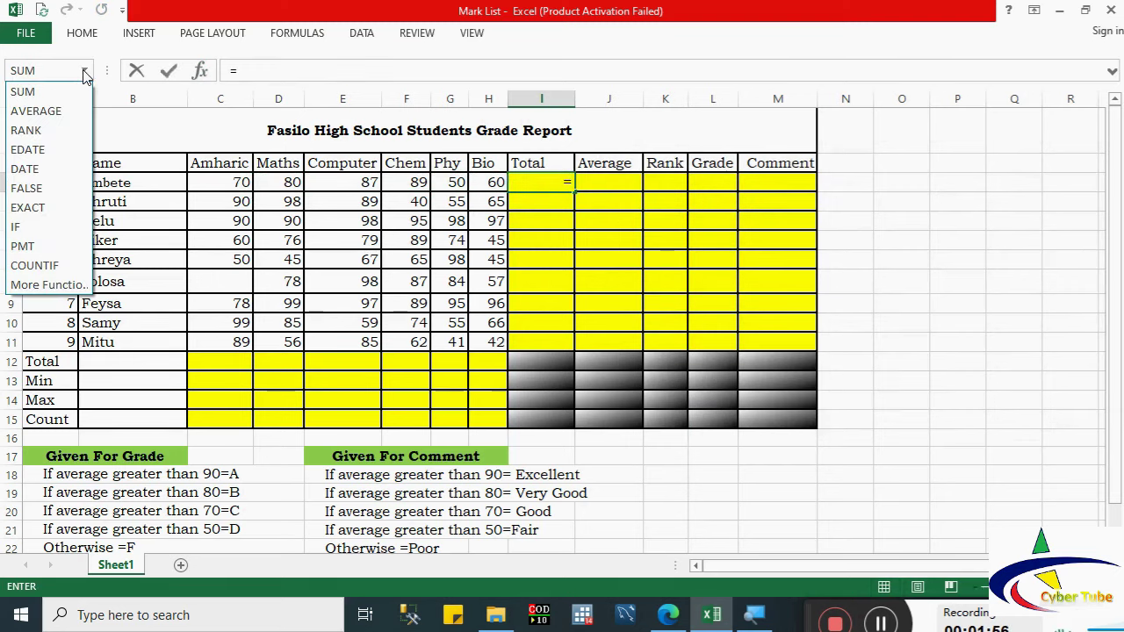
pyautogui.click(23, 92)
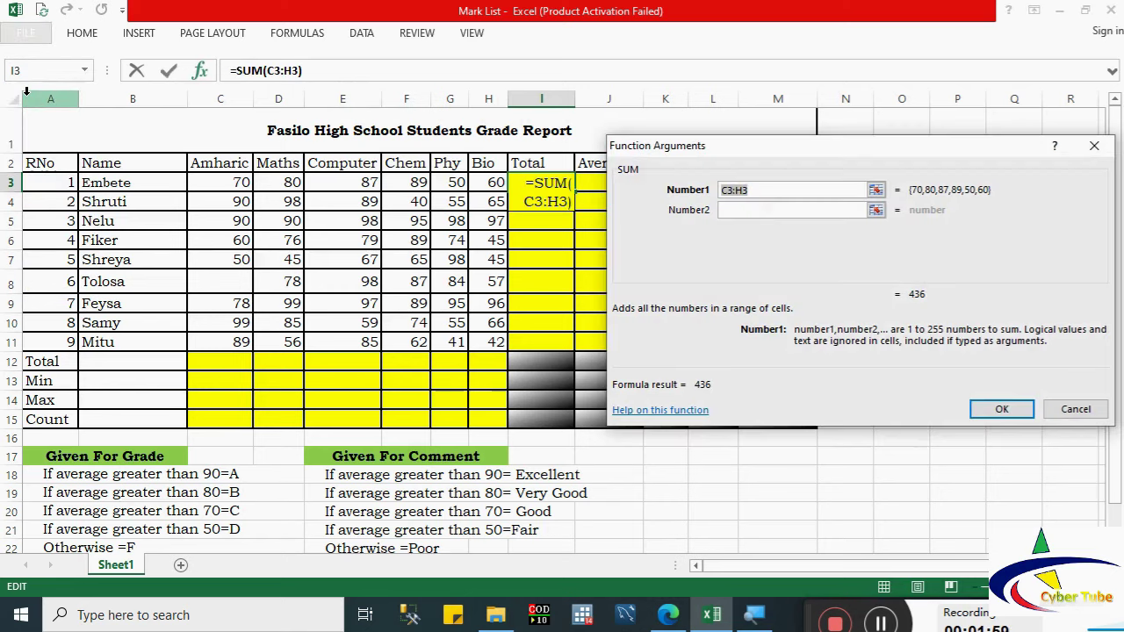
pyautogui.moveTo(222, 182); pyautogui.dragTo(481, 183)
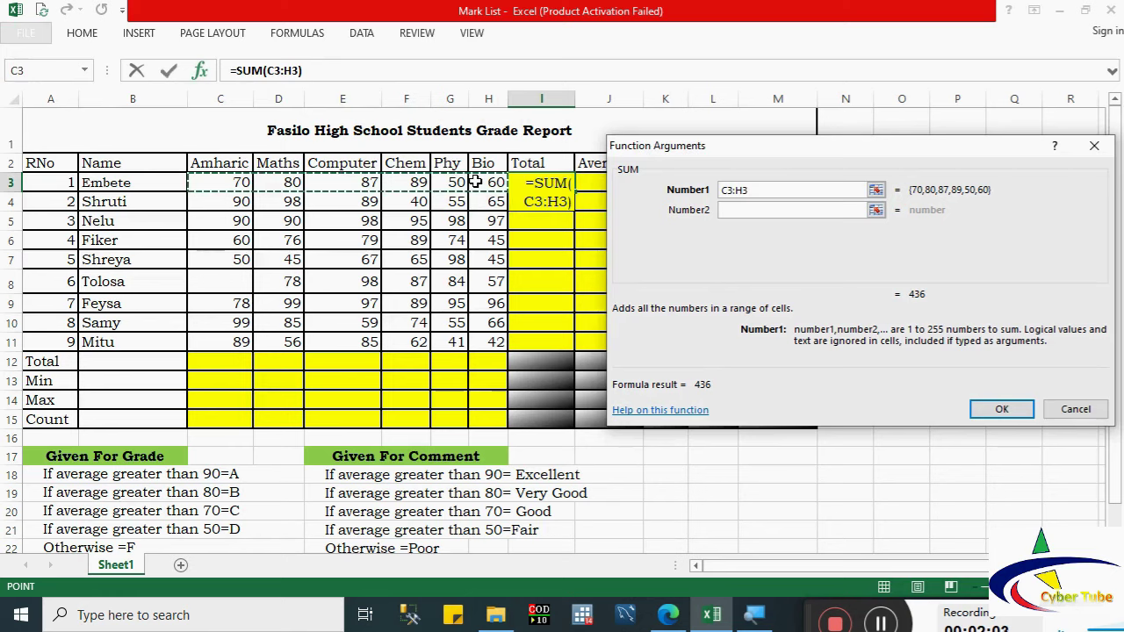
pyautogui.click(1001, 409)
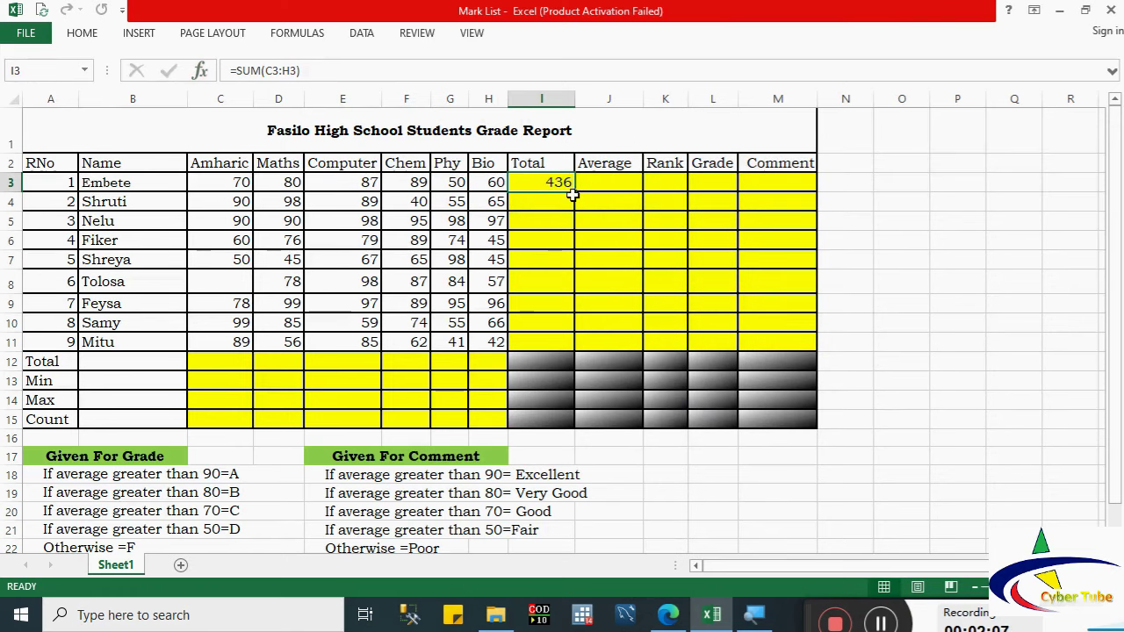
# Step: Copy the Total formula from I3 down to I11, undoing a mistaken fill and cell move
pyautogui.moveTo(574, 194); pyautogui.dragTo(575, 347)
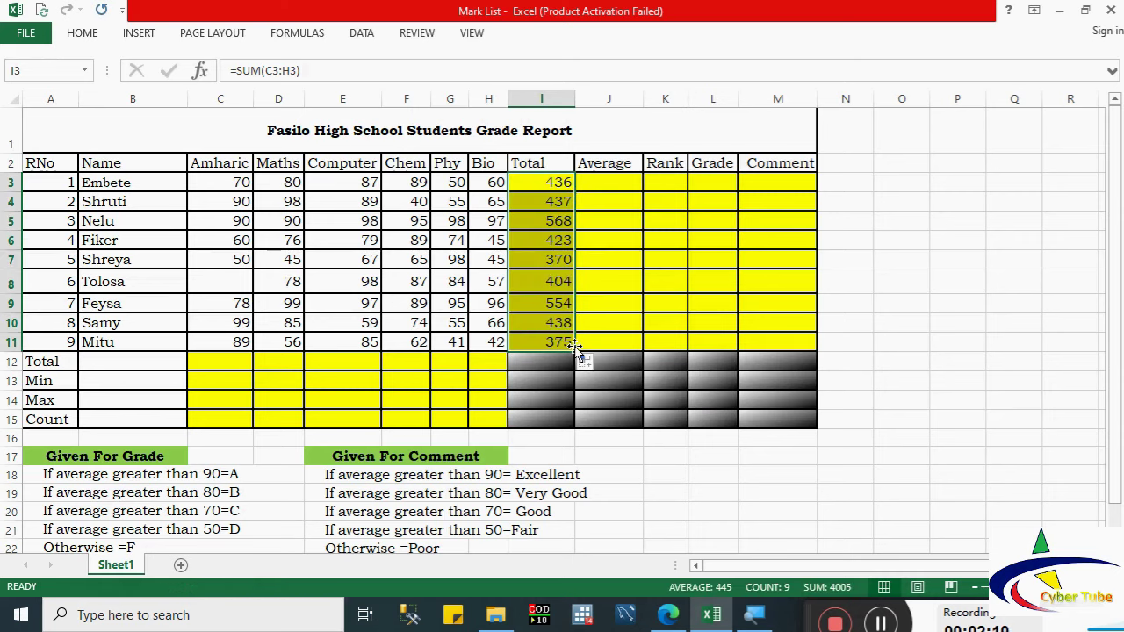
pyautogui.hotkey('ctrl', 'z')
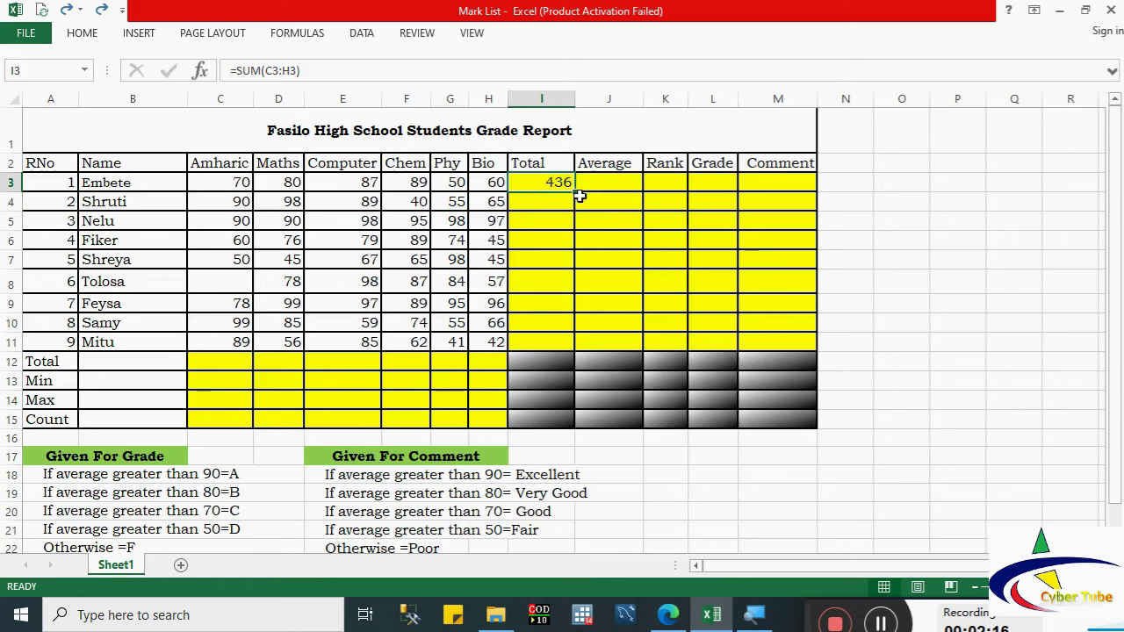
pyautogui.moveTo(579, 196); pyautogui.dragTo(1018, 326)
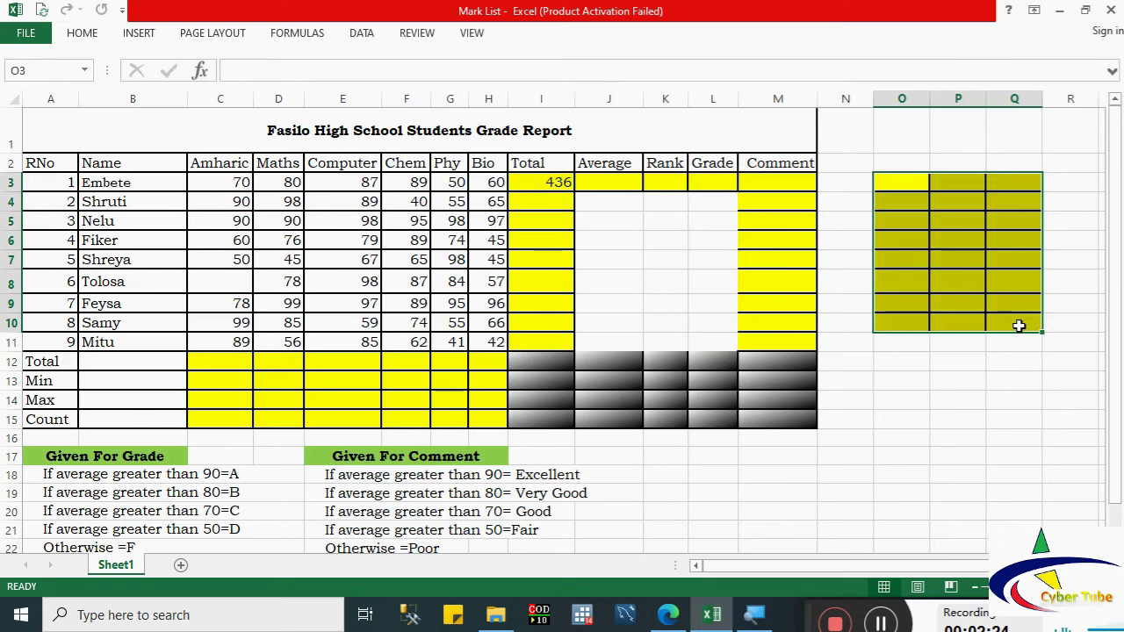
pyautogui.hotkey('ctrl', 'z')
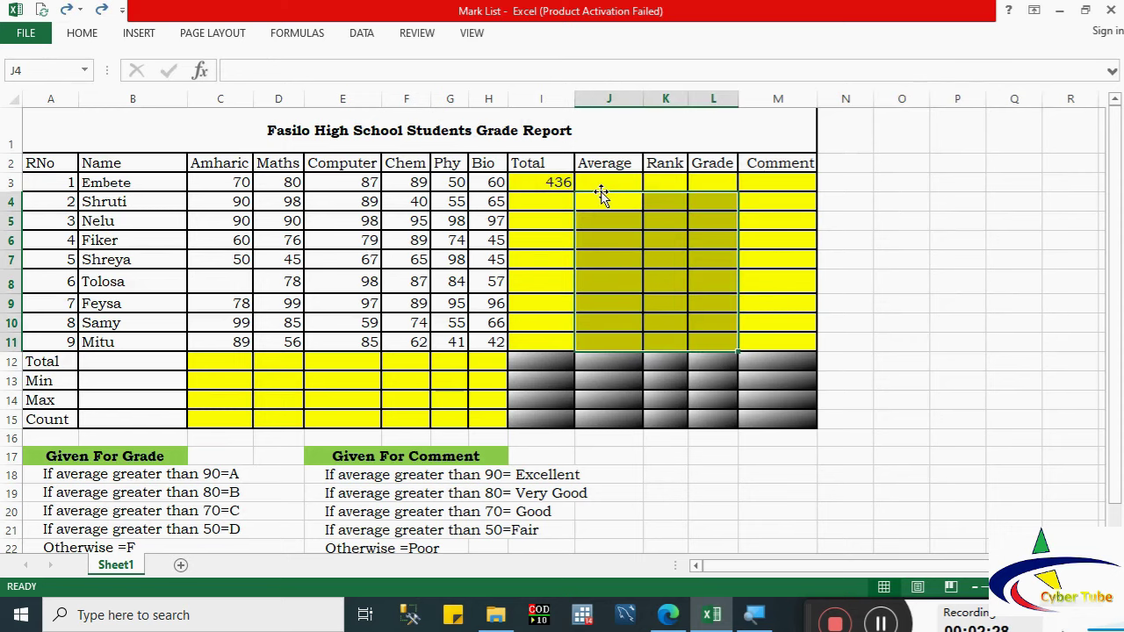
pyautogui.click(546, 182)
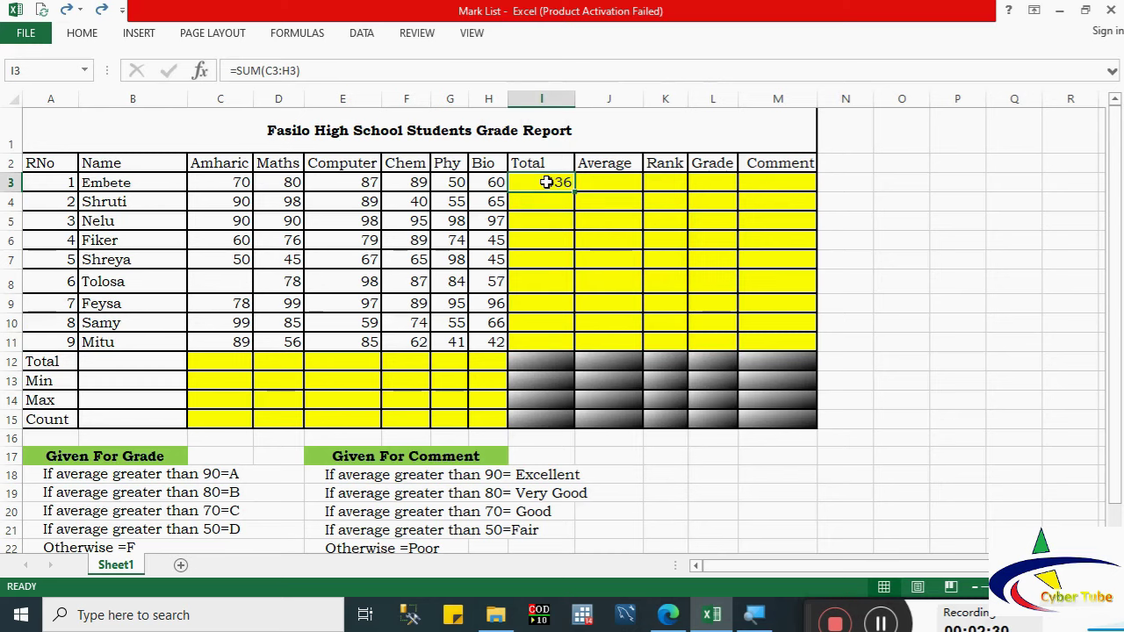
pyautogui.moveTo(577, 193); pyautogui.dragTo(572, 349)
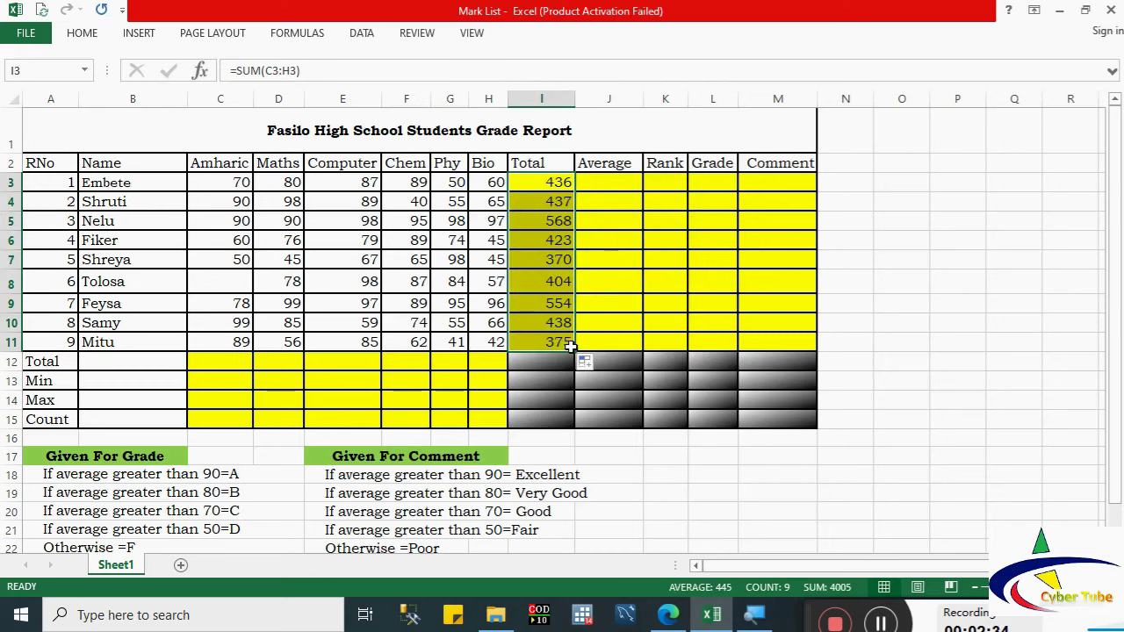
pyautogui.click(599, 182)
# Step: Enter =AVERAGE(C3:H3) in J3 (72.7) and fill it down to J11
pyautogui.write('=')
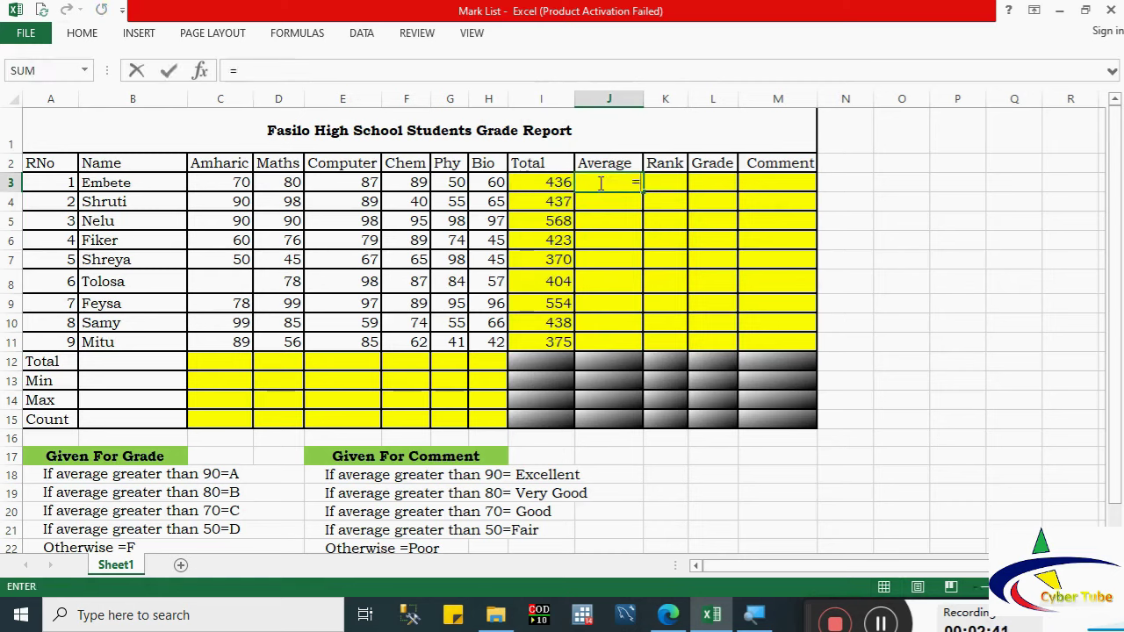
pyautogui.write('av')
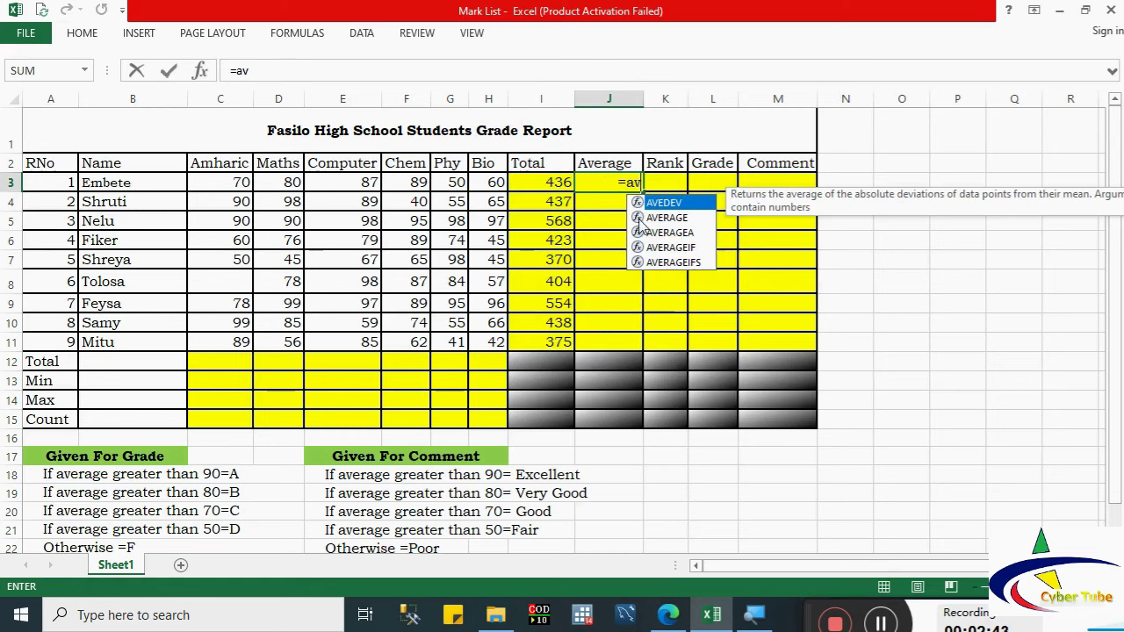
pyautogui.doubleClick(646, 218)
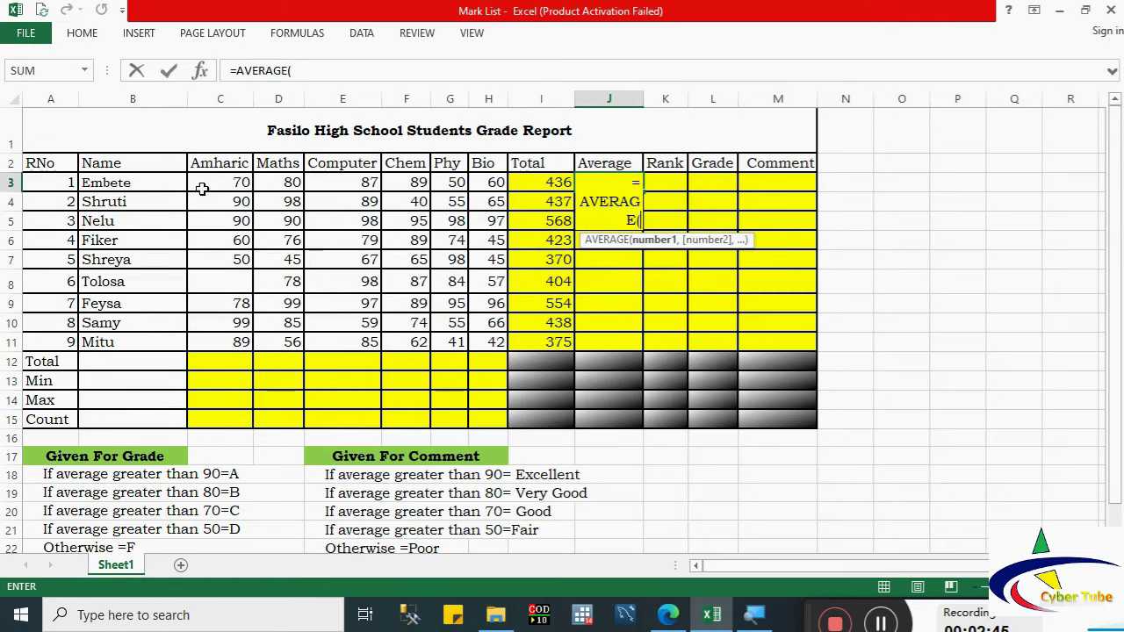
pyautogui.moveTo(202, 186); pyautogui.dragTo(476, 179)
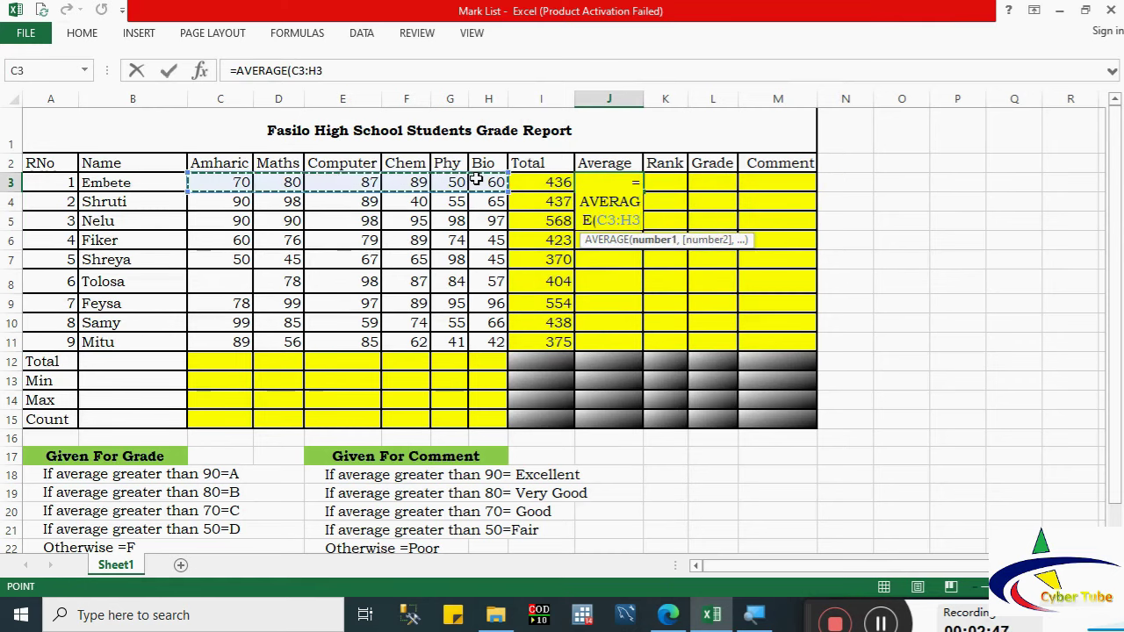
pyautogui.press('Return')
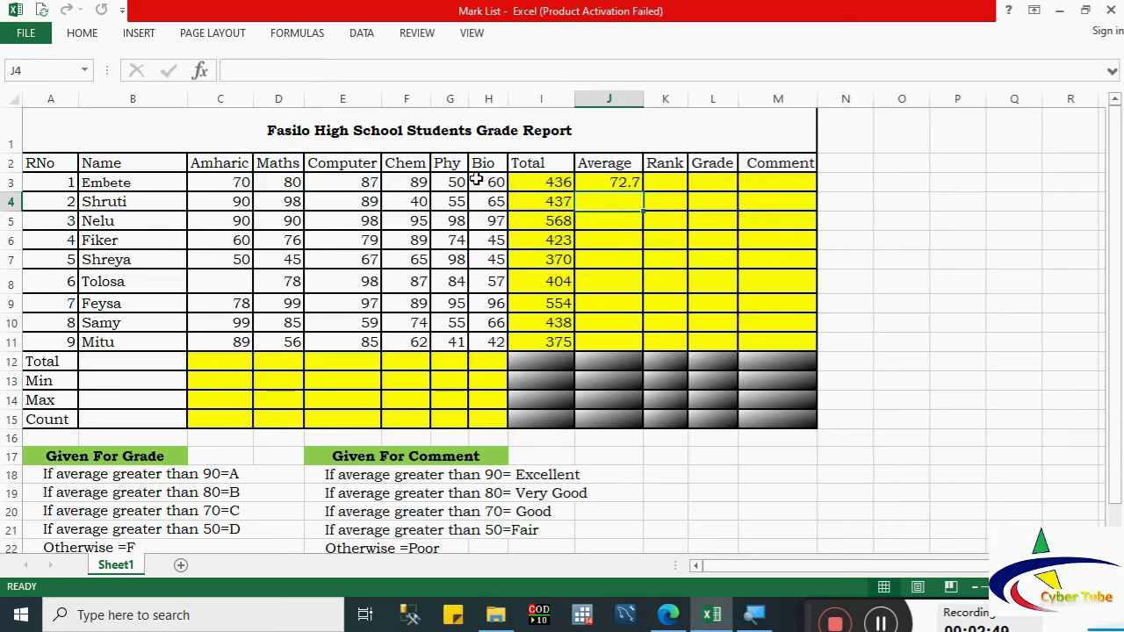
pyautogui.click(626, 180)
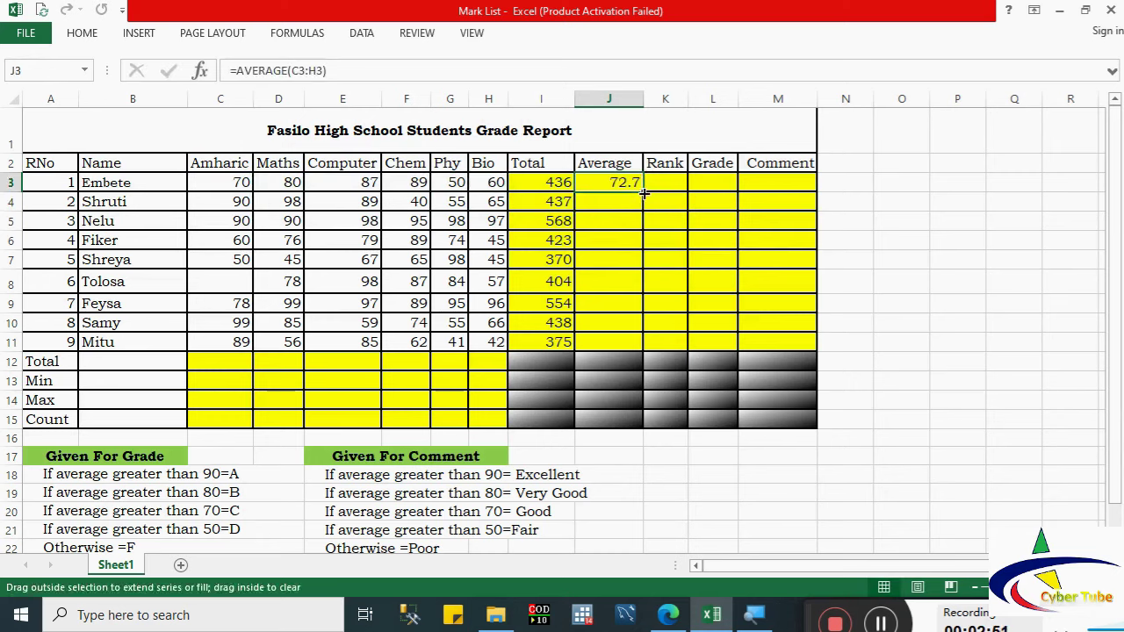
pyautogui.moveTo(645, 194); pyautogui.dragTo(647, 356)
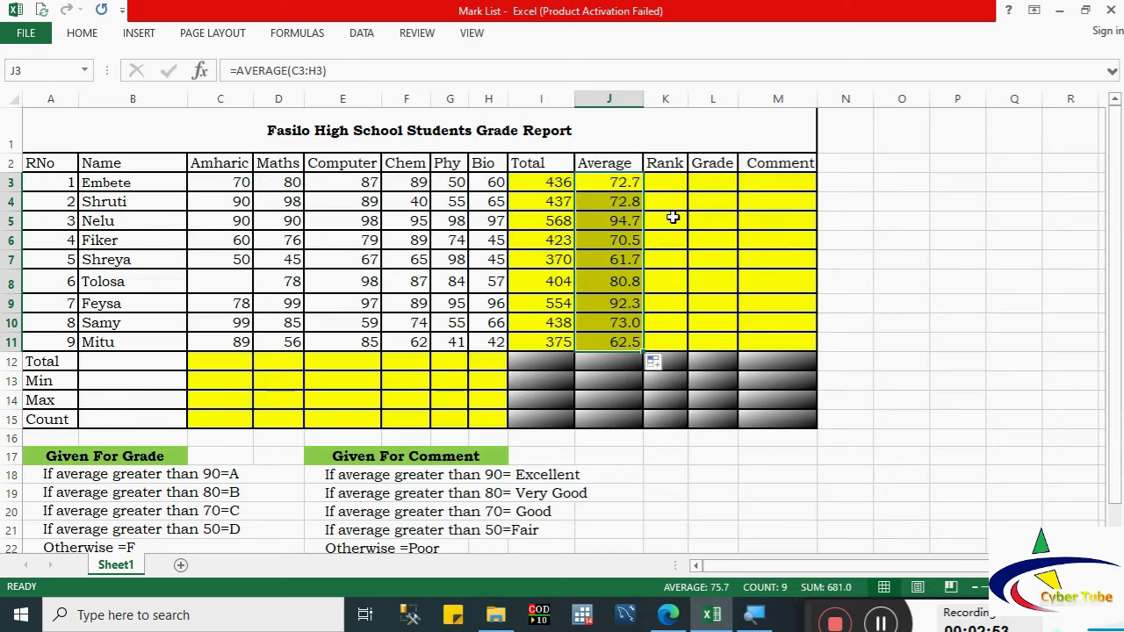
pyautogui.click(661, 183)
# Step: Start a RANK formula in K3 through Insert Function
pyautogui.write('=')
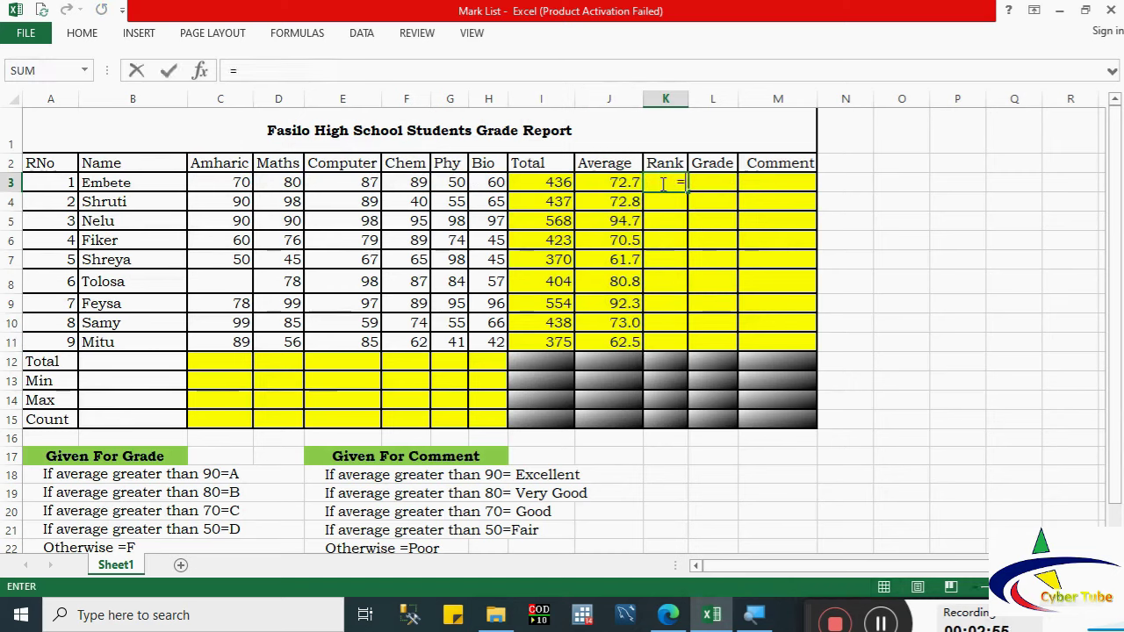
pyautogui.click(200, 70)
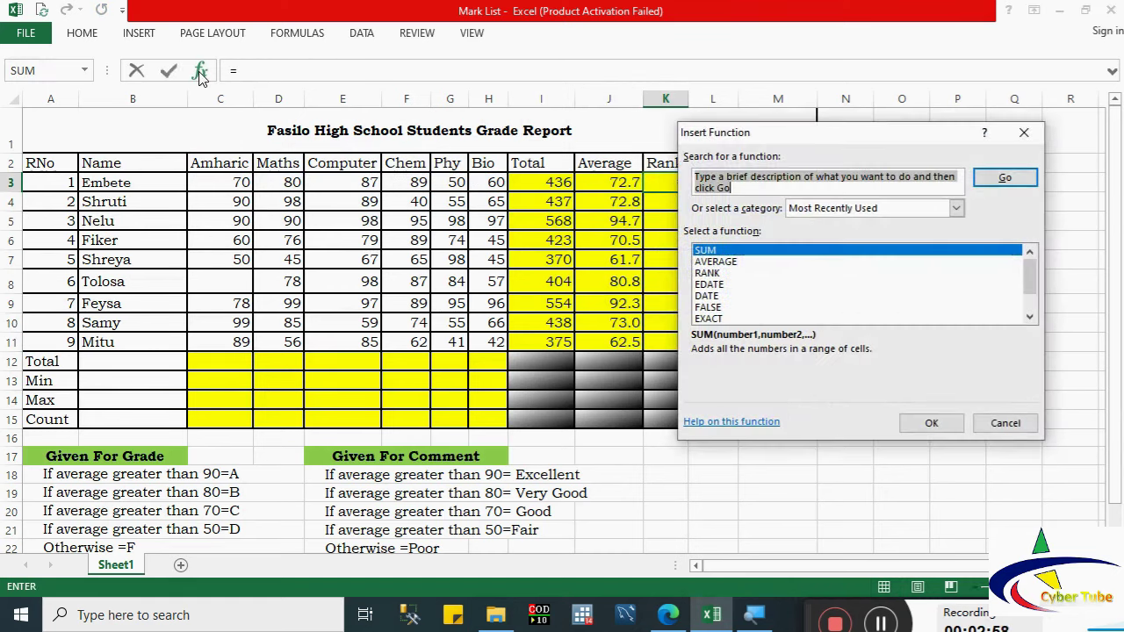
pyautogui.click(711, 273)
pyautogui.click(930, 423)
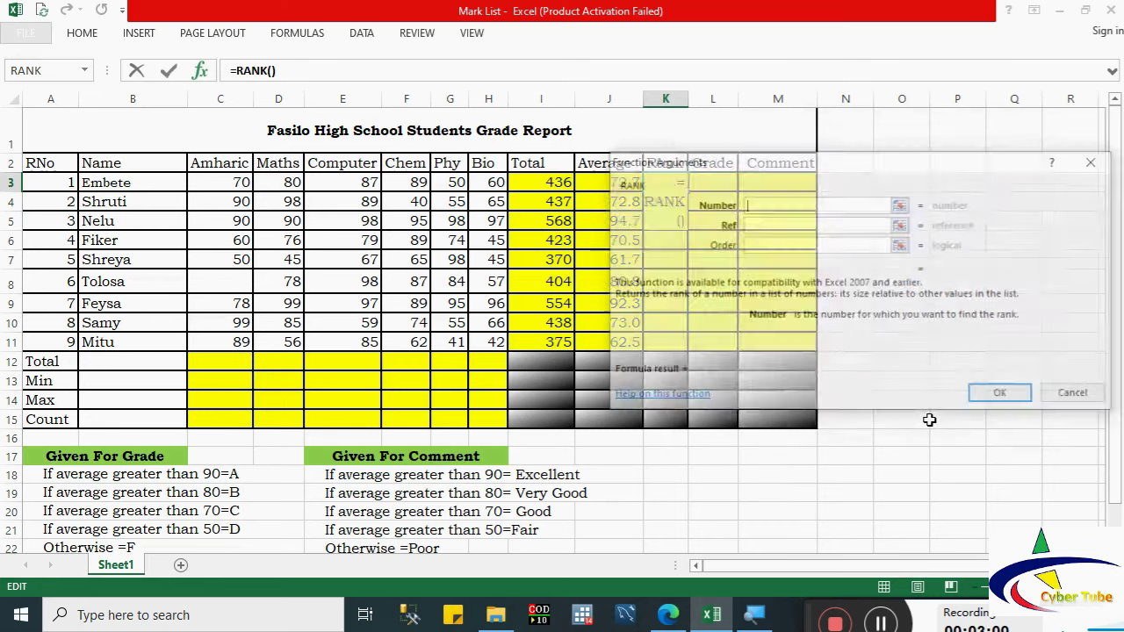
pyautogui.moveTo(781, 175); pyautogui.dragTo(785, 318)
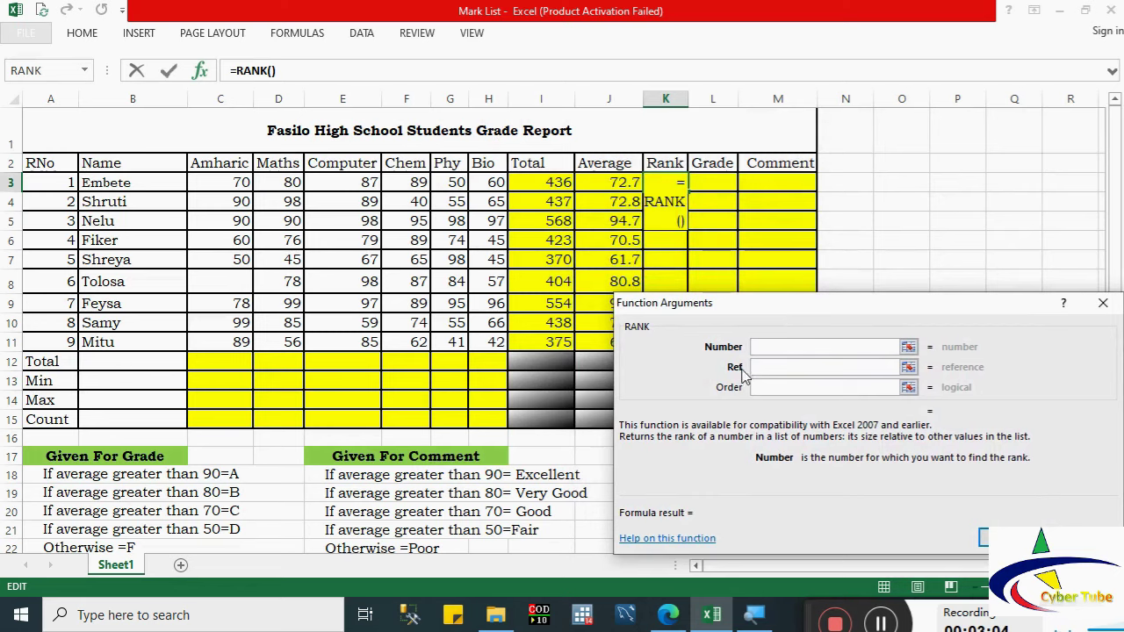
# Step: Set RANK's Number to J3 and Ref to J3:J11, placing the first student 6th
pyautogui.click(768, 344)
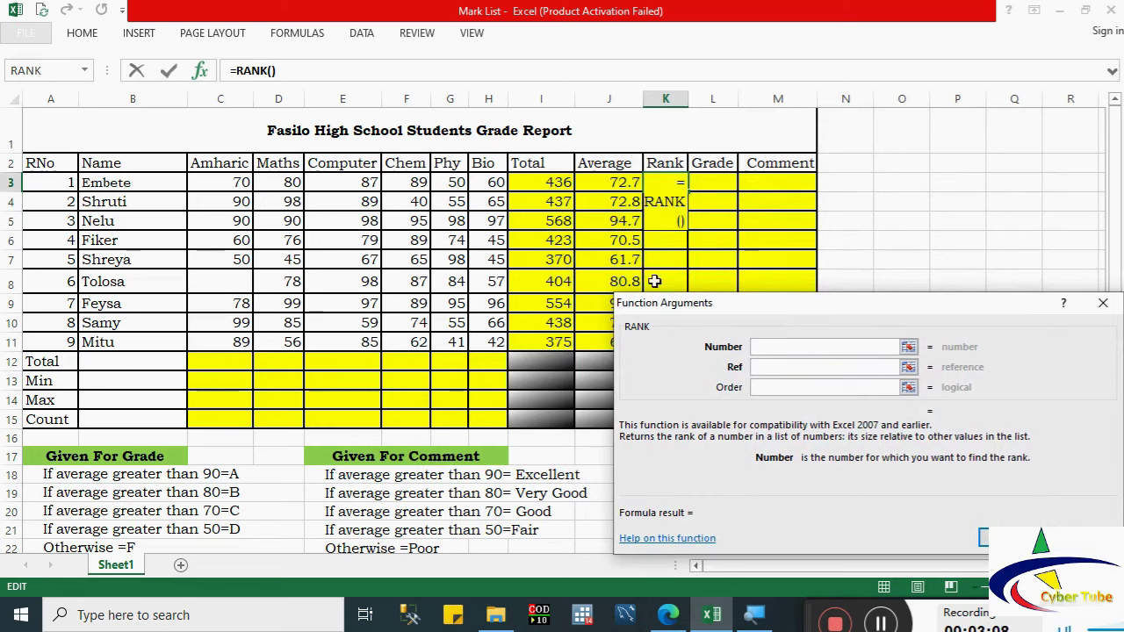
pyautogui.click(609, 182)
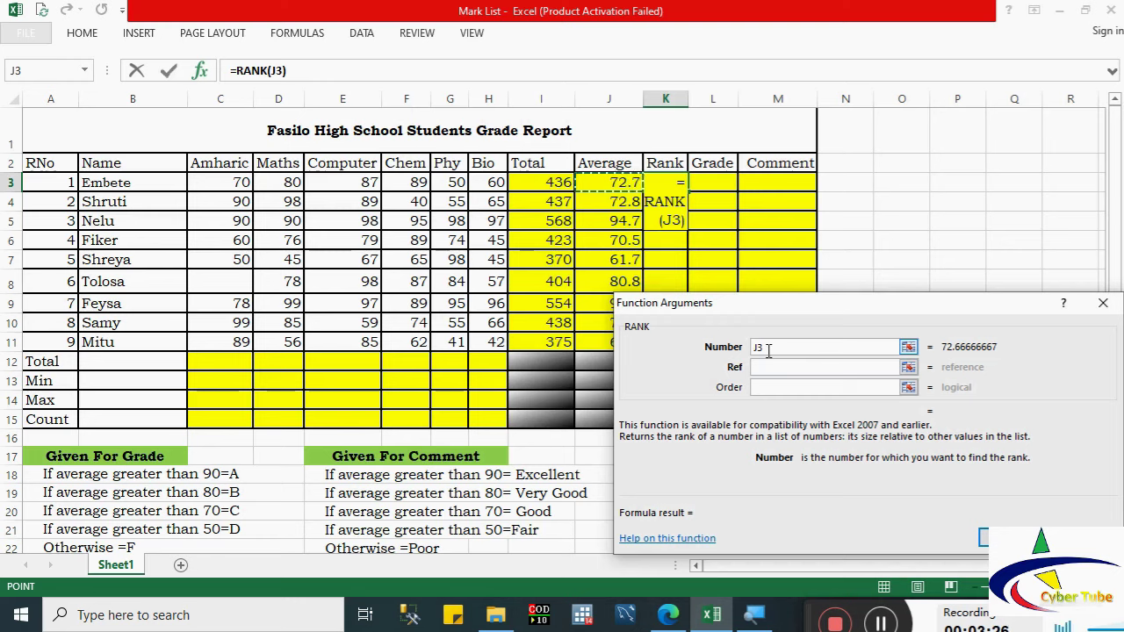
pyautogui.doubleClick(753, 349)
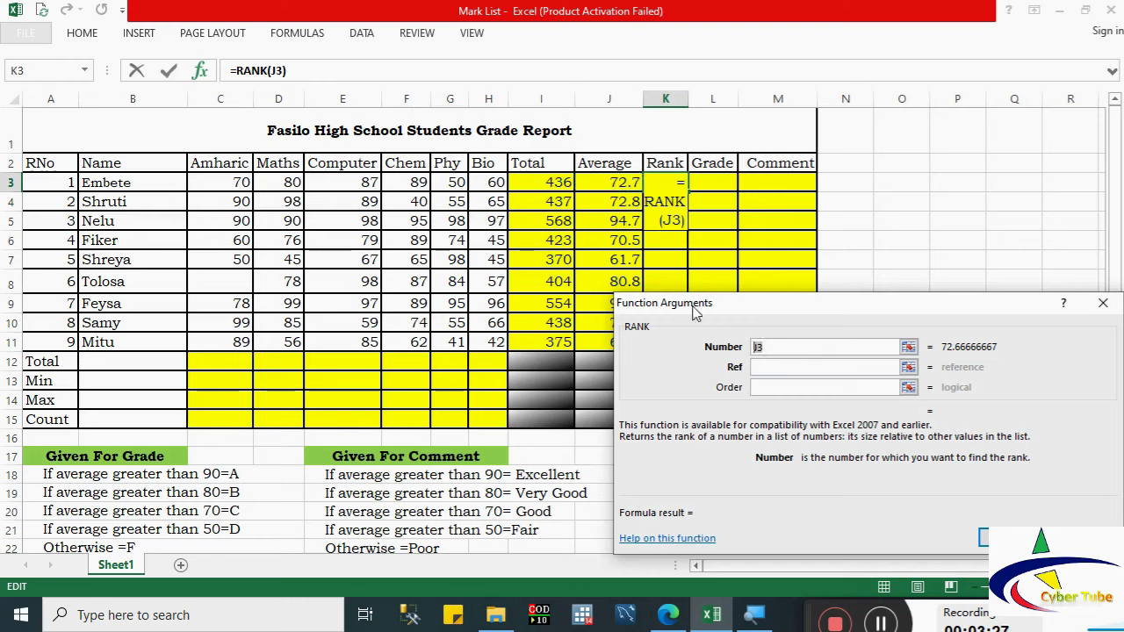
pyautogui.click(612, 181)
pyautogui.click(762, 369)
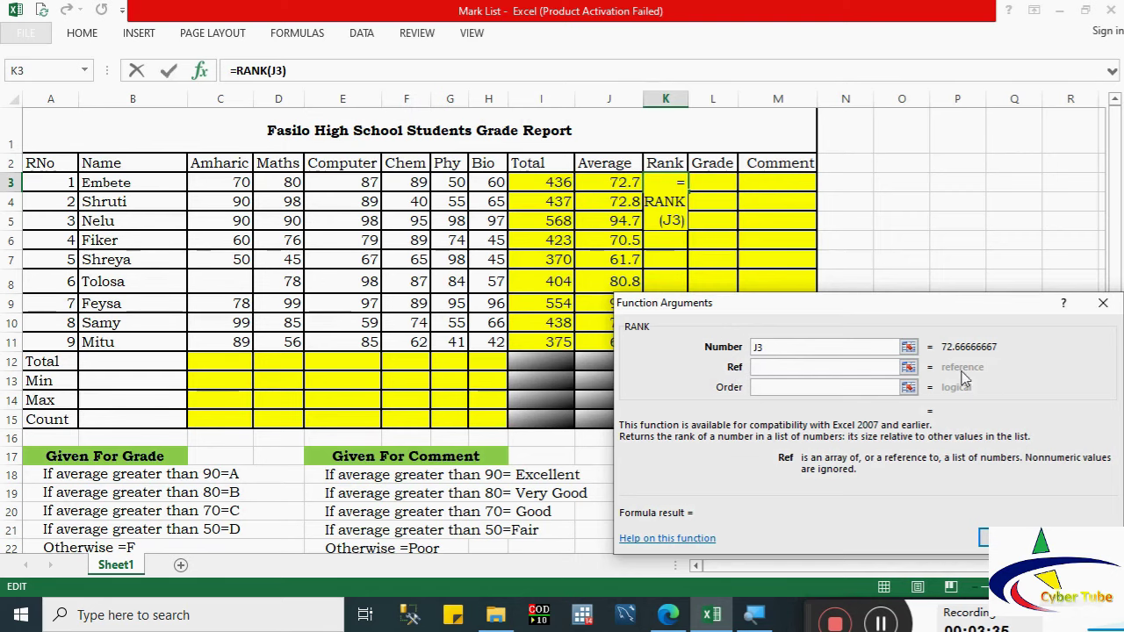
pyautogui.moveTo(609, 182); pyautogui.dragTo(614, 341)
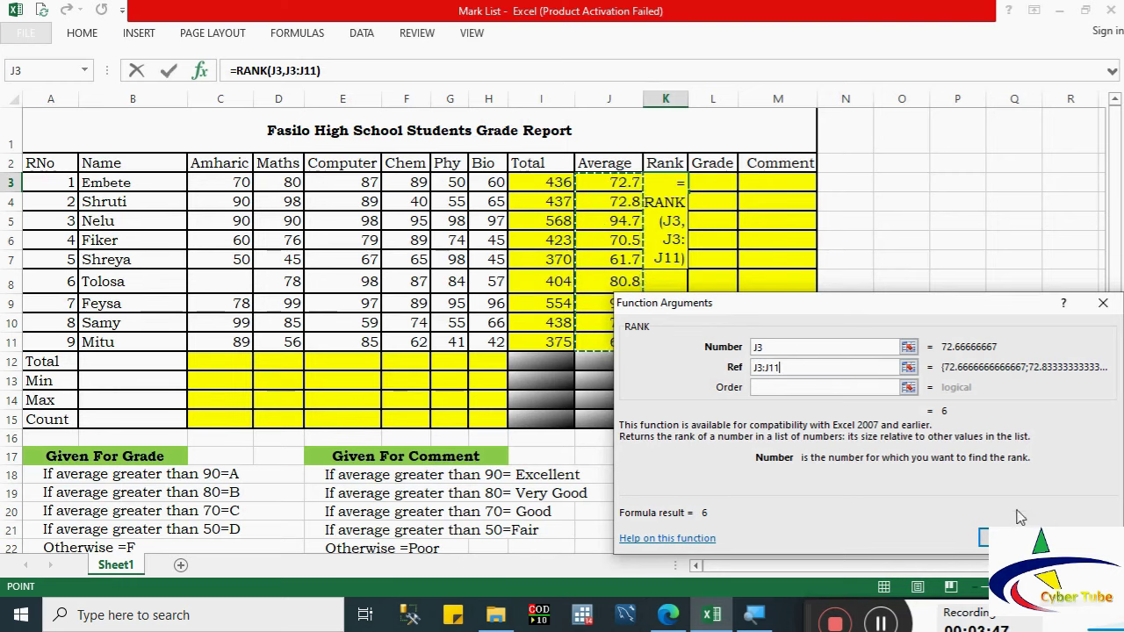
pyautogui.click(983, 537)
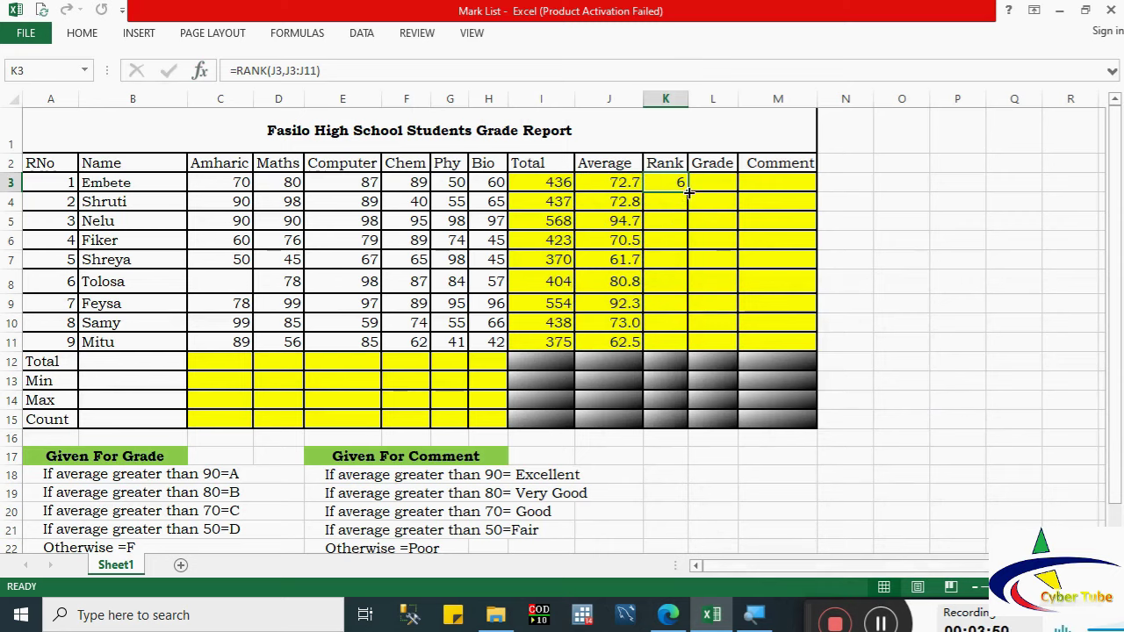
# Step: Fill the RANK formula from K3 down to K11, then select K9:K11 to check the last ranks
pyautogui.moveTo(689, 192); pyautogui.dragTo(684, 345)
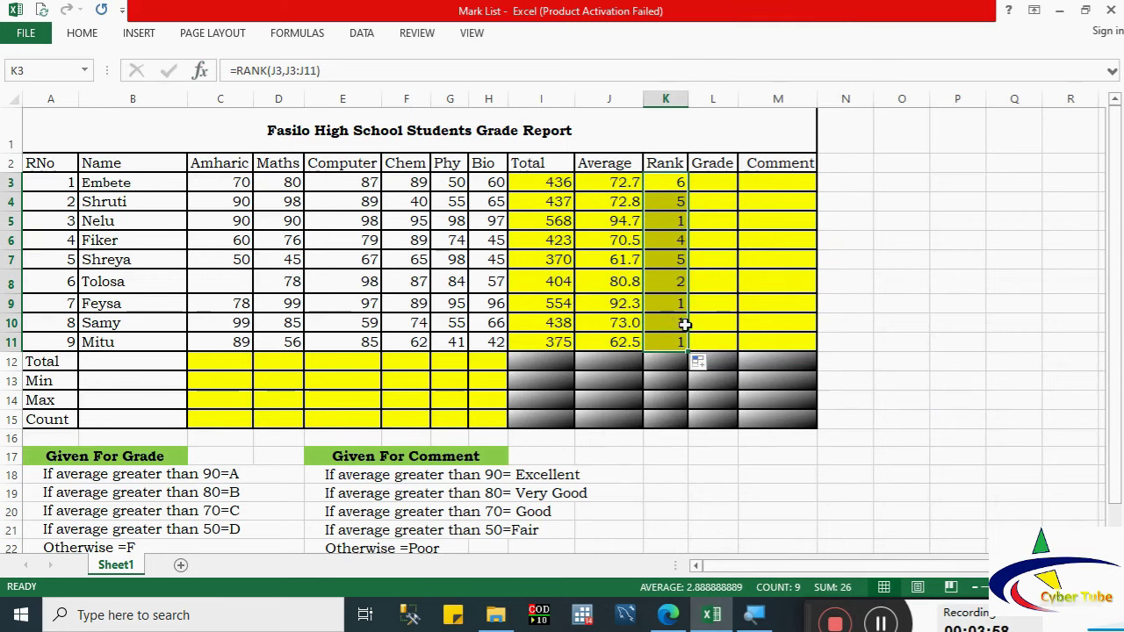
pyautogui.moveTo(682, 304); pyautogui.dragTo(679, 342)
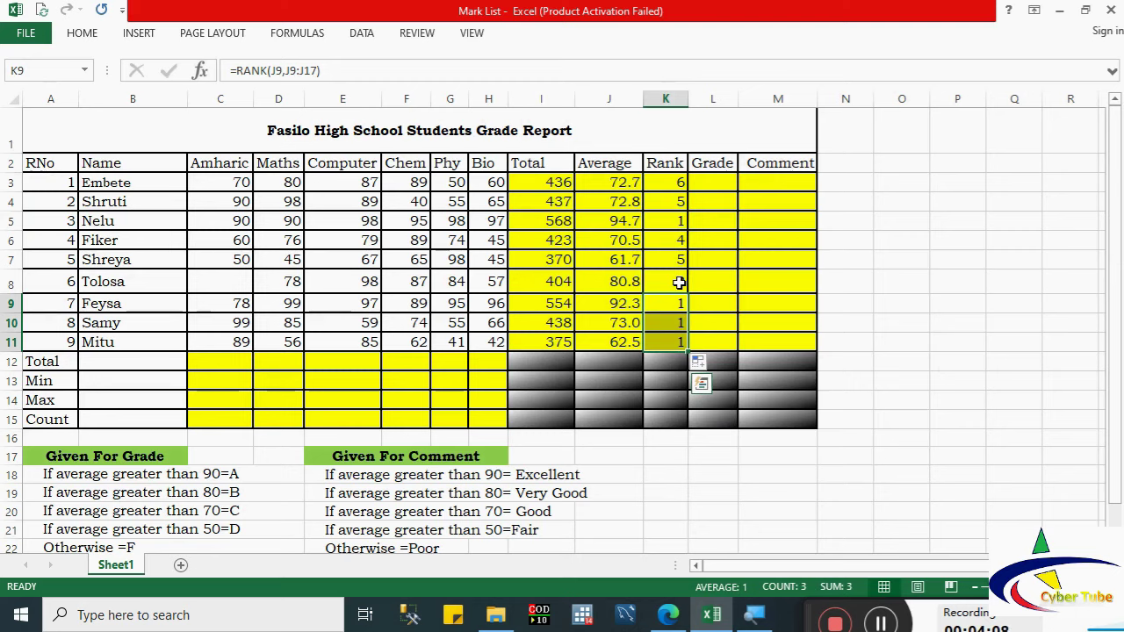
# Step: Undo the fill and re-enter a RANK formula in K3 ranking J3 against J3:J11
pyautogui.hotkey('ctrl', 'z')
pyautogui.hotkey('ctrl', 'z')
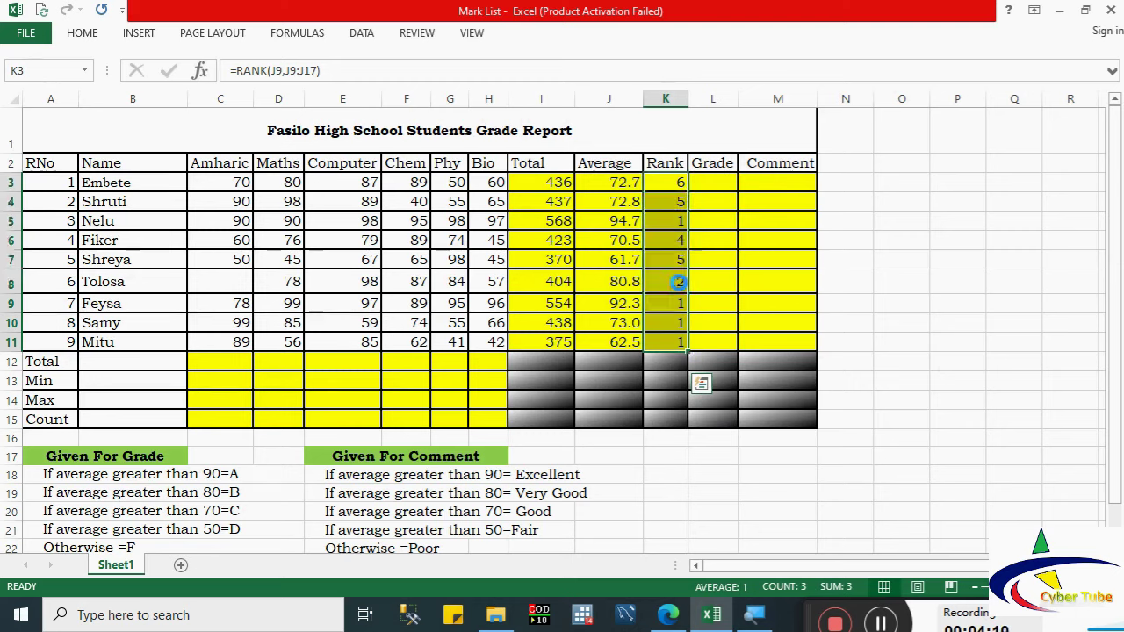
pyautogui.doubleClick(683, 178)
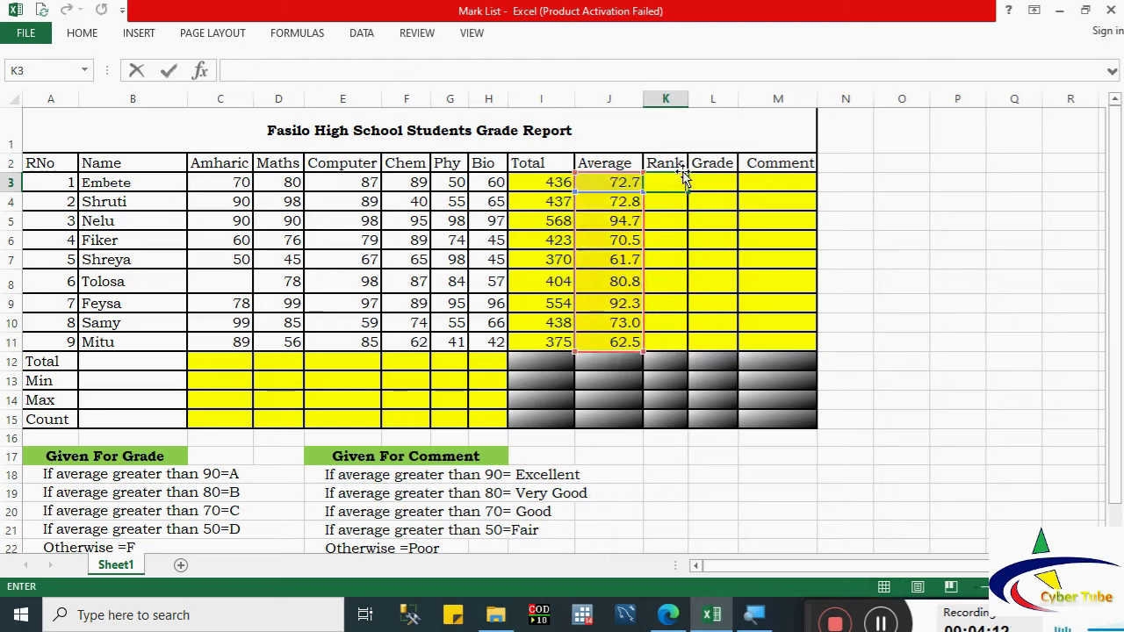
pyautogui.press('Escape')
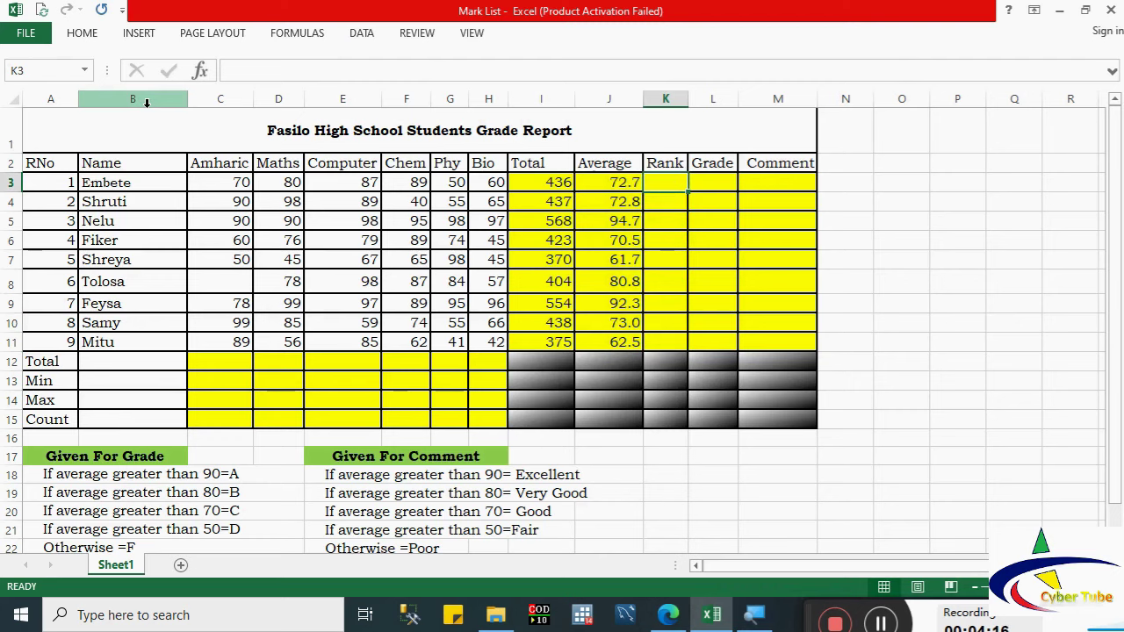
pyautogui.write('=')
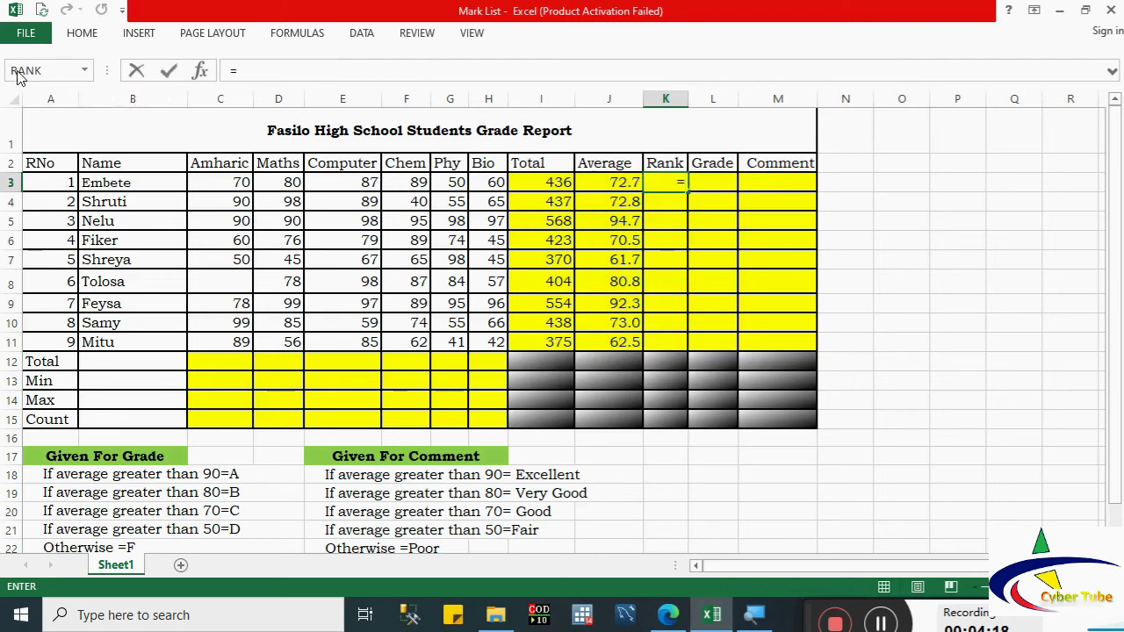
pyautogui.click(26, 72)
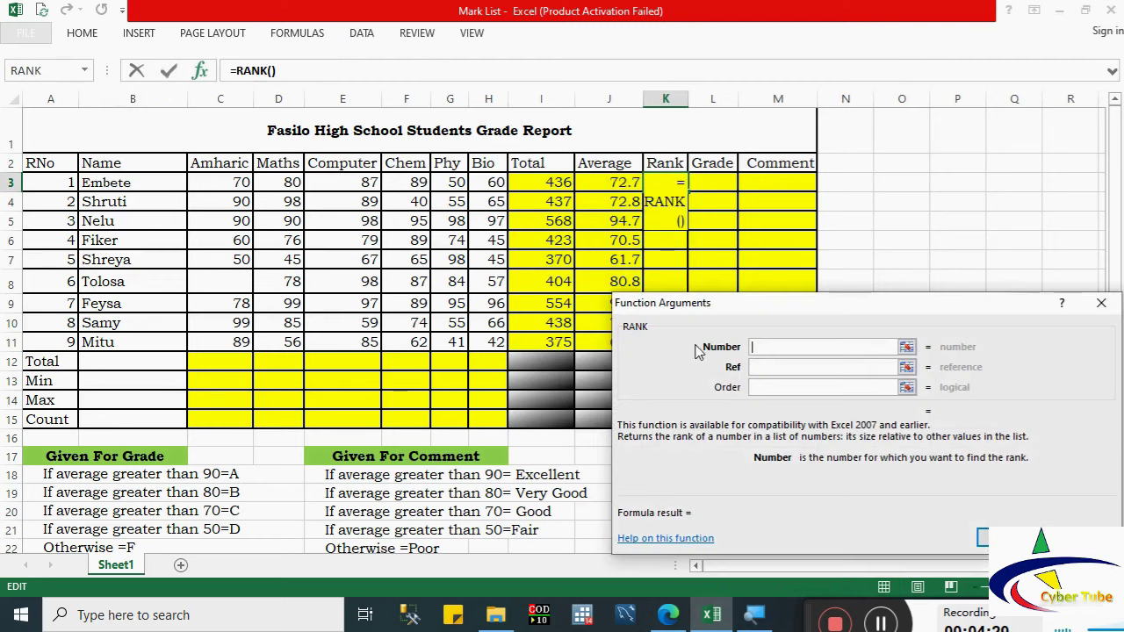
pyautogui.click(619, 184)
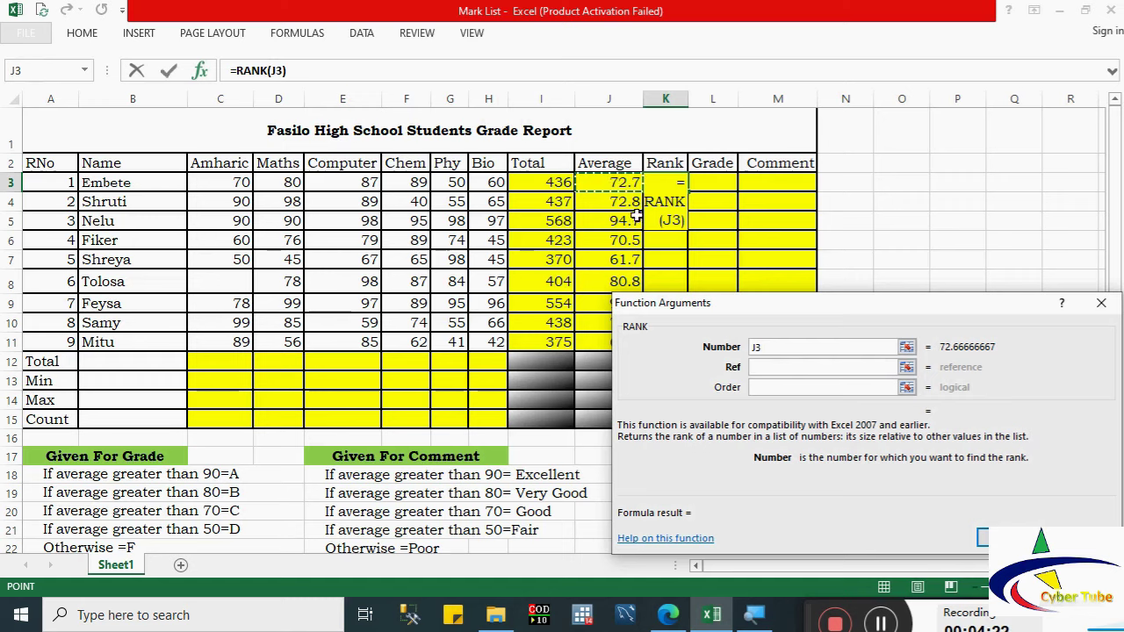
pyautogui.click(757, 366)
pyautogui.moveTo(619, 184); pyautogui.dragTo(609, 343)
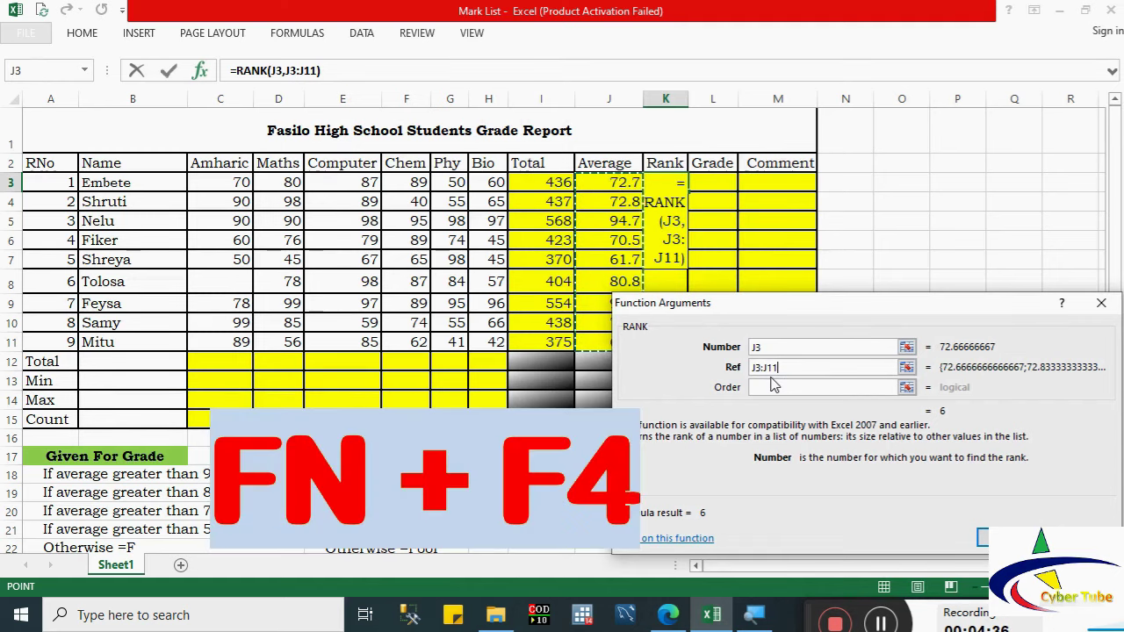
# Step: Make the rank range absolute as $J$3:$J$11, confirm, and fill K3 down to K11
pyautogui.click(760, 371)
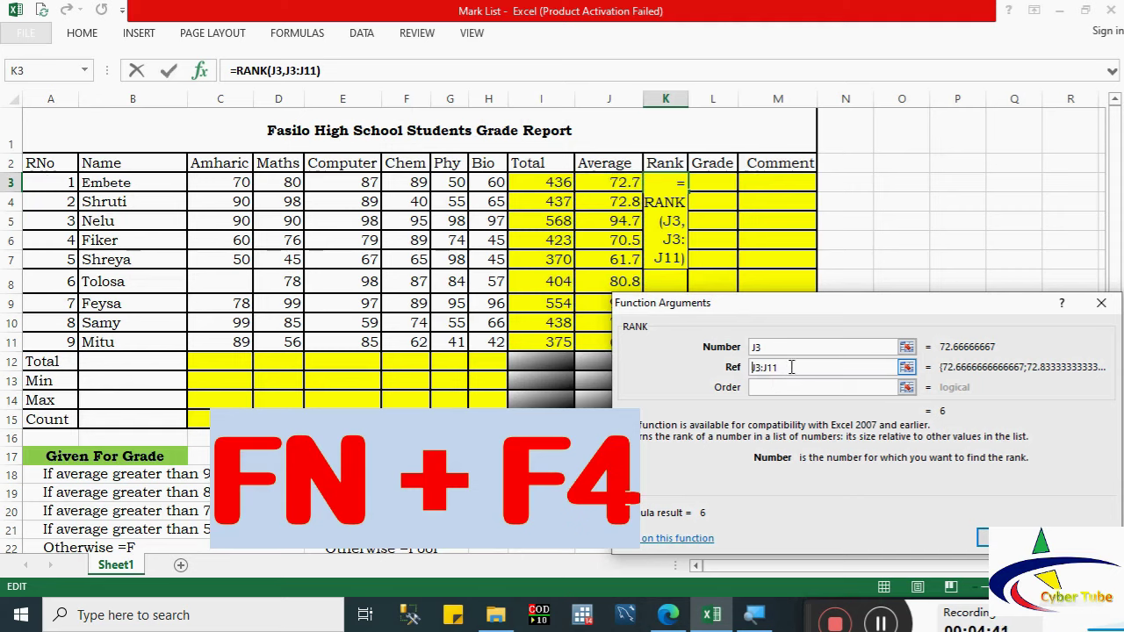
pyautogui.moveTo(790, 367); pyautogui.dragTo(661, 339)
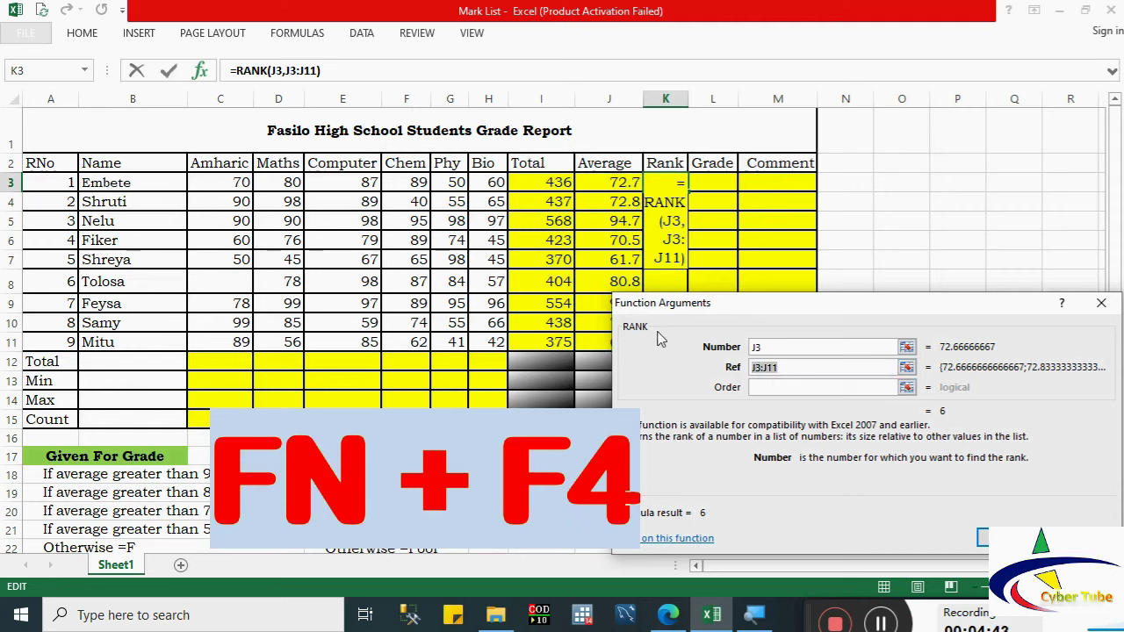
pyautogui.press('F4')
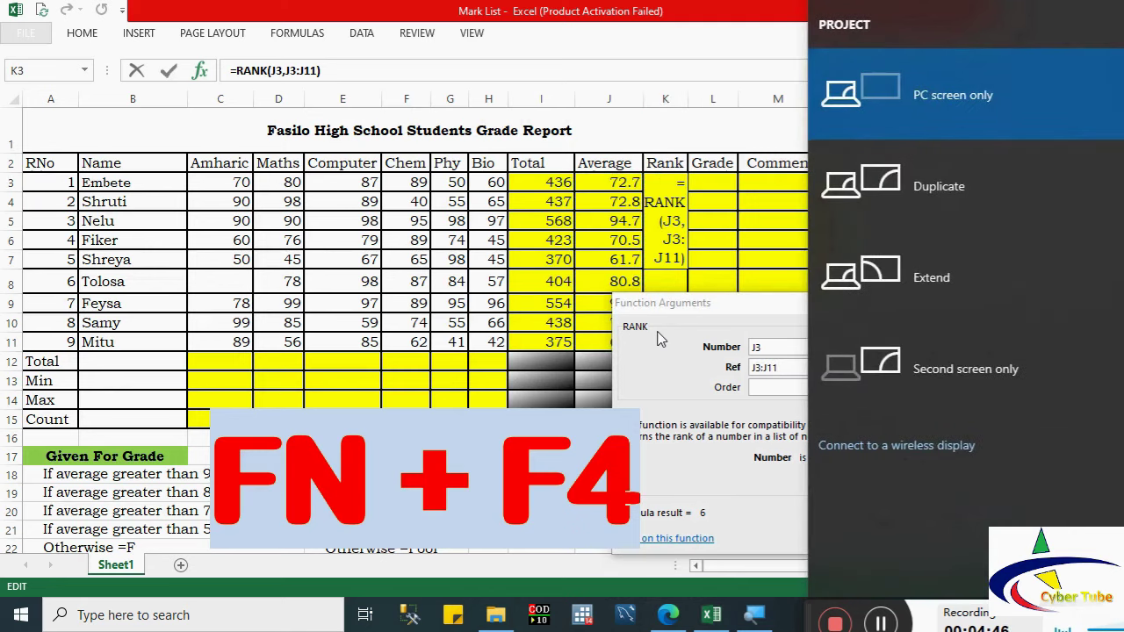
pyautogui.press('Escape')
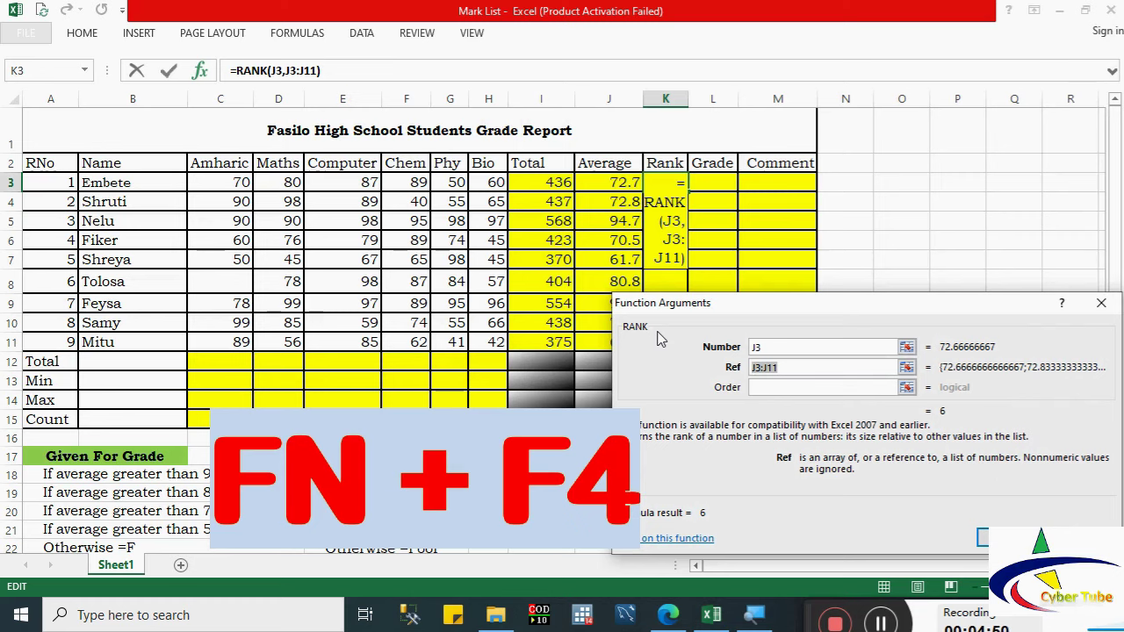
pyautogui.click(755, 368)
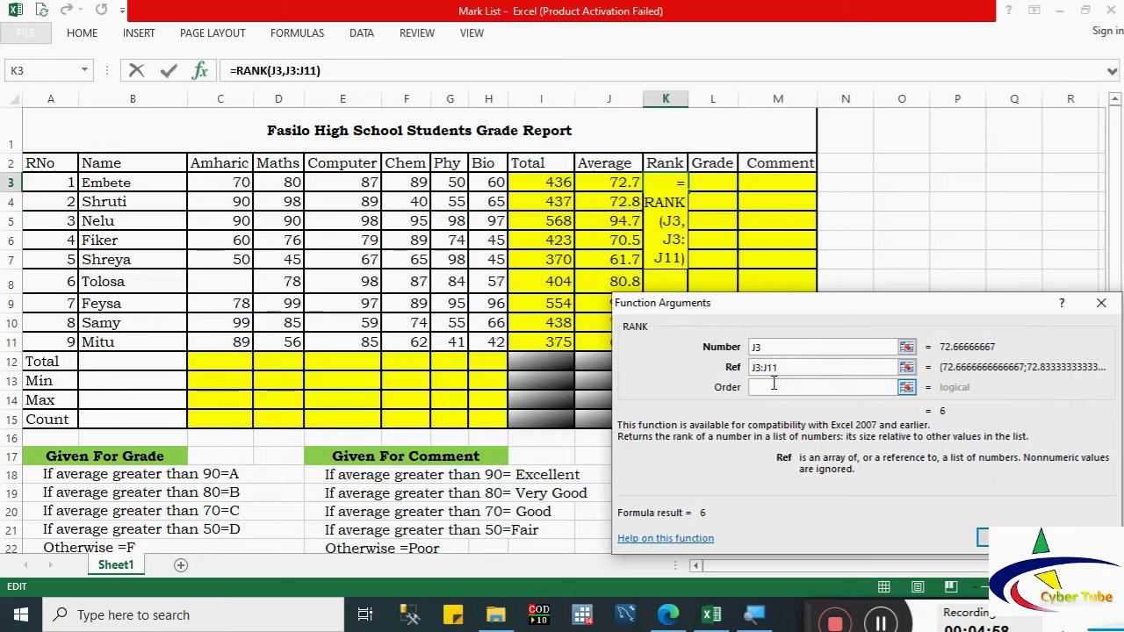
pyautogui.write('$J')
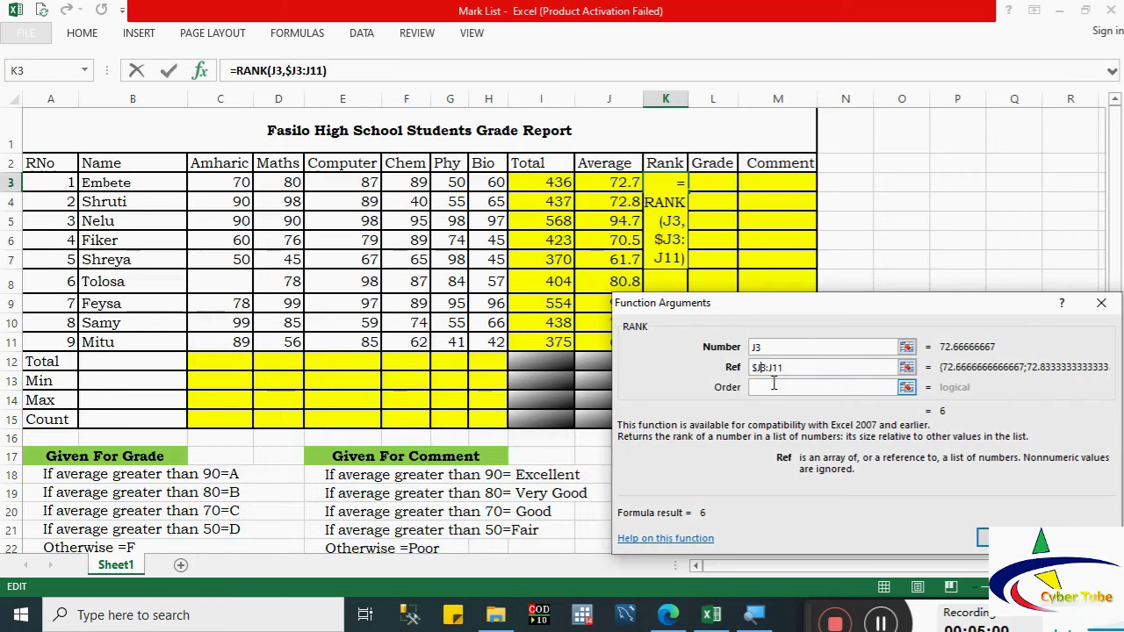
pyautogui.write('$3:$J')
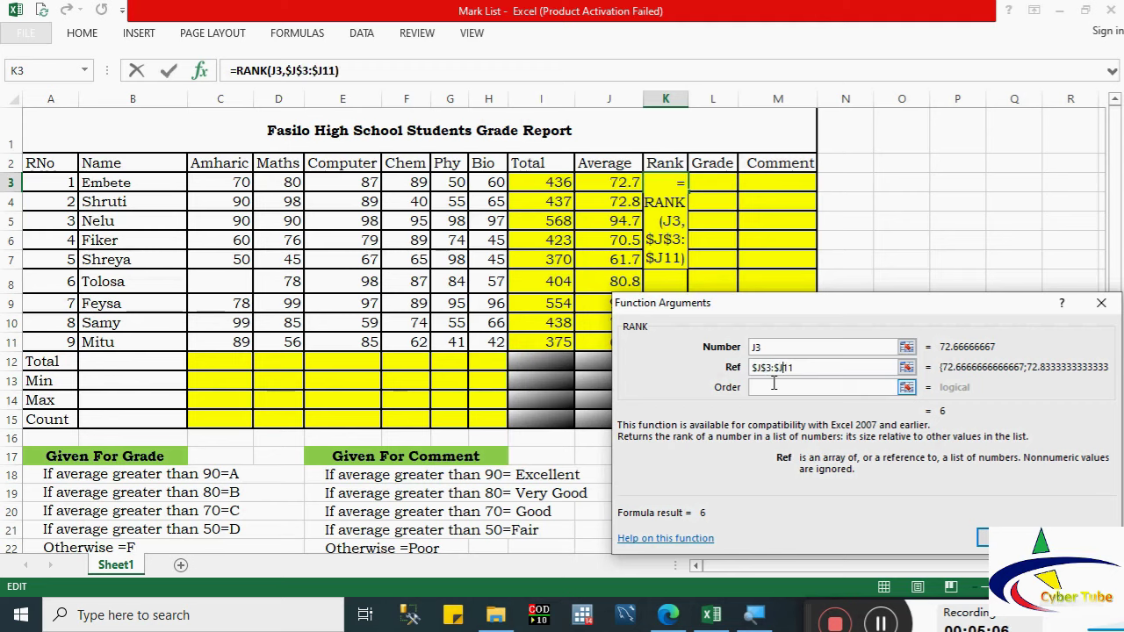
pyautogui.write('$')
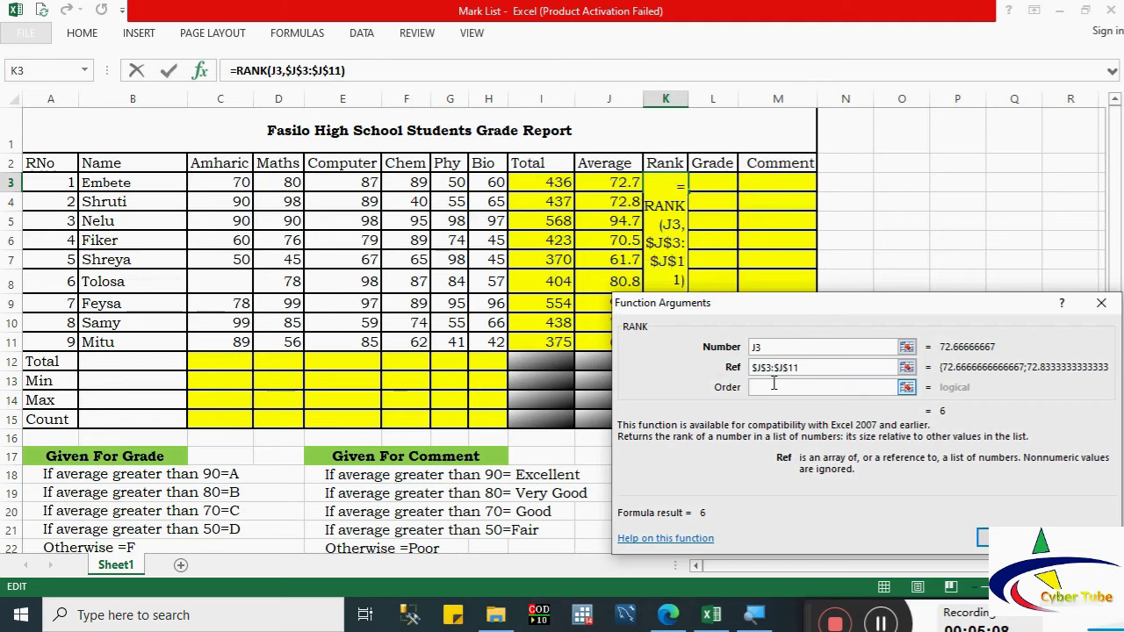
pyautogui.click(979, 537)
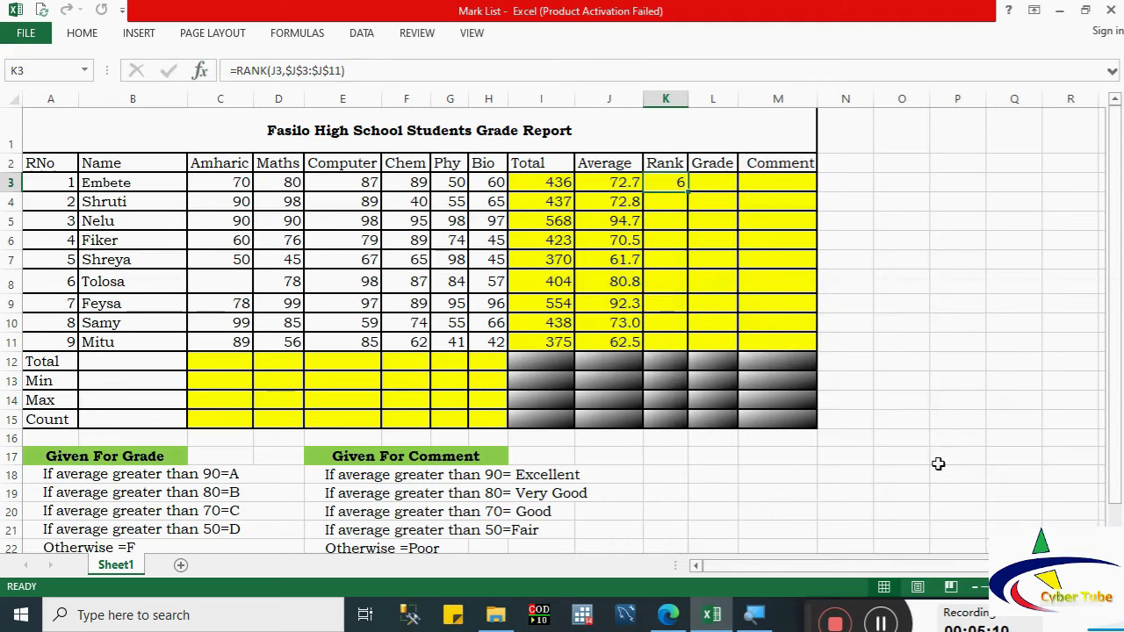
pyautogui.moveTo(687, 192); pyautogui.dragTo(686, 348)
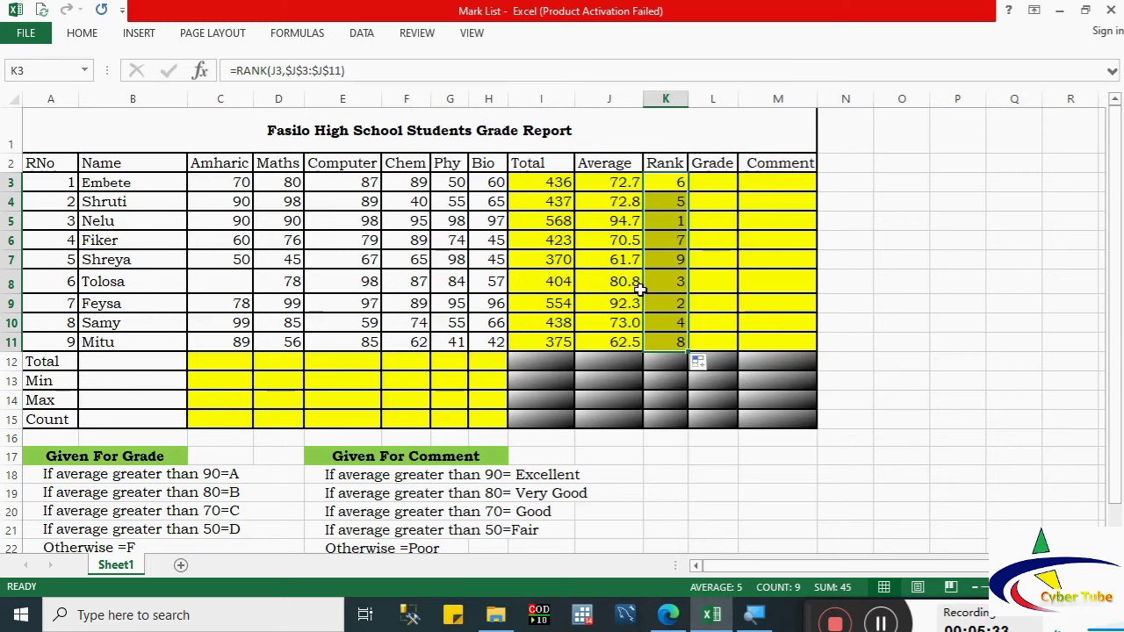
pyautogui.click(708, 183)
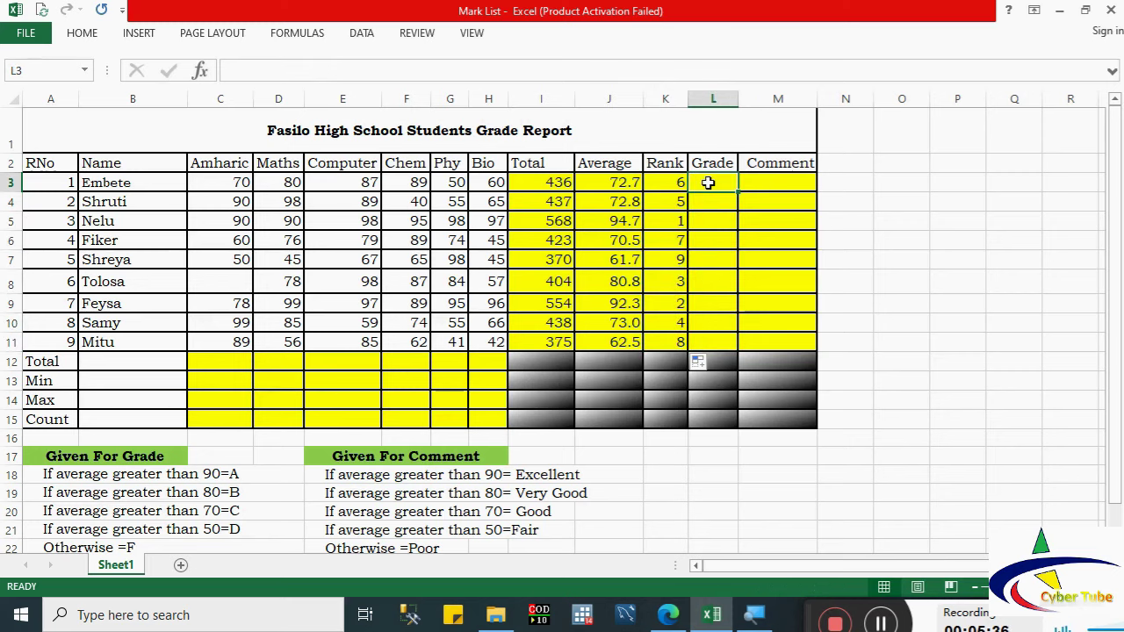
# Step: Begin an IF formula in L3 with test J3>=90 returning "A" when true
pyautogui.write('=')
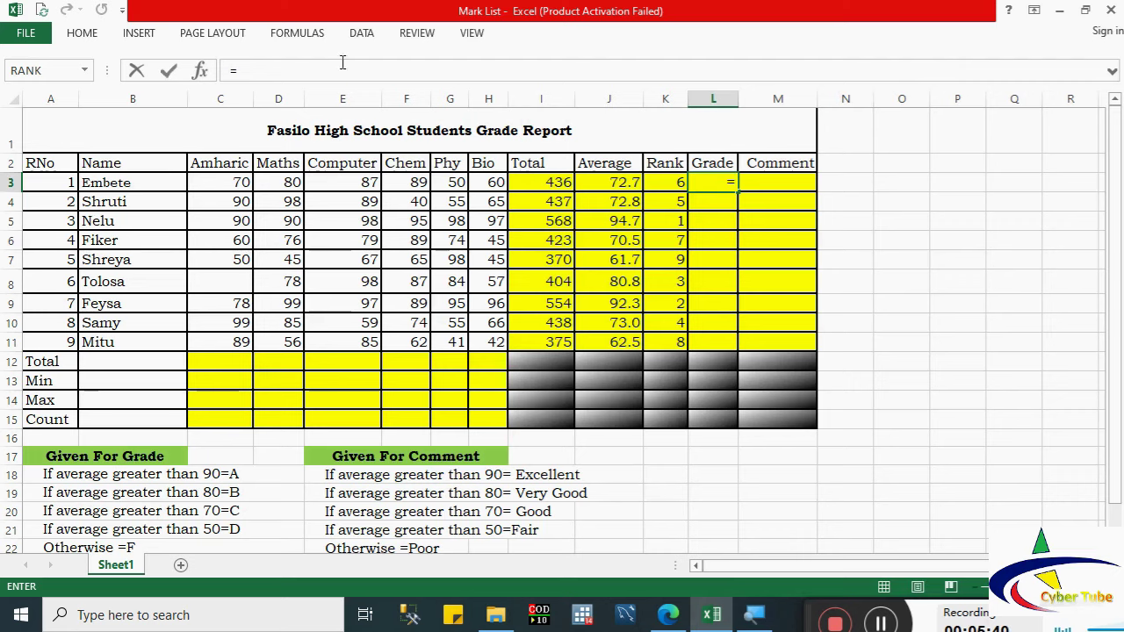
pyautogui.click(85, 72)
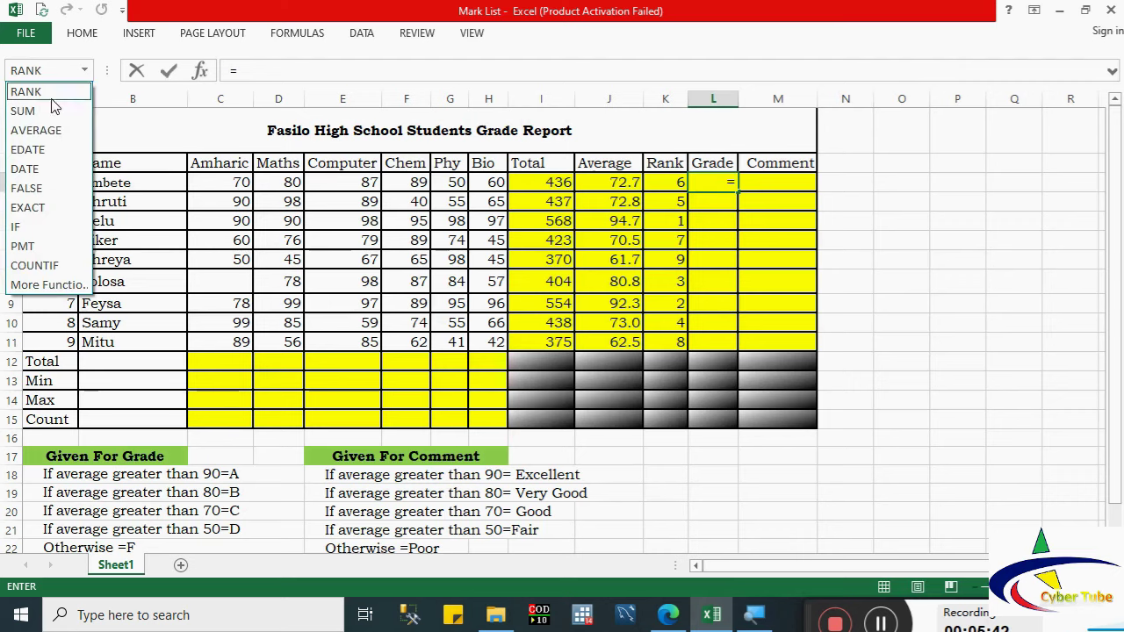
pyautogui.click(25, 227)
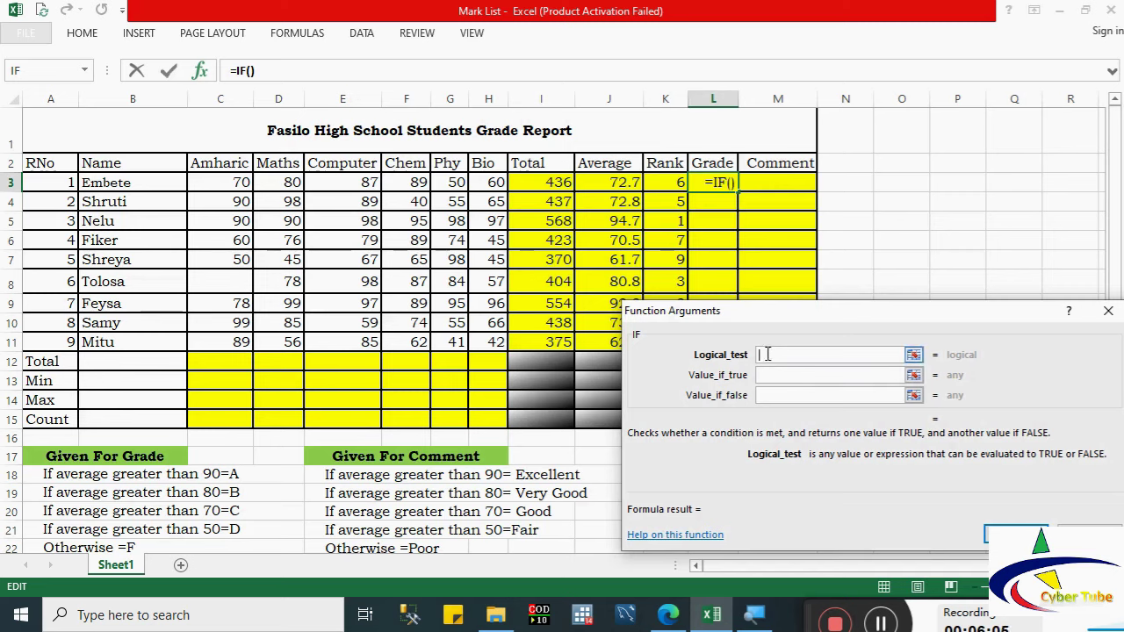
pyautogui.click(610, 183)
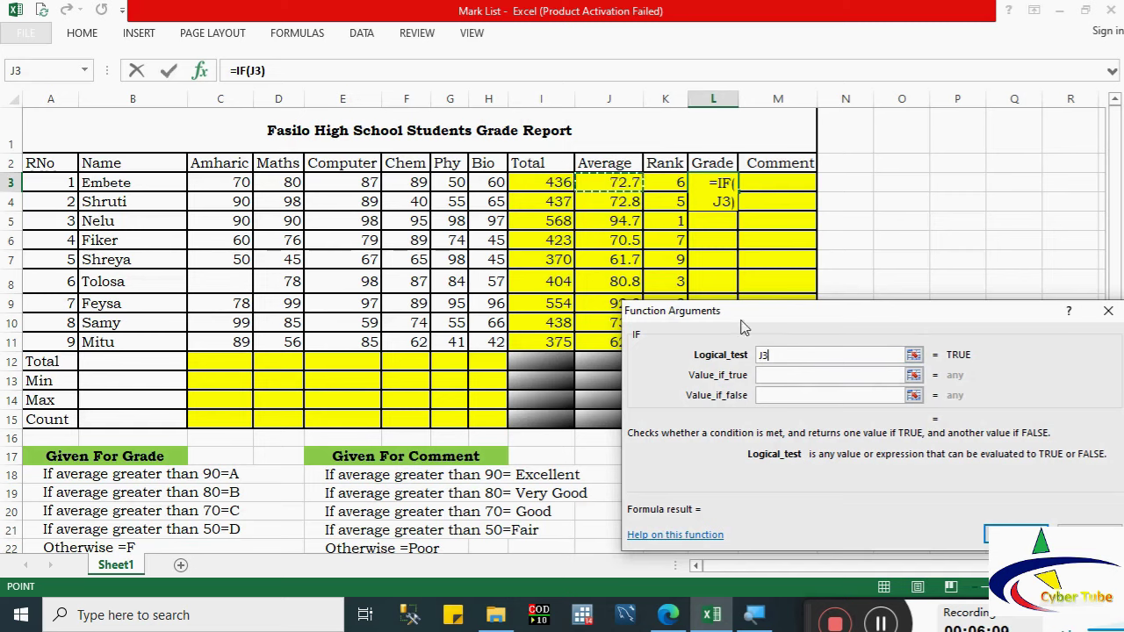
pyautogui.write('>')
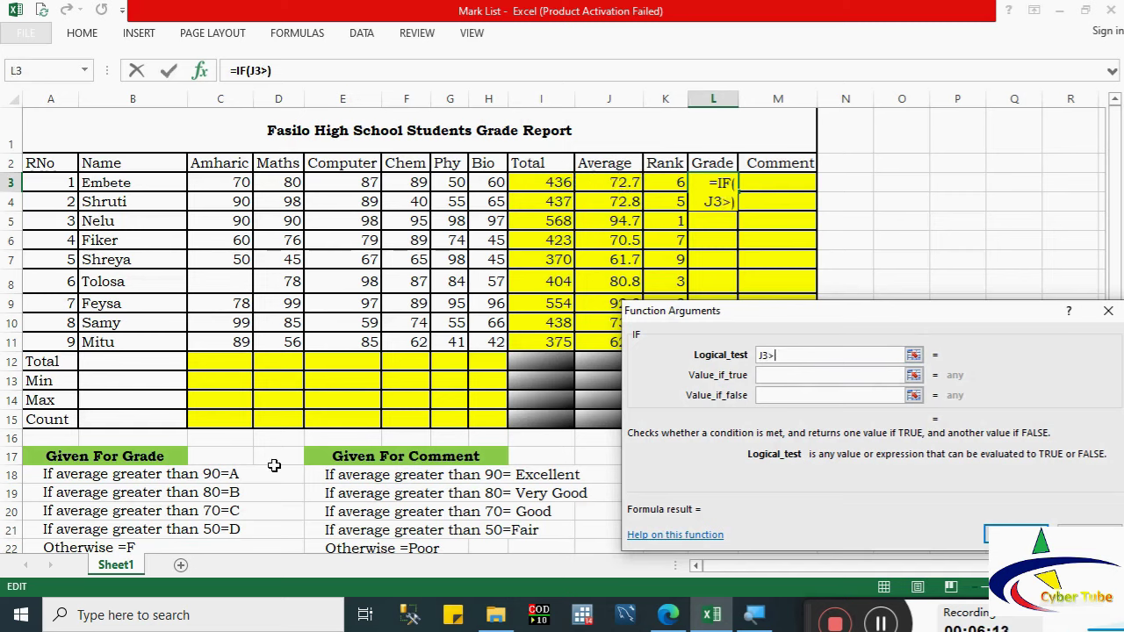
pyautogui.write('=')
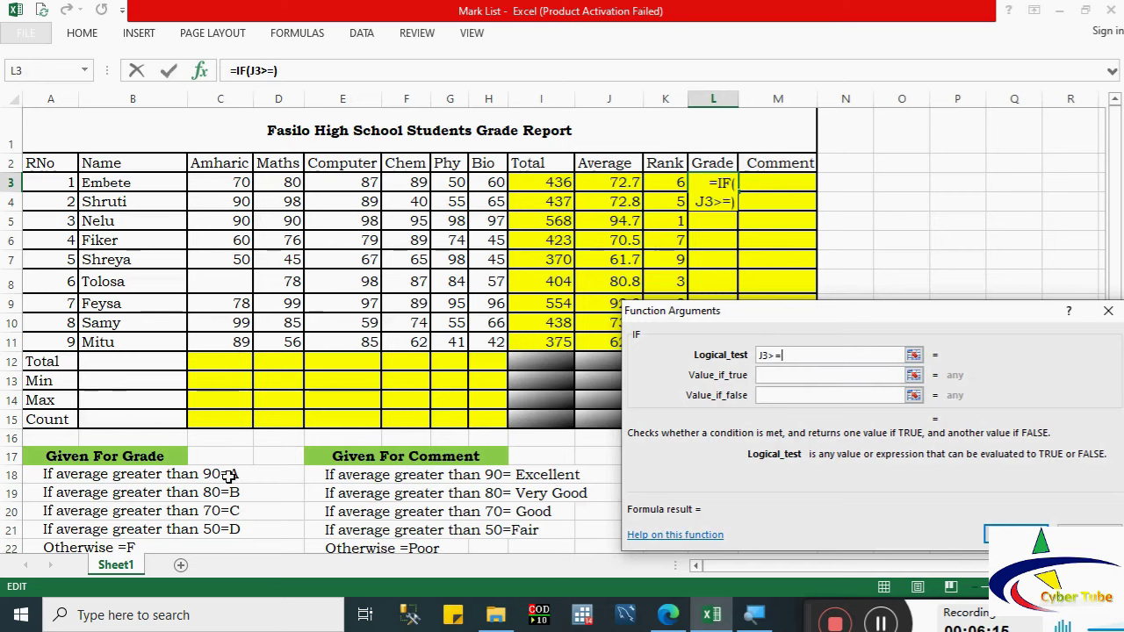
pyautogui.write('90')
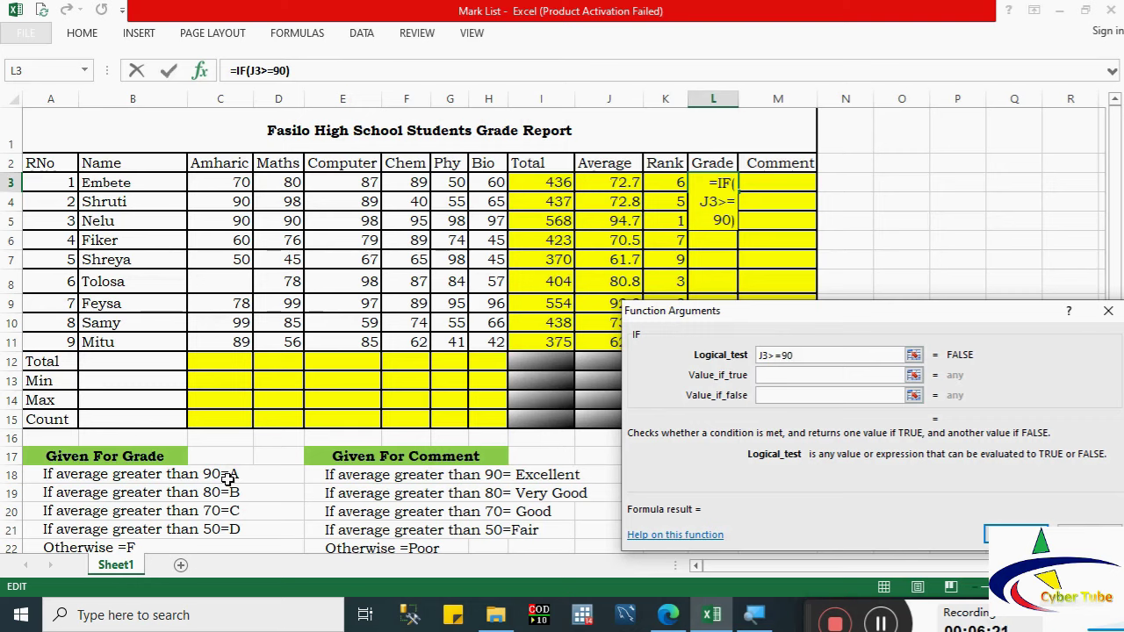
pyautogui.click(766, 376)
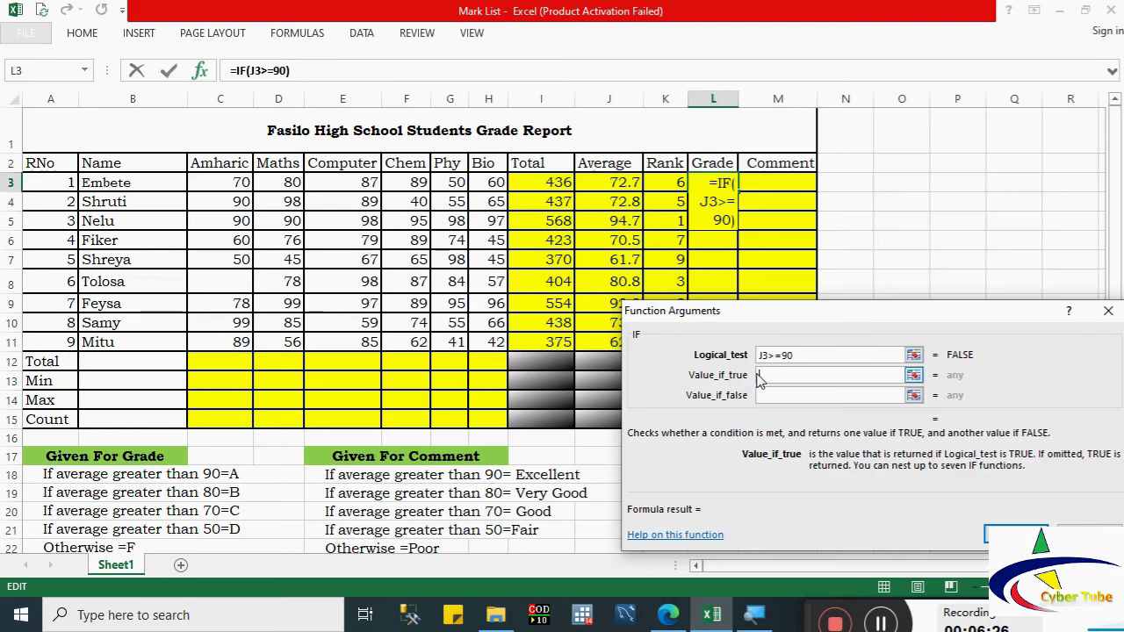
pyautogui.write('A')
pyautogui.click(779, 397)
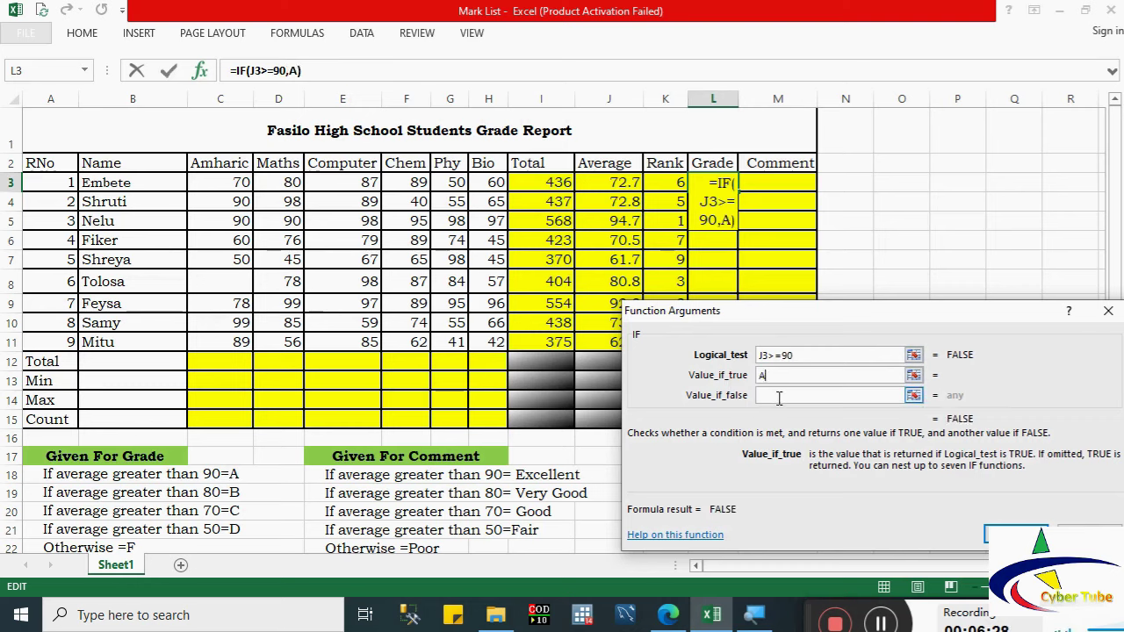
pyautogui.click(779, 397)
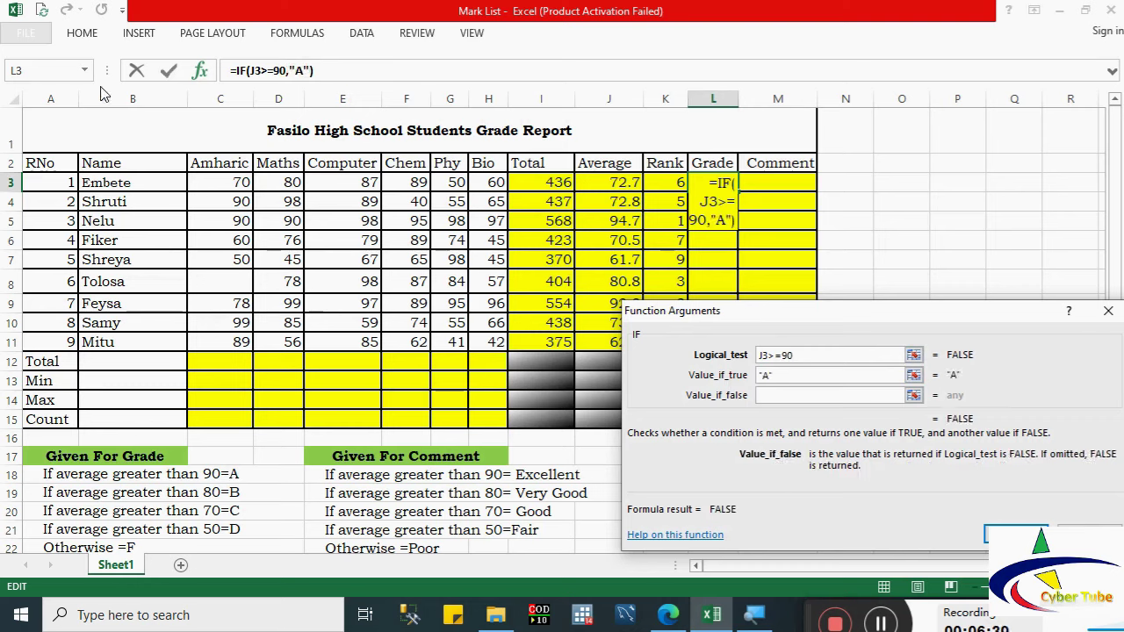
# Step: Nest a second IF in the false branch testing J3>=80 and returning "B"
pyautogui.click(51, 74)
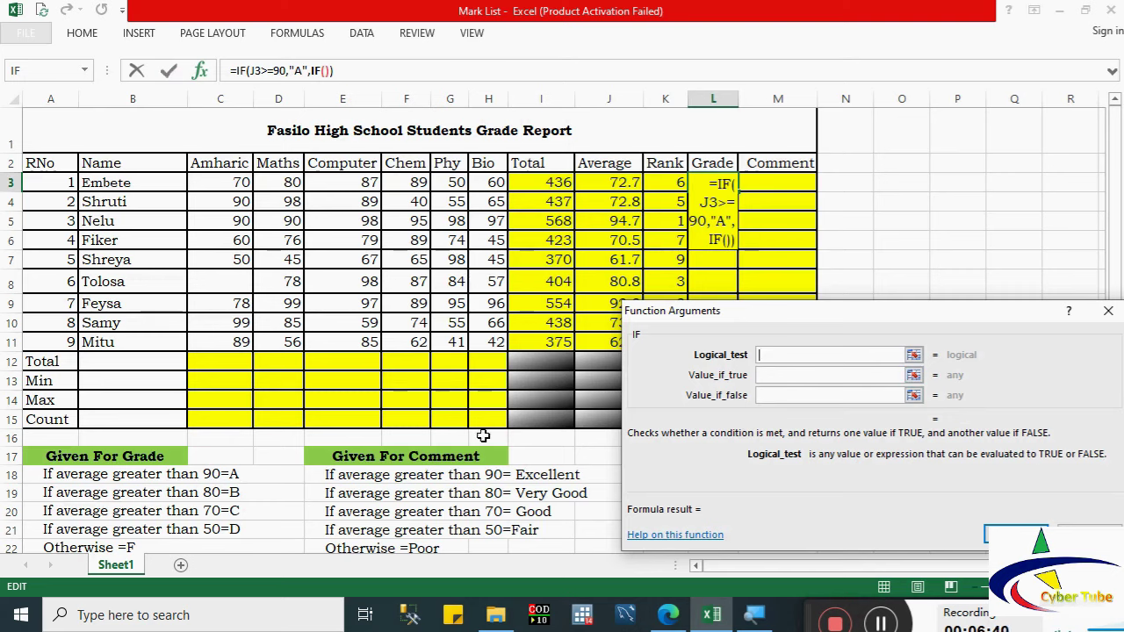
pyautogui.click(629, 183)
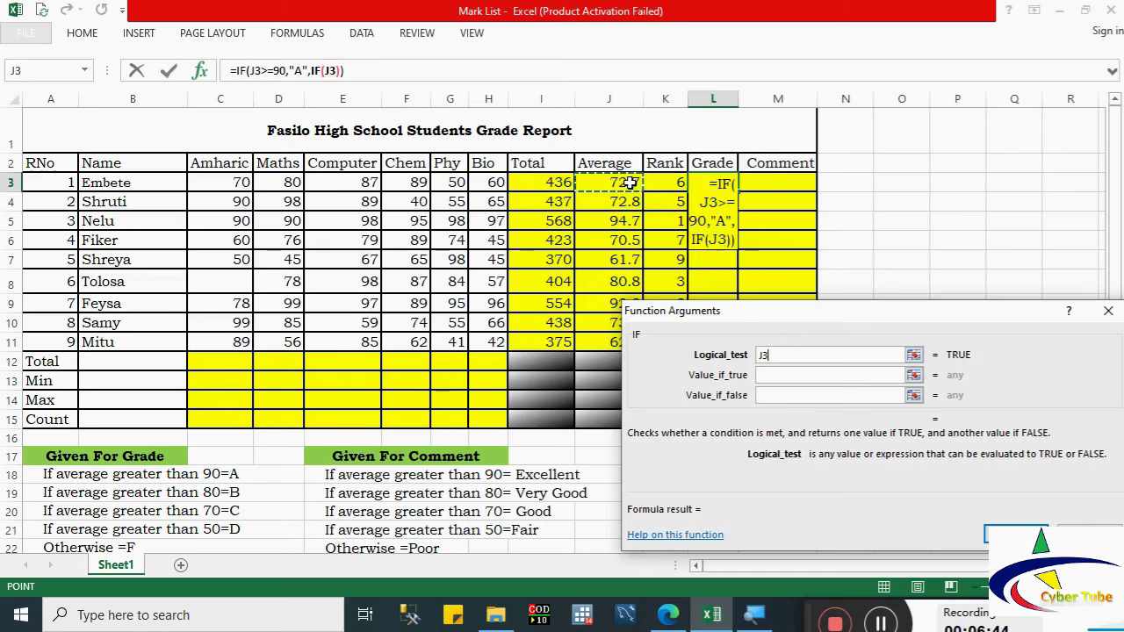
pyautogui.write('>')
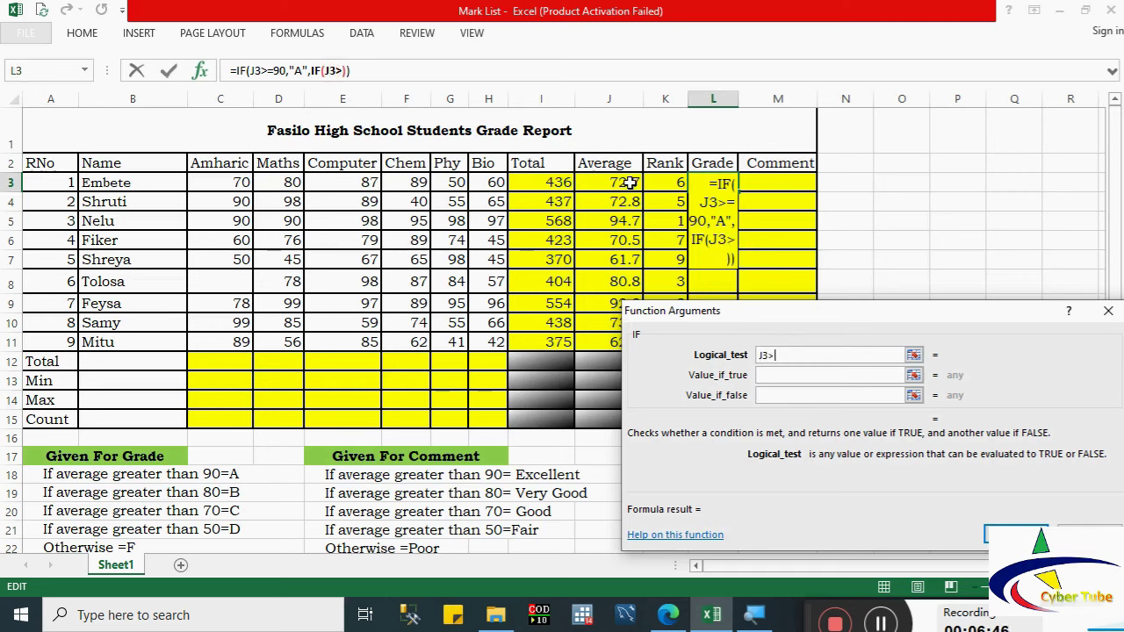
pyautogui.write('=')
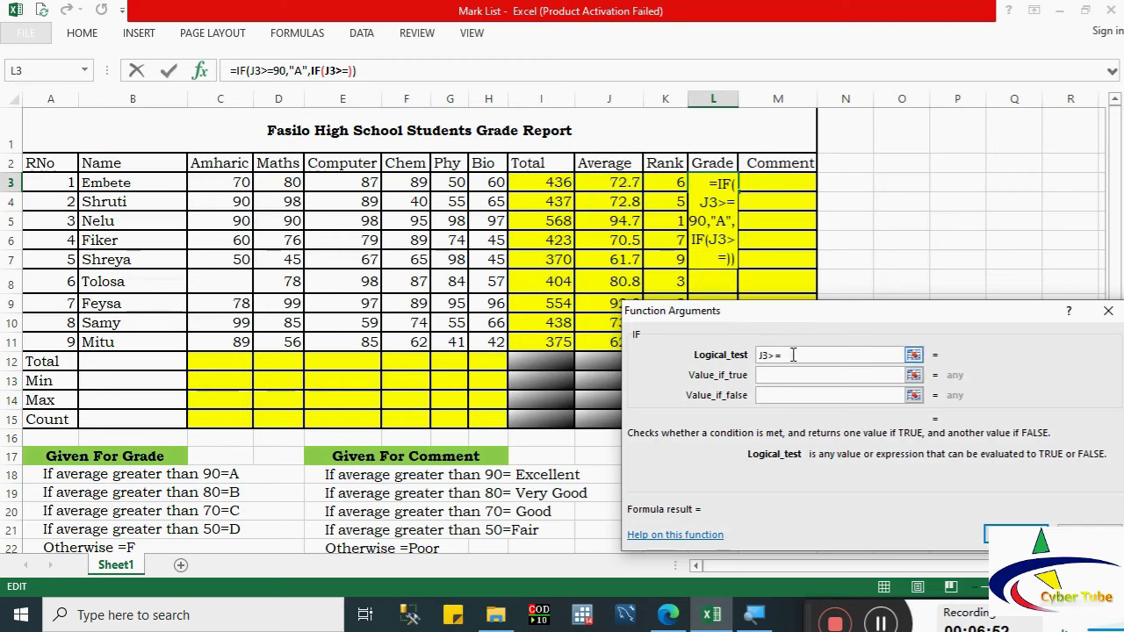
pyautogui.write('80')
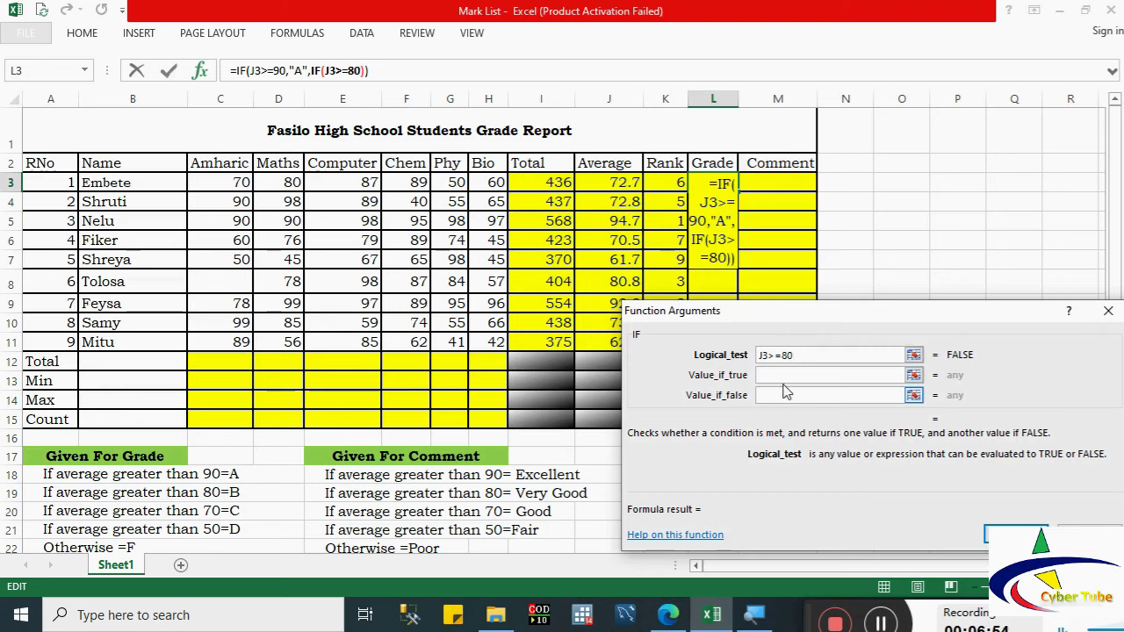
pyautogui.click(778, 375)
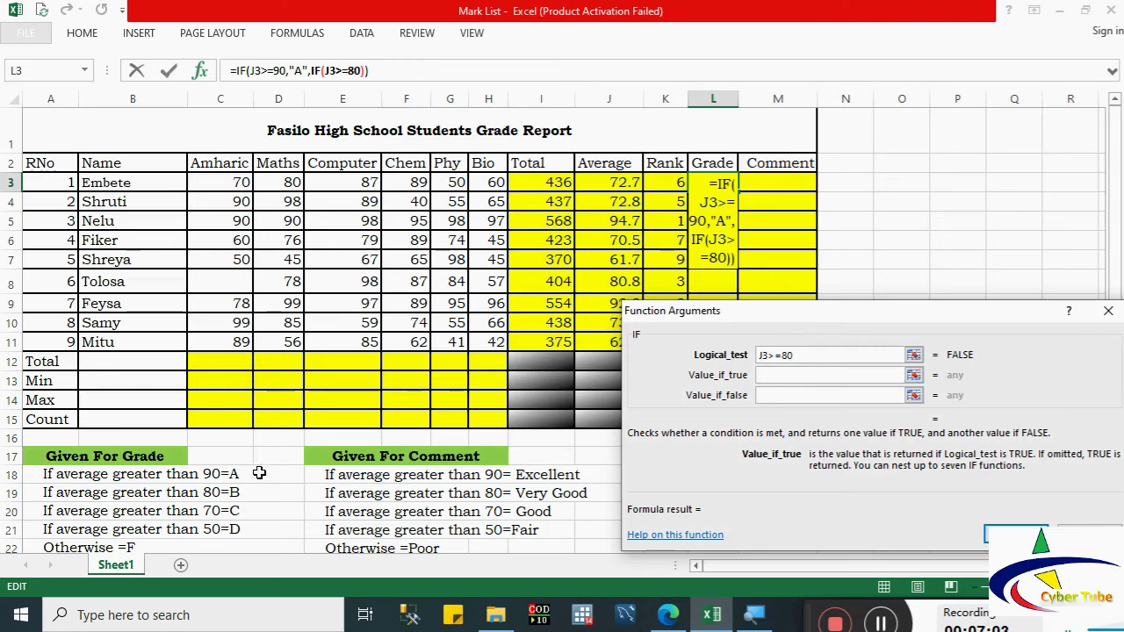
pyautogui.write('B')
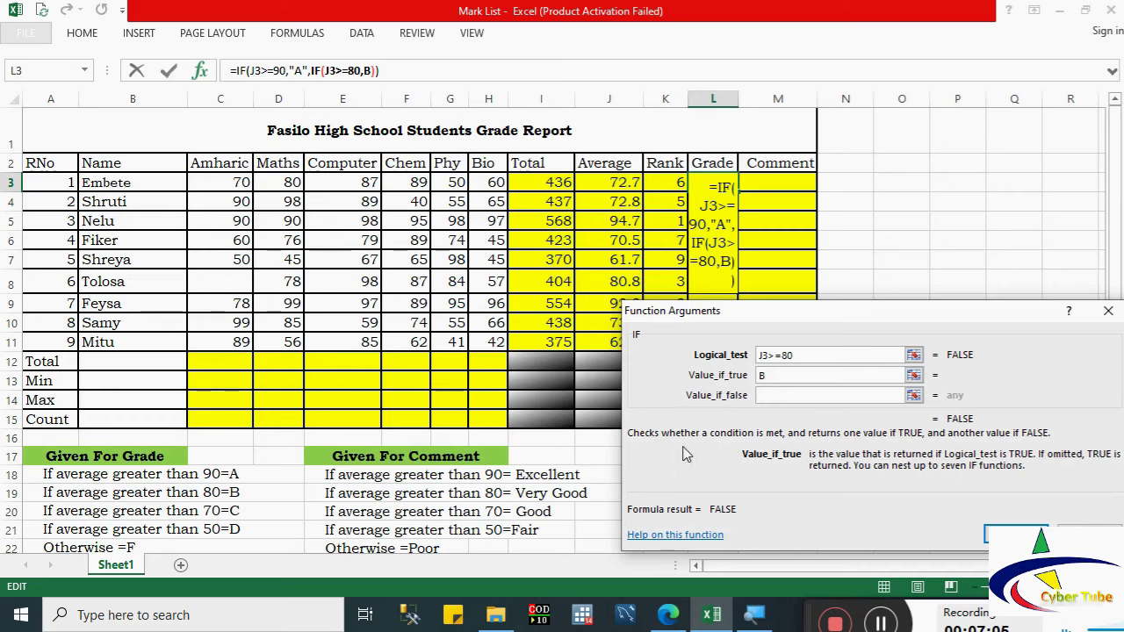
pyautogui.click(768, 396)
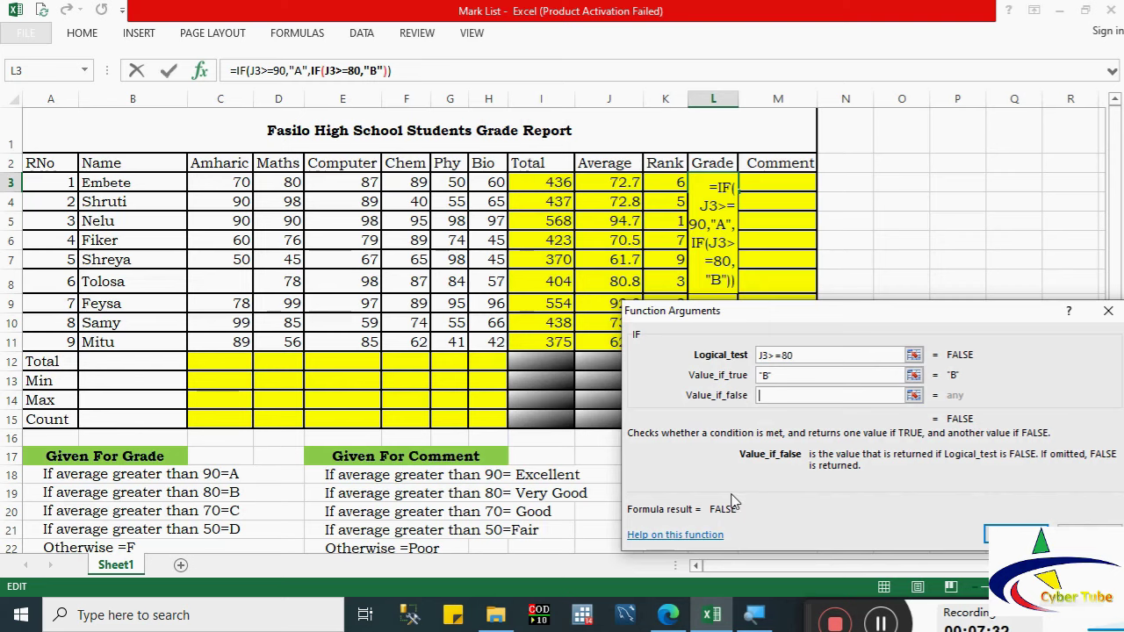
pyautogui.click(762, 394)
# Step: Nest a third IF testing J3>=70 that returns "C"
pyautogui.click(33, 73)
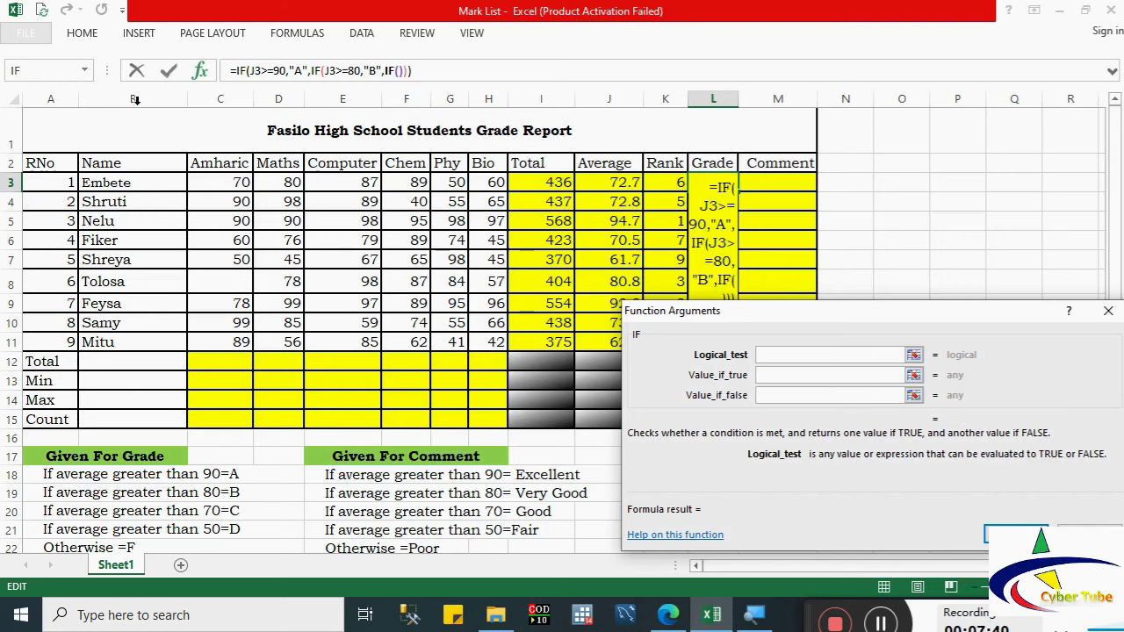
pyautogui.click(629, 182)
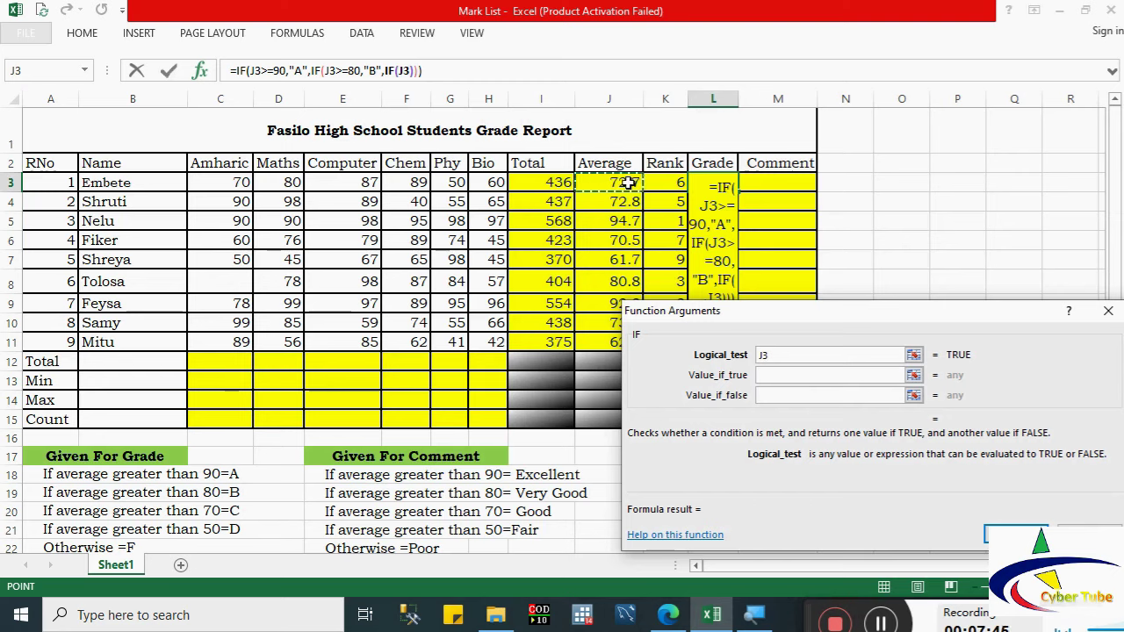
pyautogui.write('>=')
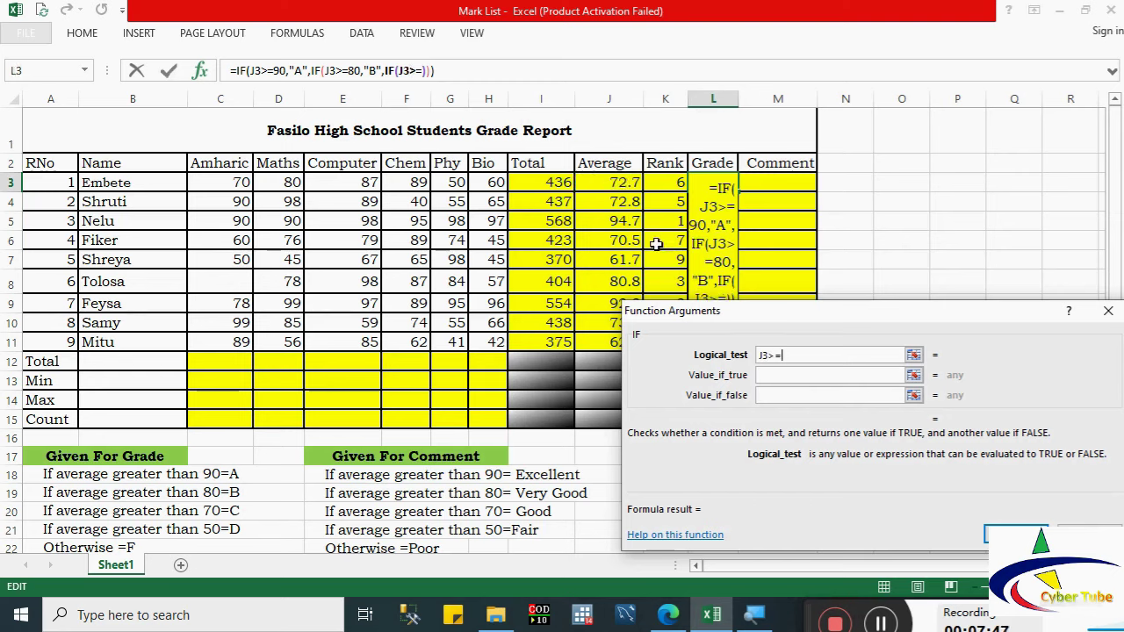
pyautogui.write('70')
pyautogui.click(774, 376)
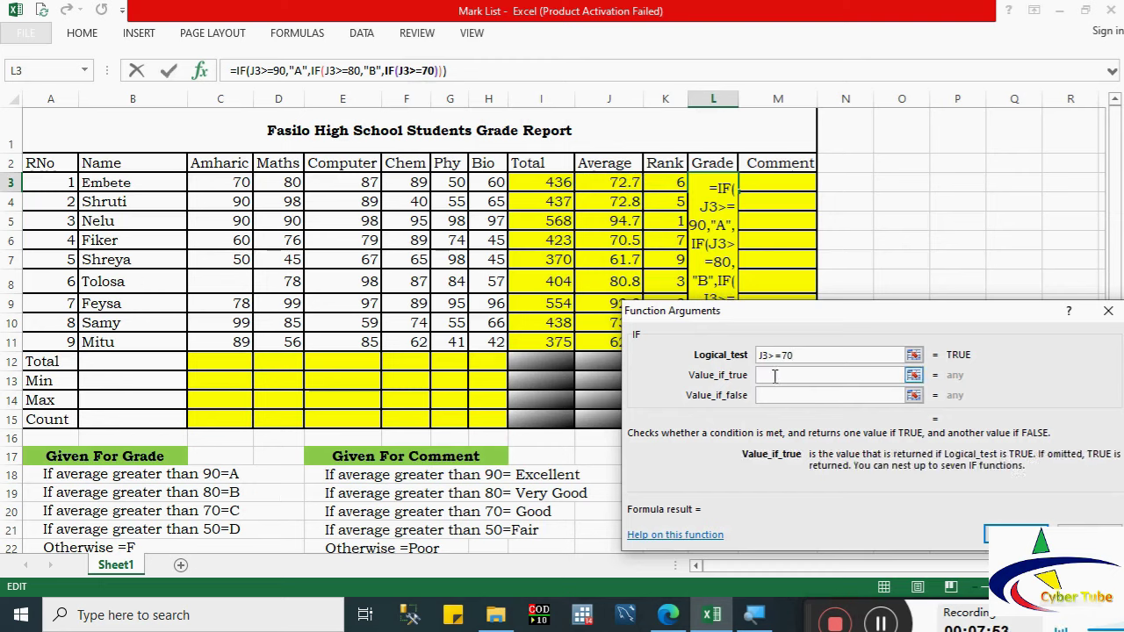
pyautogui.write('C')
pyautogui.press('Tab')
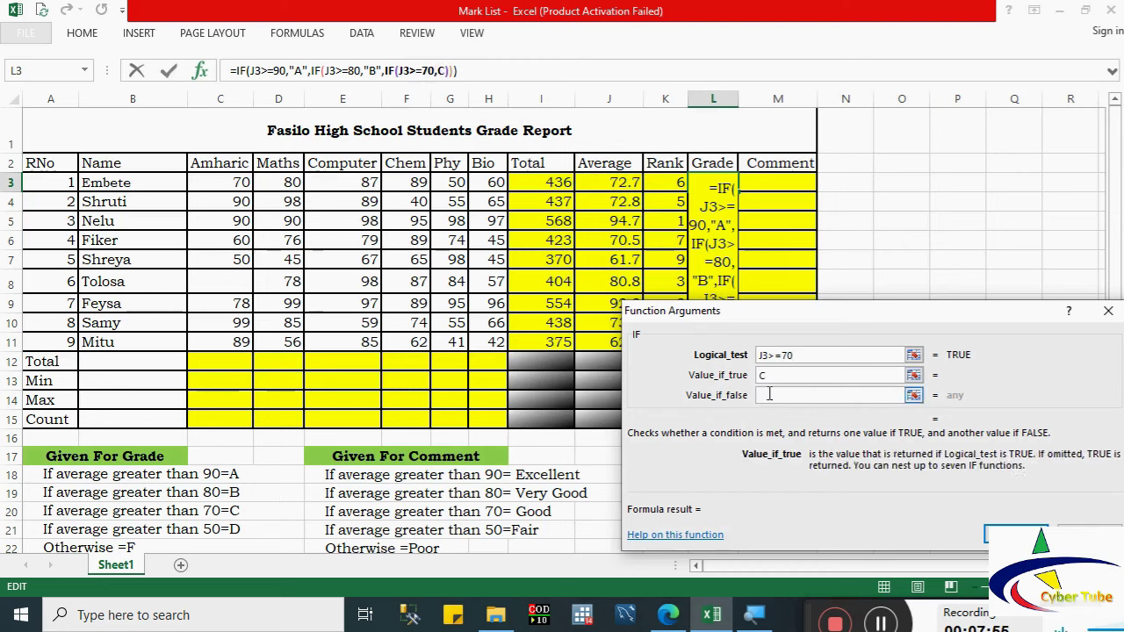
pyautogui.click(765, 395)
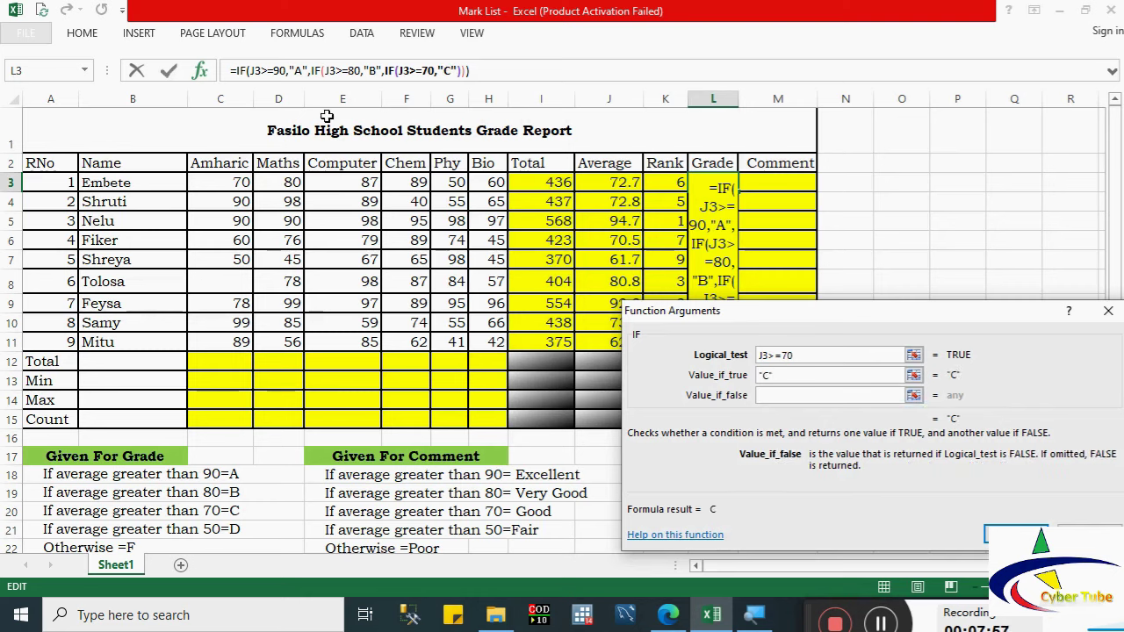
# Step: Nest a fourth IF with J3>=50 returning "D", otherwise "F", and commit the formula
pyautogui.click(42, 70)
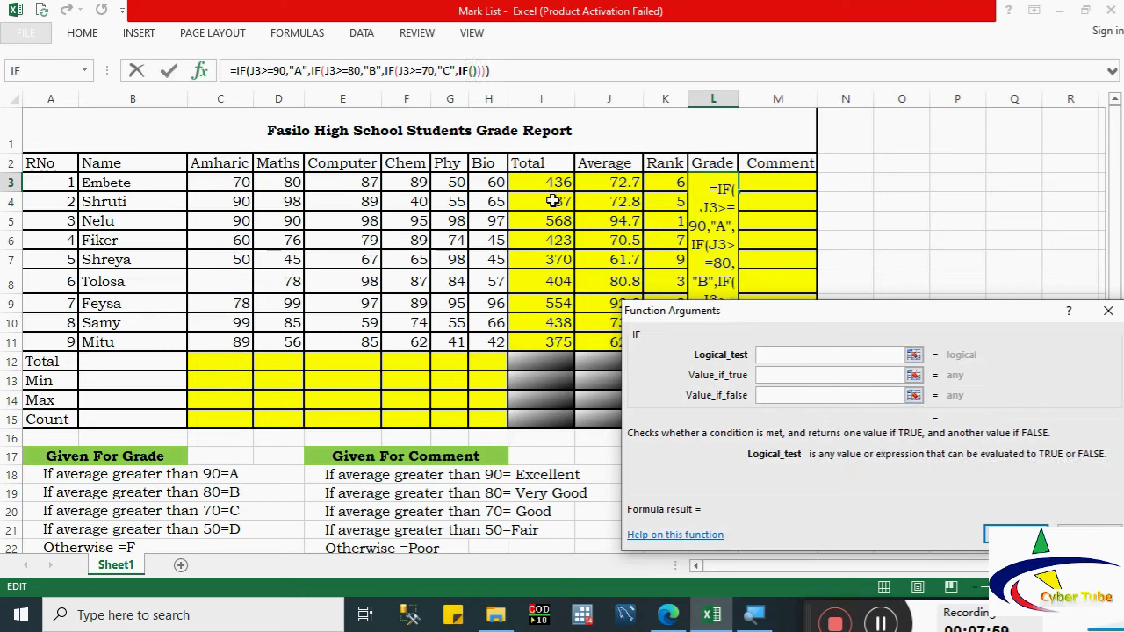
pyautogui.click(618, 183)
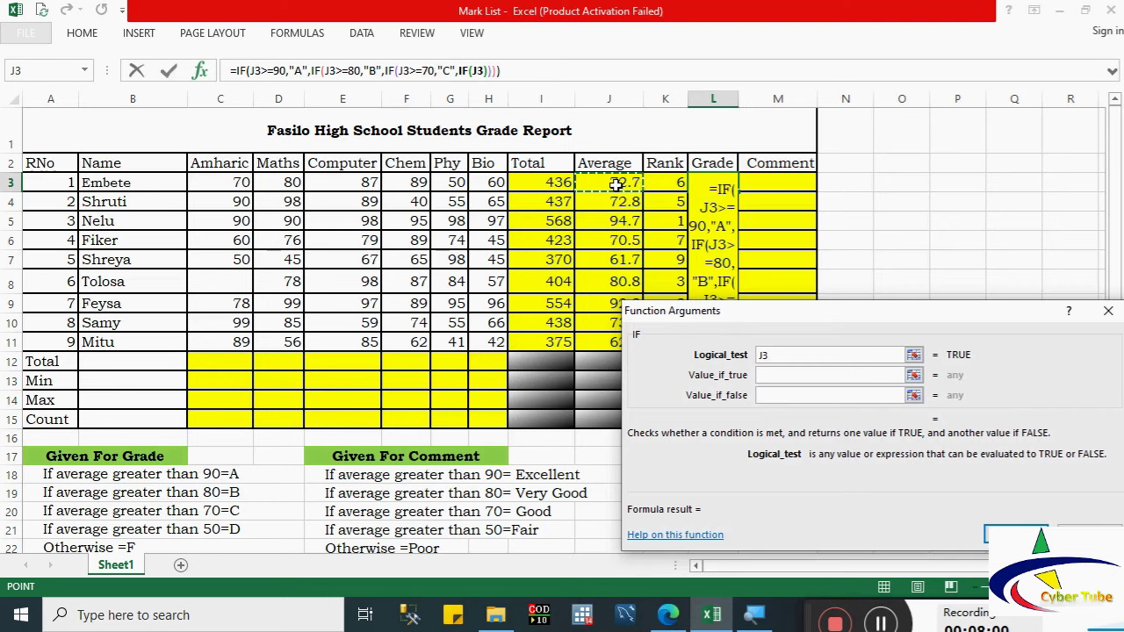
pyautogui.write('>=')
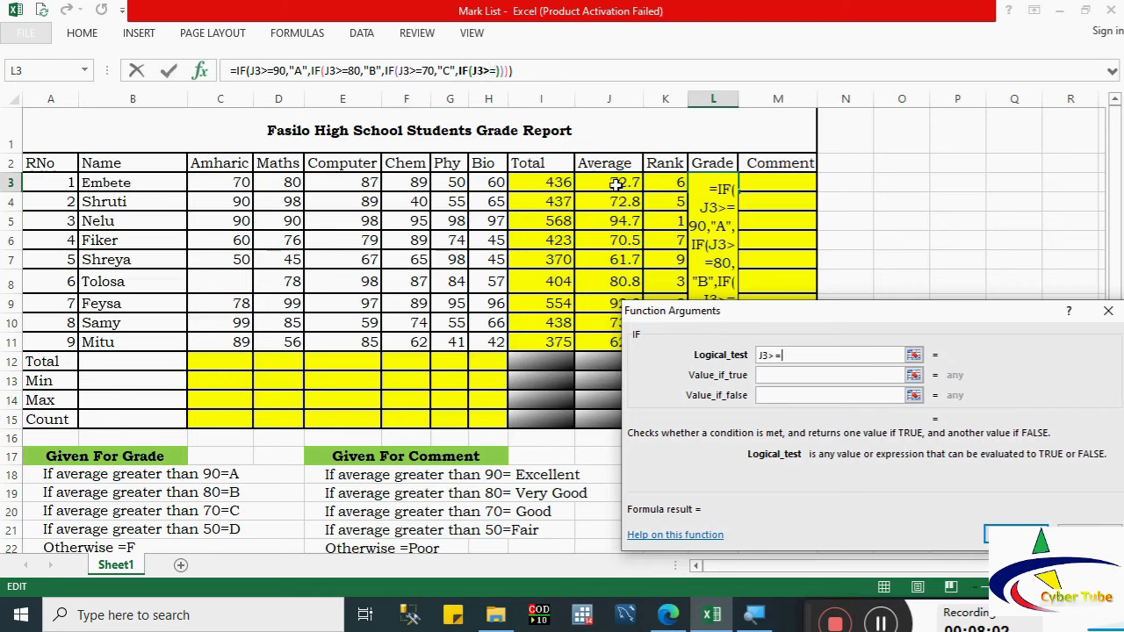
pyautogui.write('50')
pyautogui.click(777, 377)
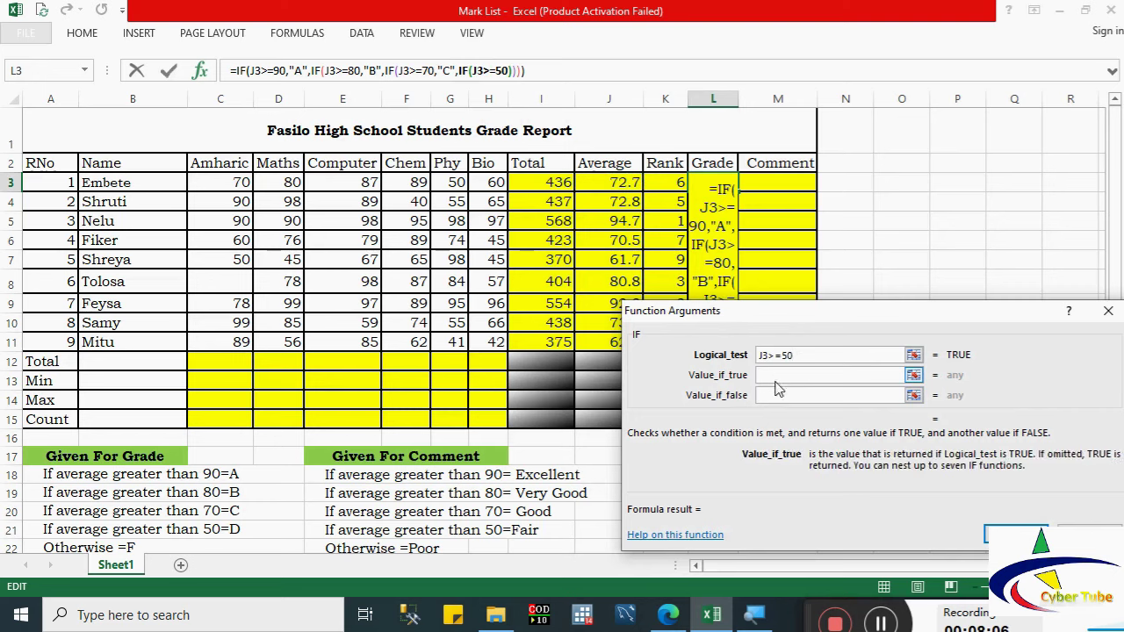
pyautogui.write('D')
pyautogui.press('Tab')
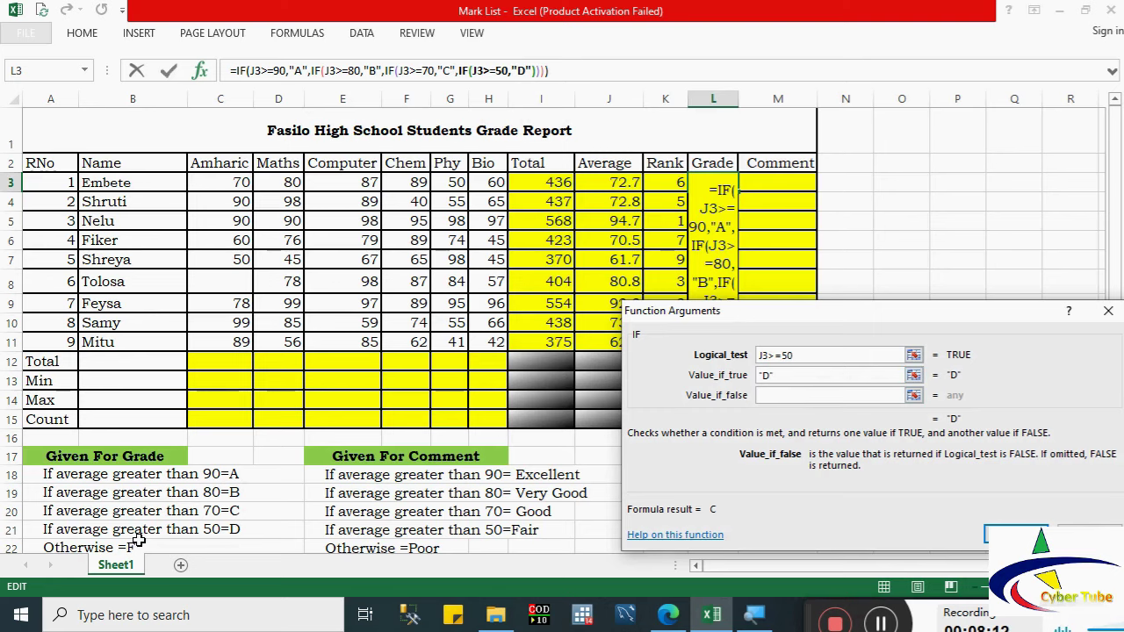
pyautogui.write('F')
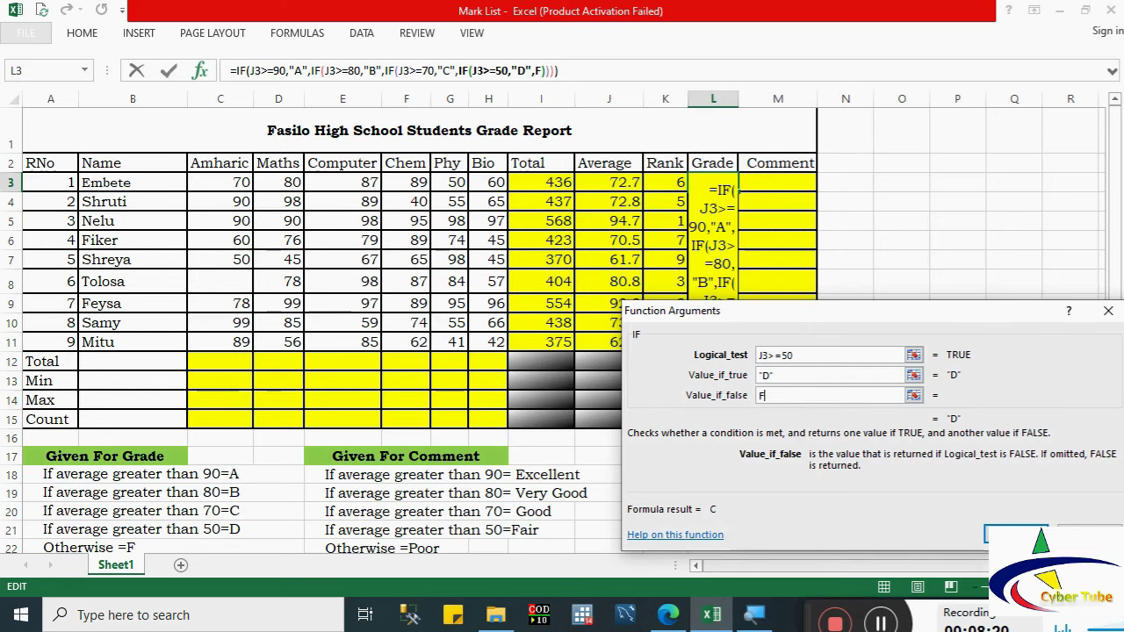
pyautogui.press('Return')
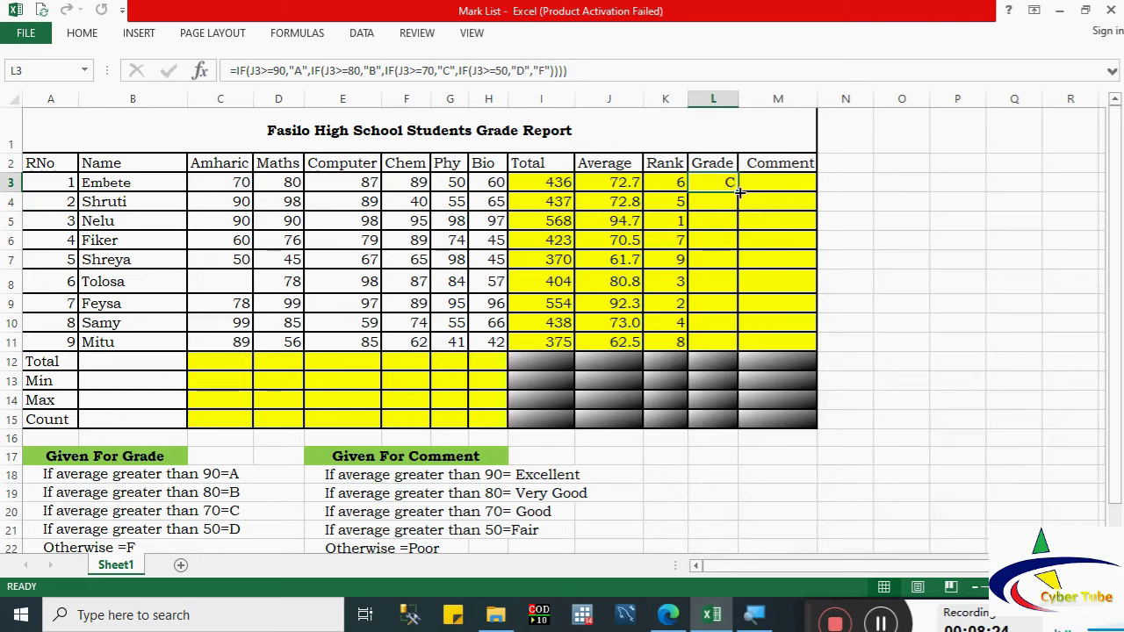
# Step: Fill the Grade formula from L3 down to L11, then select the grading rules in A18:D21
pyautogui.moveTo(738, 191); pyautogui.dragTo(739, 347)
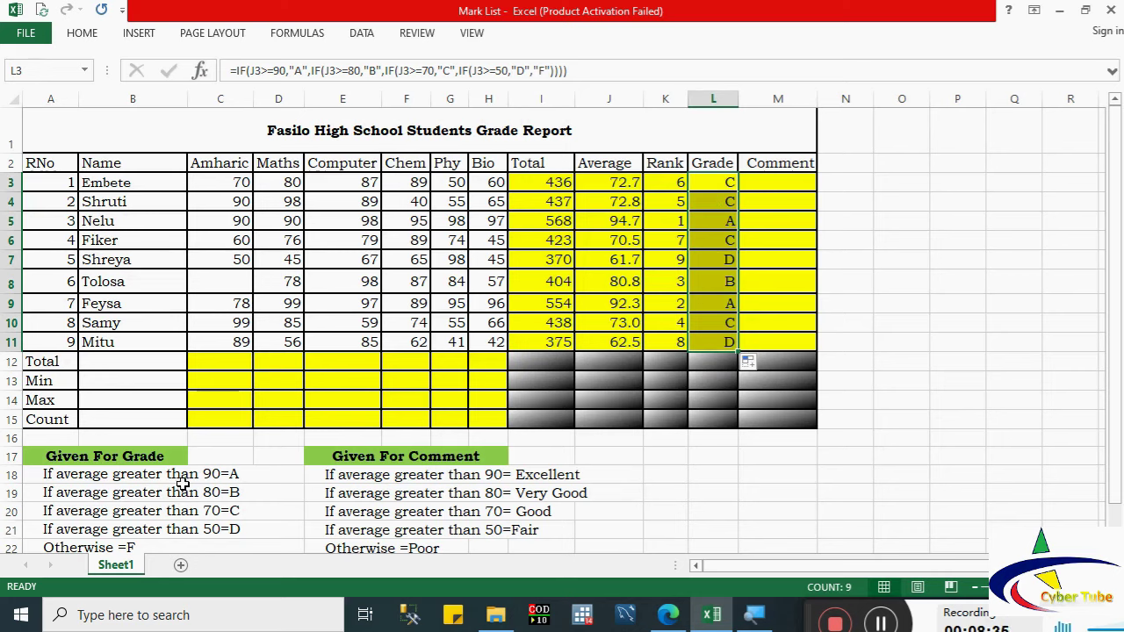
pyautogui.moveTo(180, 479); pyautogui.dragTo(180, 525)
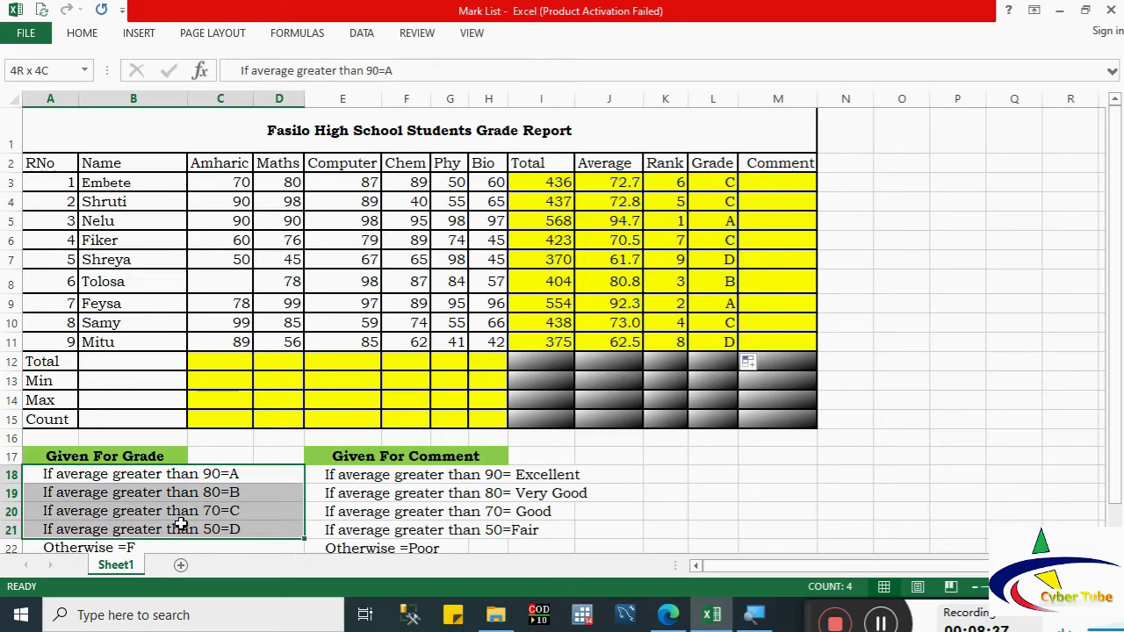
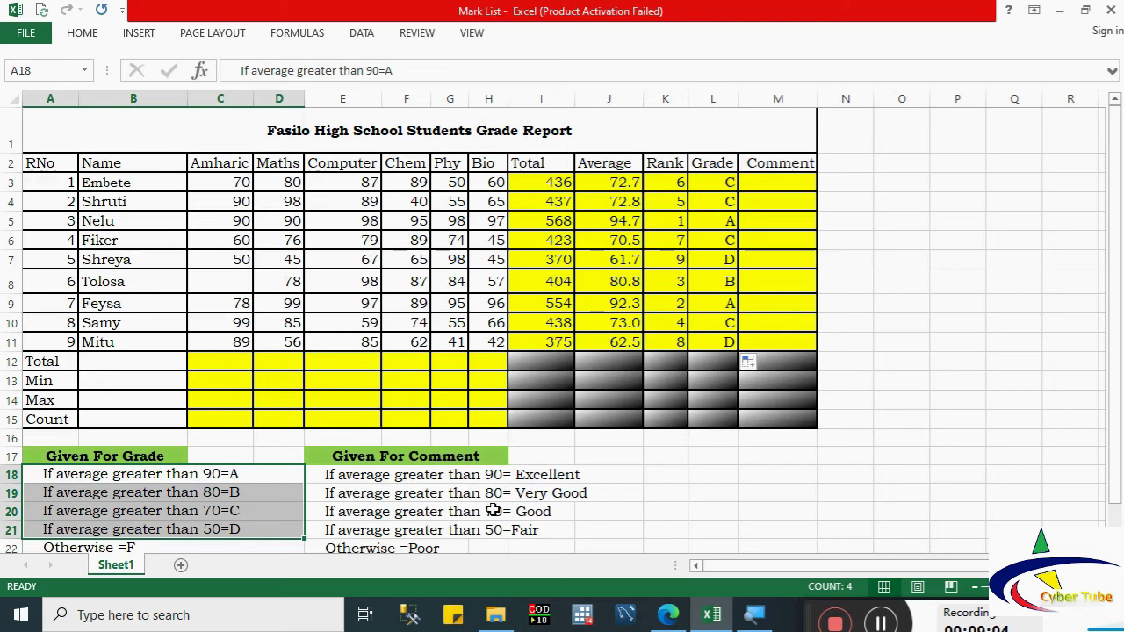
# Step: In M3, start an IF on J3 that returns Excellent for averages of 90 or more
pyautogui.click(772, 189)
pyautogui.write('=')
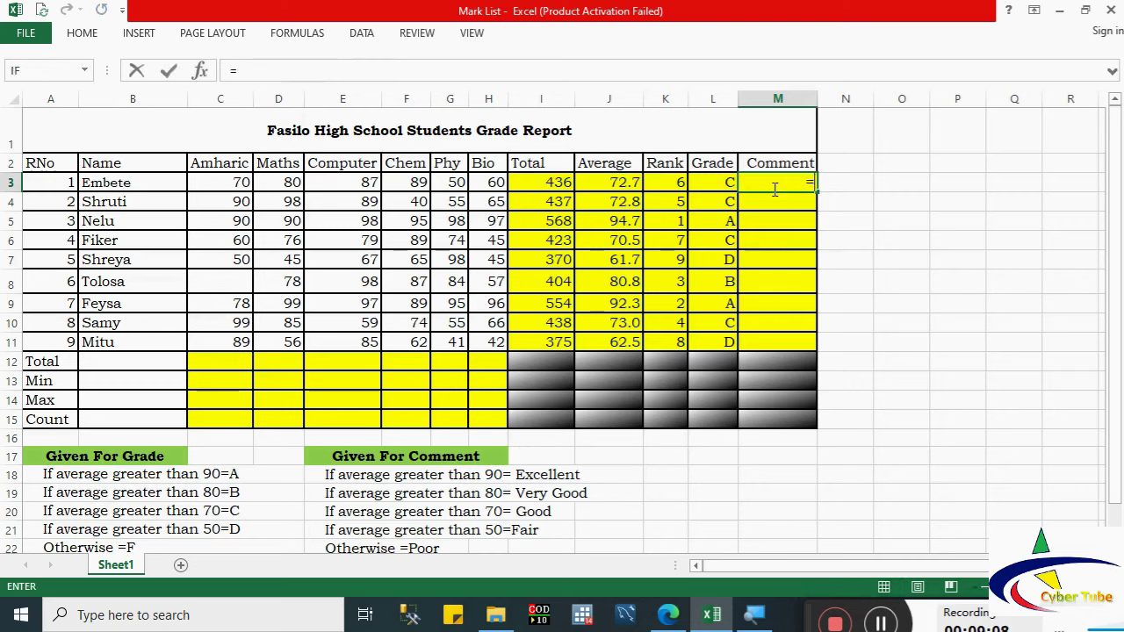
pyautogui.click(34, 74)
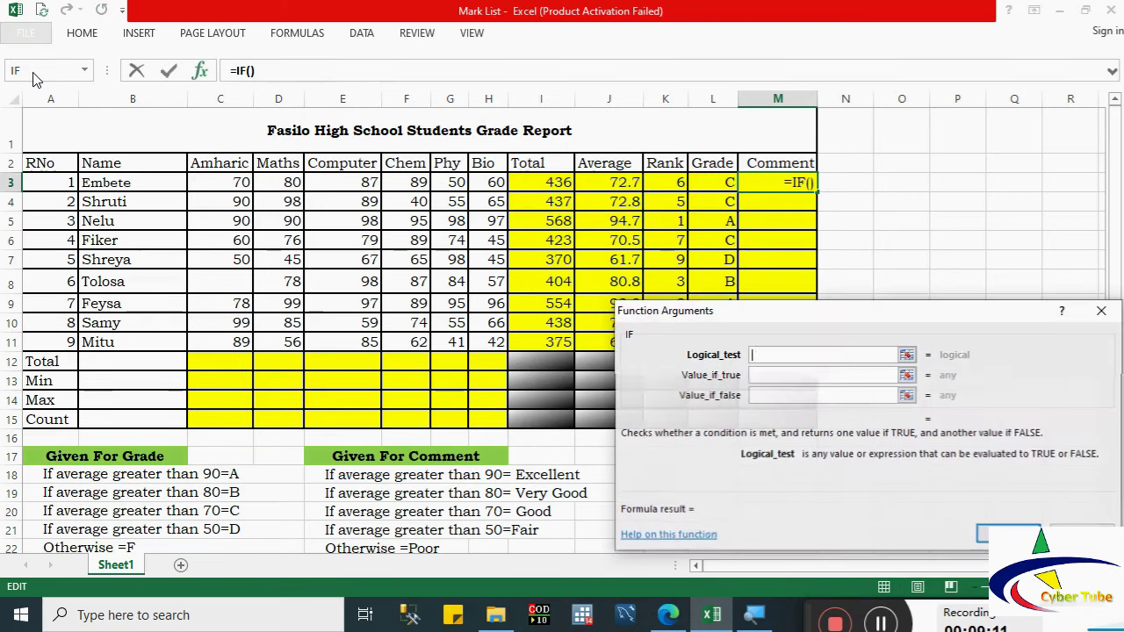
pyautogui.click(601, 185)
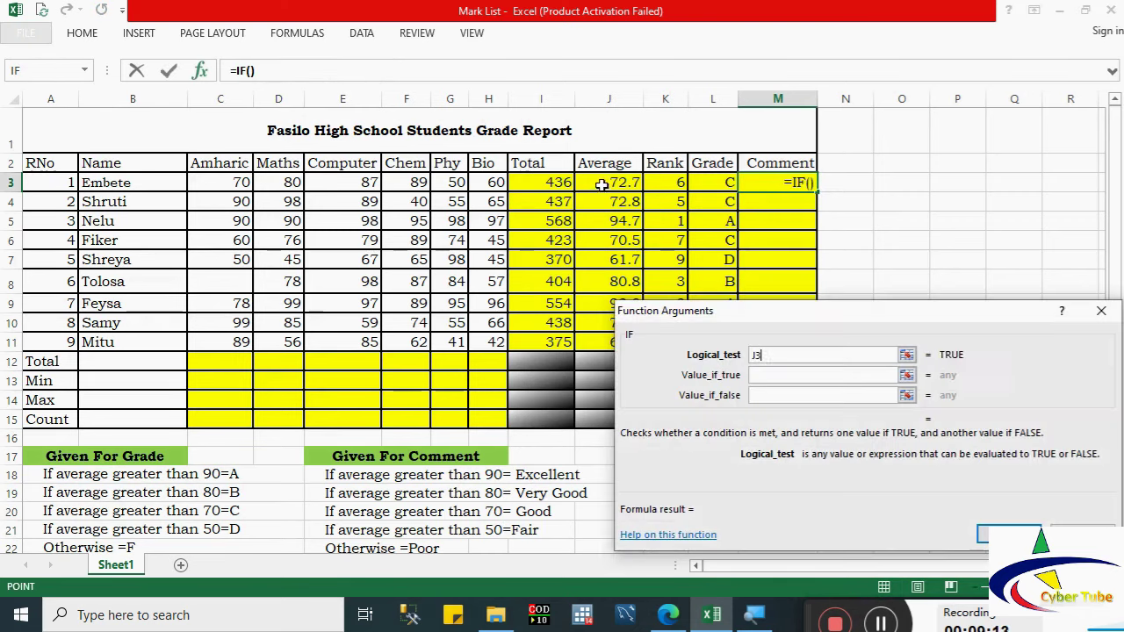
pyautogui.click(757, 355)
pyautogui.write('>=')
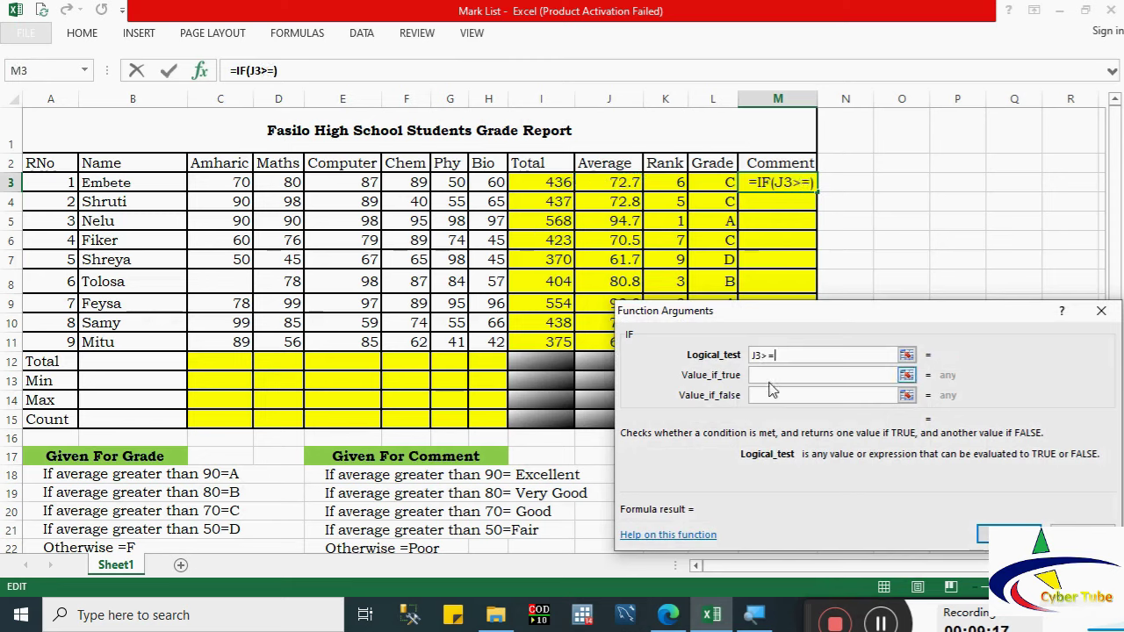
pyautogui.write('90')
pyautogui.click(763, 378)
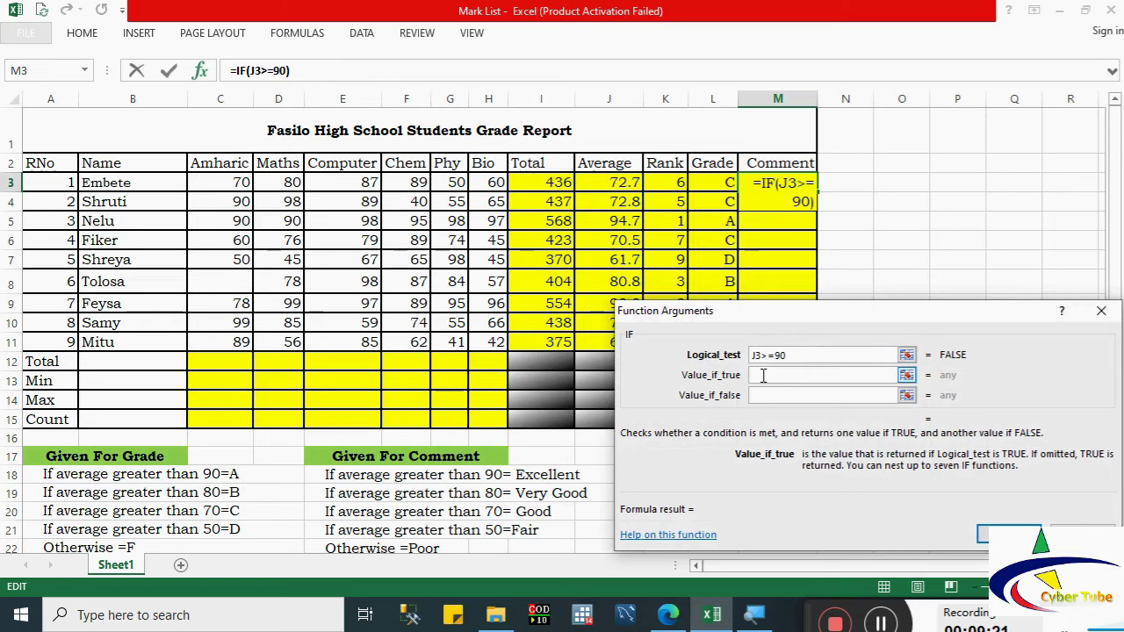
pyautogui.write('E')
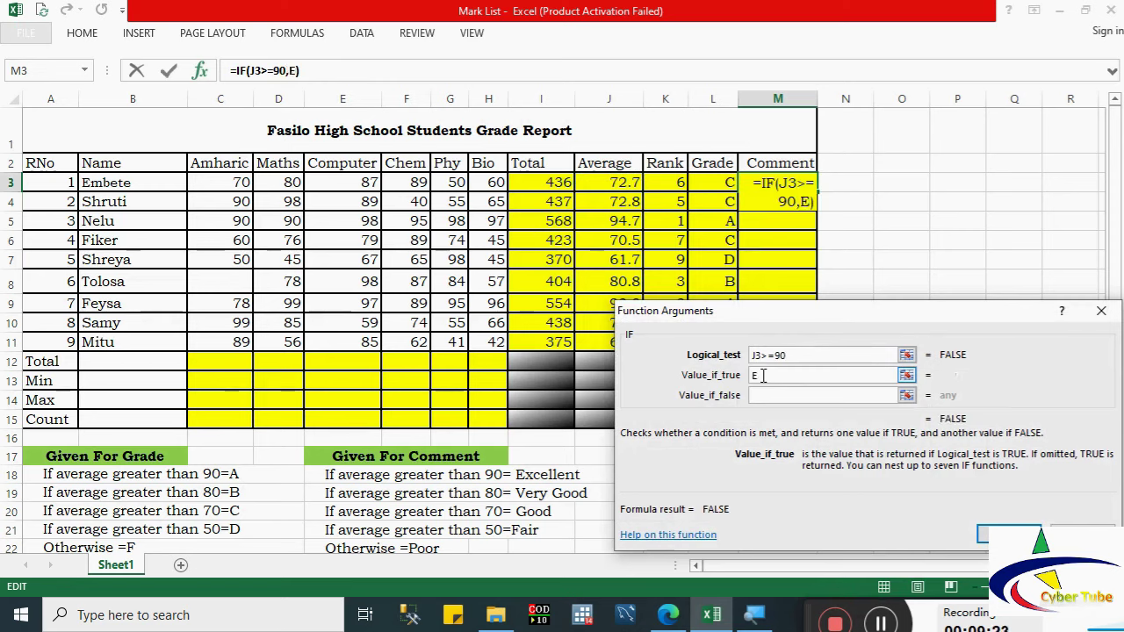
pyautogui.write('xcellent')
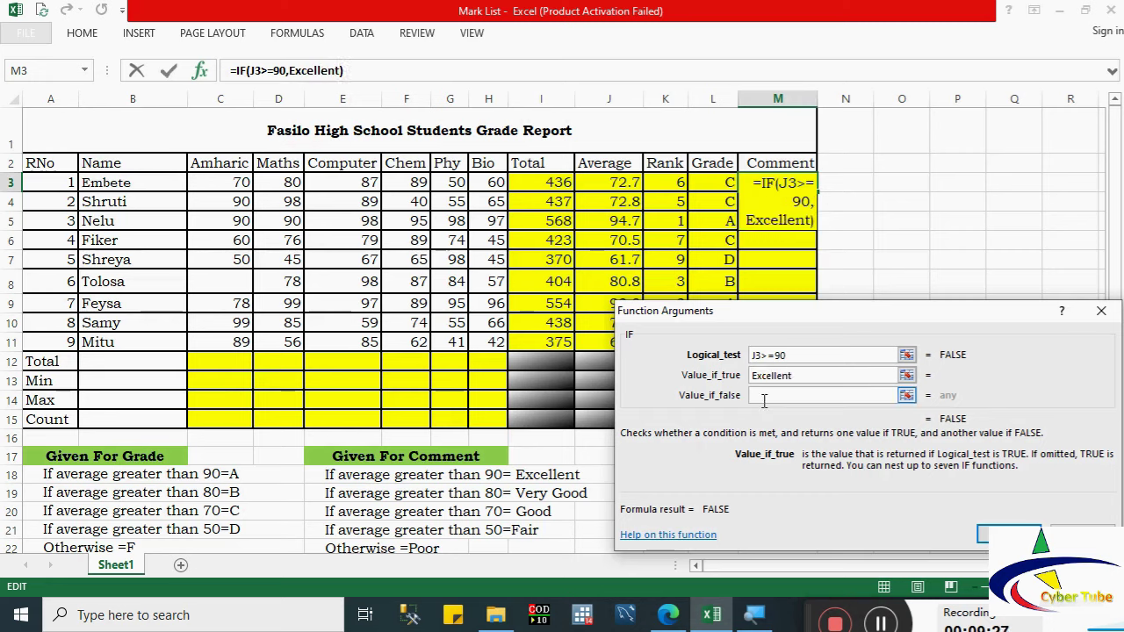
pyautogui.click(765, 396)
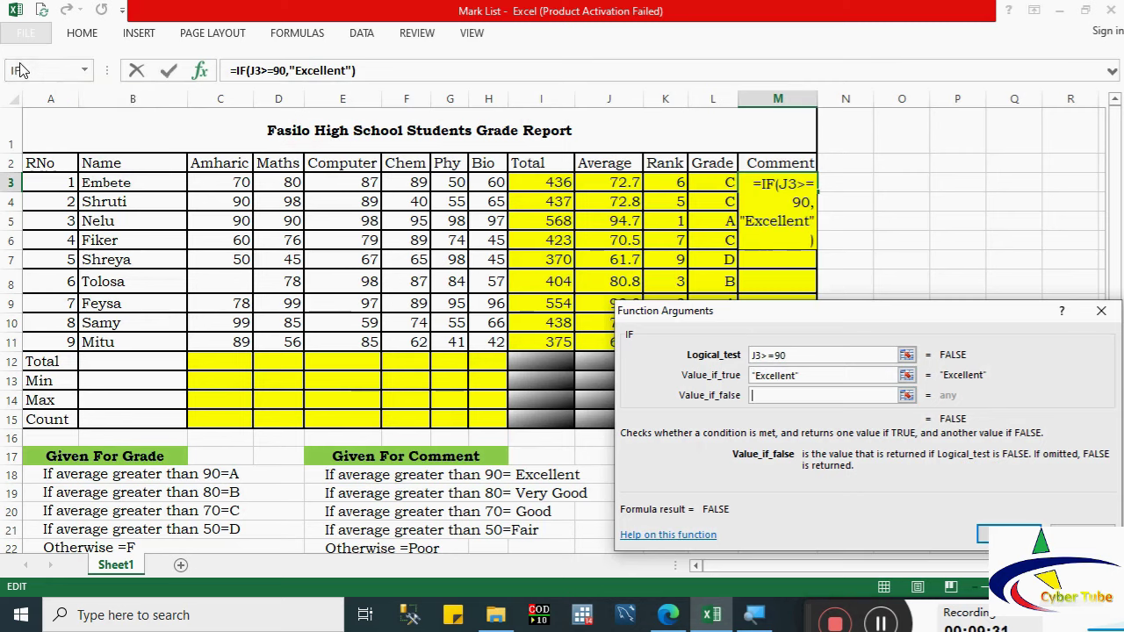
# Step: Nest a second IF returning Very Good when J3 is 80 or more
pyautogui.click(19, 70)
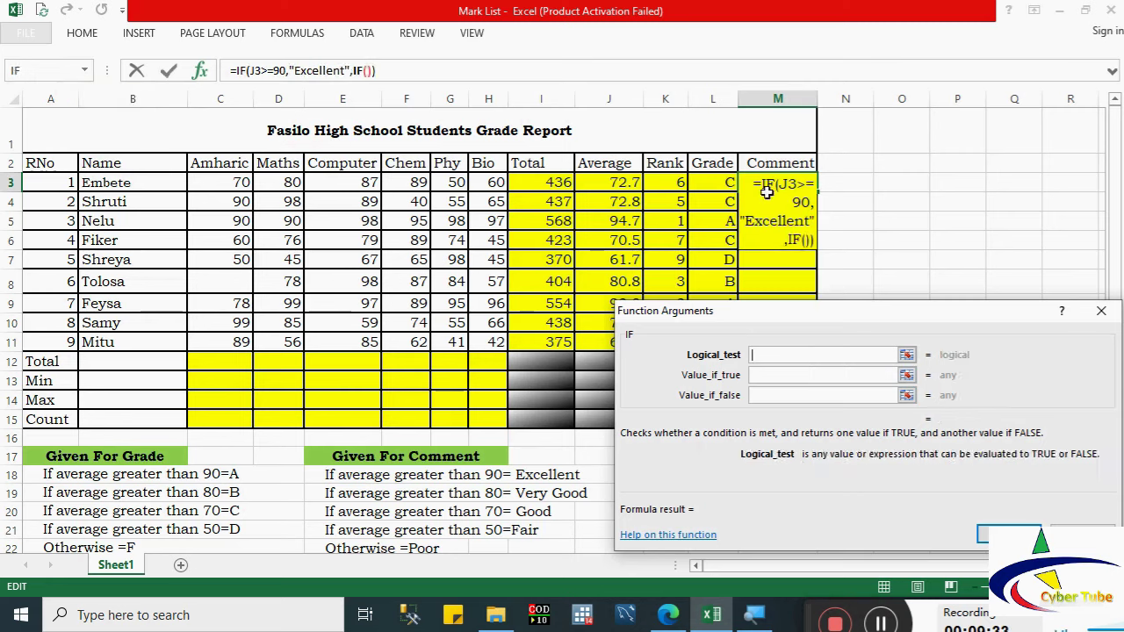
pyautogui.click(614, 185)
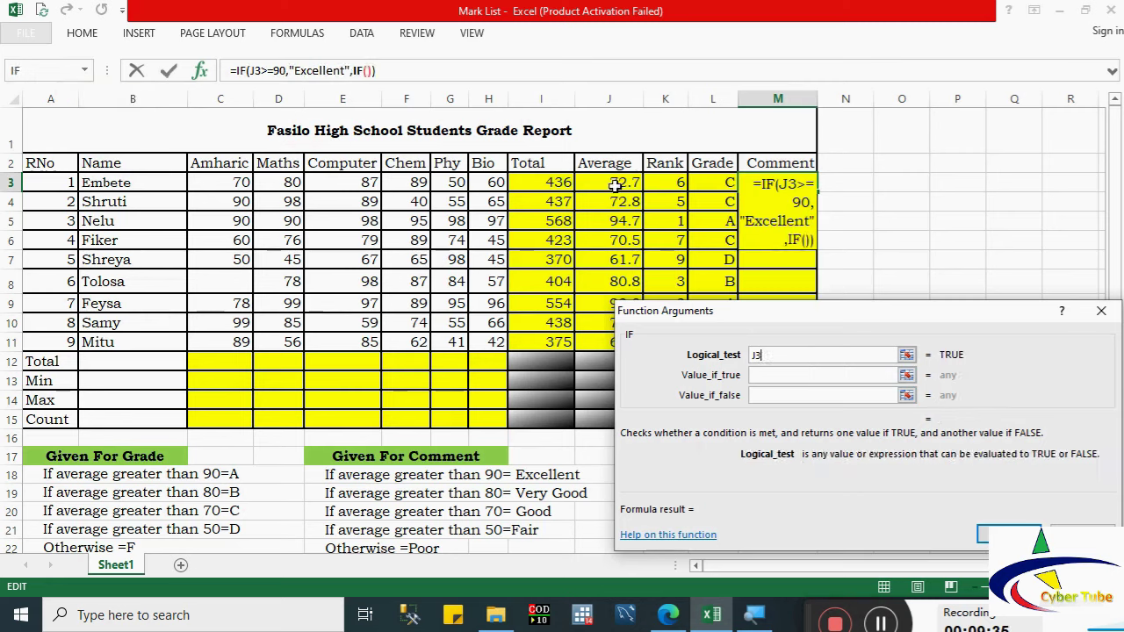
pyautogui.write('>=')
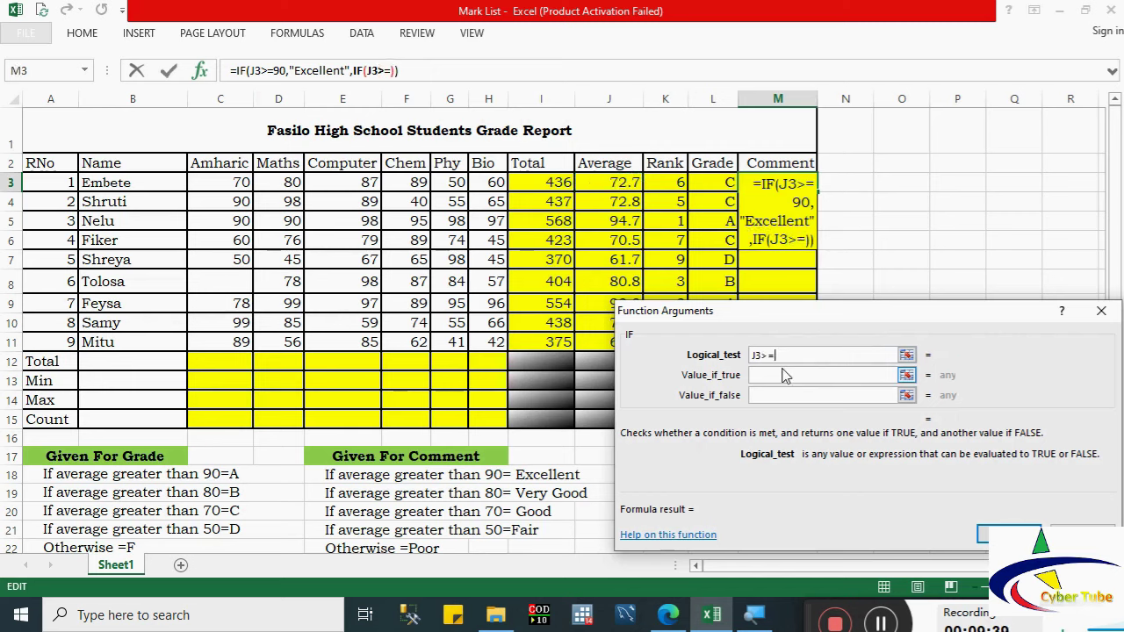
pyautogui.write('80')
pyautogui.click(773, 377)
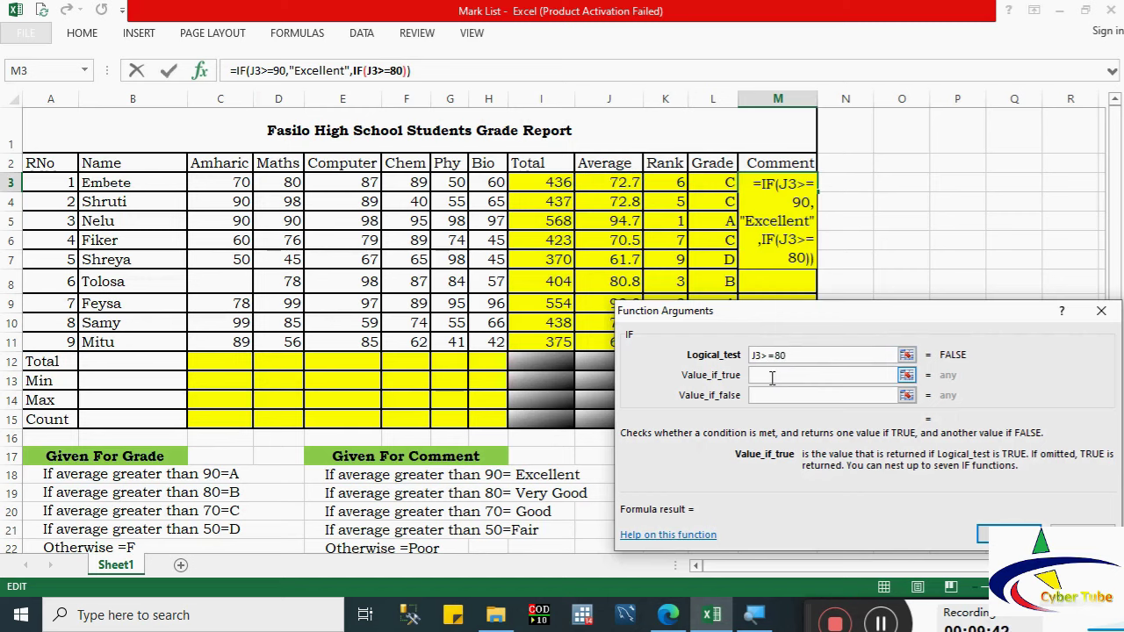
pyautogui.write('Very G')
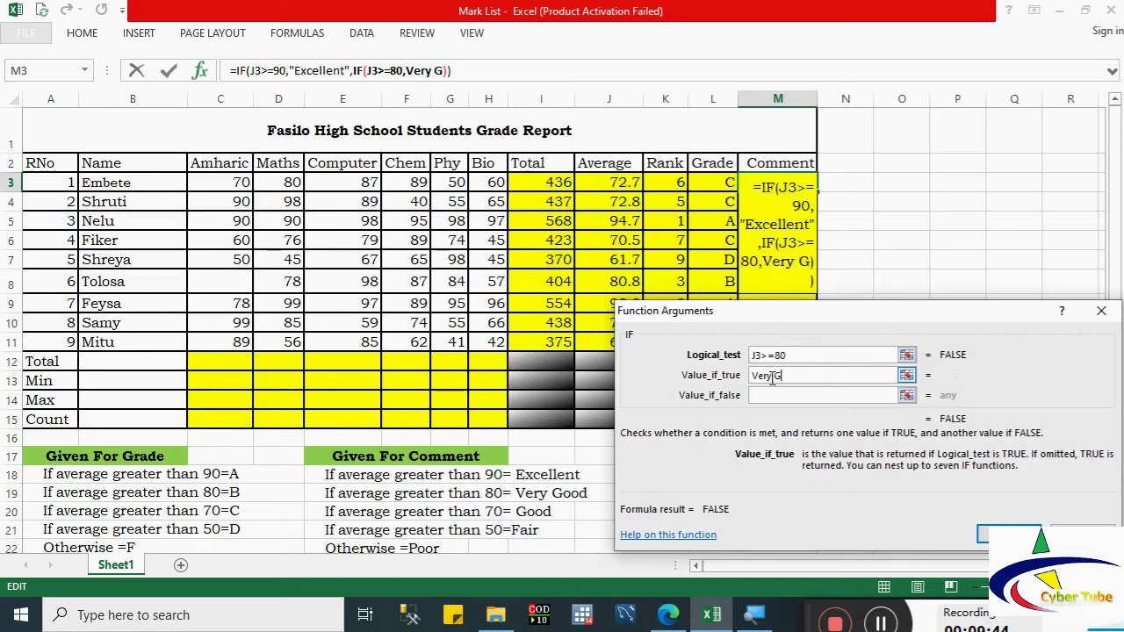
pyautogui.write('ood')
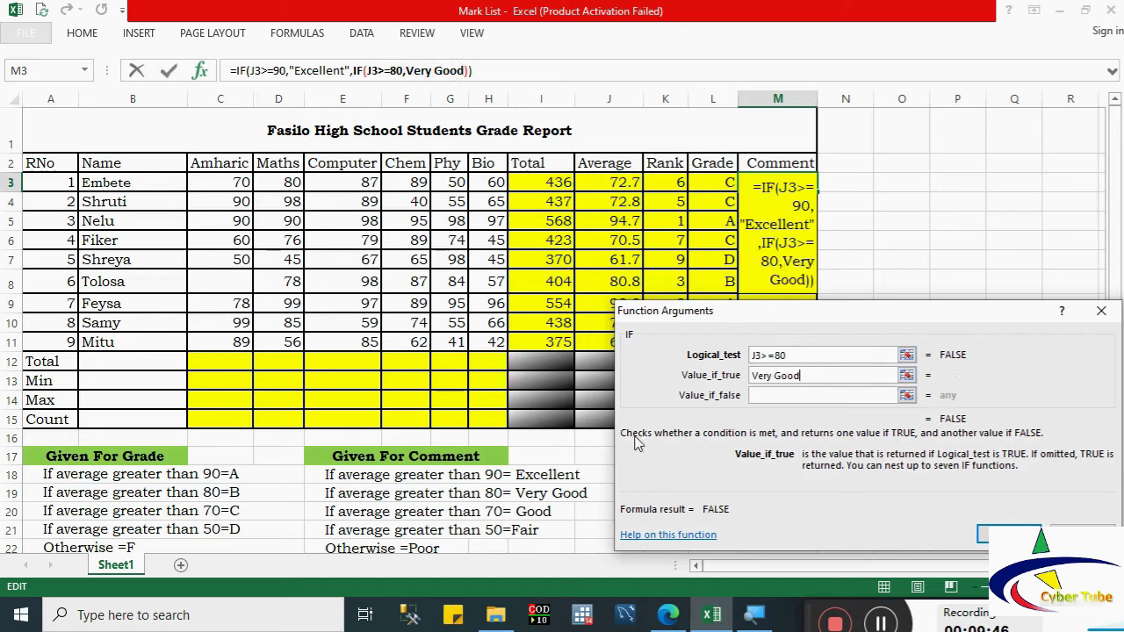
pyautogui.click(799, 394)
# Step: Nest a third IF returning Good when J3 is 70 or more
pyautogui.click(63, 75)
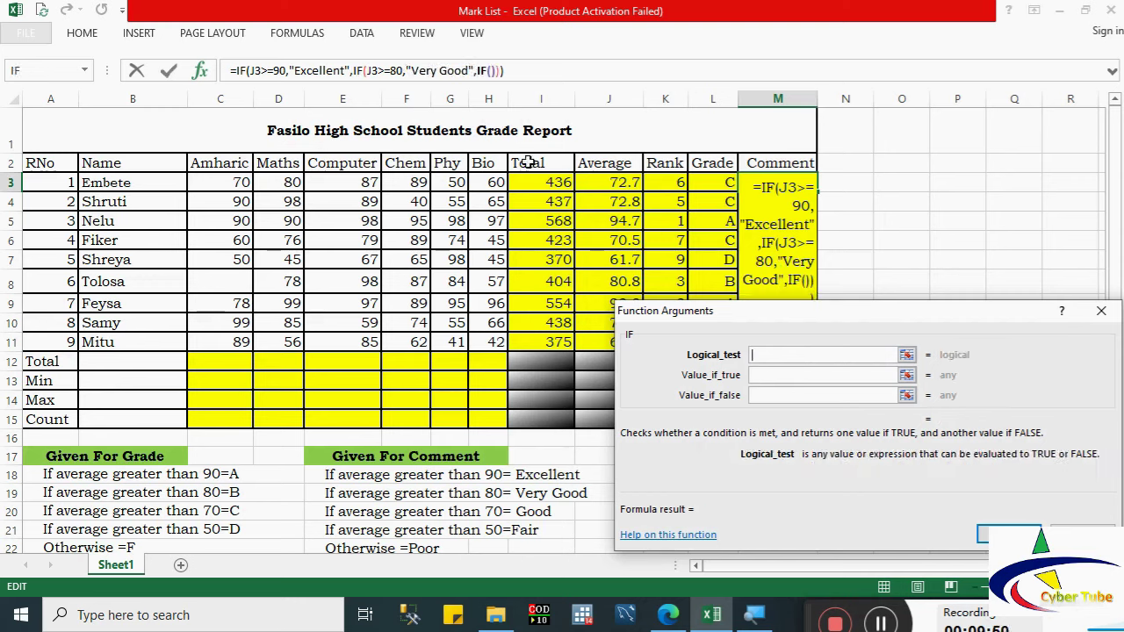
pyautogui.click(615, 187)
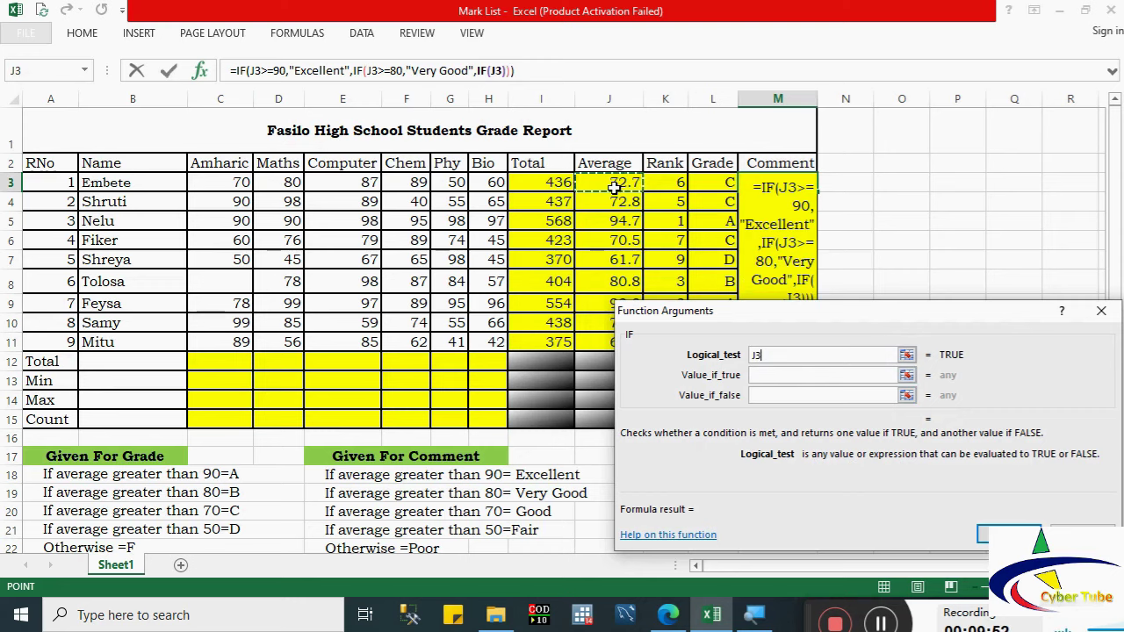
pyautogui.write('>=7')
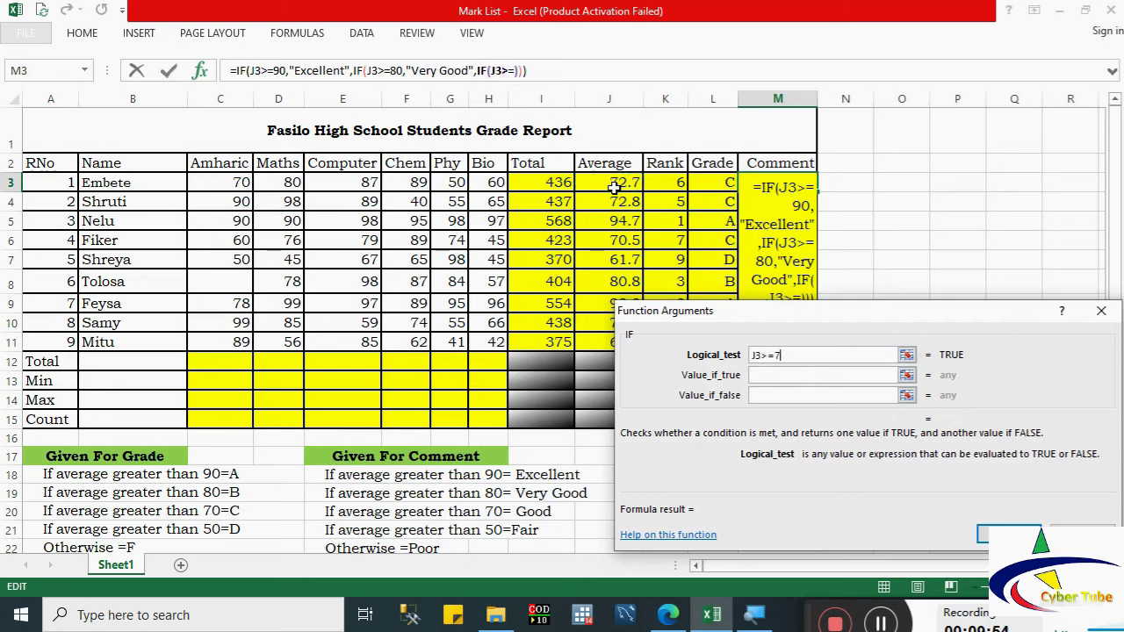
pyautogui.write('0')
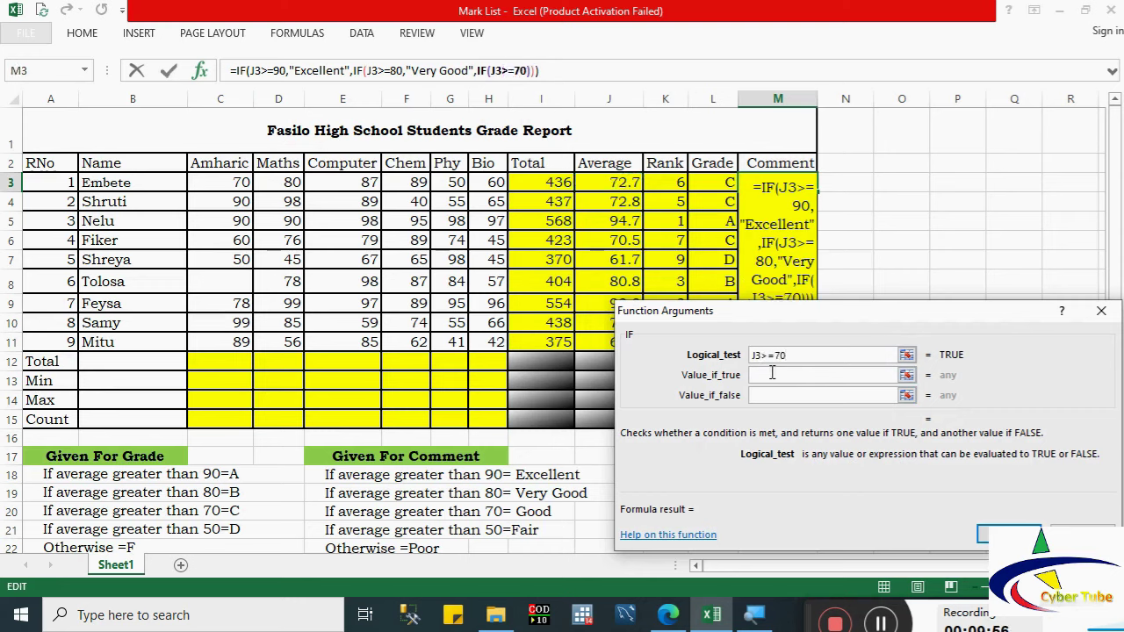
pyautogui.click(772, 374)
pyautogui.write('Good')
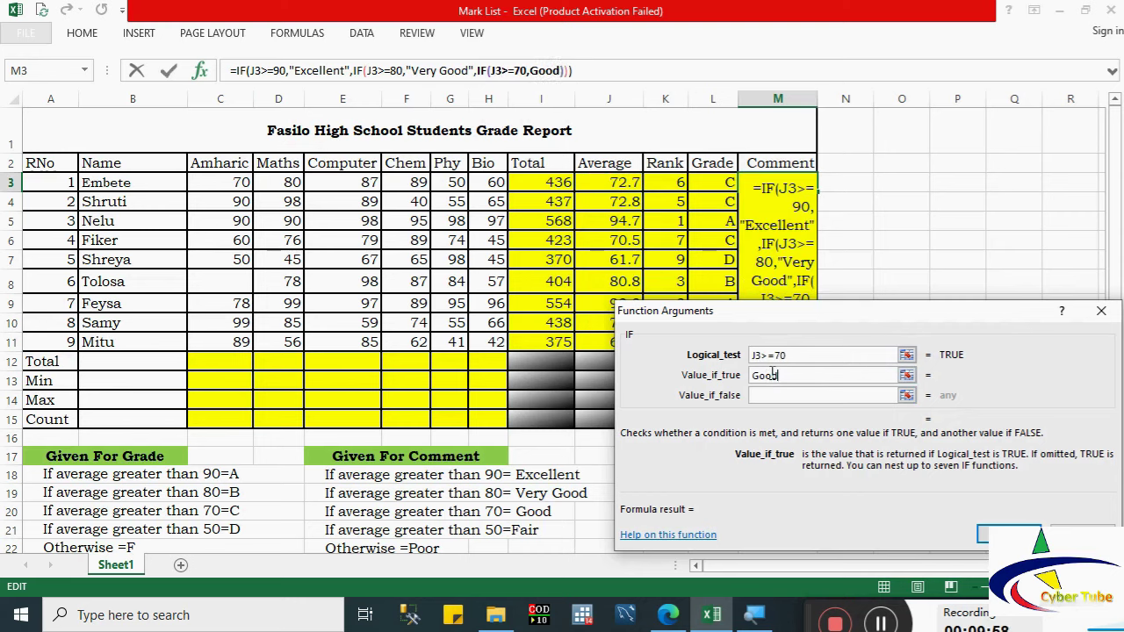
pyautogui.click(769, 395)
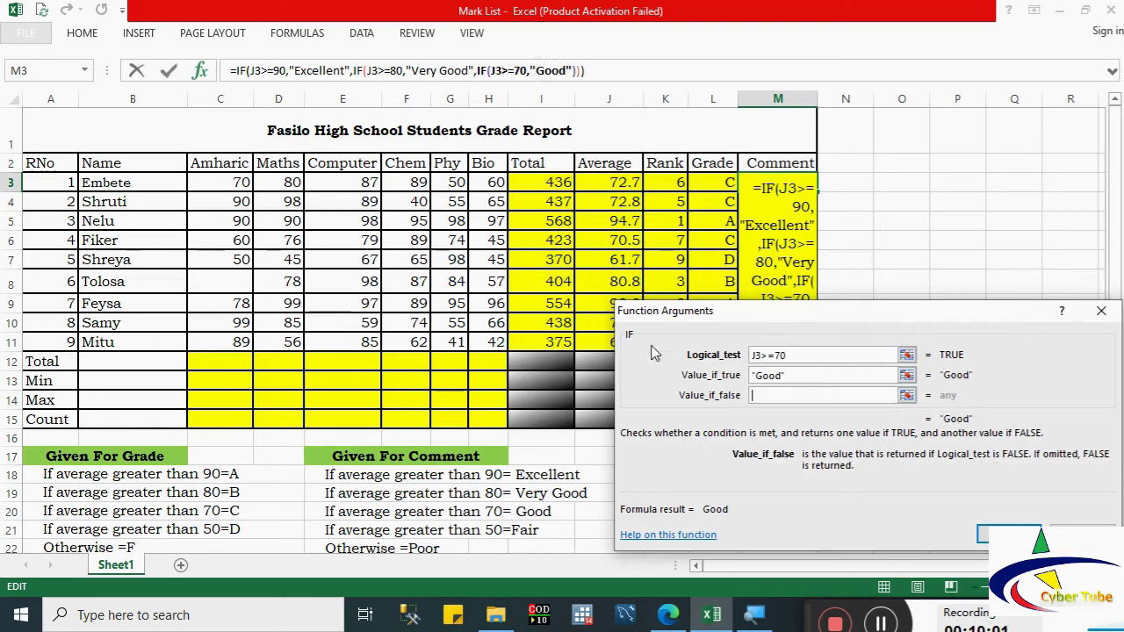
# Step: Add the last band, Fair for 50 or more, otherwise Poor, and fill M3:M11
pyautogui.click(37, 72)
pyautogui.click(625, 182)
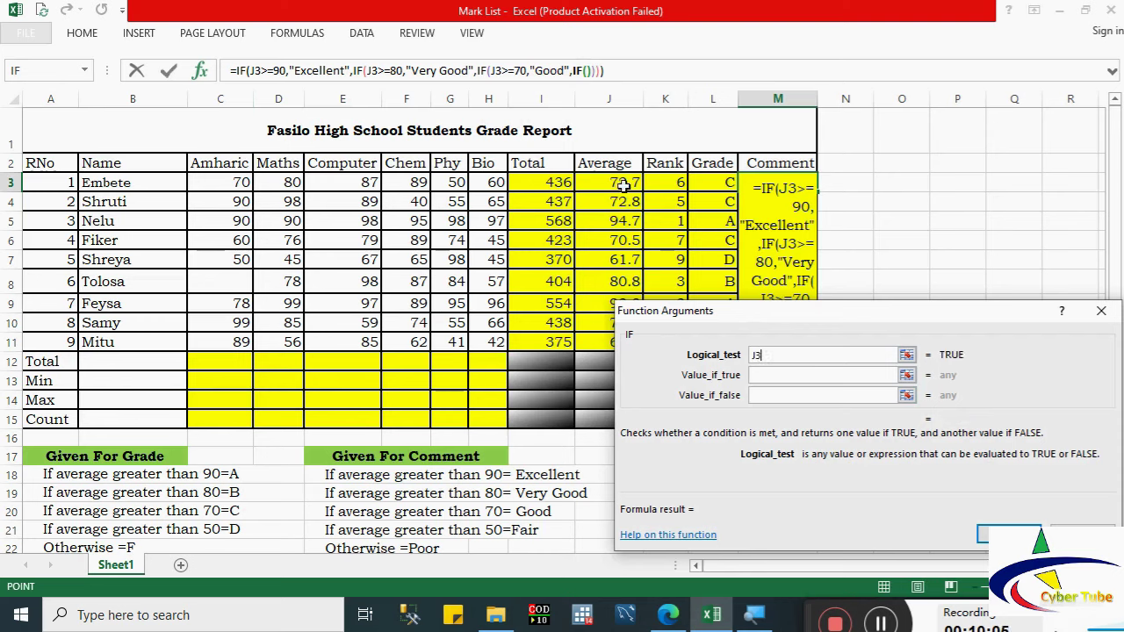
pyautogui.write('>=50')
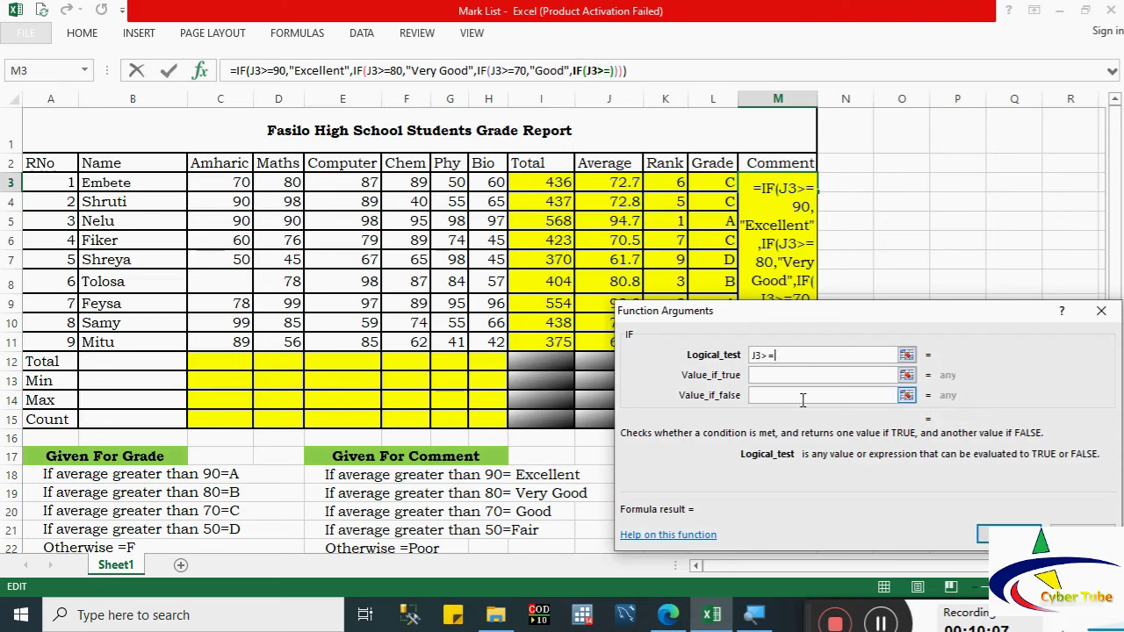
pyautogui.click(777, 378)
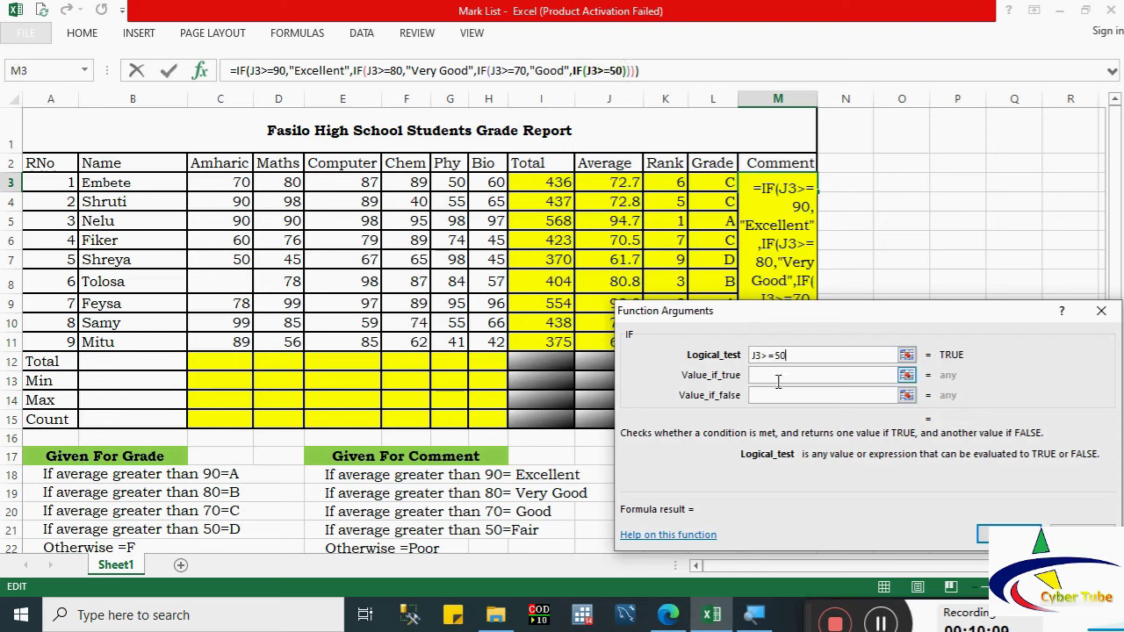
pyautogui.write('Fair')
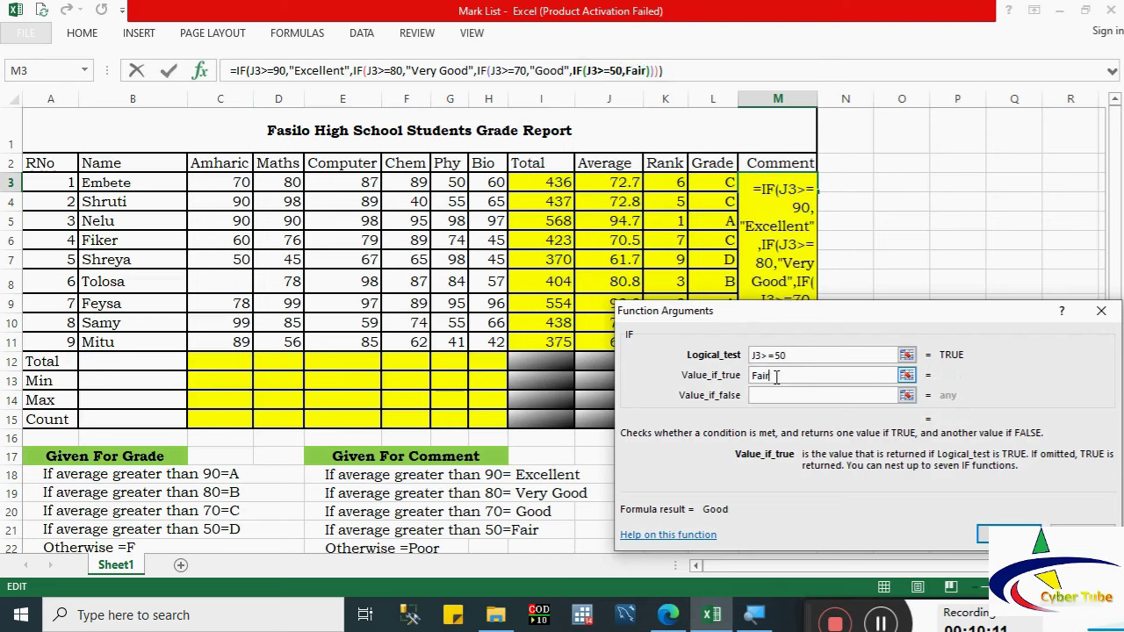
pyautogui.click(769, 396)
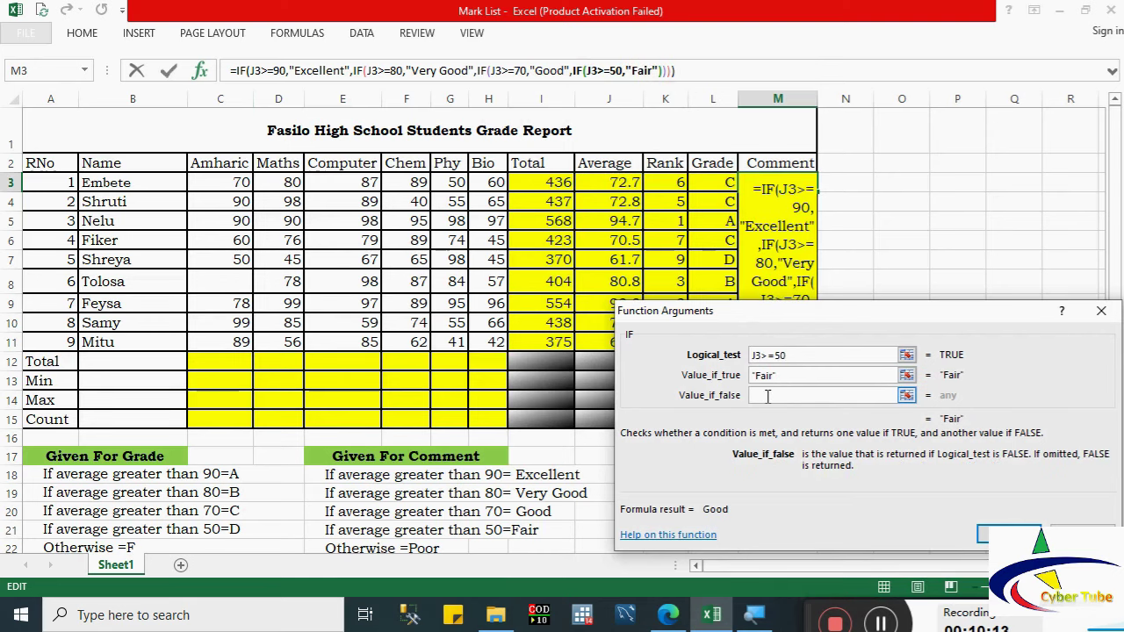
pyautogui.write('Poor')
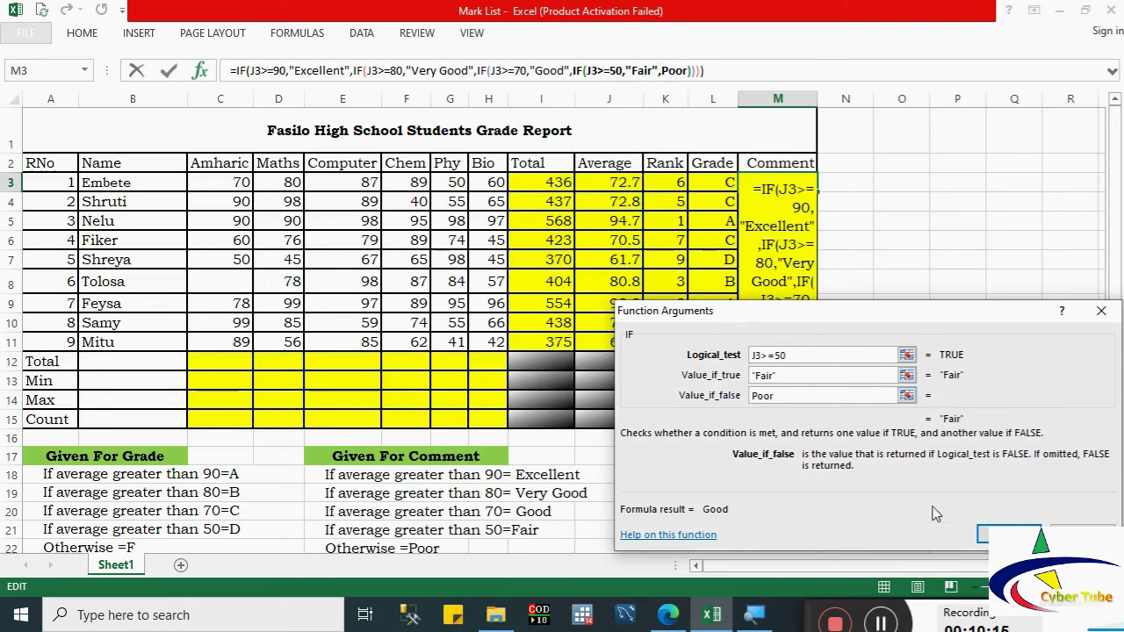
pyautogui.click(1009, 534)
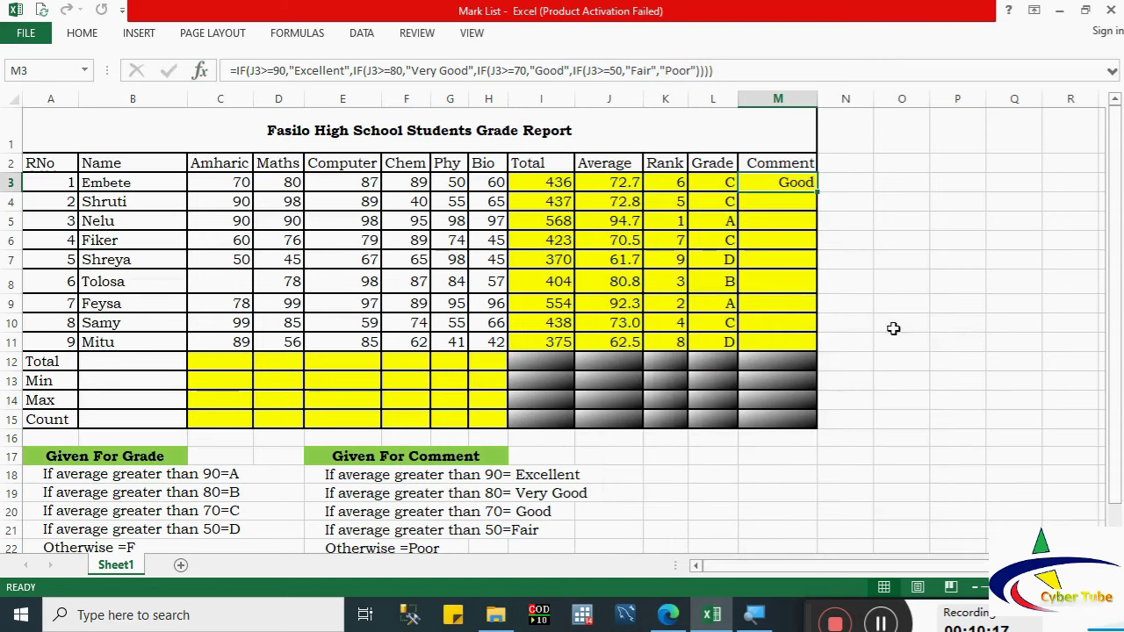
pyautogui.moveTo(818, 193); pyautogui.dragTo(823, 347)
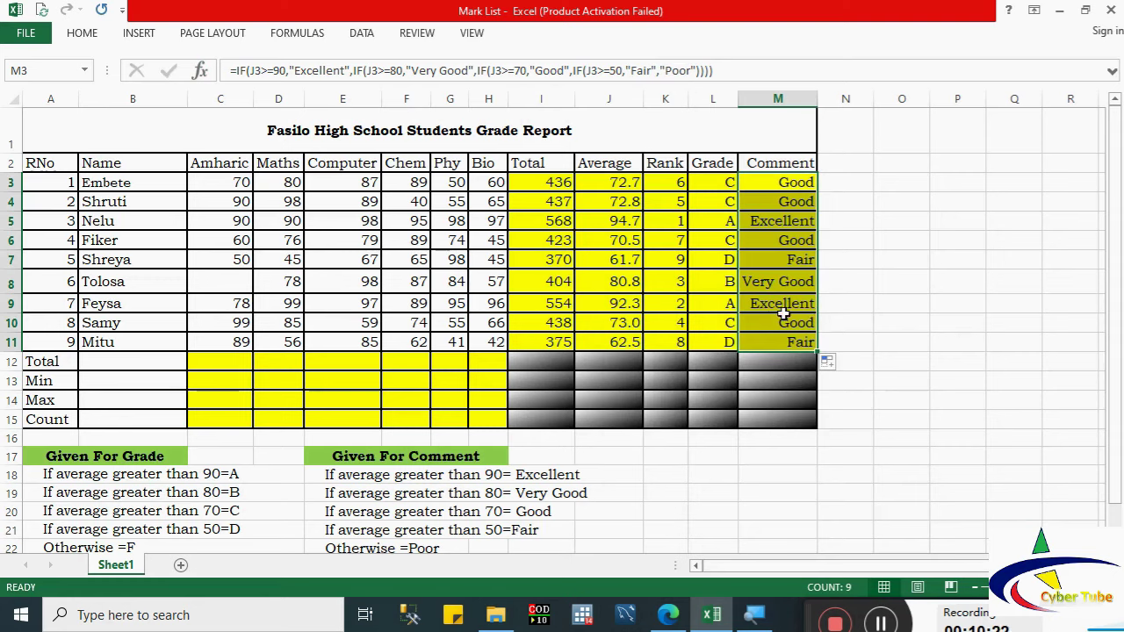
# Step: Enter =SUM(C3:C11) in C12 and copy it across to H12 for every subject total
pyautogui.click(208, 364)
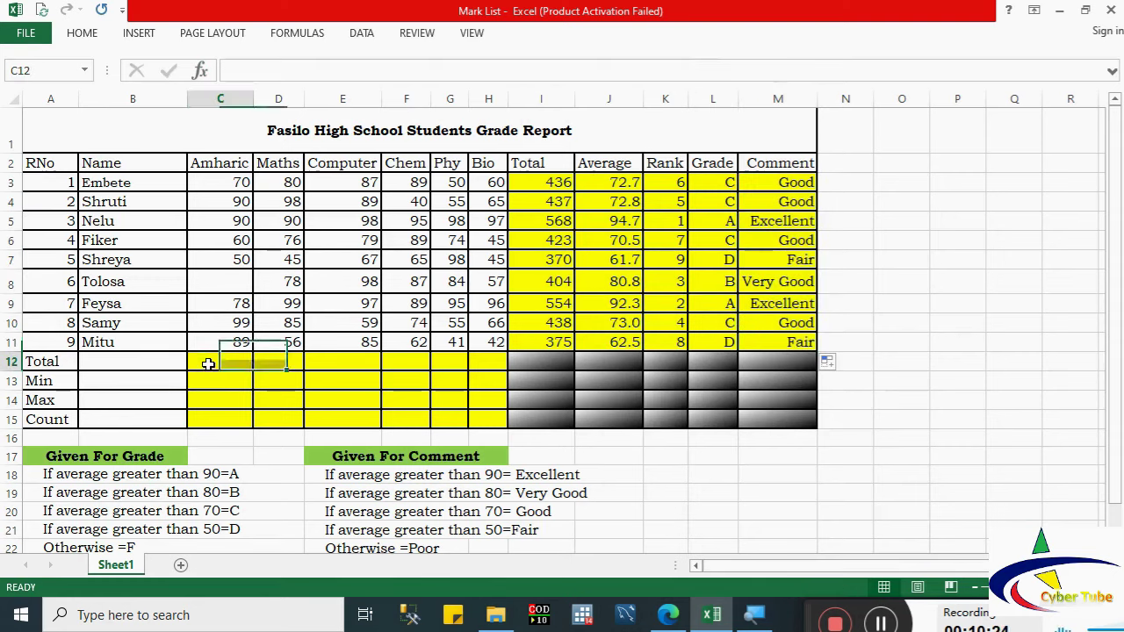
pyautogui.write('=sum')
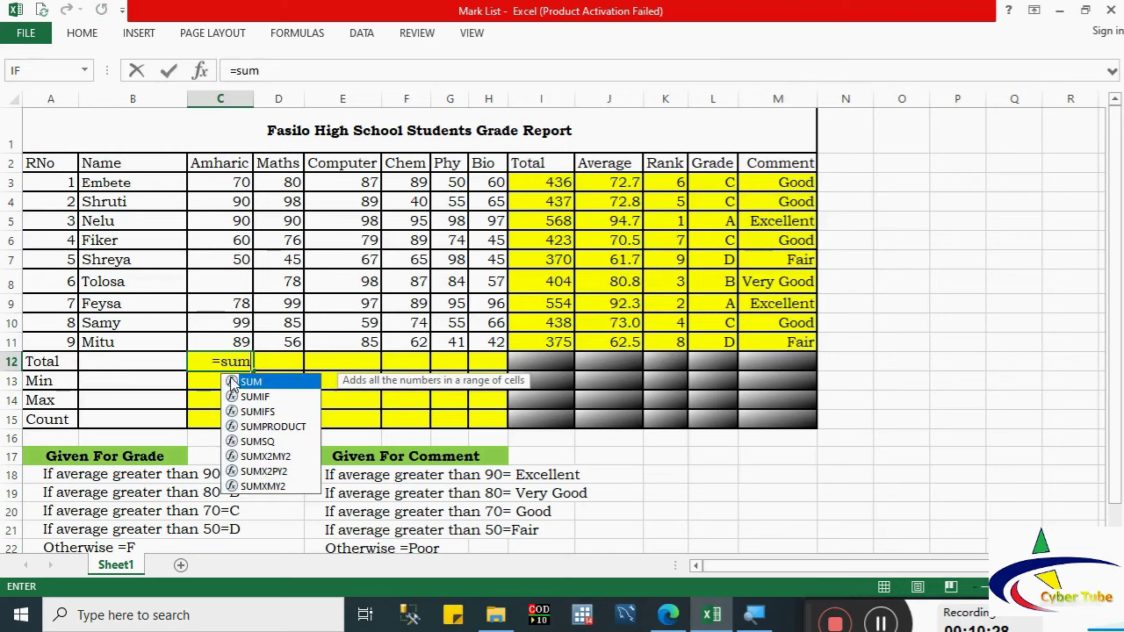
pyautogui.doubleClick(232, 384)
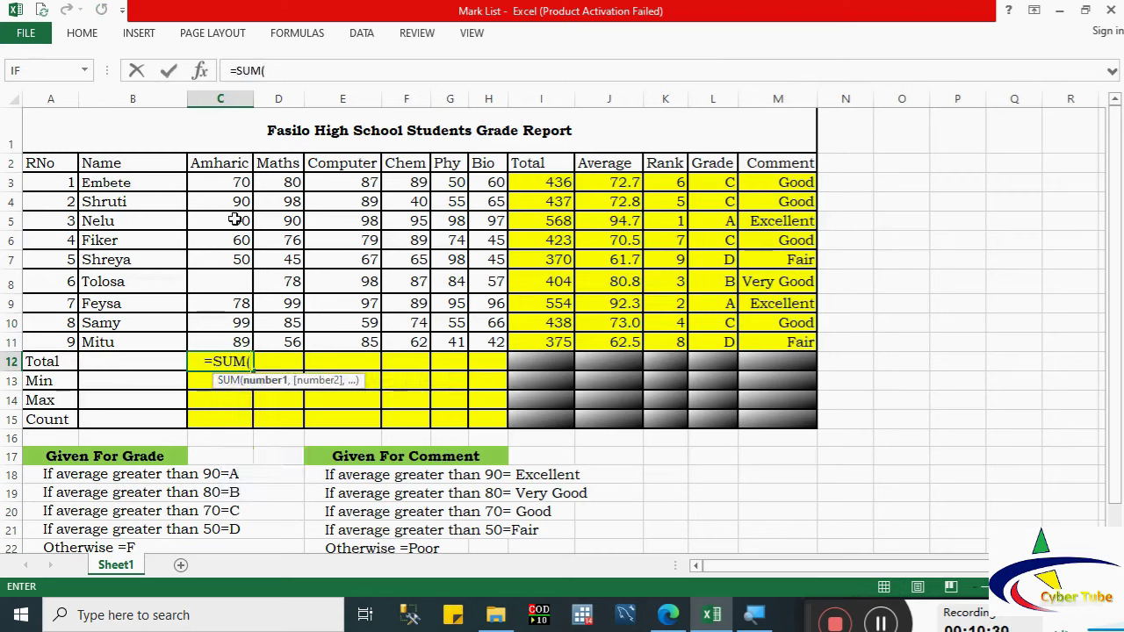
pyautogui.click(227, 189)
pyautogui.moveTo(228, 189); pyautogui.dragTo(238, 336)
pyautogui.press('Return')
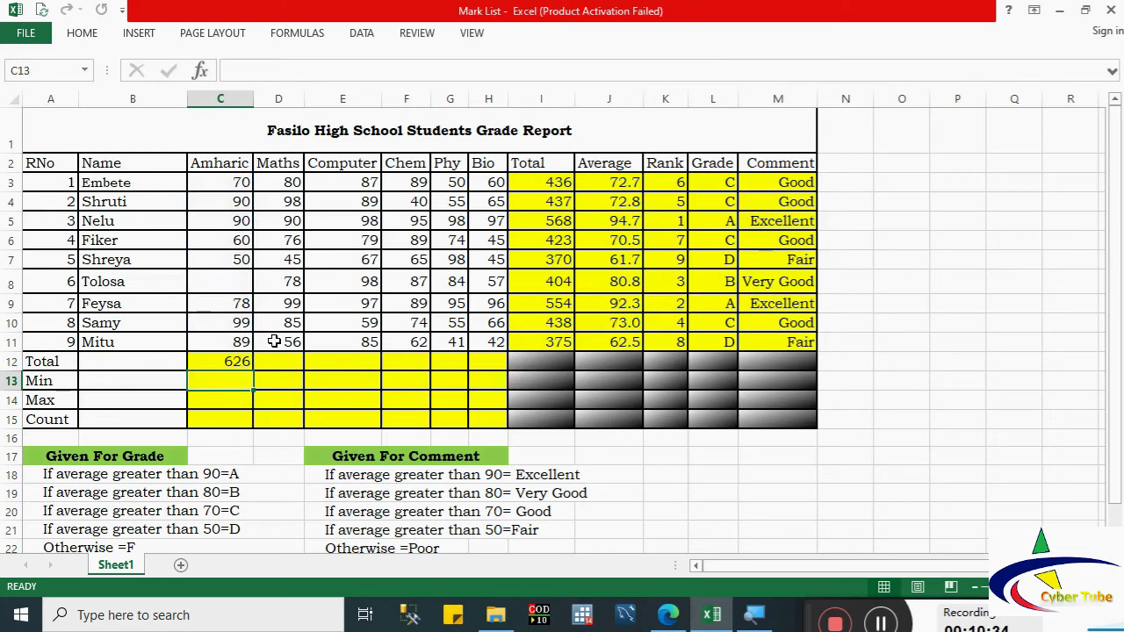
pyautogui.click(243, 361)
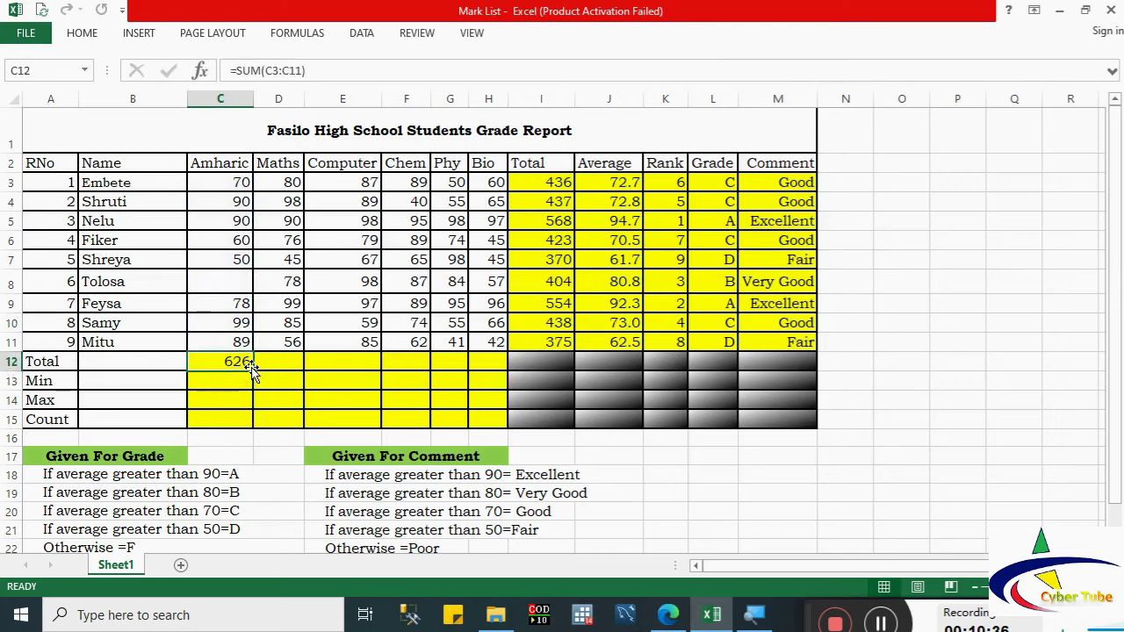
pyautogui.moveTo(254, 372); pyautogui.dragTo(499, 367)
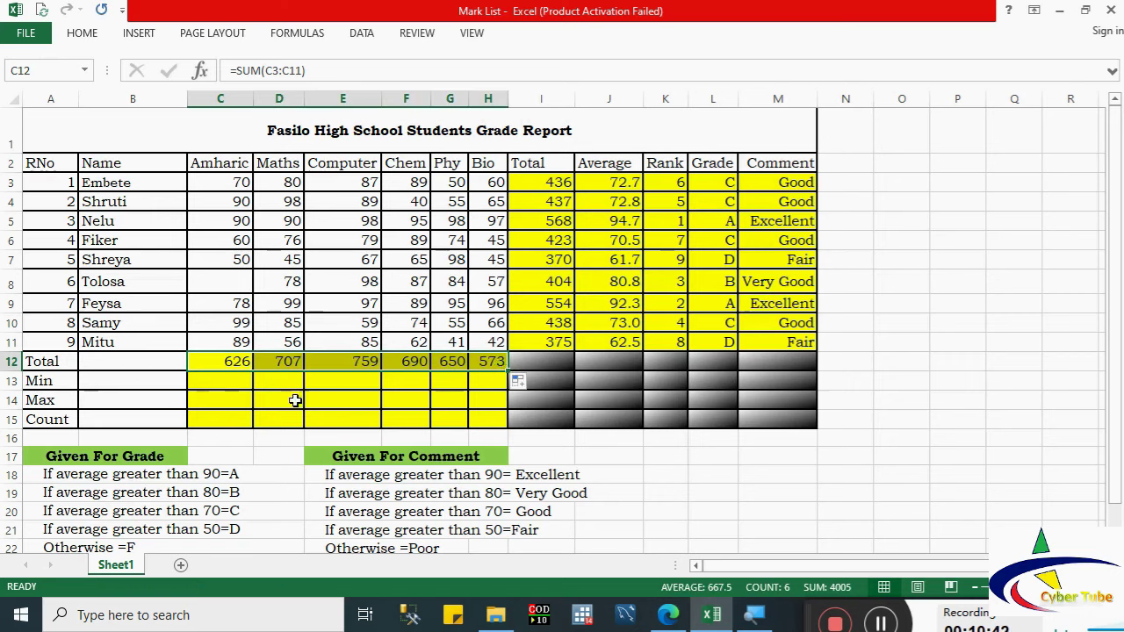
pyautogui.click(229, 382)
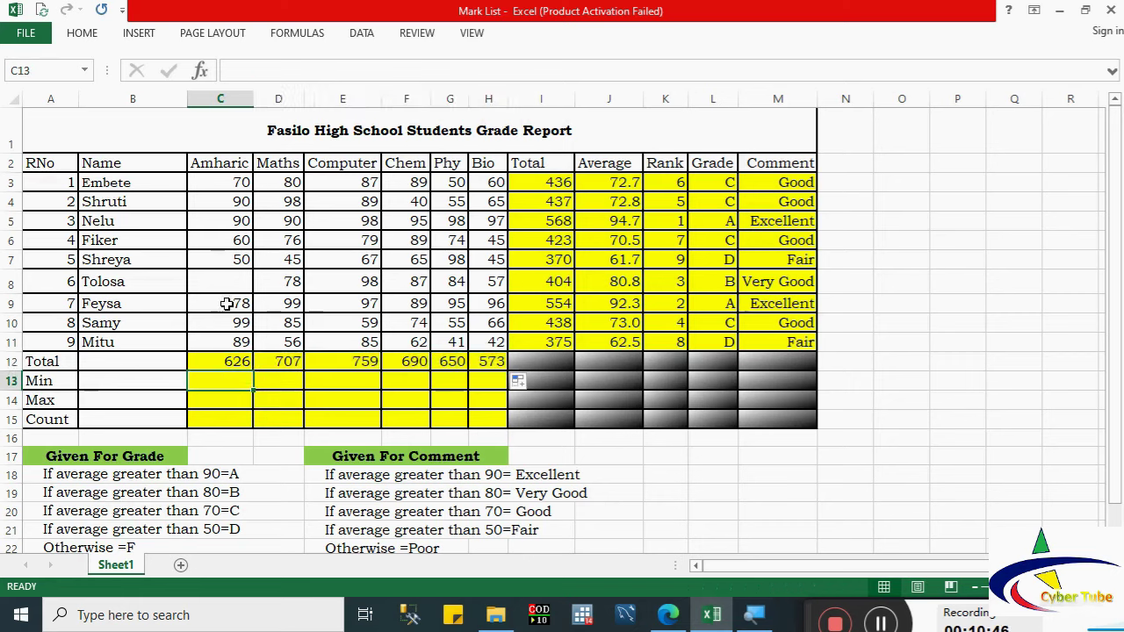
# Step: Enter =MIN(C3:C11) in C13 and copy it across to H13
pyautogui.write('=min')
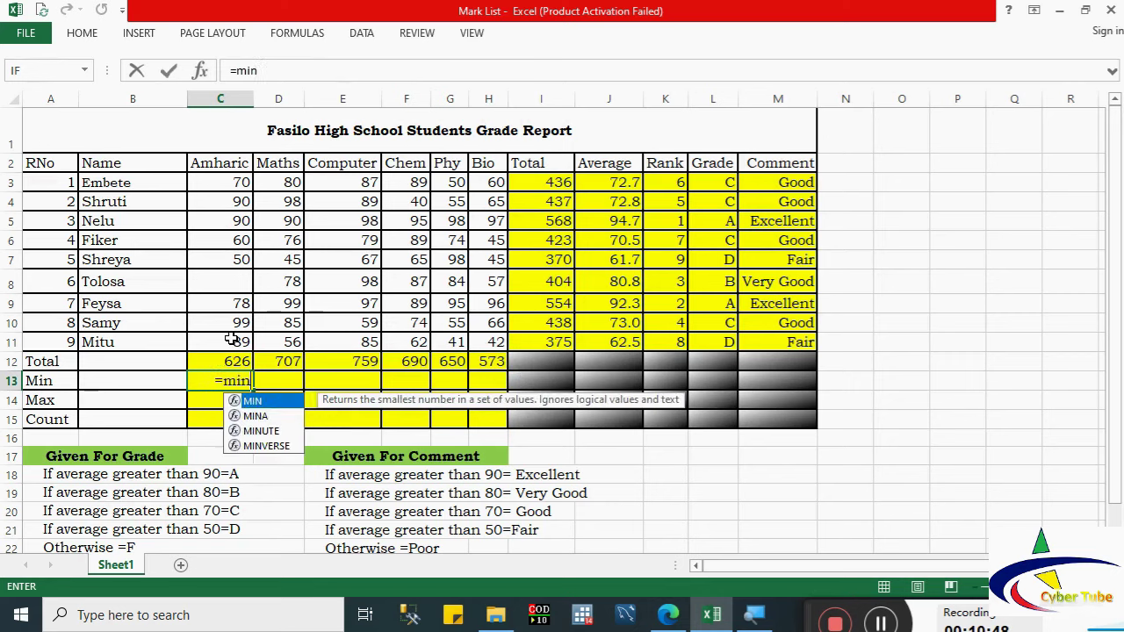
pyautogui.doubleClick(238, 401)
pyautogui.moveTo(235, 179); pyautogui.dragTo(233, 340)
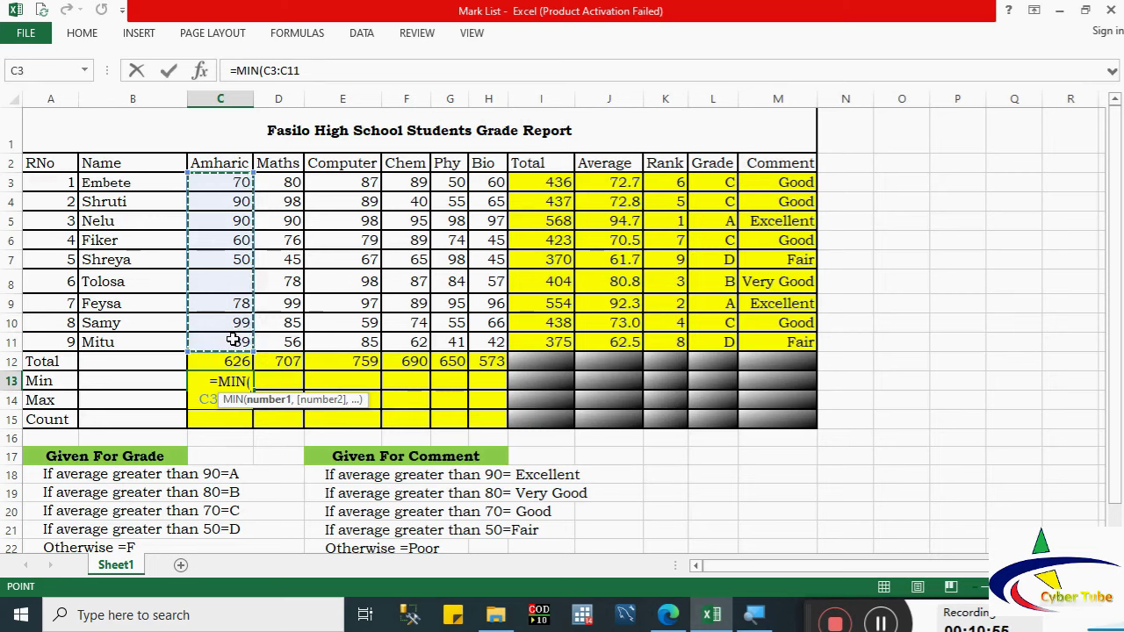
pyautogui.press('Return')
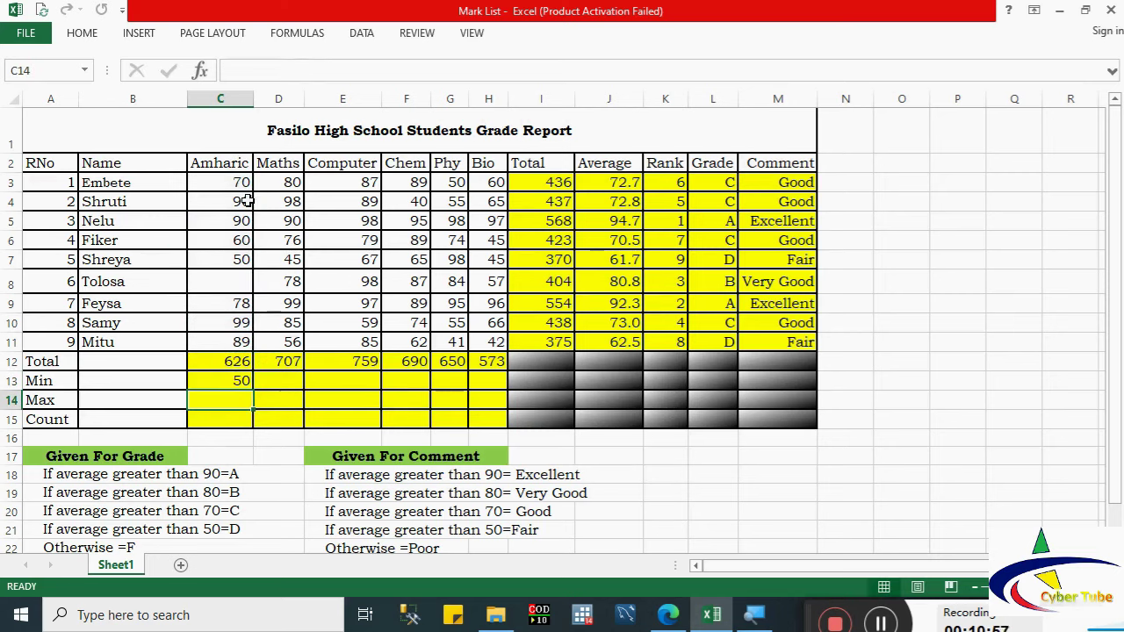
pyautogui.click(248, 383)
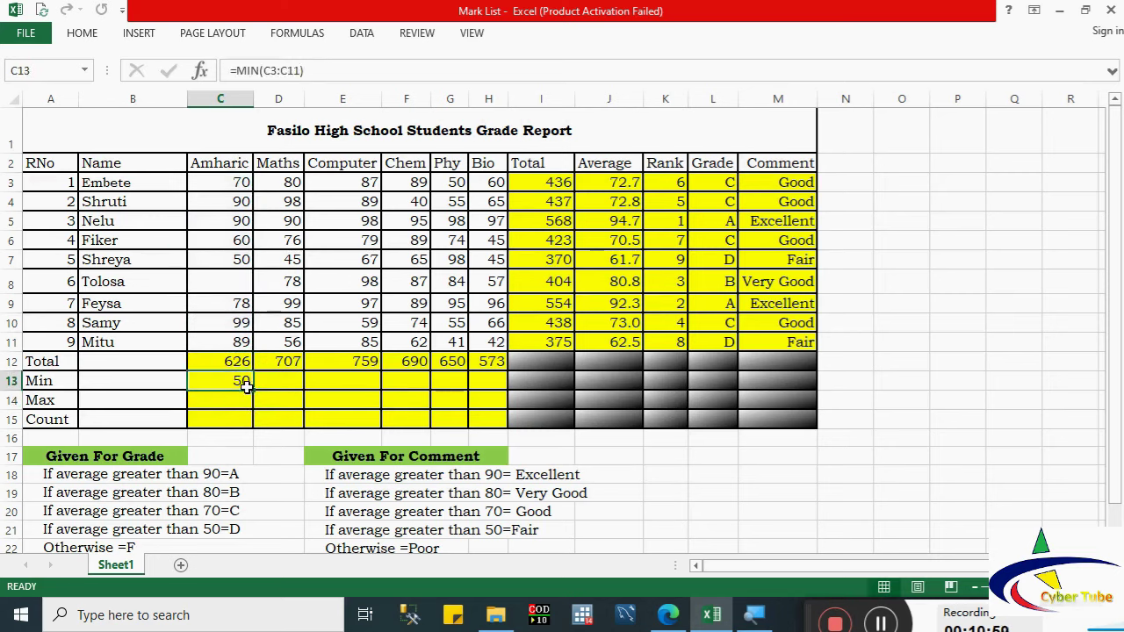
pyautogui.moveTo(253, 390); pyautogui.dragTo(489, 378)
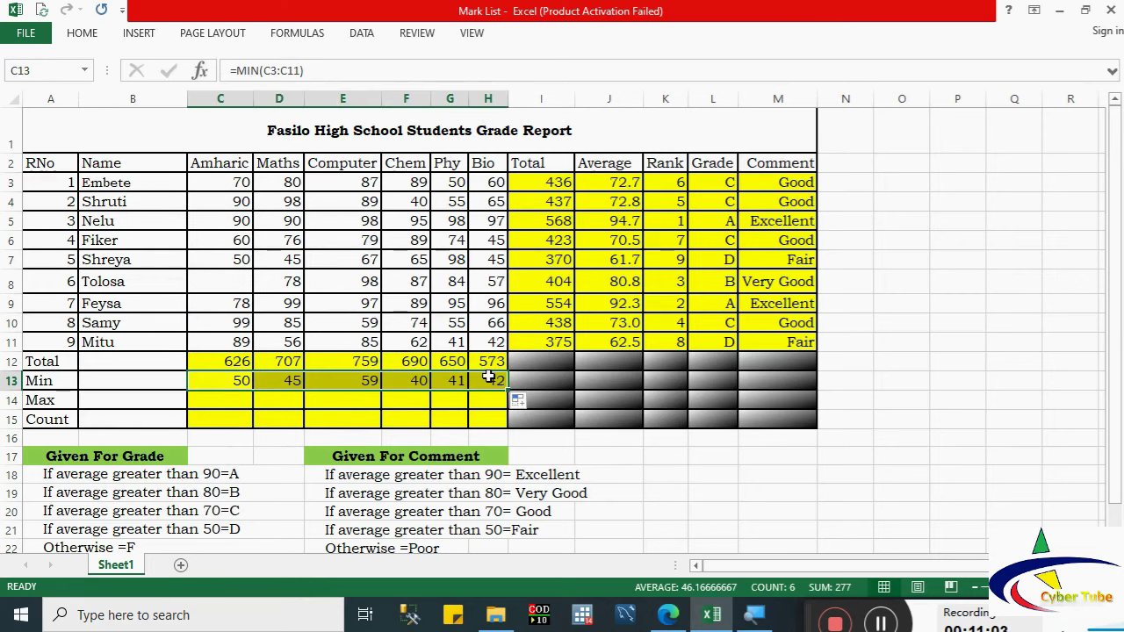
# Step: Review the copied MIN formulas for Maths, Computer, Chem, Phy and Bio
pyautogui.click(290, 383)
pyautogui.click(367, 383)
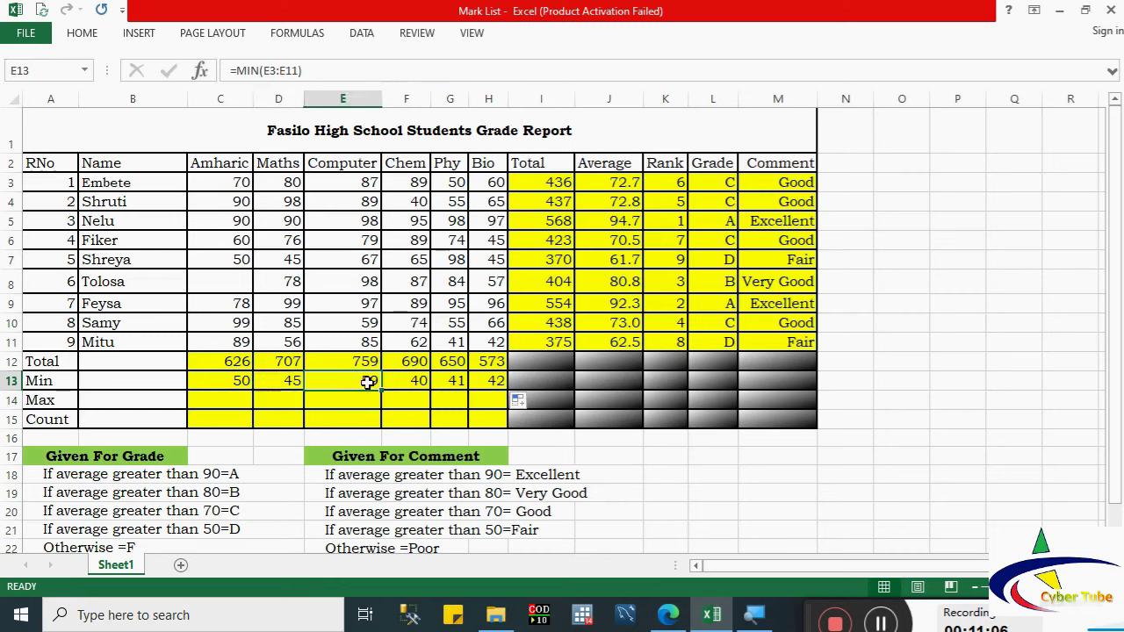
pyautogui.click(418, 384)
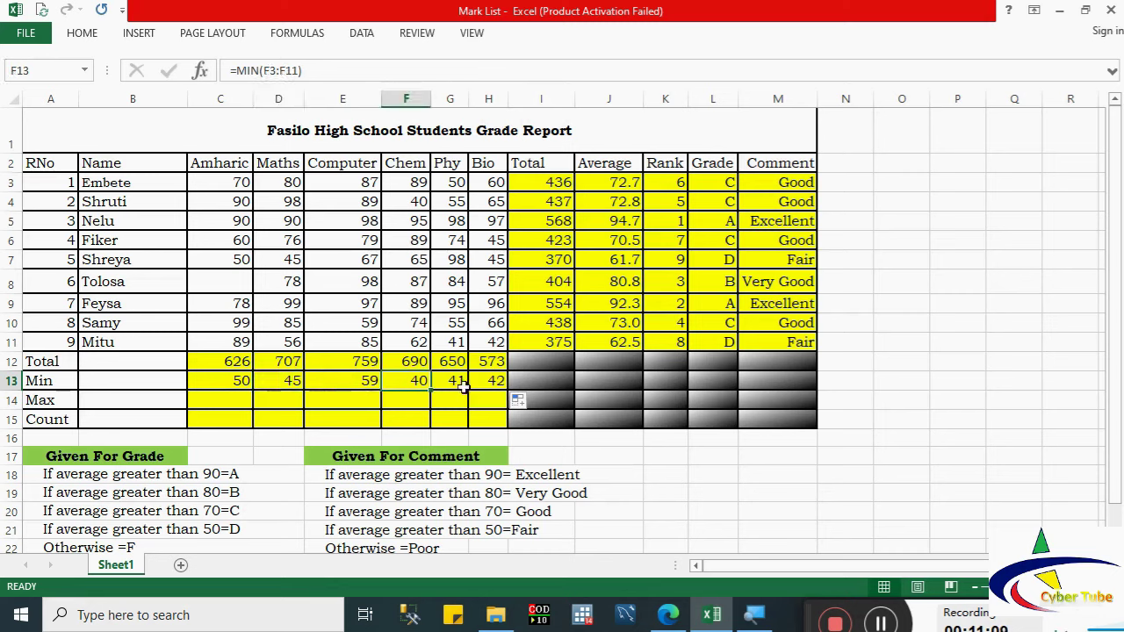
pyautogui.click(458, 385)
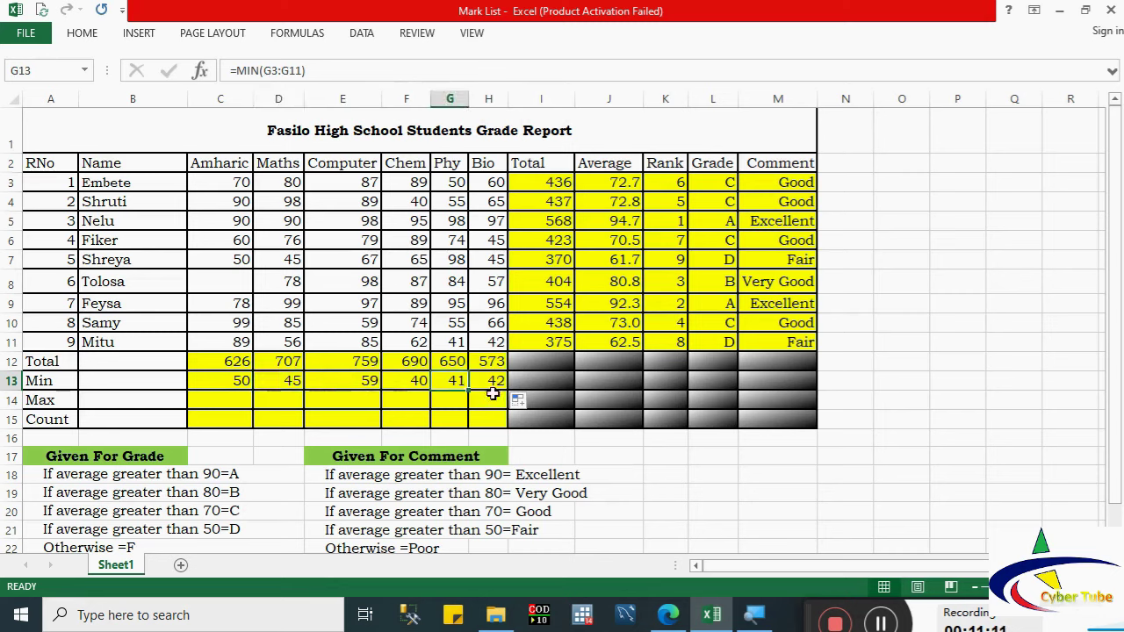
pyautogui.click(492, 384)
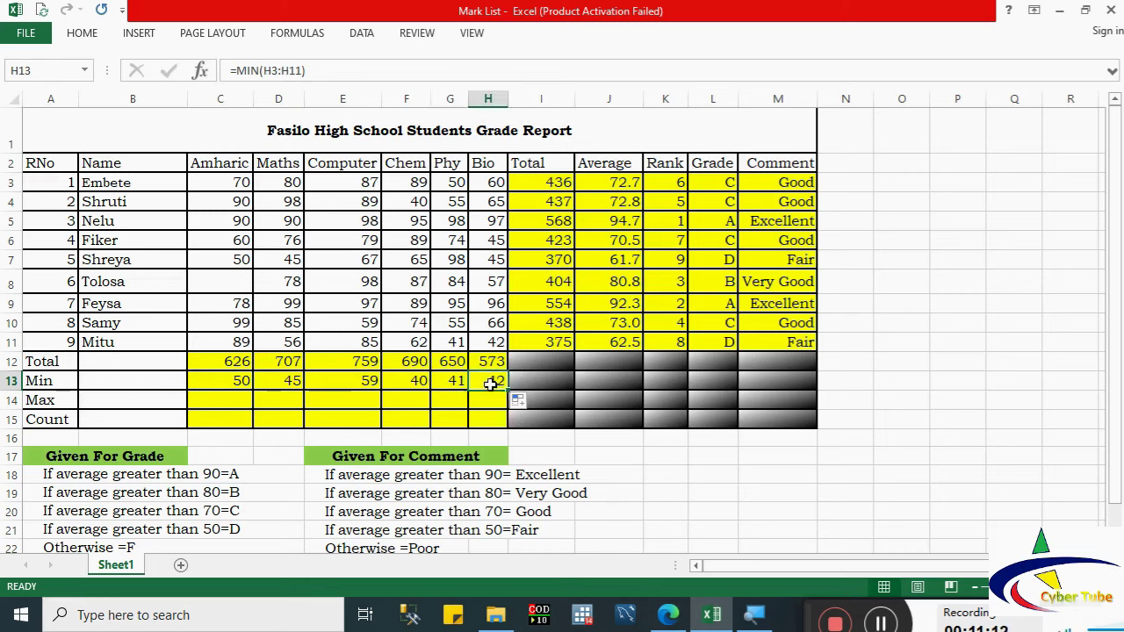
pyautogui.click(235, 402)
# Step: Enter =MAX(C3:C11) in C14 for Amharic's highest score of 99
pyautogui.write('=mi')
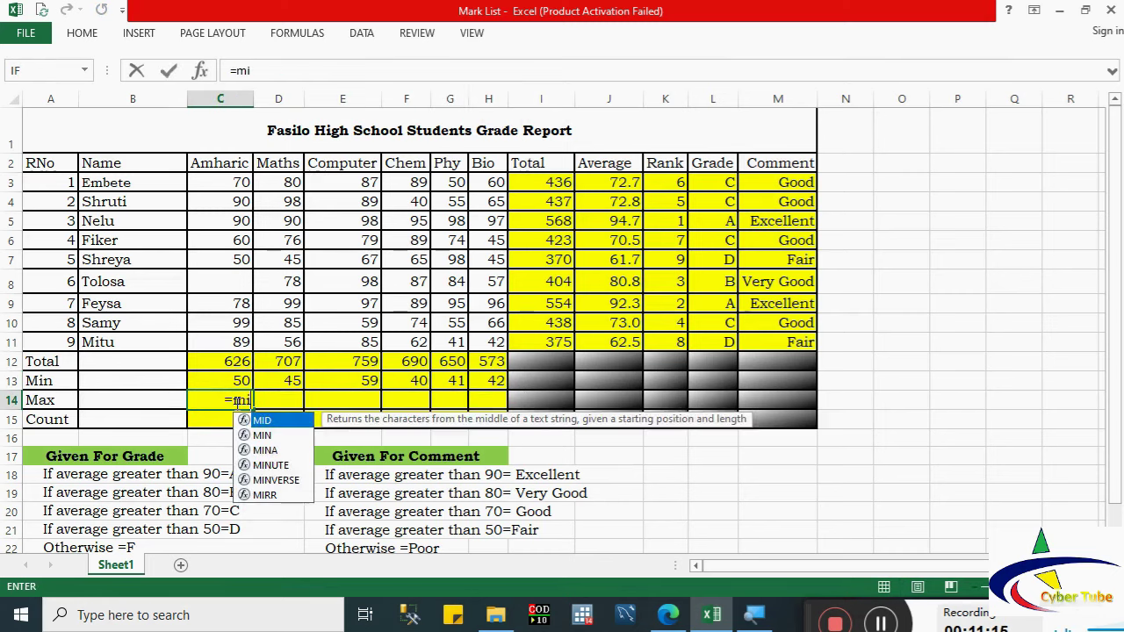
pyautogui.press('BackSpace')
pyautogui.write('ax')
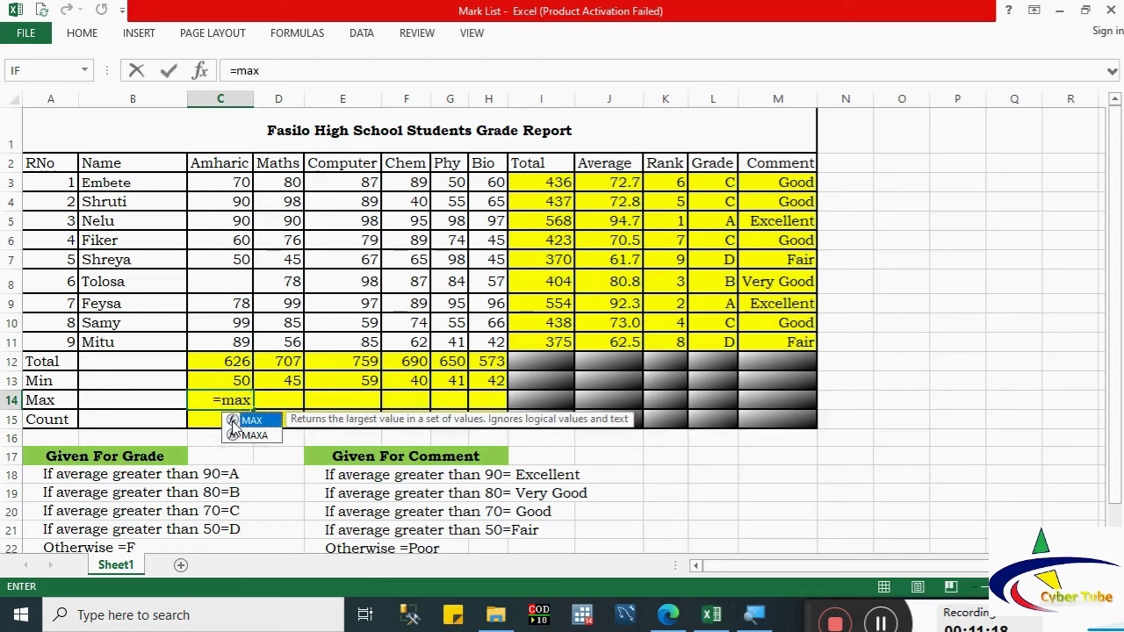
pyautogui.doubleClick(233, 425)
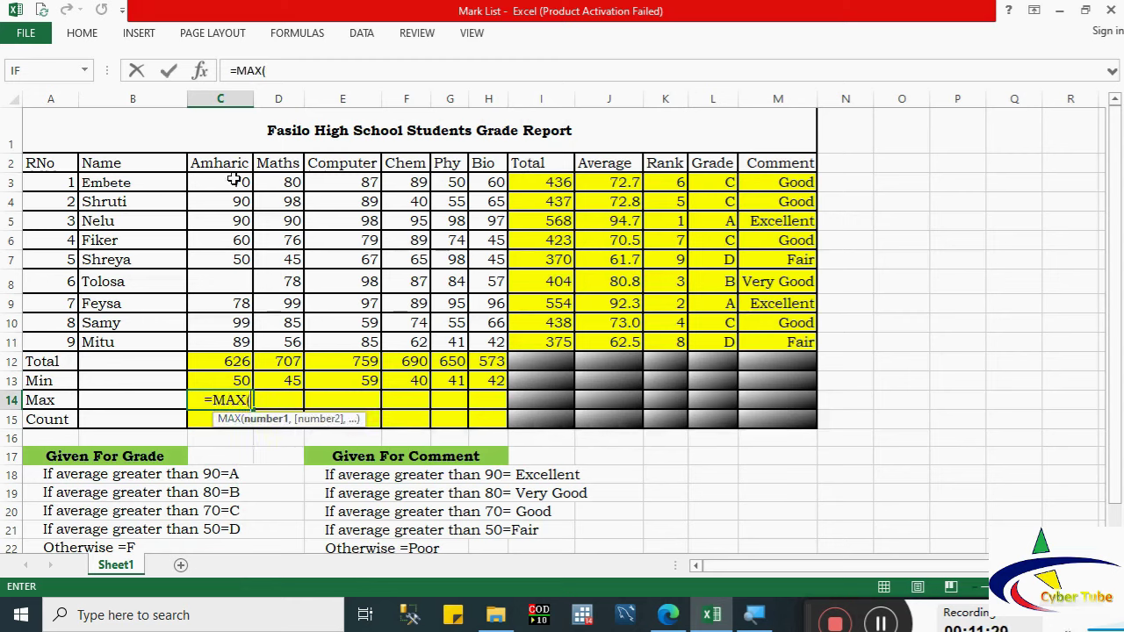
pyautogui.moveTo(234, 182); pyautogui.dragTo(226, 343)
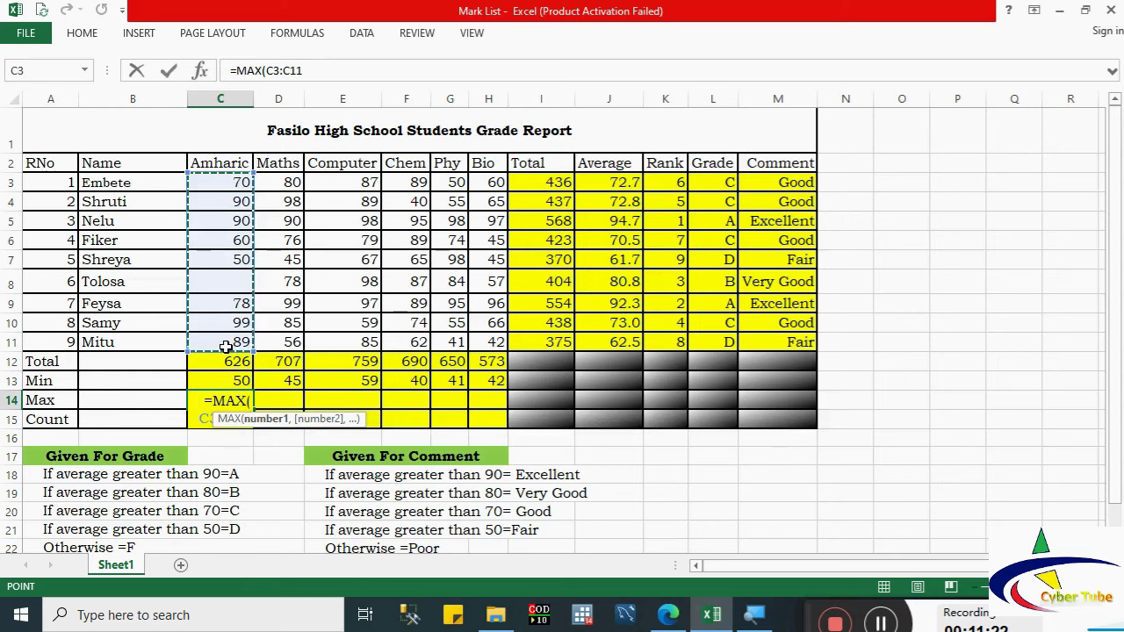
pyautogui.press('Return')
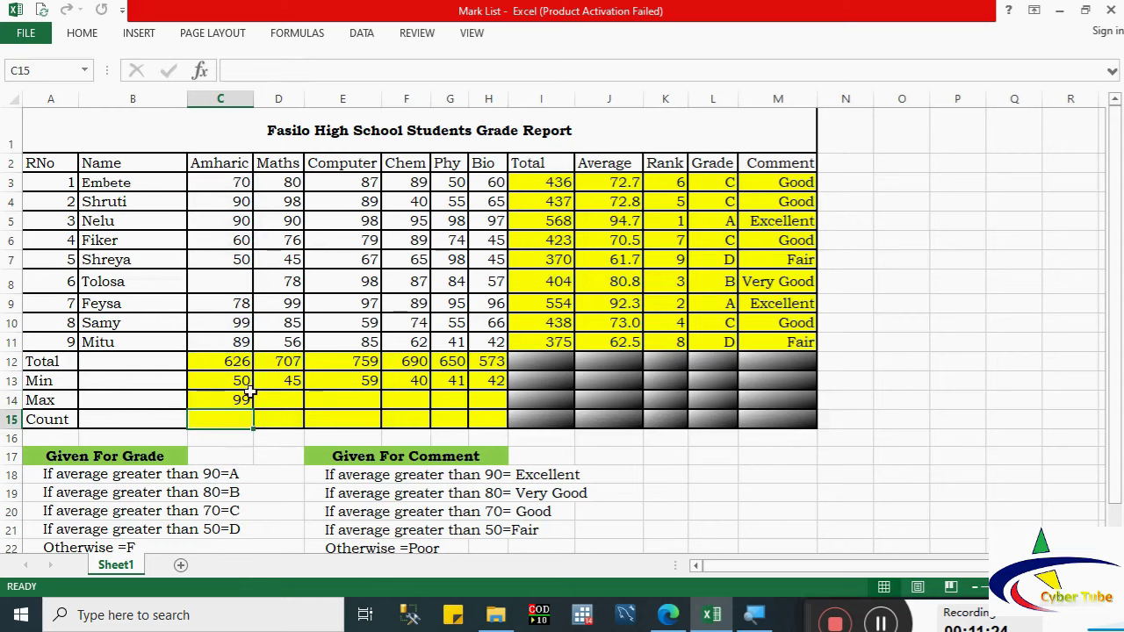
# Step: Compare the MAX and MIN formulas, then copy the MAX formula across to H14
pyautogui.click(234, 395)
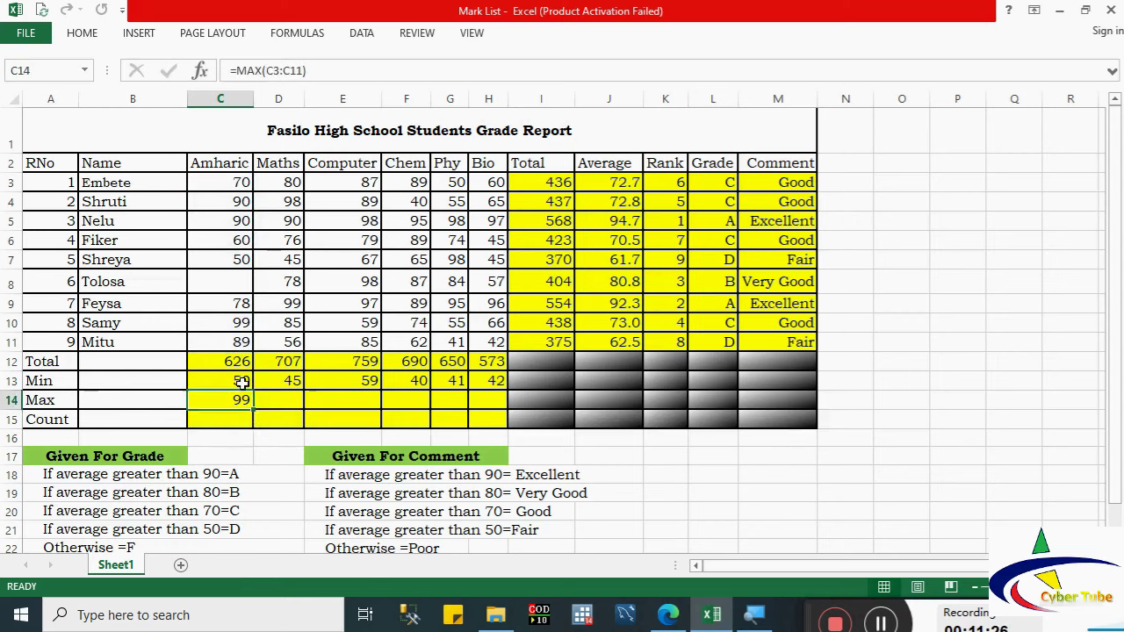
pyautogui.click(243, 379)
pyautogui.click(246, 402)
pyautogui.moveTo(253, 410); pyautogui.dragTo(505, 412)
pyautogui.click(234, 420)
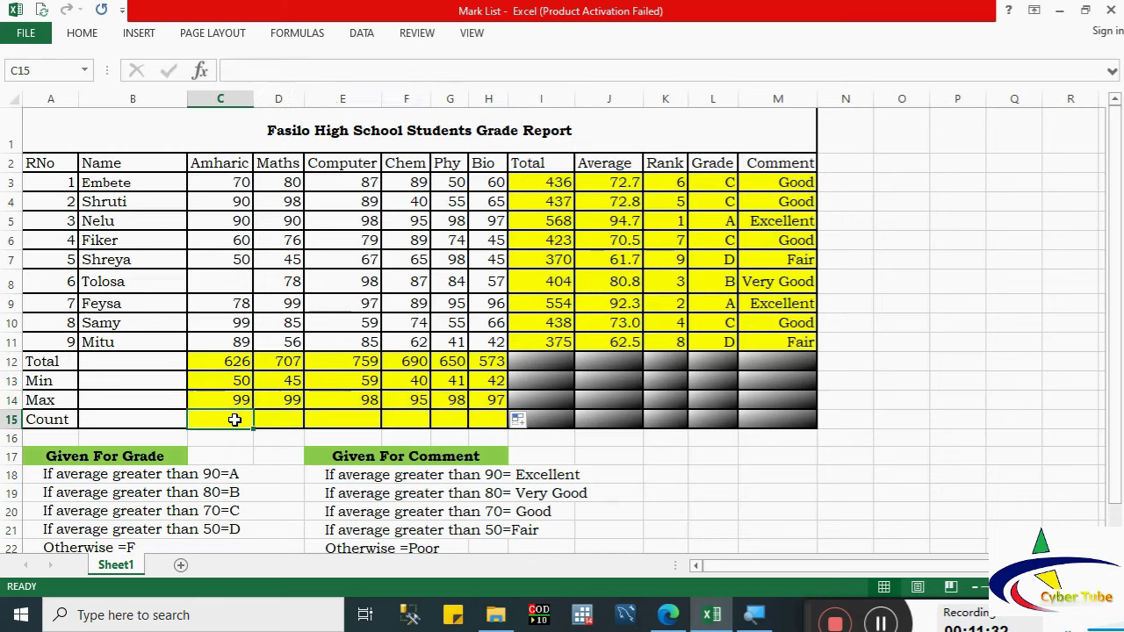
# Step: Enter =COUNT(C3:C11) in C15 and copy it across to H15
pyautogui.write('=')
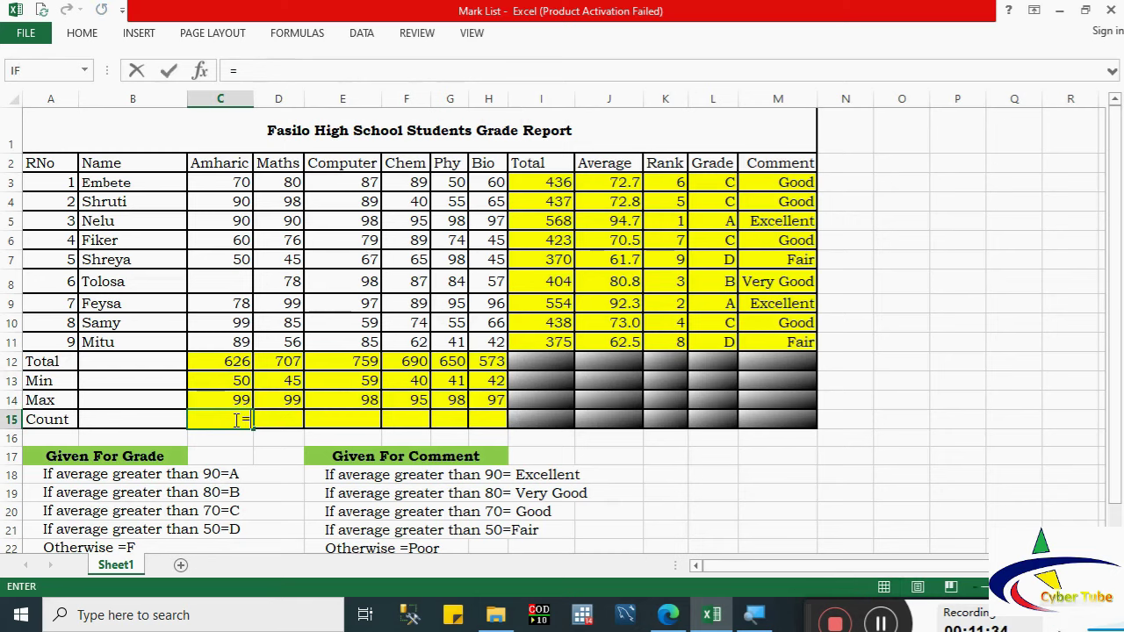
pyautogui.write('coun')
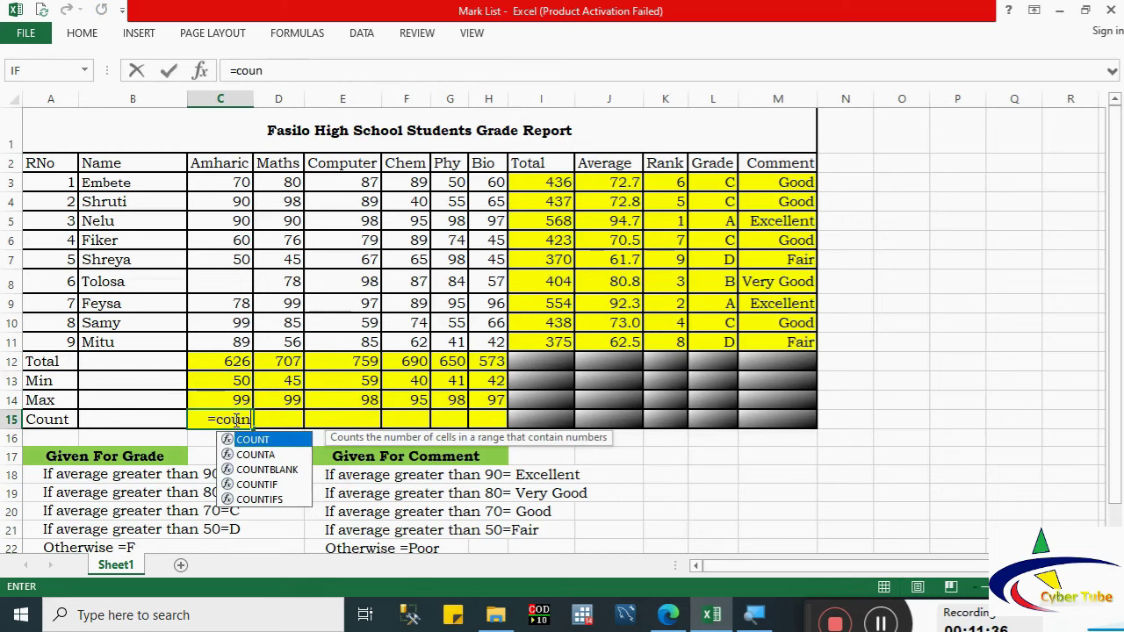
pyautogui.doubleClick(235, 440)
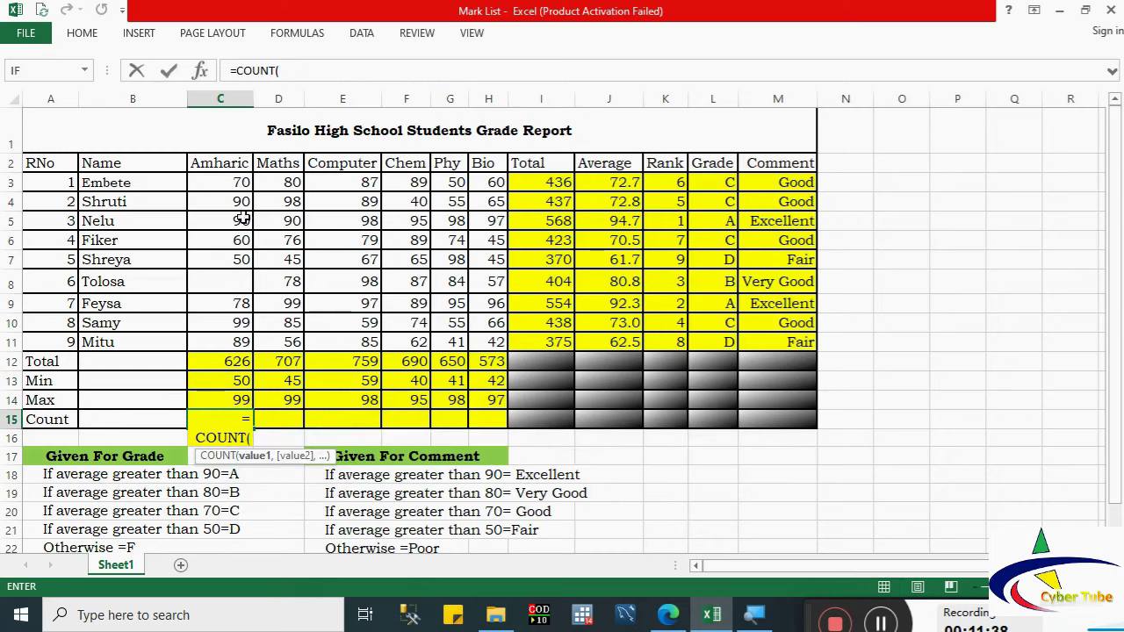
pyautogui.moveTo(237, 182); pyautogui.dragTo(242, 342)
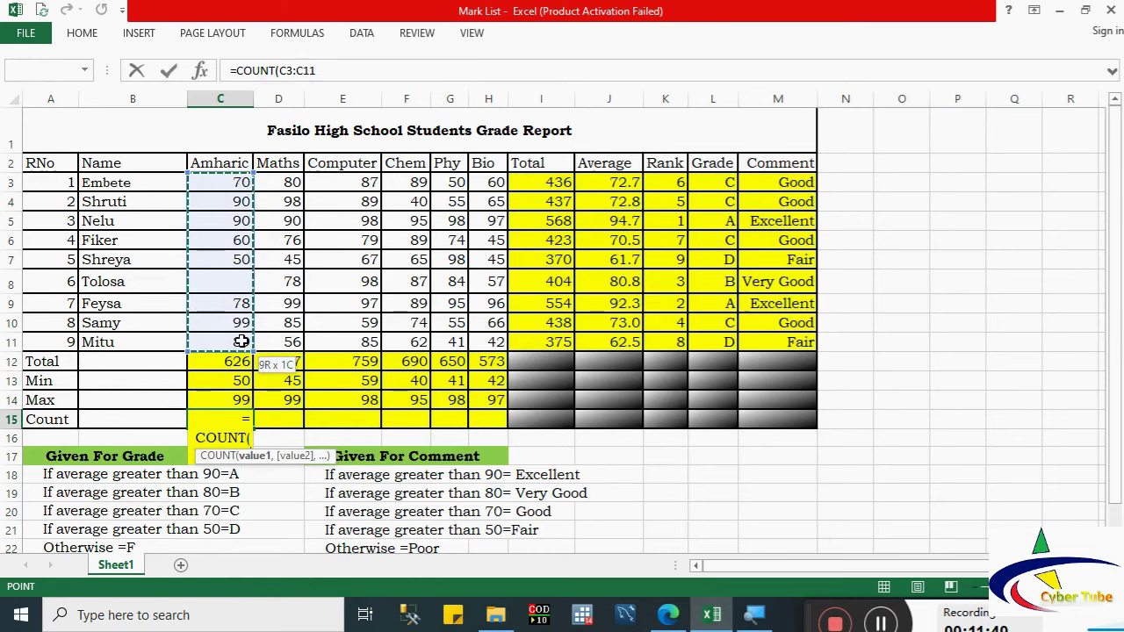
pyautogui.press('Return')
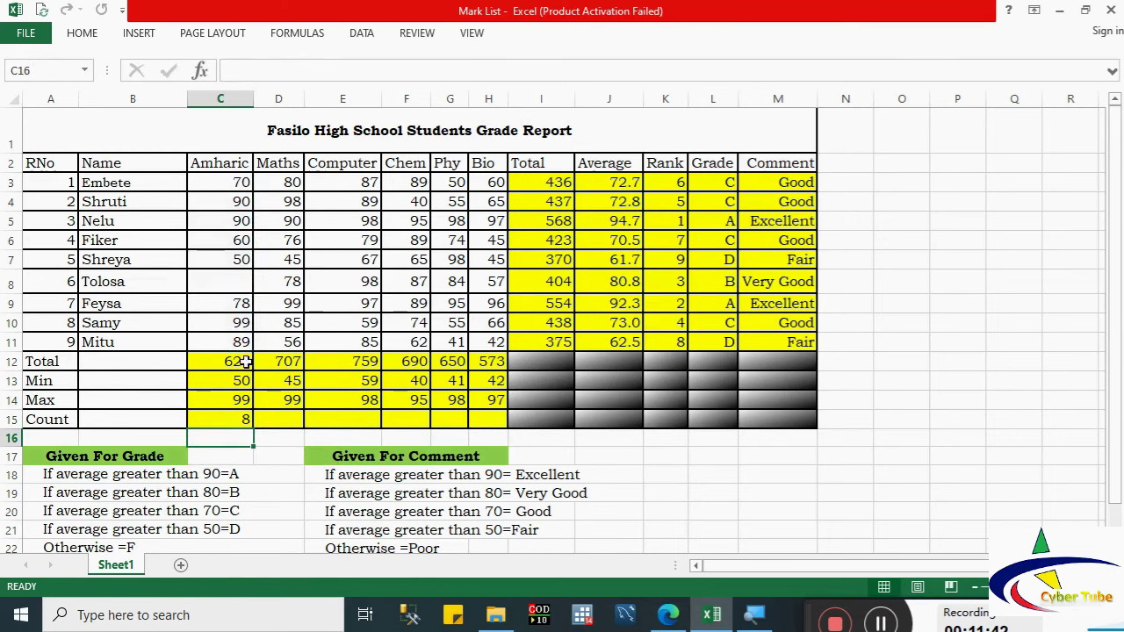
pyautogui.moveTo(232, 201); pyautogui.dragTo(231, 233)
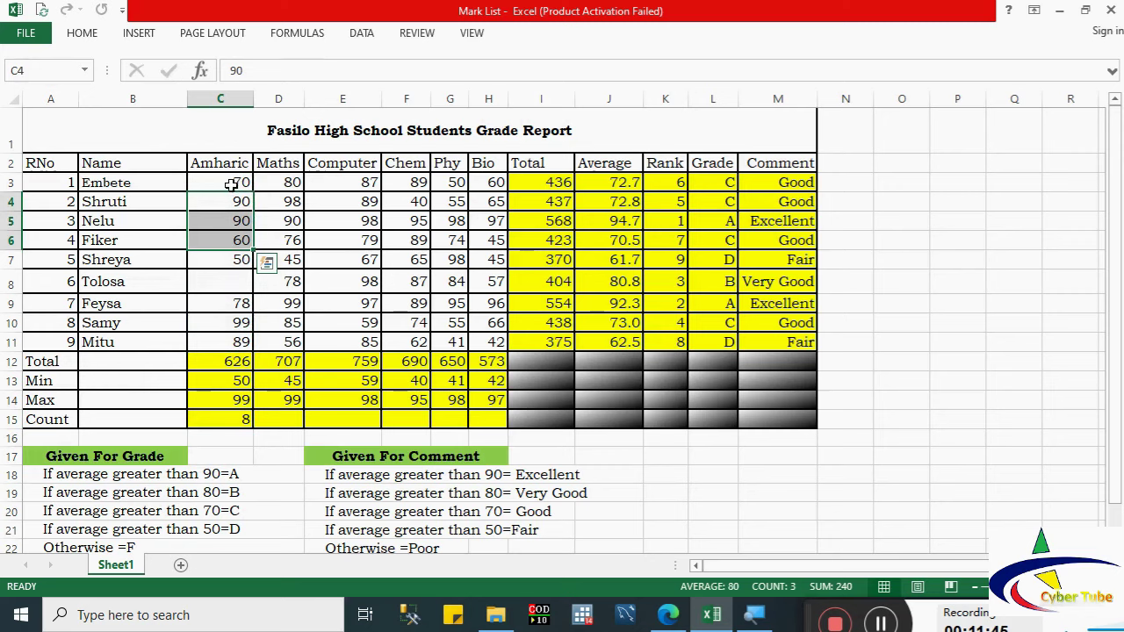
pyautogui.moveTo(226, 184); pyautogui.dragTo(241, 285)
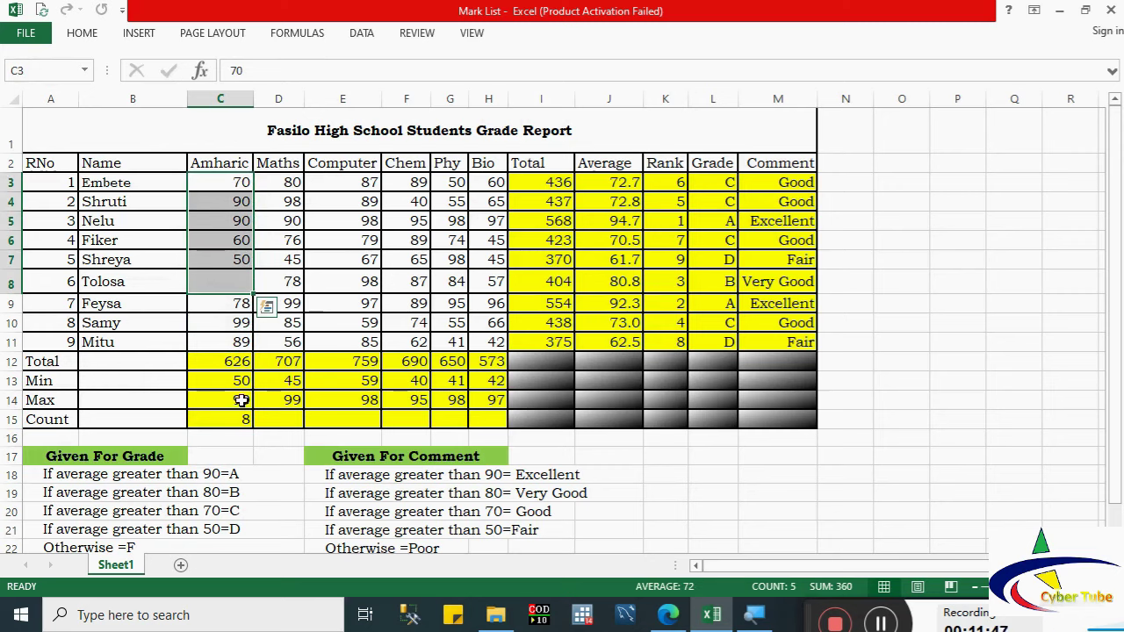
pyautogui.click(240, 414)
pyautogui.moveTo(252, 428); pyautogui.dragTo(518, 420)
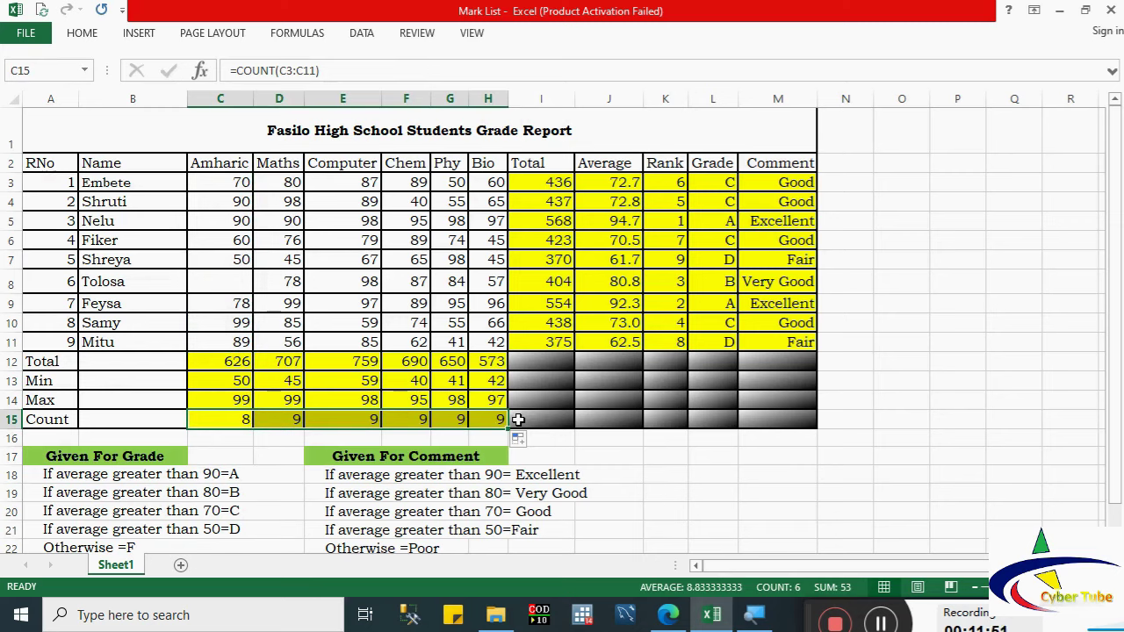
# Step: Show that Amharic's count is 8 because Tolosa's Amharic score is missing
pyautogui.click(320, 422)
pyautogui.click(248, 419)
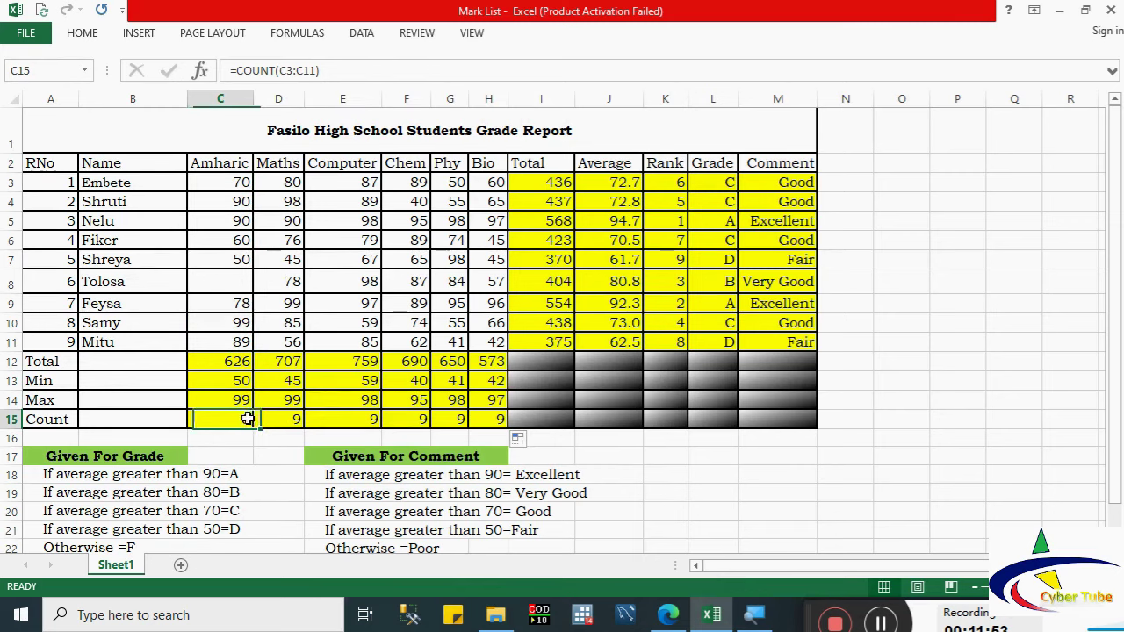
pyautogui.click(110, 291)
pyautogui.click(219, 282)
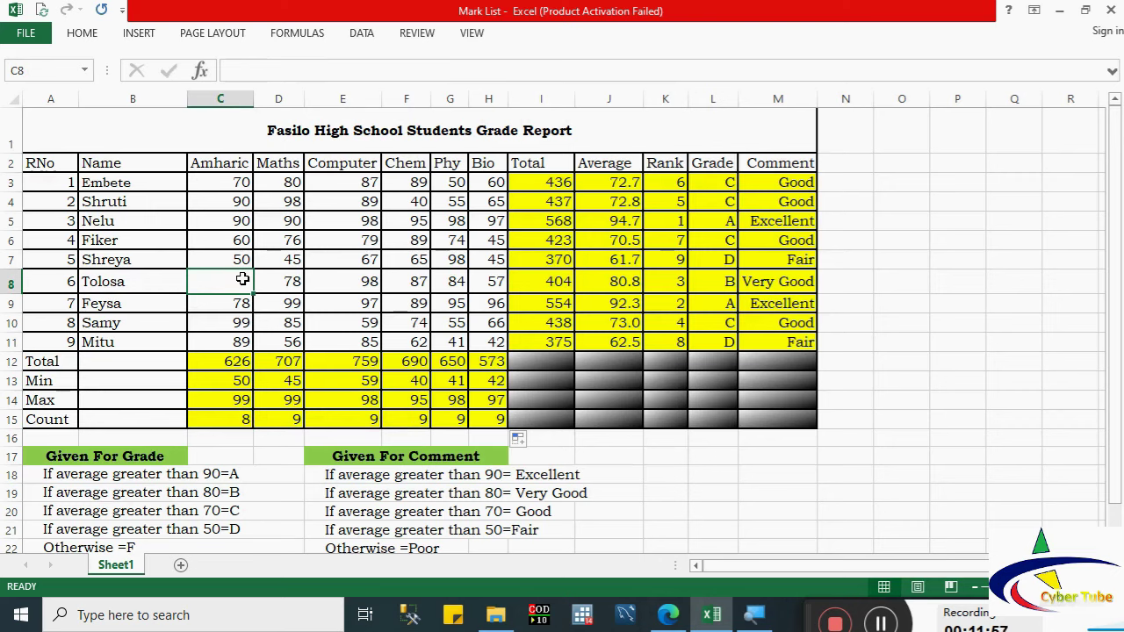
pyautogui.click(239, 416)
pyautogui.click(231, 284)
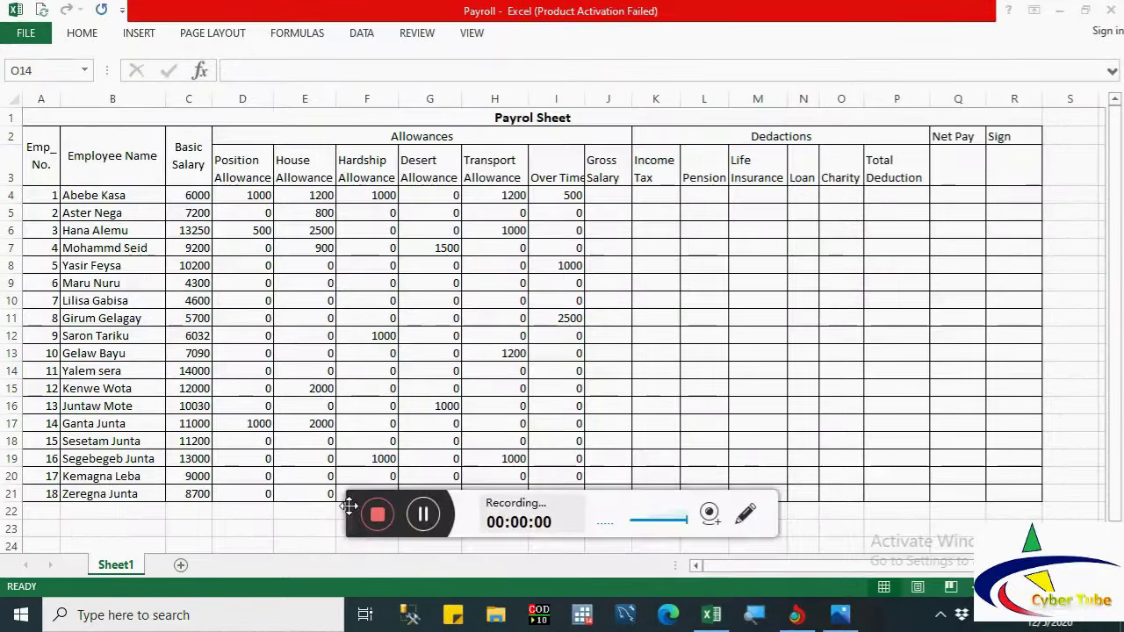
# Step: Switch from the Mark List workbook to the Payroll workbook
pyautogui.moveTo(349, 506); pyautogui.dragTo(874, 608)
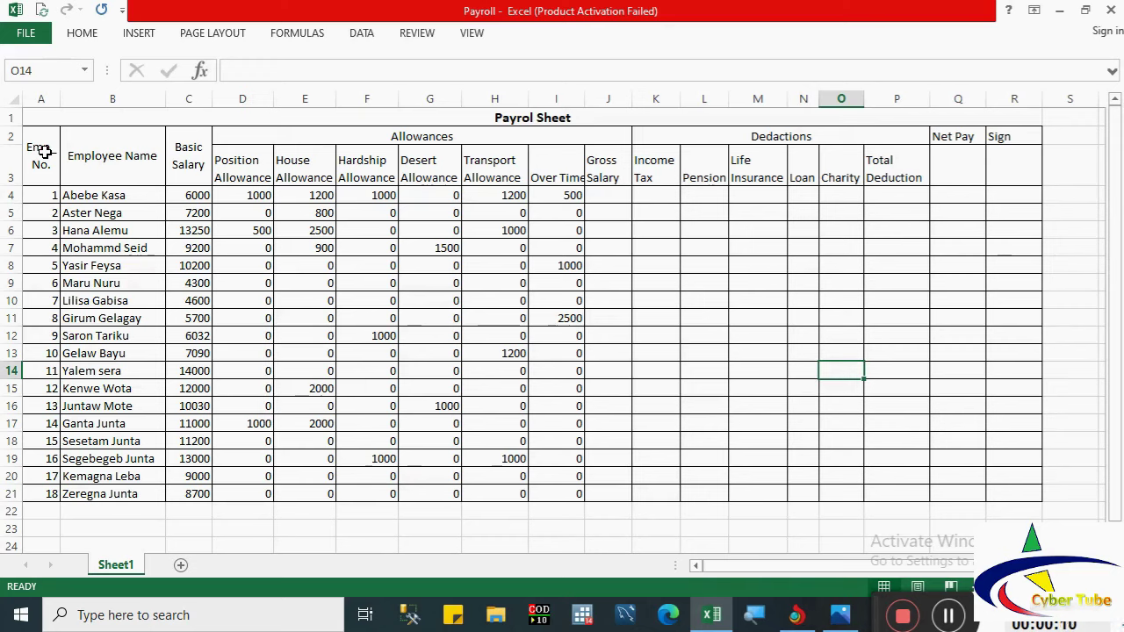
pyautogui.click(107, 164)
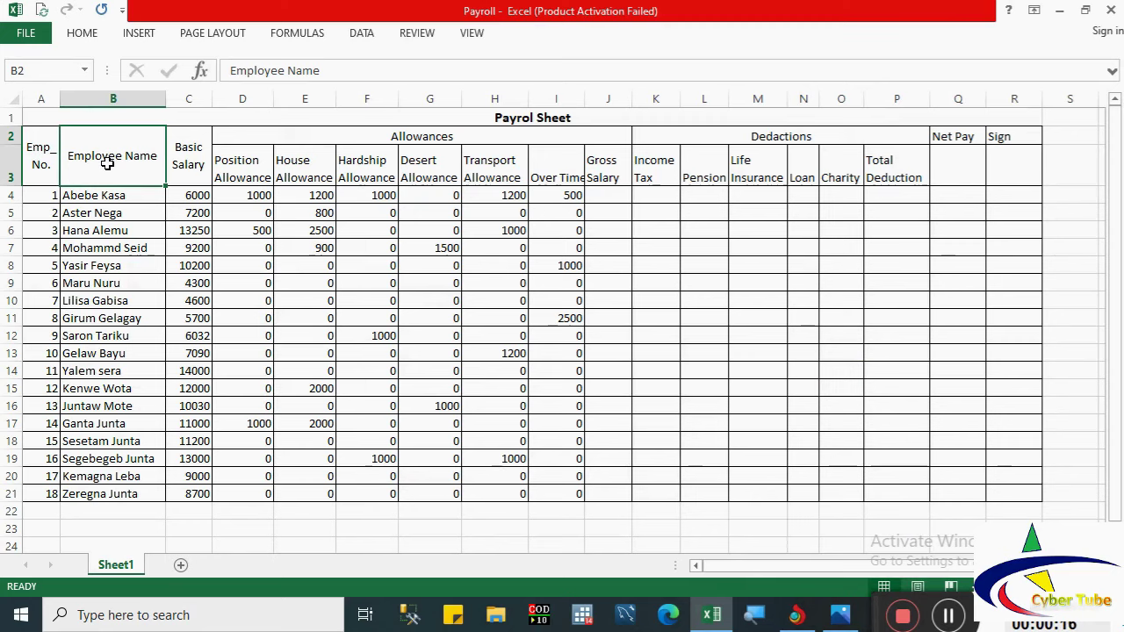
pyautogui.click(191, 146)
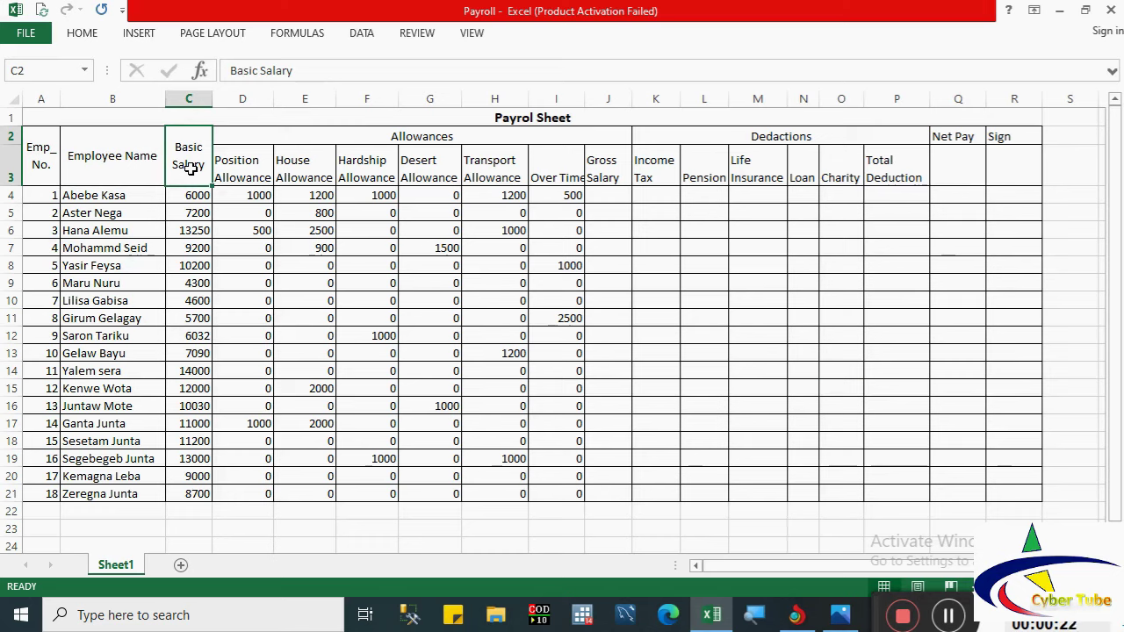
pyautogui.click(244, 163)
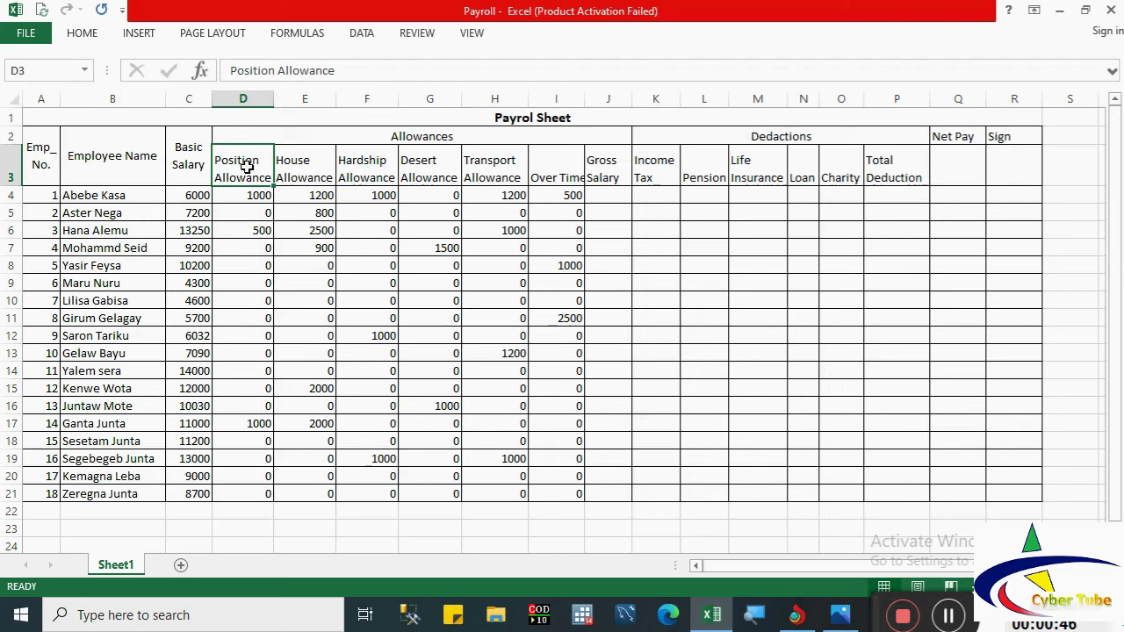
pyautogui.press('Right')
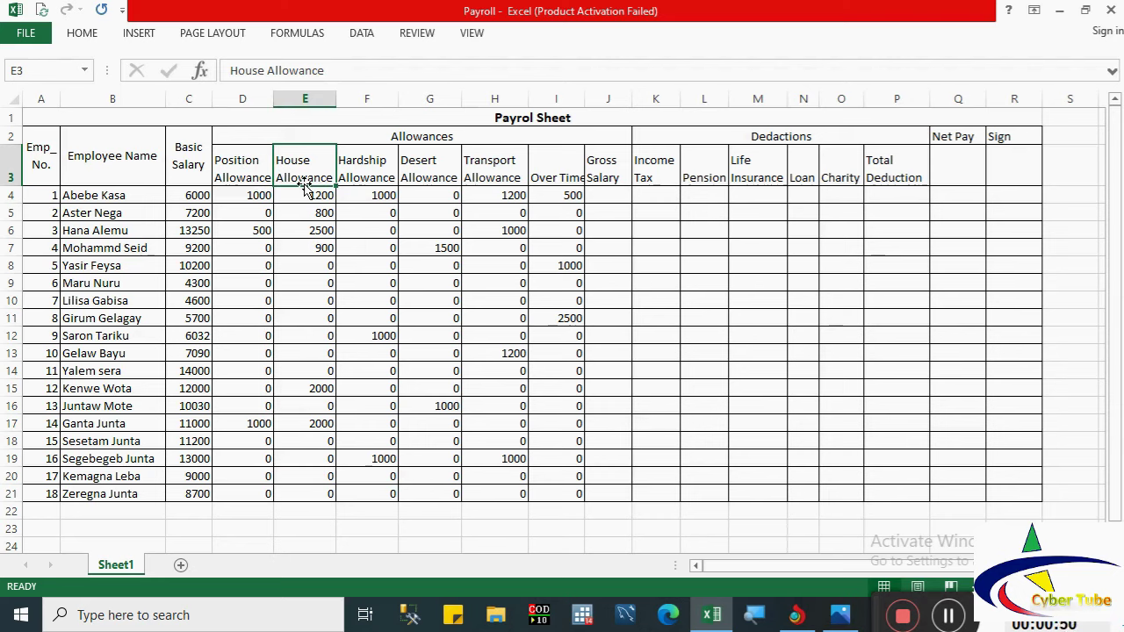
pyautogui.click(383, 199)
pyautogui.moveTo(384, 213); pyautogui.dragTo(385, 310)
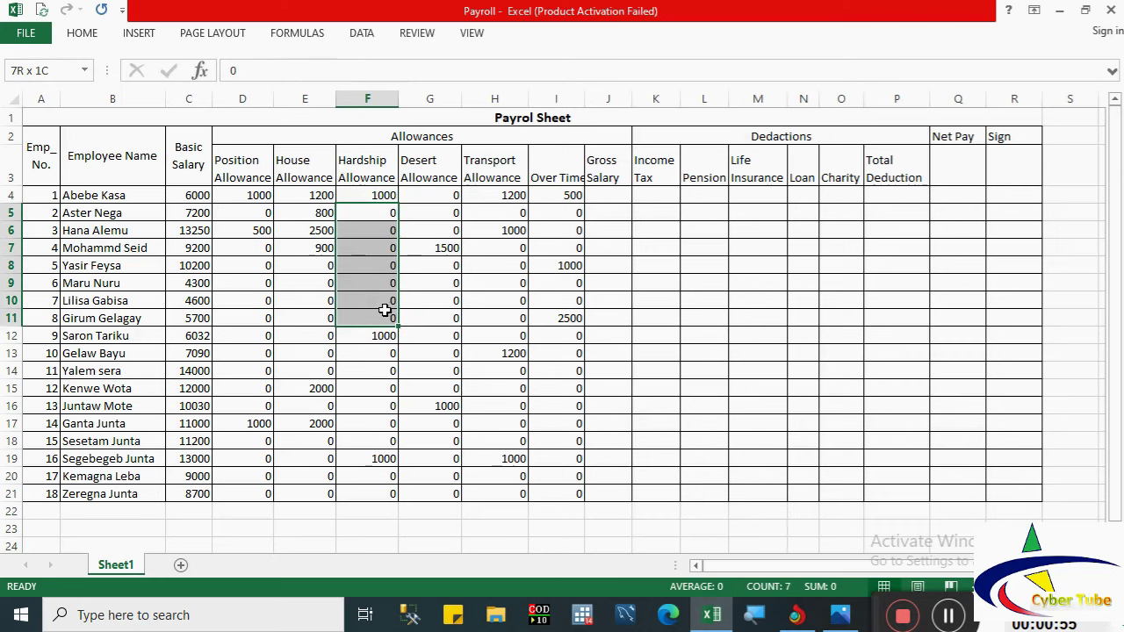
pyautogui.click(435, 211)
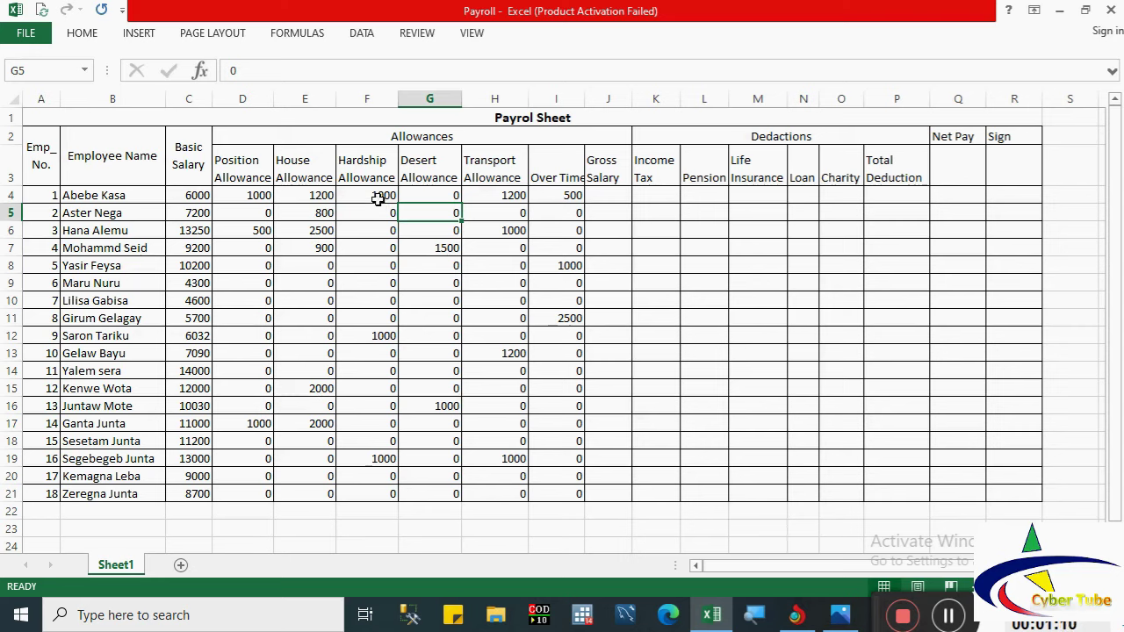
pyautogui.click(377, 195)
pyautogui.click(378, 212)
pyautogui.moveTo(377, 212); pyautogui.dragTo(380, 271)
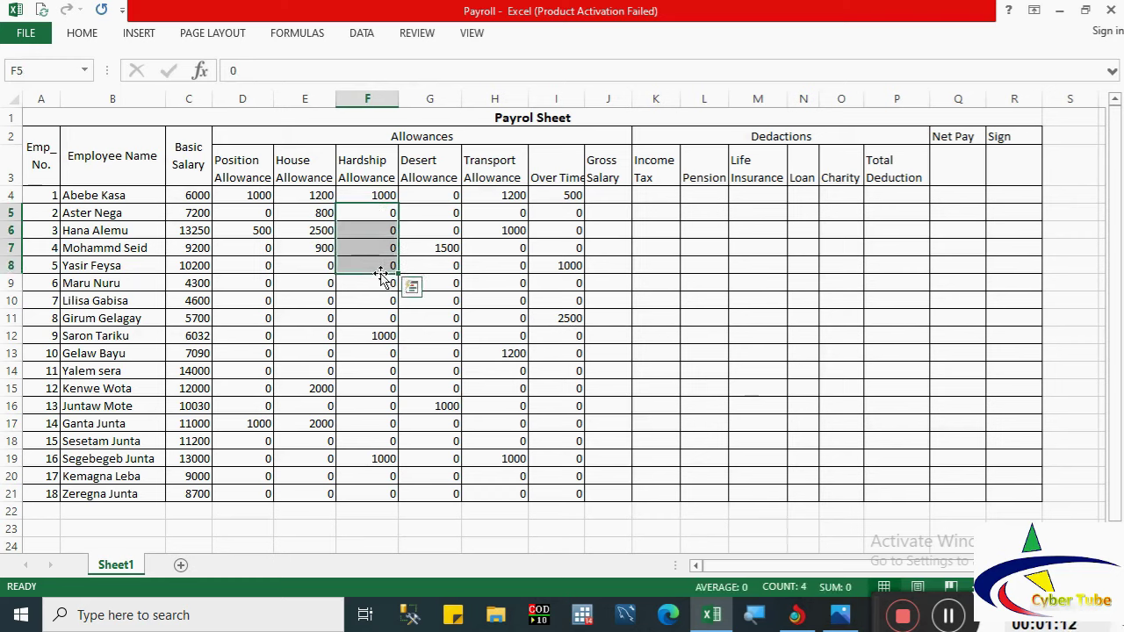
pyautogui.click(433, 200)
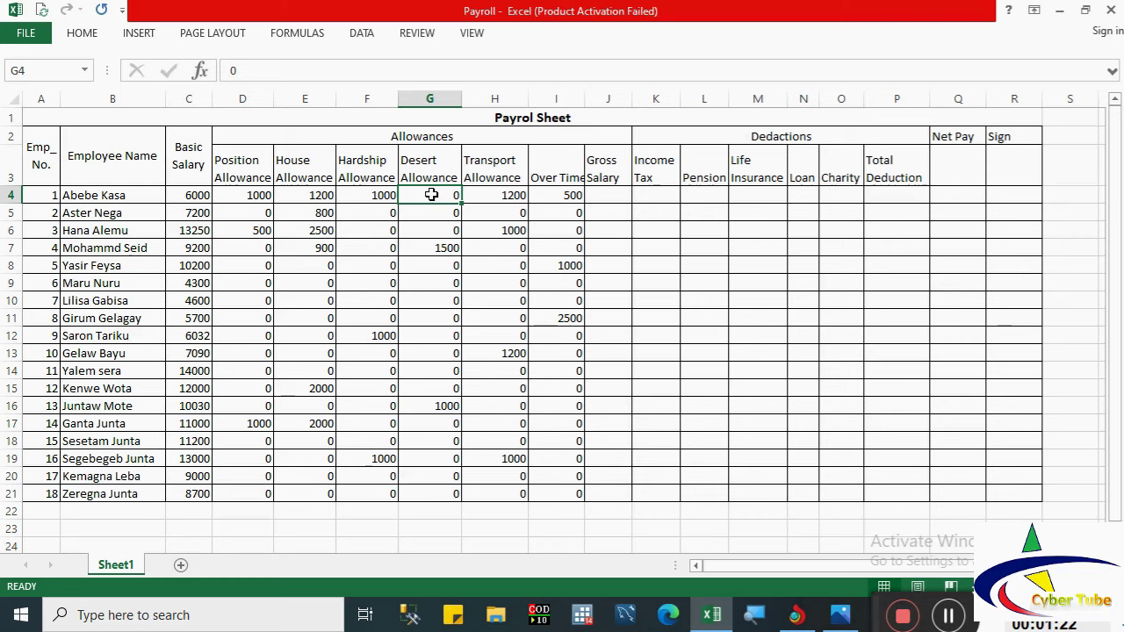
pyautogui.moveTo(432, 195); pyautogui.dragTo(434, 230)
pyautogui.click(432, 267)
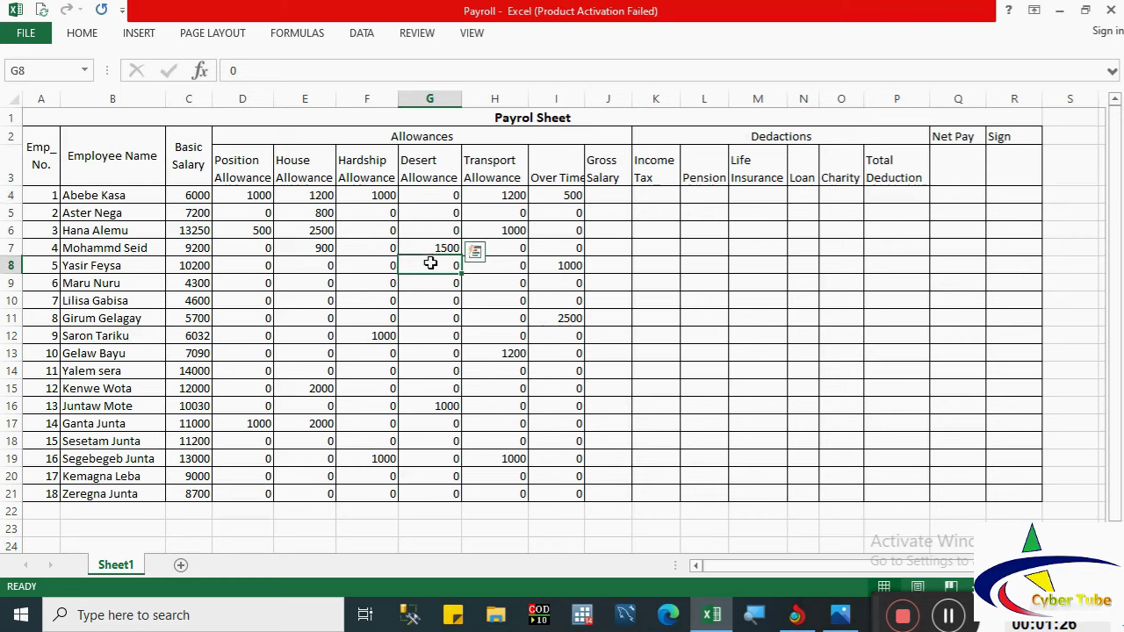
pyautogui.click(424, 249)
pyautogui.moveTo(430, 265); pyautogui.dragTo(439, 374)
pyautogui.click(496, 299)
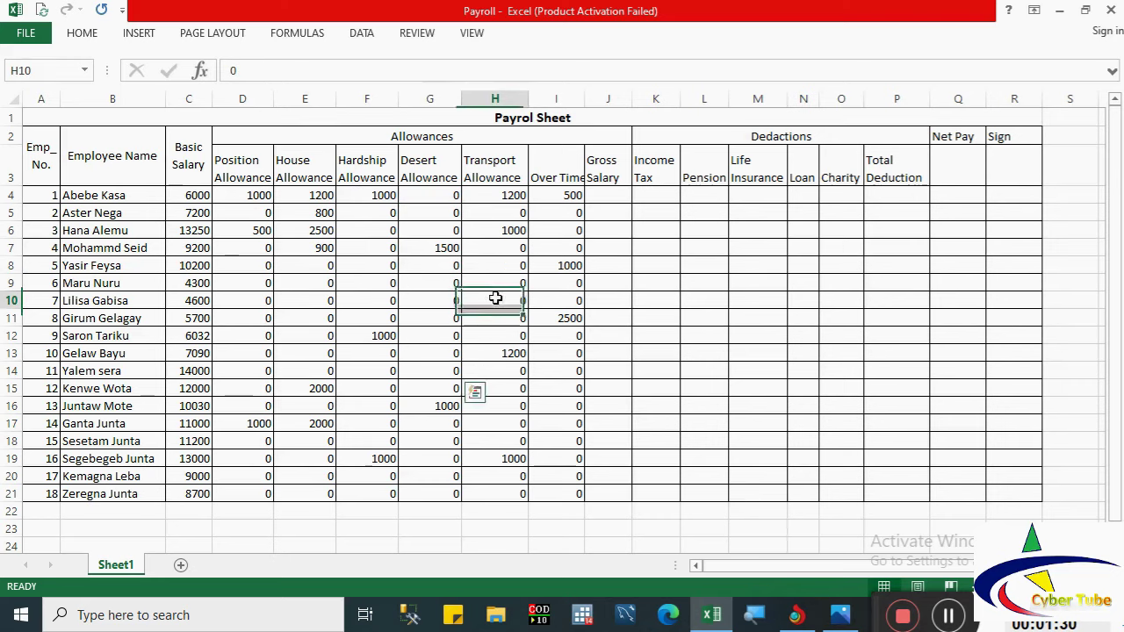
pyautogui.click(482, 196)
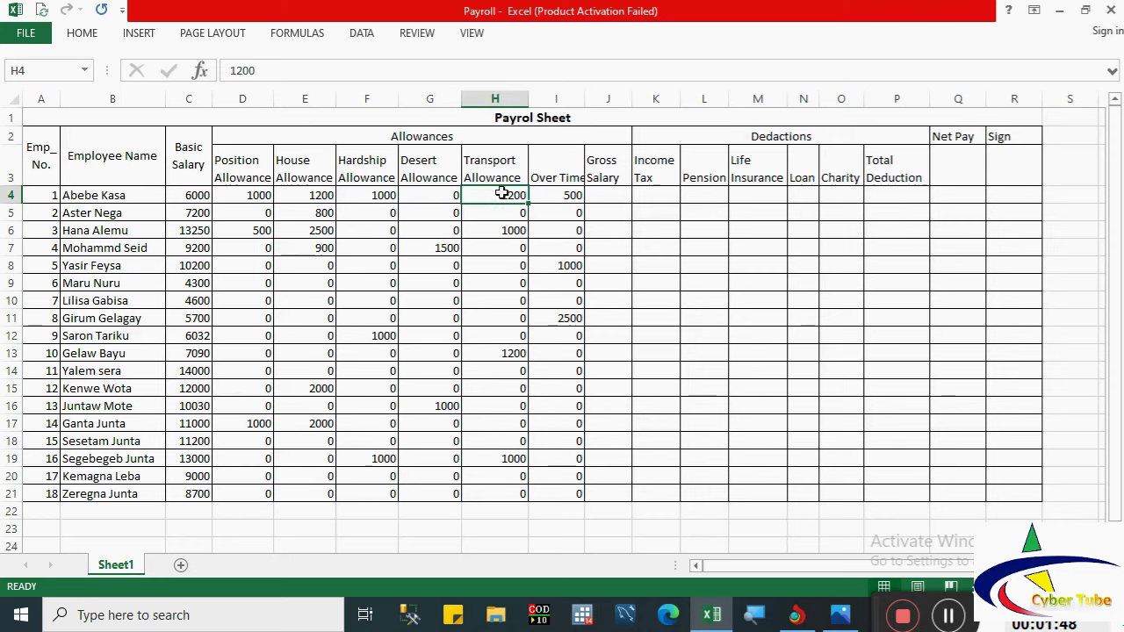
pyautogui.click(508, 210)
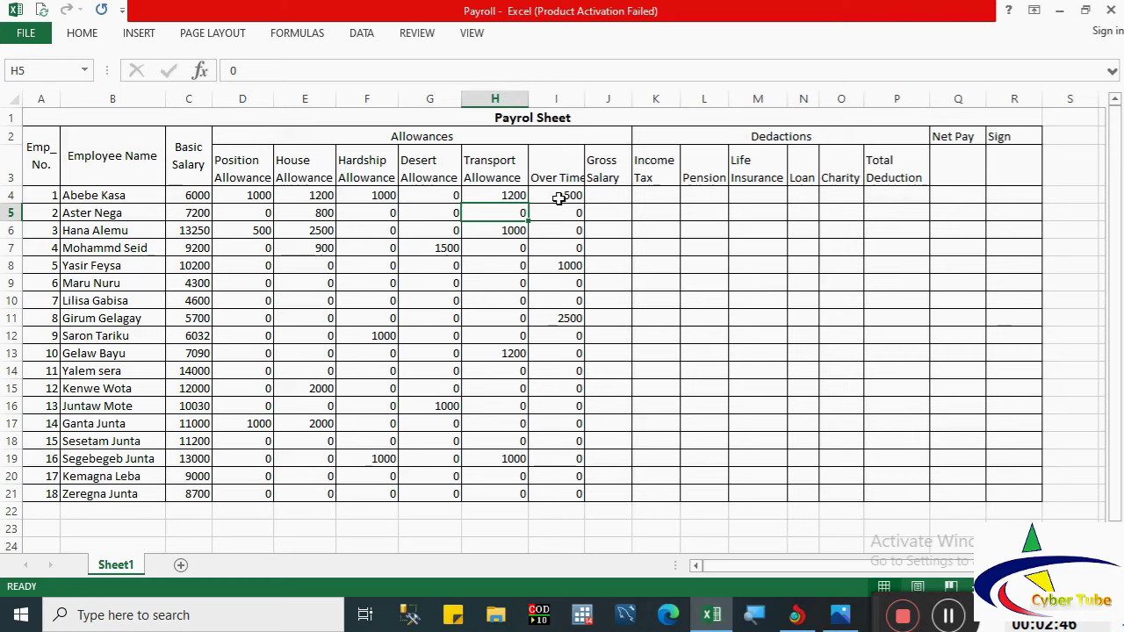
pyautogui.click(559, 199)
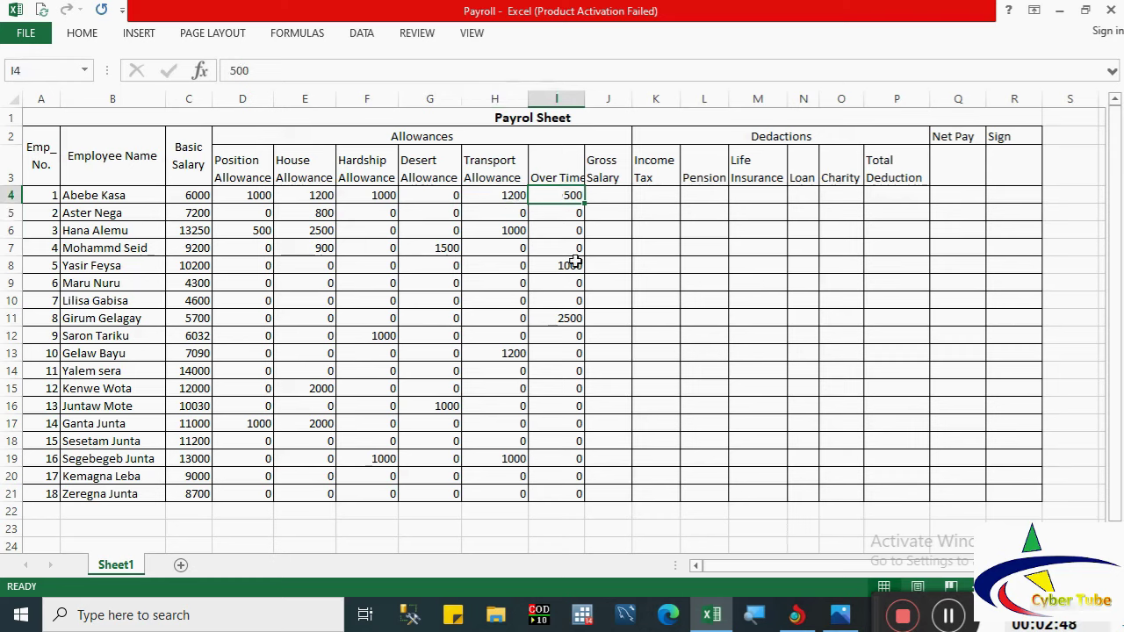
pyautogui.click(586, 530)
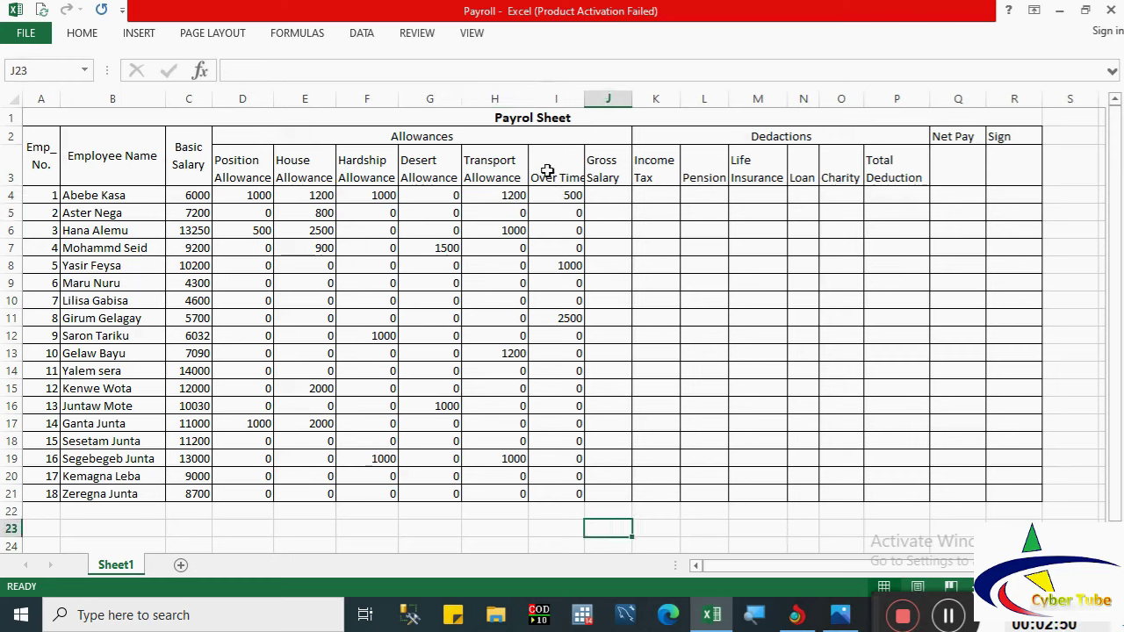
pyautogui.click(548, 198)
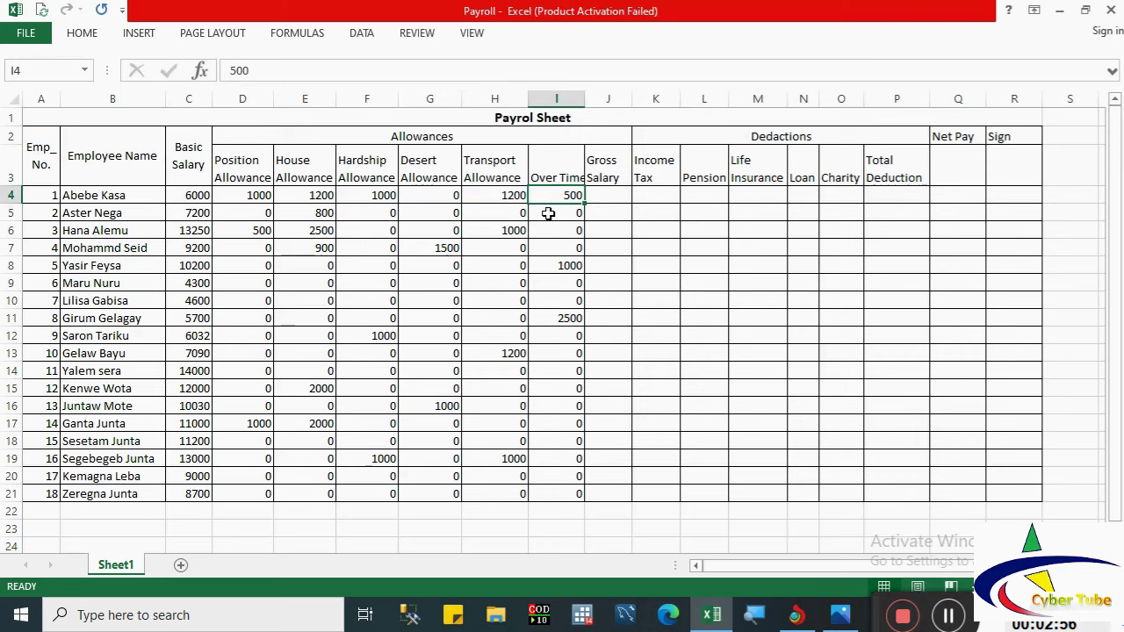
pyautogui.moveTo(548, 213); pyautogui.dragTo(555, 245)
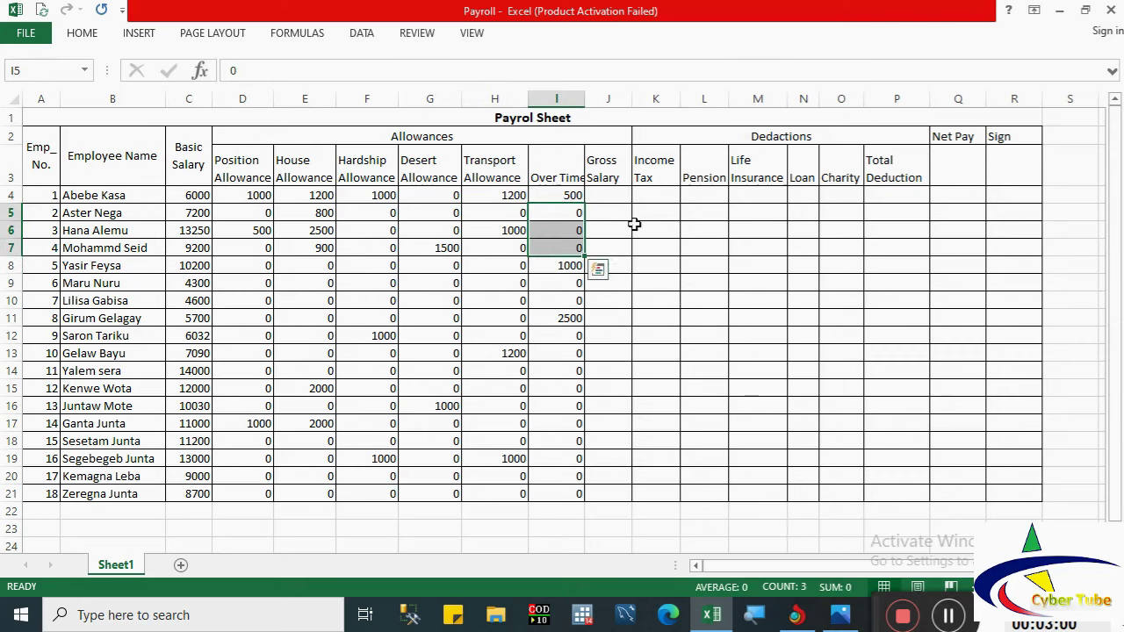
pyautogui.click(609, 197)
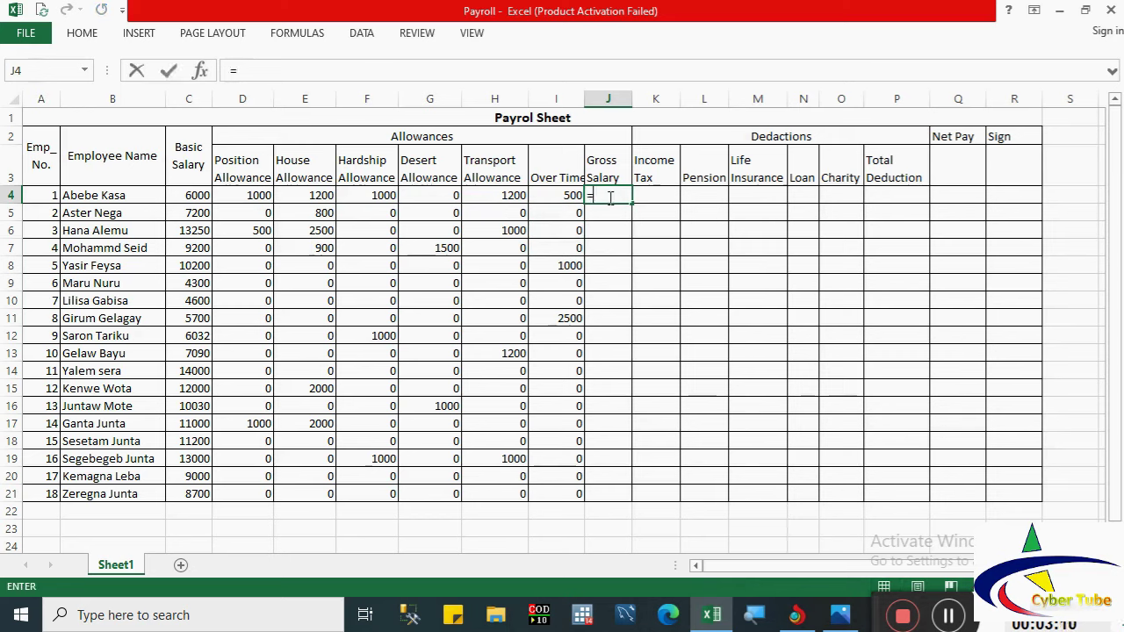
# Step: Enter =C4+D4+E4+F4+G4+H4+I4 in J4, giving the first gross salary of 10900
pyautogui.write('=')
pyautogui.click(190, 197)
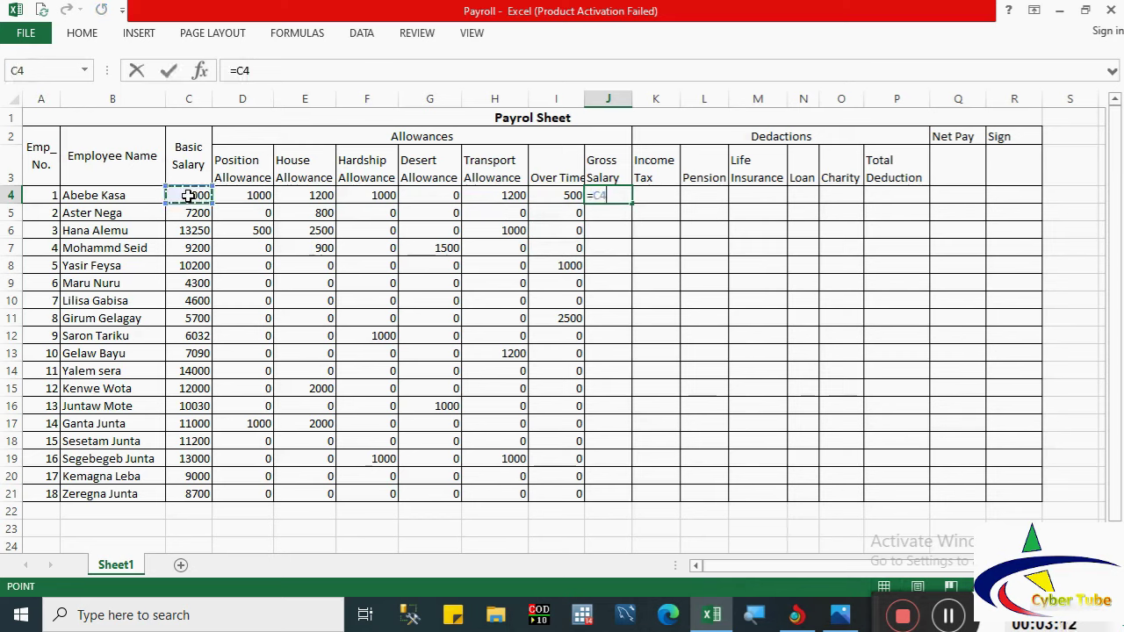
pyautogui.write('+')
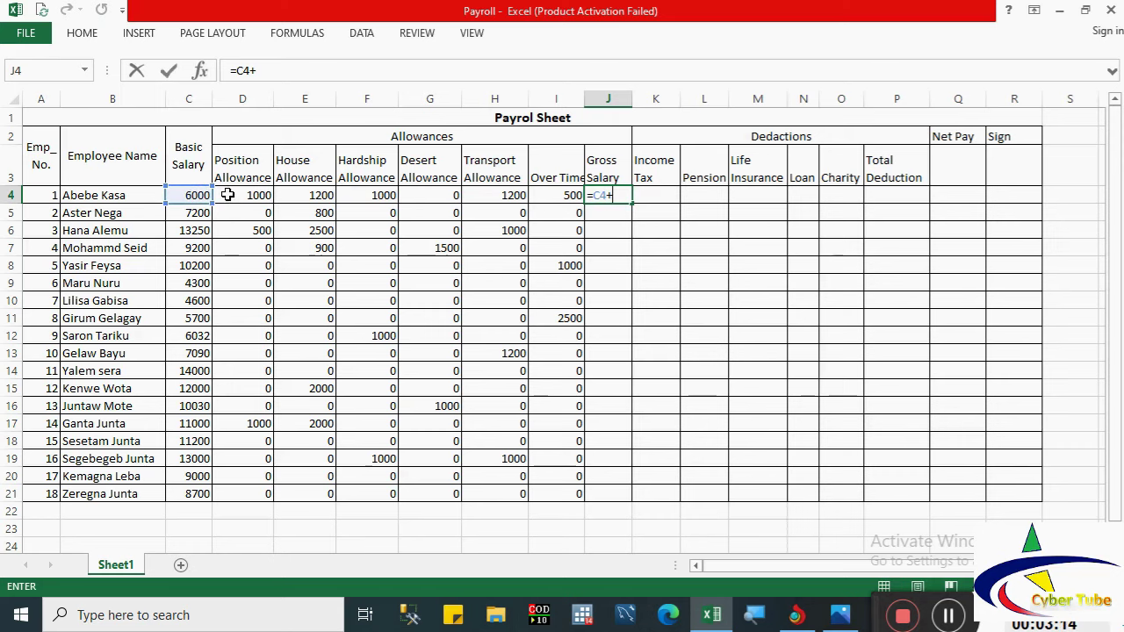
pyautogui.click(227, 195)
pyautogui.write('+')
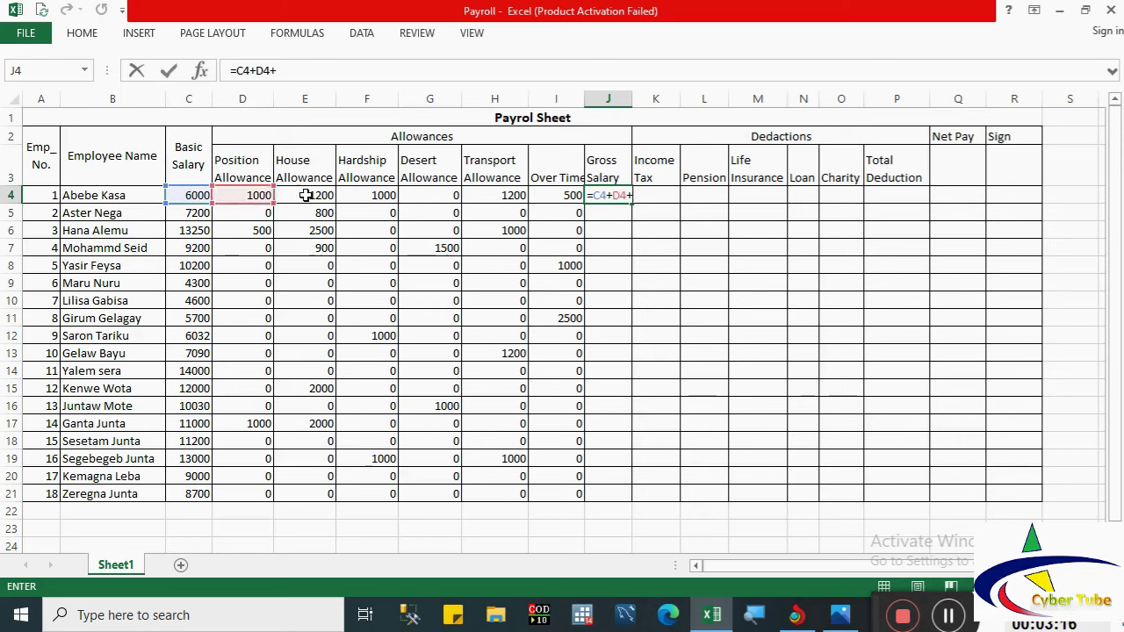
pyautogui.click(305, 195)
pyautogui.write('+')
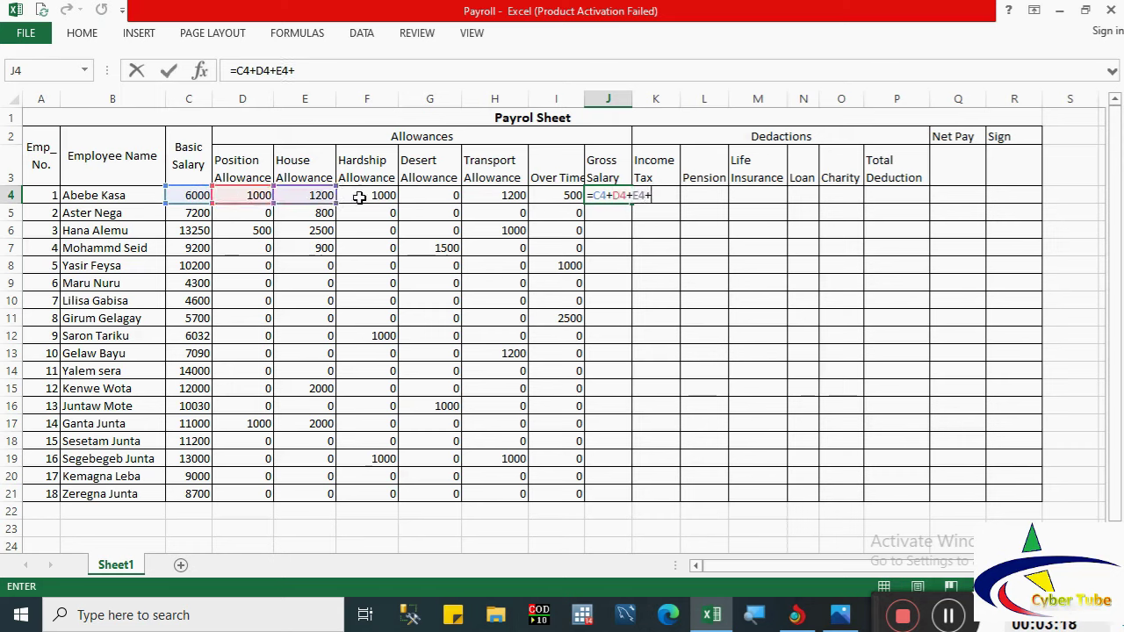
pyautogui.click(359, 197)
pyautogui.write('+')
pyautogui.click(422, 199)
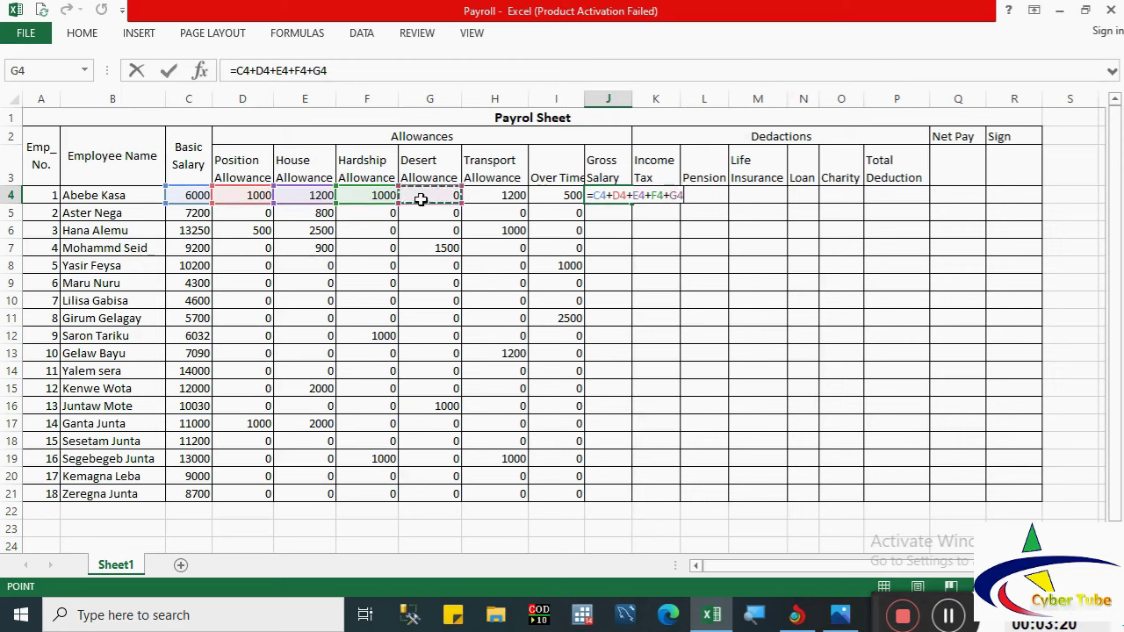
pyautogui.write('+')
pyautogui.click(488, 195)
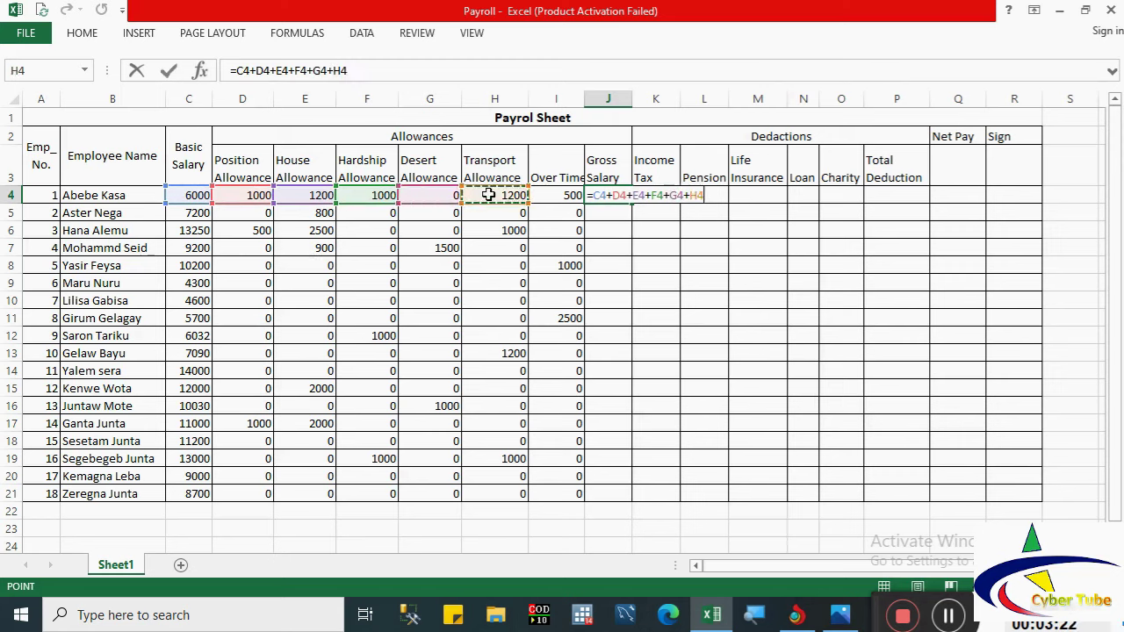
pyautogui.write('+')
pyautogui.click(543, 195)
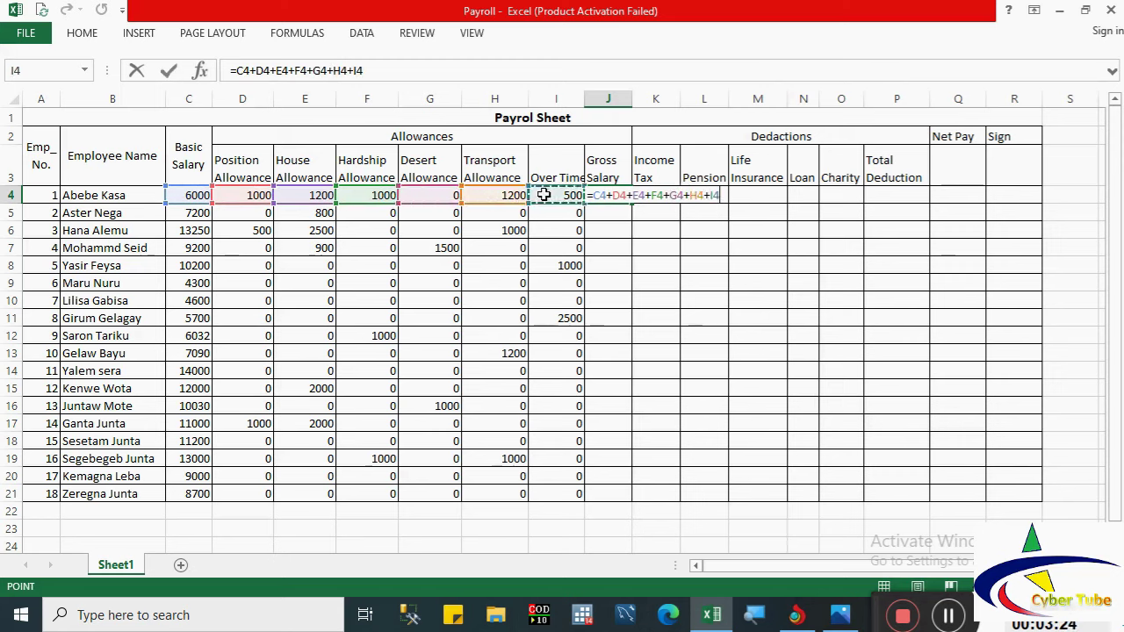
pyautogui.press('Return')
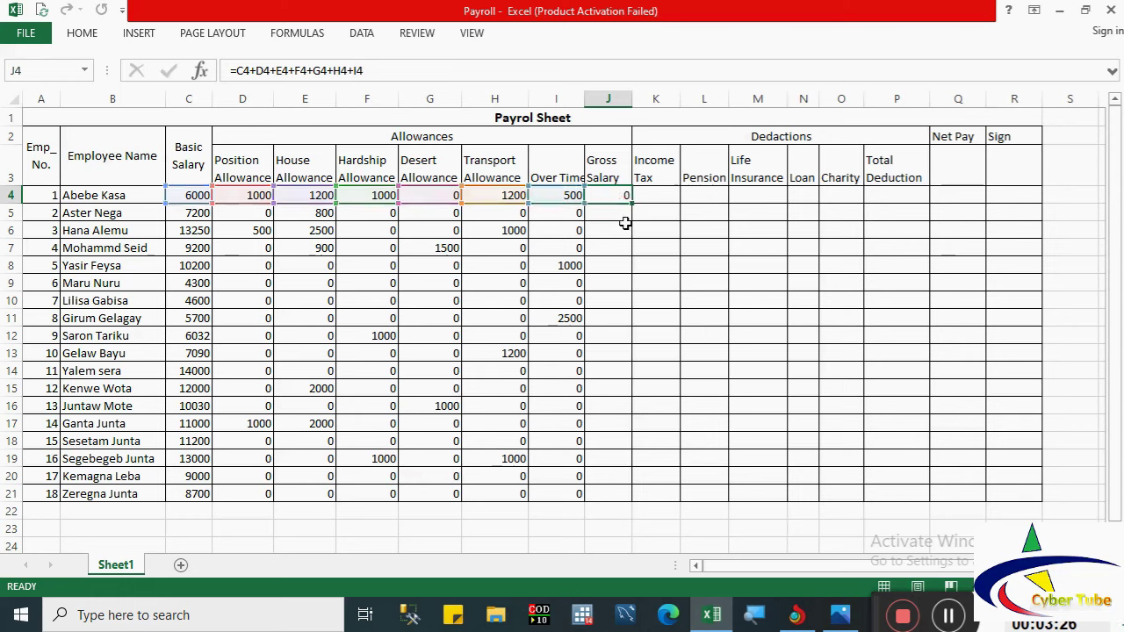
# Step: Copy the gross salary formula down to J21 for all 18 employees
pyautogui.click(609, 196)
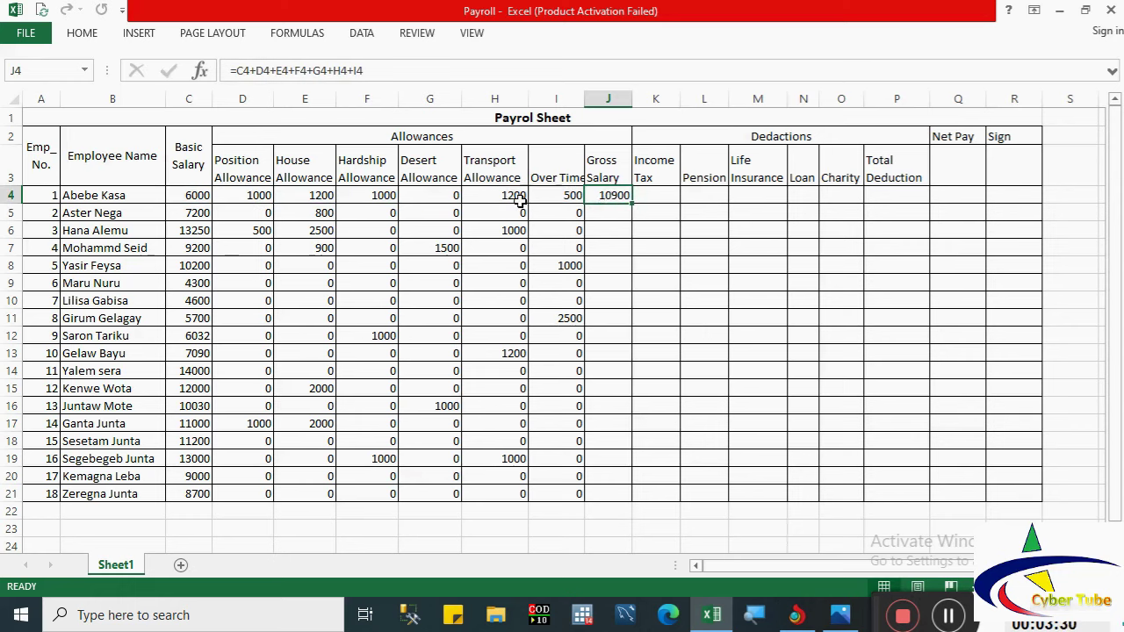
pyautogui.moveTo(634, 204); pyautogui.dragTo(634, 204)
pyautogui.doubleClick(634, 204)
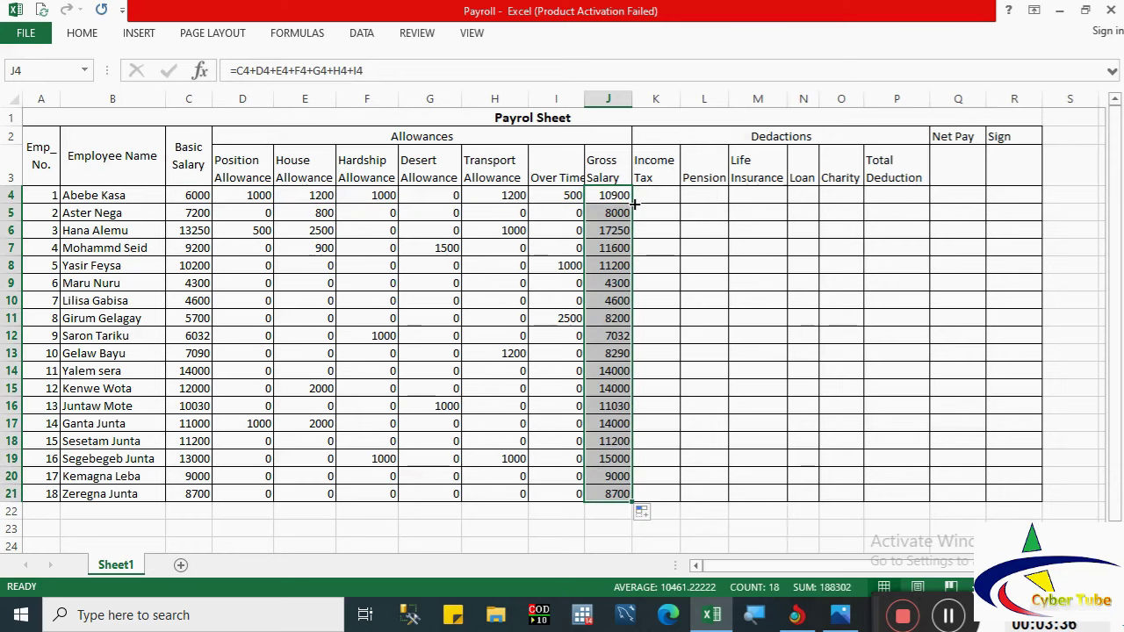
pyautogui.hotkey('ctrl', 'z')
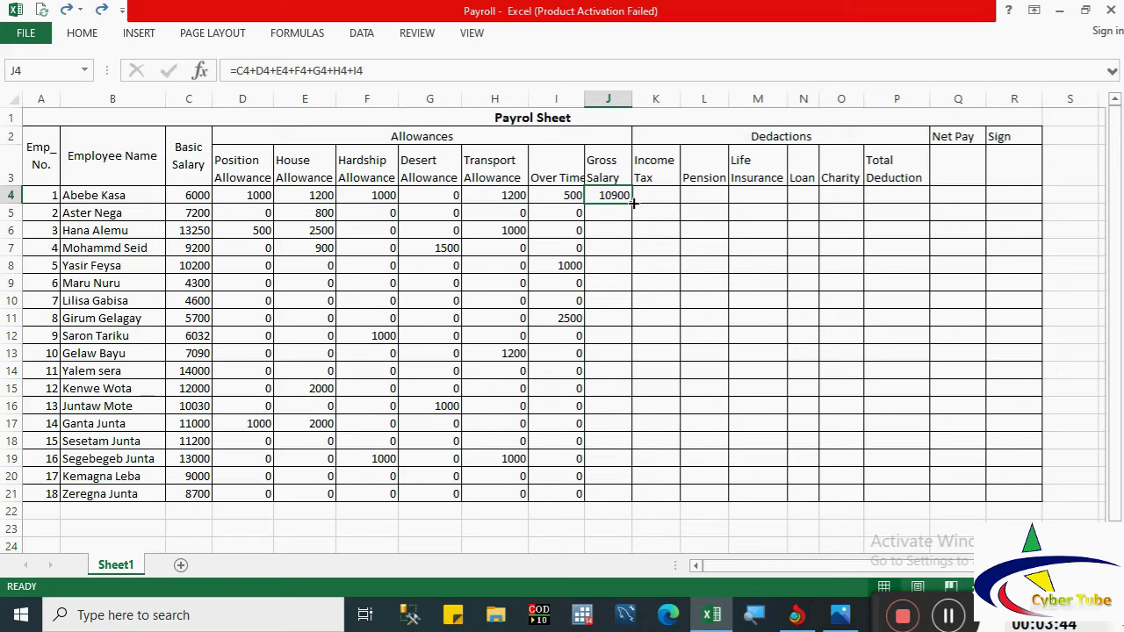
pyautogui.moveTo(634, 202); pyautogui.dragTo(627, 497)
pyautogui.hotkey('ctrl', 'z')
pyautogui.doubleClick(634, 204)
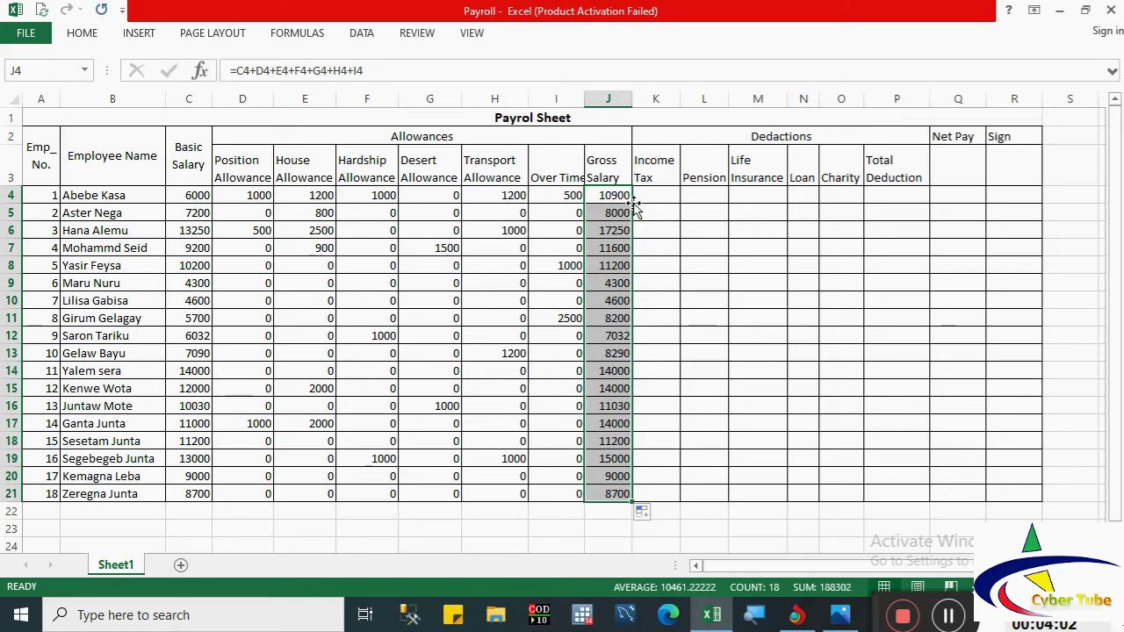
pyautogui.click(653, 199)
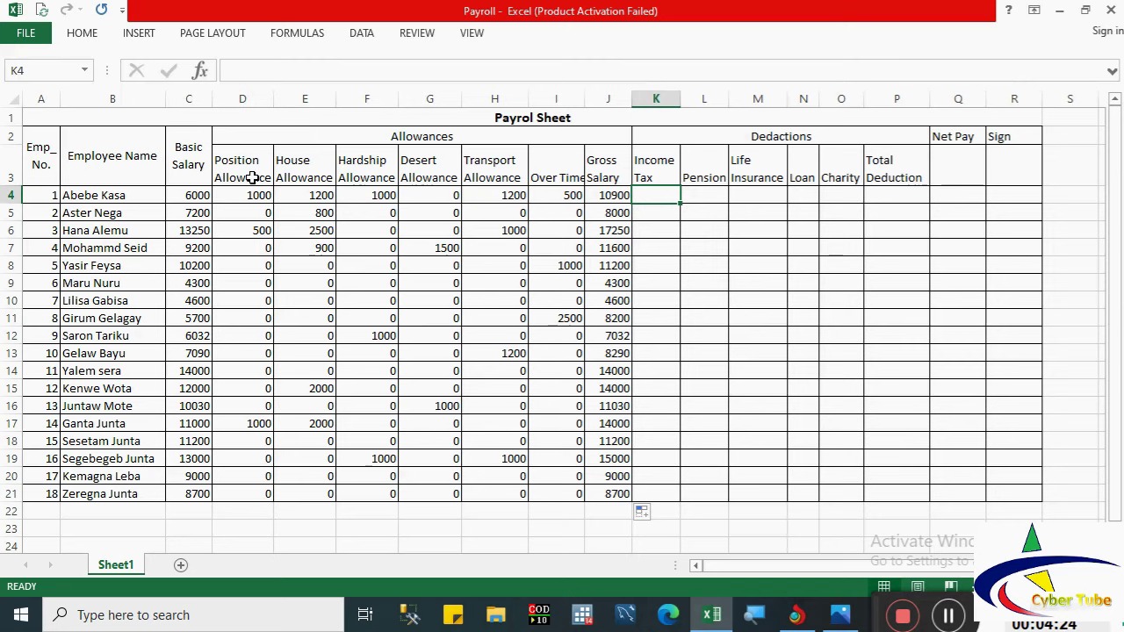
pyautogui.click(843, 617)
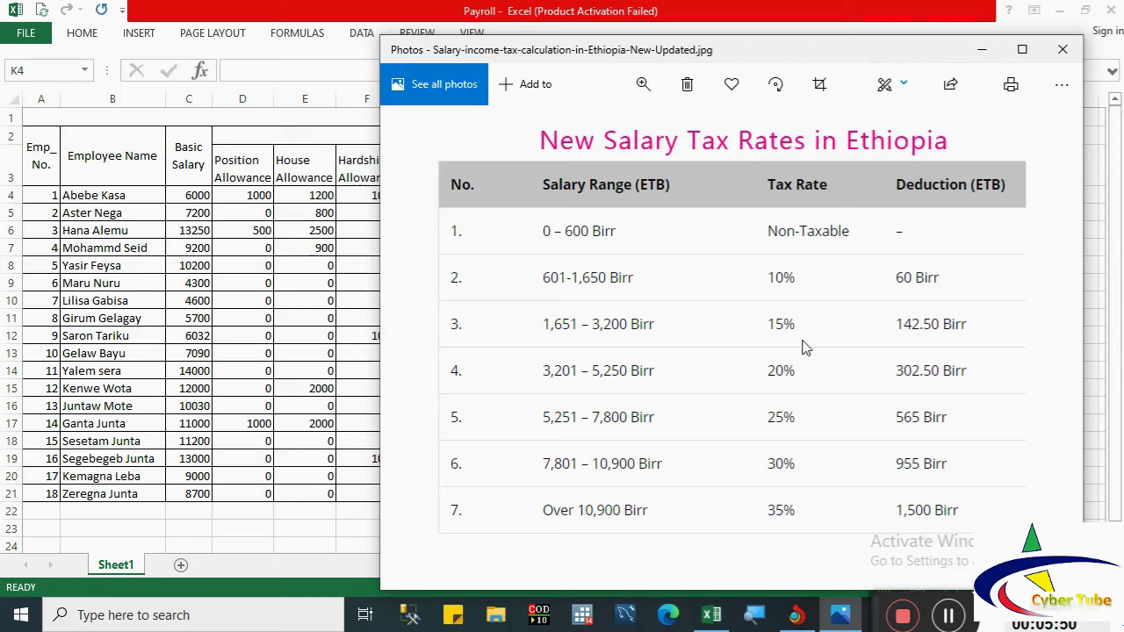
pyautogui.hotkey('alt', 'F4')
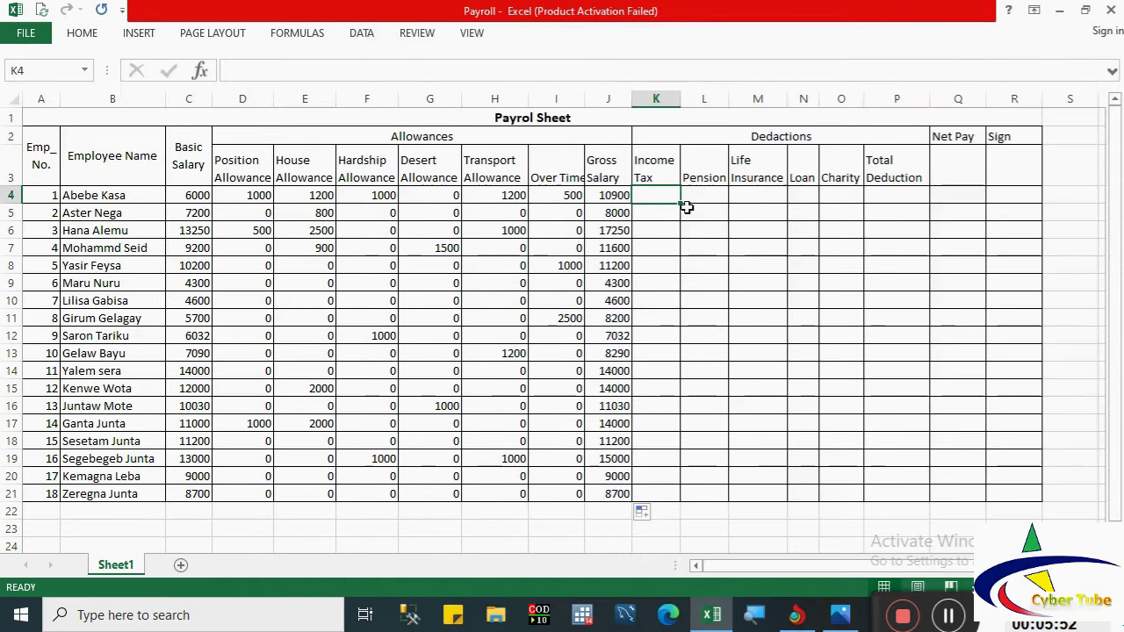
# Step: Discard the typed IF and insert the IF function in K4 through Insert Function
pyautogui.write('=')
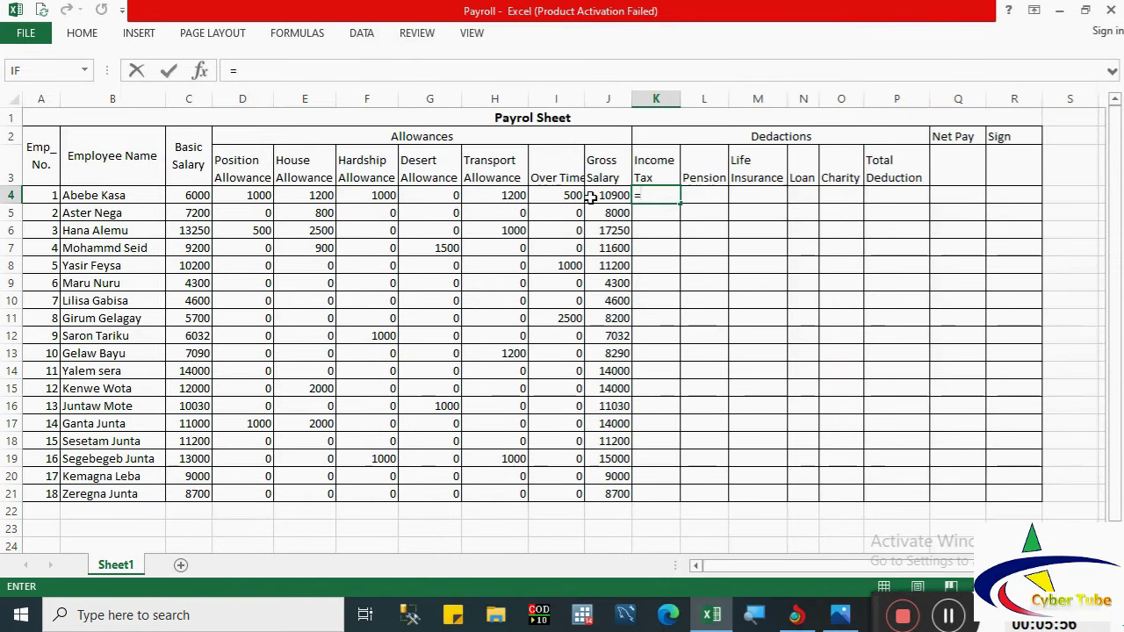
pyautogui.write('IF()')
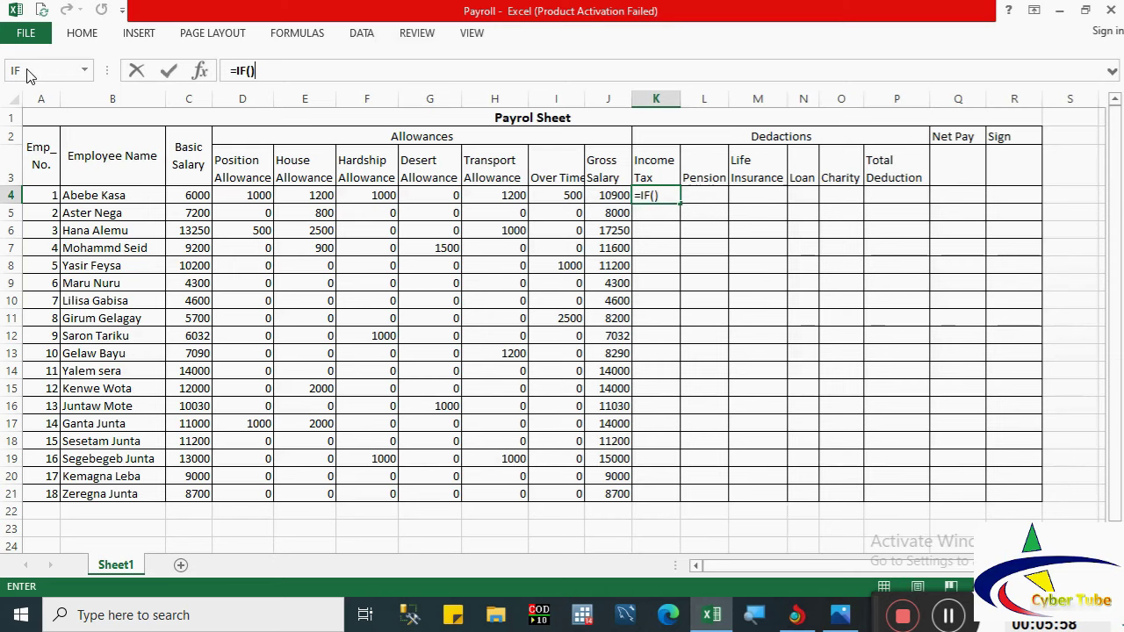
pyautogui.click(27, 76)
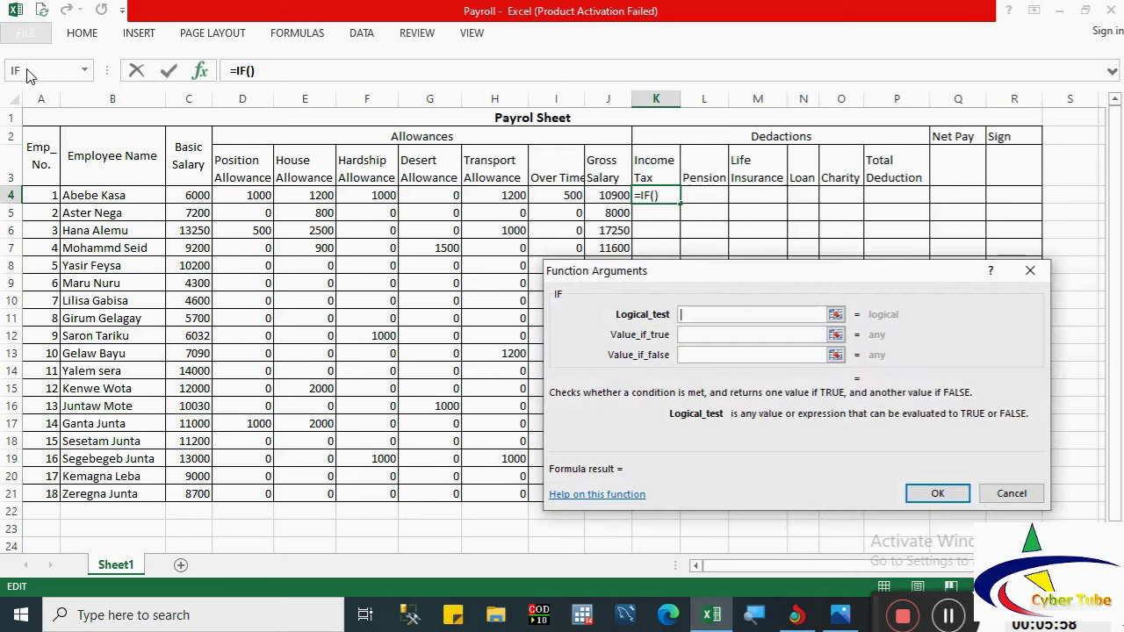
pyautogui.click(1008, 492)
pyautogui.click(201, 70)
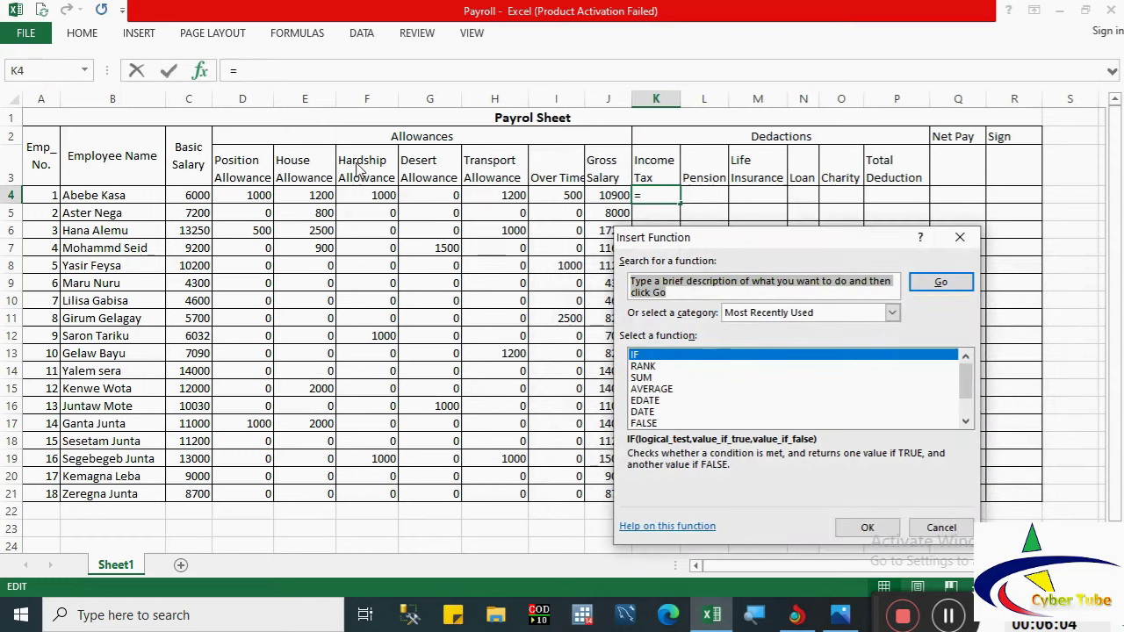
pyautogui.doubleClick(645, 356)
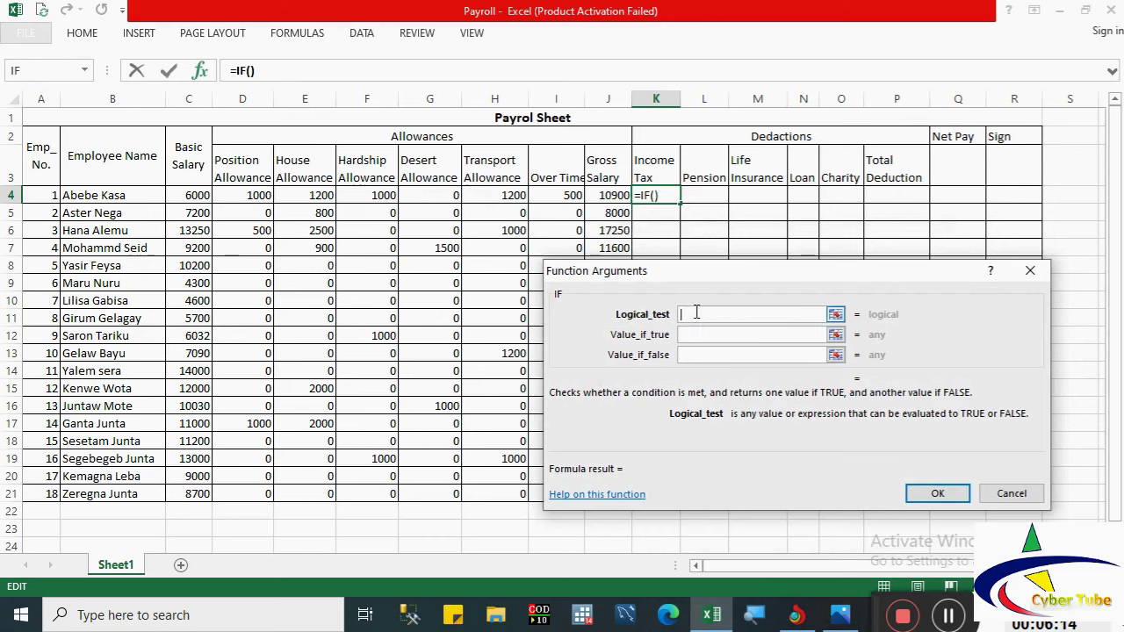
# Step: Set the test J4<=600 with true value (J4*0)-0, nesting an IF as the false value
pyautogui.click(604, 195)
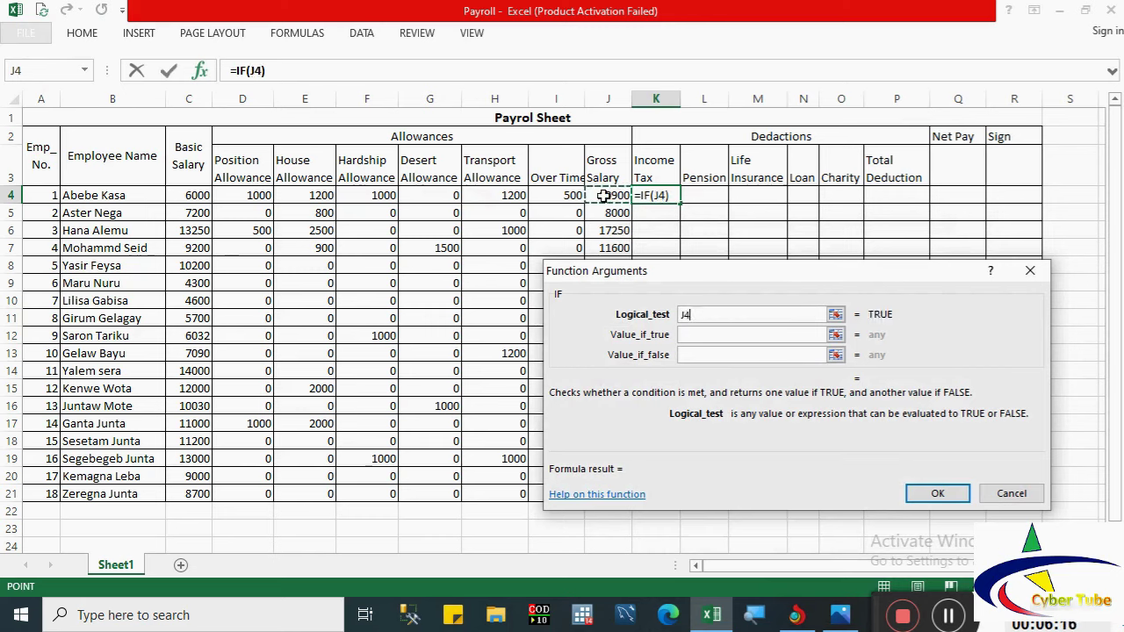
pyautogui.write('<=600')
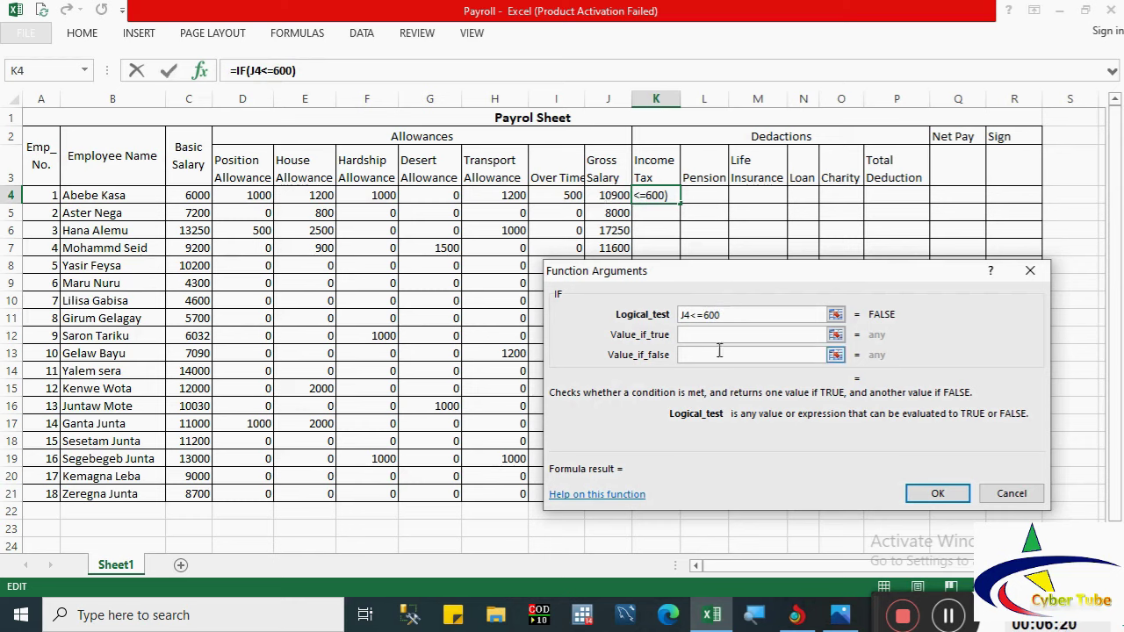
pyautogui.press('Tab')
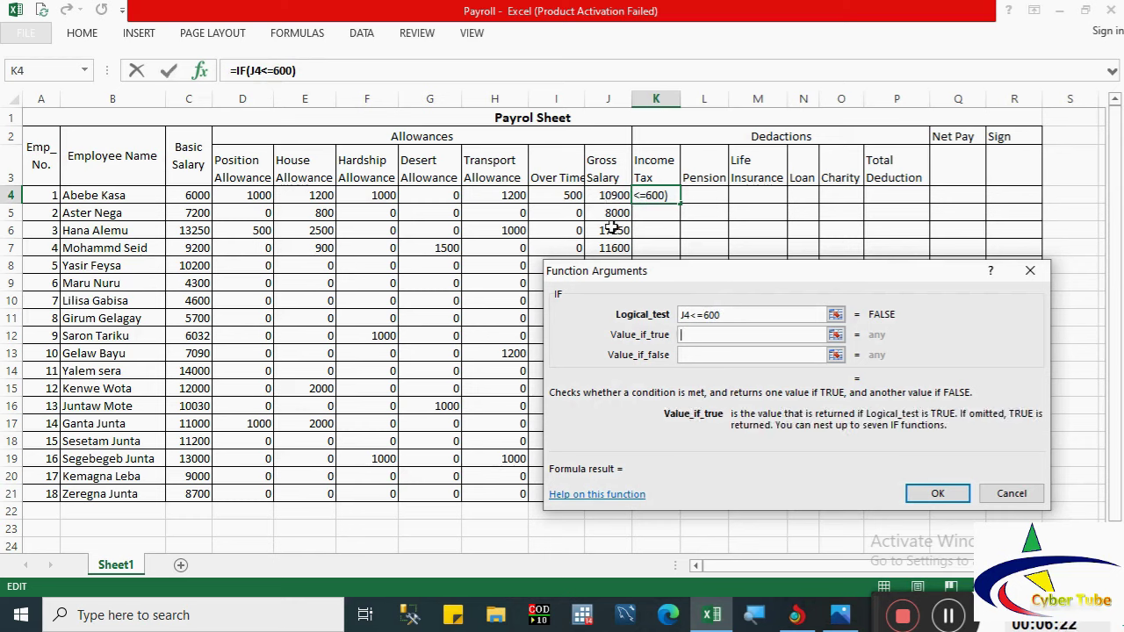
pyautogui.write('()')
pyautogui.click(609, 195)
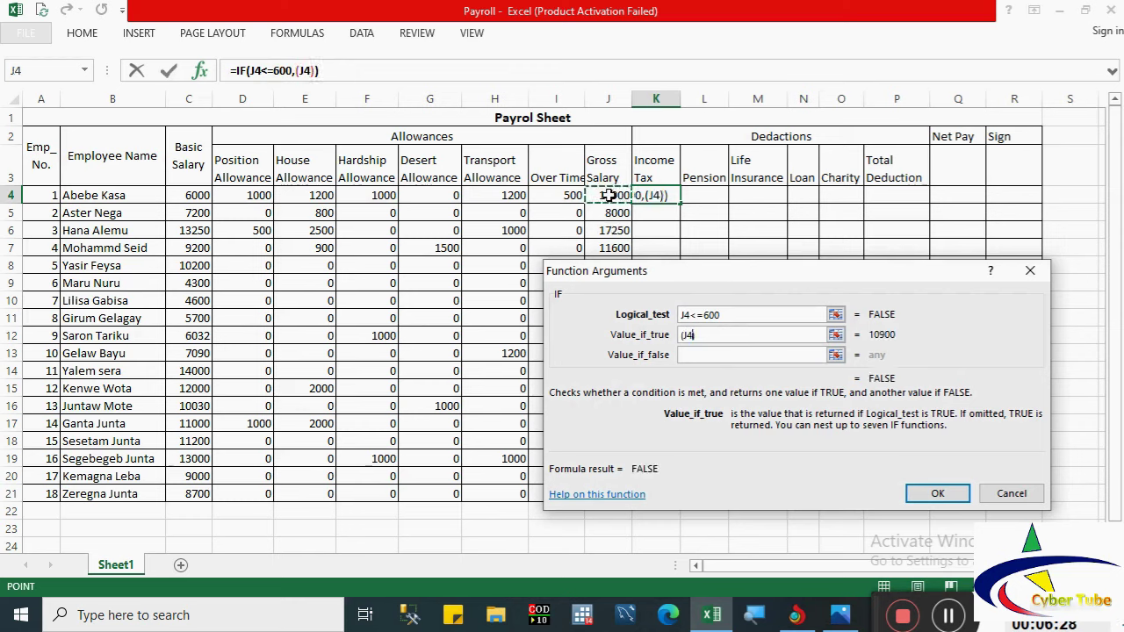
pyautogui.write('*0)')
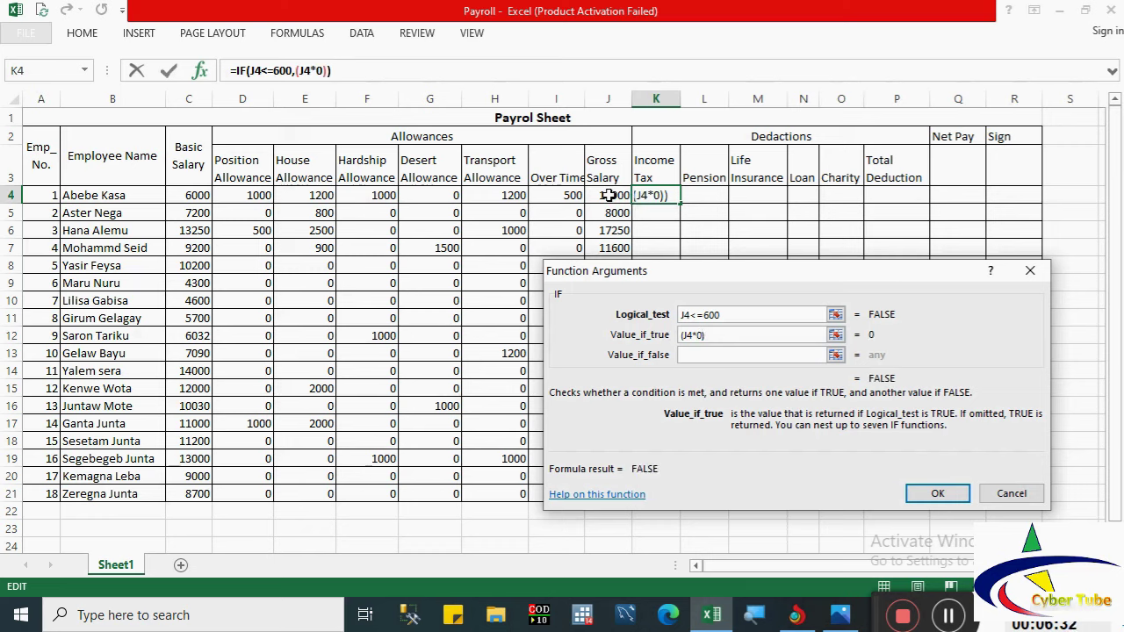
pyautogui.write('-0')
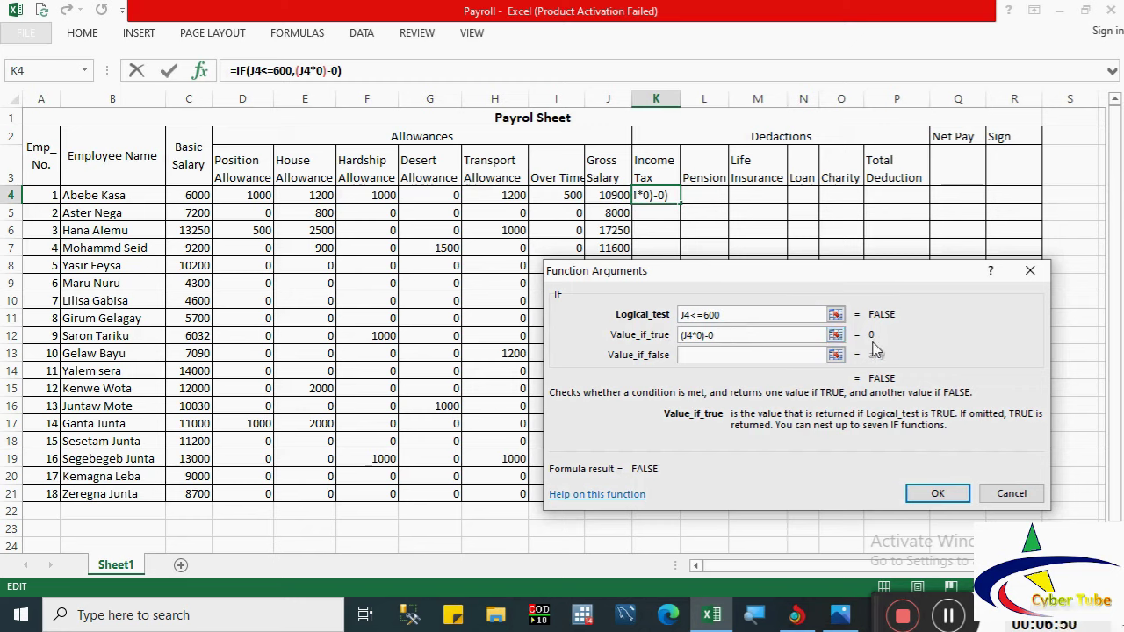
pyautogui.click(751, 354)
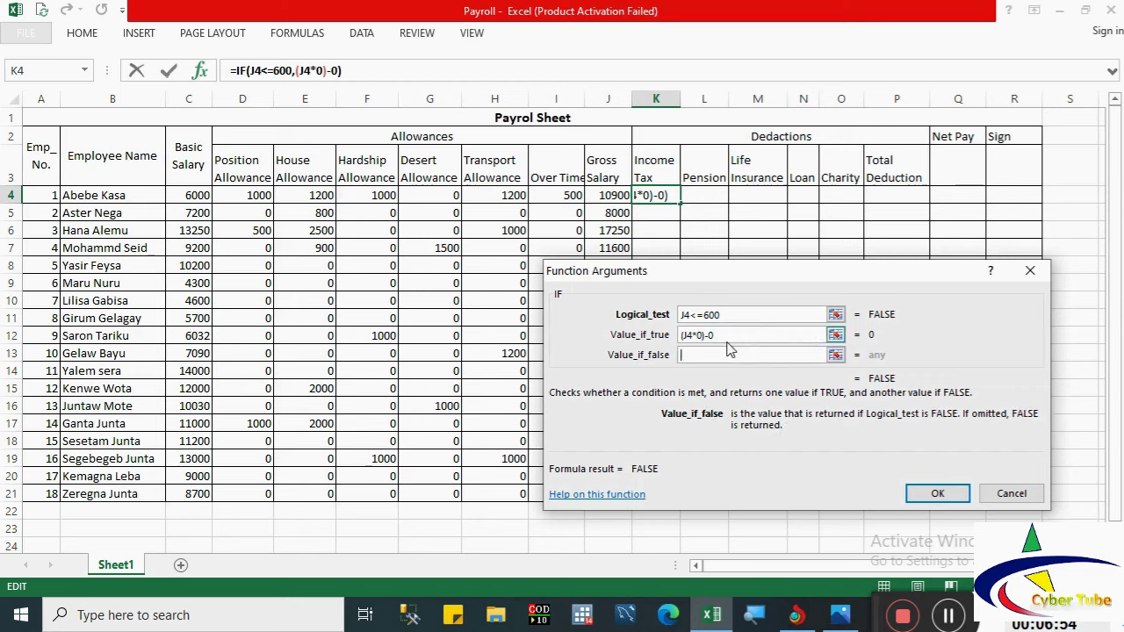
pyautogui.click(61, 72)
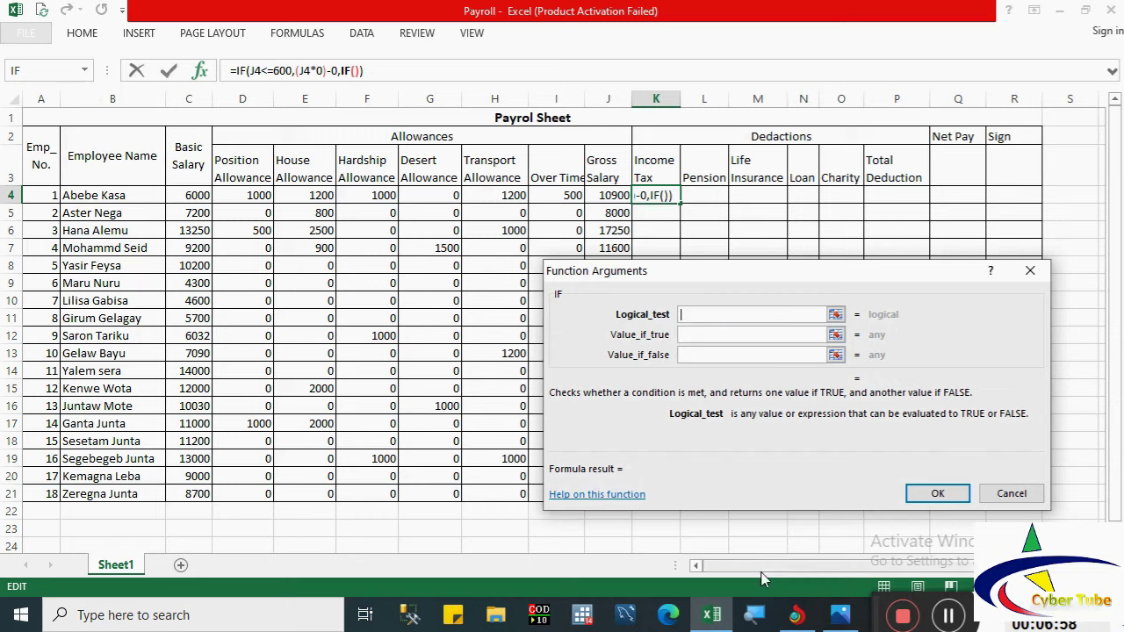
# Step: Set the nested IF test to J4<=1650 after checking the tax rates table
pyautogui.click(841, 615)
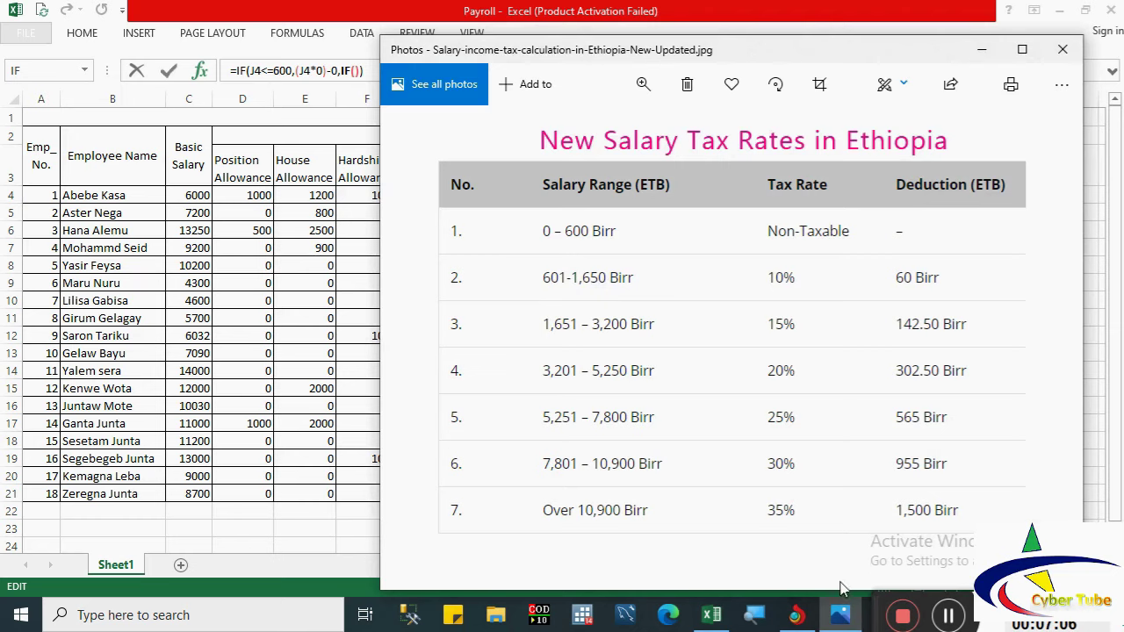
pyautogui.click(841, 613)
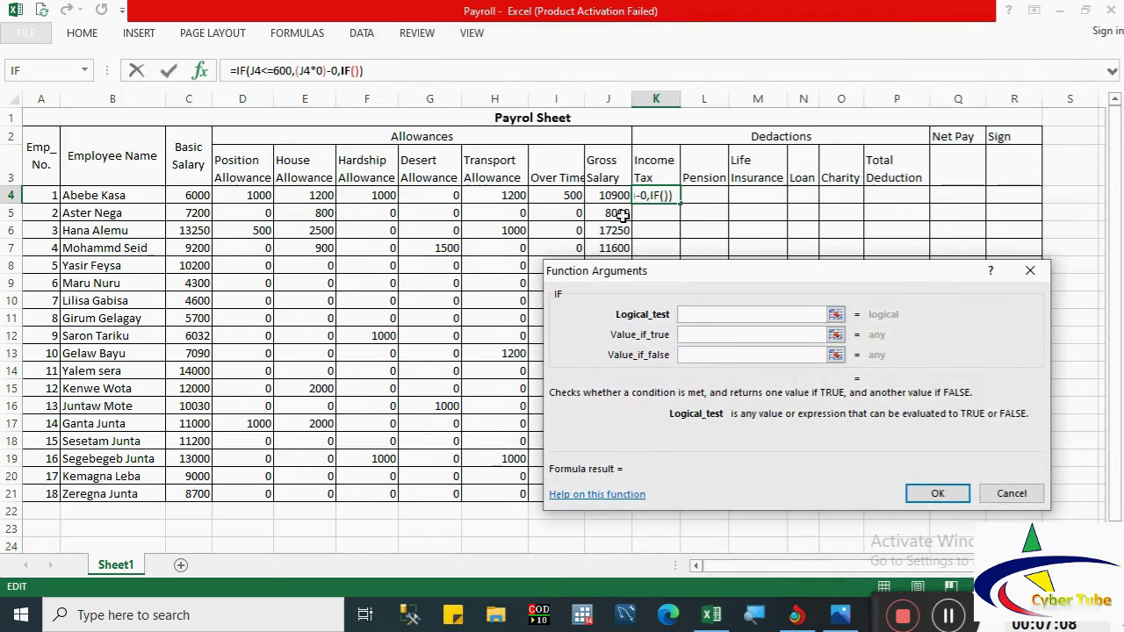
pyautogui.click(606, 194)
pyautogui.write('<')
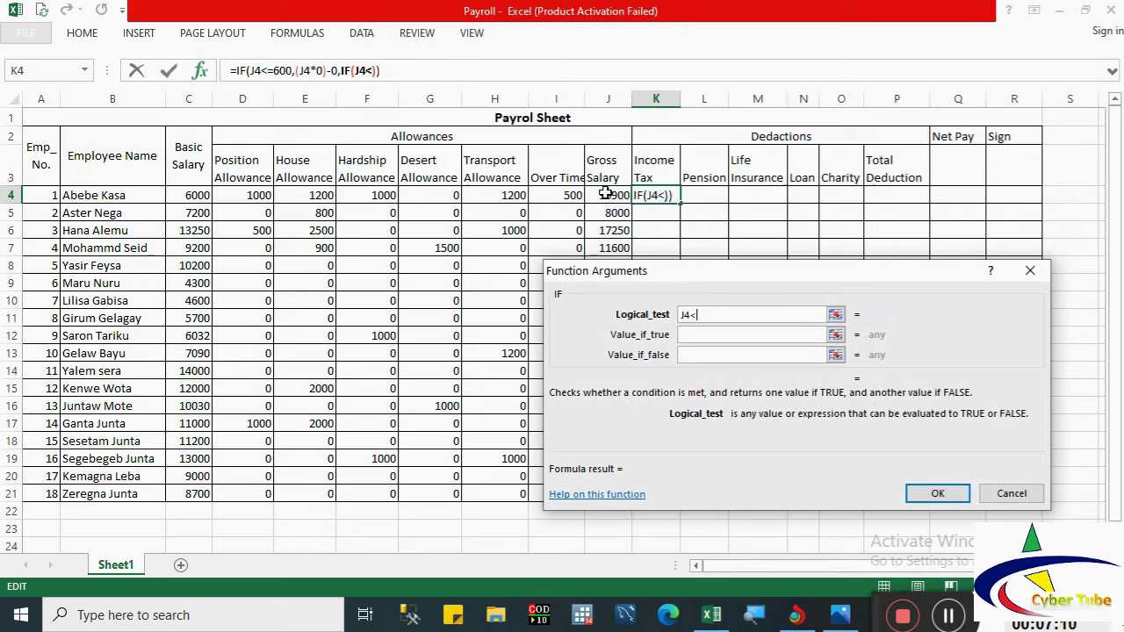
pyautogui.write('=1650')
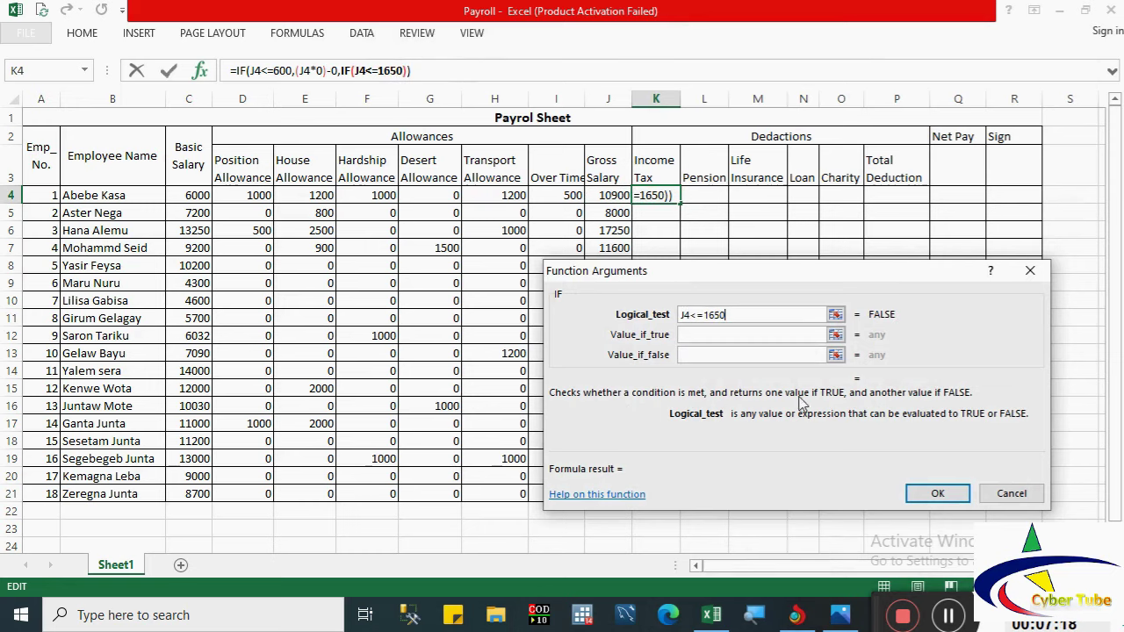
pyautogui.hotkey('alt', 'Tab')
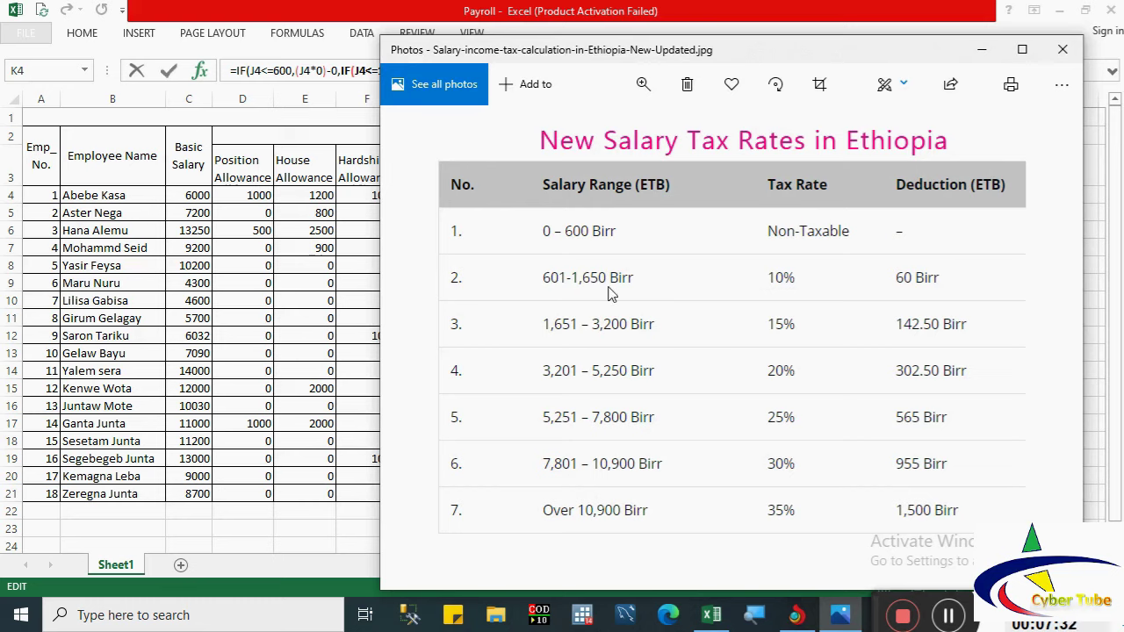
pyautogui.click(841, 616)
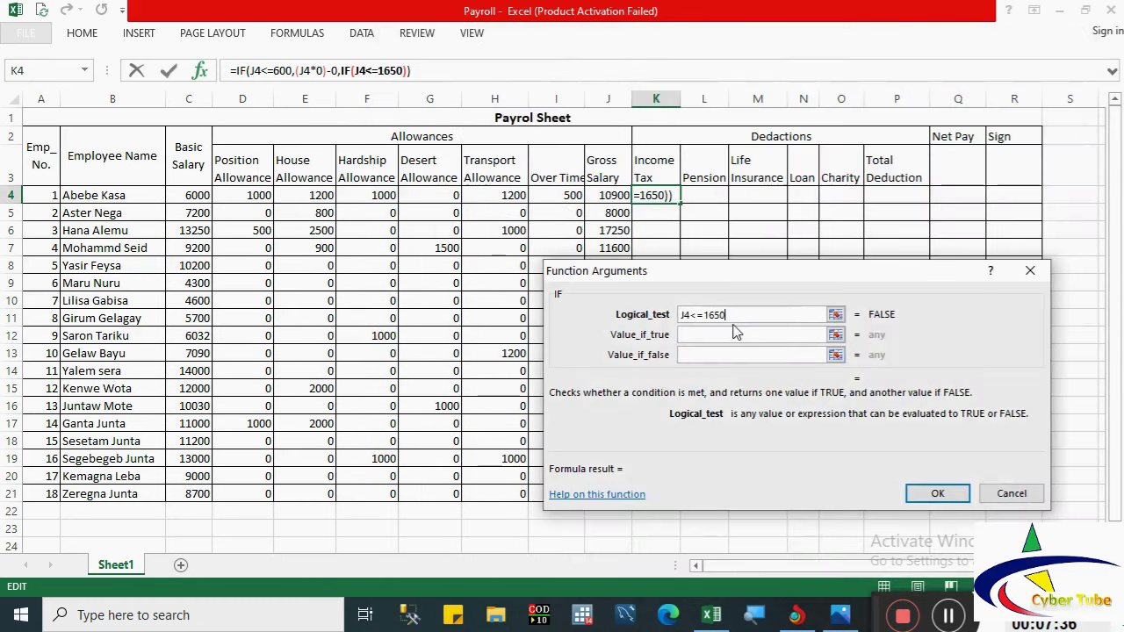
# Step: Set the true value to (J4*10%)-60 and nest another IF for the next bracket
pyautogui.press('Tab')
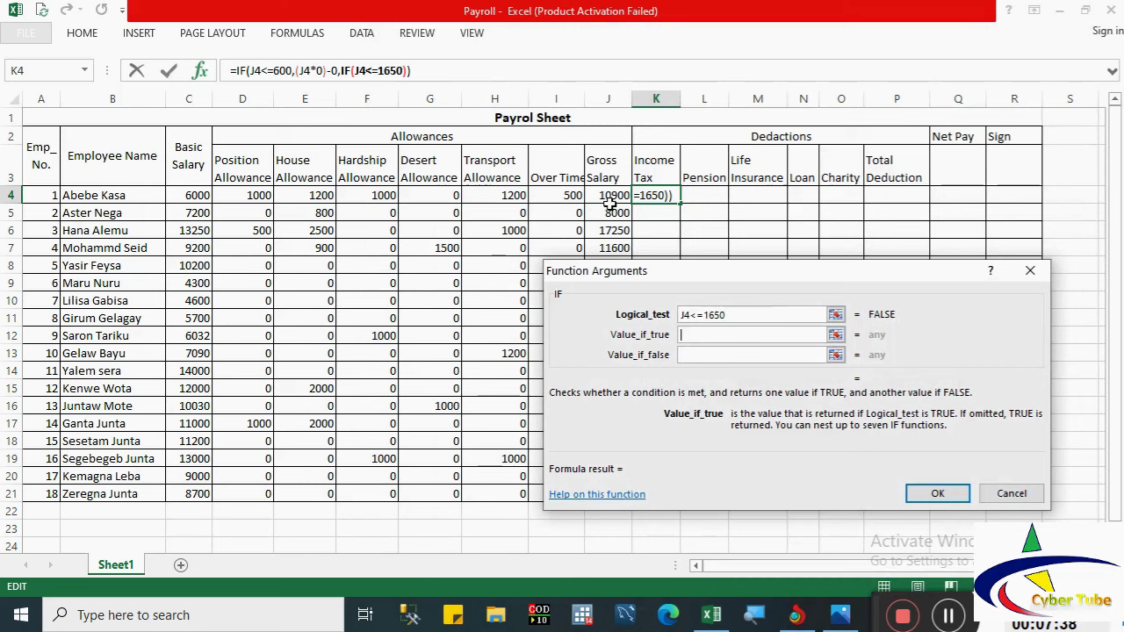
pyautogui.write('(')
pyautogui.click(604, 195)
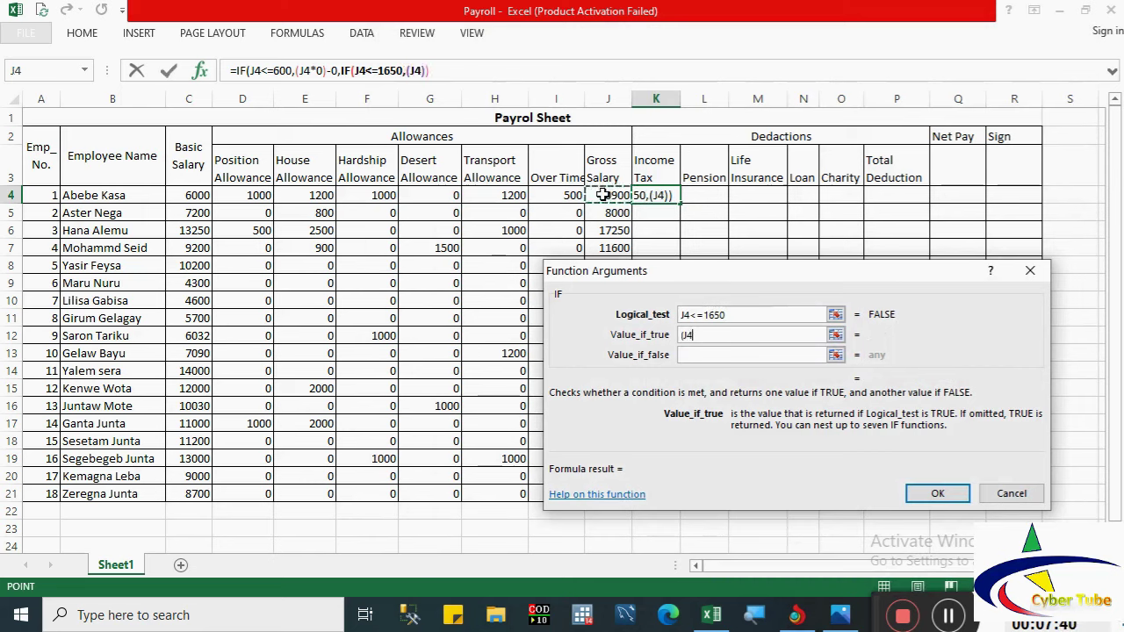
pyautogui.write('*10')
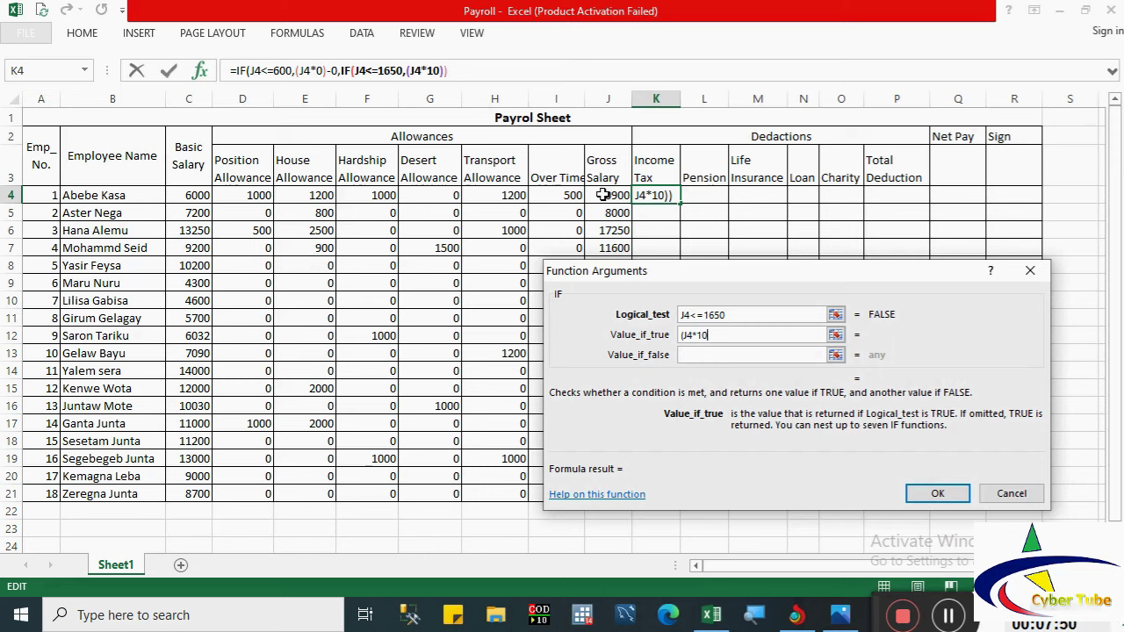
pyautogui.write('%)')
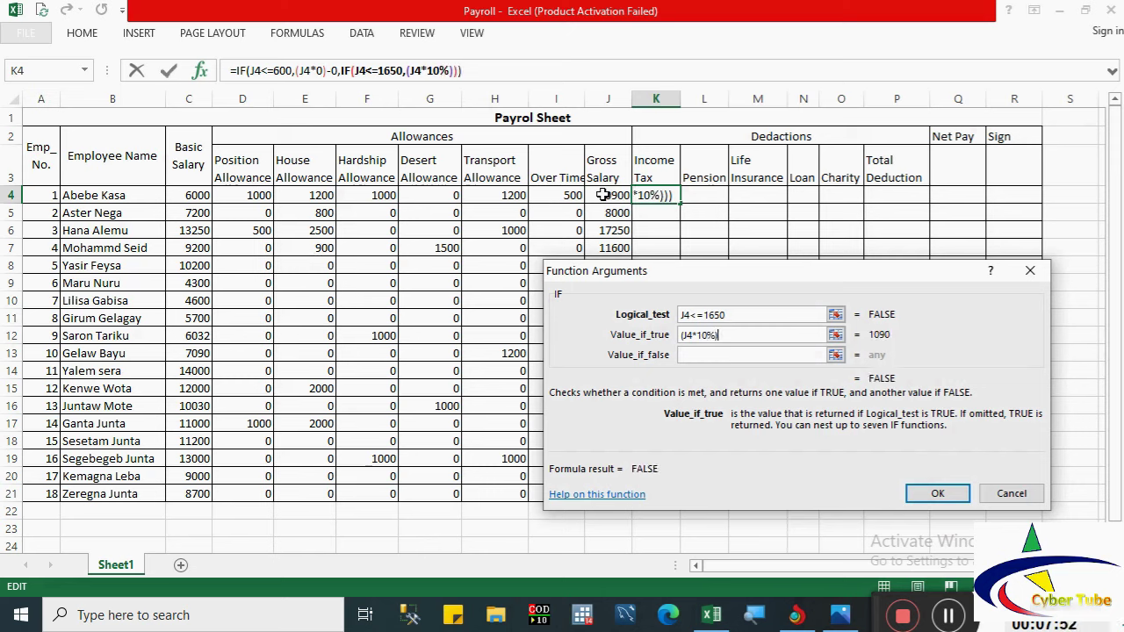
pyautogui.write('-')
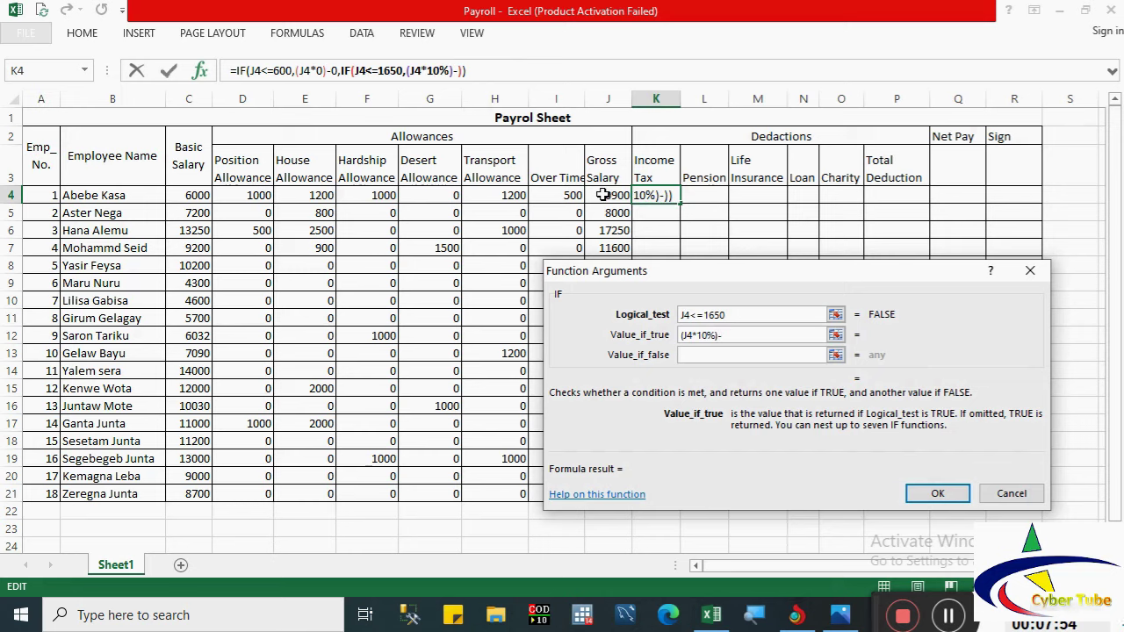
pyautogui.click(840, 614)
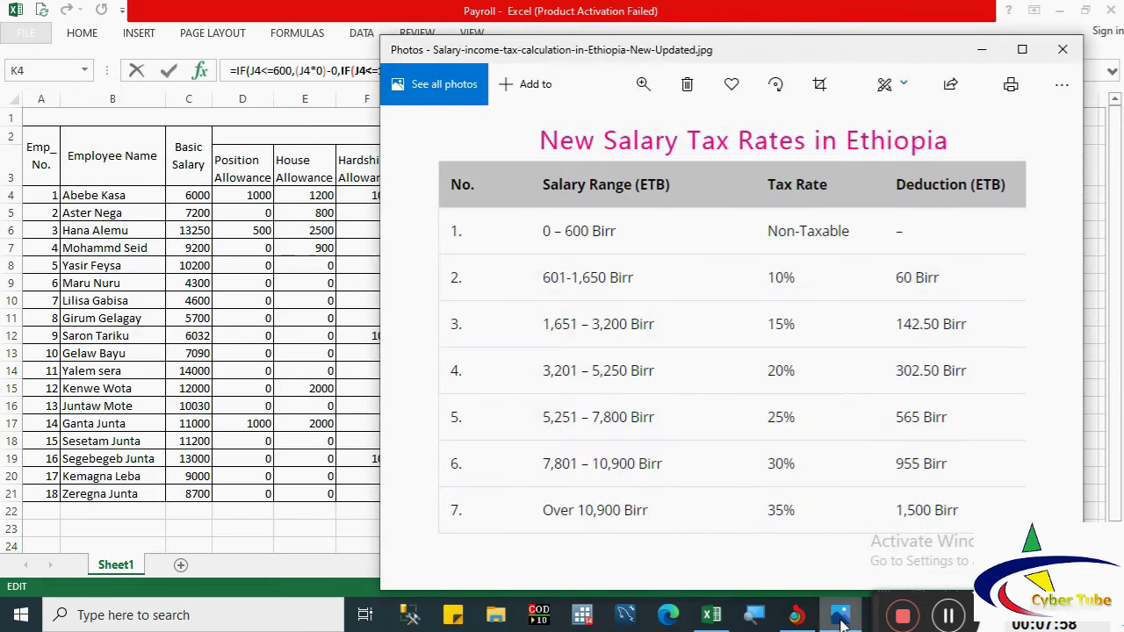
pyautogui.click(840, 618)
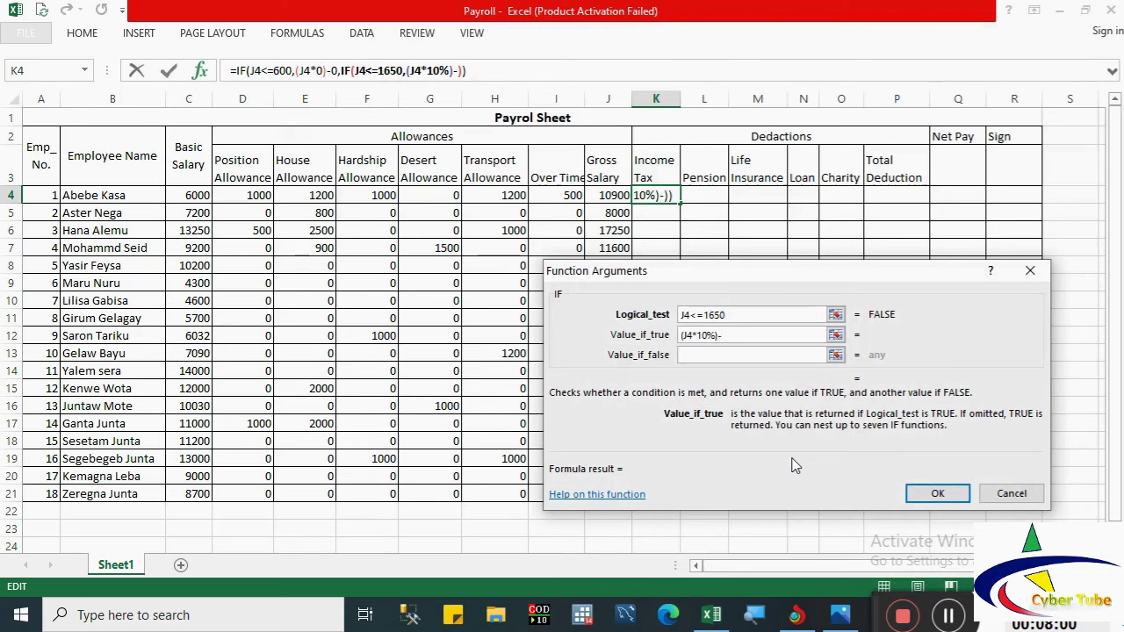
pyautogui.write('60')
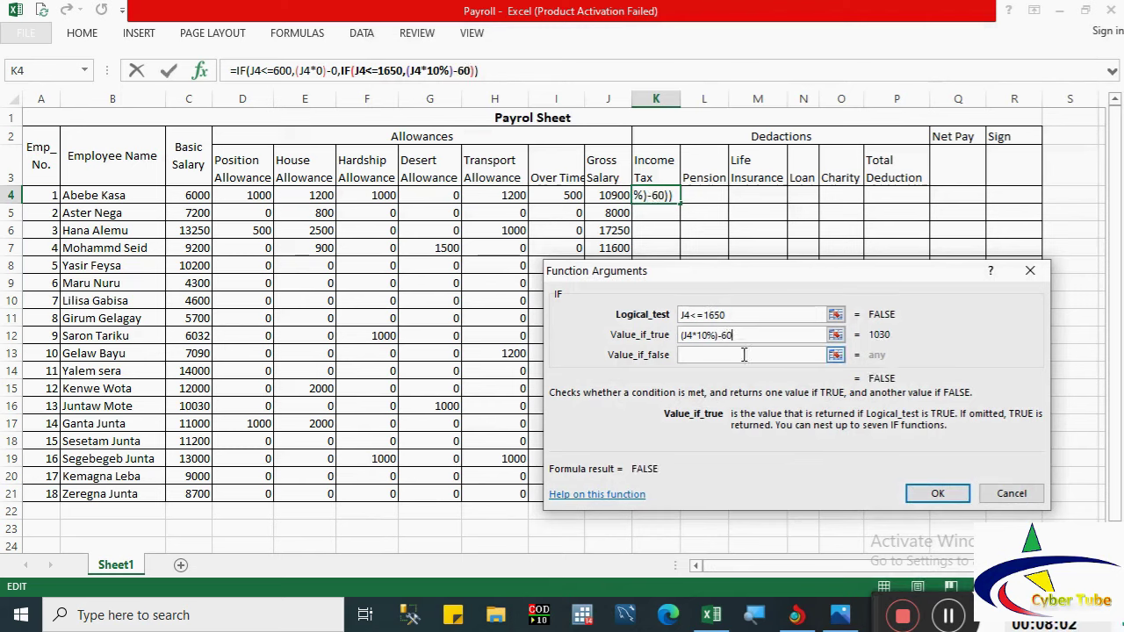
pyautogui.click(728, 352)
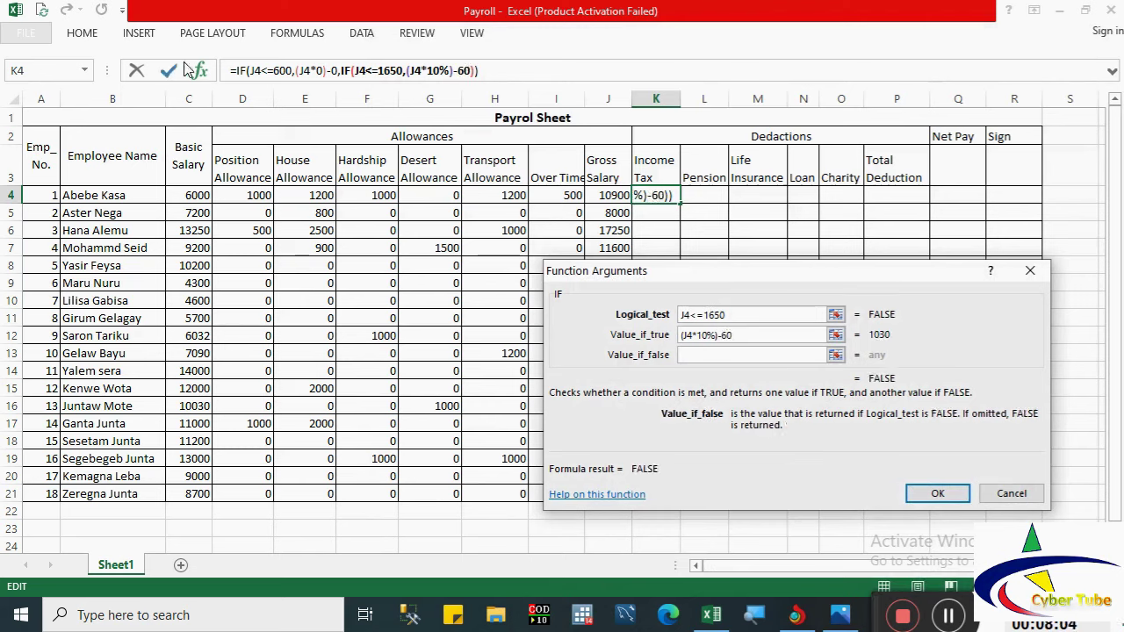
pyautogui.click(51, 74)
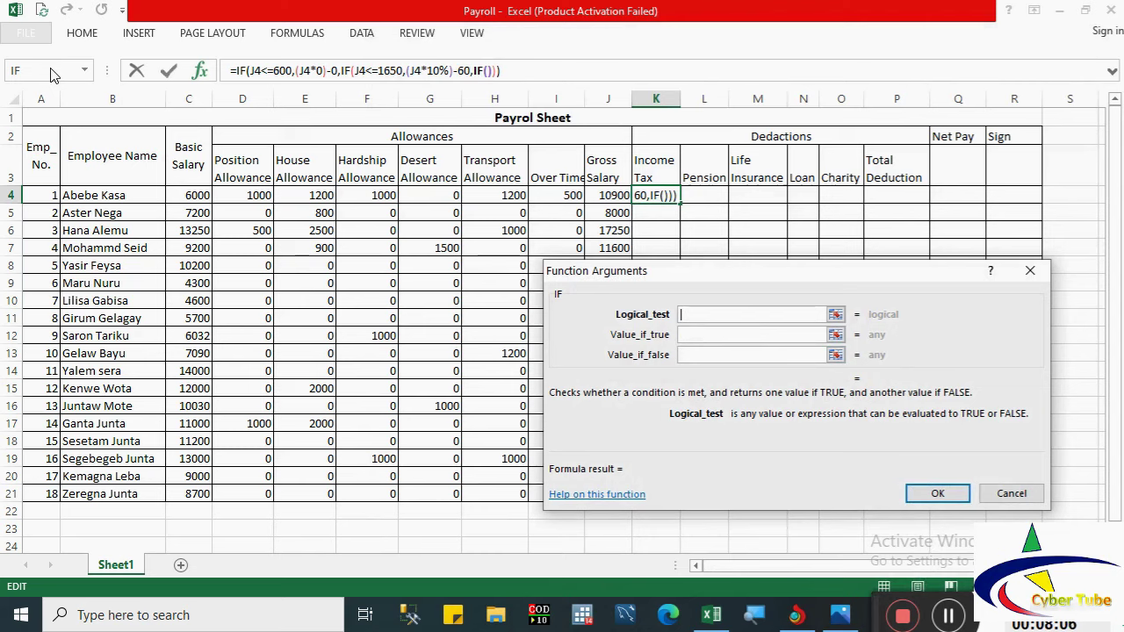
# Step: Set the nested IF's condition to J4<=3200 after checking the tax-rate table
pyautogui.click(608, 195)
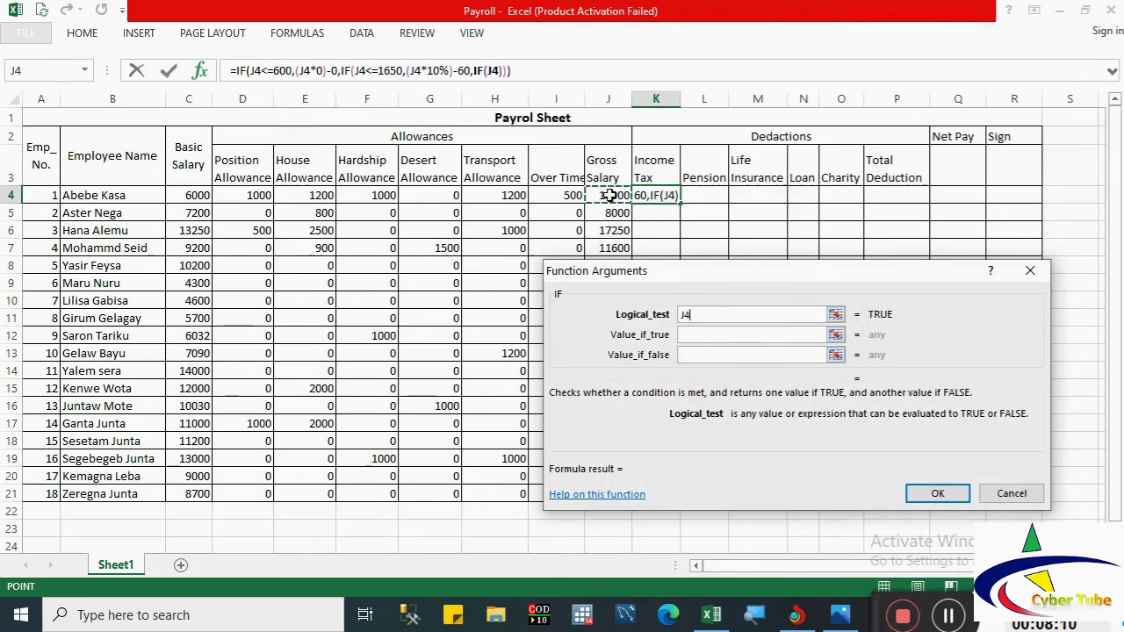
pyautogui.write('<=')
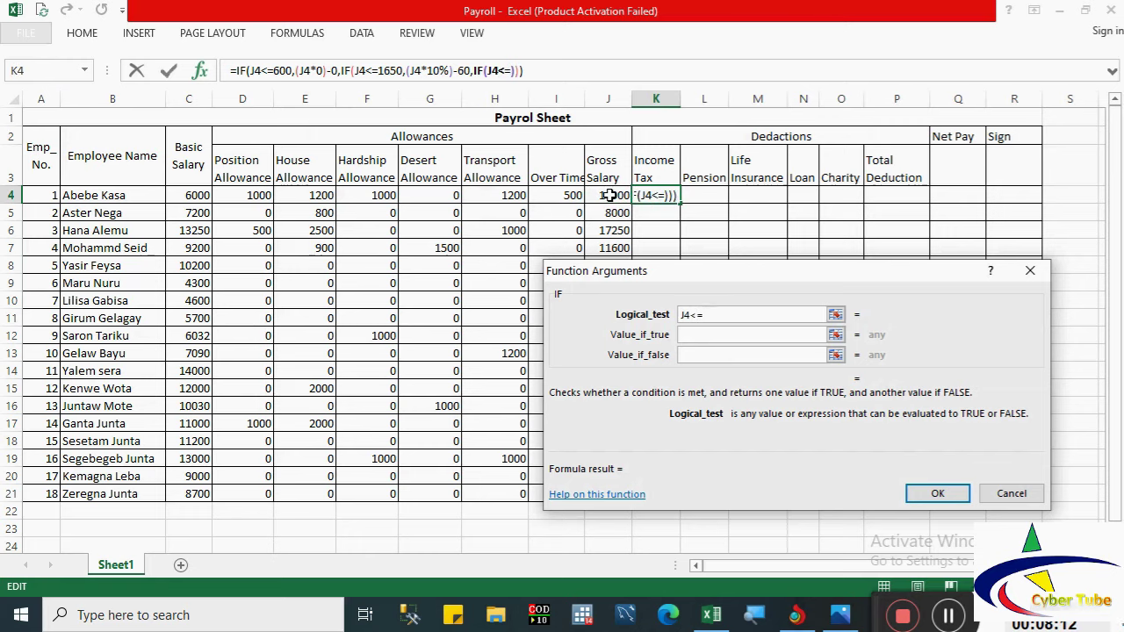
pyautogui.click(840, 618)
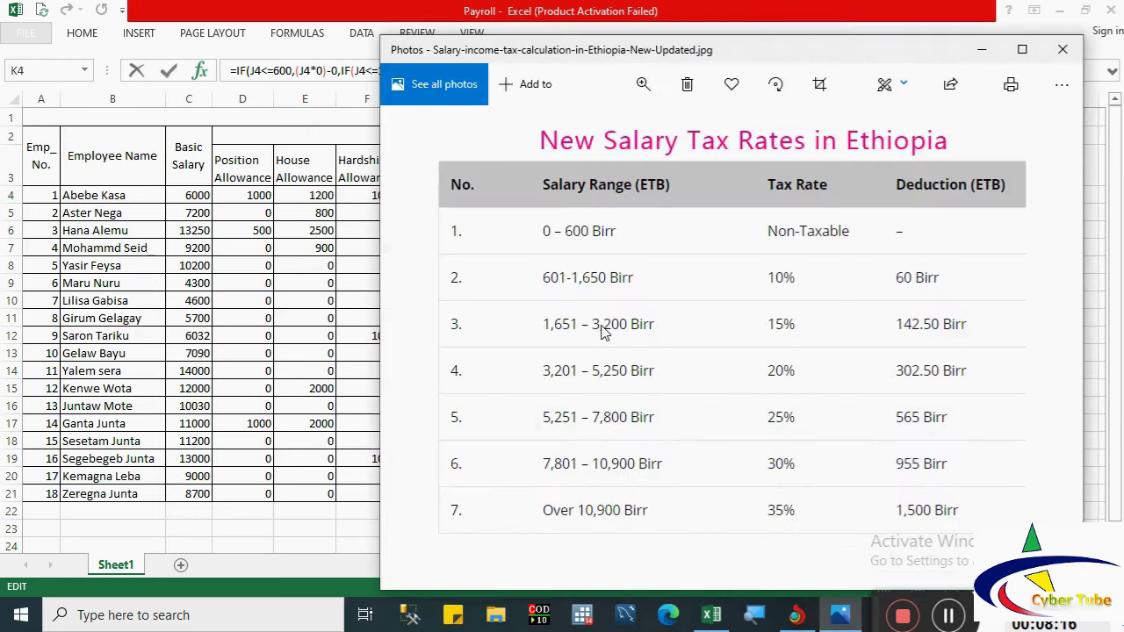
pyautogui.click(843, 618)
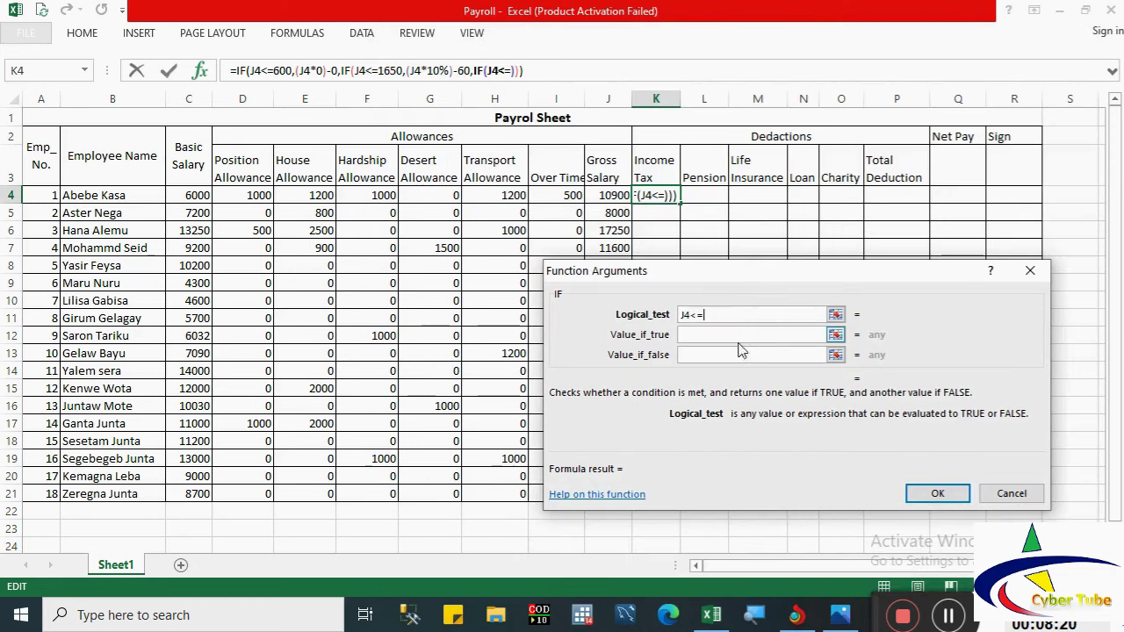
pyautogui.write('3200')
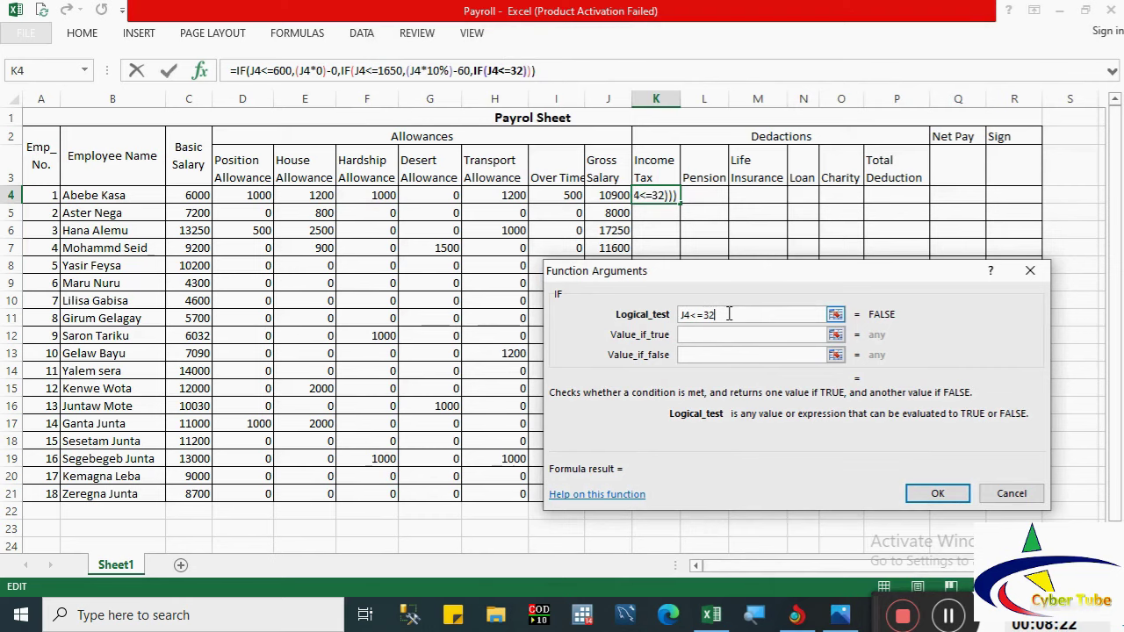
# Step: Make the J4<=3200 band return (J4*15%)-142.50, leaving the false value for the next IF
pyautogui.click(690, 335)
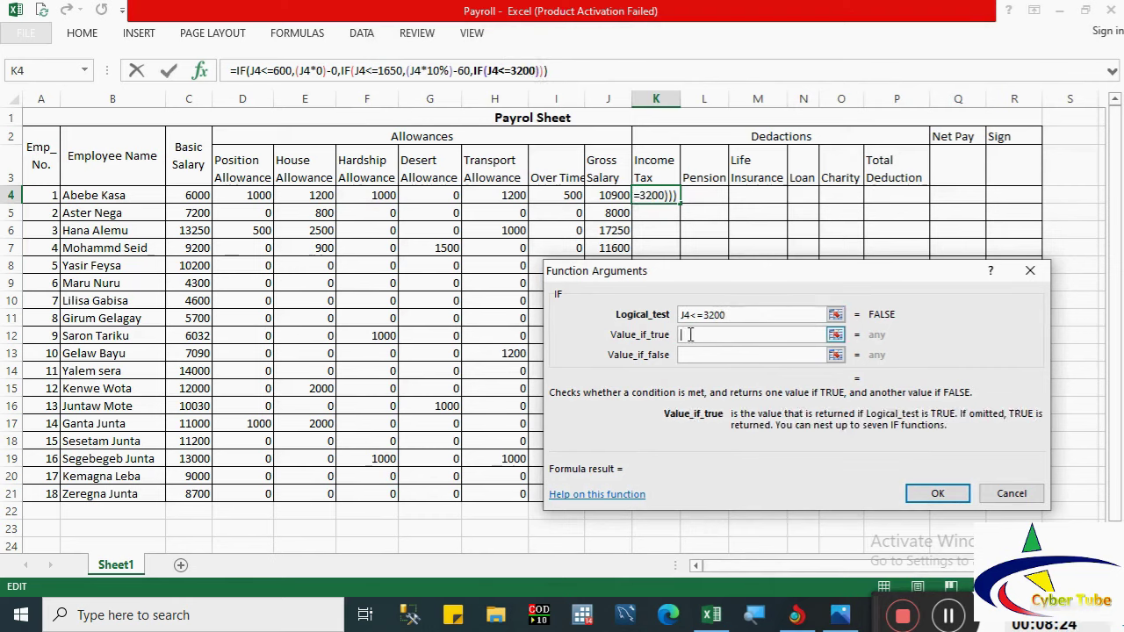
pyautogui.write('()')
pyautogui.click(607, 195)
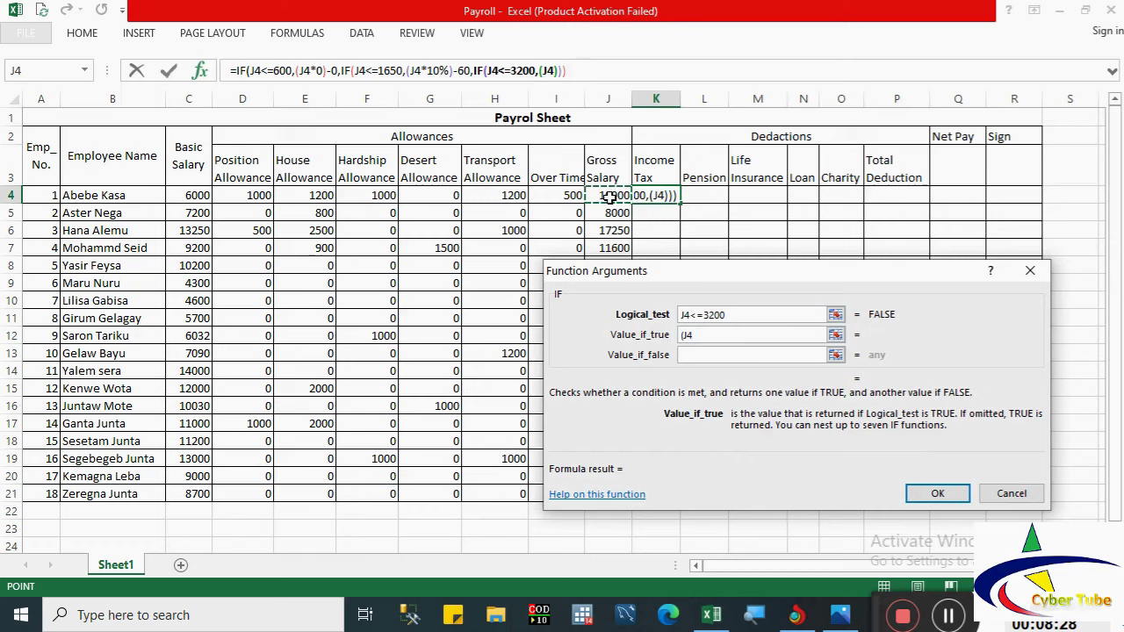
pyautogui.write('*15')
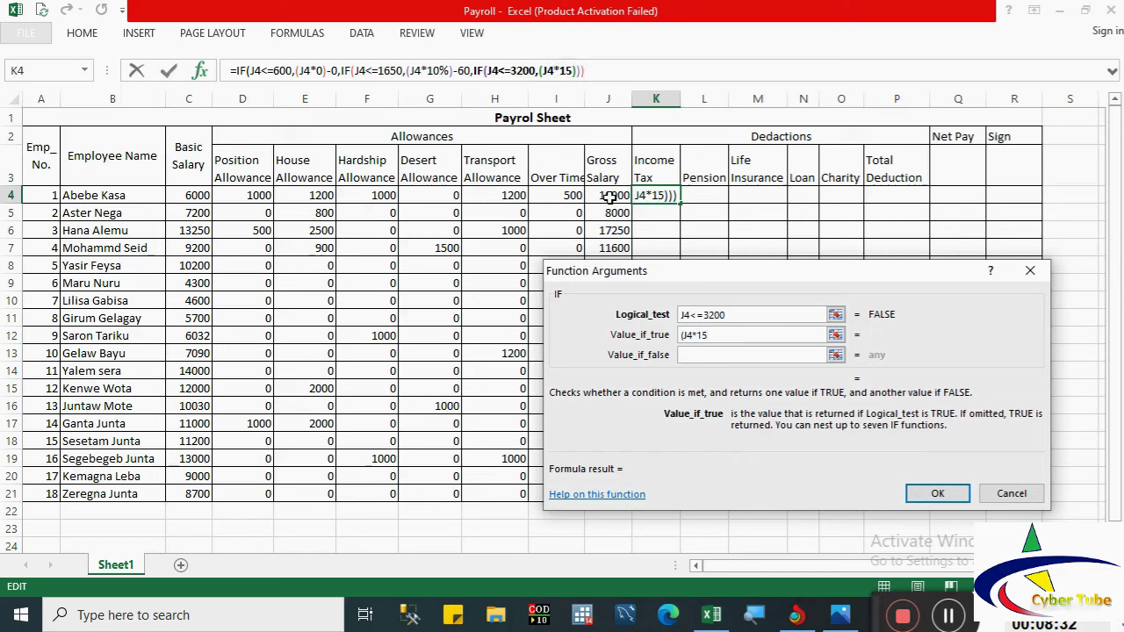
pyautogui.write('%')
pyautogui.write(')-')
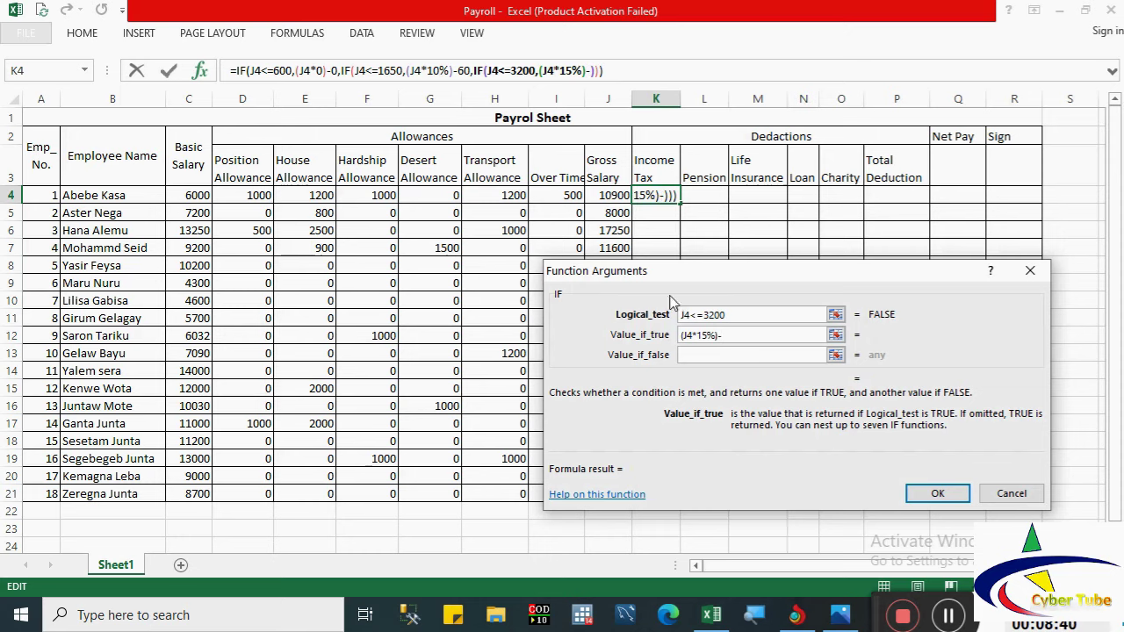
pyautogui.click(842, 616)
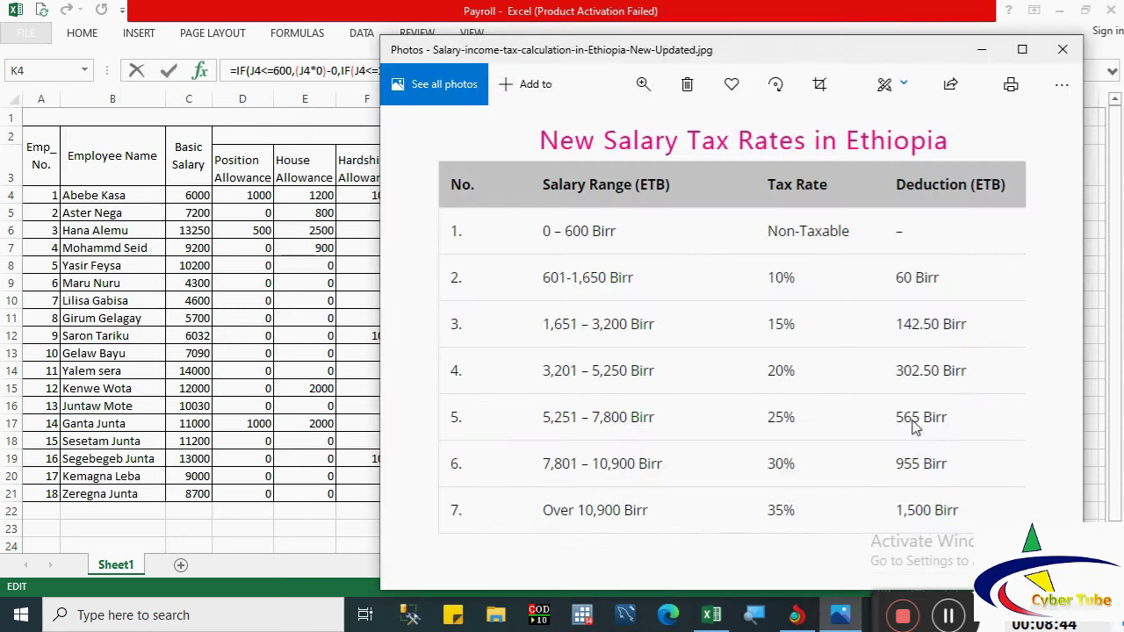
pyautogui.click(837, 601)
pyautogui.write('1')
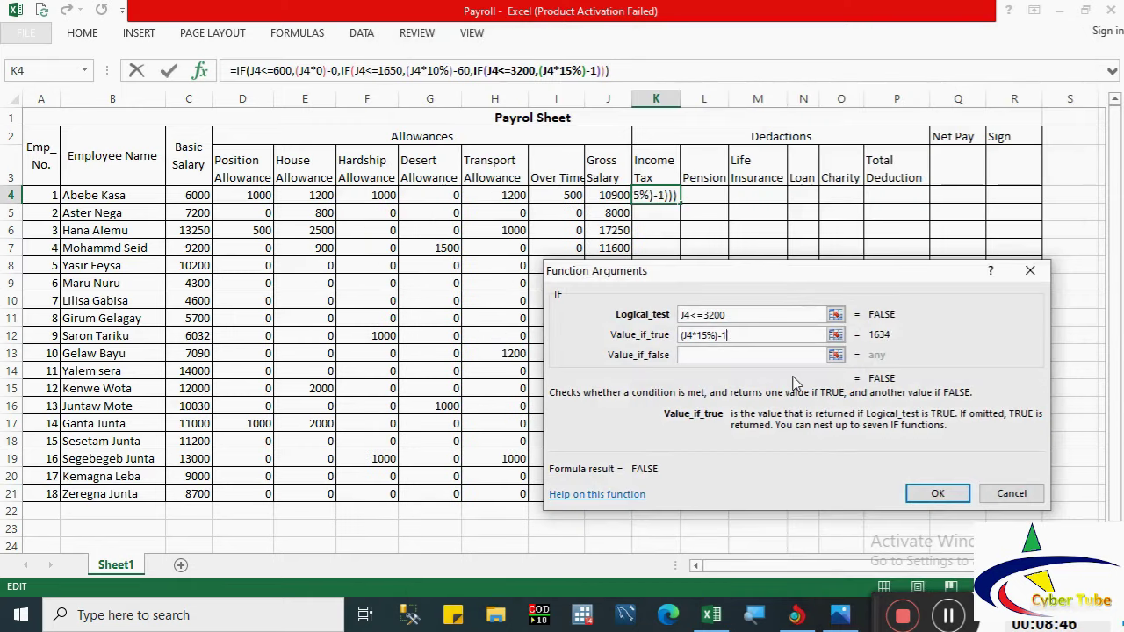
pyautogui.write('42.50')
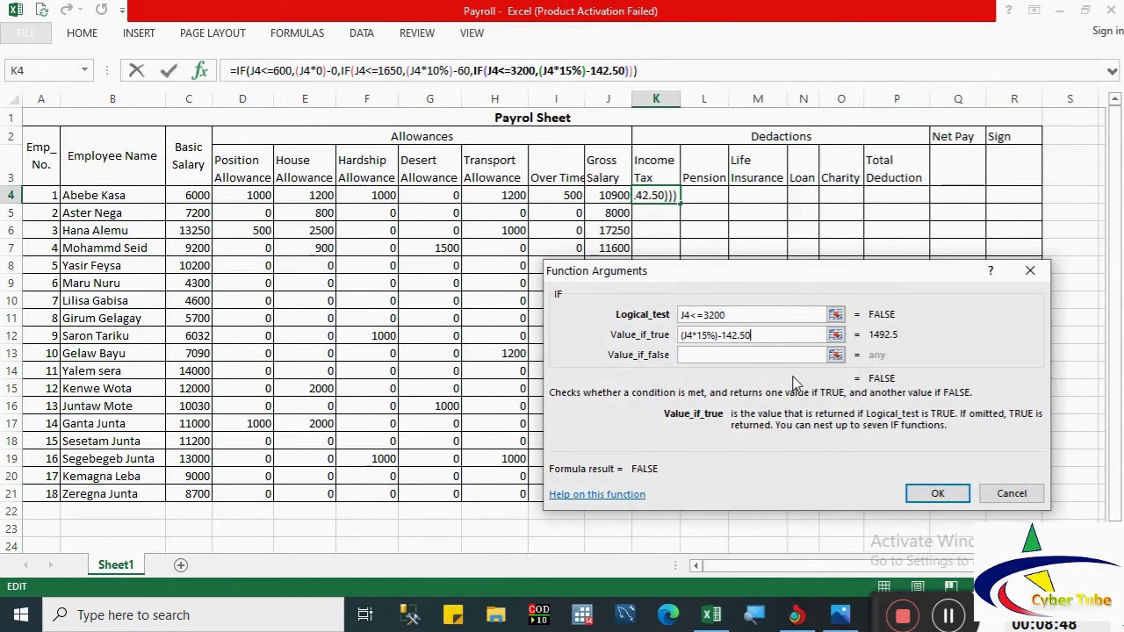
pyautogui.click(723, 355)
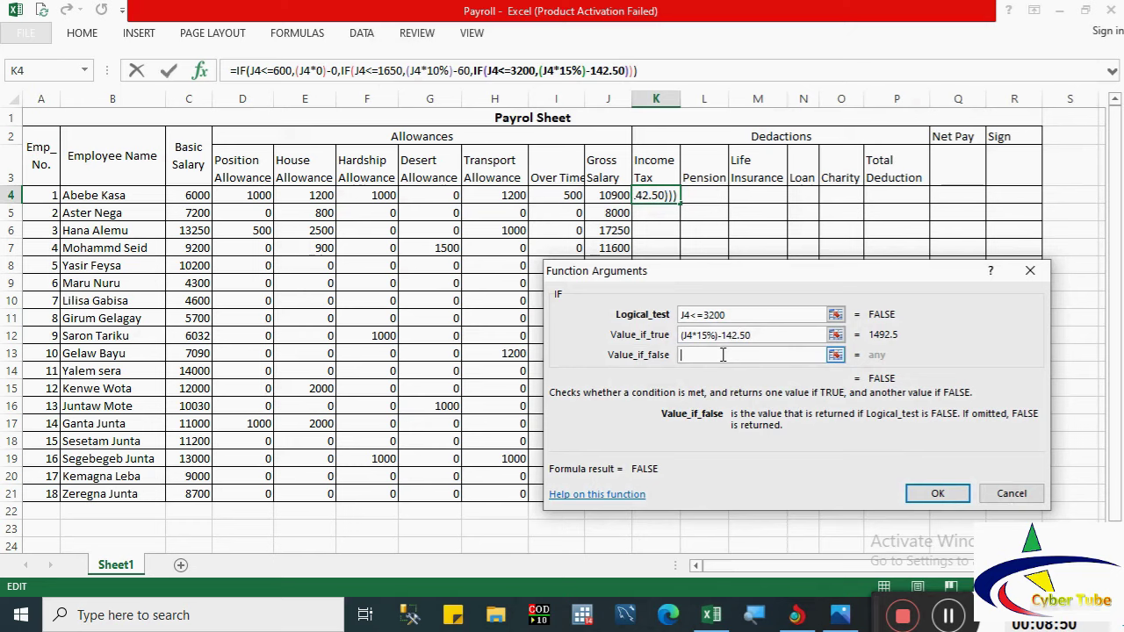
# Step: Add a nested IF for J4<=5250 returning (J4*20%)-302.5, then begin another IF
pyautogui.click(51, 70)
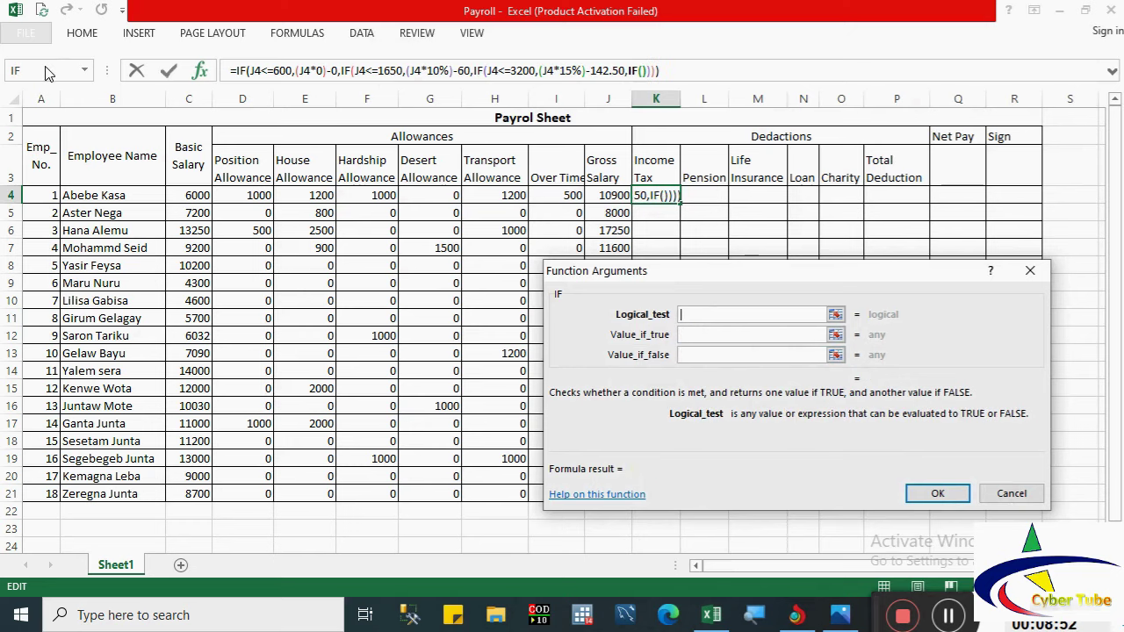
pyautogui.click(610, 196)
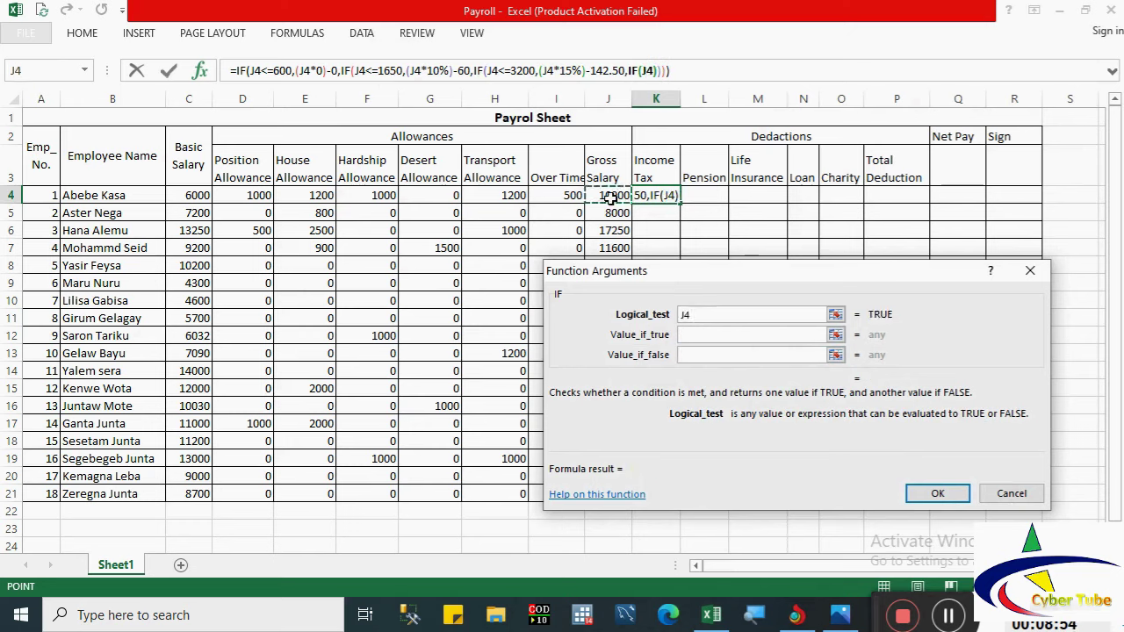
pyautogui.write('<')
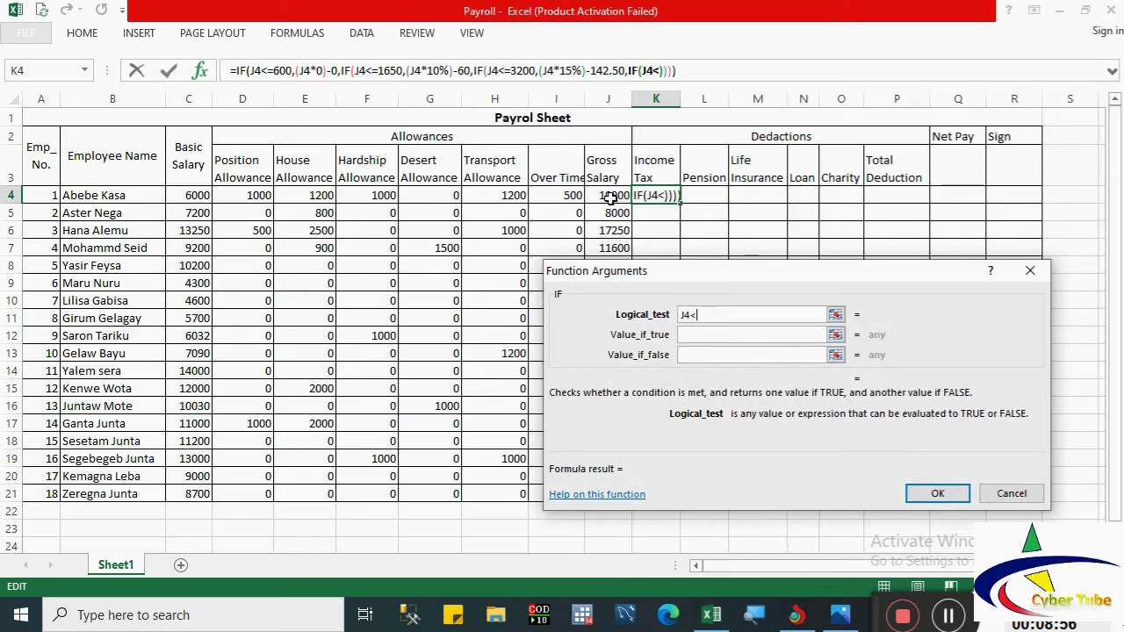
pyautogui.write('=')
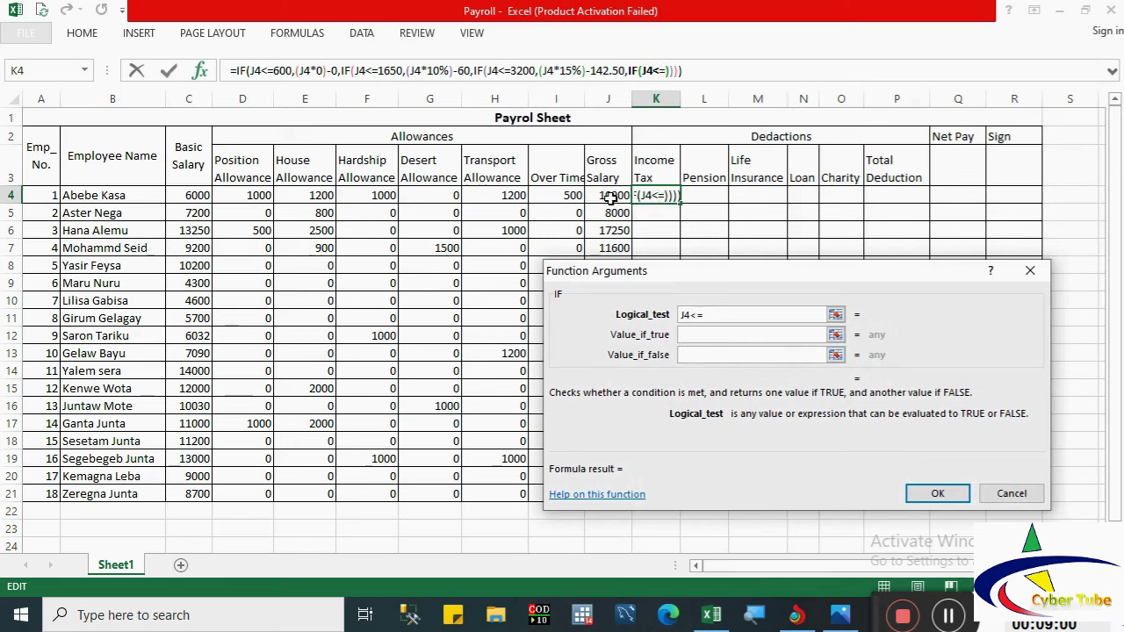
pyautogui.write('5250')
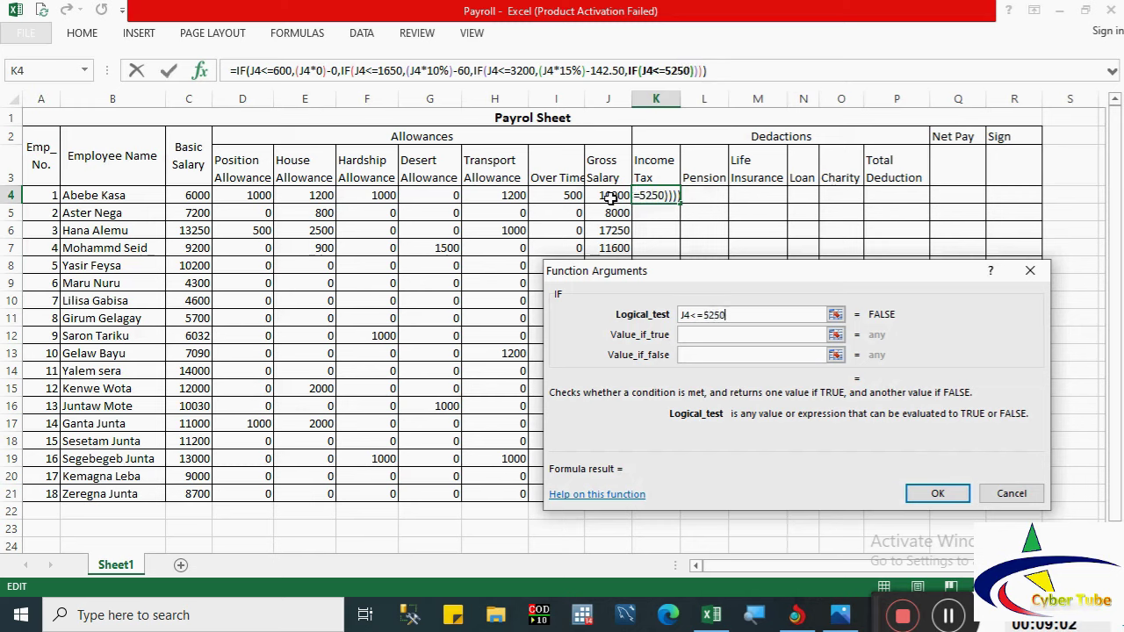
pyautogui.click(696, 338)
pyautogui.write('(')
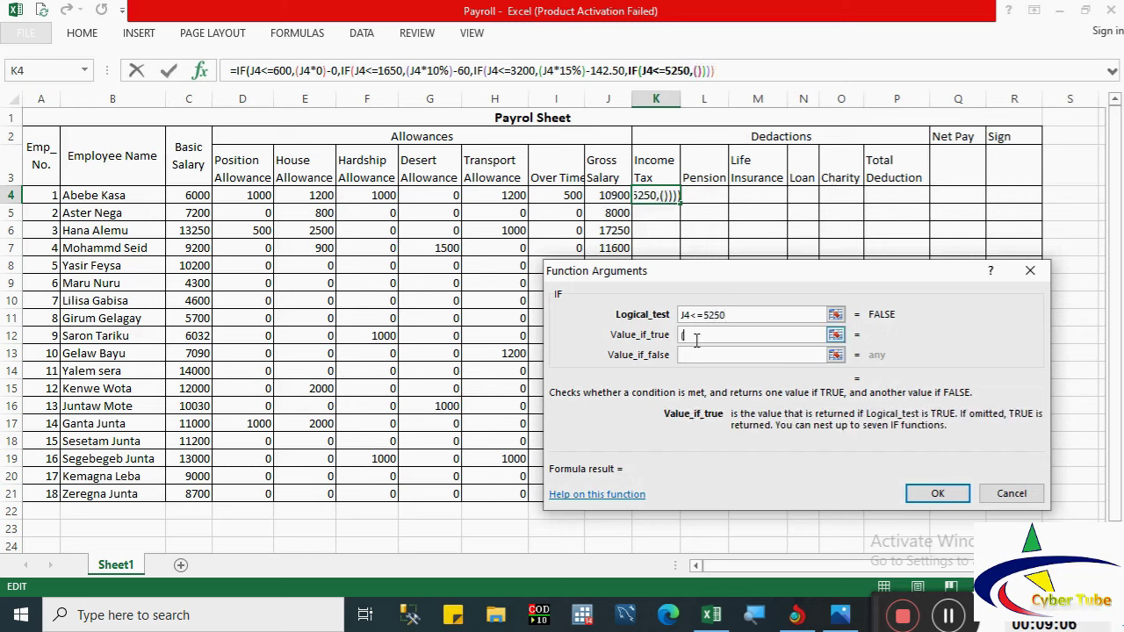
pyautogui.click(606, 195)
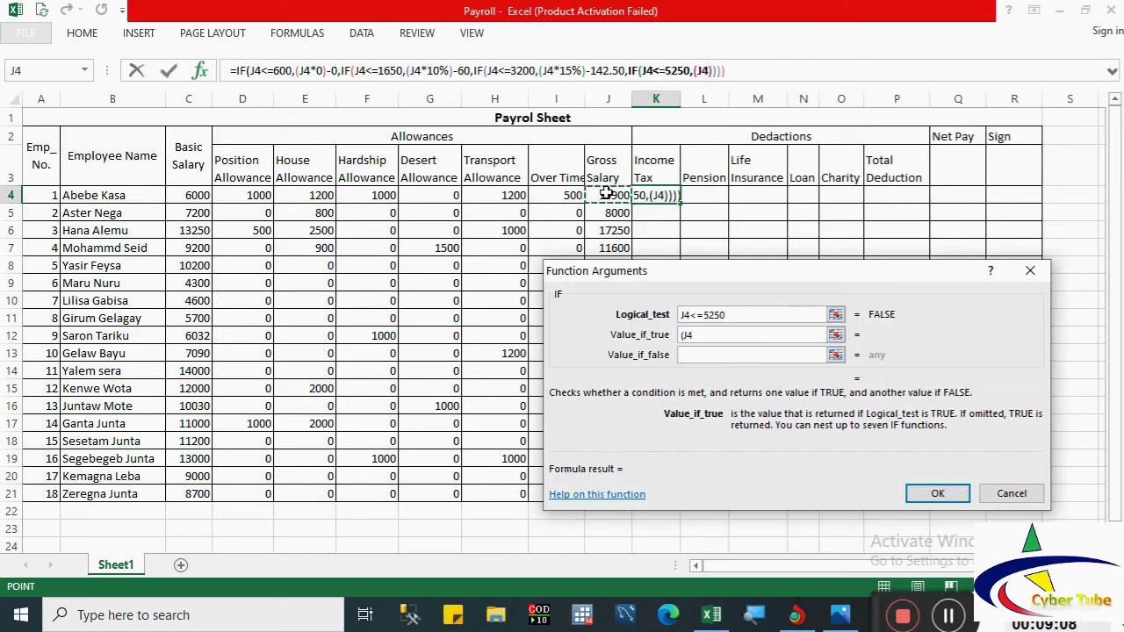
pyautogui.write('*20')
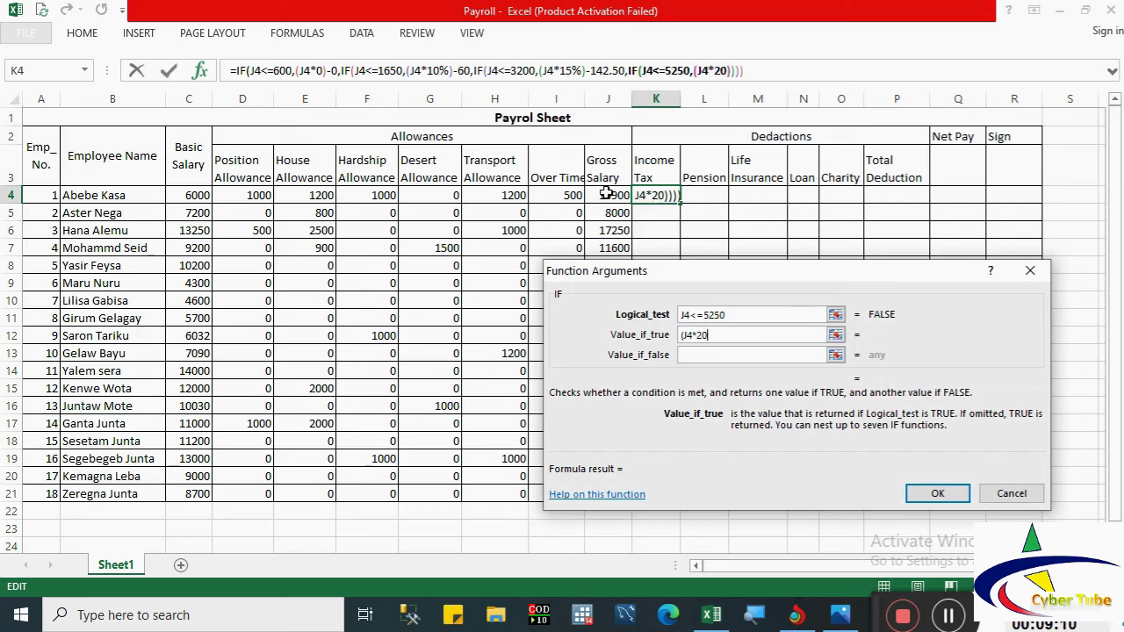
pyautogui.write(')')
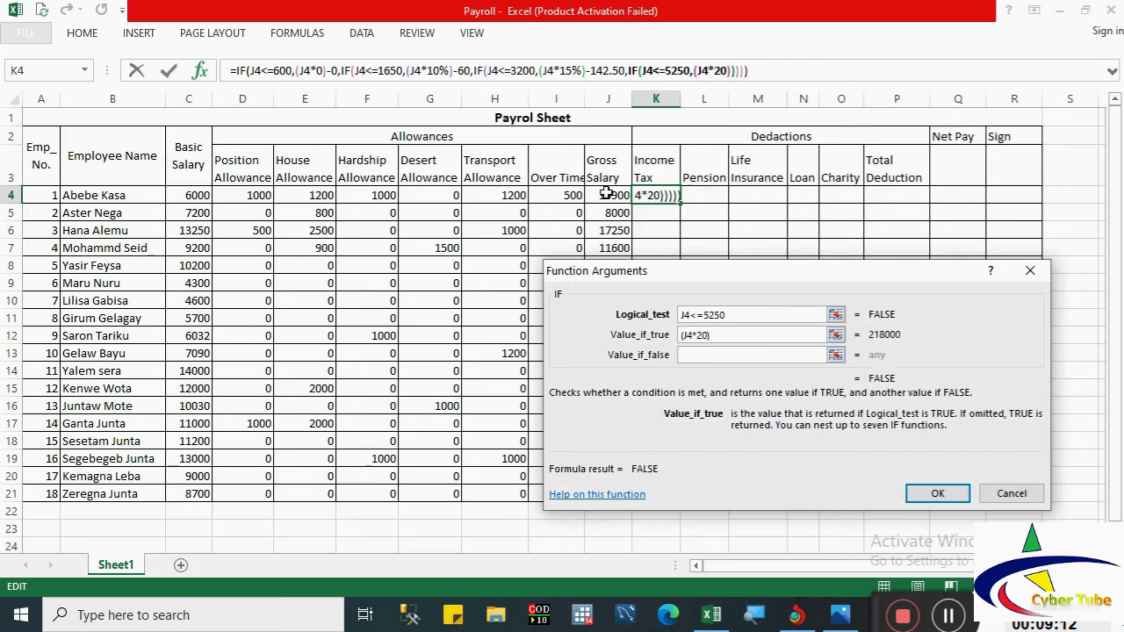
pyautogui.press('BackSpace')
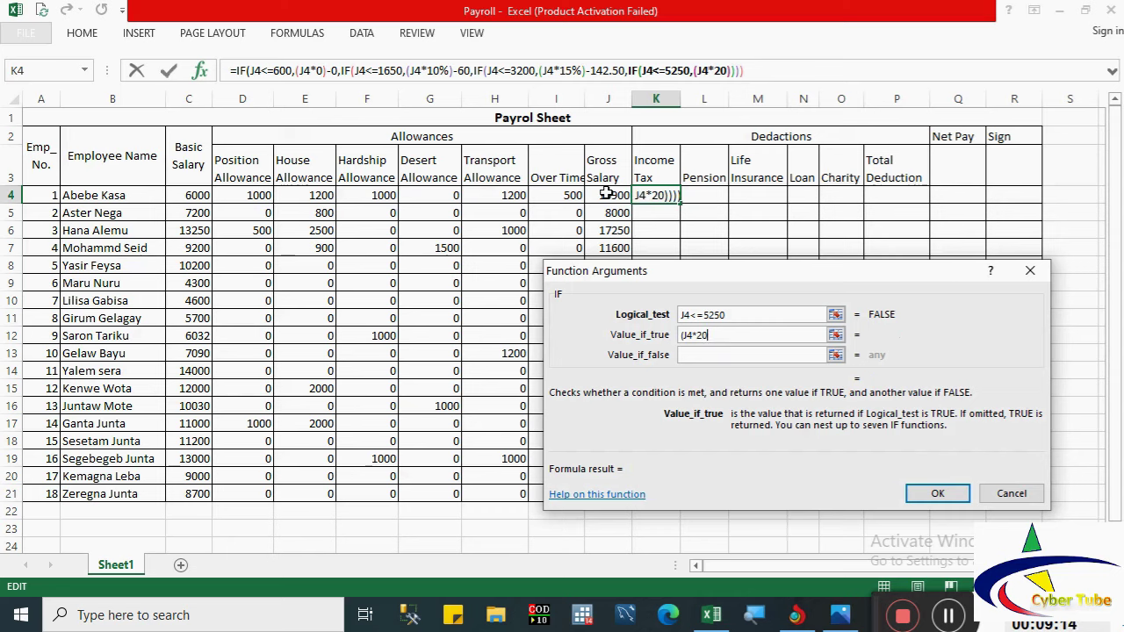
pyautogui.write('%)')
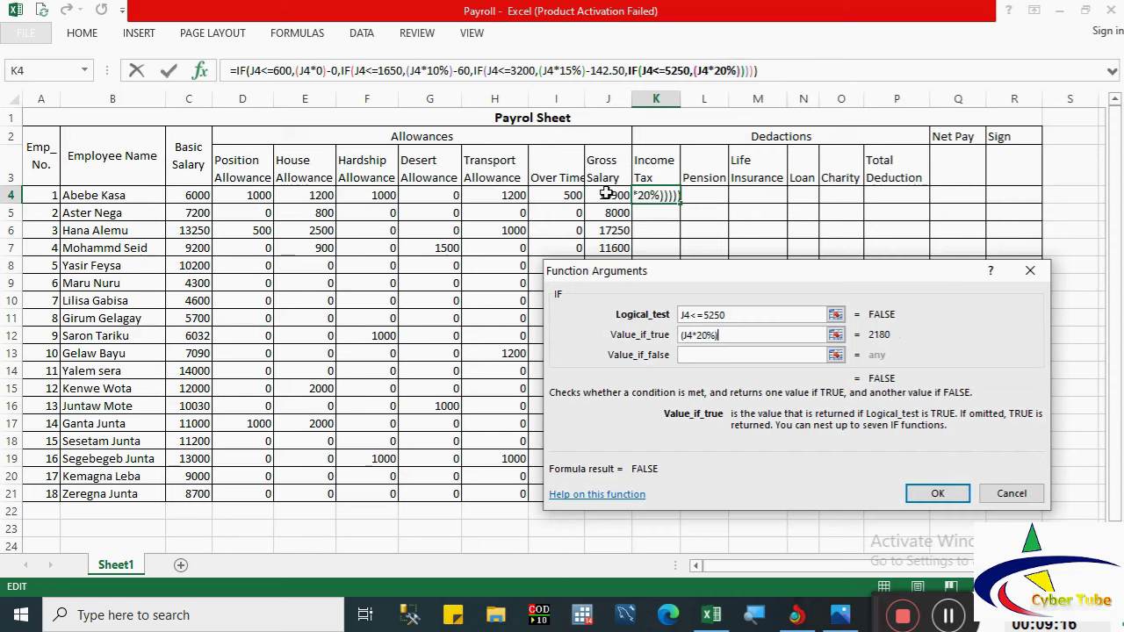
pyautogui.write('-')
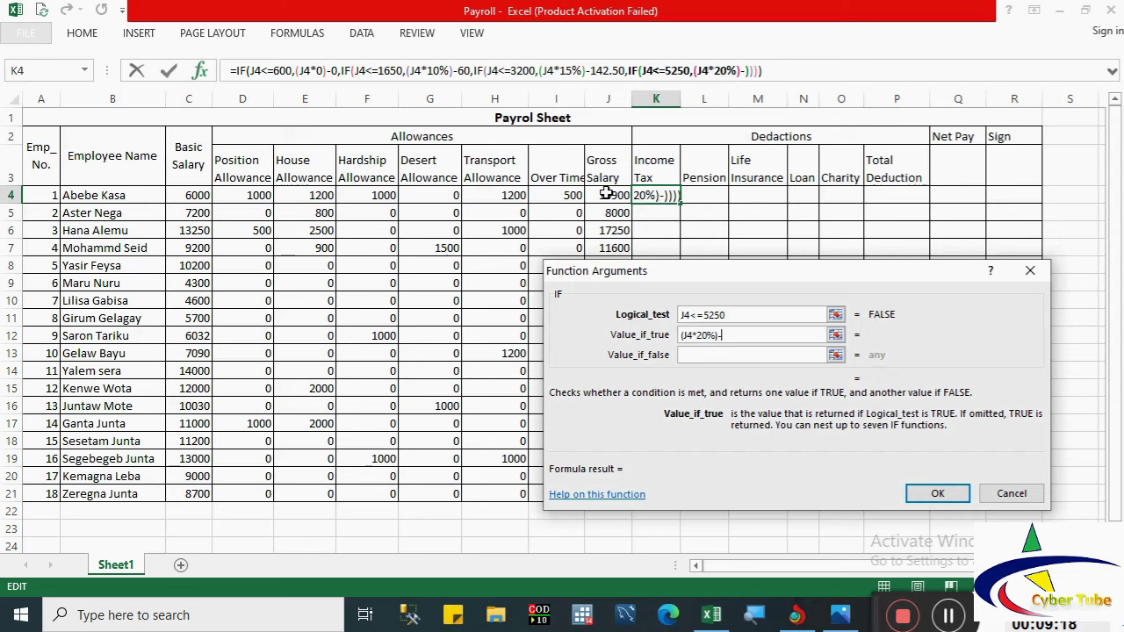
pyautogui.write('302')
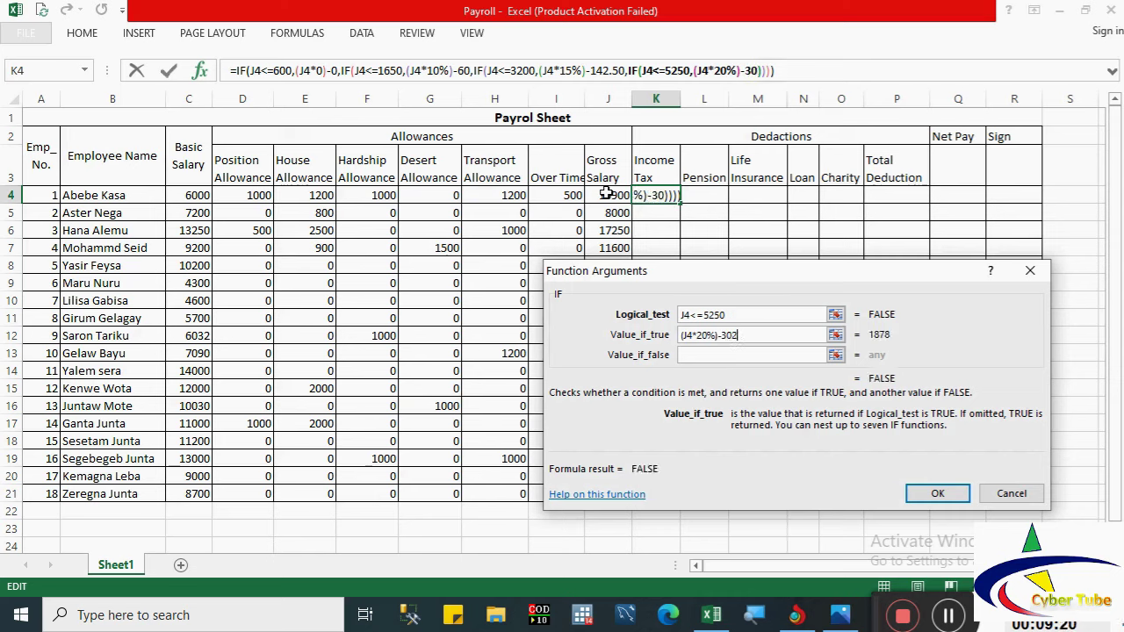
pyautogui.write('.5')
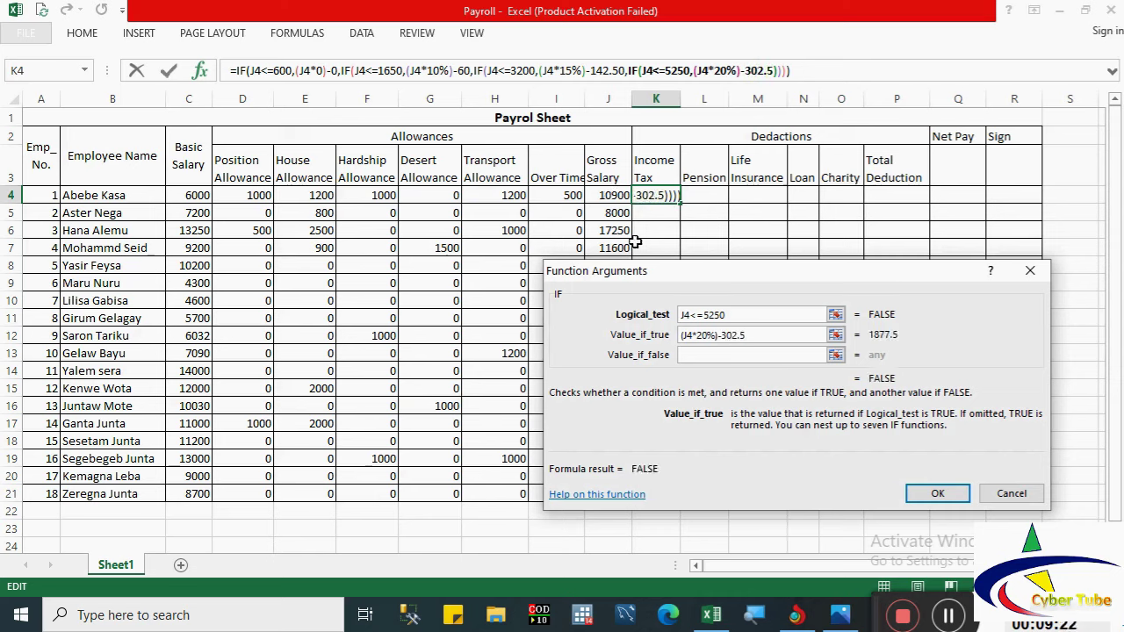
pyautogui.click(689, 353)
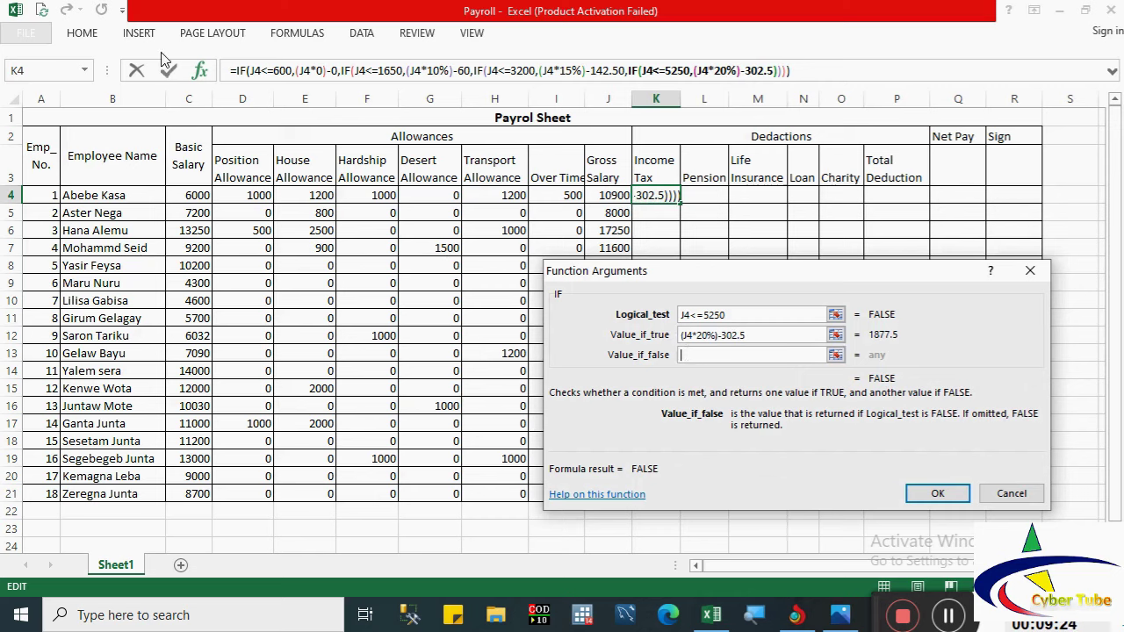
pyautogui.click(35, 74)
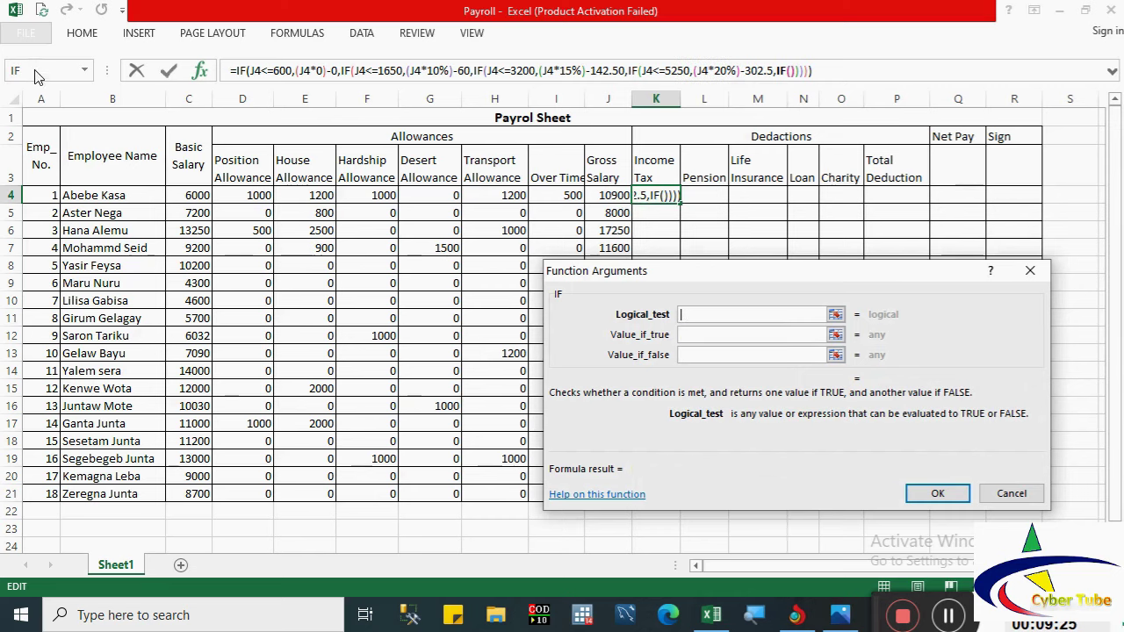
# Step: Add the J4<=7800 band returning (J4*25%)-565, then nest a sixth IF
pyautogui.click(615, 194)
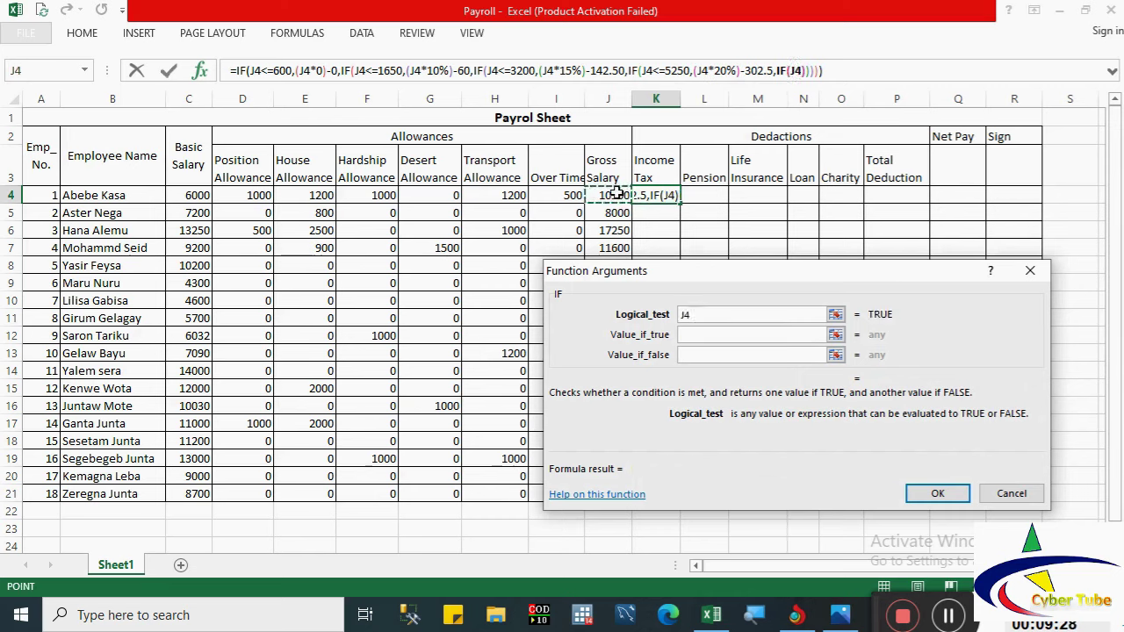
pyautogui.write('<=')
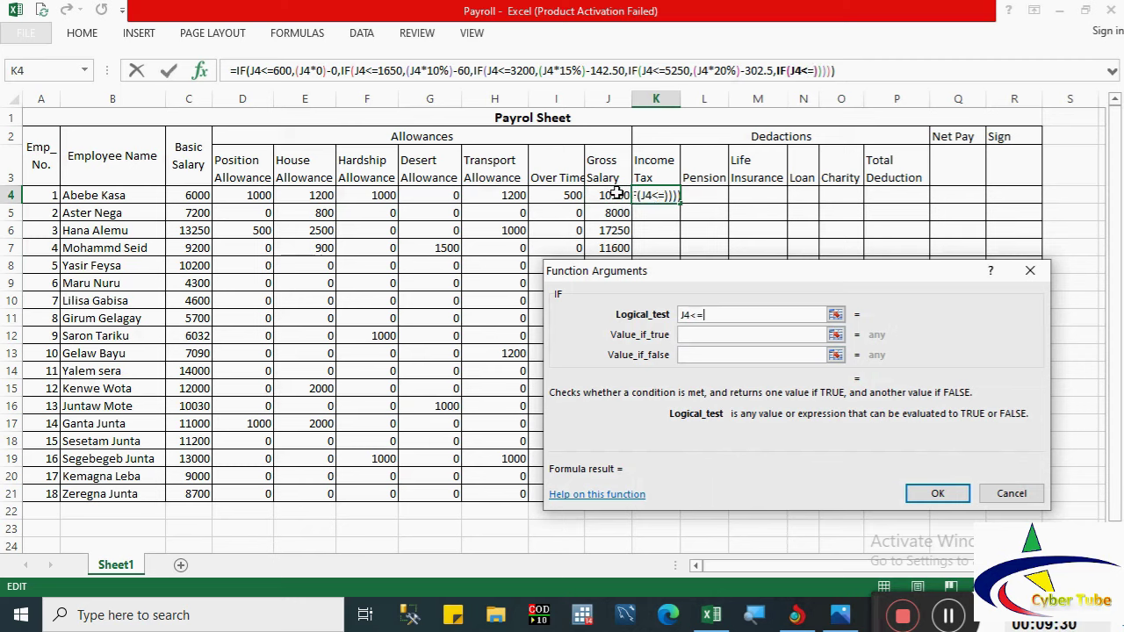
pyautogui.write('7800')
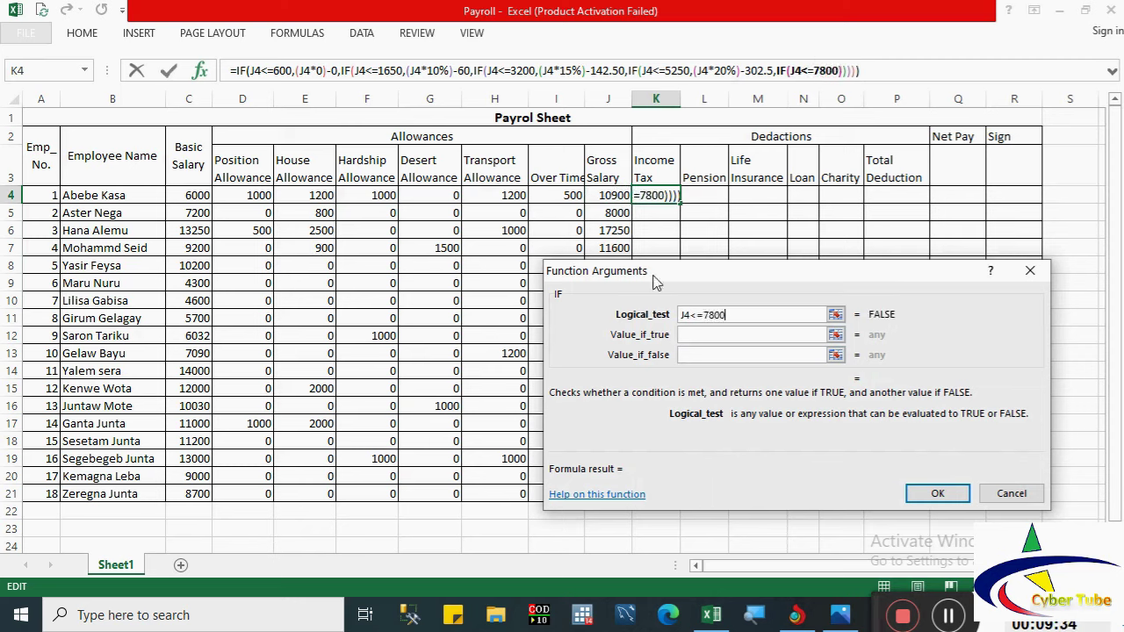
pyautogui.click(693, 335)
pyautogui.write('(')
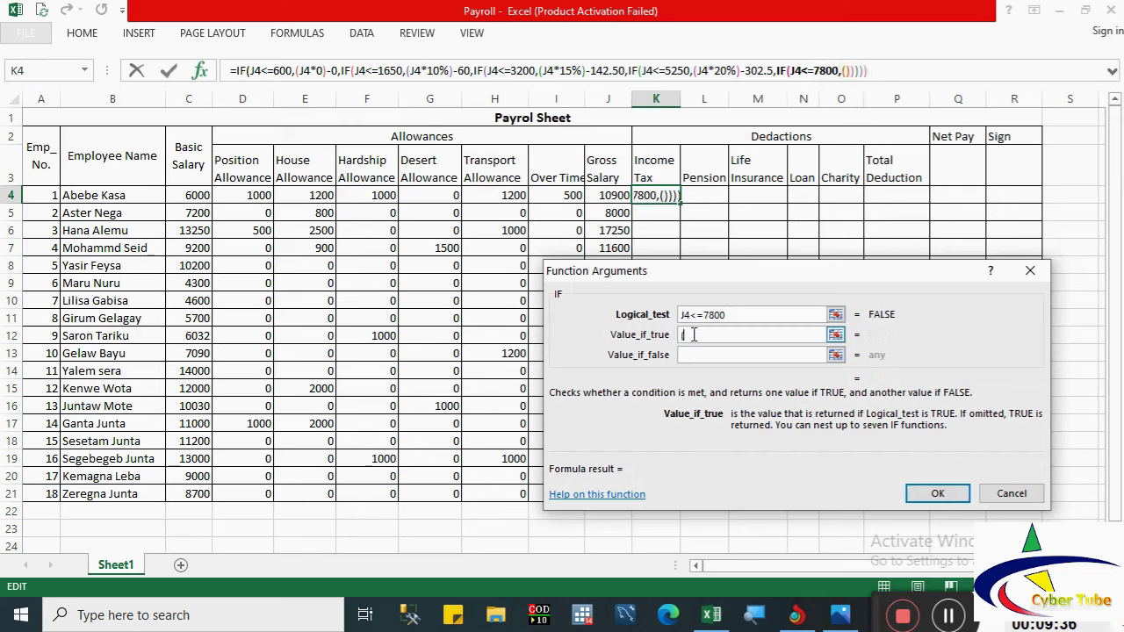
pyautogui.click(602, 195)
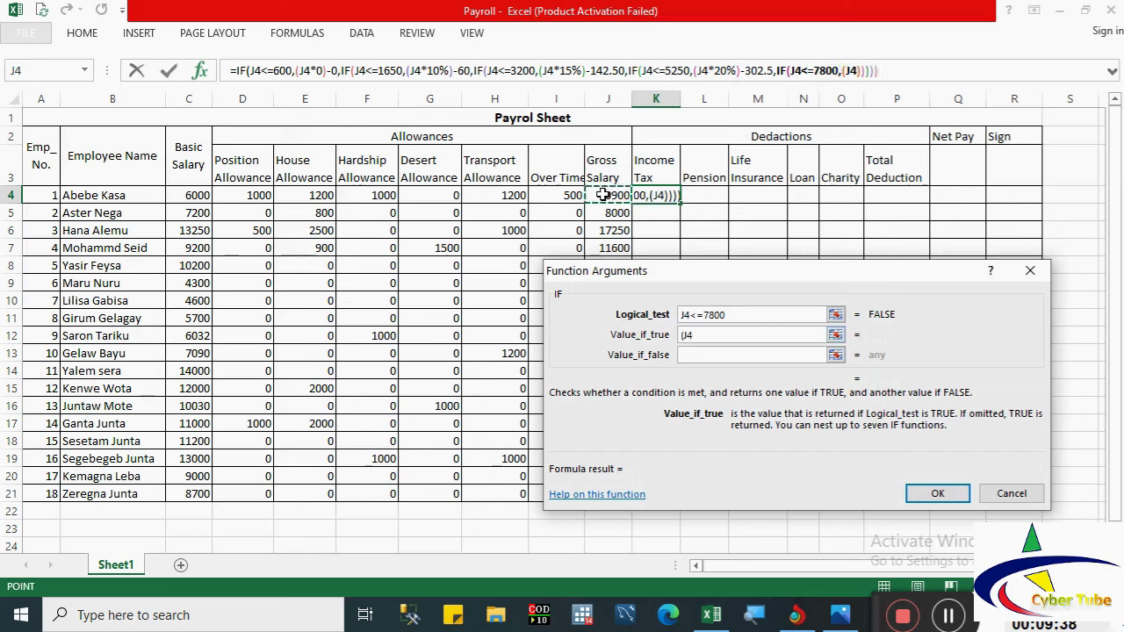
pyautogui.write('*')
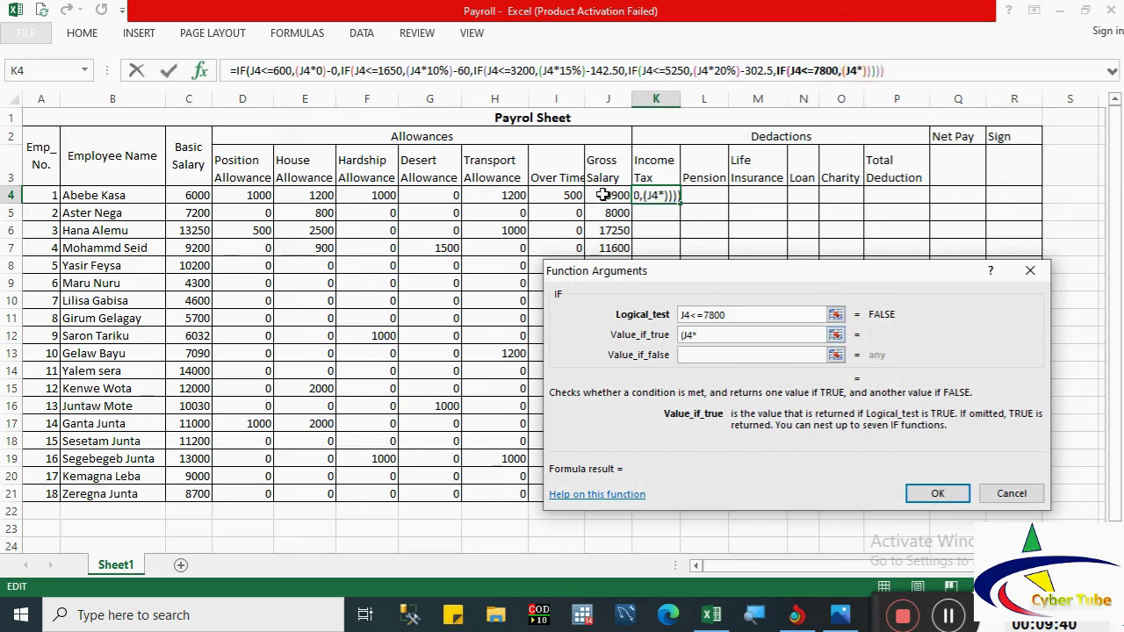
pyautogui.write('25')
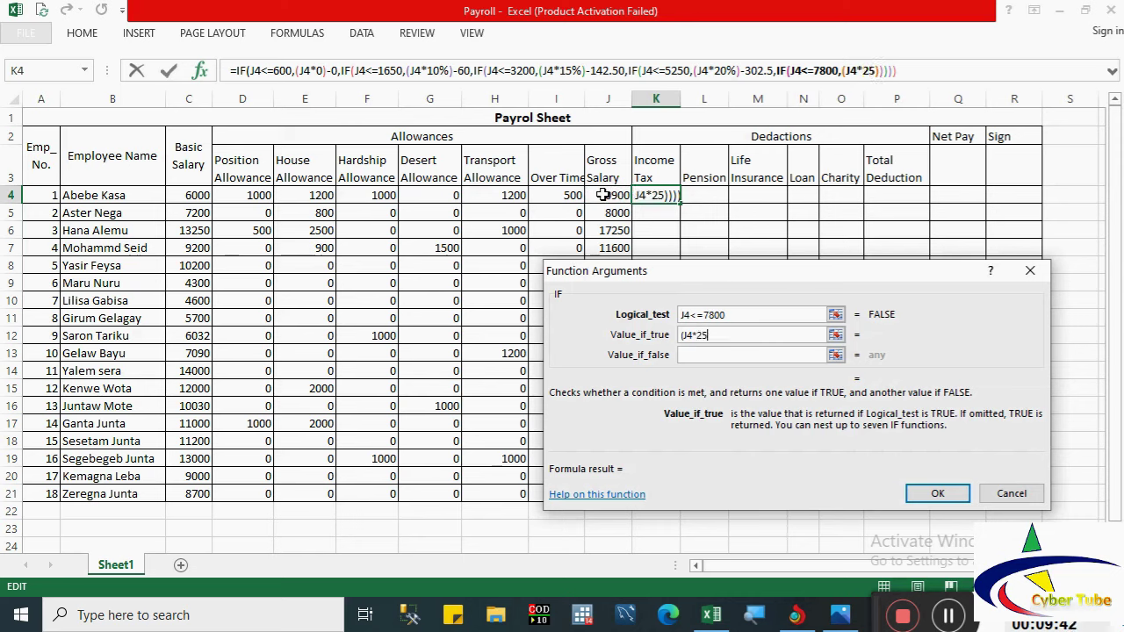
pyautogui.write('%')
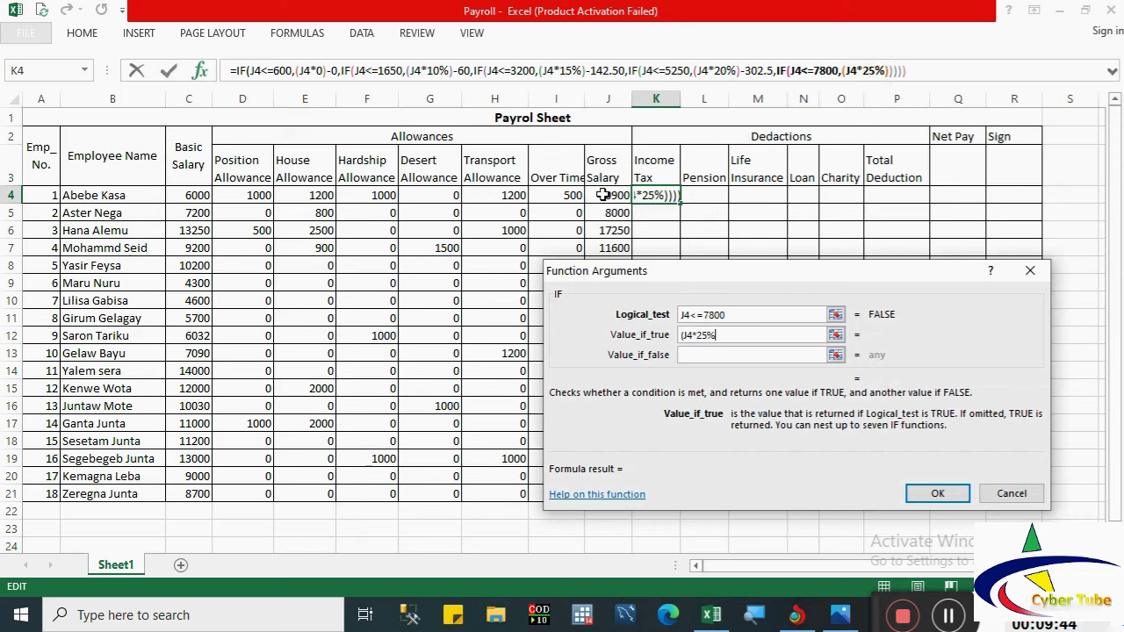
pyautogui.write(')-565')
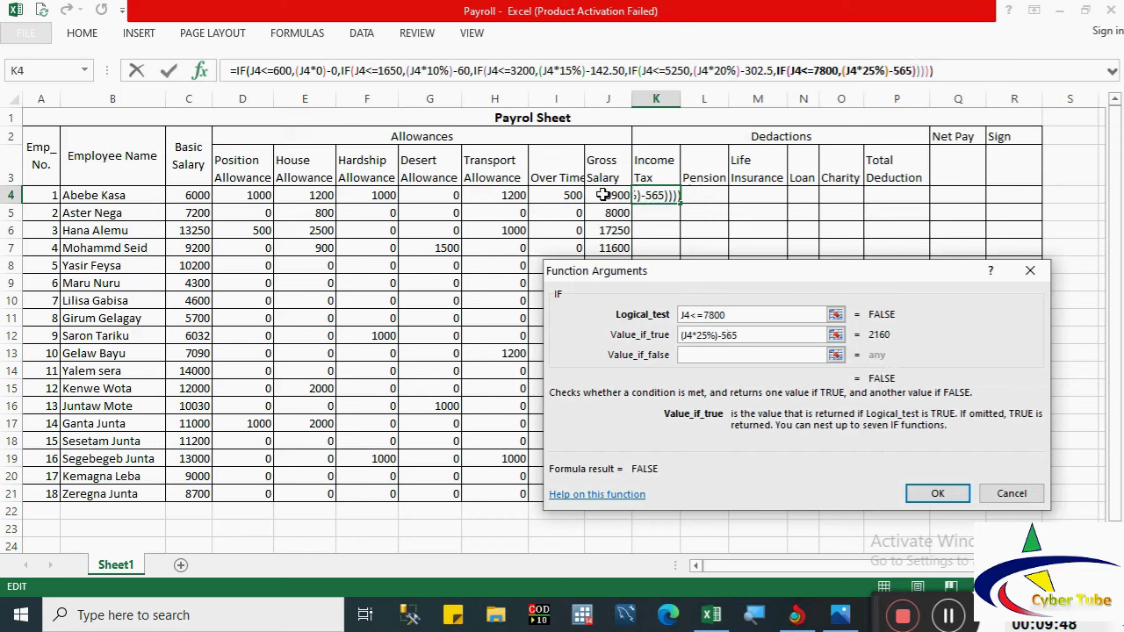
pyautogui.click(755, 355)
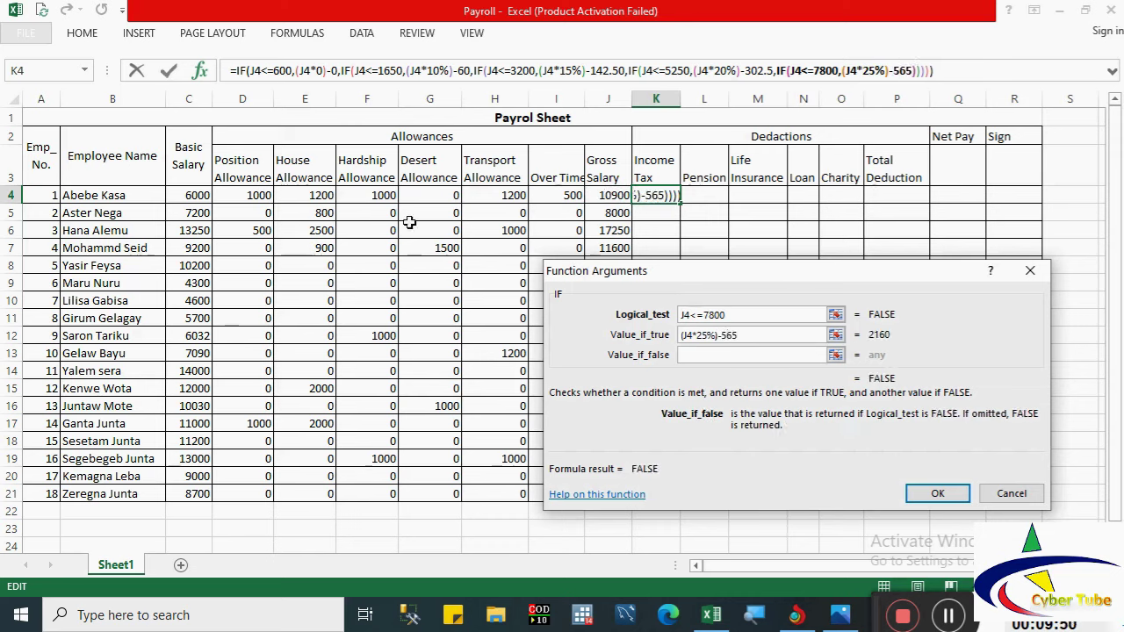
pyautogui.click(36, 70)
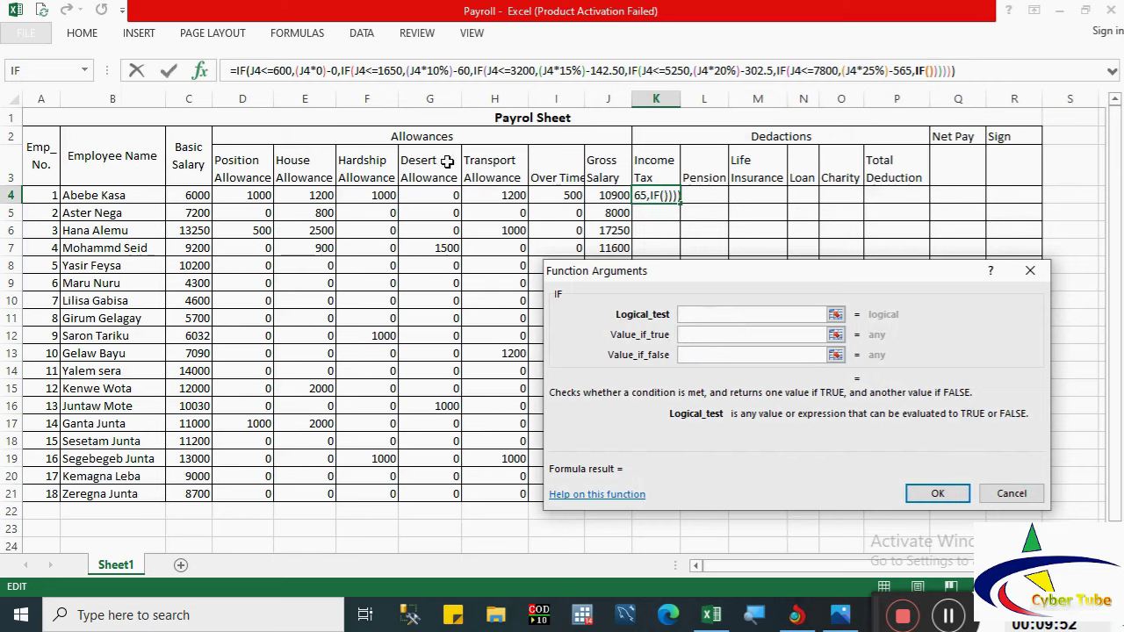
# Step: Add the J4<=10900 band returning (J4*30%)-955, then nest a seventh IF
pyautogui.click(614, 198)
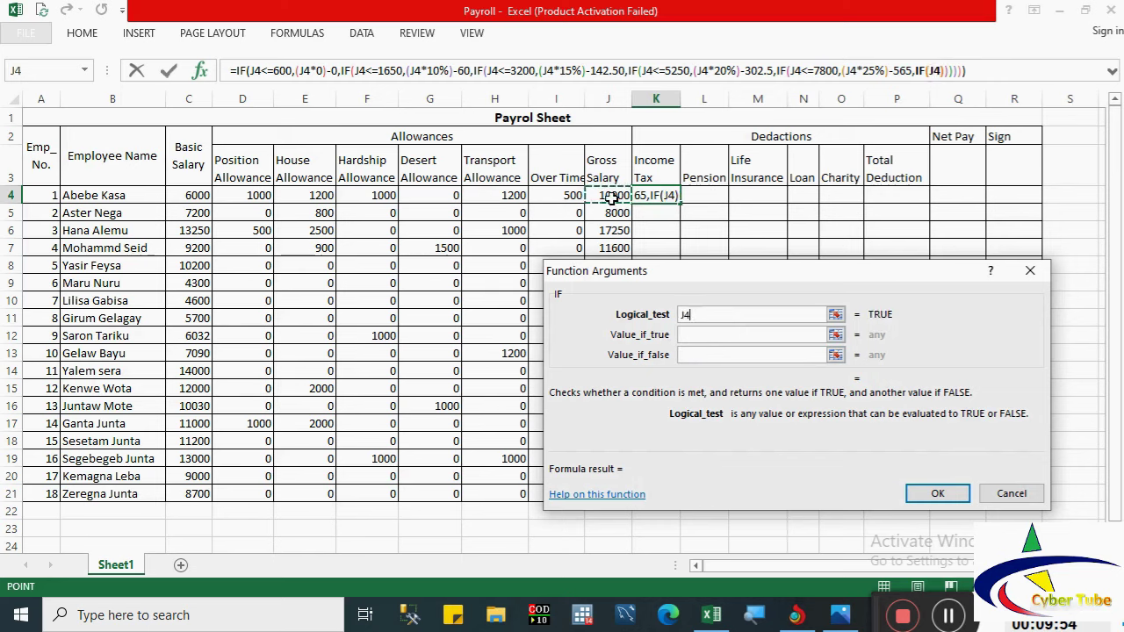
pyautogui.write('<=')
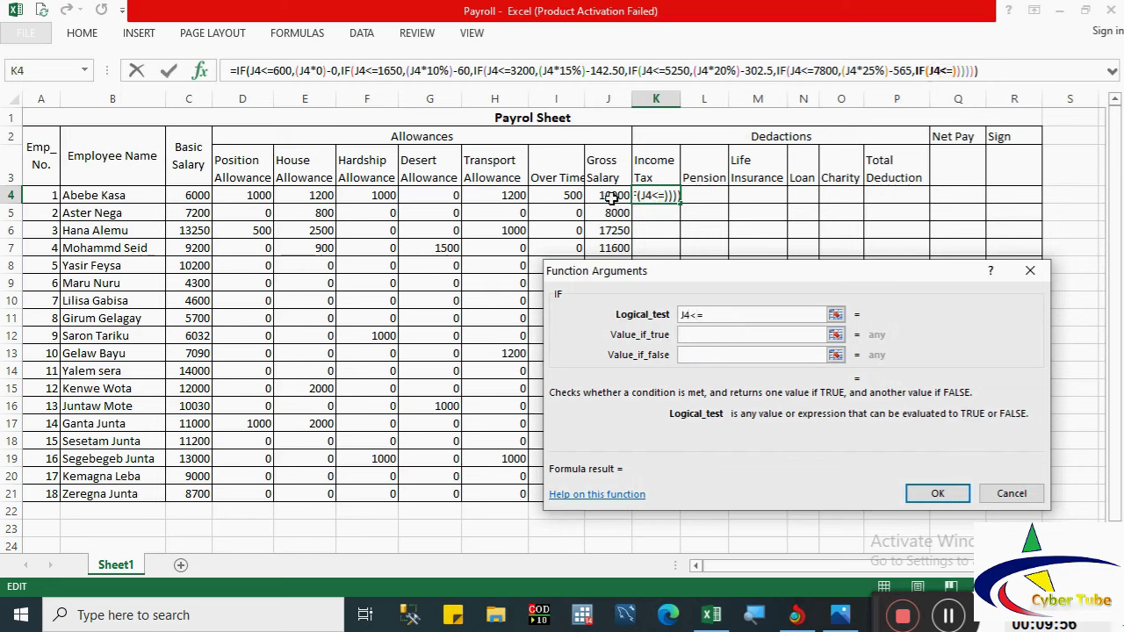
pyautogui.write('1')
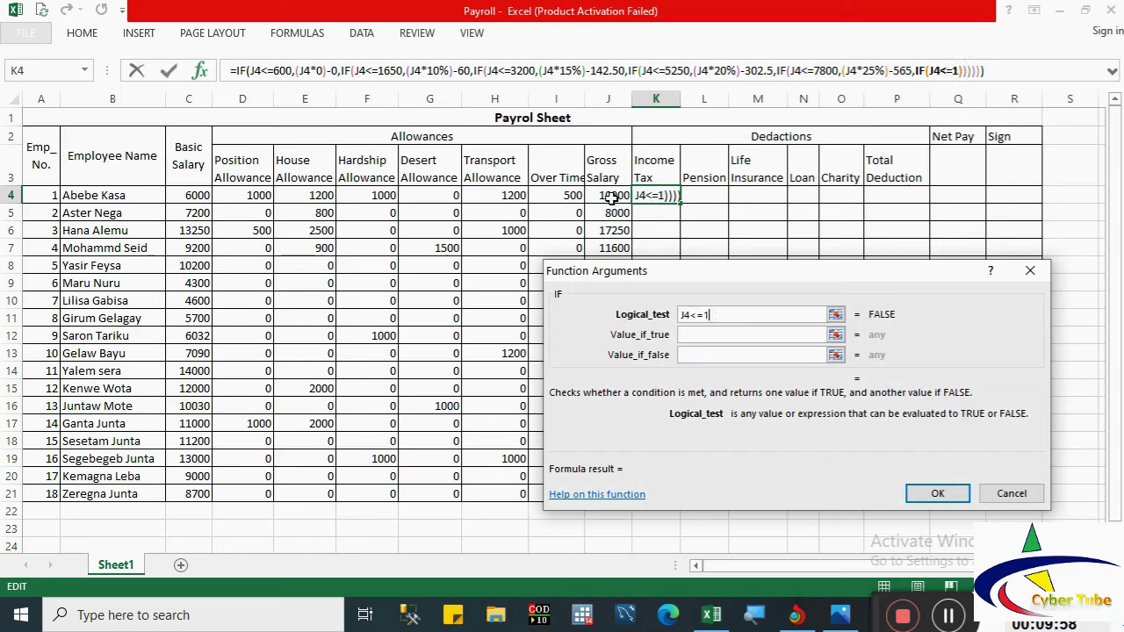
pyautogui.write('0900')
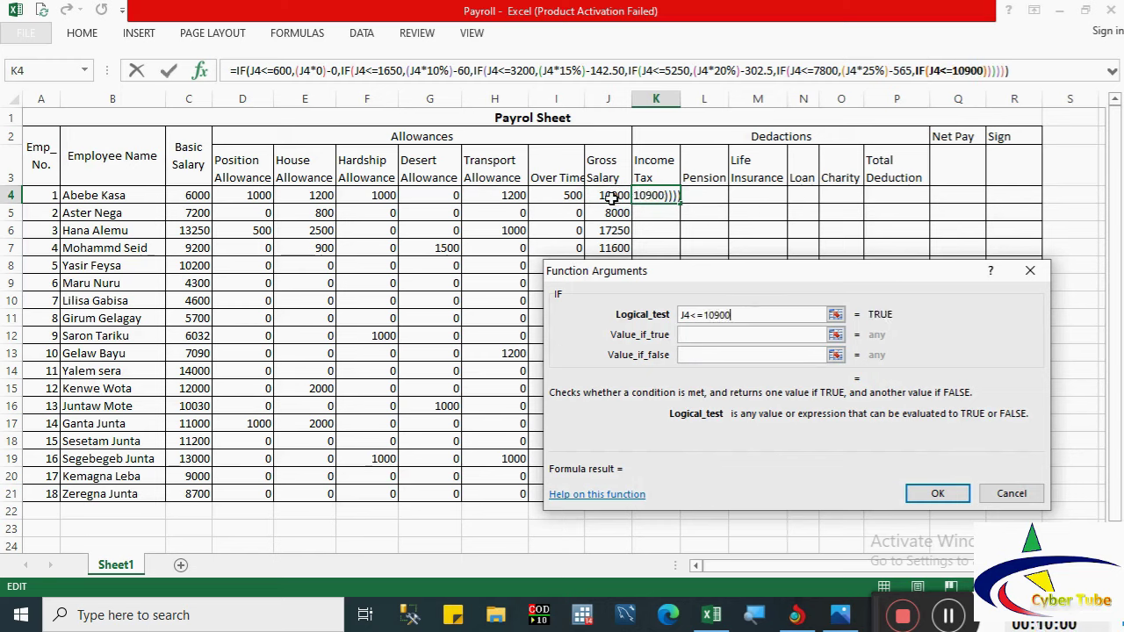
pyautogui.click(689, 334)
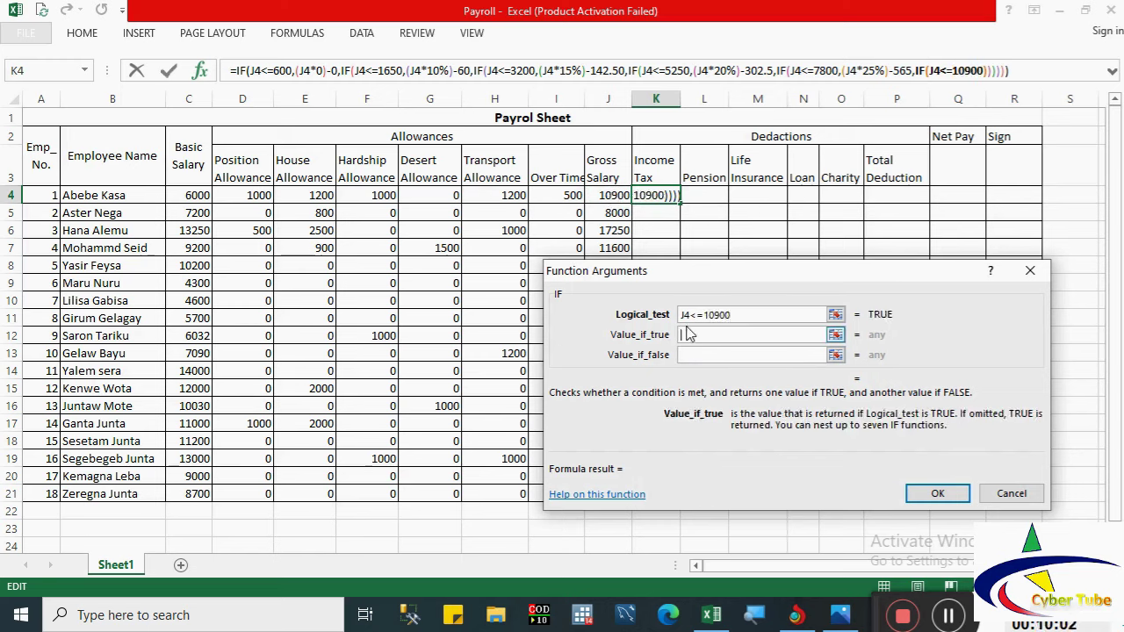
pyautogui.write('(')
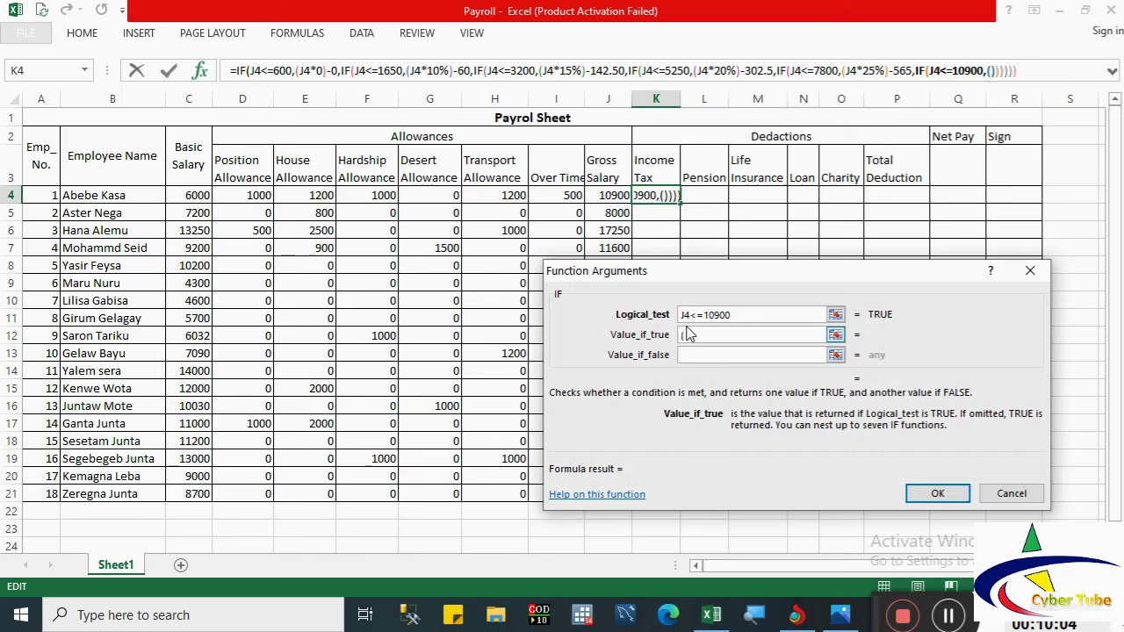
pyautogui.click(608, 195)
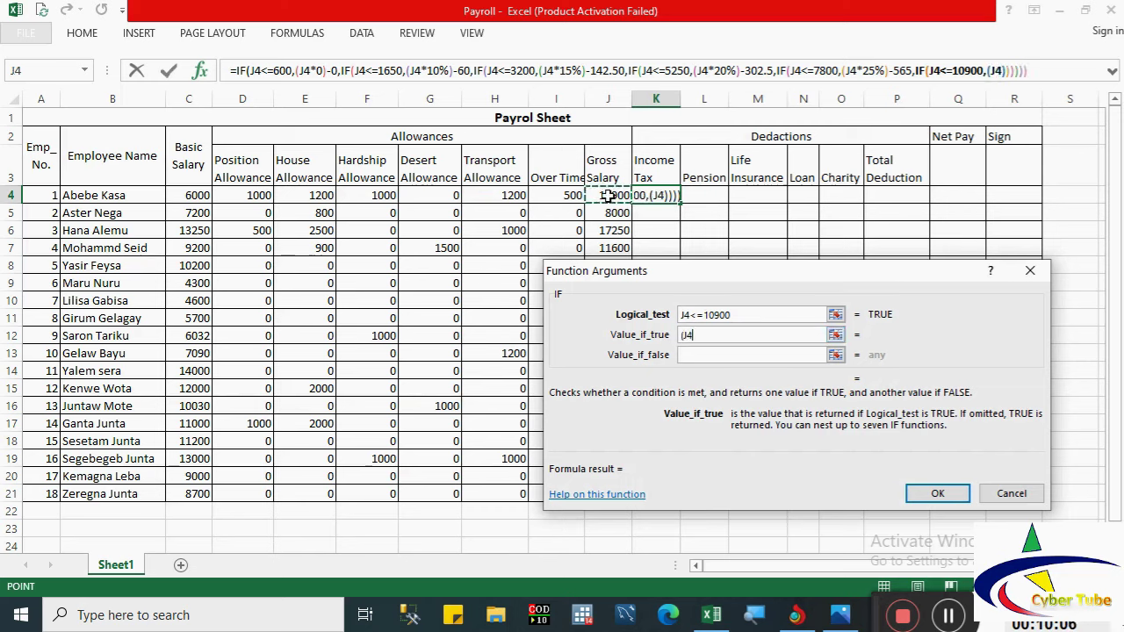
pyautogui.write('*30')
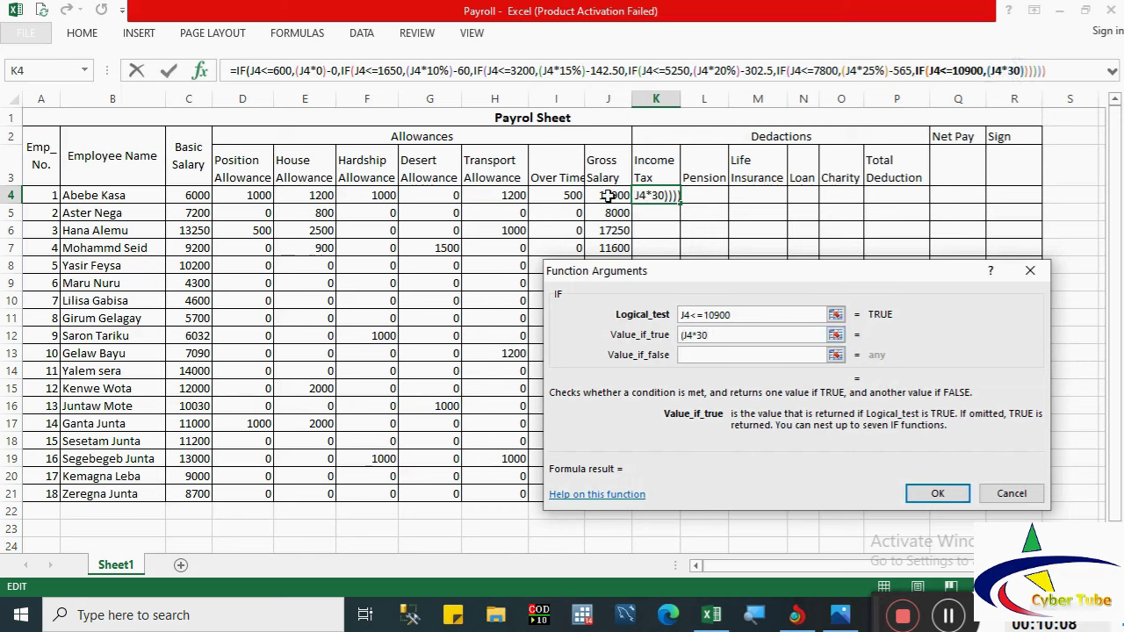
pyautogui.write('%)')
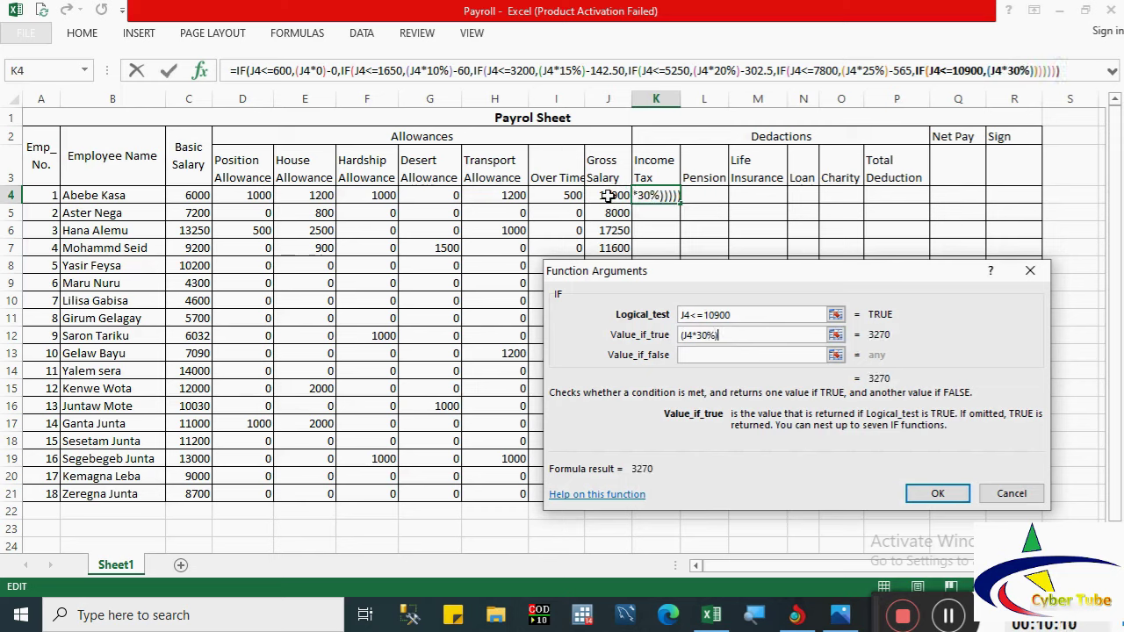
pyautogui.write('-')
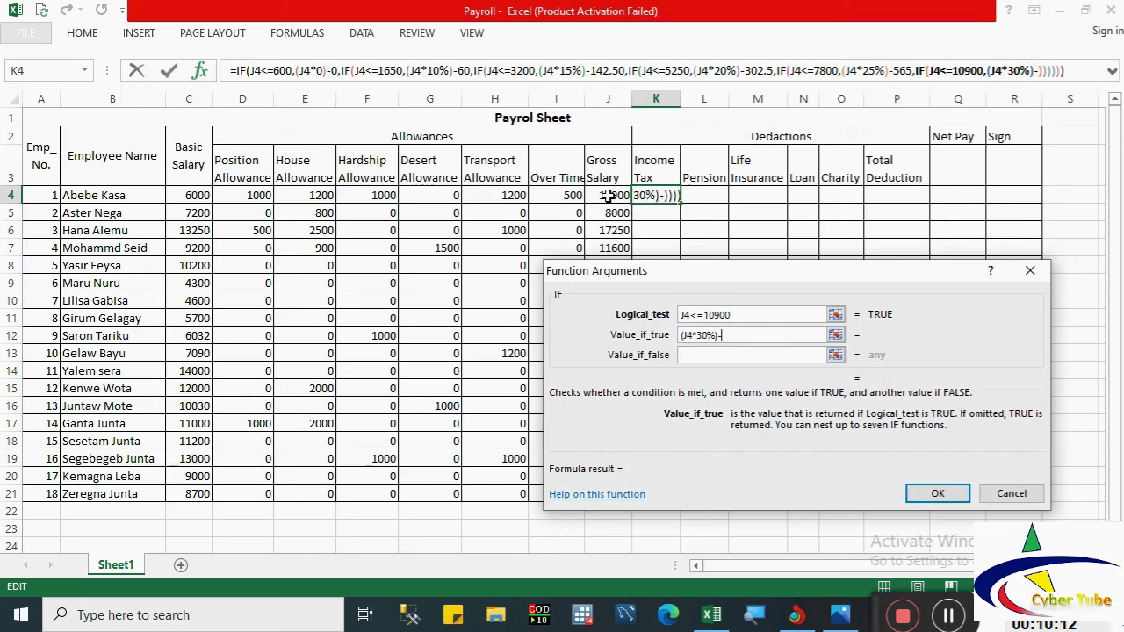
pyautogui.write('955')
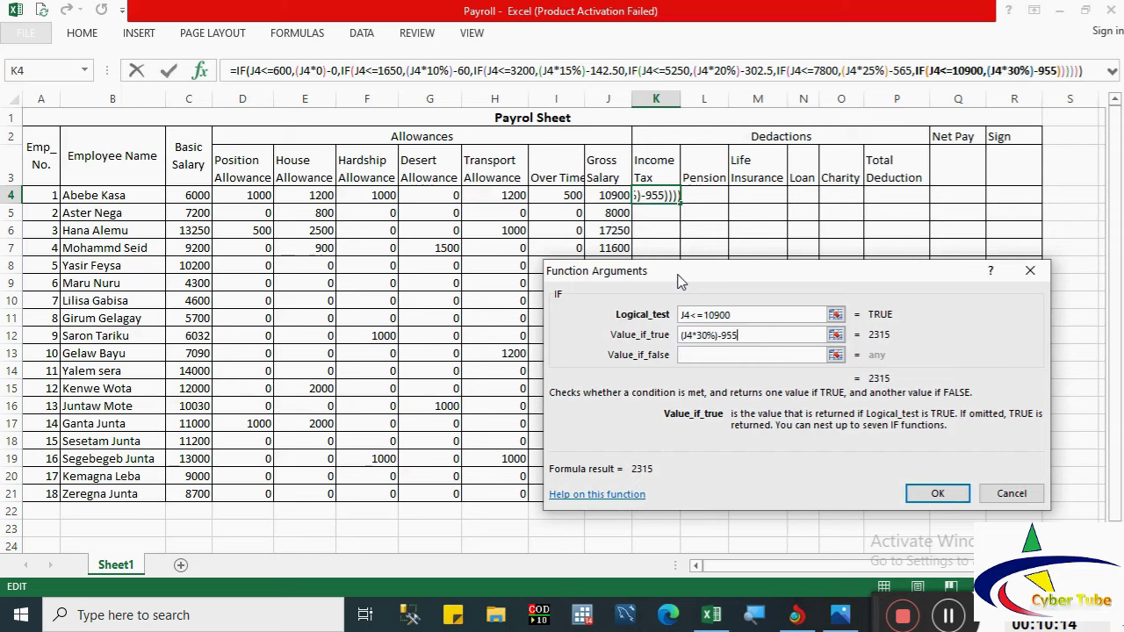
pyautogui.click(711, 354)
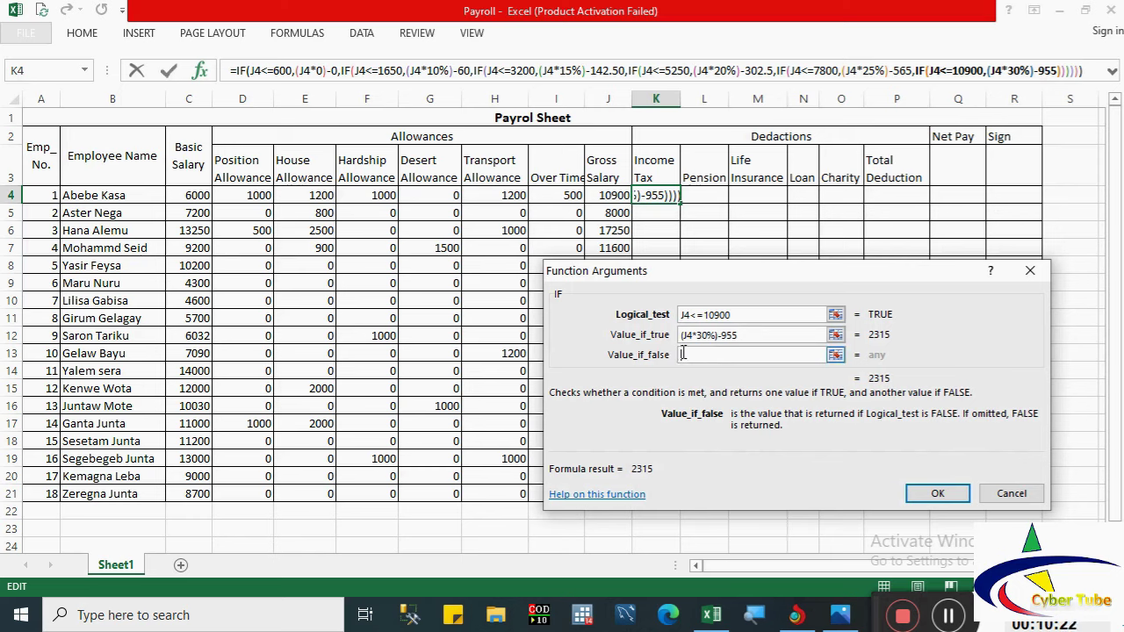
pyautogui.click(59, 72)
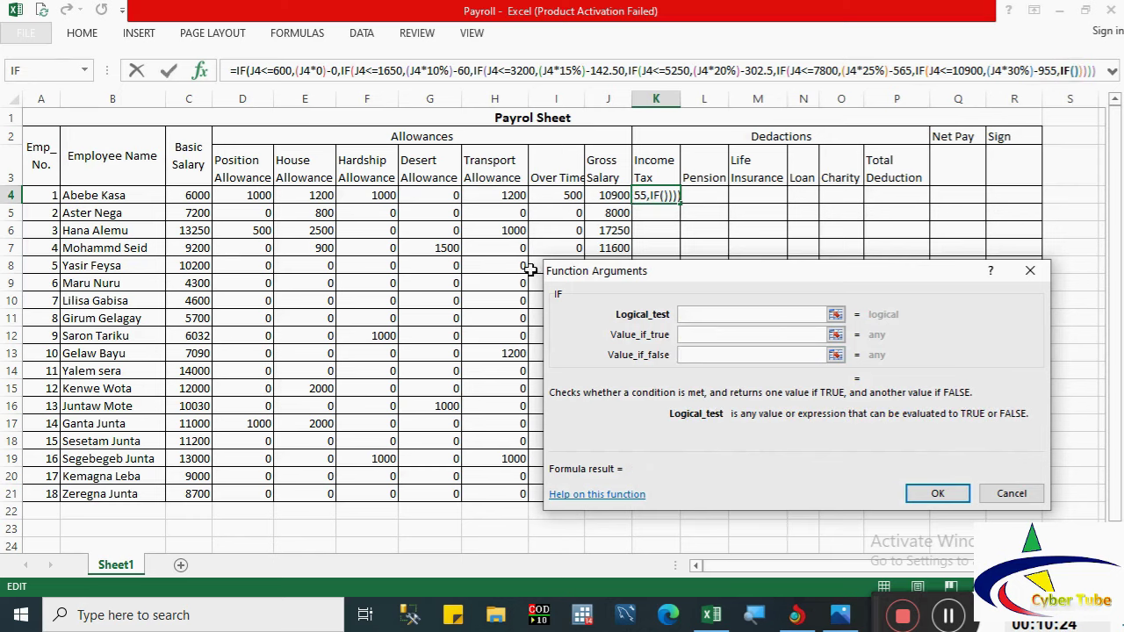
# Step: Finish the tax formula with J4>10900 returning (J4*35%)-1500, so K4 shows 2315
pyautogui.click(597, 196)
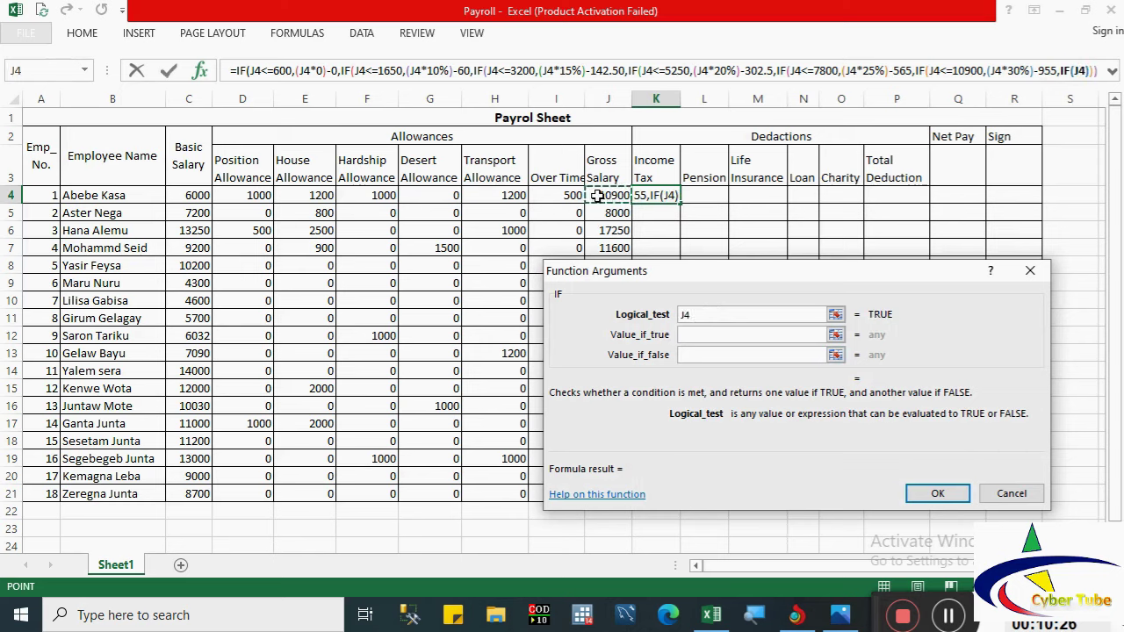
pyautogui.write('>')
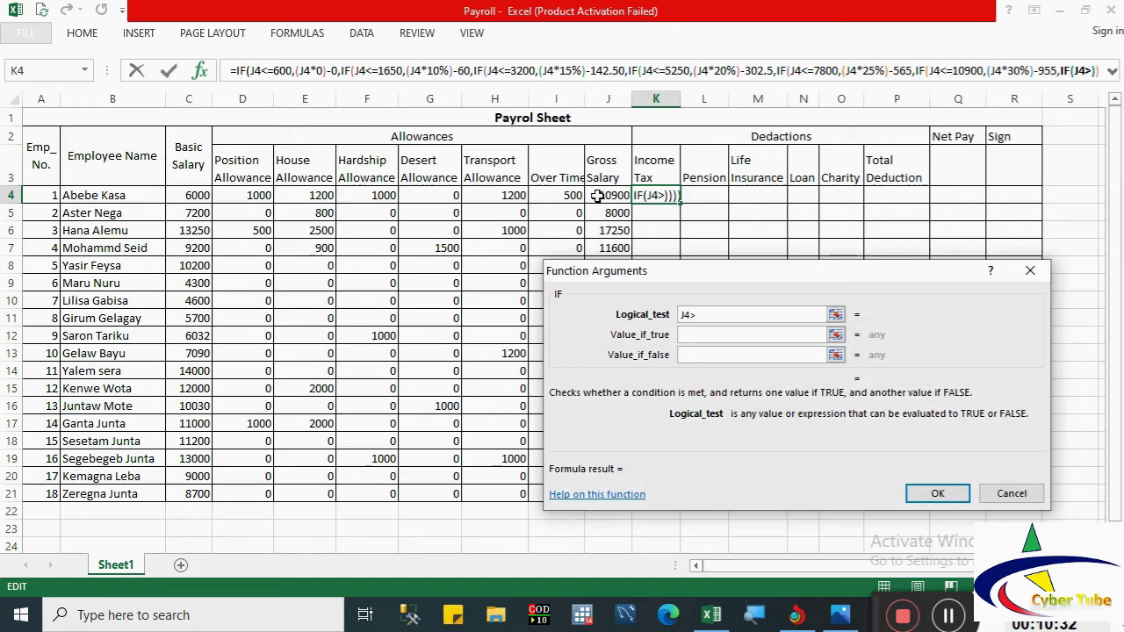
pyautogui.write('10900')
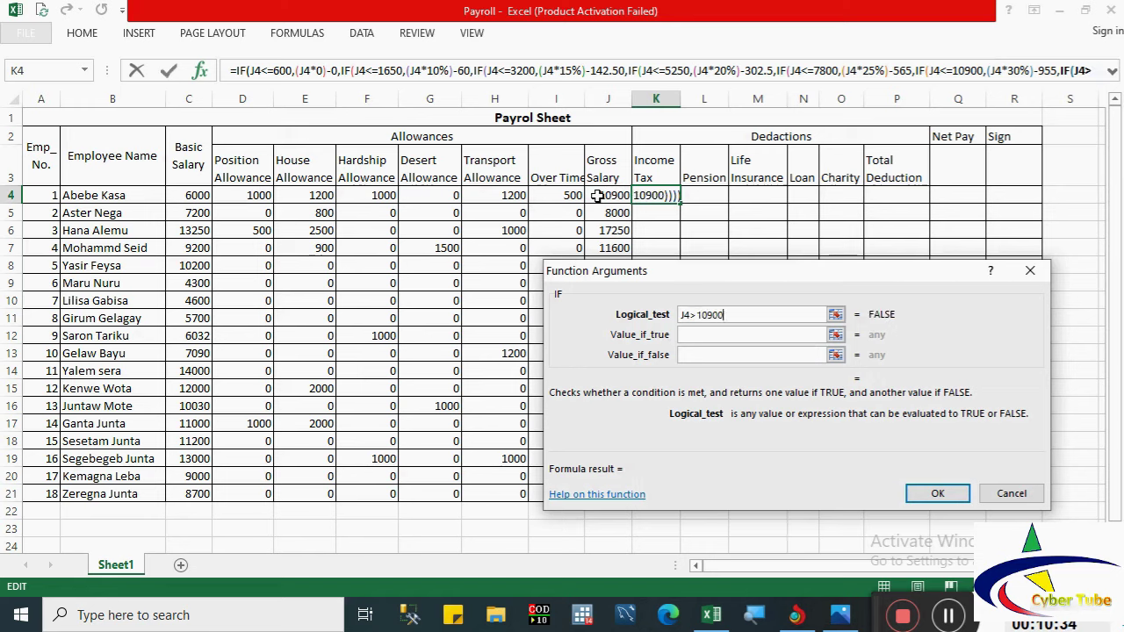
pyautogui.click(684, 335)
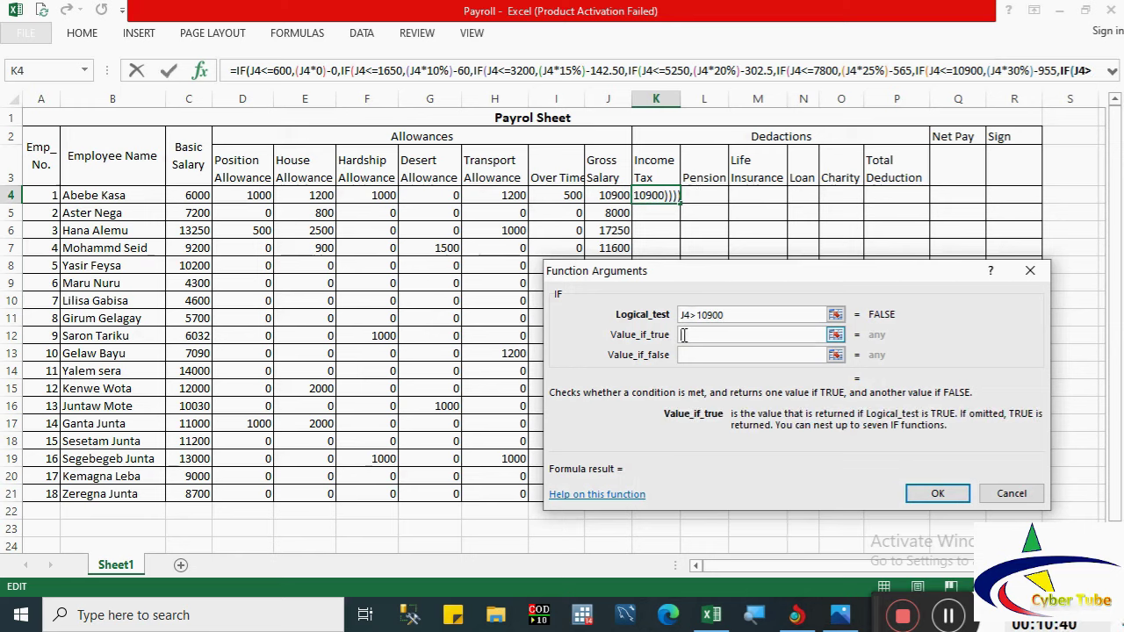
pyautogui.write('(')
pyautogui.click(600, 195)
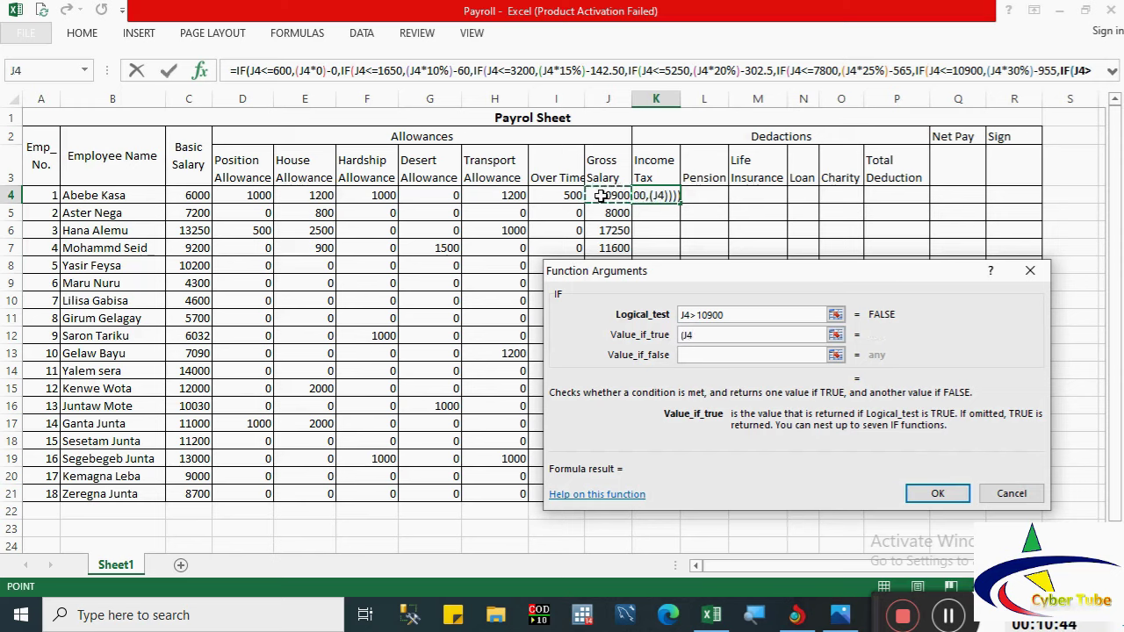
pyautogui.write('*')
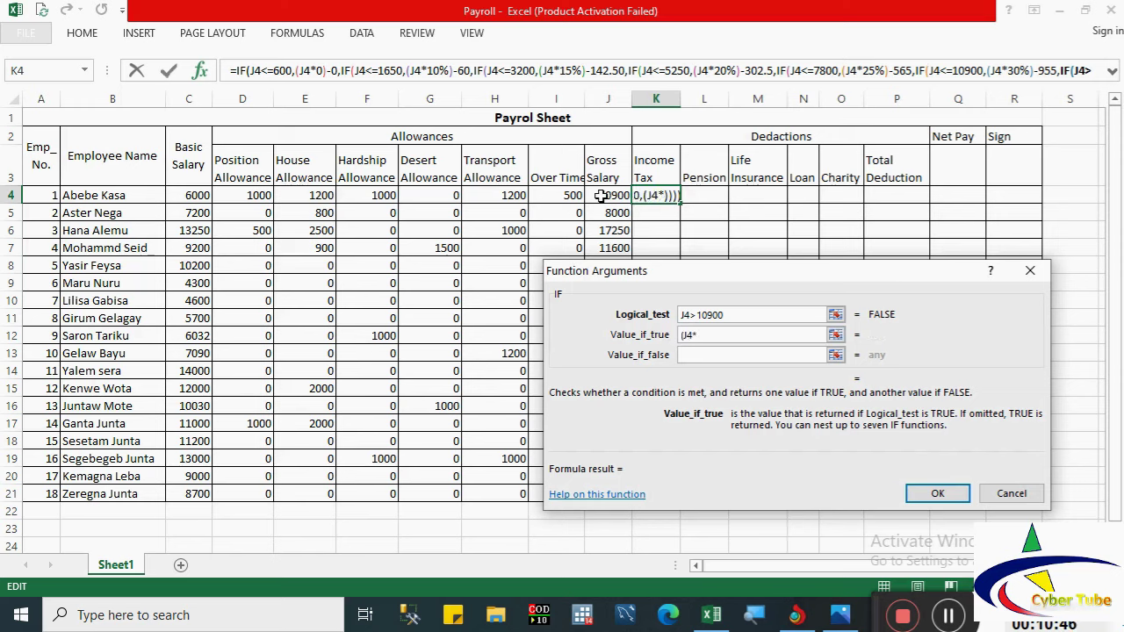
pyautogui.write('35%)')
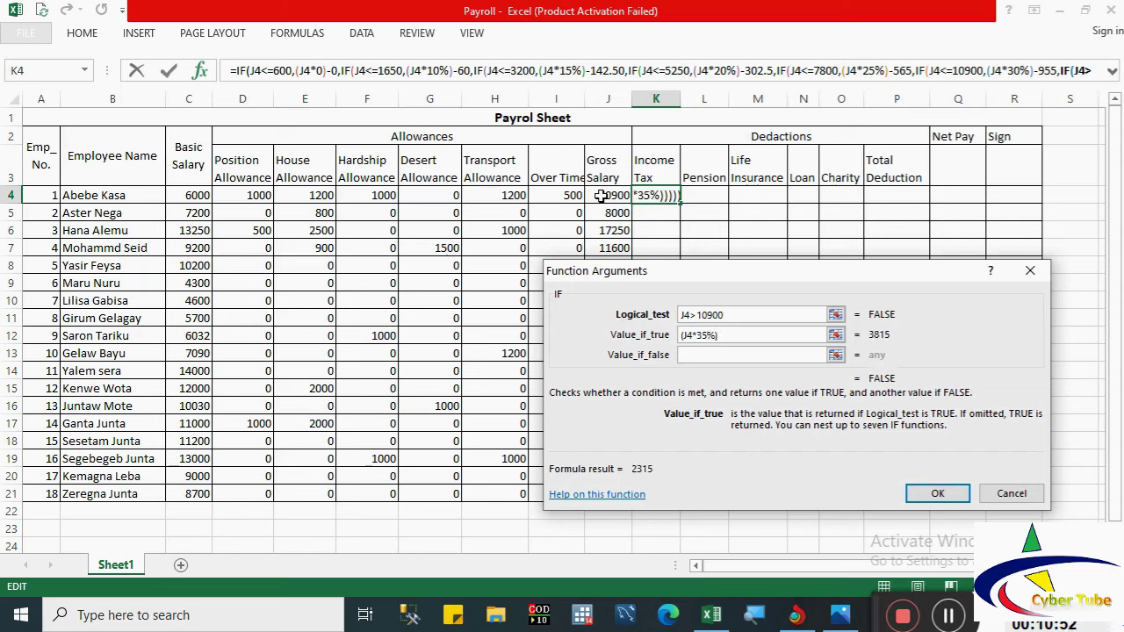
pyautogui.write('-1500')
pyautogui.click(702, 356)
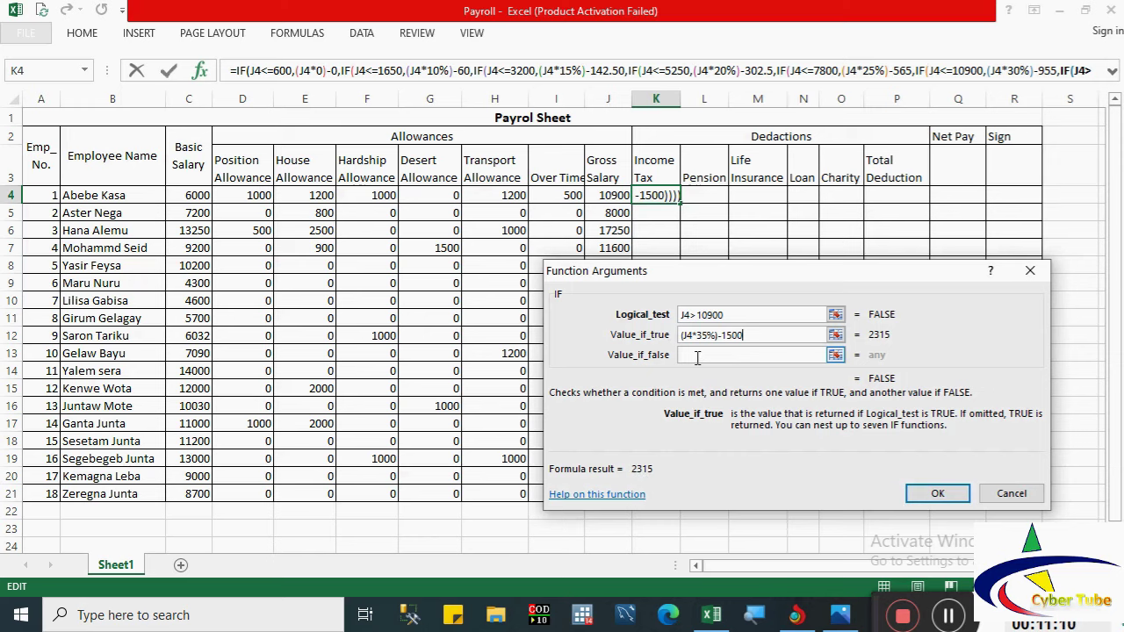
pyautogui.click(936, 494)
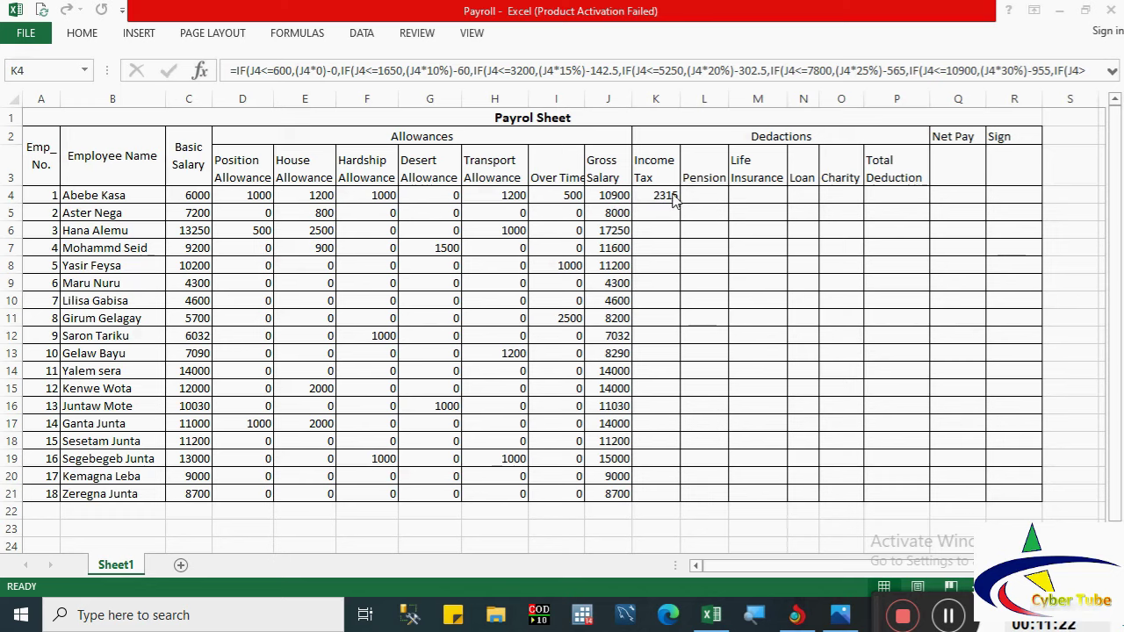
# Step: Copy K4's income tax formula down through K21 for all 18 employees
pyautogui.click(672, 195)
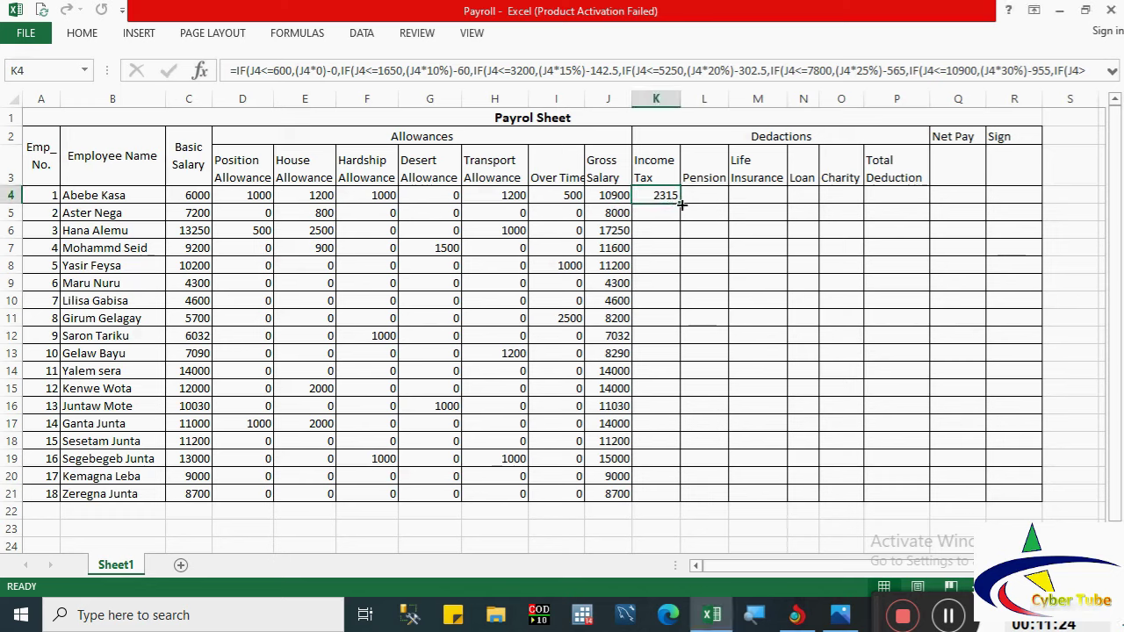
pyautogui.doubleClick(681, 204)
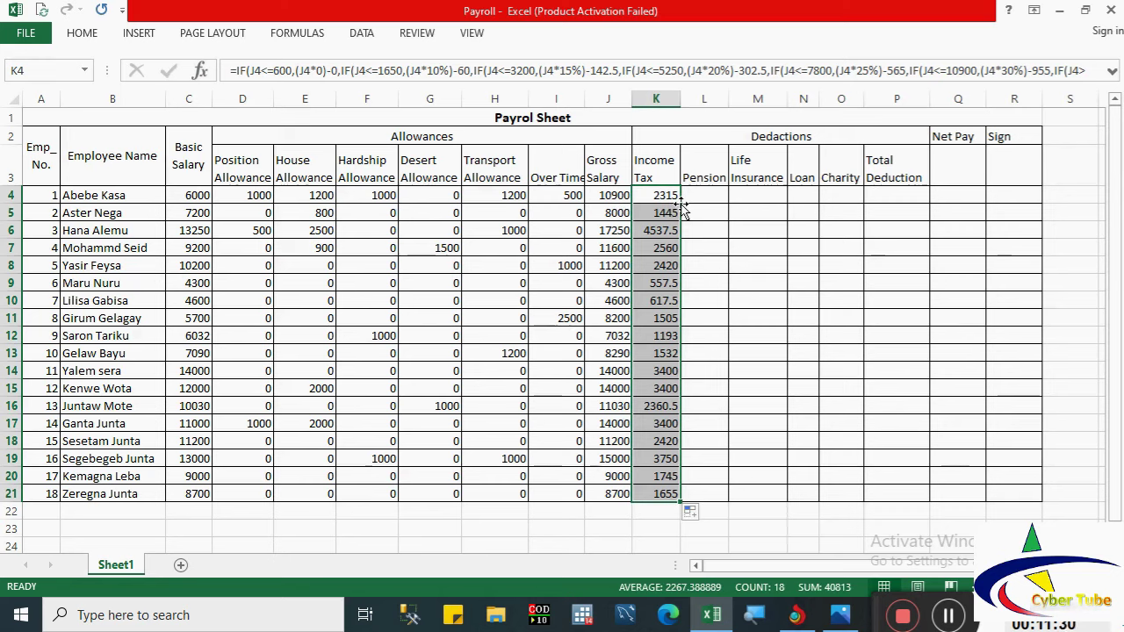
pyautogui.click(694, 199)
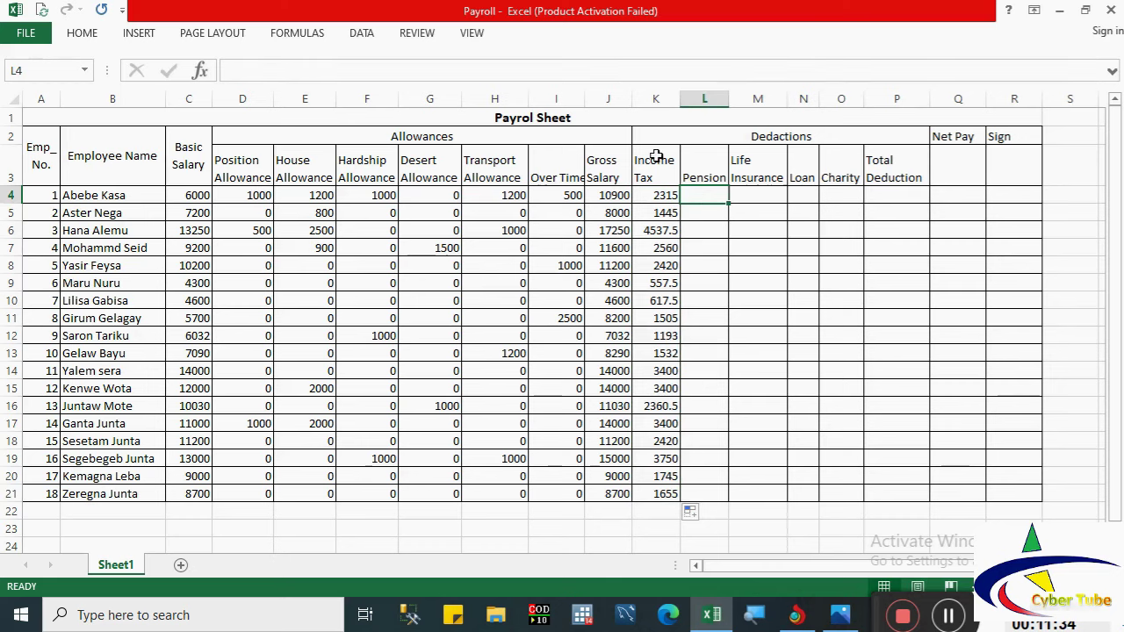
pyautogui.moveTo(662, 155); pyautogui.dragTo(873, 176)
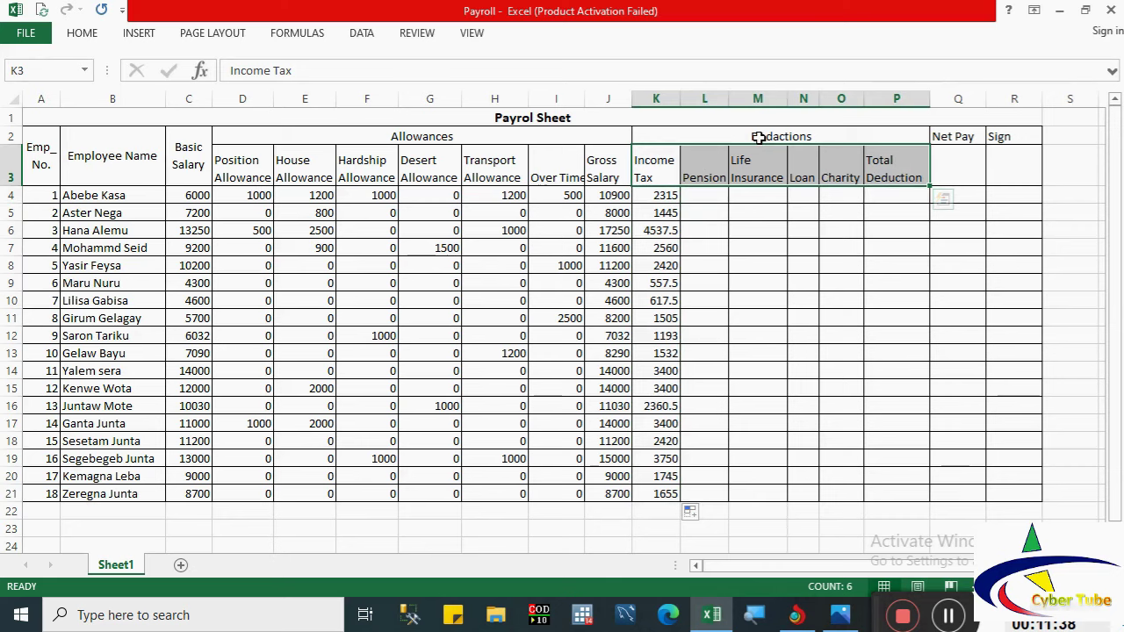
pyautogui.click(695, 193)
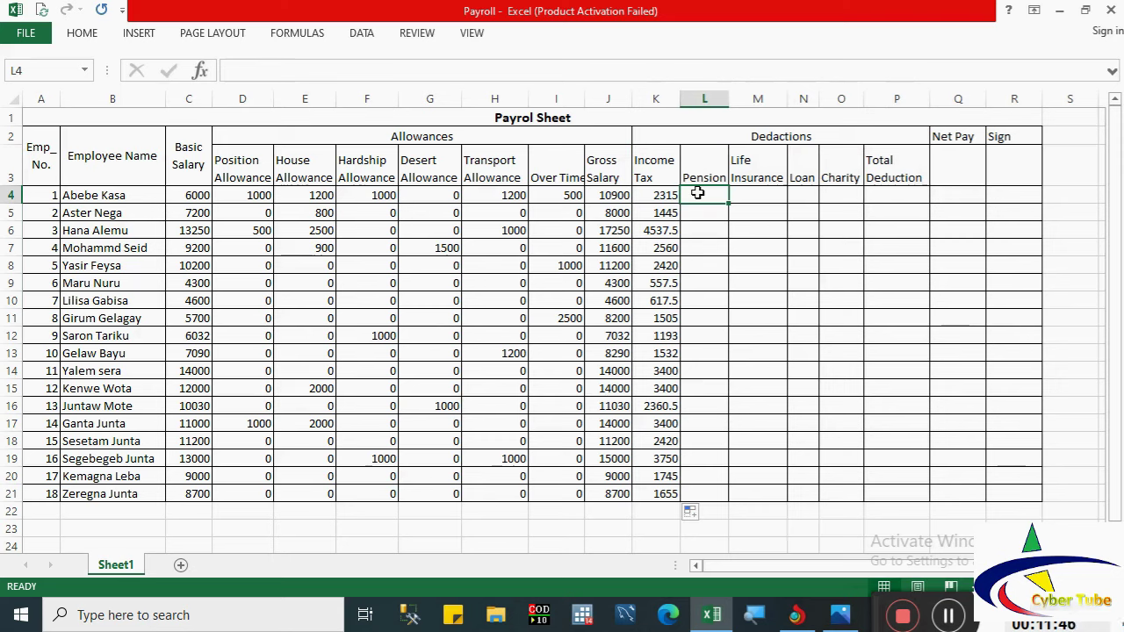
# Step: Enter =C4*7% in L4 and fill it down to L21, giving 420 to 609
pyautogui.write('=')
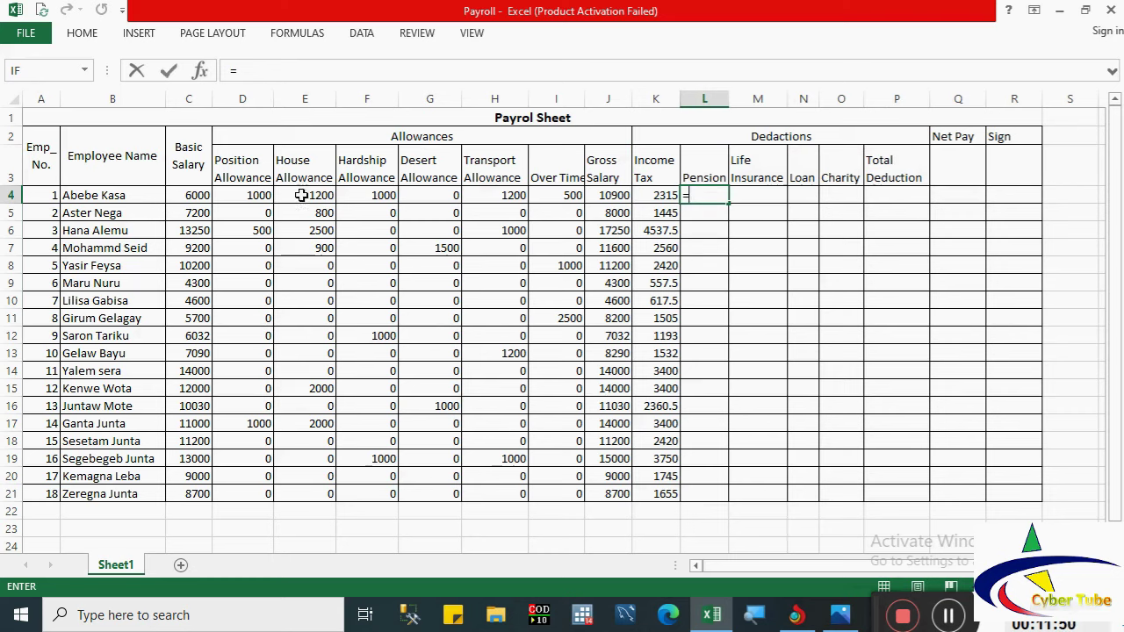
pyautogui.click(190, 193)
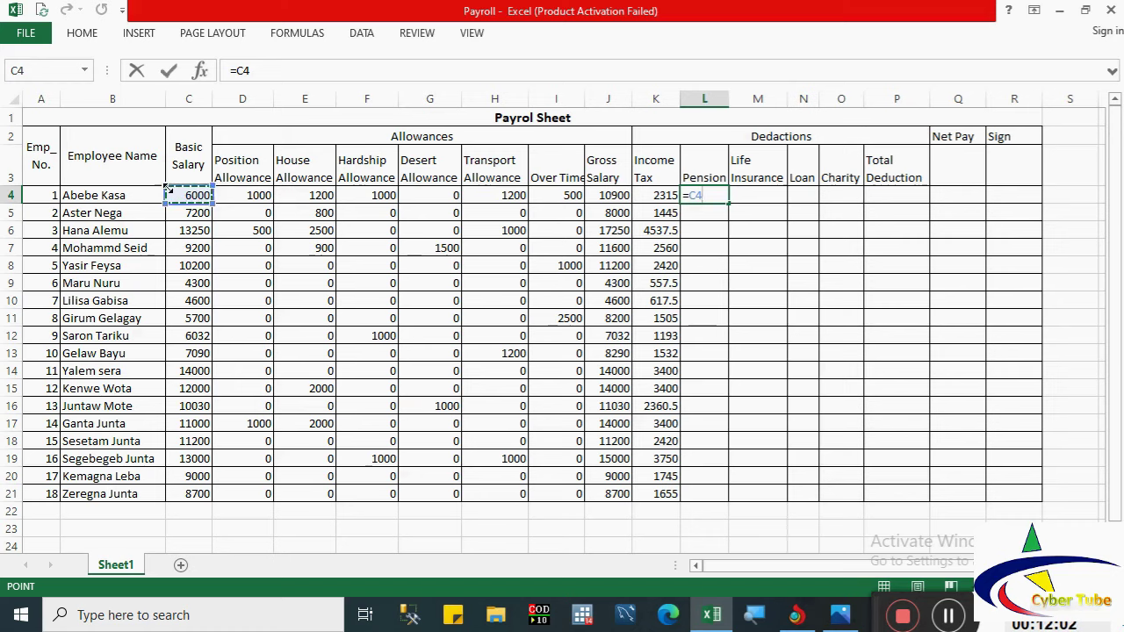
pyautogui.write('*')
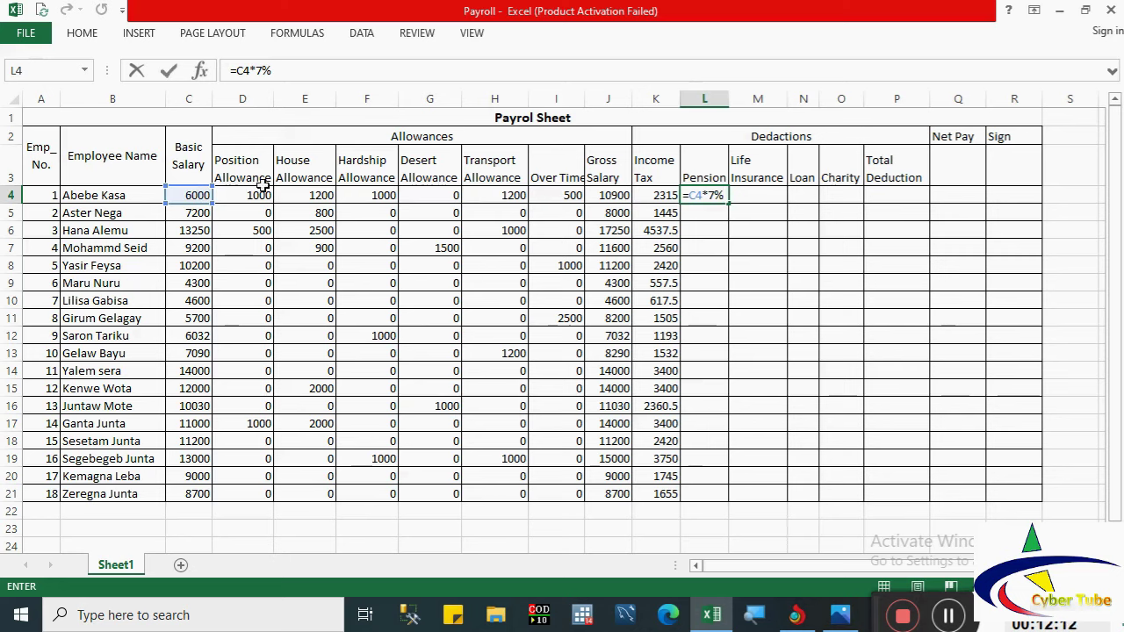
pyautogui.press('Return')
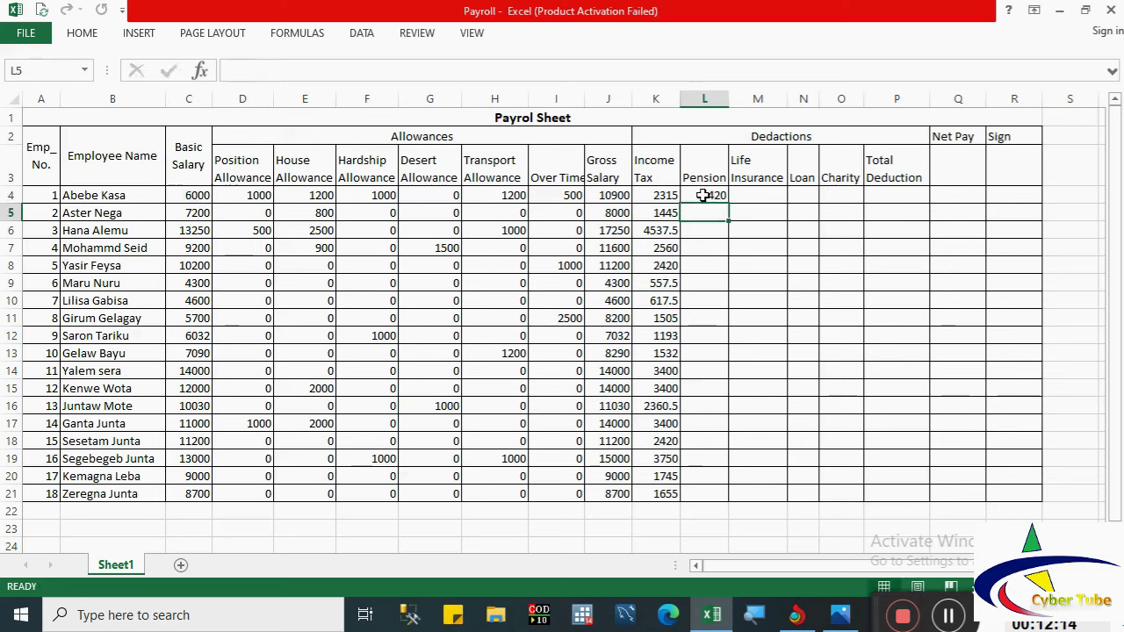
pyautogui.click(716, 197)
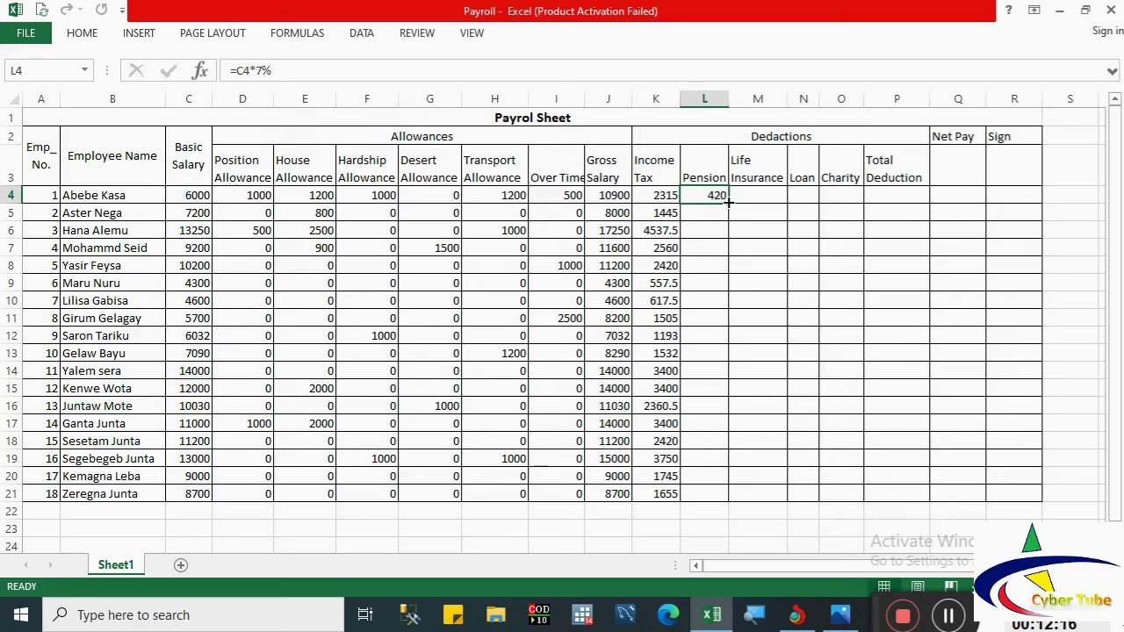
pyautogui.doubleClick(722, 196)
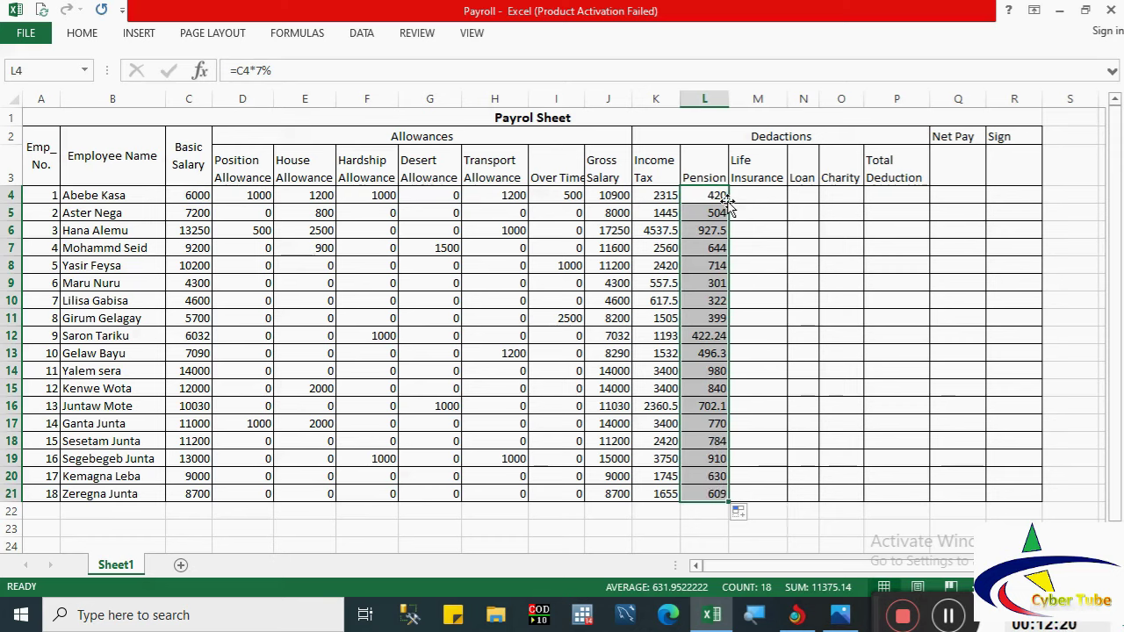
# Step: Enter =C4*3% in M4 and fill it down through M21
pyautogui.click(742, 195)
pyautogui.write('=')
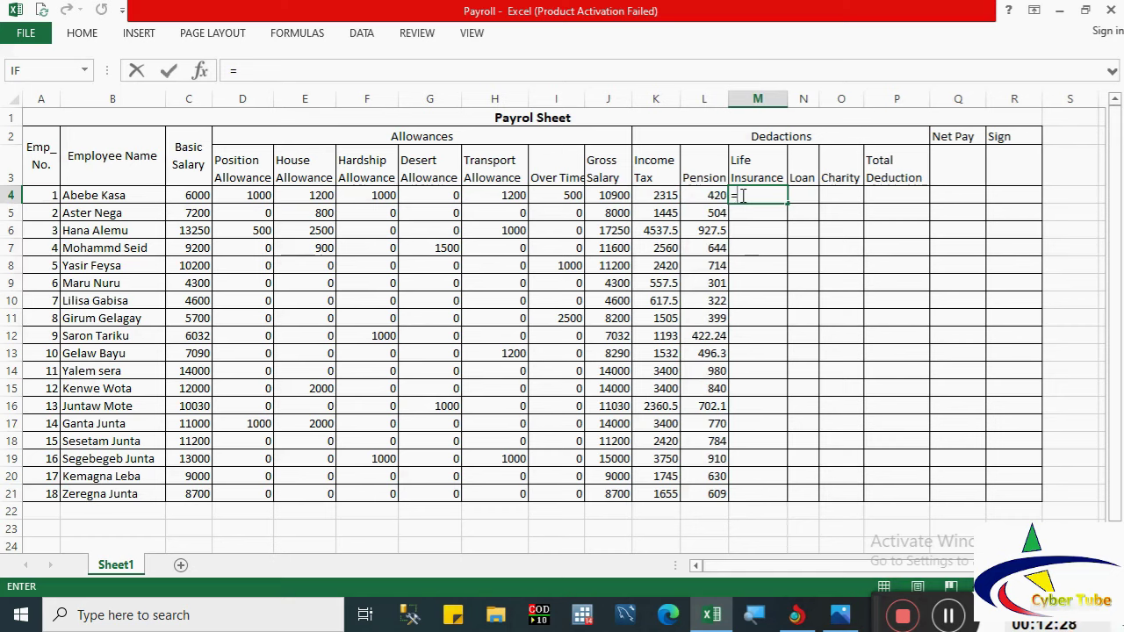
pyautogui.click(191, 195)
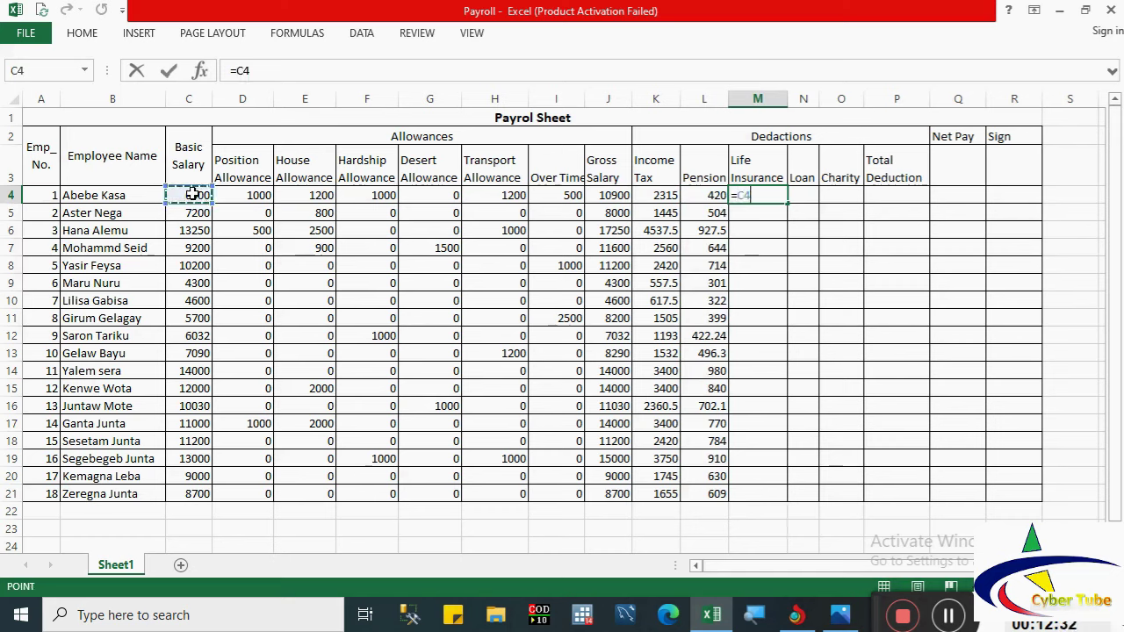
pyautogui.write('3')
pyautogui.press('BackSpace')
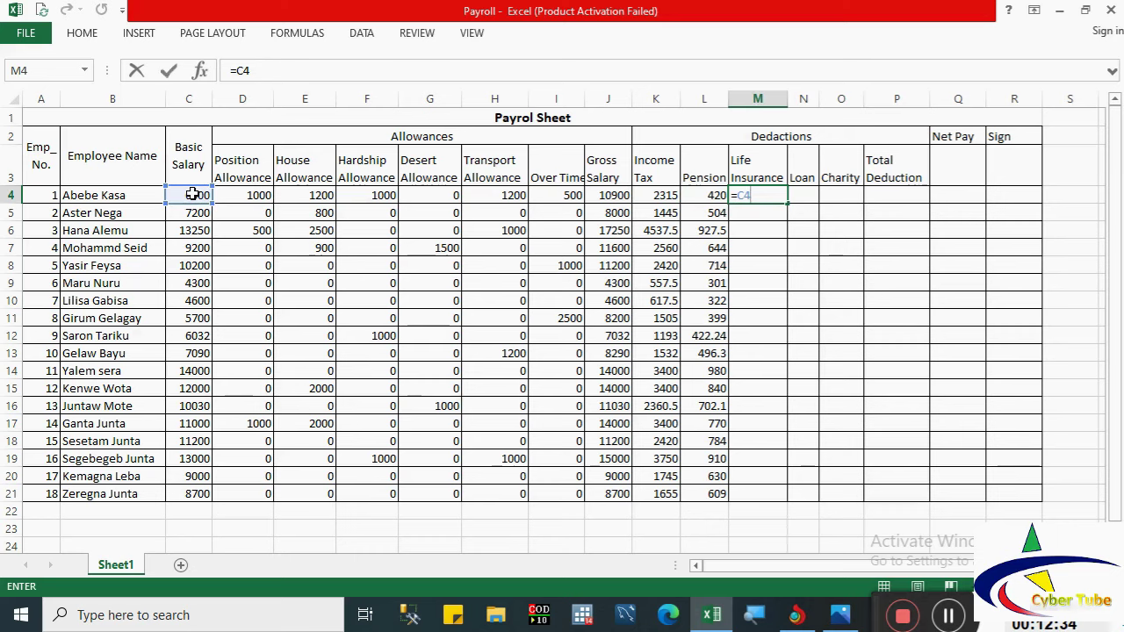
pyautogui.write('*3%')
pyautogui.press('Return')
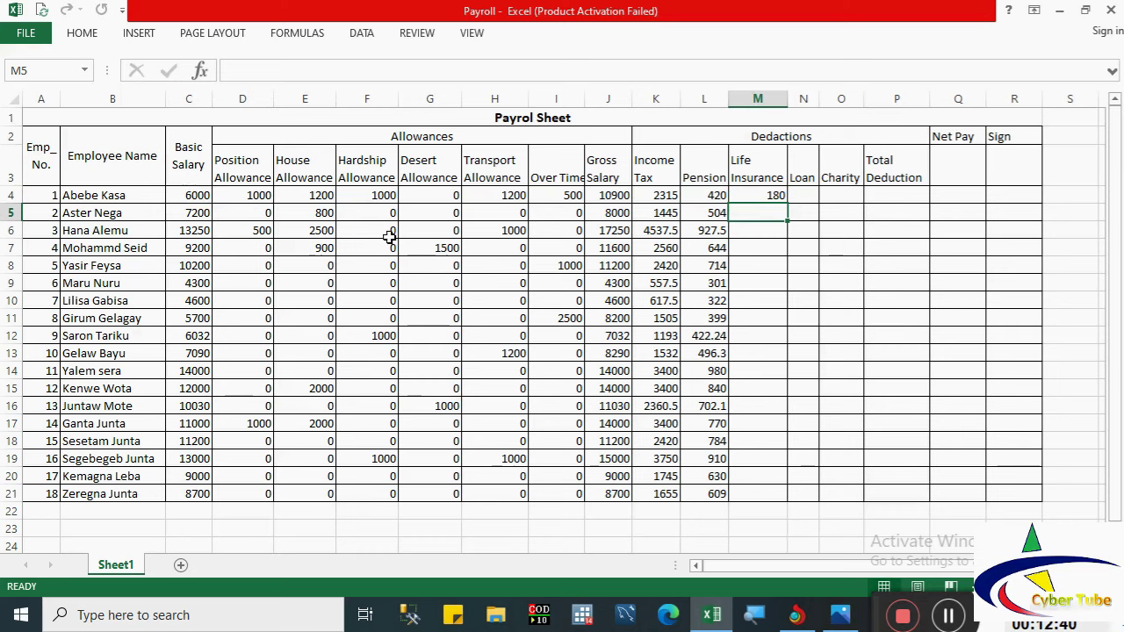
pyautogui.click(770, 193)
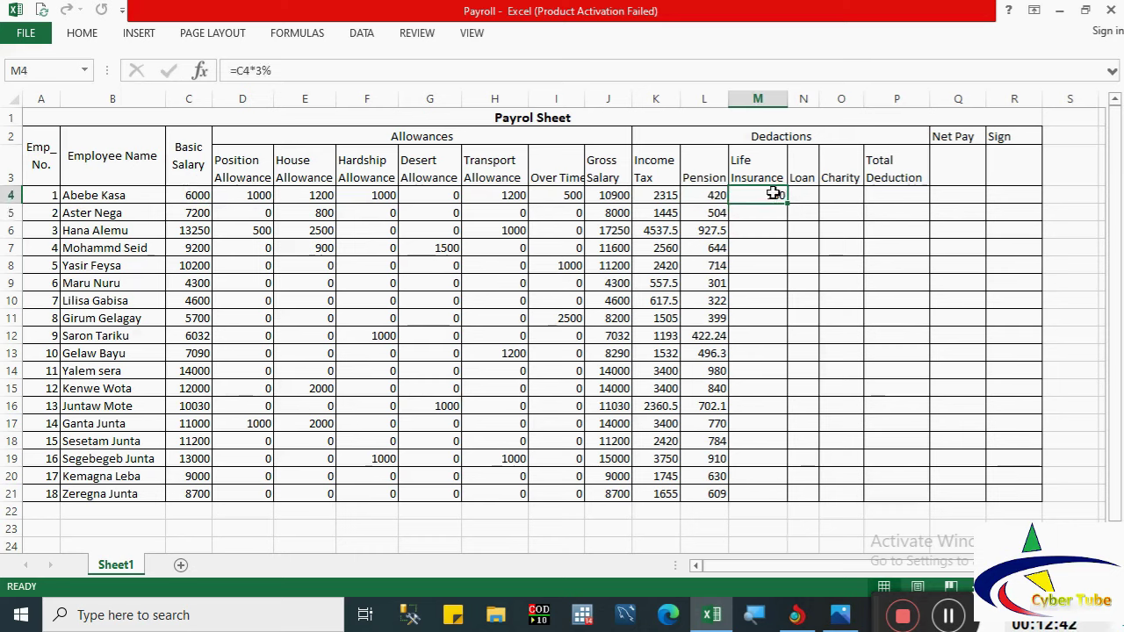
pyautogui.doubleClick(787, 206)
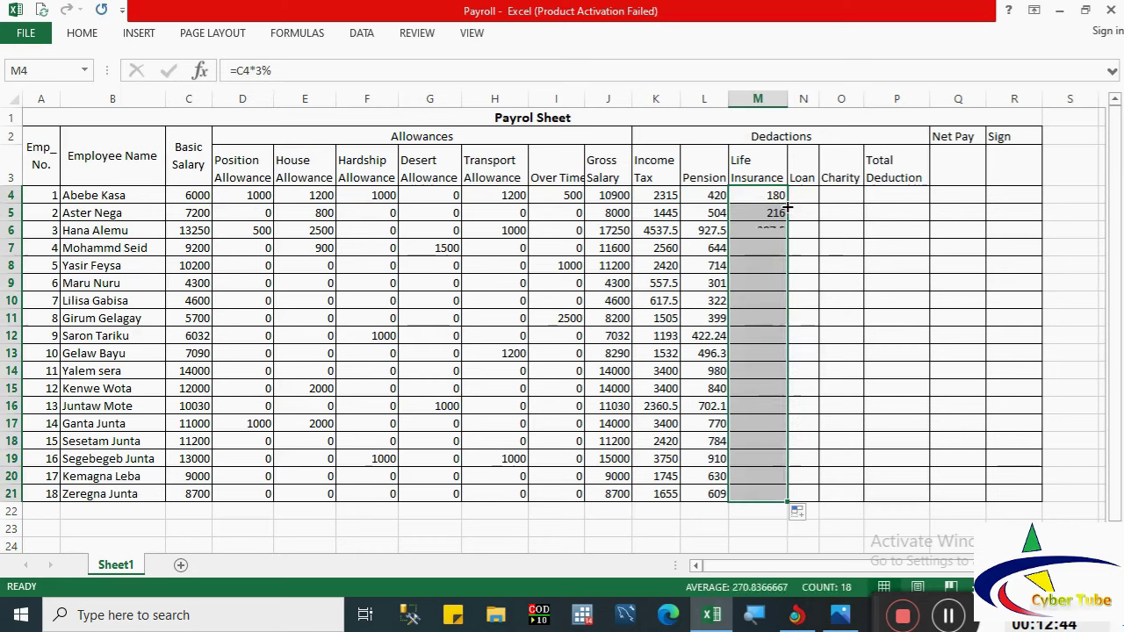
# Step: Set life insurance to 0 for rows 7, 8, 10, 12, 13, 14, 16 and 18
pyautogui.click(771, 246)
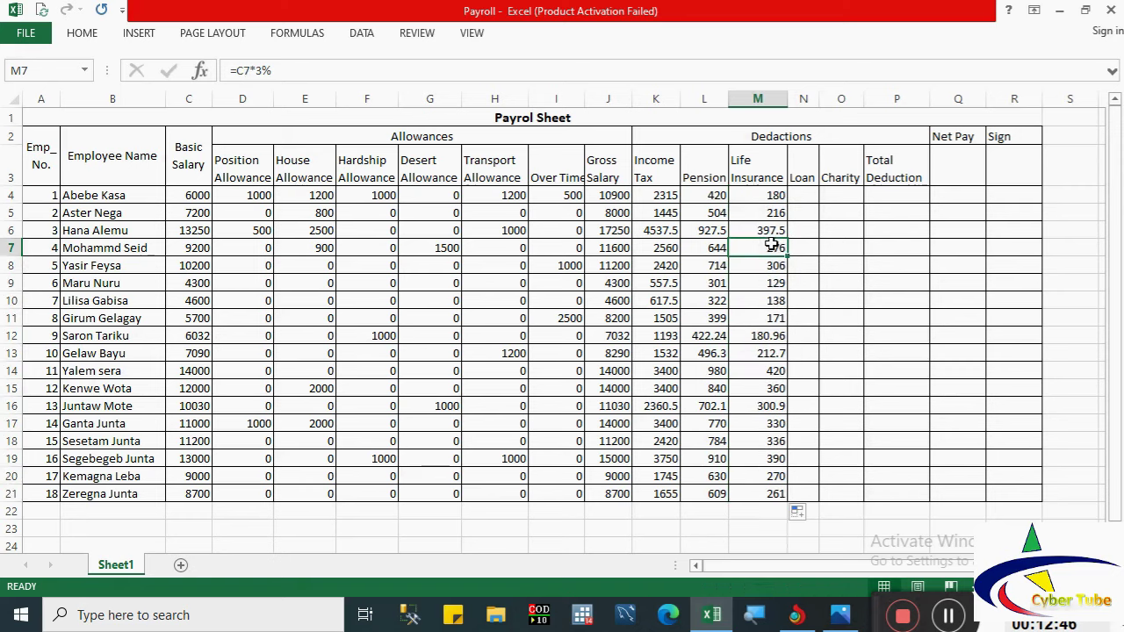
pyautogui.write('0')
pyautogui.press('Return')
pyautogui.hotkey('ctrl', 'd')
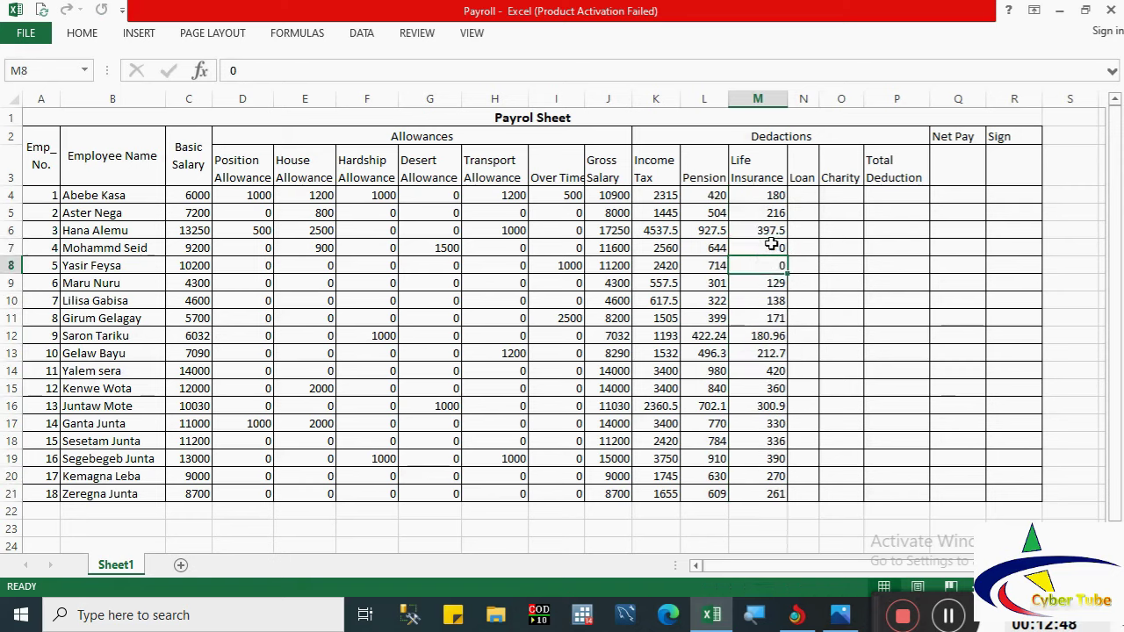
pyautogui.press('Down')
pyautogui.press('Down')
pyautogui.write('0')
pyautogui.press('Return')
pyautogui.press('Down')
pyautogui.write('0')
pyautogui.press('Return')
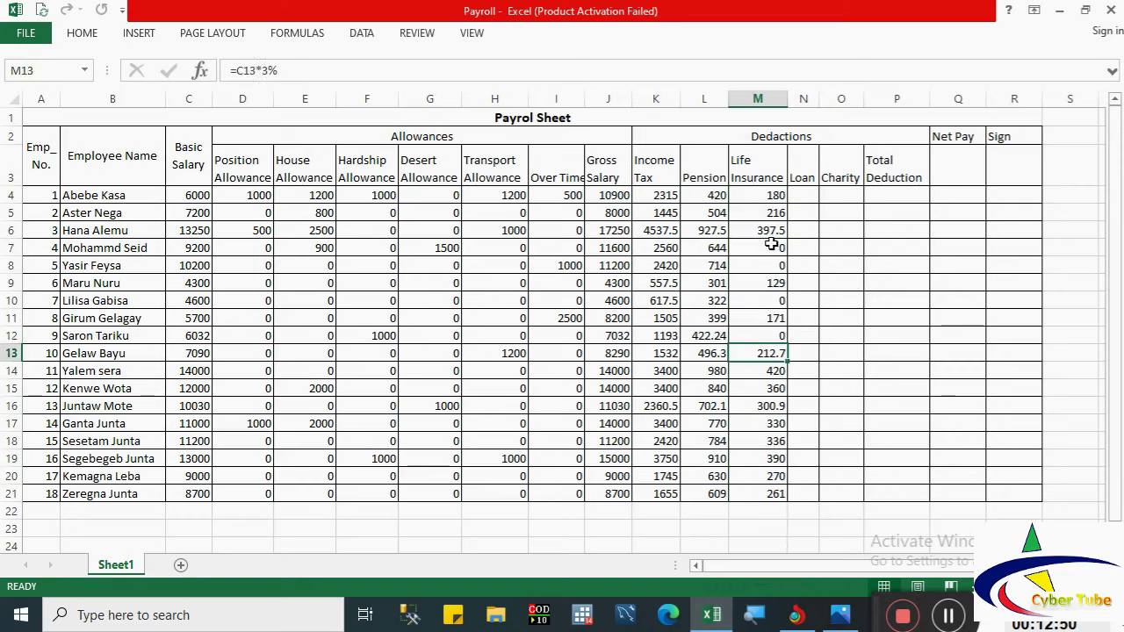
pyautogui.write('0')
pyautogui.press('Return')
pyautogui.write('0')
pyautogui.press('Return')
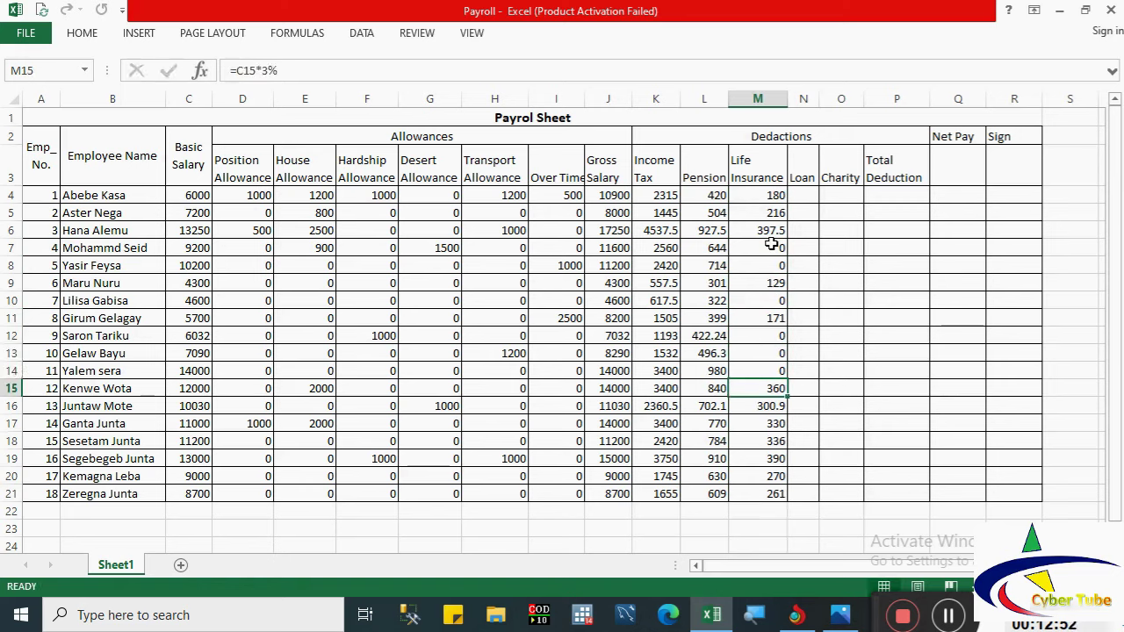
pyautogui.press('Down')
pyautogui.write('0')
pyautogui.press('Return')
pyautogui.press('Down')
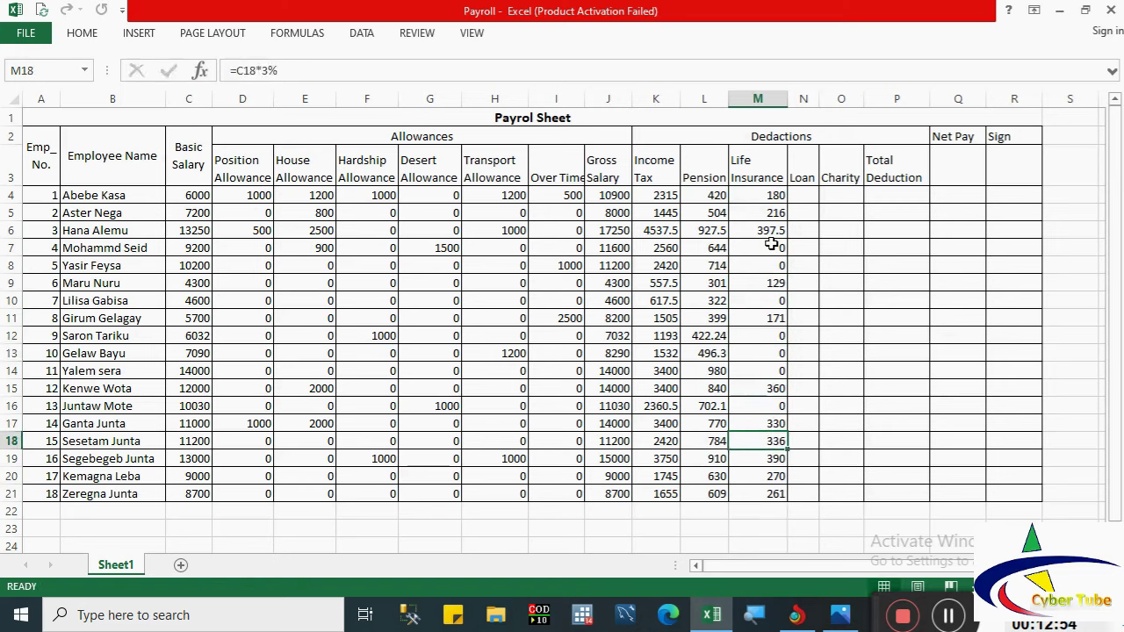
pyautogui.write('0')
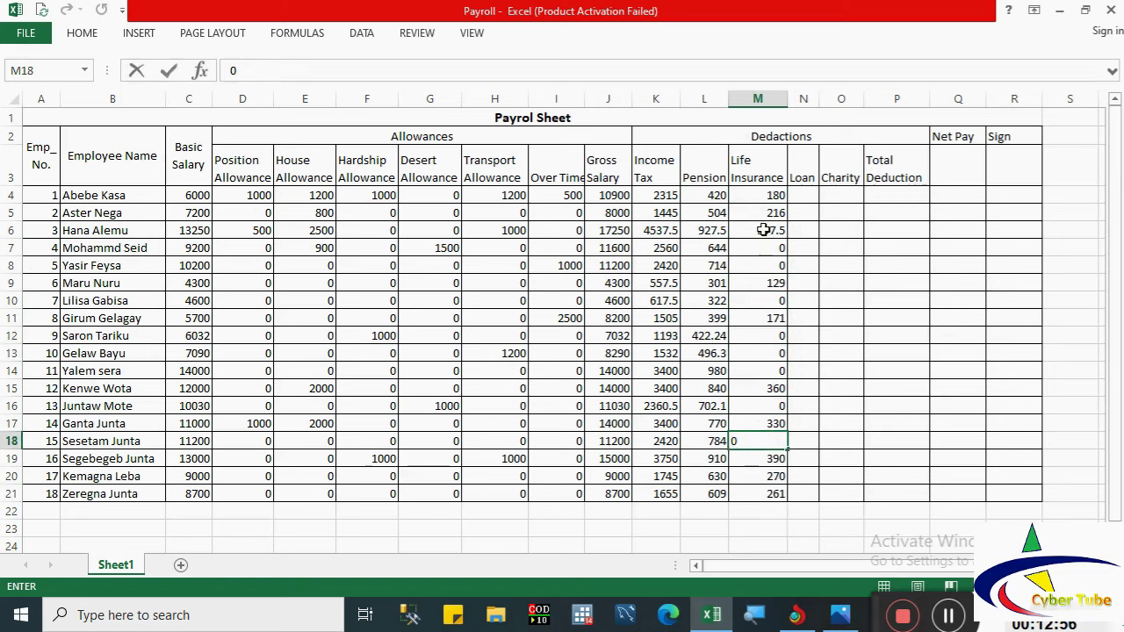
pyautogui.moveTo(771, 197); pyautogui.dragTo(770, 519)
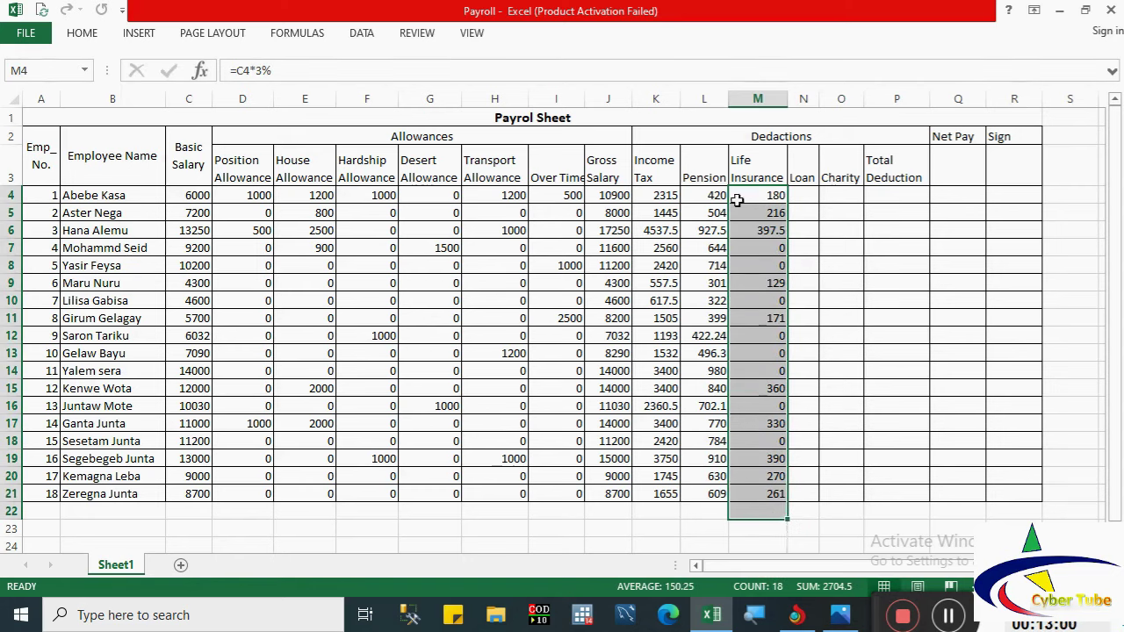
# Step: Enter =C4*2% in N4 and drag it down to N21
pyautogui.click(804, 199)
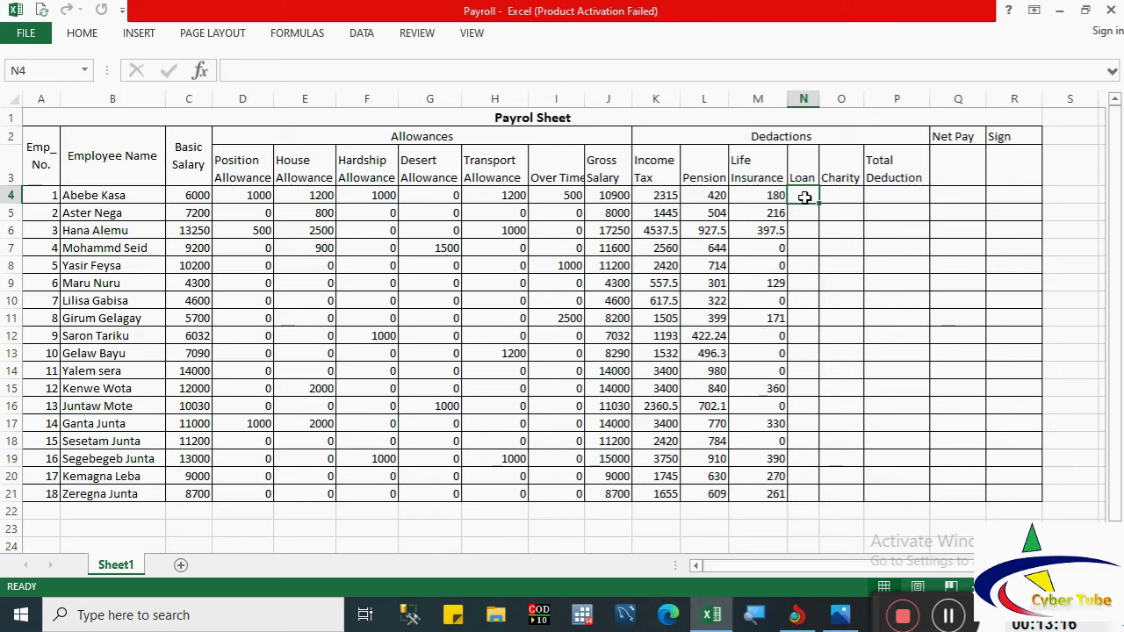
pyautogui.write('=')
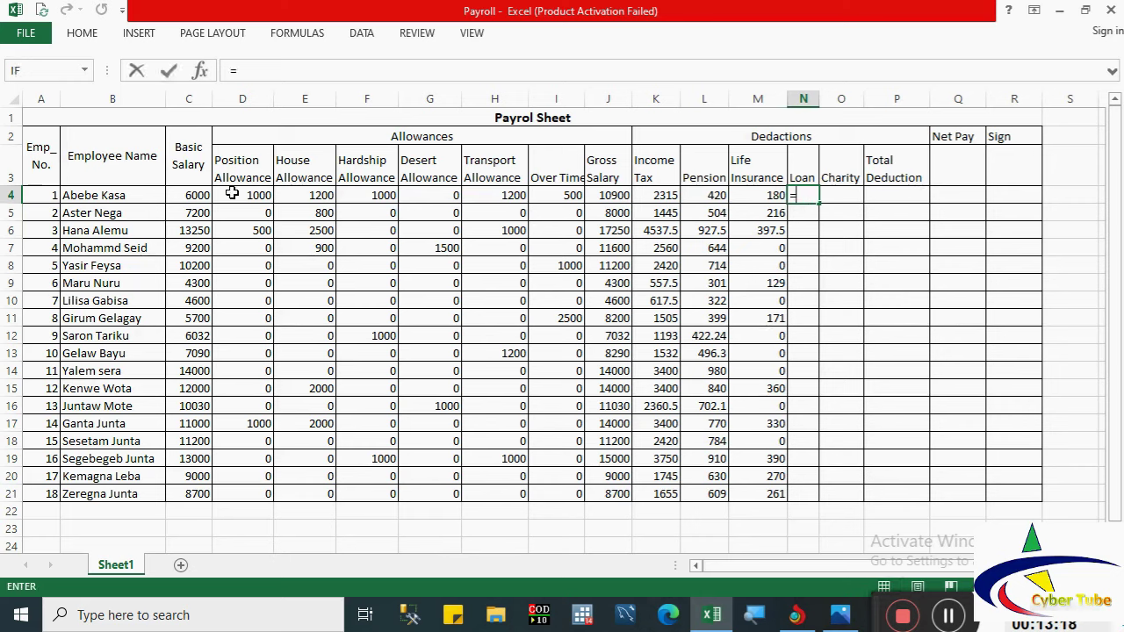
pyautogui.click(184, 202)
pyautogui.write('*')
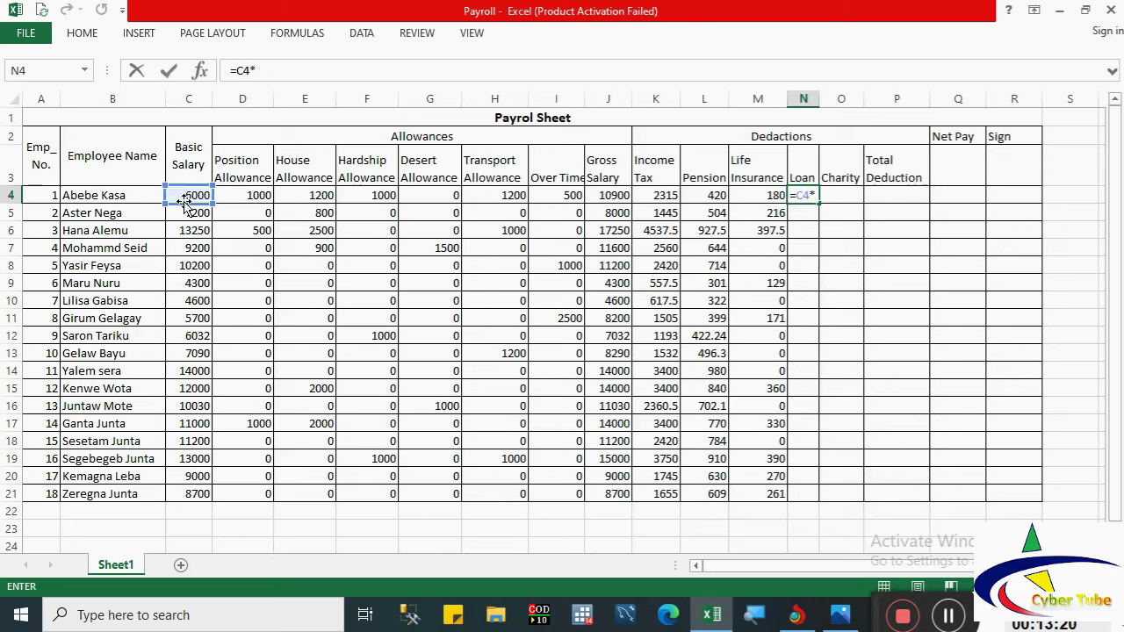
pyautogui.write('2')
pyautogui.press('Return')
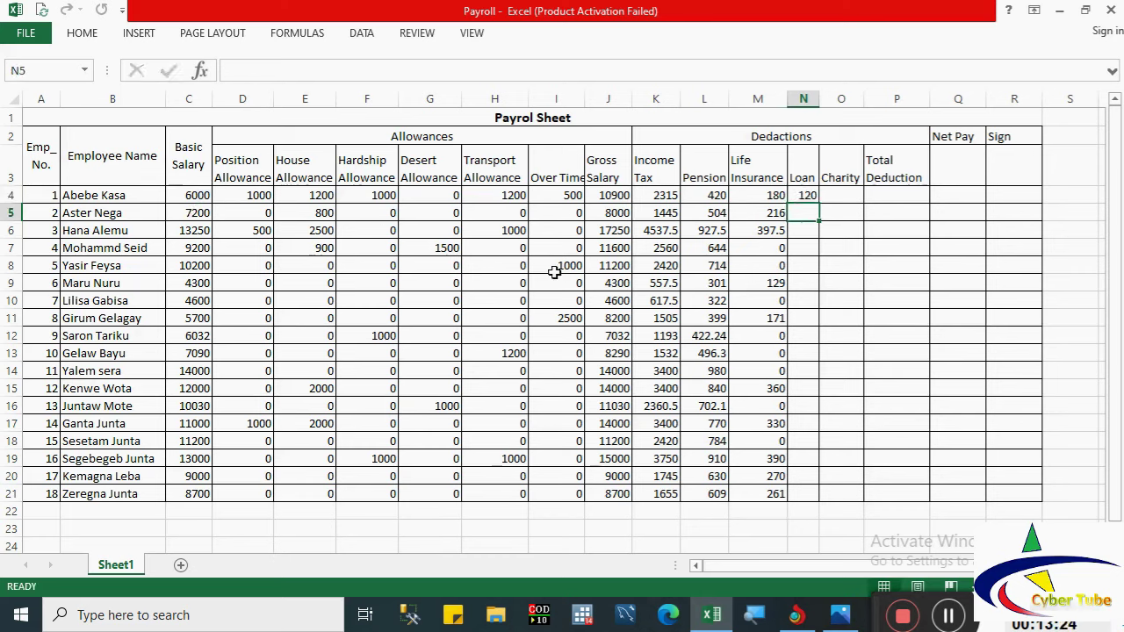
pyautogui.click(801, 194)
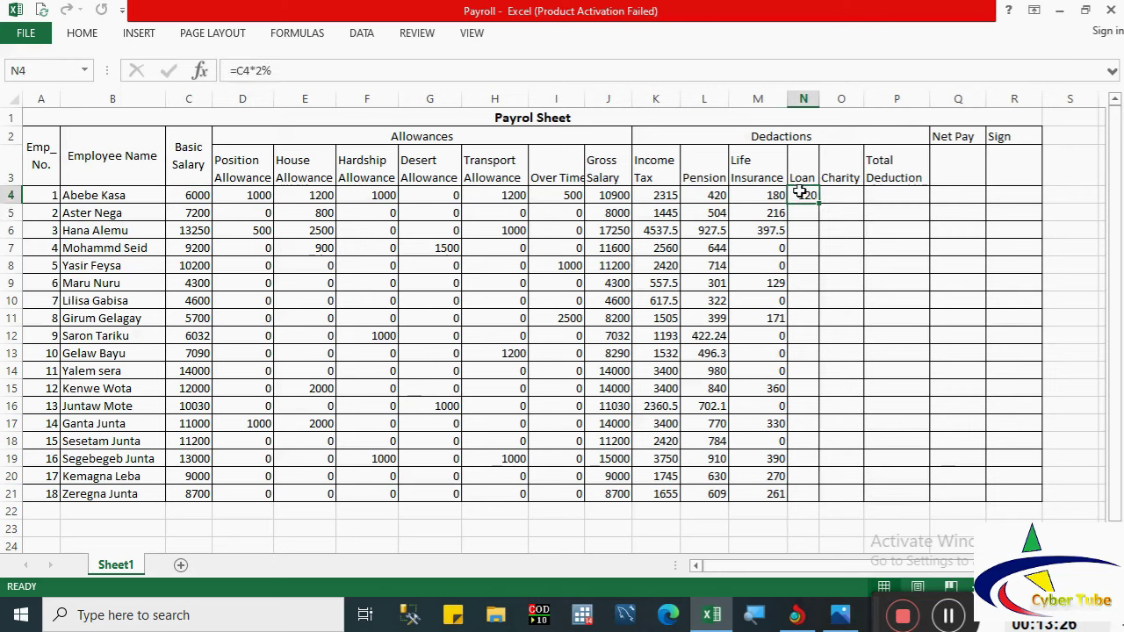
pyautogui.moveTo(818, 203); pyautogui.dragTo(818, 497)
# Step: Set the loan to 0 for rows 6, 7, 11–14 and 17–19
pyautogui.click(806, 232)
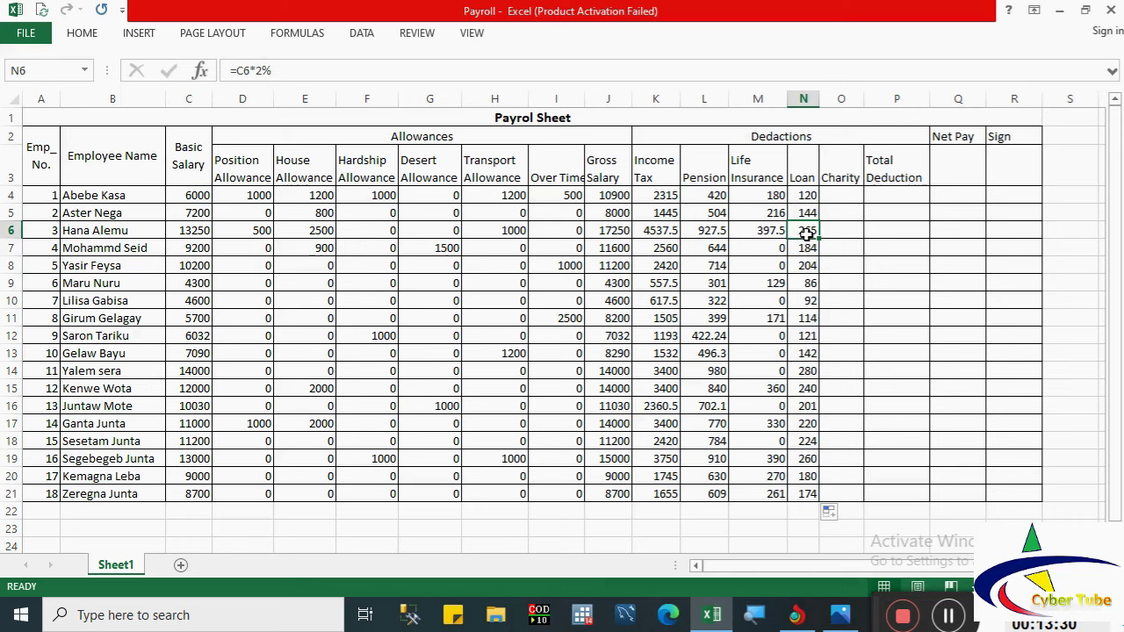
pyautogui.press('Down')
pyautogui.write('0')
pyautogui.press('Return')
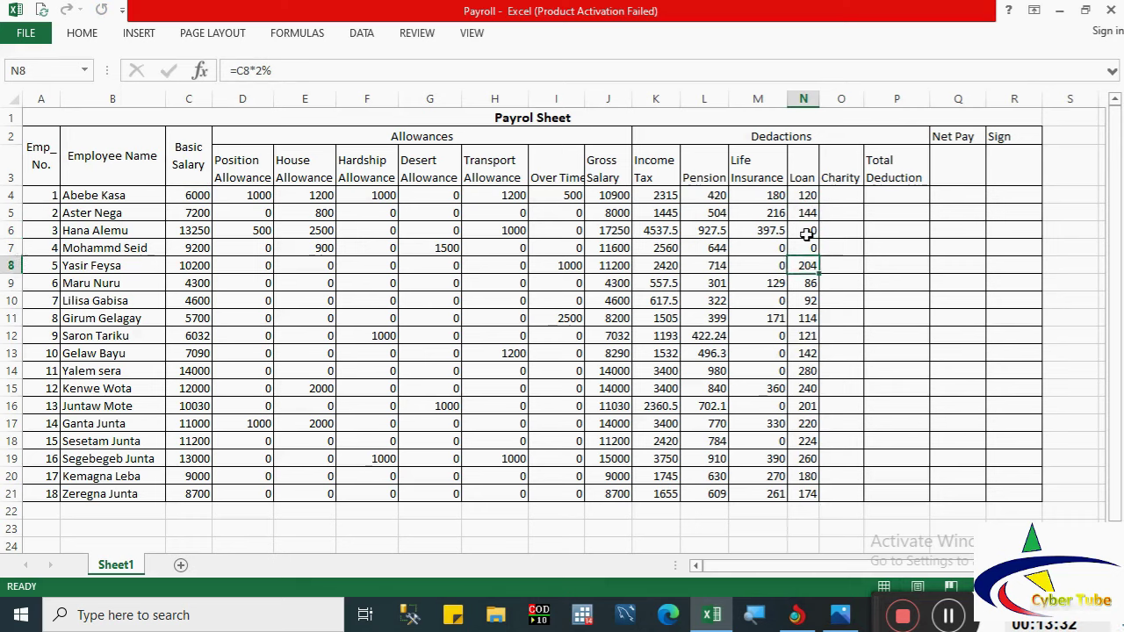
pyautogui.press('Down')
pyautogui.press('Down')
pyautogui.press('Down')
pyautogui.write('0')
pyautogui.press('Return')
pyautogui.write('0')
pyautogui.press('Return')
pyautogui.write('0')
pyautogui.press('Return')
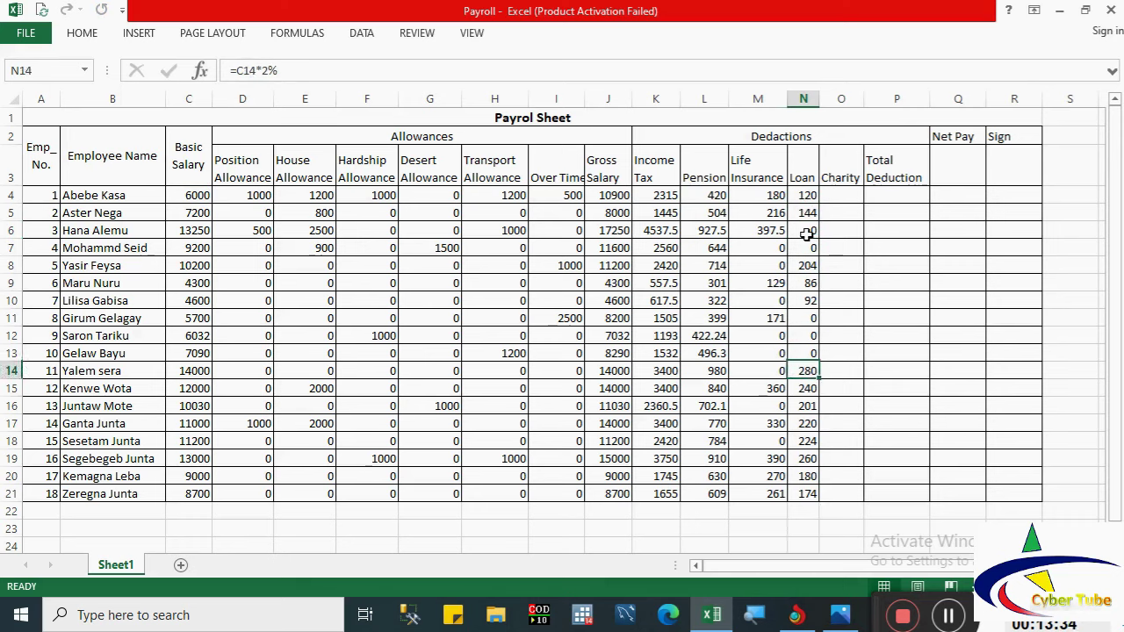
pyautogui.write('0')
pyautogui.press('Return')
pyautogui.press('Down')
pyautogui.press('Down')
pyautogui.write('0')
pyautogui.press('Return')
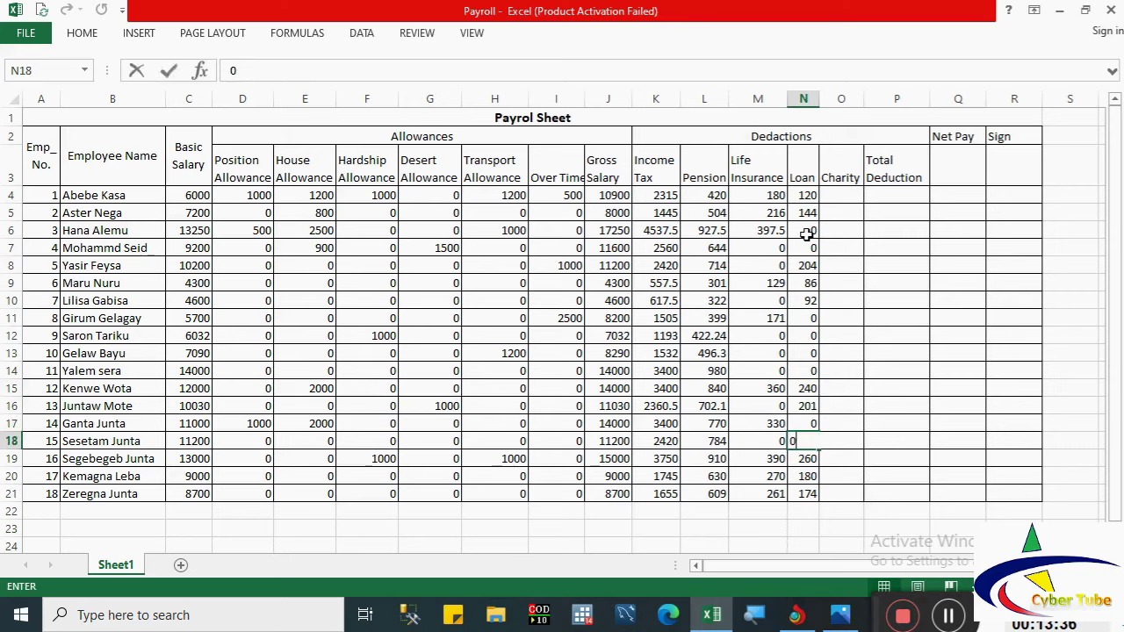
pyautogui.write('0')
pyautogui.press('Return')
pyautogui.write('0')
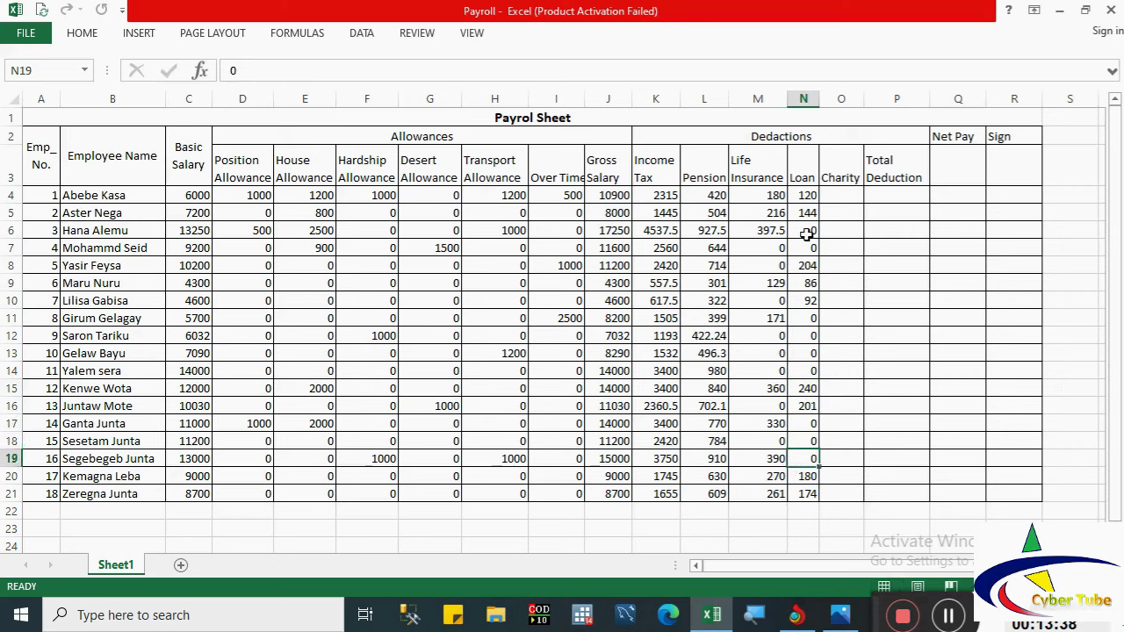
pyautogui.press('Return')
pyautogui.click(842, 194)
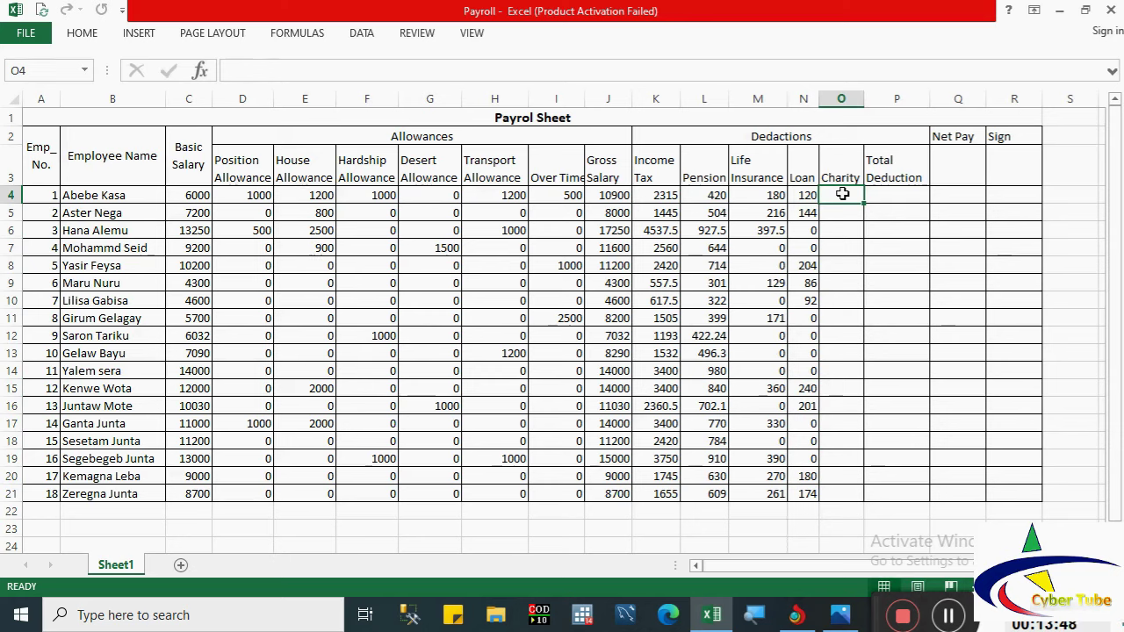
# Step: Enter =C4*5% in O4 and fill the Charity formula down to O21
pyautogui.write('=')
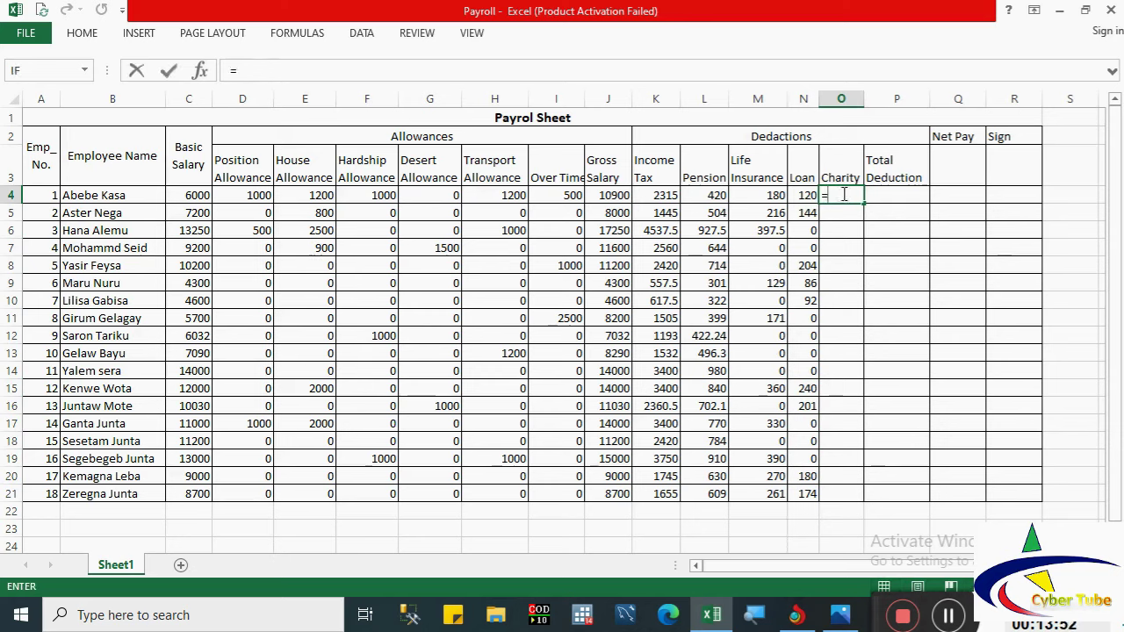
pyautogui.click(201, 195)
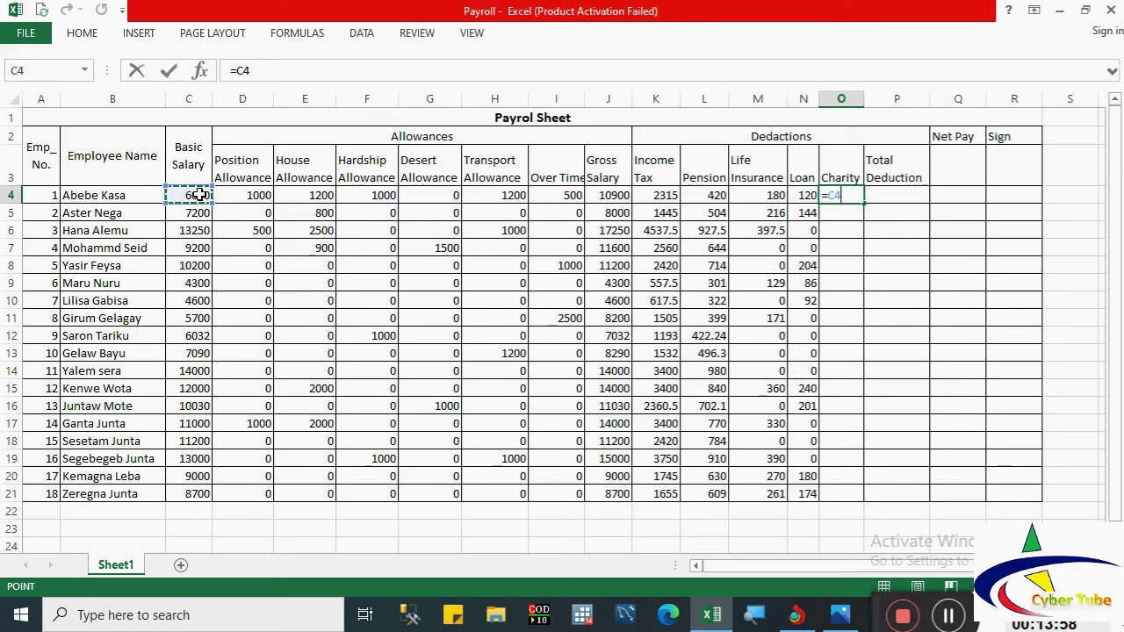
pyautogui.write('*')
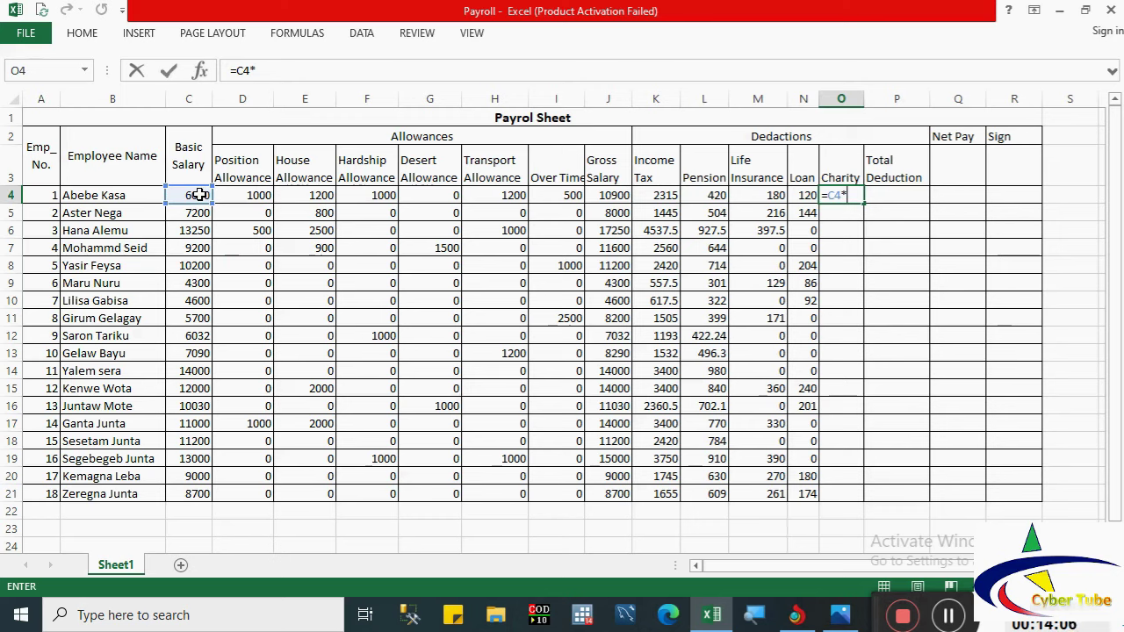
pyautogui.write('5')
pyautogui.press('Return')
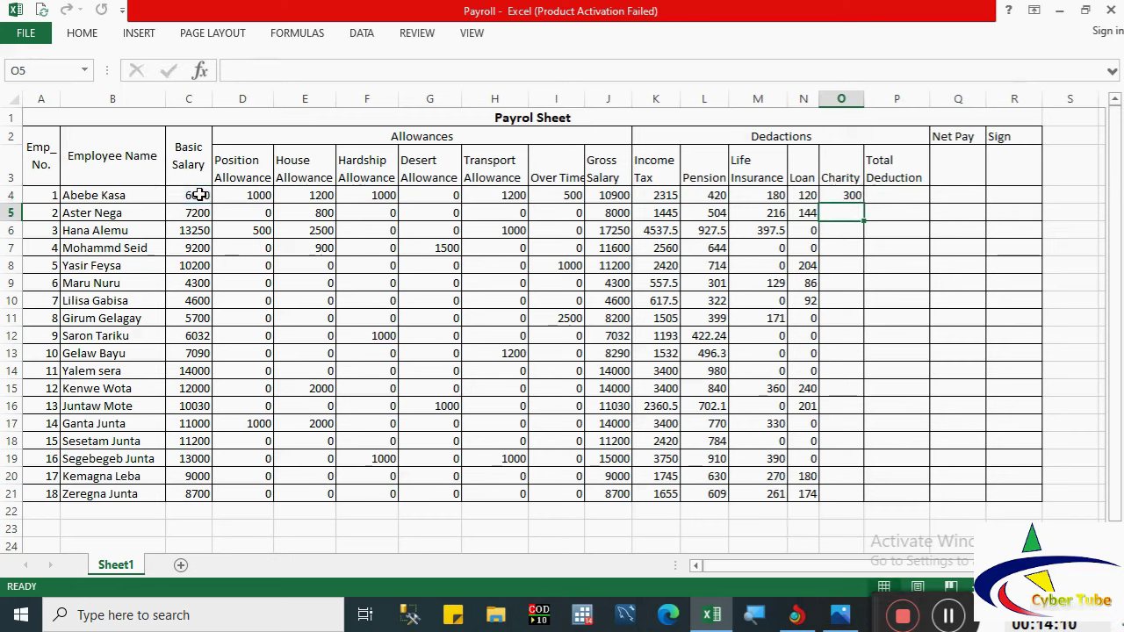
pyautogui.click(835, 195)
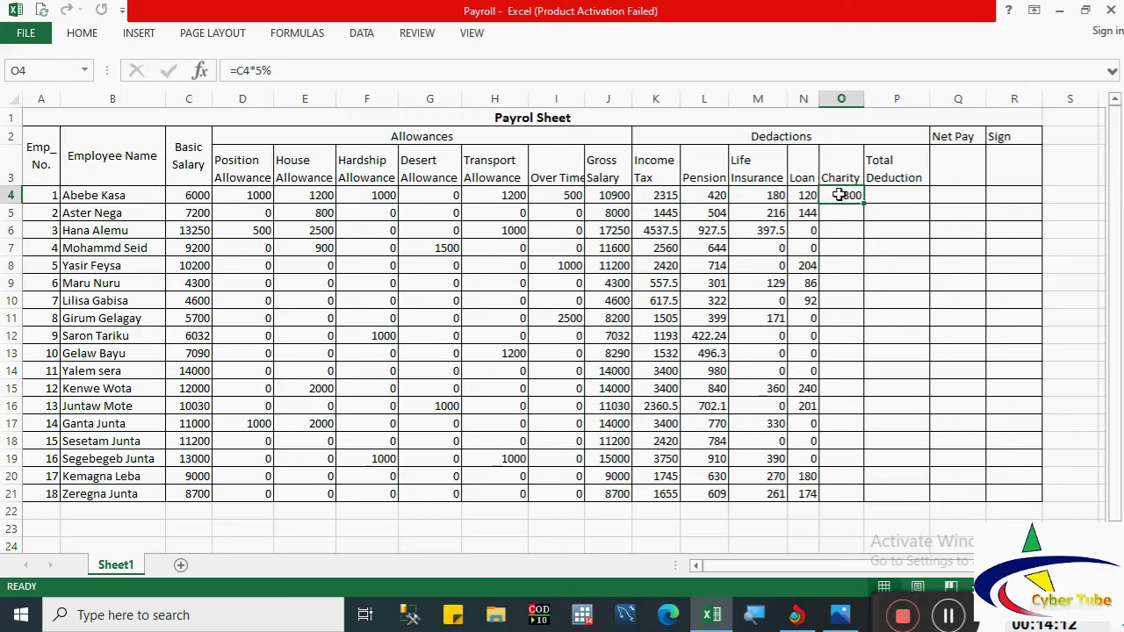
pyautogui.doubleClick(864, 203)
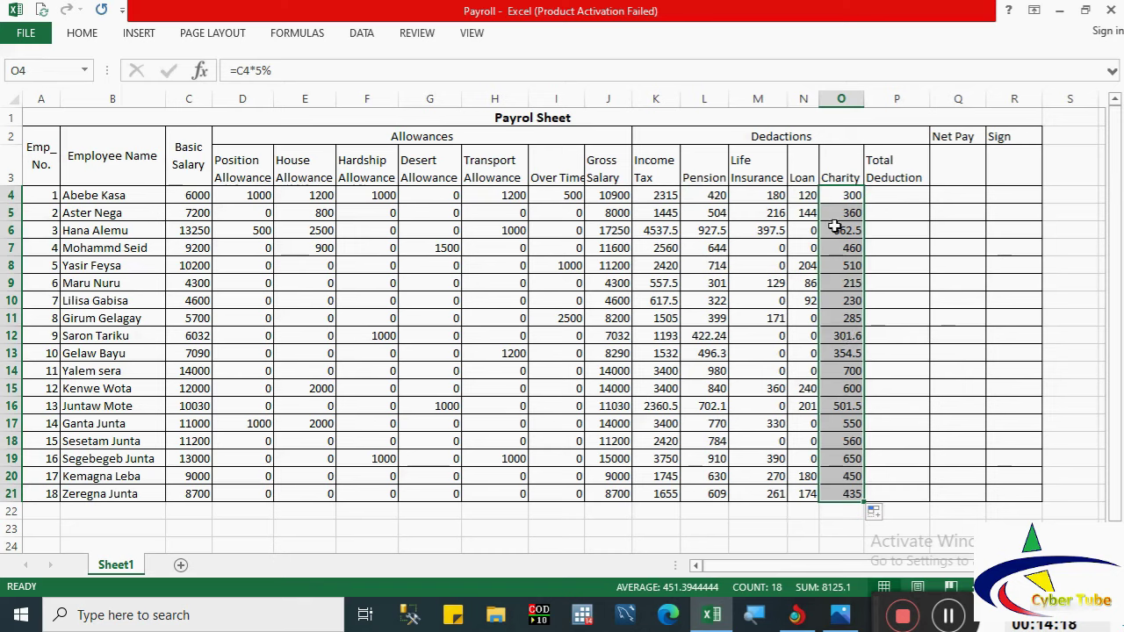
# Step: Overwrite Charity with 0 for the employees in rows 6–9 and 11
pyautogui.click(834, 227)
pyautogui.write('0')
pyautogui.press('Return')
pyautogui.write('0')
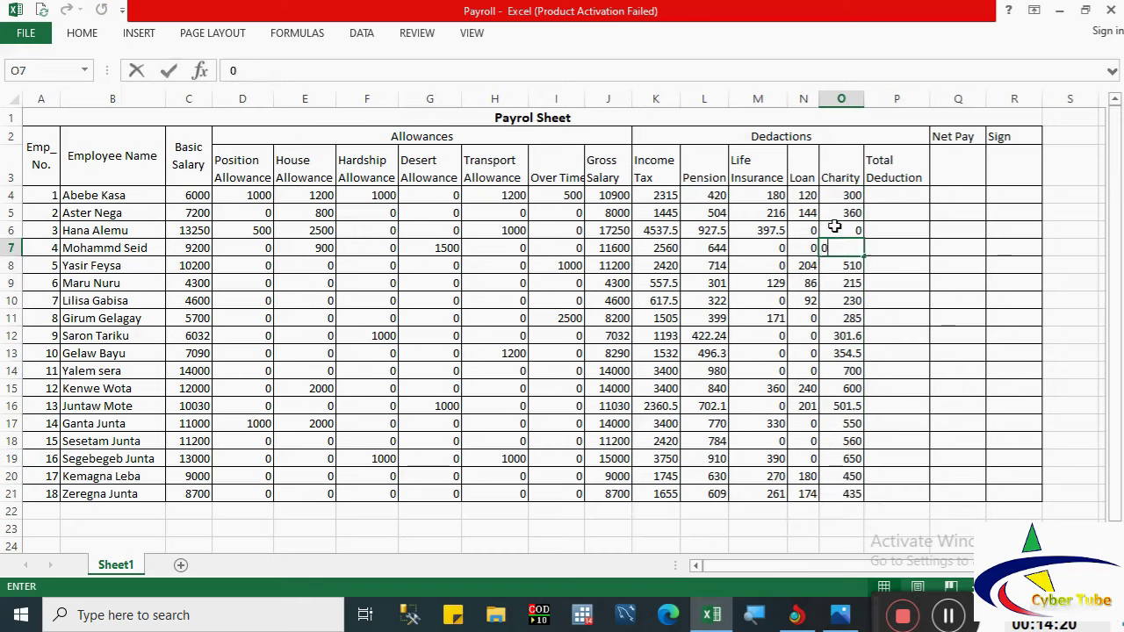
pyautogui.press('Return')
pyautogui.write('0')
pyautogui.press('Return')
pyautogui.write('0')
pyautogui.press('Return')
pyautogui.press('Return')
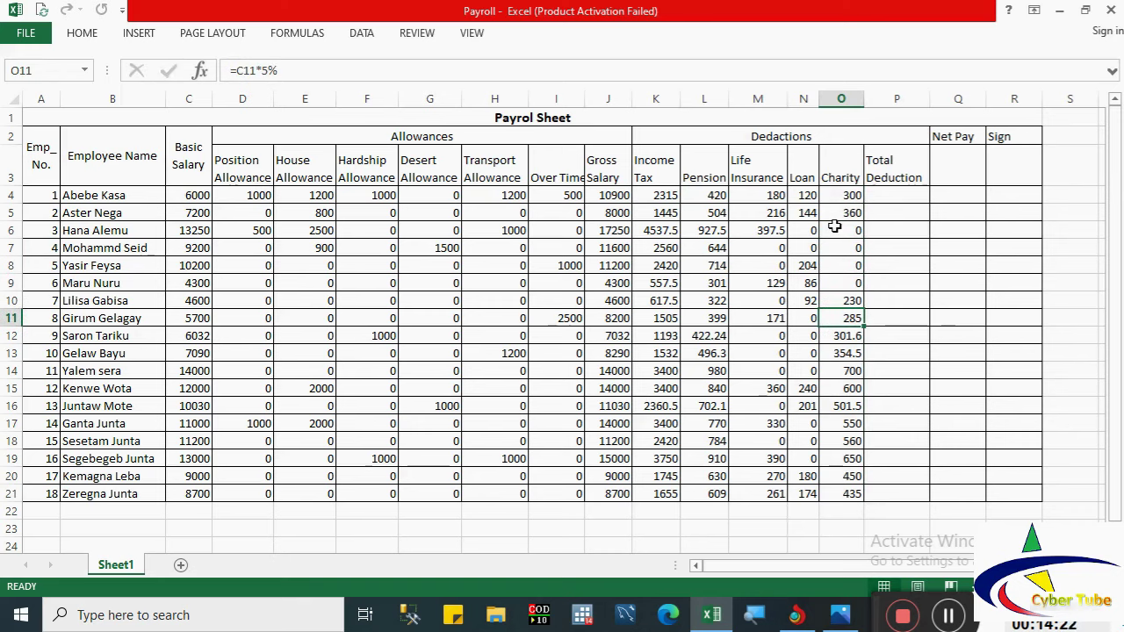
pyautogui.write('0')
pyautogui.press('Return')
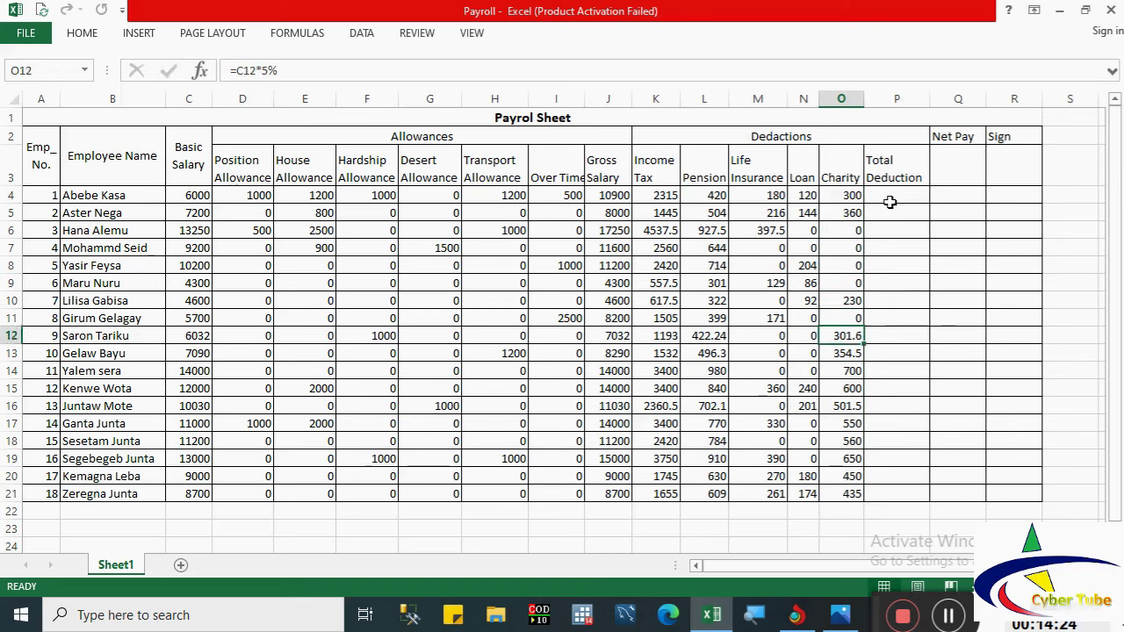
pyautogui.click(889, 202)
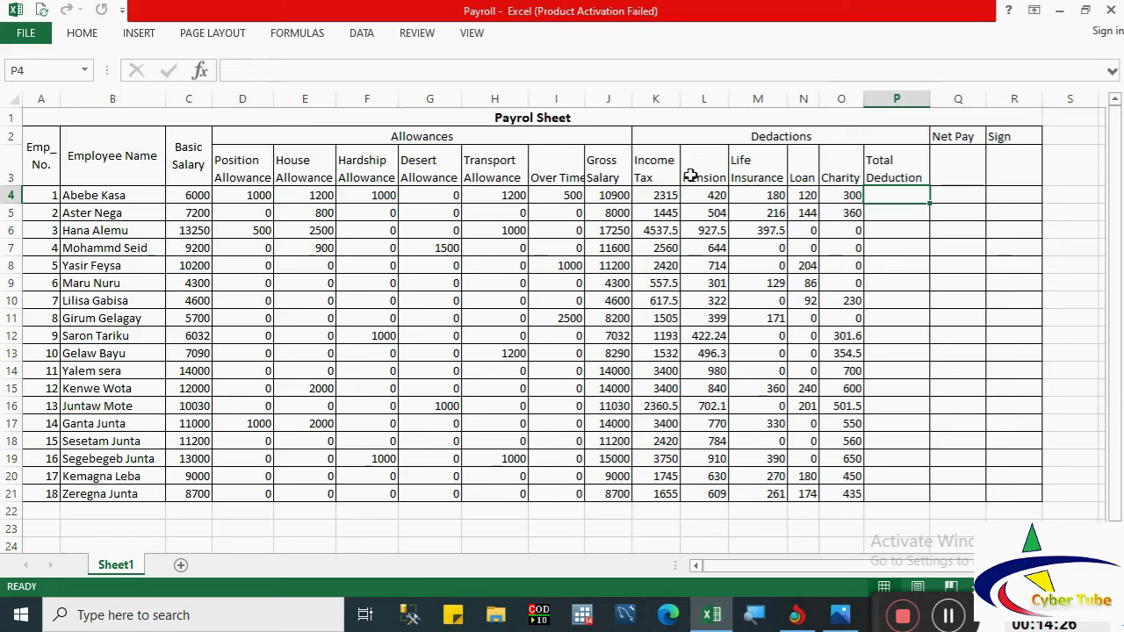
# Step: Enter =K4+L4+M4+N4+O4 in P4 as the first employee's Total Deduction
pyautogui.write('=')
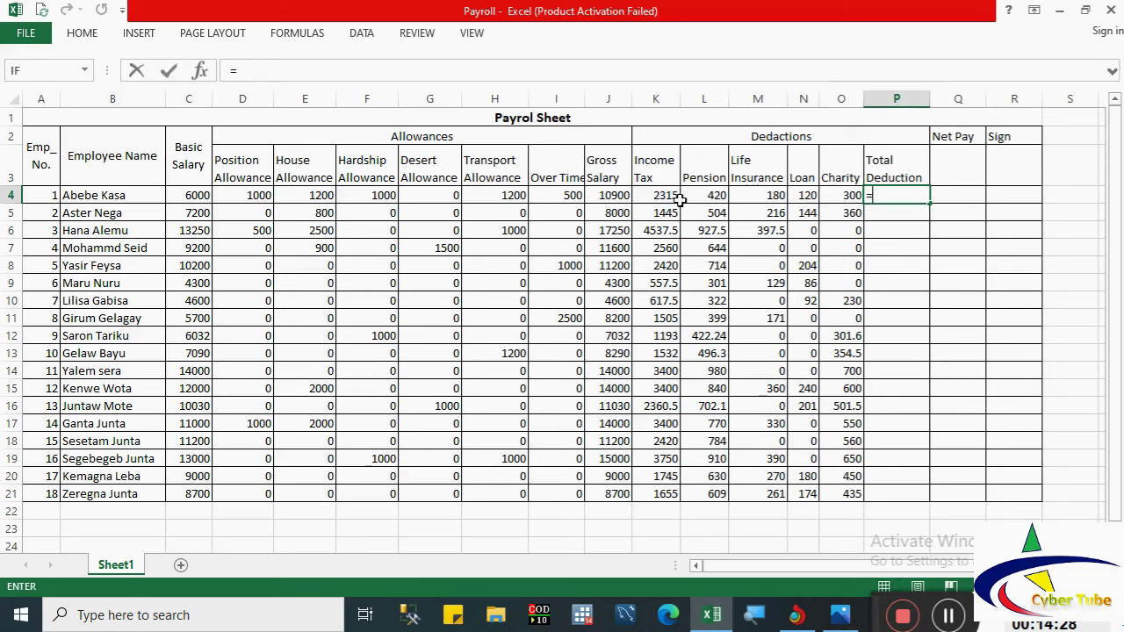
pyautogui.click(660, 196)
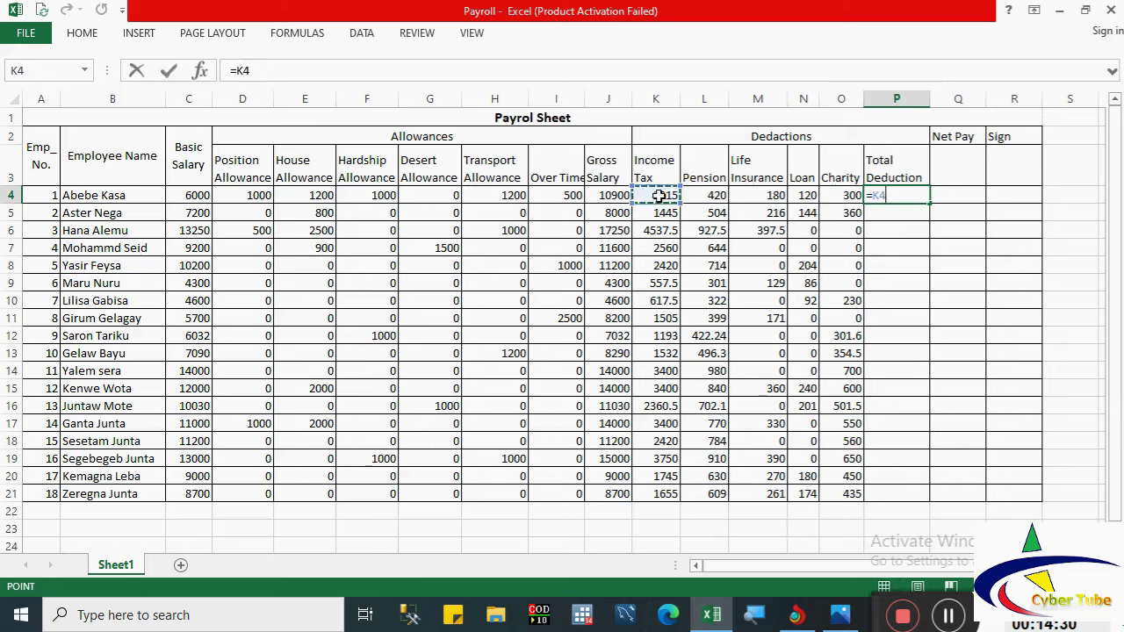
pyautogui.write('+')
pyautogui.click(705, 196)
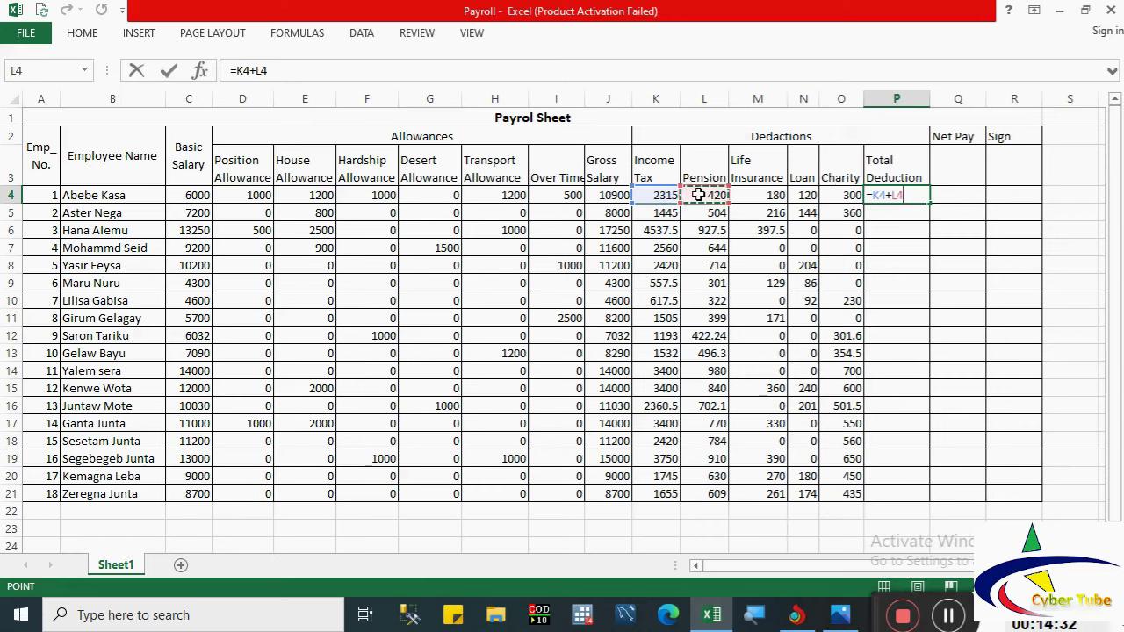
pyautogui.write('+')
pyautogui.click(752, 196)
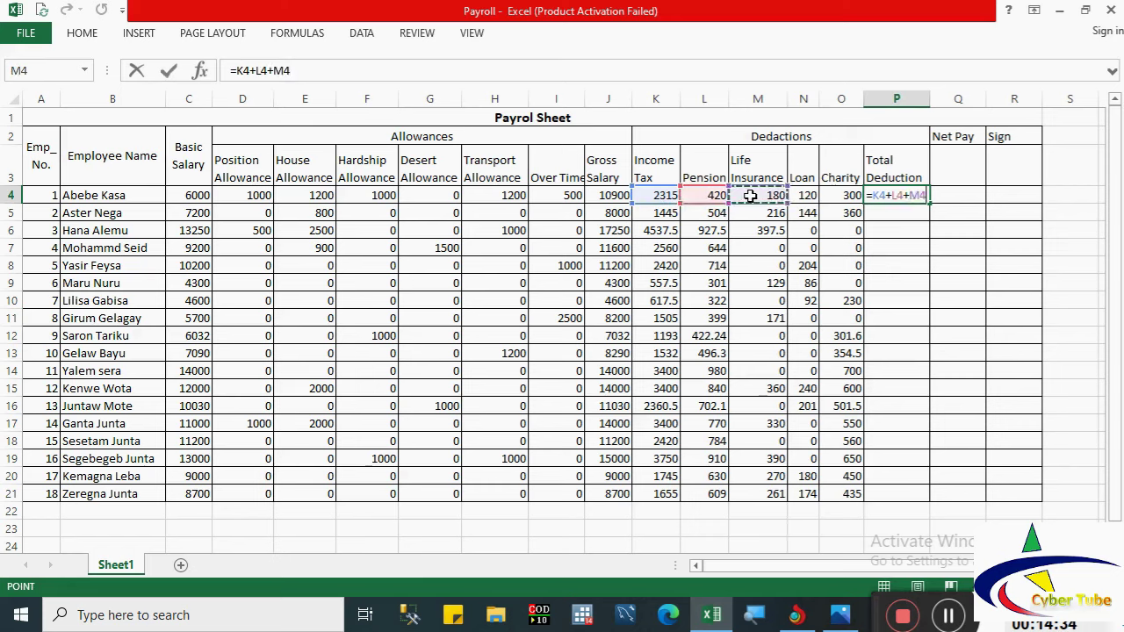
pyautogui.write('+')
pyautogui.click(806, 196)
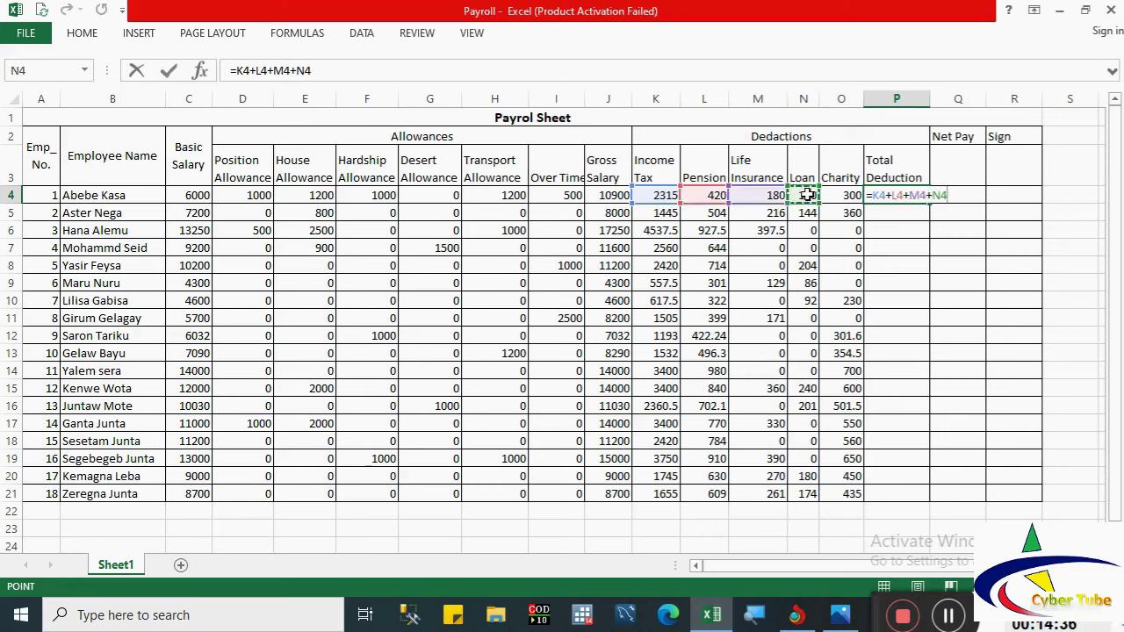
pyautogui.write('+')
pyautogui.click(832, 195)
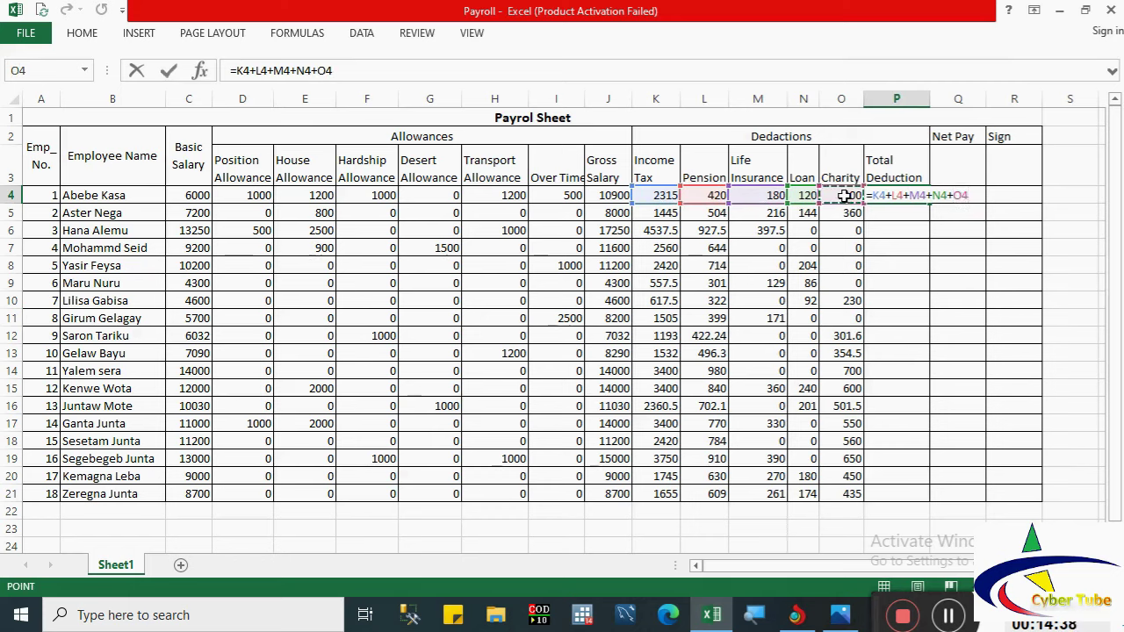
pyautogui.press('Return')
# Step: Copy the Total Deduction formula down to P21 and review the Gross Salary and Total Deduction columns
pyautogui.click(900, 196)
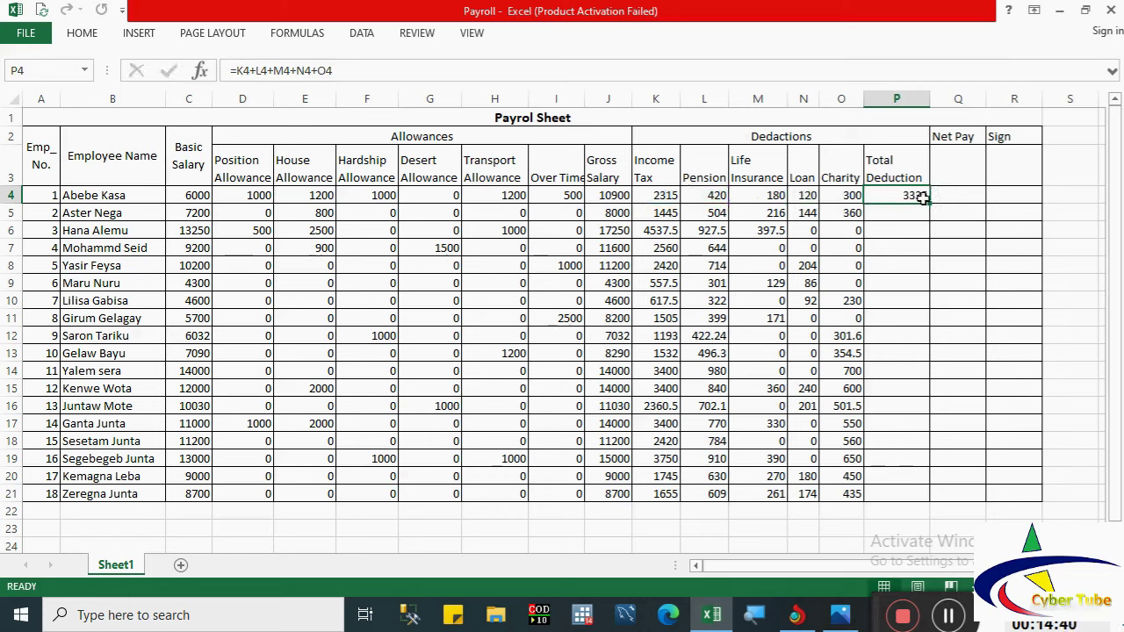
pyautogui.doubleClick(928, 203)
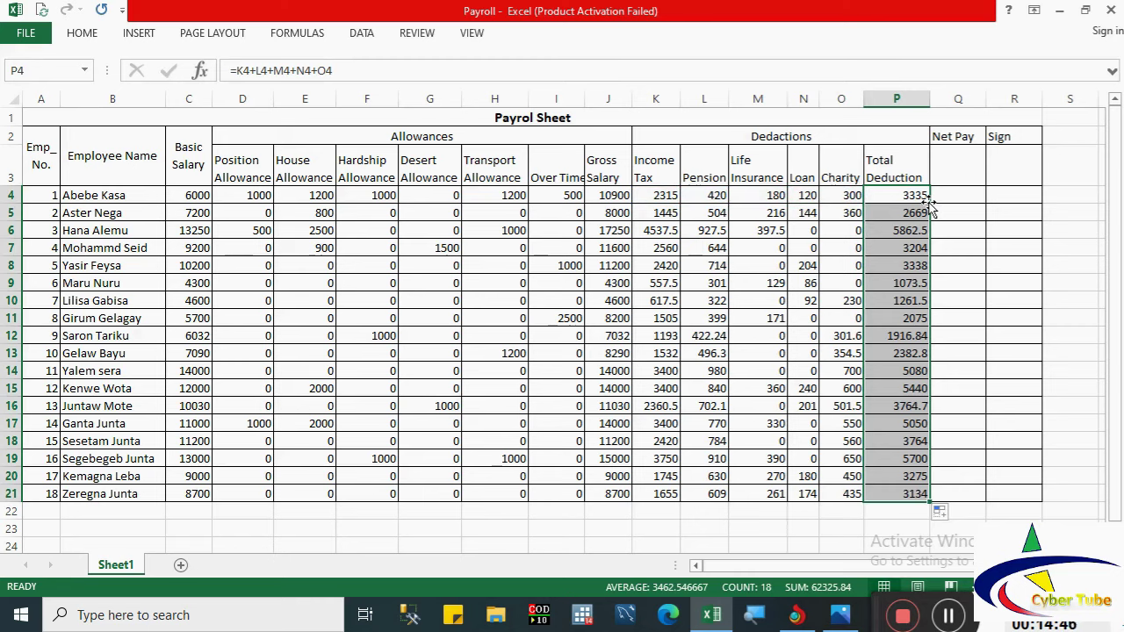
pyautogui.click(951, 203)
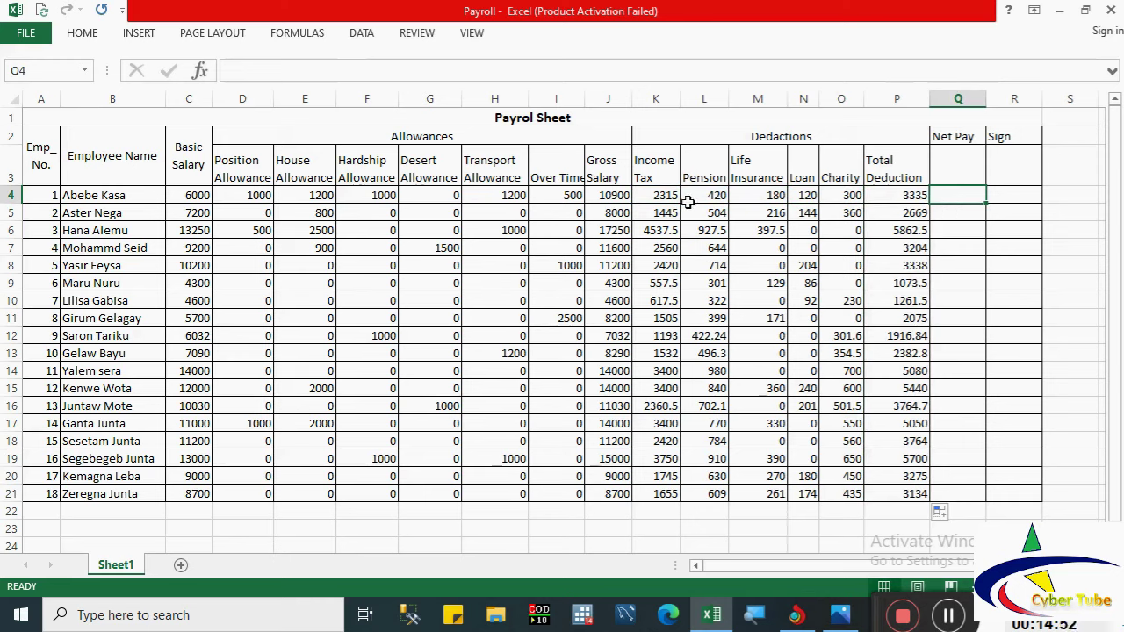
pyautogui.click(599, 119)
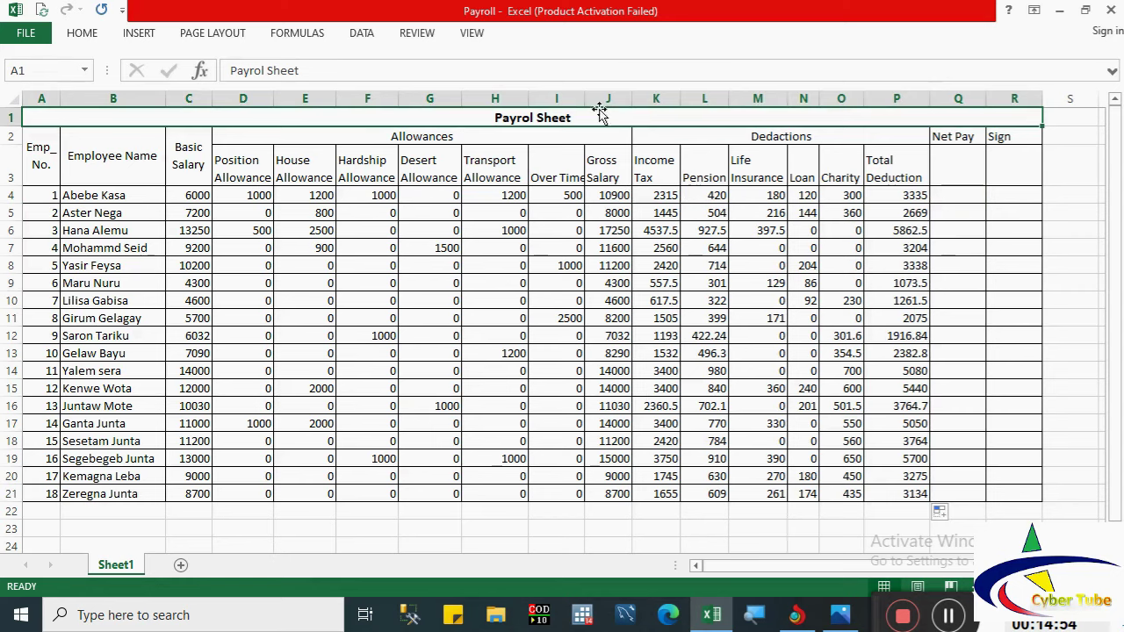
pyautogui.click(599, 98)
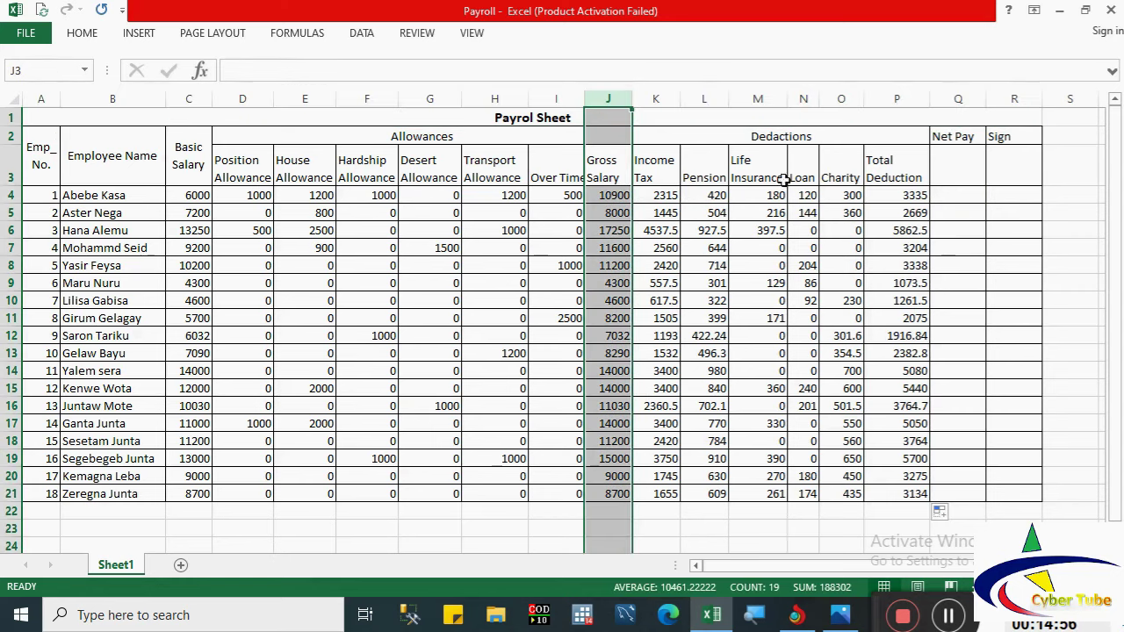
pyautogui.click(877, 99)
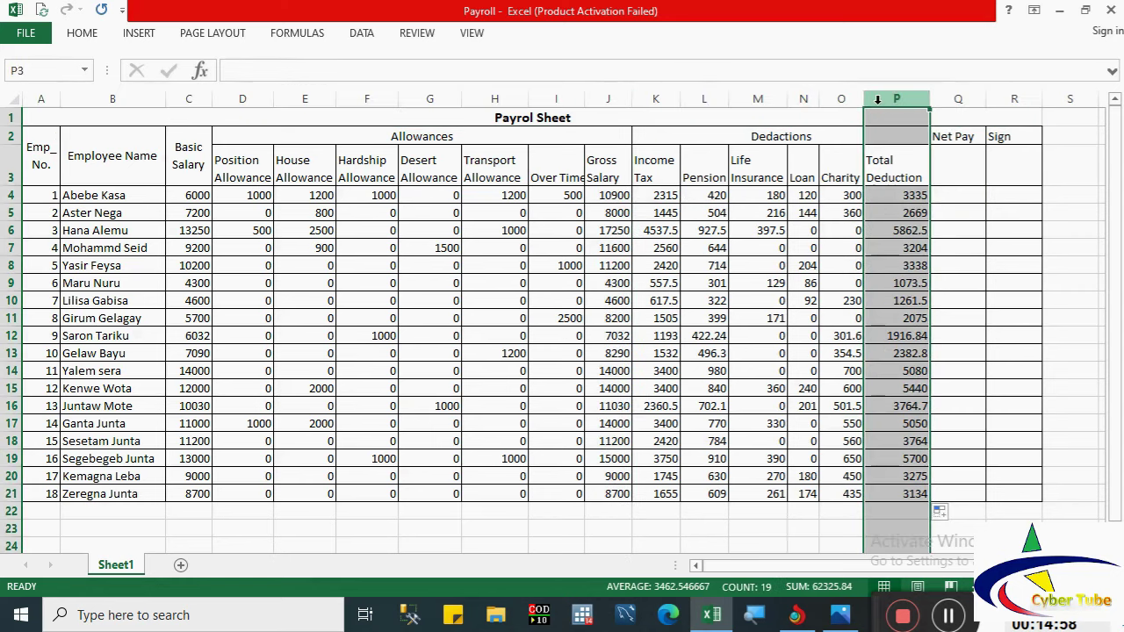
pyautogui.click(945, 198)
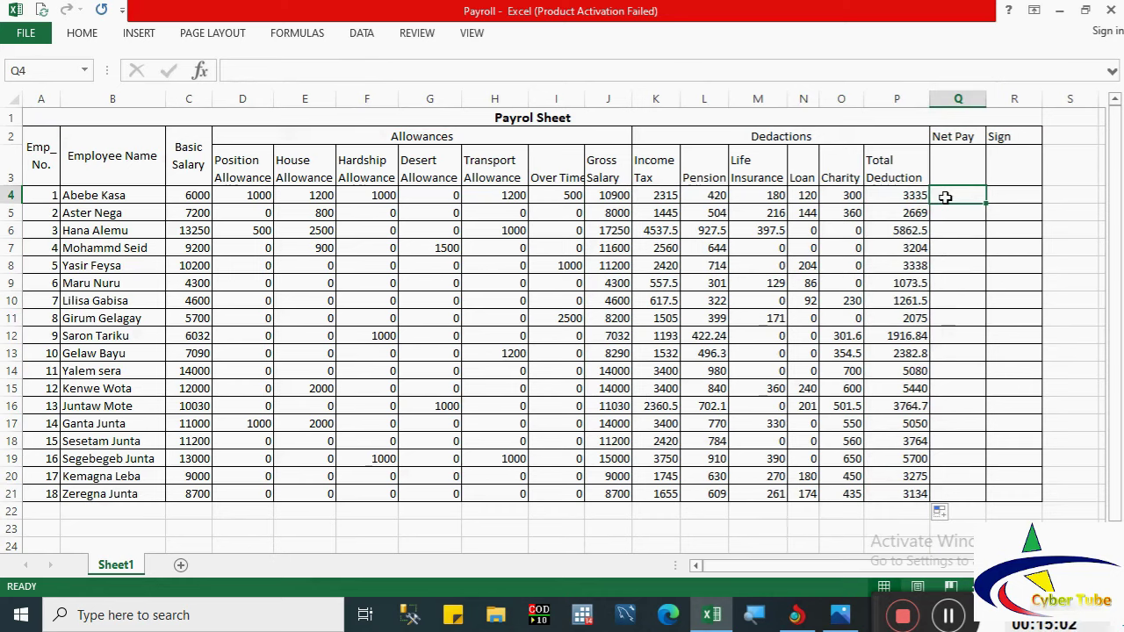
# Step: Enter =J4-P4 in Q4 and fill the Net Pay formula down to Q21
pyautogui.write('=')
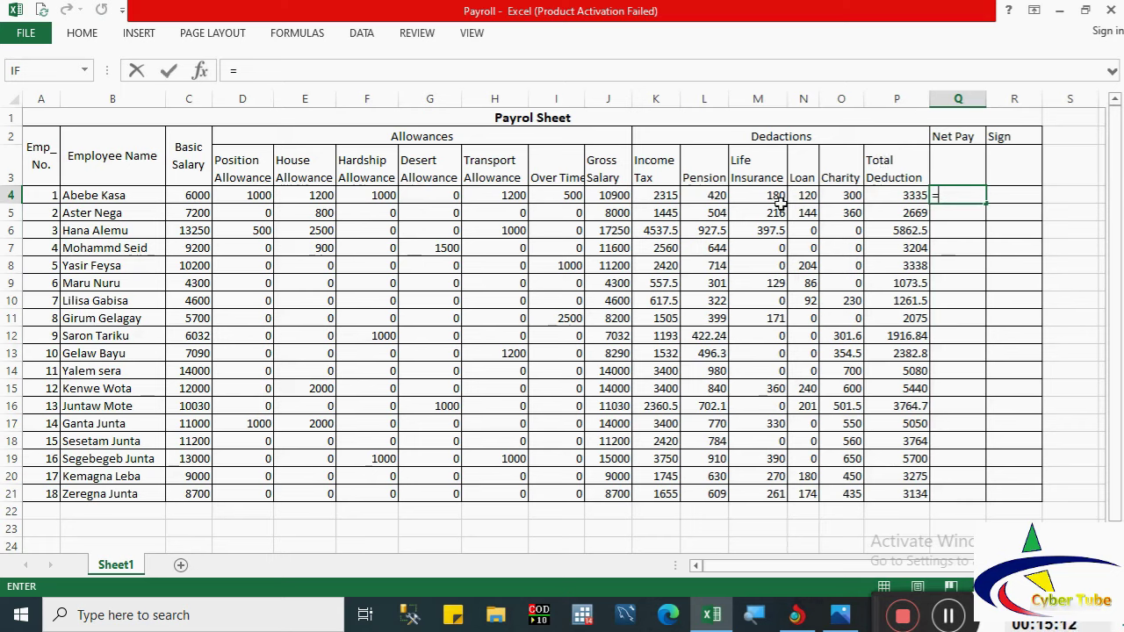
pyautogui.click(604, 198)
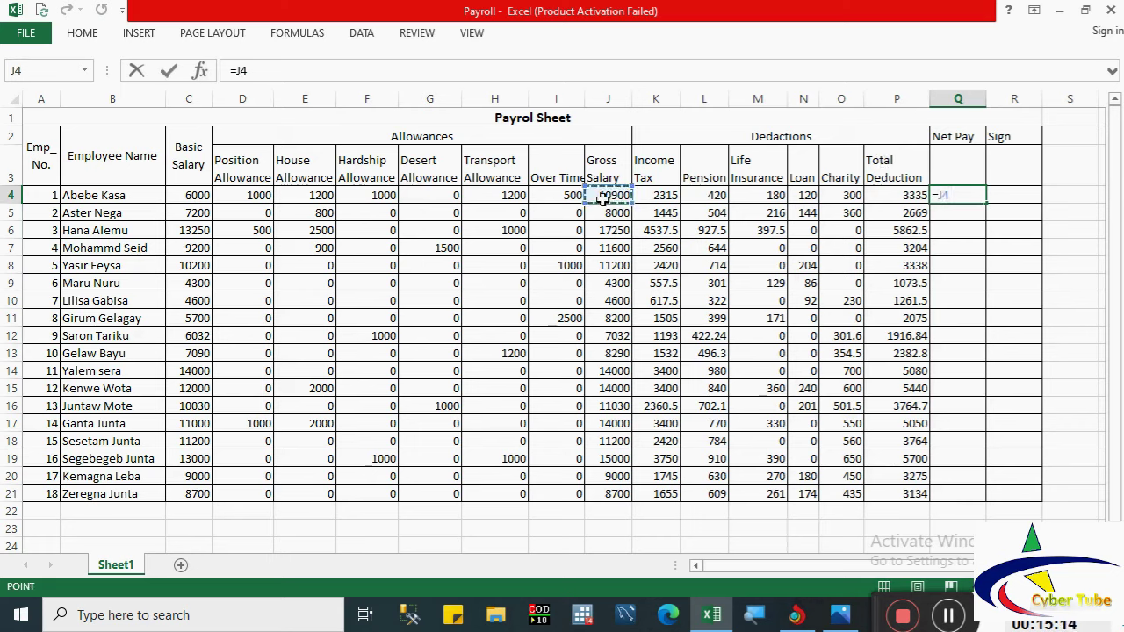
pyautogui.write('-')
pyautogui.click(891, 195)
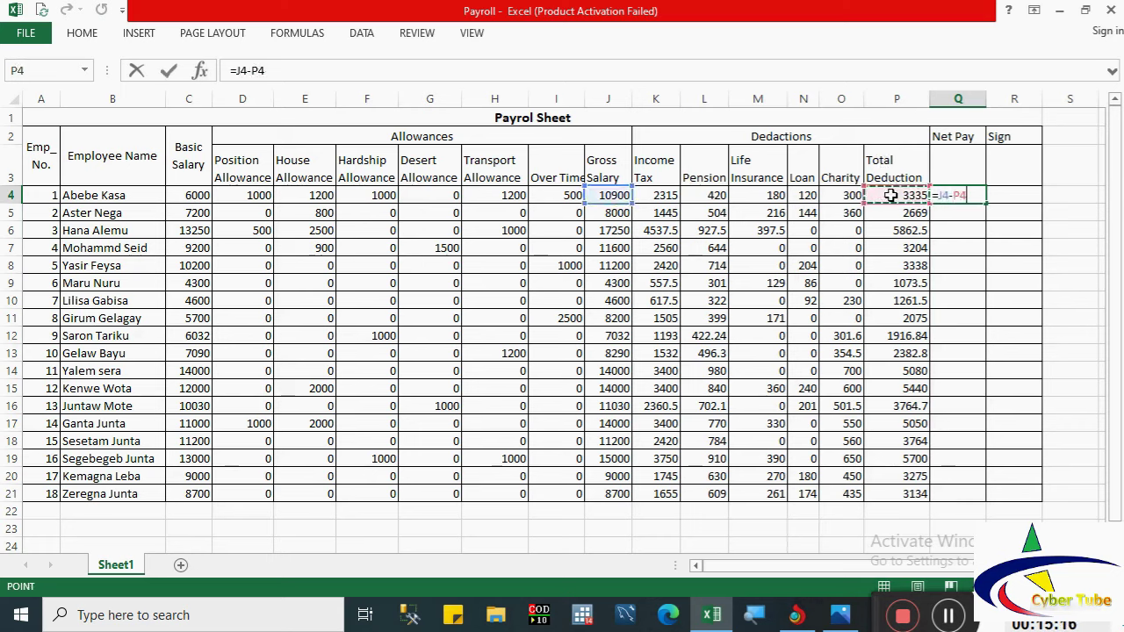
pyautogui.press('Return')
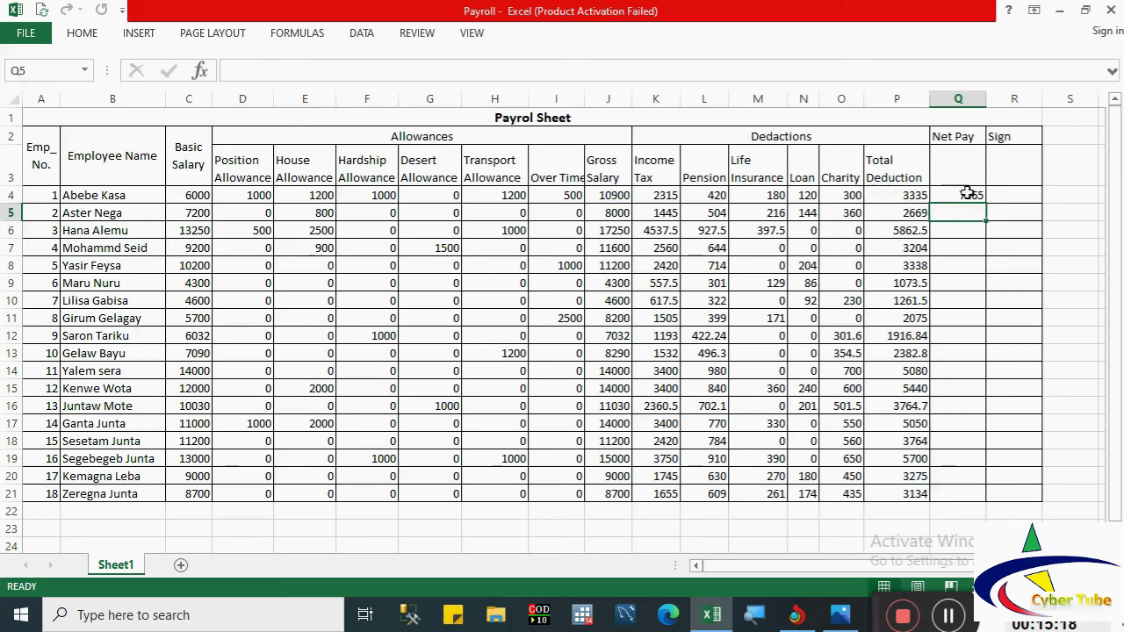
pyautogui.click(965, 193)
pyautogui.doubleClick(984, 203)
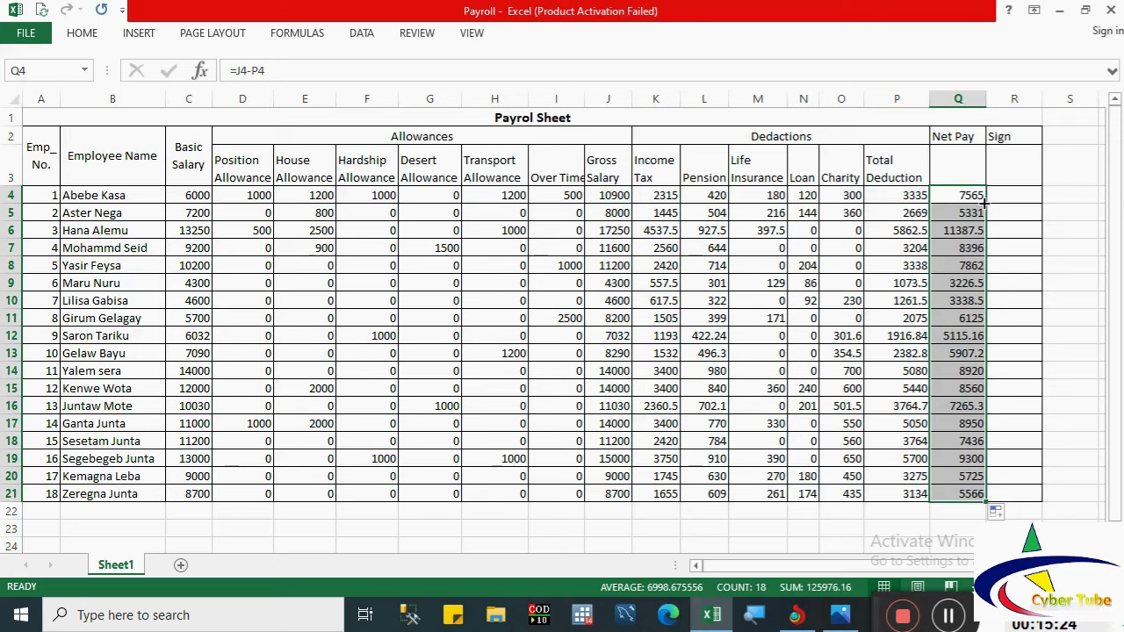
pyautogui.click(125, 524)
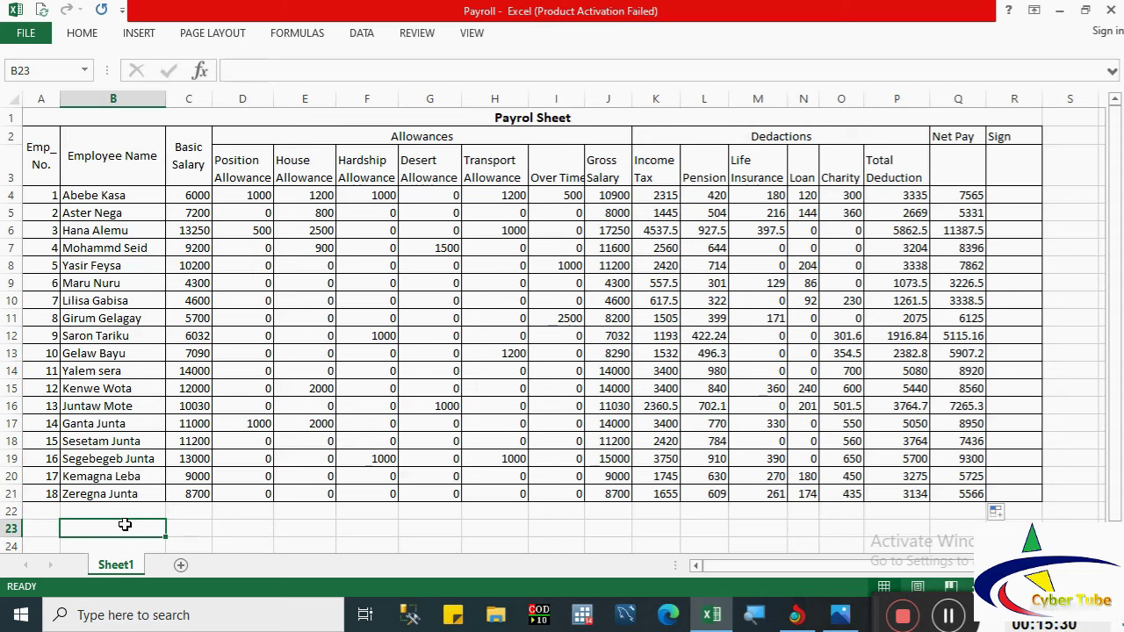
# Step: Type the 'Prepared By:', 'Date' and 'Sig' underscore lines into B23:B25
pyautogui.write('P')
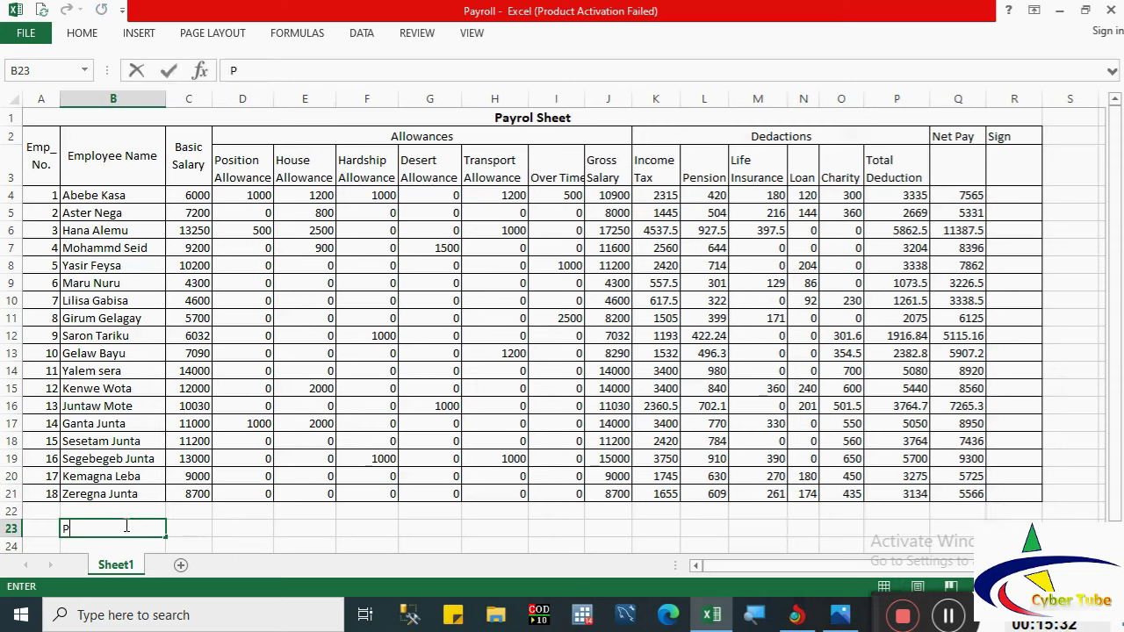
pyautogui.write('repared By')
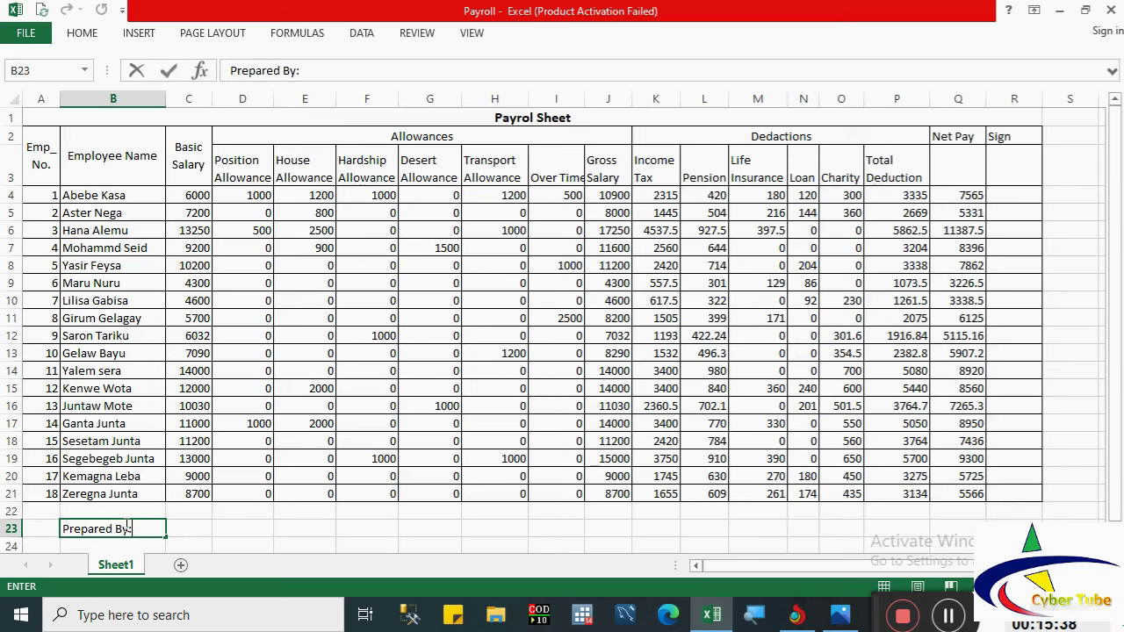
pyautogui.write(':_________________')
pyautogui.press('Return')
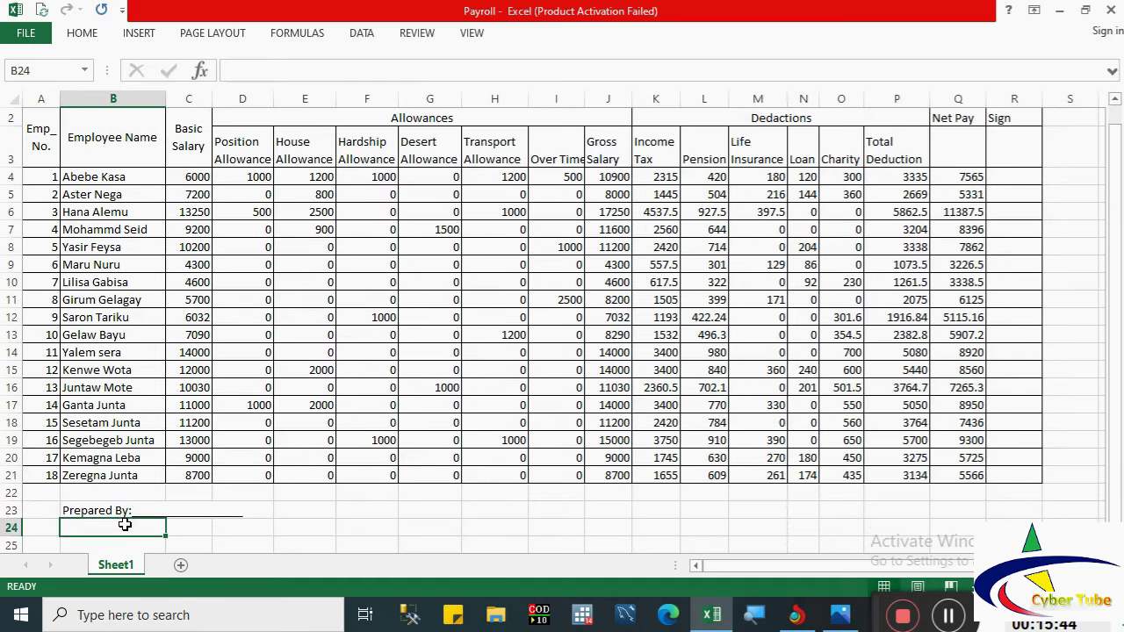
pyautogui.write('Da')
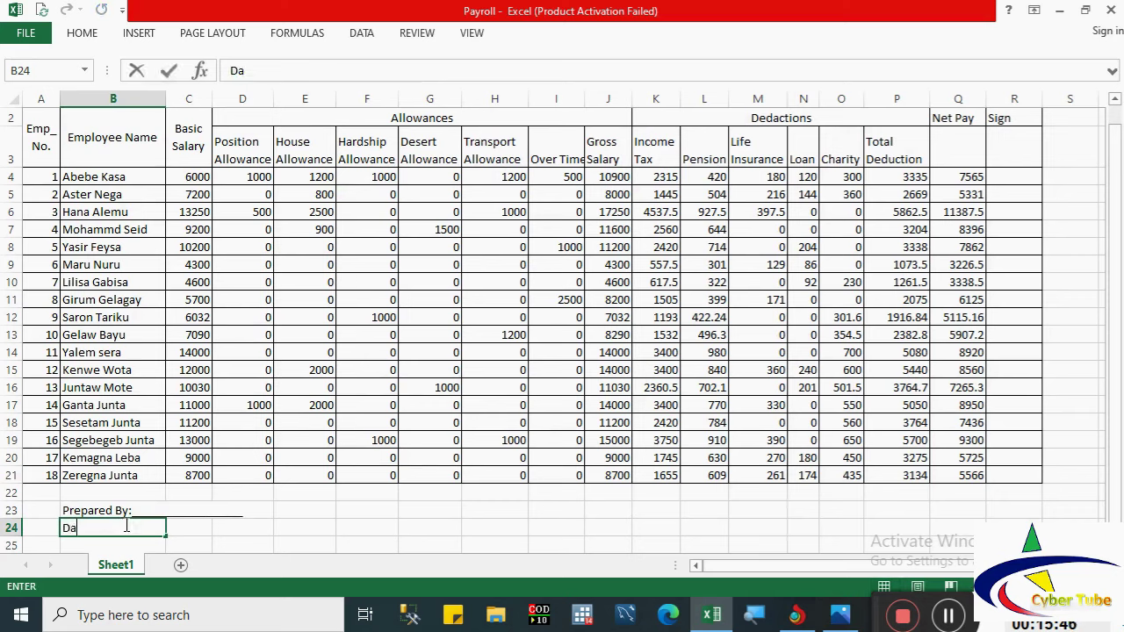
pyautogui.write('te____________')
pyautogui.press('Return')
pyautogui.write('S')
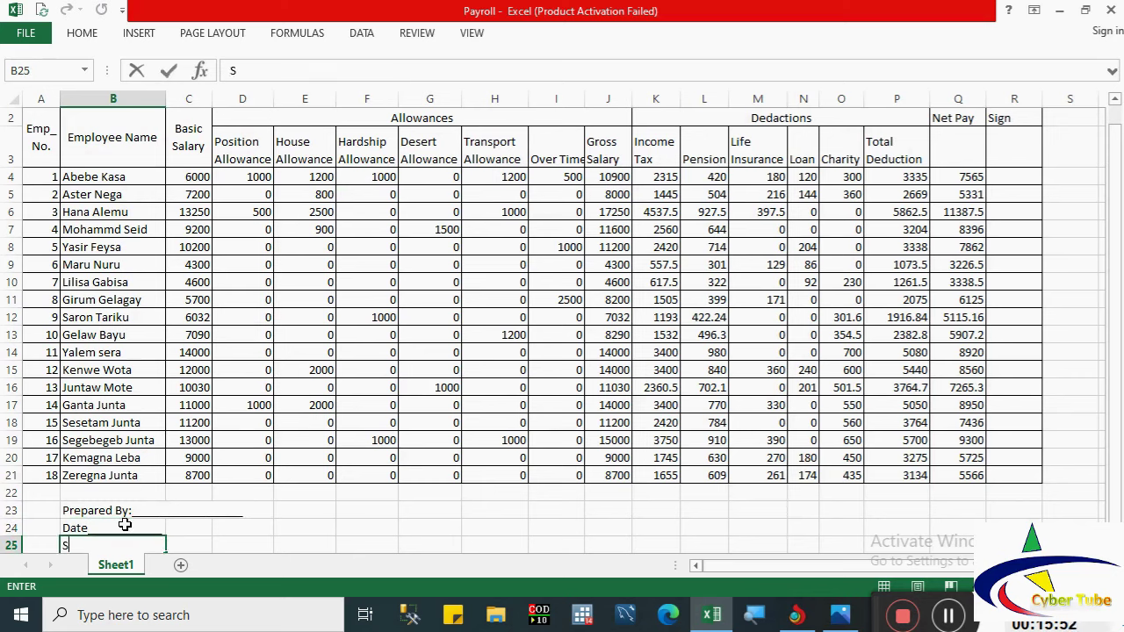
pyautogui.write('ig__________________')
pyautogui.press('BackSpace')
pyautogui.press('BackSpace')
pyautogui.press('BackSpace')
pyautogui.click(243, 539)
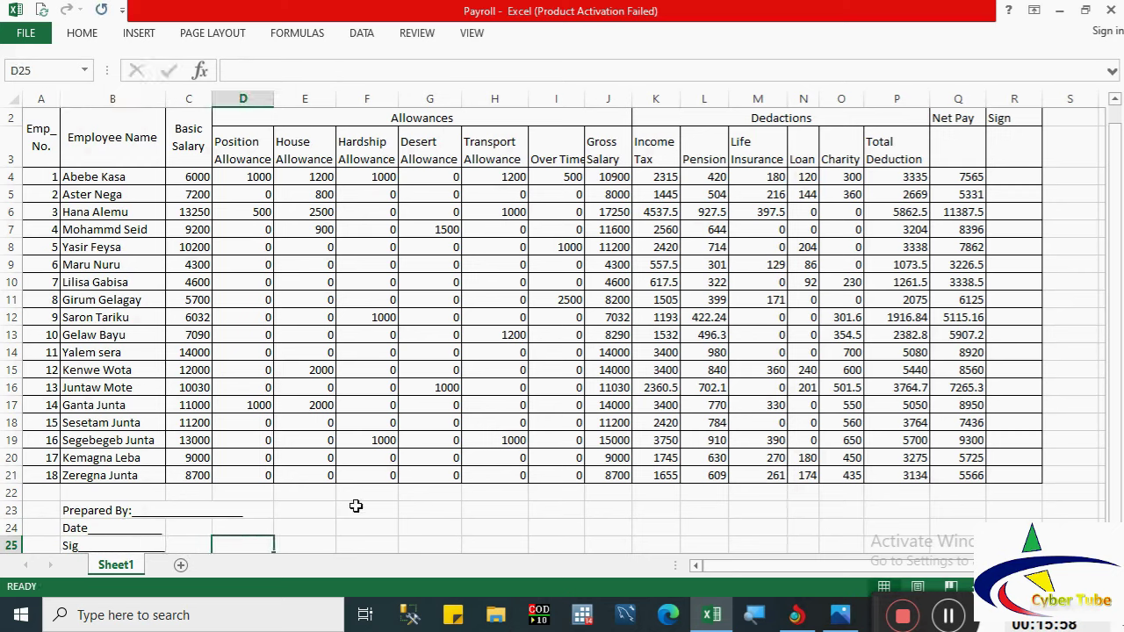
# Step: Type the 'Checked By:', 'Date' and 'Sig' underscore lines into G23:G25
pyautogui.click(420, 511)
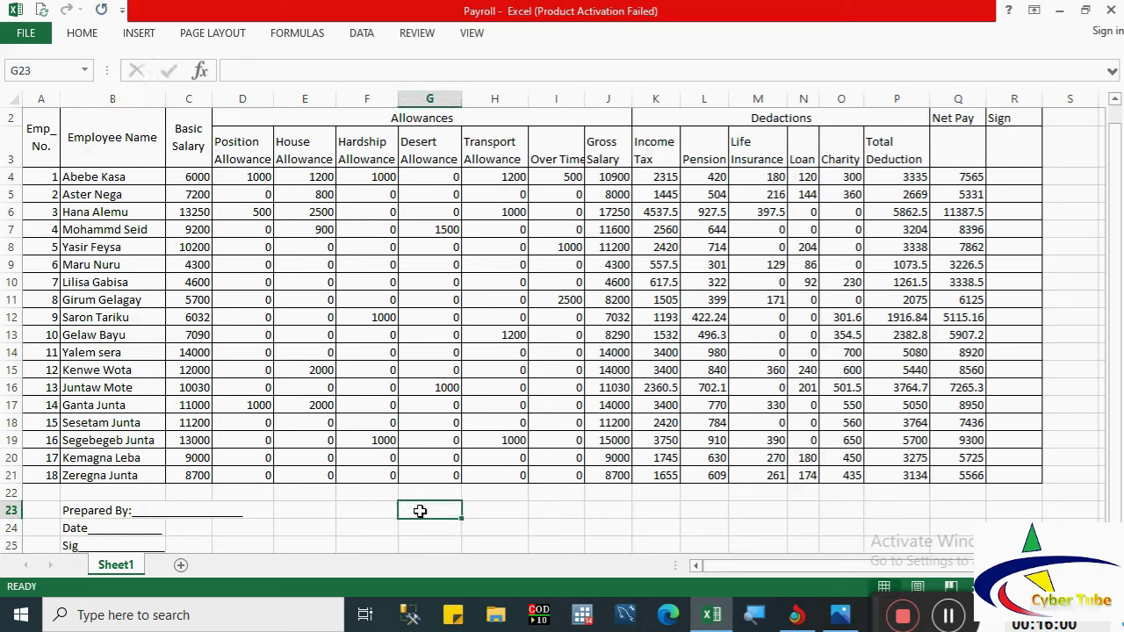
pyautogui.write('Check')
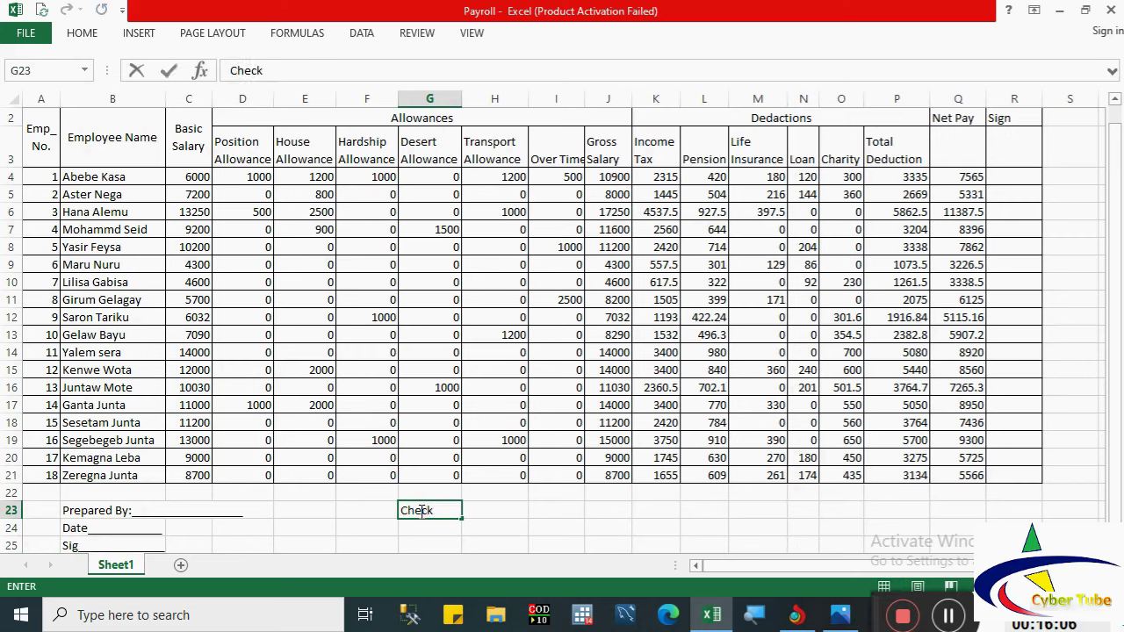
pyautogui.write('ed By:____________')
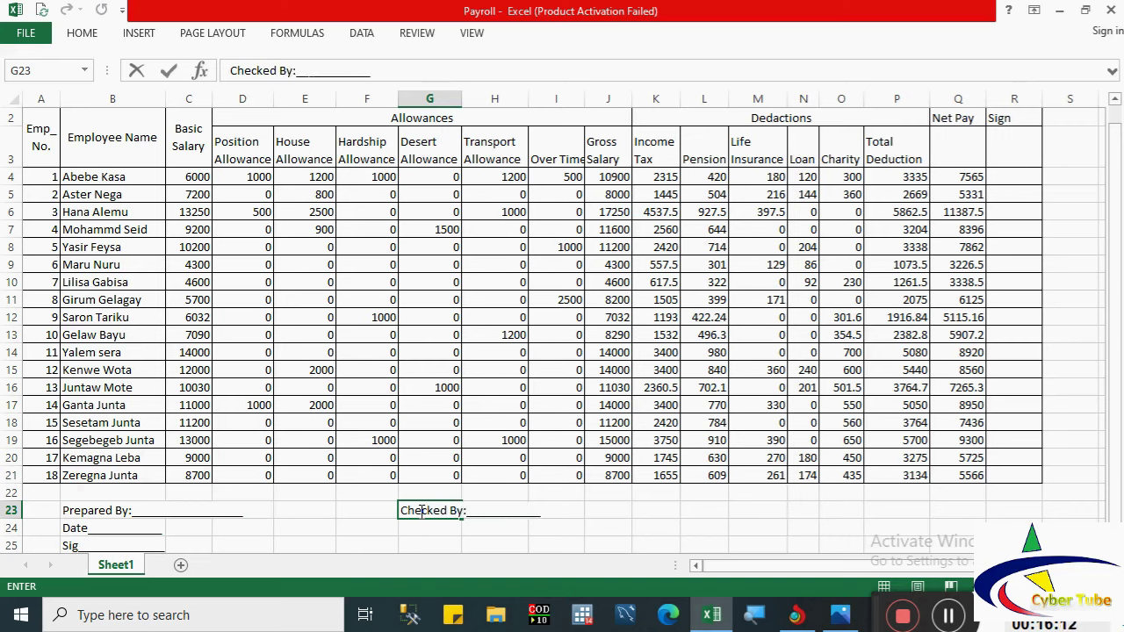
pyautogui.press('Return')
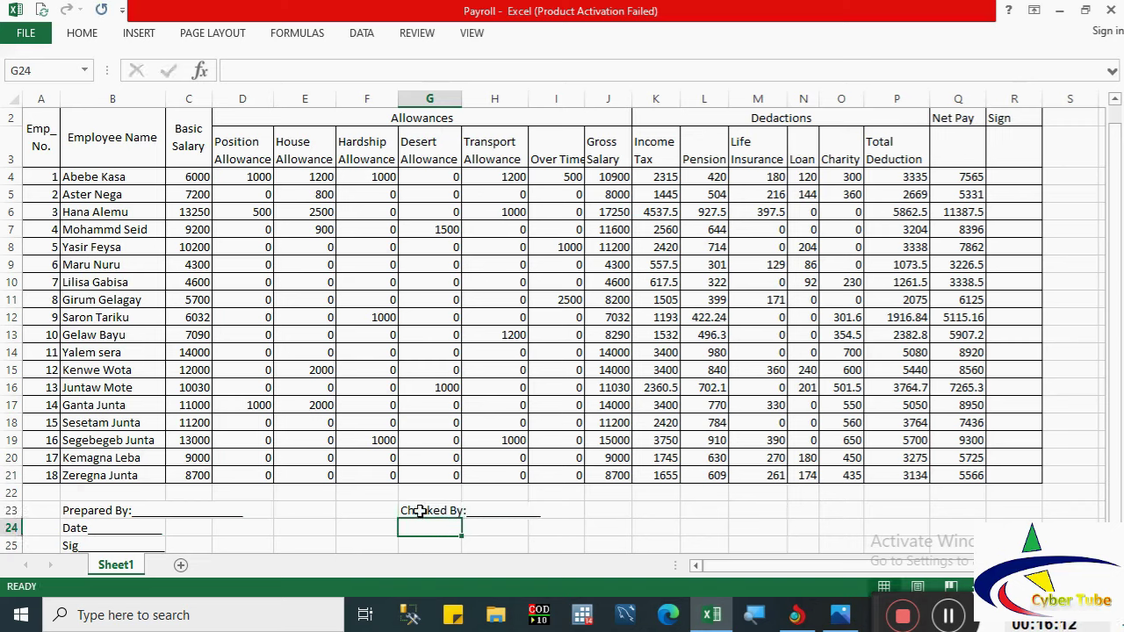
pyautogui.write('Date')
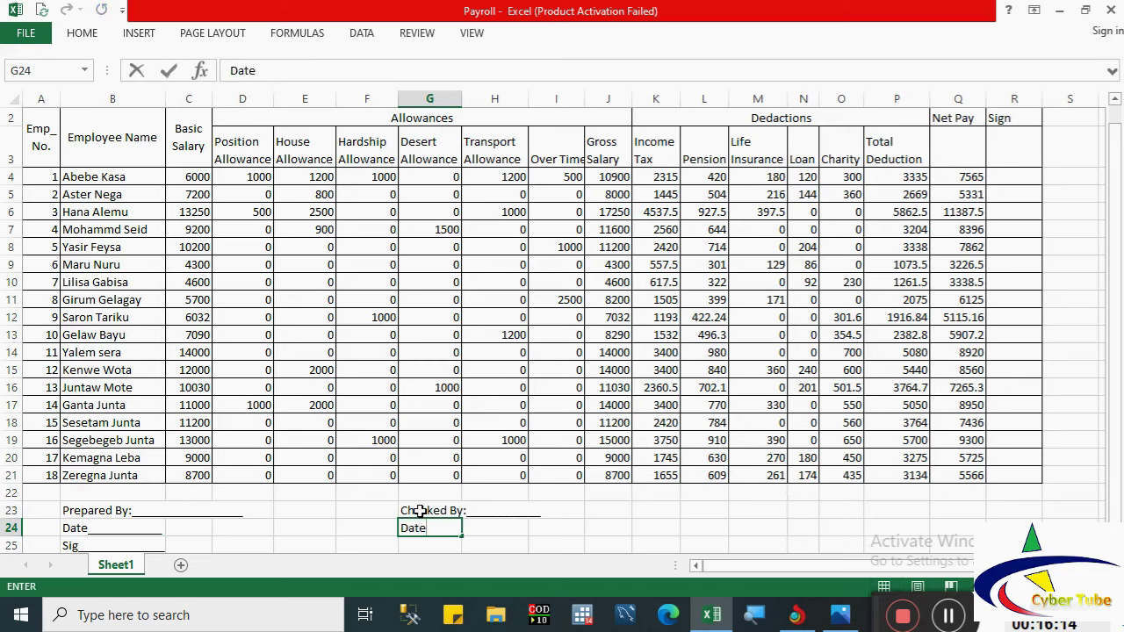
pyautogui.write('_________')
pyautogui.press('Return')
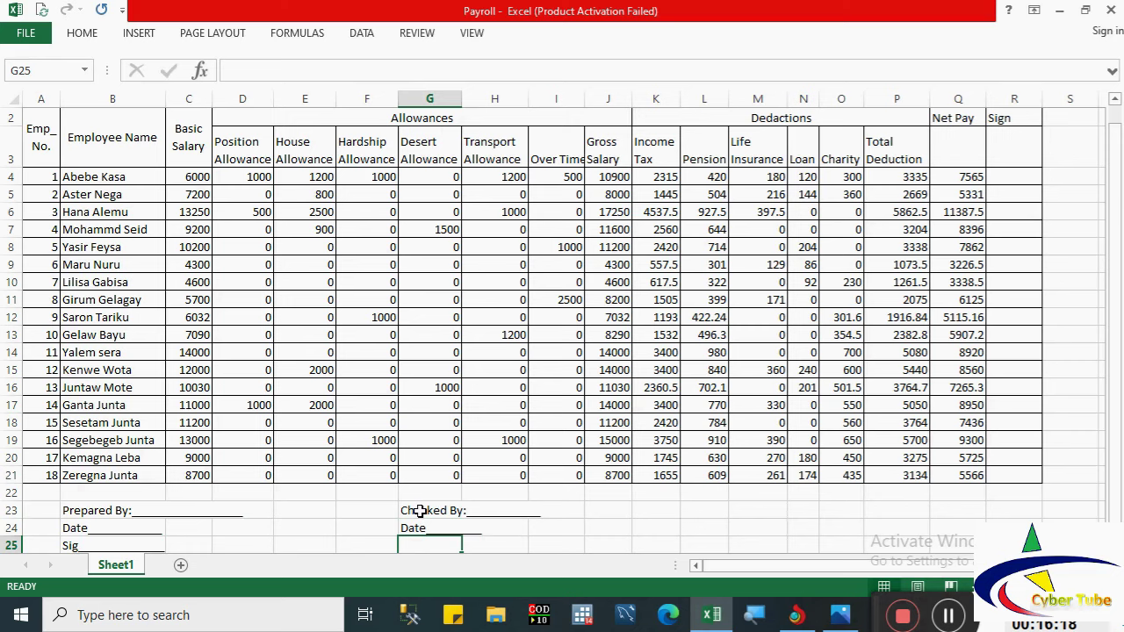
pyautogui.write('Sig')
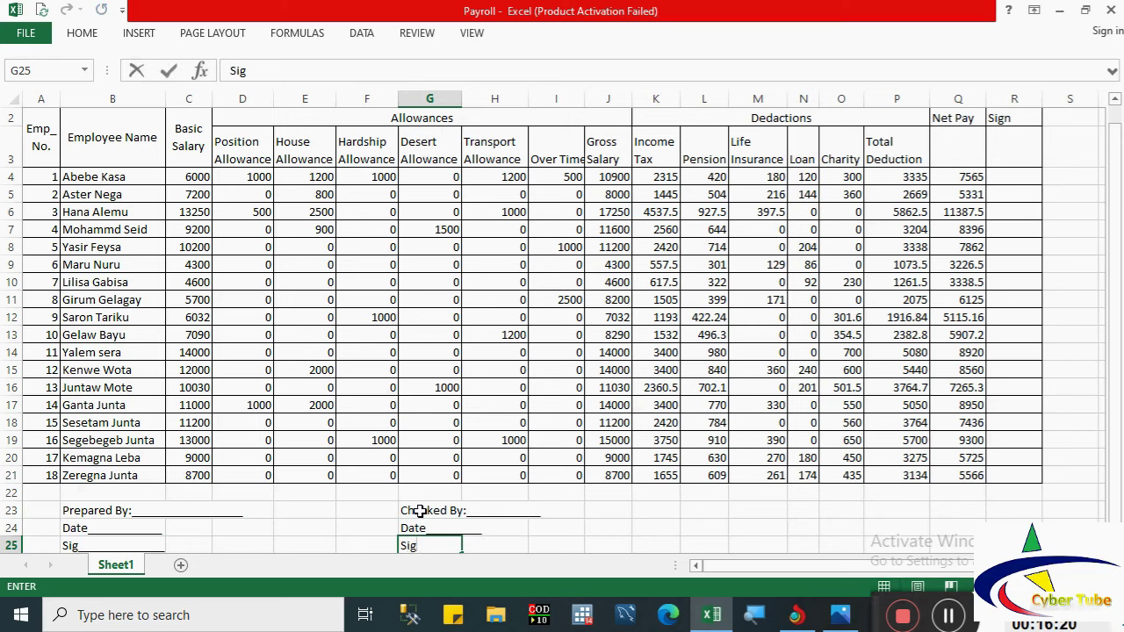
pyautogui.write('___________')
pyautogui.click(649, 507)
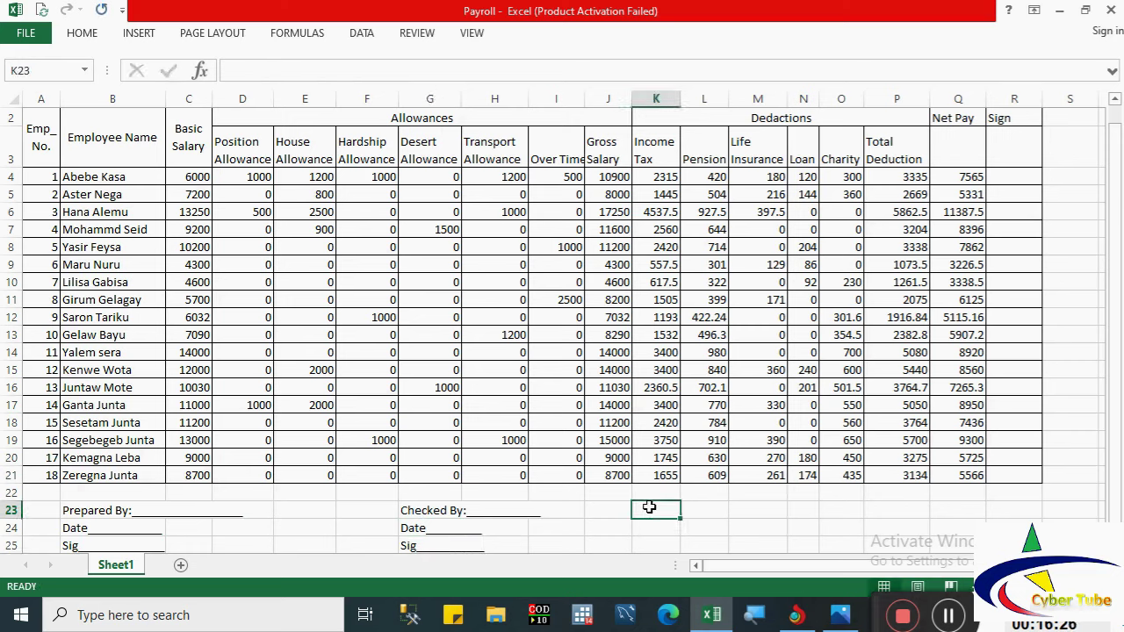
# Step: Type the 'Approved By:', 'Date:' and 'Sig:' underscore lines into K23:K25
pyautogui.write('Aprr')
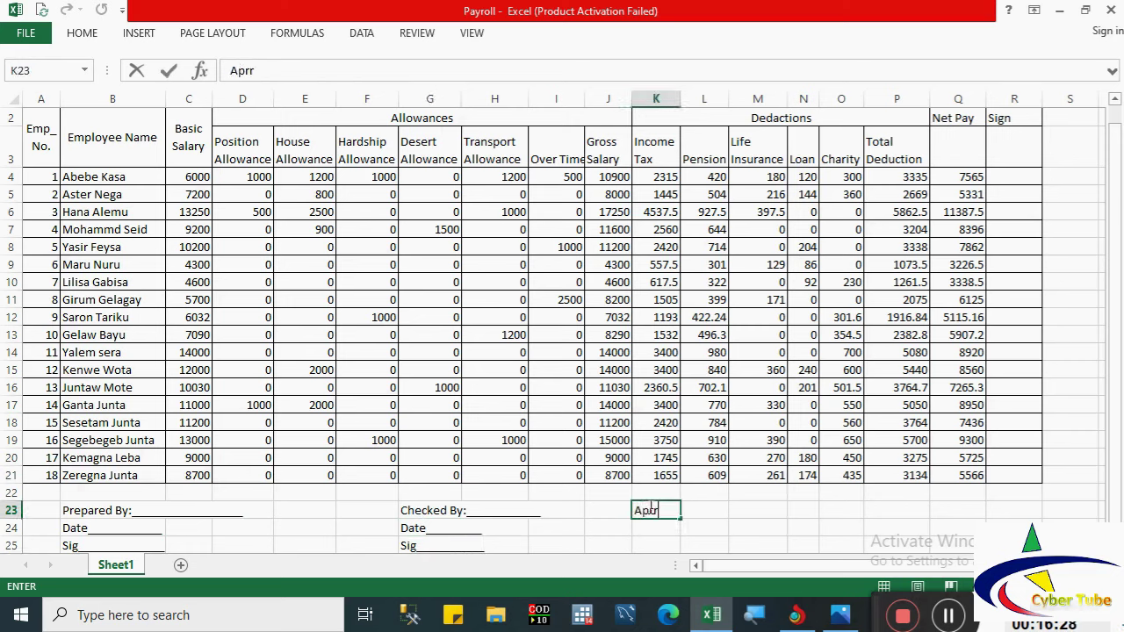
pyautogui.press('BackSpace')
pyautogui.press('BackSpace')
pyautogui.write('proved')
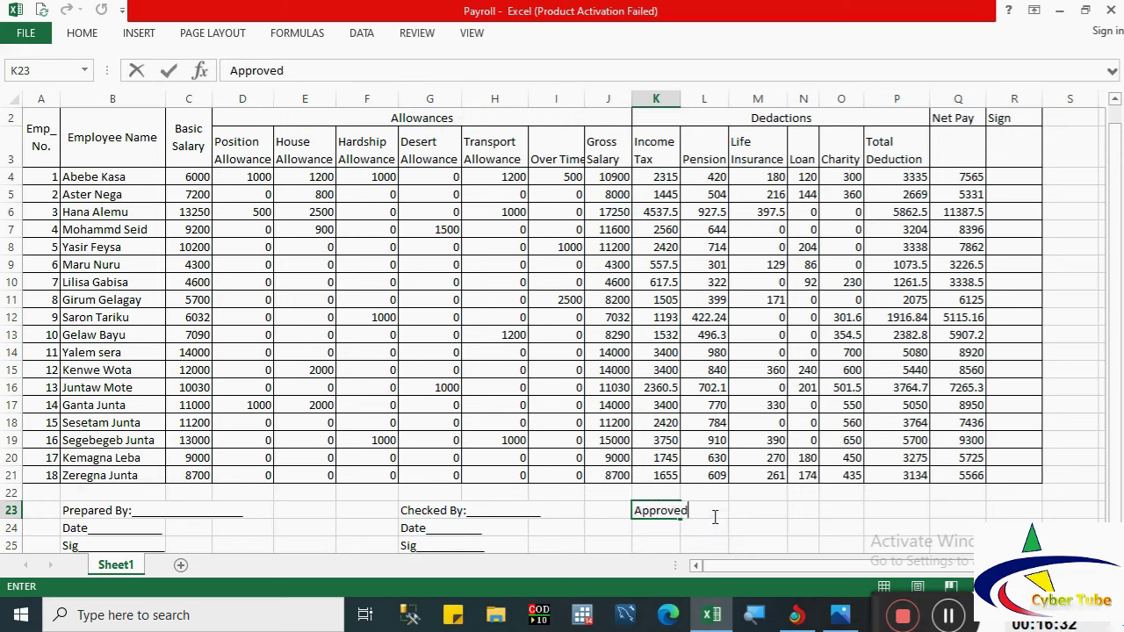
pyautogui.write(' By: _____________')
pyautogui.press('Return')
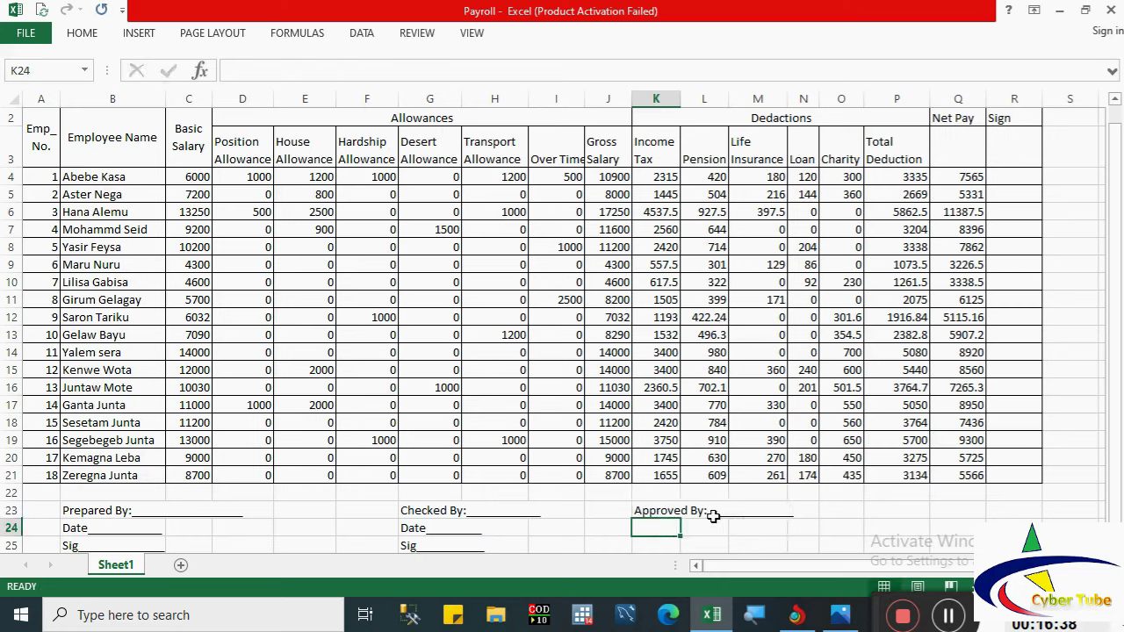
pyautogui.write('Date:_____')
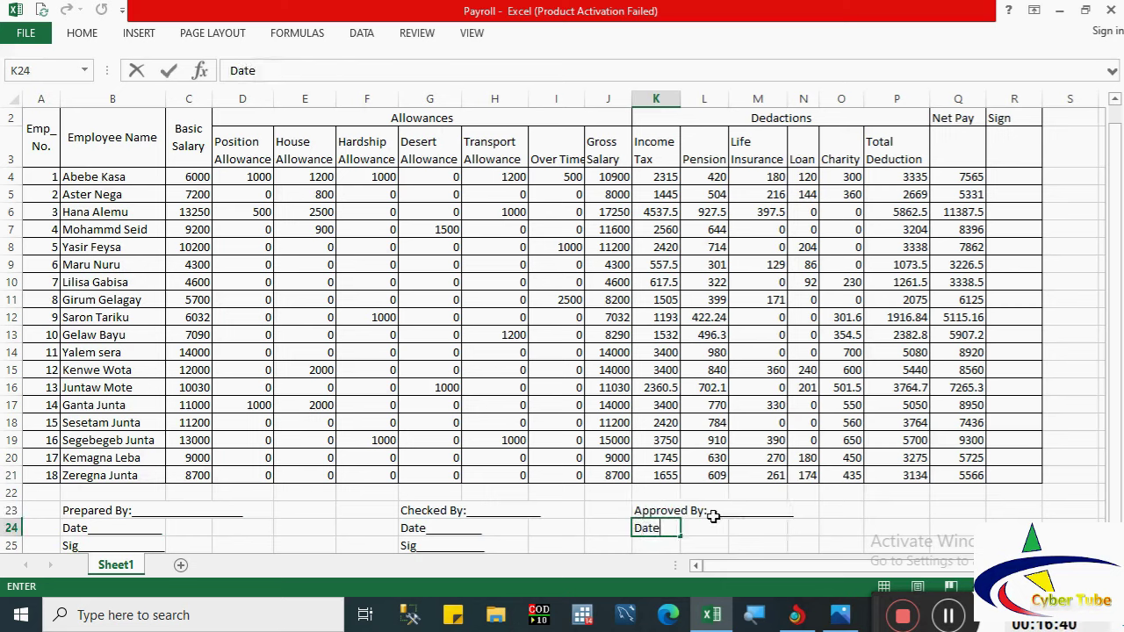
pyautogui.write('_____')
pyautogui.press('Return')
pyautogui.write('D')
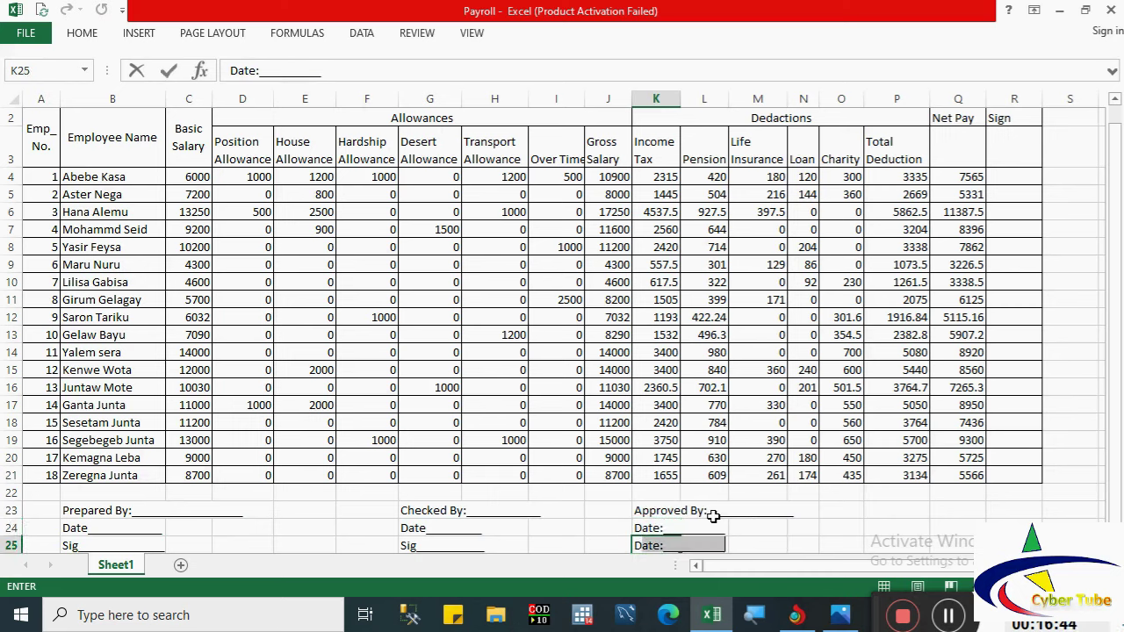
pyautogui.write('ate:')
pyautogui.press('BackSpace')
pyautogui.press('BackSpace')
pyautogui.press('BackSpace')
pyautogui.press('BackSpace')
pyautogui.press('BackSpace')
pyautogui.press('BackSpace')
pyautogui.write('S')
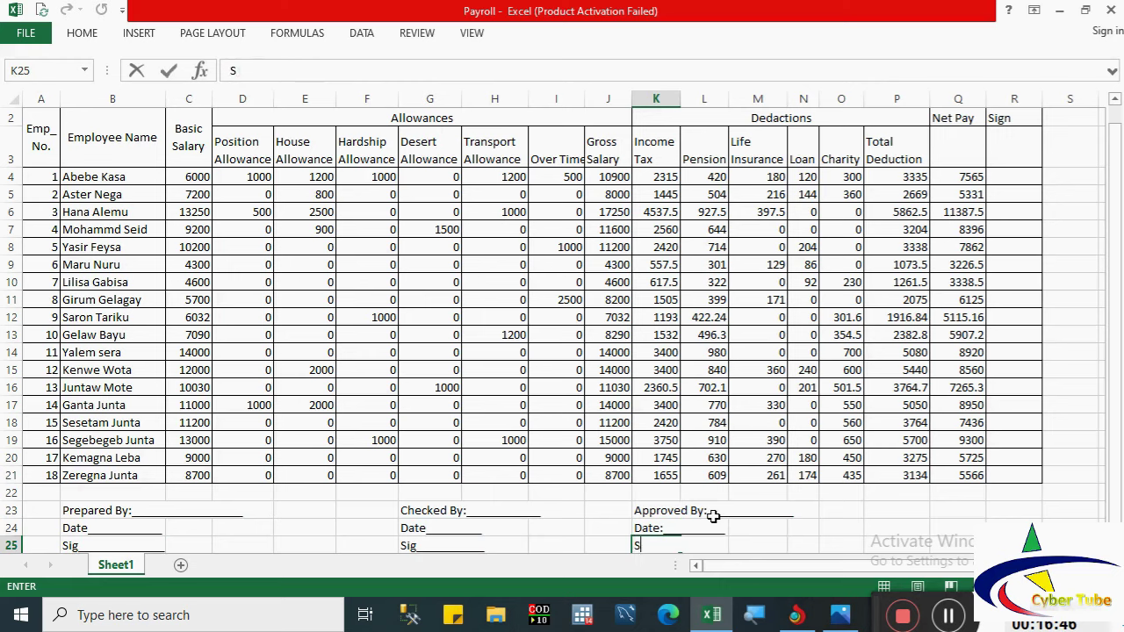
pyautogui.write('ig:____________')
# Step: Type the 'Paied By:', 'Date:' and 'Sig:' underscore lines into P23:P25
pyautogui.click(875, 509)
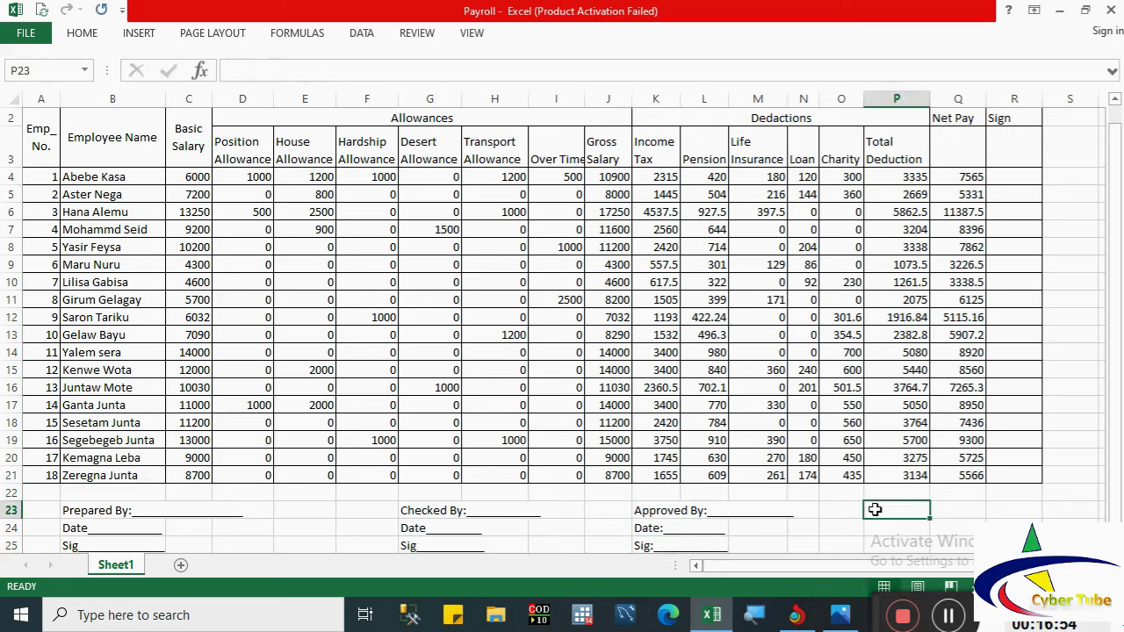
pyautogui.write('P')
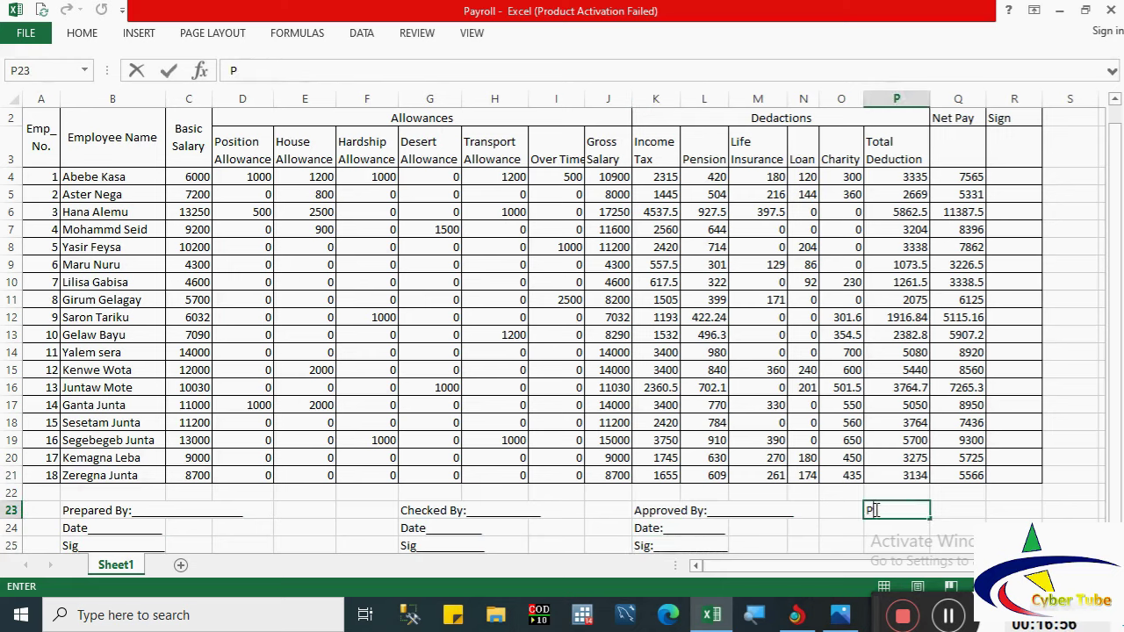
pyautogui.write('aied By:_')
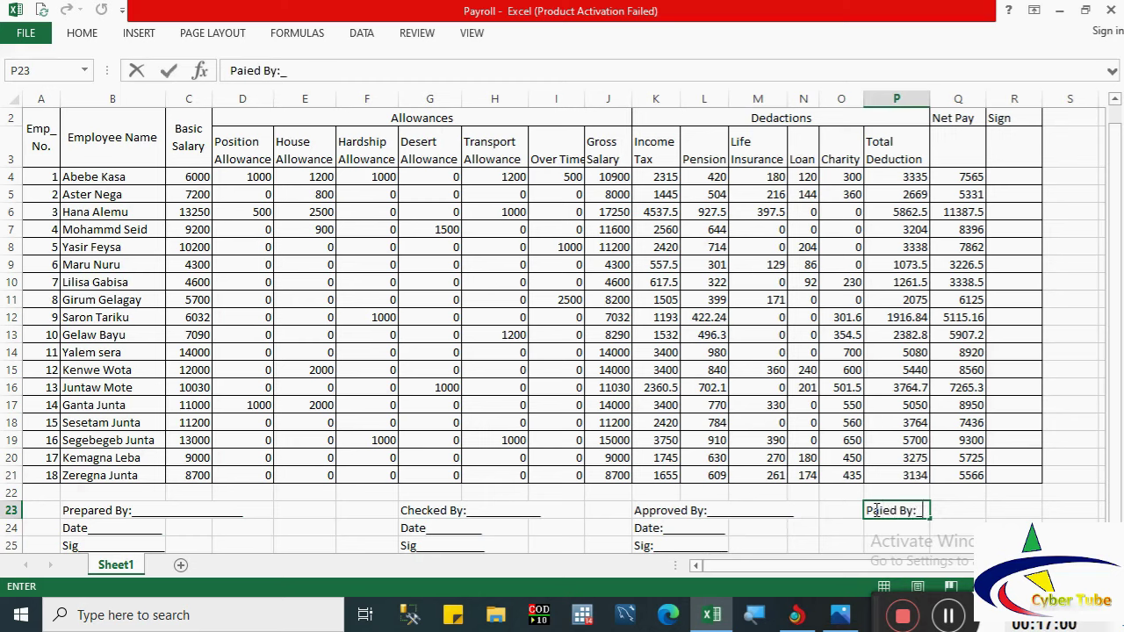
pyautogui.write('__________')
pyautogui.press('Return')
pyautogui.write('Date')
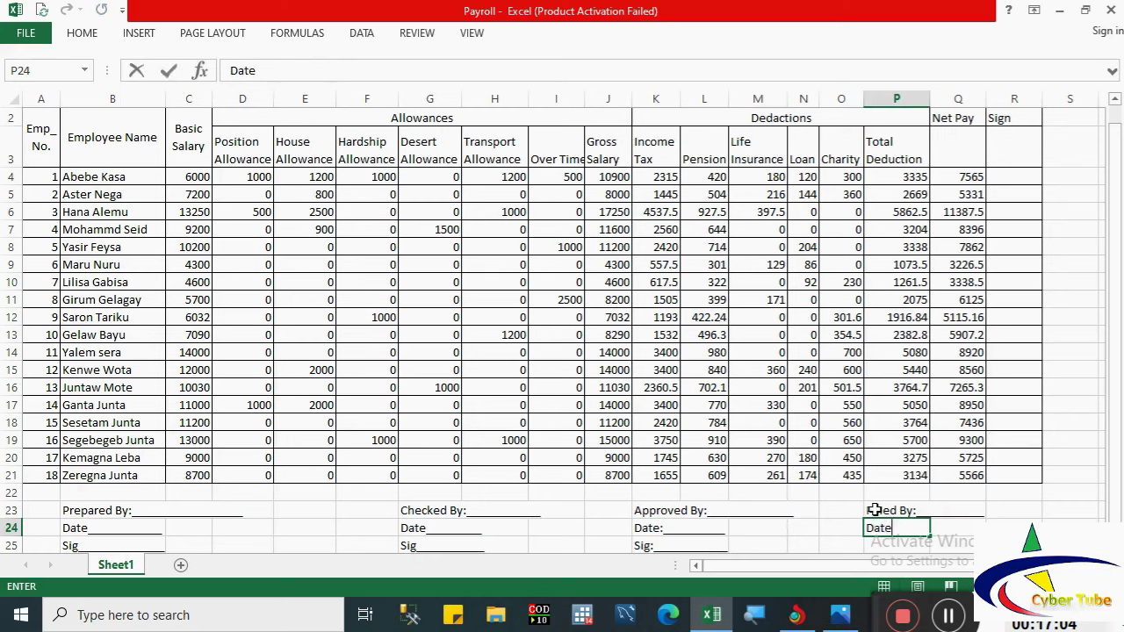
pyautogui.write(':______________')
pyautogui.press('Return')
pyautogui.write('Sig')
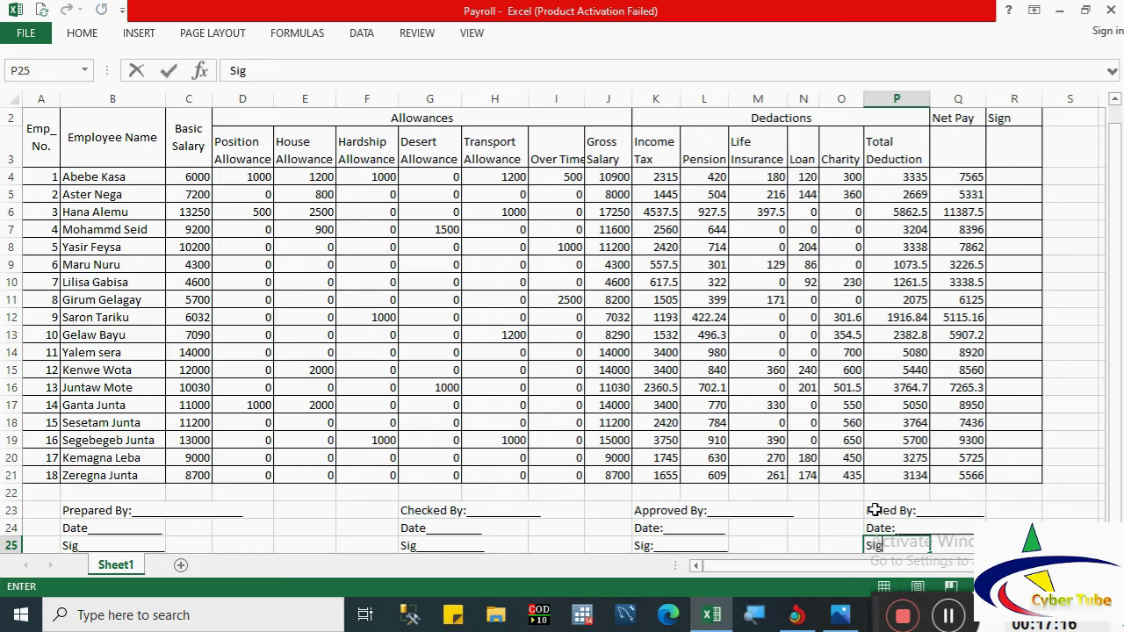
pyautogui.write(':________________')
# Step: Select A1:R25, the payroll table with its signature blocks, and go to File > Print
pyautogui.click(973, 420)
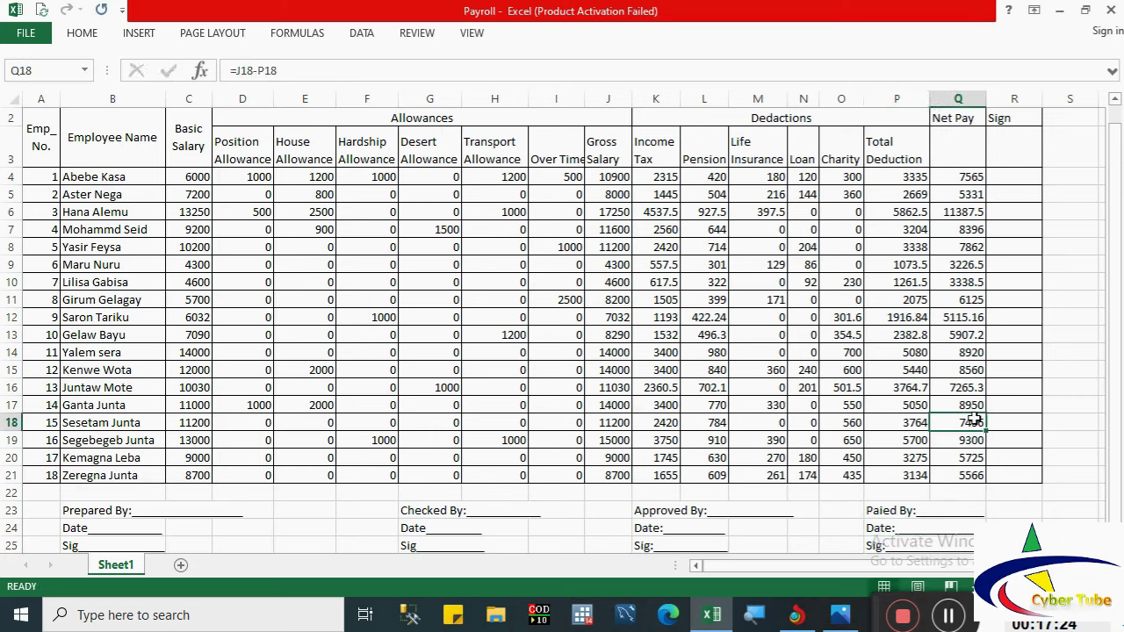
pyautogui.moveTo(1111, 397); pyautogui.dragTo(1111, 376)
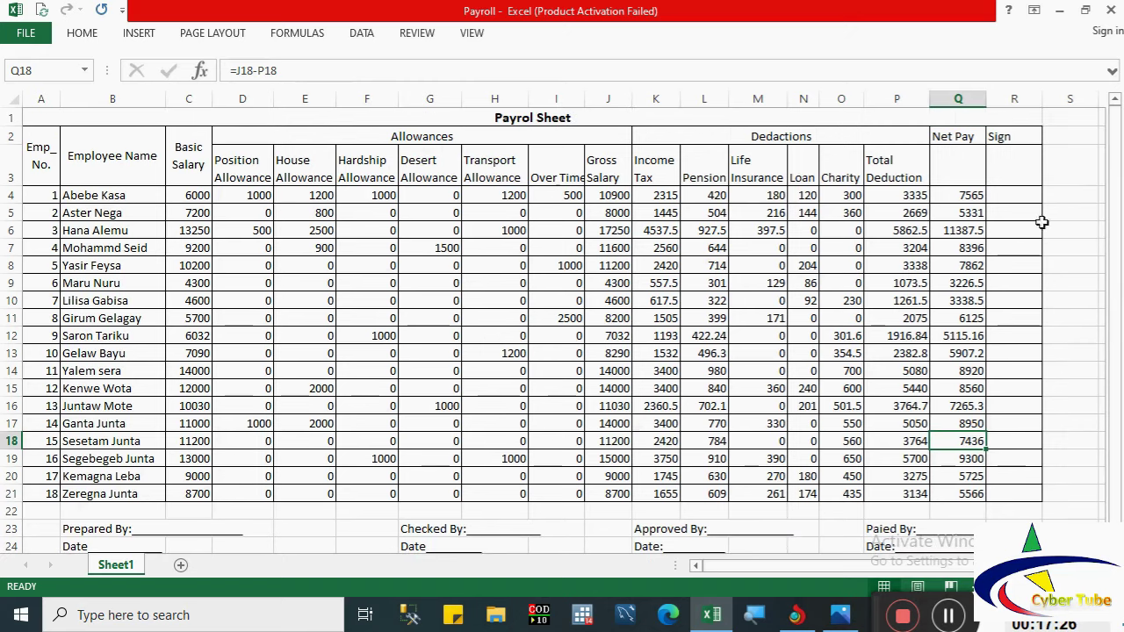
pyautogui.moveTo(1008, 173); pyautogui.dragTo(1010, 258)
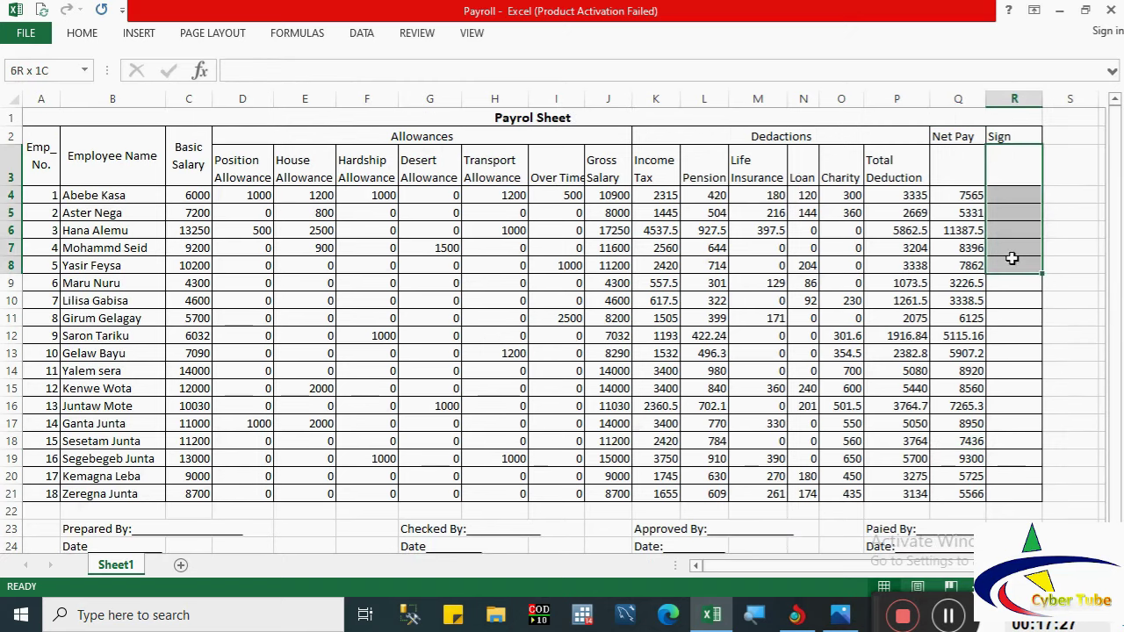
pyautogui.click(1004, 193)
pyautogui.moveTo(1008, 216)
pyautogui.mouseDown()
pyautogui.moveTo(1011, 246)
pyautogui.moveTo(1010, 233)
pyautogui.mouseUp()
pyautogui.click(302, 229)
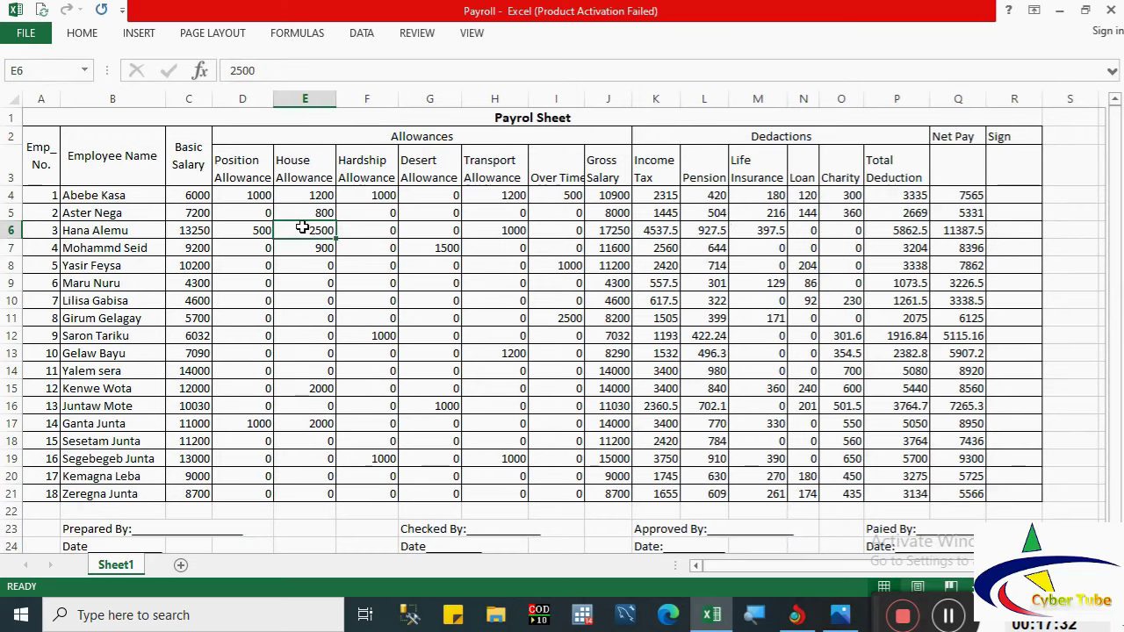
pyautogui.hotkey('ctrl', 'a')
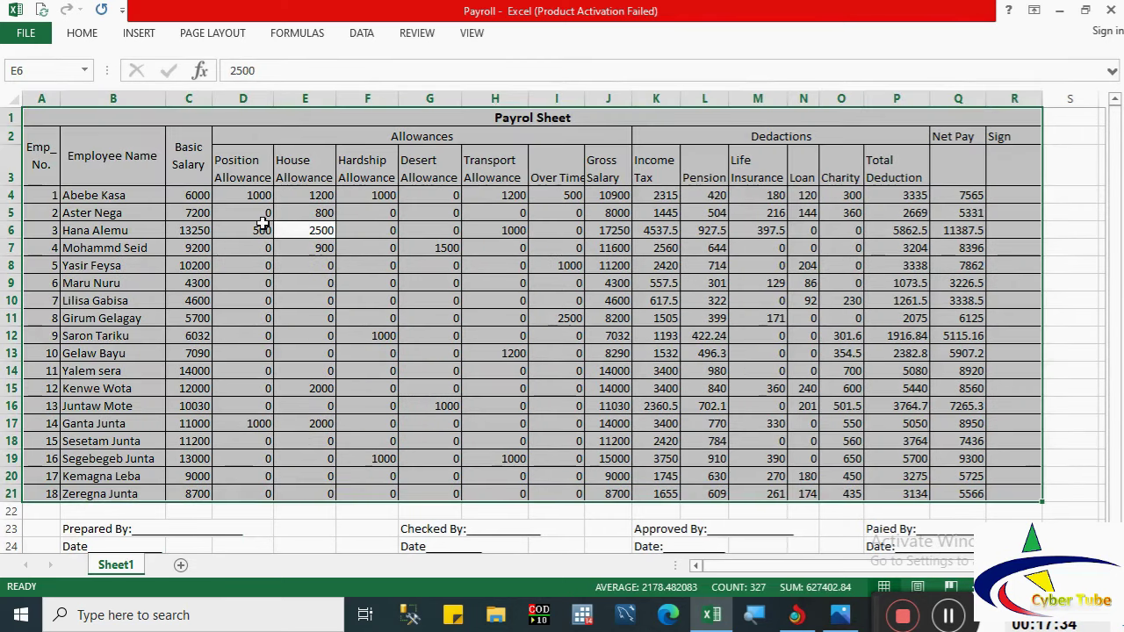
pyautogui.click(179, 197)
pyautogui.click(42, 117)
pyautogui.moveTo(78, 140); pyautogui.dragTo(864, 522)
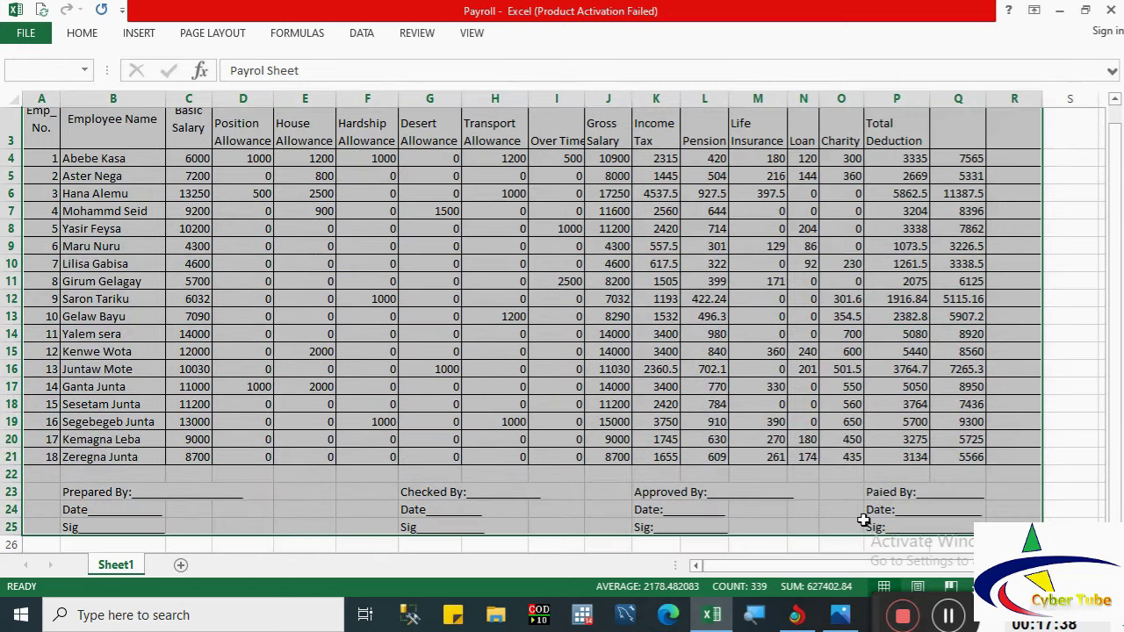
pyautogui.click(28, 34)
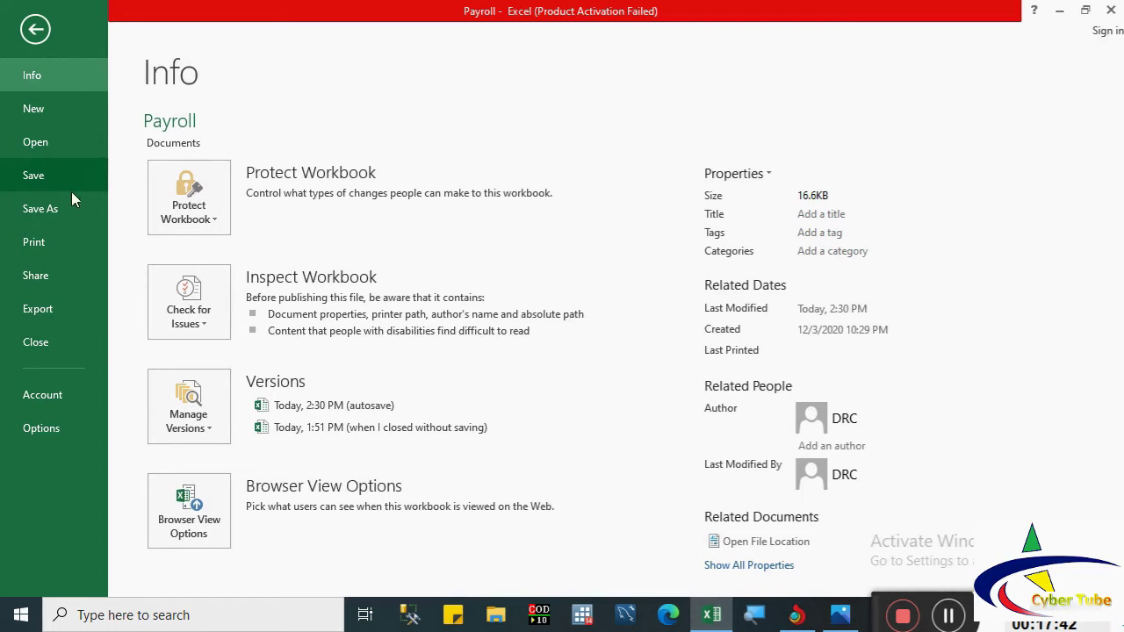
pyautogui.click(39, 249)
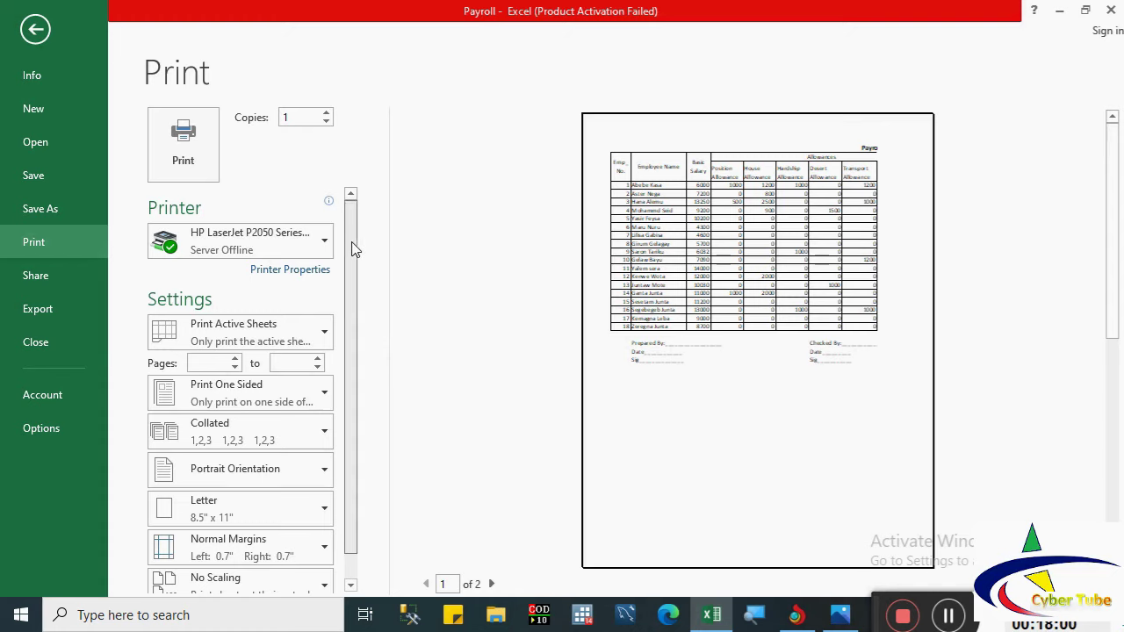
# Step: Change the payroll printout from Portrait to Landscape Orientation
pyautogui.moveTo(354, 245); pyautogui.dragTo(357, 296)
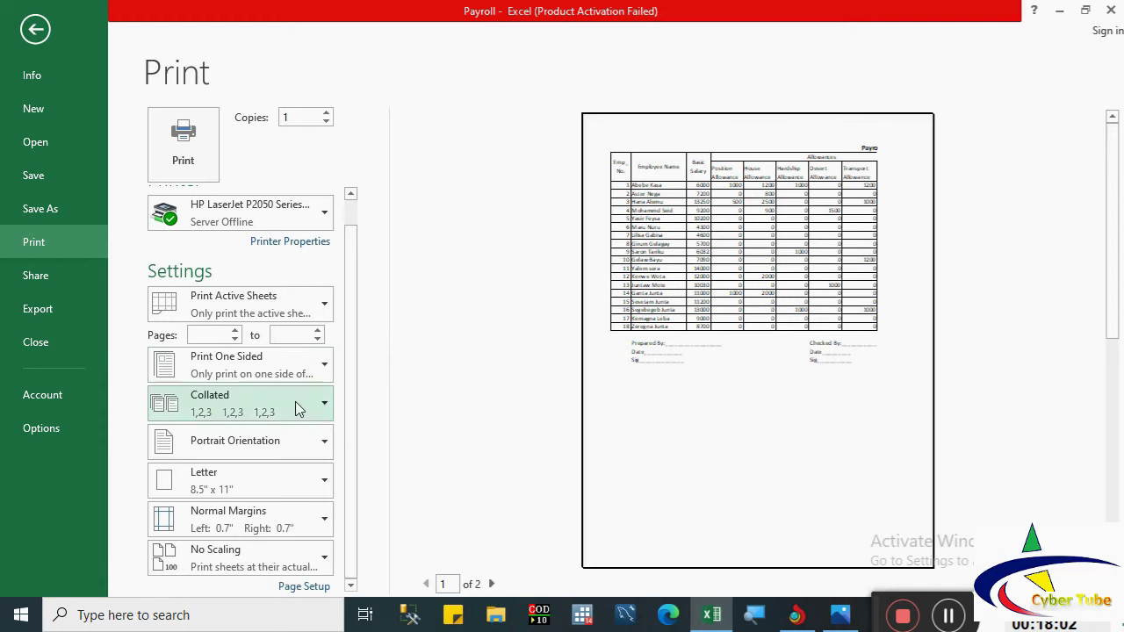
pyautogui.click(216, 444)
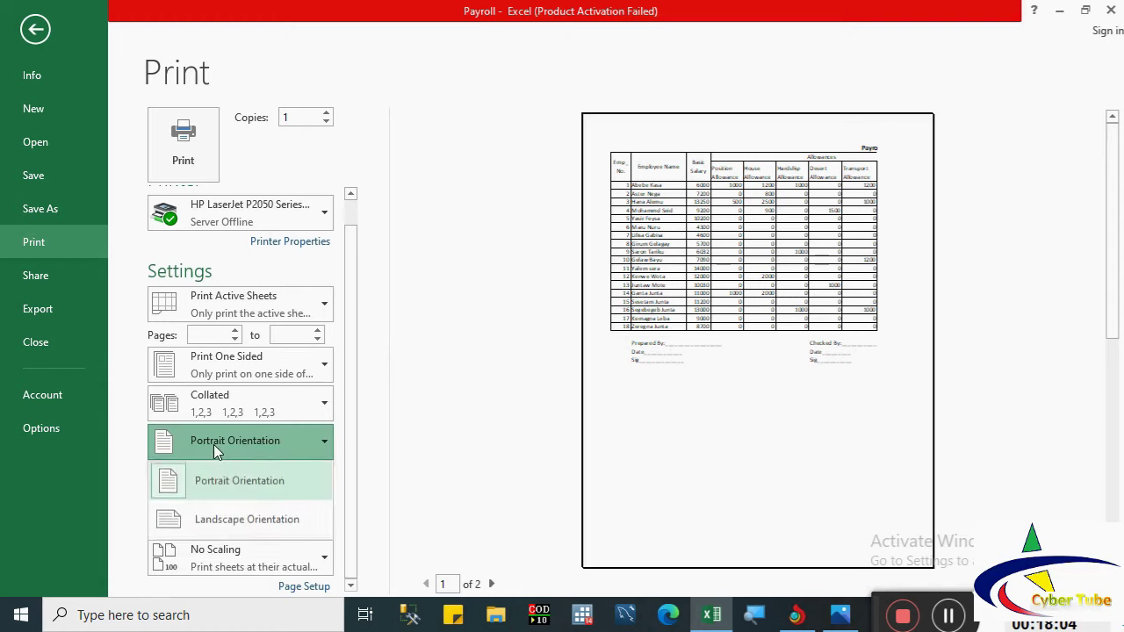
pyautogui.click(207, 521)
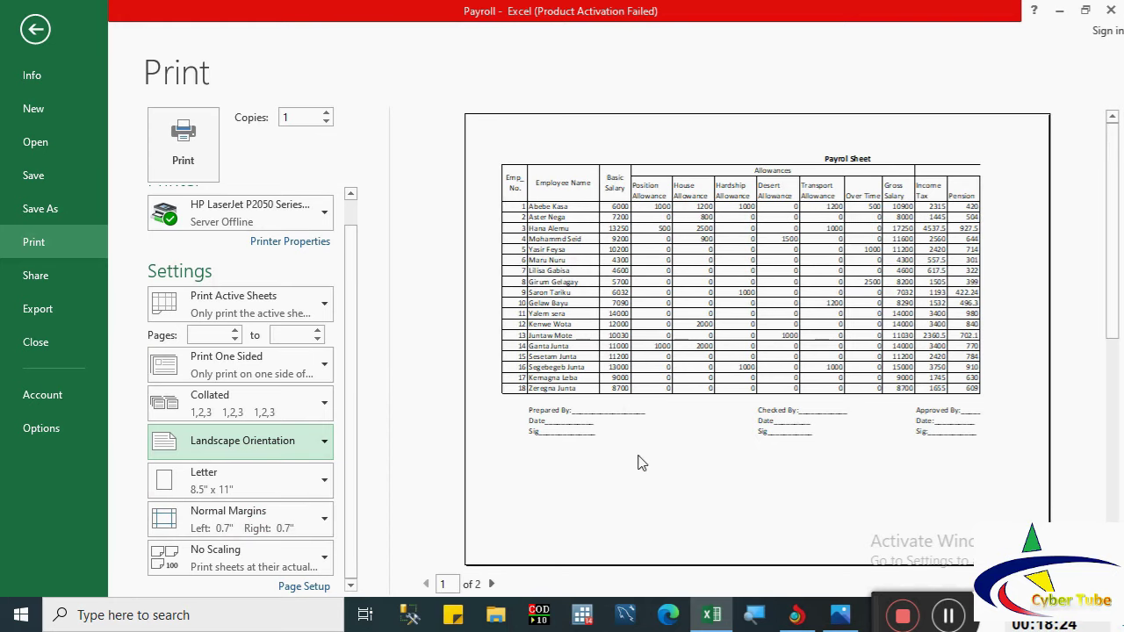
pyautogui.click(301, 588)
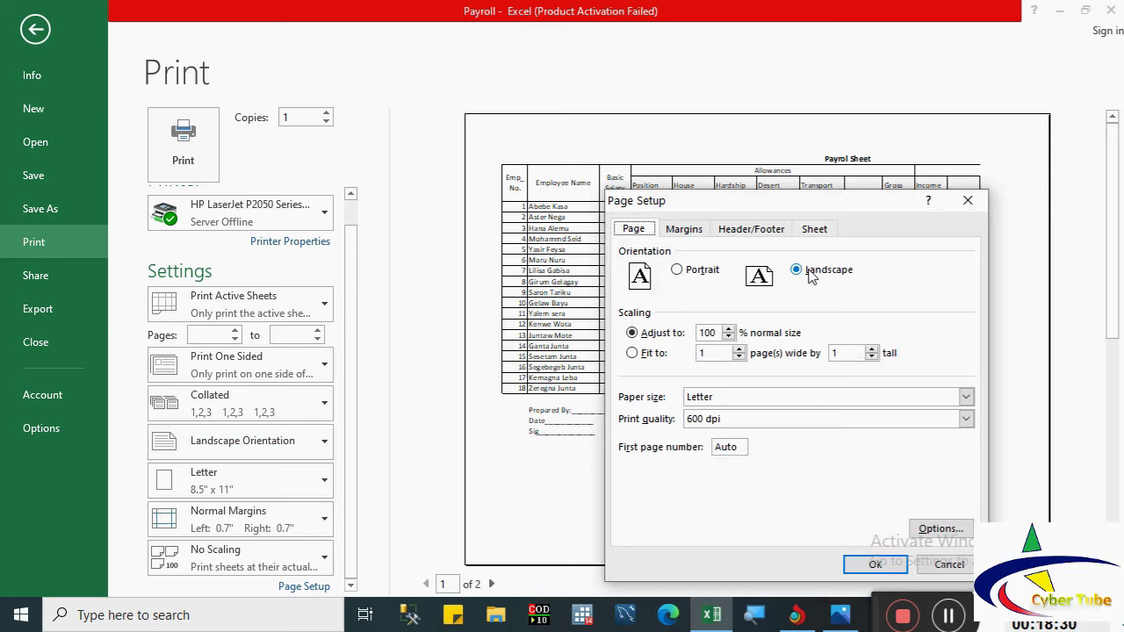
# Step: Drag the preview margins to 0.3" left and 0.2" right, then zoom to check columns
pyautogui.click(686, 233)
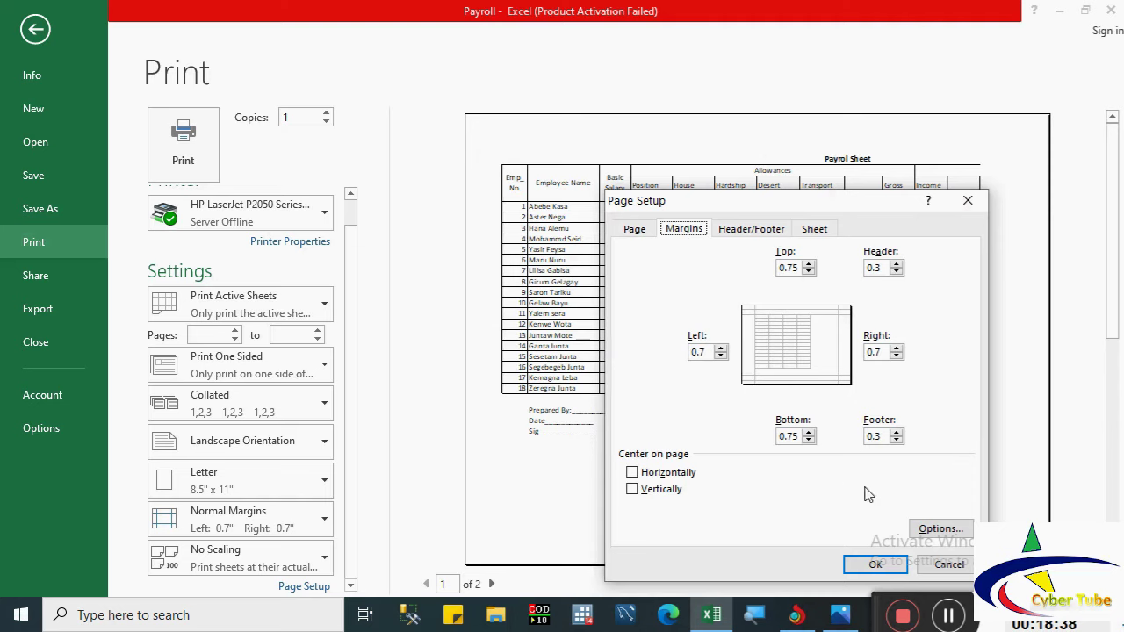
pyautogui.click(936, 566)
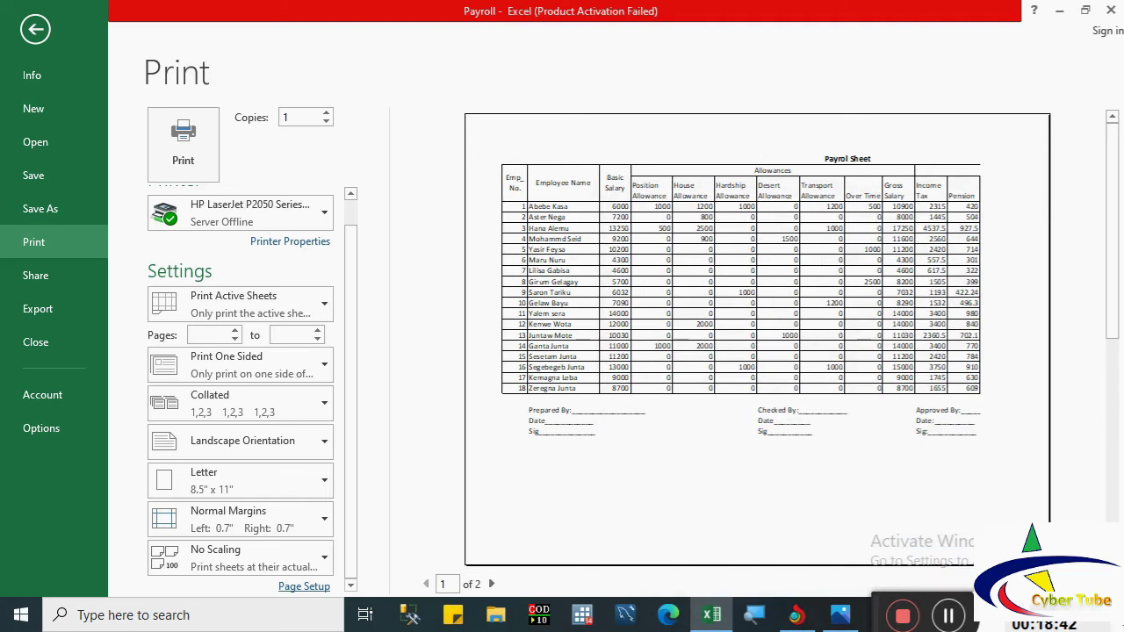
pyautogui.click(1086, 584)
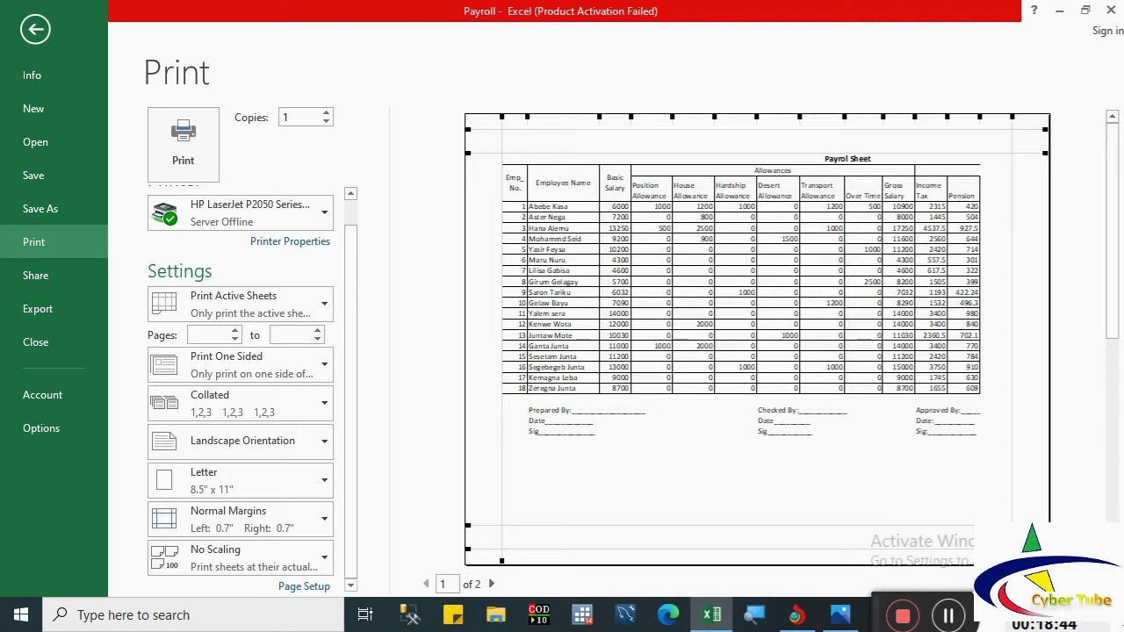
pyautogui.click(499, 117)
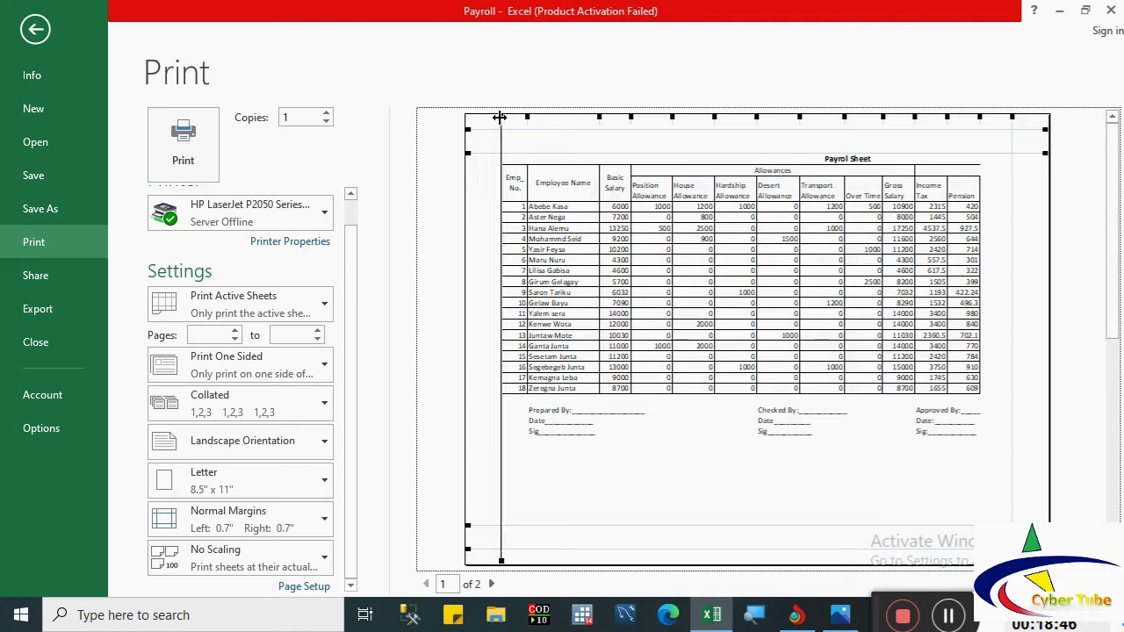
pyautogui.moveTo(499, 117); pyautogui.dragTo(480, 120)
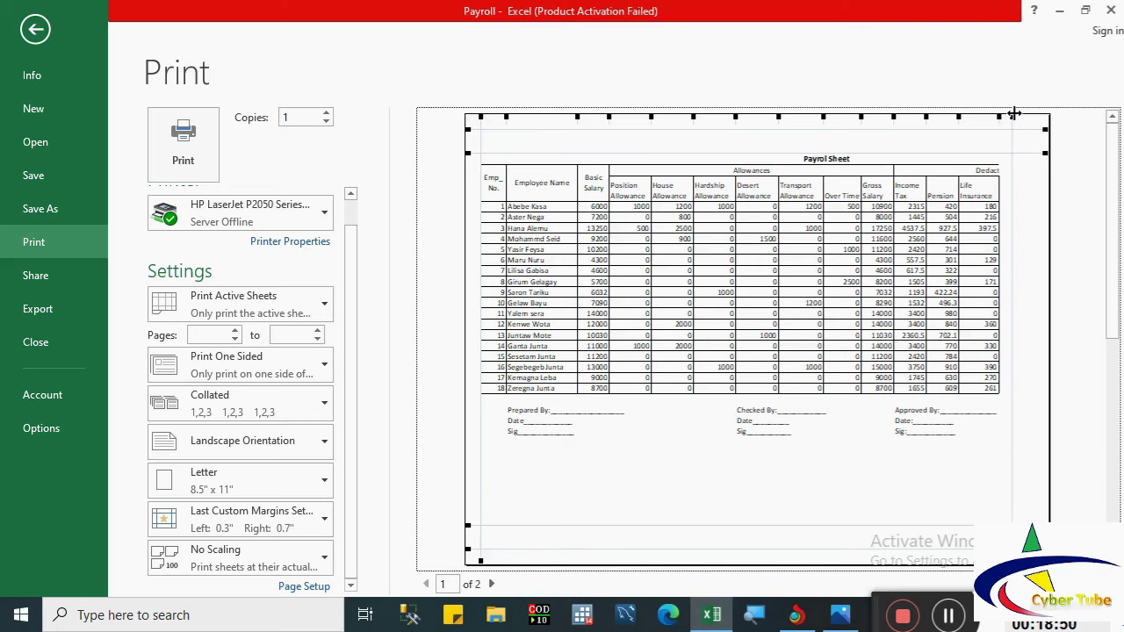
pyautogui.moveTo(1014, 114); pyautogui.dragTo(1041, 114)
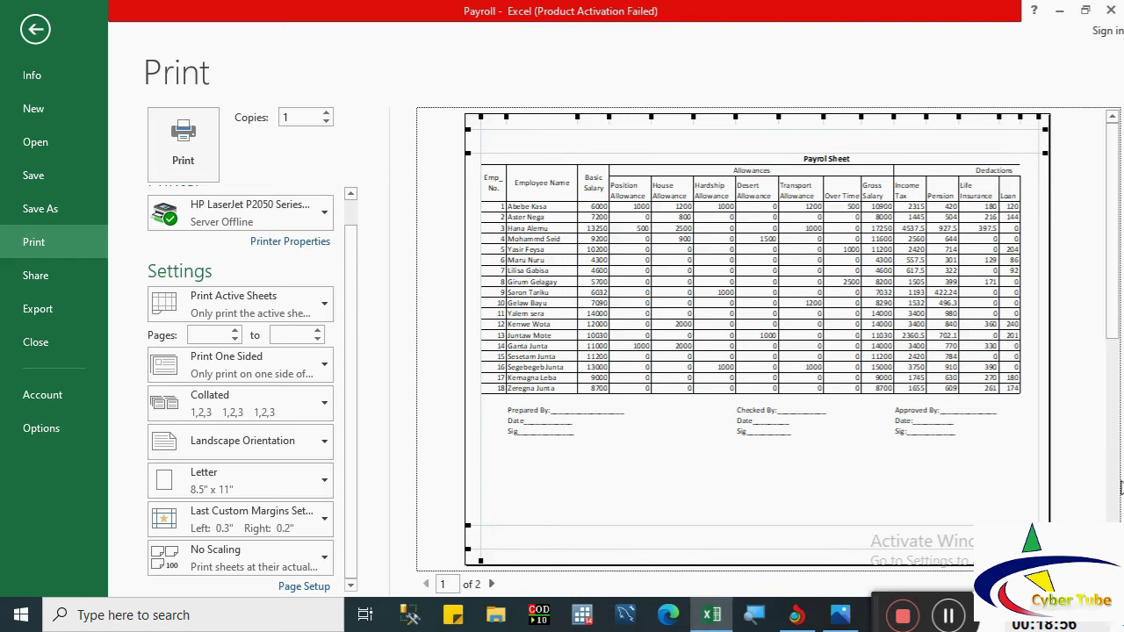
pyautogui.click(1108, 584)
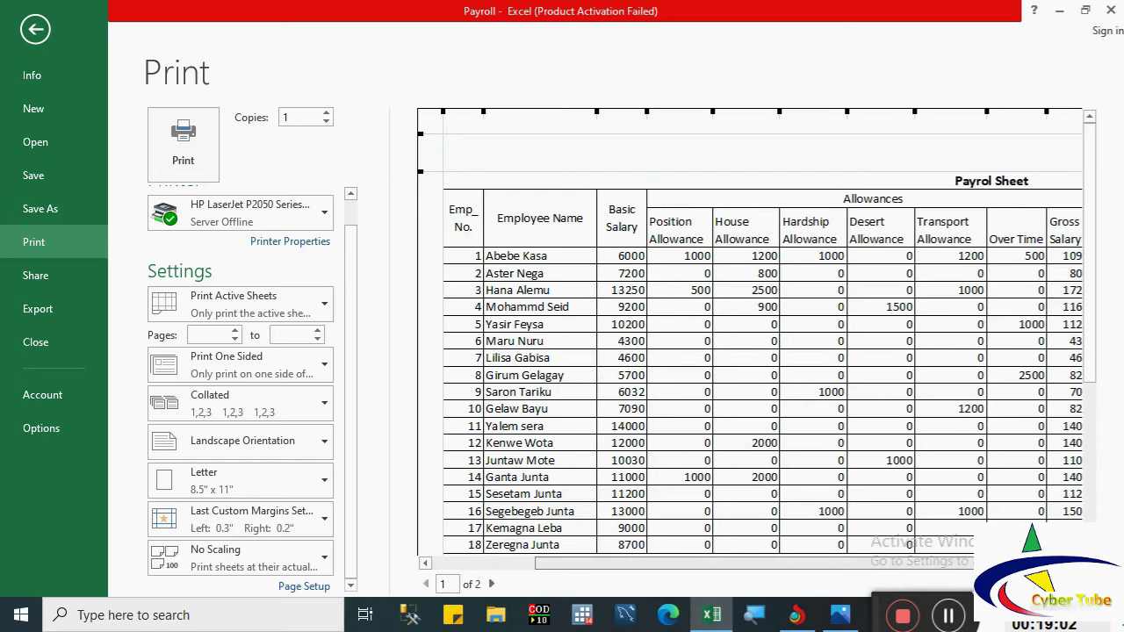
pyautogui.hscroll(4, 751, 369)
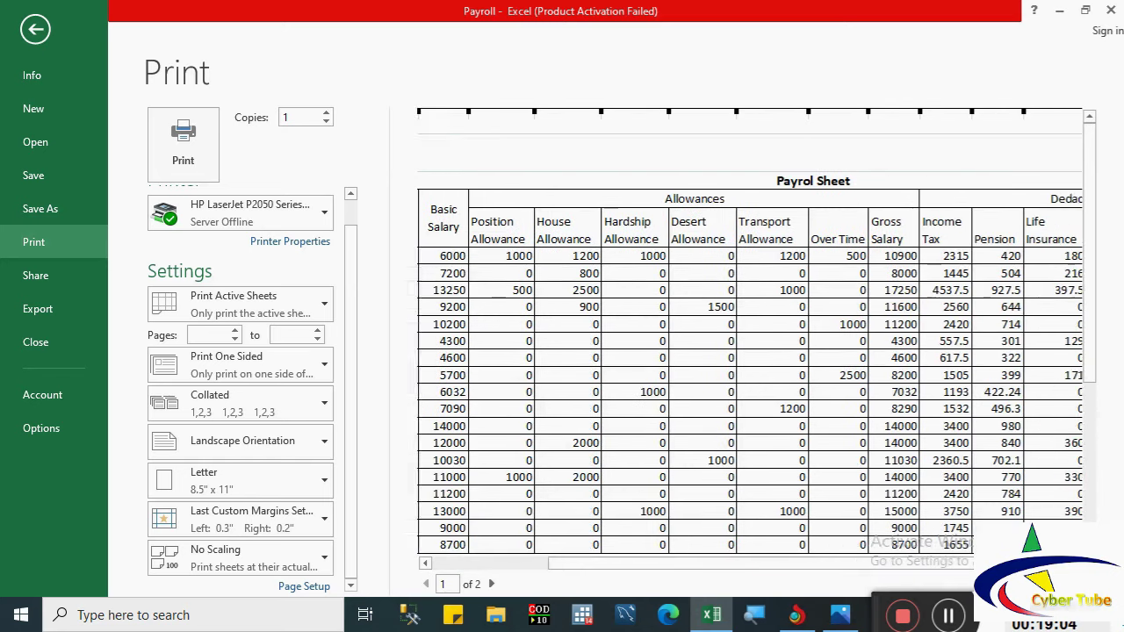
pyautogui.hscroll(3, 751, 369)
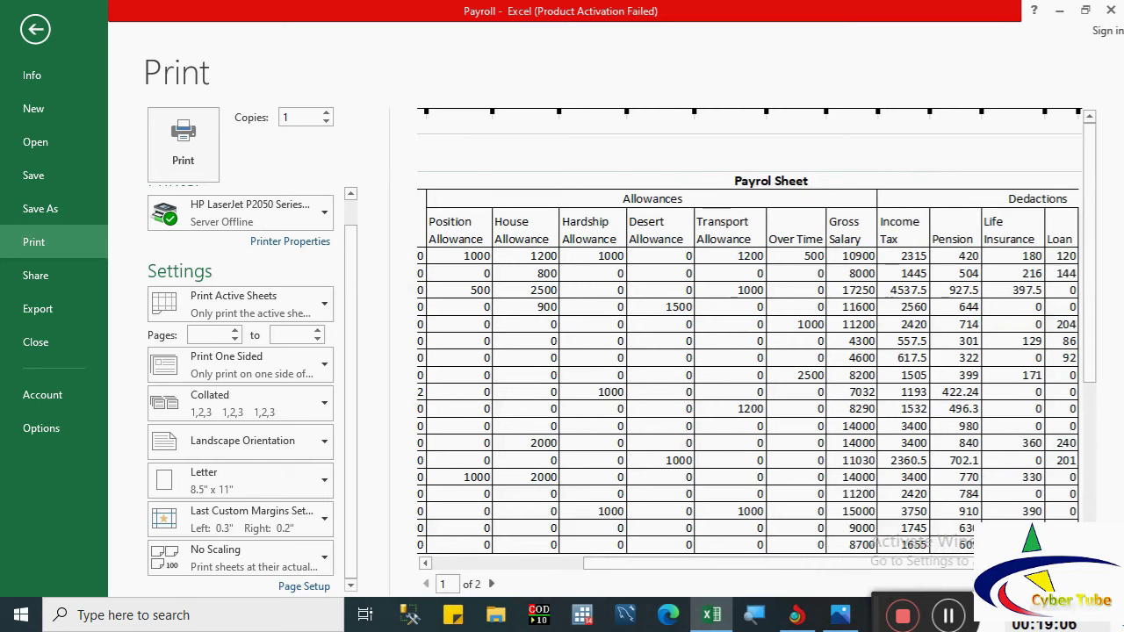
pyautogui.hscroll(3, 1054, 349)
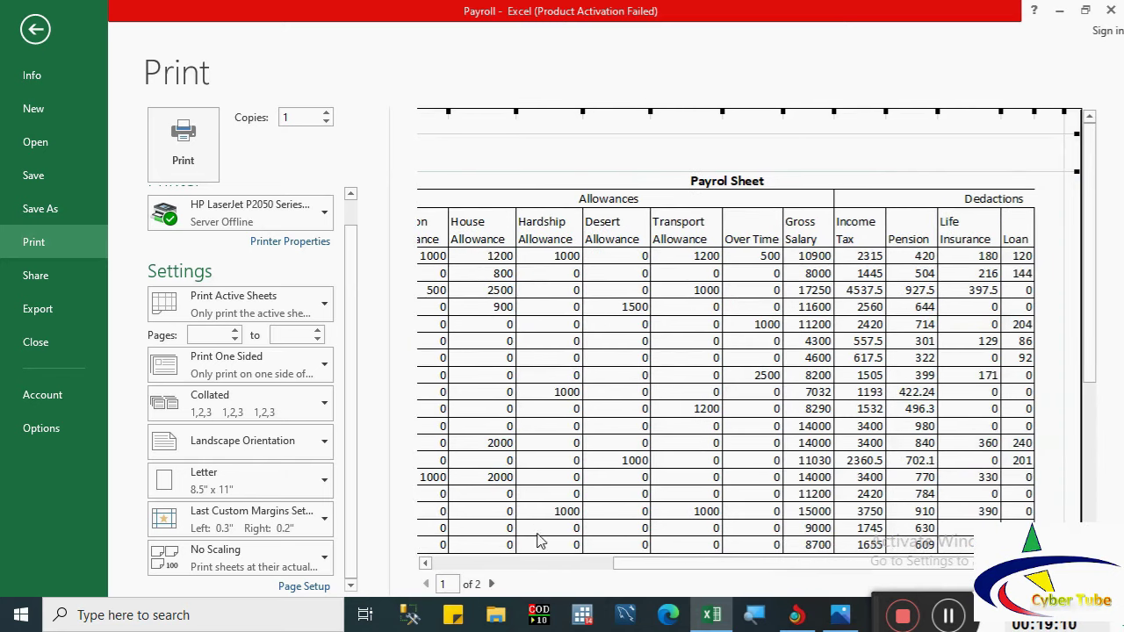
# Step: Lower the Page Setup scaling step by step to 85% of normal size
pyautogui.click(302, 586)
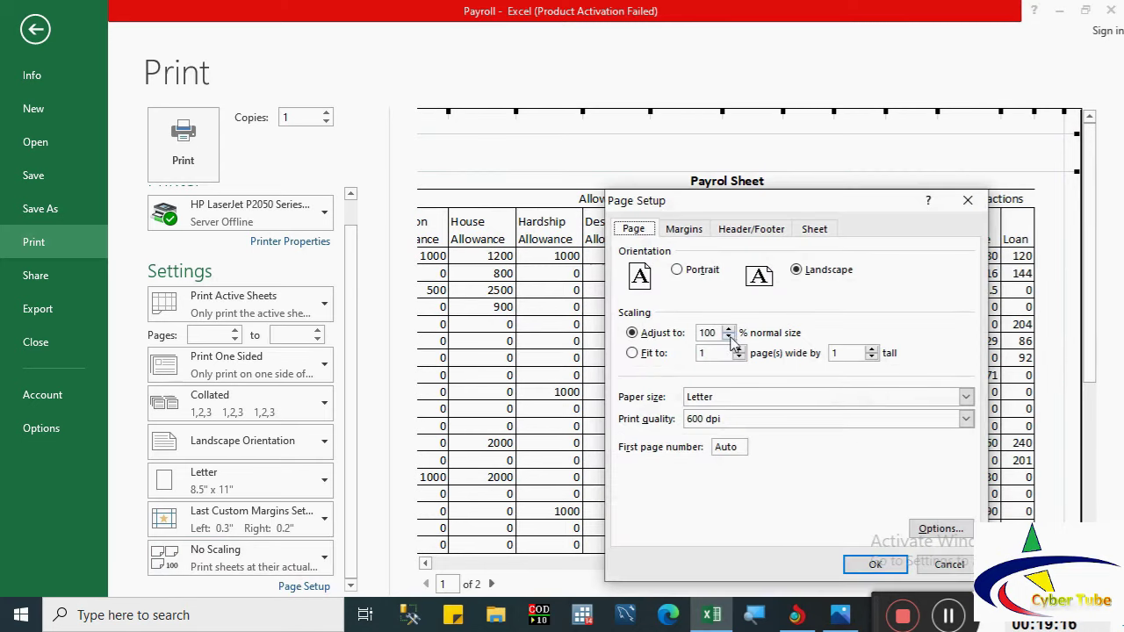
pyautogui.moveTo(679, 204); pyautogui.dragTo(254, 170)
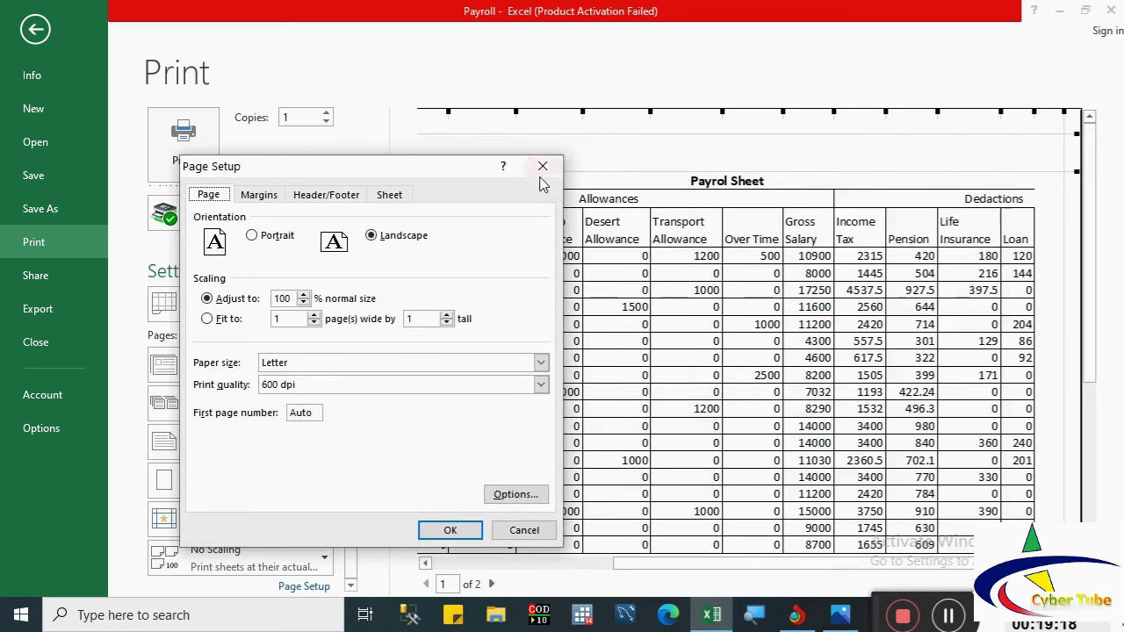
pyautogui.click(303, 303)
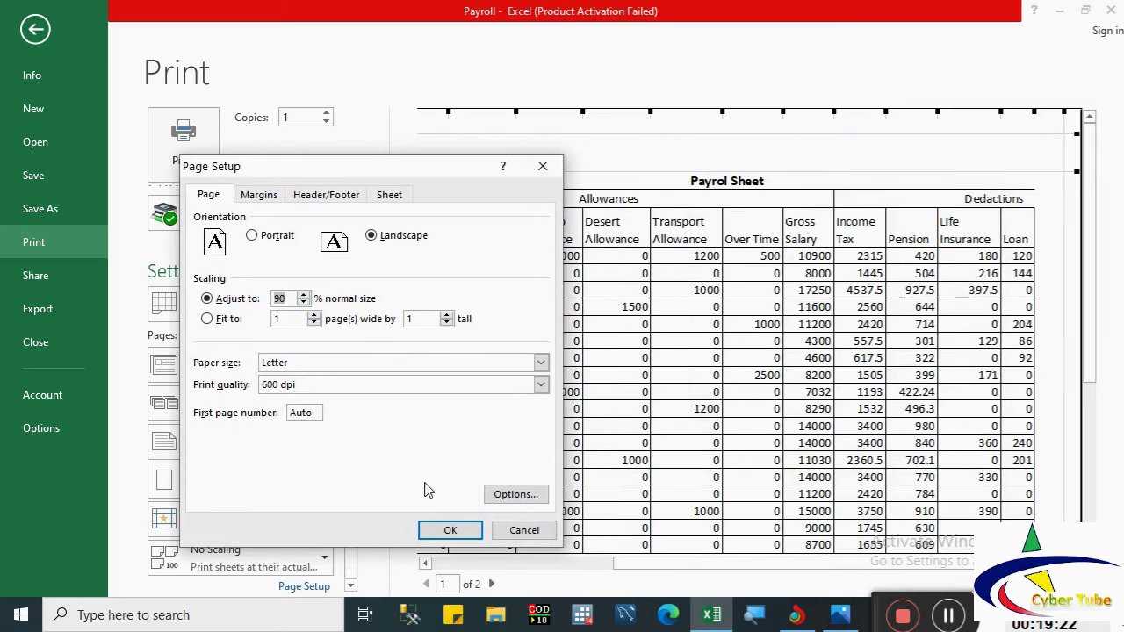
pyautogui.click(446, 529)
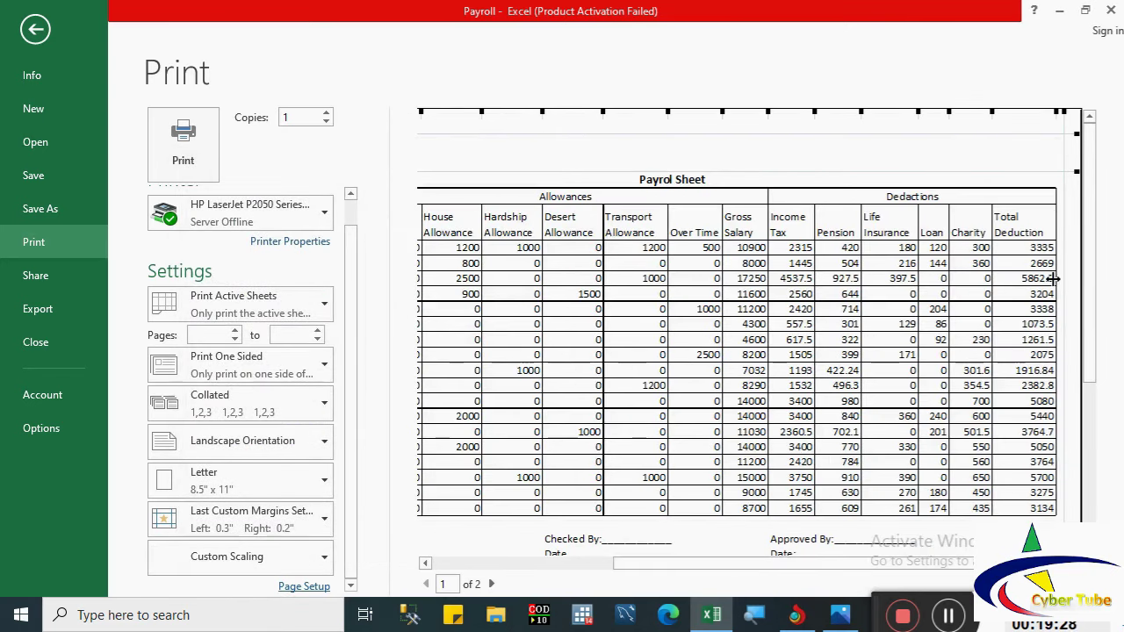
pyautogui.click(311, 585)
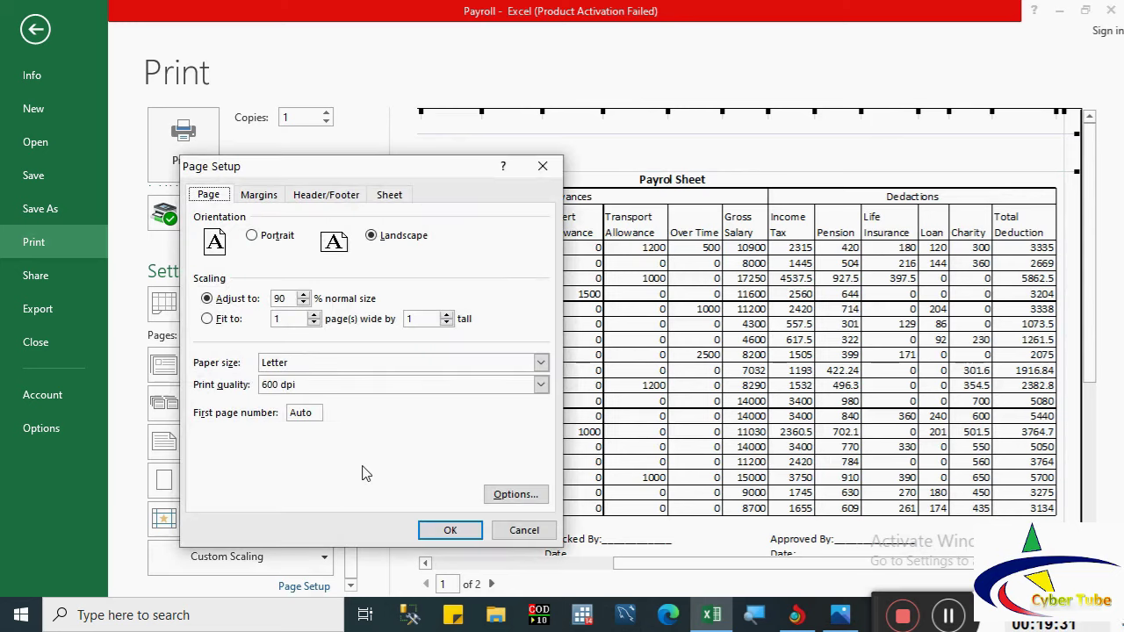
pyautogui.click(303, 302)
pyautogui.click(448, 530)
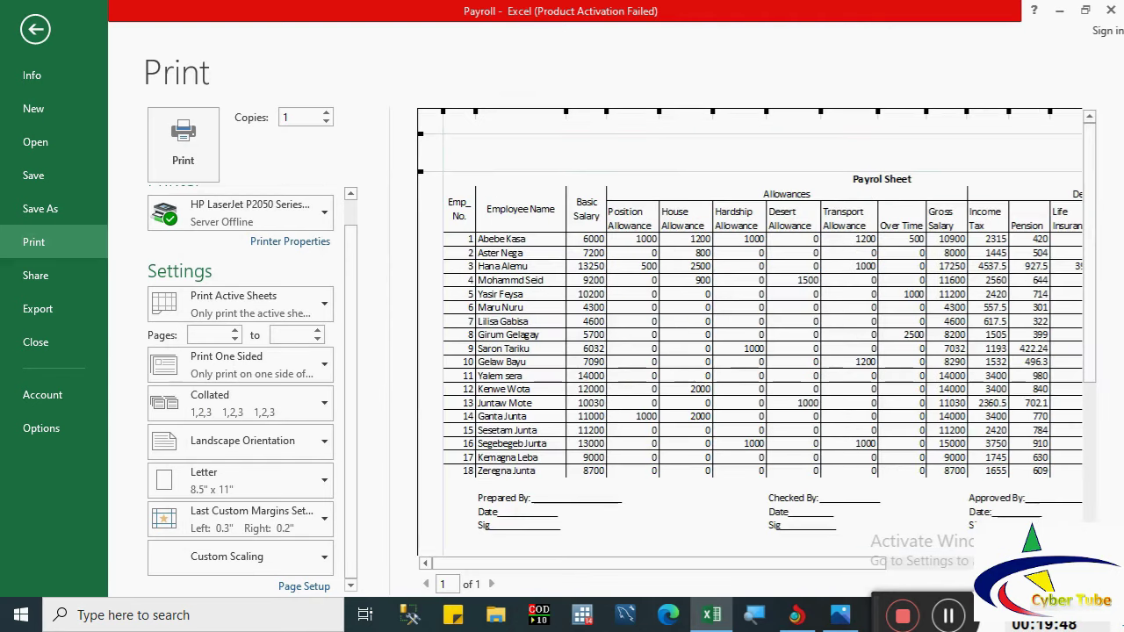
pyautogui.hscroll(1, 750, 334)
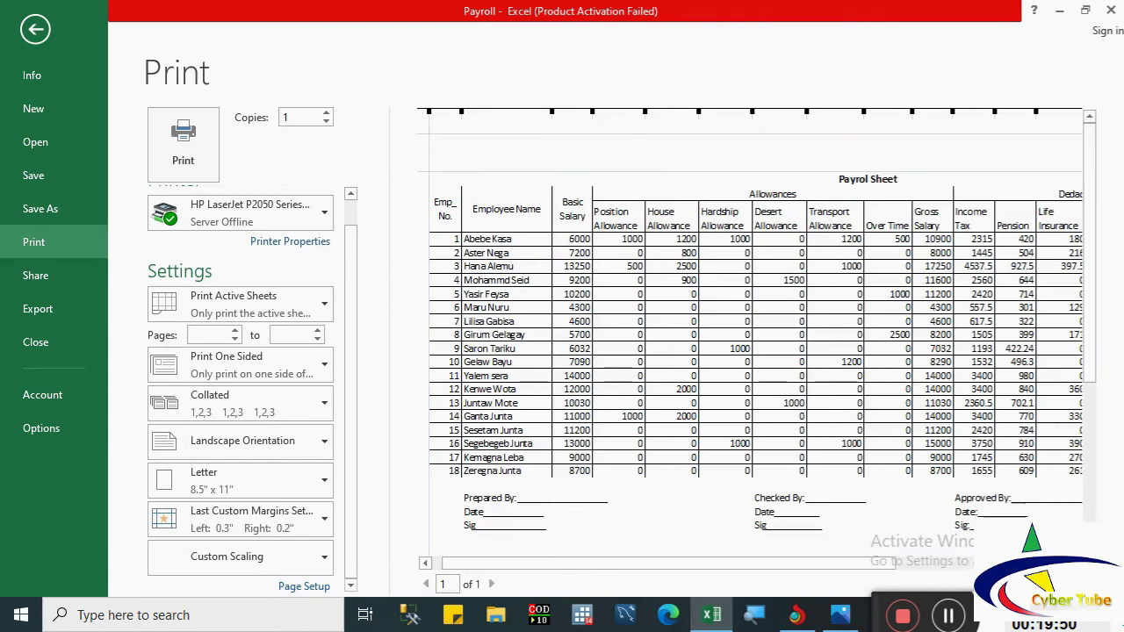
pyautogui.hscroll(1, 750, 333)
pyautogui.hscroll(1, 750, 334)
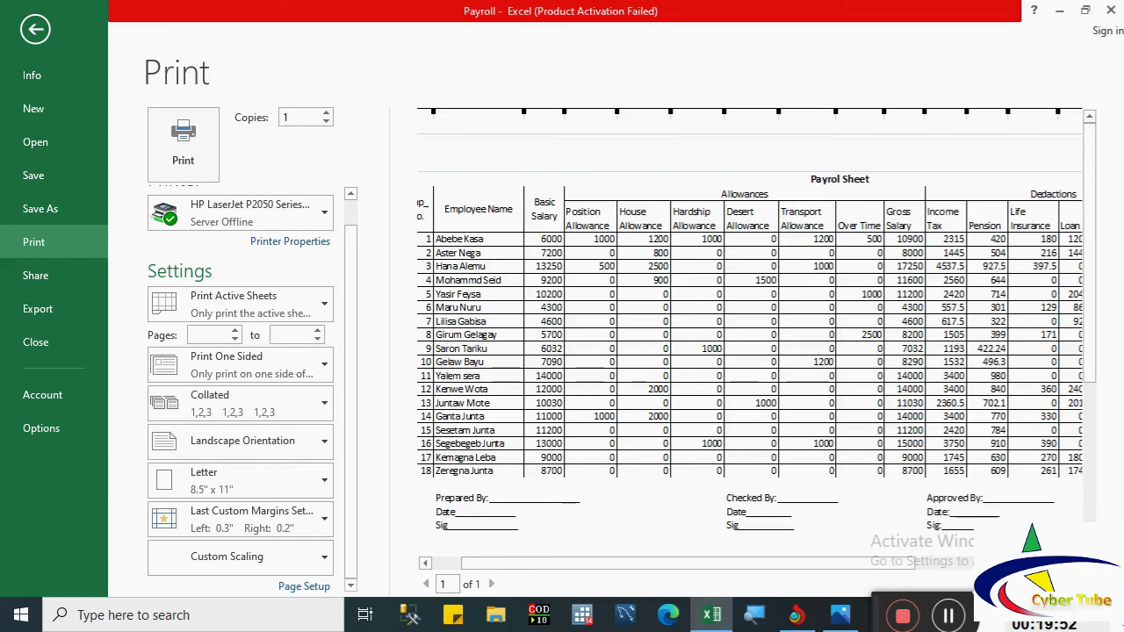
pyautogui.hscroll(4, 750, 333)
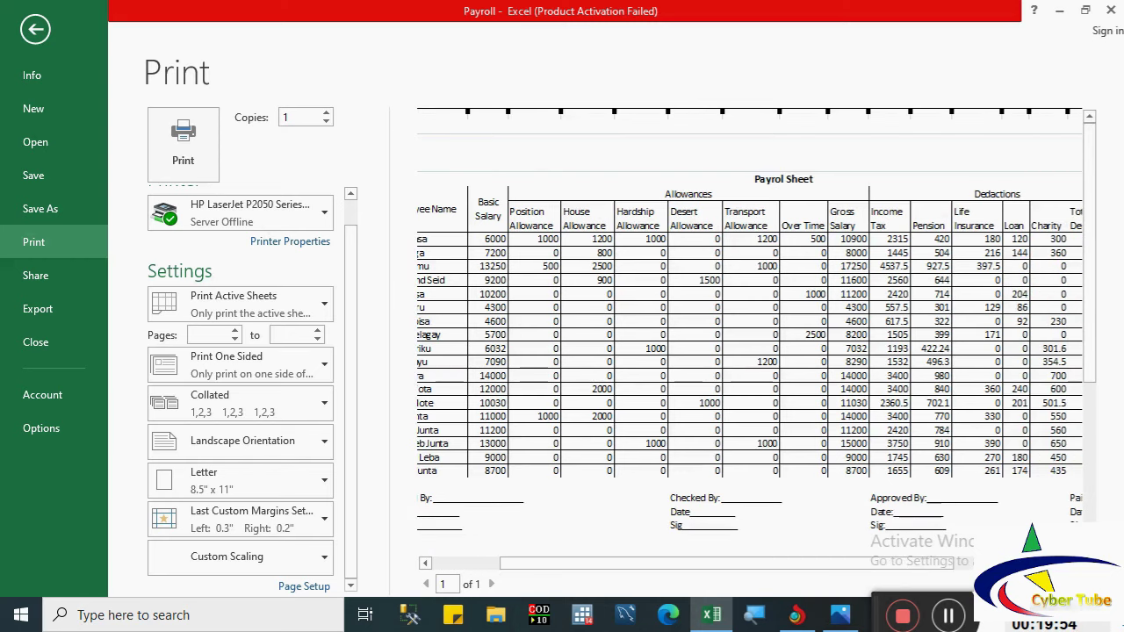
pyautogui.hscroll(3, 750, 334)
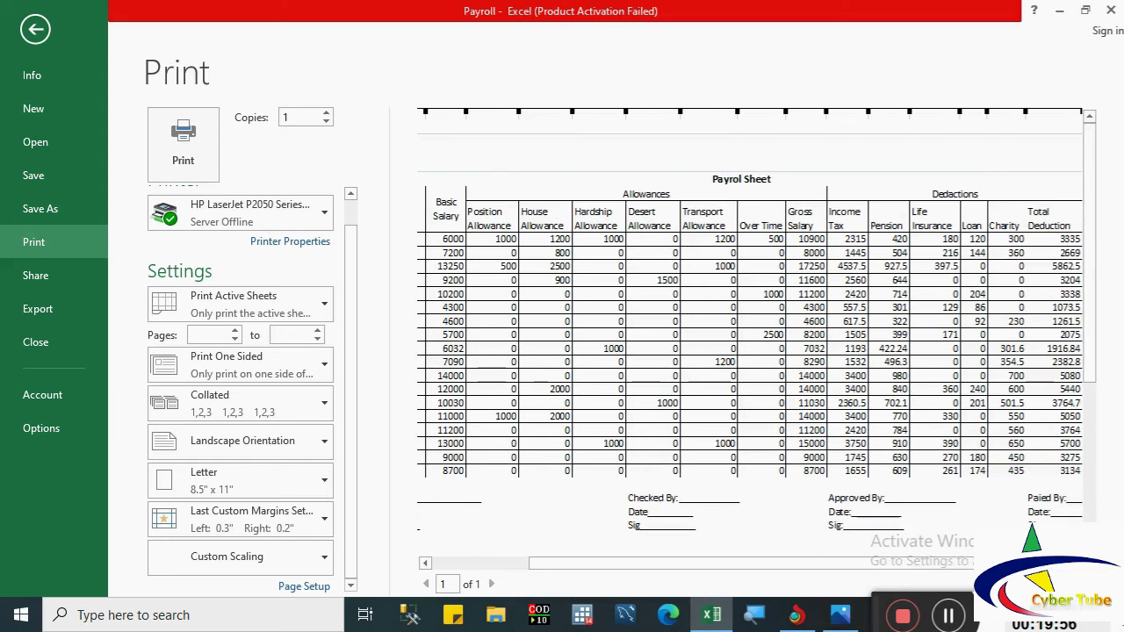
pyautogui.hscroll(3, 750, 334)
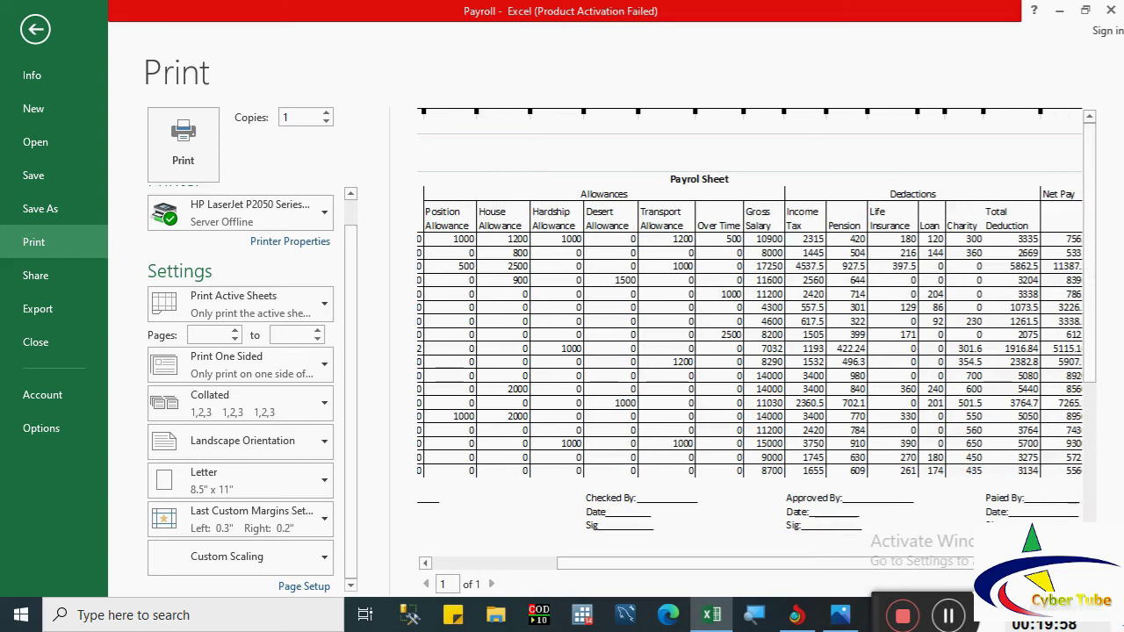
pyautogui.hscroll(4, 750, 333)
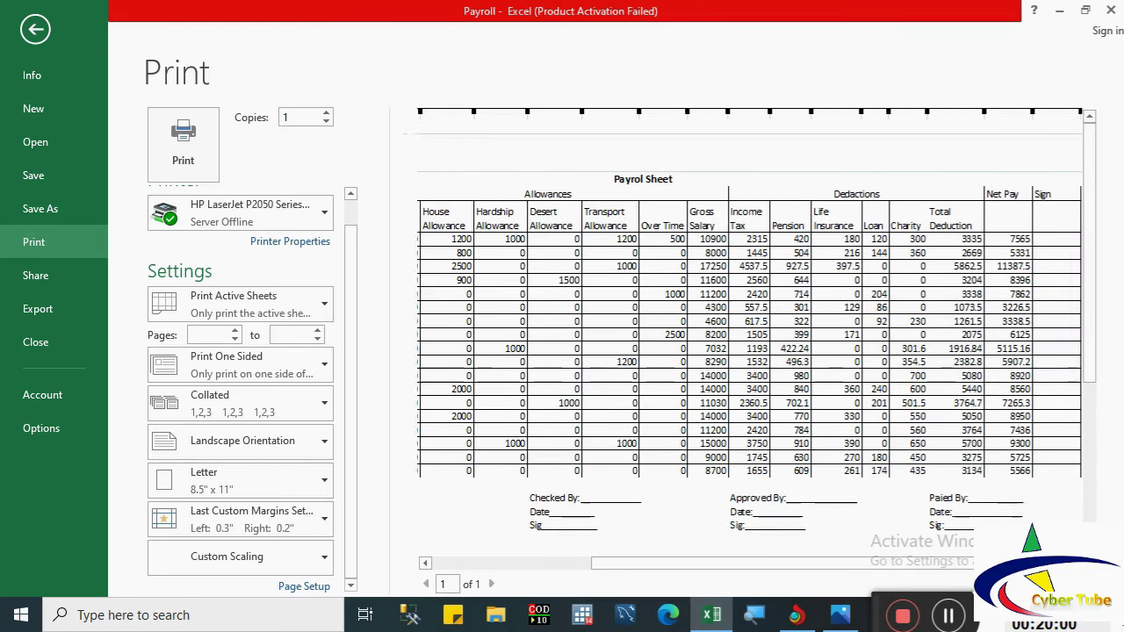
pyautogui.hscroll(2, 750, 334)
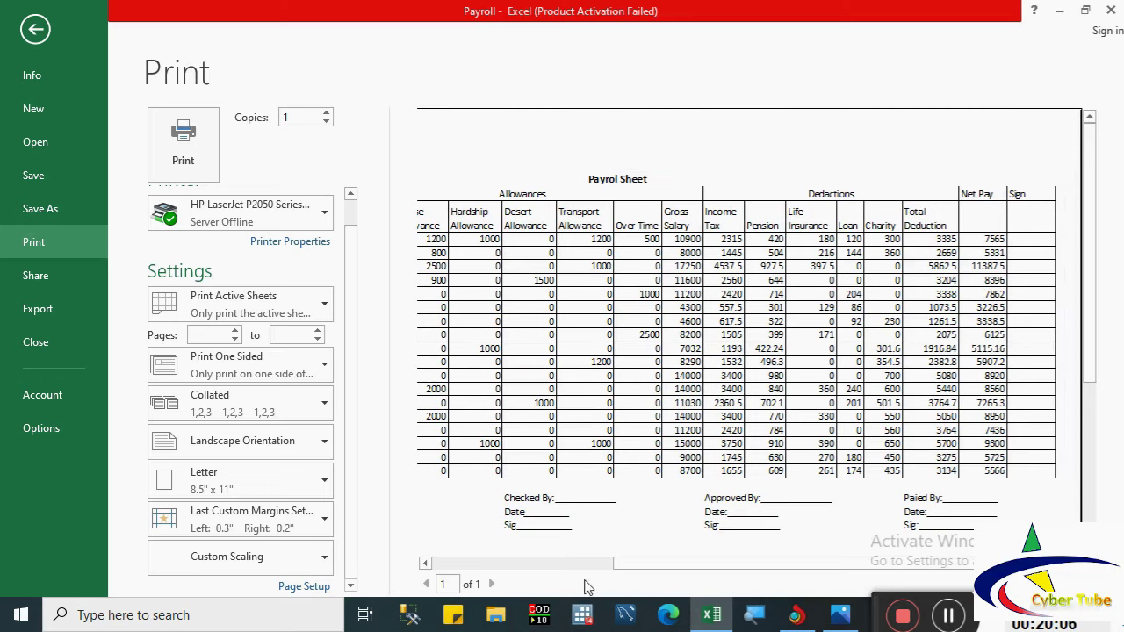
pyautogui.moveTo(639, 571); pyautogui.dragTo(445, 563)
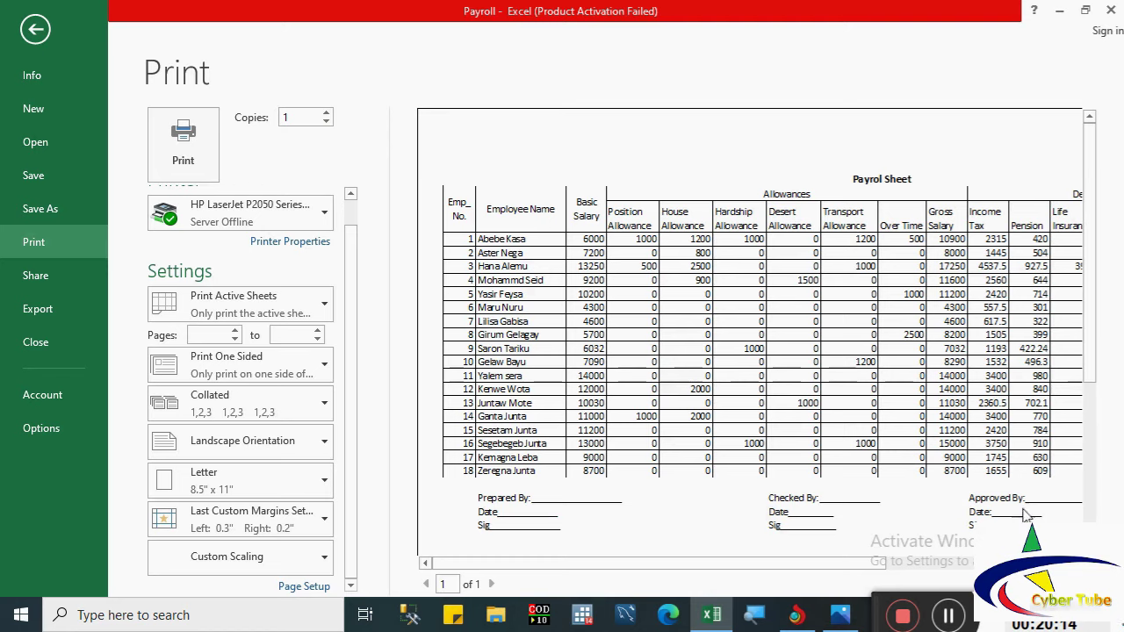
pyautogui.click(1102, 584)
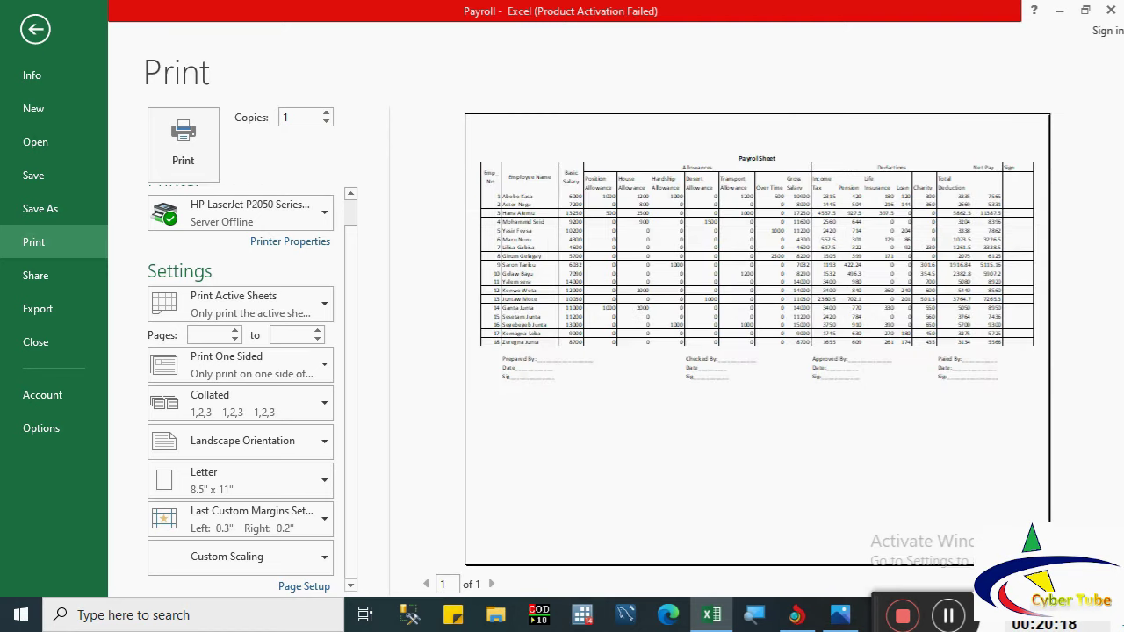
pyautogui.click(1102, 584)
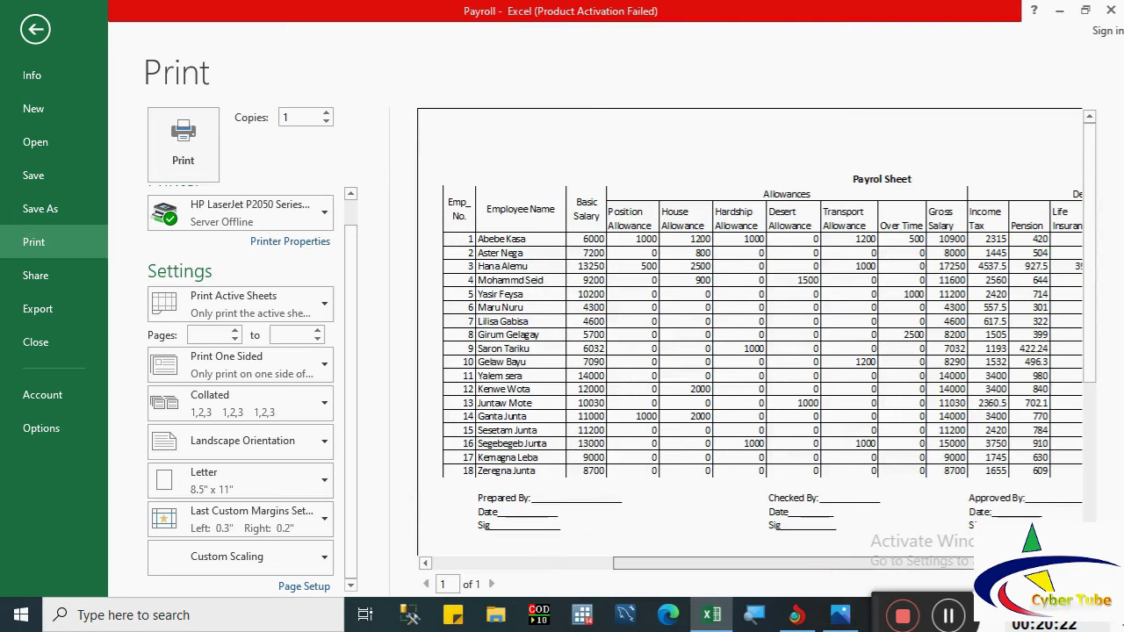
pyautogui.hscroll(5, 1098, 430)
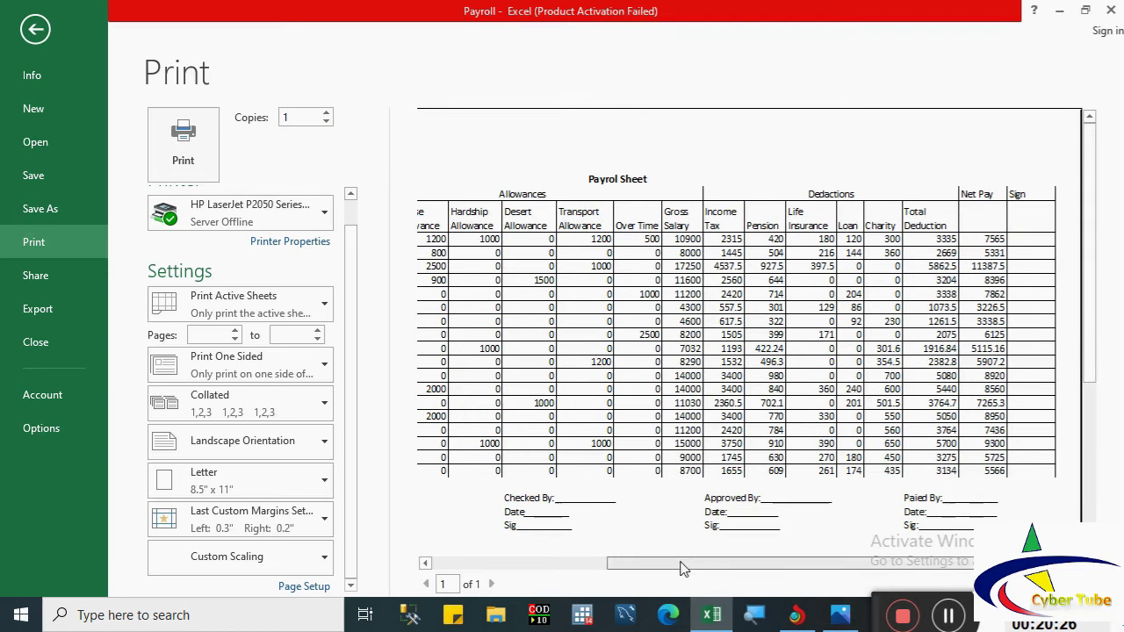
pyautogui.moveTo(684, 569); pyautogui.dragTo(463, 564)
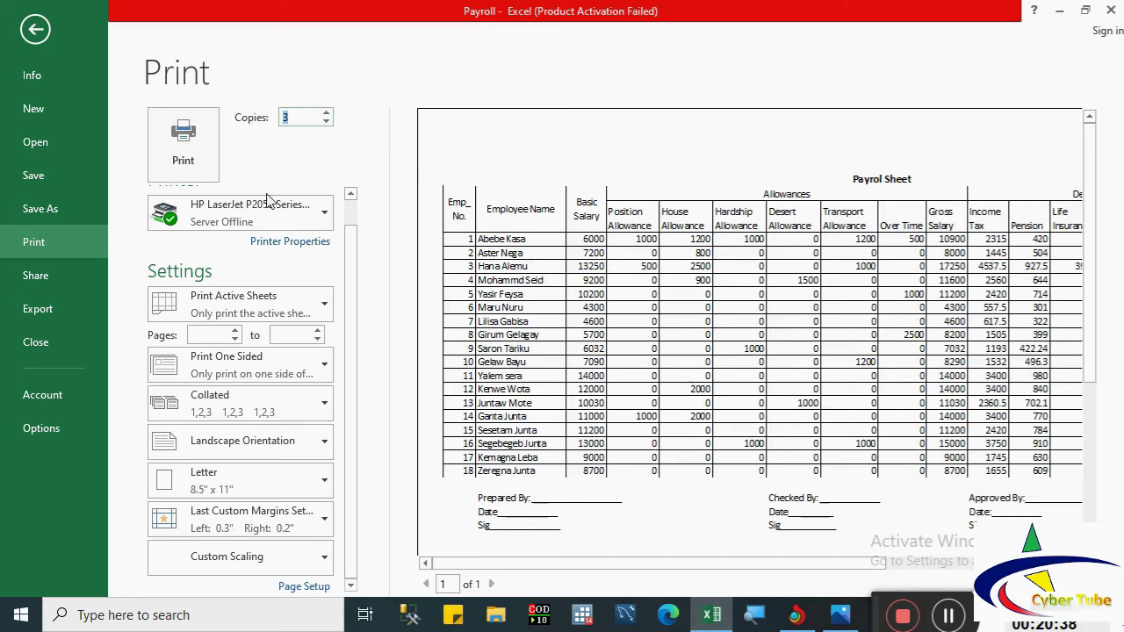
# Step: Choose HP LaserJet P2050 Series from the Printer list
pyautogui.click(247, 213)
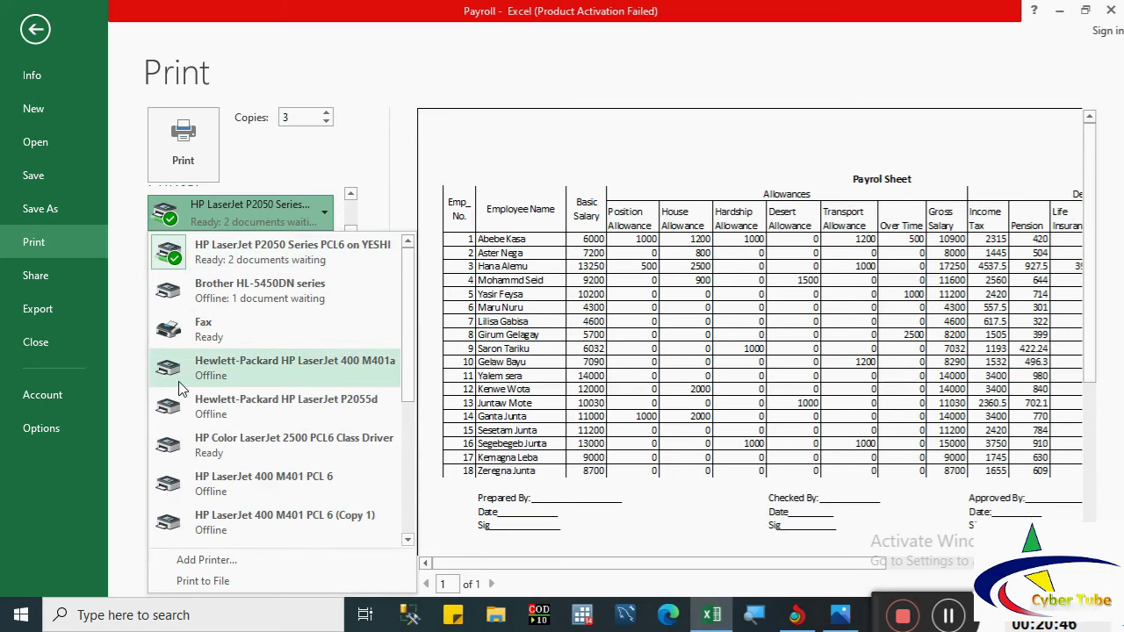
pyautogui.moveTo(180, 389)
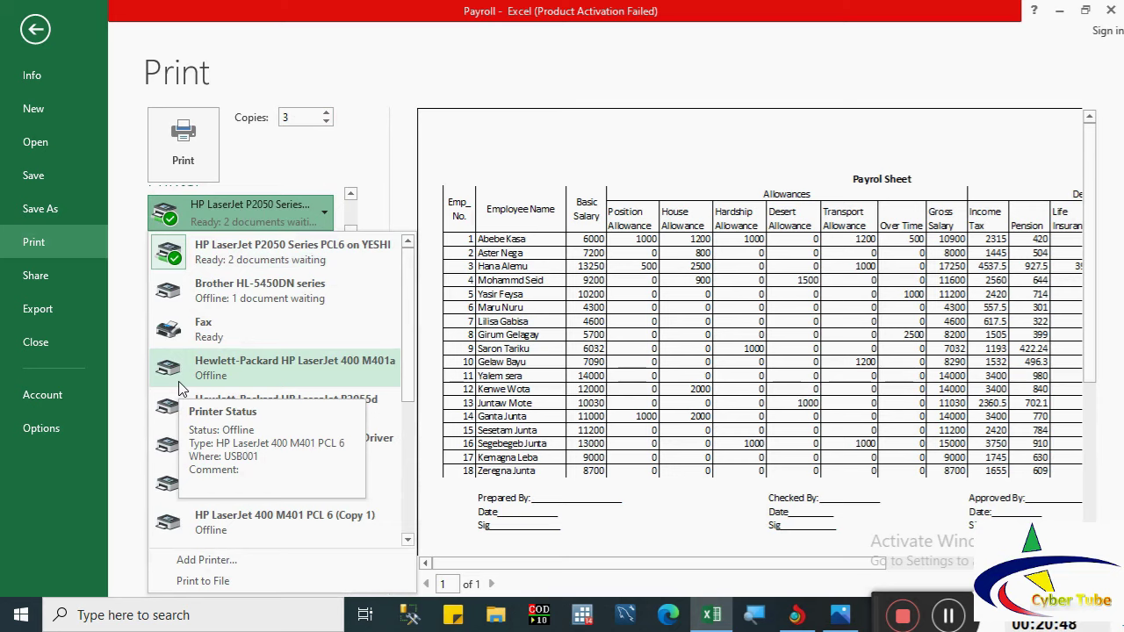
pyautogui.click(223, 250)
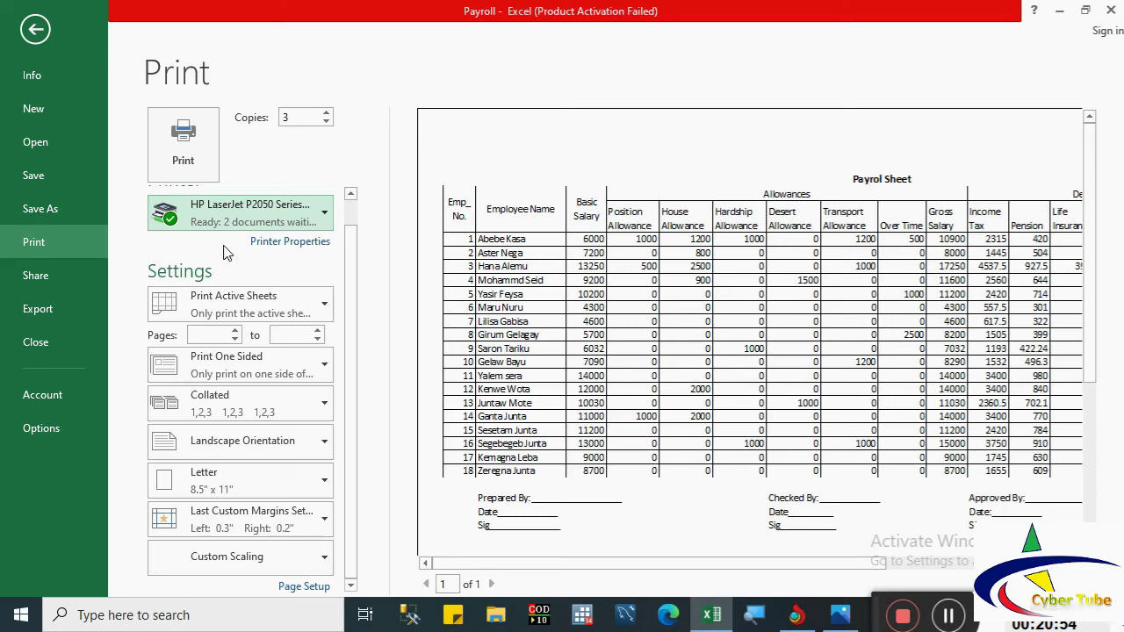
pyautogui.click(226, 304)
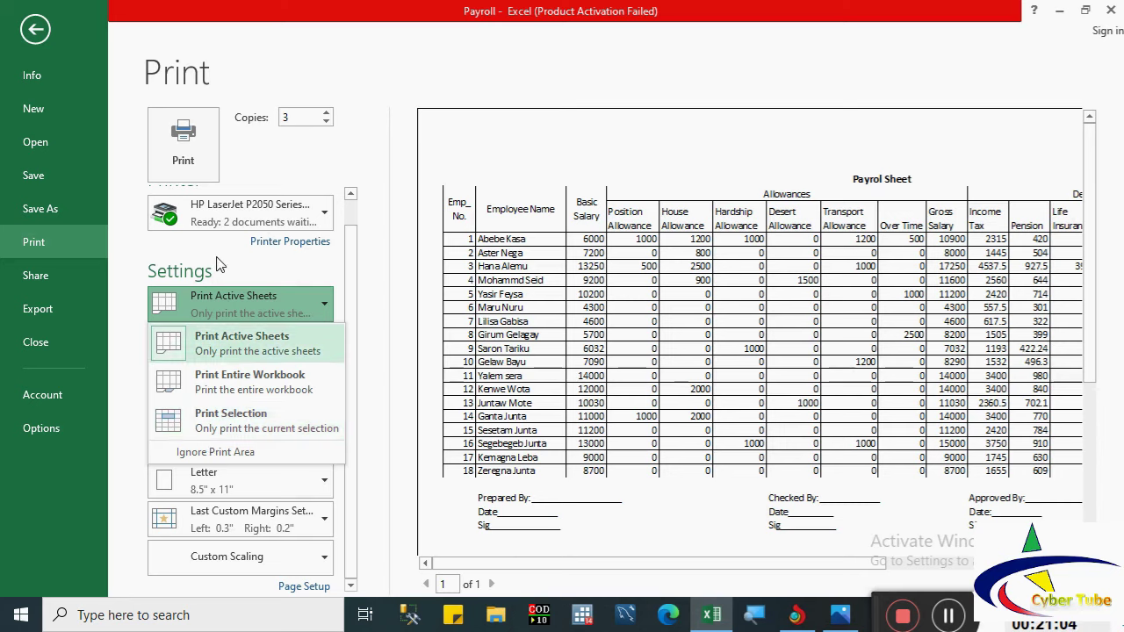
pyautogui.press('Escape')
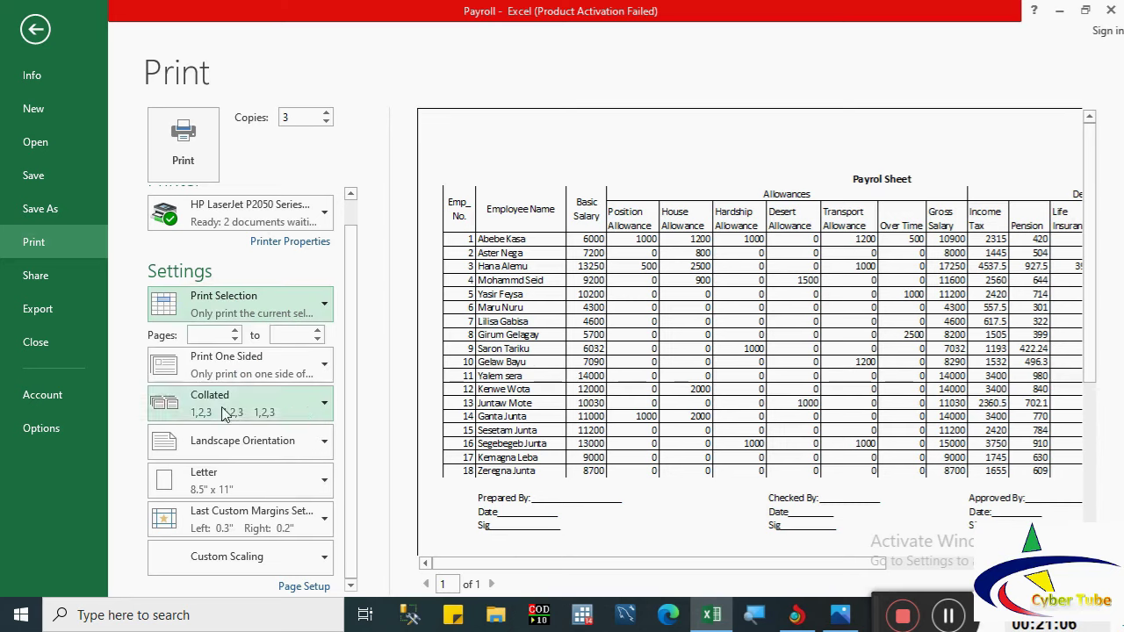
pyautogui.click(220, 303)
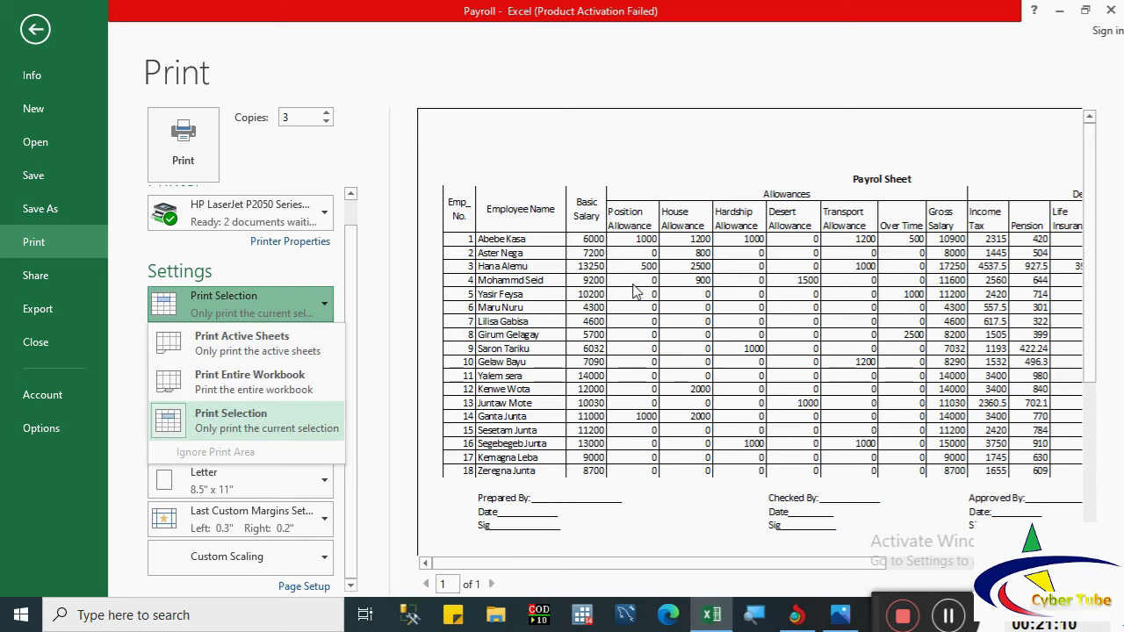
pyautogui.click(209, 303)
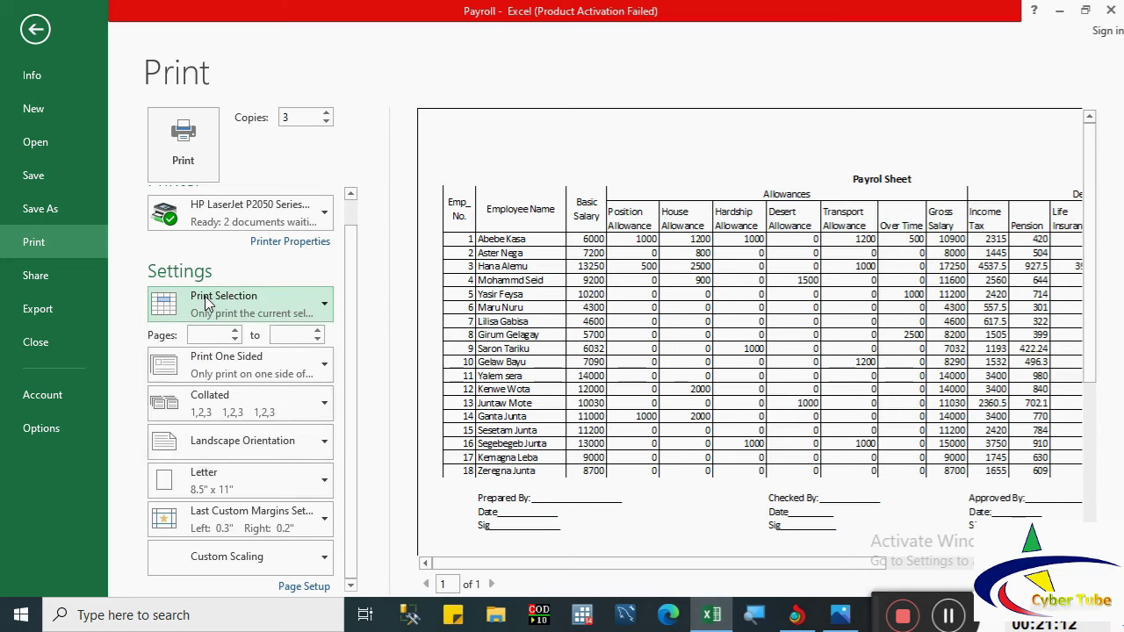
pyautogui.click(209, 303)
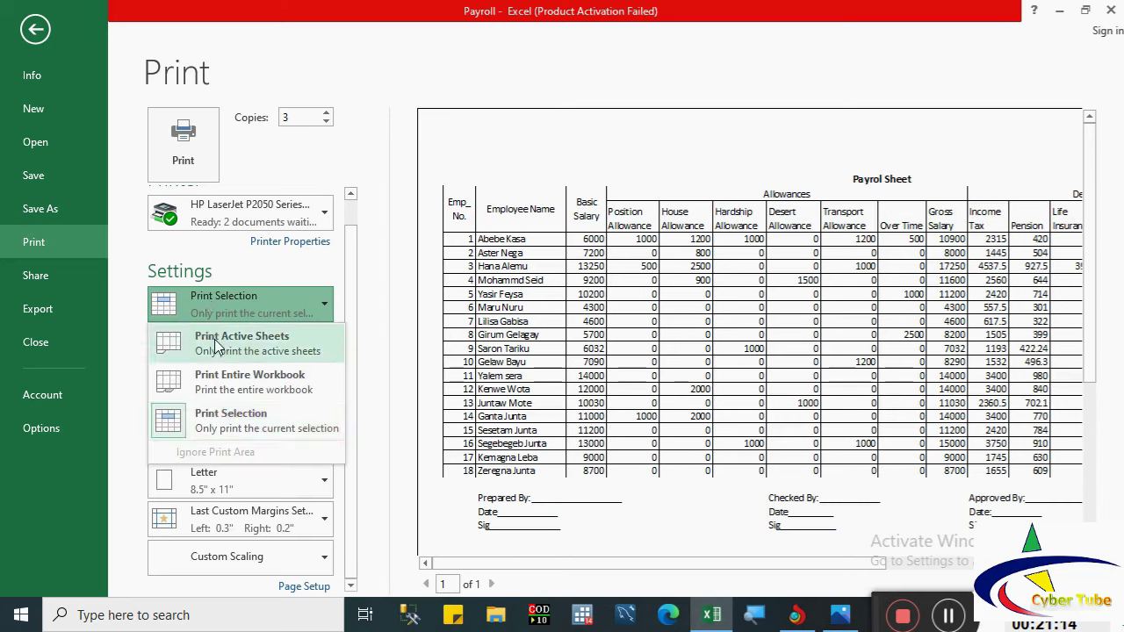
pyautogui.press('Escape')
pyautogui.click(215, 338)
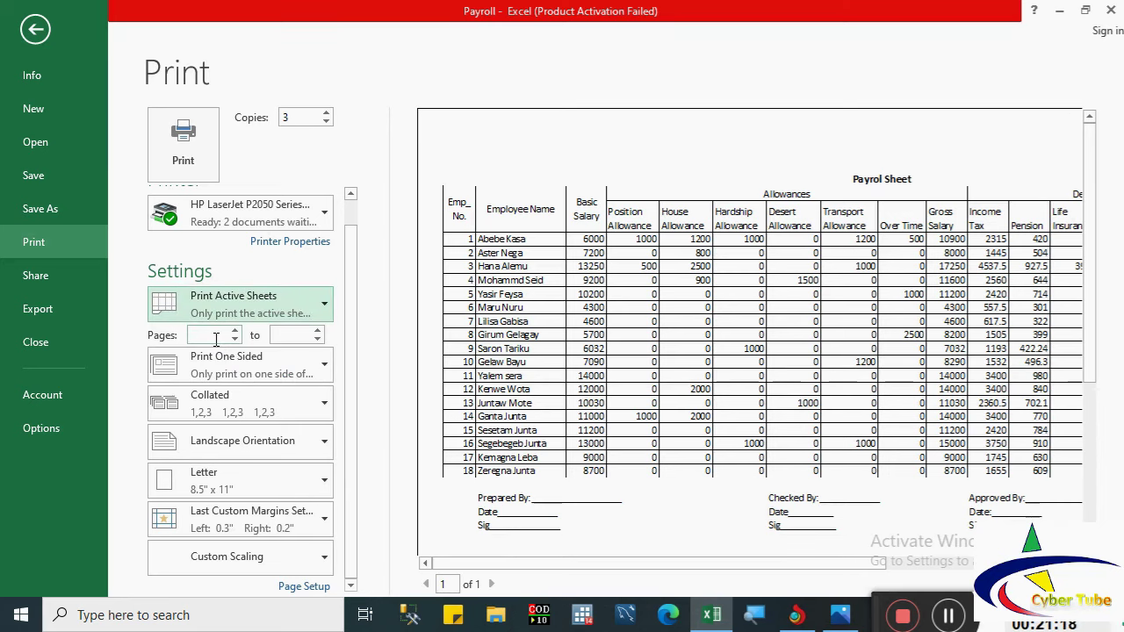
pyautogui.click(215, 334)
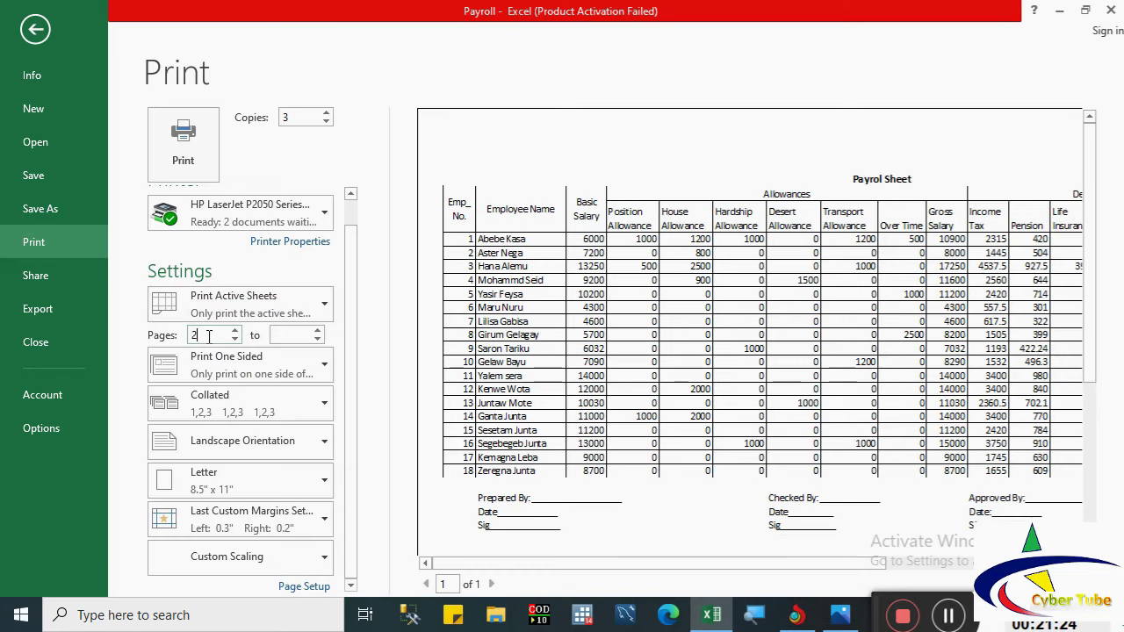
pyautogui.click(286, 335)
pyautogui.write('4')
pyautogui.press('BackSpace')
pyautogui.doubleClick(219, 338)
pyautogui.click(255, 383)
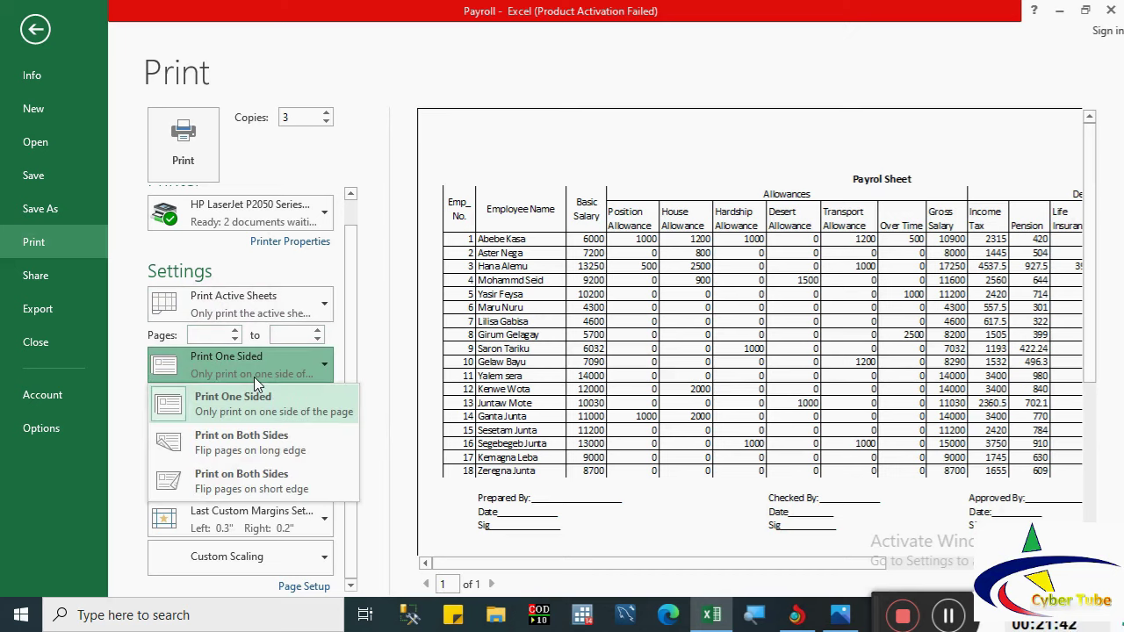
pyautogui.click(367, 367)
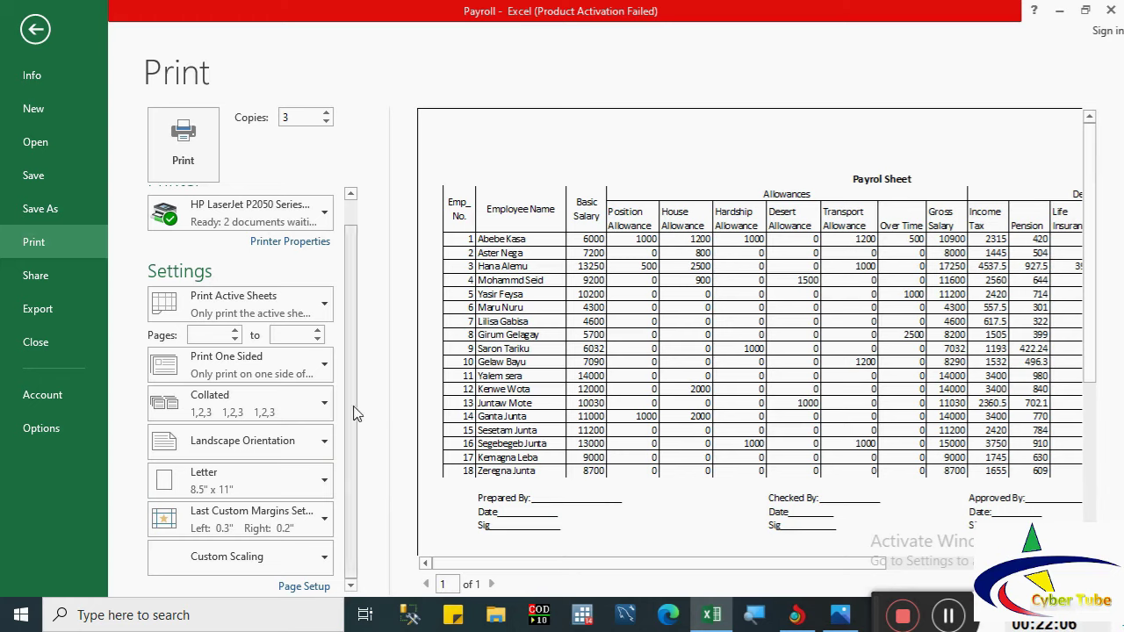
pyautogui.click(41, 237)
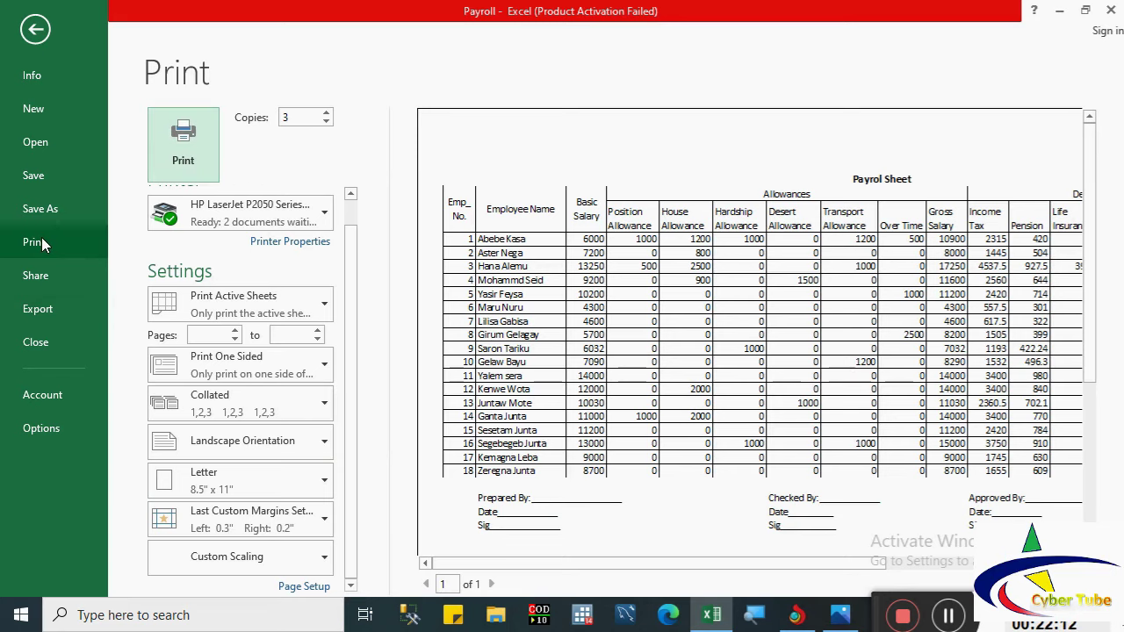
# Step: Send three copies of the payroll sheet to the printer
pyautogui.click(188, 137)
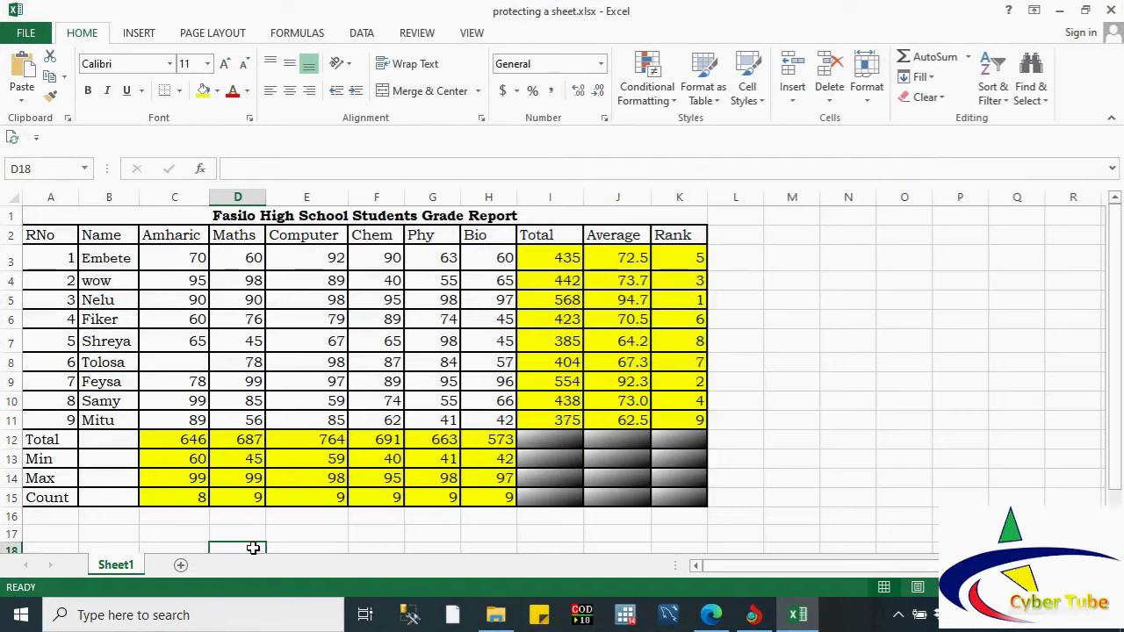
# Step: Encrypt protecting a sheet.xlsx with a password, entered twice, then return to the grade report
pyautogui.click(195, 348)
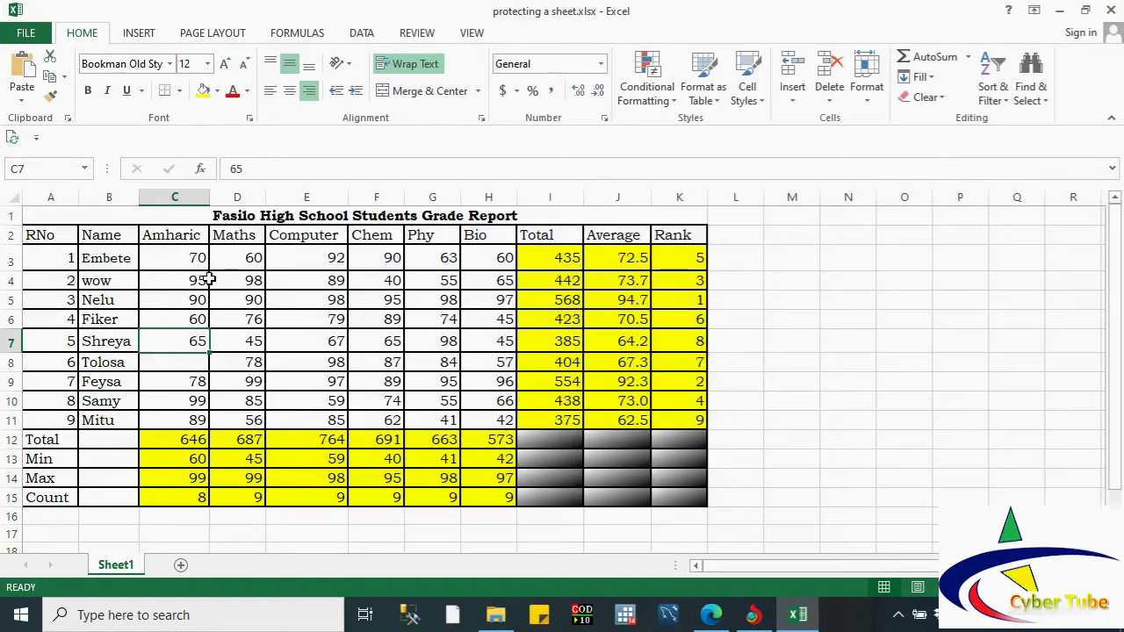
pyautogui.click(27, 34)
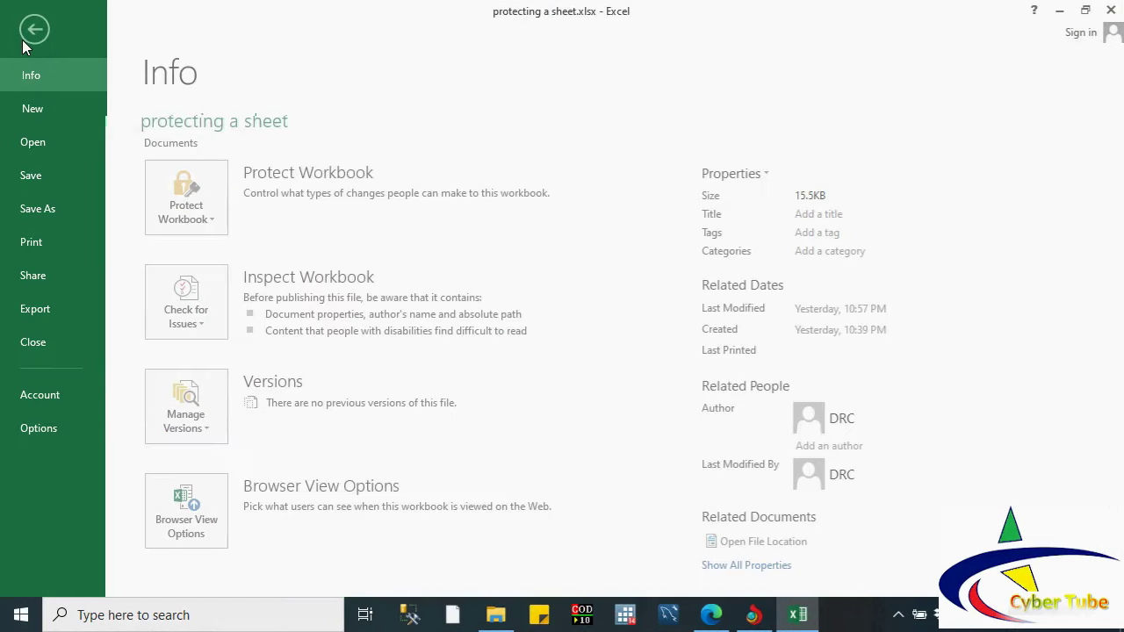
pyautogui.click(216, 222)
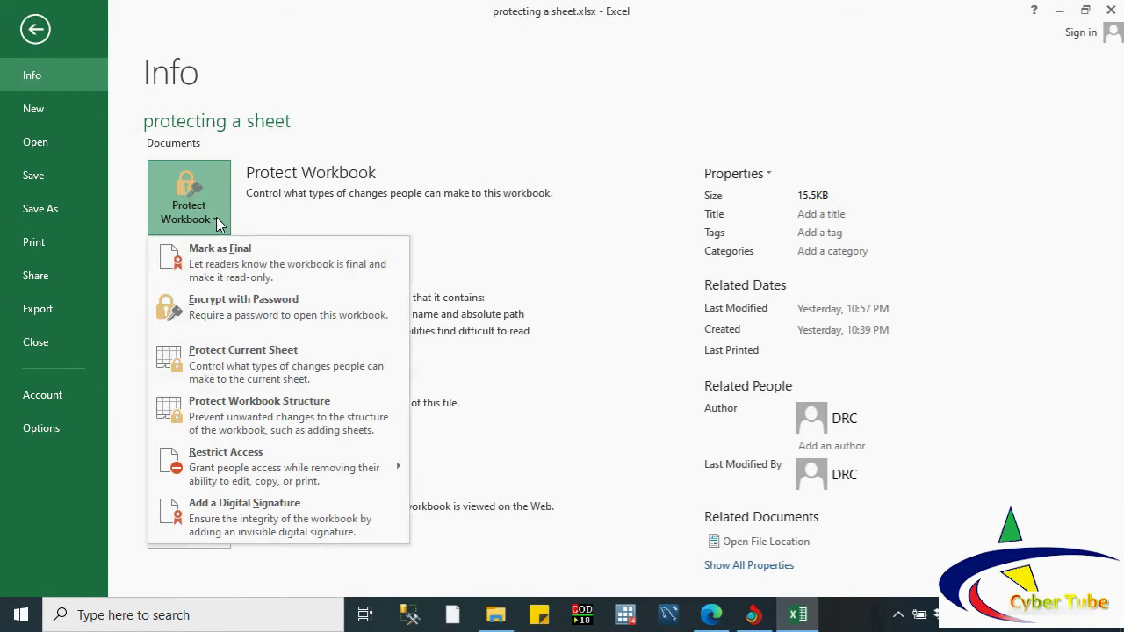
pyautogui.click(240, 309)
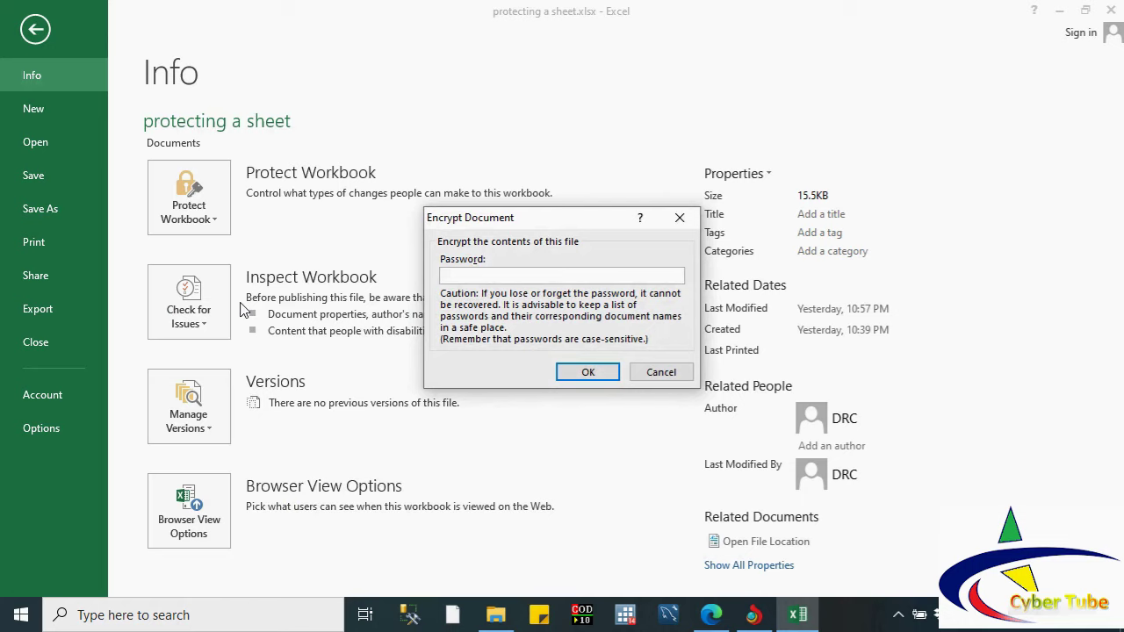
pyautogui.write('123')
pyautogui.click(574, 372)
pyautogui.write('123')
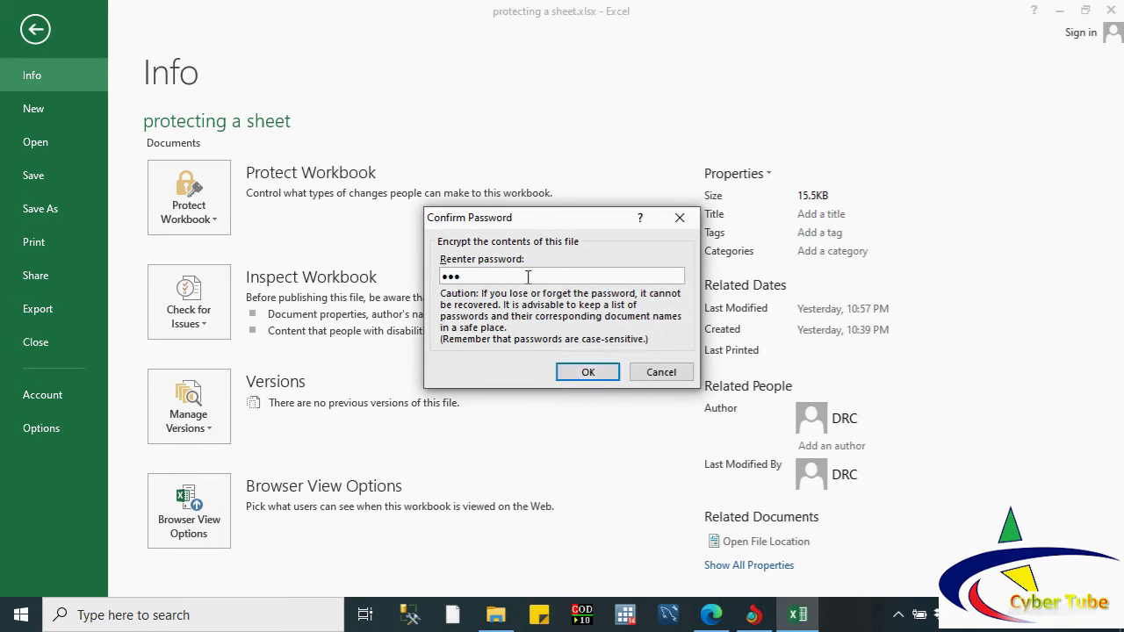
pyautogui.click(588, 371)
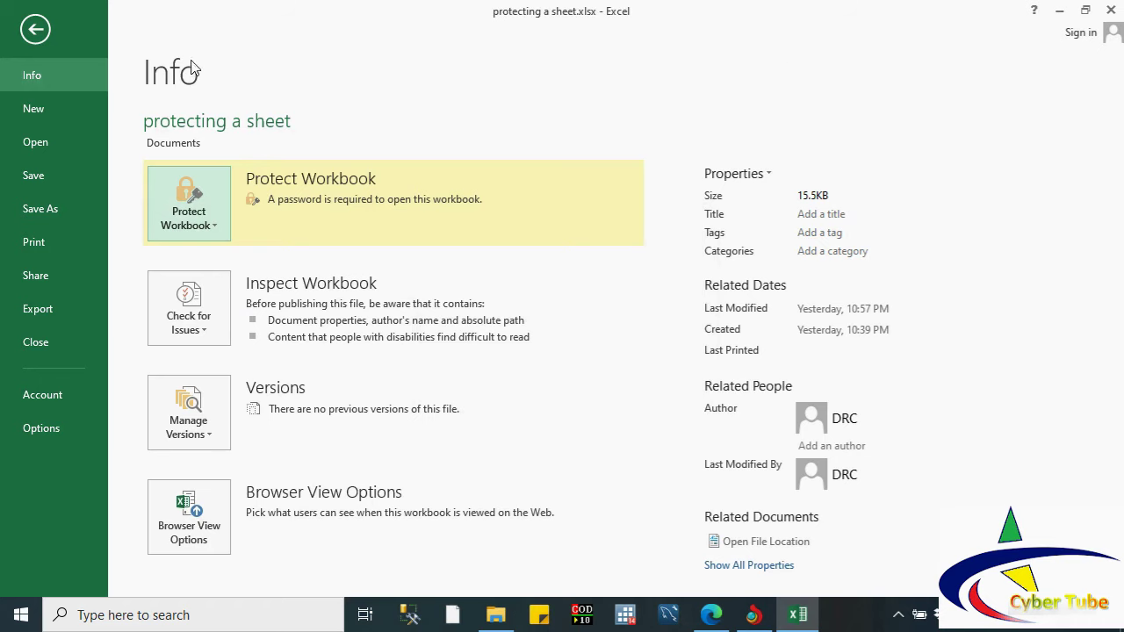
pyautogui.click(36, 29)
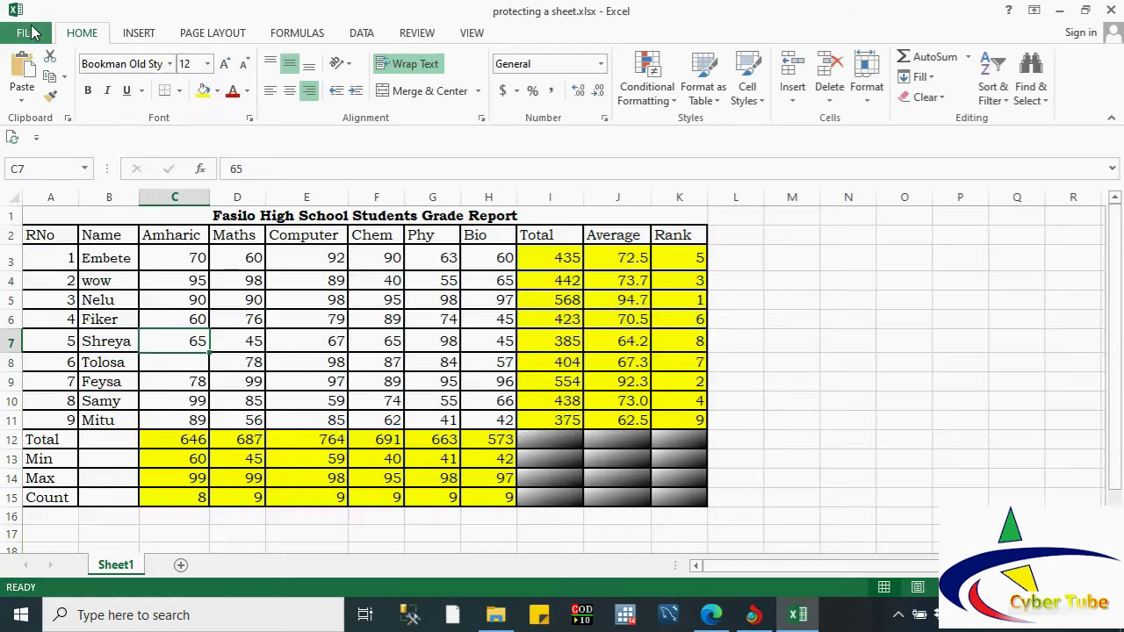
# Step: Close the grade report workbook, saving its changes
pyautogui.click(27, 35)
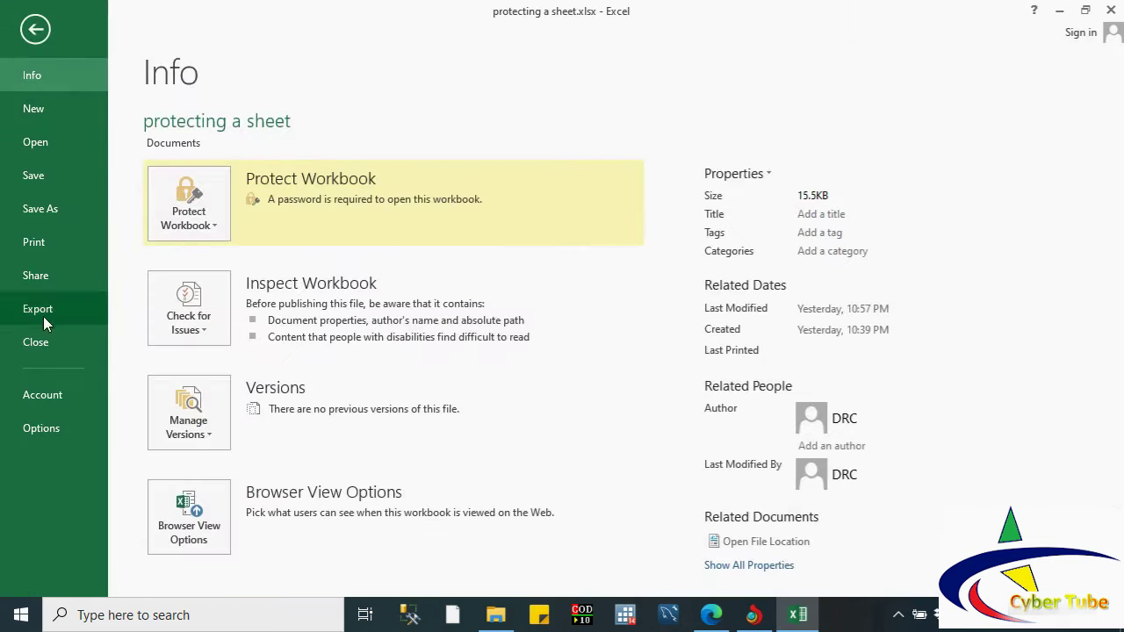
pyautogui.click(35, 342)
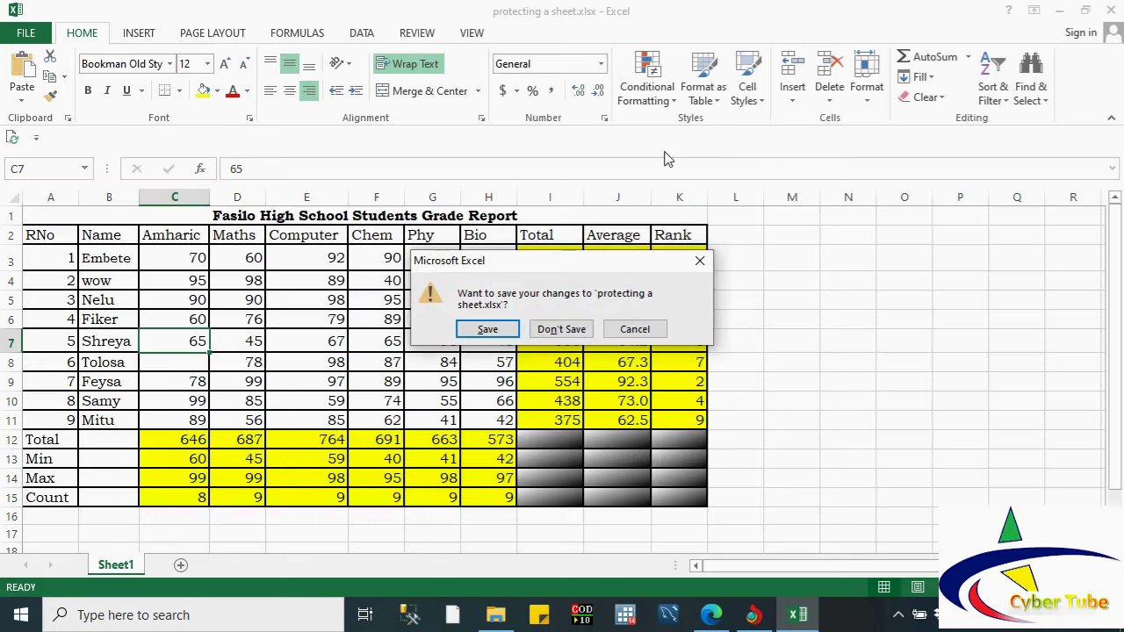
pyautogui.click(506, 326)
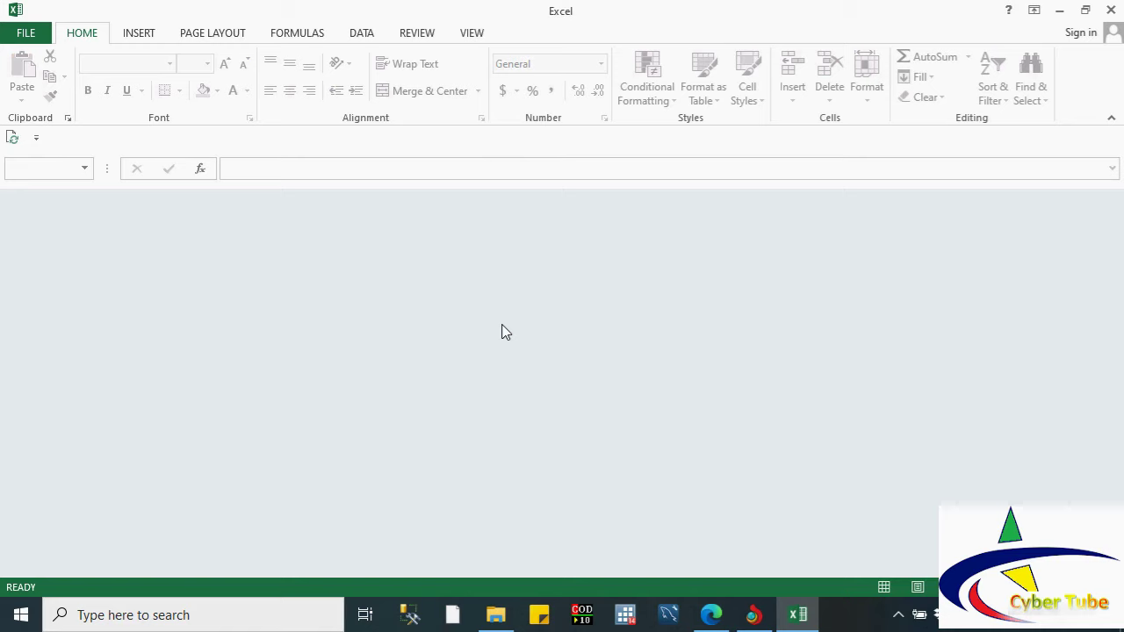
# Step: Reopen protecting a sheet.xlsx from Recent Workbooks and start typing the password at the prompt
pyautogui.click(24, 35)
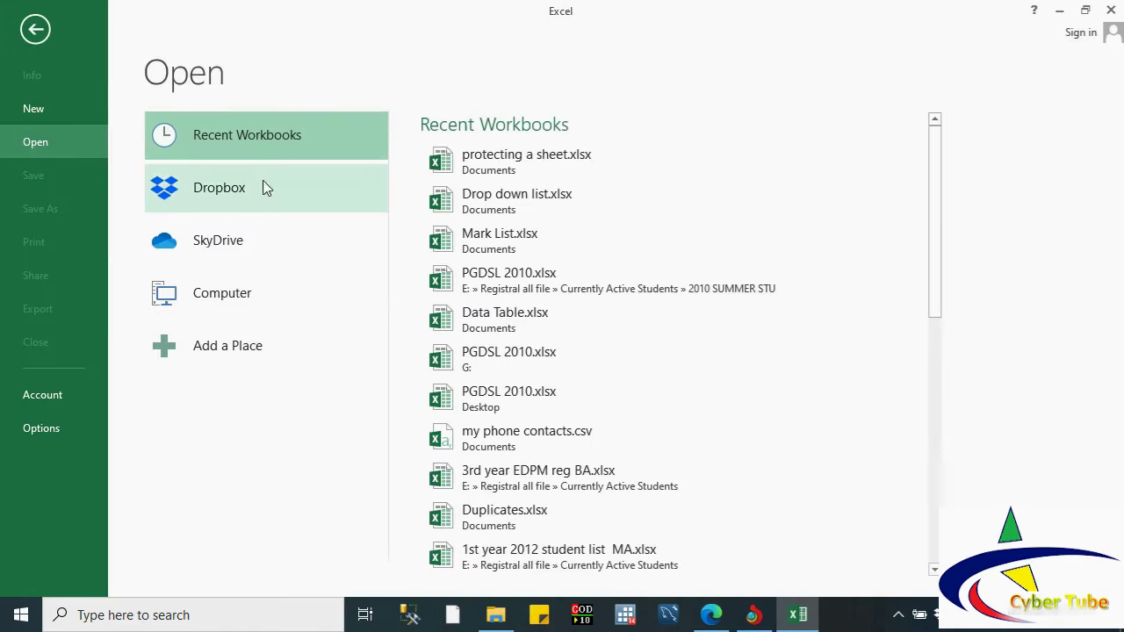
pyautogui.click(520, 170)
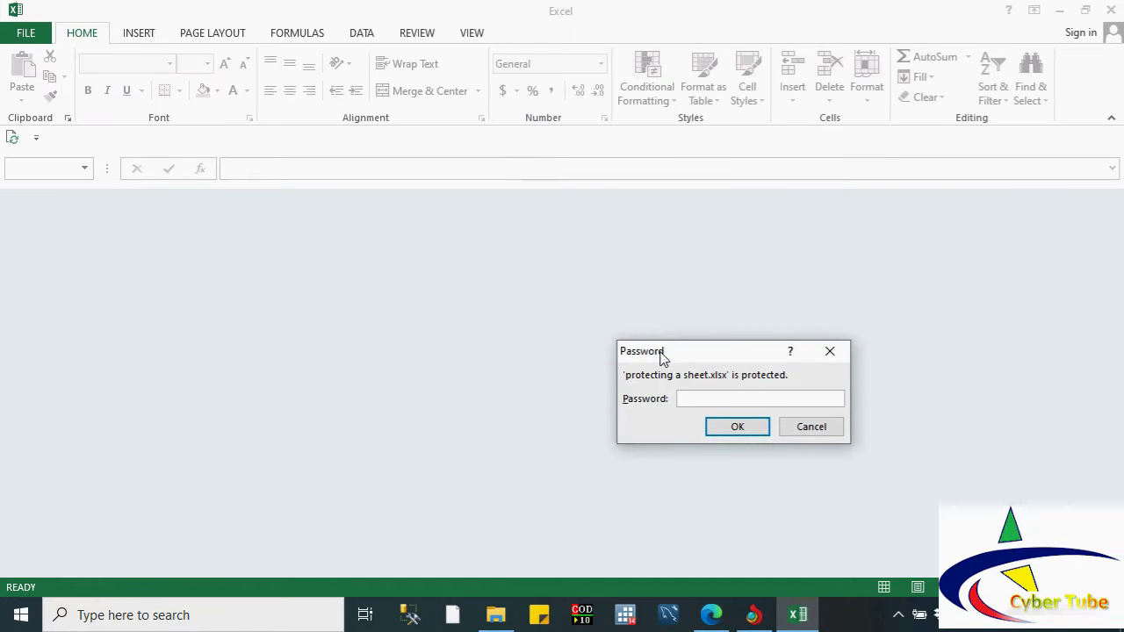
pyautogui.moveTo(663, 356); pyautogui.dragTo(501, 297)
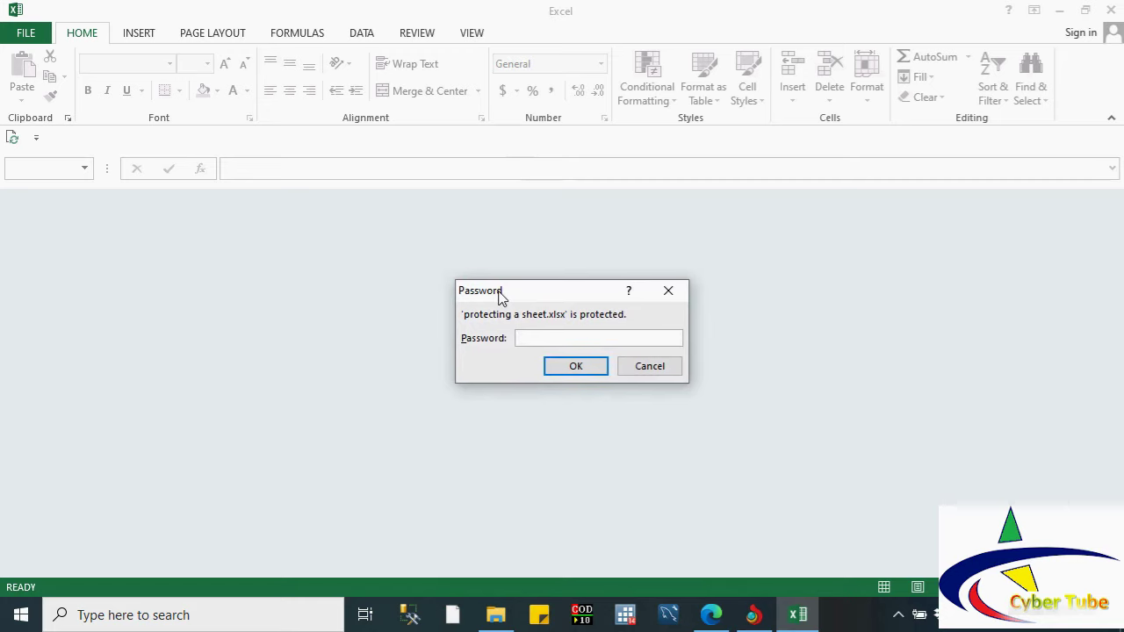
pyautogui.write('12345')
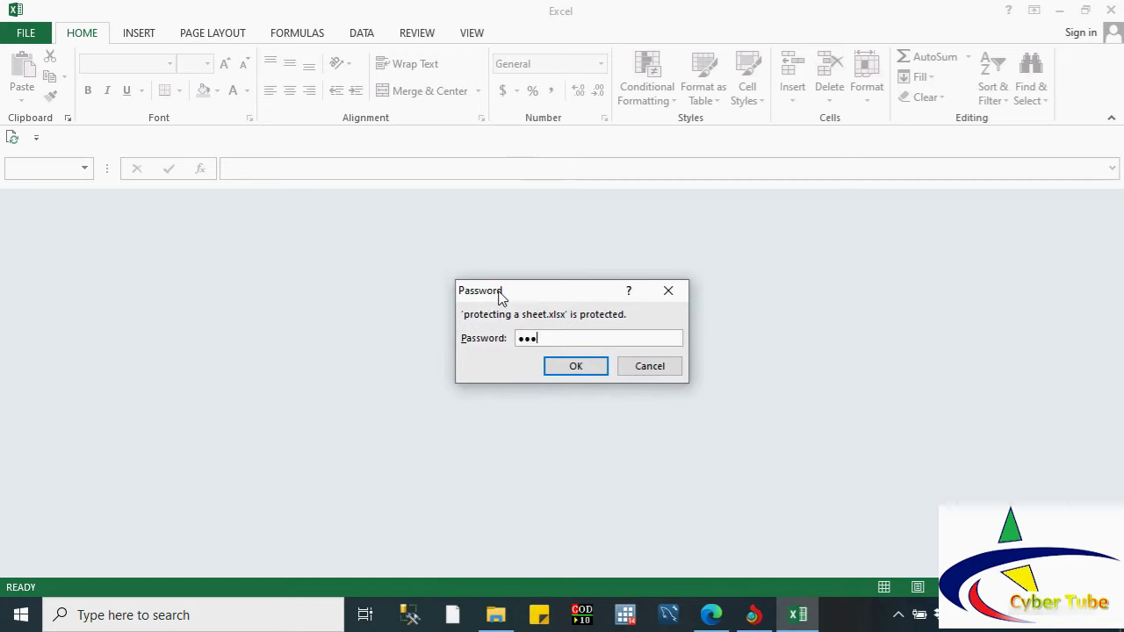
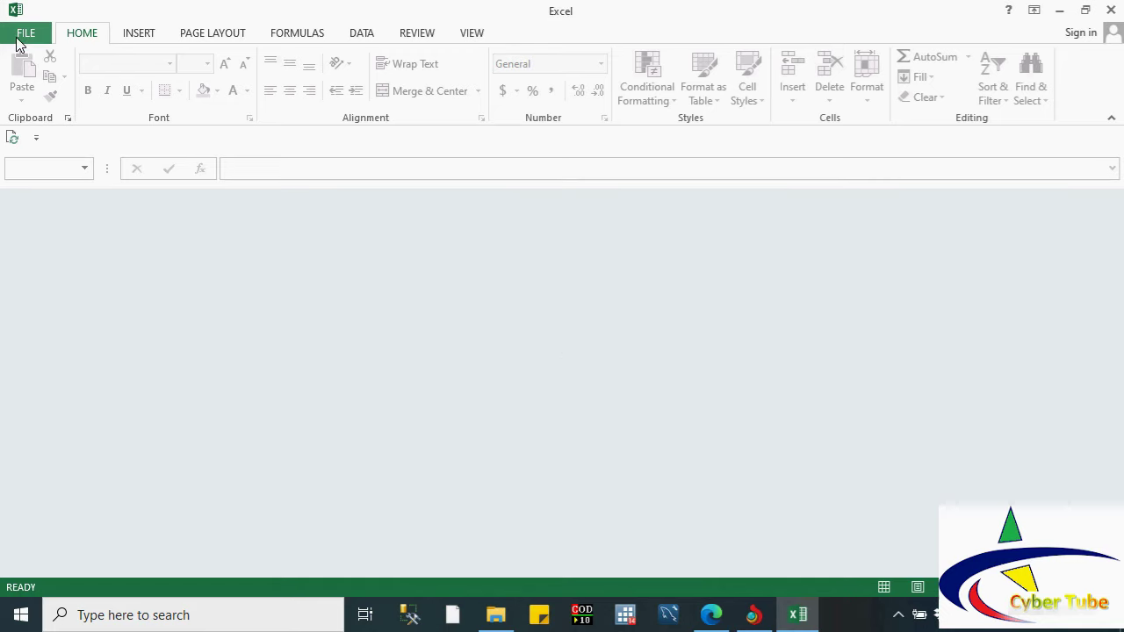
# Step: Open protecting a sheet.xlsx from Recent Workbooks, entering its password
pyautogui.click(23, 35)
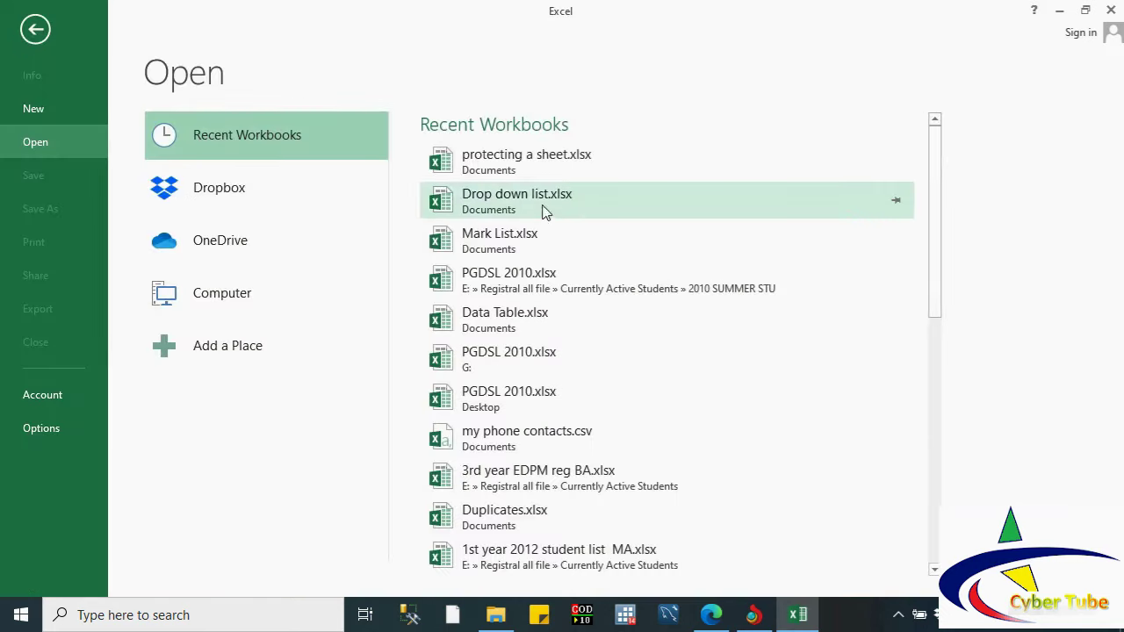
pyautogui.click(505, 174)
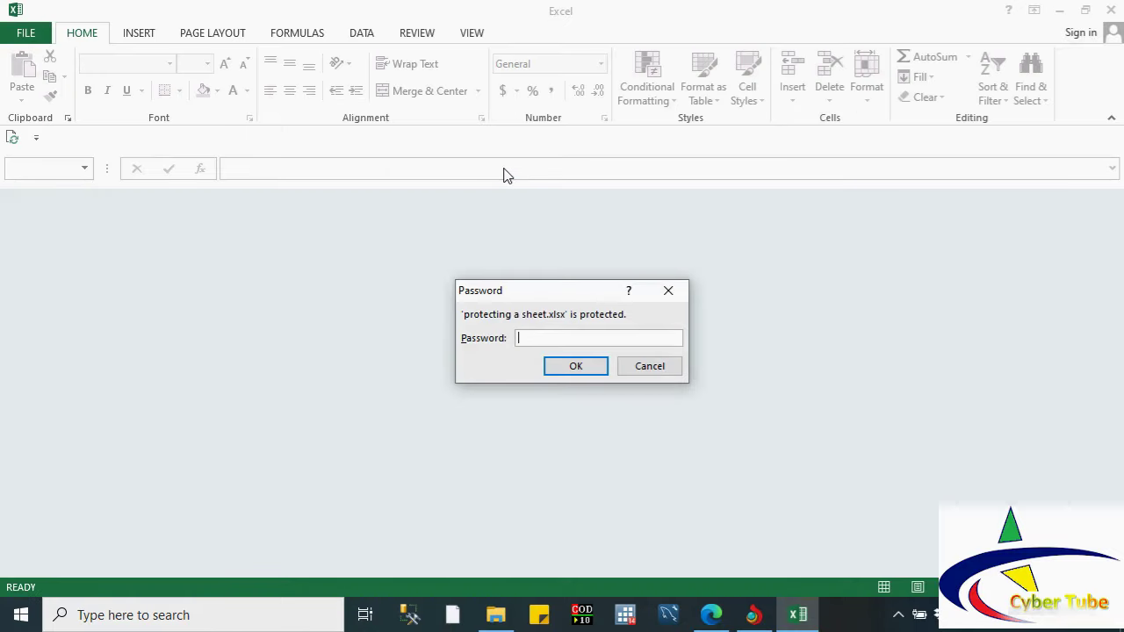
pyautogui.write('123')
pyautogui.click(574, 367)
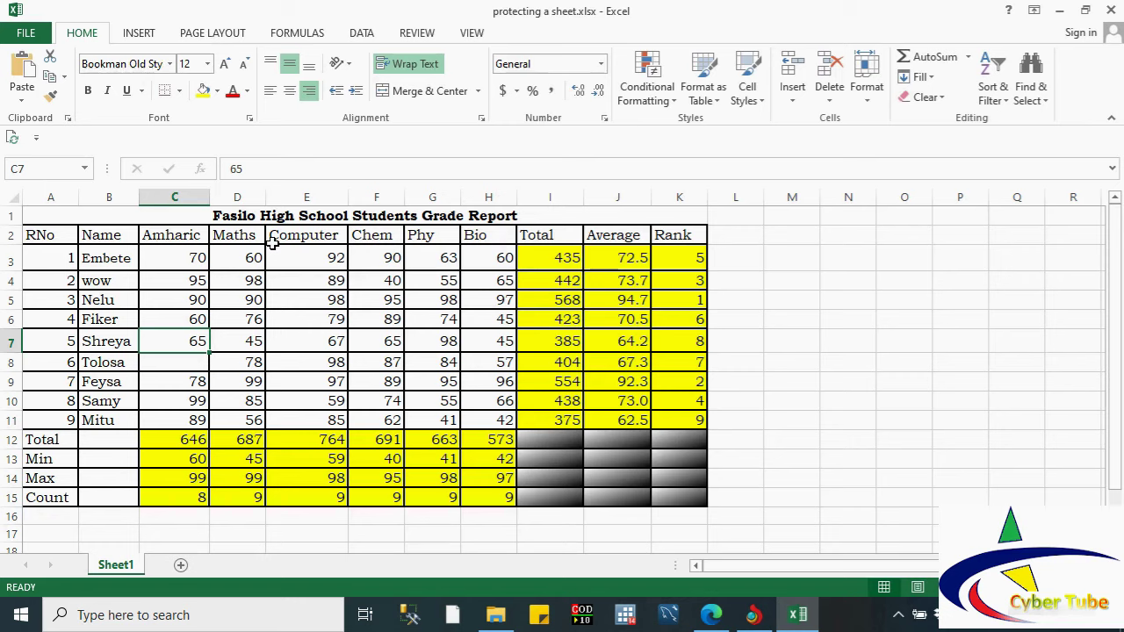
pyautogui.click(285, 287)
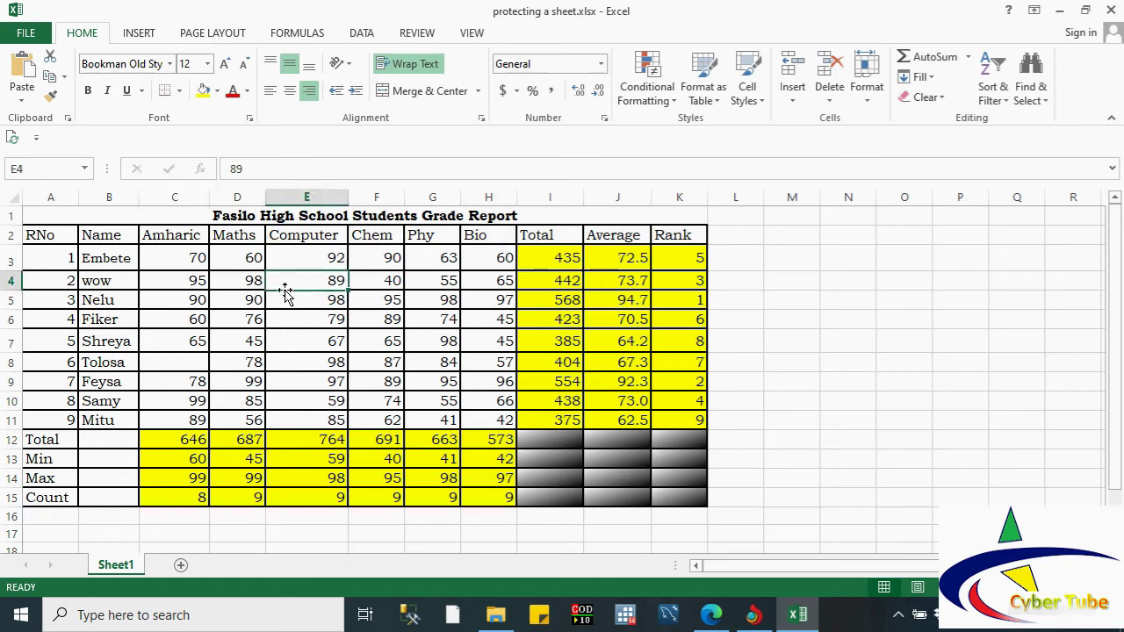
pyautogui.moveTo(109, 261); pyautogui.dragTo(109, 281)
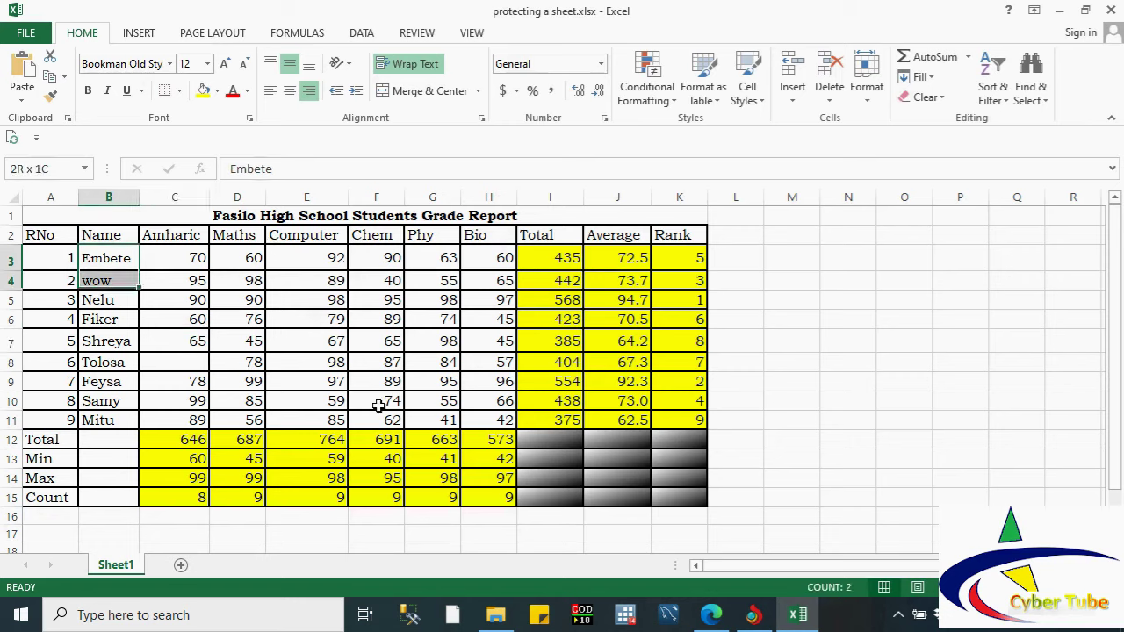
pyautogui.moveTo(377, 404); pyautogui.dragTo(482, 419)
pyautogui.press('Delete')
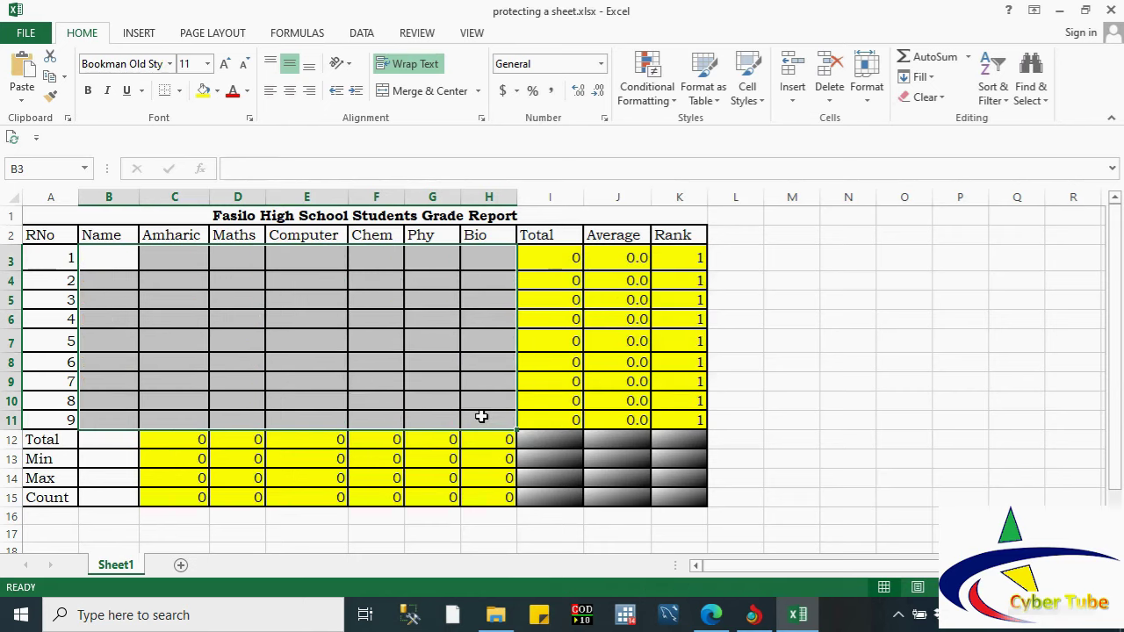
pyautogui.hotkey('ctrl', 'v')
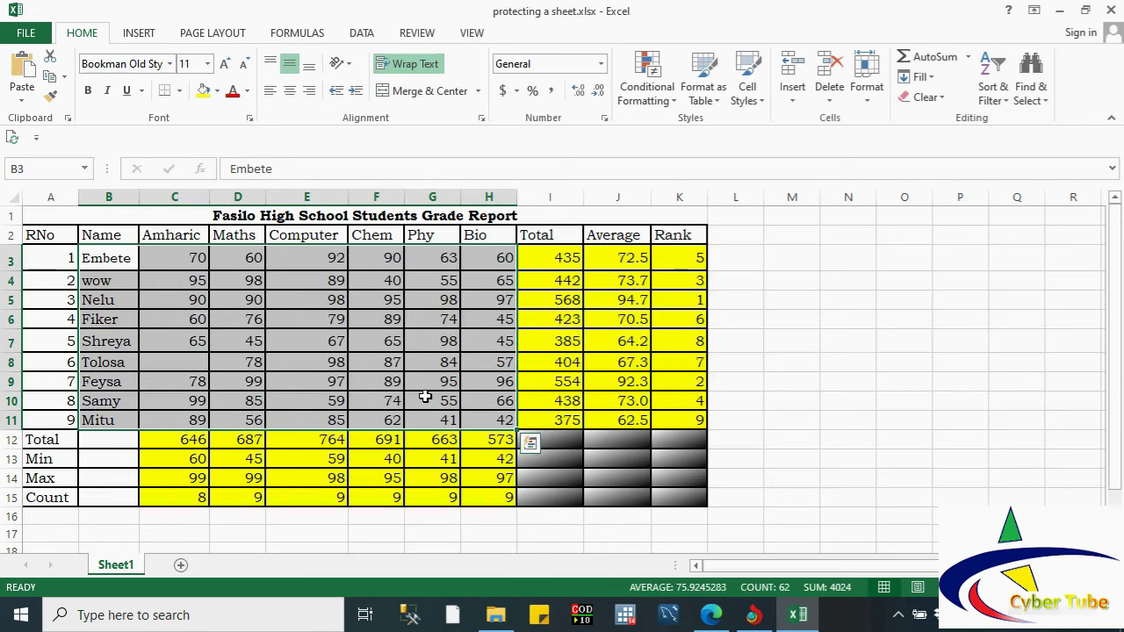
pyautogui.press('Escape')
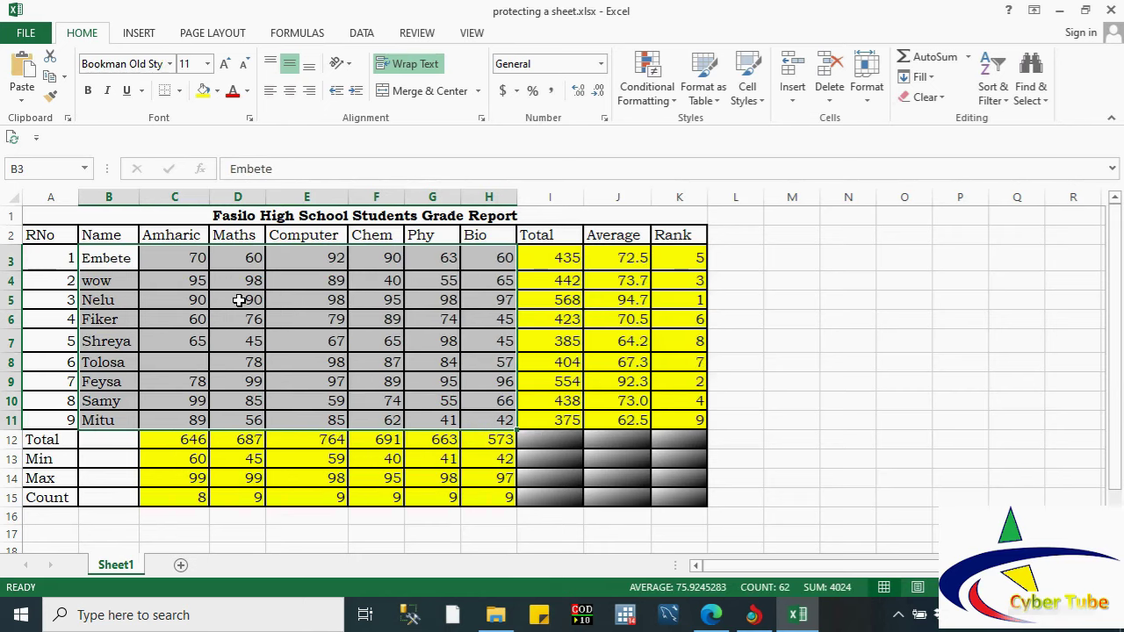
pyautogui.doubleClick(238, 301)
pyautogui.click(174, 302)
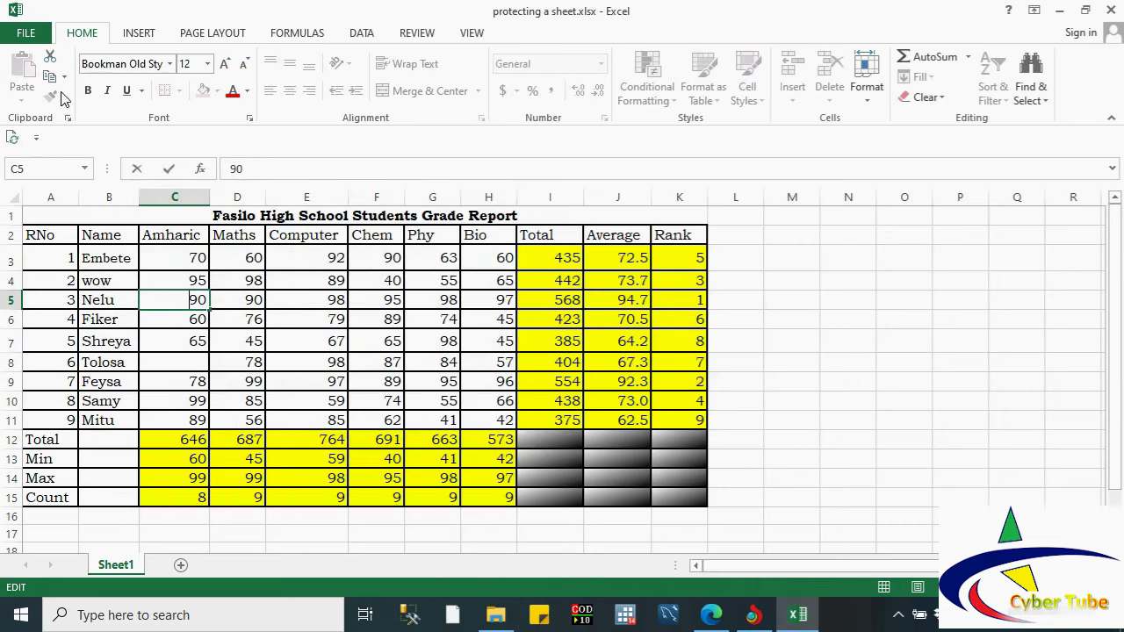
pyautogui.click(25, 33)
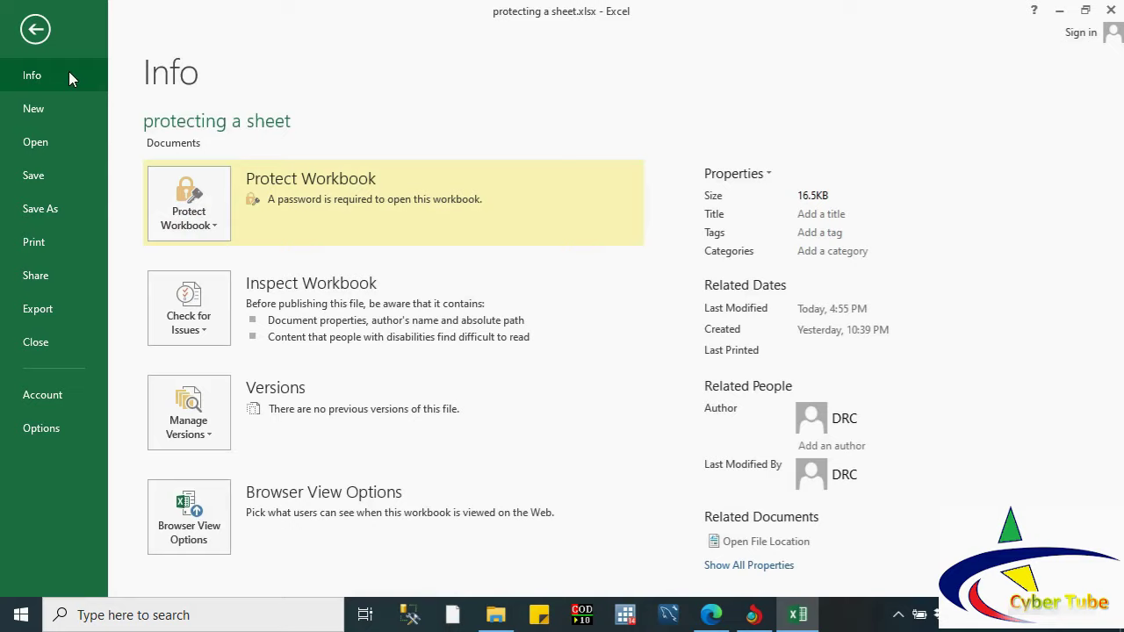
# Step: Protect the current sheet, allowing users to format cells, columns and rows, insert columns, rows and hyperlinks, and delete columns and rows
pyautogui.click(33, 31)
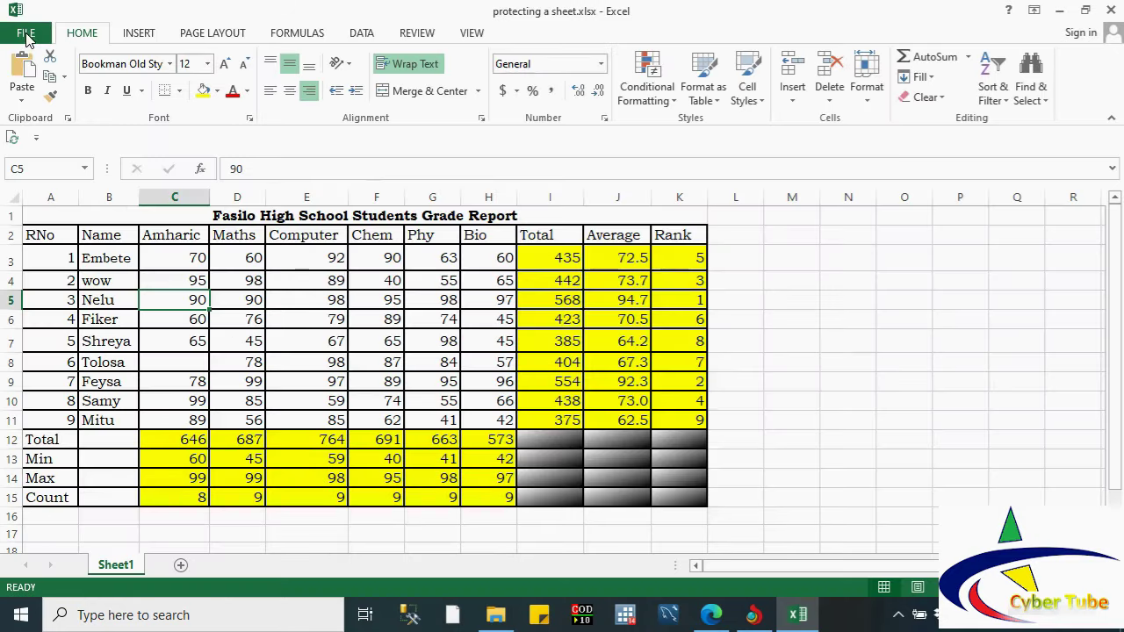
pyautogui.click(25, 33)
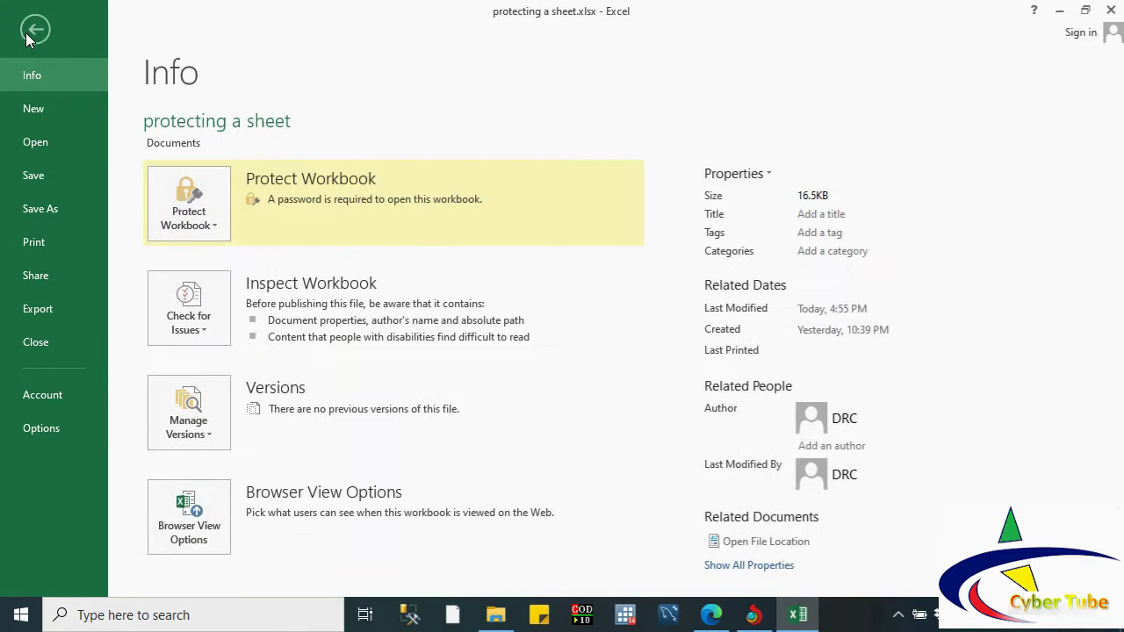
pyautogui.click(217, 227)
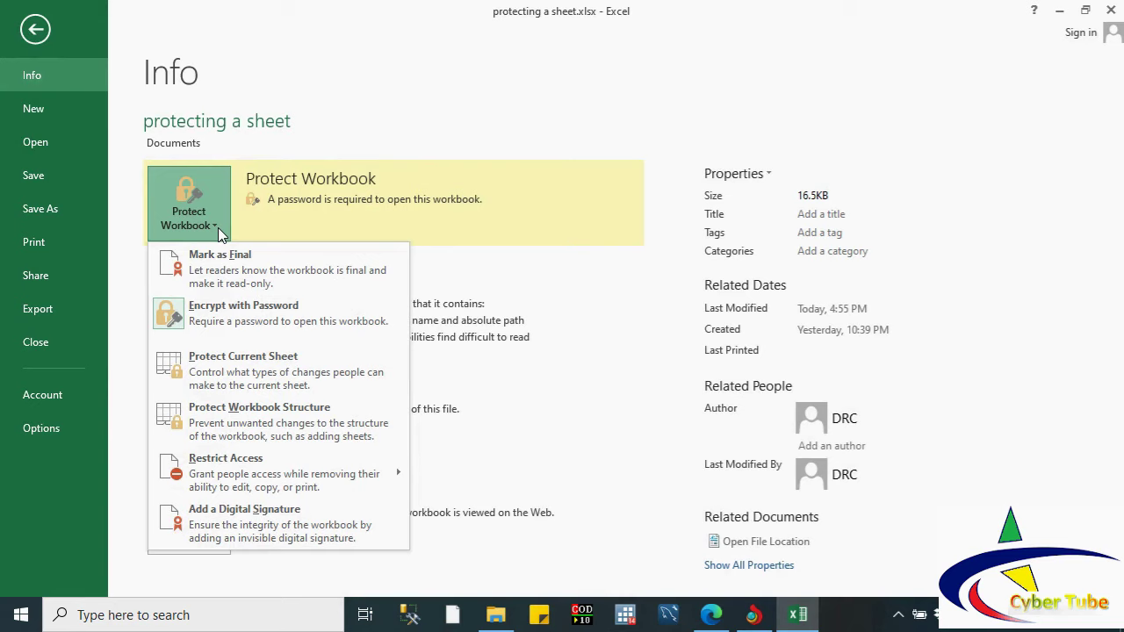
pyautogui.click(270, 382)
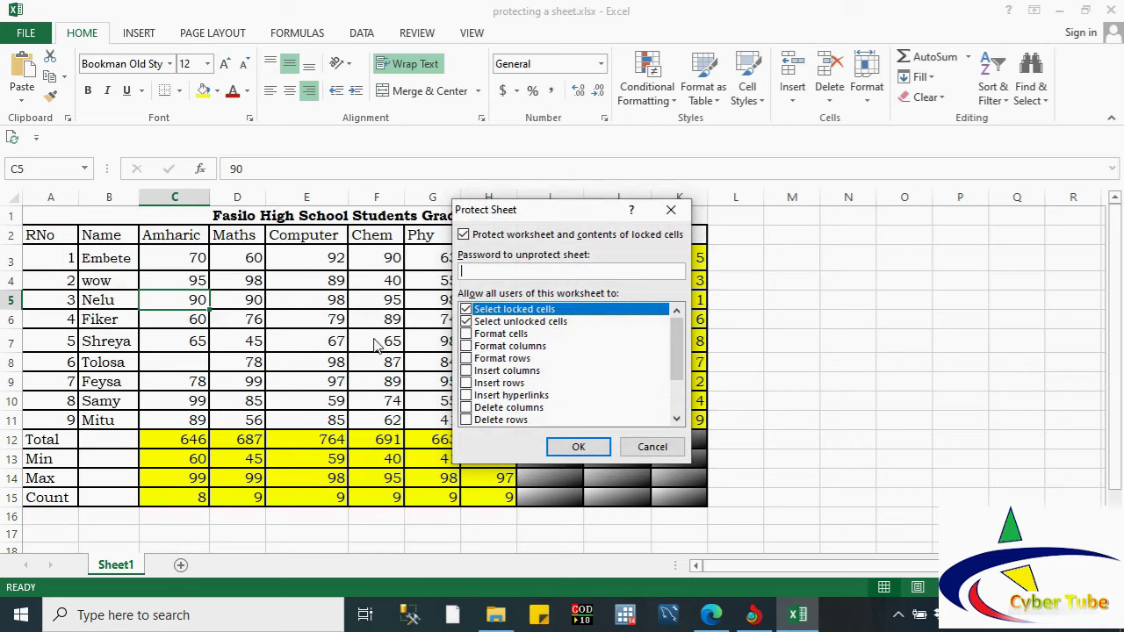
pyautogui.click(467, 335)
pyautogui.click(466, 346)
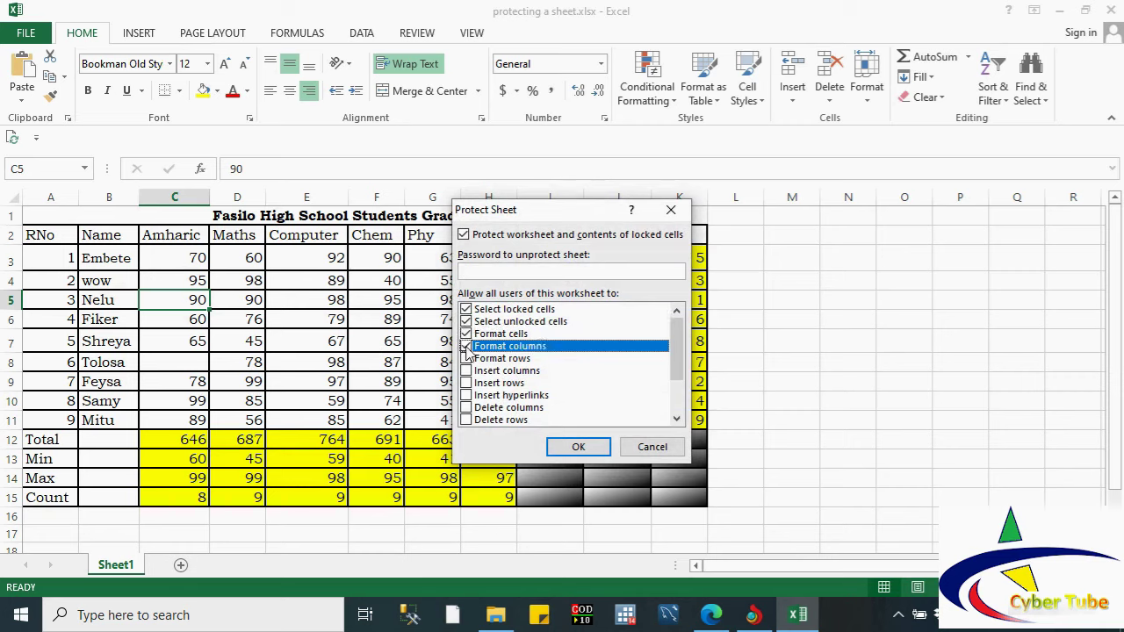
pyautogui.click(466, 358)
pyautogui.click(467, 371)
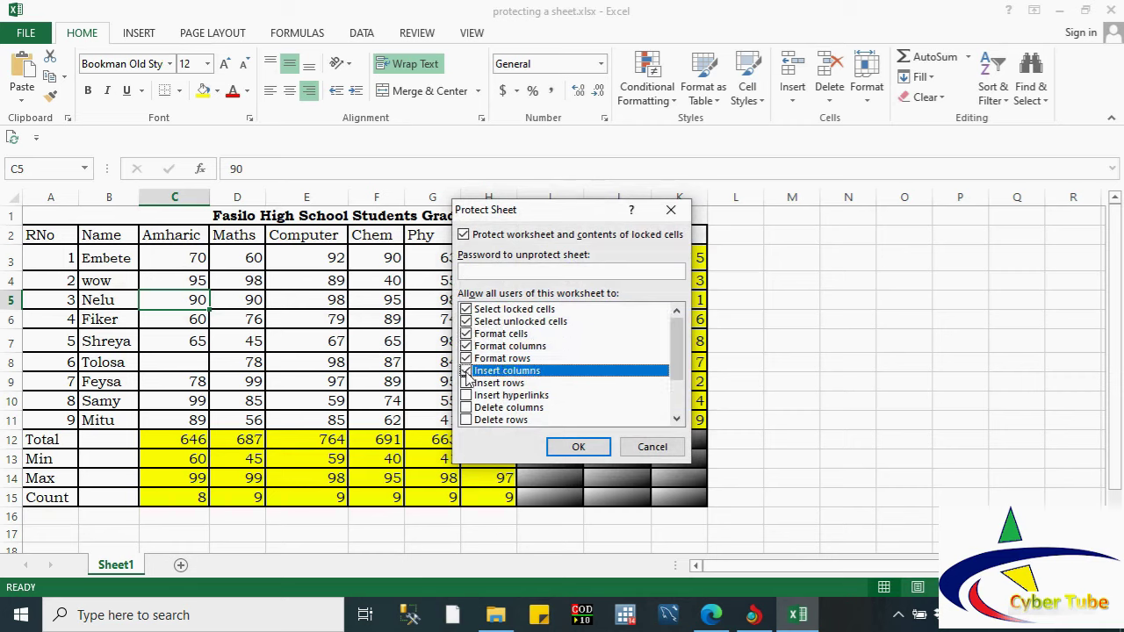
pyautogui.click(466, 383)
pyautogui.click(467, 395)
pyautogui.click(466, 408)
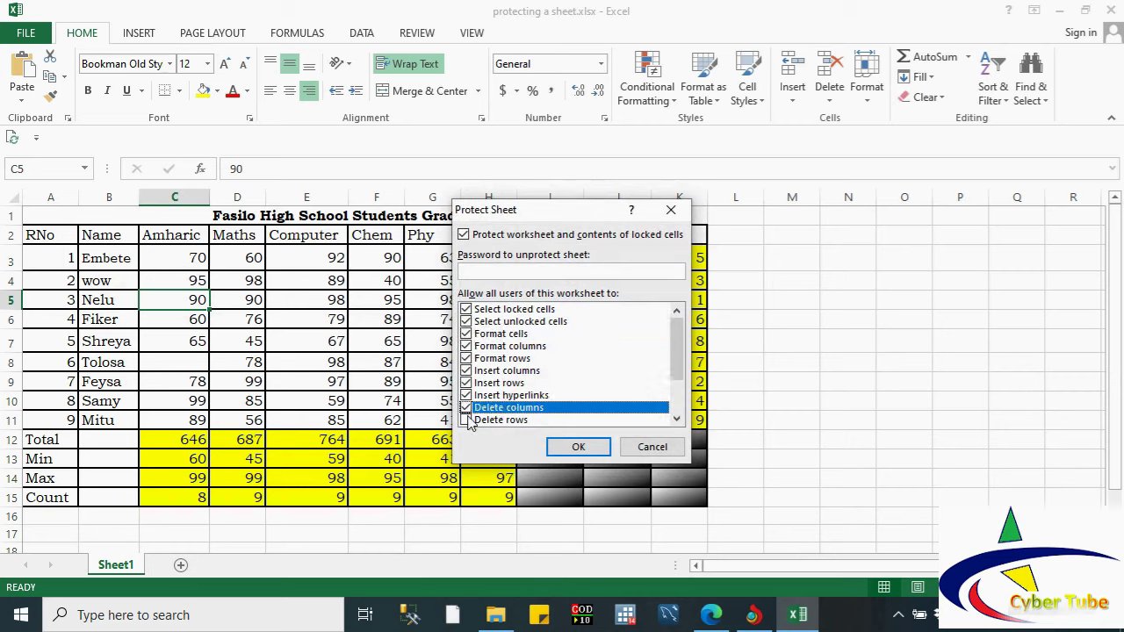
pyautogui.click(466, 419)
# Step: Also allow sorting, AutoFilter, PivotTables, editing objects and editing scenarios, then apply the protection
pyautogui.moveTo(680, 363); pyautogui.dragTo(681, 395)
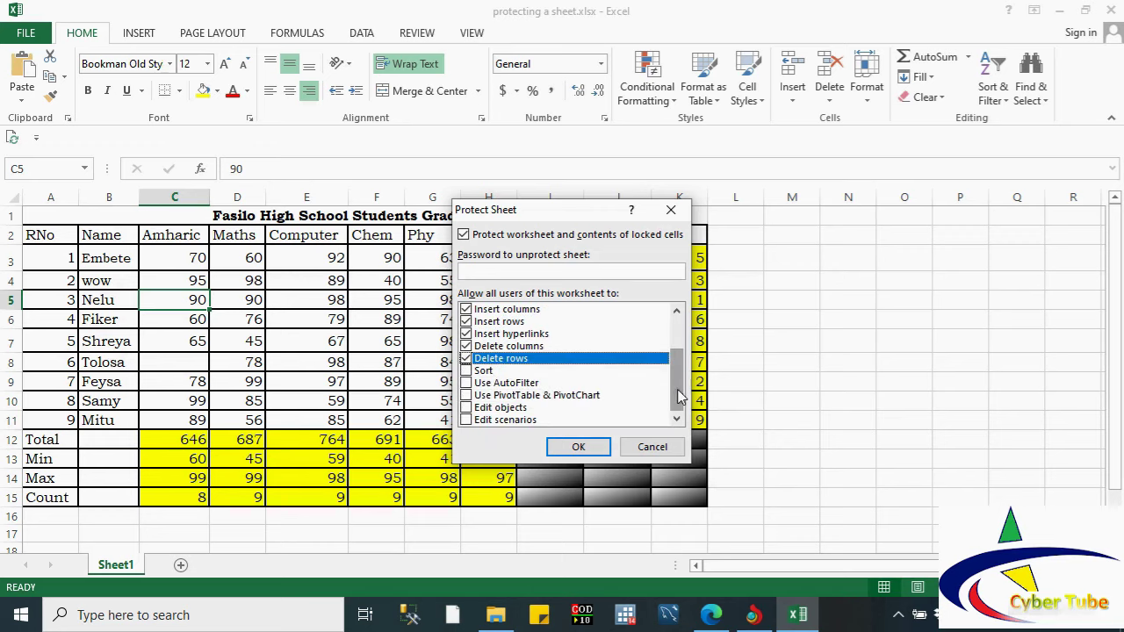
pyautogui.click(466, 370)
pyautogui.click(468, 384)
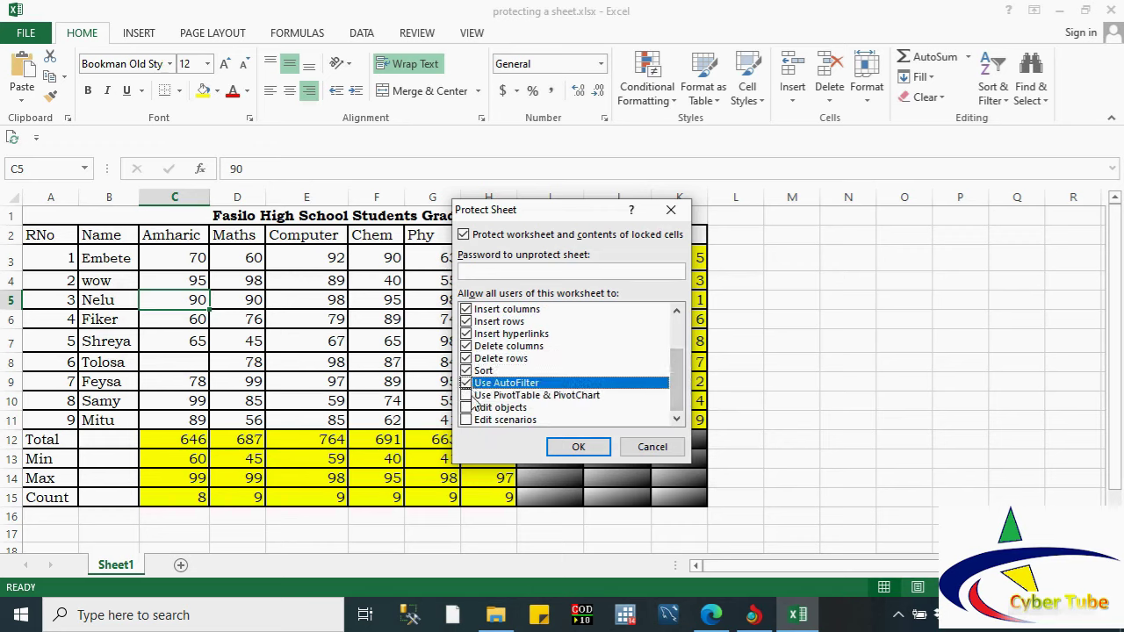
pyautogui.click(466, 395)
pyautogui.click(466, 408)
pyautogui.click(466, 420)
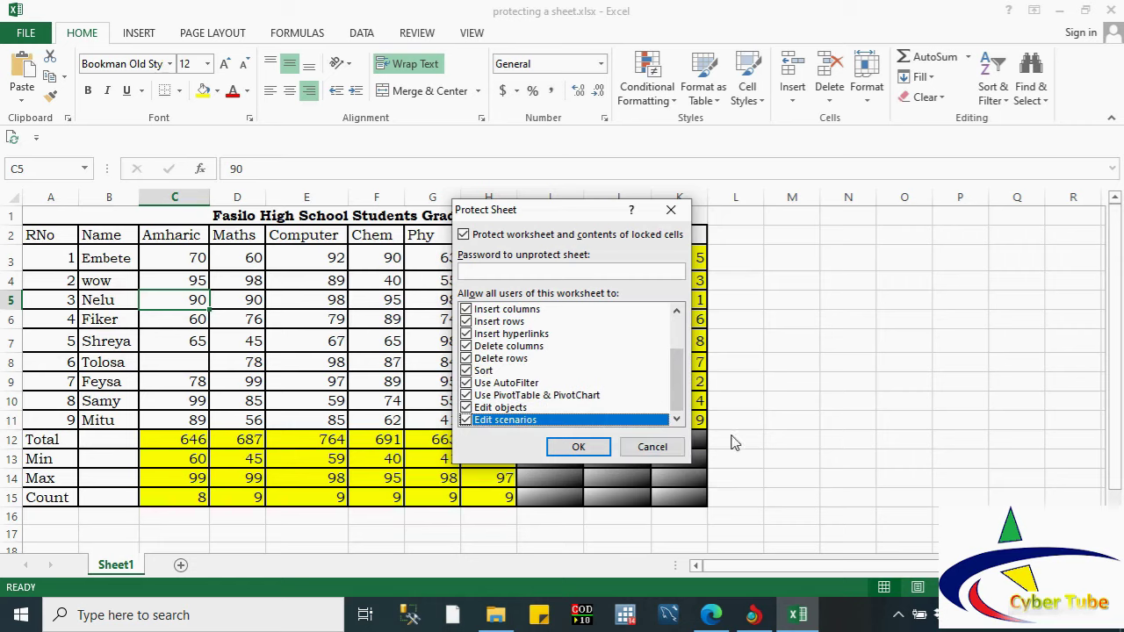
pyautogui.click(598, 448)
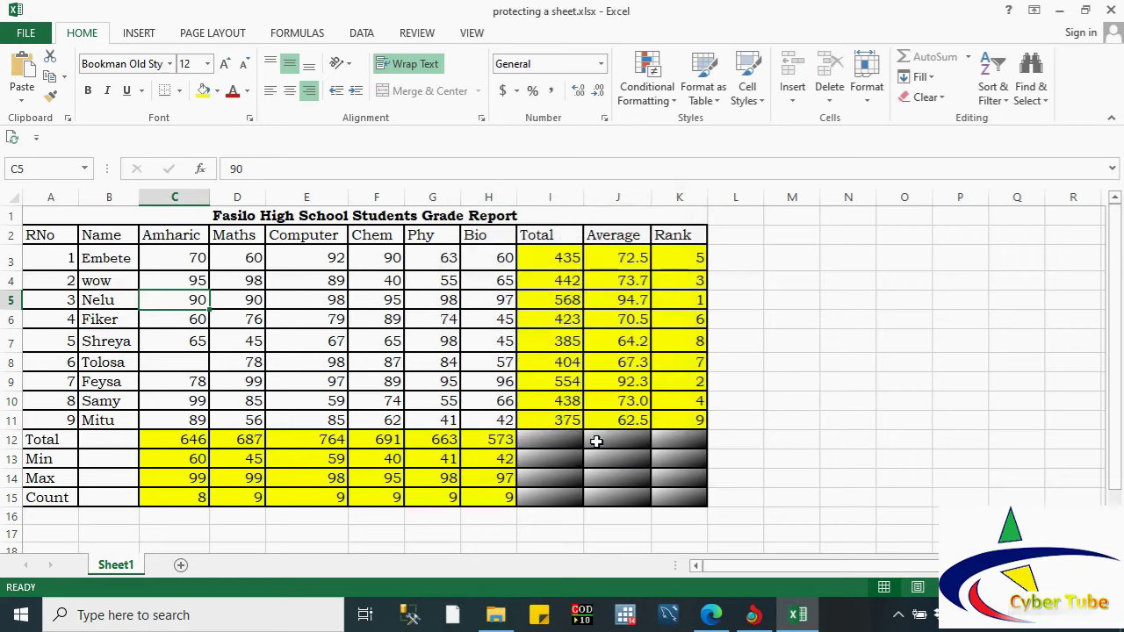
# Step: Save the protected workbook and close it
pyautogui.click(433, 401)
pyautogui.click(31, 29)
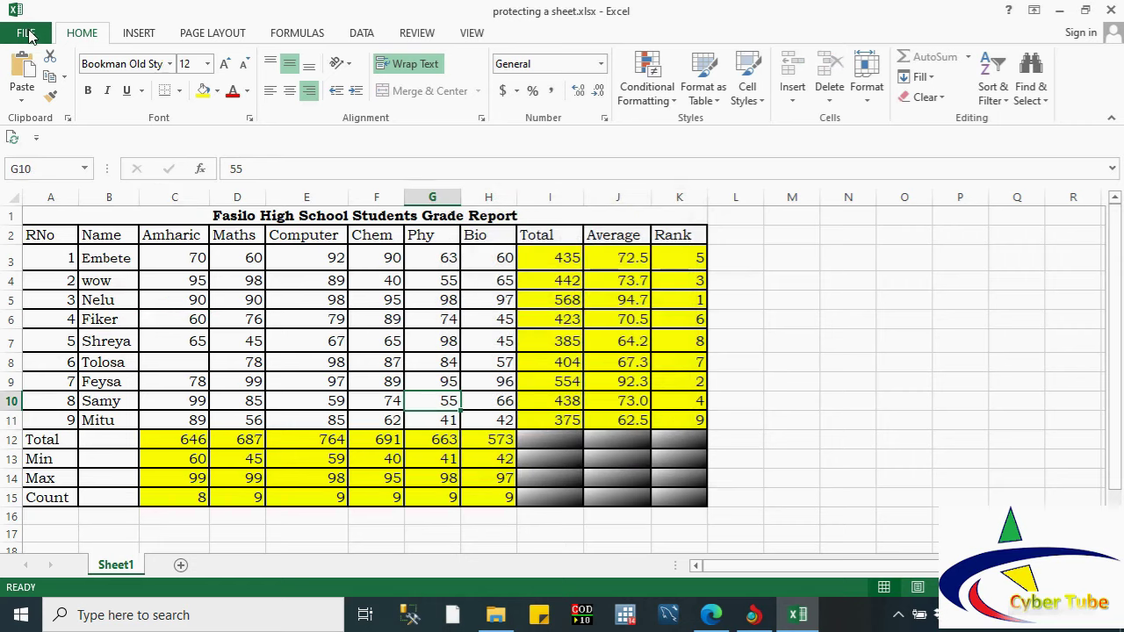
pyautogui.click(26, 178)
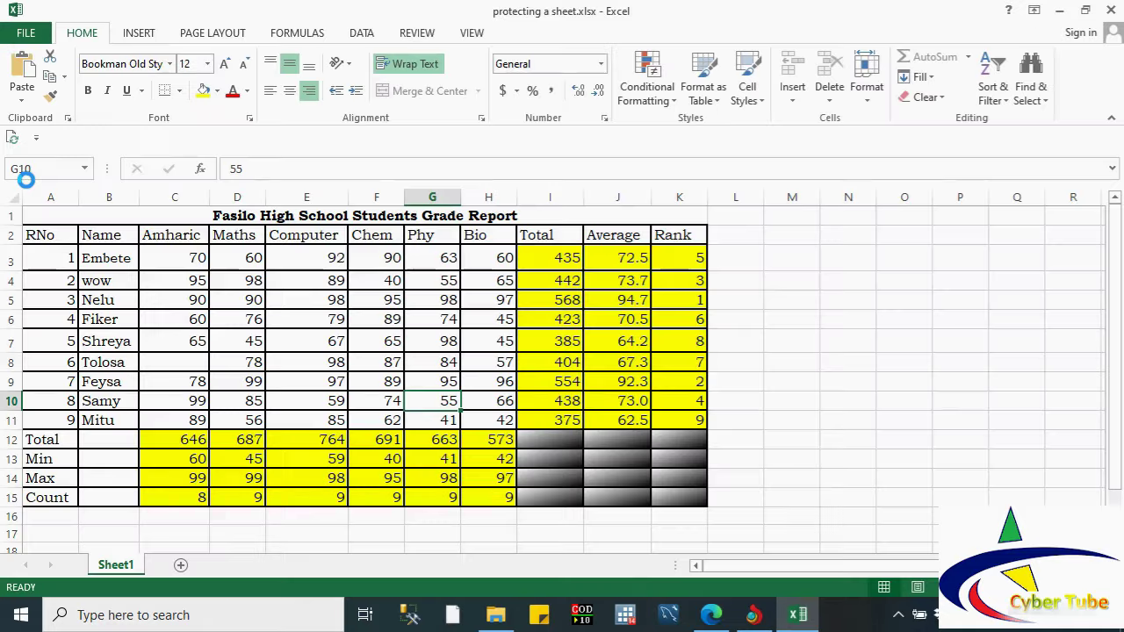
pyautogui.click(26, 37)
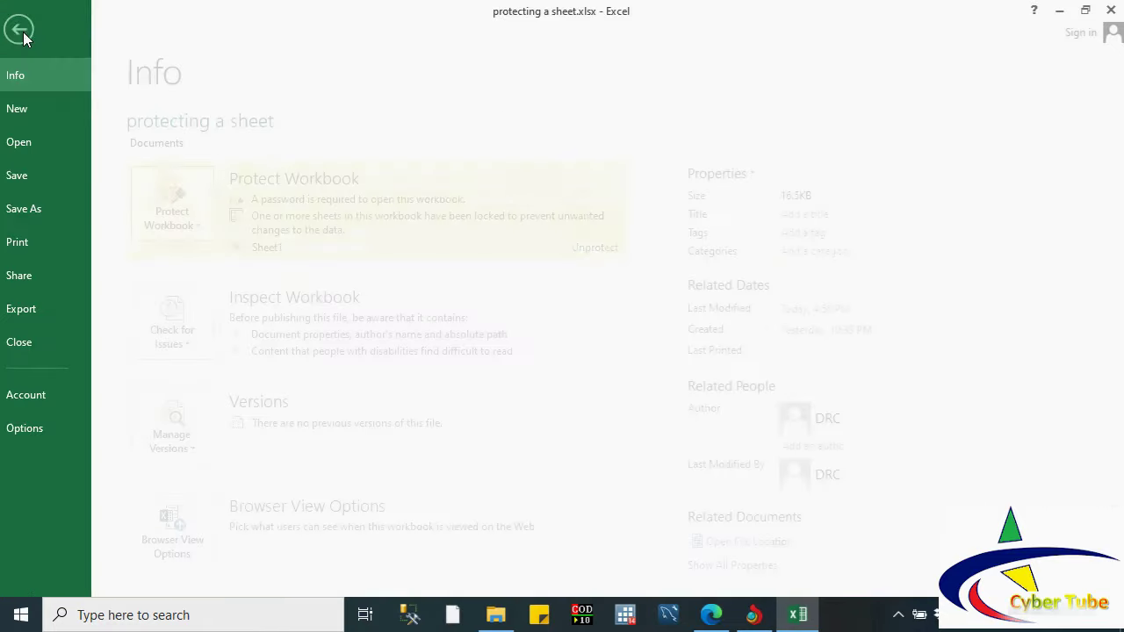
pyautogui.click(34, 342)
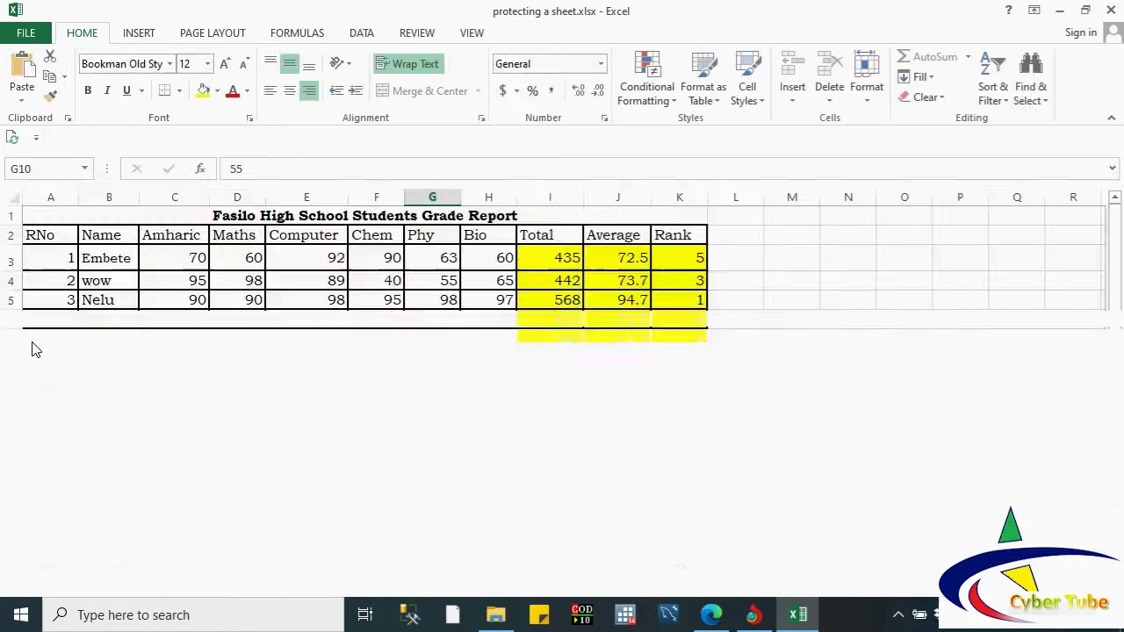
# Step: Reopen protecting a sheet.xlsx from Recent Workbooks with its password
pyautogui.click(26, 35)
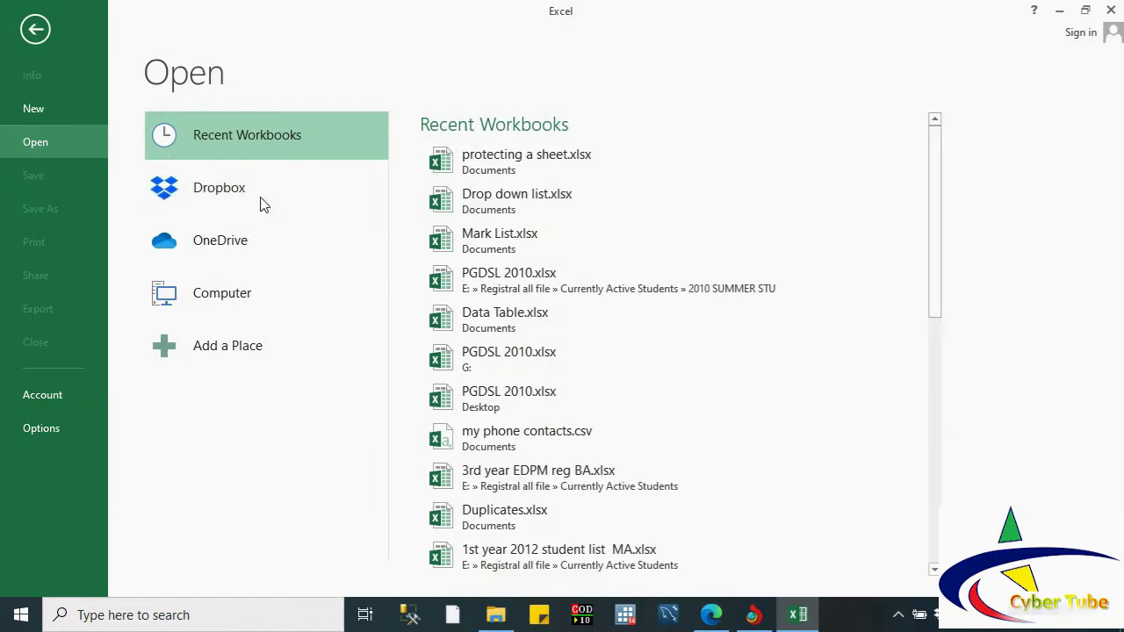
pyautogui.click(487, 173)
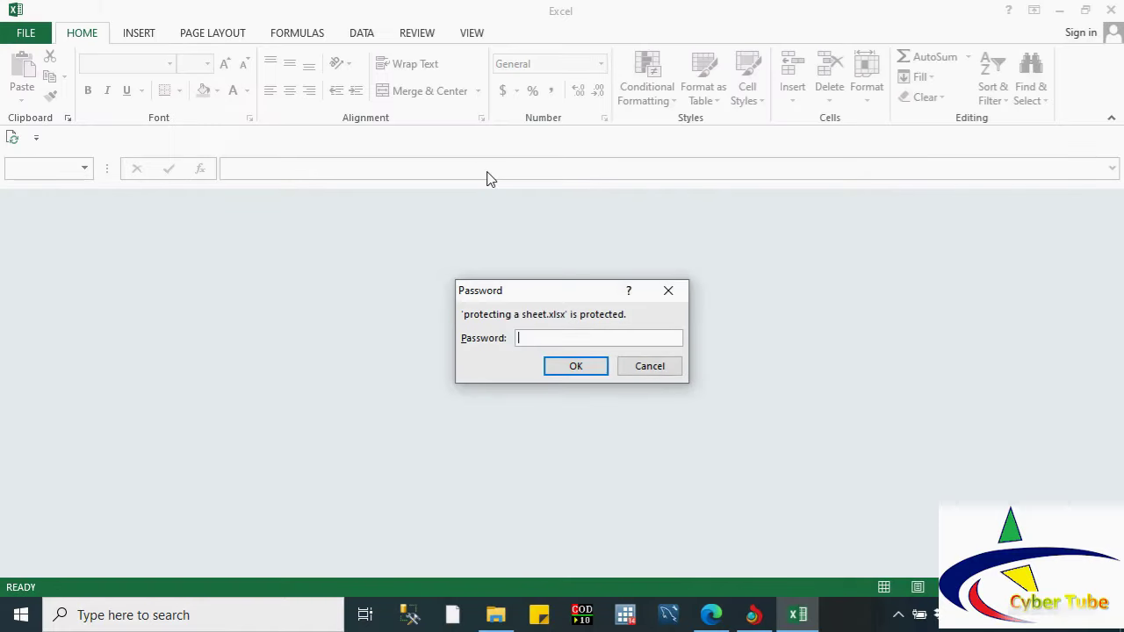
pyautogui.write('3')
pyautogui.press('Return')
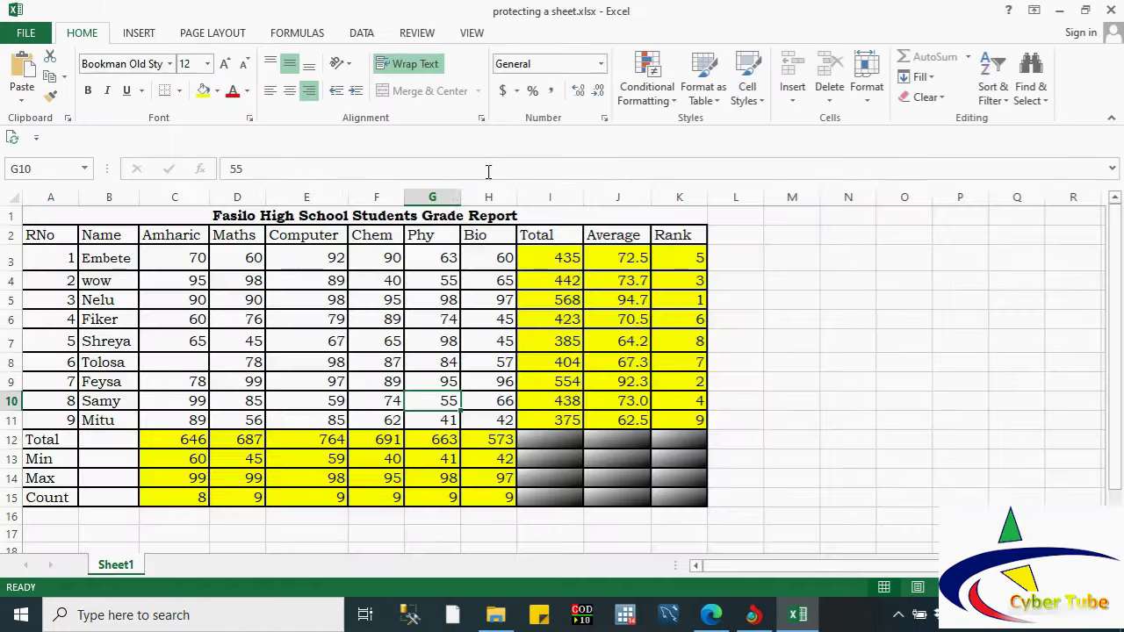
# Step: Try editing F6 and cutting rows A3:K12, dismissing each protected-sheet warning
pyautogui.click(386, 323)
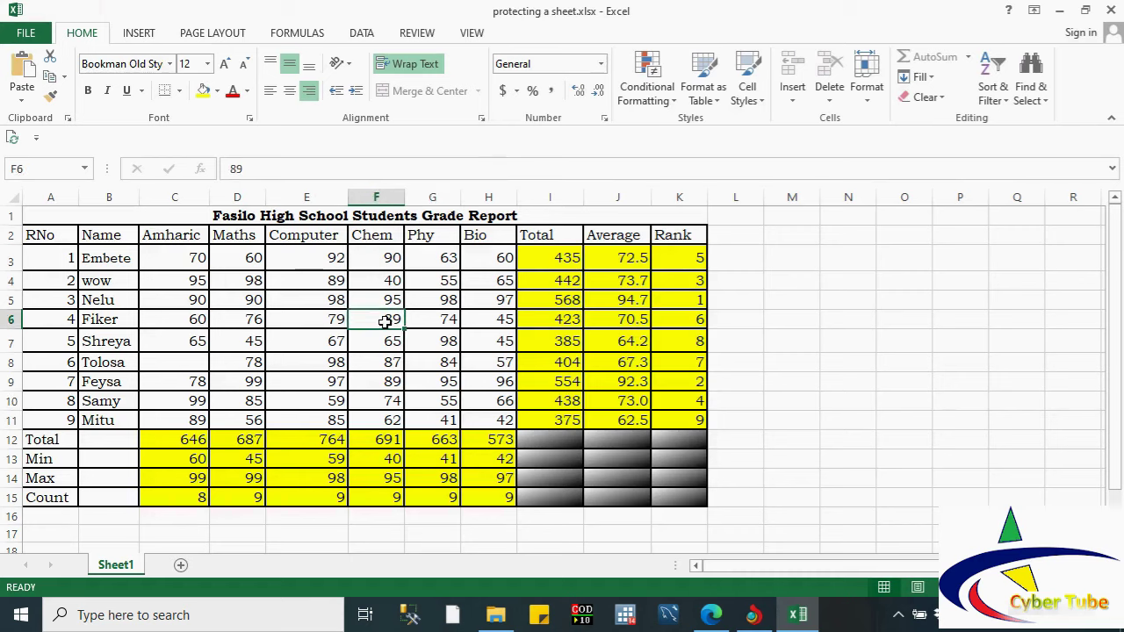
pyautogui.doubleClick(387, 322)
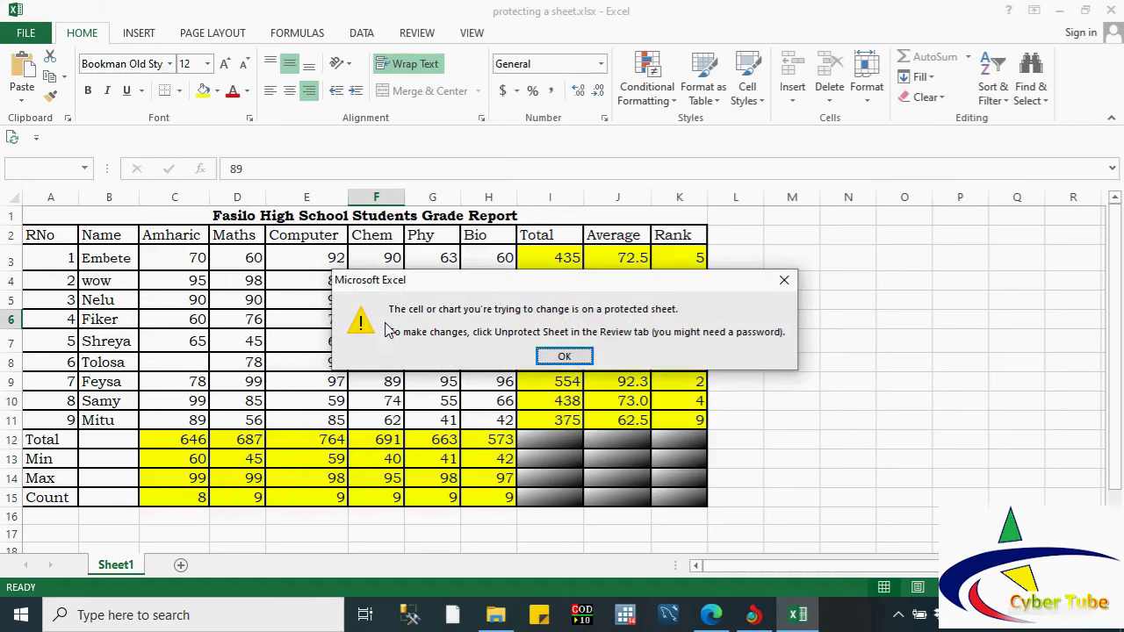
pyautogui.click(545, 353)
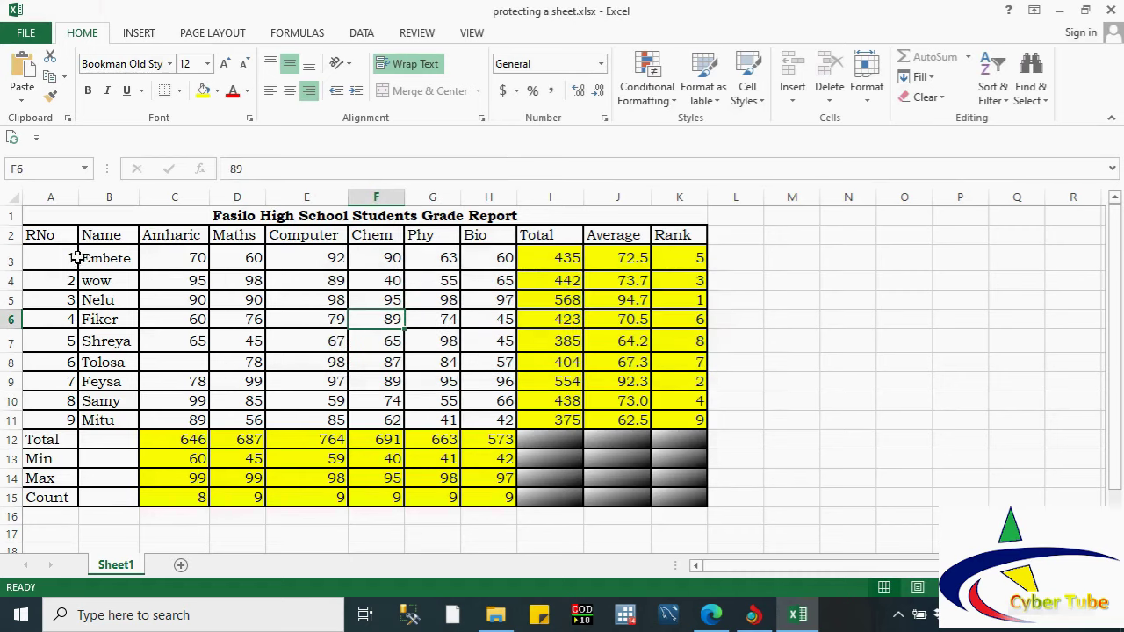
pyautogui.moveTo(78, 257); pyautogui.dragTo(698, 434)
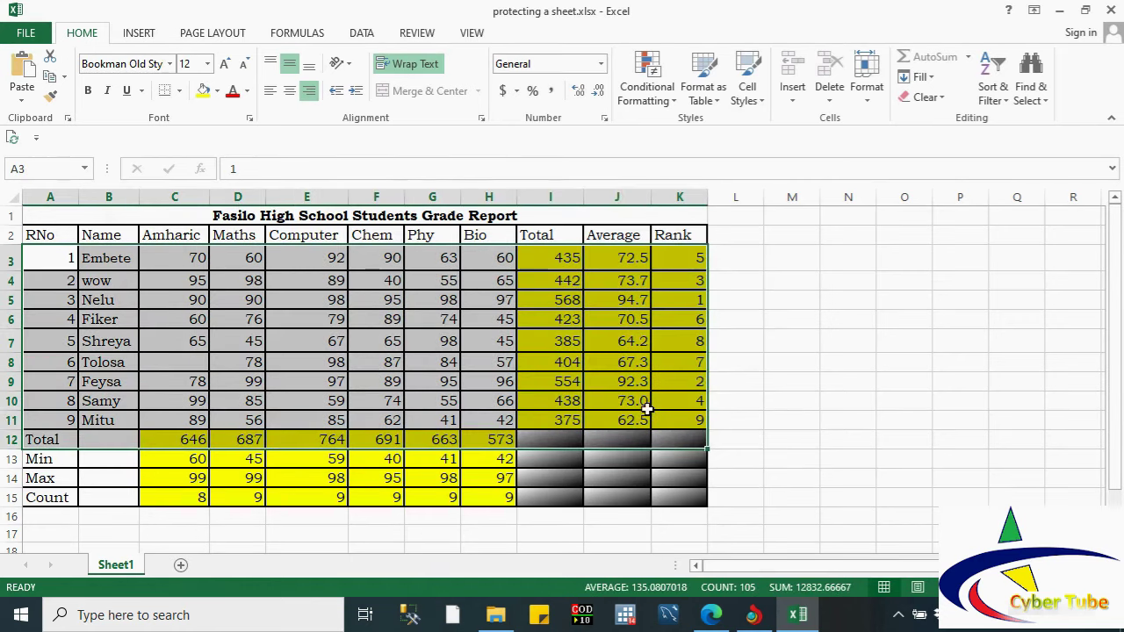
pyautogui.rightClick(647, 409)
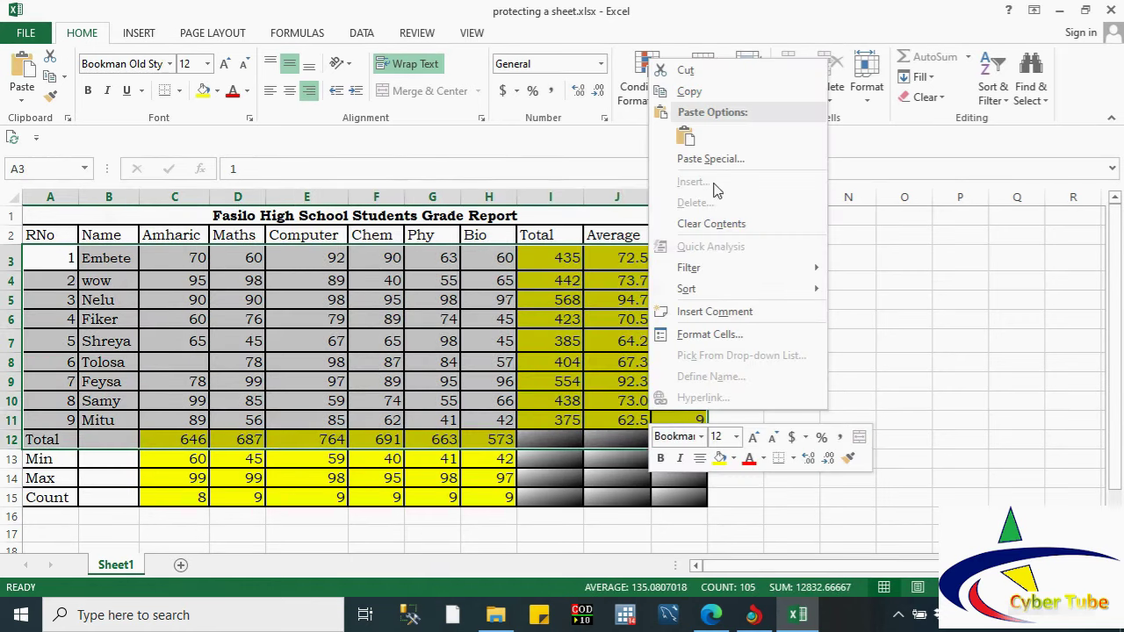
pyautogui.click(684, 72)
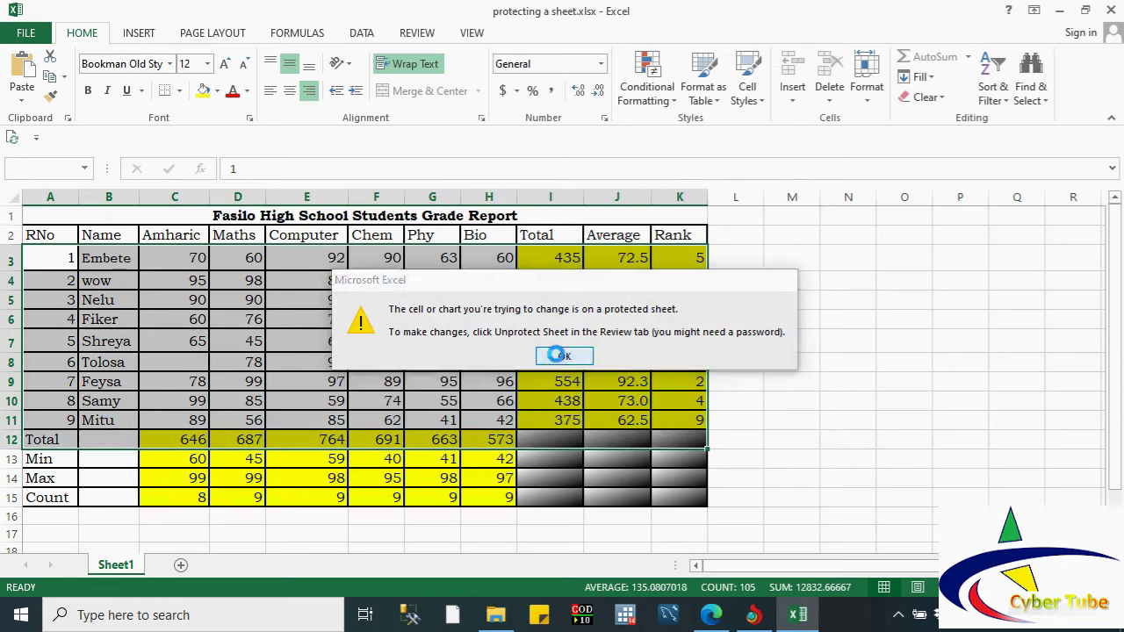
pyautogui.click(564, 355)
# Step: Attempt edits on cells E9 and I8, dismissing the protected-sheet warnings
pyautogui.click(305, 375)
pyautogui.doubleClick(305, 375)
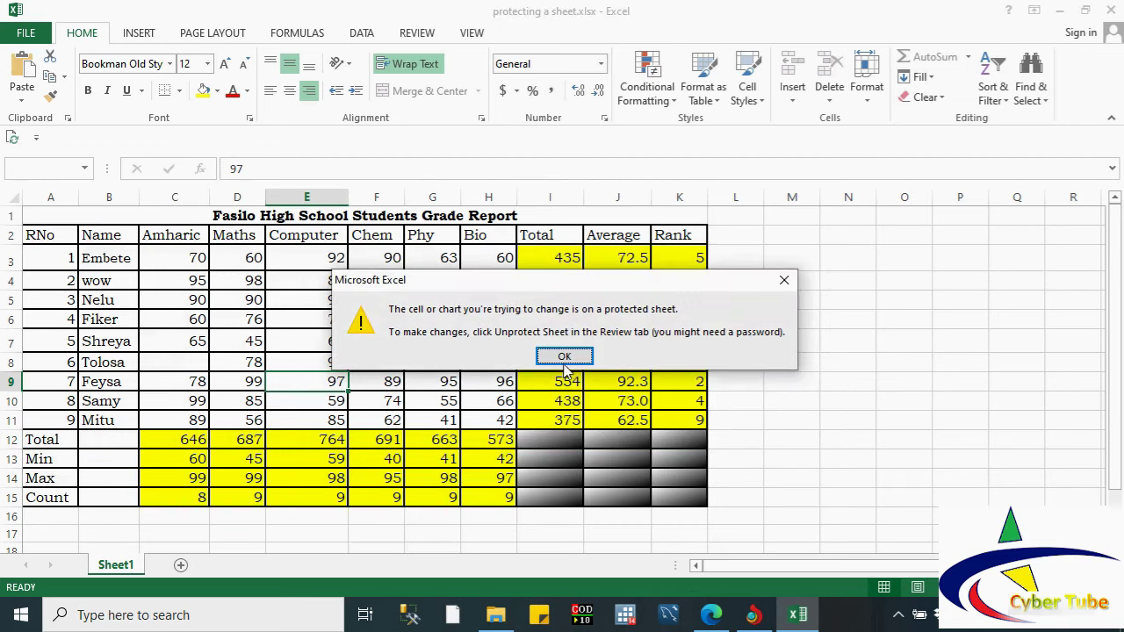
pyautogui.click(564, 364)
pyautogui.doubleClick(562, 362)
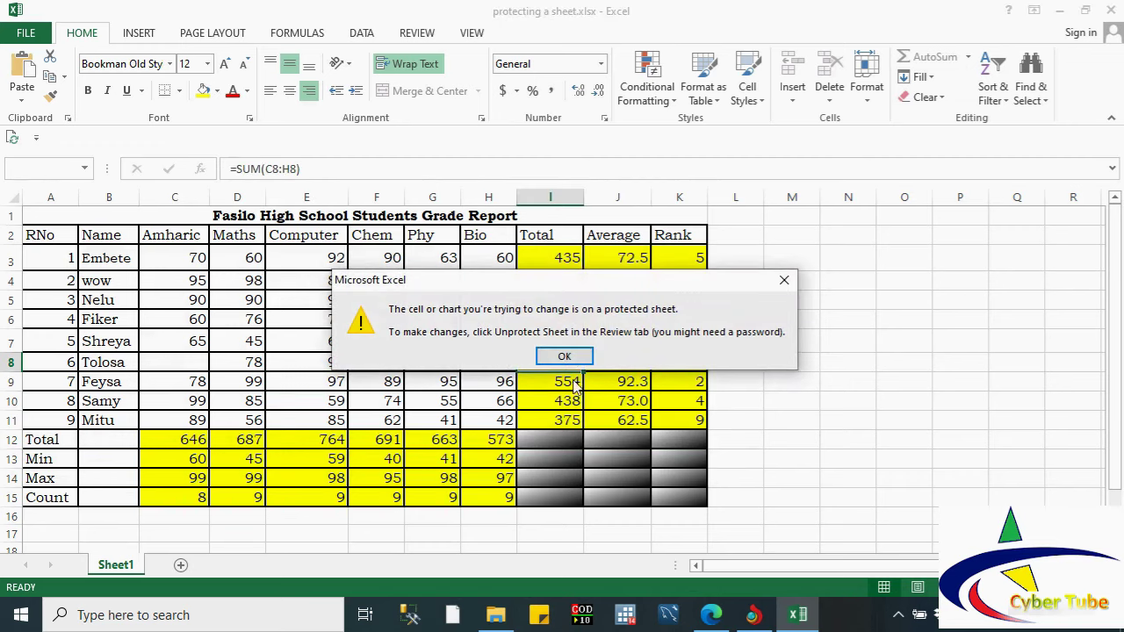
pyautogui.click(547, 354)
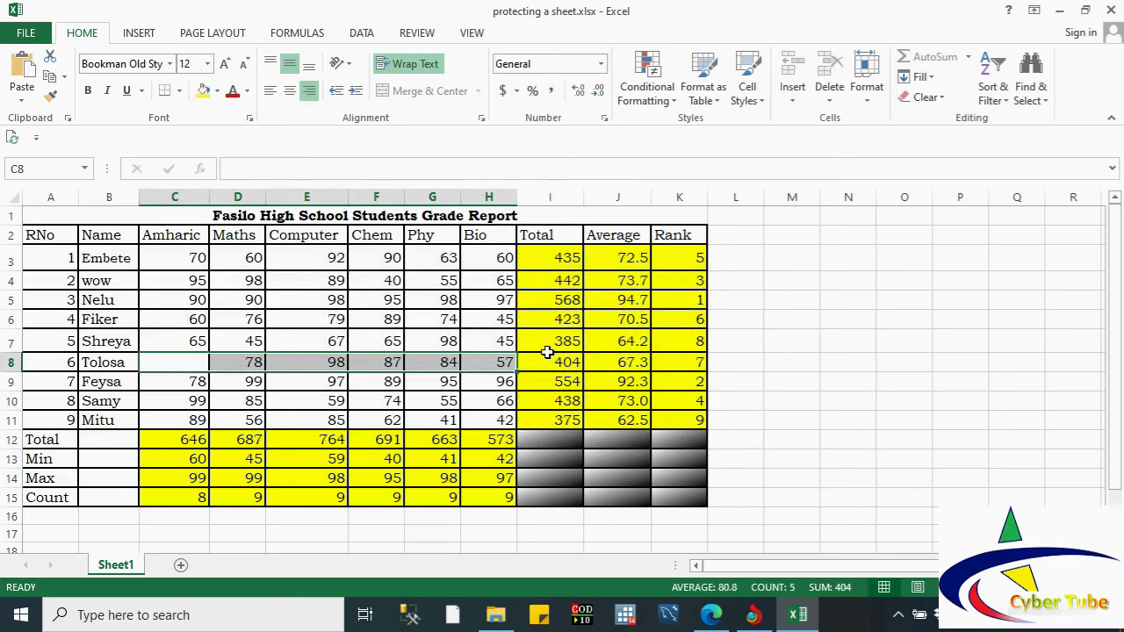
# Step: Unprotect Sheet1 using Review > Unprotect Sheet
pyautogui.click(296, 256)
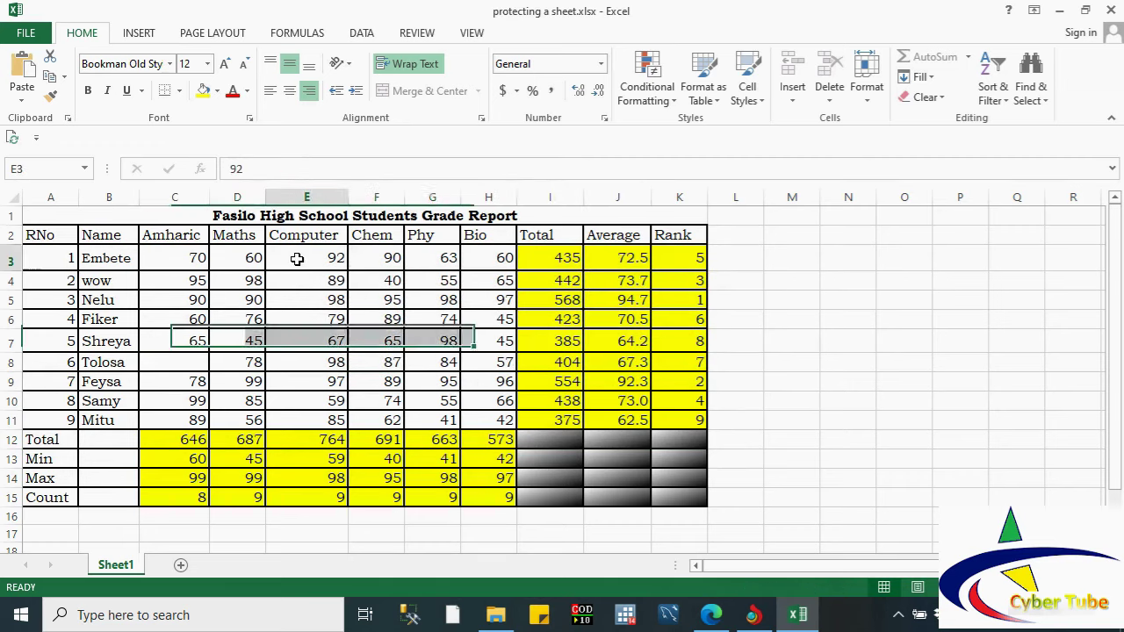
pyautogui.click(259, 302)
pyautogui.click(325, 255)
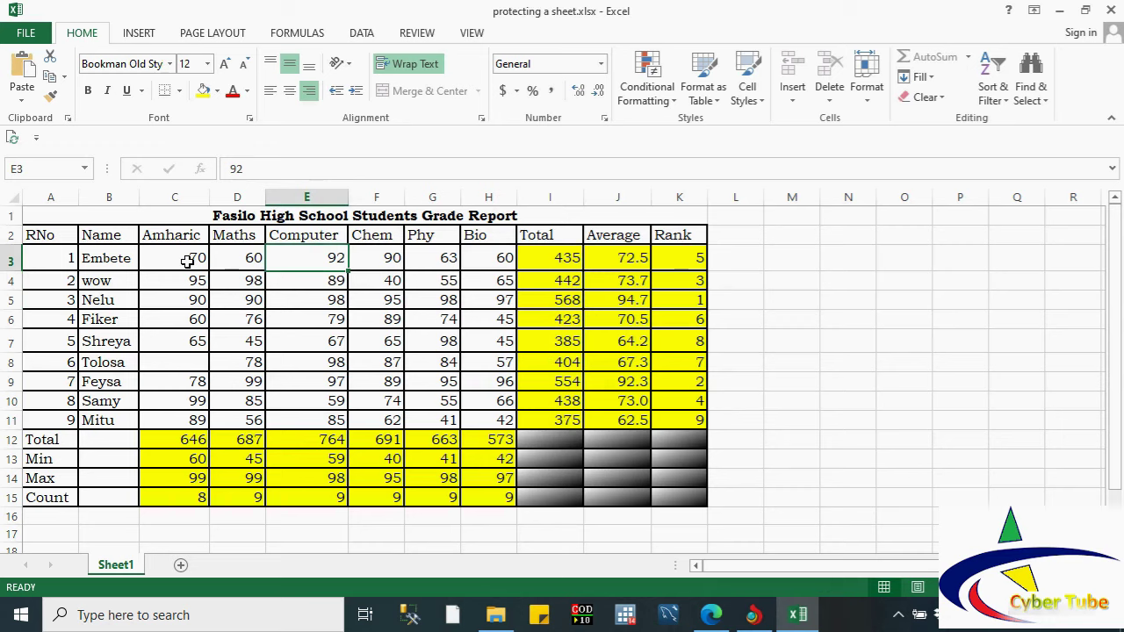
pyautogui.click(204, 266)
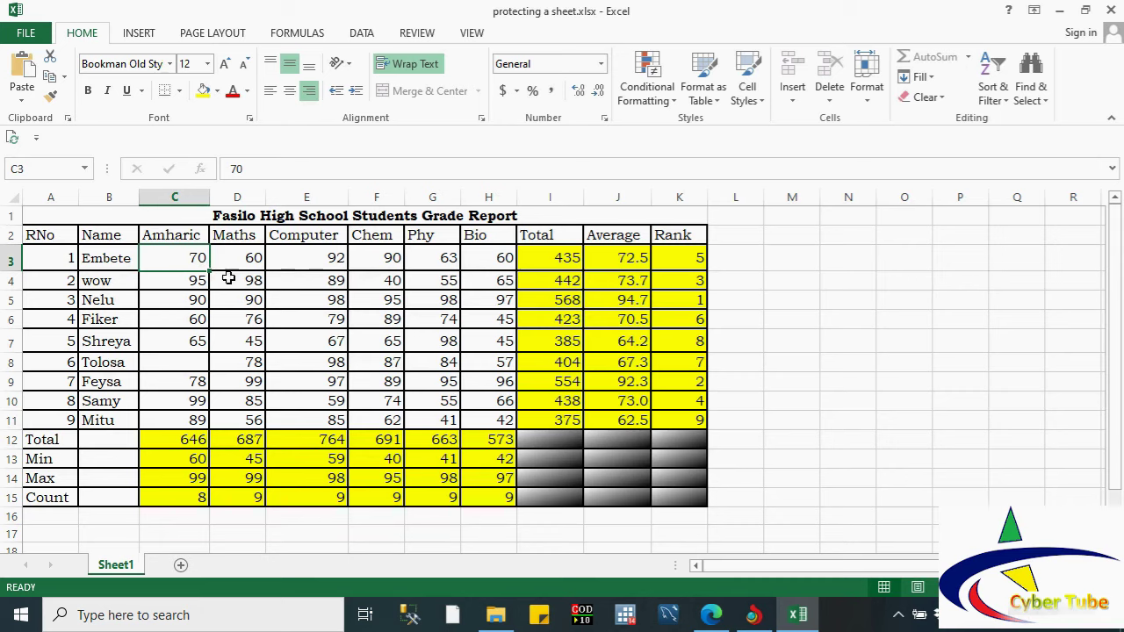
pyautogui.click(418, 33)
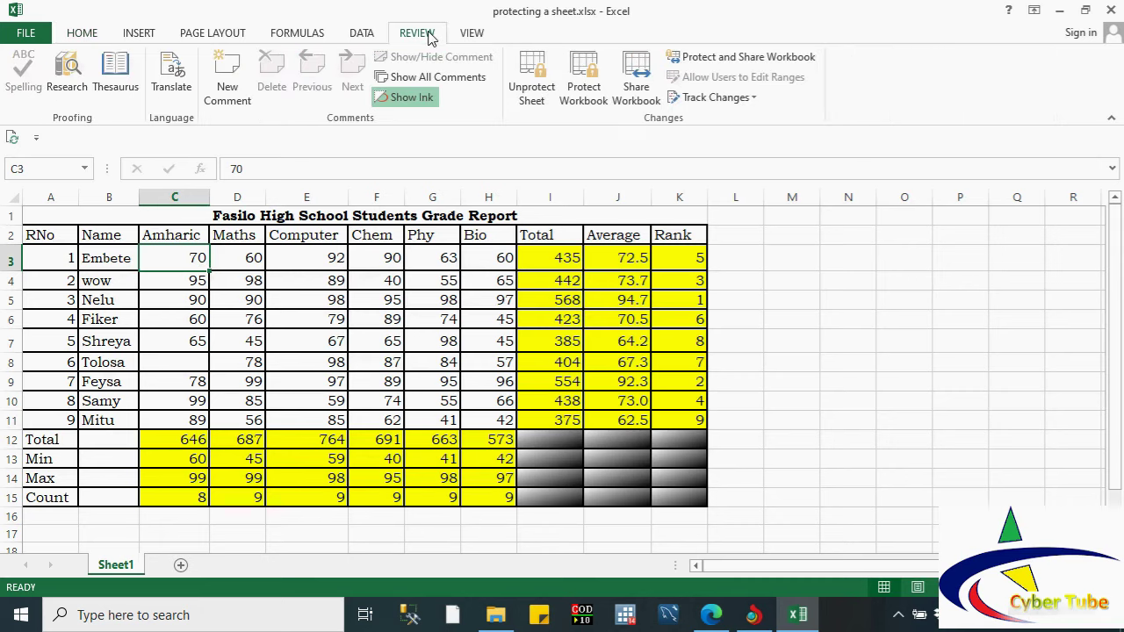
pyautogui.click(536, 83)
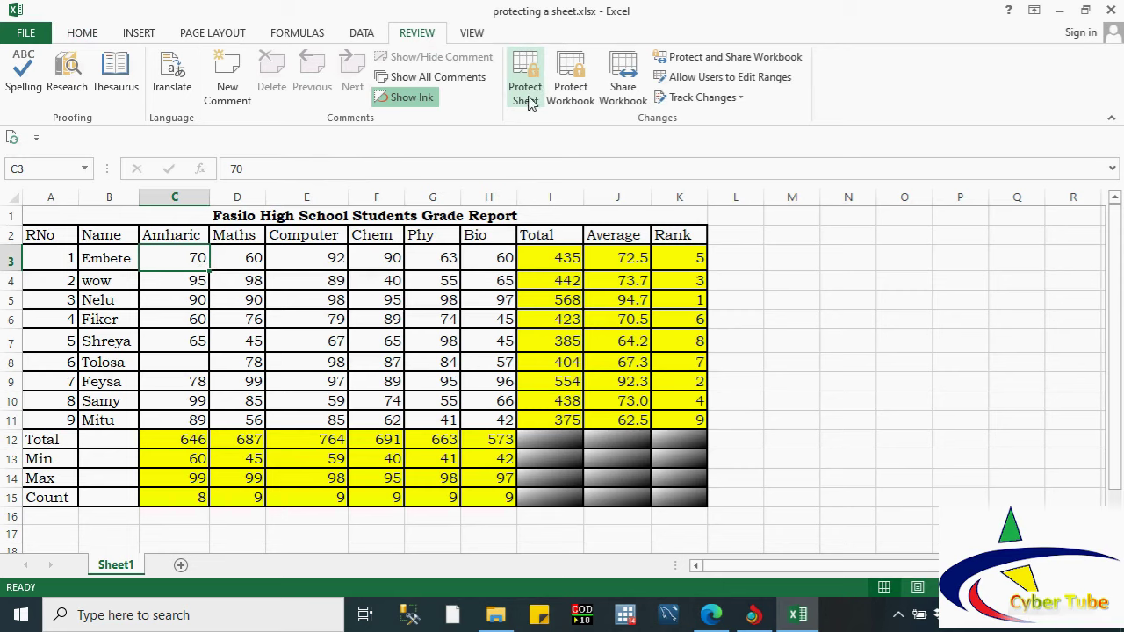
# Step: After test-editing E6, select the student names B3:B11, Embete through Mitu
pyautogui.doubleClick(337, 319)
pyautogui.click(158, 304)
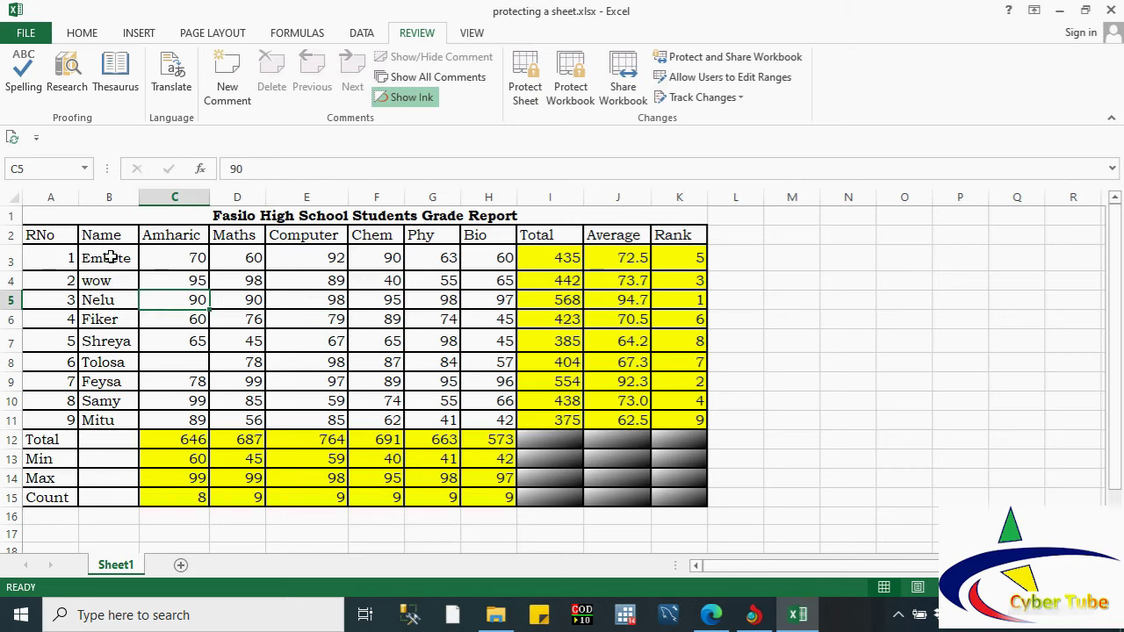
pyautogui.moveTo(110, 257); pyautogui.dragTo(105, 301)
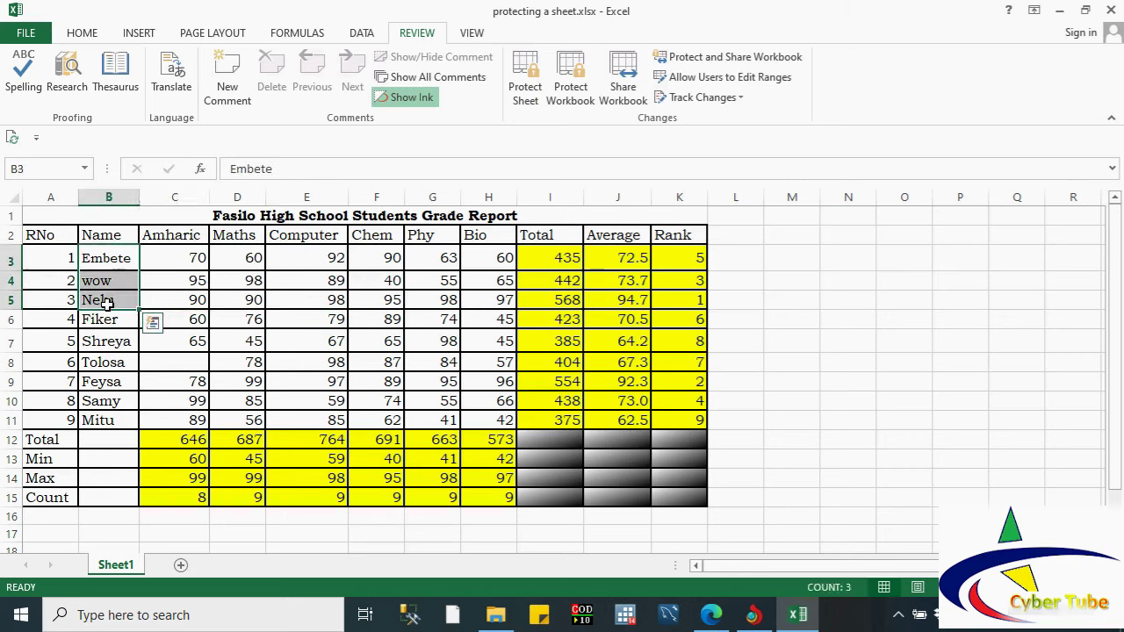
pyautogui.click(102, 403)
pyautogui.click(103, 259)
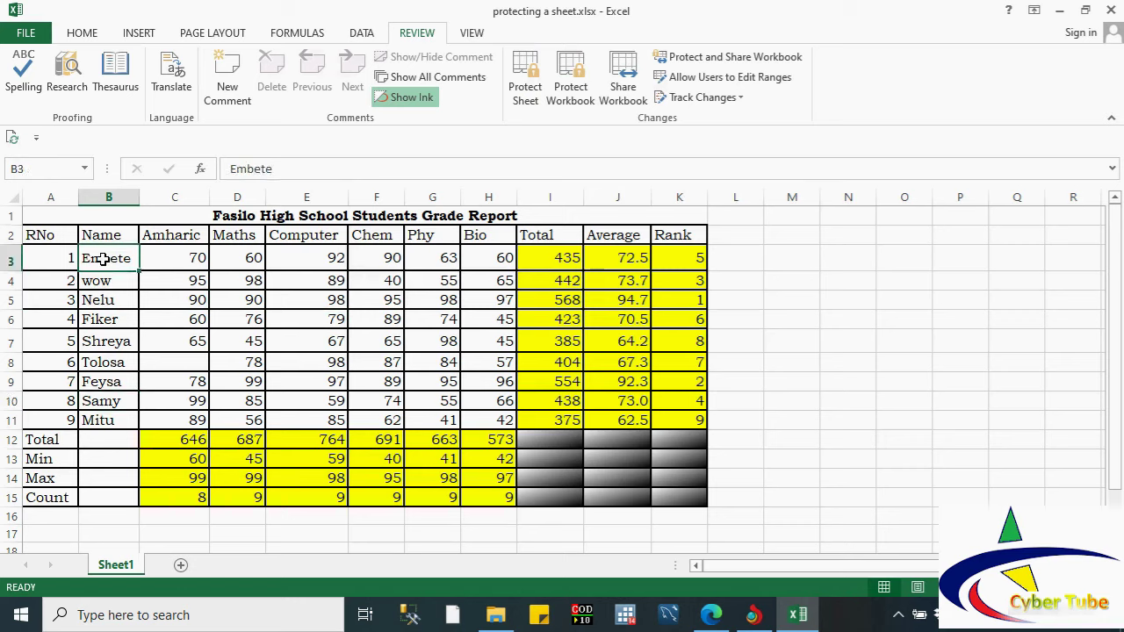
pyautogui.moveTo(102, 259); pyautogui.dragTo(103, 400)
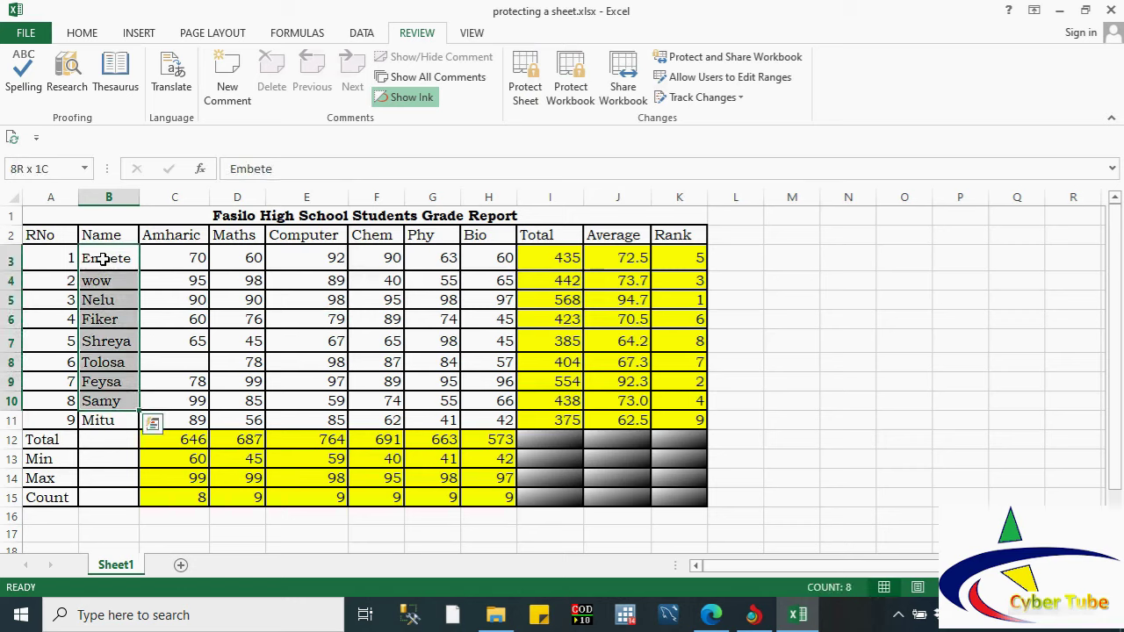
pyautogui.hotkey('shift', 'Down')
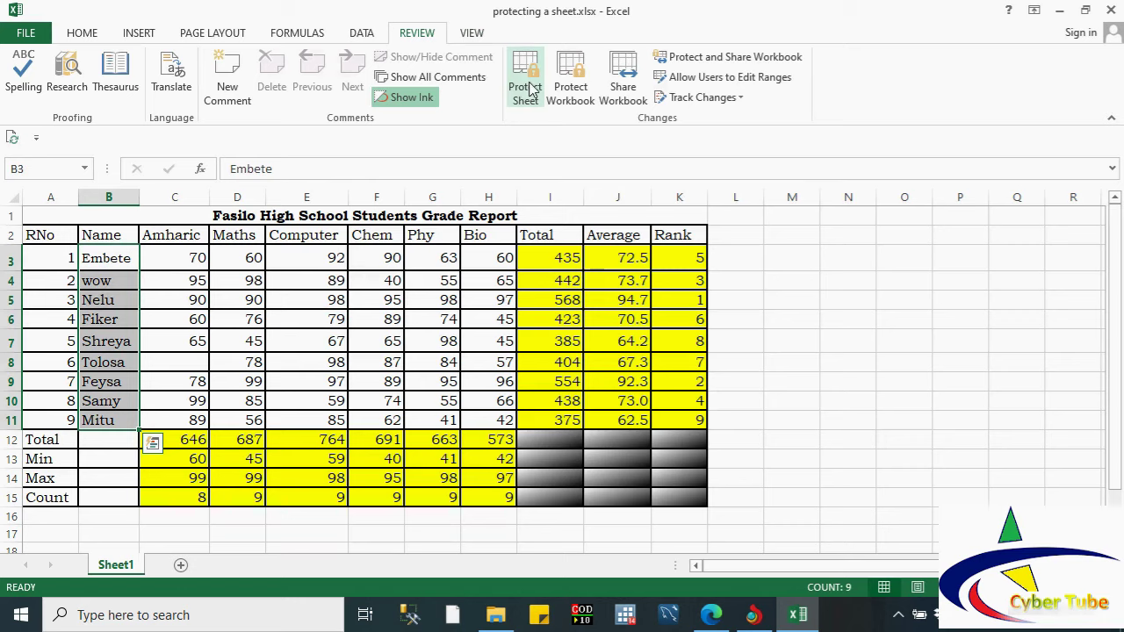
# Step: Clear the Locked option on the Format Cells Protection tab for names B3:B11
pyautogui.click(85, 33)
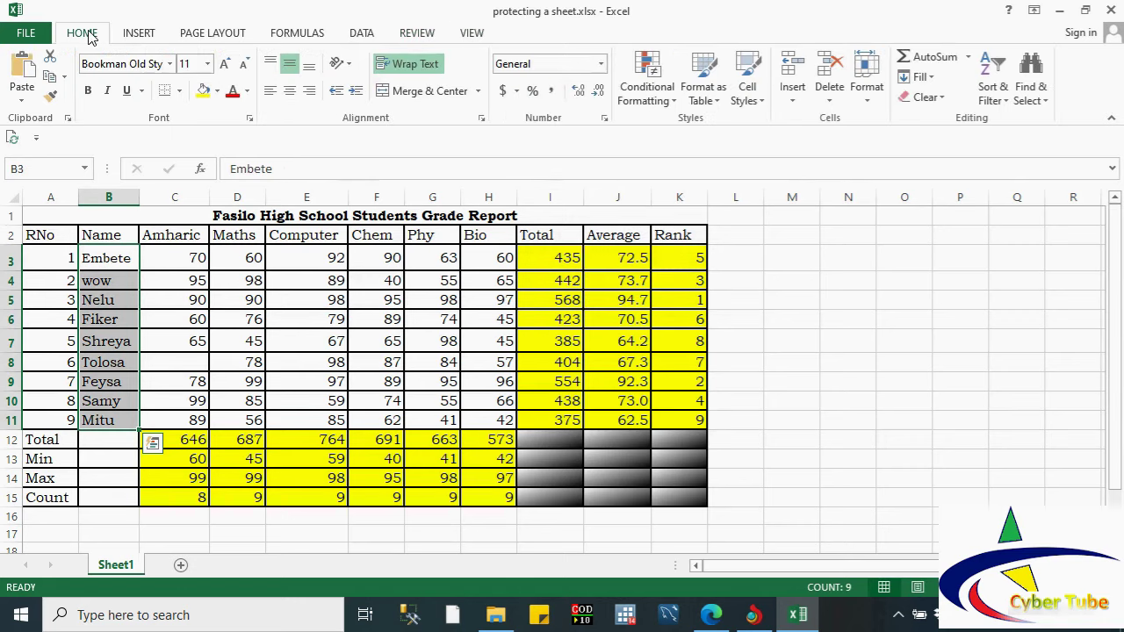
pyautogui.click(248, 120)
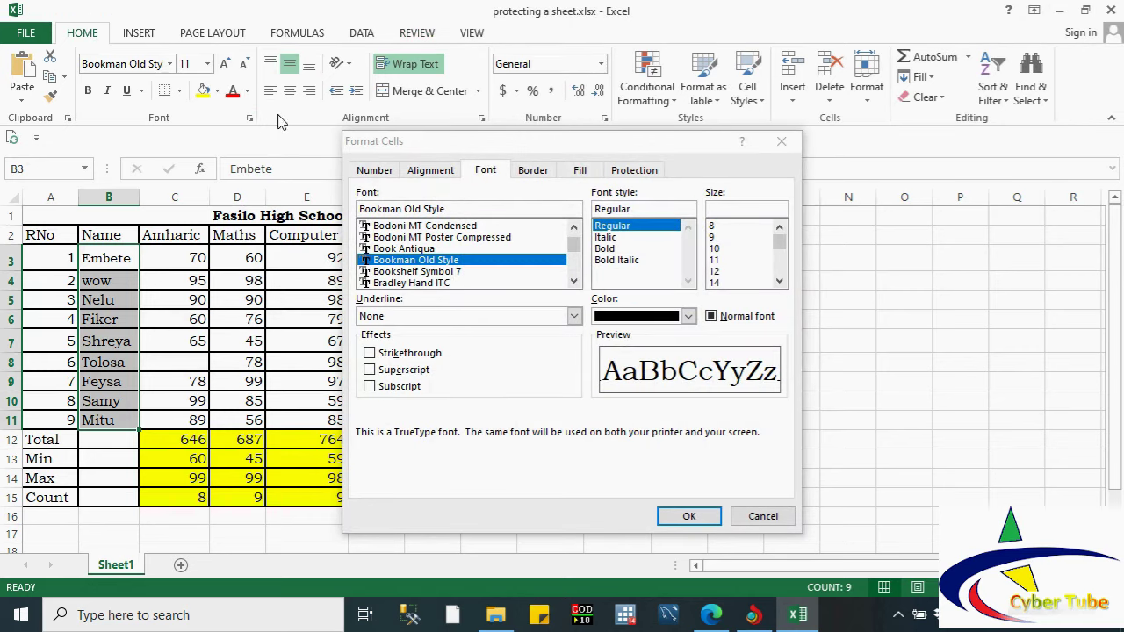
pyautogui.click(634, 170)
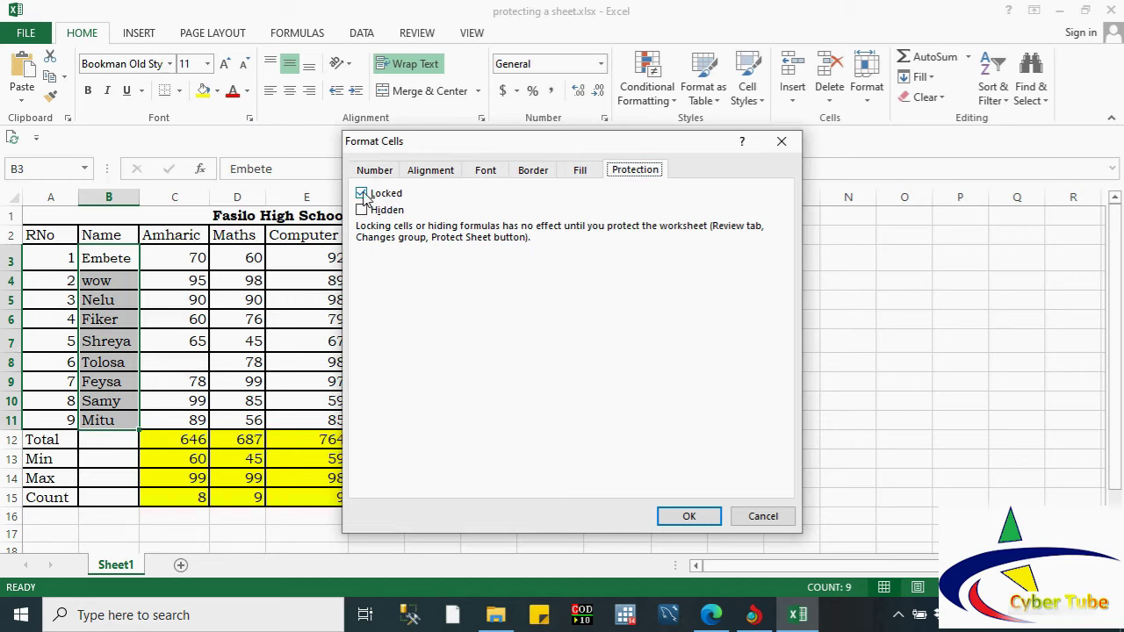
pyautogui.click(362, 194)
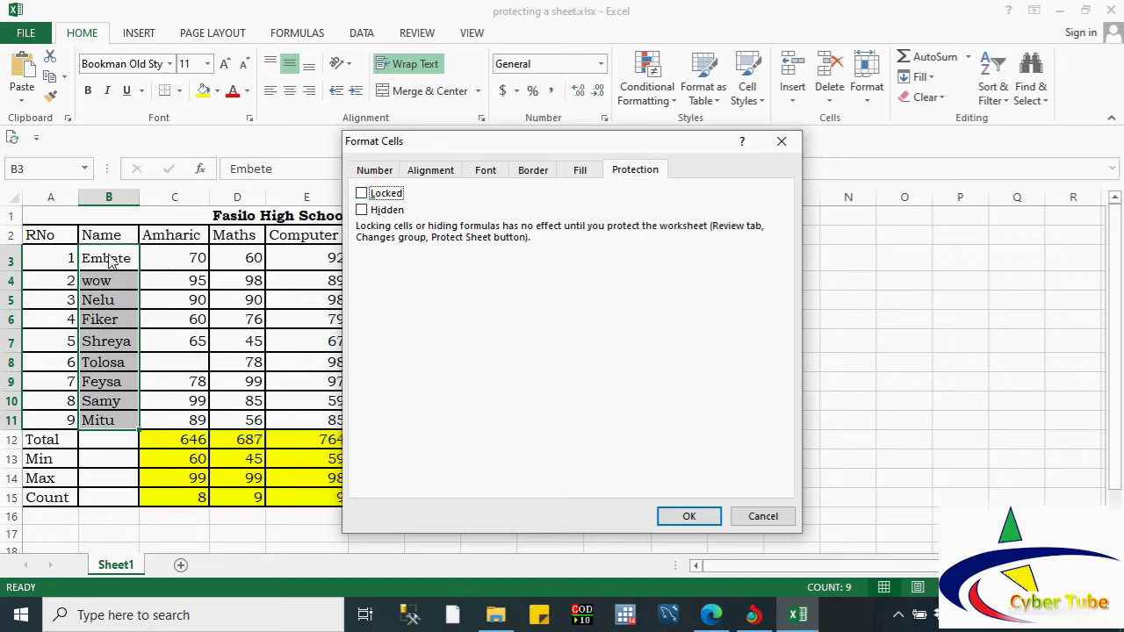
pyautogui.click(686, 518)
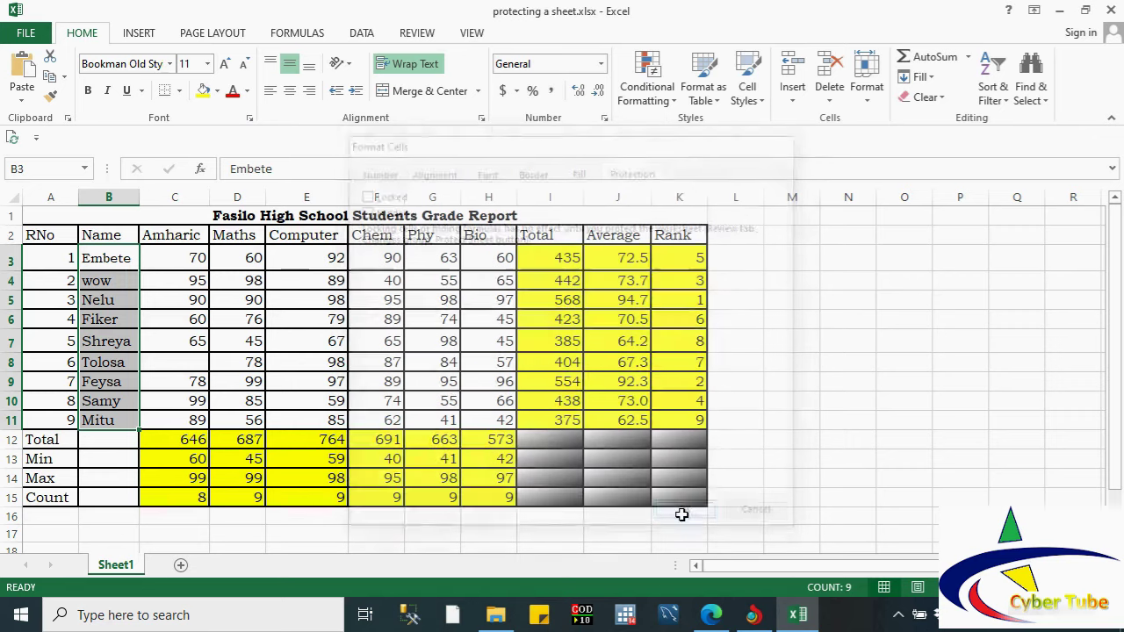
pyautogui.click(273, 336)
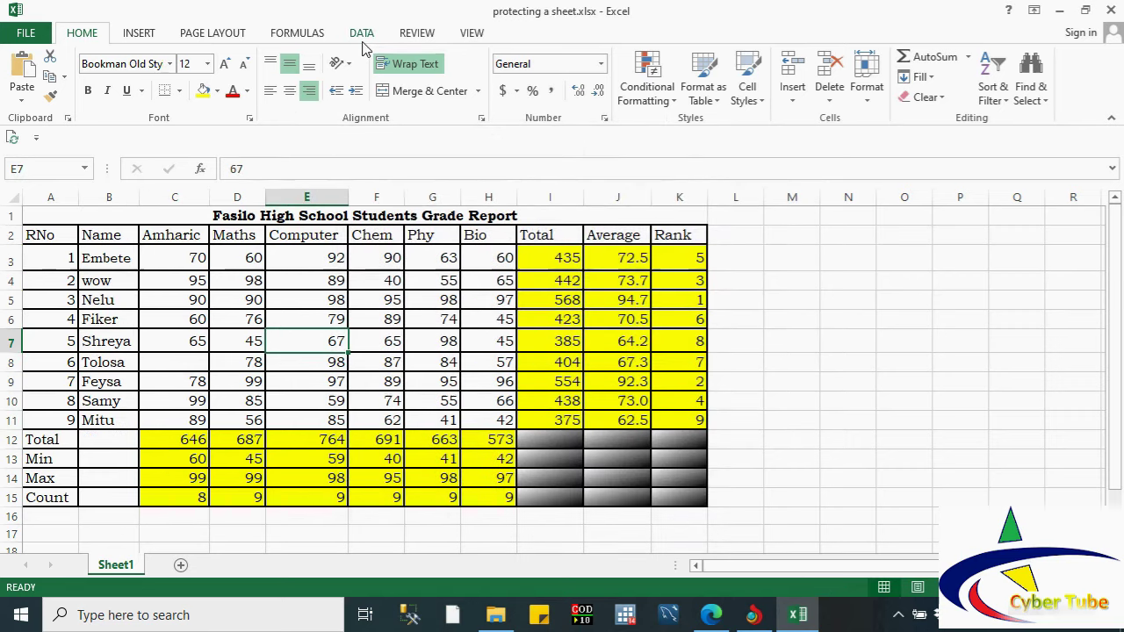
# Step: Protect Sheet1 from the Review tab with a password, confirming it
pyautogui.click(418, 34)
pyautogui.click(531, 88)
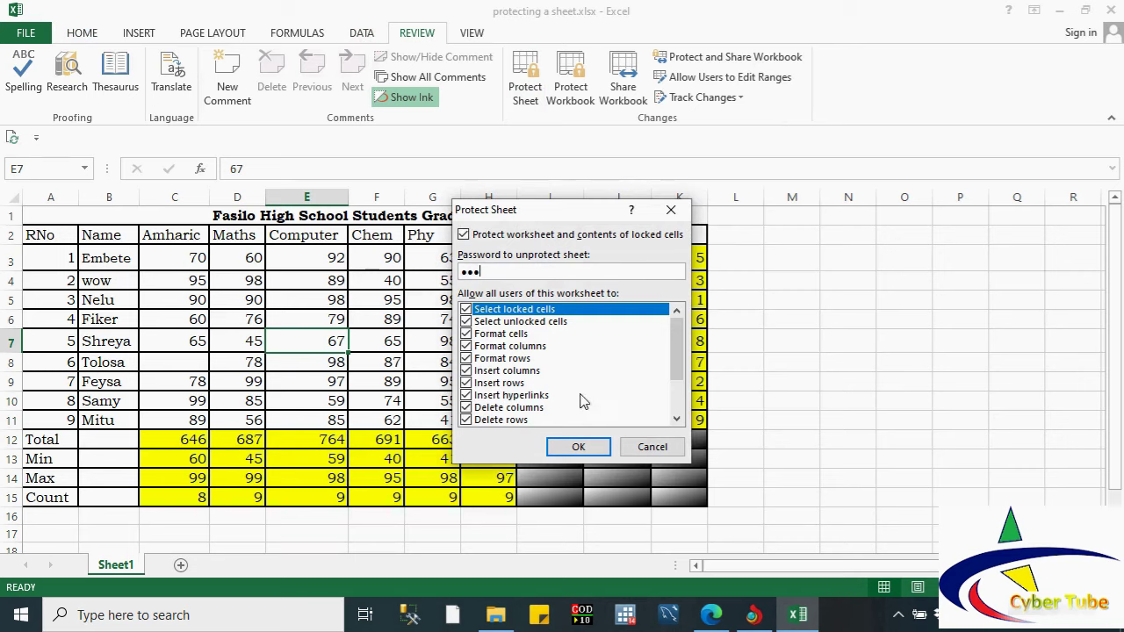
pyautogui.click(578, 447)
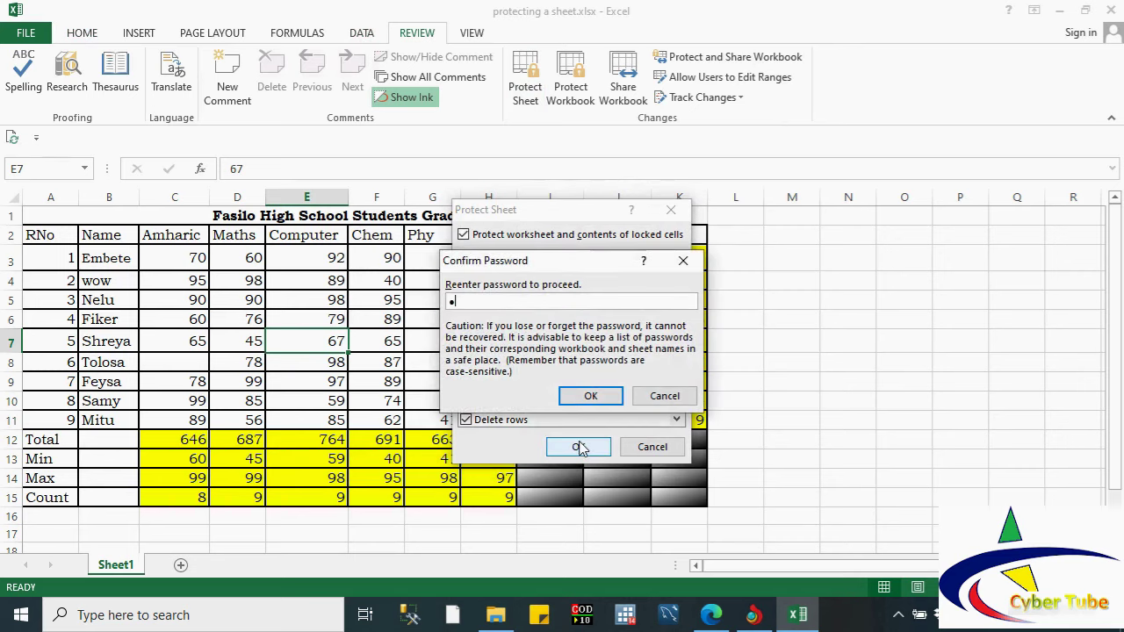
pyautogui.click(589, 395)
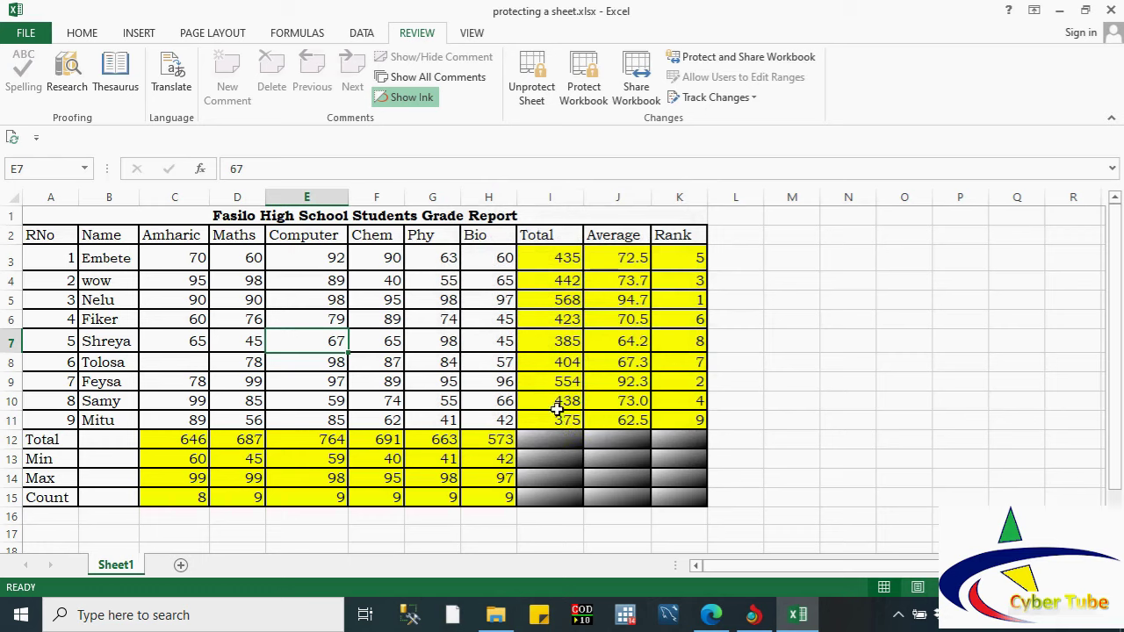
pyautogui.click(307, 322)
# Step: Correct the names so B3 reads Embet and B4 reads Abebe
pyautogui.click(99, 260)
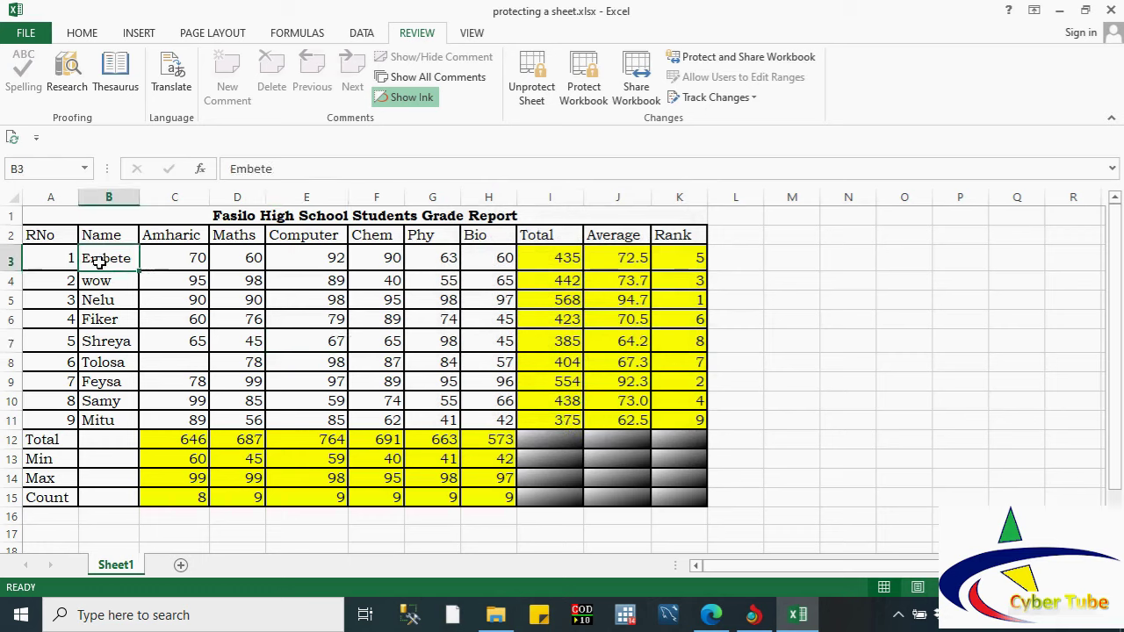
pyautogui.doubleClick(129, 258)
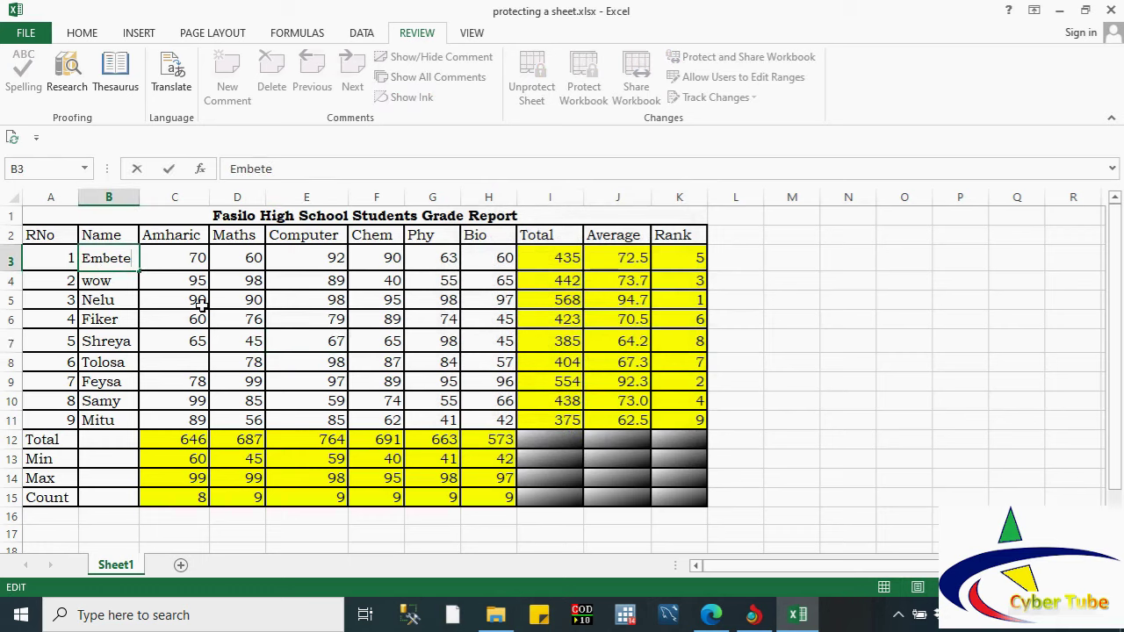
pyautogui.press('BackSpace')
pyautogui.doubleClick(103, 281)
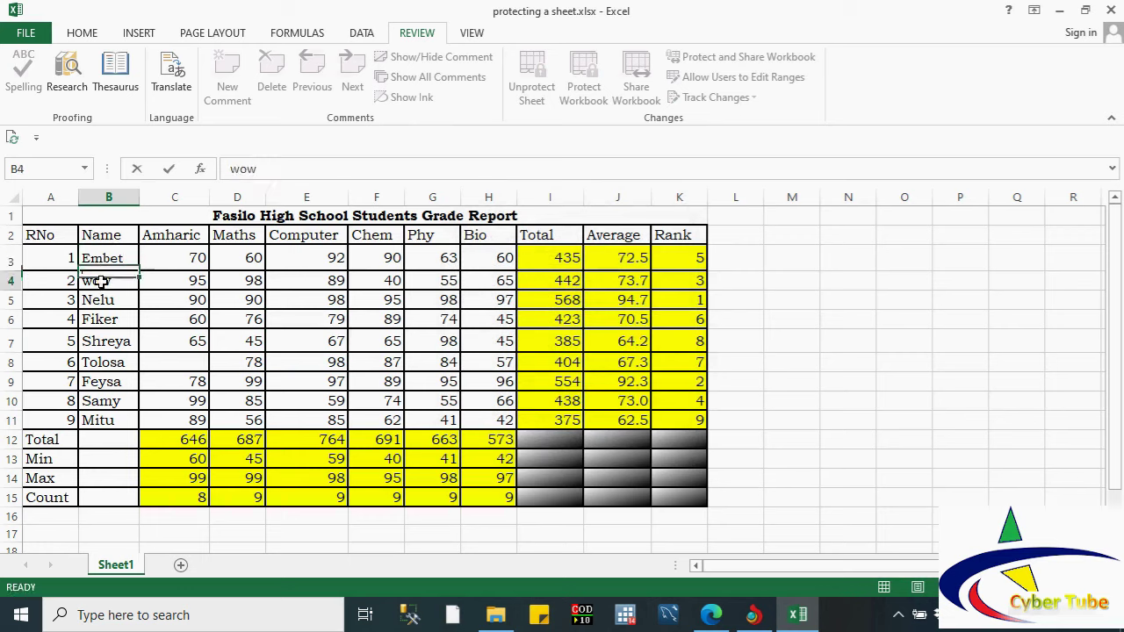
pyautogui.click(123, 260)
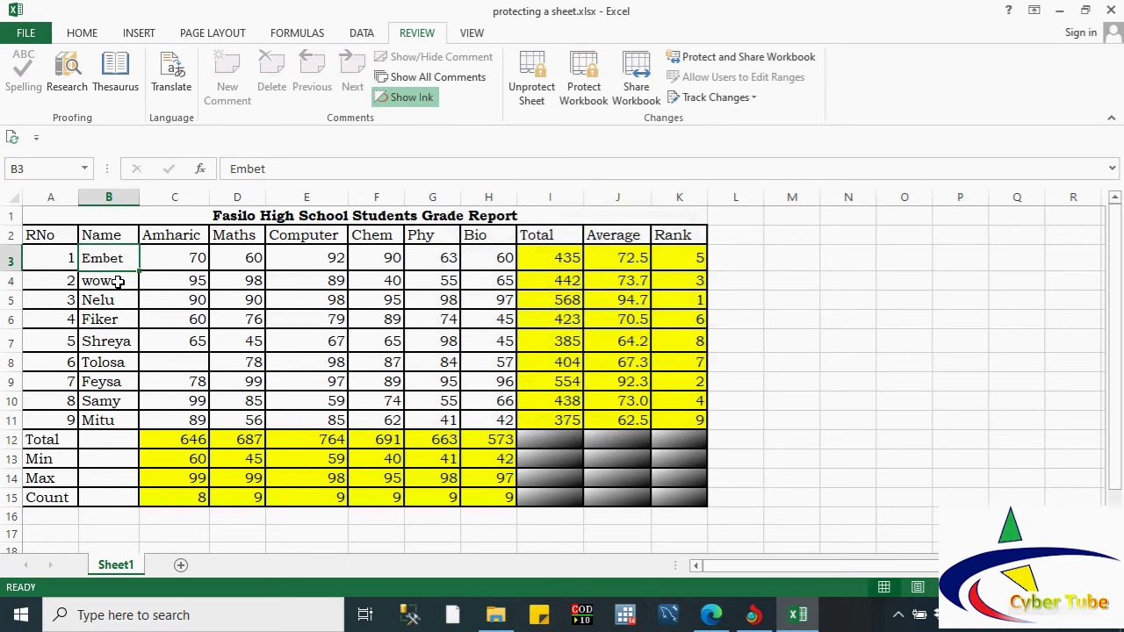
pyautogui.click(118, 281)
pyautogui.write('Abebe')
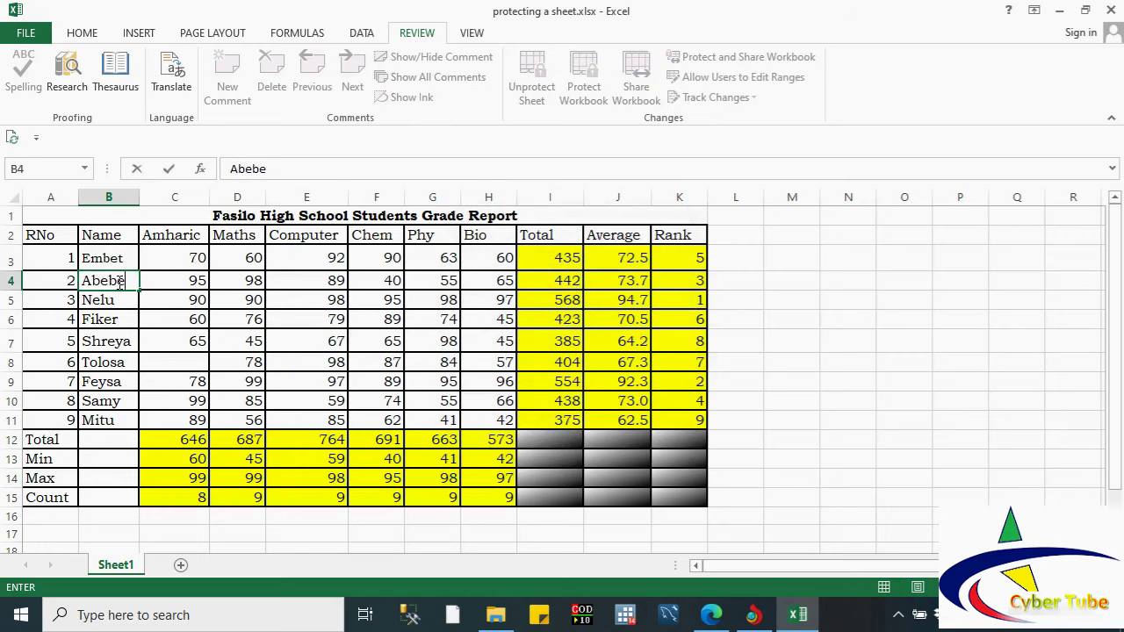
pyautogui.click(163, 323)
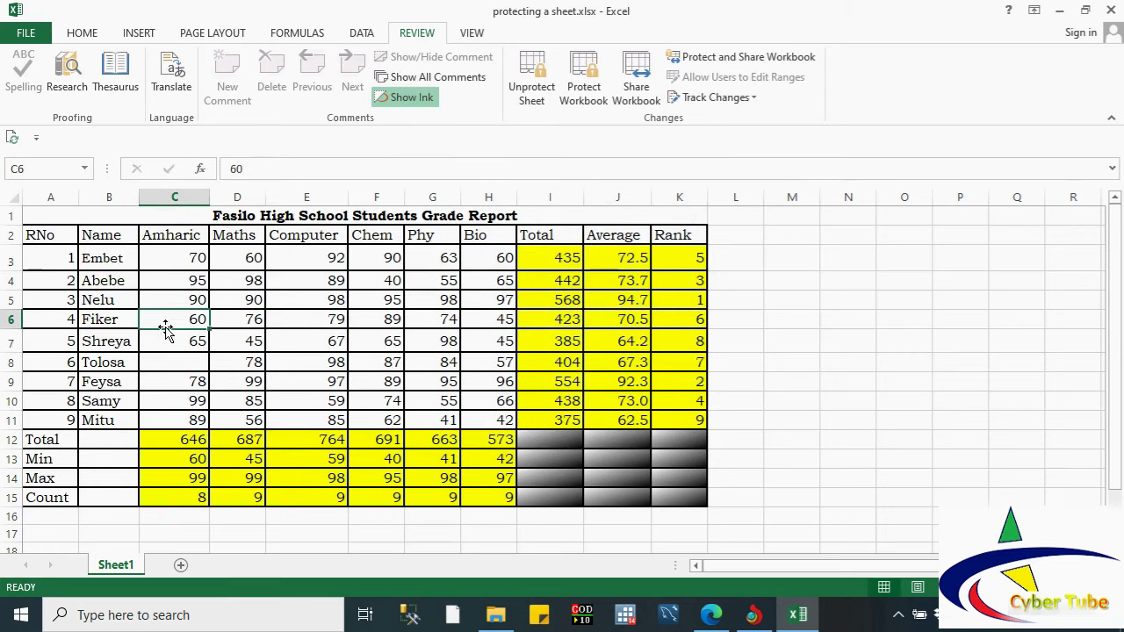
# Step: Try deleting and editing the locked marks in C3 and E3, dismissing each warning
pyautogui.click(180, 260)
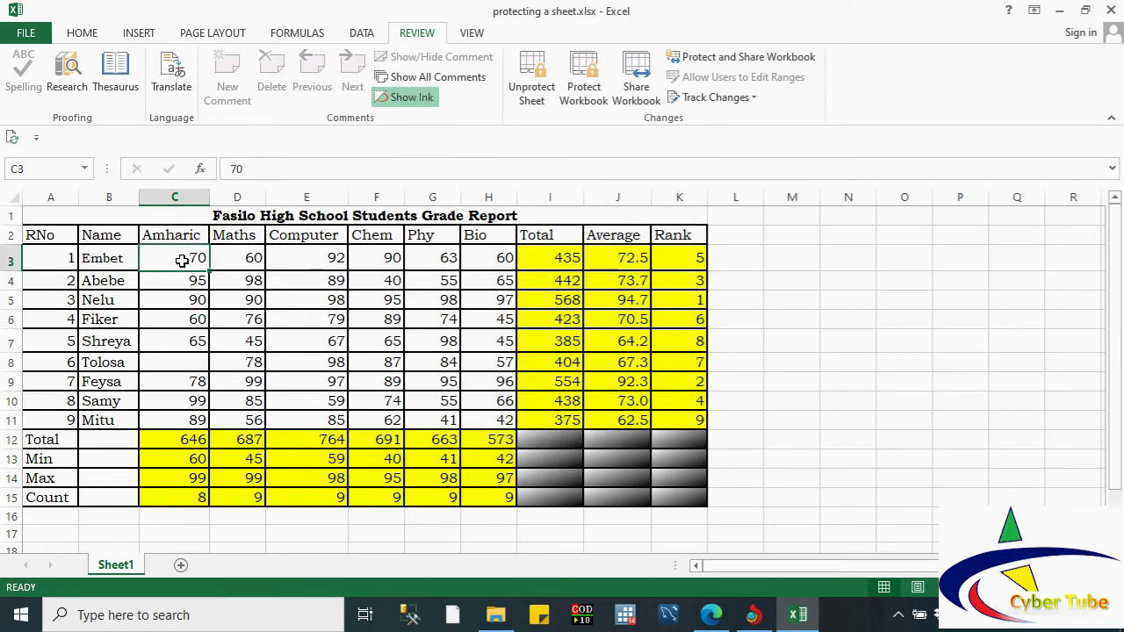
pyautogui.press('Delete')
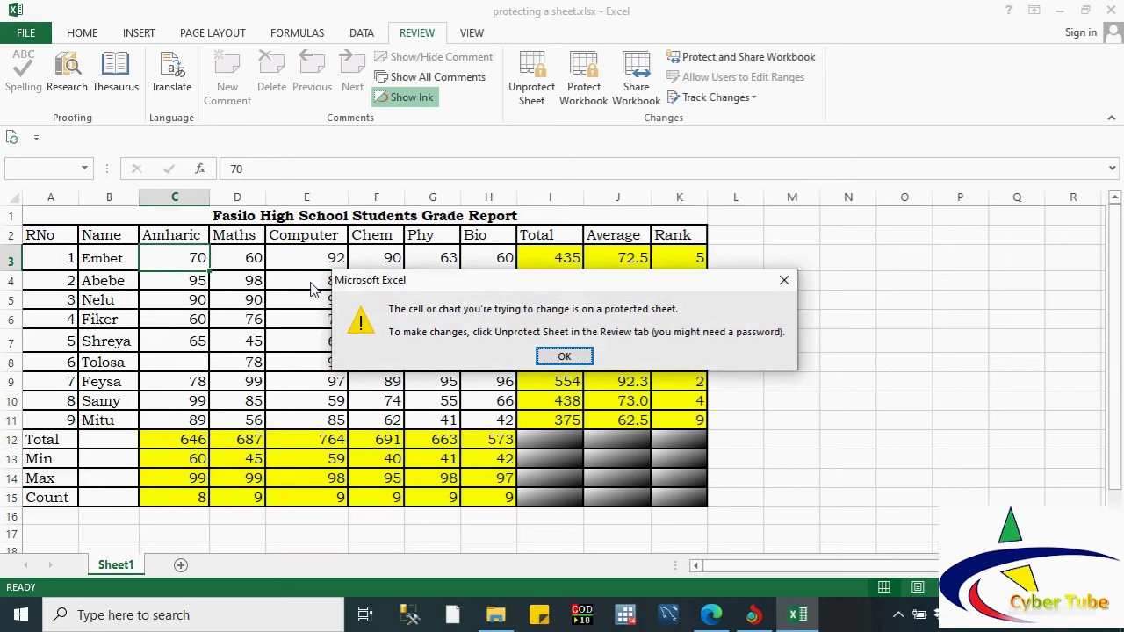
pyautogui.click(539, 356)
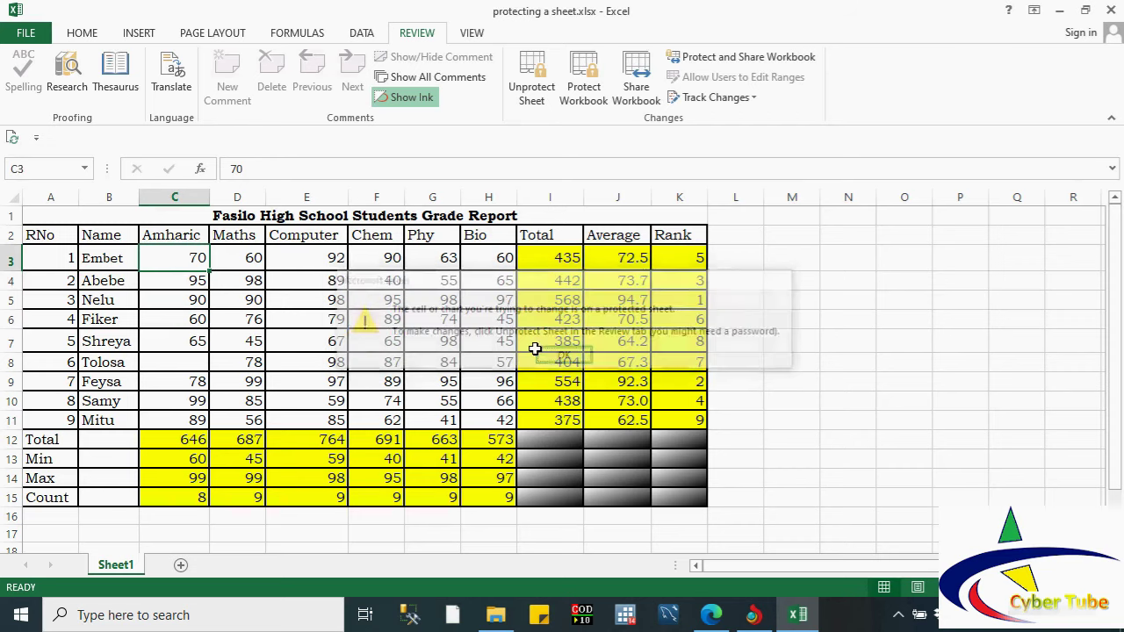
pyautogui.doubleClick(189, 258)
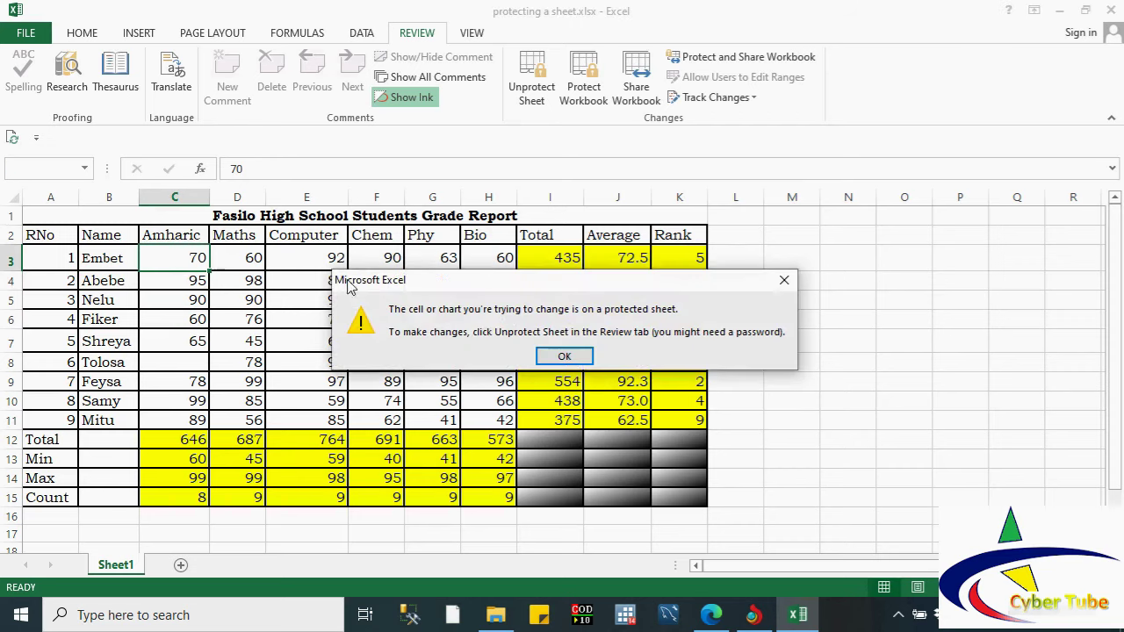
pyautogui.click(564, 357)
pyautogui.doubleClick(294, 262)
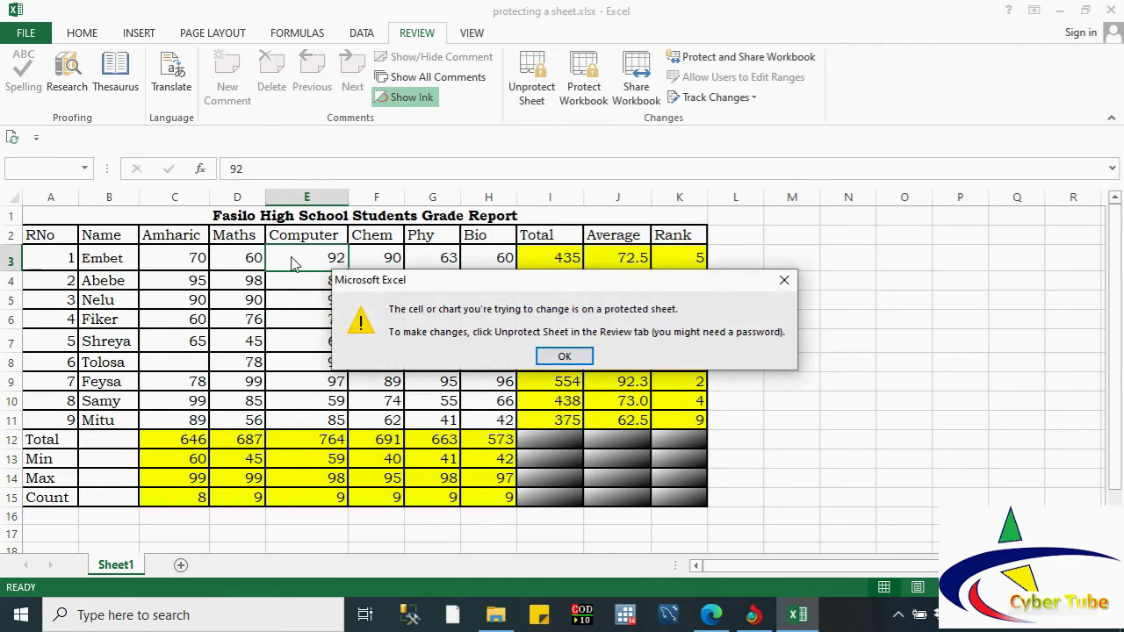
pyautogui.click(565, 356)
pyautogui.click(552, 255)
pyautogui.moveTo(552, 255); pyautogui.dragTo(672, 401)
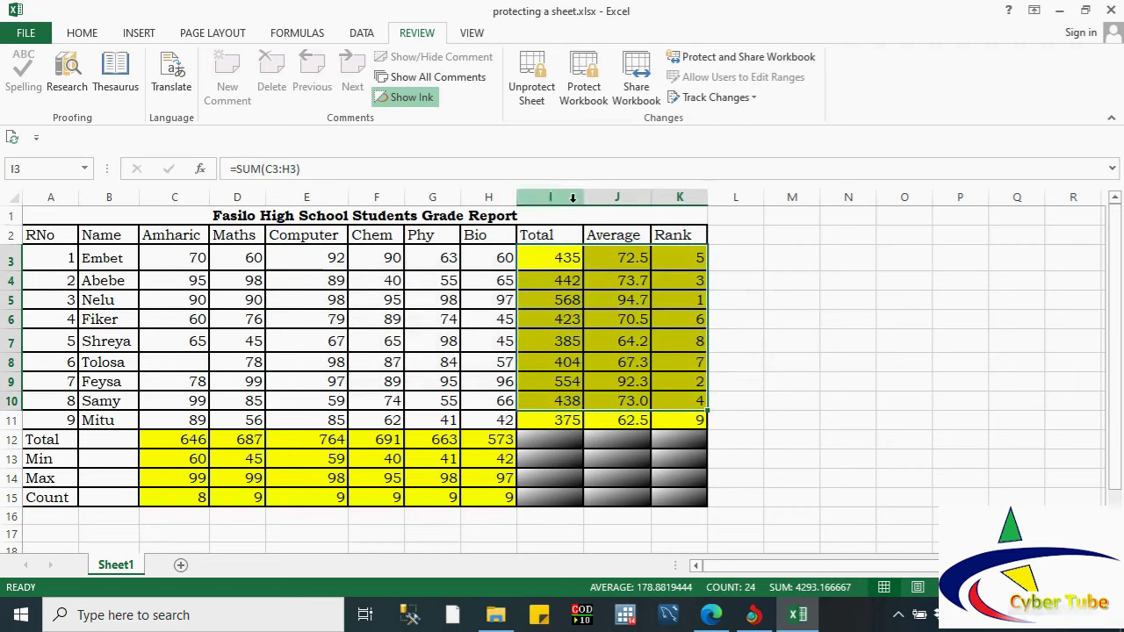
# Step: Unprotect the sheet by entering its password
pyautogui.click(320, 280)
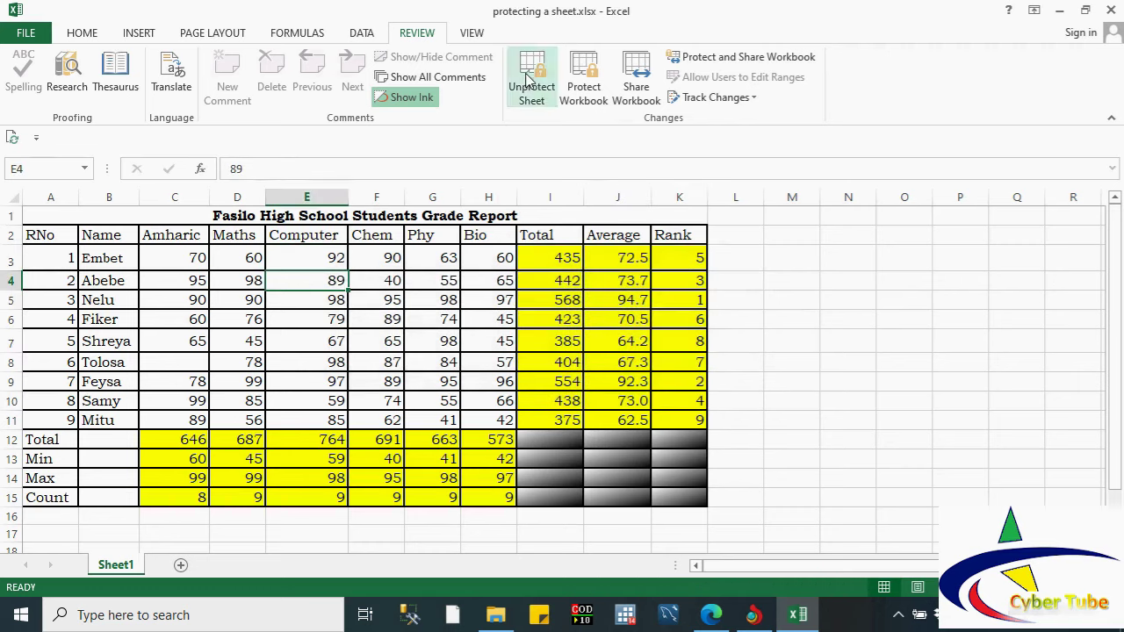
pyautogui.click(529, 87)
pyautogui.write('123')
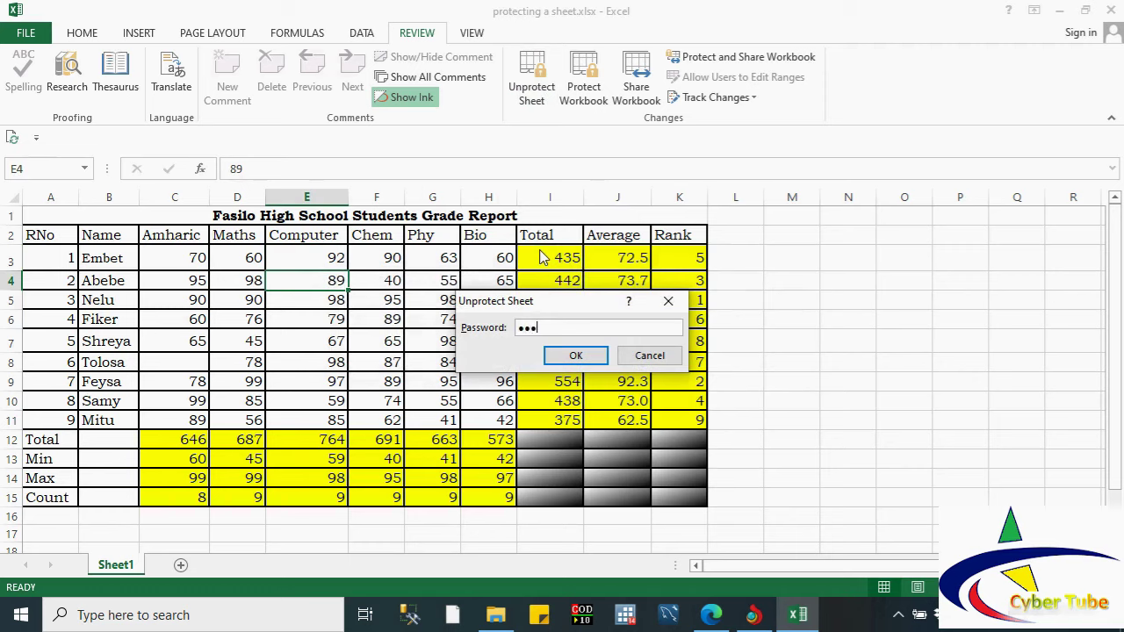
pyautogui.press('Return')
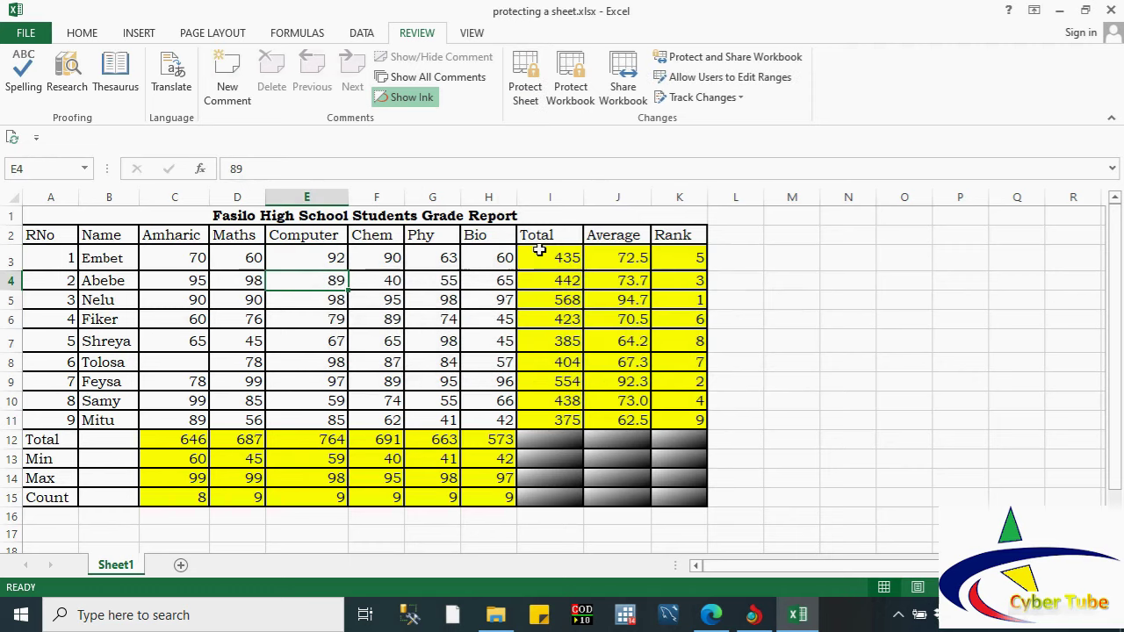
pyautogui.click(296, 323)
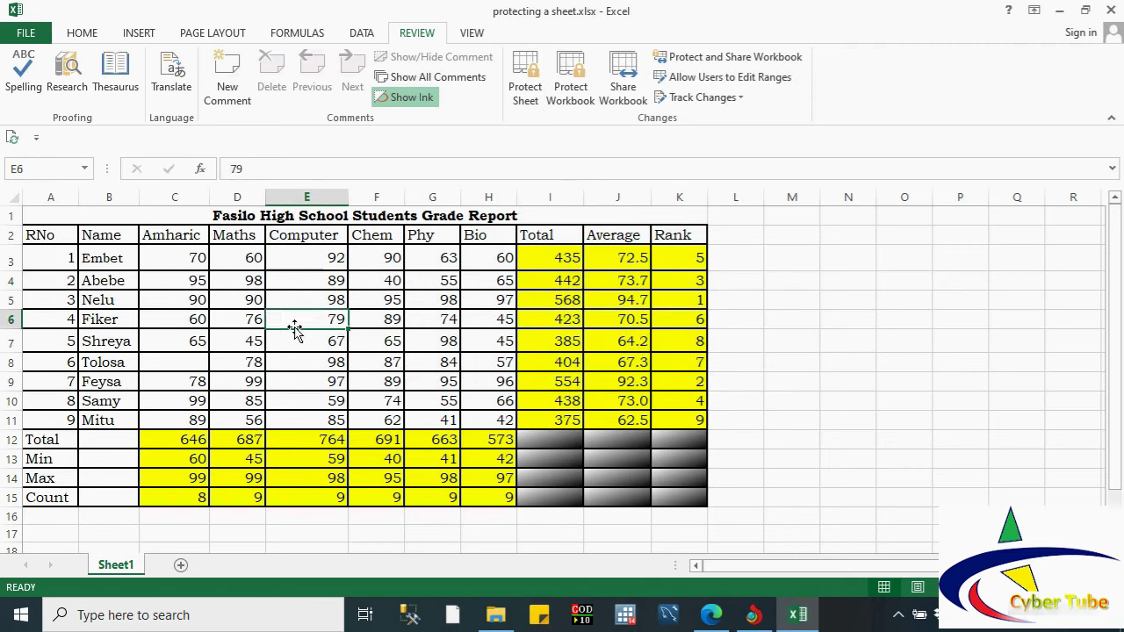
# Step: Select the whole table with Ctrl+A and mark all cells Locked in Format Cells
pyautogui.click(111, 260)
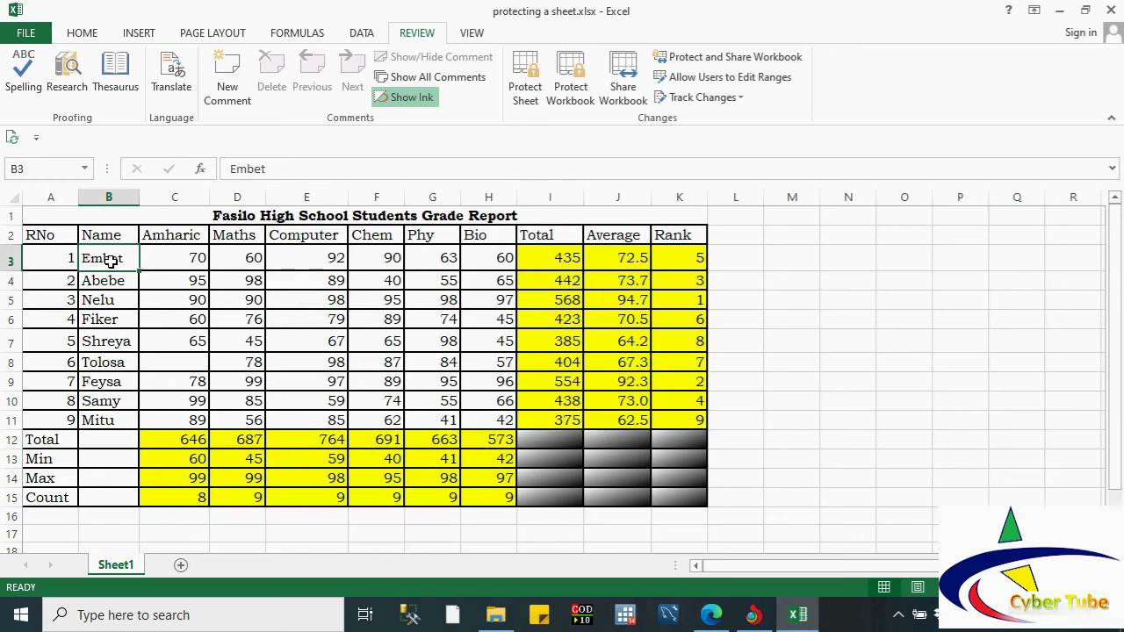
pyautogui.hotkey('ctrl', 'a')
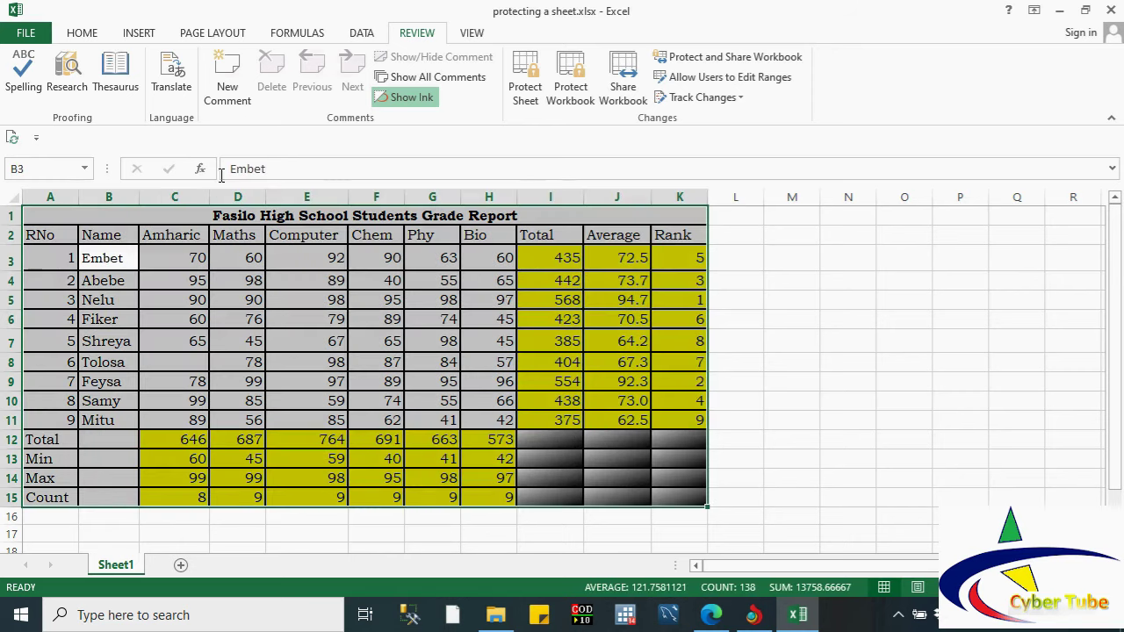
pyautogui.click(81, 32)
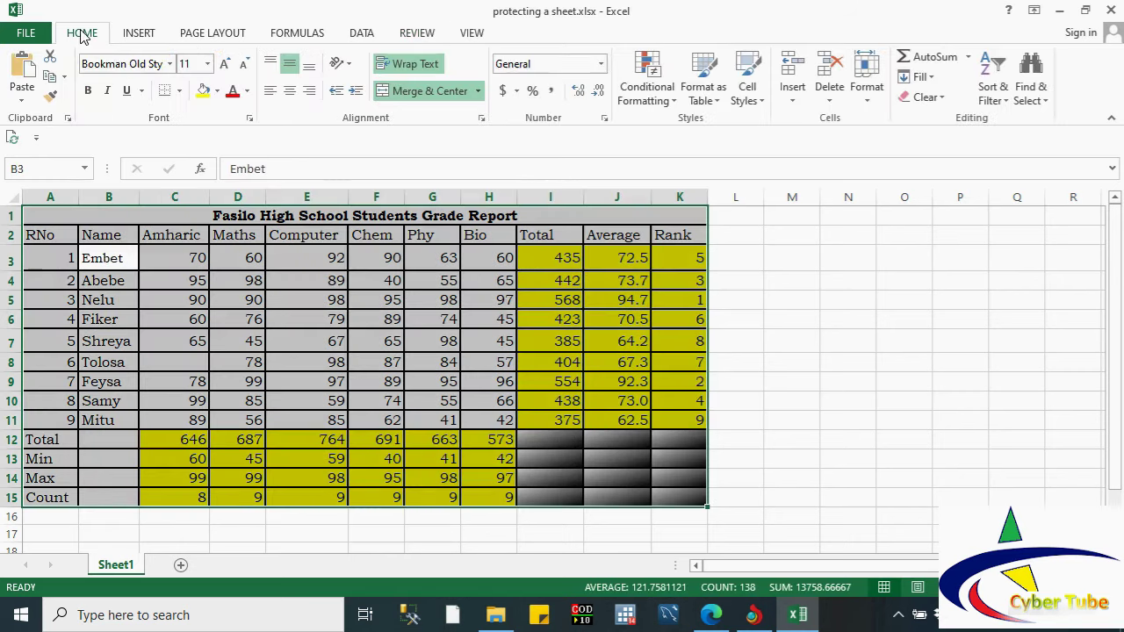
pyautogui.click(250, 118)
pyautogui.click(634, 170)
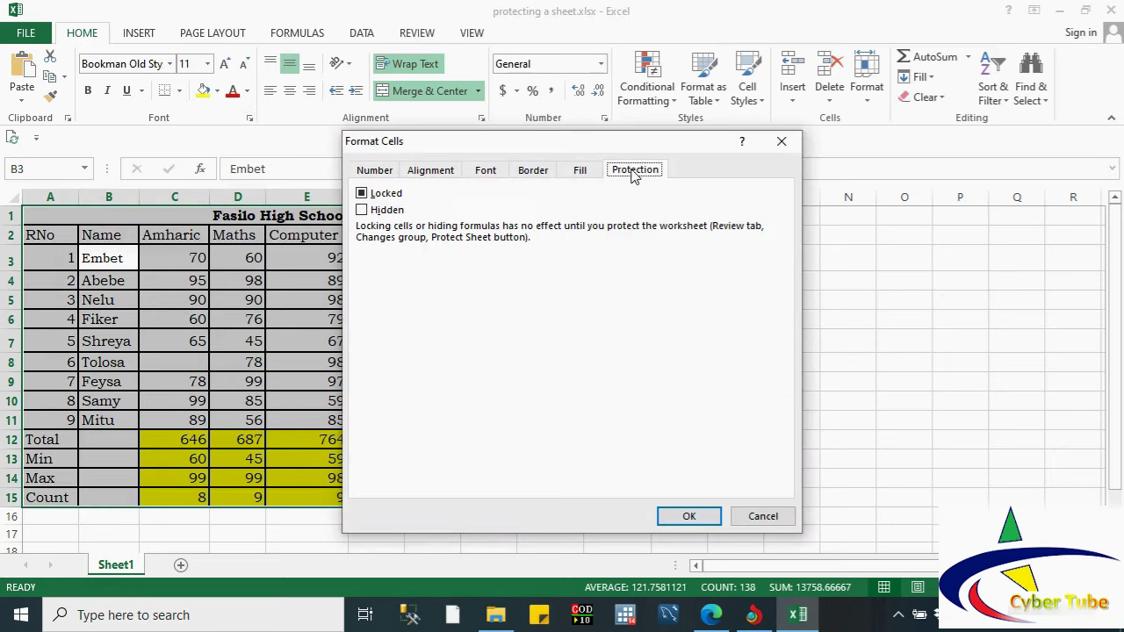
pyautogui.click(362, 193)
pyautogui.click(690, 517)
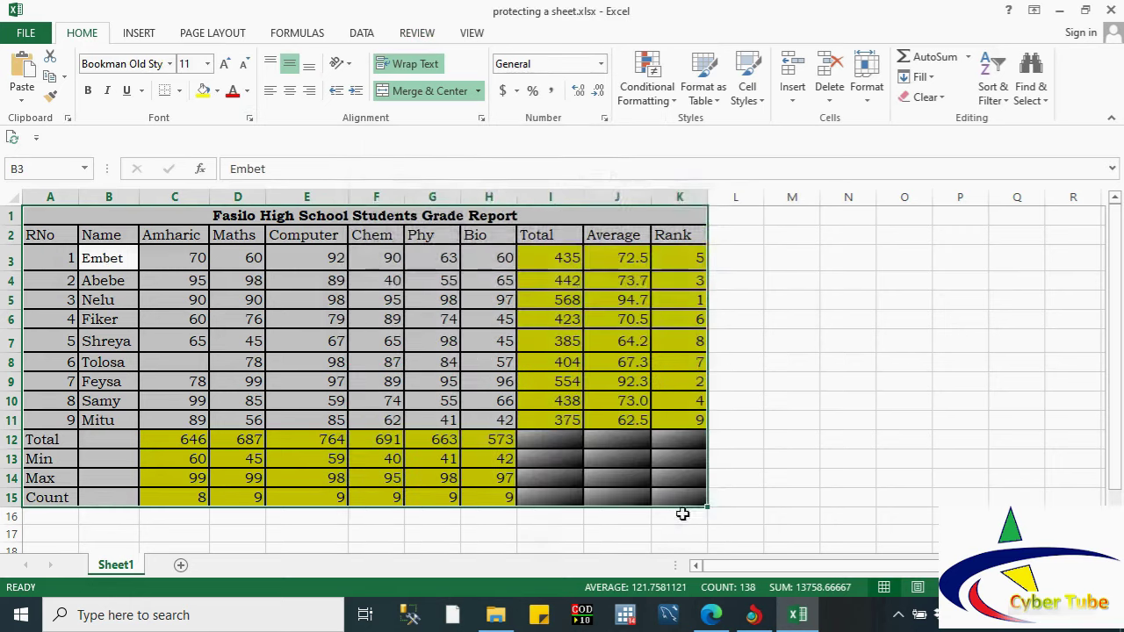
pyautogui.click(542, 381)
# Step: Uncheck Locked for names and marks B3:H11 in Format Cells Protection
pyautogui.moveTo(545, 255); pyautogui.dragTo(683, 412)
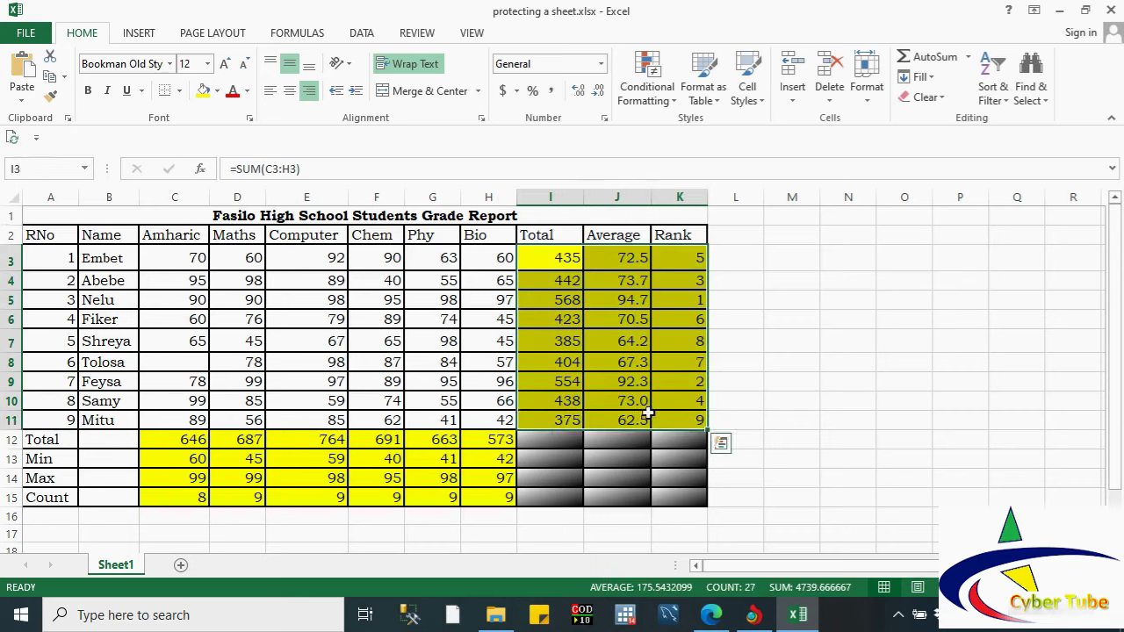
pyautogui.click(106, 262)
pyautogui.moveTo(107, 262); pyautogui.dragTo(472, 427)
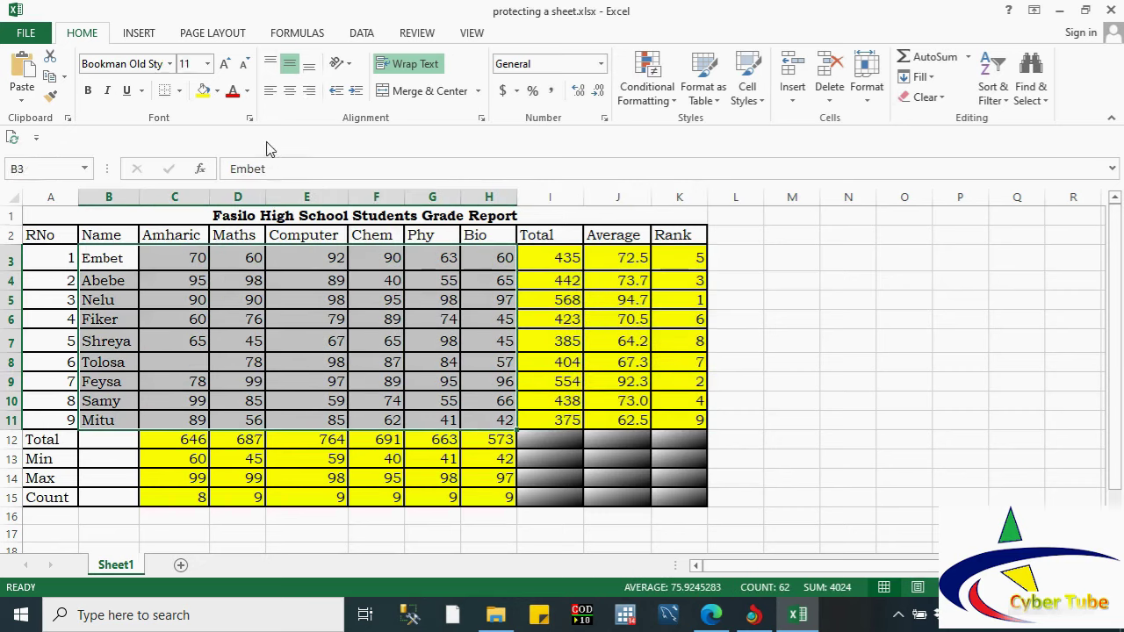
pyautogui.click(249, 119)
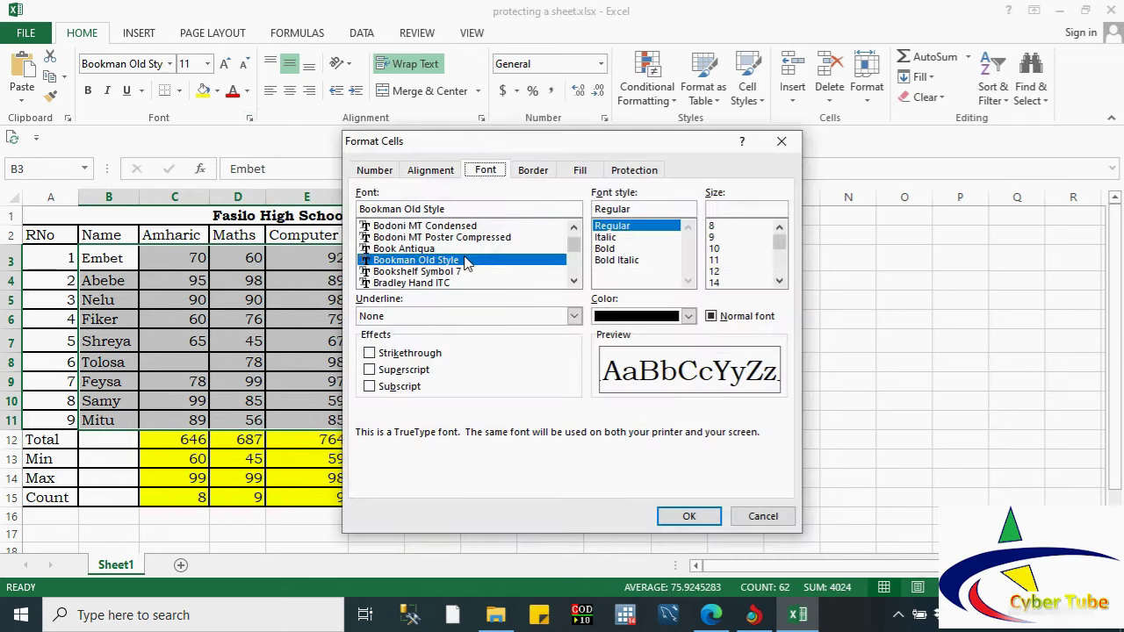
pyautogui.click(633, 171)
pyautogui.click(386, 195)
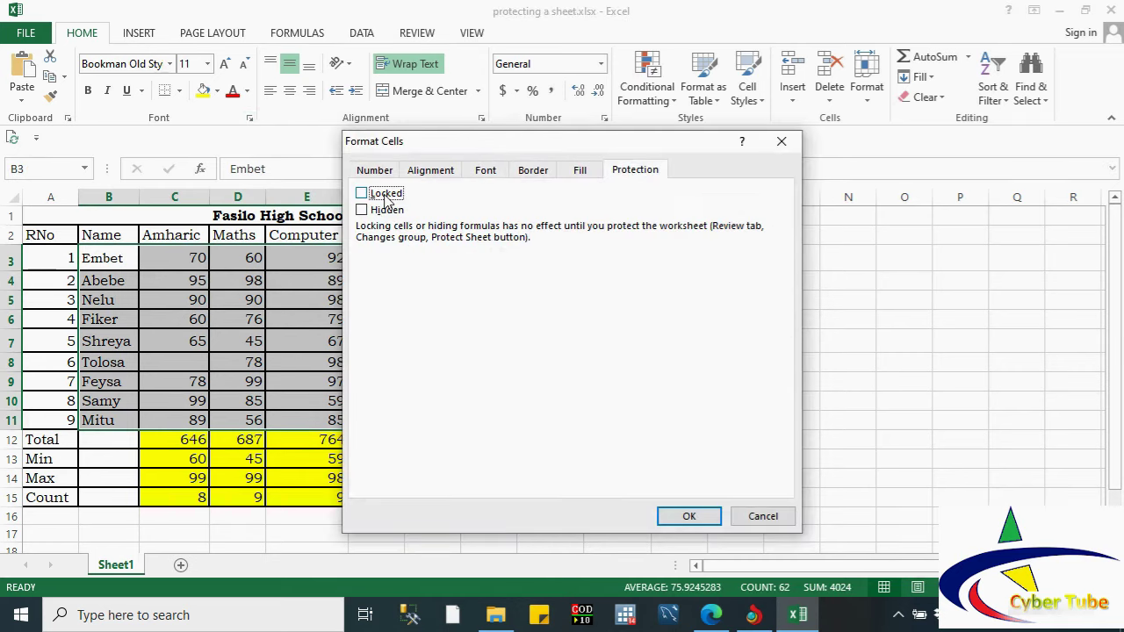
pyautogui.click(692, 515)
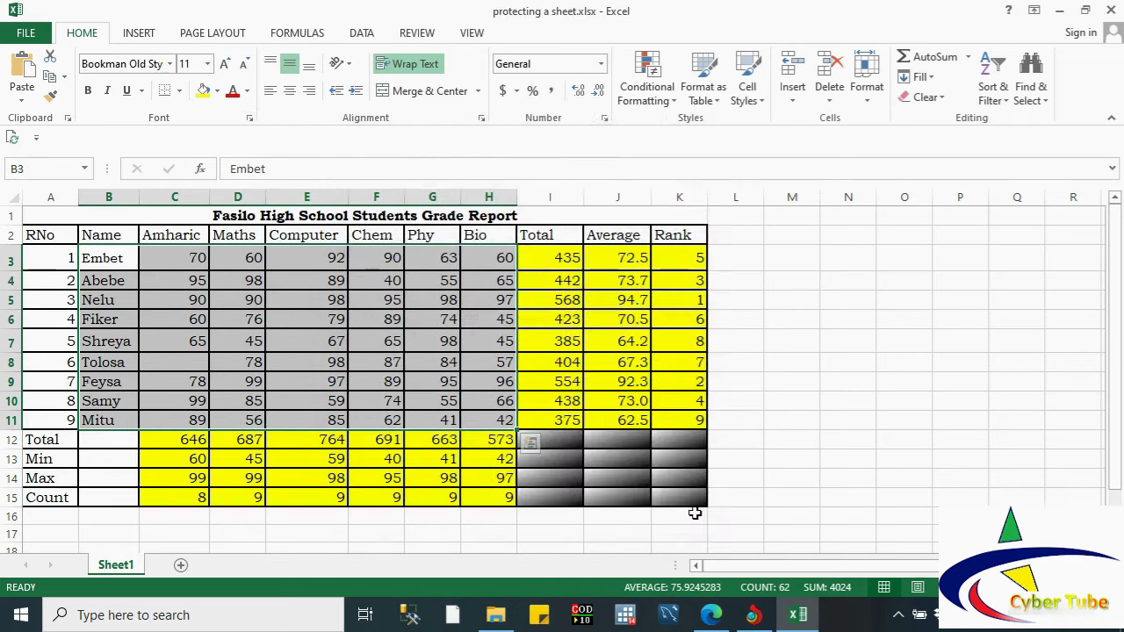
pyautogui.click(535, 266)
# Step: Re-protect Sheet1 by entering and confirming the sheet password, then select cell F6
pyautogui.click(416, 32)
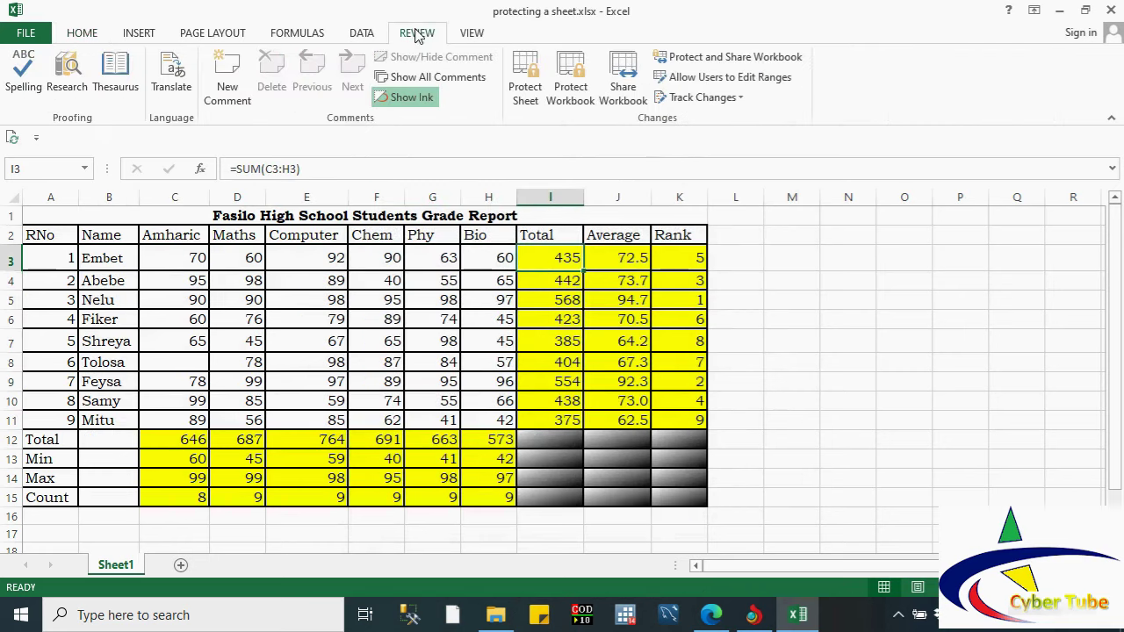
pyautogui.click(526, 83)
pyautogui.write('123')
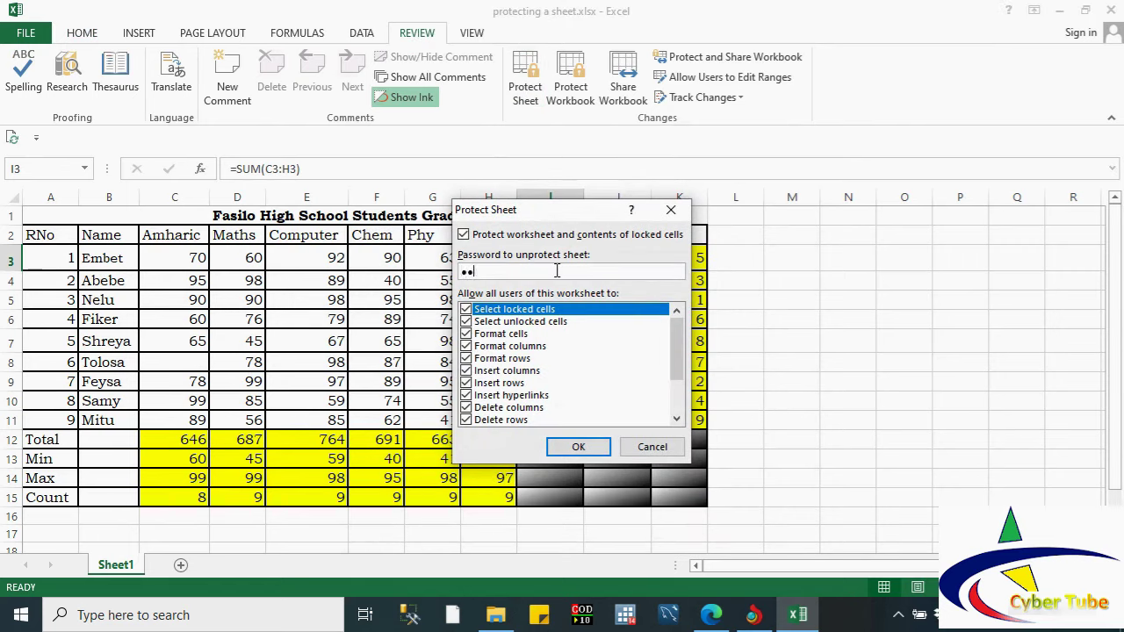
pyautogui.click(577, 448)
pyautogui.write('123')
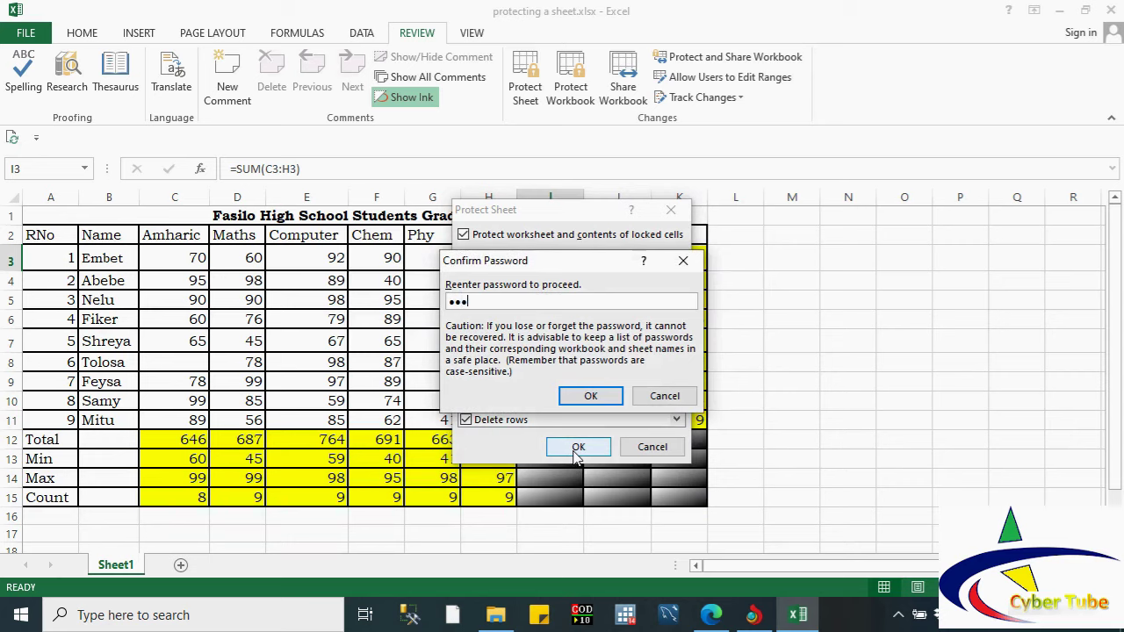
pyautogui.click(580, 395)
pyautogui.click(373, 321)
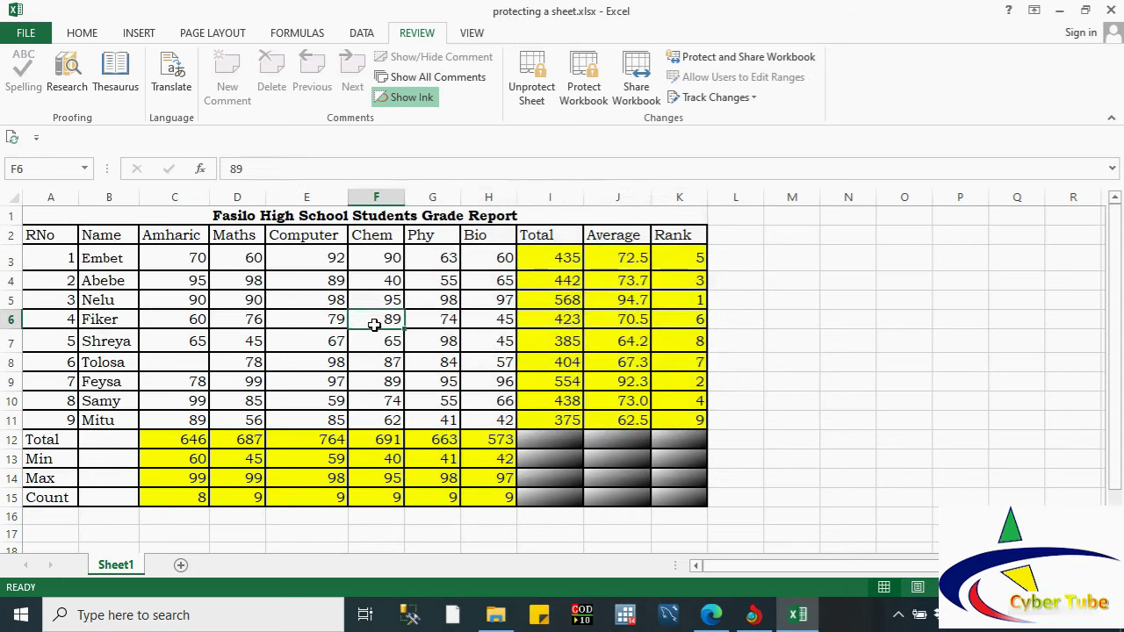
# Step: Enter the first student's marks: Amharic 75 in C3 and Maths 90 in D3
pyautogui.click(194, 257)
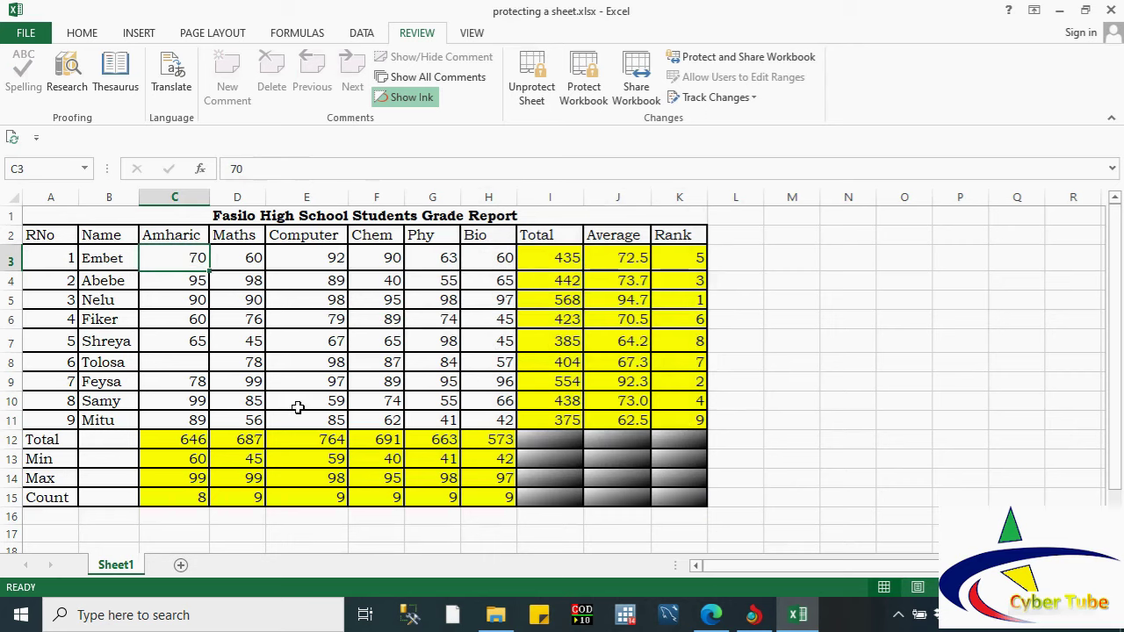
pyautogui.write('75')
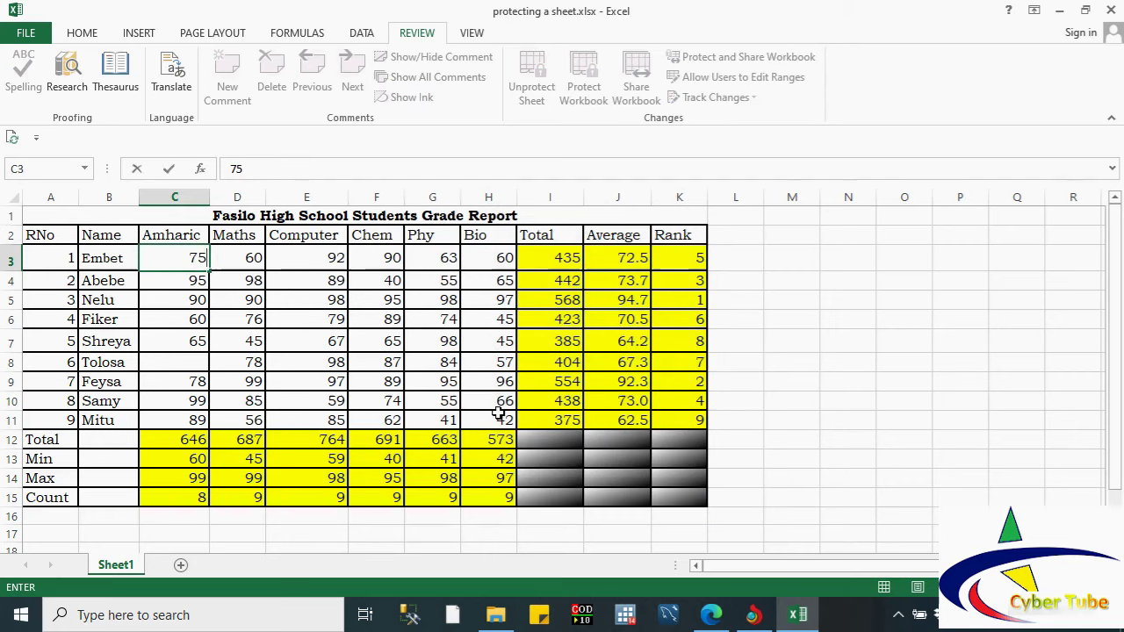
pyautogui.click(313, 258)
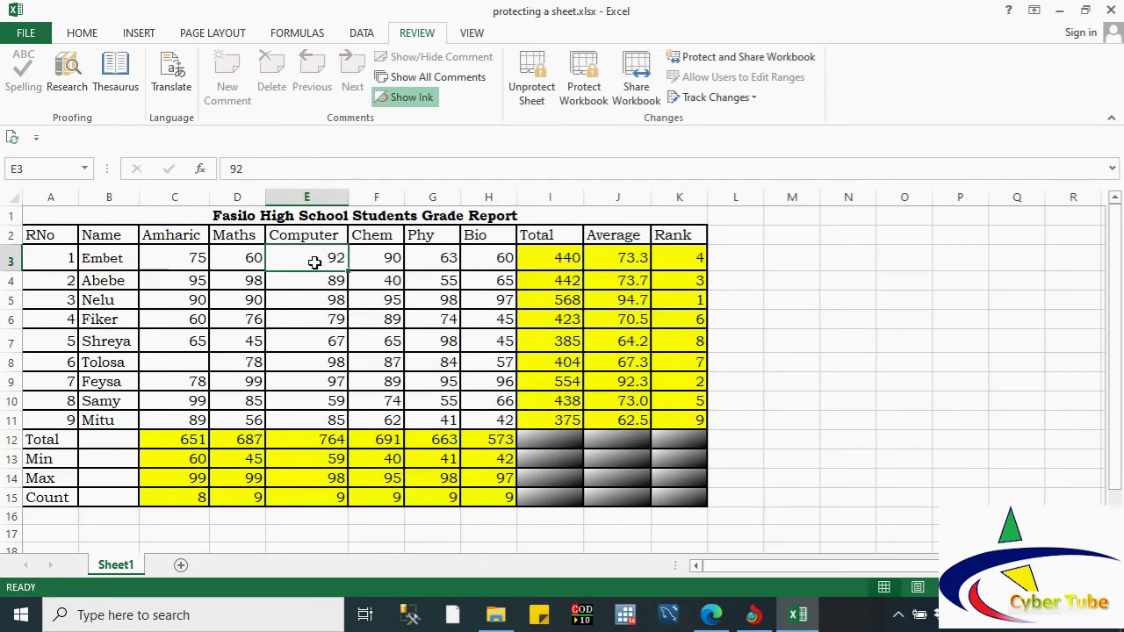
pyautogui.click(200, 256)
pyautogui.click(233, 259)
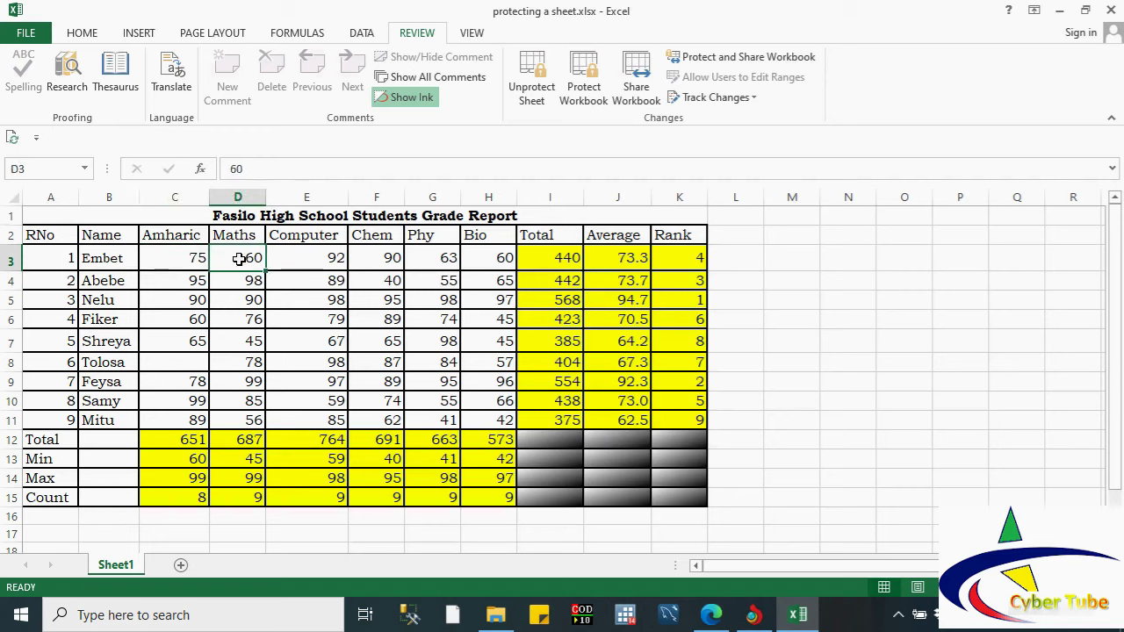
pyautogui.write('90')
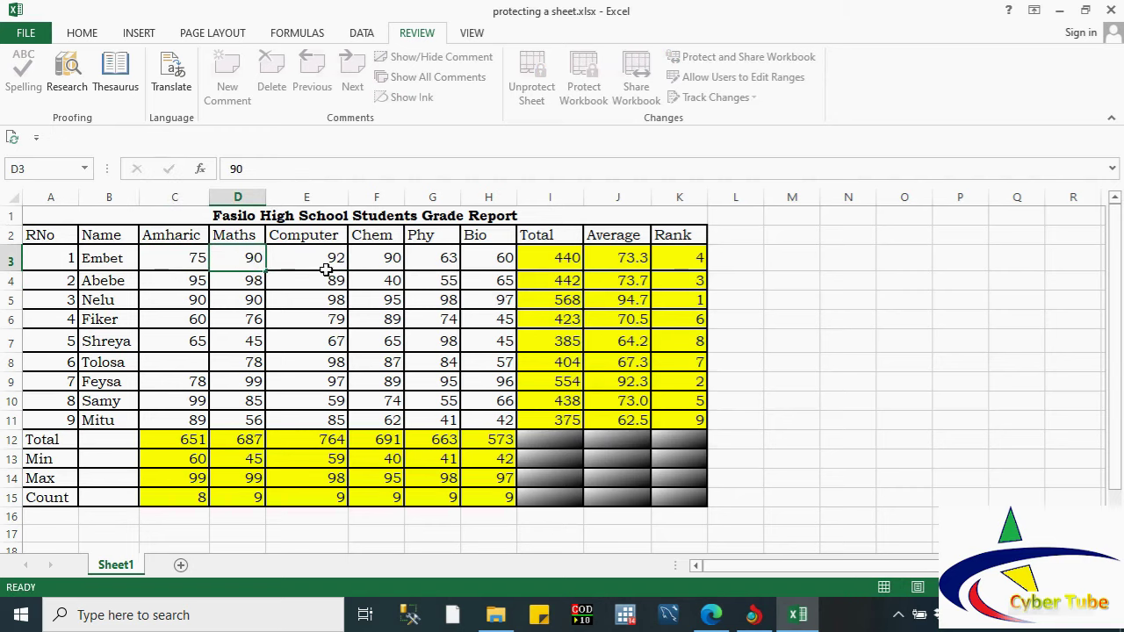
pyautogui.click(325, 267)
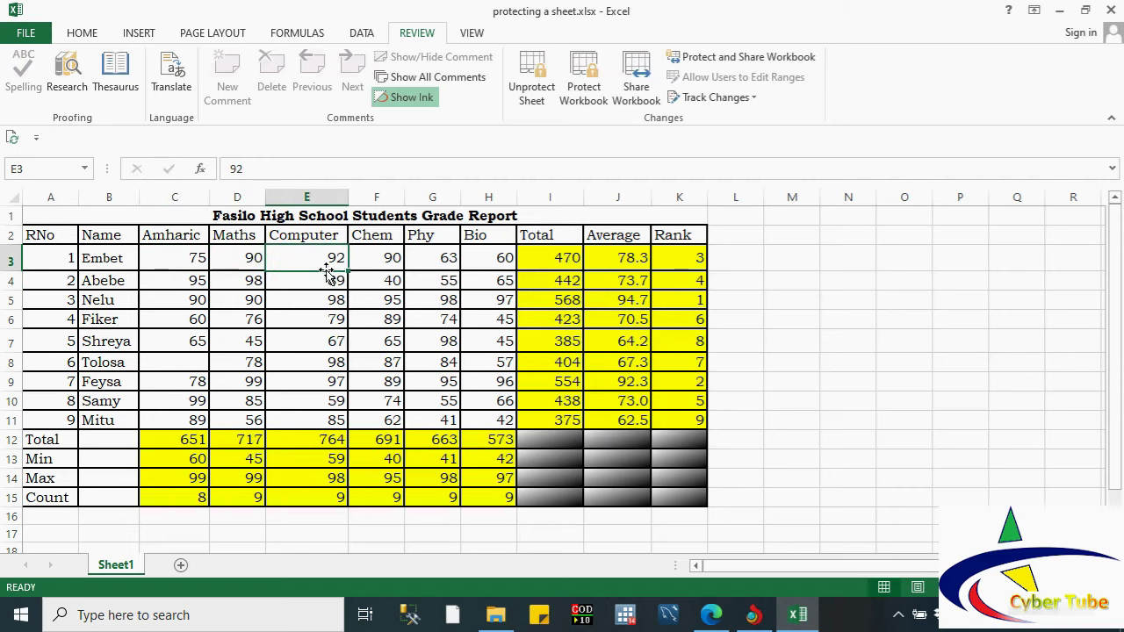
# Step: Try editing the locked Total, Average and Rank formulas in I3, J3 and K3, dismissing each warning
pyautogui.click(562, 260)
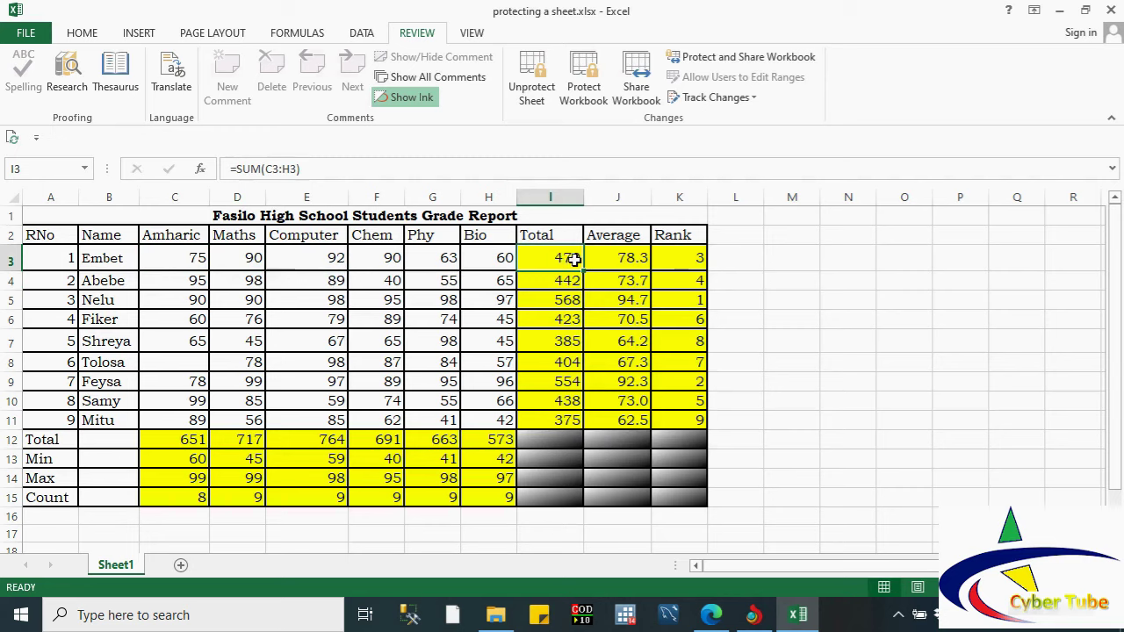
pyautogui.doubleClick(580, 283)
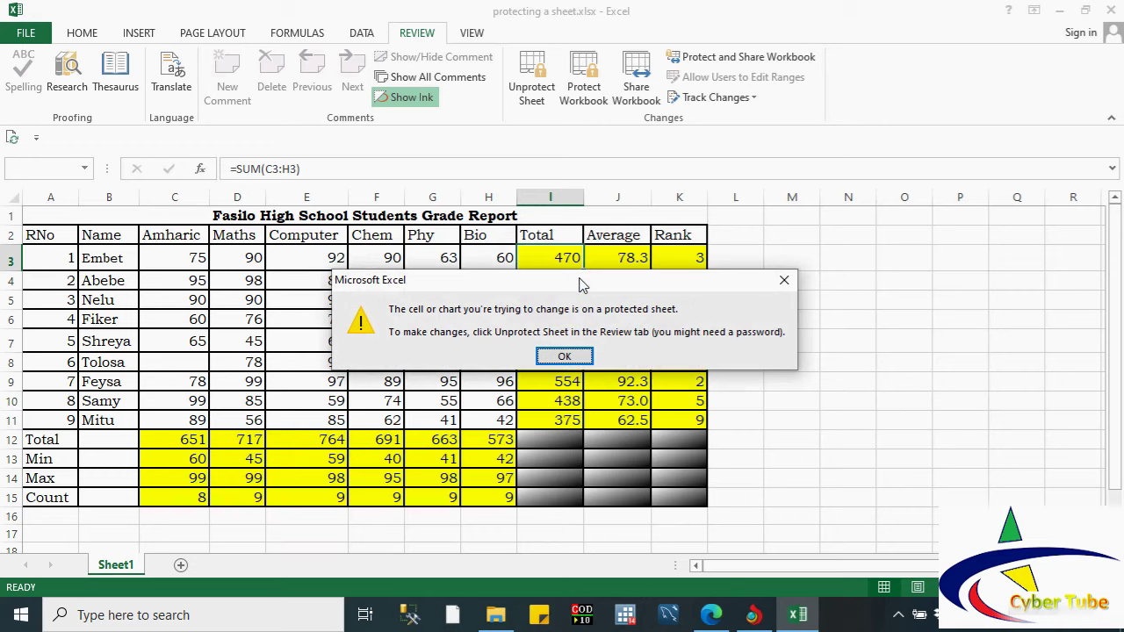
pyautogui.click(573, 356)
pyautogui.doubleClick(615, 266)
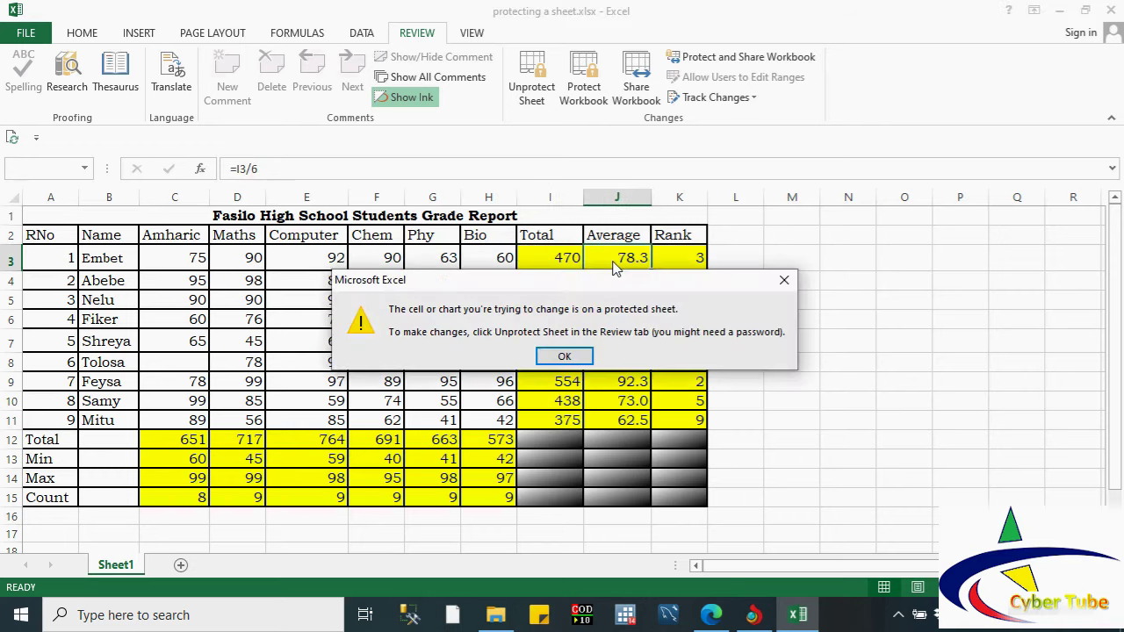
pyautogui.click(565, 356)
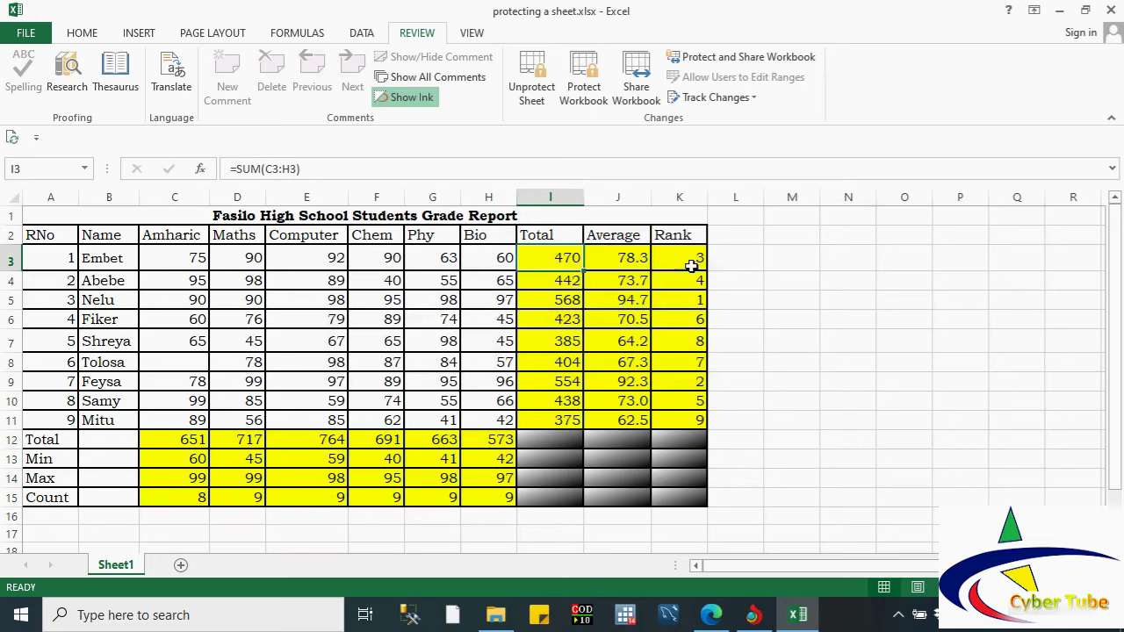
pyautogui.click(691, 265)
pyautogui.doubleClick(690, 259)
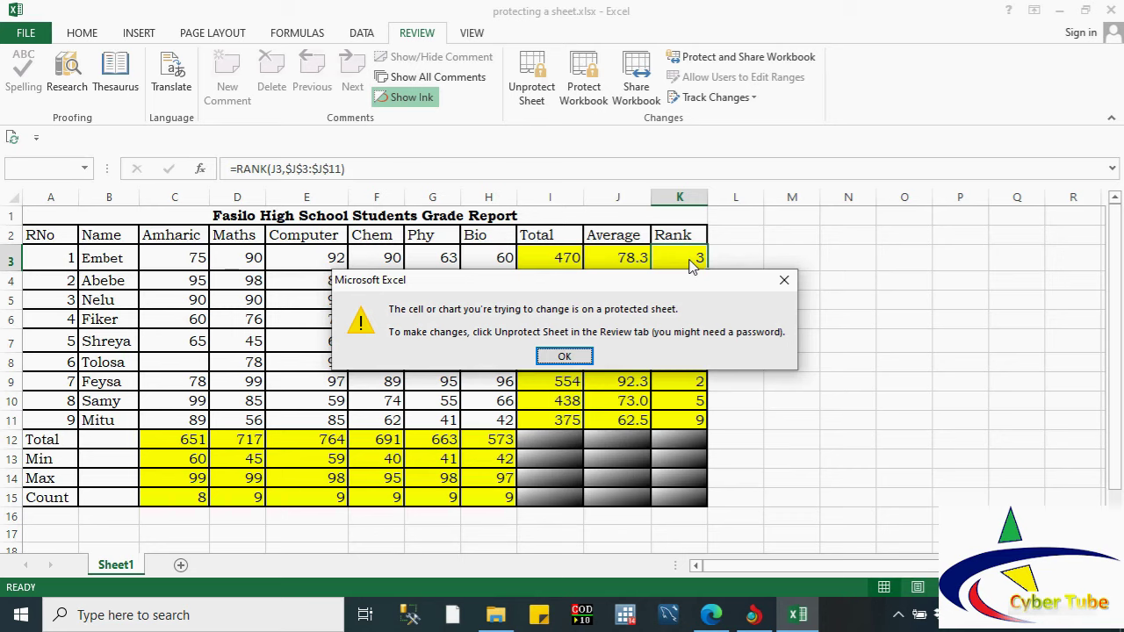
pyautogui.click(576, 357)
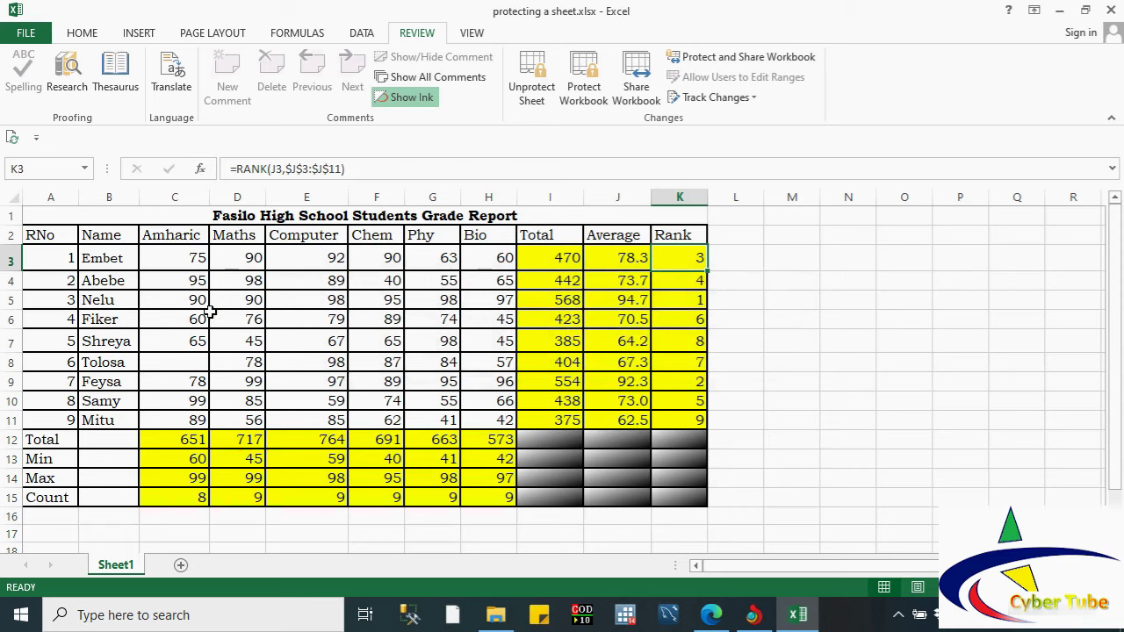
pyautogui.click(180, 569)
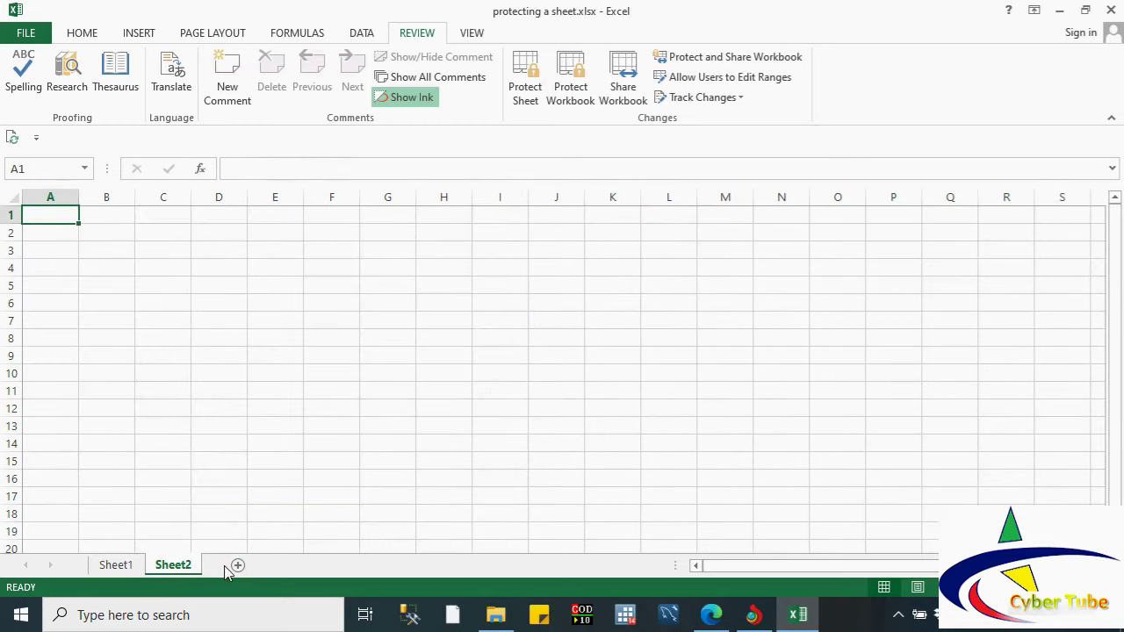
pyautogui.click(236, 567)
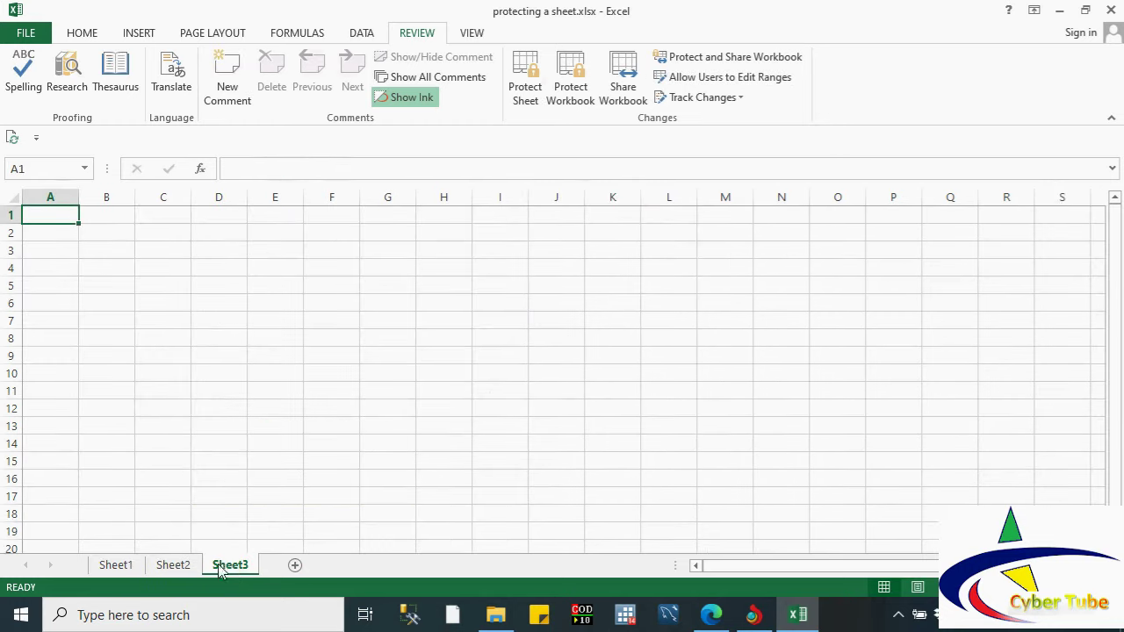
pyautogui.rightClick(230, 568)
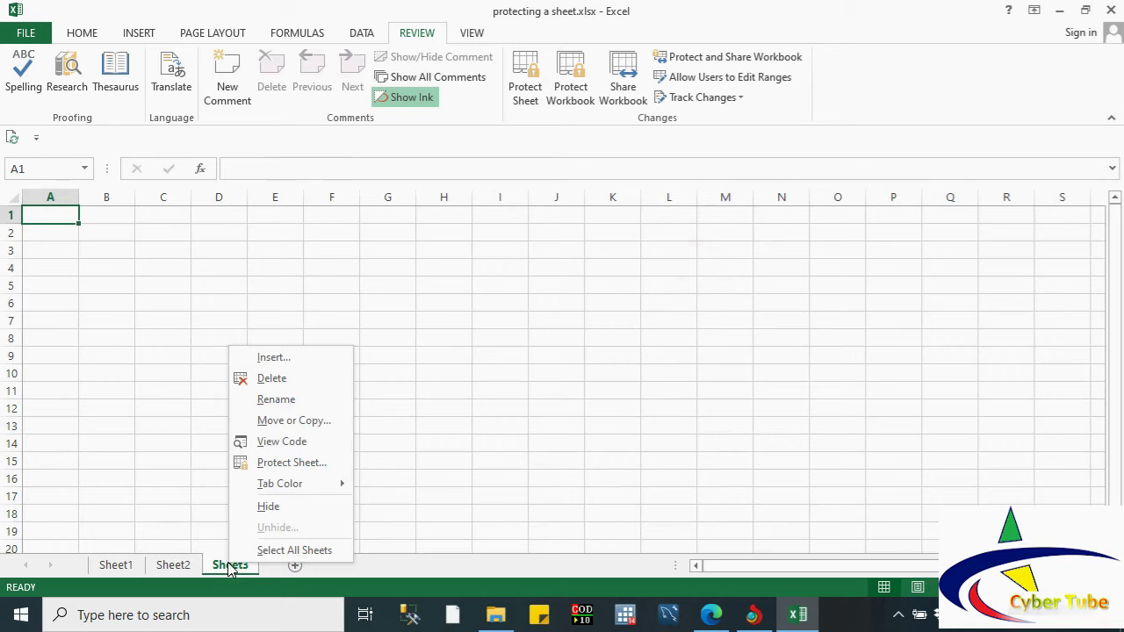
pyautogui.click(279, 382)
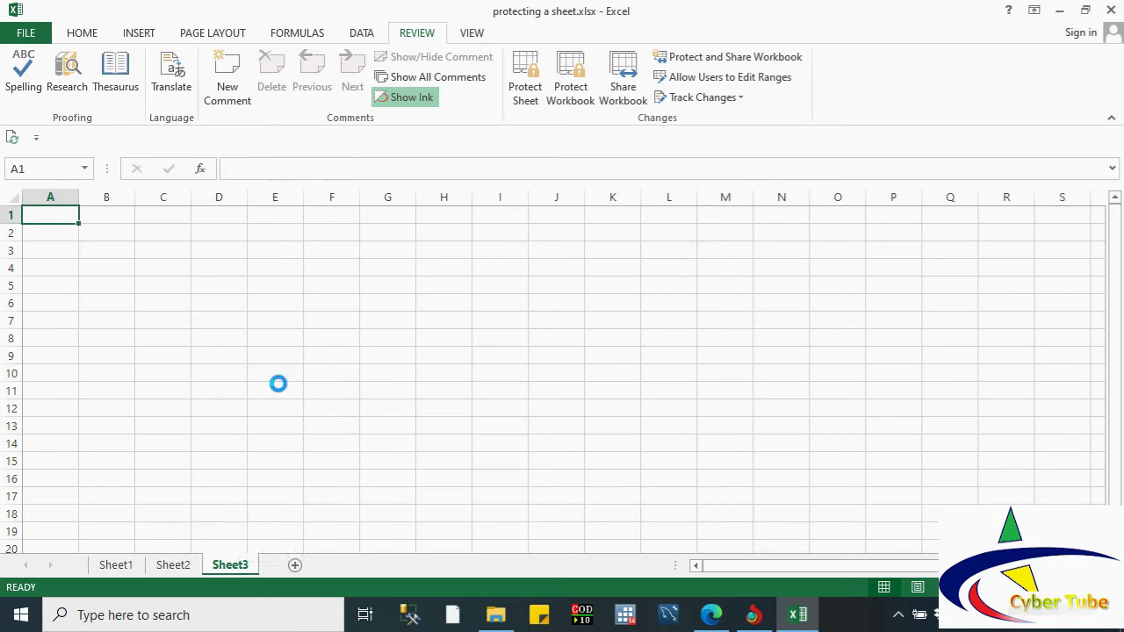
pyautogui.rightClick(182, 569)
pyautogui.click(220, 382)
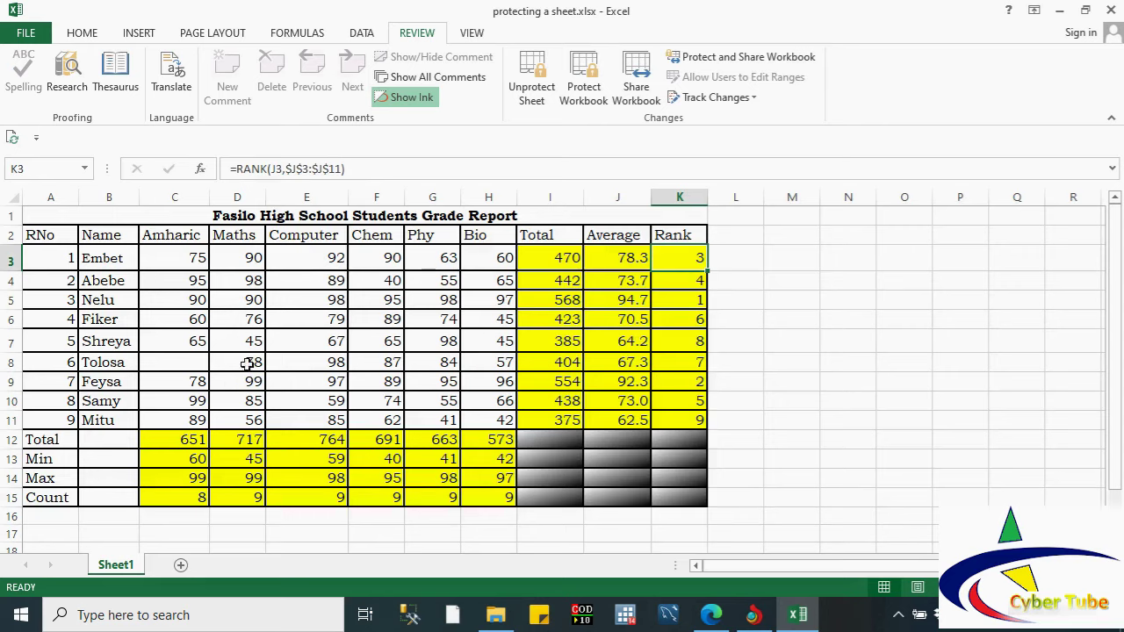
# Step: Lock the workbook structure from File > Info with a password, confirming it when prompted
pyautogui.click(21, 33)
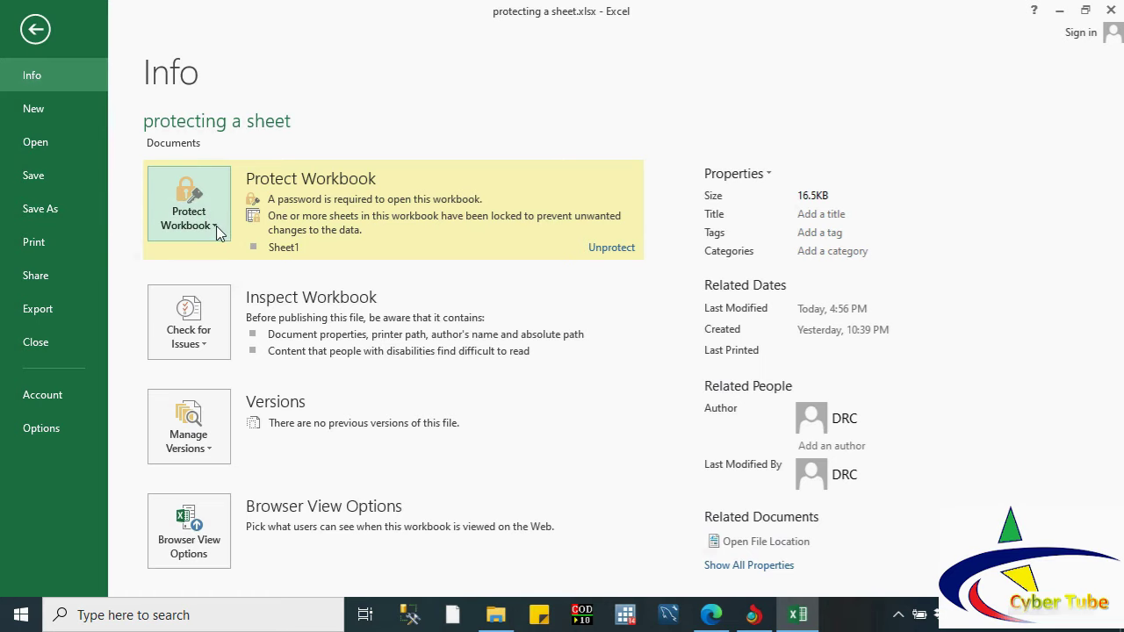
pyautogui.click(217, 230)
pyautogui.click(217, 230)
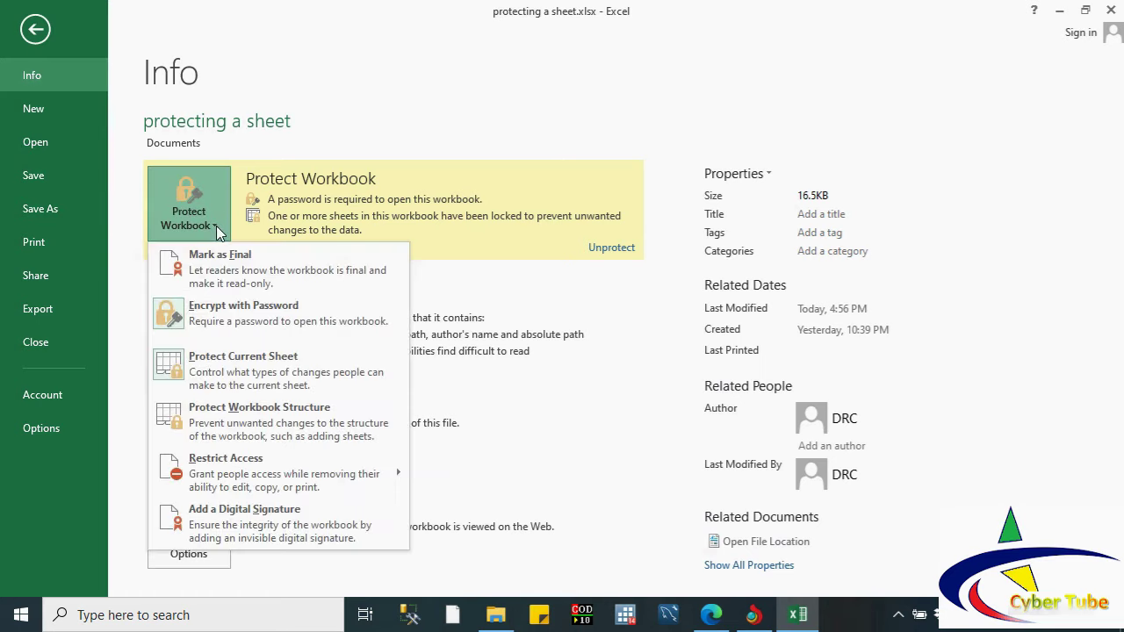
pyautogui.click(255, 419)
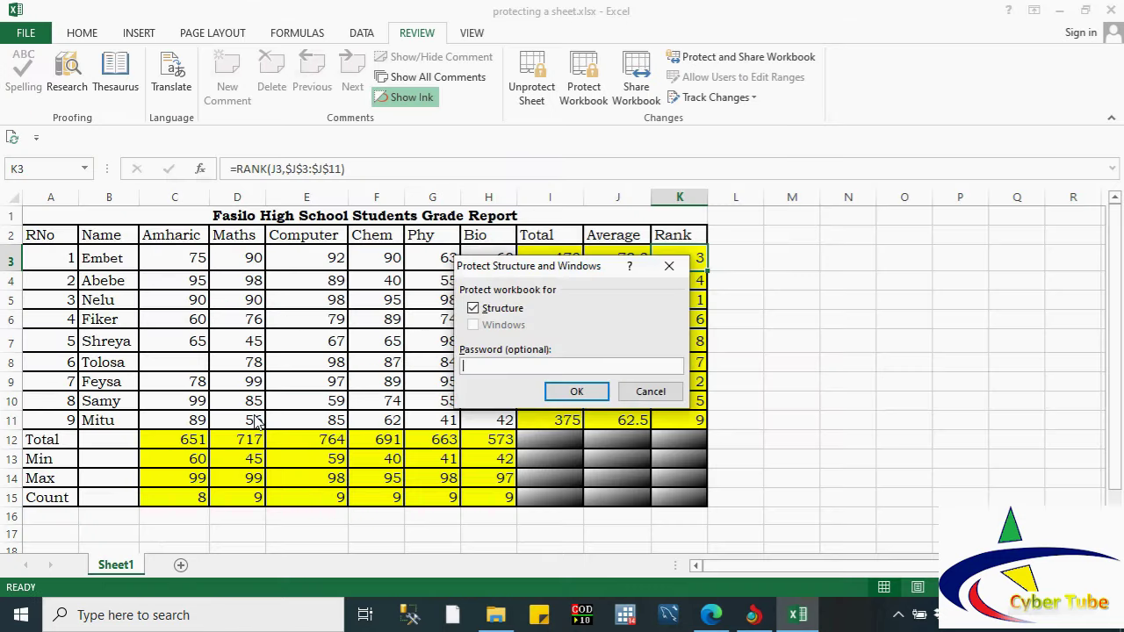
pyautogui.write('123')
pyautogui.click(585, 395)
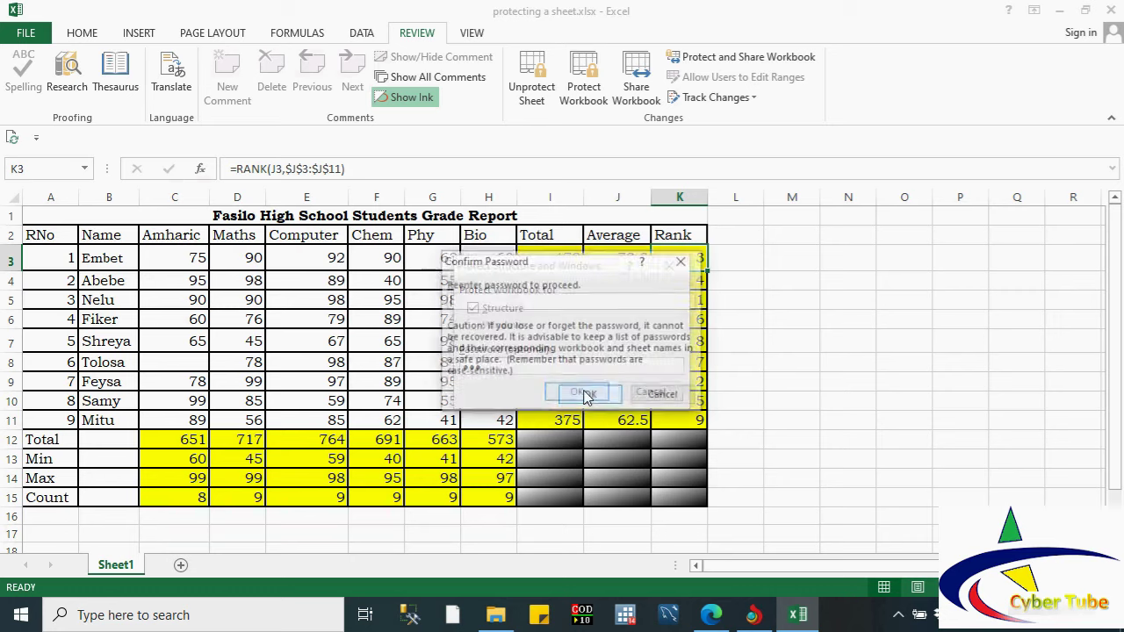
pyautogui.write('123')
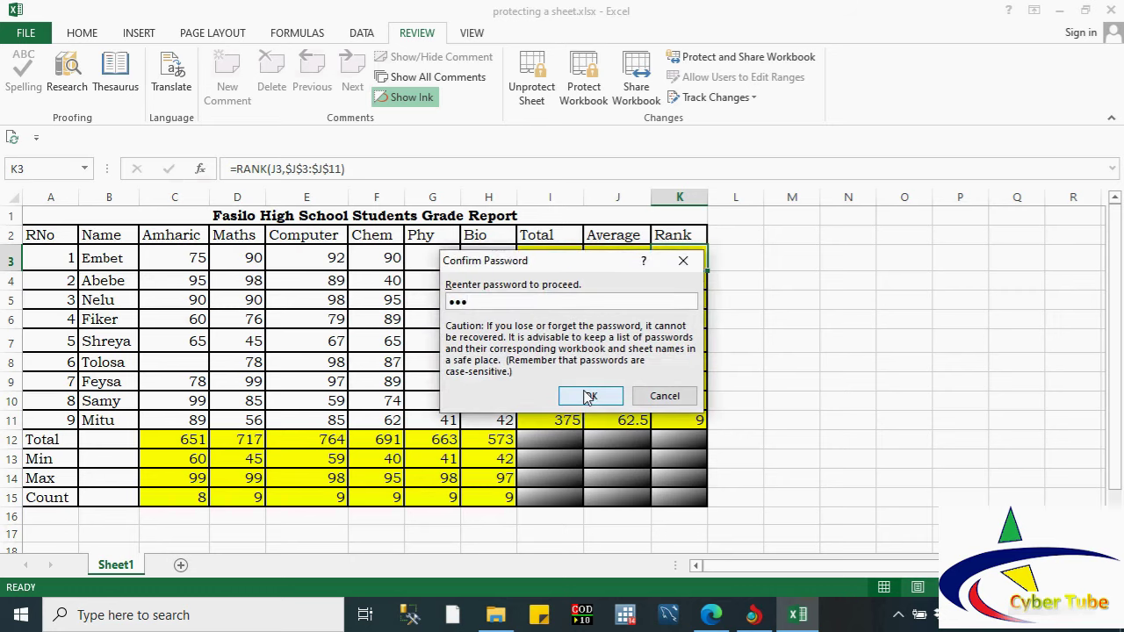
pyautogui.click(589, 396)
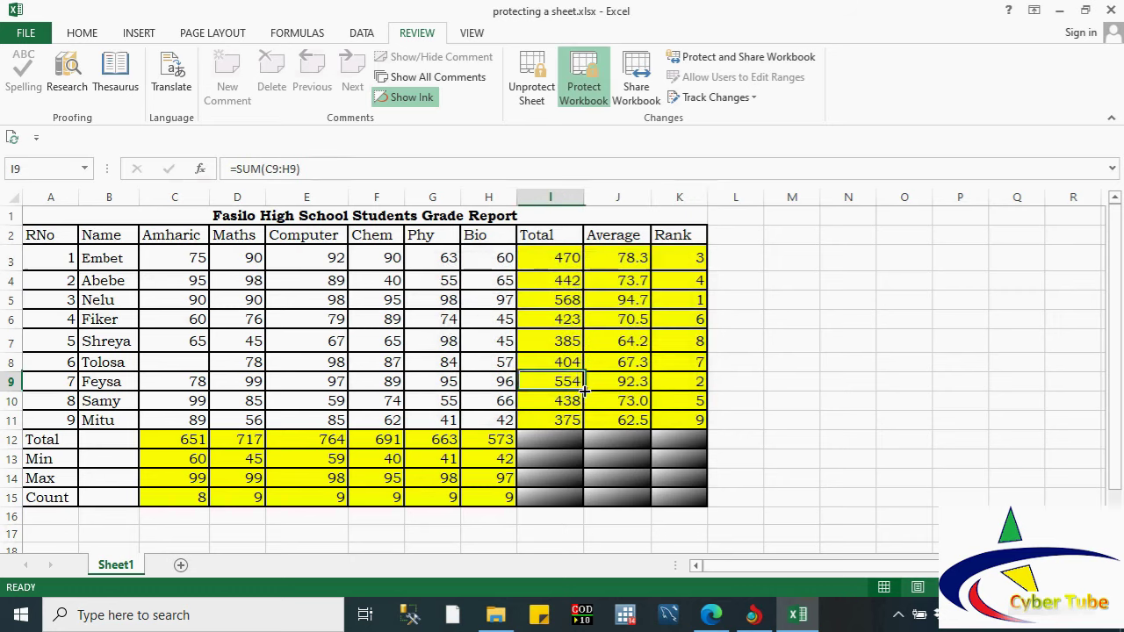
pyautogui.rightClick(133, 567)
pyautogui.click(123, 567)
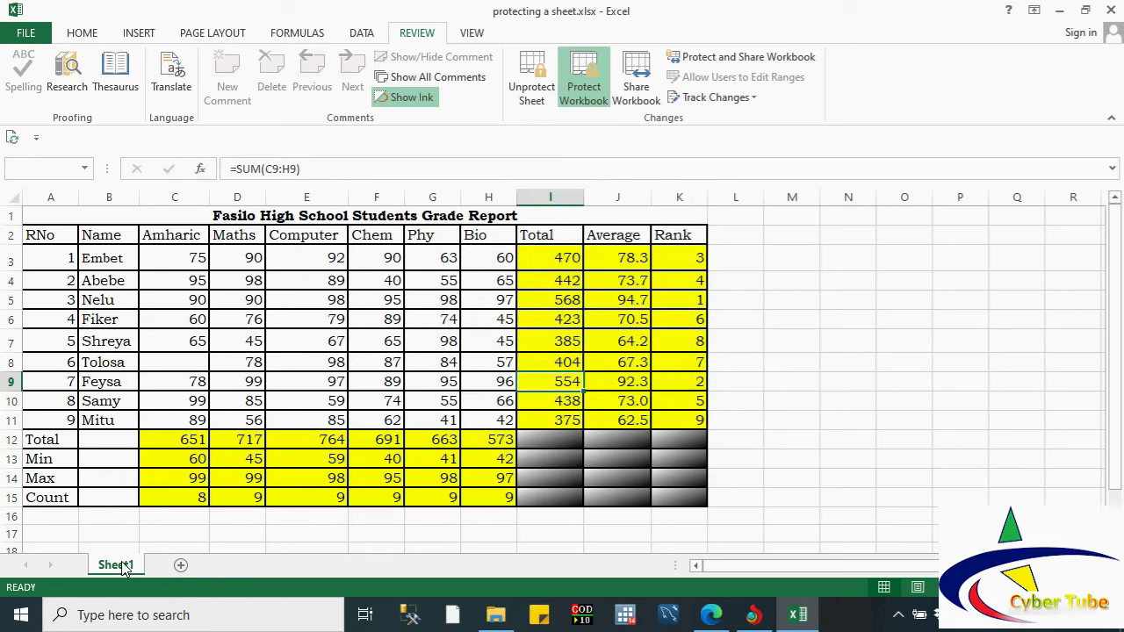
pyautogui.doubleClick(123, 567)
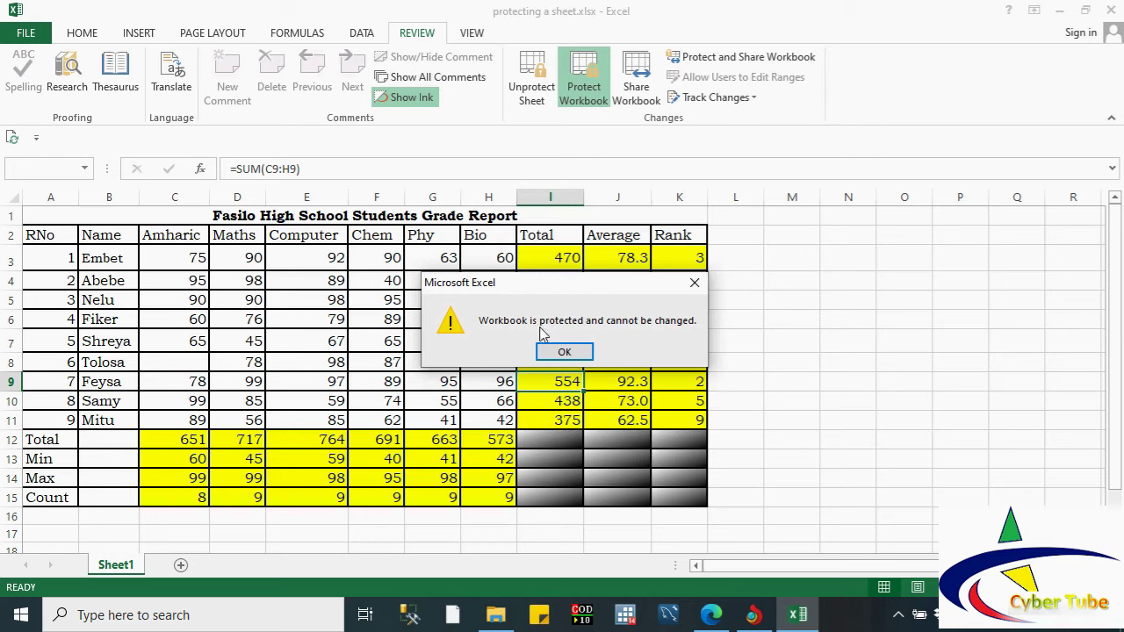
pyautogui.click(562, 351)
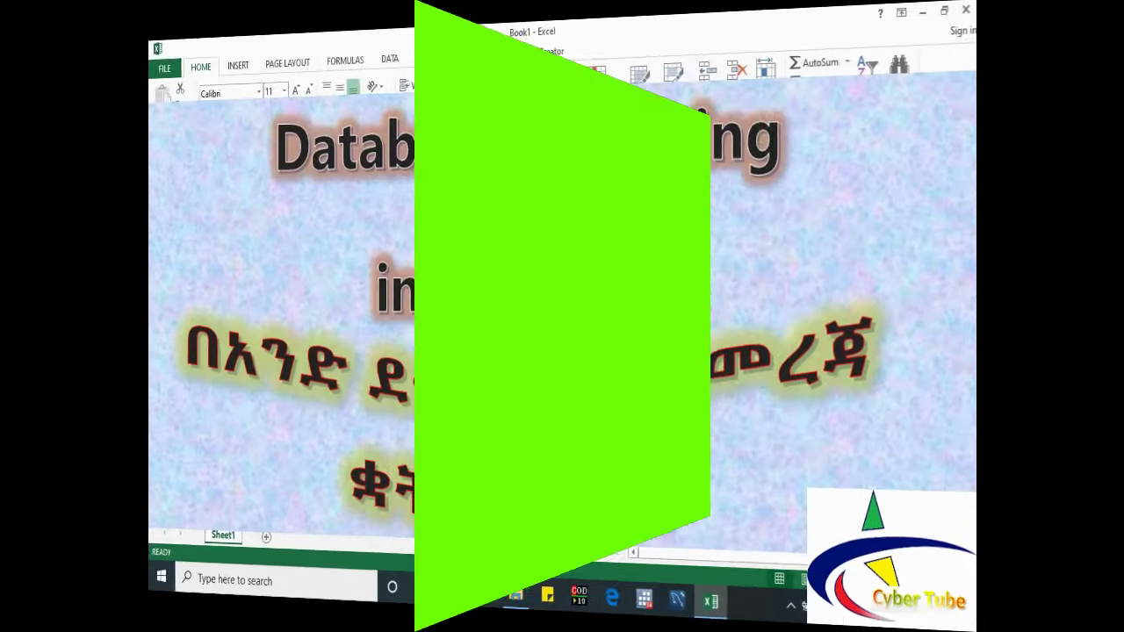
# Step: Enter the ID, Employee Name, Sex and Department headings in B2 through E2
pyautogui.write('S')
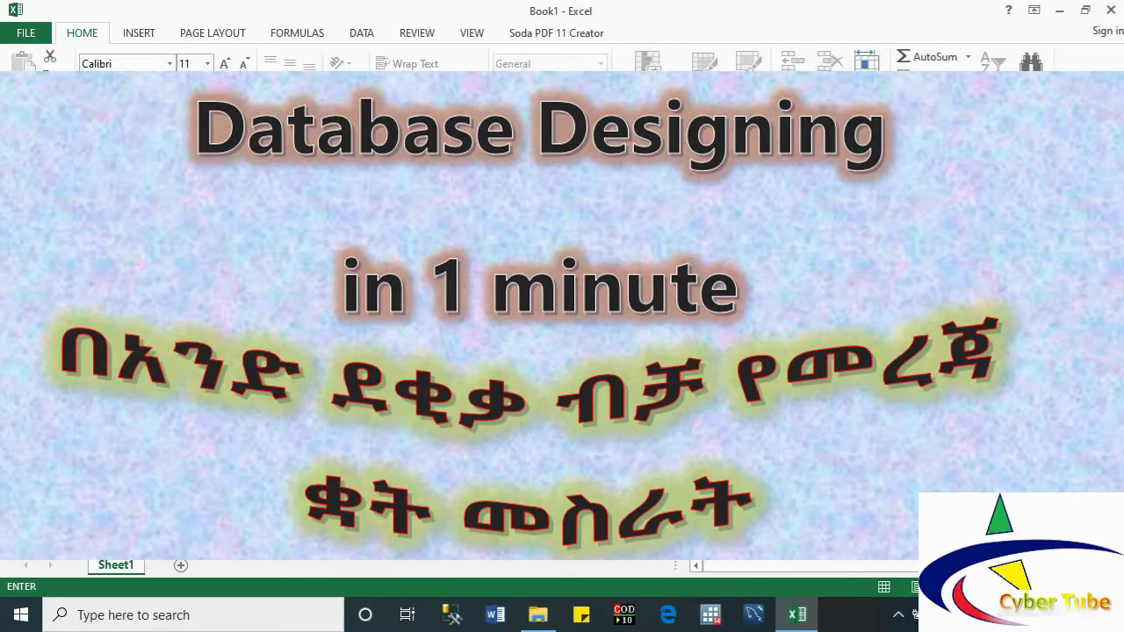
pyautogui.press('Return')
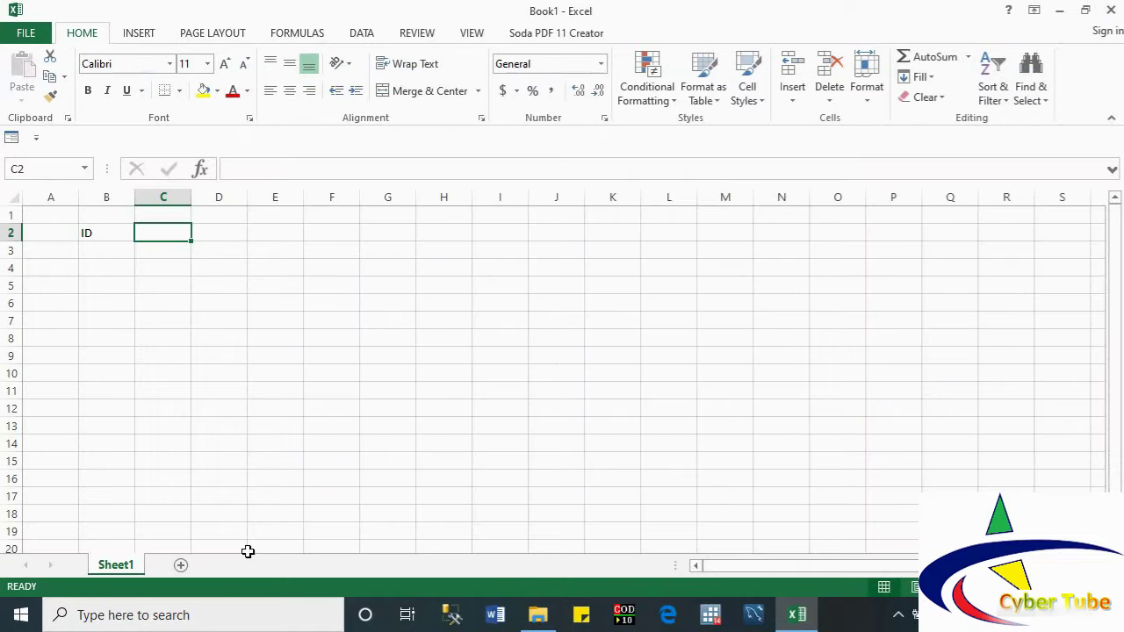
pyautogui.write('E')
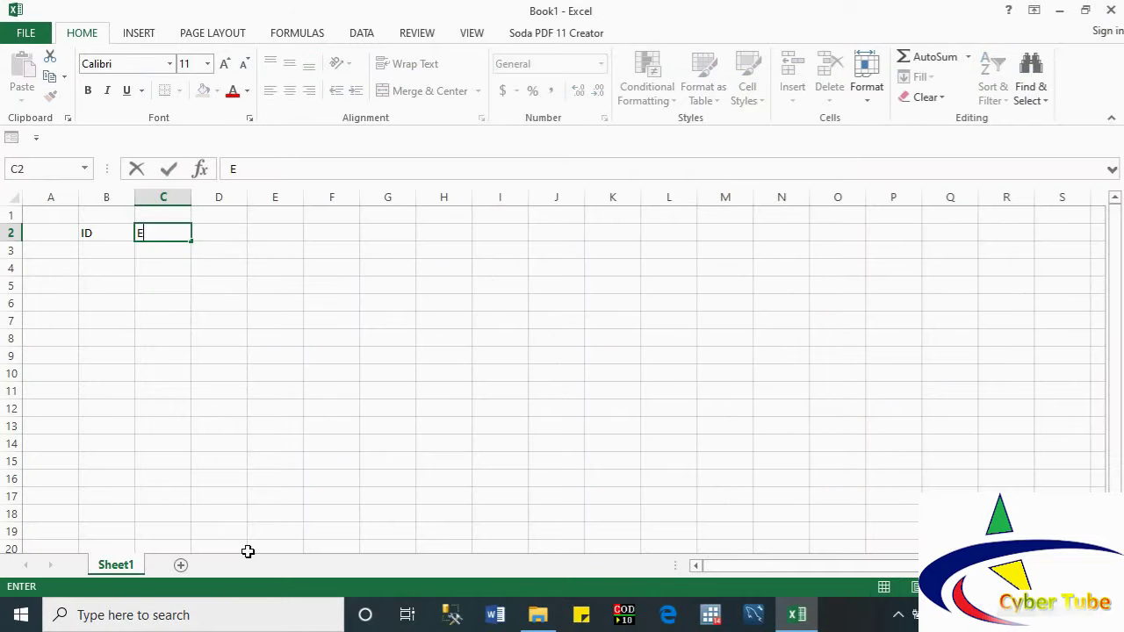
pyautogui.write('mployee Name')
pyautogui.press('Tab')
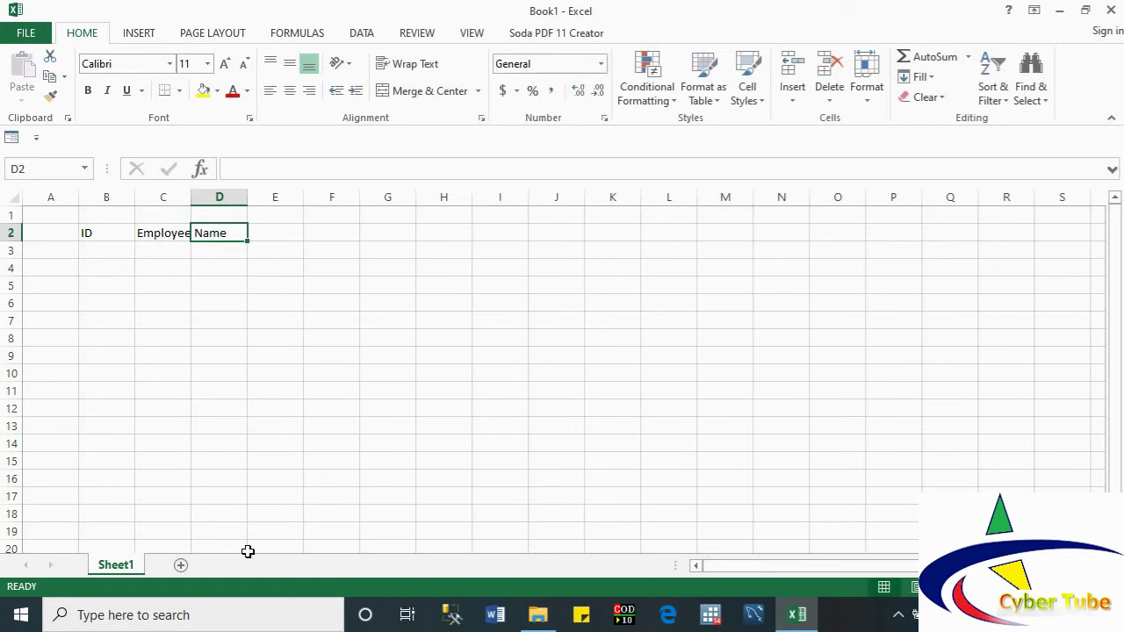
pyautogui.write('Sex')
pyautogui.press('Tab')
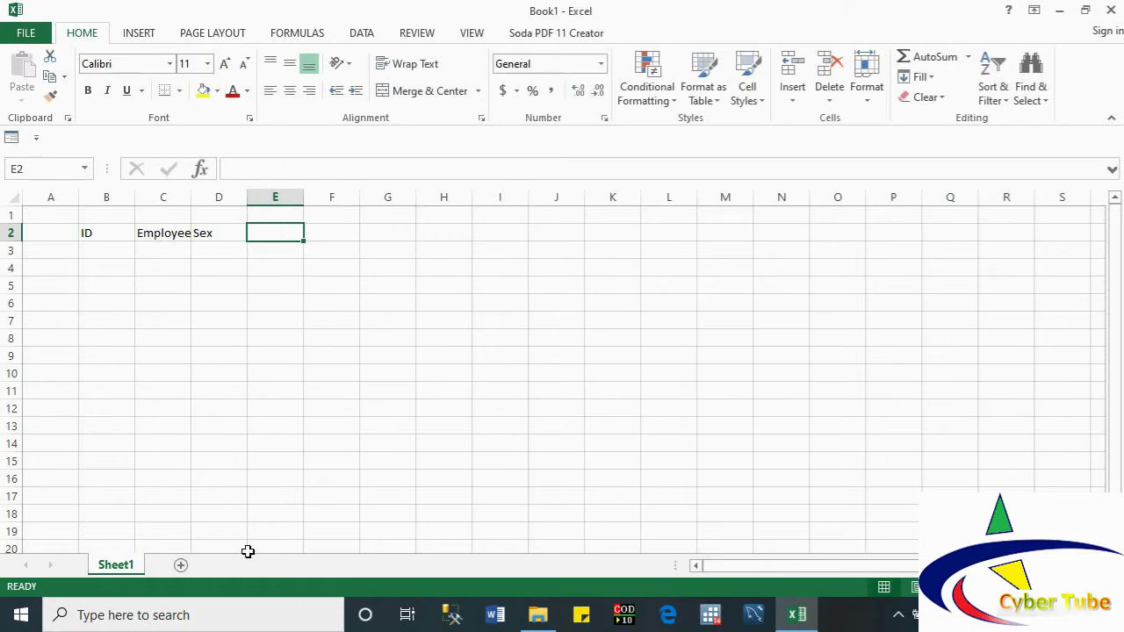
pyautogui.write('Depar')
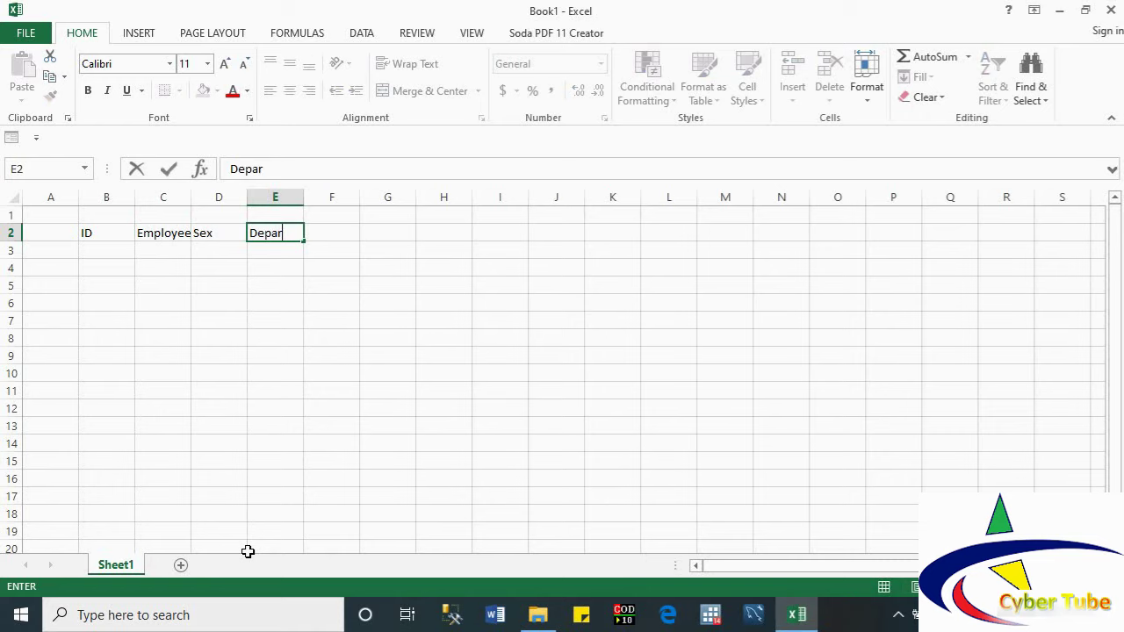
pyautogui.write('tment')
pyautogui.press('Tab')
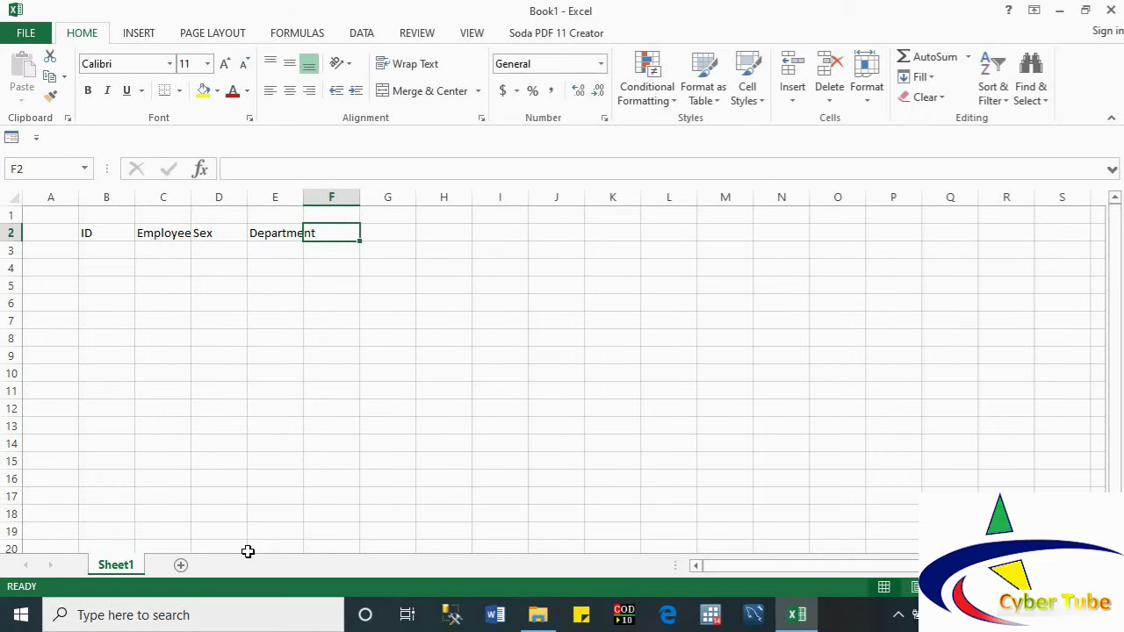
# Step: Add the Hourse Worked, Gross Salary, Pension, Tax and Net Pay headings in F2 through J2
pyautogui.write('Hourse')
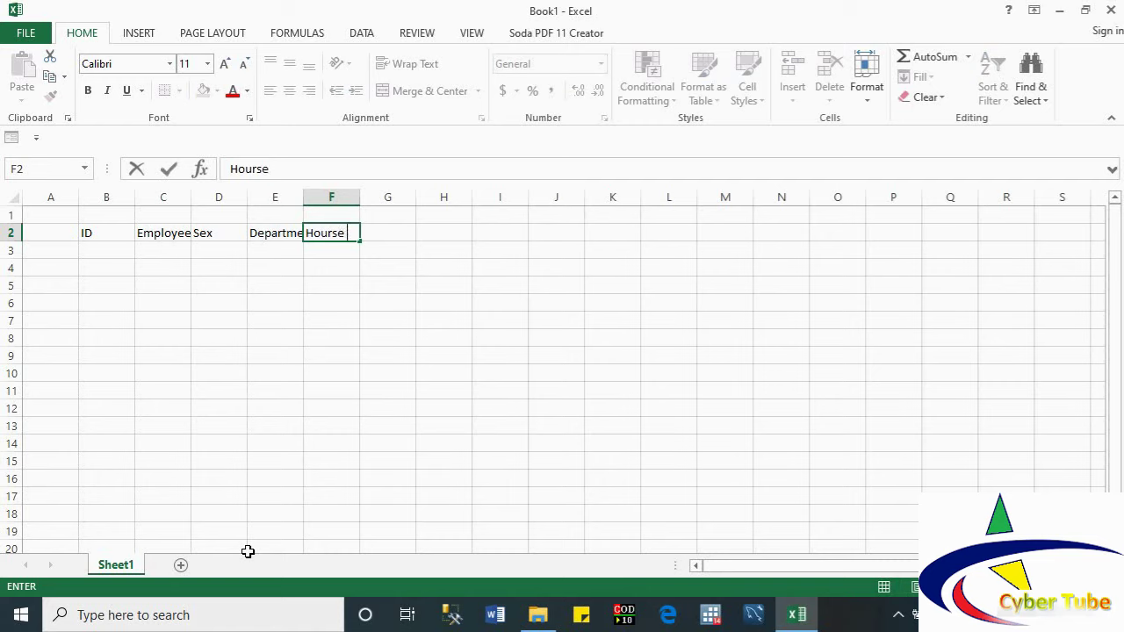
pyautogui.write(' Worked')
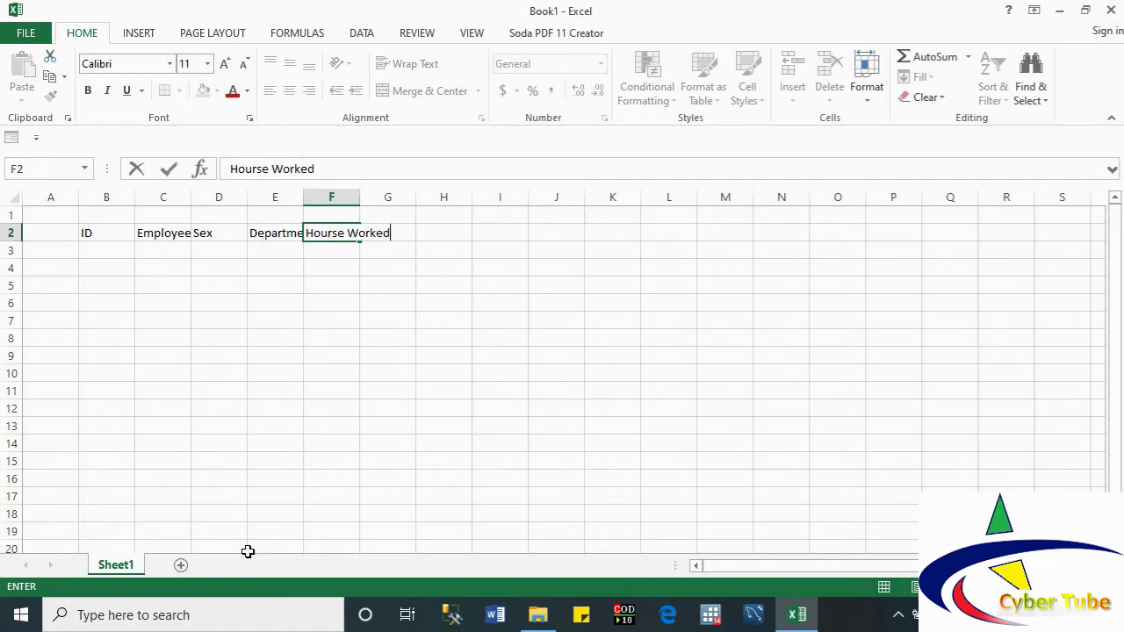
pyautogui.press('Tab')
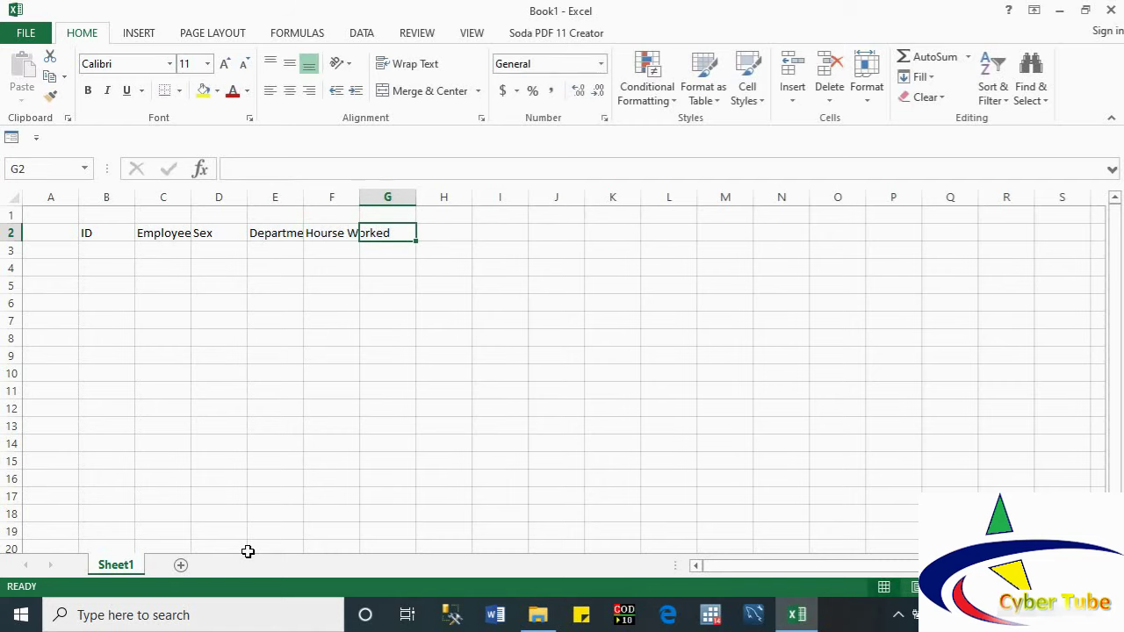
pyautogui.write('Gro')
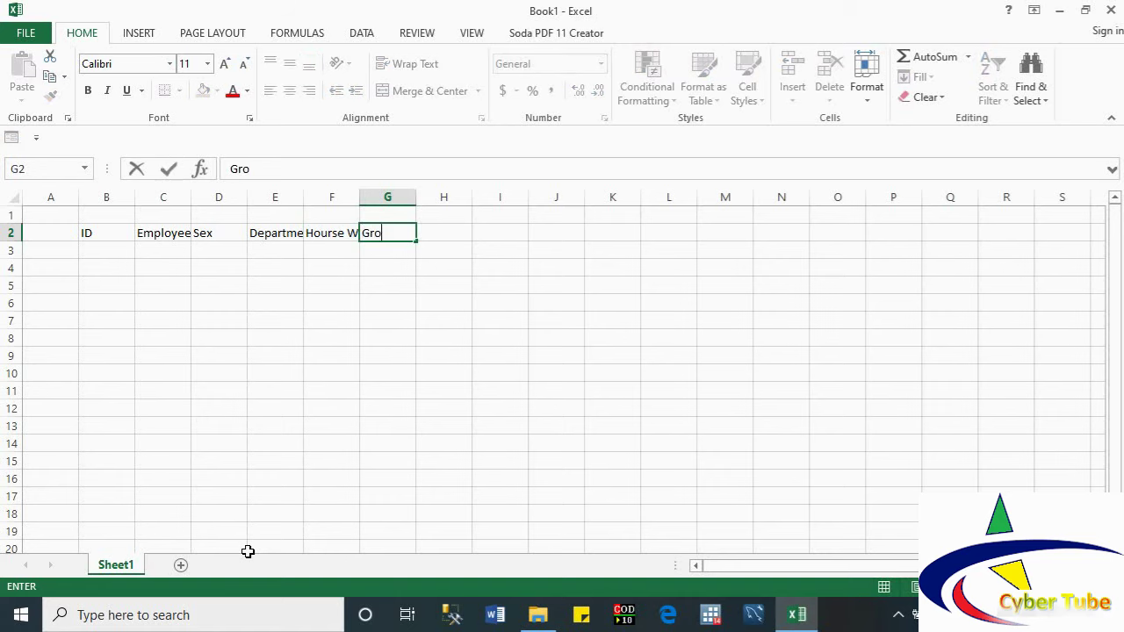
pyautogui.write('ss Salary')
pyautogui.press('Tab')
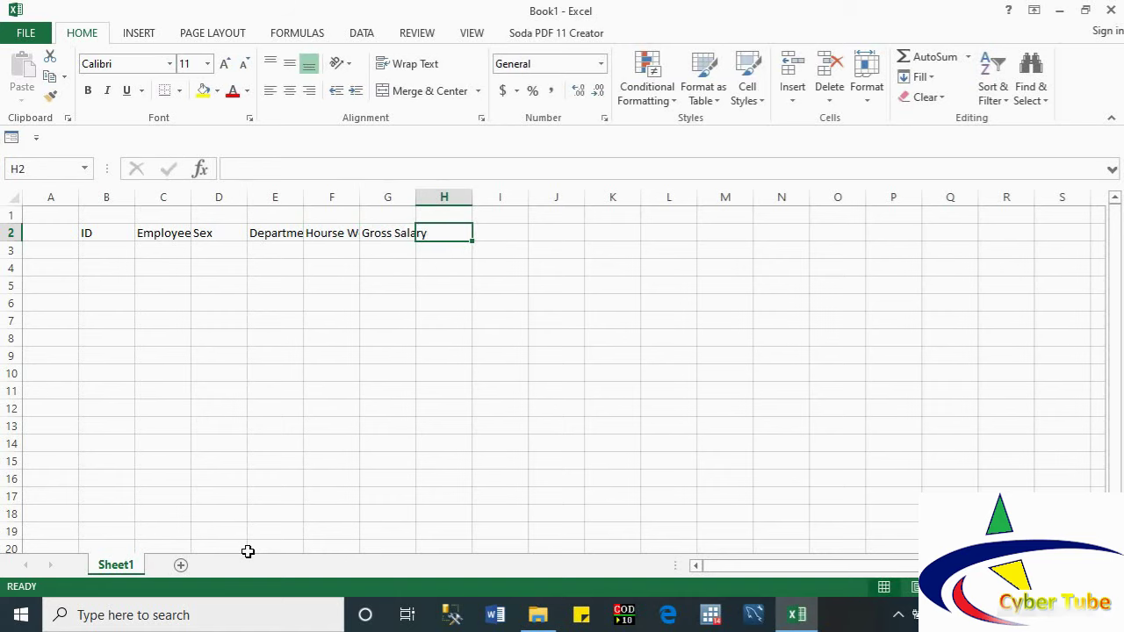
pyautogui.write('Pension')
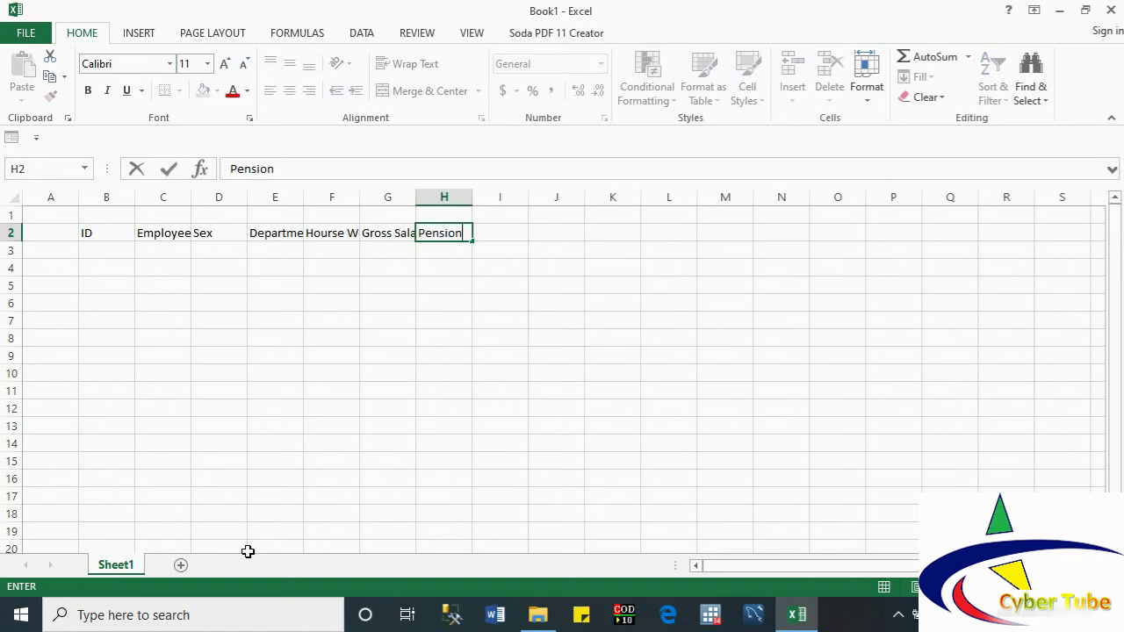
pyautogui.press('Tab')
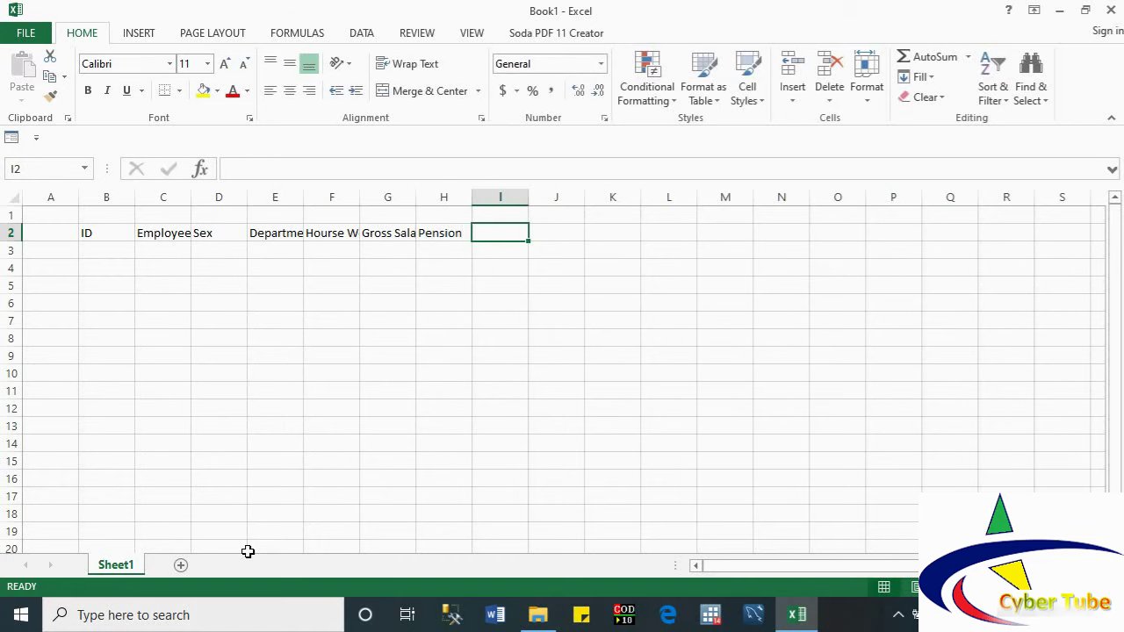
pyautogui.write('Tax')
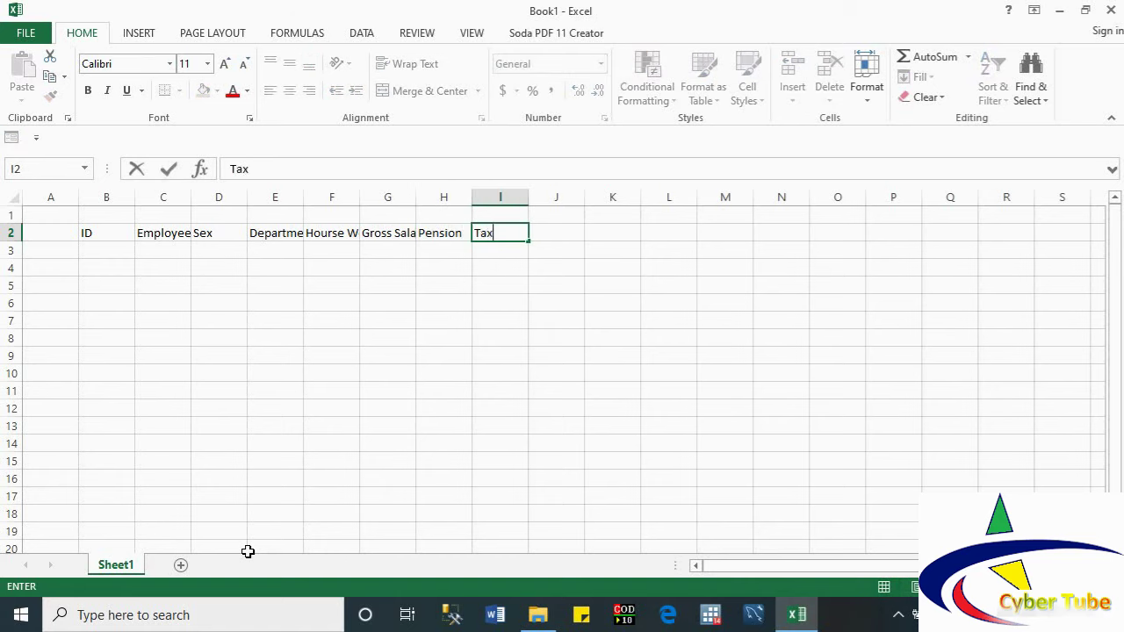
pyautogui.press('Tab')
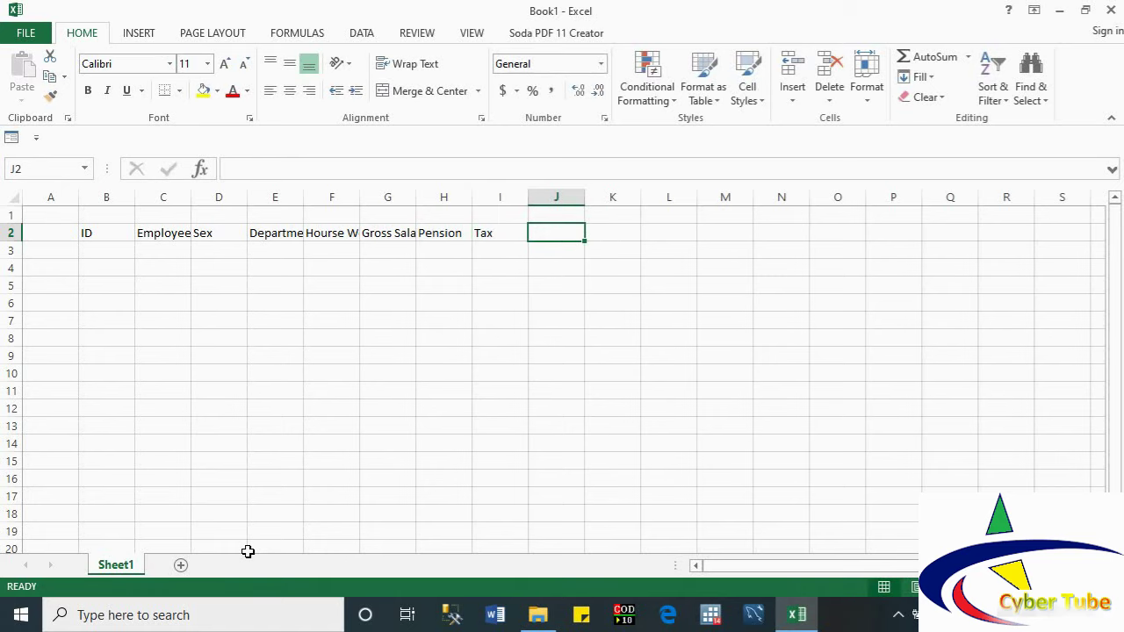
pyautogui.write('Net')
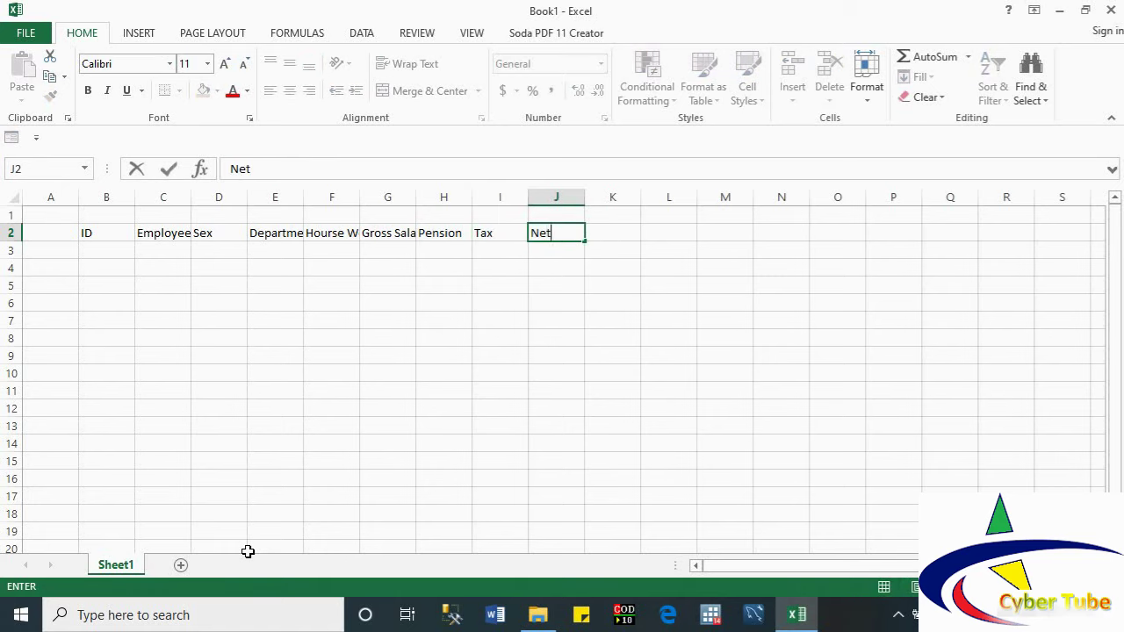
pyautogui.write(' Pay')
# Step: Commit Net Pay in J2 and AutoFit columns B through I to their headings
pyautogui.click(122, 197)
pyautogui.doubleClick(134, 197)
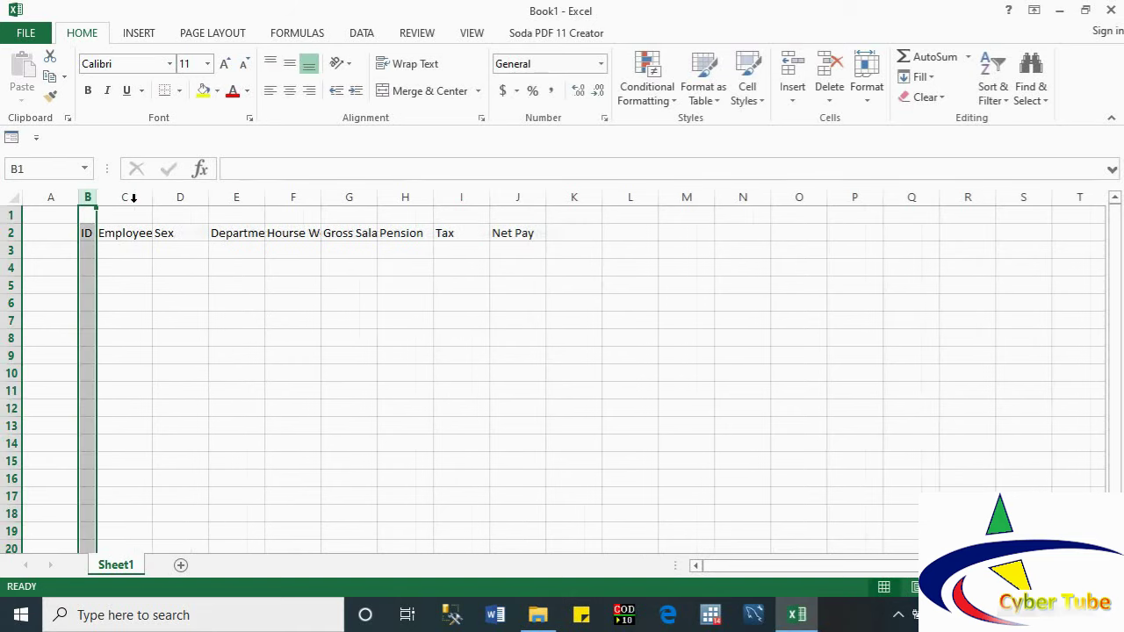
pyautogui.doubleClick(153, 197)
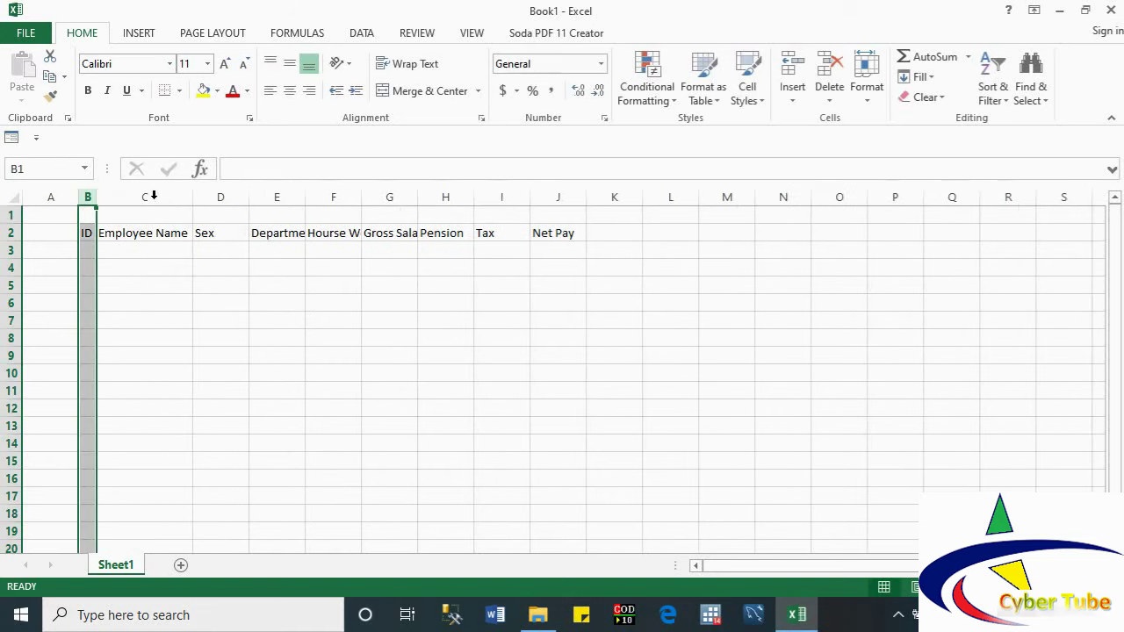
pyautogui.doubleClick(248, 203)
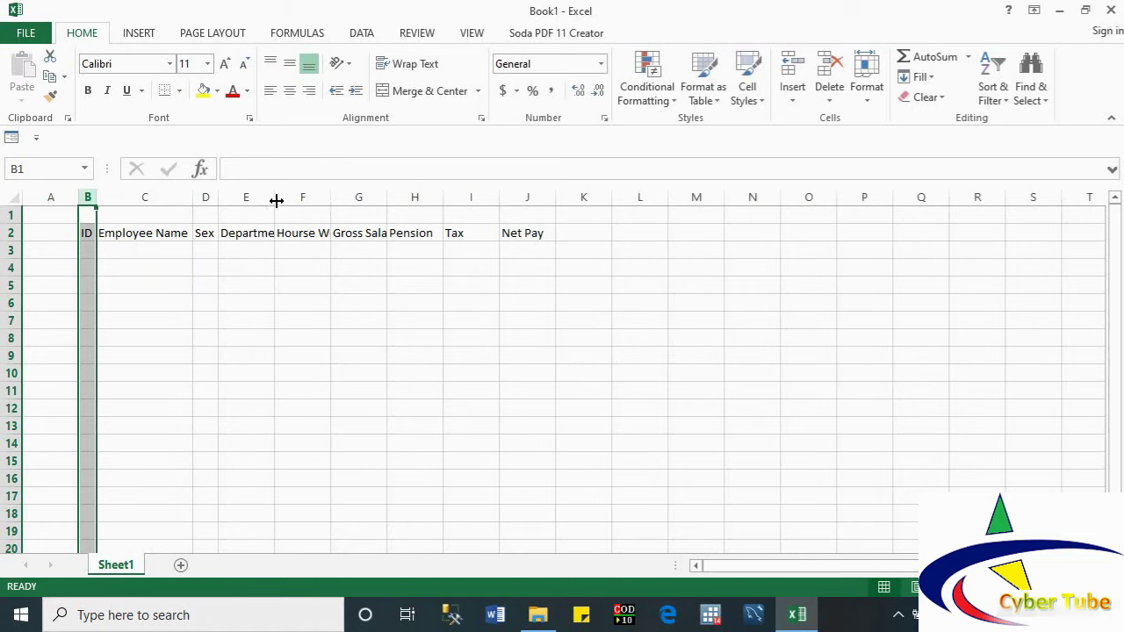
pyautogui.doubleClick(276, 201)
pyautogui.doubleClick(348, 201)
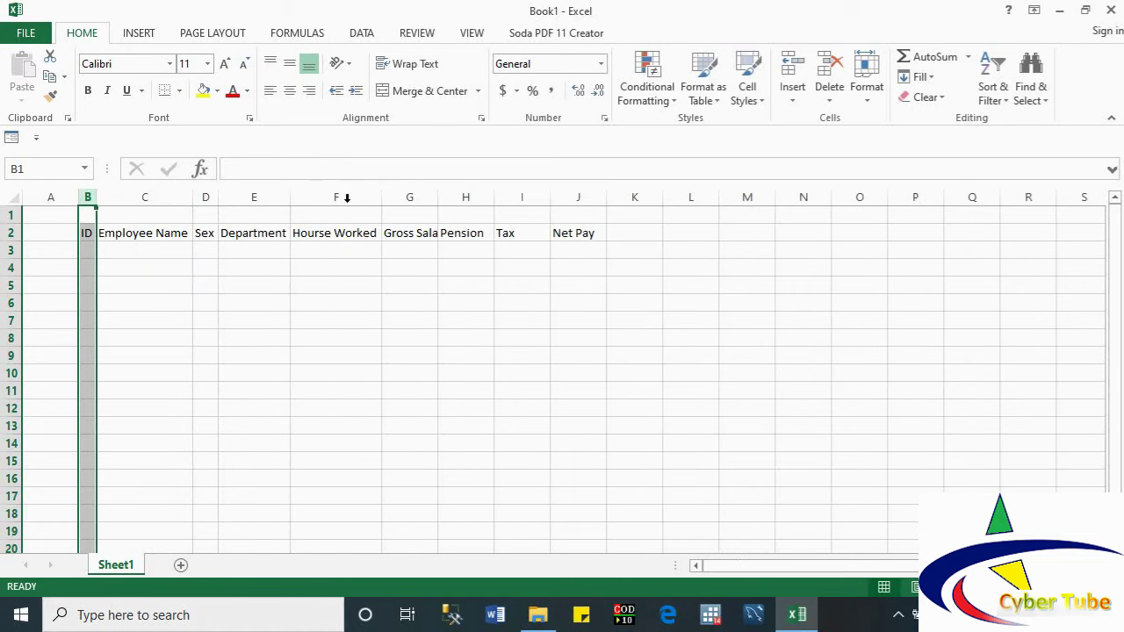
pyautogui.doubleClick(438, 201)
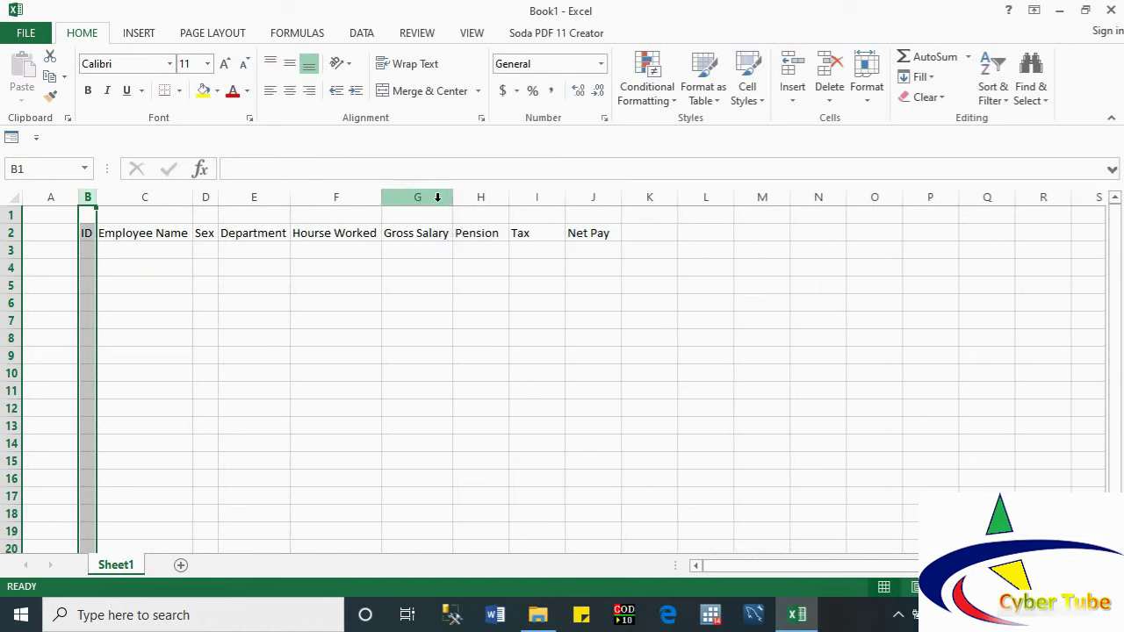
pyautogui.click(438, 198)
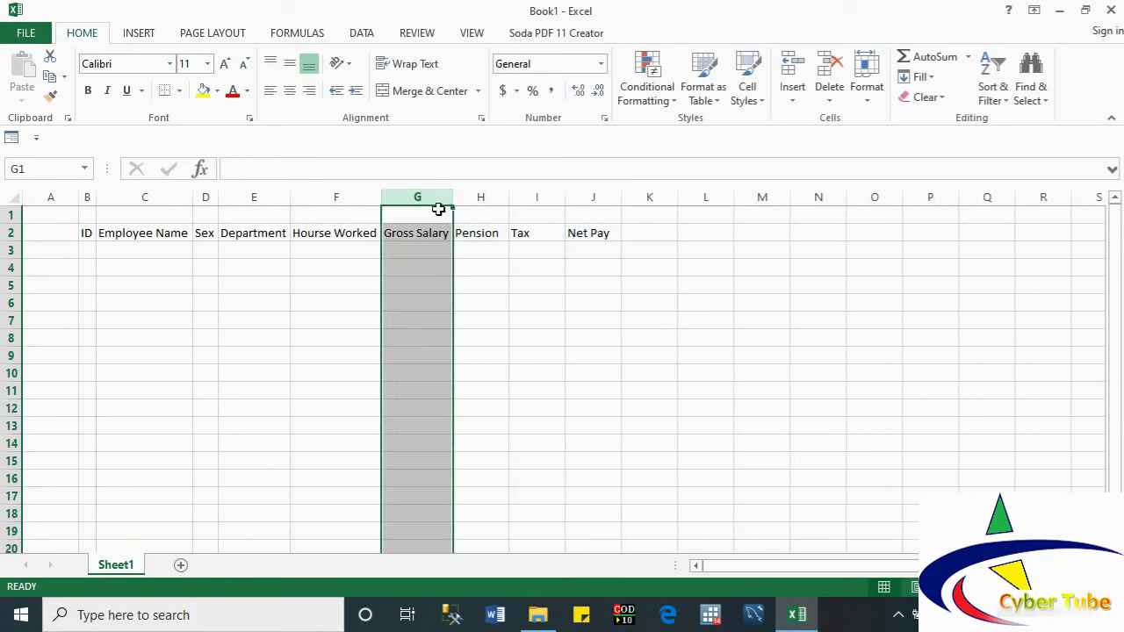
pyautogui.doubleClick(509, 200)
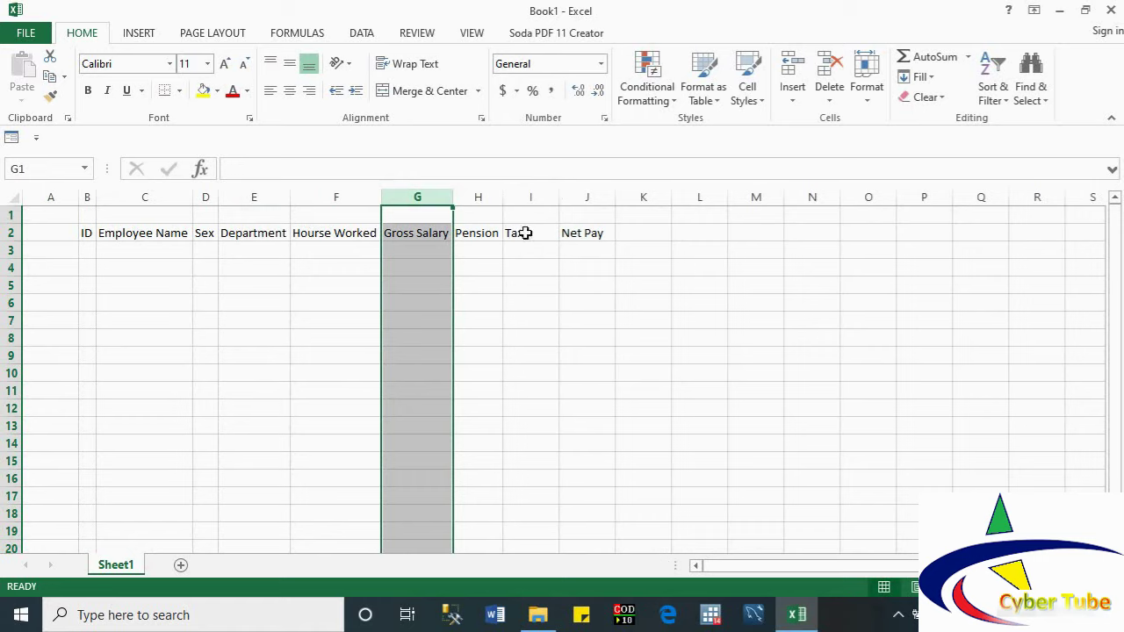
pyautogui.doubleClick(558, 197)
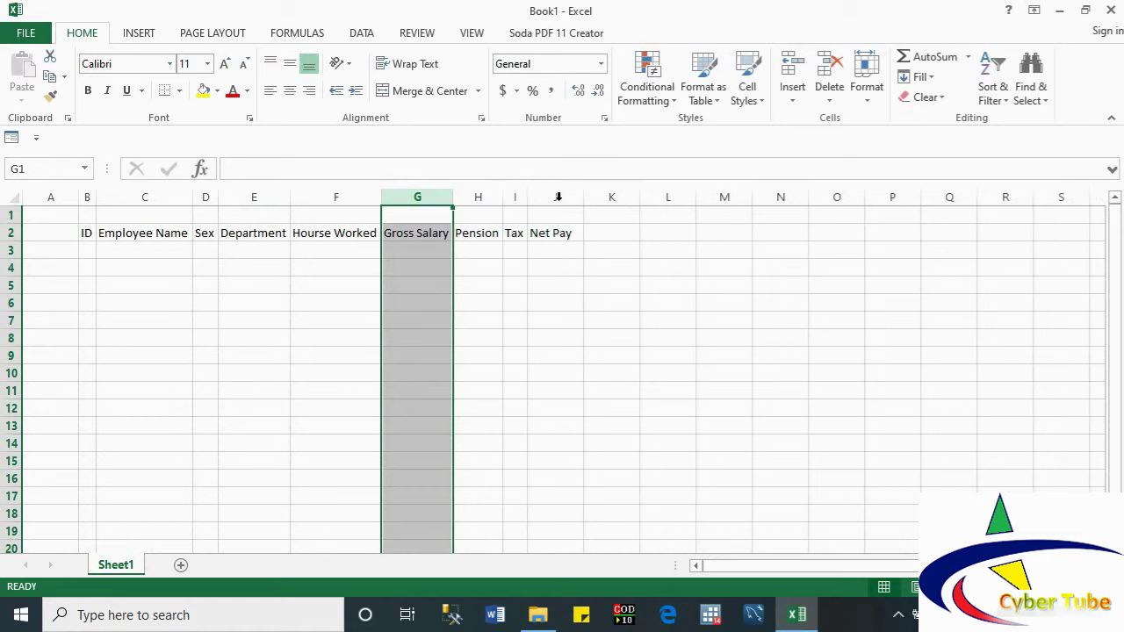
pyautogui.click(480, 252)
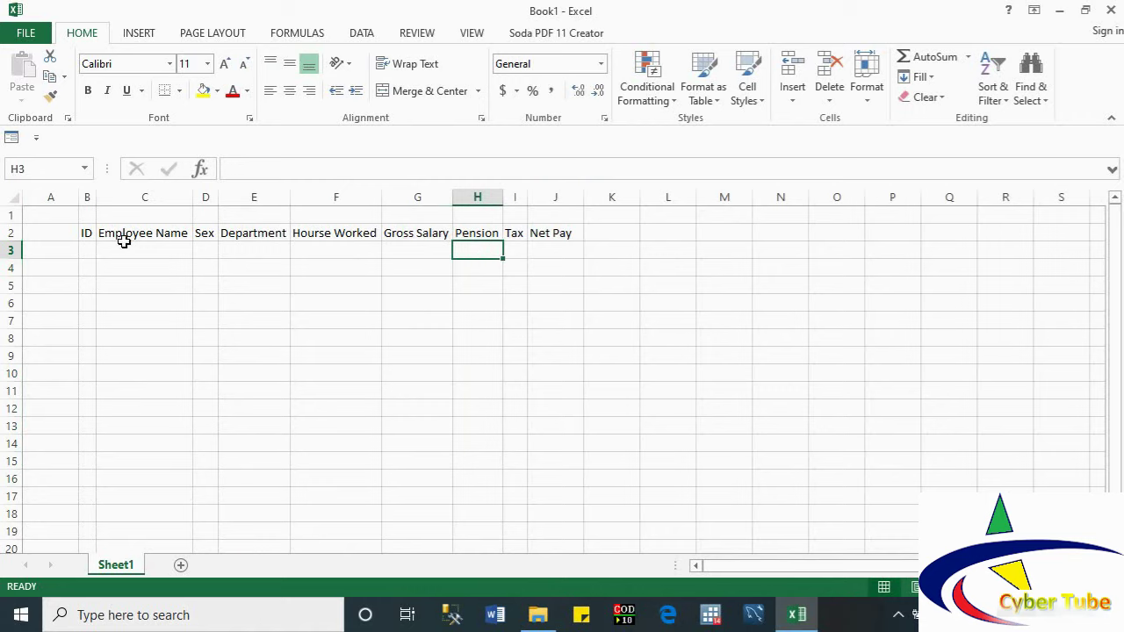
# Step: Enter Gross Salary =F3*15 in G3 and Pension =G3*7% in H3
pyautogui.moveTo(86, 234); pyautogui.dragTo(539, 247)
pyautogui.click(406, 245)
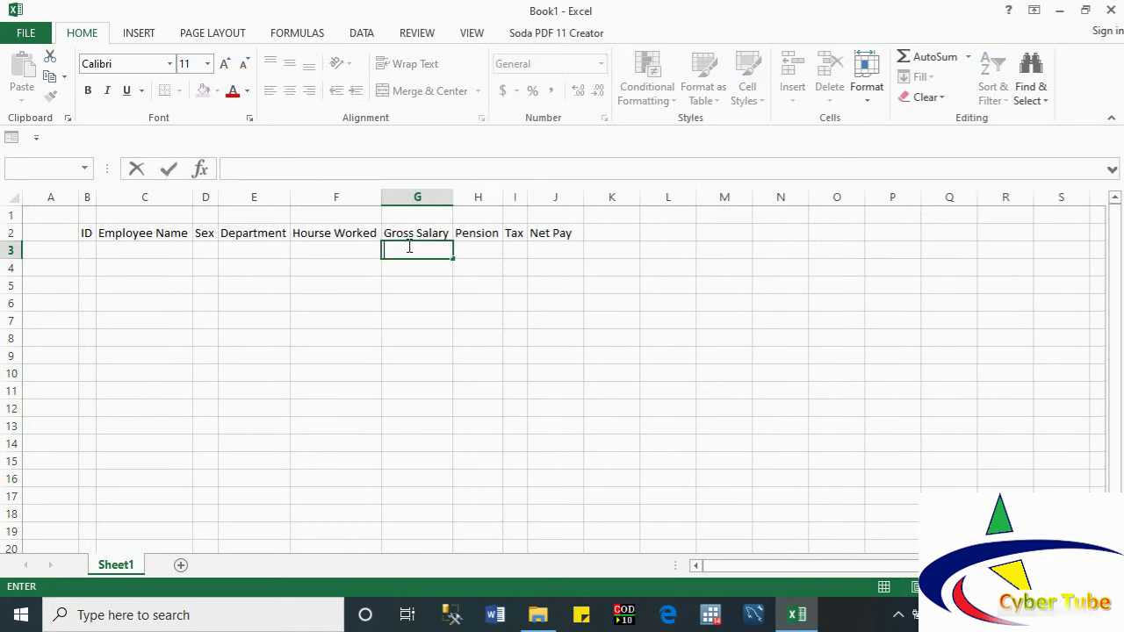
pyautogui.write('=')
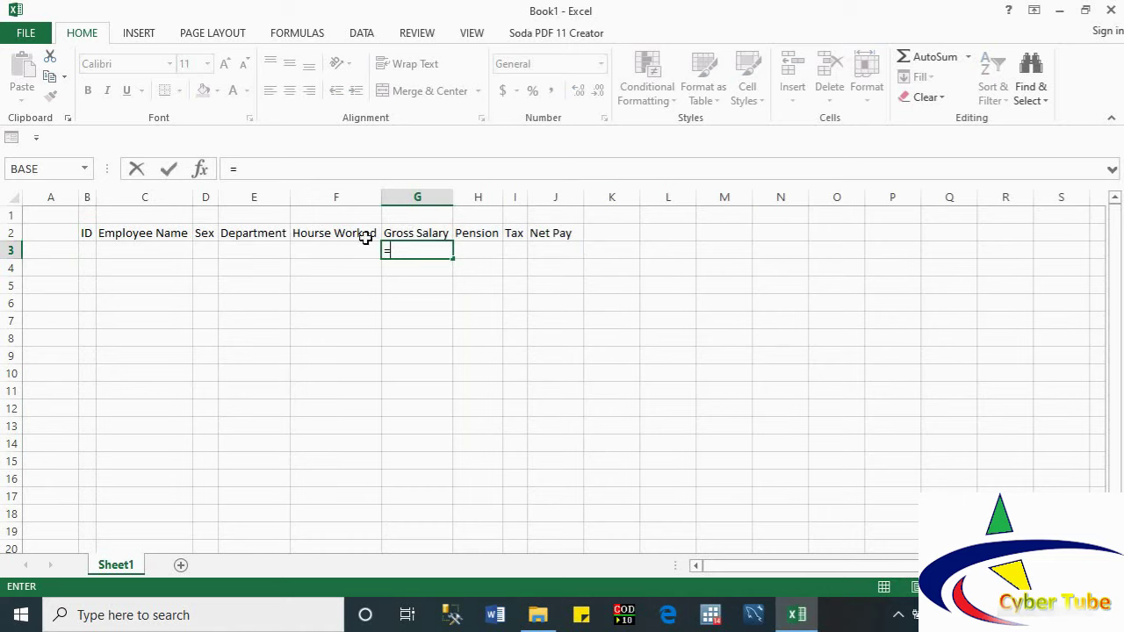
pyautogui.click(321, 246)
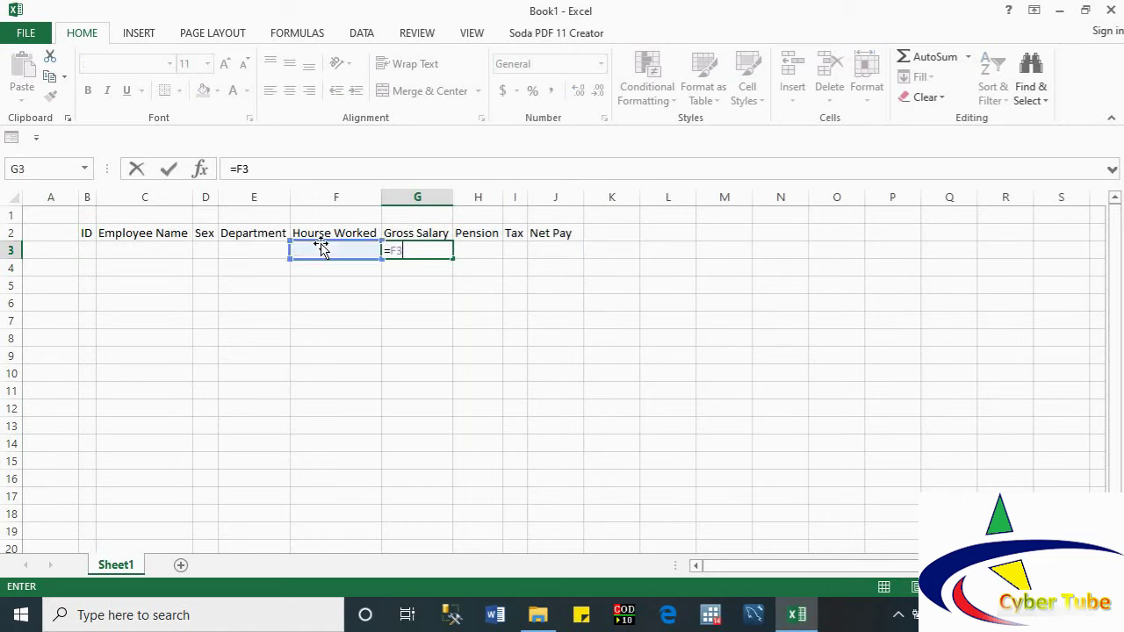
pyautogui.write('*15')
pyautogui.press('Return')
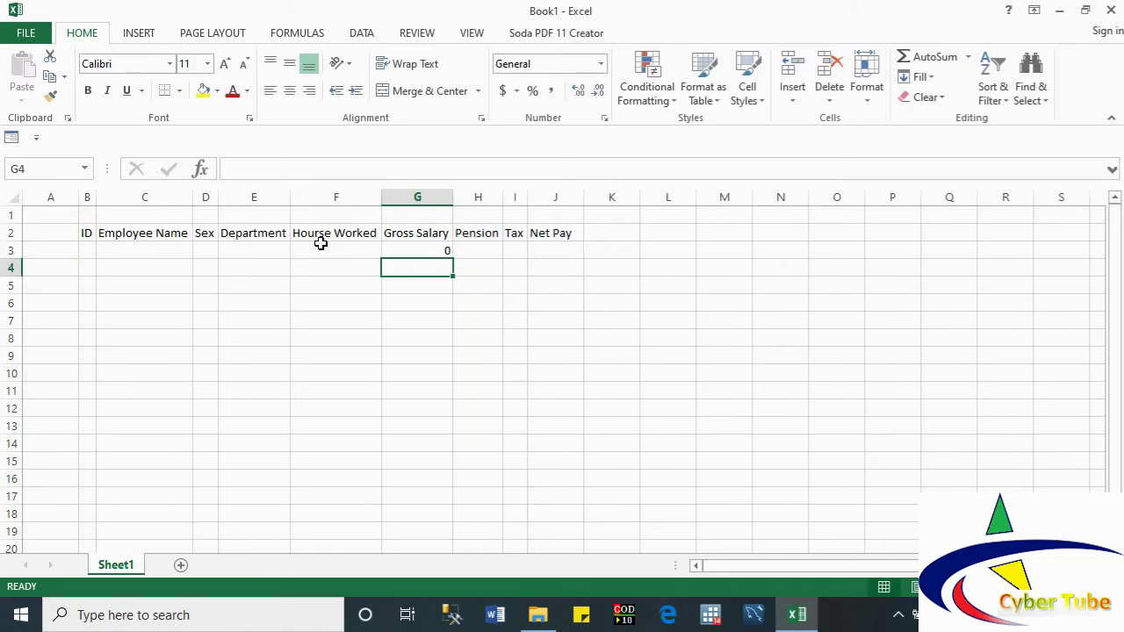
pyautogui.click(494, 250)
pyautogui.write('=')
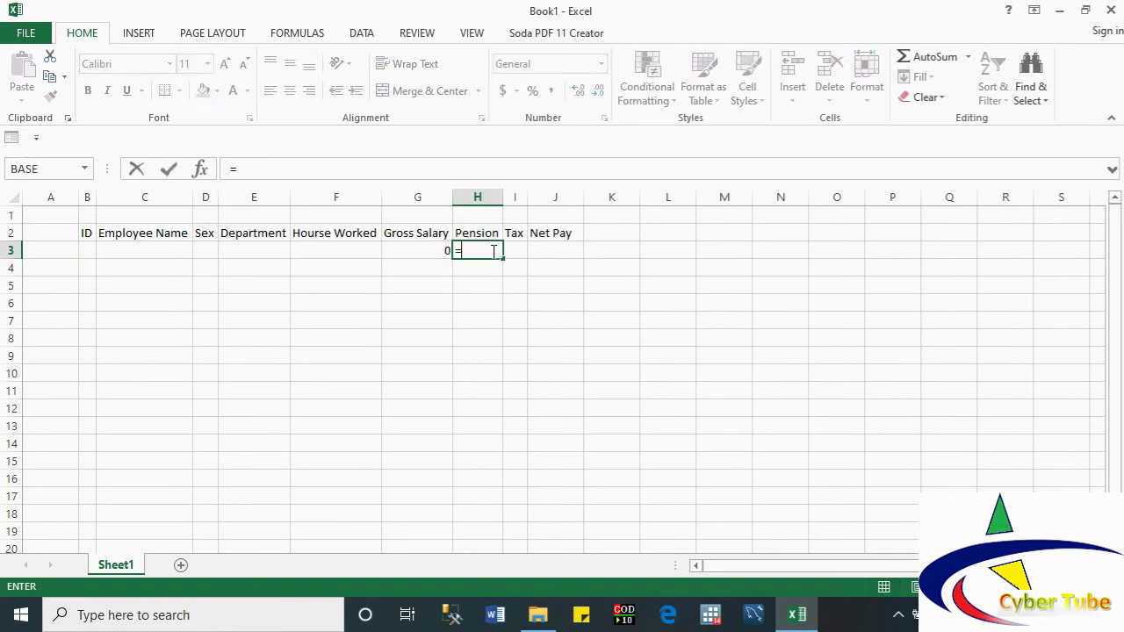
pyautogui.click(421, 252)
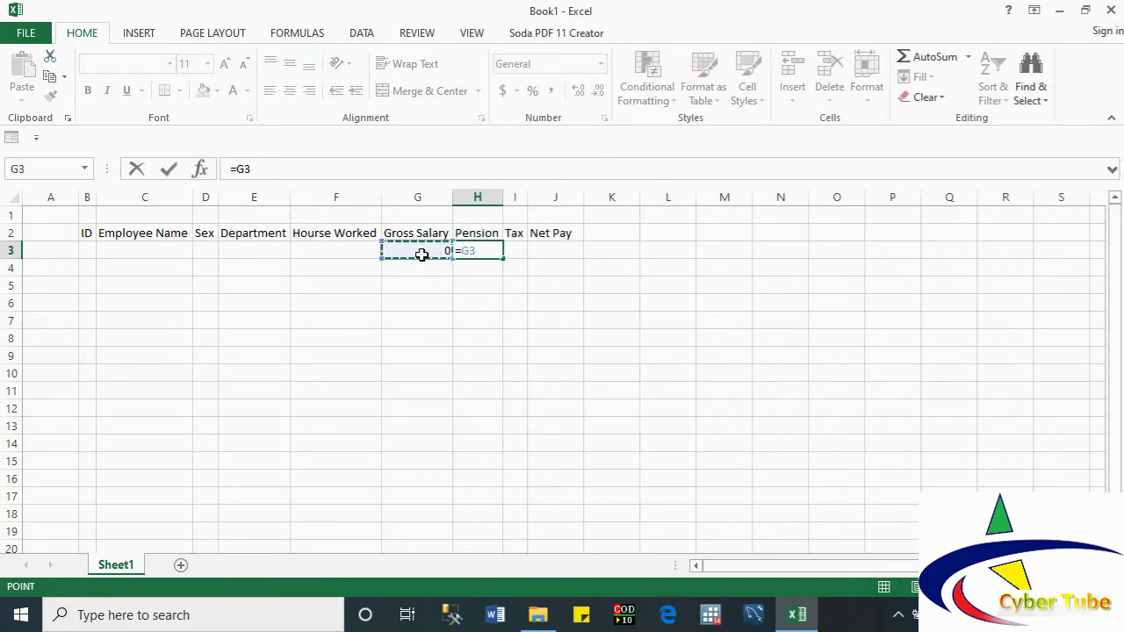
pyautogui.write('*7%')
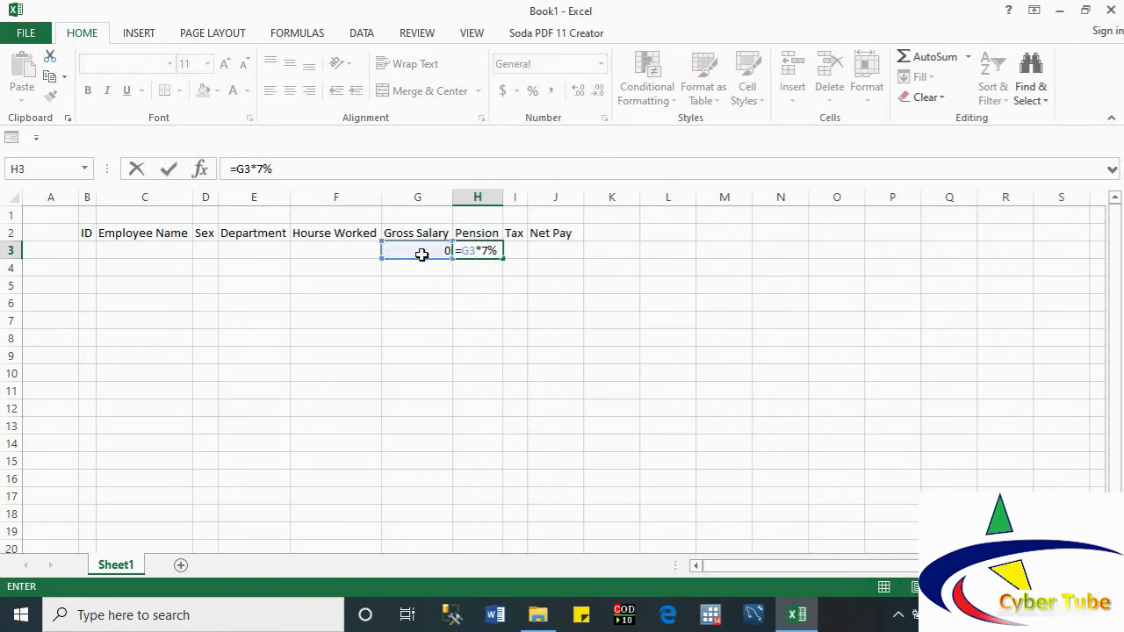
pyautogui.press('Return')
# Step: Enter Tax =G3*15% in I3 and Net Pay =G3-H3-I3 in J3
pyautogui.click(513, 251)
pyautogui.write('=')
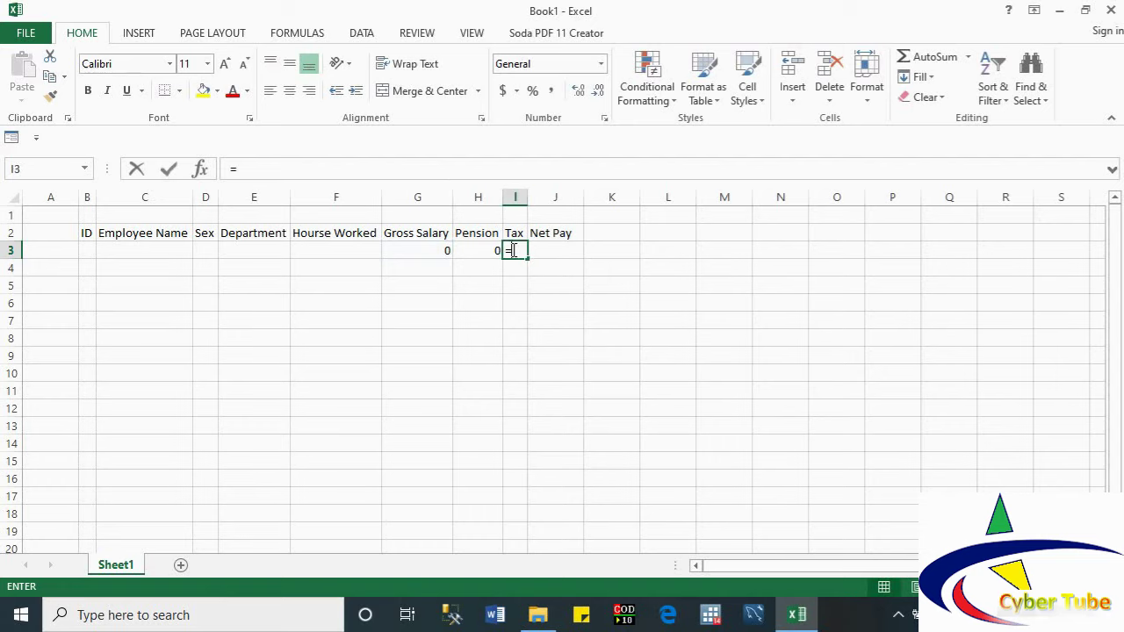
pyautogui.click(420, 249)
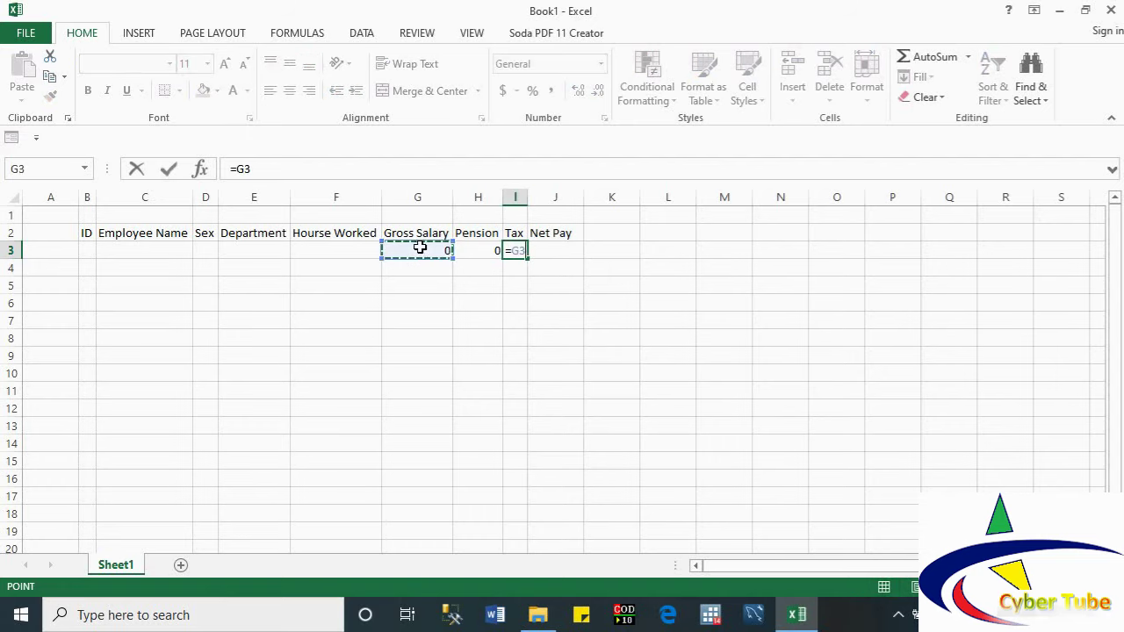
pyautogui.write('*15')
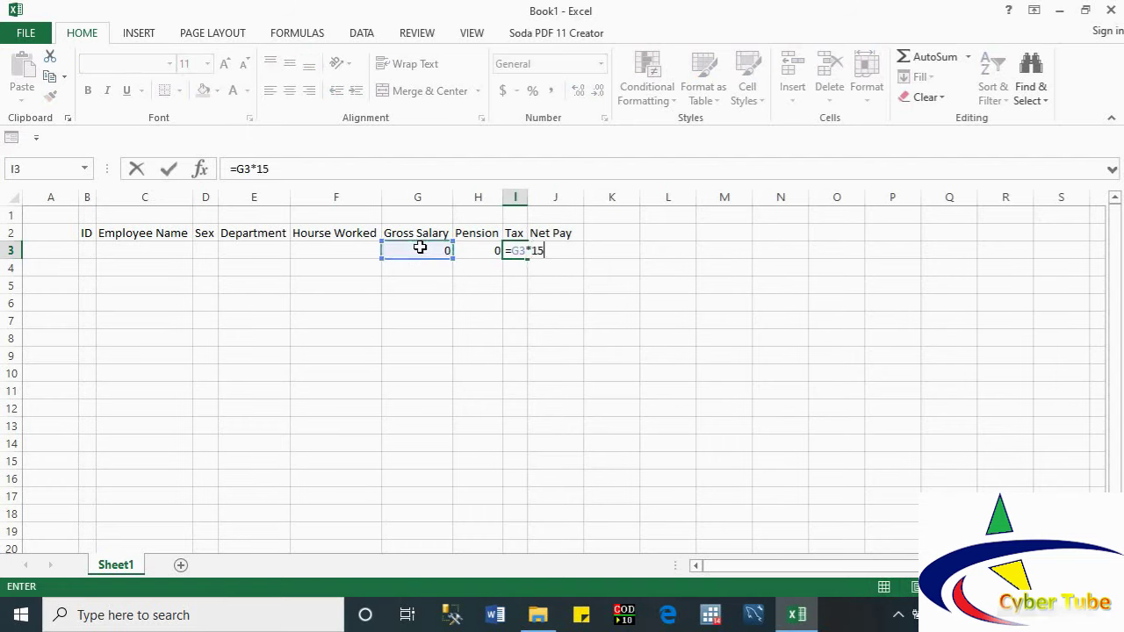
pyautogui.write('%')
pyautogui.press('Return')
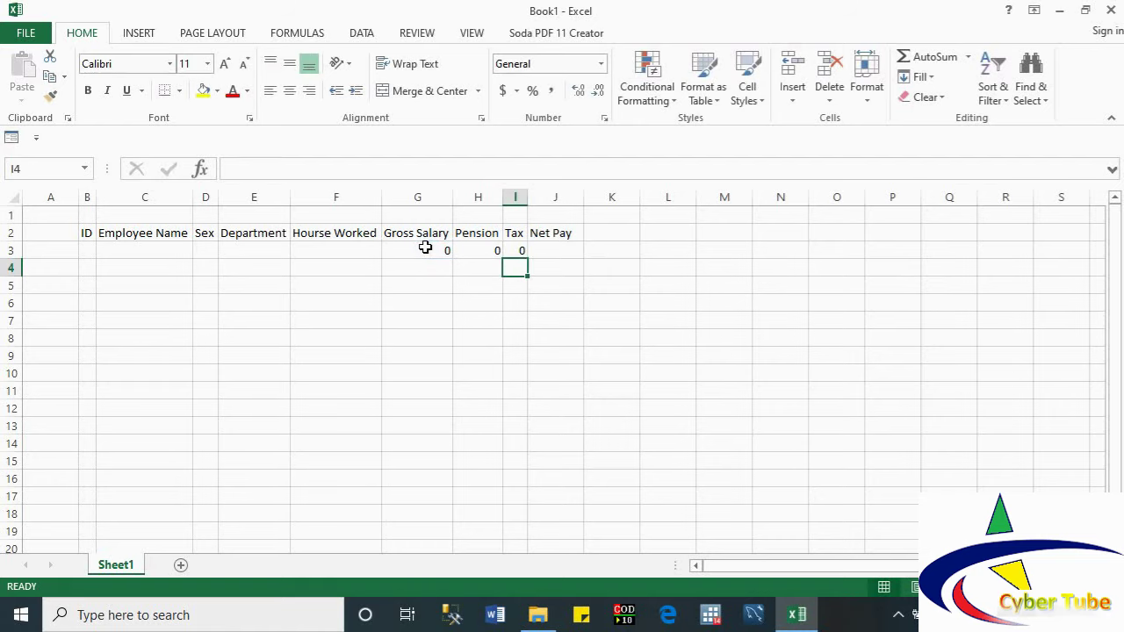
pyautogui.click(536, 250)
pyautogui.write('=')
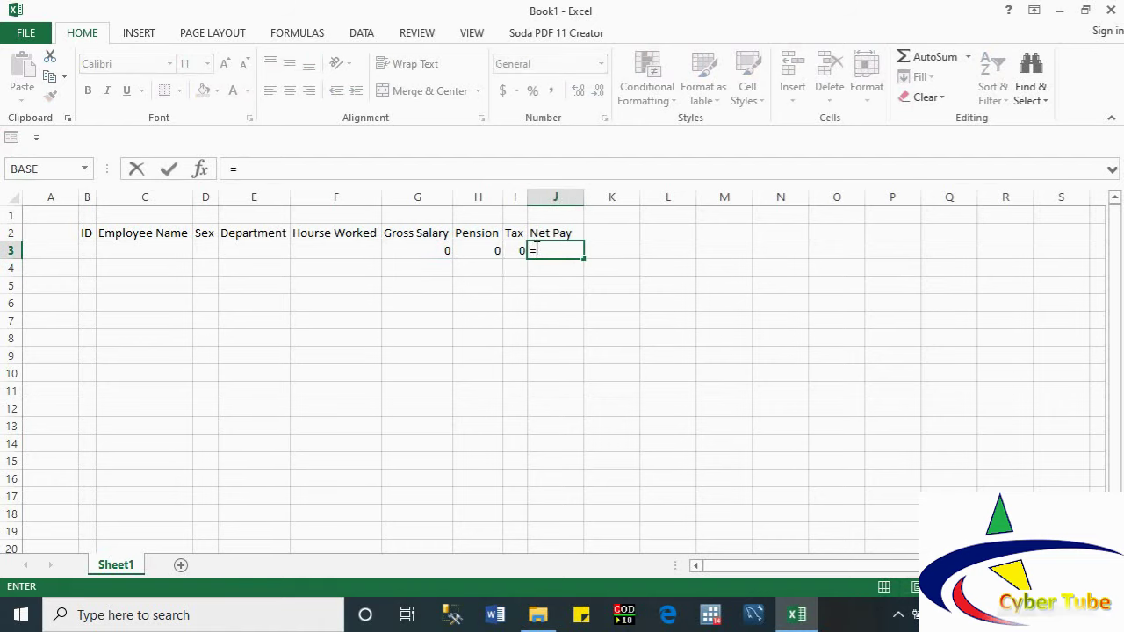
pyautogui.click(441, 252)
pyautogui.write('-')
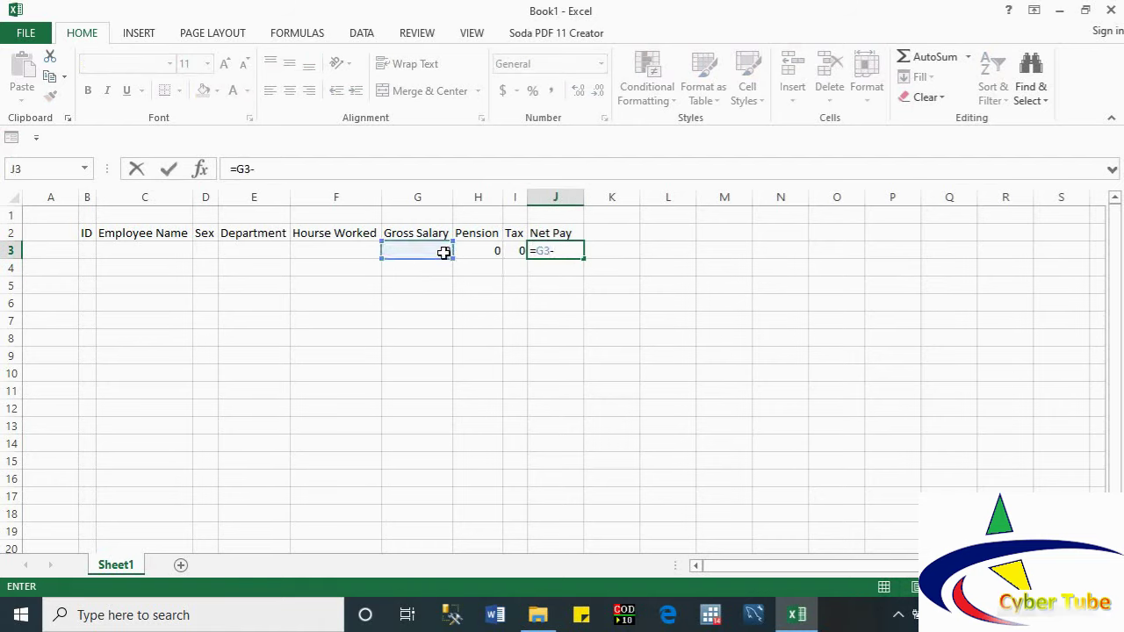
pyautogui.click(477, 250)
pyautogui.write('-')
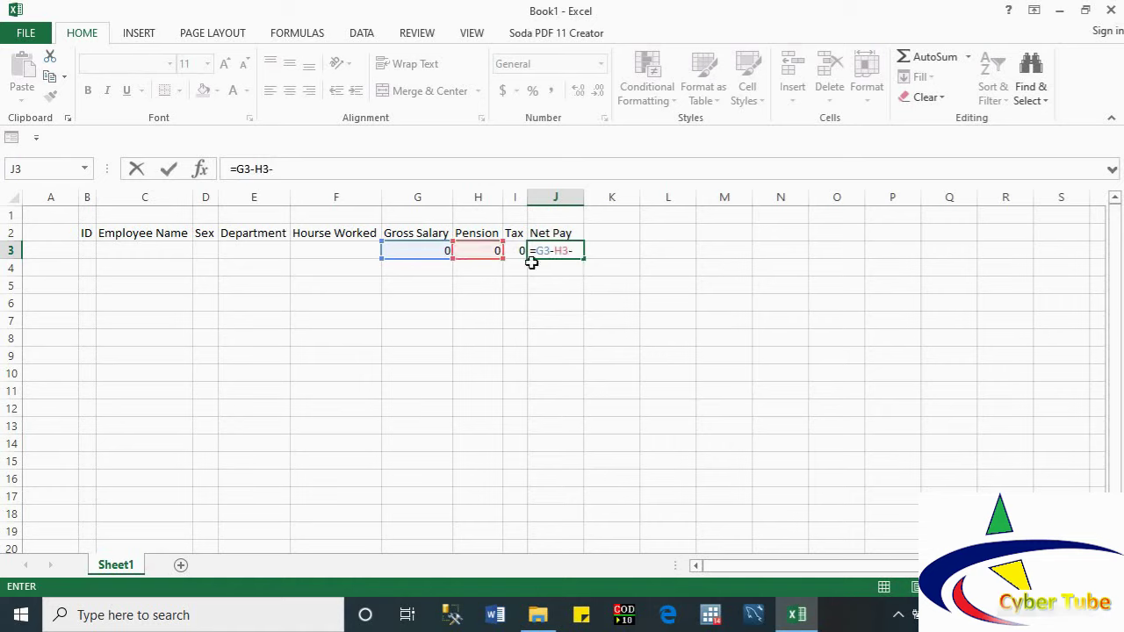
pyautogui.click(516, 251)
pyautogui.press('Return')
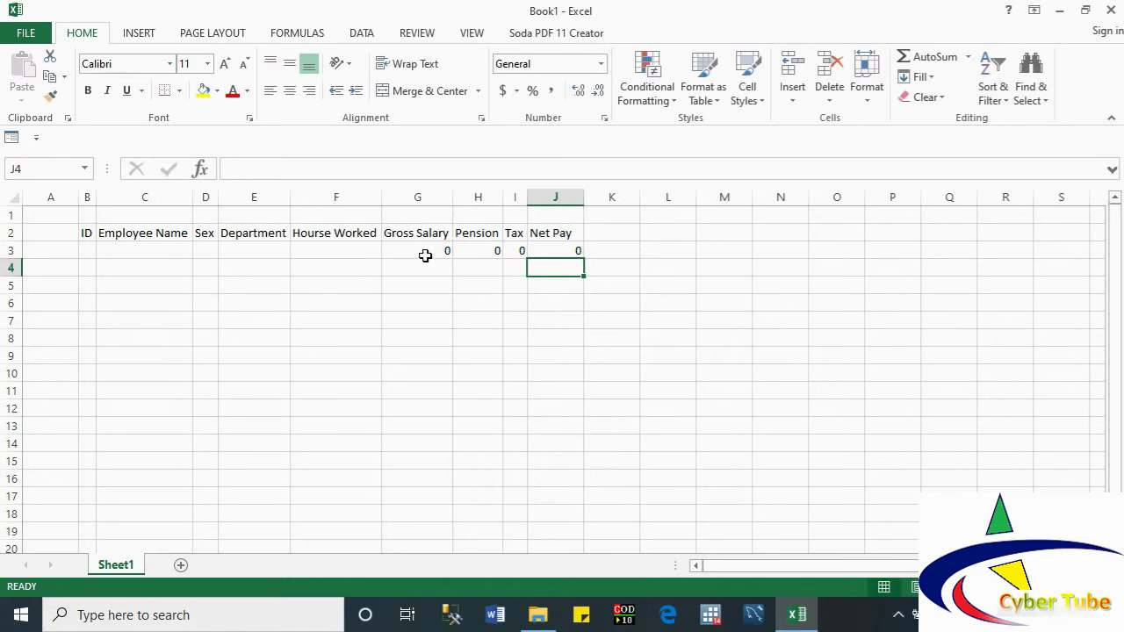
# Step: Review the G3:J3 formulas and return to header cell B2
pyautogui.click(425, 255)
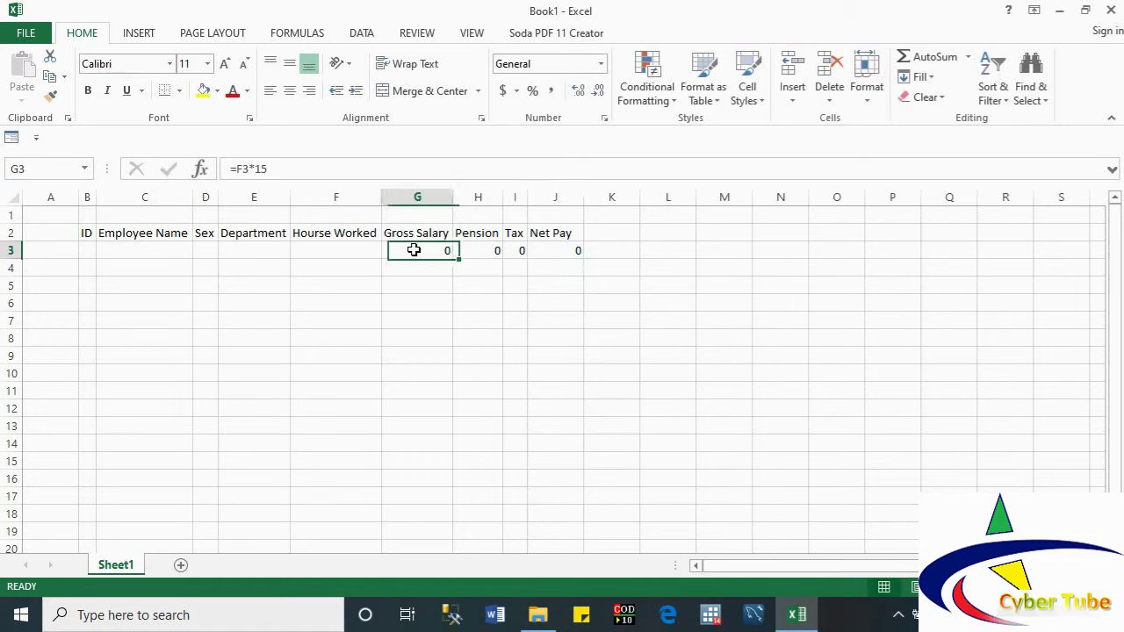
pyautogui.click(479, 248)
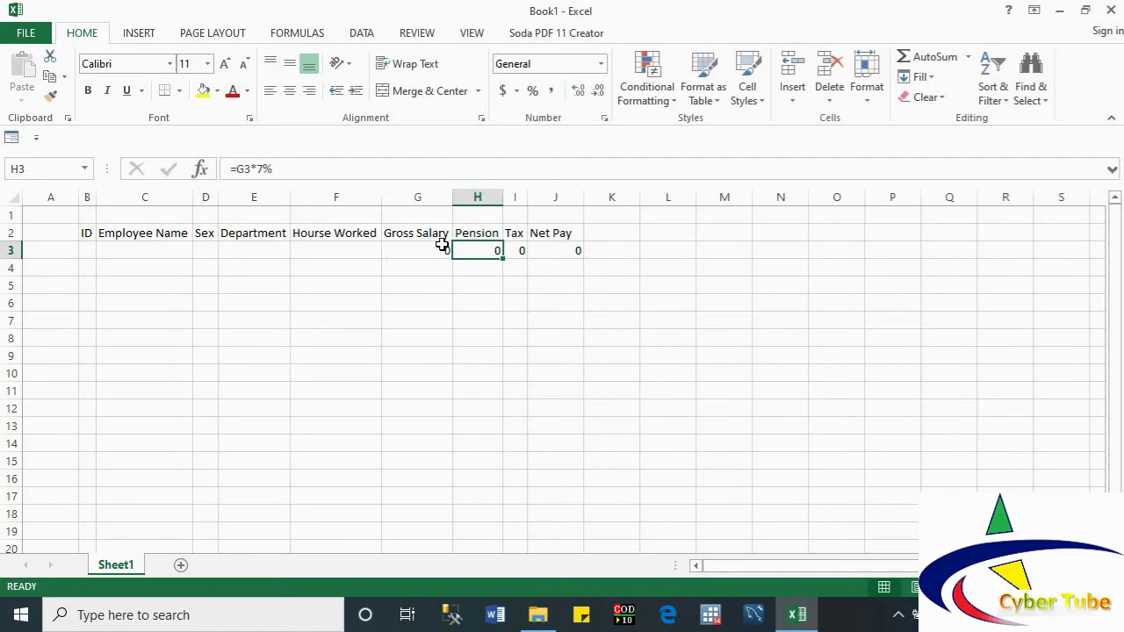
pyautogui.moveTo(404, 246); pyautogui.dragTo(551, 247)
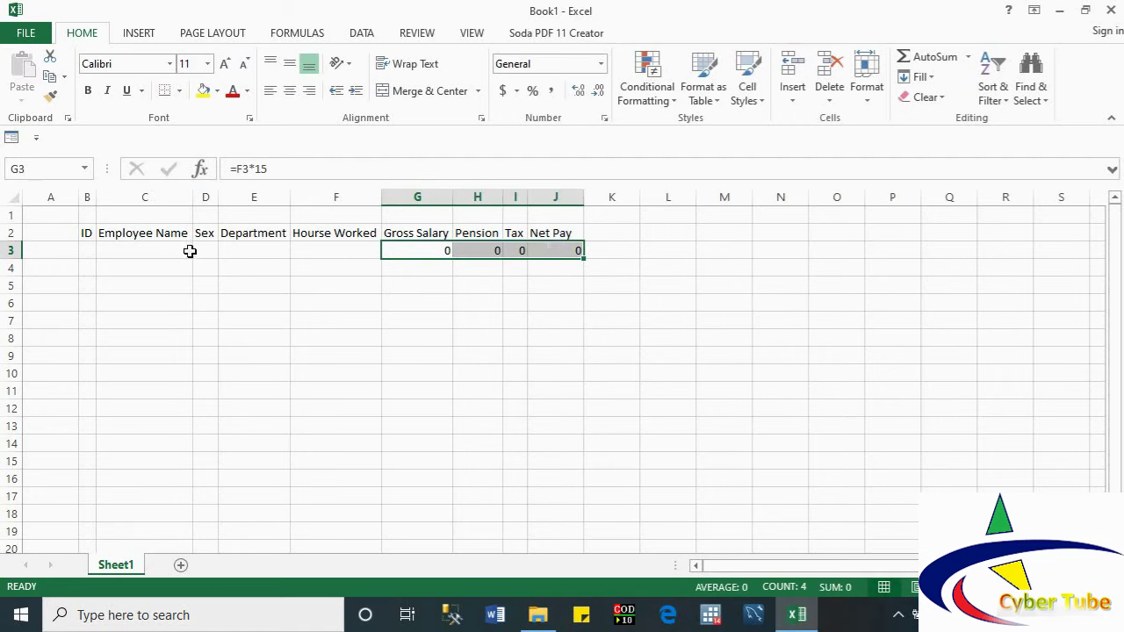
pyautogui.click(84, 233)
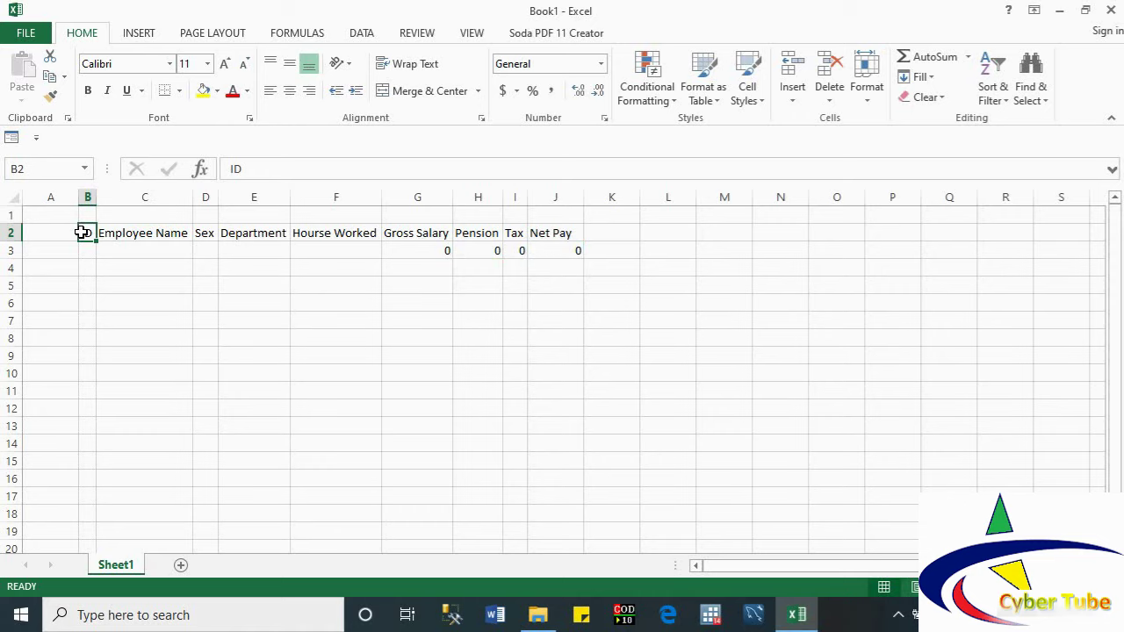
# Step: Make B2:J3 a table with headers and a dark grey style, then undo it
pyautogui.hotkey('ctrl', 't')
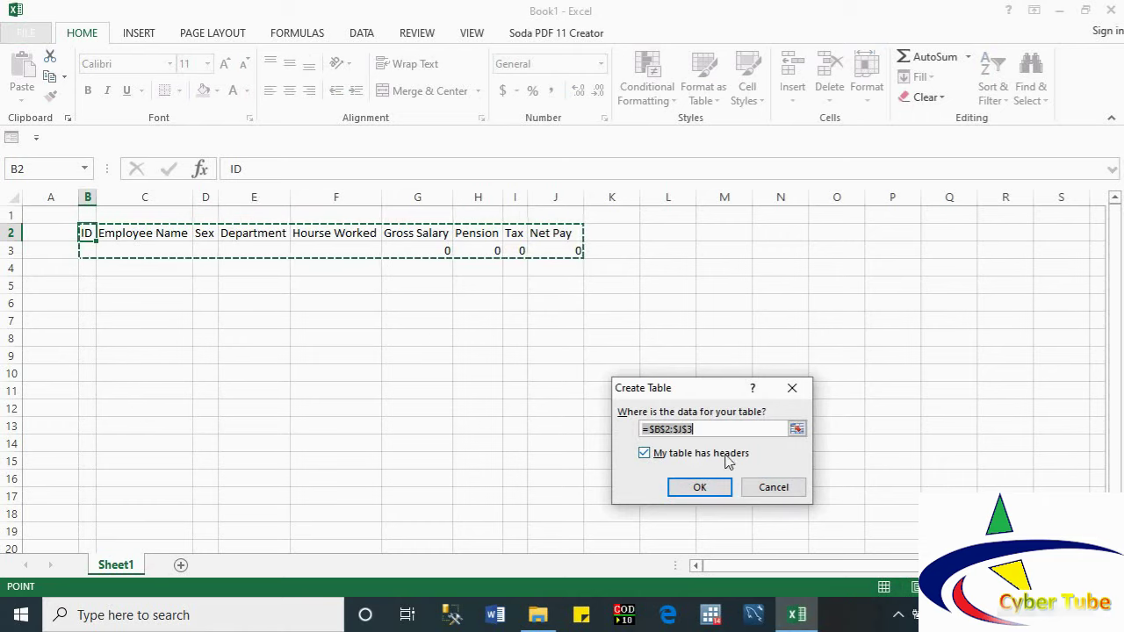
pyautogui.click(645, 454)
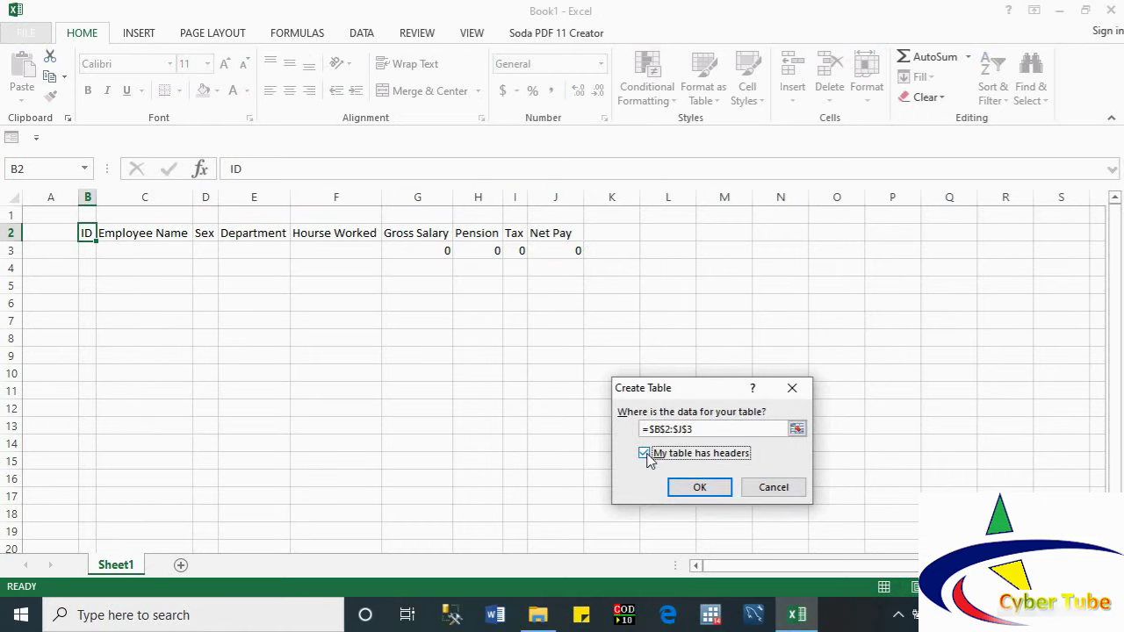
pyautogui.click(706, 487)
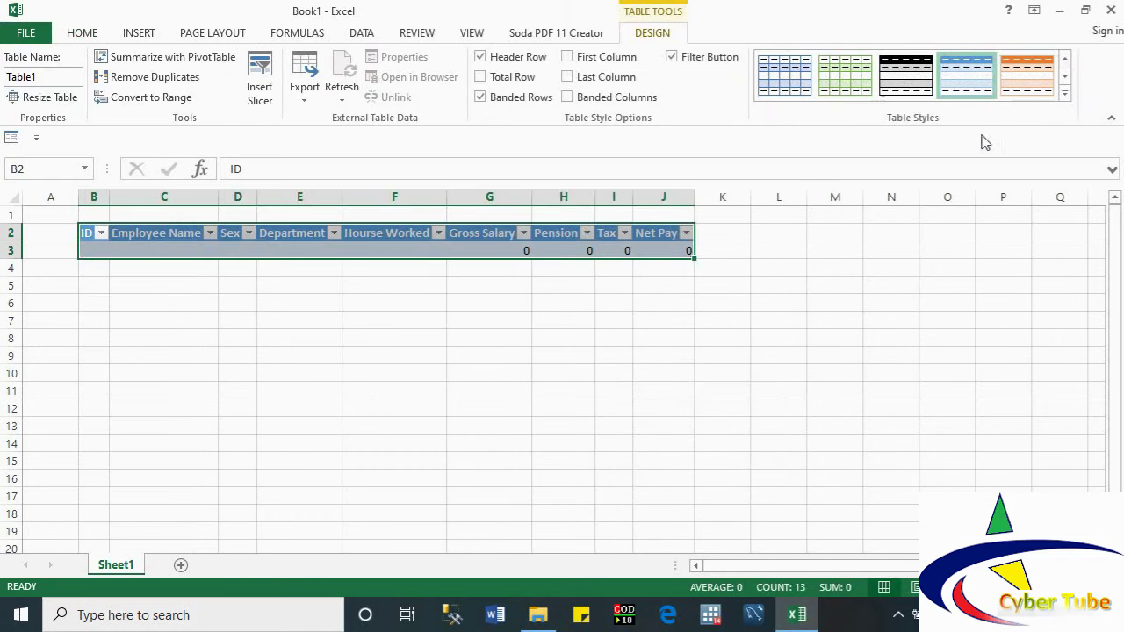
pyautogui.click(1064, 91)
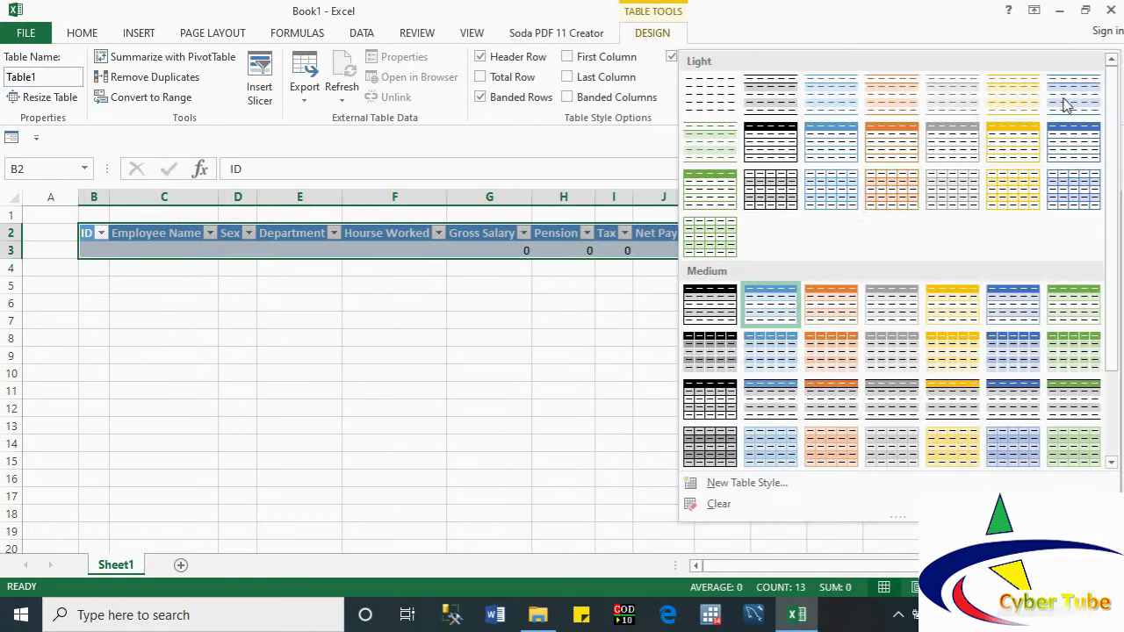
pyautogui.click(710, 447)
pyautogui.click(711, 447)
pyautogui.click(574, 369)
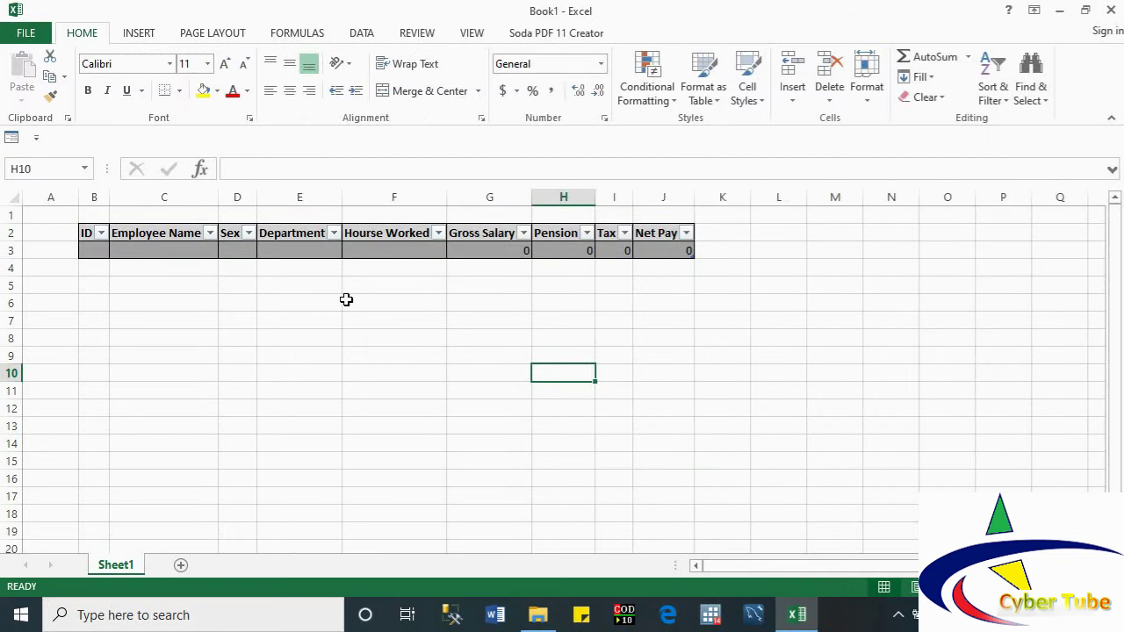
pyautogui.hotkey('ctrl', 'z')
pyautogui.hotkey('ctrl', 'z')
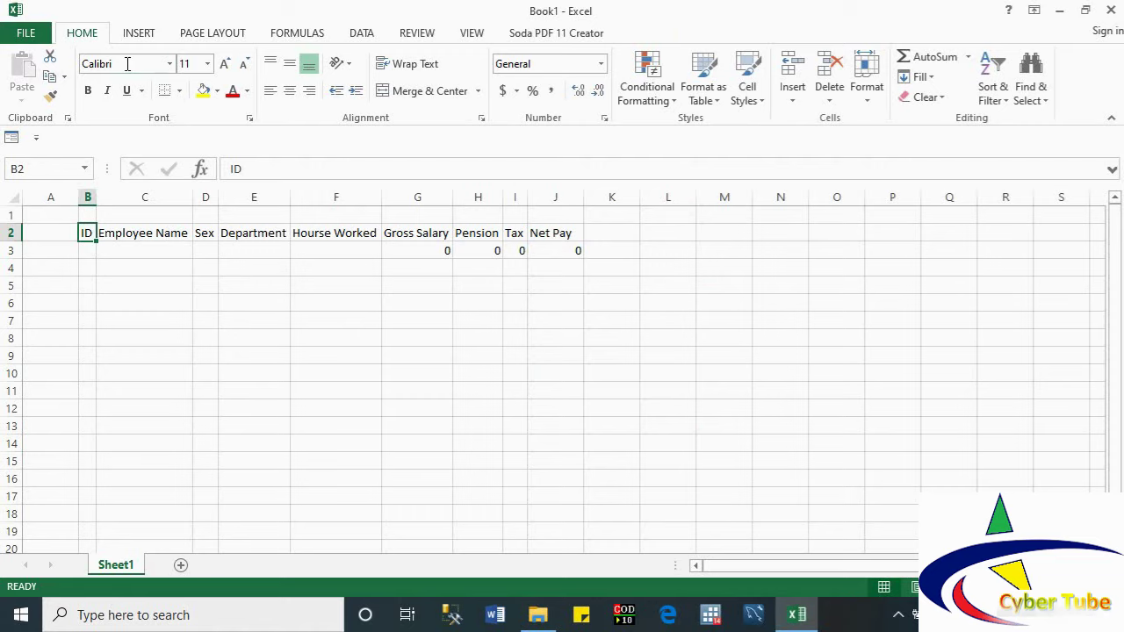
# Step: Recreate the table via Insert > Table and apply the grey gridded Medium style
pyautogui.click(139, 34)
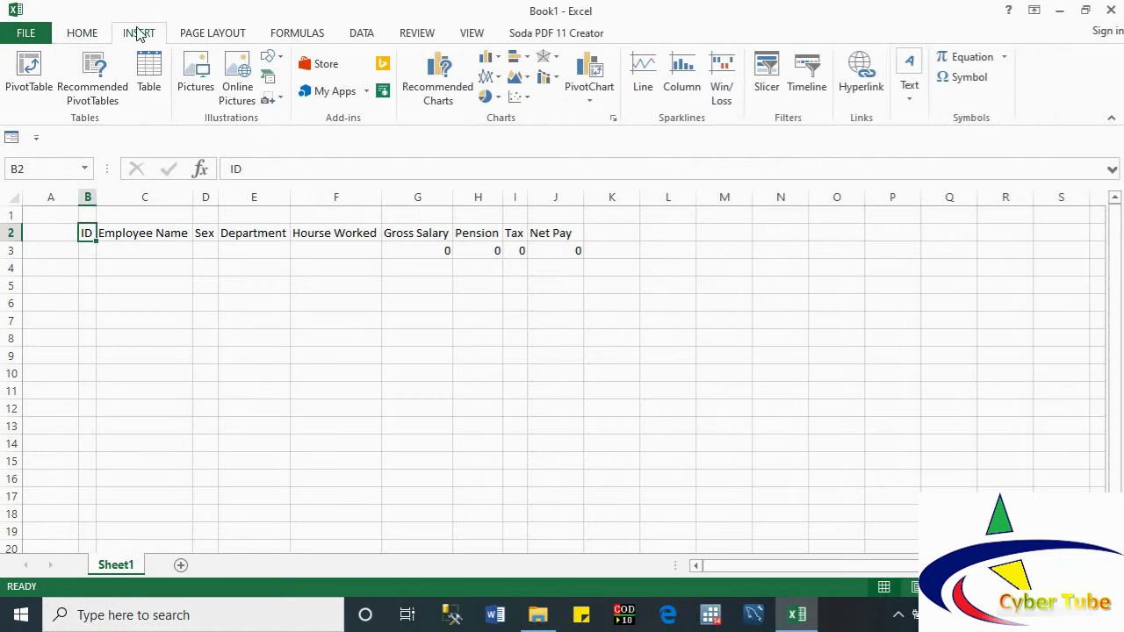
pyautogui.click(150, 73)
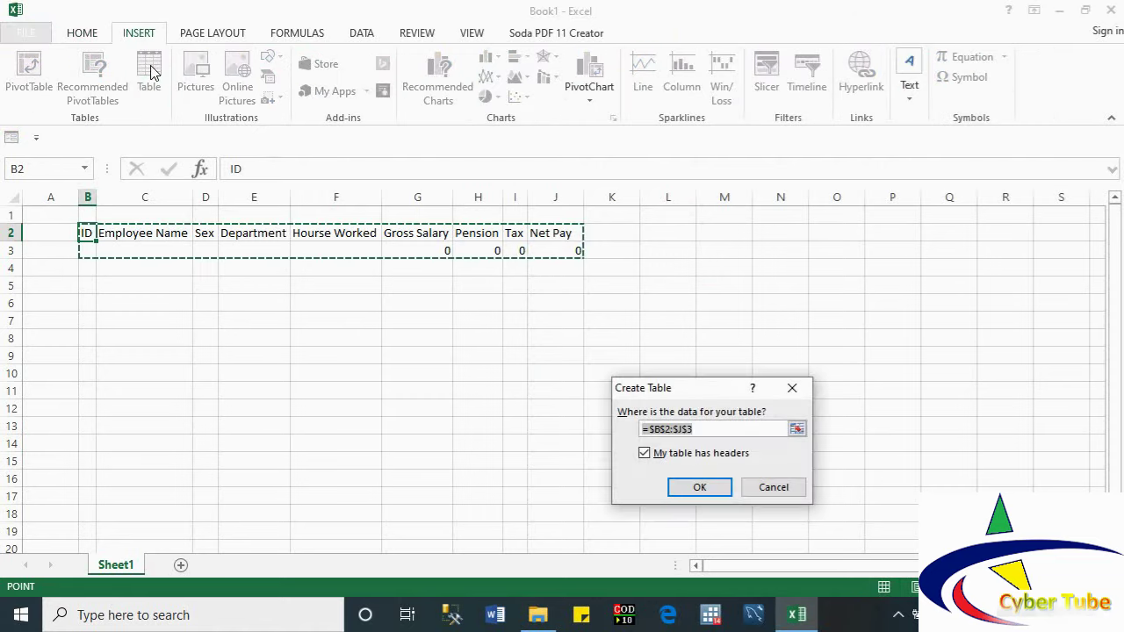
pyautogui.click(707, 488)
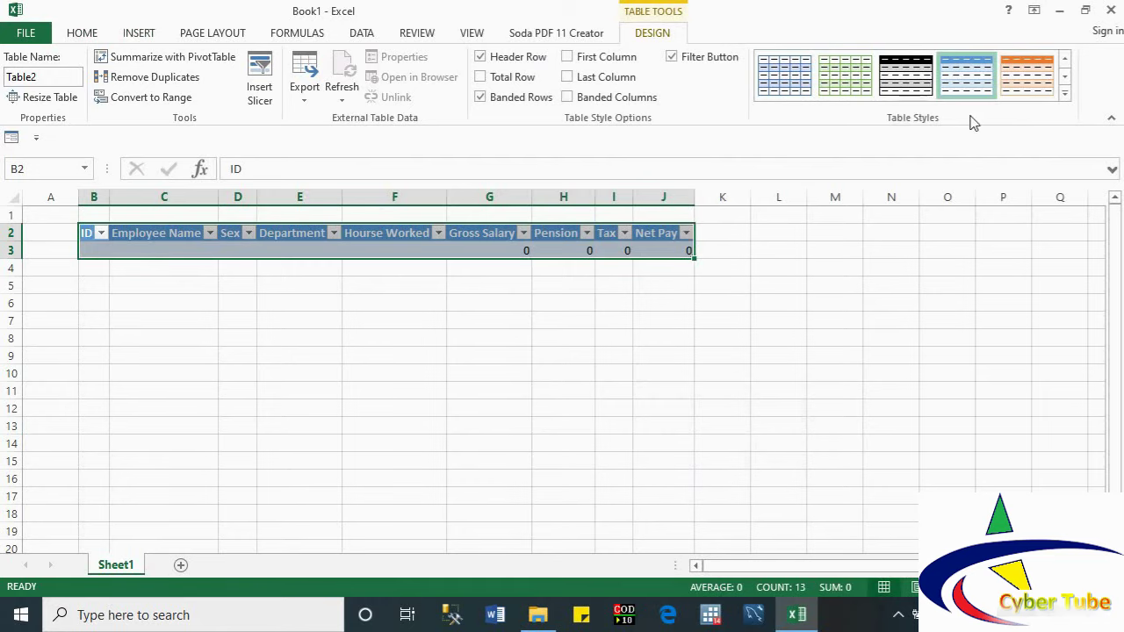
pyautogui.click(914, 84)
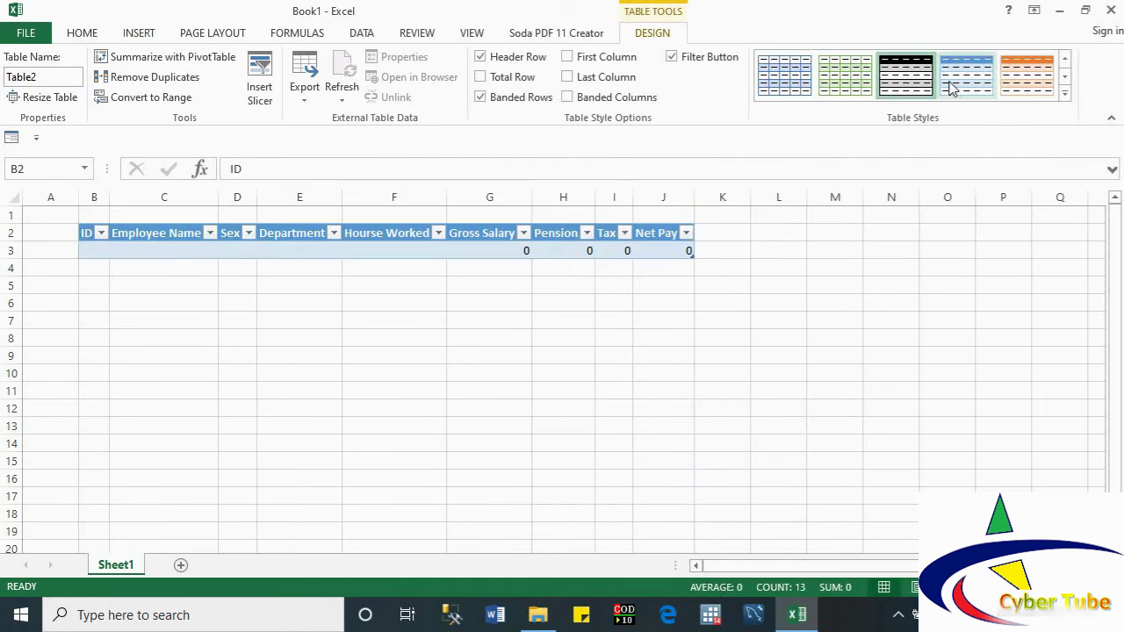
pyautogui.click(1064, 92)
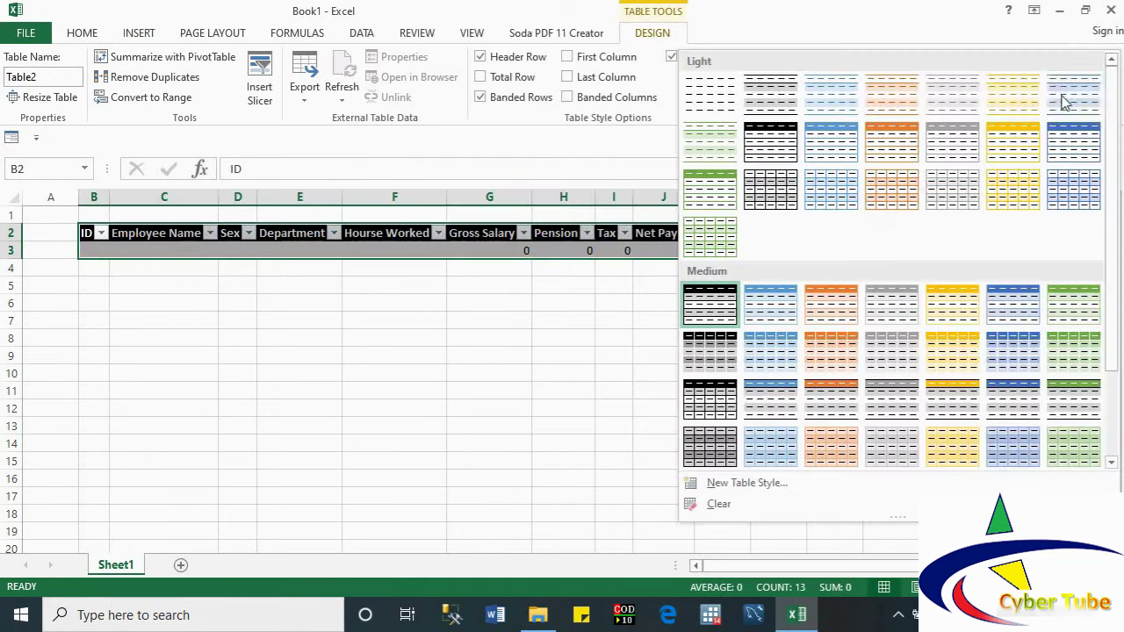
pyautogui.click(707, 446)
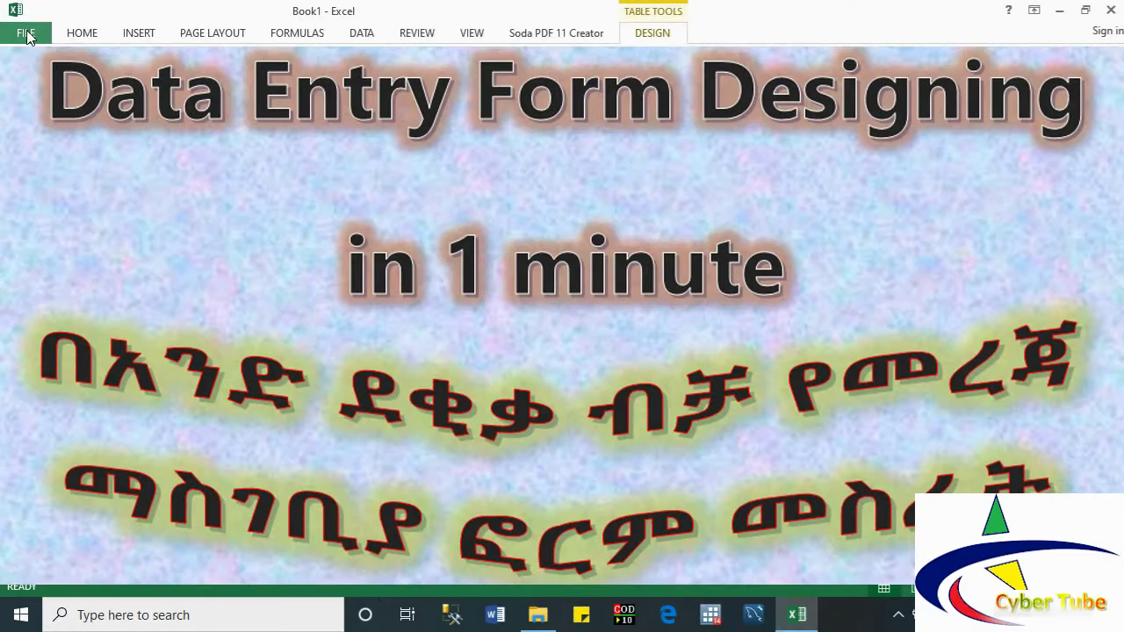
# Step: Go to the Quick Access Toolbar page of Excel Options
pyautogui.click(26, 35)
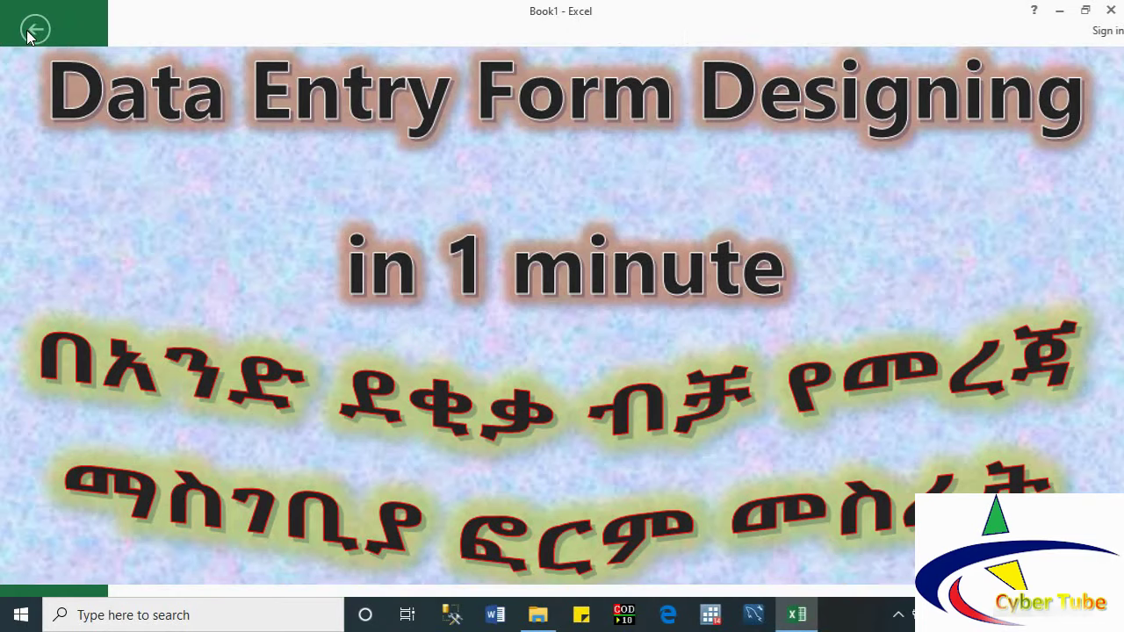
pyautogui.click(30, 31)
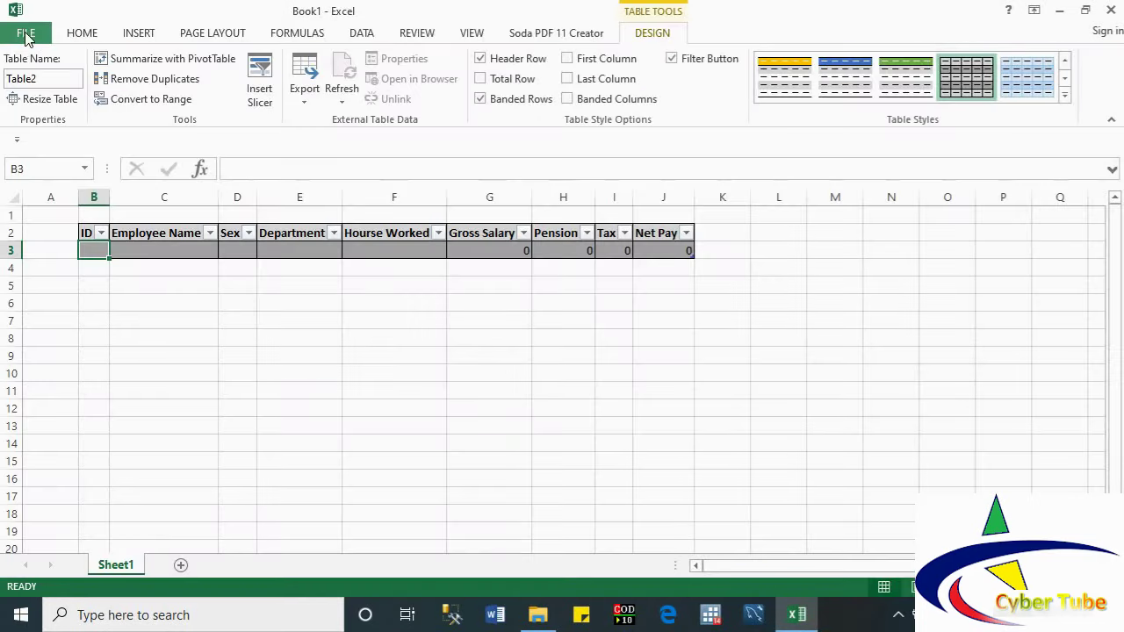
pyautogui.click(26, 33)
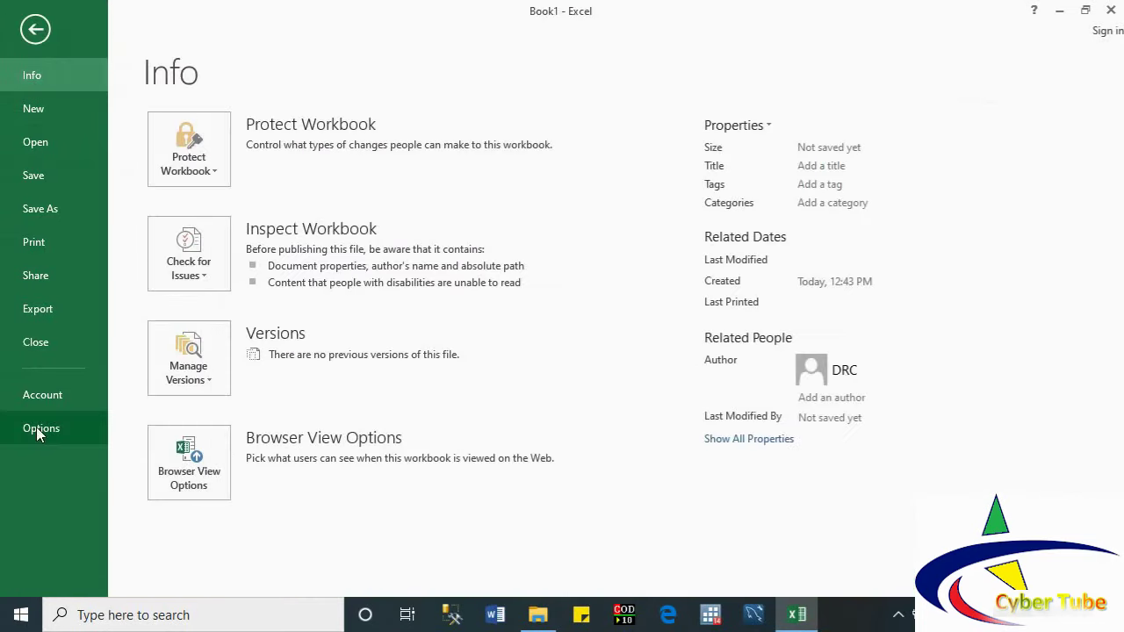
pyautogui.hotkey('alt', 'f')
pyautogui.press('t')
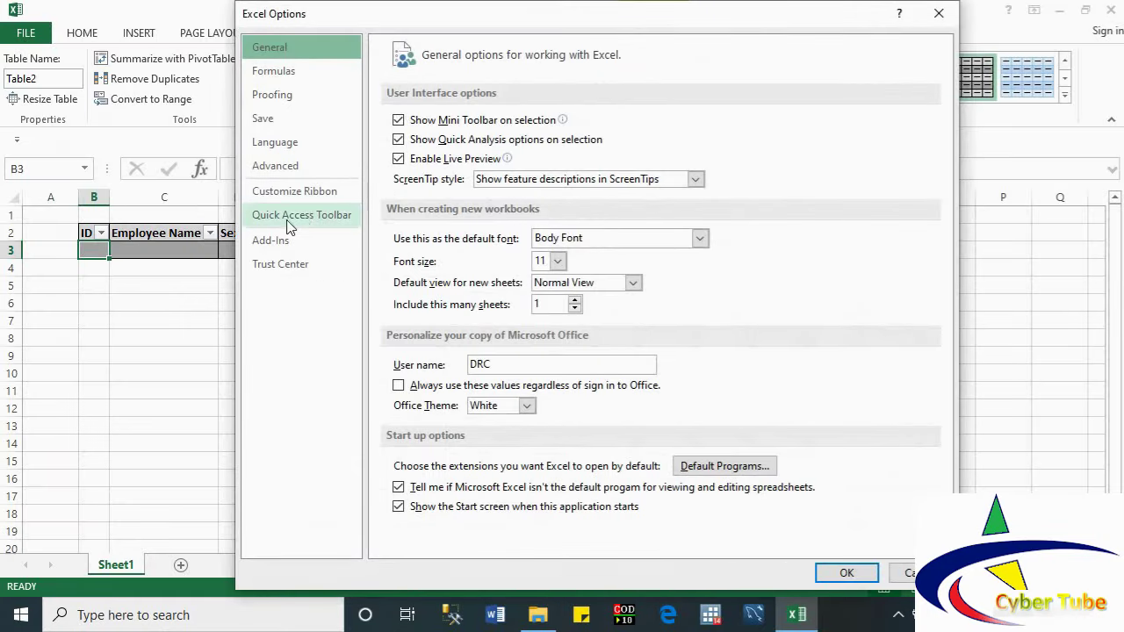
pyautogui.click(346, 223)
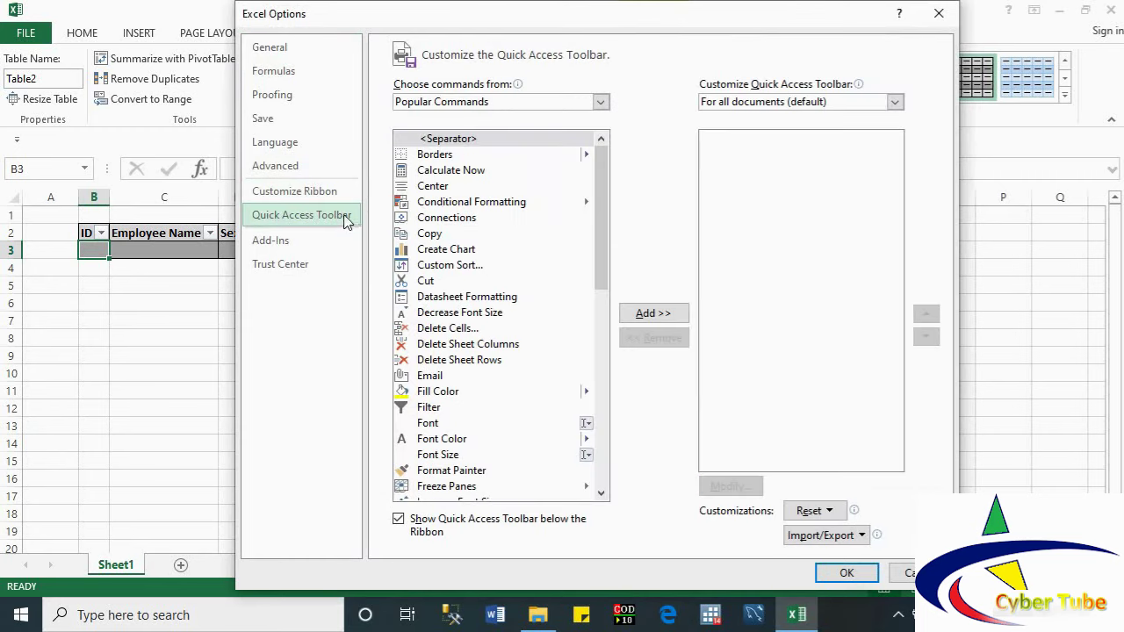
# Step: Add Form... from Commands Not in the Ribbon to the Quick Access Toolbar and apply
pyautogui.moveTo(506, 85)
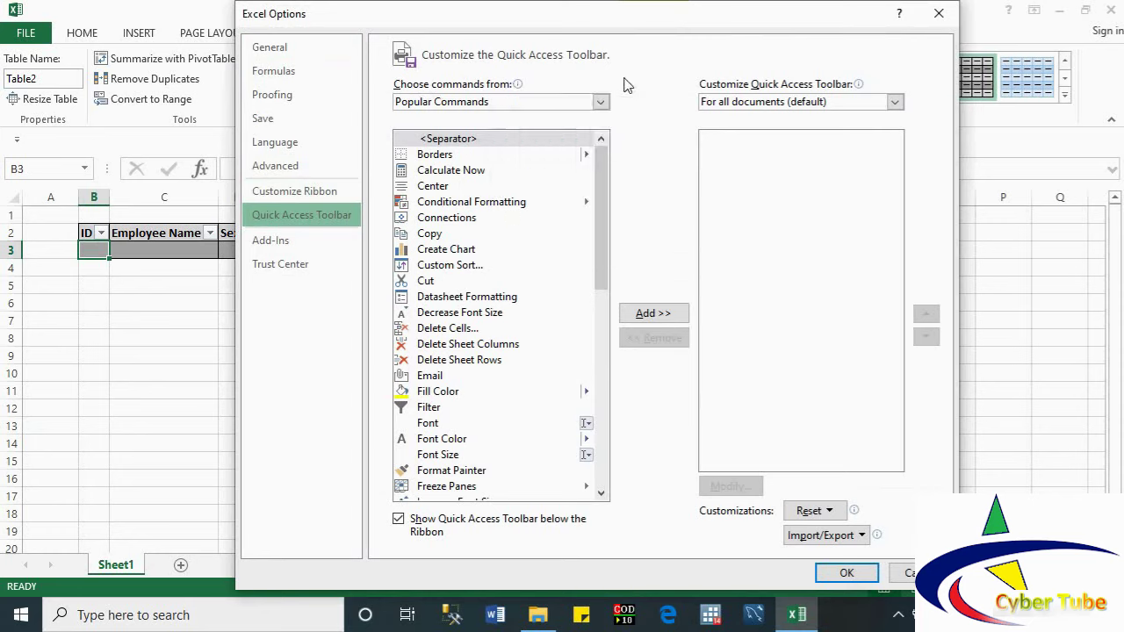
pyautogui.click(600, 103)
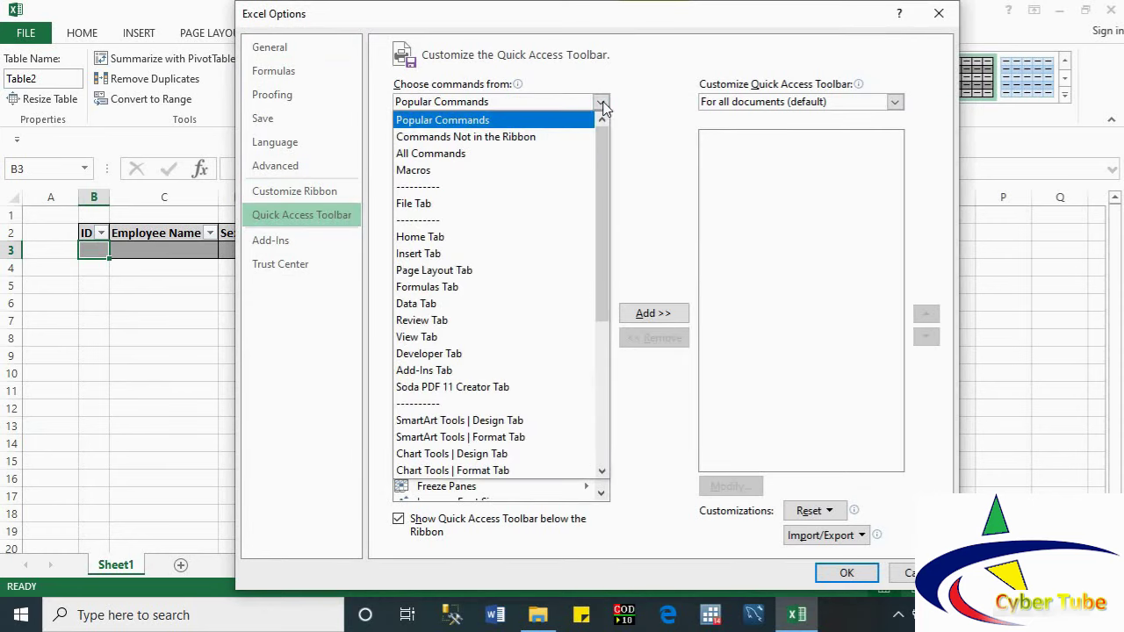
pyautogui.click(540, 141)
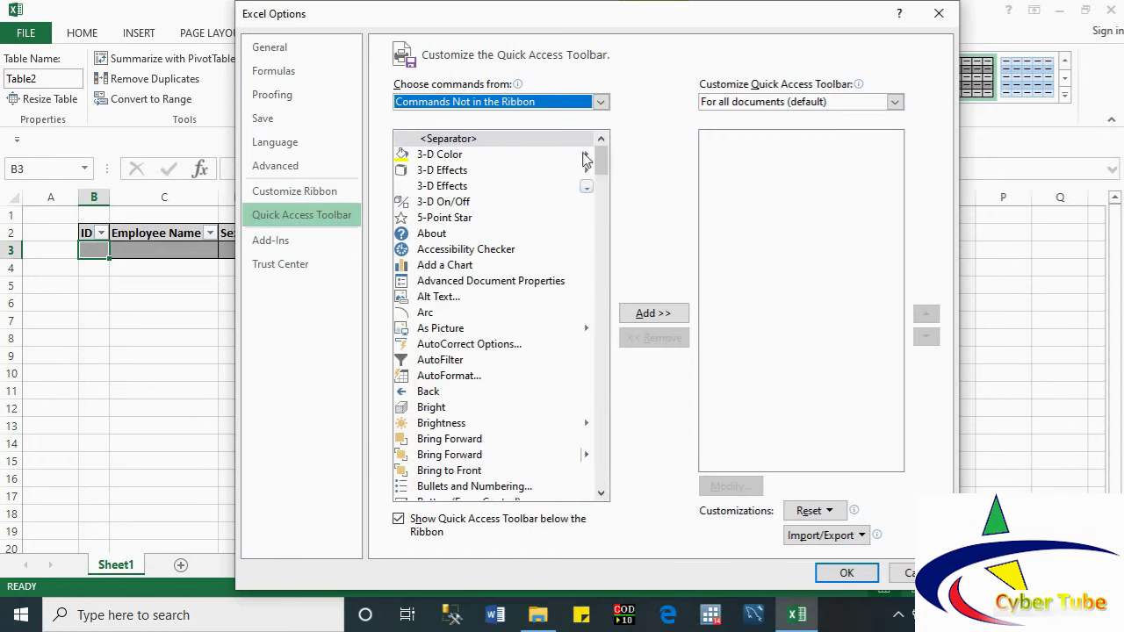
pyautogui.moveTo(601, 163); pyautogui.dragTo(612, 257)
pyautogui.click(420, 310)
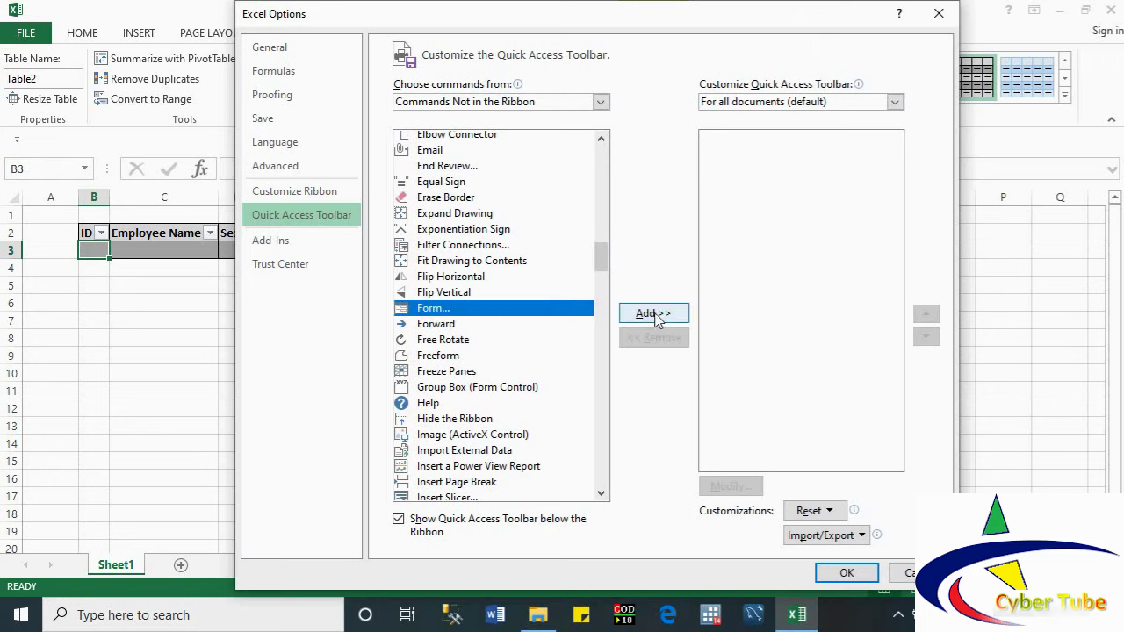
pyautogui.click(655, 316)
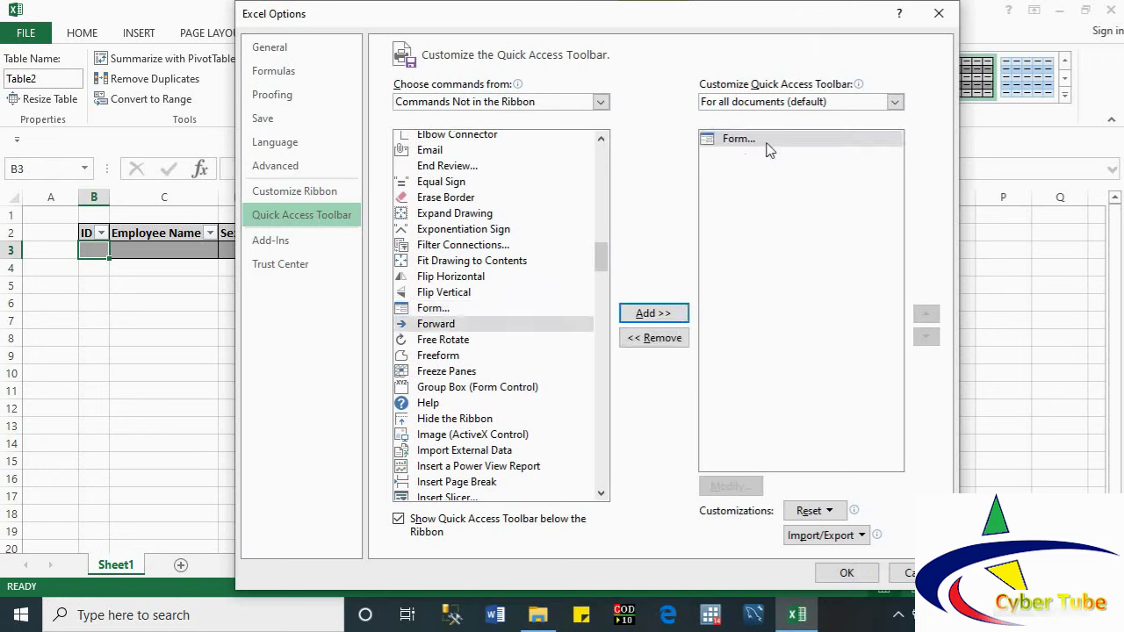
pyautogui.click(846, 573)
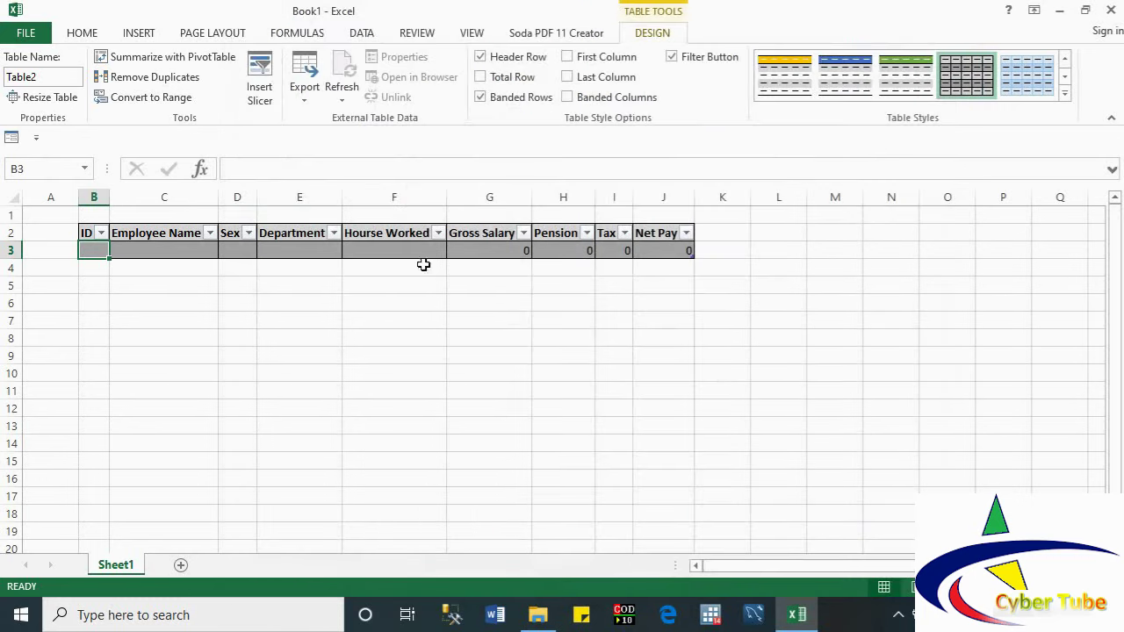
# Step: Launch the Table2 data form from the Form button on the Quick Access Toolbar
pyautogui.click(12, 139)
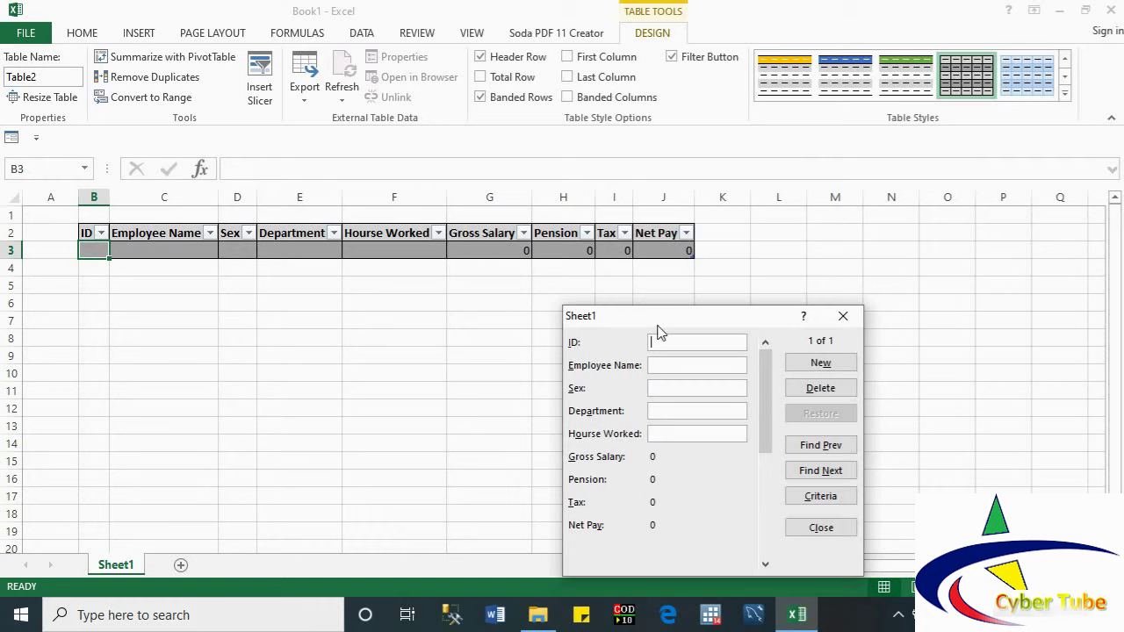
# Step: Fill in ID 1, the employee's name, Male, Computer science and 3089 hours, and add the record
pyautogui.moveTo(659, 325); pyautogui.dragTo(655, 305)
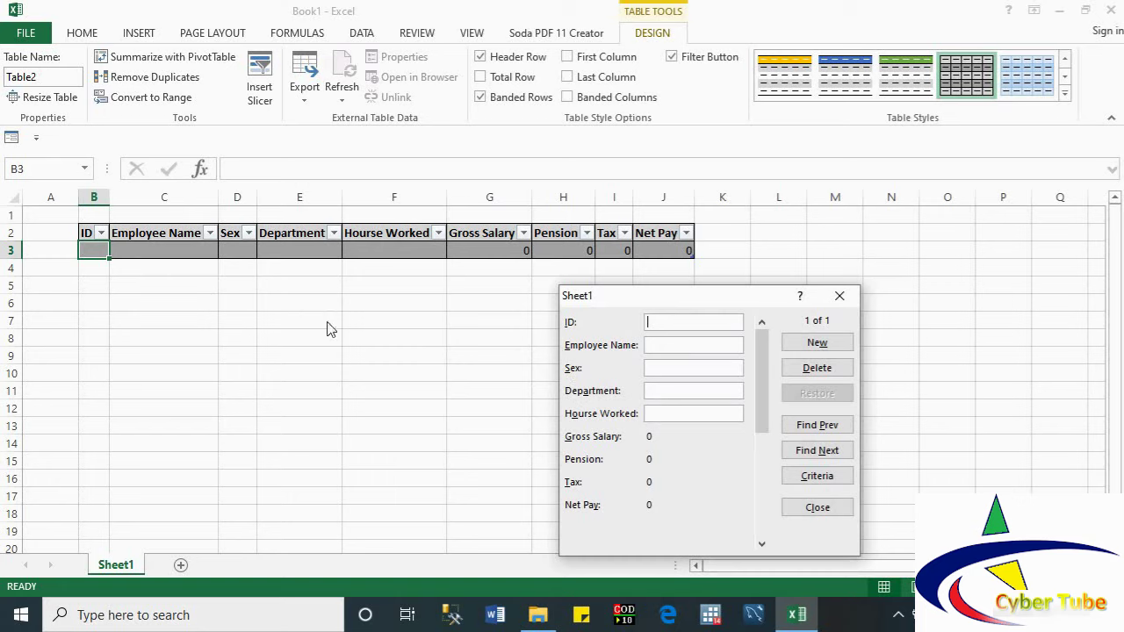
pyautogui.write('1')
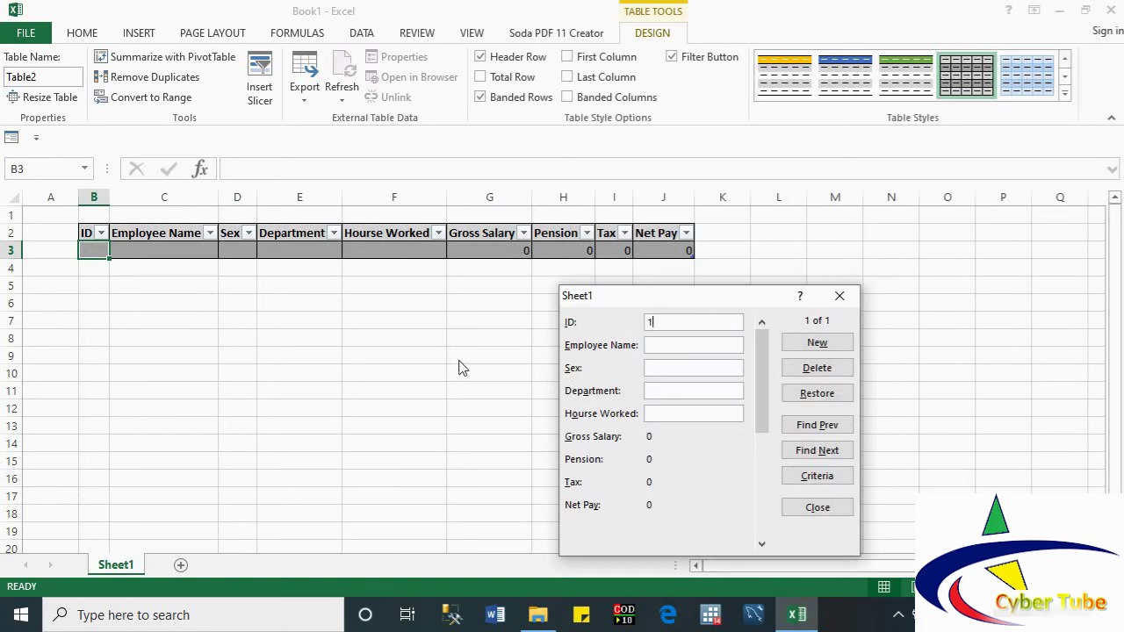
pyautogui.press('Tab')
pyautogui.write('Abebe')
pyautogui.press('Tab')
pyautogui.write('Male')
pyautogui.write('Comput')
pyautogui.write('er s')
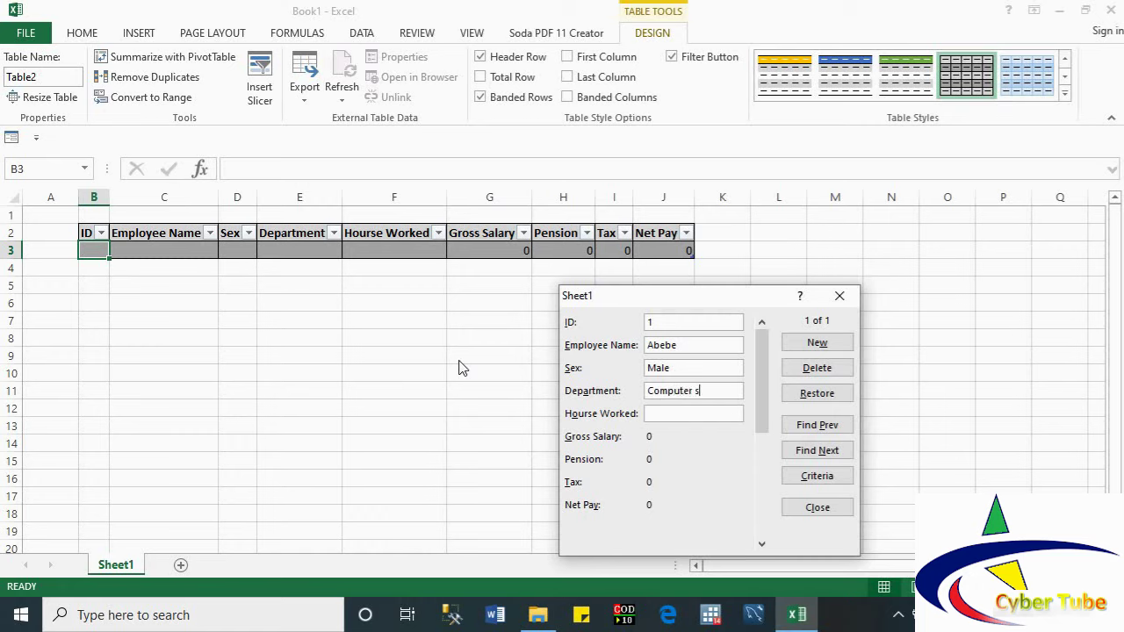
pyautogui.write('cience')
pyautogui.write('3')
pyautogui.write('089')
pyautogui.press('Tab')
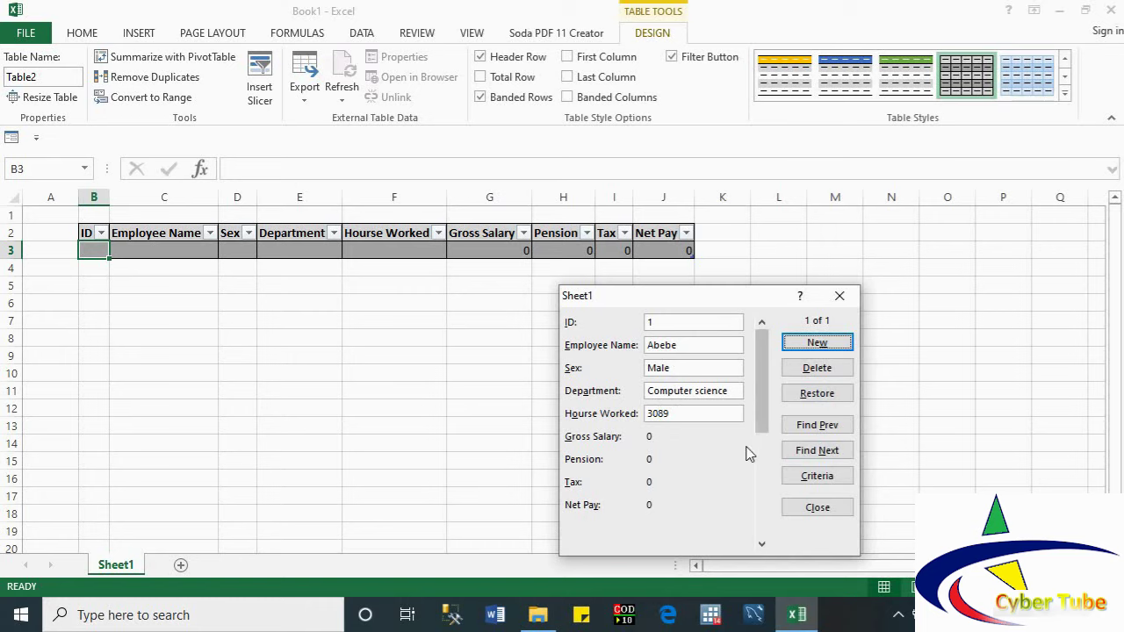
pyautogui.press('Return')
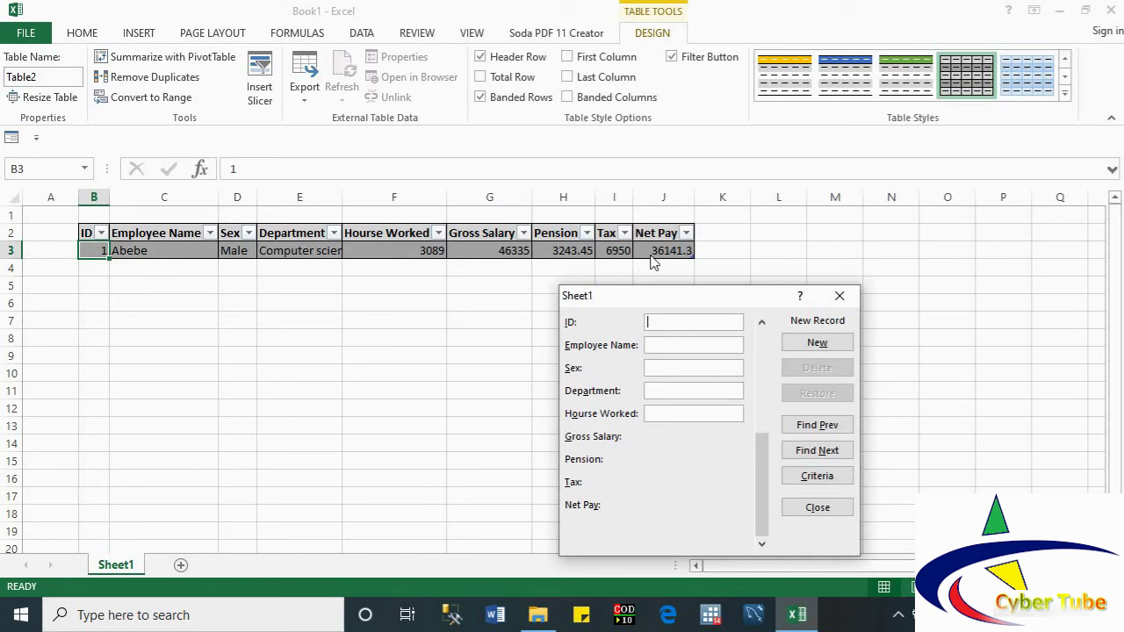
# Step: Add employee 2 (female, Nursing, 3750) and employee 3 (male, Accounting, 2600 hours)
pyautogui.write('2')
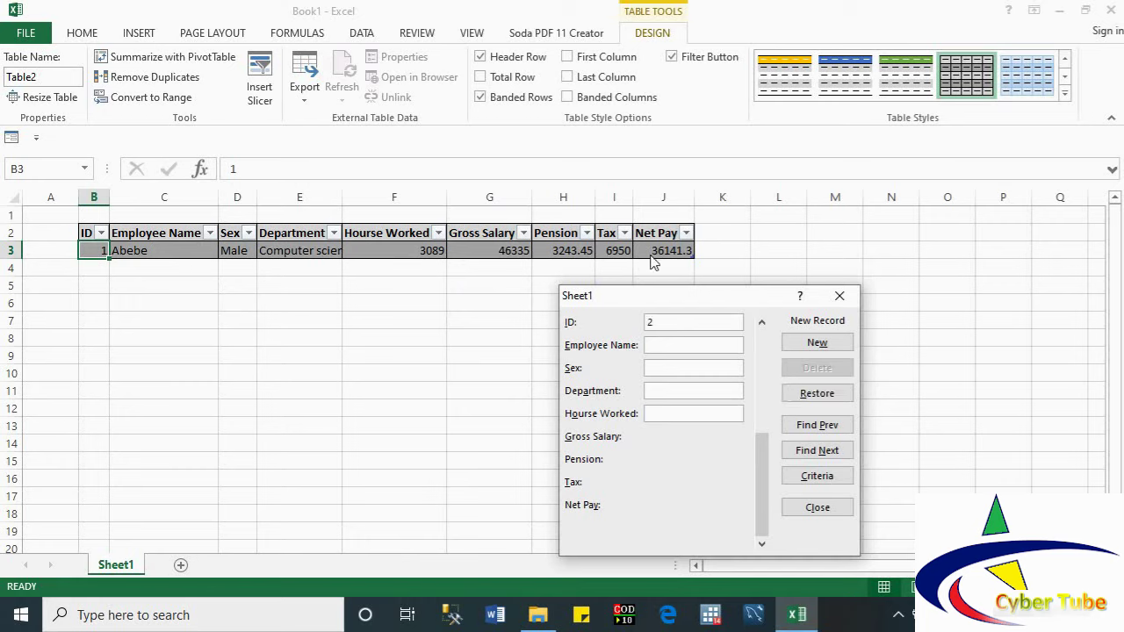
pyautogui.write('Helen')
pyautogui.write('Female')
pyautogui.write('Nu')
pyautogui.write('rsing')
pyautogui.write('3750')
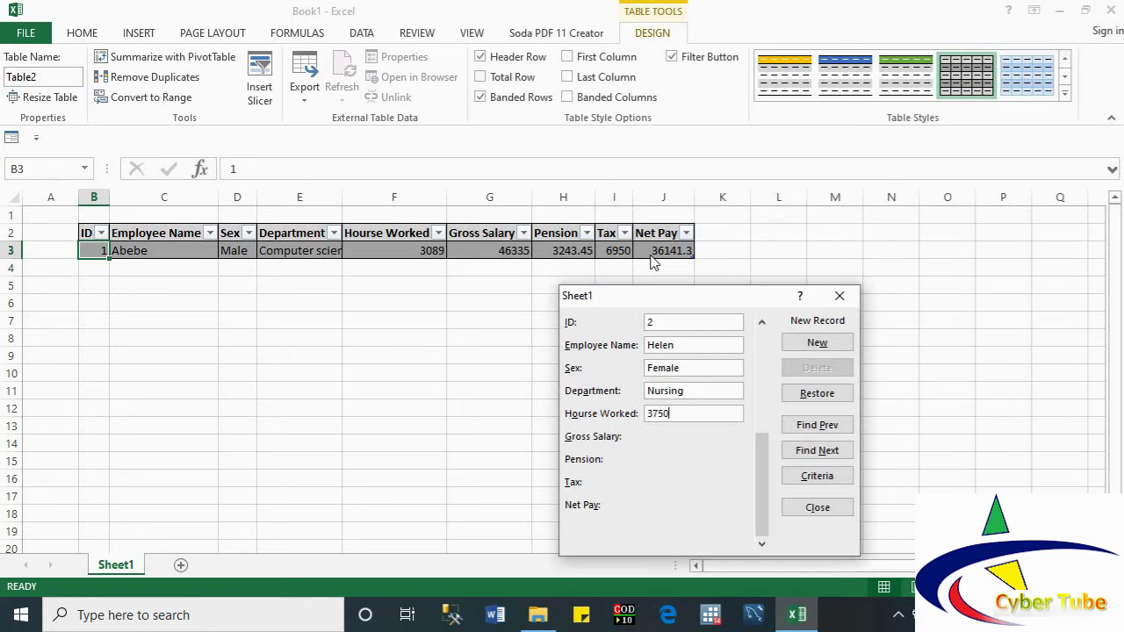
pyautogui.click(817, 343)
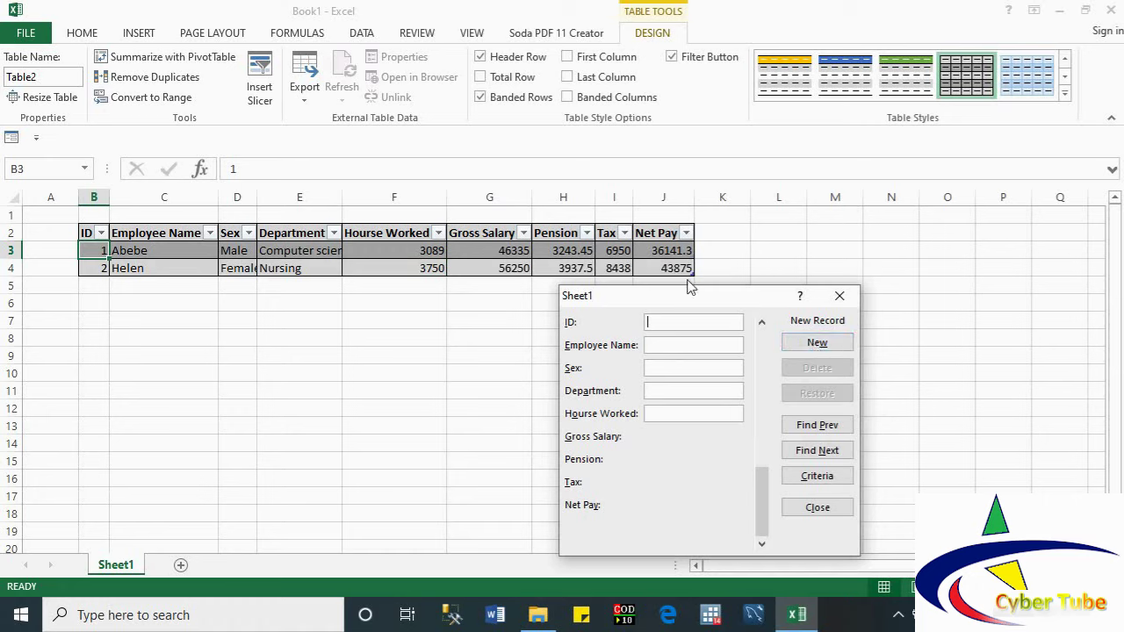
pyautogui.write('3')
pyautogui.press('Tab')
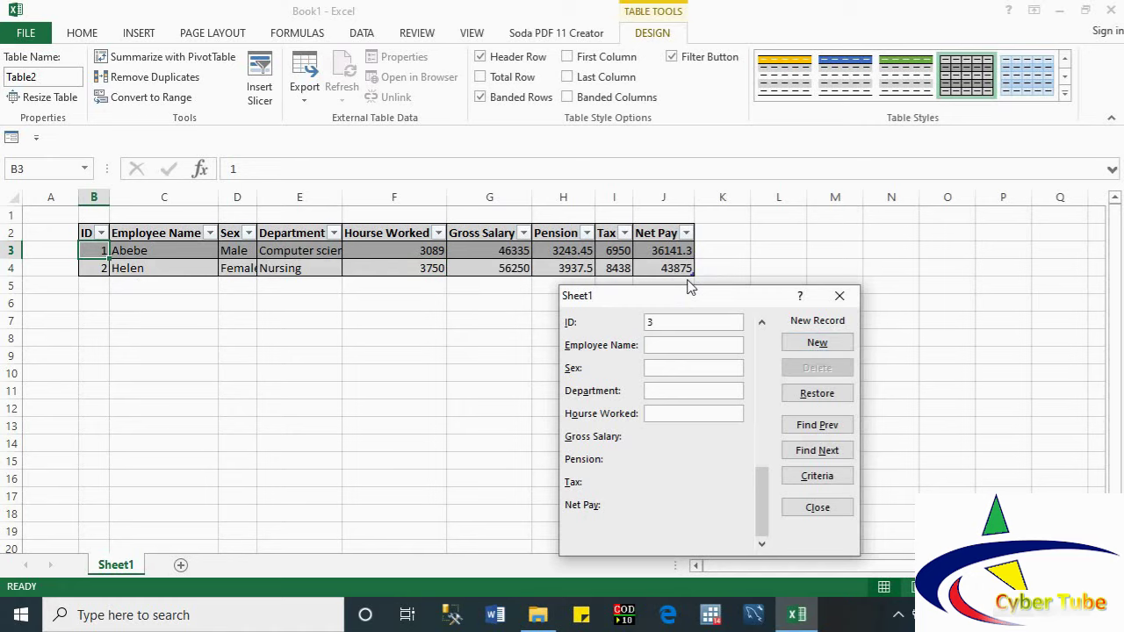
pyautogui.write('Danil')
pyautogui.write('e')
pyautogui.write('Male')
pyautogui.write('Accountin')
pyautogui.write('g')
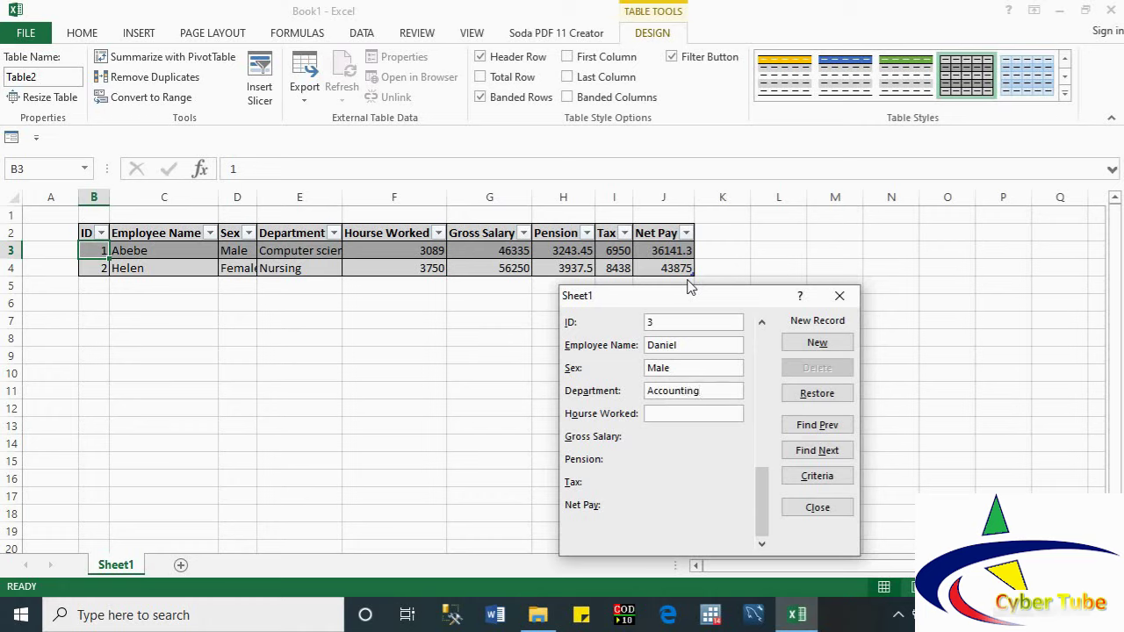
pyautogui.write('26000')
pyautogui.press('BackSpace')
pyautogui.click(815, 344)
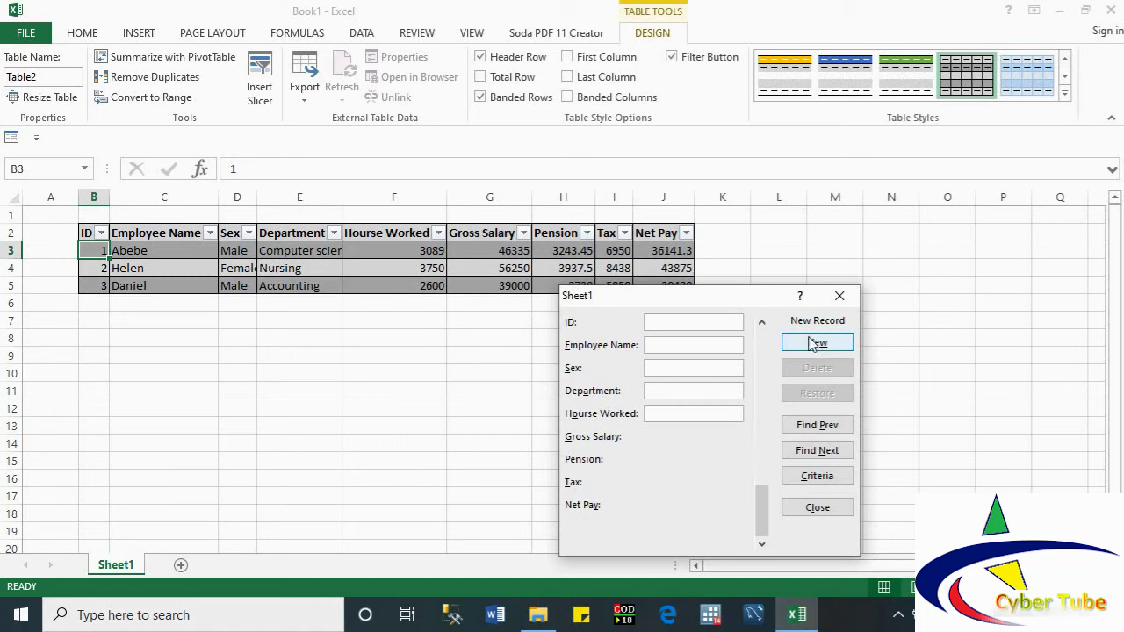
# Step: Add employee 4, a female in Accounting with 3600 hours, fixing the typos
pyautogui.write('4')
pyautogui.press('Tab')
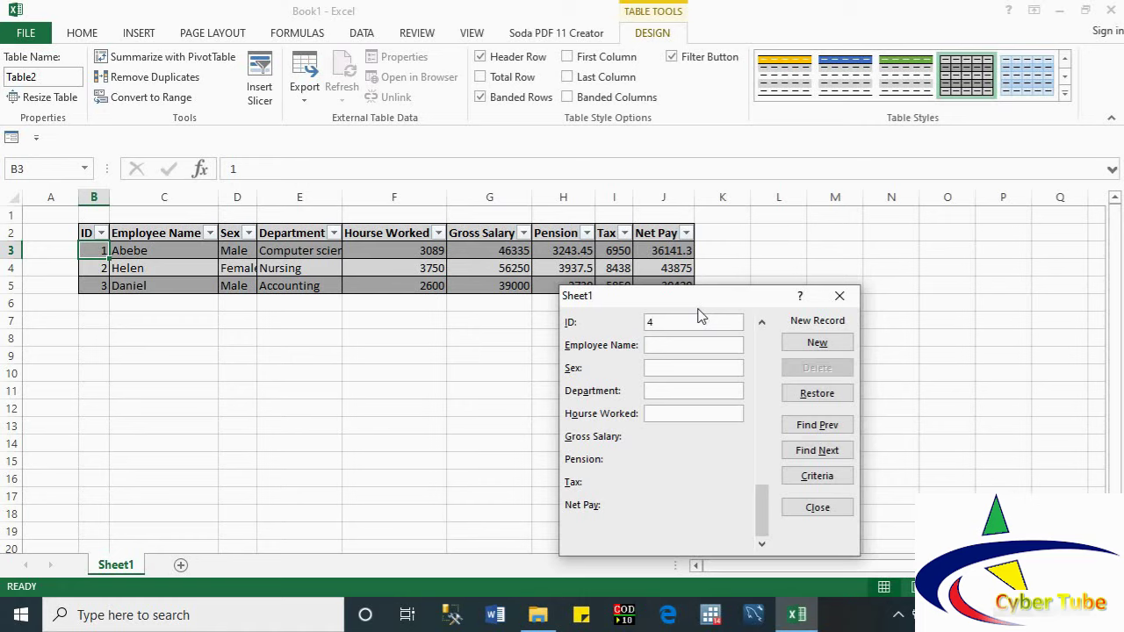
pyautogui.write('Hiwo')
pyautogui.write('Female')
pyautogui.press('Tab')
pyautogui.write('Account')
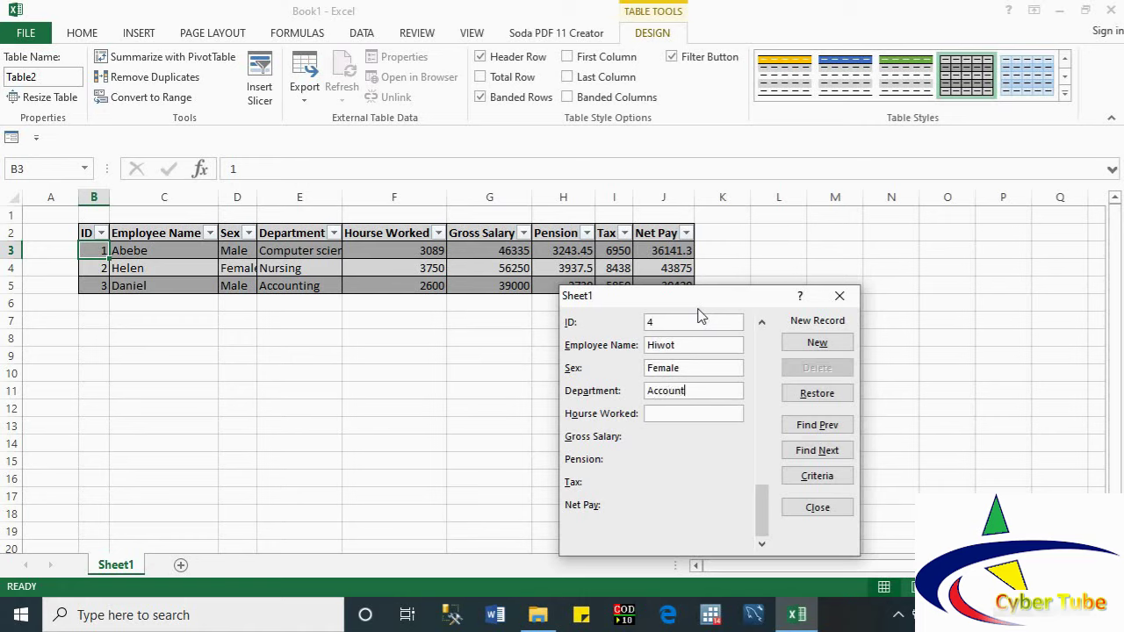
pyautogui.write('iing')
pyautogui.press('BackSpace')
pyautogui.press('BackSpace')
pyautogui.write('ng2')
pyautogui.press('BackSpace')
pyautogui.write('36')
pyautogui.click(803, 344)
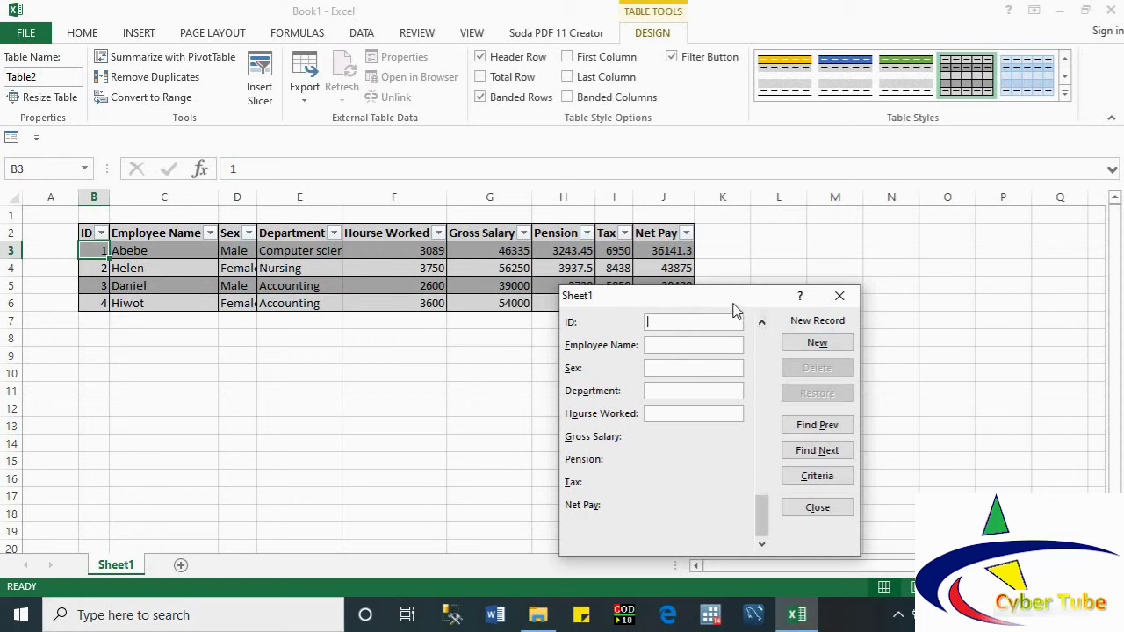
pyautogui.moveTo(735, 311); pyautogui.dragTo(731, 335)
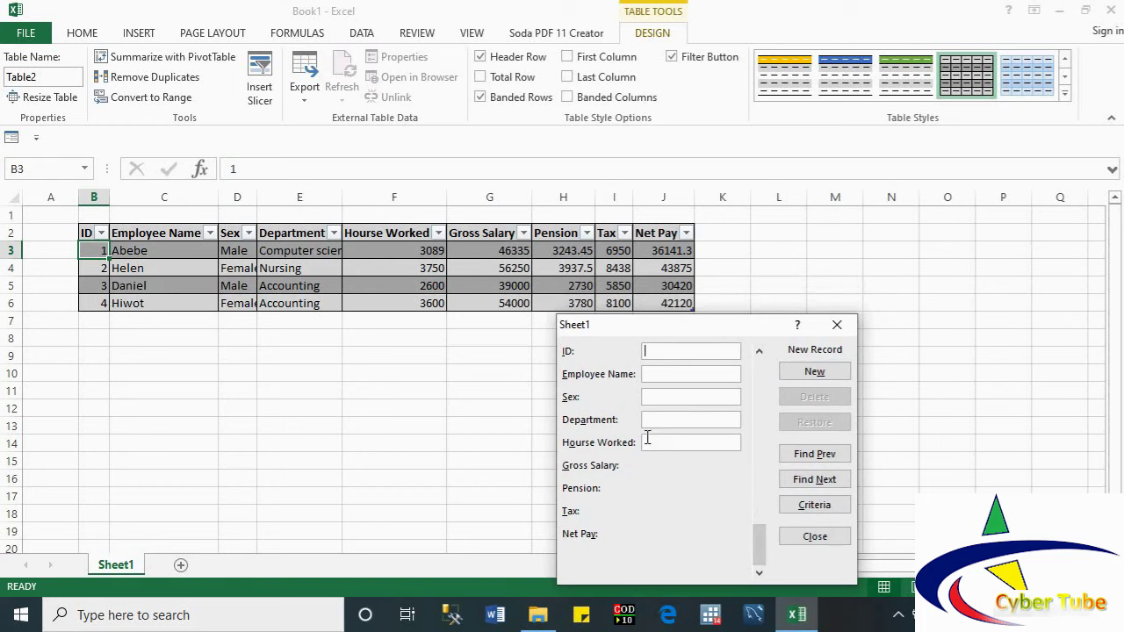
# Step: Step back through the records to record 1, then forward to the last record
pyautogui.click(802, 463)
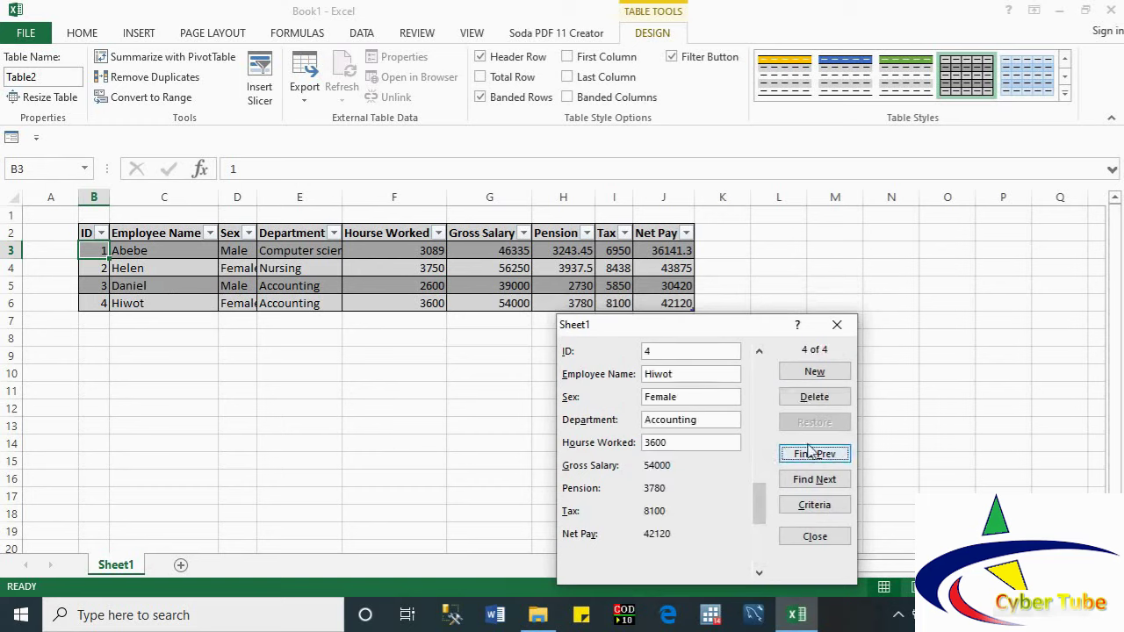
pyautogui.click(823, 457)
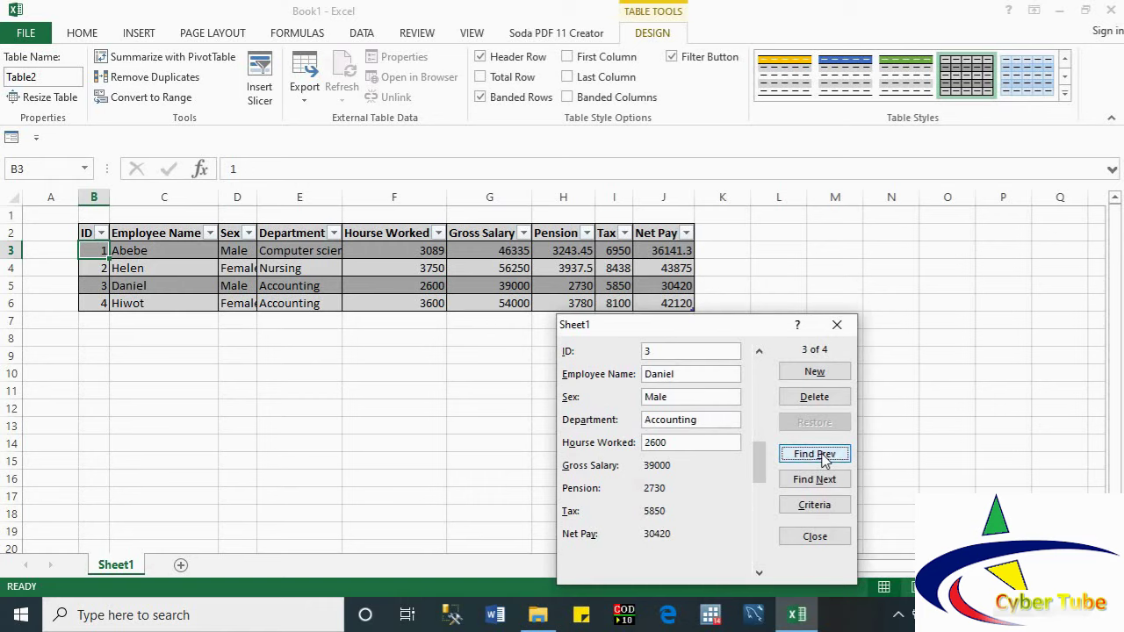
pyautogui.click(826, 460)
pyautogui.click(825, 460)
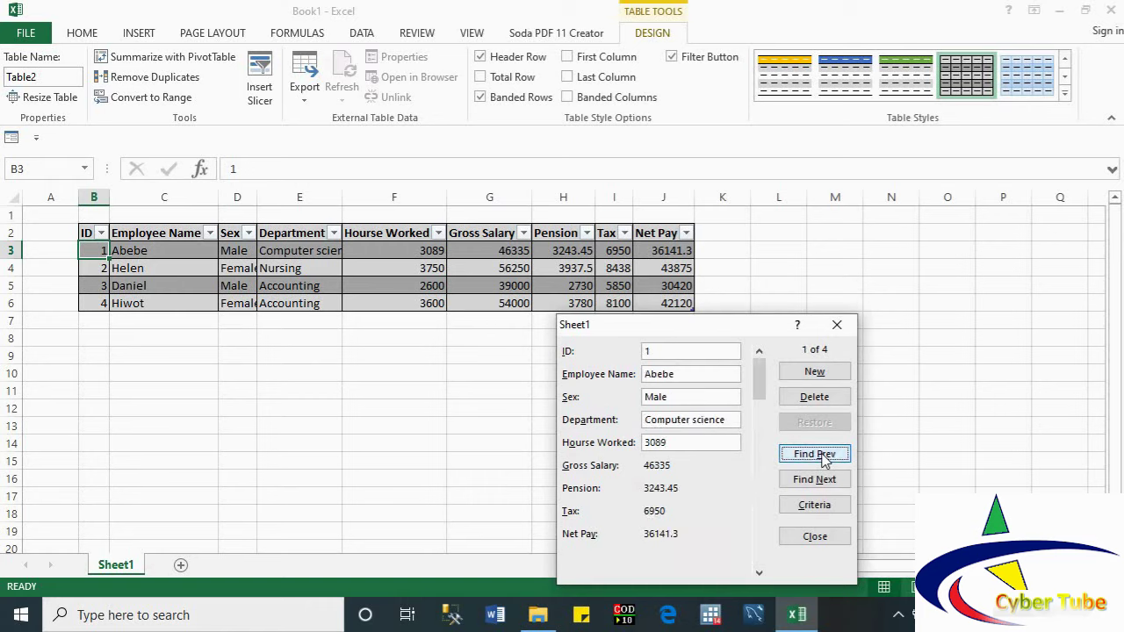
pyautogui.click(814, 480)
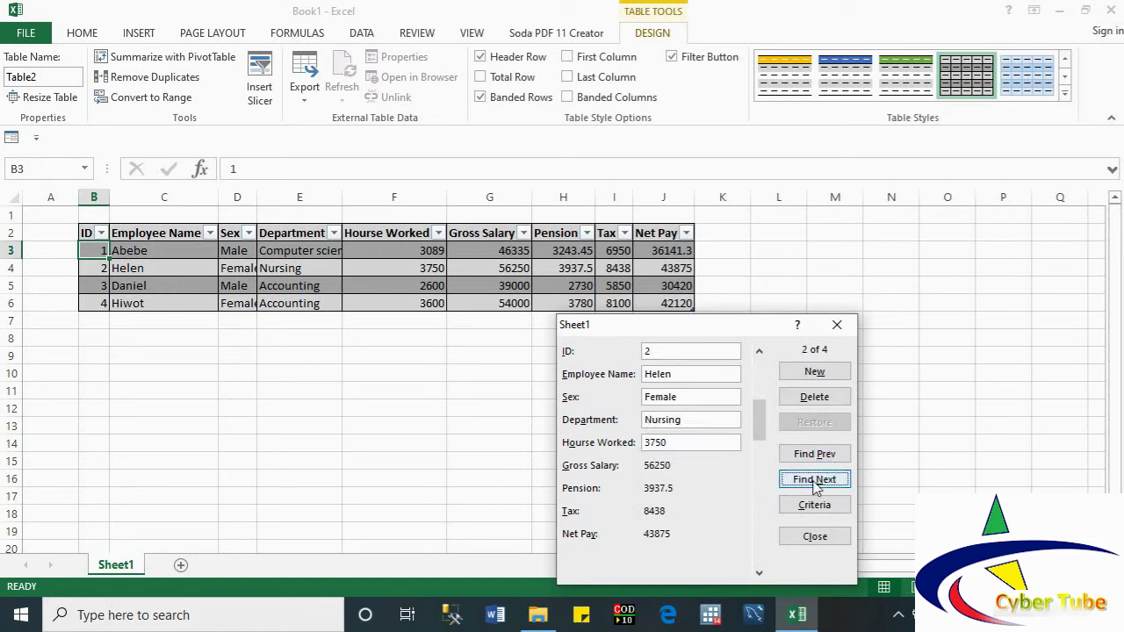
pyautogui.click(814, 480)
pyautogui.click(814, 480)
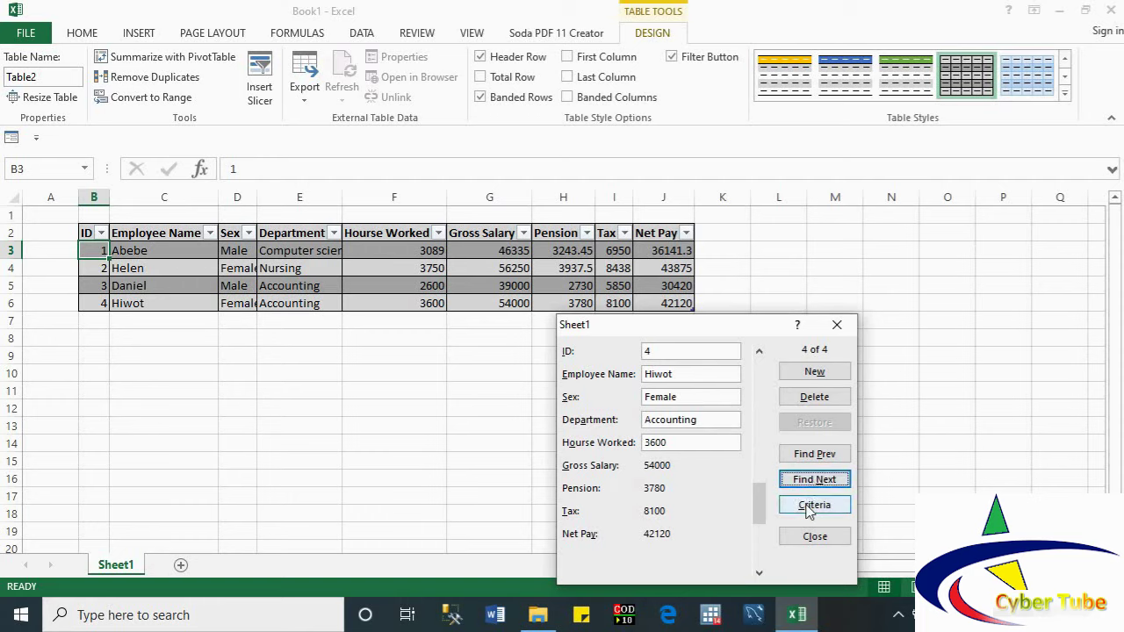
# Step: Search with Net Pay criteria >40000, finding the Accounting record with net pay 42120
pyautogui.click(811, 507)
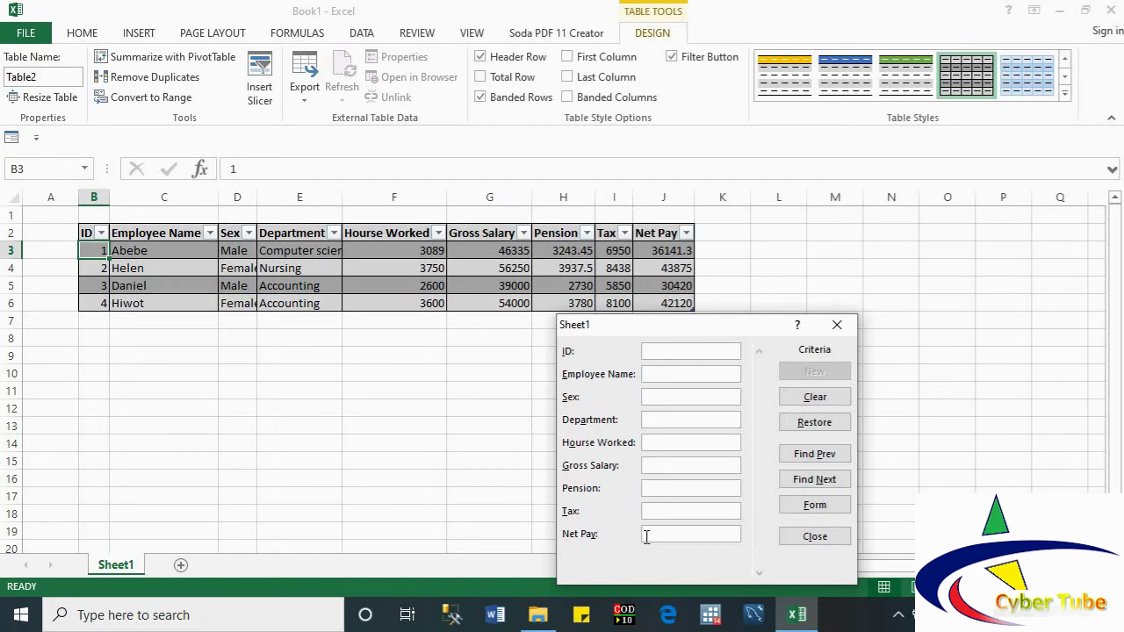
pyautogui.click(646, 535)
pyautogui.write('40000')
pyautogui.click(648, 536)
pyautogui.write('>')
pyautogui.press('Return')
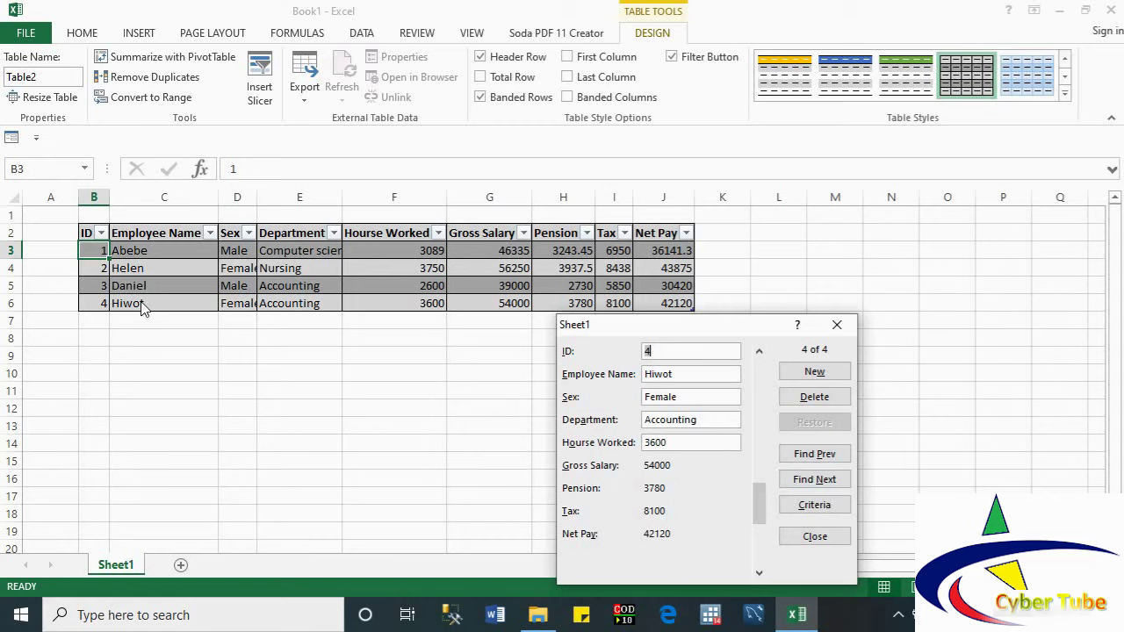
# Step: Delete employee record 4 (Accounting) through the data form, confirming the deletion
pyautogui.click(810, 399)
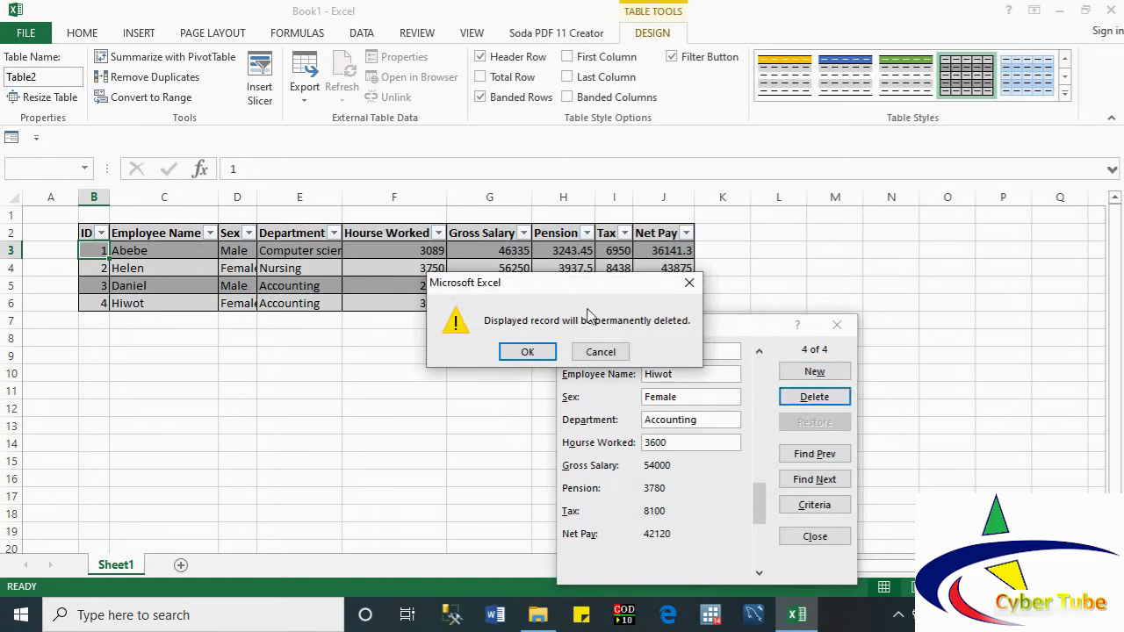
pyautogui.click(529, 353)
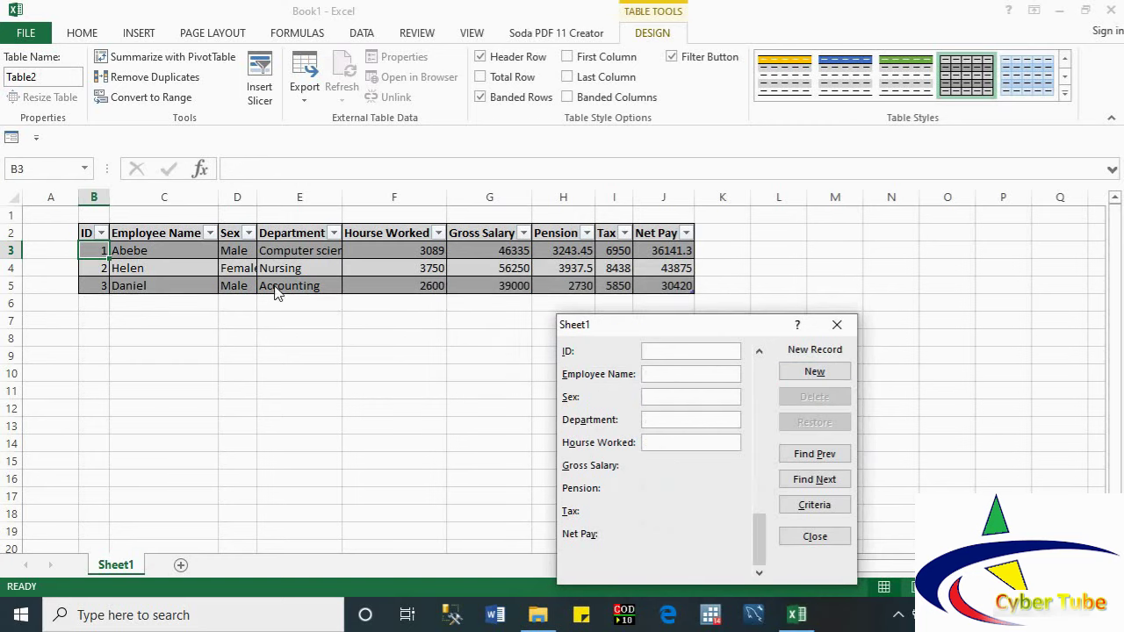
# Step: On the previous employee record, try changing Sex to Male, then restore the original value
pyautogui.click(813, 460)
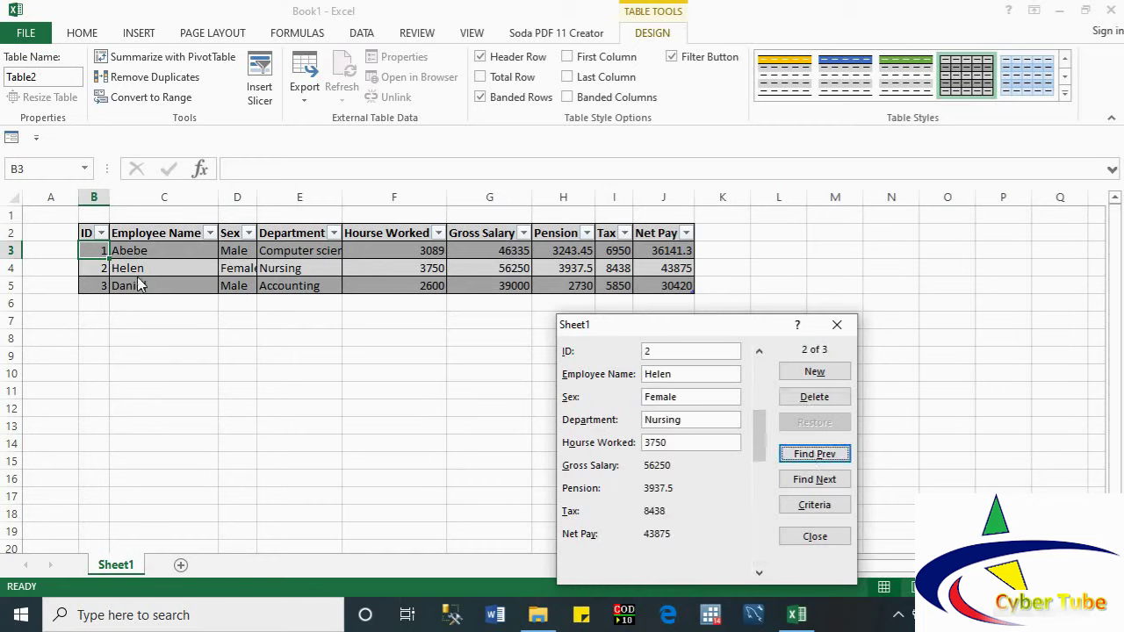
pyautogui.click(685, 399)
pyautogui.press('BackSpace')
pyautogui.press('BackSpace')
pyautogui.press('BackSpace')
pyautogui.press('BackSpace')
pyautogui.press('BackSpace')
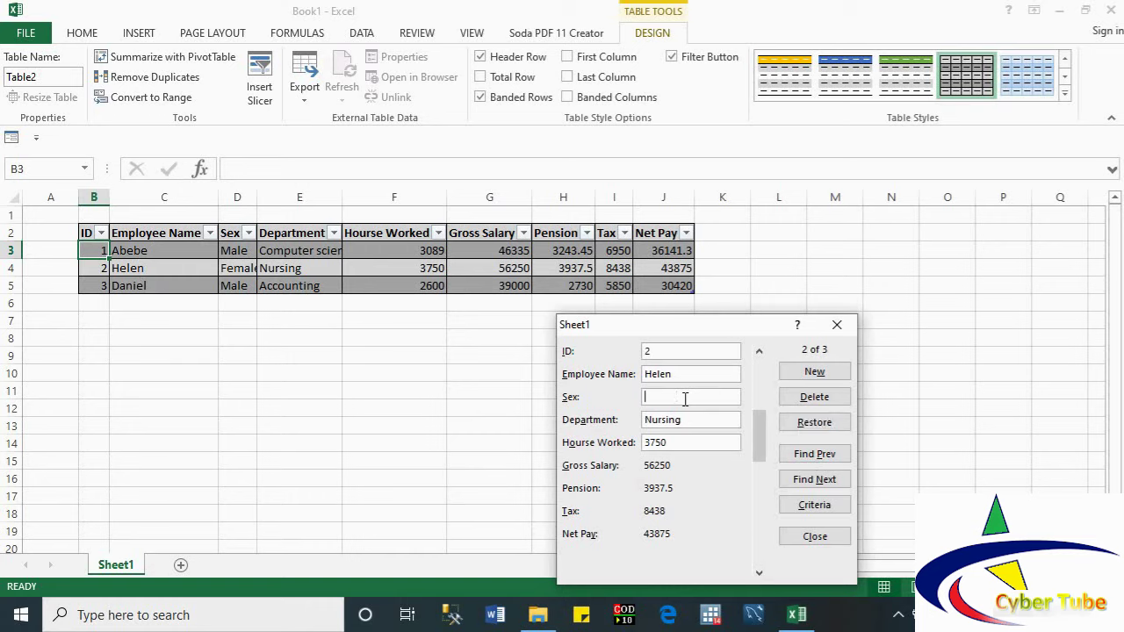
pyautogui.write('Male')
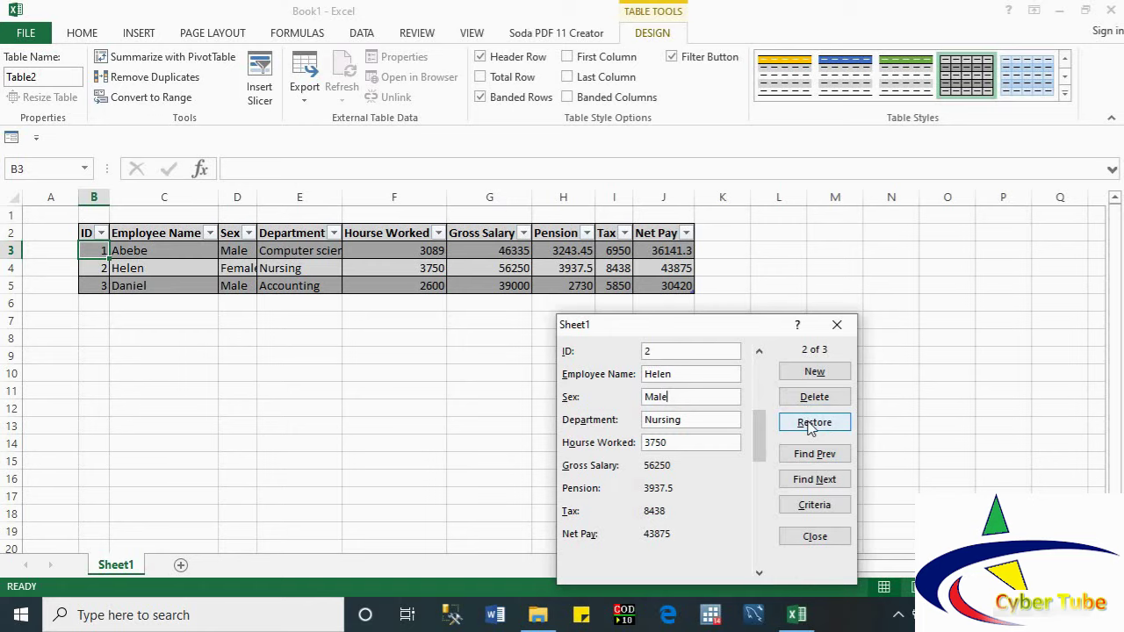
pyautogui.click(809, 423)
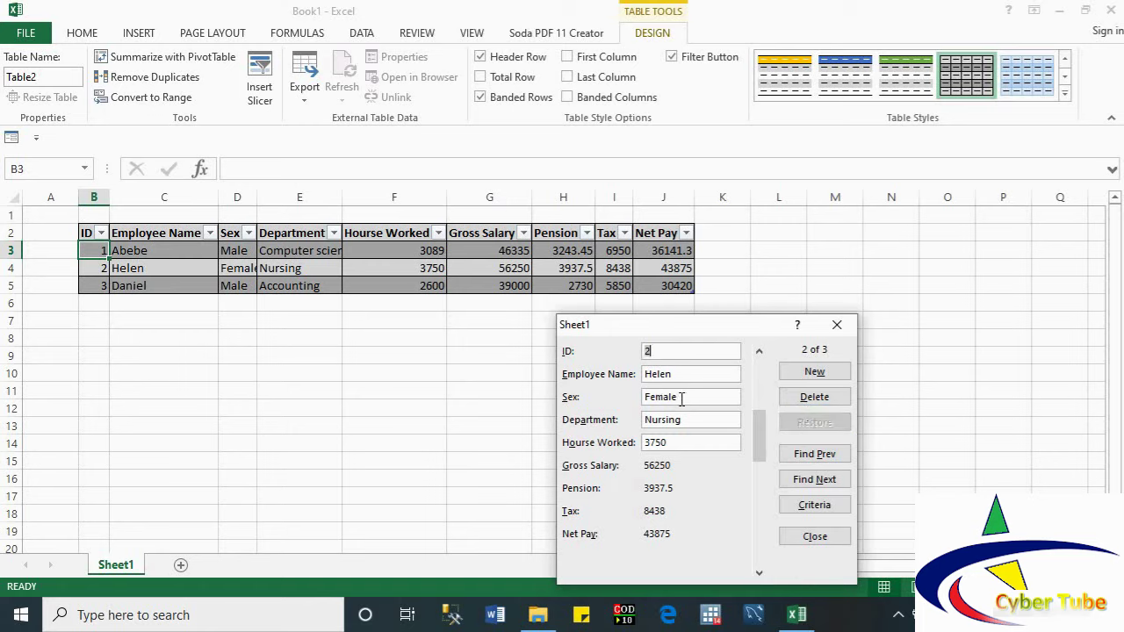
# Step: Try editing the Sex value to male again and revert it back to Female
pyautogui.moveTo(681, 399); pyautogui.dragTo(657, 397)
pyautogui.press('BackSpace')
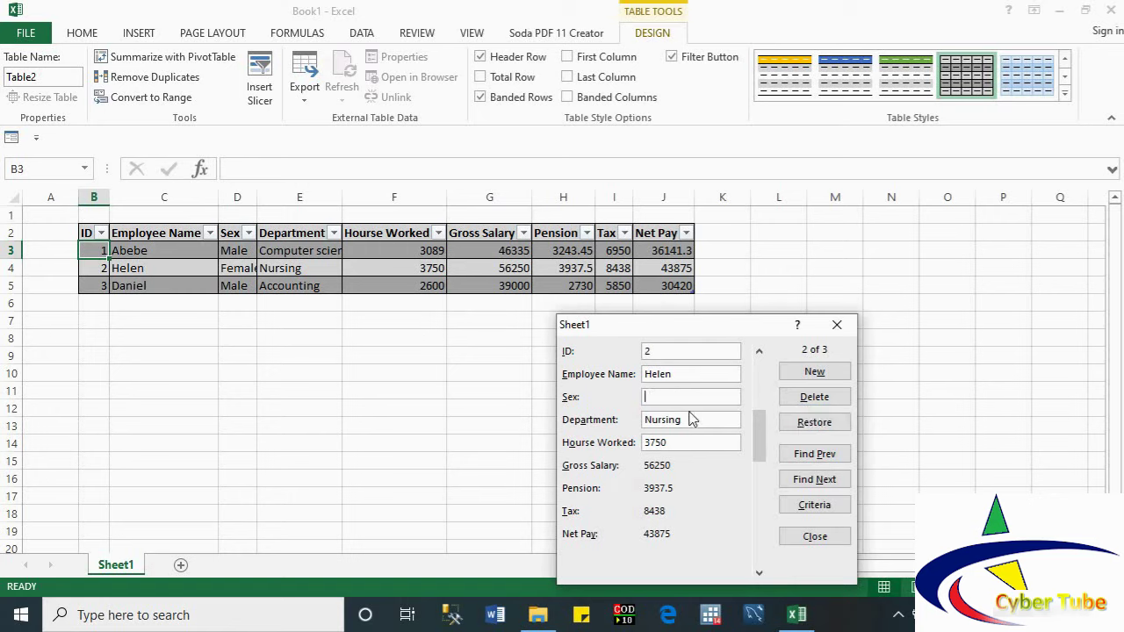
pyautogui.write('male')
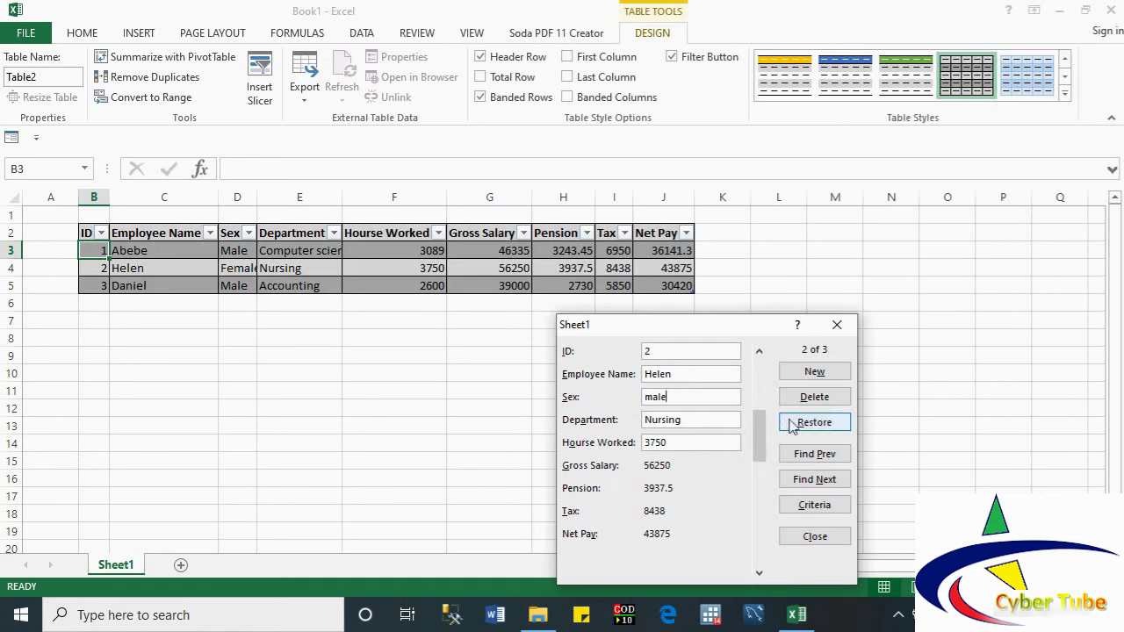
pyautogui.click(797, 429)
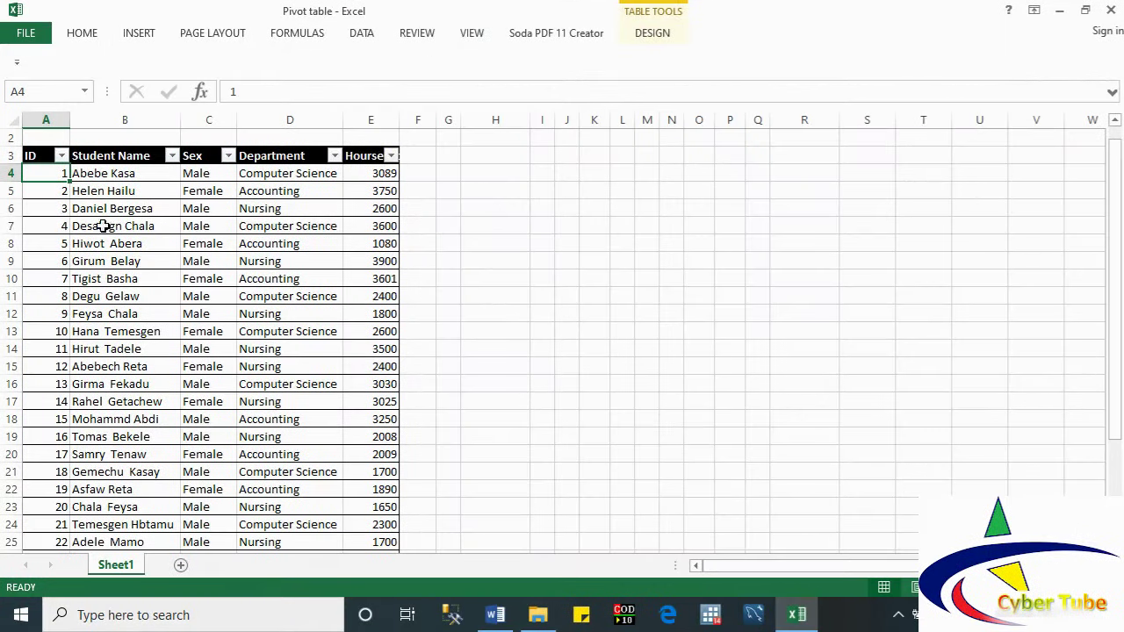
# Step: Insert a PivotTable from the student table at Sheet1!$H$5 on the existing worksheet
pyautogui.click(96, 208)
pyautogui.click(41, 170)
pyautogui.click(137, 41)
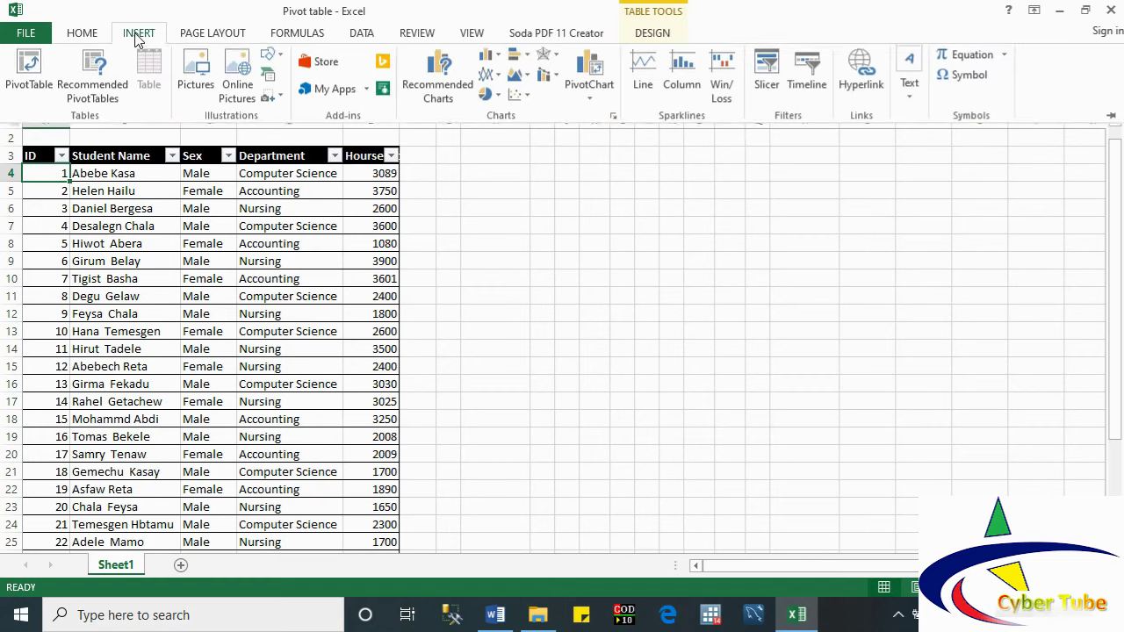
pyautogui.click(29, 77)
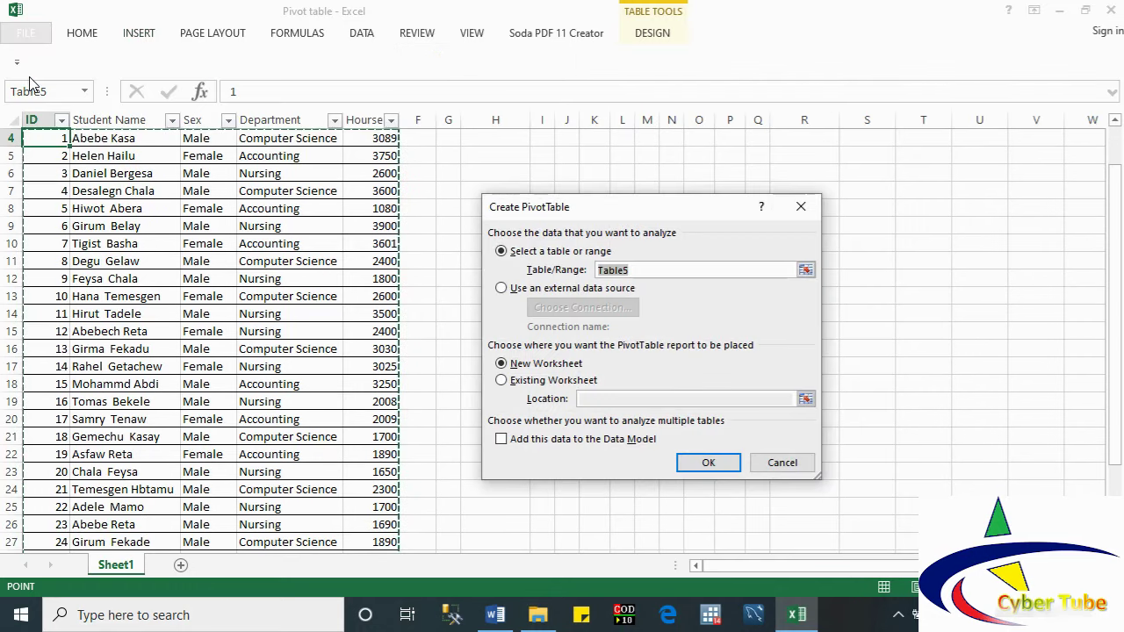
pyautogui.moveTo(537, 207); pyautogui.dragTo(587, 201)
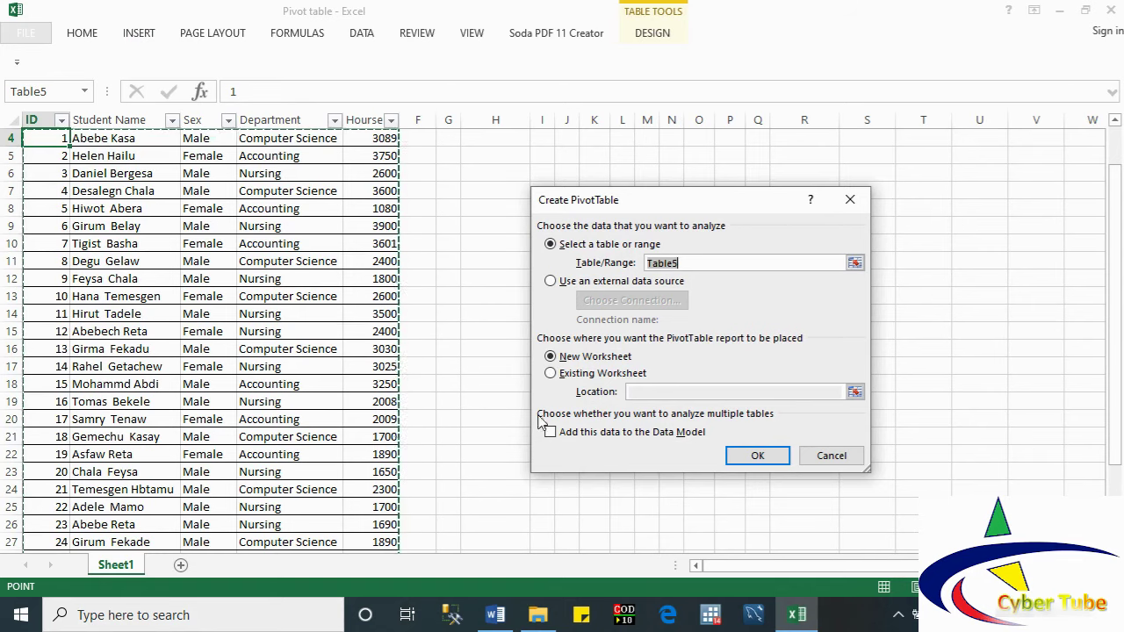
pyautogui.click(551, 373)
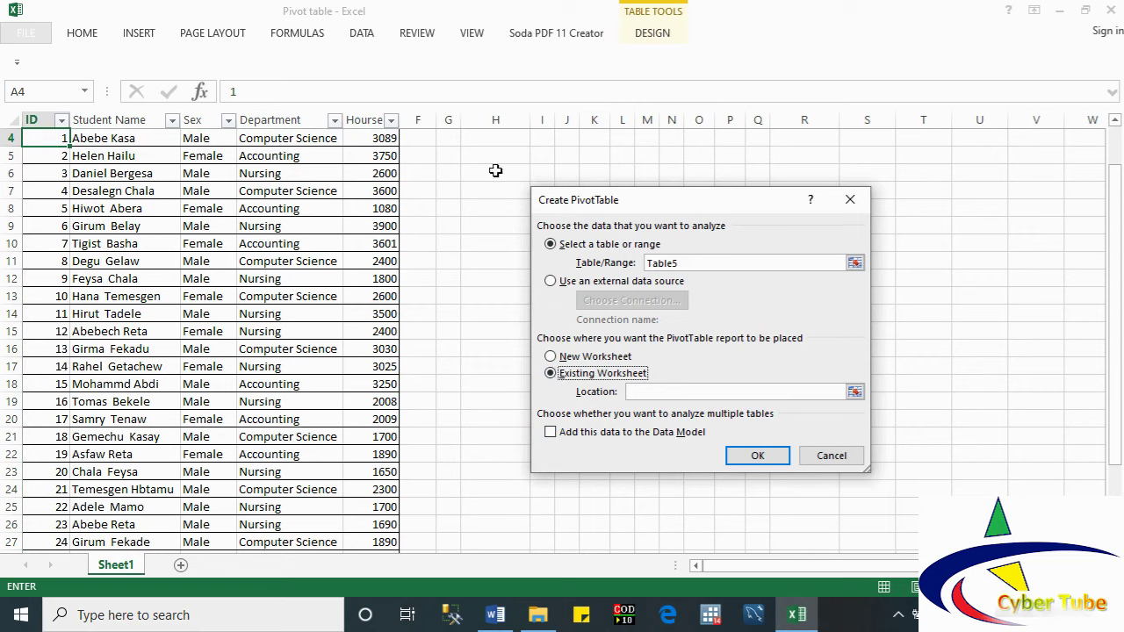
pyautogui.click(634, 392)
pyautogui.click(467, 157)
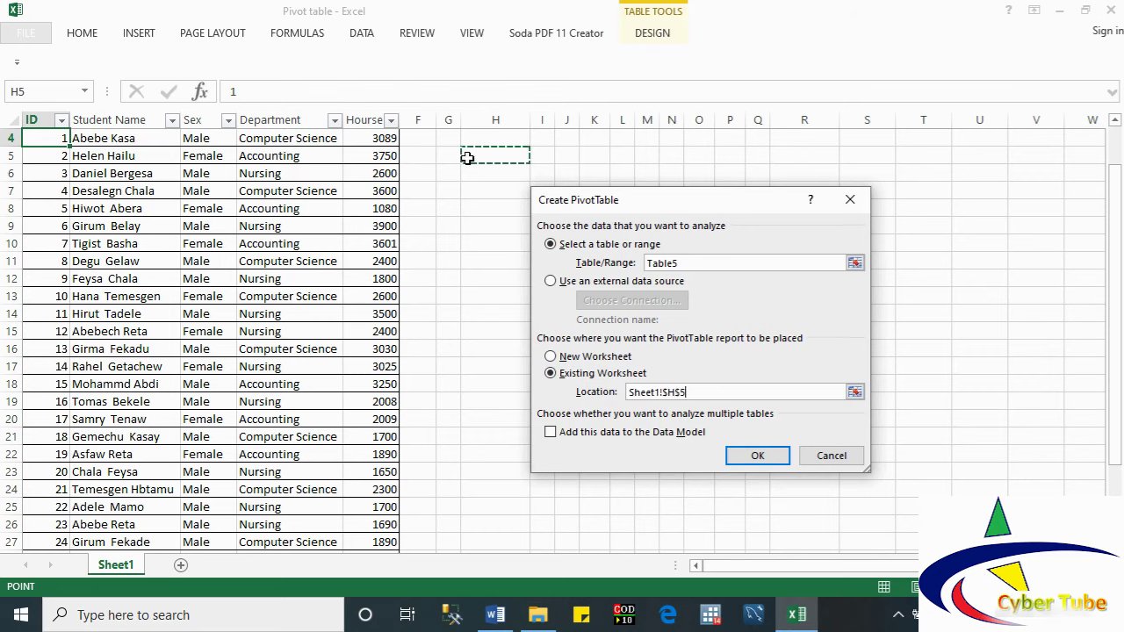
pyautogui.click(756, 455)
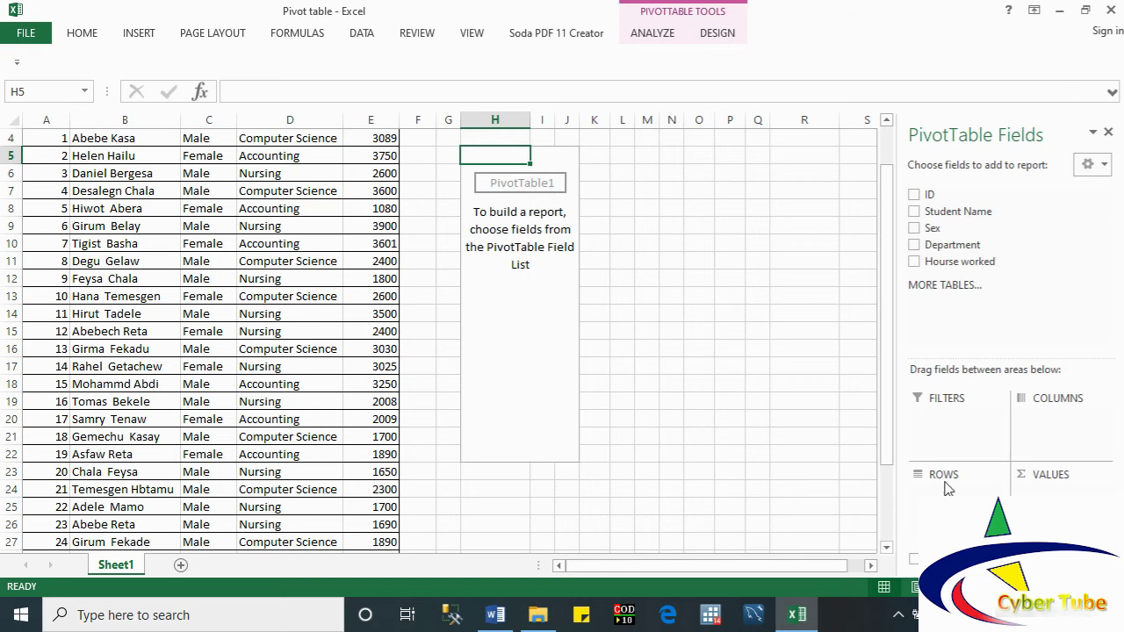
# Step: Put Department in Rows and sum Hourse worked in Values, giving a 72852 grand total
pyautogui.click(914, 245)
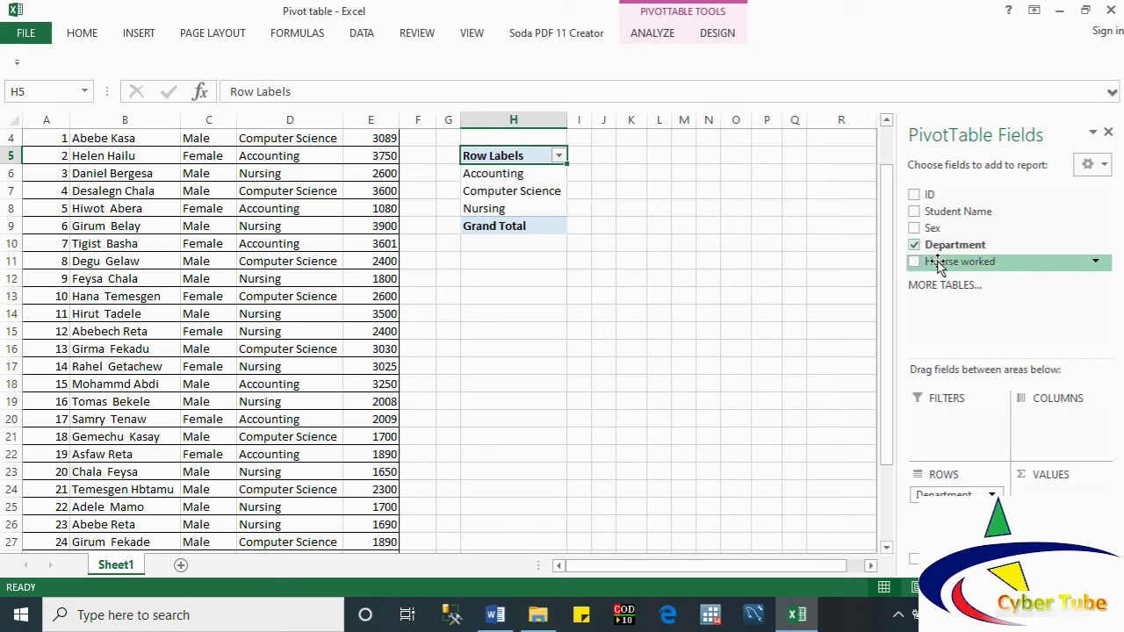
pyautogui.moveTo(938, 265); pyautogui.dragTo(1058, 501)
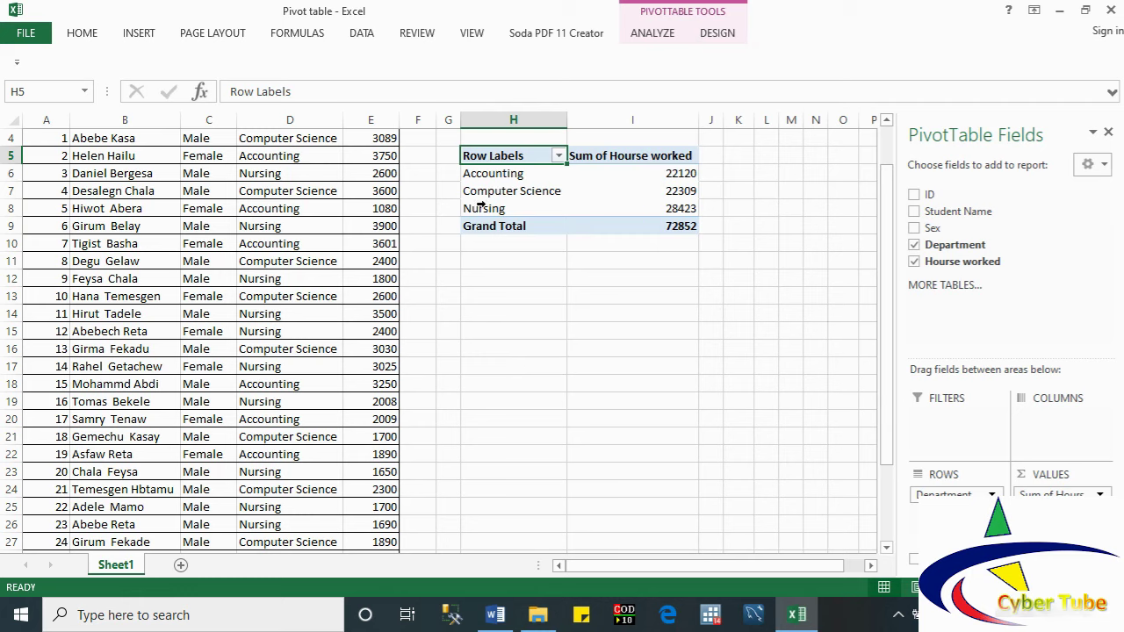
# Step: Shorten the value header in I5 to 'Sum' and autofit column I
pyautogui.moveTo(661, 214)
pyautogui.moveTo(637, 170)
pyautogui.moveTo(499, 210)
pyautogui.click(610, 157)
pyautogui.moveTo(353, 91); pyautogui.dragTo(260, 97)
pyautogui.press('BackSpace')
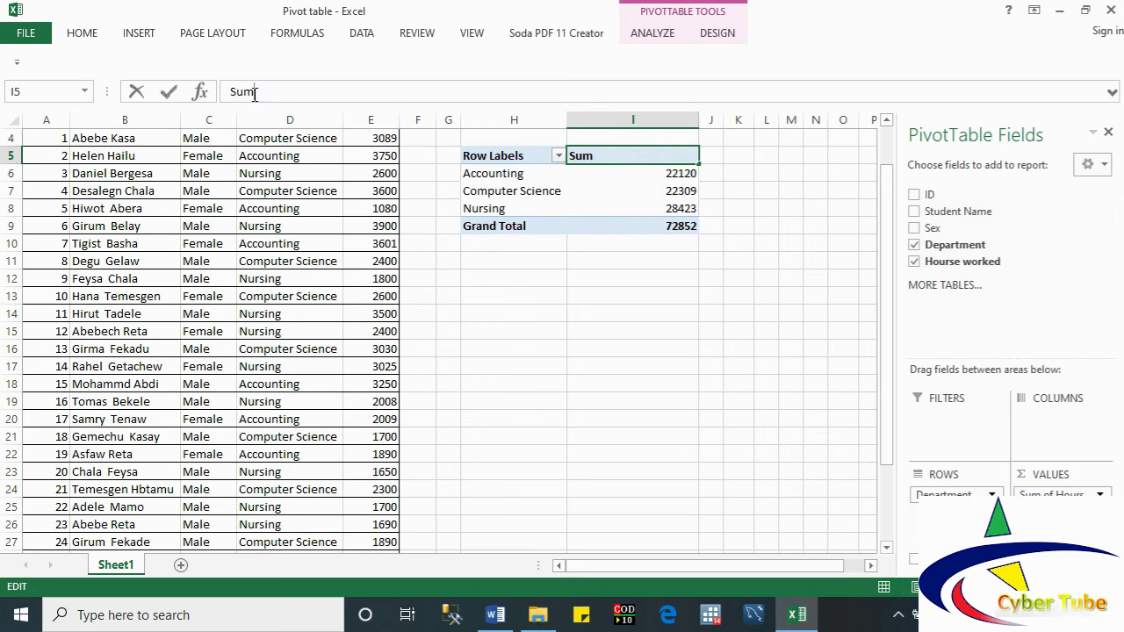
pyautogui.click(490, 175)
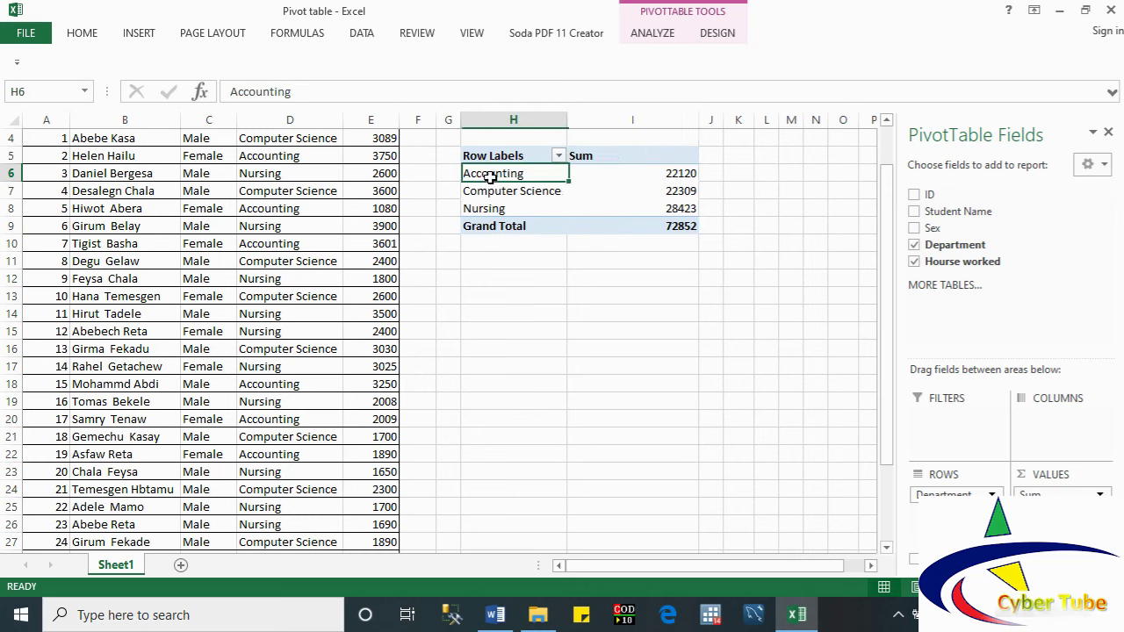
pyautogui.doubleClick(698, 123)
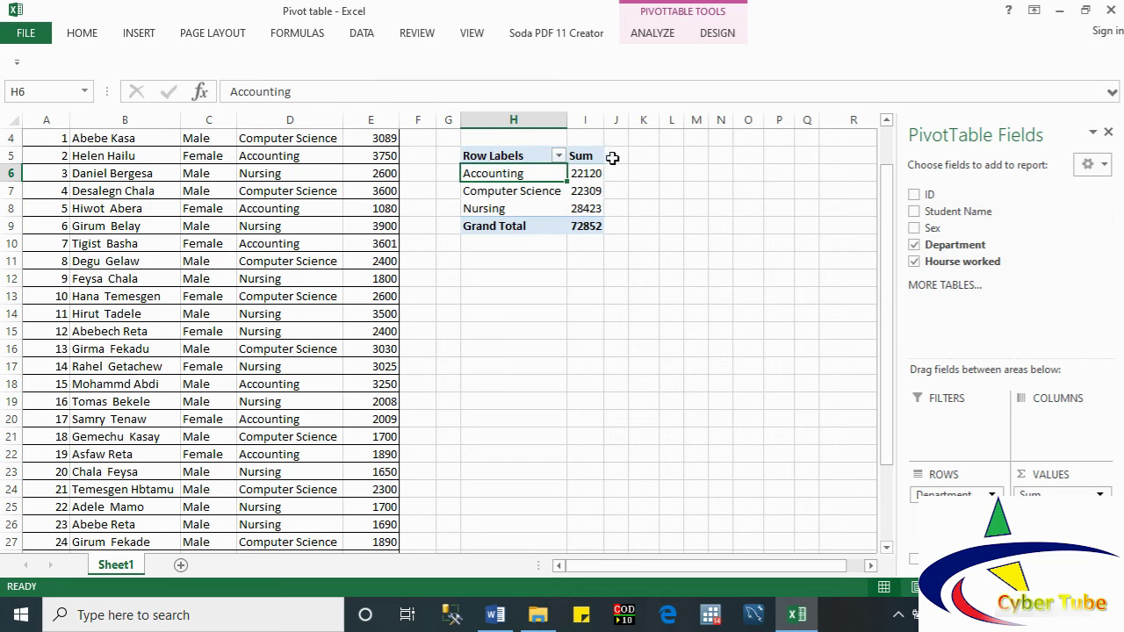
# Step: Add four more Hourse worked sum fields to the PivotTable's Values
pyautogui.click(587, 157)
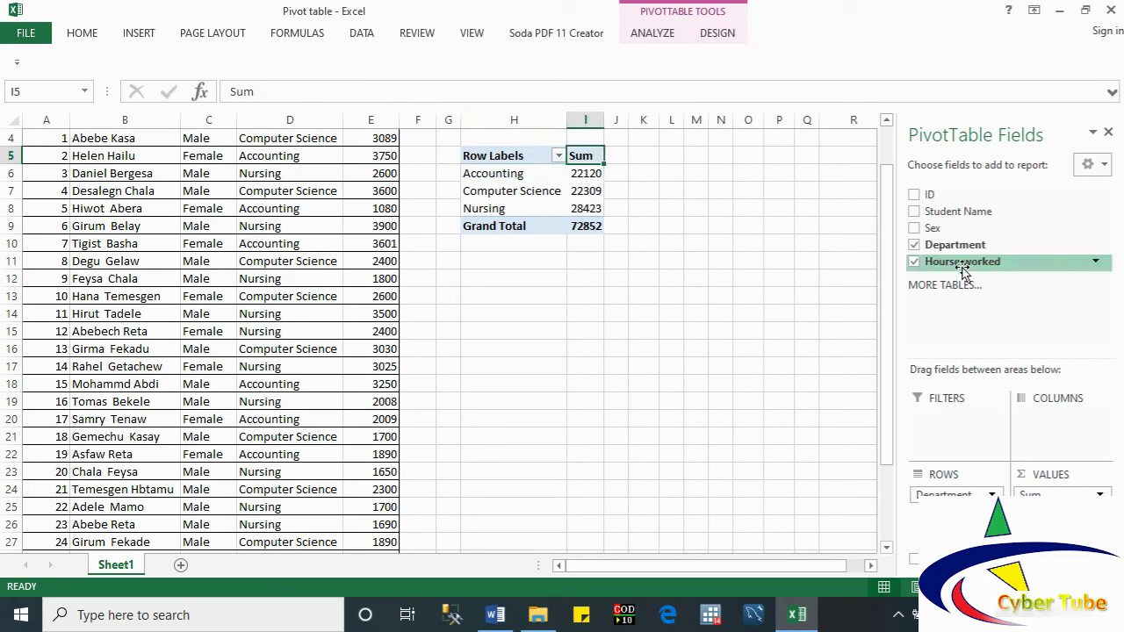
pyautogui.moveTo(930, 260); pyautogui.dragTo(1053, 492)
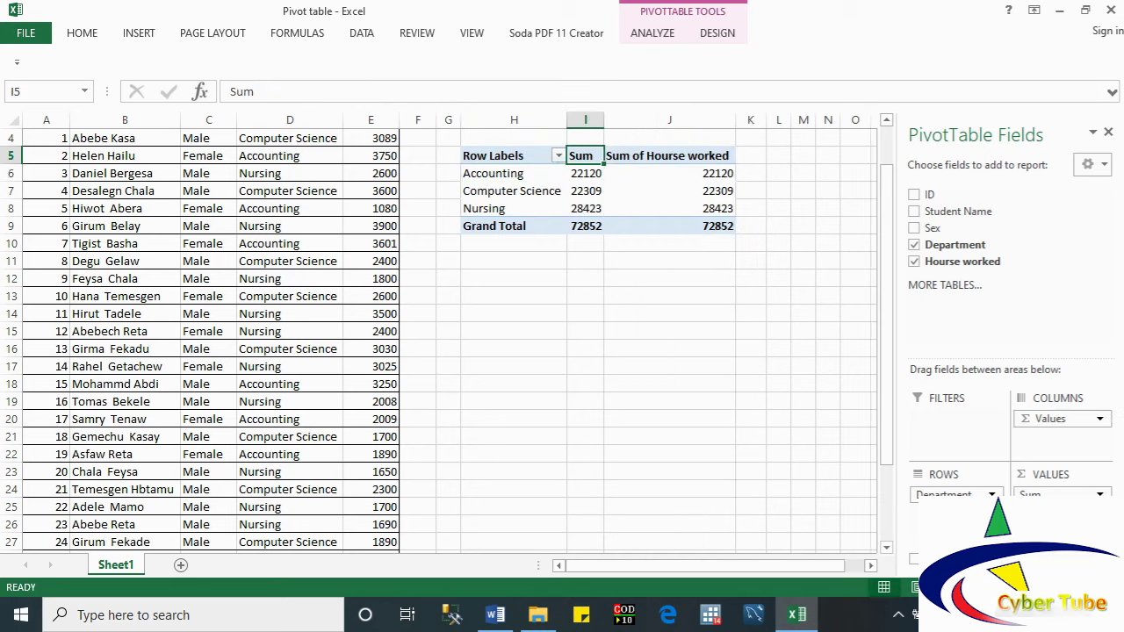
pyautogui.moveTo(962, 261); pyautogui.dragTo(1041, 466)
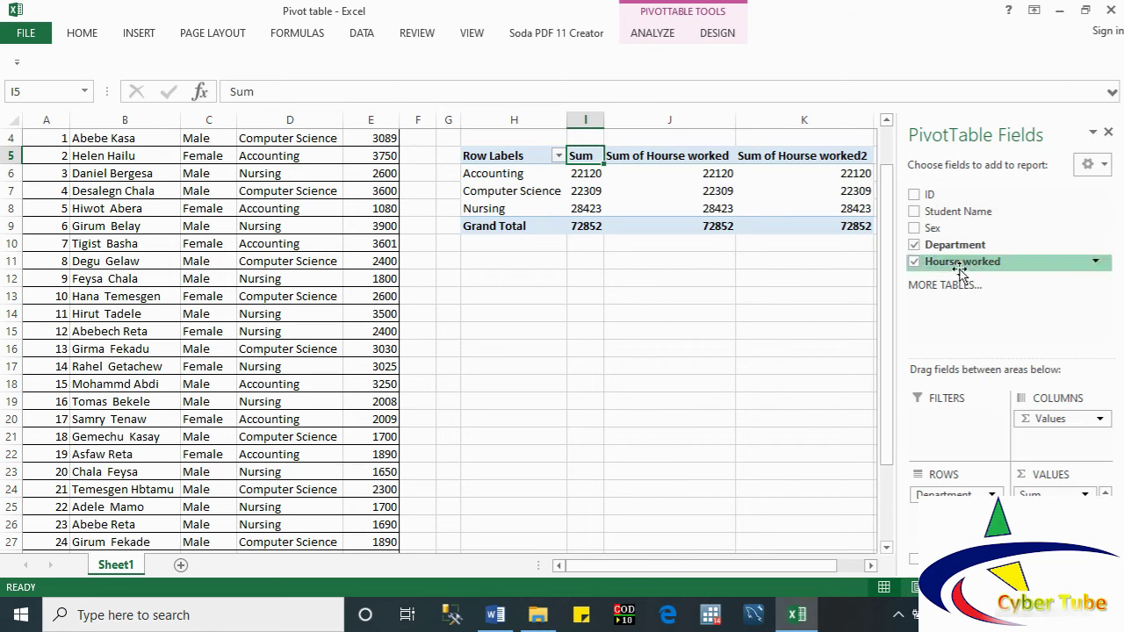
pyautogui.moveTo(930, 262); pyautogui.dragTo(987, 303)
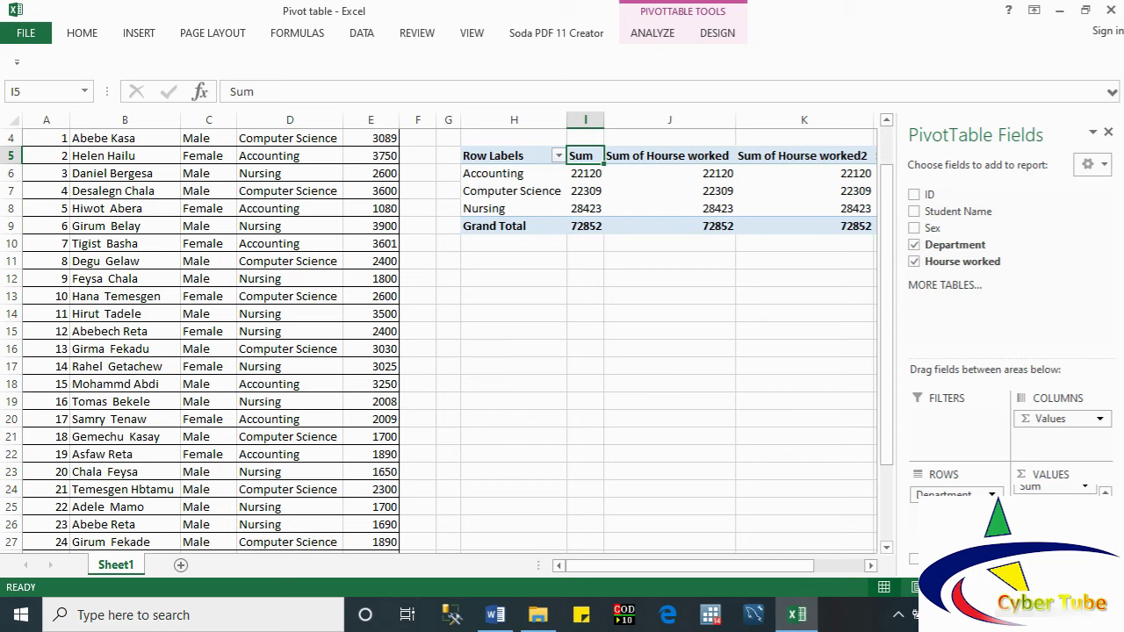
pyautogui.scroll(1, 1085, 488)
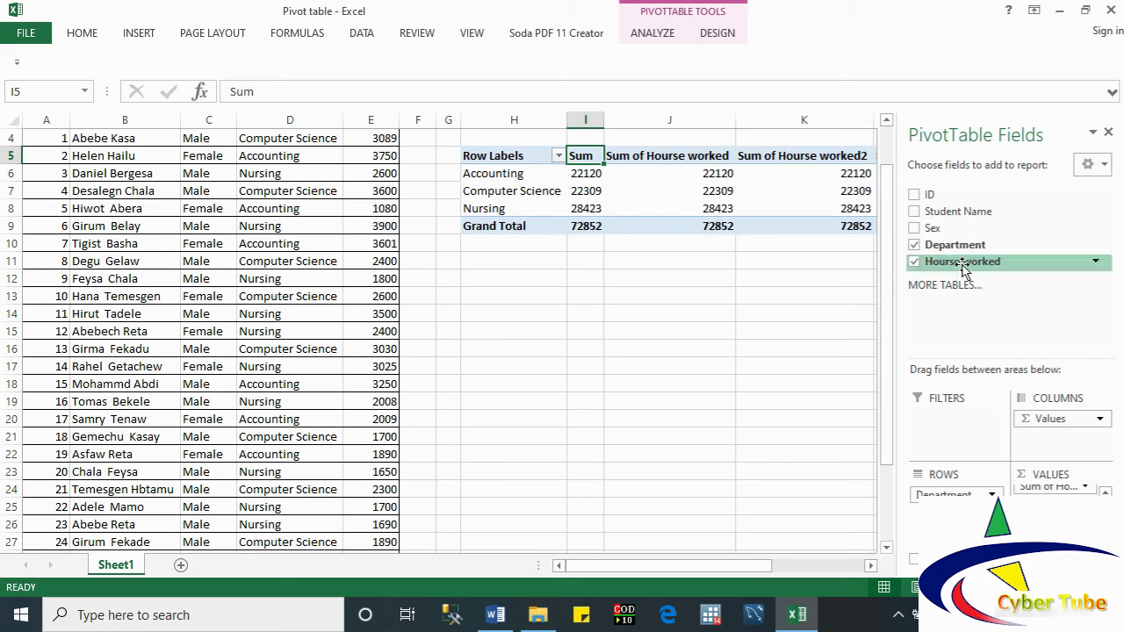
pyautogui.moveTo(961, 262); pyautogui.dragTo(1049, 490)
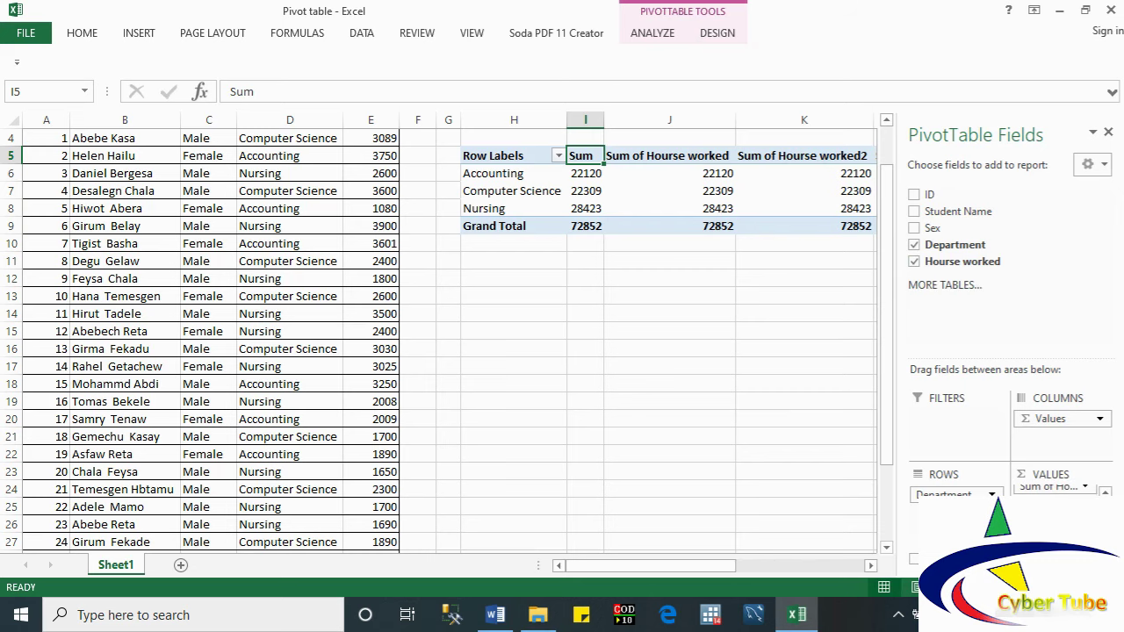
pyautogui.click(762, 366)
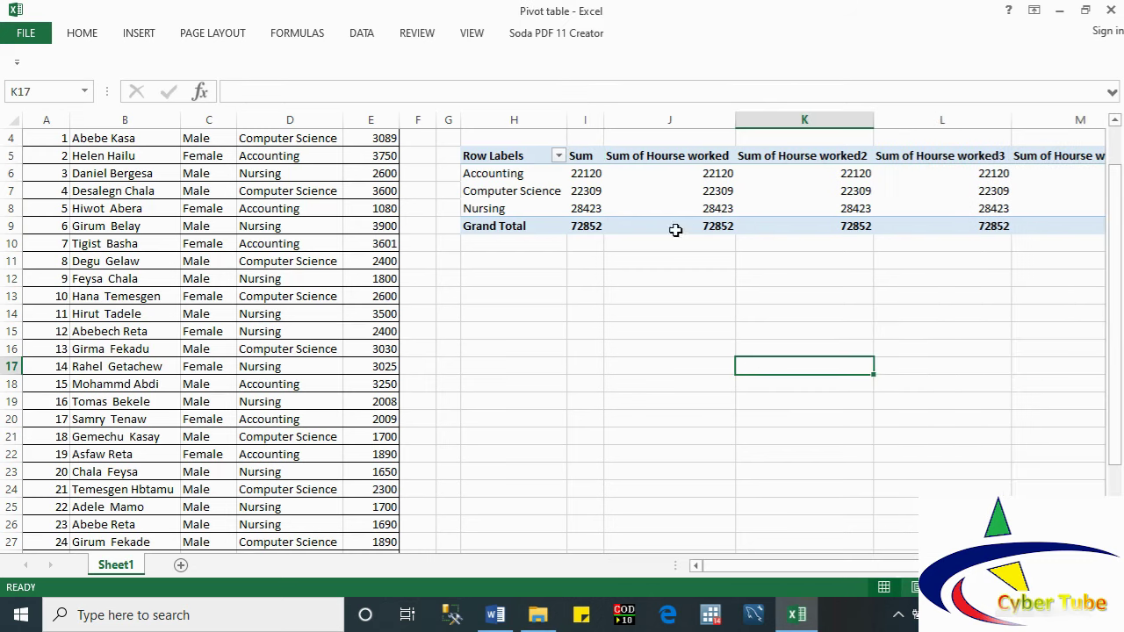
# Step: Change column J's Hourse worked summary from Sum to Average
pyautogui.click(627, 158)
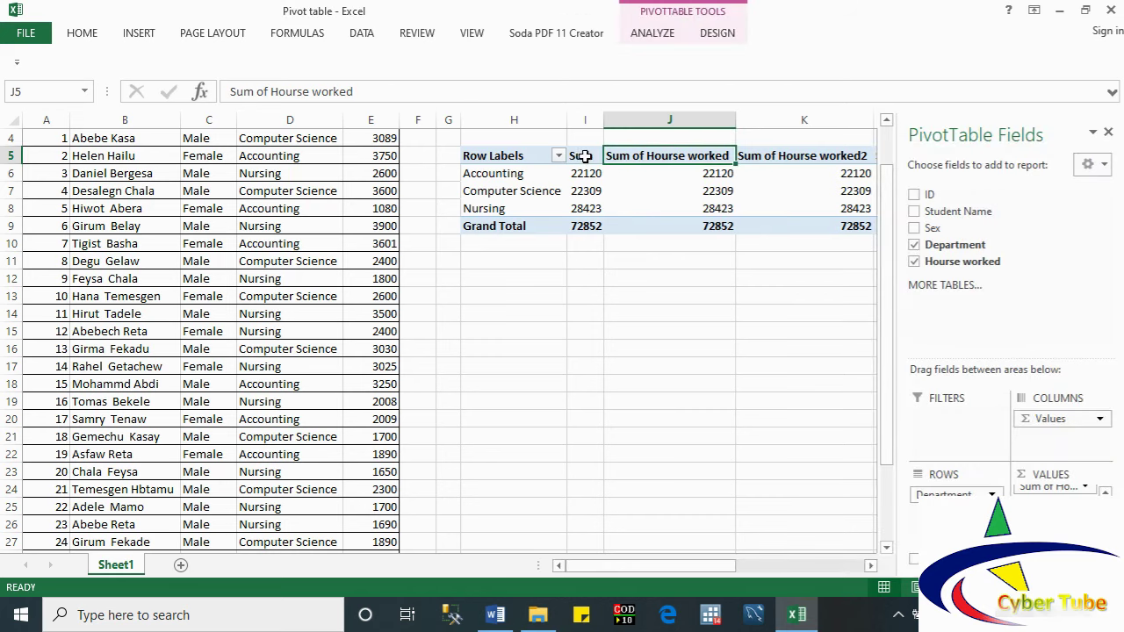
pyautogui.rightClick(623, 158)
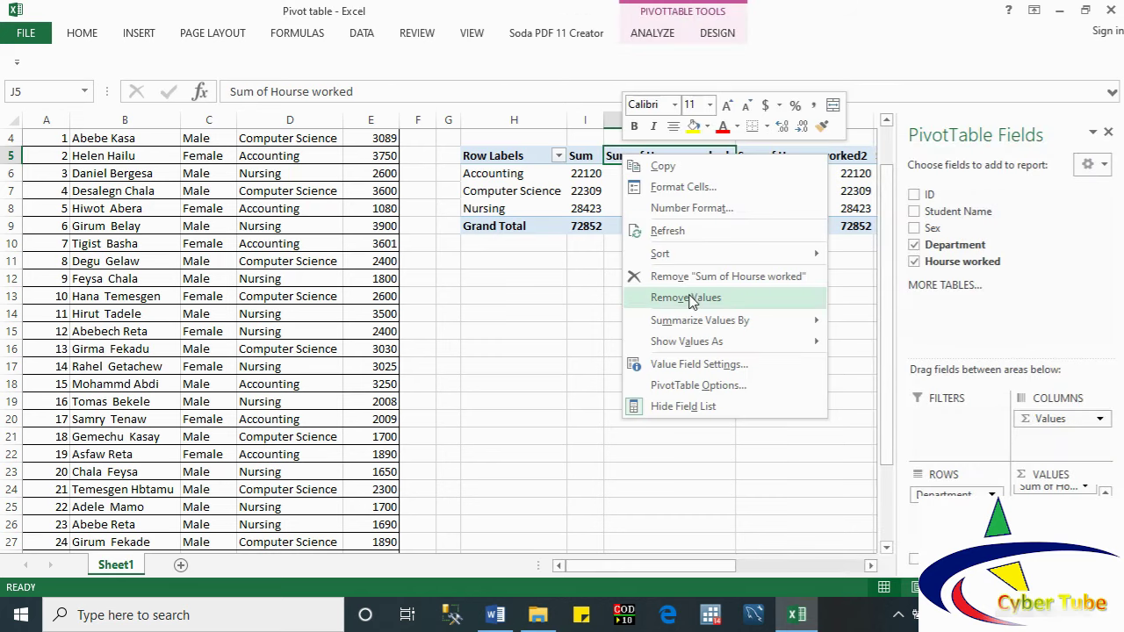
pyautogui.moveTo(674, 324)
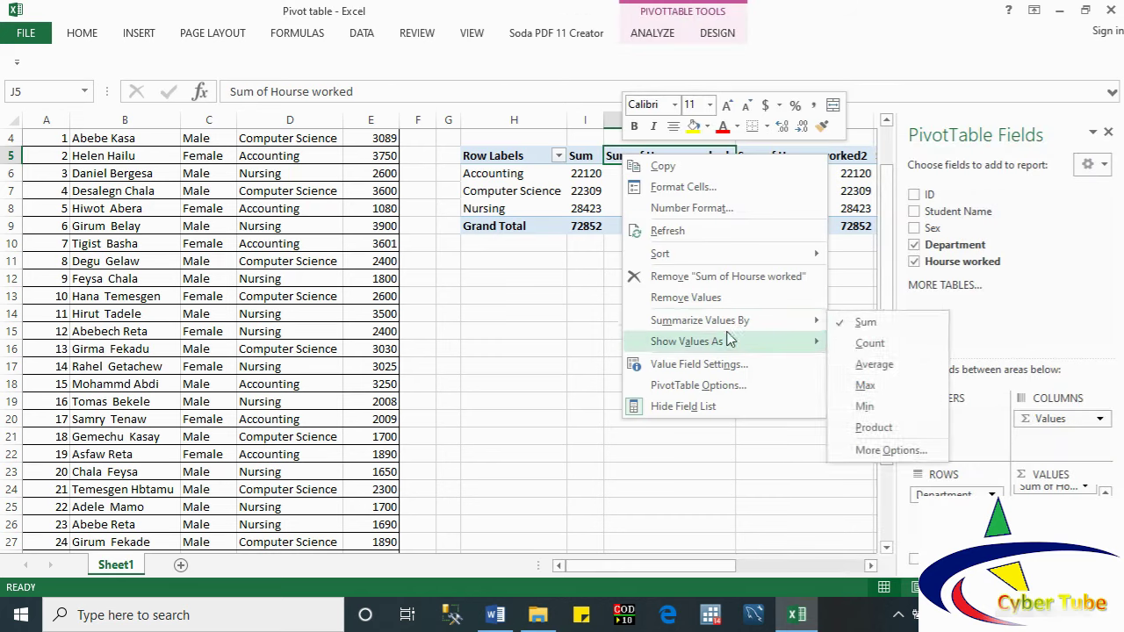
pyautogui.click(856, 364)
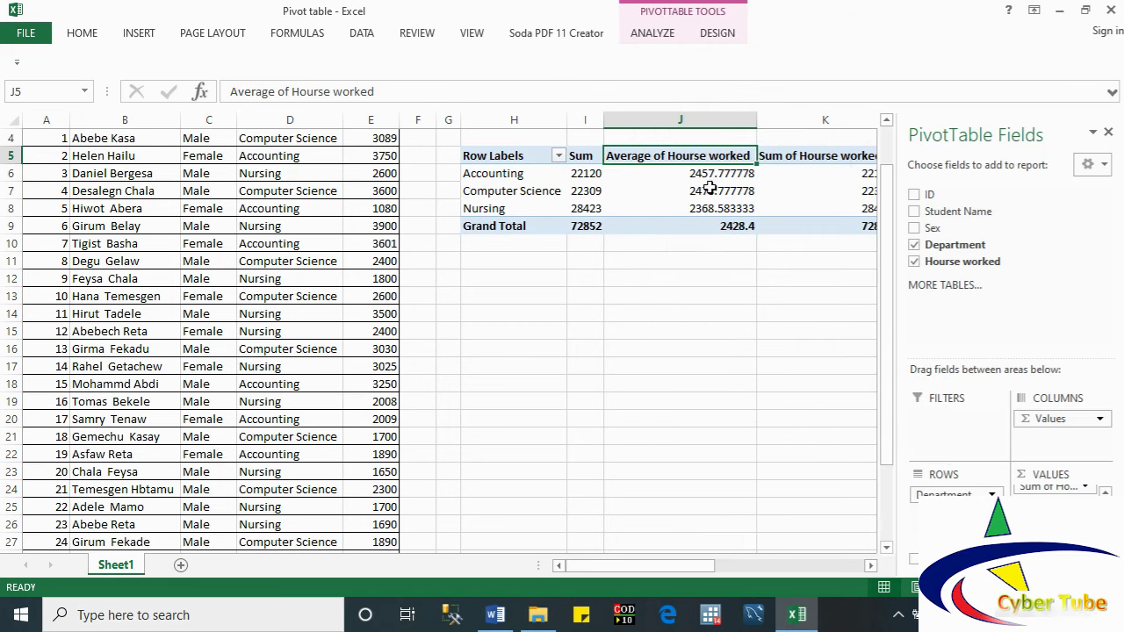
pyautogui.rightClick(704, 176)
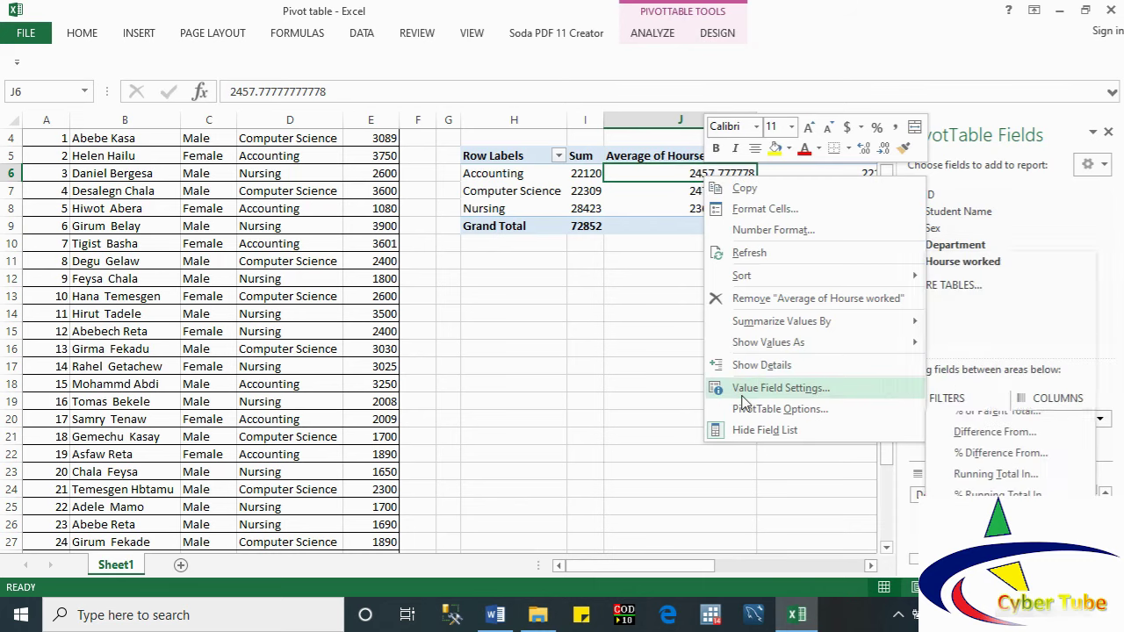
# Step: Format the Average of Hourse worked field as Number with 0 decimal places
pyautogui.click(781, 388)
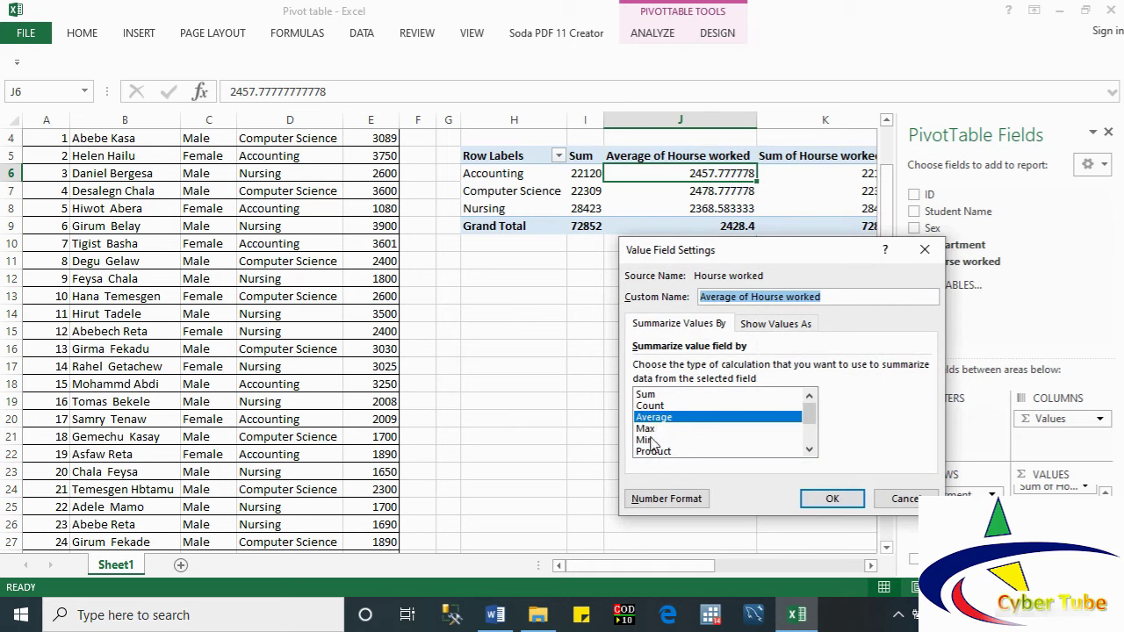
pyautogui.click(665, 499)
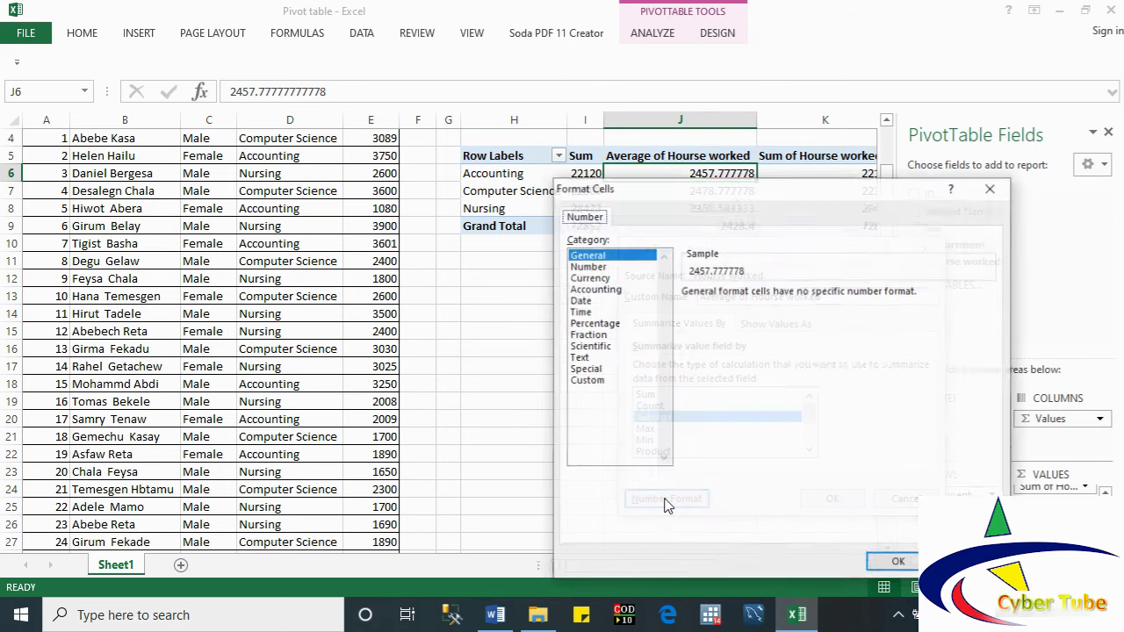
pyautogui.click(595, 266)
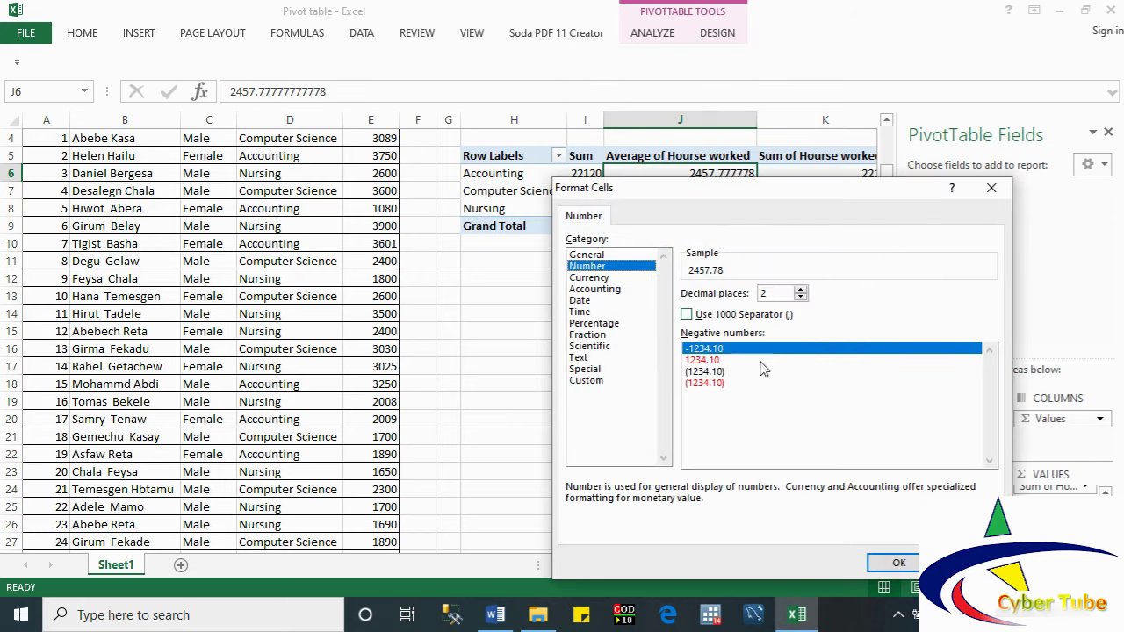
pyautogui.click(800, 297)
pyautogui.click(800, 297)
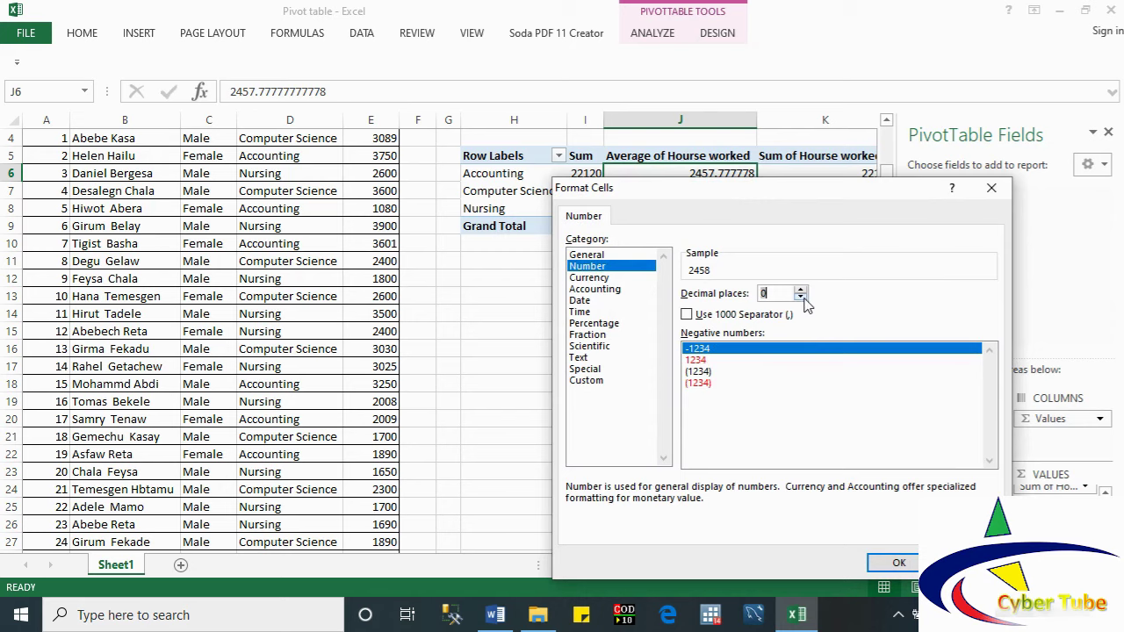
pyautogui.click(897, 562)
pyautogui.click(829, 497)
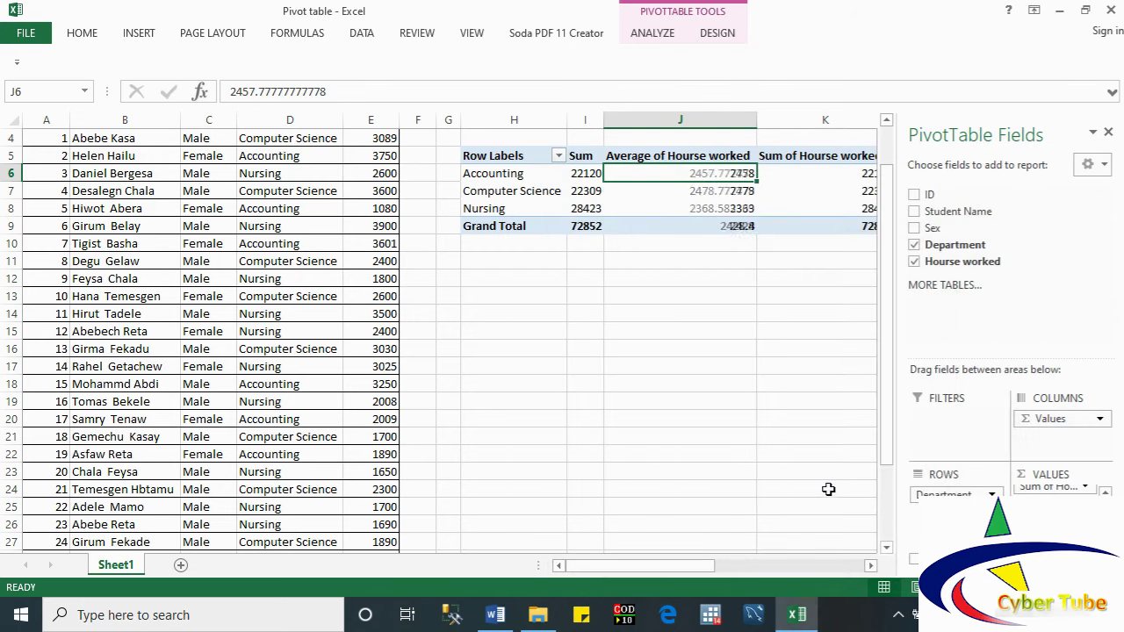
pyautogui.click(733, 156)
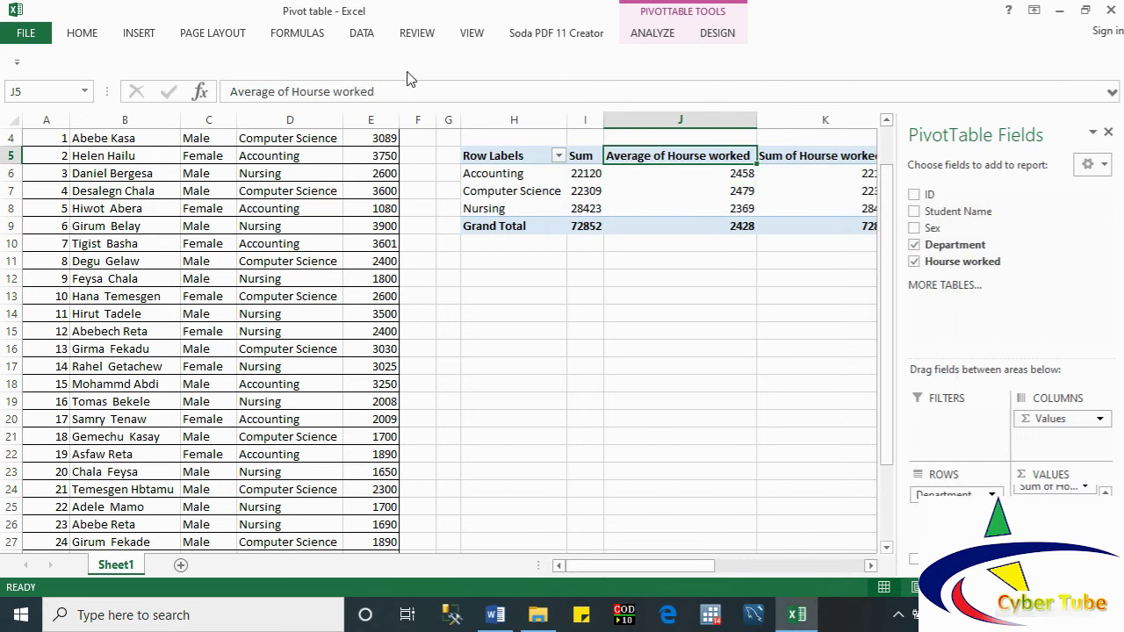
# Step: Shorten the J5 header to 'Average' and autofit column J
pyautogui.moveTo(375, 92); pyautogui.dragTo(290, 87)
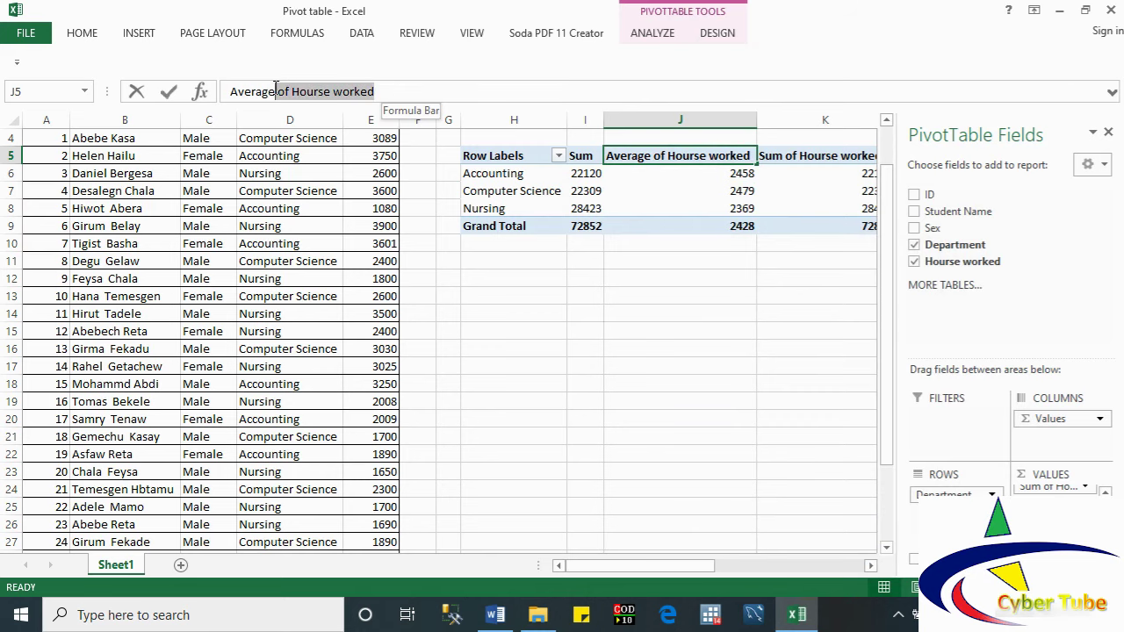
pyautogui.press('BackSpace')
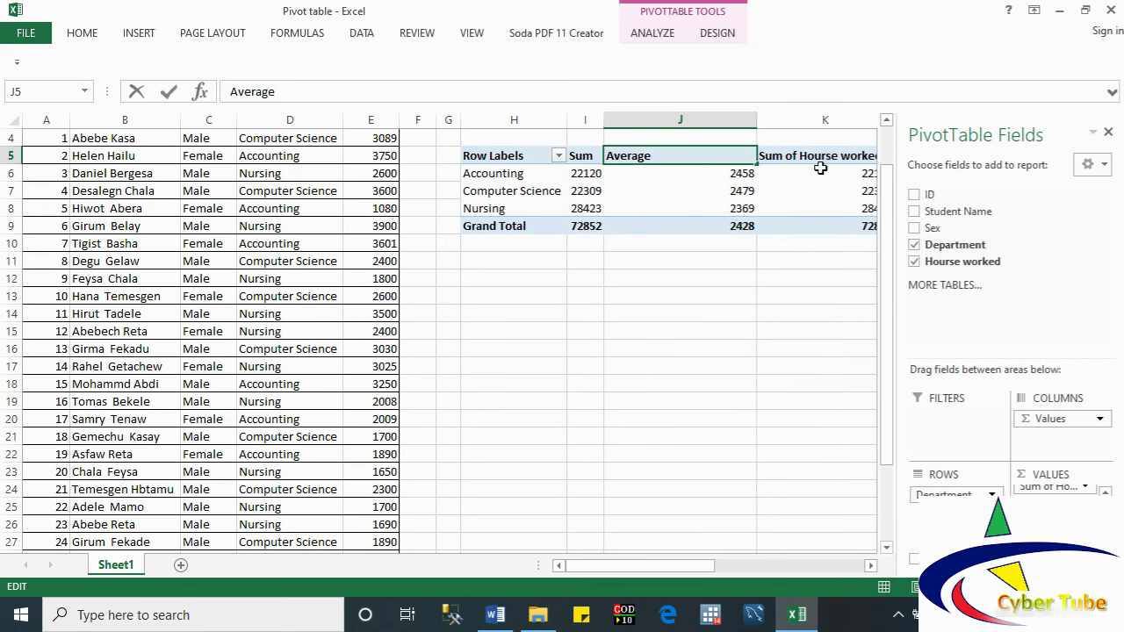
pyautogui.click(769, 120)
pyautogui.doubleClick(757, 121)
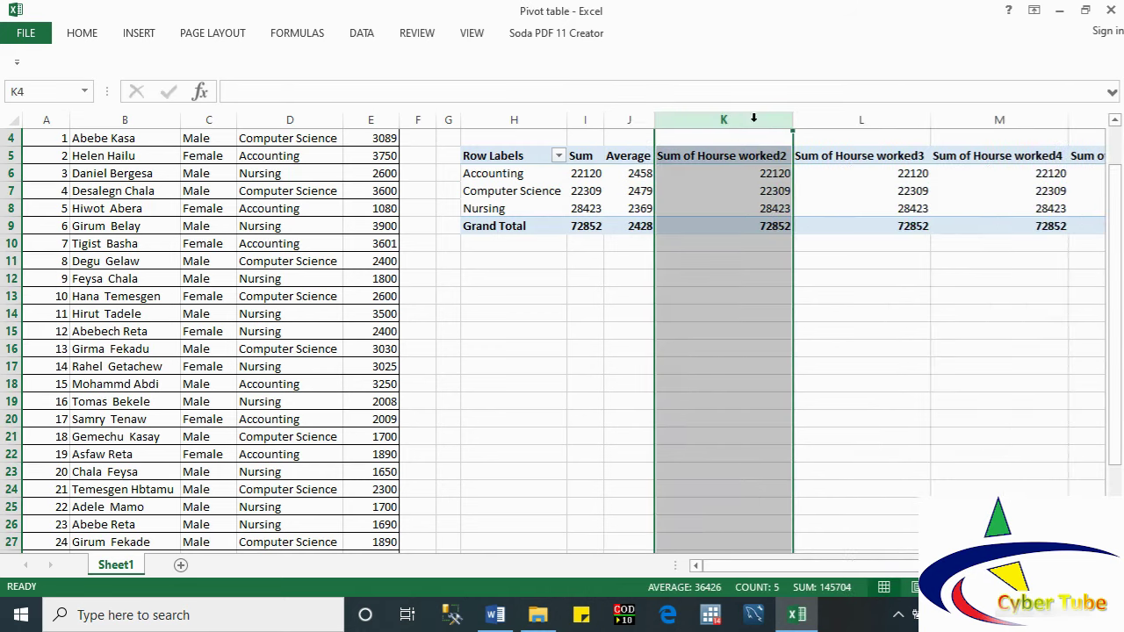
# Step: Summarize column K as Max, rename its header 'Max', and autofit the column
pyautogui.click(724, 155)
pyautogui.rightClick(724, 156)
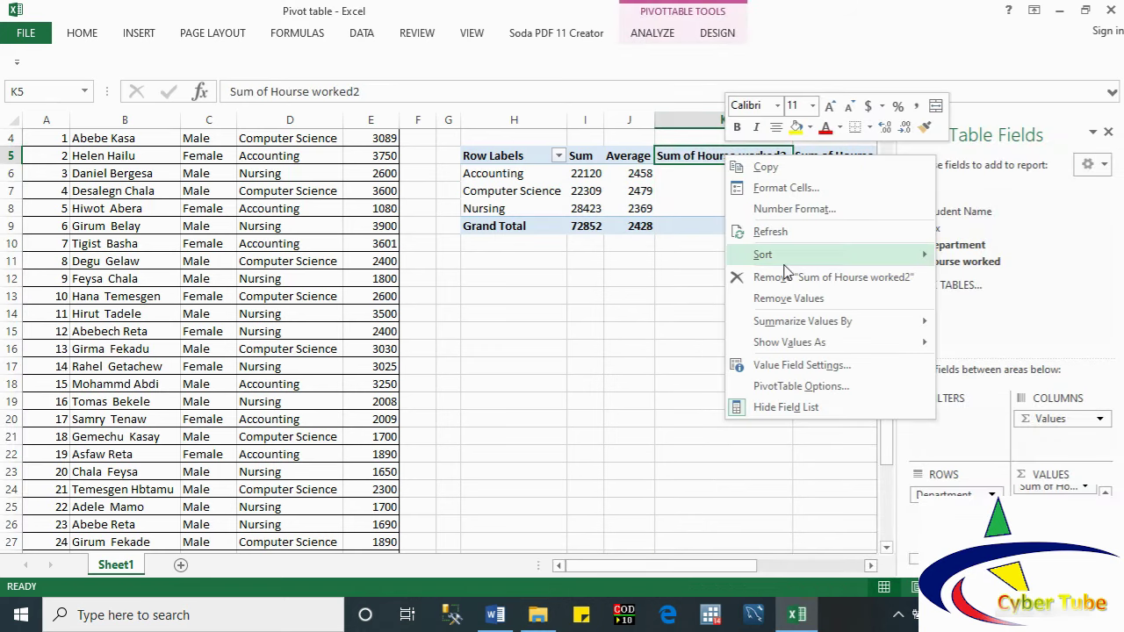
pyautogui.moveTo(786, 327)
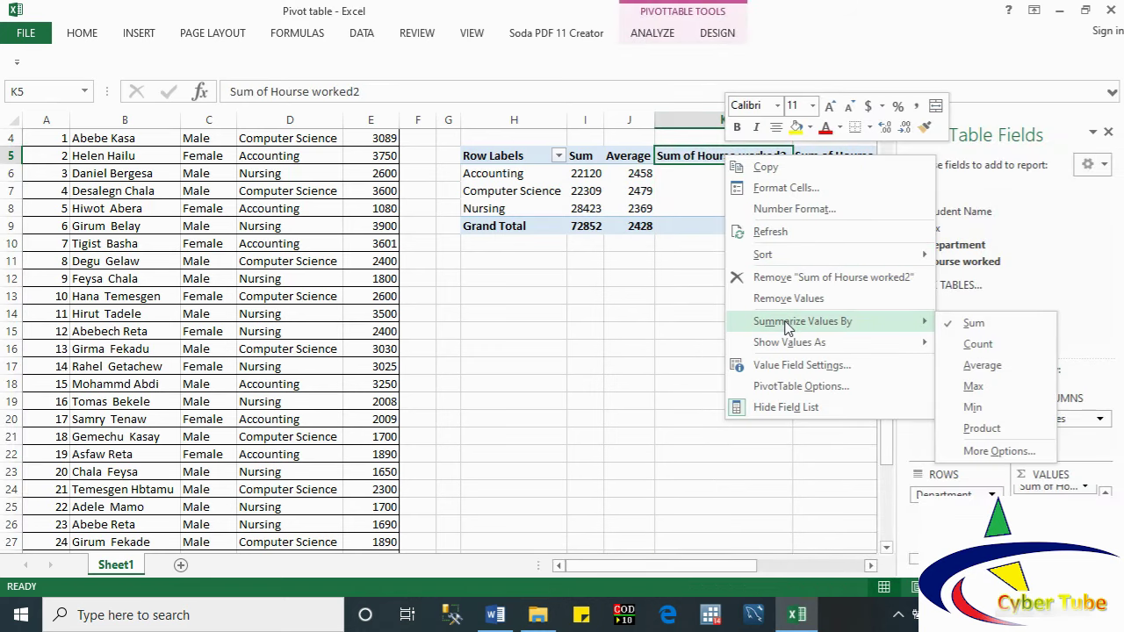
pyautogui.click(973, 386)
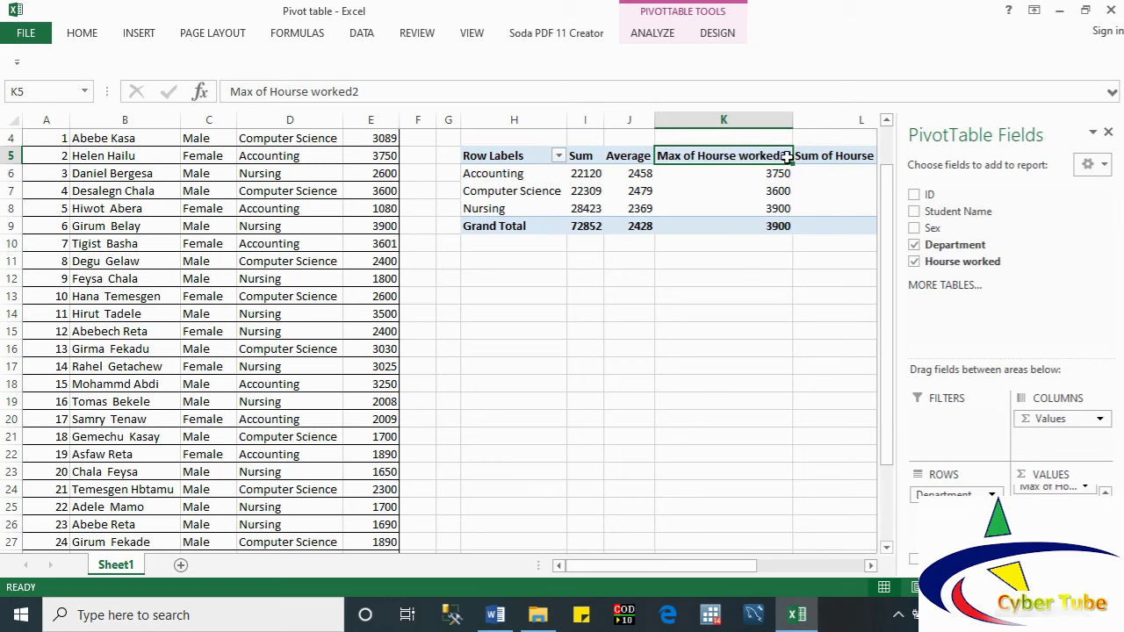
pyautogui.moveTo(360, 91); pyautogui.dragTo(257, 91)
pyautogui.press('BackSpace')
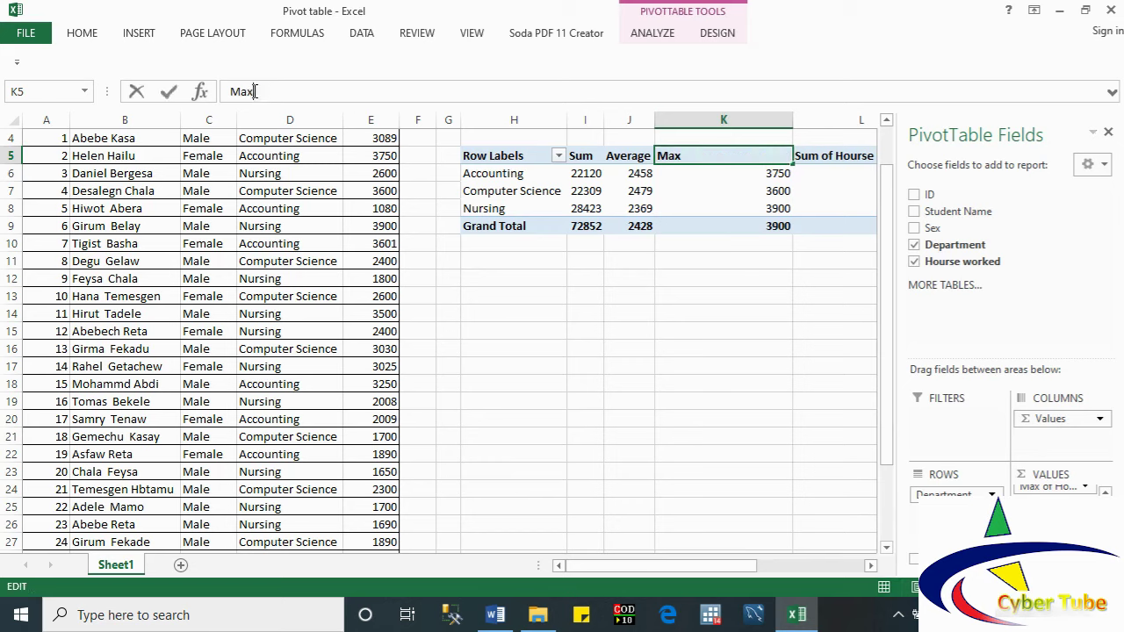
pyautogui.click(732, 193)
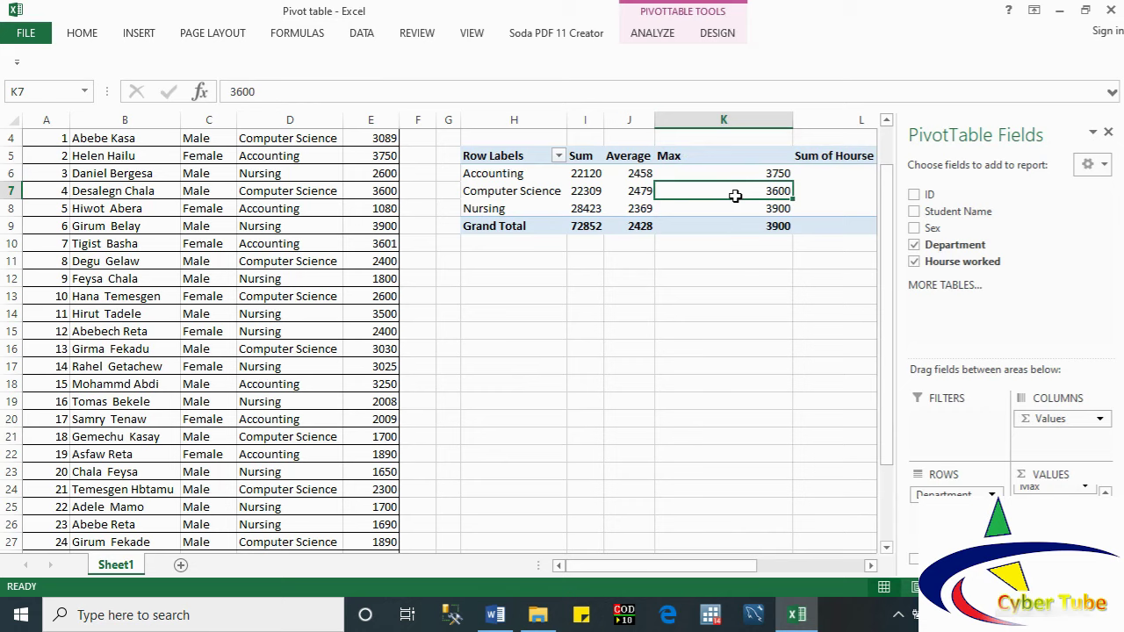
pyautogui.doubleClick(793, 120)
# Step: Summarize column L as Min and rename its header 'Min'
pyautogui.click(736, 156)
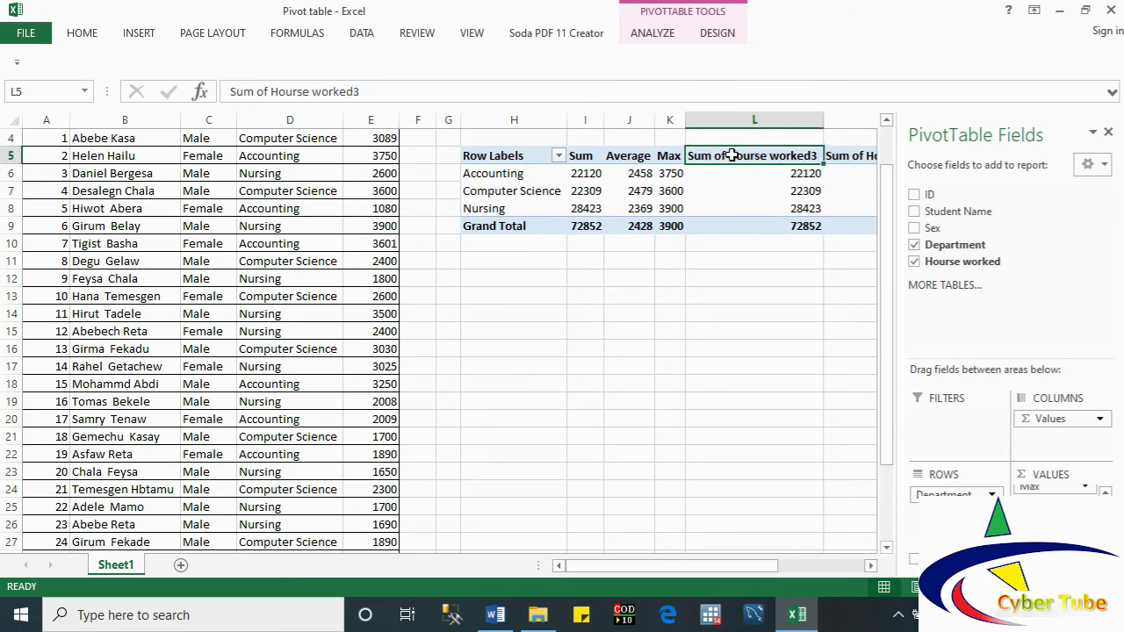
pyautogui.rightClick(736, 156)
pyautogui.moveTo(801, 333)
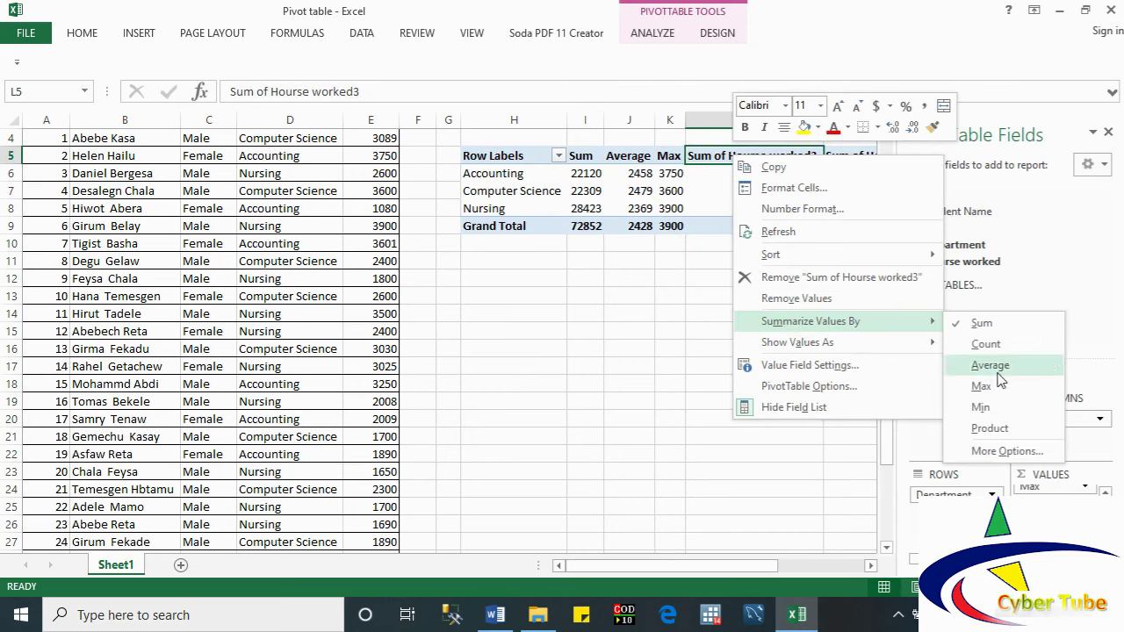
pyautogui.click(987, 409)
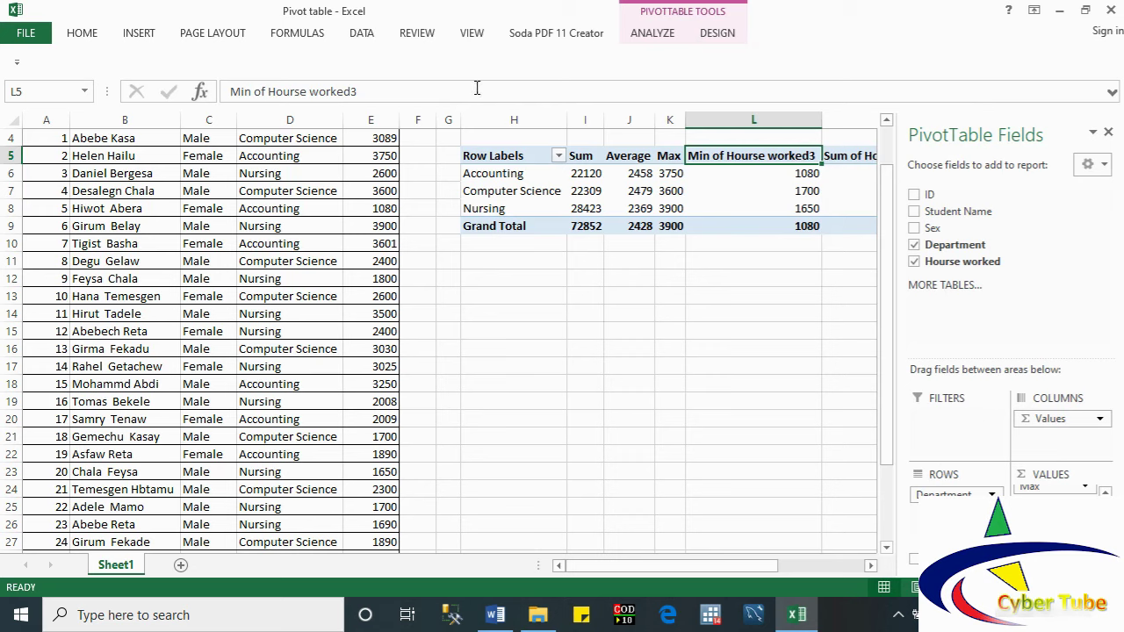
pyautogui.moveTo(300, 91); pyautogui.dragTo(250, 91)
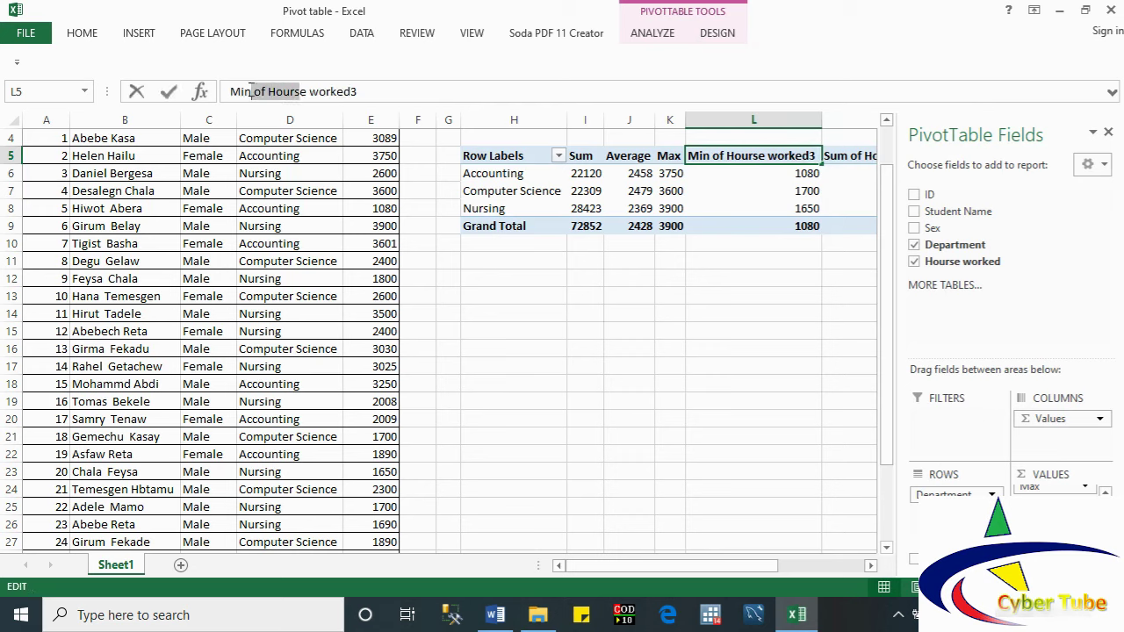
pyautogui.press('Delete')
pyautogui.press('Delete')
pyautogui.press('Delete')
pyautogui.press('Delete')
pyautogui.press('Delete')
pyautogui.press('Delete')
pyautogui.press('Delete')
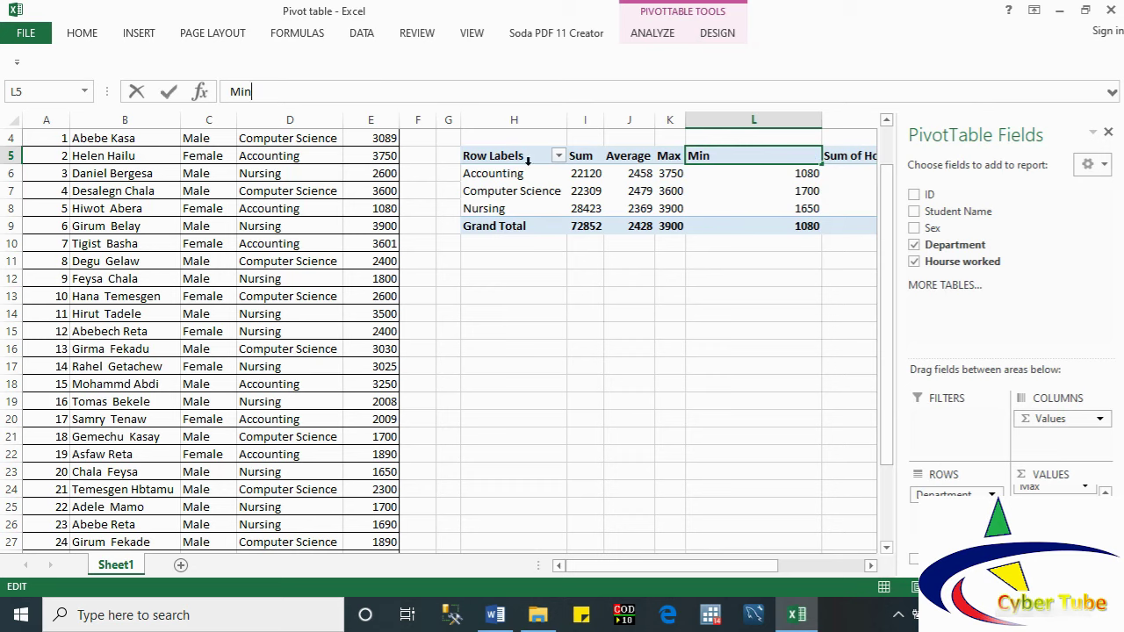
pyautogui.click(736, 225)
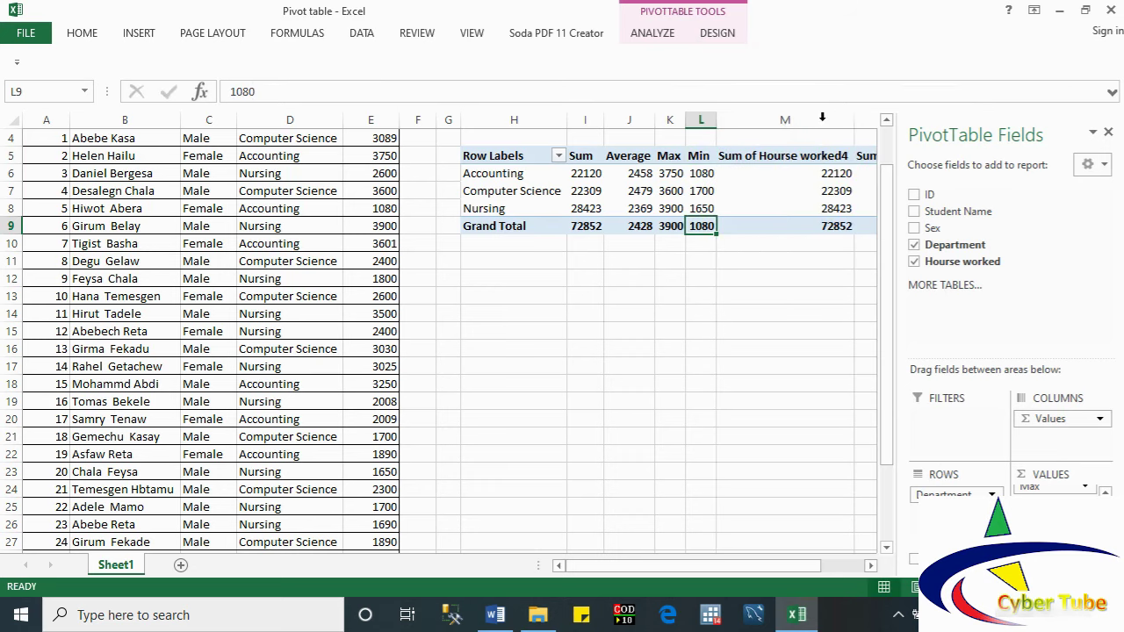
# Step: Set column M's value field to summarize by StdDevp
pyautogui.click(780, 156)
pyautogui.rightClick(780, 155)
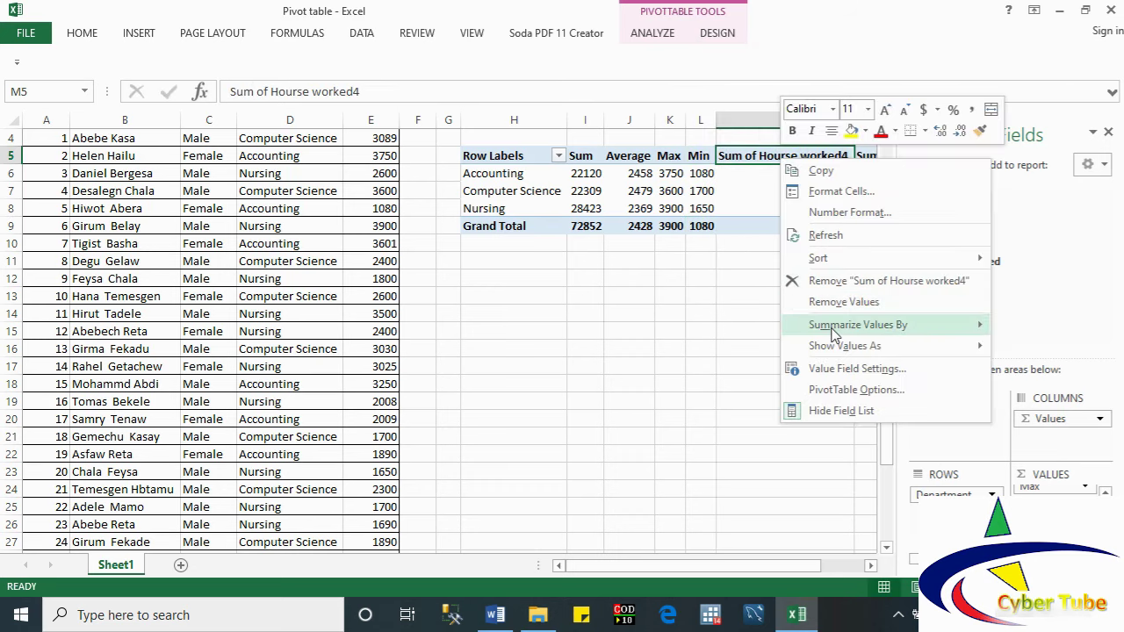
pyautogui.moveTo(901, 324)
pyautogui.click(1041, 455)
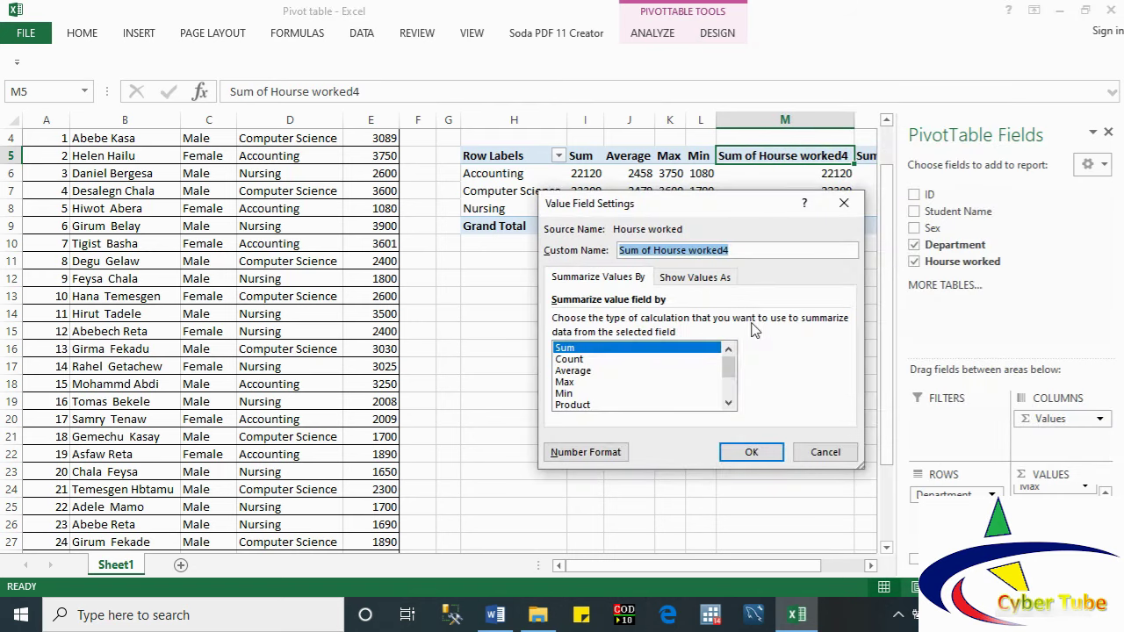
pyautogui.scroll(-5, 728, 404)
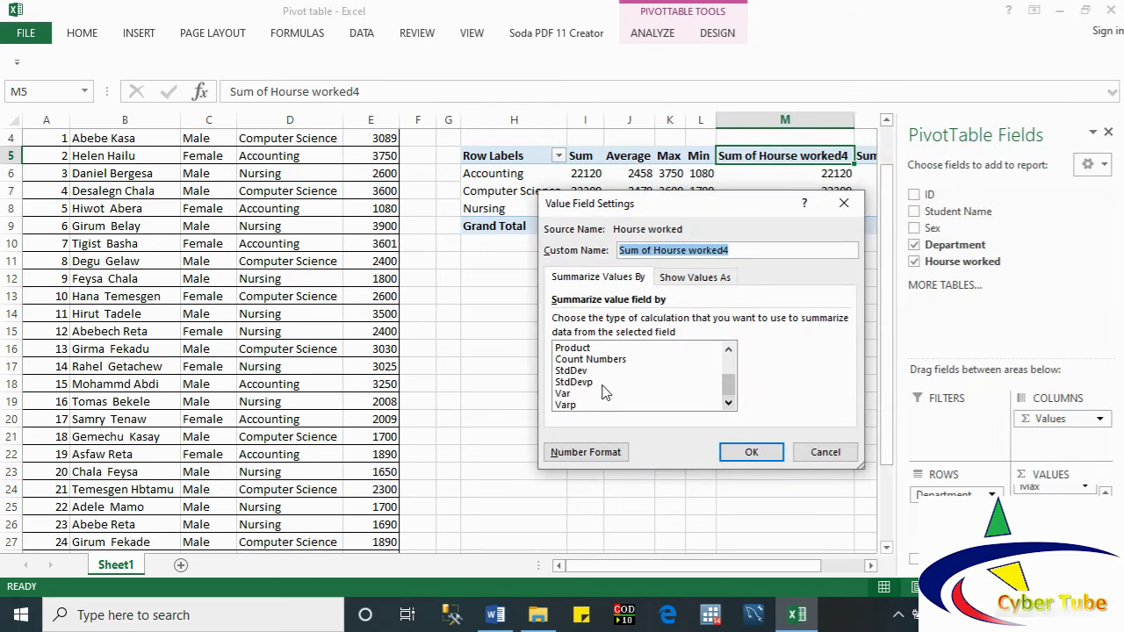
pyautogui.click(590, 382)
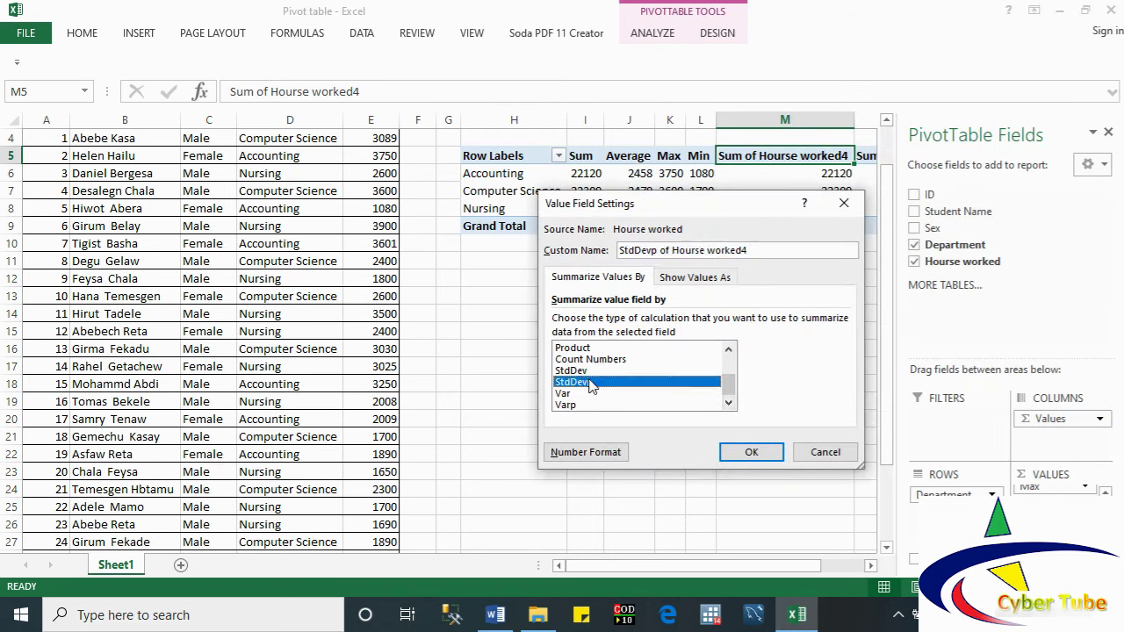
# Step: Format the StdDevp values as Number with 0 decimal places
pyautogui.click(593, 453)
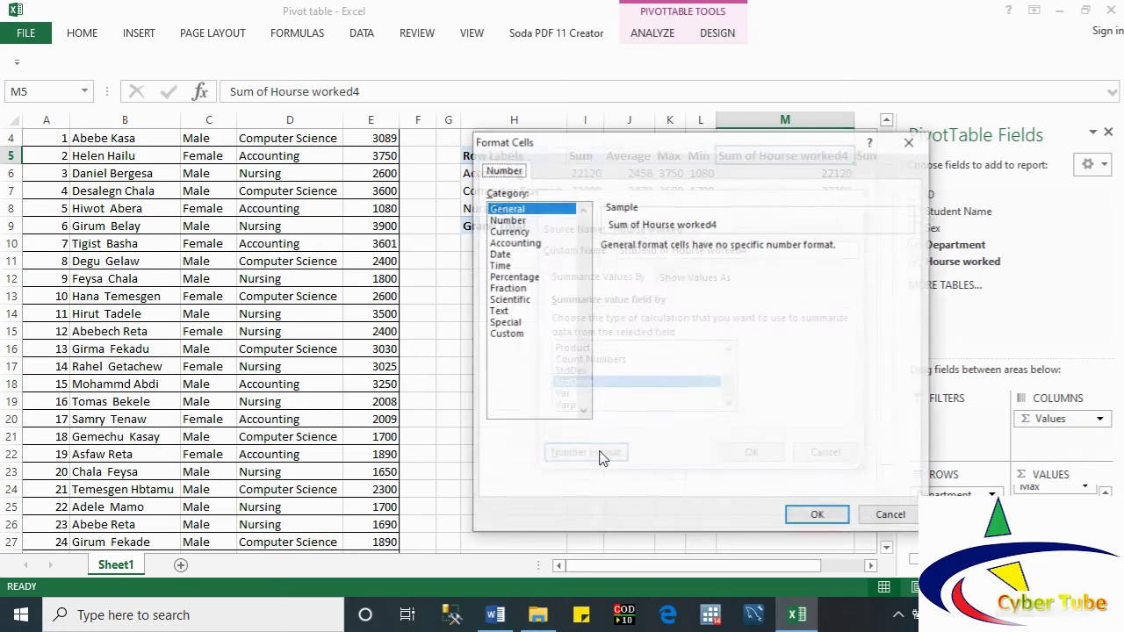
pyautogui.click(508, 220)
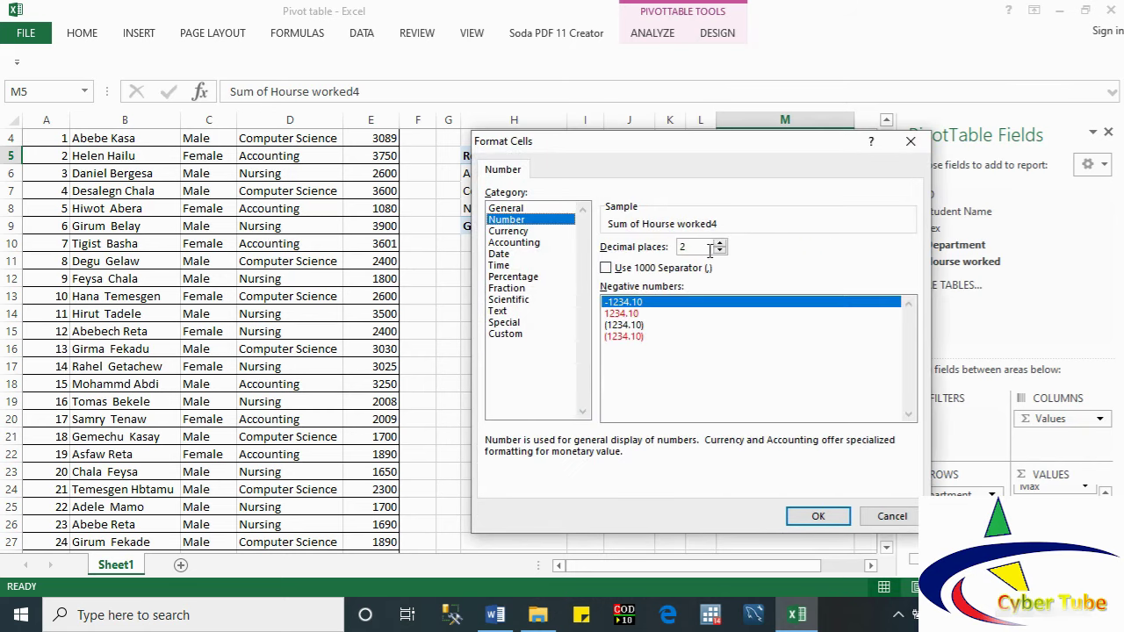
pyautogui.click(719, 251)
pyautogui.click(719, 251)
pyautogui.click(818, 515)
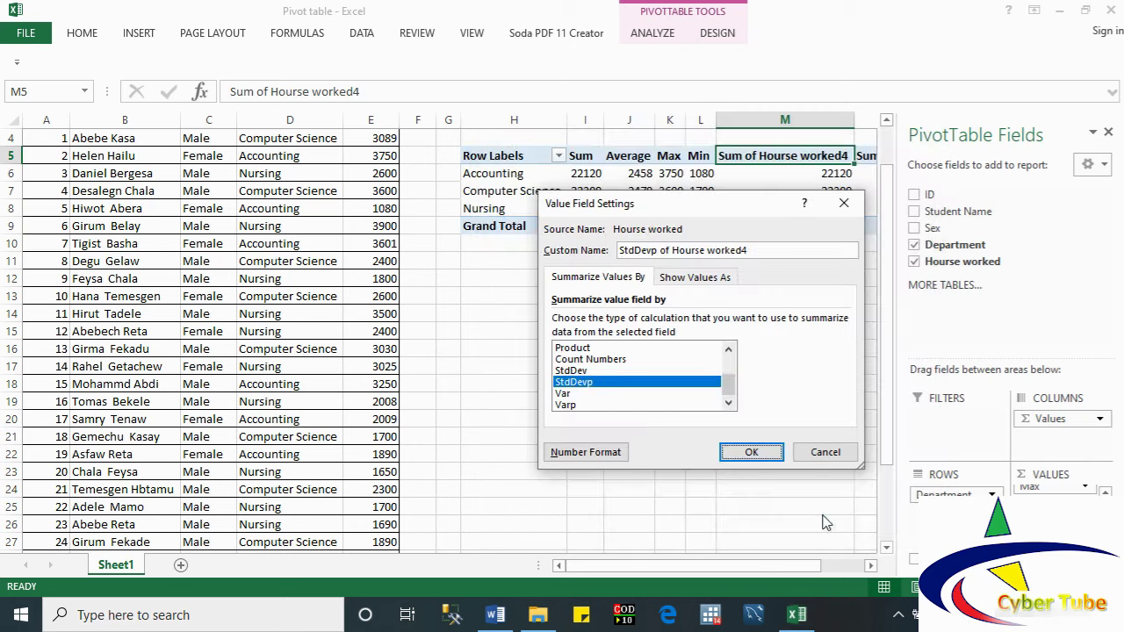
pyautogui.click(751, 454)
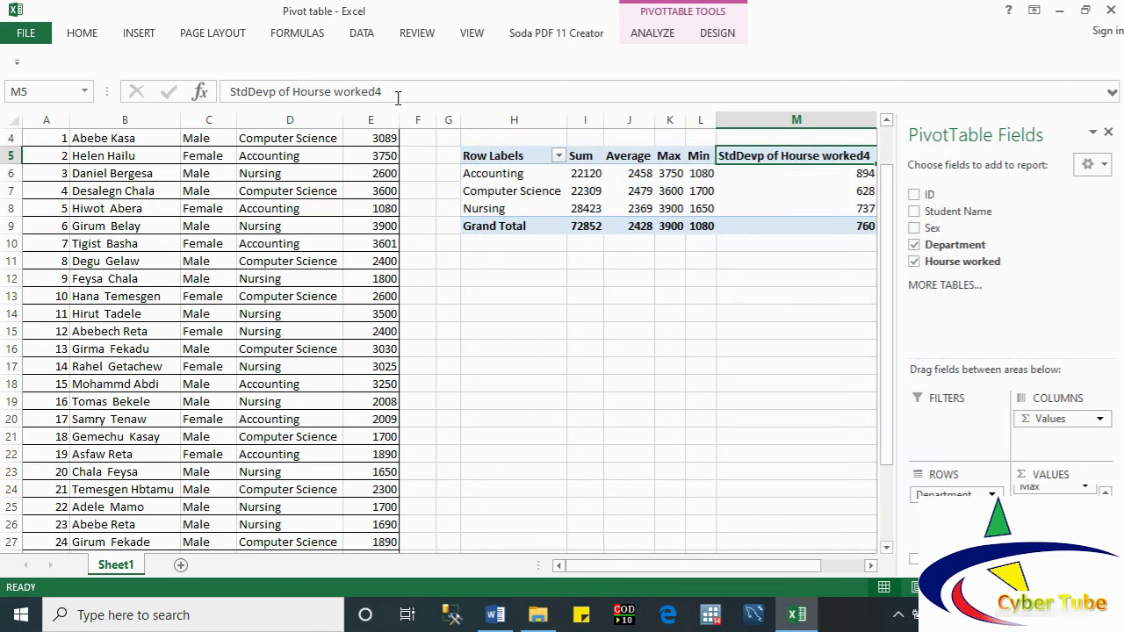
# Step: Shorten the M5 header to 'StdDevp'
pyautogui.moveTo(382, 92); pyautogui.dragTo(278, 92)
pyautogui.press('BackSpace')
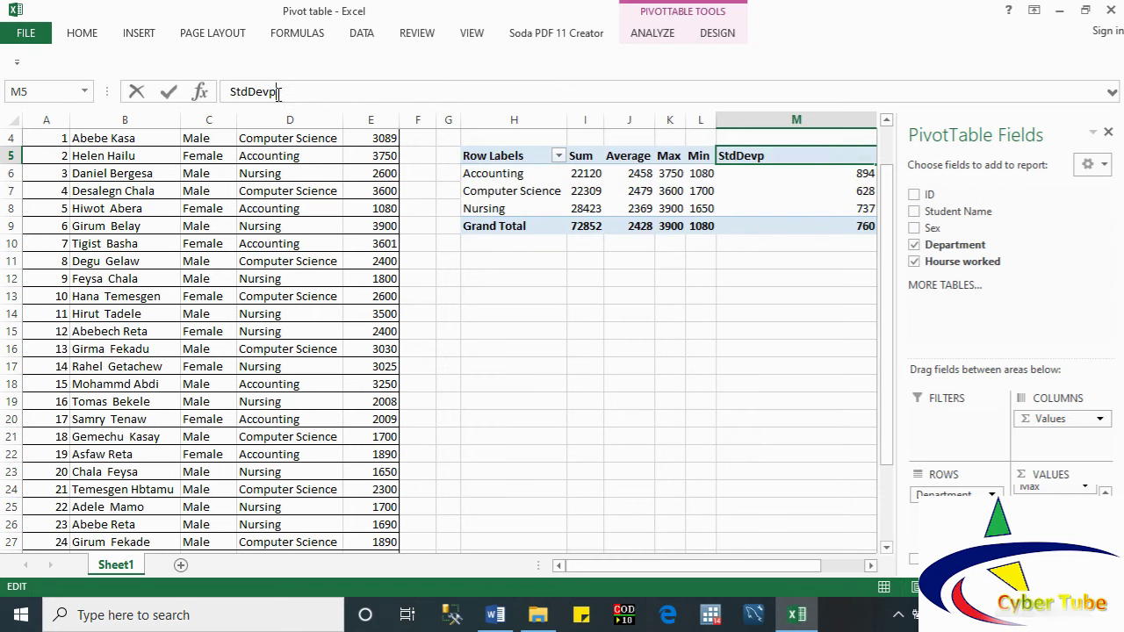
pyautogui.click(727, 208)
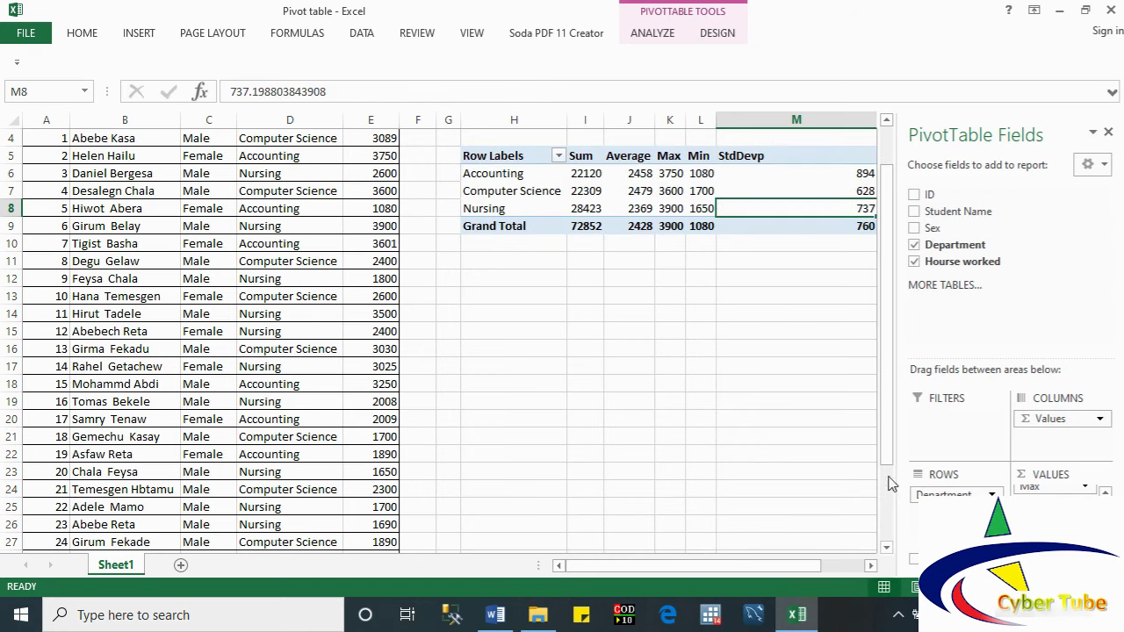
pyautogui.click(871, 566)
pyautogui.click(871, 567)
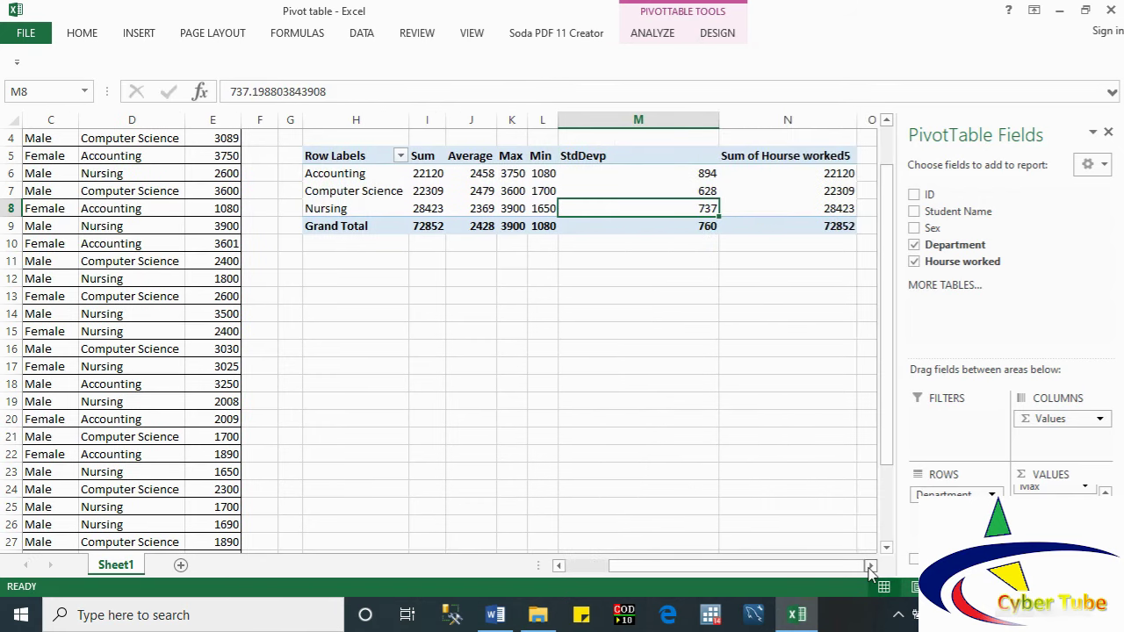
# Step: Autofit column M and switch column N's summary calculation to Var
pyautogui.doubleClick(719, 119)
pyautogui.click(664, 156)
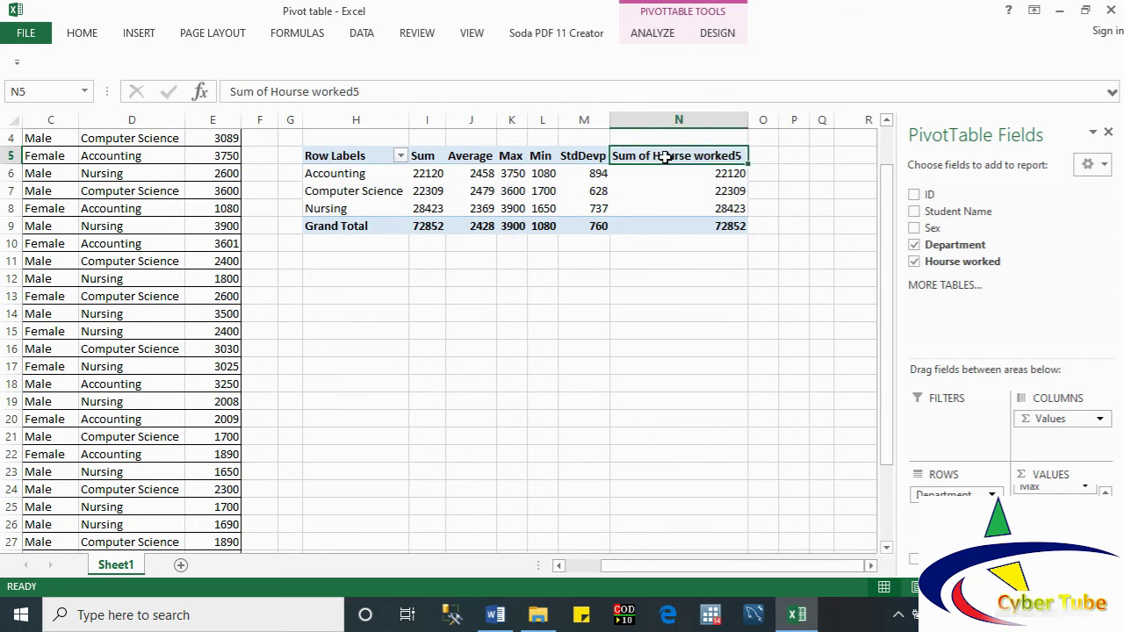
pyautogui.rightClick(665, 156)
pyautogui.moveTo(722, 344)
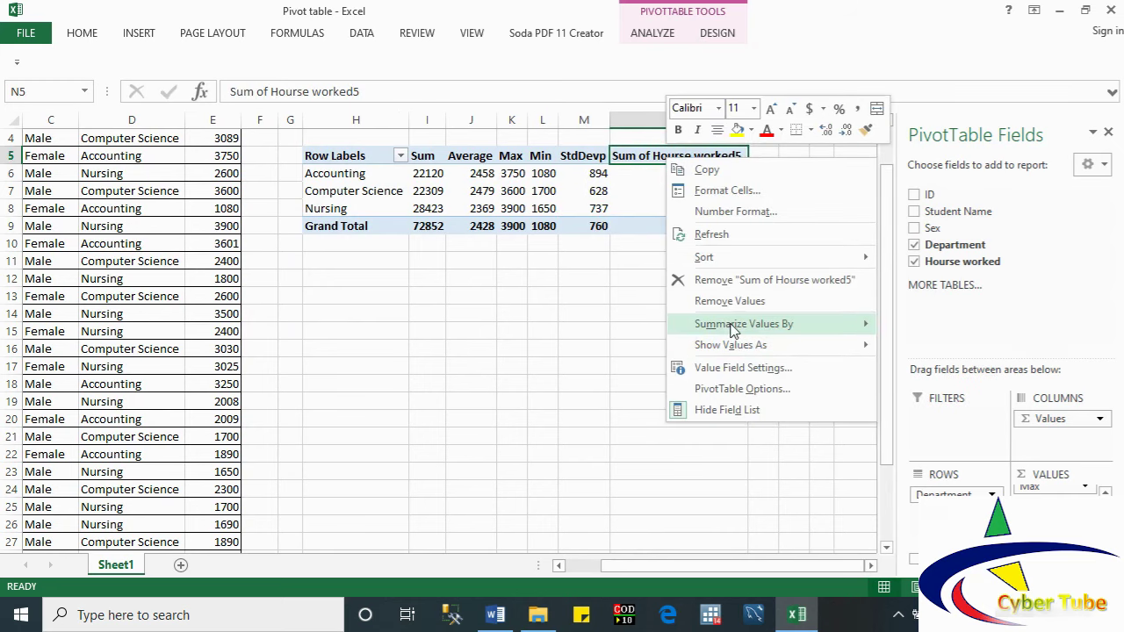
pyautogui.moveTo(728, 324)
pyautogui.click(940, 454)
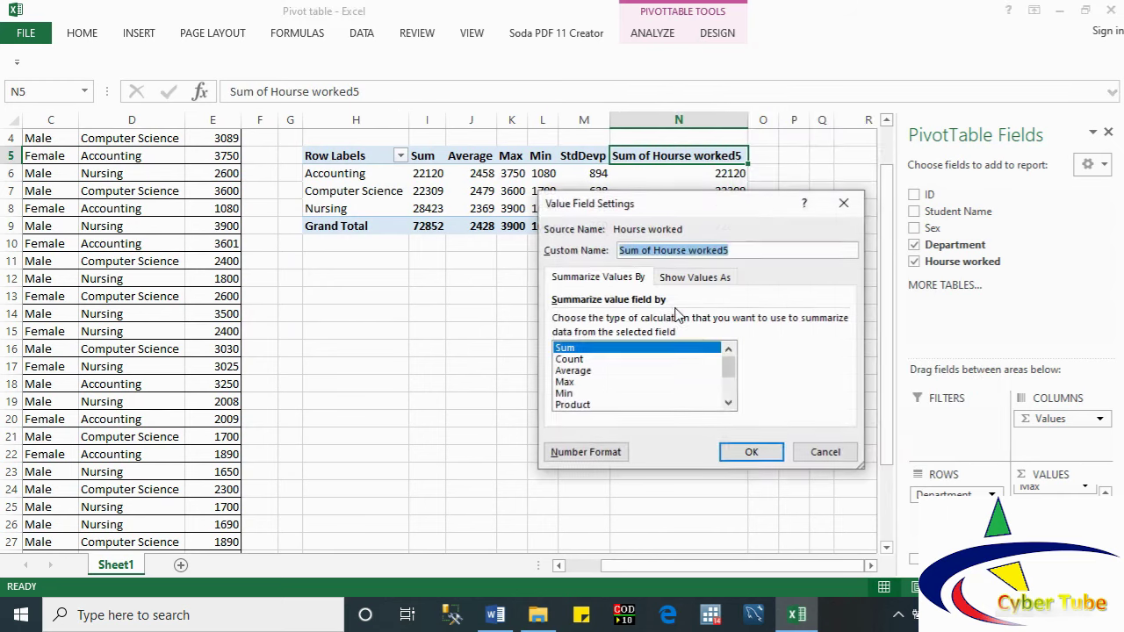
pyautogui.click(729, 405)
pyautogui.click(729, 405)
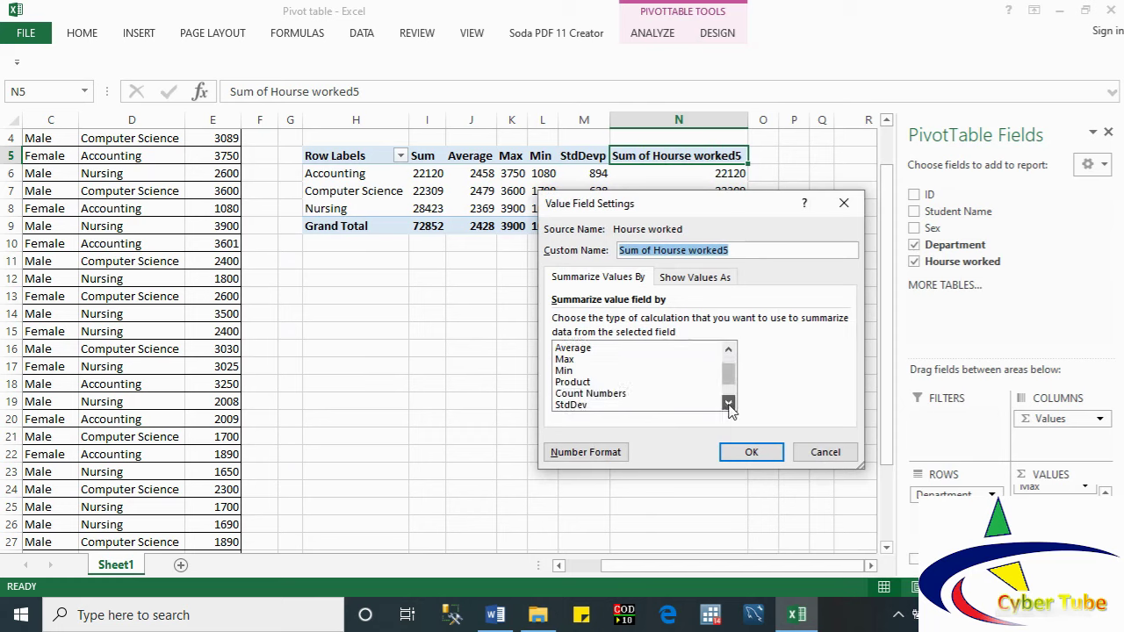
pyautogui.click(728, 405)
pyautogui.click(729, 404)
pyautogui.click(729, 405)
pyautogui.click(576, 394)
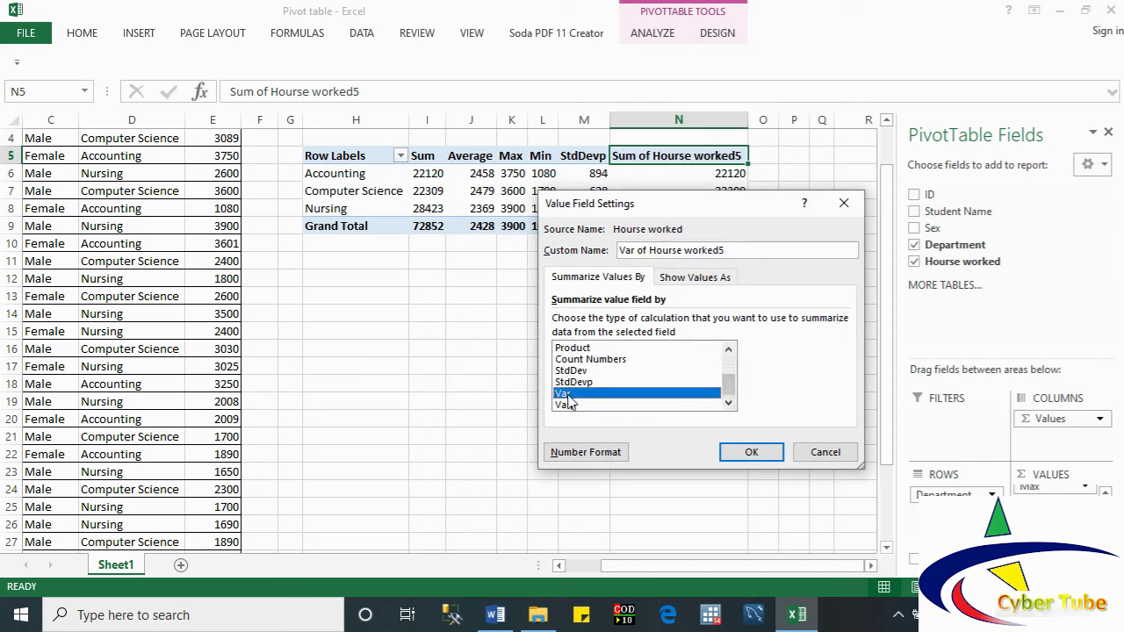
pyautogui.click(747, 452)
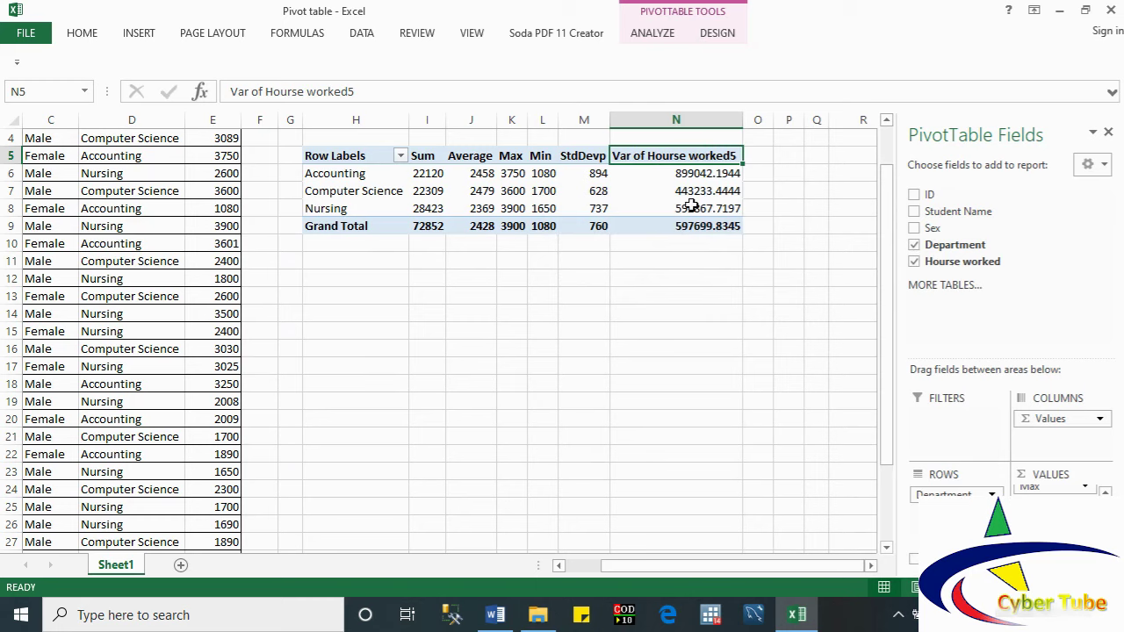
# Step: Format the variance values as Number with 0 decimal places
pyautogui.rightClick(678, 179)
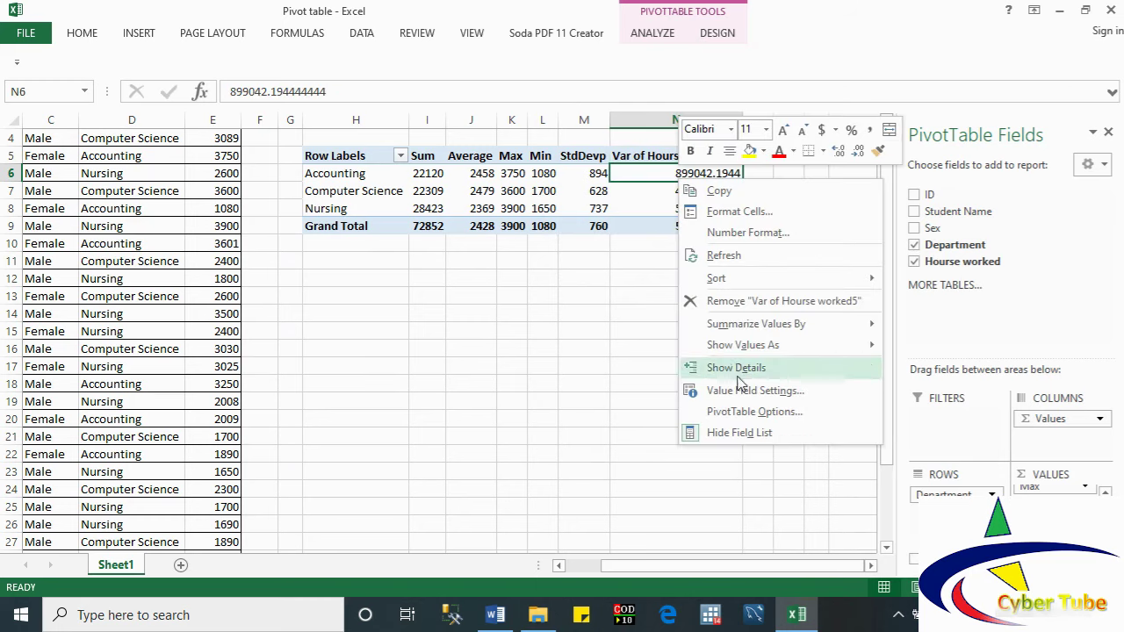
pyautogui.click(791, 397)
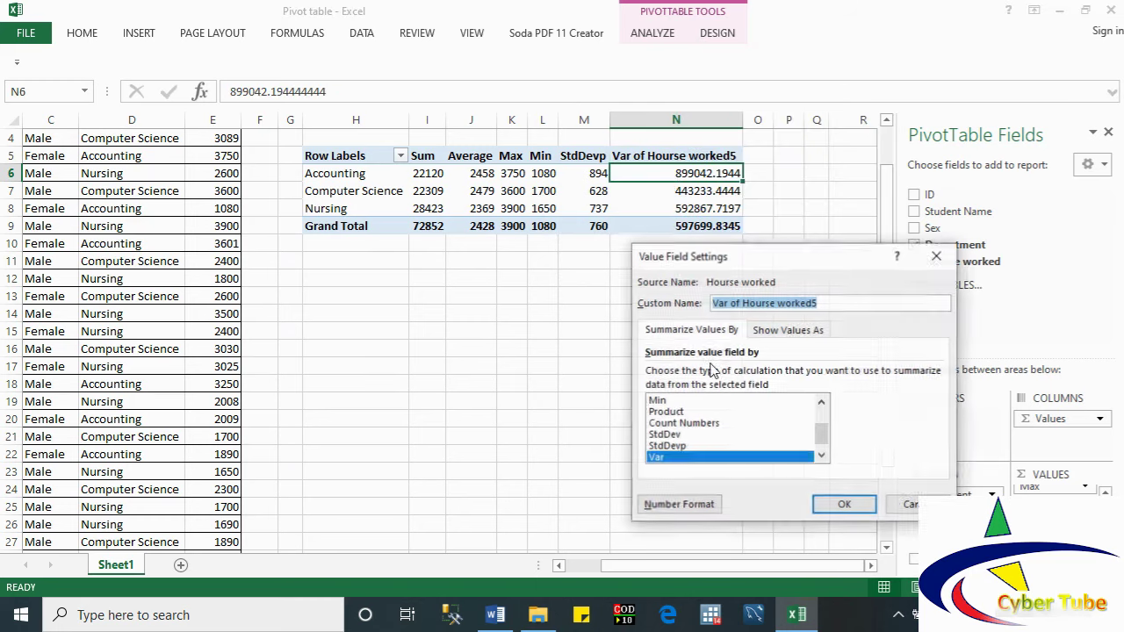
pyautogui.click(687, 505)
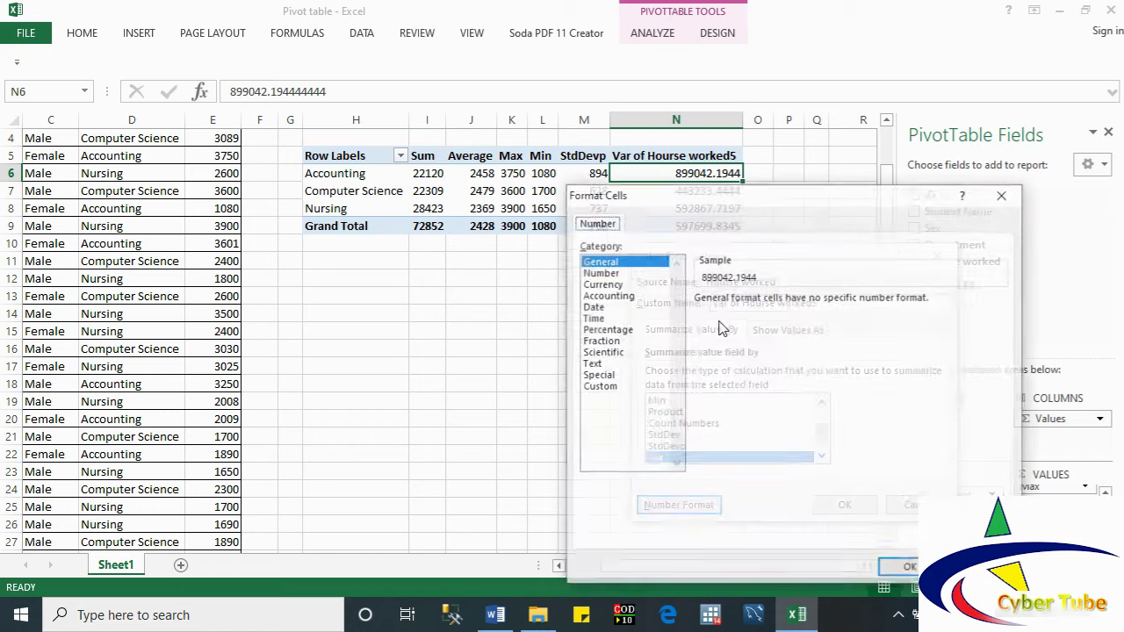
pyautogui.click(606, 273)
pyautogui.click(813, 303)
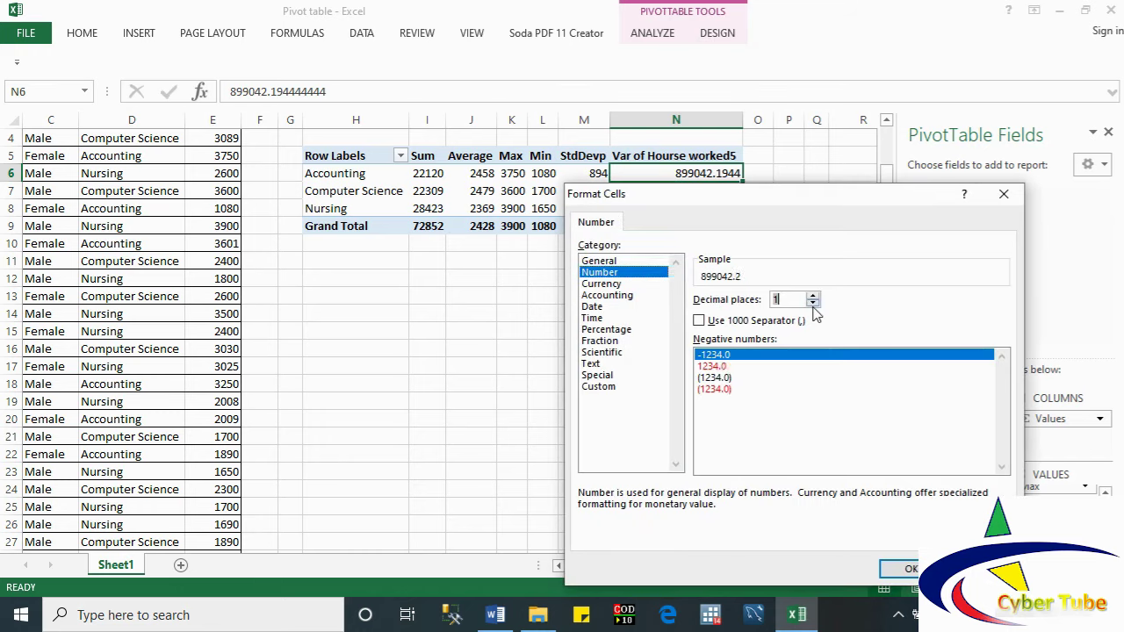
pyautogui.click(813, 303)
pyautogui.click(910, 569)
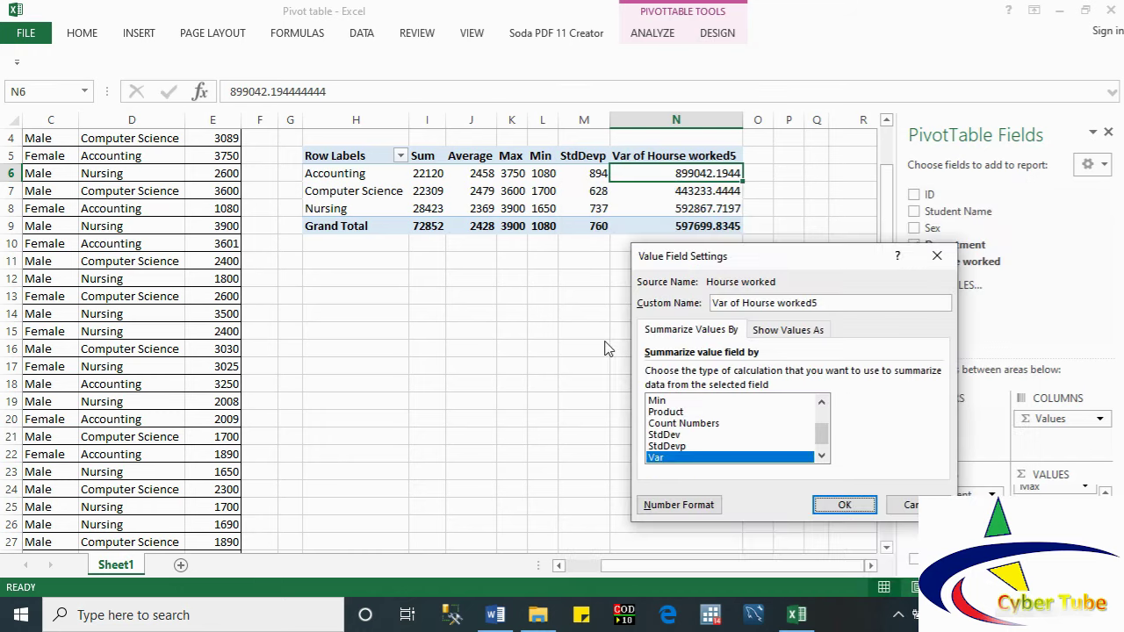
pyautogui.click(845, 506)
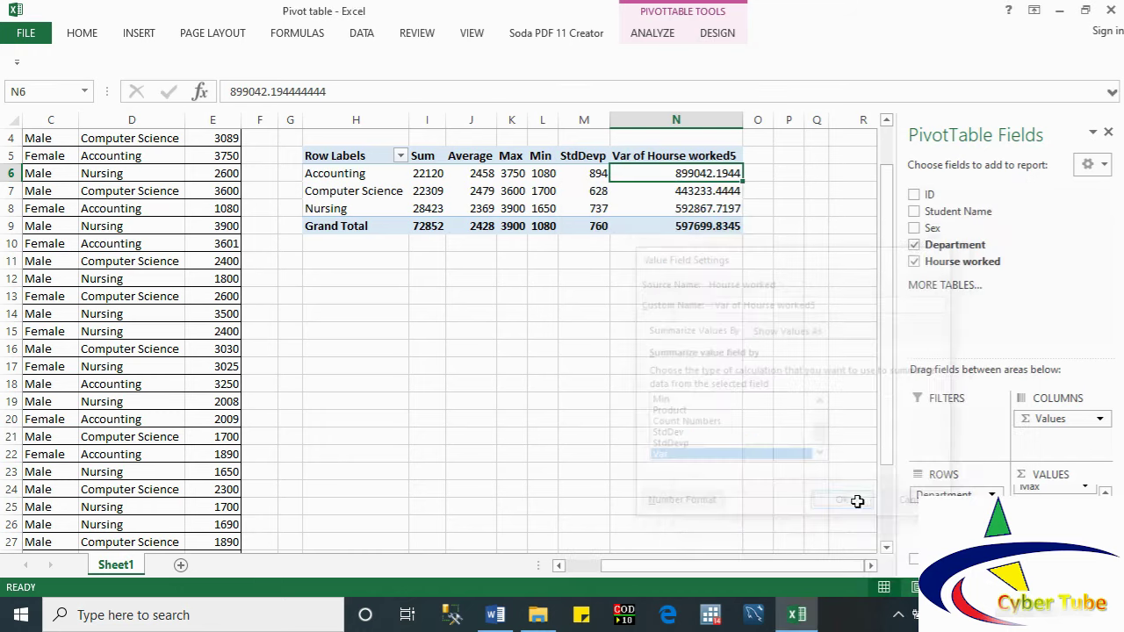
# Step: Shorten the N5 header to 'Var' and autofit column N
pyautogui.click(650, 155)
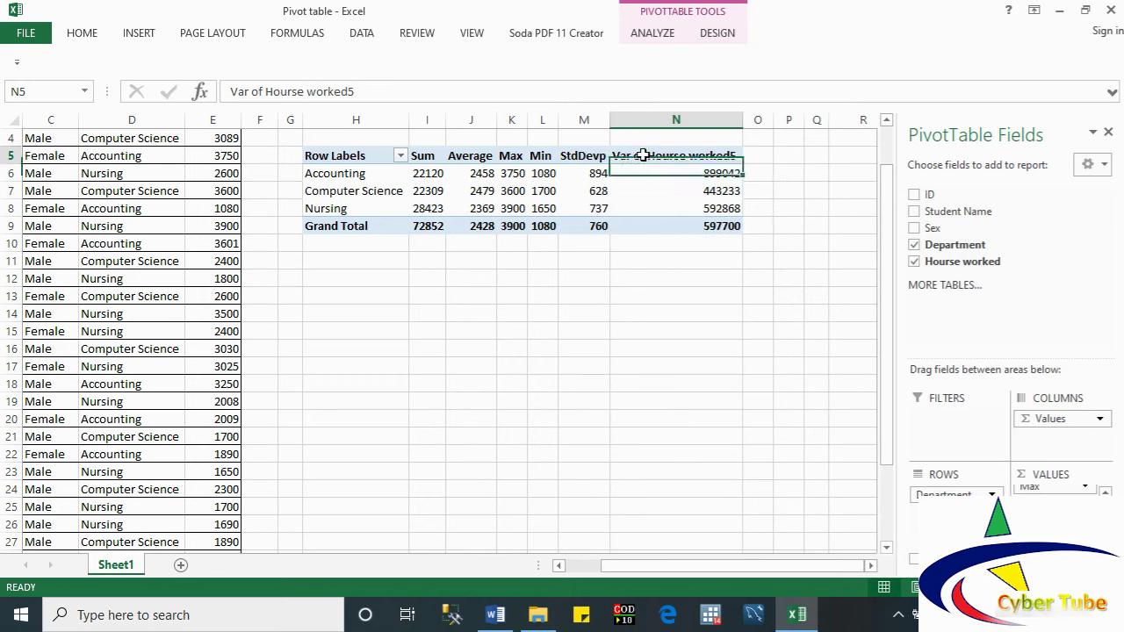
pyautogui.moveTo(355, 92); pyautogui.dragTo(248, 92)
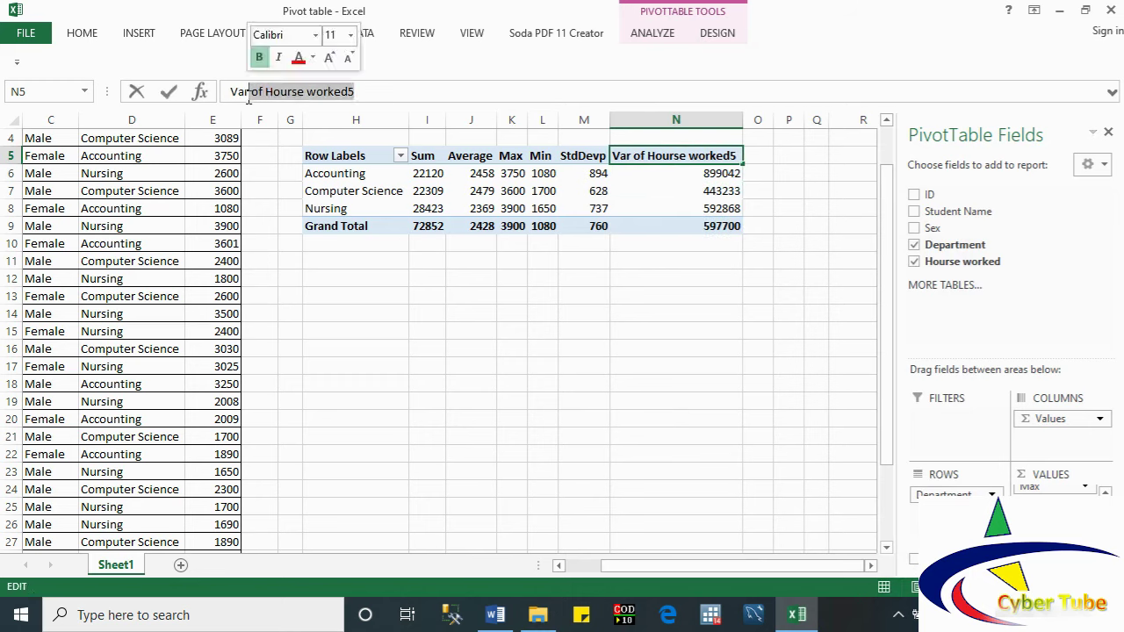
pyautogui.press('BackSpace')
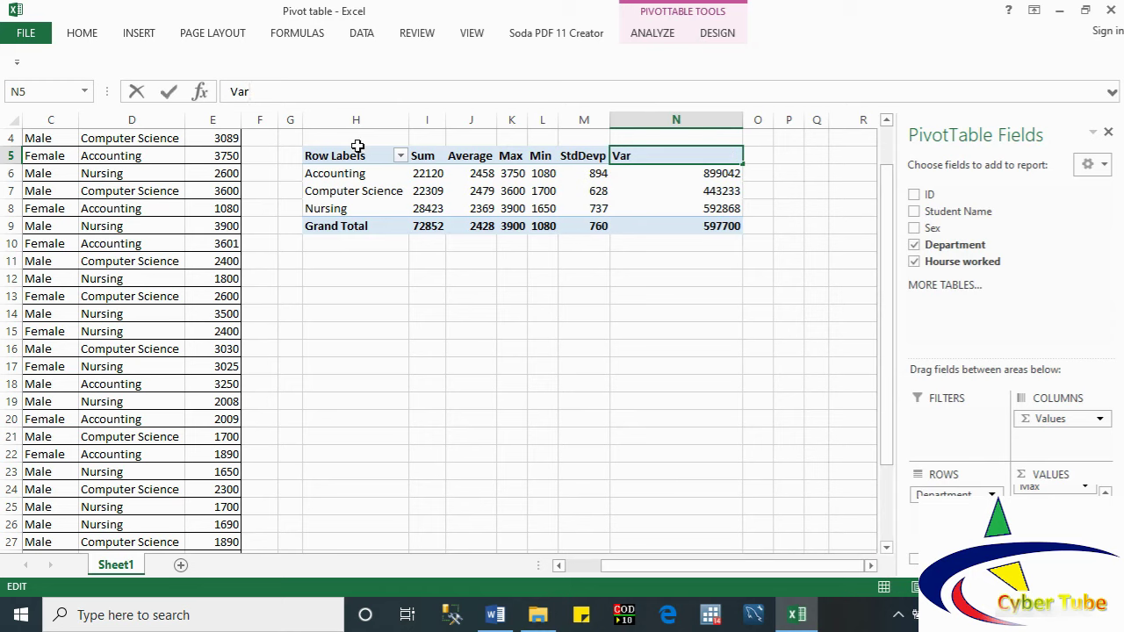
pyautogui.click(368, 170)
pyautogui.doubleClick(743, 120)
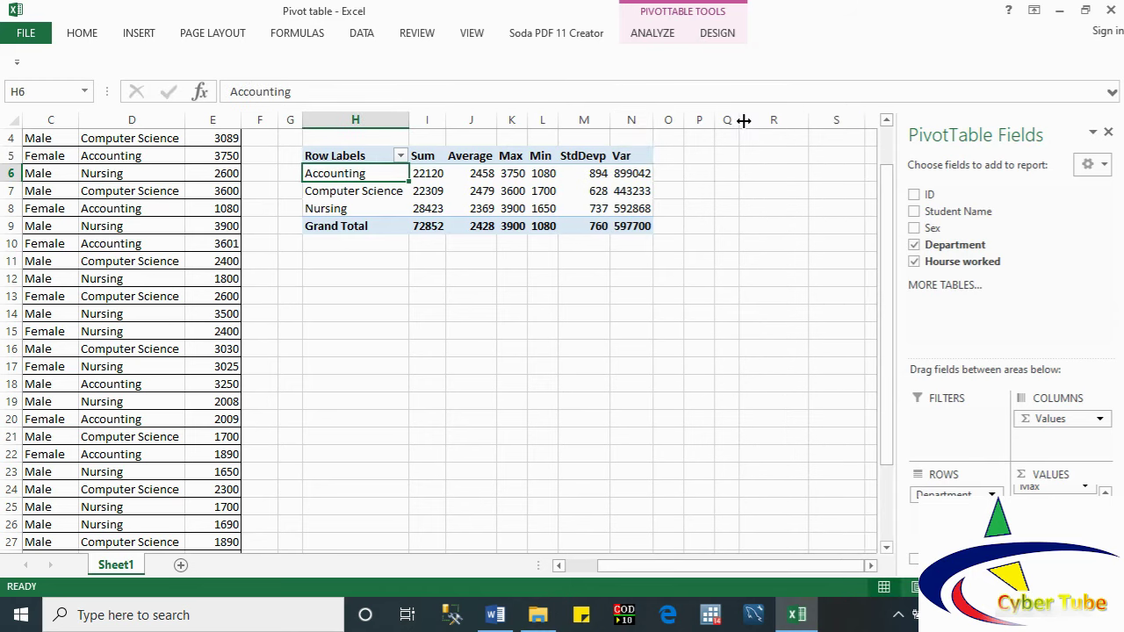
# Step: Apply a grey Medium PivotTable style to the department summary pivot table
pyautogui.moveTo(342, 153); pyautogui.dragTo(634, 228)
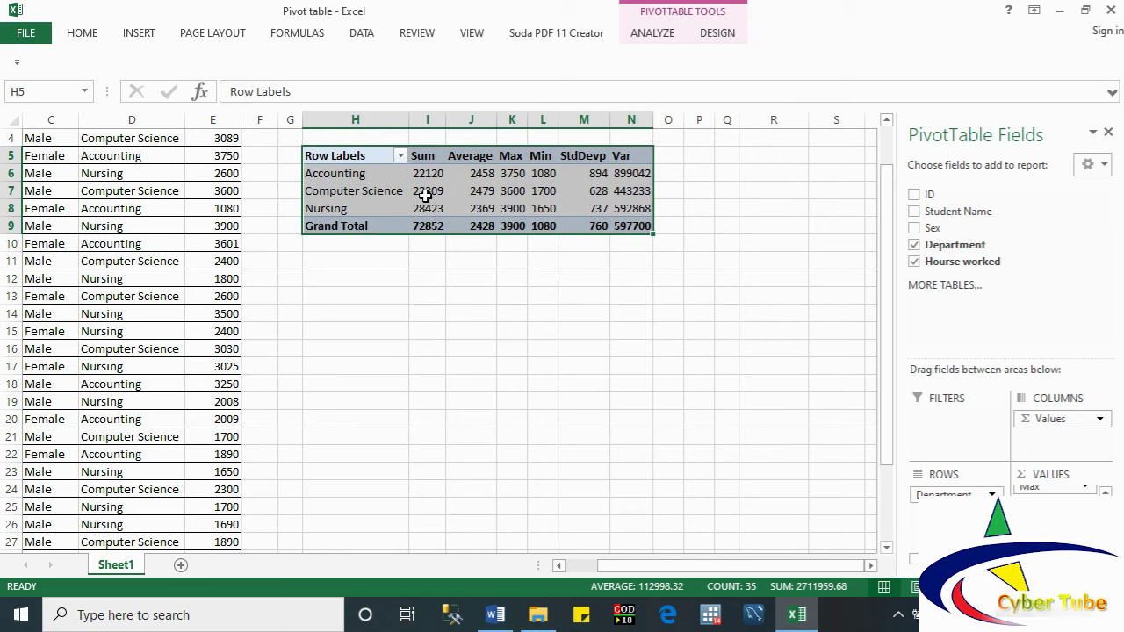
pyautogui.click(717, 32)
pyautogui.click(833, 95)
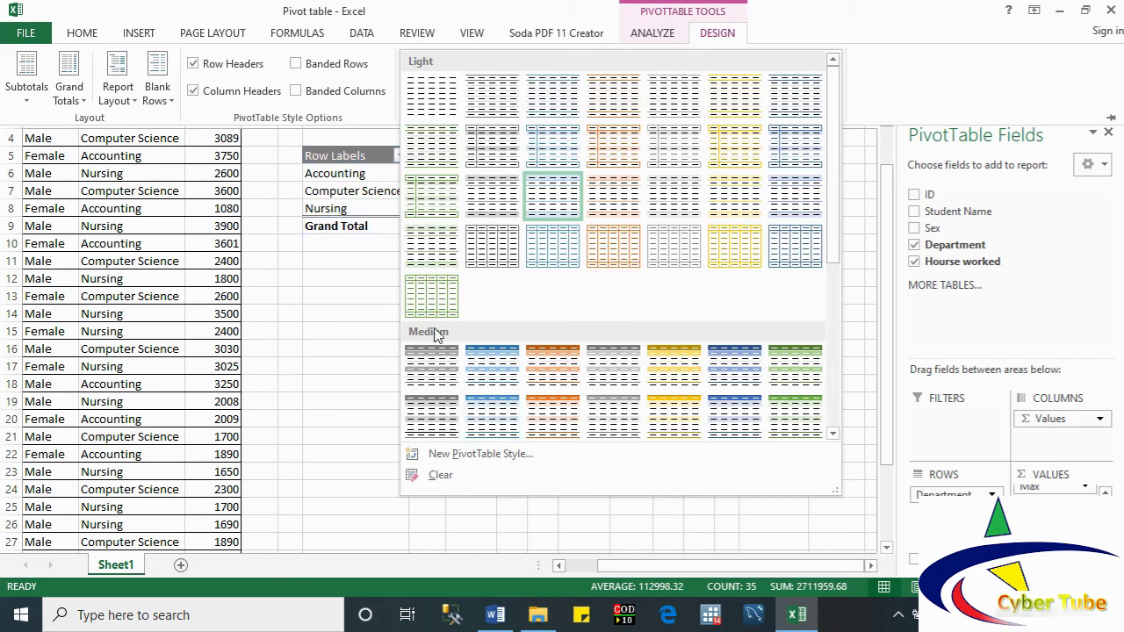
pyautogui.click(435, 419)
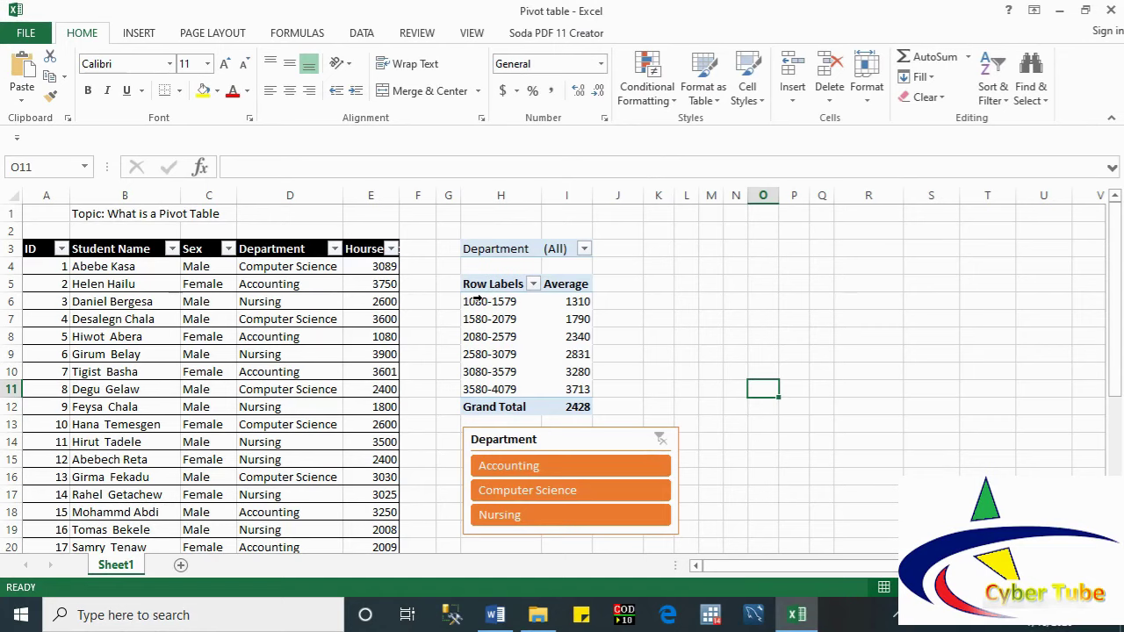
# Step: Select the hours-range pivot table from Row Labels down to Grand Total (H5:I12)
pyautogui.click(477, 299)
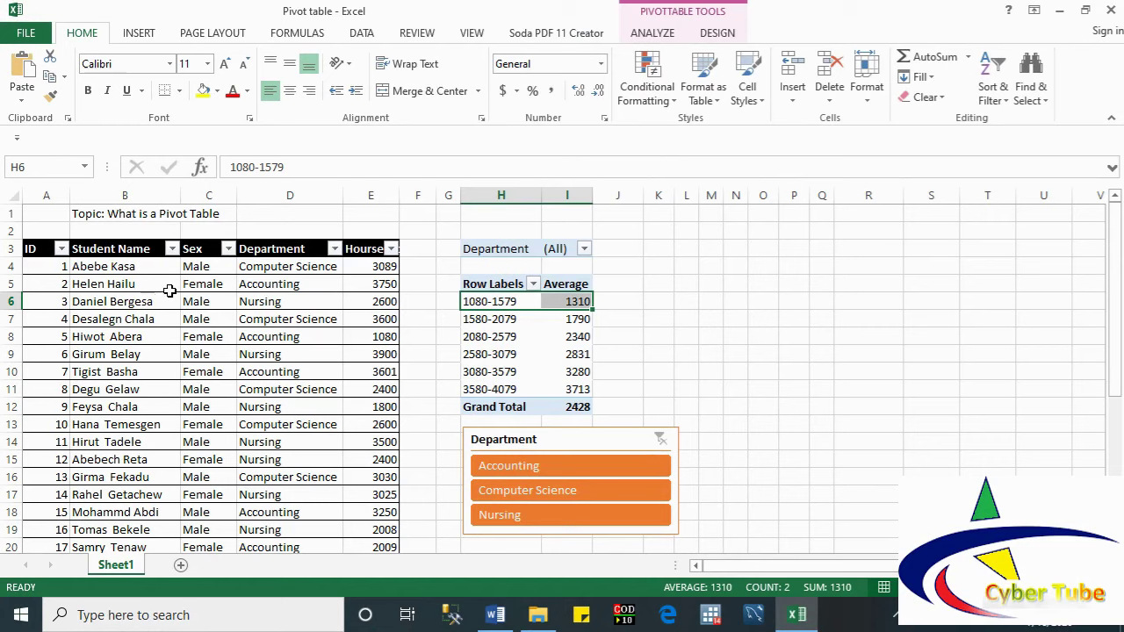
pyautogui.click(492, 290)
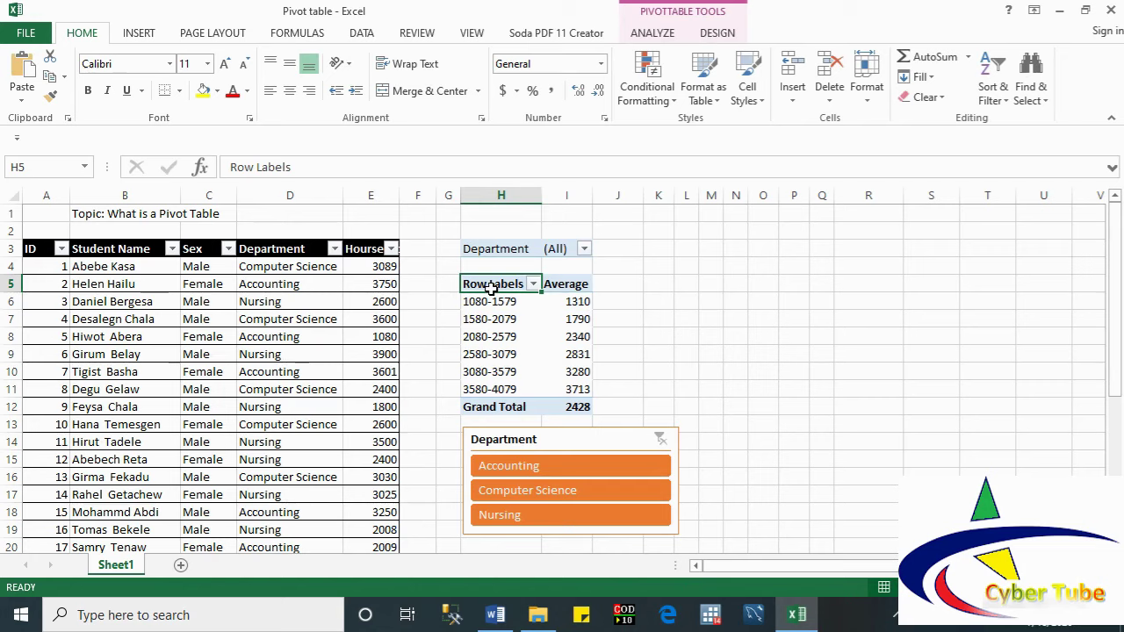
pyautogui.moveTo(493, 290); pyautogui.dragTo(576, 407)
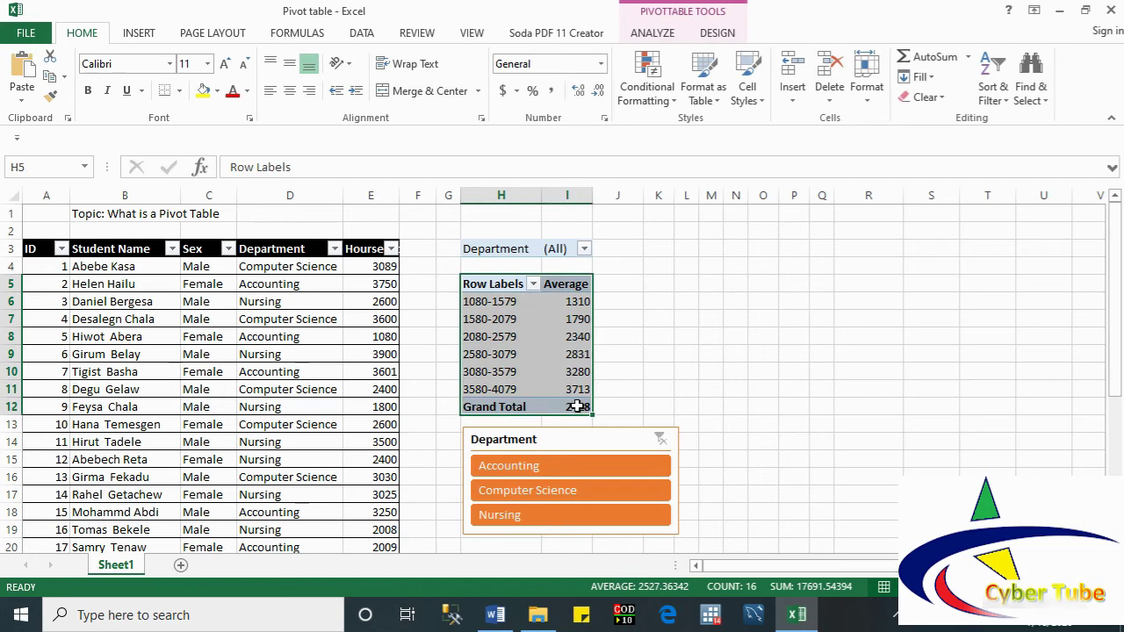
pyautogui.click(652, 33)
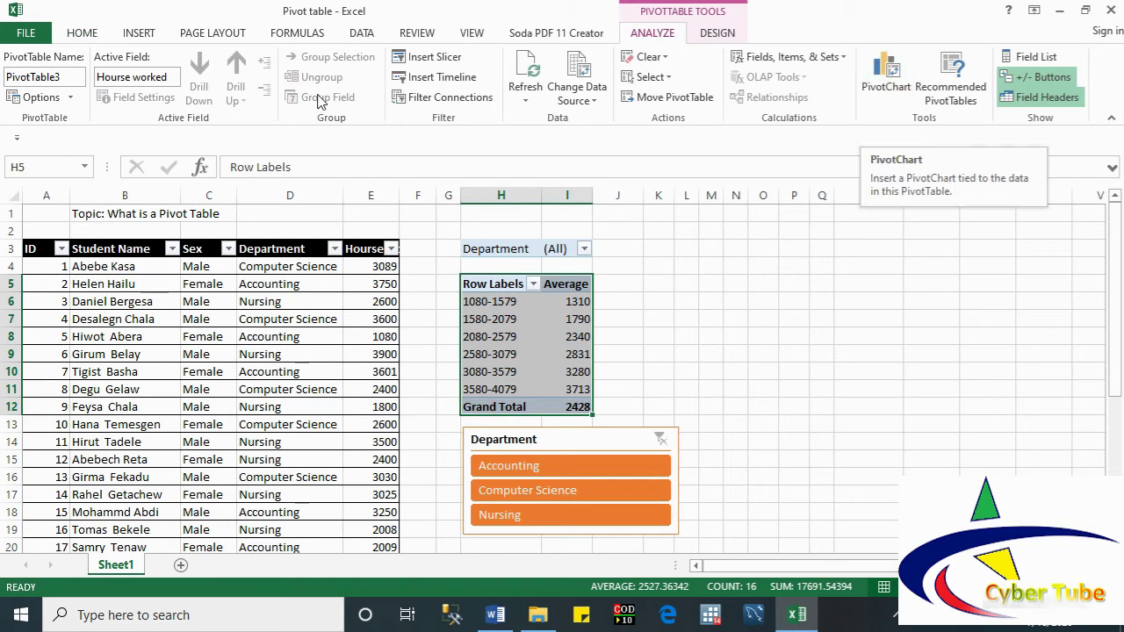
# Step: Open the Insert Chart dialog through PivotChart for the hours-range pivot table
pyautogui.click(130, 33)
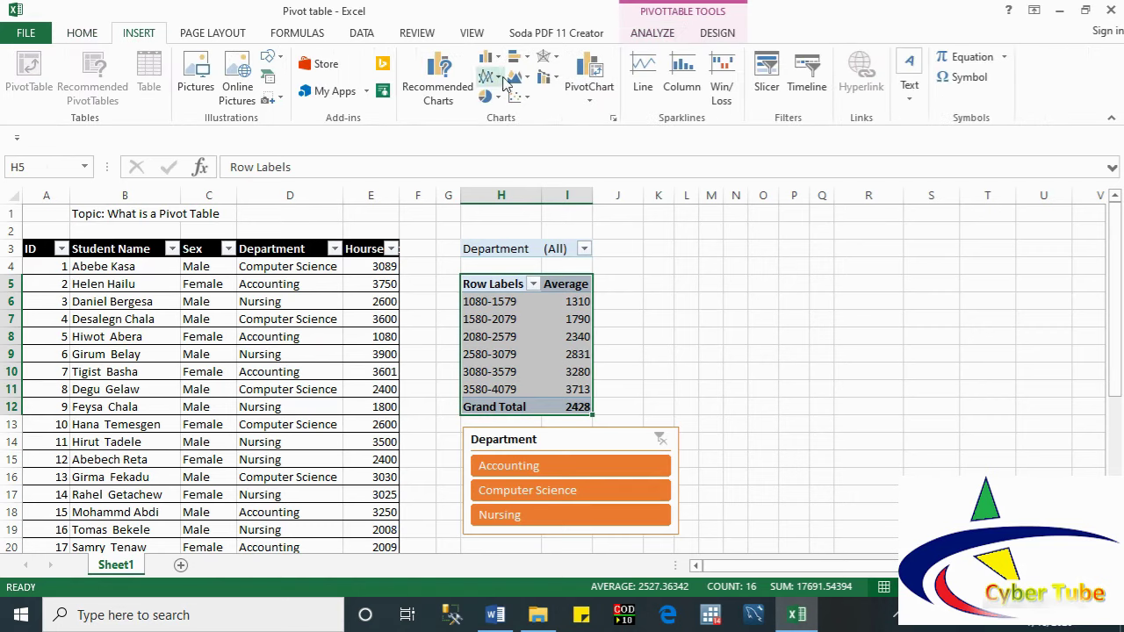
pyautogui.click(657, 35)
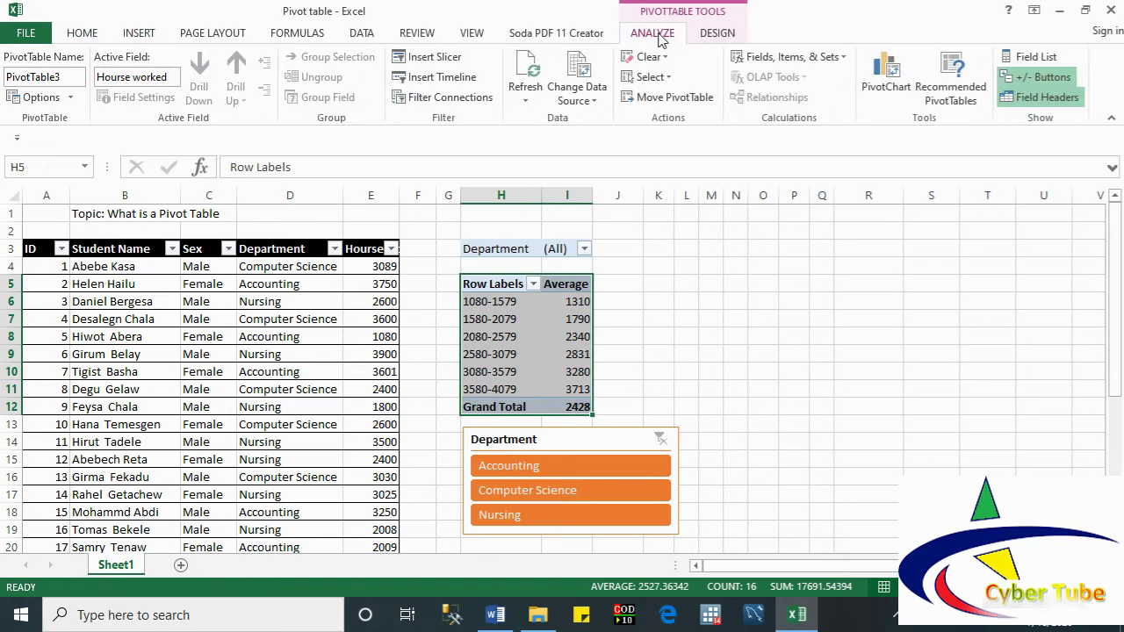
pyautogui.click(887, 92)
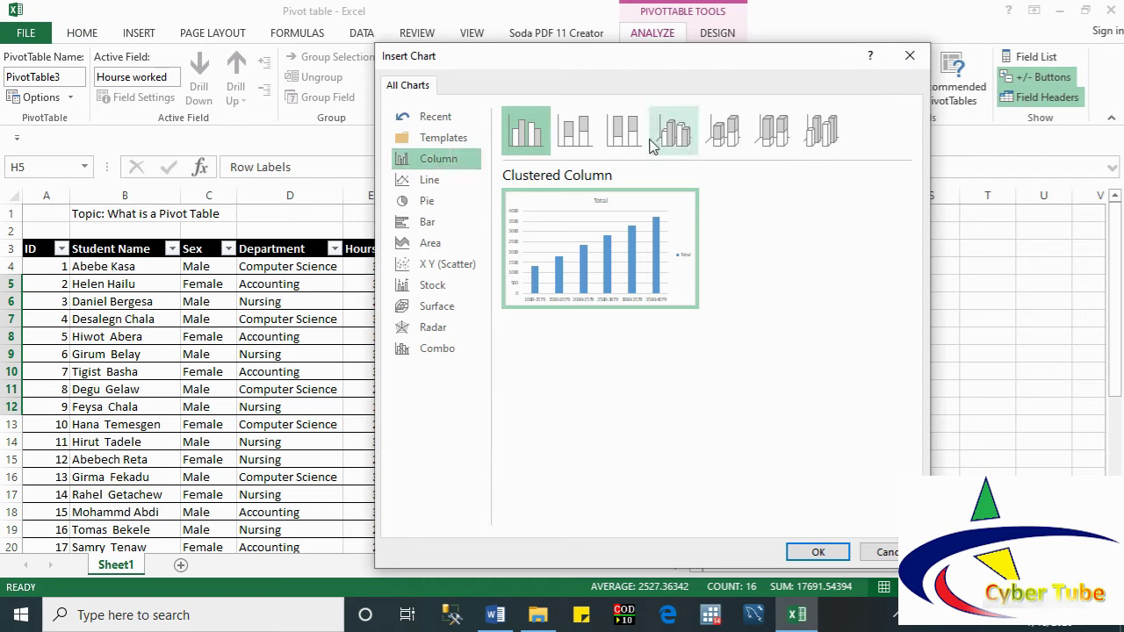
# Step: Preview the 3-D column variants and the line chart types for the hours-range data
pyautogui.click(689, 138)
pyautogui.click(726, 134)
pyautogui.click(775, 133)
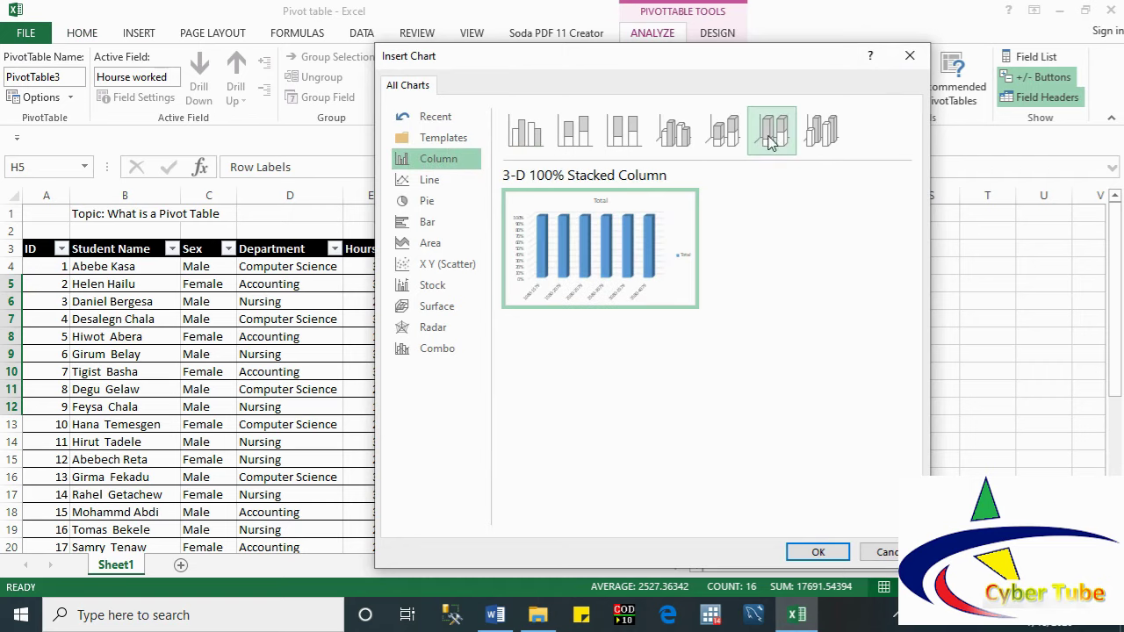
pyautogui.click(724, 133)
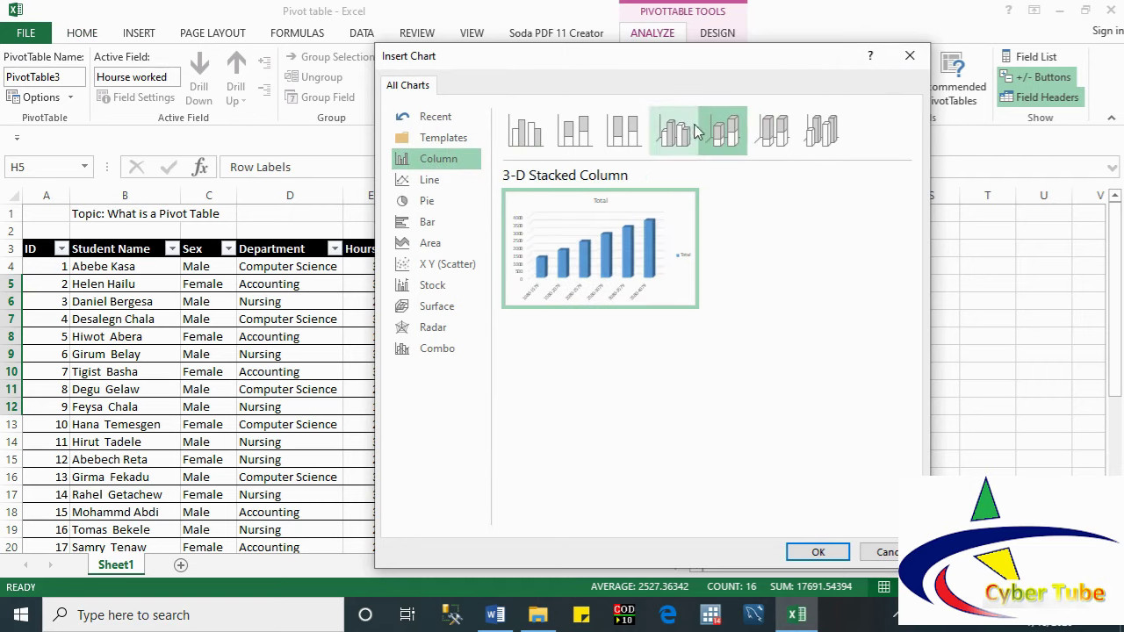
pyautogui.click(685, 134)
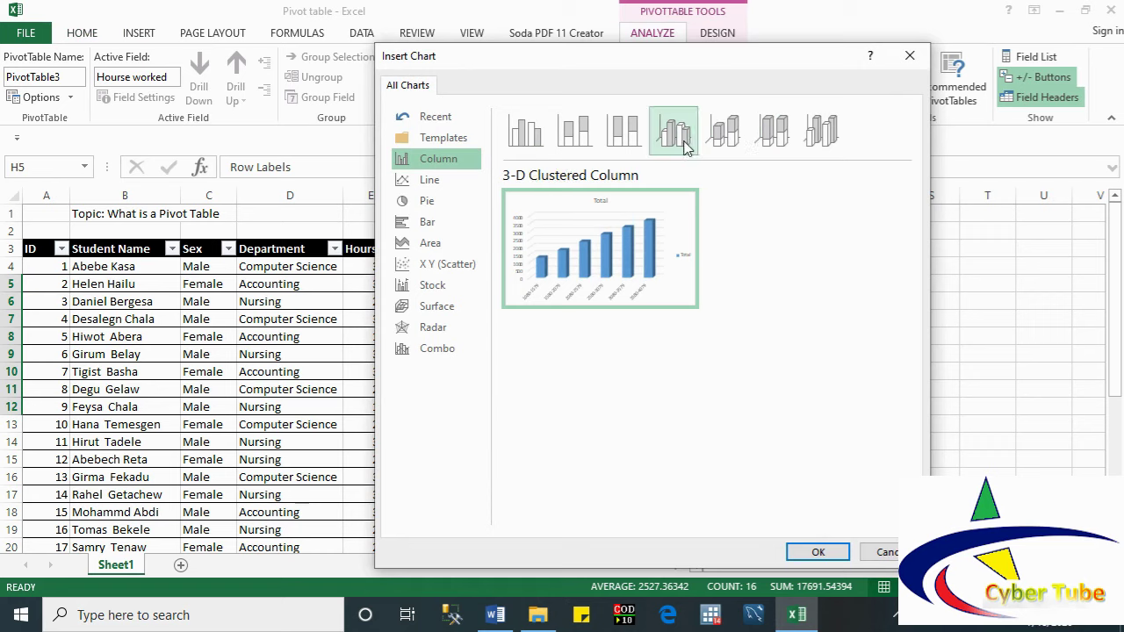
pyautogui.click(430, 179)
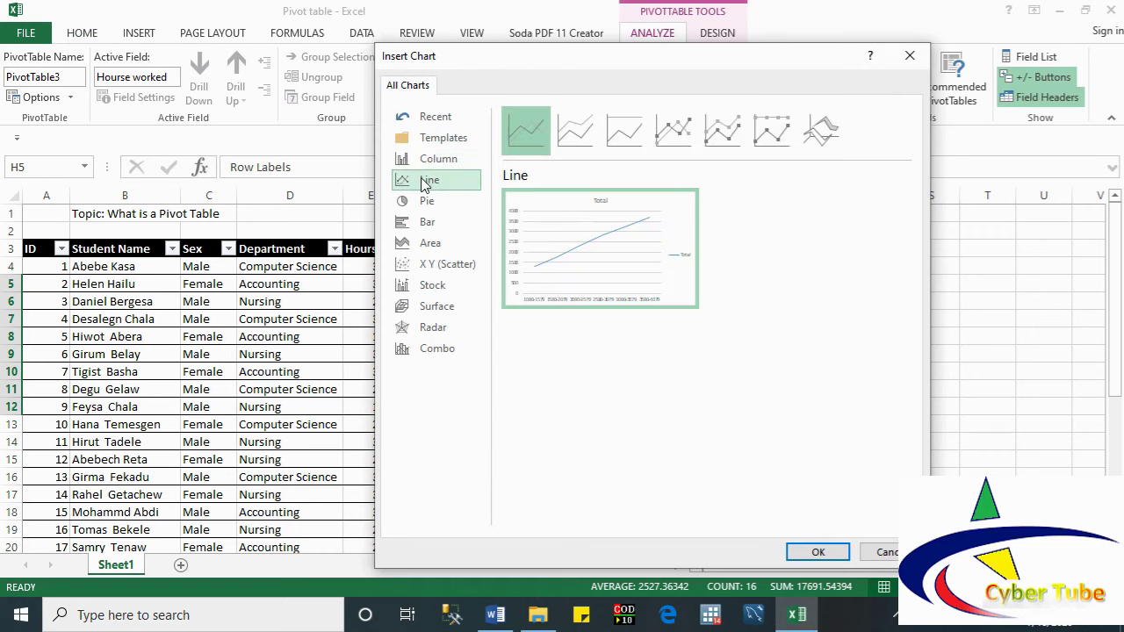
pyautogui.moveTo(618, 234)
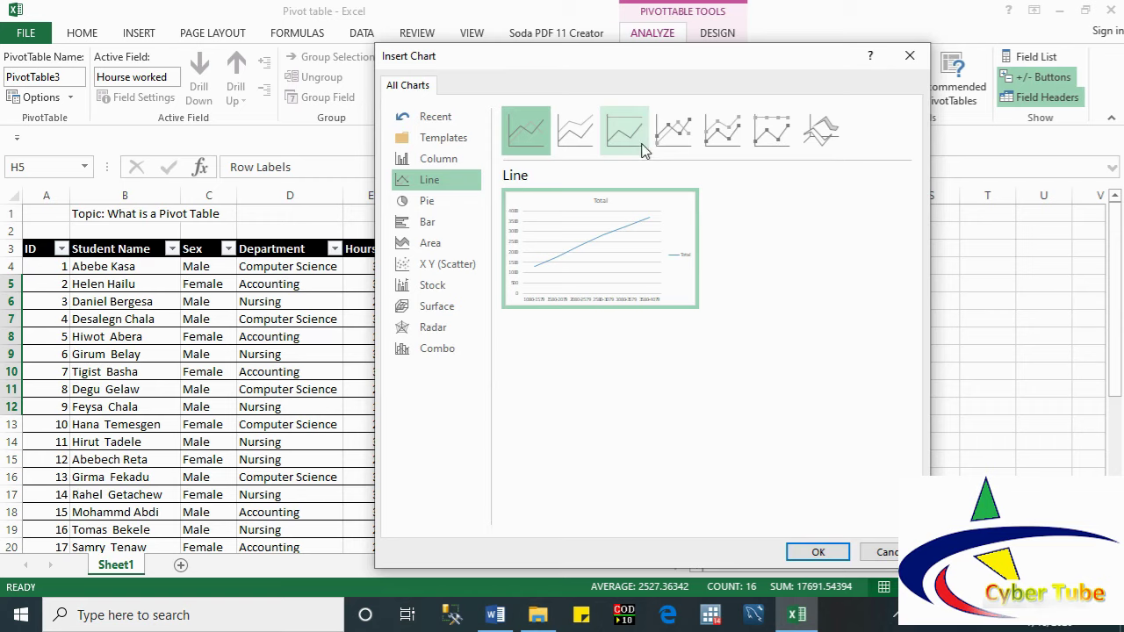
pyautogui.click(688, 136)
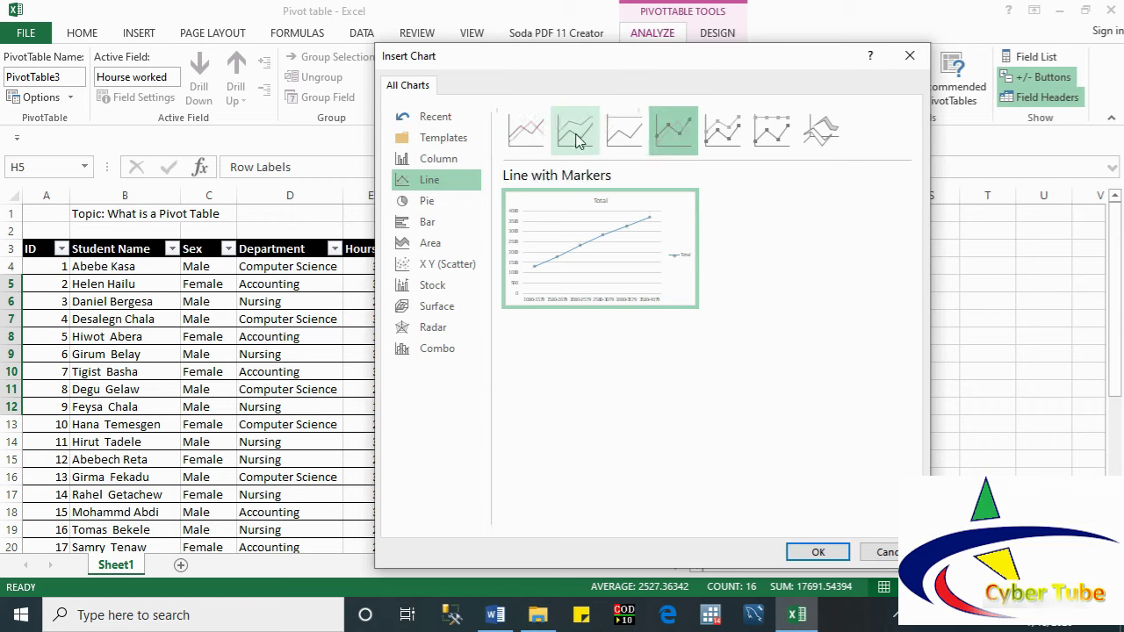
# Step: Compare pie, bar, area, scatter and stock types, then insert a Clustered Column pivot chart
pyautogui.click(426, 202)
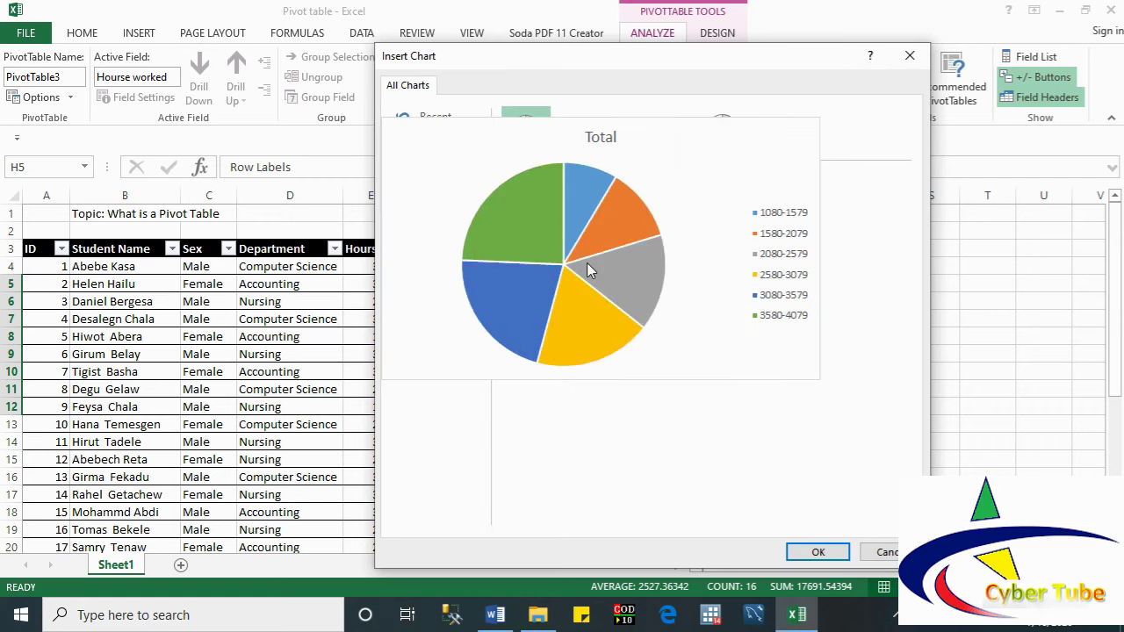
pyautogui.click(412, 224)
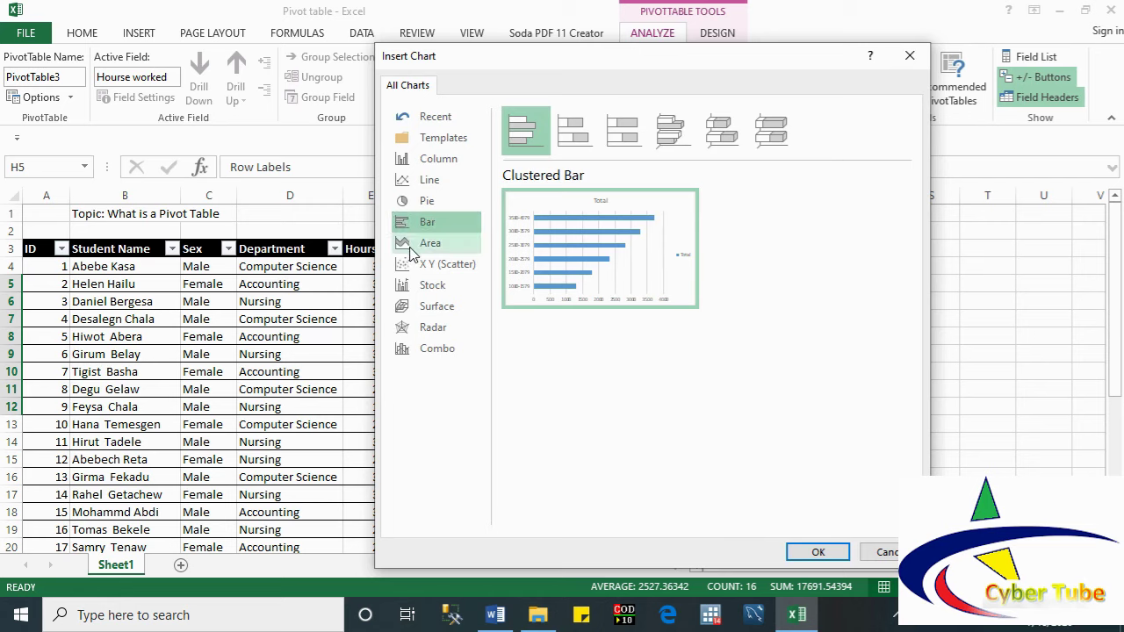
pyautogui.click(419, 248)
pyautogui.click(420, 265)
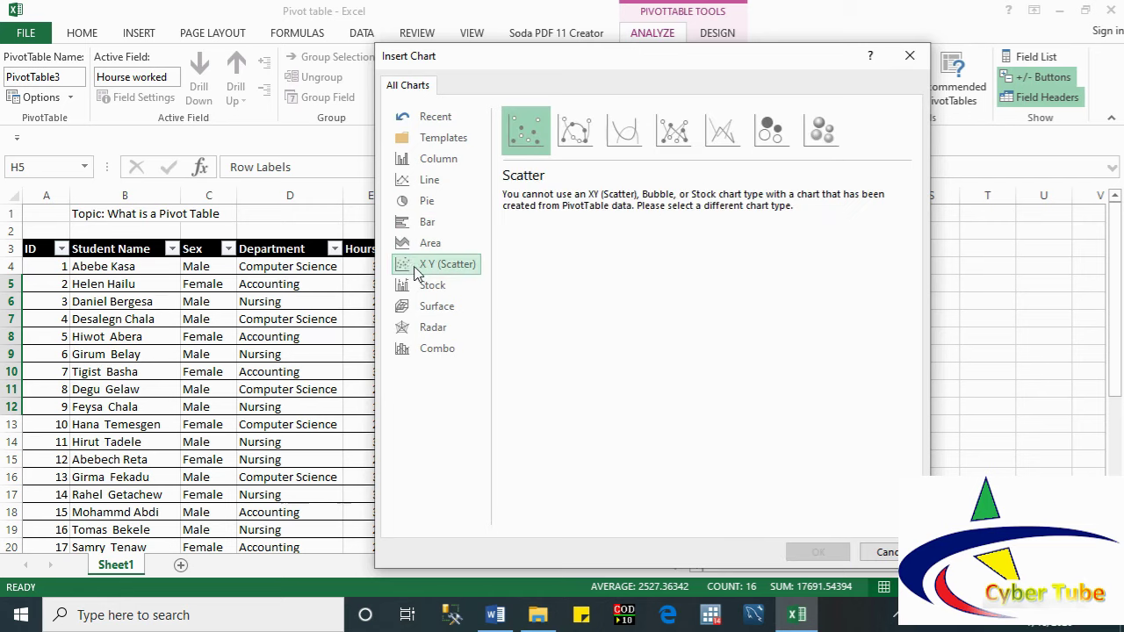
pyautogui.click(418, 287)
pyautogui.click(418, 185)
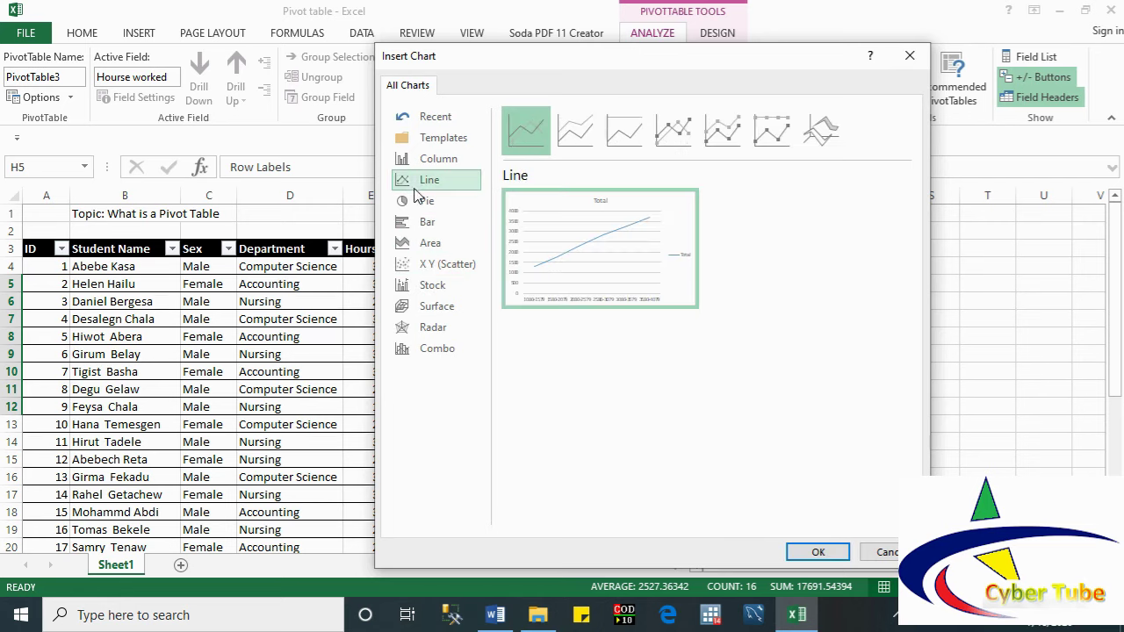
pyautogui.click(413, 163)
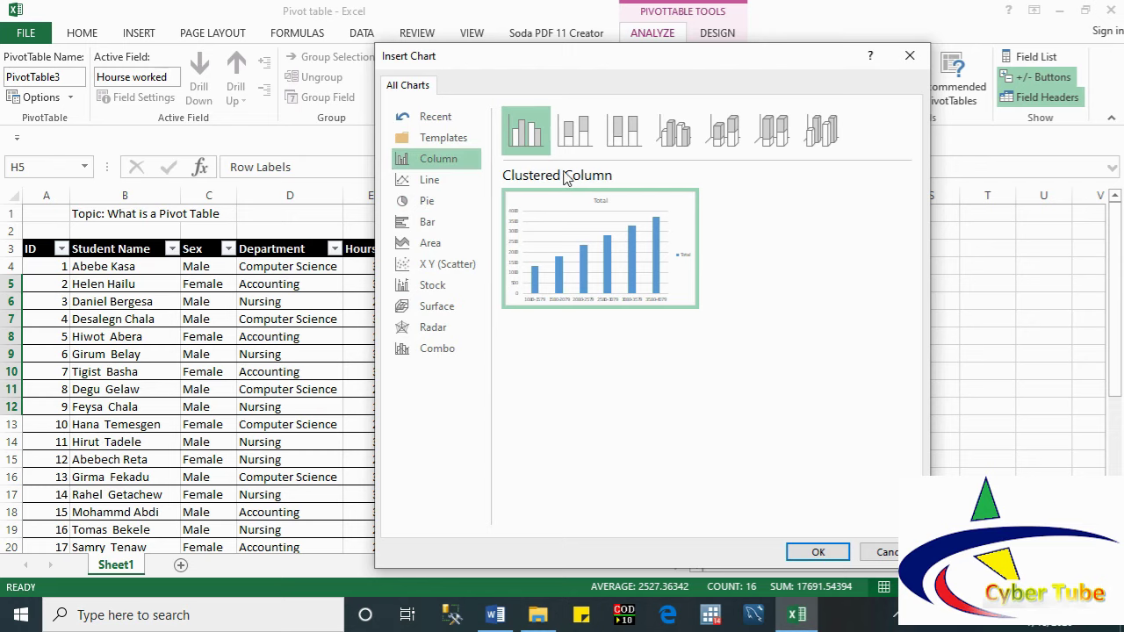
pyautogui.click(814, 555)
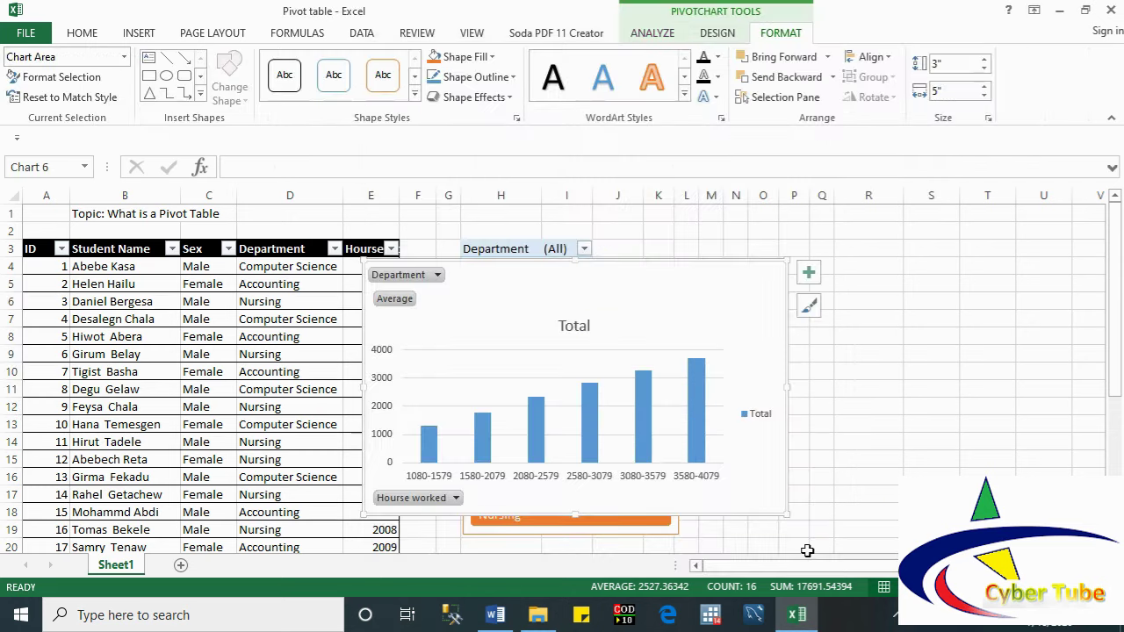
# Step: Drag the pivot chart up and right beside the range pivot table, clear of the slicer
pyautogui.moveTo(696, 268)
pyautogui.mouseDown()
pyautogui.moveTo(939, 252)
pyautogui.moveTo(965, 214)
pyautogui.mouseUp()
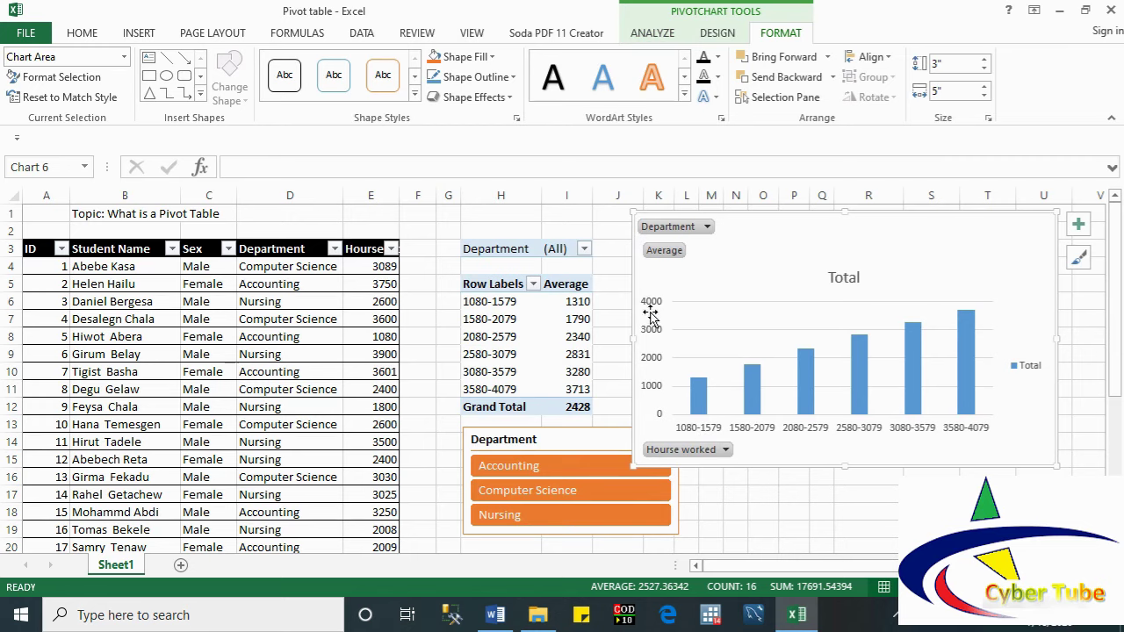
# Step: Summarize the hours-worked values by Count instead of Average, giving counts 2, 11, 5, 5, 3, 4 (total 30)
pyautogui.click(575, 287)
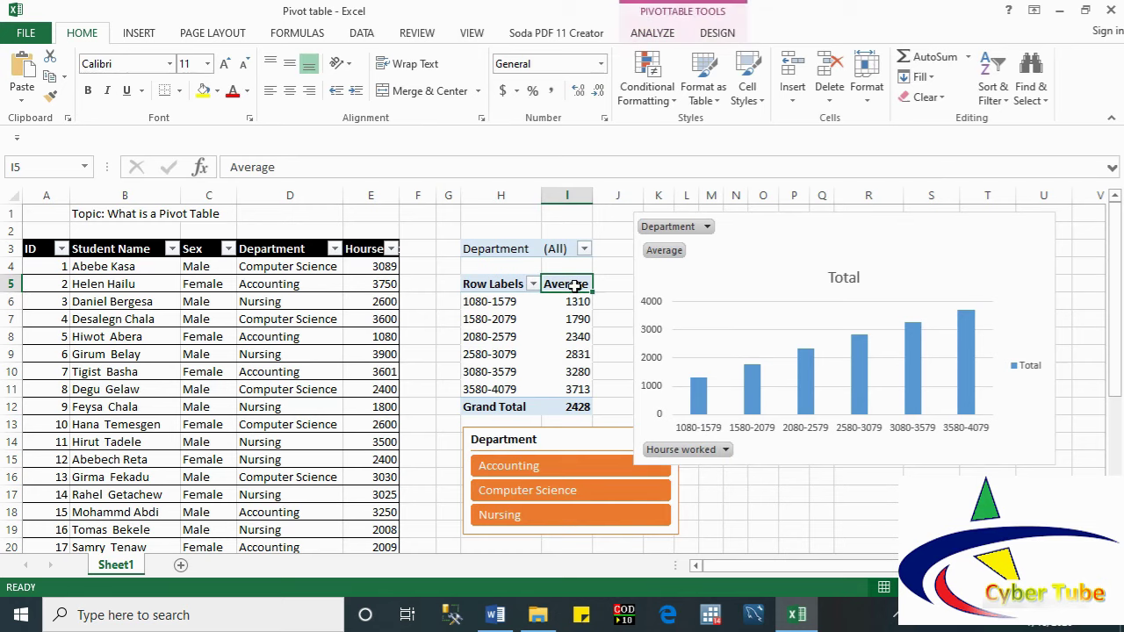
pyautogui.rightClick(577, 290)
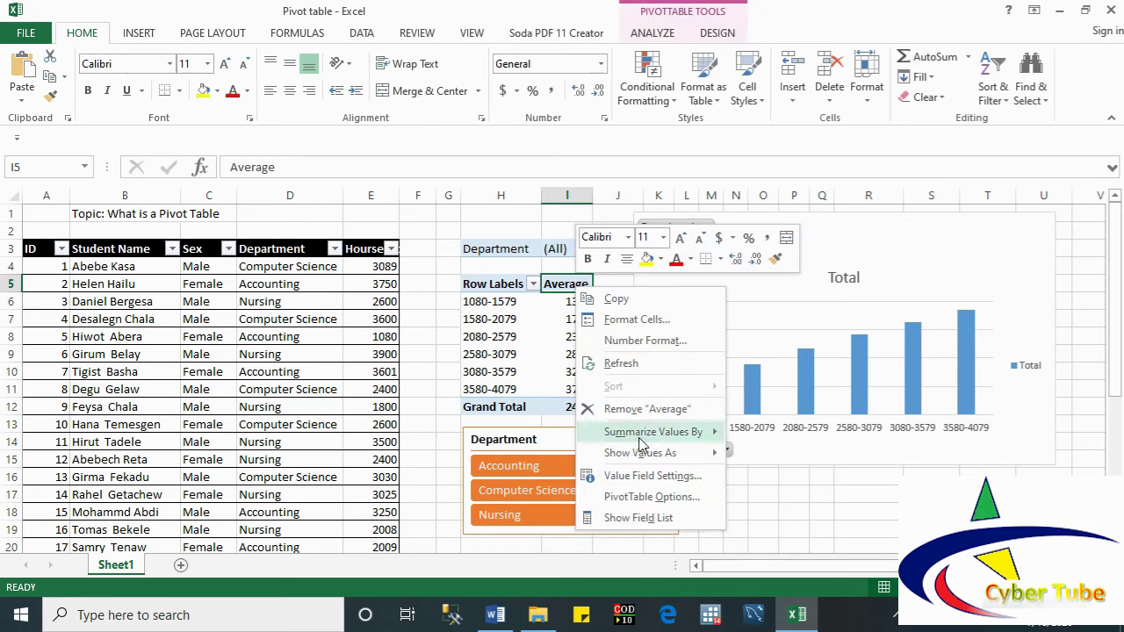
pyautogui.moveTo(644, 432)
pyautogui.click(762, 455)
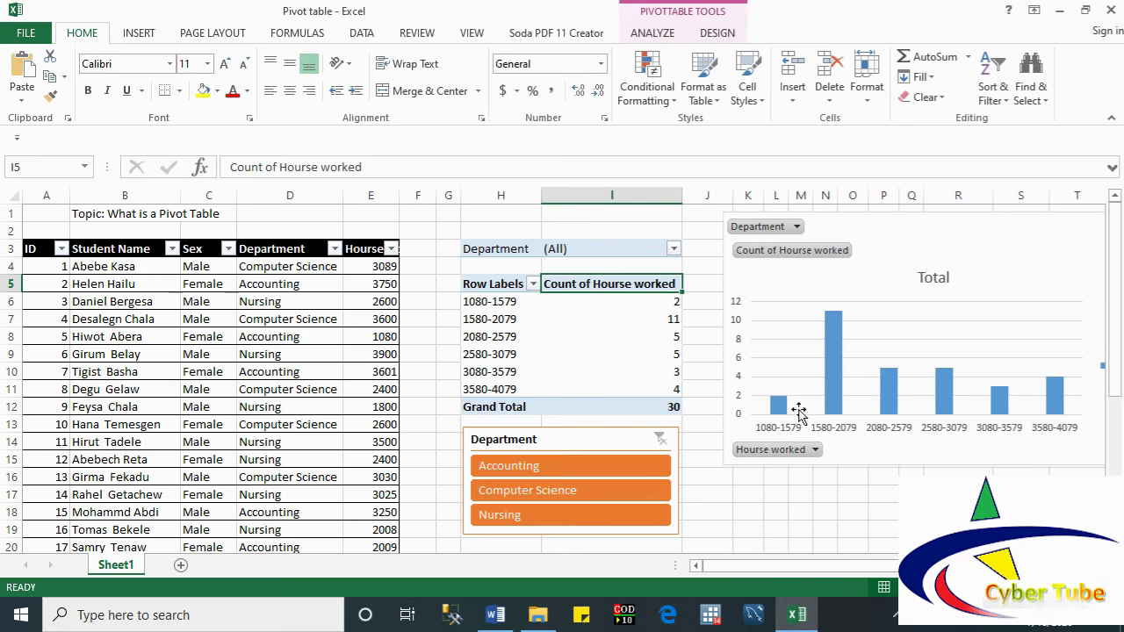
# Step: Try the Computer Science and Nursing slicer buttons, settling on Accounting (grand total 9)
pyautogui.moveTo(617, 301)
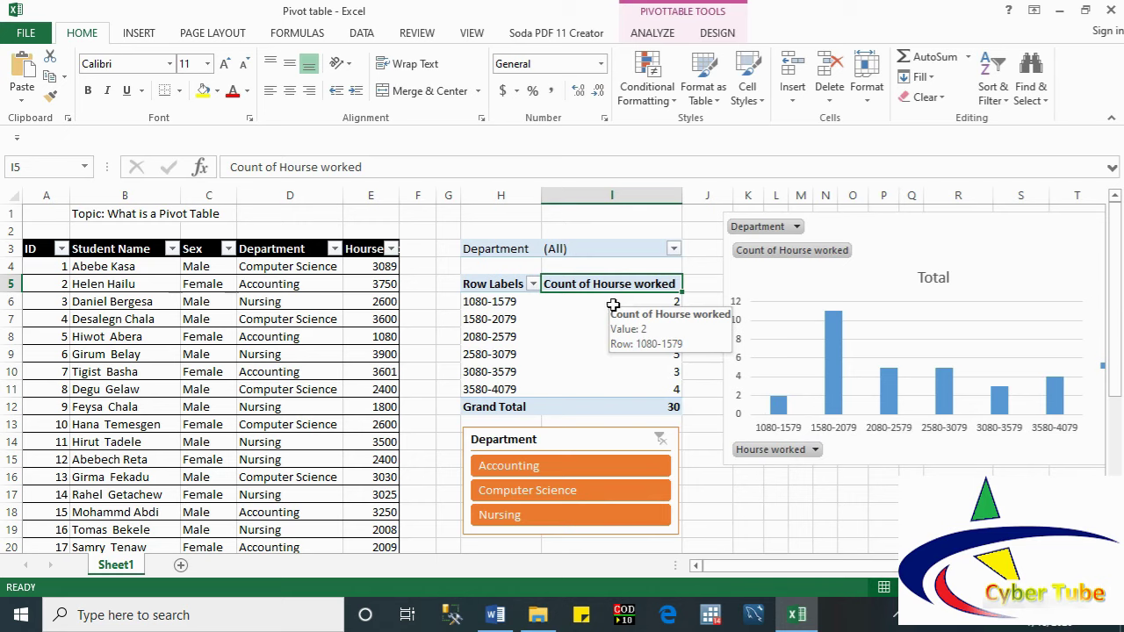
pyautogui.click(518, 474)
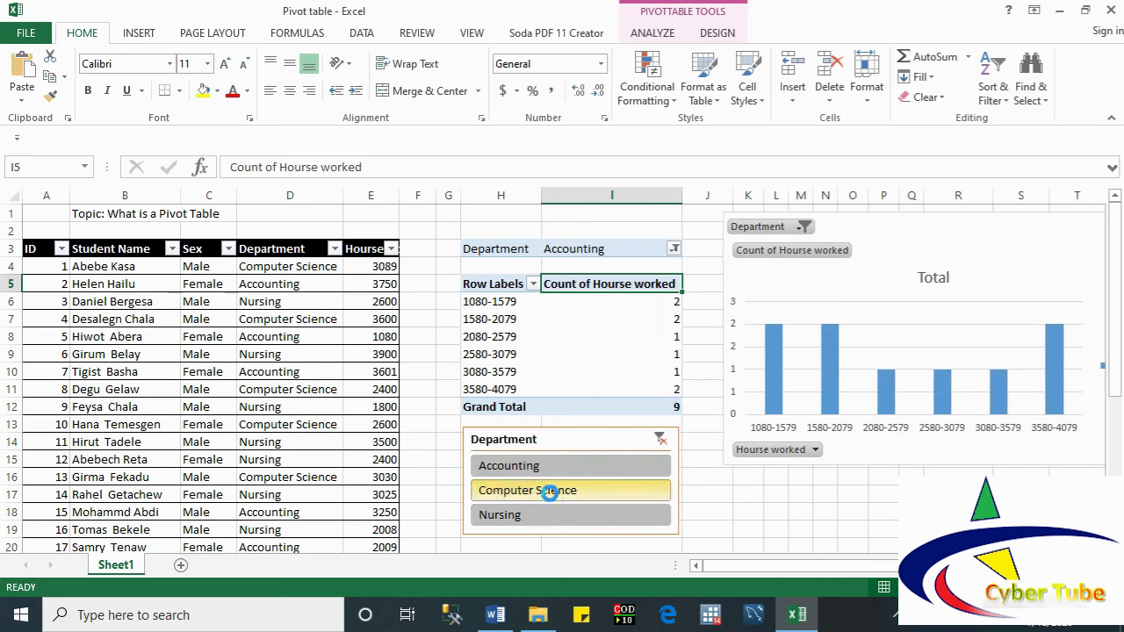
pyautogui.click(550, 490)
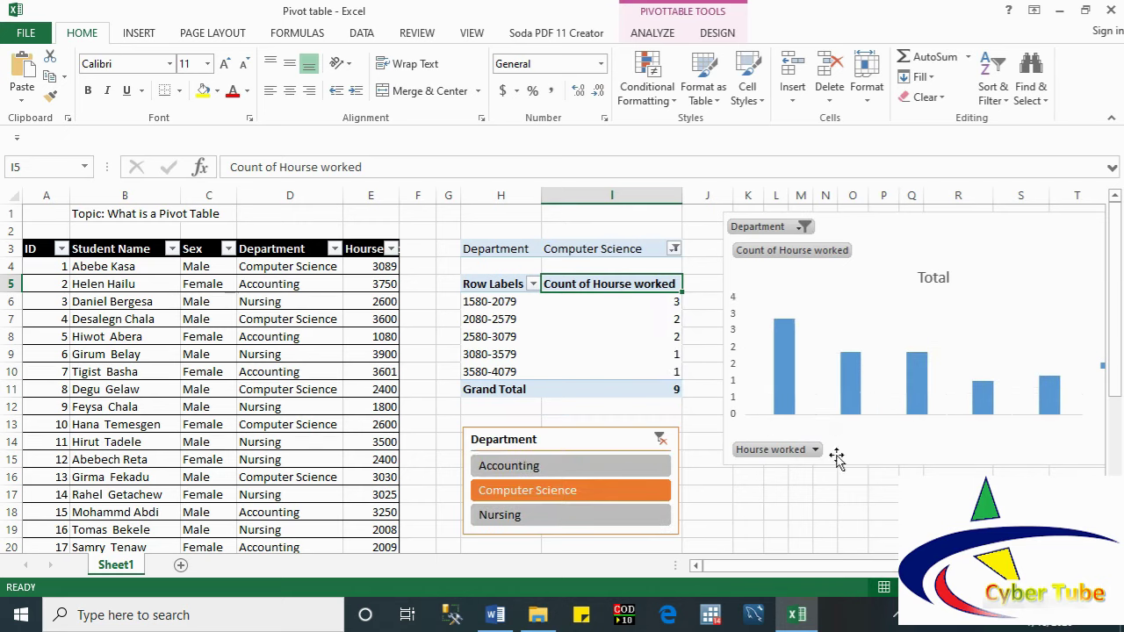
pyautogui.click(545, 516)
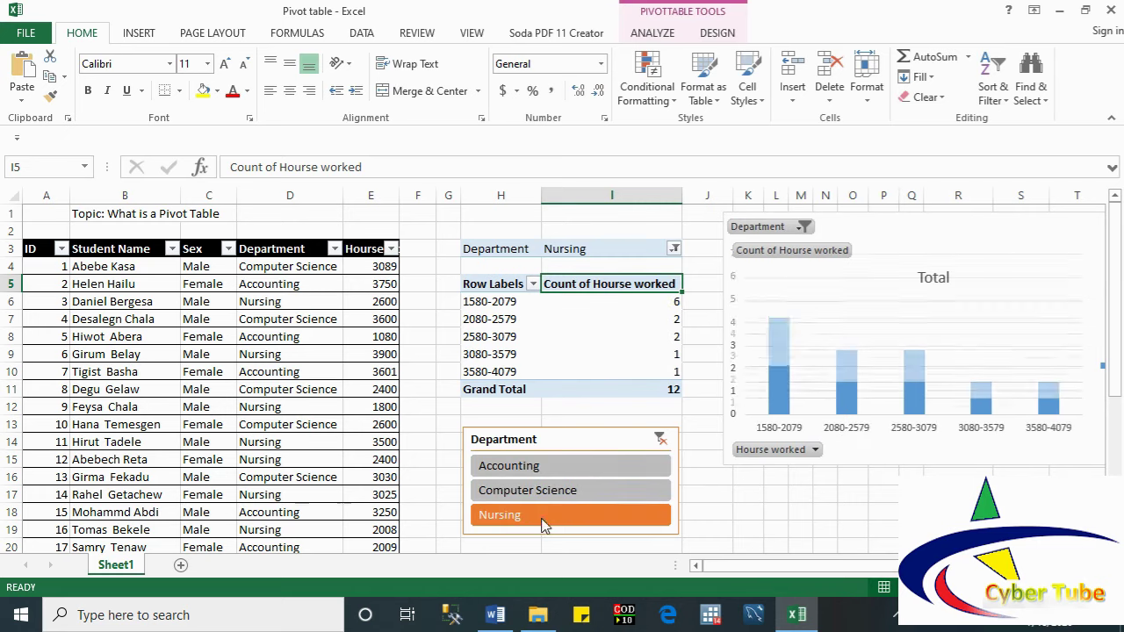
pyautogui.click(589, 470)
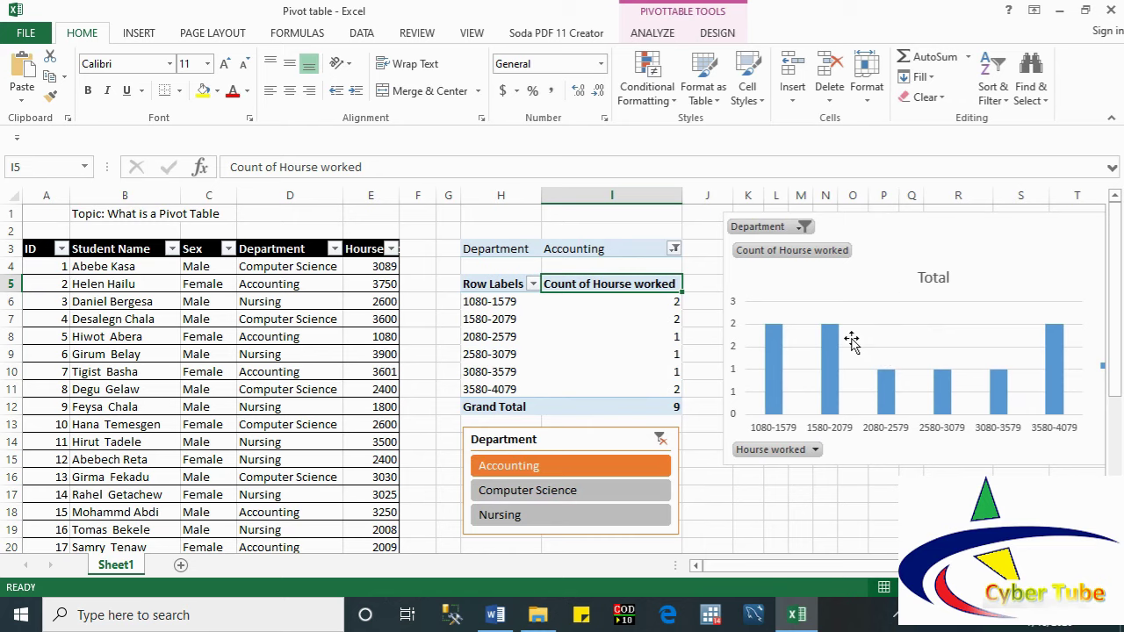
pyautogui.click(887, 283)
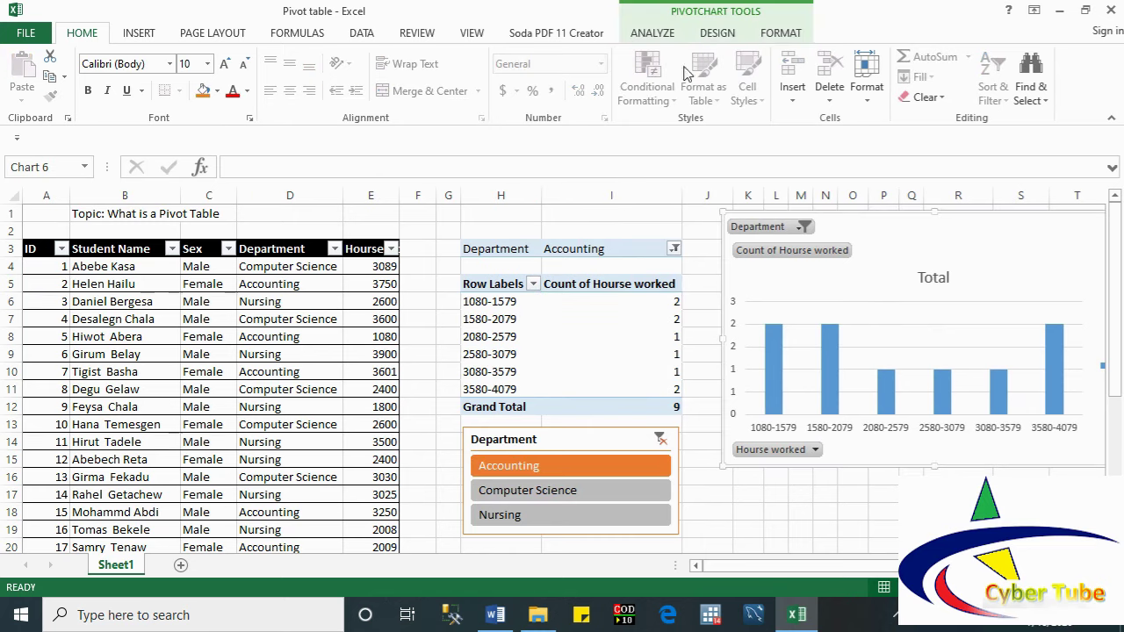
# Step: Apply the fourth chart style, showing data labels 2, 2, 1, 1, 1, 2 on the columns
pyautogui.click(652, 33)
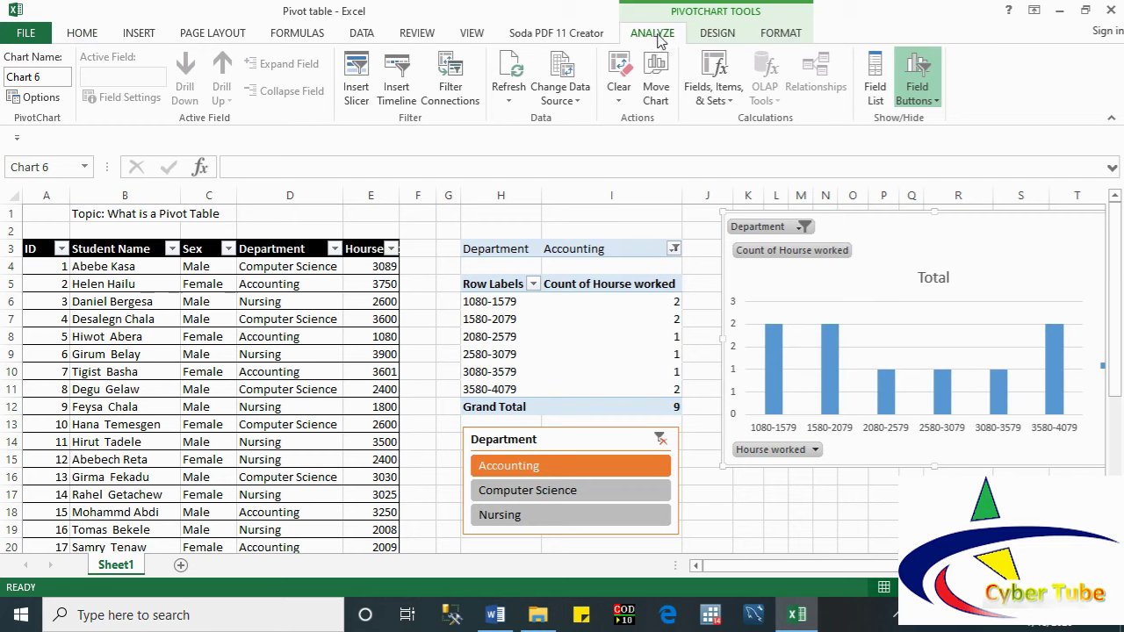
pyautogui.click(716, 39)
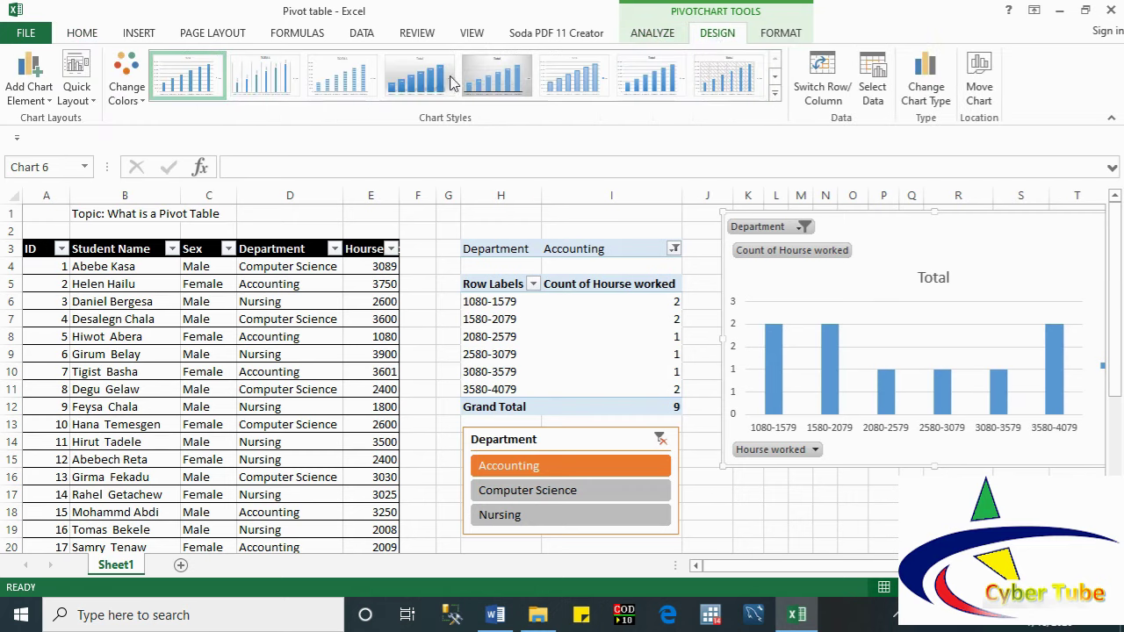
pyautogui.click(419, 78)
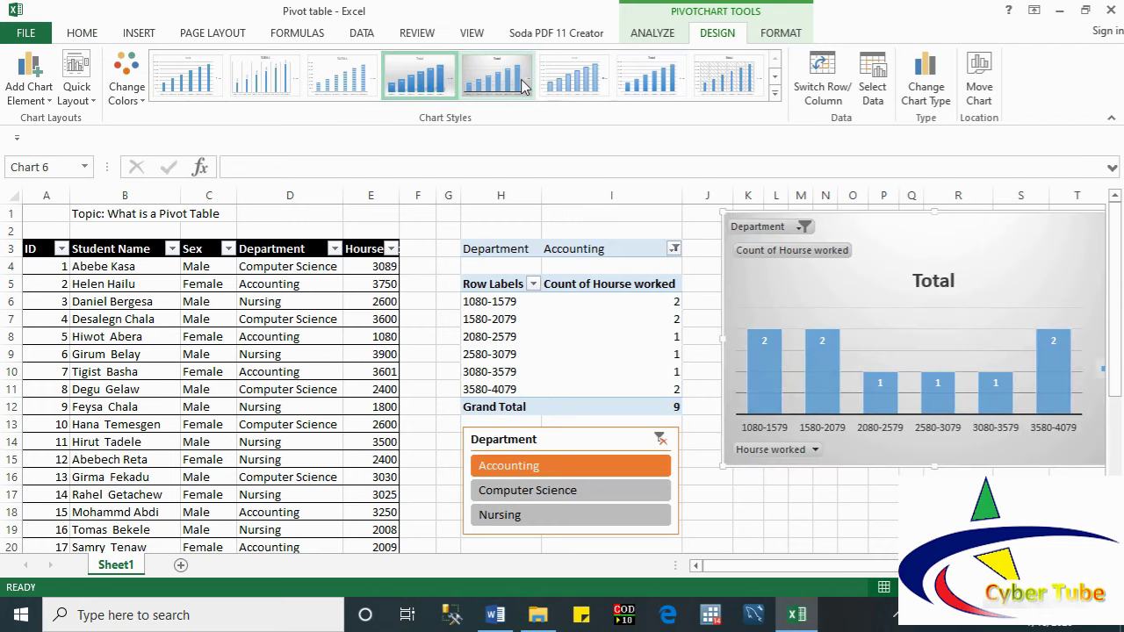
pyautogui.click(50, 103)
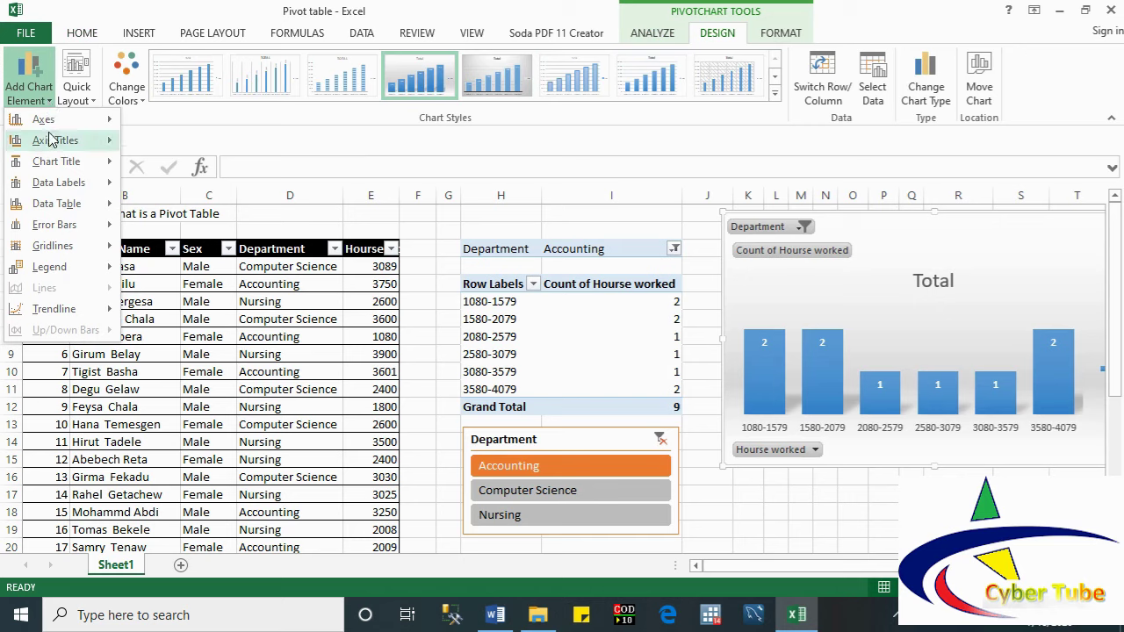
# Step: Add a primary horizontal axis title reading 'Range of working hourse'
pyautogui.moveTo(50, 142)
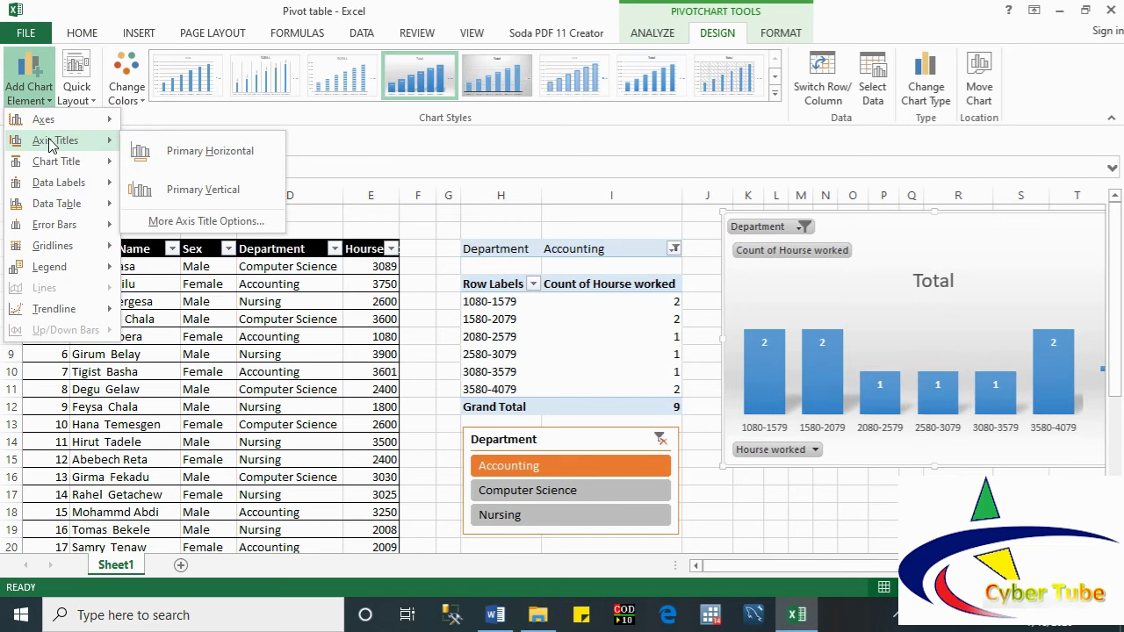
pyautogui.click(184, 153)
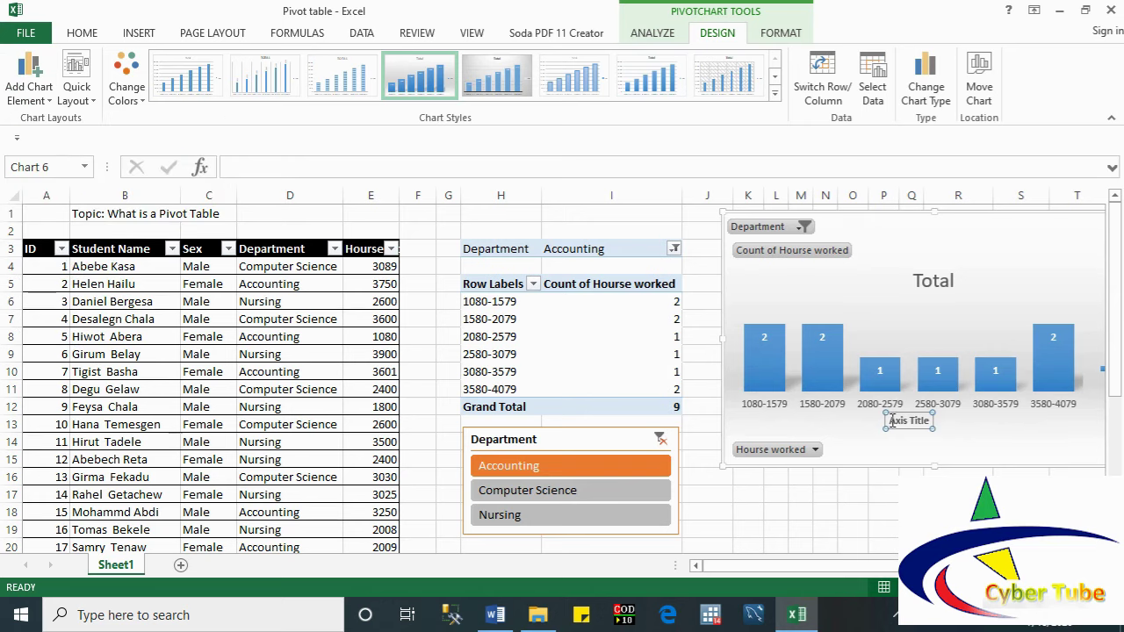
pyautogui.moveTo(891, 420); pyautogui.dragTo(926, 420)
pyautogui.write('Ran')
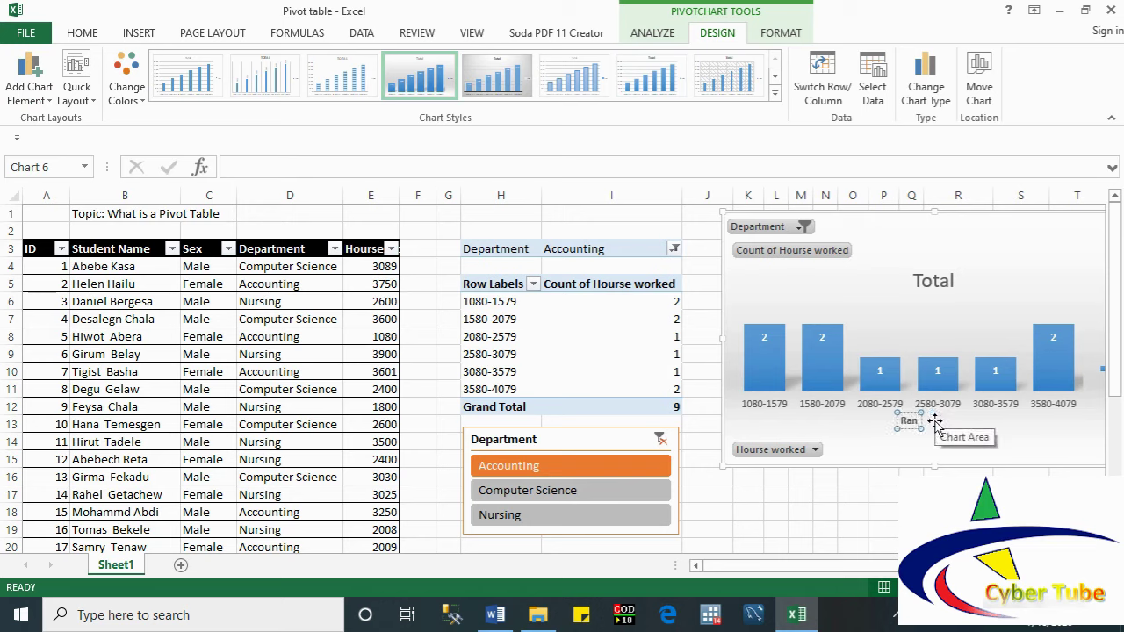
pyautogui.write('ge of')
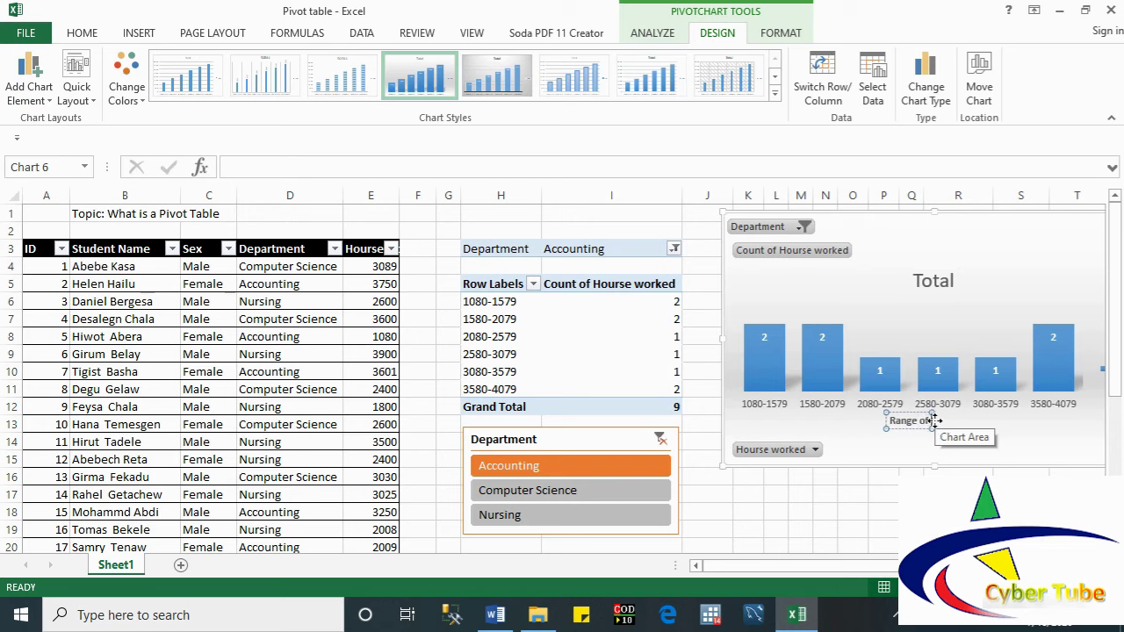
pyautogui.write(' hor')
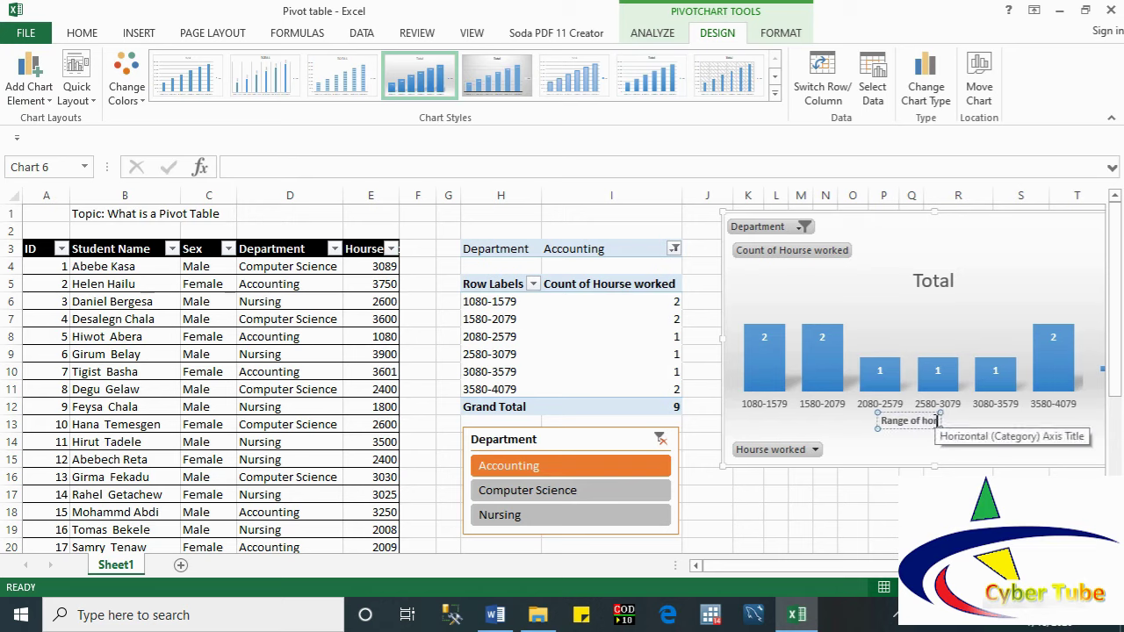
pyautogui.press('BackSpace')
pyautogui.press('BackSpace')
pyautogui.press('BackSpace')
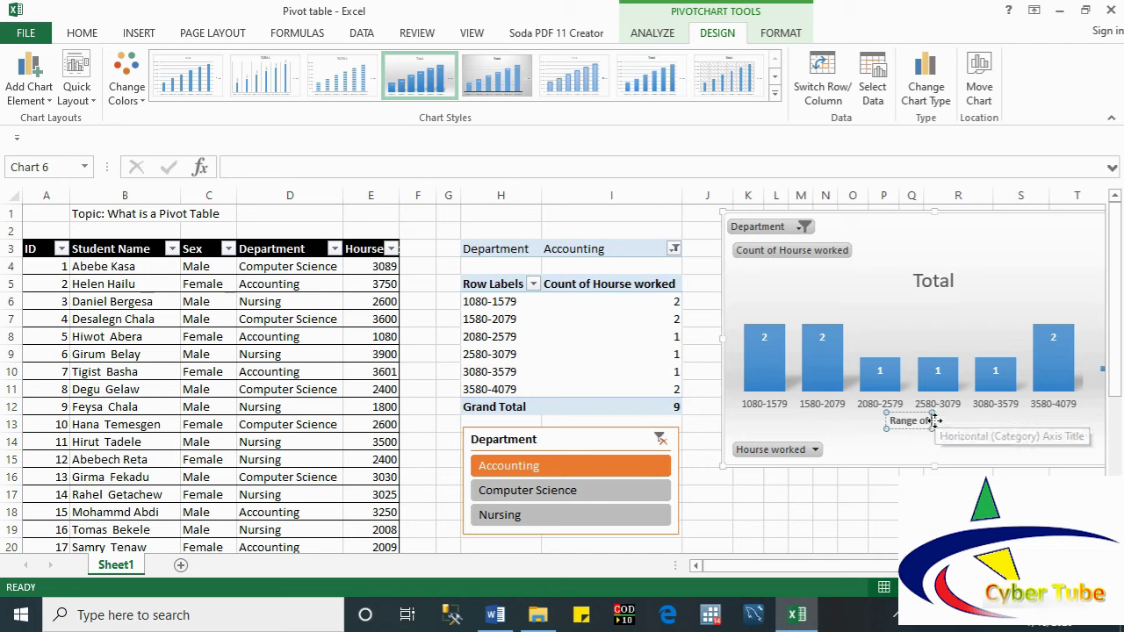
pyautogui.write('working')
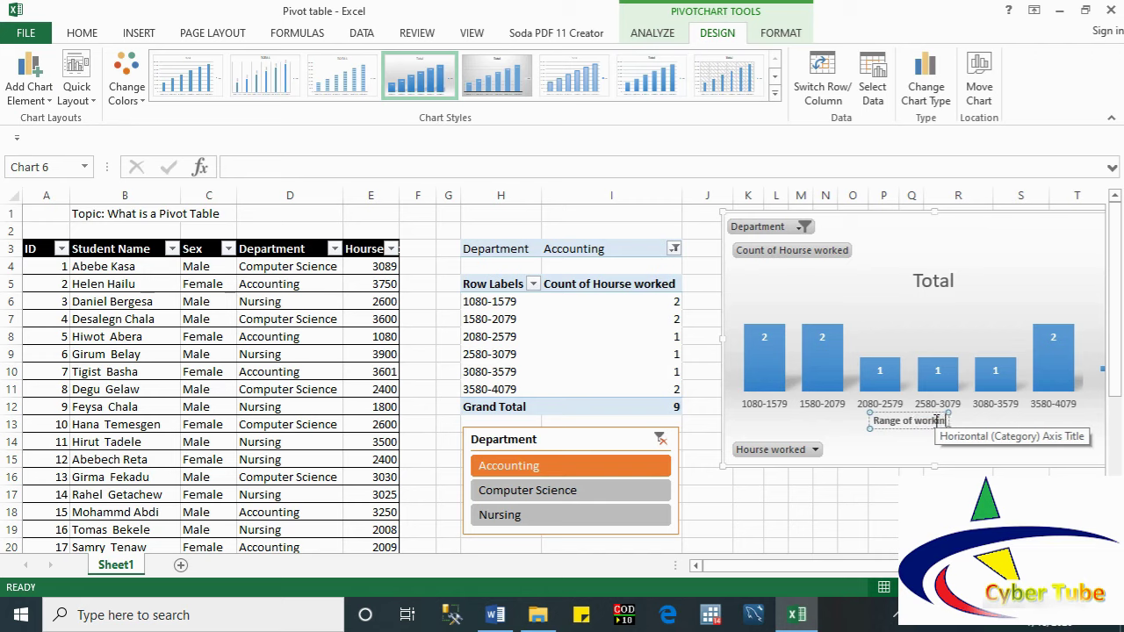
pyautogui.write(' hourse')
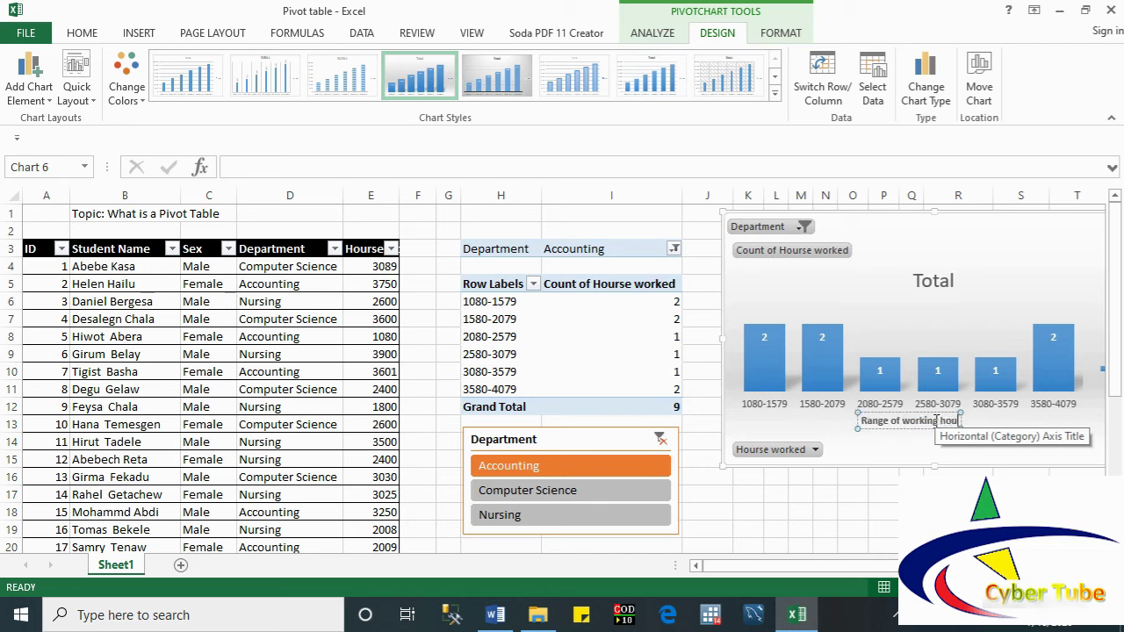
pyautogui.click(904, 459)
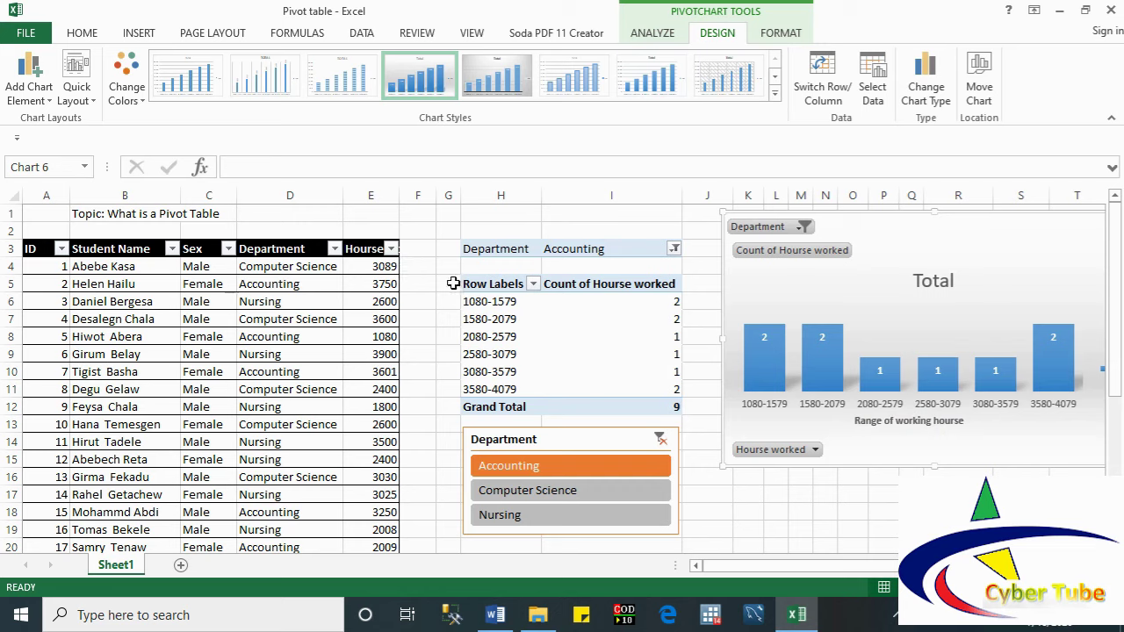
# Step: Add a primary vertical axis title reading 'No. Employees' to the value axis
pyautogui.click(46, 101)
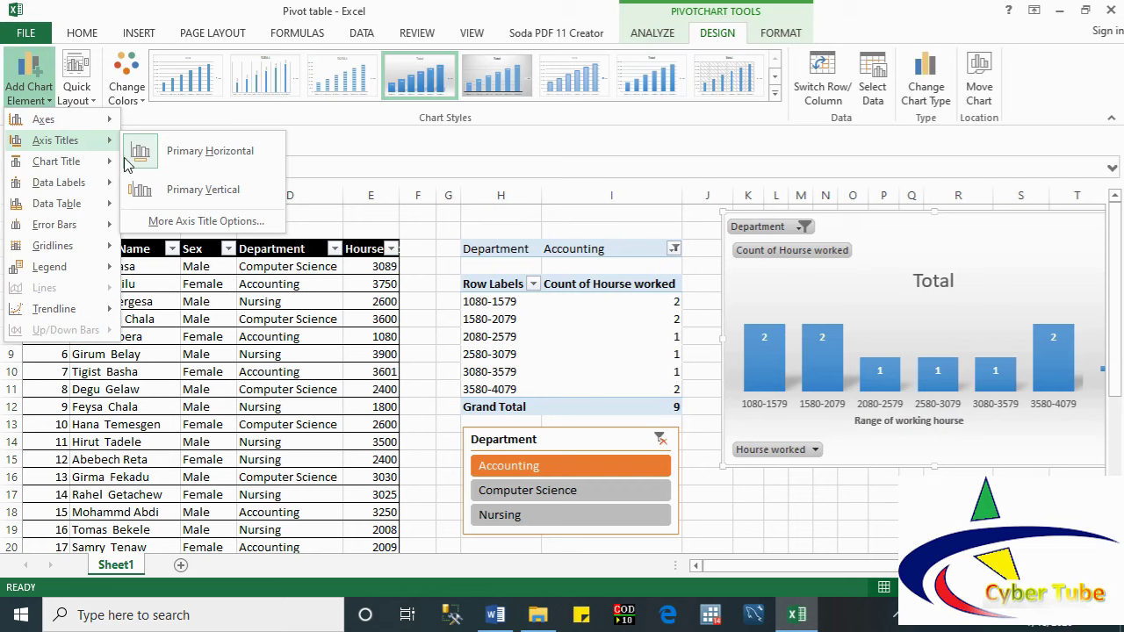
pyautogui.click(146, 197)
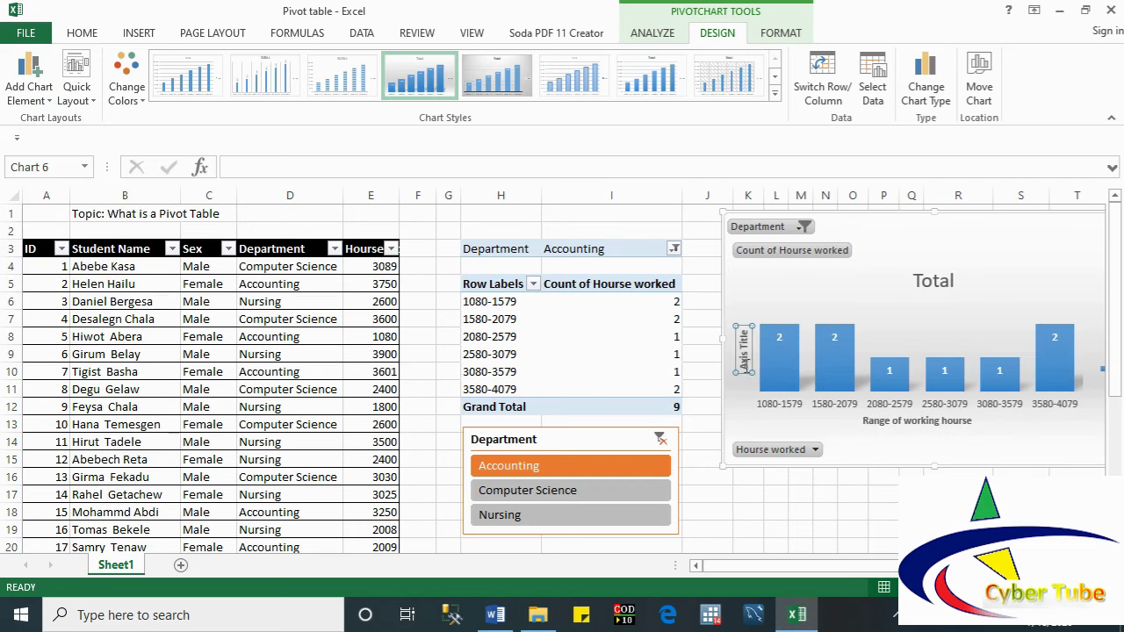
pyautogui.press('Delete')
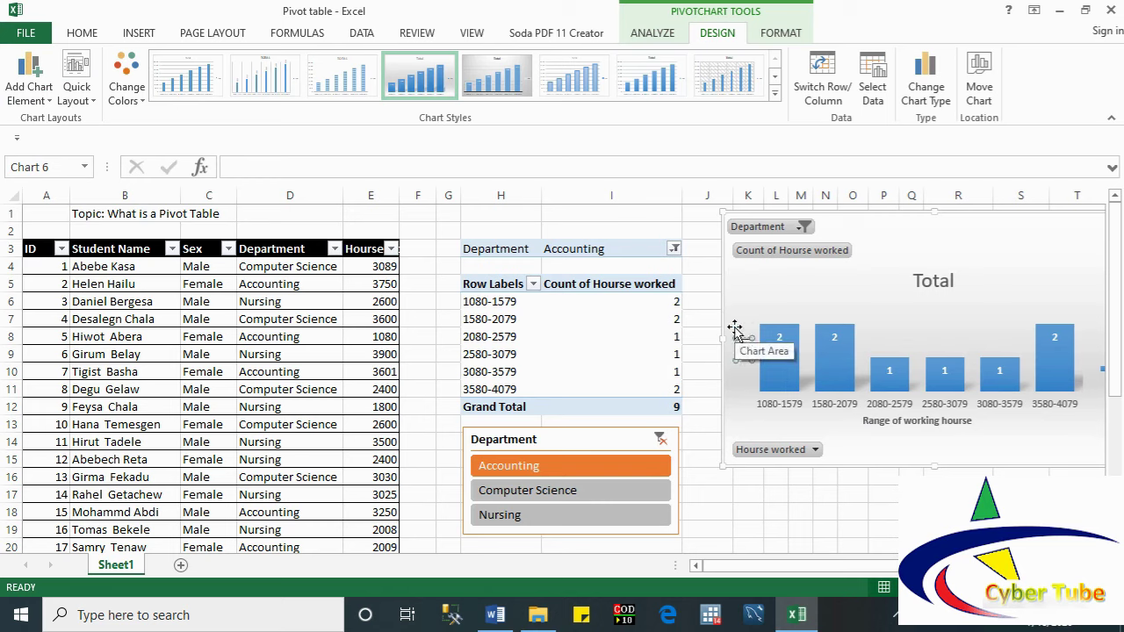
pyautogui.write('No. Employees')
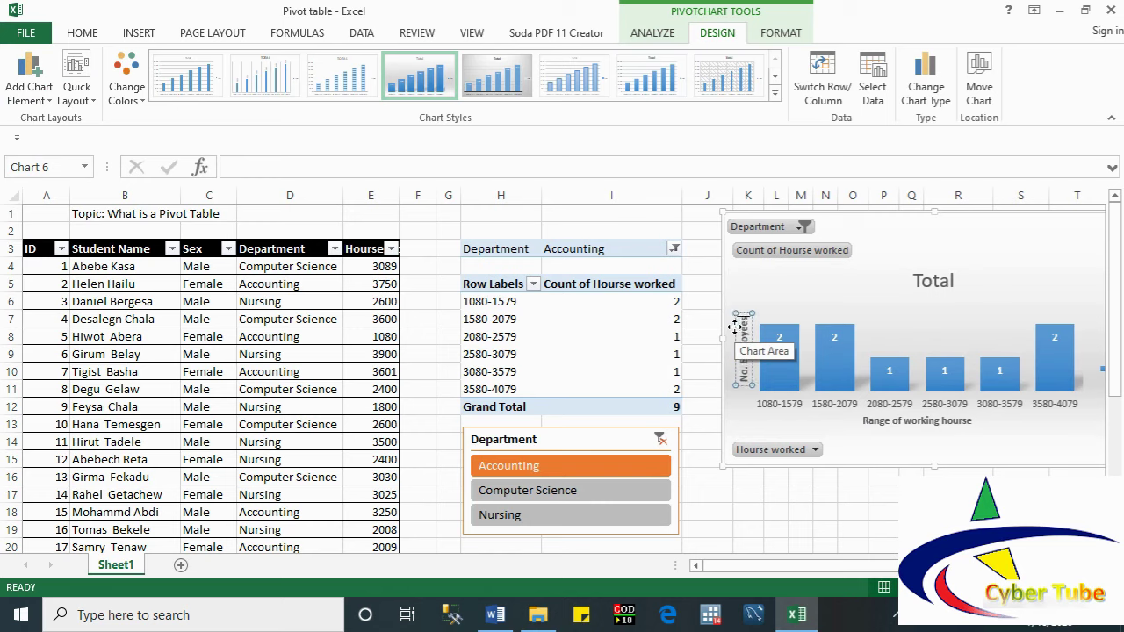
pyautogui.click(841, 439)
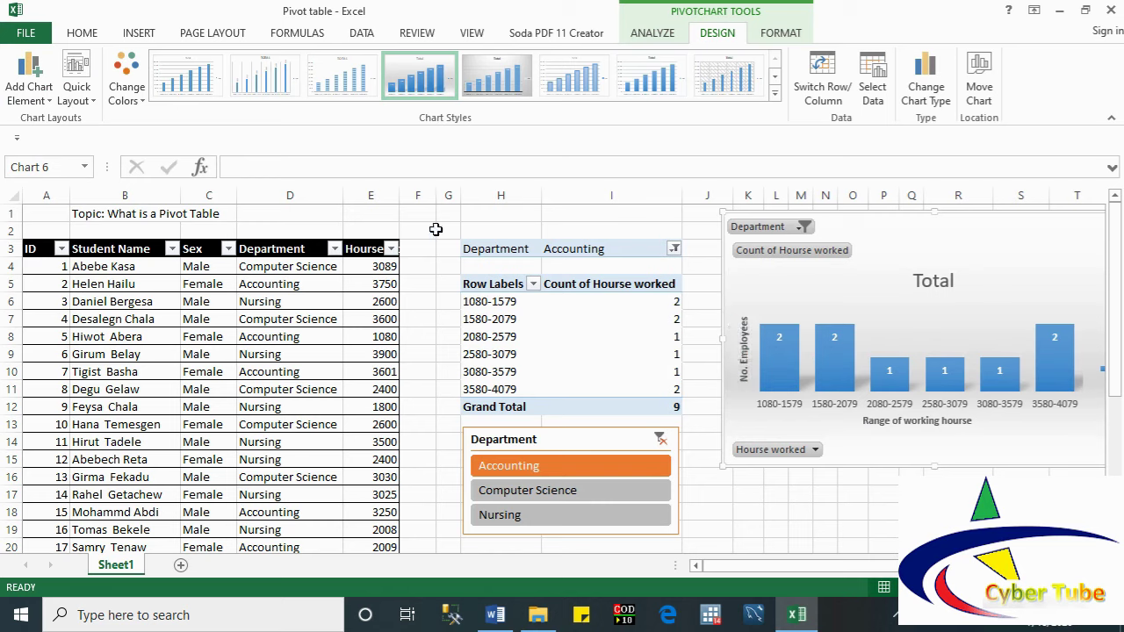
# Step: Set the chart's data labels to Outside End so the counts sit above each column
pyautogui.click(29, 84)
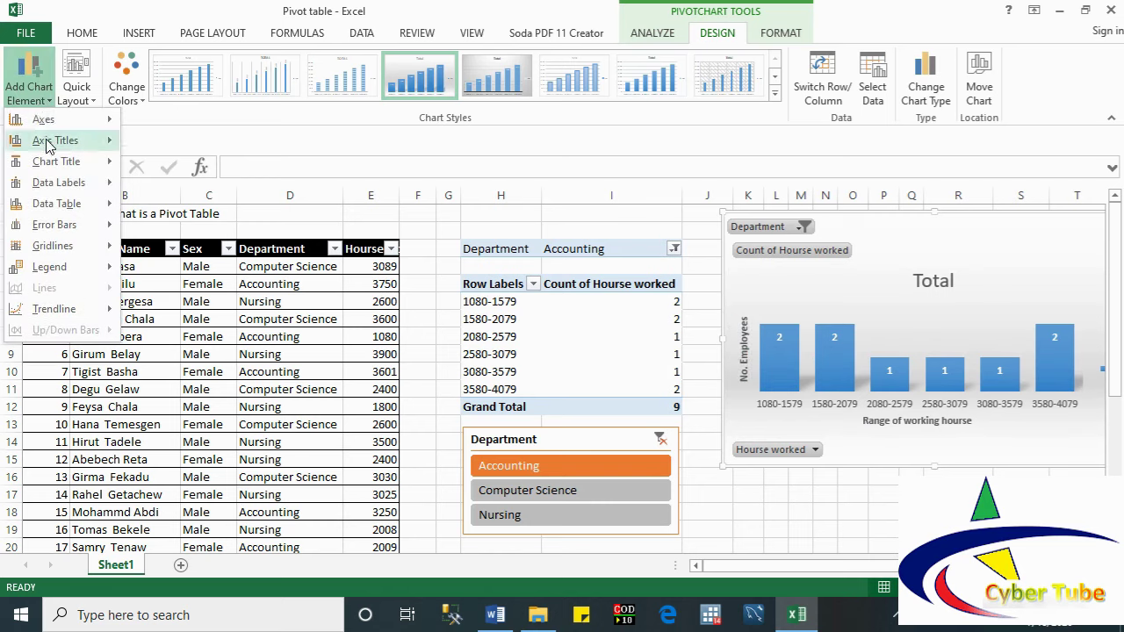
pyautogui.moveTo(60, 189)
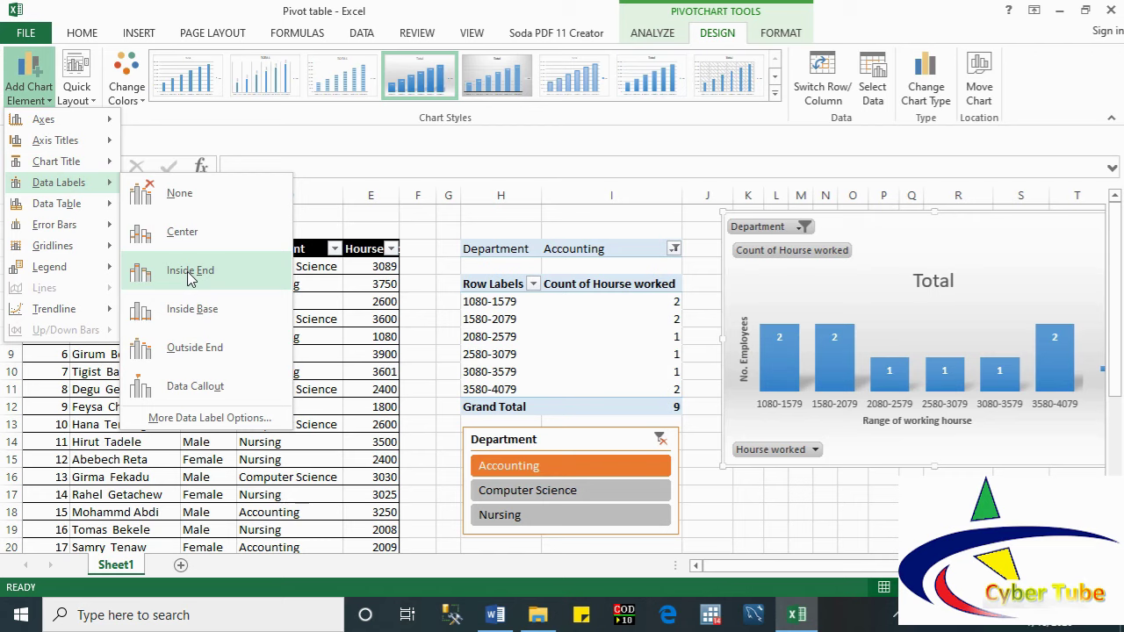
pyautogui.click(202, 348)
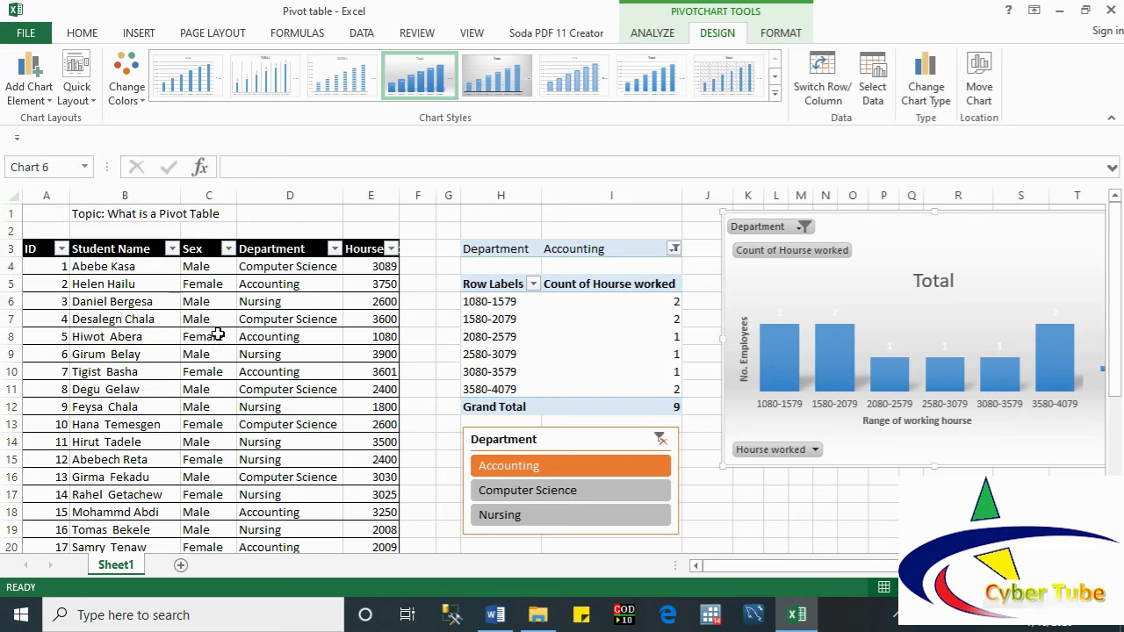
# Step: Format all the bar data labels (2, 2, 1, 1, 1, 2) as Bold with standard Red font
pyautogui.click(780, 313)
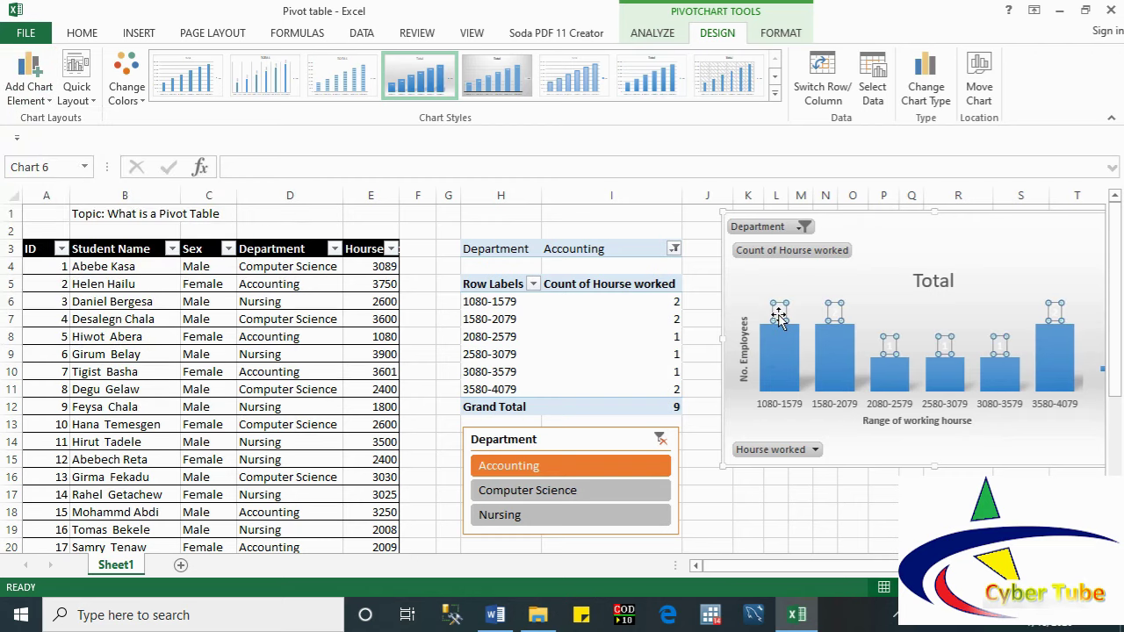
pyautogui.click(780, 314)
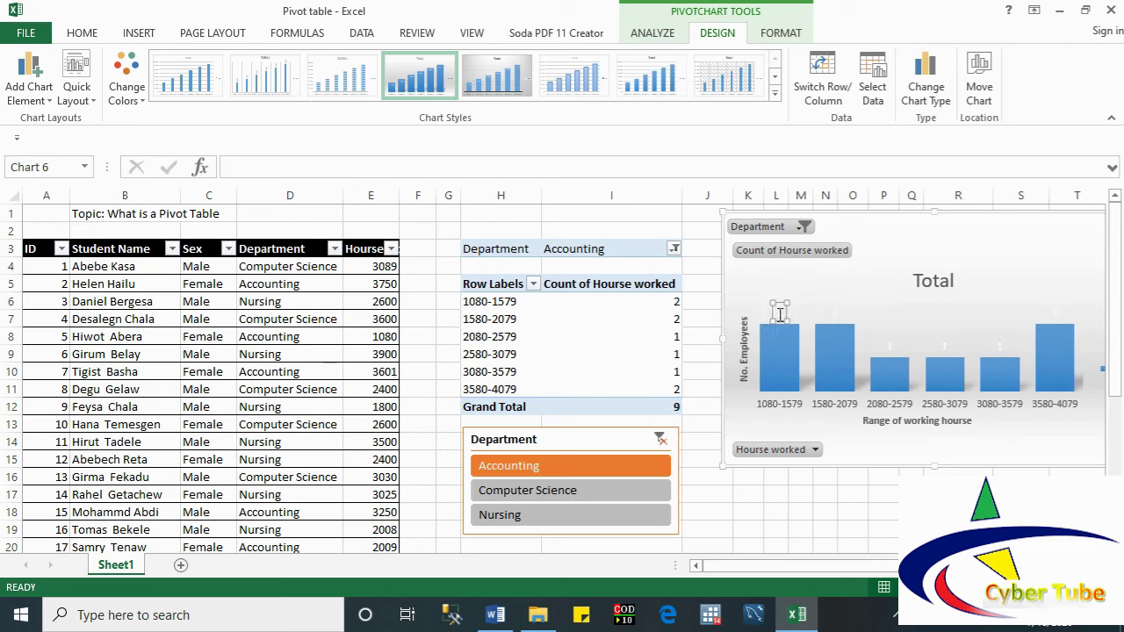
pyautogui.click(788, 372)
pyautogui.click(781, 313)
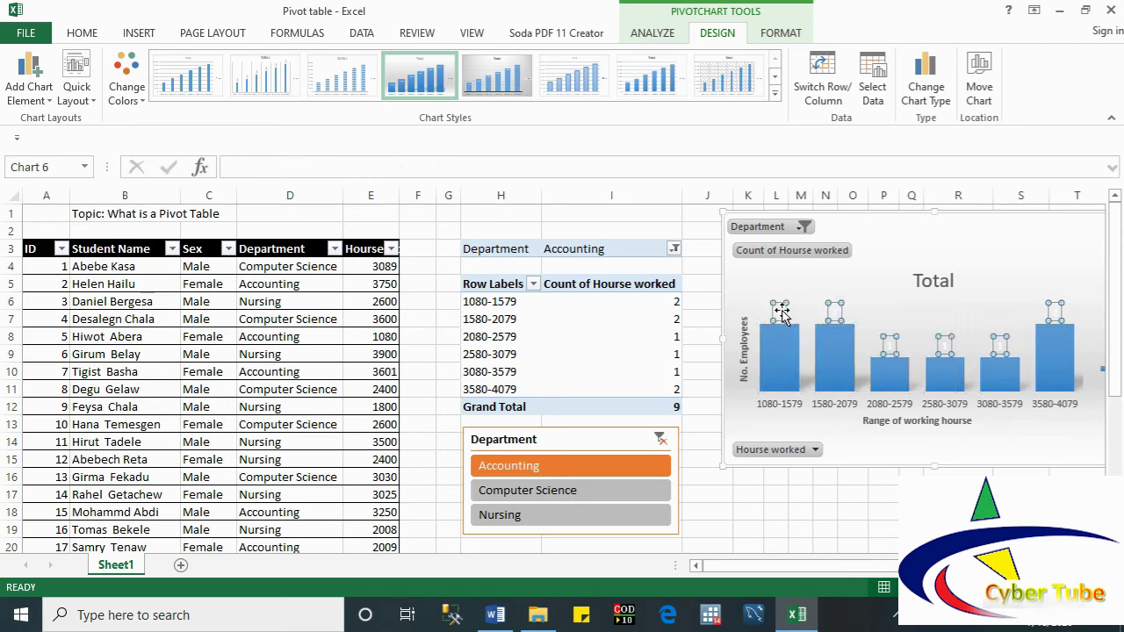
pyautogui.rightClick(781, 313)
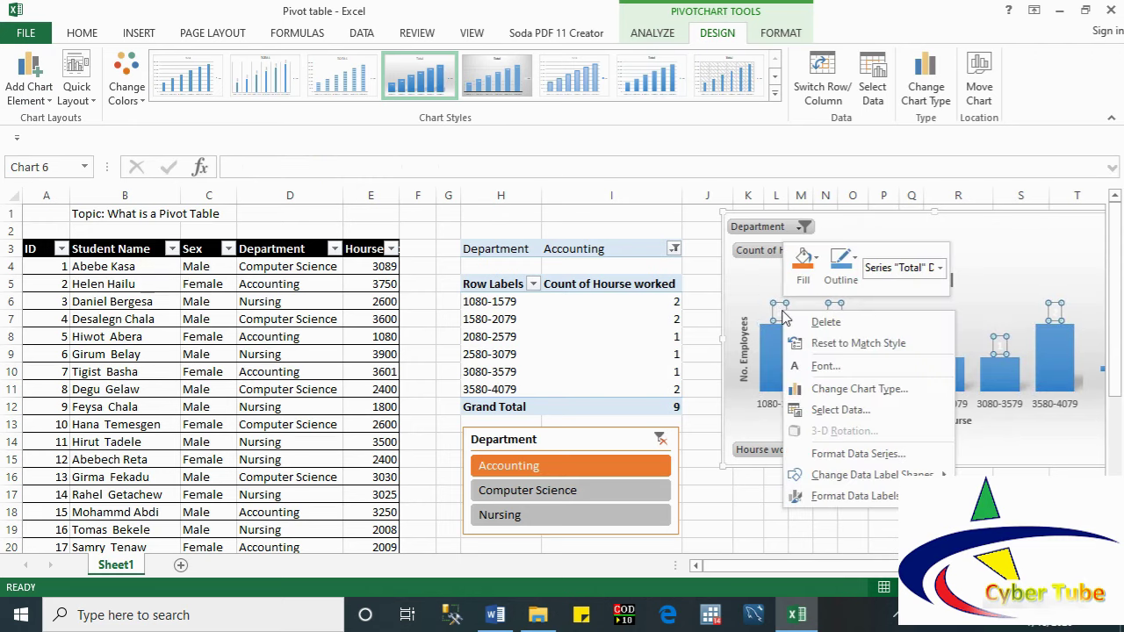
pyautogui.click(827, 366)
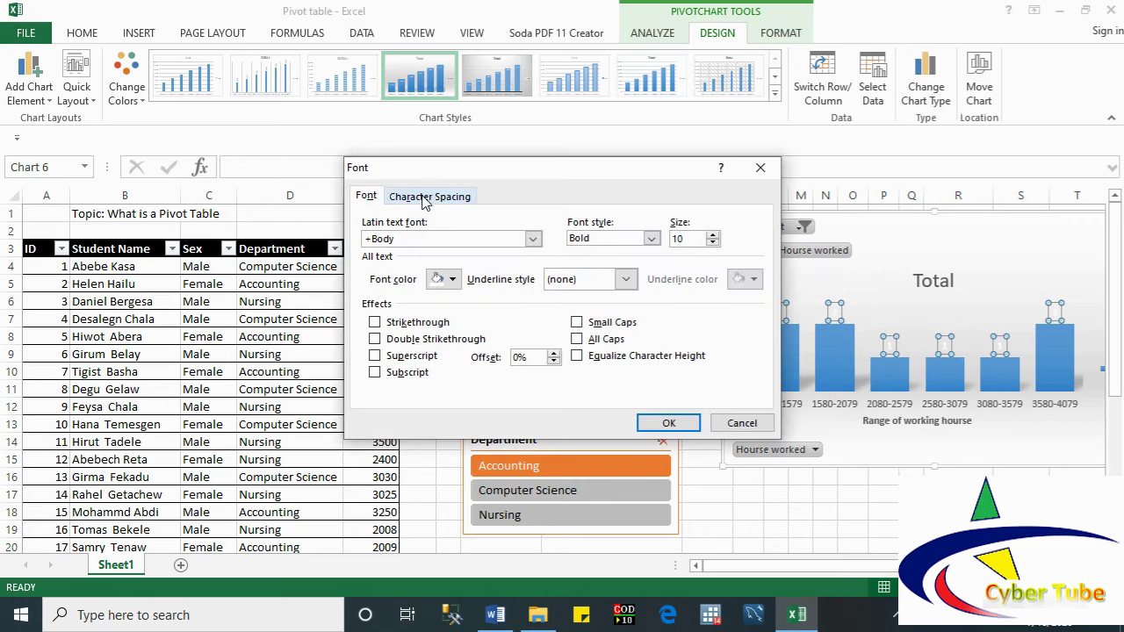
pyautogui.click(455, 287)
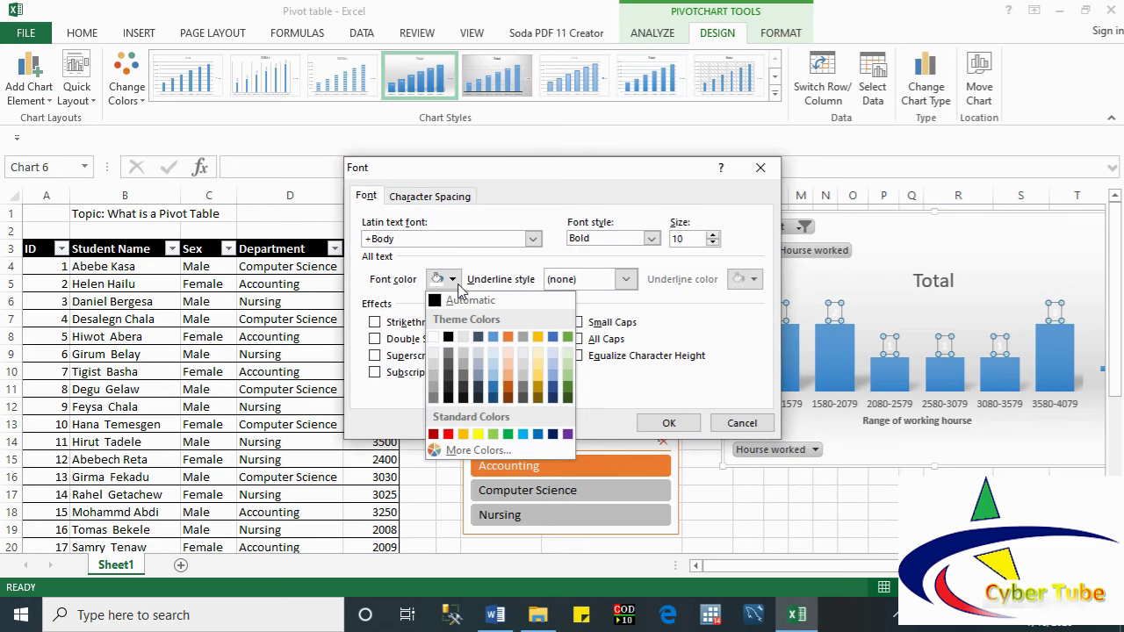
pyautogui.click(481, 268)
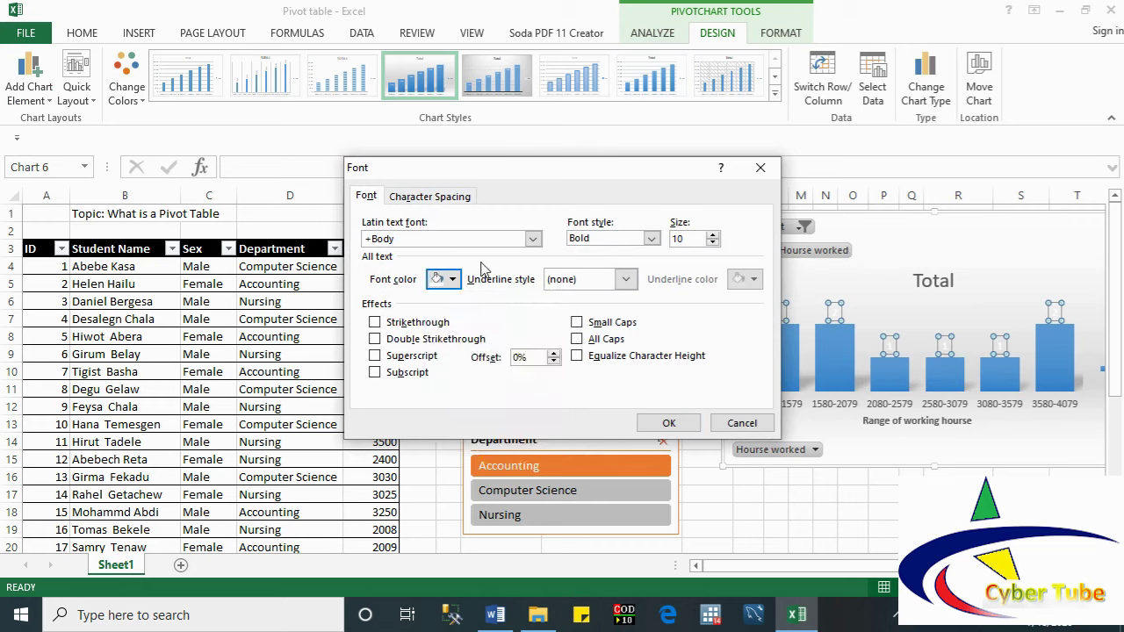
pyautogui.click(652, 239)
pyautogui.click(627, 202)
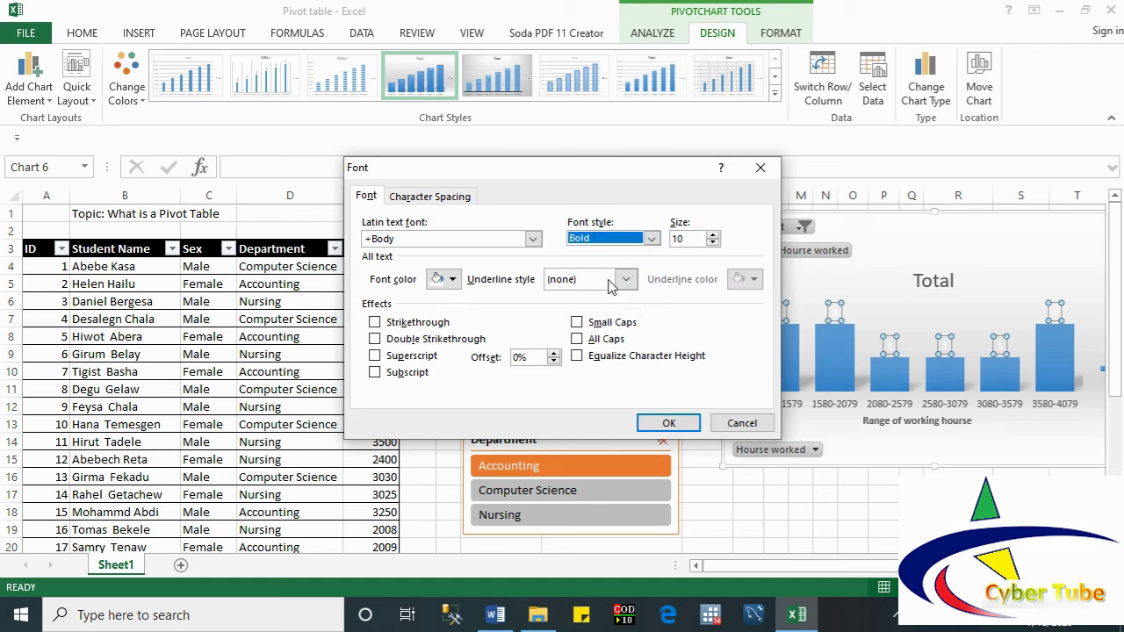
pyautogui.click(452, 280)
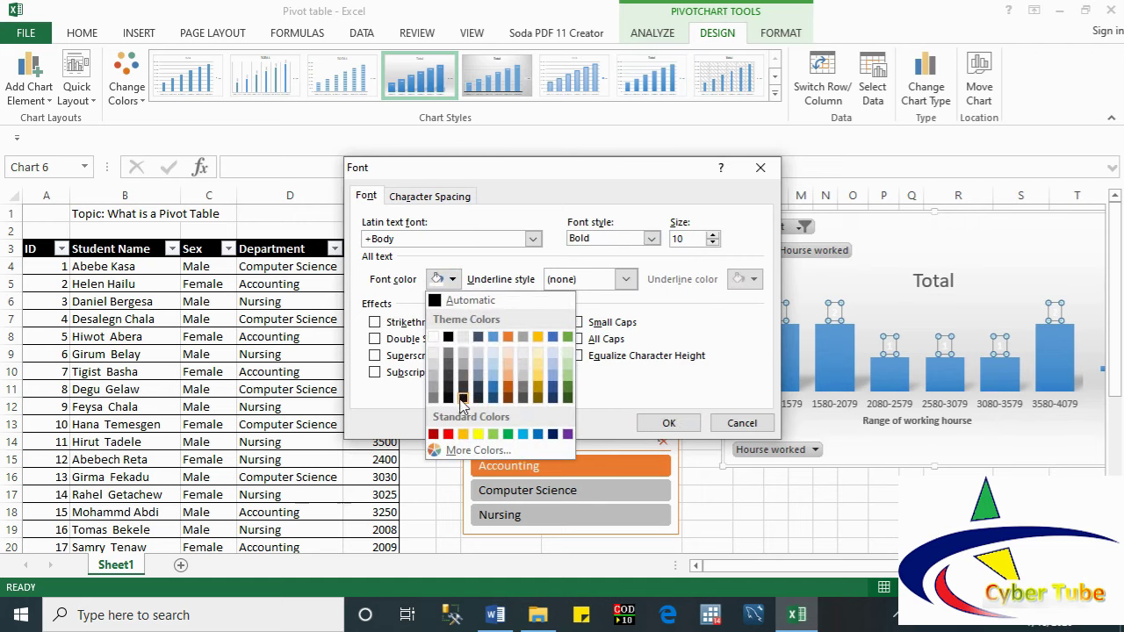
pyautogui.click(449, 435)
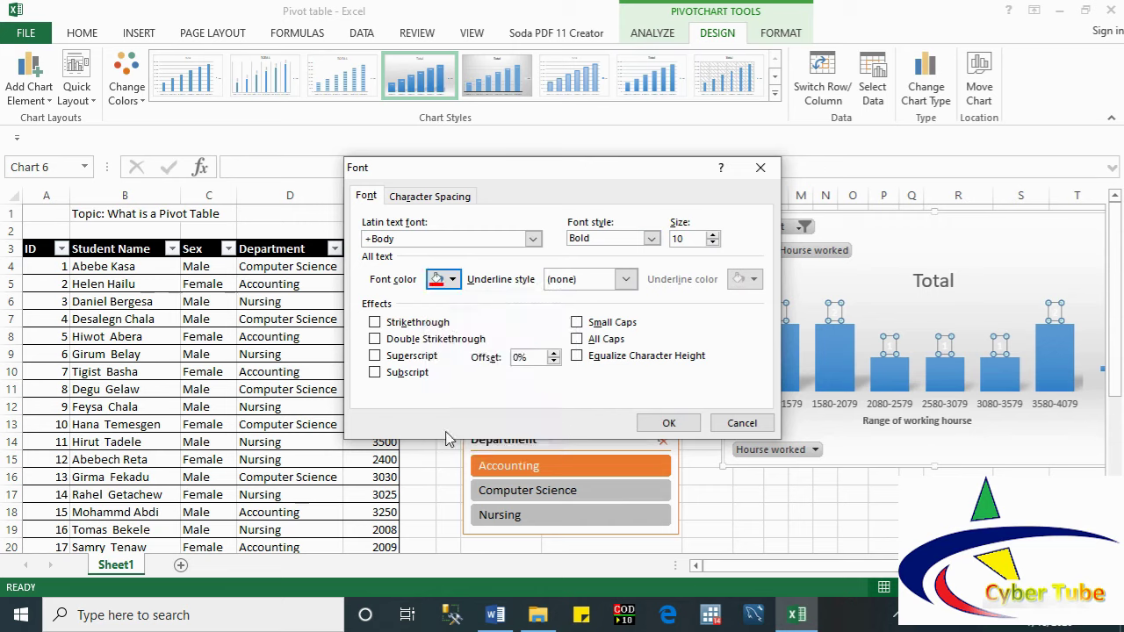
pyautogui.click(667, 420)
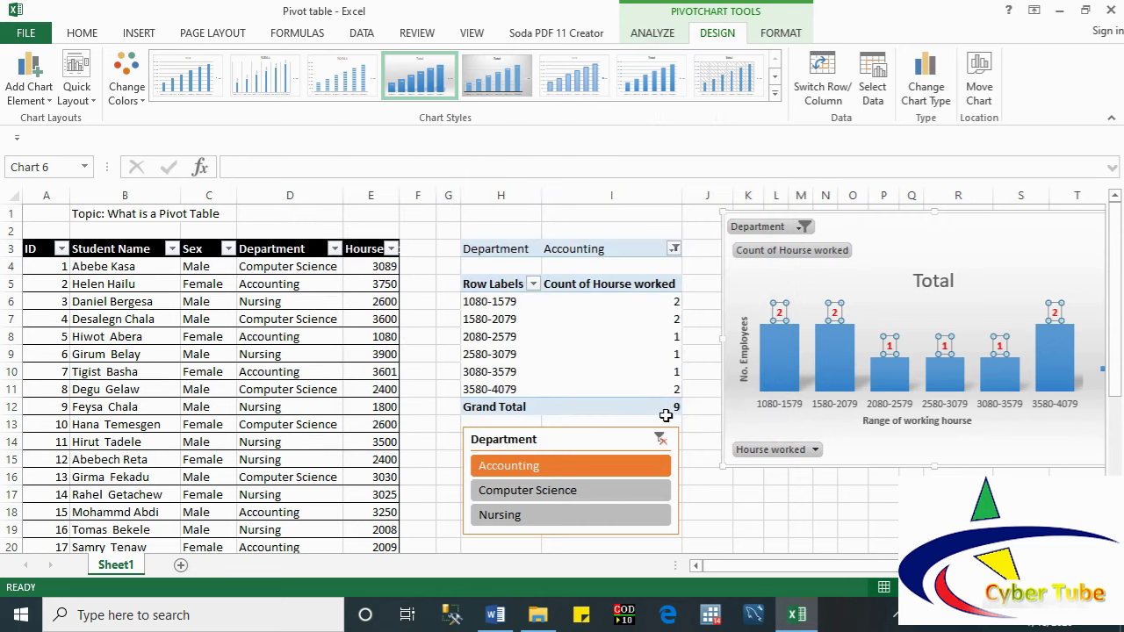
# Step: Remove the Total chart title from the pivot chart
pyautogui.click(760, 436)
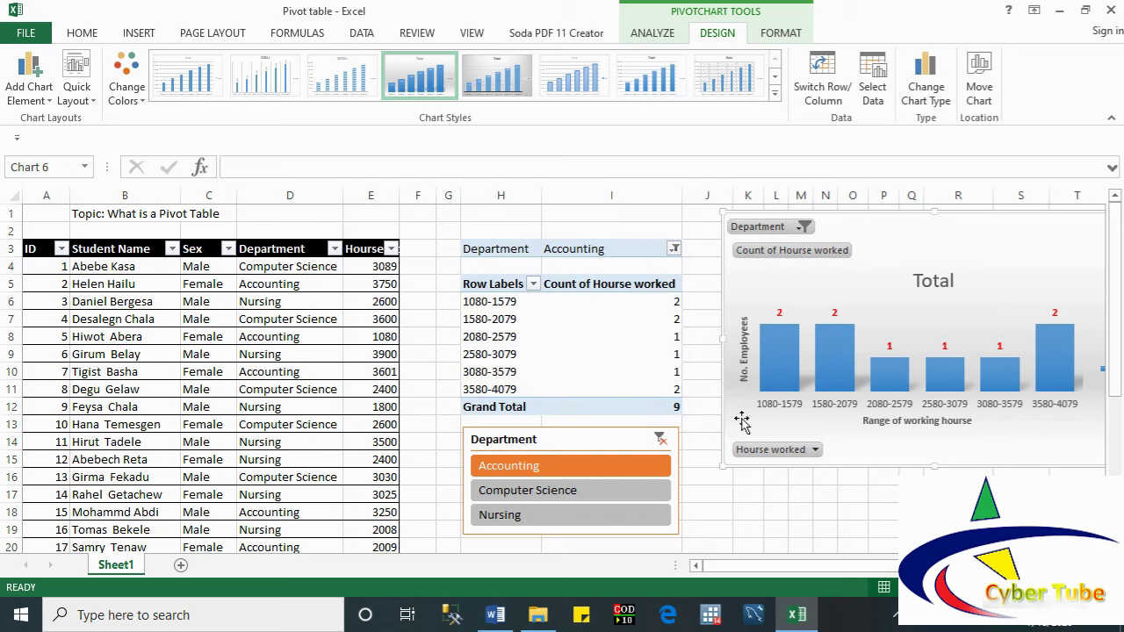
pyautogui.click(29, 92)
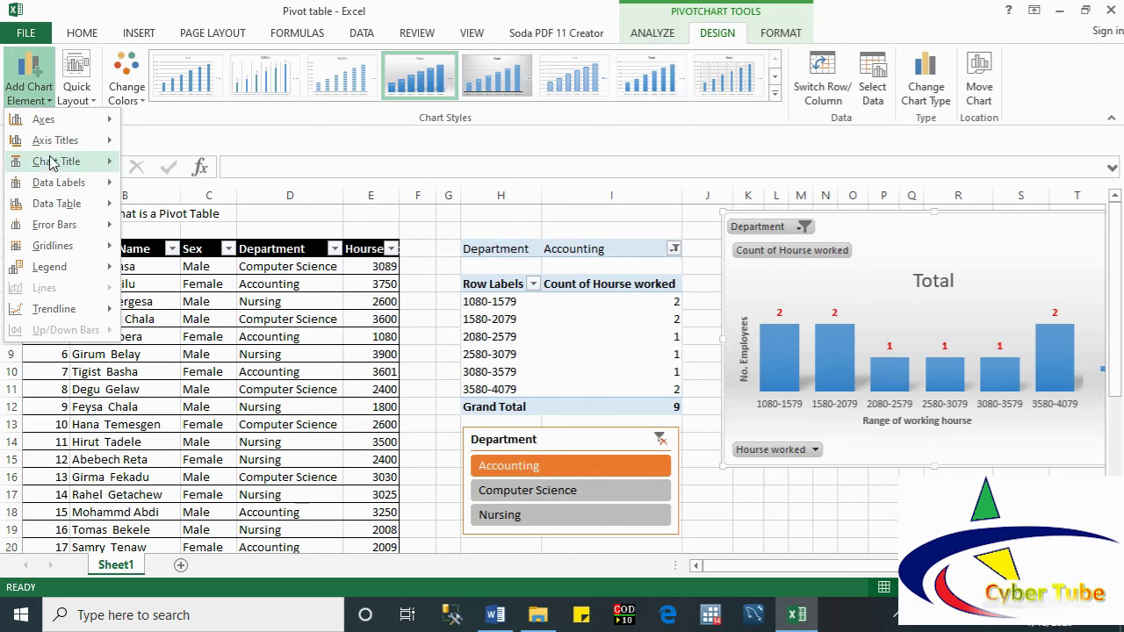
pyautogui.moveTo(52, 166)
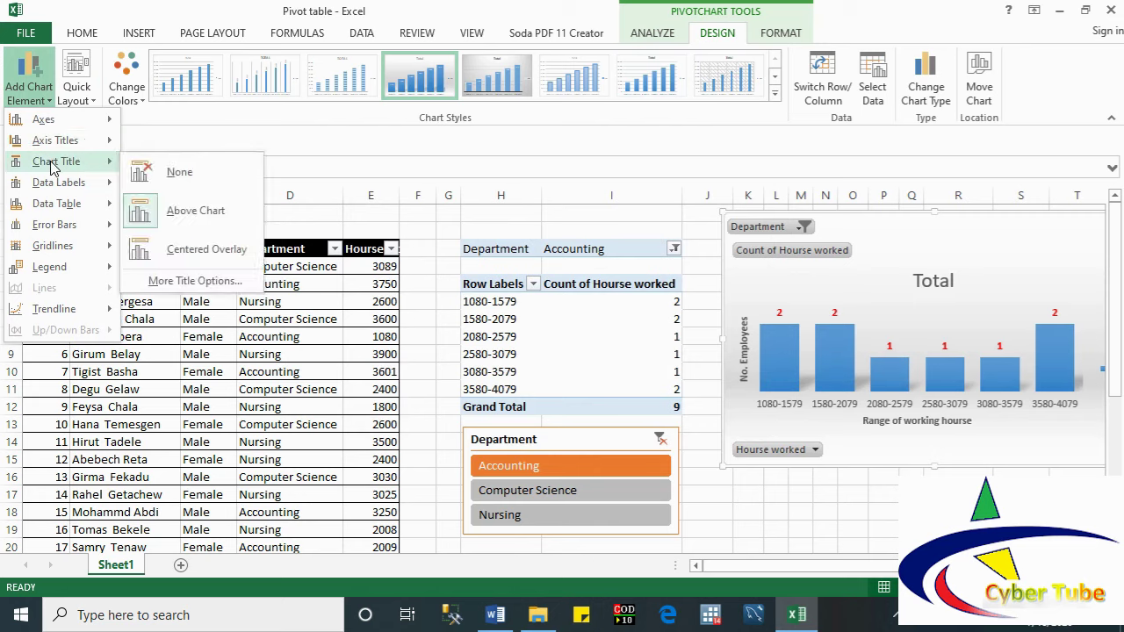
pyautogui.click(161, 174)
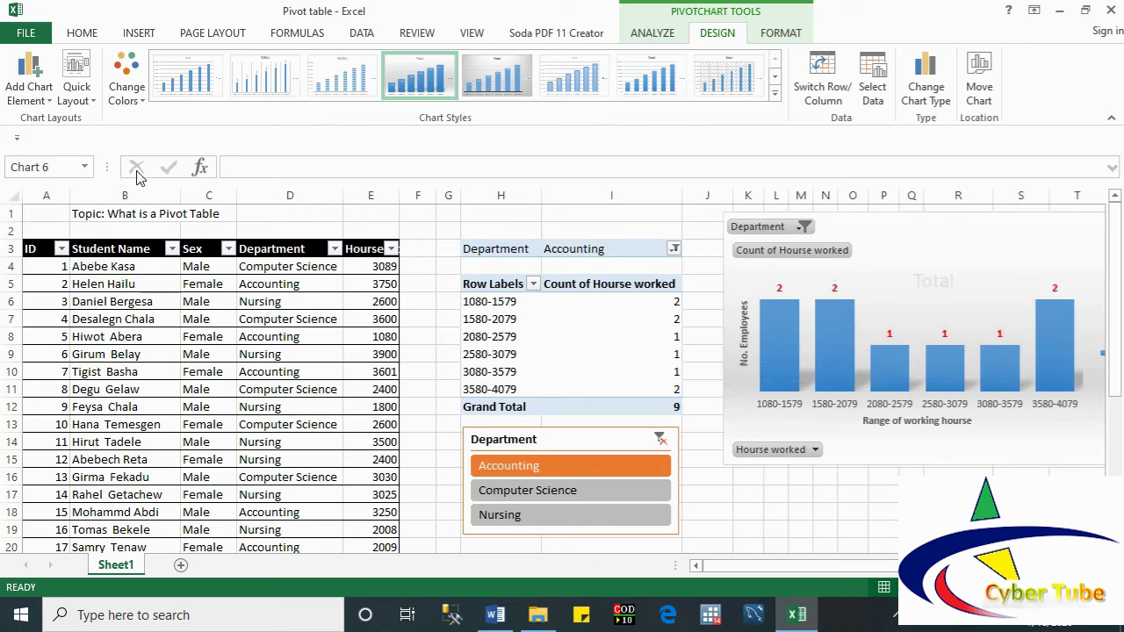
# Step: Keep the count data labels at Outside End above the bars
pyautogui.click(39, 104)
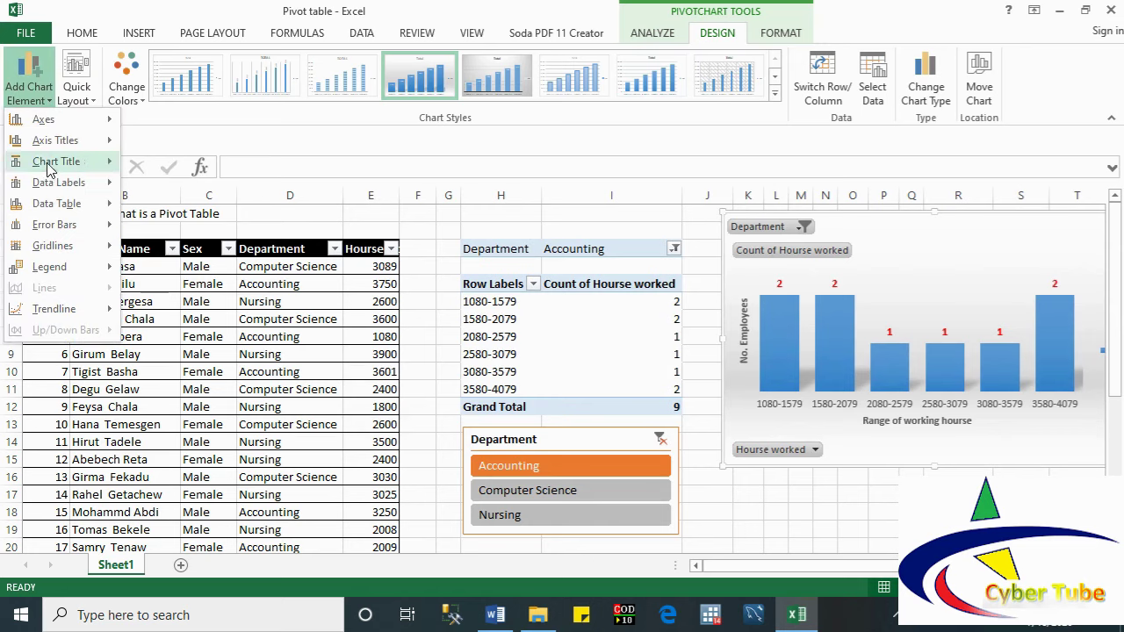
pyautogui.moveTo(51, 187)
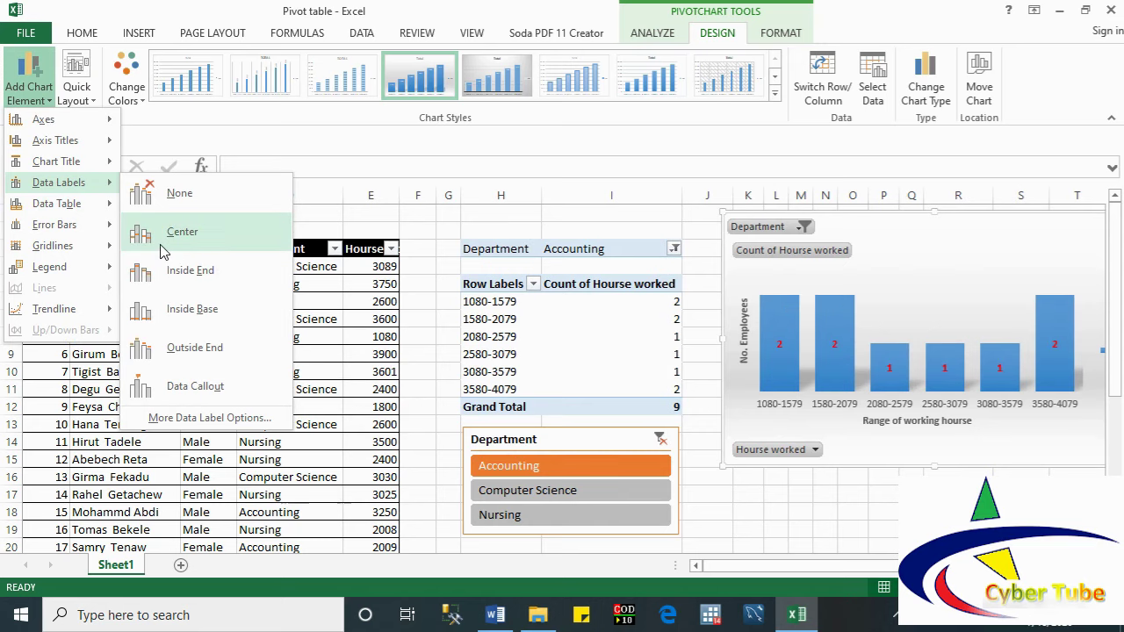
pyautogui.click(184, 346)
# Step: Reselect the pivot chart and set its Data Table option to None
pyautogui.click(214, 336)
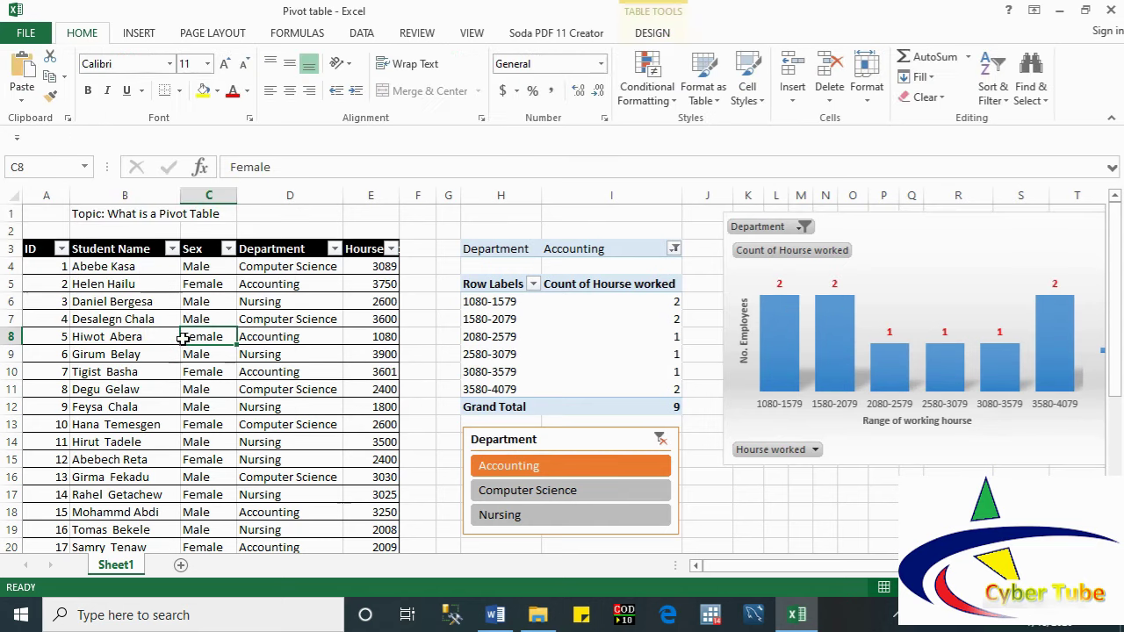
pyautogui.click(21, 100)
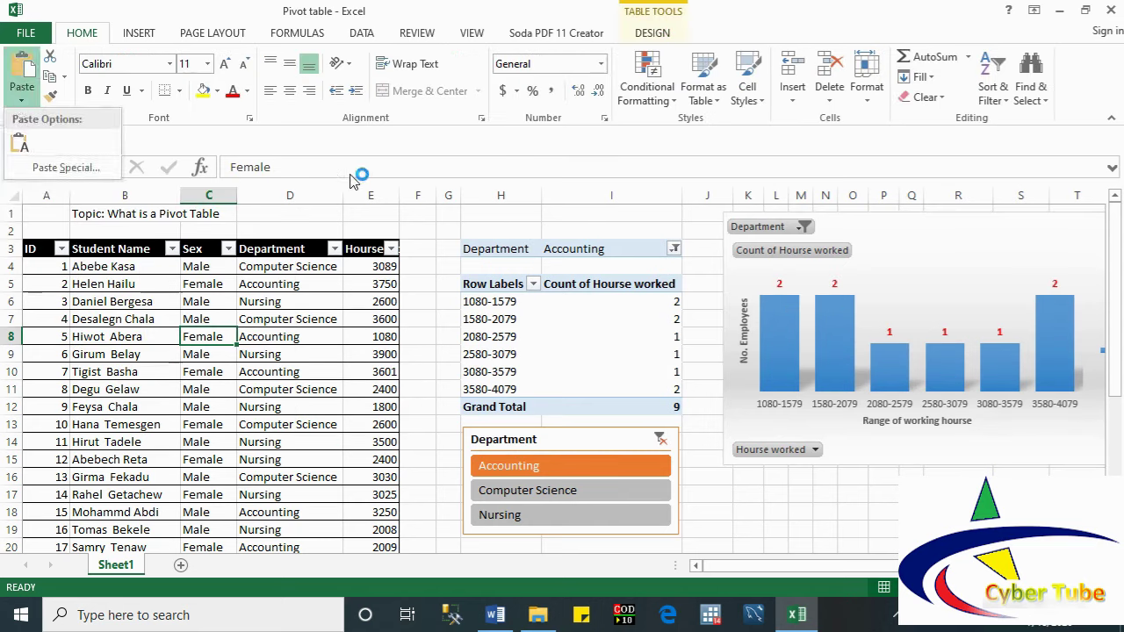
pyautogui.click(720, 353)
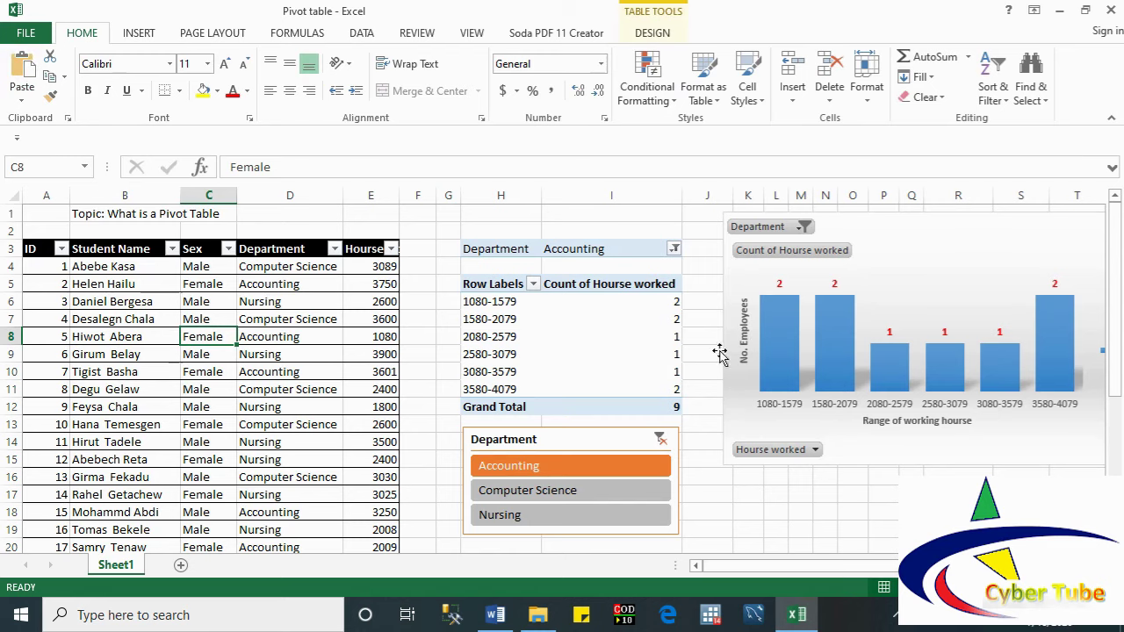
pyautogui.click(650, 34)
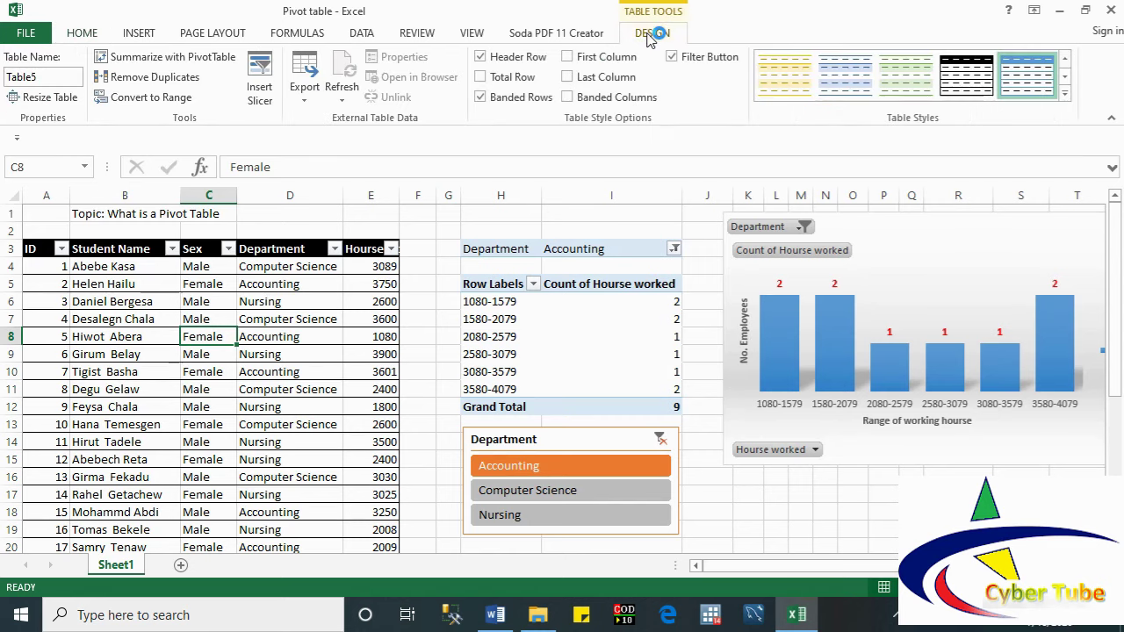
pyautogui.click(735, 432)
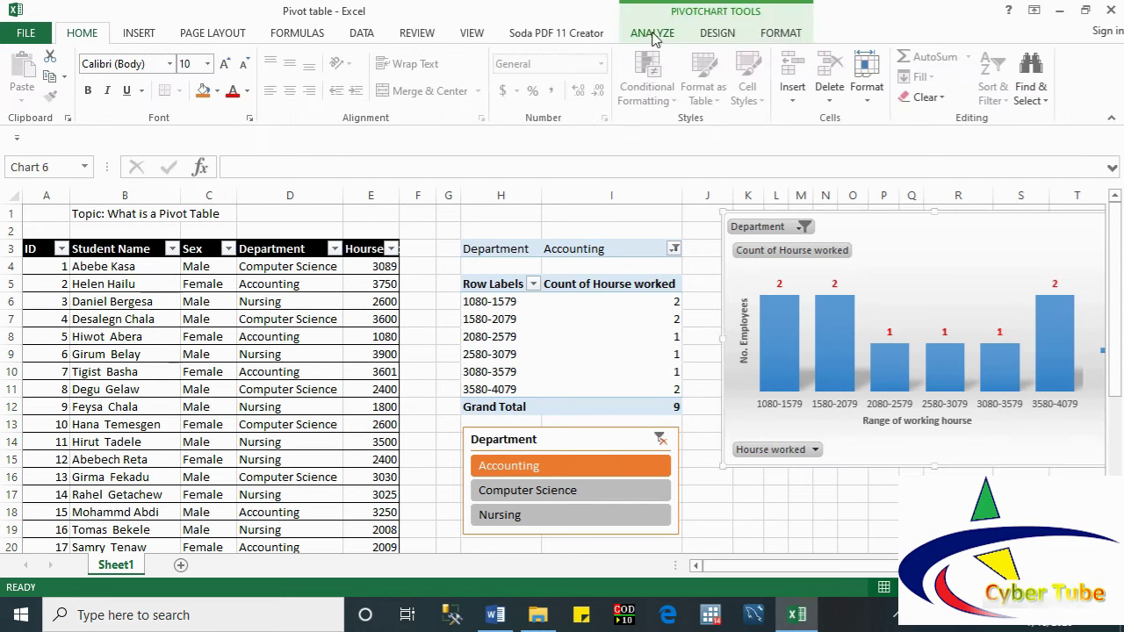
pyautogui.click(740, 35)
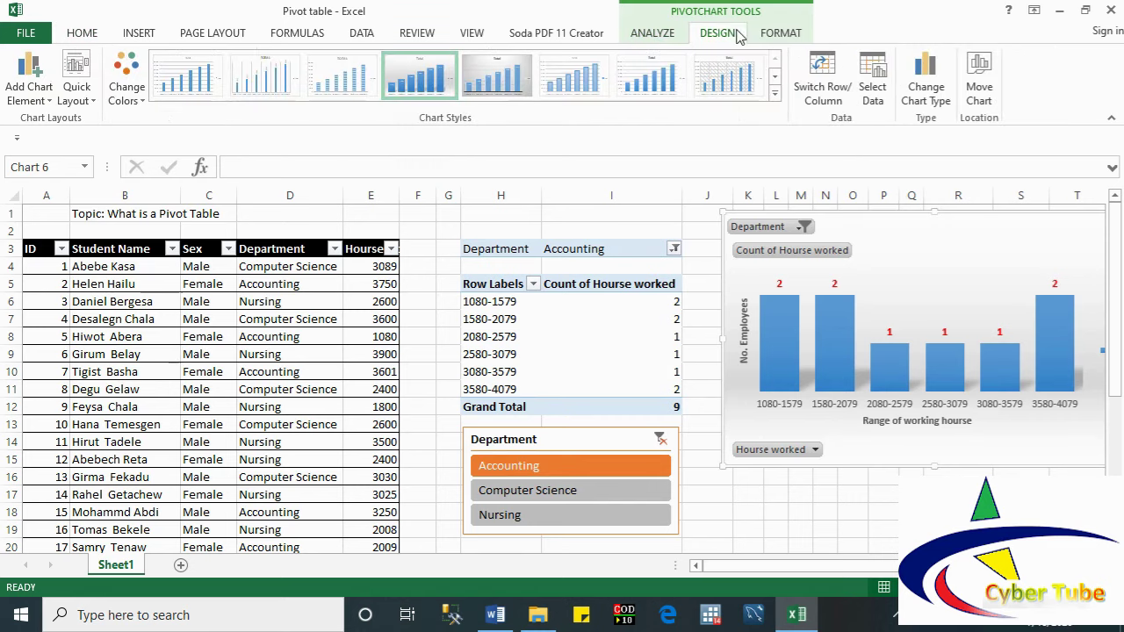
pyautogui.click(46, 103)
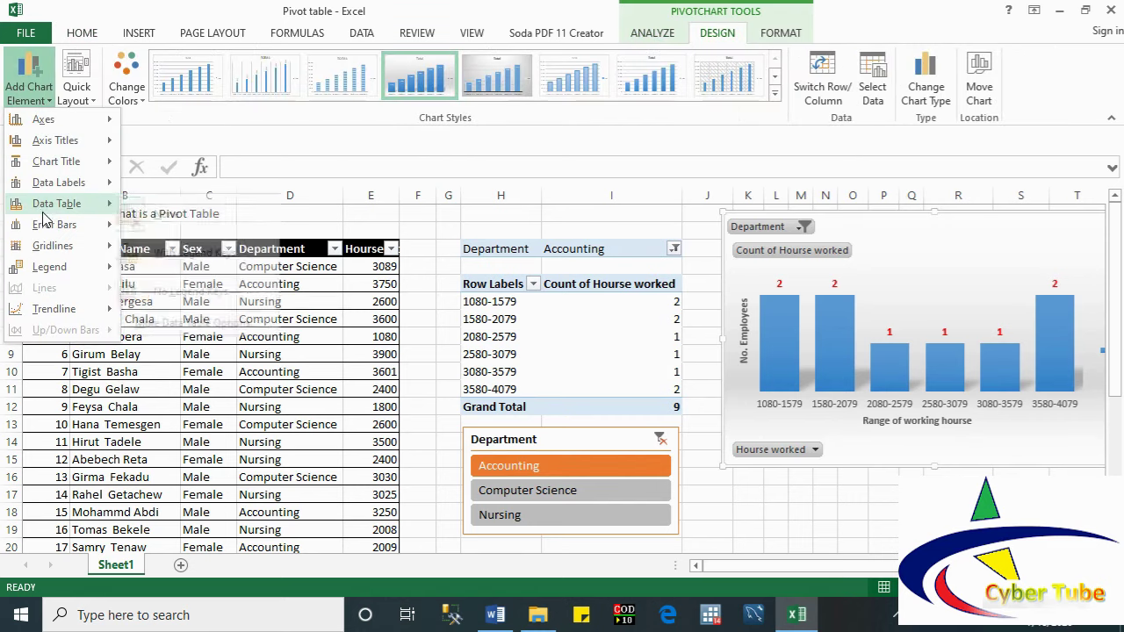
pyautogui.moveTo(43, 217)
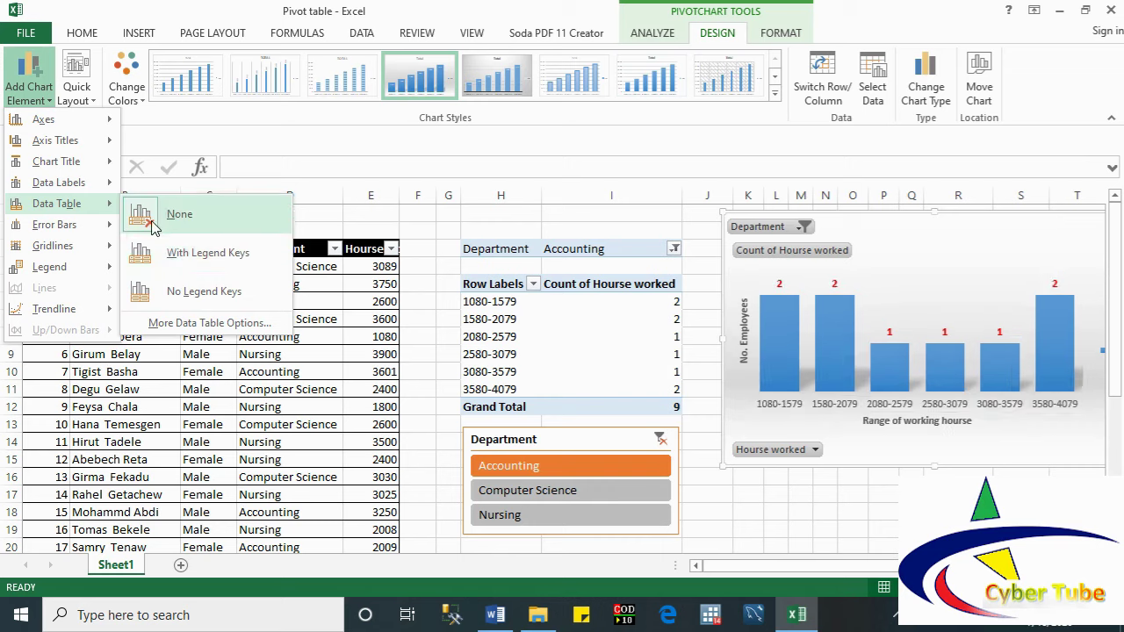
pyautogui.click(151, 219)
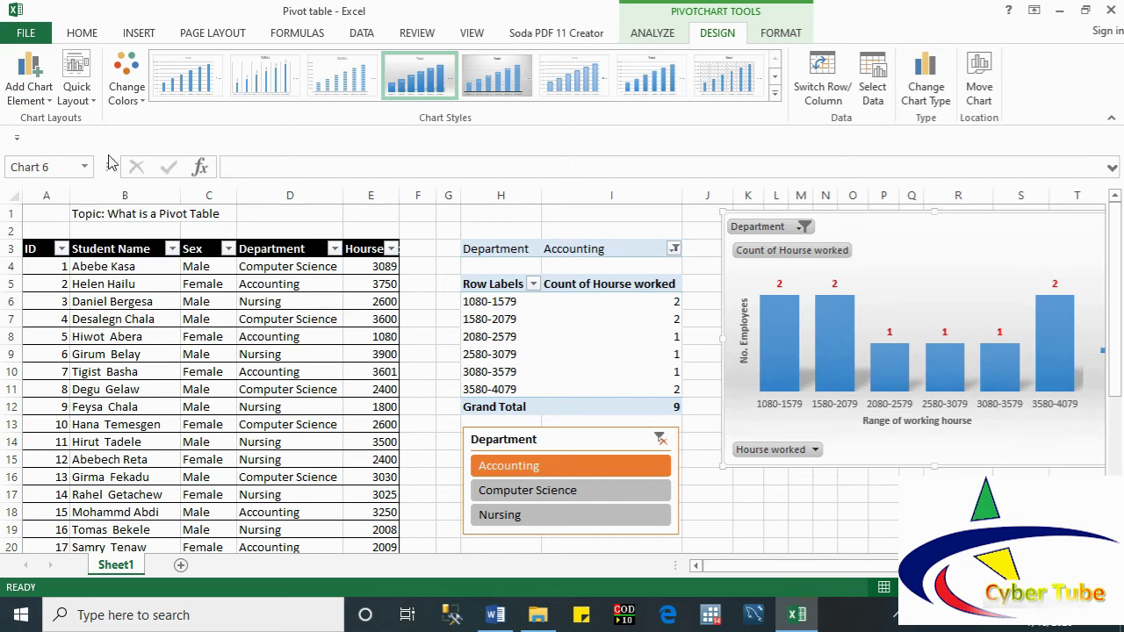
pyautogui.click(17, 102)
# Step: Add a linear trendline to the pivot chart and shift the chart slightly left
pyautogui.moveTo(35, 313)
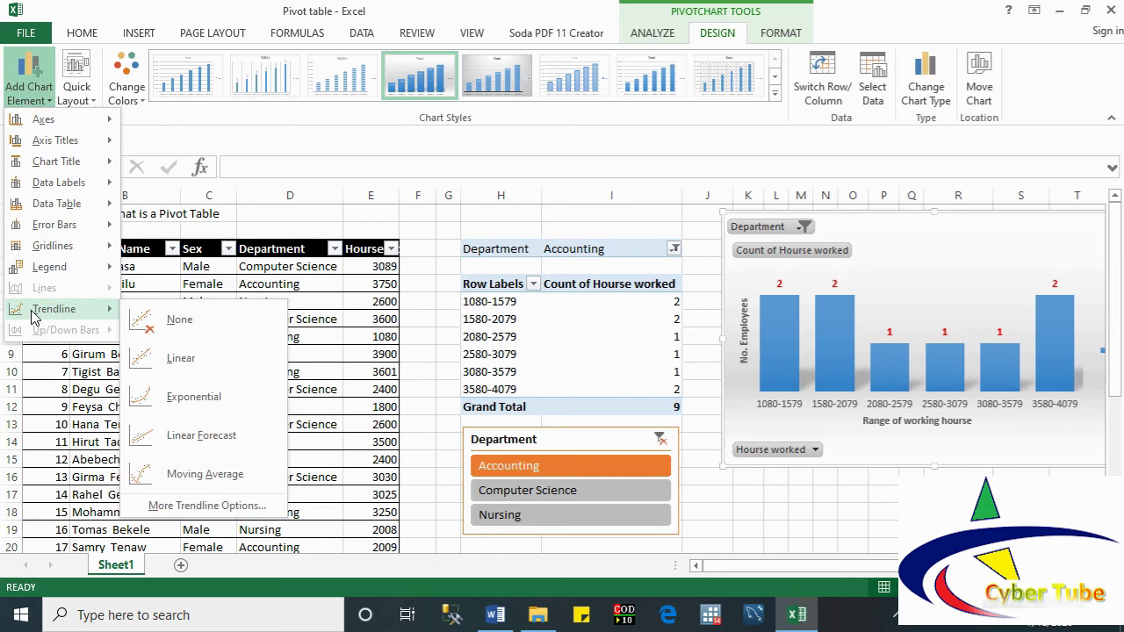
pyautogui.click(152, 367)
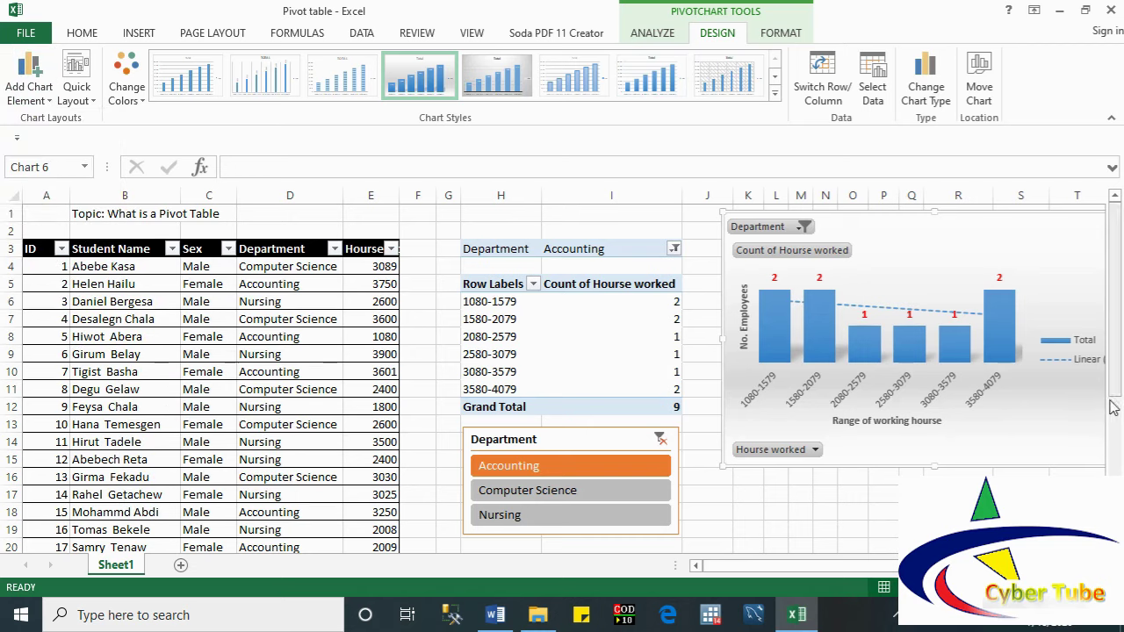
pyautogui.moveTo(873, 222); pyautogui.dragTo(835, 225)
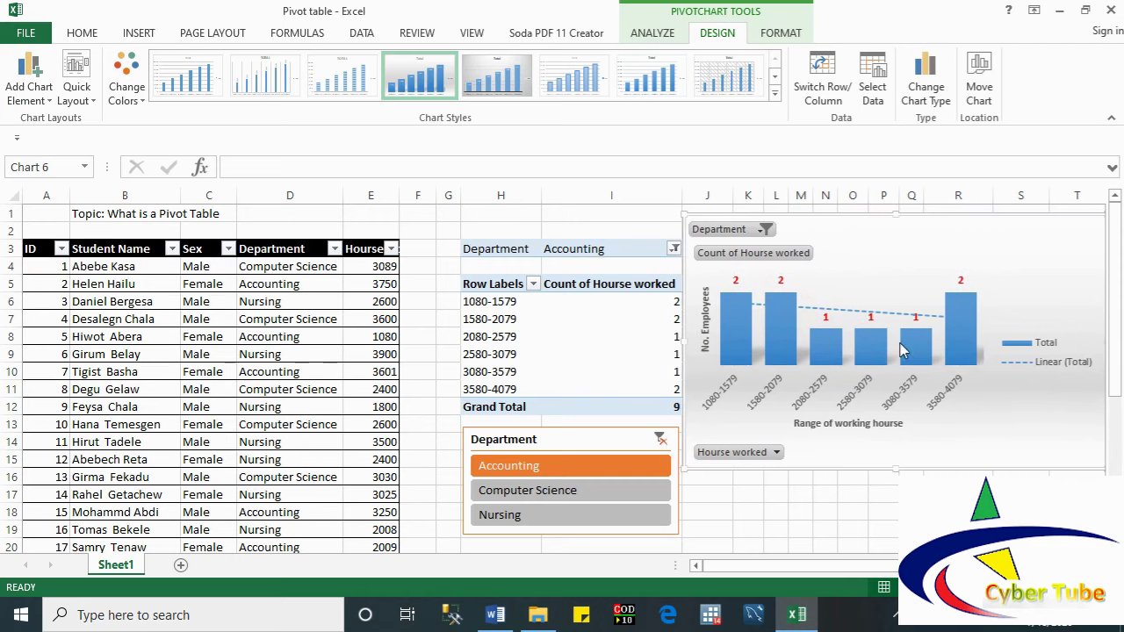
# Step: Remove the linear trendline by setting Trendline to None
pyautogui.click(46, 102)
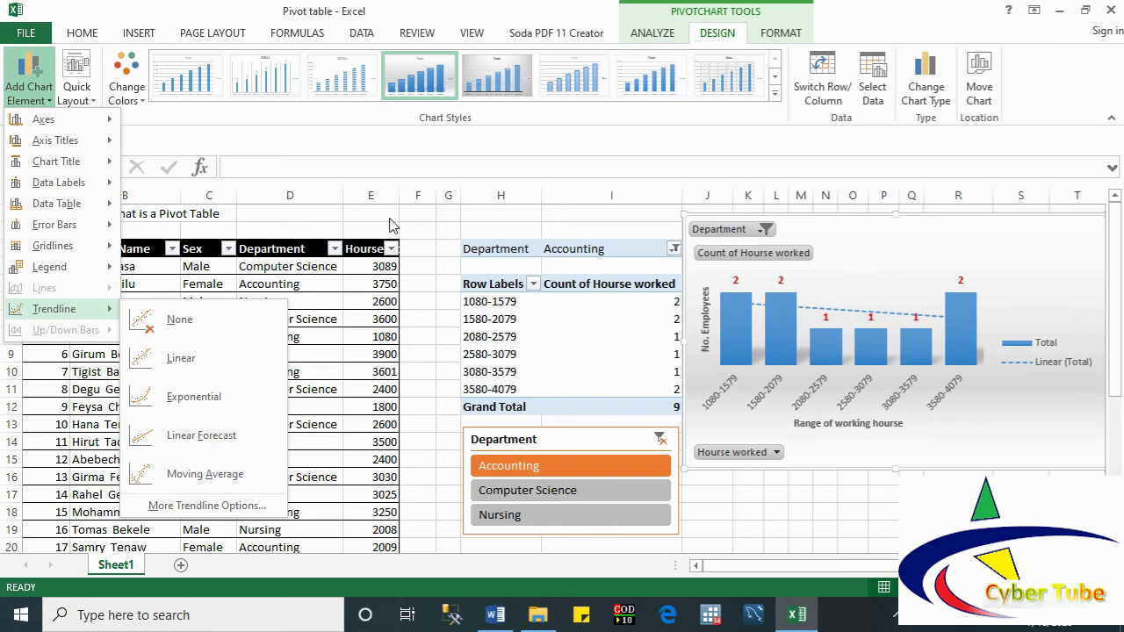
pyautogui.moveTo(39, 143)
pyautogui.click(178, 319)
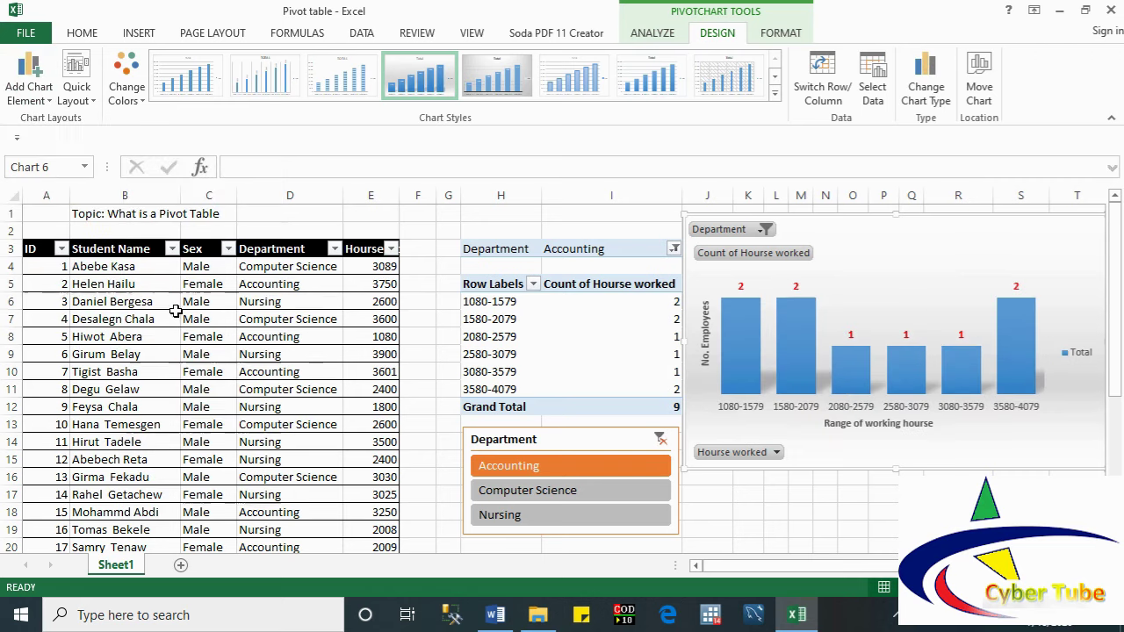
# Step: Change the pivot chart to a line chart and apply hatched-background Chart Style 6
pyautogui.click(922, 92)
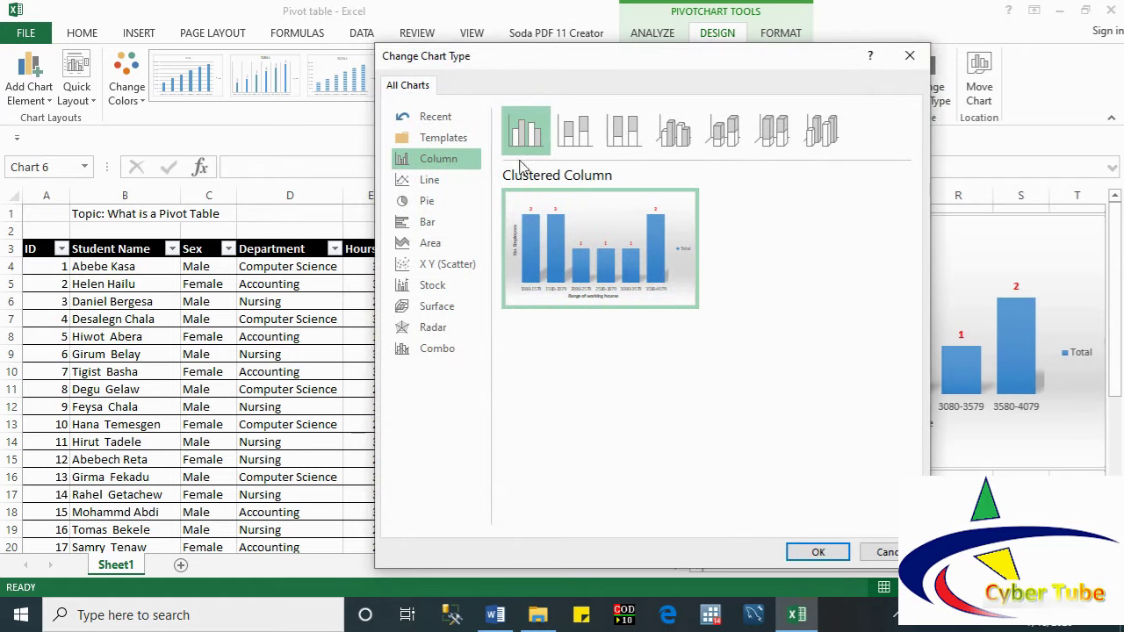
pyautogui.click(433, 181)
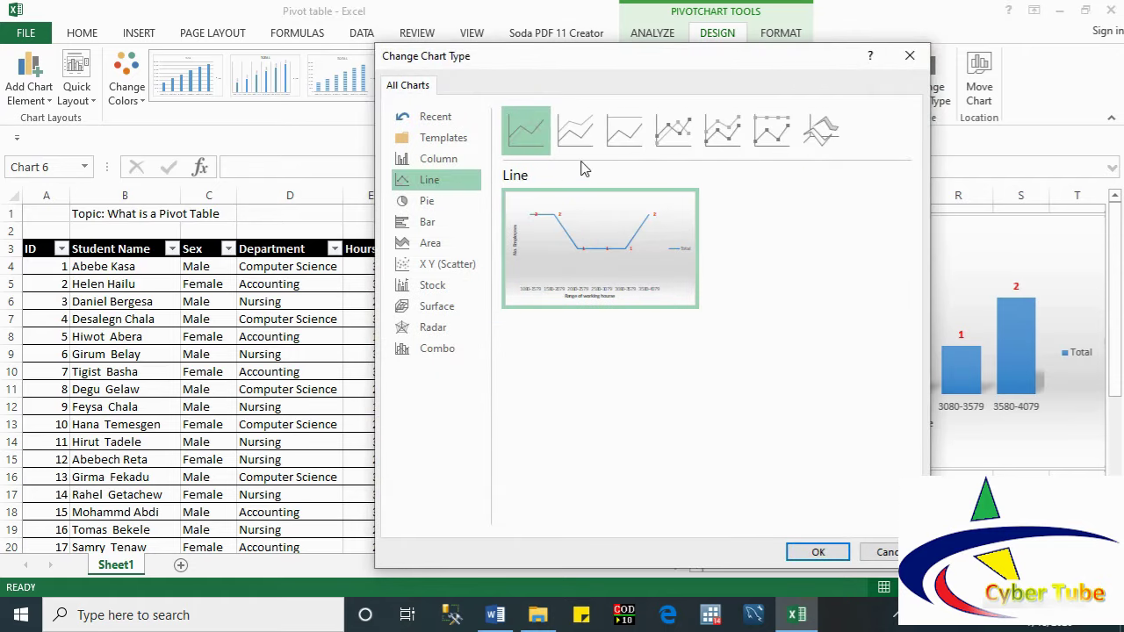
pyautogui.moveTo(578, 247)
pyautogui.click(818, 551)
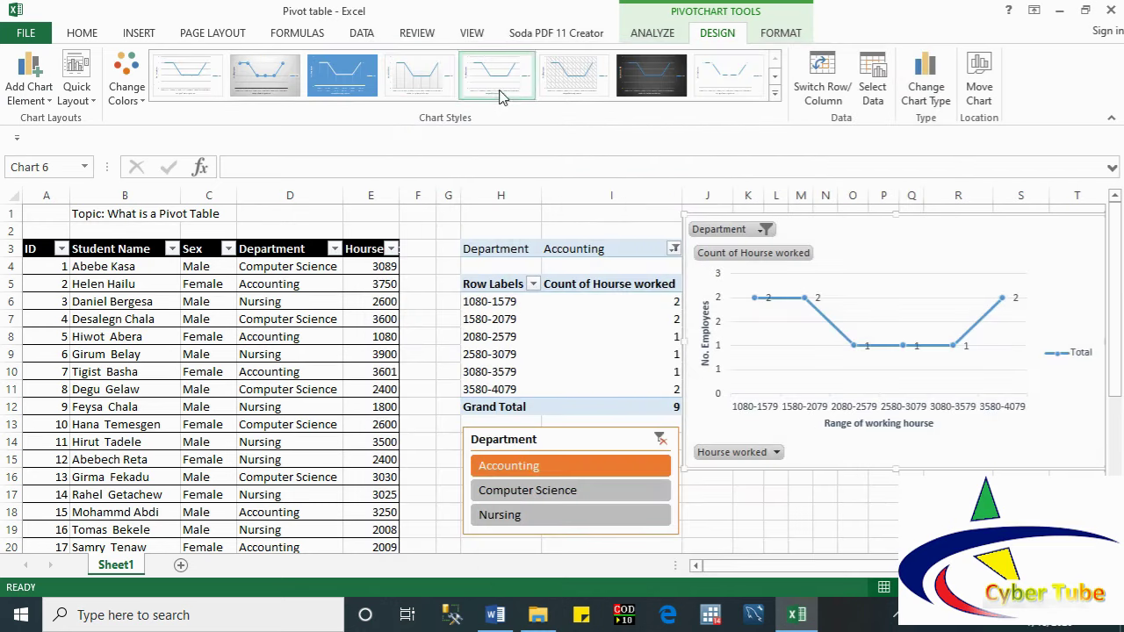
pyautogui.click(575, 89)
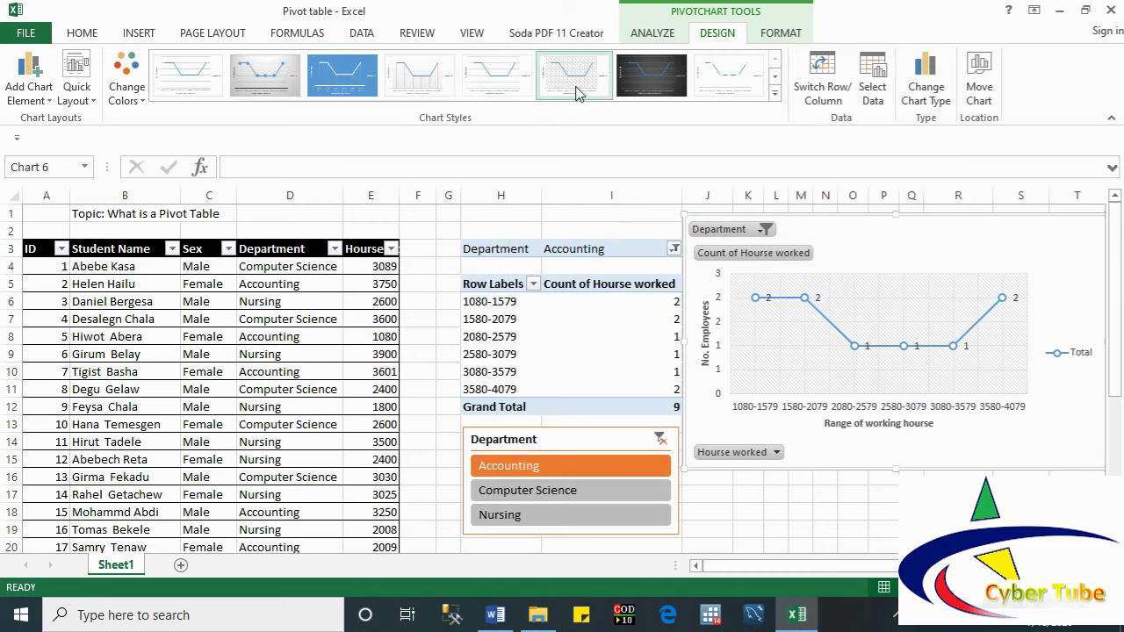
# Step: Switch the chart to a pie chart, then to a clustered bar chart
pyautogui.click(927, 98)
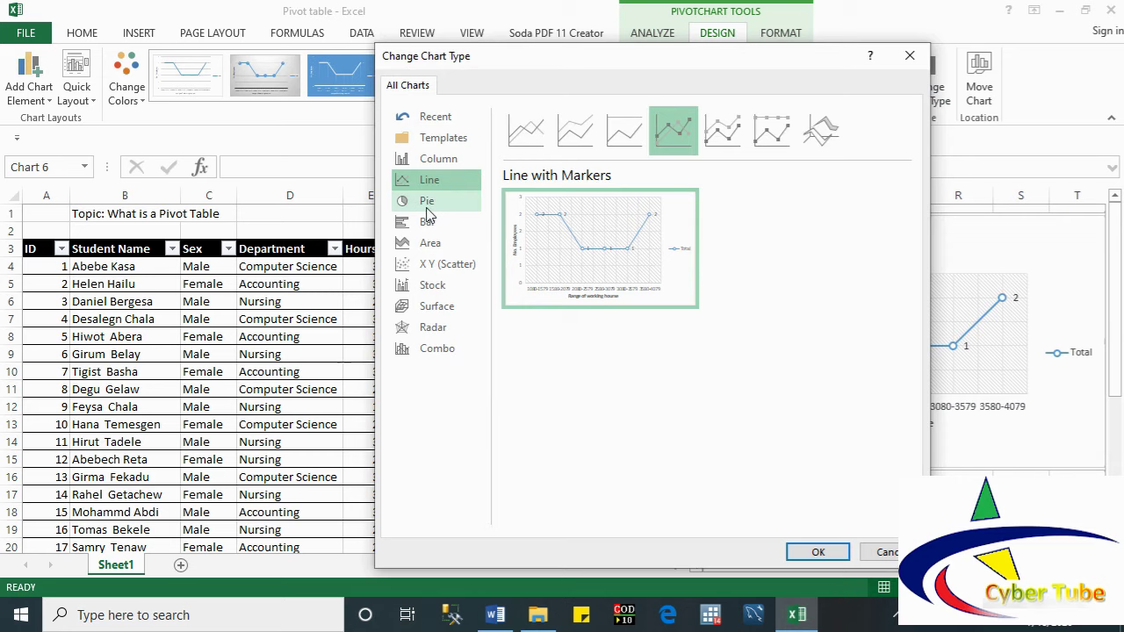
pyautogui.click(427, 209)
pyautogui.click(818, 552)
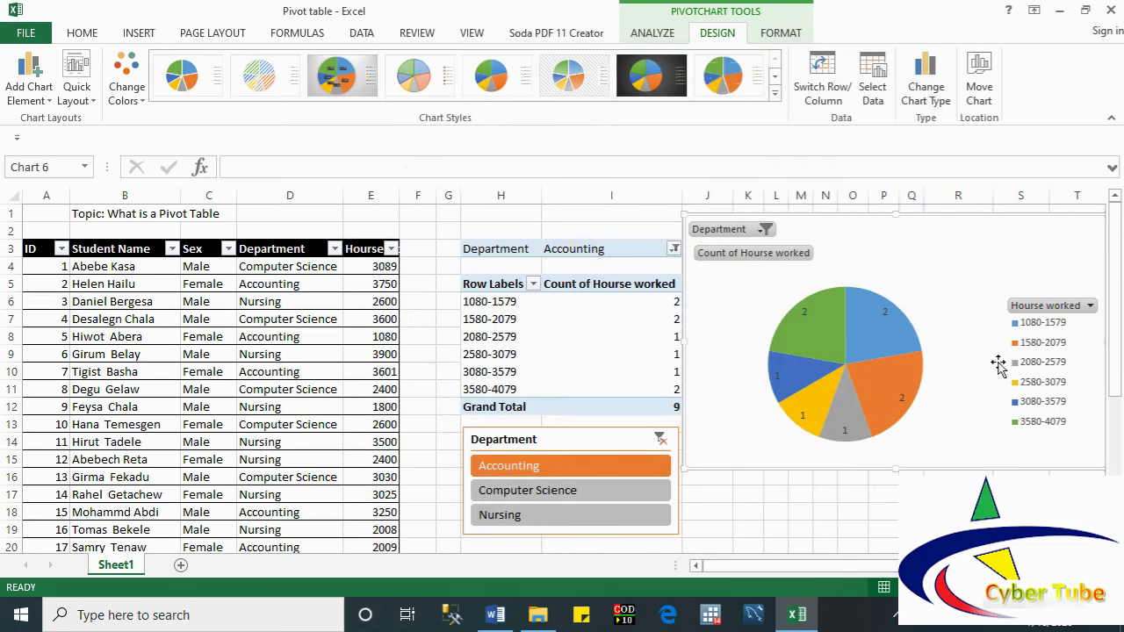
pyautogui.click(928, 91)
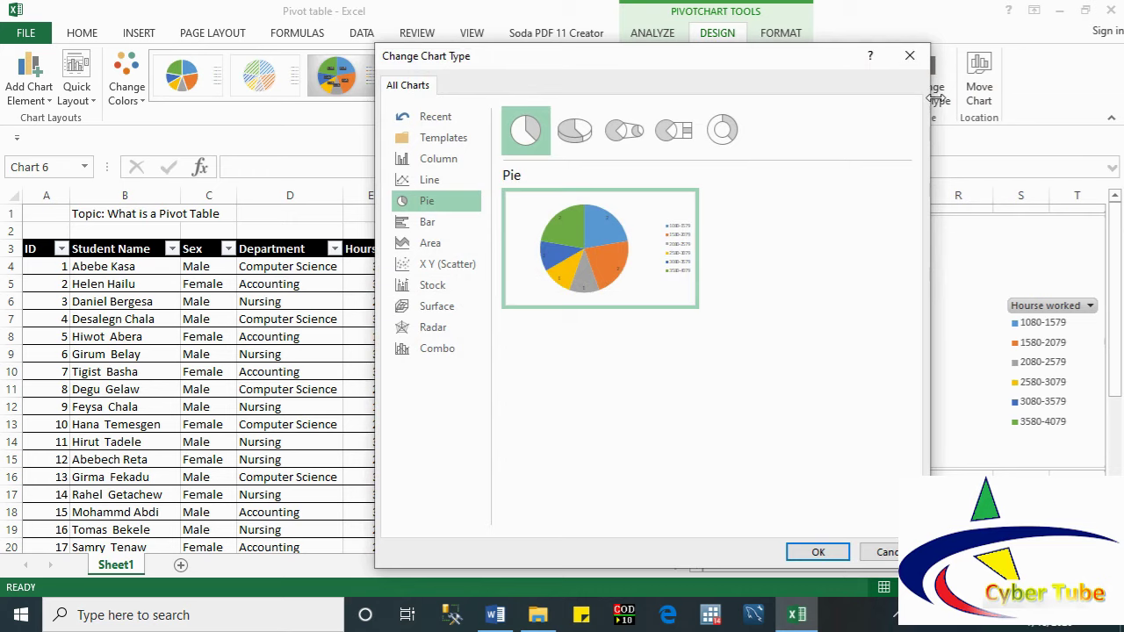
pyautogui.click(425, 224)
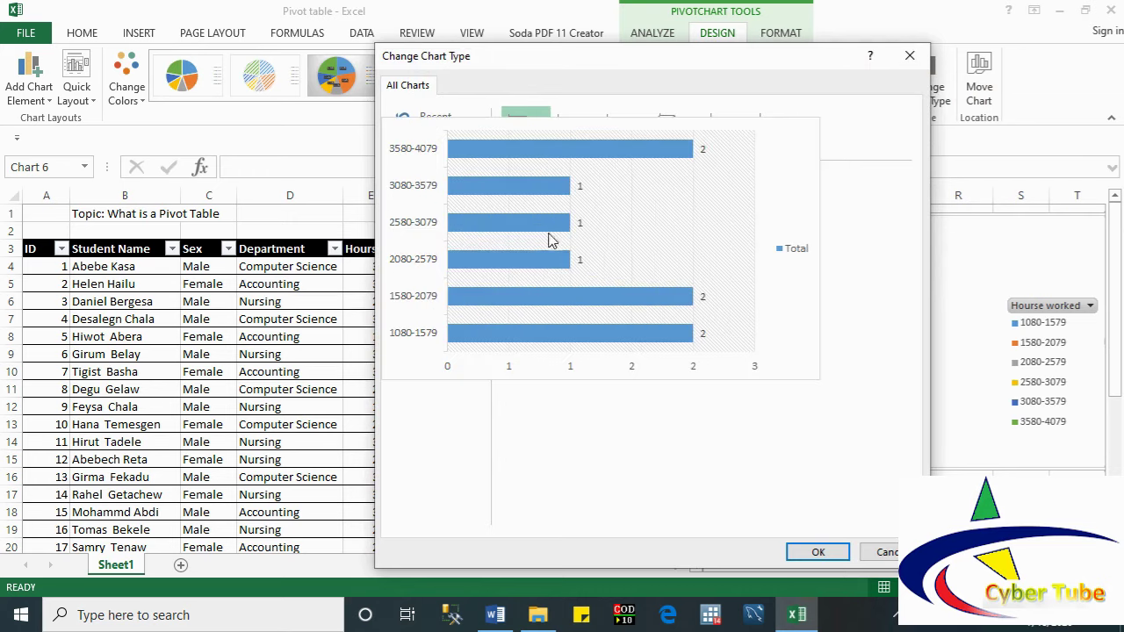
pyautogui.click(817, 552)
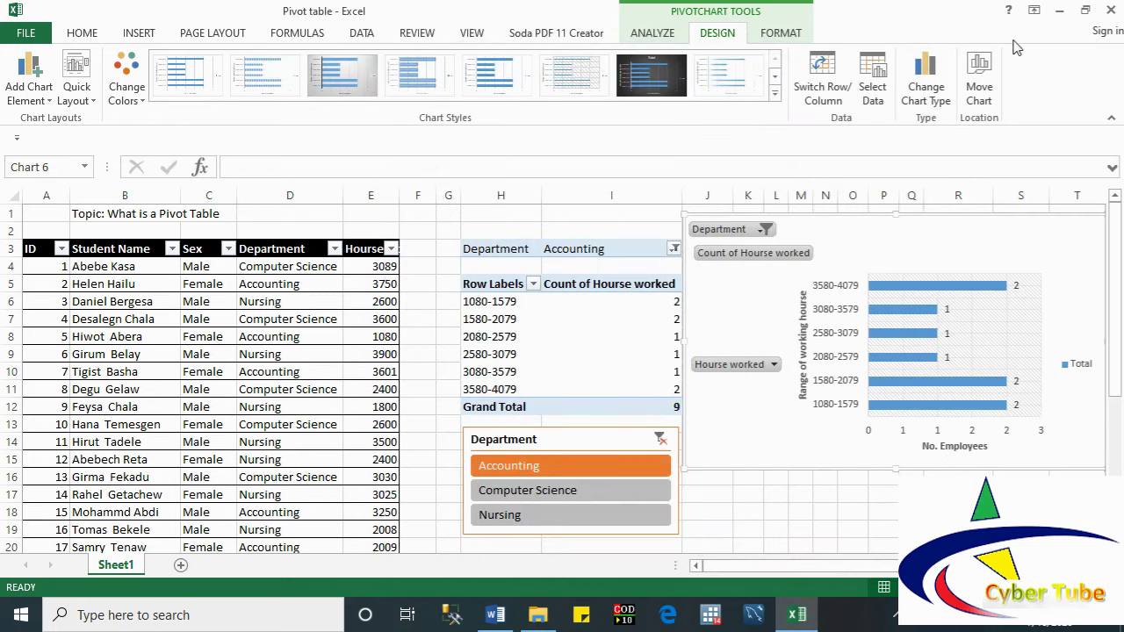
# Step: Move the pivot chart onto its own new sheet, Chart1
pyautogui.click(979, 84)
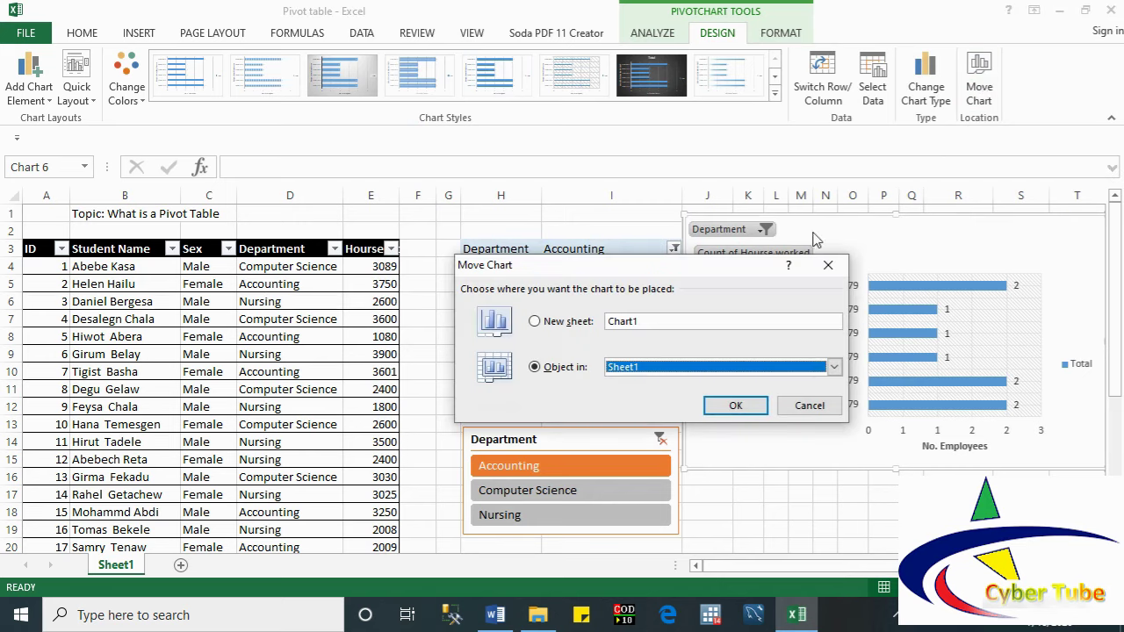
pyautogui.click(555, 324)
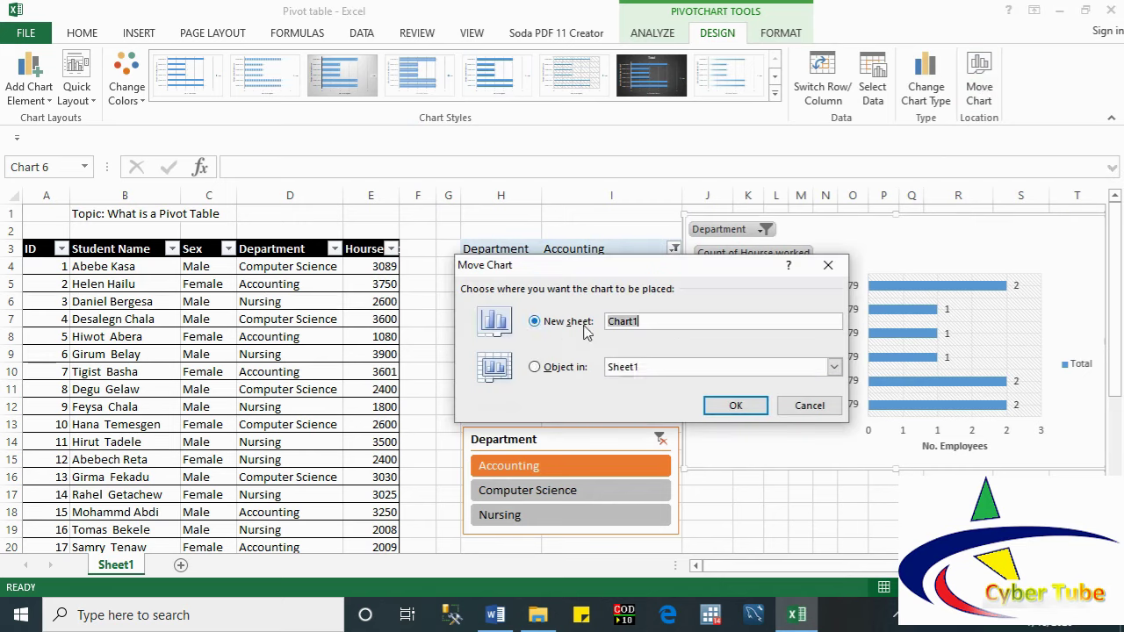
pyautogui.click(728, 409)
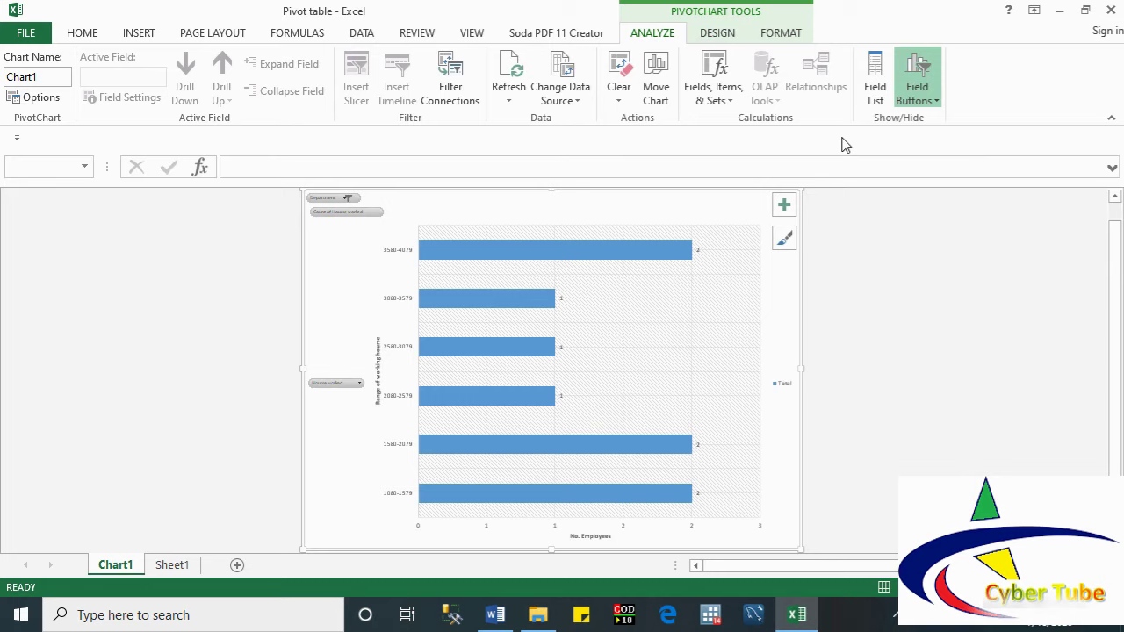
# Step: Move the chart back onto Sheet1 as an embedded object
pyautogui.click(659, 74)
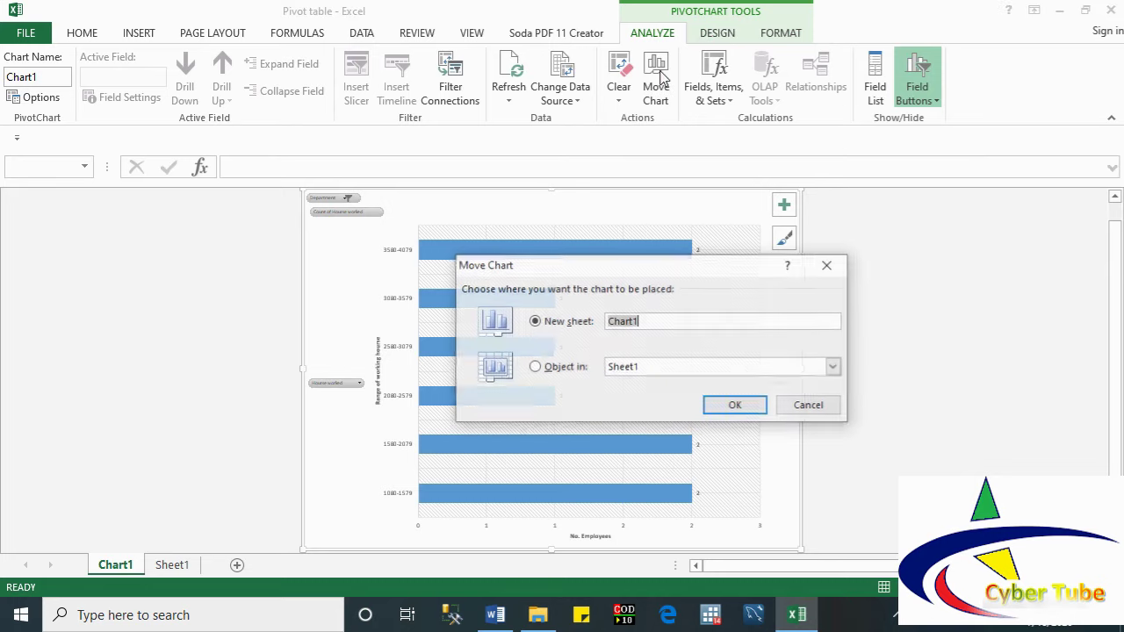
pyautogui.click(561, 369)
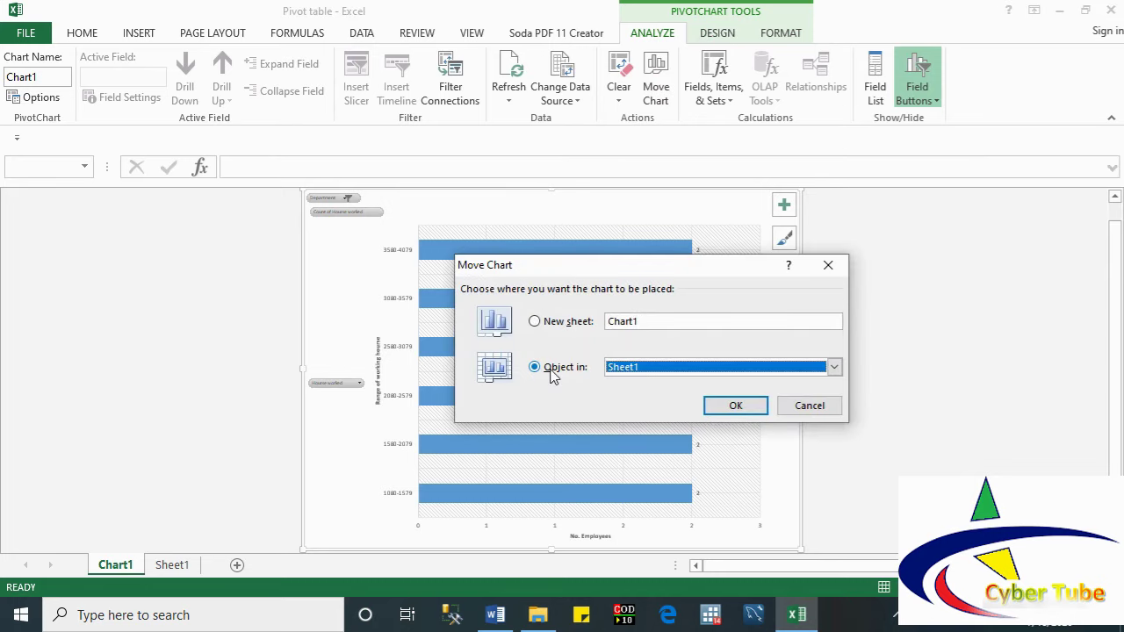
pyautogui.click(744, 407)
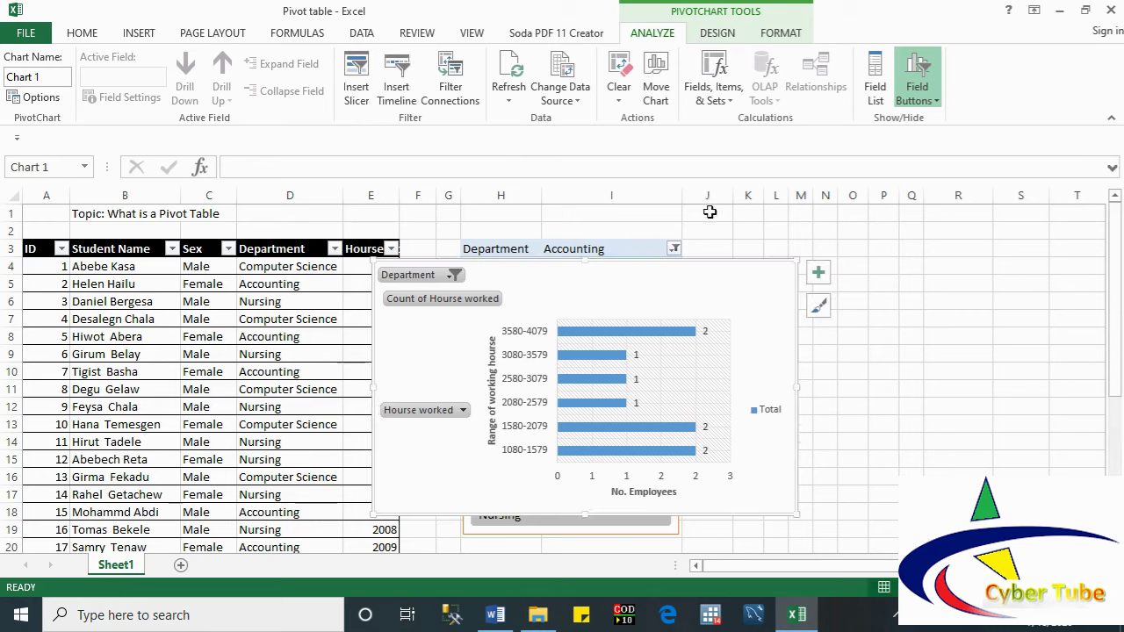
# Step: In the PivotChart field list, uncheck and recheck Department and Hourse worked, then undo Department
pyautogui.click(875, 77)
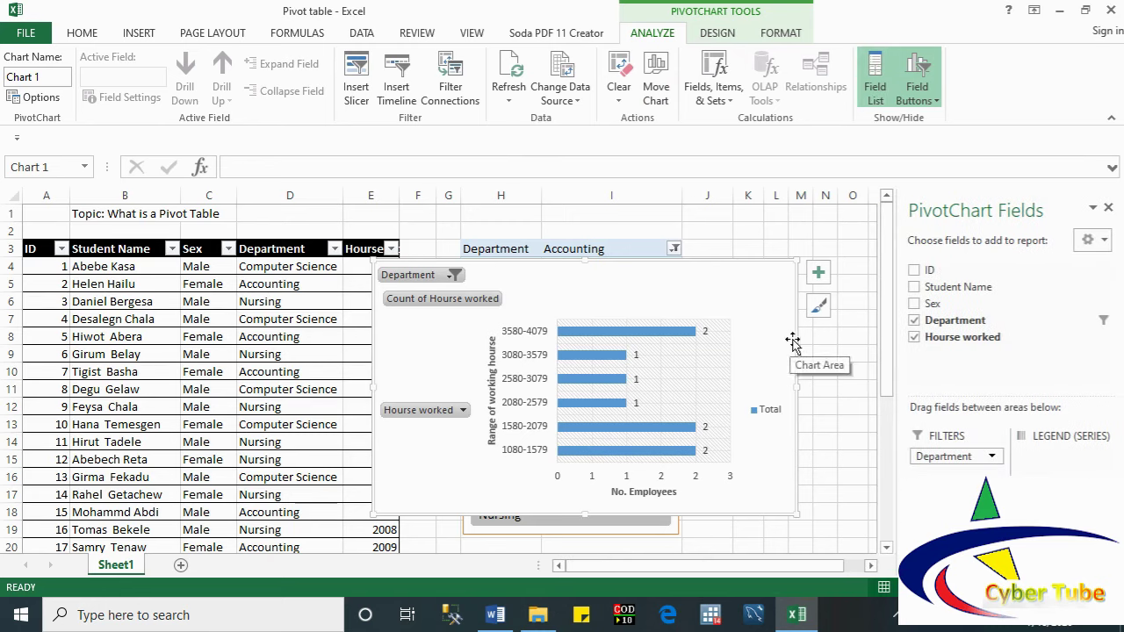
pyautogui.click(915, 322)
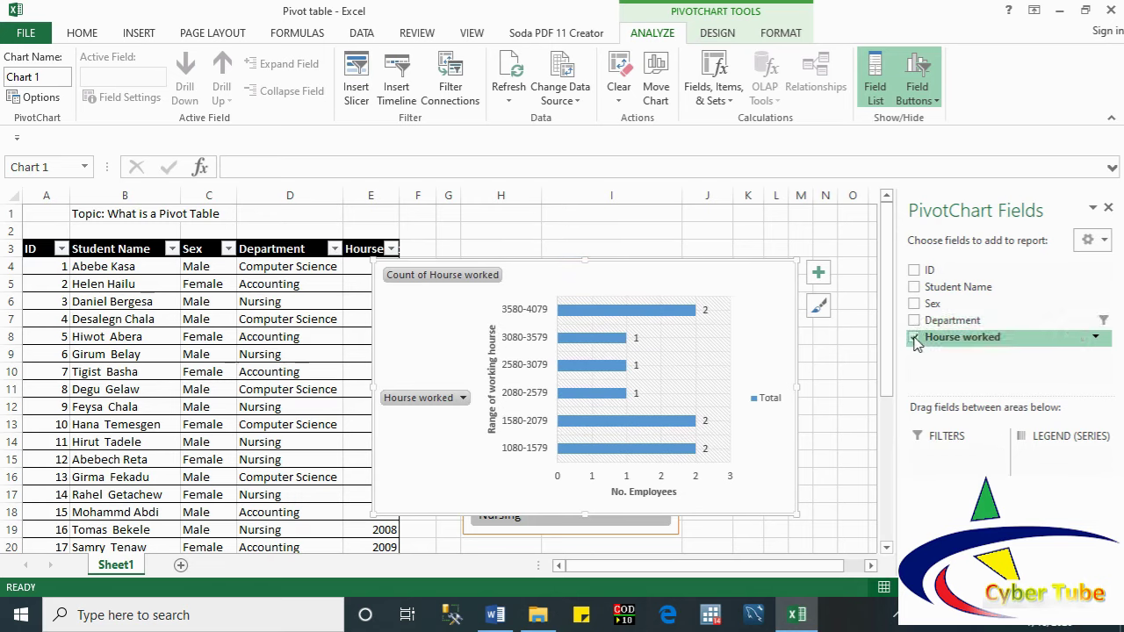
pyautogui.click(914, 338)
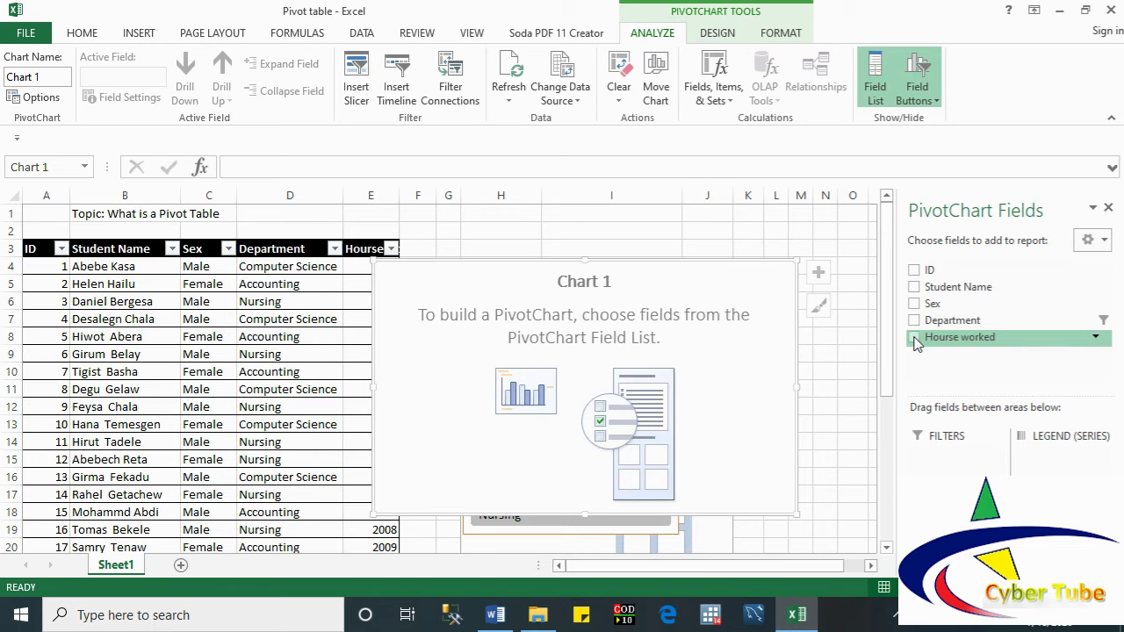
pyautogui.click(914, 338)
pyautogui.click(914, 321)
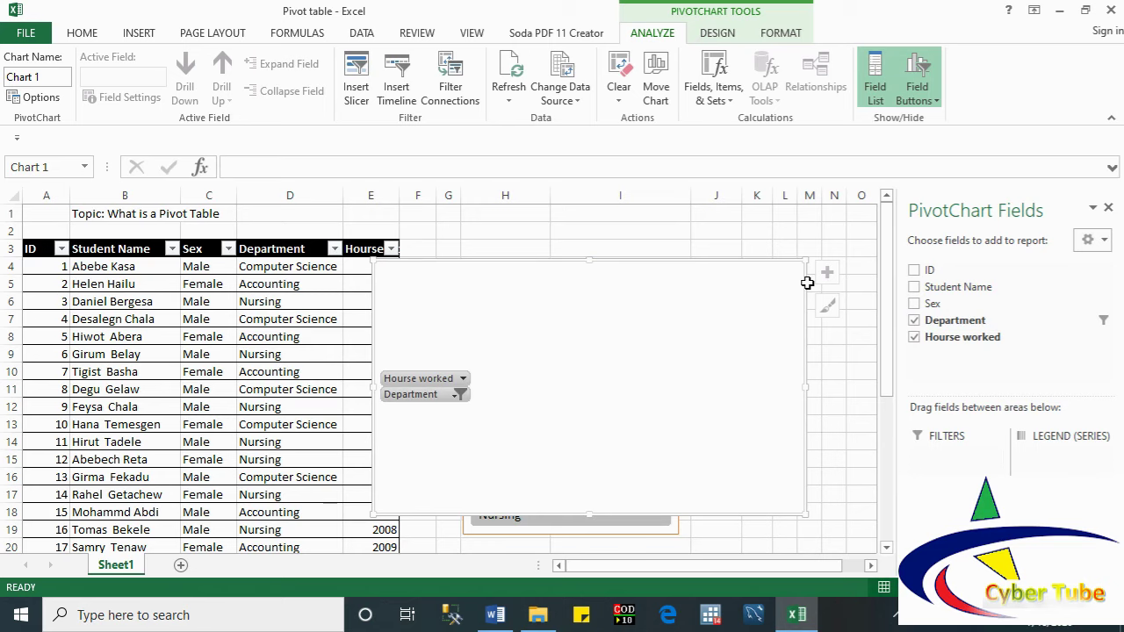
pyautogui.hotkey('ctrl', 'z')
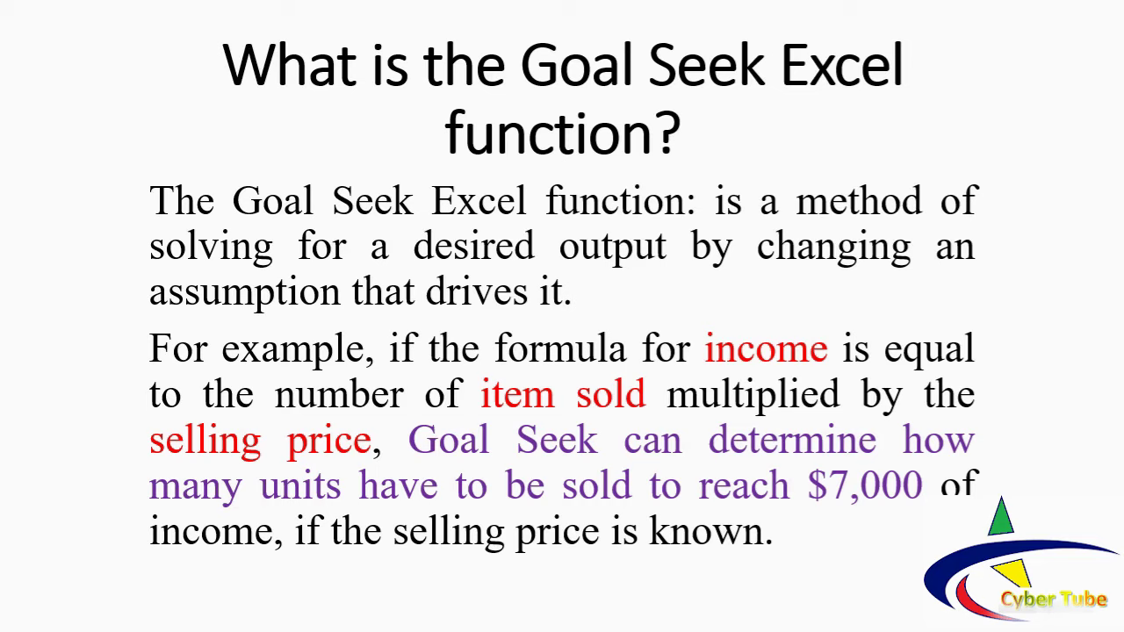
# Step: End the Goal Seek slide show
pyautogui.press('Escape')
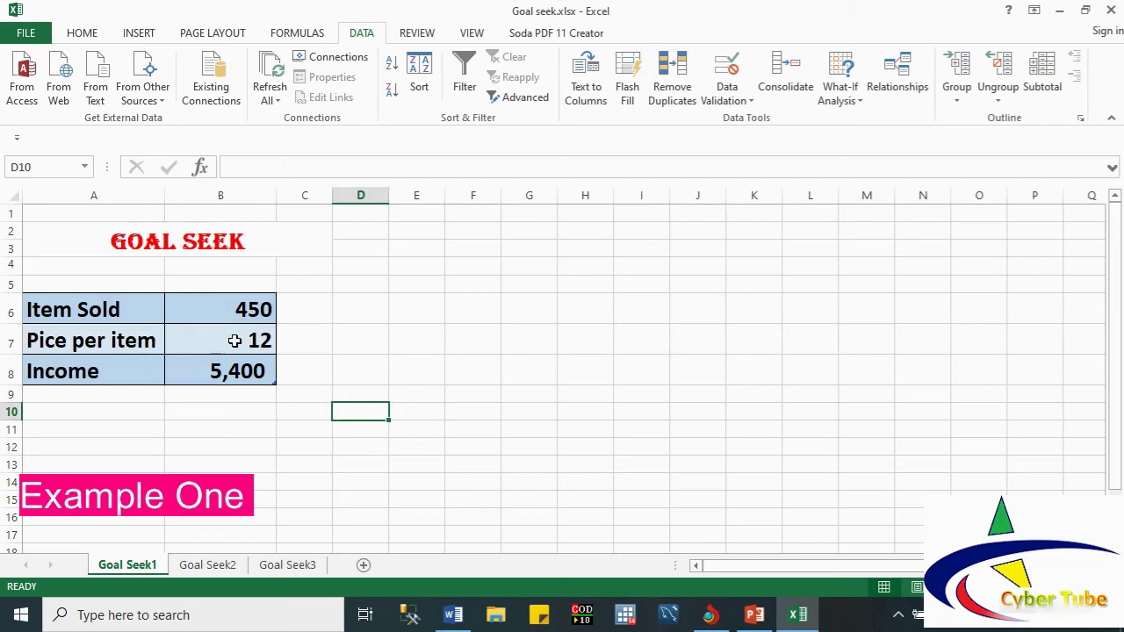
pyautogui.click(197, 374)
pyautogui.write('=')
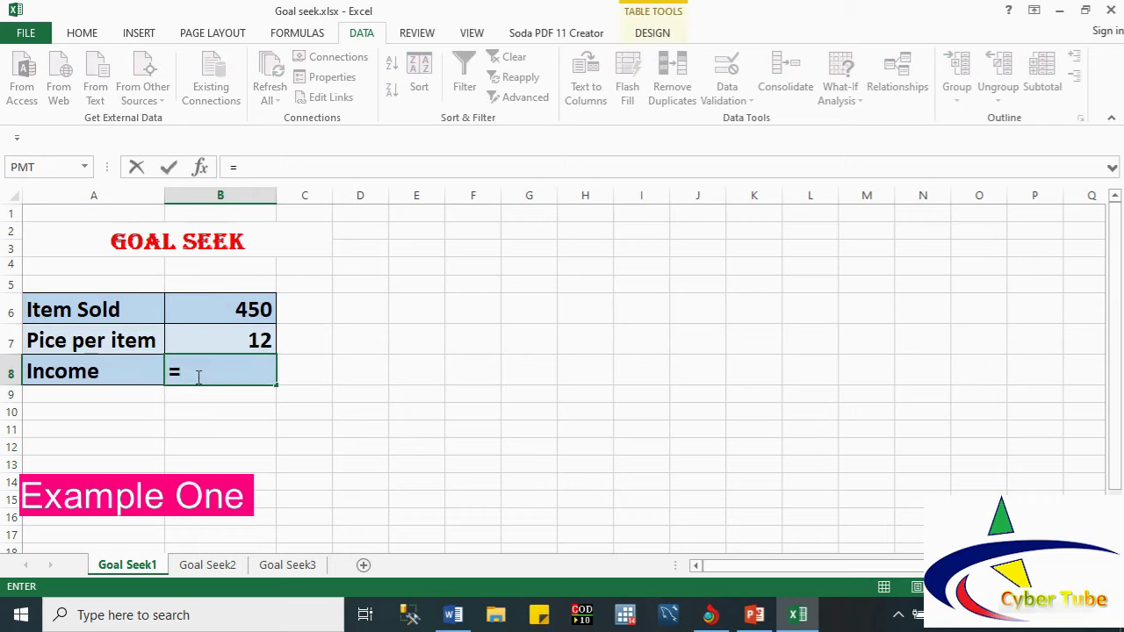
pyautogui.click(215, 311)
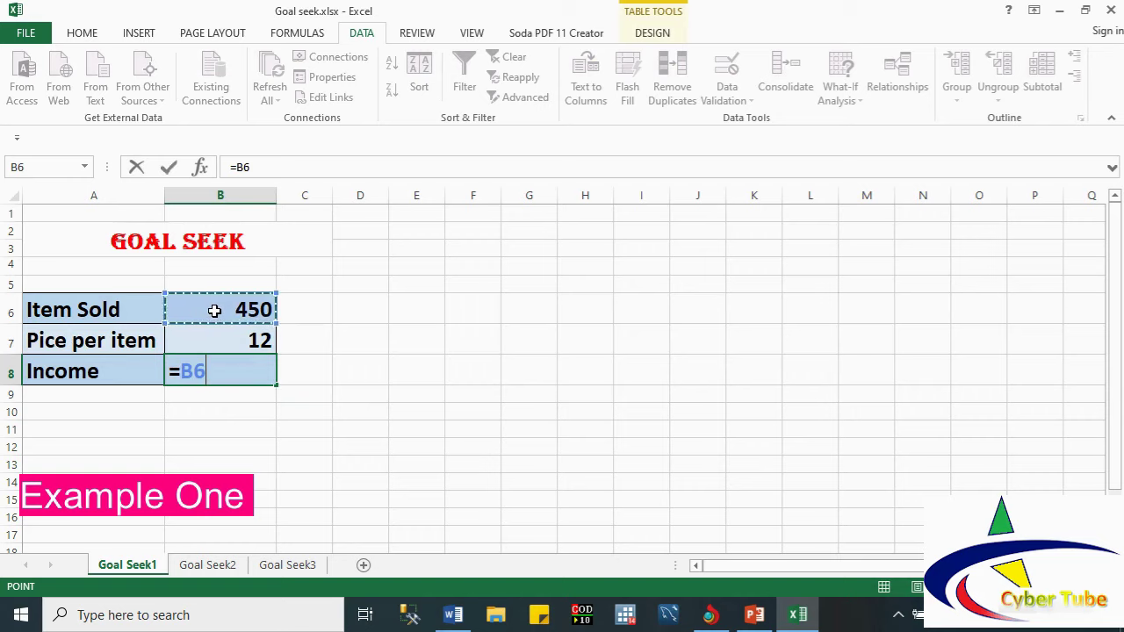
pyautogui.write('*')
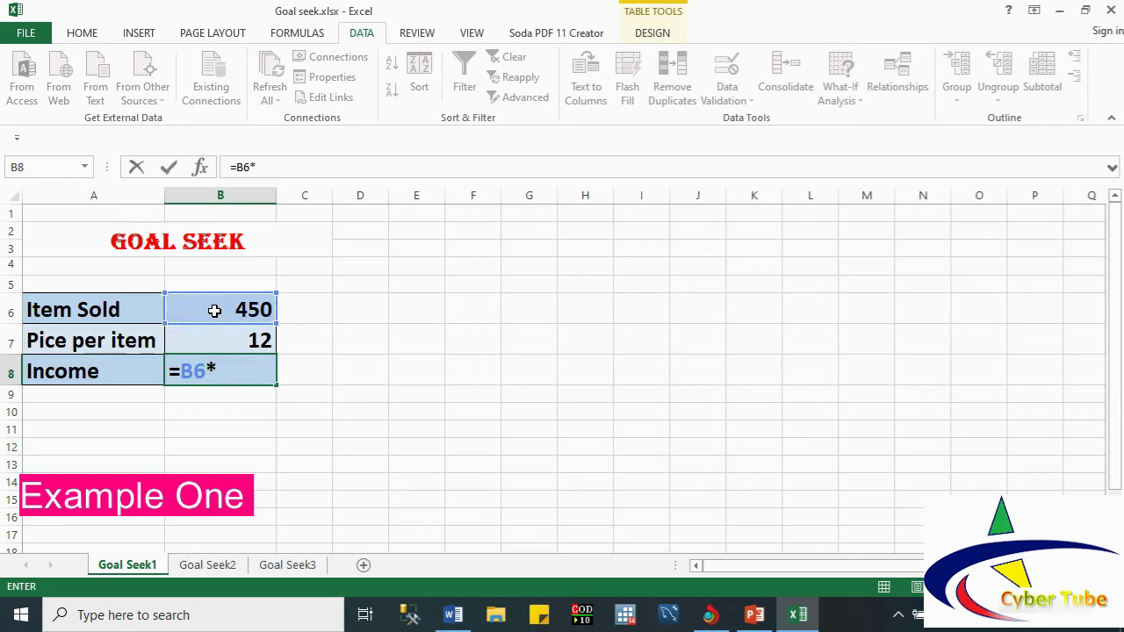
pyautogui.click(202, 340)
pyautogui.press('Return')
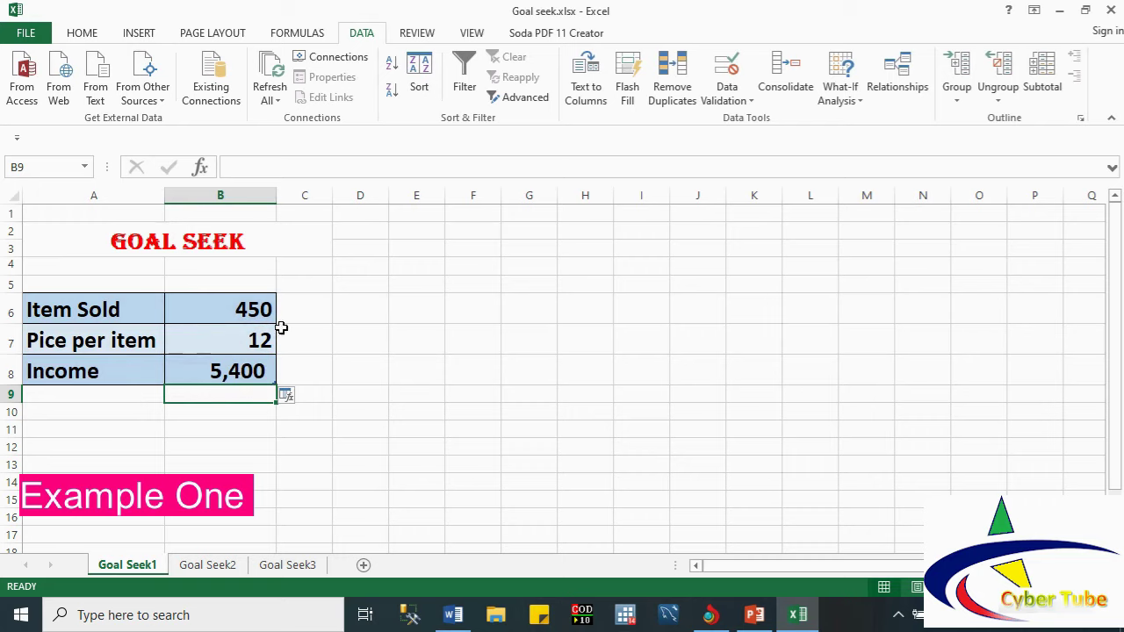
pyautogui.click(399, 388)
pyautogui.write('7000')
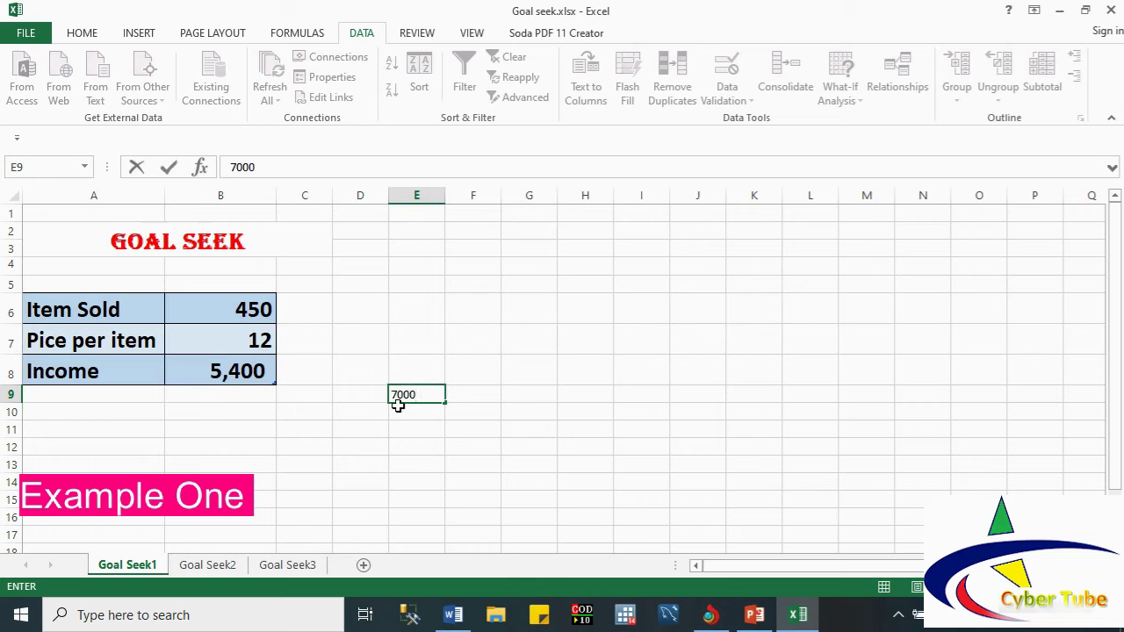
pyautogui.click(342, 430)
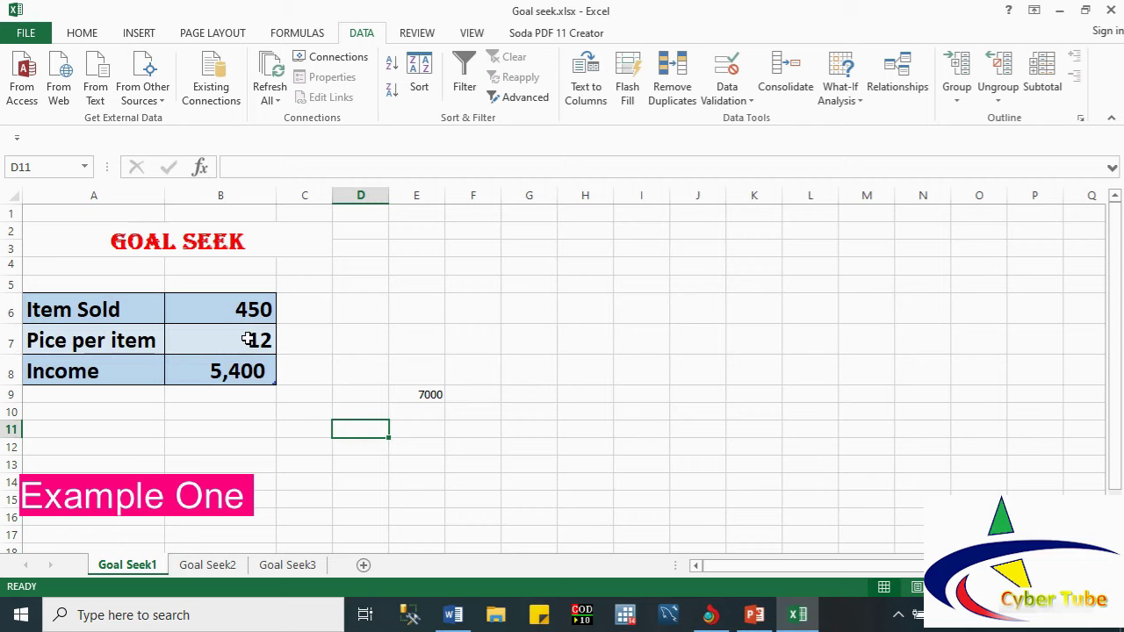
pyautogui.click(260, 344)
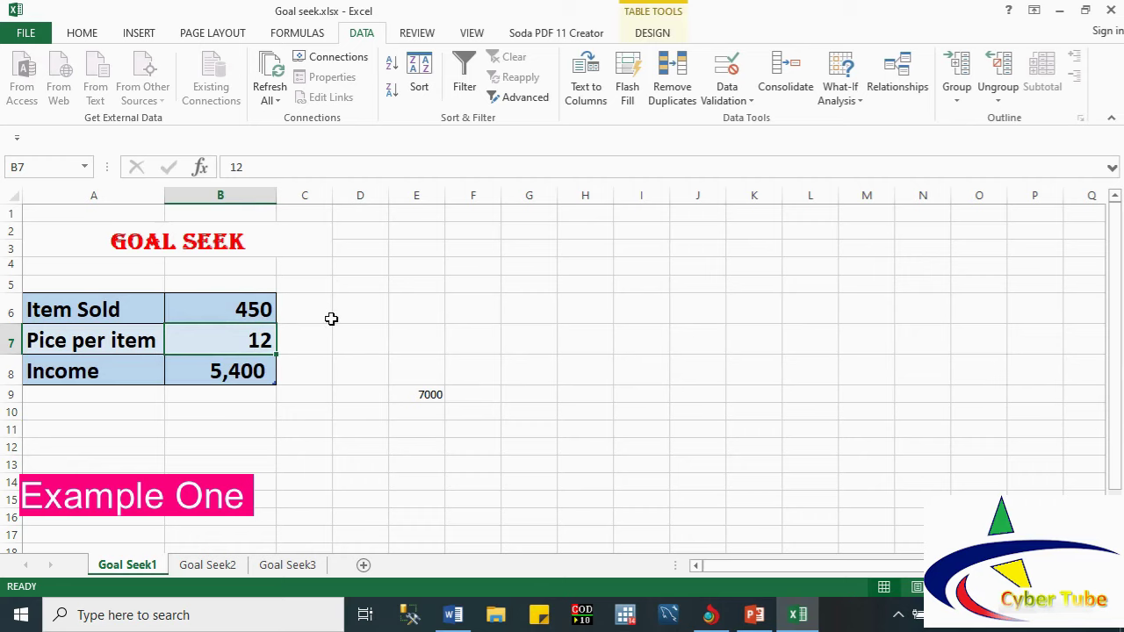
pyautogui.write('13')
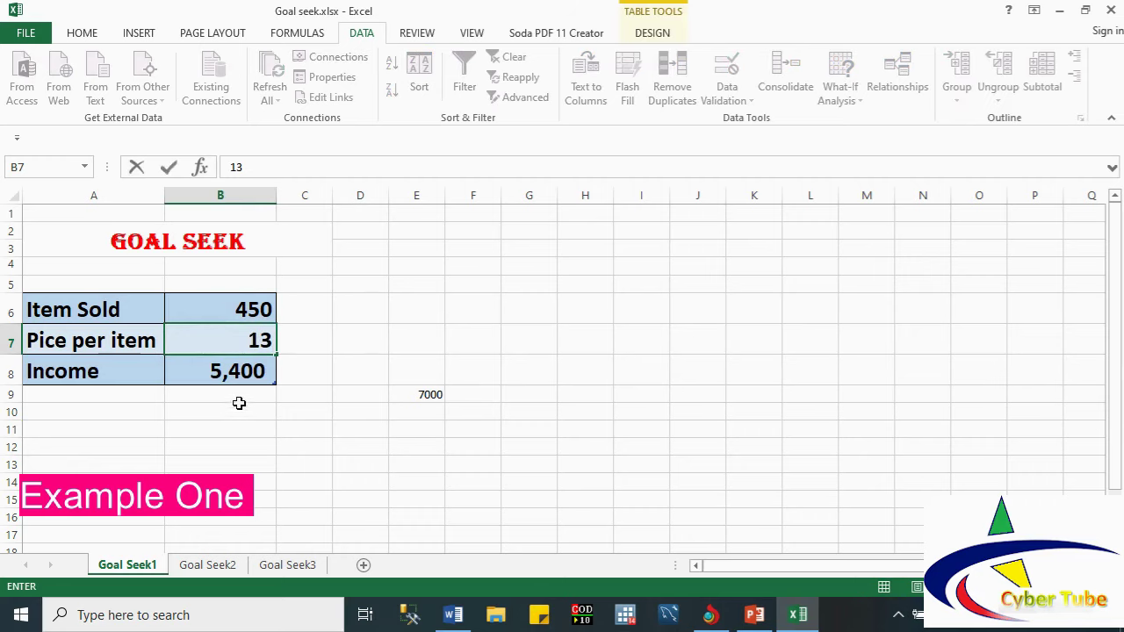
pyautogui.click(237, 405)
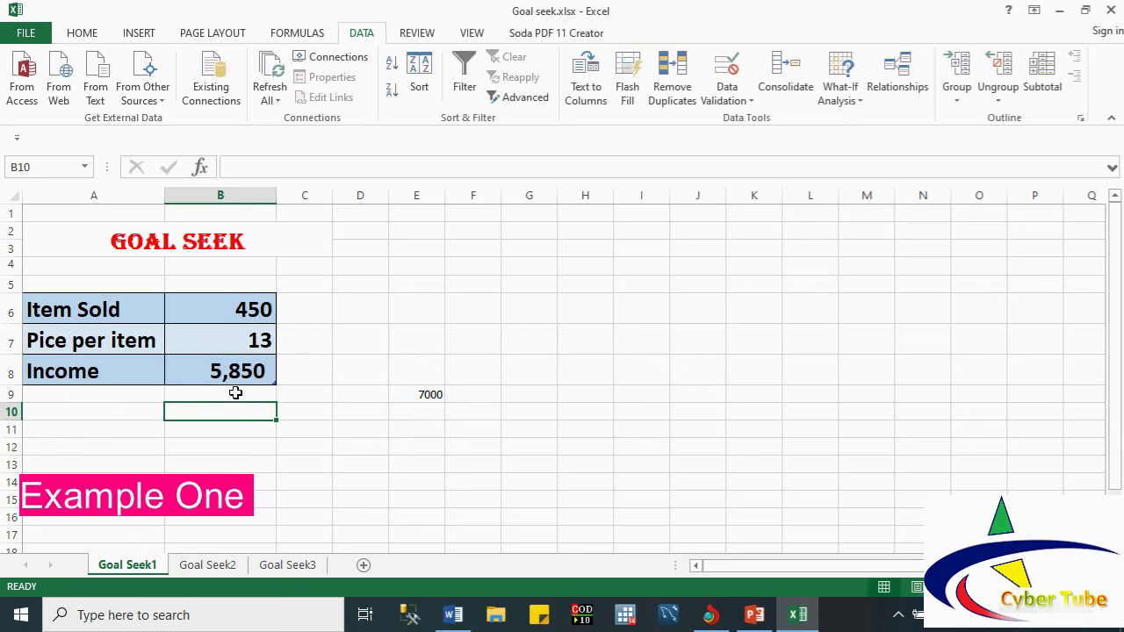
pyautogui.click(260, 340)
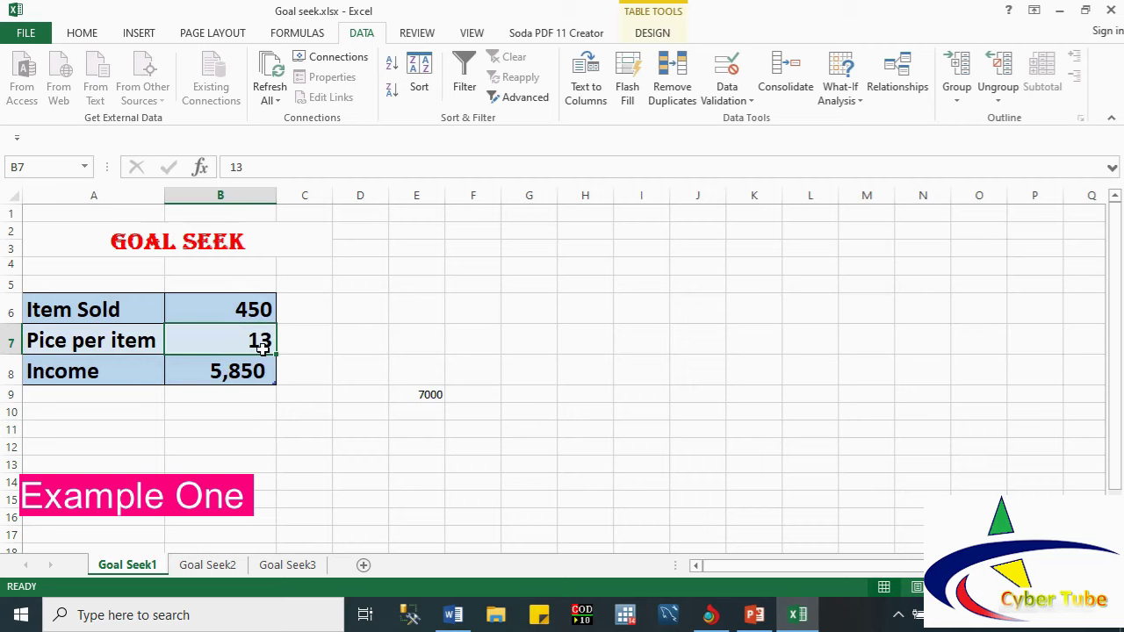
pyautogui.write('14')
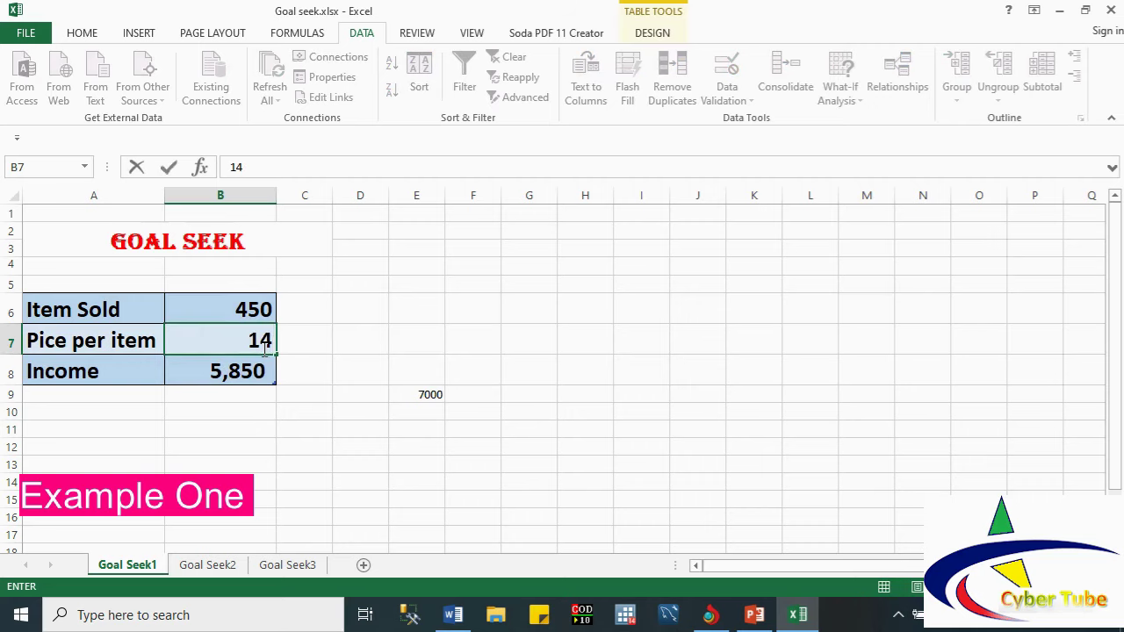
pyautogui.click(251, 397)
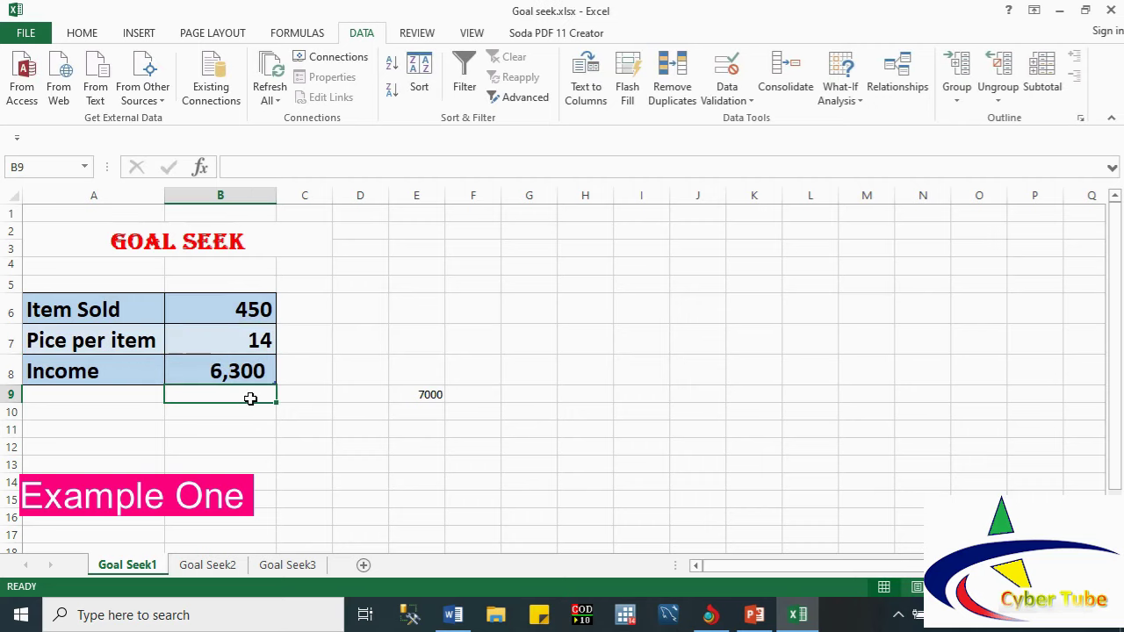
pyautogui.click(238, 339)
pyautogui.write('15')
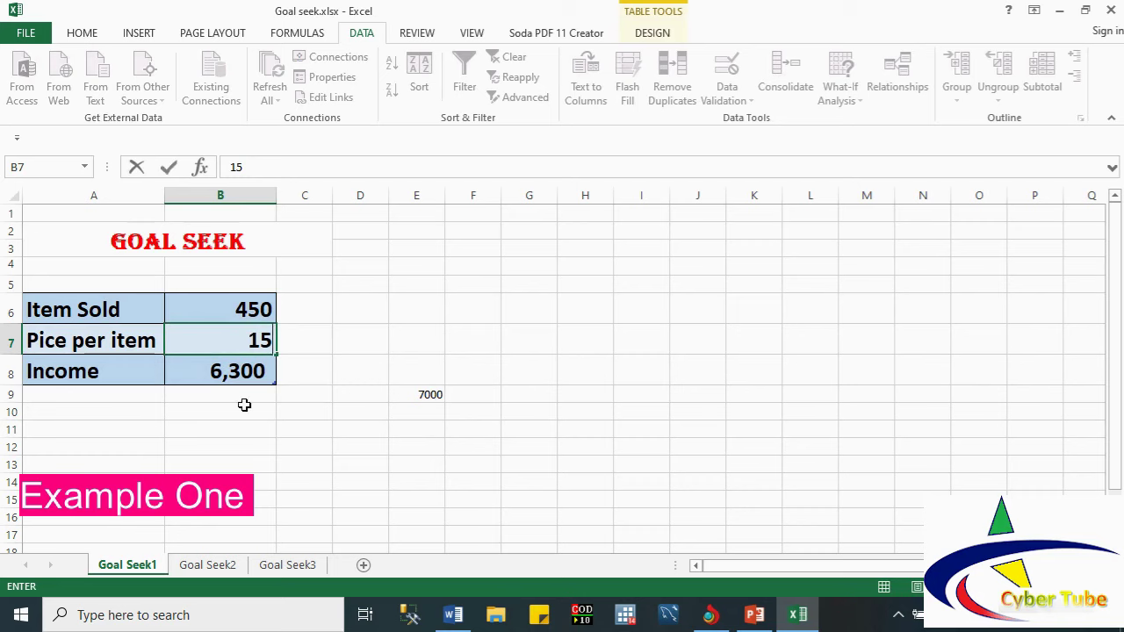
pyautogui.click(244, 404)
pyautogui.click(237, 314)
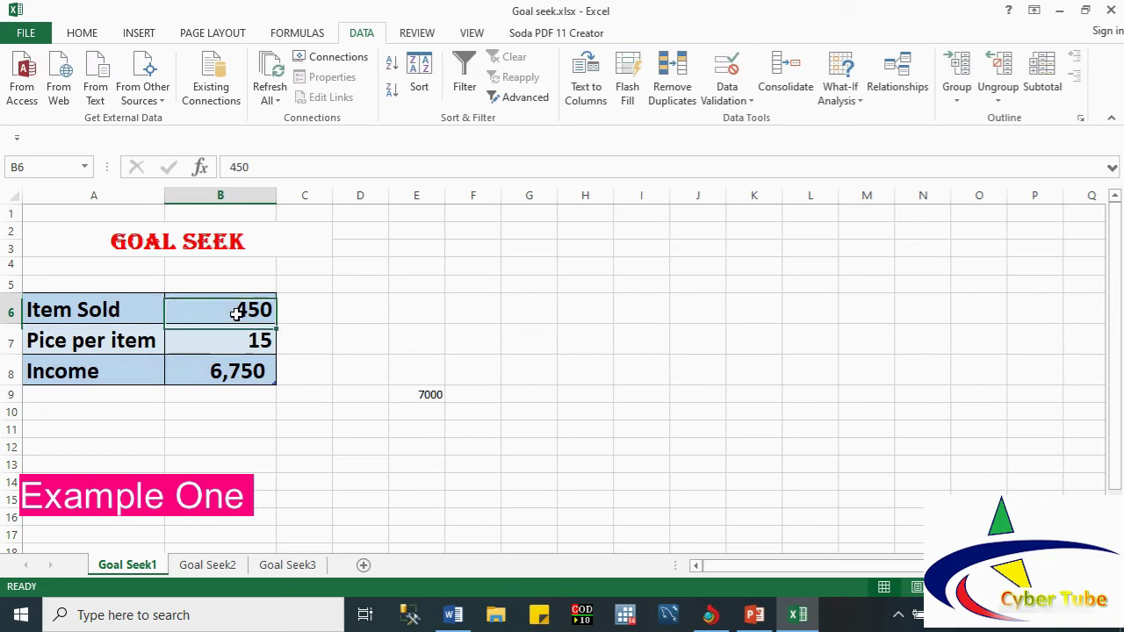
pyautogui.write('500')
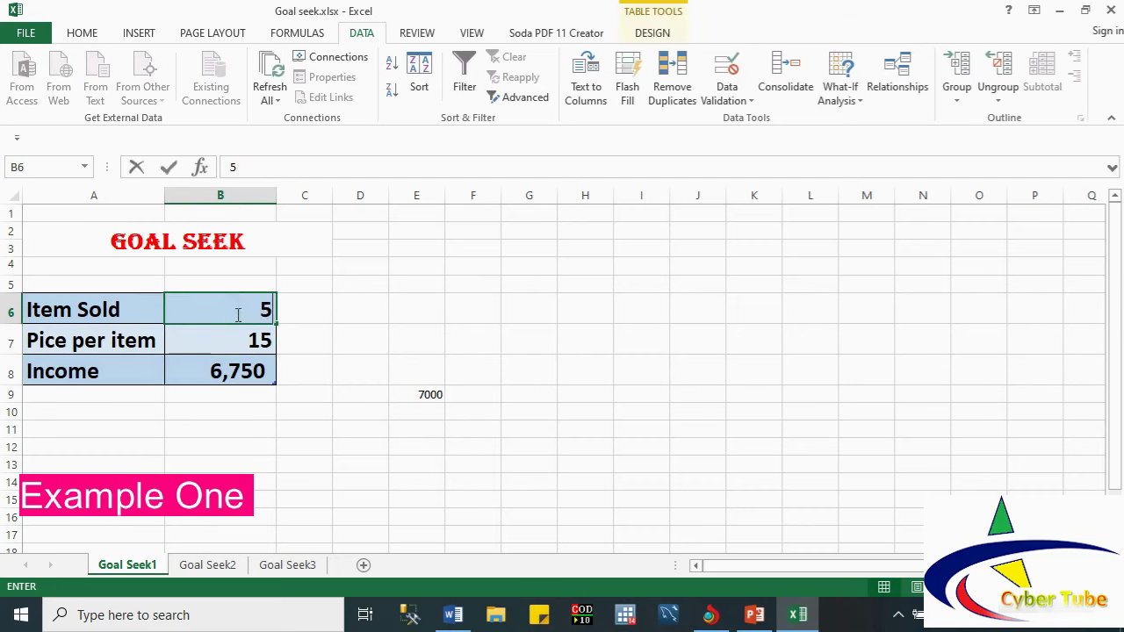
pyautogui.click(240, 334)
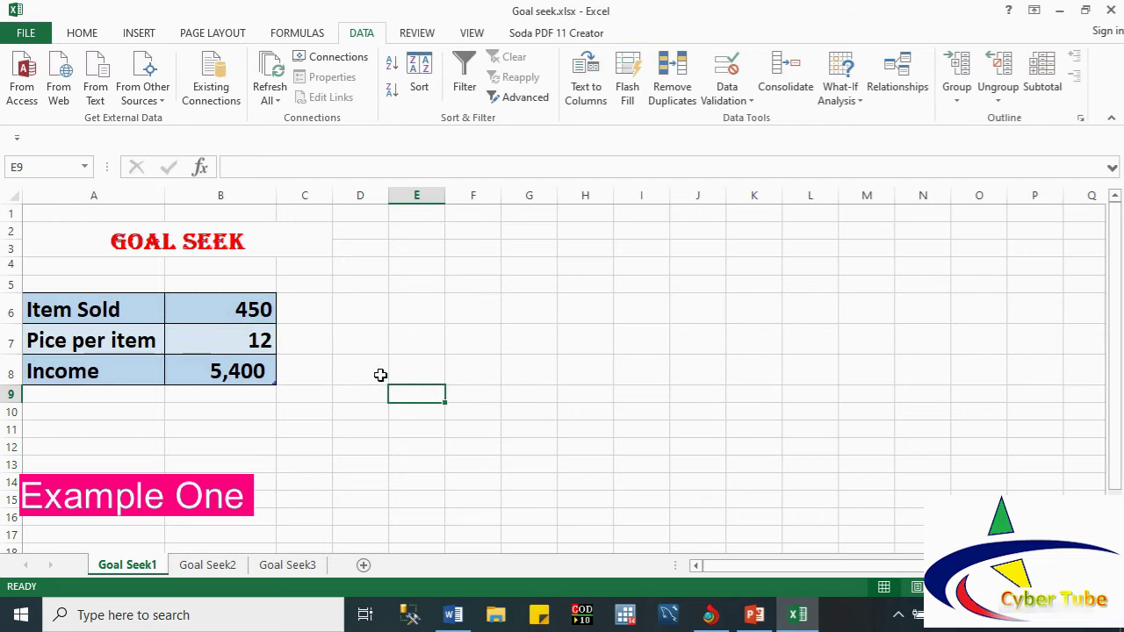
# Step: Goal Seek income cell B8 to 7000 by changing price B7, accepting 15.55556
pyautogui.click(264, 376)
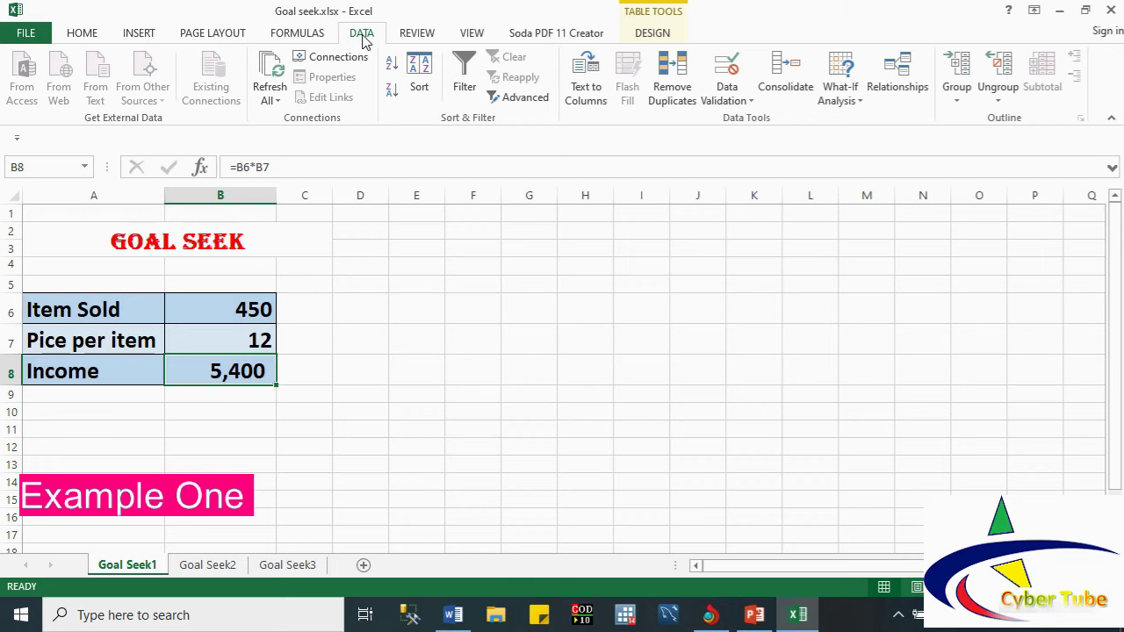
pyautogui.click(858, 101)
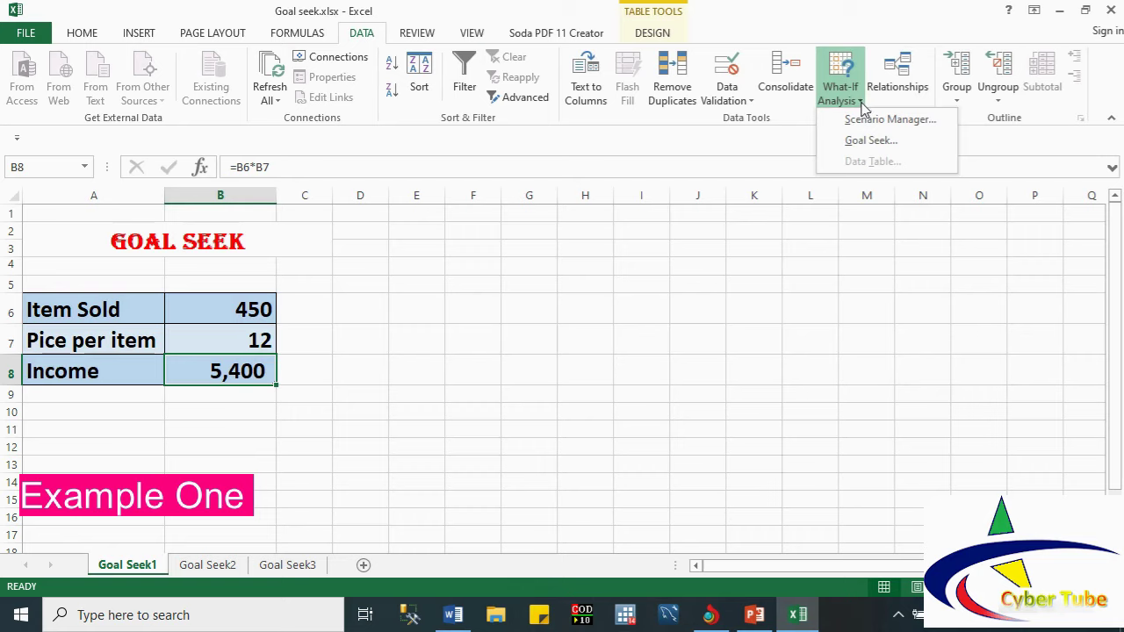
pyautogui.click(881, 145)
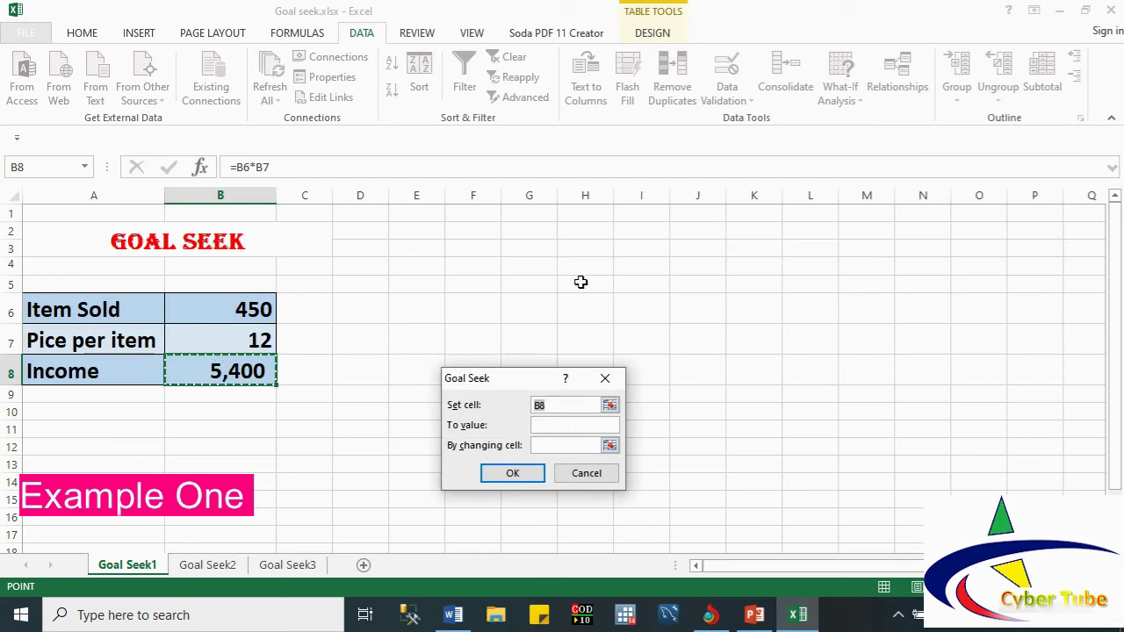
pyautogui.moveTo(513, 383); pyautogui.dragTo(460, 288)
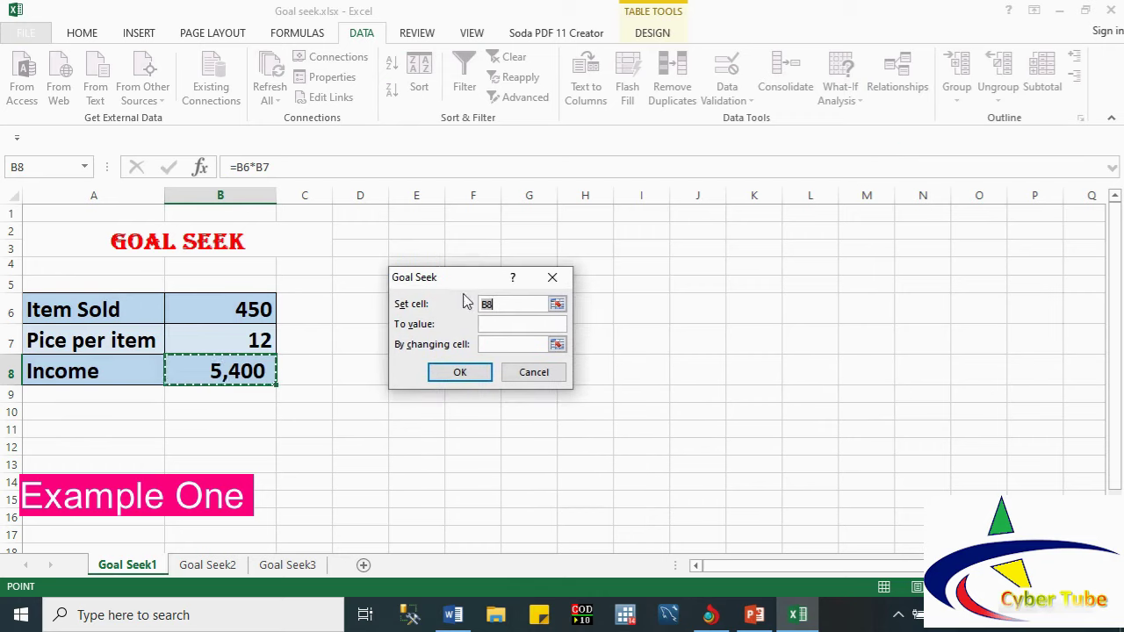
pyautogui.click(508, 306)
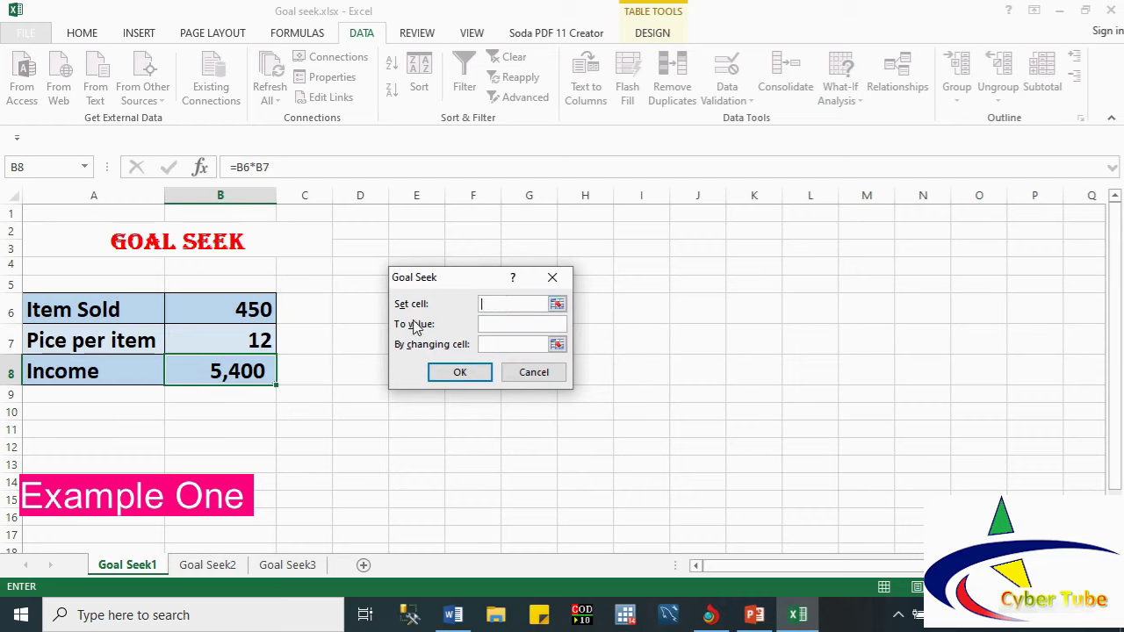
pyautogui.click(219, 375)
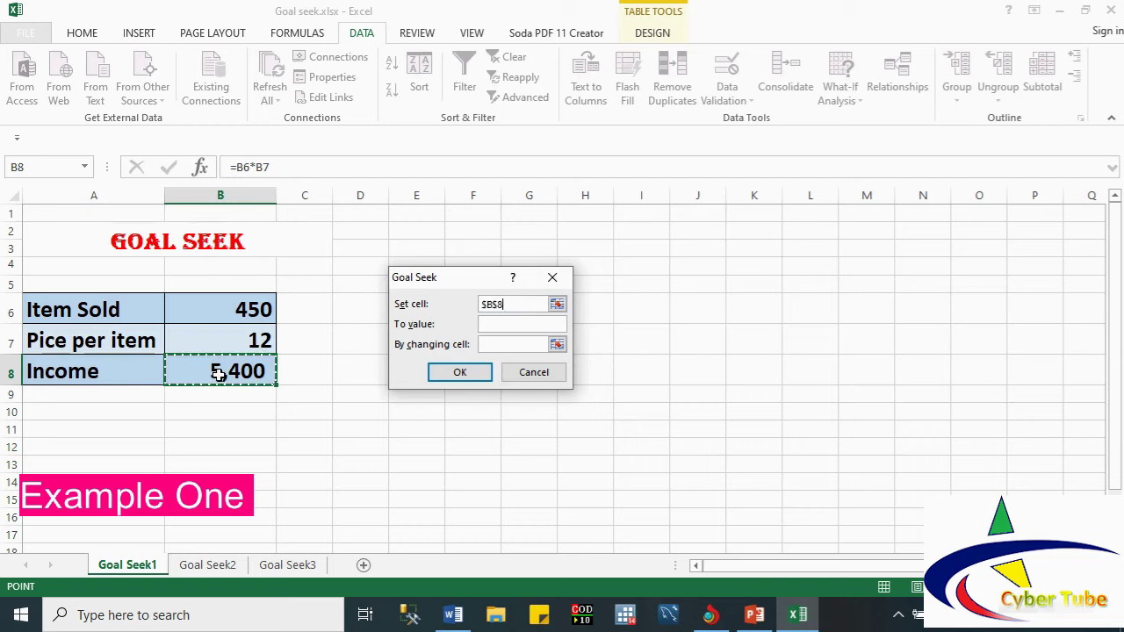
pyautogui.click(497, 325)
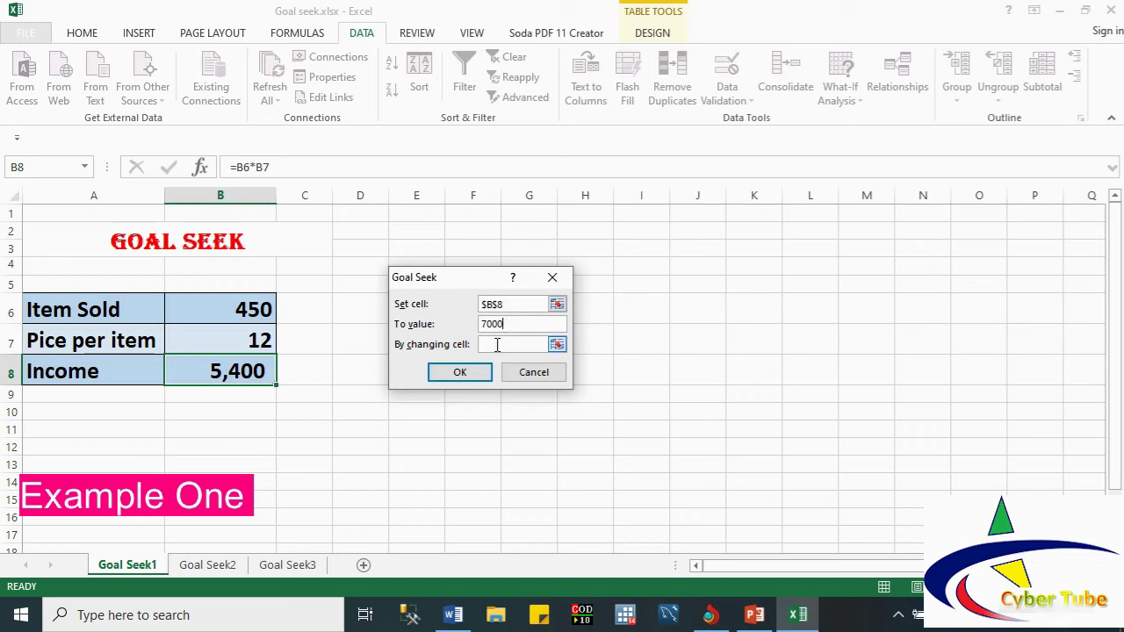
pyautogui.click(494, 346)
pyautogui.click(252, 341)
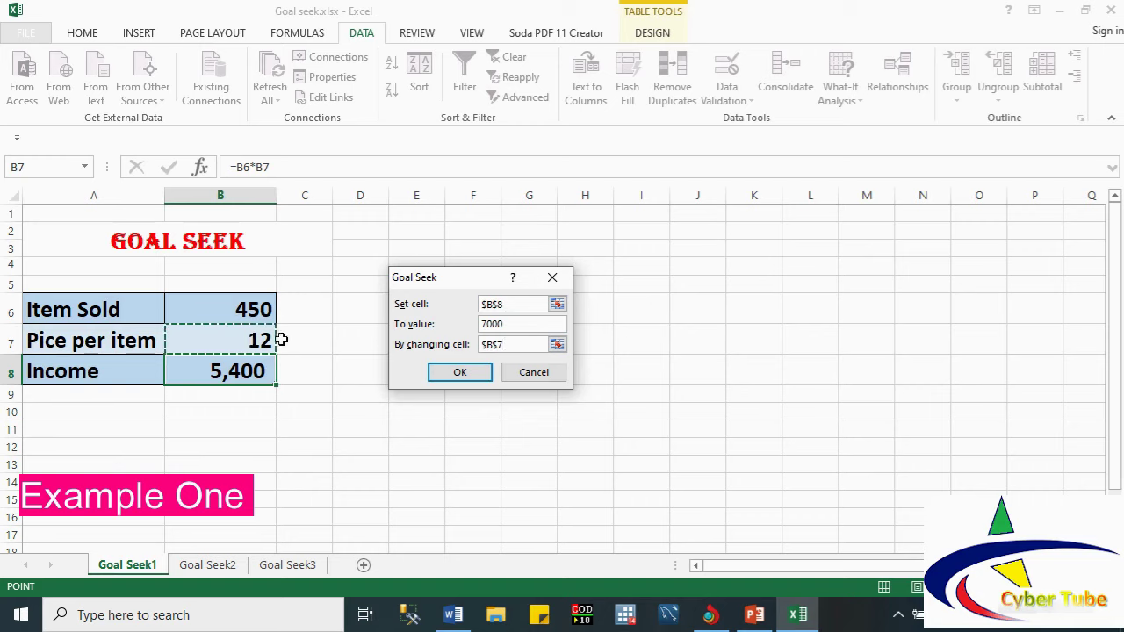
pyautogui.click(448, 367)
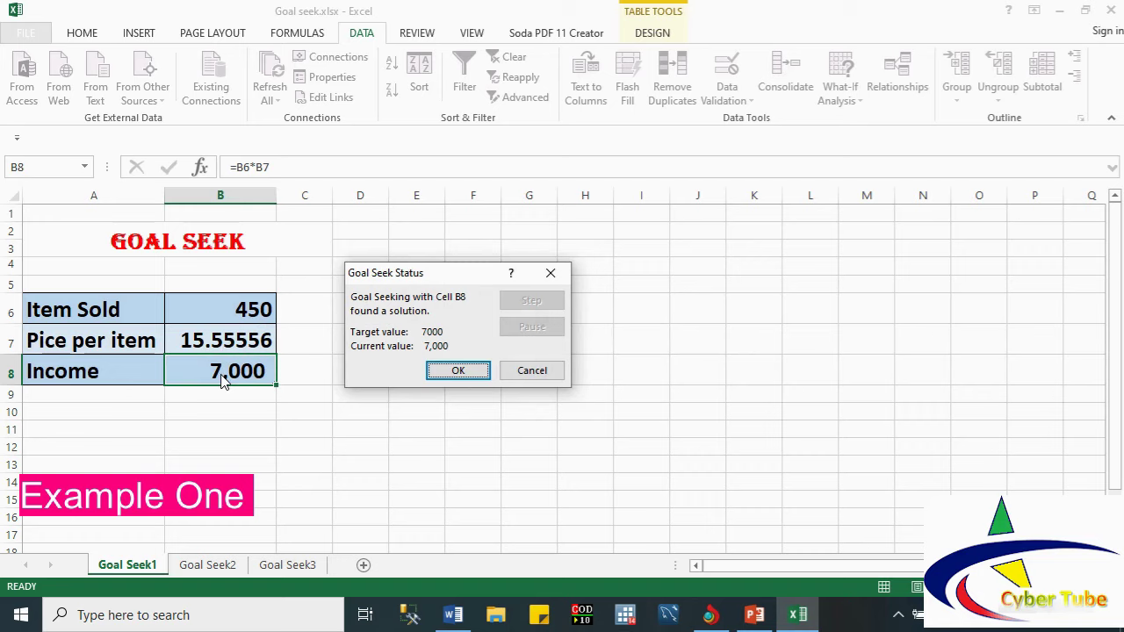
pyautogui.click(437, 372)
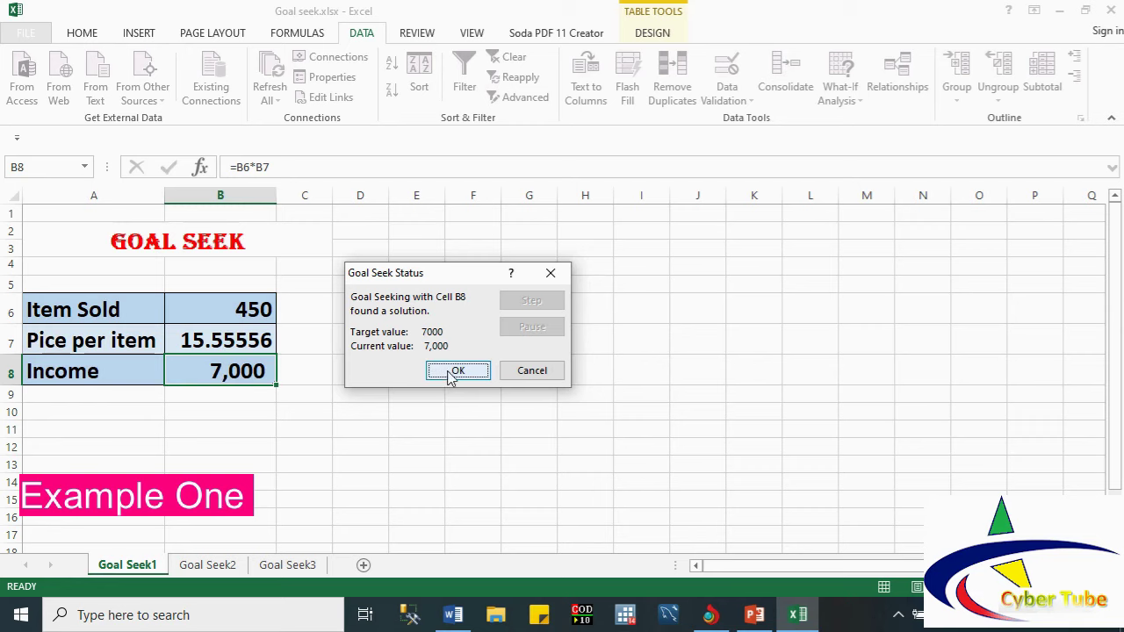
# Step: Undo the goal seek to restore price 12 and check B8's income formula
pyautogui.hotkey('ctrl', 'z')
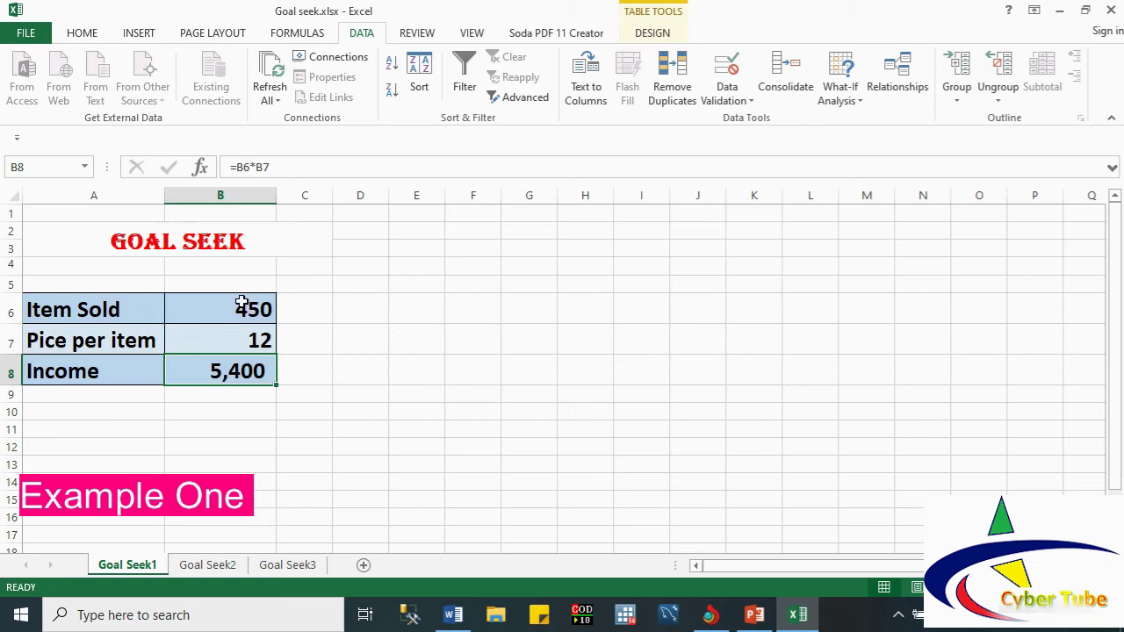
pyautogui.doubleClick(240, 369)
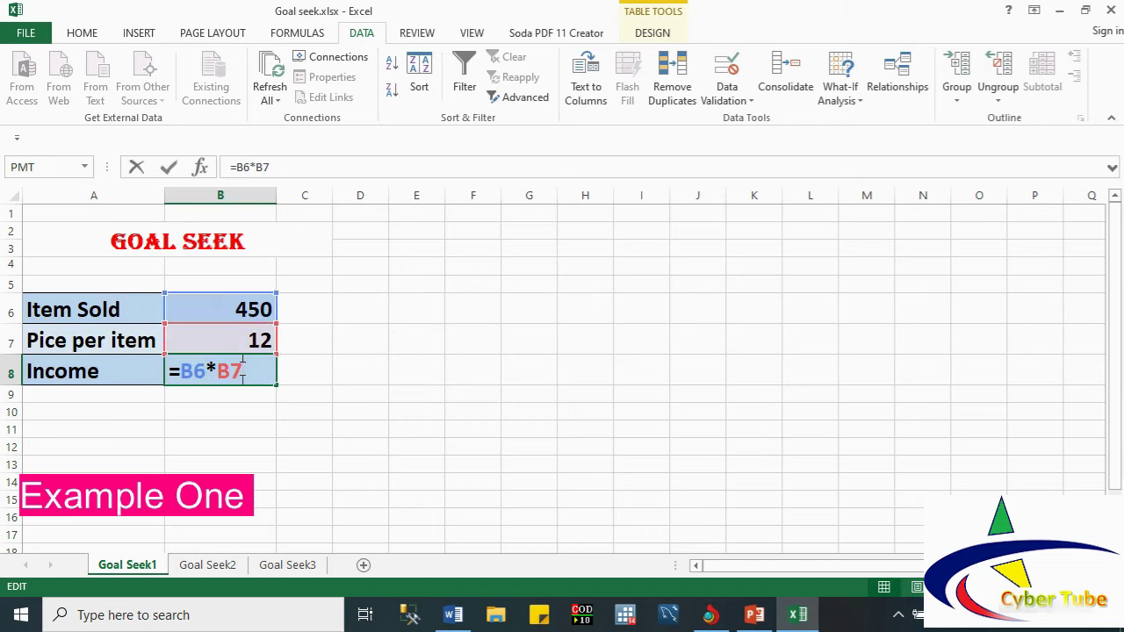
pyautogui.press('Escape')
pyautogui.click(253, 374)
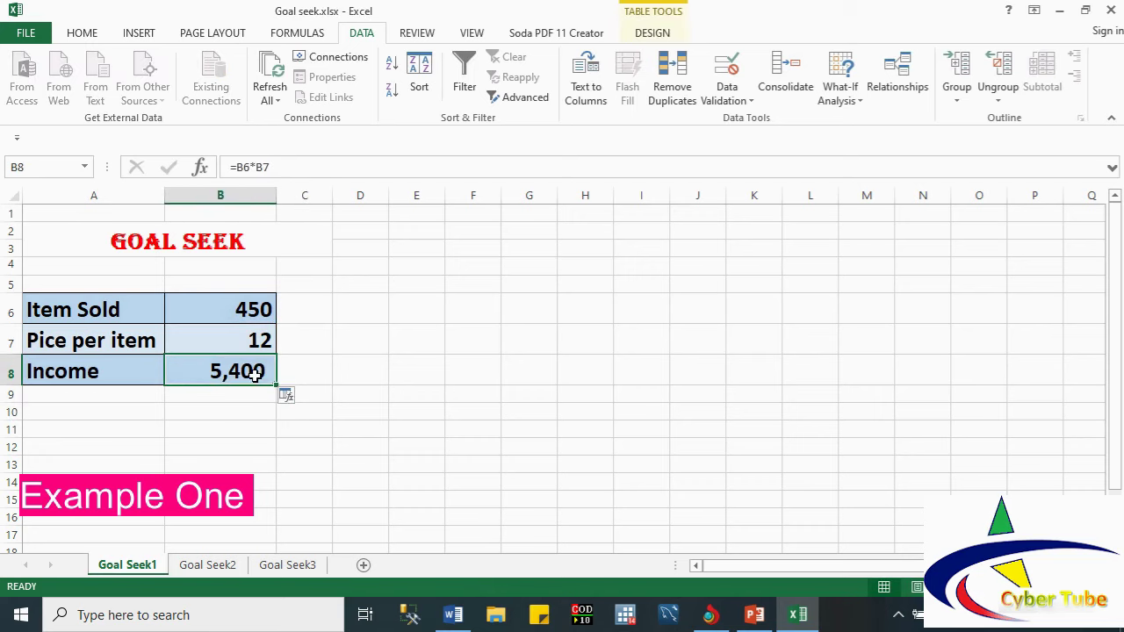
# Step: Goal Seek B8 to 7000 by changing items sold B6, accepting 583.3333
pyautogui.click(854, 99)
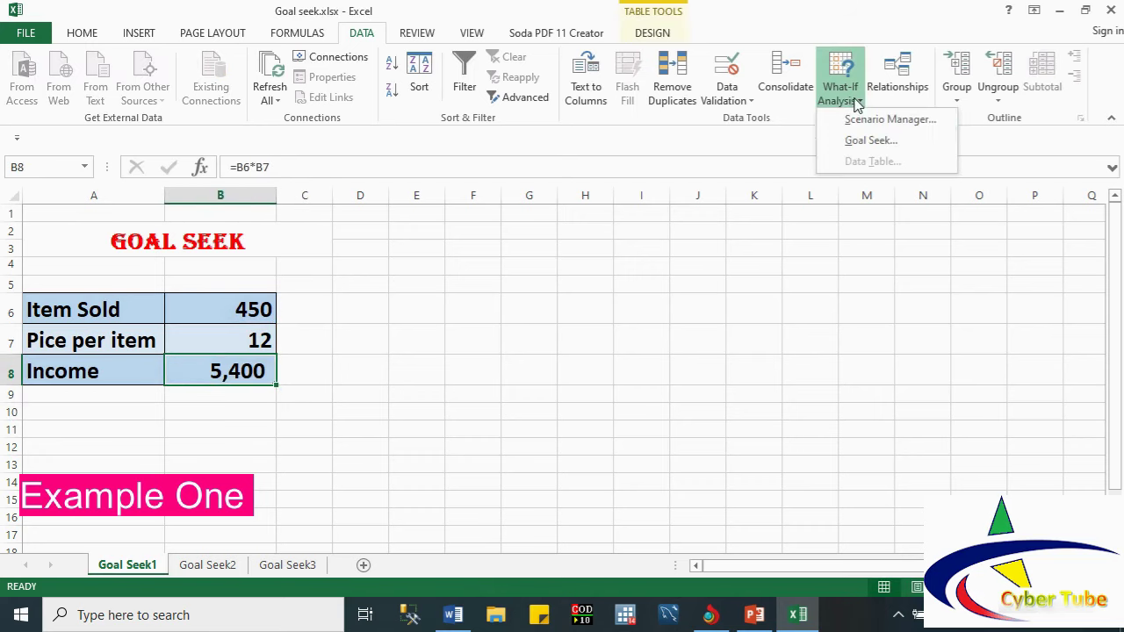
pyautogui.click(867, 143)
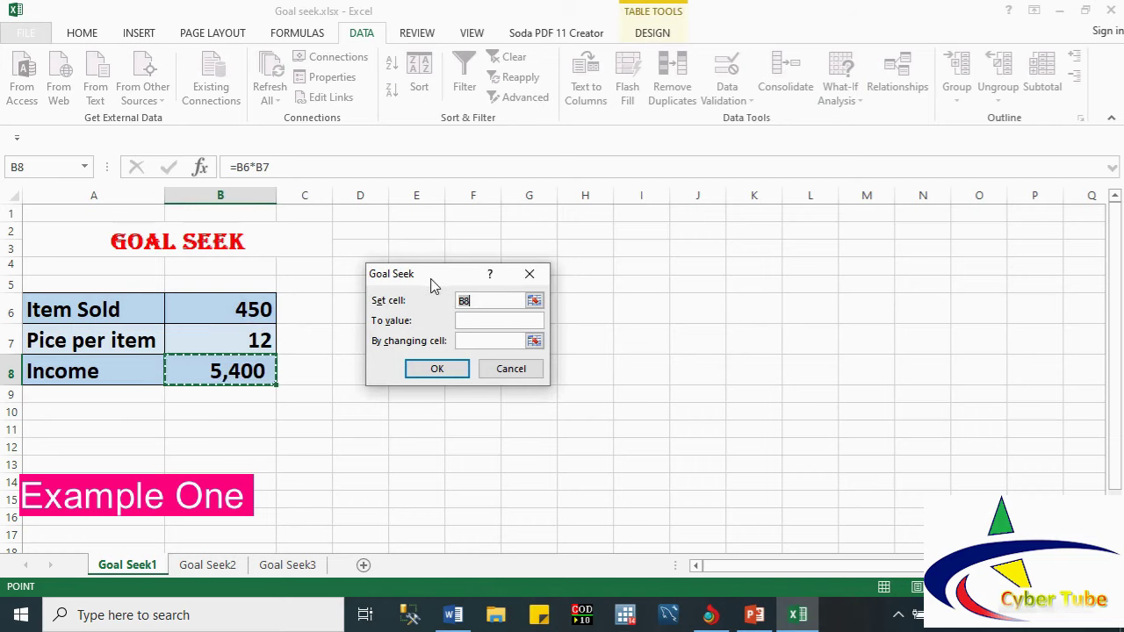
pyautogui.click(467, 301)
pyautogui.click(467, 320)
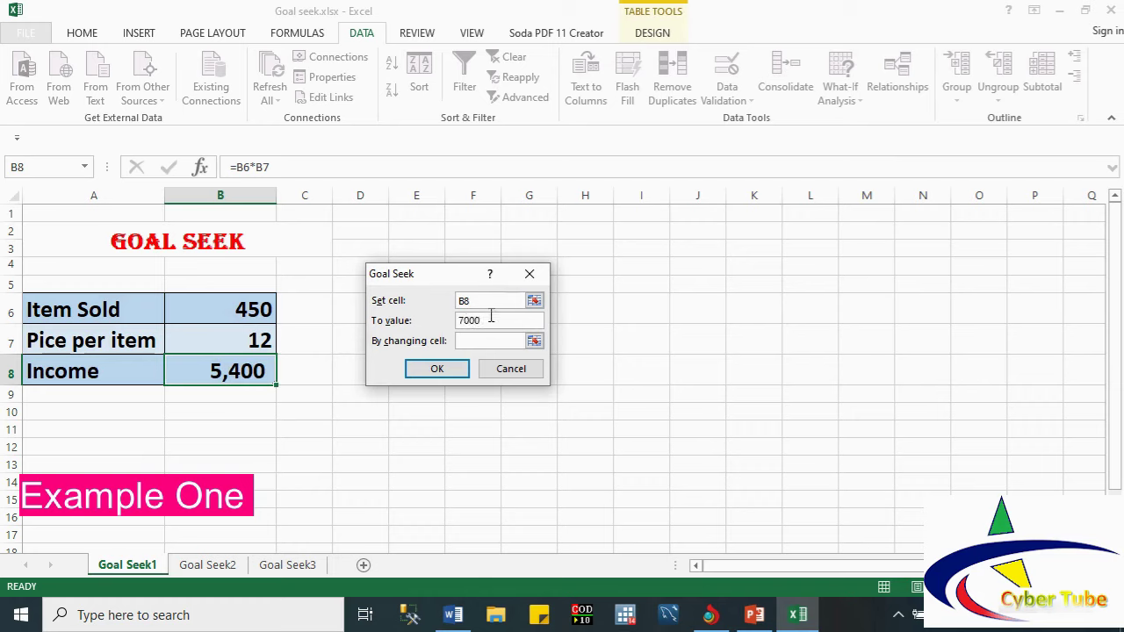
pyautogui.click(463, 341)
pyautogui.click(217, 311)
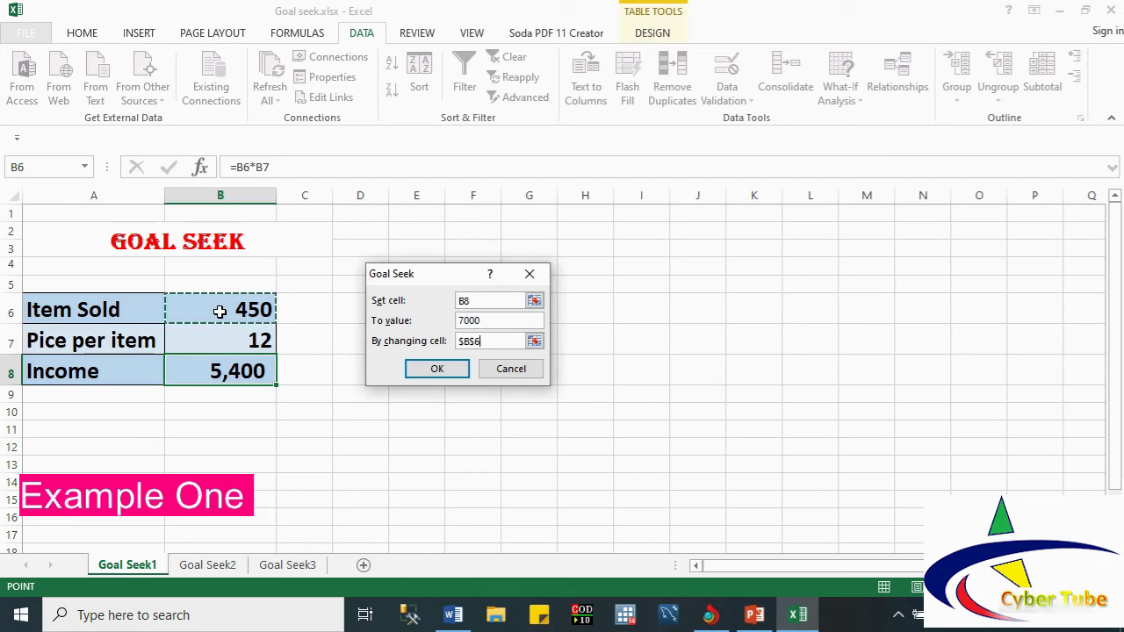
pyautogui.click(430, 370)
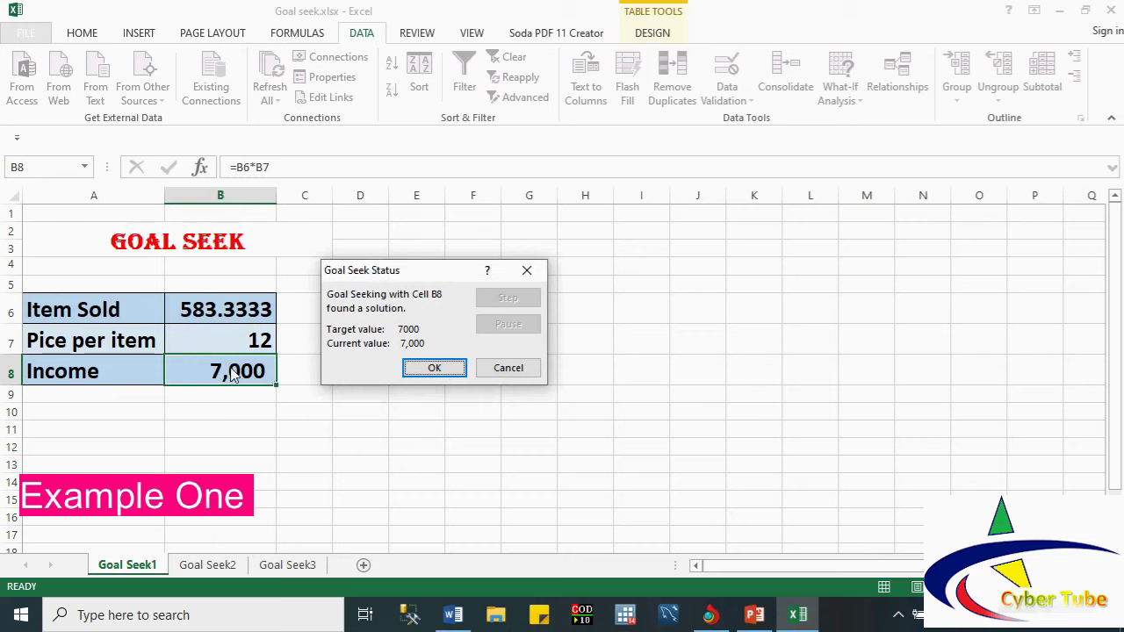
pyautogui.click(427, 365)
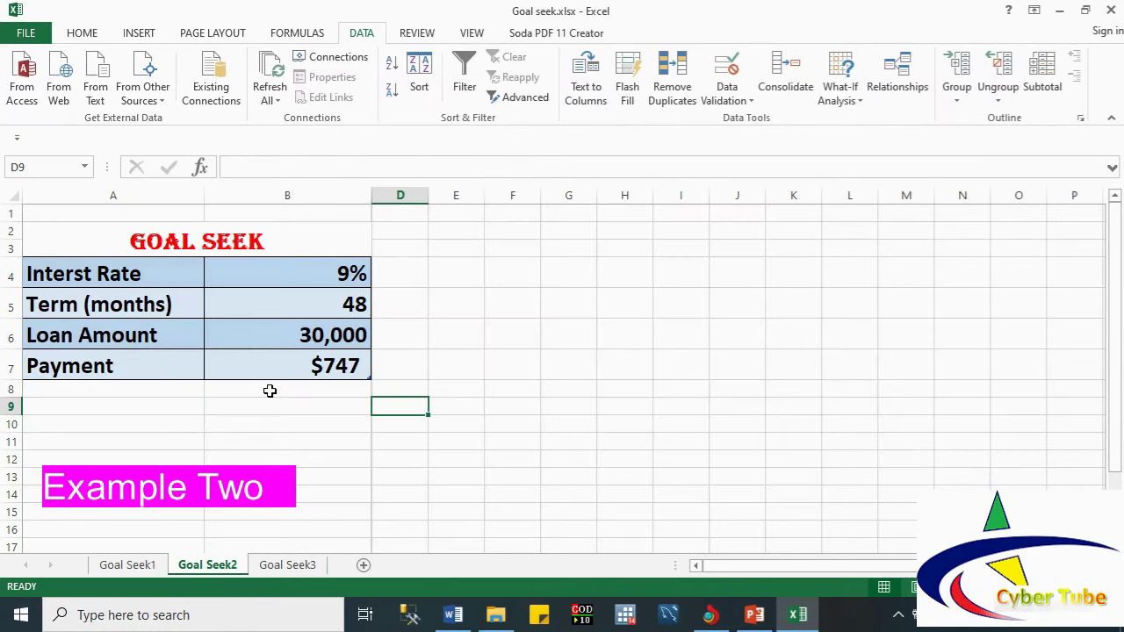
pyautogui.click(325, 273)
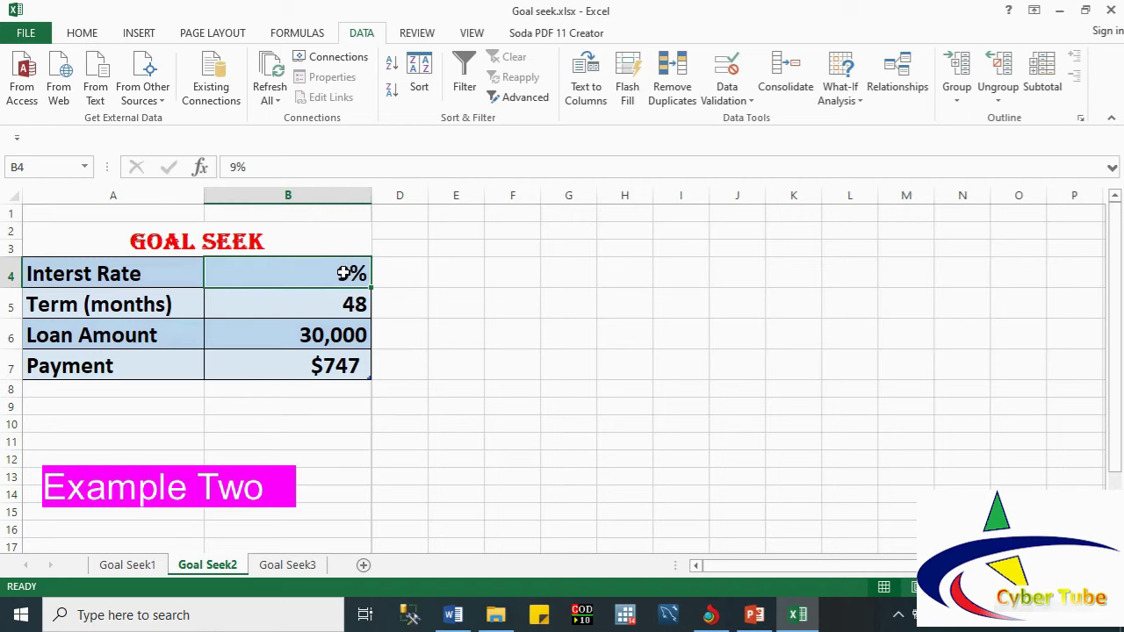
pyautogui.click(312, 305)
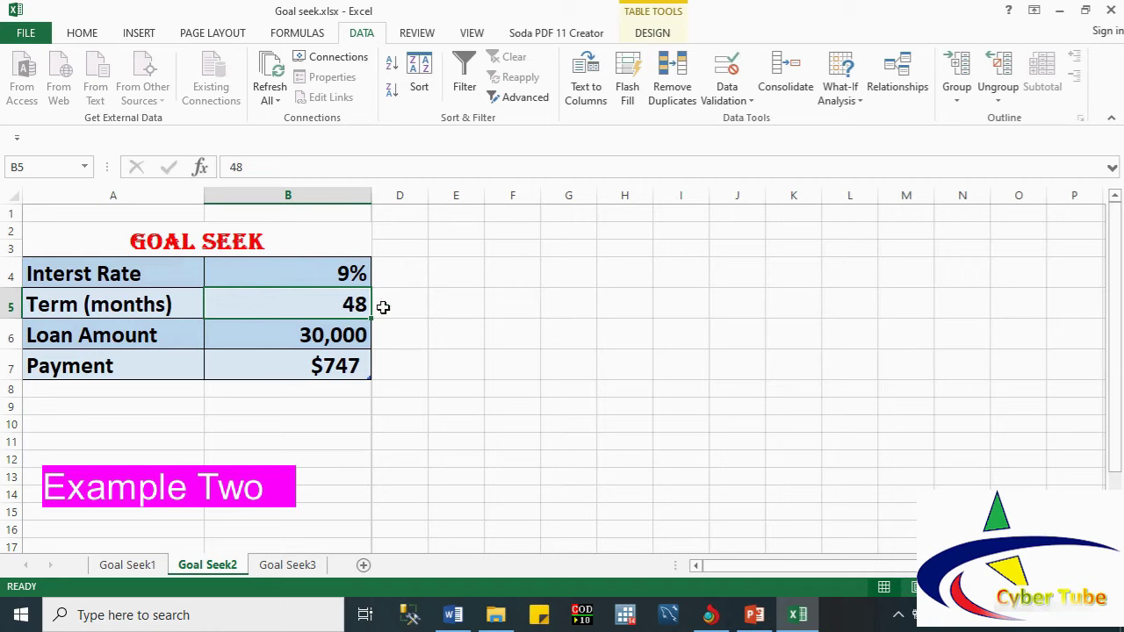
pyautogui.click(448, 303)
pyautogui.write('12')
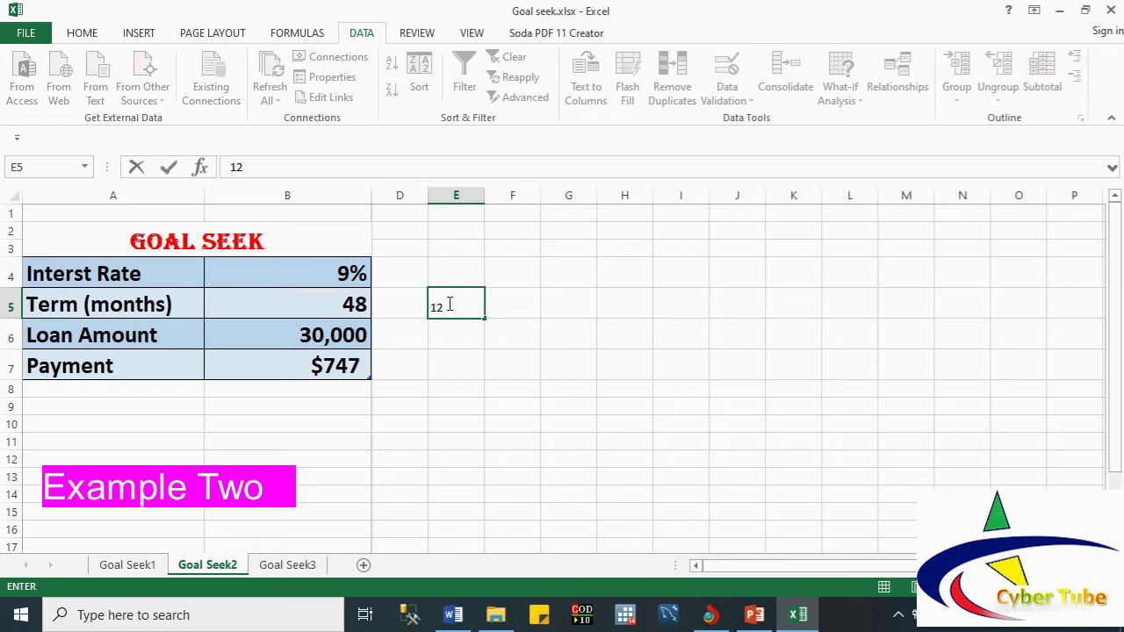
pyautogui.click(512, 305)
pyautogui.write('4')
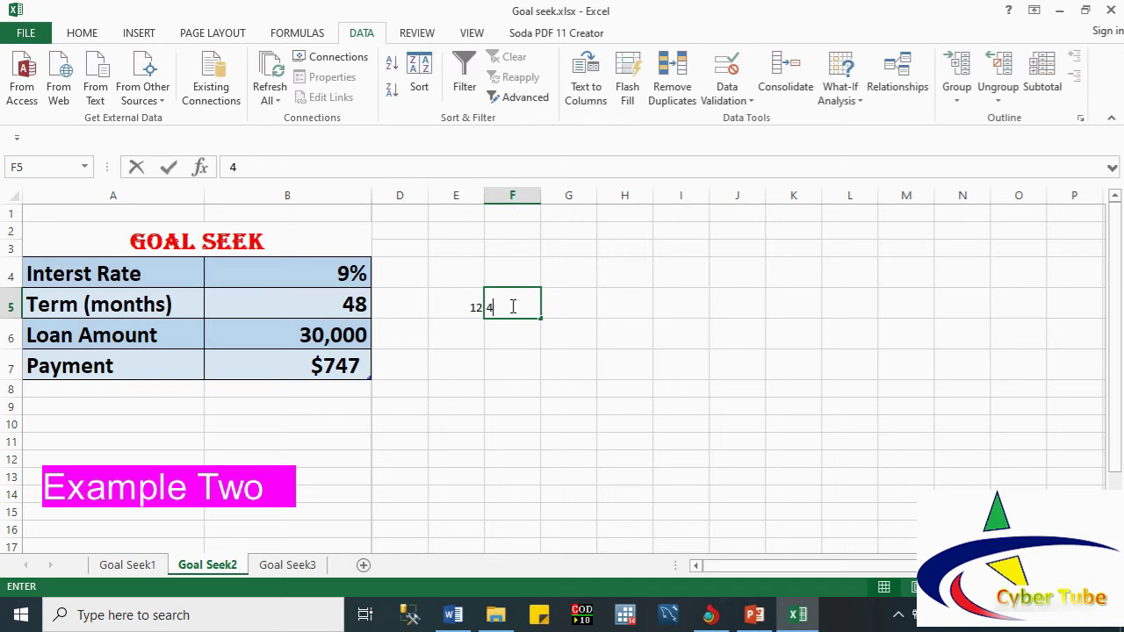
pyautogui.moveTo(460, 305); pyautogui.dragTo(497, 307)
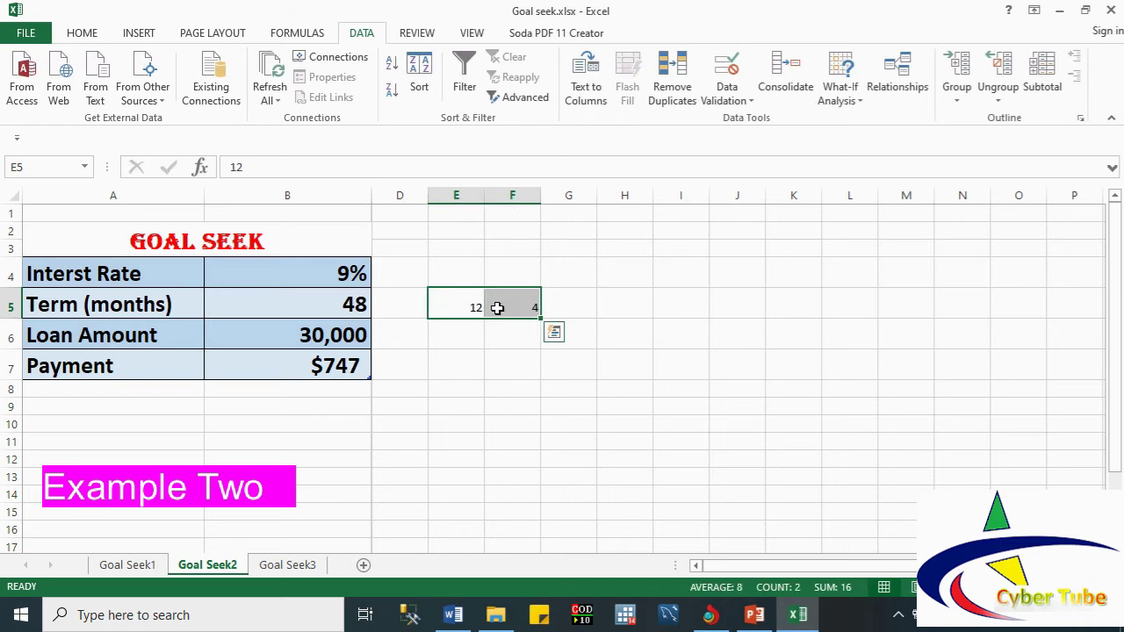
pyautogui.click(577, 306)
pyautogui.write('=')
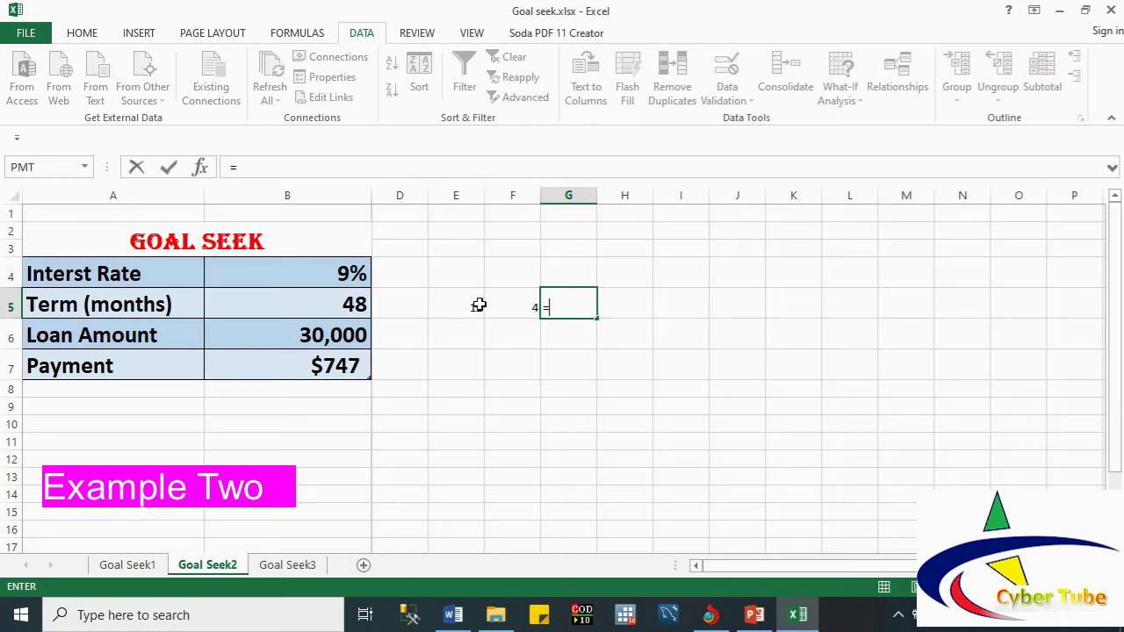
pyautogui.click(477, 306)
pyautogui.write('*')
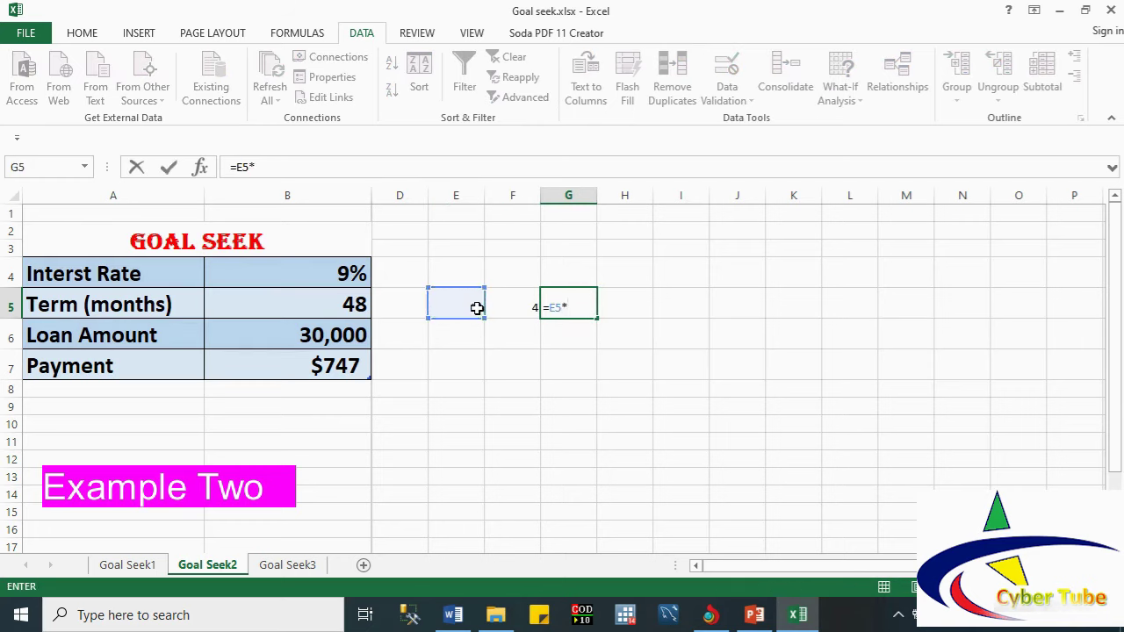
pyautogui.click(515, 313)
pyautogui.press('Return')
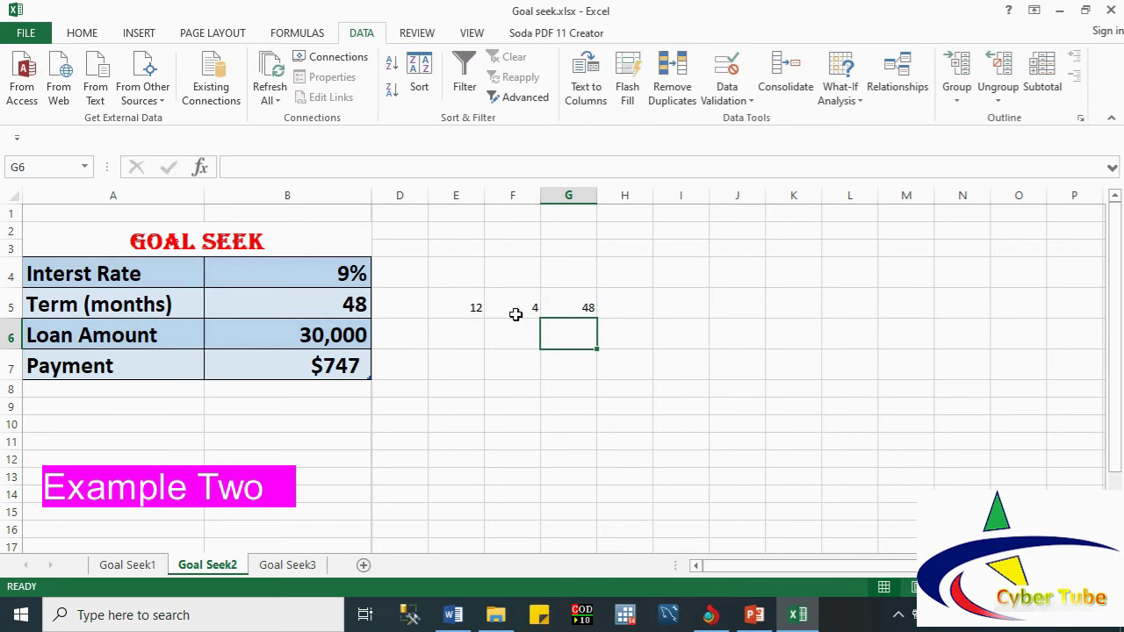
pyautogui.click(578, 305)
pyautogui.click(527, 306)
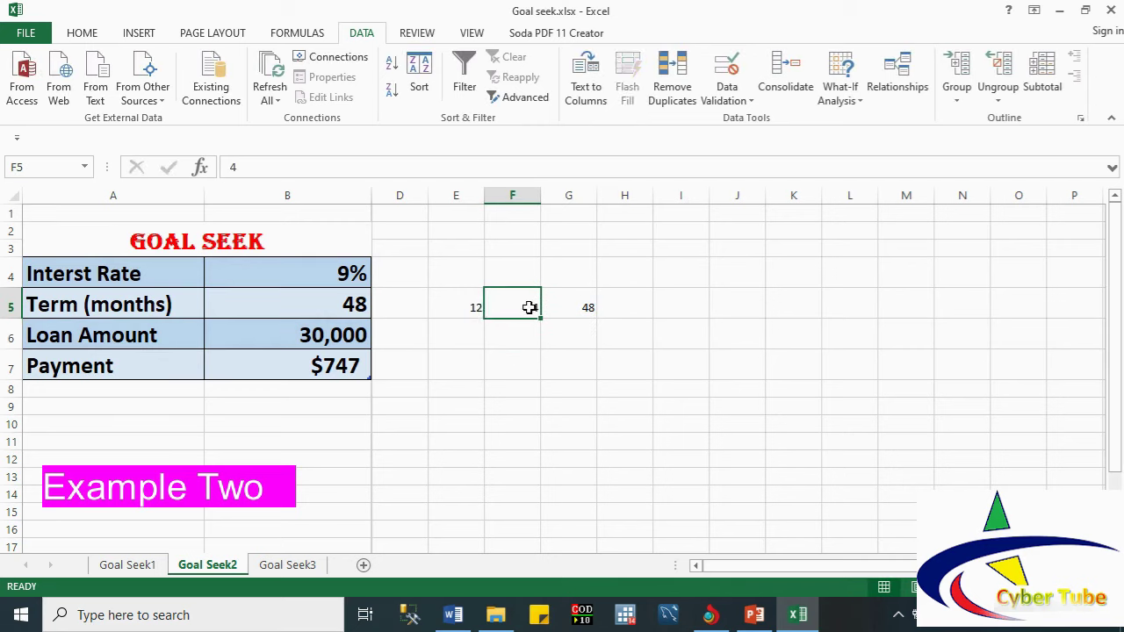
pyautogui.click(473, 311)
pyautogui.click(515, 306)
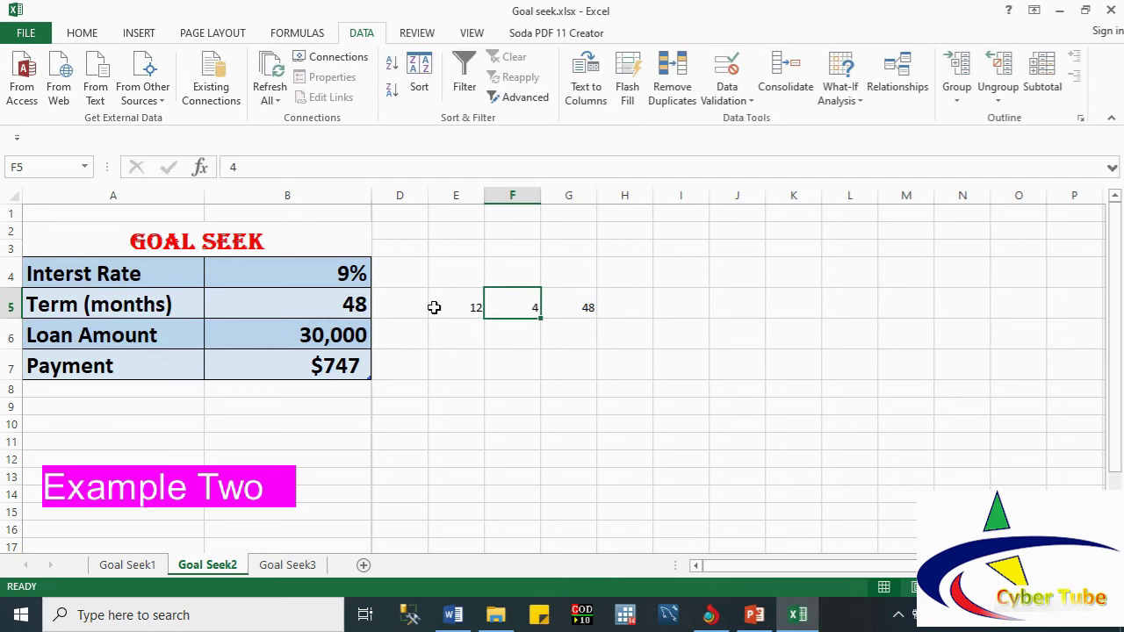
pyautogui.moveTo(442, 305); pyautogui.dragTo(527, 303)
pyautogui.moveTo(538, 303); pyautogui.dragTo(572, 303)
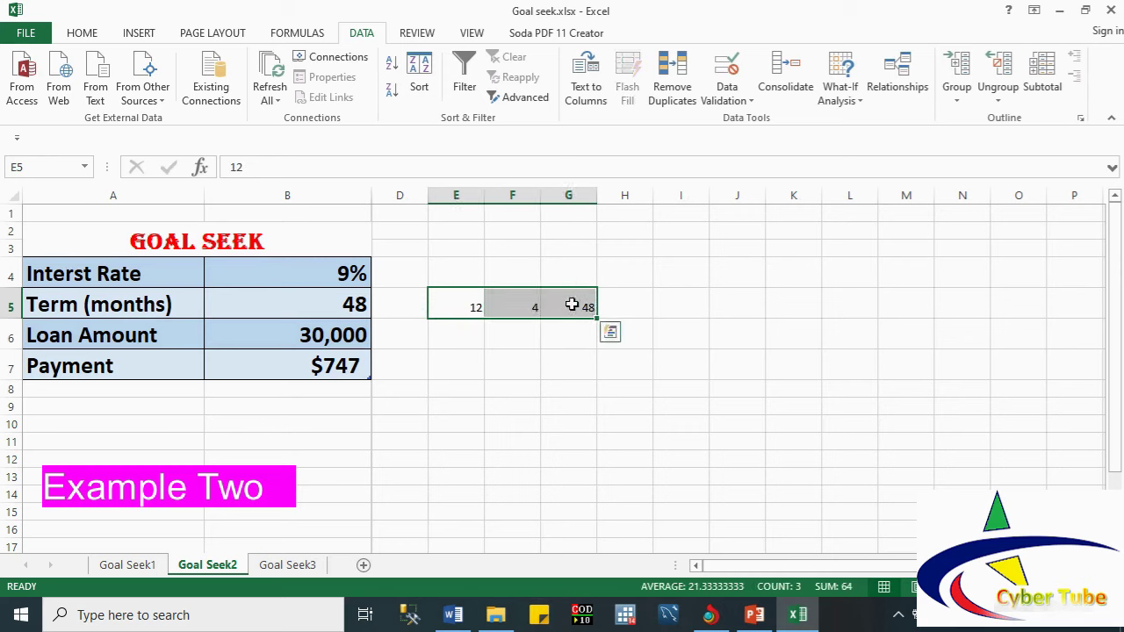
pyautogui.press('Delete')
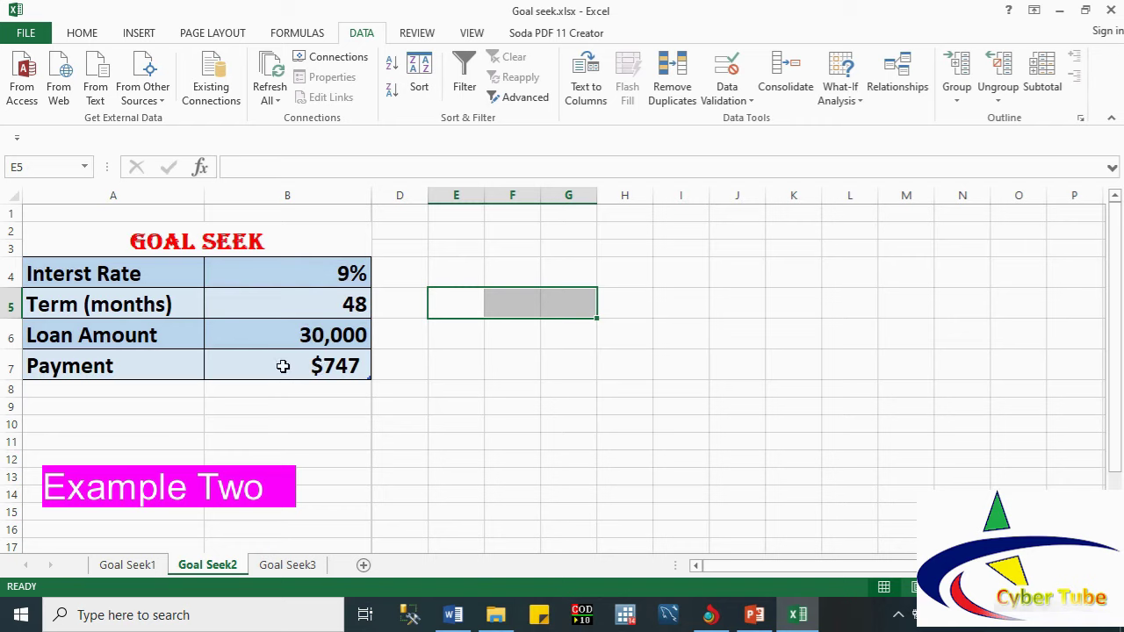
# Step: Note the 1000 payment target in E7 beside the Payment row
pyautogui.click(352, 366)
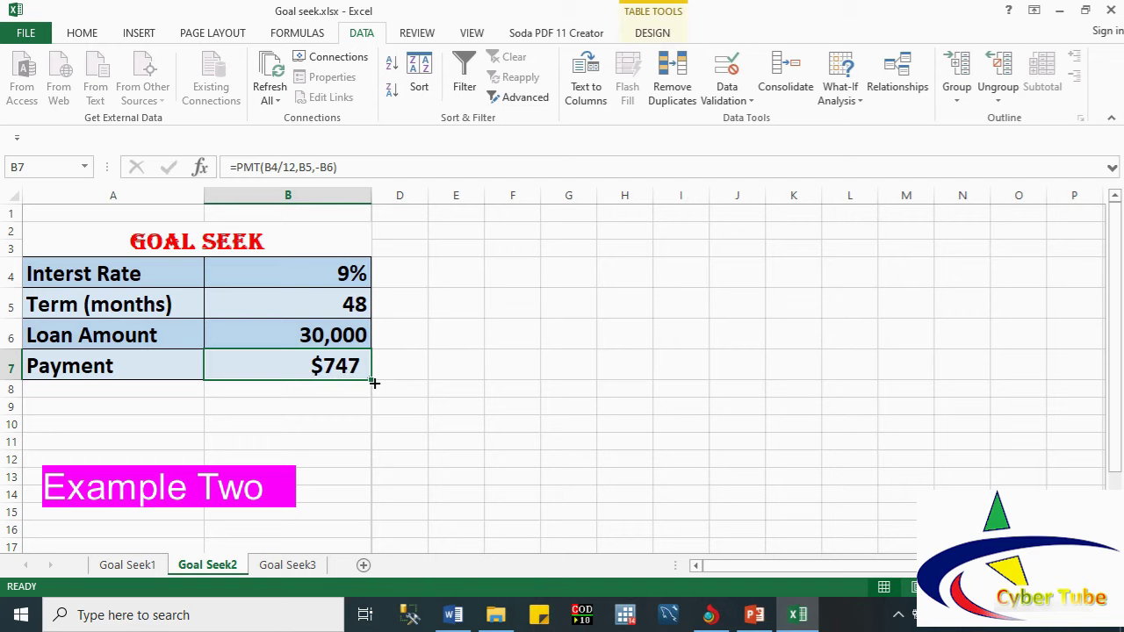
pyautogui.click(454, 370)
pyautogui.write('1000')
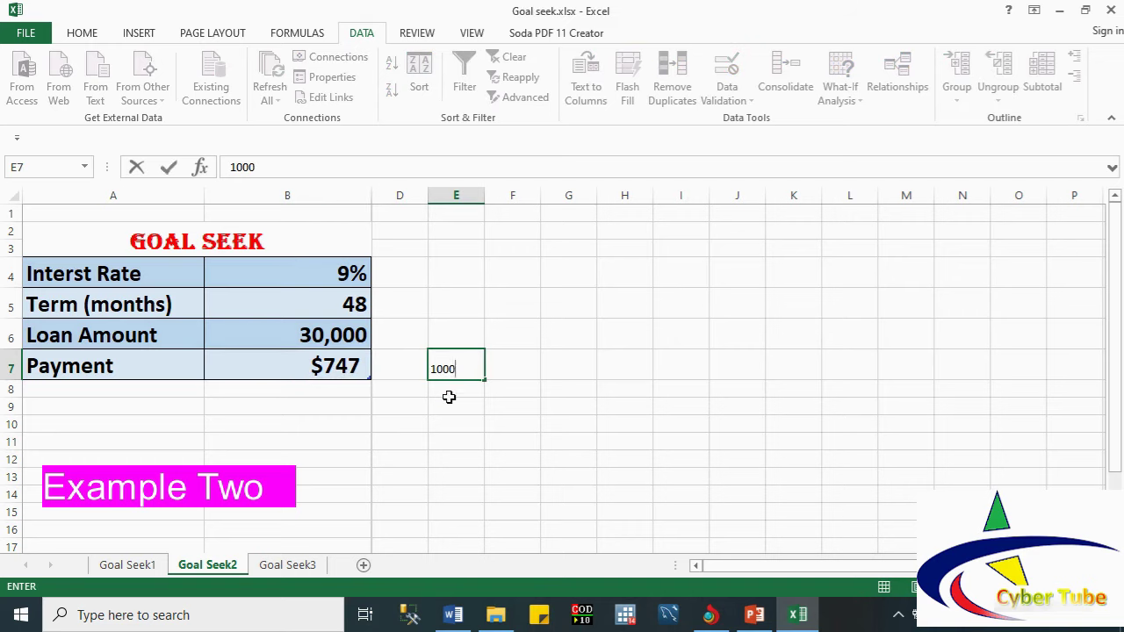
pyautogui.click(446, 401)
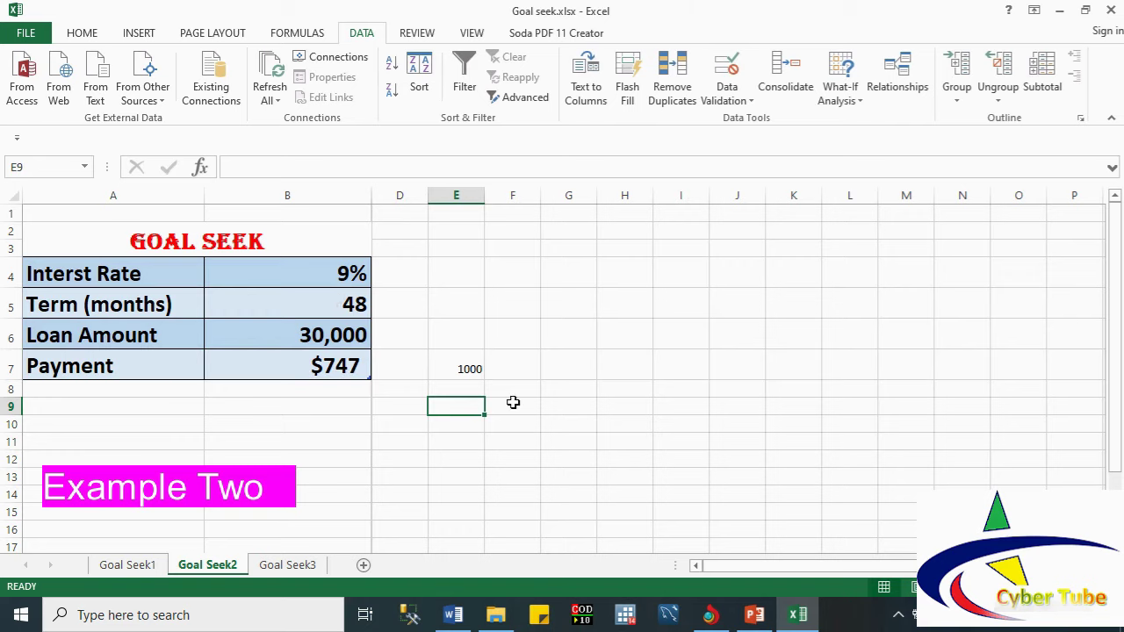
pyautogui.click(466, 370)
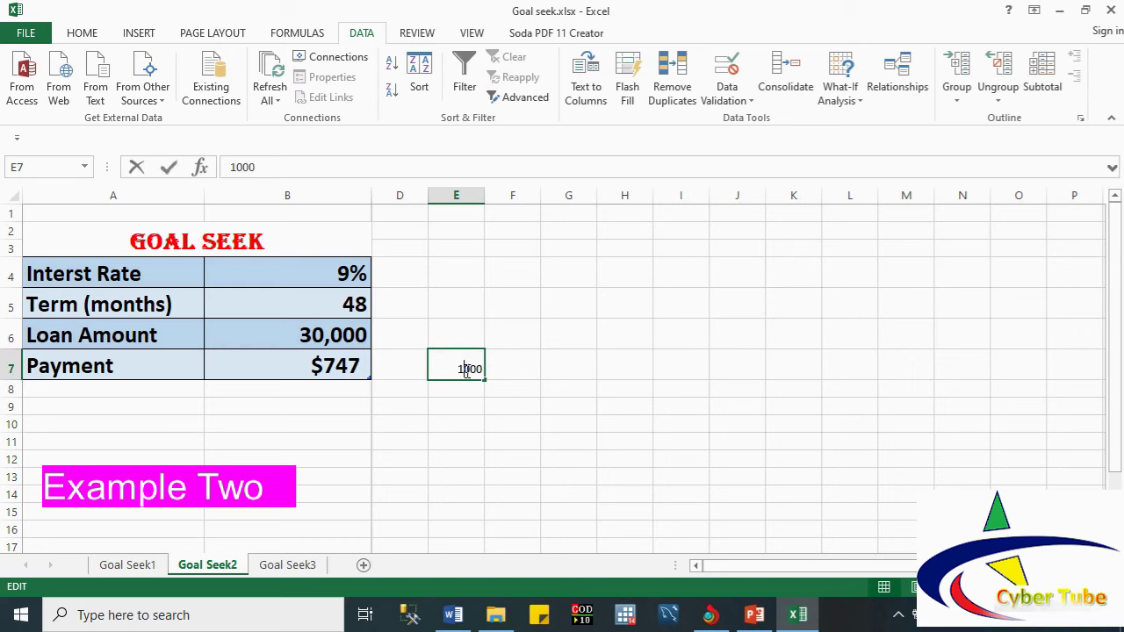
pyautogui.click(401, 402)
pyautogui.click(449, 367)
# Step: Enter '?' in E5 beside Term and in E6 beside Loan Amount
pyautogui.click(470, 322)
pyautogui.click(462, 304)
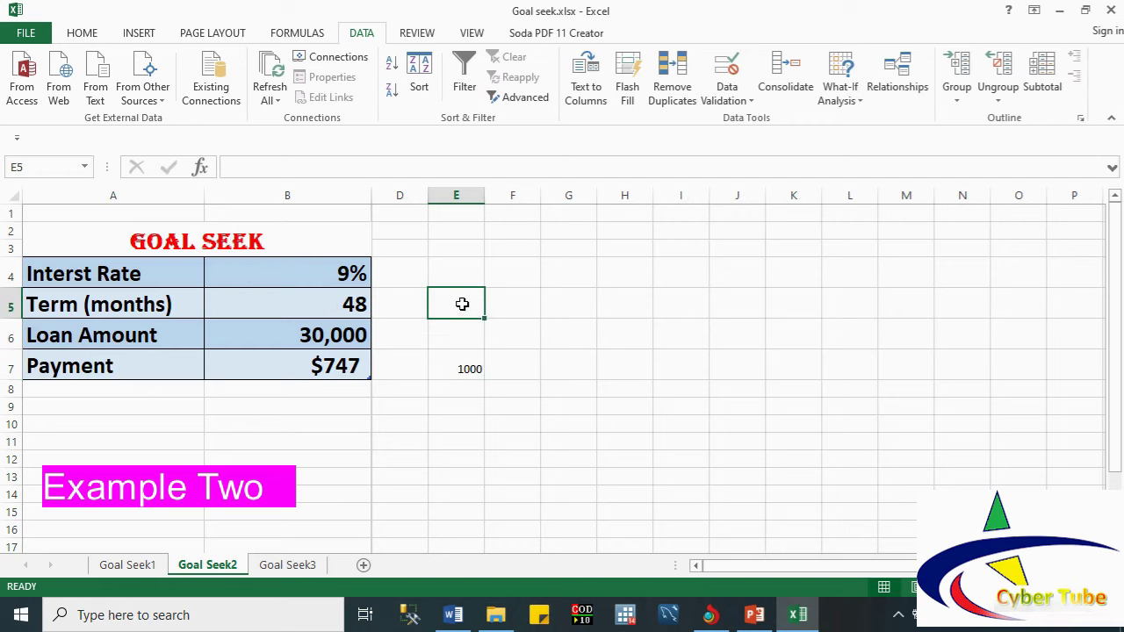
pyautogui.write('?')
pyautogui.click(454, 406)
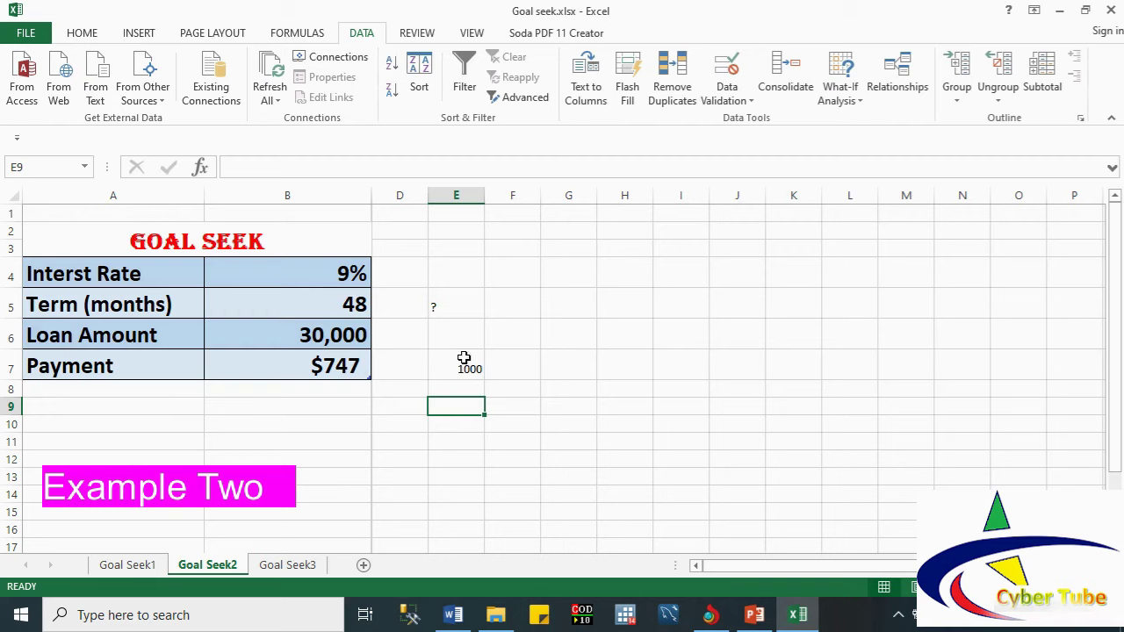
pyautogui.click(437, 335)
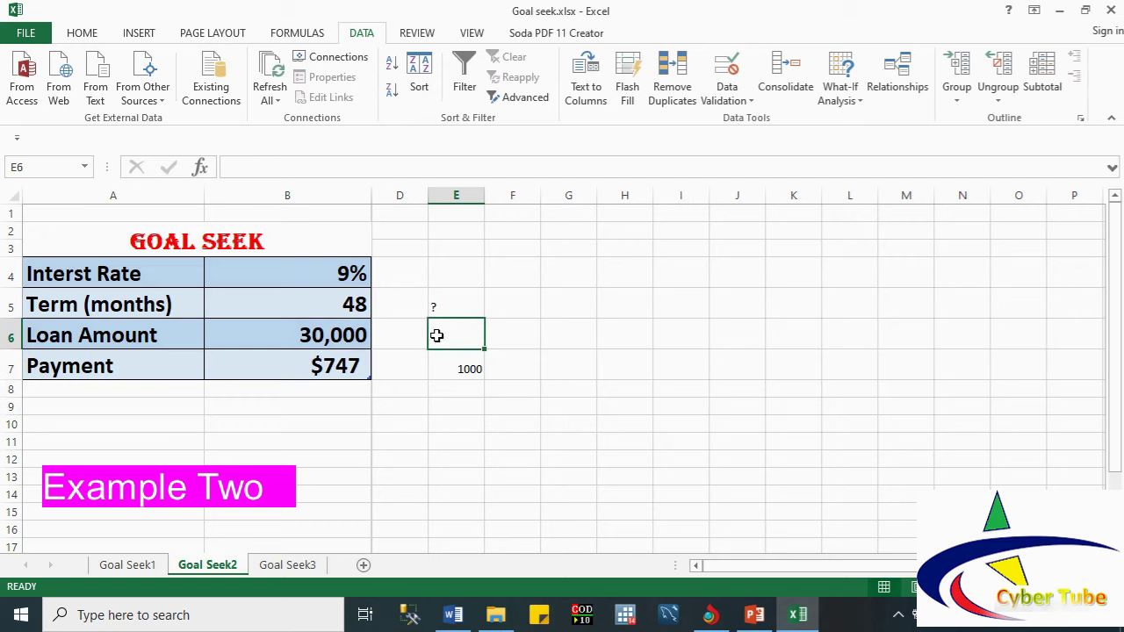
pyautogui.write('?')
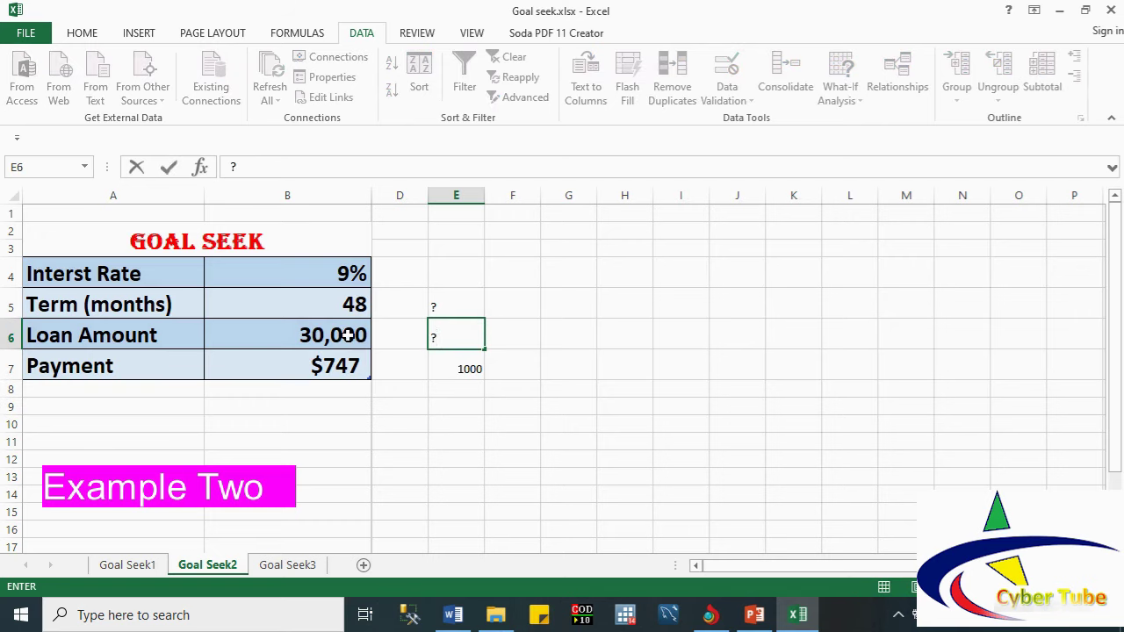
pyautogui.click(436, 382)
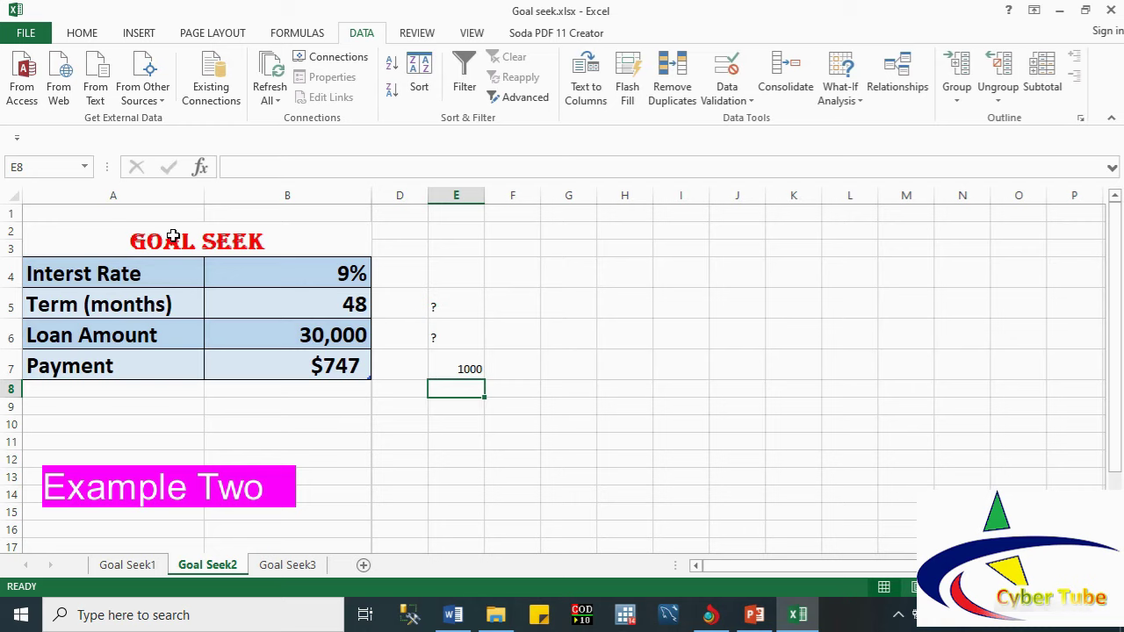
pyautogui.click(348, 392)
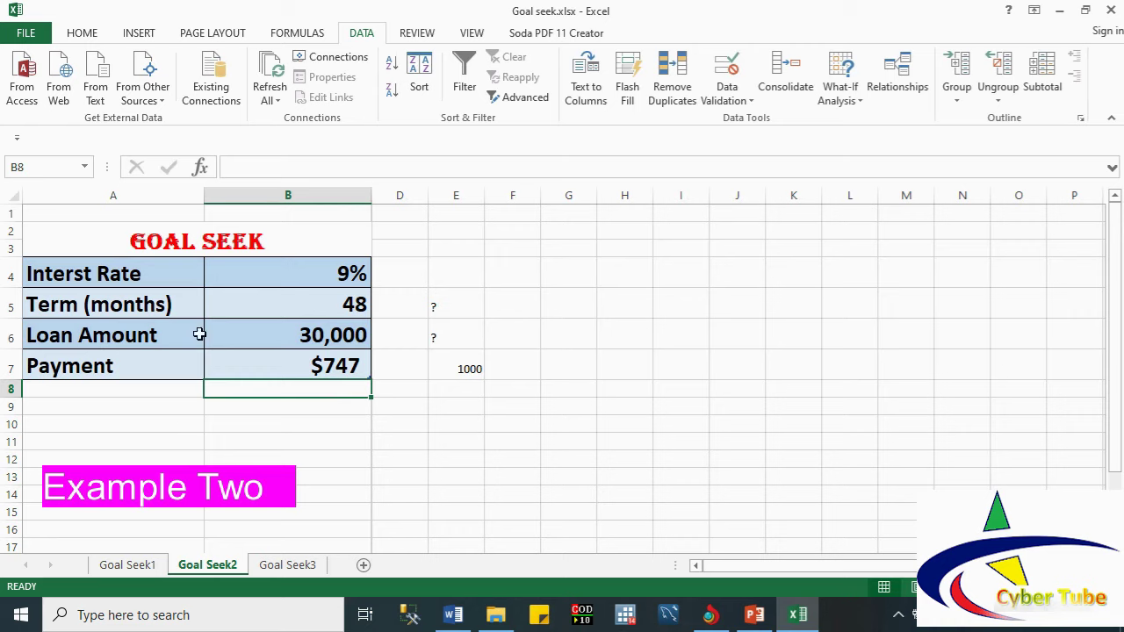
# Step: Delete the payment formula in B7 and start a new formula from the function list
pyautogui.click(246, 361)
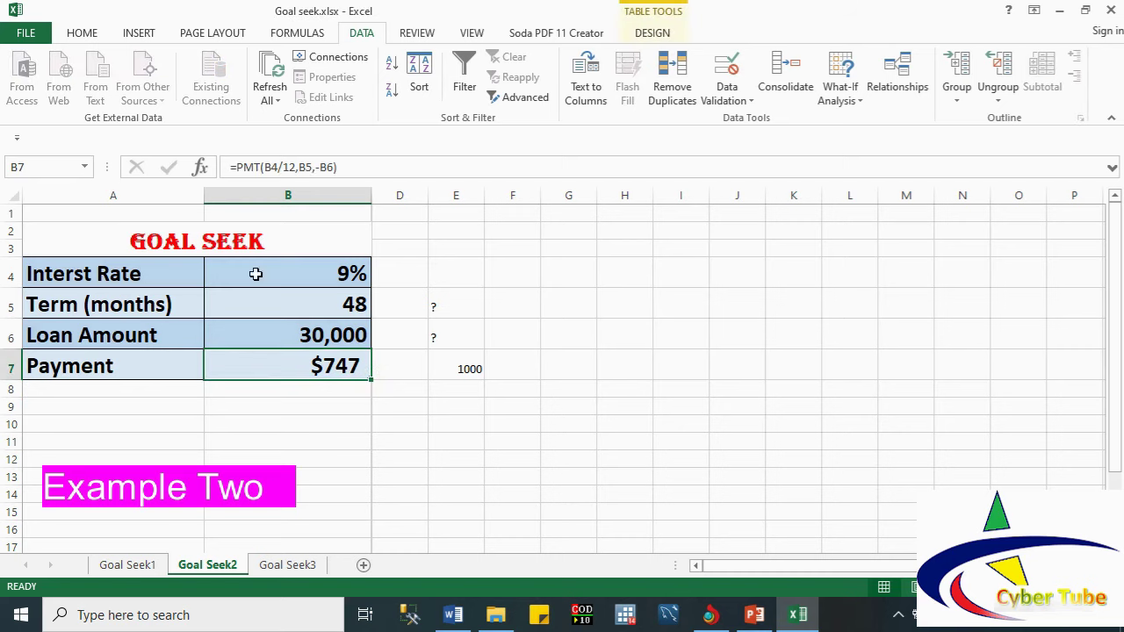
pyautogui.press('Delete')
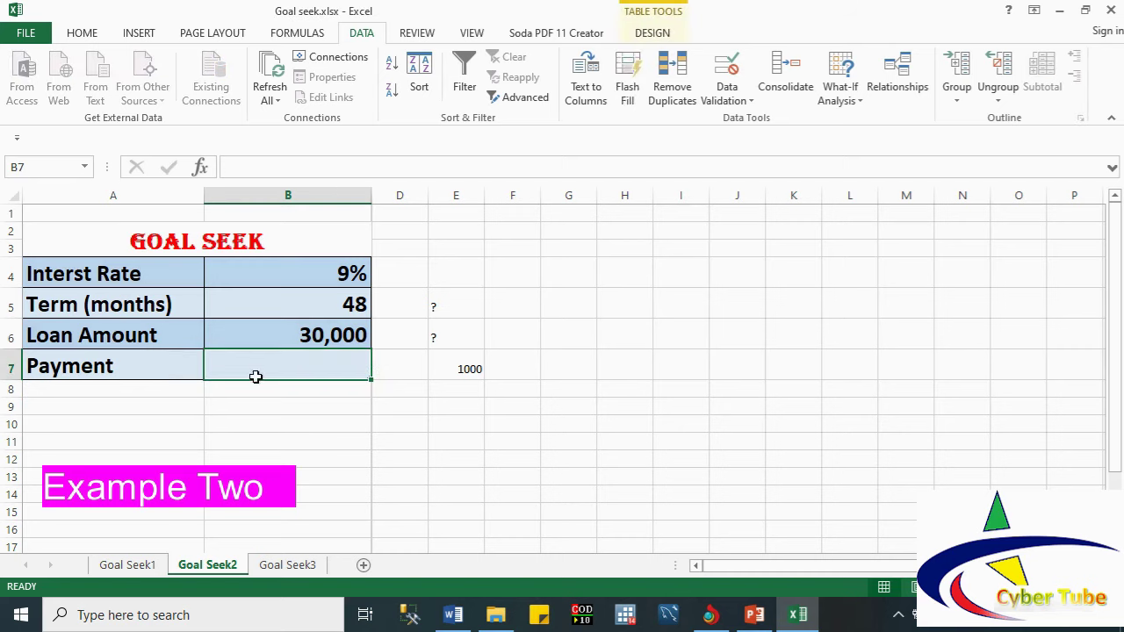
pyautogui.write('=pmt')
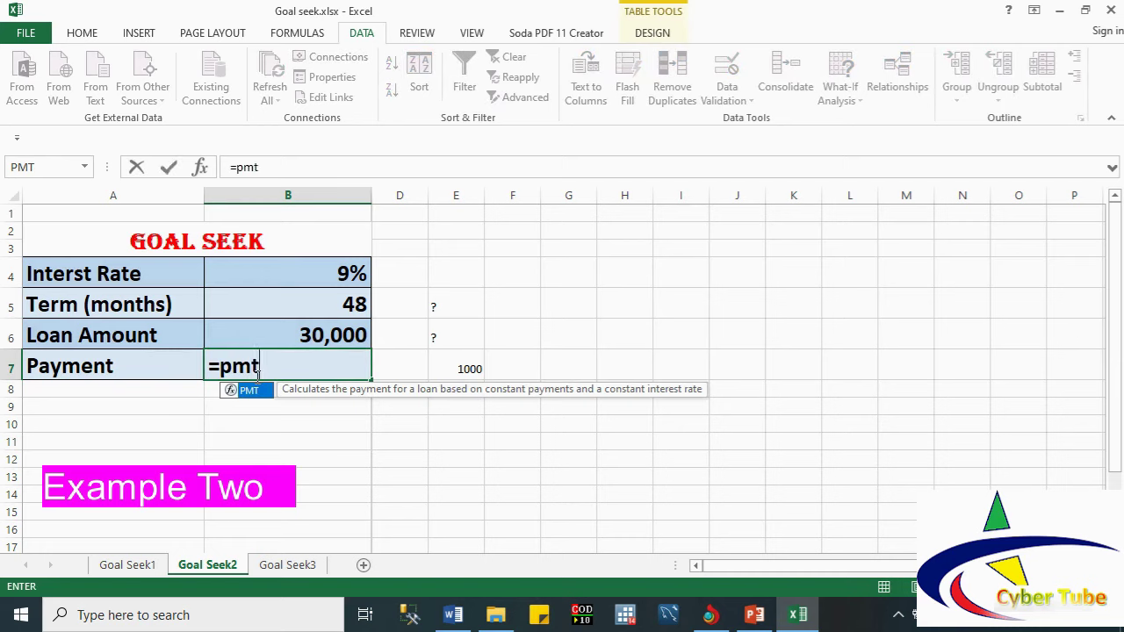
pyautogui.press('BackSpace')
pyautogui.press('BackSpace')
pyautogui.press('BackSpace')
pyautogui.press('BackSpace')
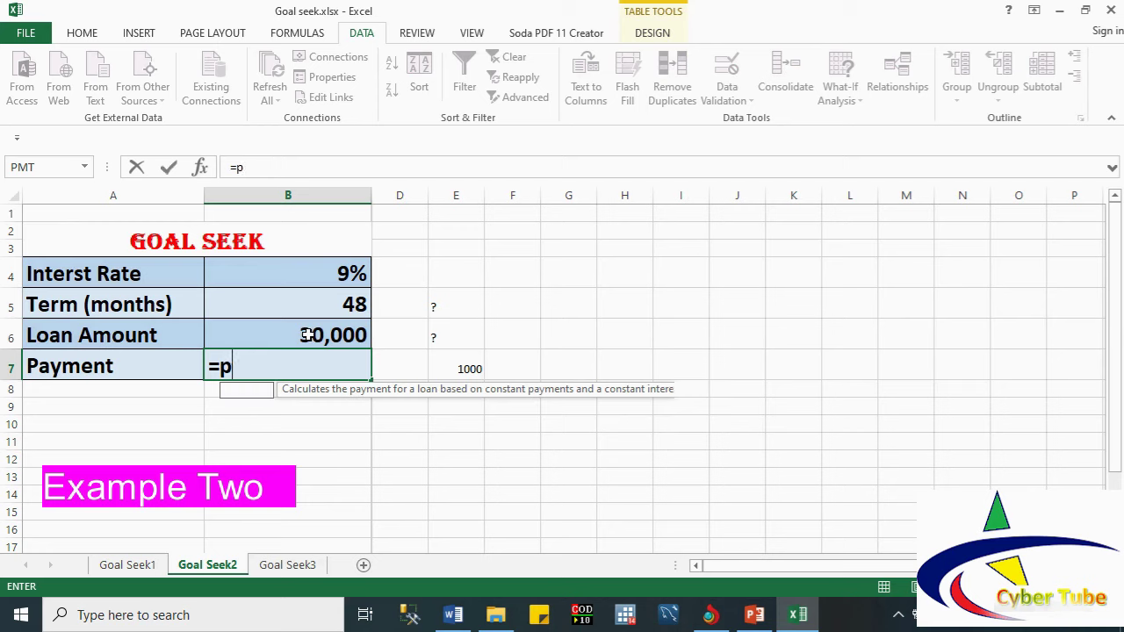
pyautogui.write('=')
pyautogui.click(200, 166)
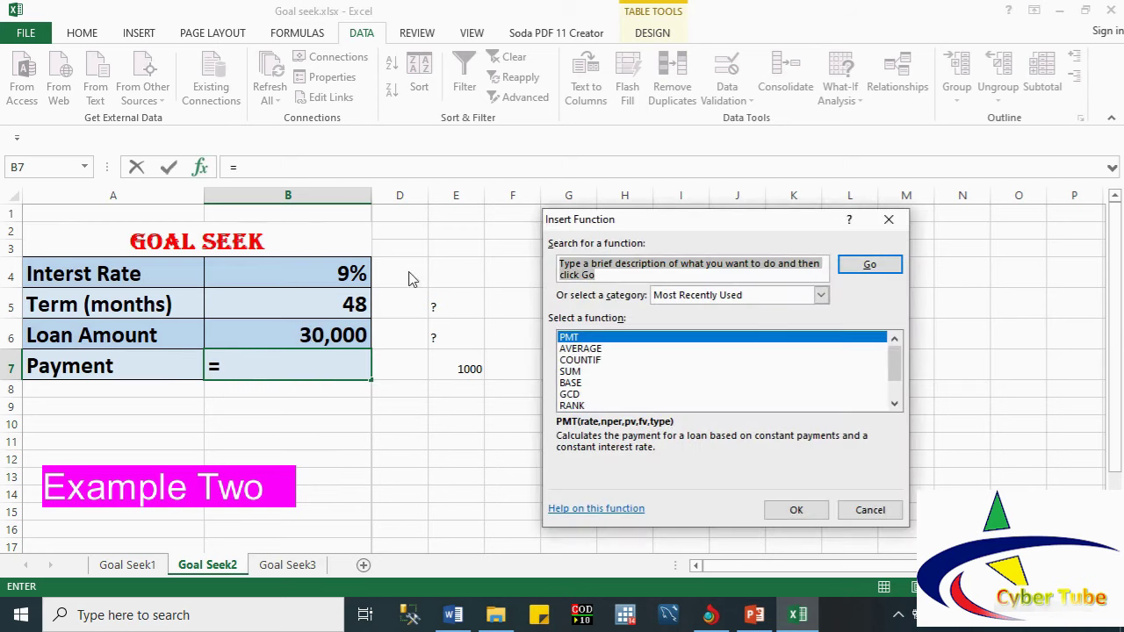
# Step: Fill PMT with Rate B4/12, Nper B5 and Pv -B6, giving =PMT(B4/12,B5,-B6) in B7
pyautogui.doubleClick(573, 339)
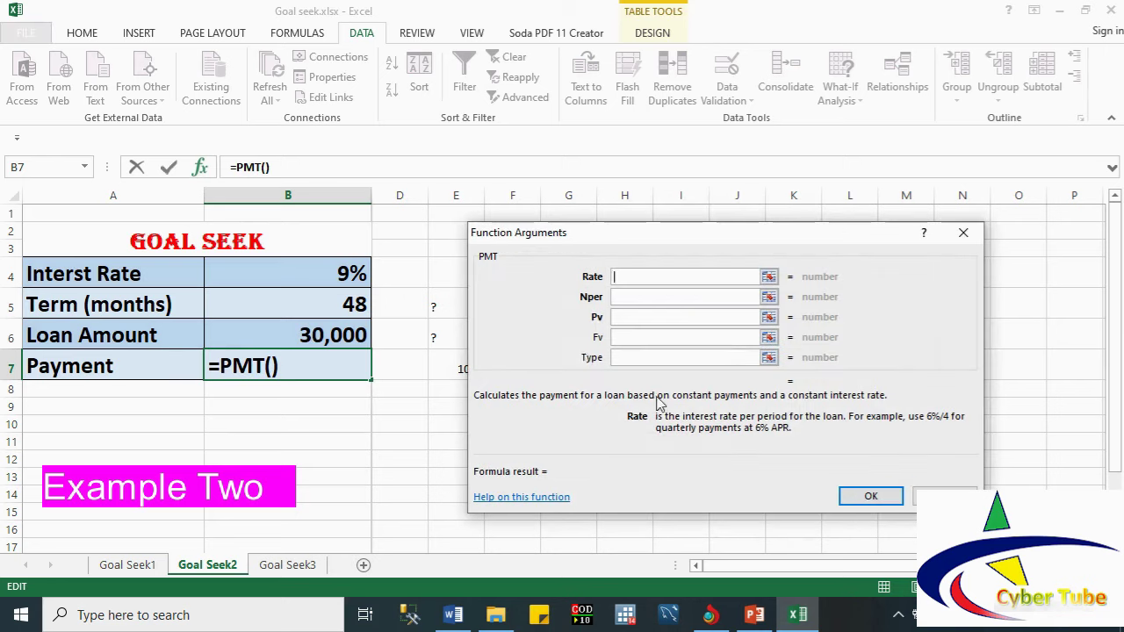
pyautogui.moveTo(555, 254); pyautogui.dragTo(536, 263)
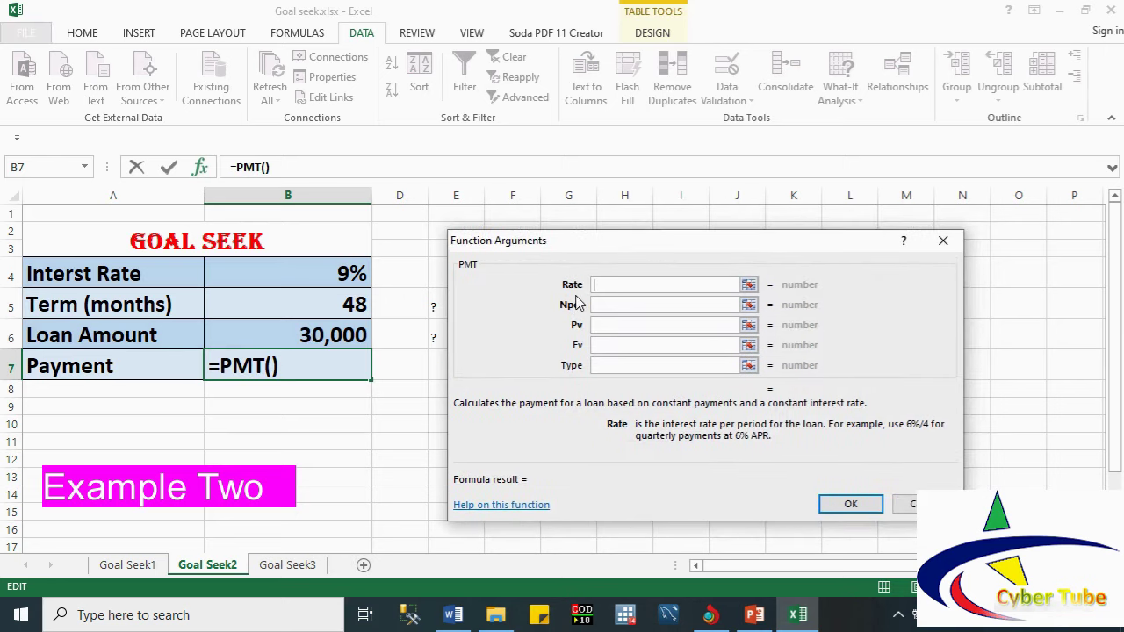
pyautogui.click(327, 275)
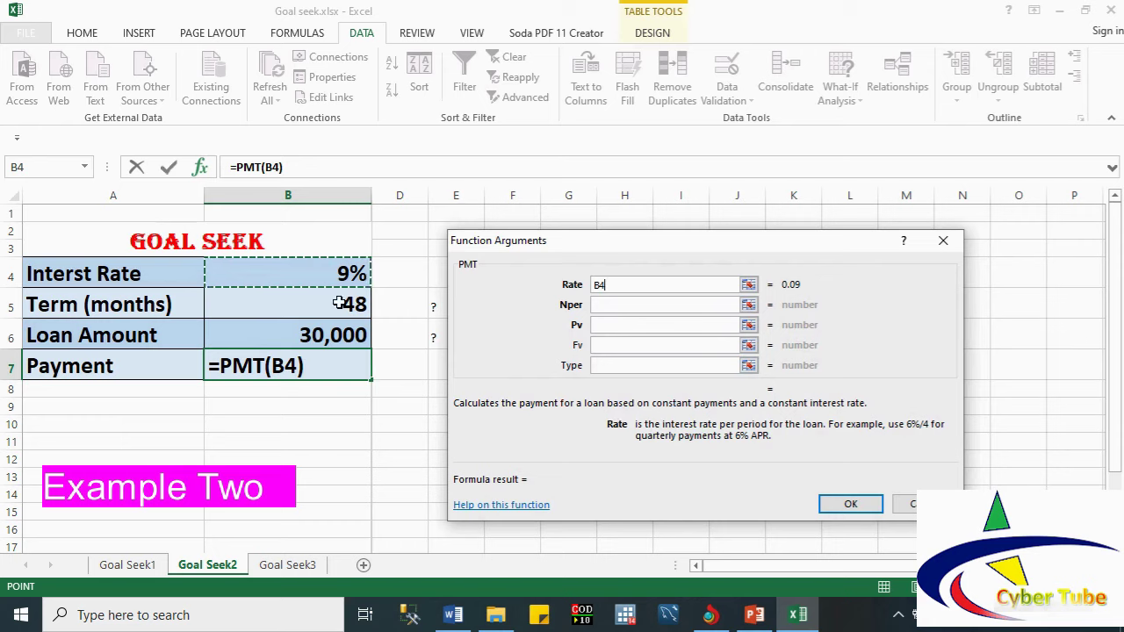
pyautogui.write('/1')
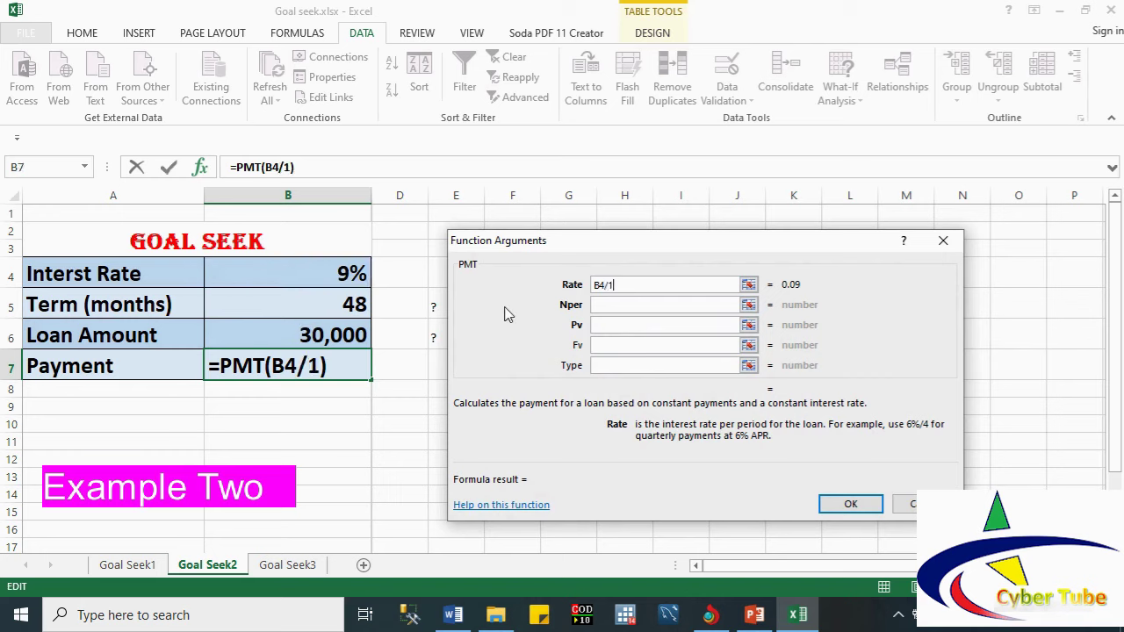
pyautogui.write('2')
pyautogui.click(608, 306)
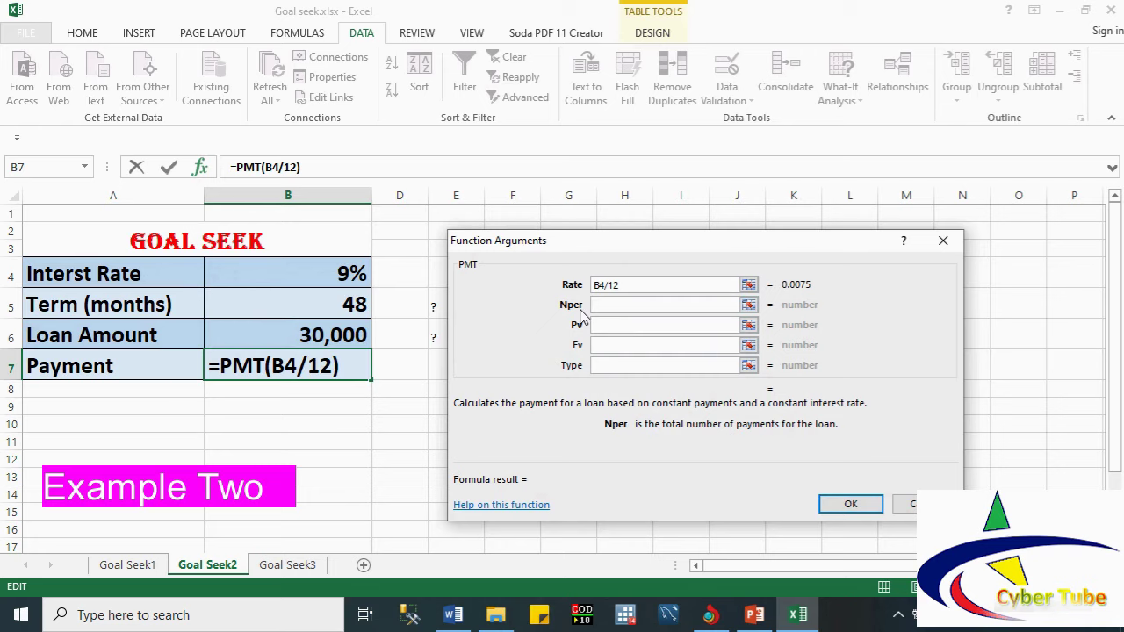
pyautogui.click(334, 303)
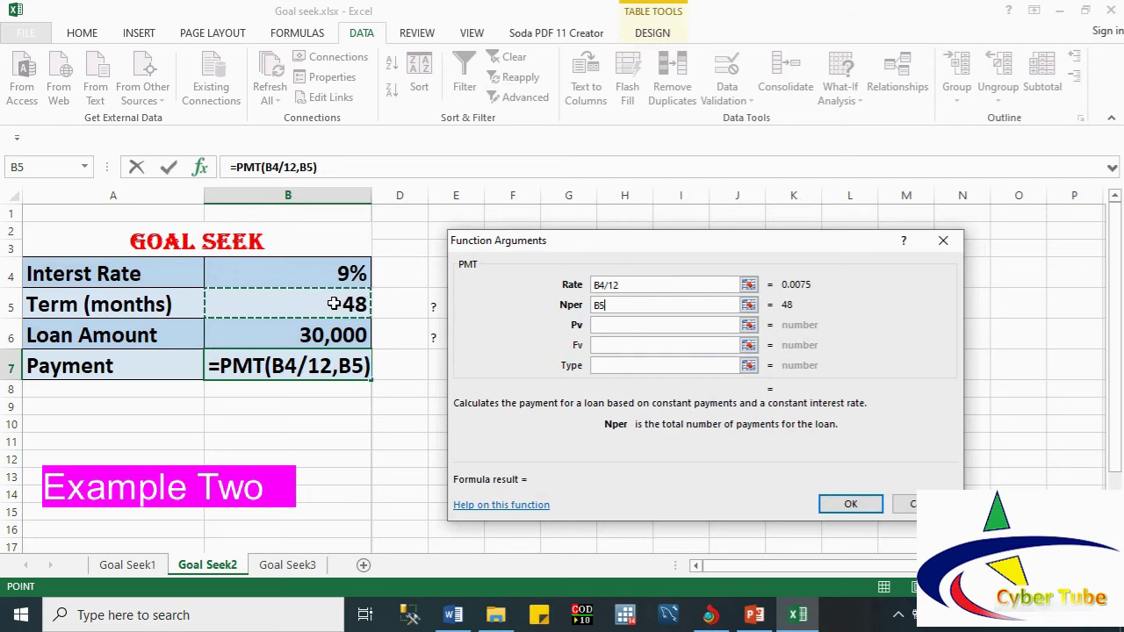
pyautogui.click(604, 325)
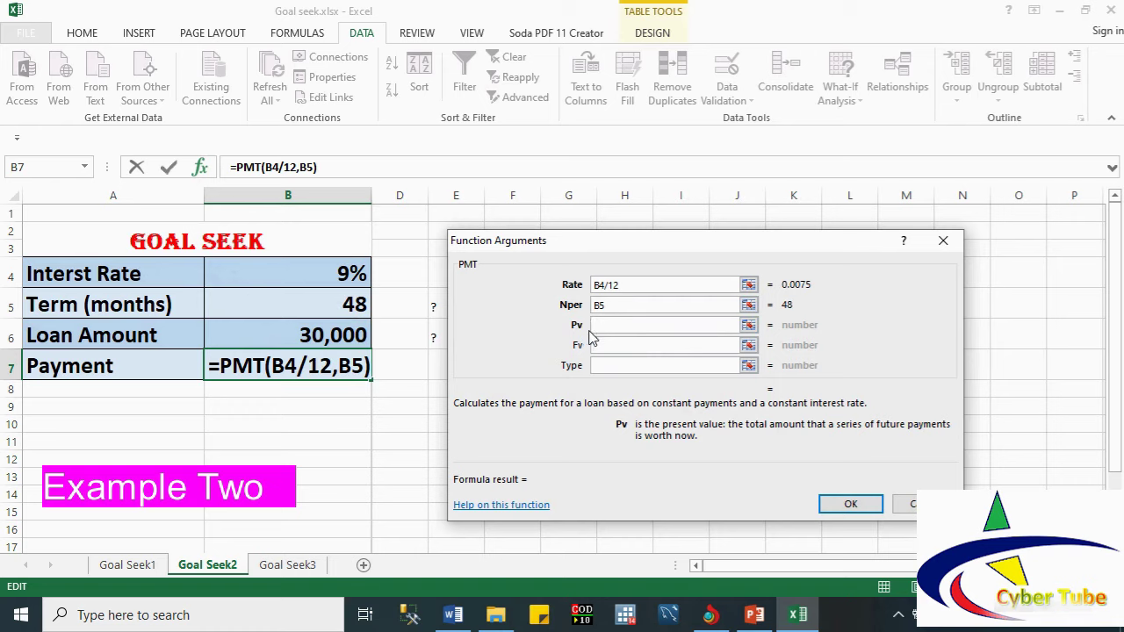
pyautogui.click(313, 335)
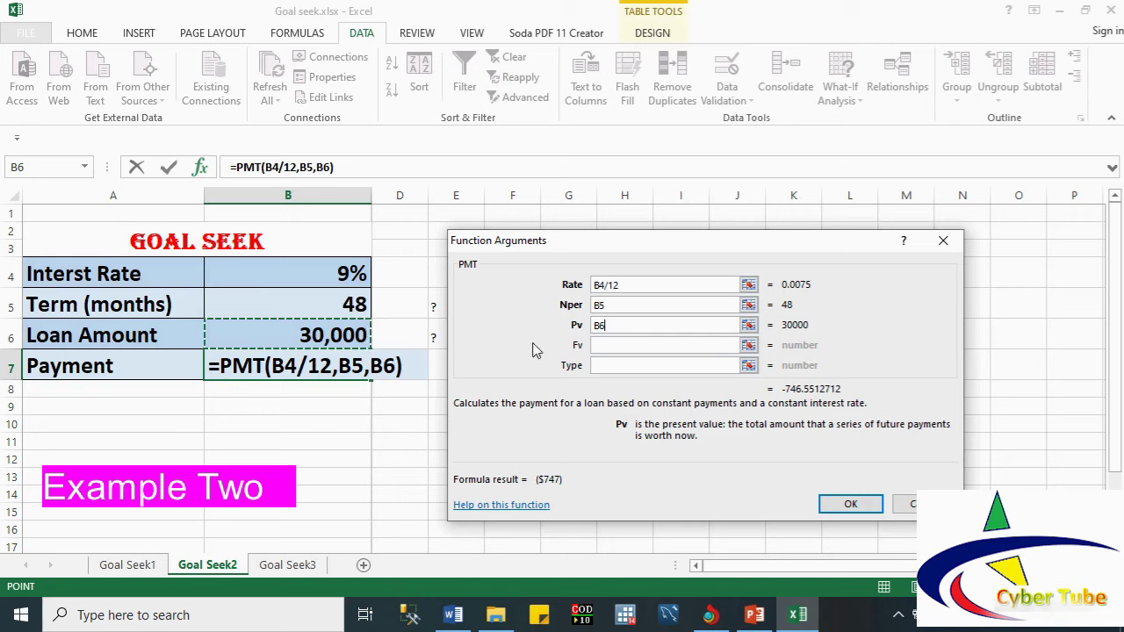
pyautogui.click(596, 324)
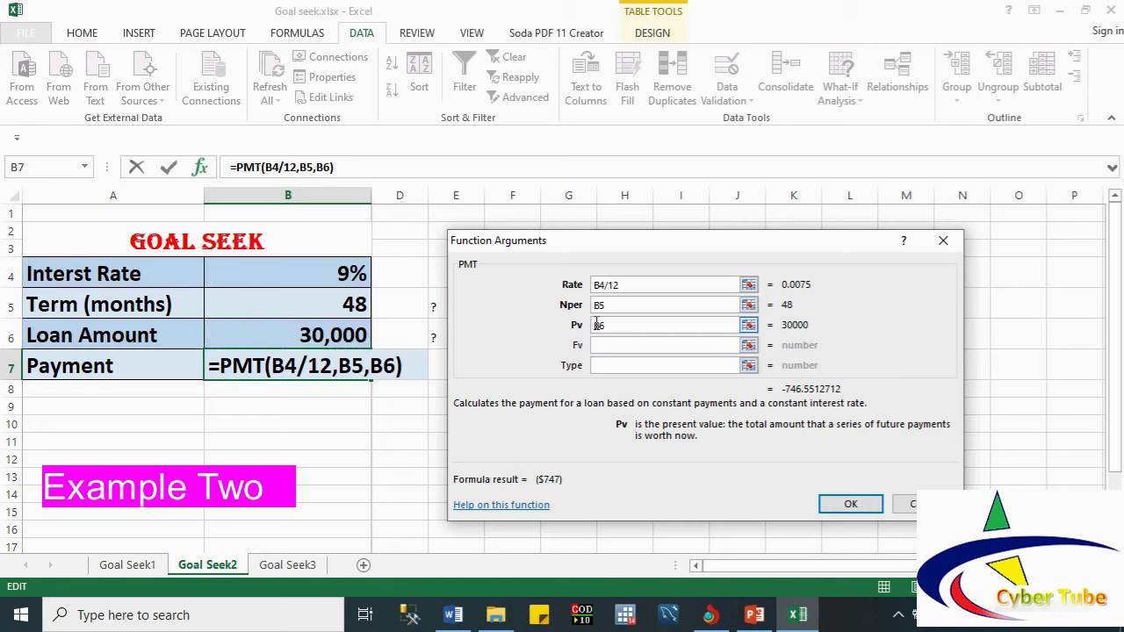
pyautogui.write('-')
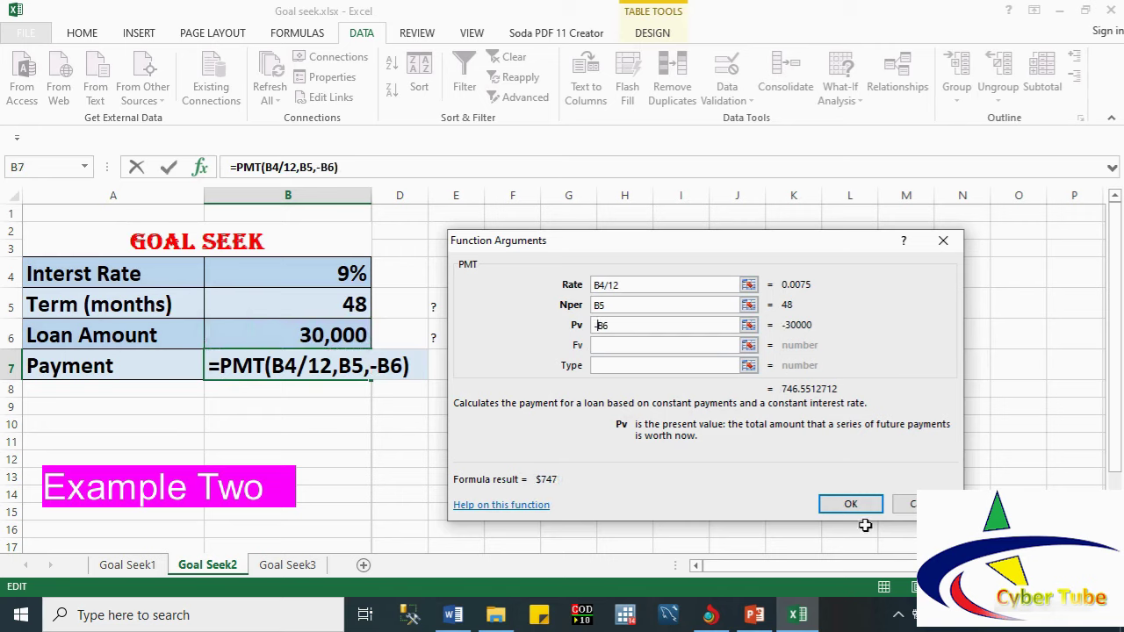
pyautogui.click(848, 503)
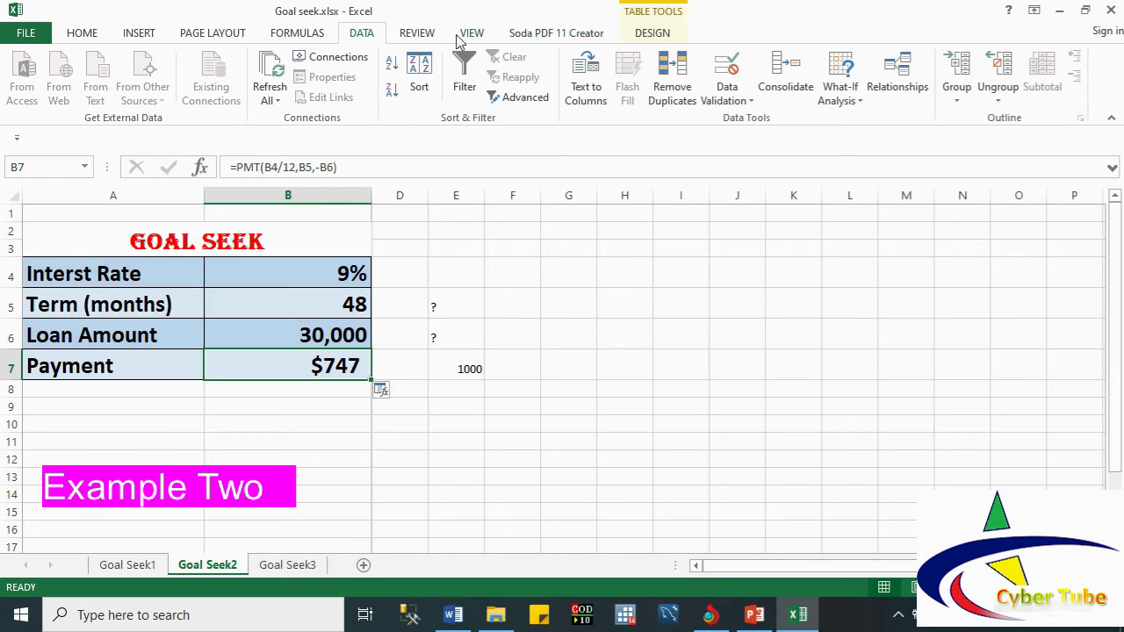
# Step: Try goal-seeking a 1000 payment by varying the term in B5, then discard the result
pyautogui.click(852, 108)
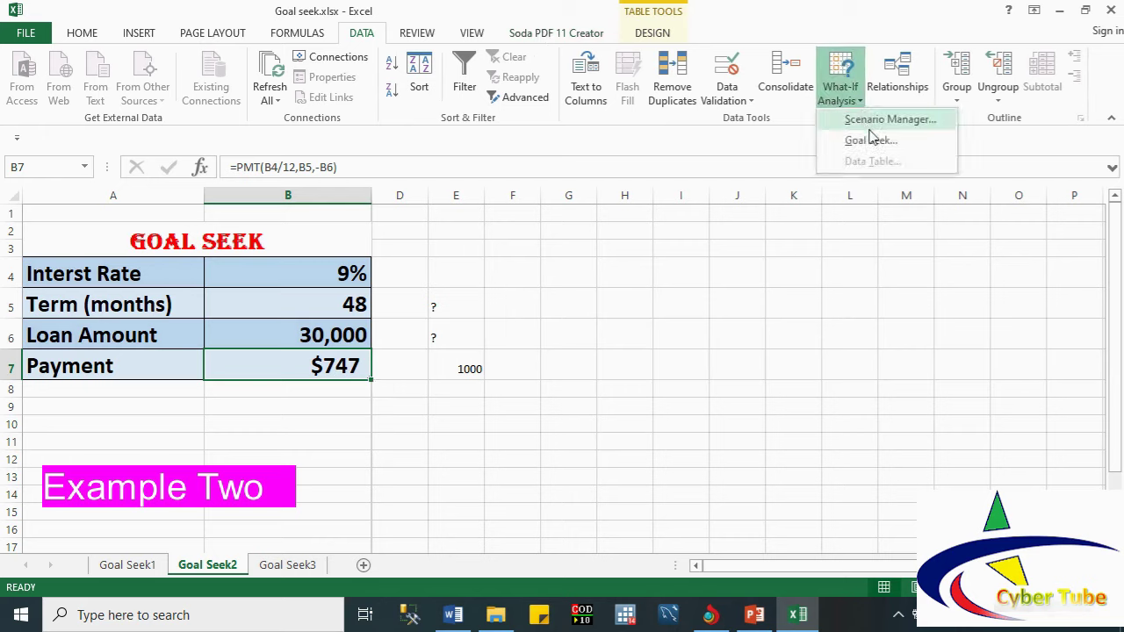
pyautogui.click(874, 140)
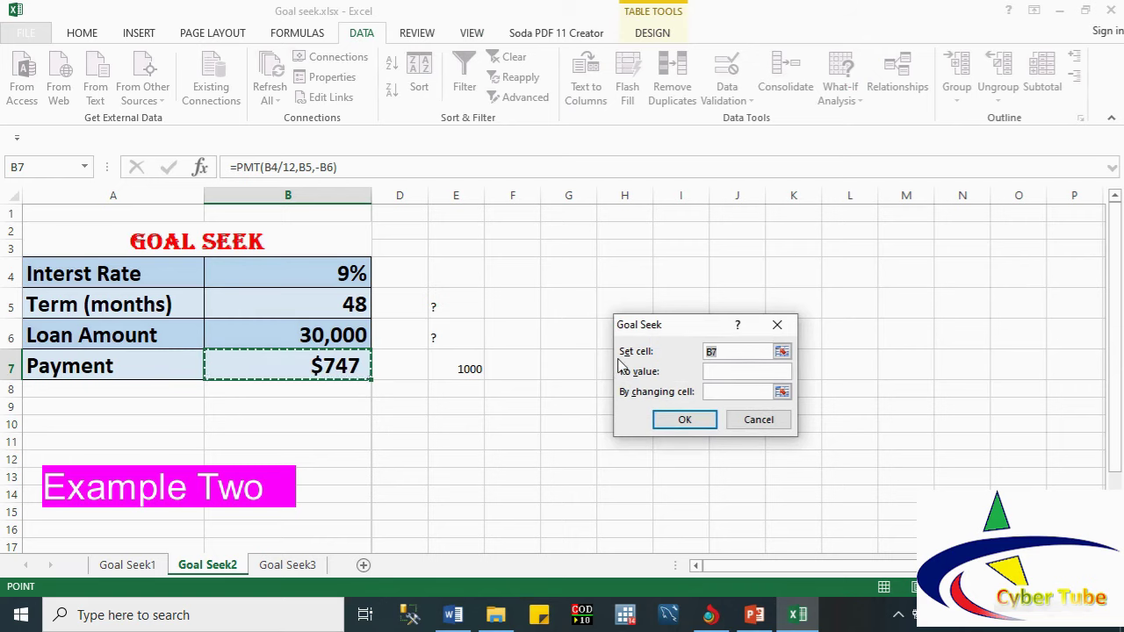
pyautogui.click(717, 372)
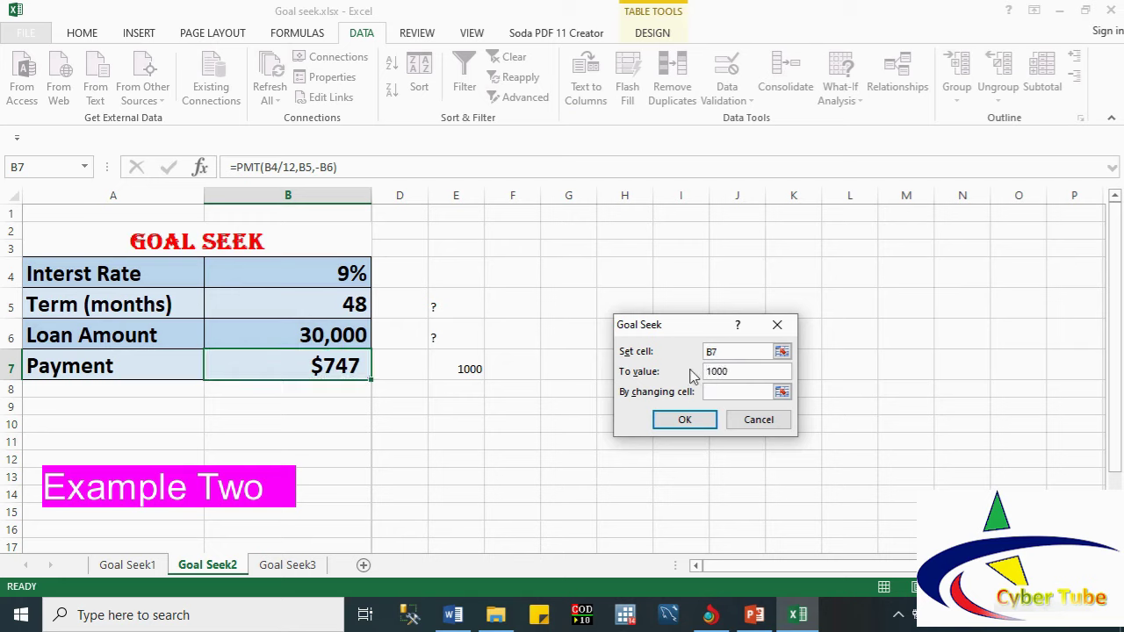
pyautogui.click(716, 393)
pyautogui.click(335, 303)
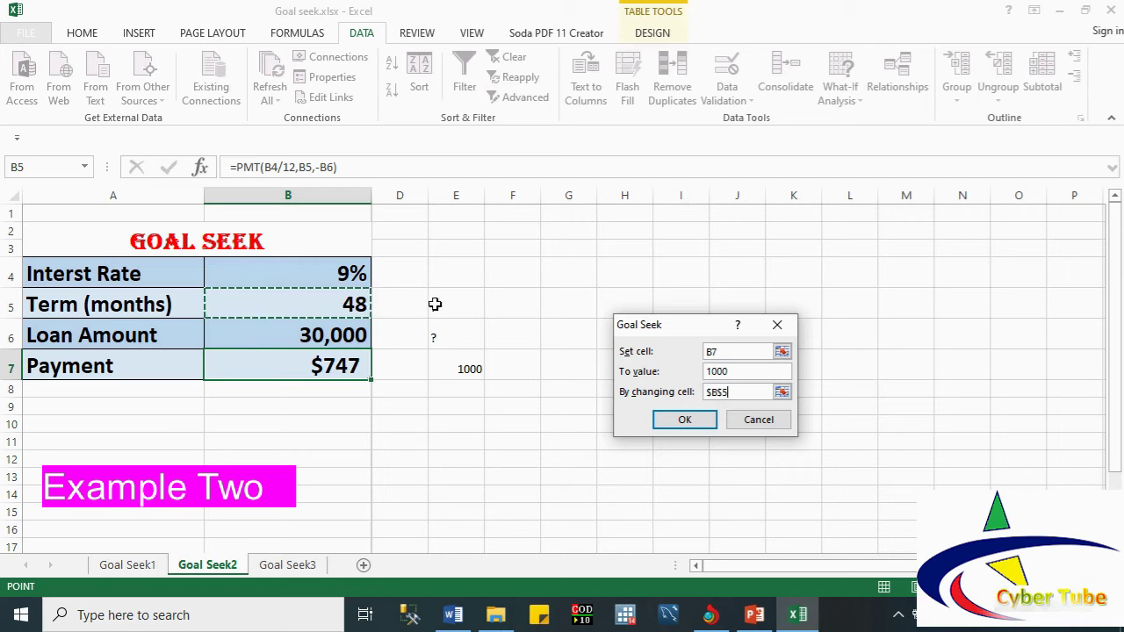
pyautogui.click(686, 420)
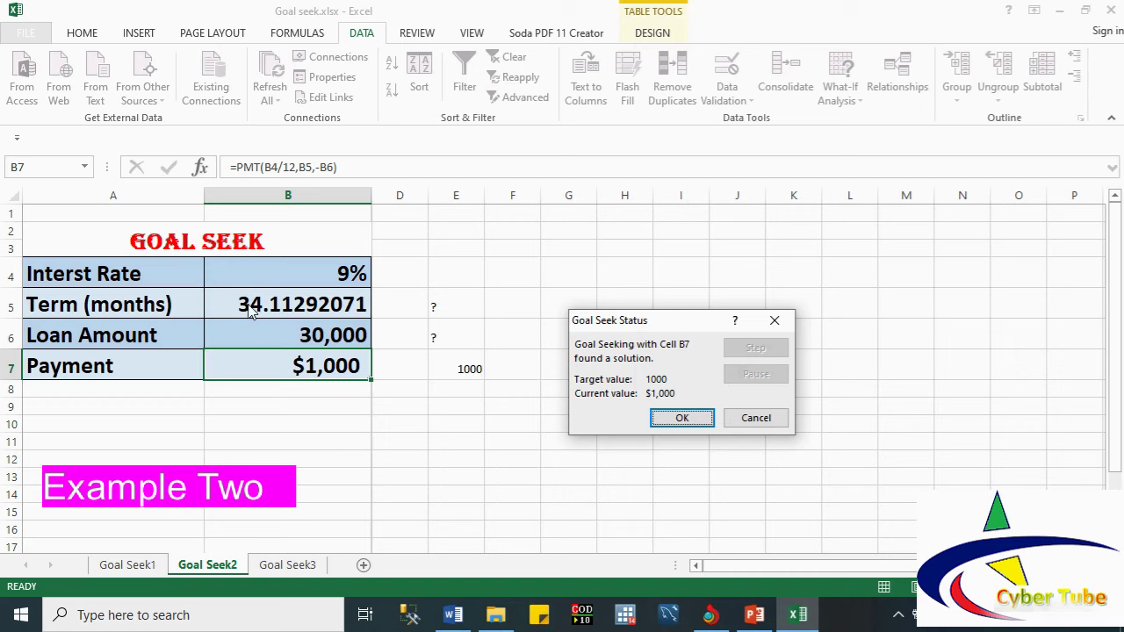
pyautogui.click(753, 420)
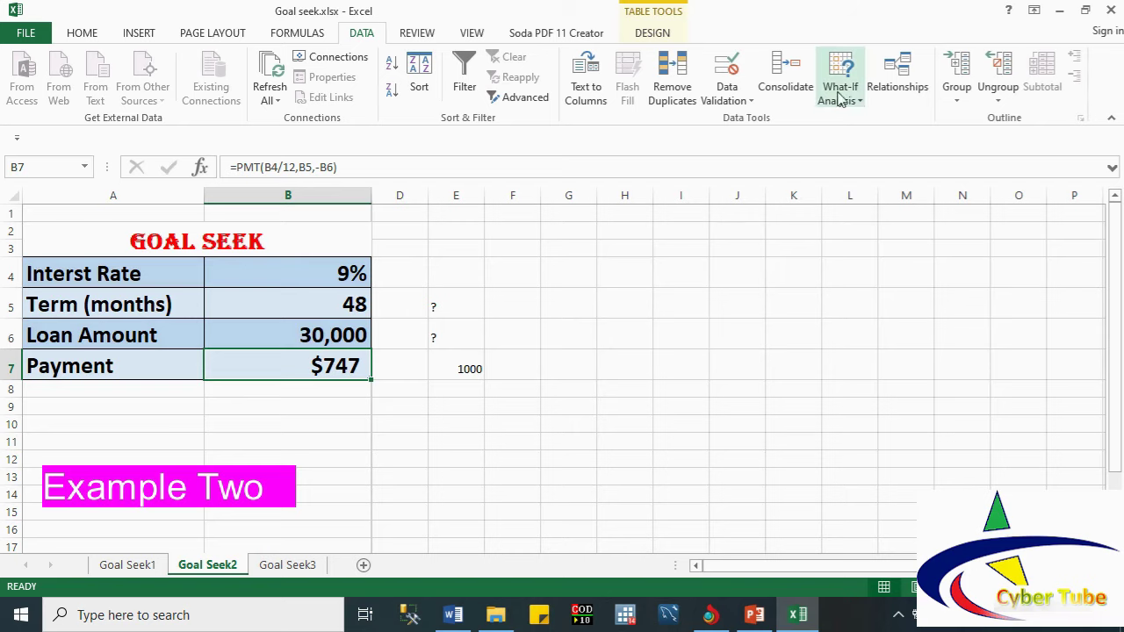
# Step: Goal-seek payment cell B7 to 1000 by changing the loan amount in B6
pyautogui.click(860, 107)
pyautogui.click(872, 141)
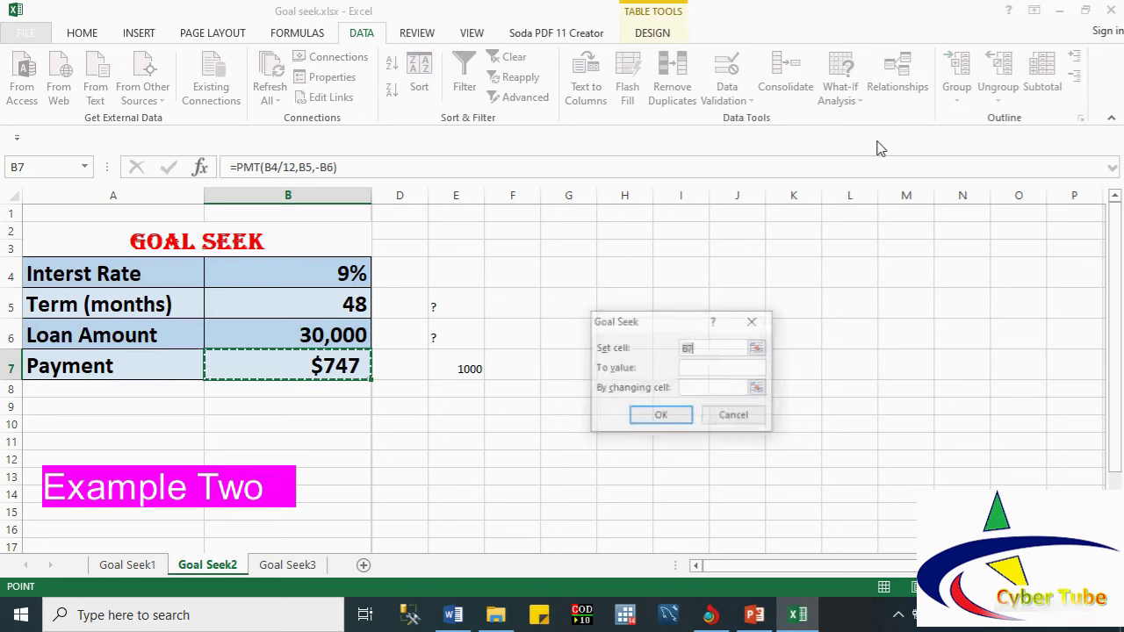
pyautogui.click(302, 360)
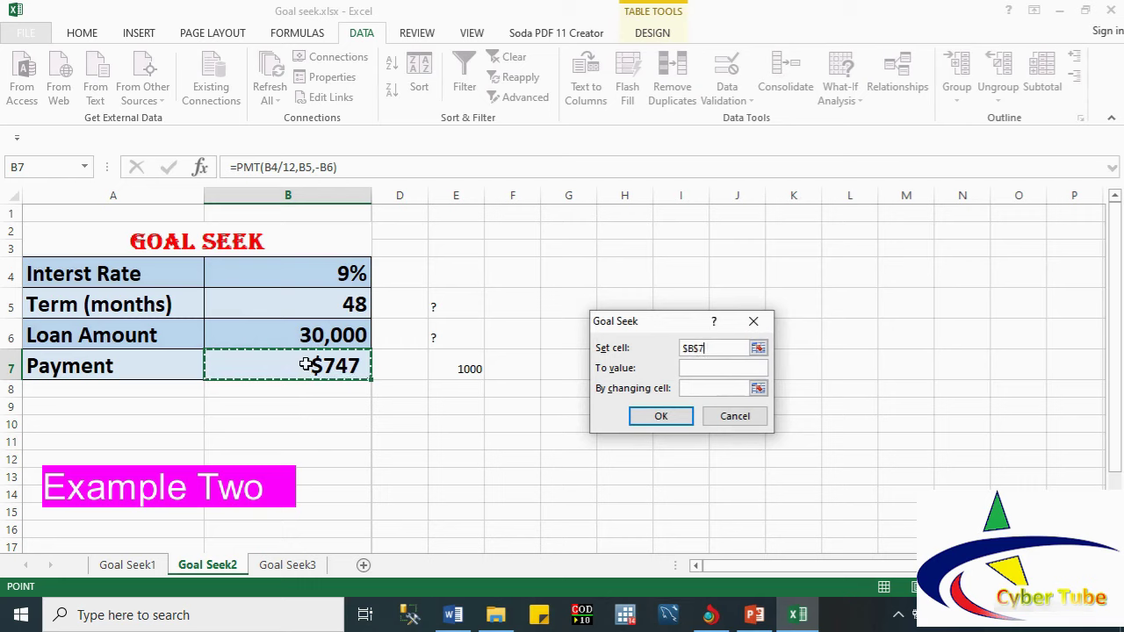
pyautogui.click(695, 368)
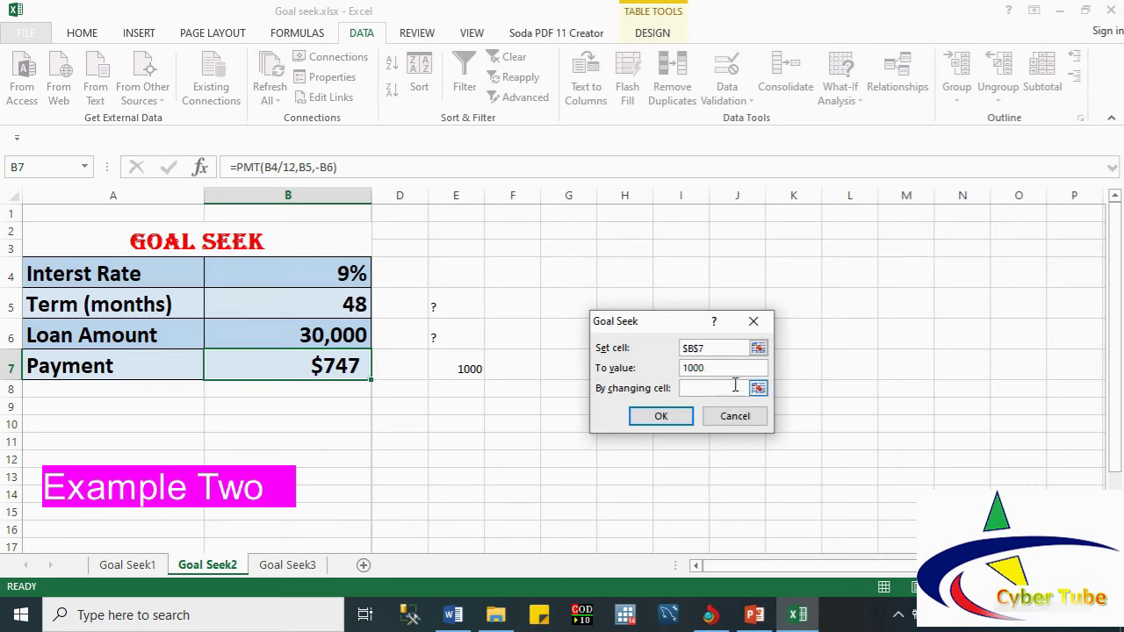
pyautogui.click(712, 390)
pyautogui.click(302, 337)
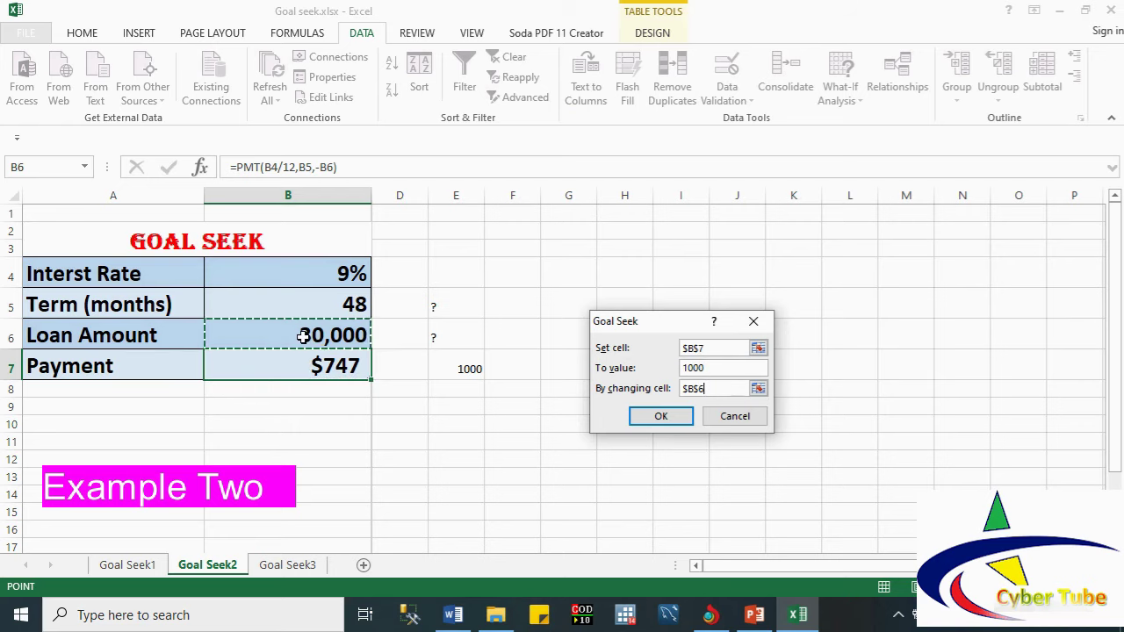
pyautogui.click(665, 417)
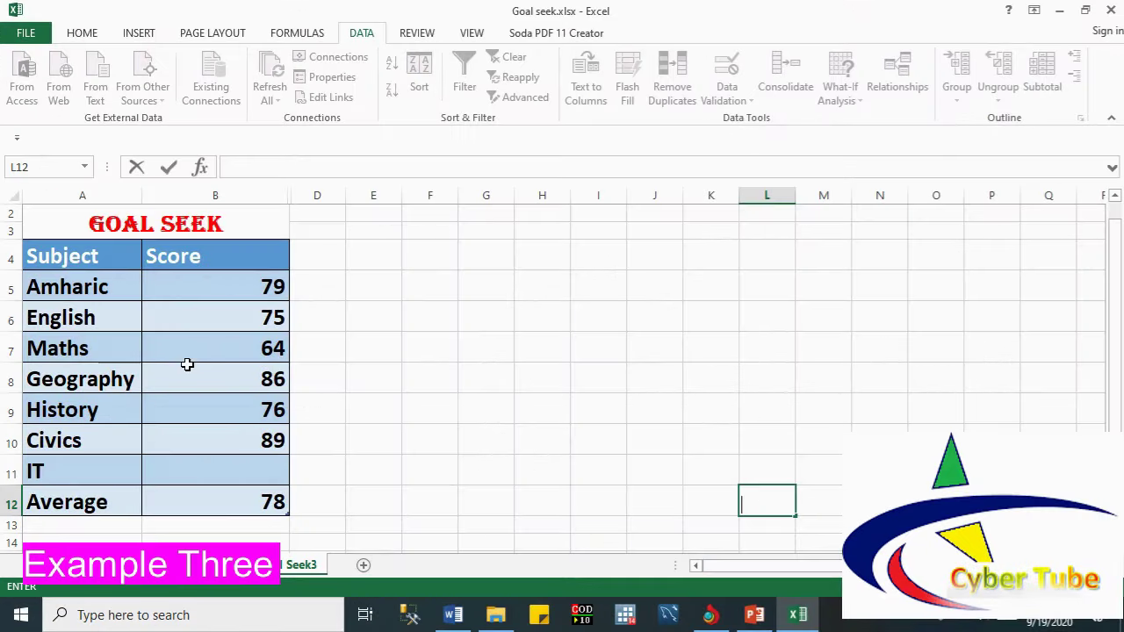
# Step: Enter 80 in E12 beside the average and '?' in E11 beside the IT score, then select B12
pyautogui.click(57, 255)
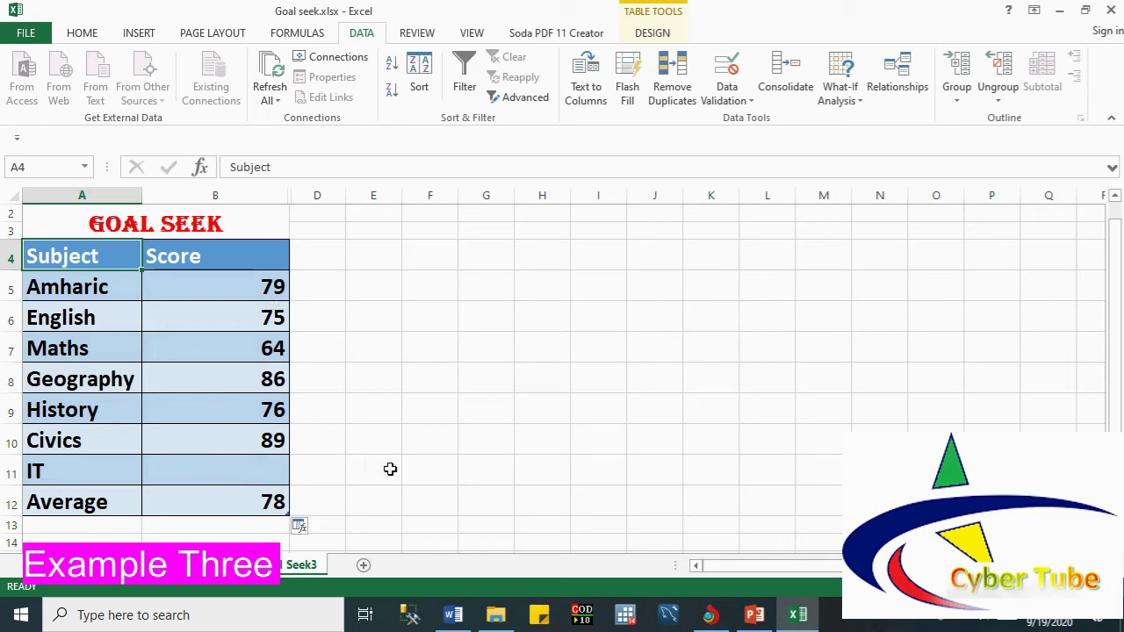
pyautogui.click(375, 503)
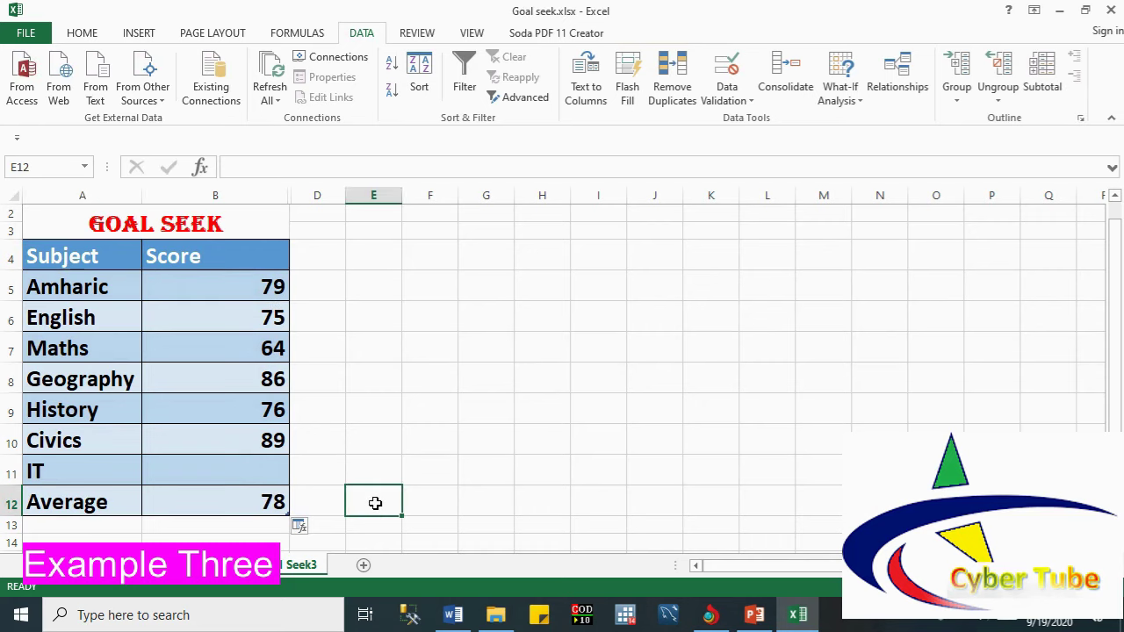
pyautogui.write('80')
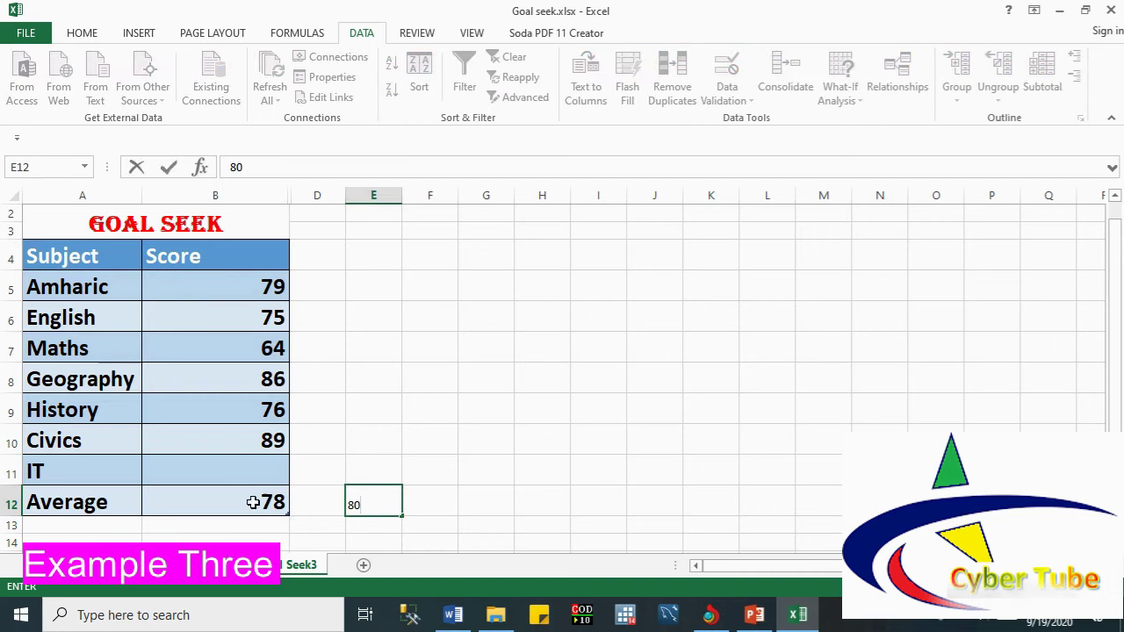
pyautogui.click(421, 498)
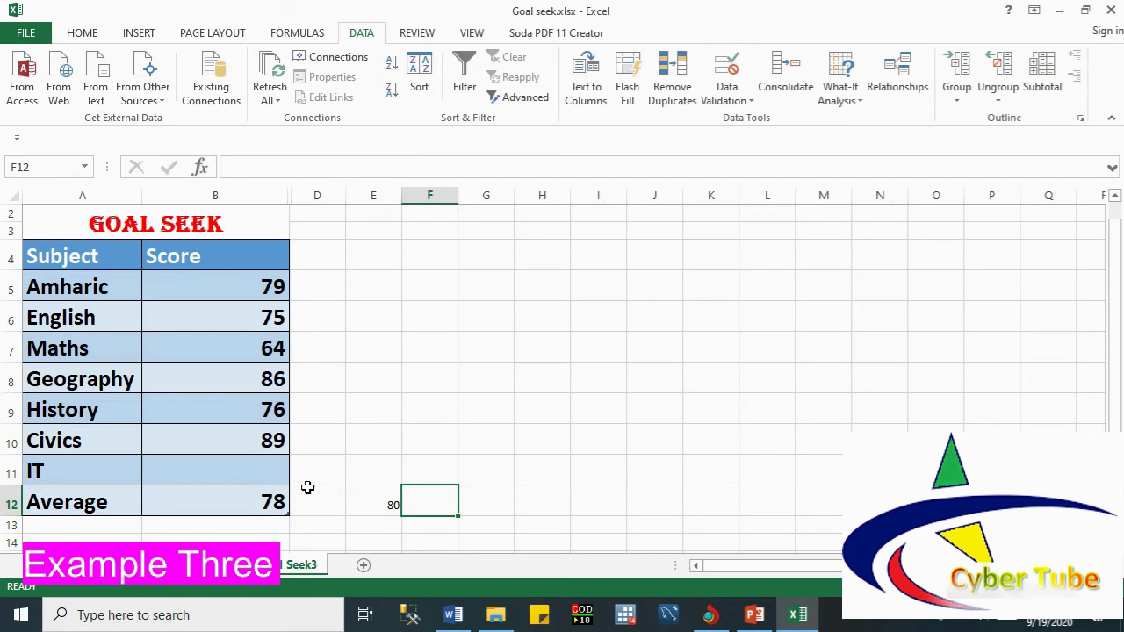
pyautogui.click(377, 468)
pyautogui.write('?')
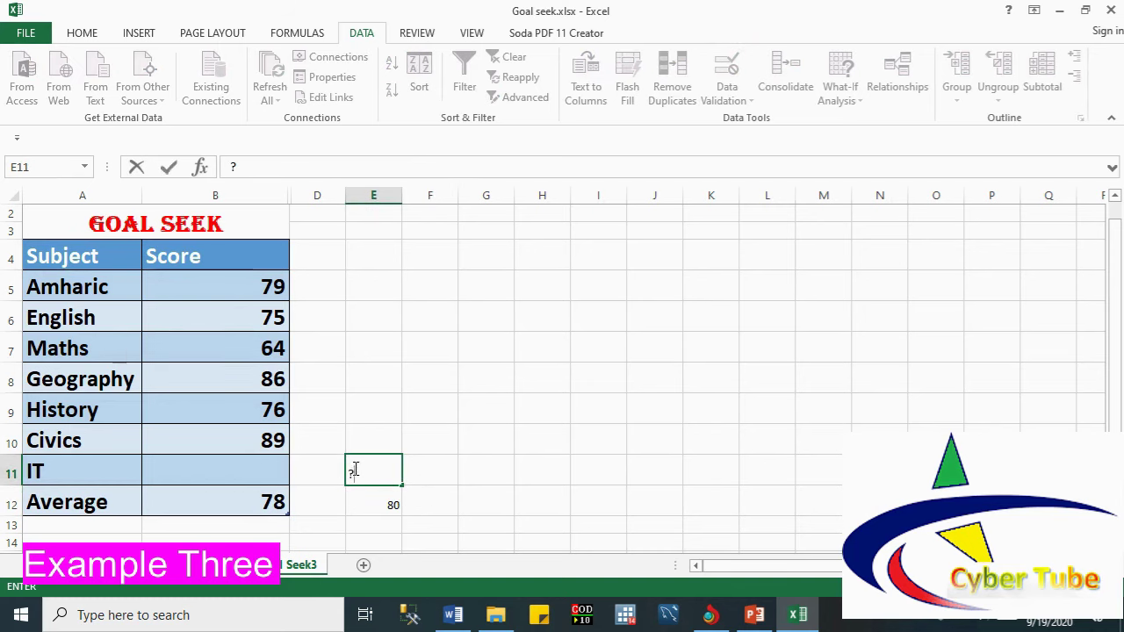
pyautogui.click(322, 468)
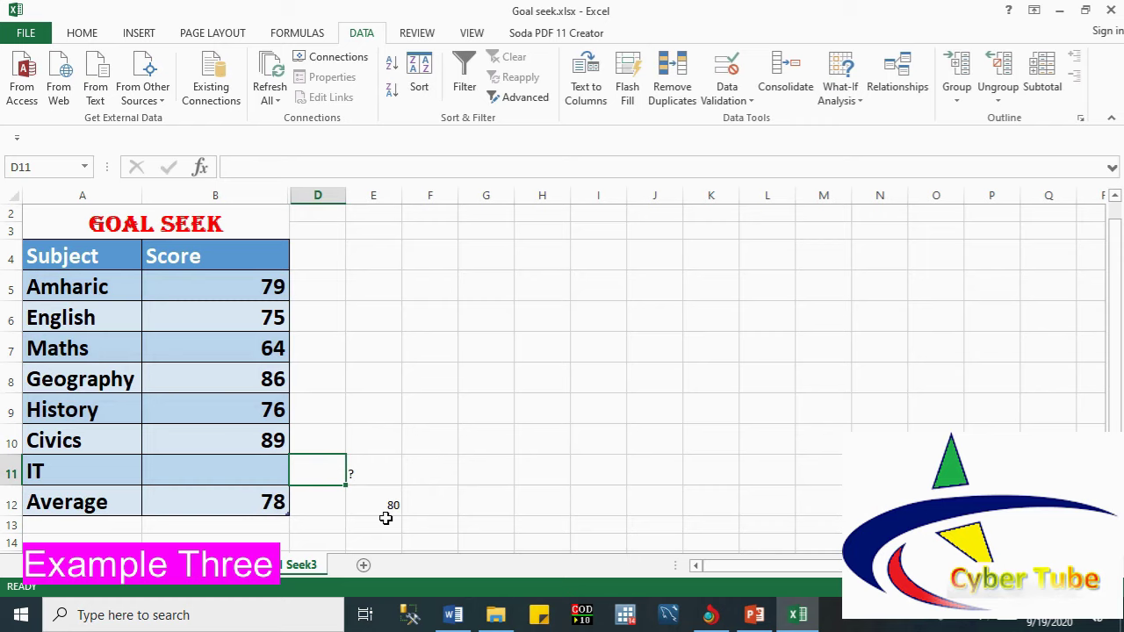
pyautogui.click(392, 504)
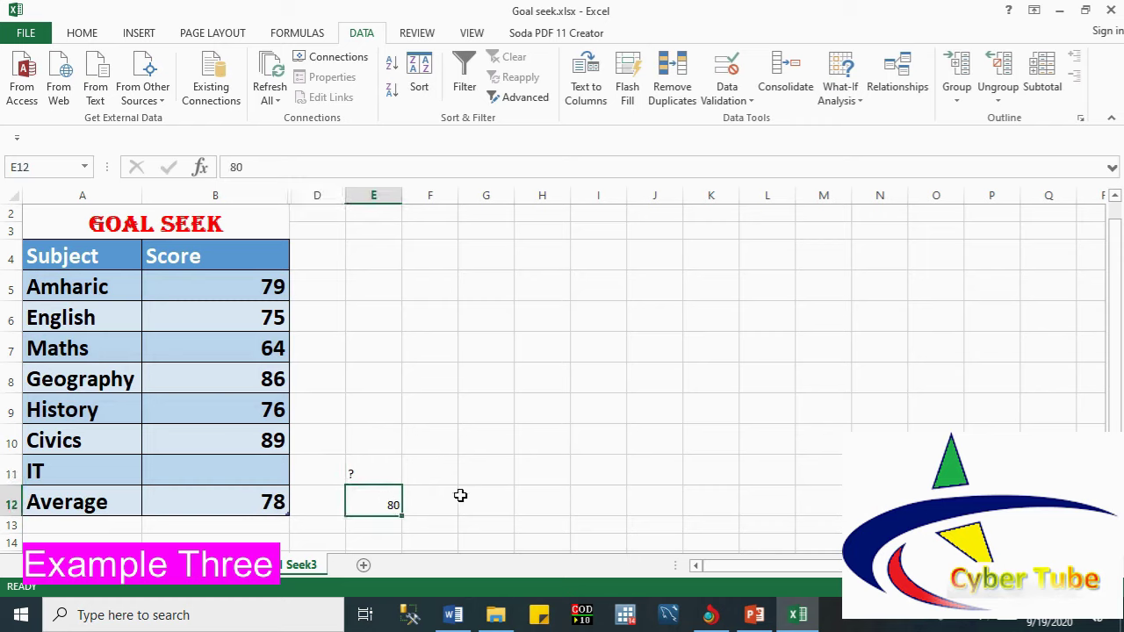
pyautogui.click(265, 502)
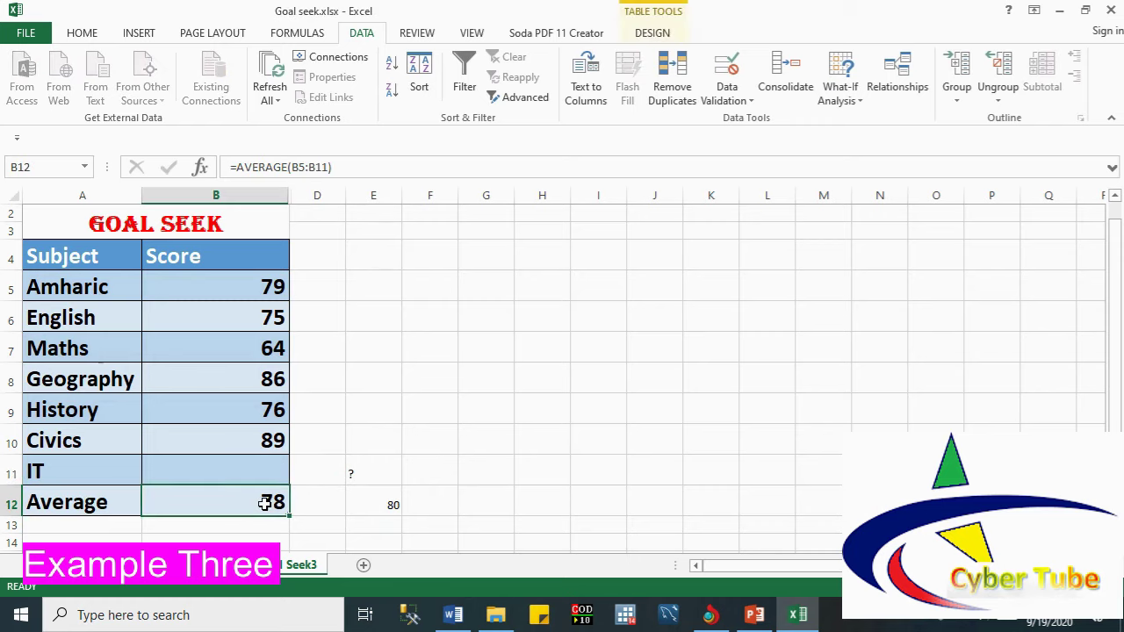
pyautogui.write('=')
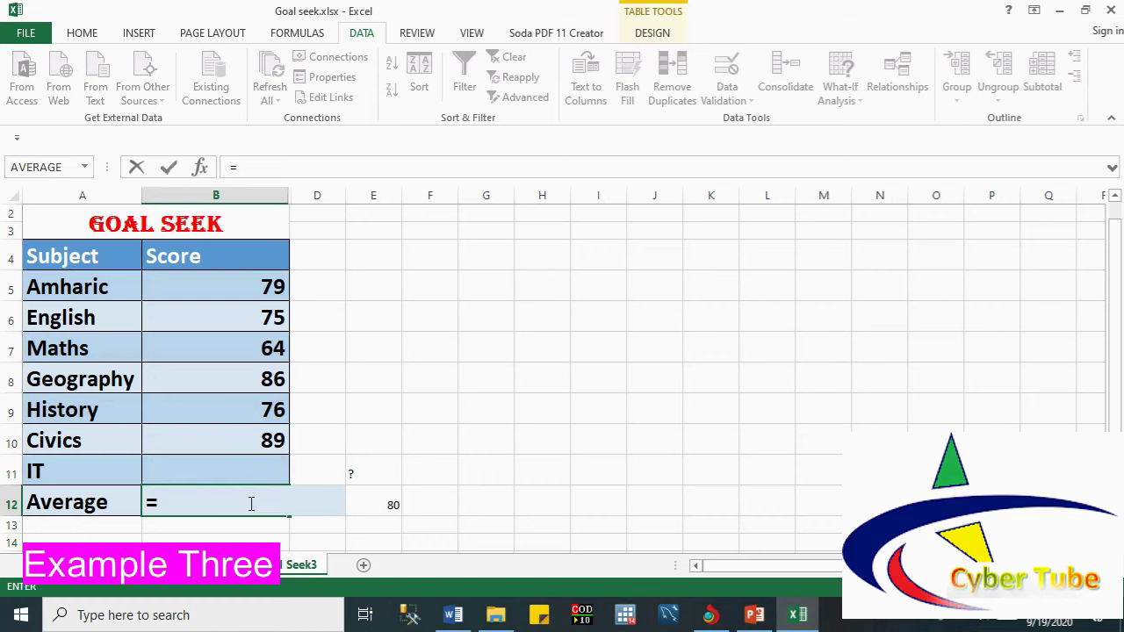
pyautogui.write('av')
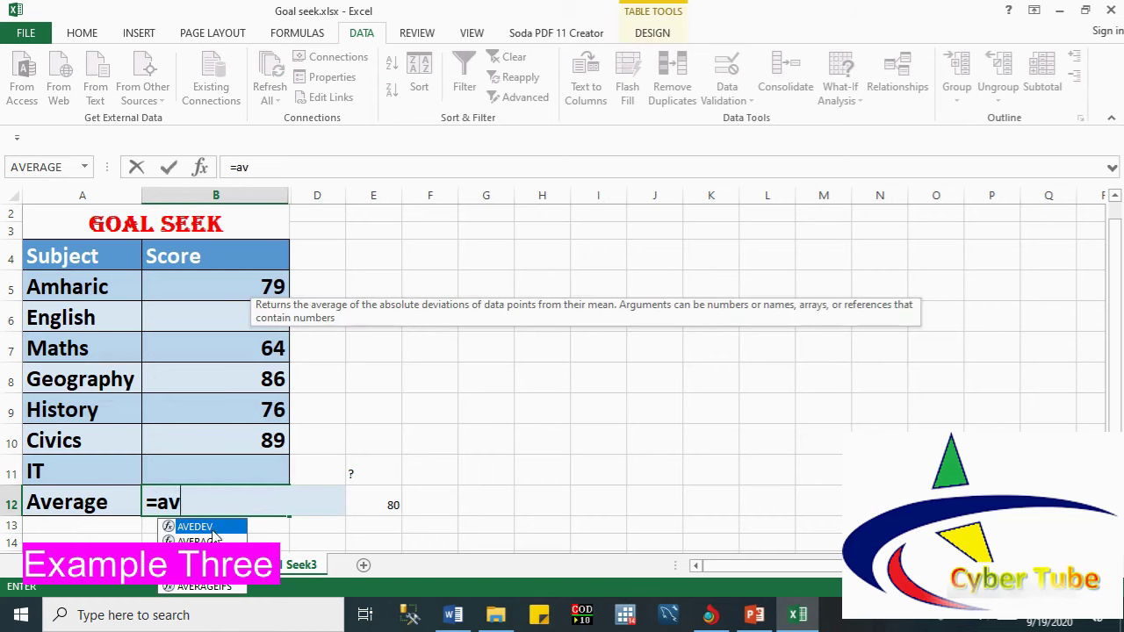
pyautogui.click(211, 540)
pyautogui.doubleClick(206, 540)
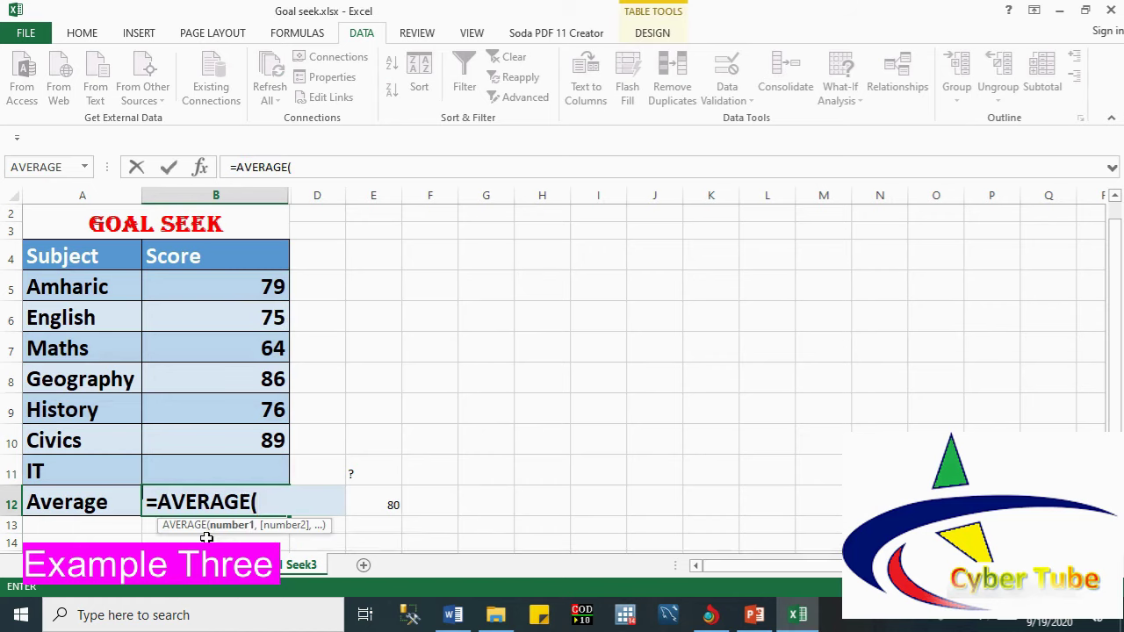
pyautogui.press('BackSpace')
pyautogui.press('BackSpace')
pyautogui.press('BackSpace')
pyautogui.press('BackSpace')
pyautogui.press('BackSpace')
pyautogui.press('BackSpace')
pyautogui.press('BackSpace')
pyautogui.press('BackSpace')
pyautogui.press('BackSpace')
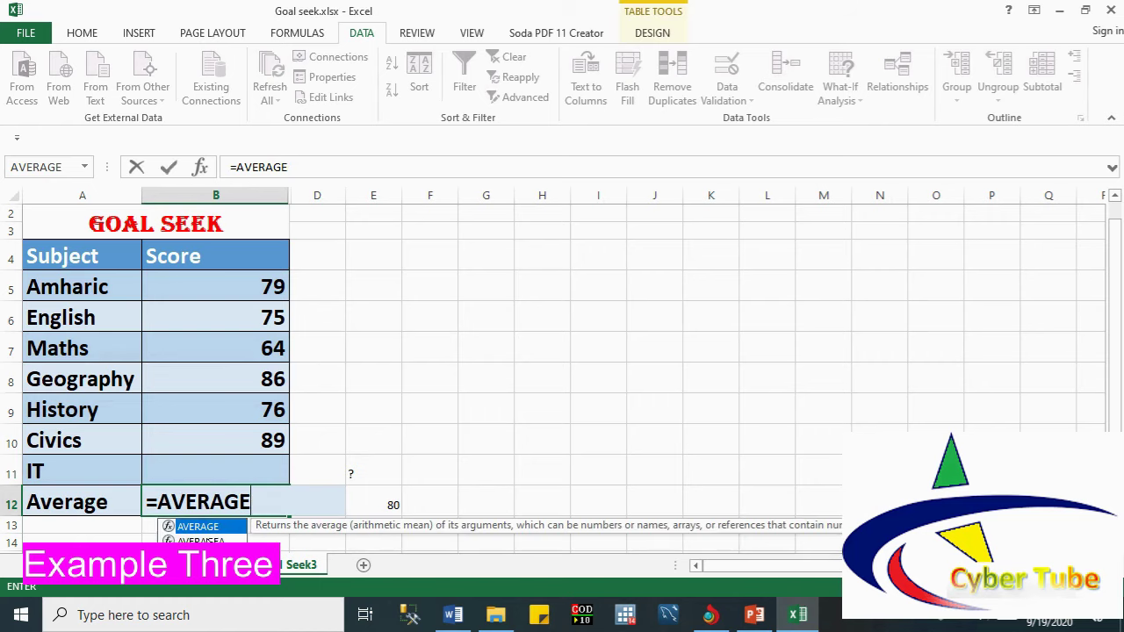
pyautogui.click(410, 508)
pyautogui.click(268, 504)
pyautogui.click(199, 166)
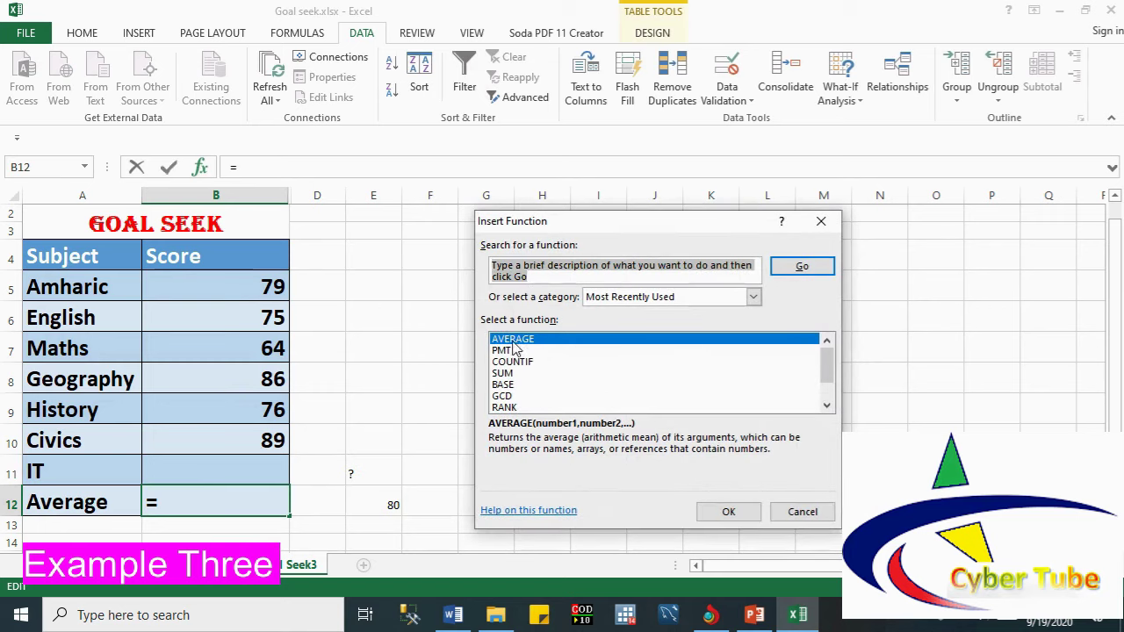
pyautogui.click(518, 339)
pyautogui.click(728, 511)
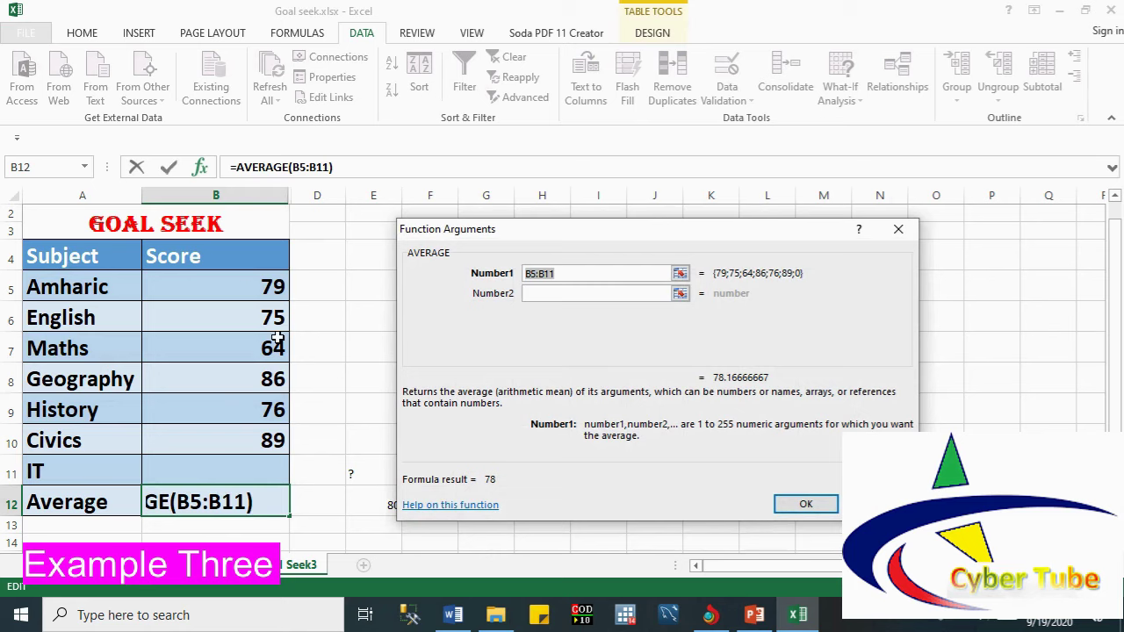
pyautogui.moveTo(243, 286); pyautogui.dragTo(244, 462)
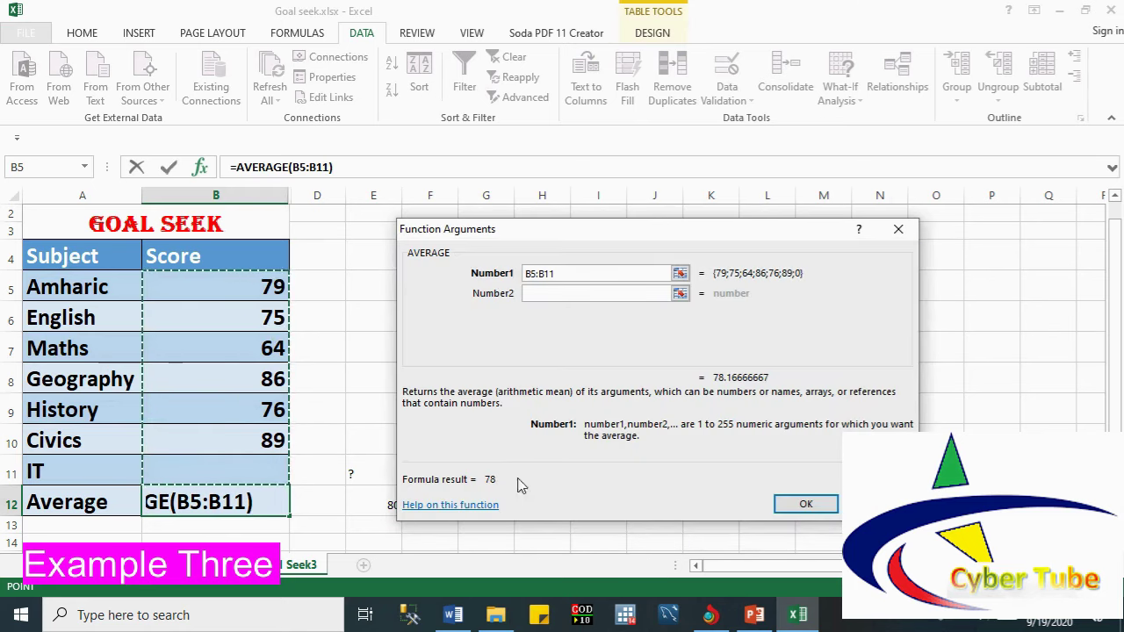
pyautogui.click(806, 503)
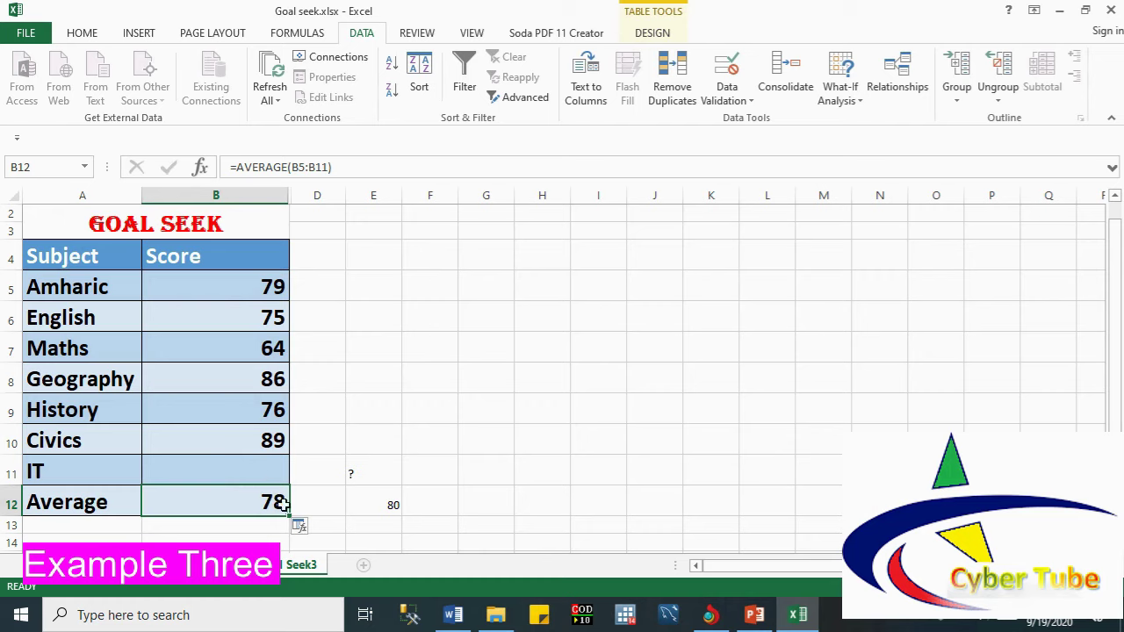
pyautogui.click(374, 504)
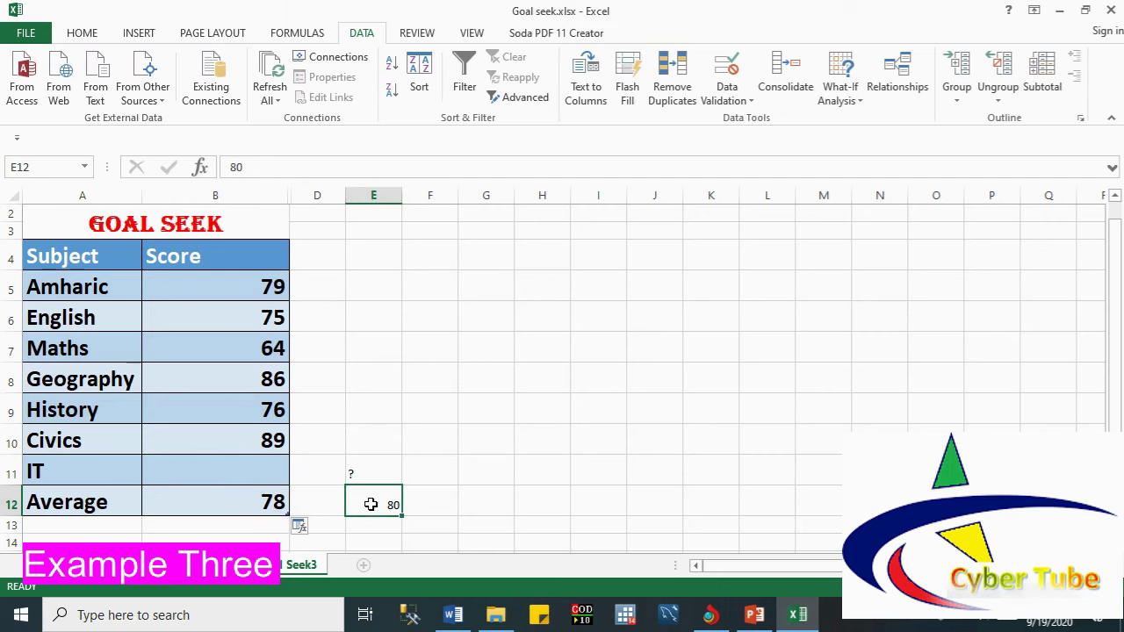
pyautogui.click(262, 500)
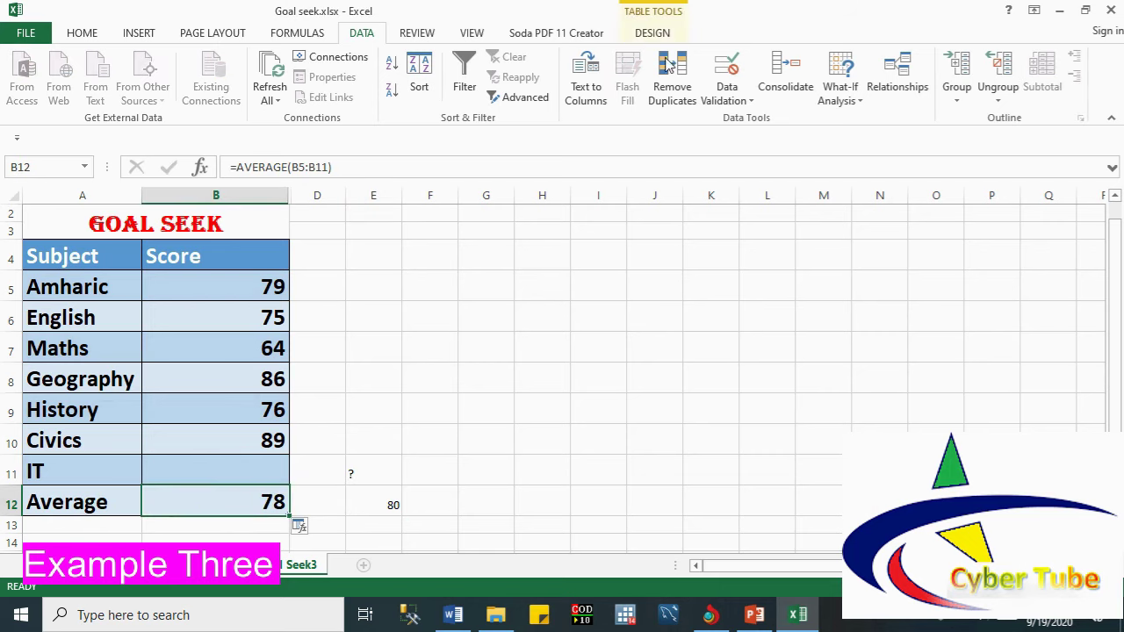
# Step: Goal-seek the average in B12 to 80 by changing the IT score in B11
pyautogui.click(840, 93)
pyautogui.click(867, 141)
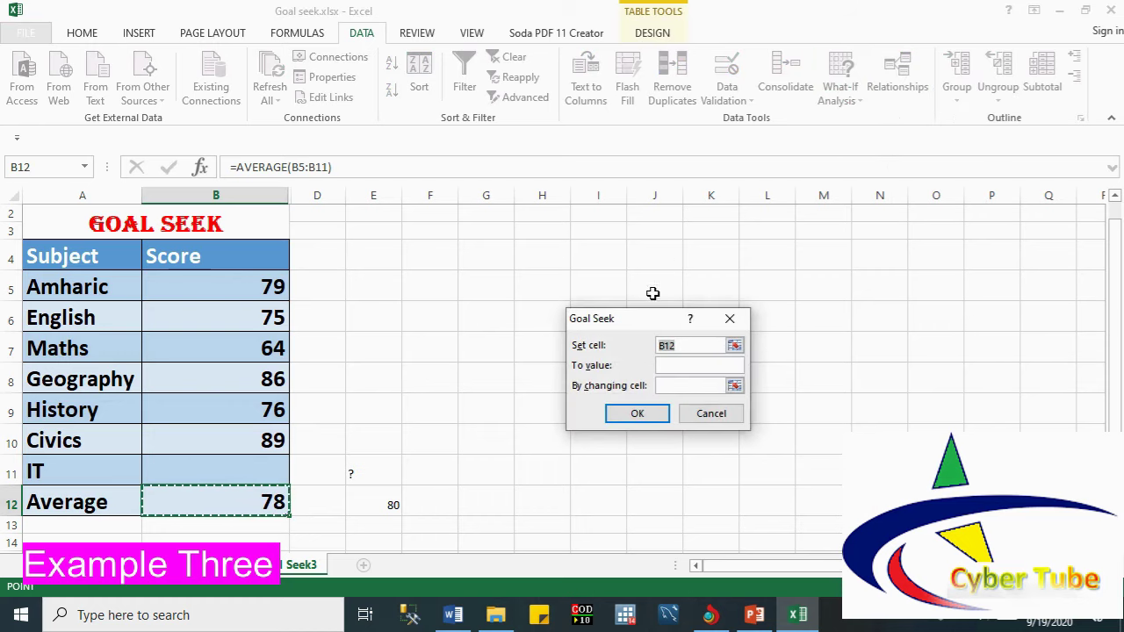
pyautogui.moveTo(638, 316); pyautogui.dragTo(474, 303)
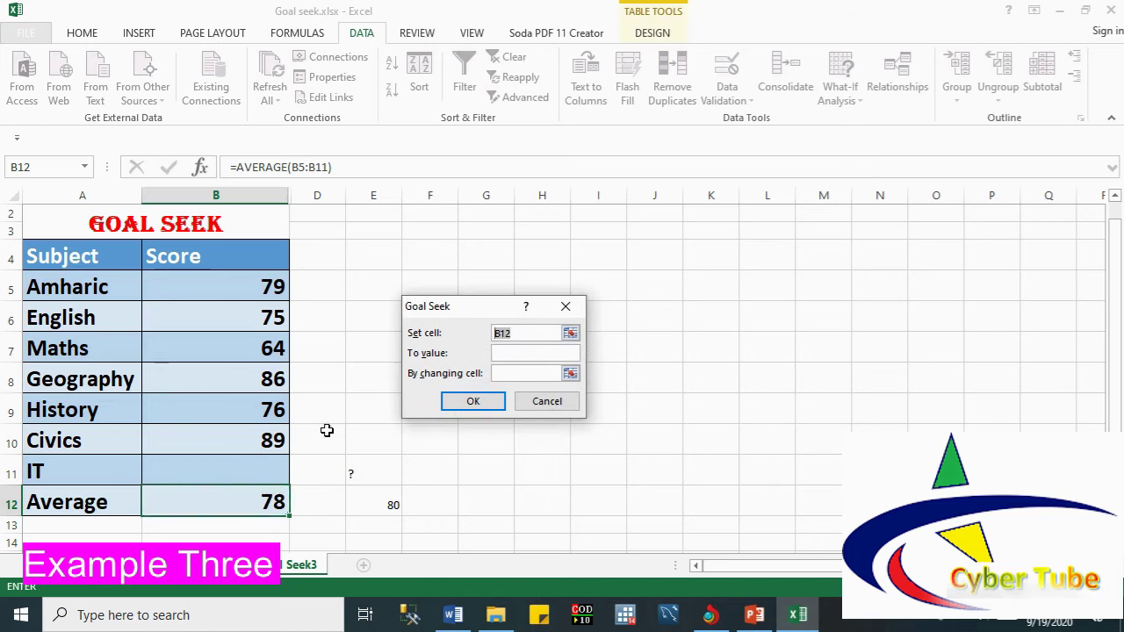
pyautogui.click(233, 501)
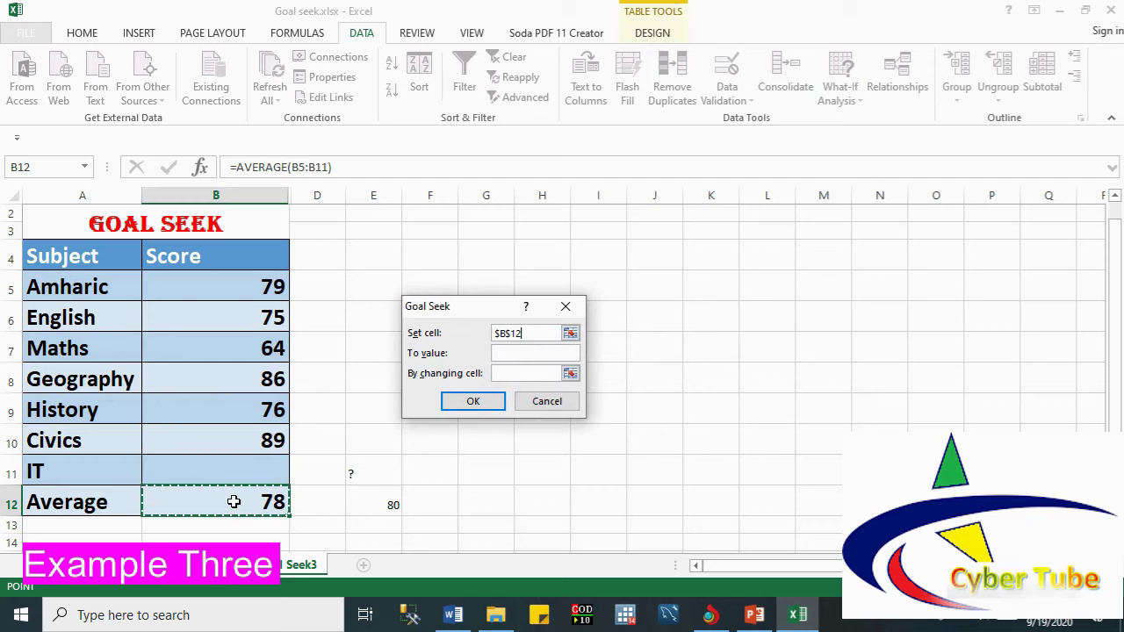
pyautogui.click(502, 356)
pyautogui.click(505, 375)
pyautogui.click(227, 471)
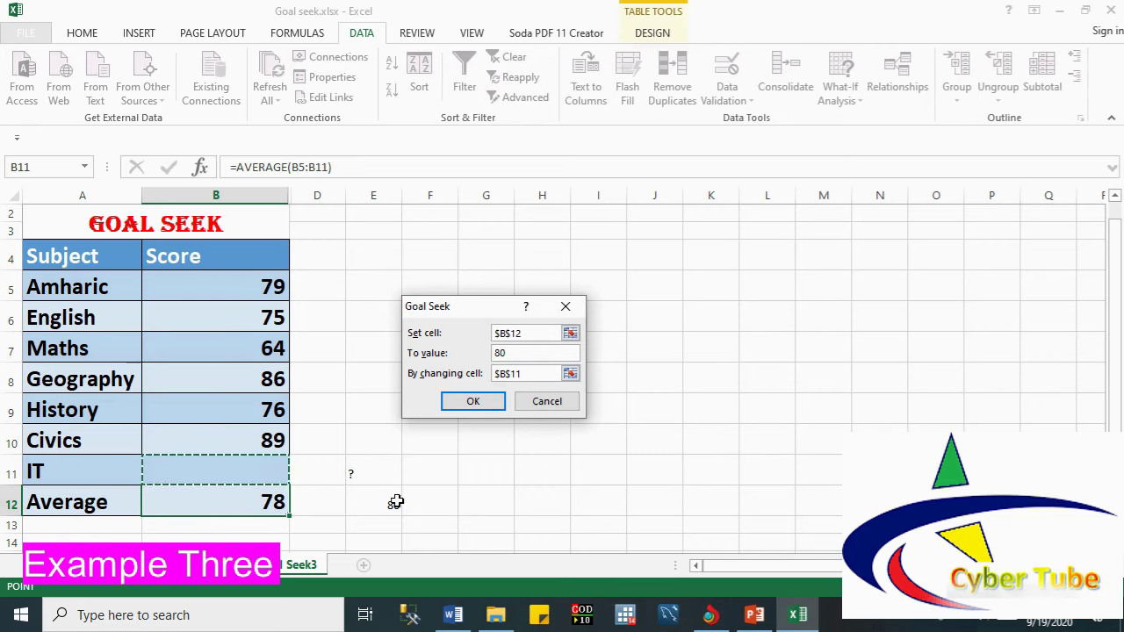
pyautogui.click(463, 402)
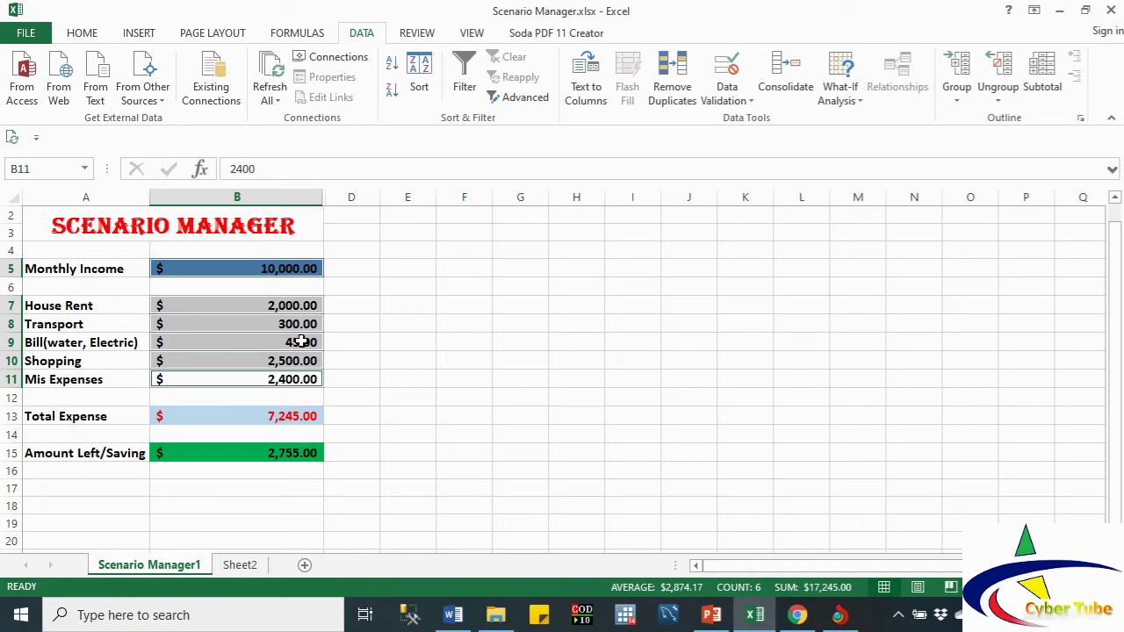
# Step: Select the budget ranges A5:B5 and A7:B11, then the total and savings cells B13:B15
pyautogui.click(857, 102)
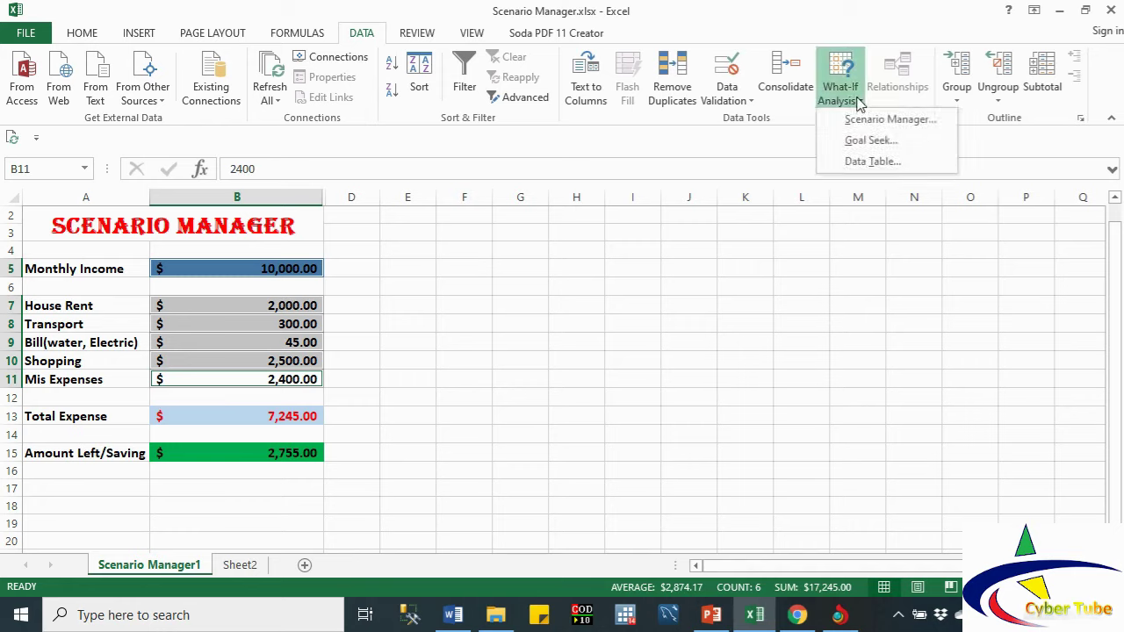
pyautogui.click(334, 341)
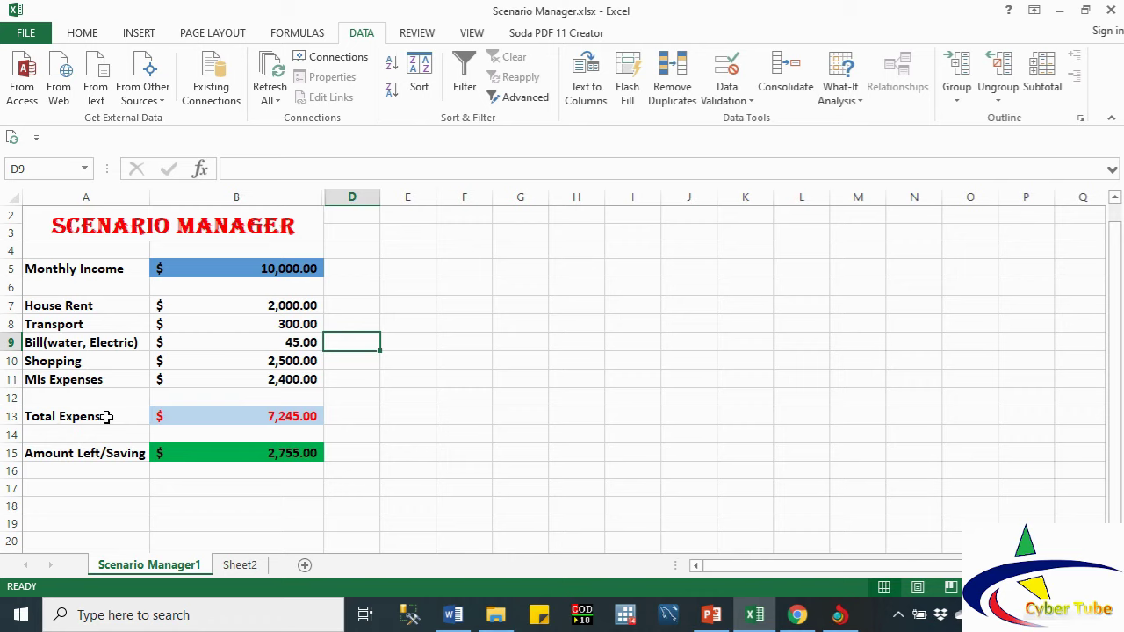
pyautogui.click(78, 270)
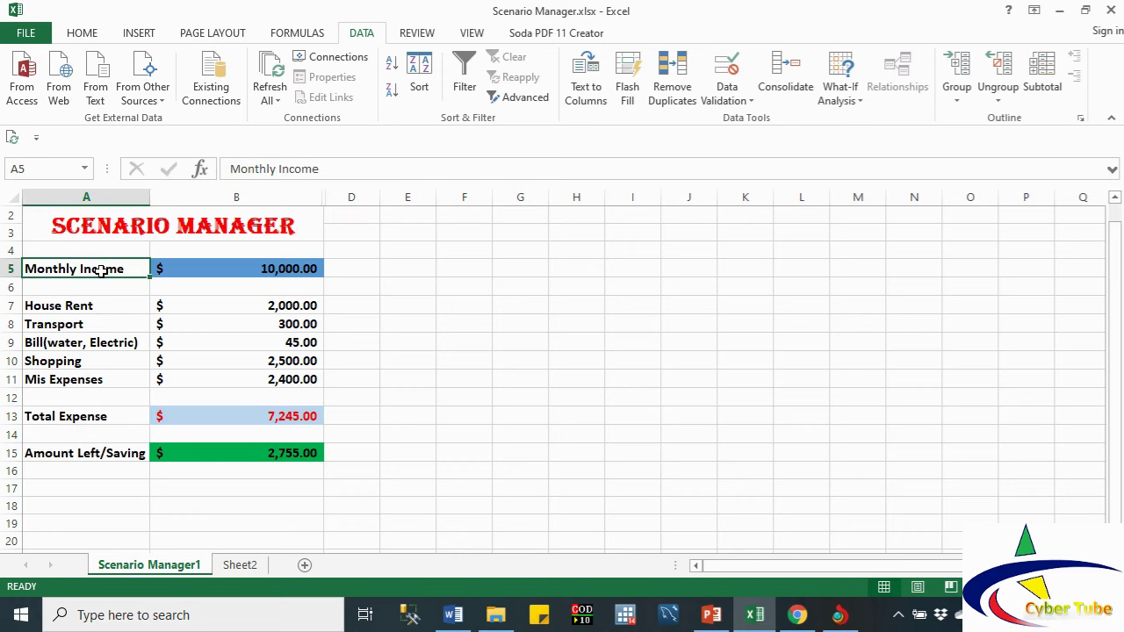
pyautogui.click(83, 307)
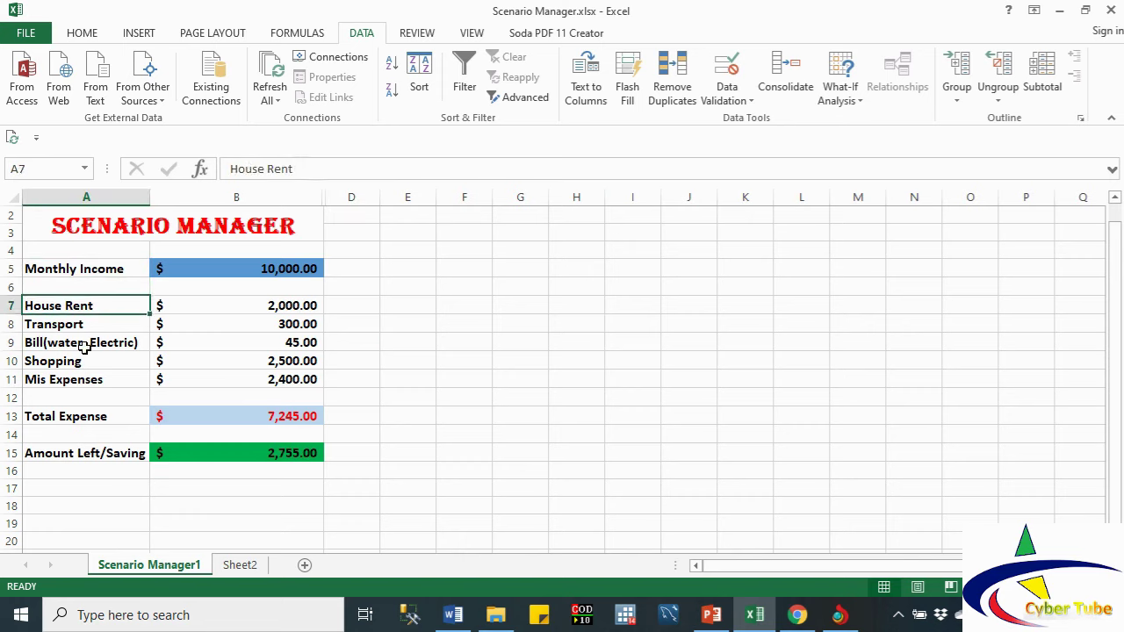
pyautogui.click(83, 347)
pyautogui.moveTo(123, 269); pyautogui.dragTo(272, 267)
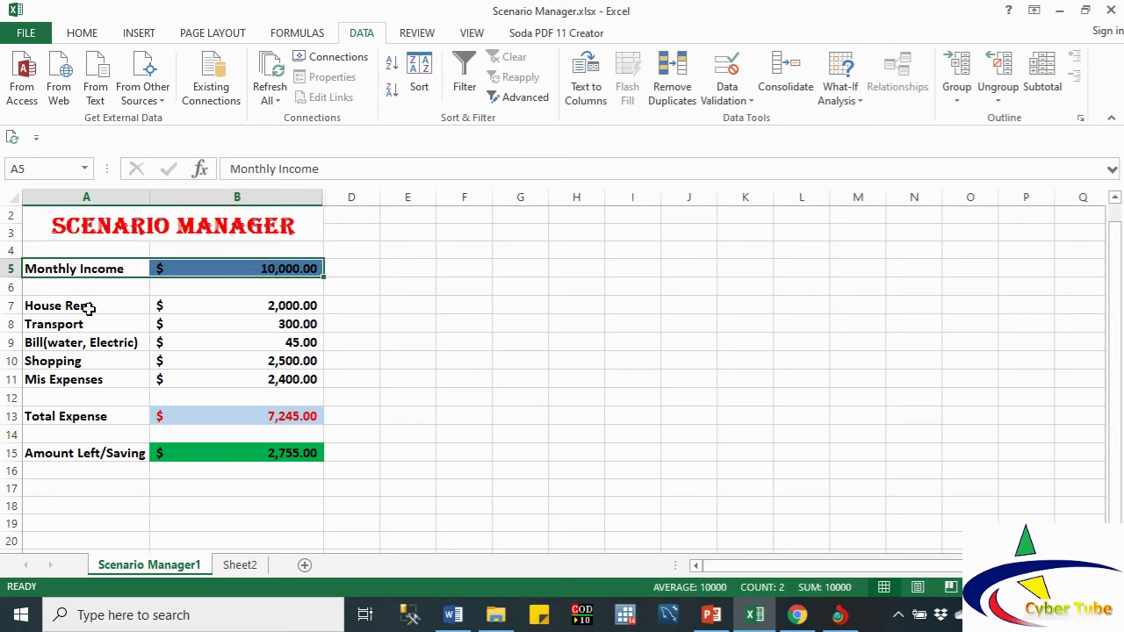
pyautogui.moveTo(89, 307); pyautogui.dragTo(254, 375)
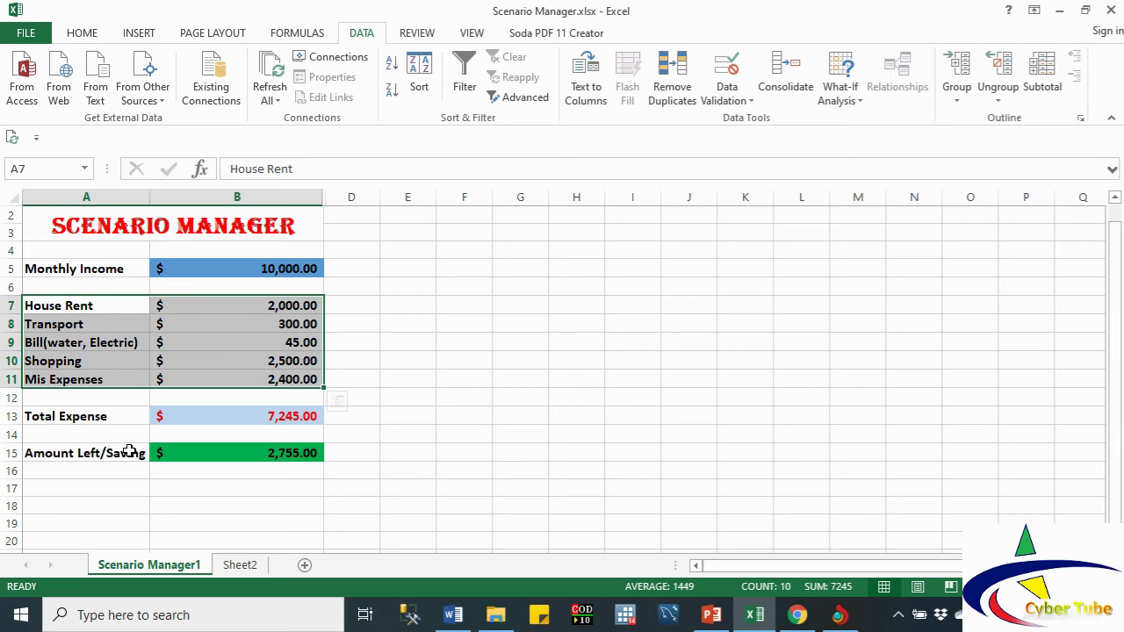
pyautogui.moveTo(166, 414); pyautogui.dragTo(173, 463)
# Step: Clear the old totals and enter =SUM(B7:B11) in B13, giving 7,245.00 total expense
pyautogui.press('Delete')
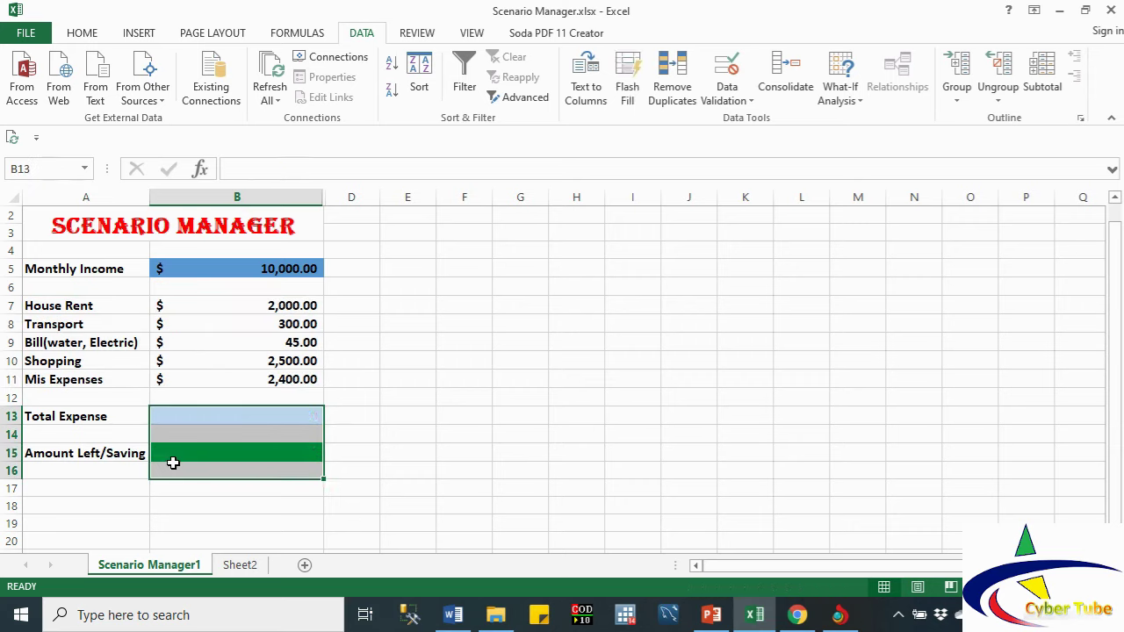
pyautogui.click(189, 416)
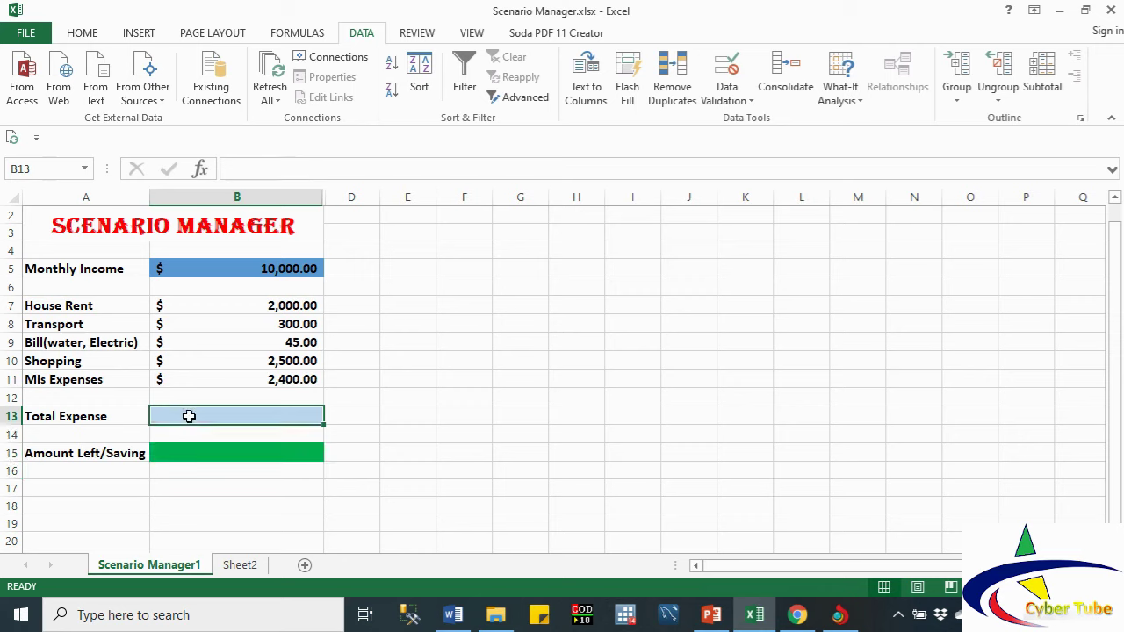
pyautogui.write('=')
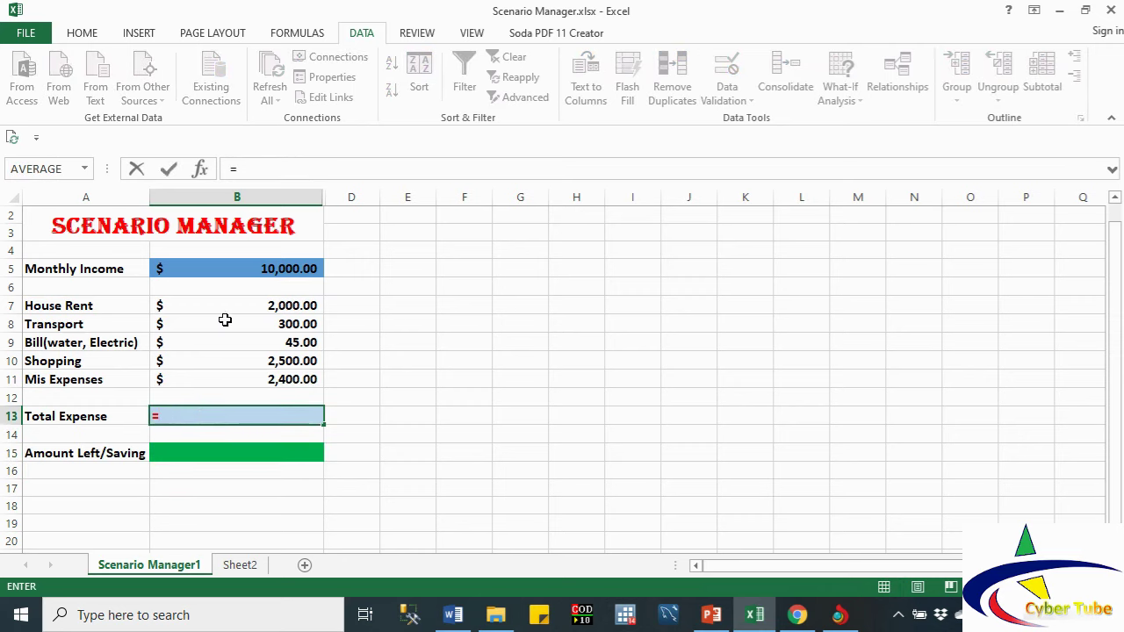
pyautogui.write('sum')
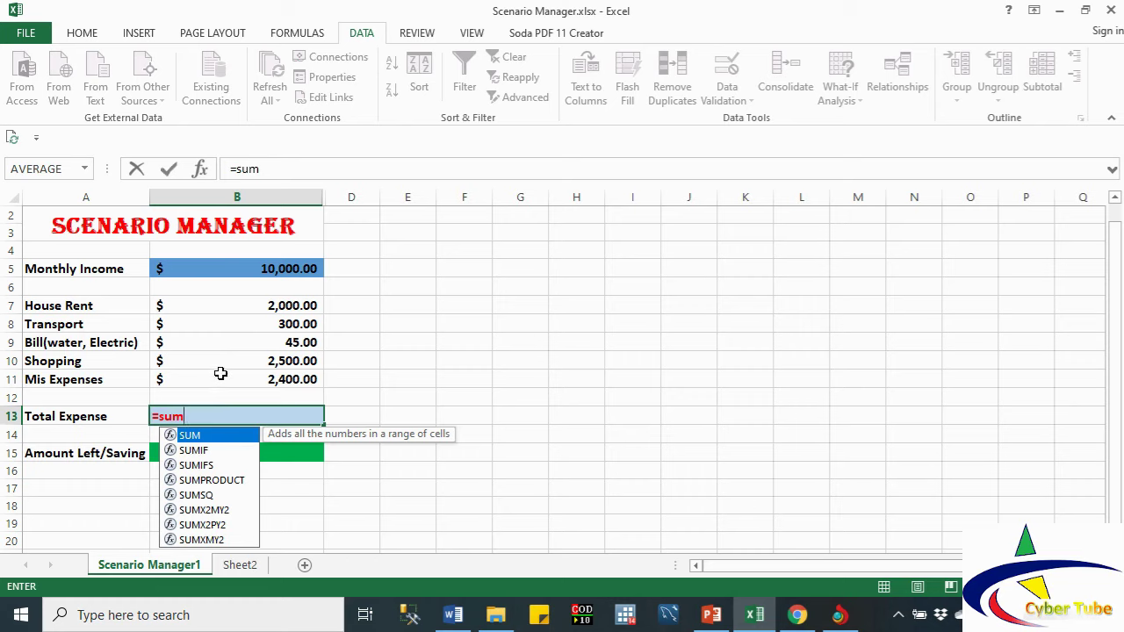
pyautogui.doubleClick(190, 436)
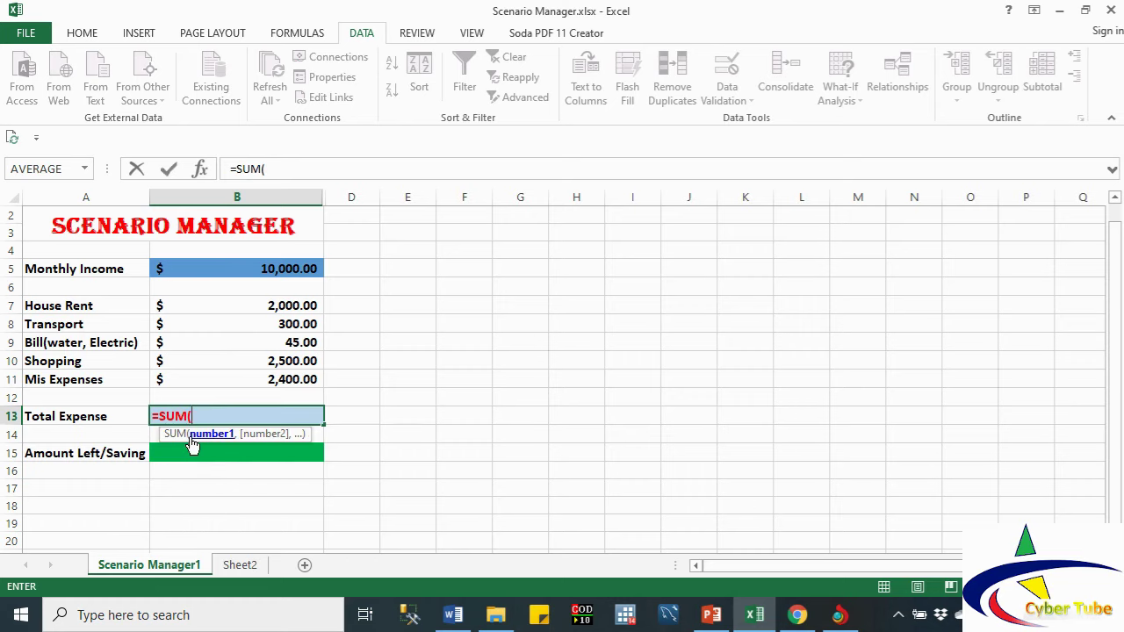
pyautogui.click(271, 311)
pyautogui.moveTo(271, 311); pyautogui.dragTo(271, 371)
pyautogui.click(271, 378)
pyautogui.click(249, 301)
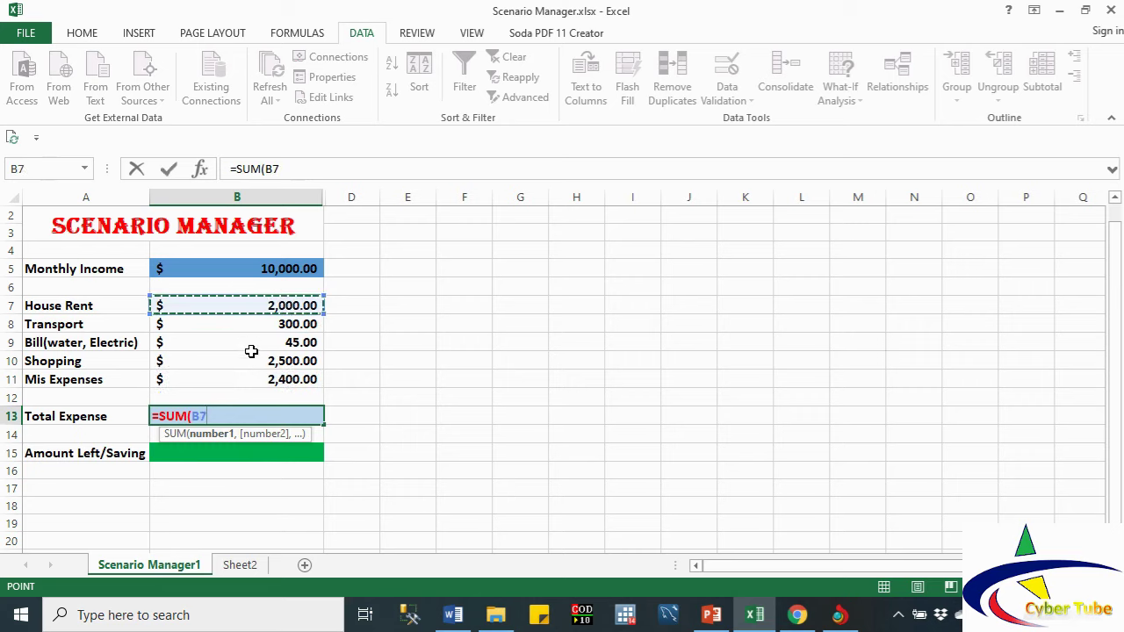
pyautogui.click(252, 363)
pyautogui.click(231, 305)
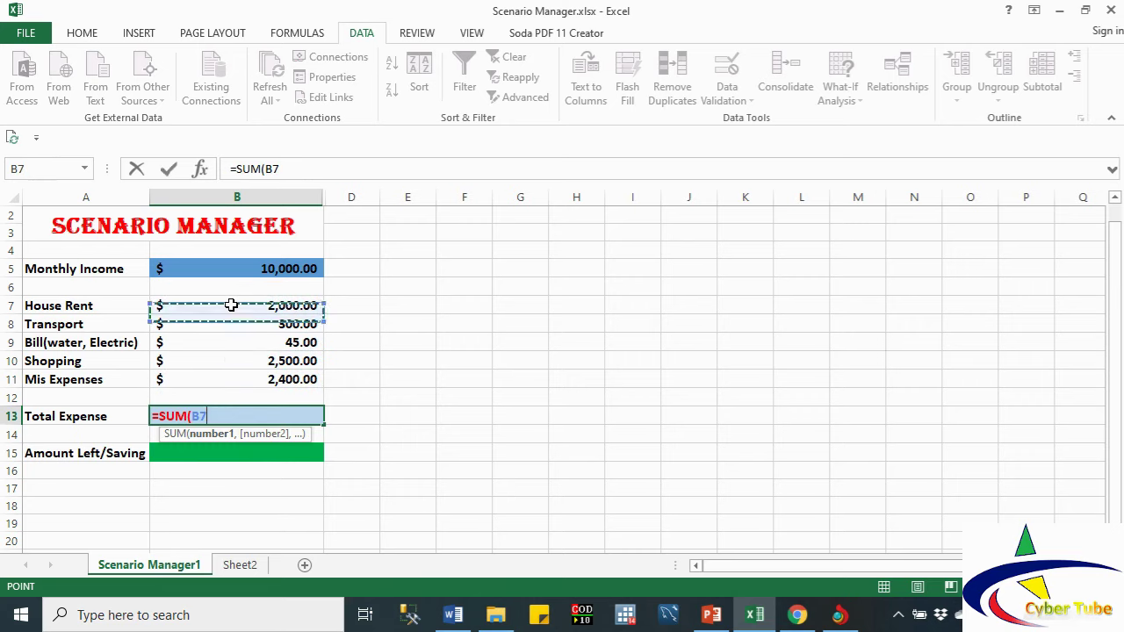
pyautogui.moveTo(231, 305); pyautogui.dragTo(234, 376)
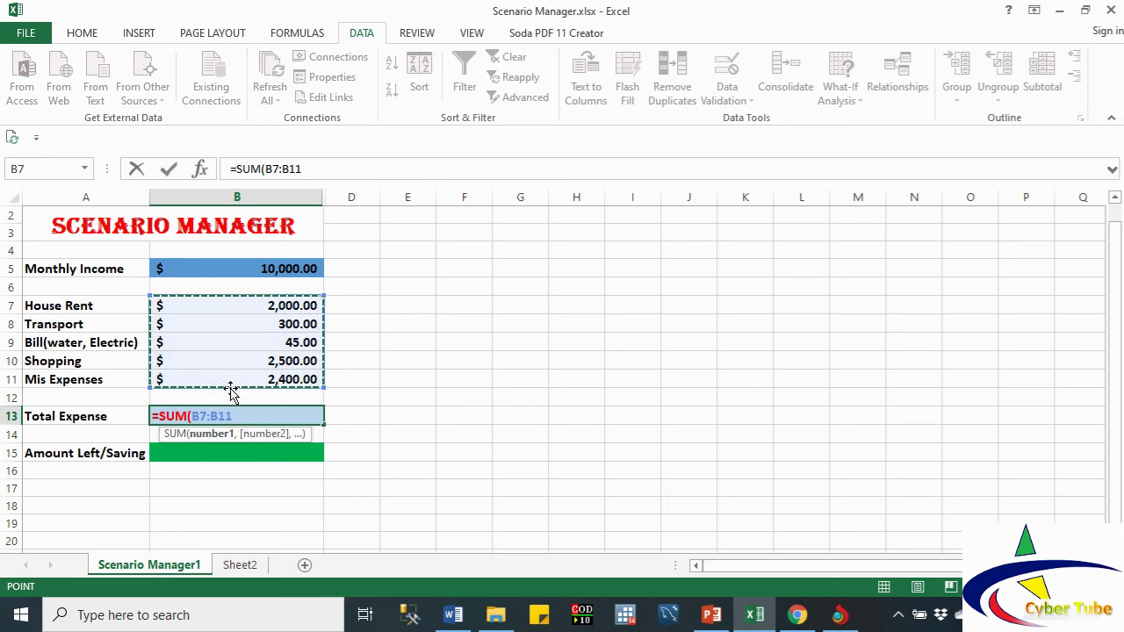
pyautogui.press('Return')
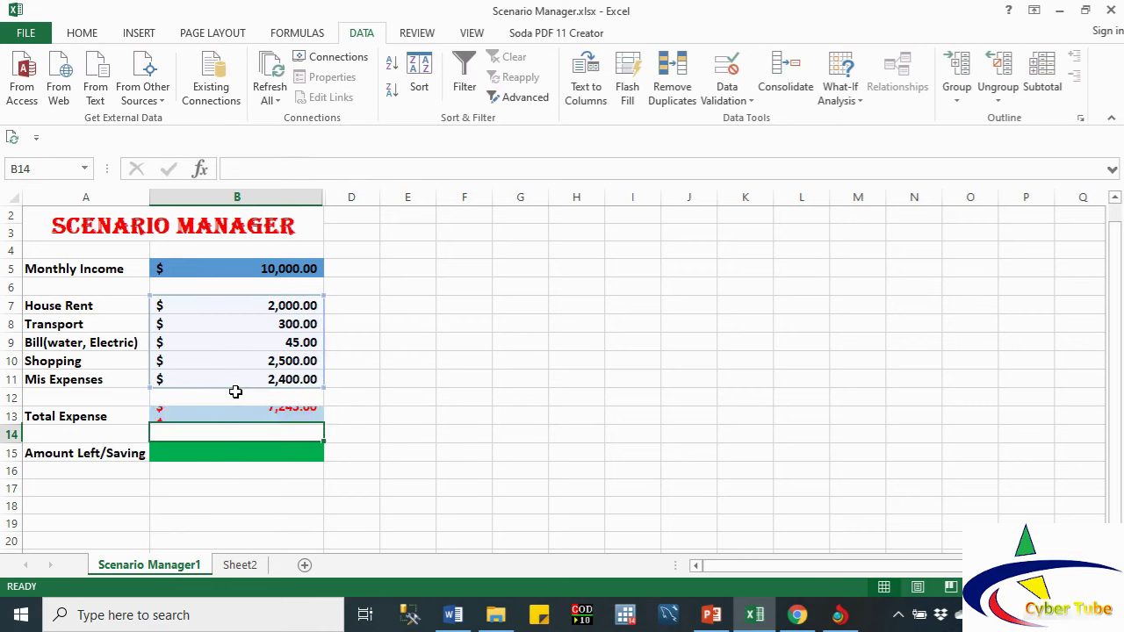
pyautogui.click(252, 418)
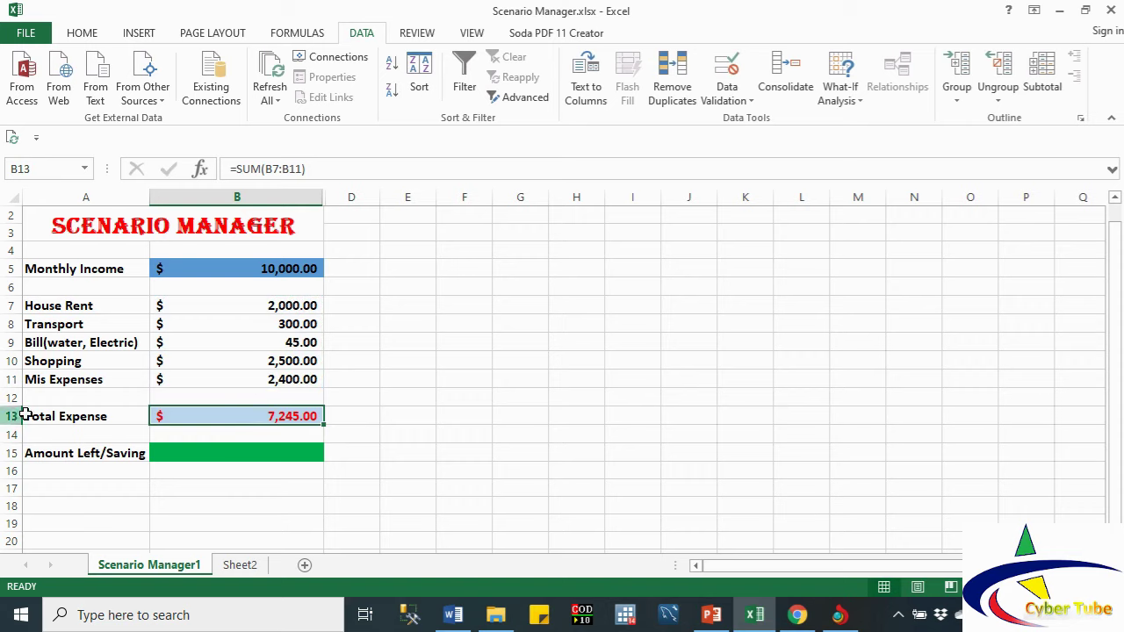
# Step: Enter =B5-B13 in B15 so Amount Left/Saving shows 2,755.00
pyautogui.click(229, 455)
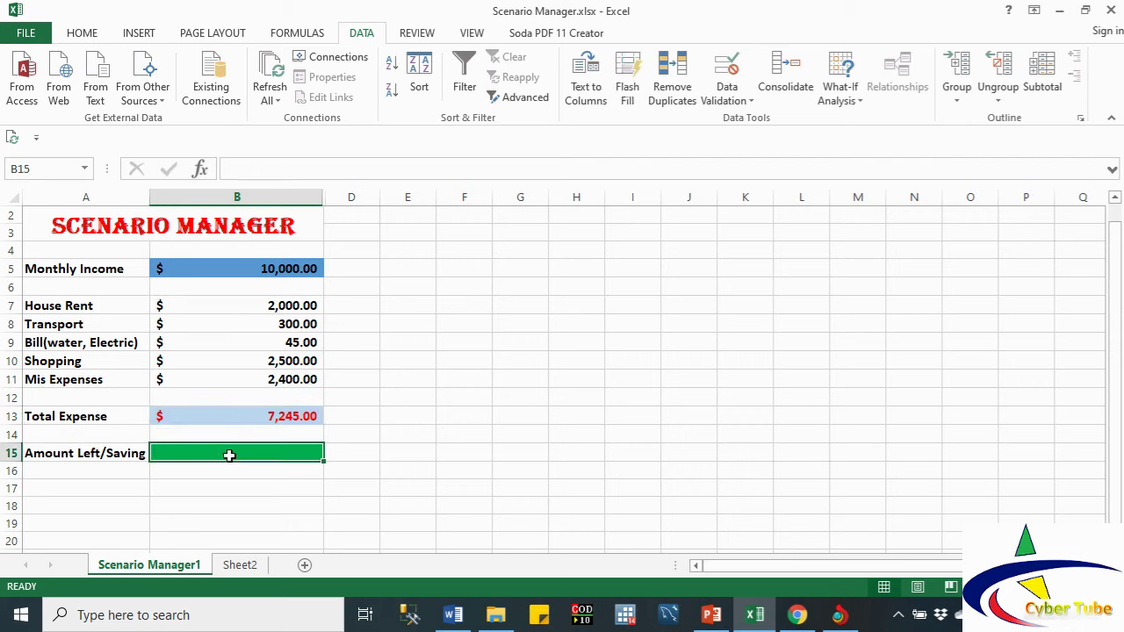
pyautogui.write('=')
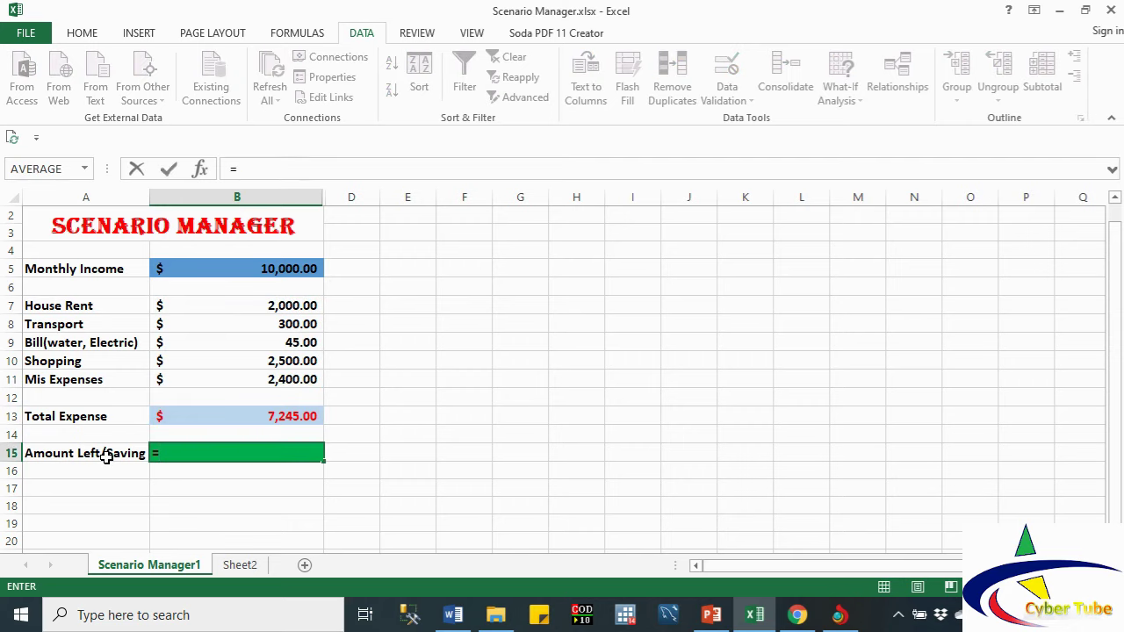
pyautogui.click(190, 265)
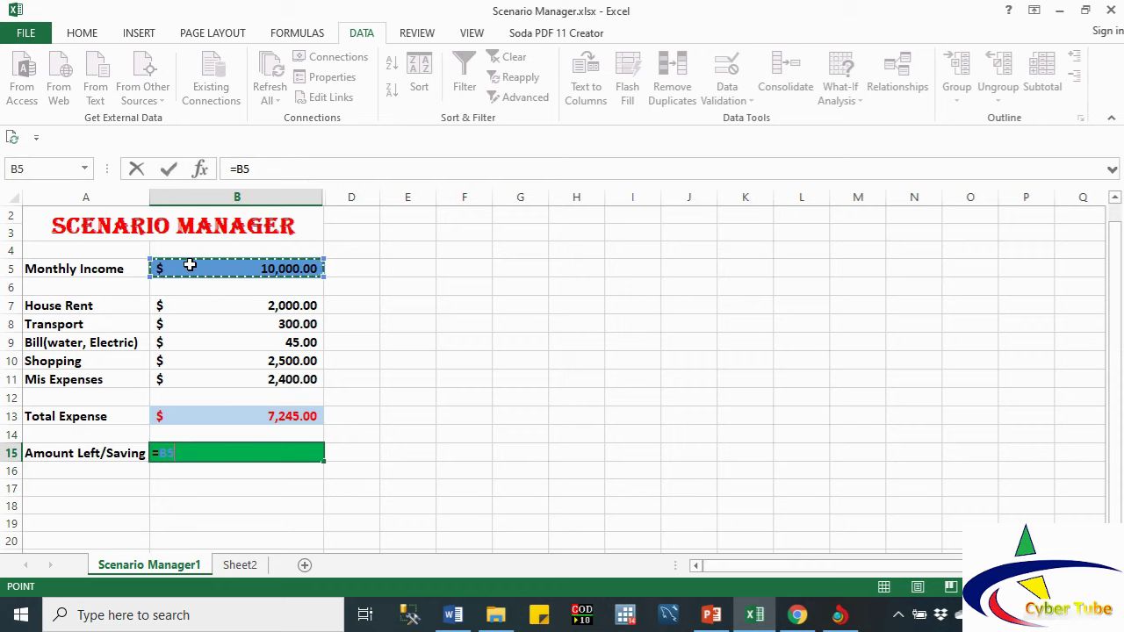
pyautogui.write('-')
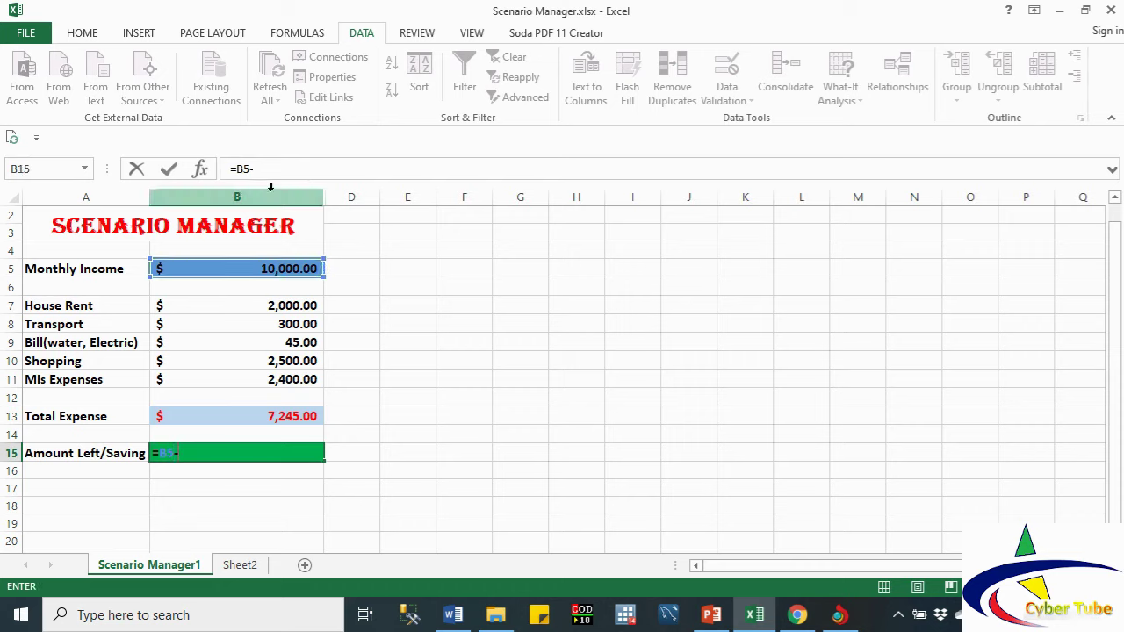
pyautogui.click(192, 418)
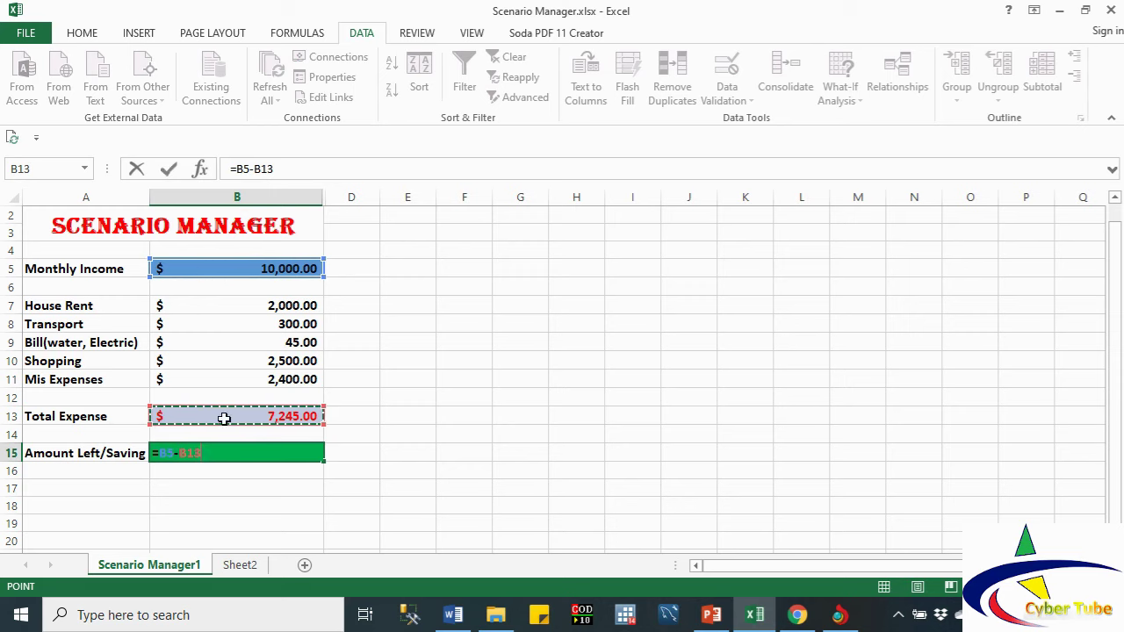
pyautogui.press('Return')
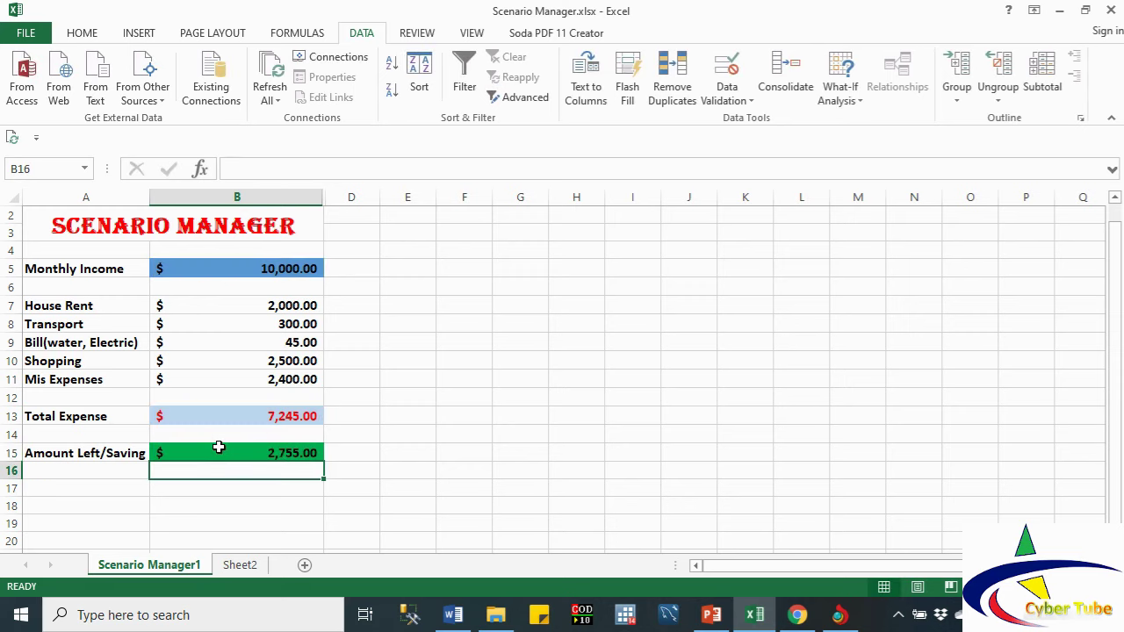
pyautogui.click(220, 455)
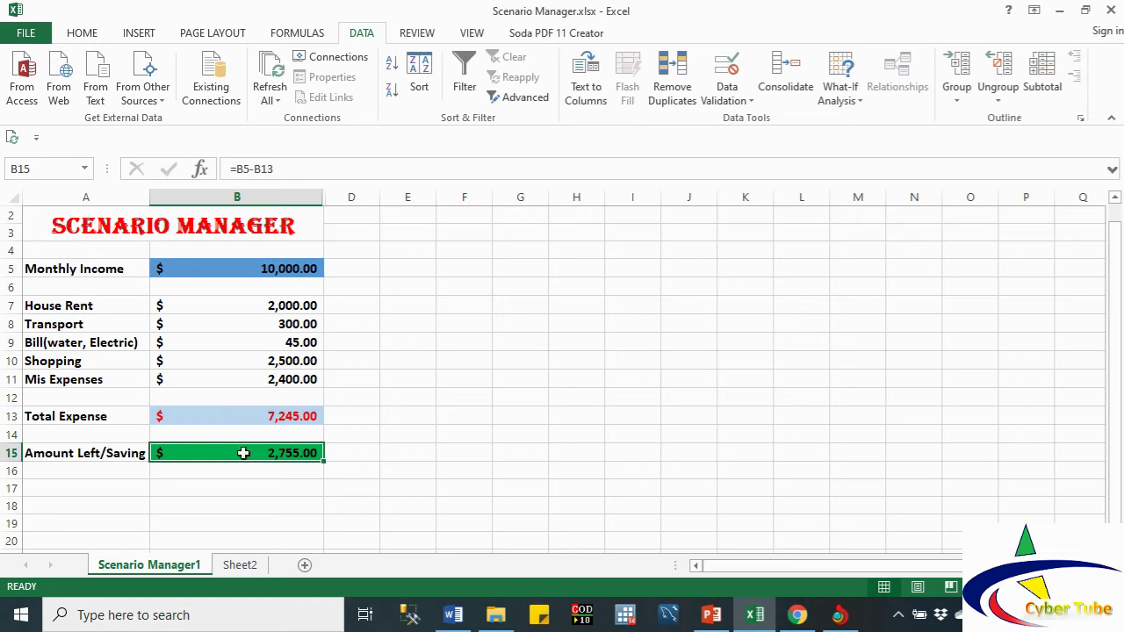
pyautogui.click(248, 484)
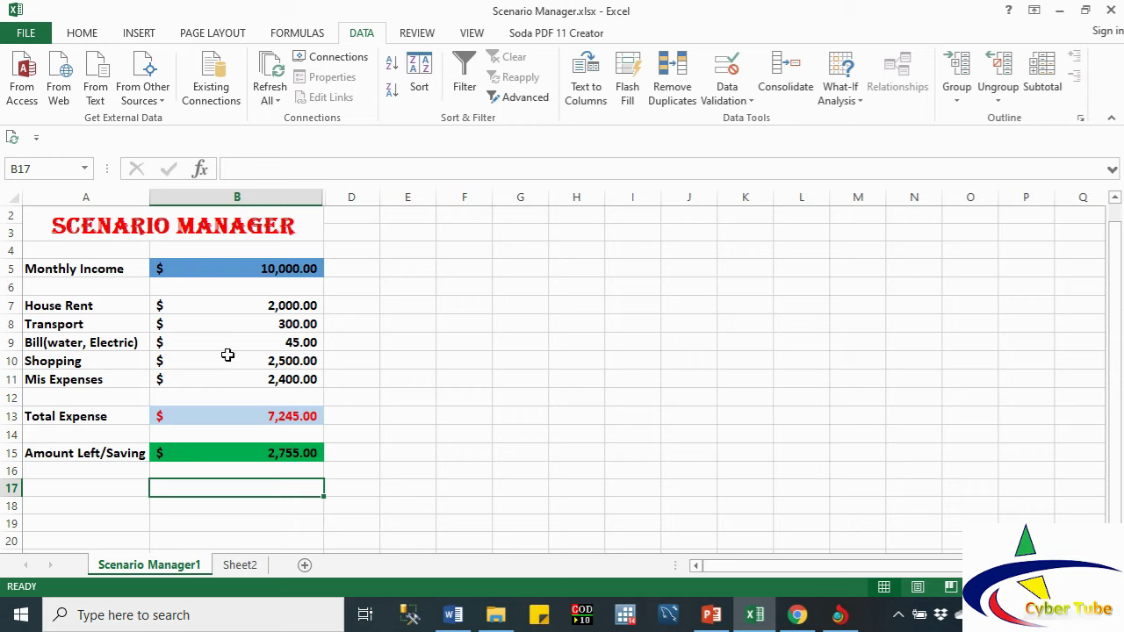
pyautogui.click(260, 454)
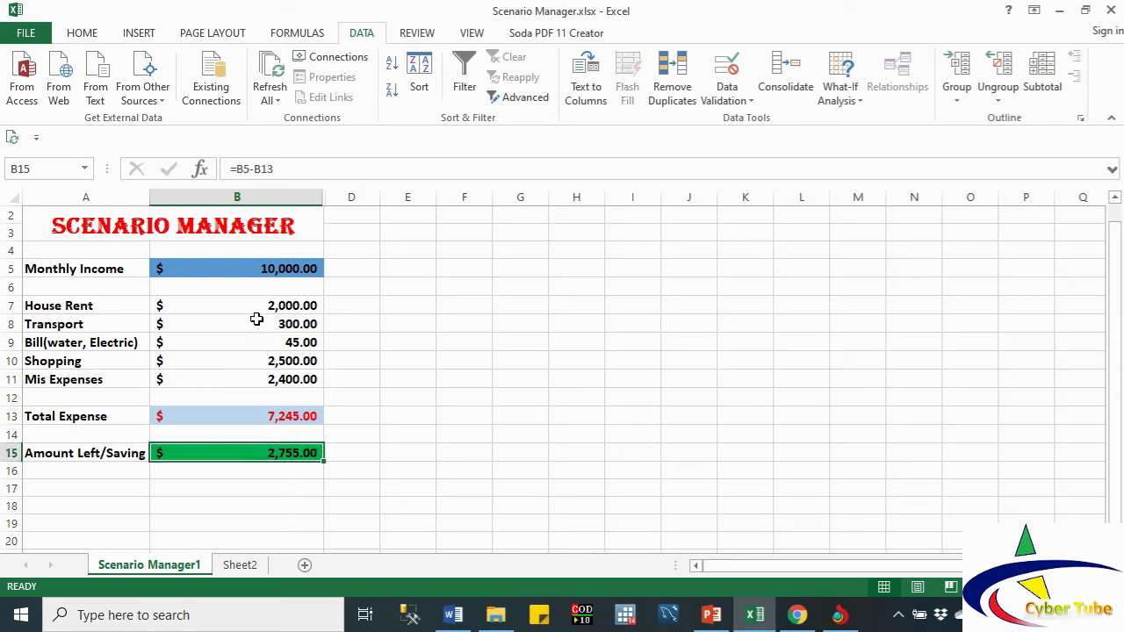
pyautogui.doubleClick(241, 270)
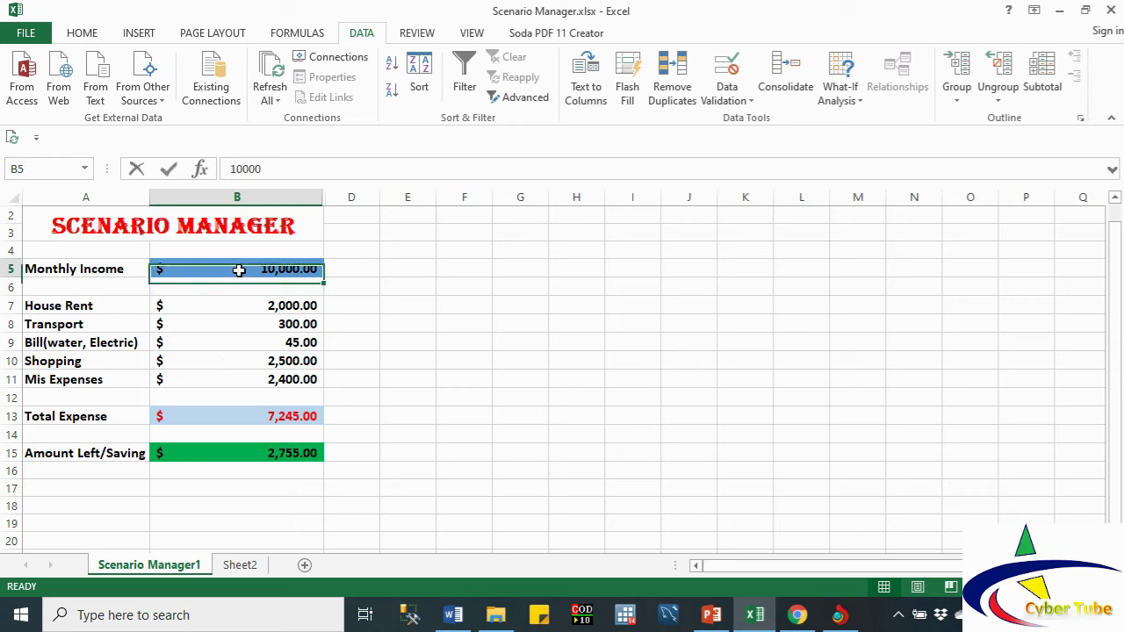
pyautogui.click(241, 321)
pyautogui.click(215, 272)
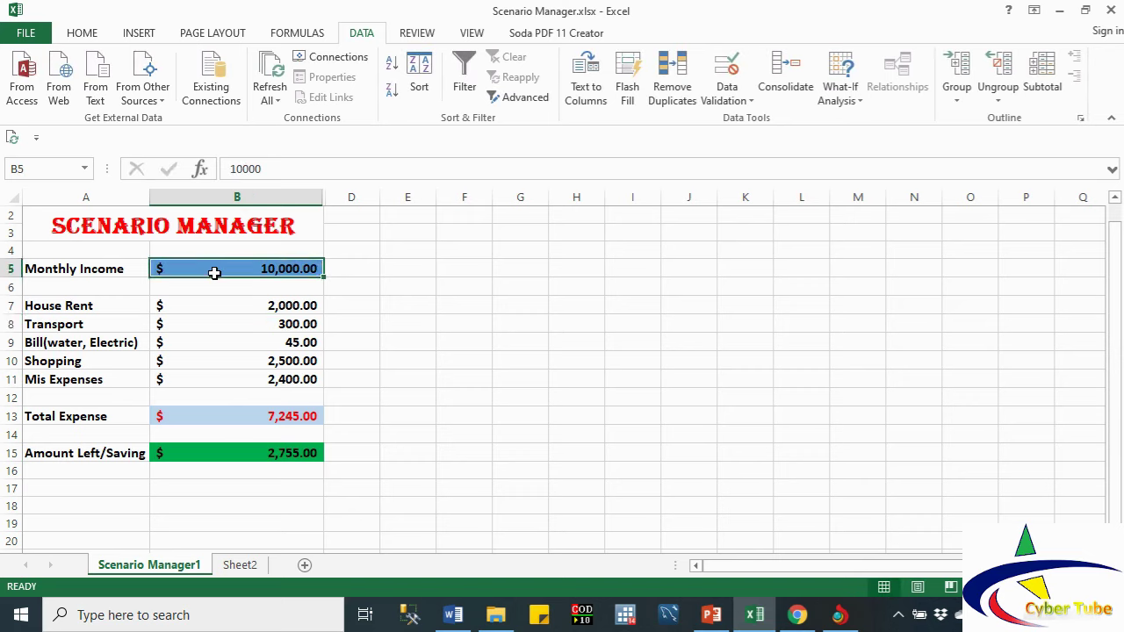
pyautogui.keyDown('ctrl'); pyautogui.click(213, 305); pyautogui.keyUp('ctrl')
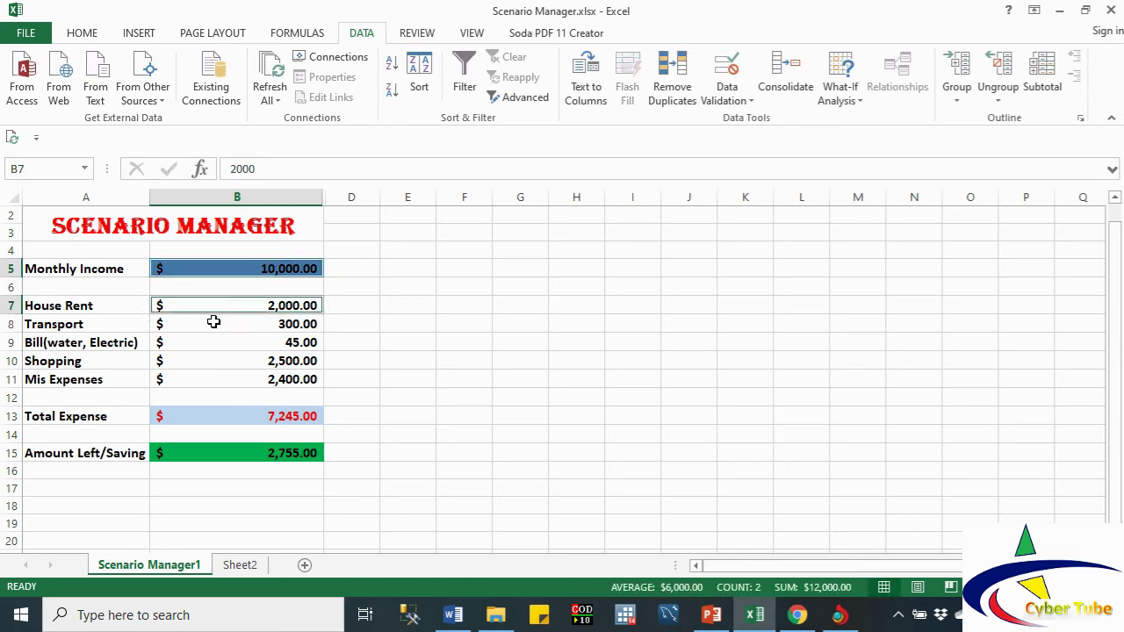
pyautogui.keyDown('ctrl'); pyautogui.click(213, 323); pyautogui.keyUp('ctrl')
pyautogui.keyDown('ctrl'); pyautogui.click(214, 342); pyautogui.keyUp('ctrl')
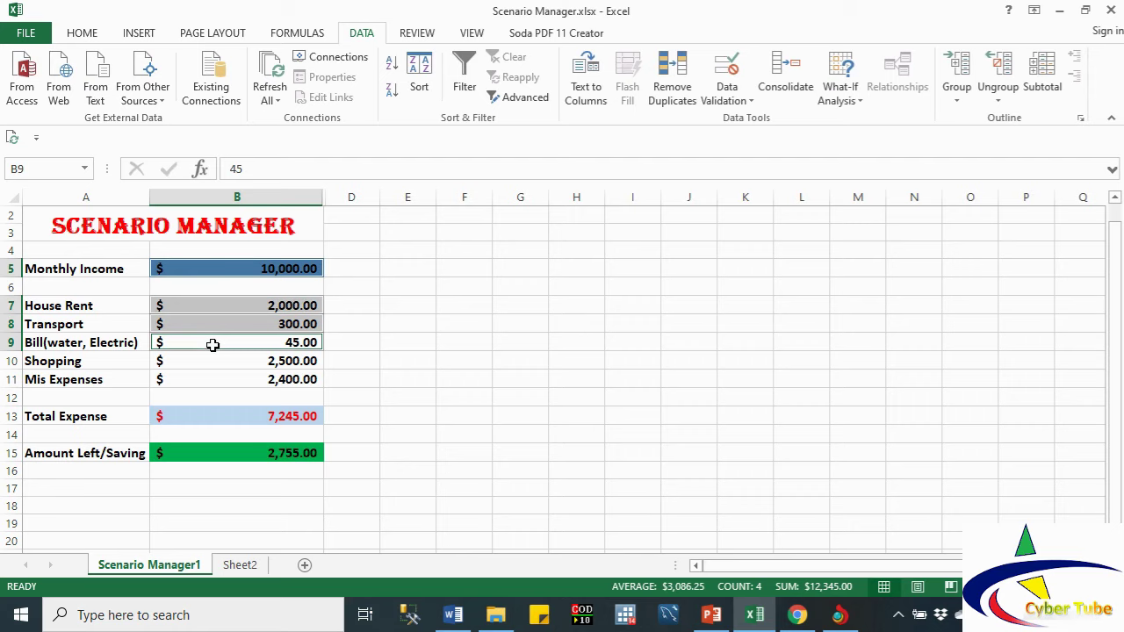
pyautogui.keyDown('ctrl'); pyautogui.click(209, 362); pyautogui.keyUp('ctrl')
pyautogui.keyDown('ctrl'); pyautogui.click(209, 380); pyautogui.keyUp('ctrl')
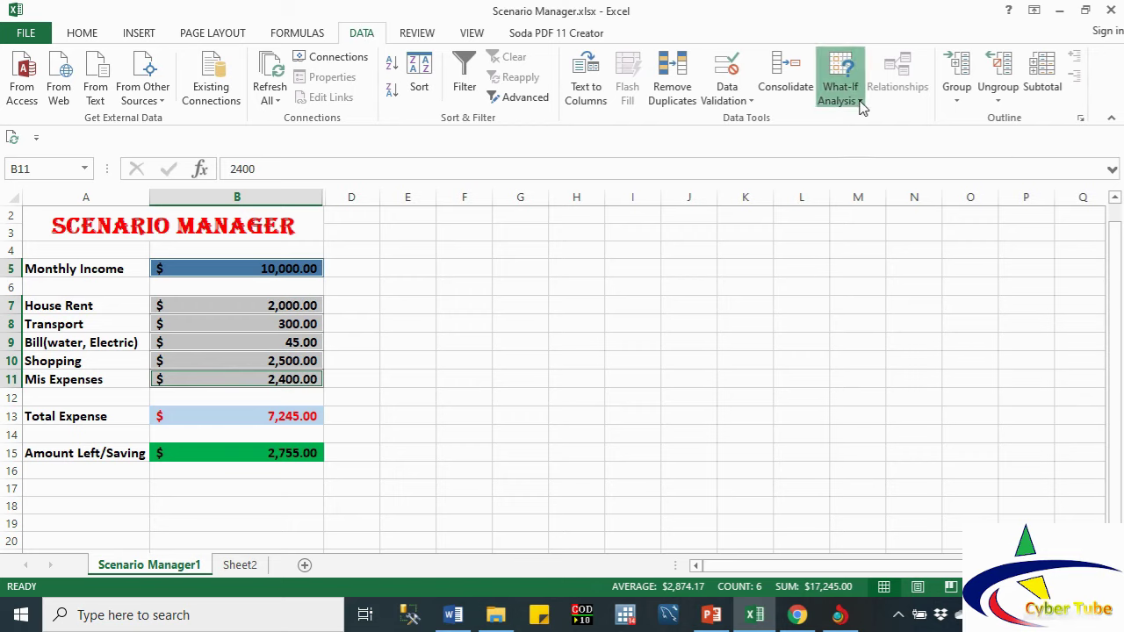
pyautogui.click(862, 103)
pyautogui.click(865, 121)
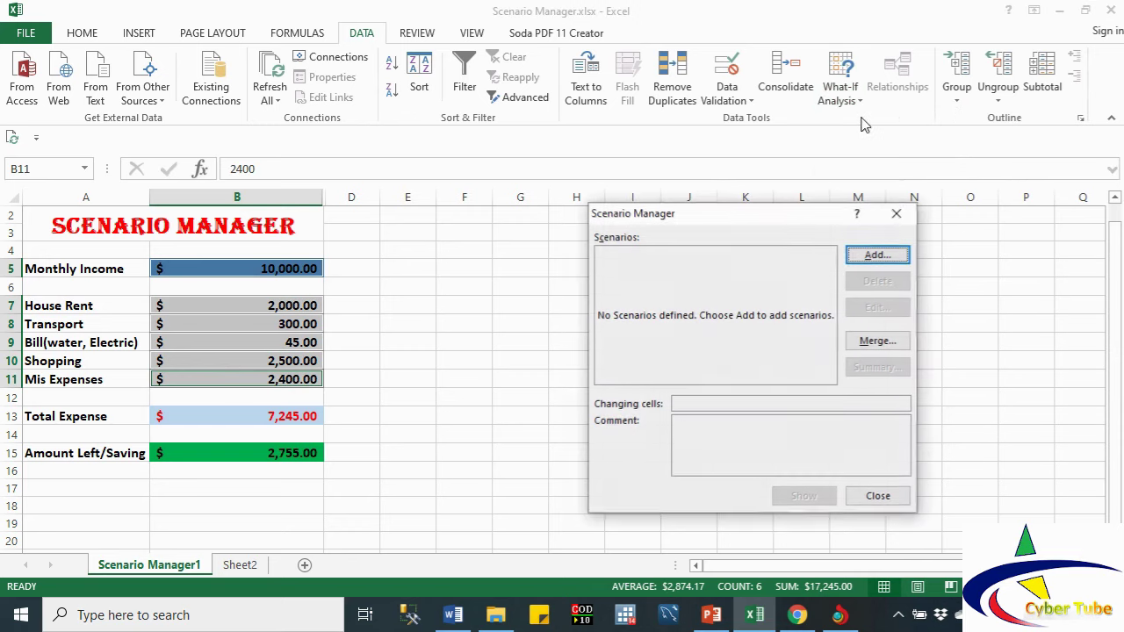
pyautogui.moveTo(718, 217); pyautogui.dragTo(607, 220)
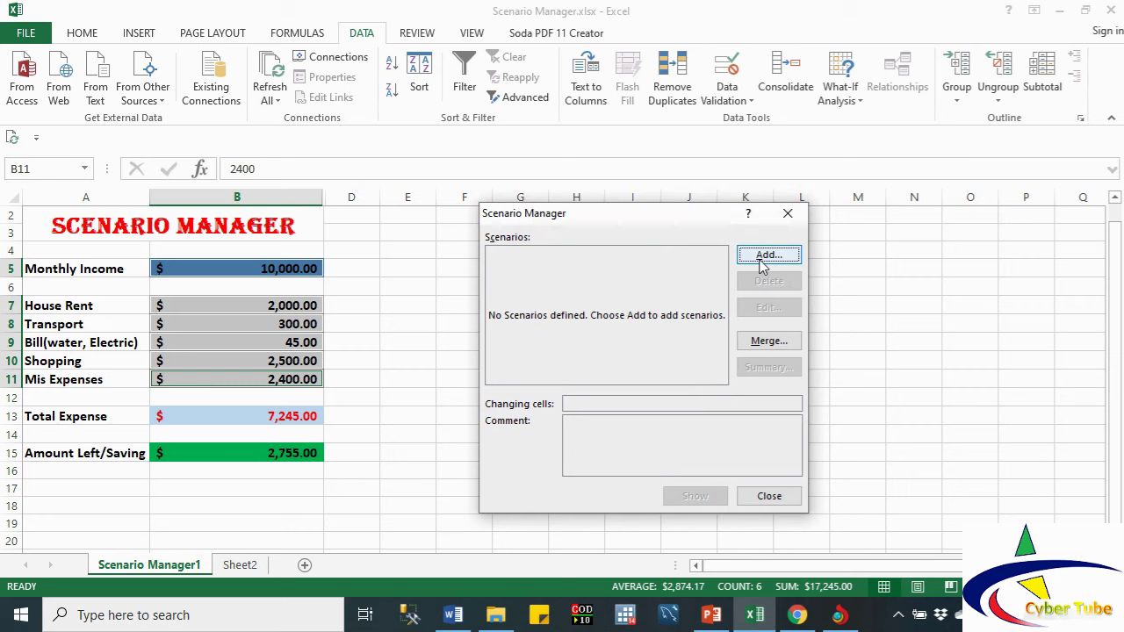
pyautogui.click(762, 263)
pyautogui.write('Orginal')
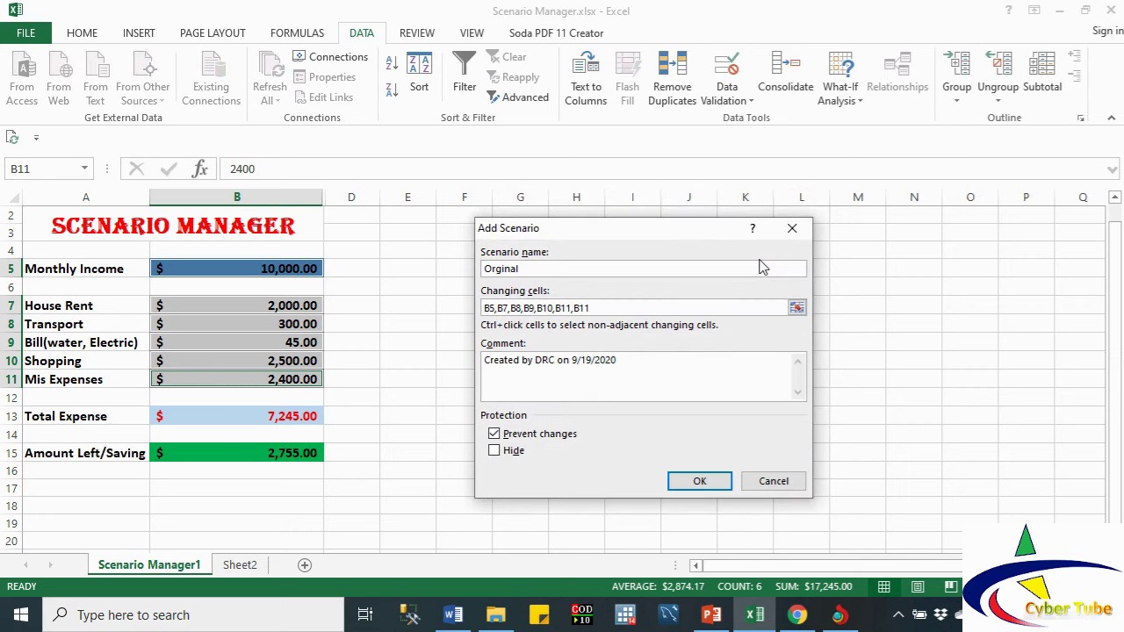
pyautogui.click(698, 482)
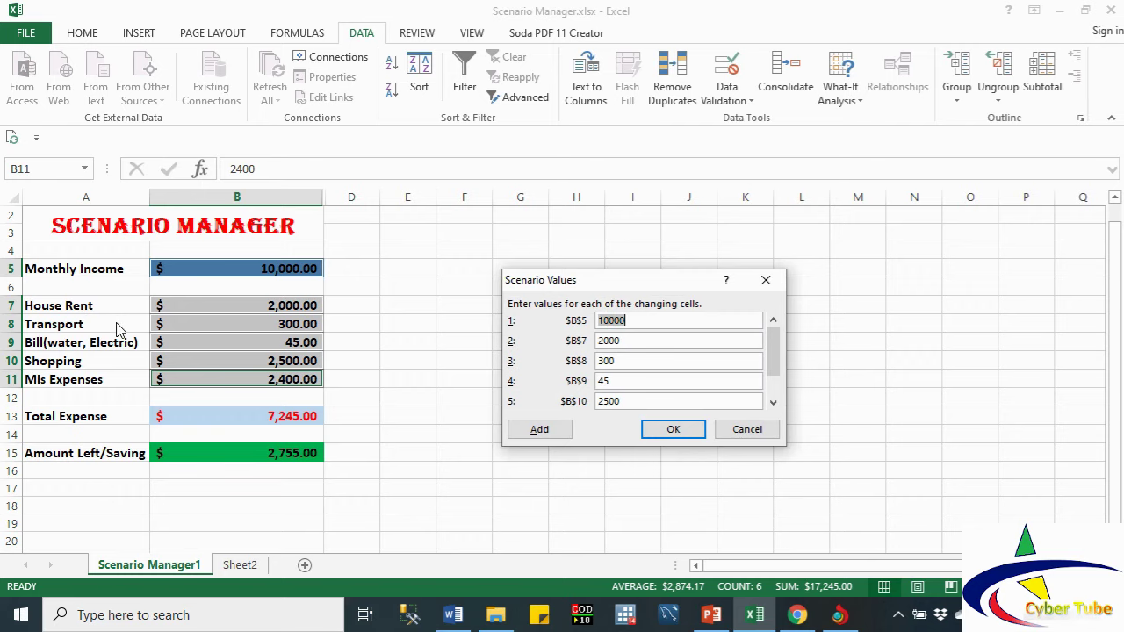
pyautogui.click(746, 430)
pyautogui.click(769, 496)
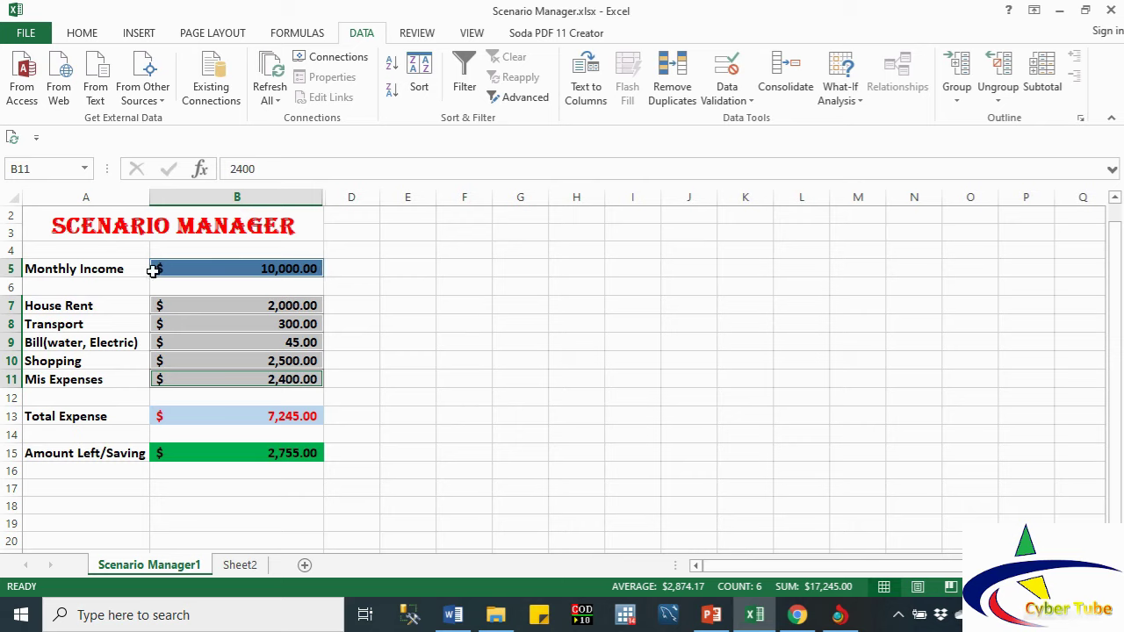
# Step: Select the Monthly Income label and value A5:B5 with the Formulas tools showing
pyautogui.click(37, 270)
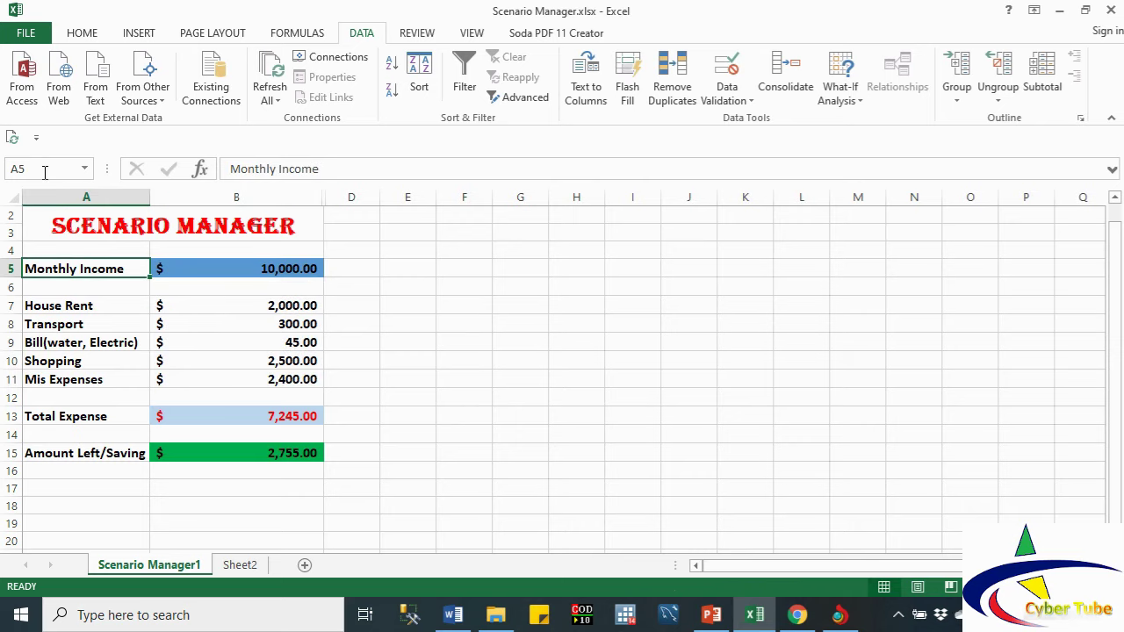
pyautogui.click(195, 275)
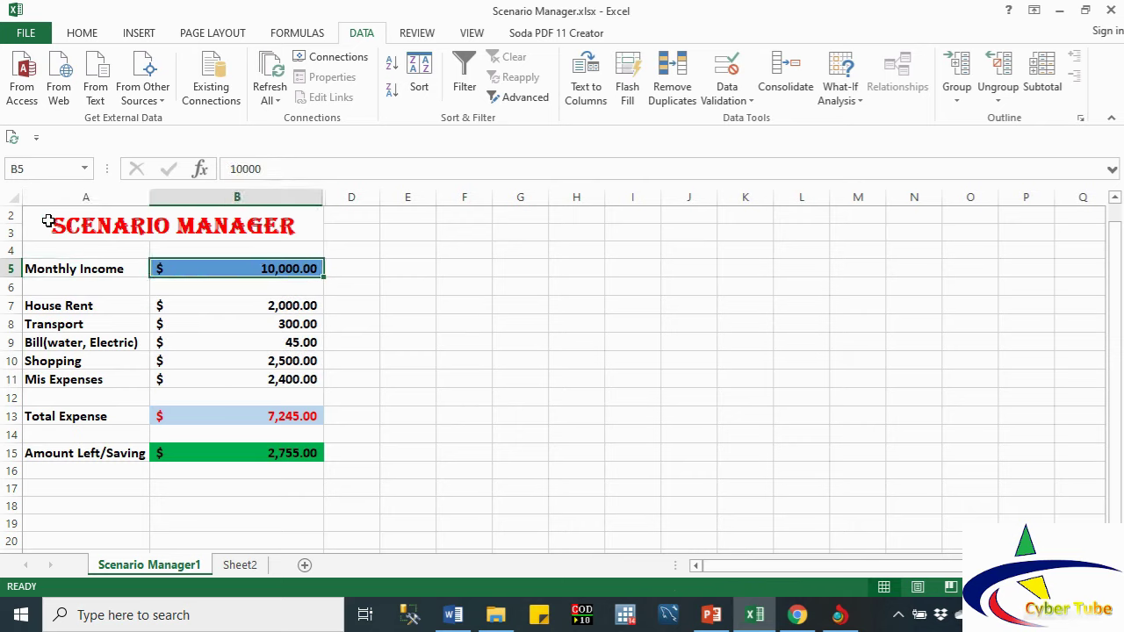
pyautogui.moveTo(50, 264); pyautogui.dragTo(211, 262)
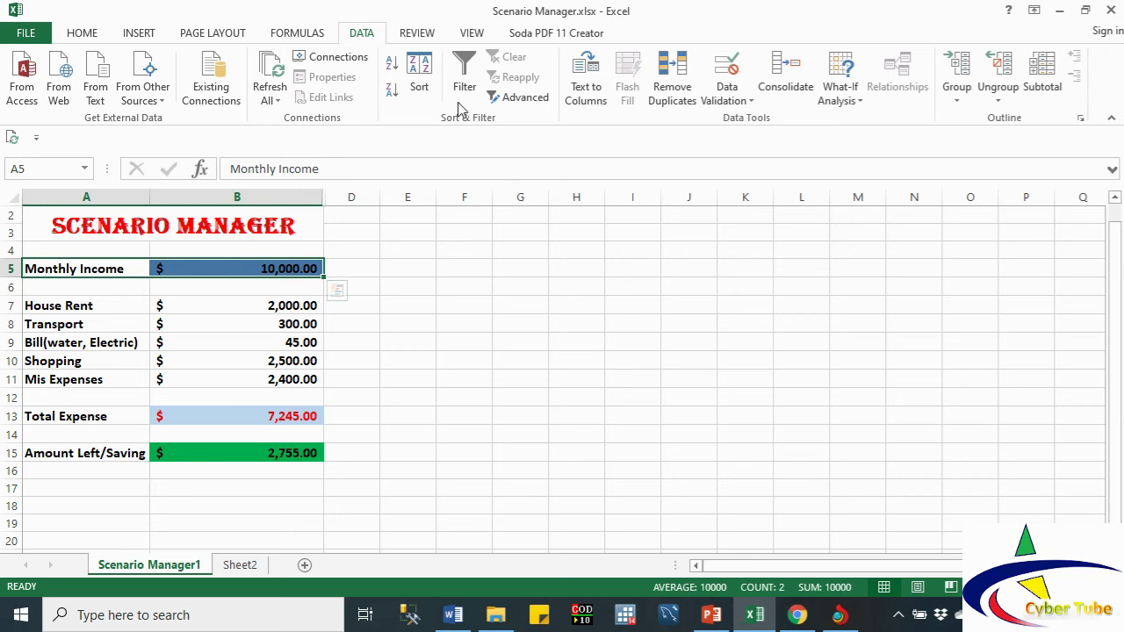
pyautogui.click(295, 33)
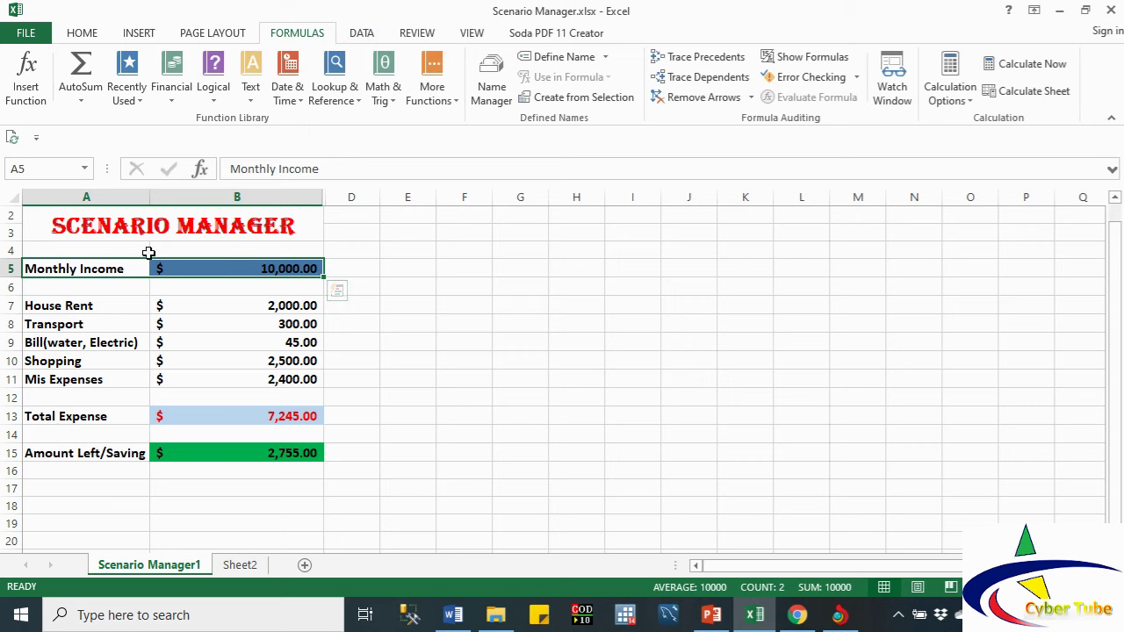
pyautogui.click(115, 270)
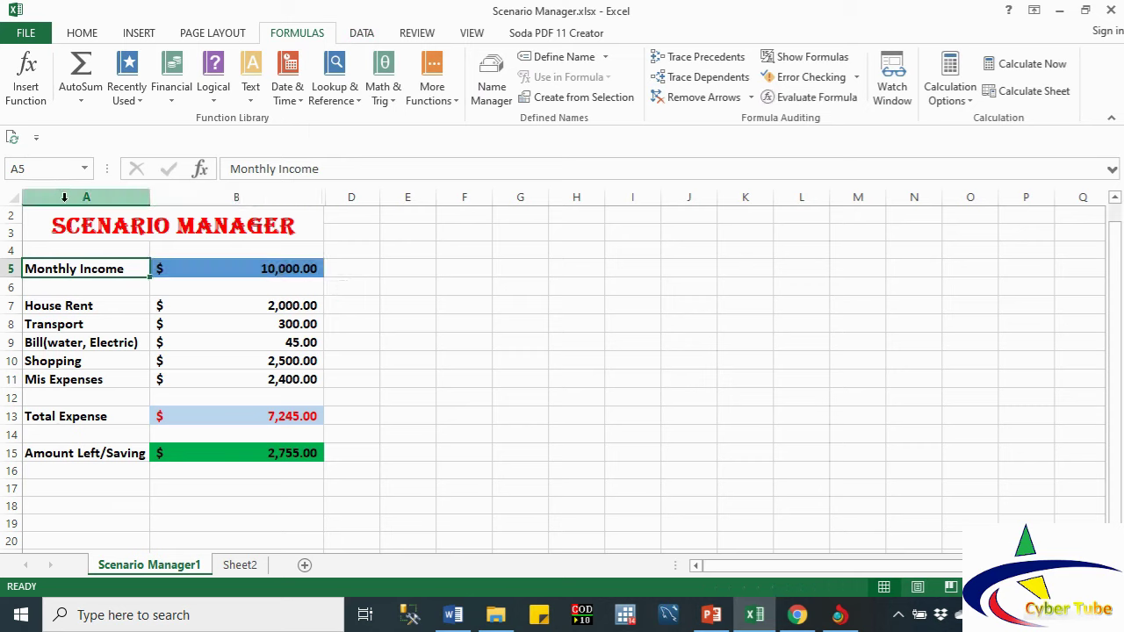
pyautogui.click(52, 172)
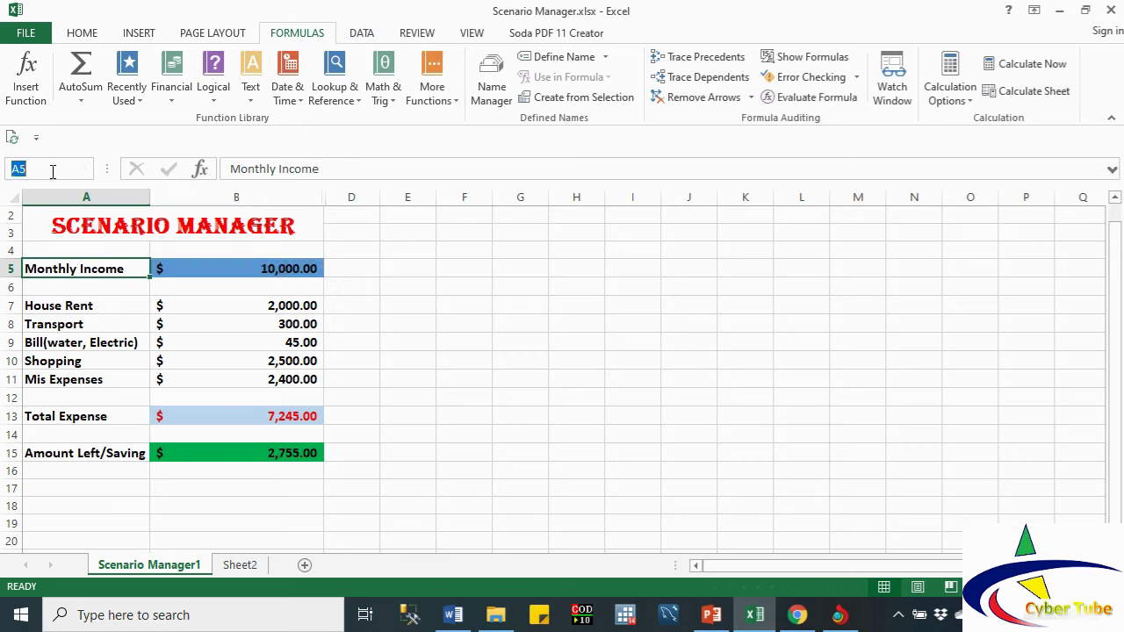
pyautogui.write('m')
pyautogui.click(67, 302)
pyautogui.click(63, 266)
pyautogui.click(132, 305)
pyautogui.click(99, 269)
pyautogui.hotkey('shift', 'Right')
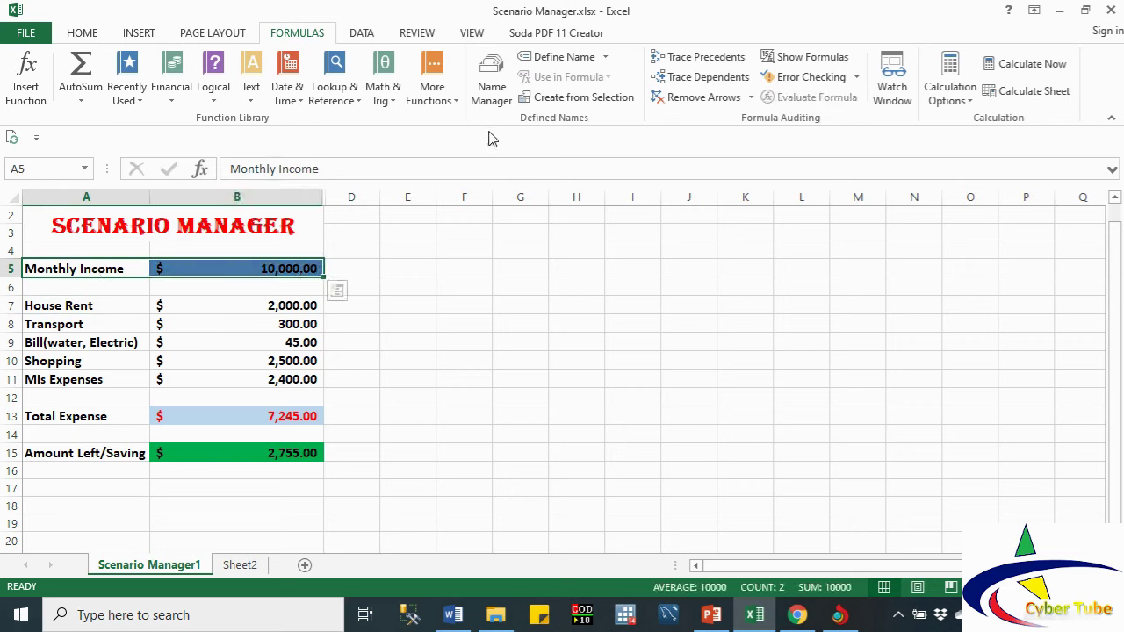
# Step: Create left-column names for Monthly Income in B5 and the five expense values in B7:B11
pyautogui.click(570, 99)
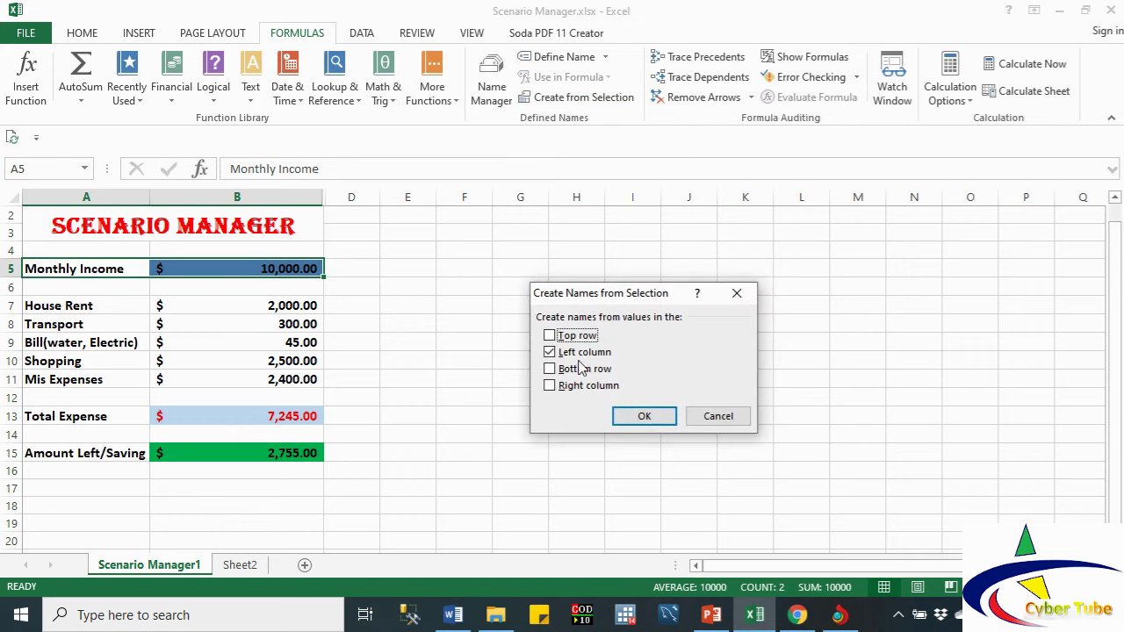
pyautogui.click(630, 420)
pyautogui.click(629, 417)
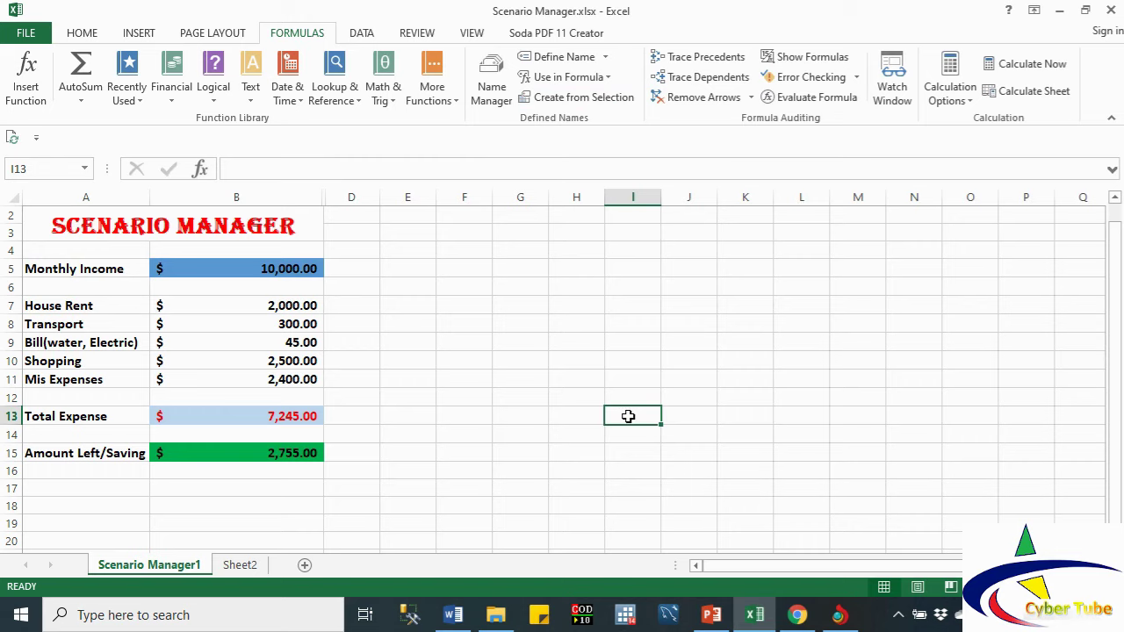
pyautogui.moveTo(40, 314); pyautogui.dragTo(241, 375)
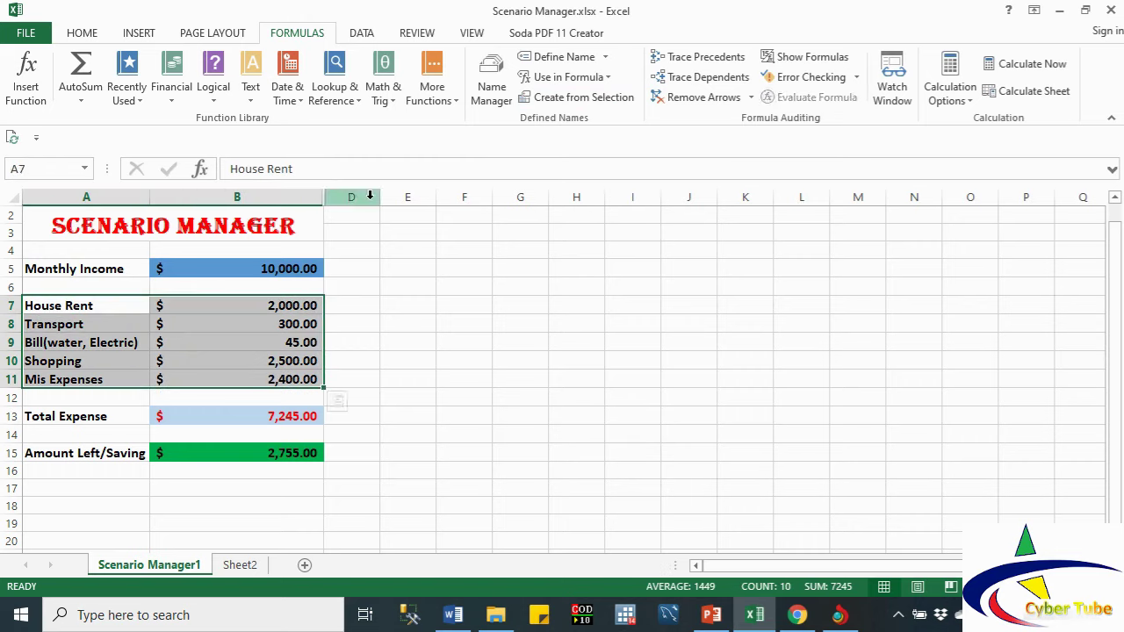
pyautogui.click(579, 104)
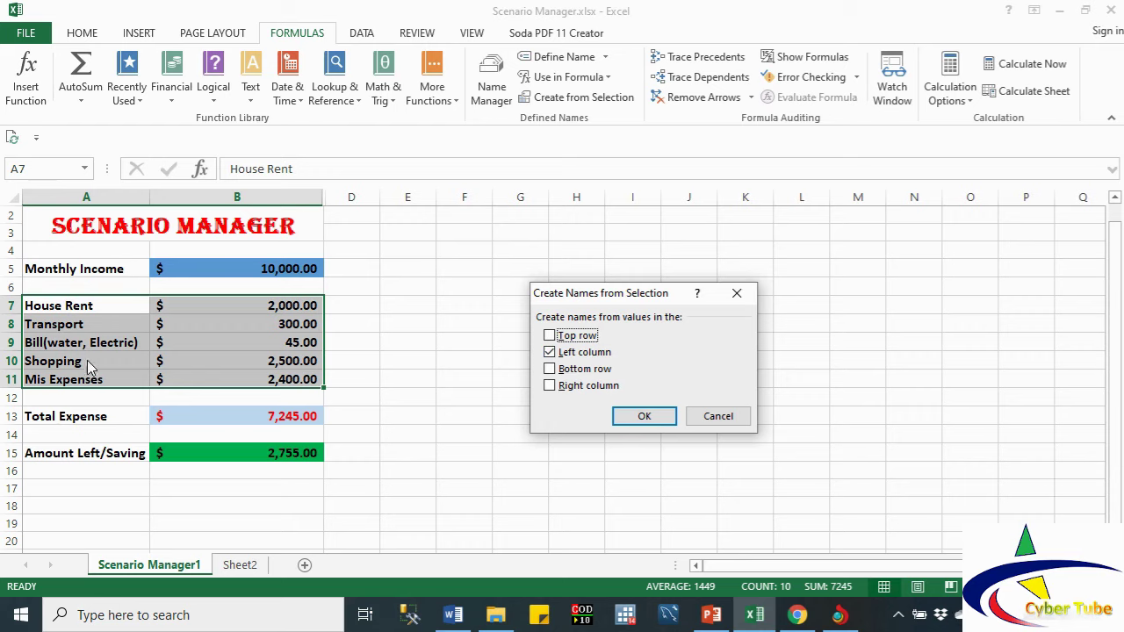
pyautogui.click(653, 420)
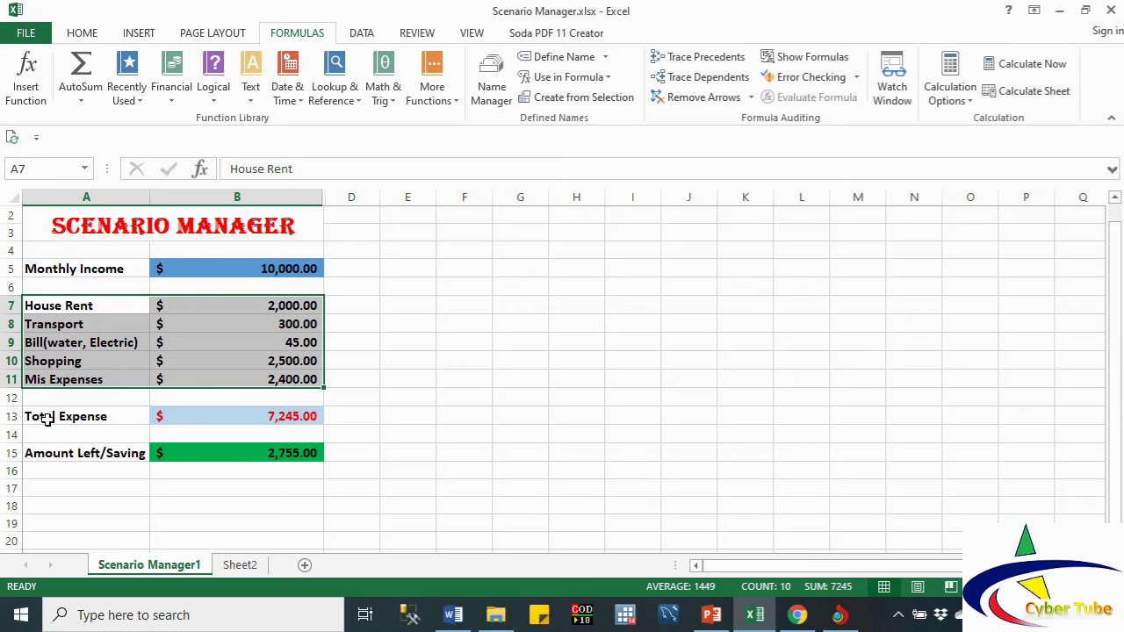
# Step: Name Total Expense and Amount Left/Saving after their labels, then begin selecting B5, B7 and B8
pyautogui.moveTo(45, 418); pyautogui.dragTo(177, 423)
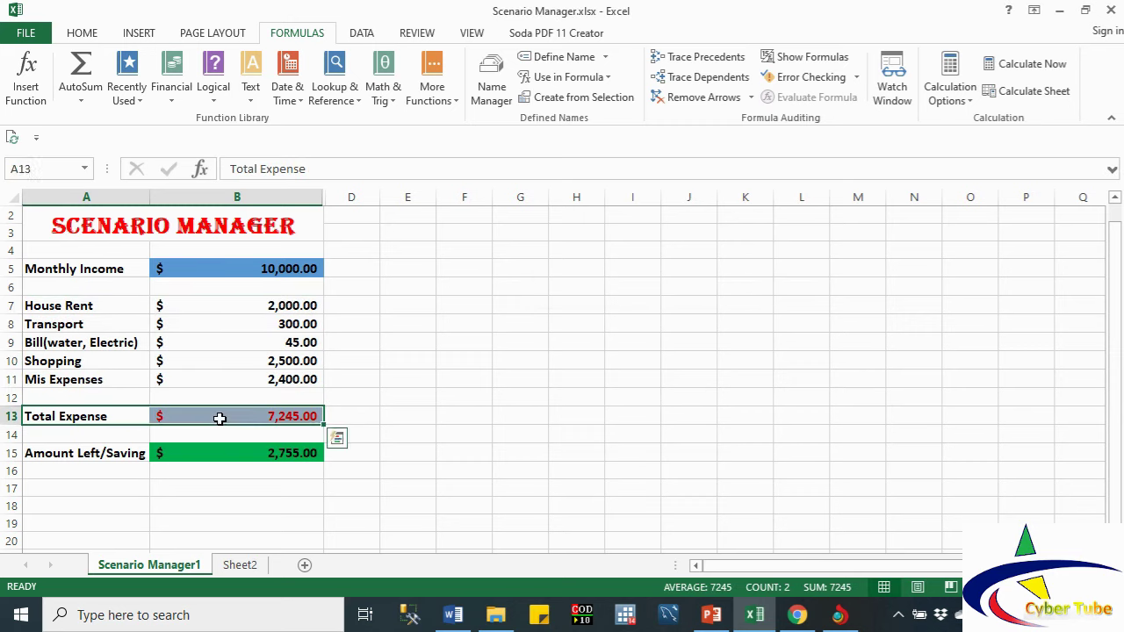
pyautogui.click(594, 106)
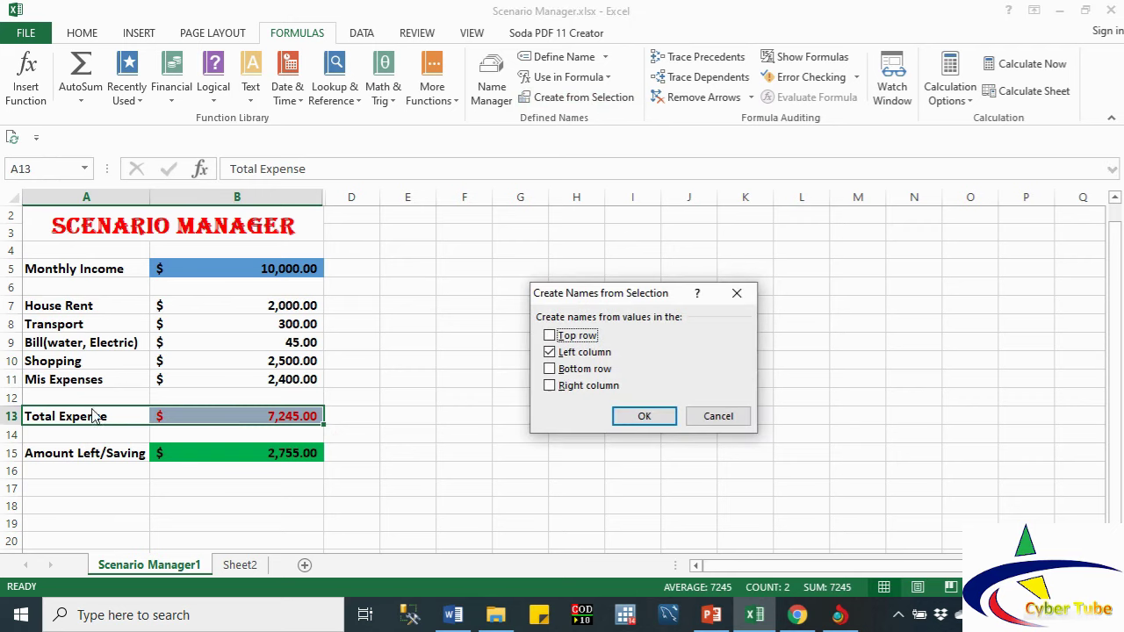
pyautogui.click(641, 416)
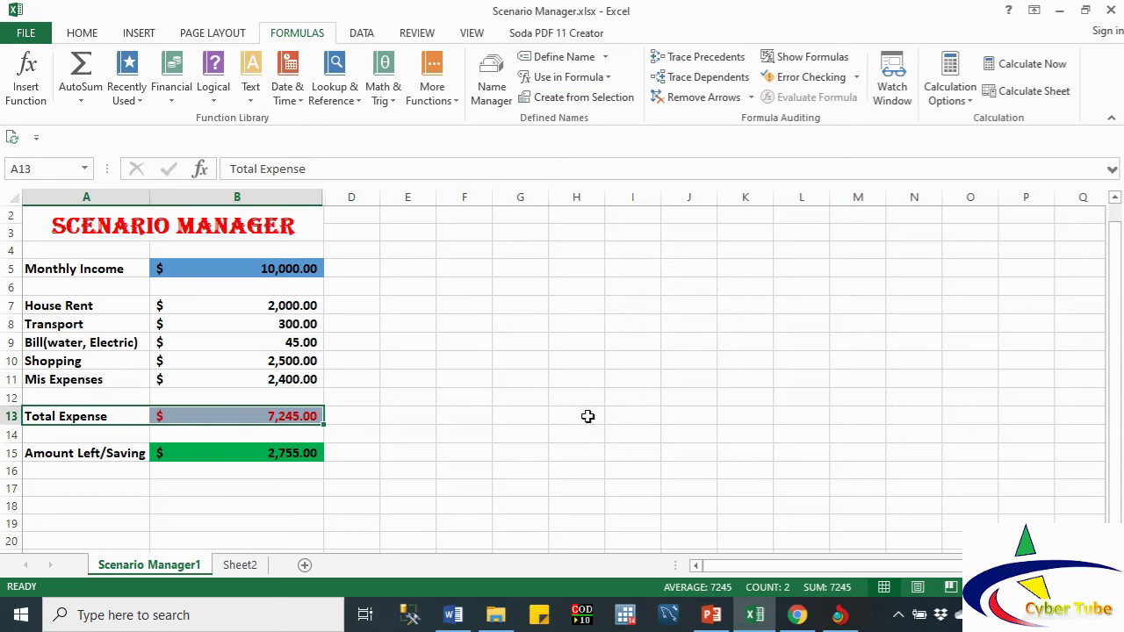
pyautogui.moveTo(76, 454); pyautogui.dragTo(208, 456)
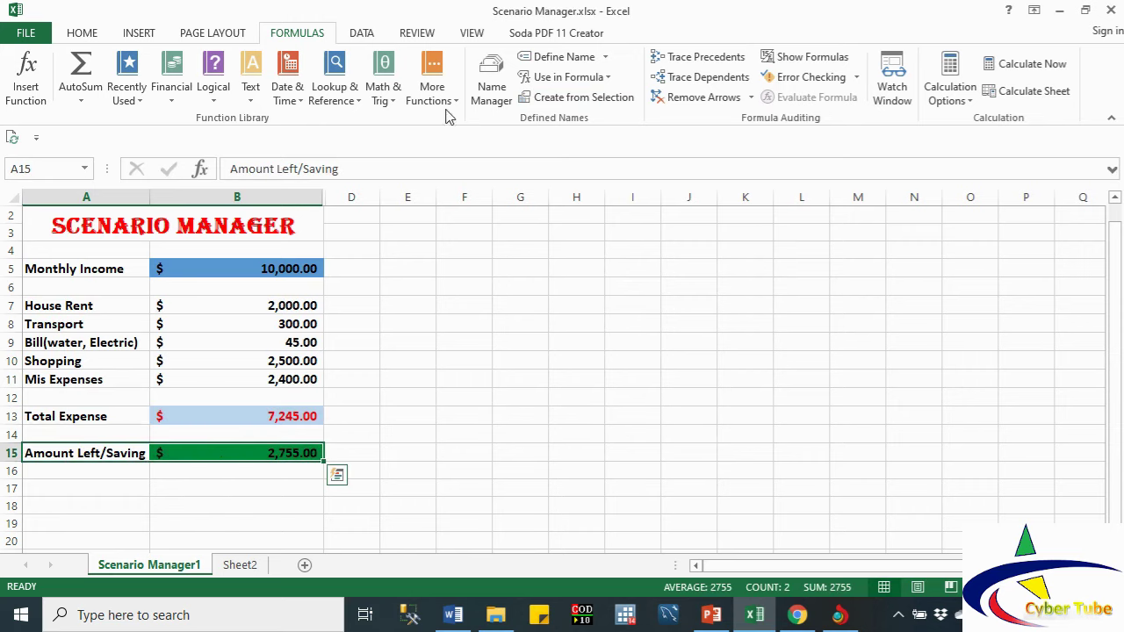
pyautogui.click(575, 97)
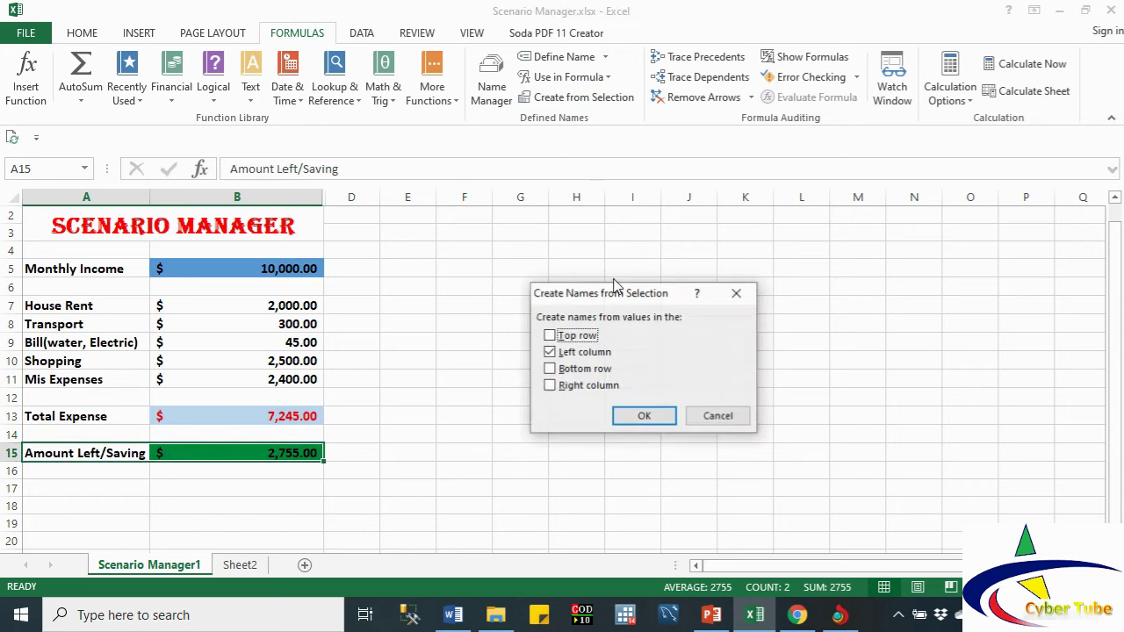
pyautogui.click(647, 417)
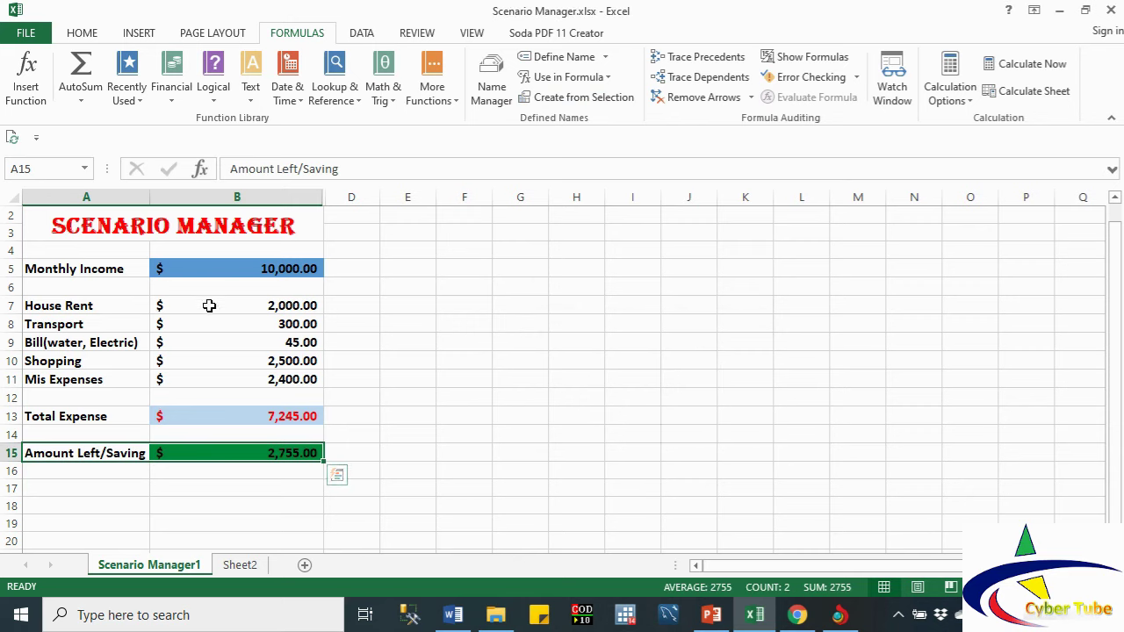
pyautogui.click(181, 270)
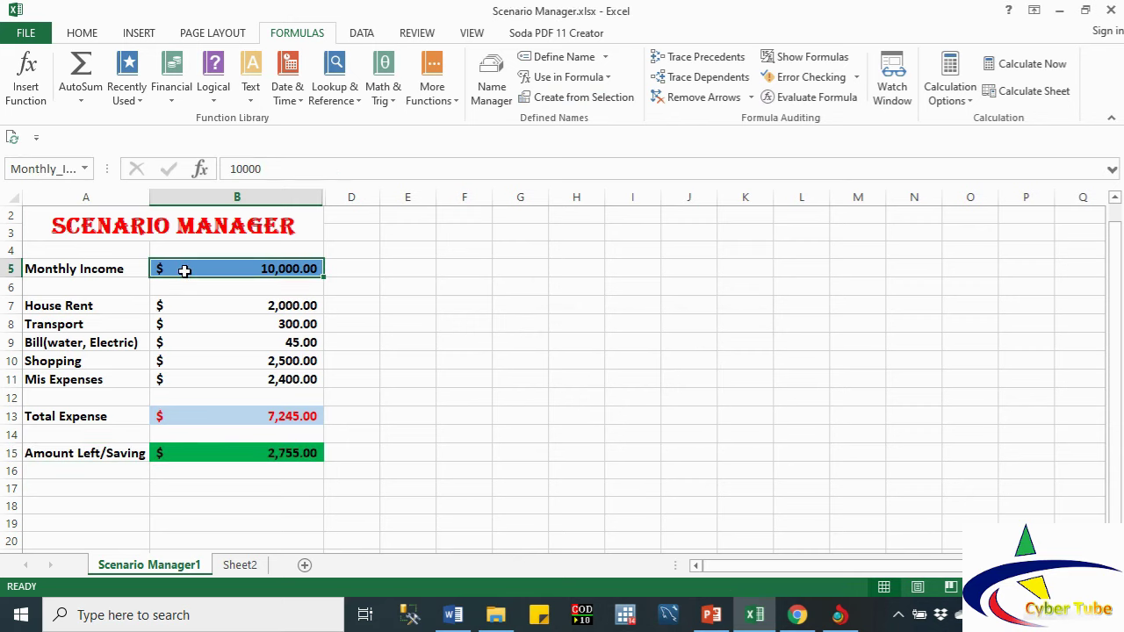
pyautogui.keyDown('ctrl'); pyautogui.click(191, 307); pyautogui.keyUp('ctrl')
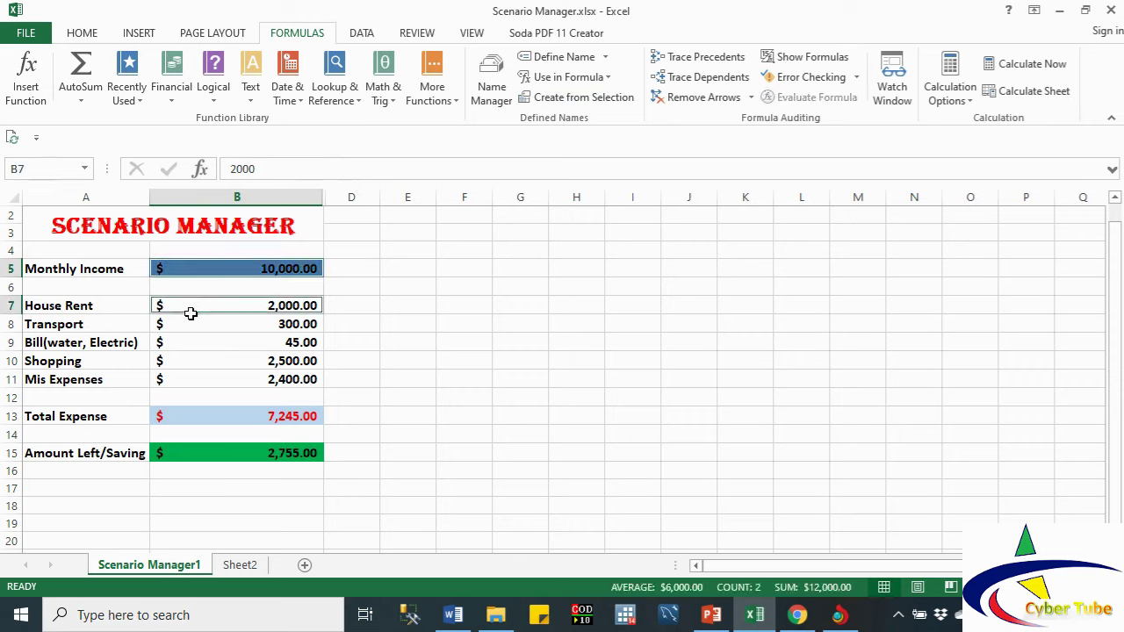
pyautogui.keyDown('ctrl'); pyautogui.click(190, 326); pyautogui.keyUp('ctrl')
# Step: Save the income and expense cells B5 and B7:B11 as scenario 'Orgianl' with current values
pyautogui.keyDown('ctrl'); pyautogui.click(190, 342); pyautogui.keyUp('ctrl')
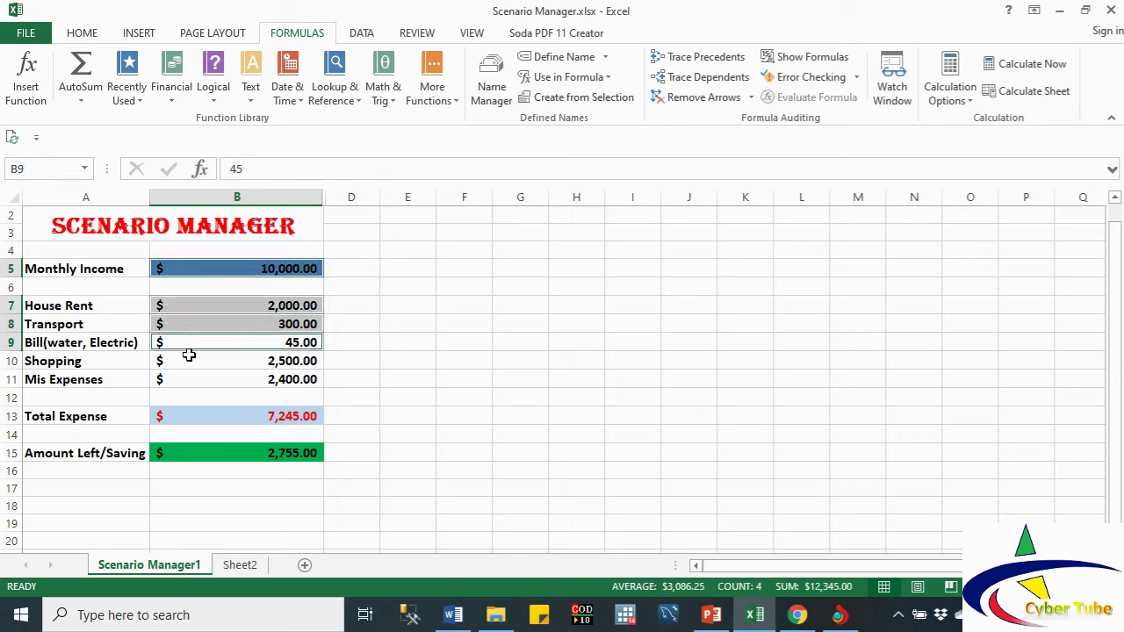
pyautogui.keyDown('ctrl'); pyautogui.click(188, 361); pyautogui.keyUp('ctrl')
pyautogui.keyDown('ctrl'); pyautogui.click(188, 379); pyautogui.keyUp('ctrl')
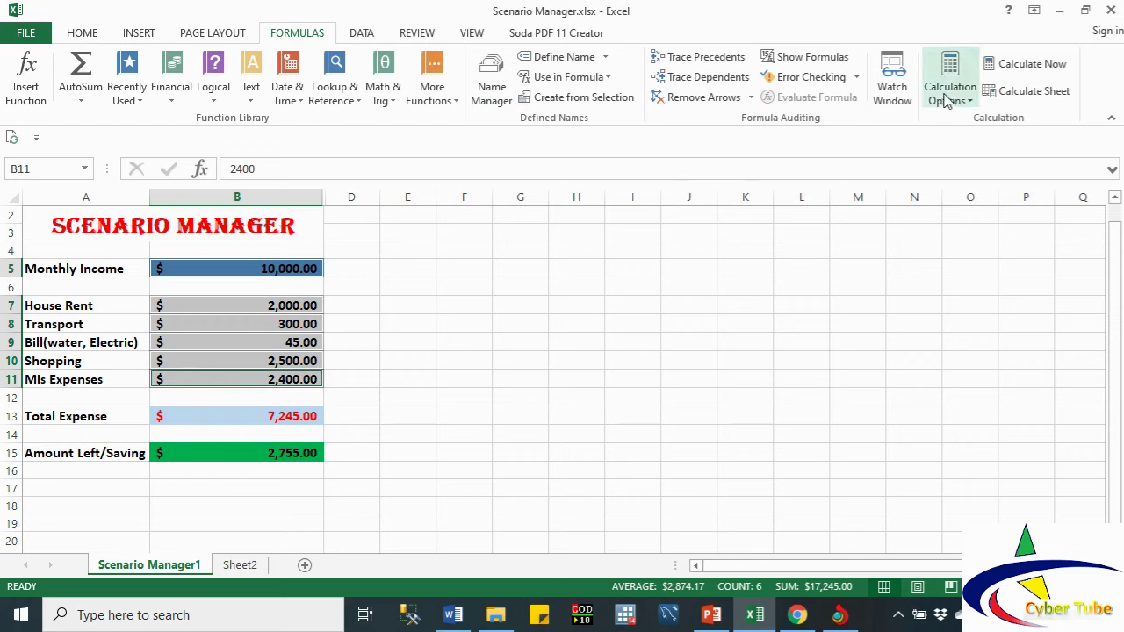
pyautogui.click(365, 33)
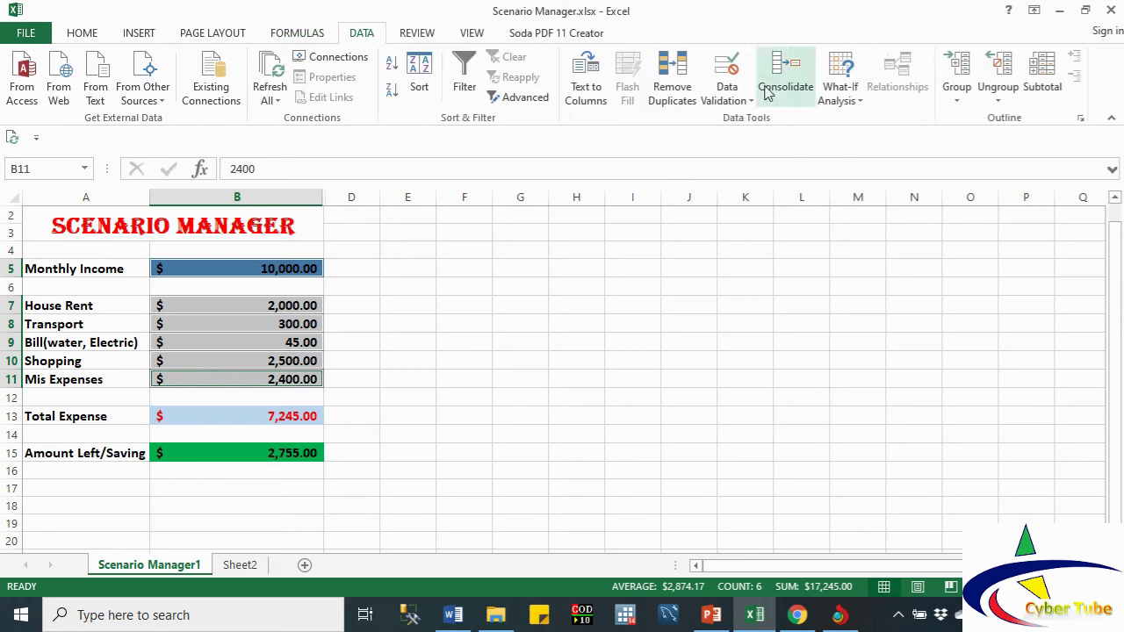
pyautogui.click(865, 105)
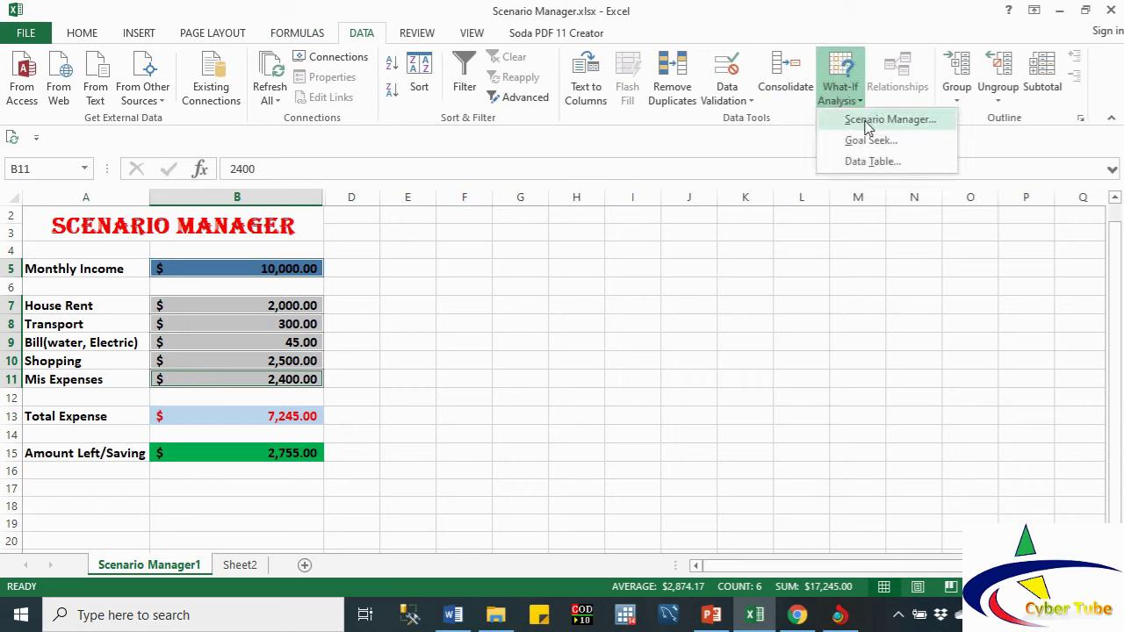
pyautogui.click(868, 120)
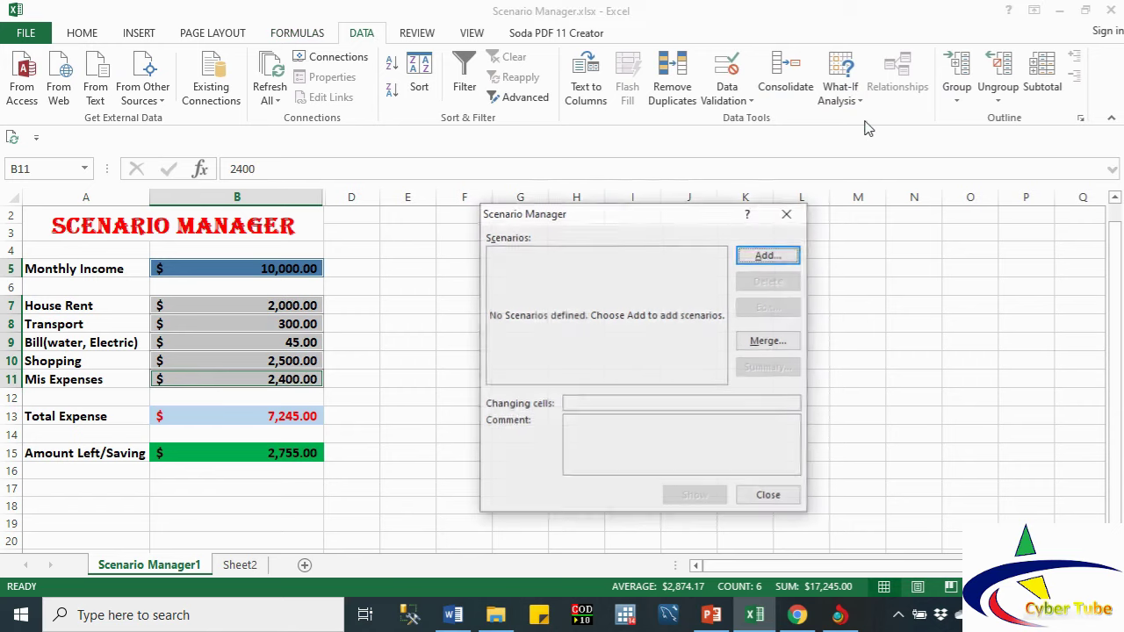
pyautogui.click(770, 257)
pyautogui.write('o')
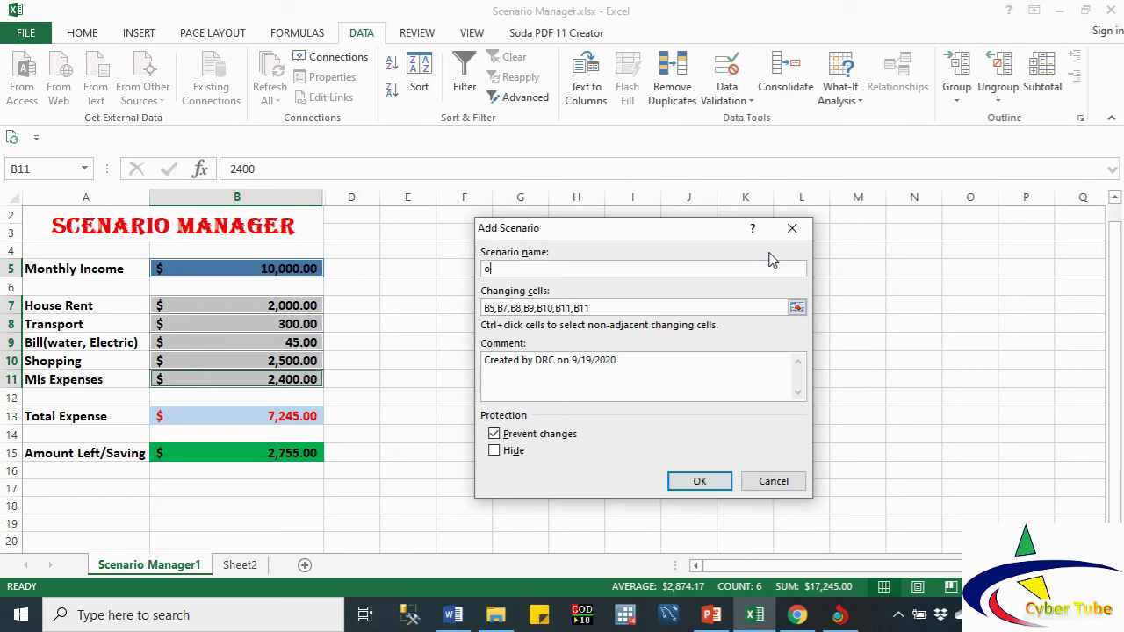
pyautogui.press('BackSpace')
pyautogui.write('Orgianl')
pyautogui.click(698, 480)
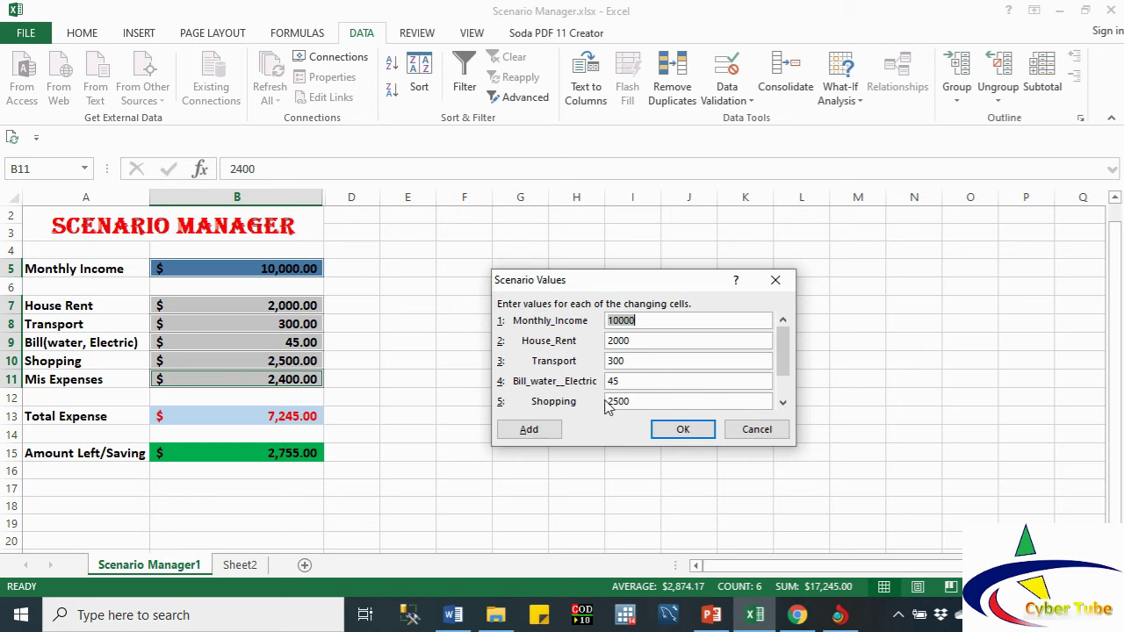
pyautogui.click(673, 431)
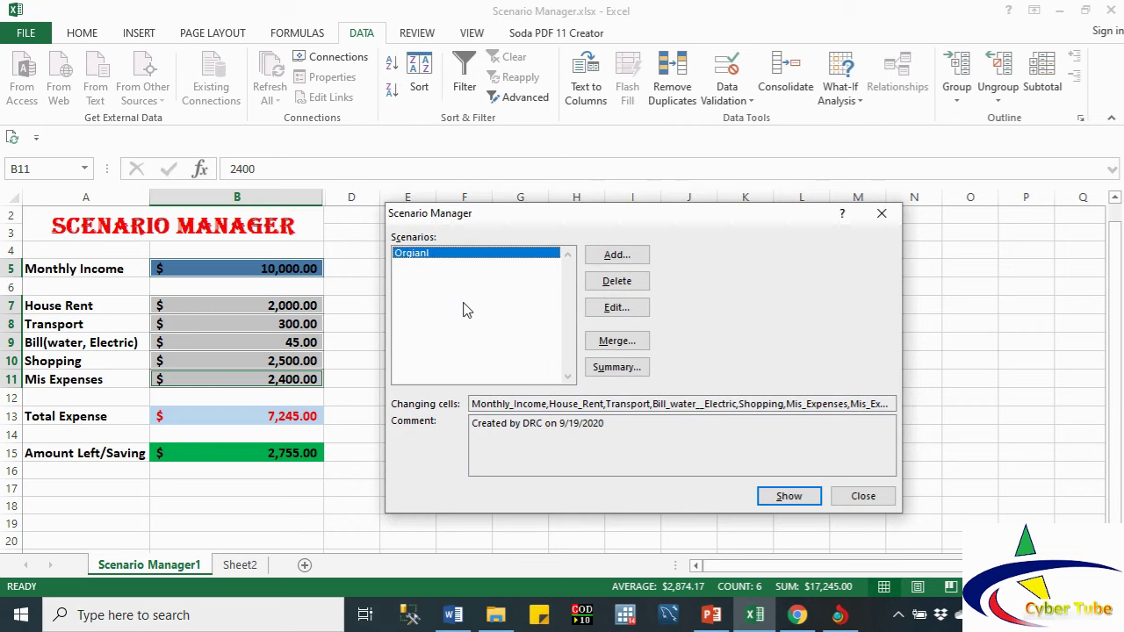
# Step: Add a scenario named Promotion with monthly income 12000 and house rent 2500
pyautogui.click(615, 256)
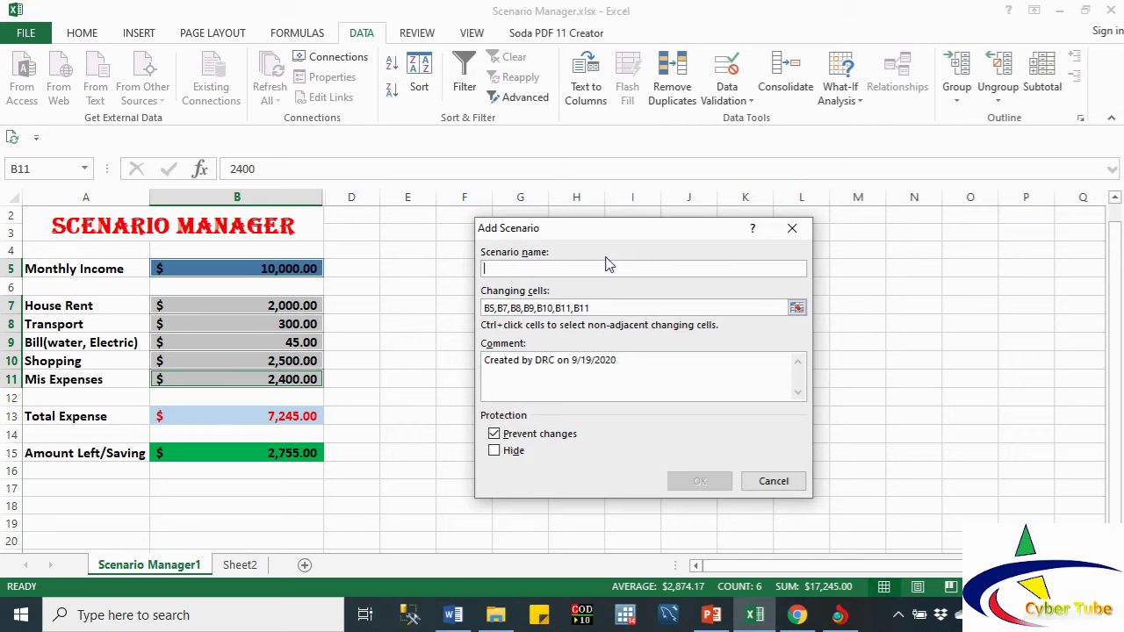
pyautogui.write('Prom')
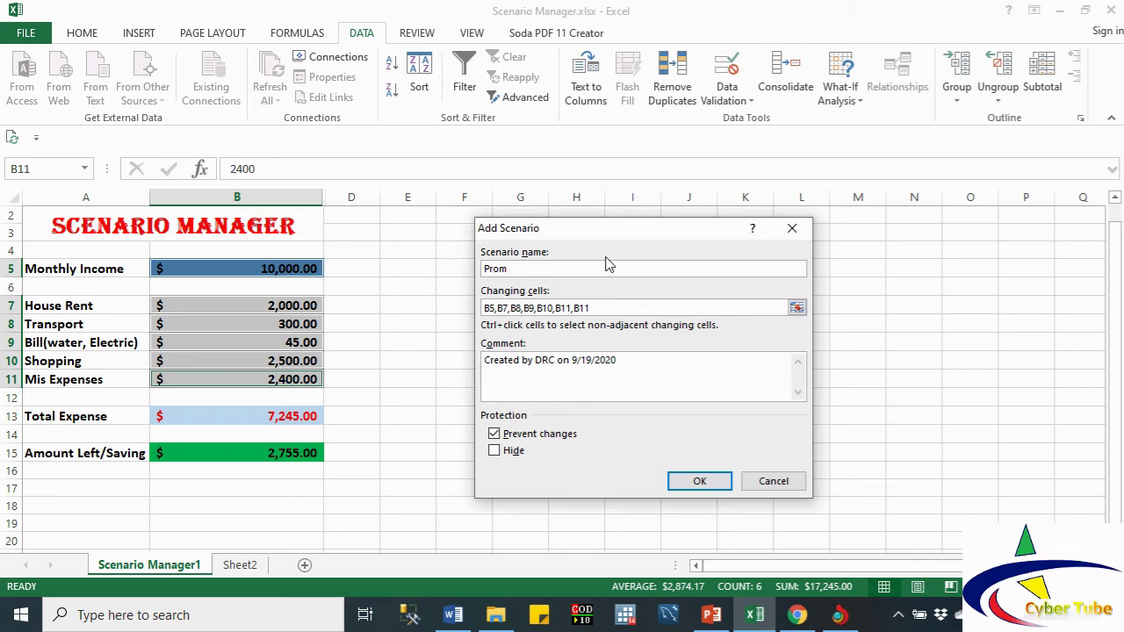
pyautogui.write('otion')
pyautogui.click(699, 480)
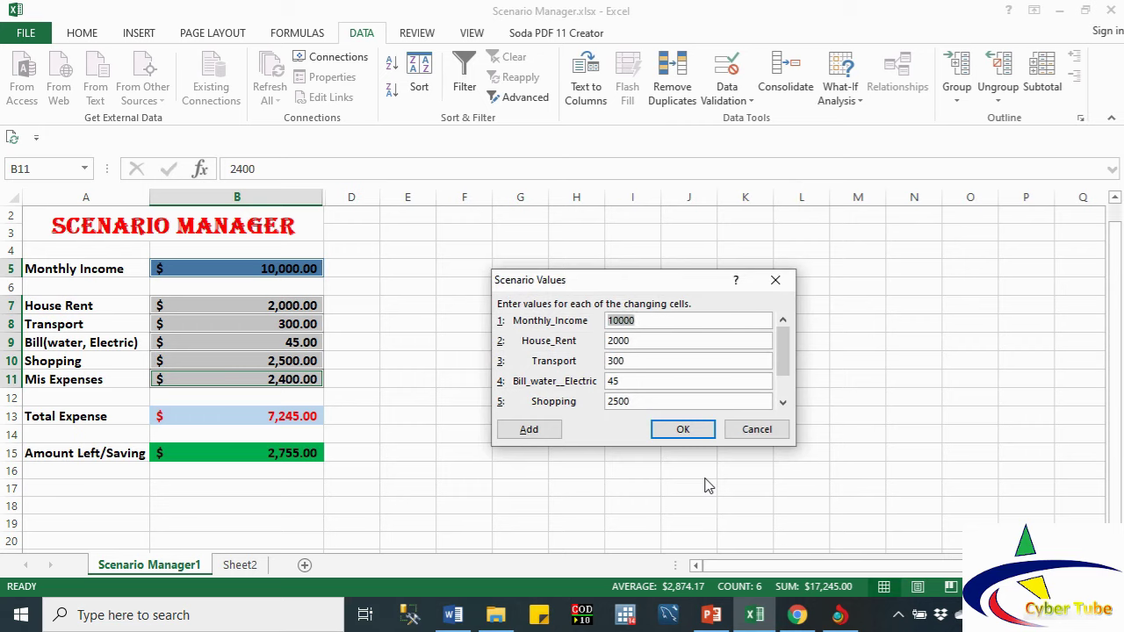
pyautogui.write('12000')
pyautogui.press('Tab')
pyautogui.write('2500')
# Step: Set Promotion's shopping to 2800 and miscellaneous expenses to 3000, and save it
pyautogui.doubleClick(636, 401)
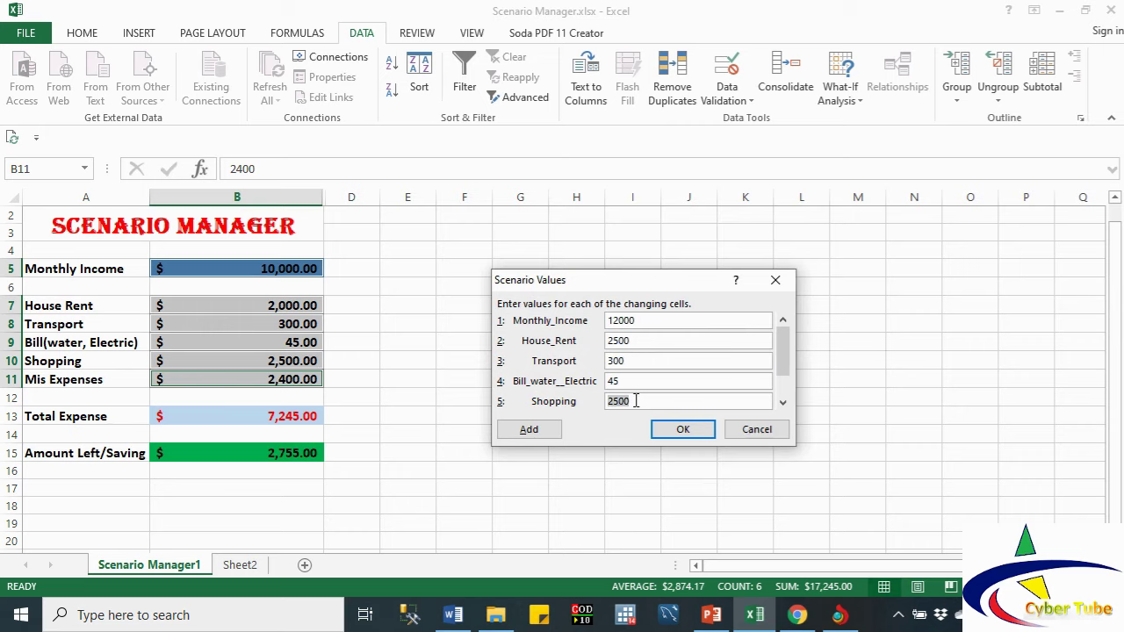
pyautogui.write('300')
pyautogui.press('BackSpace')
pyautogui.press('BackSpace')
pyautogui.write('2800')
pyautogui.click(782, 402)
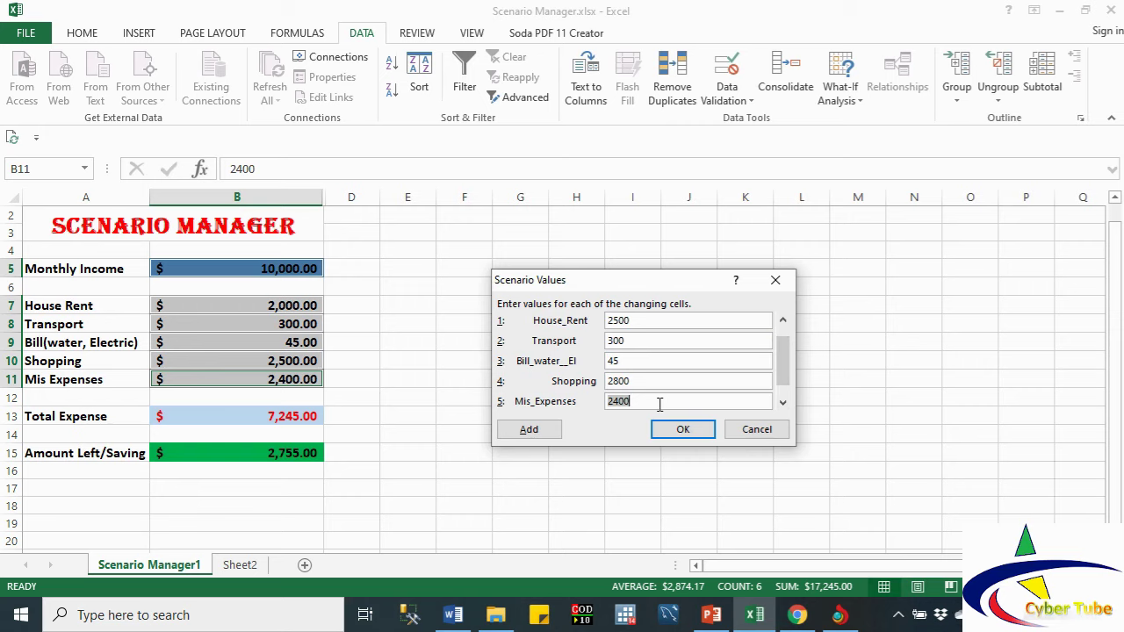
pyautogui.write('3000')
pyautogui.click(783, 403)
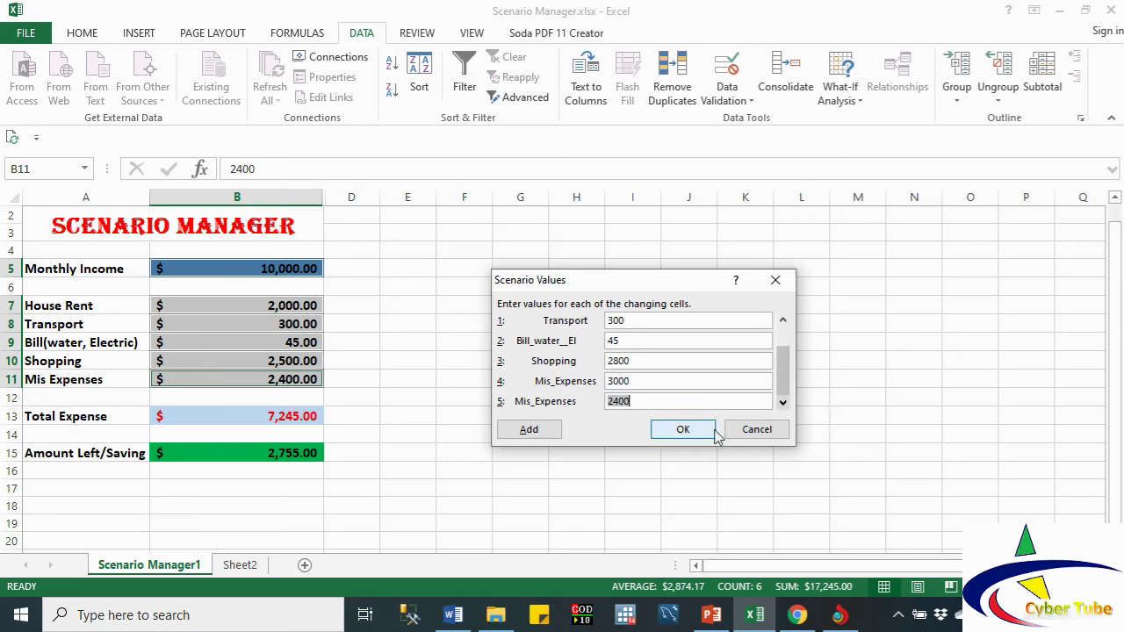
pyautogui.click(682, 430)
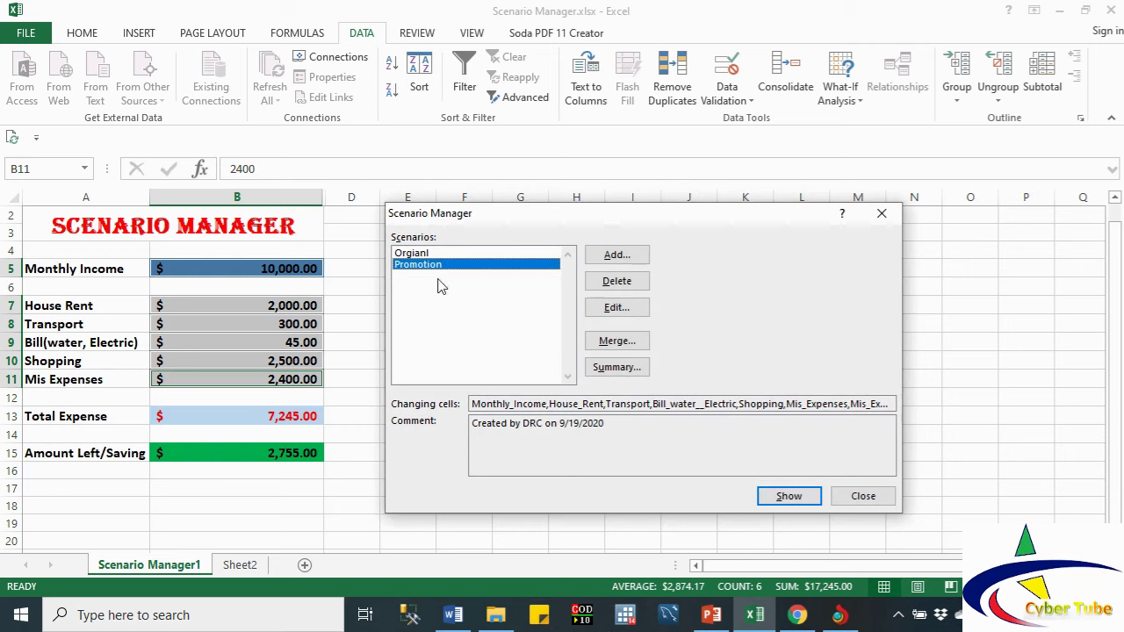
# Step: Add a new scenario named 'New Job'
pyautogui.click(608, 256)
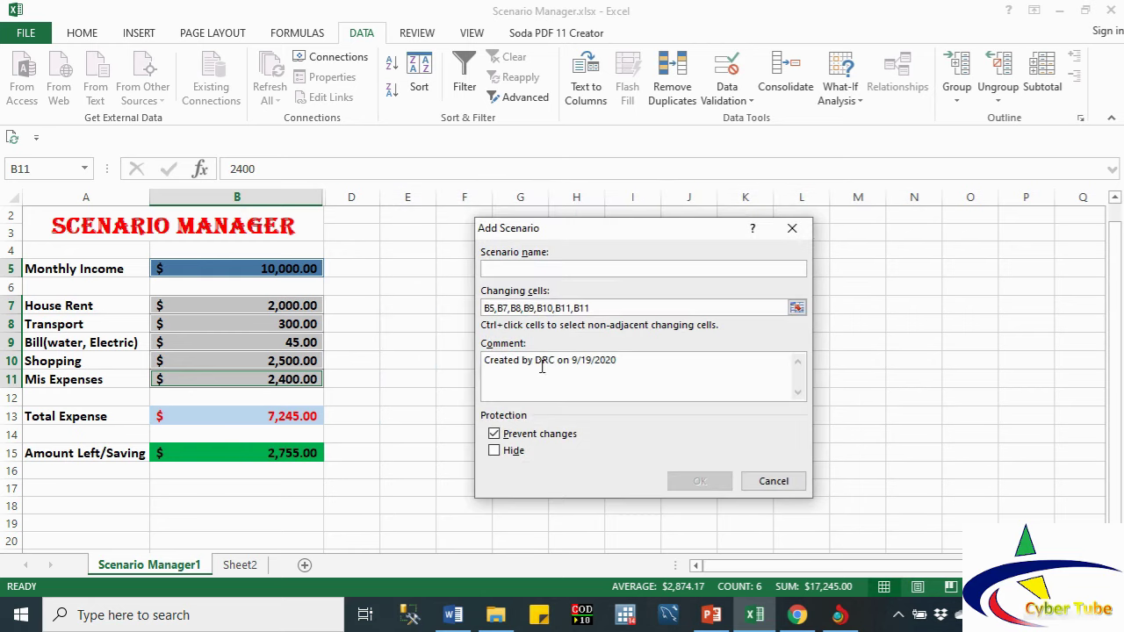
pyautogui.write('New')
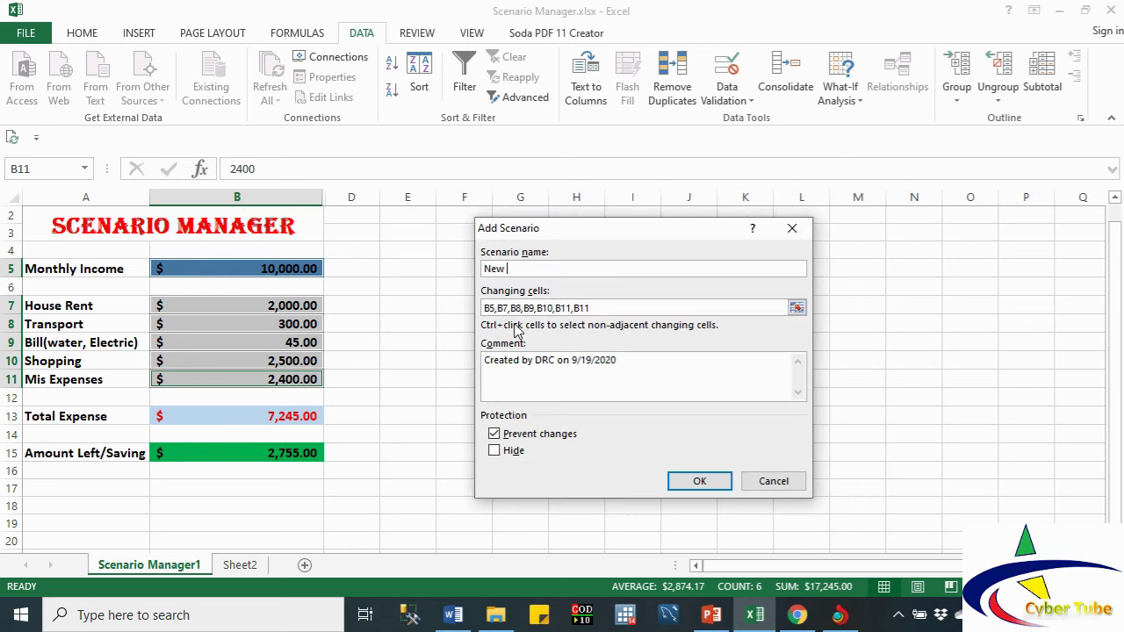
pyautogui.write(' Job')
pyautogui.click(703, 483)
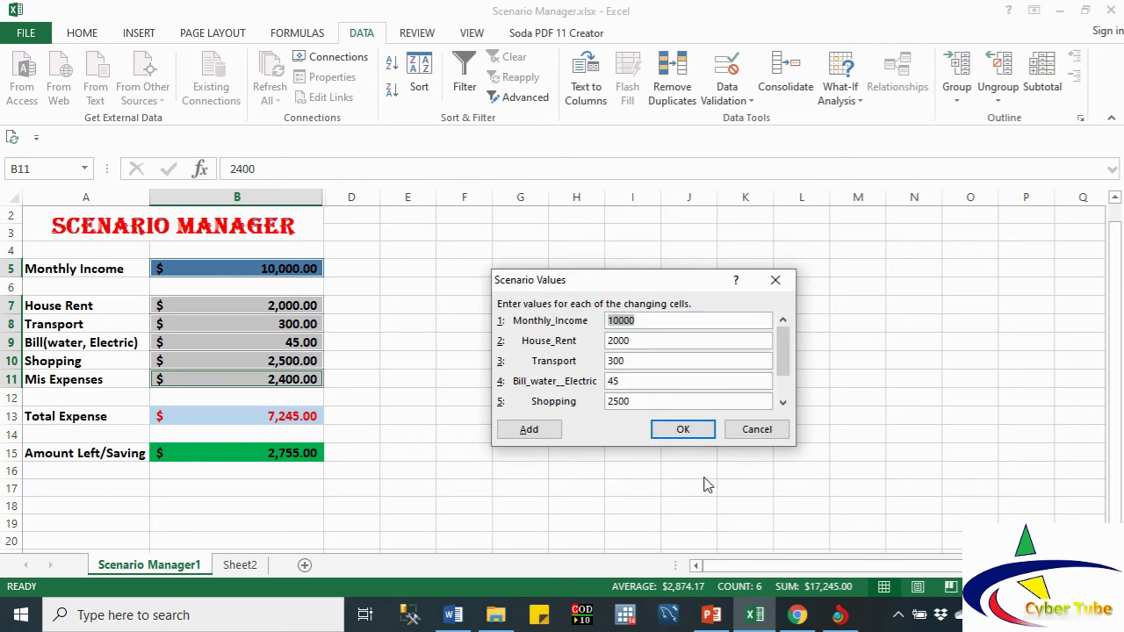
# Step: Enter scenario values: income 15000, rent 3000 and transport 500
pyautogui.write('15000')
pyautogui.moveTo(630, 341); pyautogui.dragTo(610, 343)
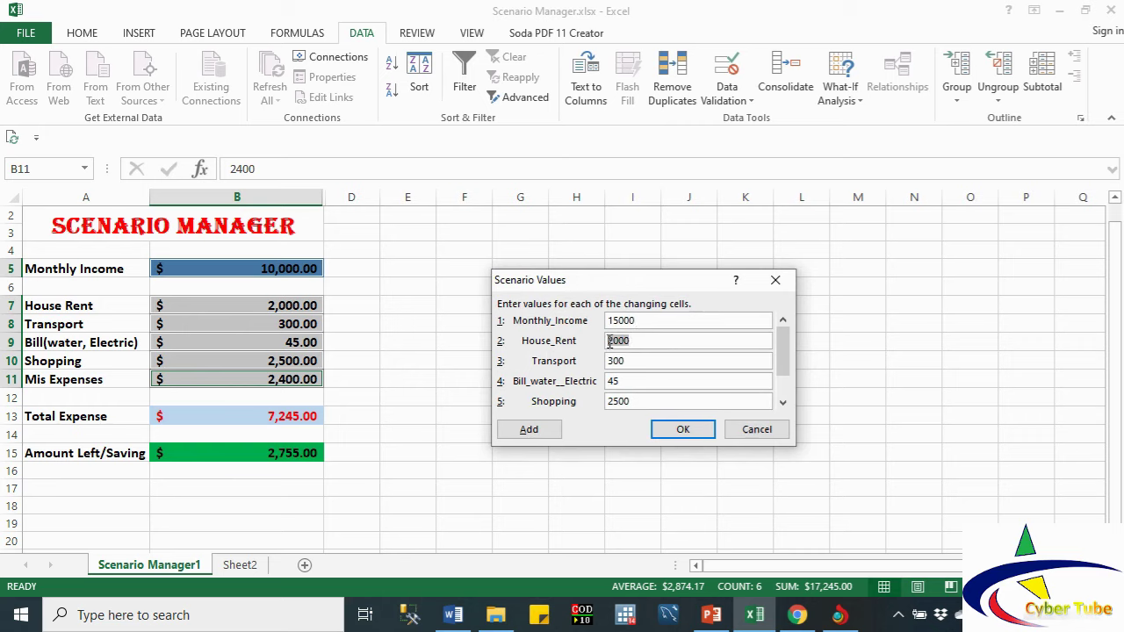
pyautogui.write('3000')
pyautogui.moveTo(625, 361); pyautogui.dragTo(600, 361)
pyautogui.write('30')
pyautogui.press('BackSpace')
pyautogui.press('BackSpace')
pyautogui.write('500')
# Step: Set shopping to 300 and miscellaneous expenses to 3500, then save the scenario
pyautogui.click(782, 402)
pyautogui.moveTo(639, 379); pyautogui.dragTo(572, 369)
pyautogui.write('300')
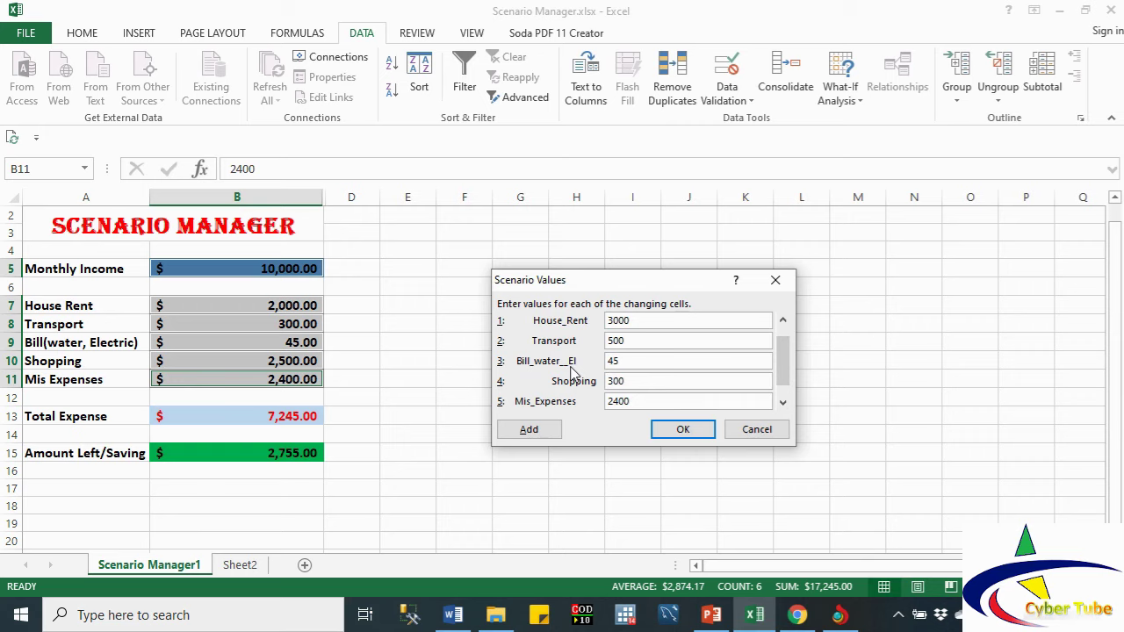
pyautogui.moveTo(638, 402); pyautogui.dragTo(609, 400)
pyautogui.write('3500')
pyautogui.click(784, 322)
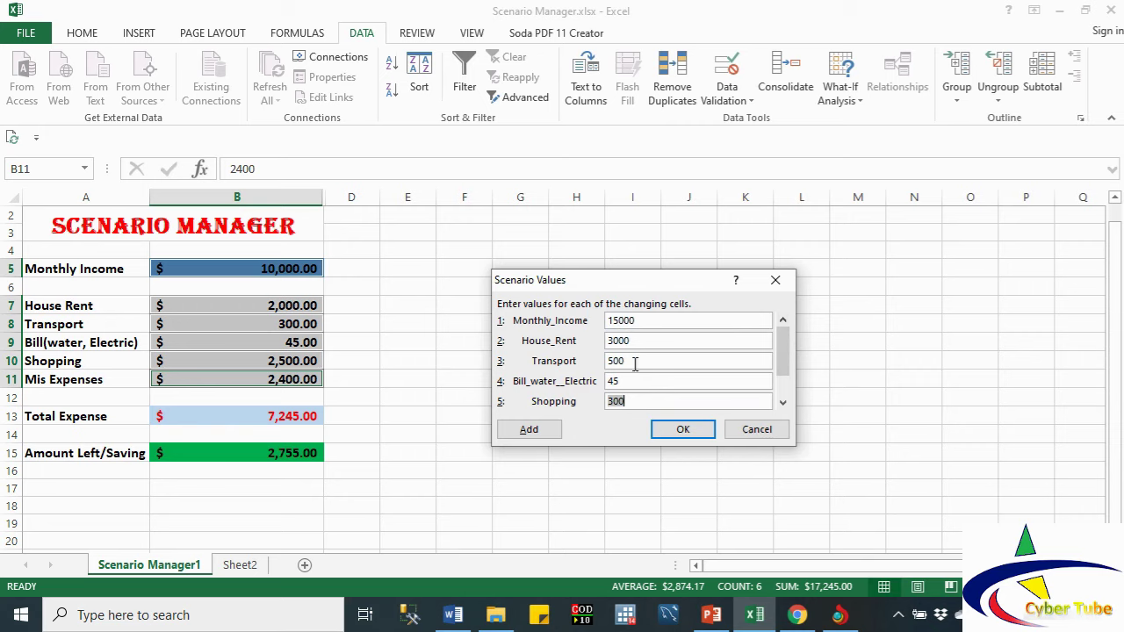
pyautogui.click(782, 403)
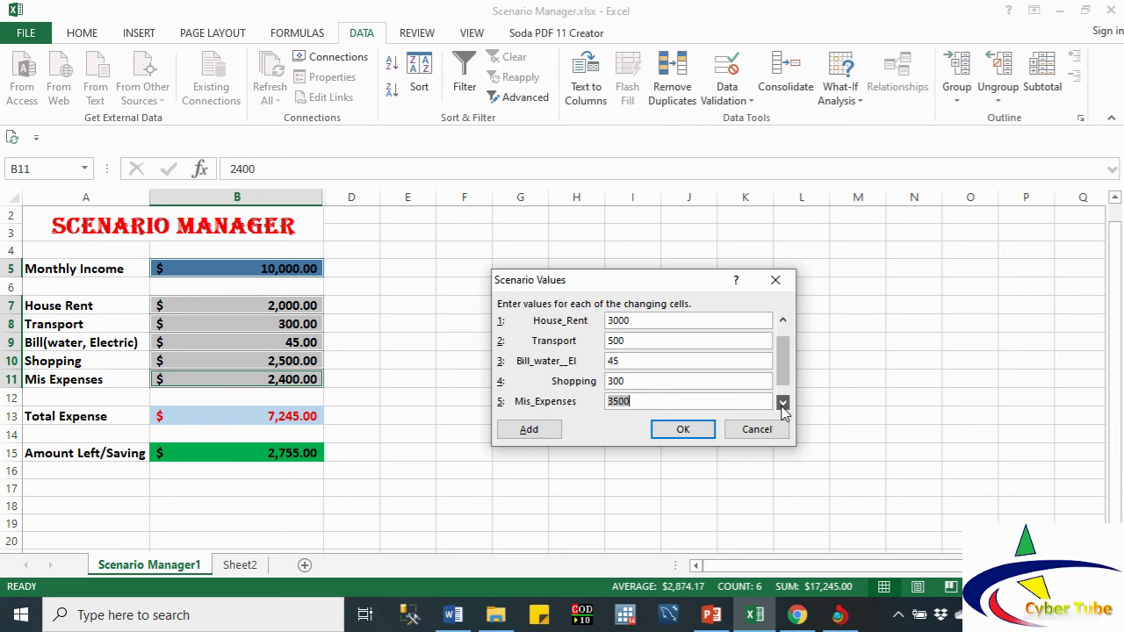
pyautogui.click(783, 403)
pyautogui.click(688, 430)
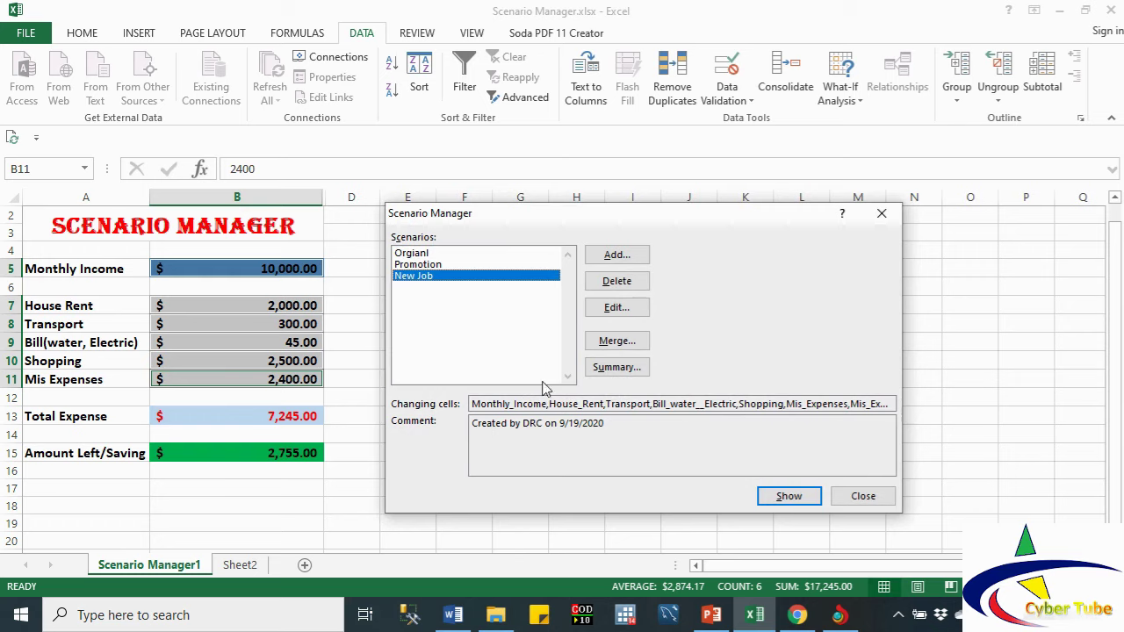
pyautogui.click(616, 367)
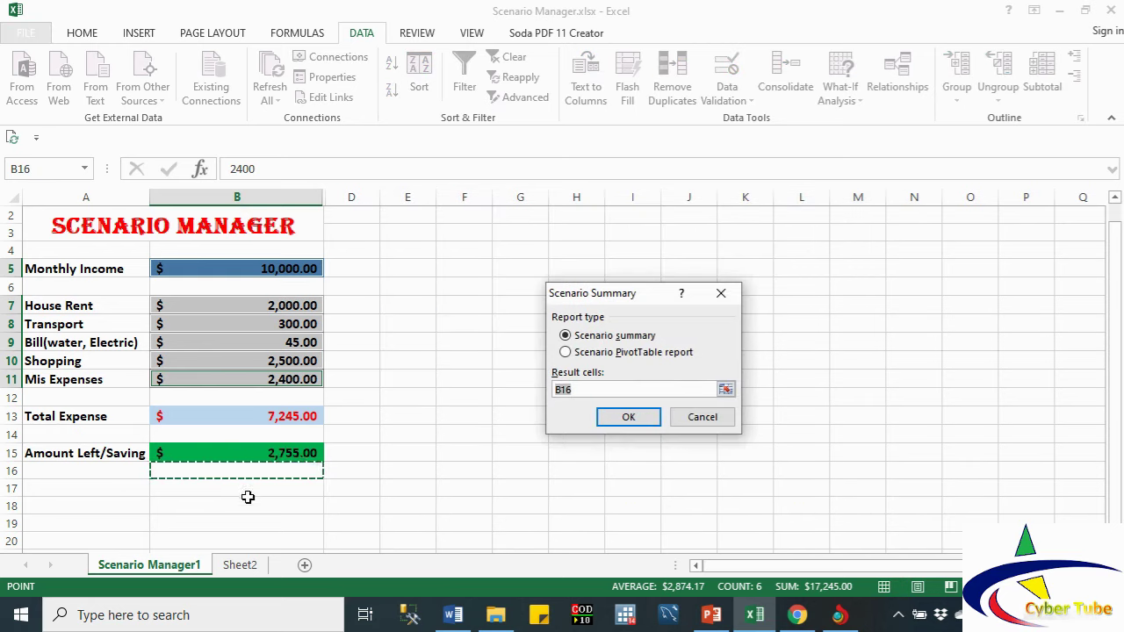
pyautogui.click(235, 455)
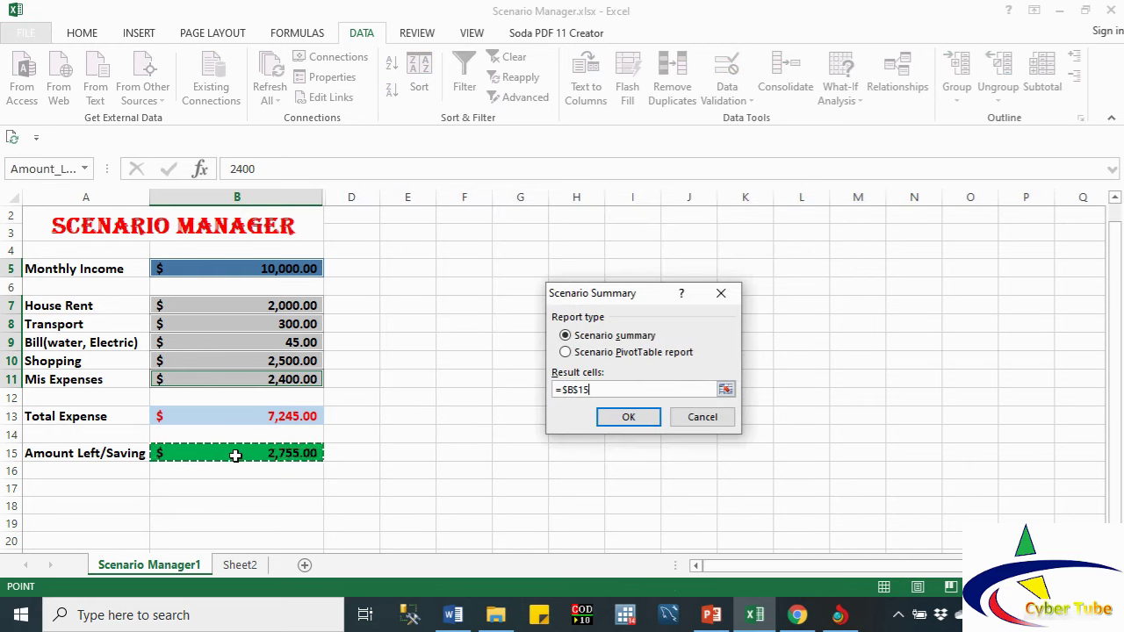
pyautogui.click(621, 419)
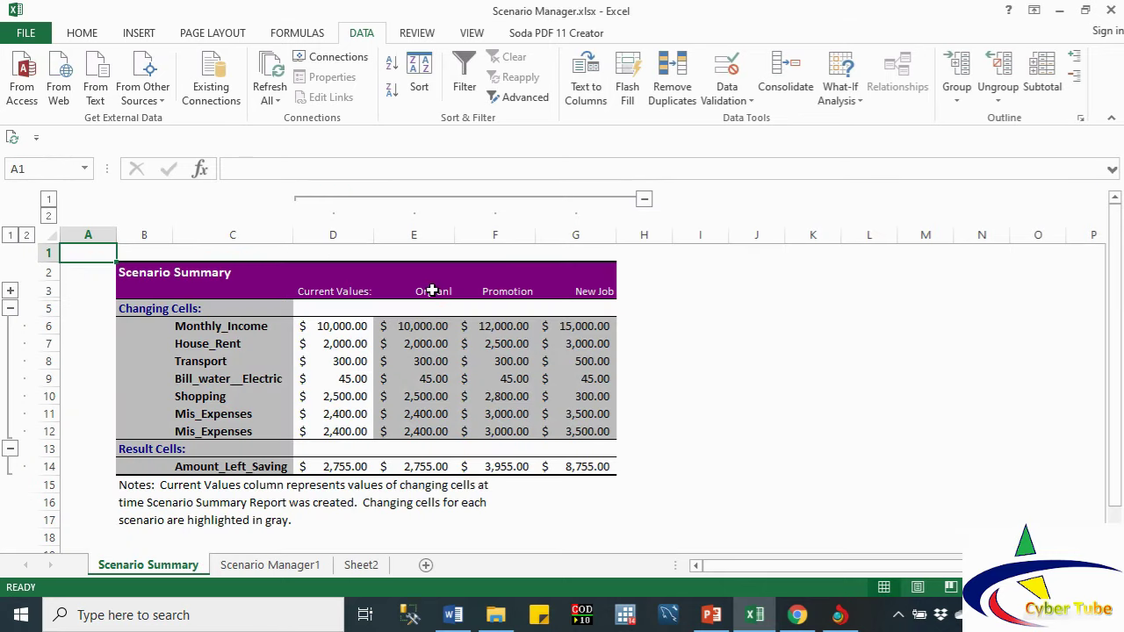
pyautogui.click(432, 290)
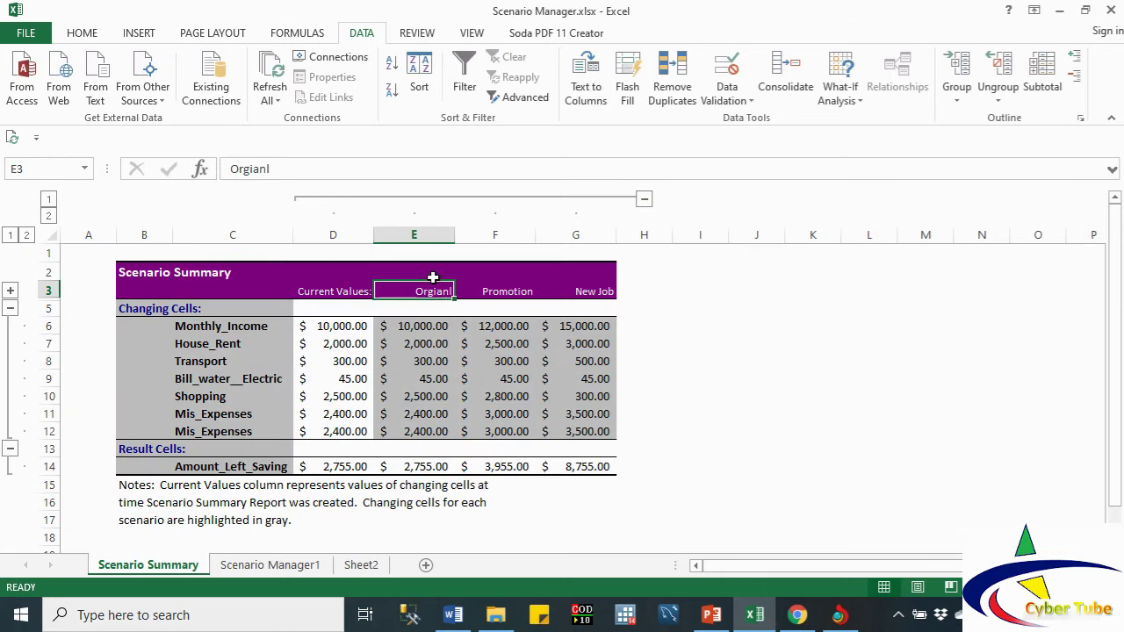
pyautogui.click(421, 253)
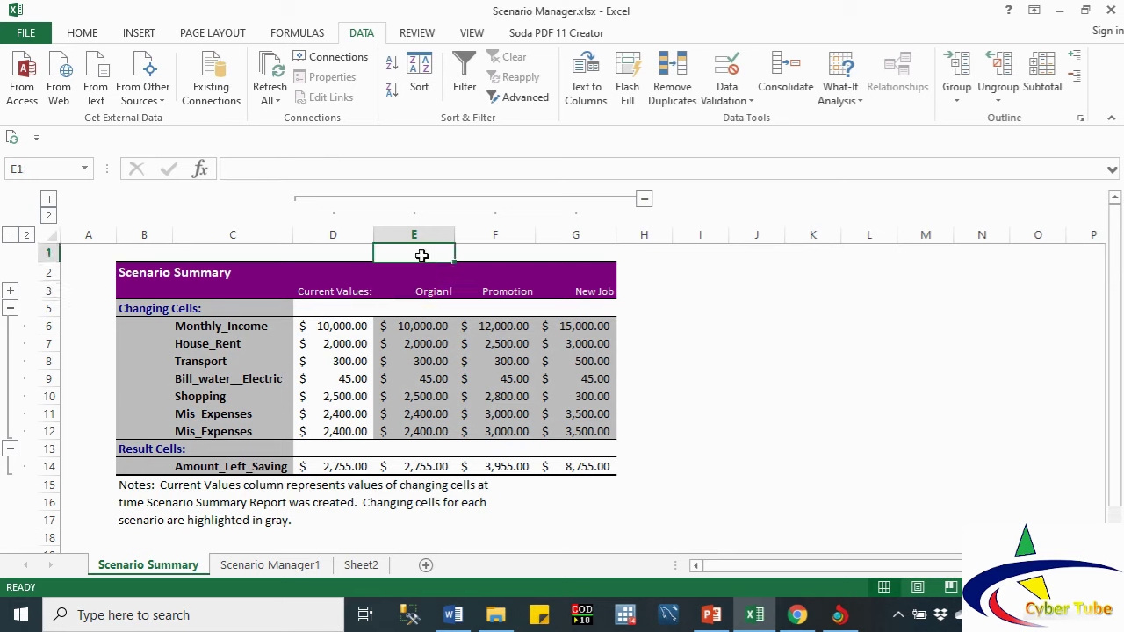
pyautogui.click(413, 234)
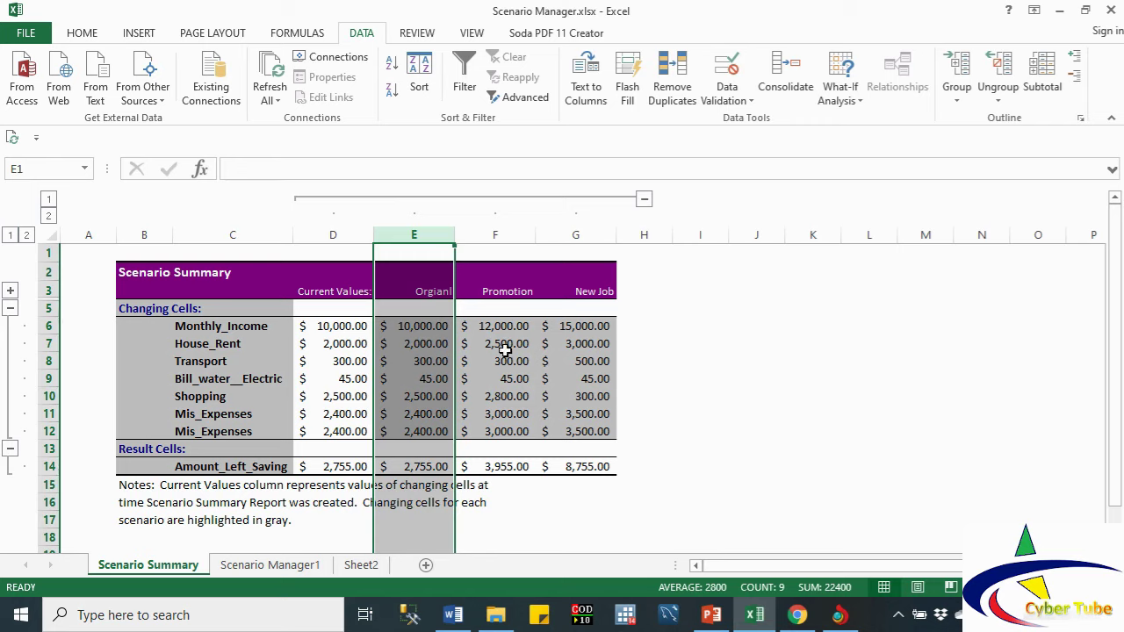
pyautogui.click(435, 342)
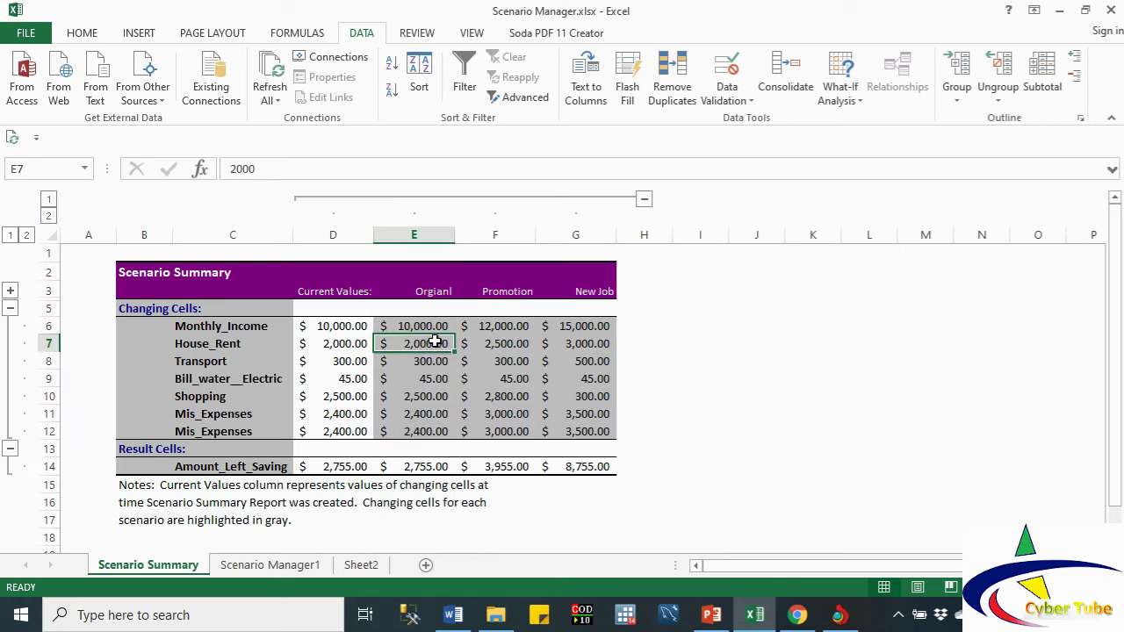
pyautogui.click(513, 344)
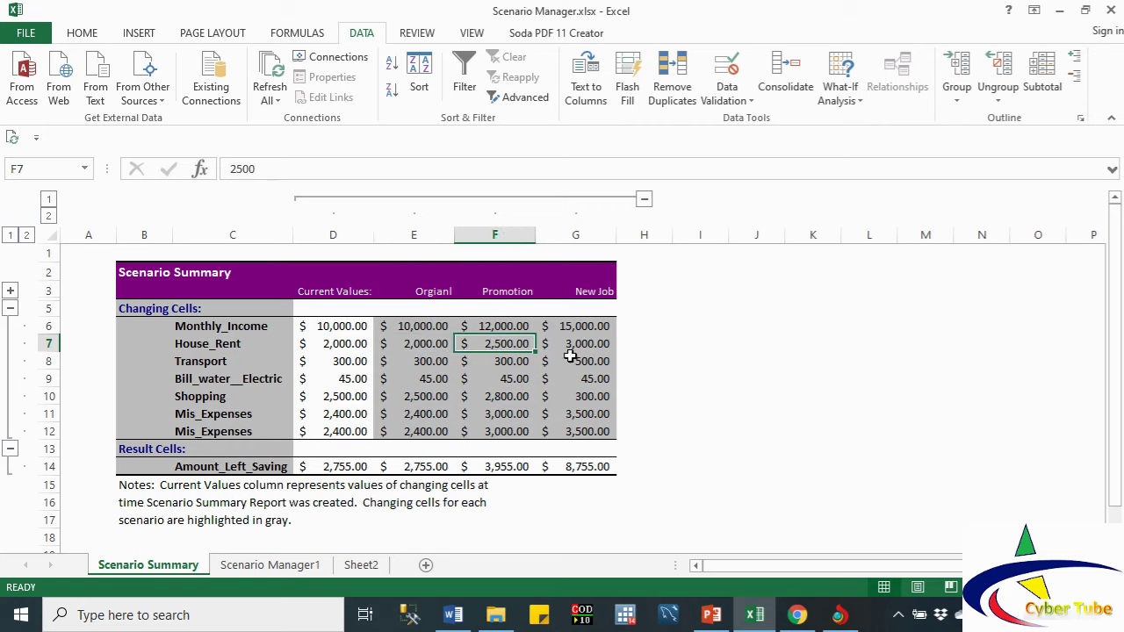
pyautogui.click(578, 351)
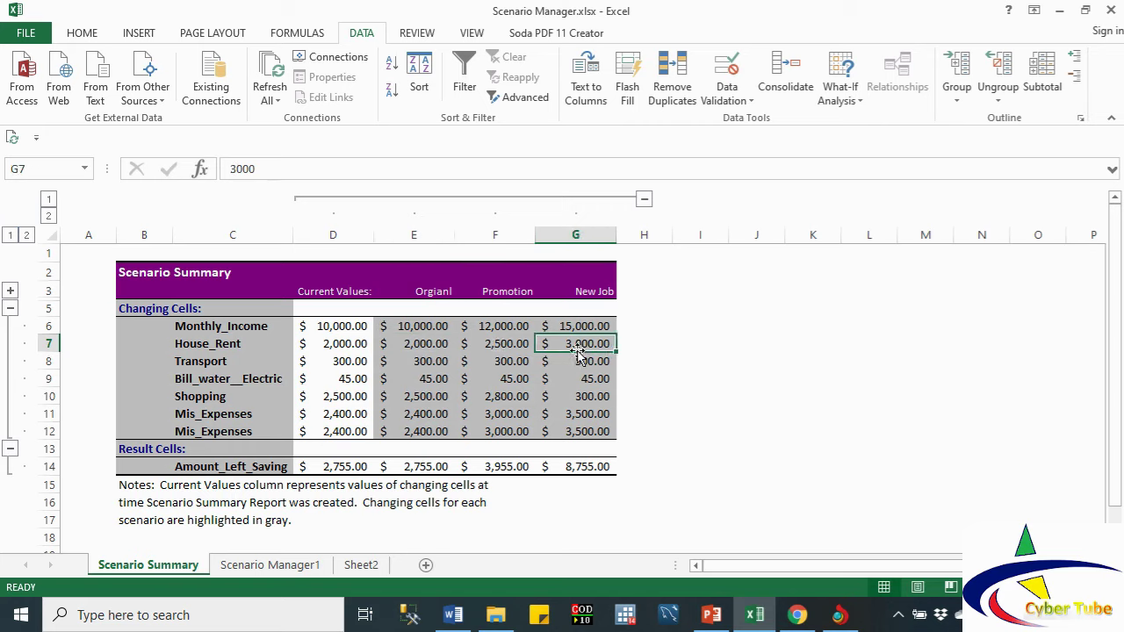
pyautogui.click(432, 364)
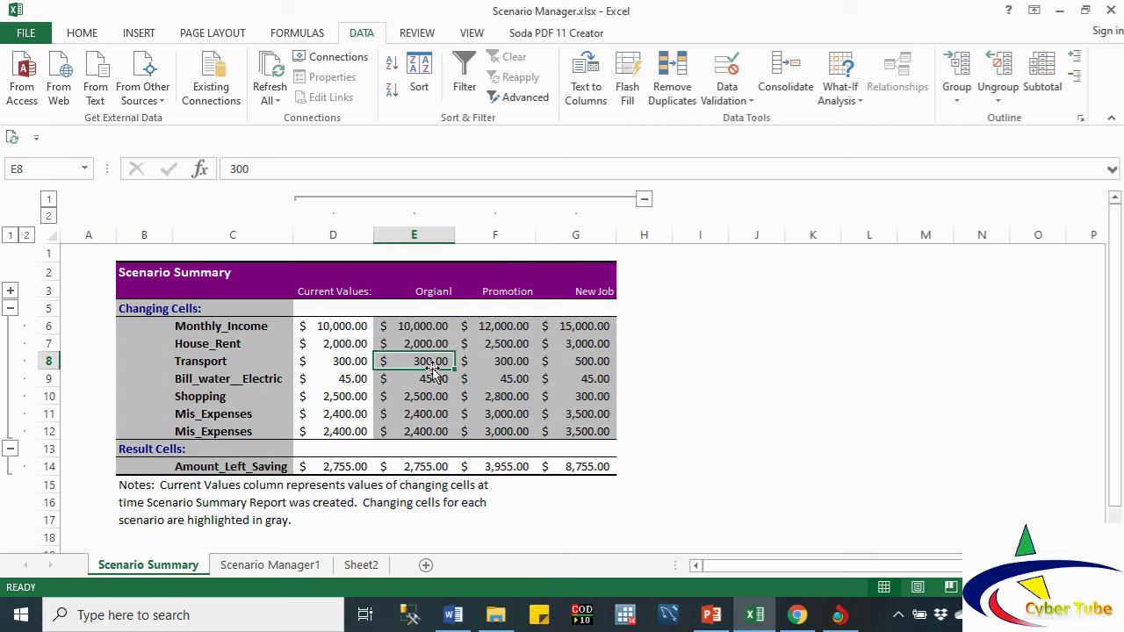
pyautogui.click(599, 361)
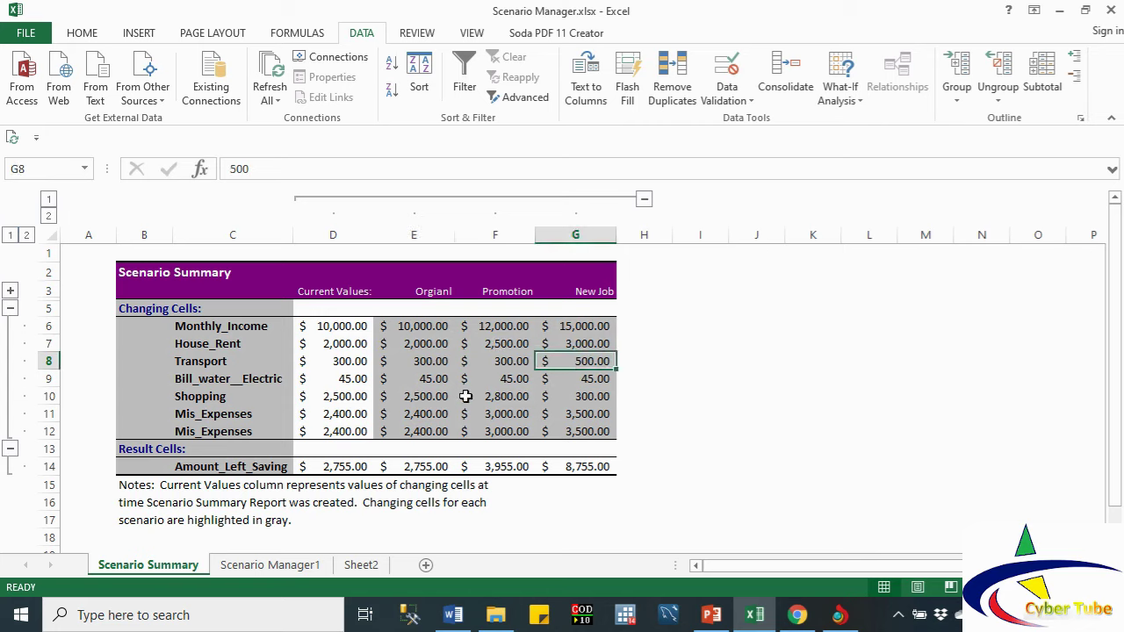
pyautogui.click(420, 399)
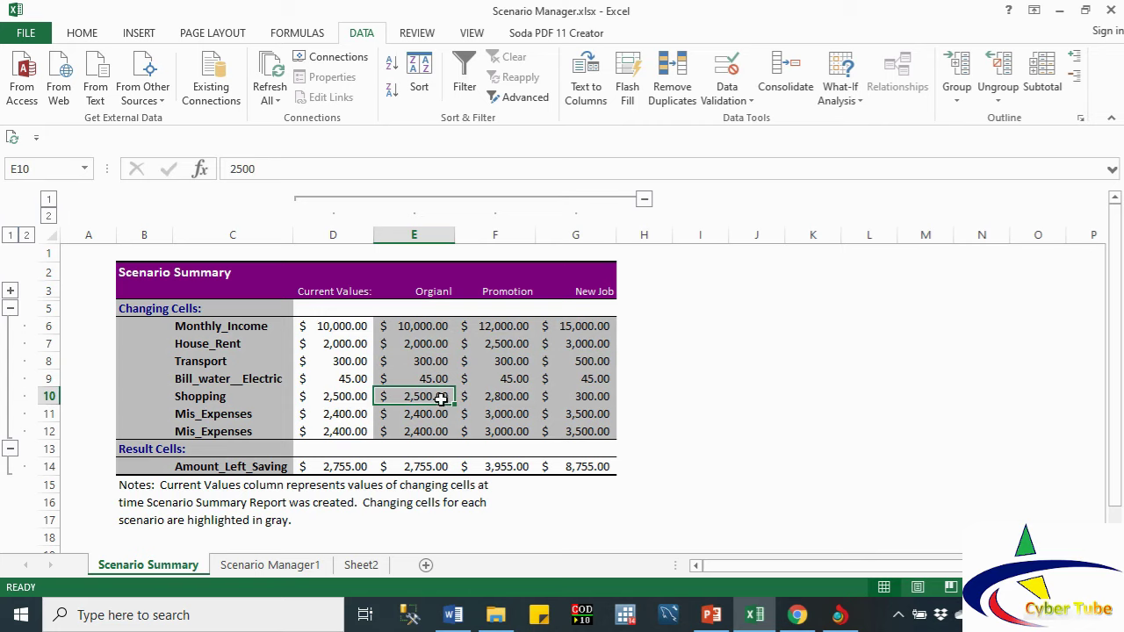
pyautogui.click(502, 397)
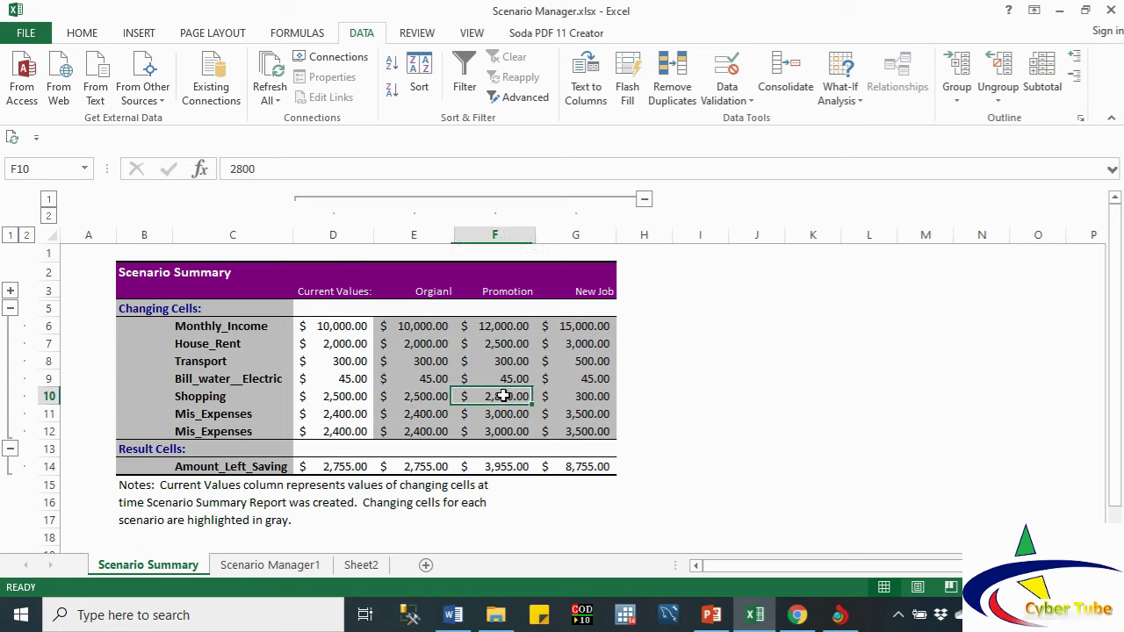
pyautogui.click(575, 399)
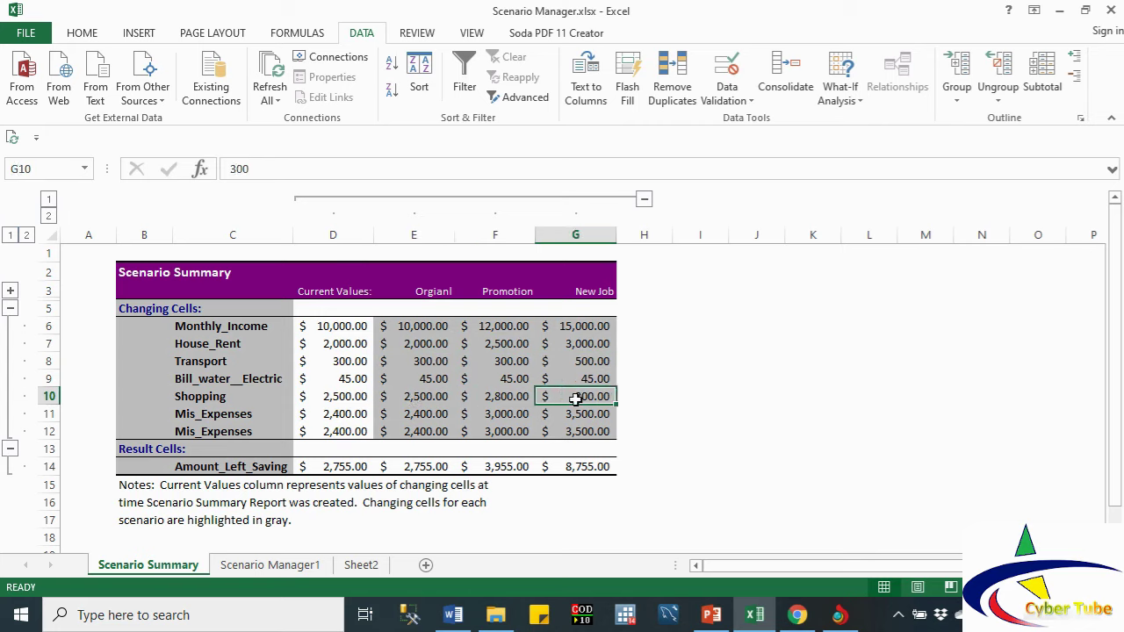
pyautogui.click(415, 418)
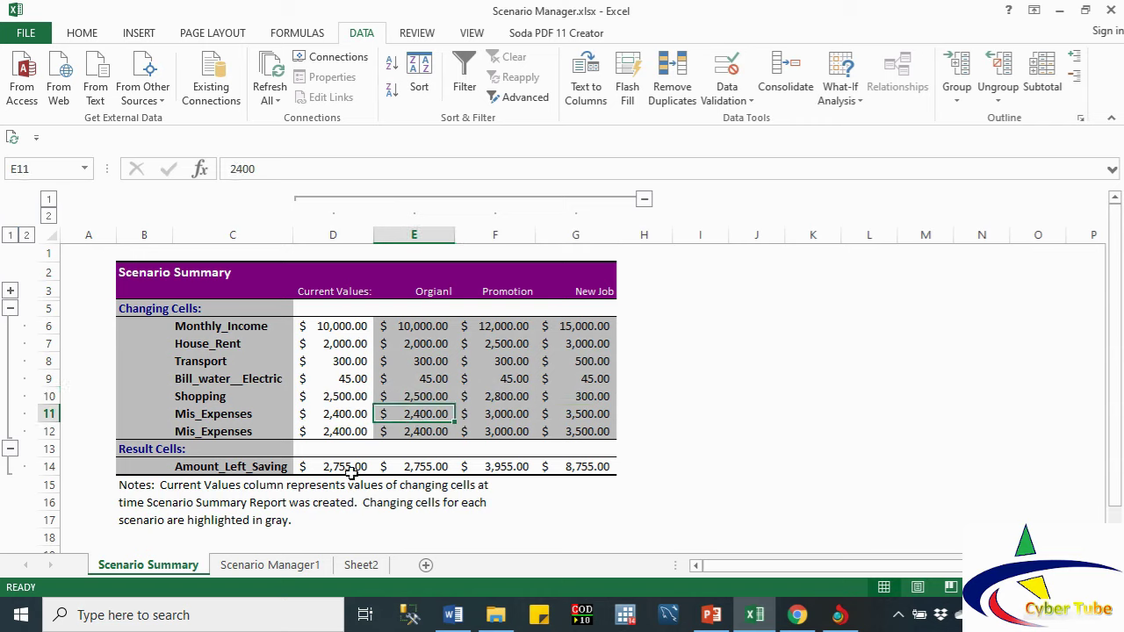
pyautogui.click(229, 430)
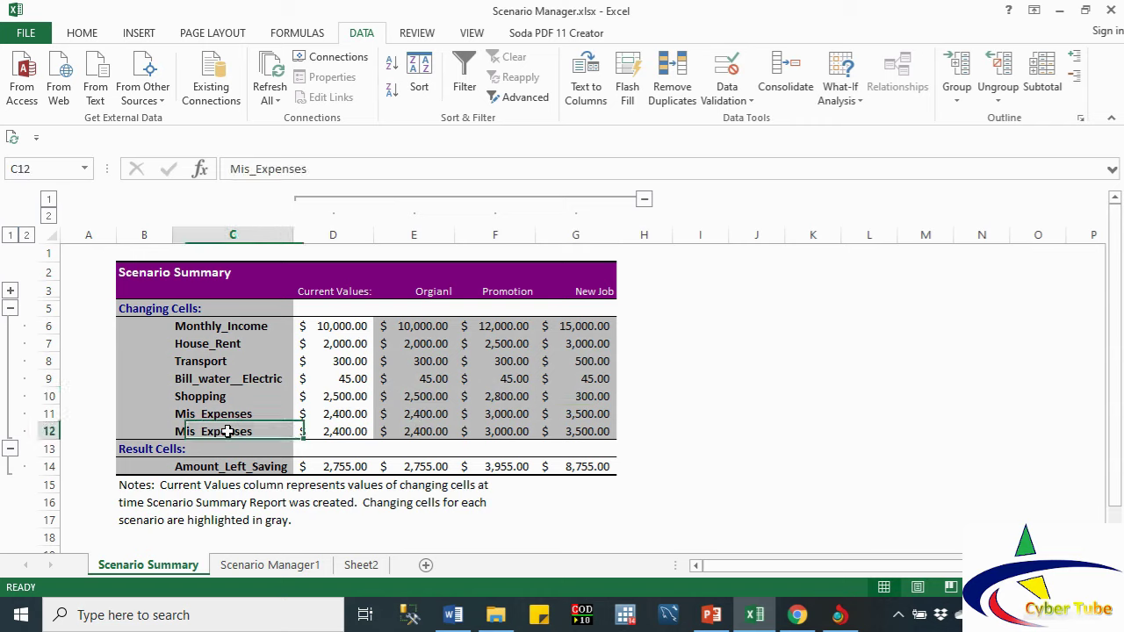
pyautogui.click(417, 435)
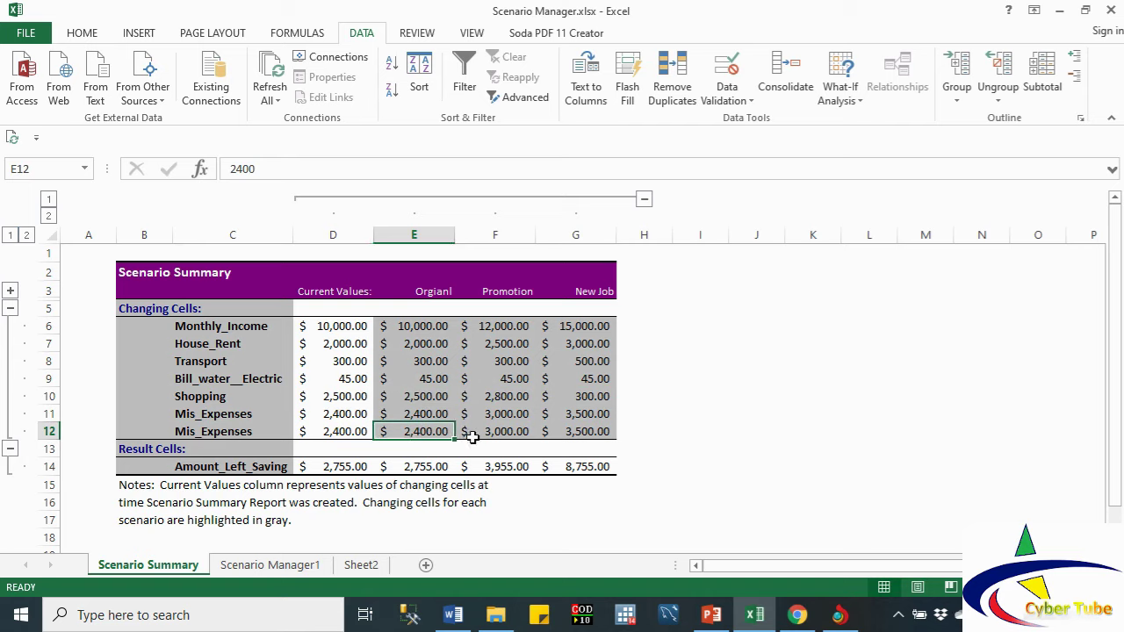
pyautogui.click(499, 436)
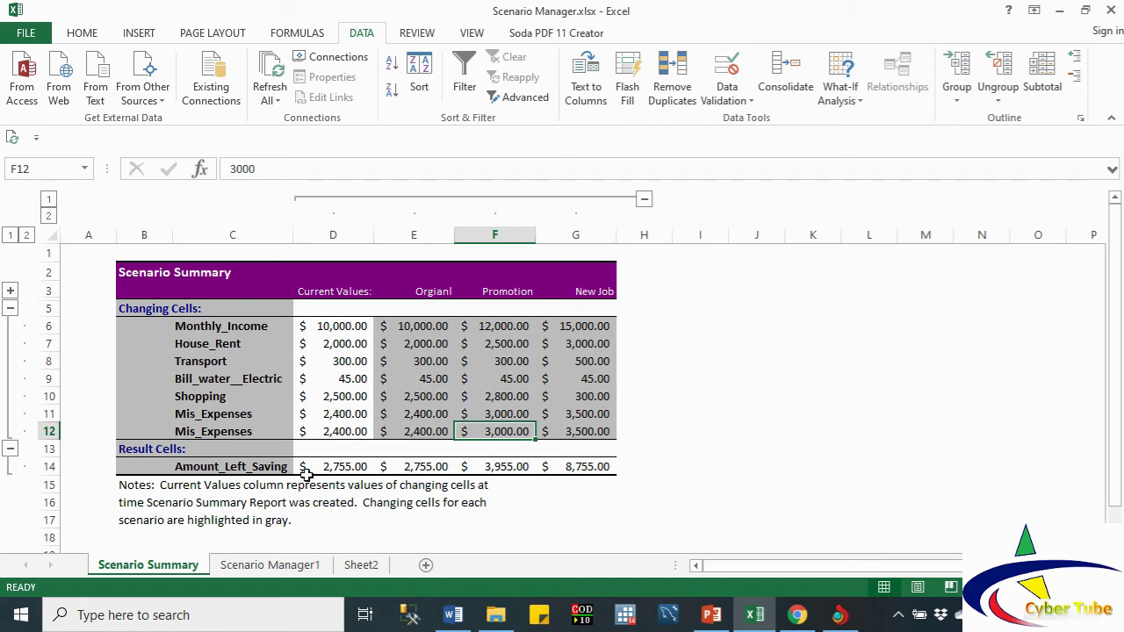
pyautogui.click(426, 468)
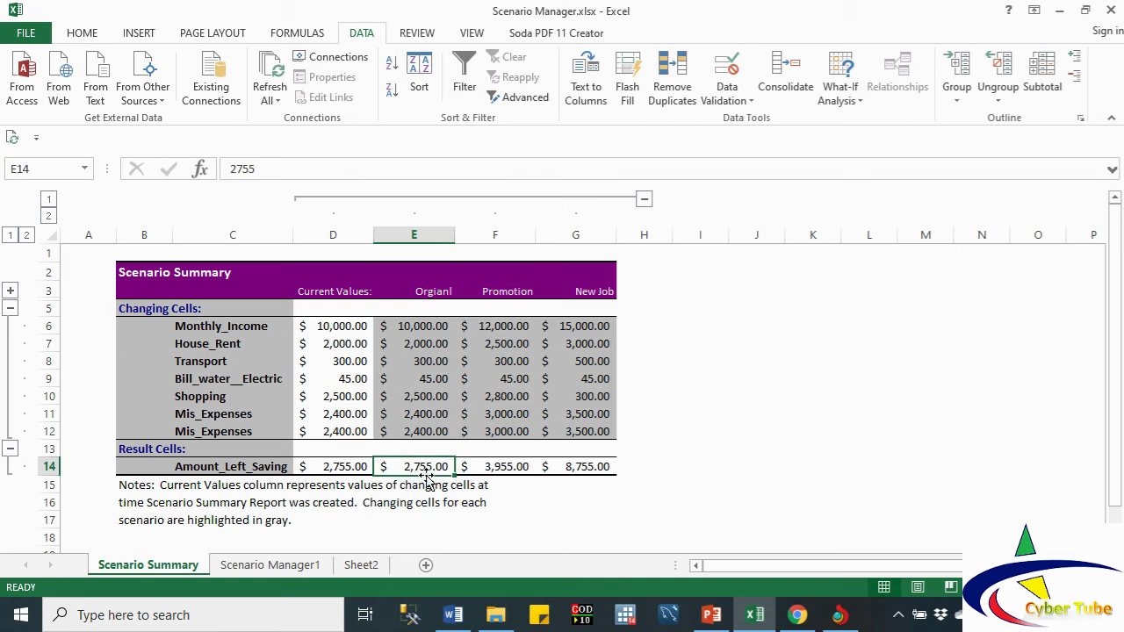
pyautogui.click(497, 467)
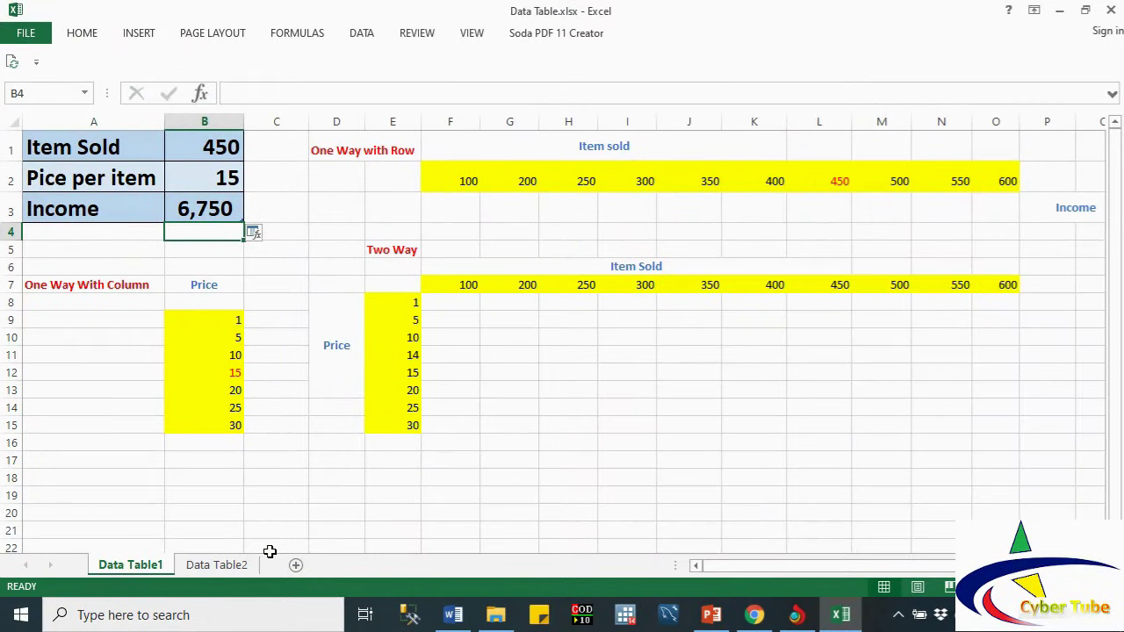
pyautogui.click(362, 34)
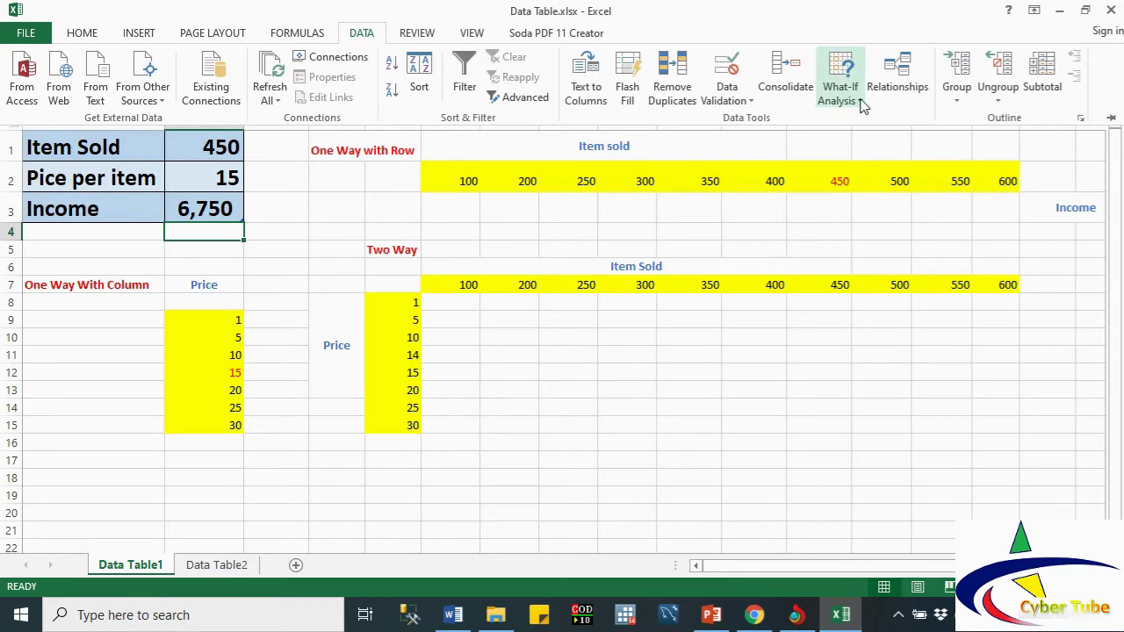
pyautogui.click(861, 103)
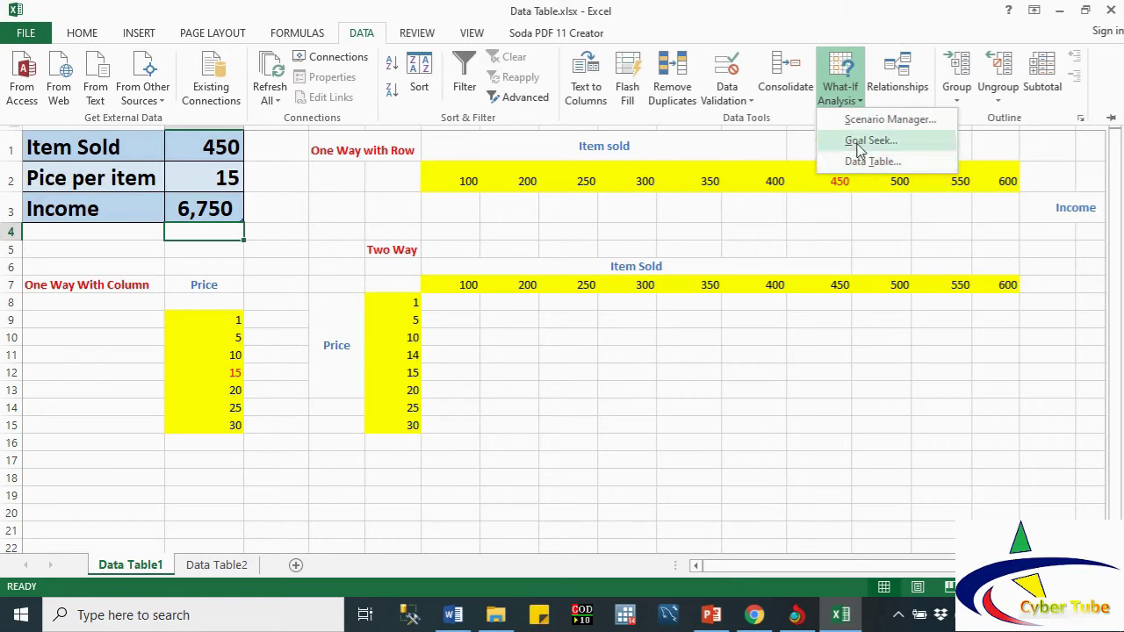
pyautogui.click(205, 213)
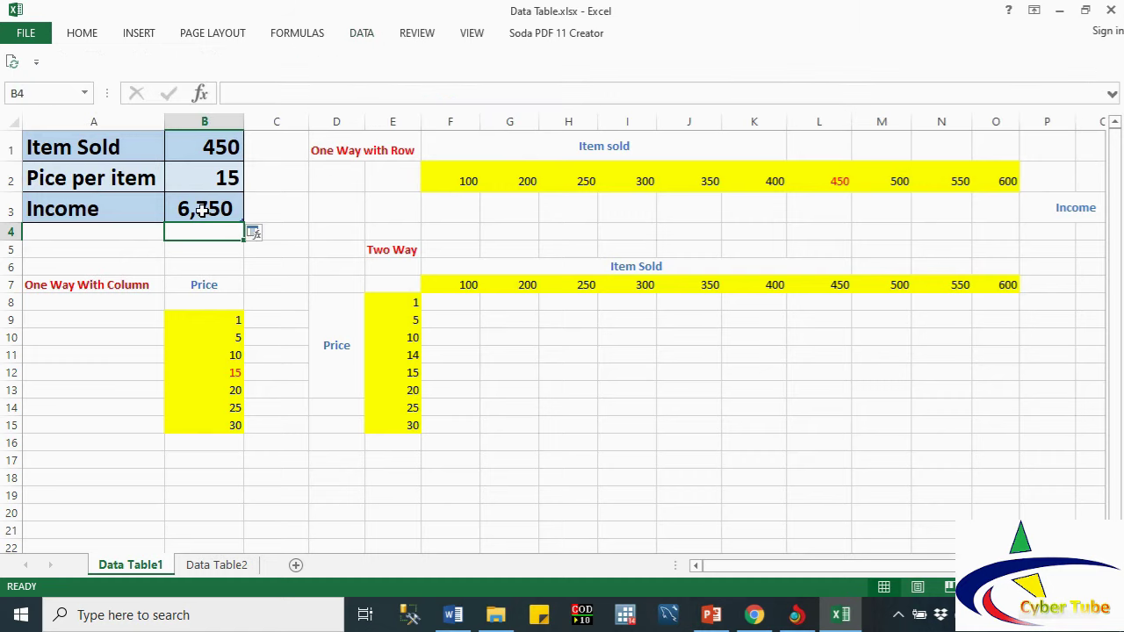
# Step: Cancel the stray entry in B4 and enter =B1*B2 in Income cell B3
pyautogui.write('=')
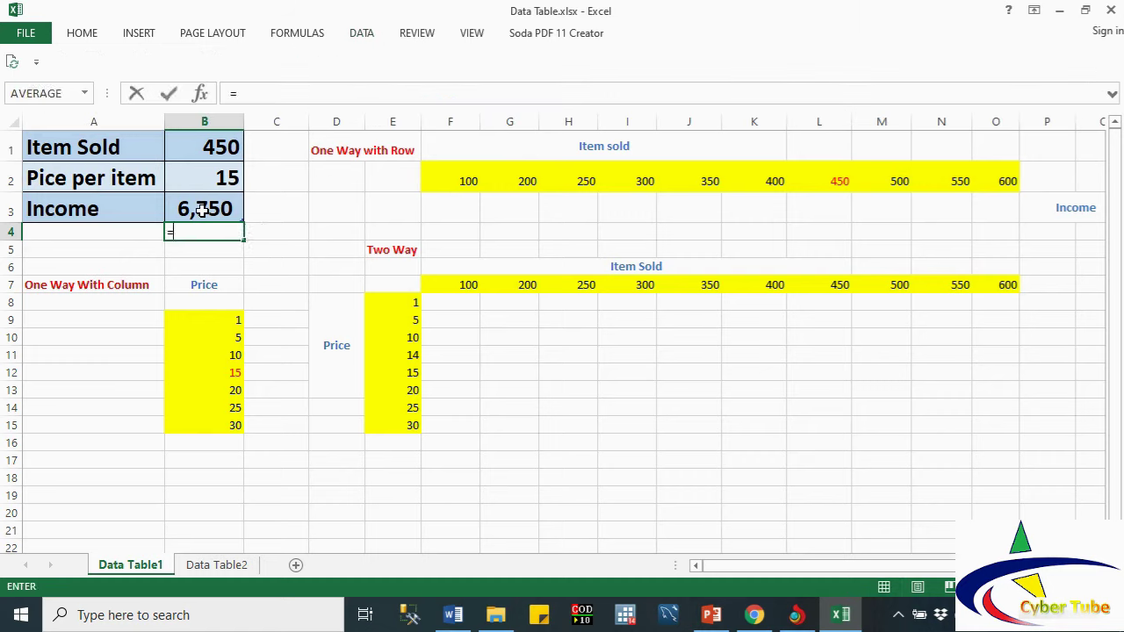
pyautogui.click(202, 209)
pyautogui.press('Escape')
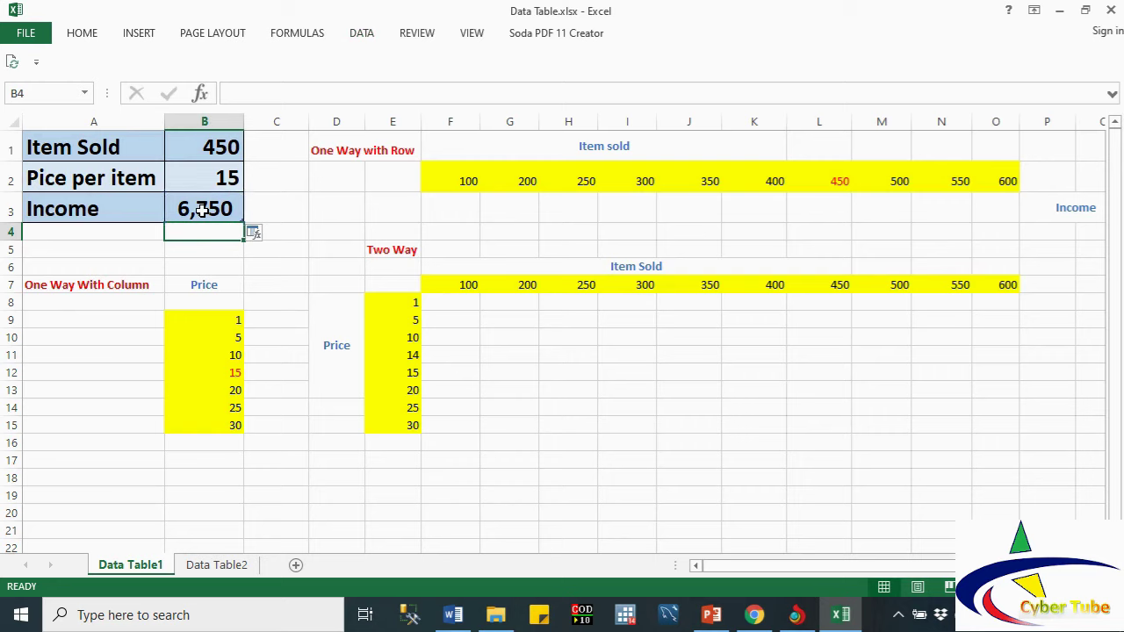
pyautogui.click(202, 209)
pyautogui.write('=')
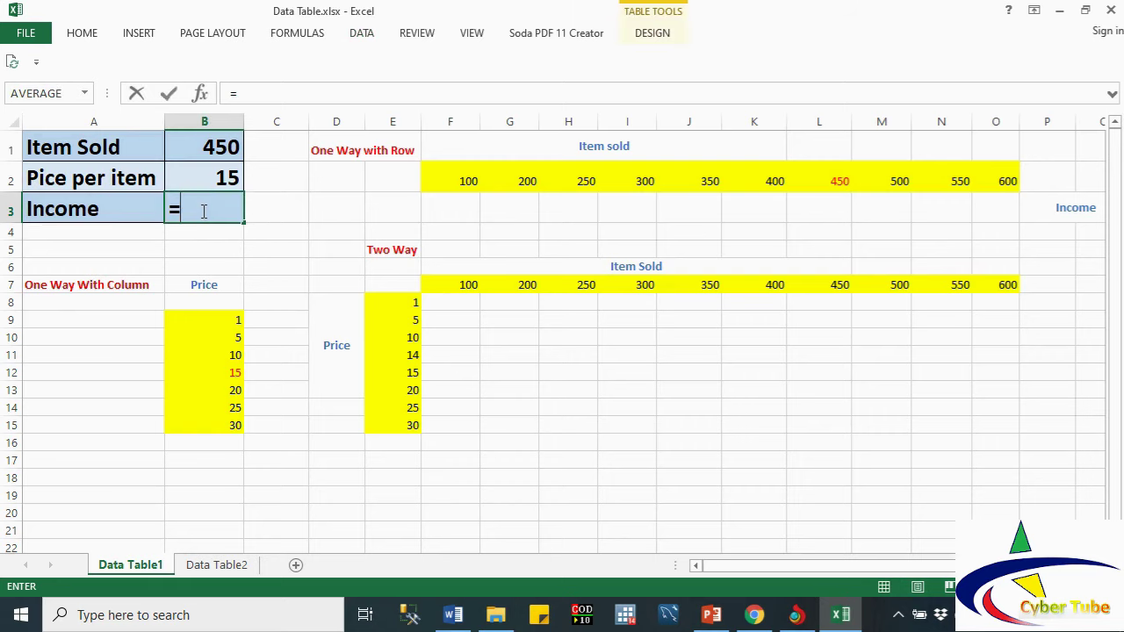
pyautogui.click(175, 149)
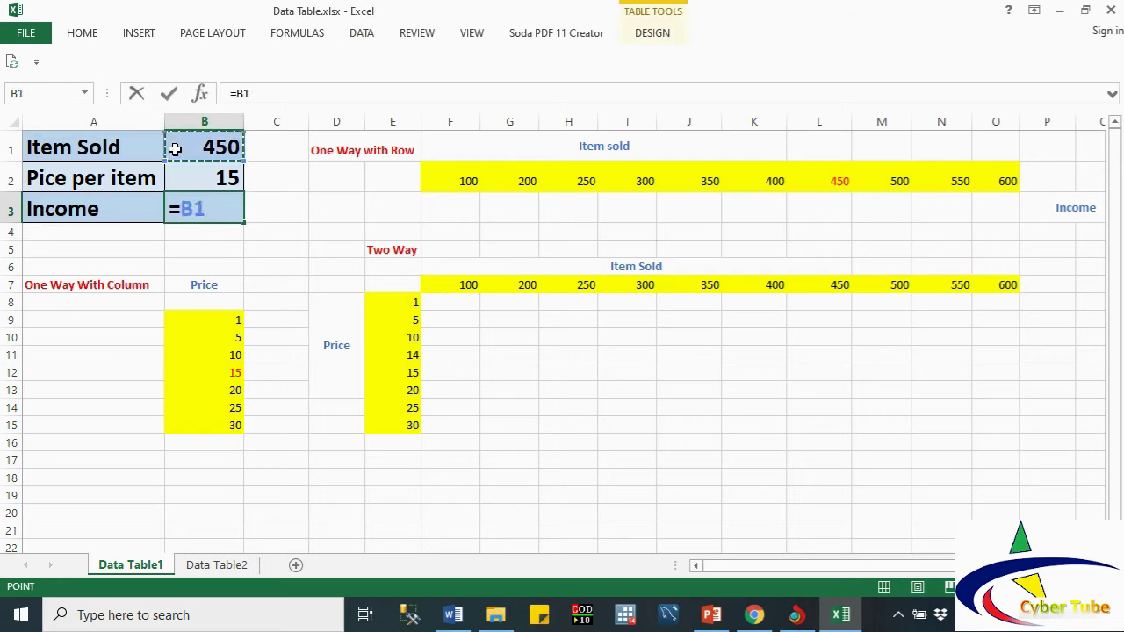
pyautogui.write('*')
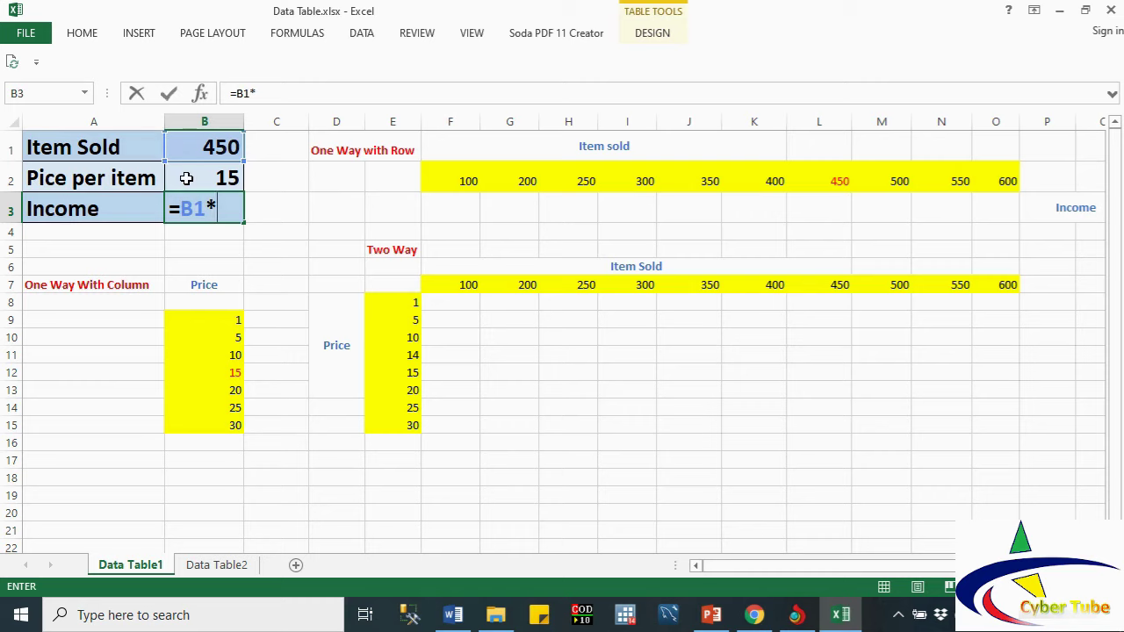
pyautogui.click(186, 179)
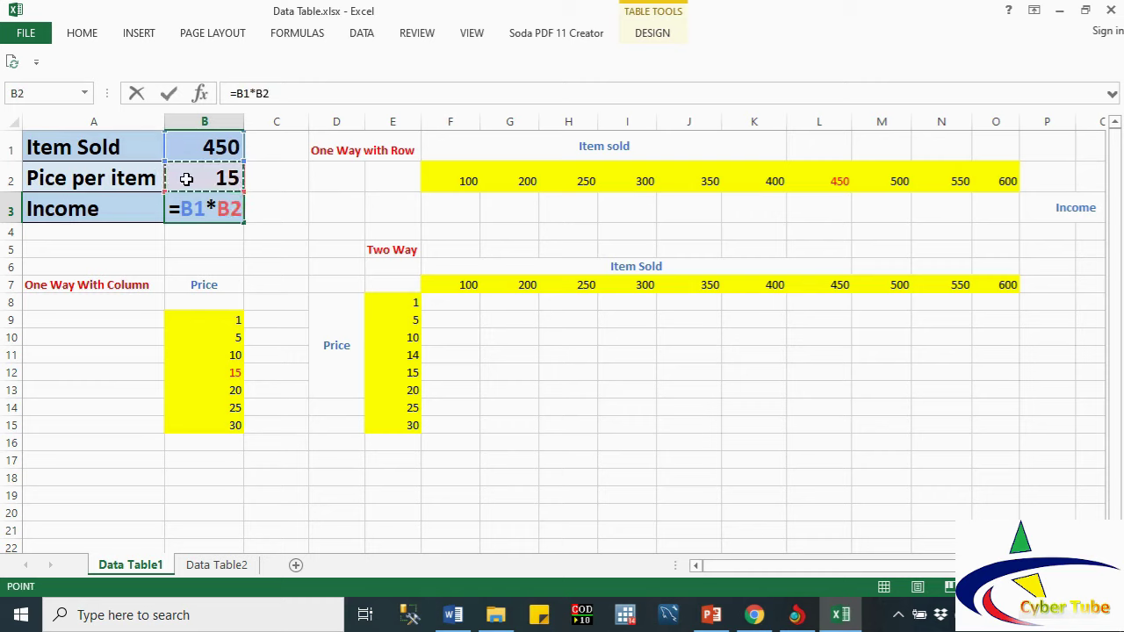
pyautogui.press('Return')
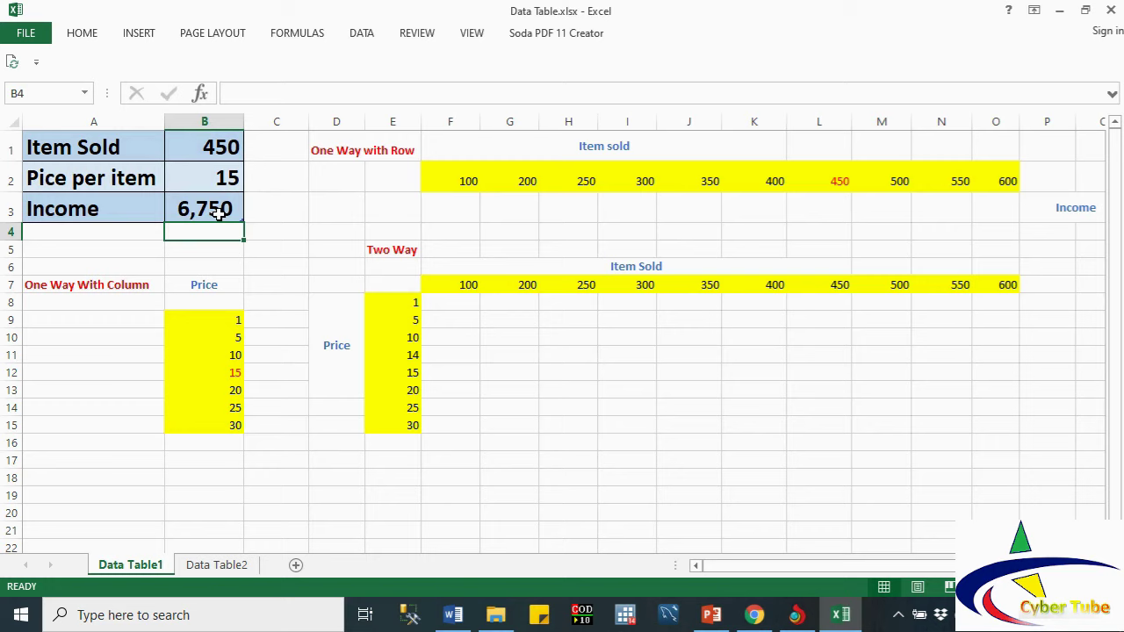
# Step: Inspect the price per item value 15 in B2, then return to Income
pyautogui.doubleClick(226, 180)
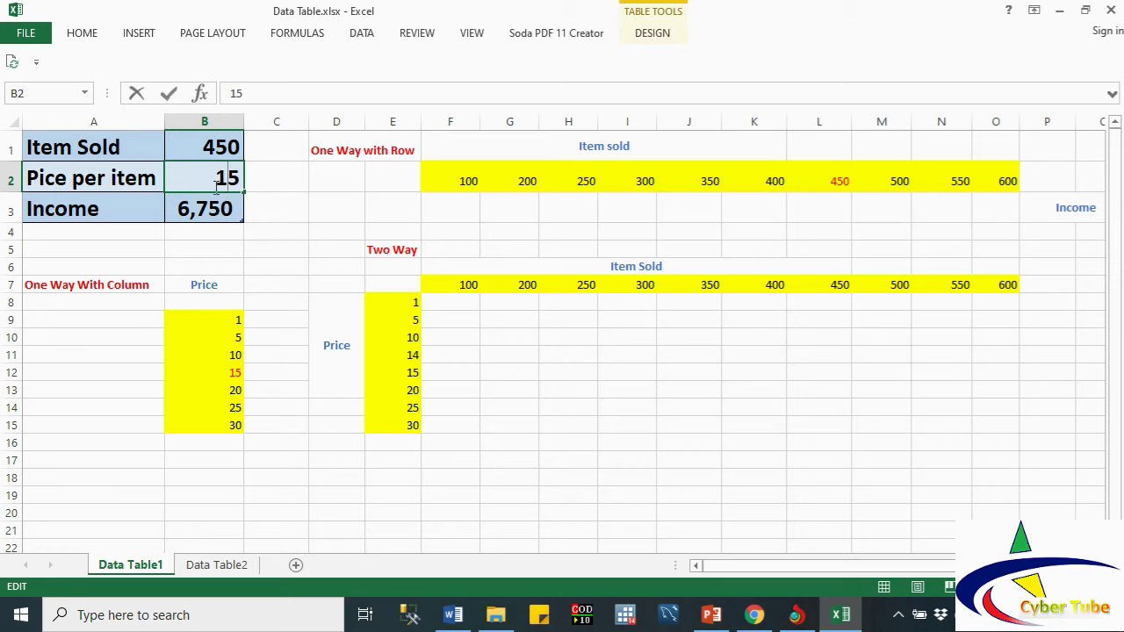
pyautogui.doubleClick(218, 183)
pyautogui.click(226, 209)
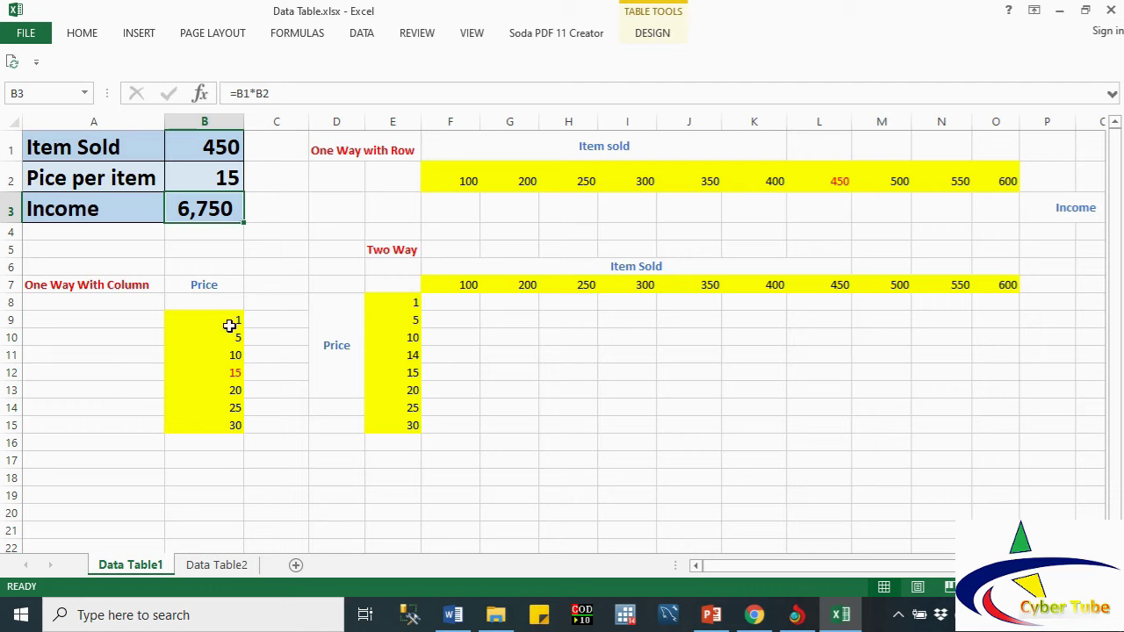
pyautogui.moveTo(231, 321); pyautogui.dragTo(225, 413)
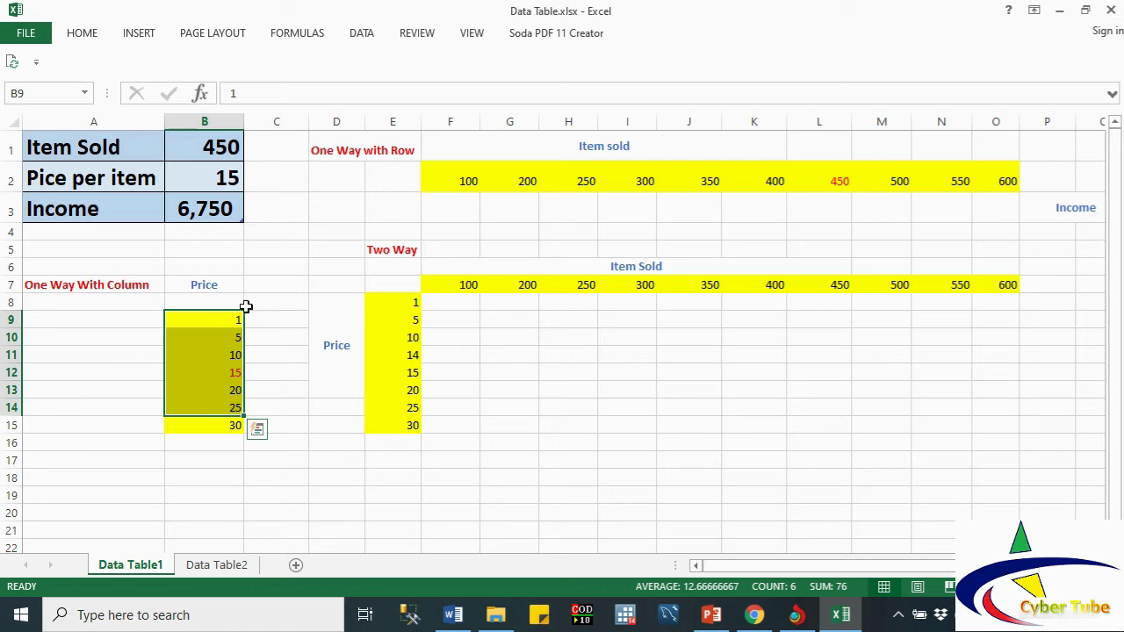
pyautogui.moveTo(230, 301); pyautogui.dragTo(225, 425)
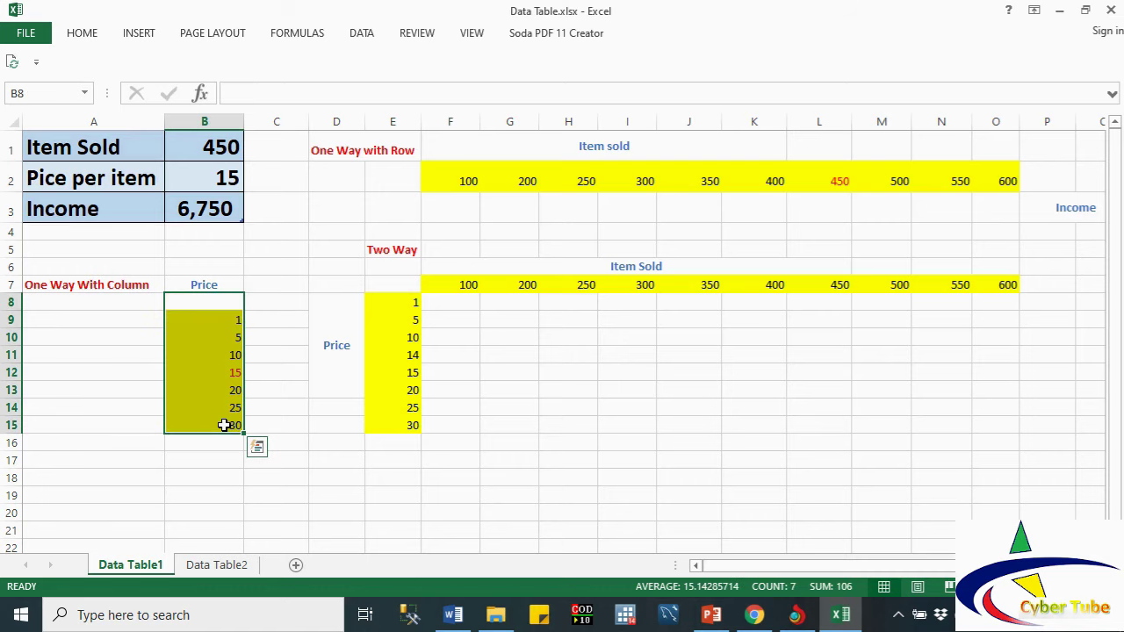
pyautogui.click(346, 170)
pyautogui.click(626, 186)
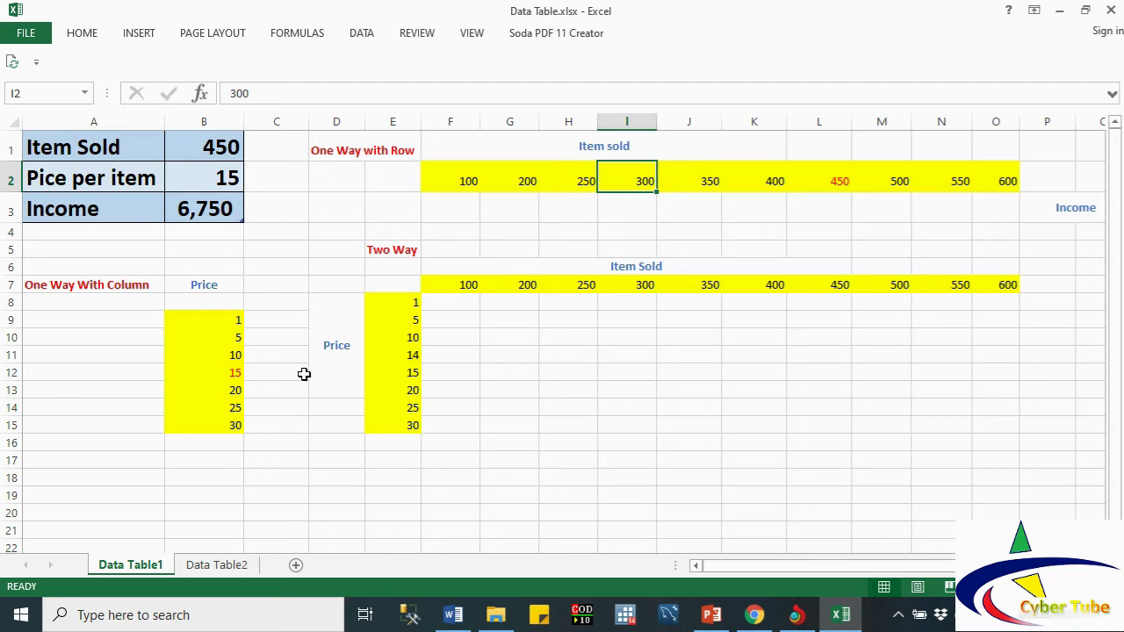
pyautogui.click(262, 343)
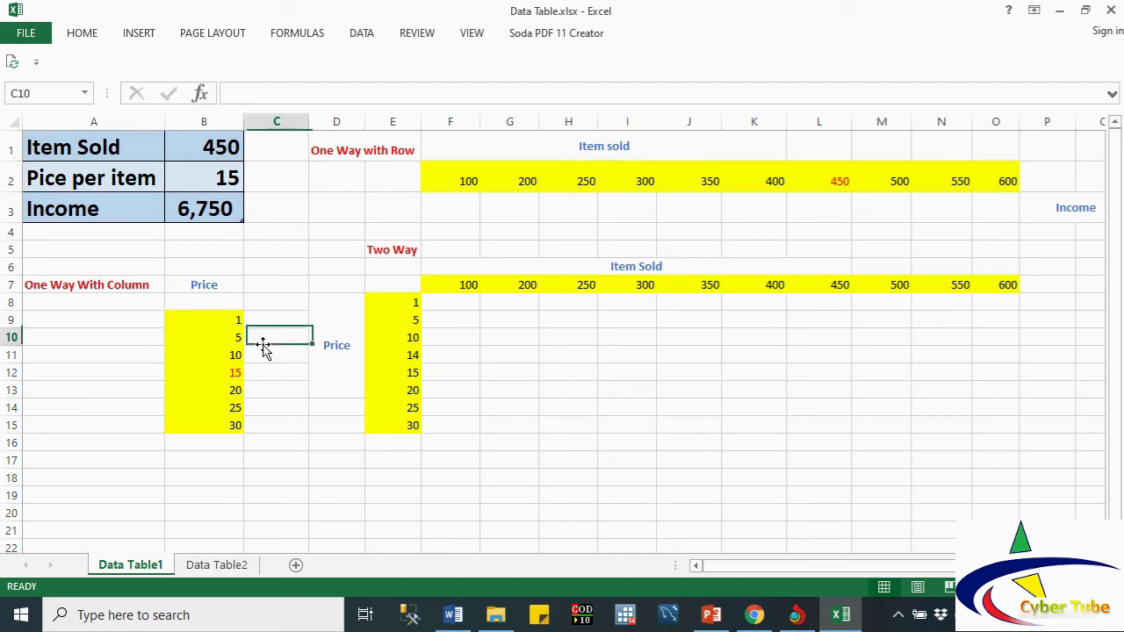
pyautogui.click(252, 300)
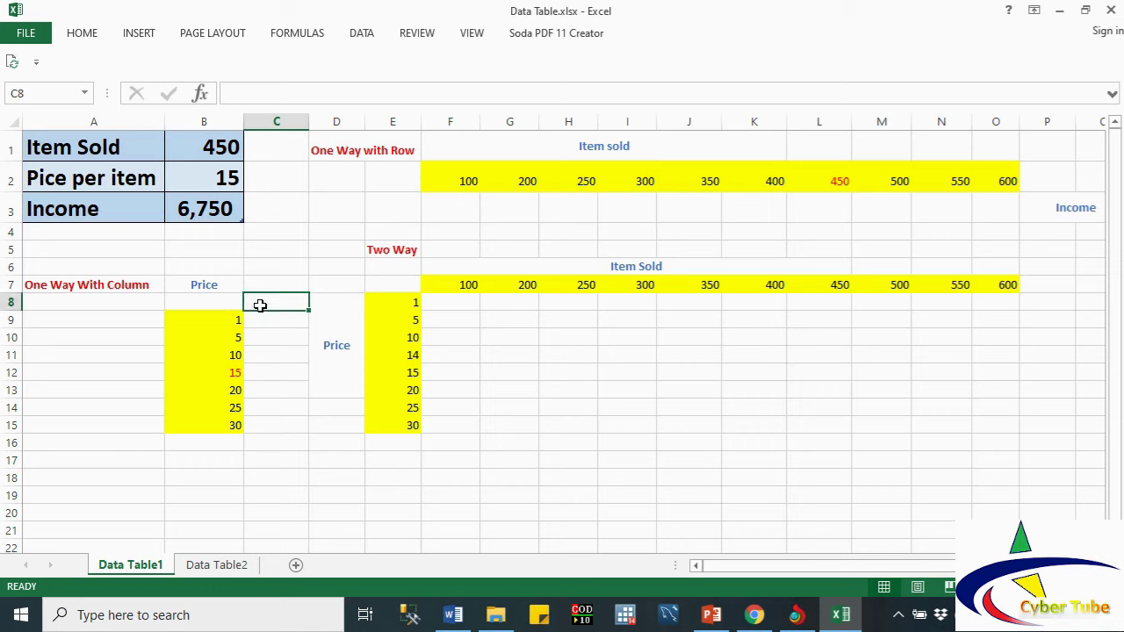
# Step: Enter =B3 in C8 to show the 6,750 income
pyautogui.write('=')
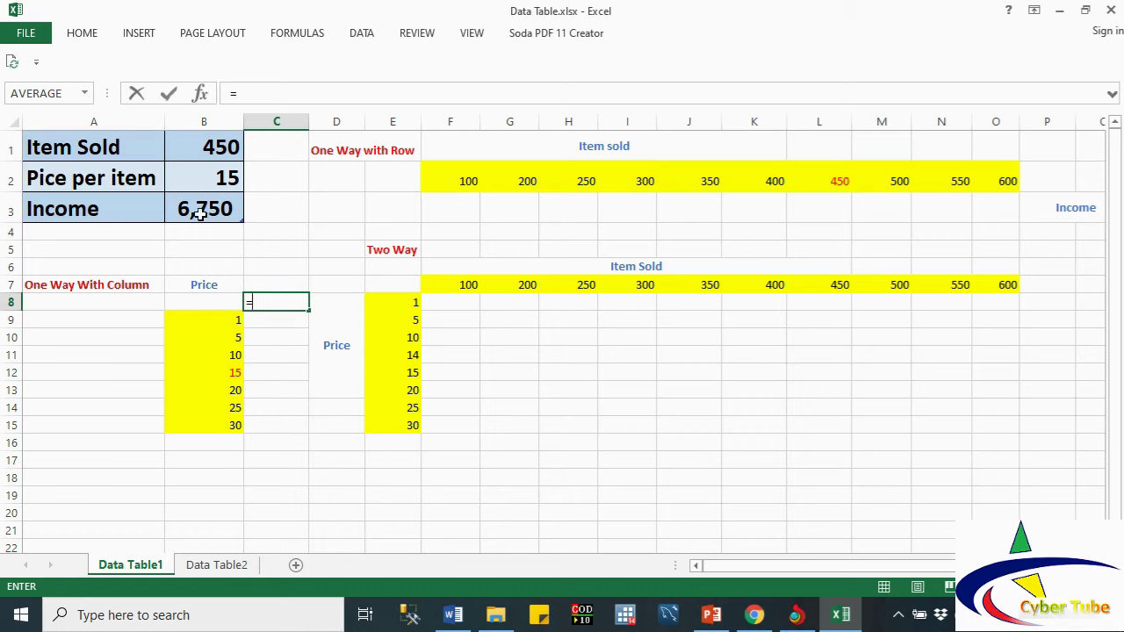
pyautogui.click(200, 213)
pyautogui.press('Return')
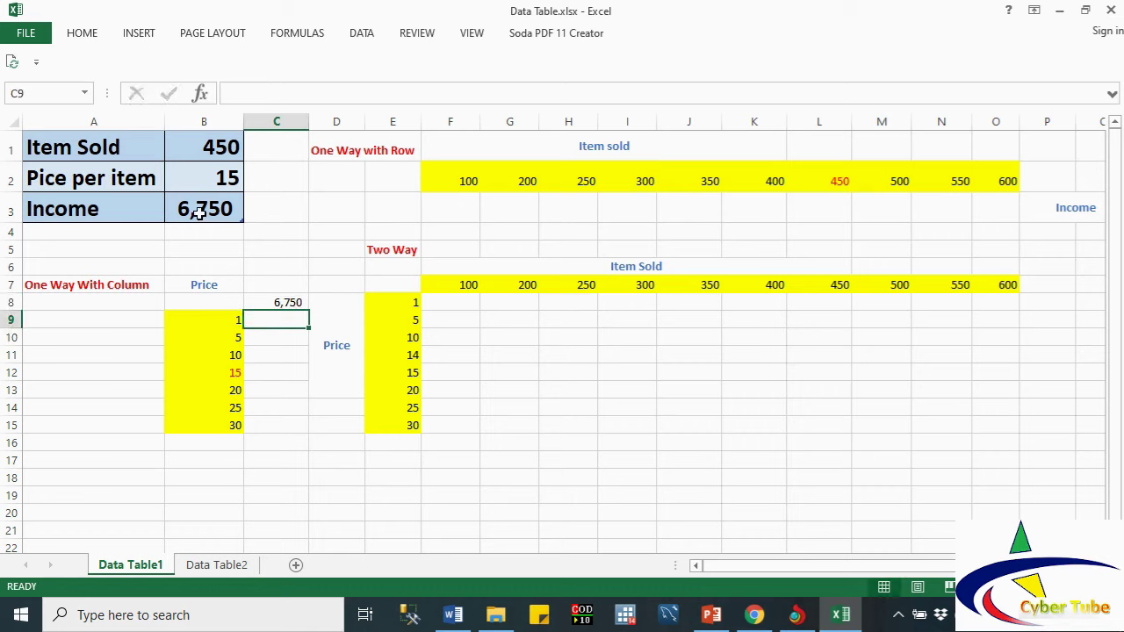
# Step: Select B8:C15 as the data table range
pyautogui.moveTo(226, 304); pyautogui.dragTo(289, 423)
pyautogui.click(289, 423)
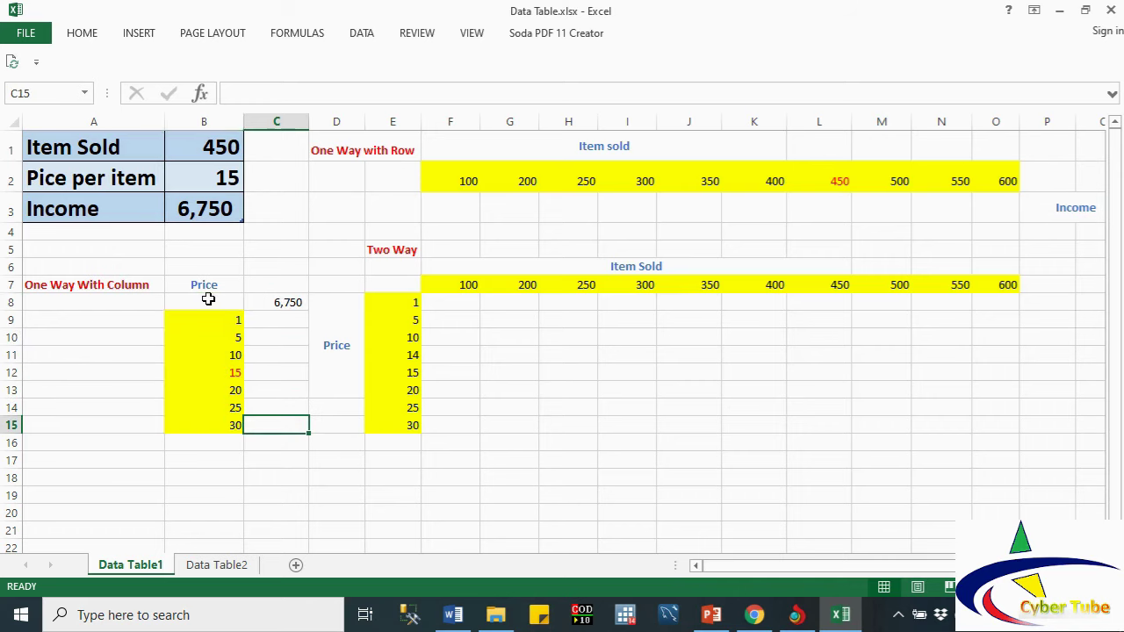
pyautogui.moveTo(208, 299); pyautogui.dragTo(284, 375)
pyautogui.moveTo(284, 420); pyautogui.dragTo(285, 424)
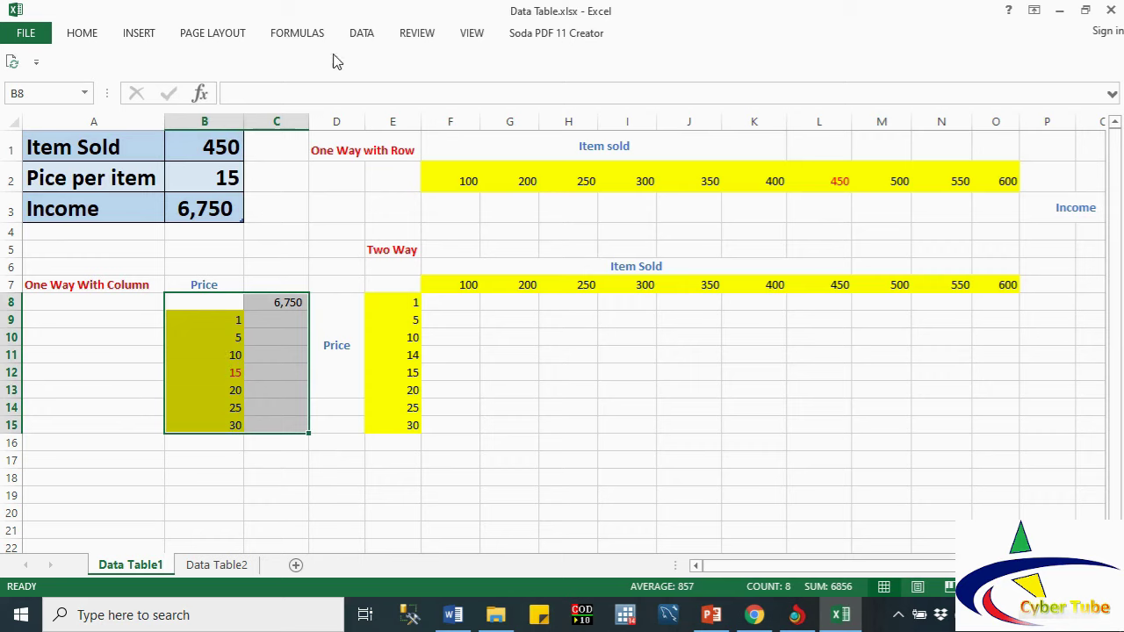
# Step: Create a one-way data table on B8:C15 with column input cell B2
pyautogui.click(360, 35)
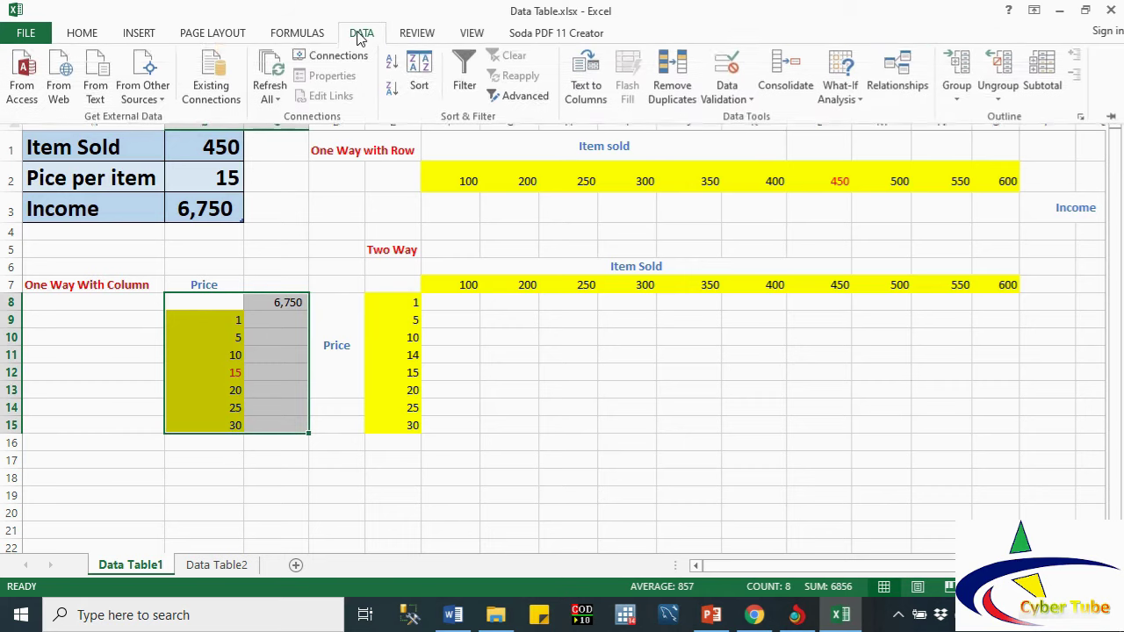
pyautogui.click(854, 102)
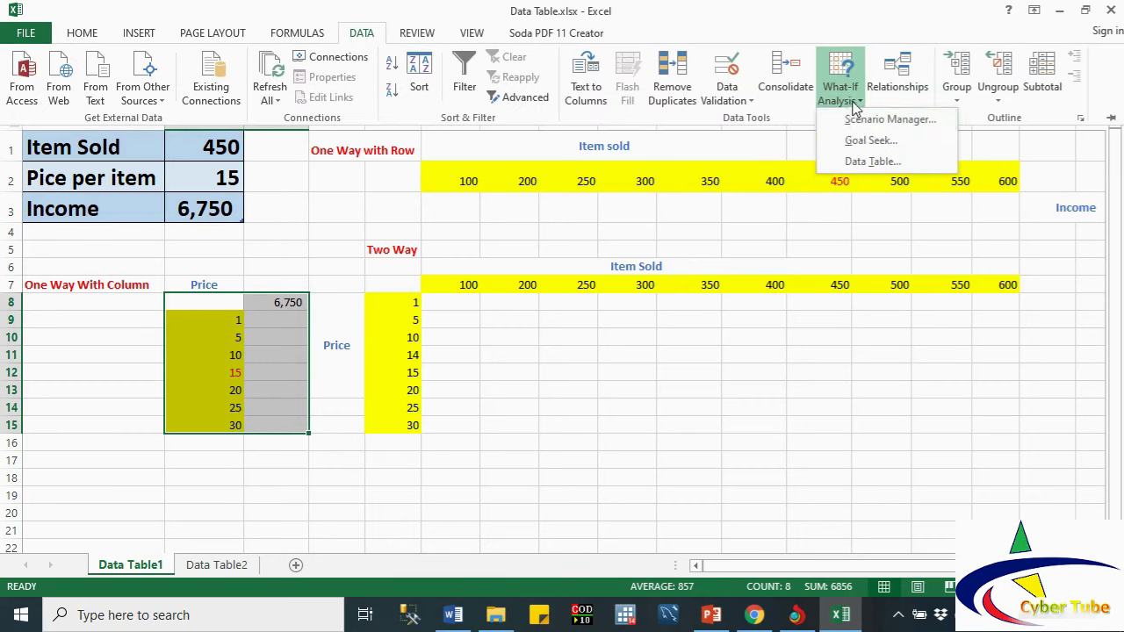
pyautogui.click(865, 161)
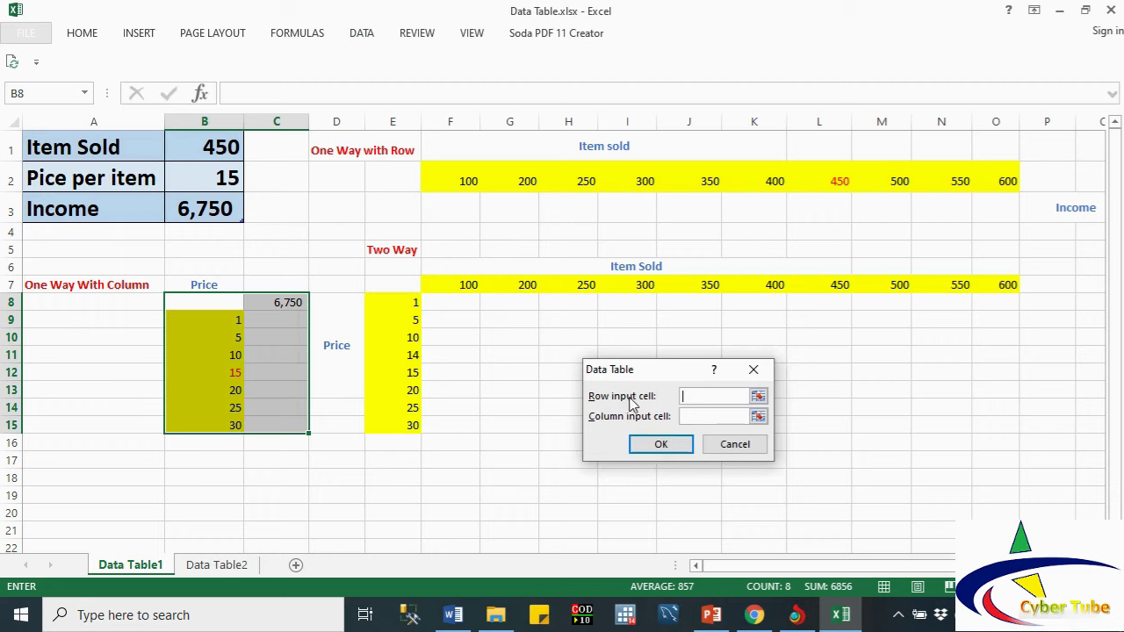
pyautogui.click(691, 418)
pyautogui.click(220, 179)
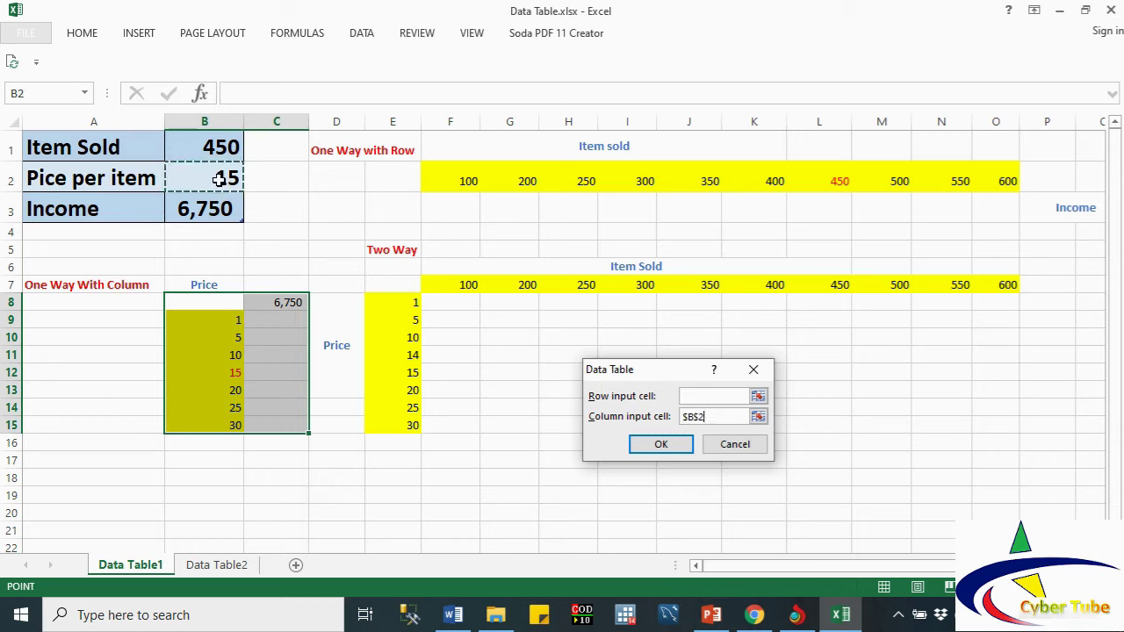
pyautogui.click(657, 446)
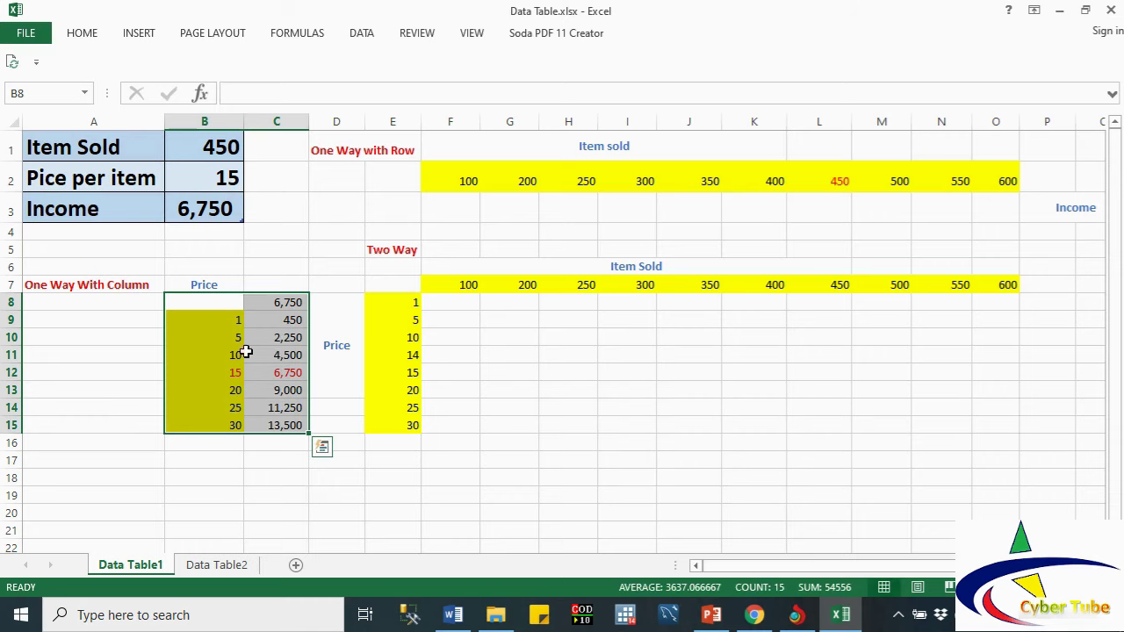
pyautogui.click(283, 373)
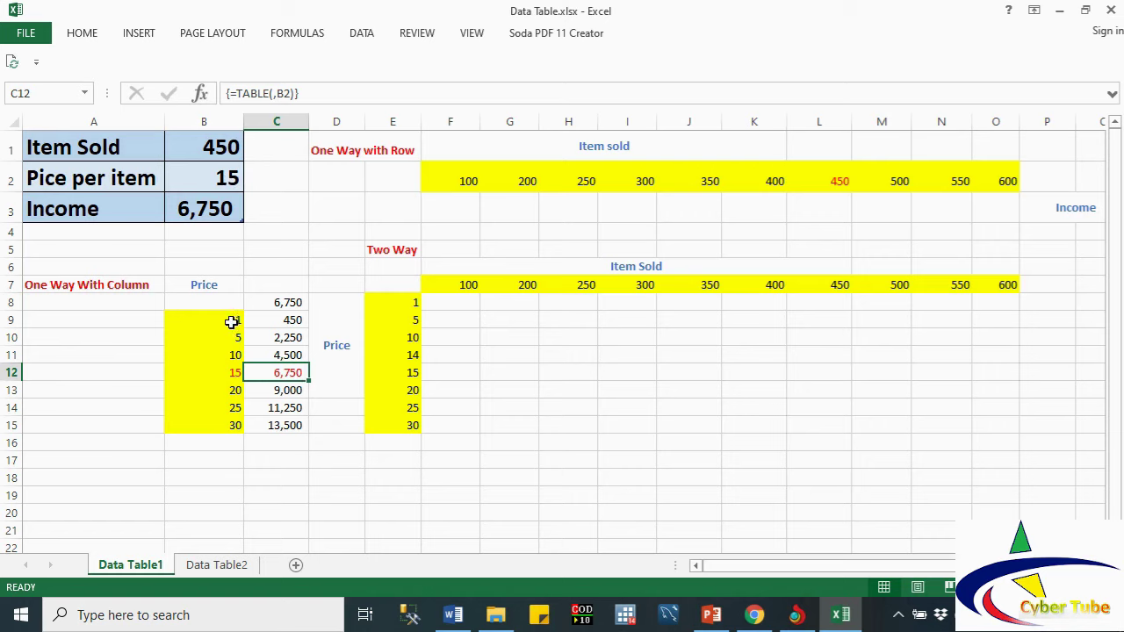
pyautogui.moveTo(232, 322); pyautogui.dragTo(292, 322)
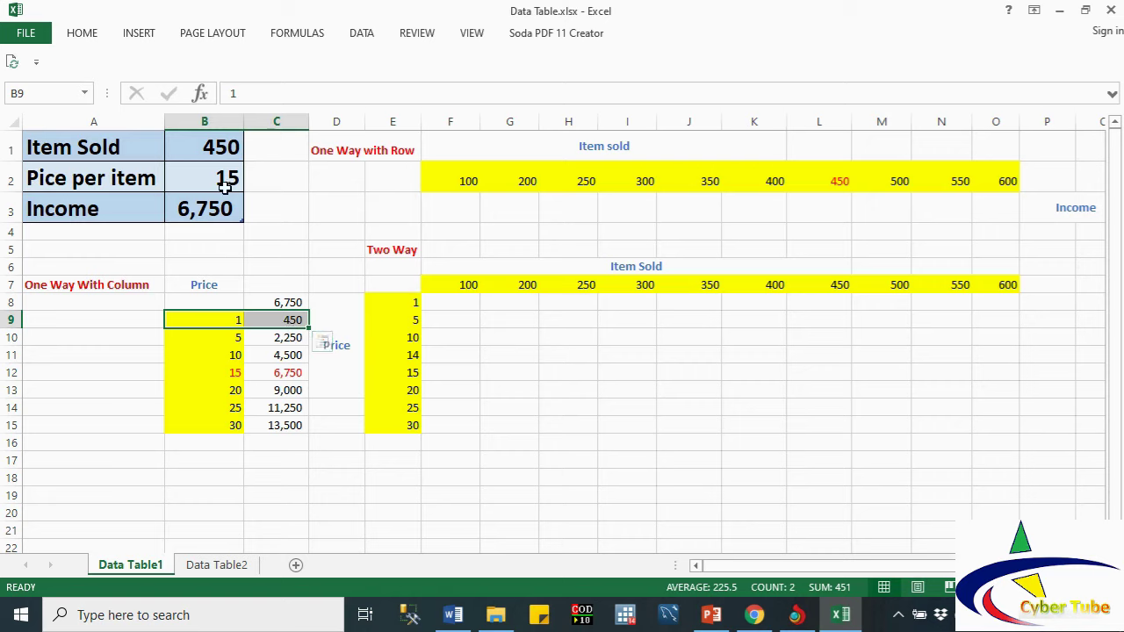
pyautogui.moveTo(233, 337); pyautogui.dragTo(290, 337)
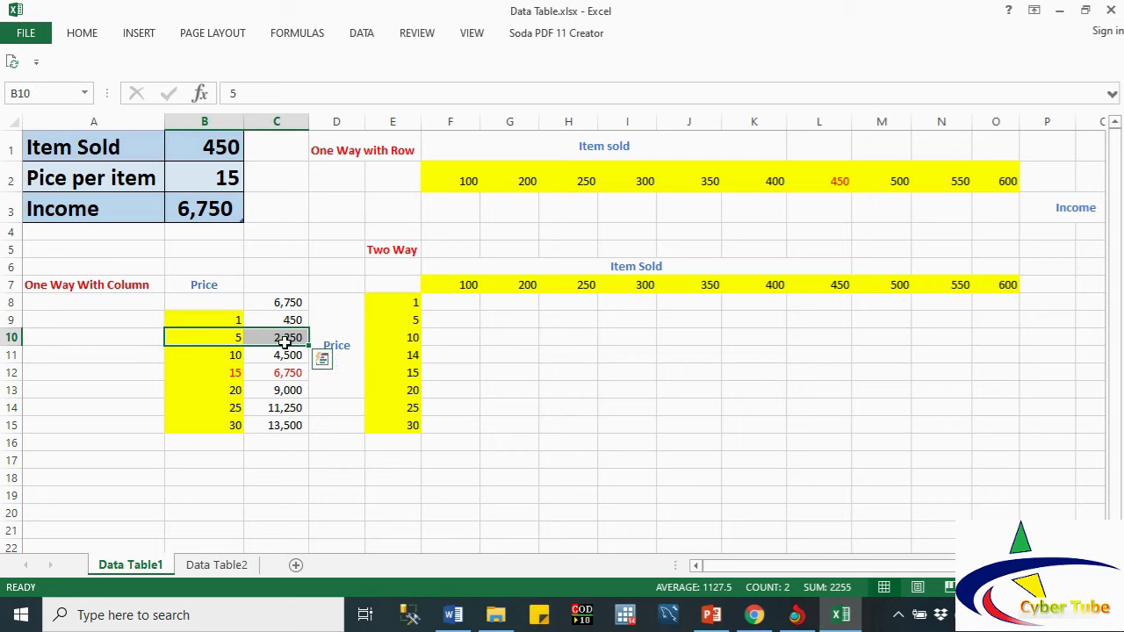
pyautogui.click(240, 354)
pyautogui.click(284, 355)
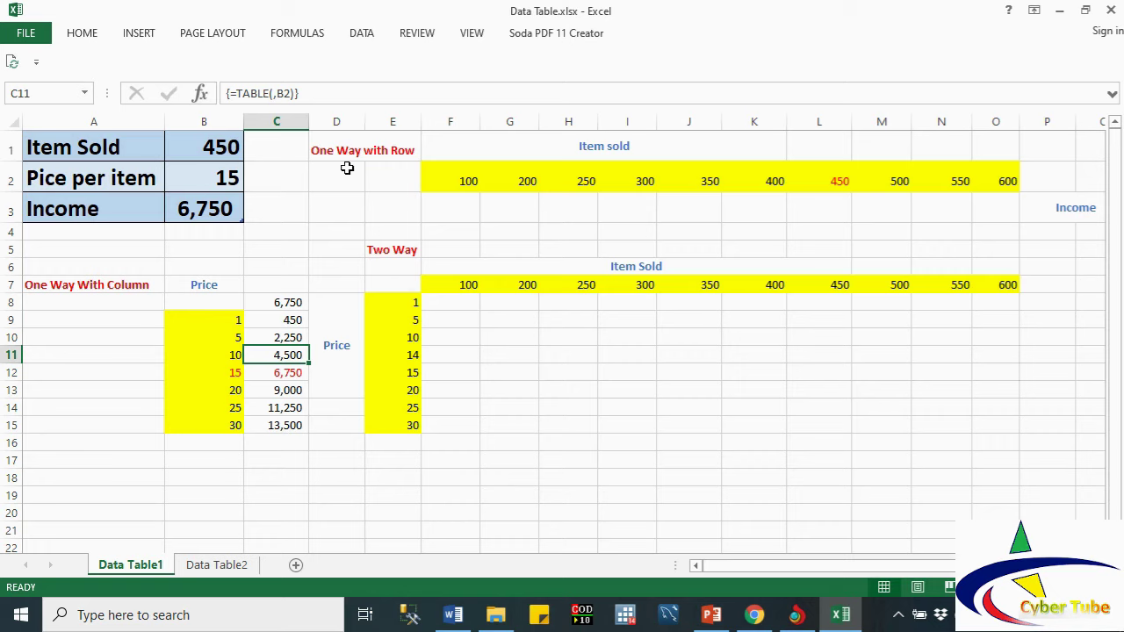
# Step: Enter =B3 in E3, redoing it once, so it shows 6,750
pyautogui.click(405, 213)
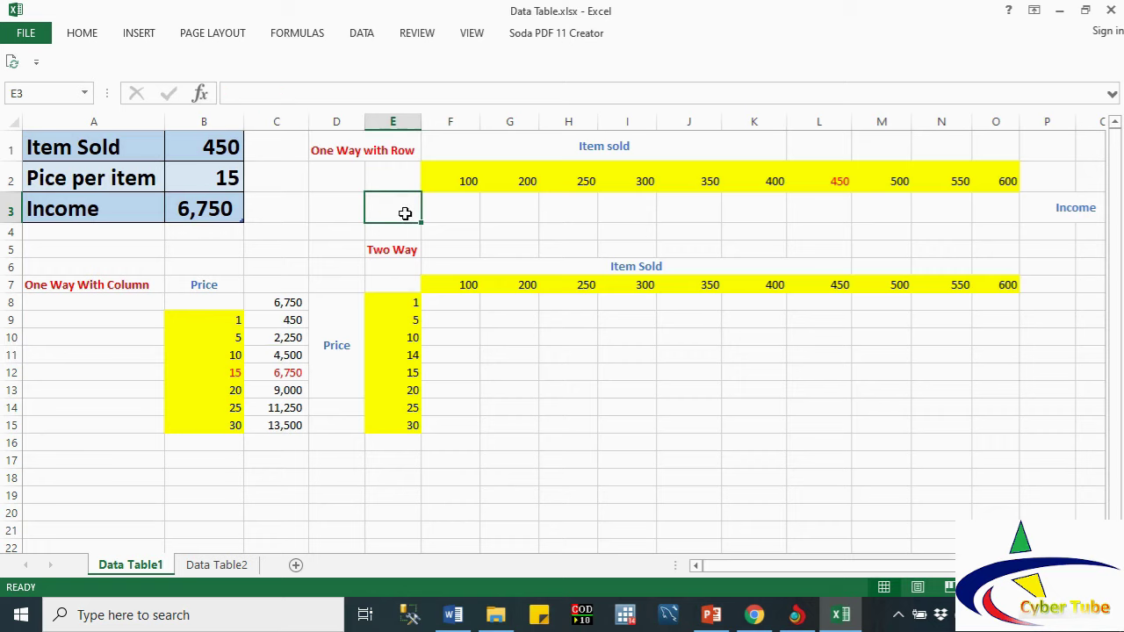
pyautogui.write('=')
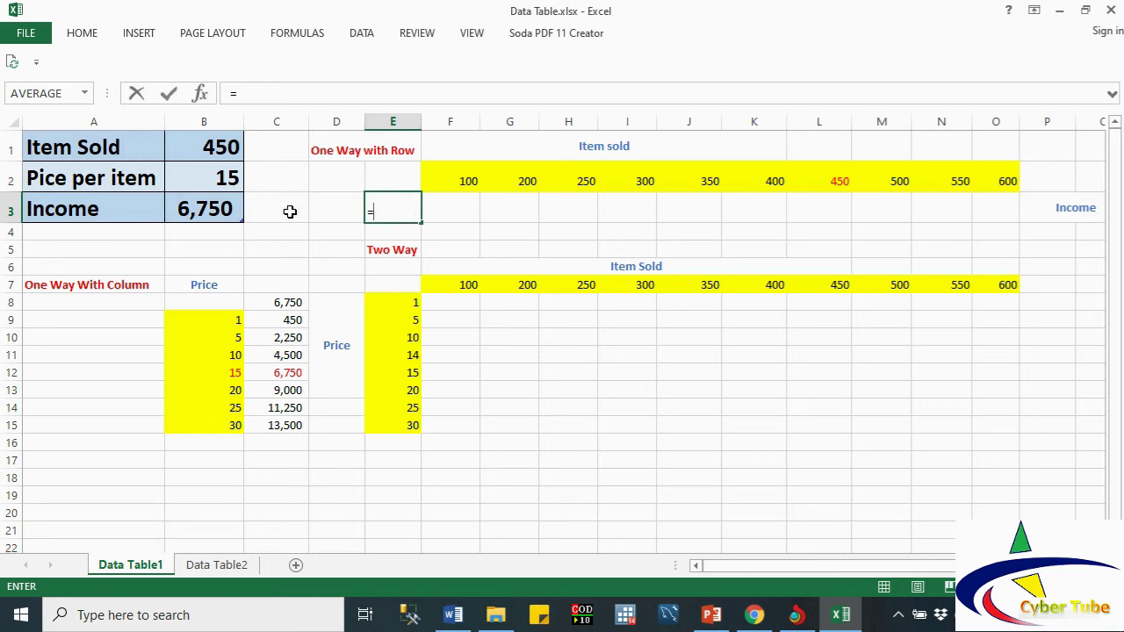
pyautogui.click(213, 215)
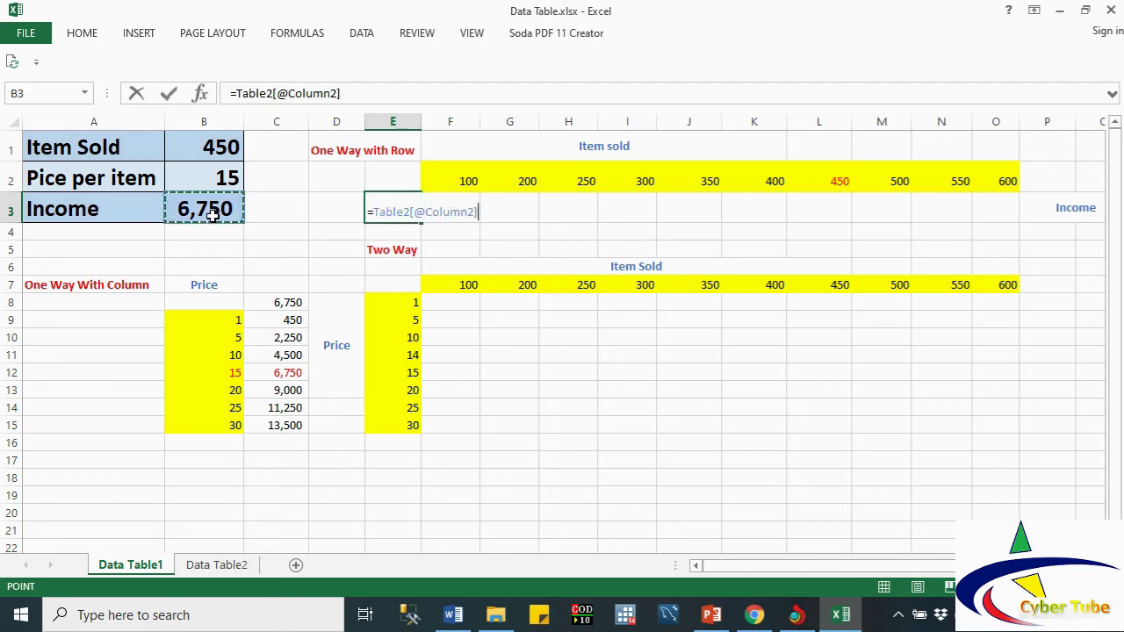
pyautogui.press('Return')
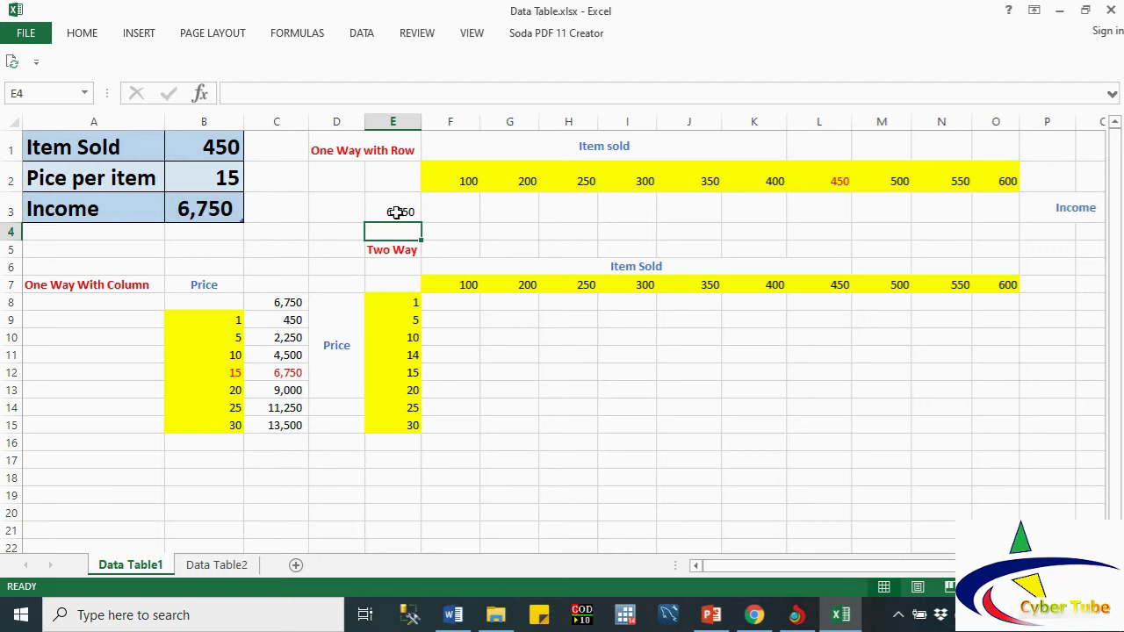
pyautogui.click(396, 212)
pyautogui.write('=')
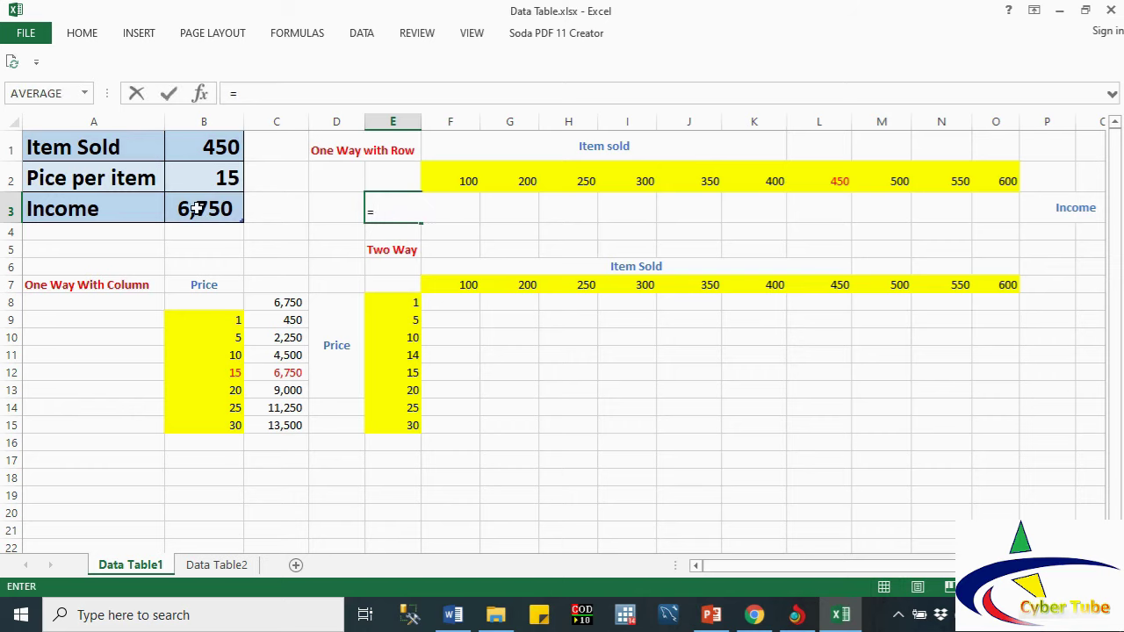
pyautogui.click(196, 209)
pyautogui.press('Return')
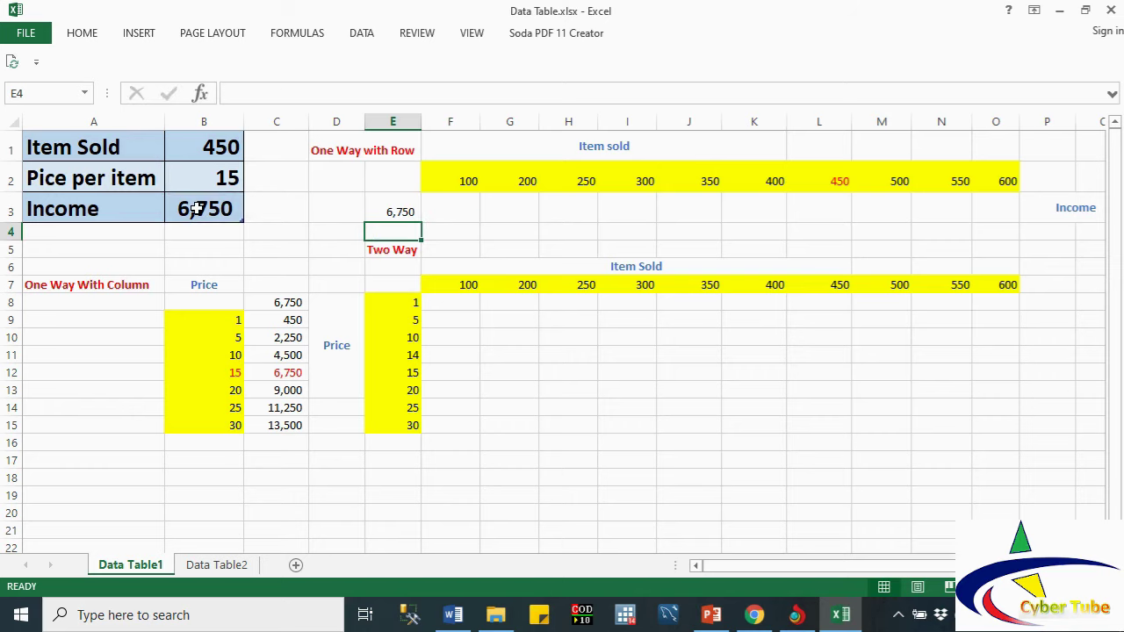
# Step: Select E2:O3 as the row data table range
pyautogui.moveTo(384, 173); pyautogui.dragTo(946, 203)
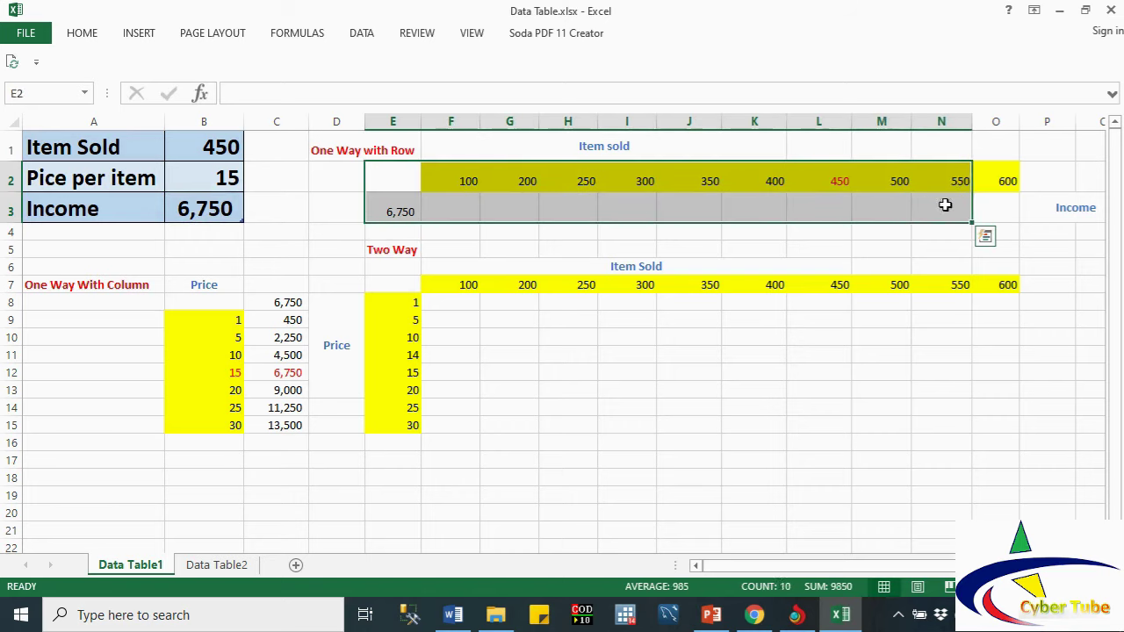
pyautogui.click(957, 204)
pyautogui.moveTo(409, 173); pyautogui.dragTo(994, 207)
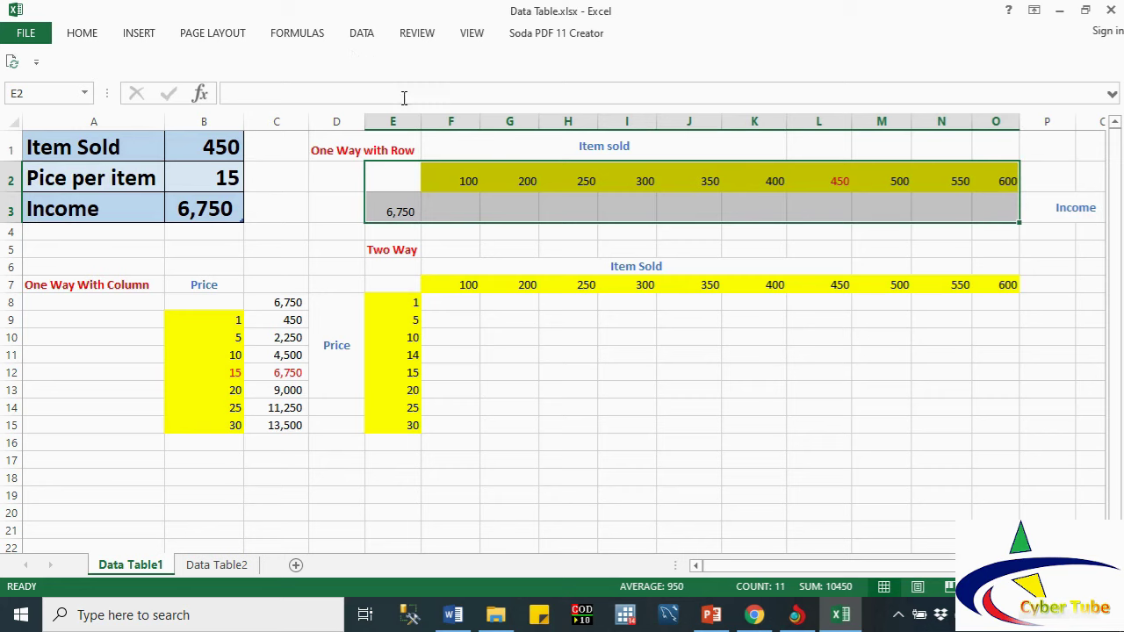
# Step: Build the row data table on E2:O3 with row input cell B1, yielding 1,500 to 9,000
pyautogui.click(360, 32)
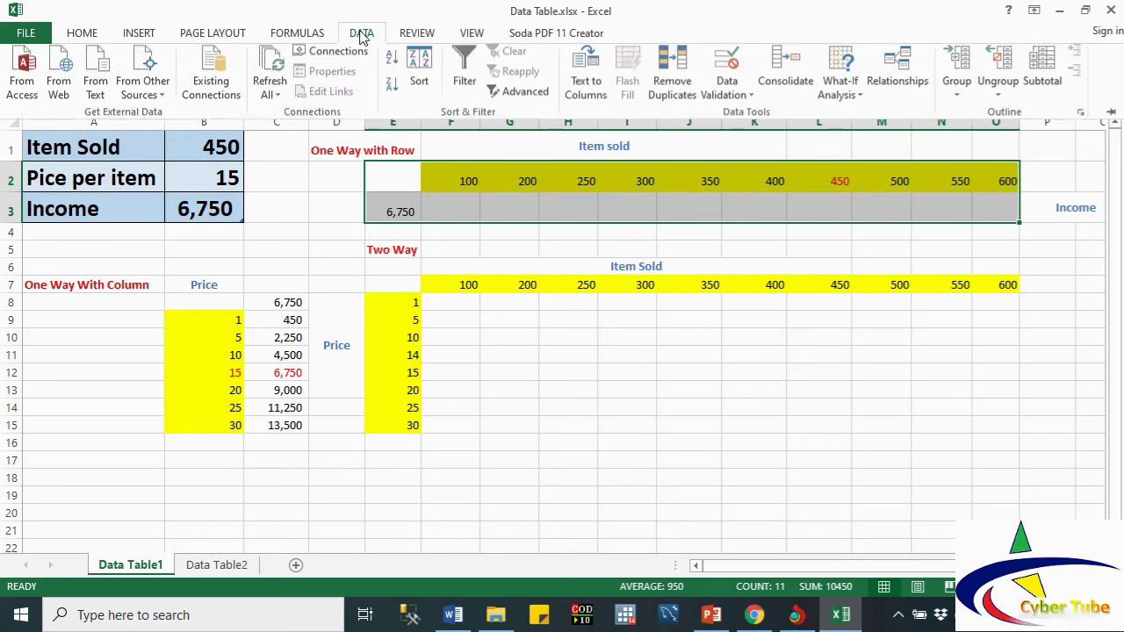
pyautogui.click(856, 100)
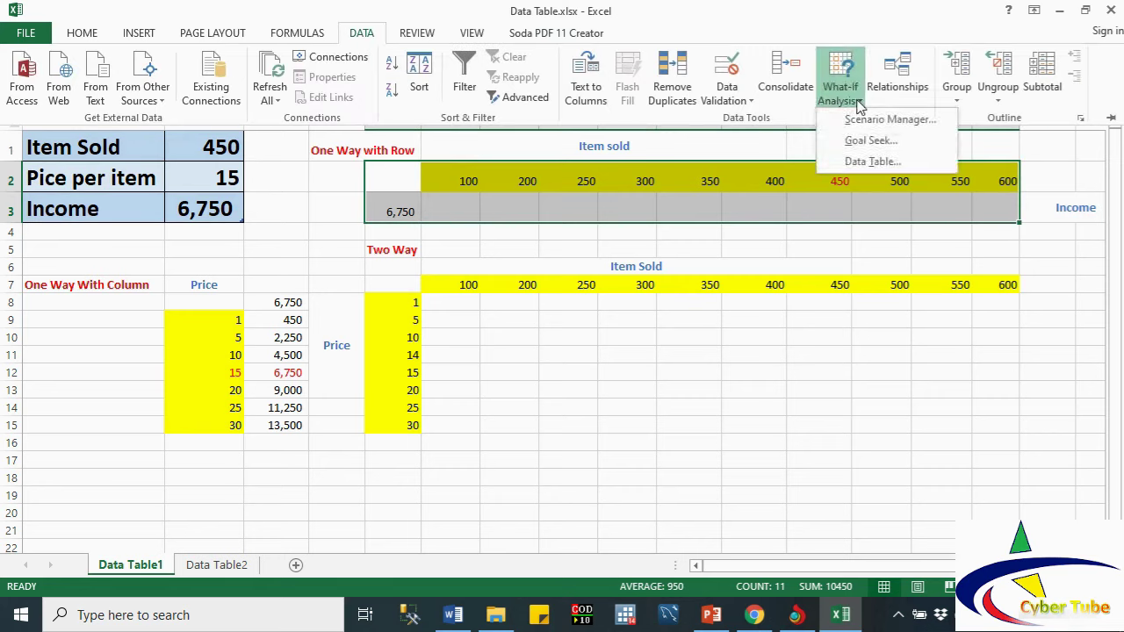
pyautogui.click(872, 161)
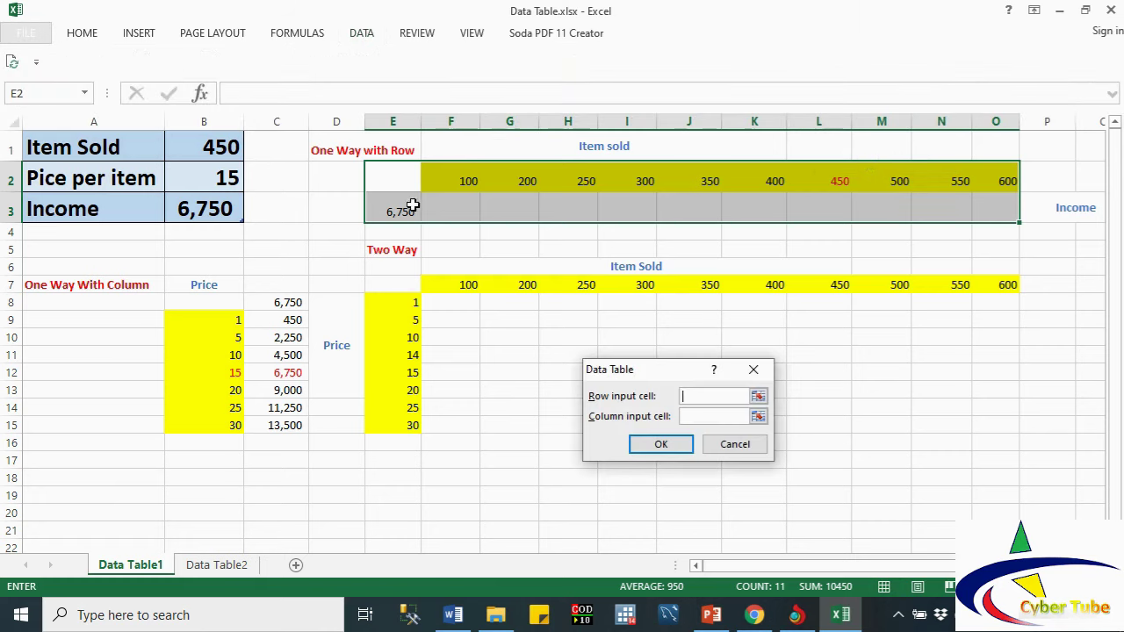
pyautogui.click(203, 147)
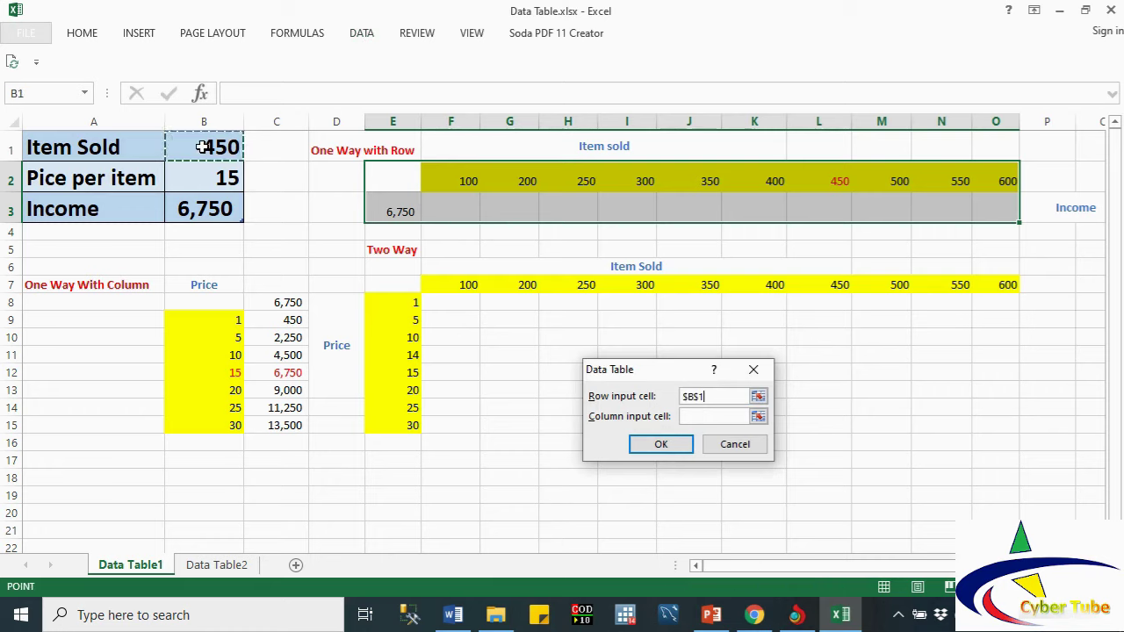
pyautogui.click(671, 449)
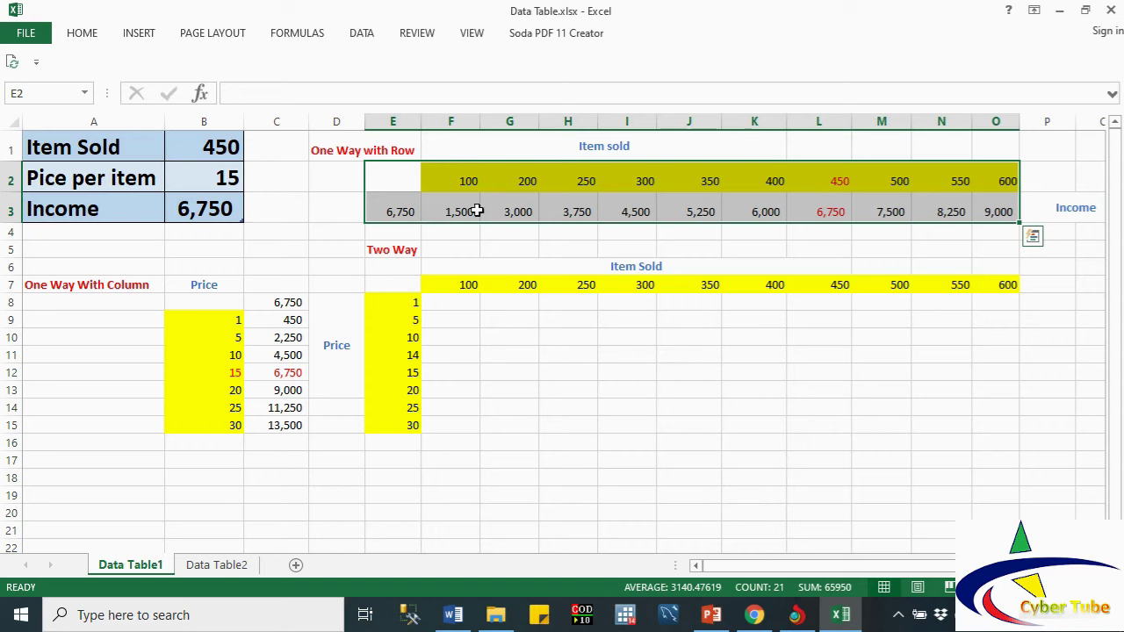
pyautogui.click(632, 199)
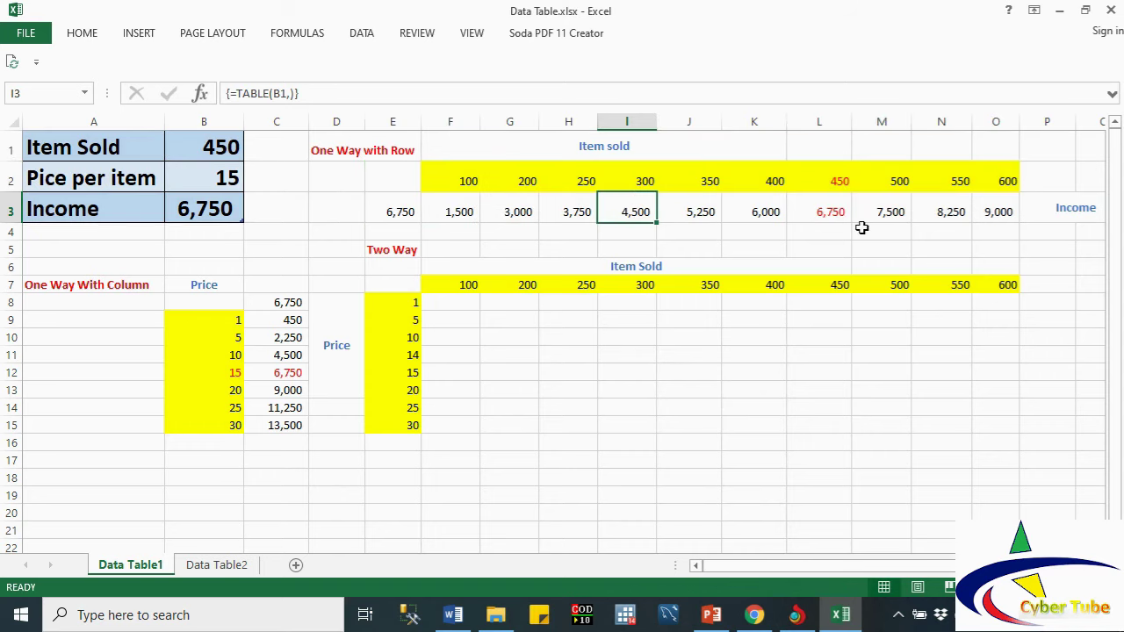
pyautogui.click(836, 211)
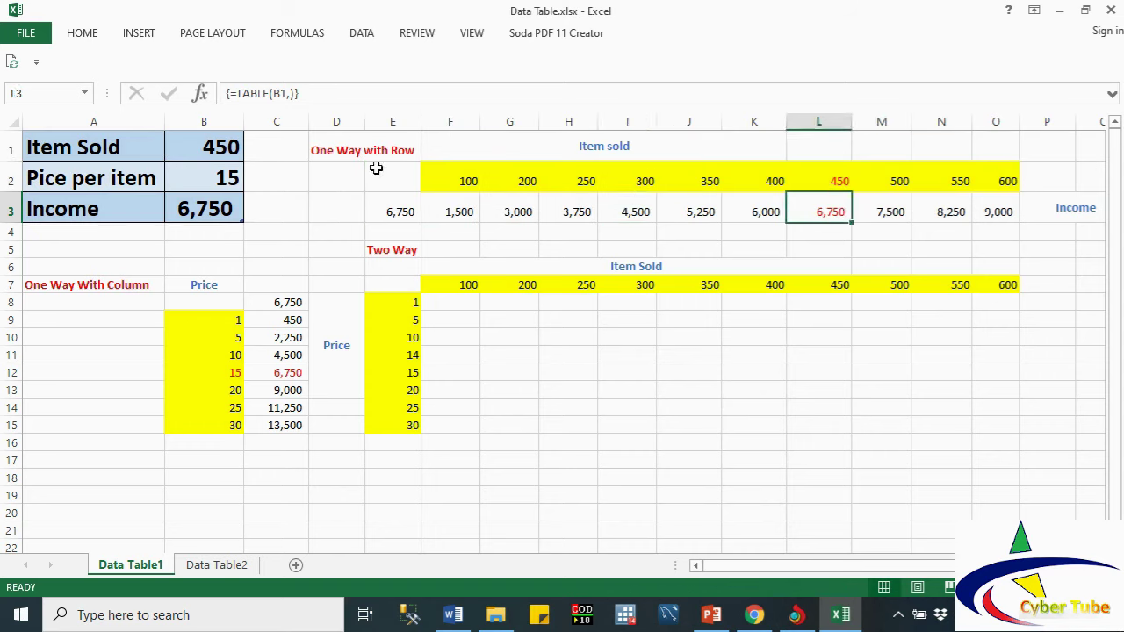
pyautogui.click(224, 148)
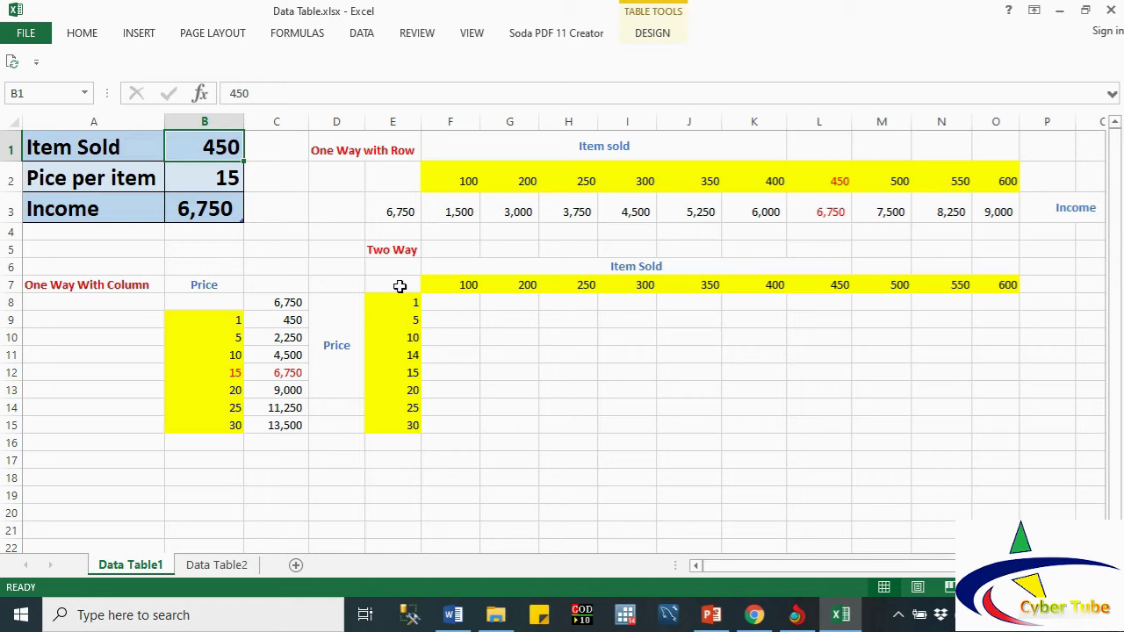
pyautogui.click(400, 286)
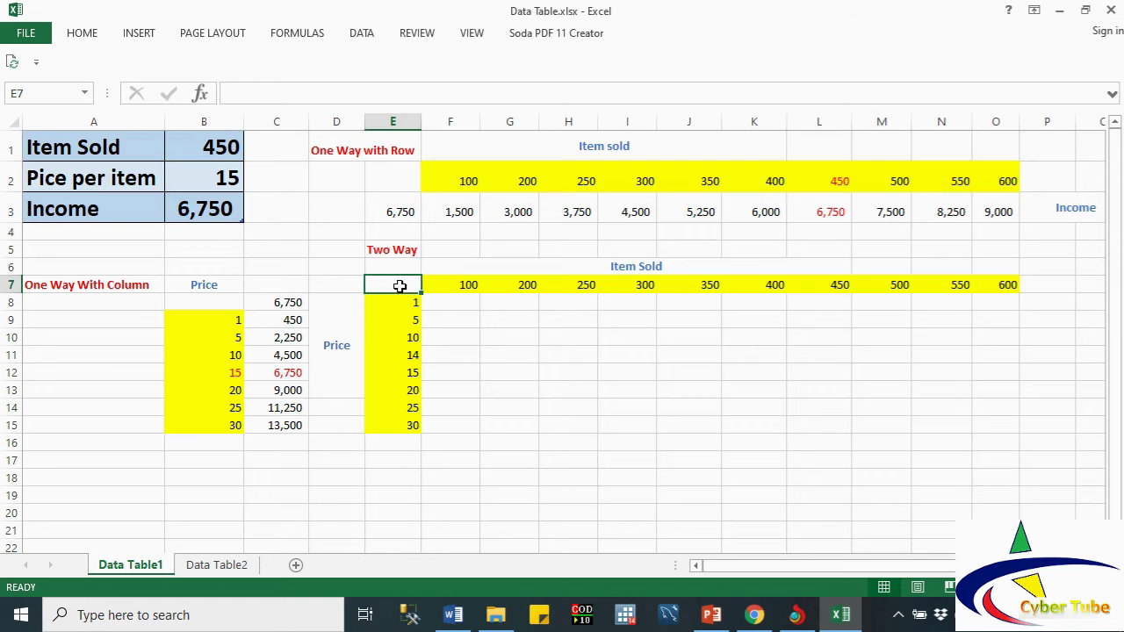
# Step: Link corner cell E7 to Income with =B3 and select E7:O15
pyautogui.write('=')
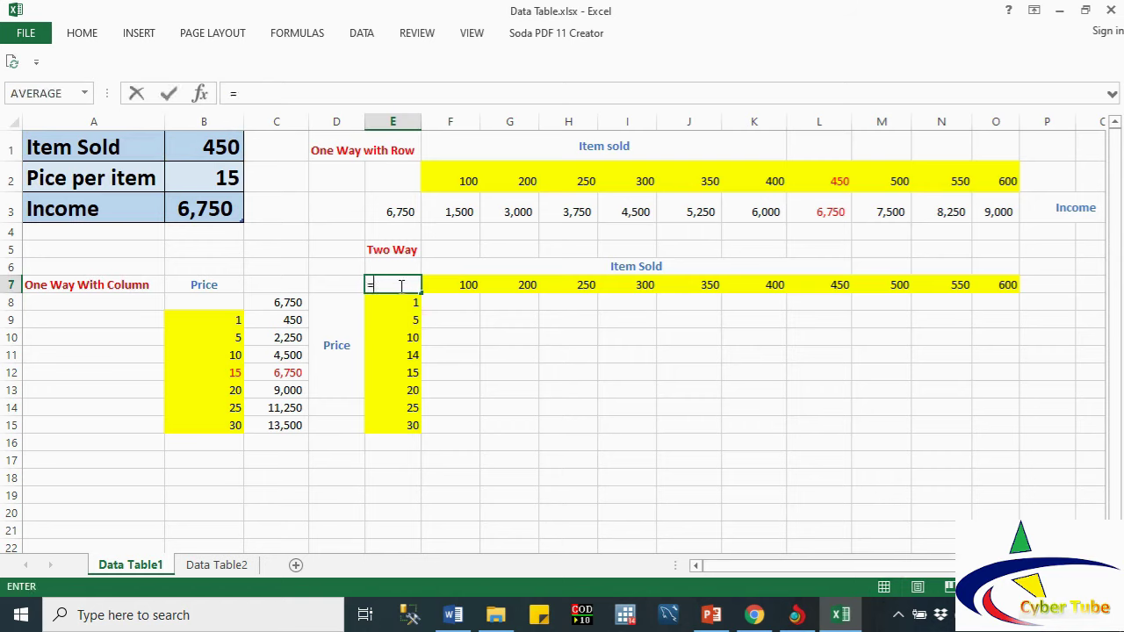
pyautogui.click(198, 210)
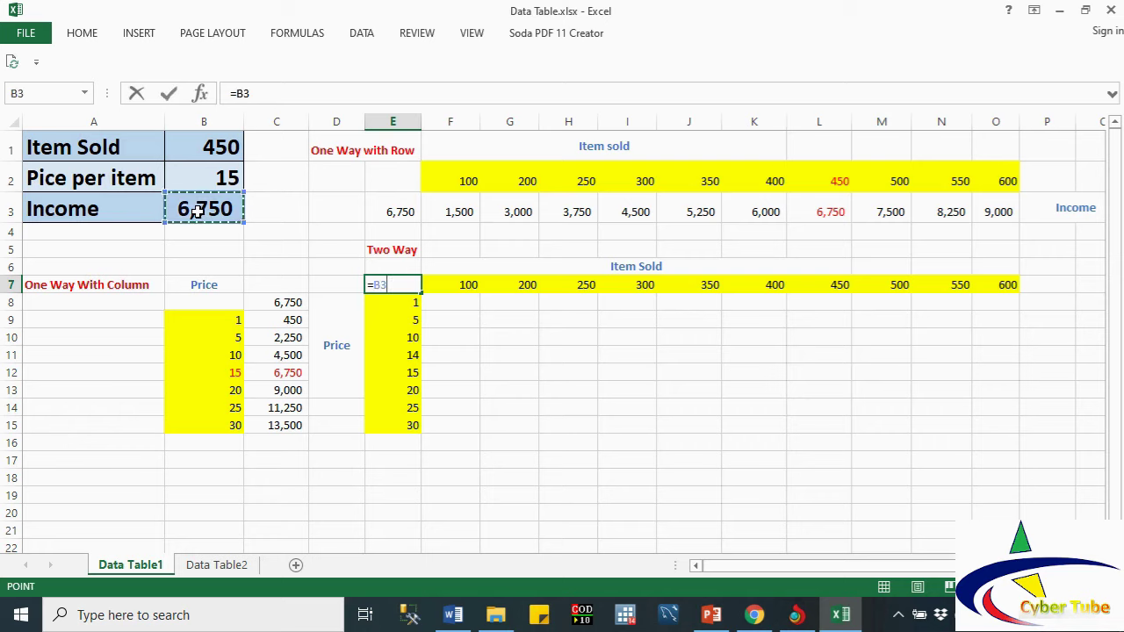
pyautogui.press('Return')
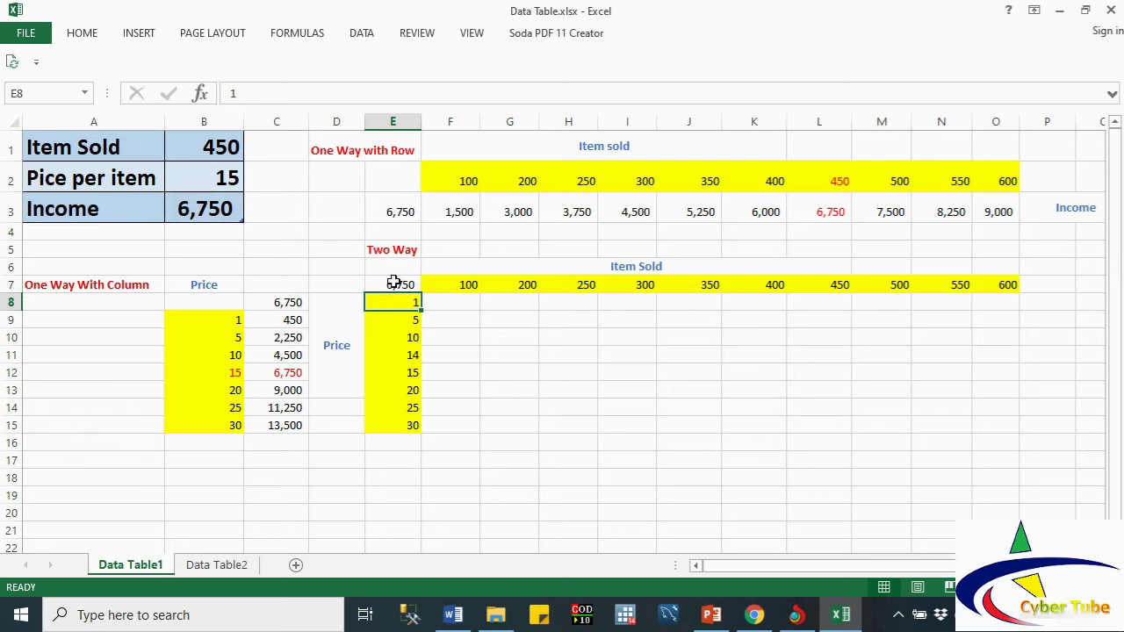
pyautogui.click(384, 285)
pyautogui.moveTo(383, 286); pyautogui.dragTo(990, 428)
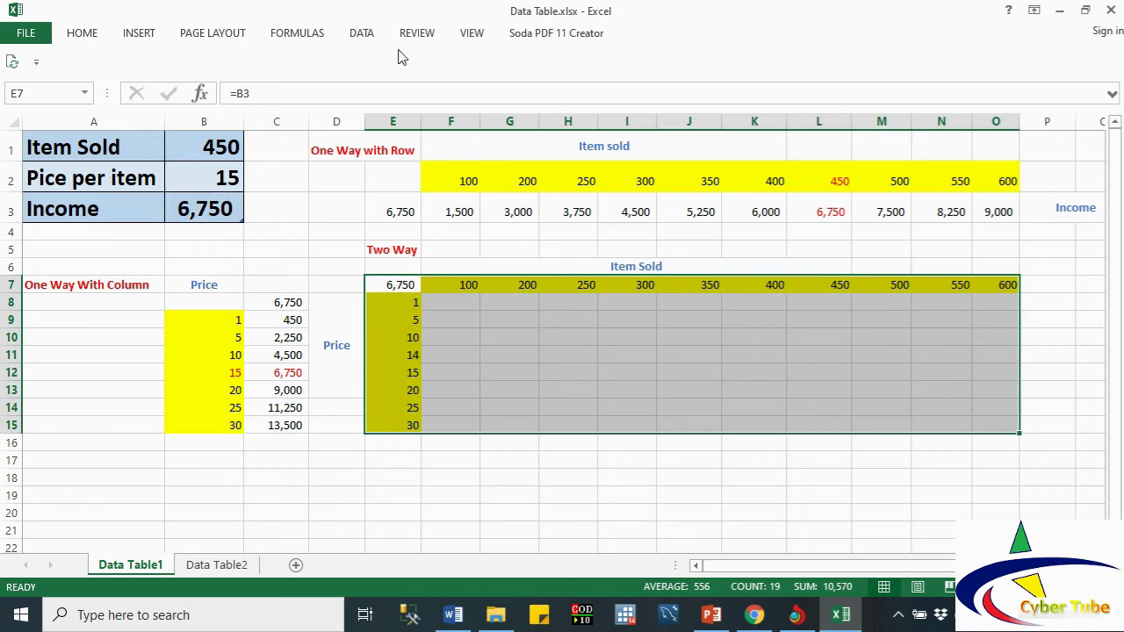
# Step: Create the two-way data table with row input B1 and column input B2
pyautogui.click(367, 37)
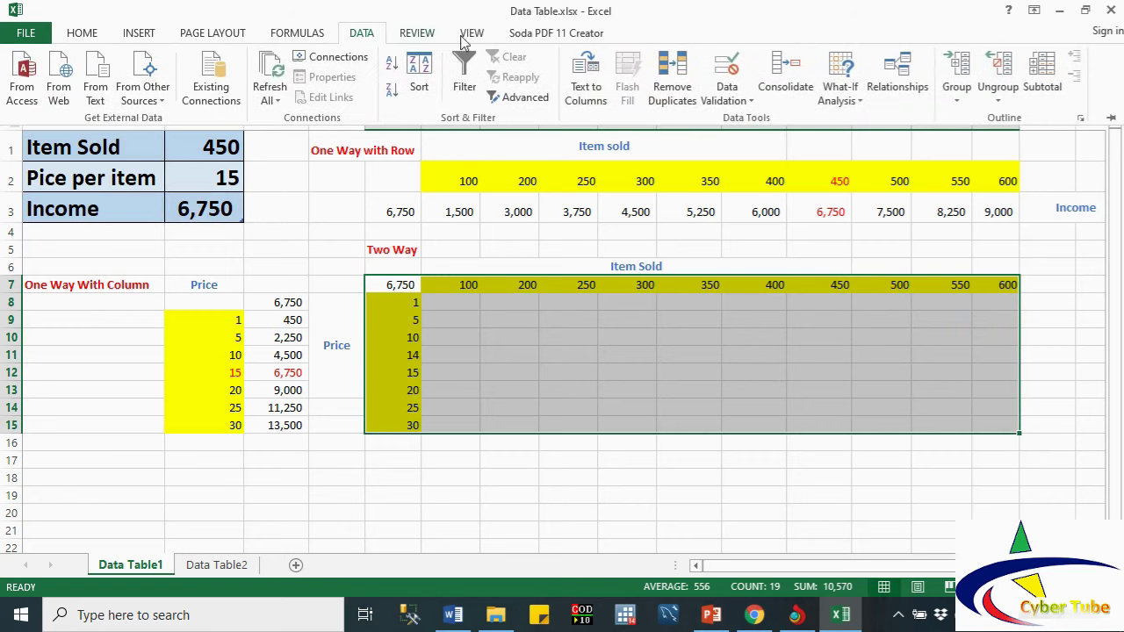
pyautogui.click(859, 100)
pyautogui.click(869, 161)
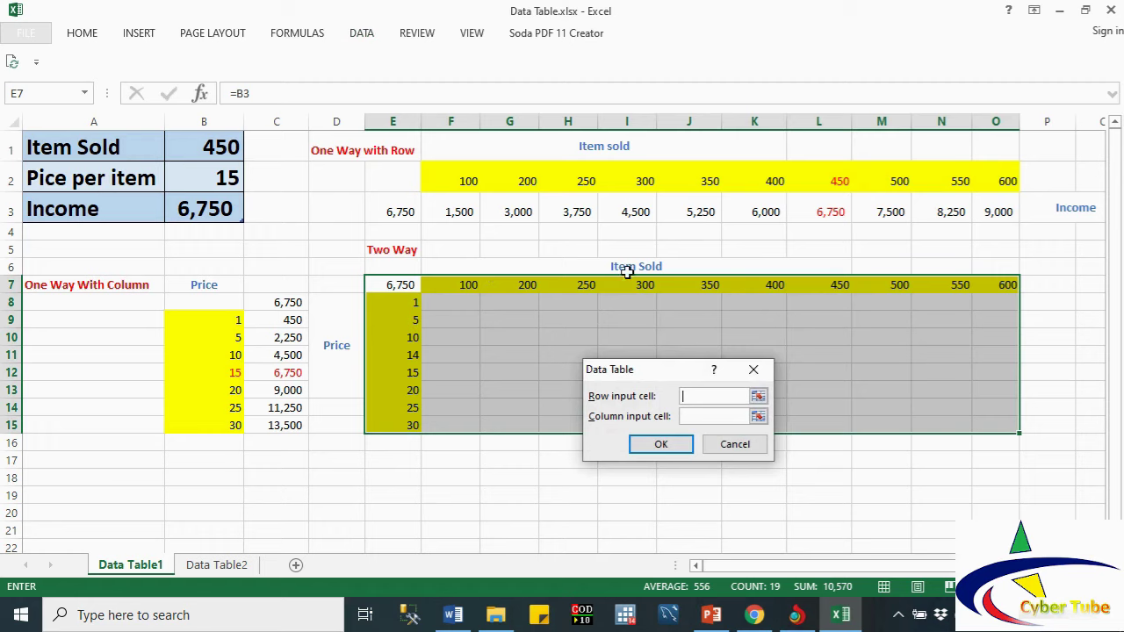
pyautogui.click(204, 146)
pyautogui.click(707, 417)
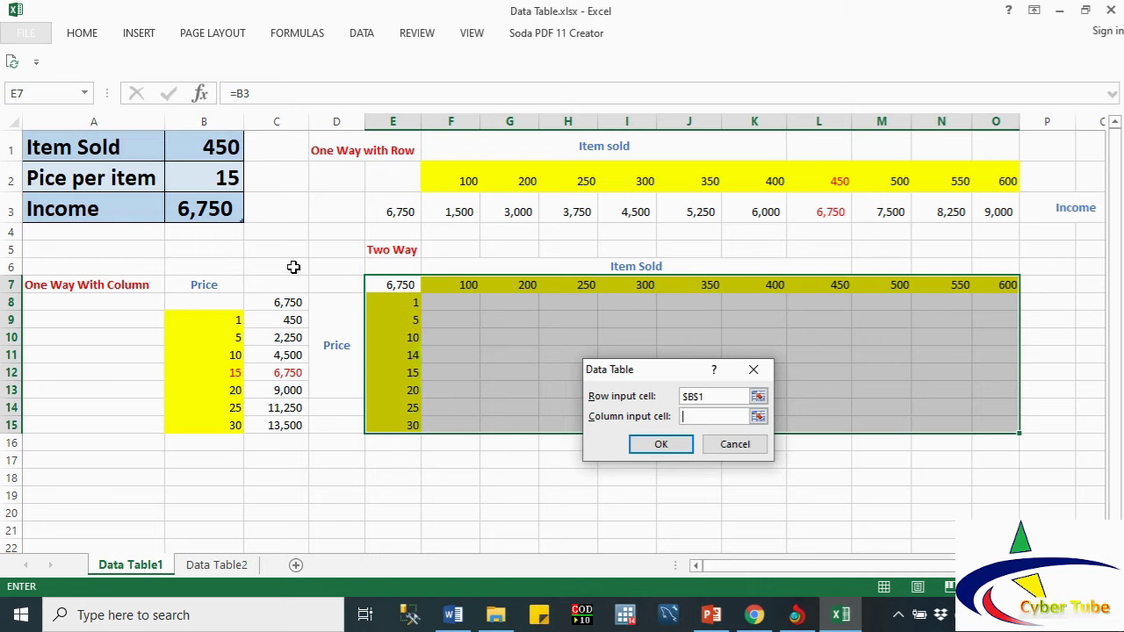
pyautogui.click(208, 181)
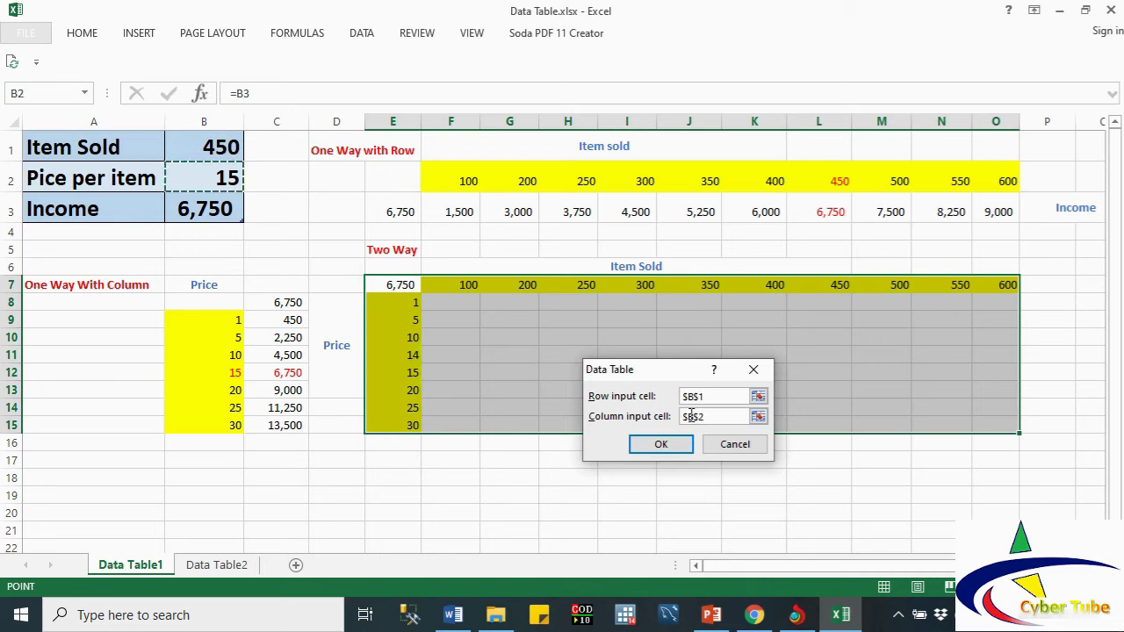
pyautogui.click(676, 443)
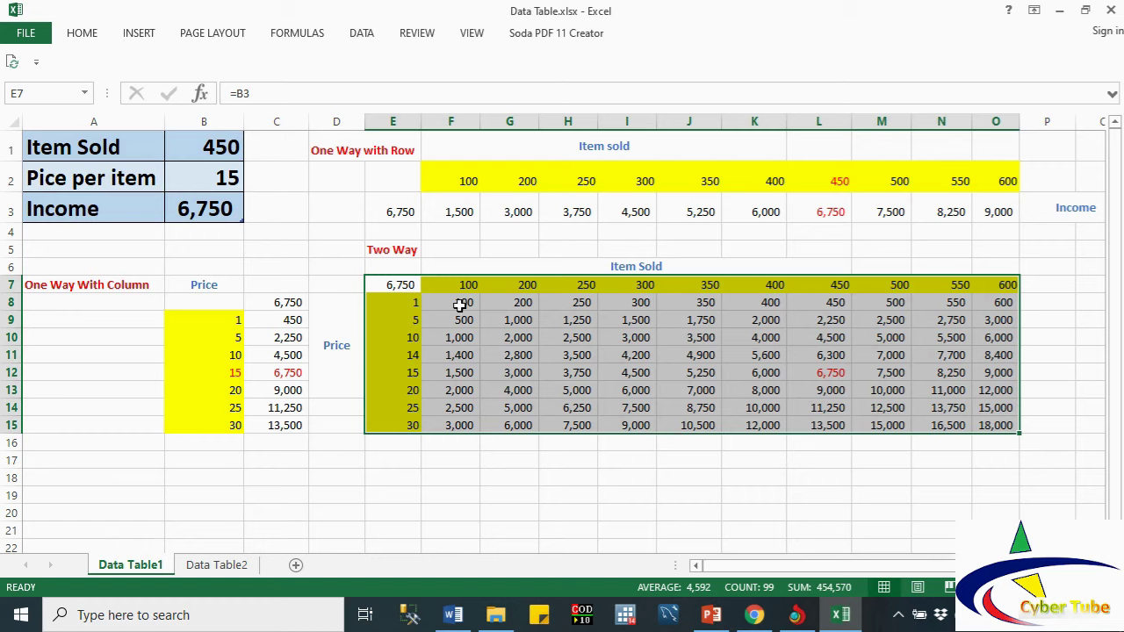
pyautogui.click(459, 304)
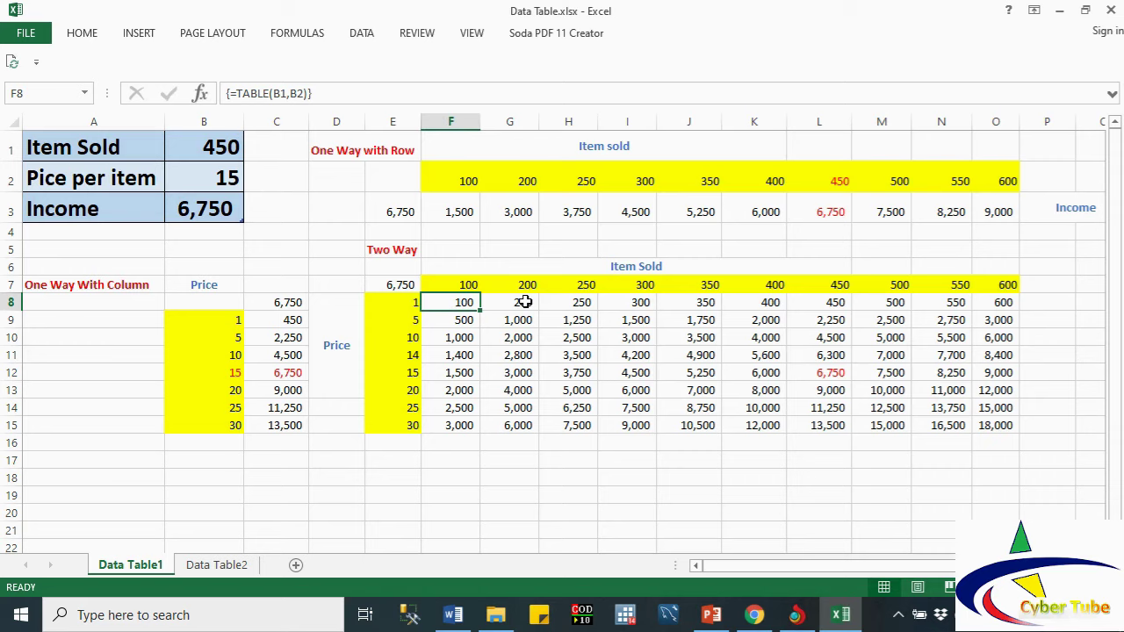
pyautogui.click(525, 302)
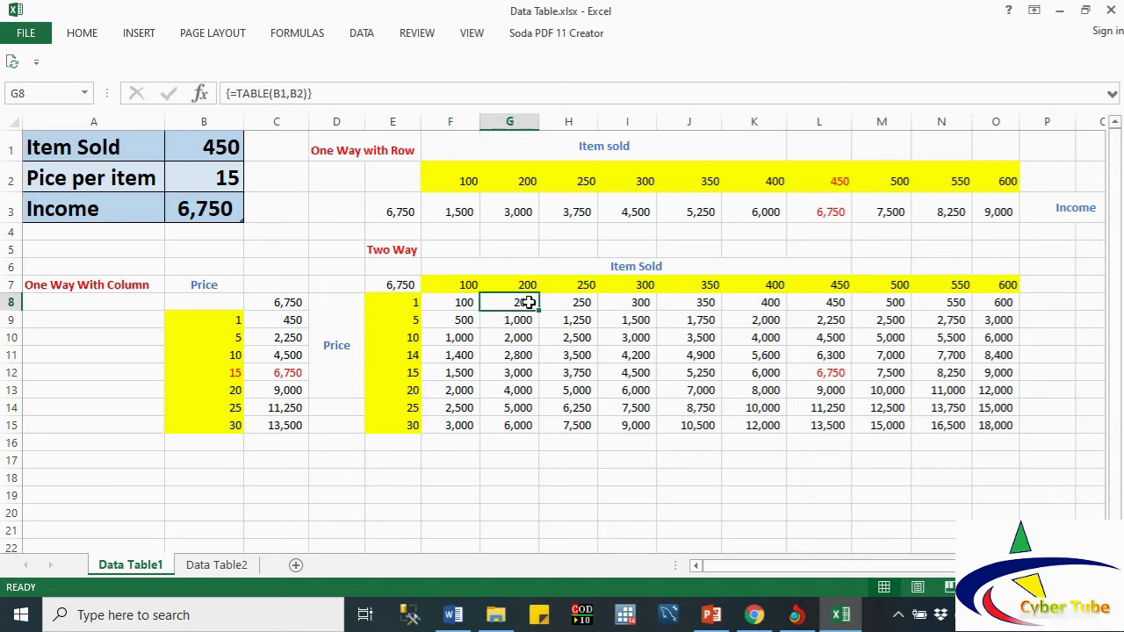
pyautogui.click(416, 301)
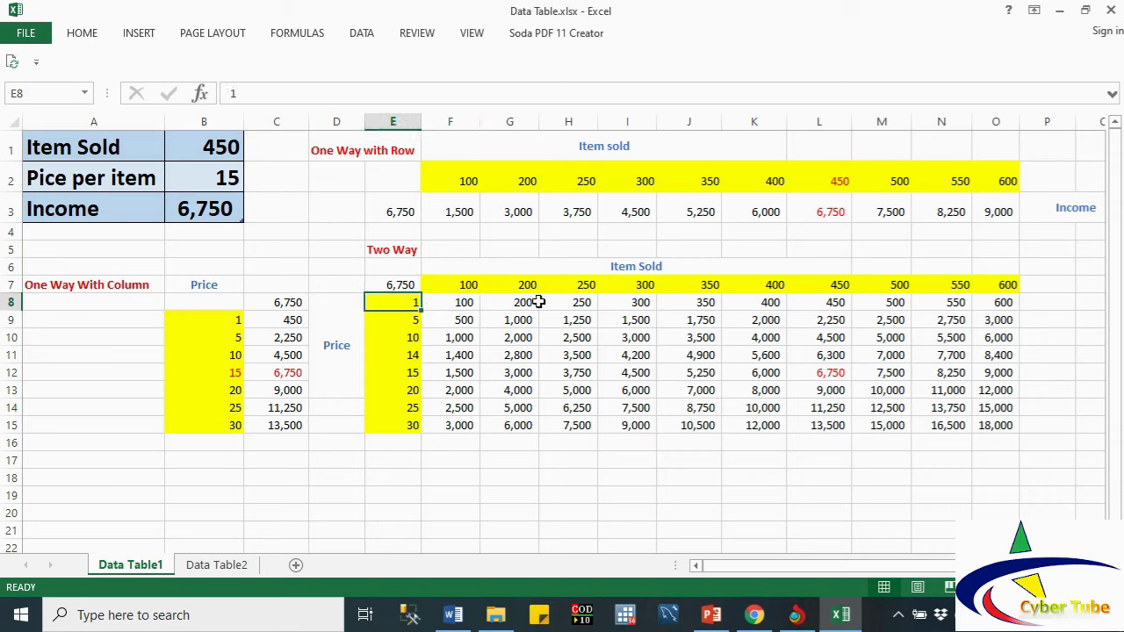
pyautogui.click(584, 300)
pyautogui.click(411, 319)
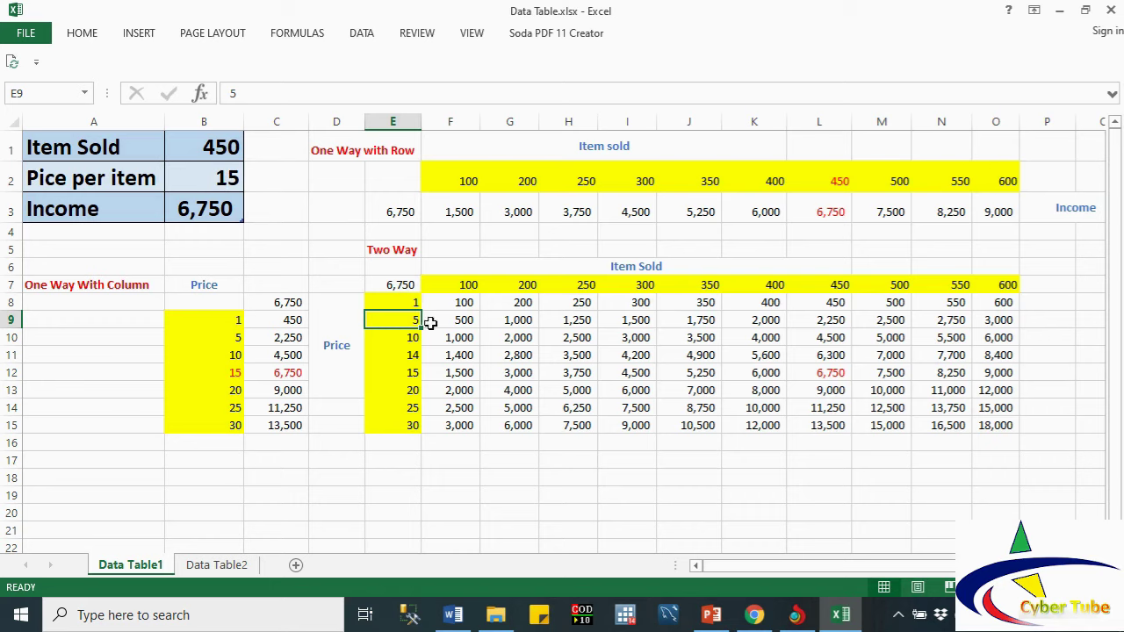
pyautogui.click(409, 373)
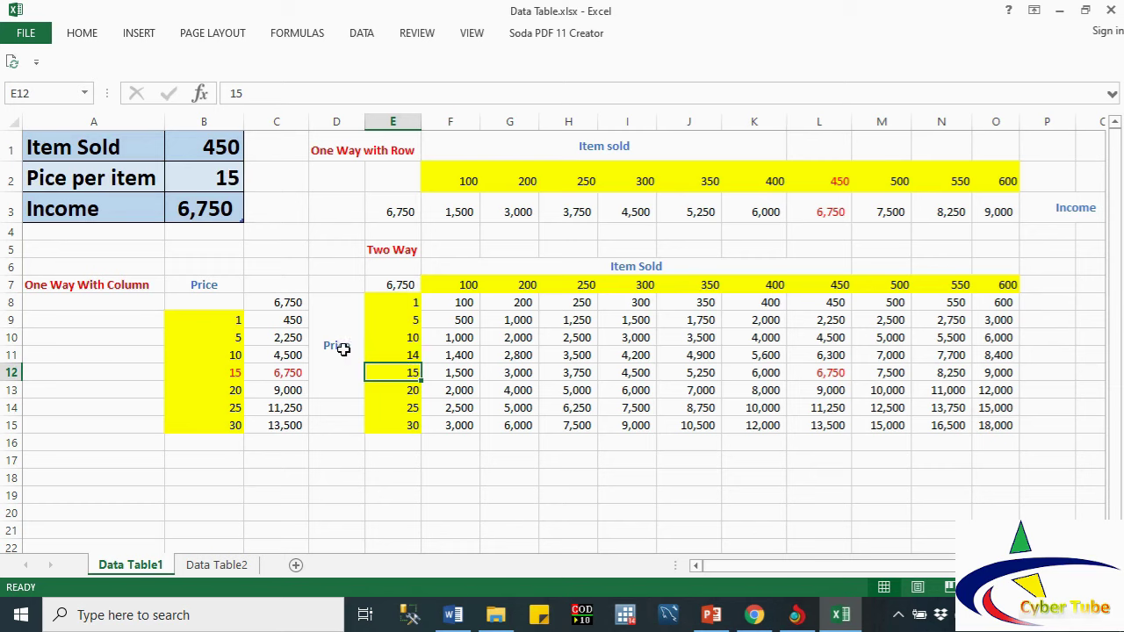
pyautogui.doubleClick(397, 374)
pyautogui.doubleClick(397, 374)
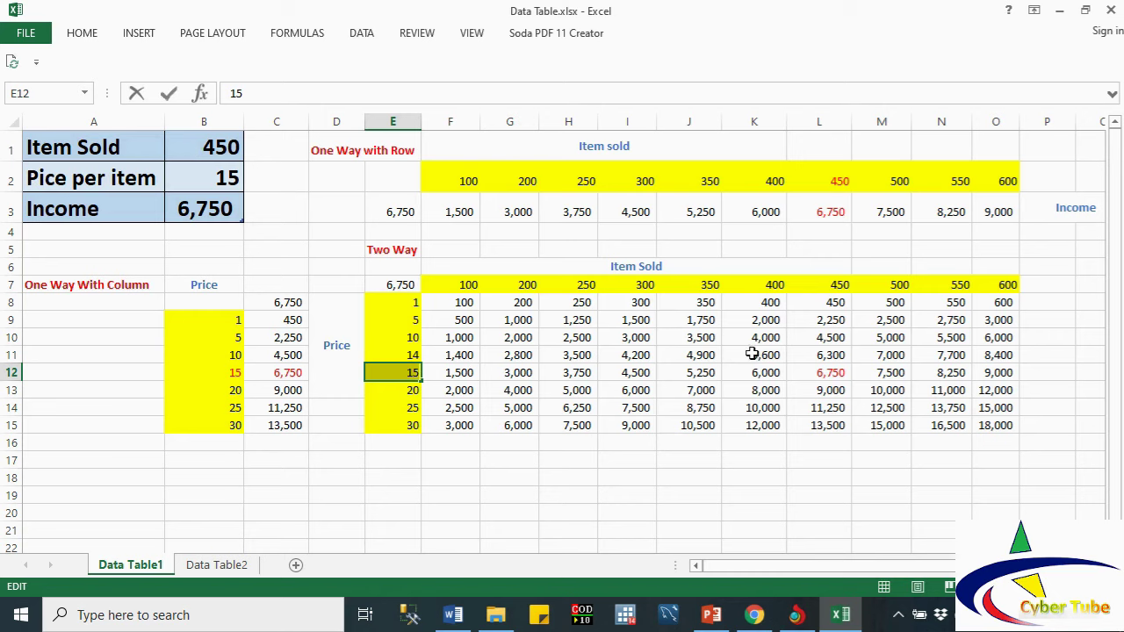
pyautogui.click(831, 286)
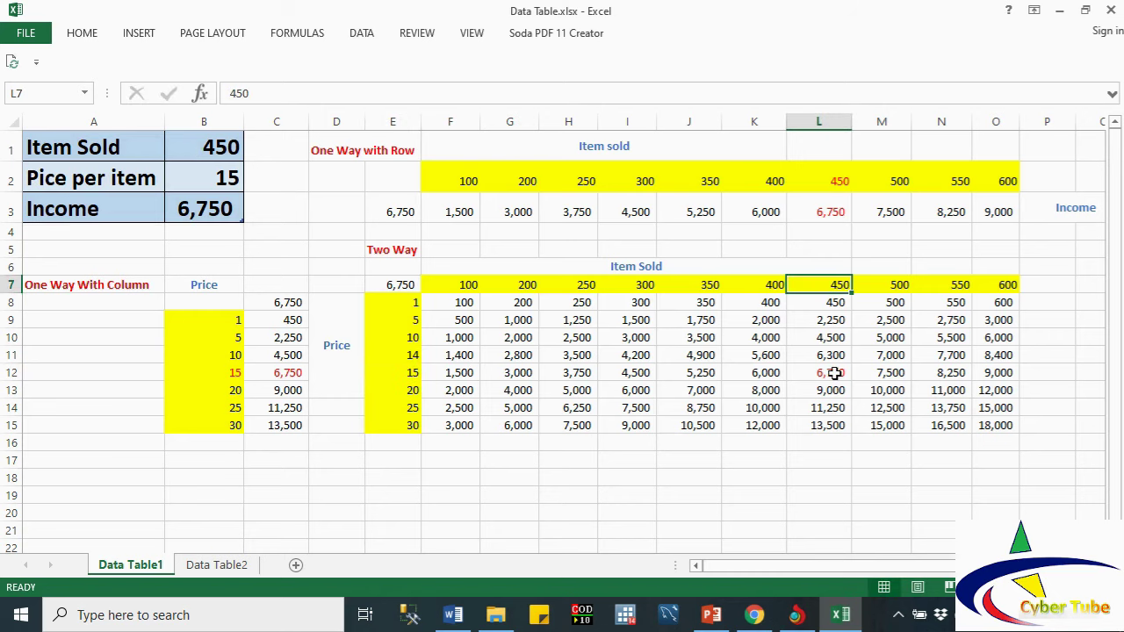
# Step: Check the 6,750 result in L12, then go to the Data Table2 sheet
pyautogui.click(831, 372)
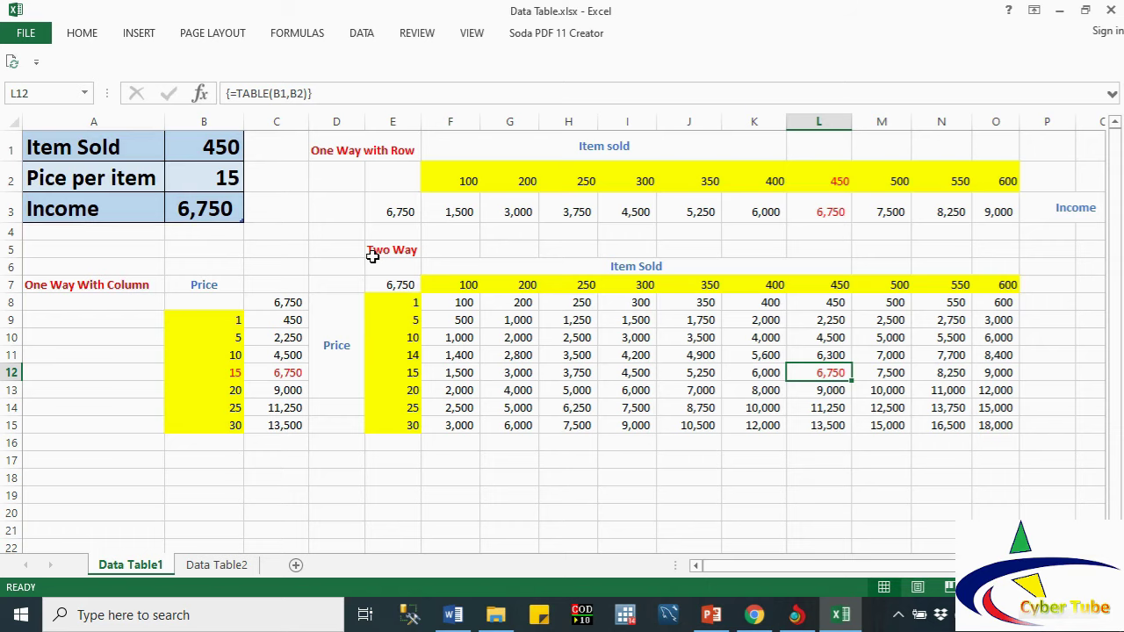
pyautogui.click(220, 565)
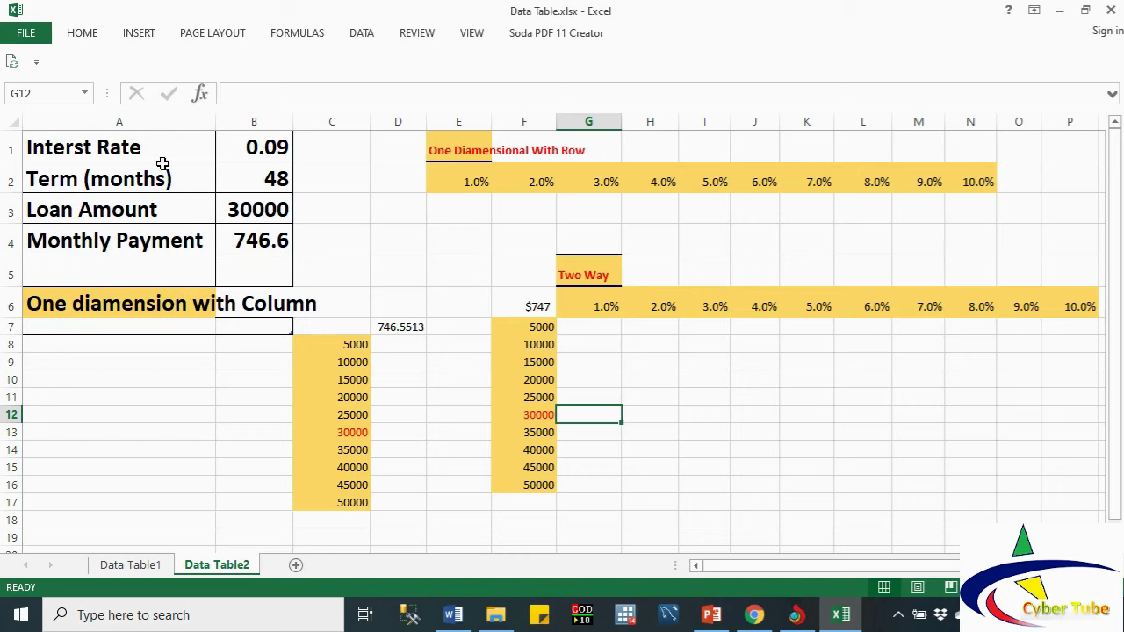
pyautogui.click(252, 147)
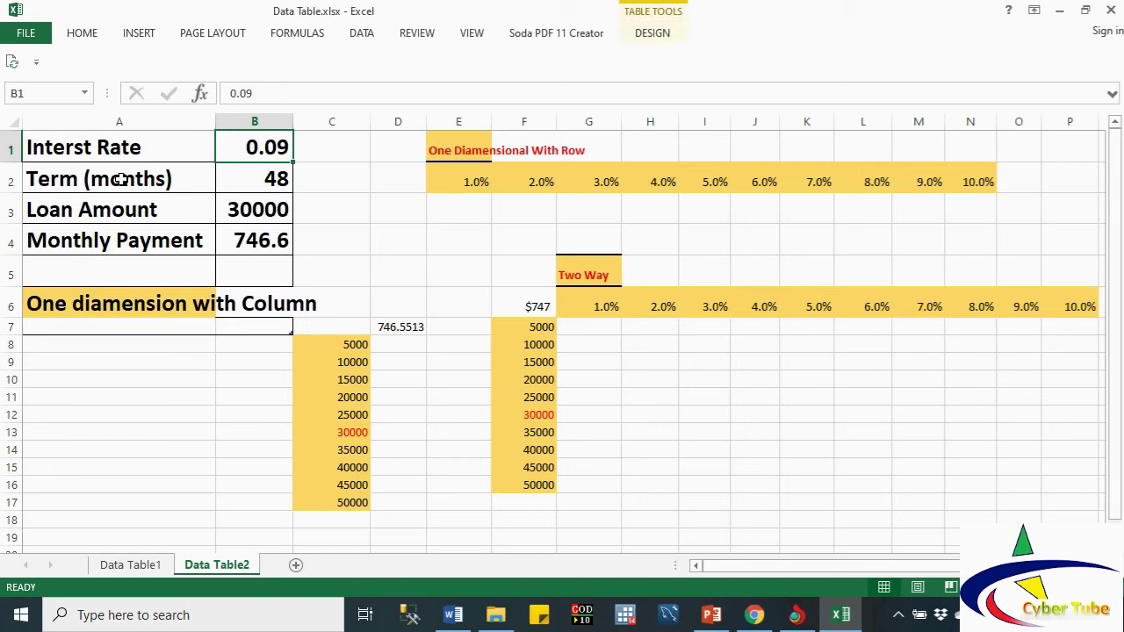
pyautogui.click(275, 183)
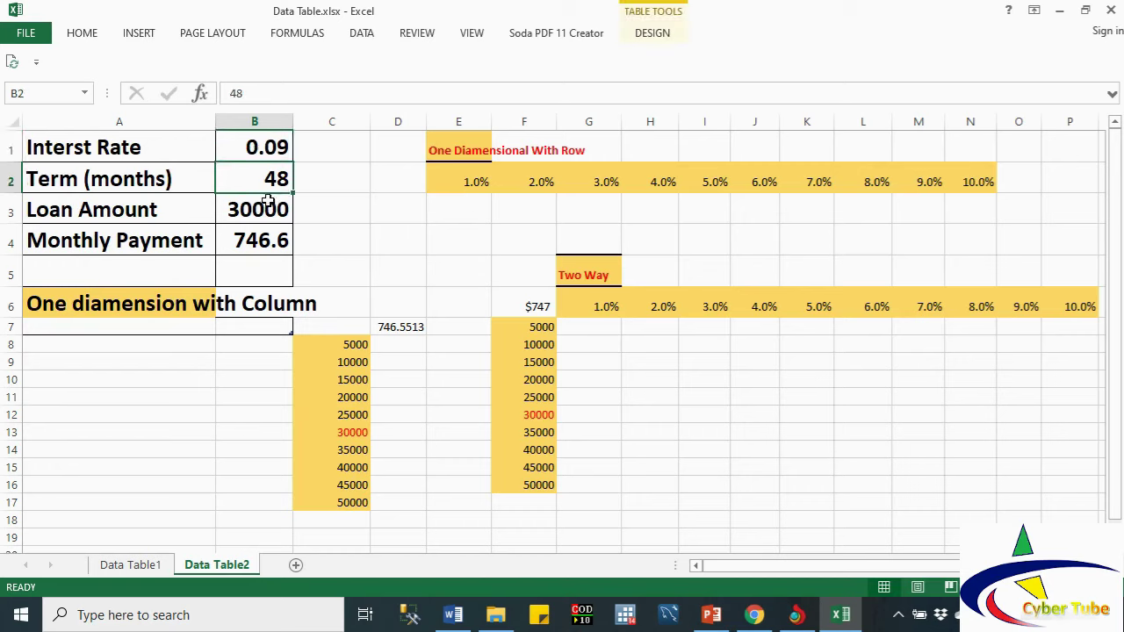
pyautogui.click(255, 208)
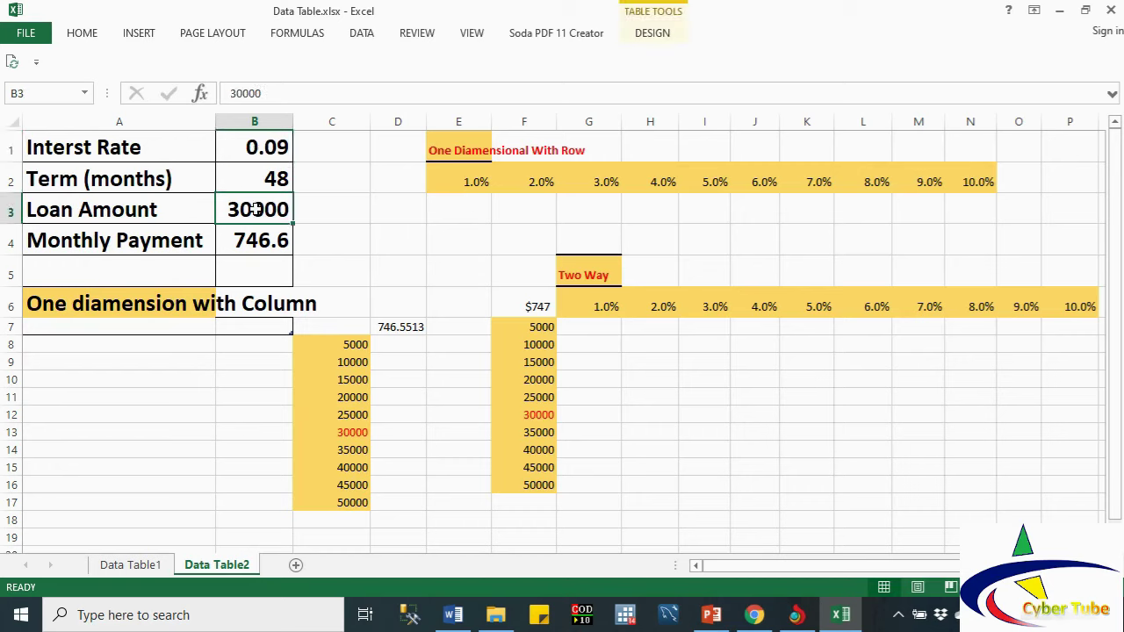
pyautogui.click(250, 239)
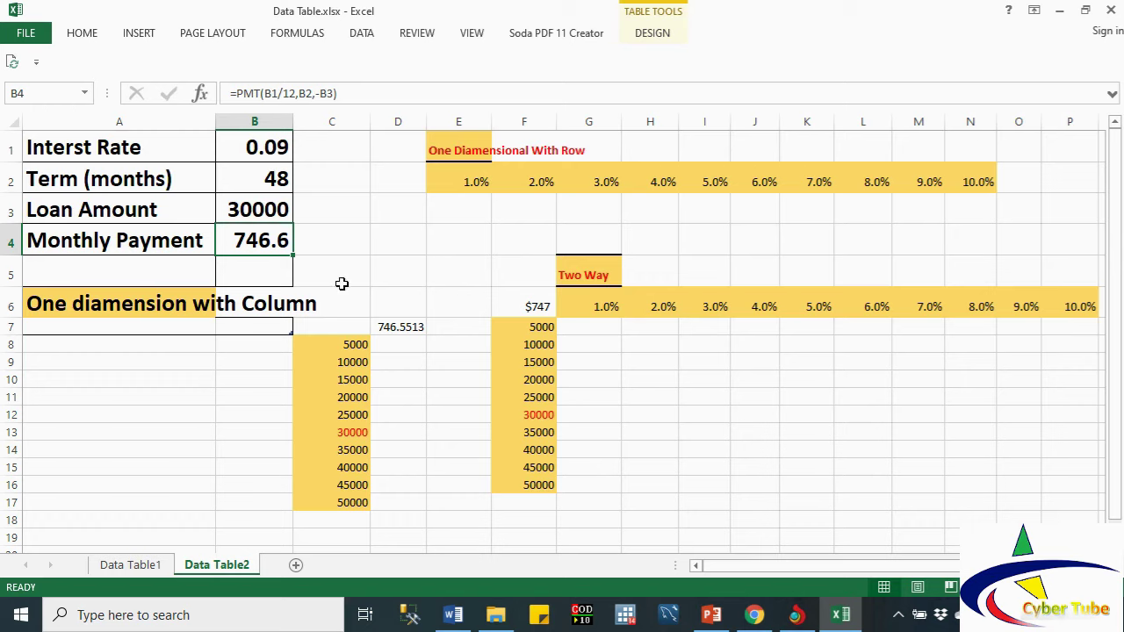
pyautogui.click(346, 344)
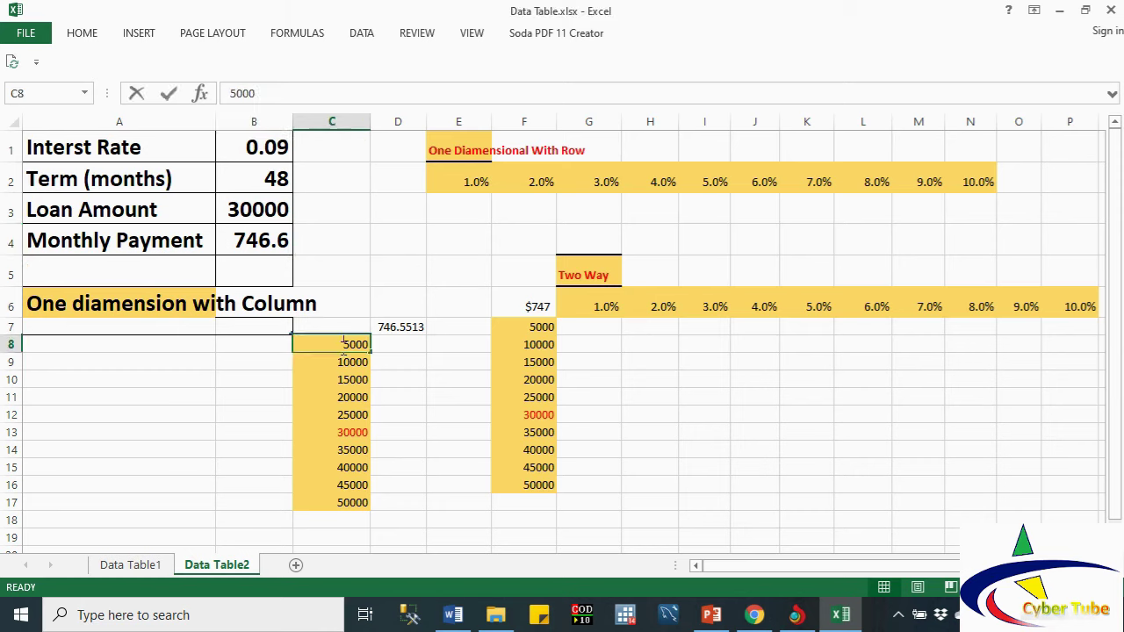
pyautogui.doubleClick(347, 345)
pyautogui.click(391, 381)
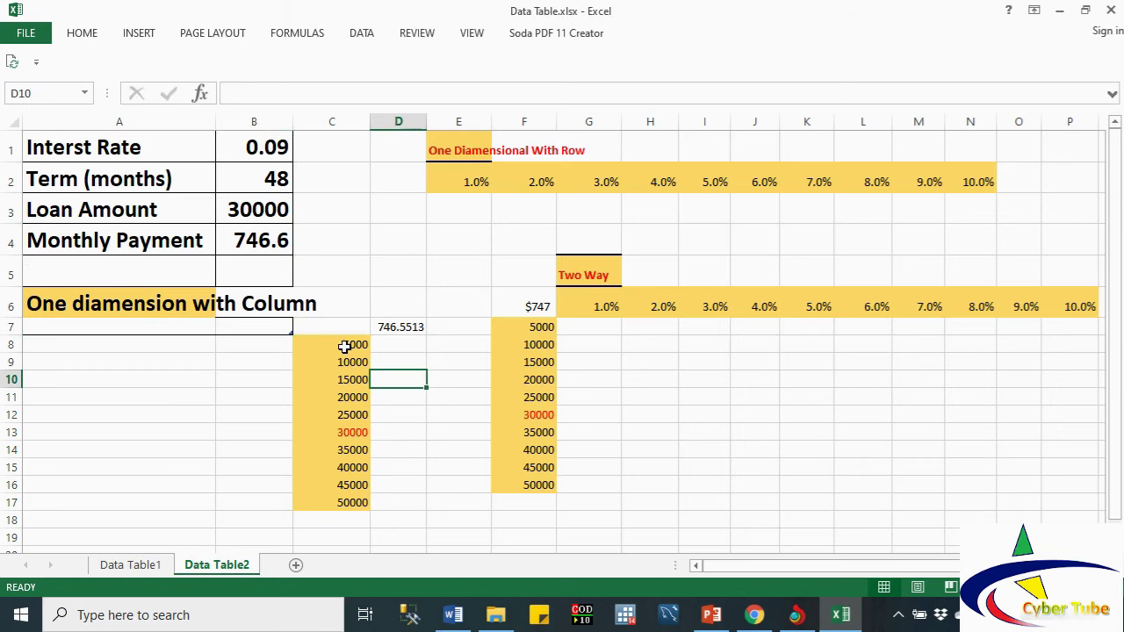
pyautogui.moveTo(345, 346); pyautogui.dragTo(381, 494)
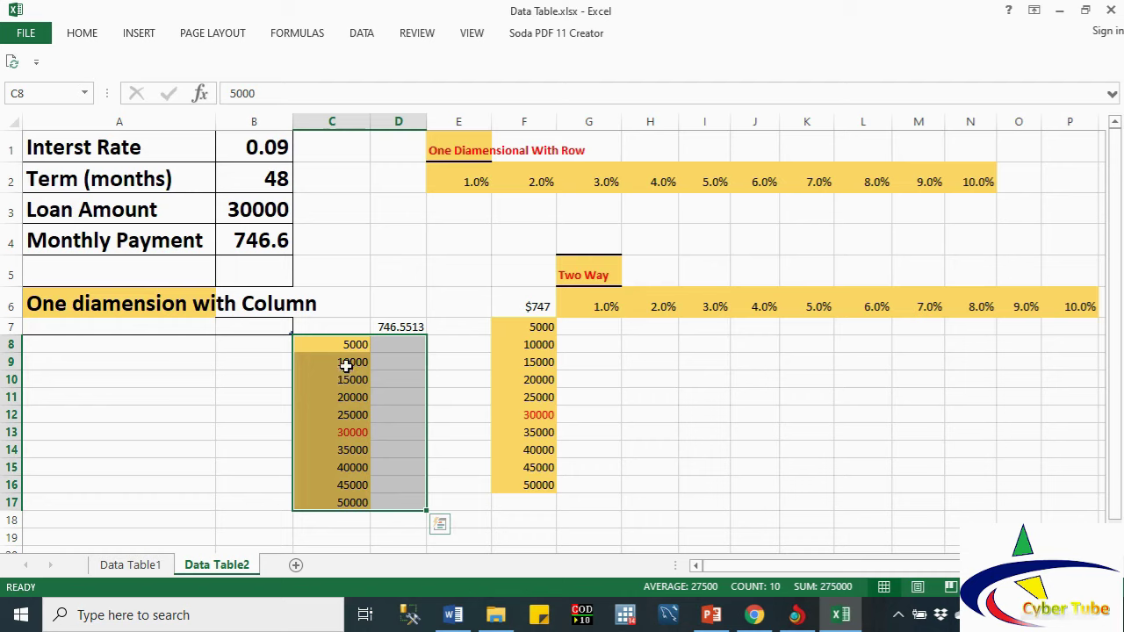
# Step: Clear D7 and link it to the monthly payment with =B4
pyautogui.click(384, 327)
pyautogui.write('=B4')
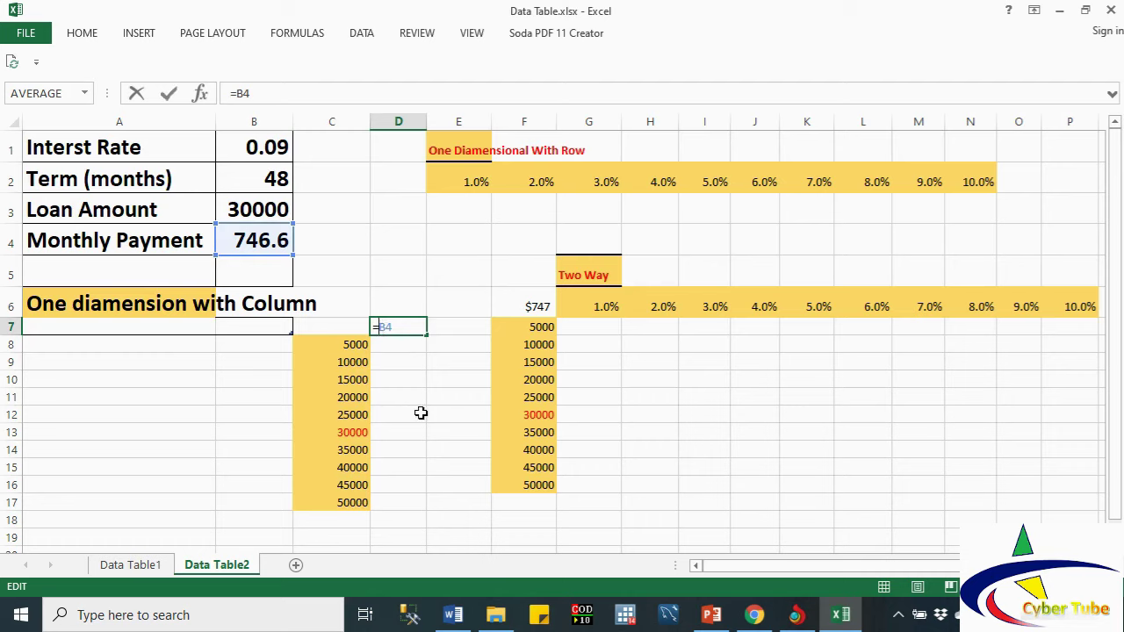
pyautogui.click(422, 413)
pyautogui.press('Escape')
pyautogui.press('Delete')
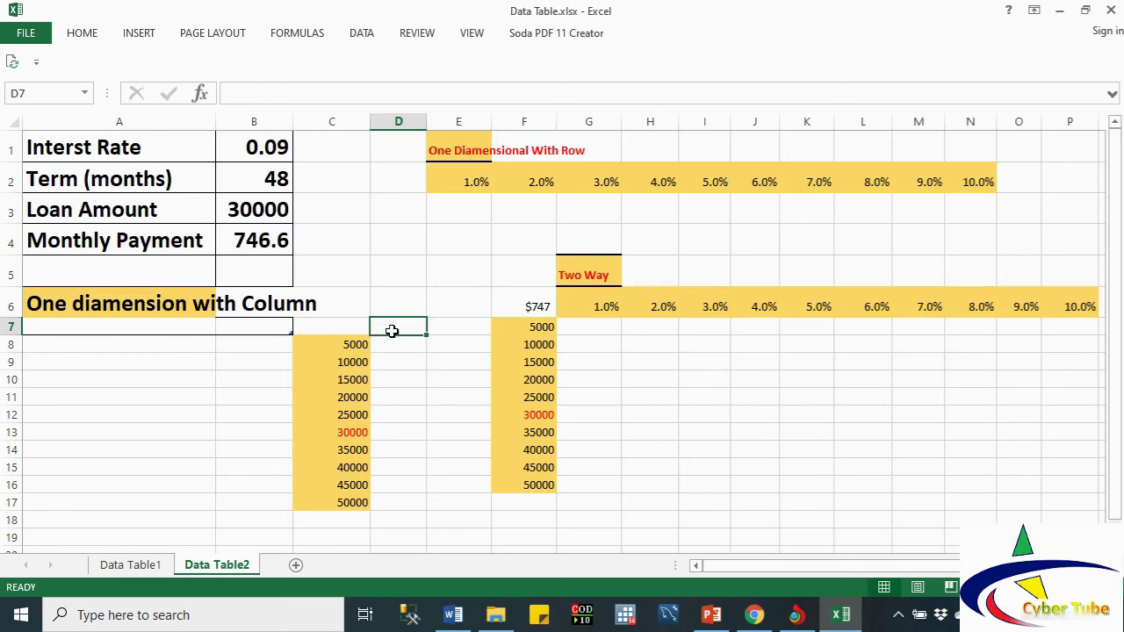
pyautogui.write('=')
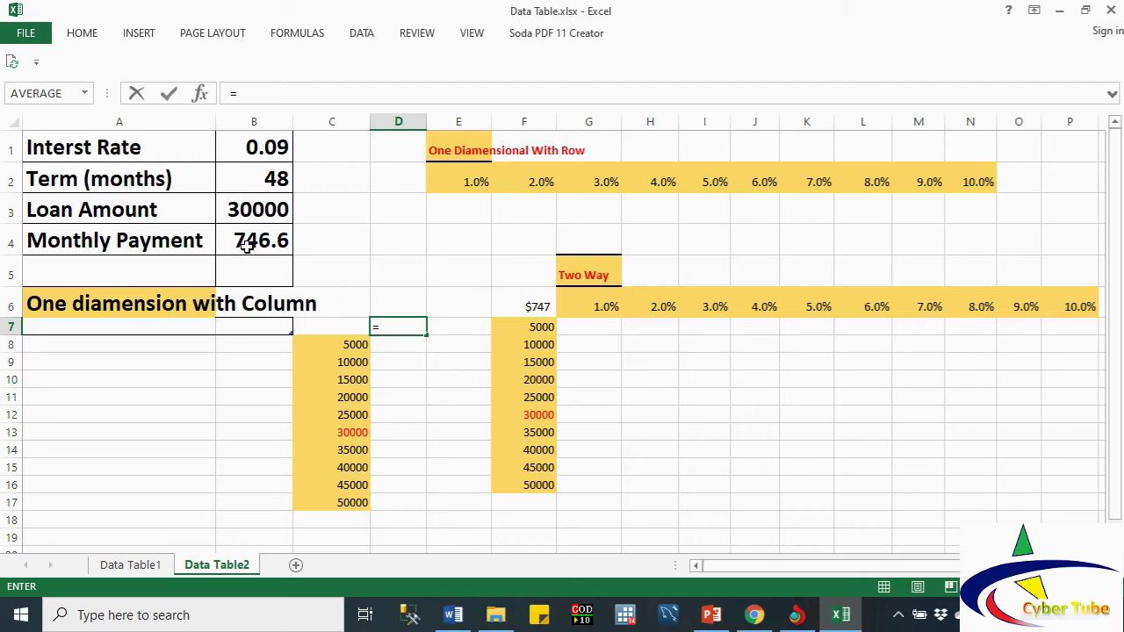
pyautogui.click(251, 245)
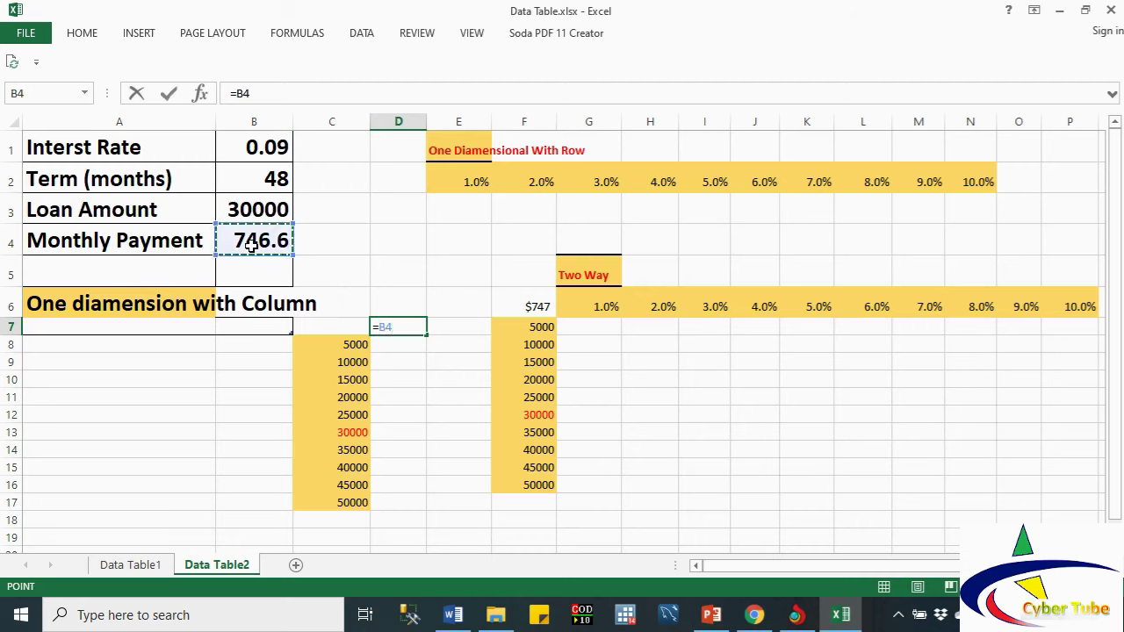
pyautogui.press('Return')
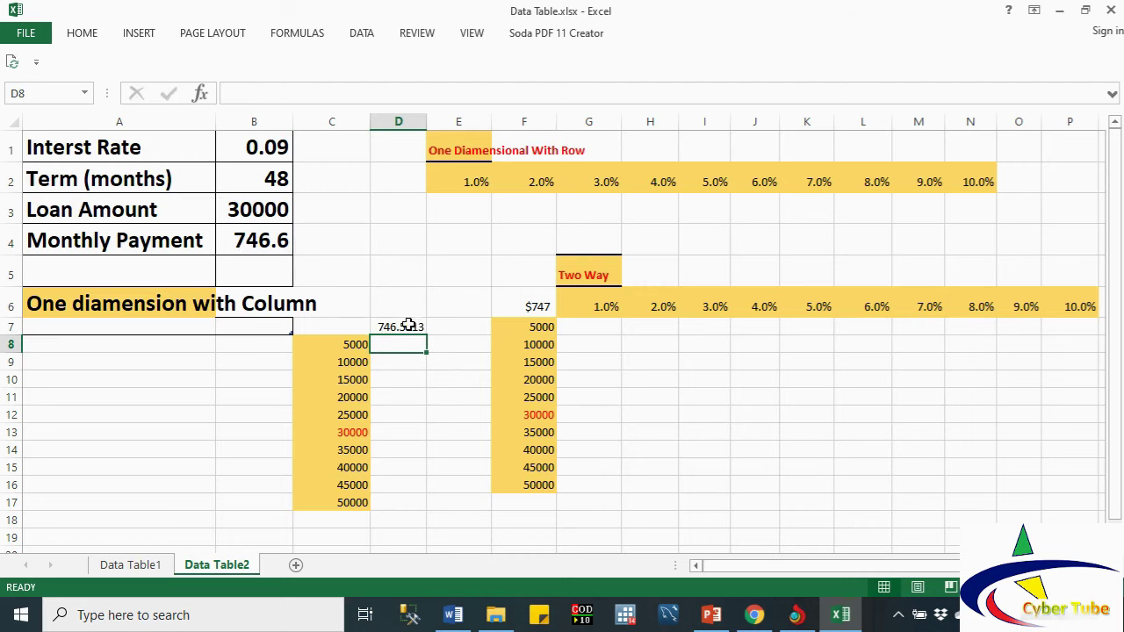
# Step: Format D7 as Accounting with no decimals ($ 747) and select C7:D17
pyautogui.click(408, 328)
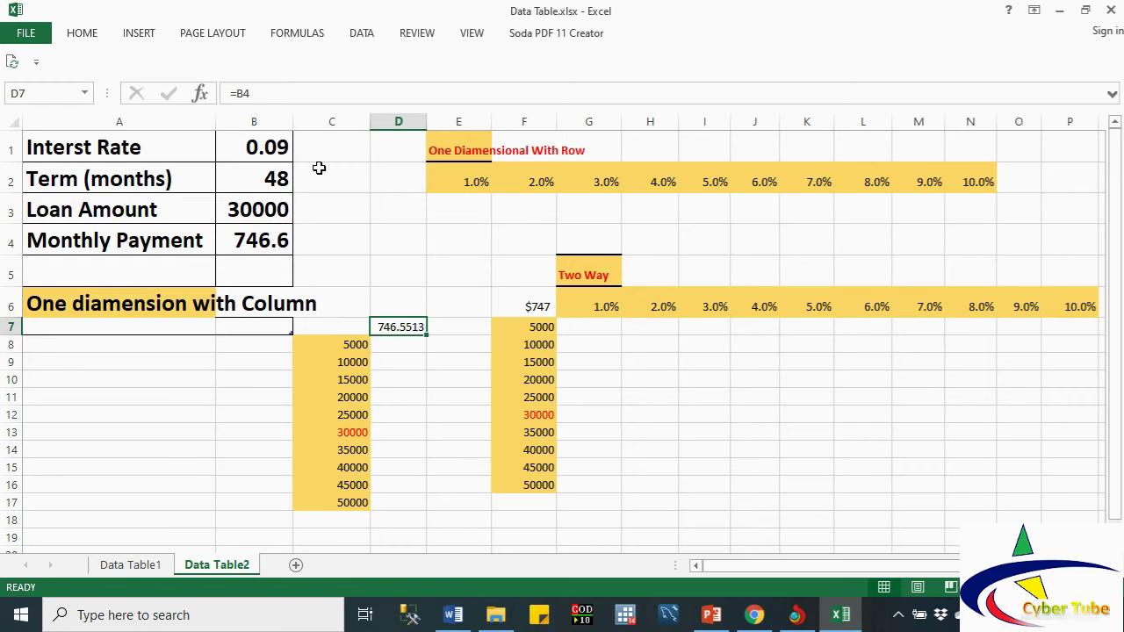
pyautogui.click(362, 34)
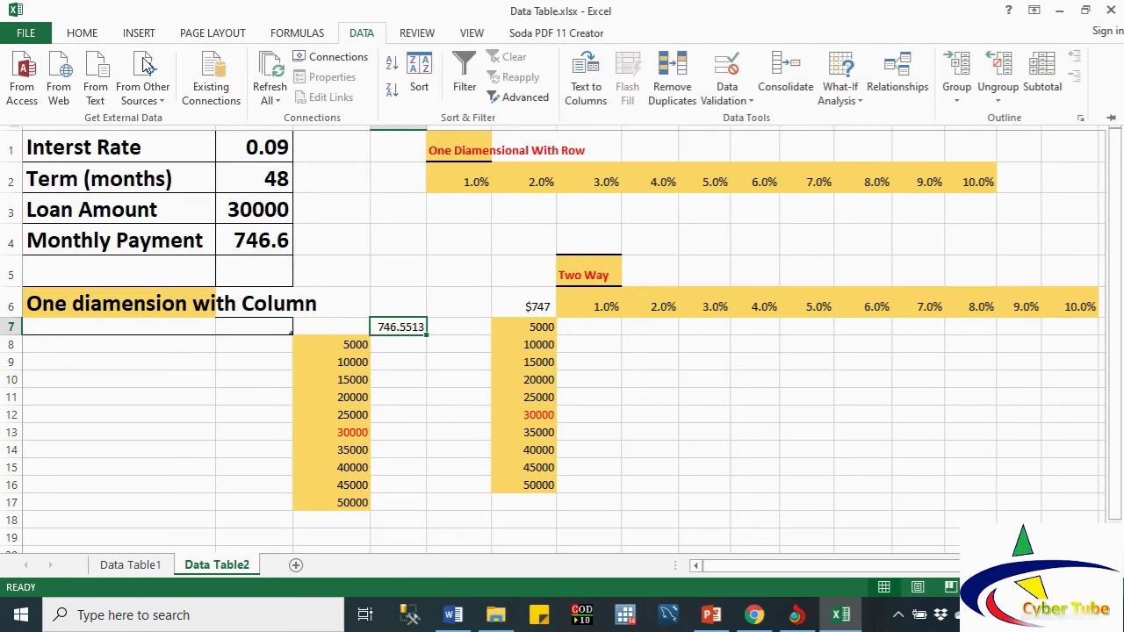
pyautogui.click(79, 35)
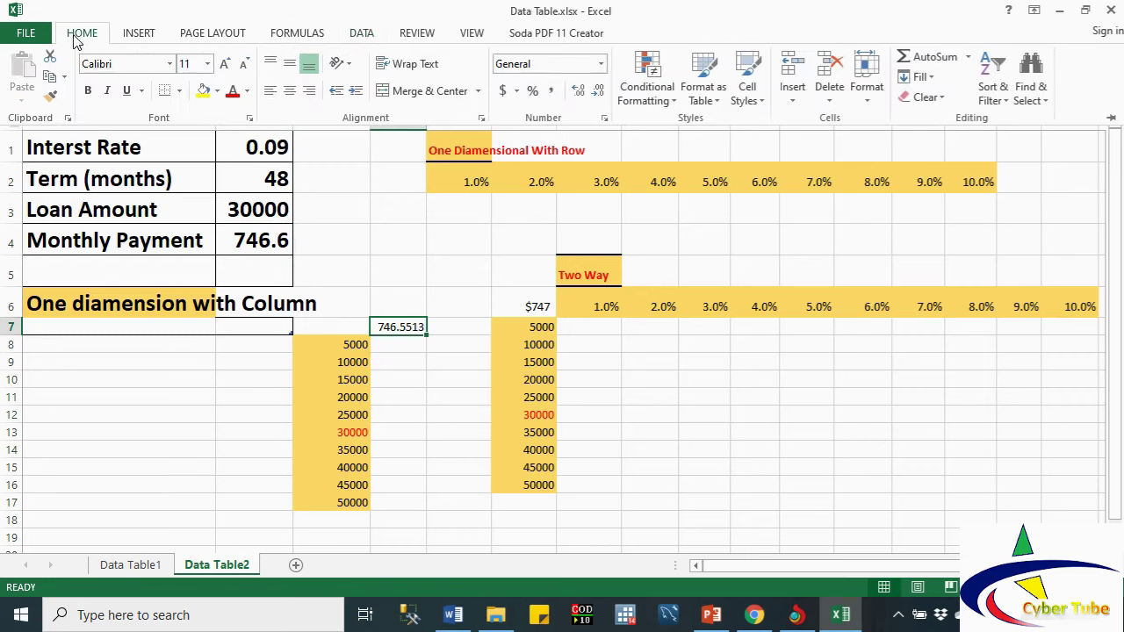
pyautogui.click(597, 91)
pyautogui.click(597, 90)
pyautogui.click(597, 91)
pyautogui.click(597, 91)
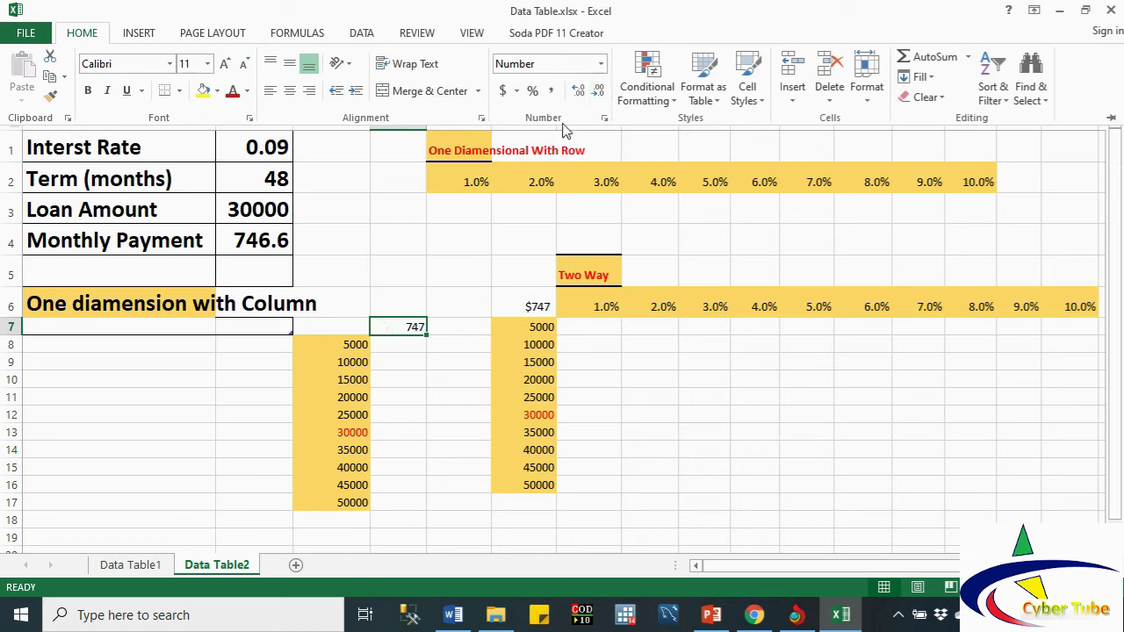
pyautogui.click(503, 91)
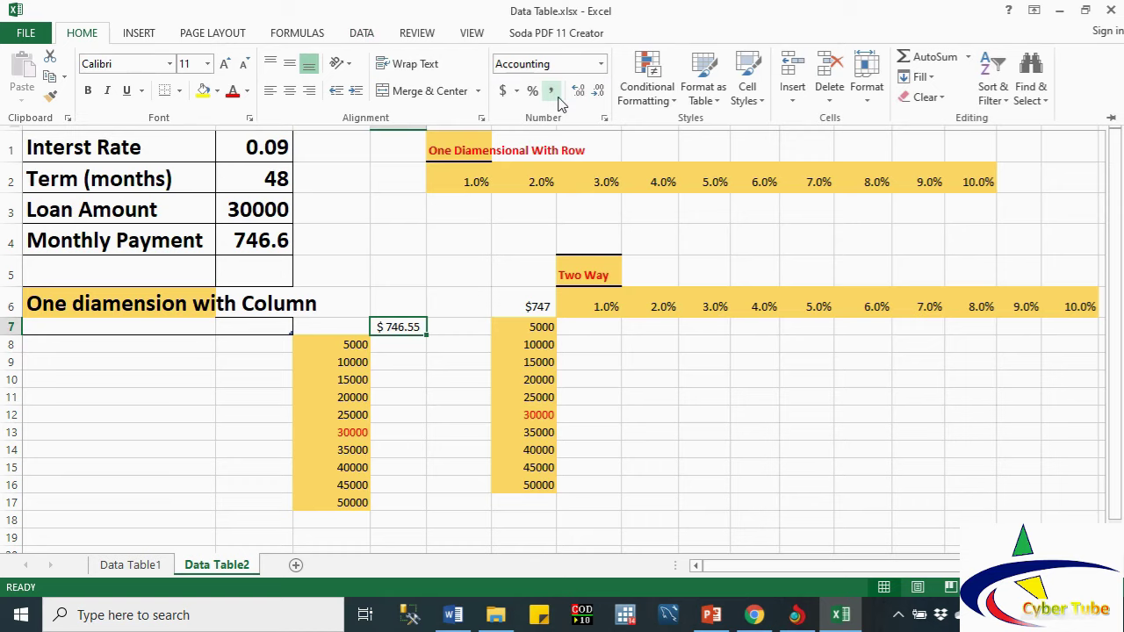
pyautogui.click(596, 93)
pyautogui.click(596, 93)
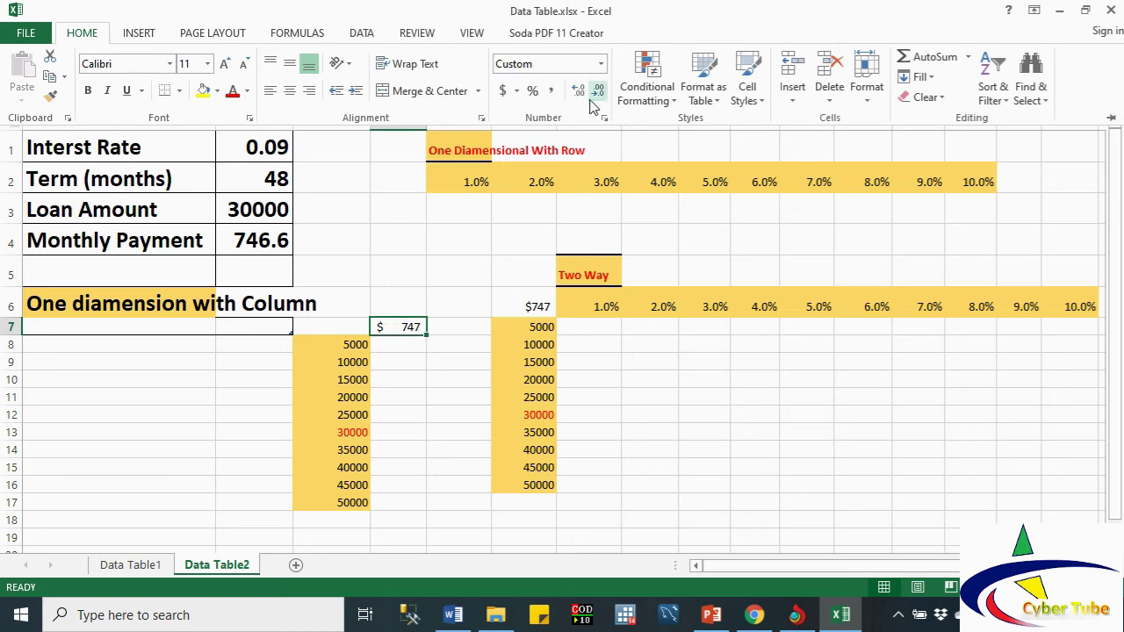
pyautogui.click(343, 327)
pyautogui.moveTo(339, 324); pyautogui.dragTo(404, 497)
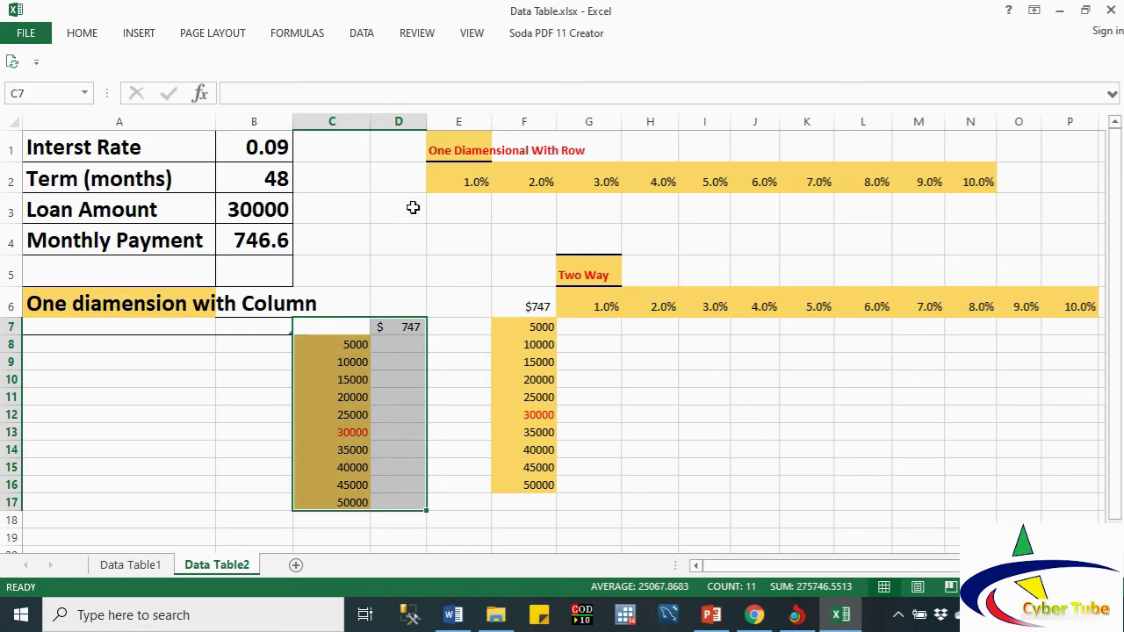
# Step: Create the loan data table on C7:D17 with column input cell B3
pyautogui.click(362, 35)
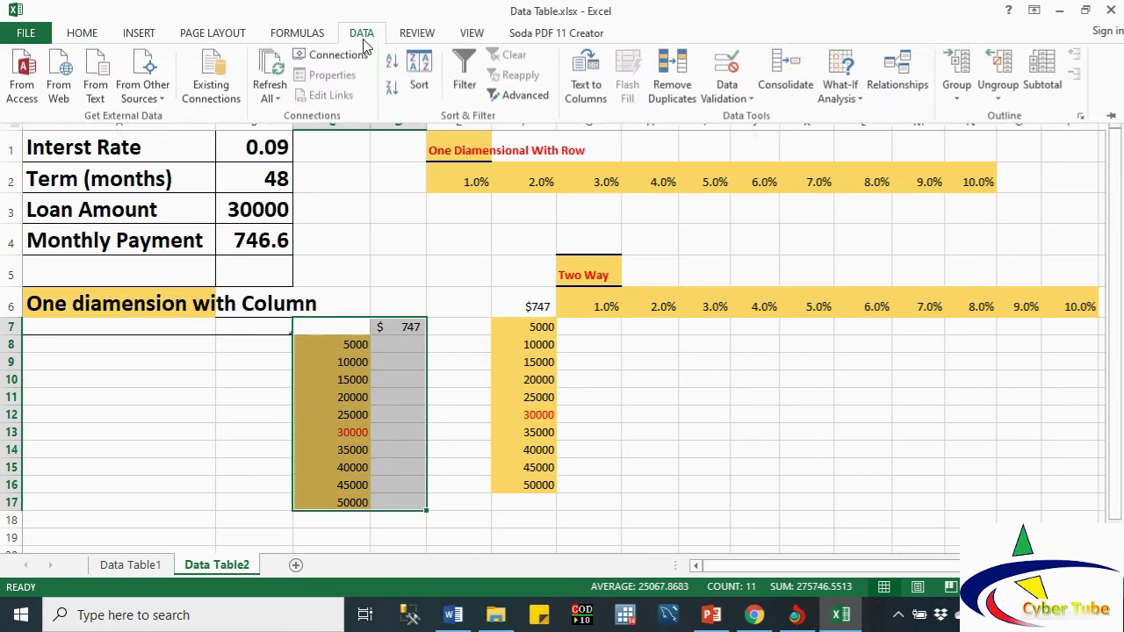
pyautogui.click(863, 103)
pyautogui.click(869, 162)
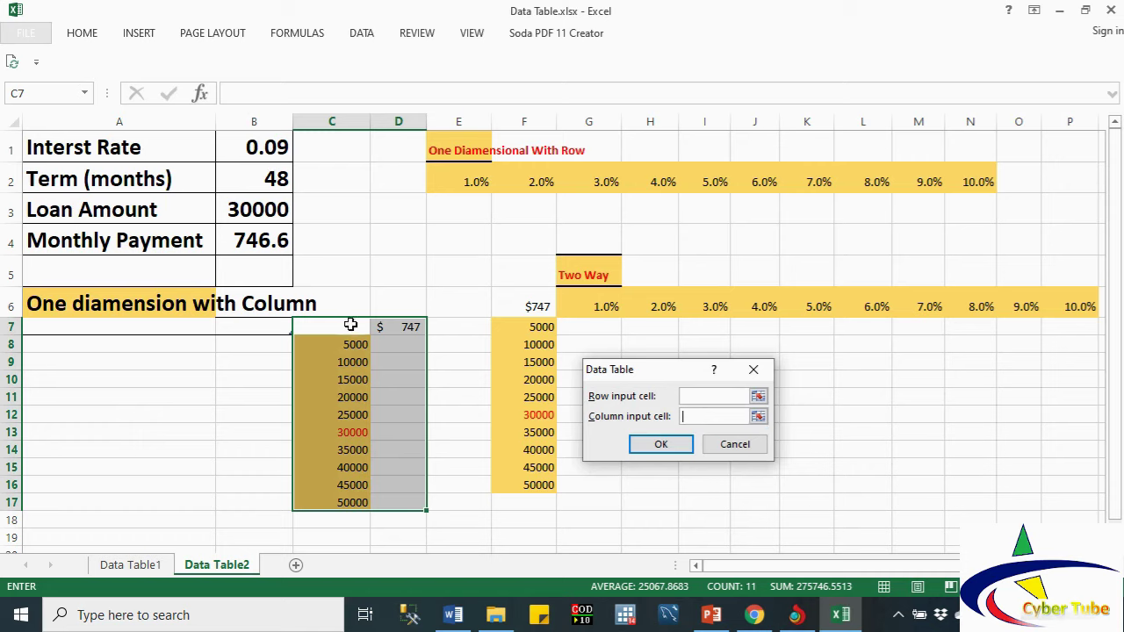
pyautogui.click(234, 209)
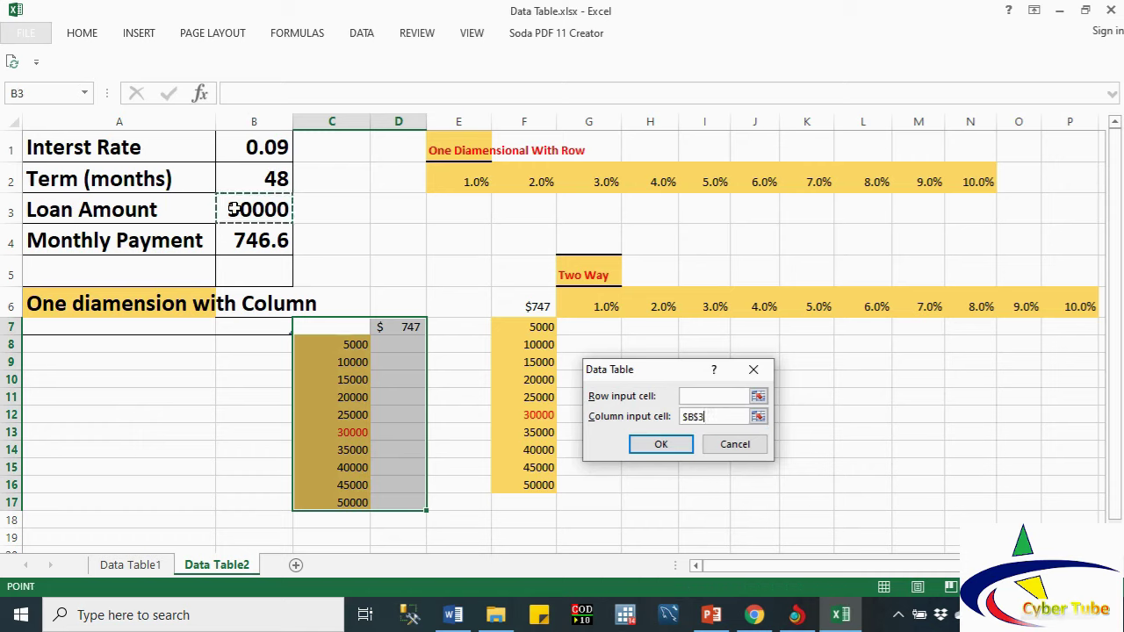
pyautogui.click(659, 446)
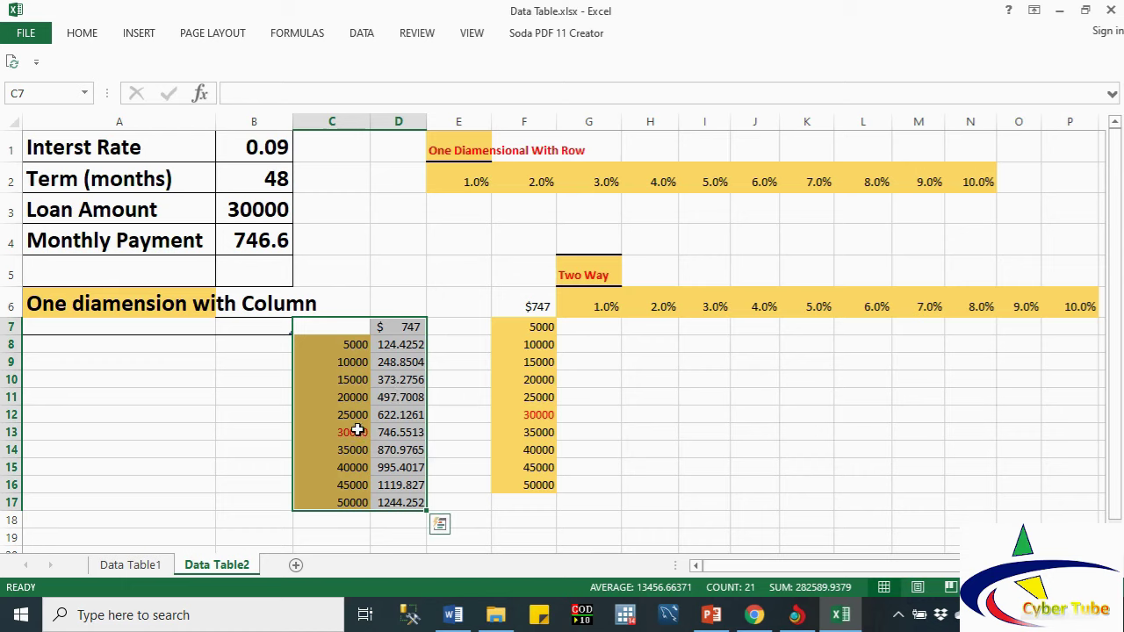
# Step: Format payments D8:D17 as whole-dollar Accounting amounts, from $124 to $1,244
pyautogui.click(348, 346)
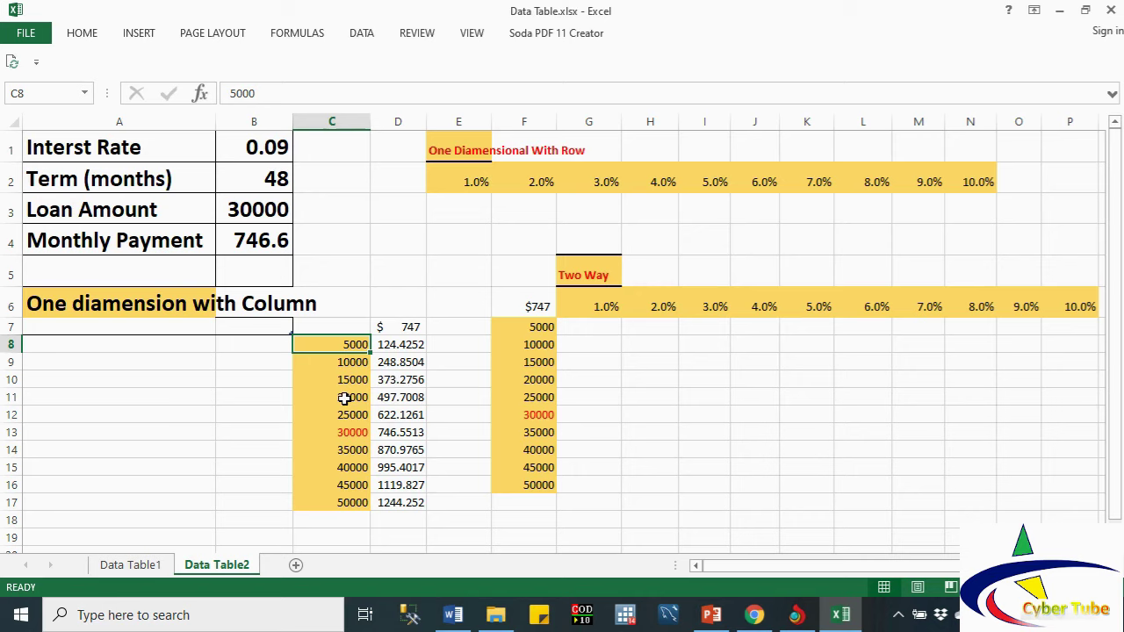
pyautogui.moveTo(394, 351); pyautogui.dragTo(394, 503)
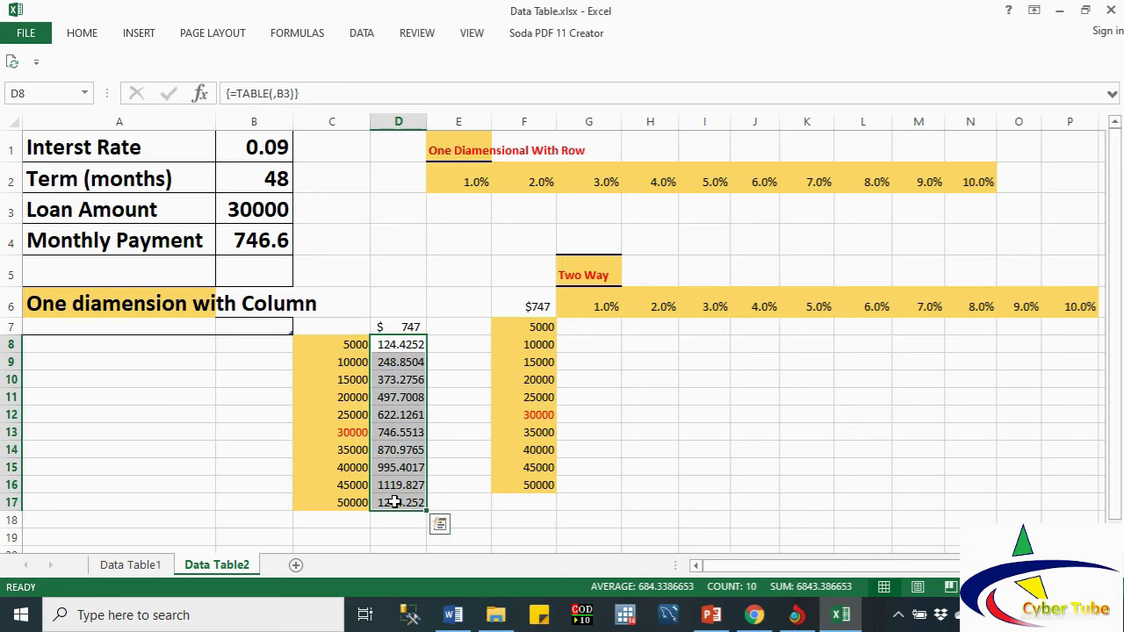
pyautogui.doubleClick(82, 32)
pyautogui.click(598, 91)
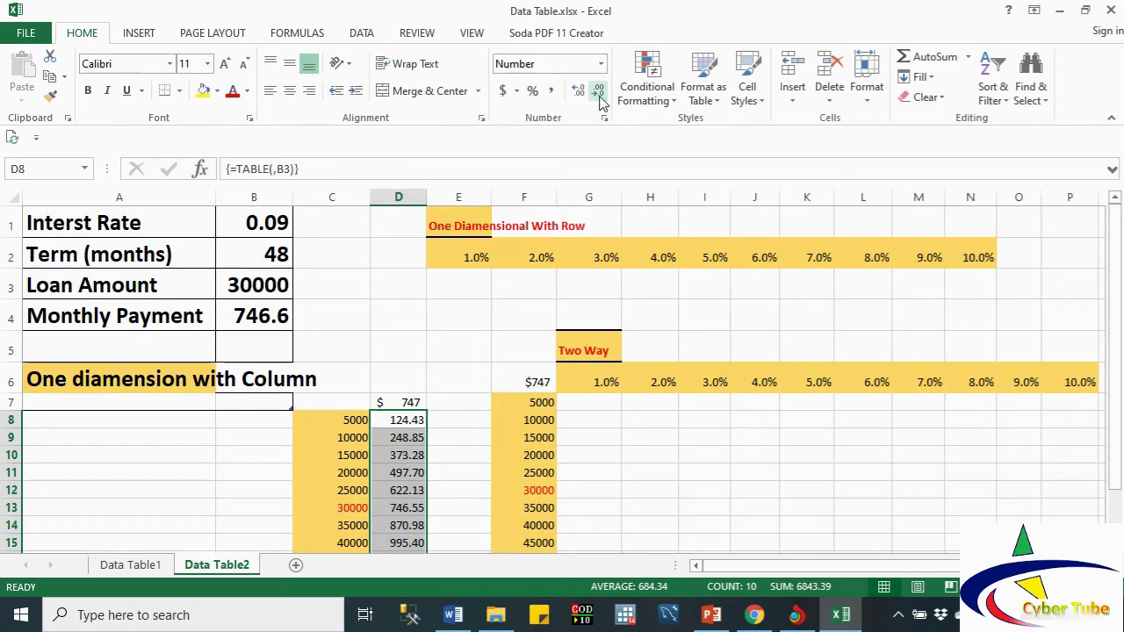
pyautogui.click(598, 91)
pyautogui.click(598, 92)
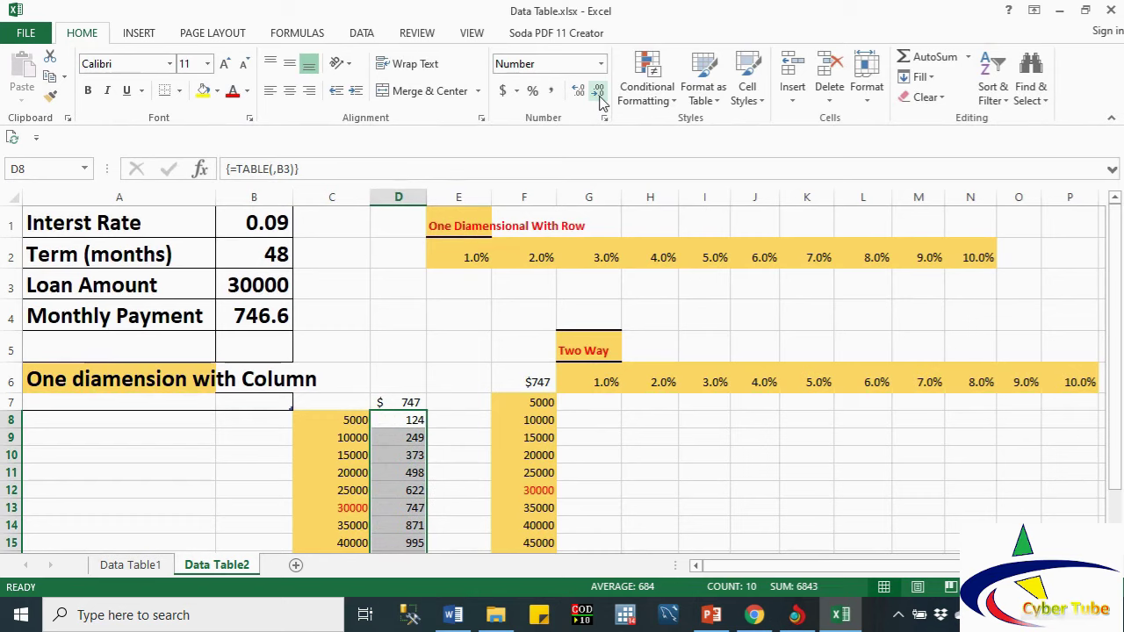
pyautogui.click(502, 91)
pyautogui.click(598, 91)
pyautogui.click(598, 91)
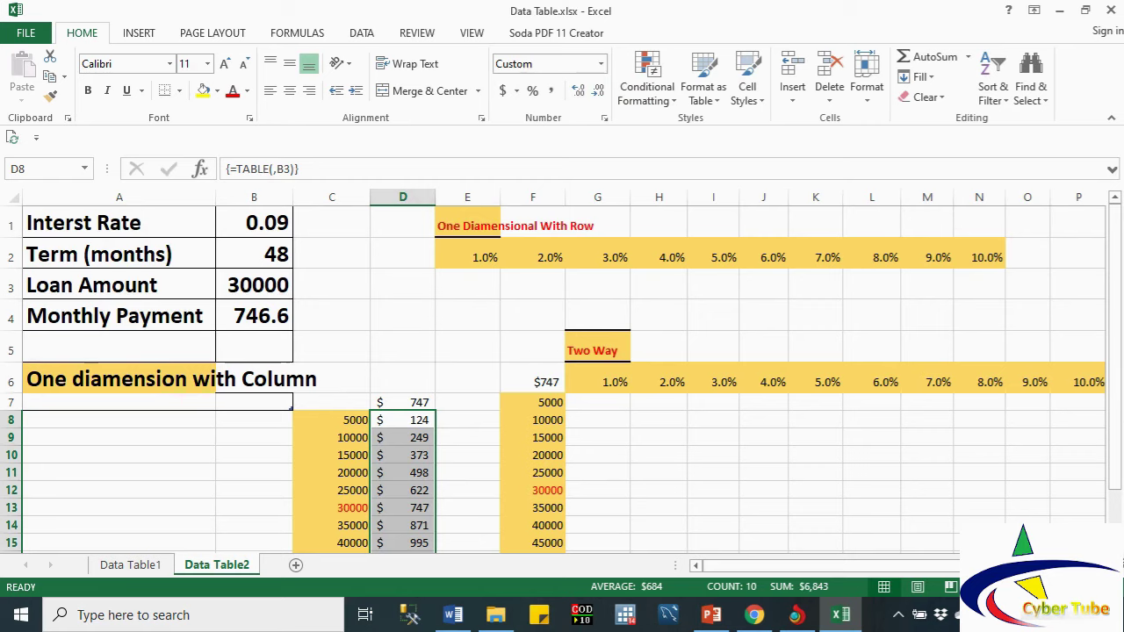
pyautogui.scroll(-1, 718, 459)
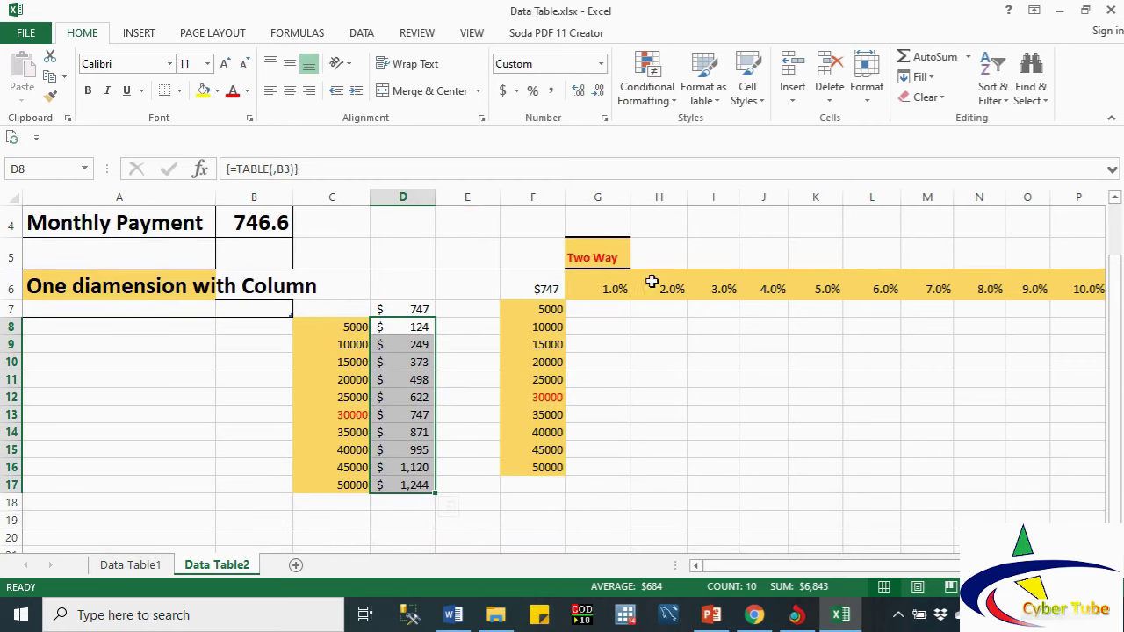
pyautogui.click(1113, 199)
pyautogui.click(1113, 200)
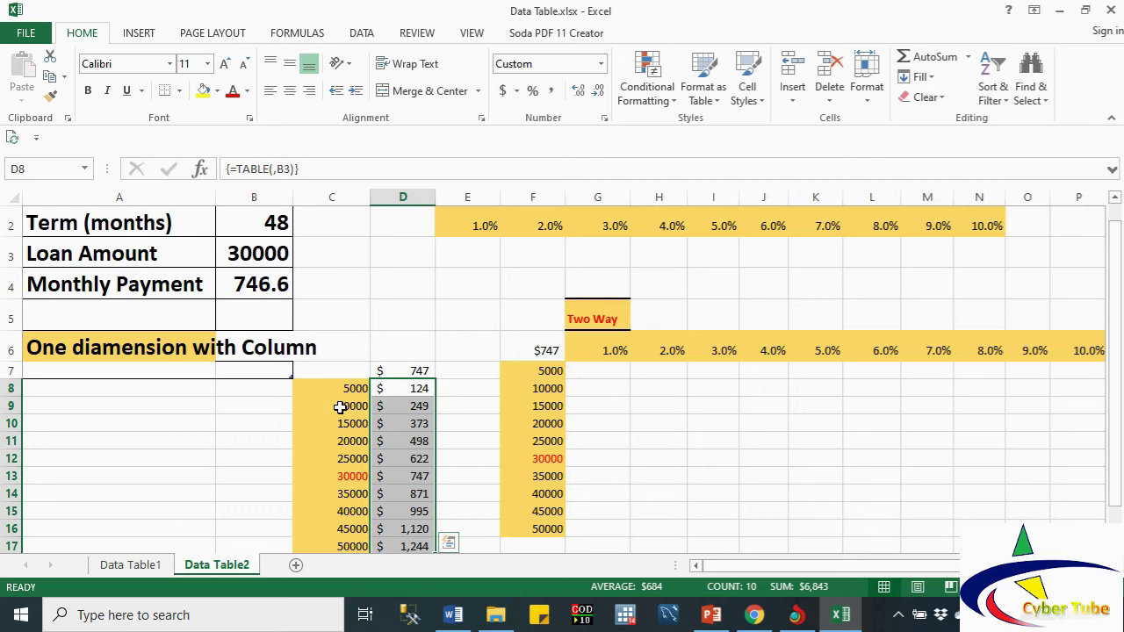
pyautogui.doubleClick(410, 391)
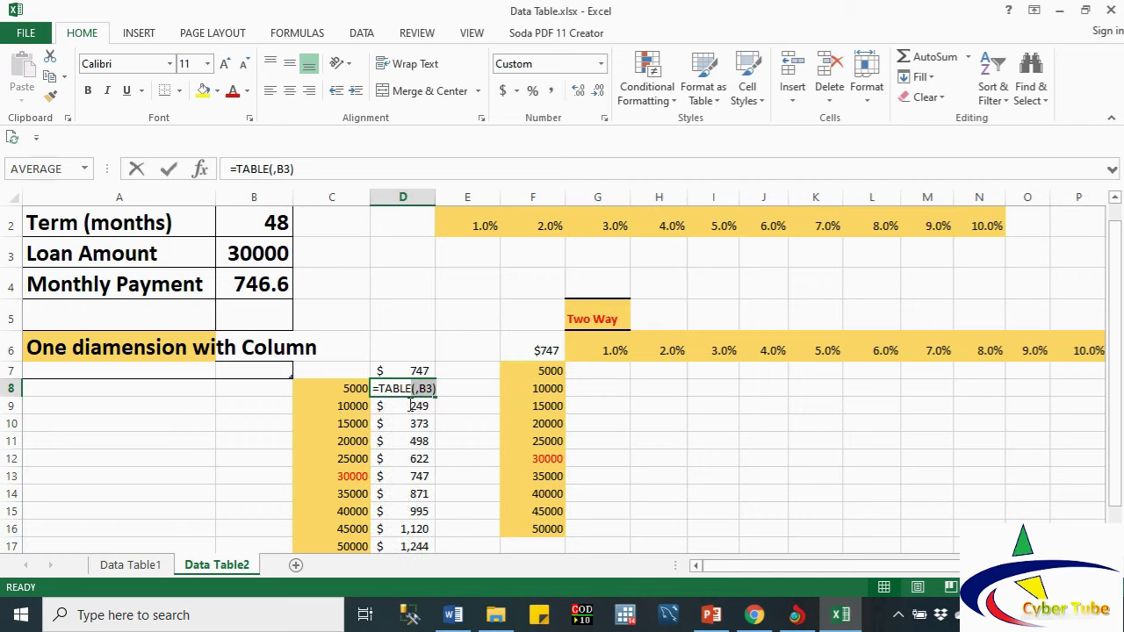
pyautogui.press('Return')
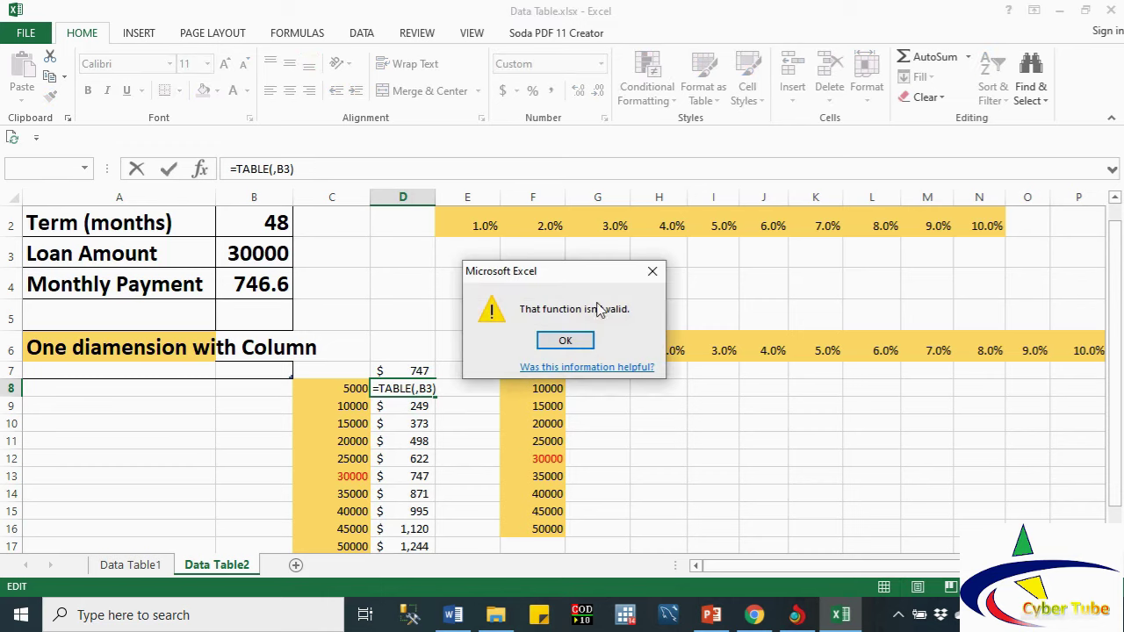
pyautogui.click(655, 269)
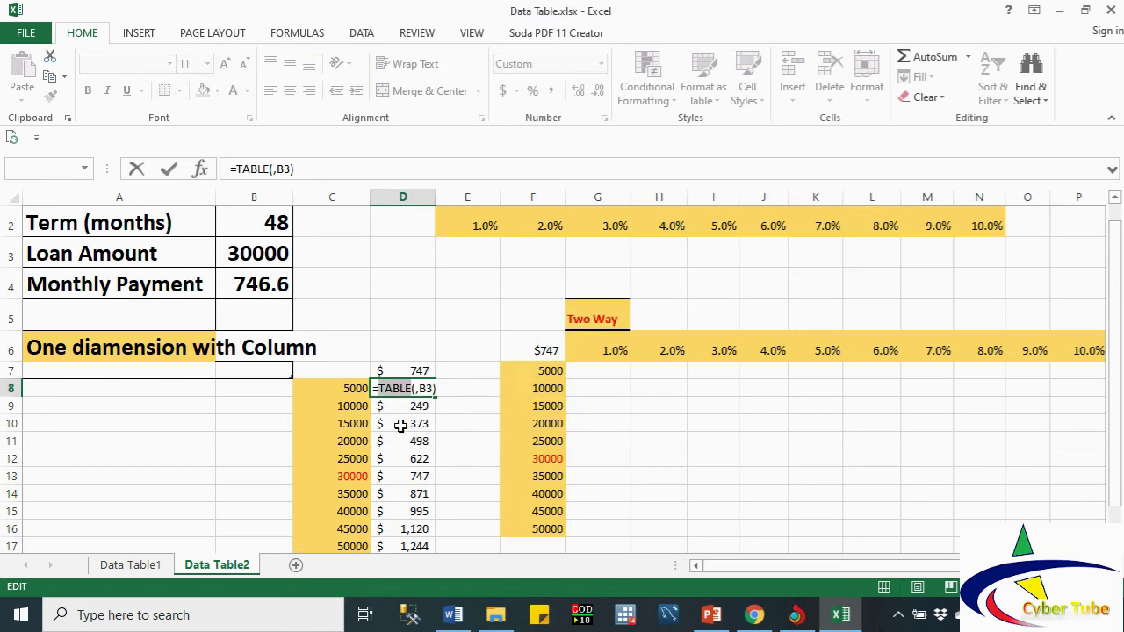
pyautogui.press('Escape')
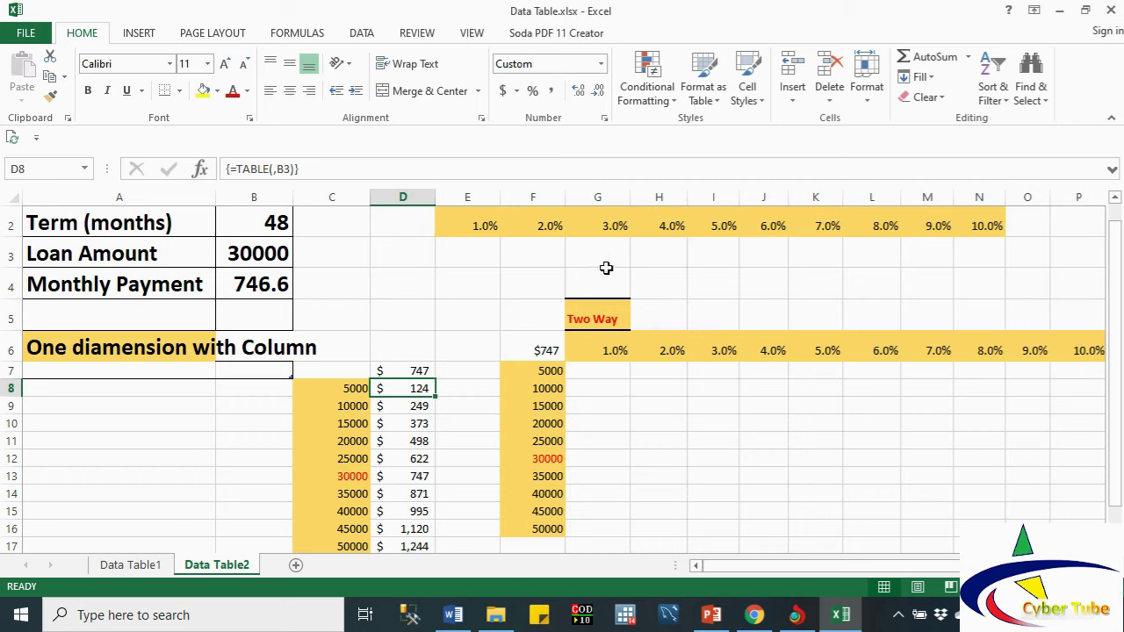
pyautogui.click(521, 257)
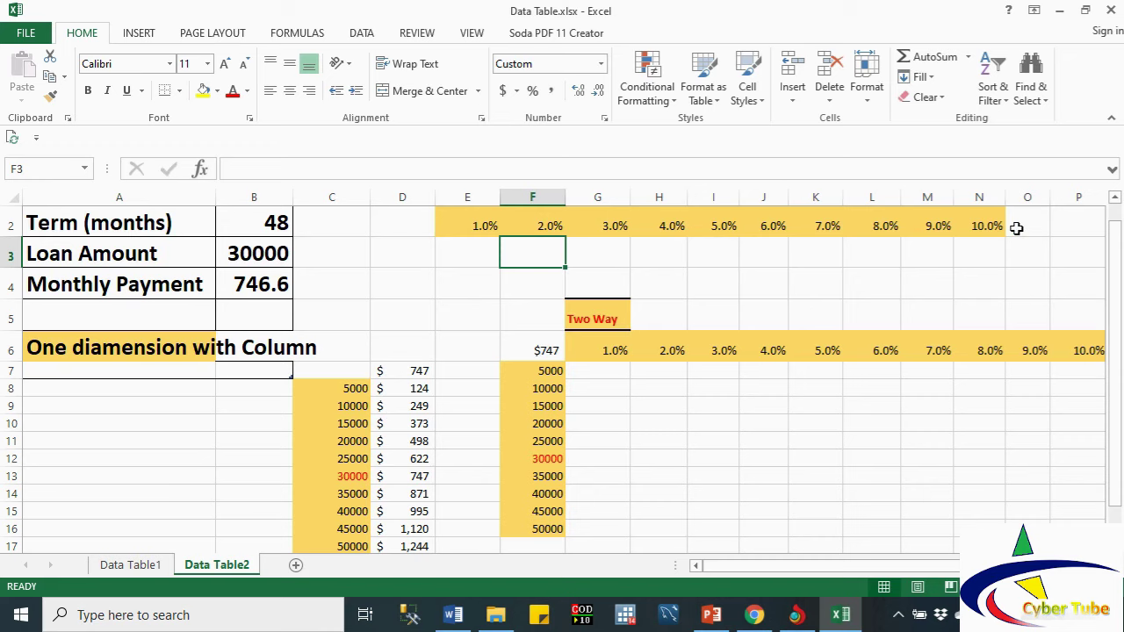
# Step: Link cell D3 to the monthly payment with the formula =B4
pyautogui.click(424, 256)
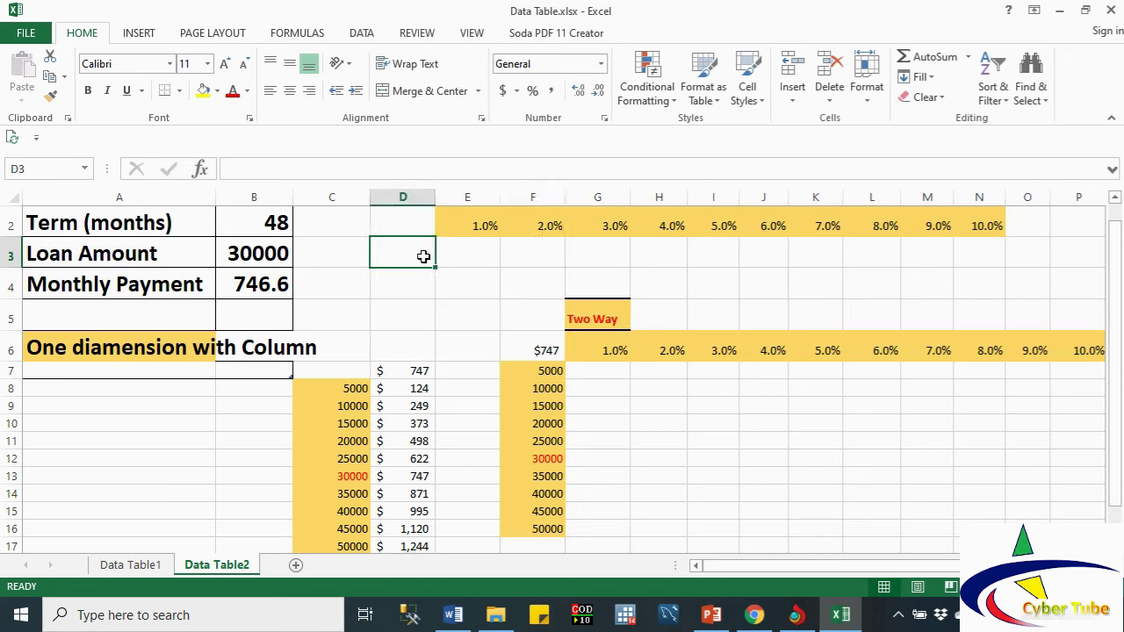
pyautogui.write('=')
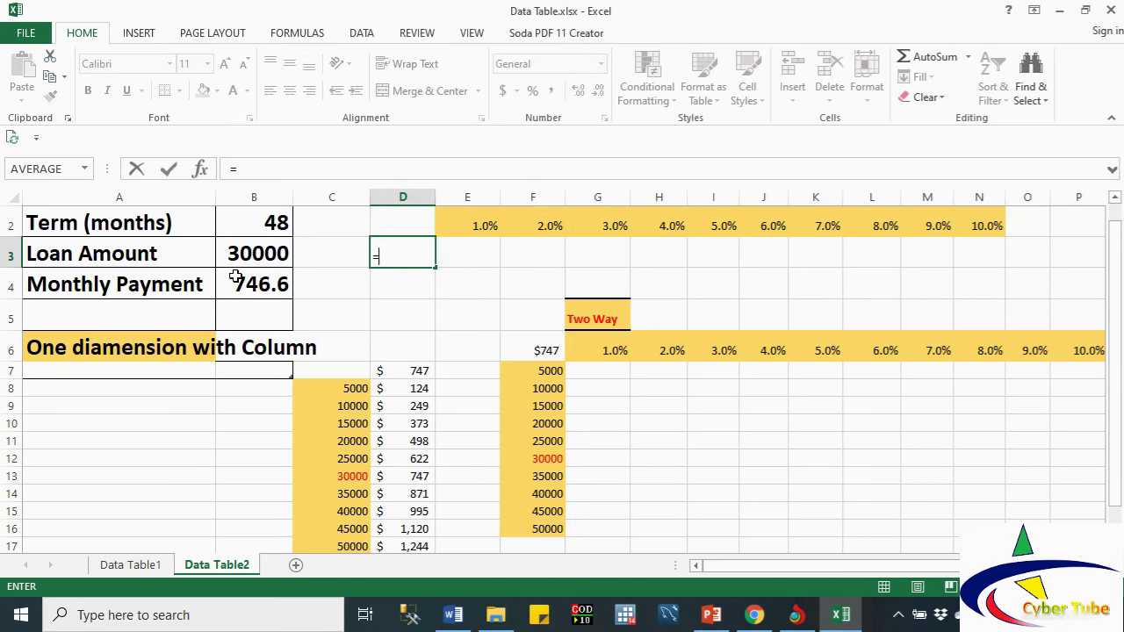
pyautogui.click(248, 282)
pyautogui.press('Return')
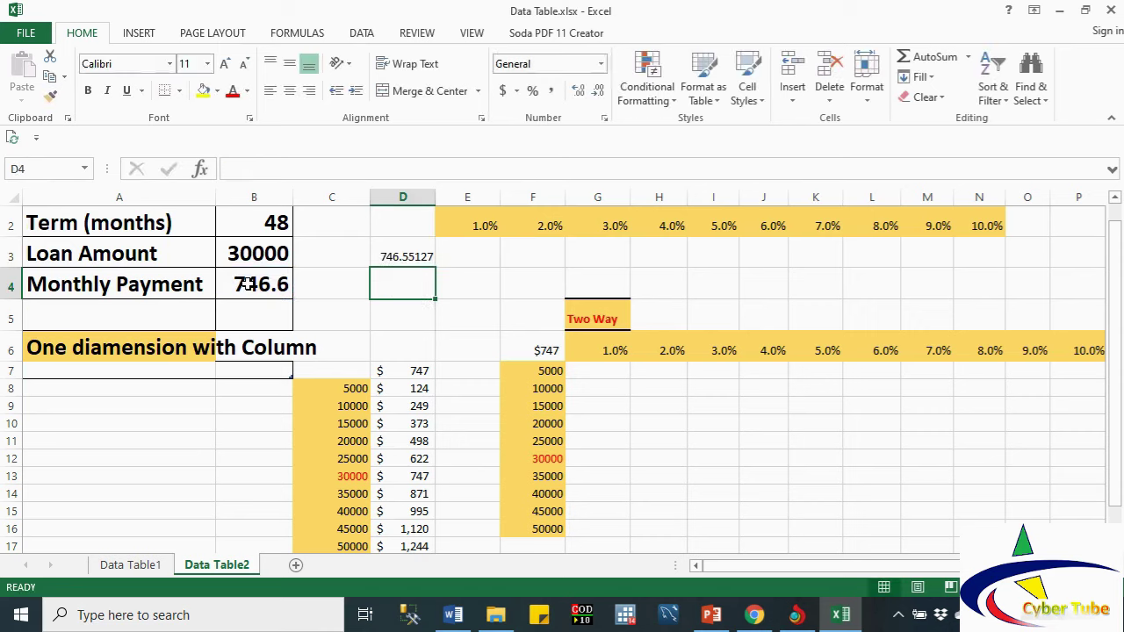
pyautogui.click(449, 257)
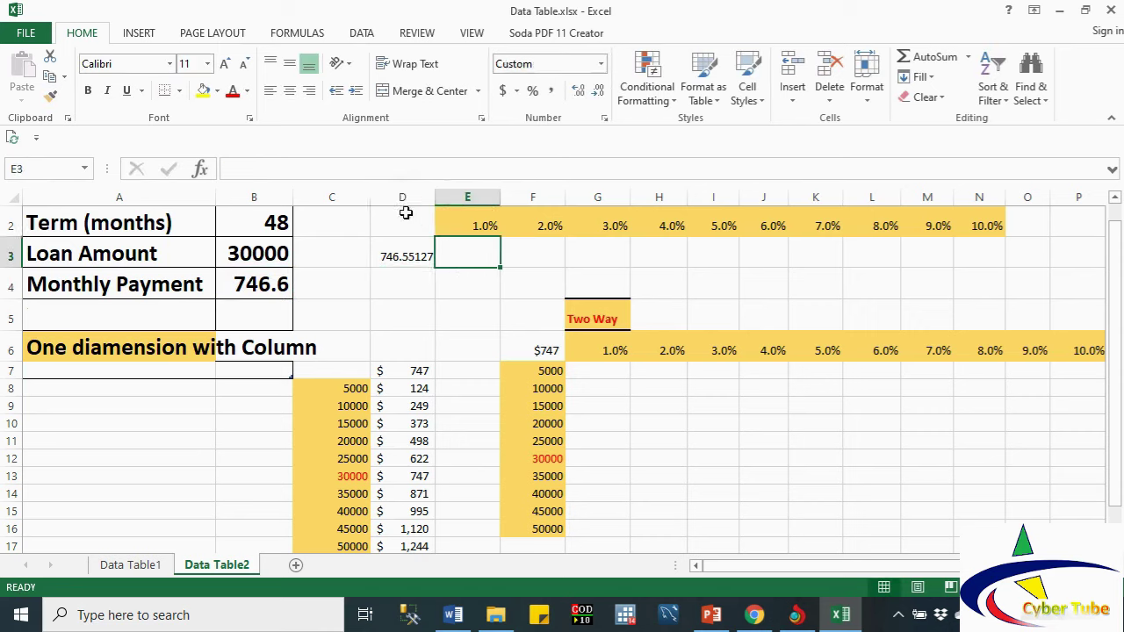
# Step: Create a row data table with B1 as the row input cell for rates 1.0%–10.0%
pyautogui.moveTo(401, 218); pyautogui.dragTo(977, 259)
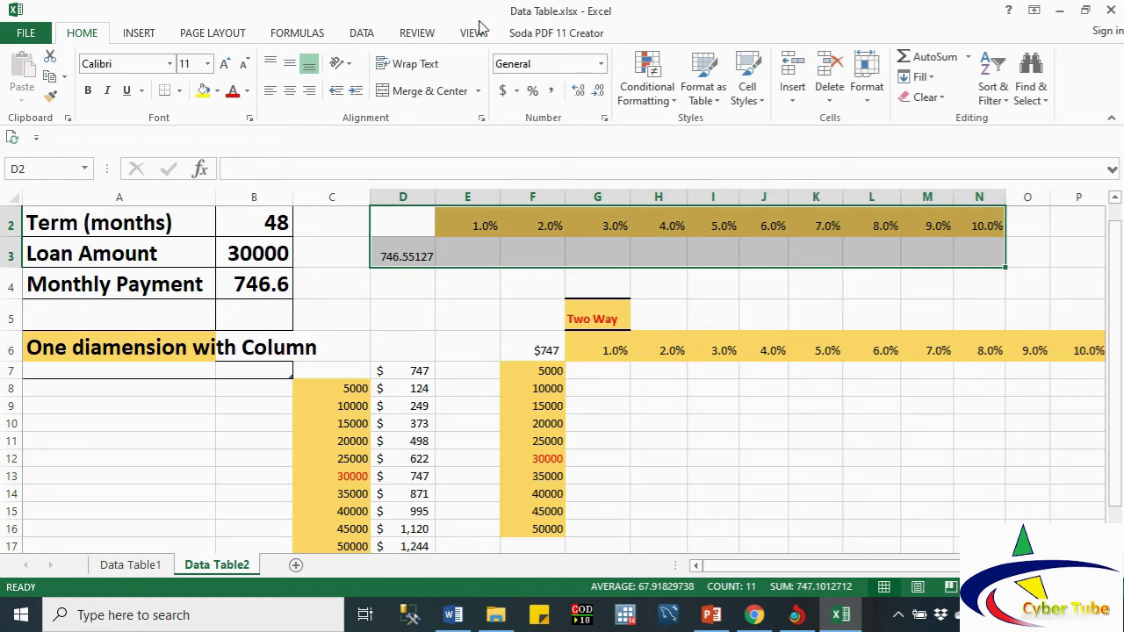
pyautogui.click(364, 36)
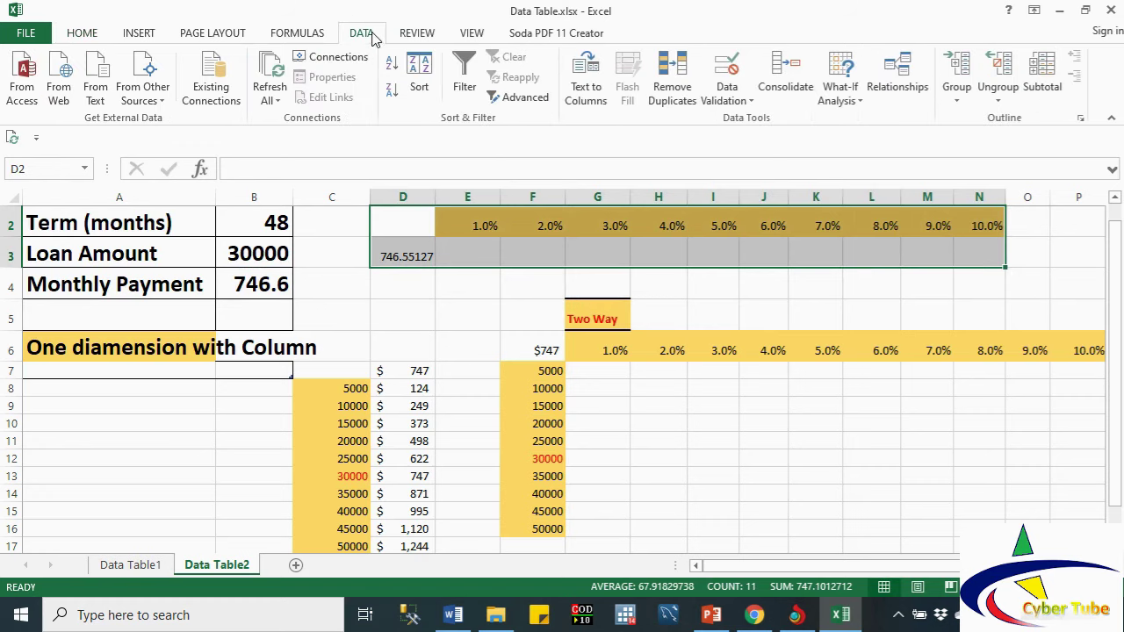
pyautogui.click(856, 102)
pyautogui.click(873, 161)
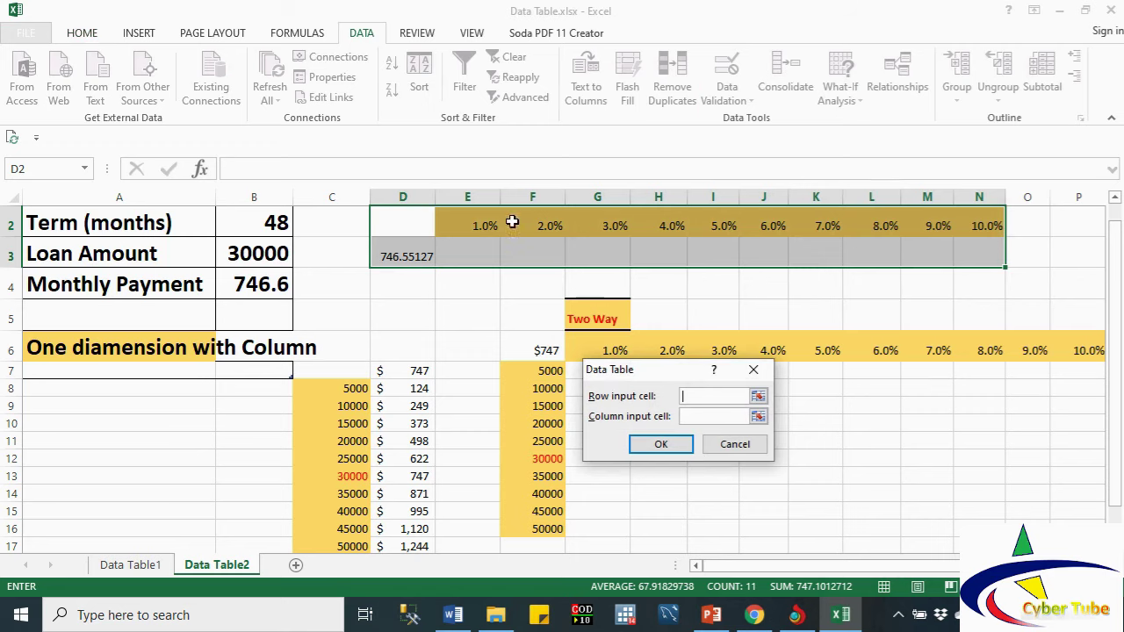
pyautogui.click(1115, 200)
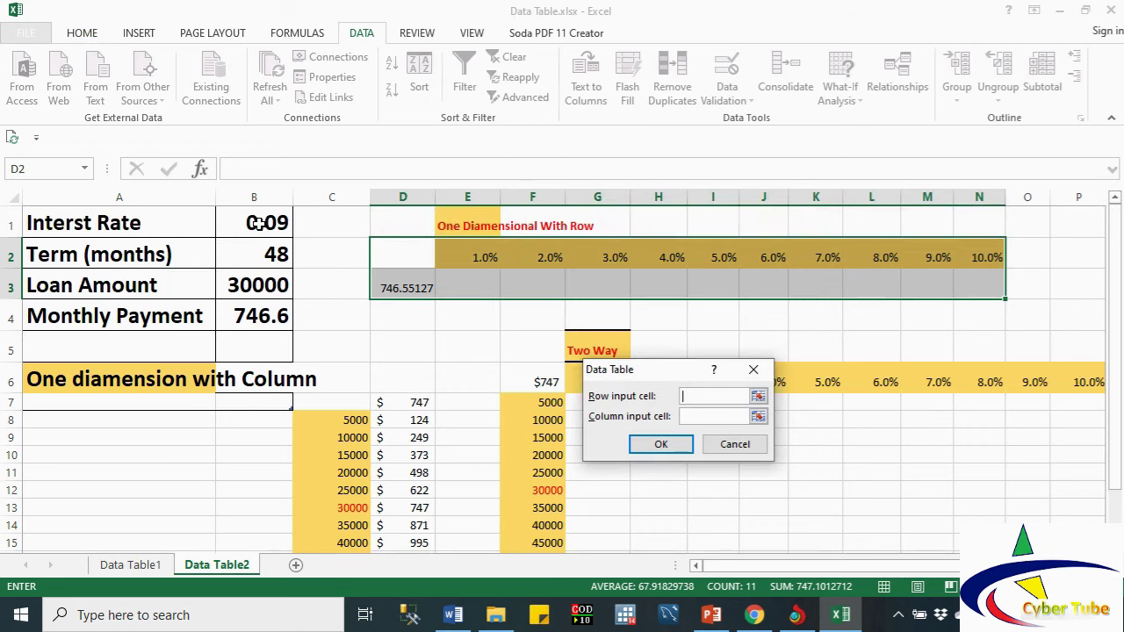
pyautogui.click(257, 223)
pyautogui.click(664, 445)
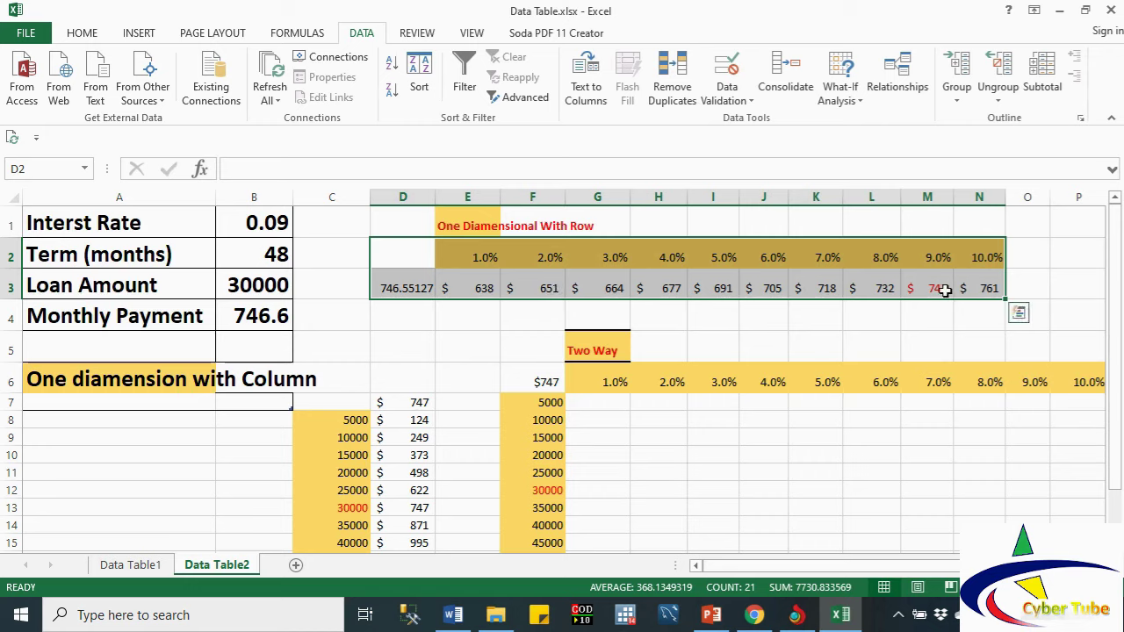
# Step: Reduce the Monthly Payment in B4 to zero decimals so it reads 747
pyautogui.click(279, 314)
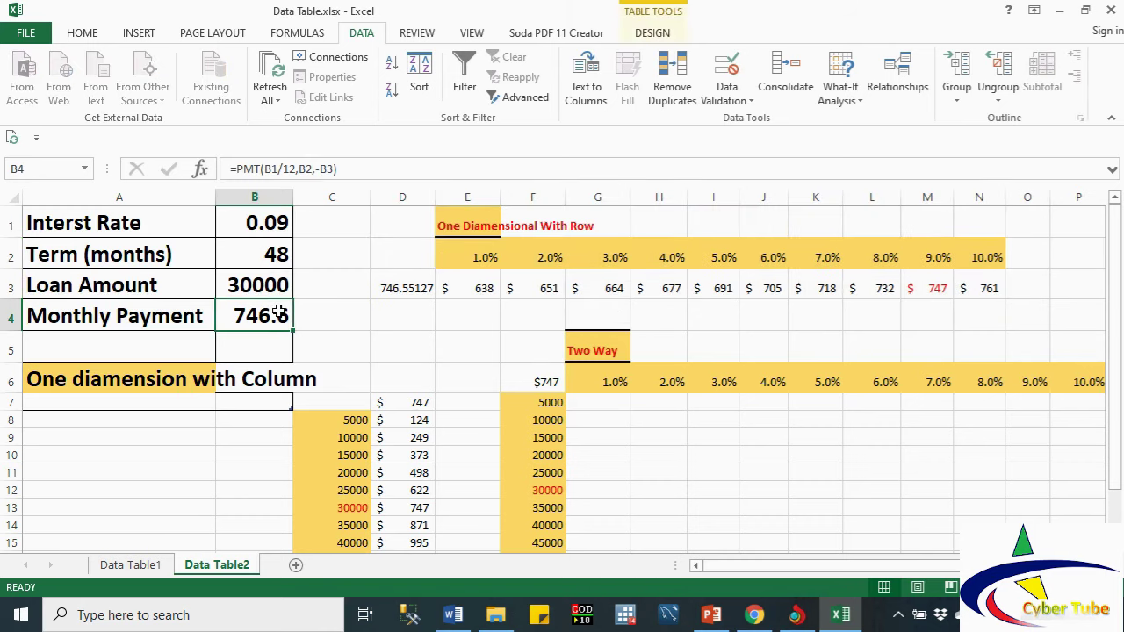
pyautogui.click(86, 35)
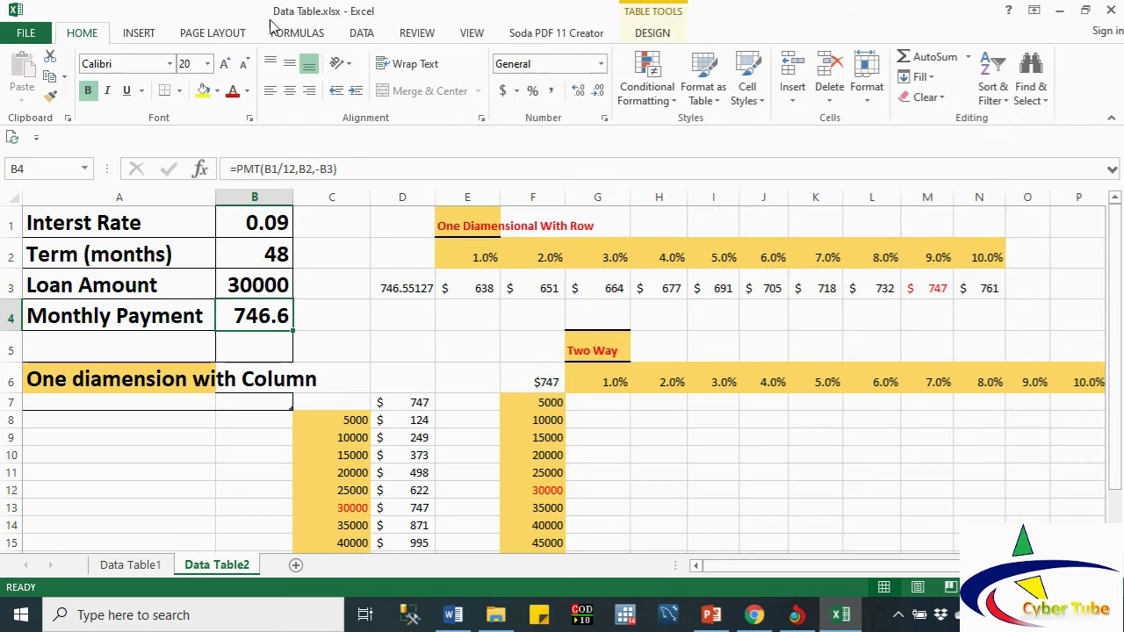
pyautogui.click(598, 92)
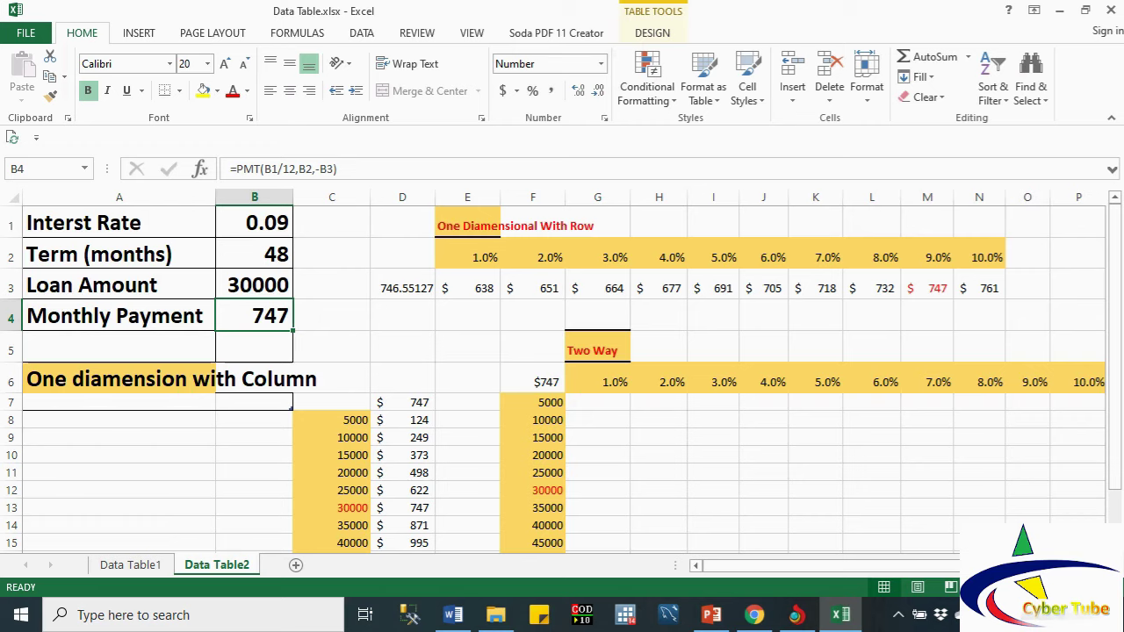
pyautogui.hscroll(1, 562, 378)
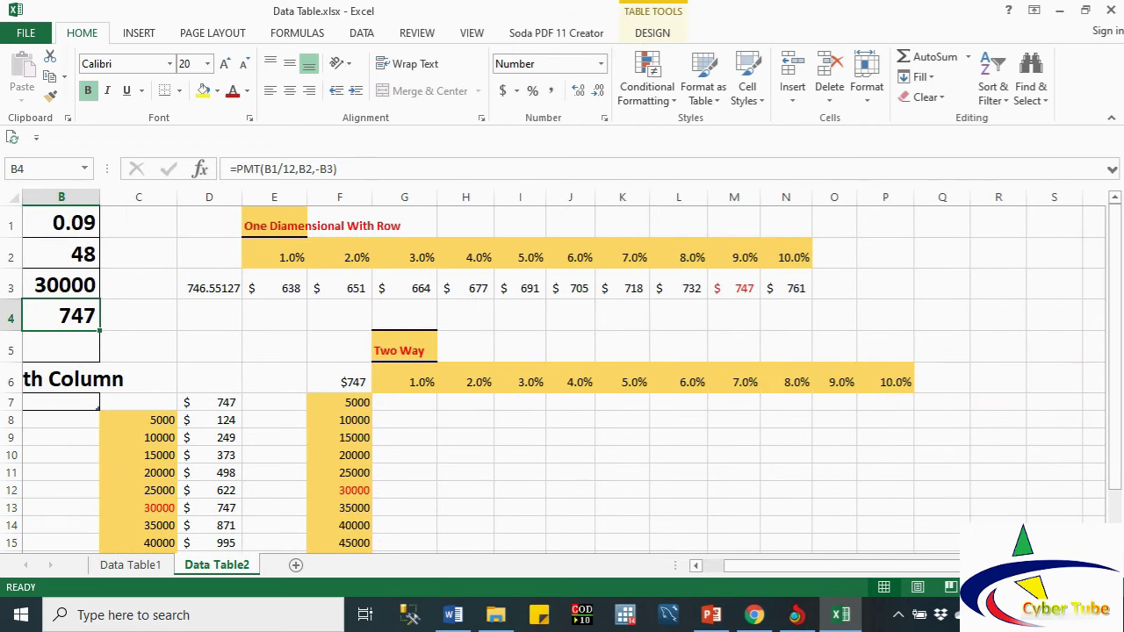
pyautogui.scroll(-1, 562, 378)
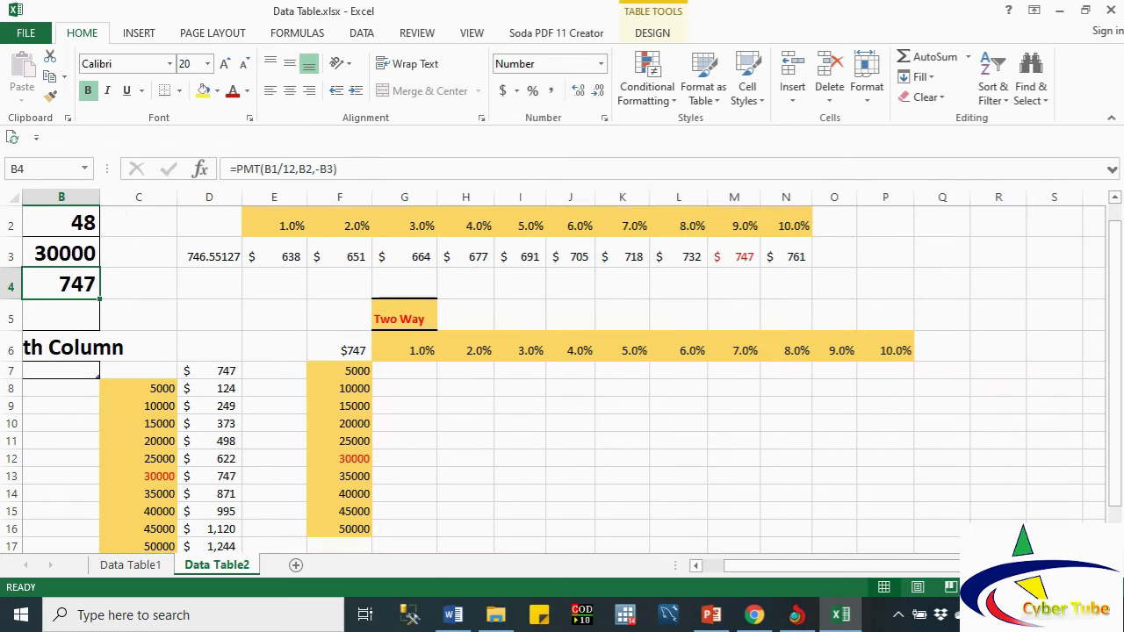
# Step: Turn F6:P16 into a data table with row input B1 and column input B3
pyautogui.click(348, 351)
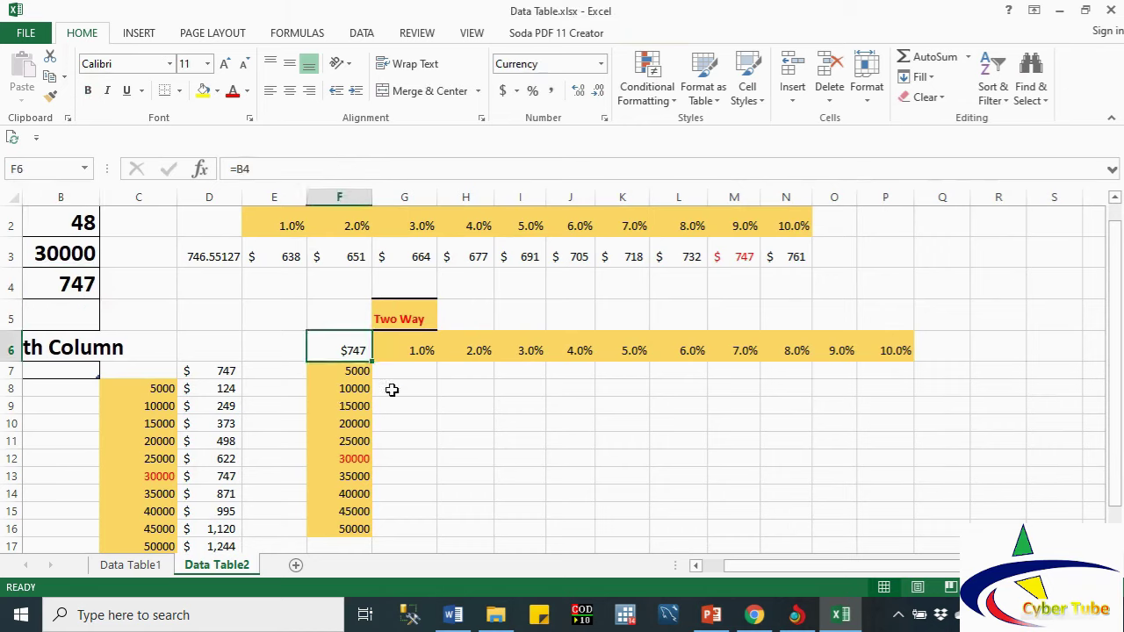
pyautogui.moveTo(389, 389); pyautogui.dragTo(656, 471)
pyautogui.moveTo(319, 359); pyautogui.dragTo(876, 530)
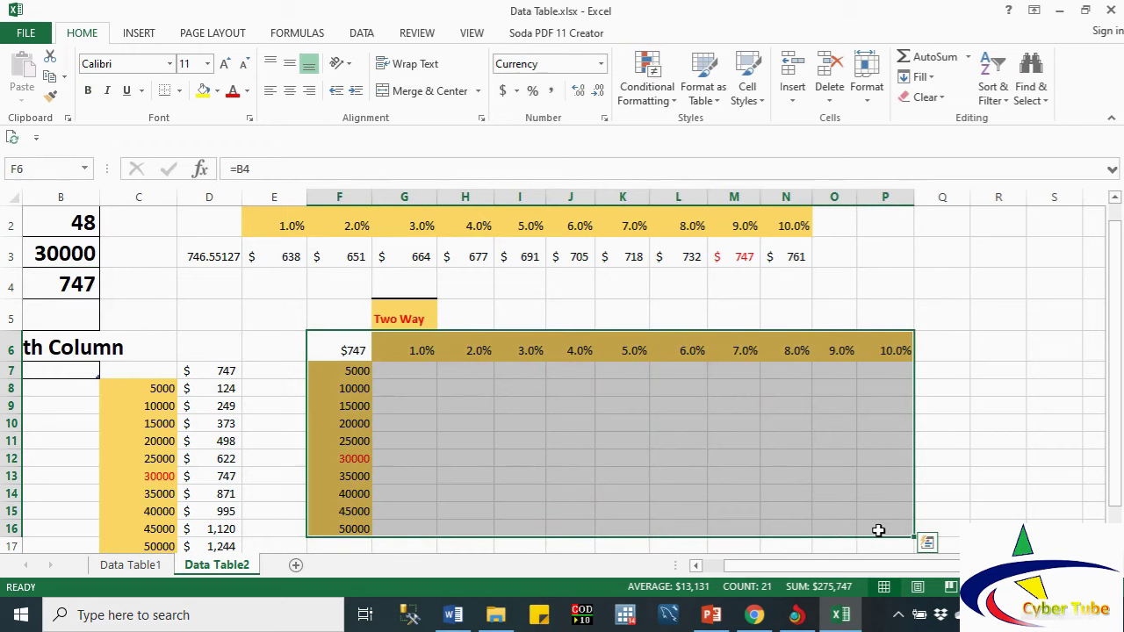
pyautogui.click(365, 33)
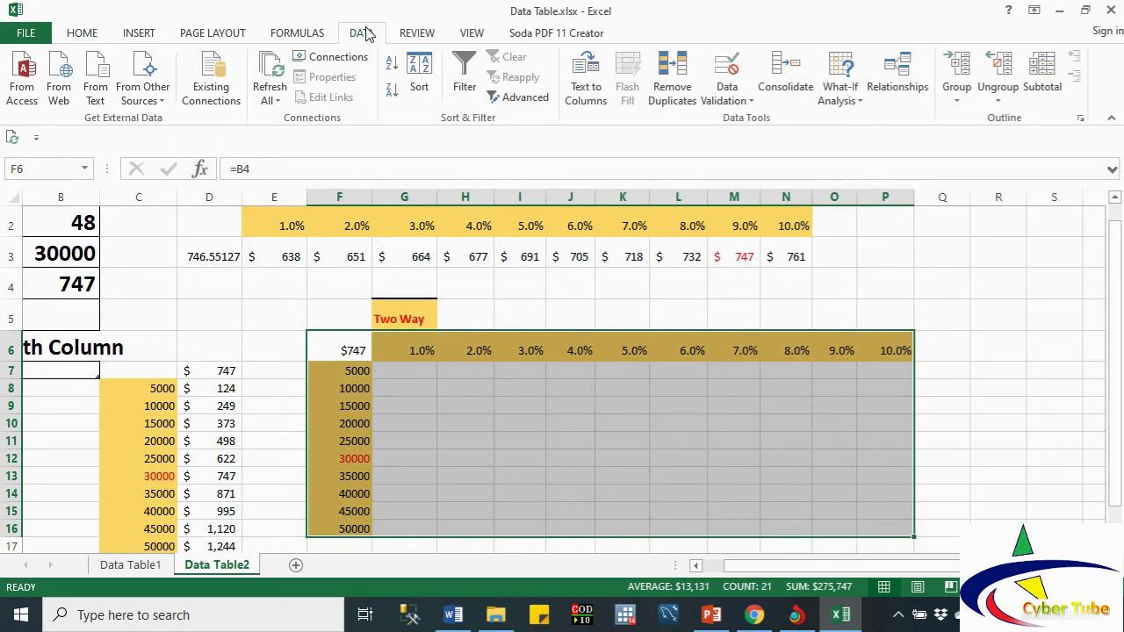
pyautogui.click(836, 103)
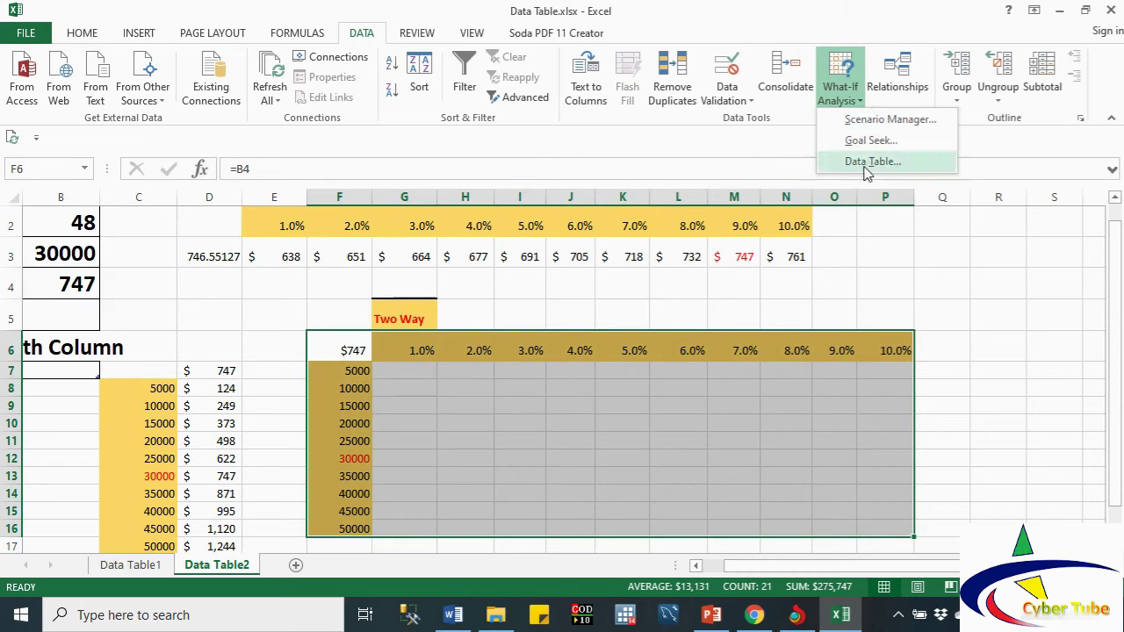
pyautogui.click(866, 163)
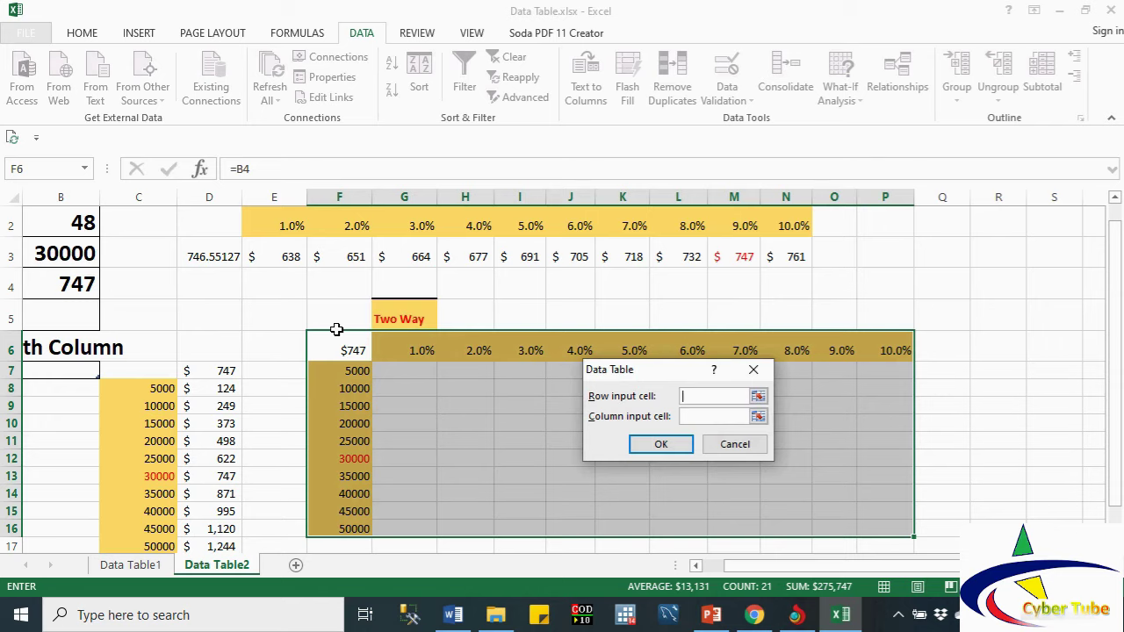
pyautogui.click(1114, 198)
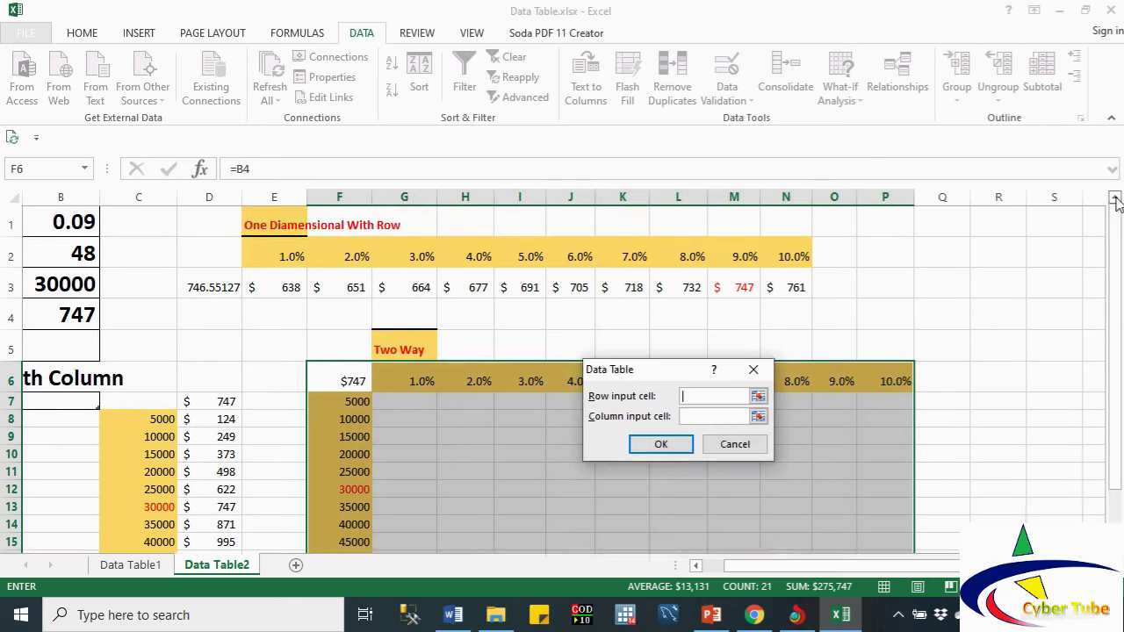
pyautogui.click(696, 566)
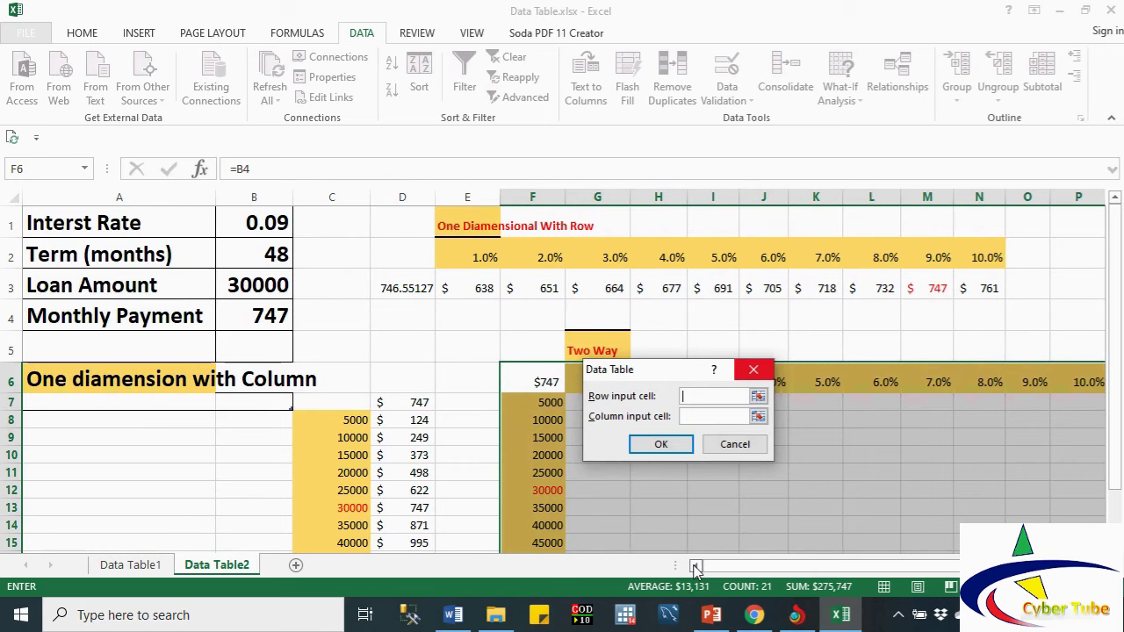
pyautogui.click(260, 228)
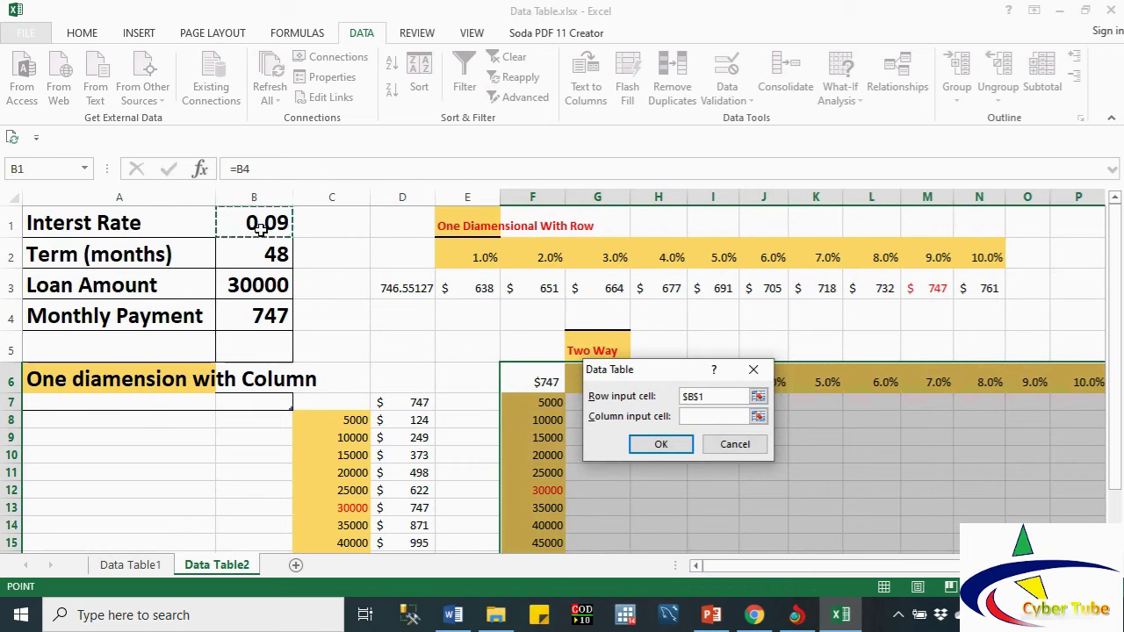
pyautogui.click(716, 418)
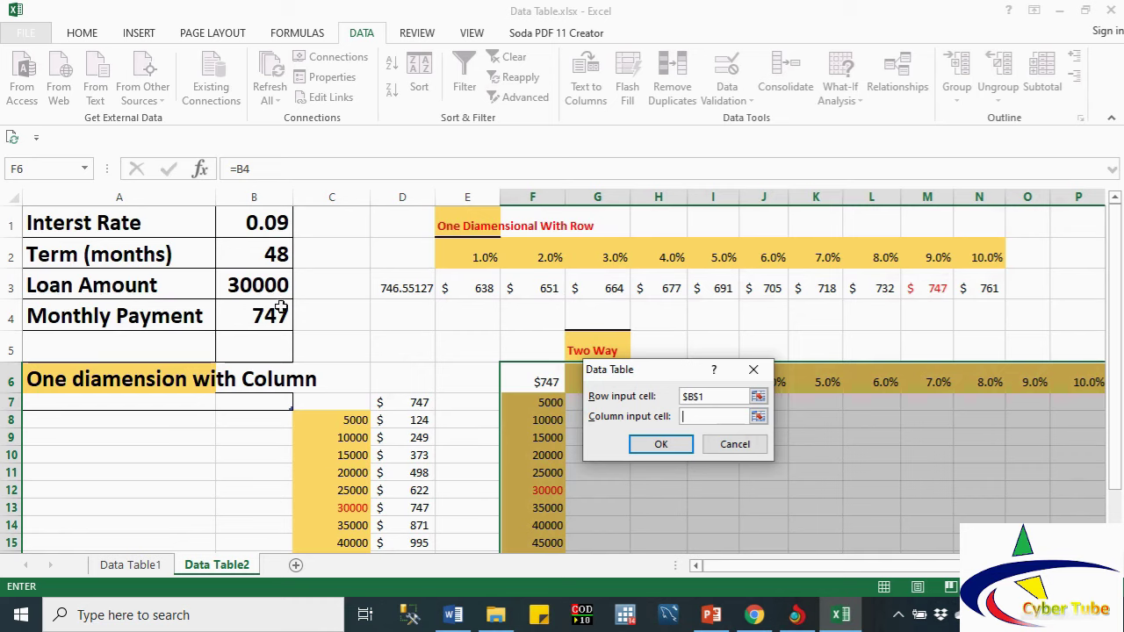
pyautogui.click(260, 290)
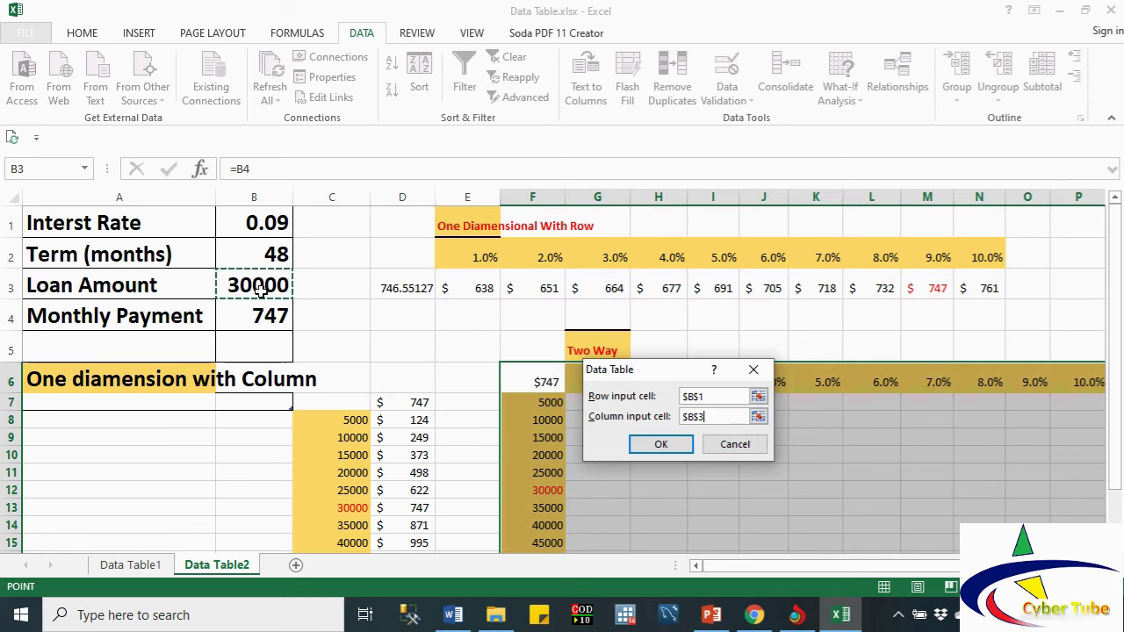
pyautogui.click(645, 449)
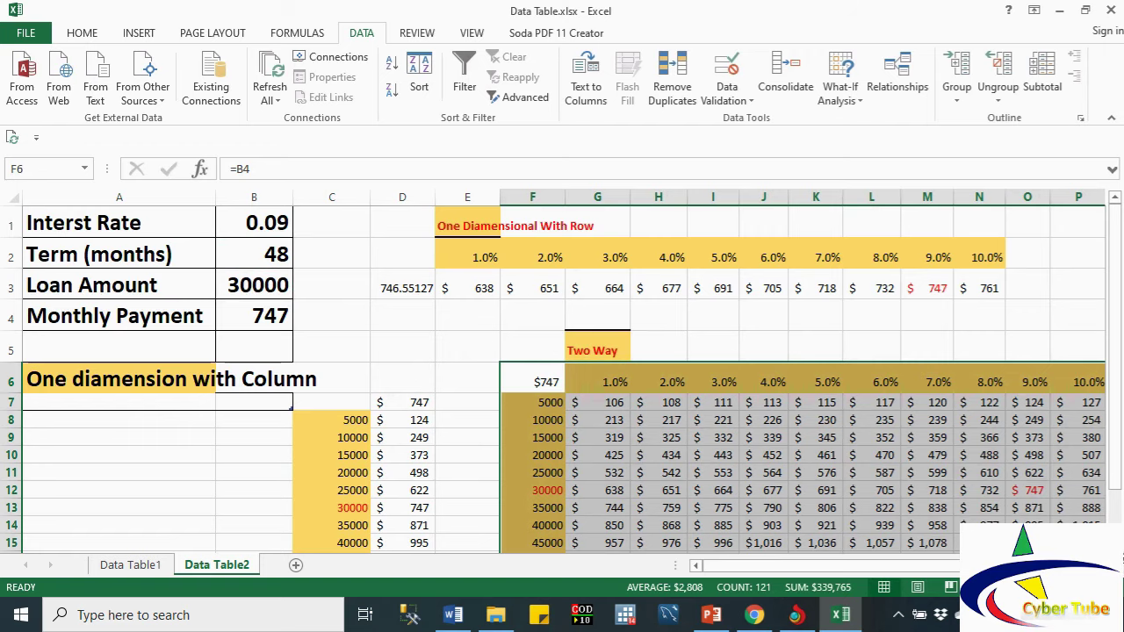
# Step: Autofit column O to reveal the hidden $1,120 and $1,244 payments
pyautogui.scroll(-1, 562, 378)
pyautogui.hscroll(1, 562, 378)
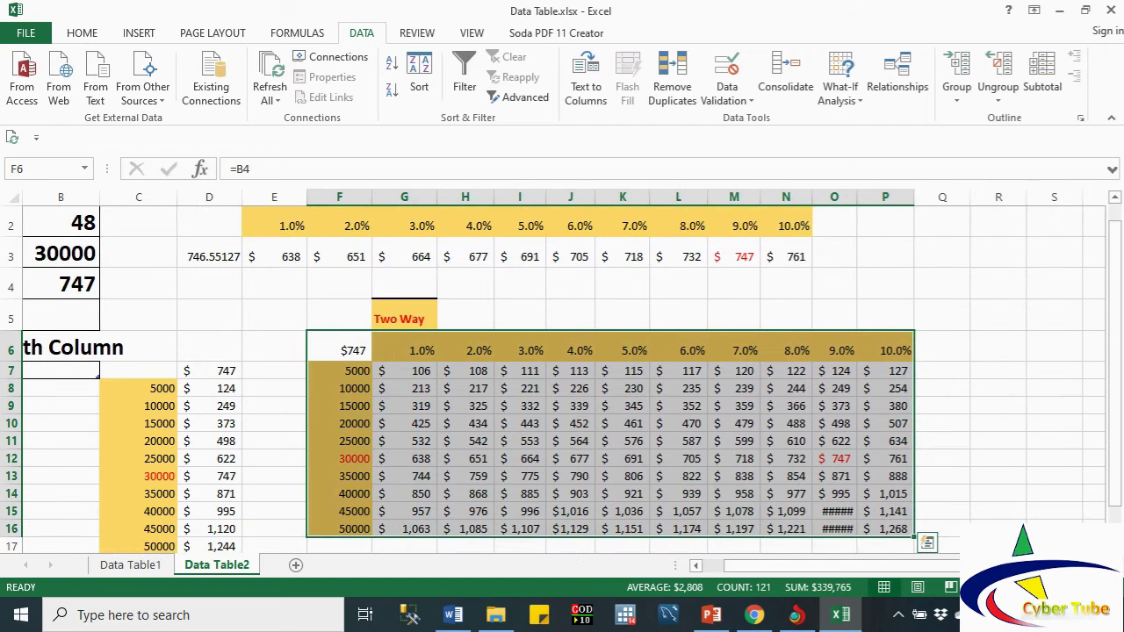
pyautogui.scroll(-1, 978, 395)
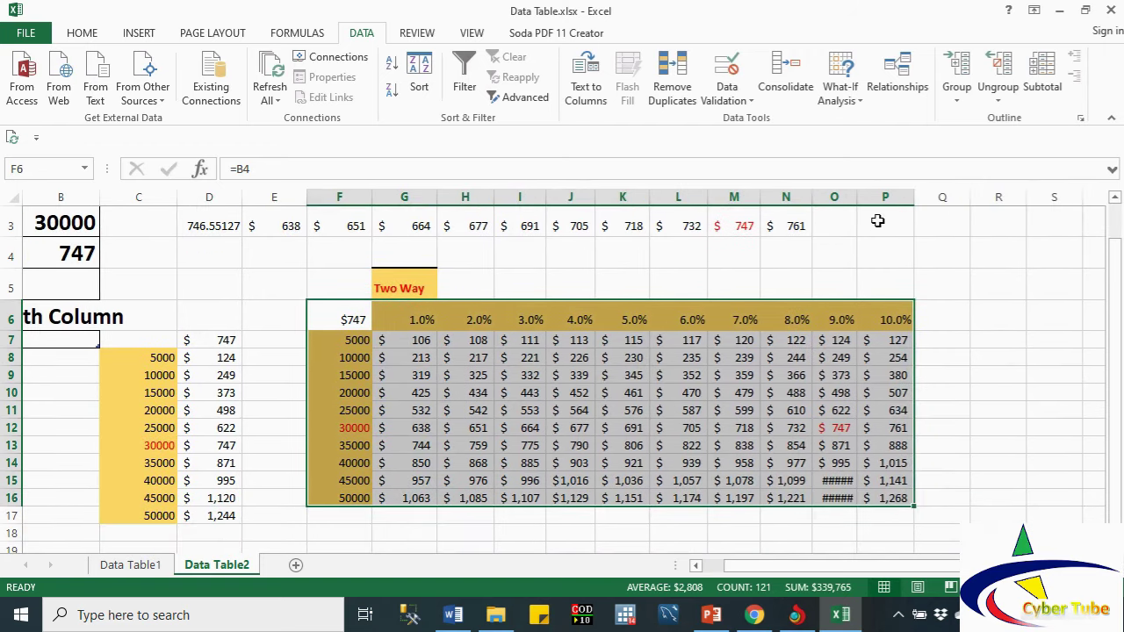
pyautogui.doubleClick(857, 196)
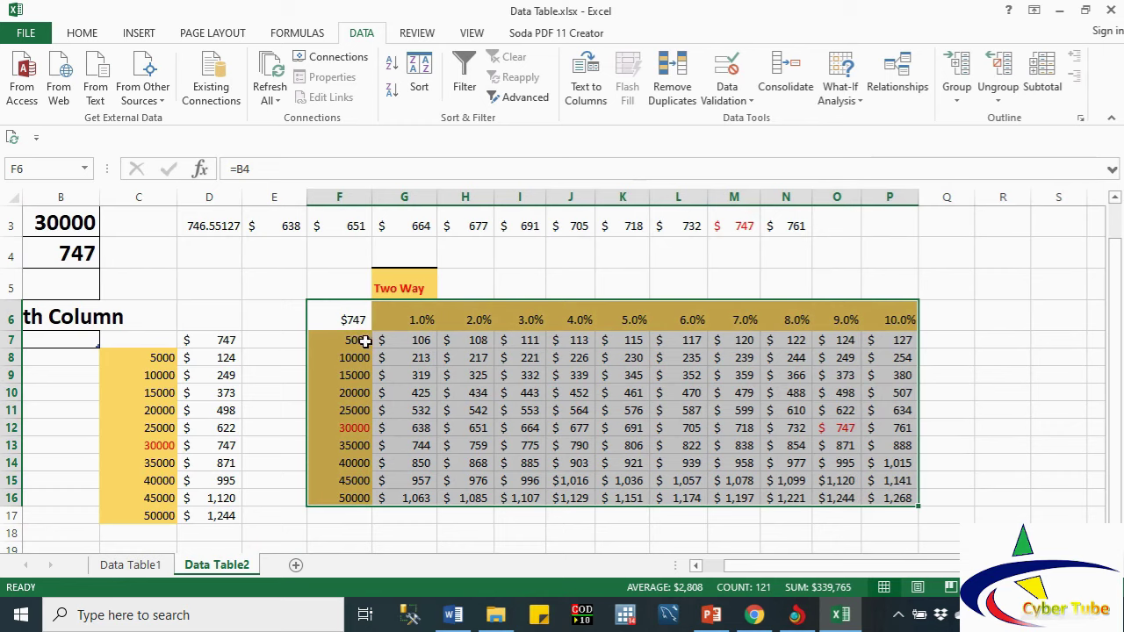
# Step: Inspect the TABLE results in G7 and I7 and the 30000 payments in row 12
pyautogui.click(413, 342)
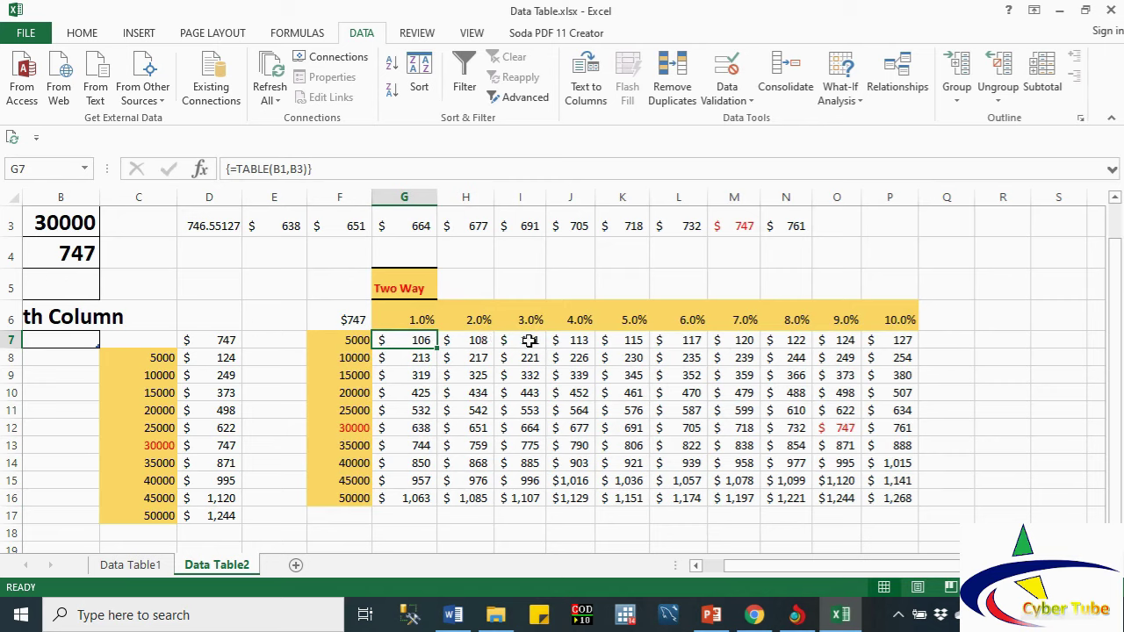
pyautogui.click(530, 338)
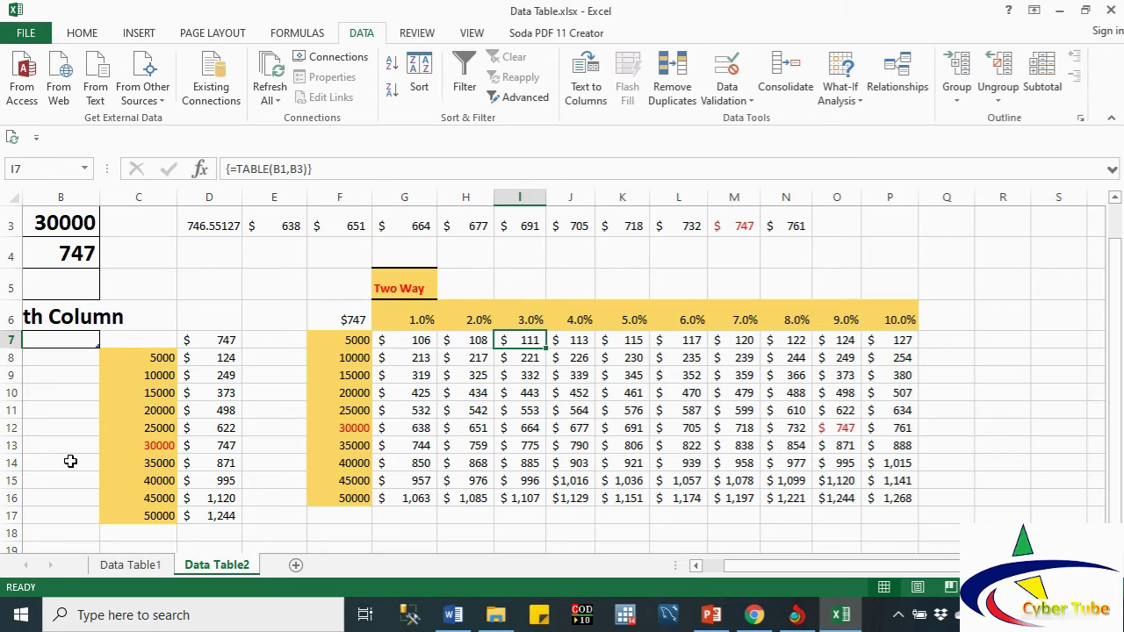
pyautogui.click(12, 428)
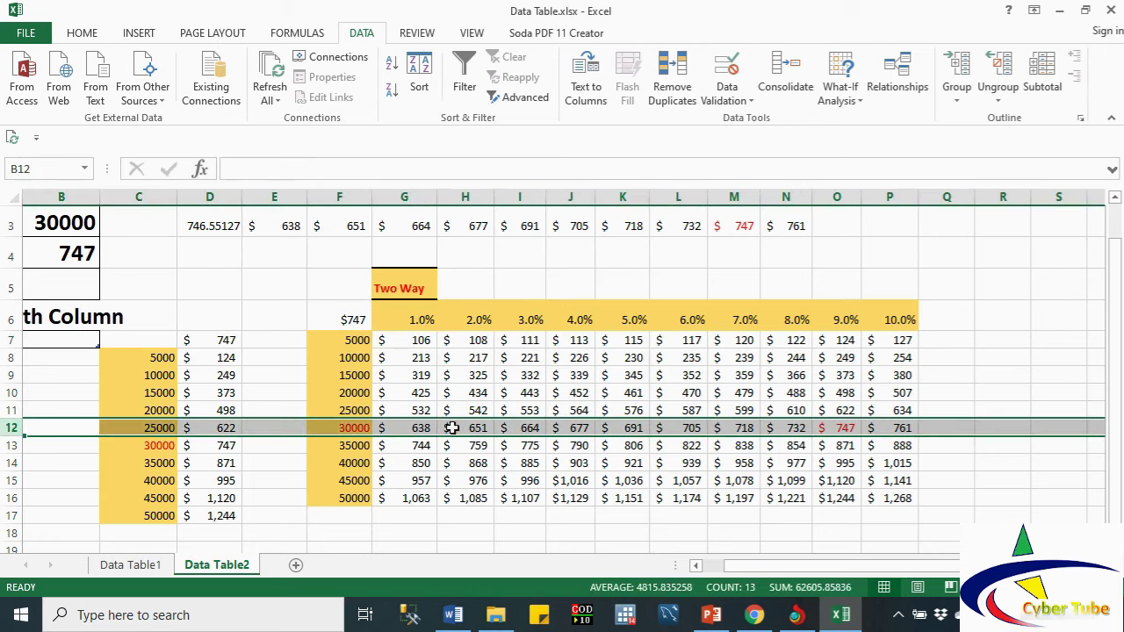
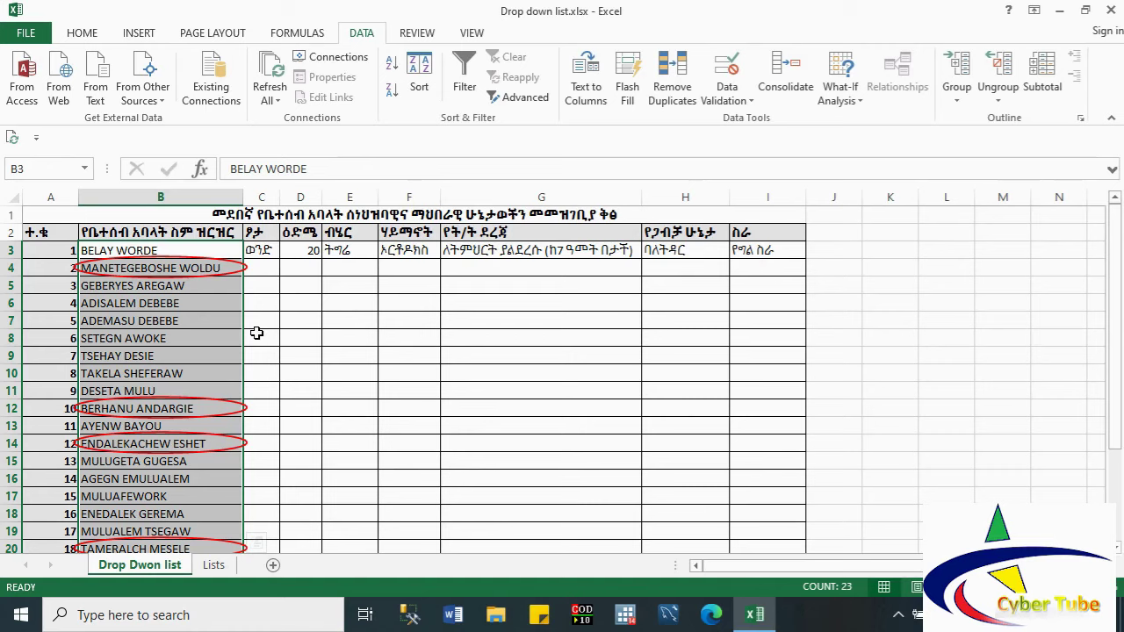
# Step: Try lengthening the first member's name in B3; the entry is rejected and the edit is cancelled
pyautogui.click(264, 274)
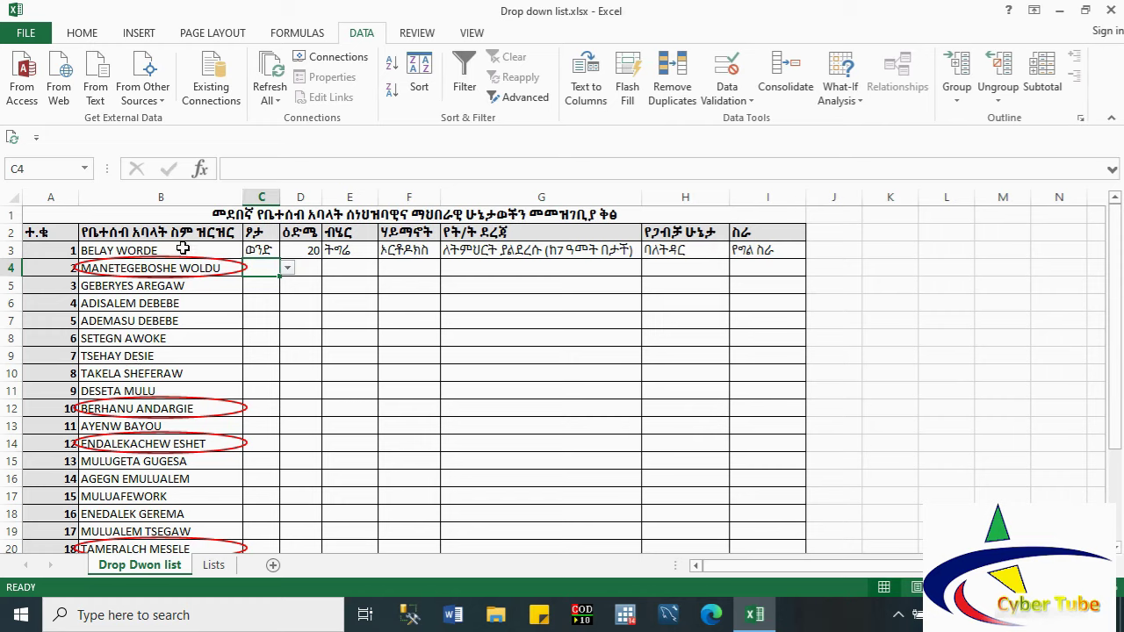
pyautogui.click(183, 248)
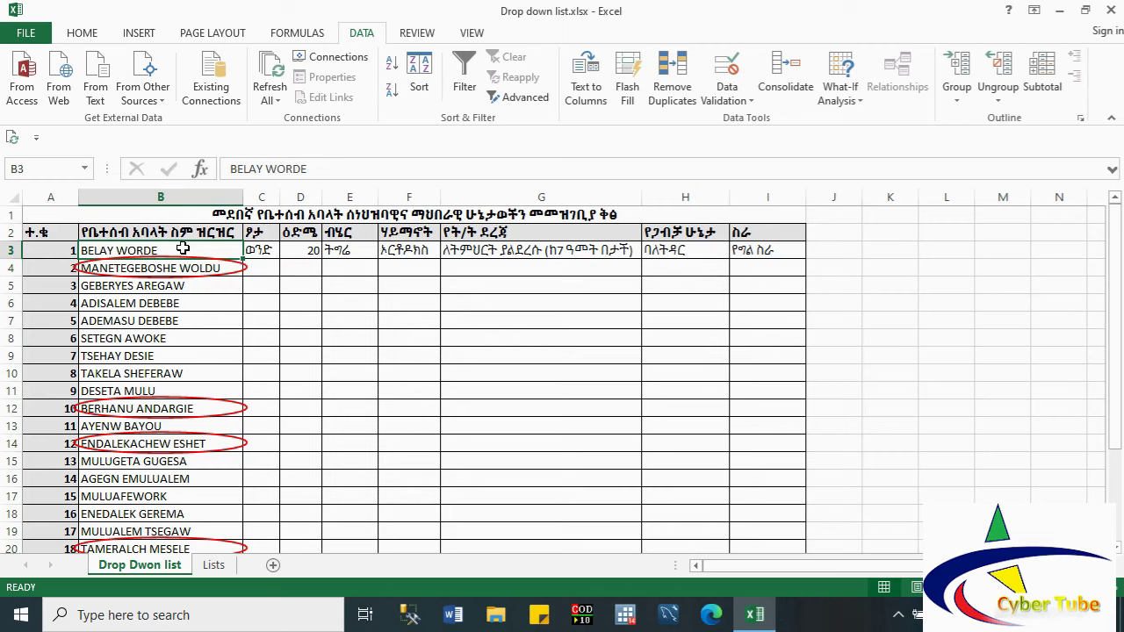
pyautogui.doubleClick(183, 249)
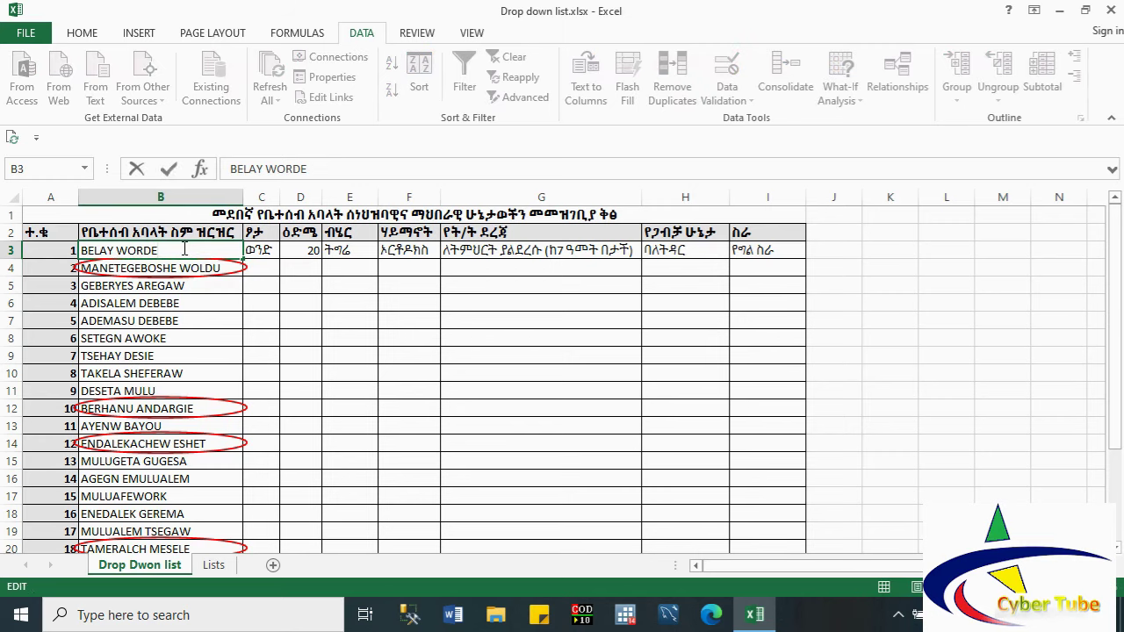
pyautogui.write('Abebe')
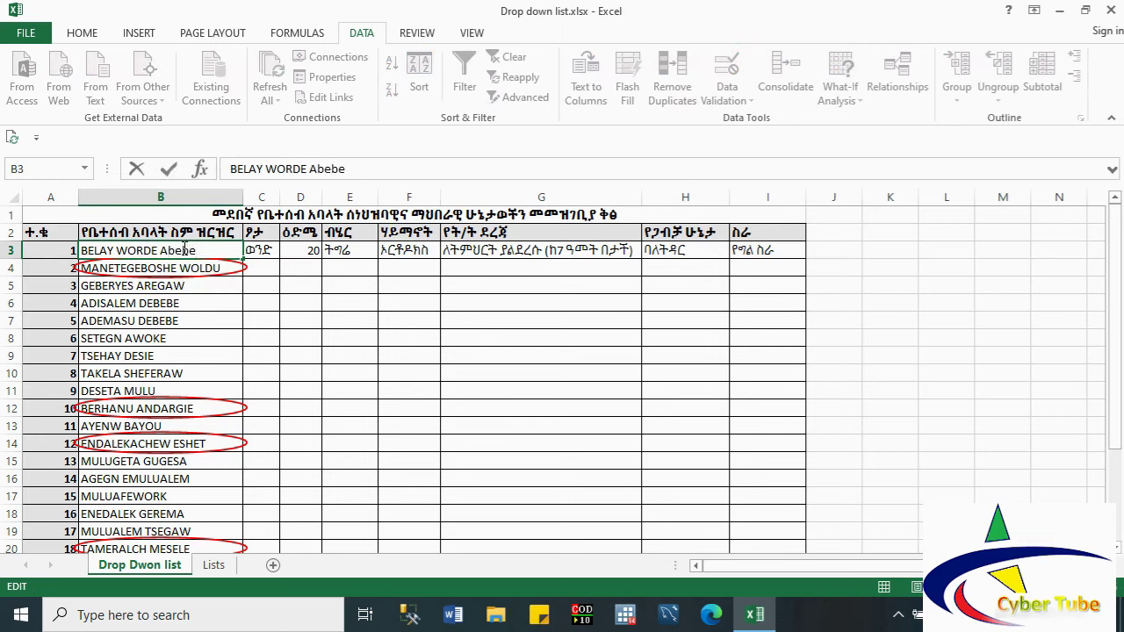
pyautogui.press('Return')
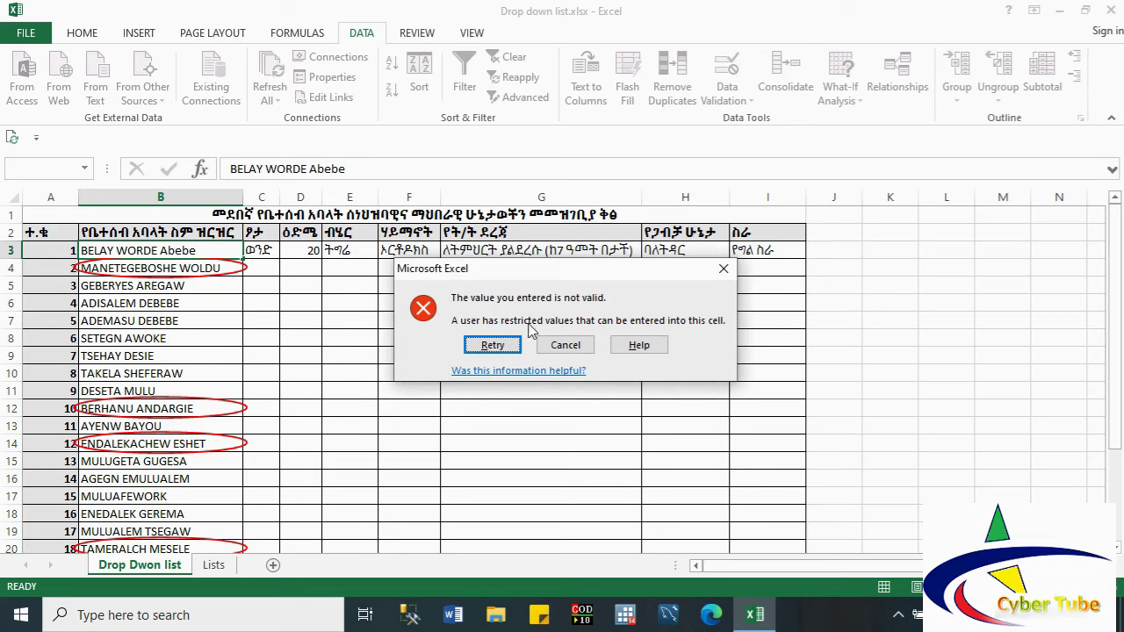
pyautogui.click(490, 346)
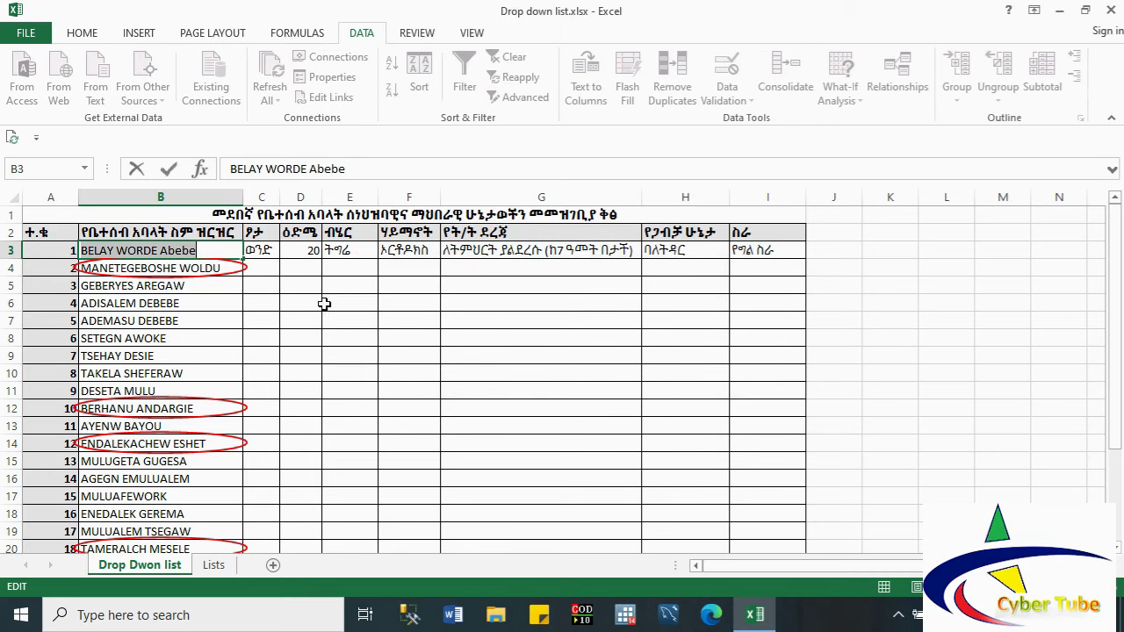
pyautogui.press('Return')
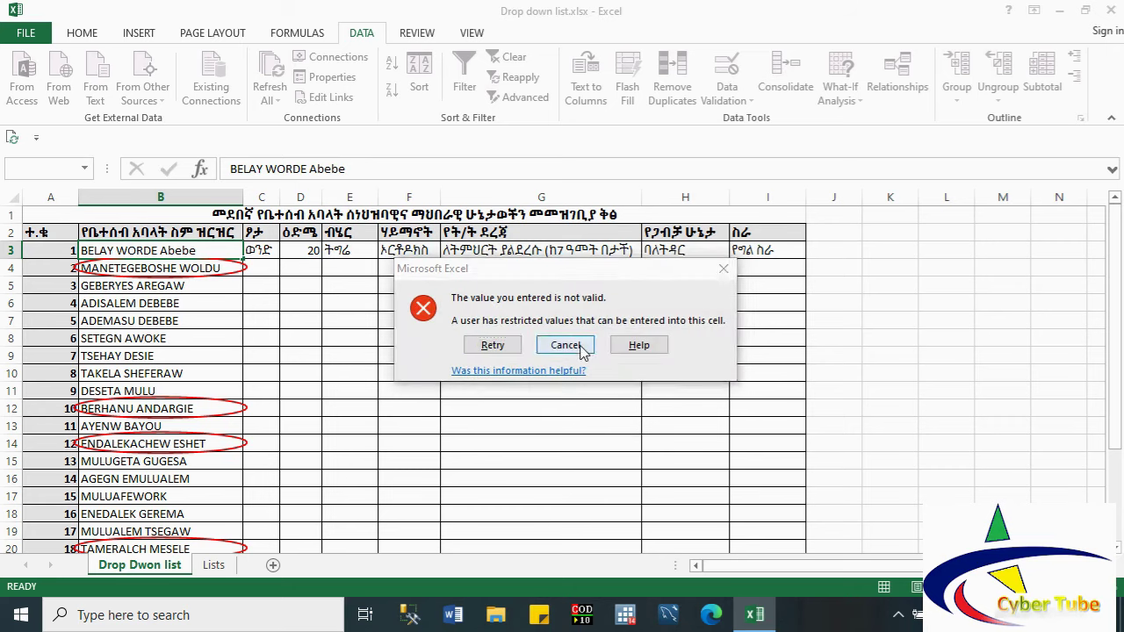
pyautogui.click(580, 346)
pyautogui.click(581, 345)
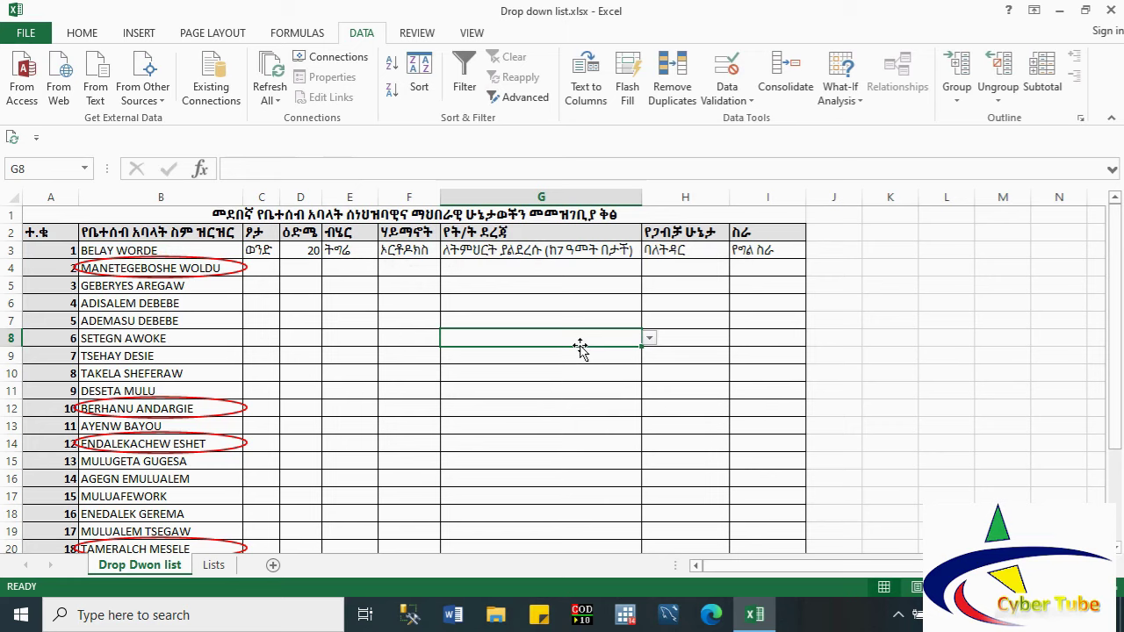
# Step: Test ages 12 and 10 in D4, which are rejected, then enter 21 as the age
pyautogui.click(300, 273)
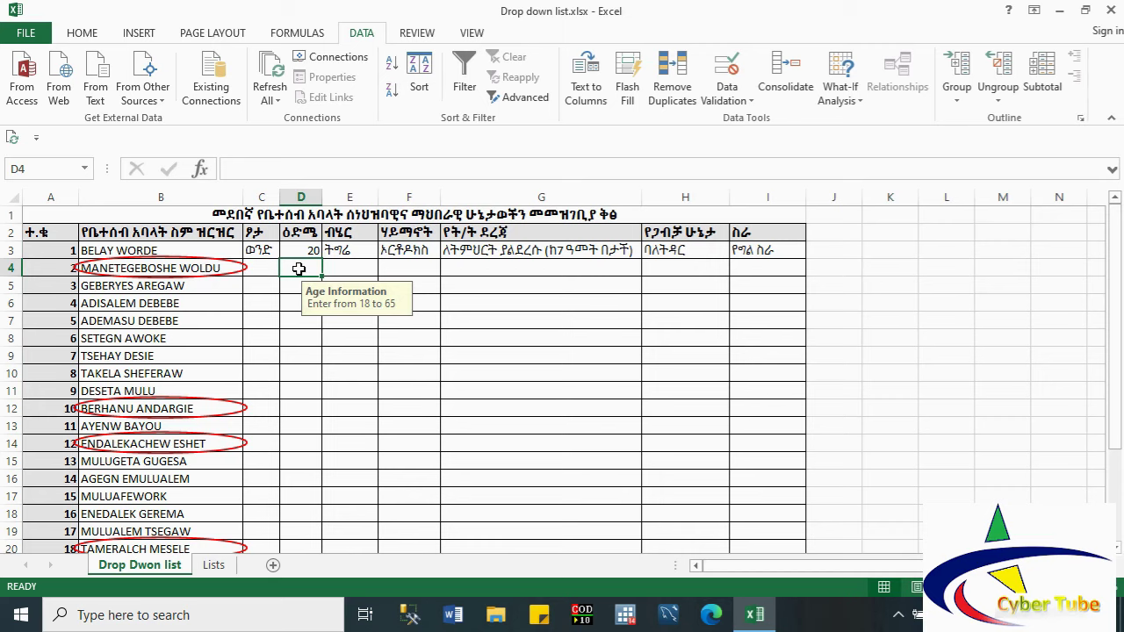
pyautogui.write('12')
pyautogui.click(293, 309)
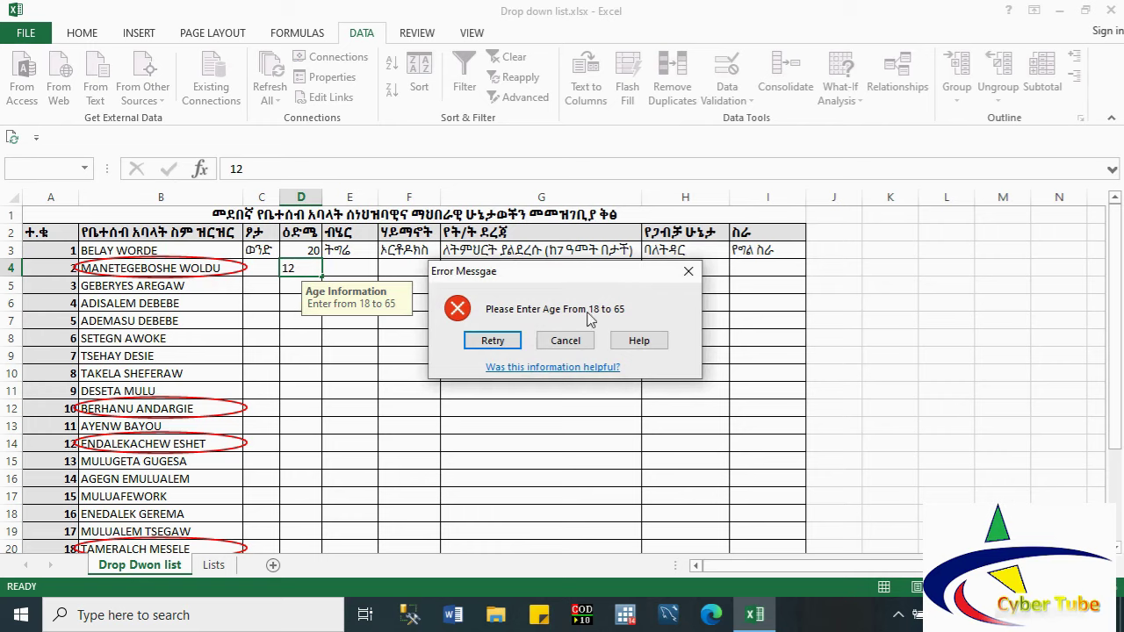
pyautogui.click(493, 341)
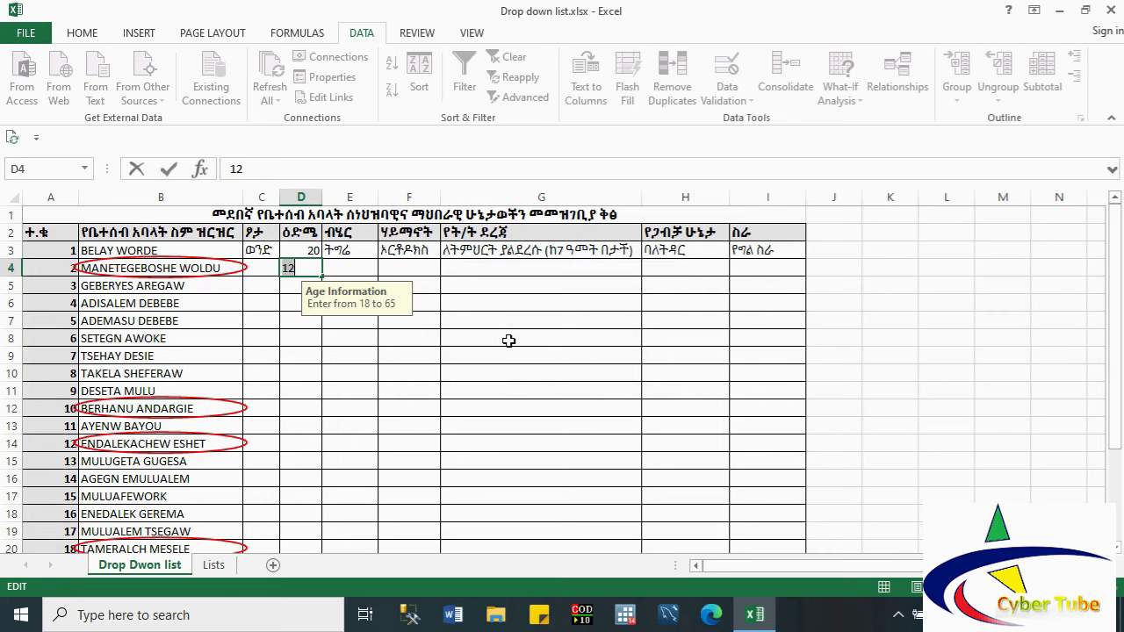
pyautogui.write('10')
pyautogui.press('Return')
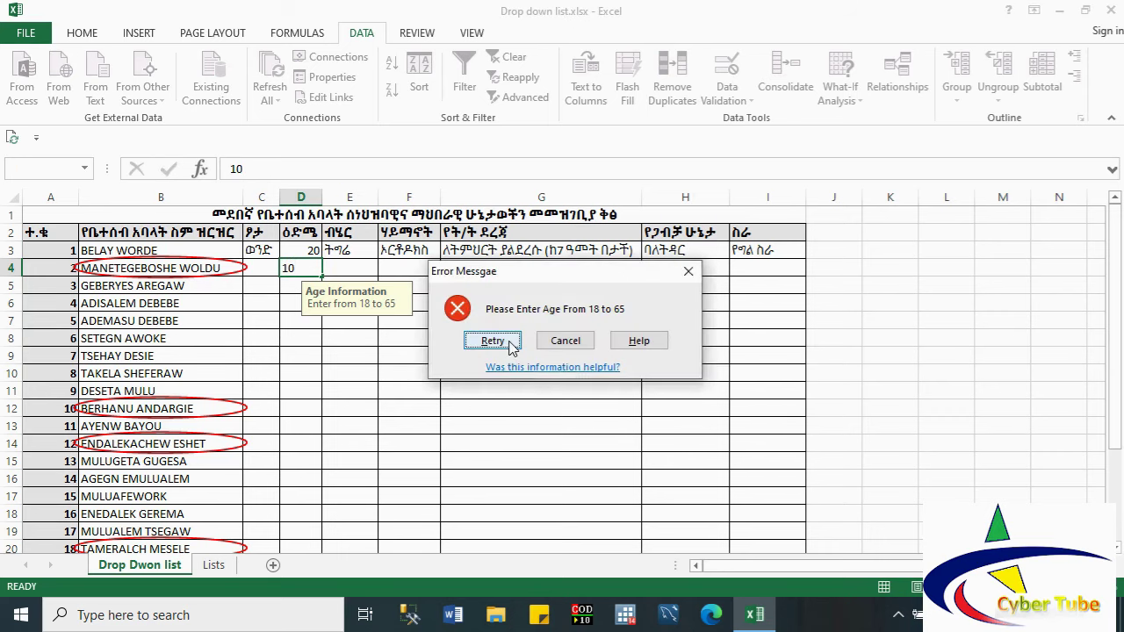
pyautogui.click(562, 341)
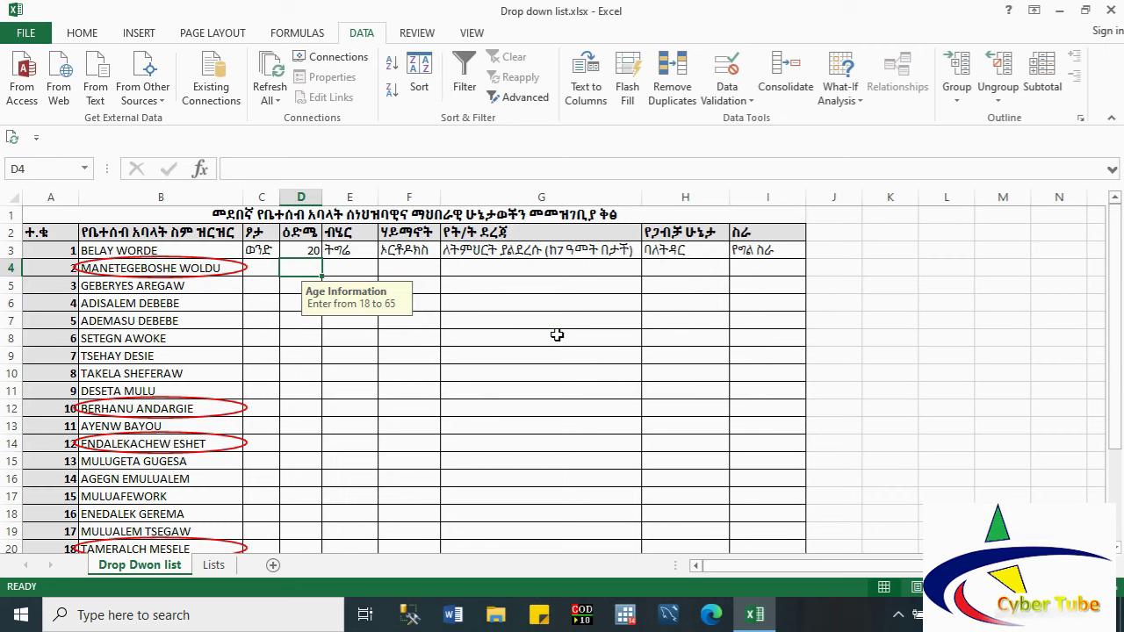
pyautogui.write('21')
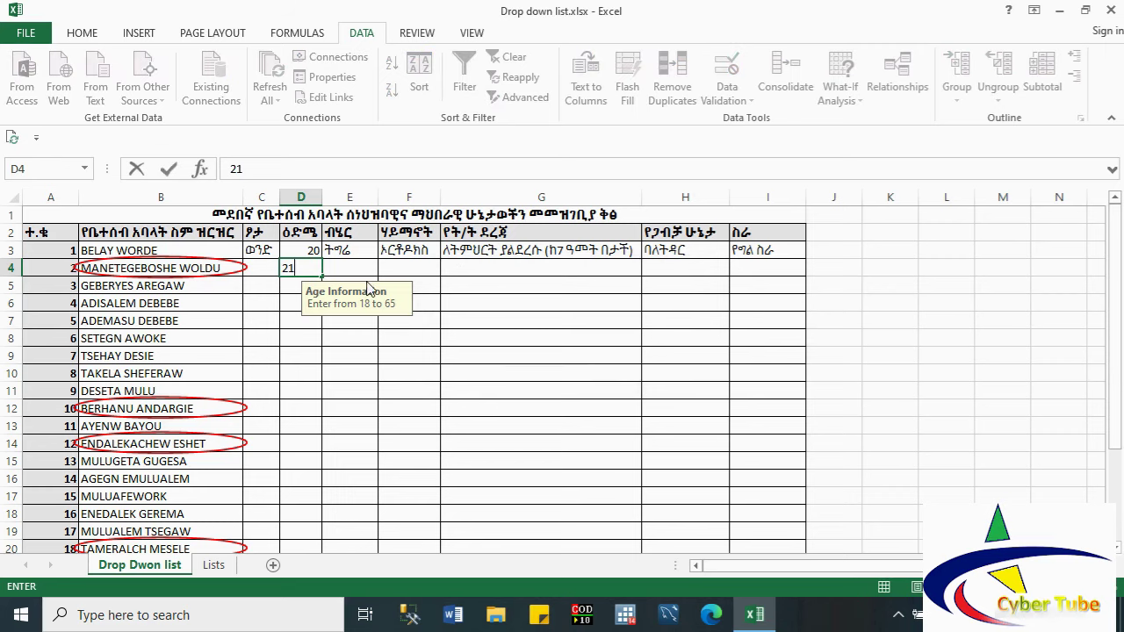
pyautogui.click(293, 321)
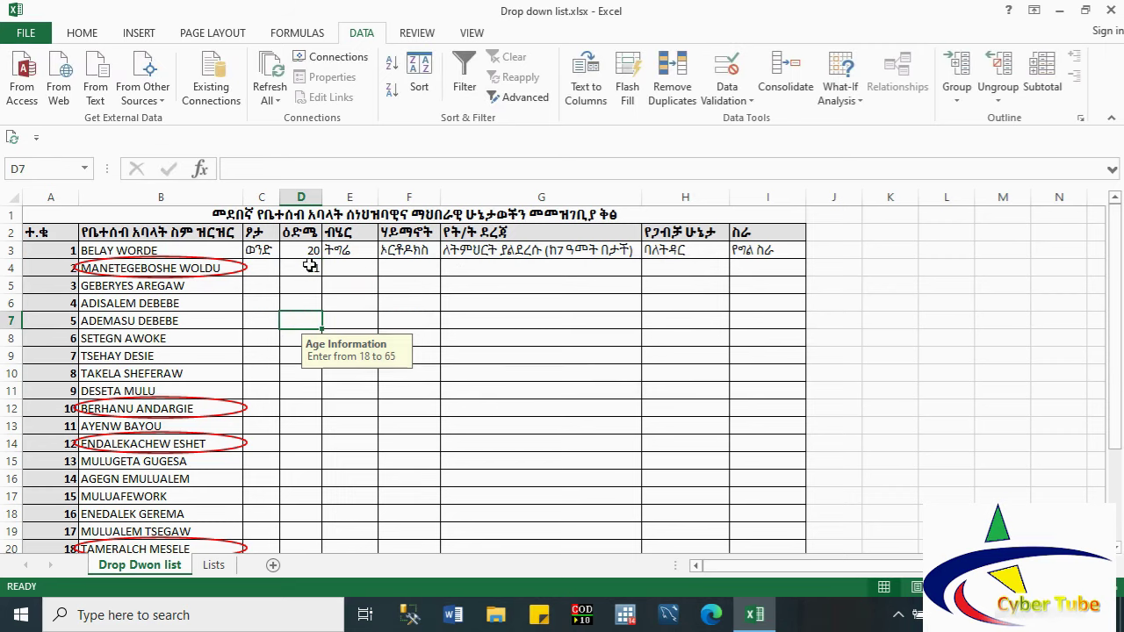
pyautogui.click(311, 269)
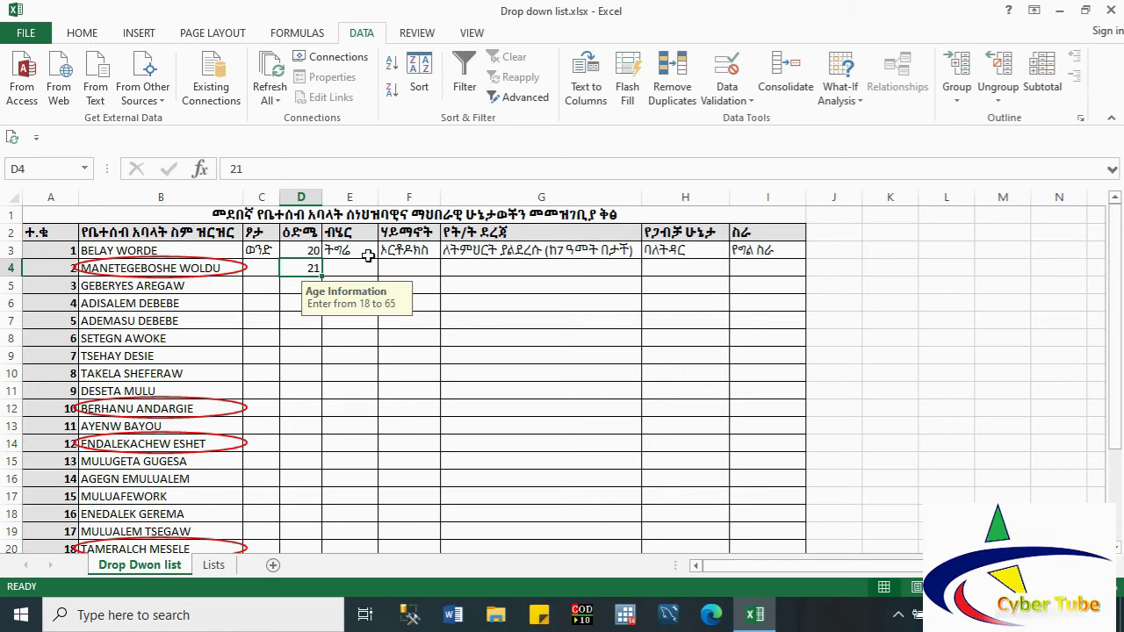
pyautogui.click(467, 252)
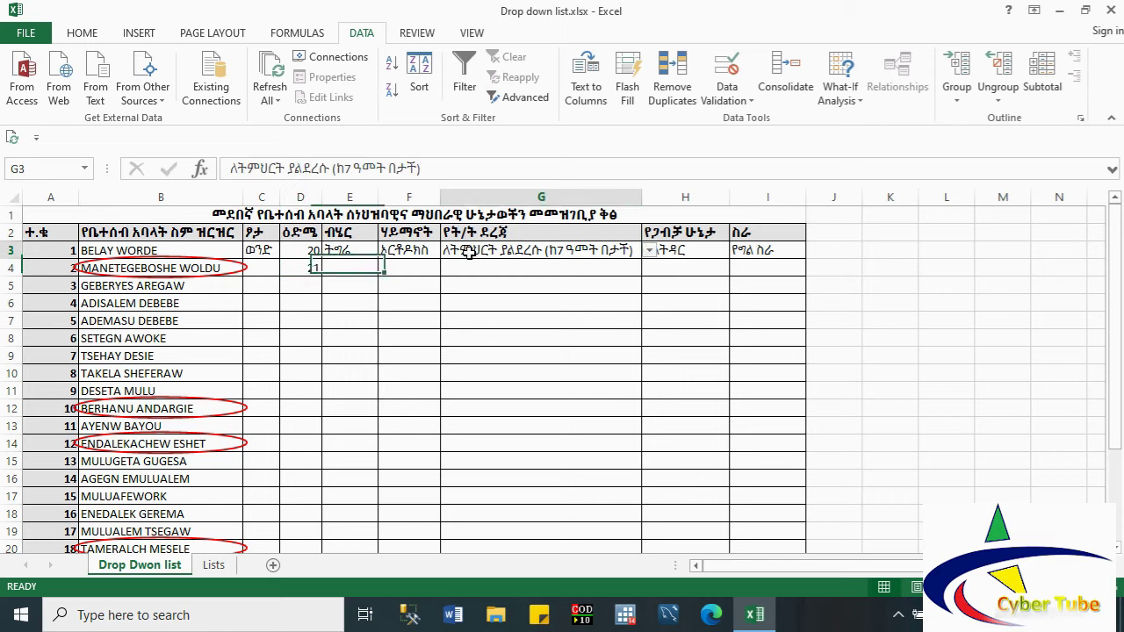
pyautogui.click(648, 252)
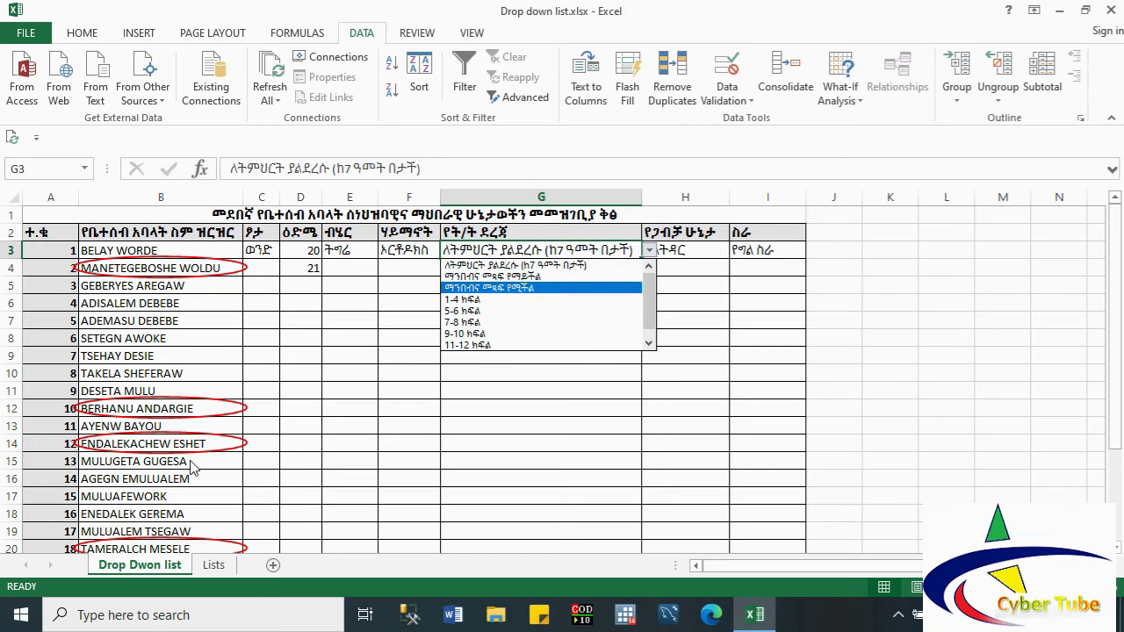
pyautogui.click(215, 567)
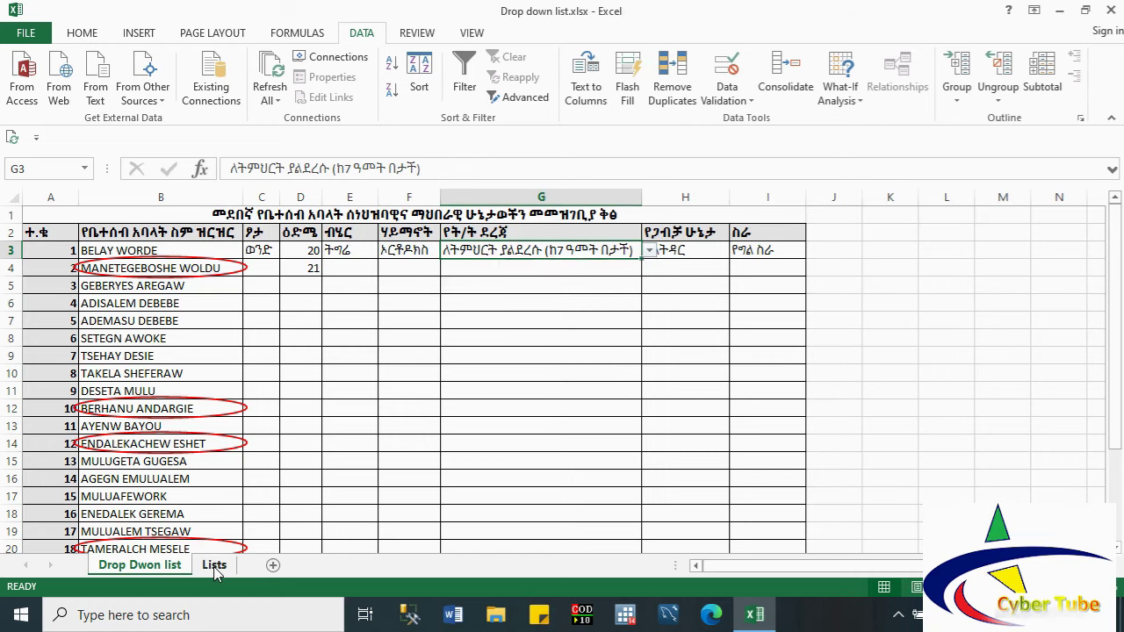
pyautogui.click(214, 567)
pyautogui.click(156, 406)
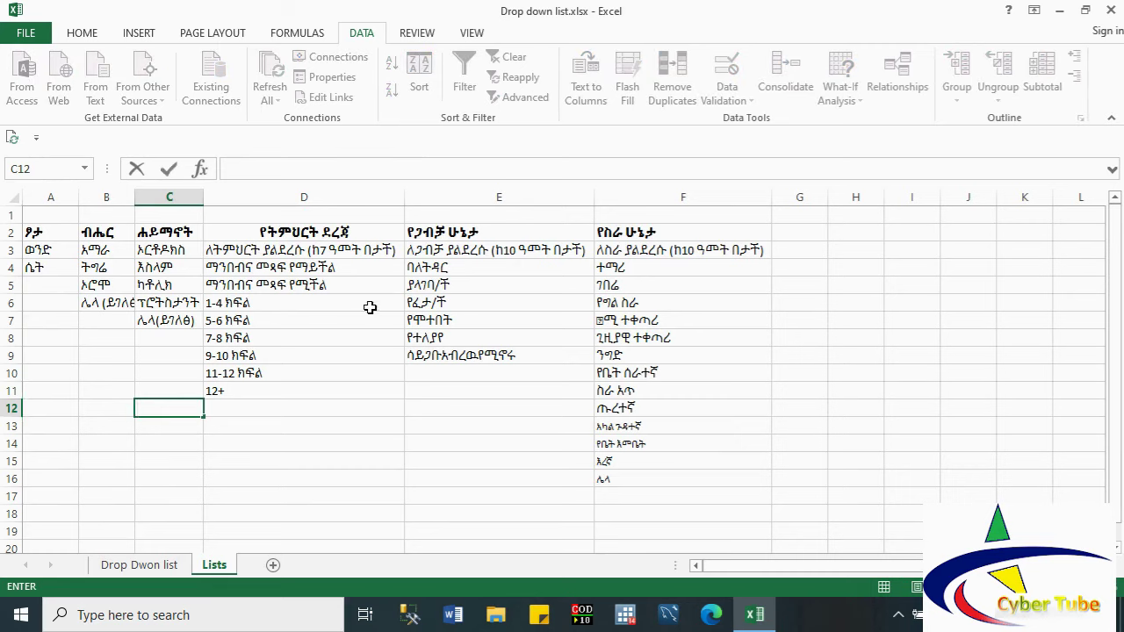
pyautogui.moveTo(41, 248); pyautogui.dragTo(104, 284)
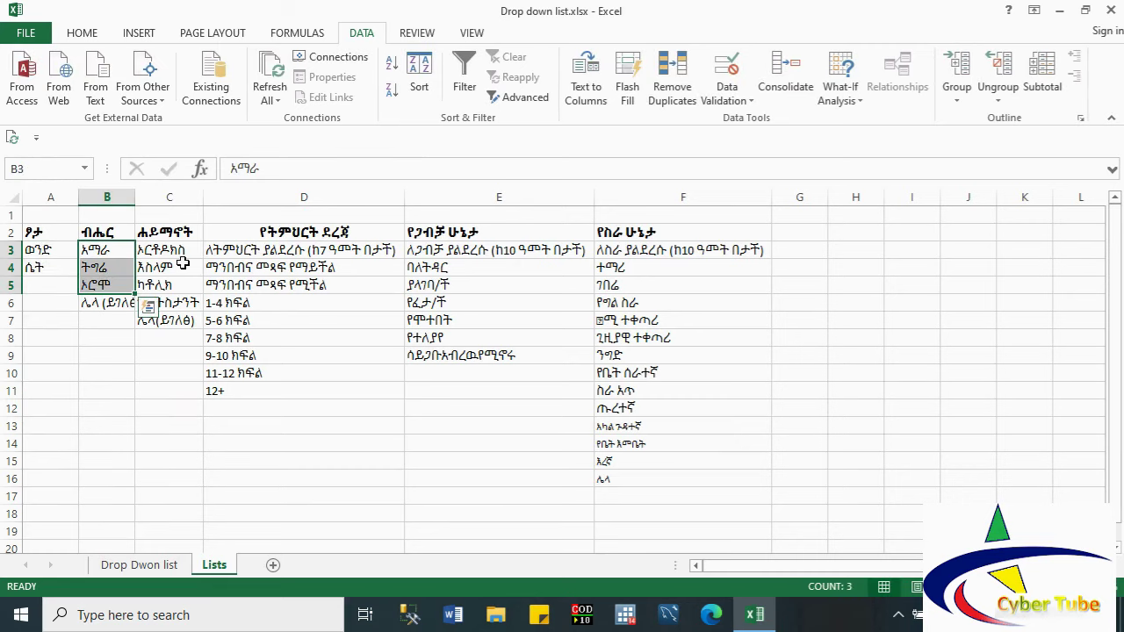
pyautogui.moveTo(182, 266); pyautogui.dragTo(188, 290)
pyautogui.moveTo(280, 262); pyautogui.dragTo(283, 285)
pyautogui.click(459, 285)
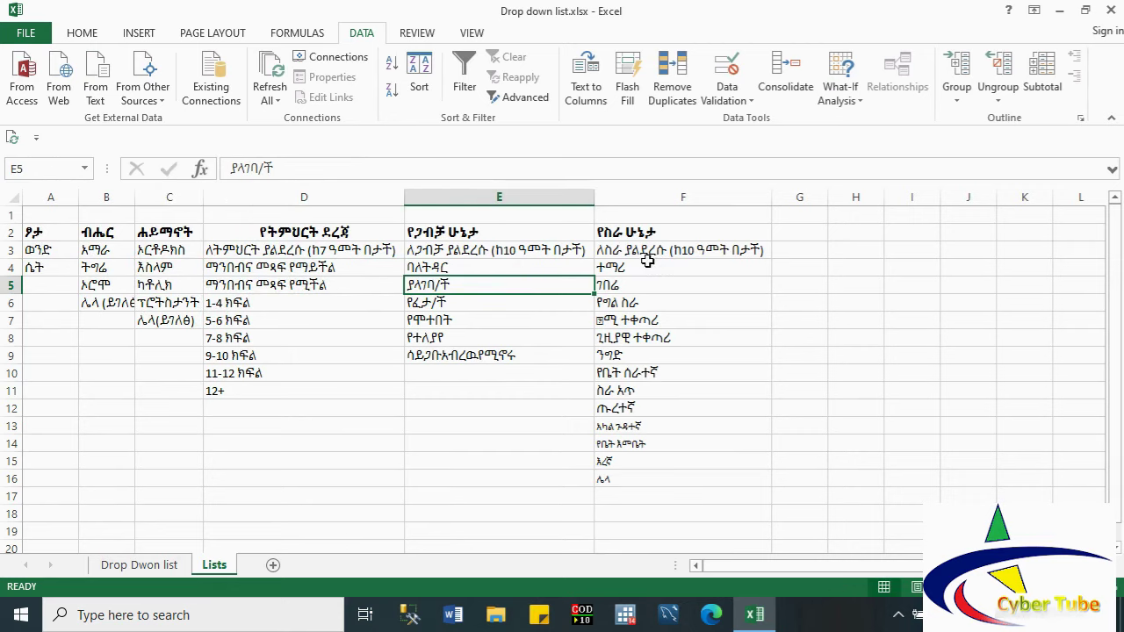
pyautogui.click(145, 564)
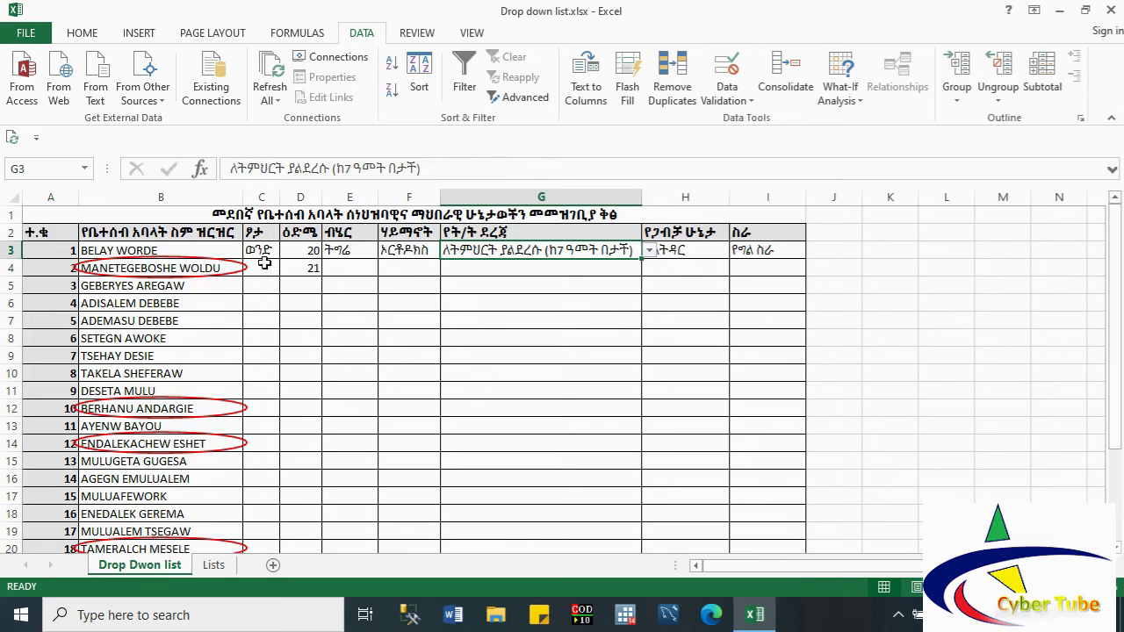
# Step: Pick ወንድ for gender, ትግሬ for region and እስላም for religion in row 4 from the drop-downs
pyautogui.click(264, 263)
pyautogui.click(288, 268)
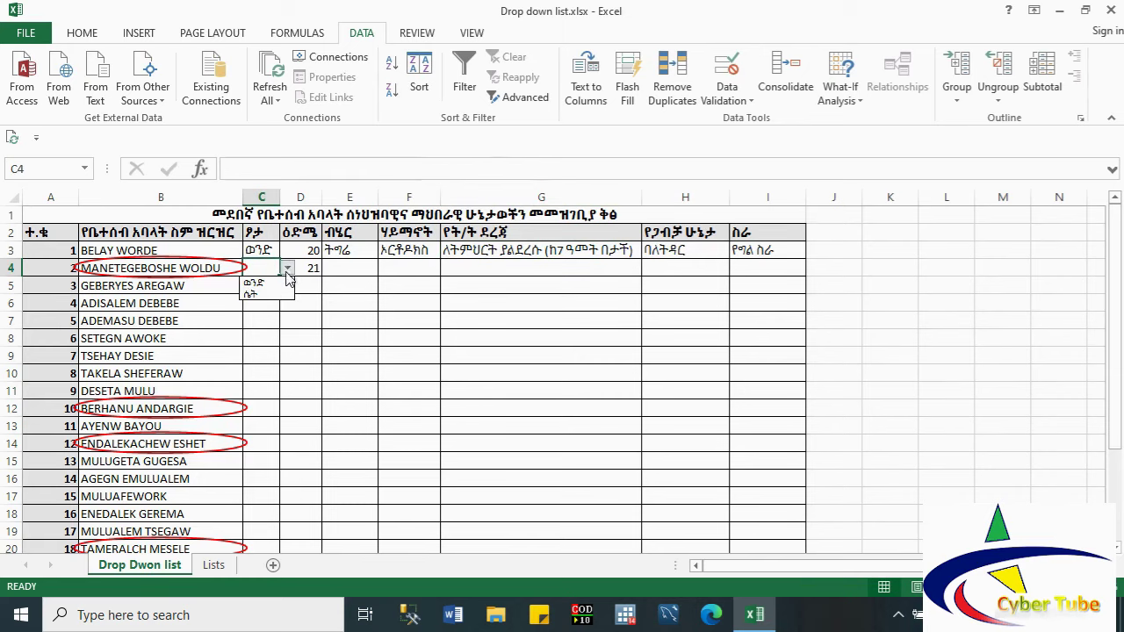
pyautogui.click(264, 282)
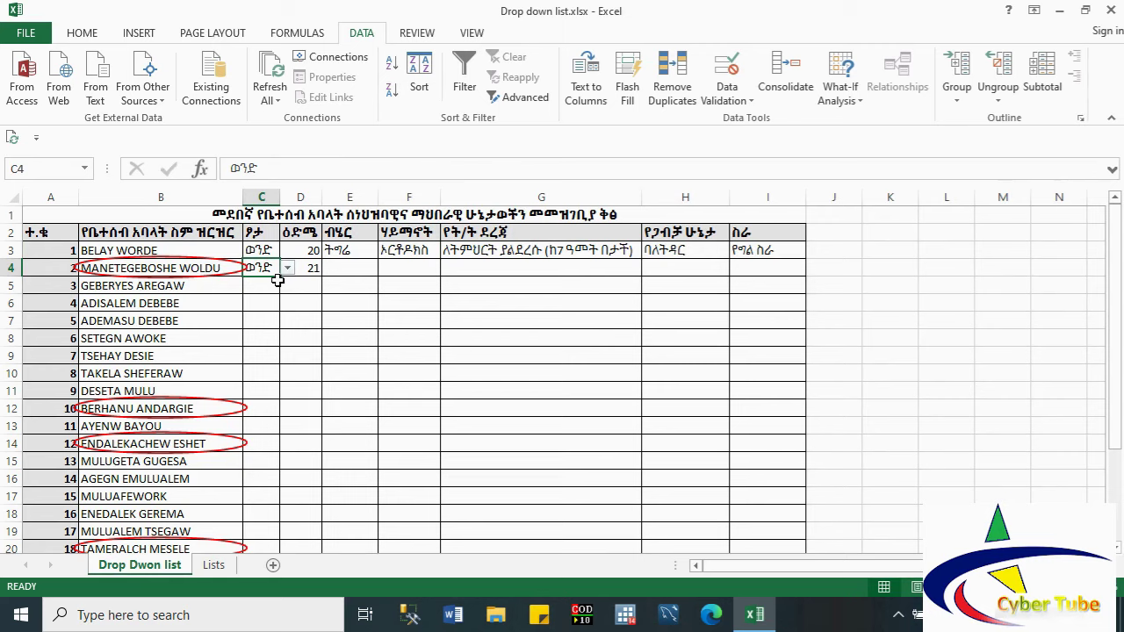
pyautogui.click(356, 265)
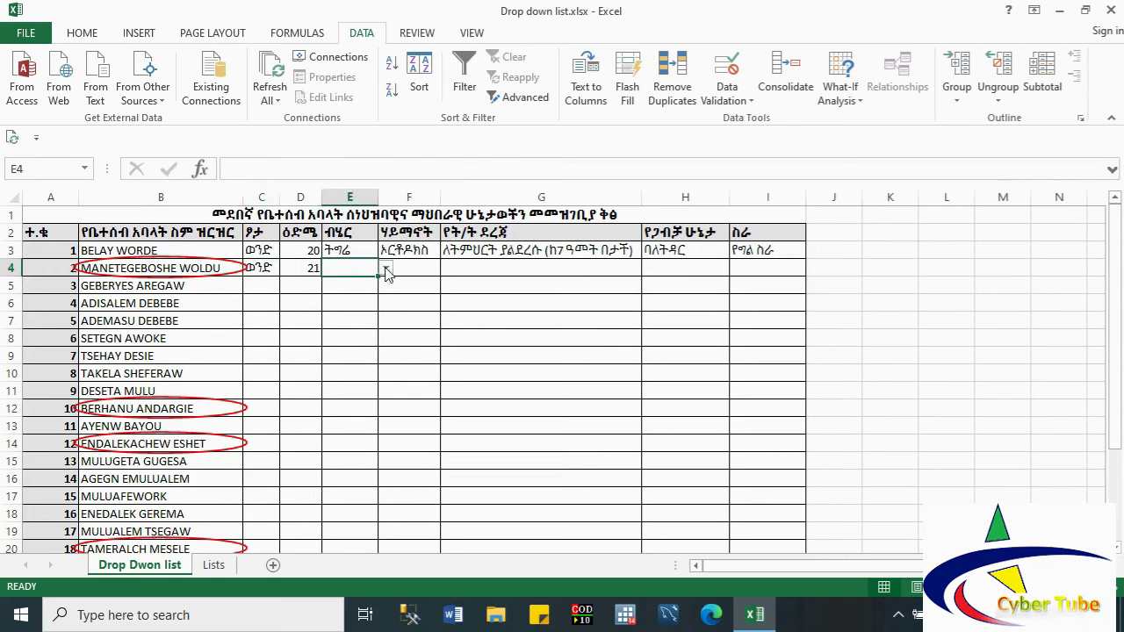
pyautogui.click(384, 267)
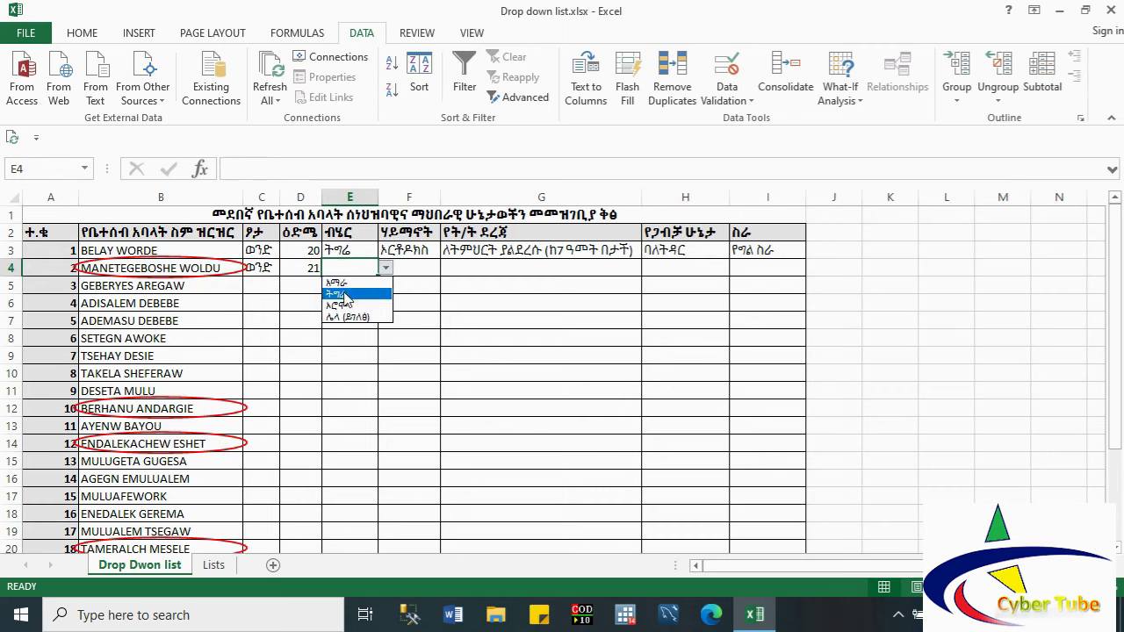
pyautogui.click(344, 295)
pyautogui.click(417, 266)
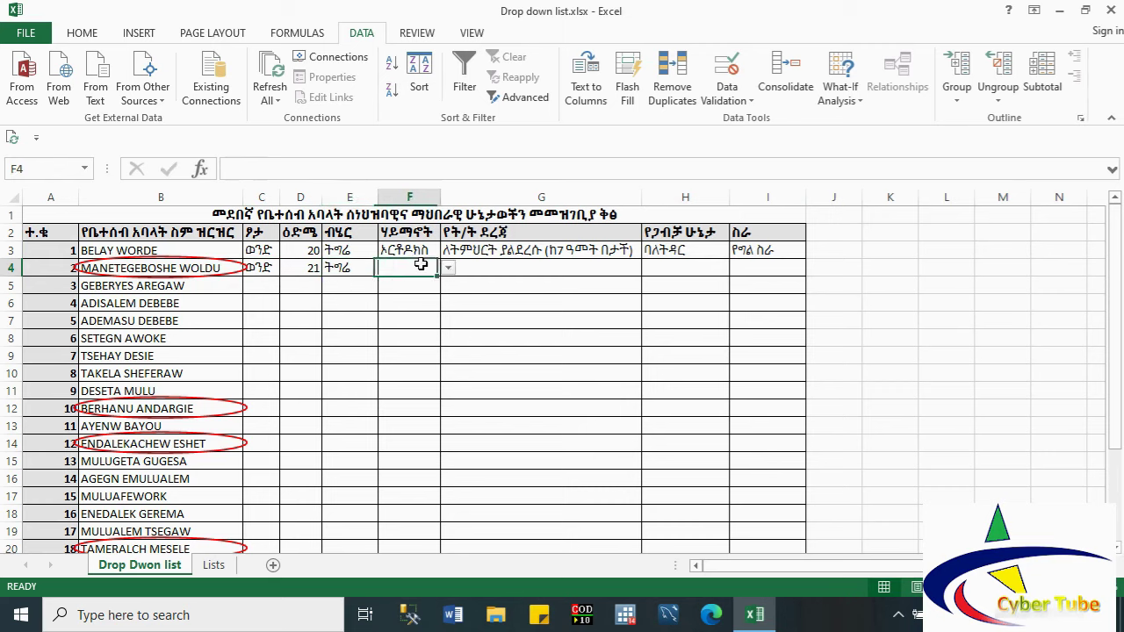
pyautogui.click(449, 268)
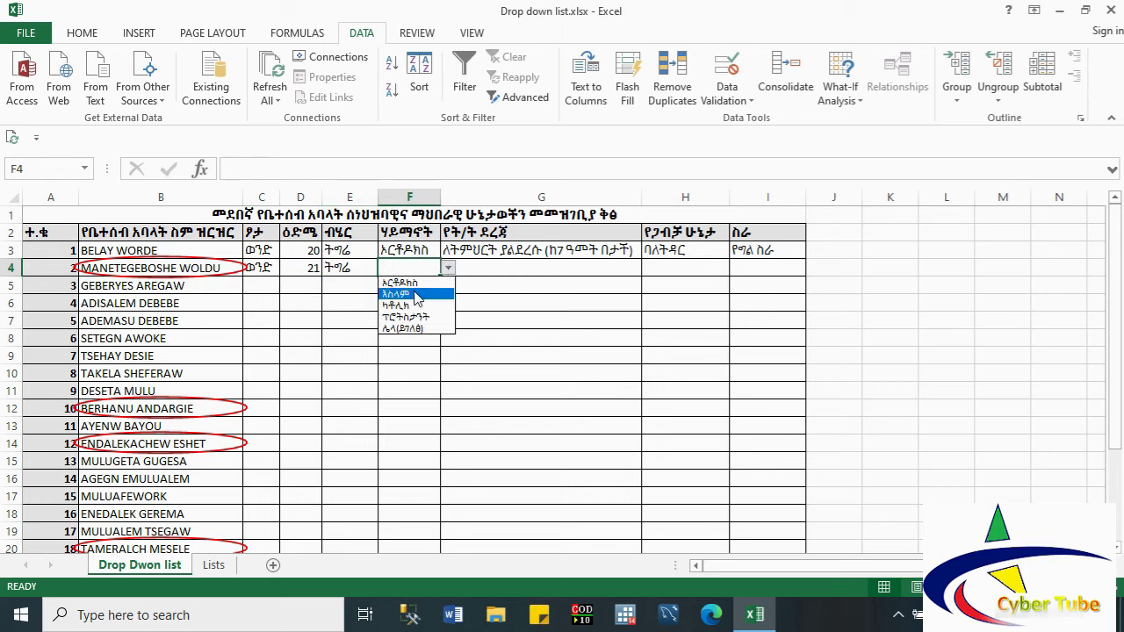
pyautogui.click(411, 294)
# Step: Fill G4, H4 and I4 with 5-6 ክፍል, ባለትዳር and ተማሪ from their drop-down lists
pyautogui.click(477, 261)
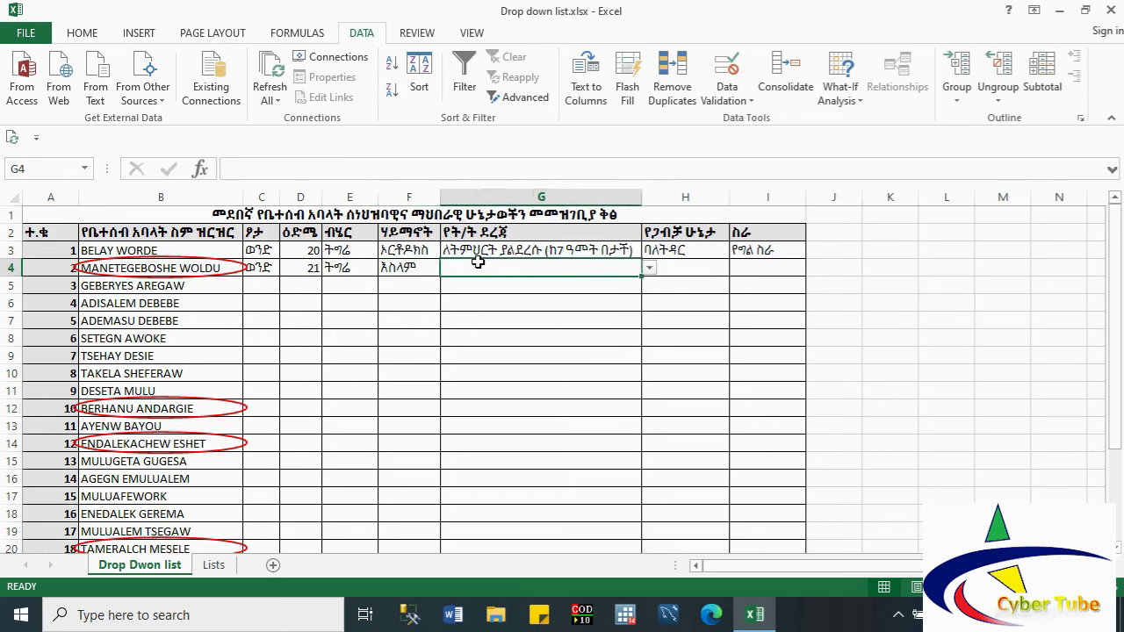
pyautogui.click(650, 267)
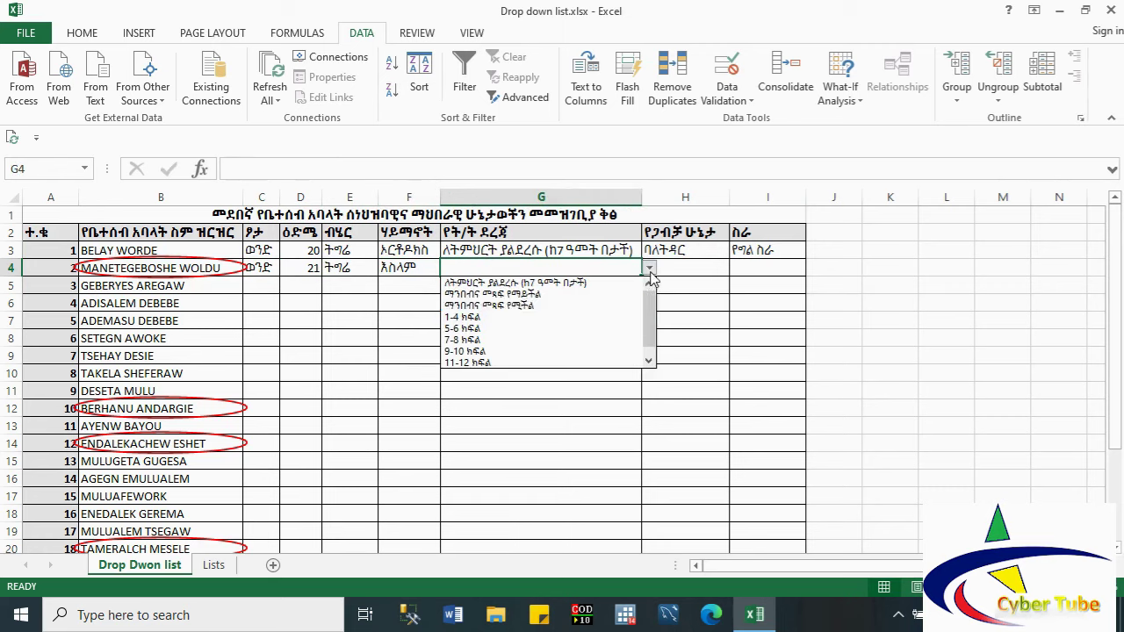
pyautogui.click(573, 328)
pyautogui.click(691, 268)
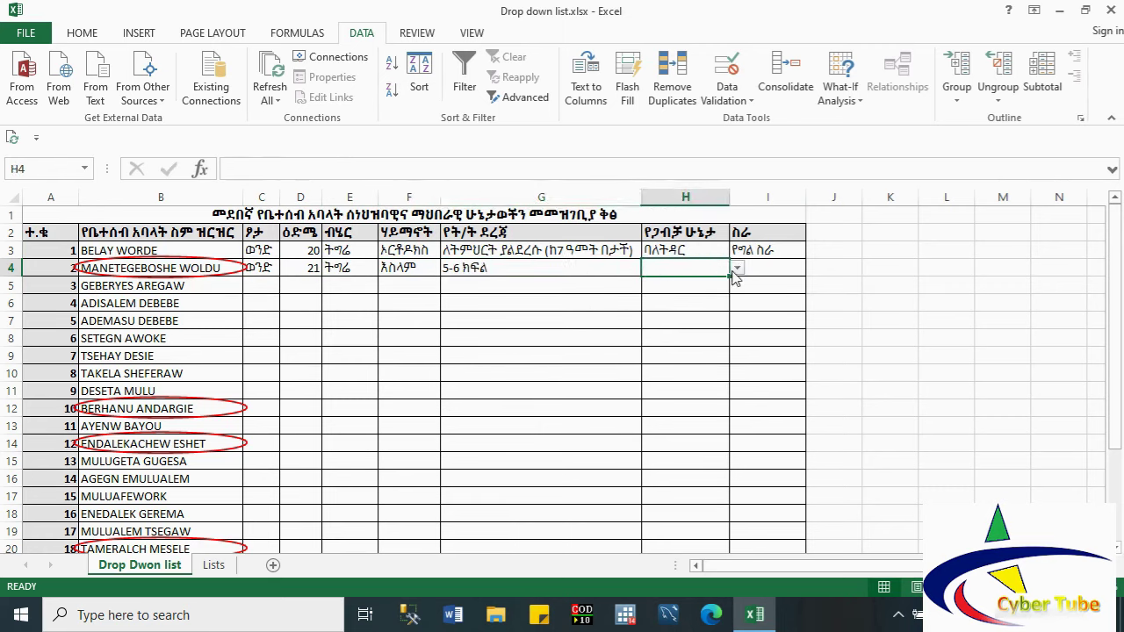
pyautogui.click(736, 268)
pyautogui.click(699, 295)
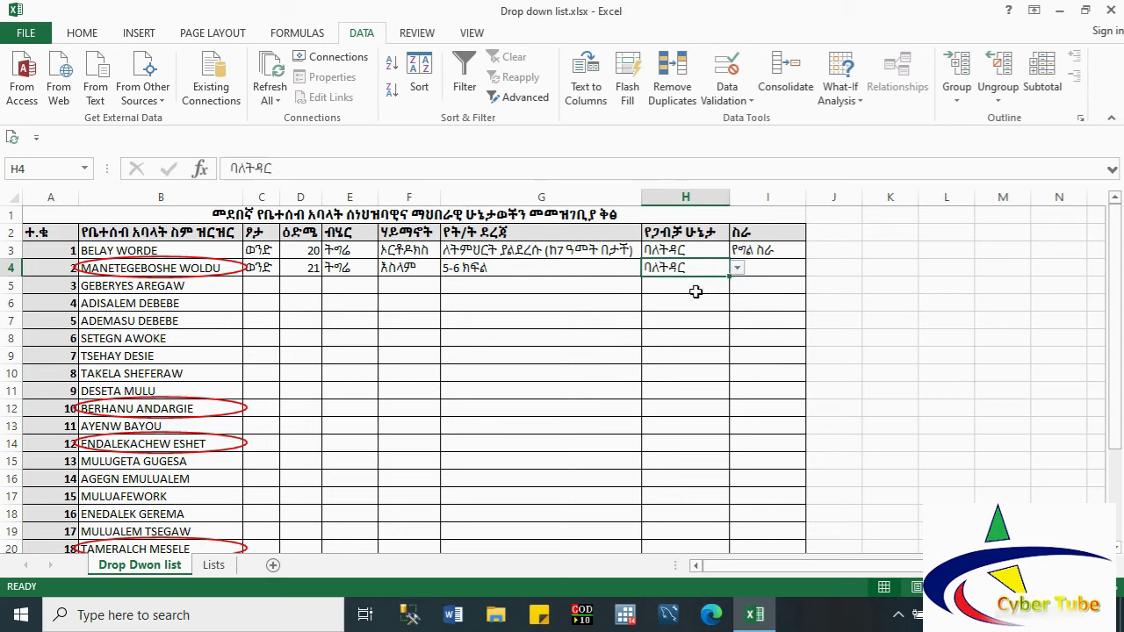
pyautogui.click(763, 271)
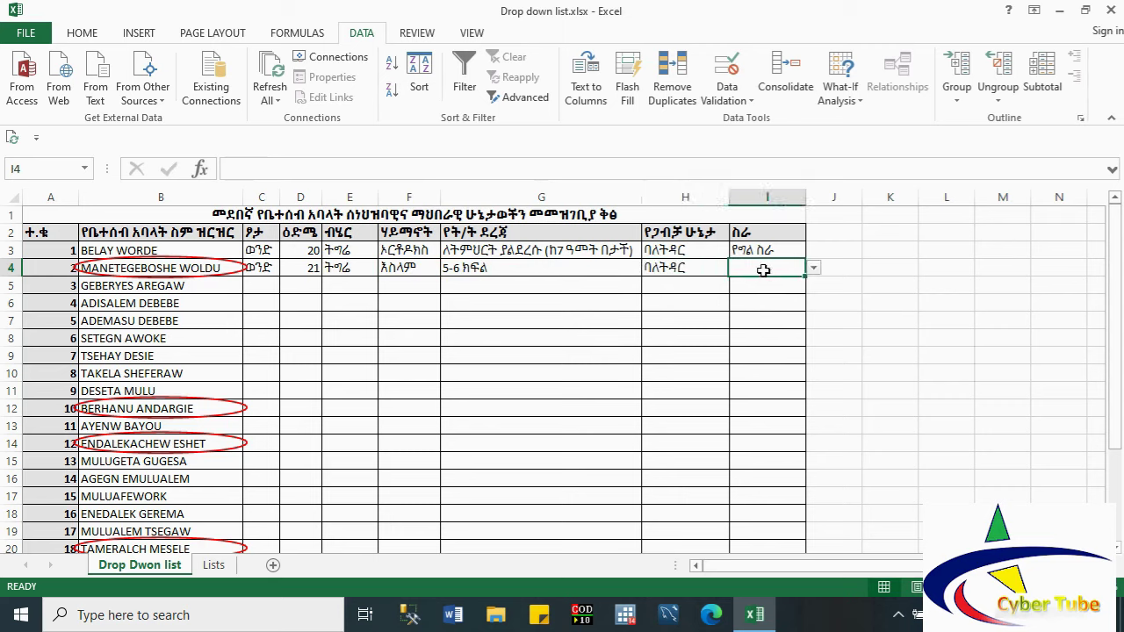
pyautogui.click(814, 268)
pyautogui.click(786, 295)
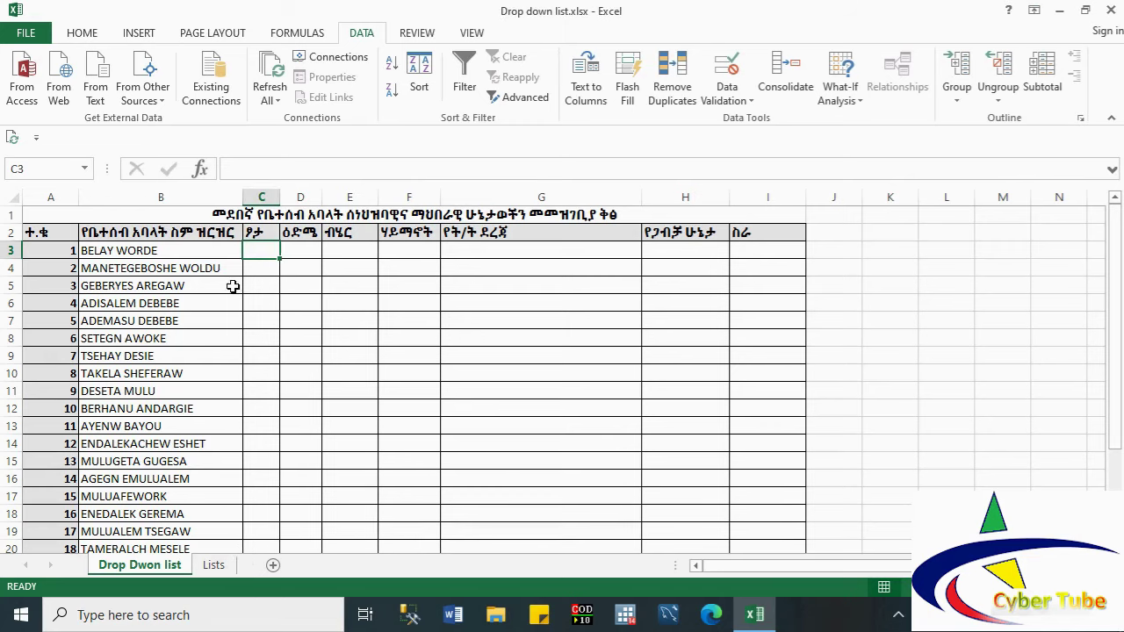
pyautogui.doubleClick(183, 251)
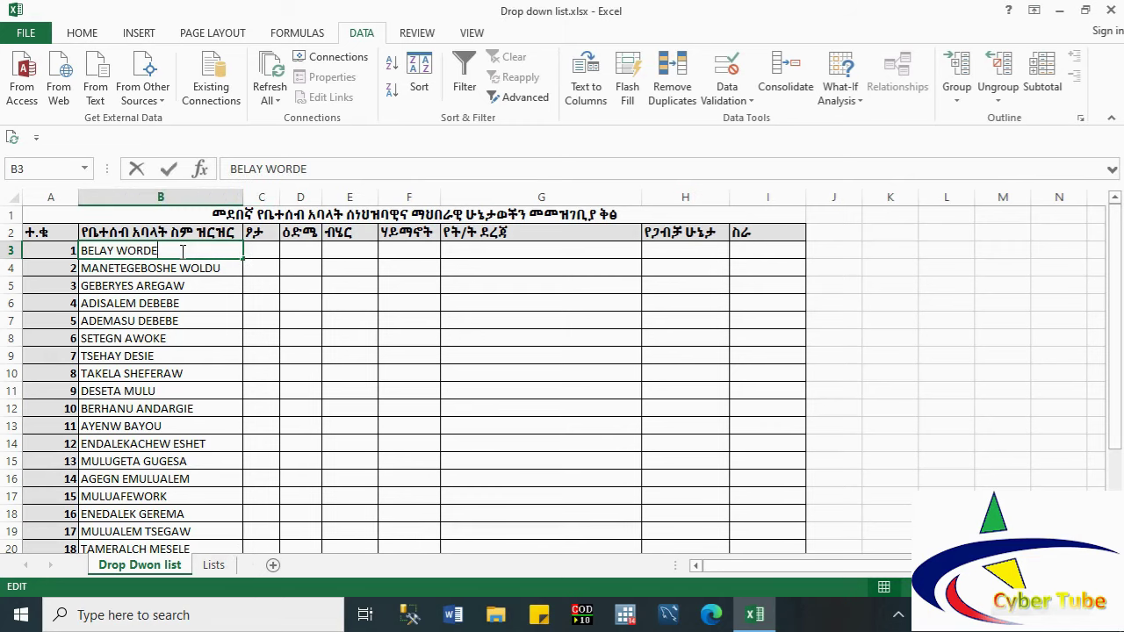
pyautogui.click(167, 300)
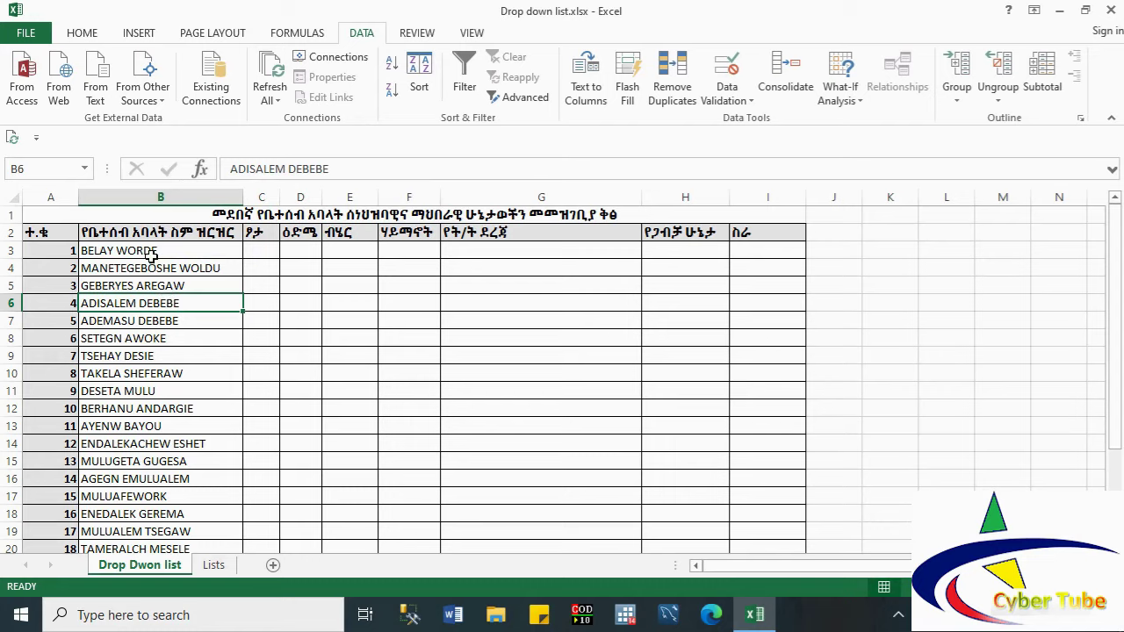
pyautogui.hotkey('ctrl', 'Down')
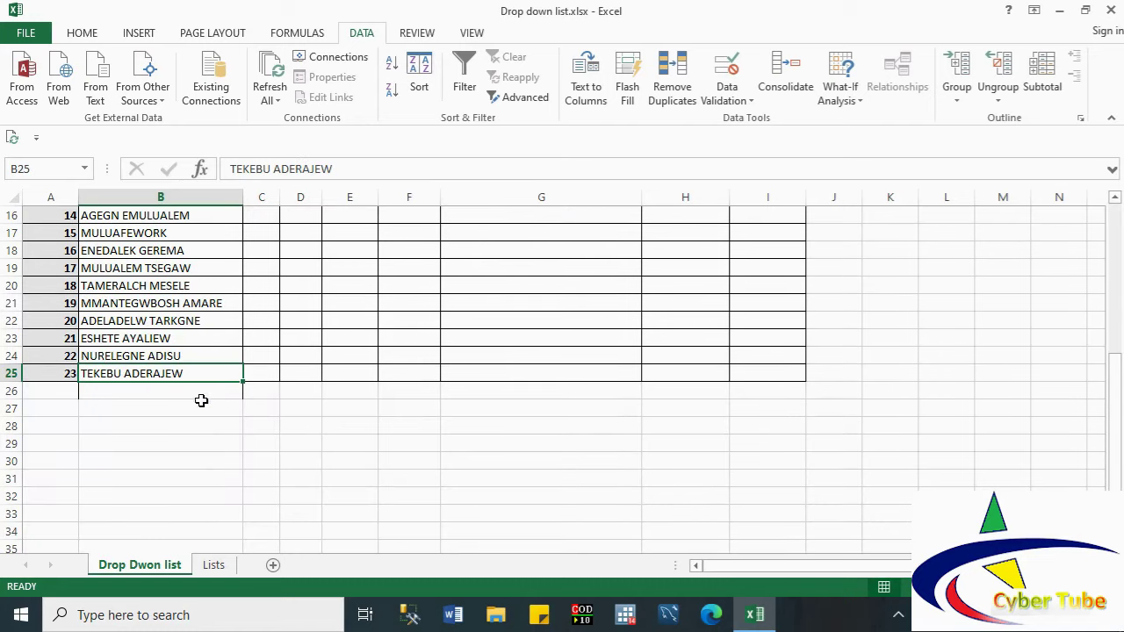
pyautogui.click(181, 398)
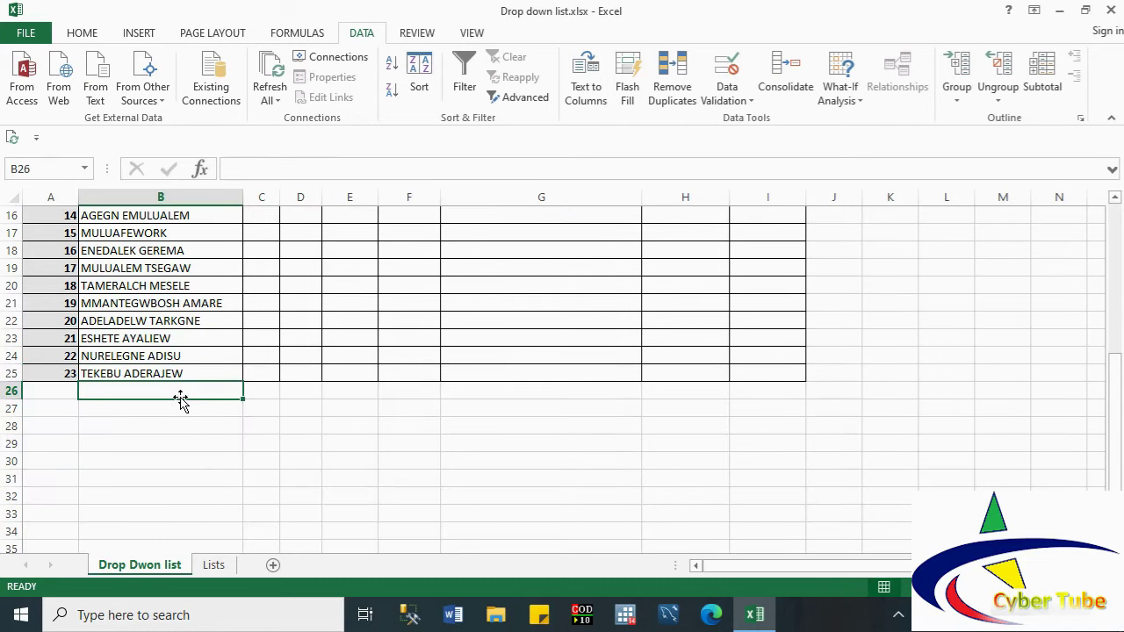
pyautogui.hotkey('ctrl', 'a')
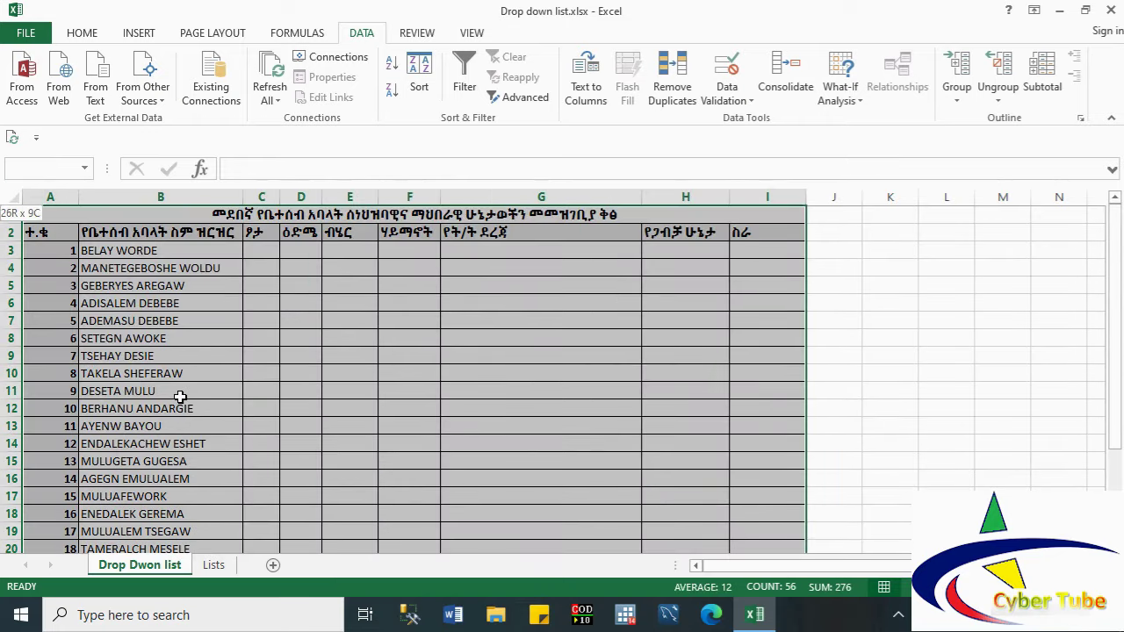
pyautogui.hotkey('shift', 'Down')
pyautogui.hotkey('shift', 'Down')
pyautogui.hotkey('shift', 'Down')
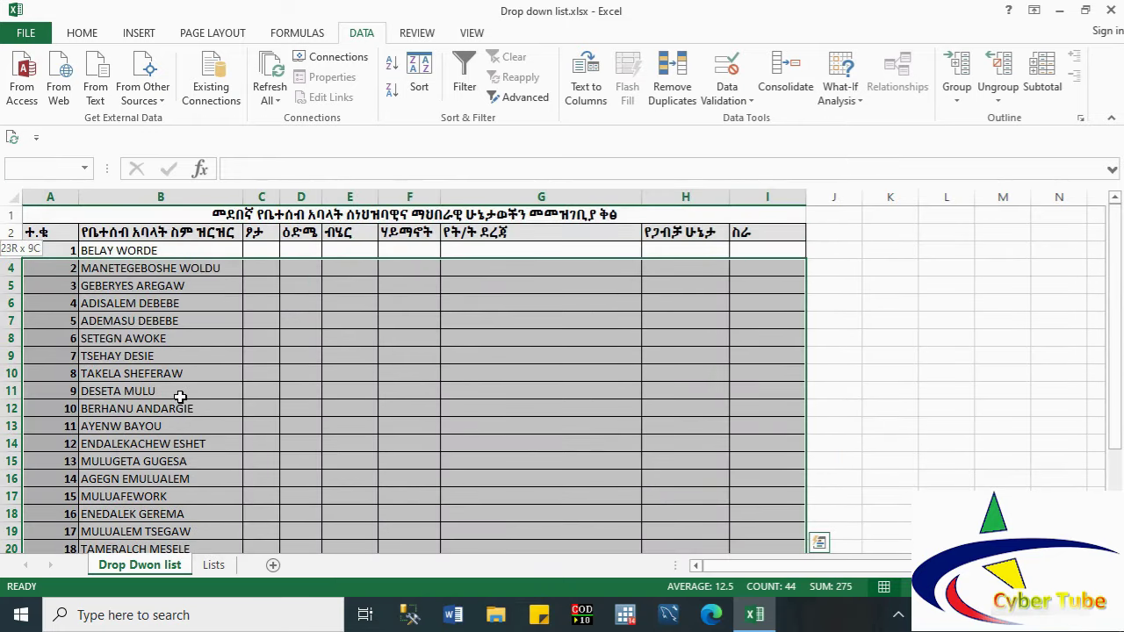
# Step: Select the name range B3:B26 and open its Data Validation dialog
pyautogui.click(164, 251)
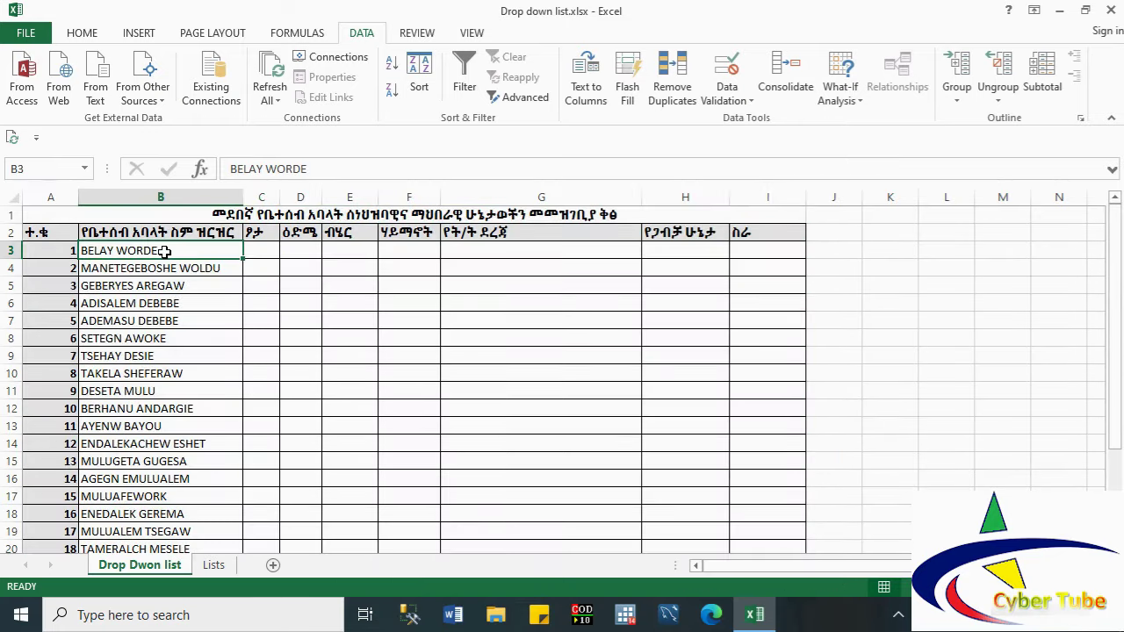
pyautogui.hotkey('shift', 'Down')
pyautogui.hotkey('shift', 'Down')
pyautogui.hotkey('shift', 'Down')
pyautogui.hotkey('shift', 'Down')
pyautogui.hotkey('shift', 'Down')
pyautogui.hotkey('shift', 'Down')
pyautogui.hotkey('shift', 'Down')
pyautogui.hotkey('shift', 'Down')
pyautogui.hotkey('shift', 'Down')
pyautogui.hotkey('shift', 'Down')
pyautogui.hotkey('shift', 'Down')
pyautogui.hotkey('shift', 'Down')
pyautogui.hotkey('shift', 'Down')
pyautogui.hotkey('shift', 'Down')
pyautogui.hotkey('shift', 'Down')
pyautogui.hotkey('shift', 'Down')
pyautogui.hotkey('shift', 'Down')
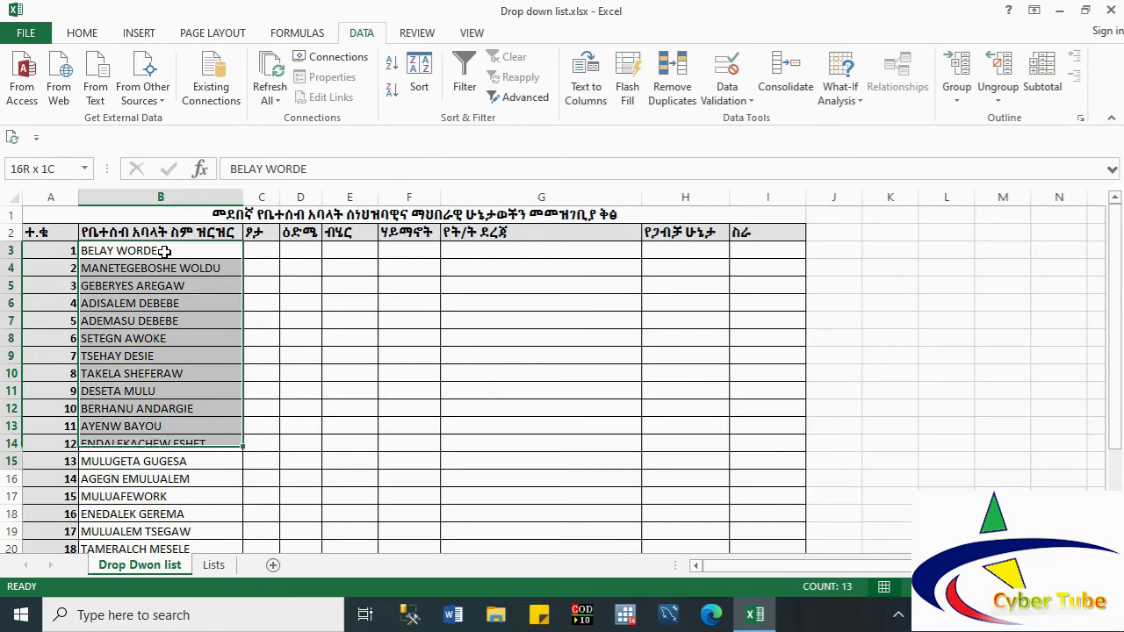
pyautogui.hotkey('shift', 'Down')
pyautogui.hotkey('shift', 'Down')
pyautogui.hotkey('shift', 'Down')
pyautogui.hotkey('shift', 'Down')
pyautogui.hotkey('shift', 'Down')
pyautogui.hotkey('shift', 'Down')
pyautogui.hotkey('shift', 'Down')
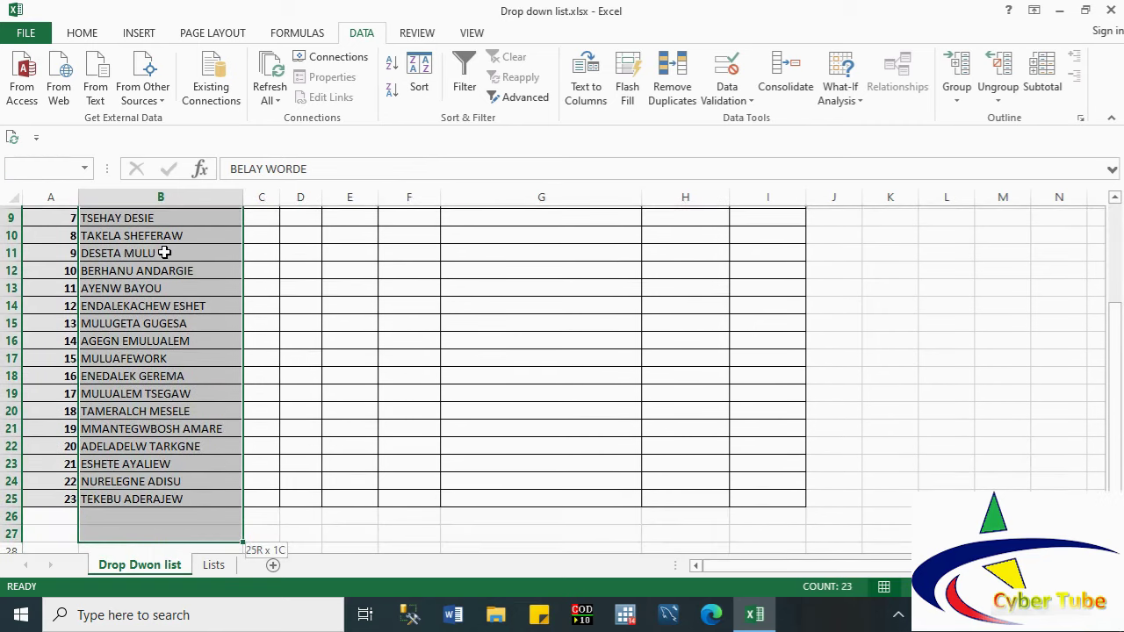
pyautogui.hotkey('shift', 'Up')
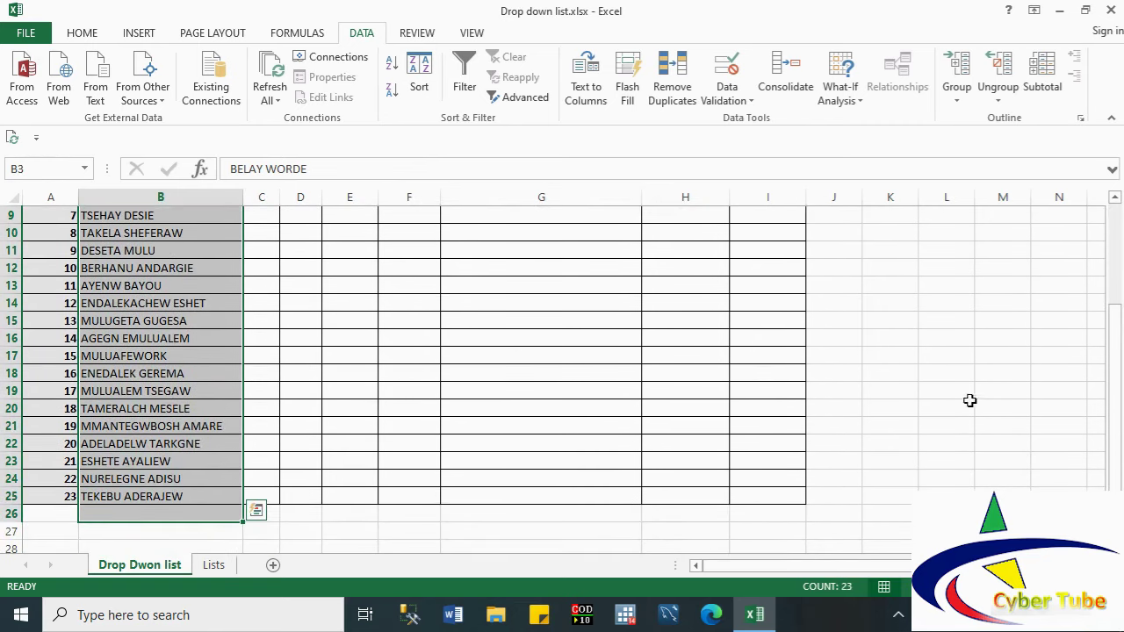
pyautogui.click(1116, 201)
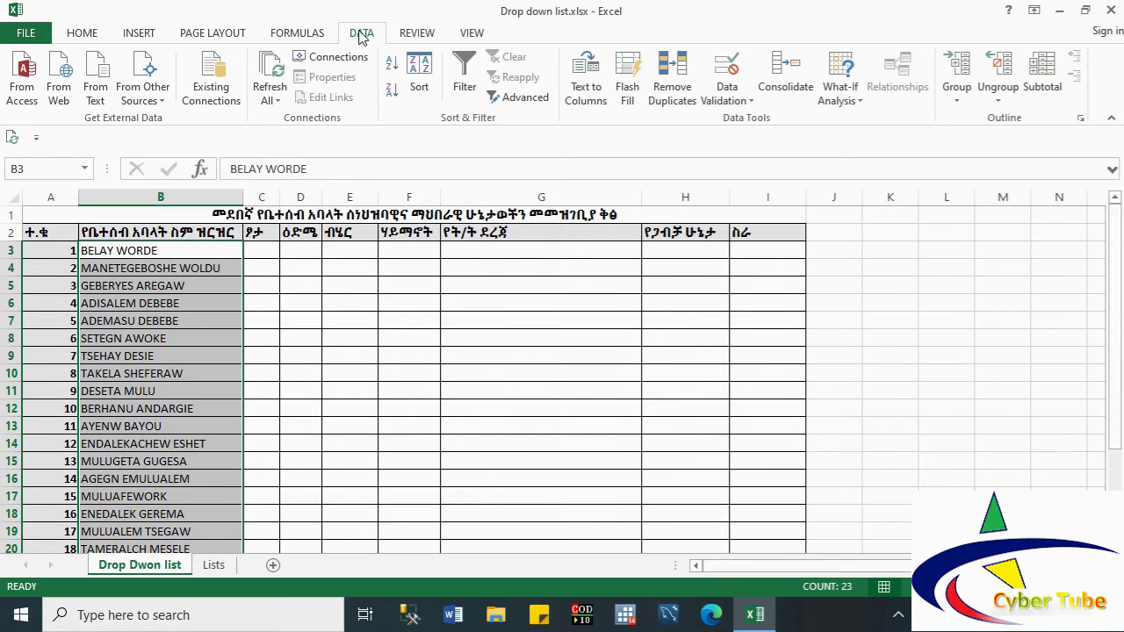
pyautogui.click(745, 101)
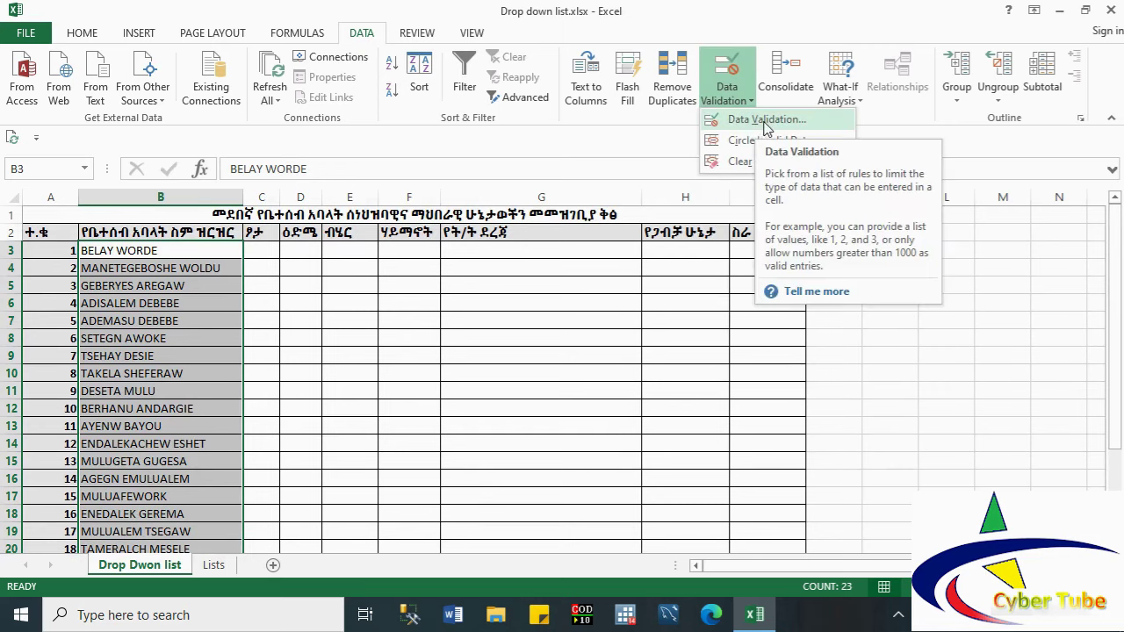
pyautogui.click(760, 122)
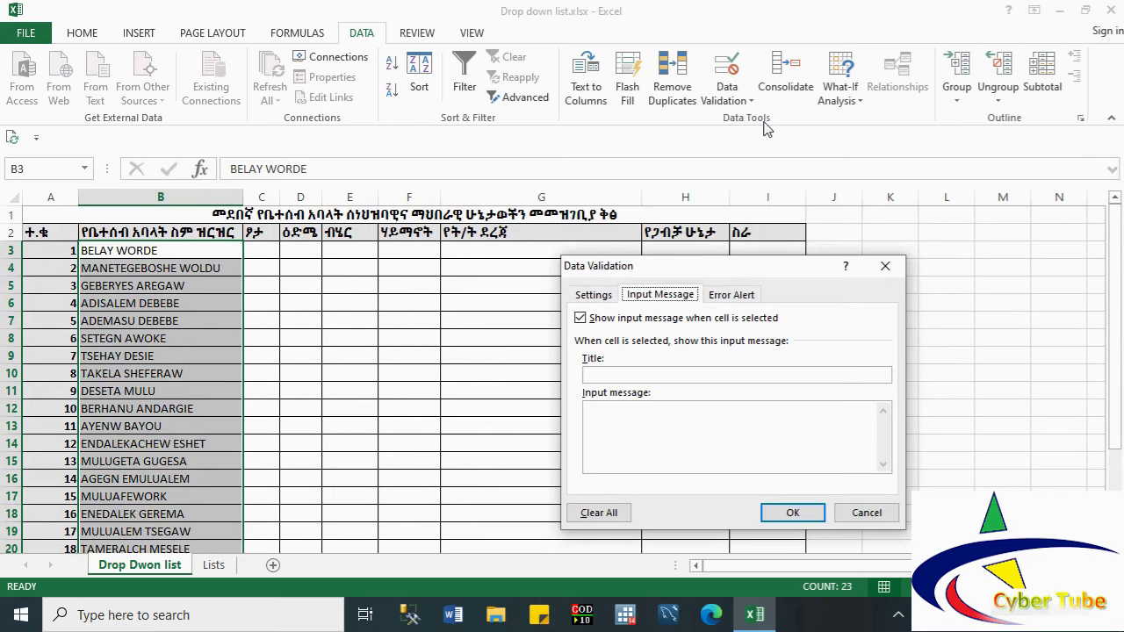
# Step: Allow only a text length between 10 and 15 characters in the name cells
pyautogui.click(593, 297)
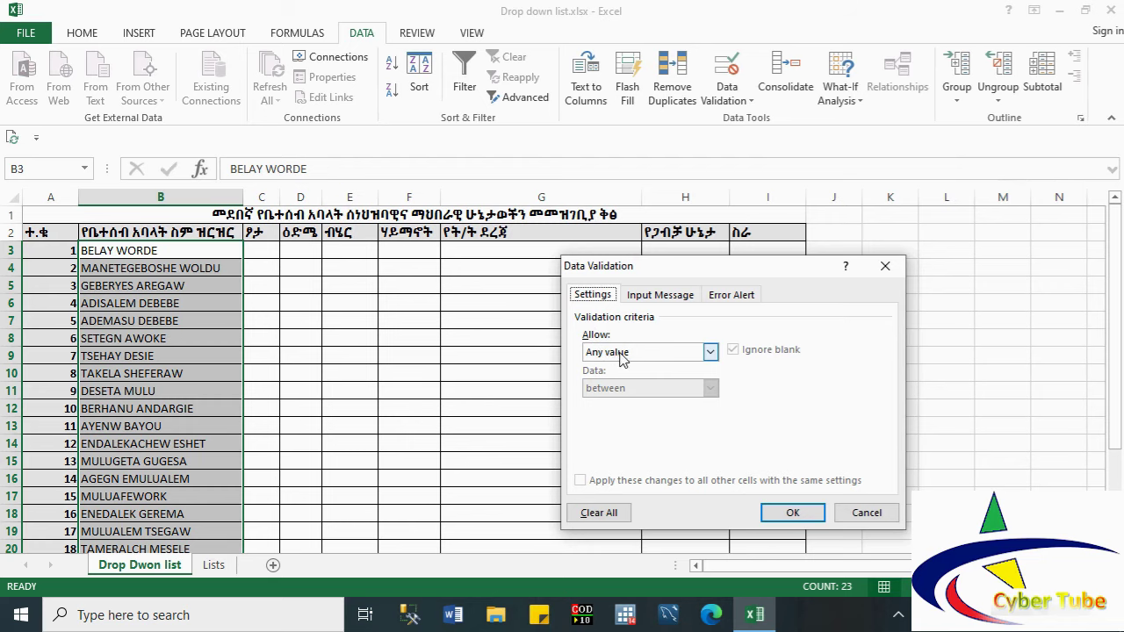
pyautogui.click(619, 355)
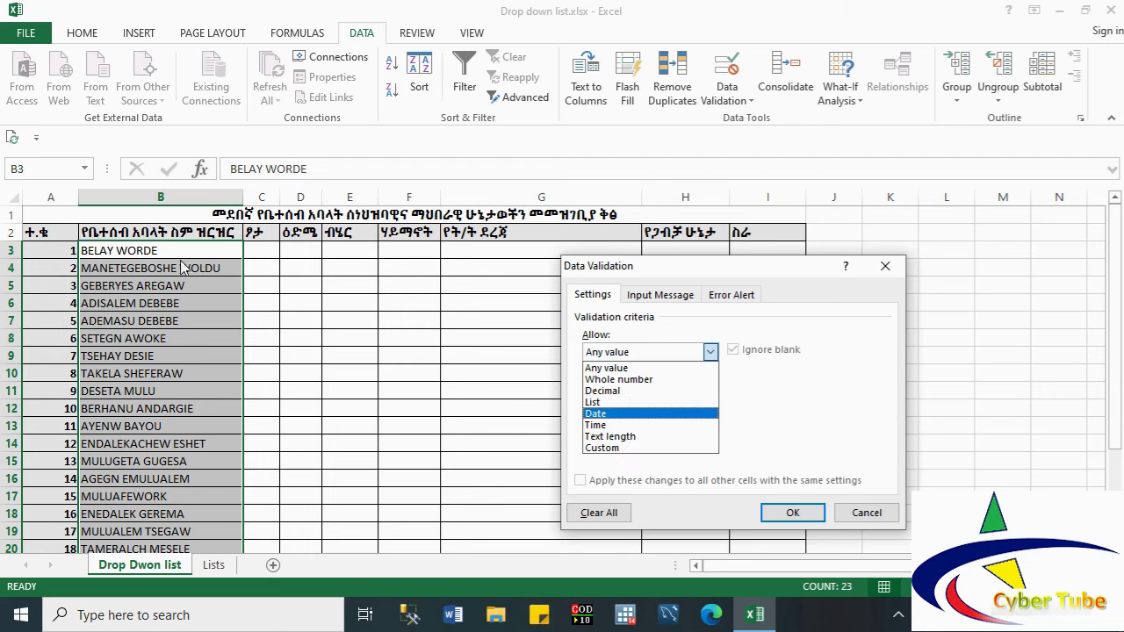
pyautogui.click(607, 436)
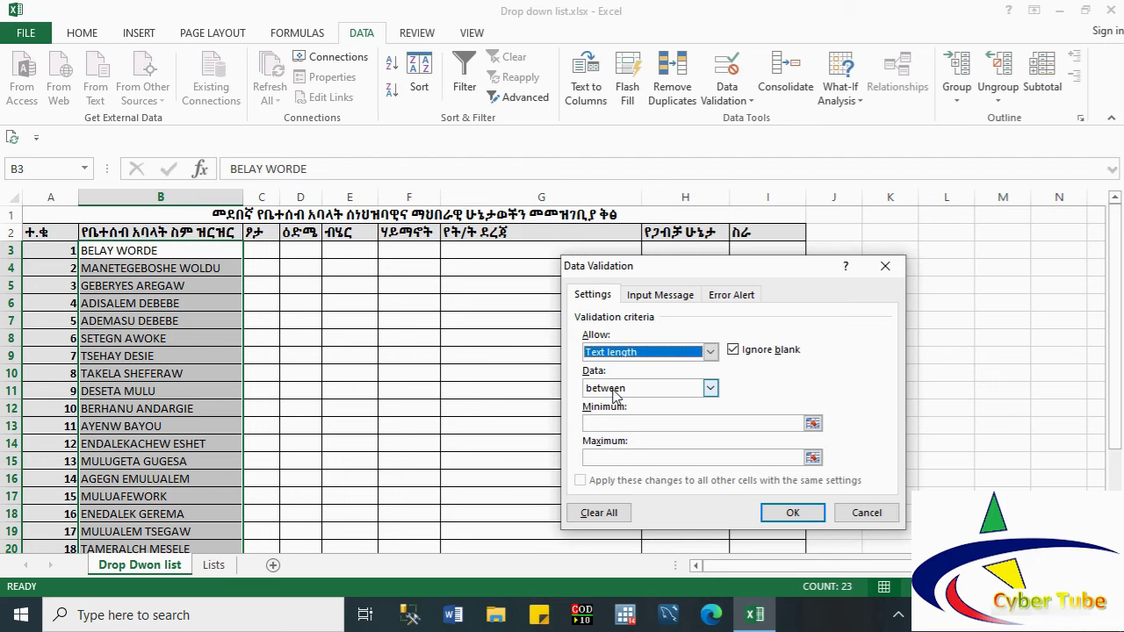
pyautogui.click(599, 425)
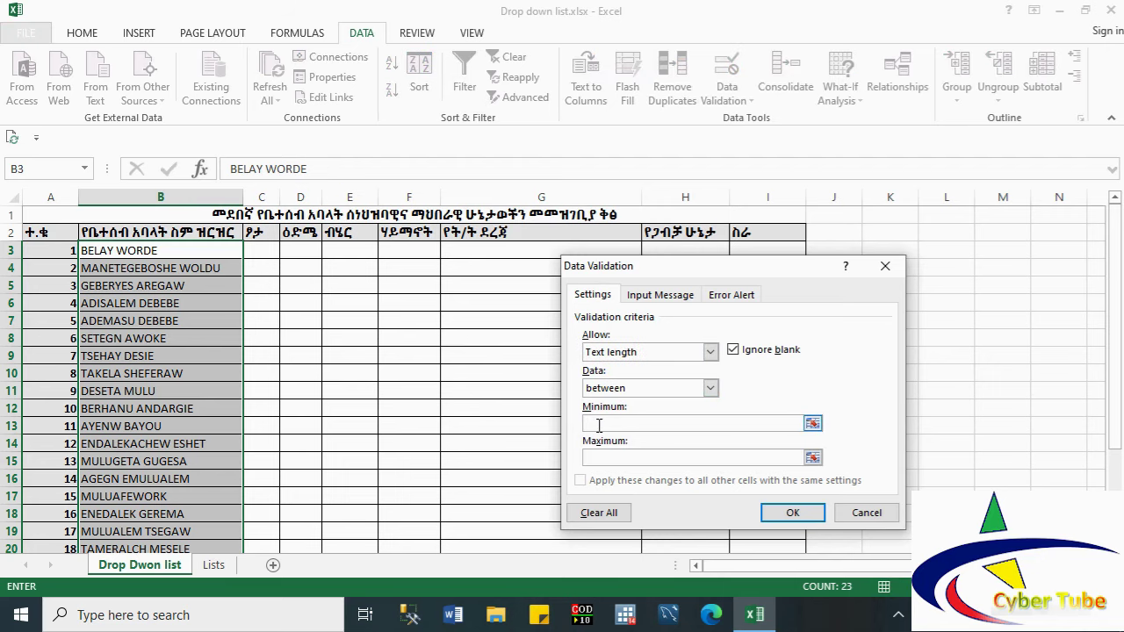
pyautogui.write('10')
pyautogui.click(599, 459)
pyautogui.write('15')
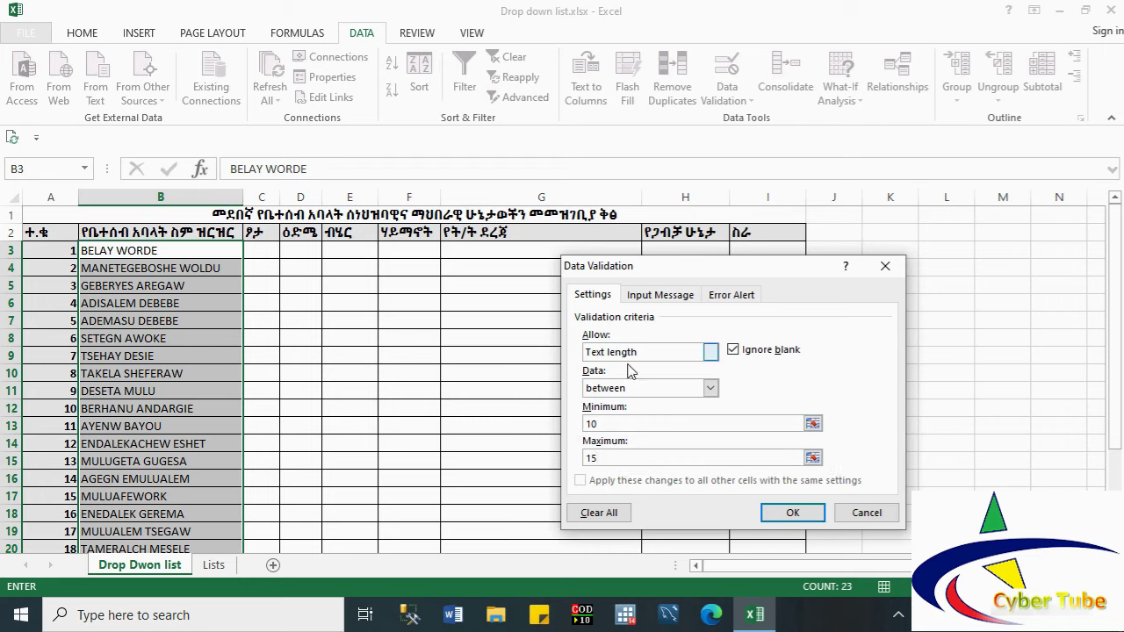
pyautogui.click(658, 297)
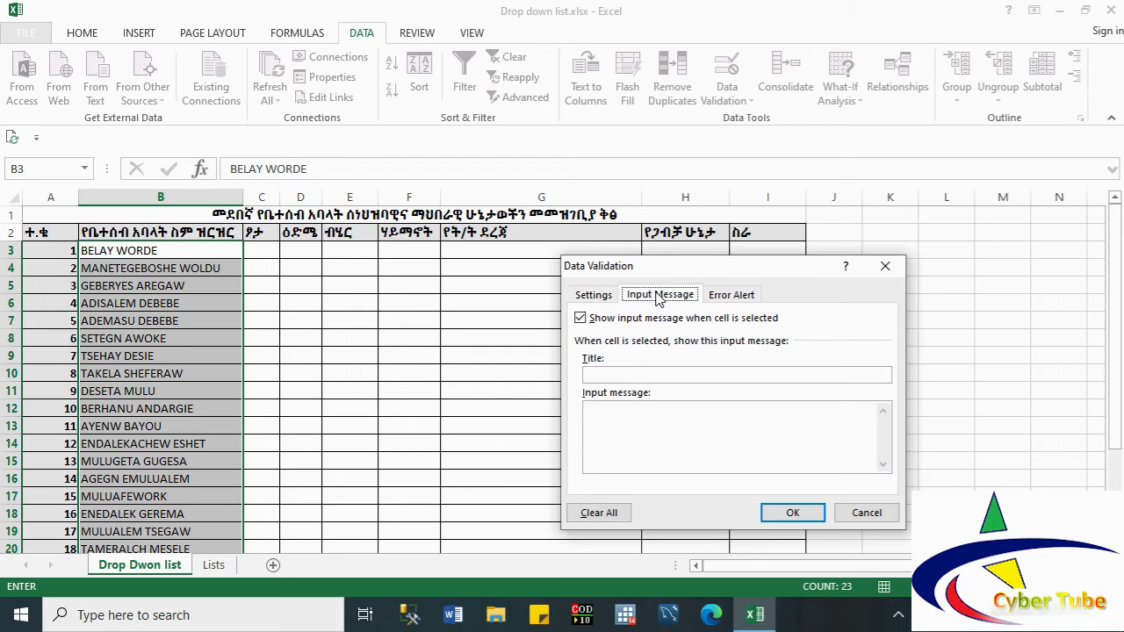
# Step: Set the input message title 'Name Info' and text 'Size is between 10 to 15'
pyautogui.click(621, 375)
pyautogui.write('N')
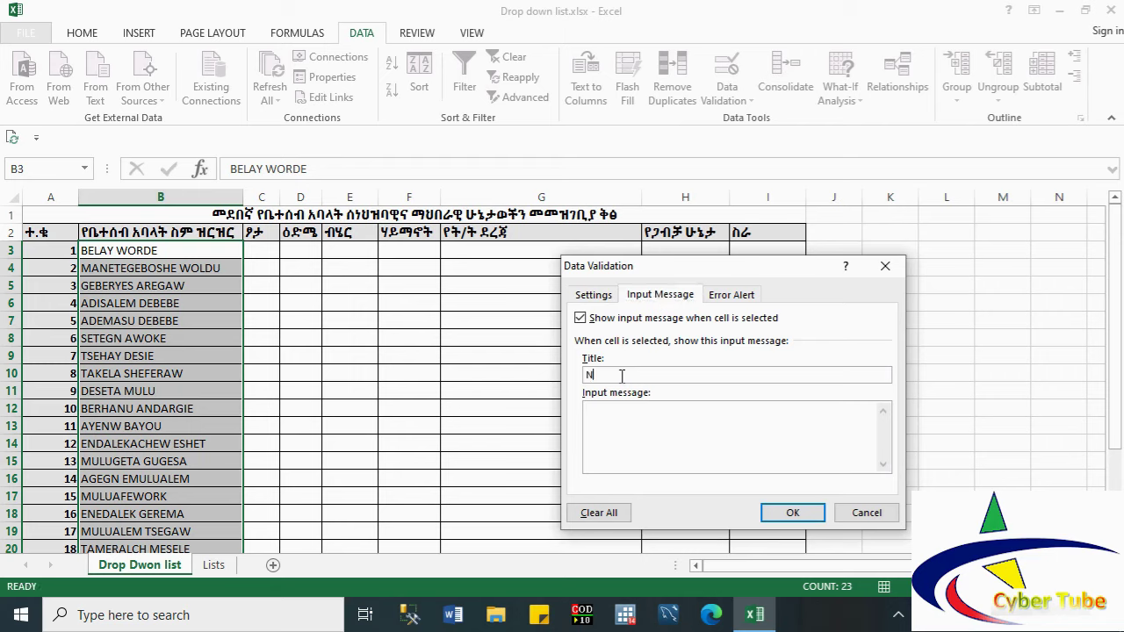
pyautogui.write('ame Info')
pyautogui.click(607, 446)
pyautogui.write('Pleas')
pyautogui.press('BackSpace')
pyautogui.press('BackSpace')
pyautogui.press('BackSpace')
pyautogui.press('BackSpace')
pyautogui.press('BackSpace')
pyautogui.write('Size is between 10 ')
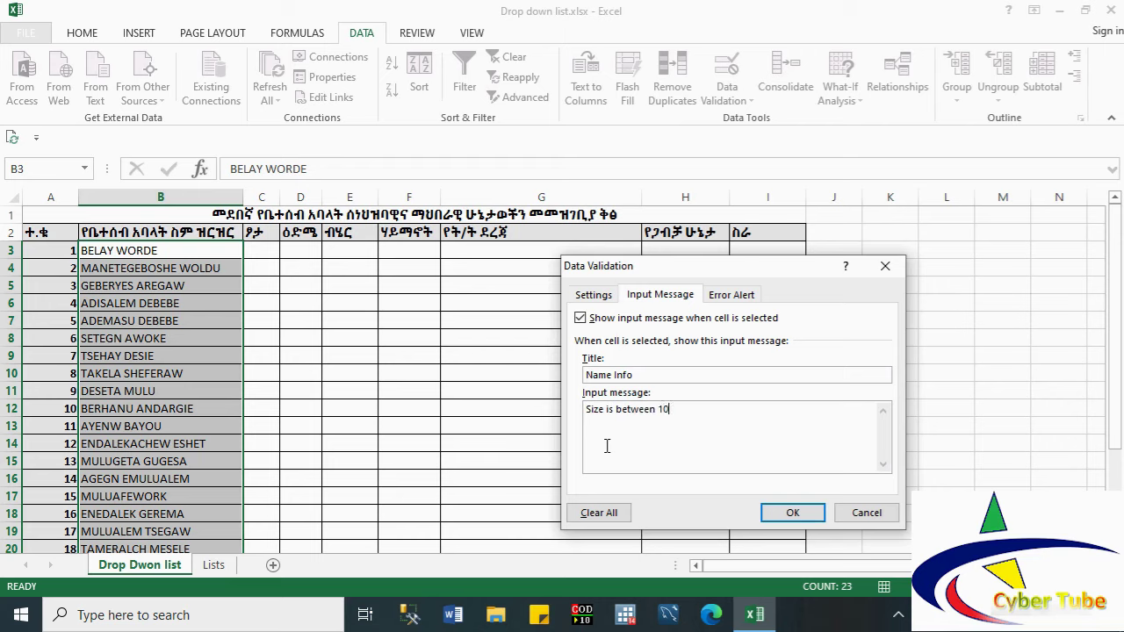
pyautogui.write('and 15')
pyautogui.moveTo(688, 410); pyautogui.dragTo(671, 410)
pyautogui.write('to')
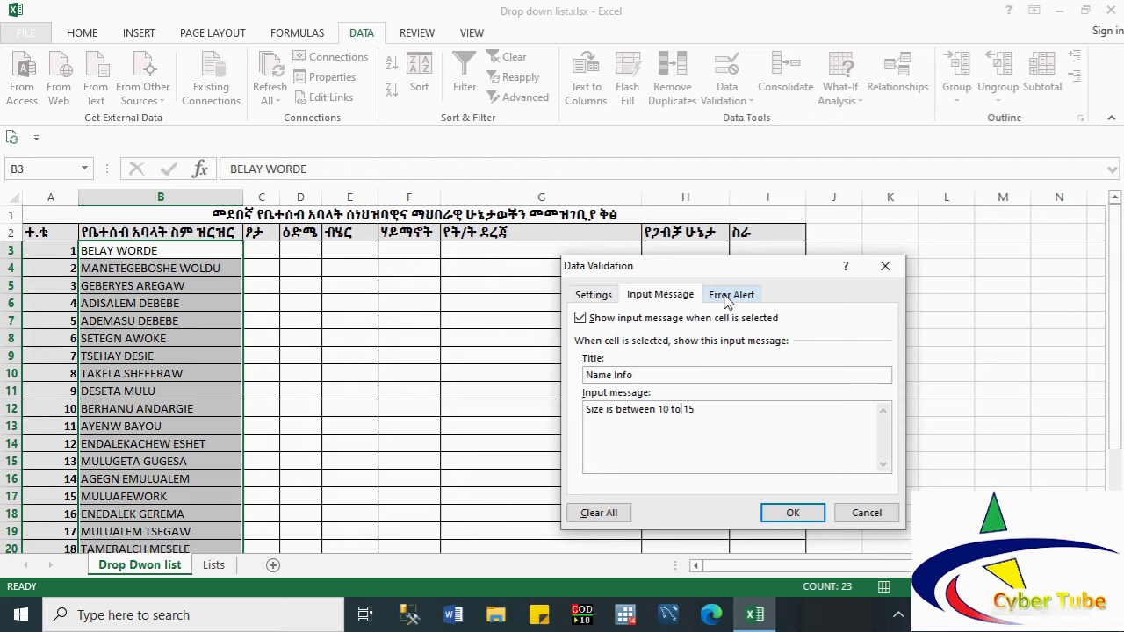
# Step: Add a Stop alert titled 'Errror' reading 'Please enter characters from 10 to 15' and apply the validation
pyautogui.click(728, 297)
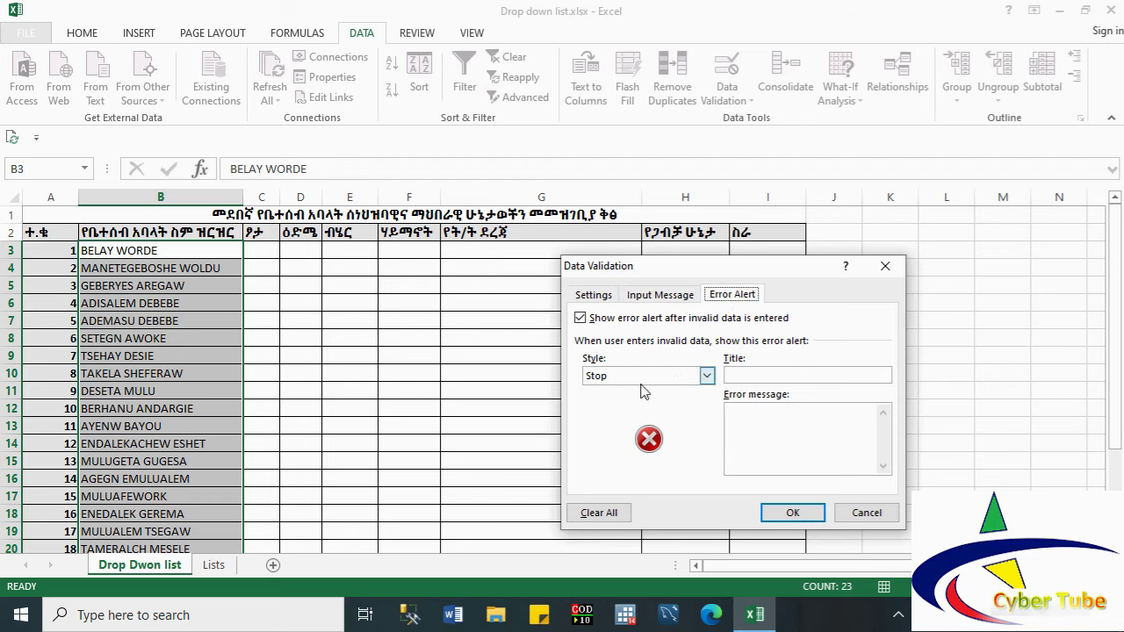
pyautogui.click(777, 376)
pyautogui.write('Errror')
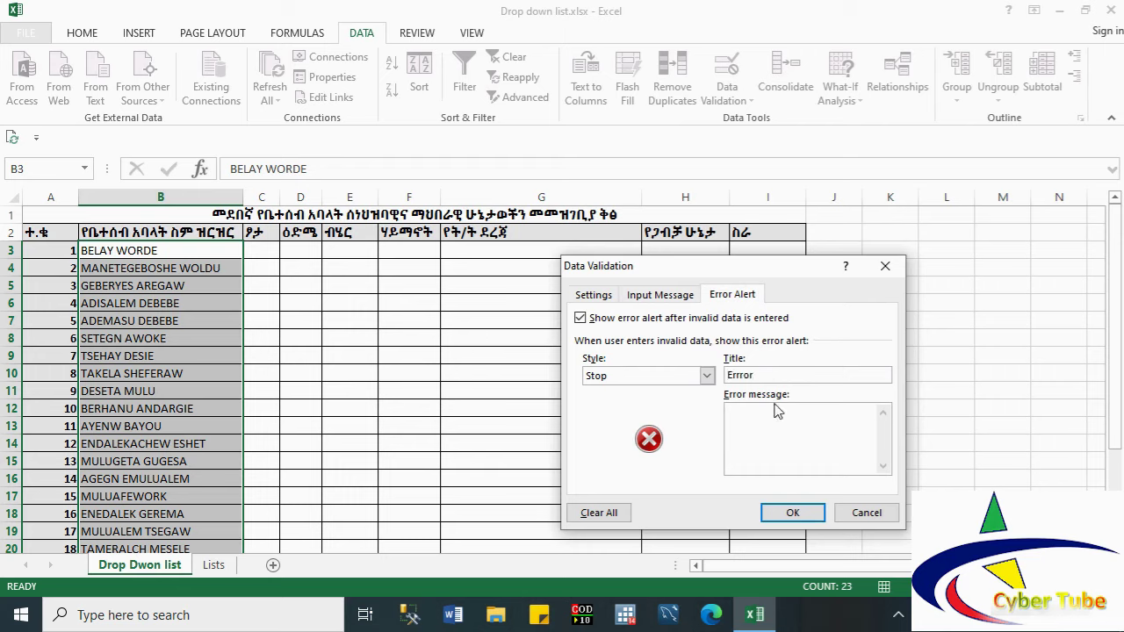
pyautogui.click(771, 439)
pyautogui.write('Please enter name from 10 to 15')
pyautogui.doubleClick(788, 411)
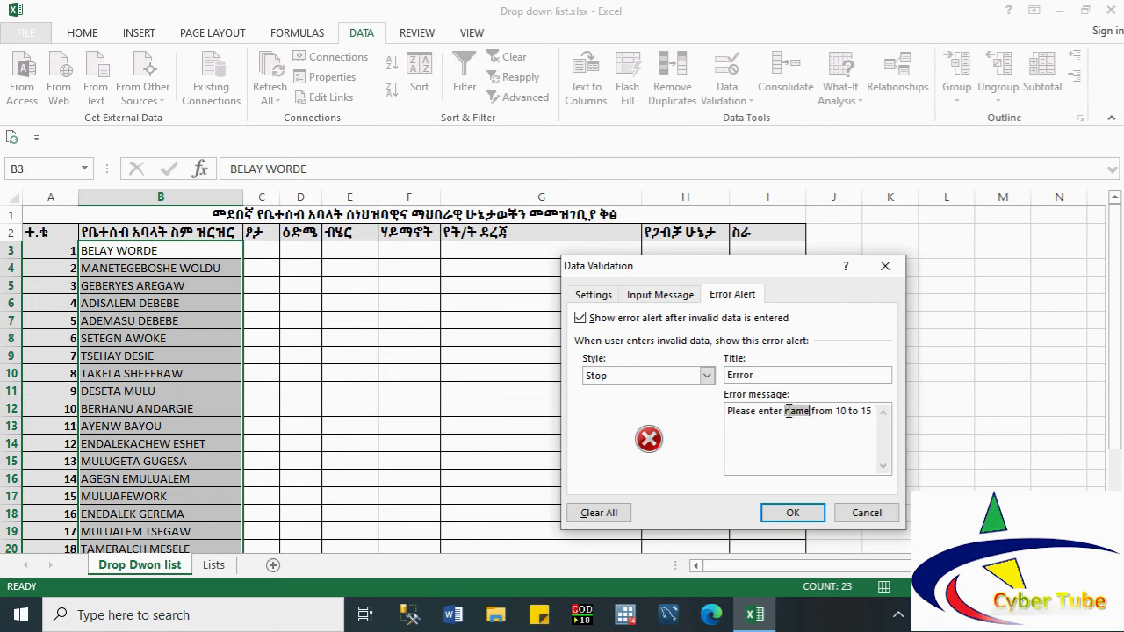
pyautogui.write('characte')
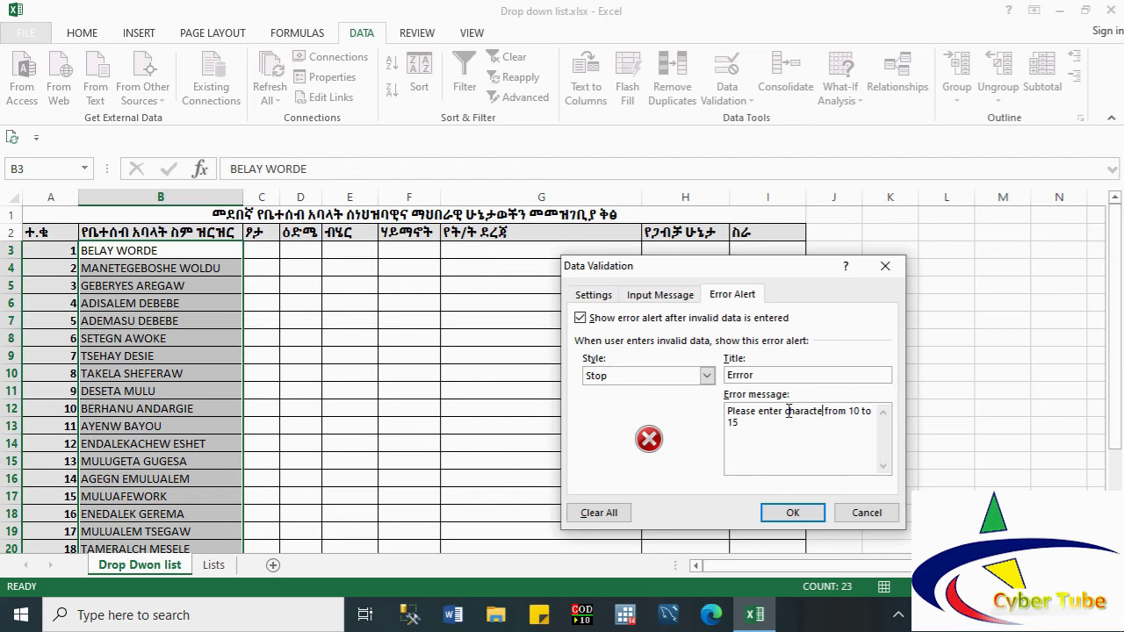
pyautogui.write('rs')
pyautogui.click(792, 513)
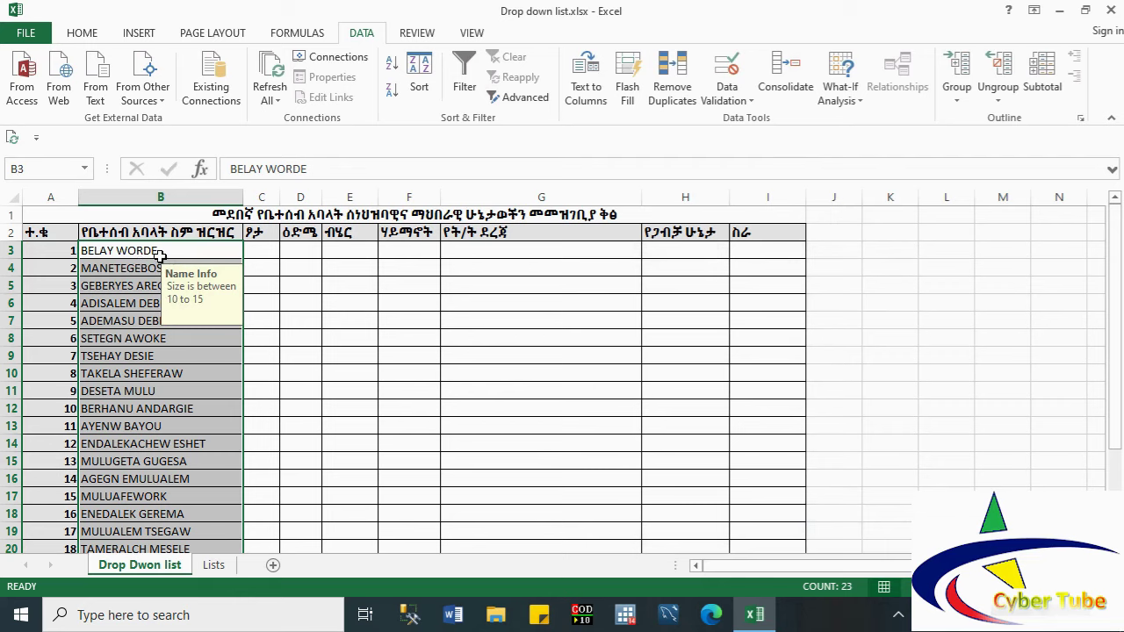
pyautogui.click(167, 249)
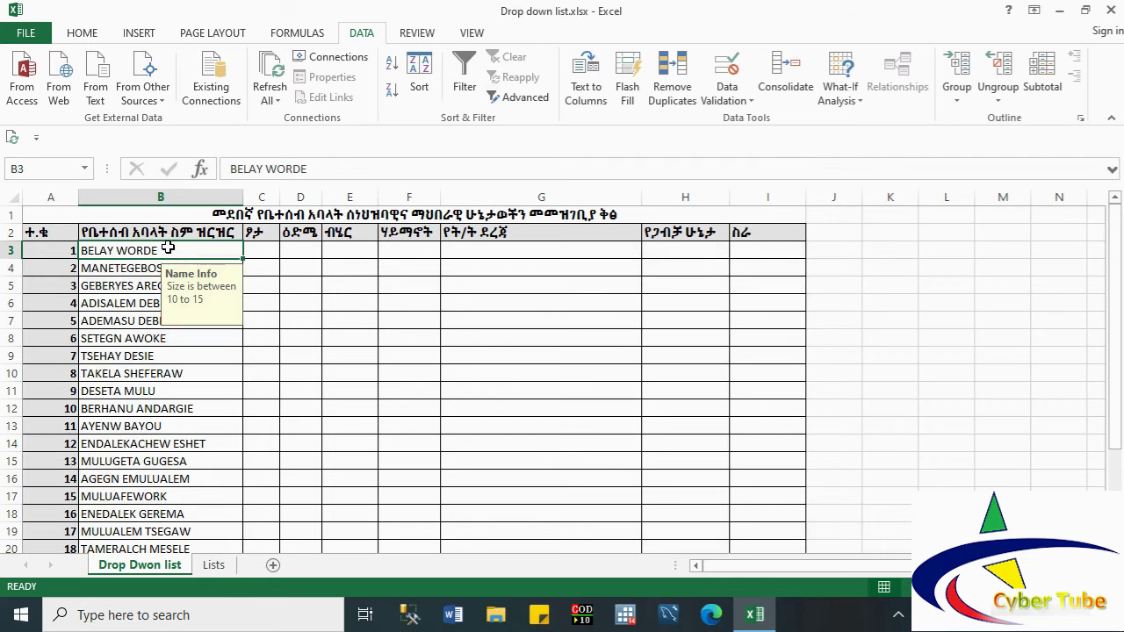
pyautogui.doubleClick(167, 249)
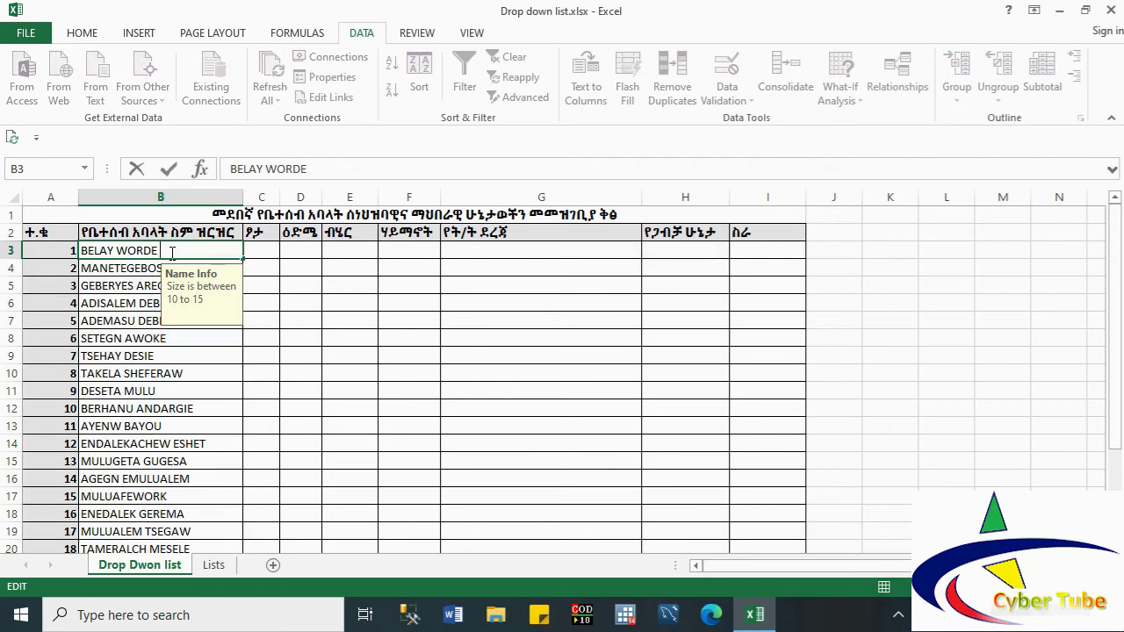
pyautogui.write('kassa')
pyautogui.press('Return')
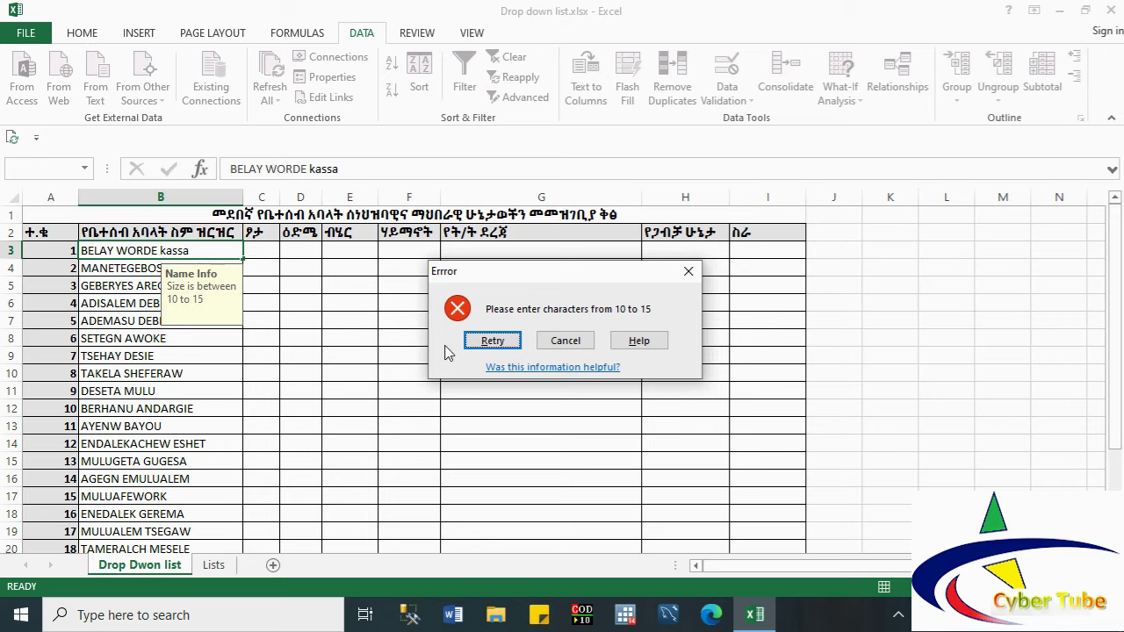
pyautogui.click(559, 341)
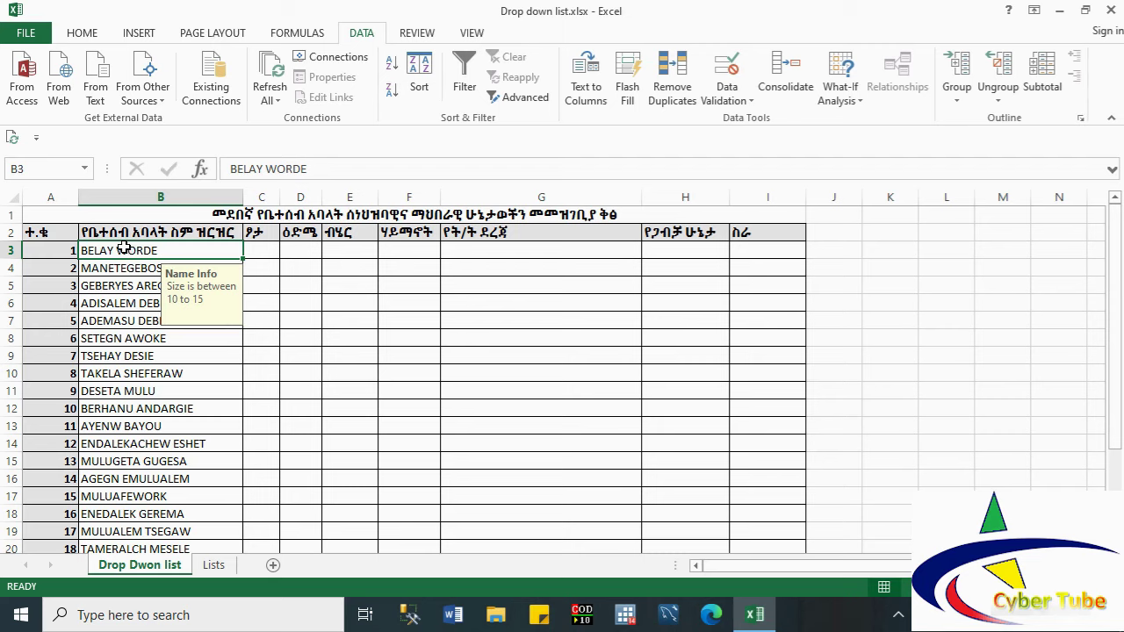
# Step: Select column B and apply Circle Invalid Data to flag names outside 10–15 characters
pyautogui.click(127, 189)
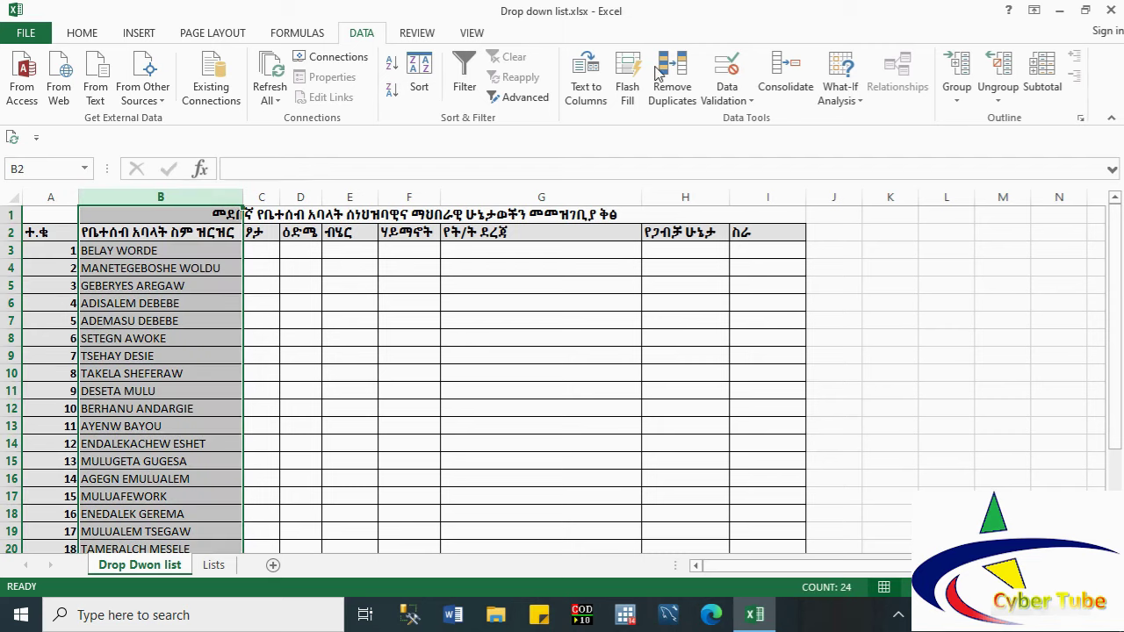
pyautogui.click(751, 102)
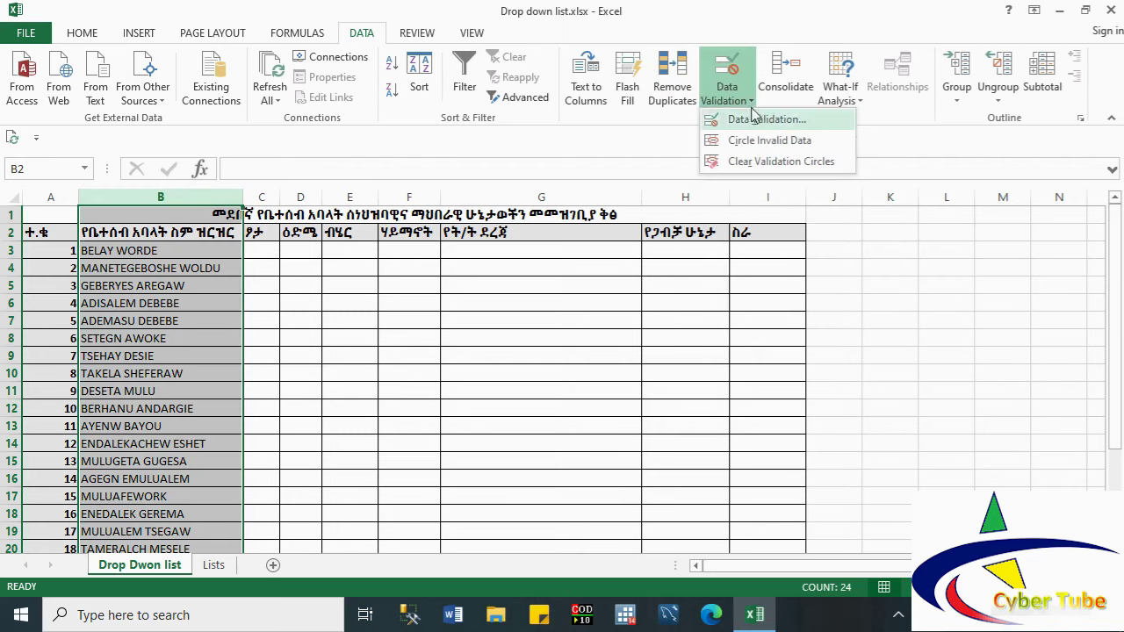
pyautogui.click(761, 146)
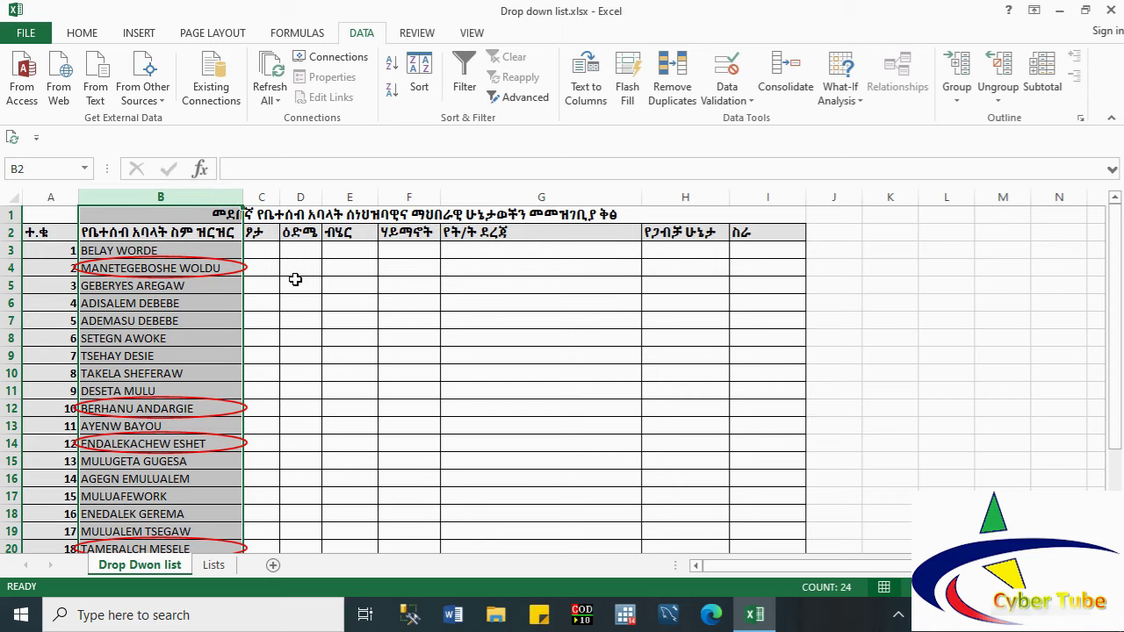
pyautogui.click(299, 252)
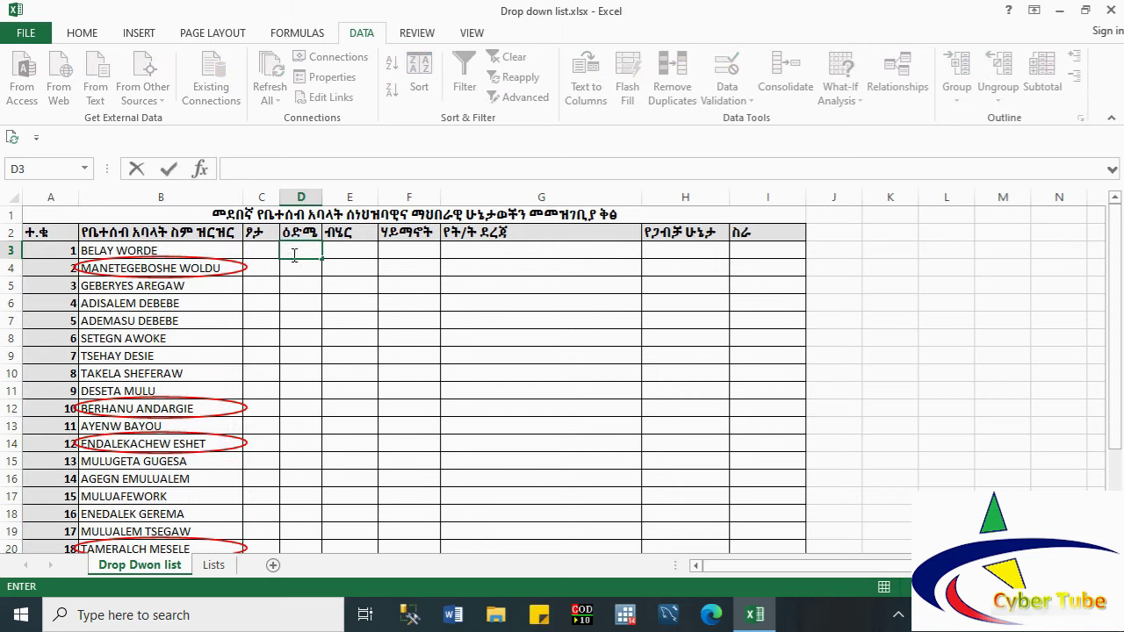
pyautogui.write('0')
pyautogui.click(296, 282)
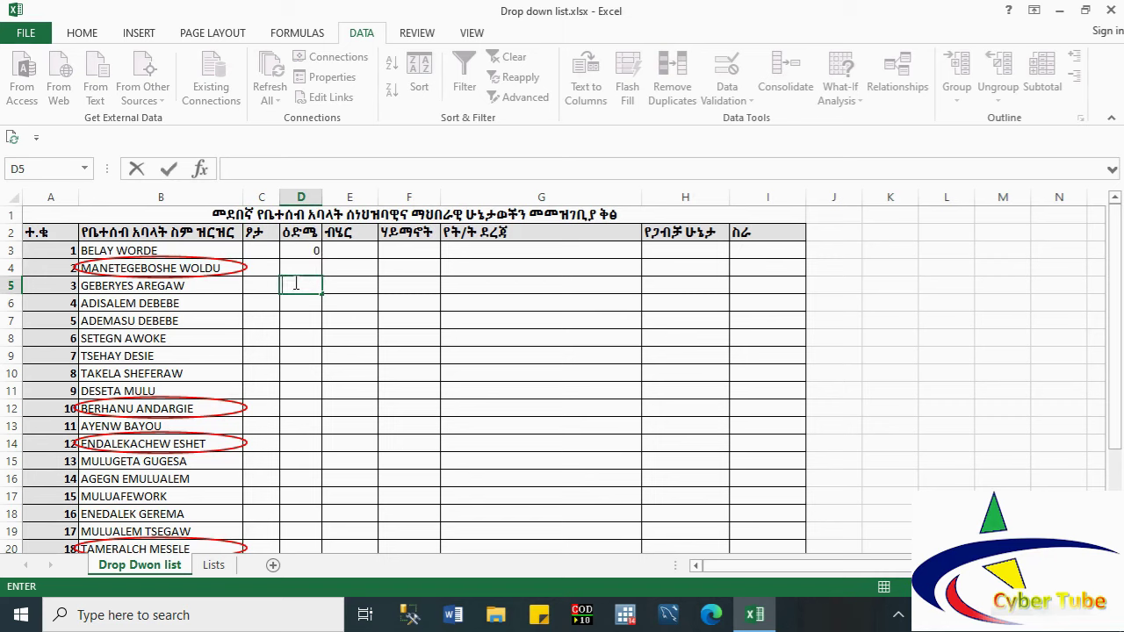
pyautogui.click(295, 254)
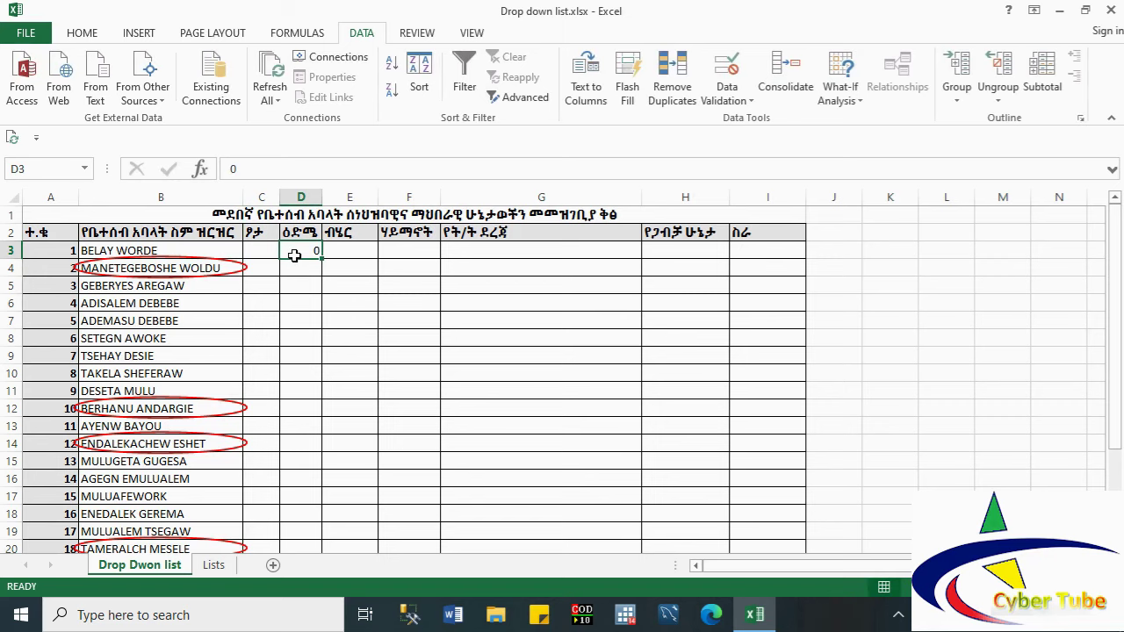
pyautogui.press('Delete')
pyautogui.write('40')
pyautogui.press('Tab')
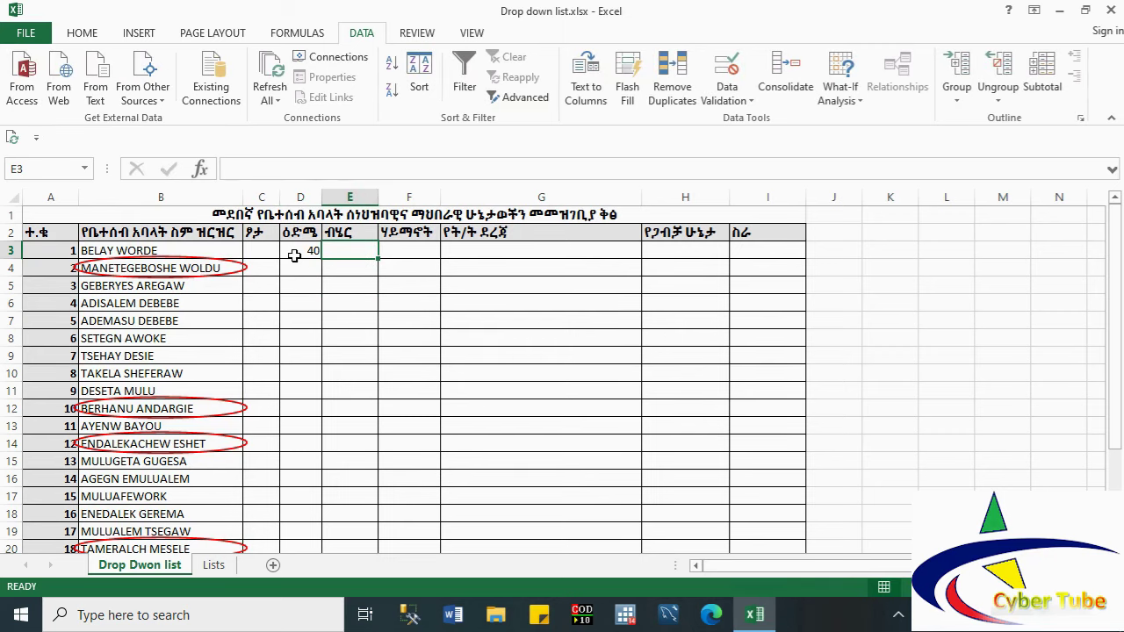
pyautogui.click(295, 254)
pyautogui.write('150')
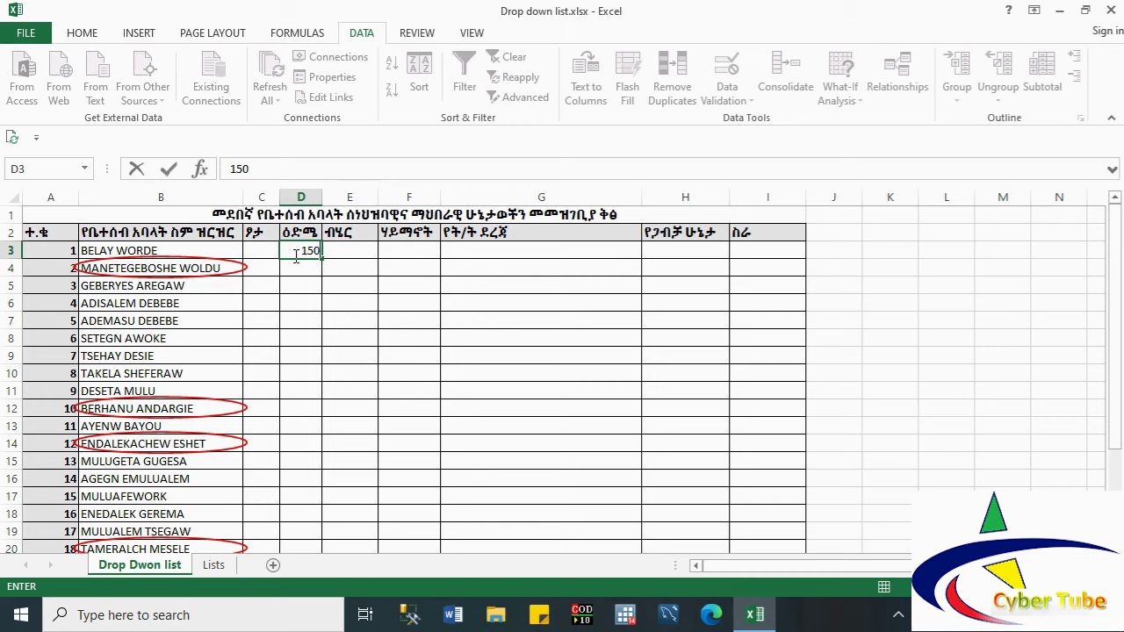
pyautogui.press('Tab')
pyautogui.click(295, 255)
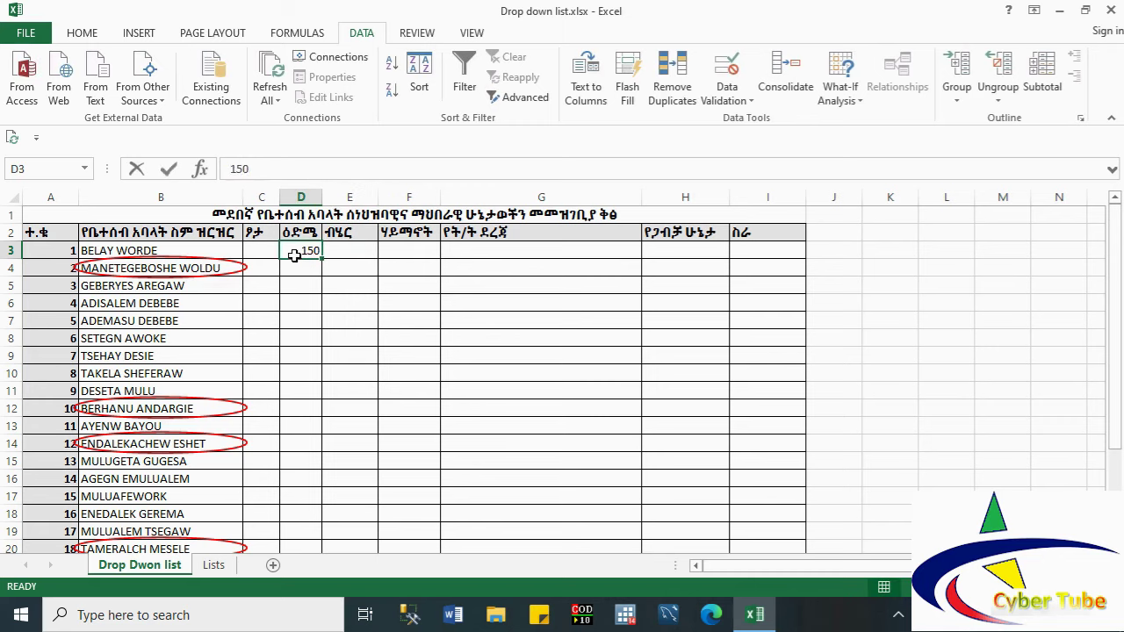
pyautogui.write('500')
pyautogui.press('Tab')
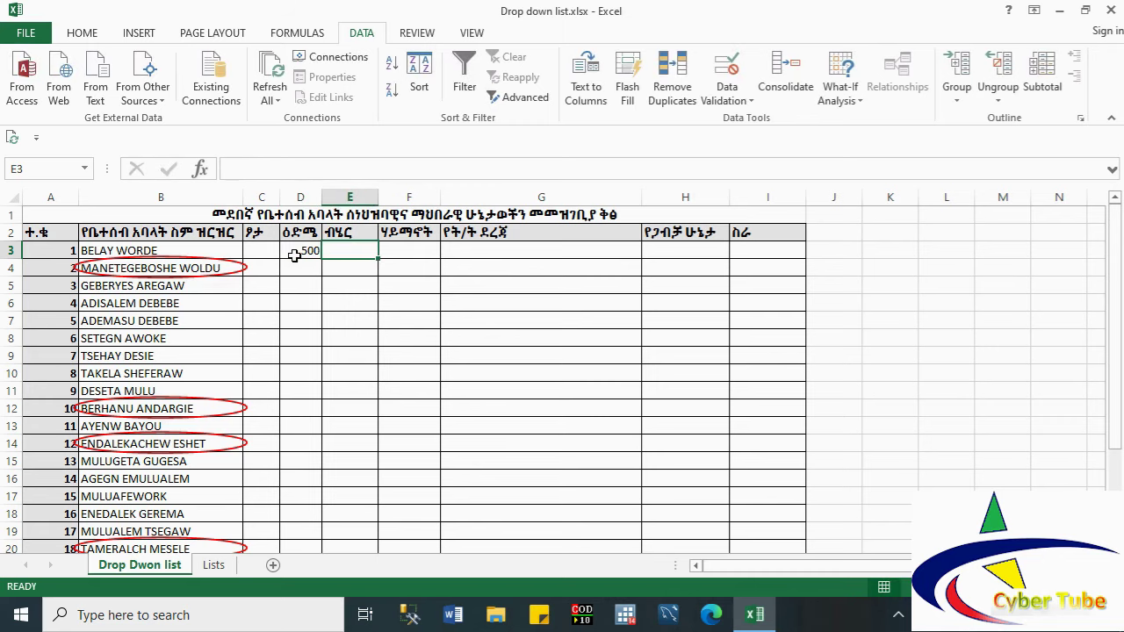
pyautogui.write('0')
pyautogui.press('Escape')
pyautogui.click(295, 255)
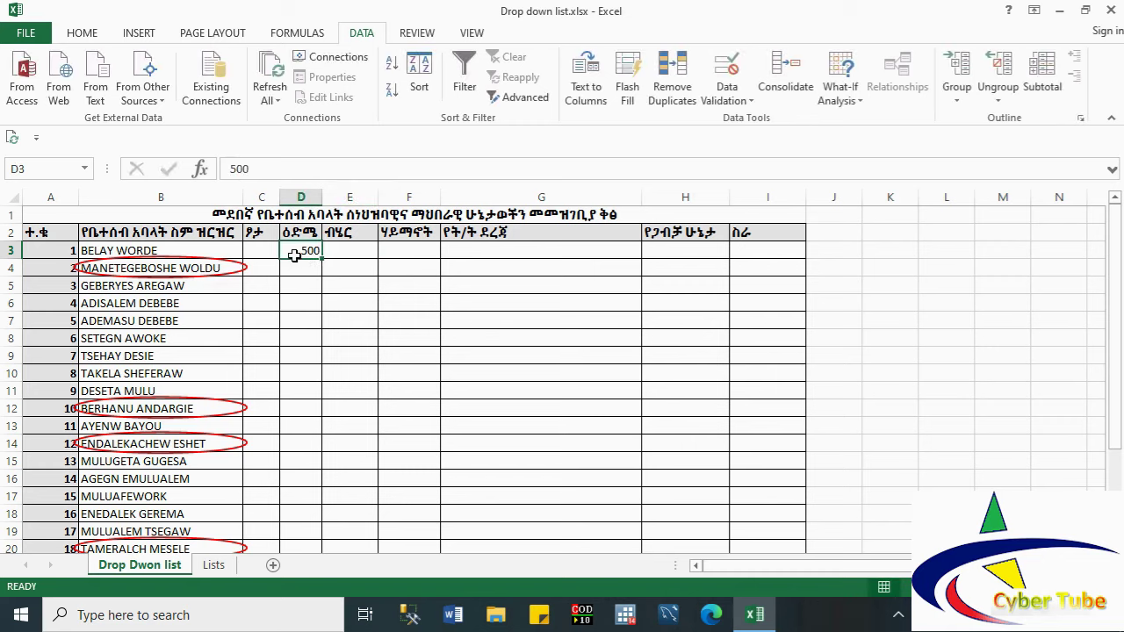
pyautogui.press('Delete')
pyautogui.hotkey('shift', 'Down')
pyautogui.hotkey('shift', 'Down')
pyautogui.hotkey('shift', 'Down')
pyautogui.hotkey('shift', 'Down')
pyautogui.hotkey('shift', 'Down')
pyautogui.hotkey('shift', 'Down')
pyautogui.hotkey('shift', 'Down')
pyautogui.hotkey('shift', 'Down')
pyautogui.hotkey('shift', 'Down')
pyautogui.hotkey('shift', 'Down')
pyautogui.hotkey('shift', 'Down')
pyautogui.hotkey('shift', 'Down')
pyautogui.hotkey('shift', 'Down')
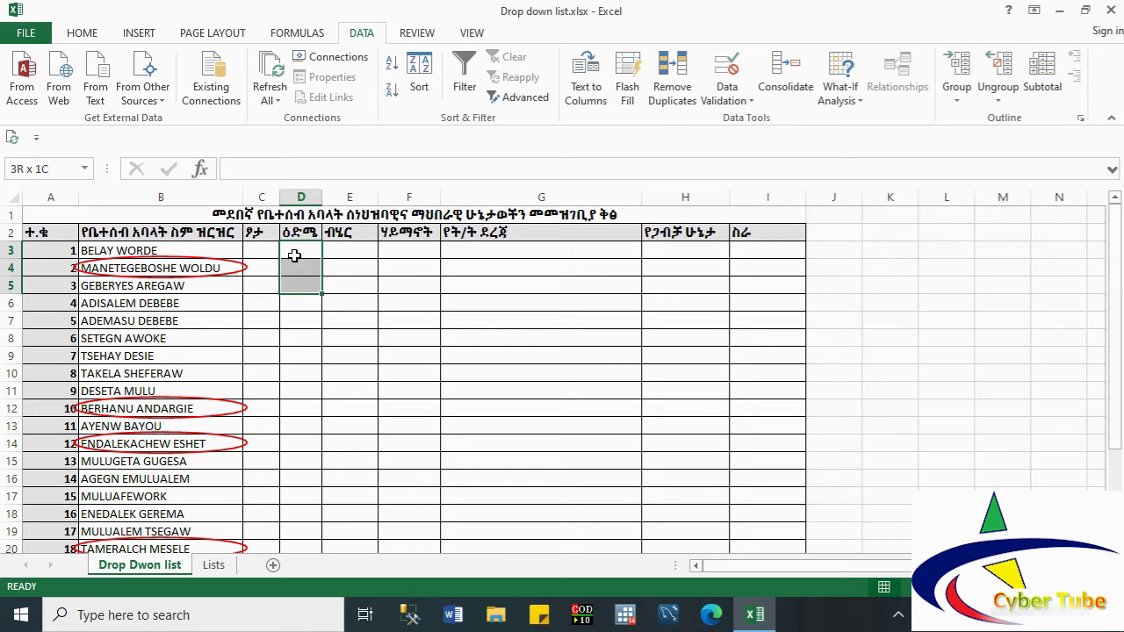
# Step: Extend the selection to D3:D25 and open the Data Validation dialog
pyautogui.hotkey('shift', 'Down')
pyautogui.hotkey('shift', 'Down')
pyautogui.hotkey('shift', 'Down')
pyautogui.hotkey('shift', 'Down')
pyautogui.hotkey('shift', 'Down')
pyautogui.hotkey('shift', 'Down')
pyautogui.hotkey('shift', 'Down')
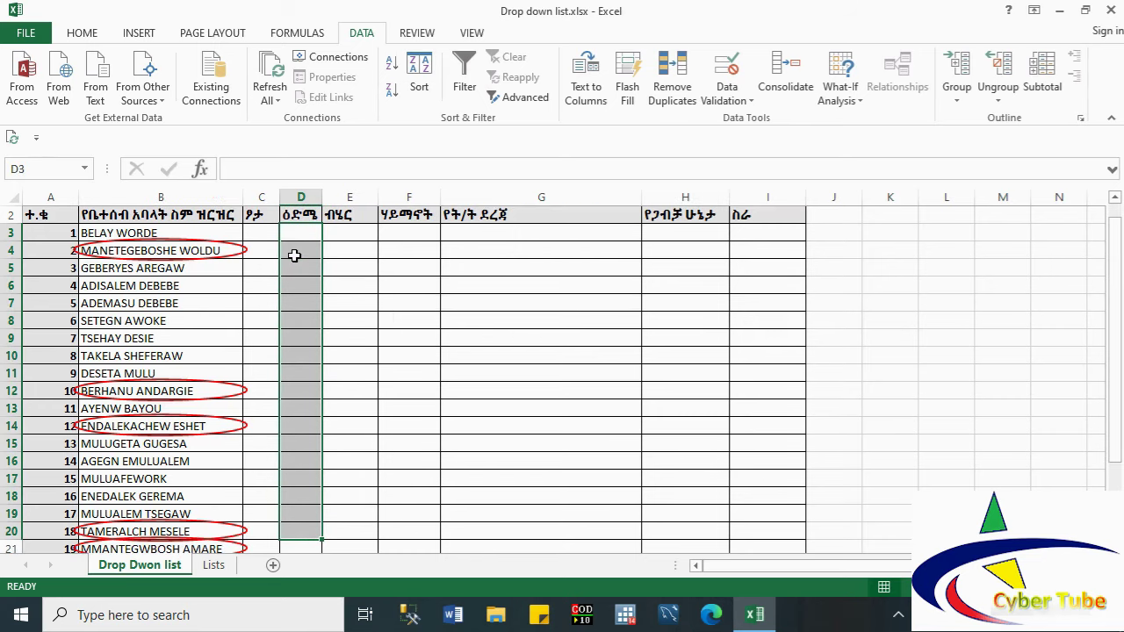
pyautogui.hotkey('shift', 'Down')
pyautogui.hotkey('shift', 'Down')
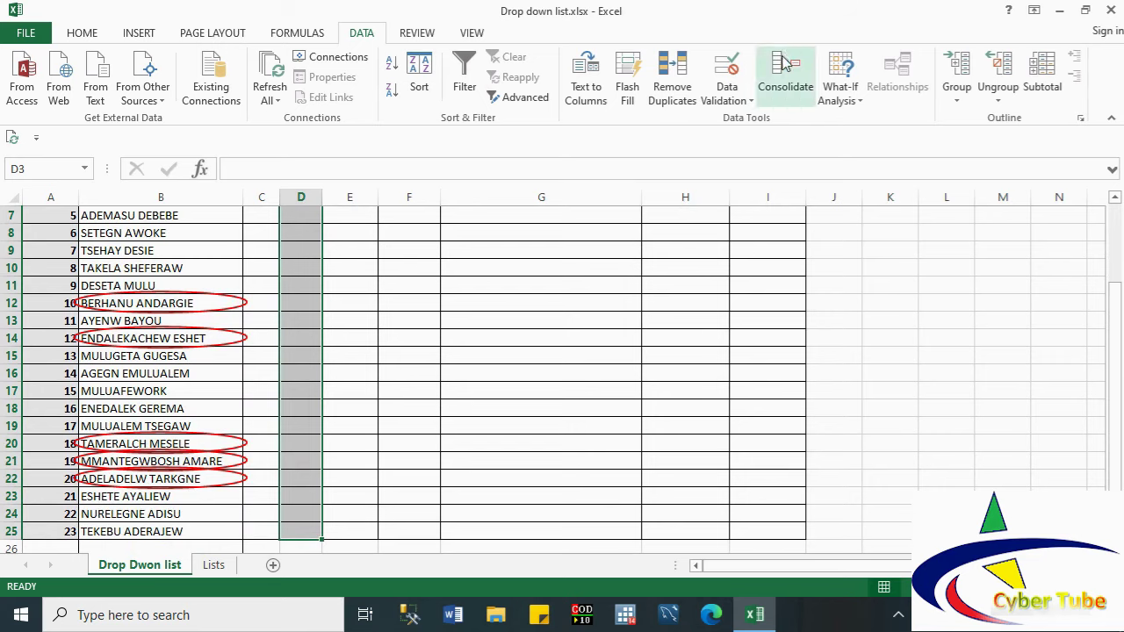
pyautogui.click(745, 102)
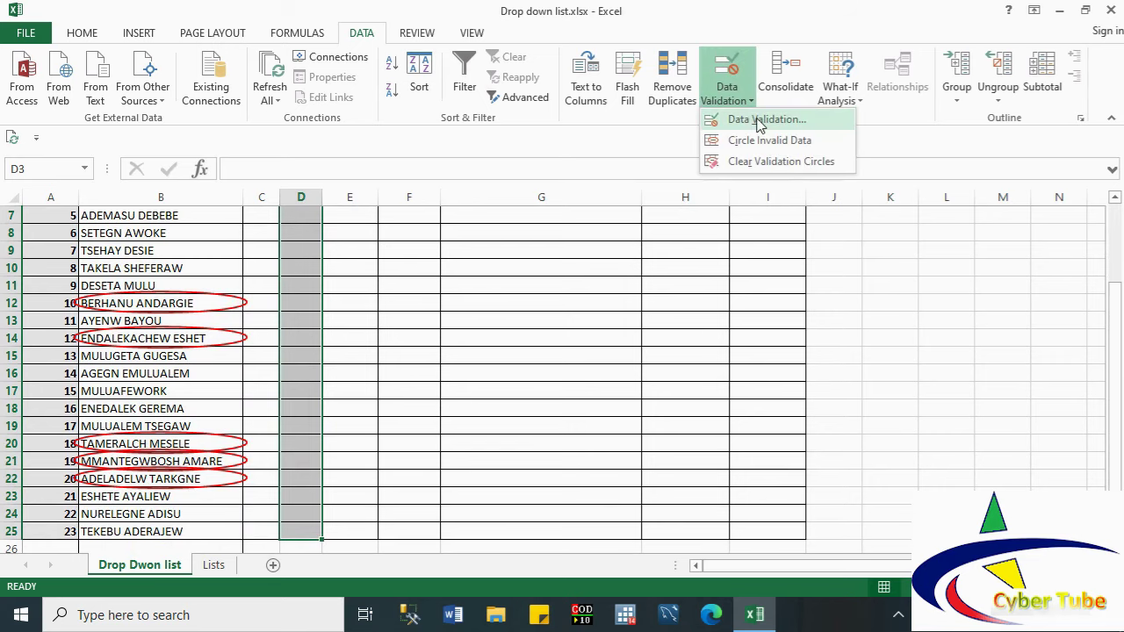
pyautogui.click(764, 120)
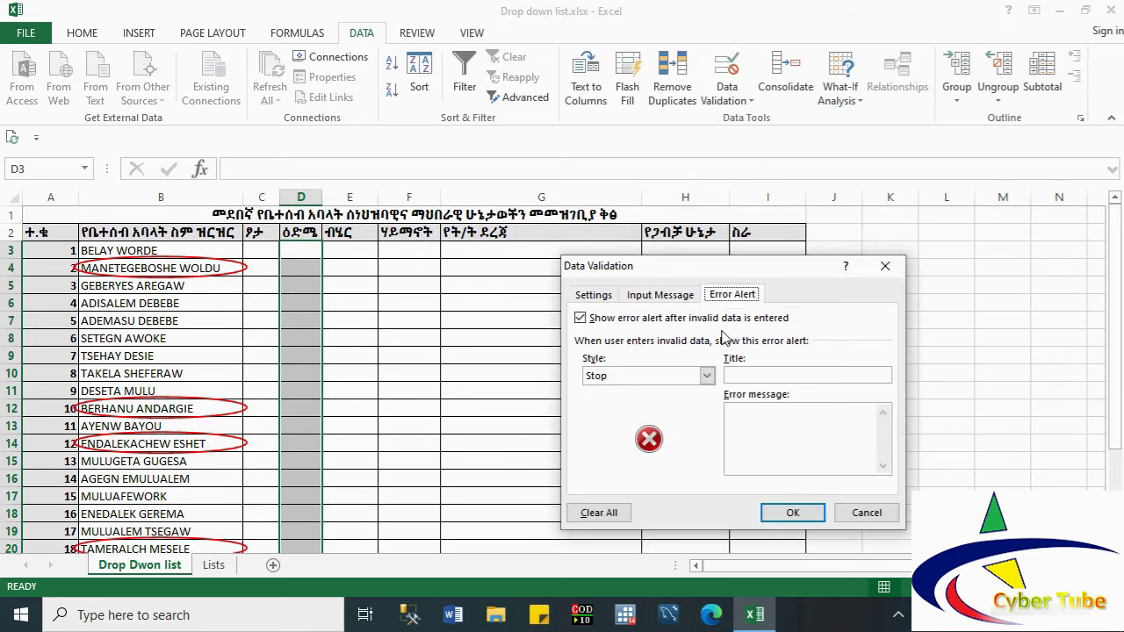
# Step: Allow only whole numbers between 18 and 65 in the age cells
pyautogui.click(592, 295)
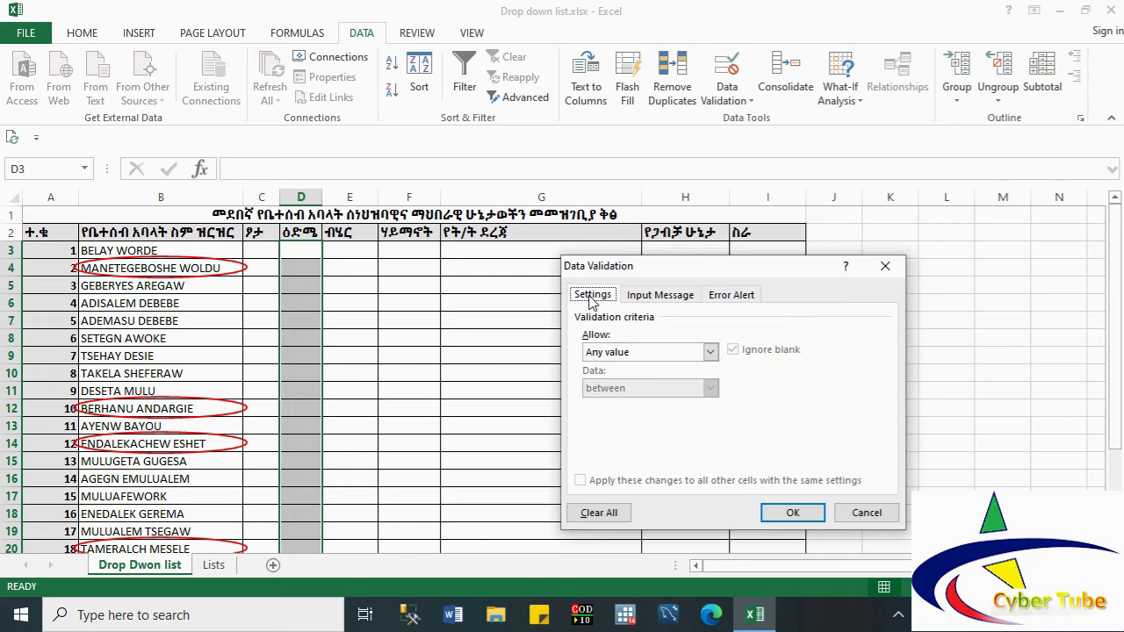
pyautogui.click(632, 351)
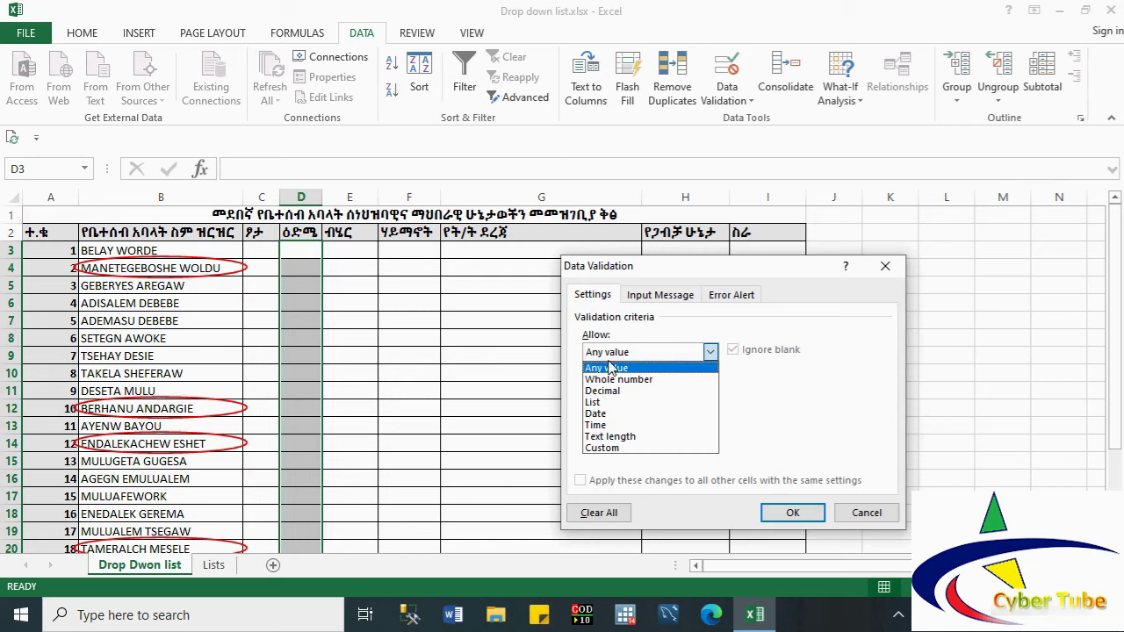
pyautogui.click(616, 380)
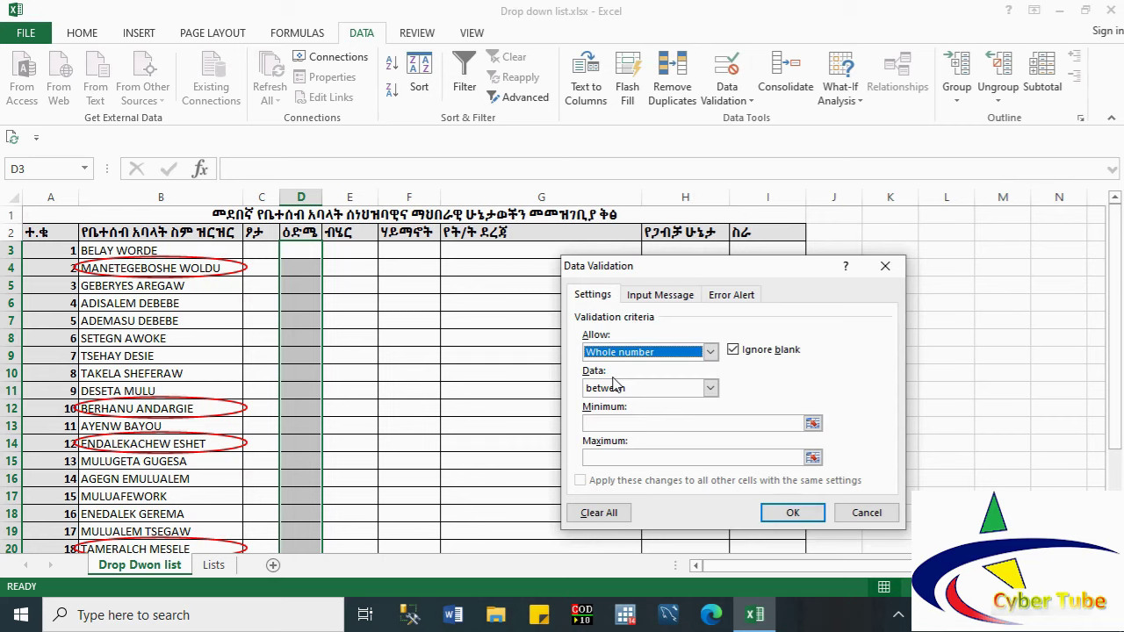
pyautogui.click(596, 422)
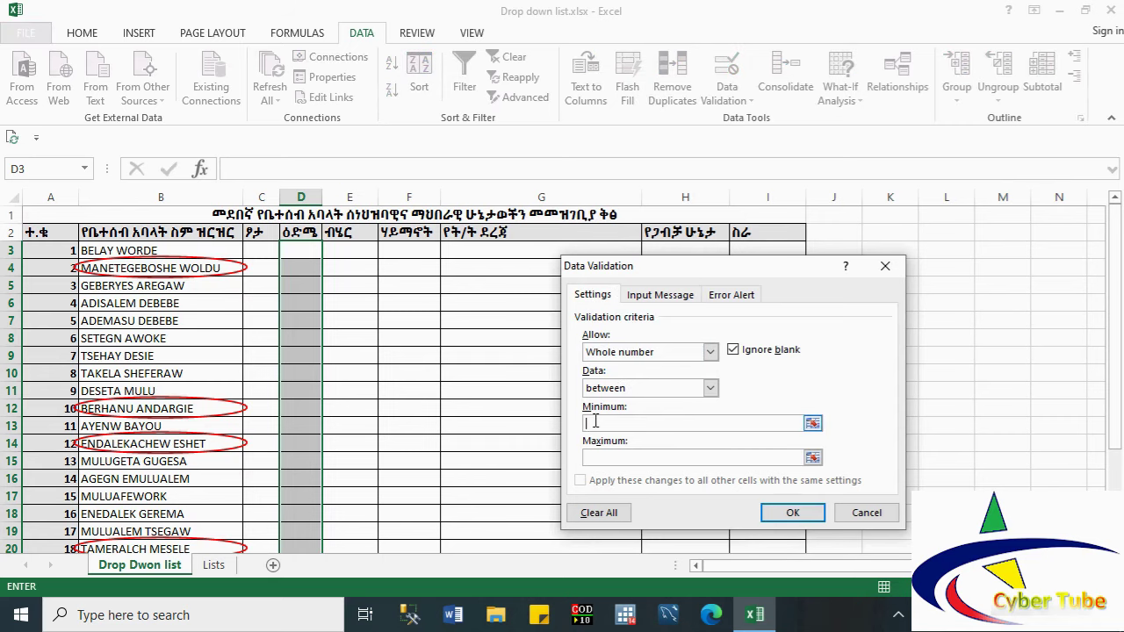
pyautogui.write('18')
pyautogui.click(606, 458)
pyautogui.write('65')
pyautogui.click(598, 423)
pyautogui.moveTo(598, 423); pyautogui.dragTo(584, 457)
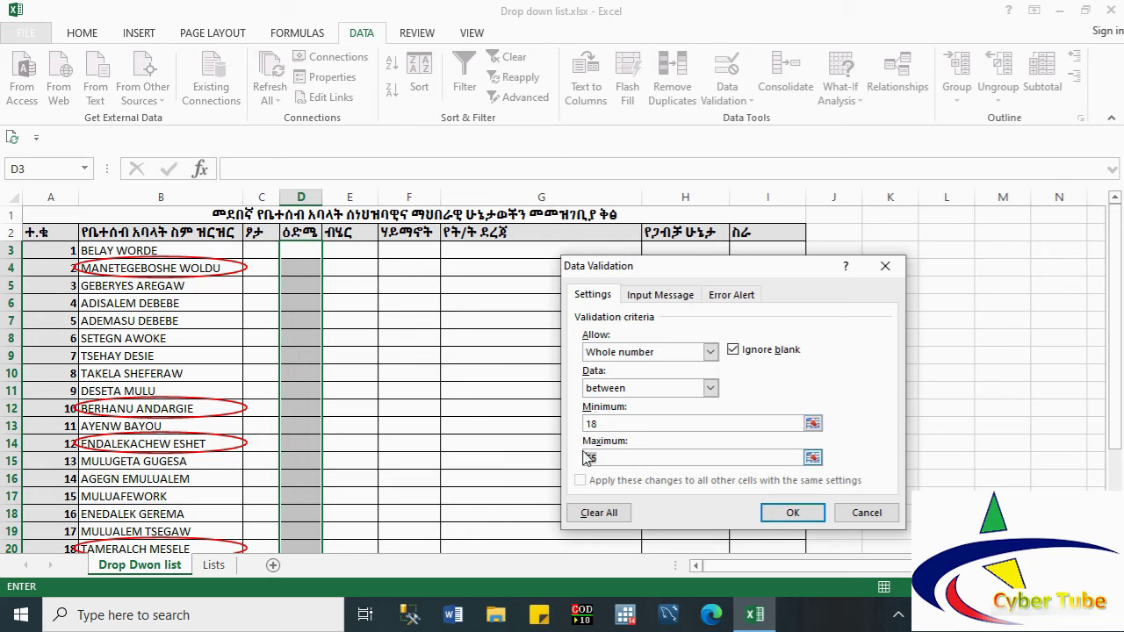
# Step: Enter the input message title 'Age Information' and text 'Enter age from 18 to 65'
pyautogui.click(650, 297)
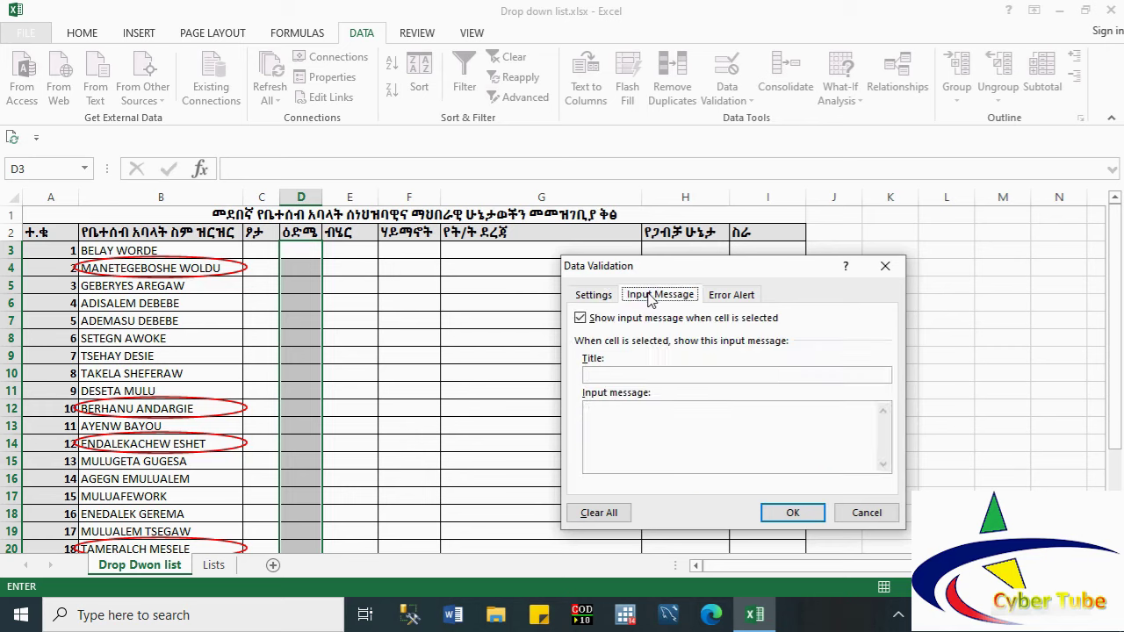
pyautogui.click(599, 374)
pyautogui.write('Age')
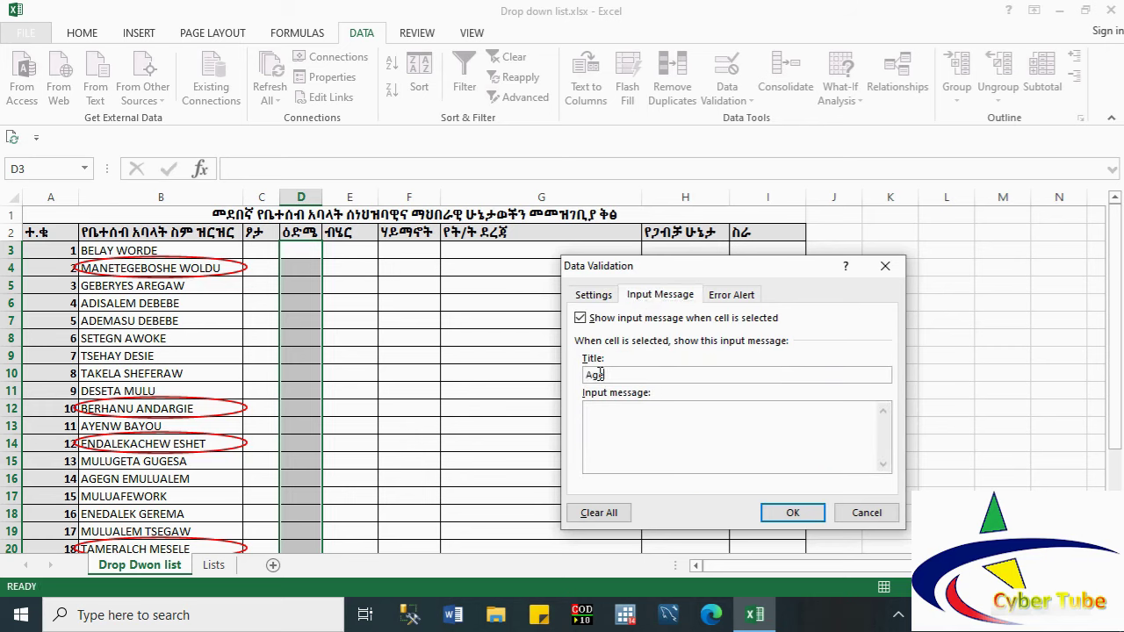
pyautogui.write(' Information')
pyautogui.click(604, 428)
pyautogui.write('Ene')
pyautogui.write('ter ah')
pyautogui.press('BackSpace')
pyautogui.write('ge from 18 to 65')
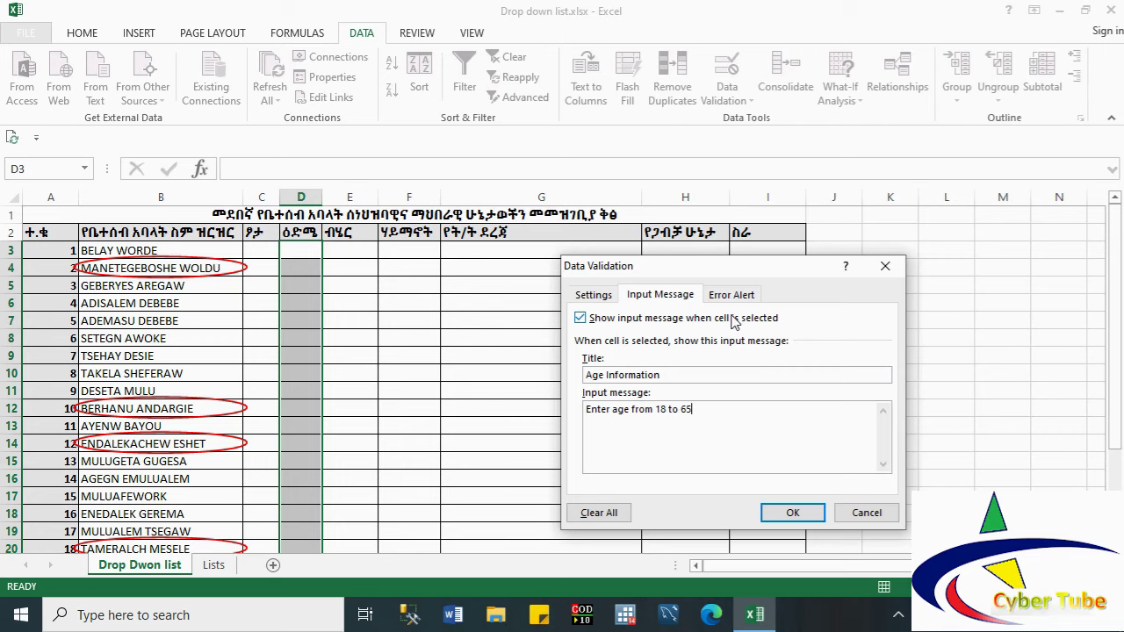
pyautogui.click(589, 410)
# Step: Set a Stop alert titled 'Error' with message 'Please enter age from 18 to 65' and apply it
pyautogui.click(727, 297)
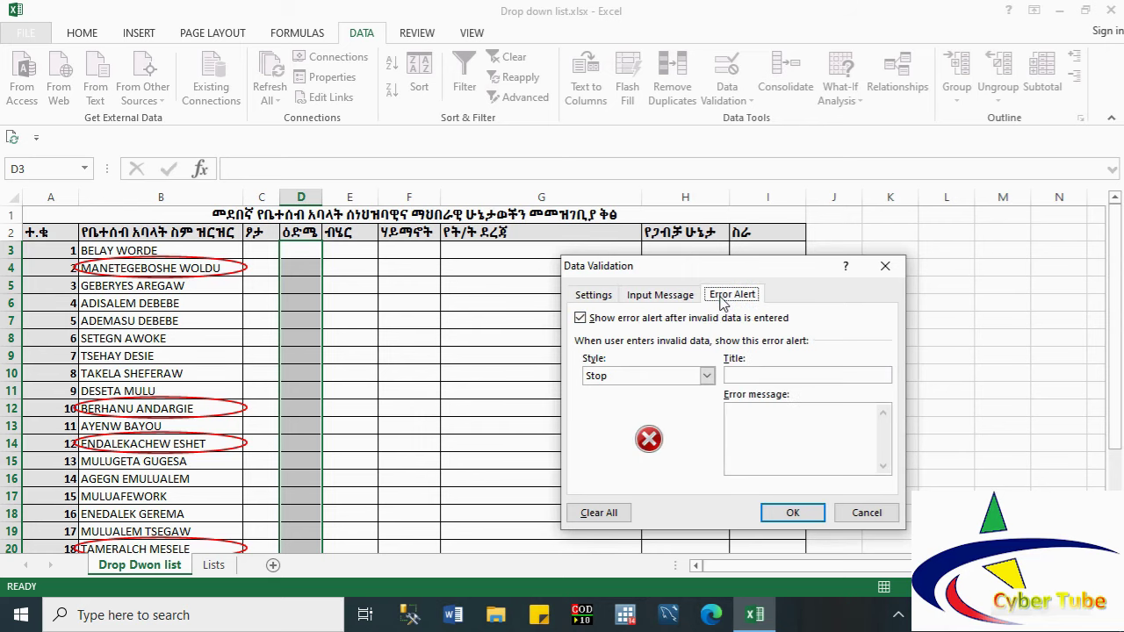
pyautogui.click(674, 376)
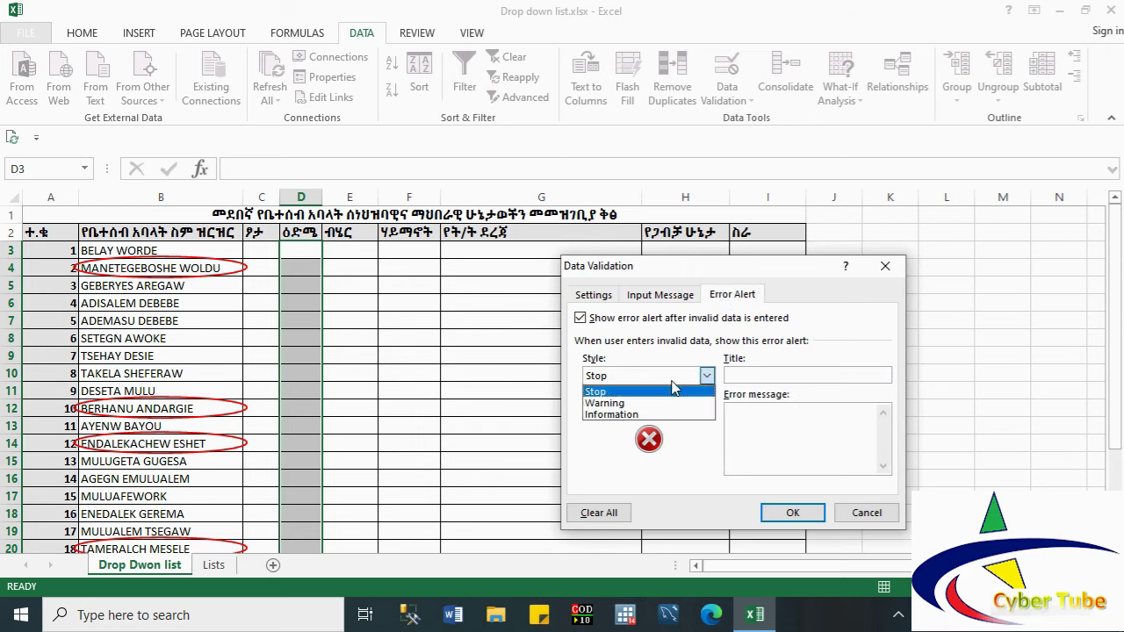
pyautogui.click(753, 376)
pyautogui.write('ER')
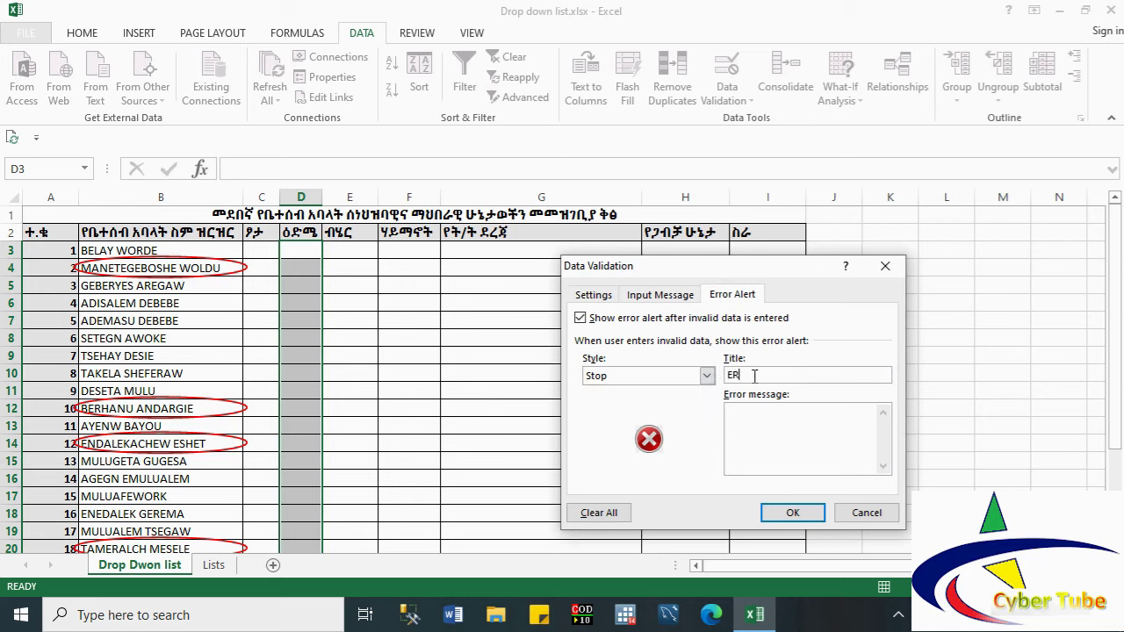
pyautogui.press('BackSpace')
pyautogui.write('rror')
pyautogui.click(755, 414)
pyautogui.write('Please enter age from')
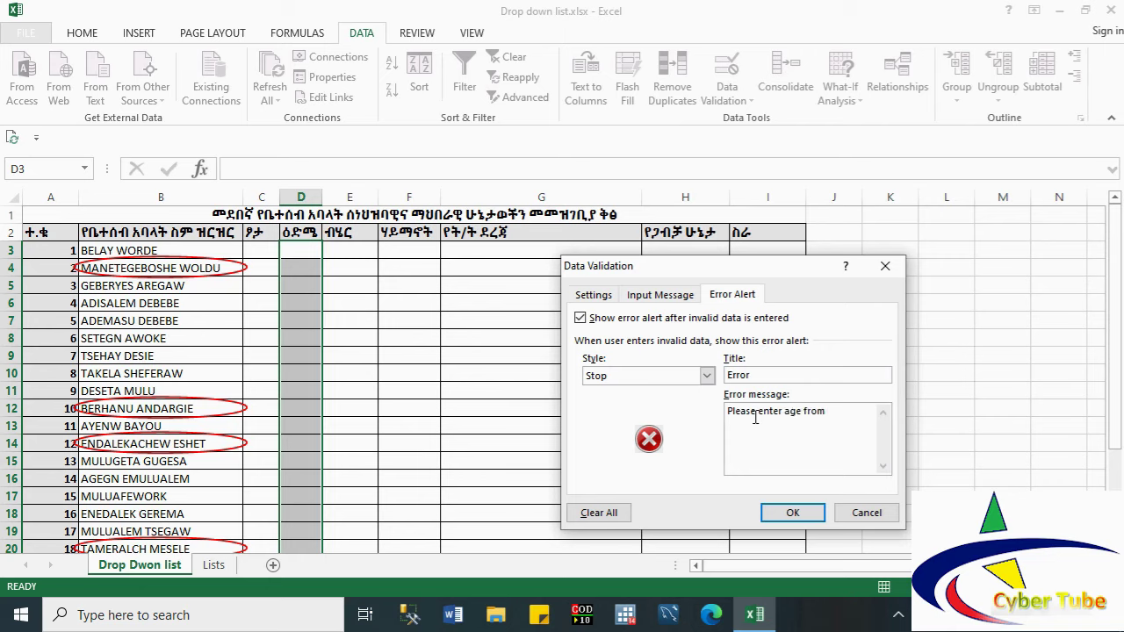
pyautogui.write(' 18 to 65')
pyautogui.click(790, 513)
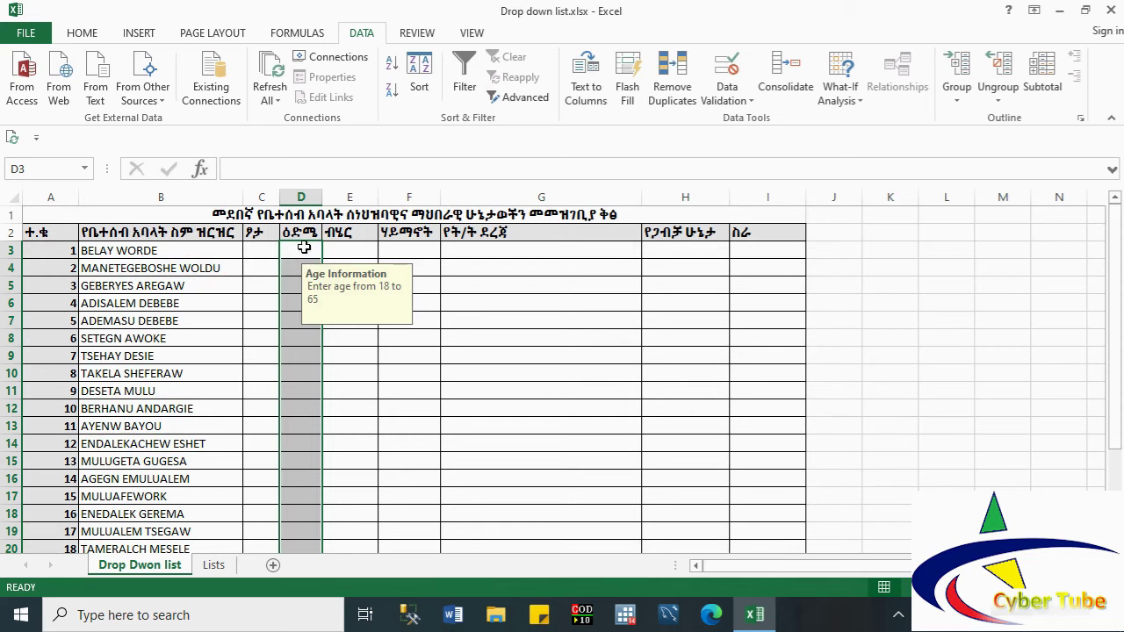
# Step: Review the age input message shown on cells D3, D6 and D9
pyautogui.click(304, 247)
pyautogui.click(298, 305)
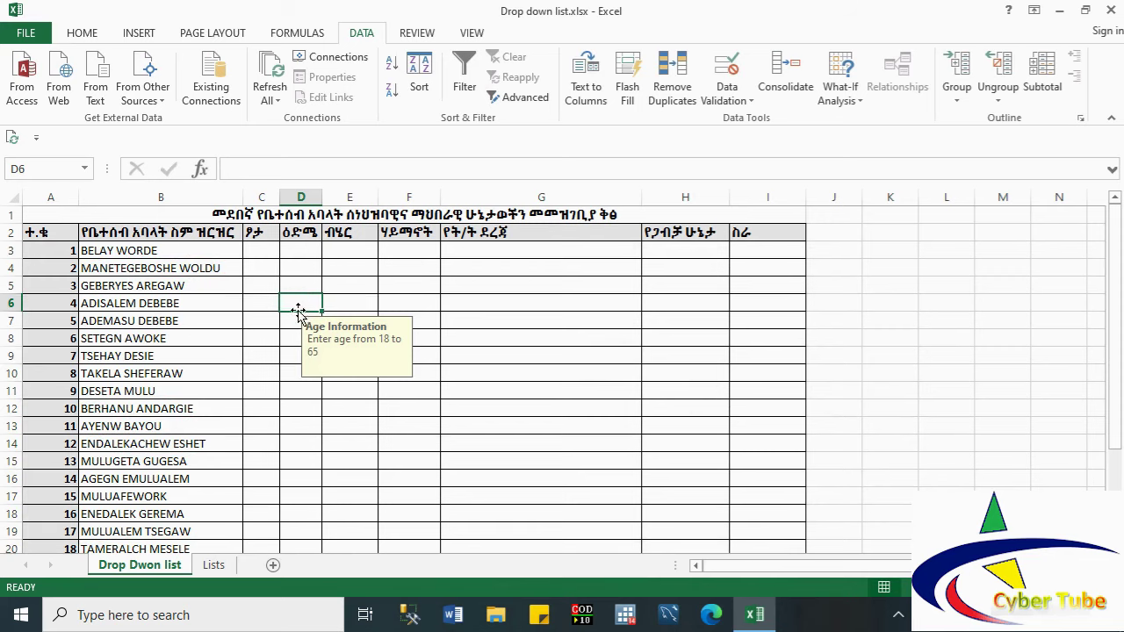
pyautogui.click(300, 266)
pyautogui.click(297, 251)
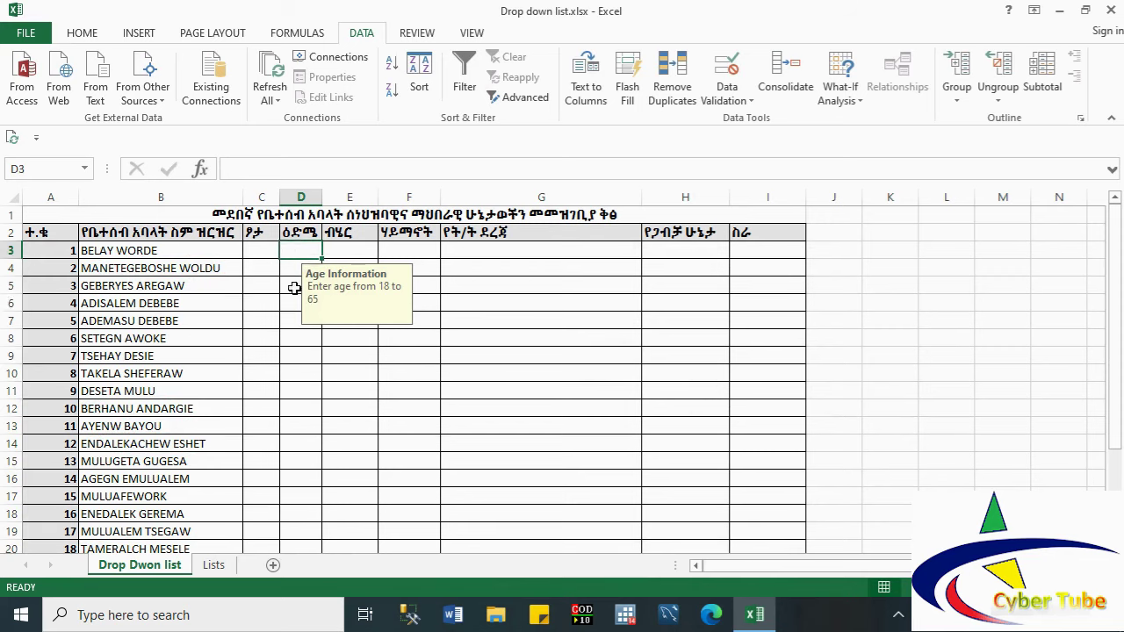
pyautogui.click(297, 349)
pyautogui.click(294, 250)
# Step: Test D3's age rule: 0 is refused with the error, then 19 is accepted
pyautogui.write('0')
pyautogui.press('Return')
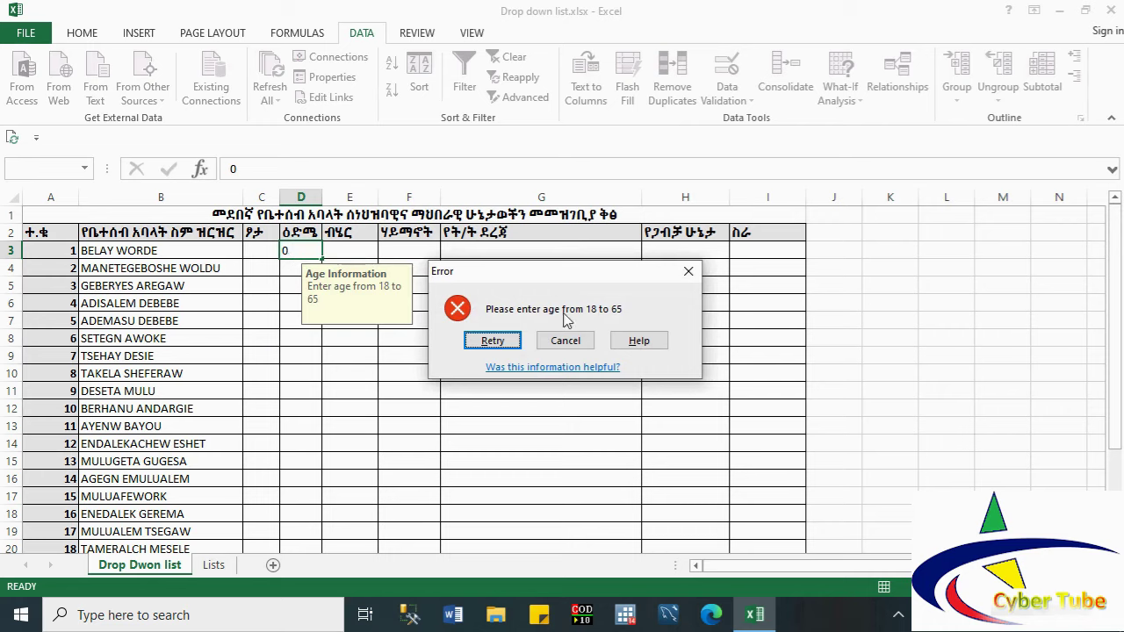
pyautogui.click(503, 340)
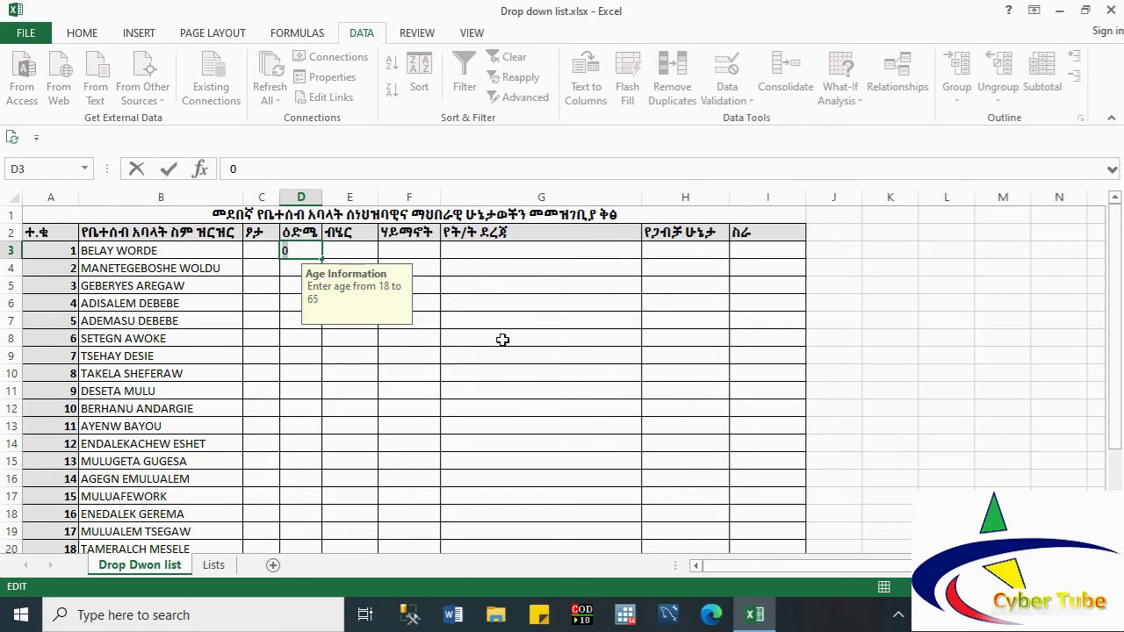
pyautogui.write('19')
pyautogui.press('Tab')
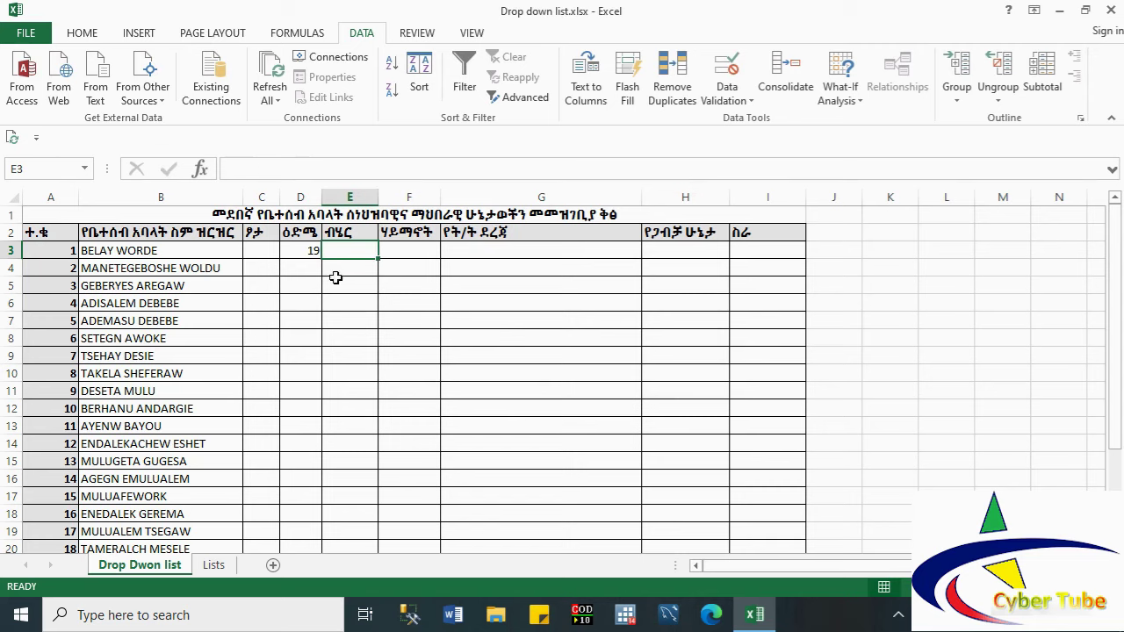
pyautogui.click(311, 265)
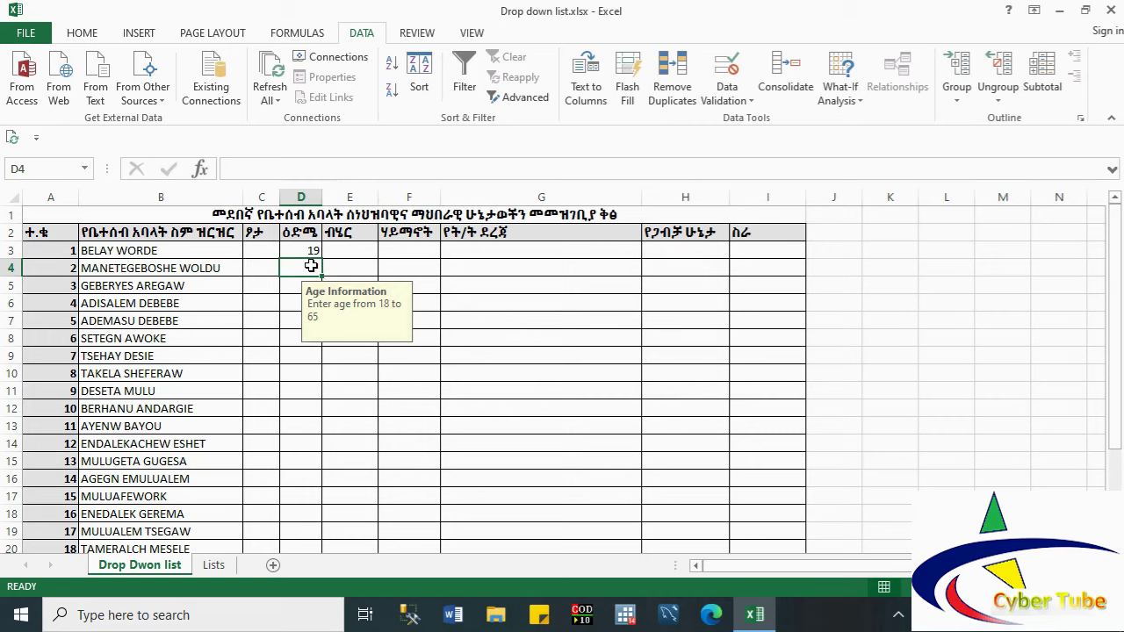
pyautogui.click(729, 101)
pyautogui.click(757, 120)
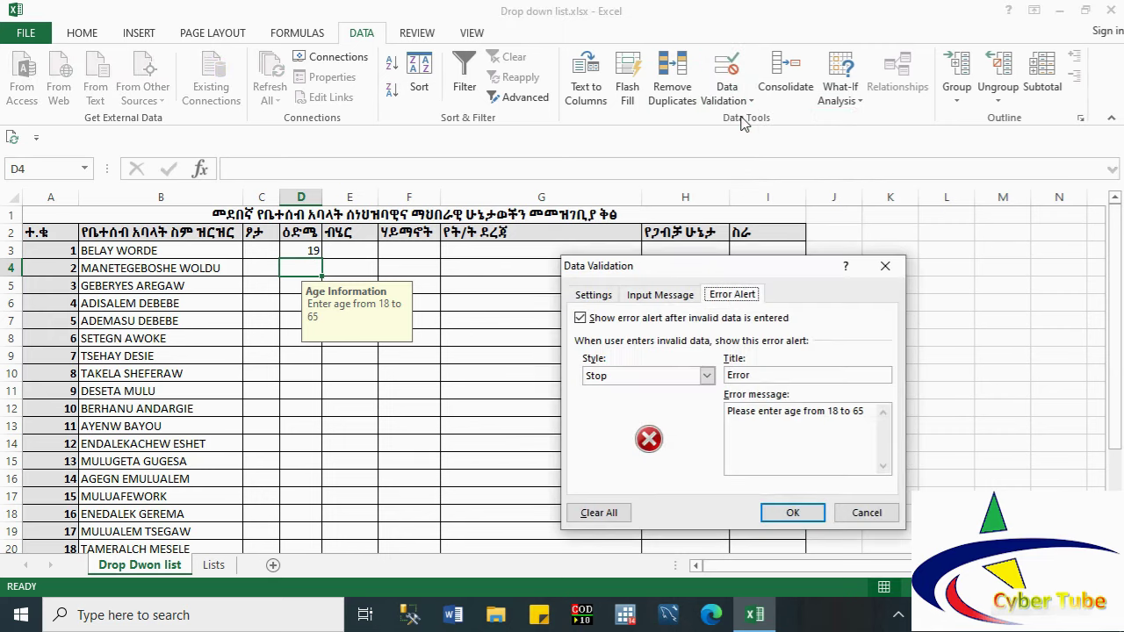
pyautogui.click(591, 295)
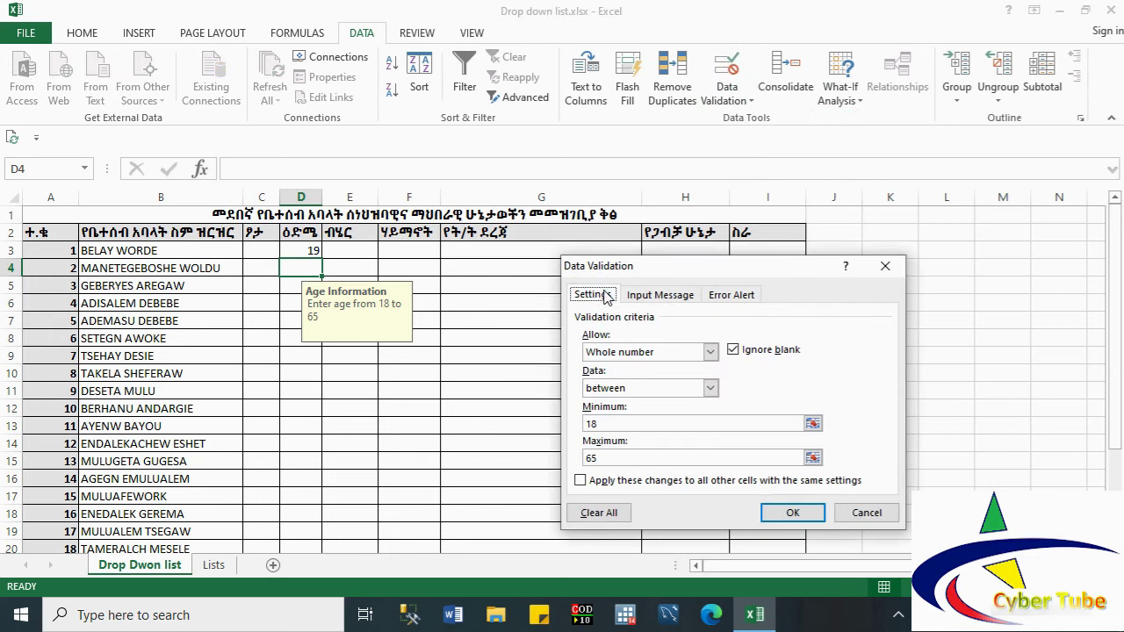
pyautogui.click(625, 353)
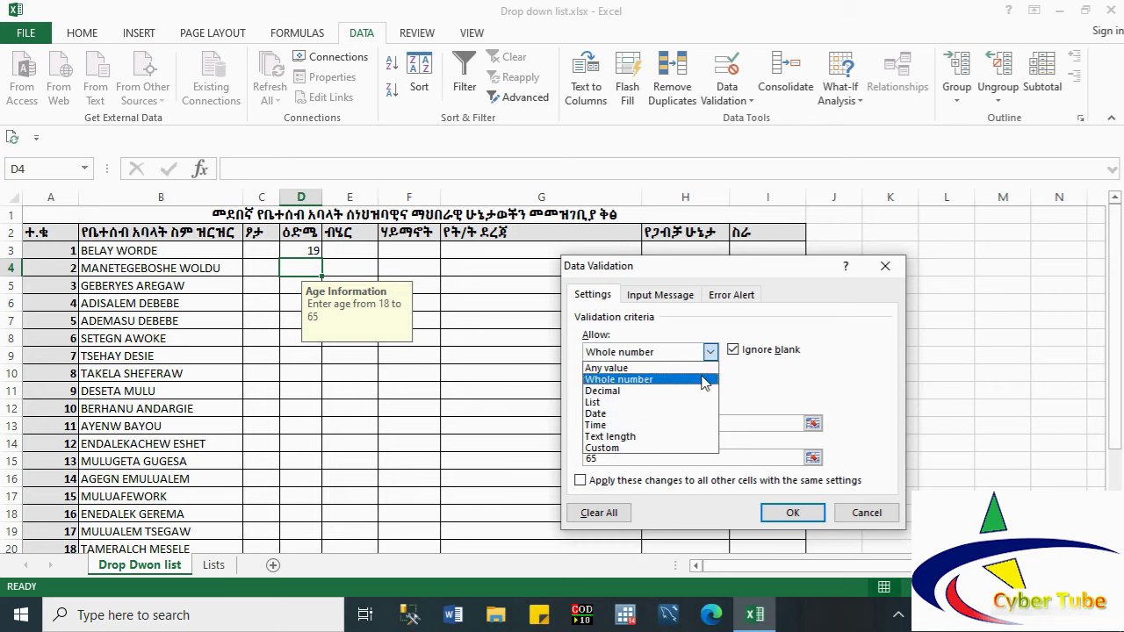
pyautogui.click(797, 381)
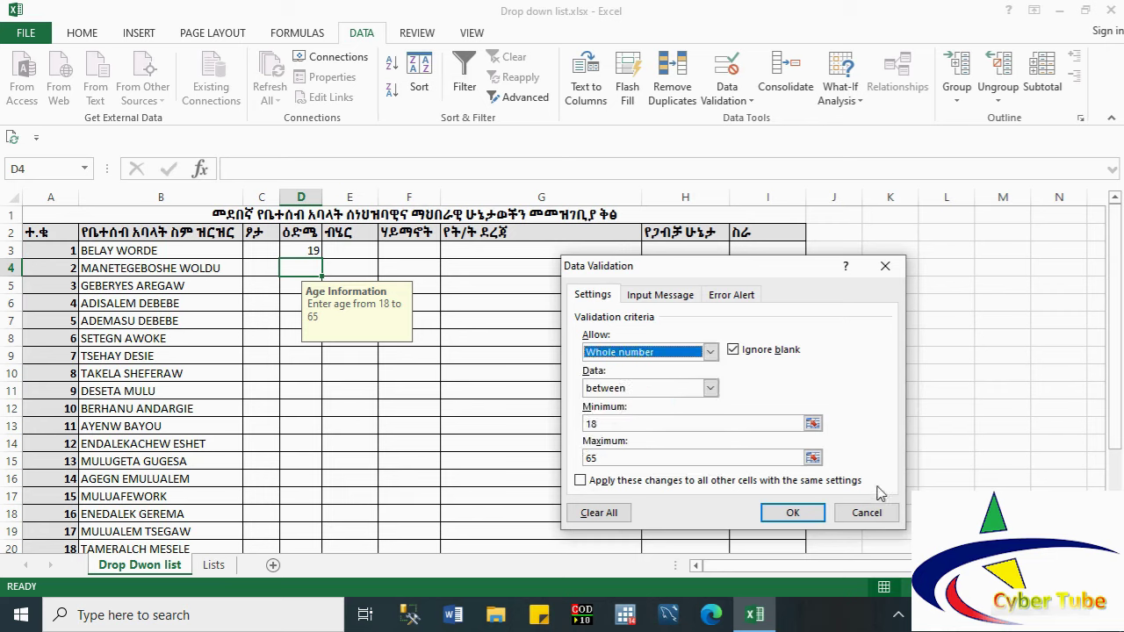
pyautogui.click(865, 513)
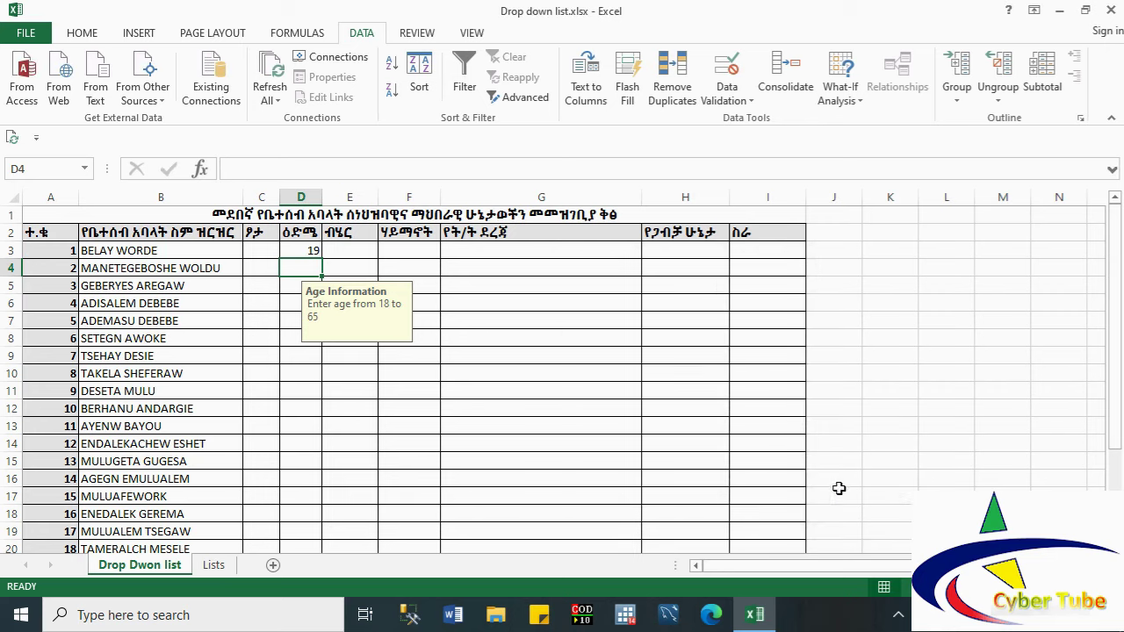
pyautogui.click(392, 390)
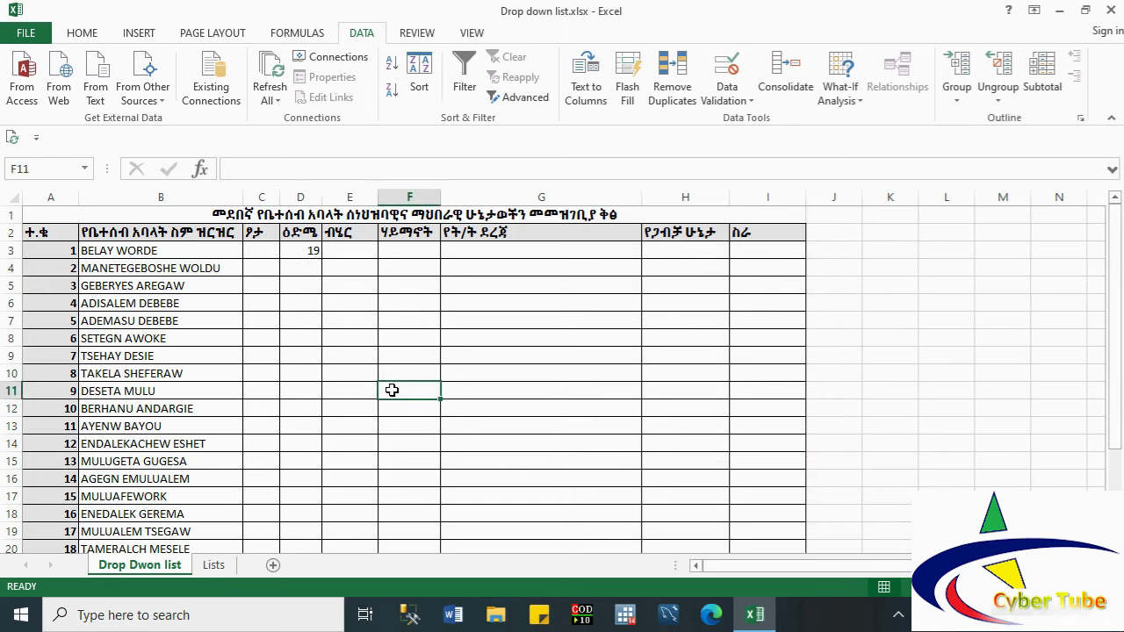
pyautogui.click(263, 252)
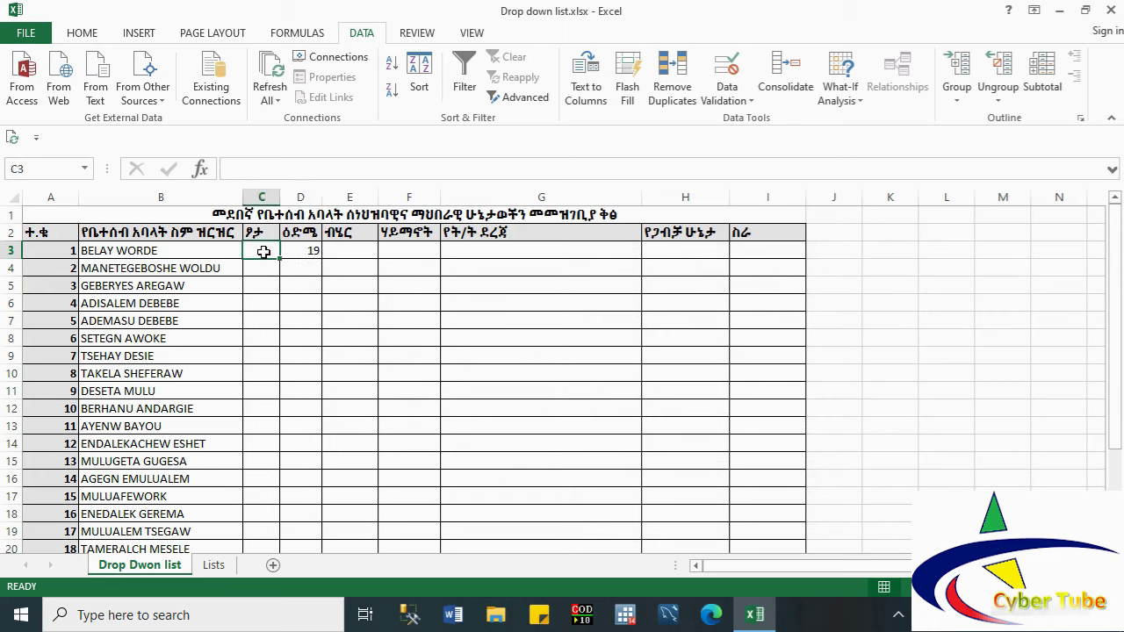
pyautogui.moveTo(264, 252); pyautogui.dragTo(263, 373)
pyautogui.click(251, 253)
# Step: Start a List data-validation rule for the whole gender column C
pyautogui.click(255, 195)
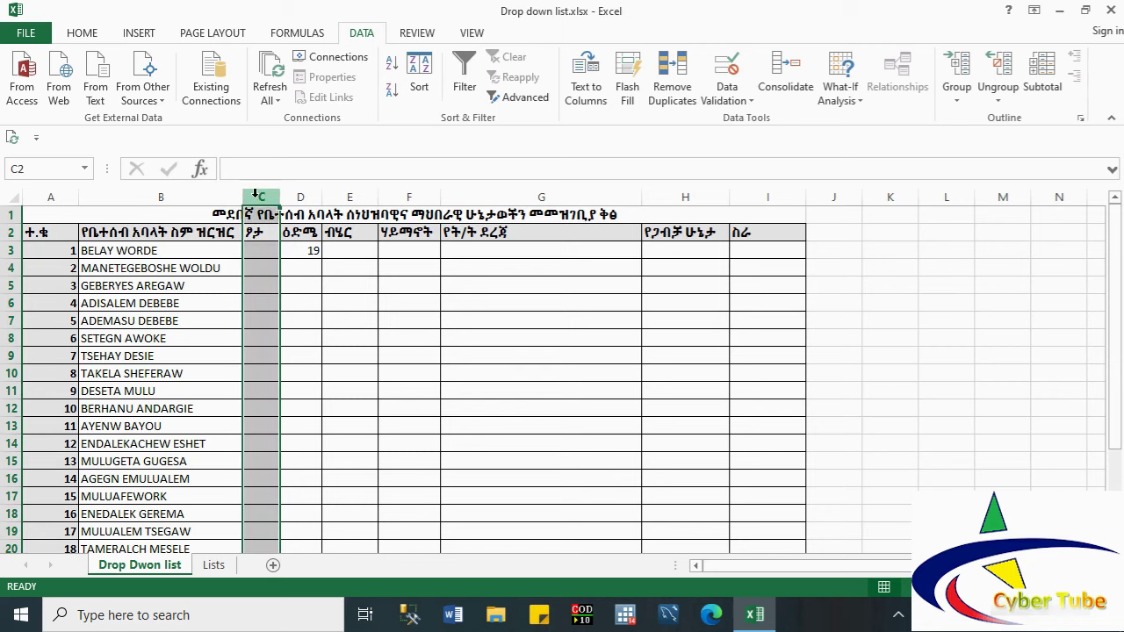
pyautogui.click(749, 102)
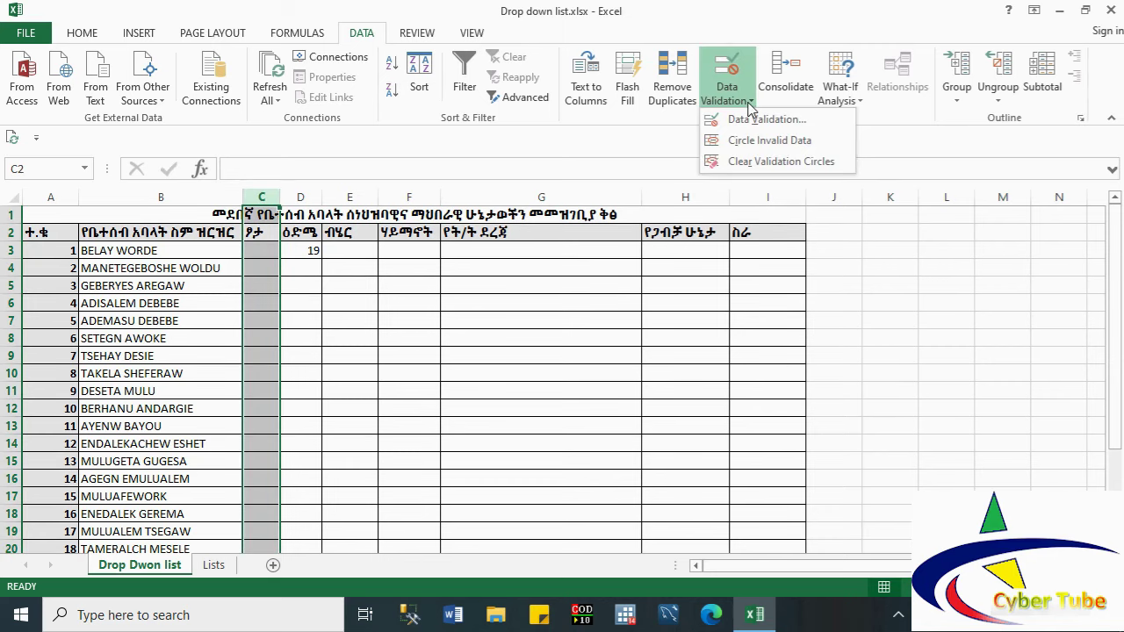
pyautogui.click(760, 121)
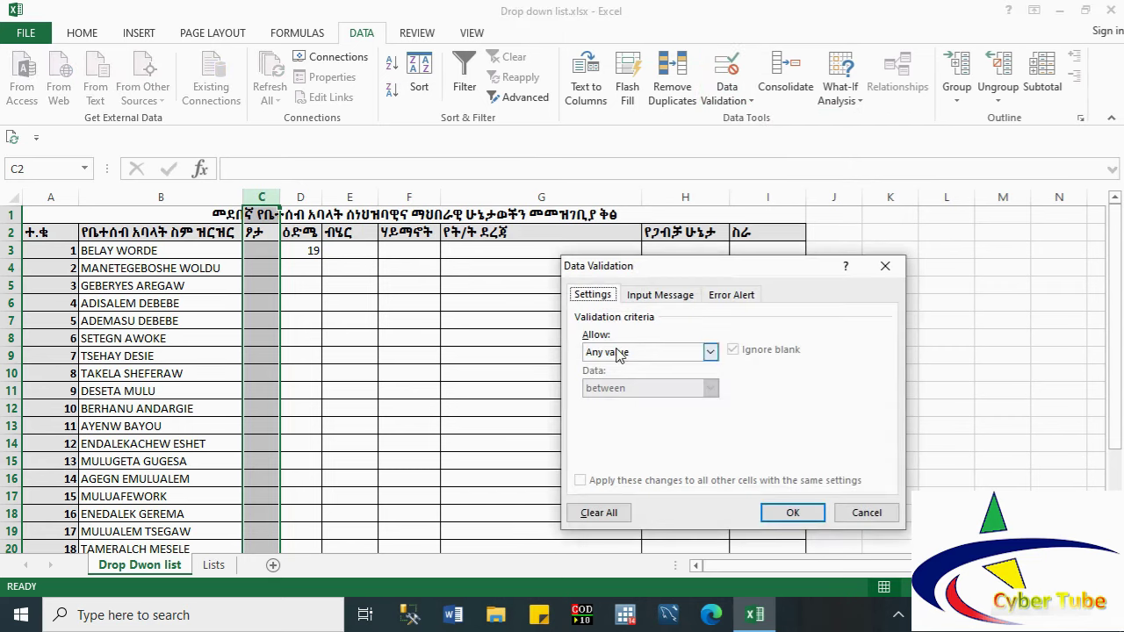
pyautogui.click(619, 353)
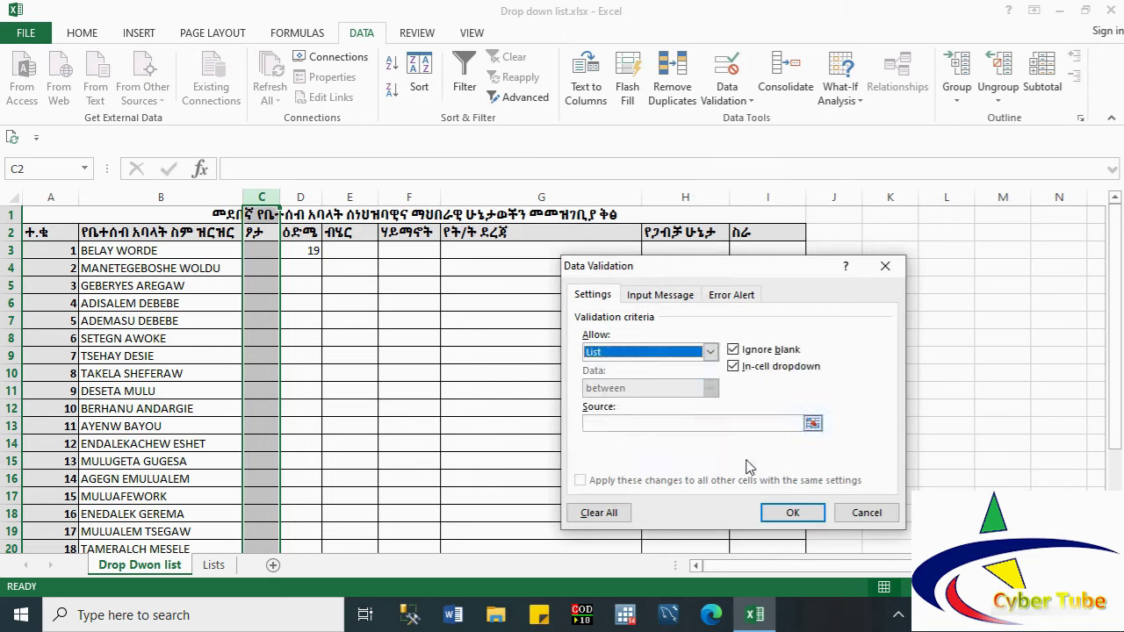
# Step: Use the =ፆታ named range (Lists!A3:A4) as the list source and confirm
pyautogui.click(813, 425)
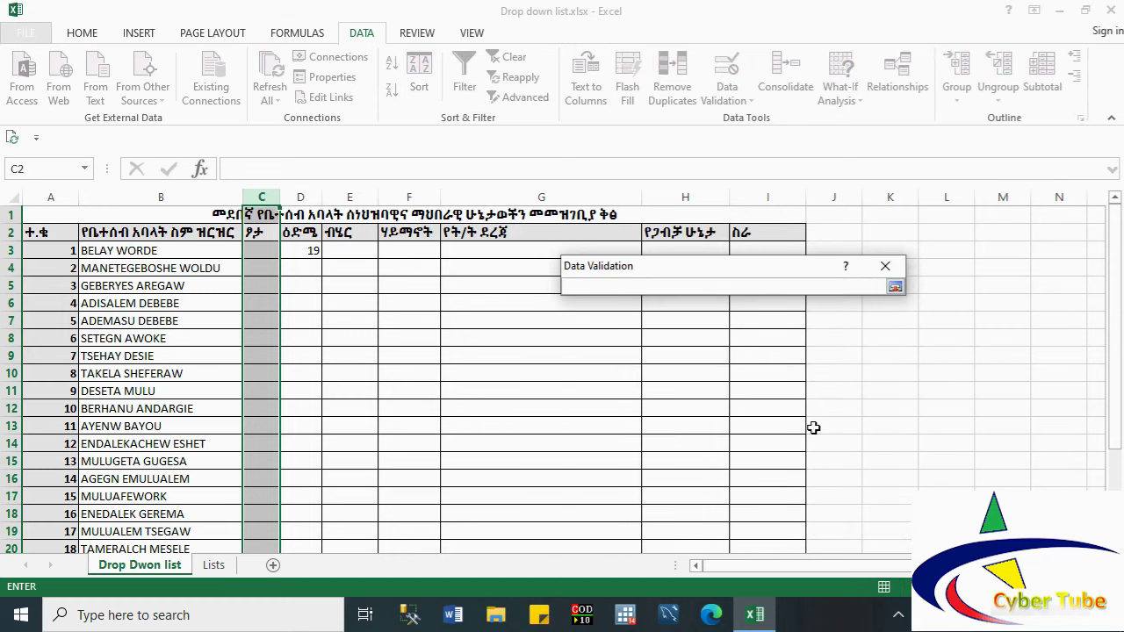
pyautogui.click(213, 566)
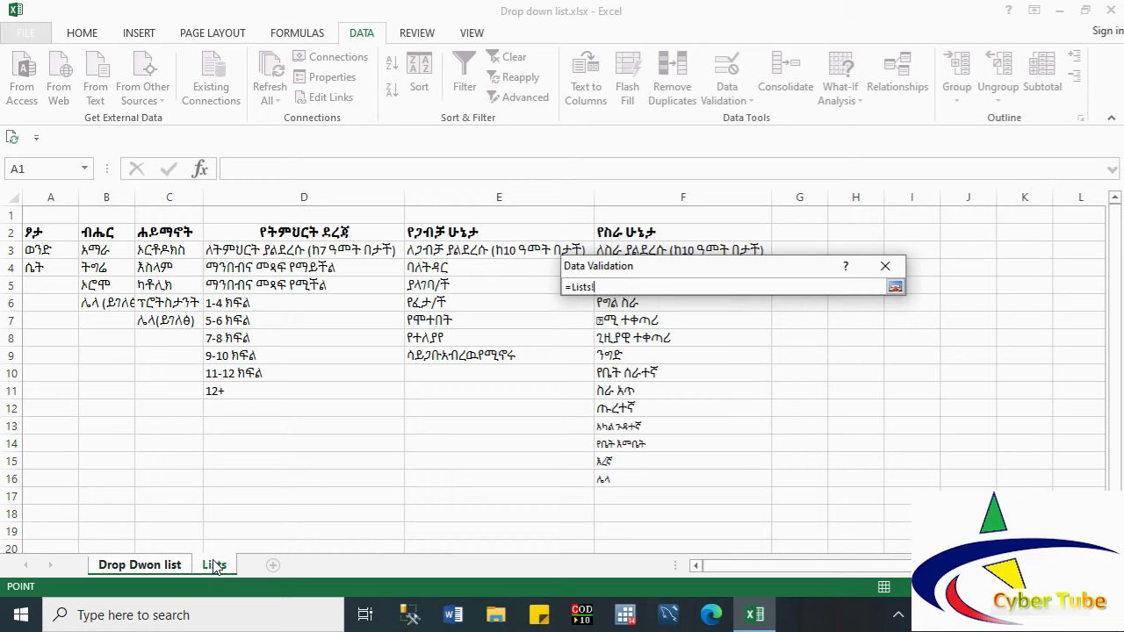
pyautogui.click(36, 248)
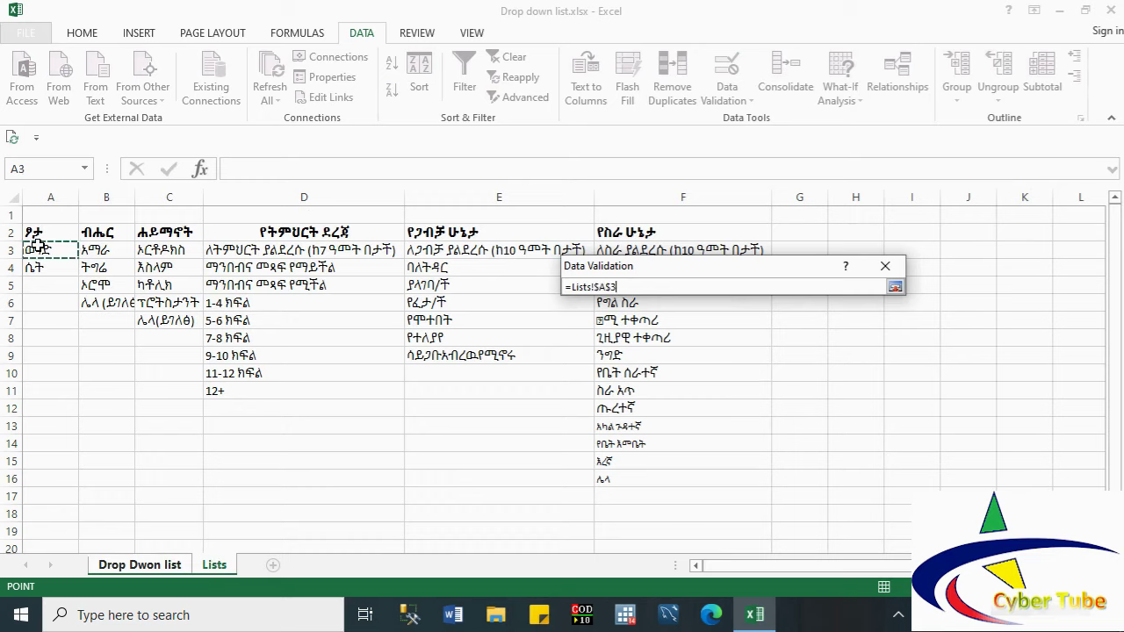
pyautogui.click(37, 262)
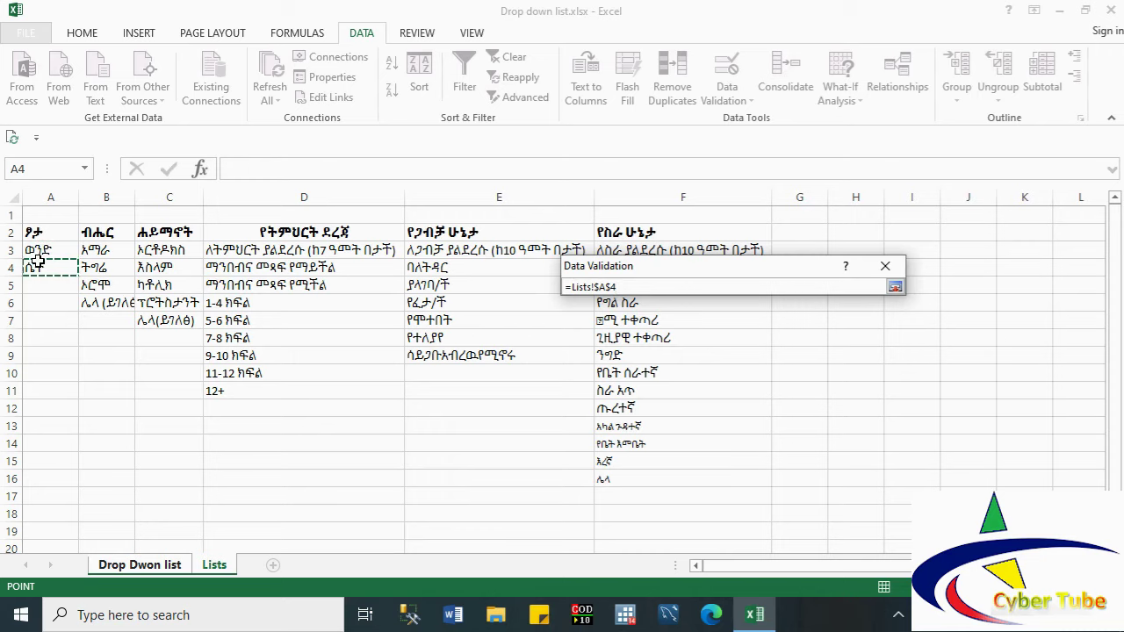
pyautogui.click(37, 249)
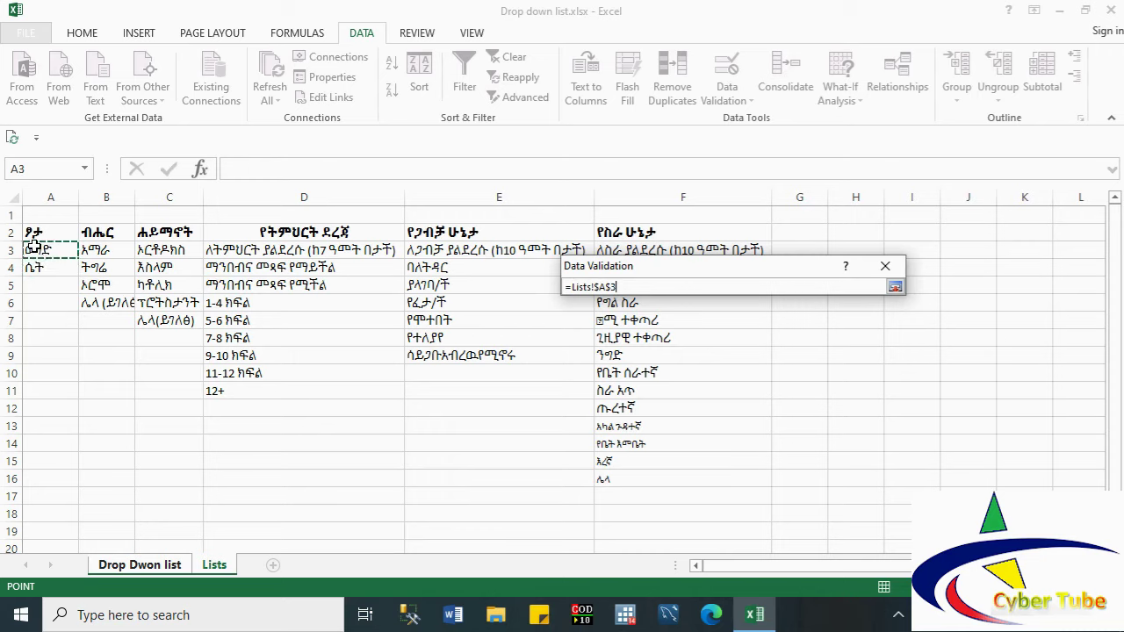
pyautogui.hotkey('ctrl', 'a')
pyautogui.write('=ፆታ')
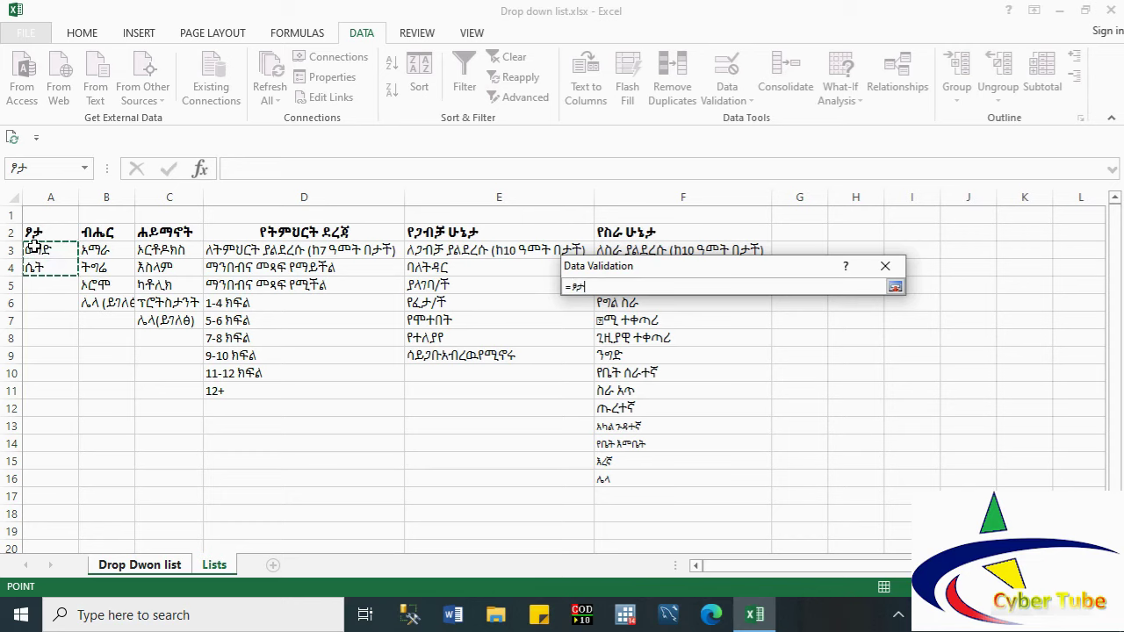
pyautogui.click(894, 286)
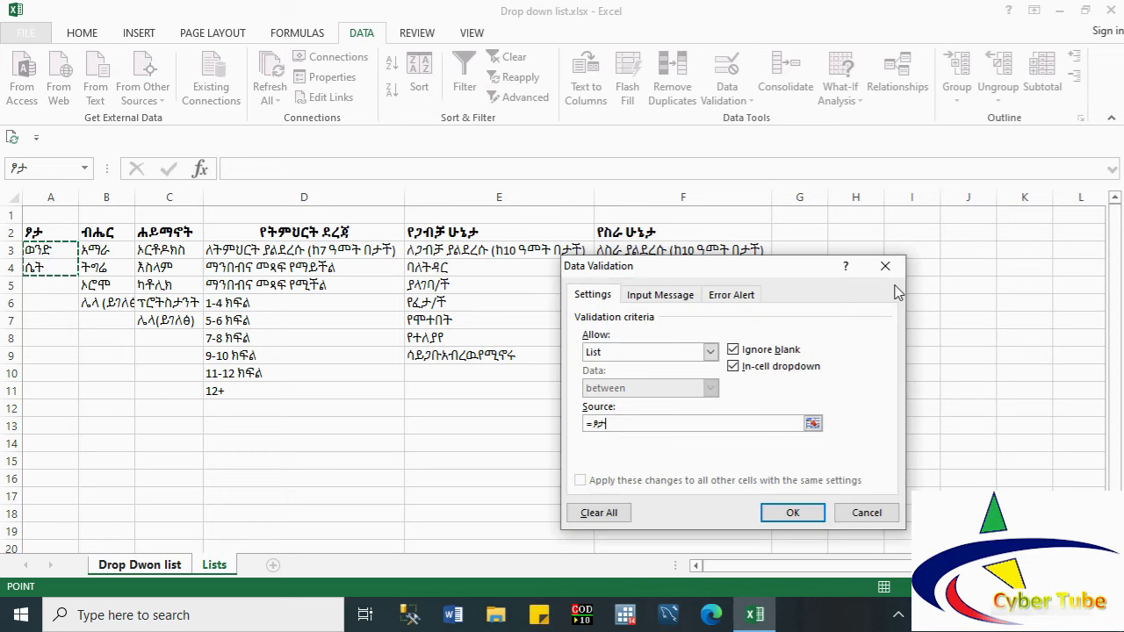
pyautogui.click(787, 516)
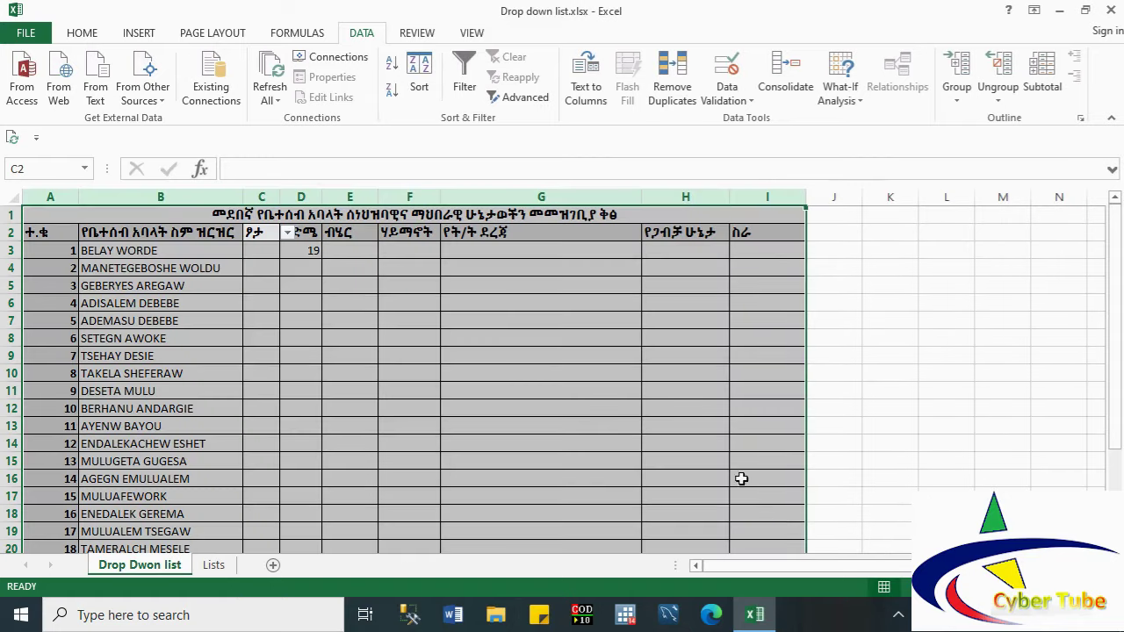
# Step: Pick ወንድ from the gender drop-down for C3 and C4
pyautogui.click(303, 289)
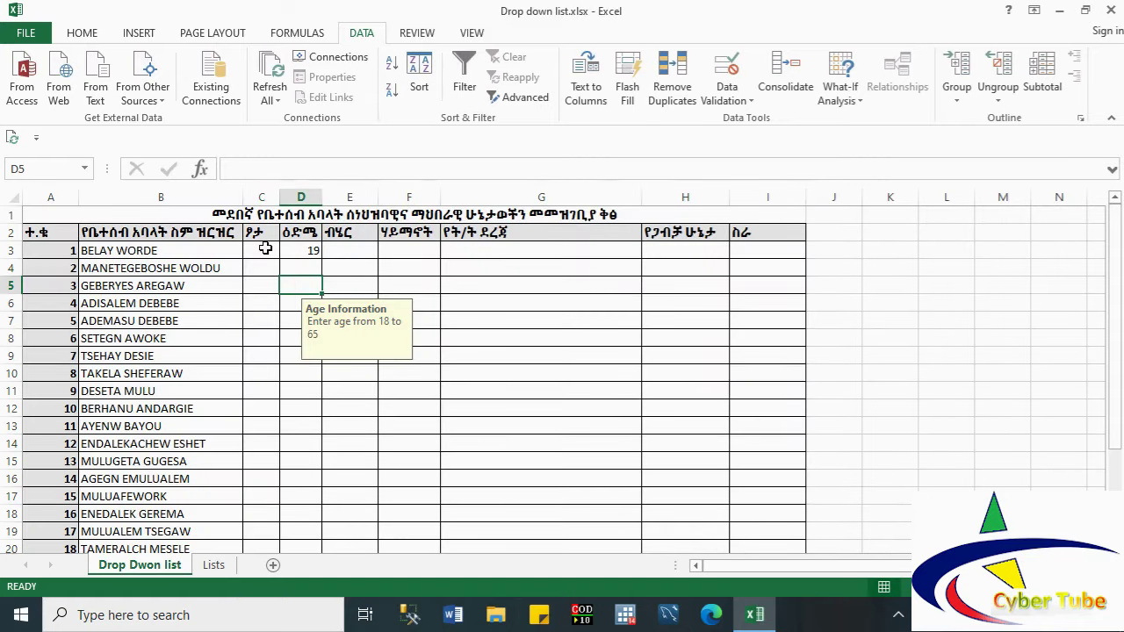
pyautogui.click(260, 249)
pyautogui.click(287, 252)
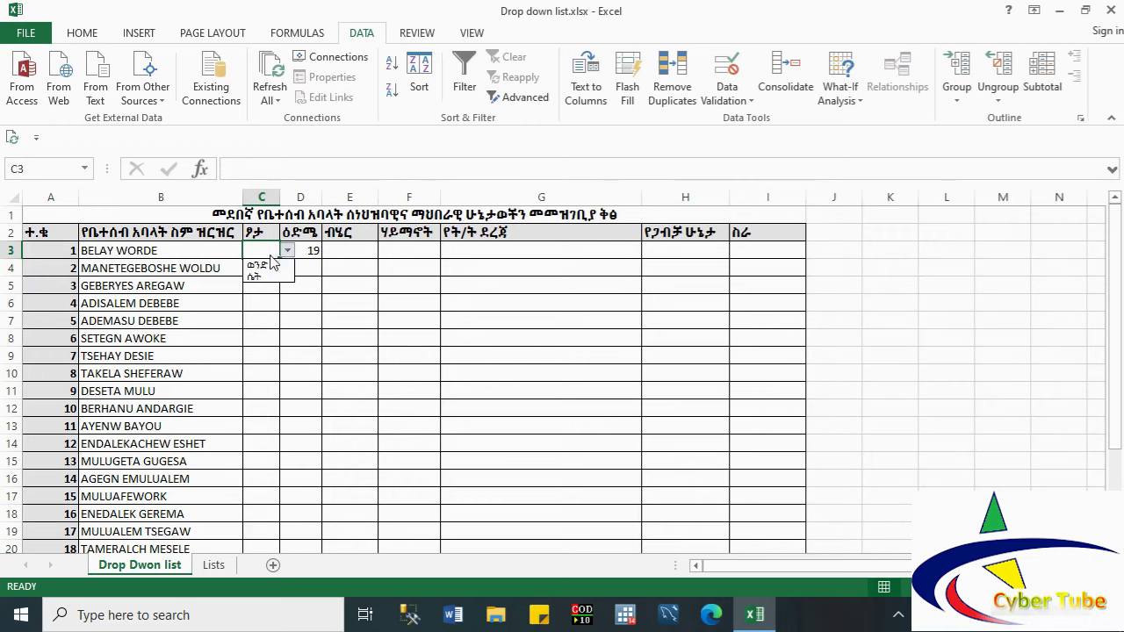
pyautogui.click(258, 265)
pyautogui.click(260, 265)
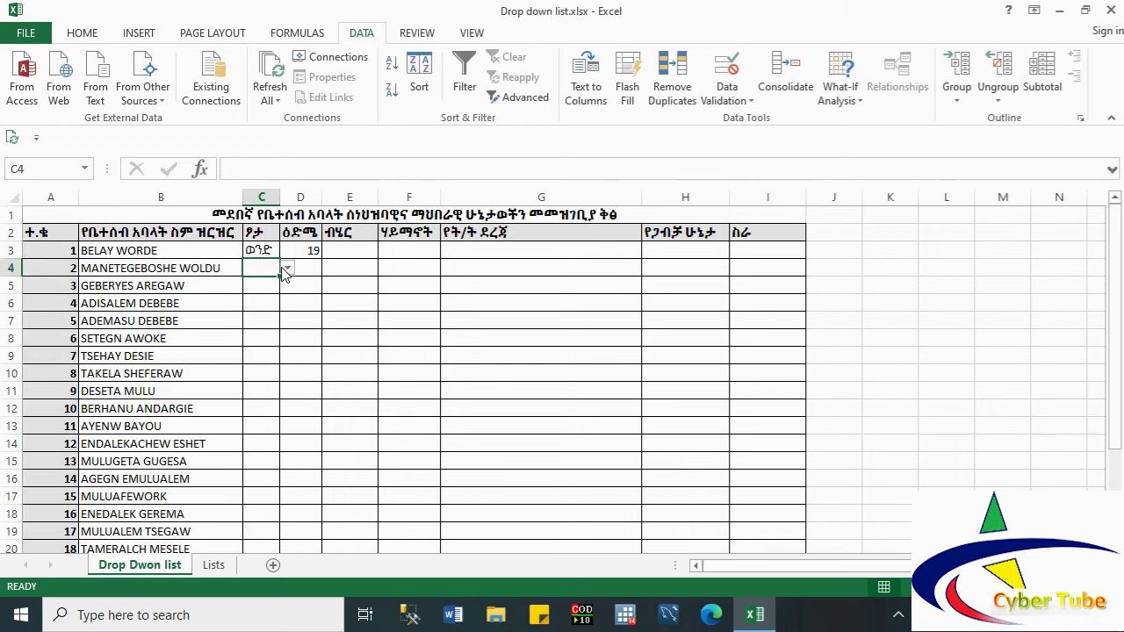
pyautogui.click(287, 269)
pyautogui.click(259, 282)
# Step: Pick ሴት for C5 and C6, and ወንድ for C7
pyautogui.click(260, 283)
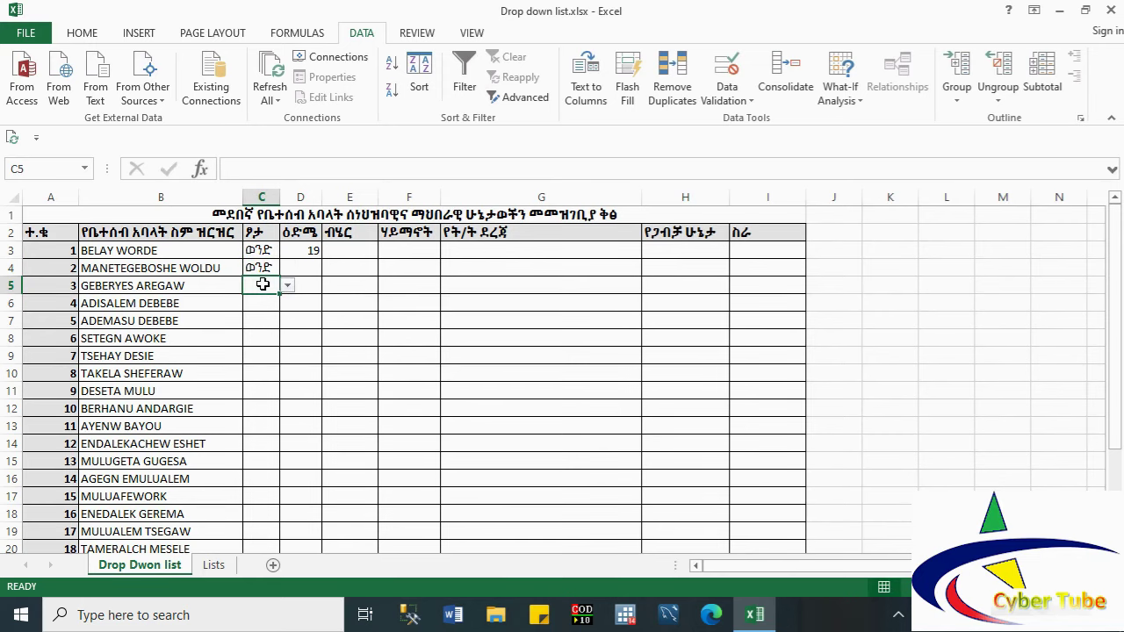
pyautogui.click(287, 286)
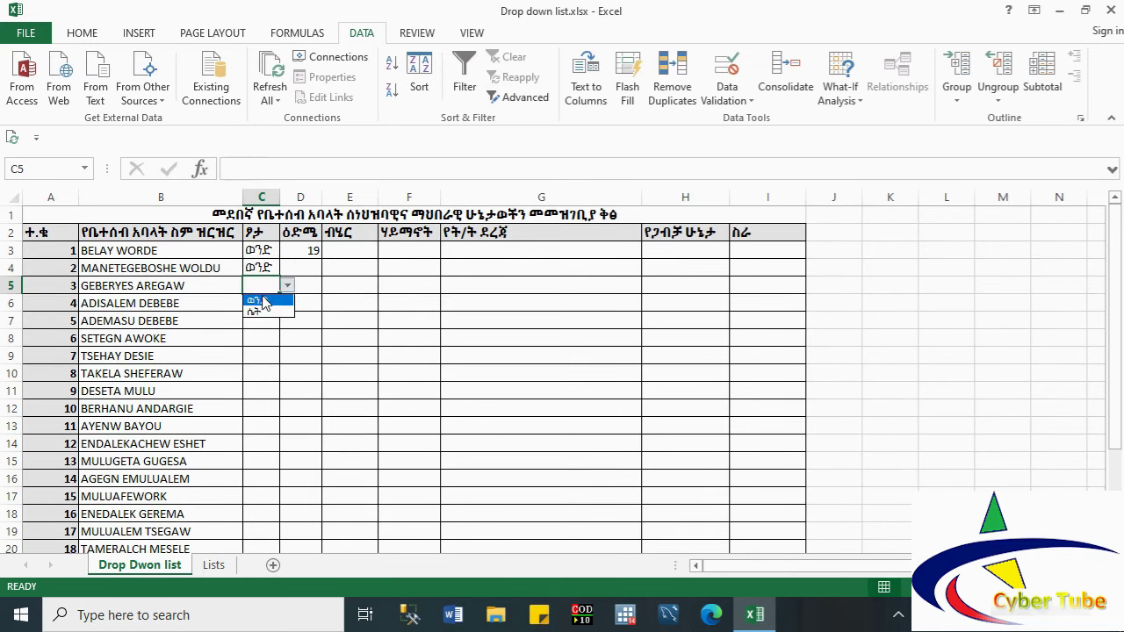
pyautogui.click(258, 311)
pyautogui.click(261, 304)
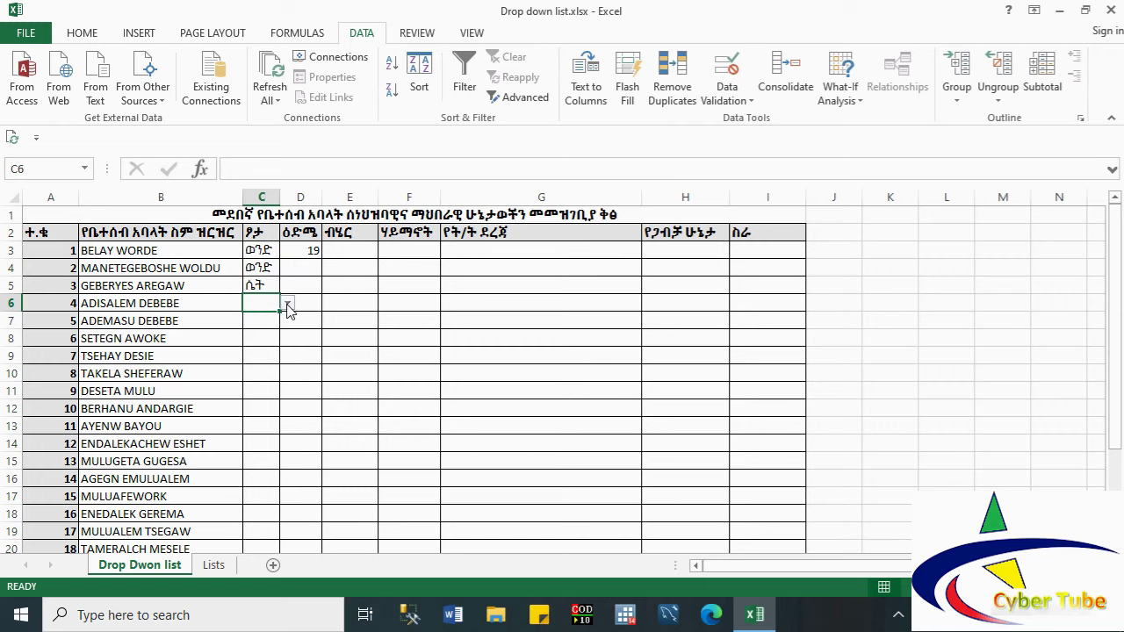
pyautogui.click(288, 303)
pyautogui.click(260, 329)
pyautogui.click(258, 326)
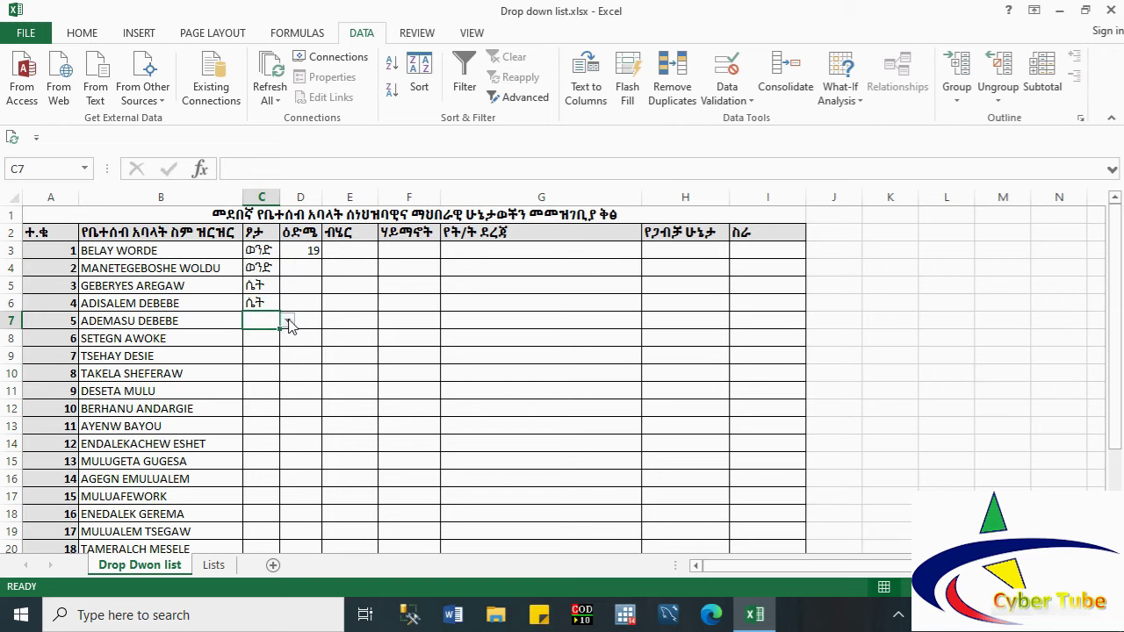
pyautogui.click(289, 322)
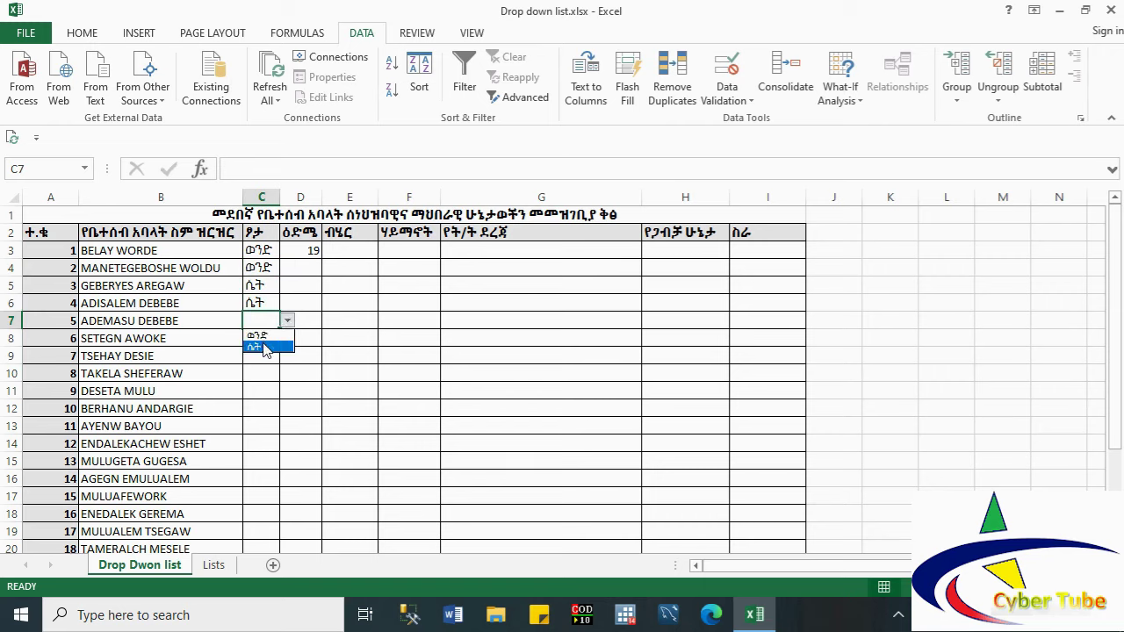
pyautogui.click(258, 336)
pyautogui.click(259, 339)
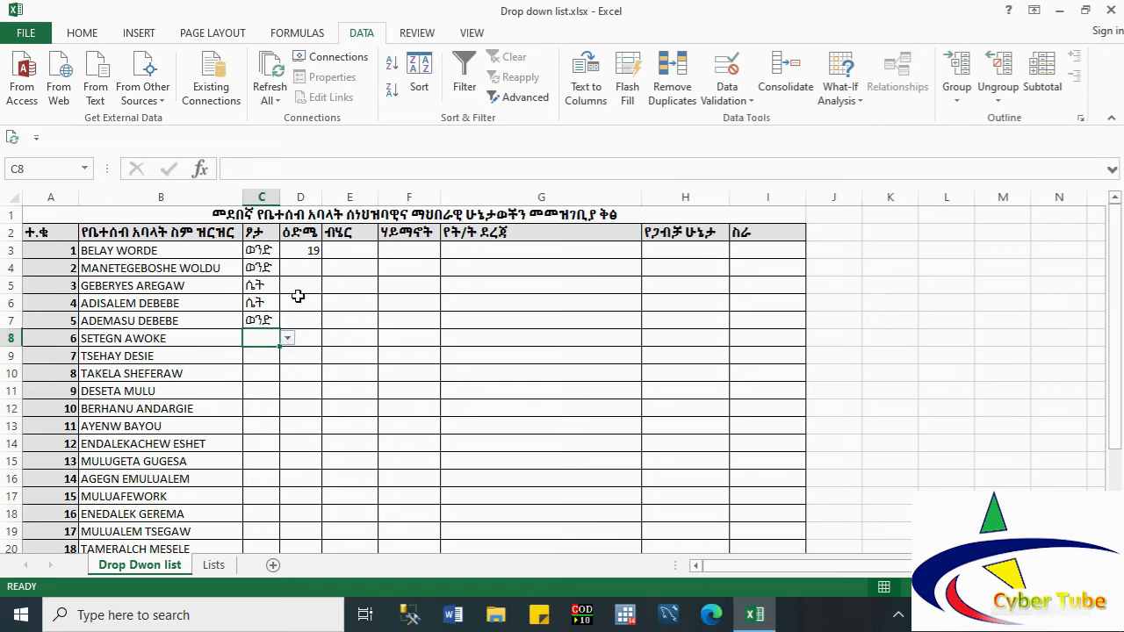
pyautogui.click(342, 251)
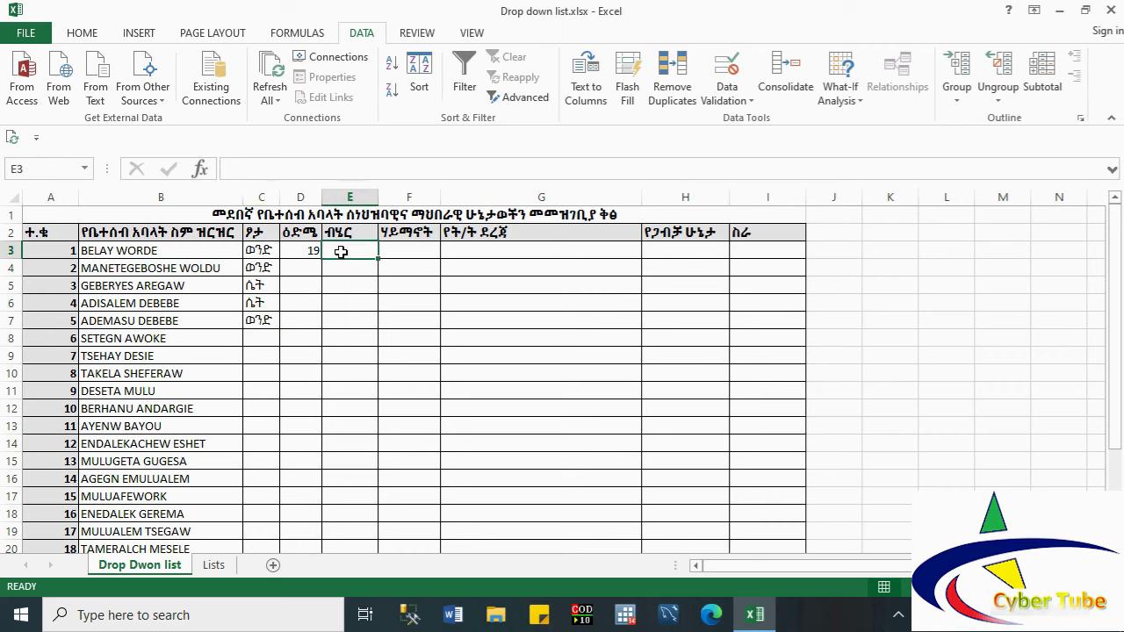
# Step: Set column E's data validation to allow only a List
pyautogui.click(341, 195)
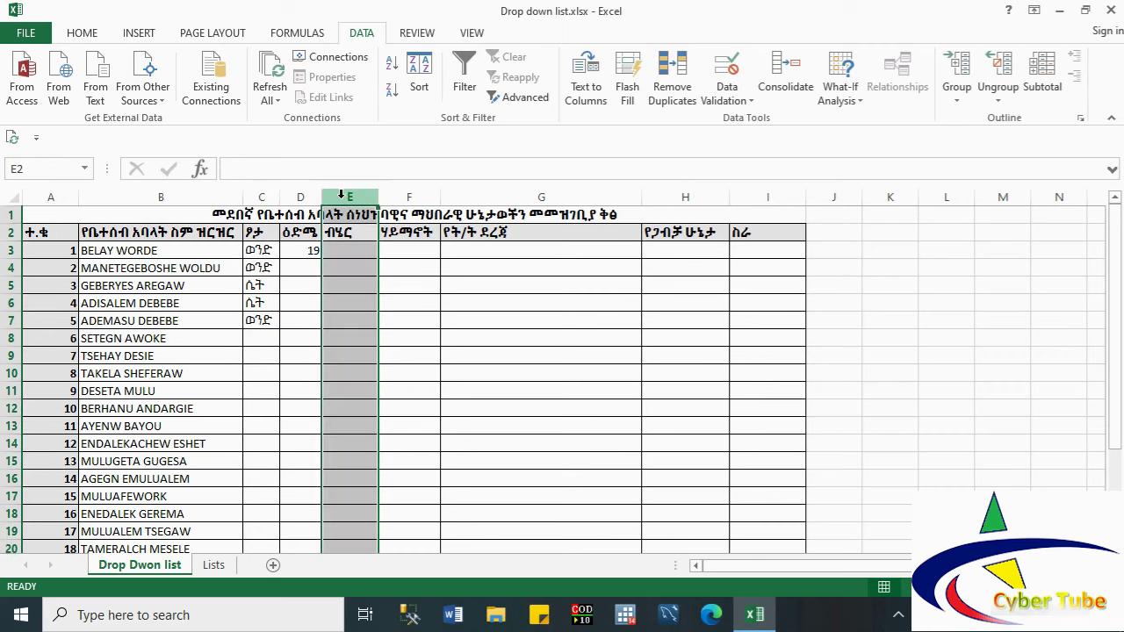
pyautogui.click(735, 102)
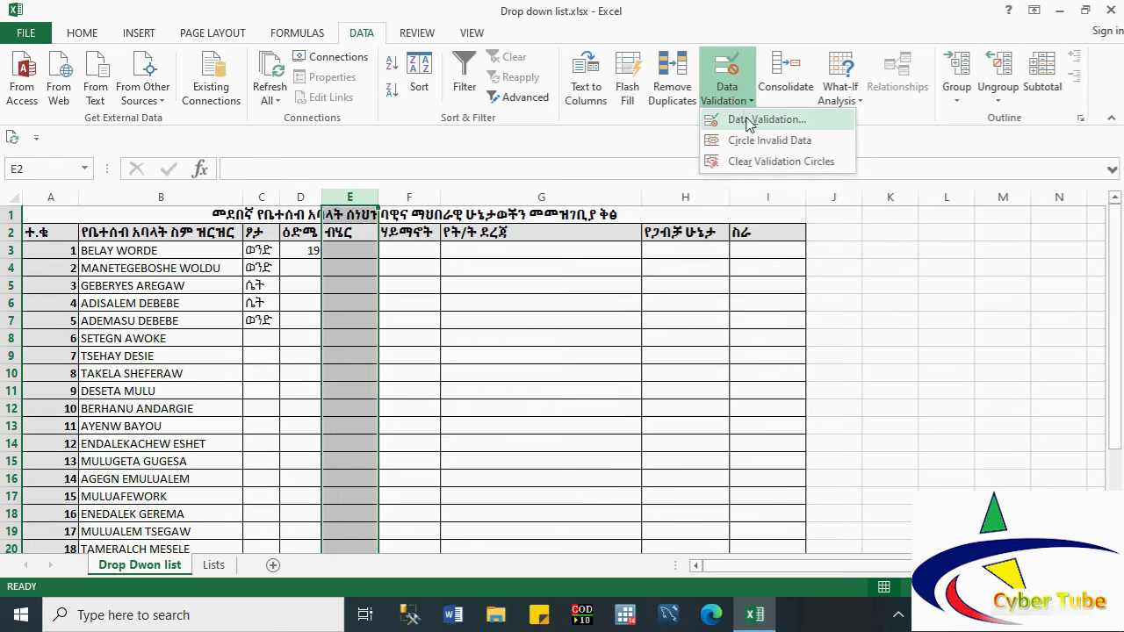
pyautogui.click(762, 119)
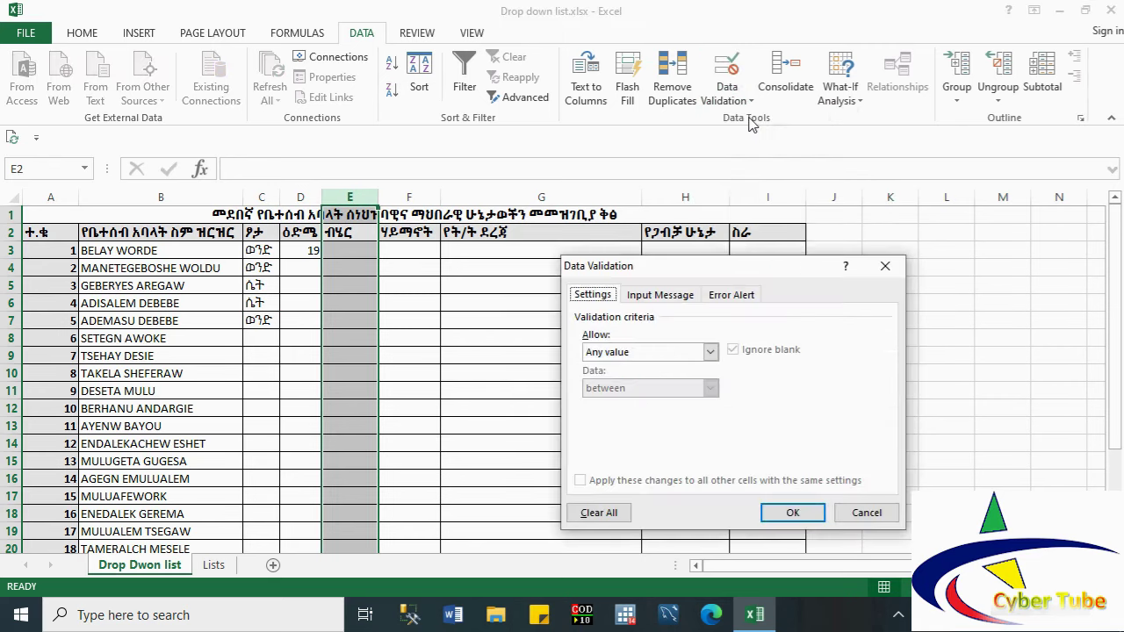
pyautogui.click(619, 353)
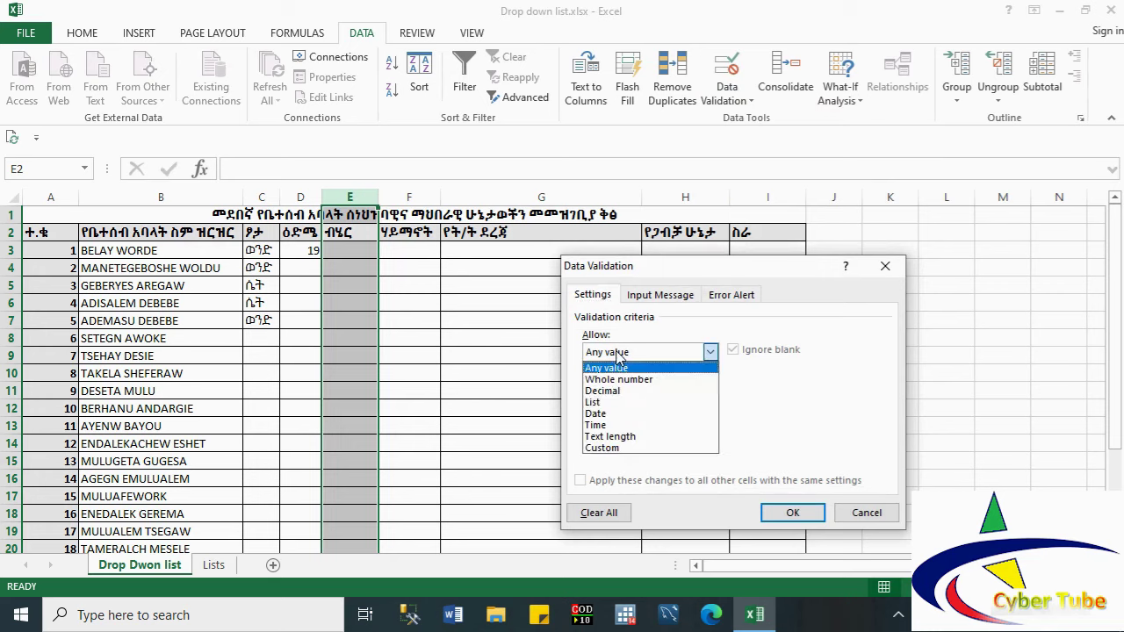
pyautogui.click(605, 405)
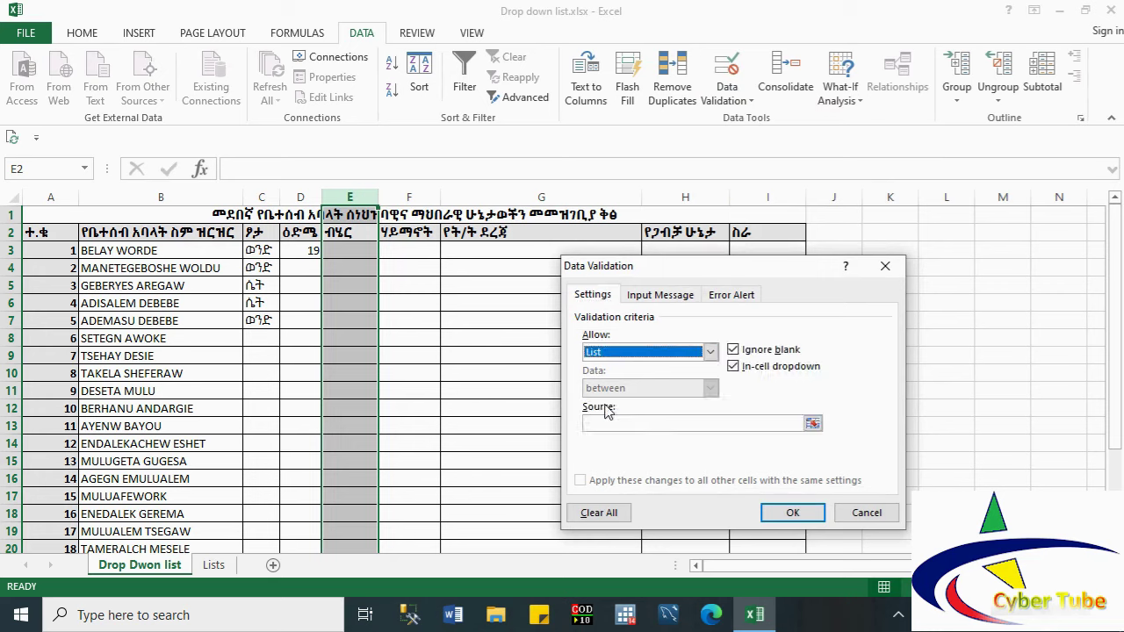
# Step: Use Lists!B3:B6 (the ብሔር range) as the list source and confirm
pyautogui.click(814, 424)
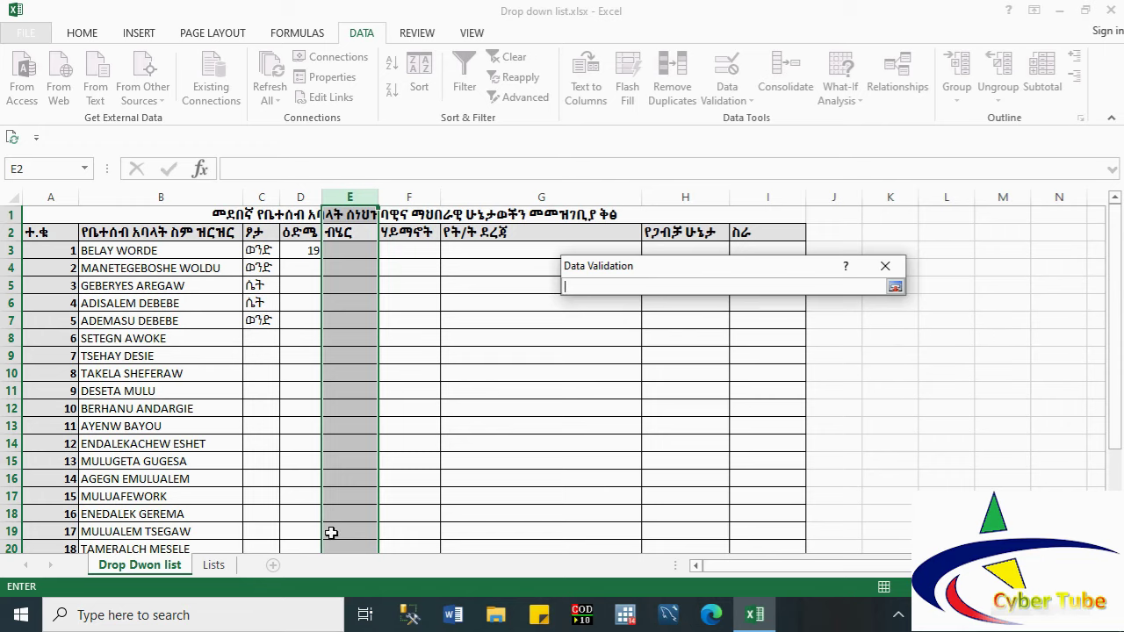
pyautogui.click(216, 566)
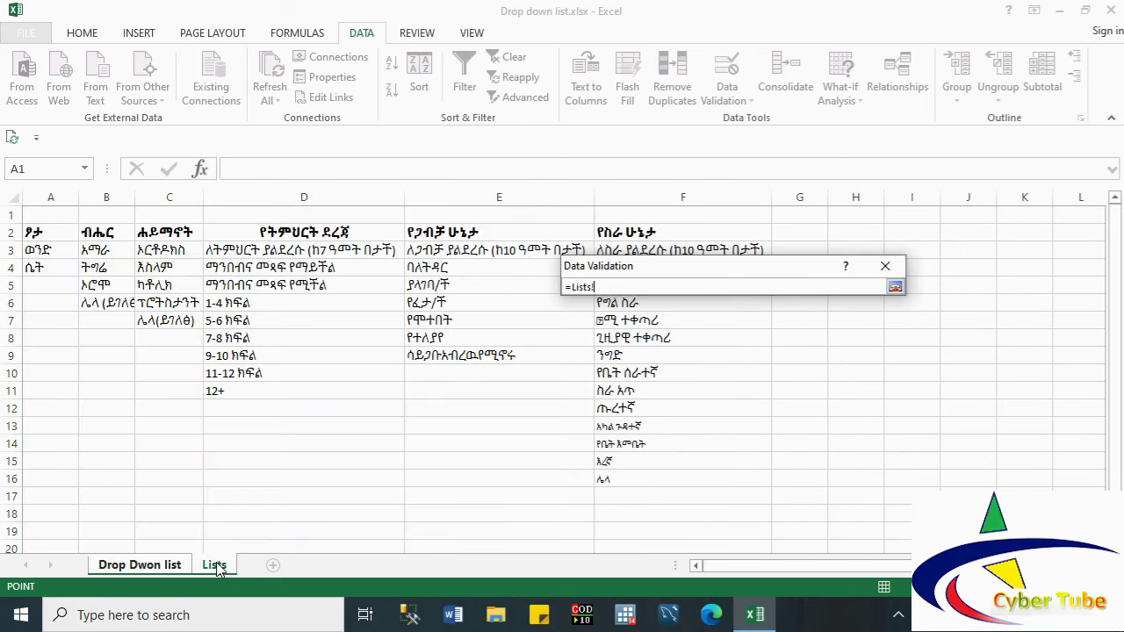
pyautogui.click(155, 565)
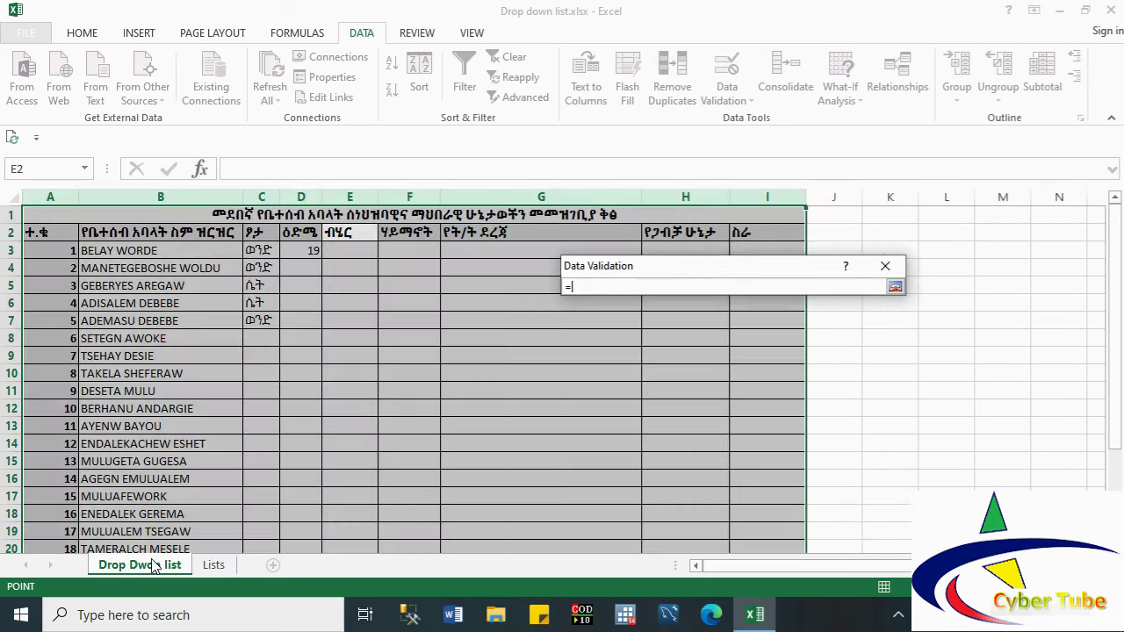
pyautogui.click(216, 565)
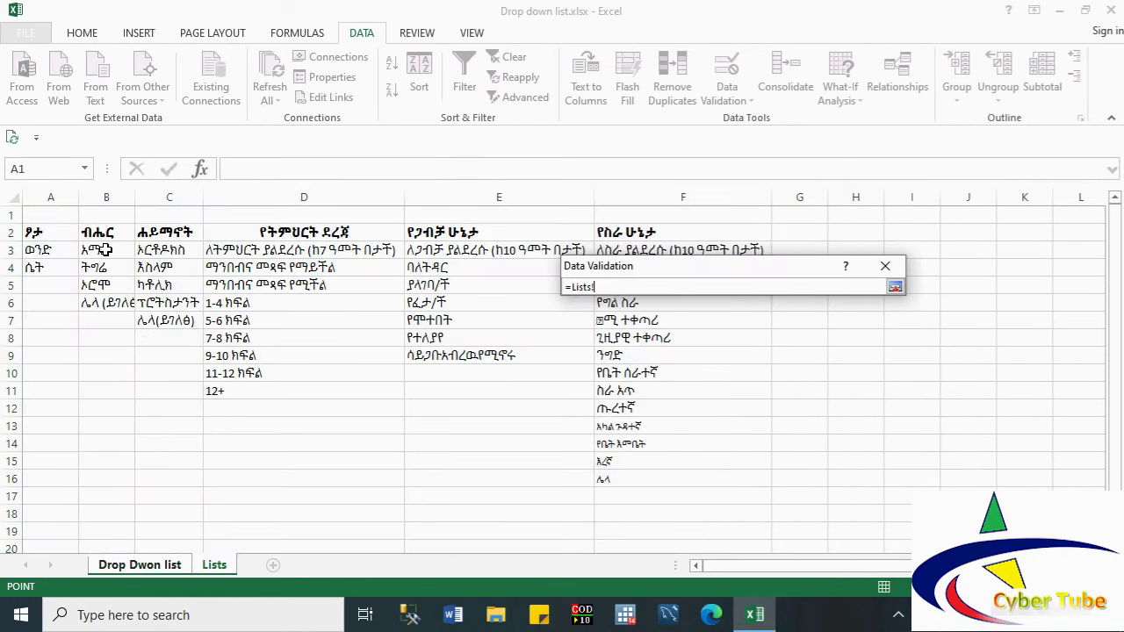
pyautogui.click(104, 250)
pyautogui.hotkey('shift', 'Down')
pyautogui.hotkey('shift', 'Down')
pyautogui.hotkey('shift', 'Down')
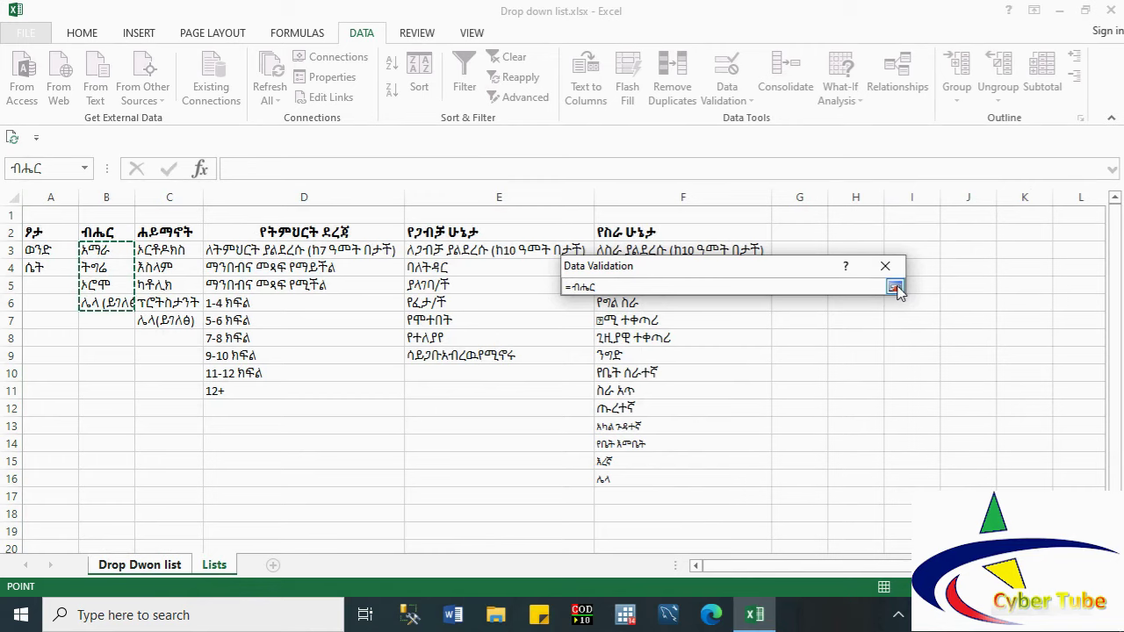
pyautogui.click(895, 288)
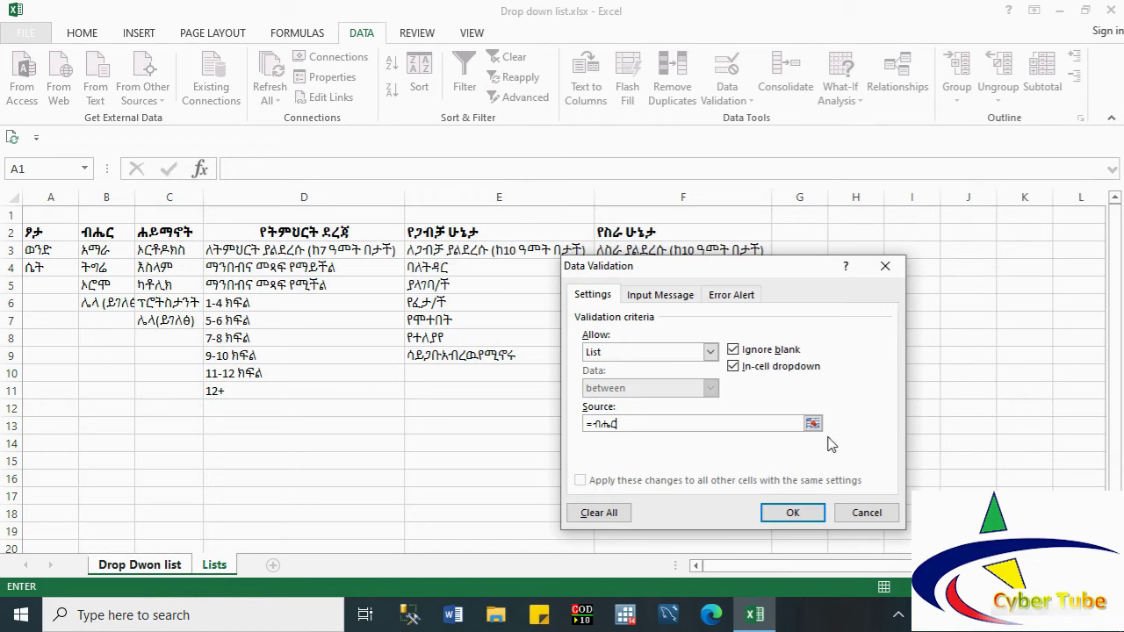
pyautogui.click(793, 513)
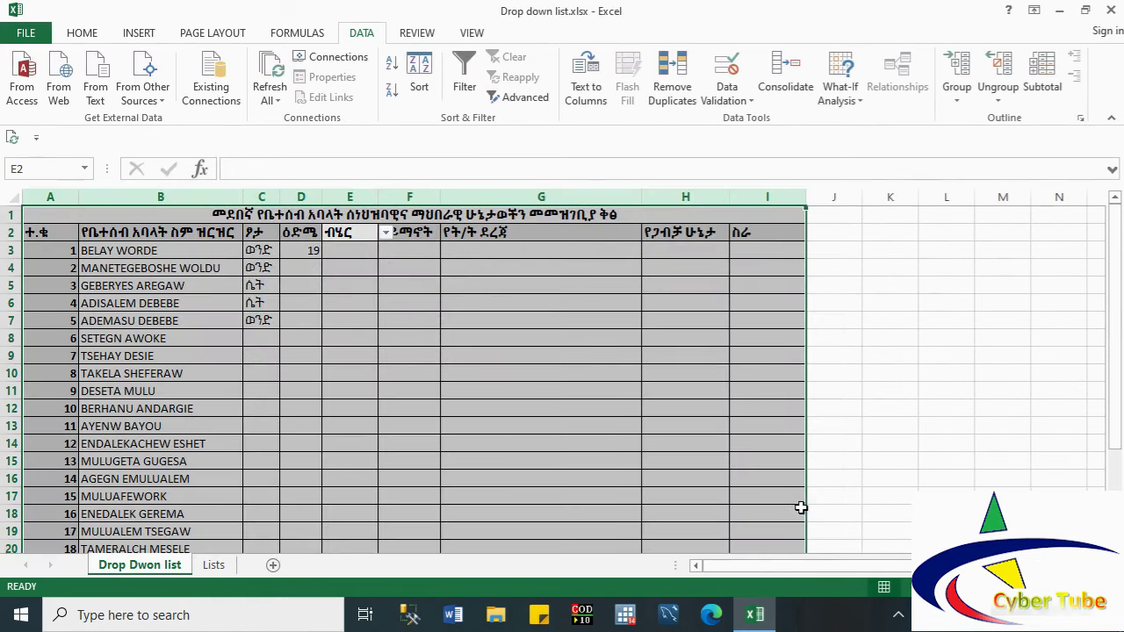
# Step: Pick አማራ, ትግሬ and ትግሬ for E3–E5 from the drop-down
pyautogui.click(341, 251)
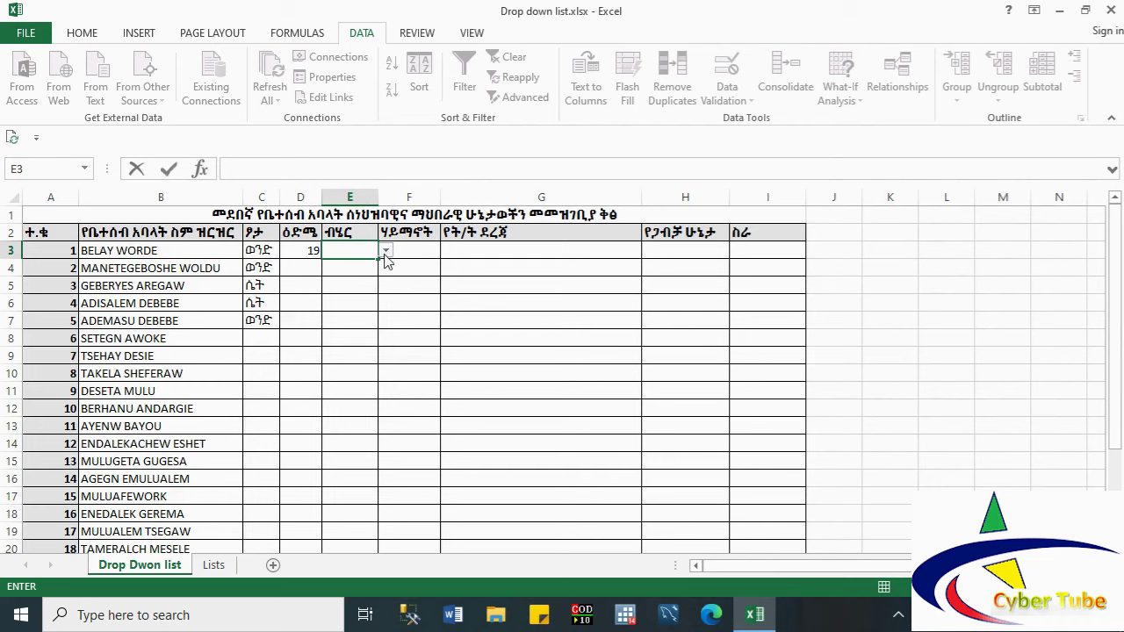
pyautogui.click(385, 251)
pyautogui.click(360, 264)
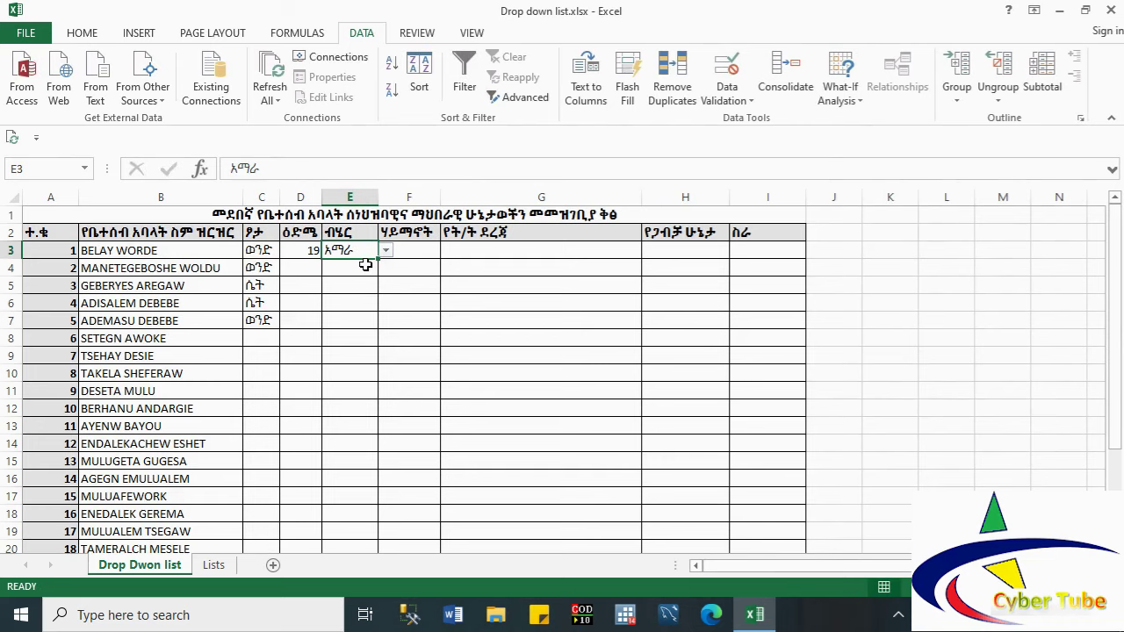
pyautogui.click(366, 265)
pyautogui.click(386, 268)
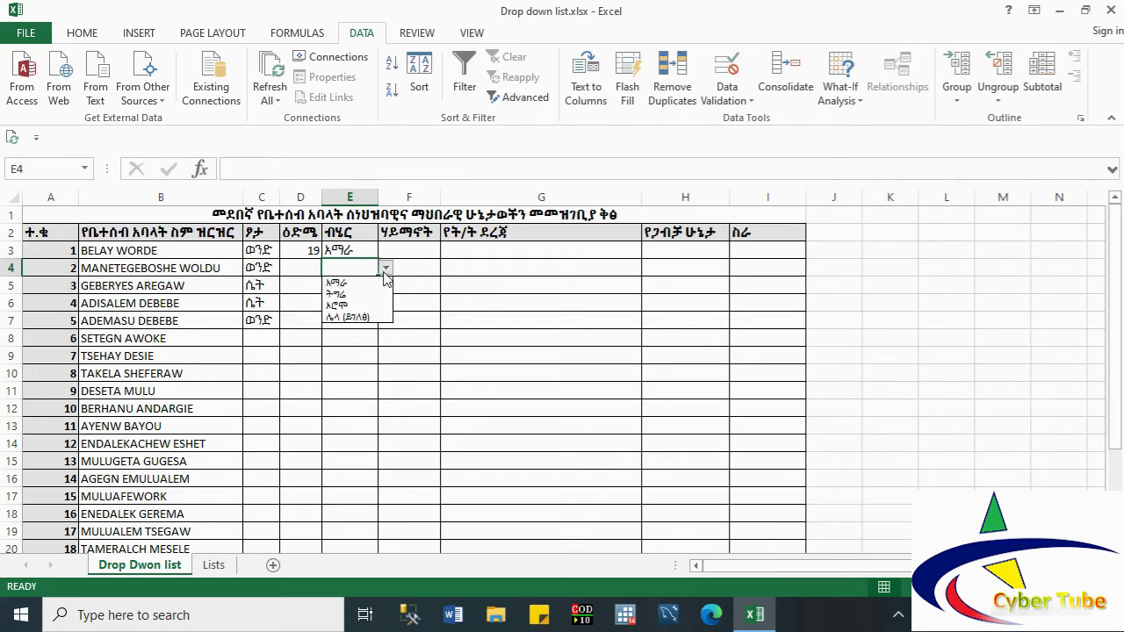
pyautogui.click(369, 295)
pyautogui.click(369, 287)
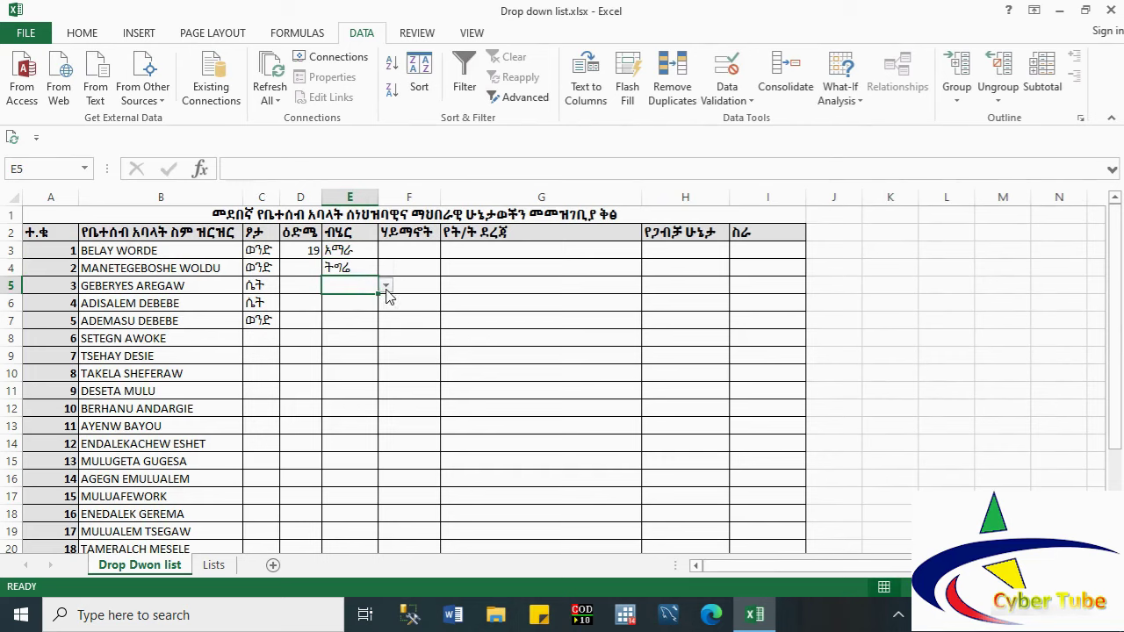
pyautogui.click(385, 287)
pyautogui.click(371, 313)
pyautogui.click(366, 302)
# Step: Pick አማራ, ኦሮሞ and አማራ for E6–E8
pyautogui.click(385, 303)
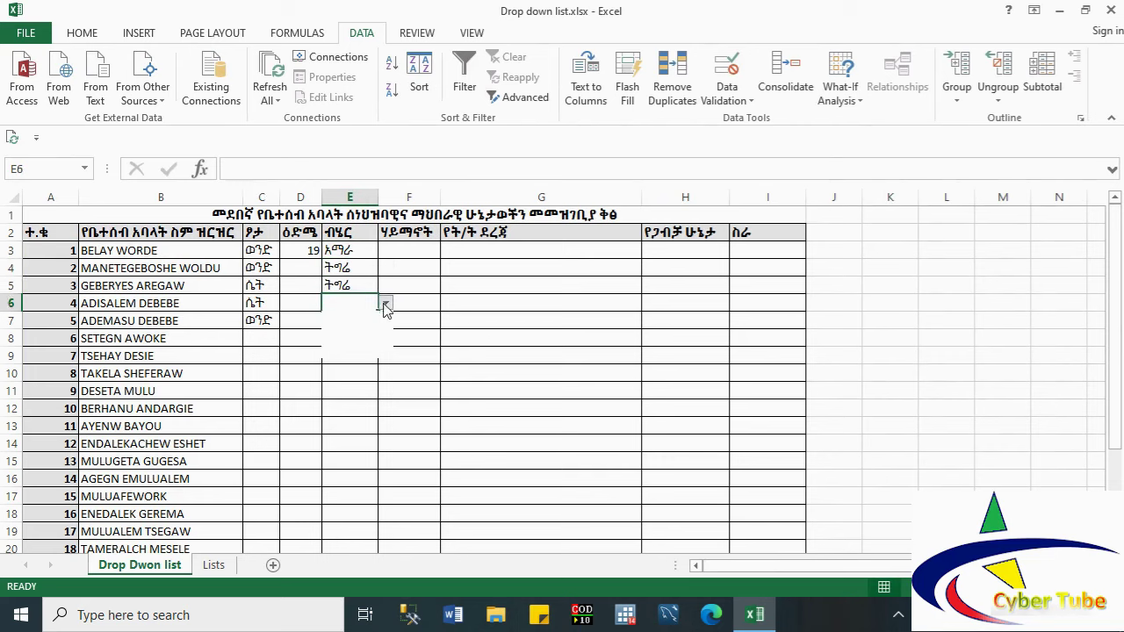
pyautogui.click(351, 318)
pyautogui.click(356, 322)
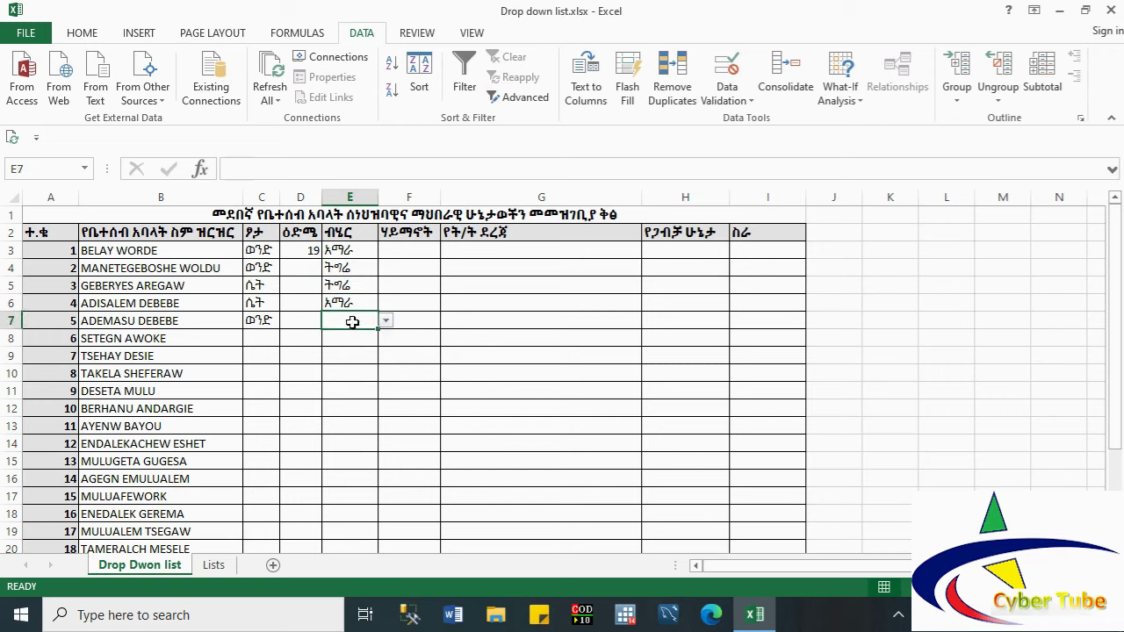
pyautogui.click(386, 321)
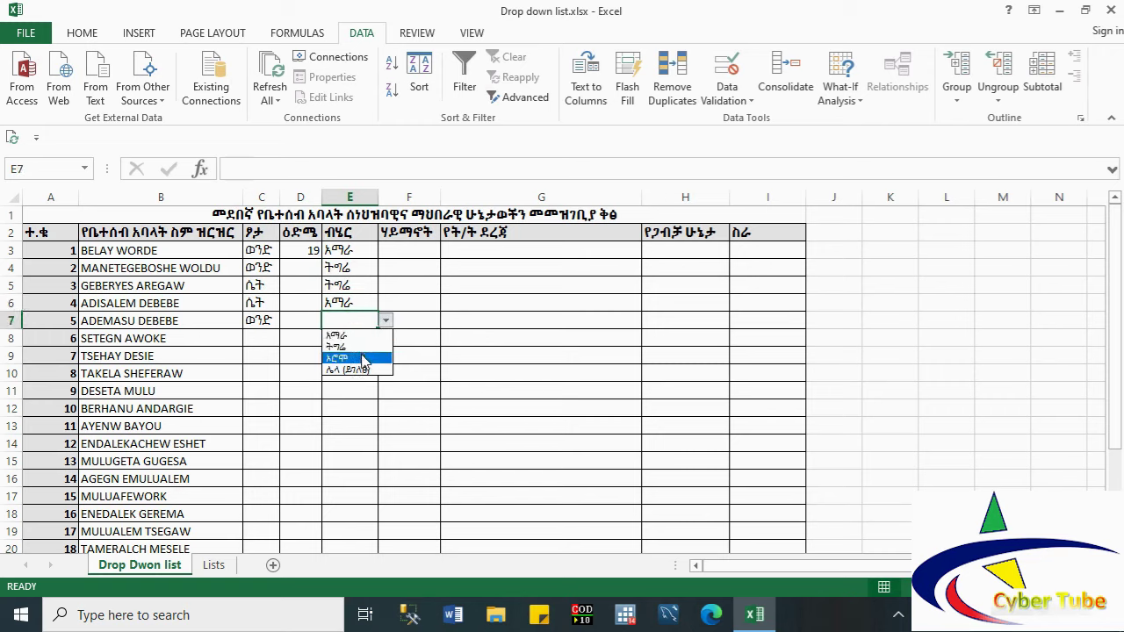
pyautogui.click(364, 358)
pyautogui.click(356, 343)
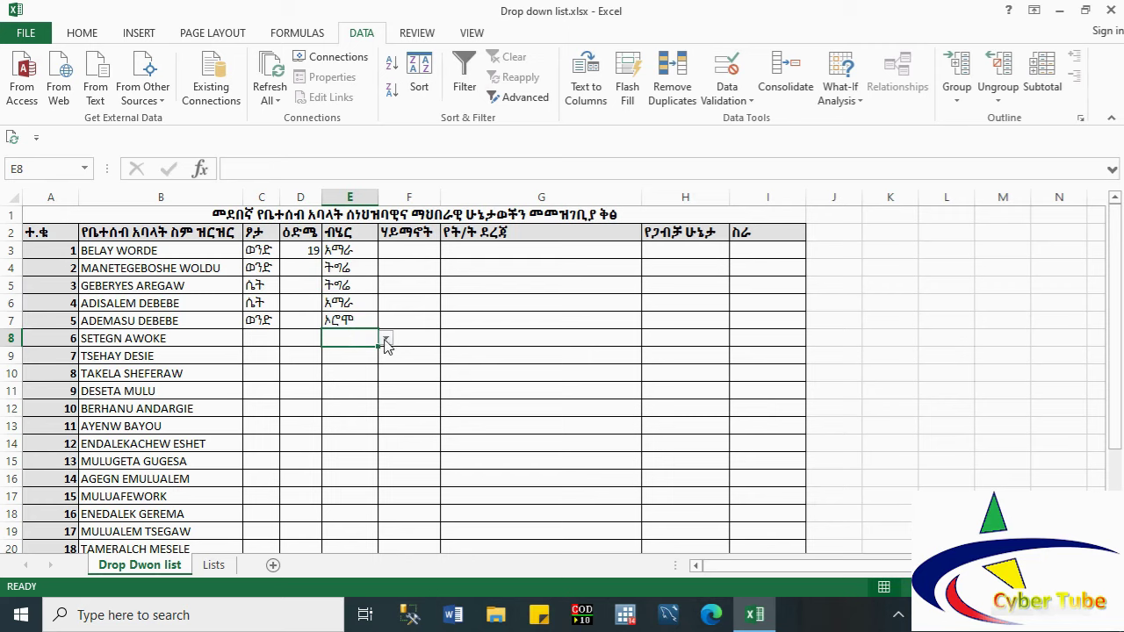
pyautogui.click(385, 339)
pyautogui.click(361, 351)
pyautogui.click(404, 250)
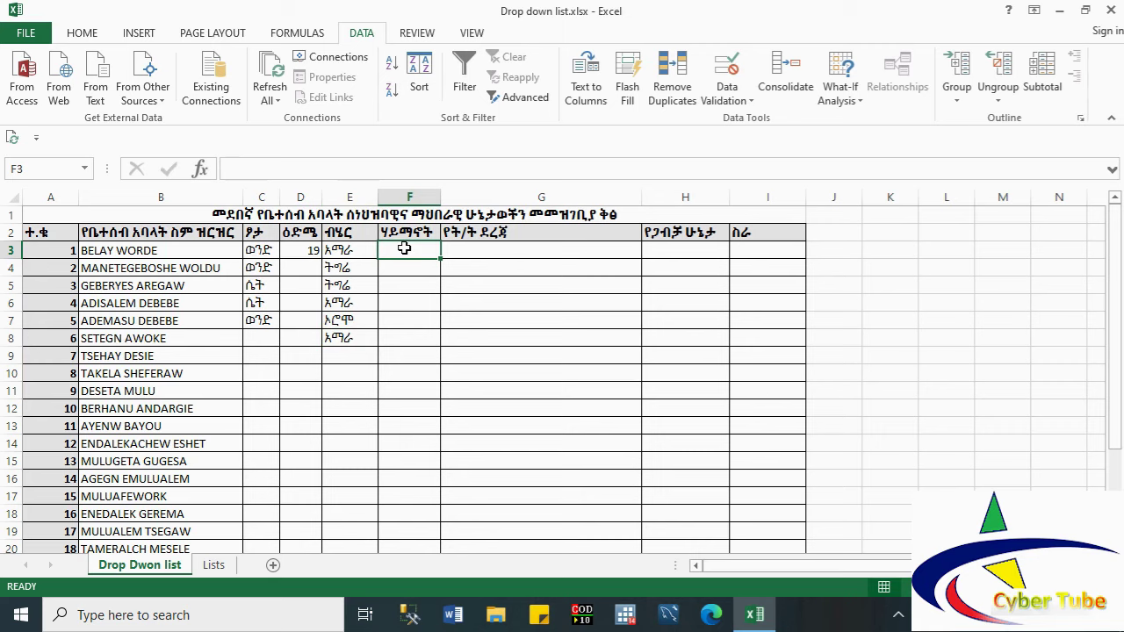
# Step: Add a List validation to column F sourced from Lists!C3:C7 (ሐይማኖት)
pyautogui.click(412, 196)
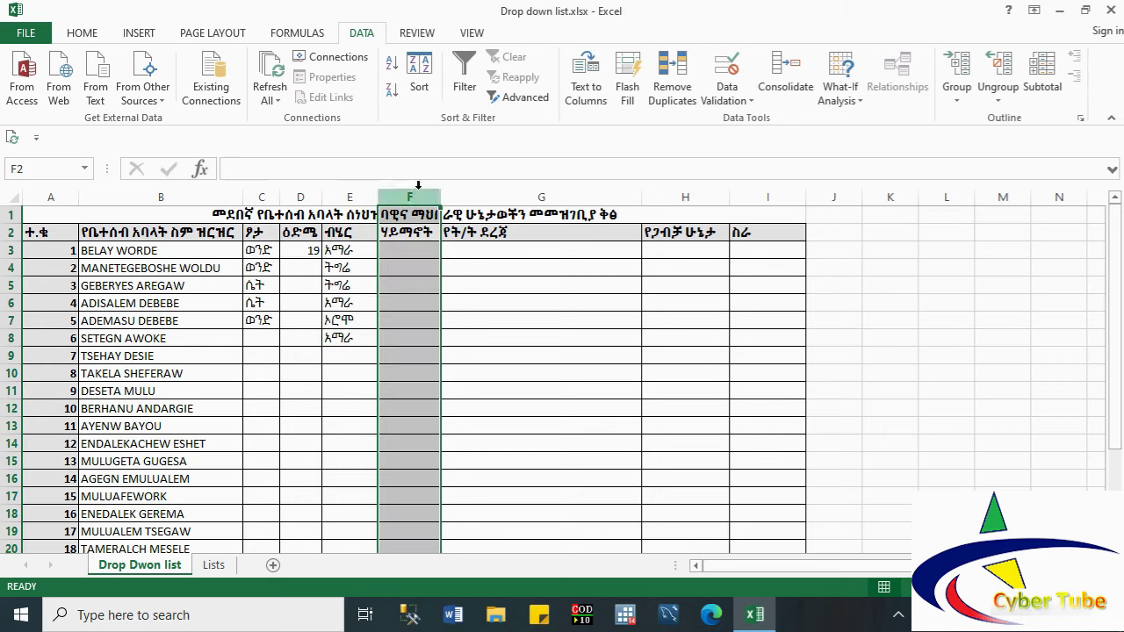
pyautogui.click(727, 98)
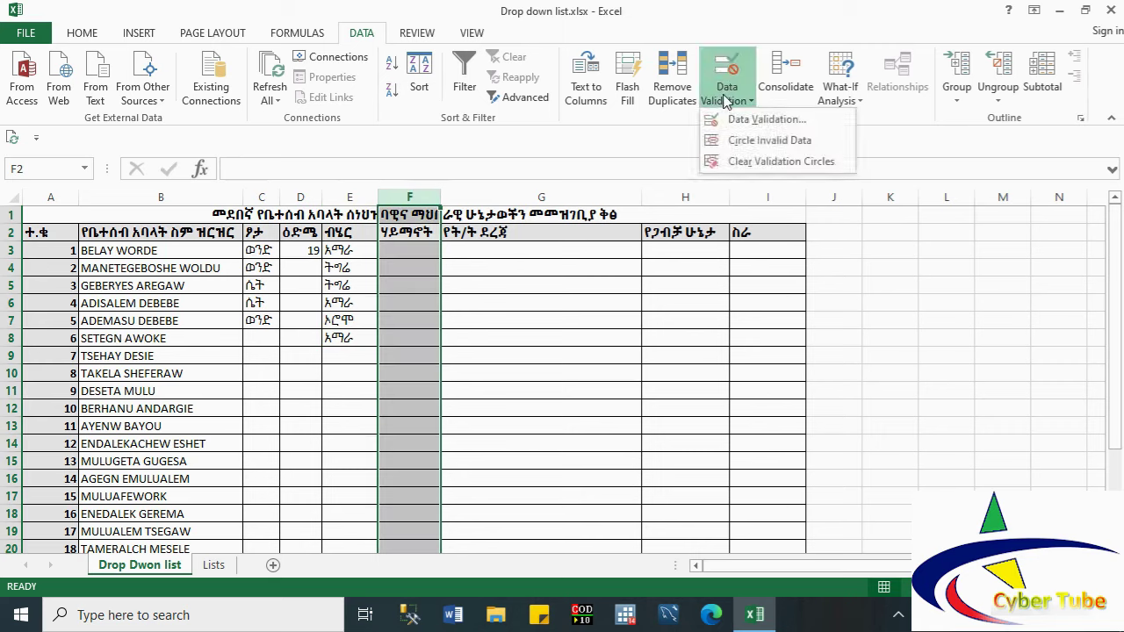
pyautogui.click(748, 123)
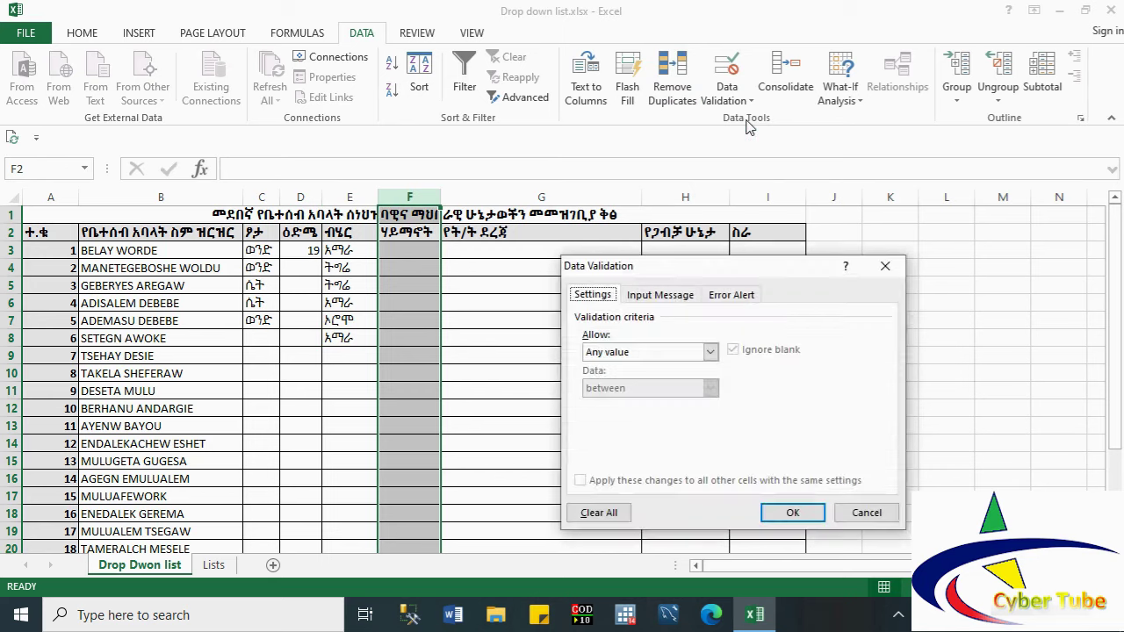
pyautogui.click(650, 352)
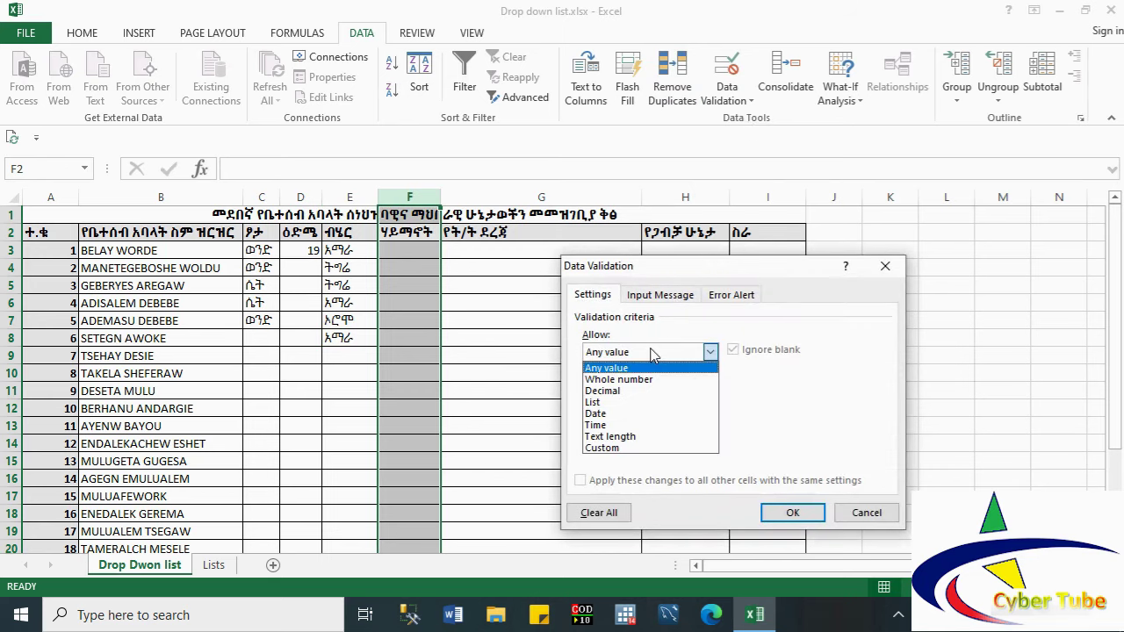
pyautogui.click(619, 405)
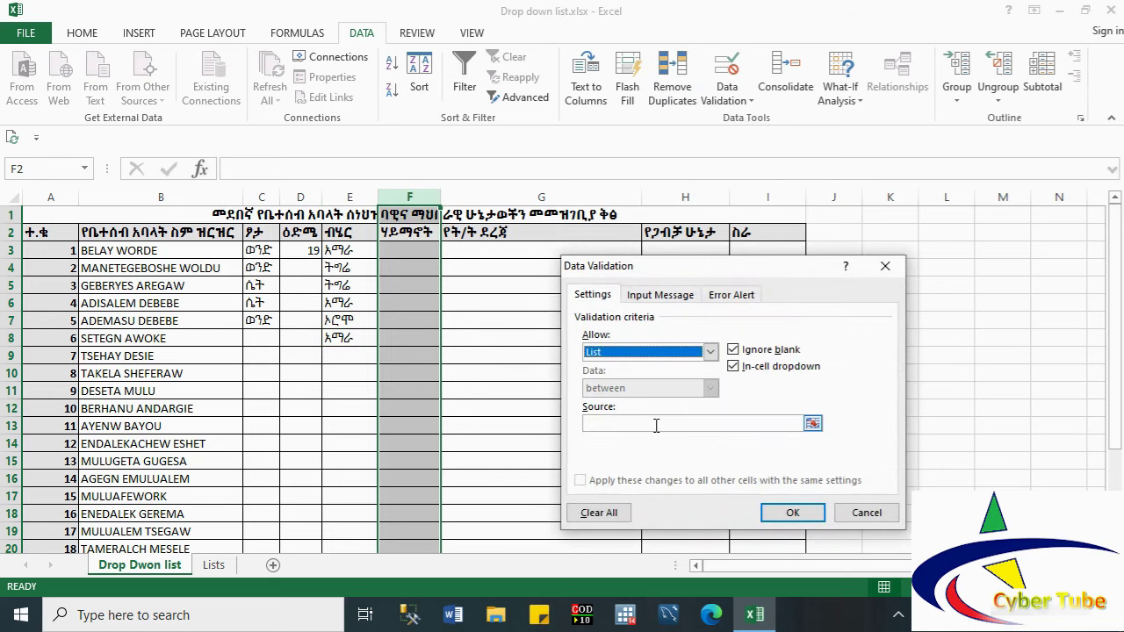
pyautogui.click(812, 423)
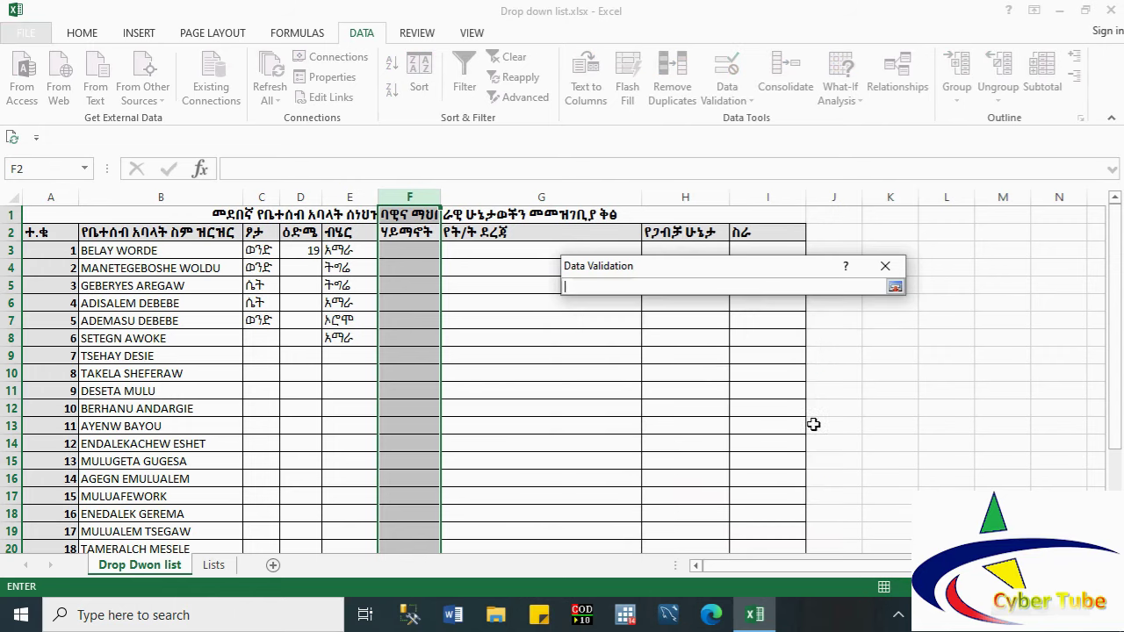
pyautogui.click(213, 566)
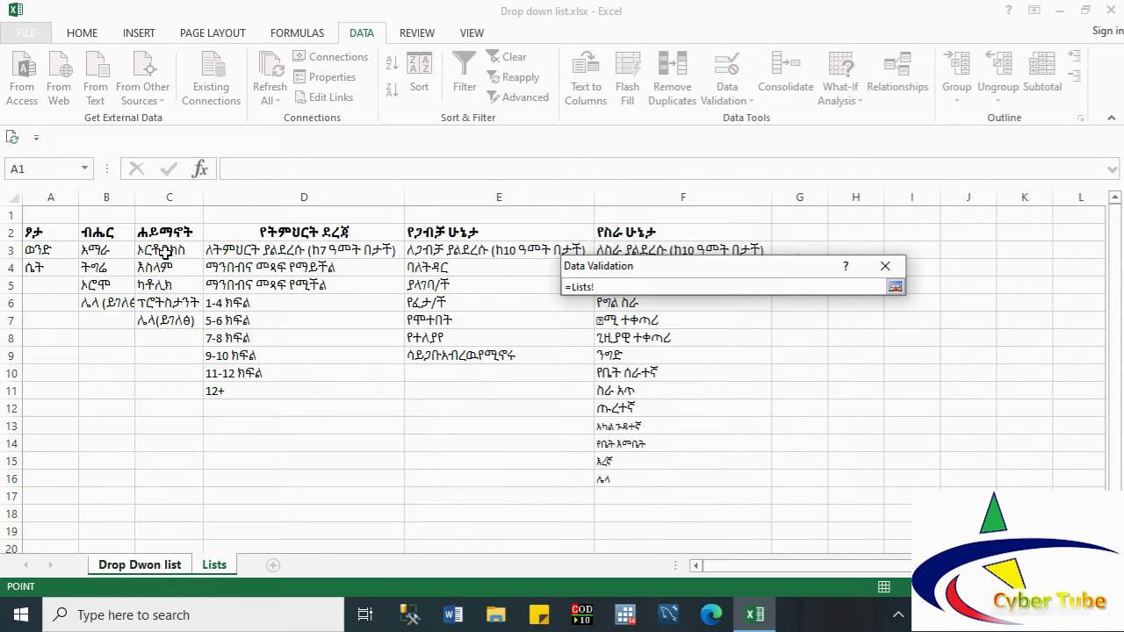
pyautogui.moveTo(165, 252); pyautogui.dragTo(166, 318)
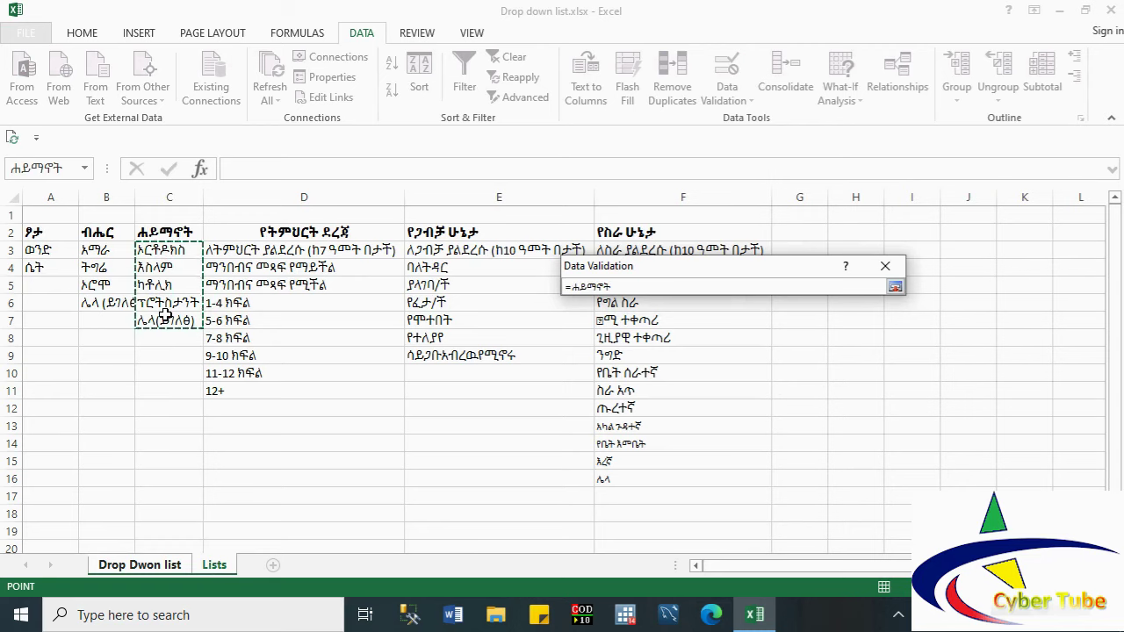
pyautogui.click(895, 288)
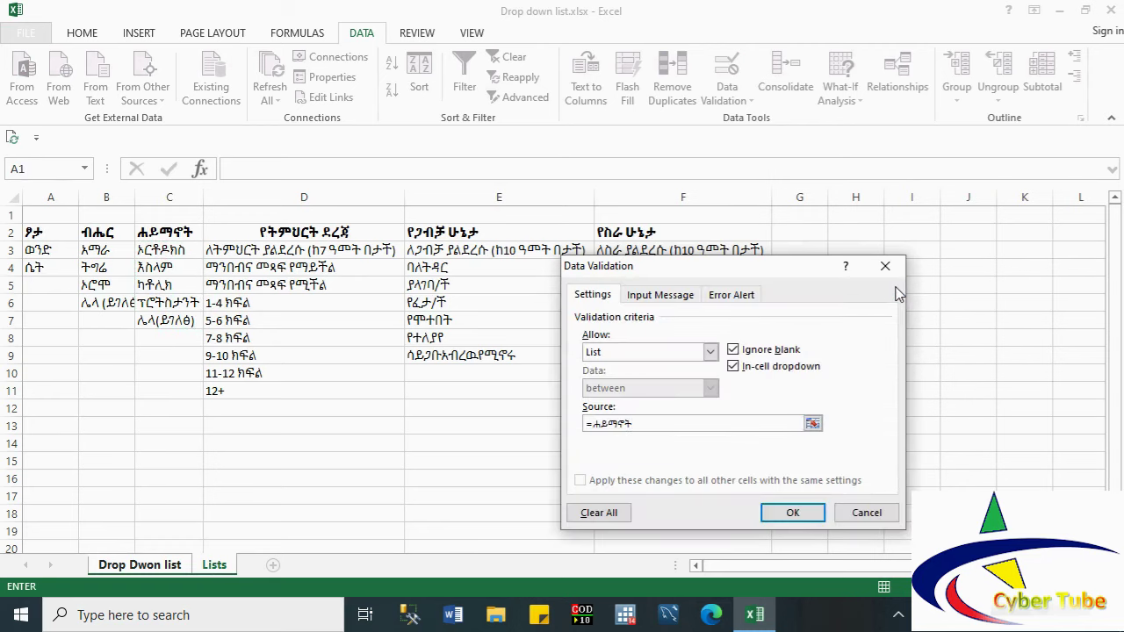
pyautogui.click(792, 512)
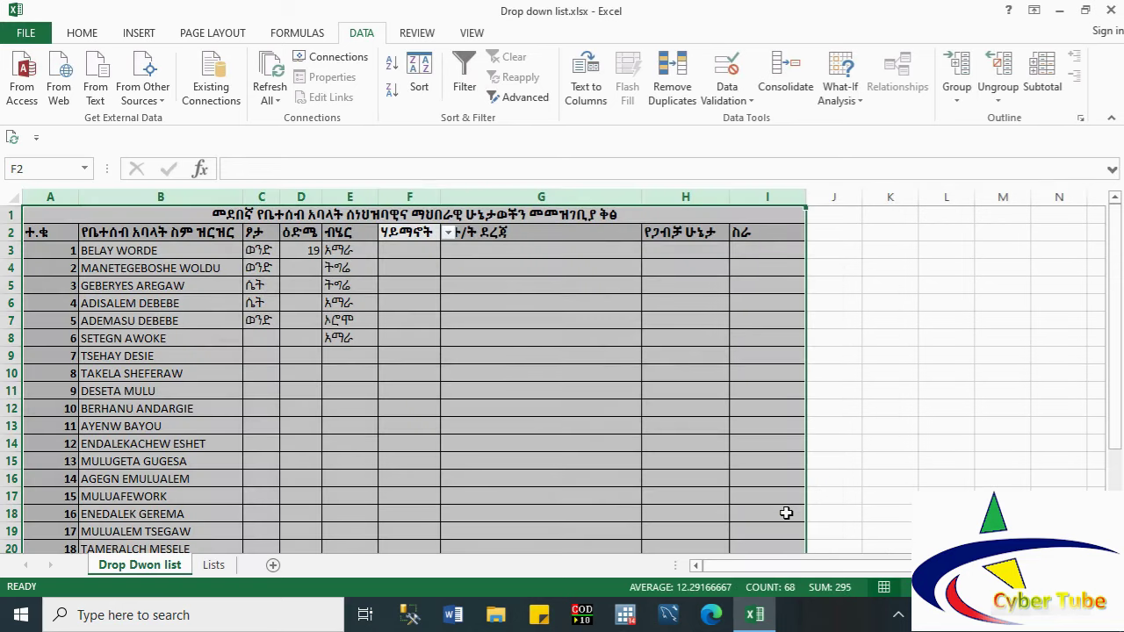
# Step: Choose ኦርቶዶክስ, እስላም and ካቶሊክ for F3–F5 from the religion drop-down
pyautogui.click(432, 252)
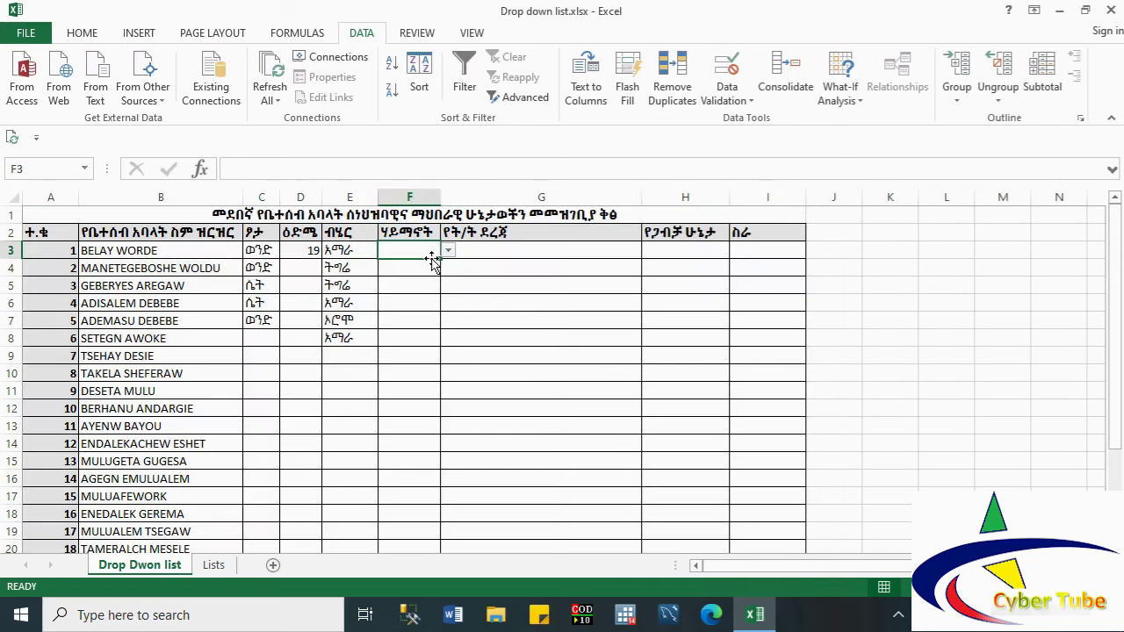
pyautogui.click(448, 251)
pyautogui.click(406, 261)
pyautogui.click(410, 265)
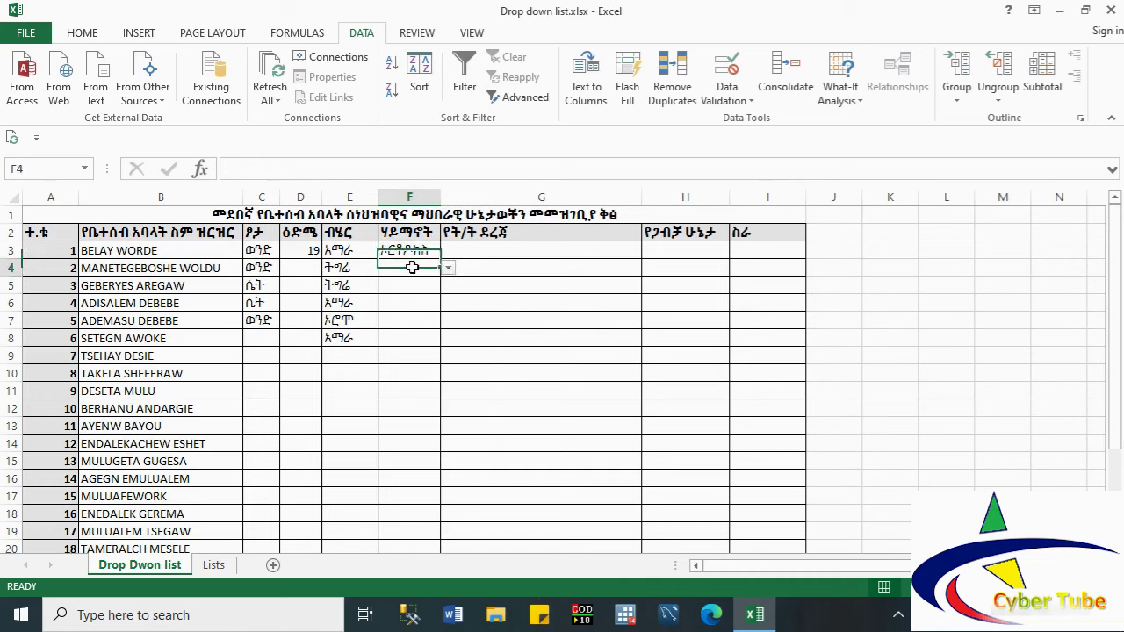
pyautogui.click(448, 270)
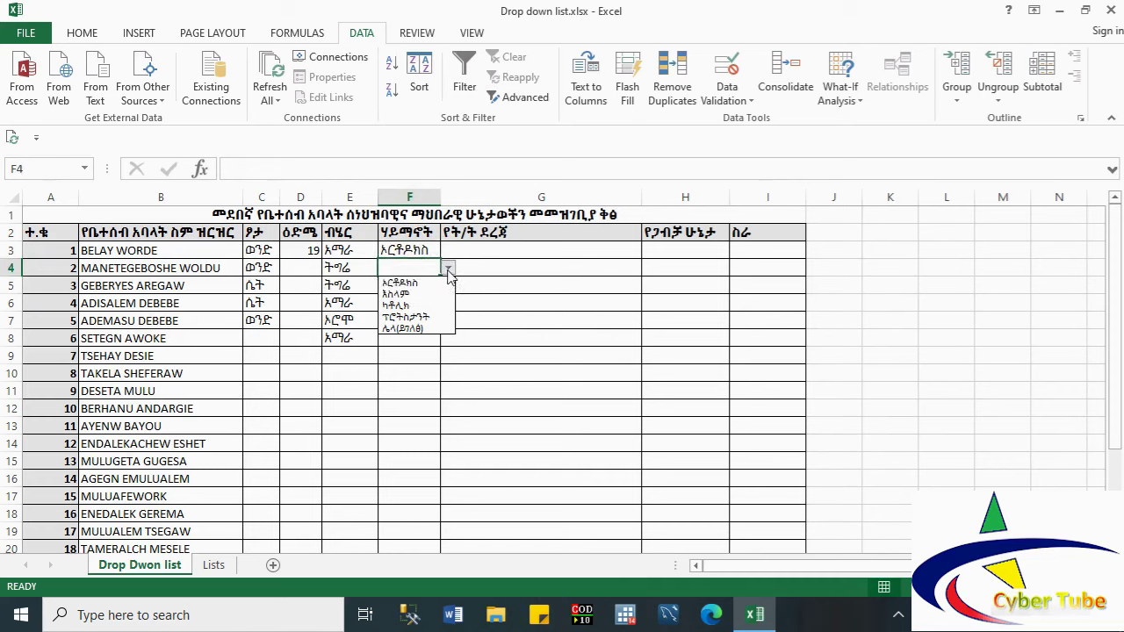
pyautogui.click(411, 292)
pyautogui.click(409, 286)
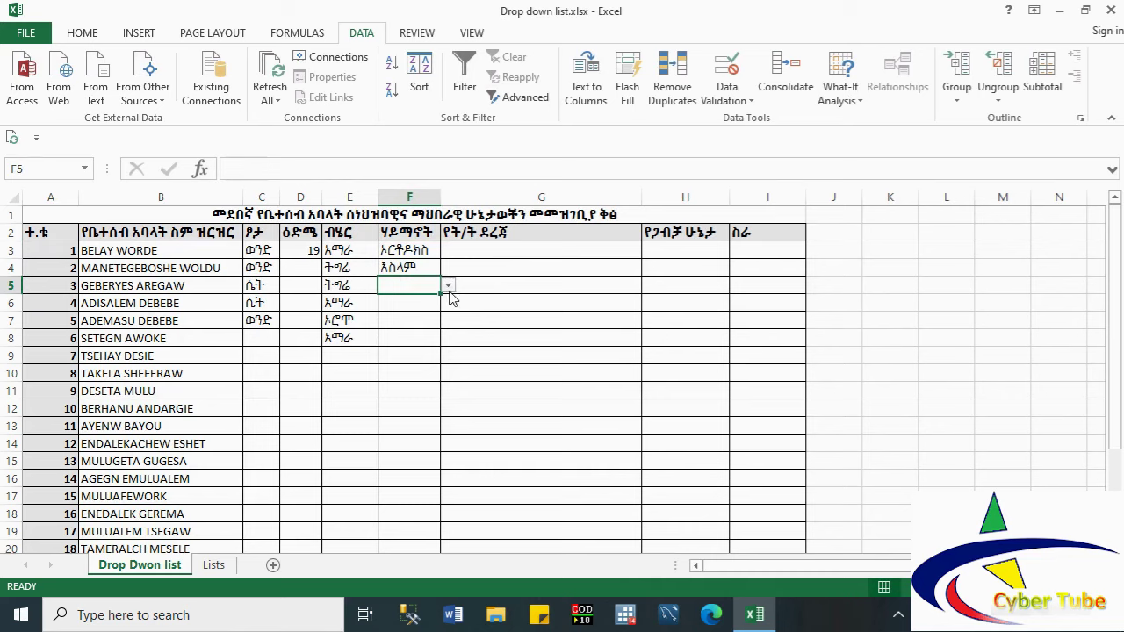
pyautogui.click(448, 287)
pyautogui.click(414, 320)
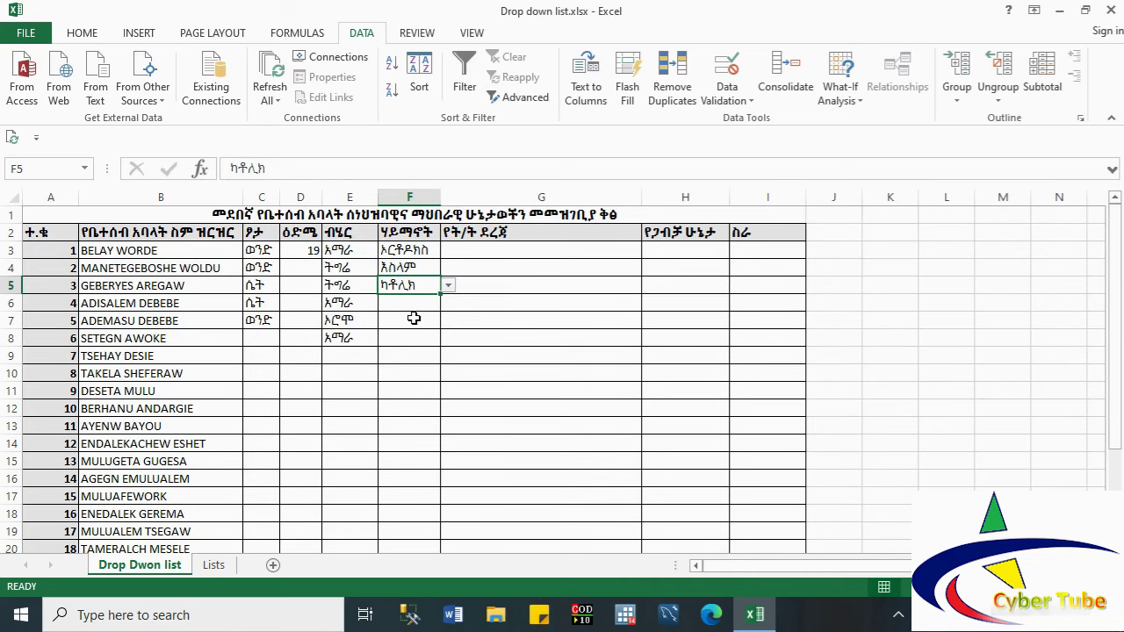
# Step: Choose ፕሮቴስታንት for F6 and ሌላ(ይገለፅ) for F7
pyautogui.click(411, 313)
pyautogui.click(414, 303)
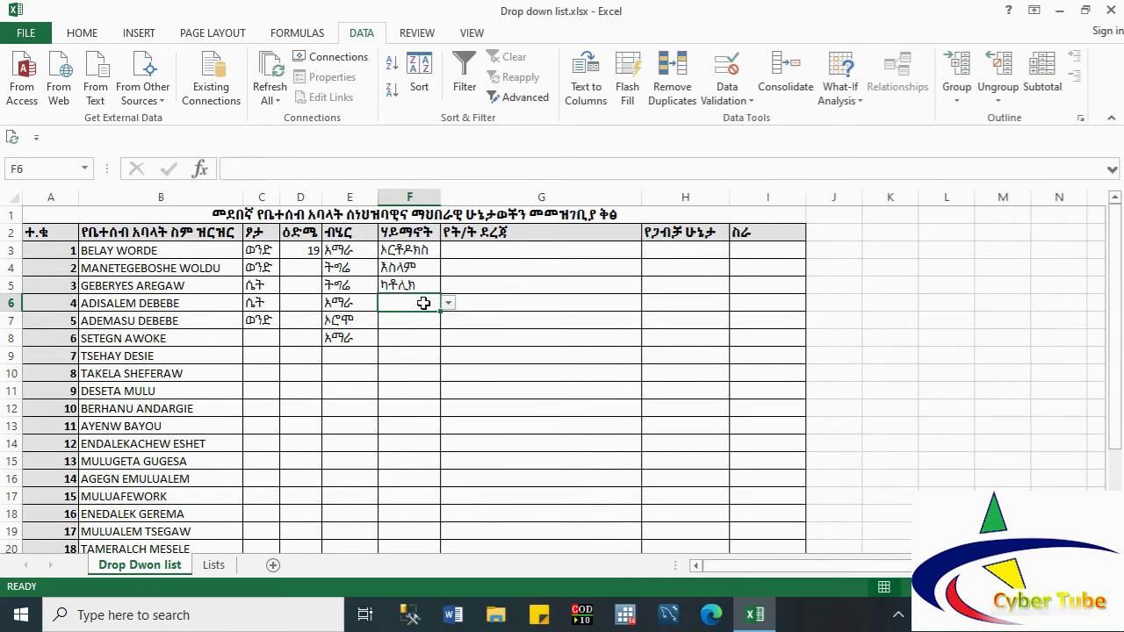
pyautogui.click(445, 306)
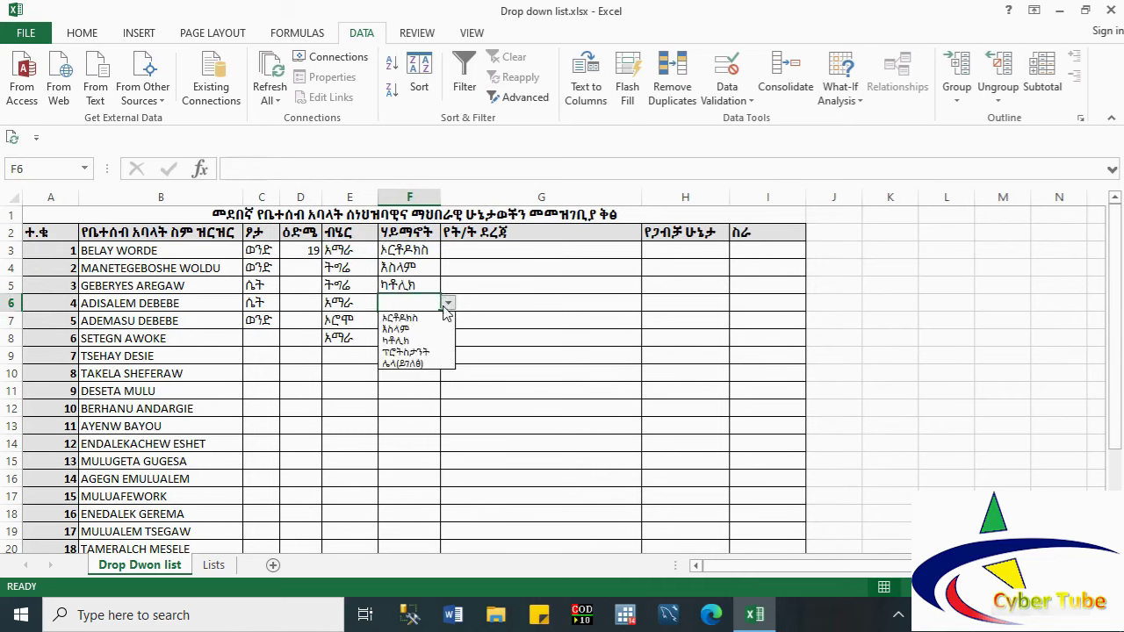
pyautogui.click(421, 353)
pyautogui.click(410, 322)
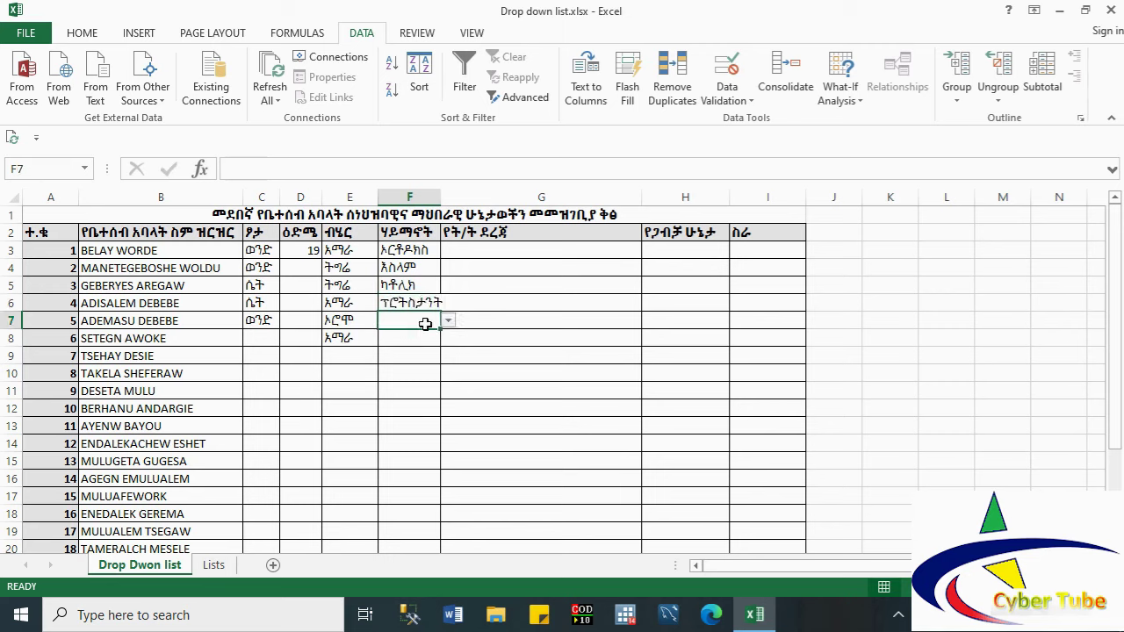
pyautogui.click(448, 320)
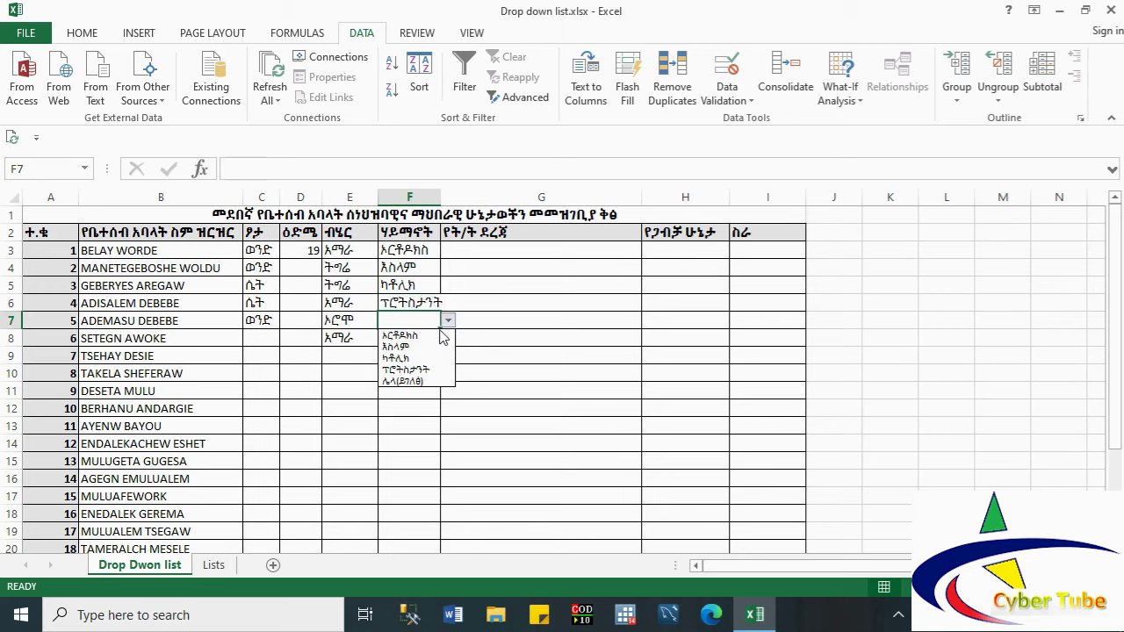
pyautogui.click(416, 383)
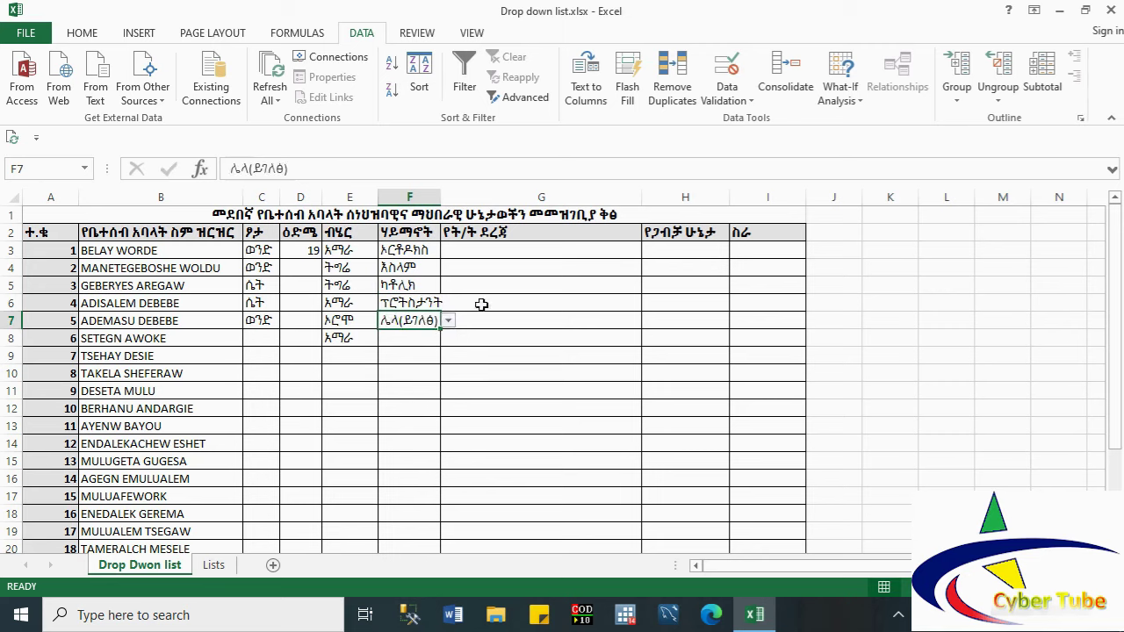
pyautogui.click(484, 250)
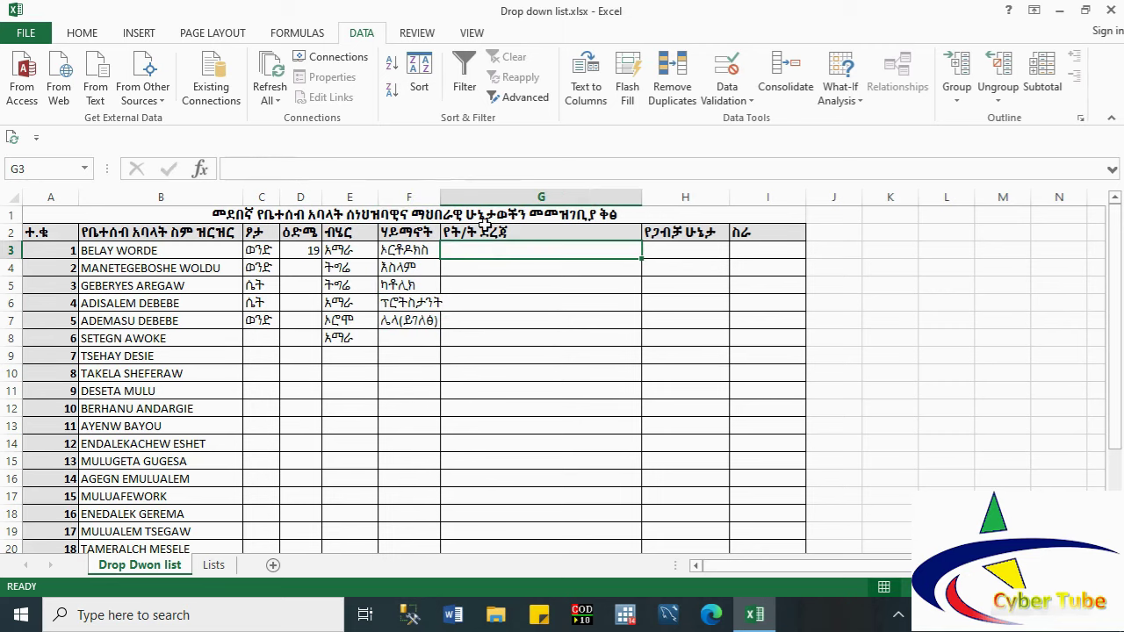
pyautogui.click(479, 213)
# Step: Restrict column G to a list sourced from Lists!D3:D11 (the የትምህርት_ደረጃ range)
pyautogui.click(477, 196)
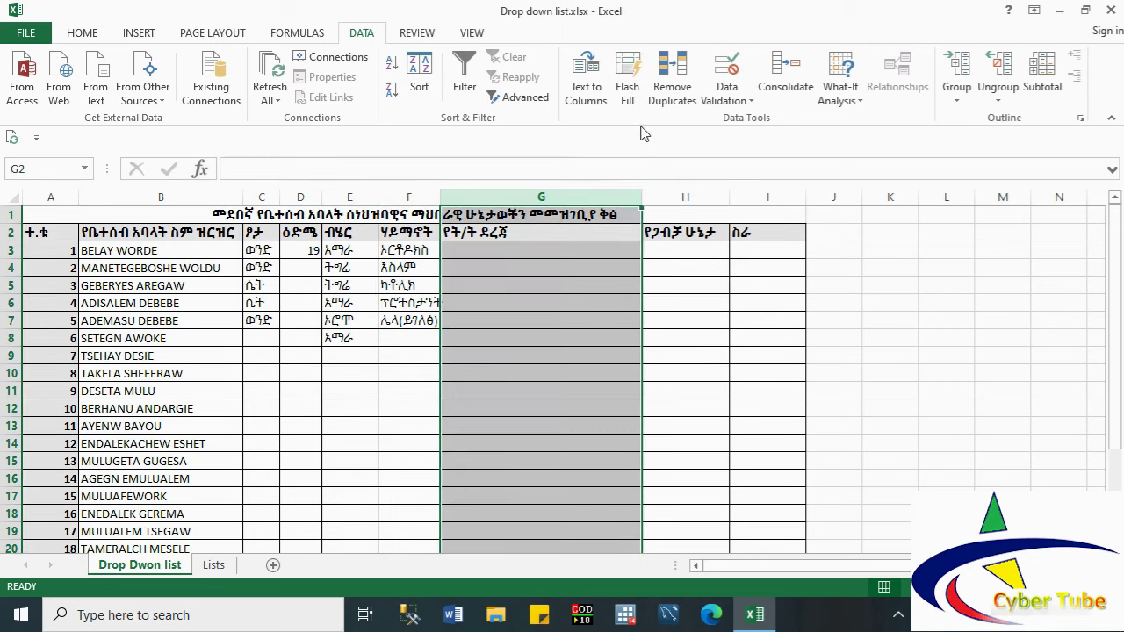
pyautogui.click(726, 93)
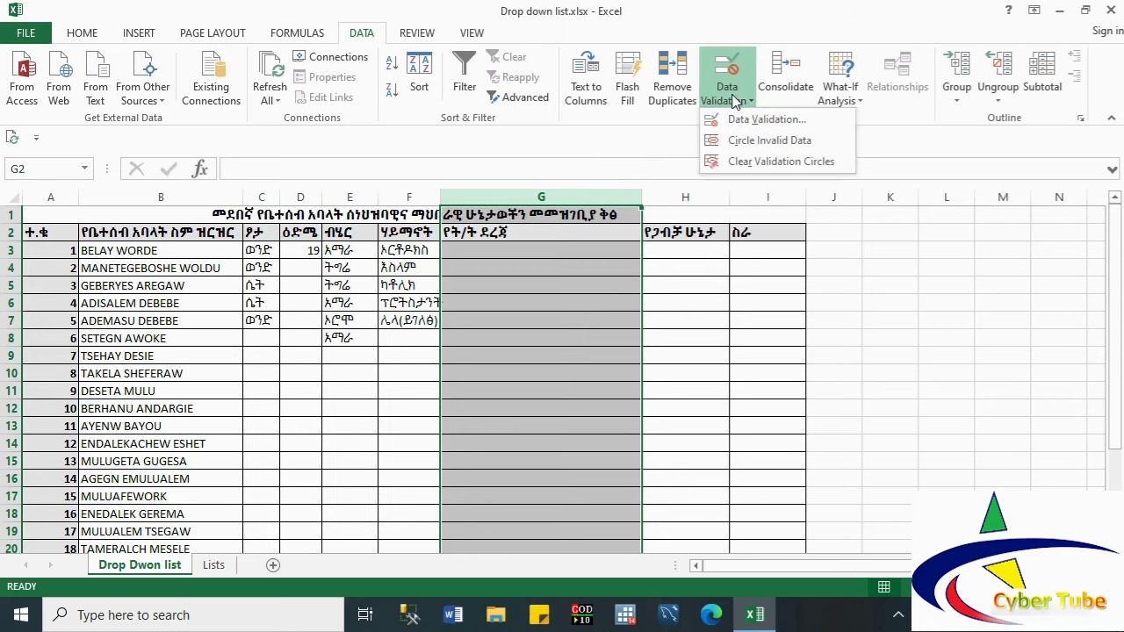
pyautogui.click(753, 121)
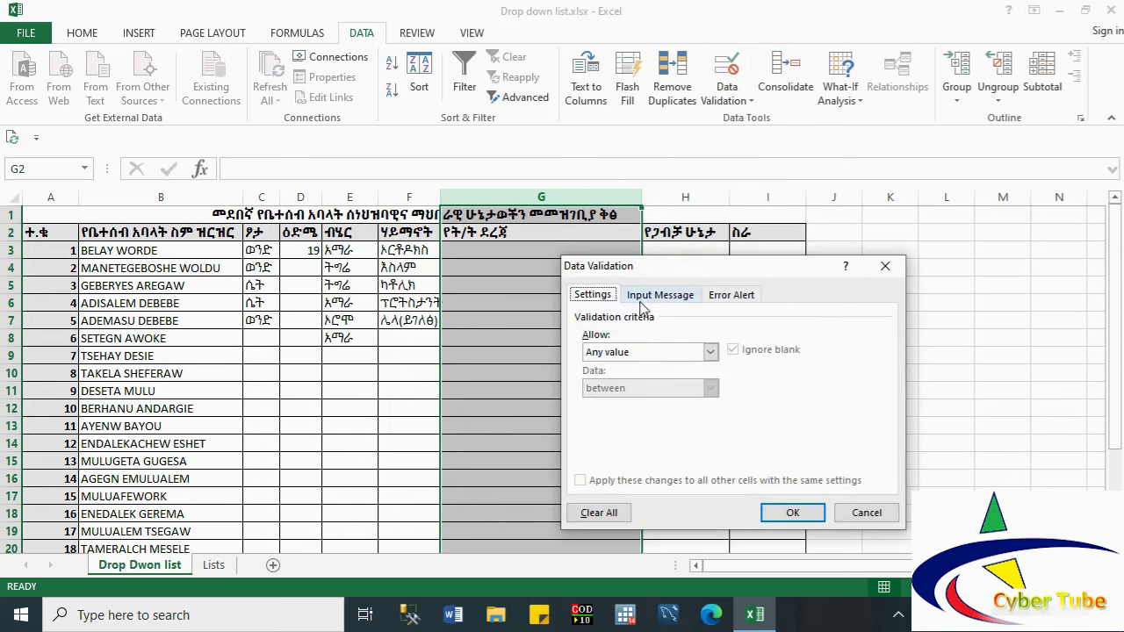
pyautogui.click(623, 353)
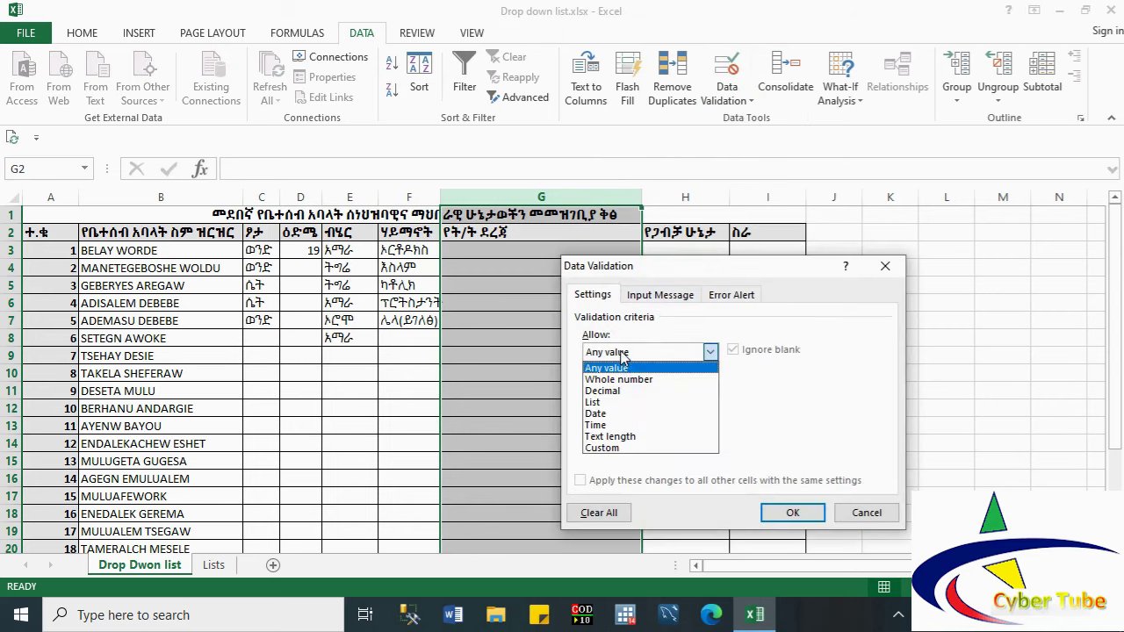
pyautogui.click(618, 403)
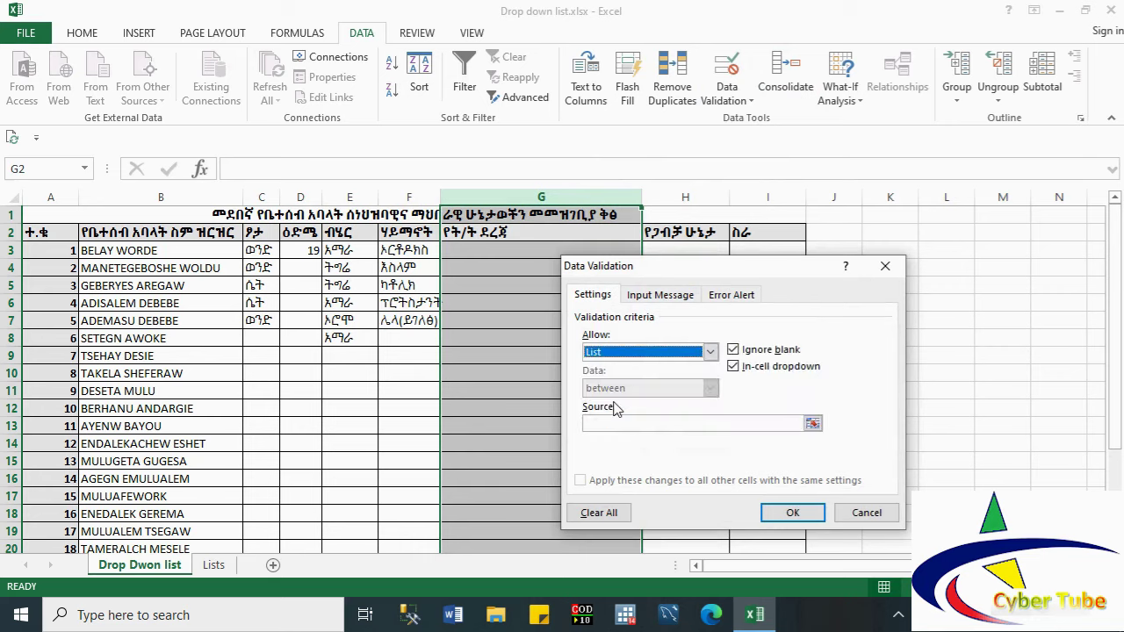
pyautogui.click(814, 425)
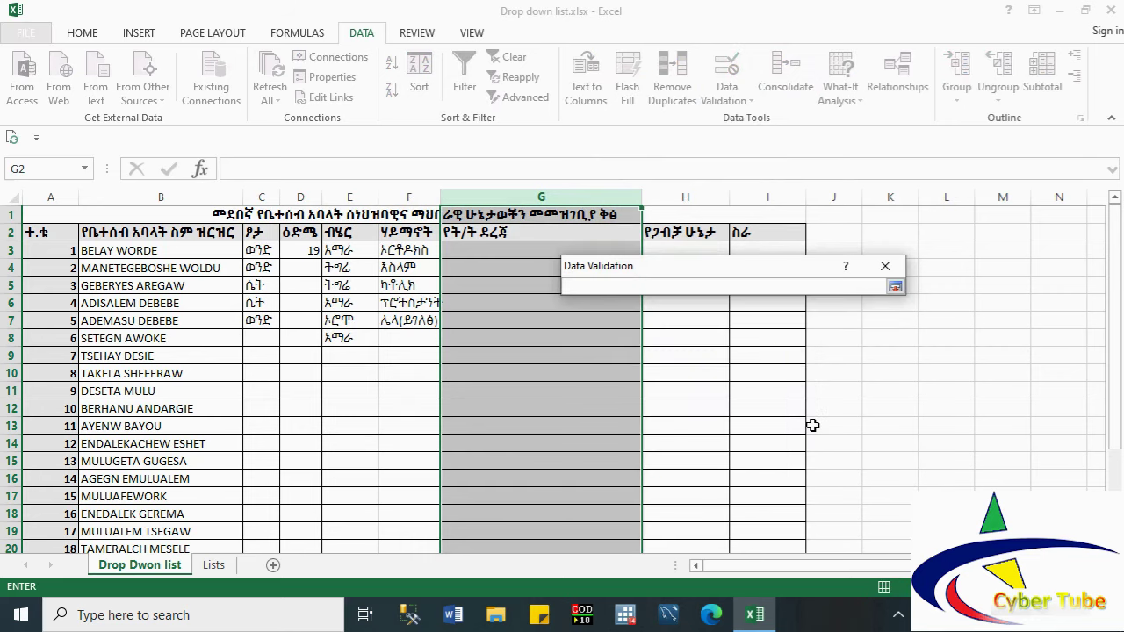
pyautogui.click(214, 567)
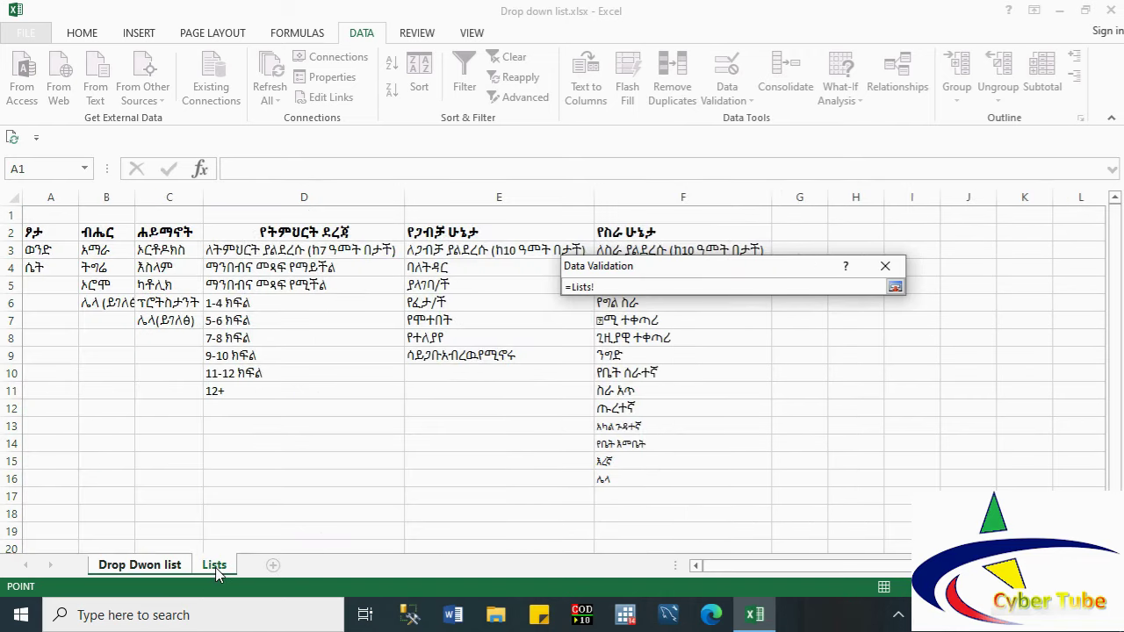
pyautogui.click(219, 251)
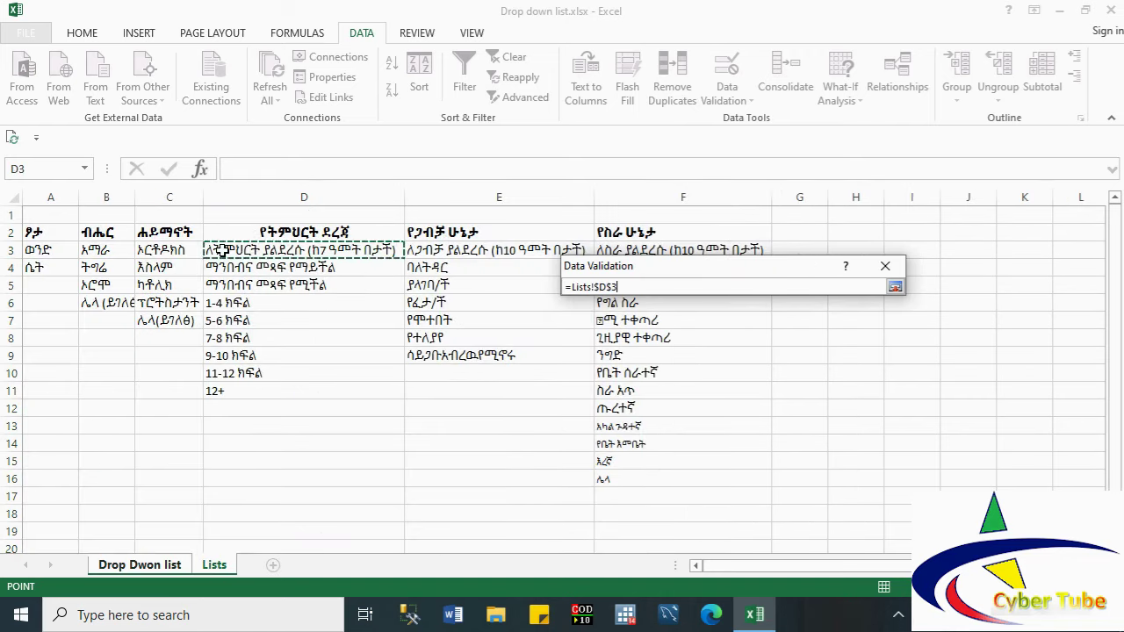
pyautogui.moveTo(219, 251); pyautogui.dragTo(230, 390)
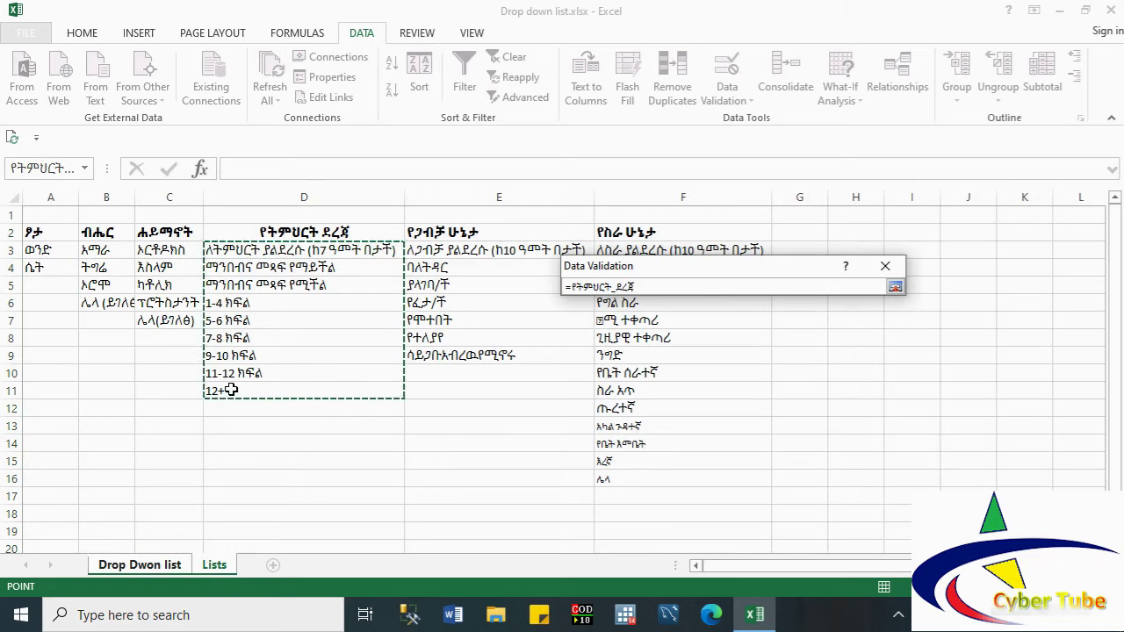
pyautogui.click(895, 288)
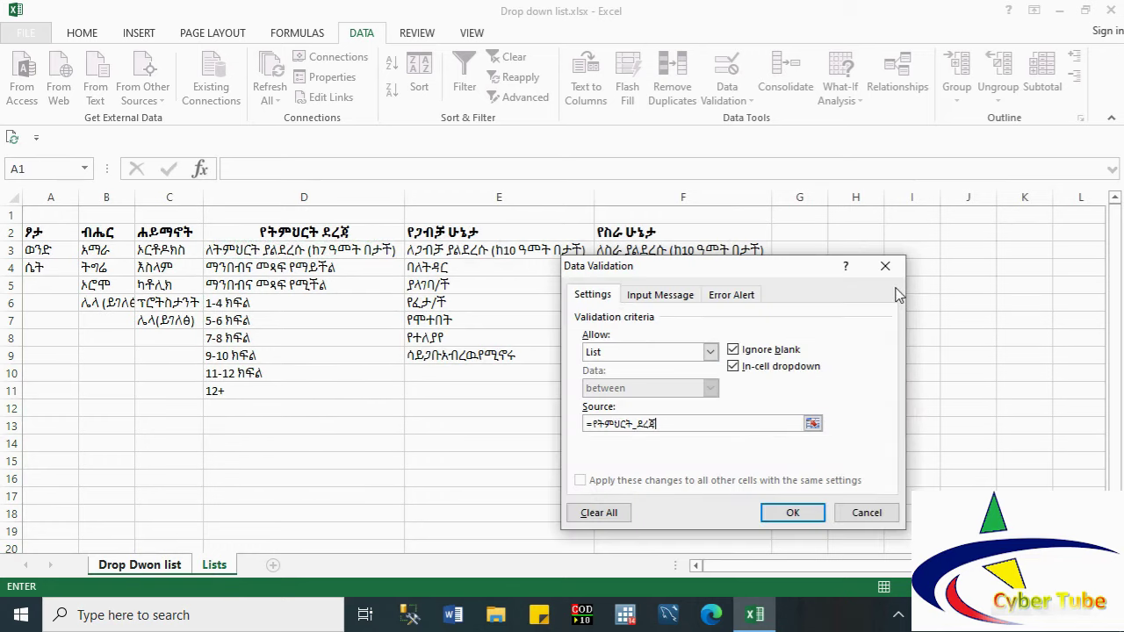
pyautogui.click(791, 513)
pyautogui.click(564, 308)
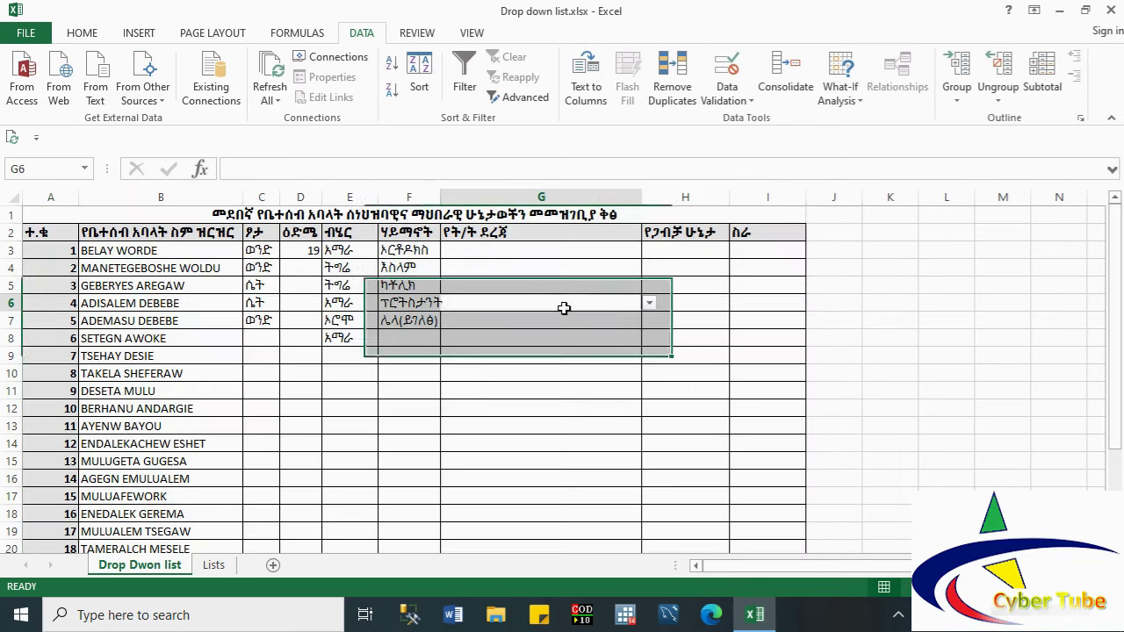
# Step: Pick 5-6 ክፍል for G3 and 7-8 ክፍል for G4 and G5
pyautogui.click(476, 251)
pyautogui.click(650, 251)
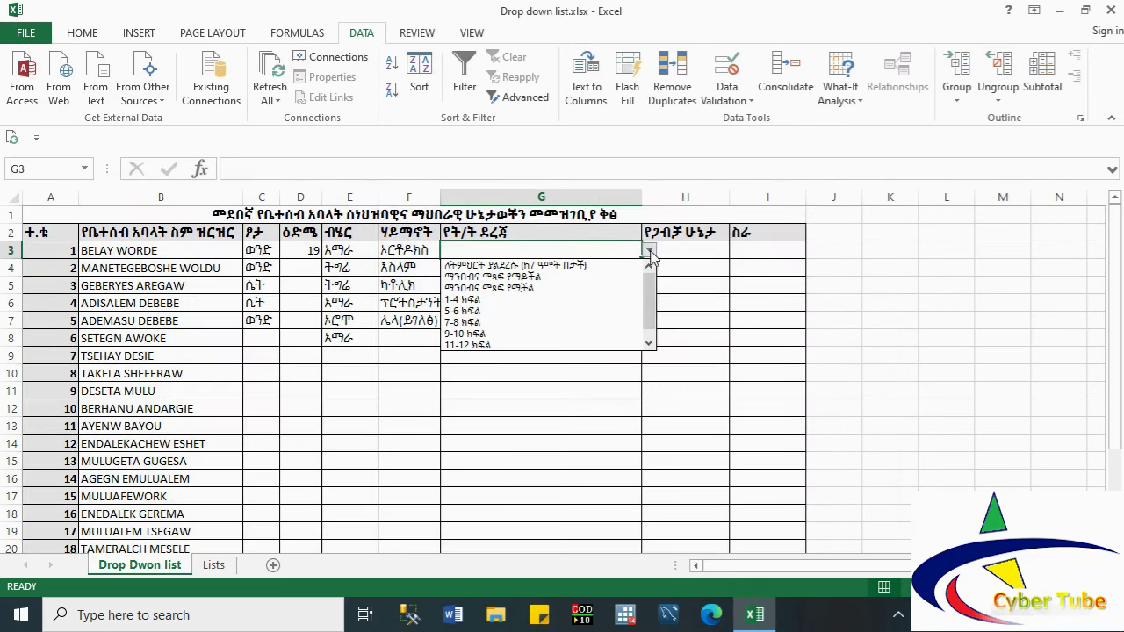
pyautogui.click(571, 312)
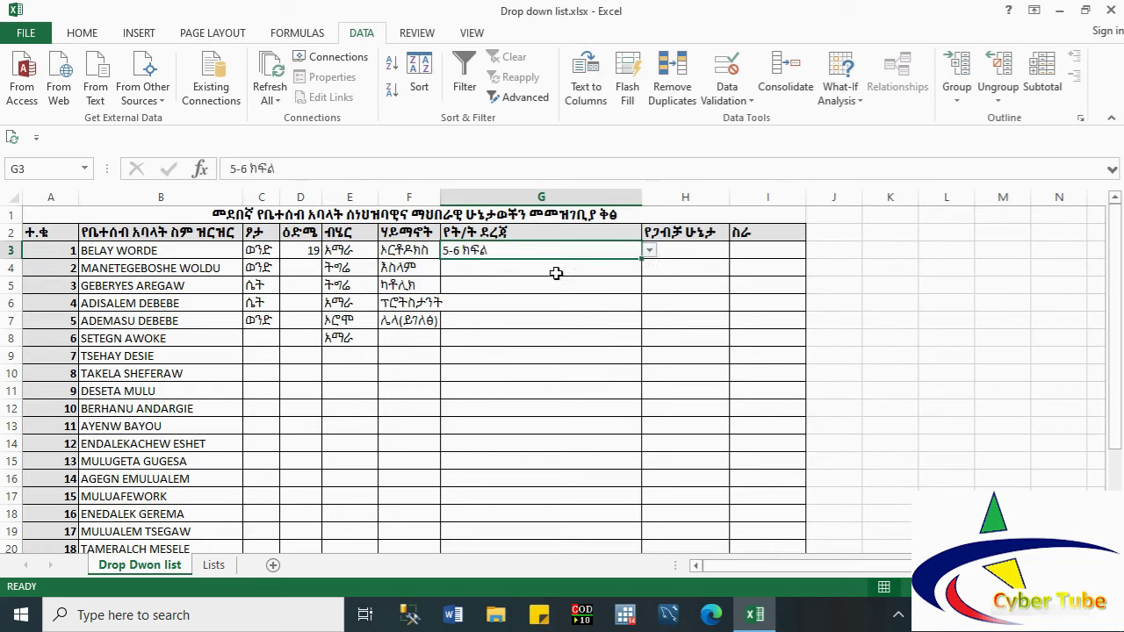
pyautogui.click(556, 272)
pyautogui.click(651, 269)
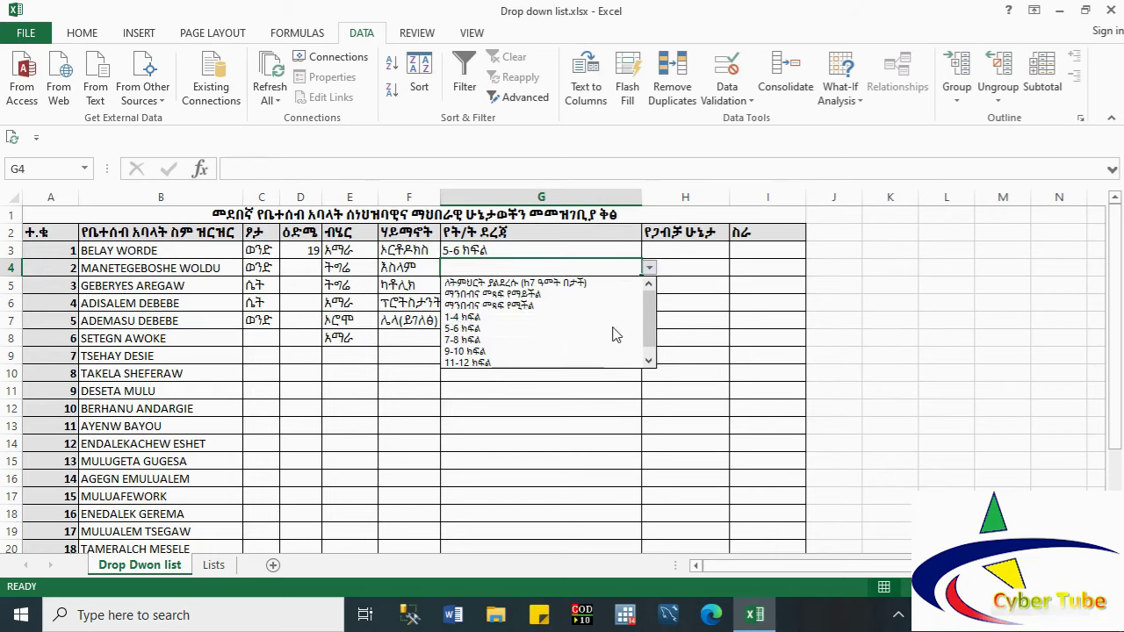
pyautogui.click(609, 341)
pyautogui.click(601, 287)
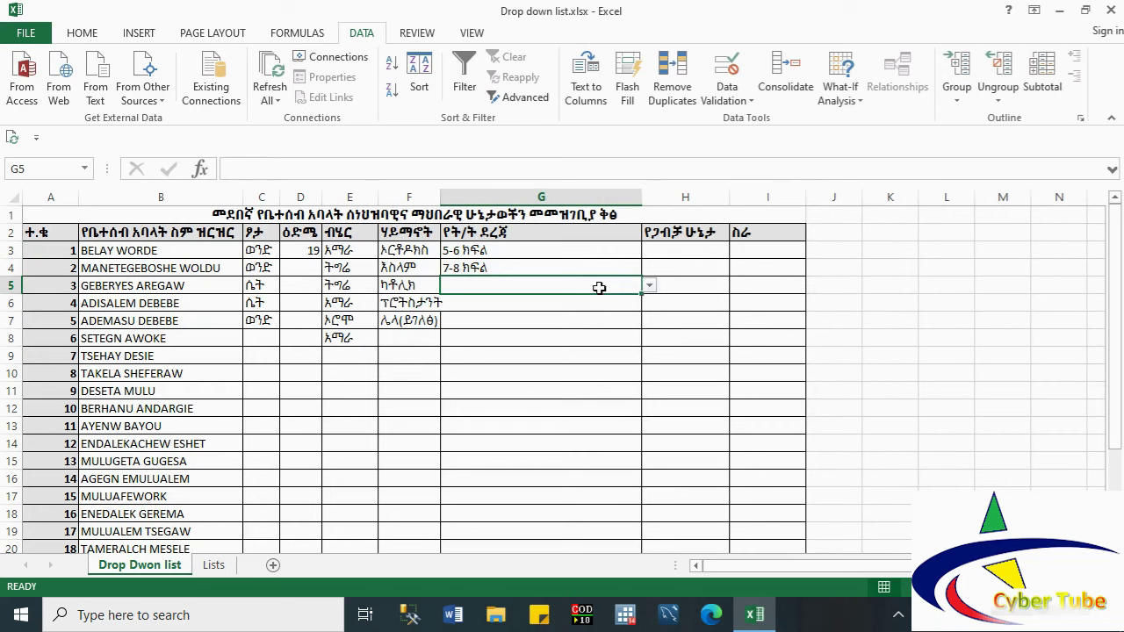
pyautogui.click(649, 287)
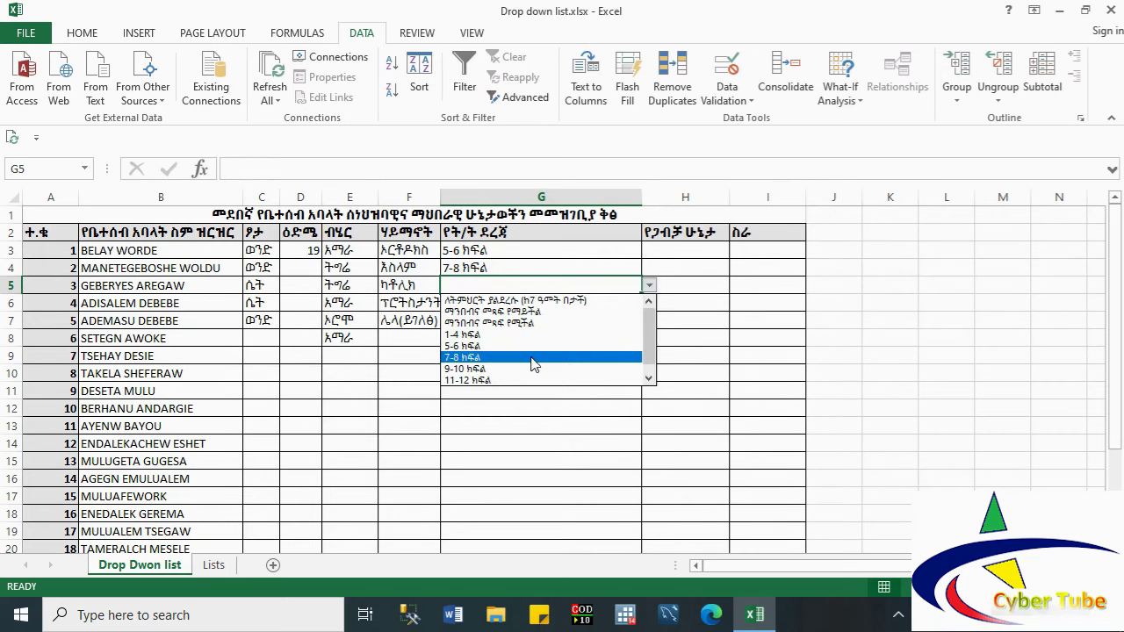
pyautogui.click(532, 365)
# Step: Pick 11-12 ክፍል for G6 and ማንበብና መጻፍ የማይችል for G7
pyautogui.click(534, 316)
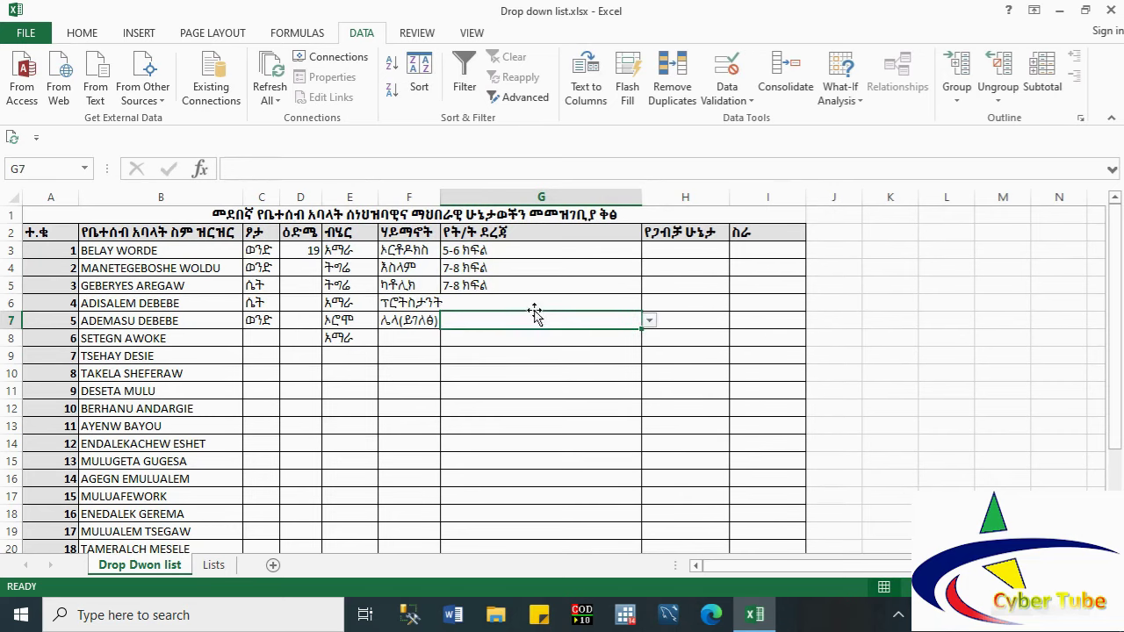
pyautogui.click(534, 306)
pyautogui.click(649, 303)
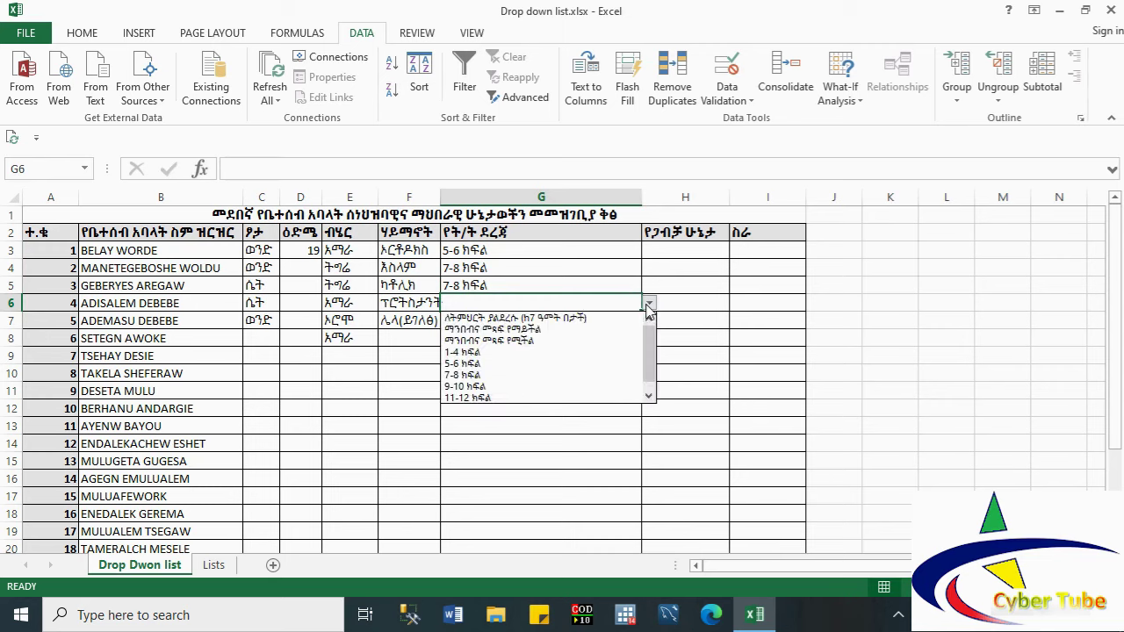
pyautogui.click(576, 404)
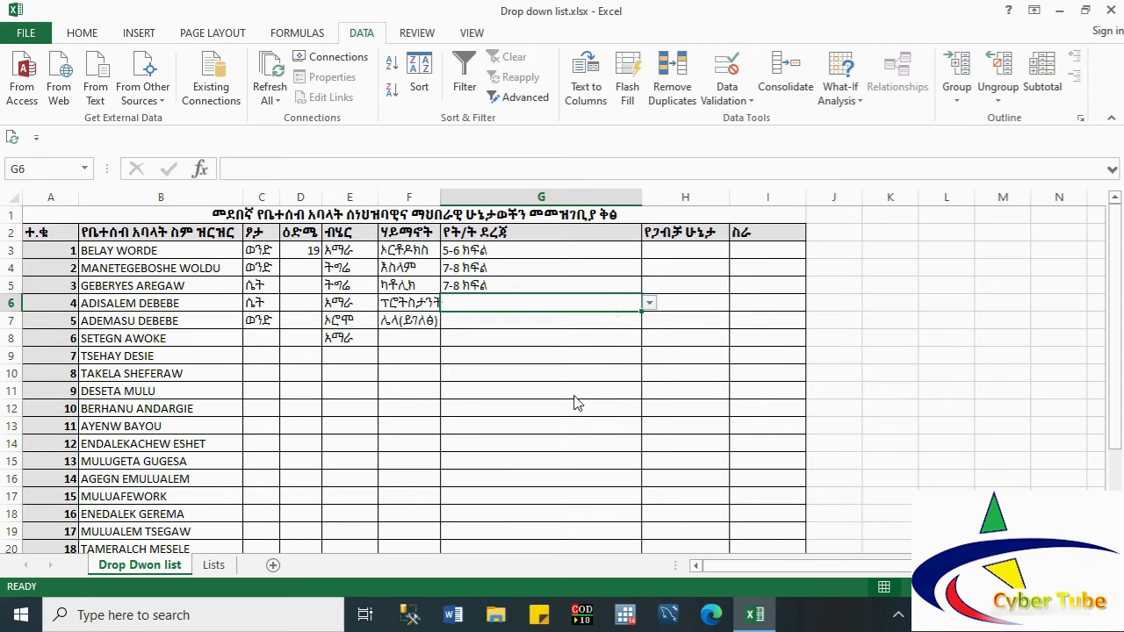
pyautogui.click(574, 323)
pyautogui.click(650, 322)
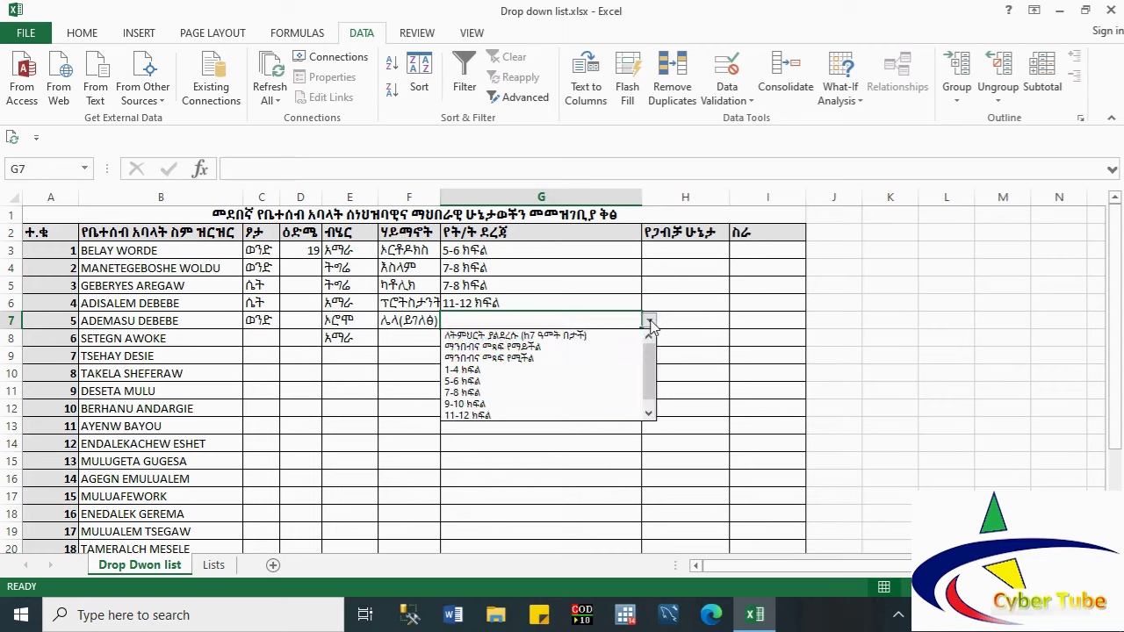
pyautogui.click(579, 347)
pyautogui.click(693, 259)
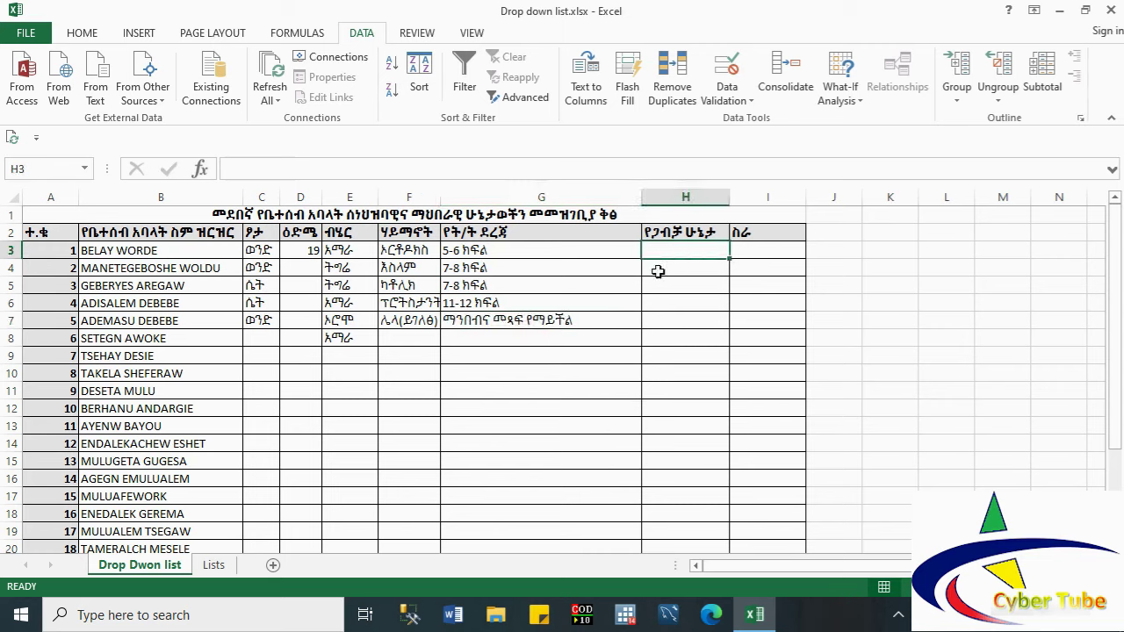
# Step: Restrict column H to a list validation sourced from the marital-status entries Lists!E3:E9
pyautogui.click(666, 198)
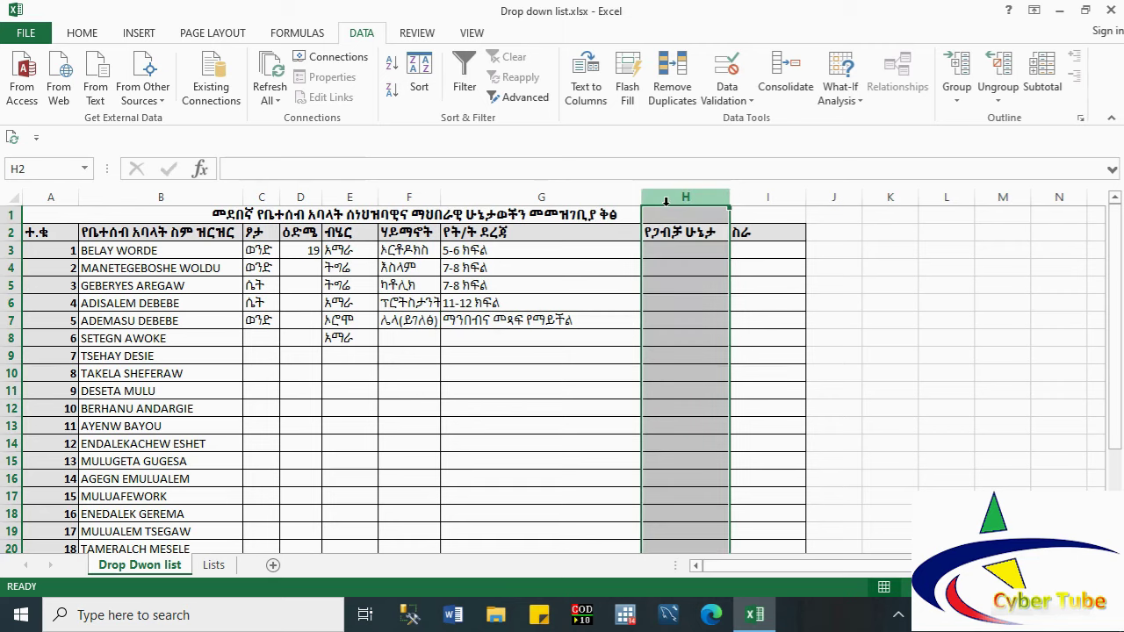
pyautogui.click(727, 97)
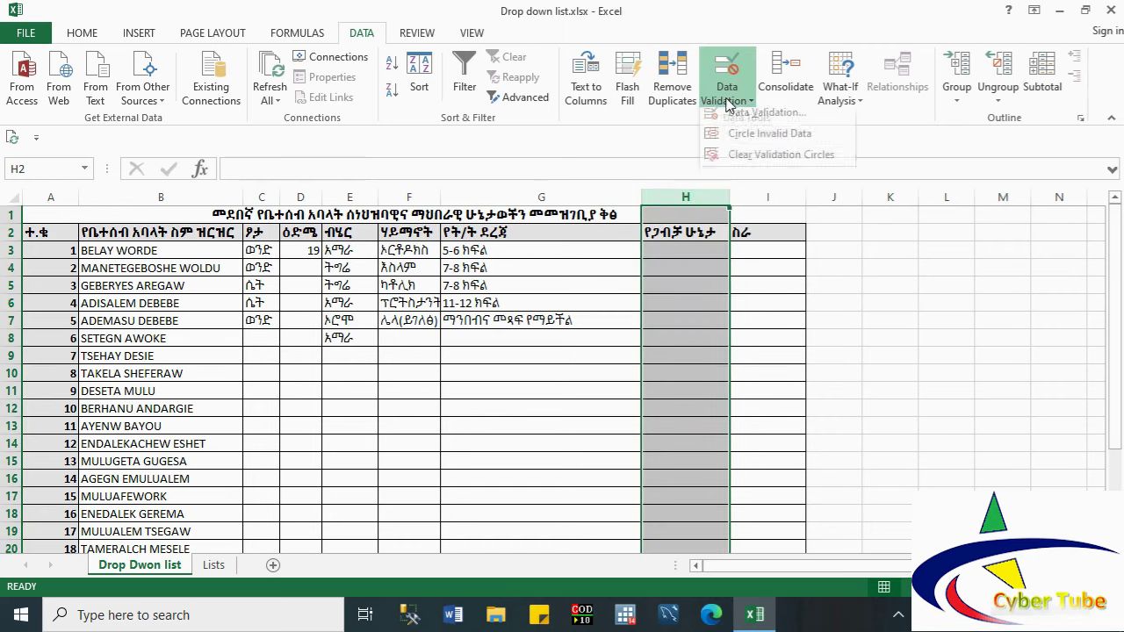
pyautogui.click(749, 124)
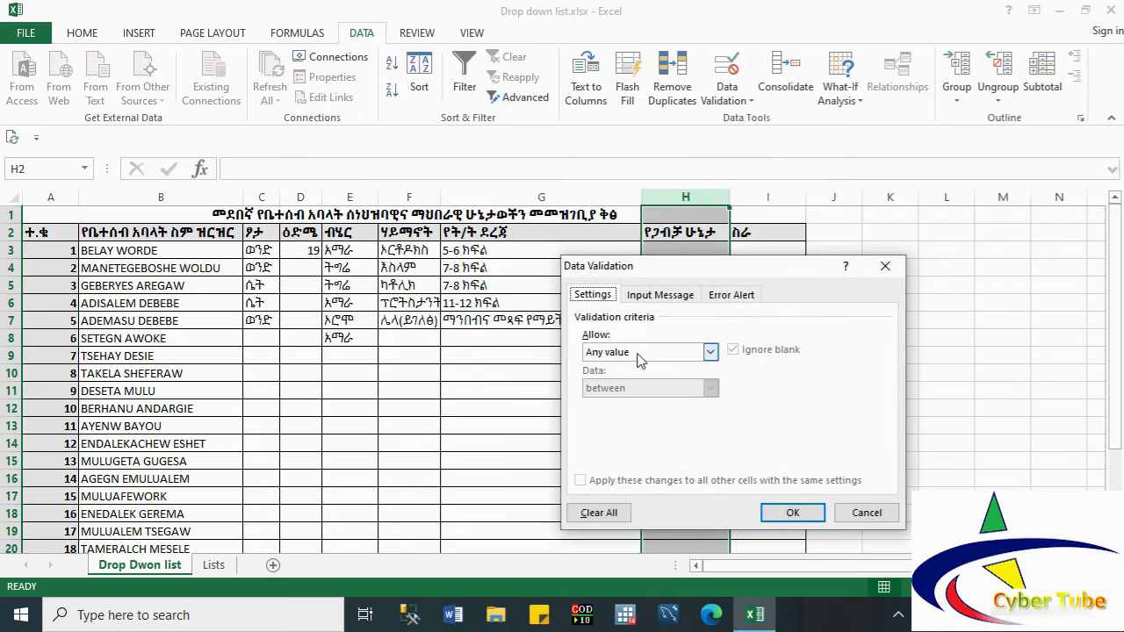
pyautogui.click(645, 352)
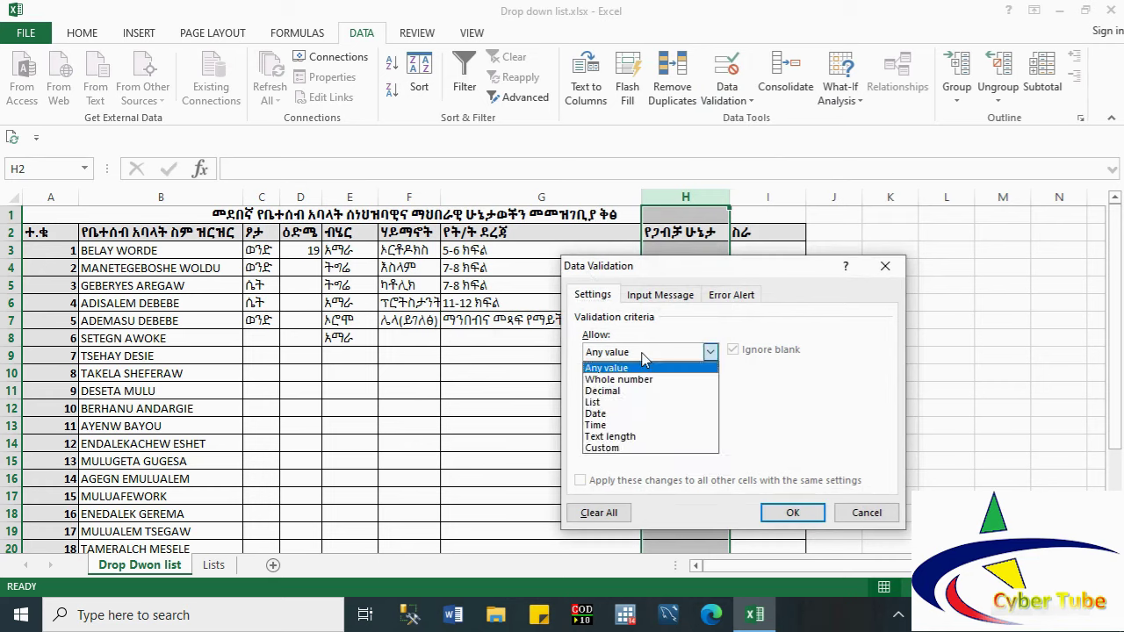
pyautogui.click(620, 403)
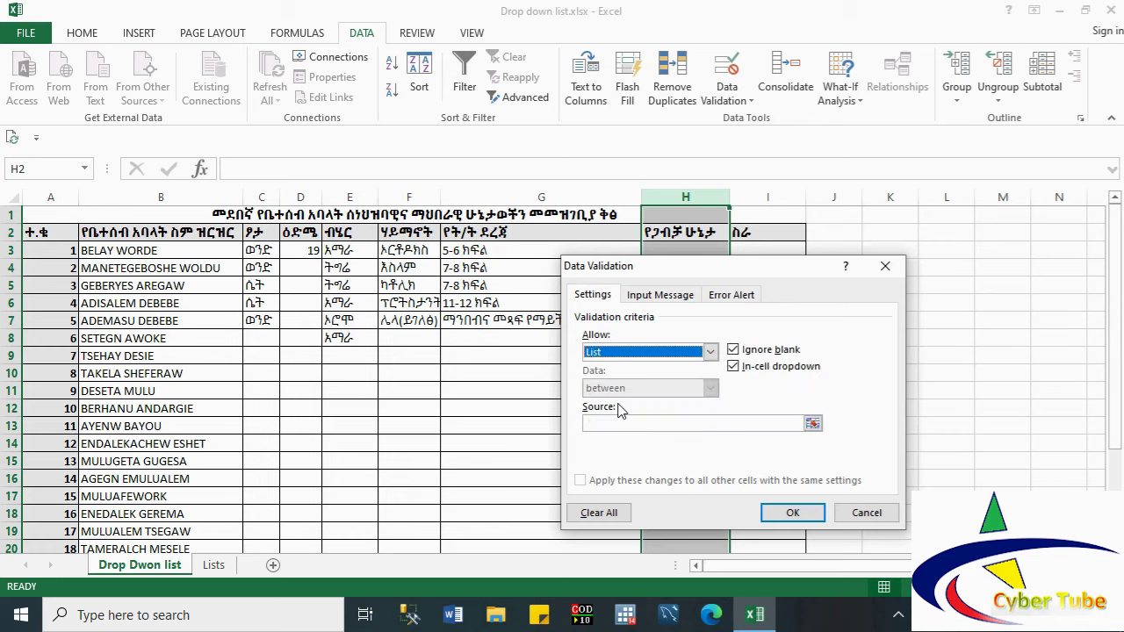
pyautogui.click(813, 424)
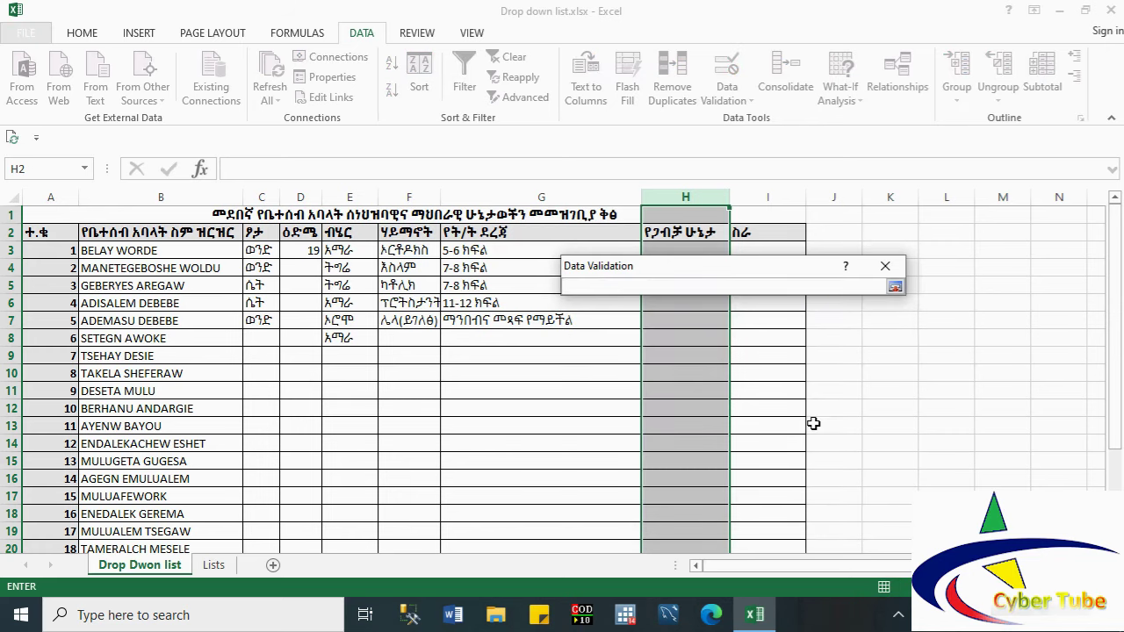
pyautogui.click(215, 565)
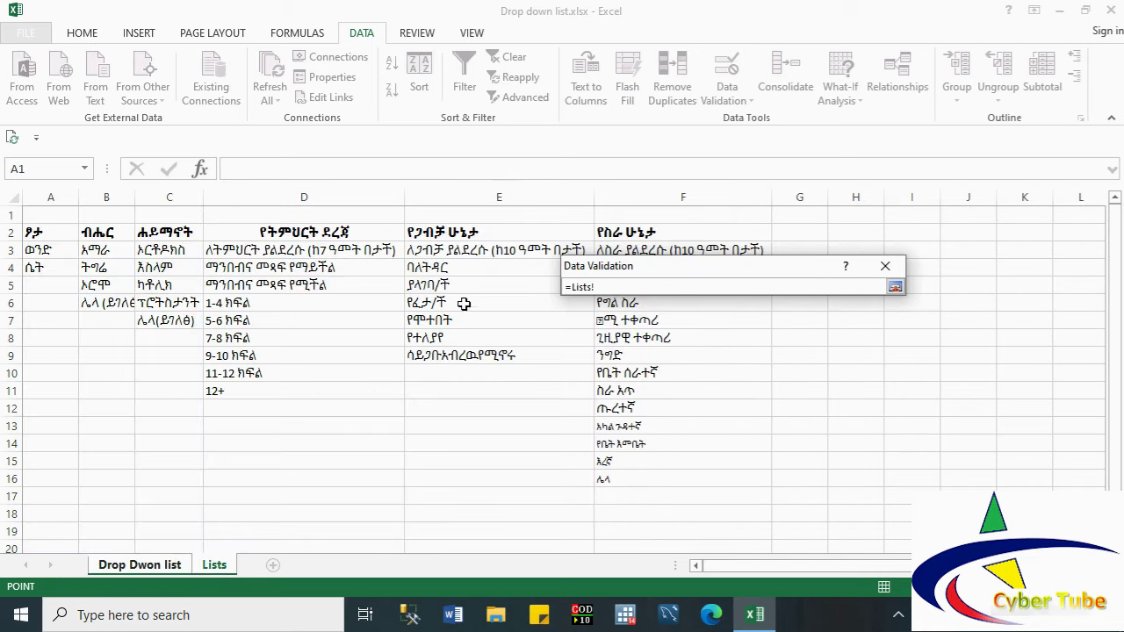
pyautogui.click(446, 250)
pyautogui.hotkey('shift', 'Down')
pyautogui.hotkey('shift', 'Down')
pyautogui.hotkey('shift', 'Down')
pyautogui.hotkey('shift', 'Down')
pyautogui.hotkey('shift', 'Down')
pyautogui.hotkey('shift', 'Down')
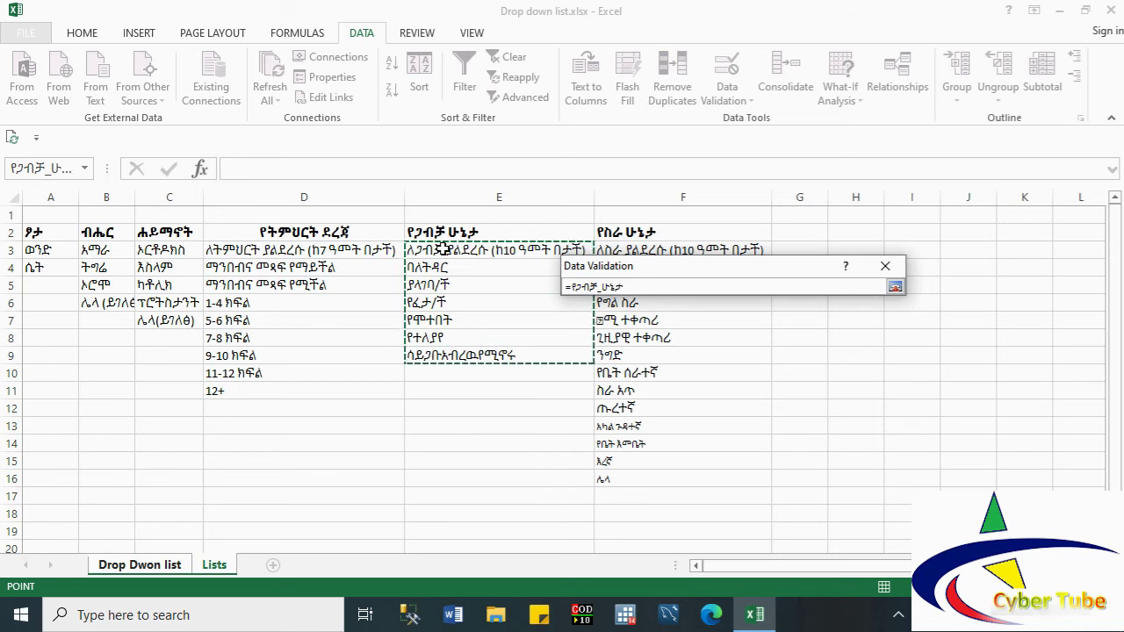
pyautogui.click(895, 287)
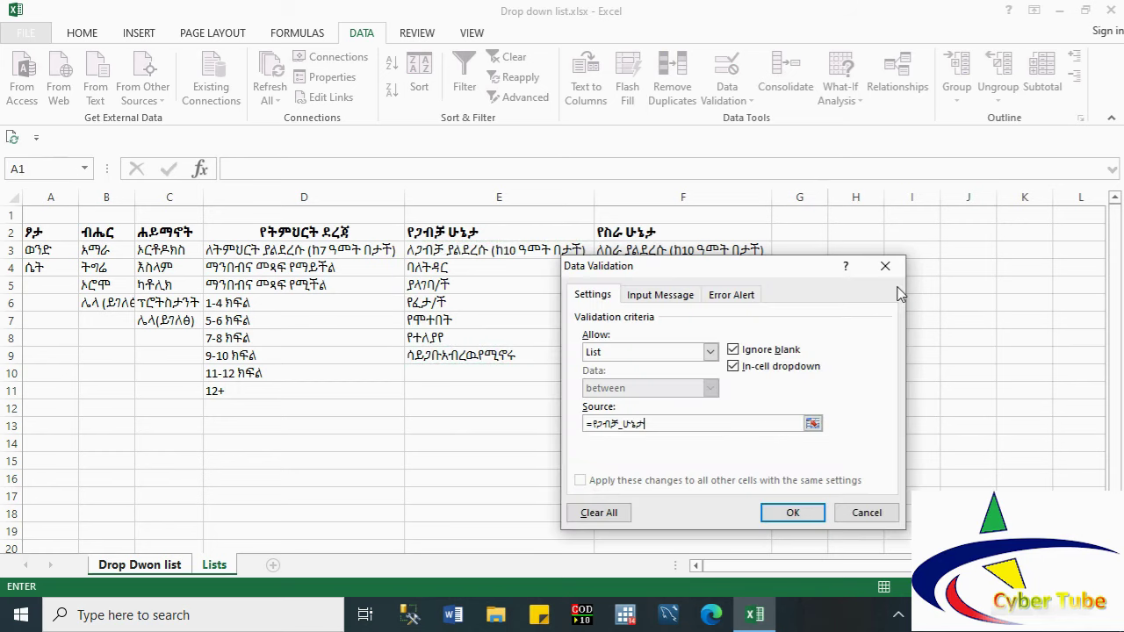
pyautogui.click(790, 513)
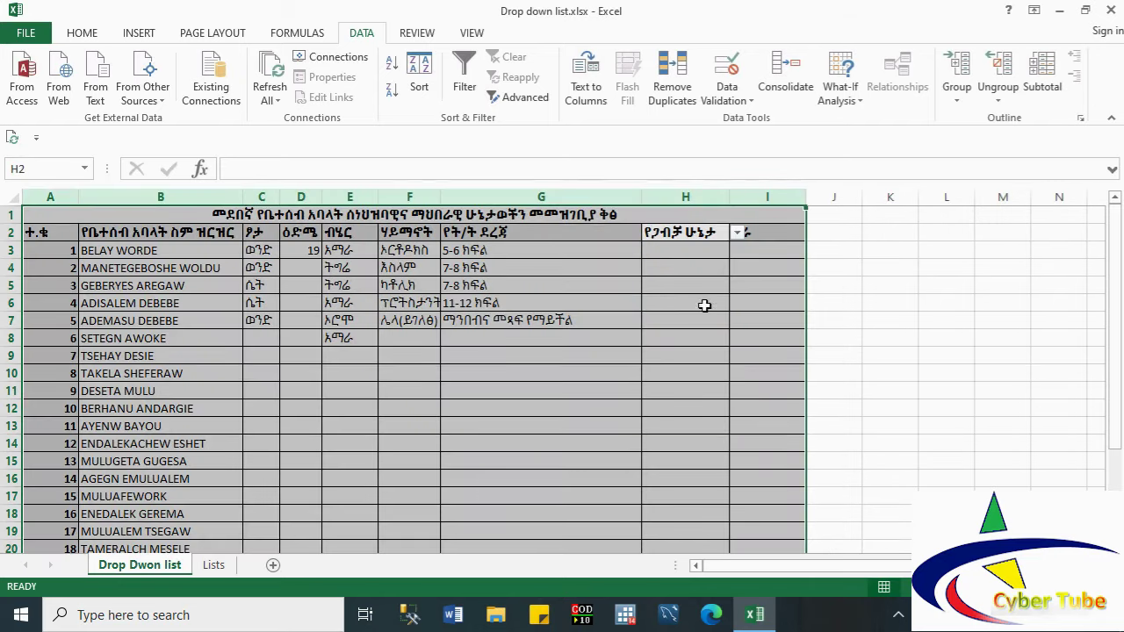
# Step: Pick marital statuses for H3–H5: the under-10 not-married option, unmarried, and የፈታ/ች
pyautogui.click(687, 263)
pyautogui.click(682, 252)
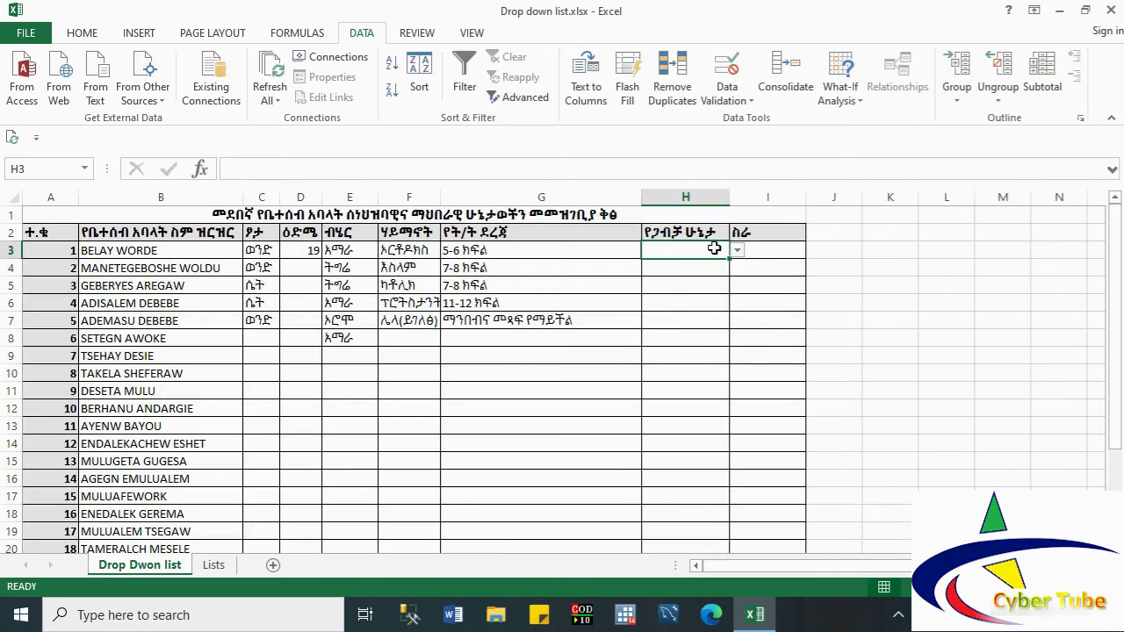
pyautogui.click(737, 250)
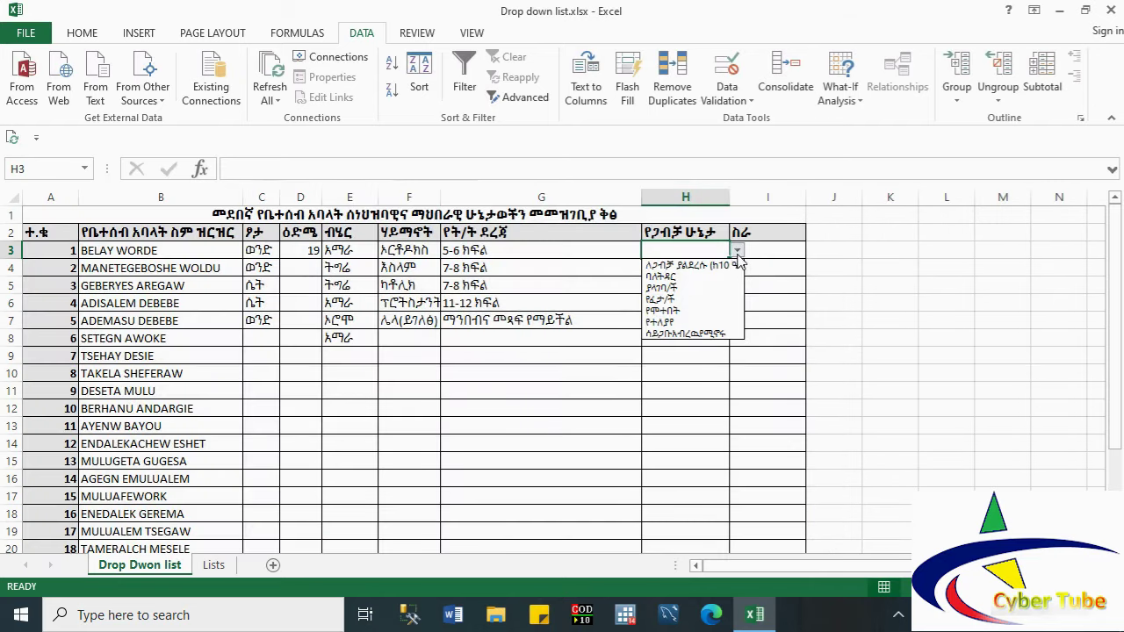
pyautogui.click(678, 268)
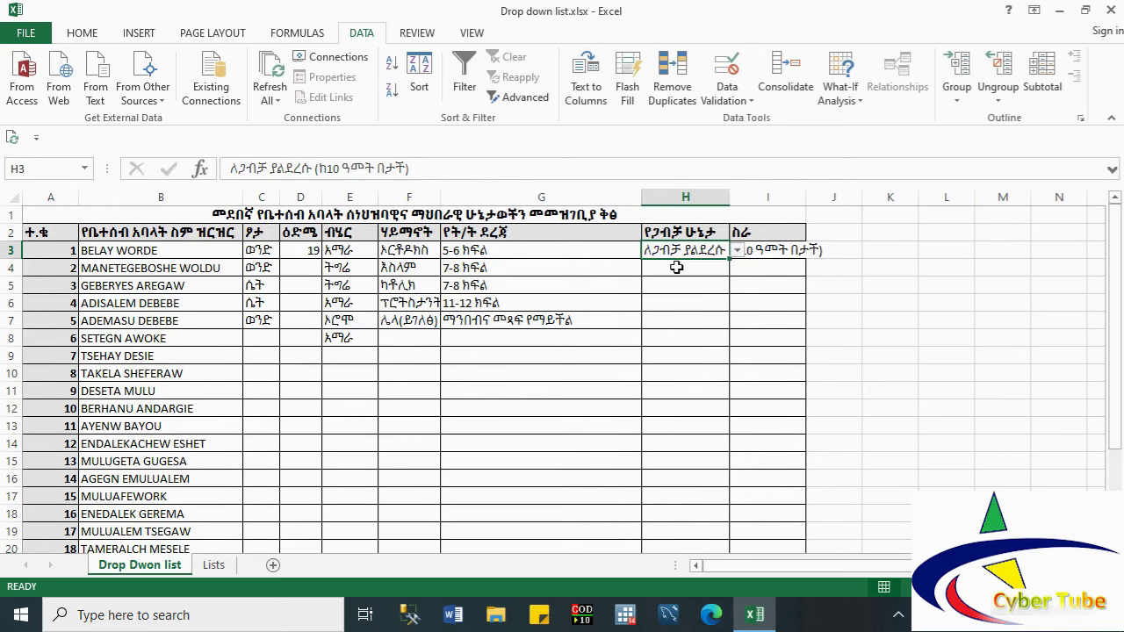
pyautogui.click(725, 266)
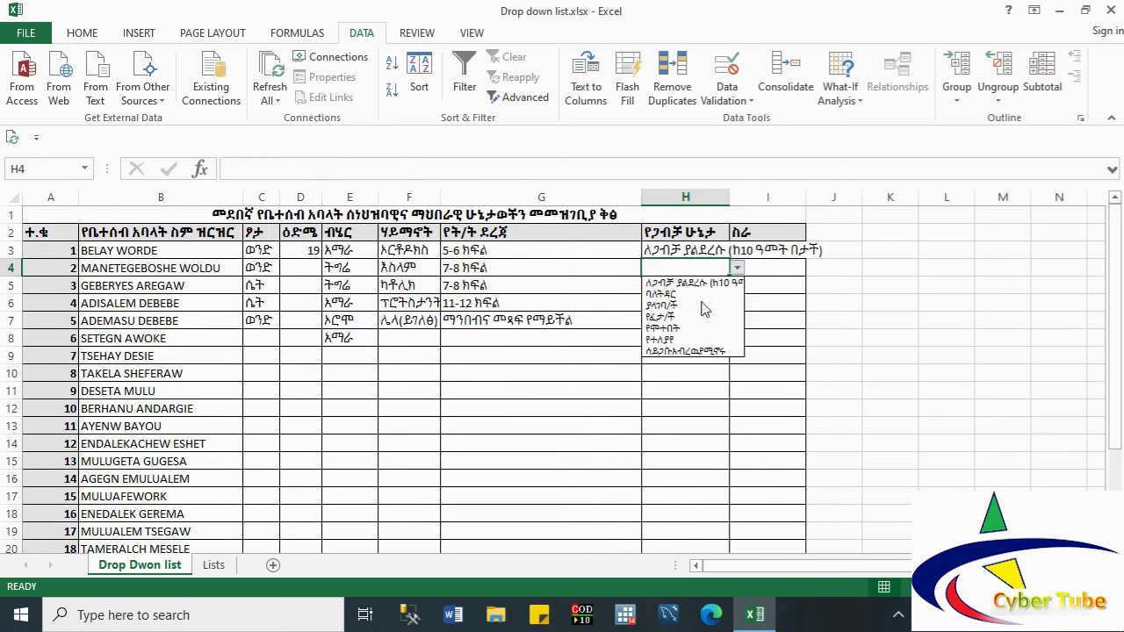
pyautogui.click(707, 303)
pyautogui.click(703, 283)
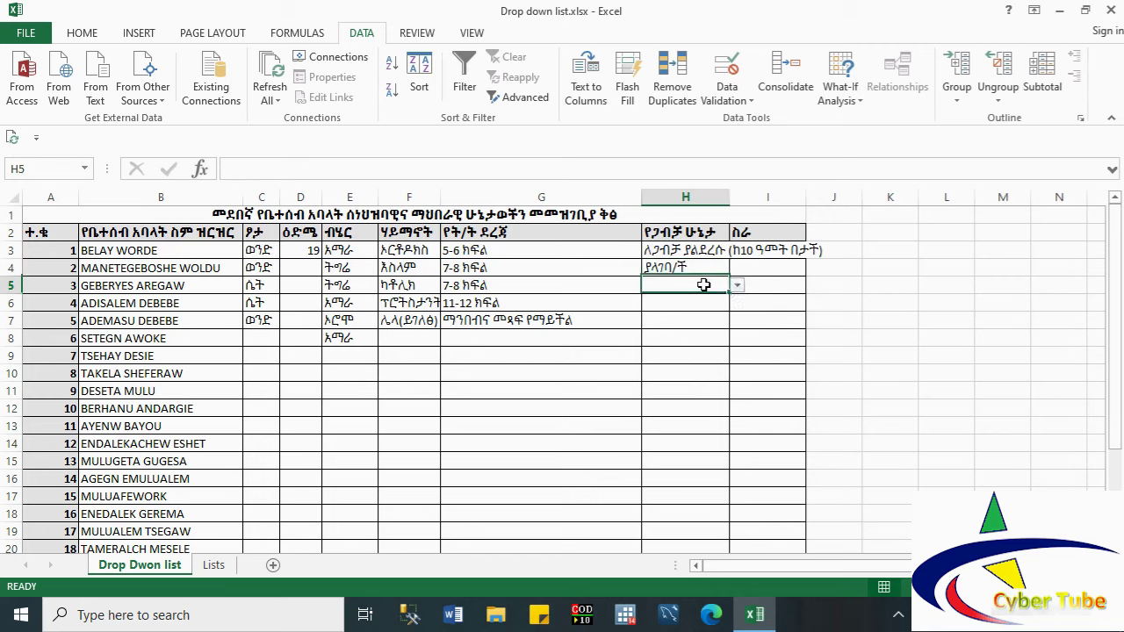
pyautogui.click(736, 285)
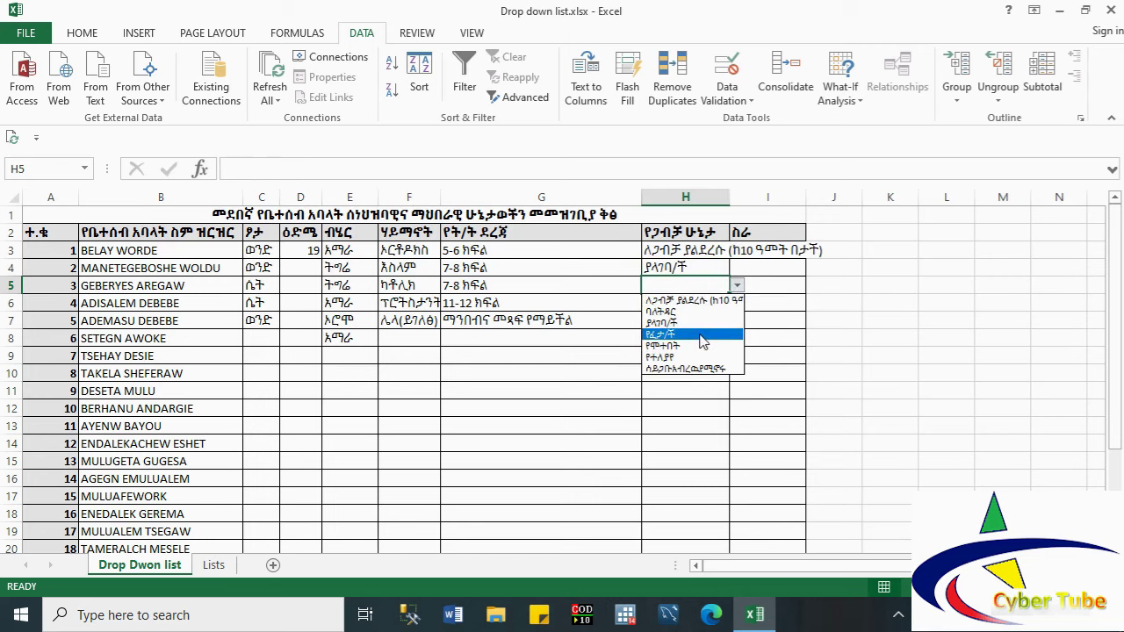
pyautogui.click(703, 335)
# Step: Pick የፈታ/ች for H6 and the unmarried option for H7 from the drop-down
pyautogui.click(692, 307)
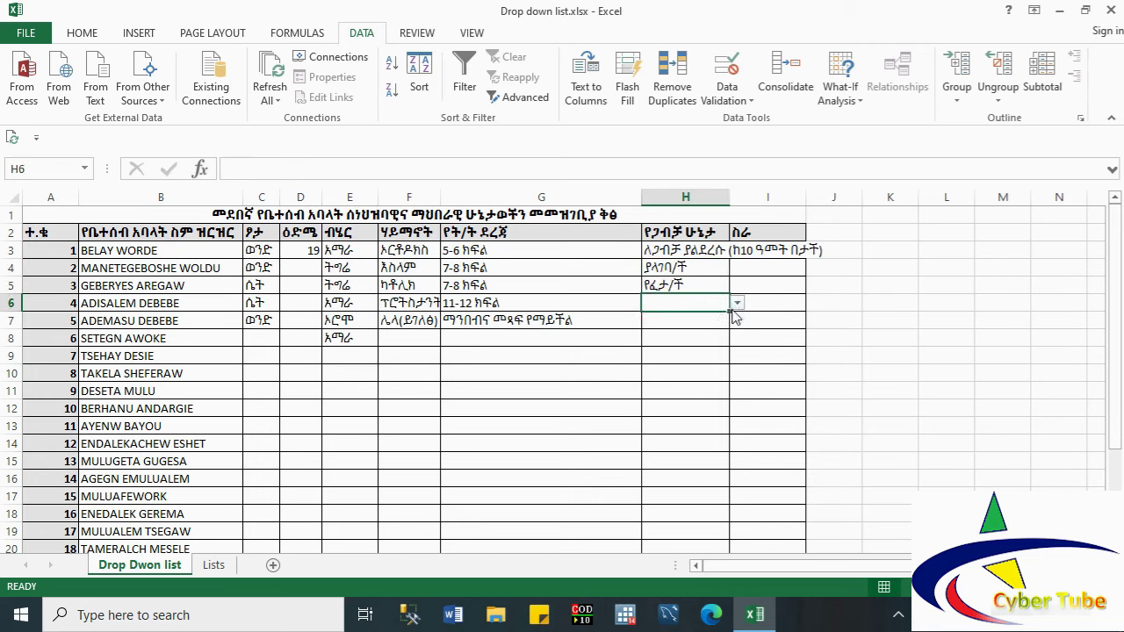
pyautogui.click(737, 303)
pyautogui.click(712, 354)
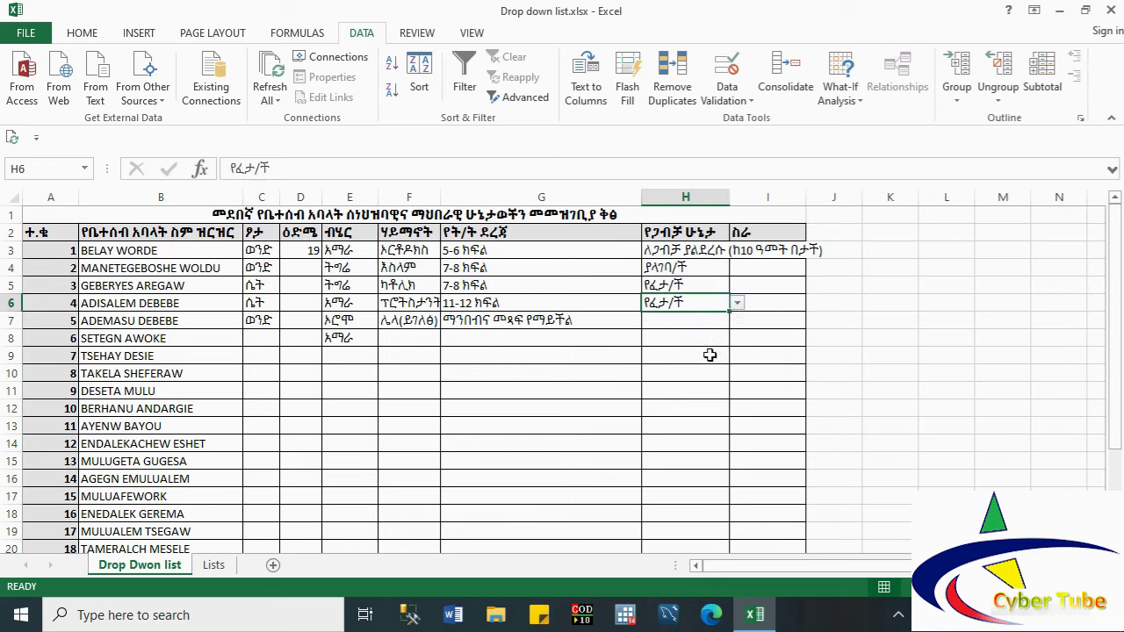
pyautogui.click(702, 325)
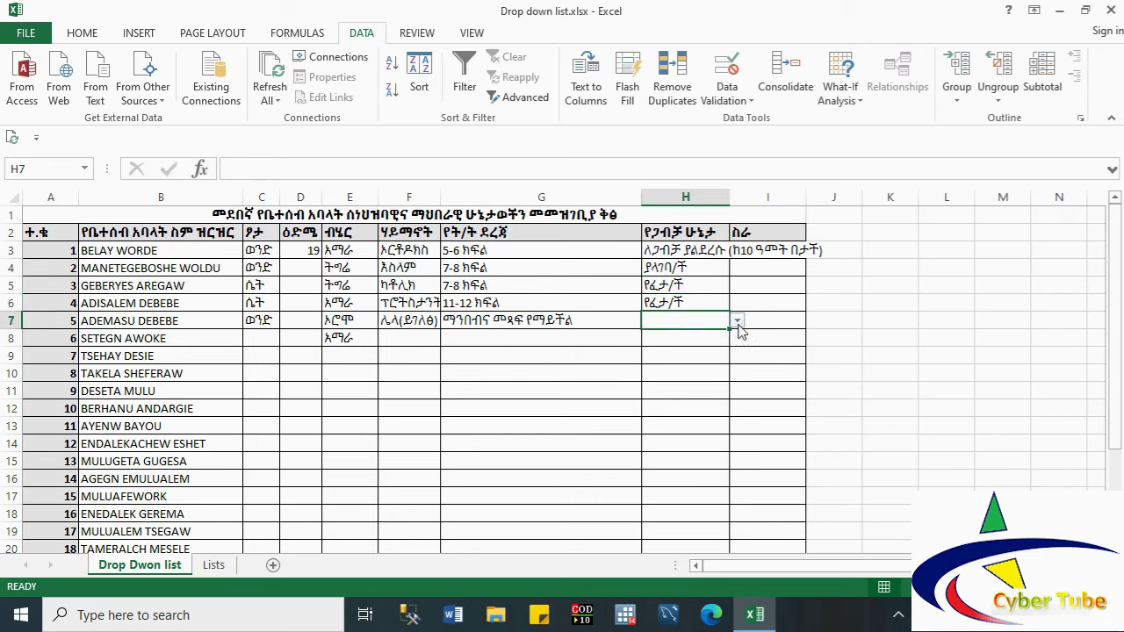
pyautogui.click(738, 320)
pyautogui.press('Escape')
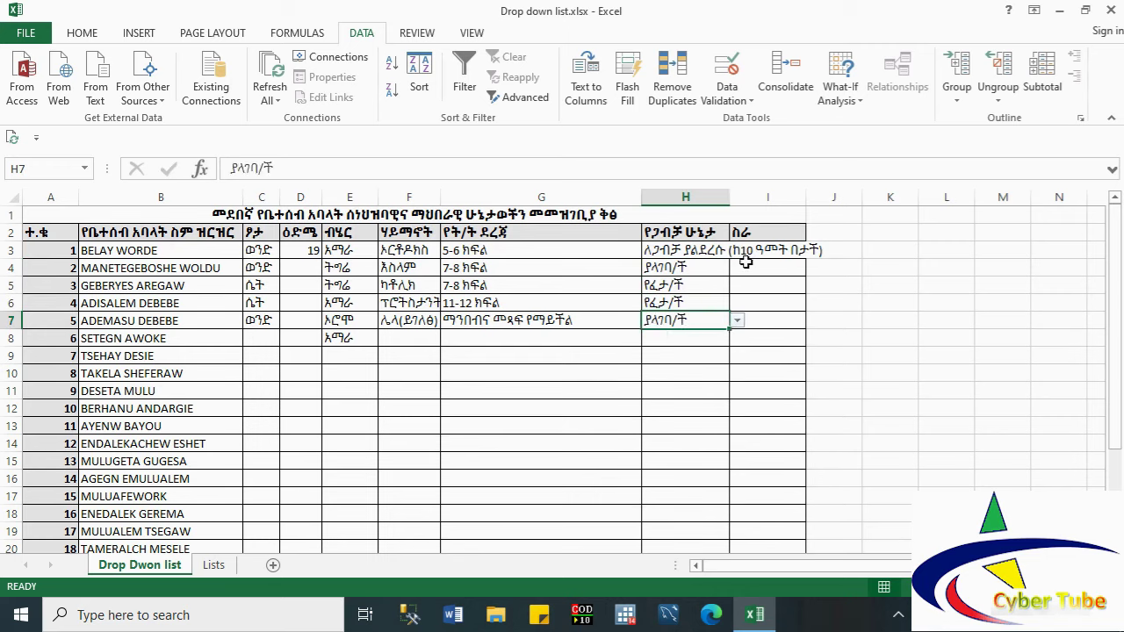
pyautogui.click(745, 266)
pyautogui.click(742, 250)
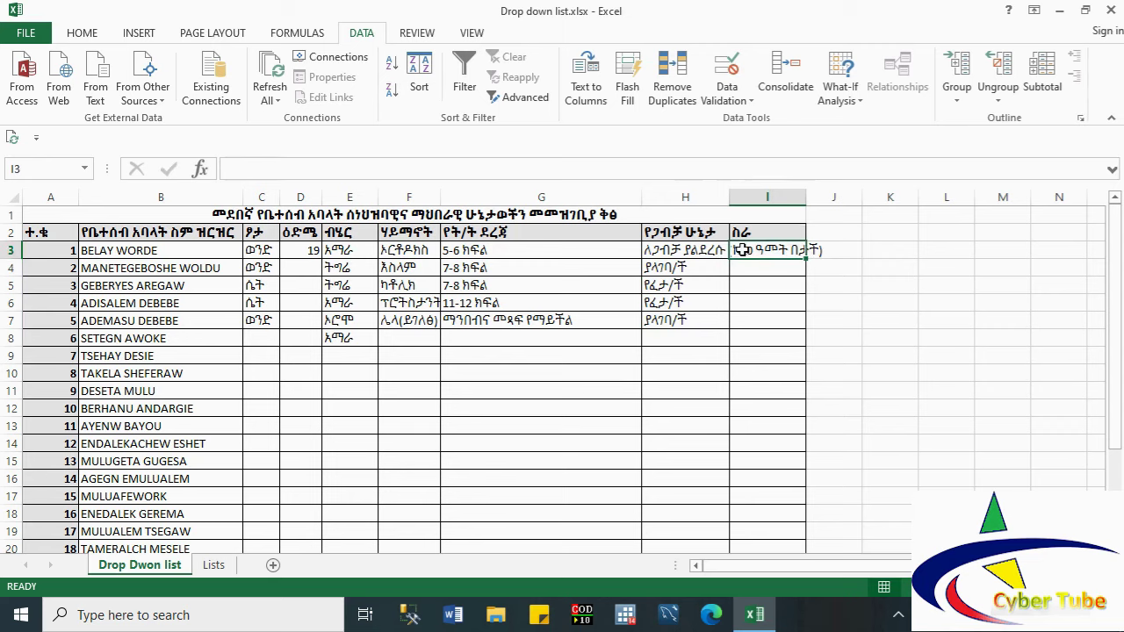
# Step: Give job column I a list validation sourced from the job entries in Lists!F3:F16
pyautogui.click(743, 198)
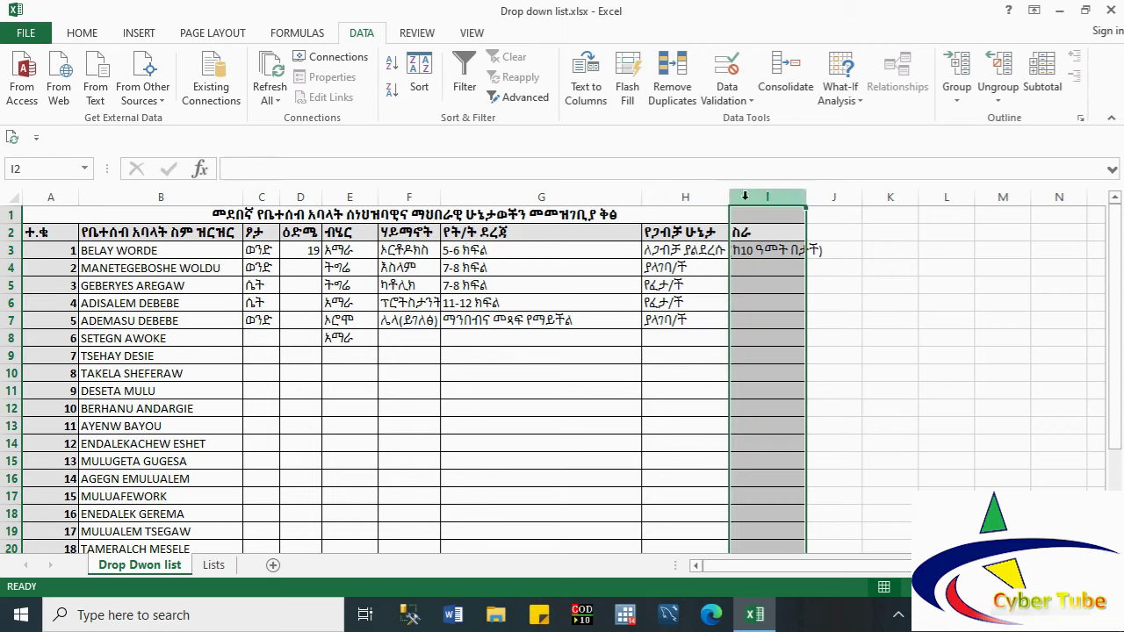
pyautogui.click(727, 101)
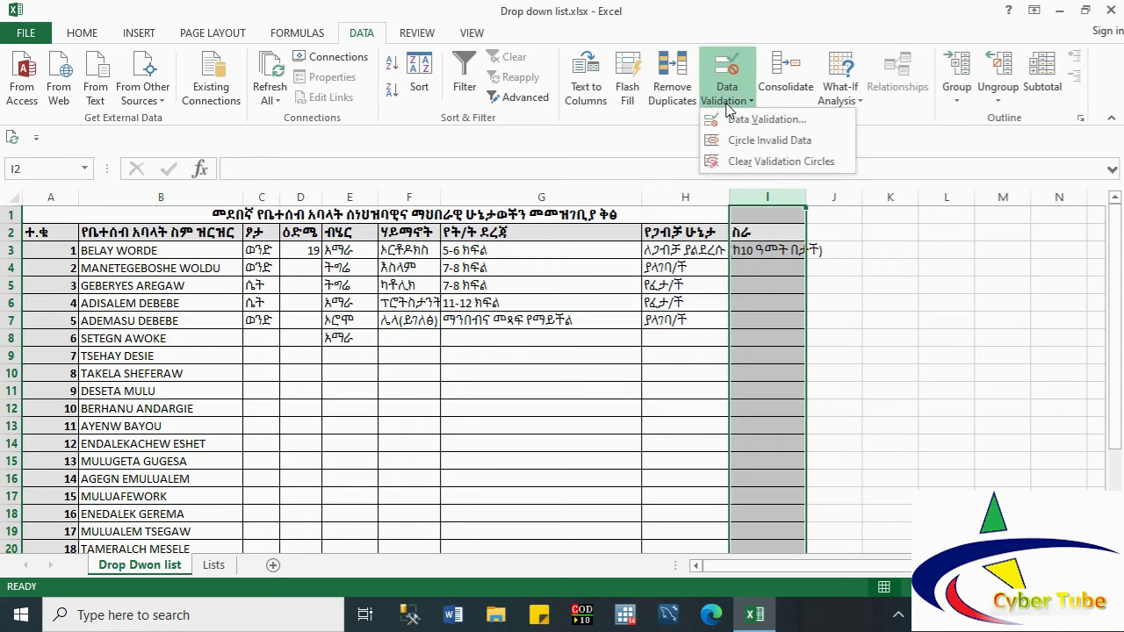
pyautogui.click(738, 123)
pyautogui.click(641, 353)
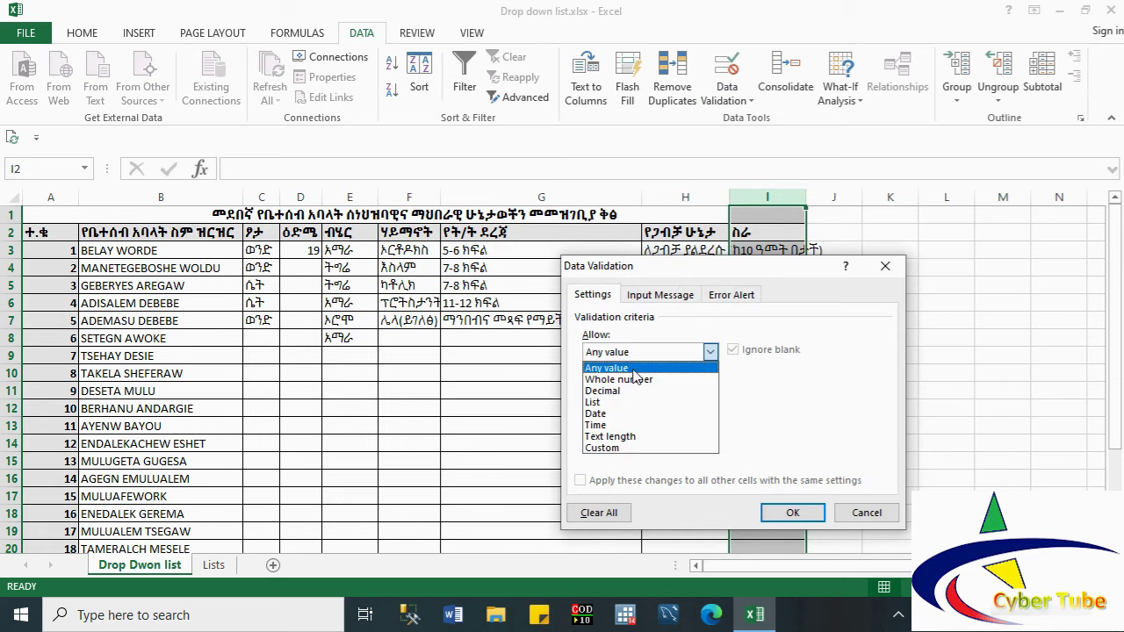
pyautogui.click(613, 404)
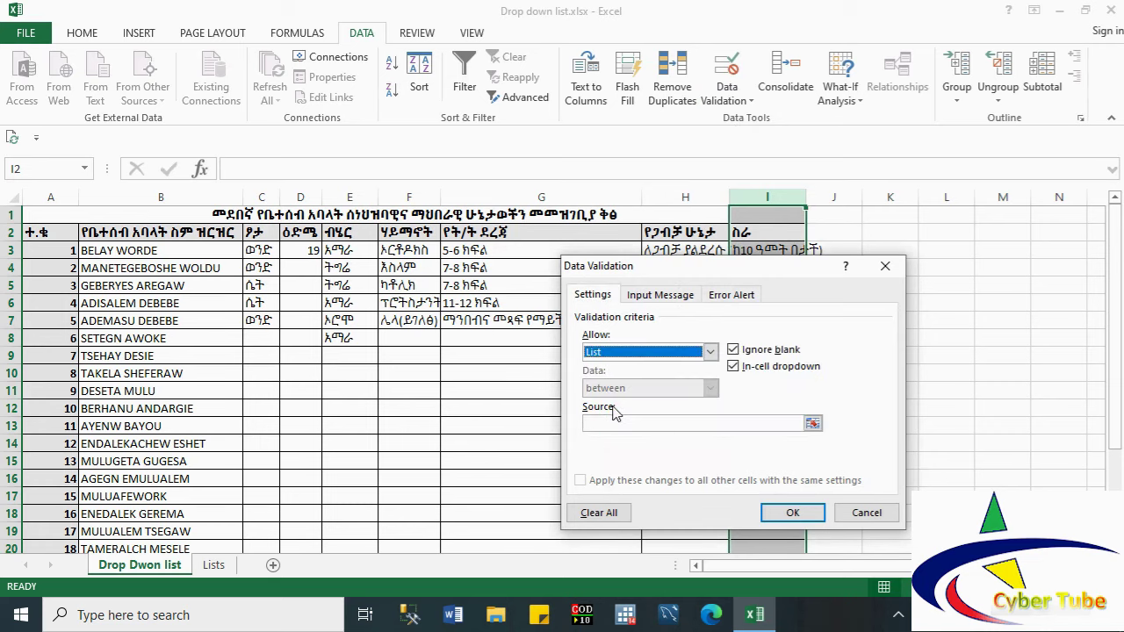
pyautogui.click(812, 422)
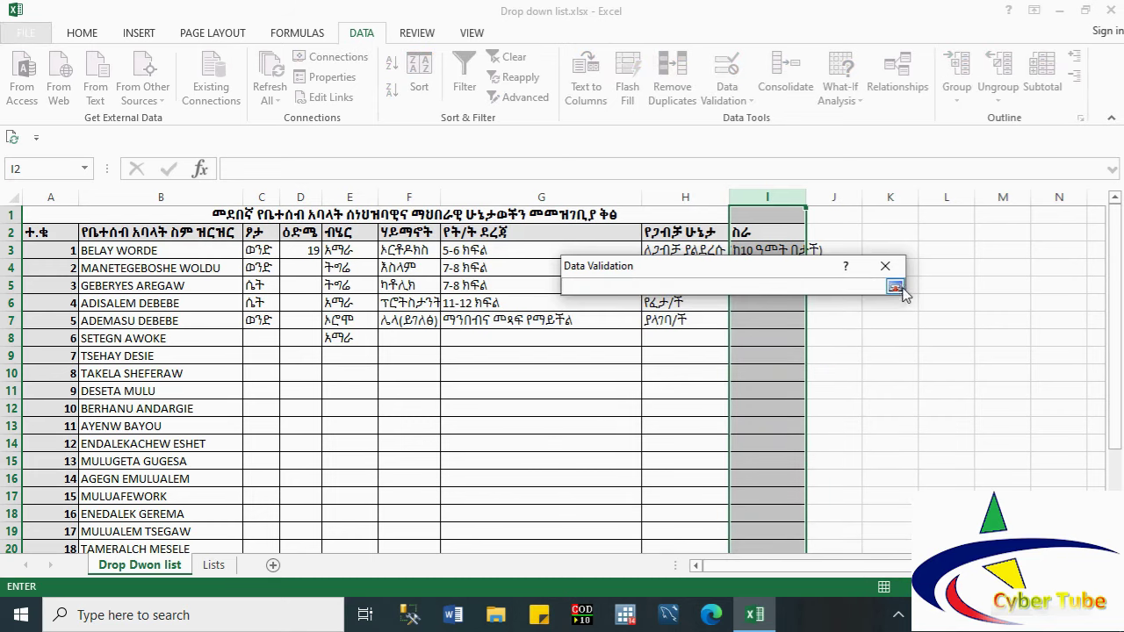
pyautogui.click(216, 566)
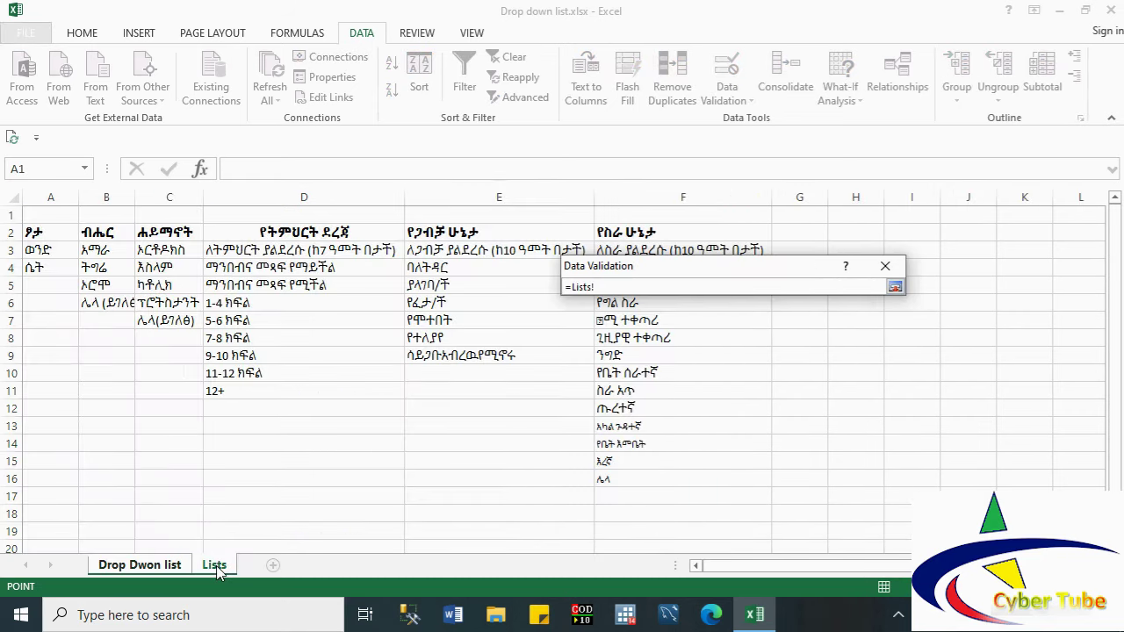
pyautogui.click(612, 250)
pyautogui.hotkey('shift', 'Down')
pyautogui.hotkey('shift', 'Down')
pyautogui.hotkey('shift', 'Down')
pyautogui.hotkey('shift', 'Down')
pyautogui.hotkey('shift', 'Down')
pyautogui.hotkey('shift', 'Down')
pyautogui.hotkey('shift', 'Down')
pyautogui.hotkey('shift', 'Down')
pyautogui.hotkey('shift', 'Down')
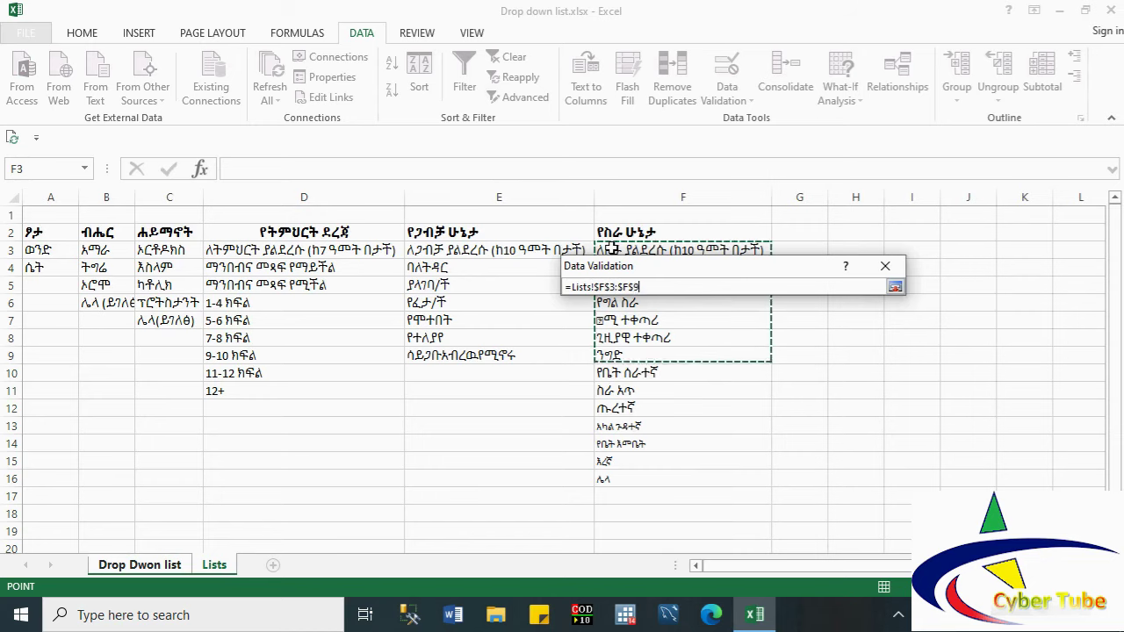
pyautogui.hotkey('shift', 'Down')
pyautogui.hotkey('shift', 'Down')
pyautogui.hotkey('shift', 'Down')
pyautogui.hotkey('shift', 'Down')
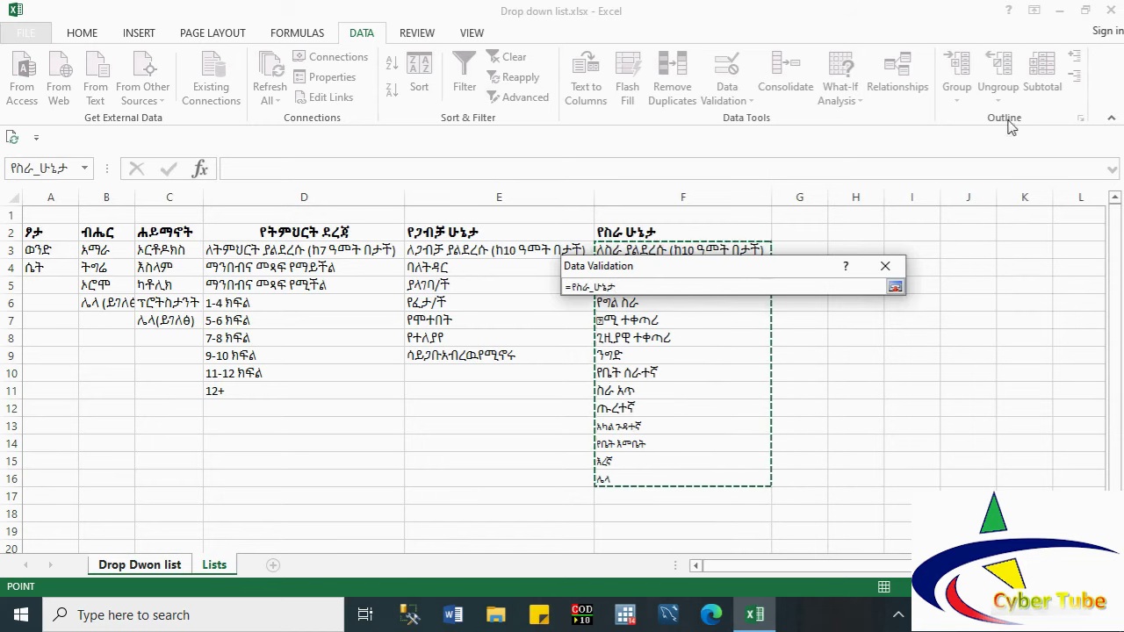
pyautogui.click(896, 286)
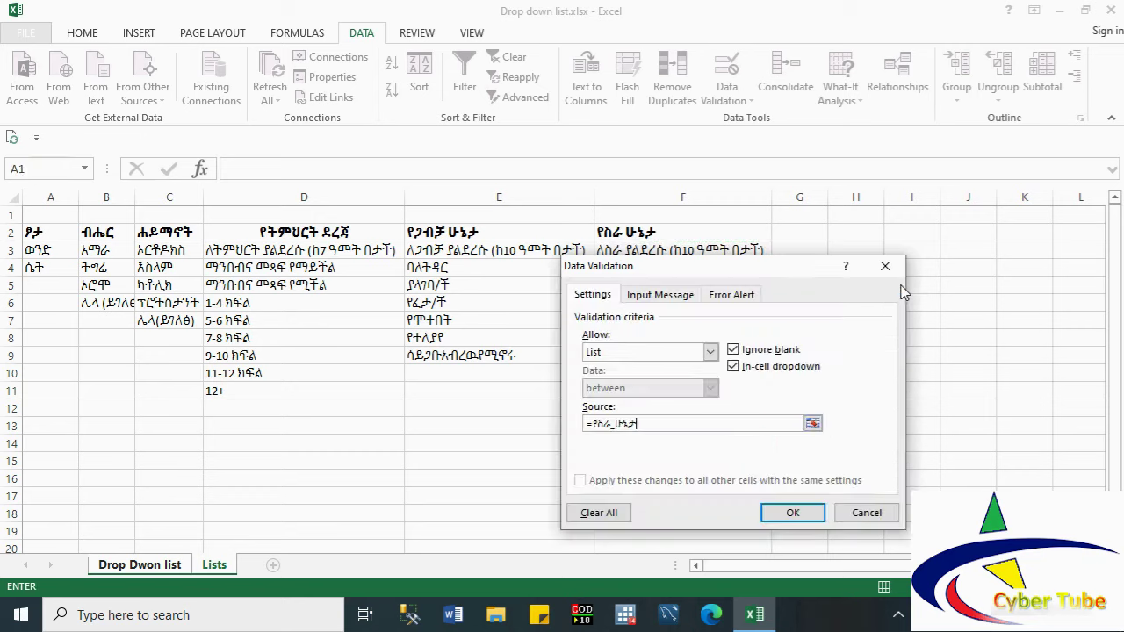
pyautogui.click(793, 513)
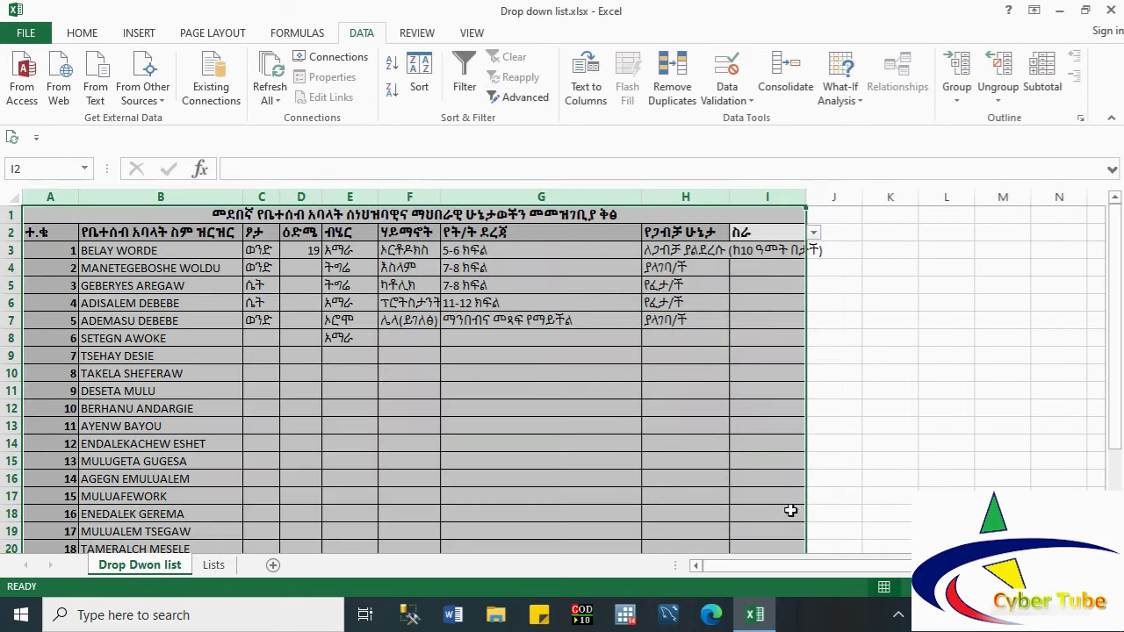
# Step: Choose job statuses for I3–I5: the first list entry, ተማሪ, and ገበሬ
pyautogui.click(752, 274)
pyautogui.click(757, 252)
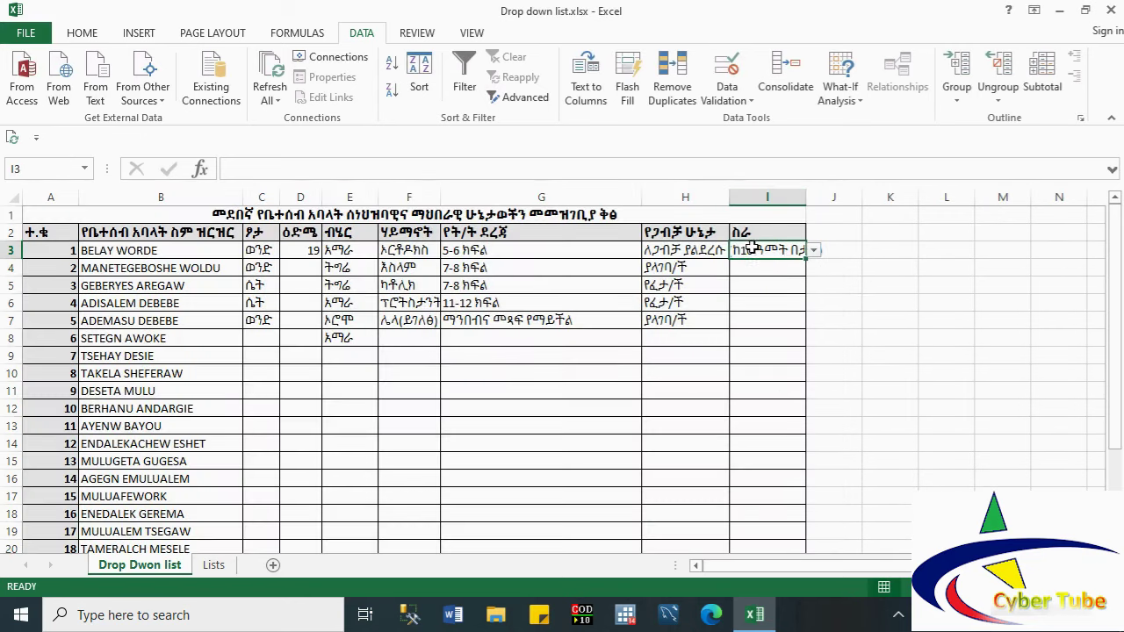
pyautogui.click(811, 252)
pyautogui.click(775, 267)
pyautogui.click(773, 267)
pyautogui.click(814, 268)
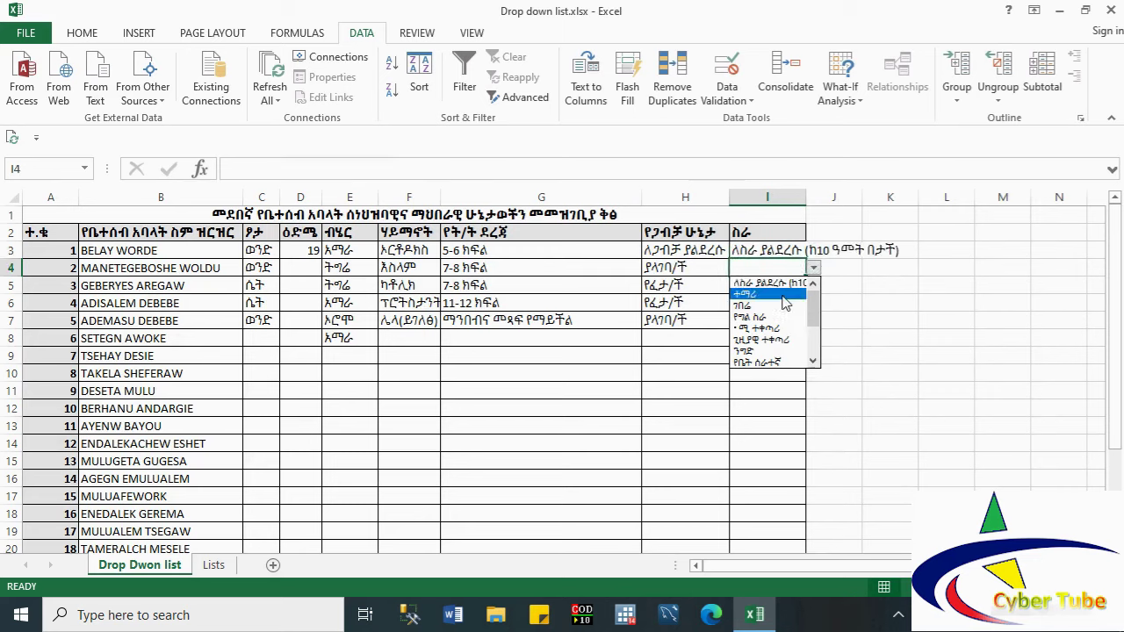
pyautogui.click(779, 299)
pyautogui.click(777, 285)
pyautogui.click(814, 285)
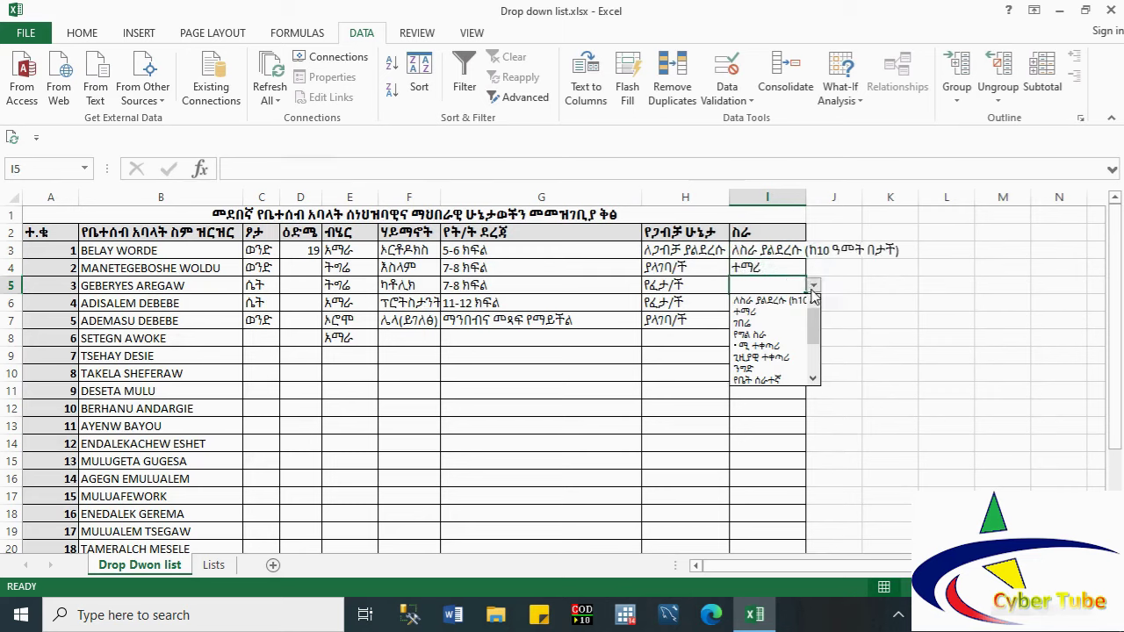
pyautogui.click(778, 324)
# Step: Set I6 to የግል ስራ and I7 to ጊዜያዊ ተቀጣሪ from the job drop-down
pyautogui.click(776, 319)
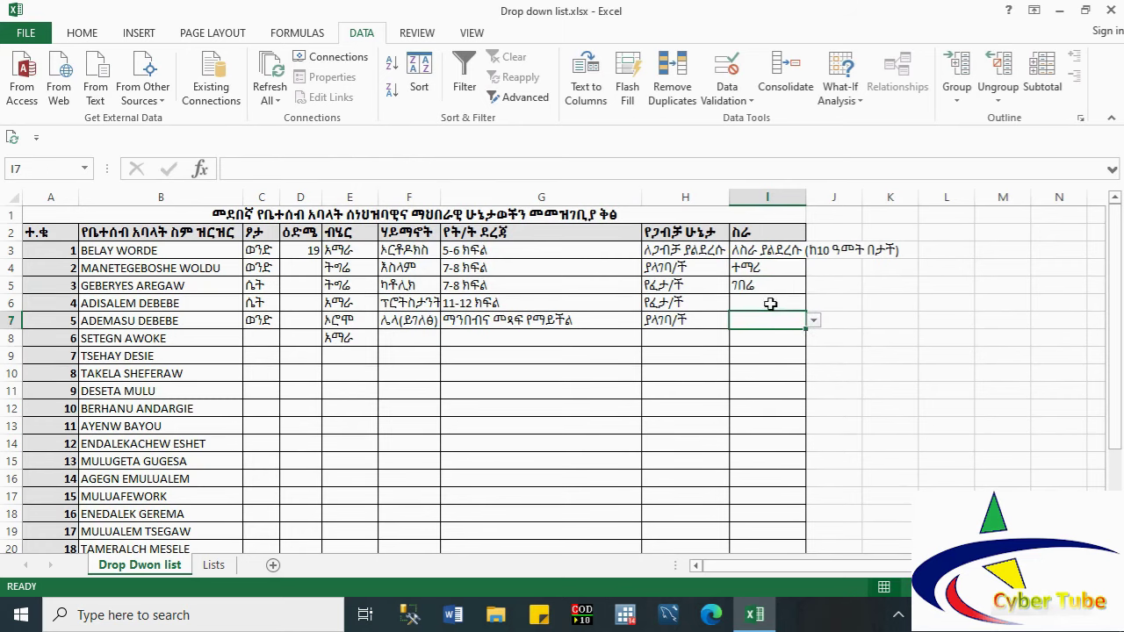
pyautogui.click(775, 303)
pyautogui.click(814, 303)
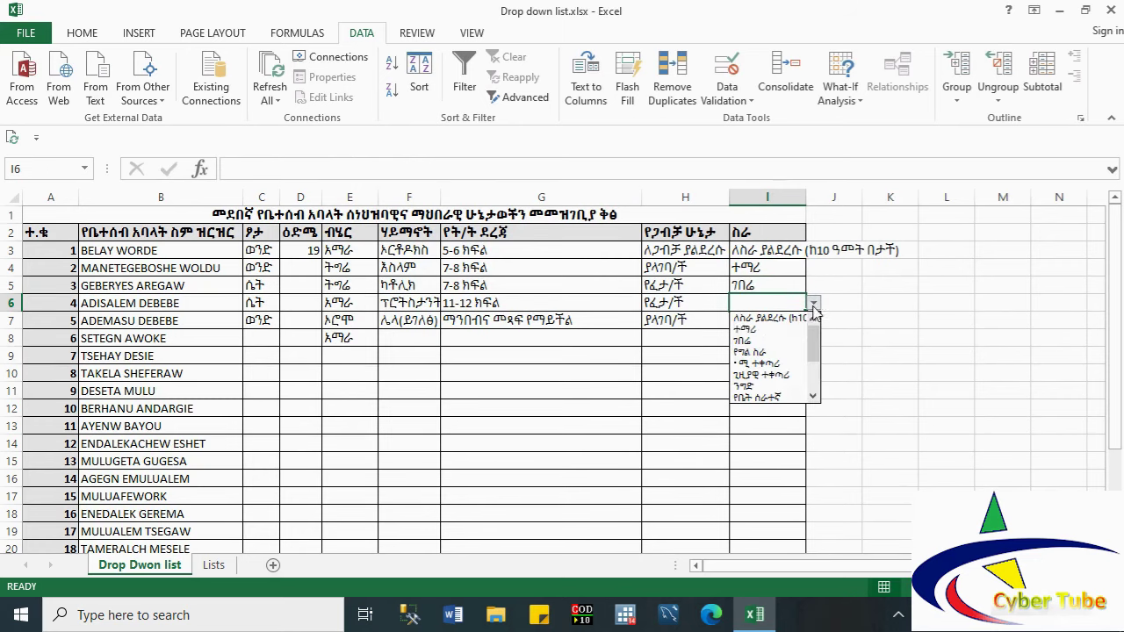
pyautogui.click(773, 356)
pyautogui.click(777, 321)
pyautogui.click(814, 320)
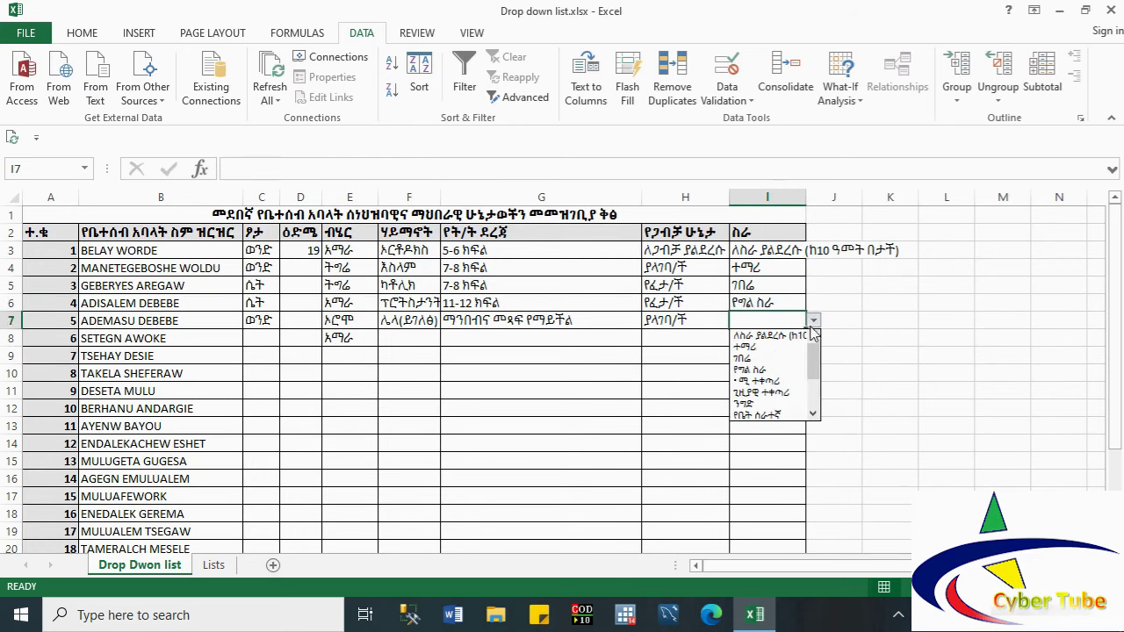
pyautogui.click(764, 393)
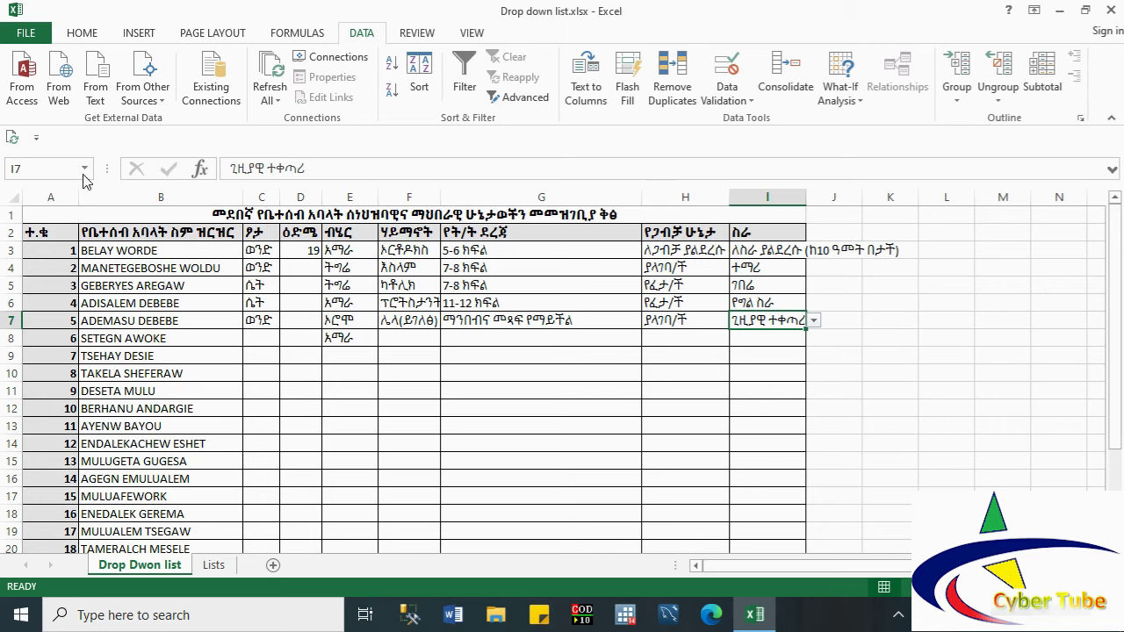
pyautogui.click(117, 193)
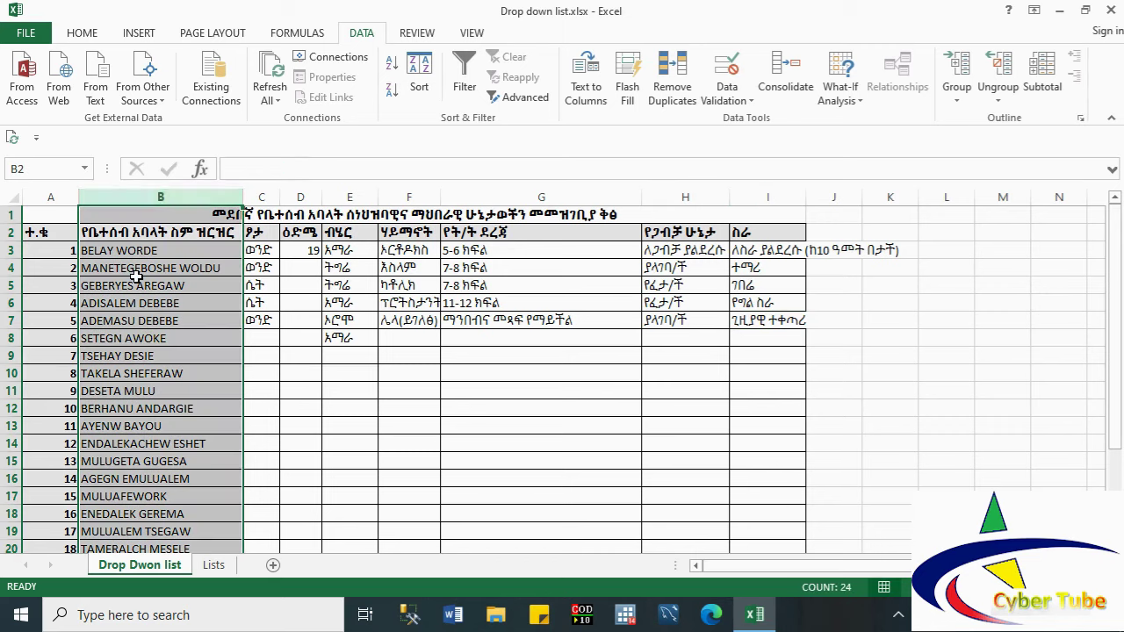
# Step: Clear all validation from name column B, dropping the 10–15 character length rule
pyautogui.click(727, 92)
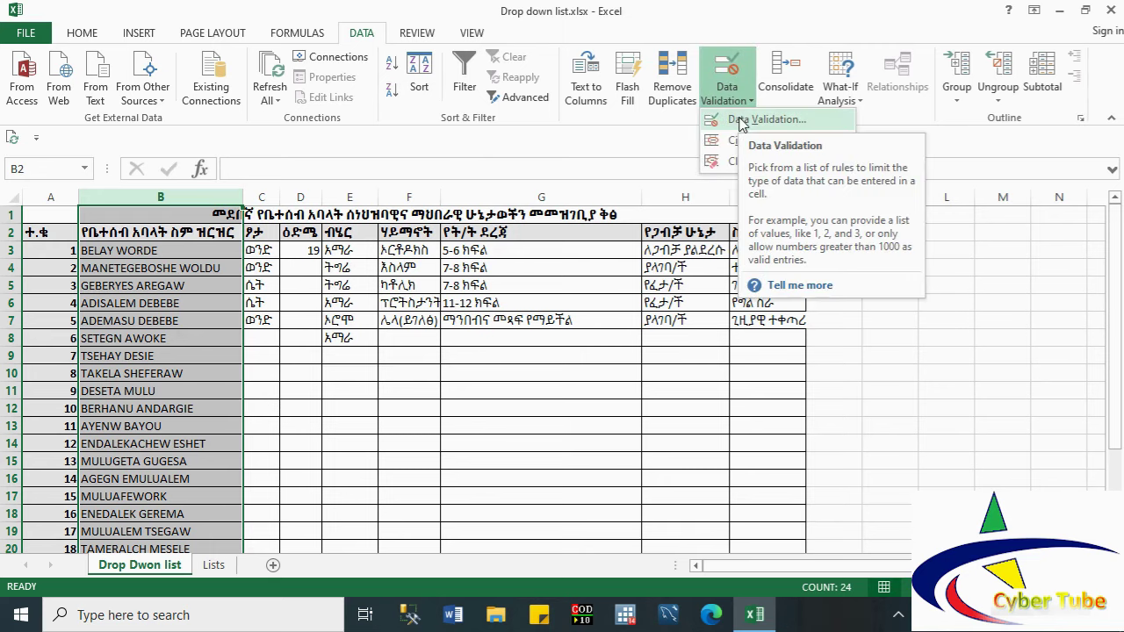
pyautogui.click(742, 121)
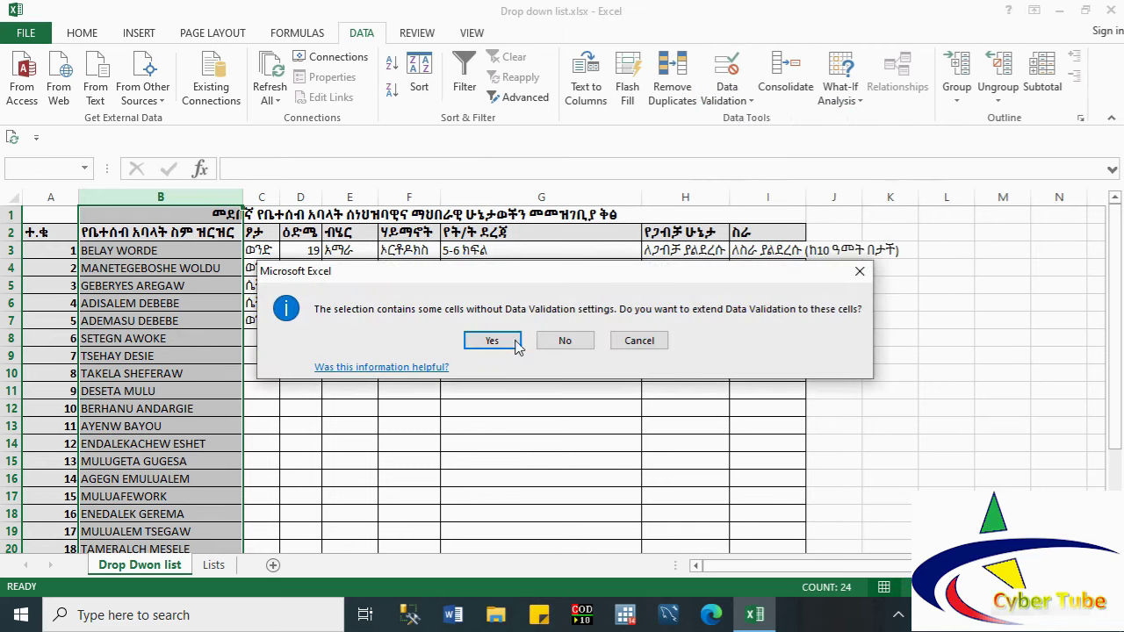
pyautogui.click(494, 341)
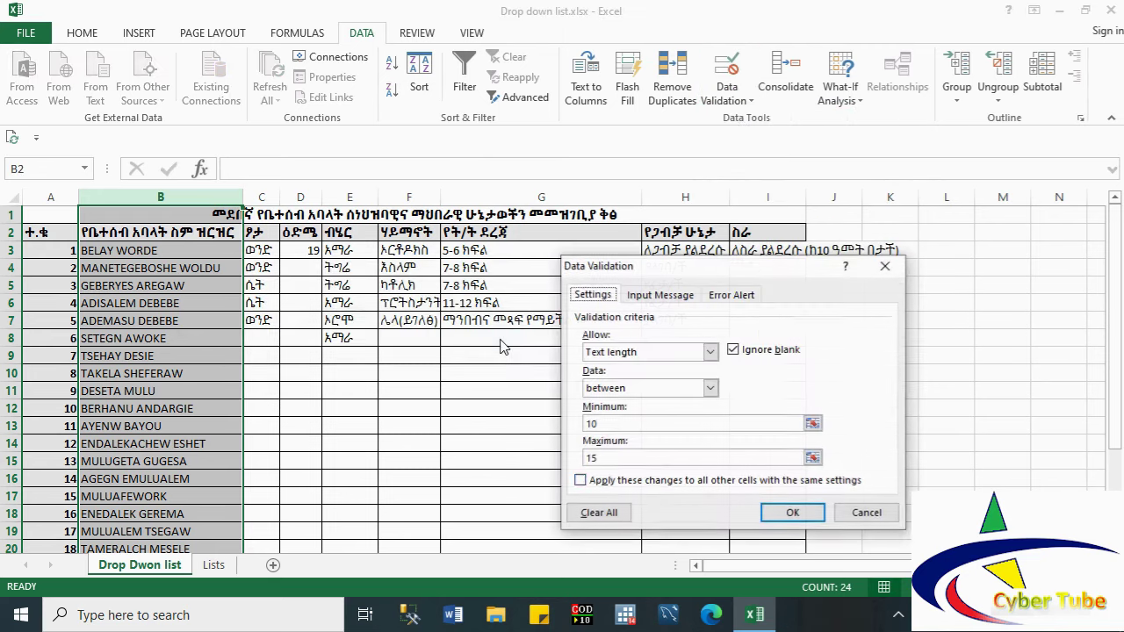
pyautogui.click(600, 512)
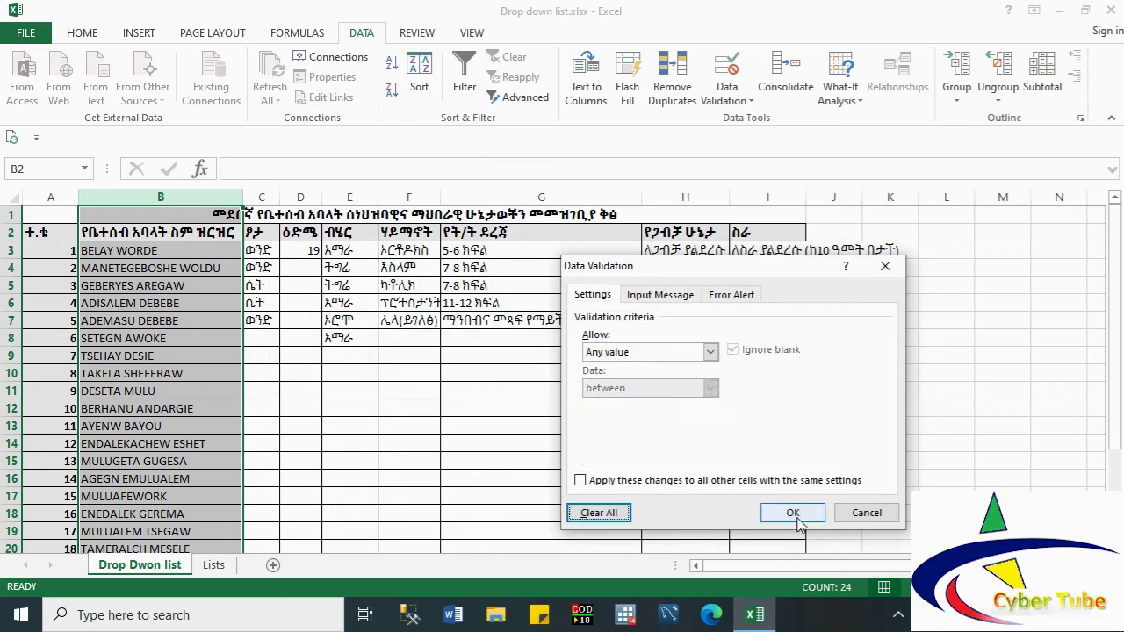
pyautogui.click(685, 298)
pyautogui.click(731, 295)
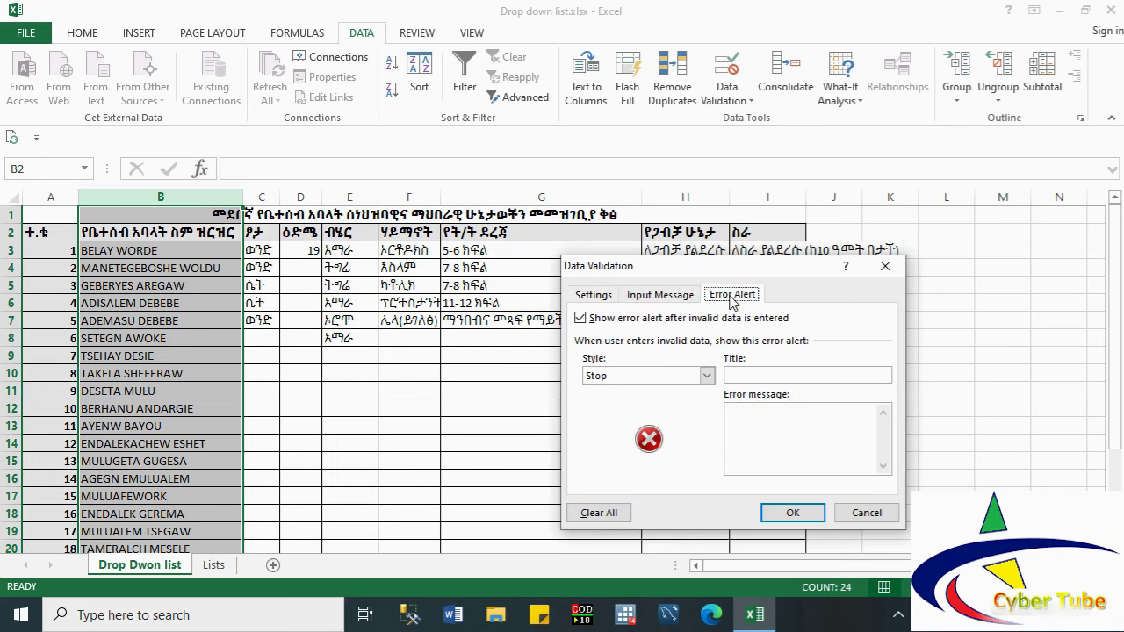
pyautogui.click(798, 512)
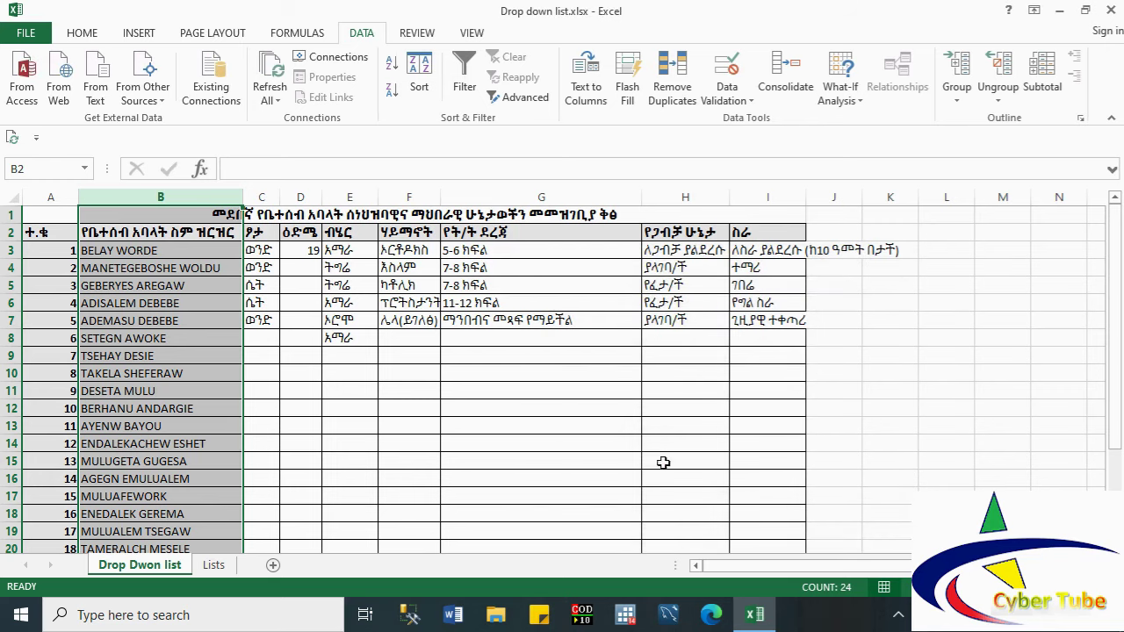
# Step: Append additional names to the first member's name in B3 and commit it
pyautogui.click(167, 319)
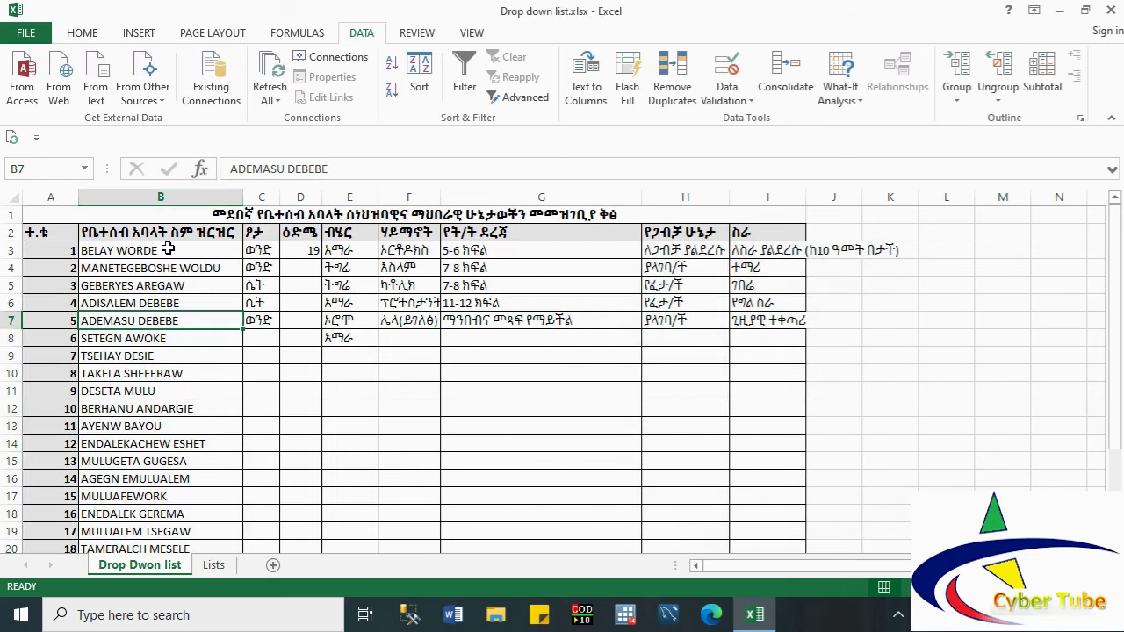
pyautogui.click(167, 249)
pyautogui.doubleClick(168, 250)
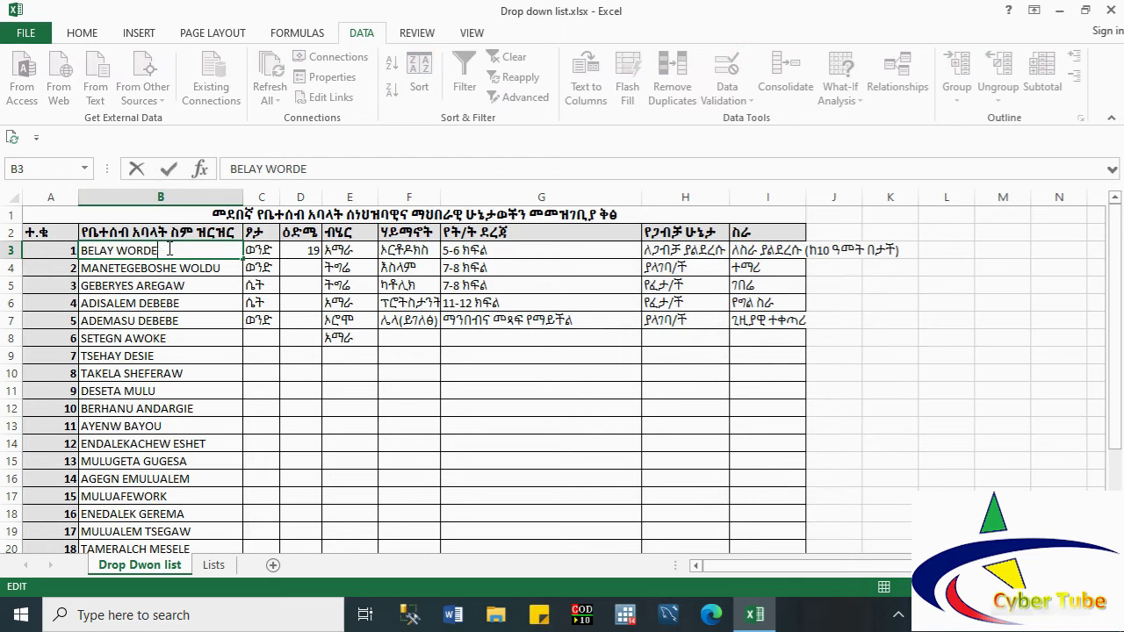
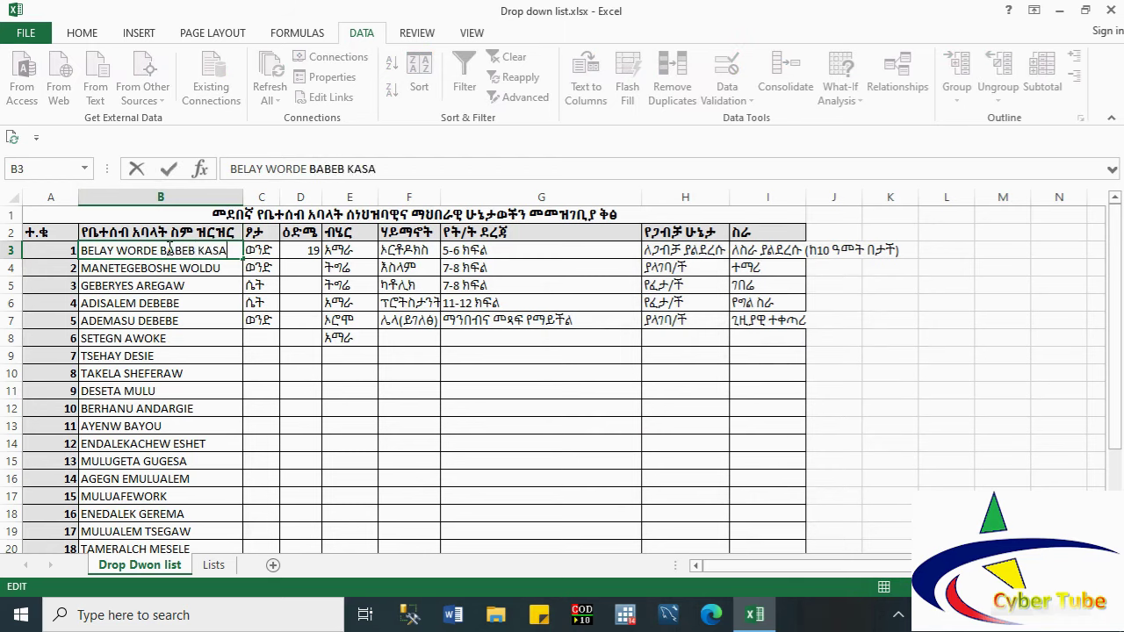
pyautogui.press('Tab')
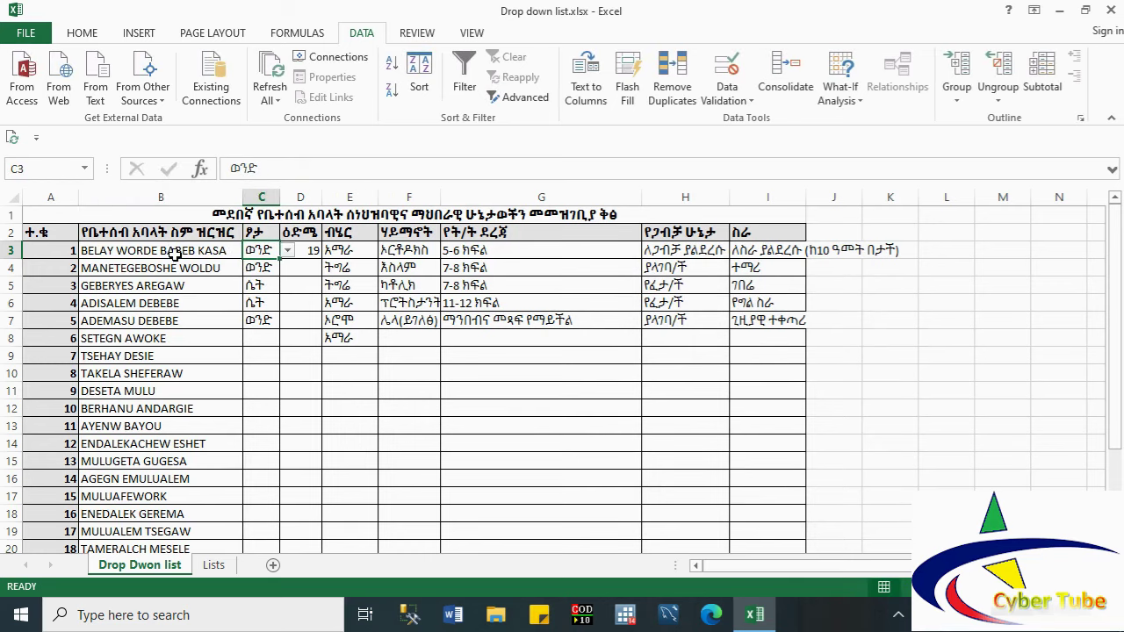
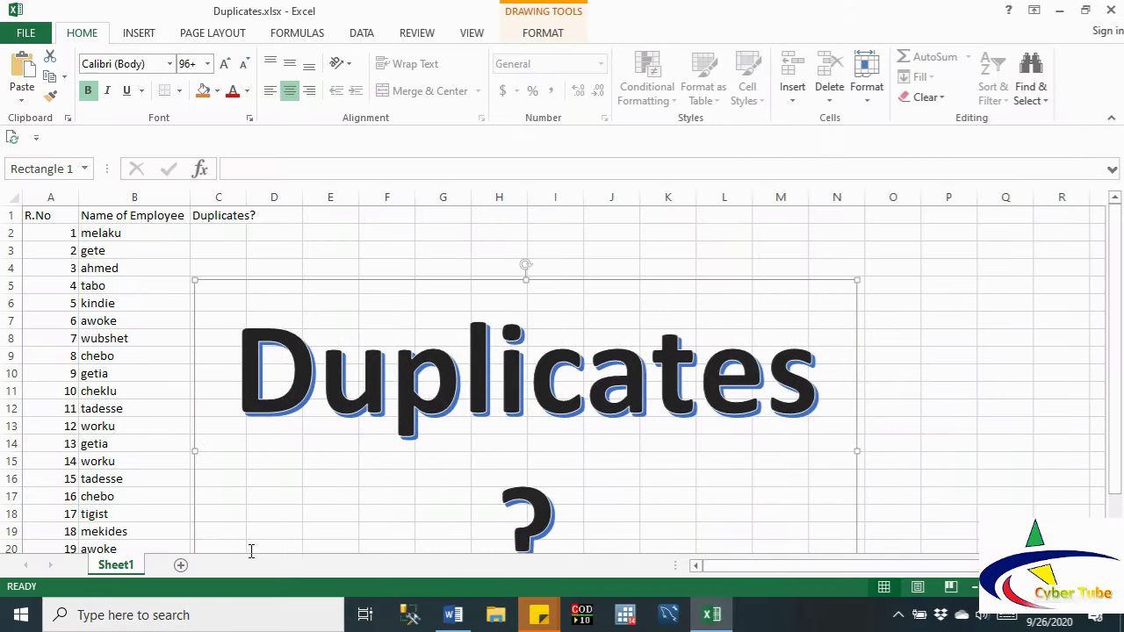
# Step: Restore the title text, then delete the large 'Duplicates?' text box from Sheet1
pyautogui.hotkey('ctrl', 'z')
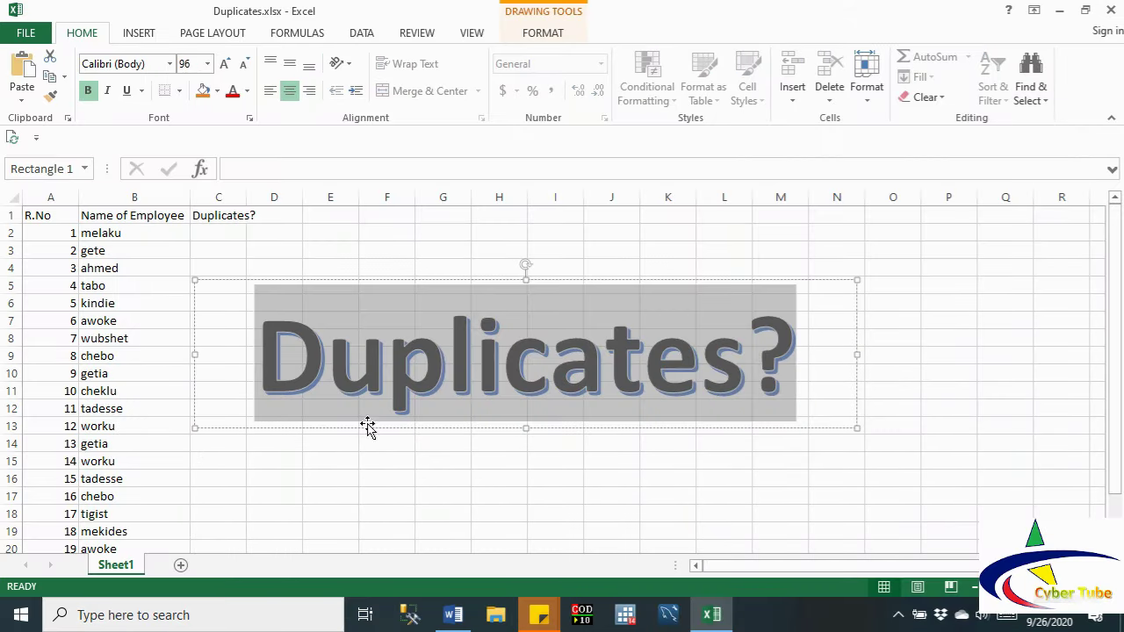
pyautogui.click(427, 430)
pyautogui.press('Delete')
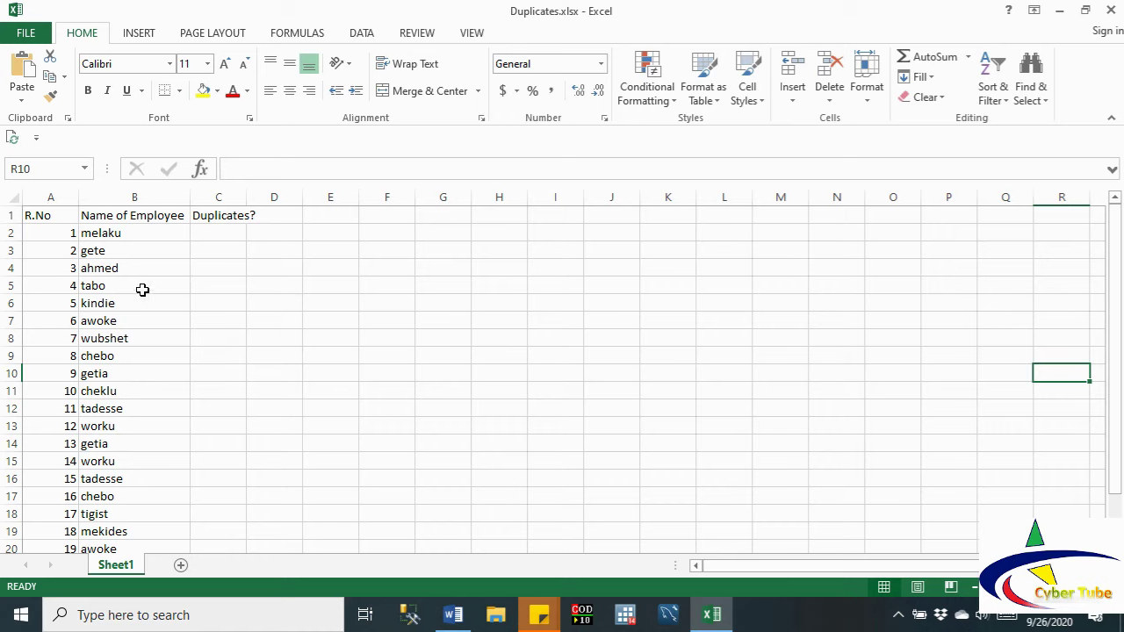
# Step: Select the names in B2:B10, then the whole Name of Employee column B
pyautogui.click(101, 247)
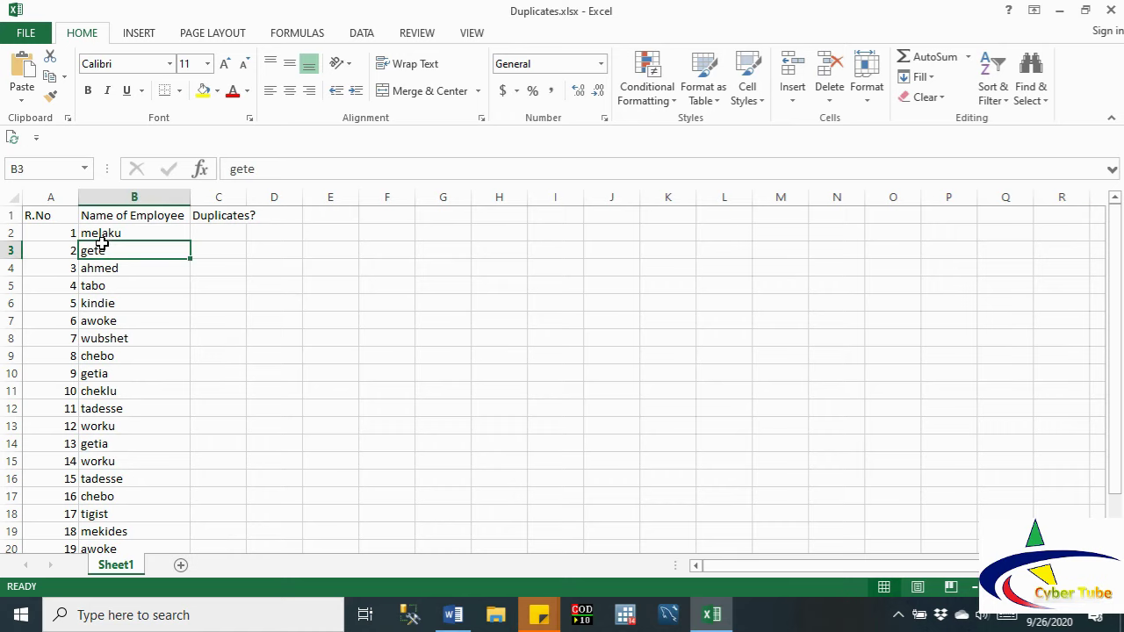
pyautogui.click(104, 389)
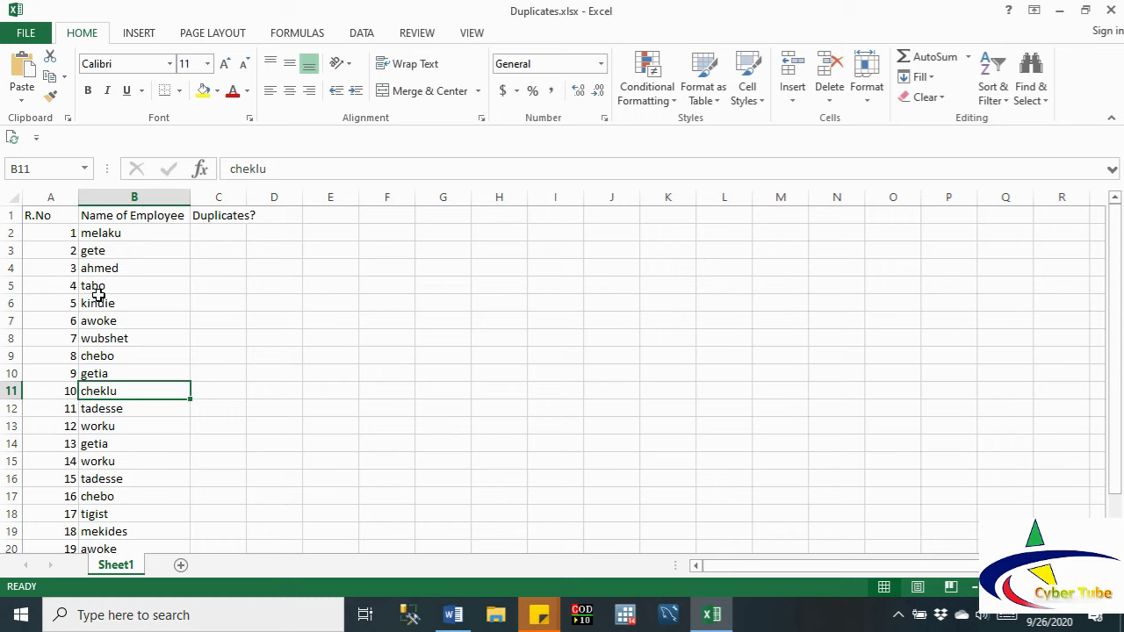
pyautogui.click(100, 237)
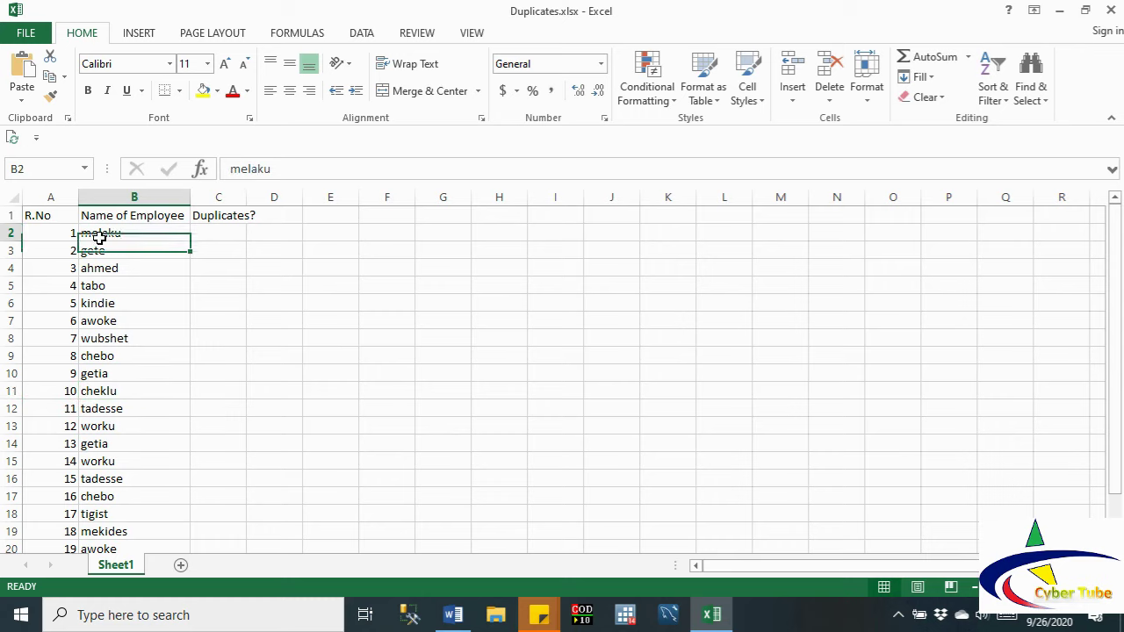
pyautogui.moveTo(100, 238); pyautogui.dragTo(123, 375)
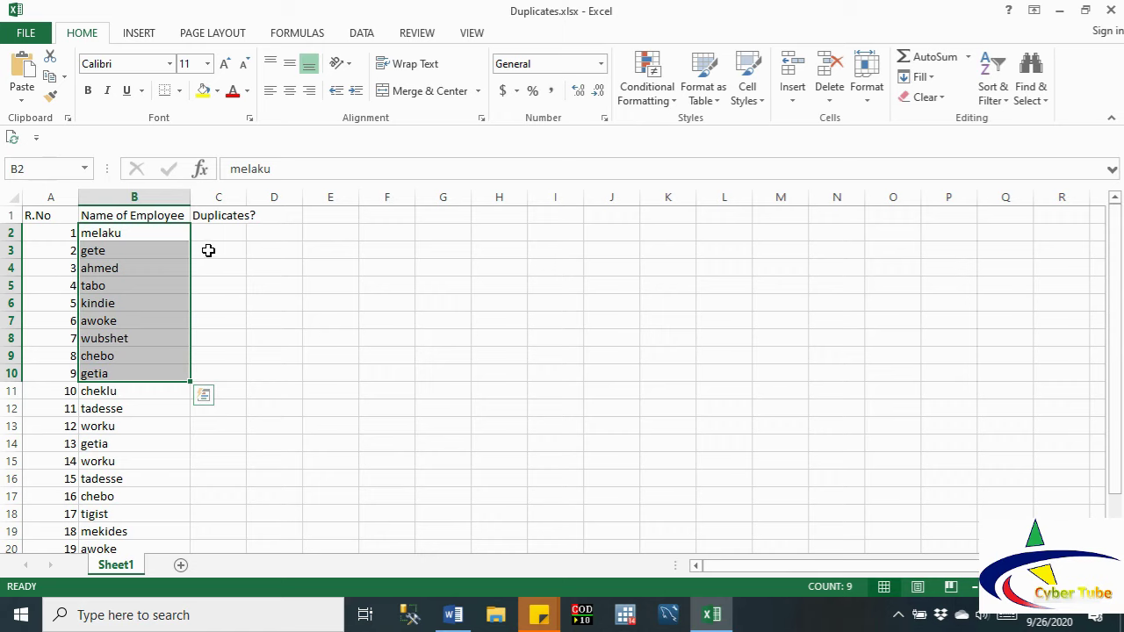
pyautogui.click(139, 197)
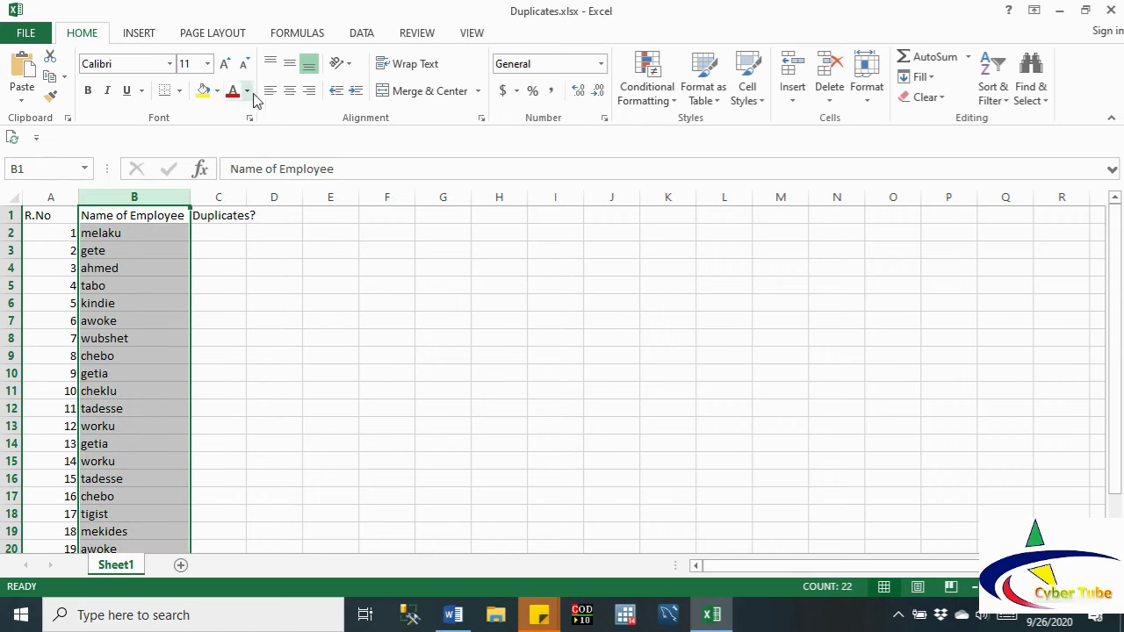
# Step: Sort the names A to Z, expanding the selection to keep R.No with each name
pyautogui.click(360, 35)
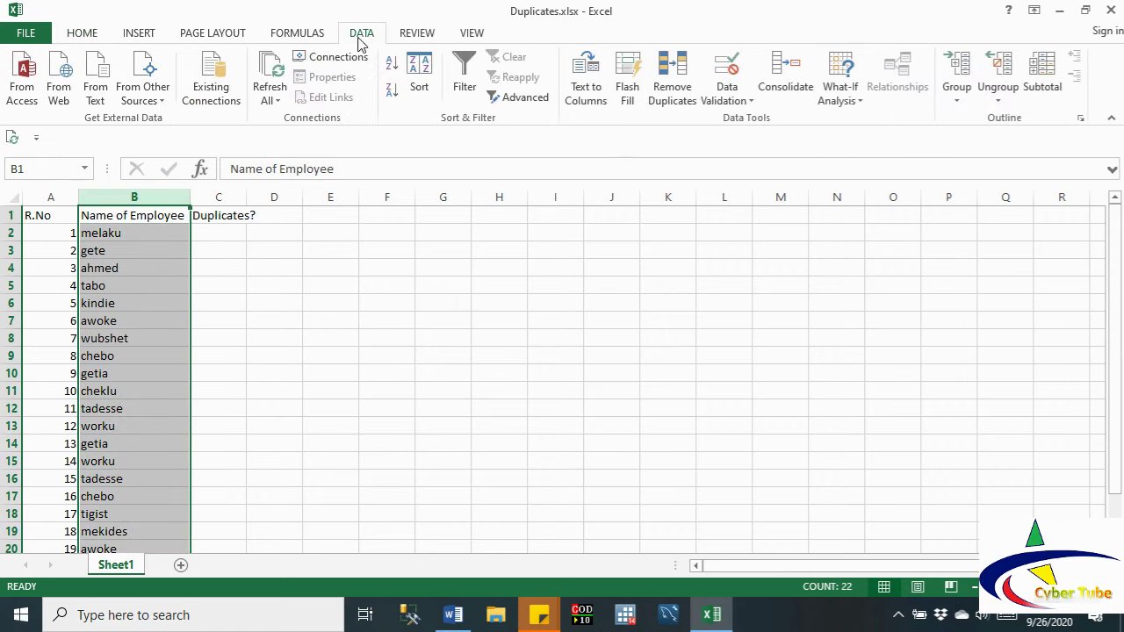
pyautogui.click(392, 68)
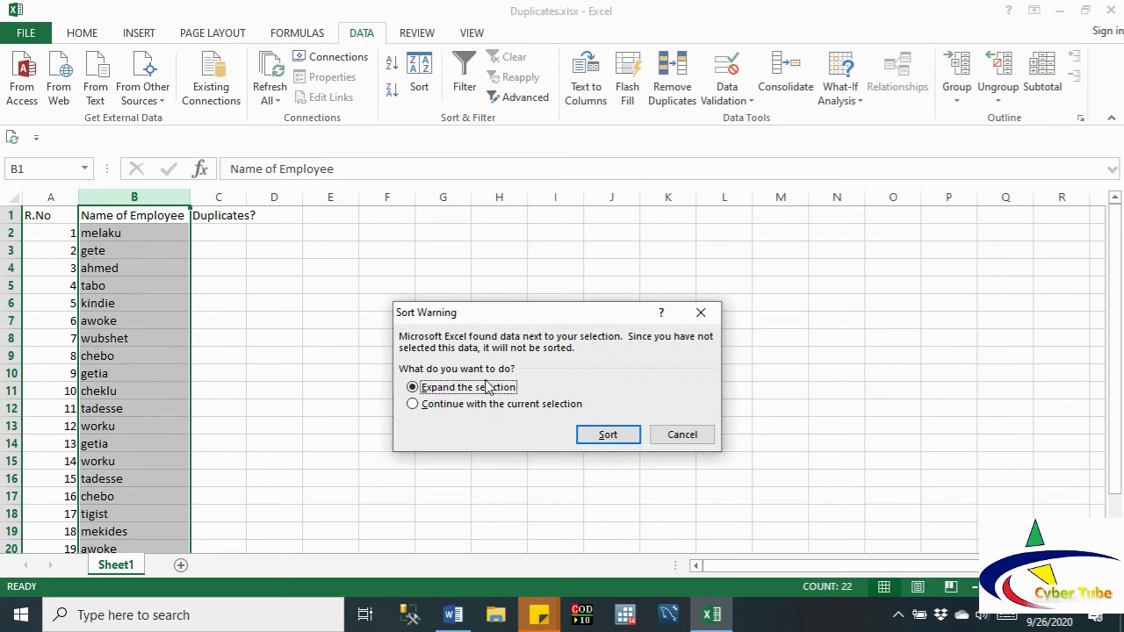
pyautogui.click(604, 436)
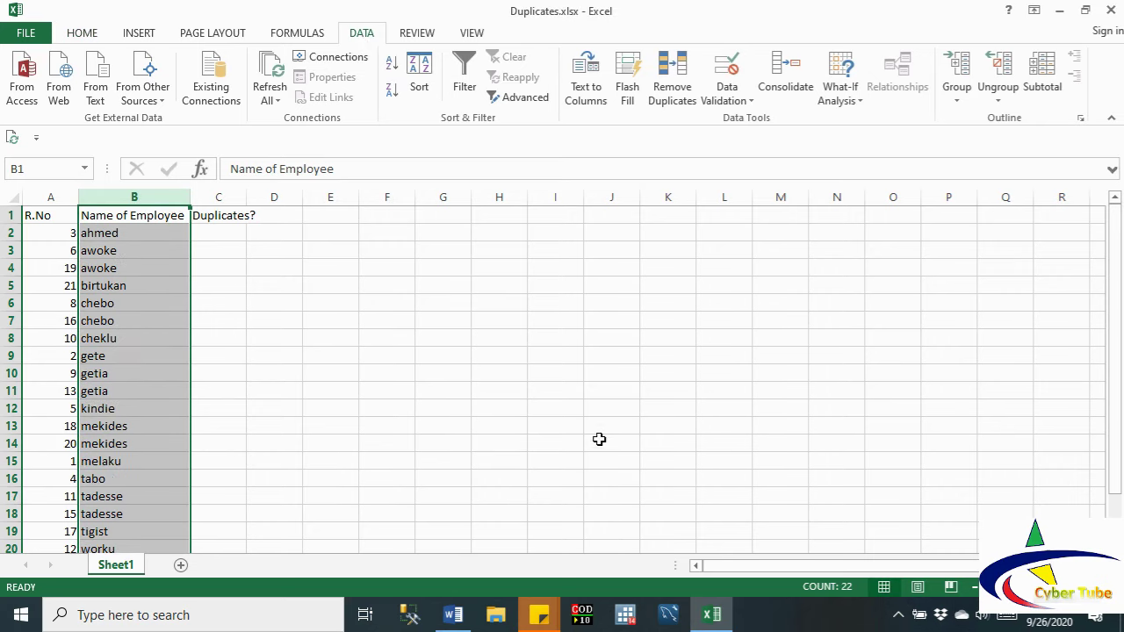
# Step: Highlight the adjacent duplicate pairs: awoke in rows 3–4, B5:B6, and getia in B10:B11
pyautogui.doubleClick(115, 250)
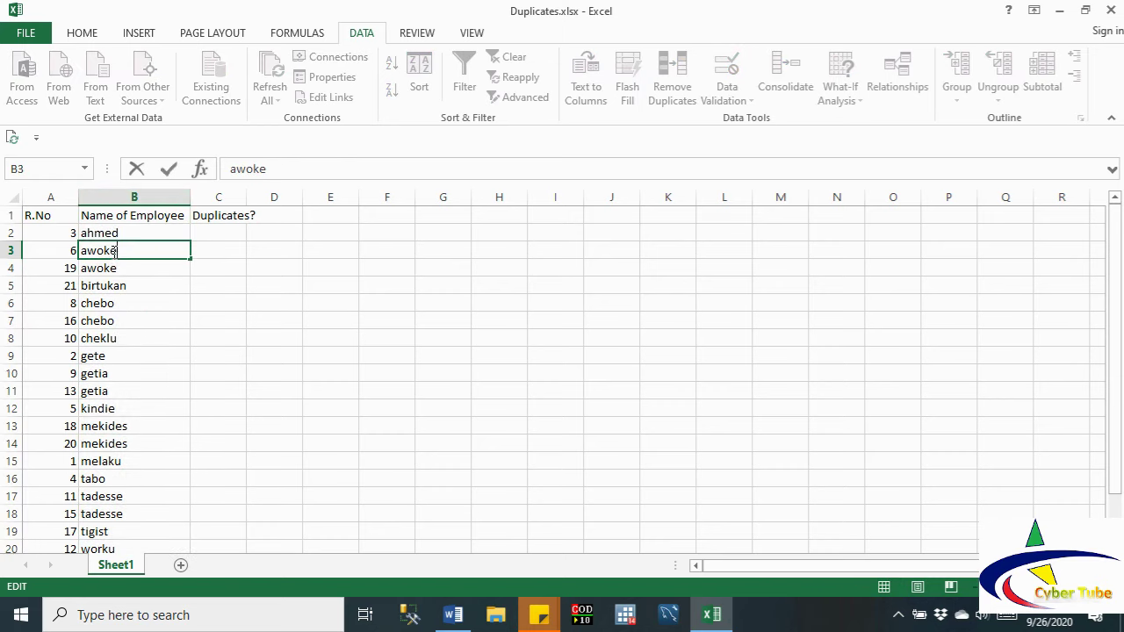
pyautogui.click(15, 252)
pyautogui.moveTo(14, 252); pyautogui.dragTo(14, 268)
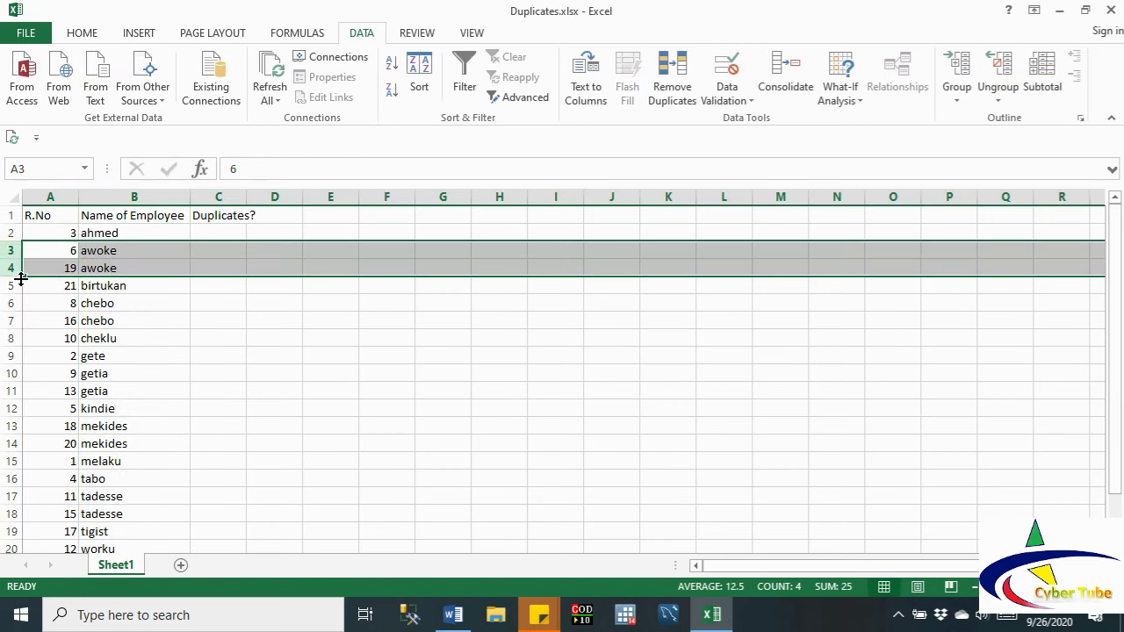
pyautogui.moveTo(118, 287); pyautogui.dragTo(120, 314)
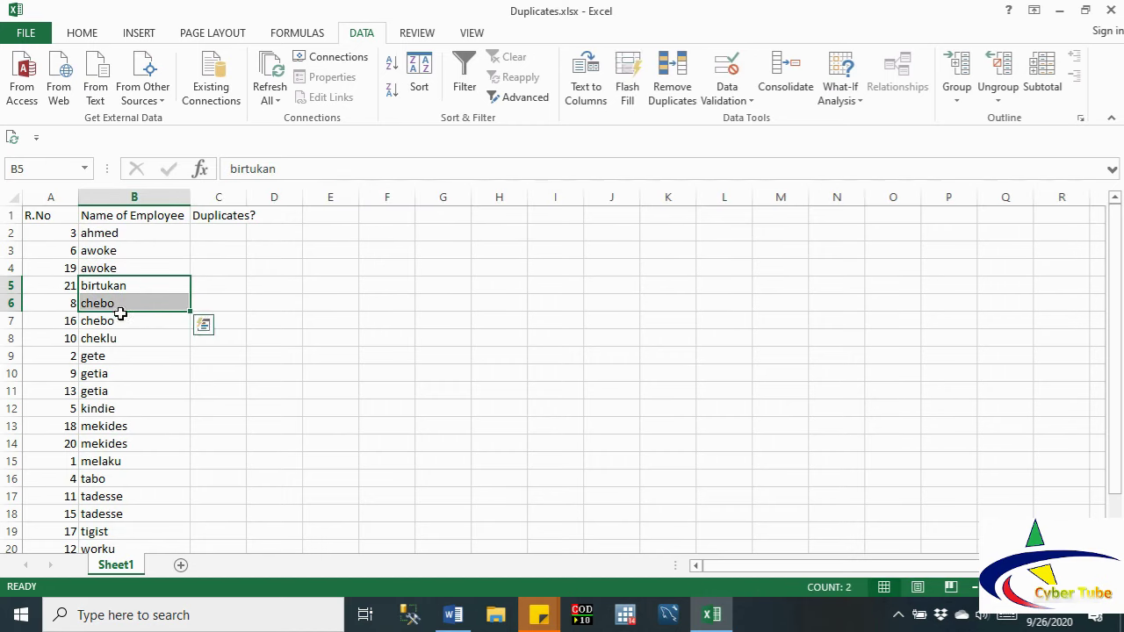
pyautogui.click(96, 375)
pyautogui.moveTo(97, 375); pyautogui.dragTo(99, 387)
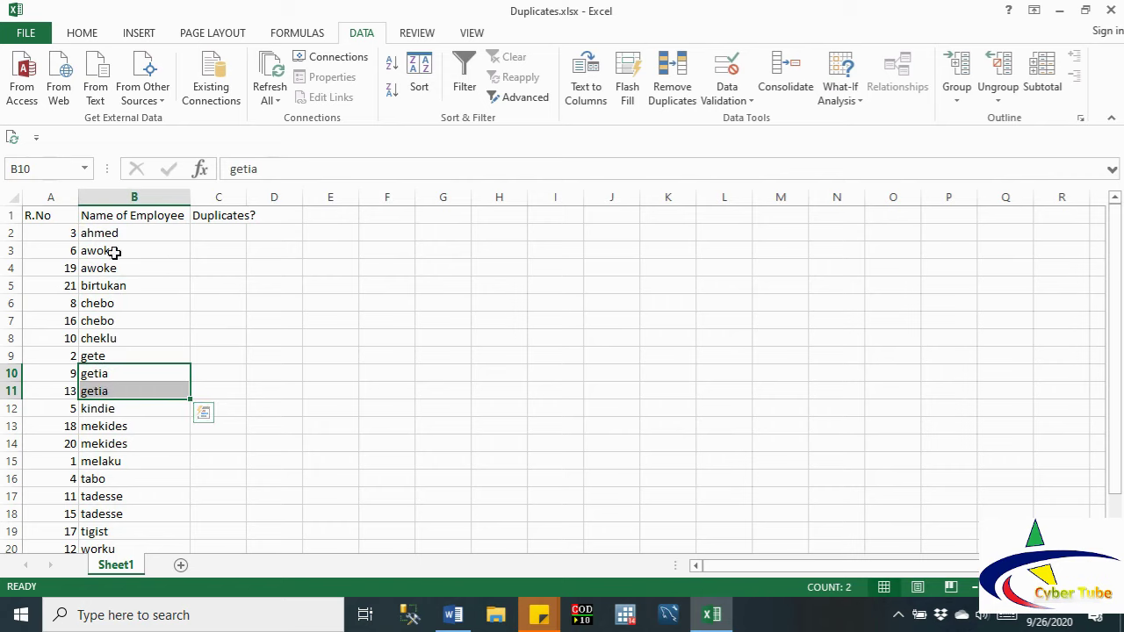
pyautogui.click(11, 232)
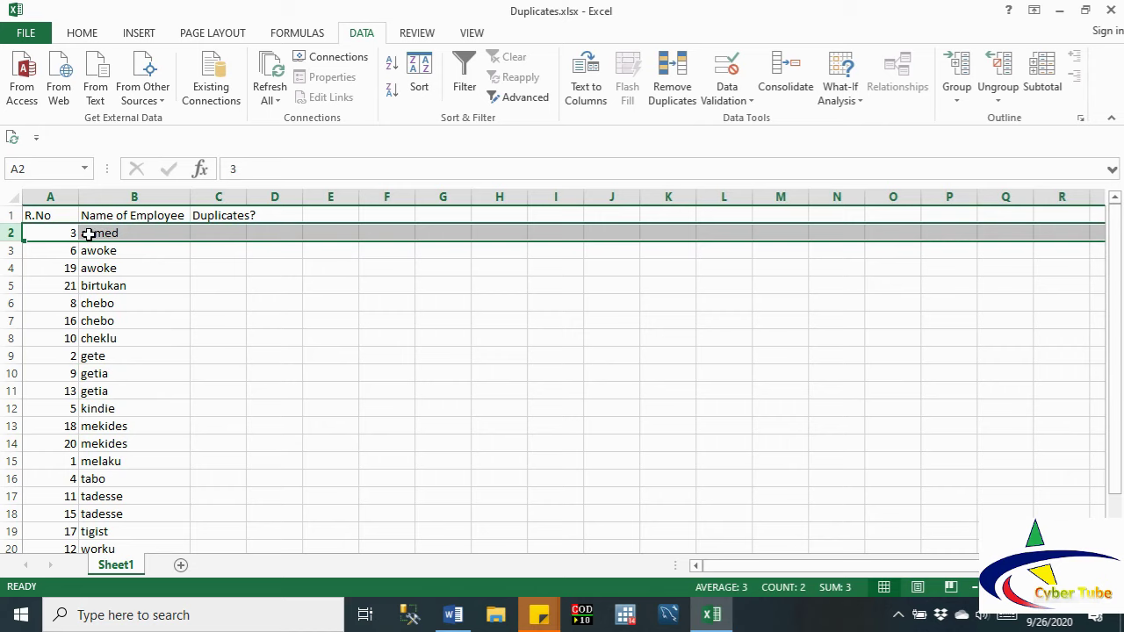
# Step: Enter N in C2 and start an IF formula in C3 comparing B3 with B2
pyautogui.click(223, 231)
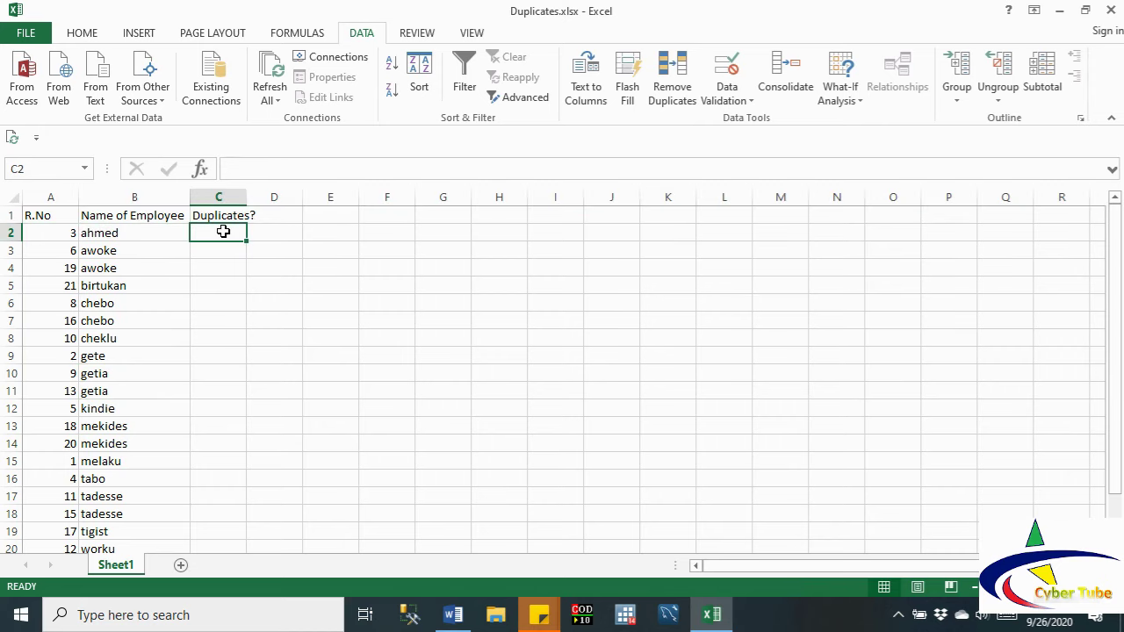
pyautogui.write('N')
pyautogui.click(213, 253)
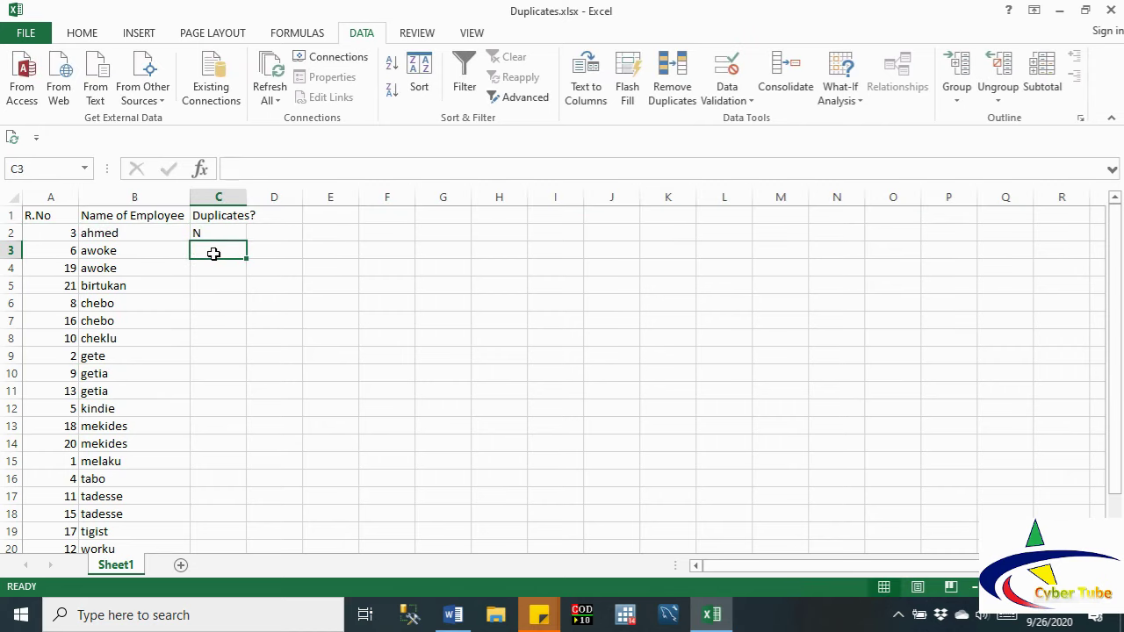
pyautogui.write('=')
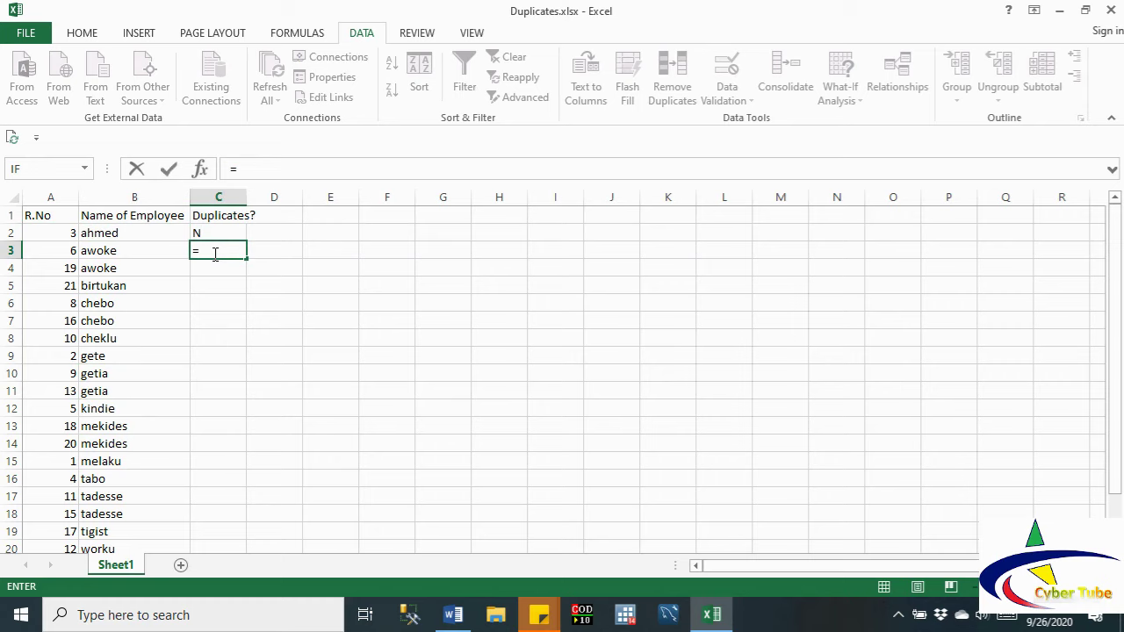
pyautogui.write('if')
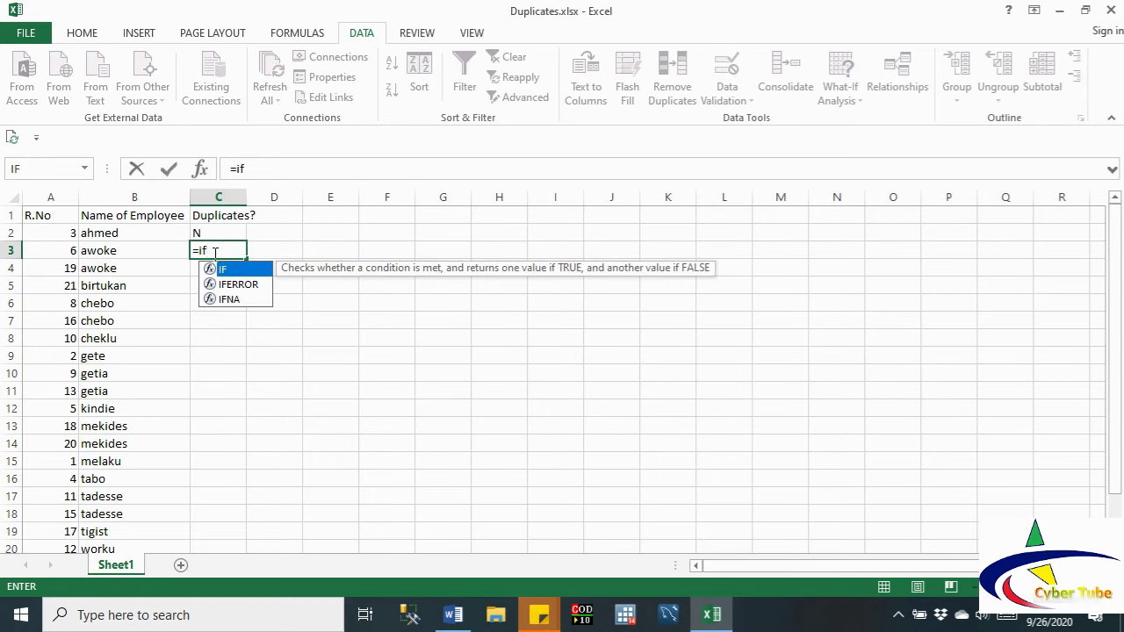
pyautogui.doubleClick(225, 271)
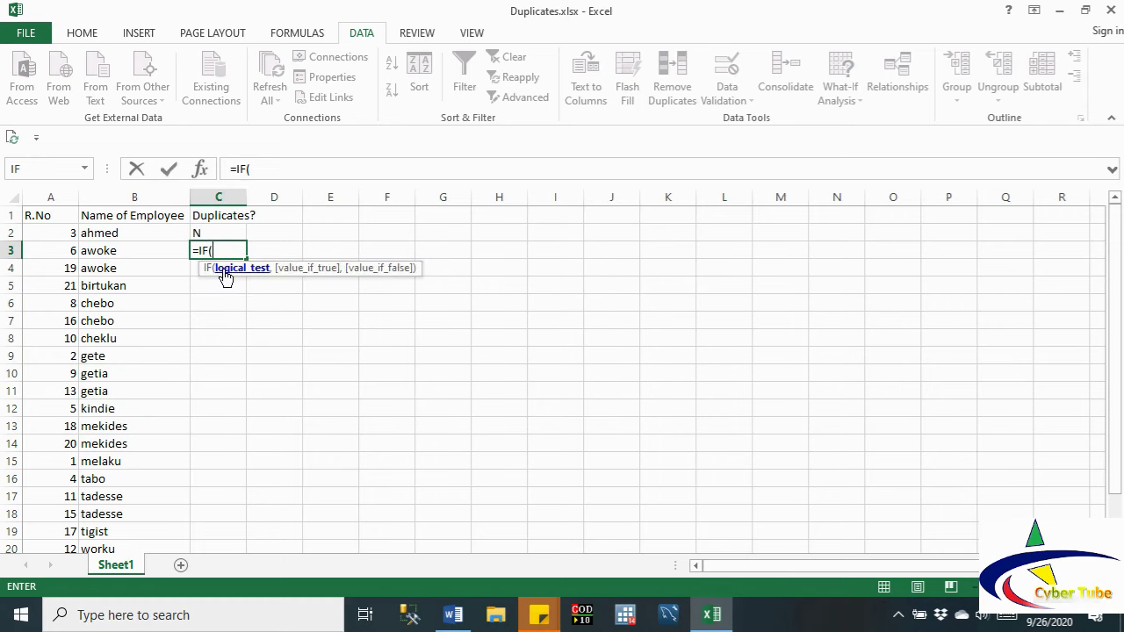
pyautogui.click(105, 252)
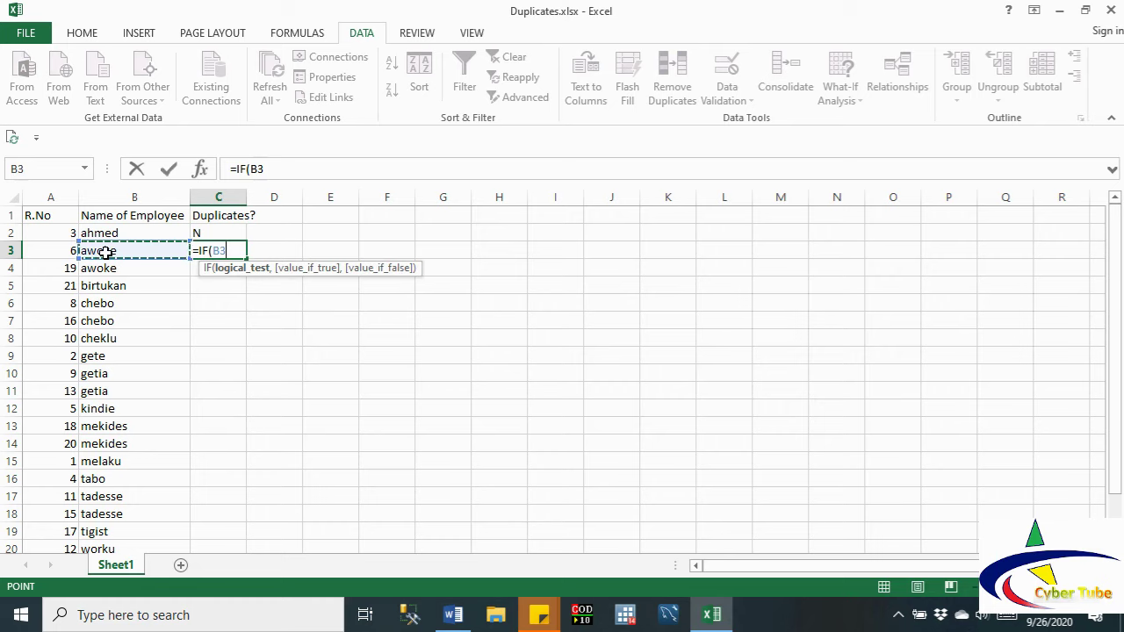
pyautogui.write('=')
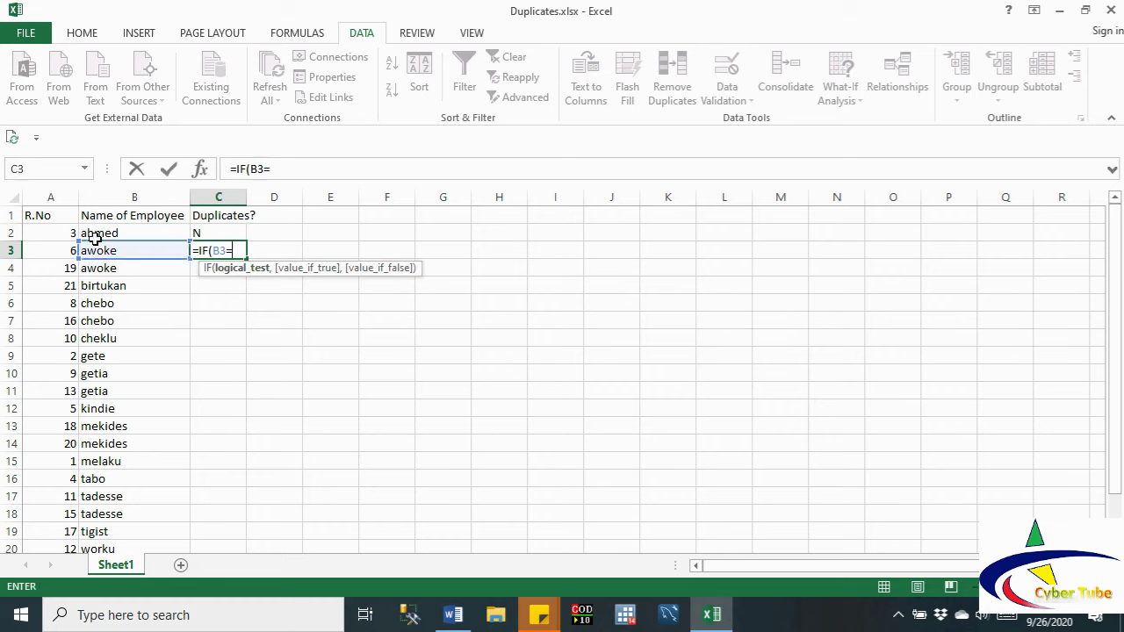
pyautogui.click(92, 234)
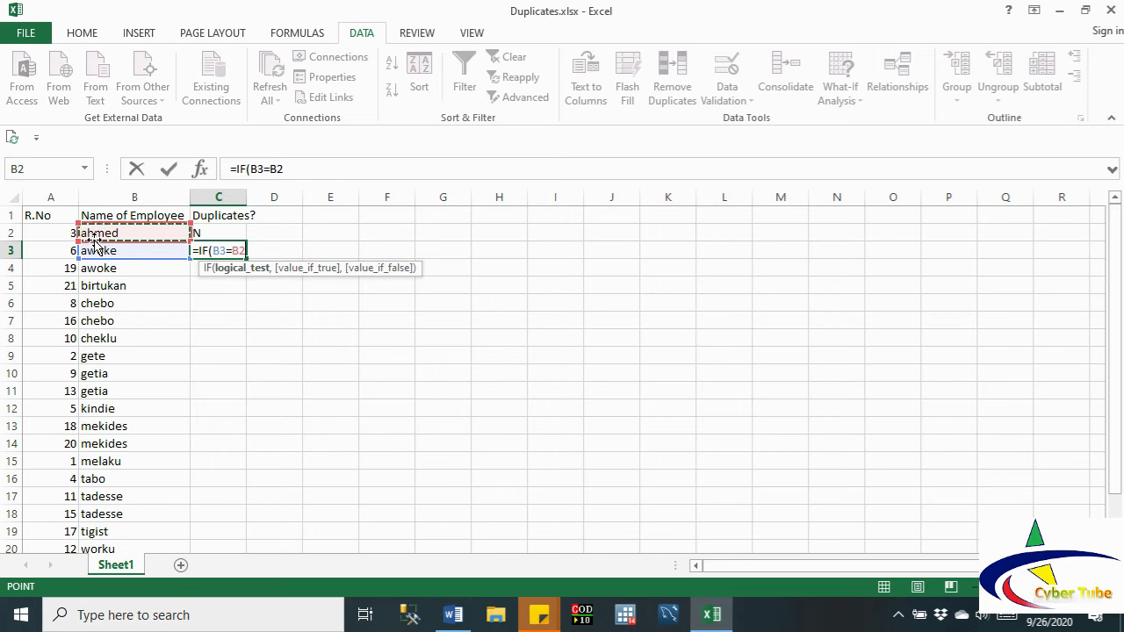
pyautogui.write(',')
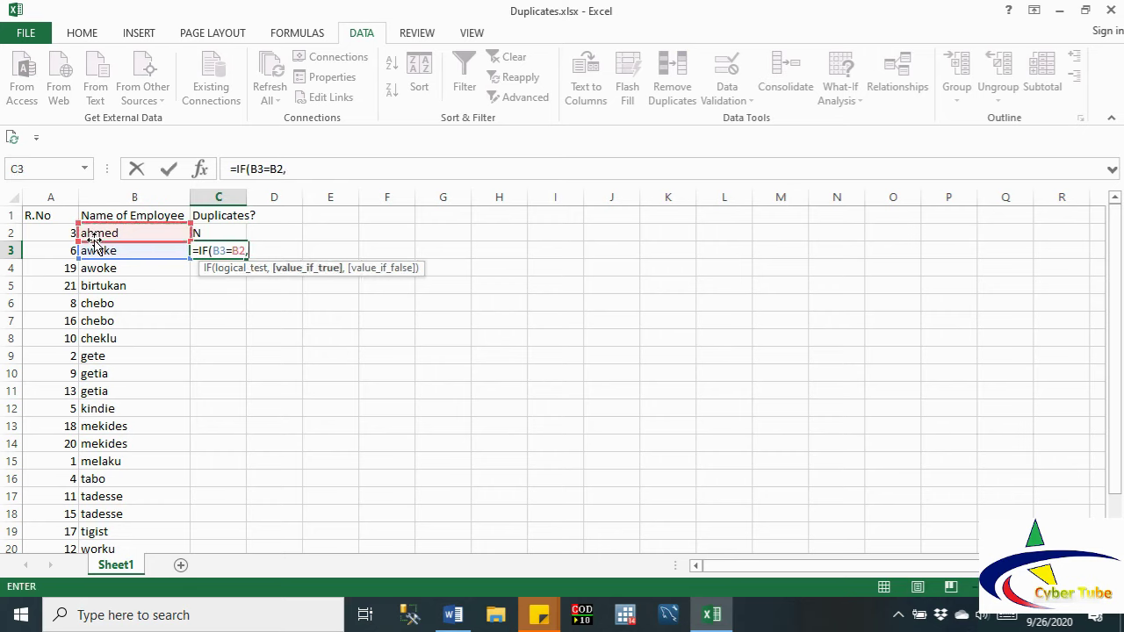
pyautogui.write('""')
pyautogui.click(95, 246)
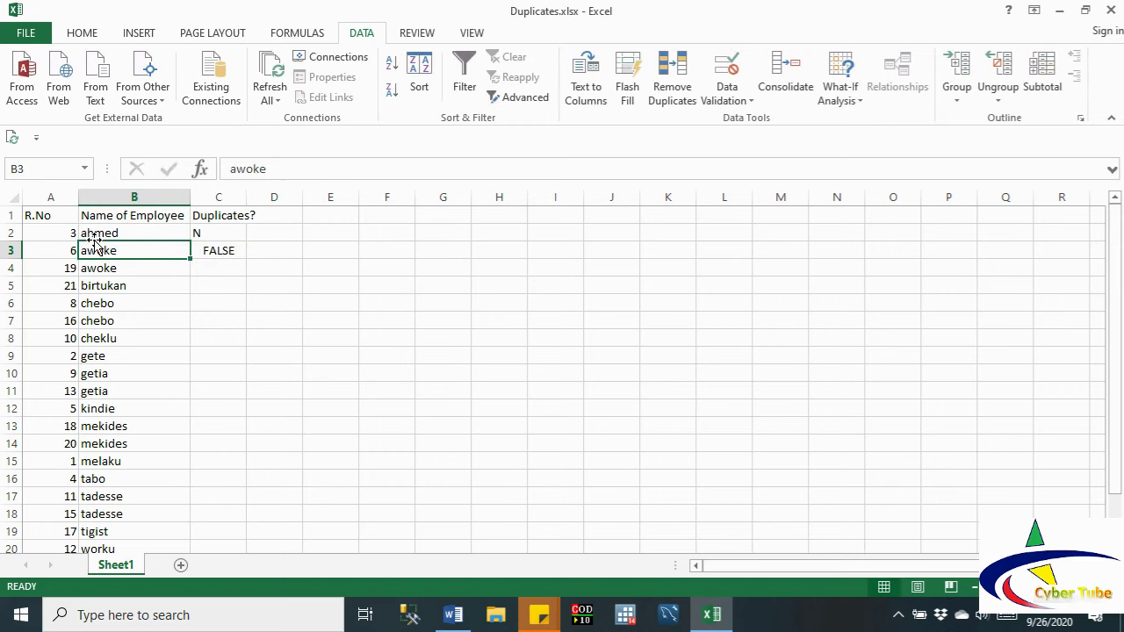
# Step: Correct C3 to =IF(B3=B2,"Y","N") and fill it down to C20
pyautogui.click(214, 253)
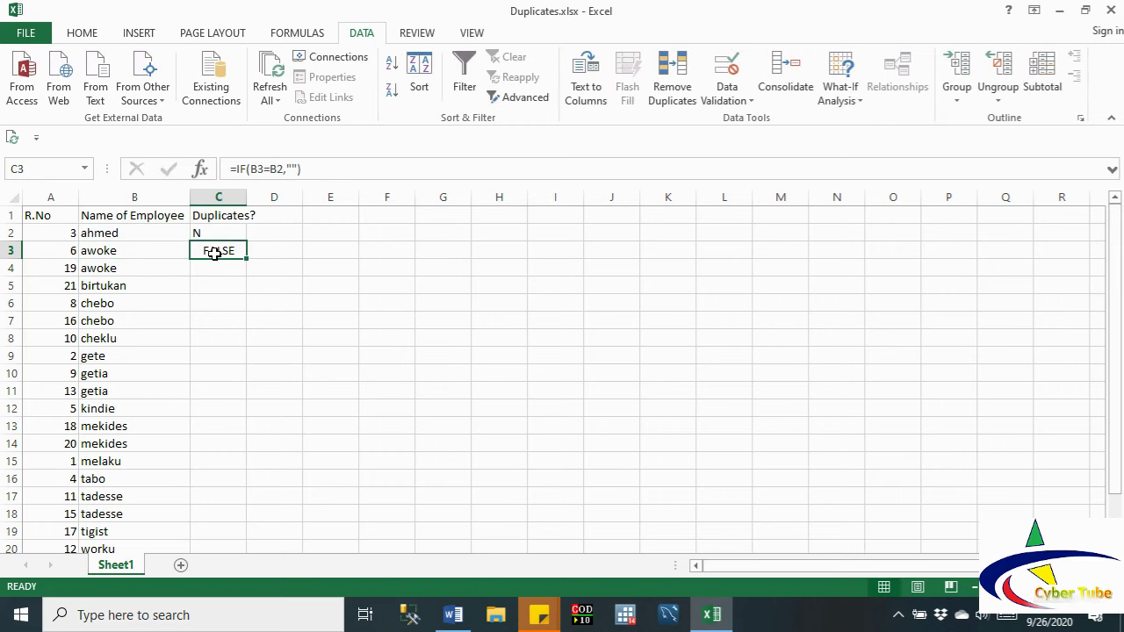
pyautogui.click(291, 169)
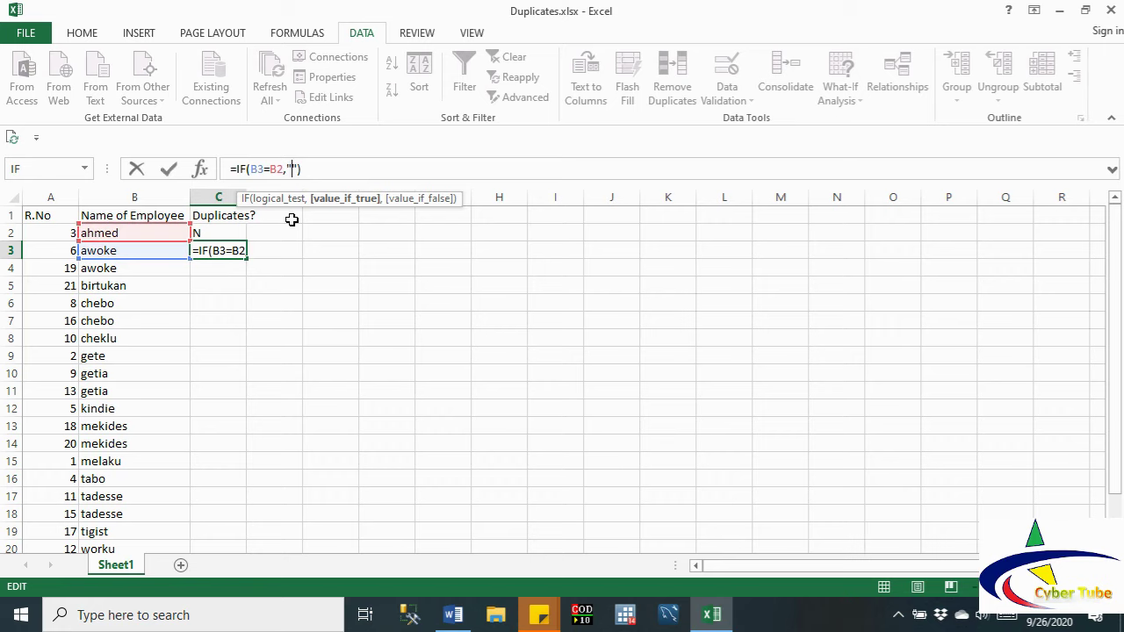
pyautogui.write('Y')
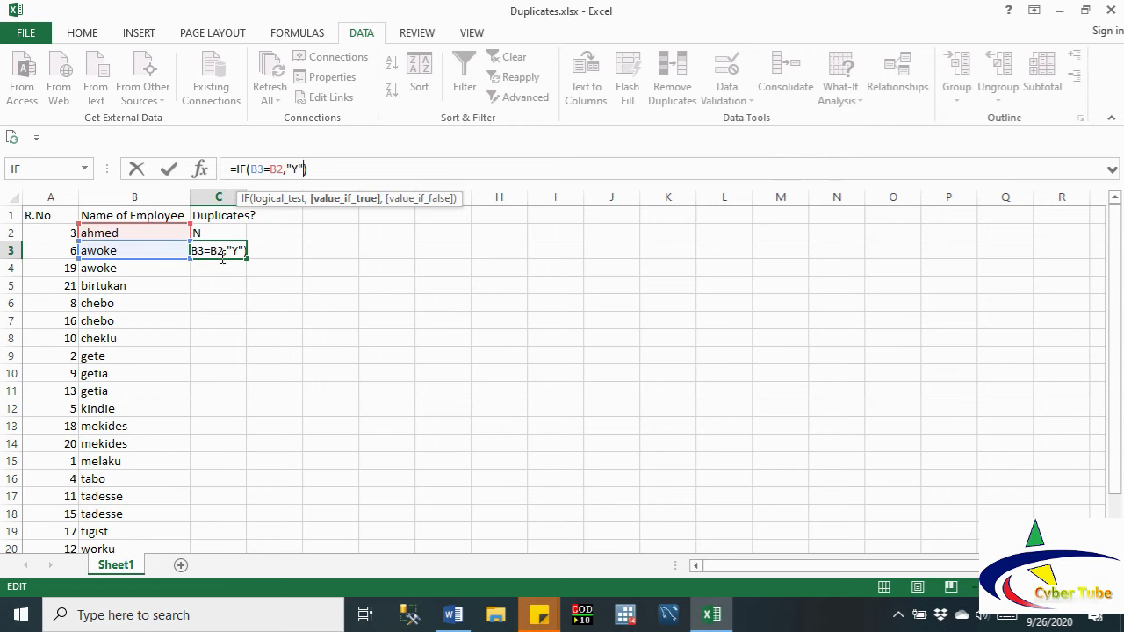
pyautogui.write(',')
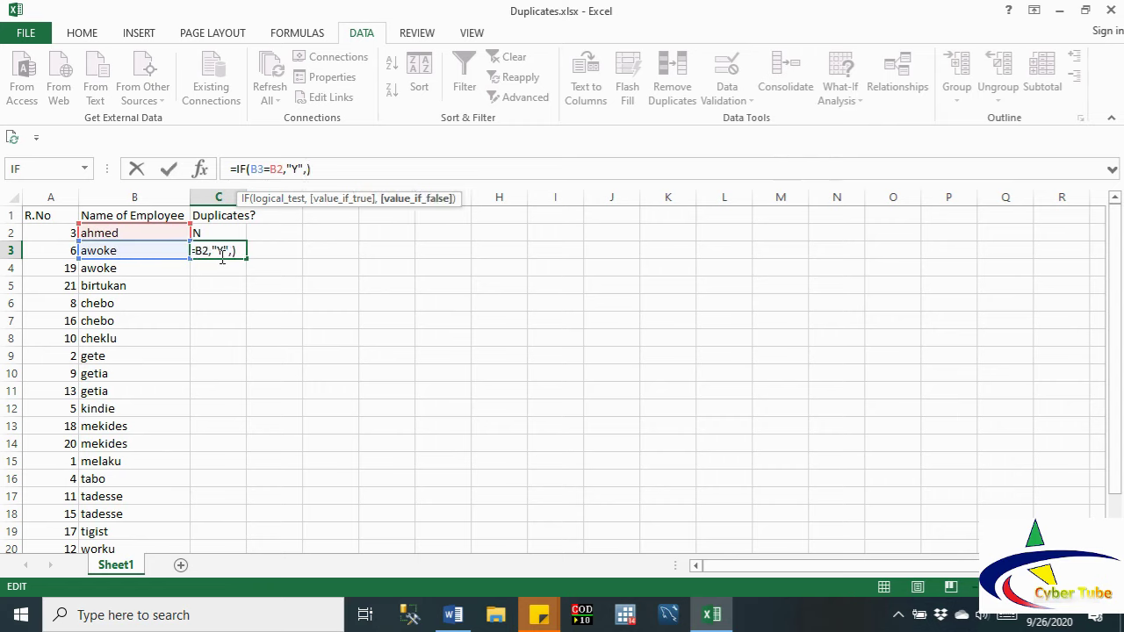
pyautogui.write('"Y"')
pyautogui.press('Left')
pyautogui.write('N')
pyautogui.press('Return')
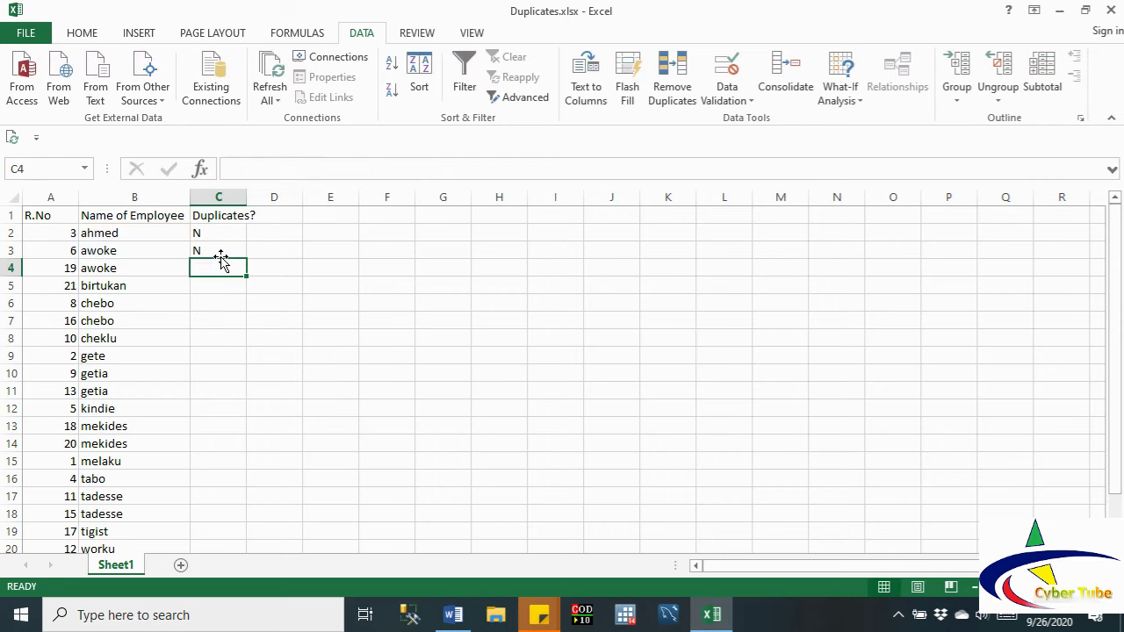
pyautogui.click(211, 251)
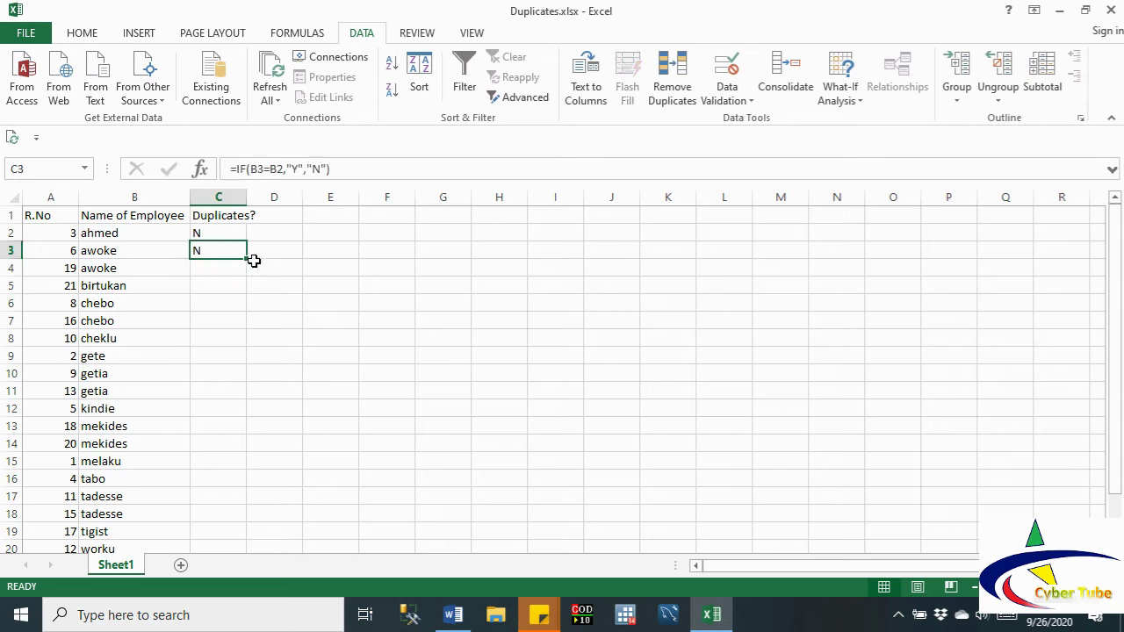
pyautogui.doubleClick(249, 259)
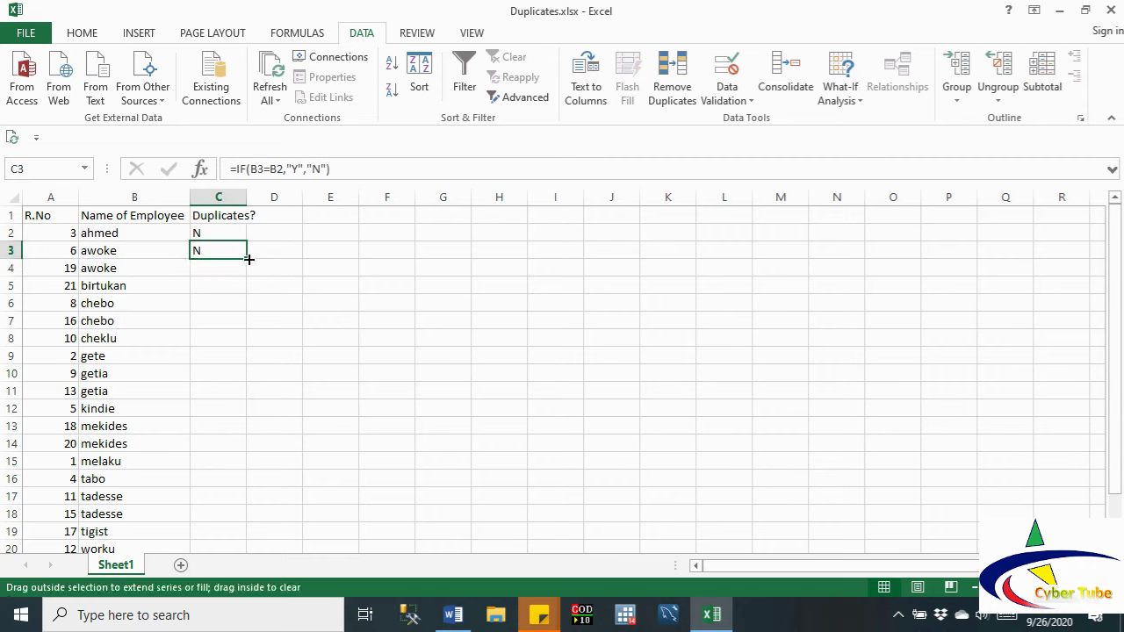
# Step: Review the awoke and chebo pairs in rows 3–4 and 6–7, then undo the column C fill
pyautogui.click(255, 447)
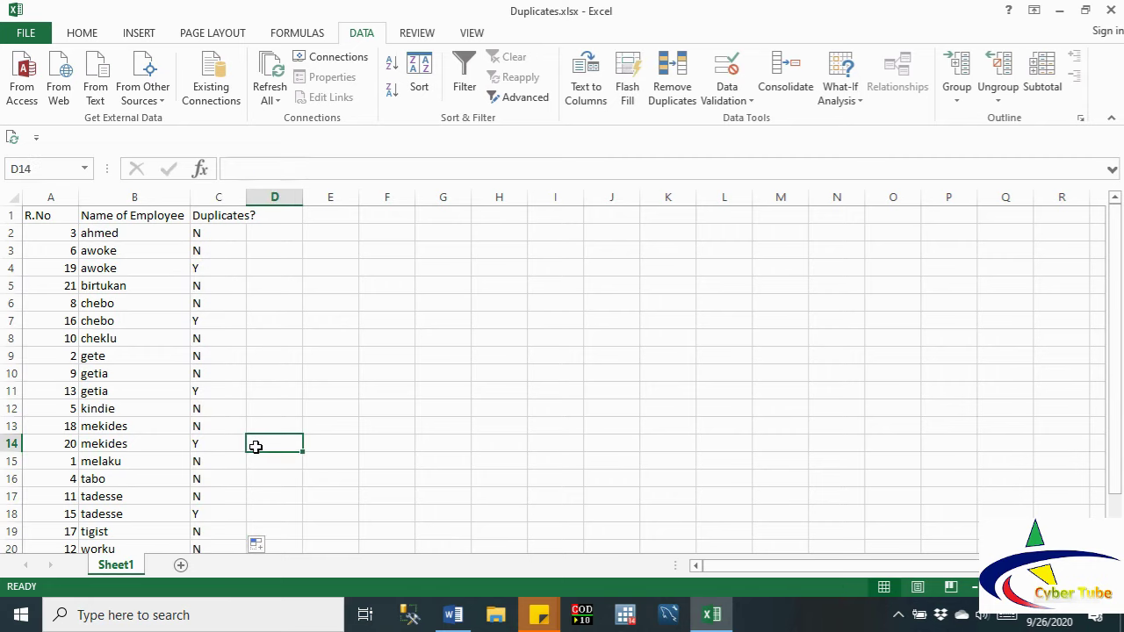
pyautogui.click(210, 265)
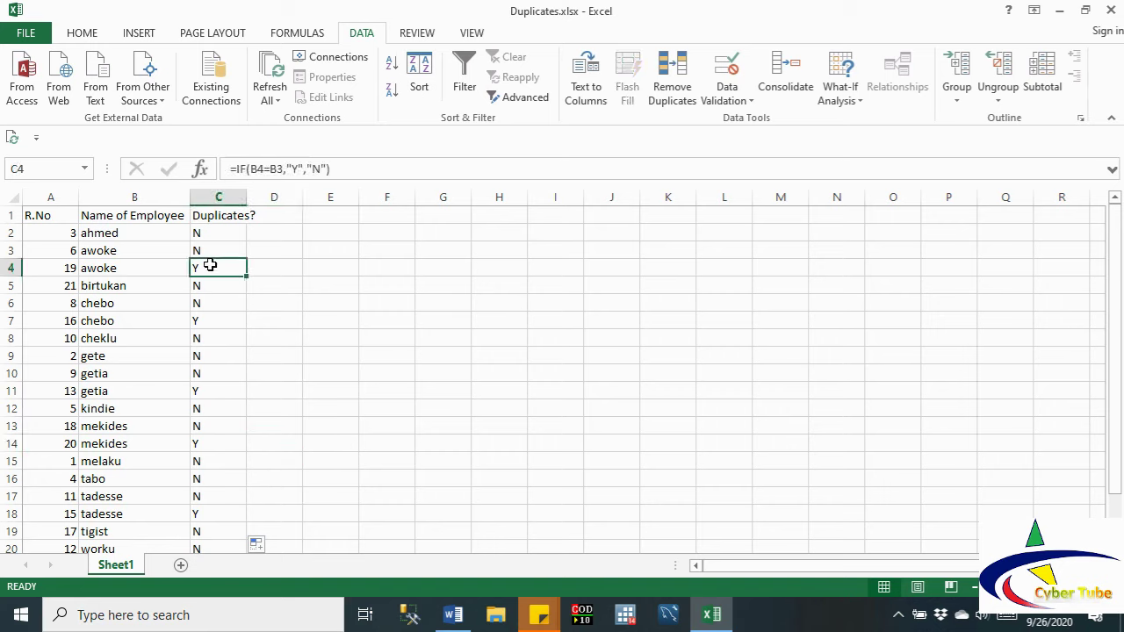
pyautogui.moveTo(12, 266); pyautogui.dragTo(117, 252)
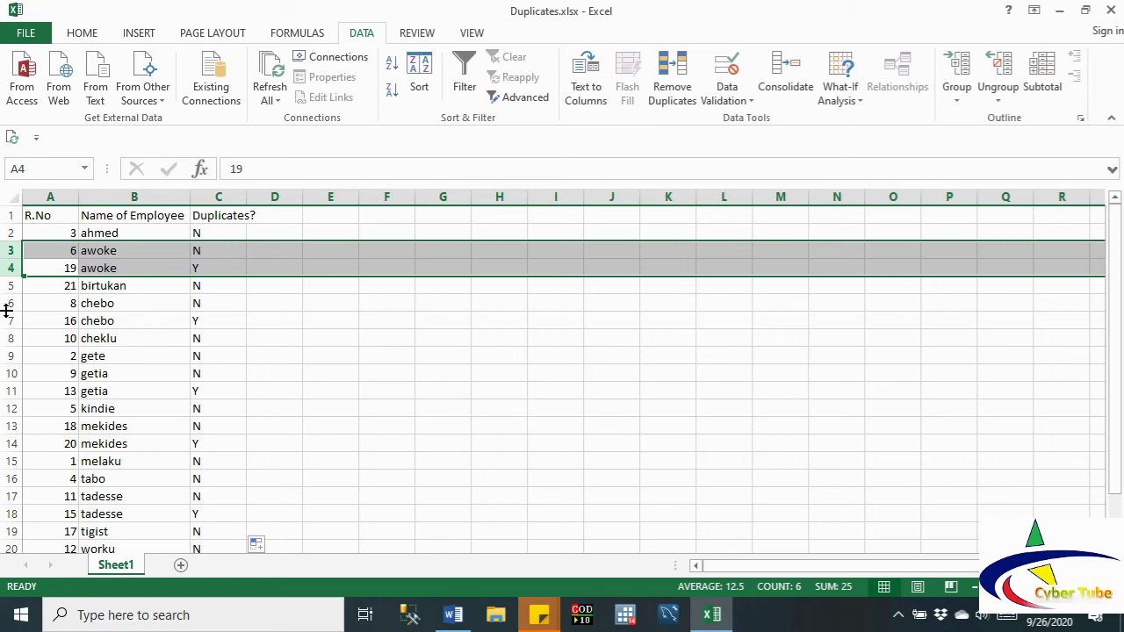
pyautogui.moveTo(8, 304); pyautogui.dragTo(8, 316)
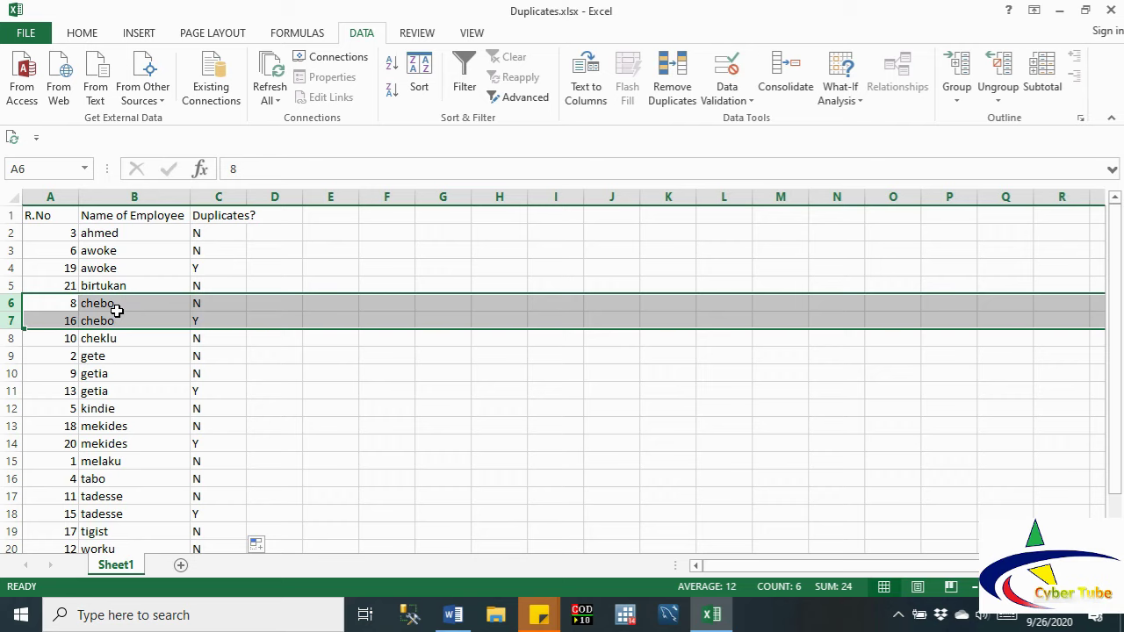
pyautogui.hotkey('ctrl', 'z')
pyautogui.hotkey('ctrl', 'z')
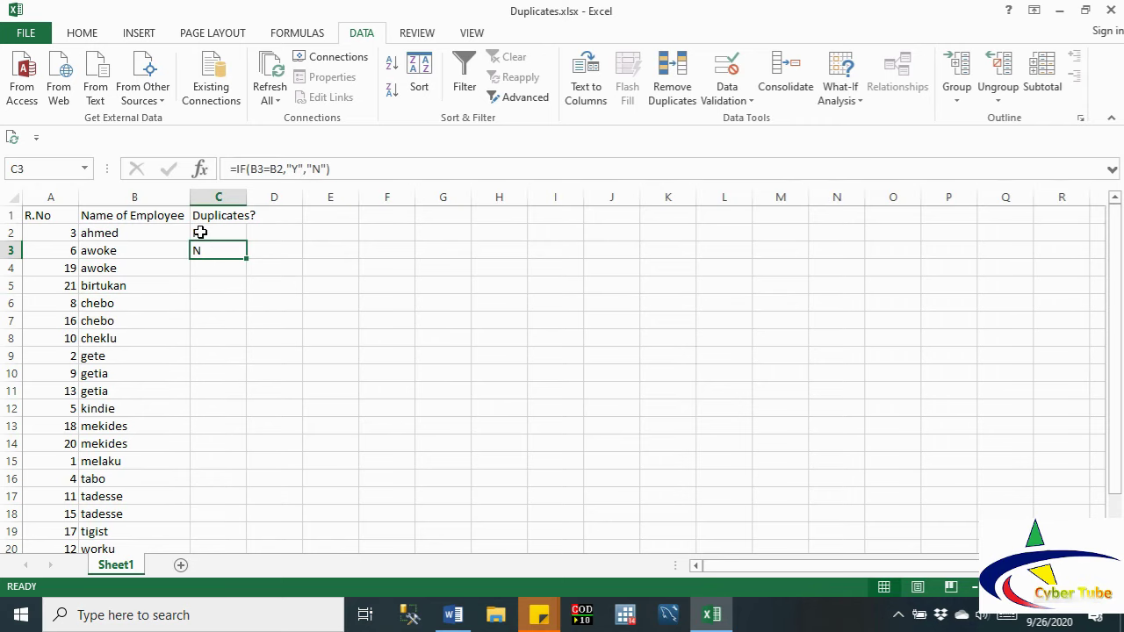
# Step: Delete the old duplicate-check formula in C3
pyautogui.click(231, 231)
pyautogui.moveTo(231, 231); pyautogui.dragTo(201, 237)
pyautogui.click(199, 247)
pyautogui.press('Delete')
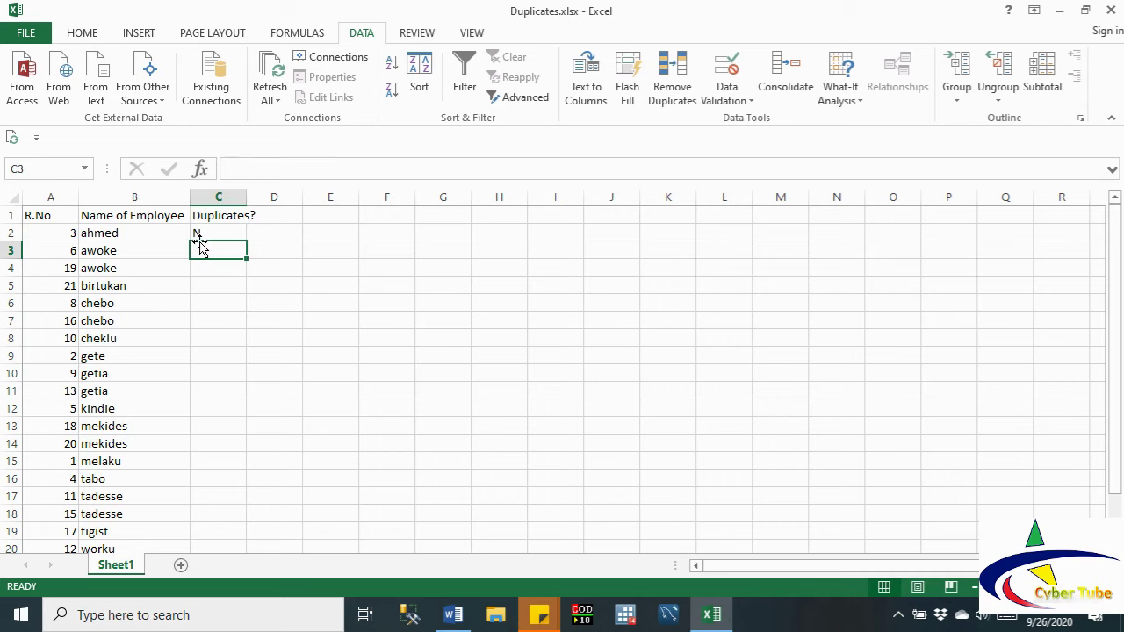
# Step: Start an IF function in C2 with the logical test B2=B3
pyautogui.click(196, 230)
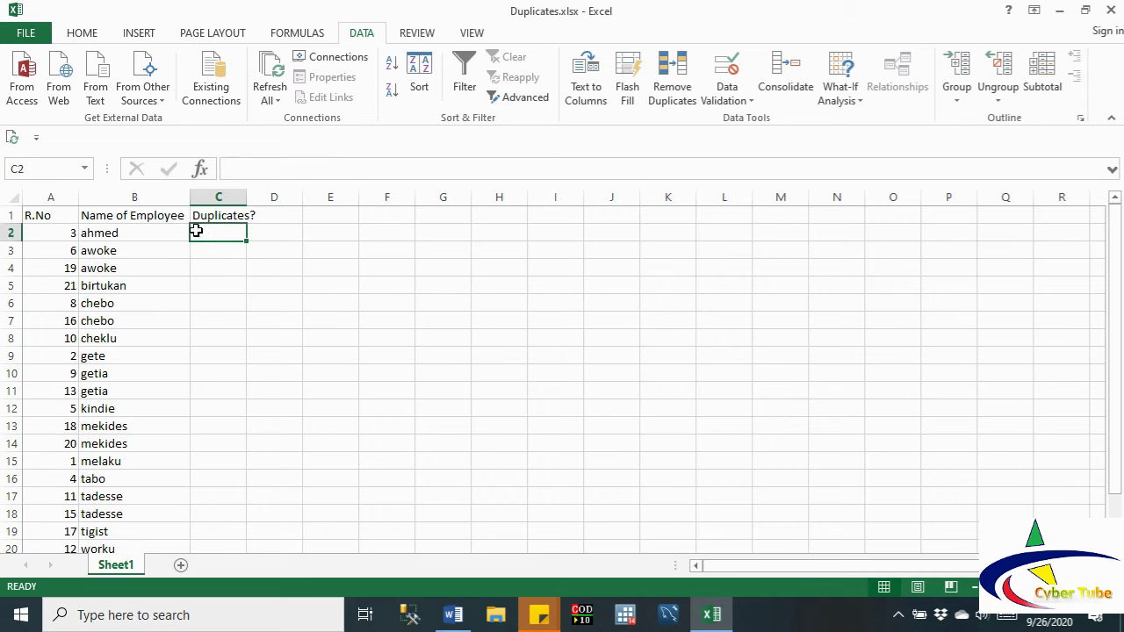
pyautogui.write('=')
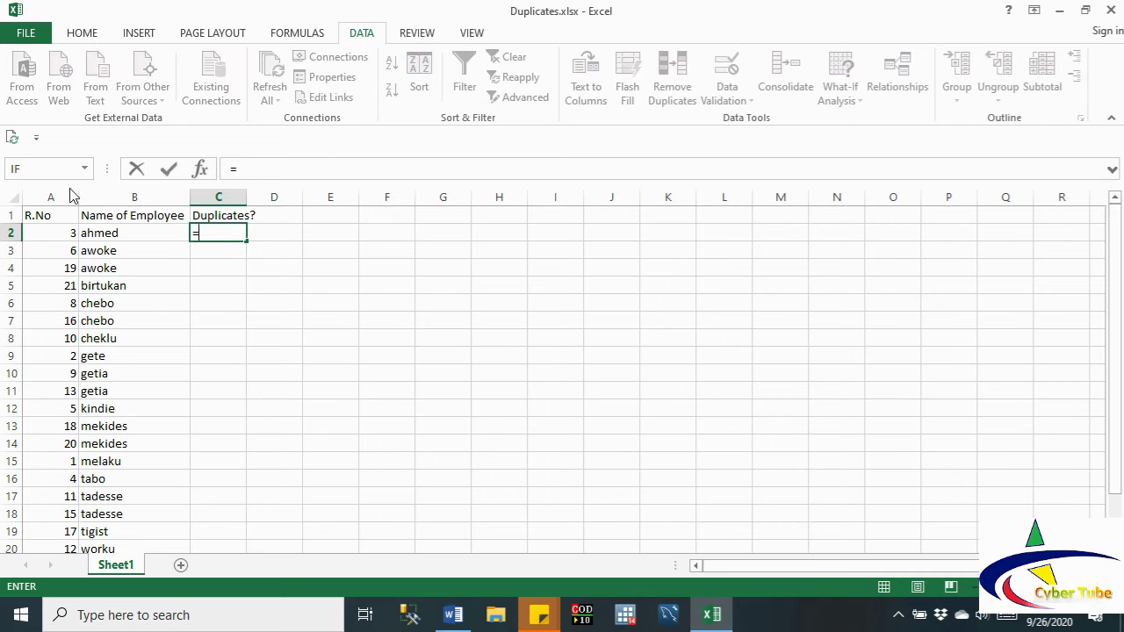
pyautogui.click(33, 174)
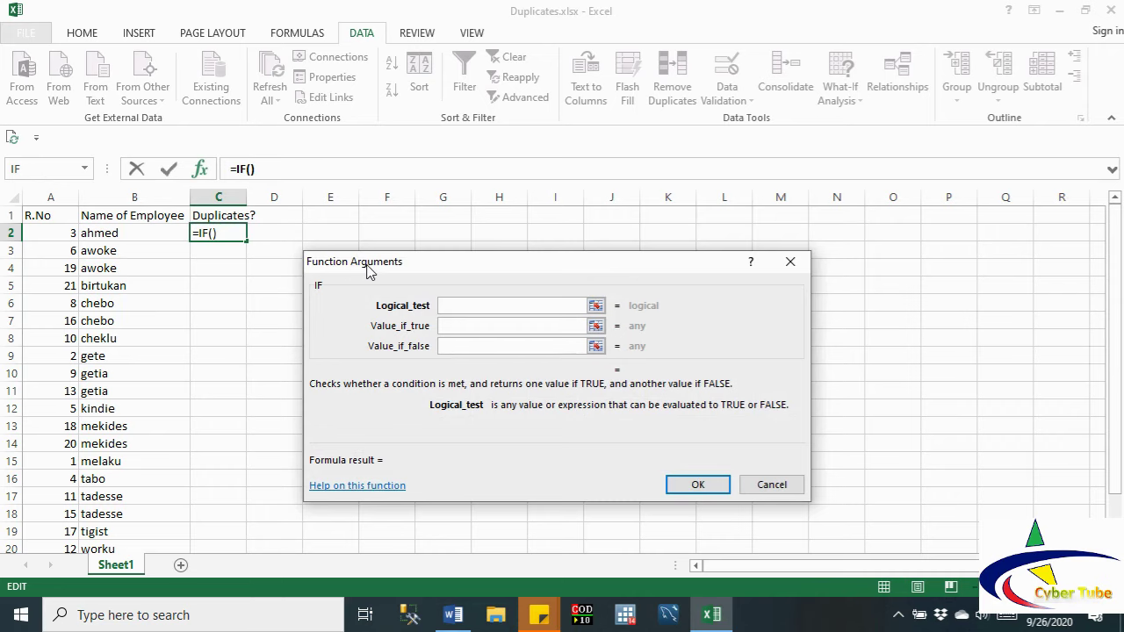
pyautogui.moveTo(367, 263); pyautogui.dragTo(326, 262)
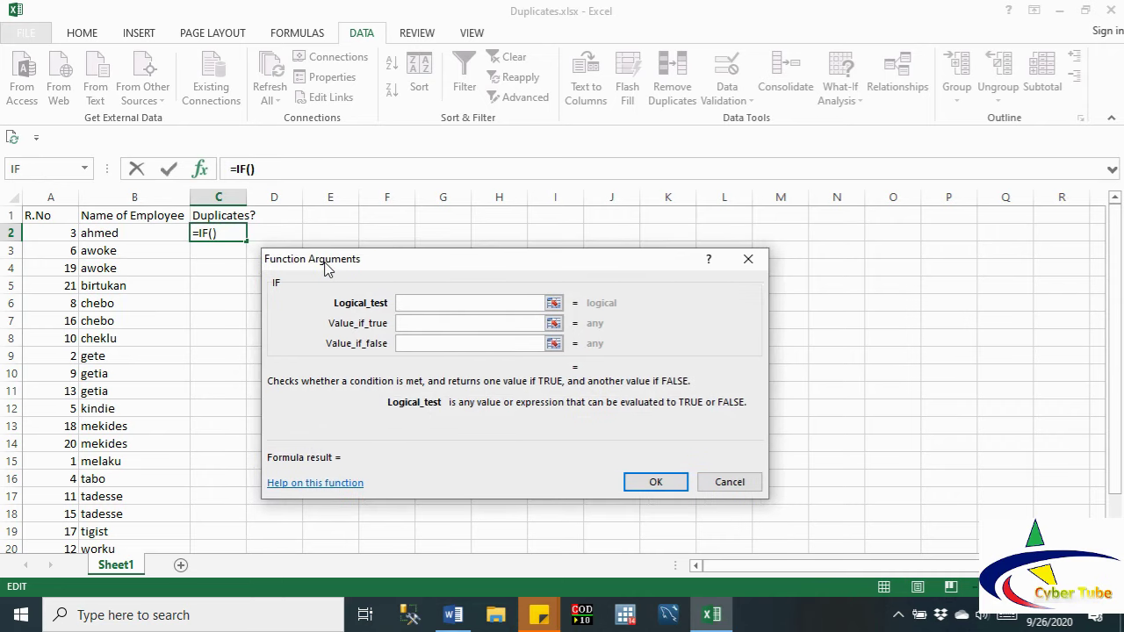
pyautogui.click(144, 233)
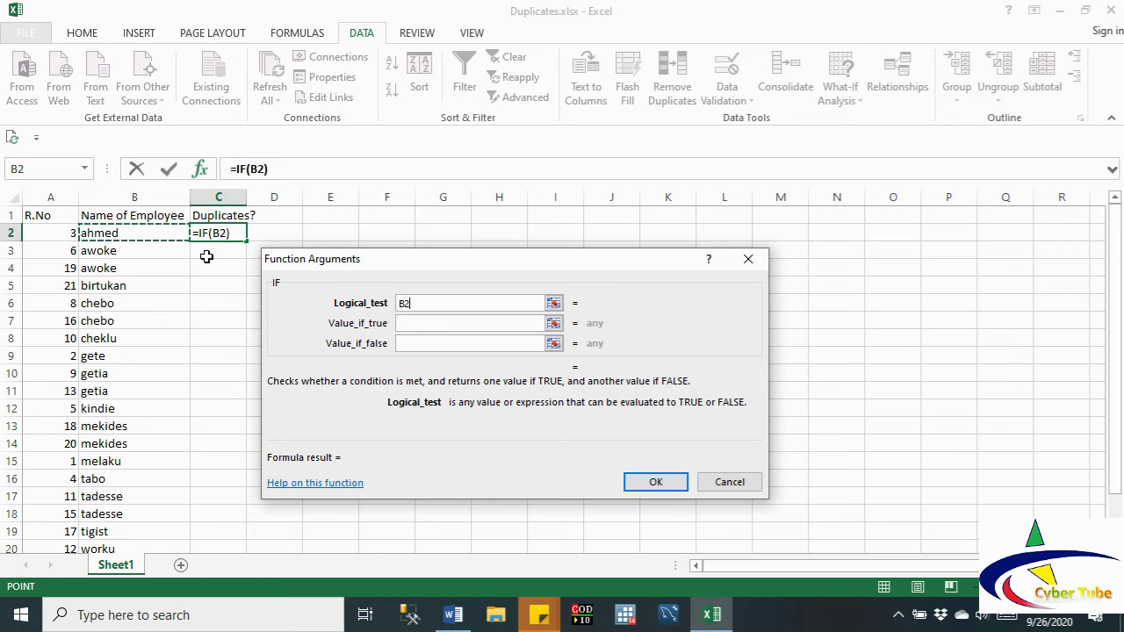
pyautogui.click(430, 303)
pyautogui.write('=')
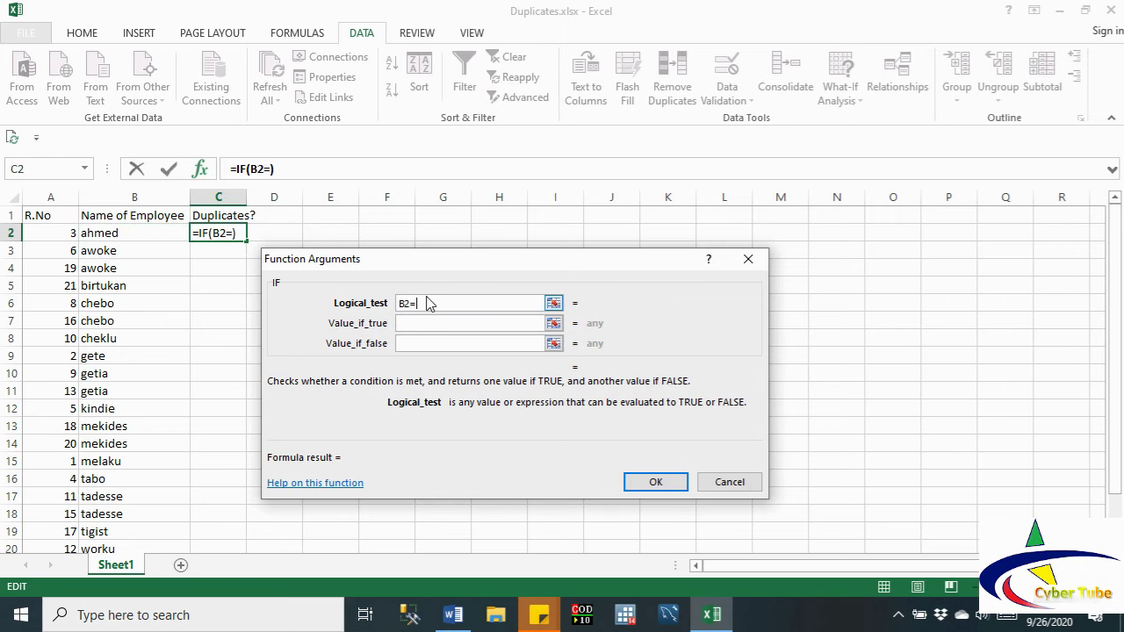
pyautogui.click(136, 252)
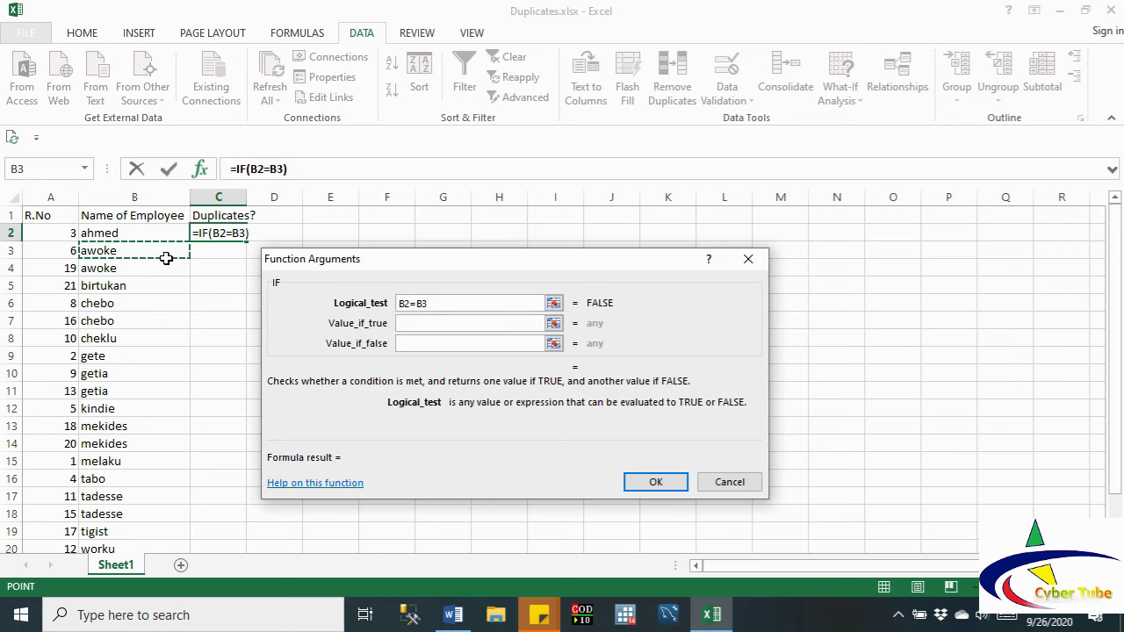
# Step: Set the IF results to "Y" when true and "N" when false, and confirm
pyautogui.click(405, 326)
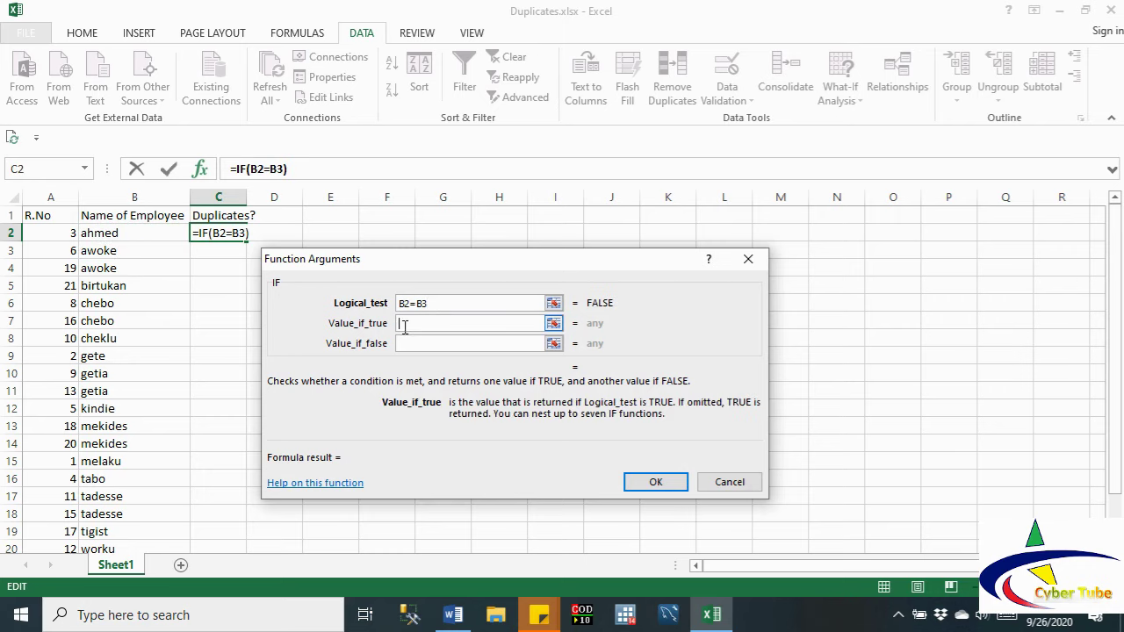
pyautogui.write('"Y"')
pyautogui.click(407, 344)
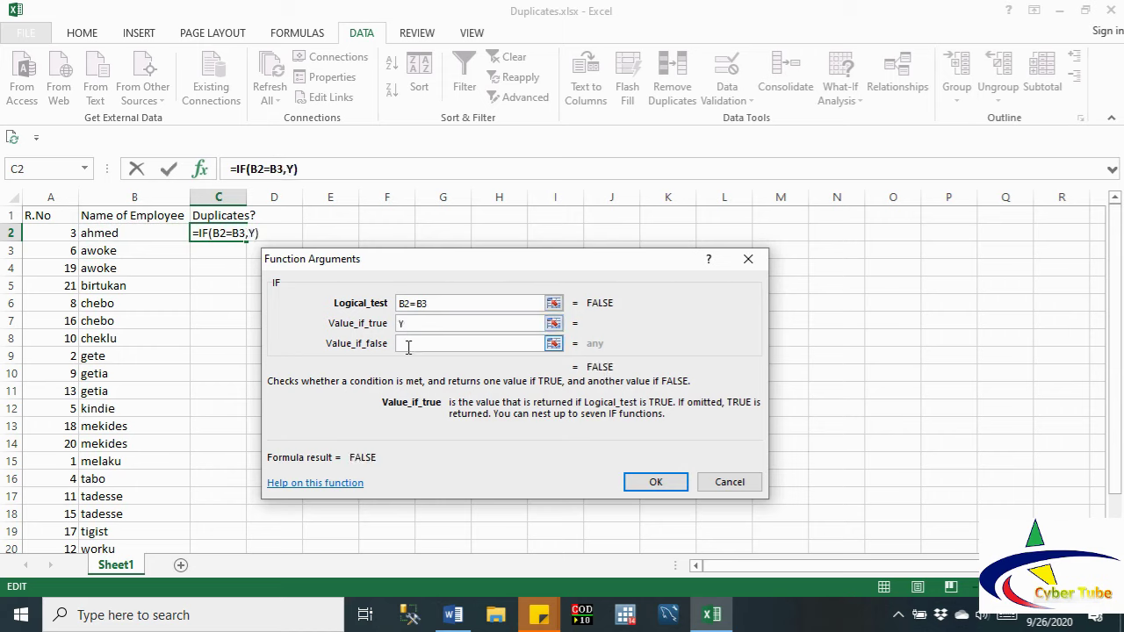
pyautogui.write('N')
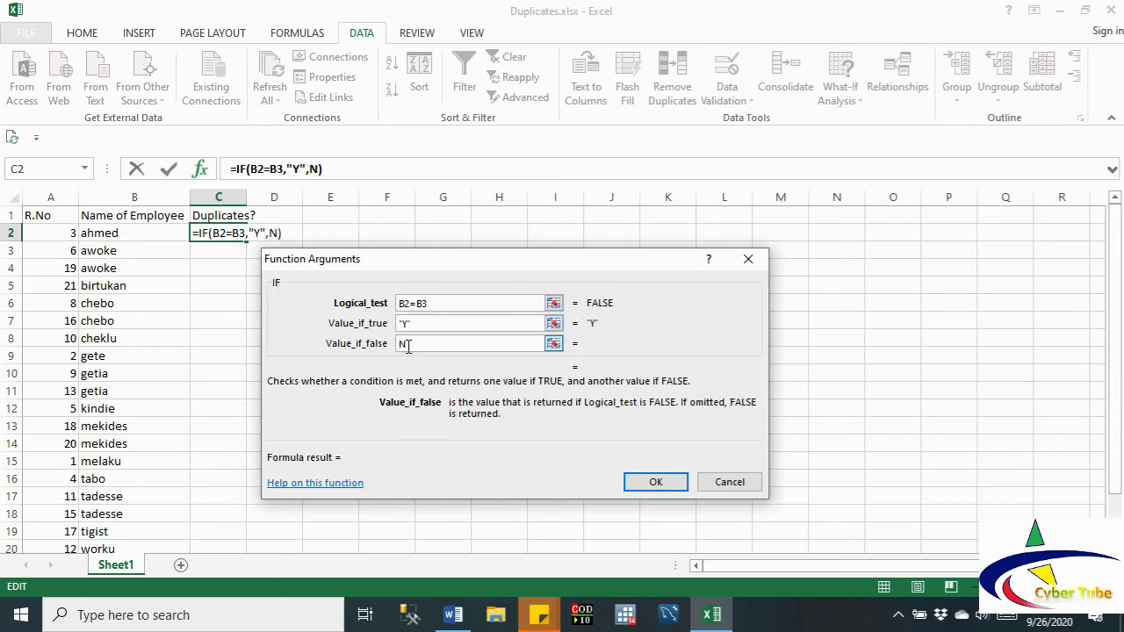
pyautogui.click(421, 323)
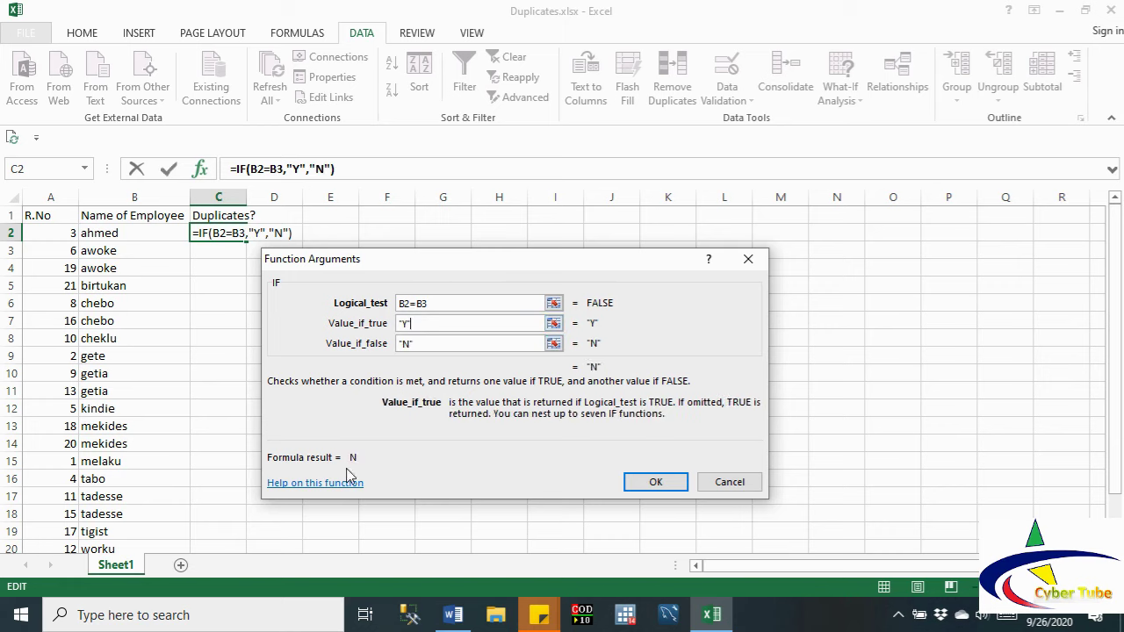
pyautogui.click(656, 483)
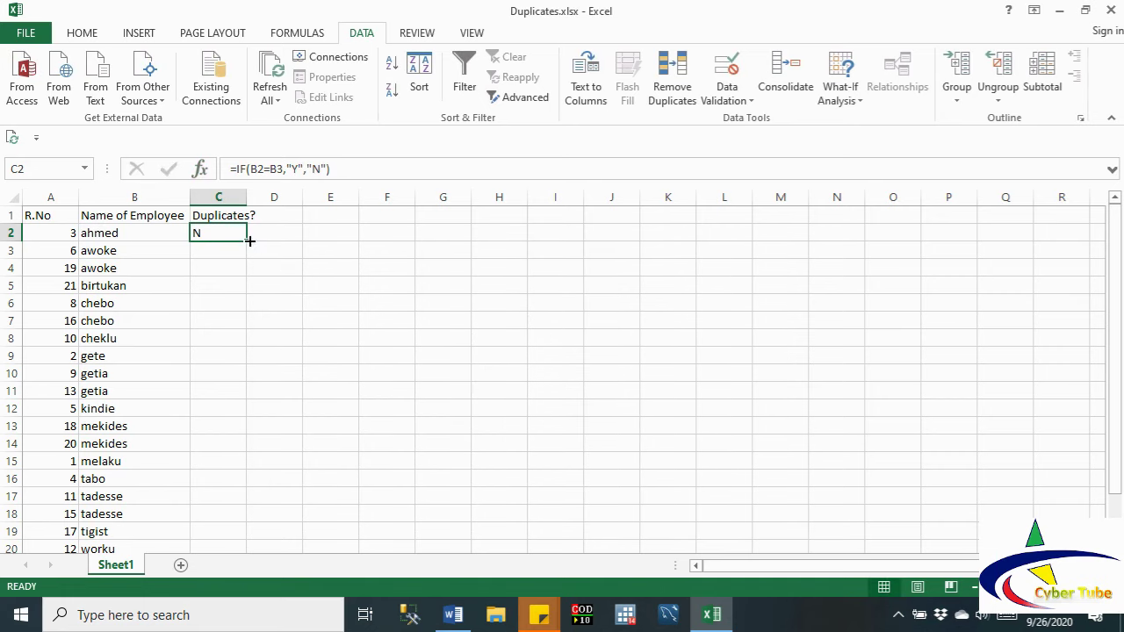
# Step: Fill the C2 formula down to C22 and sort the whole table by the Duplicates? results
pyautogui.moveTo(250, 240); pyautogui.dragTo(242, 517)
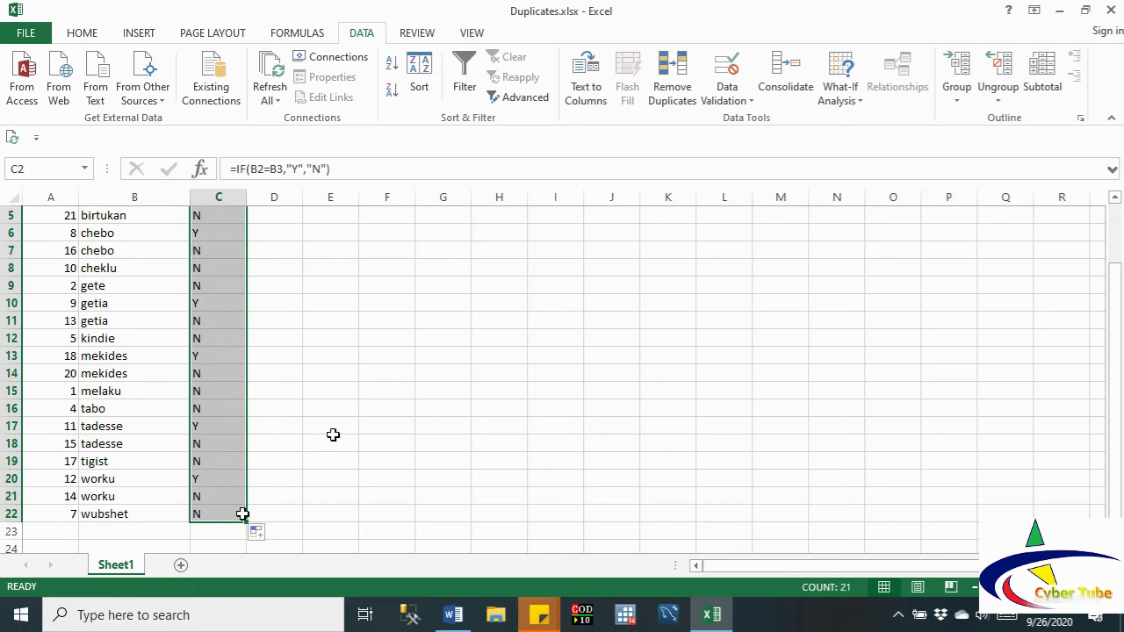
pyautogui.click(1115, 200)
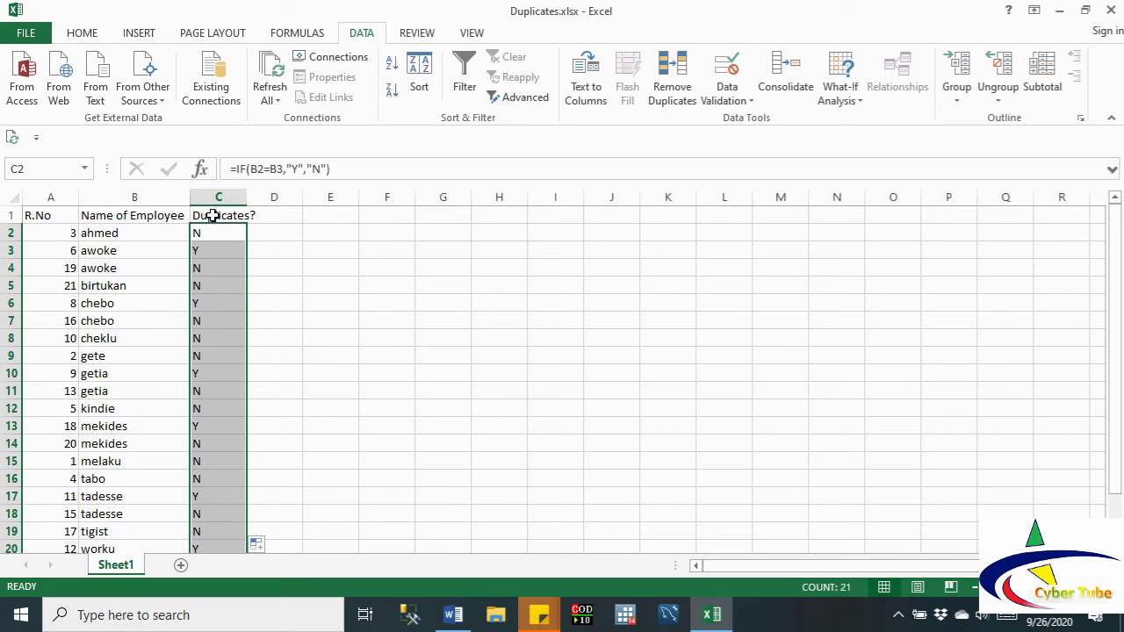
pyautogui.click(393, 88)
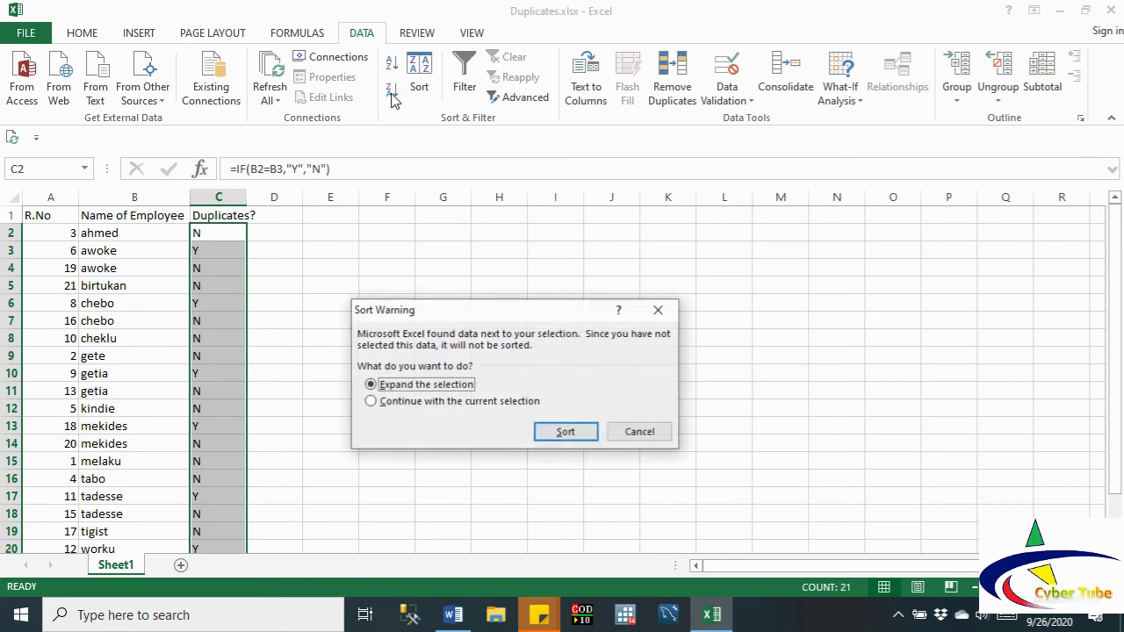
pyautogui.click(553, 434)
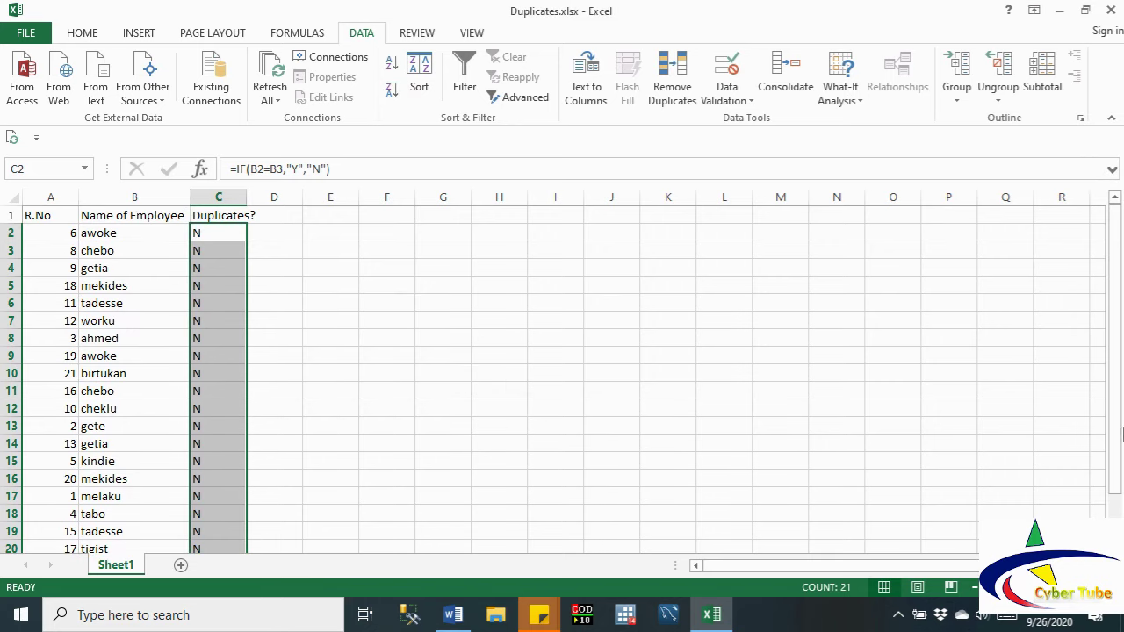
pyautogui.moveTo(1116, 409); pyautogui.dragTo(1115, 421)
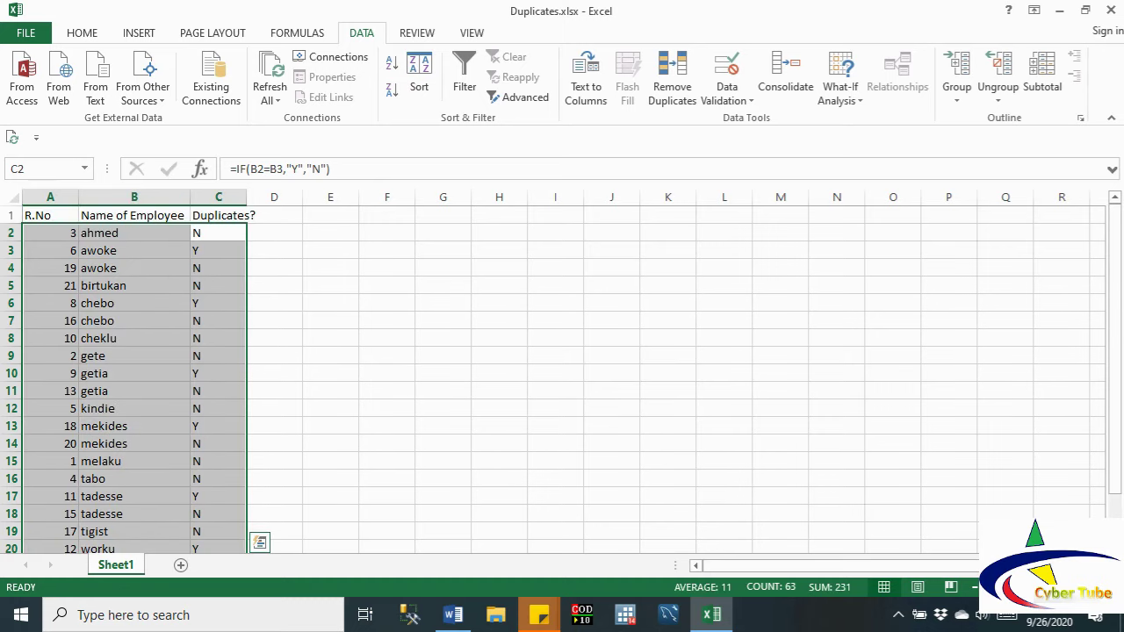
pyautogui.click(299, 325)
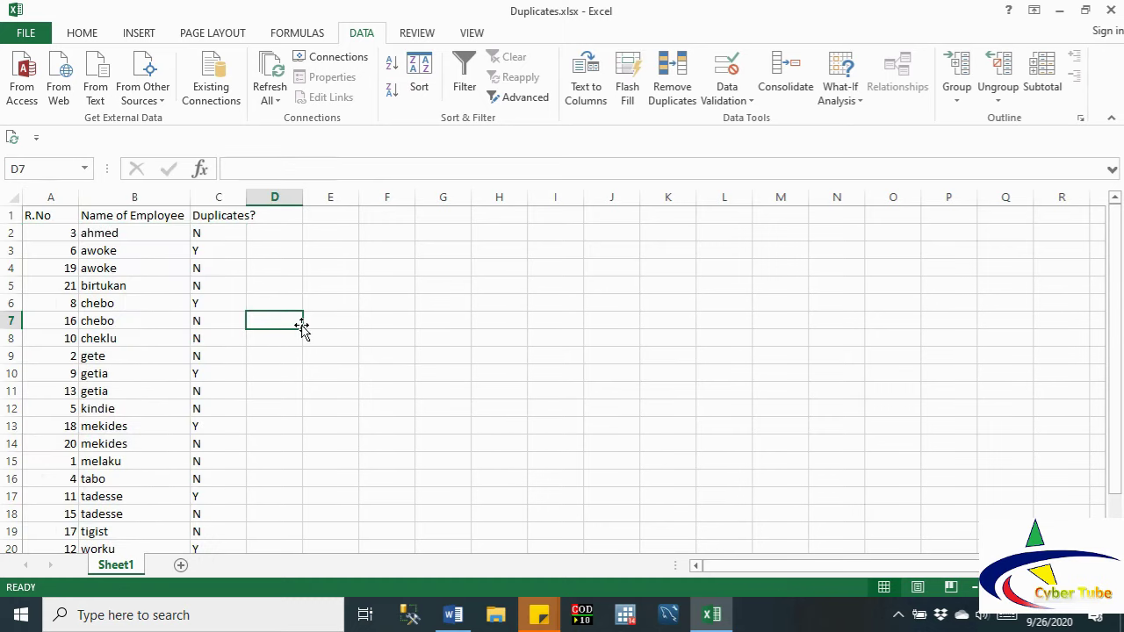
# Step: Check C2's formula and copy the Duplicates? results from C2 to C22
pyautogui.doubleClick(208, 232)
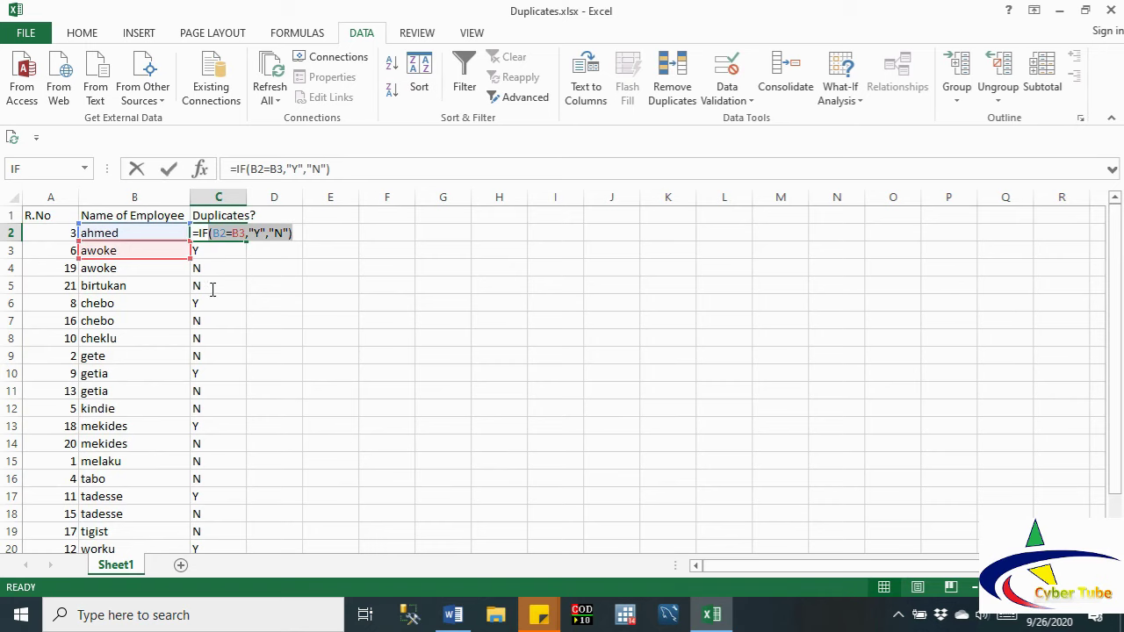
pyautogui.click(233, 302)
pyautogui.moveTo(218, 231); pyautogui.dragTo(217, 516)
pyautogui.hotkey('ctrl', 'c')
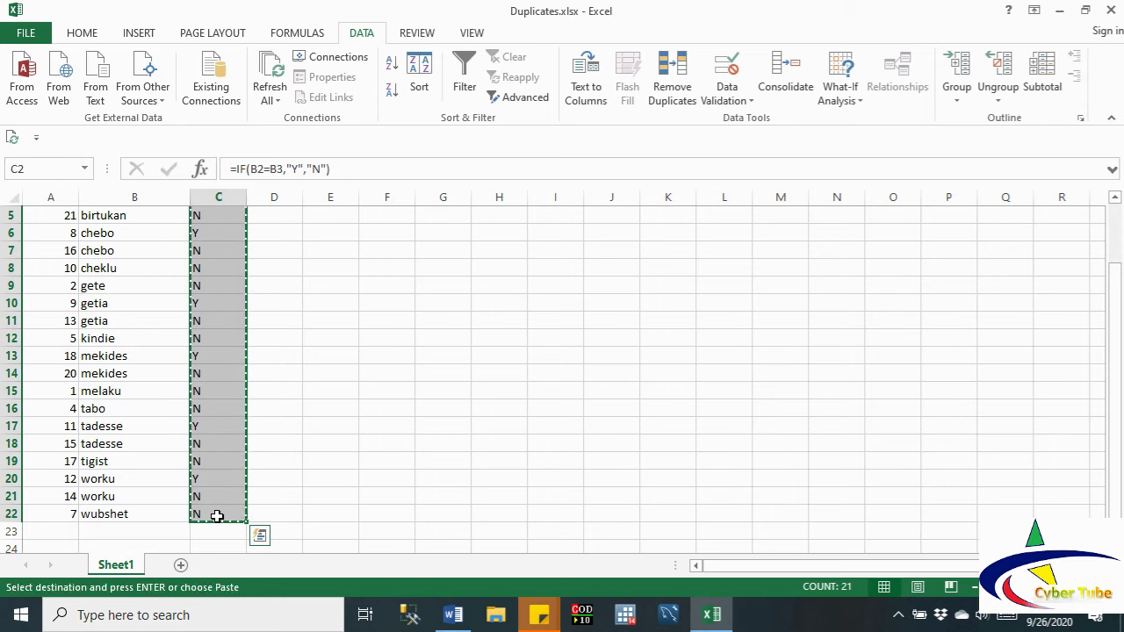
# Step: Paste the copied Y/N results into D2 as plain values
pyautogui.moveTo(1116, 339); pyautogui.dragTo(1115, 279)
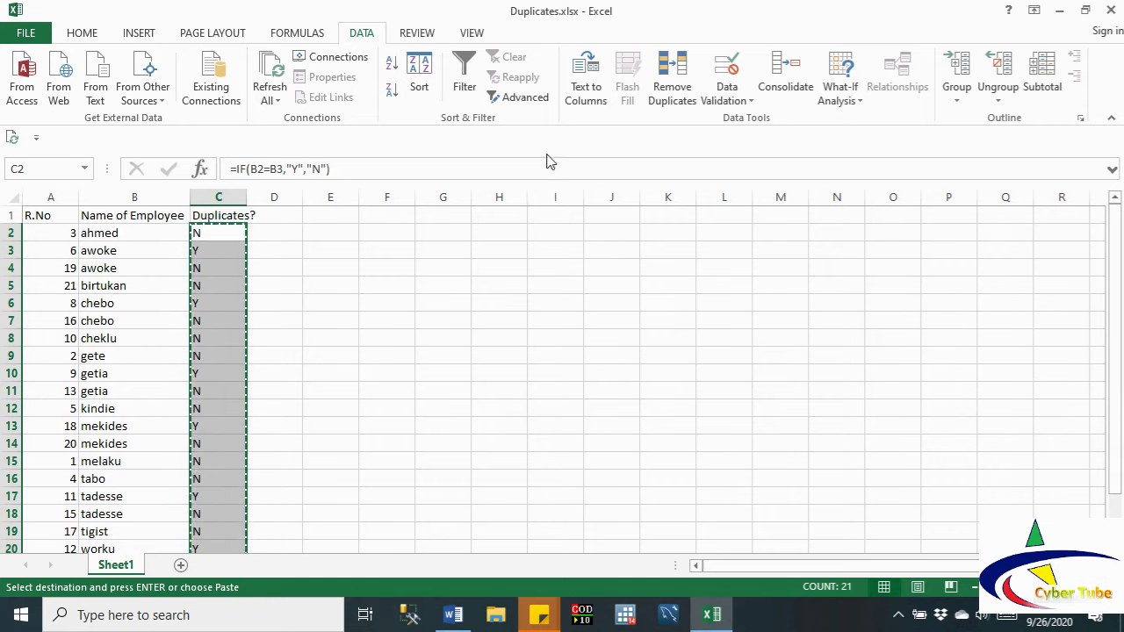
pyautogui.click(90, 37)
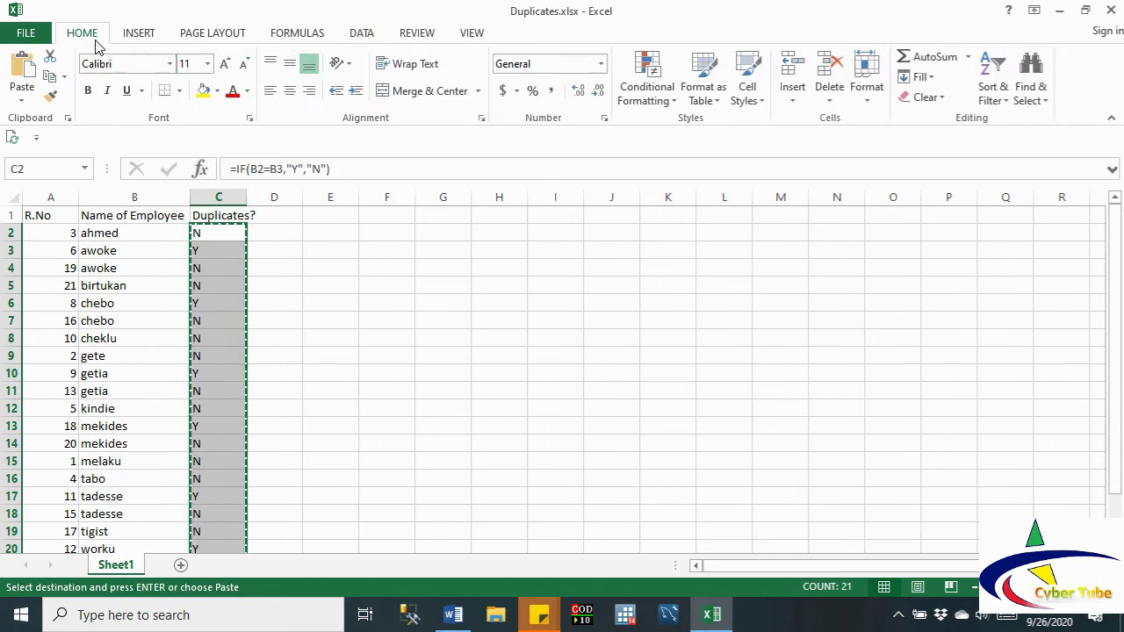
pyautogui.click(282, 232)
pyautogui.rightClick(282, 233)
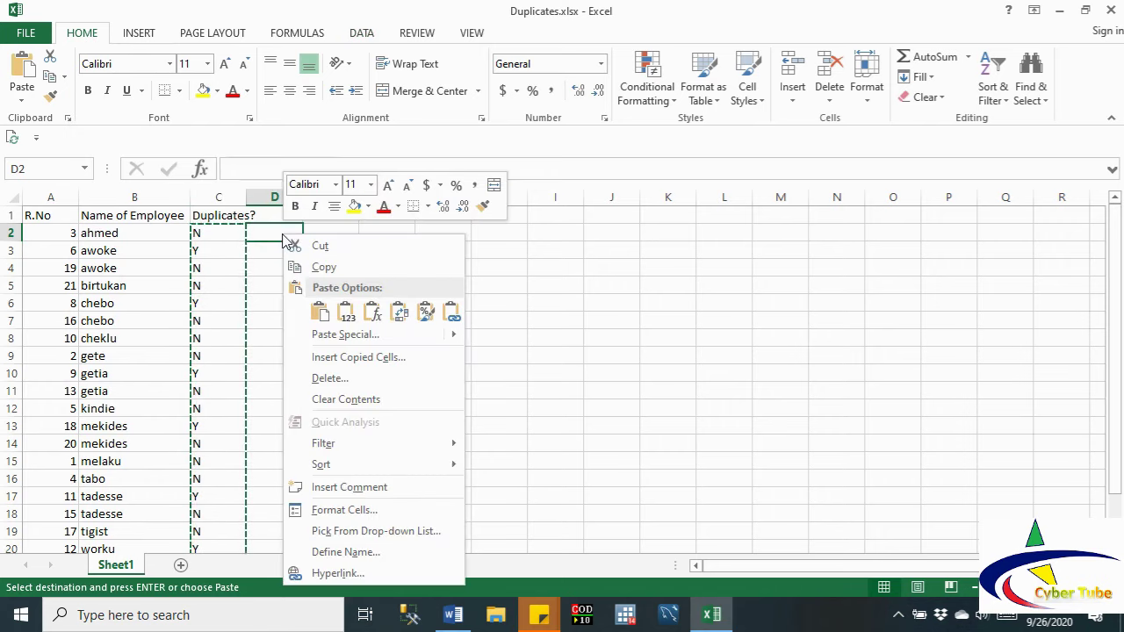
pyautogui.click(351, 318)
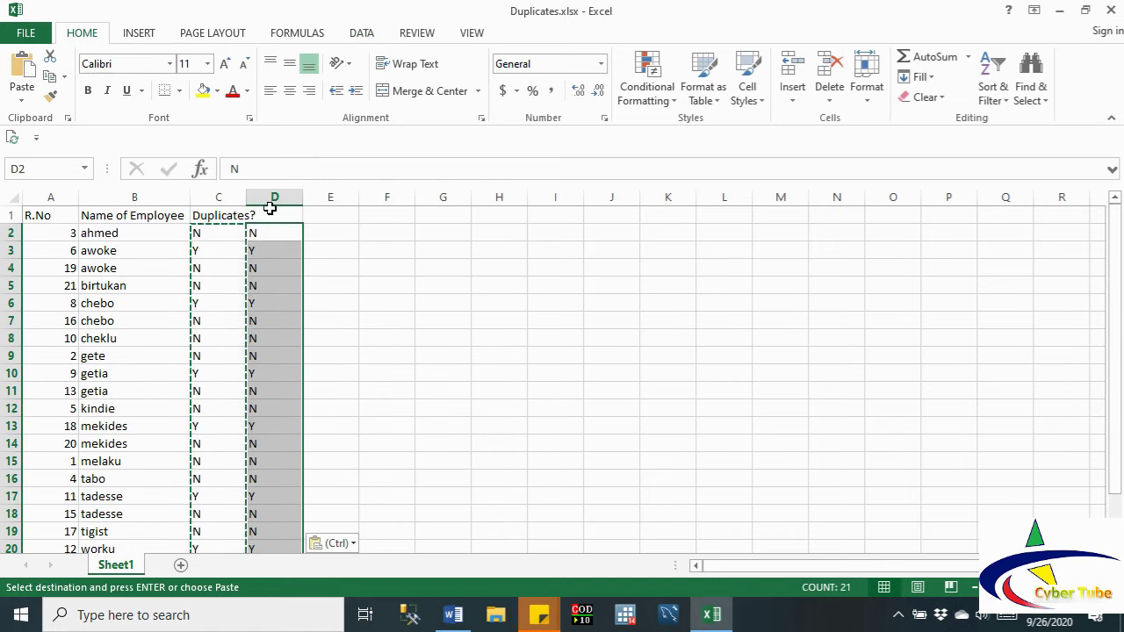
# Step: Clear the formulas in C2:C22 and select the pasted values in D2:D22
pyautogui.moveTo(197, 235); pyautogui.dragTo(193, 525)
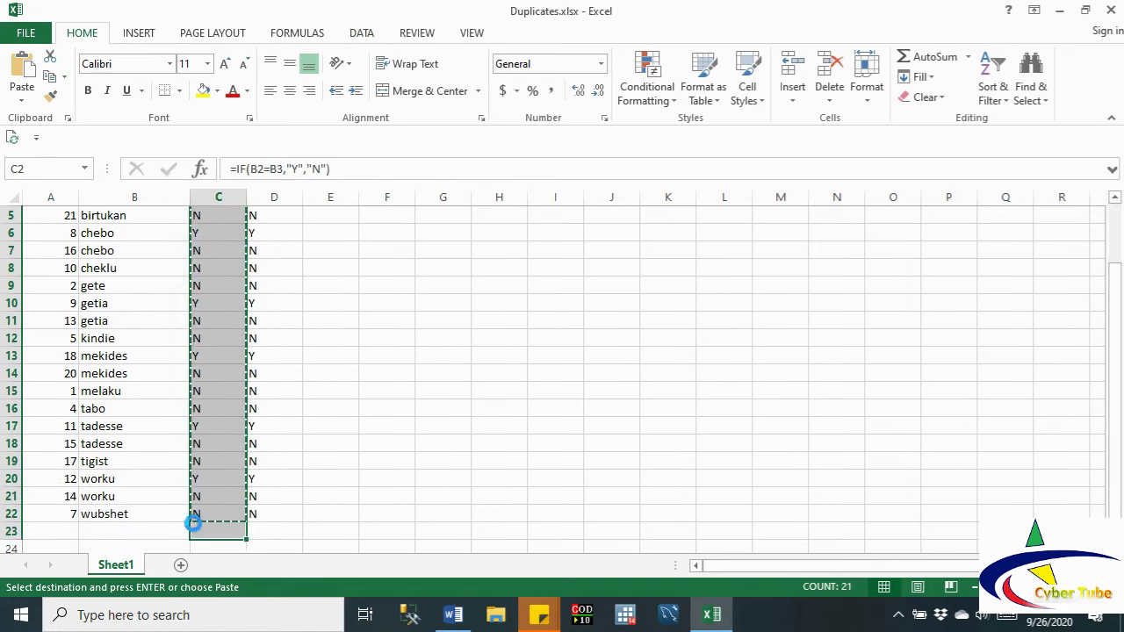
pyautogui.press('Delete')
pyautogui.moveTo(260, 233); pyautogui.dragTo(211, 522)
pyautogui.moveTo(1115, 452); pyautogui.dragTo(1114, 342)
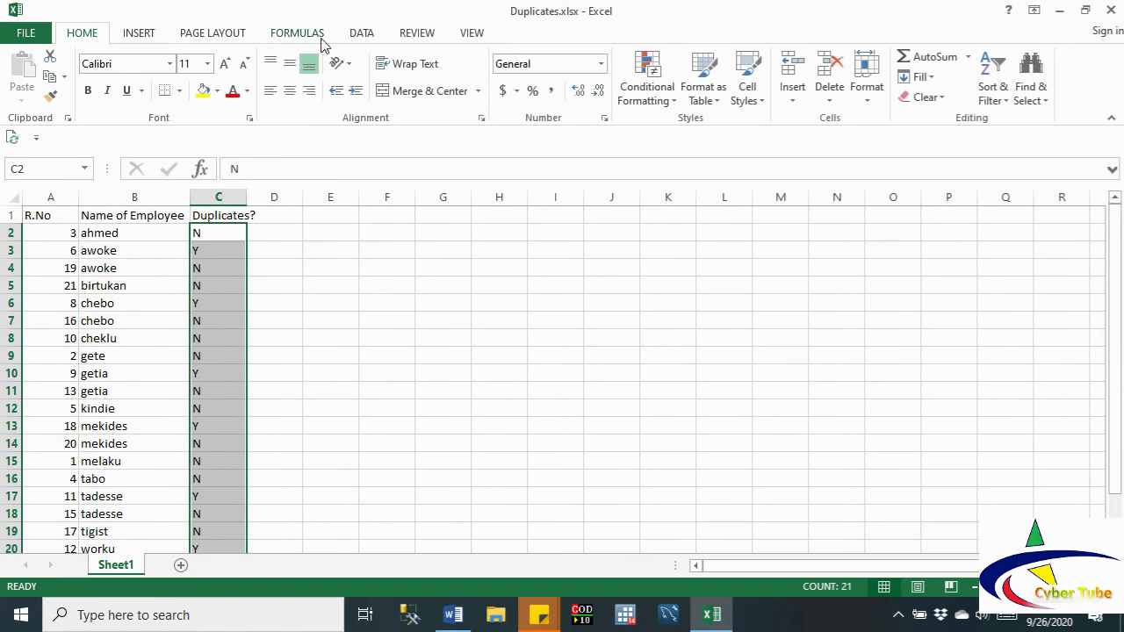
# Step: Sort the table Z to A by the flags so Y rows come first
pyautogui.click(362, 38)
pyautogui.click(395, 93)
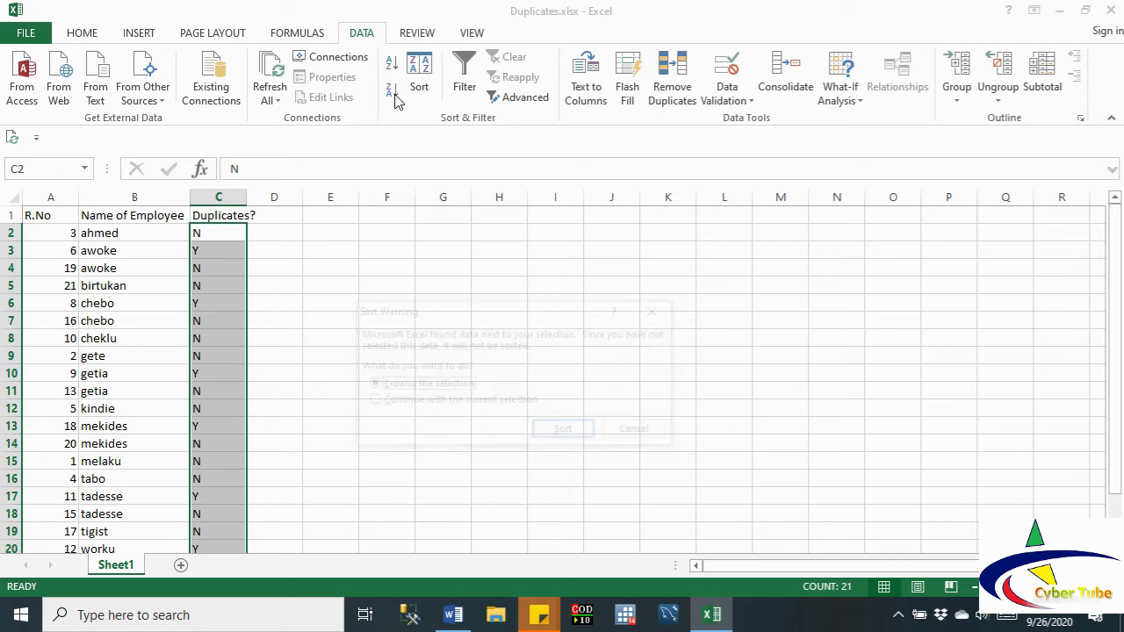
pyautogui.click(571, 428)
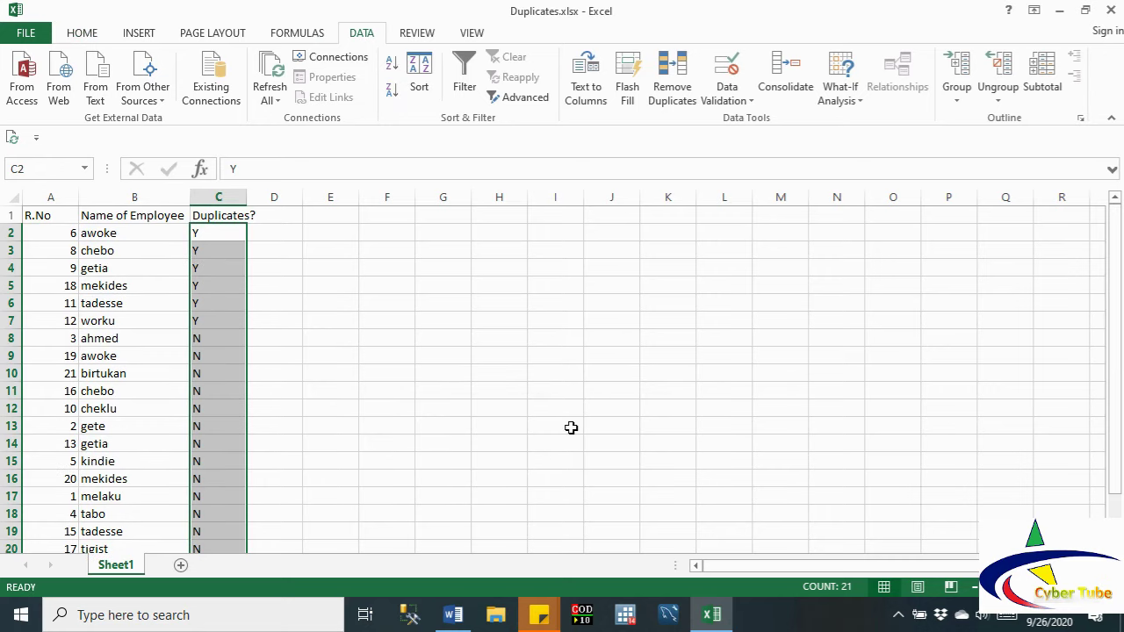
pyautogui.click(231, 262)
# Step: Delete the Y-flagged rows 2–7, then undo the deletion
pyautogui.moveTo(10, 234); pyautogui.dragTo(17, 321)
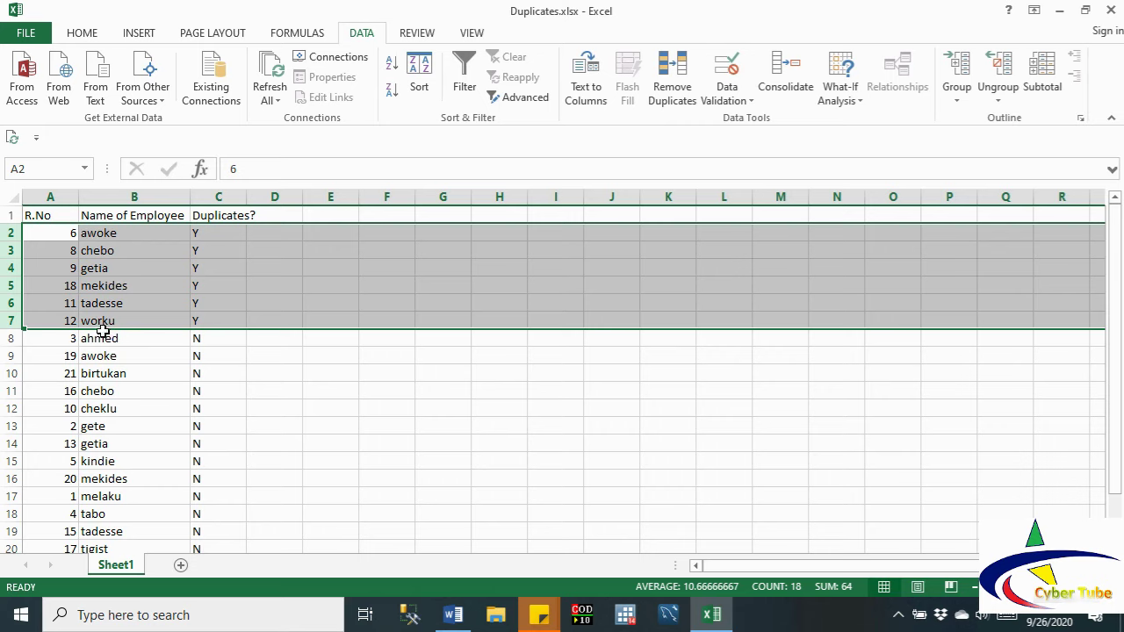
pyautogui.rightClick(97, 303)
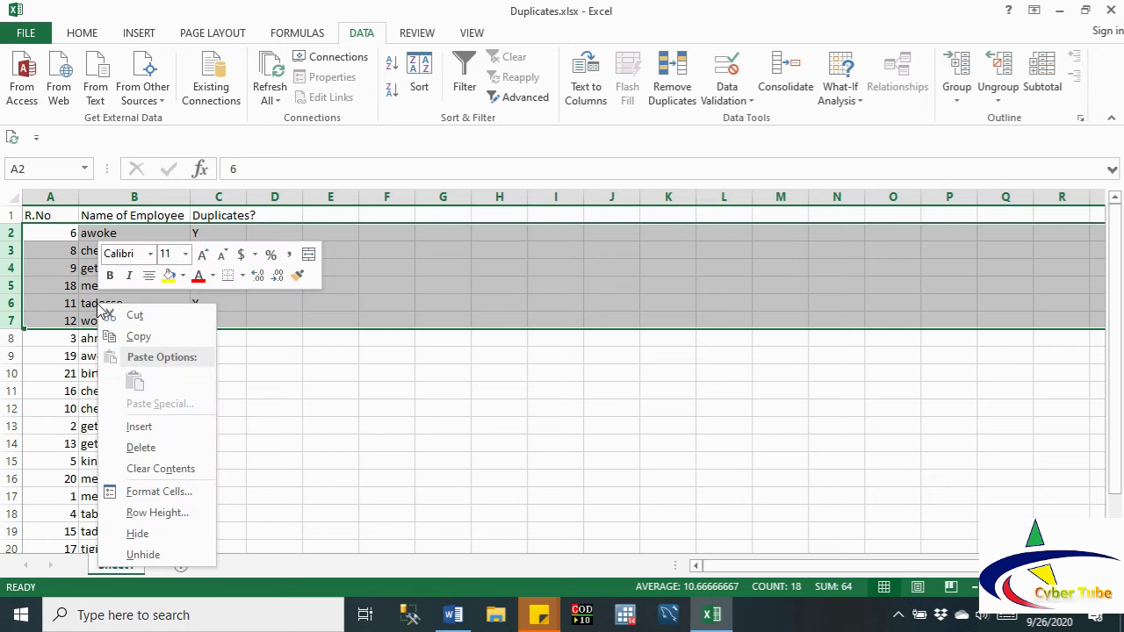
pyautogui.click(142, 448)
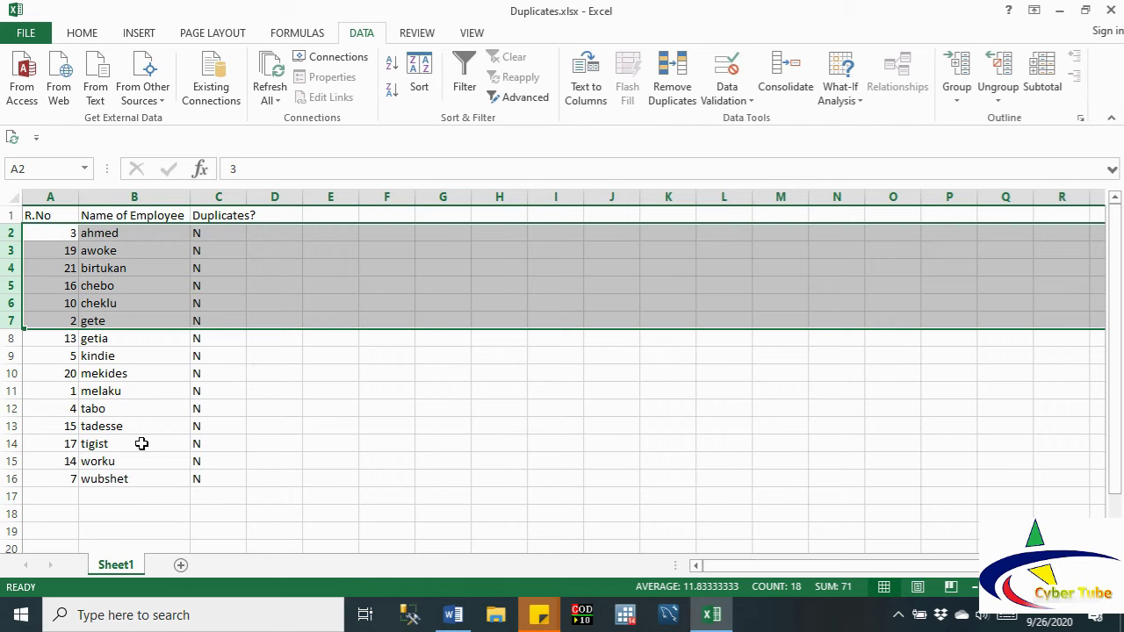
pyautogui.hotkey('ctrl', 'z')
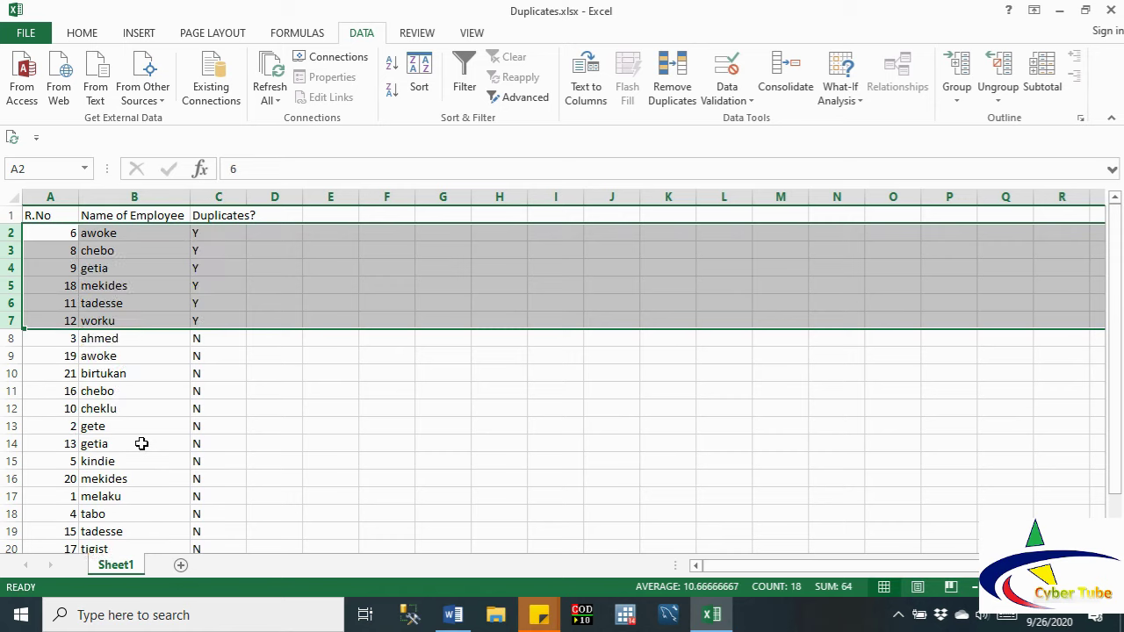
pyautogui.click(295, 407)
# Step: Clear all contents of the Duplicates? column C
pyautogui.click(221, 197)
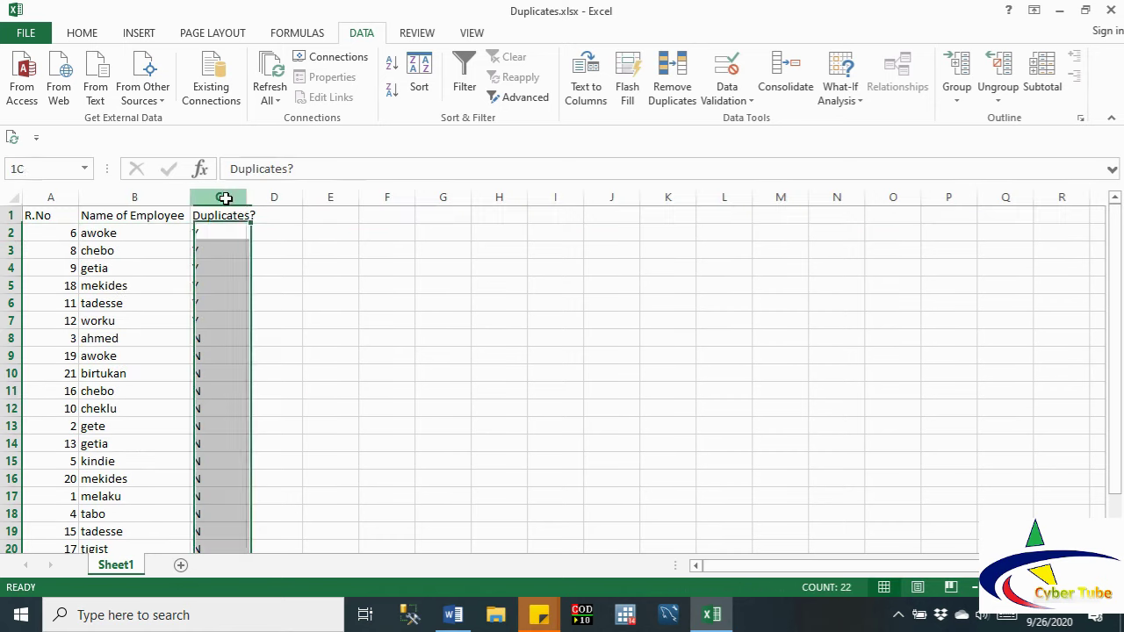
pyautogui.rightClick(228, 203)
pyautogui.click(282, 348)
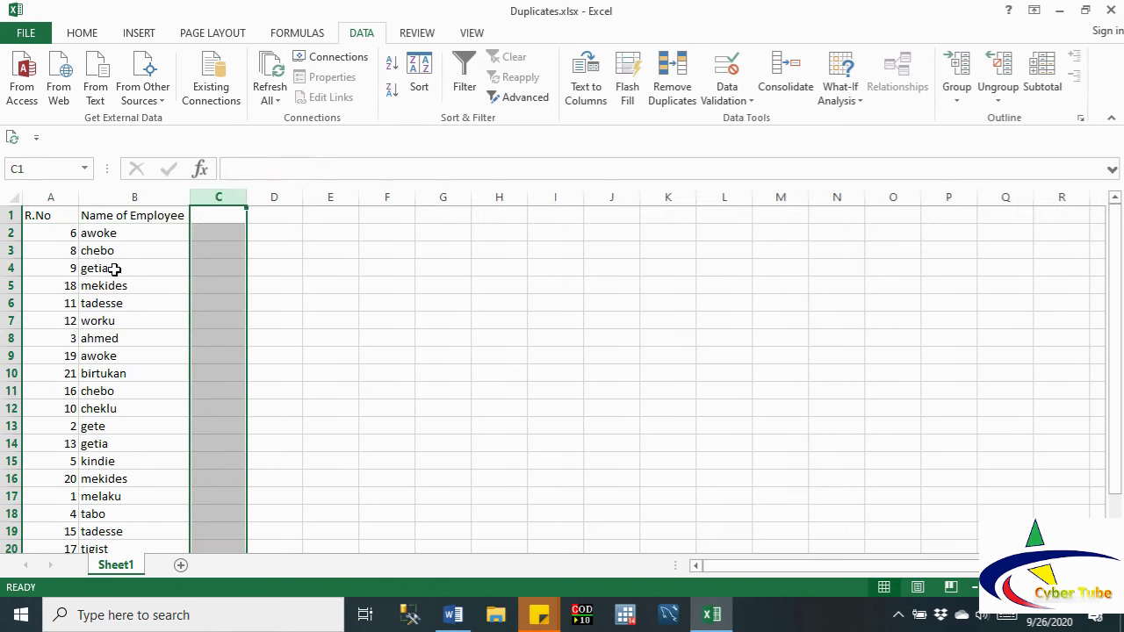
# Step: Sort by R.No in column A from smallest to largest, expanding the selection
pyautogui.click(50, 196)
pyautogui.click(391, 63)
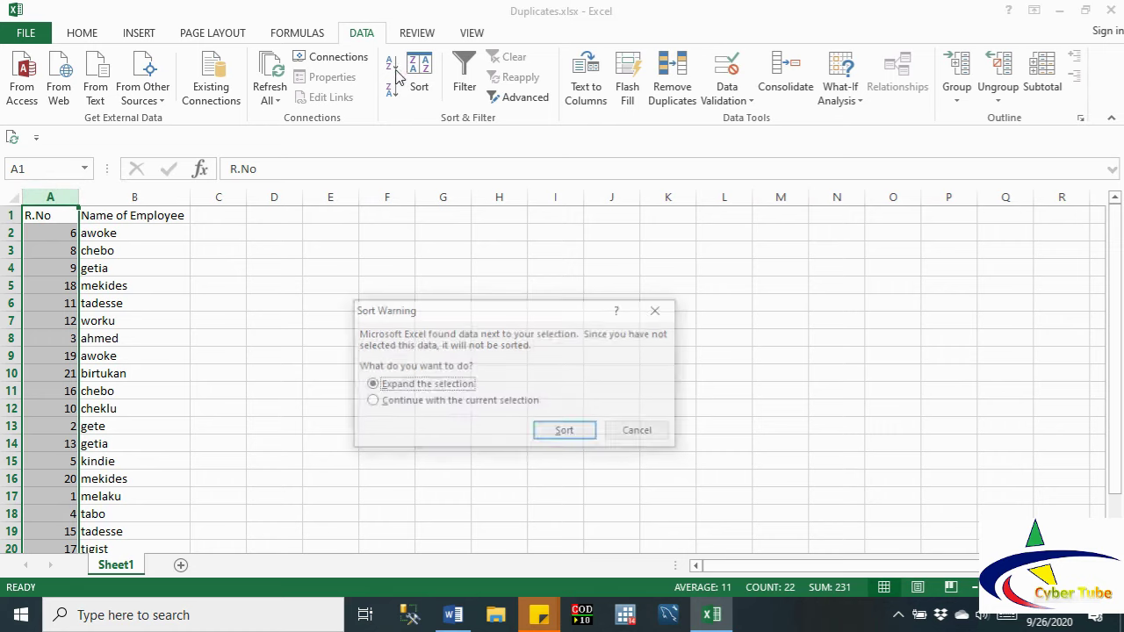
pyautogui.click(564, 433)
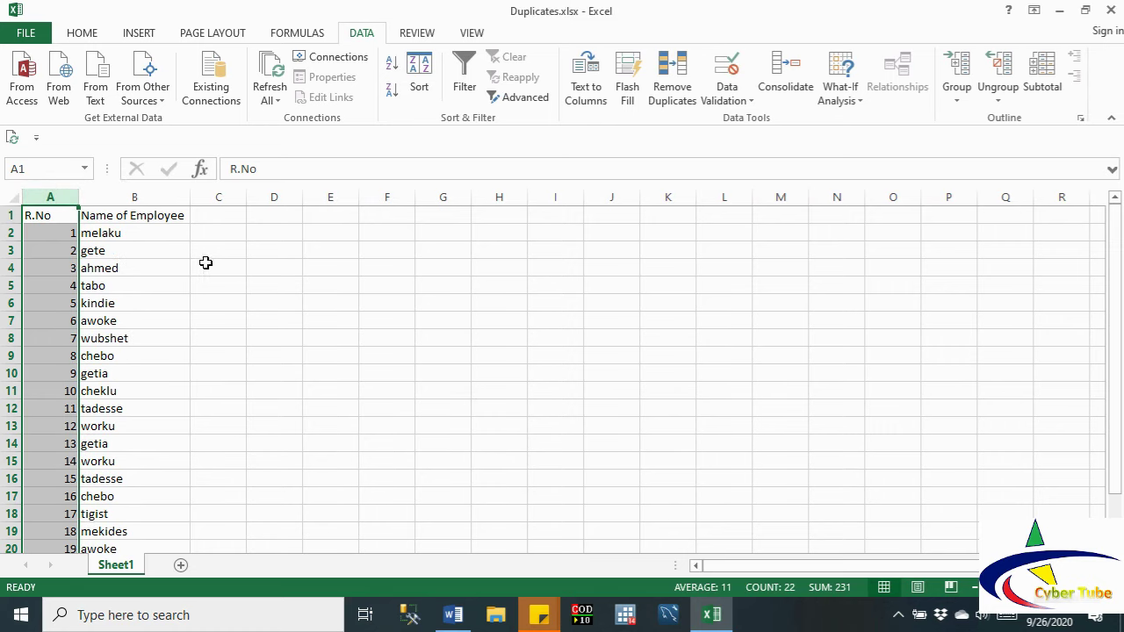
pyautogui.click(238, 328)
# Step: Select the employee table data from A2 downward
pyautogui.moveTo(119, 231); pyautogui.dragTo(130, 465)
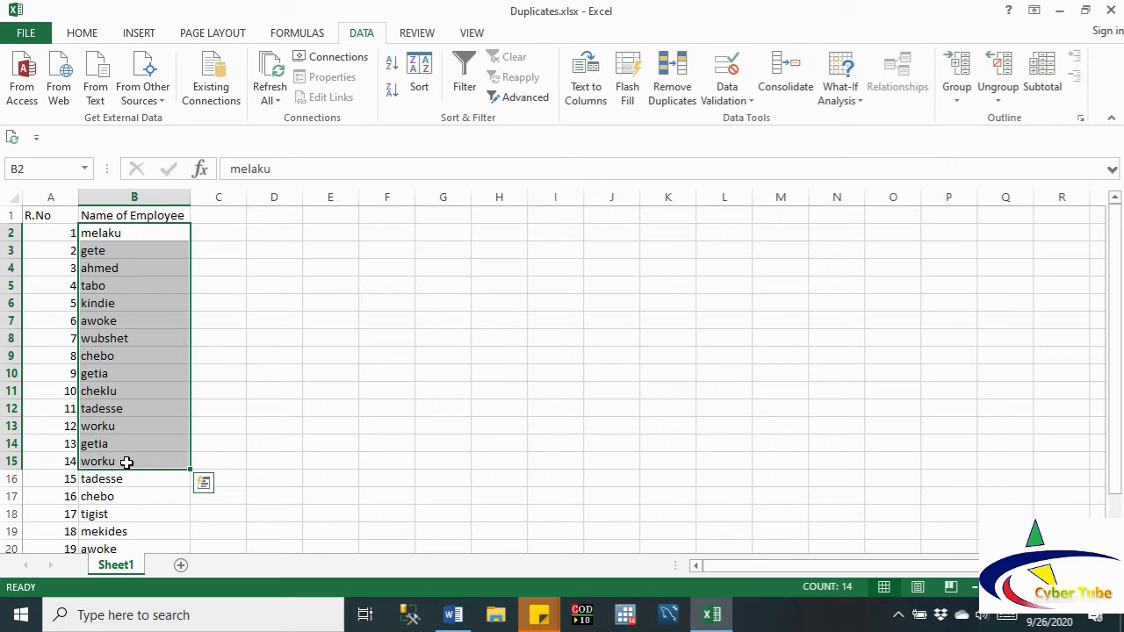
pyautogui.click(59, 231)
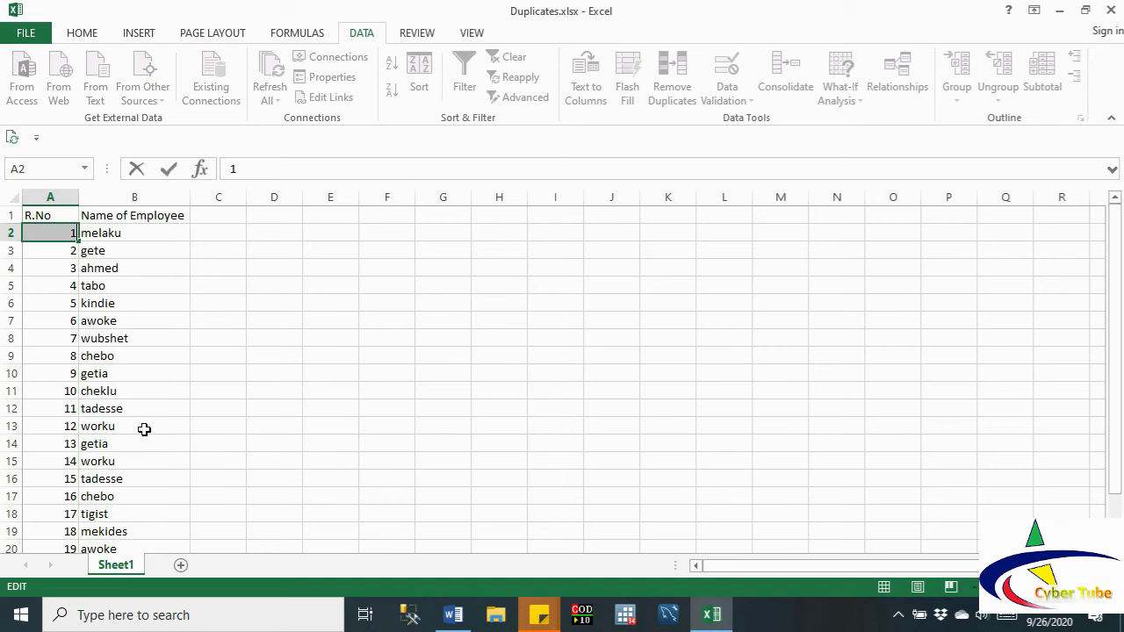
pyautogui.click(143, 429)
pyautogui.moveTo(58, 229); pyautogui.dragTo(173, 530)
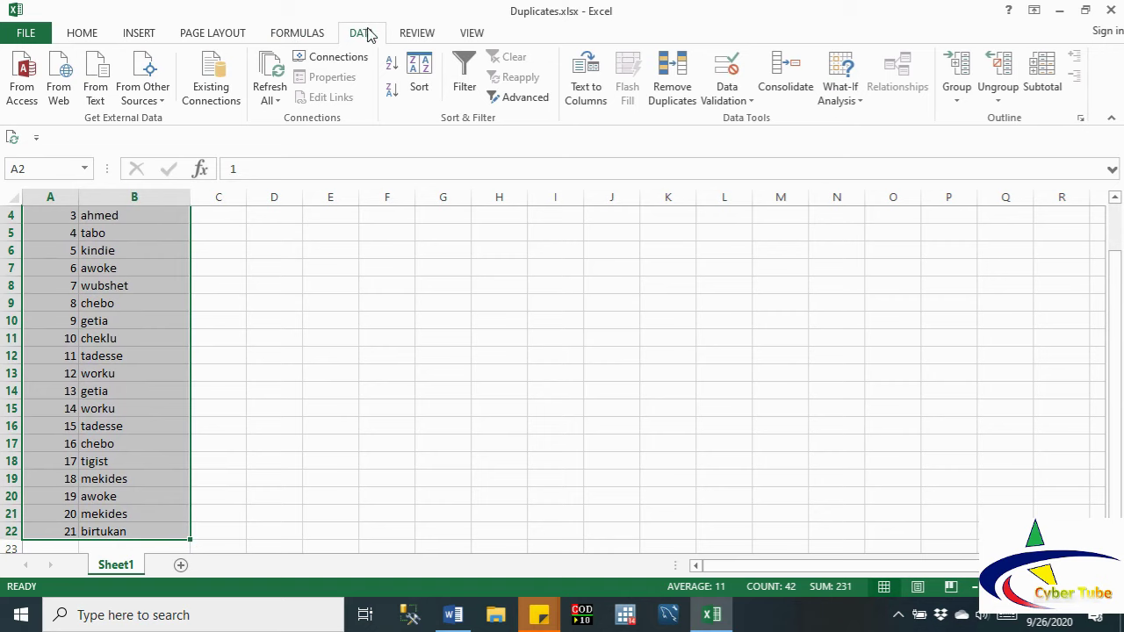
# Step: Remove duplicate rows by Name of Employee only, leaving R.No unchecked, and confirm
pyautogui.click(676, 83)
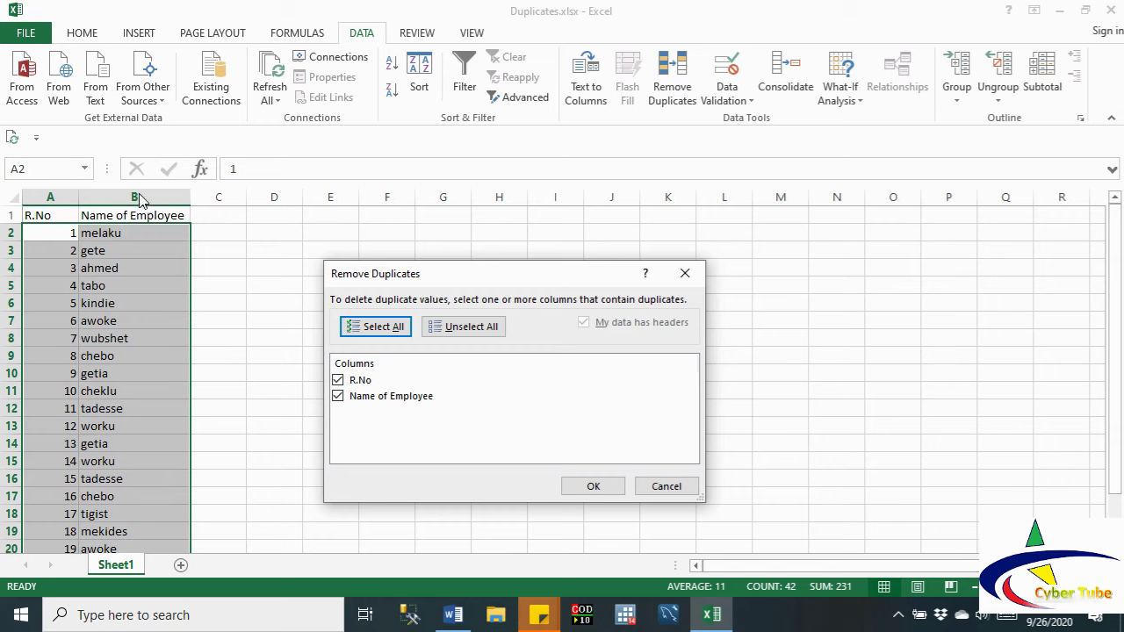
pyautogui.click(351, 383)
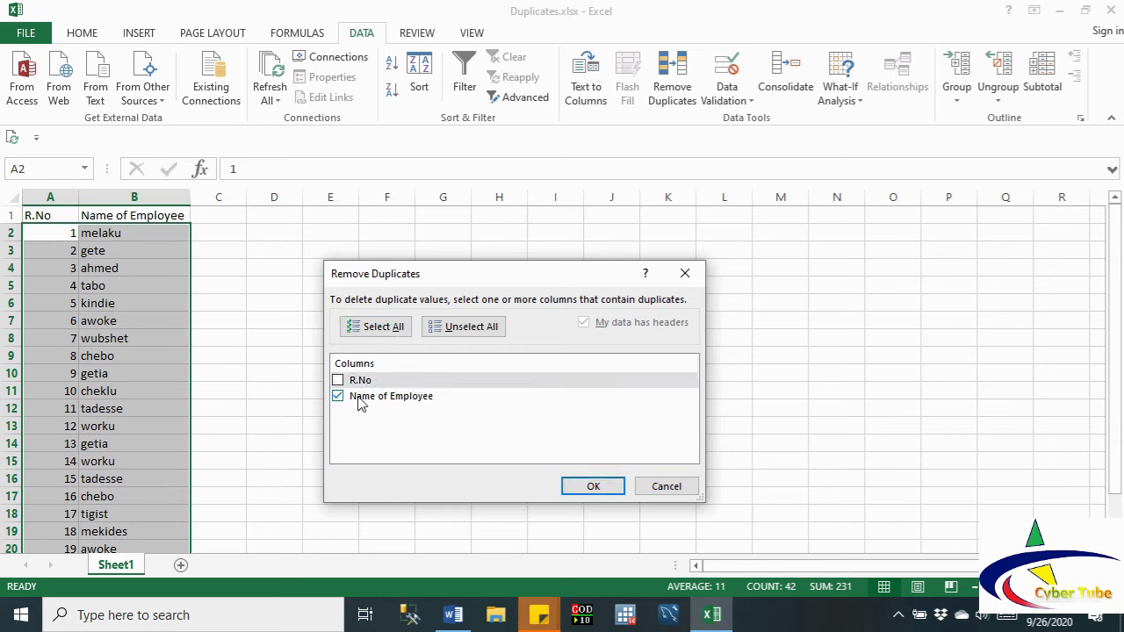
pyautogui.click(592, 489)
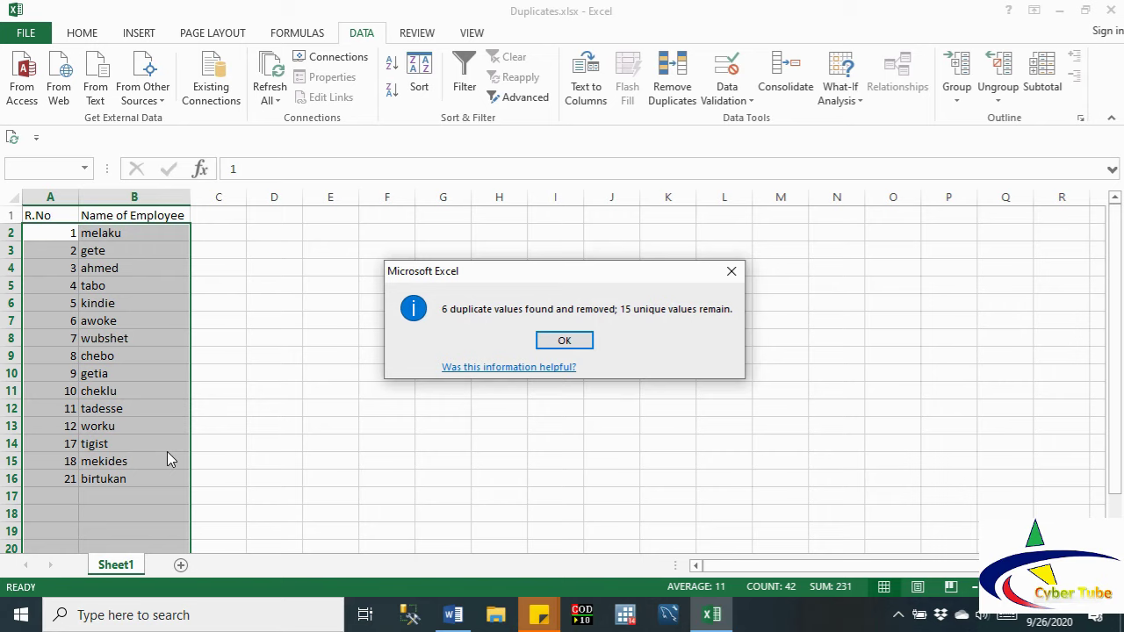
pyautogui.click(554, 340)
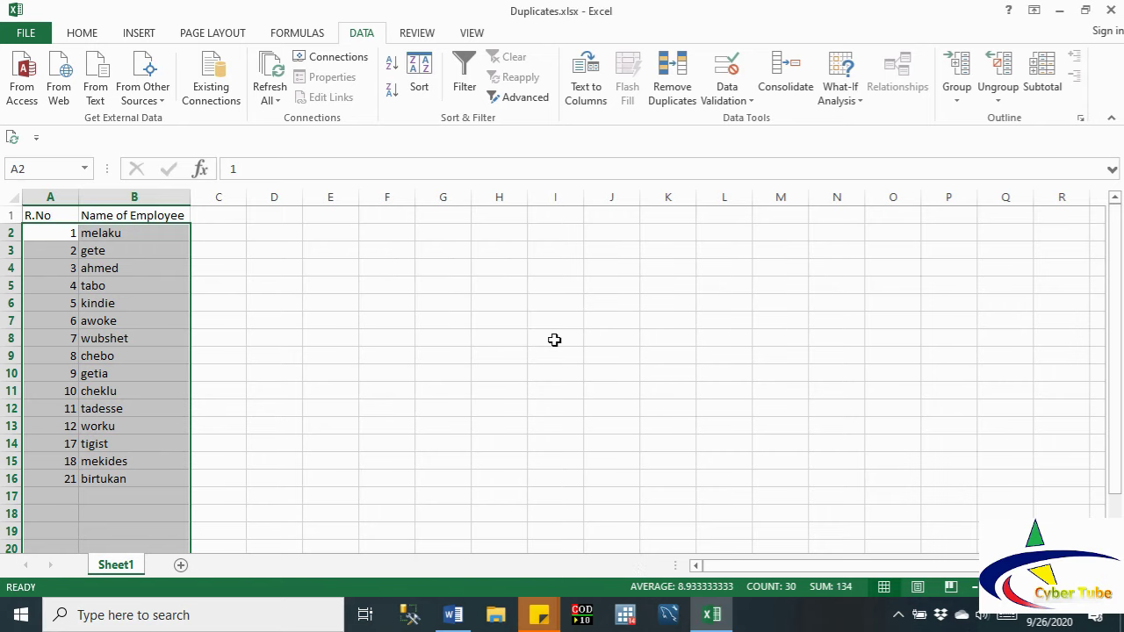
# Step: Select cells B14, the empty cell below the list, and A20 to check the result
pyautogui.click(137, 447)
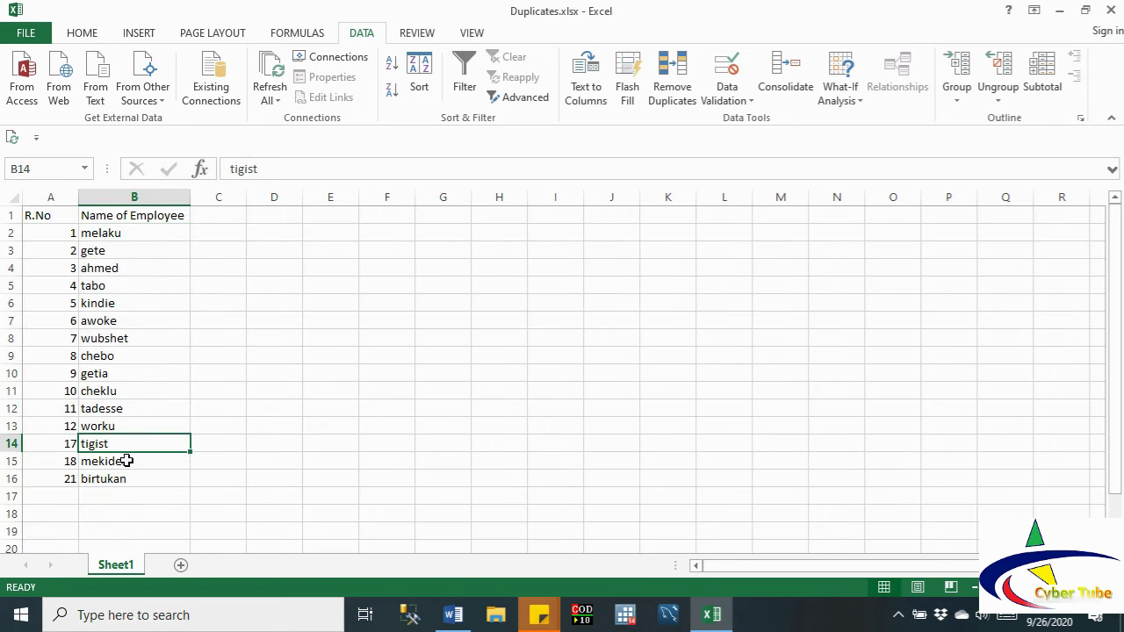
pyautogui.click(102, 493)
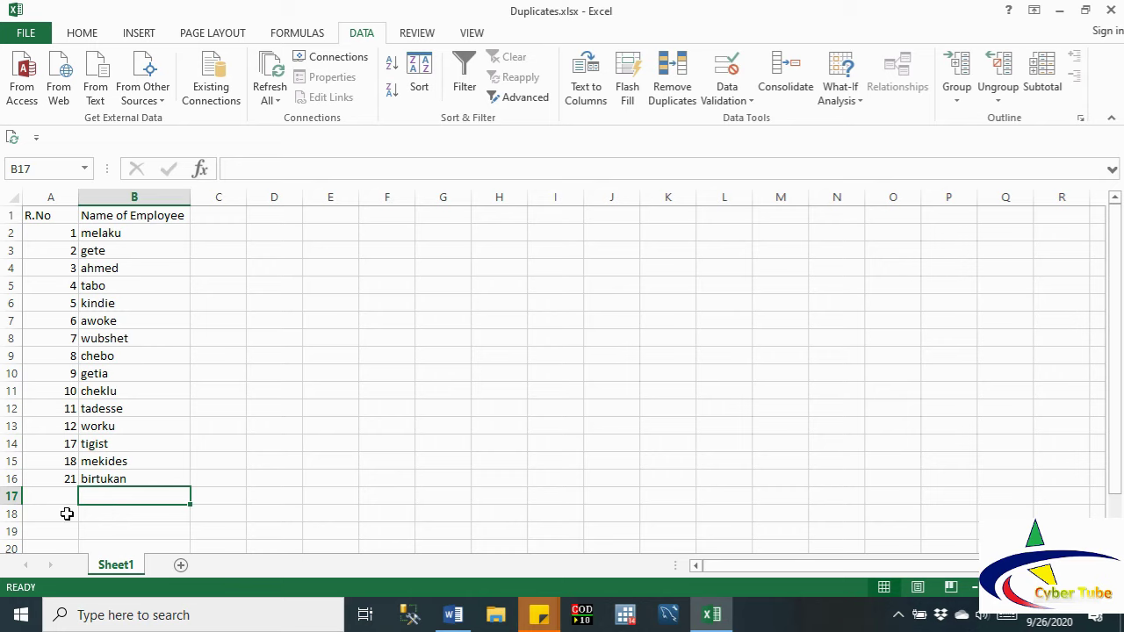
pyautogui.click(56, 544)
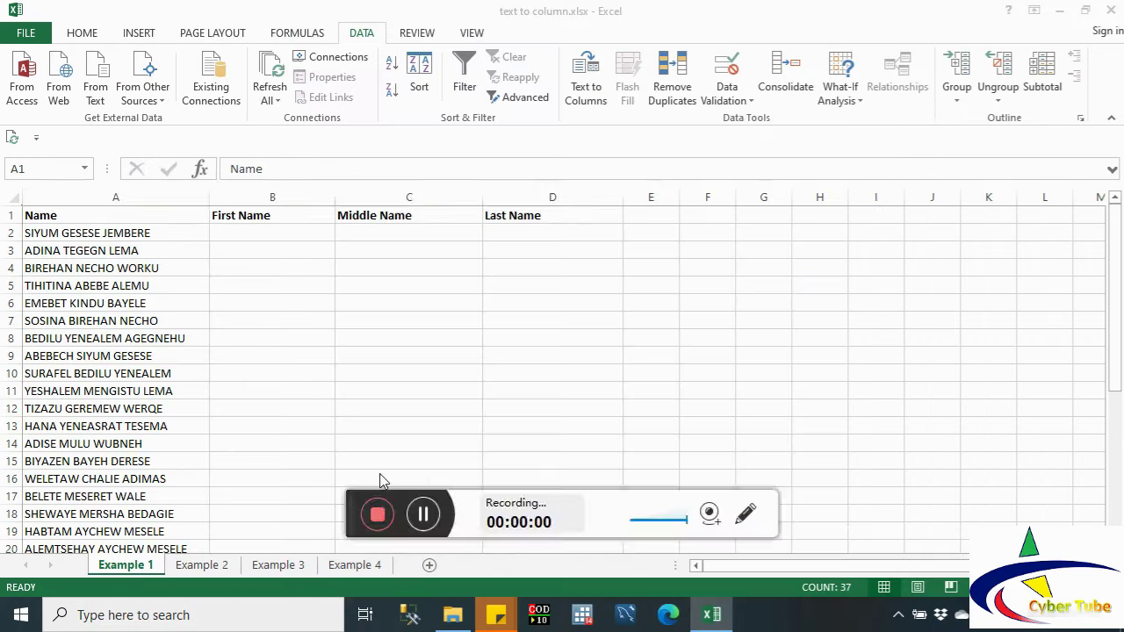
pyautogui.hotkey('ctrl', 'a')
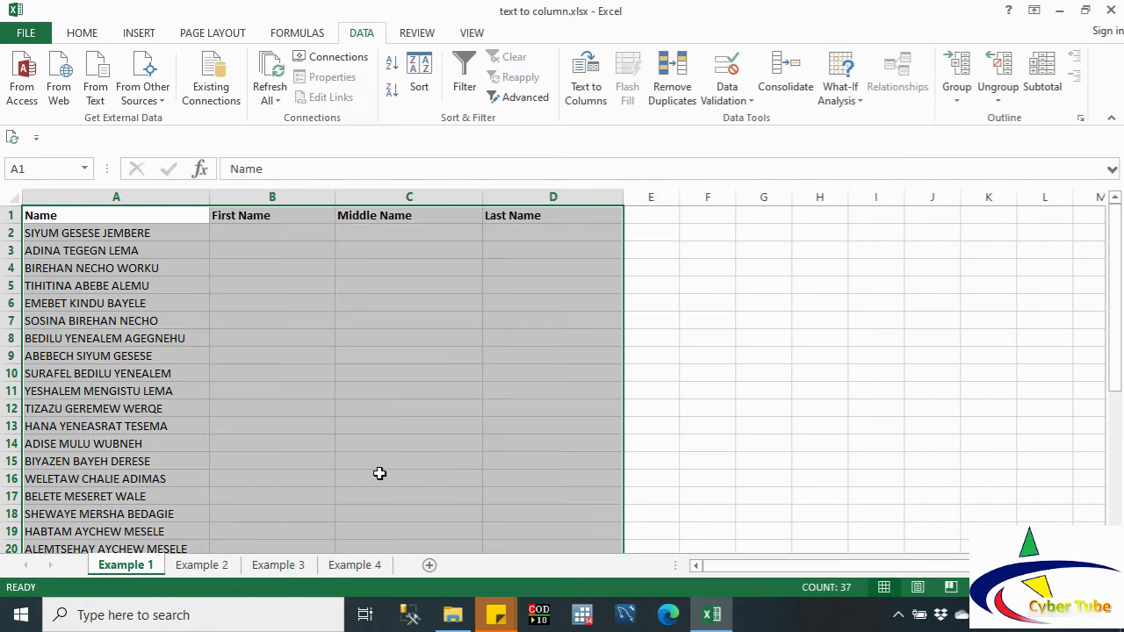
pyautogui.click(135, 311)
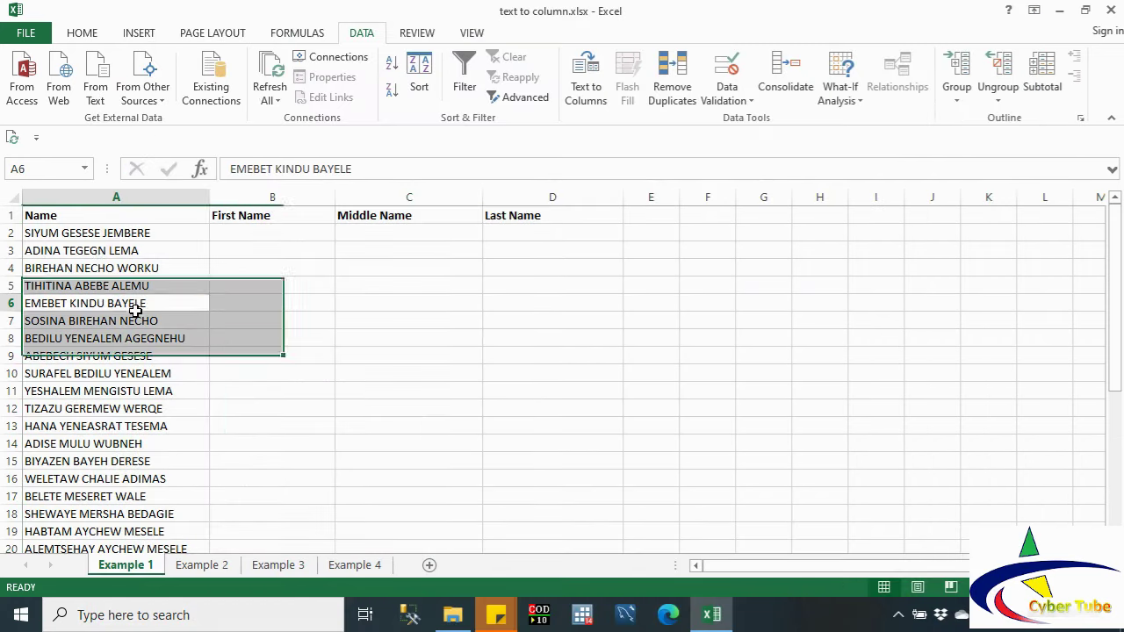
pyautogui.click(96, 231)
pyautogui.click(94, 261)
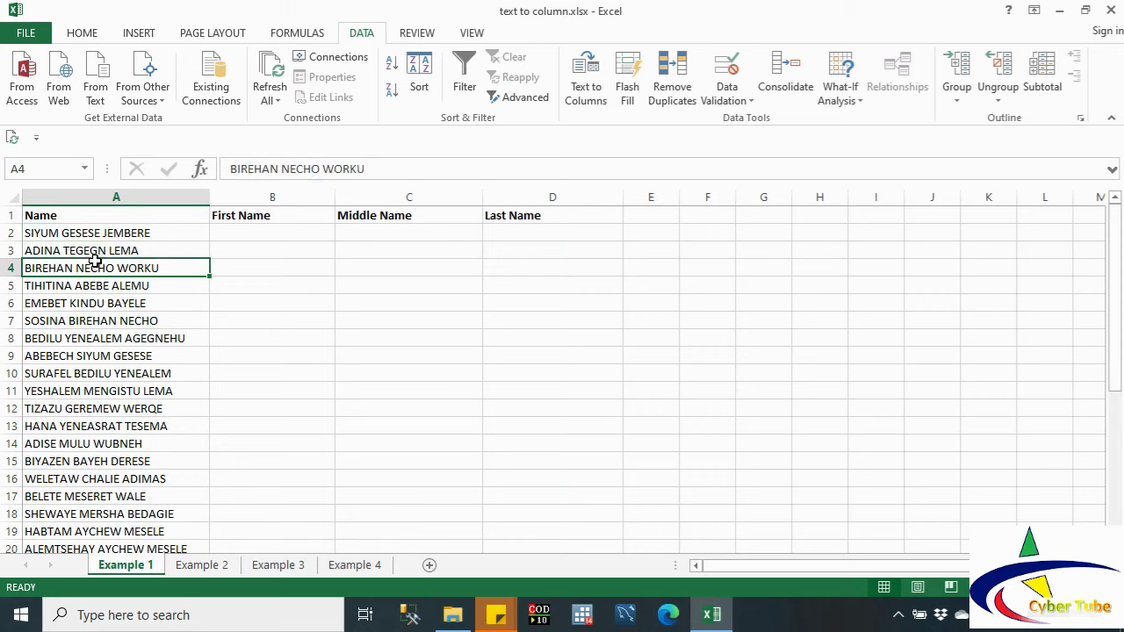
pyautogui.click(94, 232)
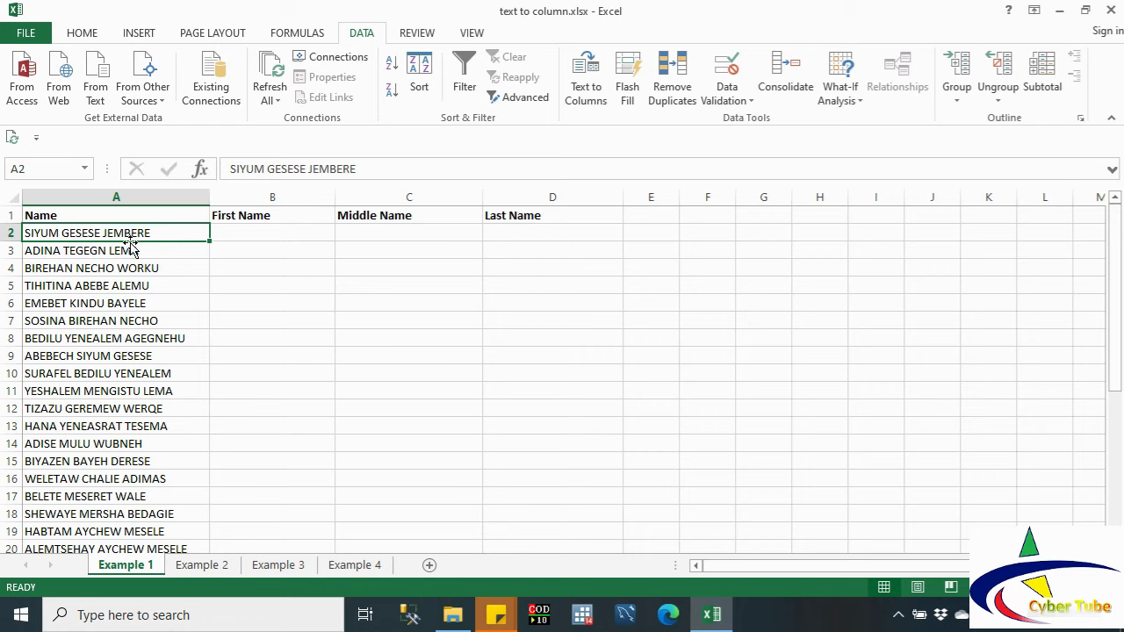
pyautogui.click(109, 262)
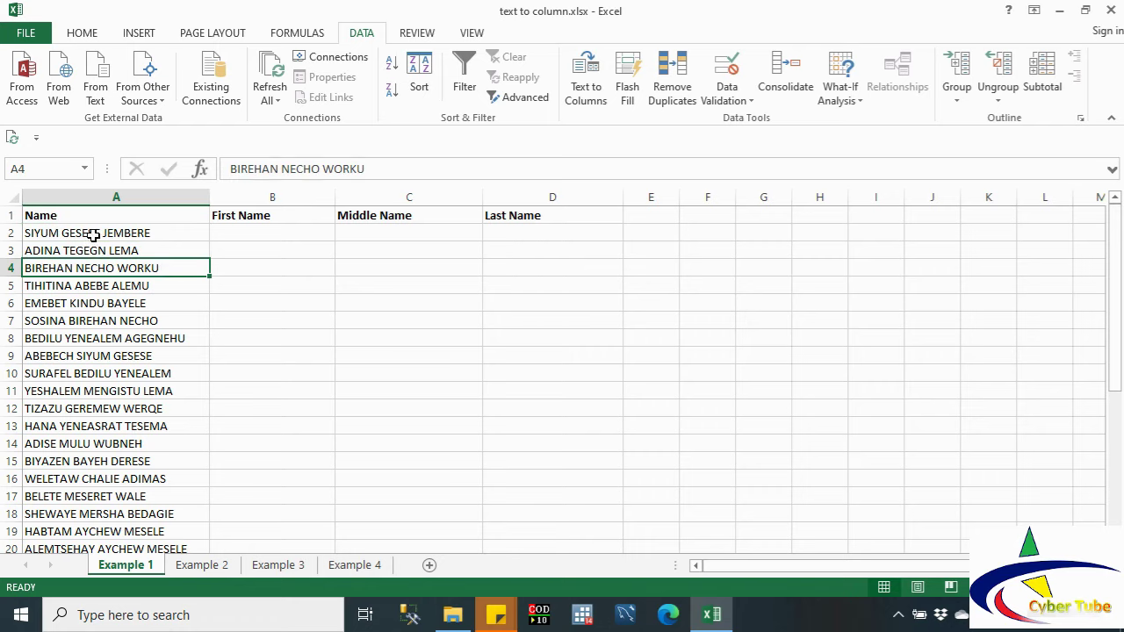
pyautogui.click(93, 234)
# Step: Extend the selection over the names in A2:A34 and scroll back to the top
pyautogui.hotkey('shift', 'Down')
pyautogui.hotkey('shift', 'Down')
pyautogui.hotkey('shift', 'Down')
pyautogui.hotkey('shift', 'Down')
pyautogui.hotkey('shift', 'Down')
pyautogui.hotkey('shift', 'Down')
pyautogui.hotkey('shift', 'Down')
pyautogui.hotkey('shift', 'Down')
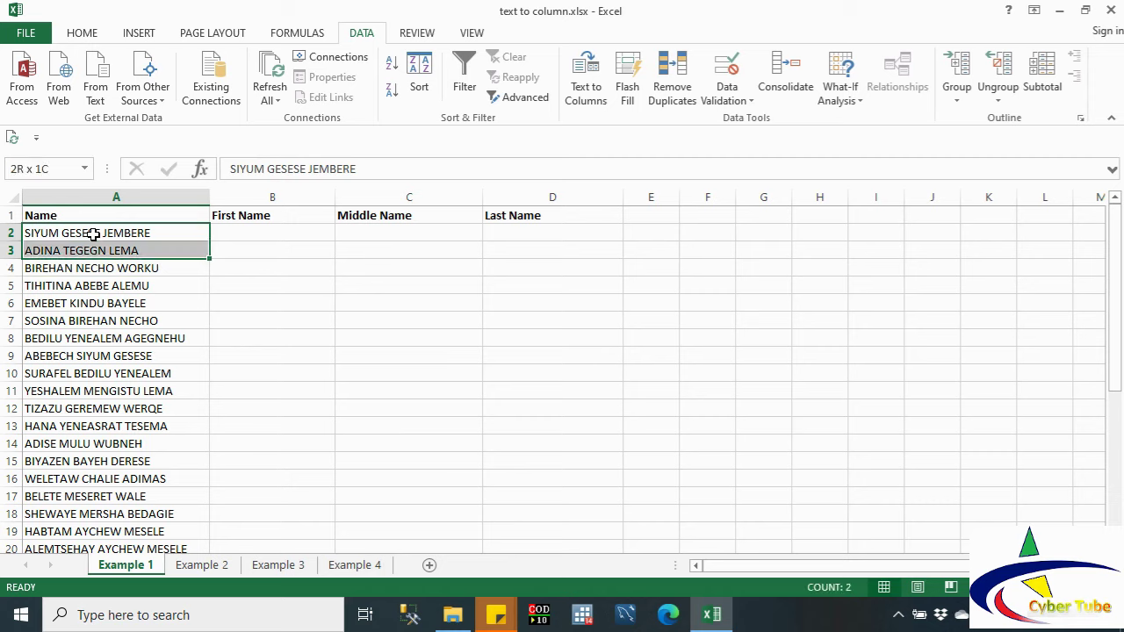
pyautogui.hotkey('shift', 'Down')
pyautogui.hotkey('shift', 'Down')
pyautogui.hotkey('shift', 'Down')
pyautogui.hotkey('shift', 'Down')
pyautogui.hotkey('shift', 'Down')
pyautogui.hotkey('shift', 'Down')
pyautogui.hotkey('shift', 'Down')
pyautogui.hotkey('shift', 'Down')
pyautogui.hotkey('shift', 'Down')
pyautogui.hotkey('shift', 'Down')
pyautogui.hotkey('shift', 'Down')
pyautogui.hotkey('shift', 'Down')
pyautogui.hotkey('shift', 'Down')
pyautogui.hotkey('shift', 'Down')
pyautogui.hotkey('shift', 'Down')
pyautogui.hotkey('shift', 'Down')
pyautogui.hotkey('shift', 'Down')
pyautogui.hotkey('shift', 'Down')
pyautogui.hotkey('shift', 'Down')
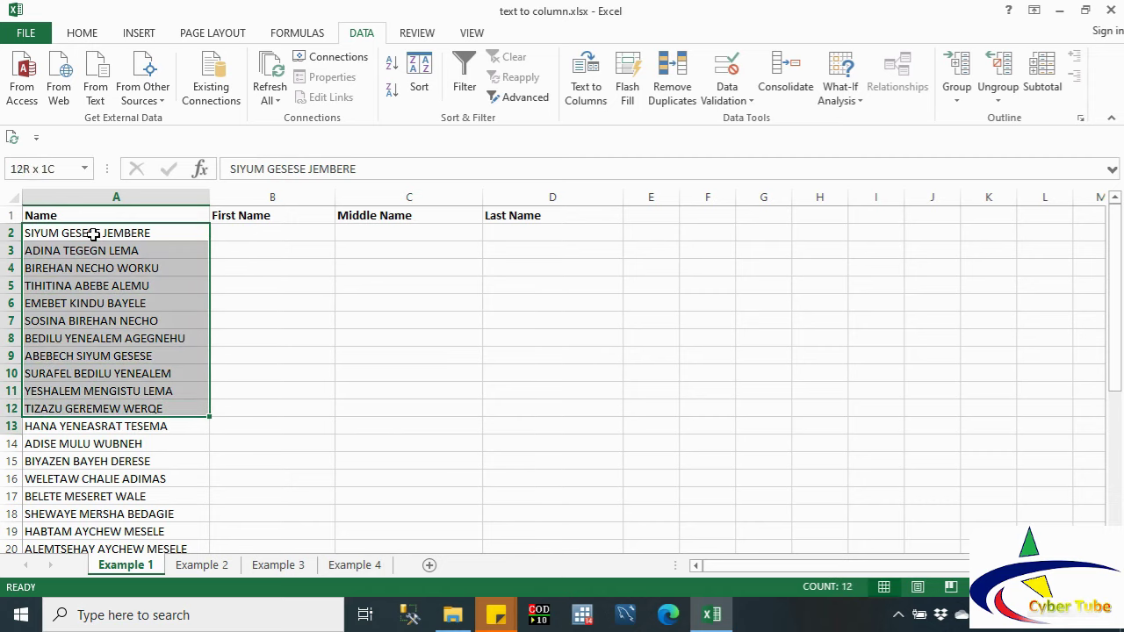
pyautogui.hotkey('shift', 'Down')
pyautogui.hotkey('shift', 'Down')
pyautogui.hotkey('shift', 'Down')
pyautogui.hotkey('shift', 'Down')
pyautogui.hotkey('shift', 'Down')
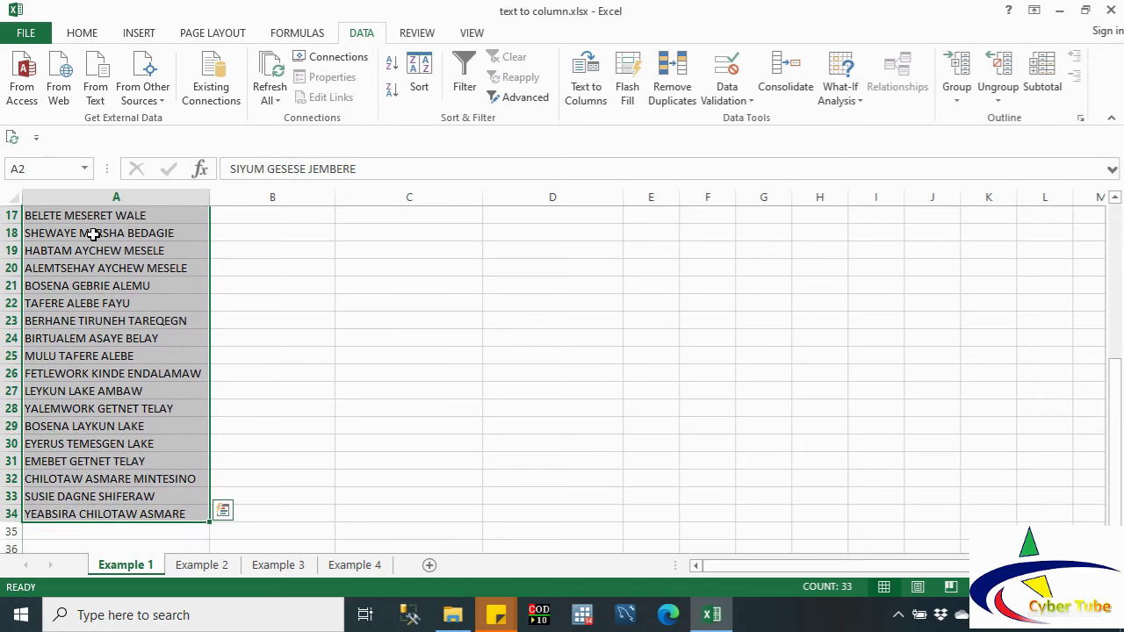
pyautogui.moveTo(1115, 374); pyautogui.dragTo(1115, 213)
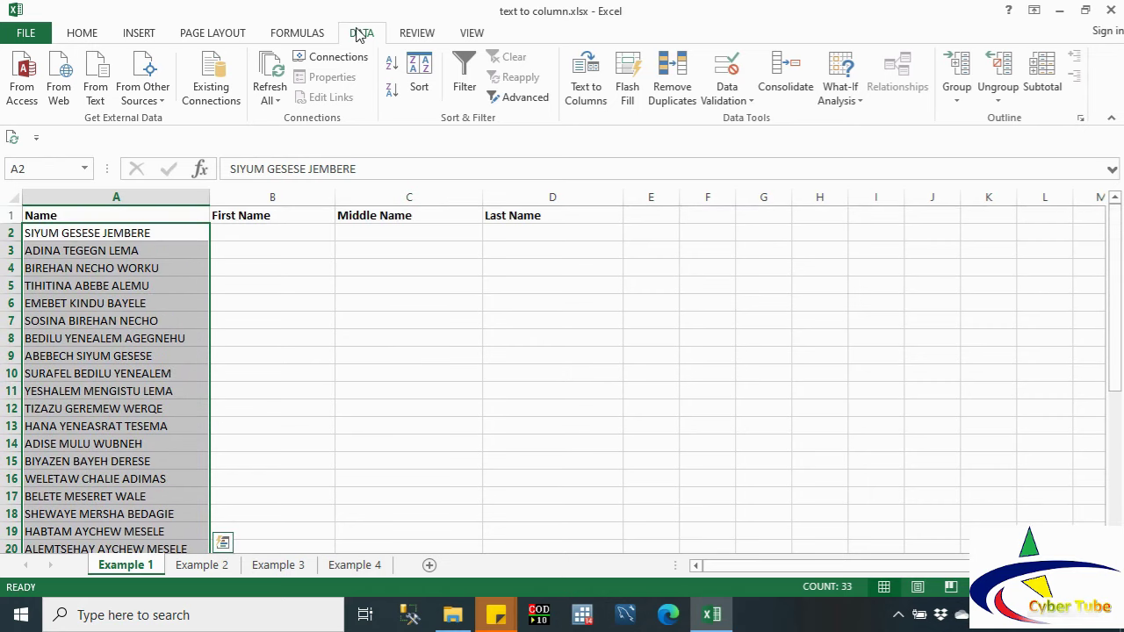
# Step: Split column A names on spaces, with Tab off, into columns starting at $B$2
pyautogui.click(588, 77)
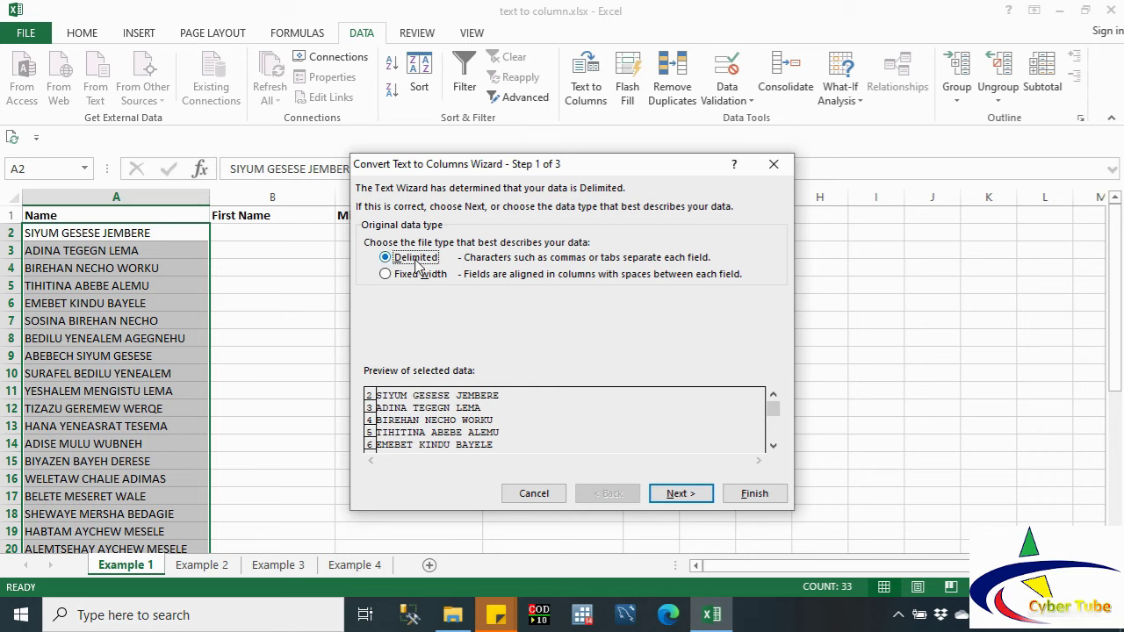
pyautogui.click(683, 496)
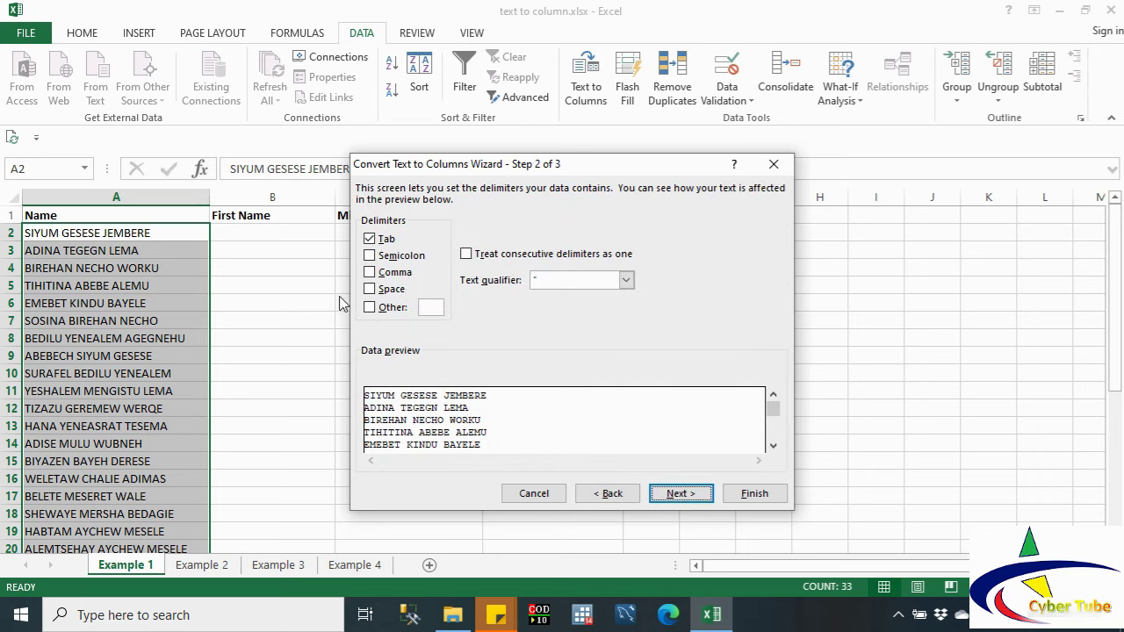
pyautogui.click(379, 240)
pyautogui.click(379, 243)
pyautogui.click(374, 290)
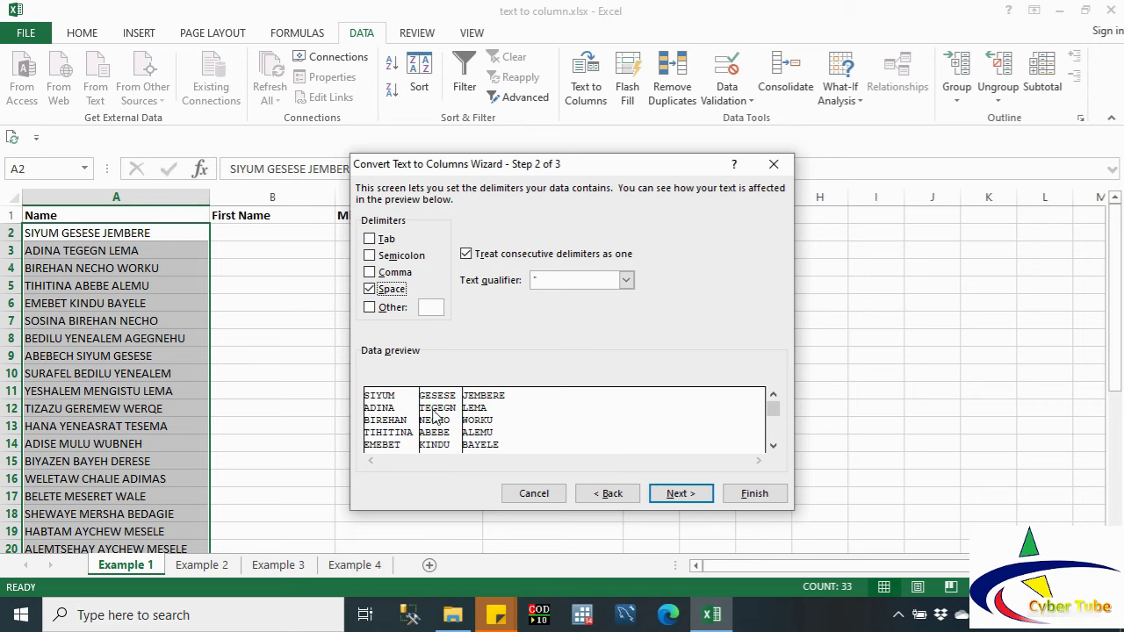
pyautogui.click(677, 495)
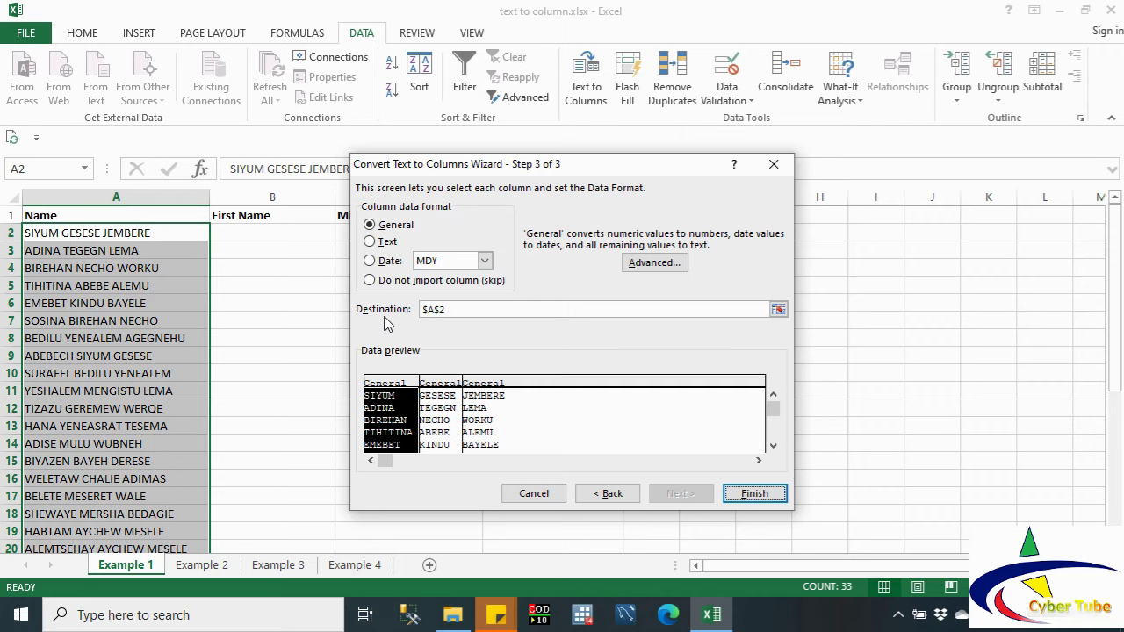
pyautogui.click(779, 309)
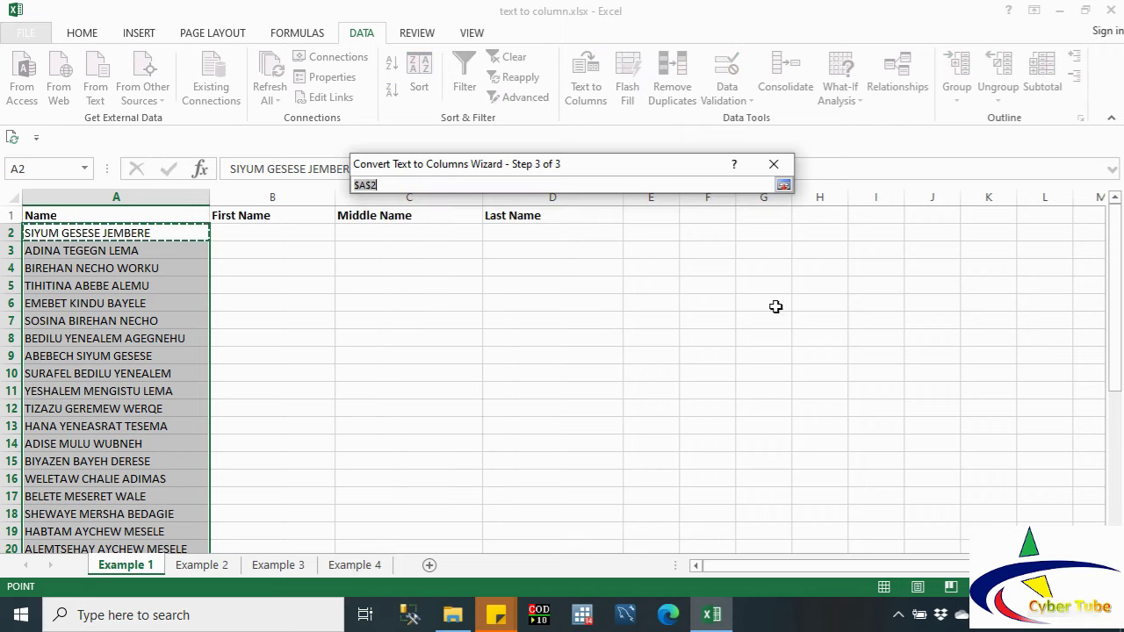
pyautogui.click(234, 234)
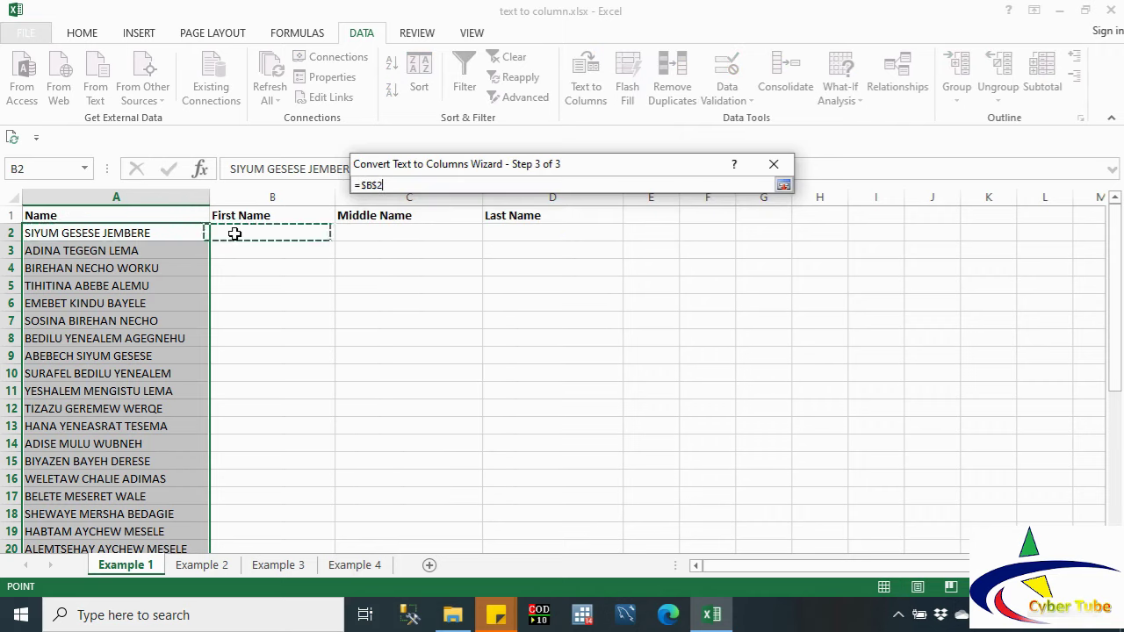
pyautogui.click(782, 185)
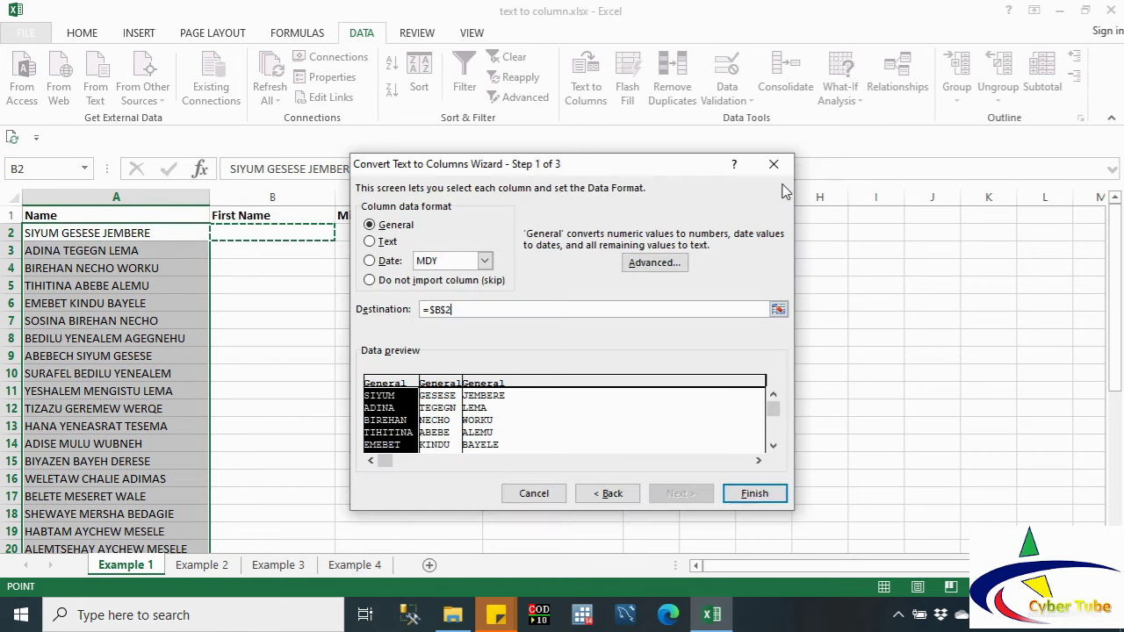
pyautogui.click(753, 494)
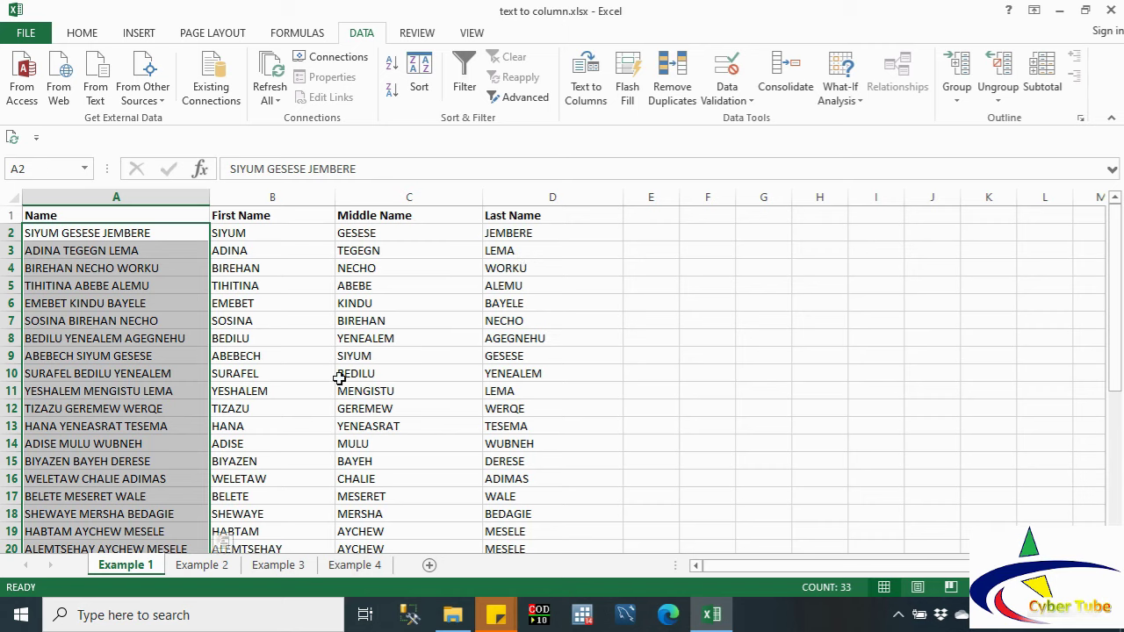
# Step: On Example 2, select the comma-separated names A2:A34 and scroll back to the top
pyautogui.click(207, 567)
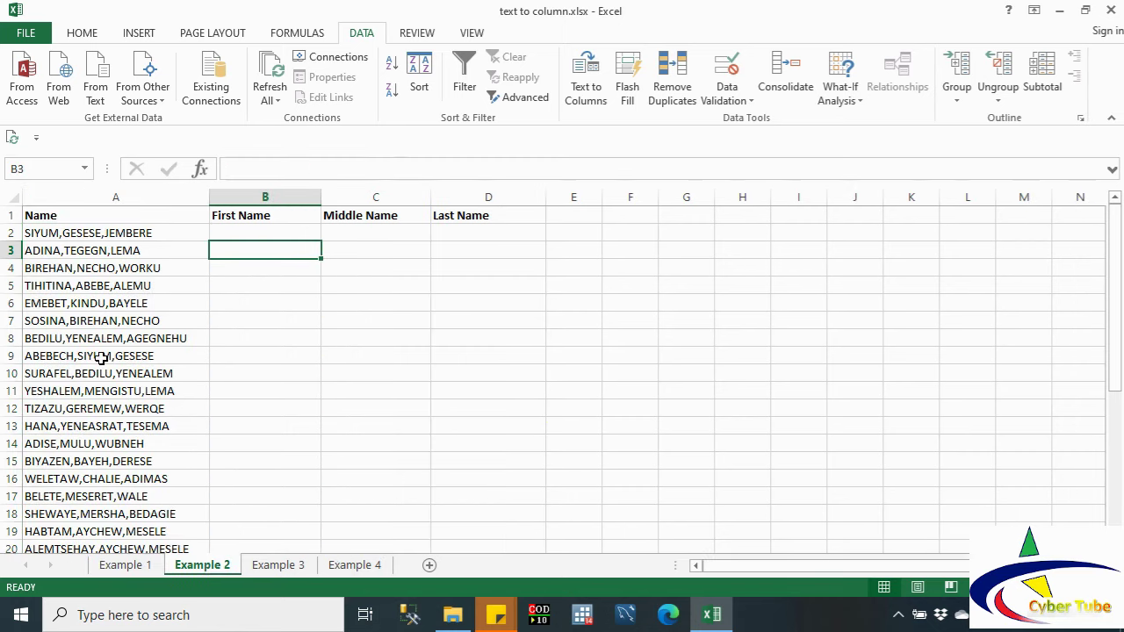
pyautogui.click(72, 231)
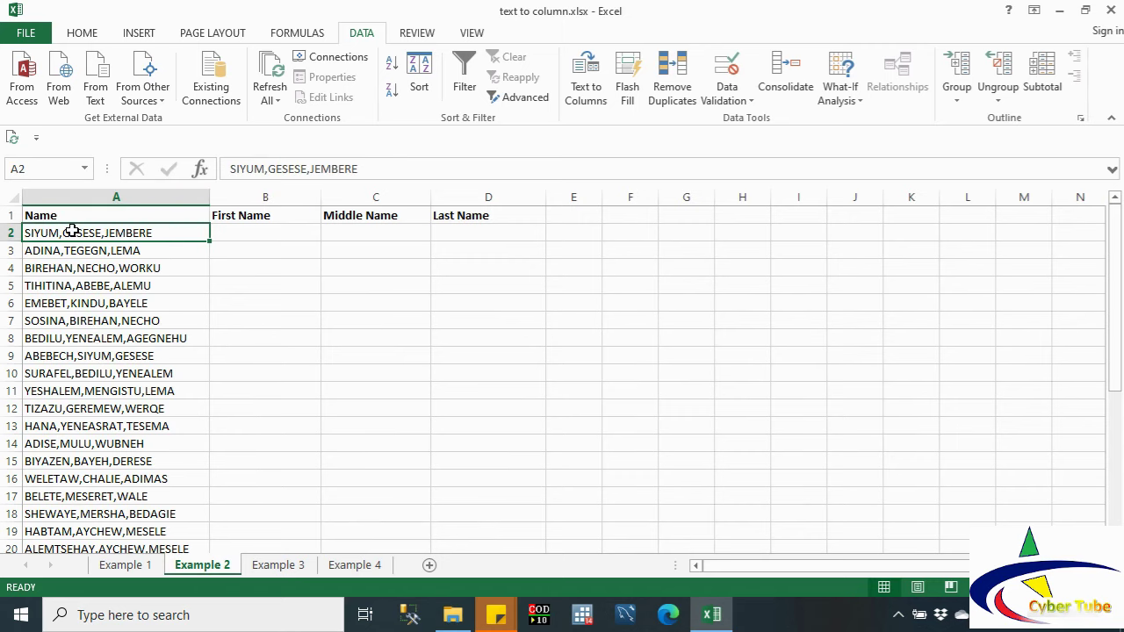
pyautogui.hotkey('shift', 'Down')
pyautogui.hotkey('shift', 'Down')
pyautogui.hotkey('shift', 'Down')
pyautogui.hotkey('shift', 'Down')
pyautogui.hotkey('shift', 'Down')
pyautogui.hotkey('shift', 'Down')
pyautogui.hotkey('shift', 'Down')
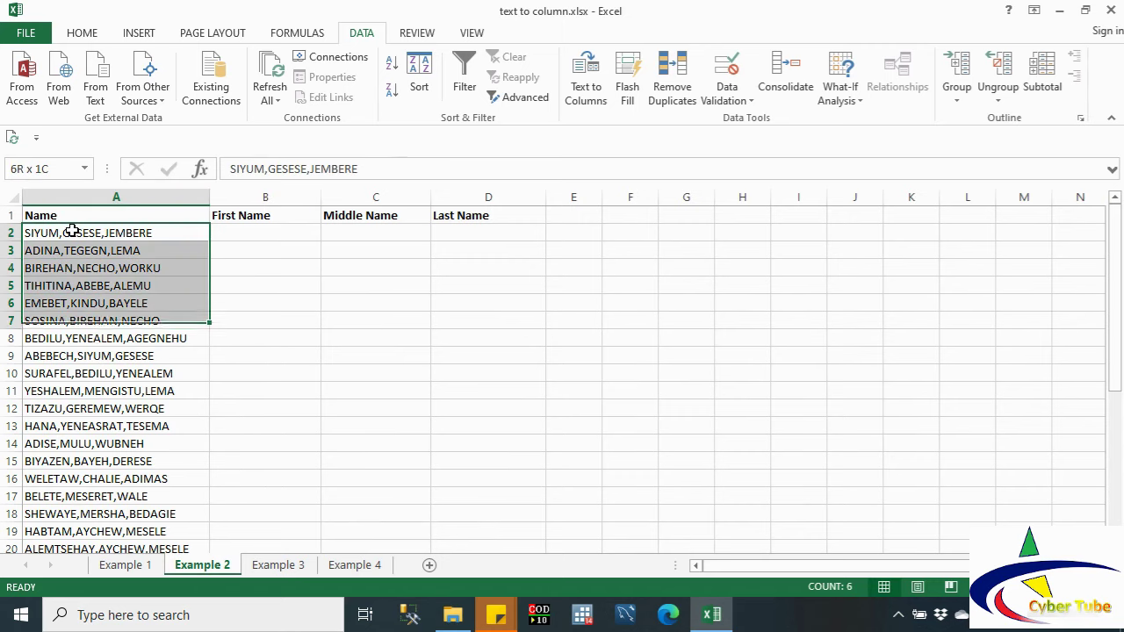
pyautogui.hotkey('shift', 'Down')
pyautogui.hotkey('shift', 'Down')
pyautogui.hotkey('shift', 'Down')
pyautogui.hotkey('shift', 'Down')
pyautogui.hotkey('shift', 'Down')
pyautogui.hotkey('shift', 'Down')
pyautogui.hotkey('shift', 'Down')
pyautogui.hotkey('shift', 'Down')
pyautogui.hotkey('shift', 'Down')
pyautogui.hotkey('shift', 'Down')
pyautogui.hotkey('shift', 'Down')
pyautogui.hotkey('shift', 'Down')
pyautogui.hotkey('shift', 'Down')
pyautogui.hotkey('shift', 'Down')
pyautogui.hotkey('shift', 'Down')
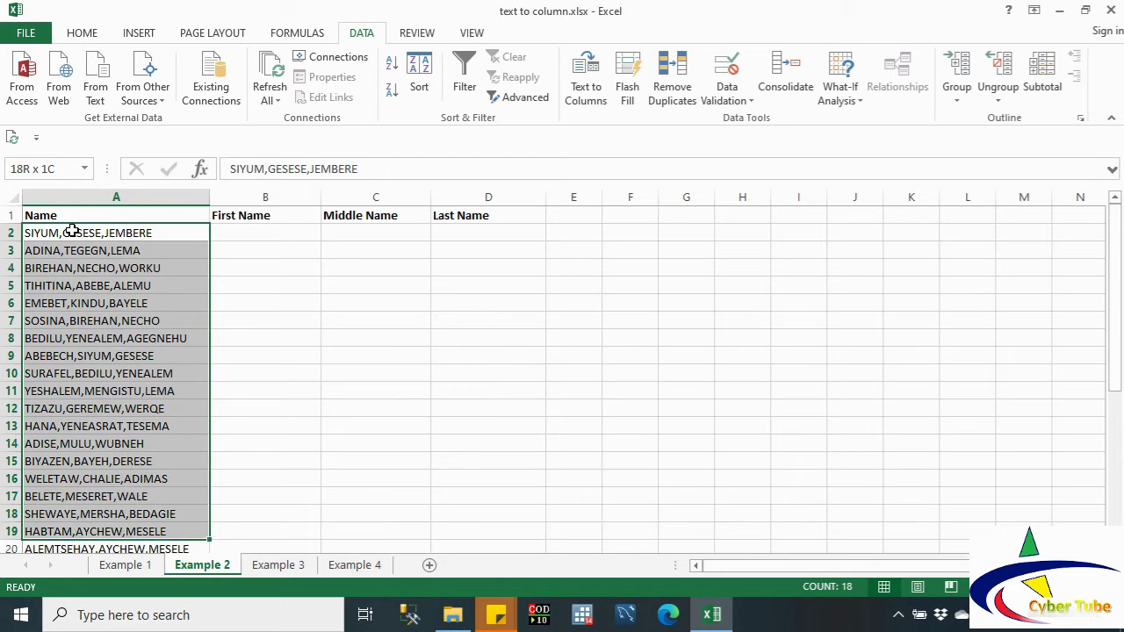
pyautogui.hotkey('shift', 'Down')
pyautogui.hotkey('shift', 'Down')
pyautogui.hotkey('shift', 'Down')
pyautogui.hotkey('shift', 'Down')
pyautogui.hotkey('shift', 'Down')
pyautogui.hotkey('shift', 'Down')
pyautogui.hotkey('shift', 'Down')
pyautogui.hotkey('shift', 'Down')
pyautogui.hotkey('shift', 'Down')
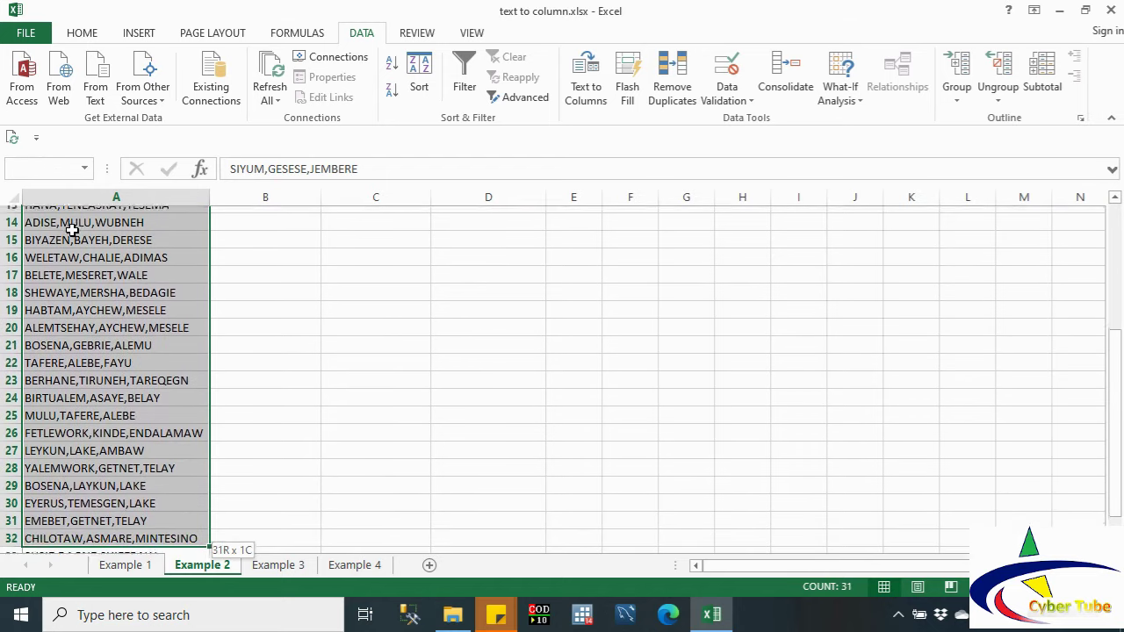
pyautogui.hotkey('shift', 'Down')
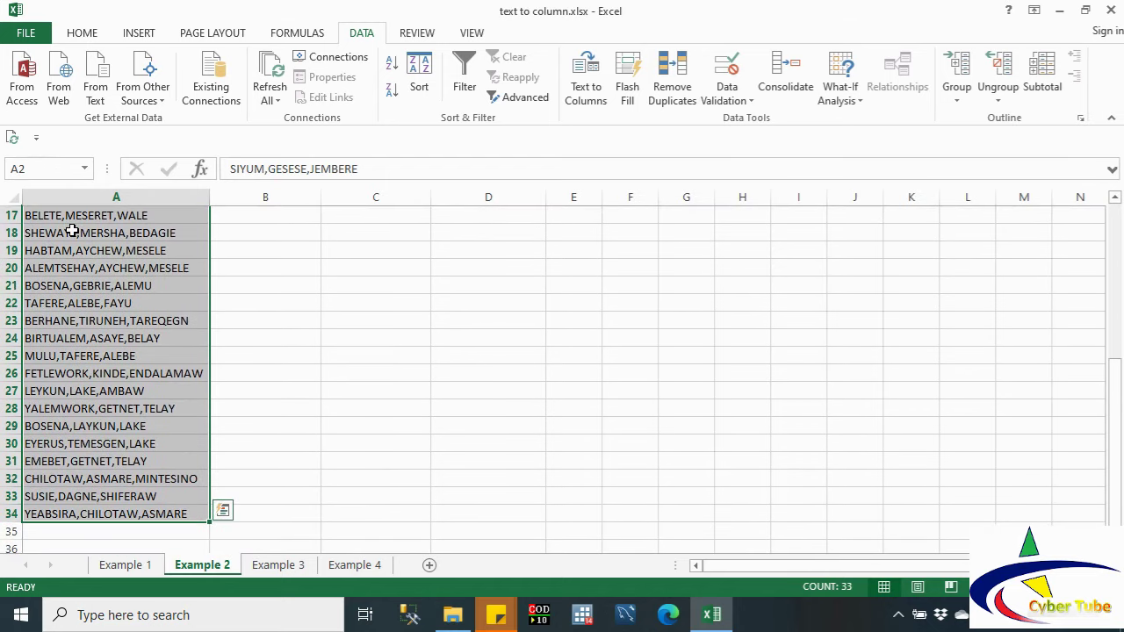
pyautogui.click(1114, 197)
pyautogui.click(1114, 197)
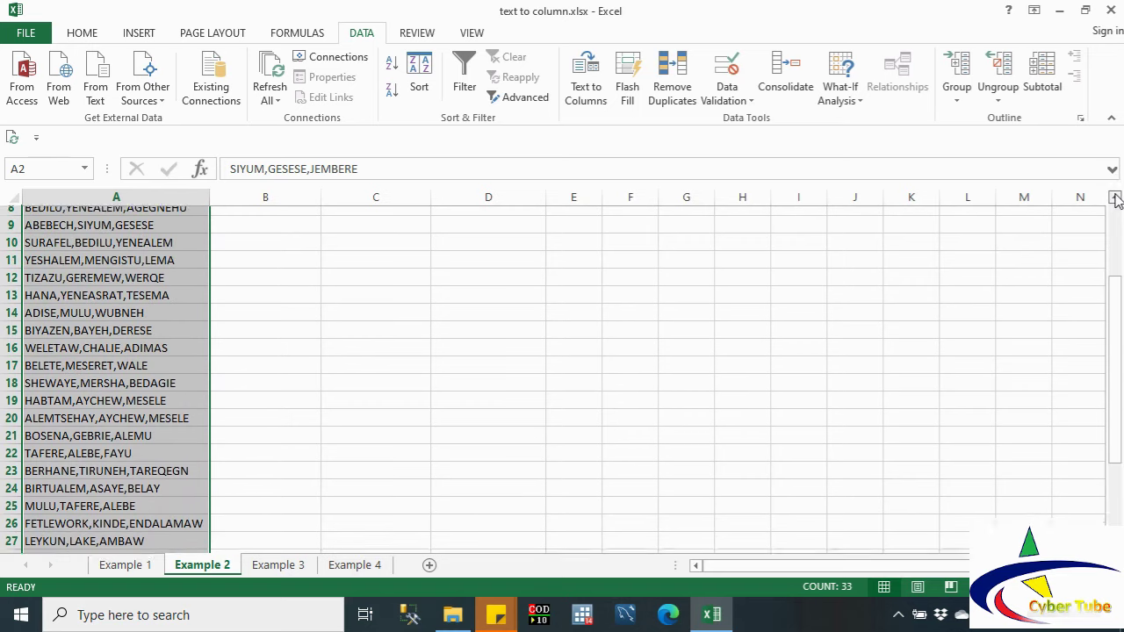
pyautogui.click(1114, 197)
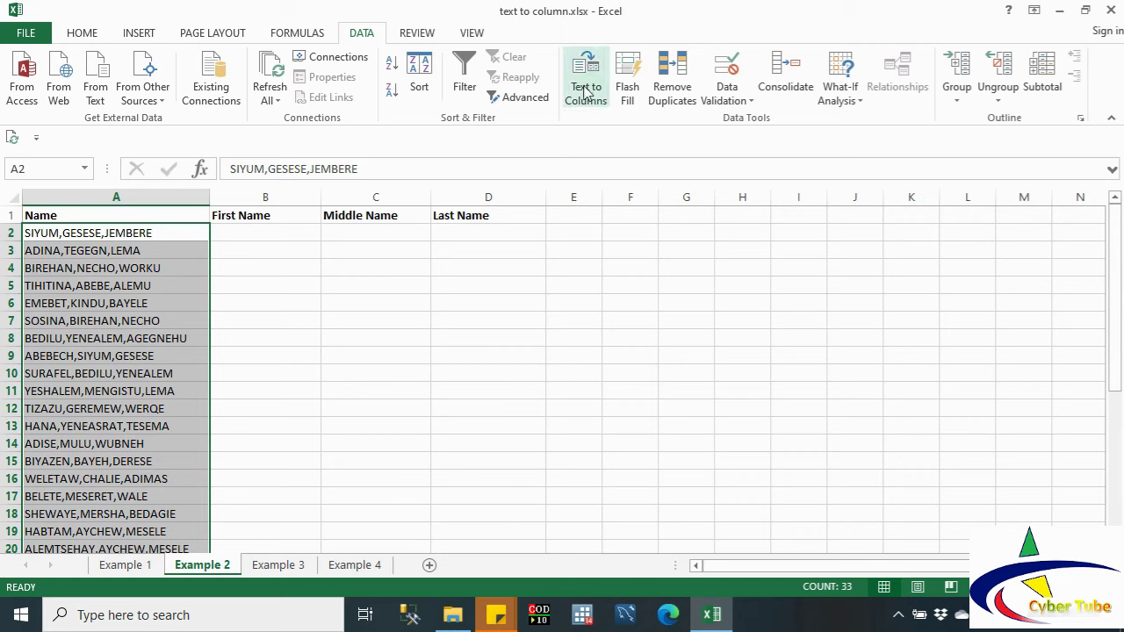
# Step: Split the Example 2 names at commas with Text to Columns, outputting from $B$2
pyautogui.click(586, 92)
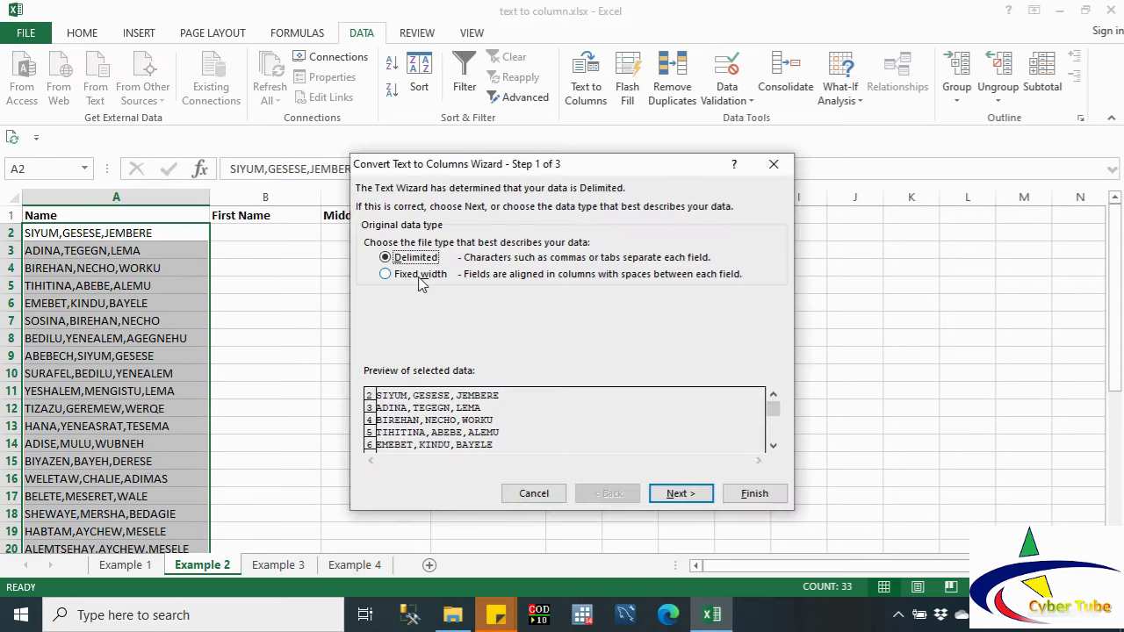
pyautogui.click(679, 497)
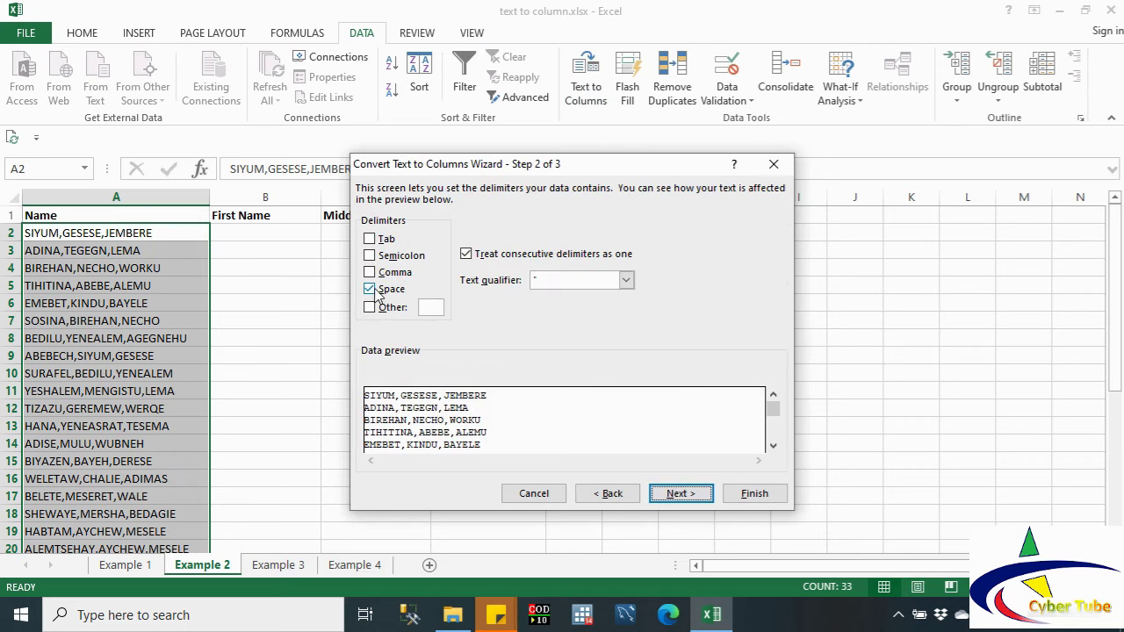
pyautogui.click(373, 293)
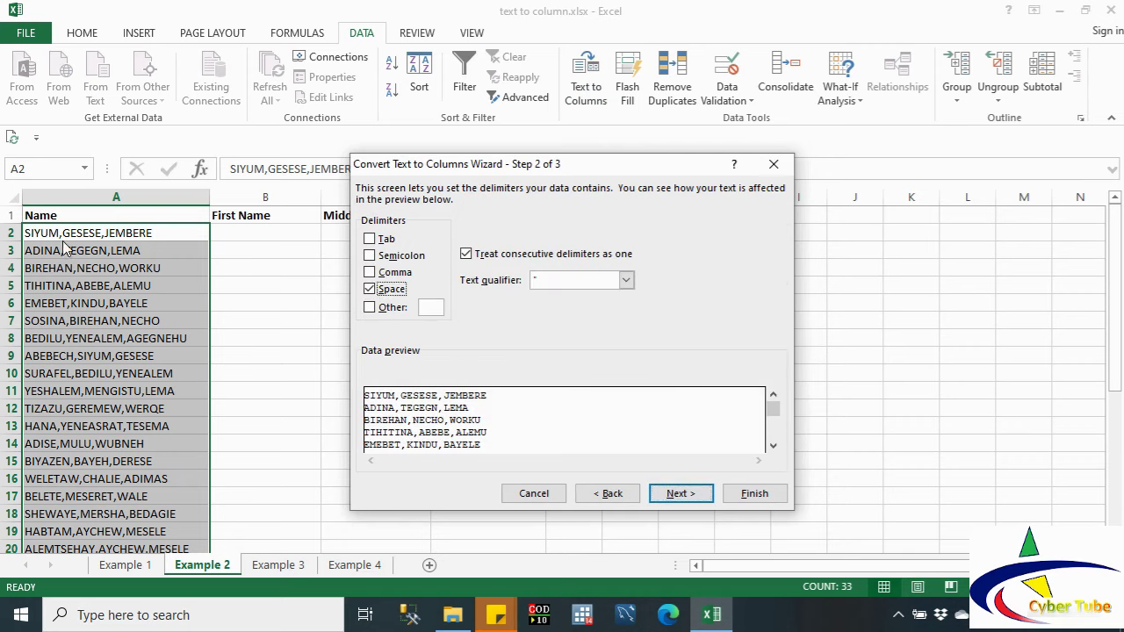
pyautogui.click(370, 272)
pyautogui.click(370, 291)
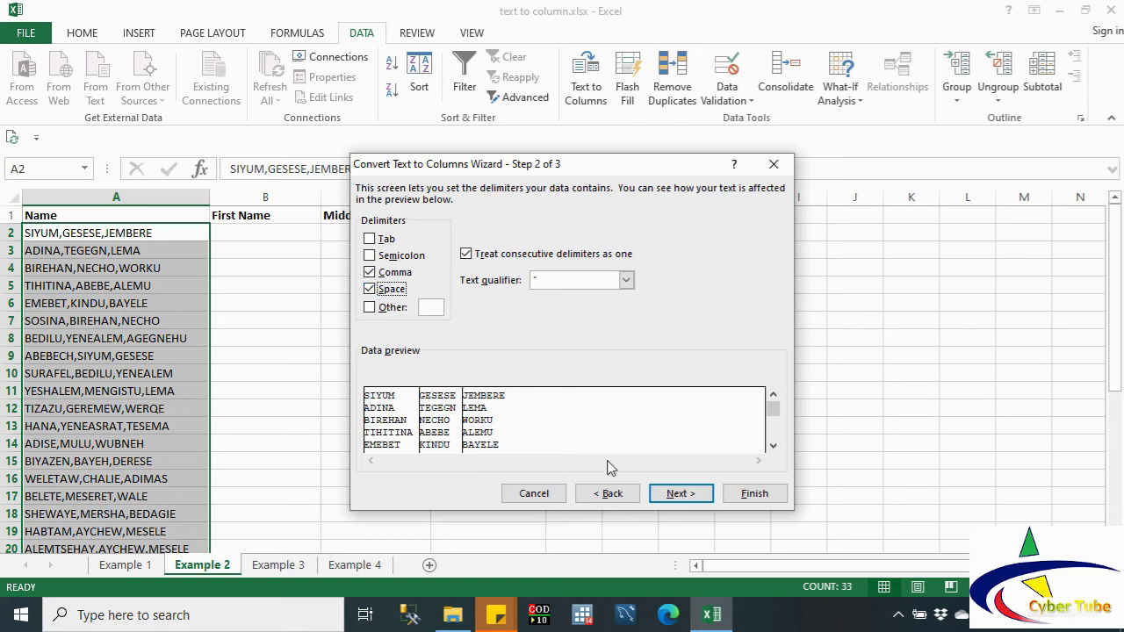
pyautogui.click(672, 496)
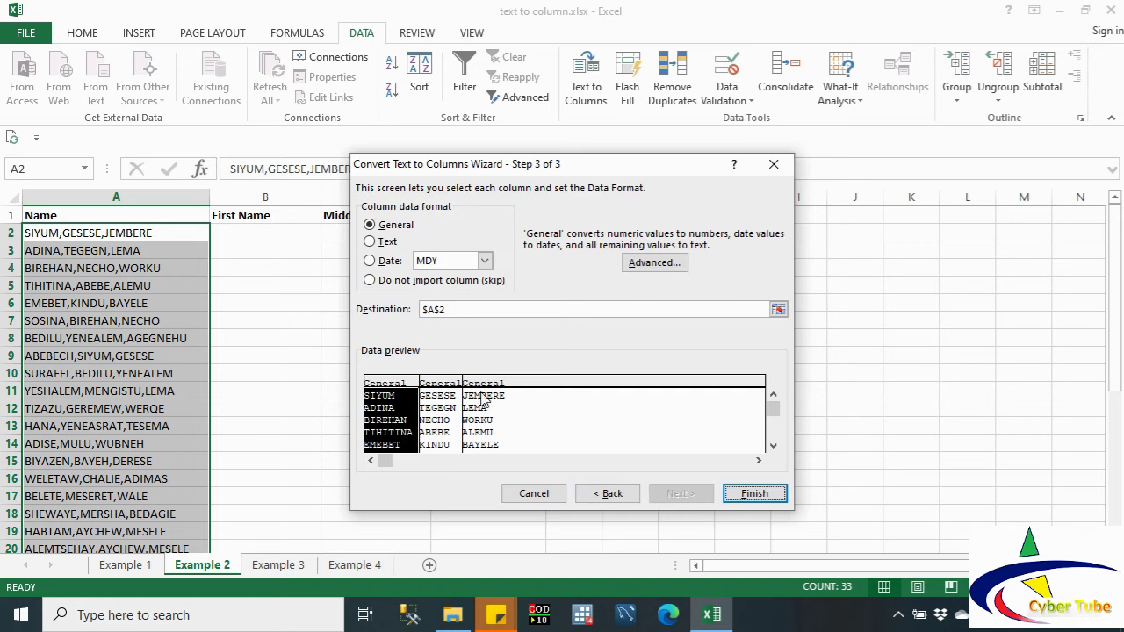
pyautogui.click(779, 311)
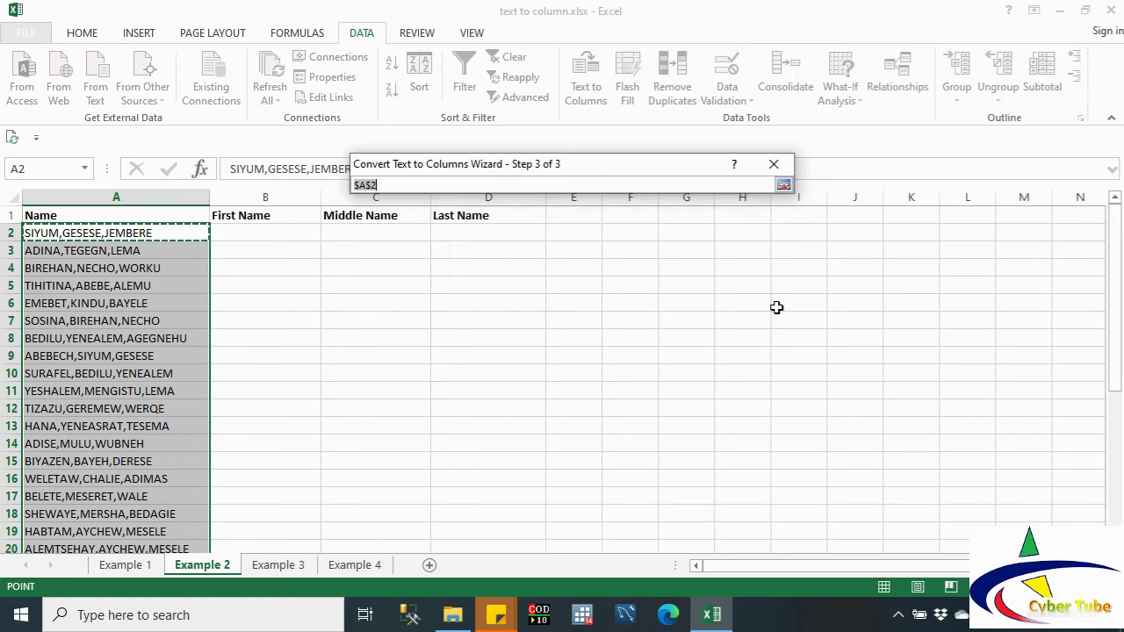
pyautogui.click(246, 230)
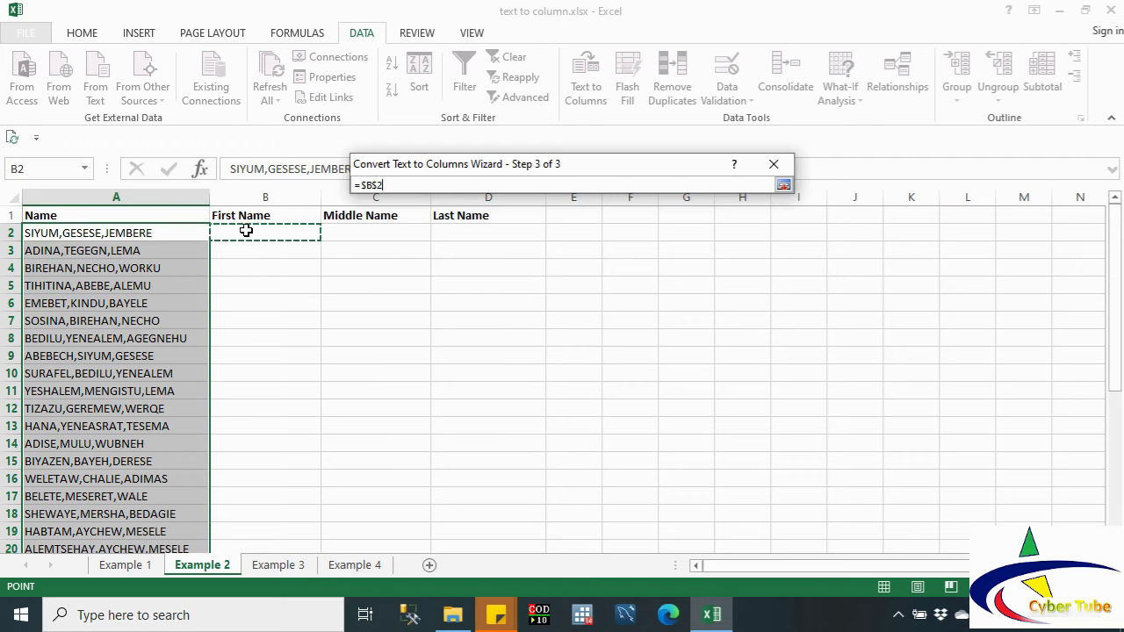
pyautogui.click(783, 187)
pyautogui.click(748, 493)
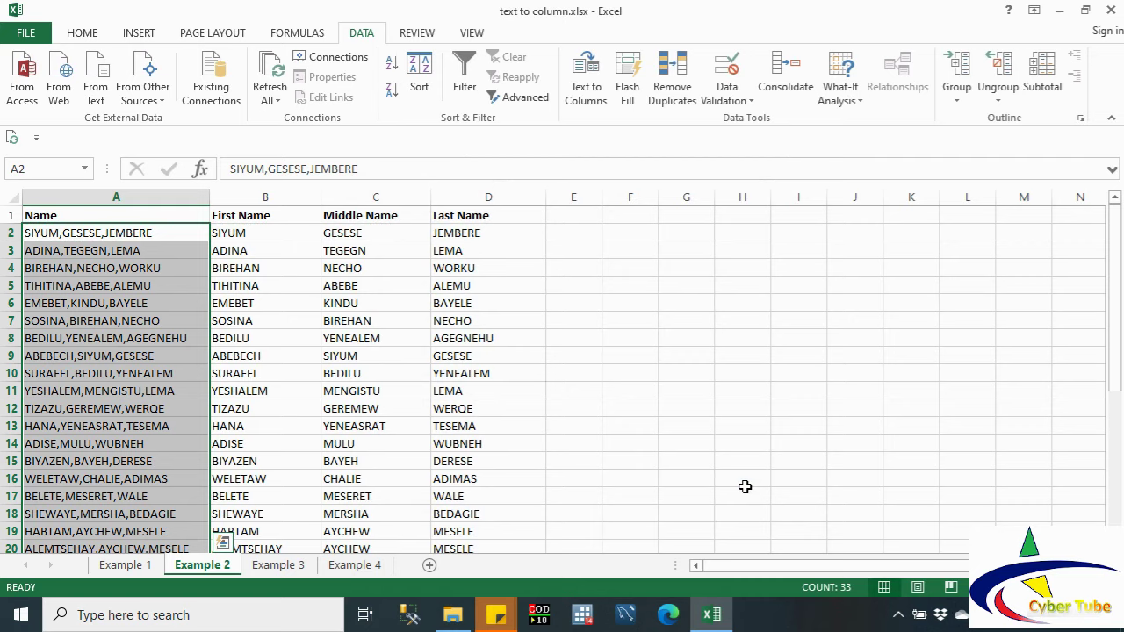
# Step: On Example 3, select the birth dates A2:A50 and scroll back to the top
pyautogui.click(279, 567)
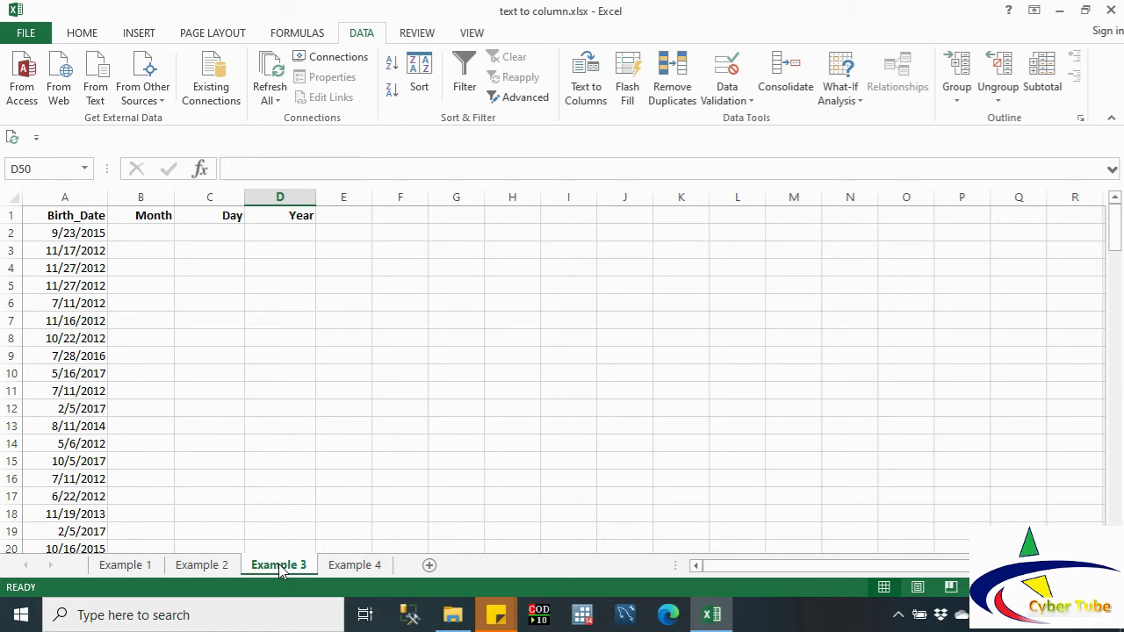
pyautogui.click(50, 233)
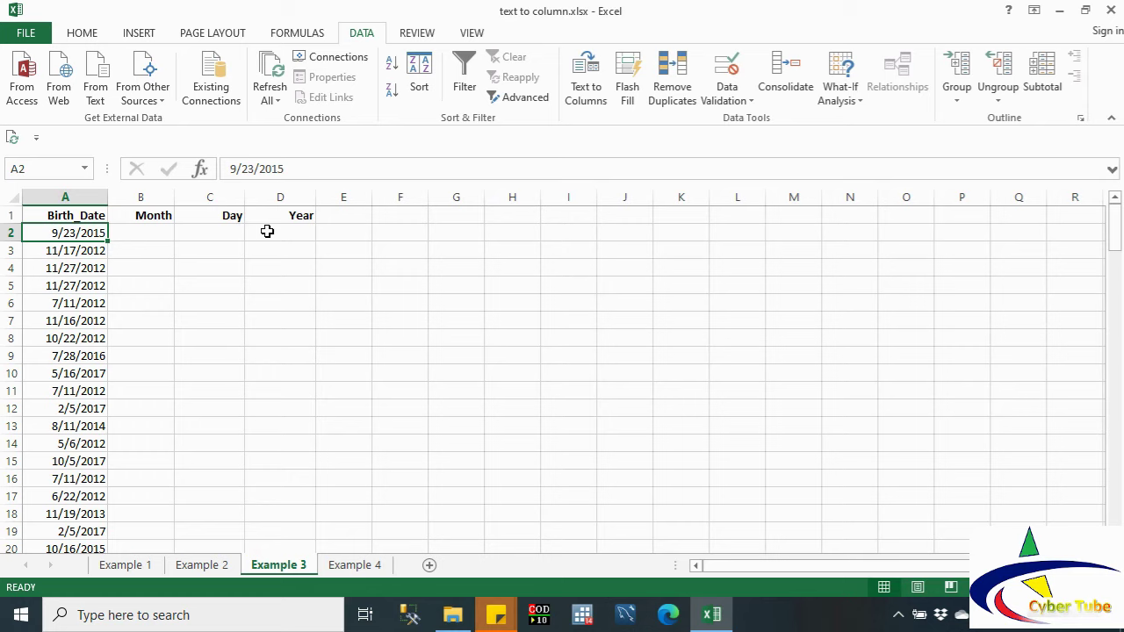
pyautogui.hotkey('shift', 'Down')
pyautogui.hotkey('shift', 'Down')
pyautogui.hotkey('shift', 'Down')
pyautogui.hotkey('shift', 'Down')
pyautogui.hotkey('shift', 'Down')
pyautogui.hotkey('shift', 'Down')
pyautogui.hotkey('shift', 'Down')
pyautogui.hotkey('shift', 'Down')
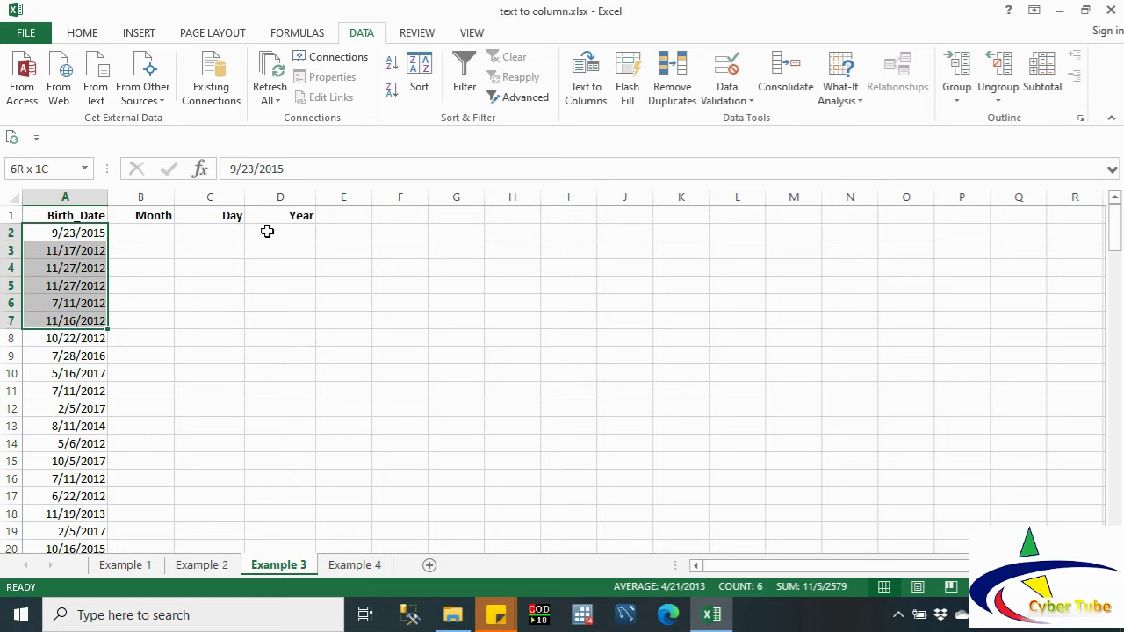
pyautogui.hotkey('shift', 'Down')
pyautogui.hotkey('shift', 'Down')
pyautogui.hotkey('shift', 'Down')
pyautogui.hotkey('shift', 'Down')
pyautogui.hotkey('shift', 'Down')
pyautogui.hotkey('shift', 'Down')
pyautogui.hotkey('shift', 'Down')
pyautogui.hotkey('shift', 'Down')
pyautogui.hotkey('shift', 'Down')
pyautogui.hotkey('shift', 'Down')
pyautogui.hotkey('shift', 'Down')
pyautogui.hotkey('shift', 'Down')
pyautogui.hotkey('shift', 'Down')
pyautogui.hotkey('shift', 'Down')
pyautogui.hotkey('shift', 'Down')
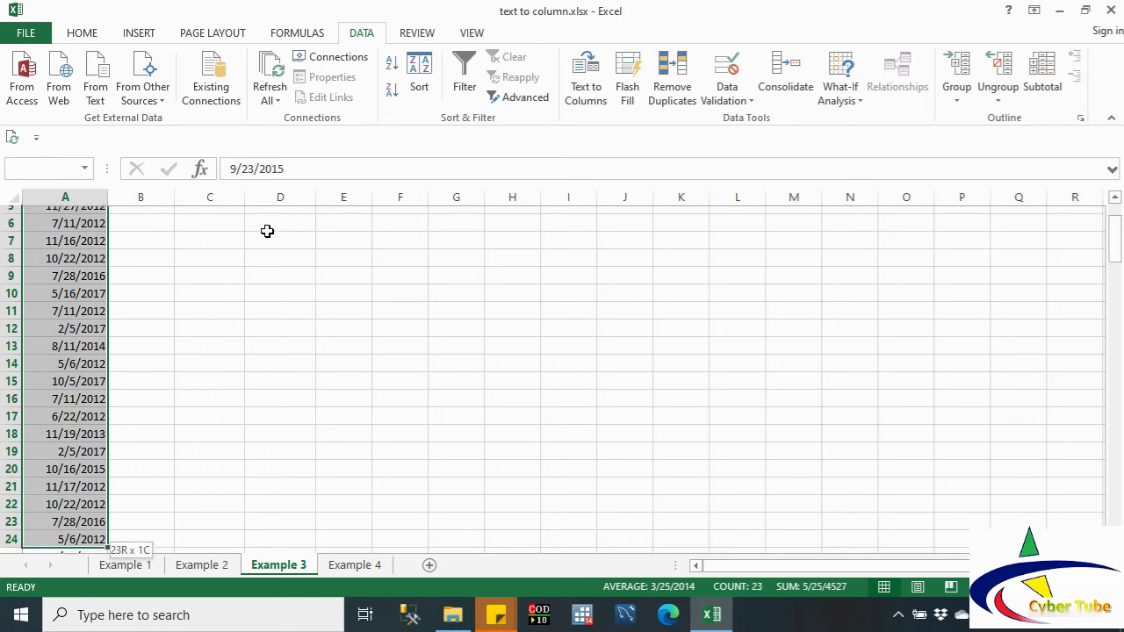
pyautogui.hotkey('shift', 'Down')
pyautogui.hotkey('shift', 'Down')
pyautogui.hotkey('shift', 'Down')
pyautogui.hotkey('shift', 'Down')
pyautogui.hotkey('shift', 'Down')
pyautogui.hotkey('shift', 'Down')
pyautogui.hotkey('shift', 'Down')
pyautogui.hotkey('shift', 'Down')
pyautogui.hotkey('shift', 'Down')
pyautogui.hotkey('shift', 'Down')
pyautogui.hotkey('shift', 'Down')
pyautogui.hotkey('shift', 'Down')
pyautogui.hotkey('shift', 'Down')
pyautogui.hotkey('shift', 'Down')
pyautogui.hotkey('shift', 'Down')
pyautogui.hotkey('shift', 'Down')
pyautogui.hotkey('shift', 'Down')
pyautogui.hotkey('shift', 'Down')
pyautogui.hotkey('shift', 'Down')
pyautogui.hotkey('shift', 'Down')
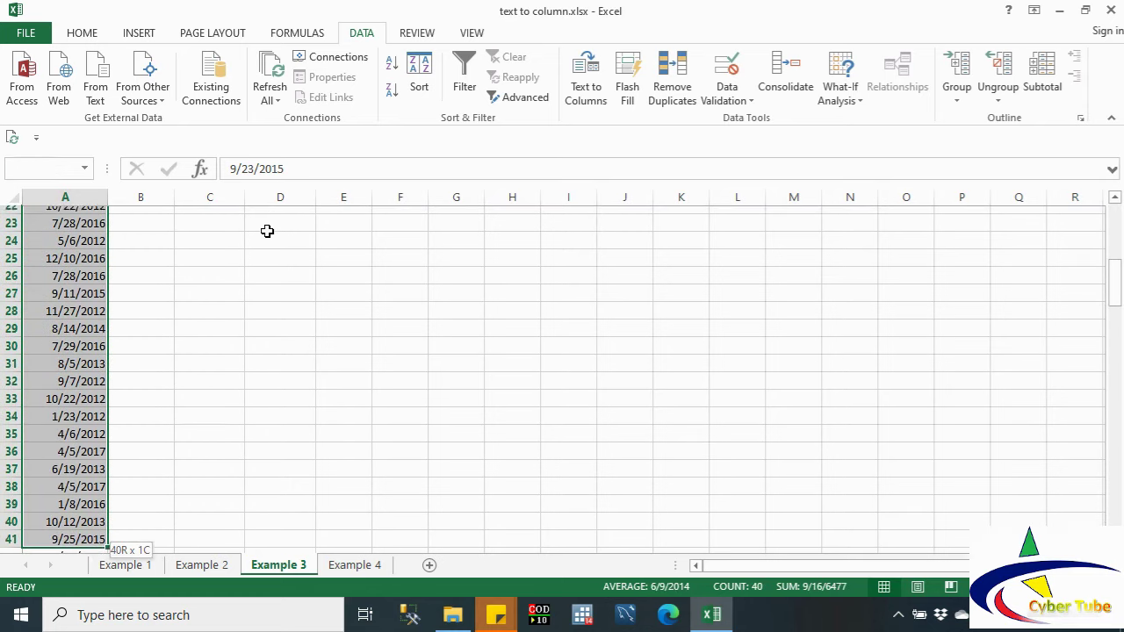
pyautogui.hotkey('shift', 'Down')
pyautogui.hotkey('shift', 'Down')
pyautogui.hotkey('shift', 'Down')
pyautogui.hotkey('shift', 'Down')
pyautogui.hotkey('shift', 'Down')
pyautogui.hotkey('shift', 'Down')
pyautogui.hotkey('shift', 'Down')
pyautogui.hotkey('shift', 'Down')
pyautogui.hotkey('shift', 'Down')
pyautogui.hotkey('shift', 'Down')
pyautogui.hotkey('shift', 'Down')
pyautogui.hotkey('shift', 'Down')
pyautogui.hotkey('shift', 'Down')
pyautogui.hotkey('shift', 'Down')
pyautogui.hotkey('shift', 'Down')
pyautogui.hotkey('shift', 'Down')
pyautogui.hotkey('shift', 'Down')
pyautogui.hotkey('shift', 'Down')
pyautogui.hotkey('shift', 'Down')
pyautogui.hotkey('shift', 'Down')
pyautogui.hotkey('shift', 'Up')
pyautogui.hotkey('shift', 'Up')
pyautogui.hotkey('shift', 'Up')
pyautogui.hotkey('shift', 'Up')
pyautogui.hotkey('shift', 'Up')
pyautogui.hotkey('shift', 'Up')
pyautogui.hotkey('shift', 'Up')
pyautogui.hotkey('shift', 'Up')
pyautogui.hotkey('shift', 'Up')
pyautogui.hotkey('shift', 'Up')
pyautogui.hotkey('shift', 'Up')
pyautogui.hotkey('shift', 'Up')
pyautogui.hotkey('shift', 'Up')
pyautogui.hotkey('shift', 'Up')
pyautogui.hotkey('shift', 'Up')
pyautogui.hotkey('shift', 'Up')
pyautogui.hotkey('shift', 'Up')
pyautogui.hotkey('shift', 'Up')
pyautogui.hotkey('shift', 'Up')
pyautogui.hotkey('shift', 'Up')
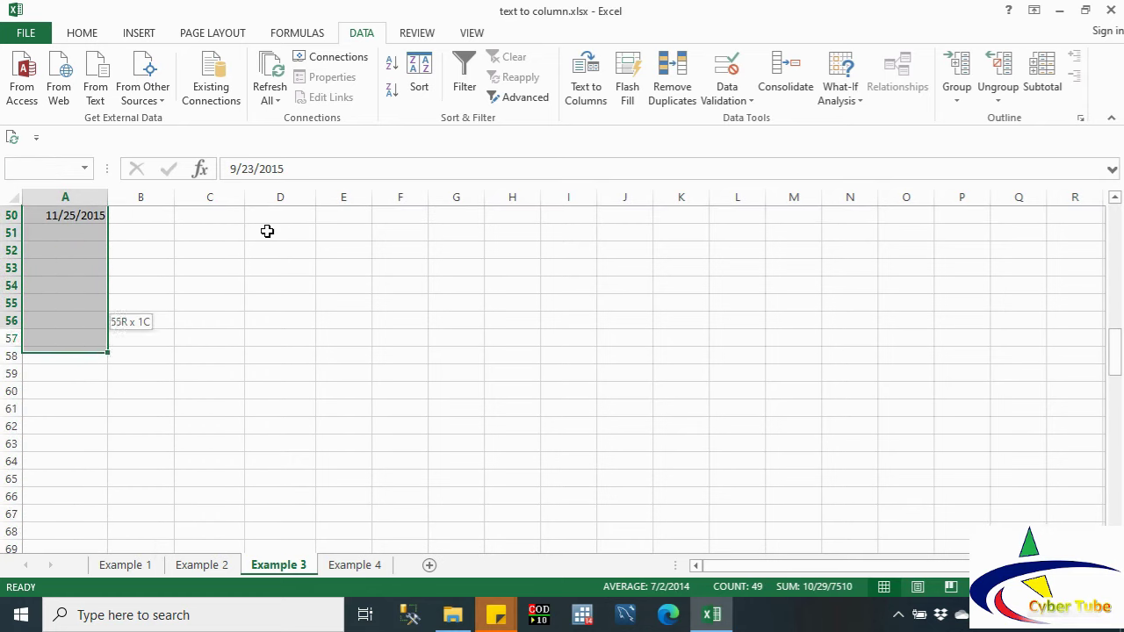
pyautogui.hotkey('shift', 'Down')
pyautogui.hotkey('shift', 'Down')
pyautogui.hotkey('shift', 'Down')
pyautogui.hotkey('shift', 'Down')
pyautogui.hotkey('shift', 'Down')
pyautogui.hotkey('shift', 'Down')
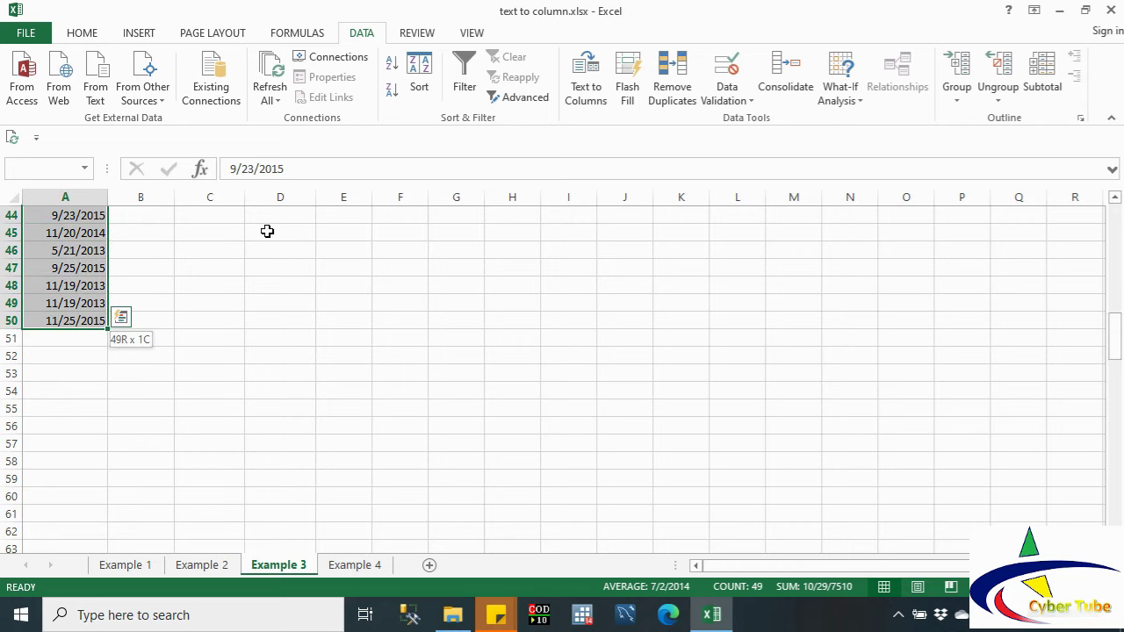
pyautogui.moveTo(1117, 341); pyautogui.dragTo(1116, 227)
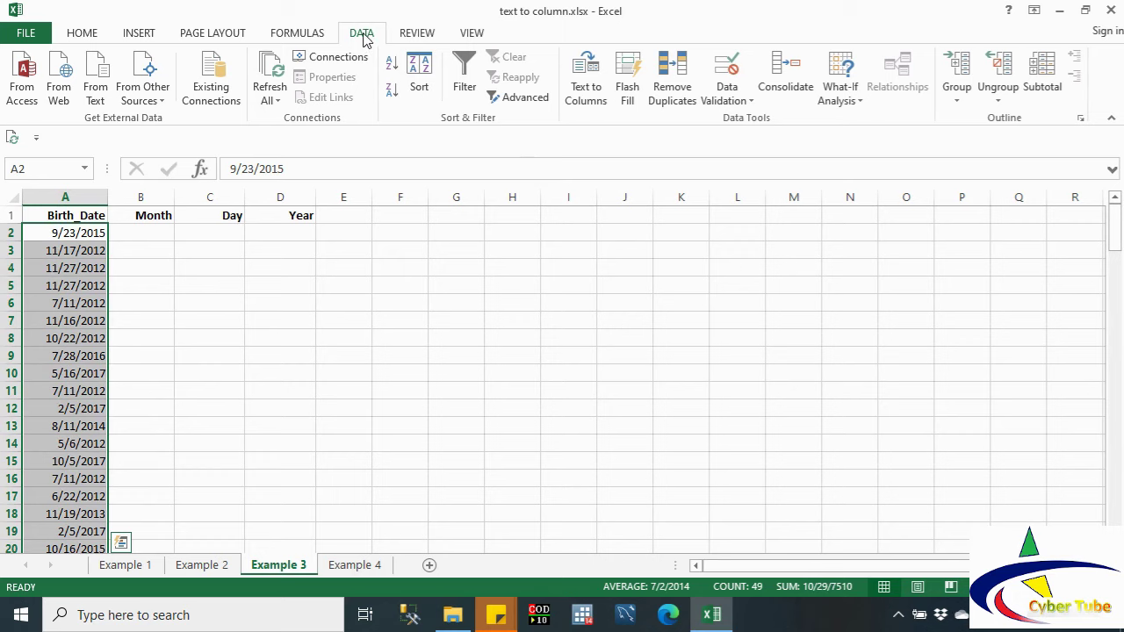
# Step: Set Text to Columns to split the birth dates on '/' only, with Comma and Space off
pyautogui.click(589, 97)
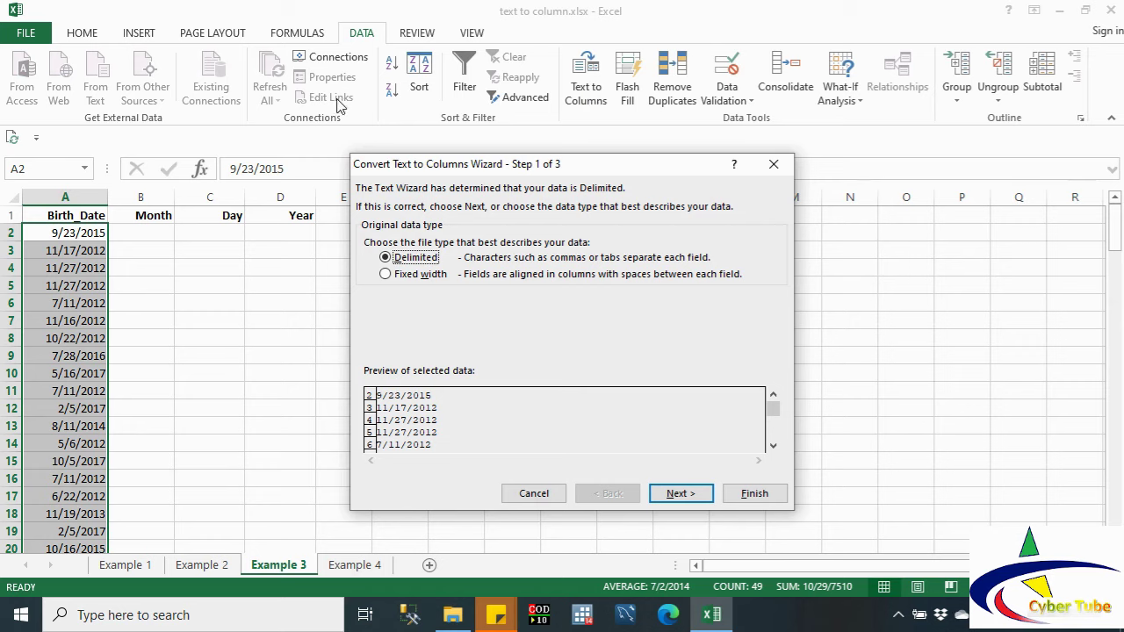
pyautogui.click(680, 495)
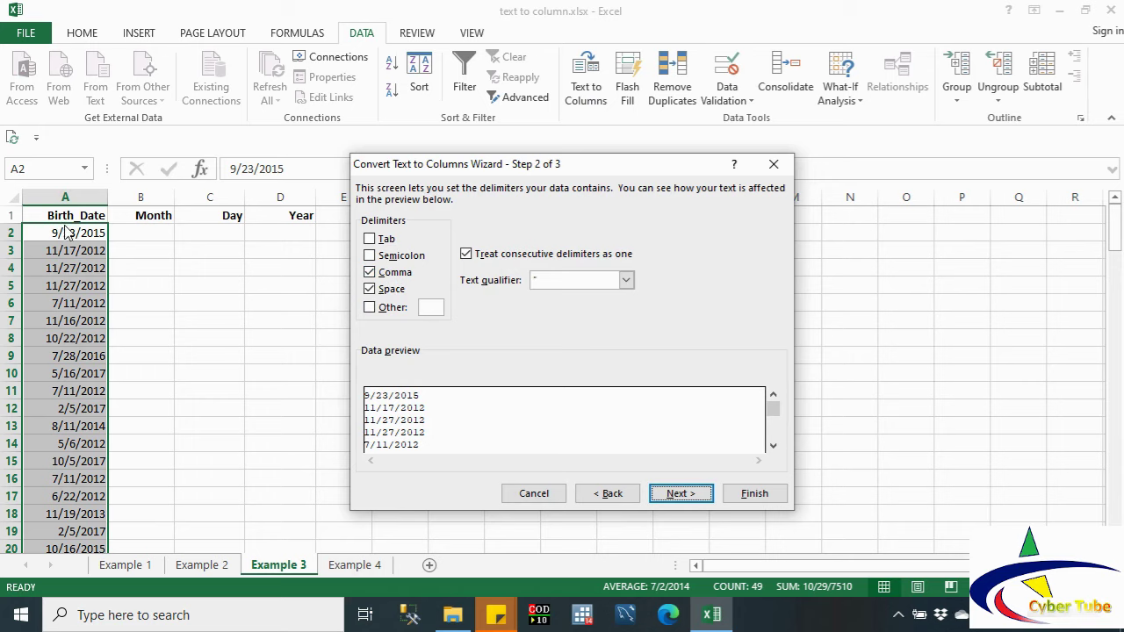
pyautogui.click(372, 274)
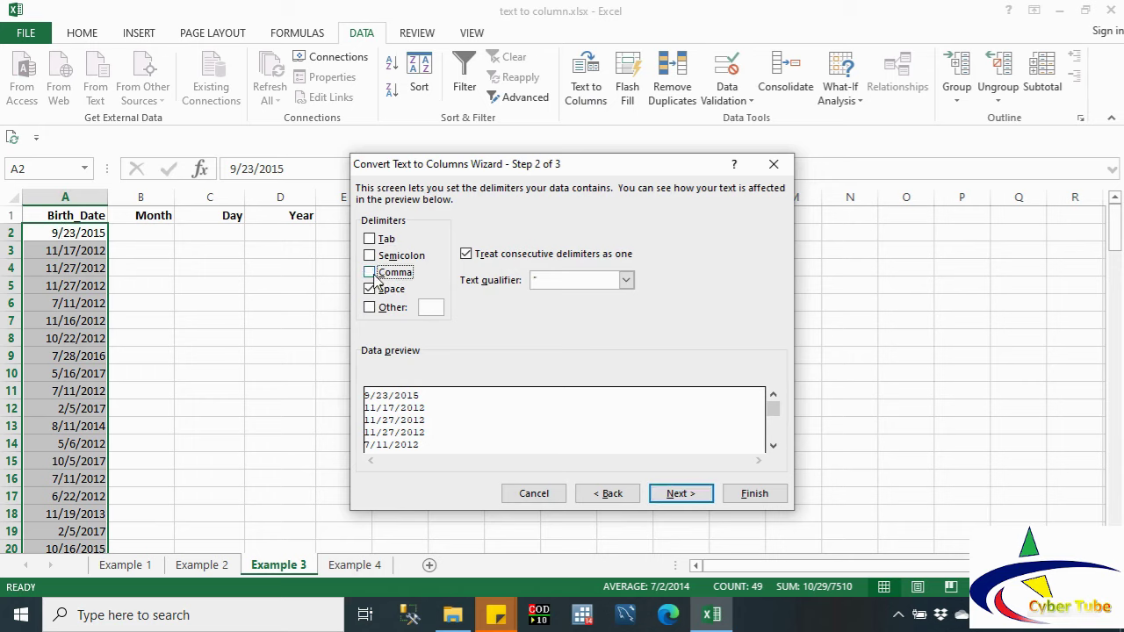
pyautogui.click(372, 291)
pyautogui.click(372, 309)
pyautogui.write('/')
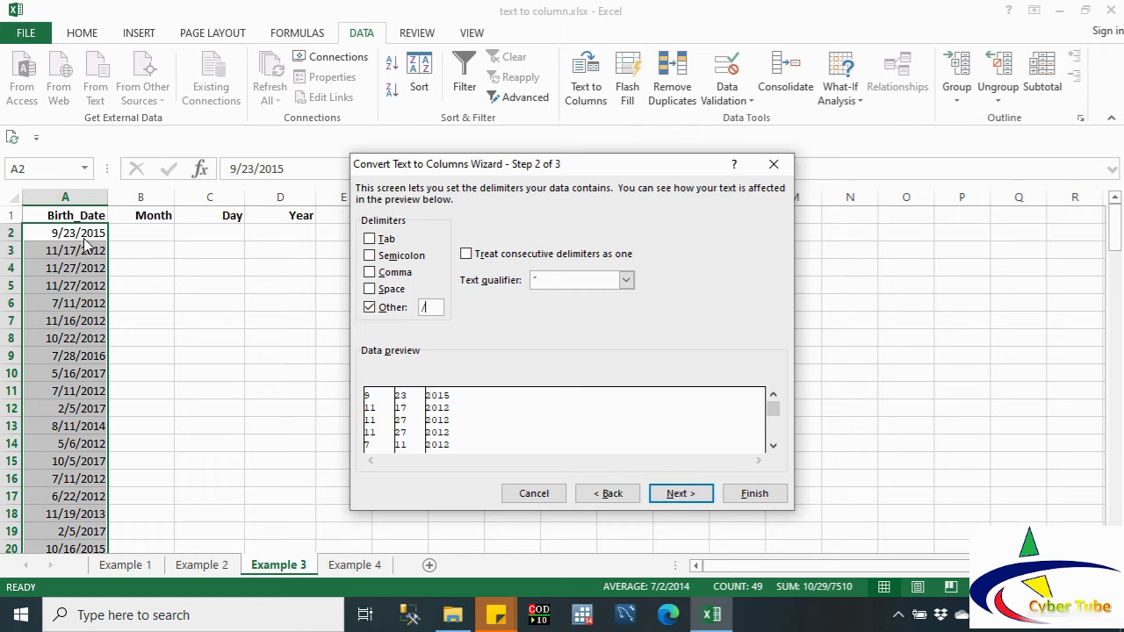
# Step: Send the month, day and year output to $B$2, finish, and open the Example 4 sheet
pyautogui.click(677, 494)
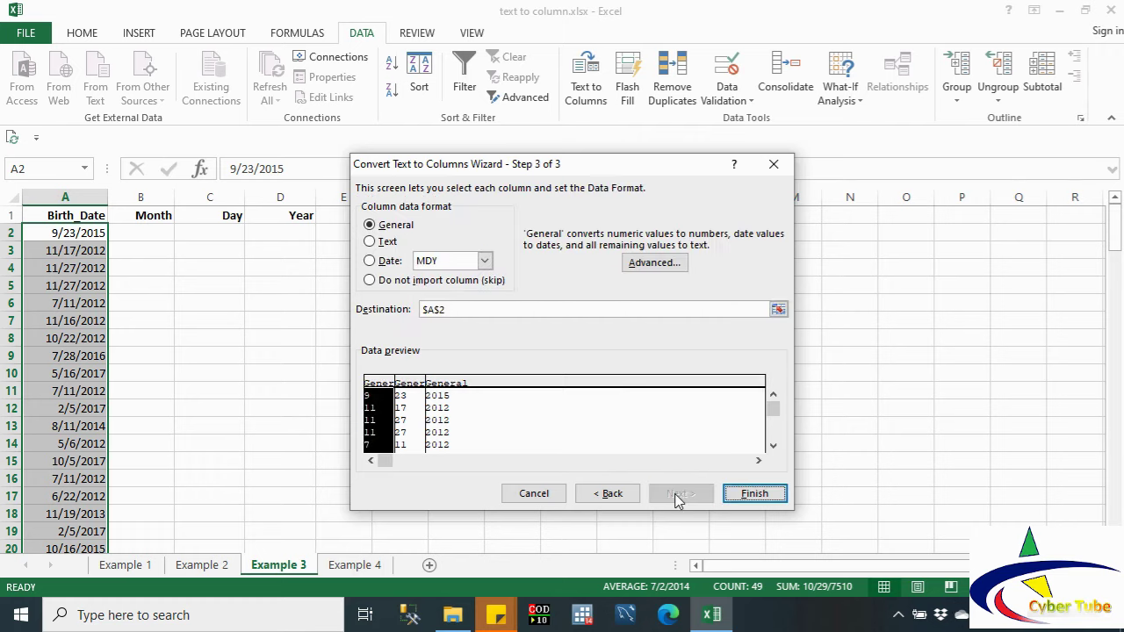
pyautogui.click(778, 309)
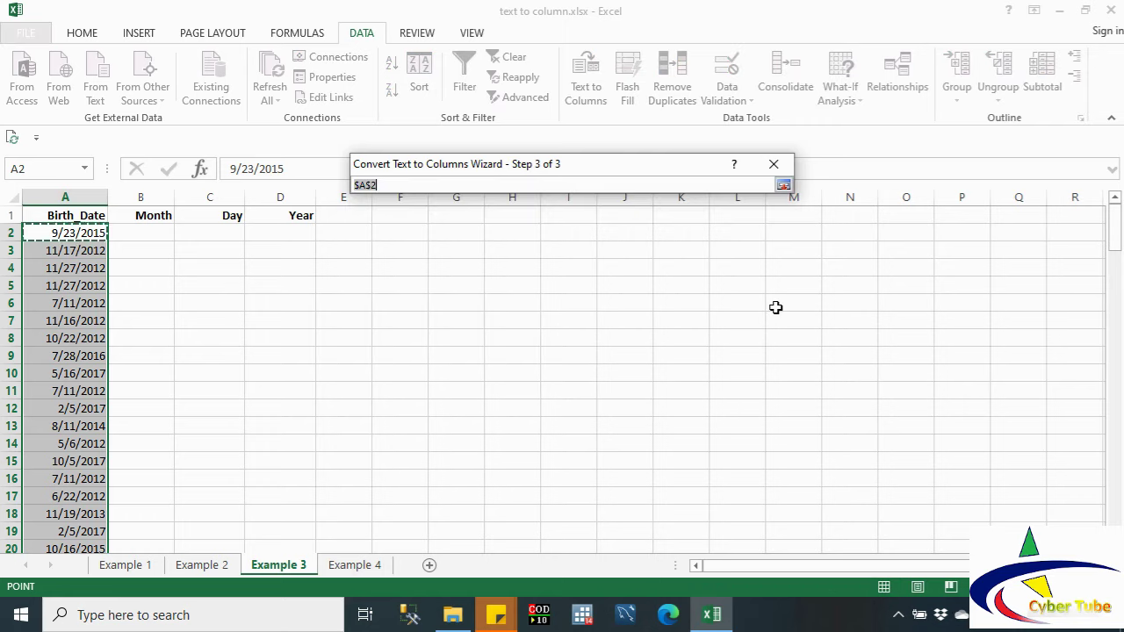
pyautogui.click(151, 232)
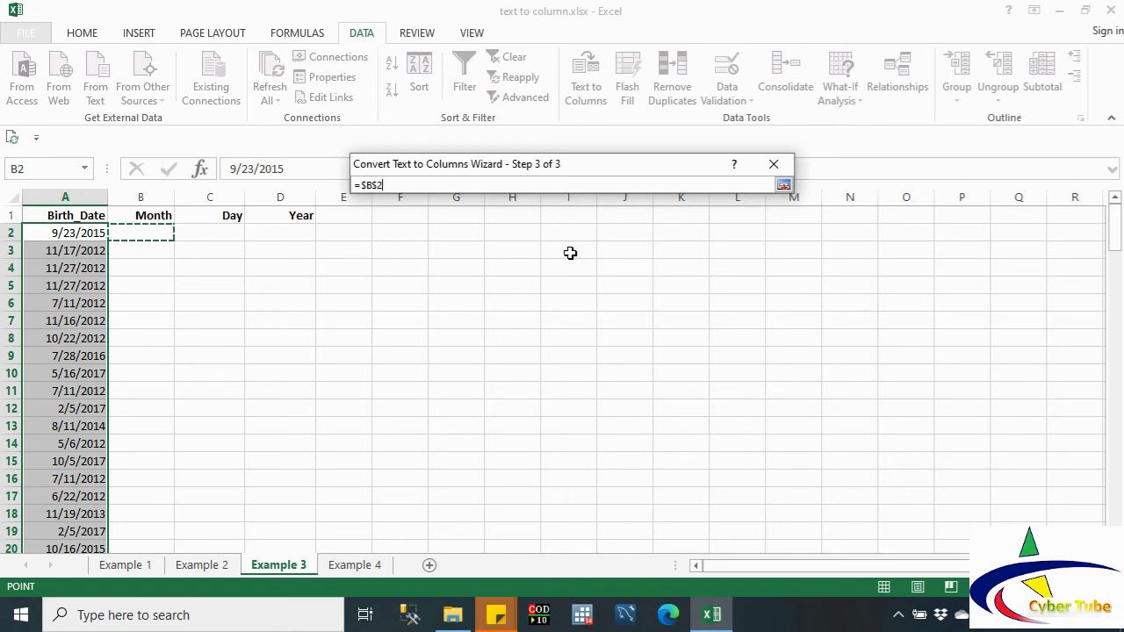
pyautogui.click(783, 184)
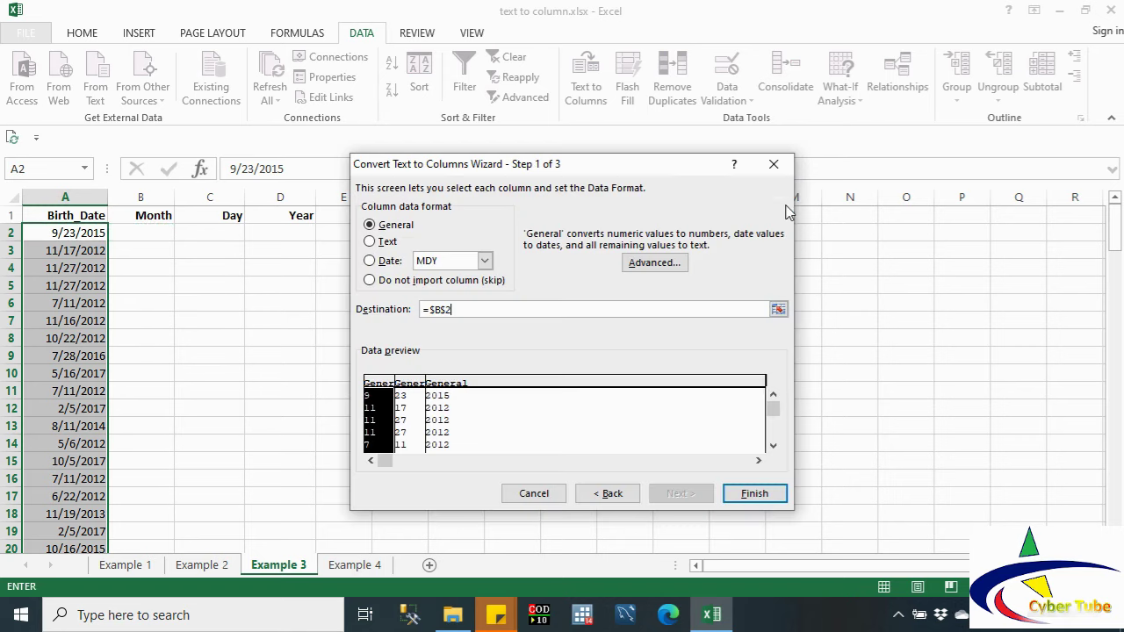
pyautogui.click(764, 493)
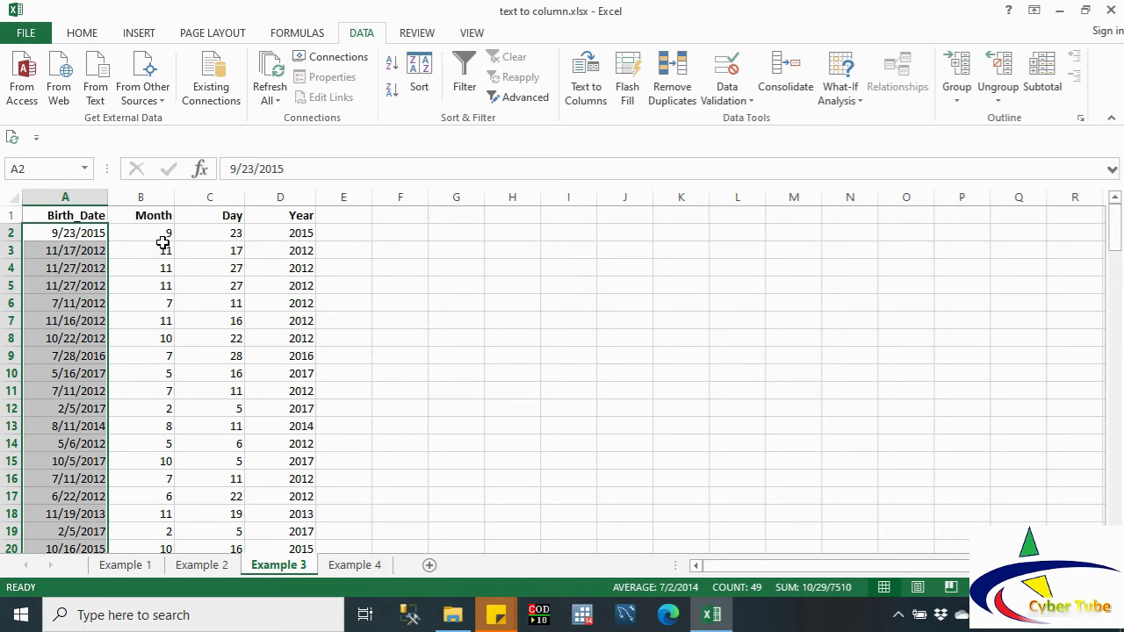
pyautogui.click(349, 571)
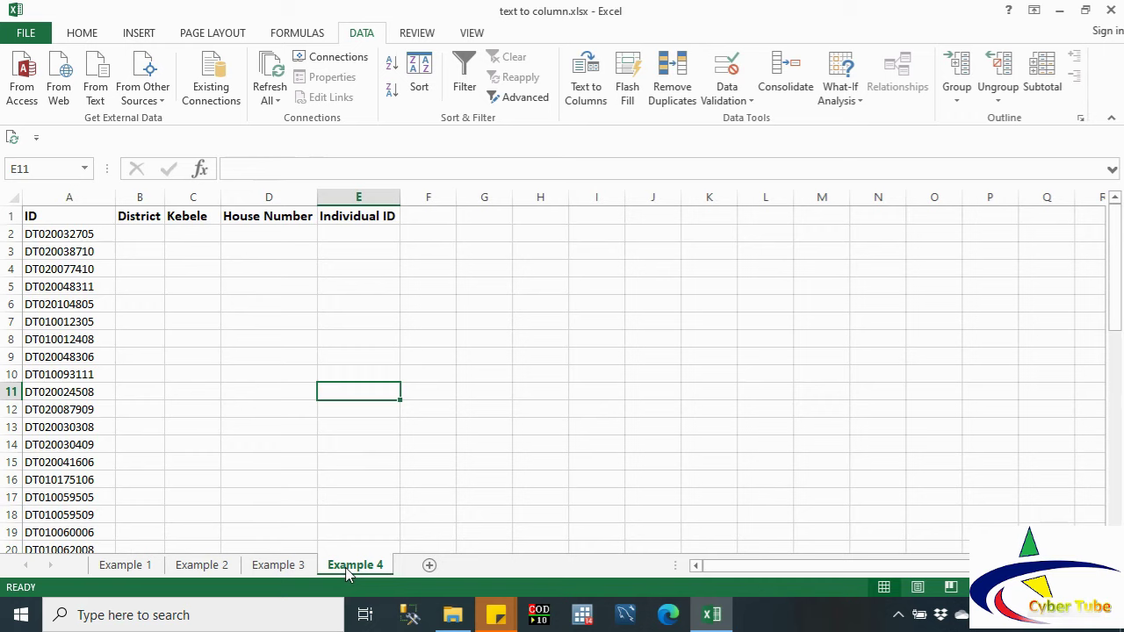
# Step: Select the Example 4 IDs in A2:A50 and scroll back to the top
pyautogui.click(66, 233)
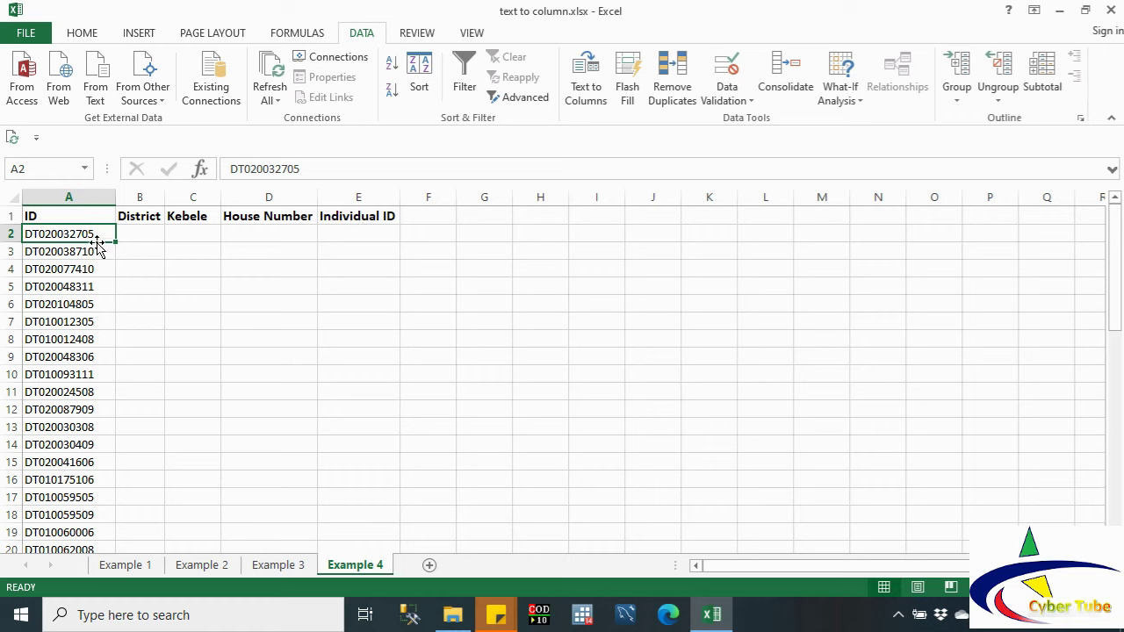
pyautogui.hotkey('shift', 'Down')
pyautogui.hotkey('shift', 'Down')
pyautogui.hotkey('shift', 'Down')
pyautogui.hotkey('shift', 'Down')
pyautogui.hotkey('shift', 'Down')
pyautogui.hotkey('shift', 'Down')
pyautogui.hotkey('shift', 'Down')
pyautogui.hotkey('shift', 'Down')
pyautogui.hotkey('shift', 'Down')
pyautogui.hotkey('shift', 'Down')
pyautogui.hotkey('shift', 'Down')
pyautogui.hotkey('shift', 'Down')
pyautogui.hotkey('shift', 'Down')
pyautogui.hotkey('shift', 'Down')
pyautogui.hotkey('shift', 'Down')
pyautogui.hotkey('shift', 'Down')
pyautogui.hotkey('shift', 'Down')
pyautogui.hotkey('shift', 'Down')
pyautogui.hotkey('shift', 'Down')
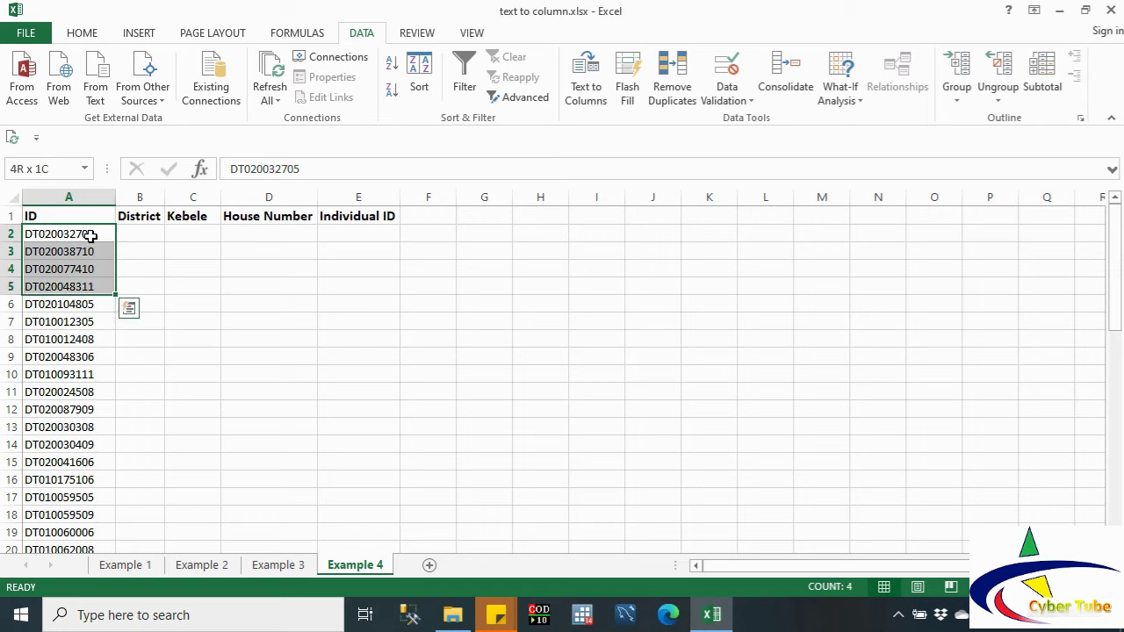
pyautogui.hotkey('shift', 'Down')
pyautogui.hotkey('shift', 'Down')
pyautogui.hotkey('shift', 'Down')
pyautogui.hotkey('shift', 'Down')
pyautogui.hotkey('shift', 'Down')
pyautogui.hotkey('shift', 'Down')
pyautogui.hotkey('shift', 'Down')
pyautogui.hotkey('shift', 'Down')
pyautogui.hotkey('shift', 'Down')
pyautogui.hotkey('shift', 'Down')
pyautogui.hotkey('shift', 'Down')
pyautogui.hotkey('shift', 'Down')
pyautogui.hotkey('shift', 'Down')
pyautogui.hotkey('shift', 'Down')
pyautogui.hotkey('shift', 'Down')
pyautogui.hotkey('shift', 'Down')
pyautogui.hotkey('shift', 'Down')
pyautogui.hotkey('shift', 'Down')
pyautogui.hotkey('shift', 'Down')
pyautogui.hotkey('shift', 'Down')
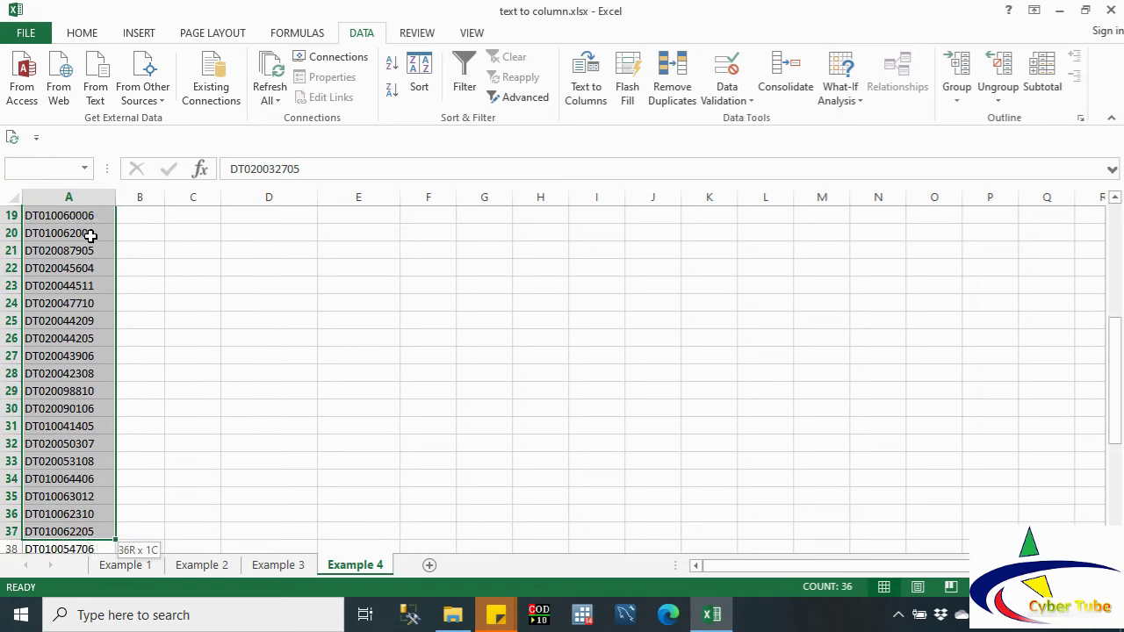
pyautogui.hotkey('shift', 'Up')
pyautogui.hotkey('shift', 'Up')
pyautogui.hotkey('shift', 'Up')
pyautogui.hotkey('shift', 'Up')
pyautogui.hotkey('shift', 'Up')
pyautogui.hotkey('shift', 'Up')
pyautogui.hotkey('shift', 'Up')
pyautogui.hotkey('shift', 'Up')
pyautogui.hotkey('shift', 'Up')
pyautogui.hotkey('shift', 'Up')
pyautogui.hotkey('shift', 'Up')
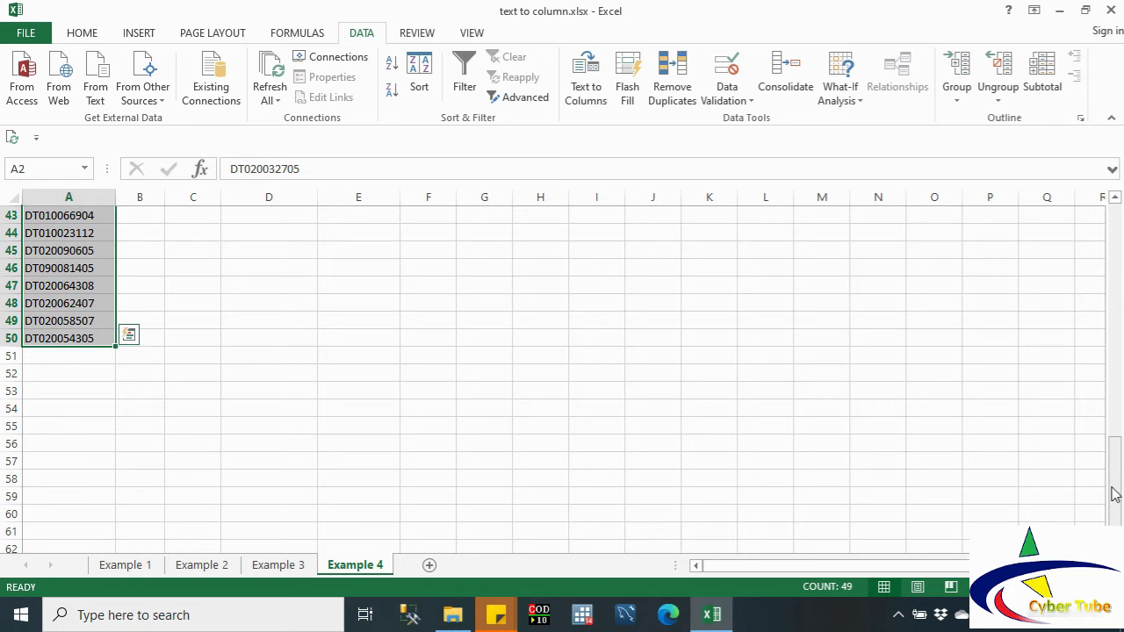
pyautogui.click(1114, 256)
pyautogui.click(1115, 200)
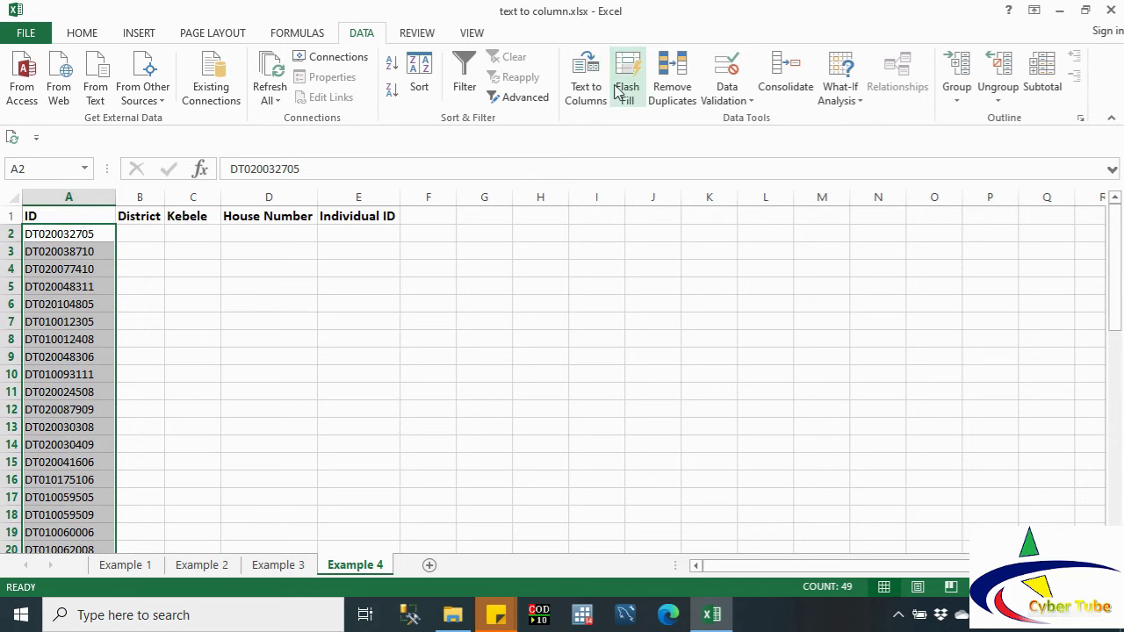
pyautogui.click(586, 93)
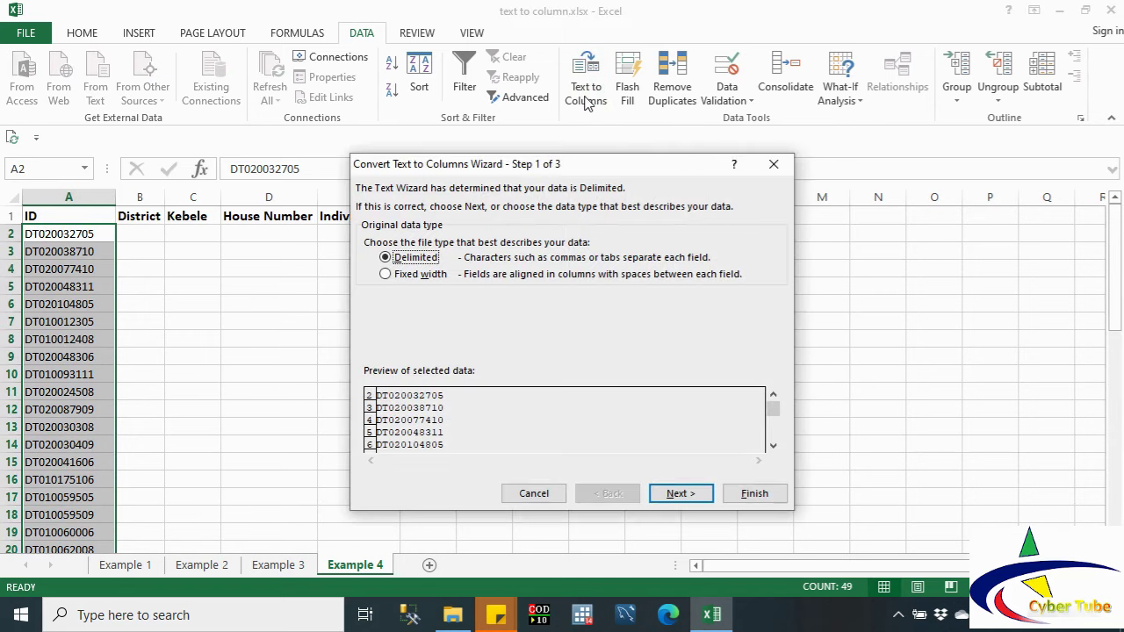
pyautogui.click(406, 279)
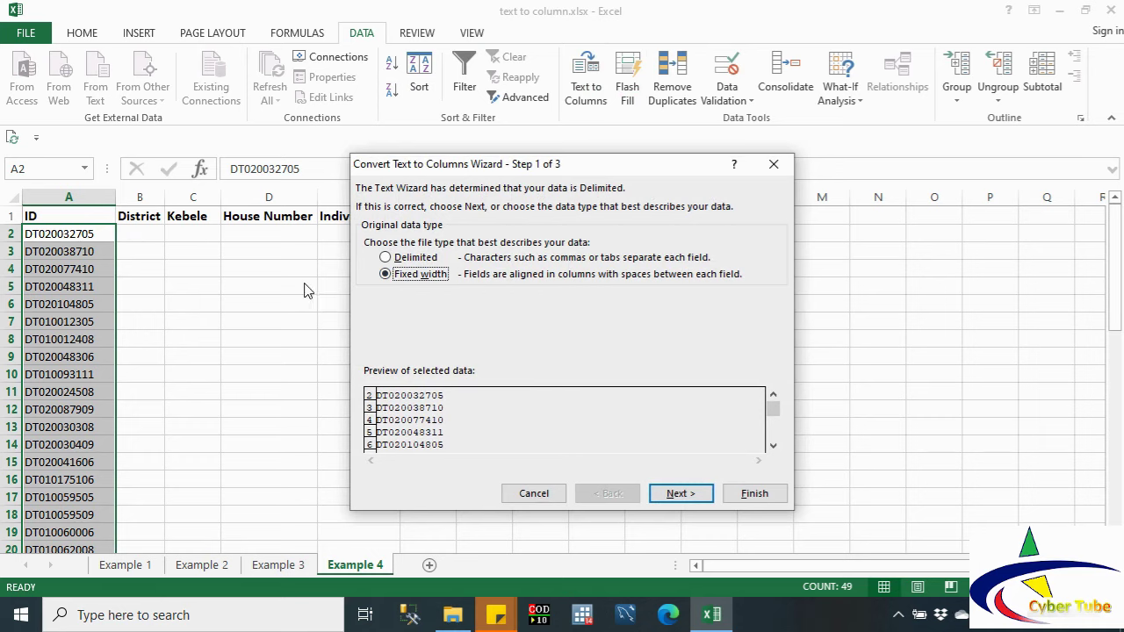
pyautogui.moveTo(597, 171); pyautogui.dragTo(763, 186)
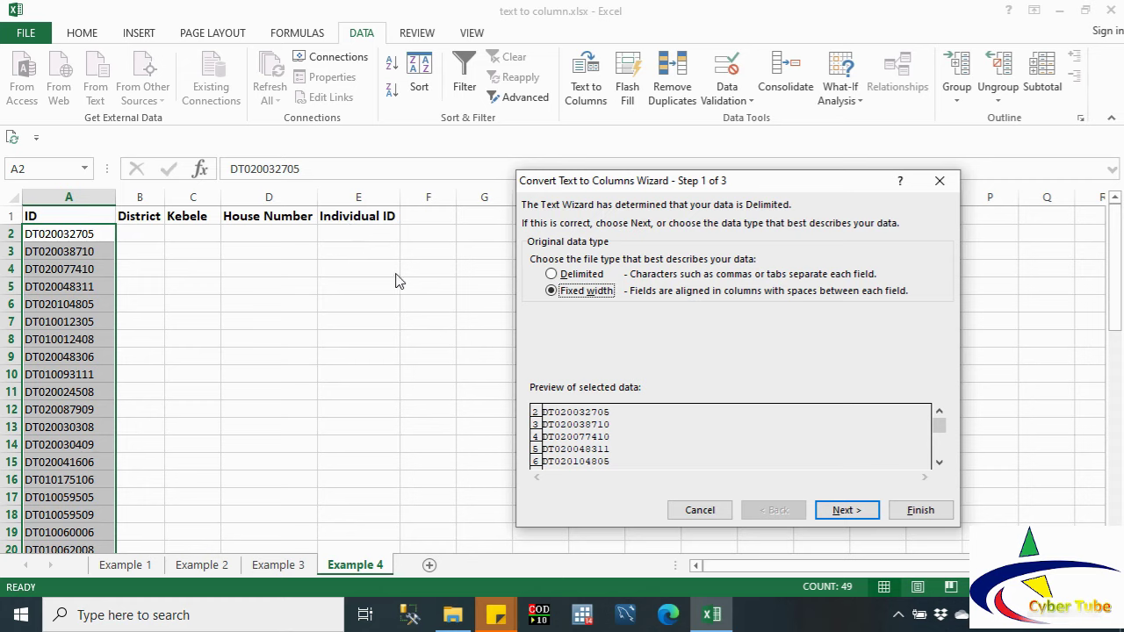
pyautogui.click(845, 511)
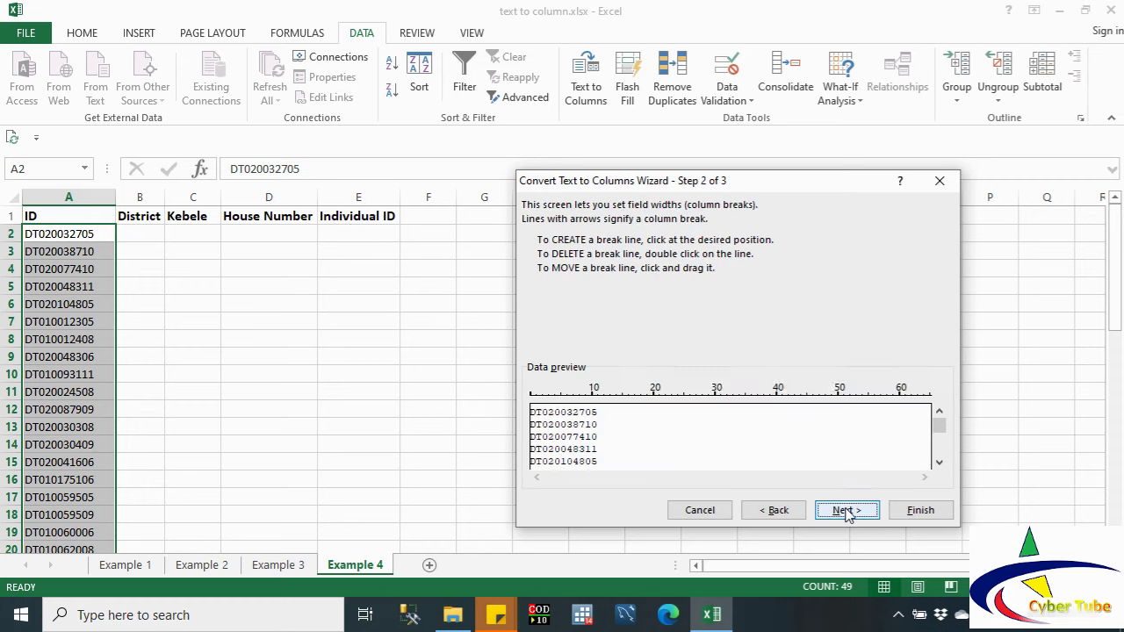
pyautogui.click(543, 420)
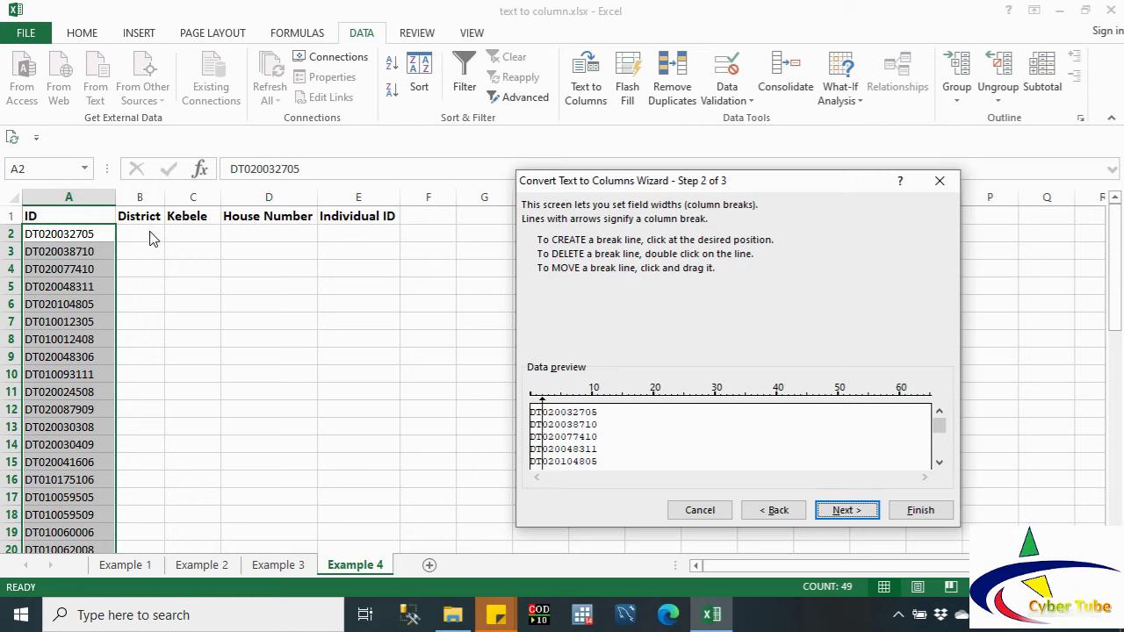
pyautogui.click(556, 420)
pyautogui.click(585, 424)
pyautogui.click(846, 510)
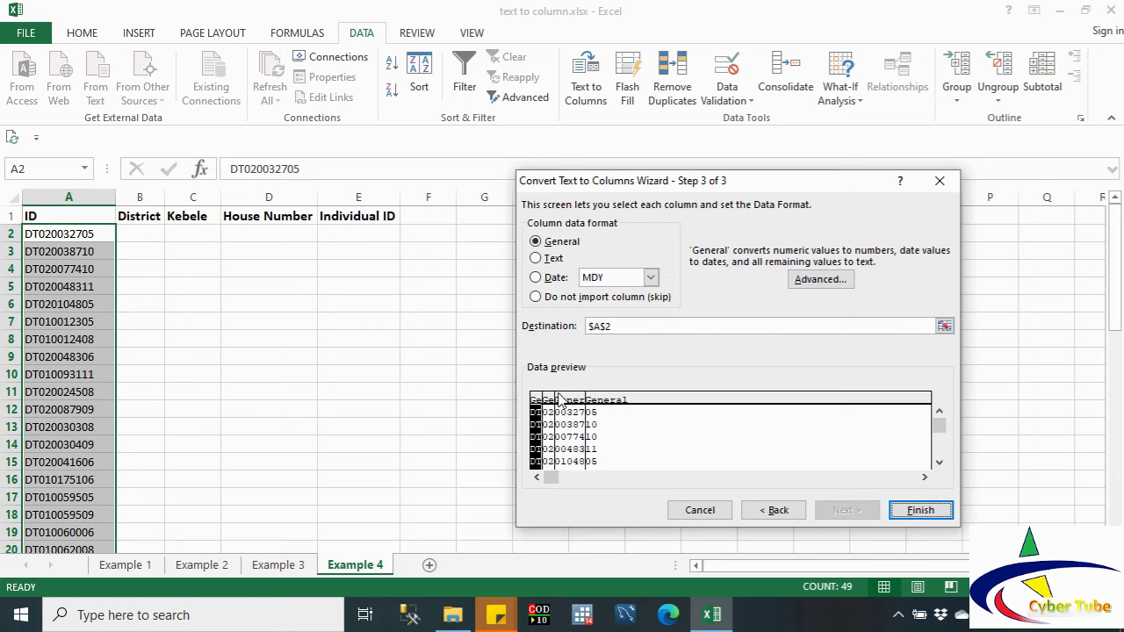
pyautogui.click(919, 513)
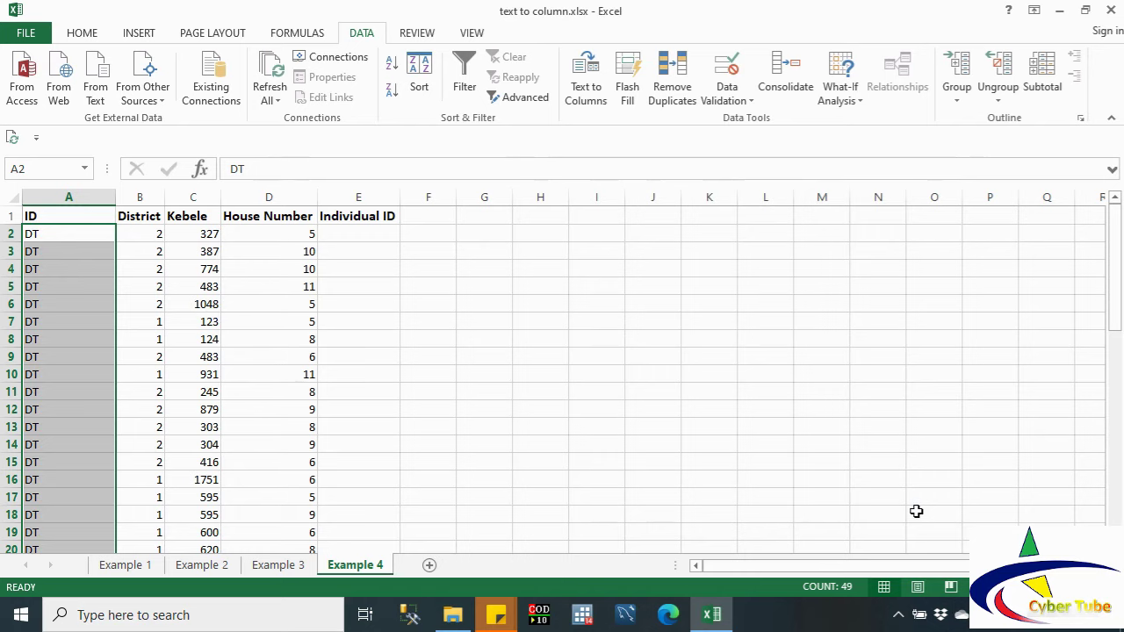
pyautogui.hotkey('ctrl', 'z')
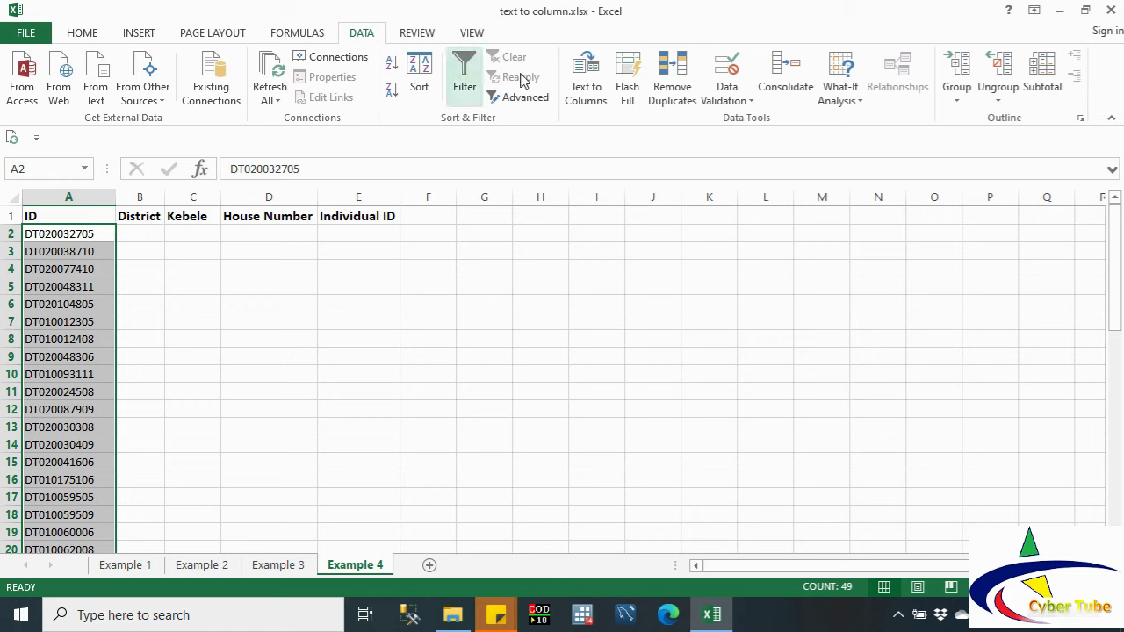
# Step: Split the IDs at fixed widths after DT, after 02, and before the last two digits, into $B$2
pyautogui.click(587, 88)
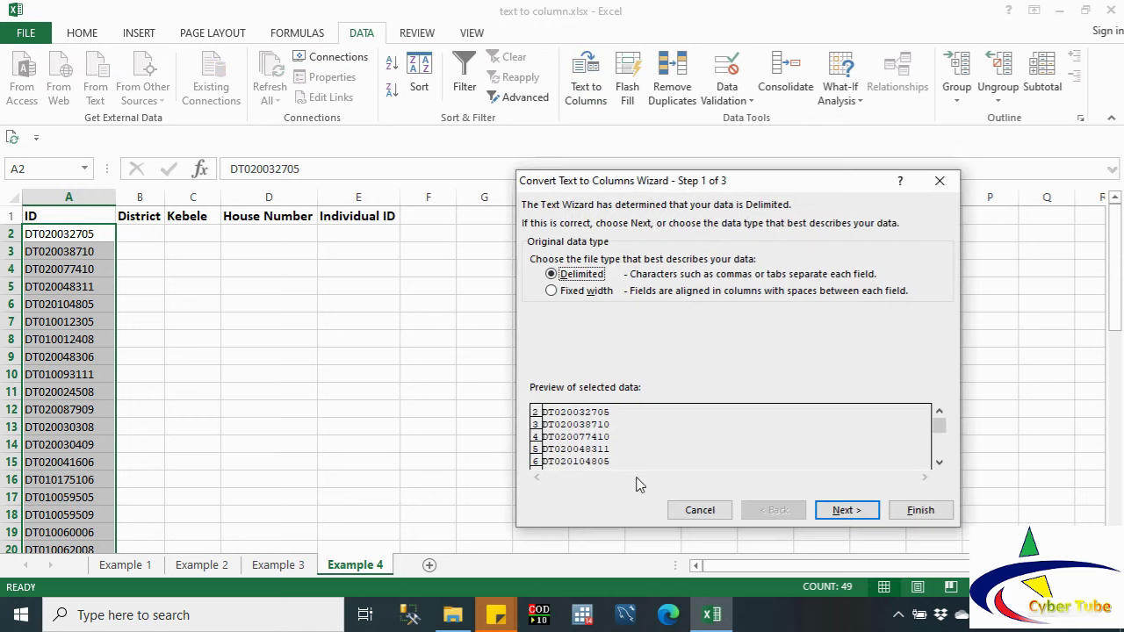
pyautogui.doubleClick(575, 294)
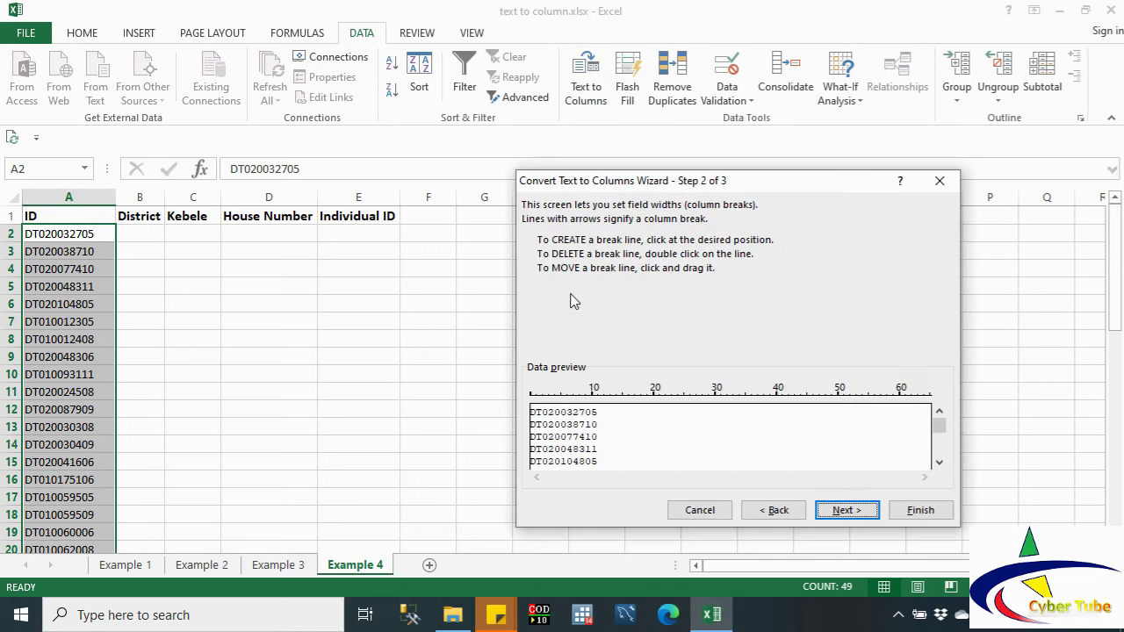
pyautogui.click(542, 418)
pyautogui.click(555, 421)
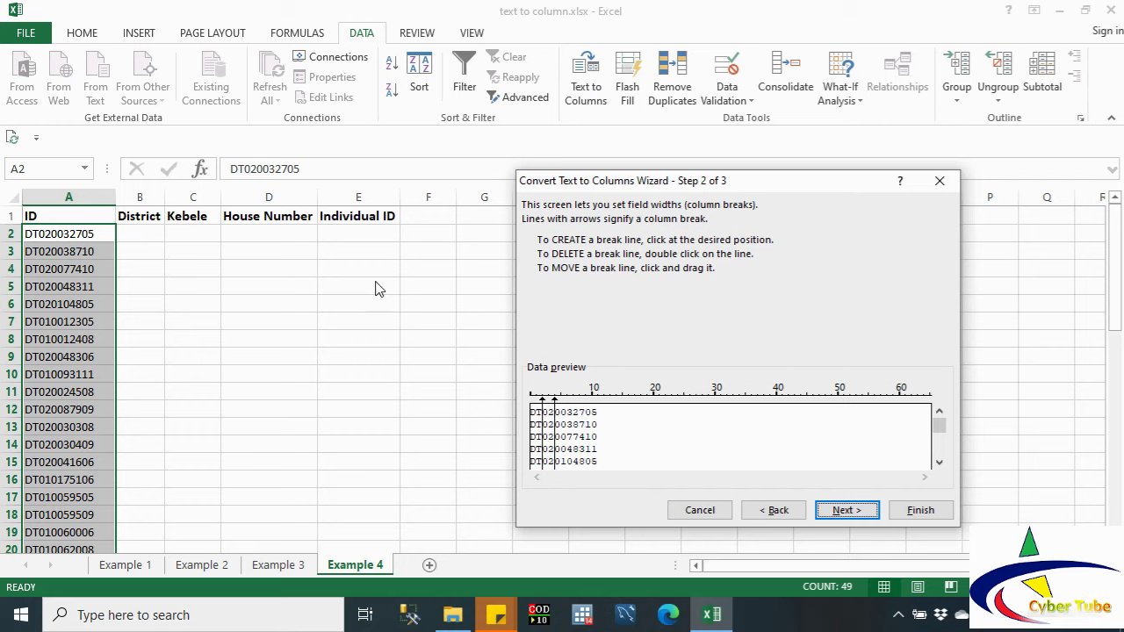
pyautogui.click(586, 423)
pyautogui.click(850, 513)
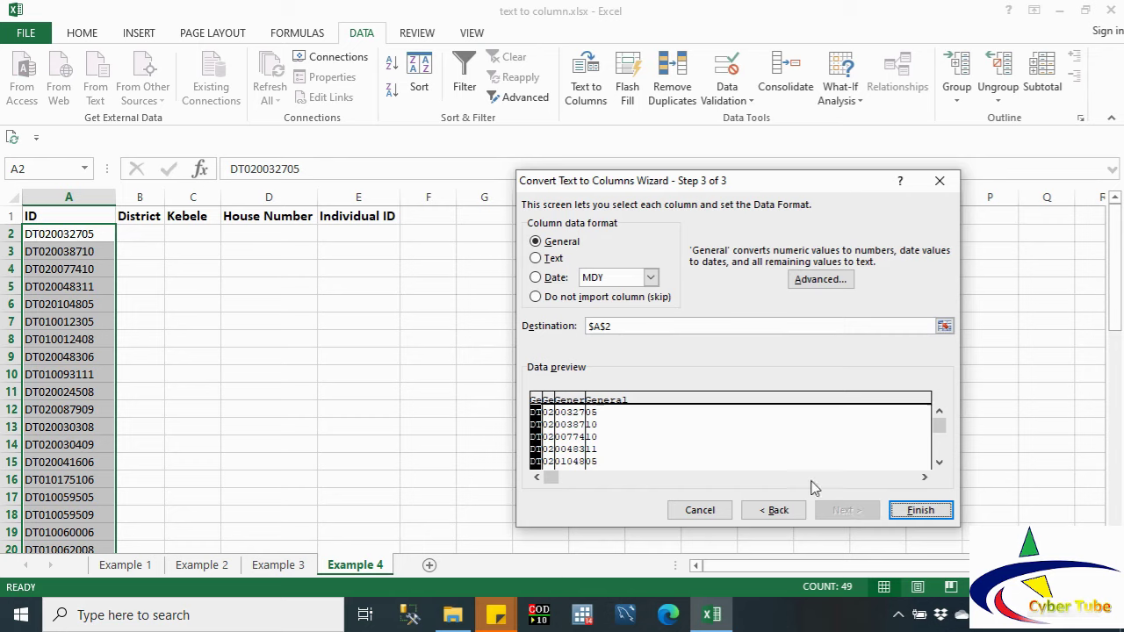
pyautogui.click(944, 326)
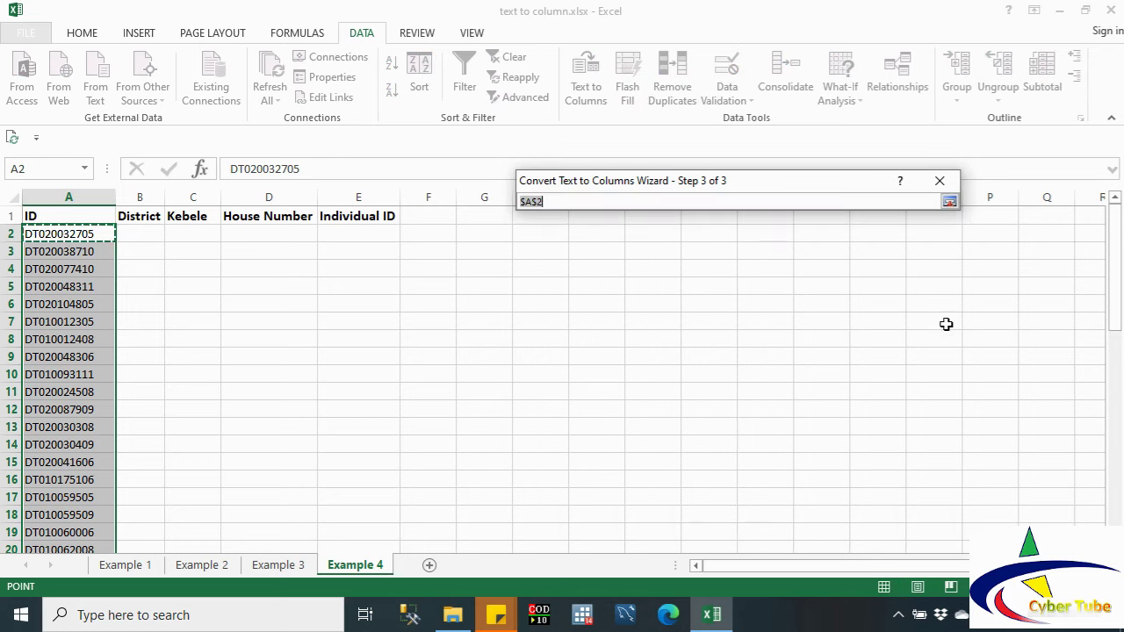
pyautogui.click(136, 233)
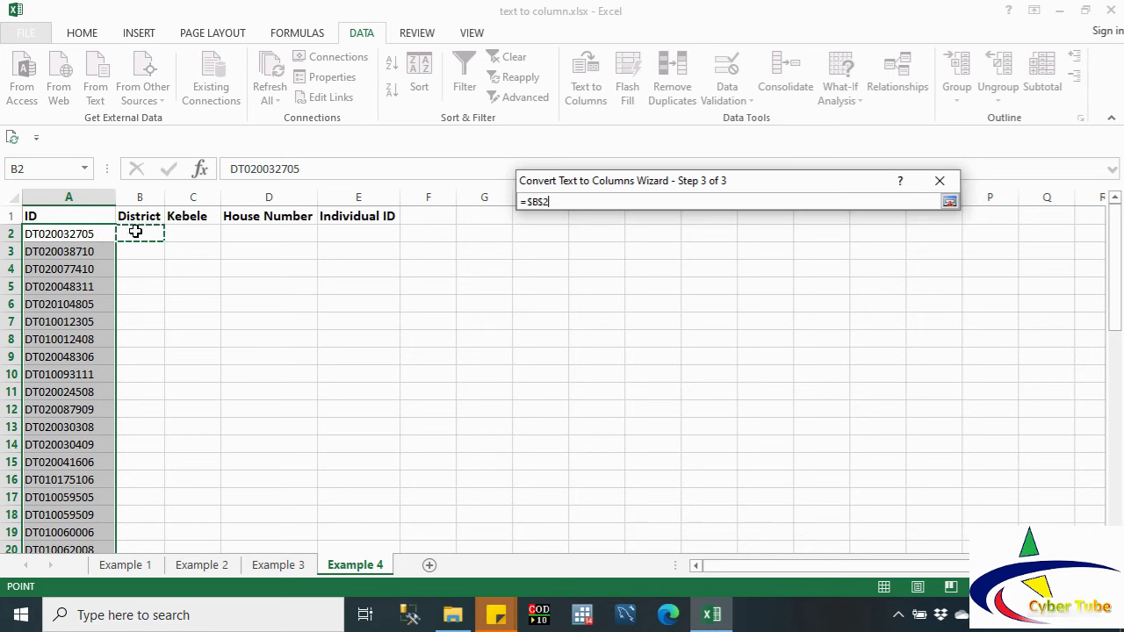
pyautogui.click(950, 203)
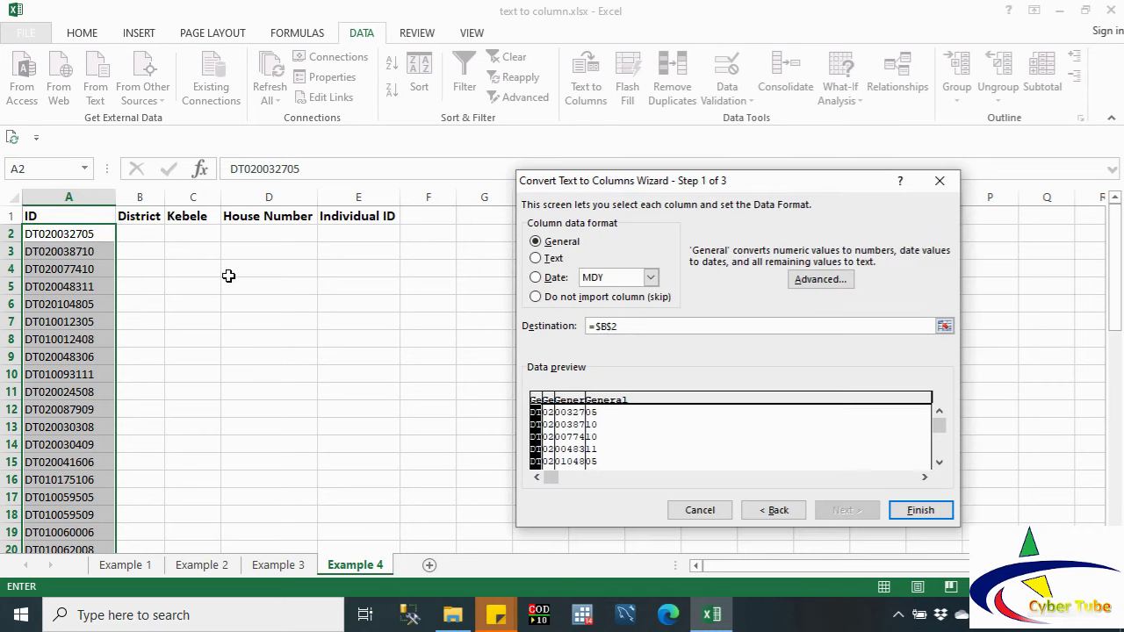
pyautogui.click(920, 510)
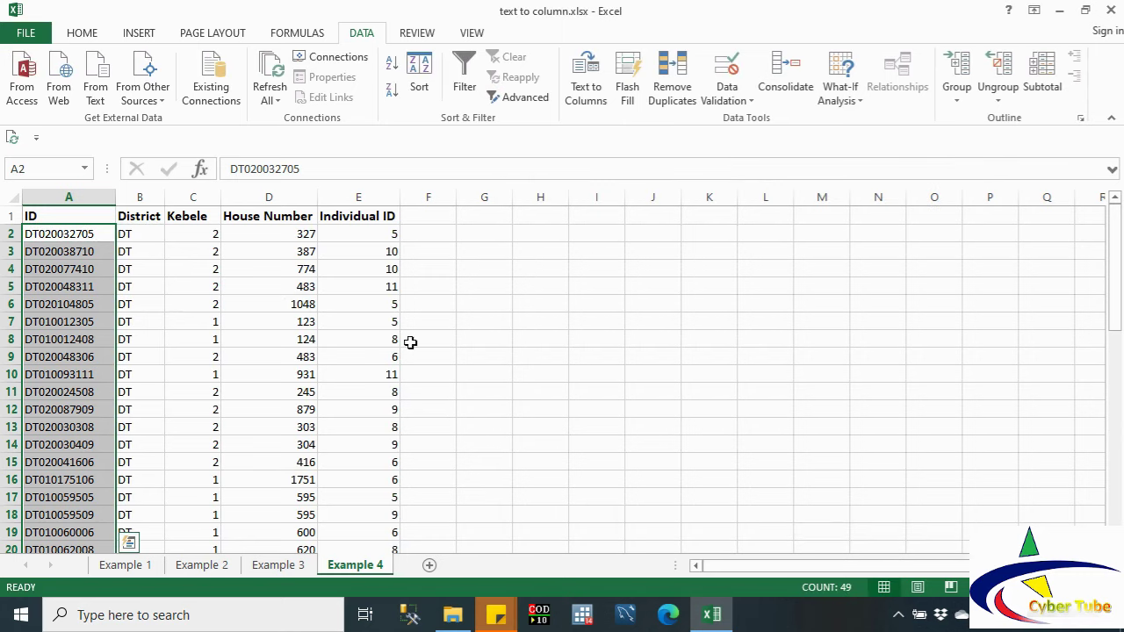
pyautogui.click(105, 190)
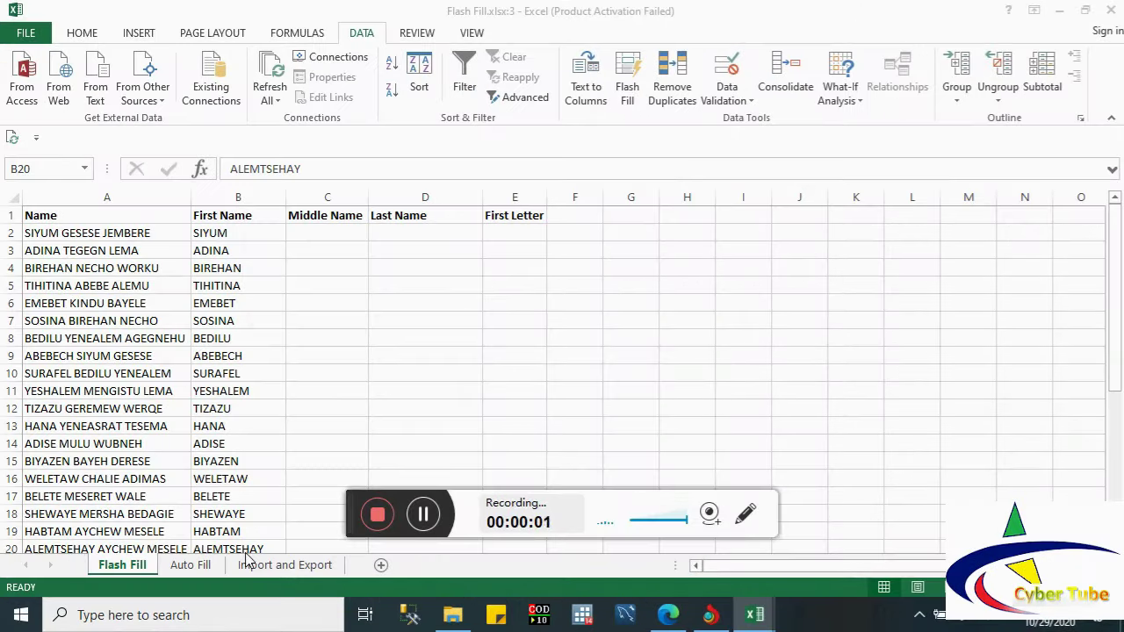
pyautogui.click(245, 553)
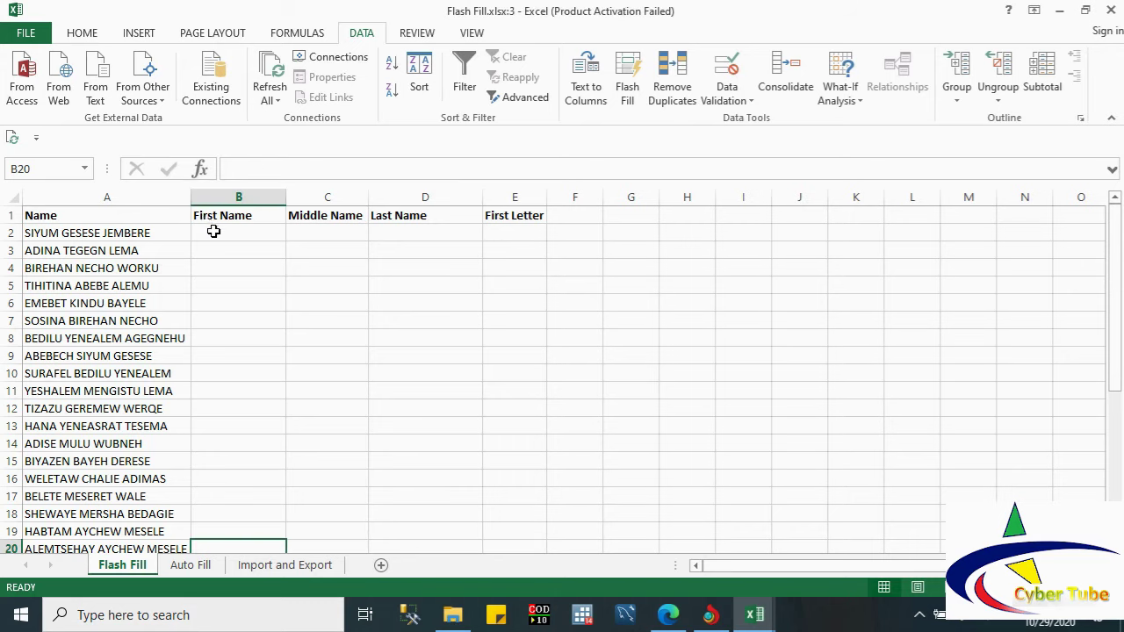
# Step: Enter the first person's first name in B2 as the example and Flash Fill the remaining rows
pyautogui.click(214, 231)
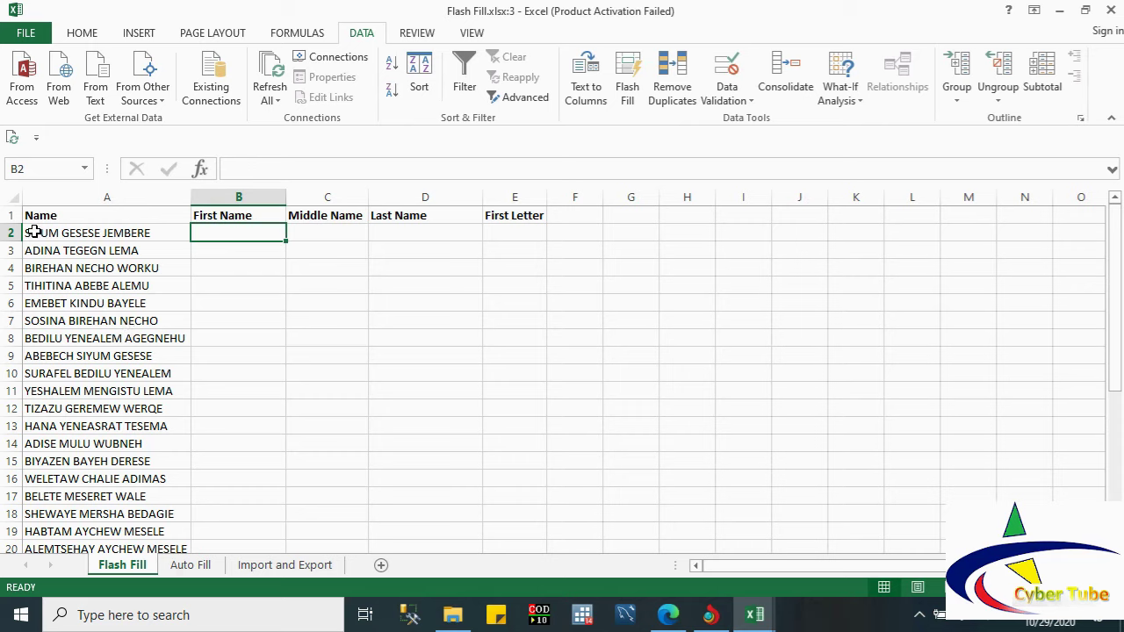
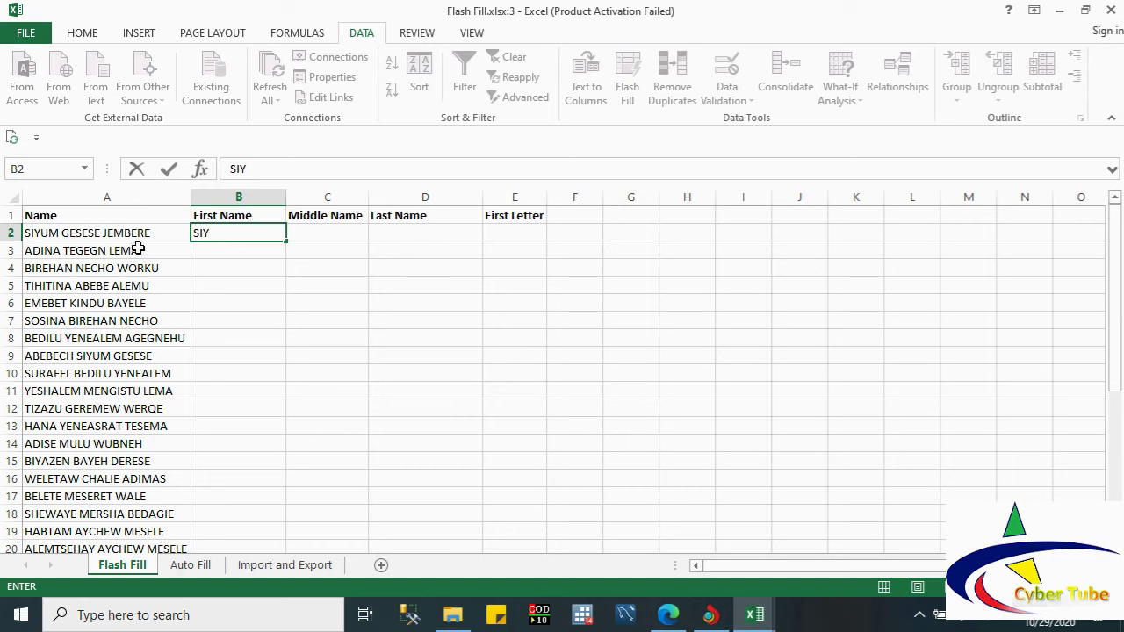
pyautogui.click(178, 282)
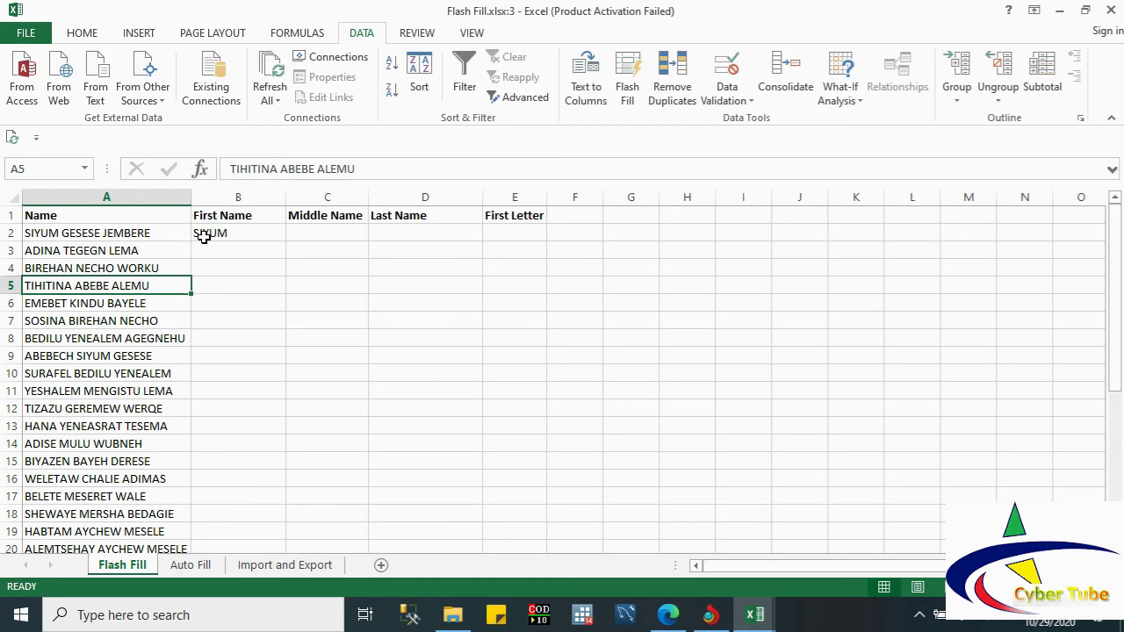
pyautogui.click(203, 236)
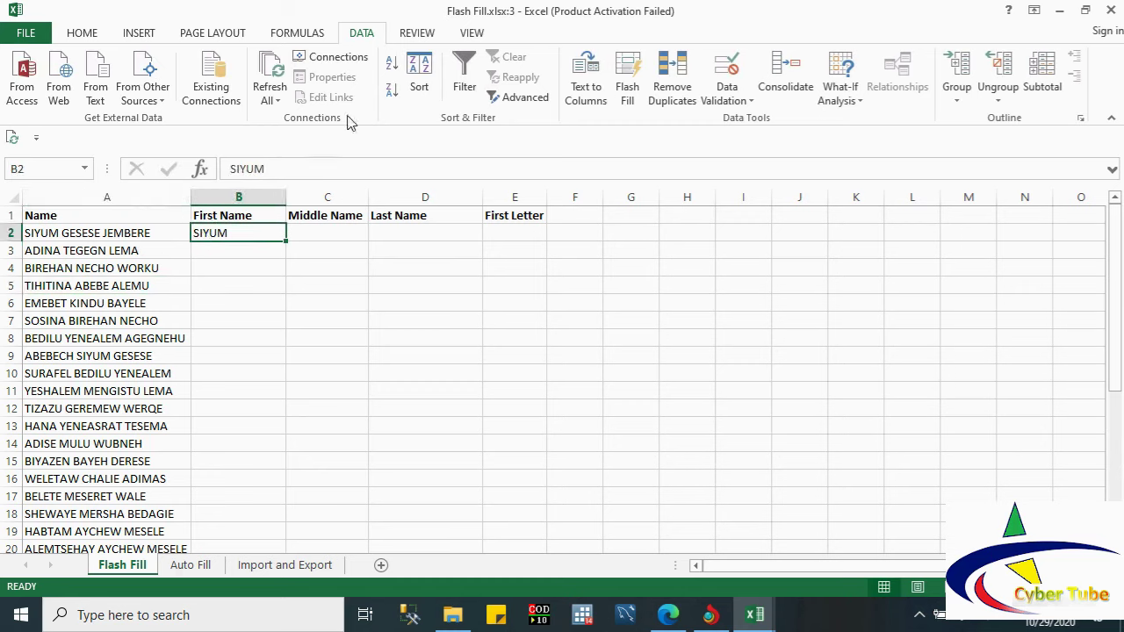
pyautogui.click(628, 79)
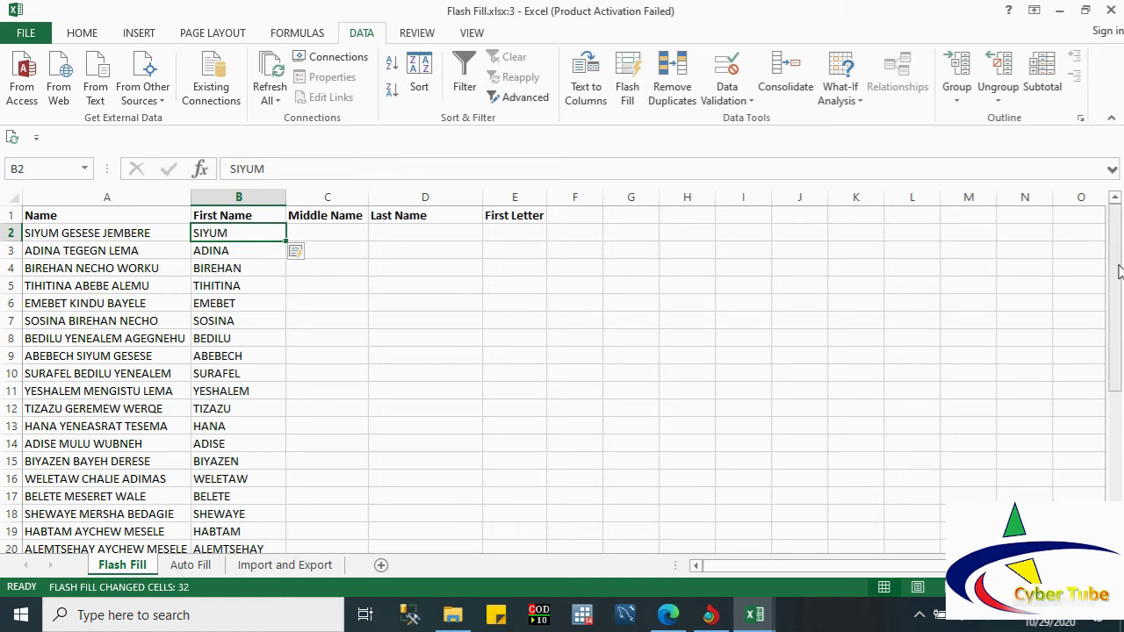
pyautogui.moveTo(1119, 272); pyautogui.dragTo(1088, 231)
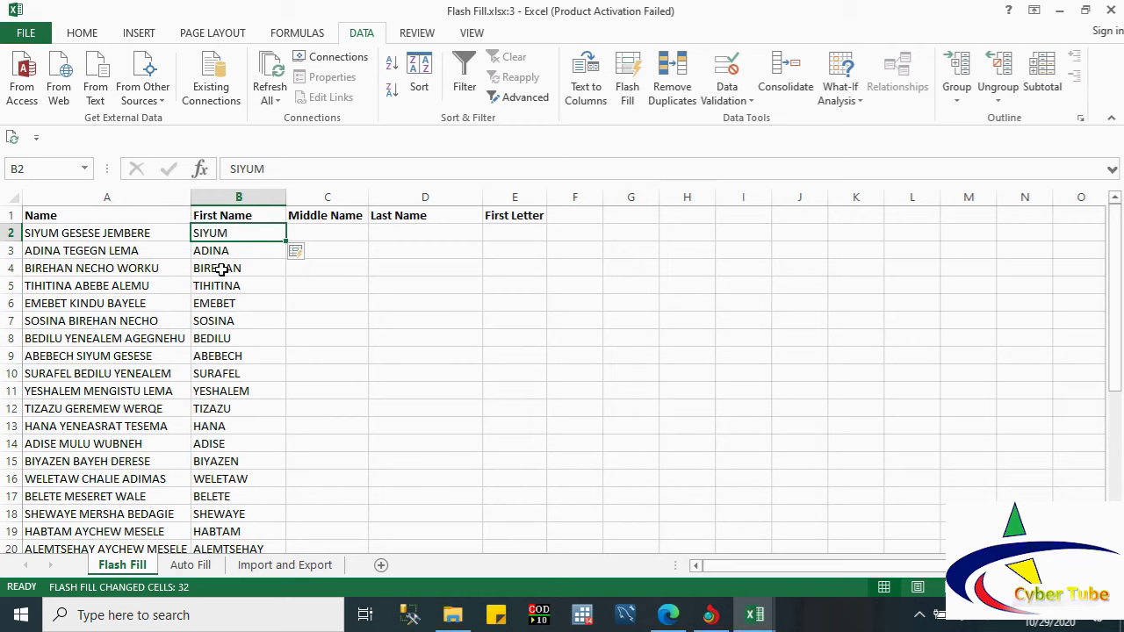
# Step: Type the example middle name in C2 and Flash Fill the rest of the Middle Name column
pyautogui.click(329, 232)
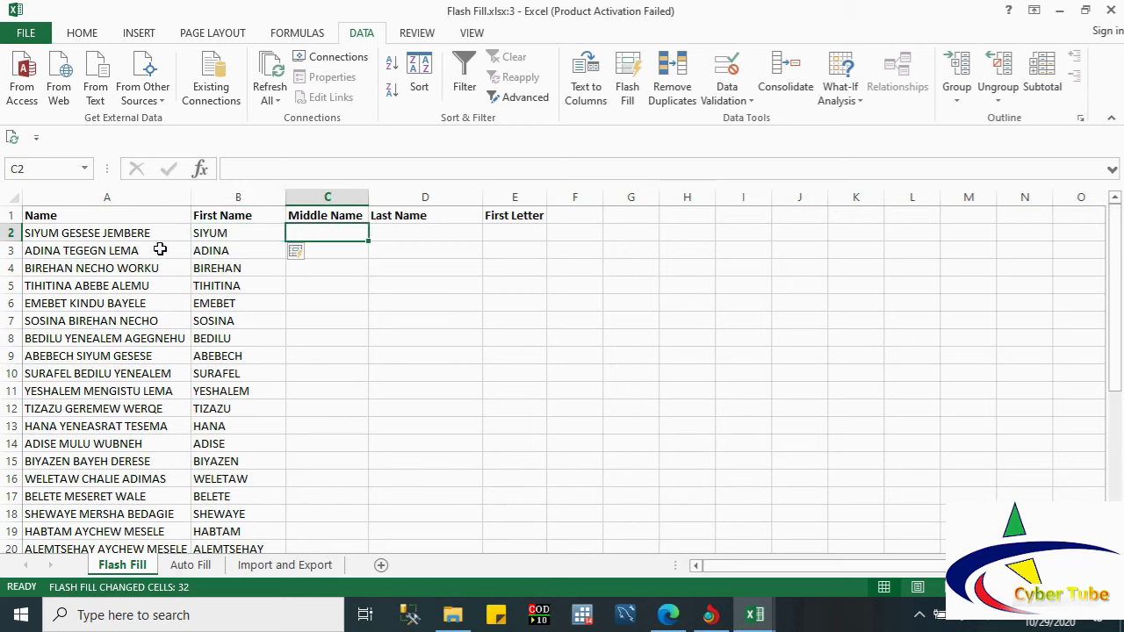
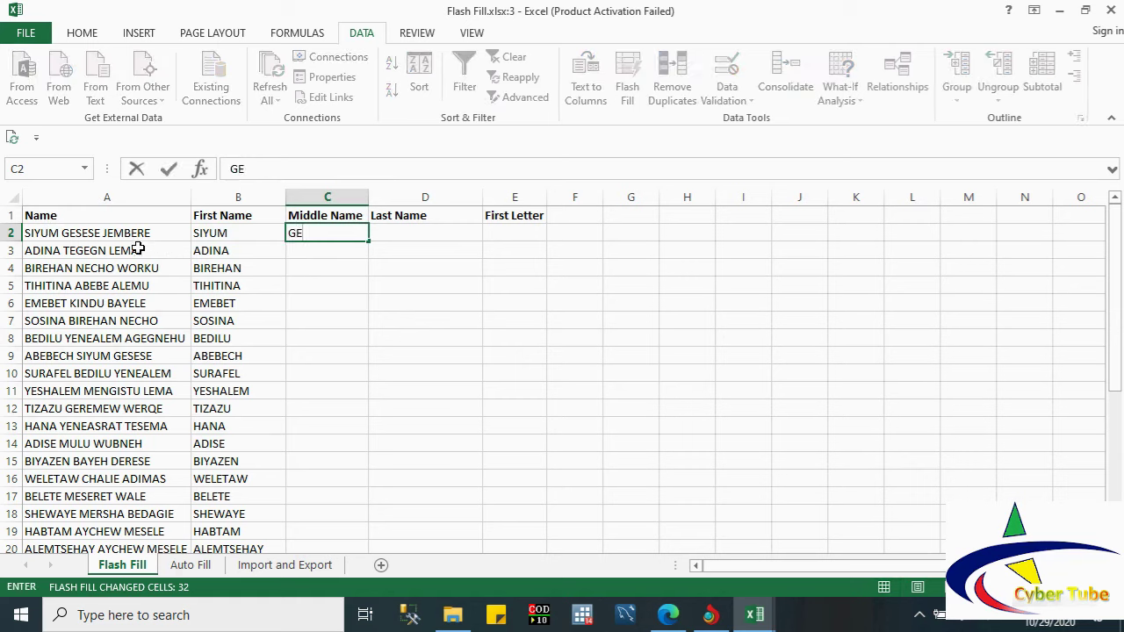
pyautogui.click(321, 283)
pyautogui.click(313, 238)
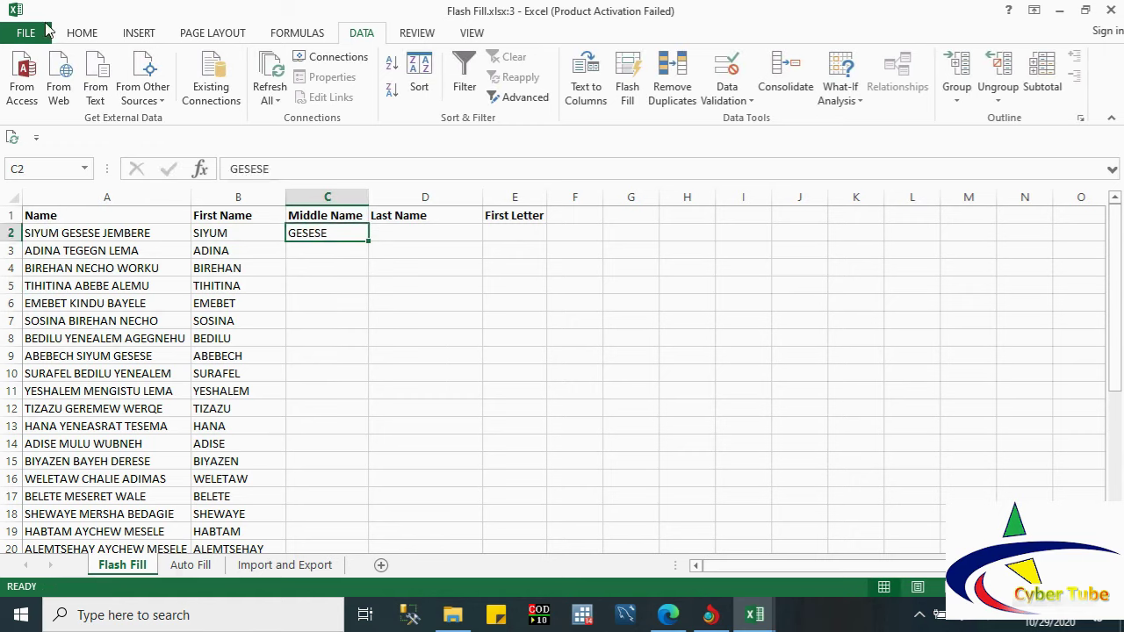
pyautogui.click(83, 33)
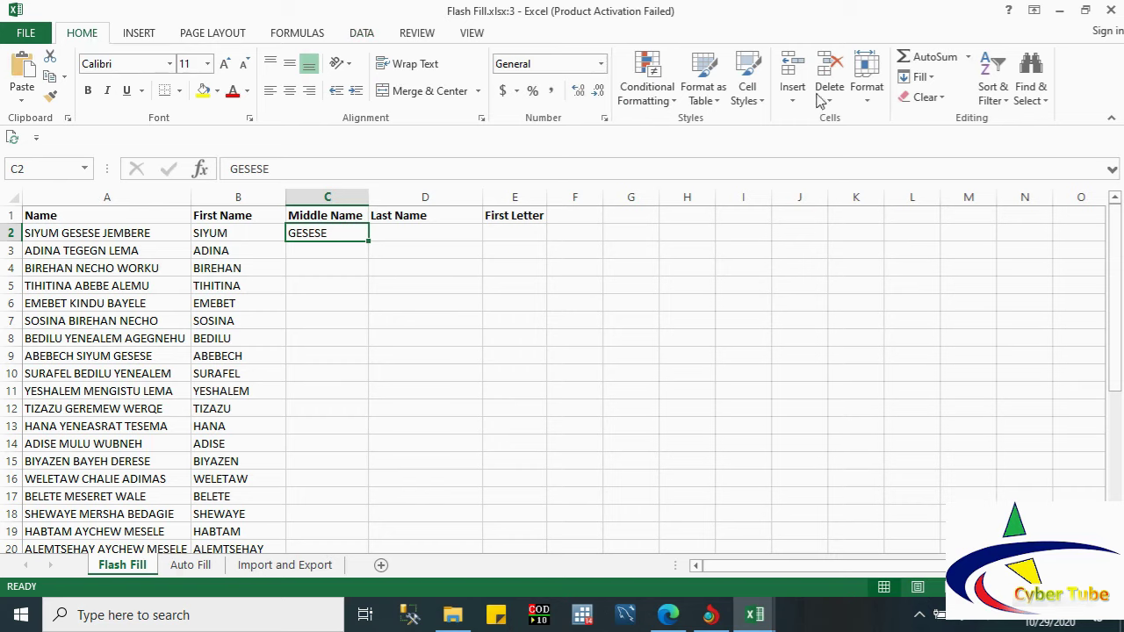
pyautogui.click(935, 82)
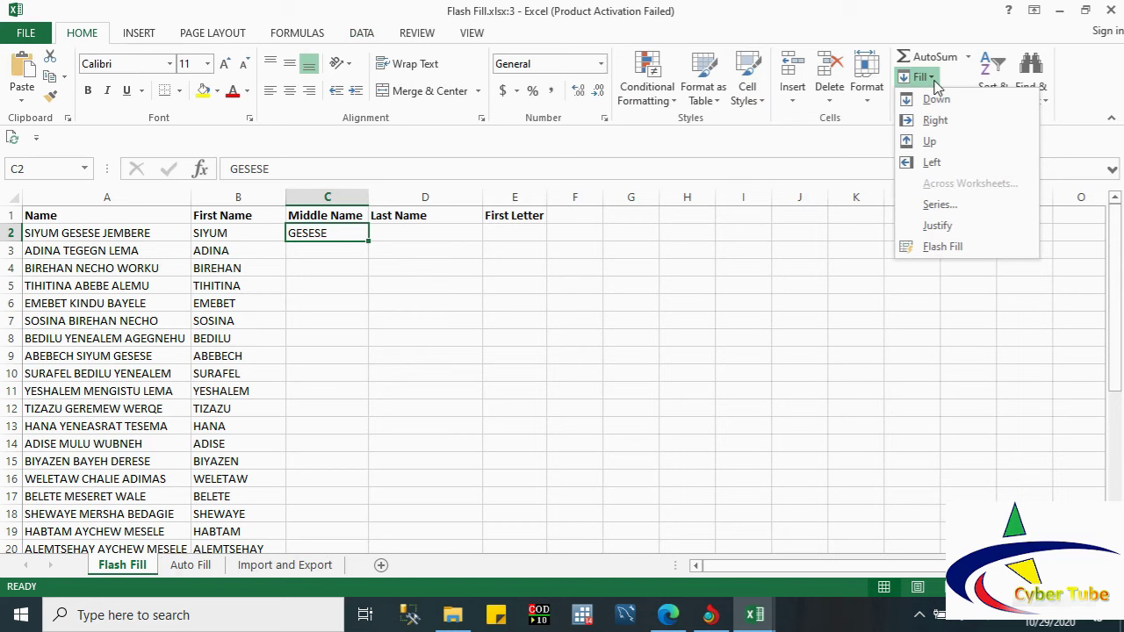
pyautogui.click(940, 247)
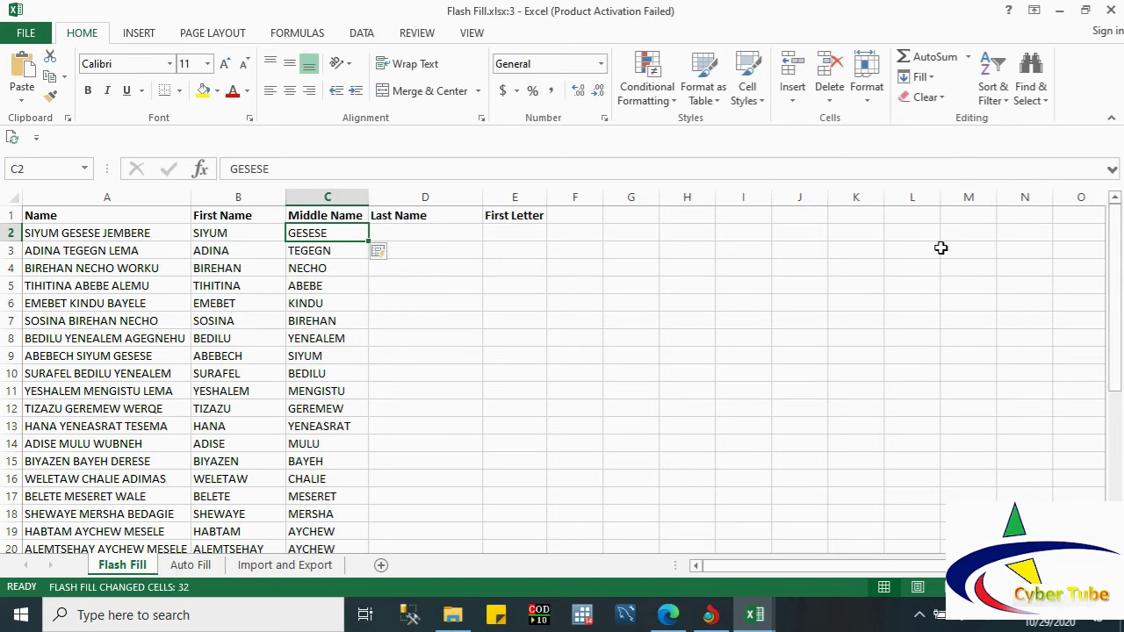
# Step: Type the example last name in D2, Flash Fill the Last Name column, then enter S in E2
pyautogui.click(419, 234)
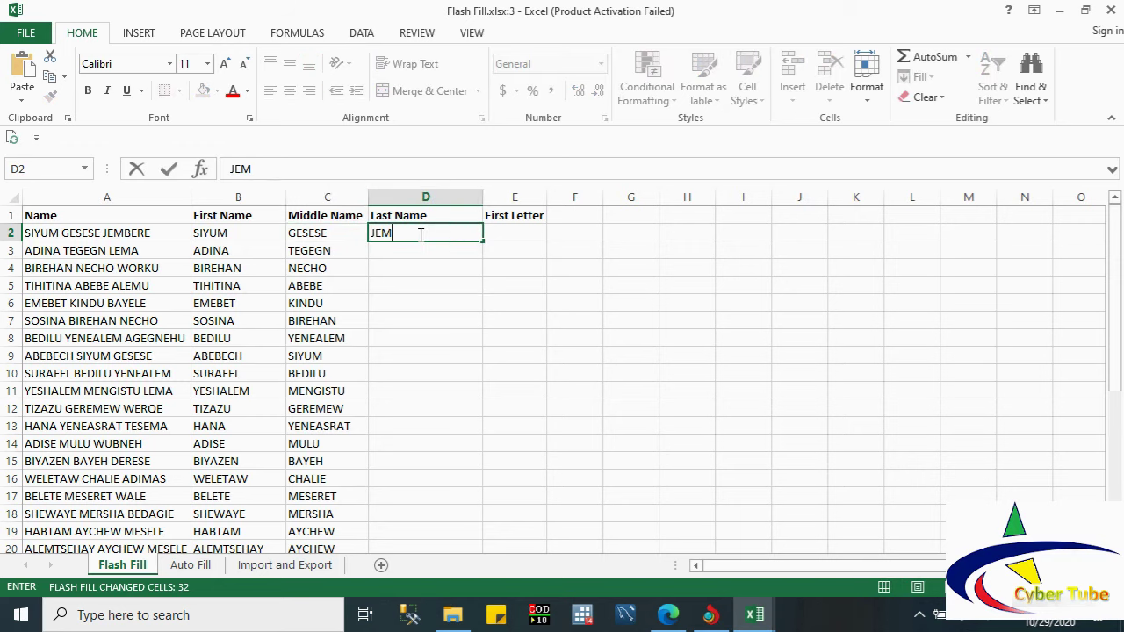
pyautogui.click(421, 263)
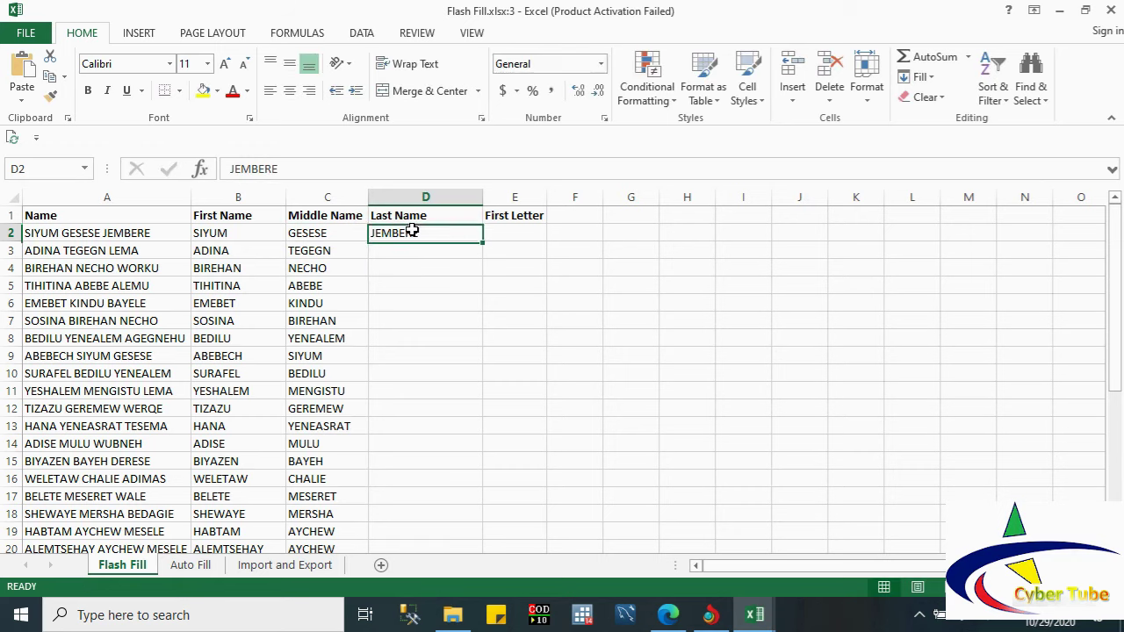
pyautogui.doubleClick(414, 233)
pyautogui.click(402, 264)
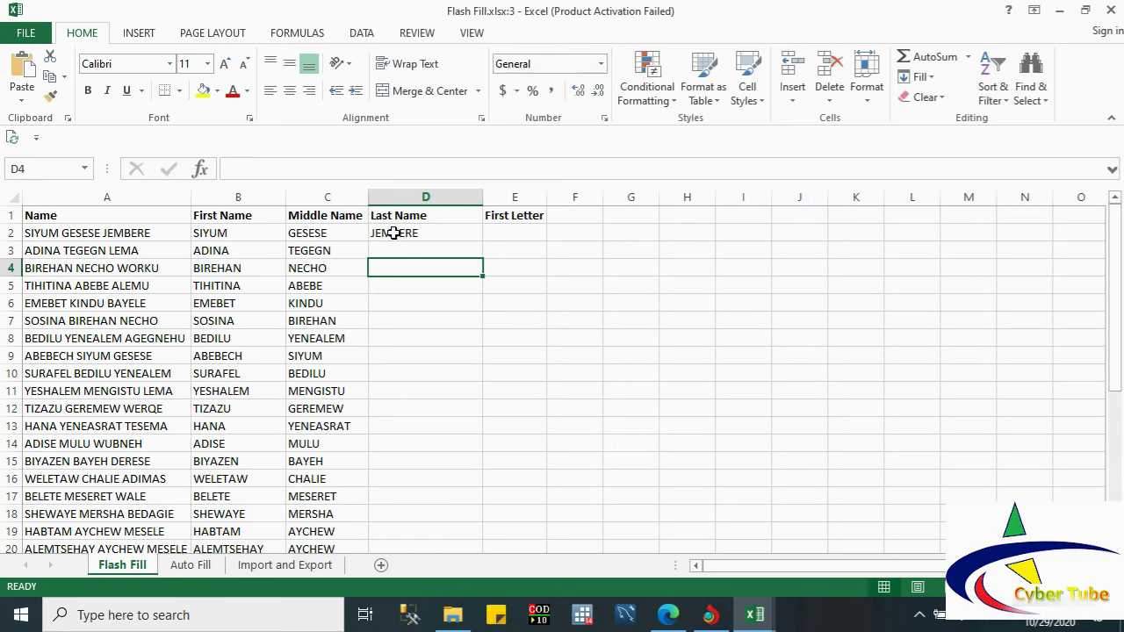
pyautogui.click(393, 233)
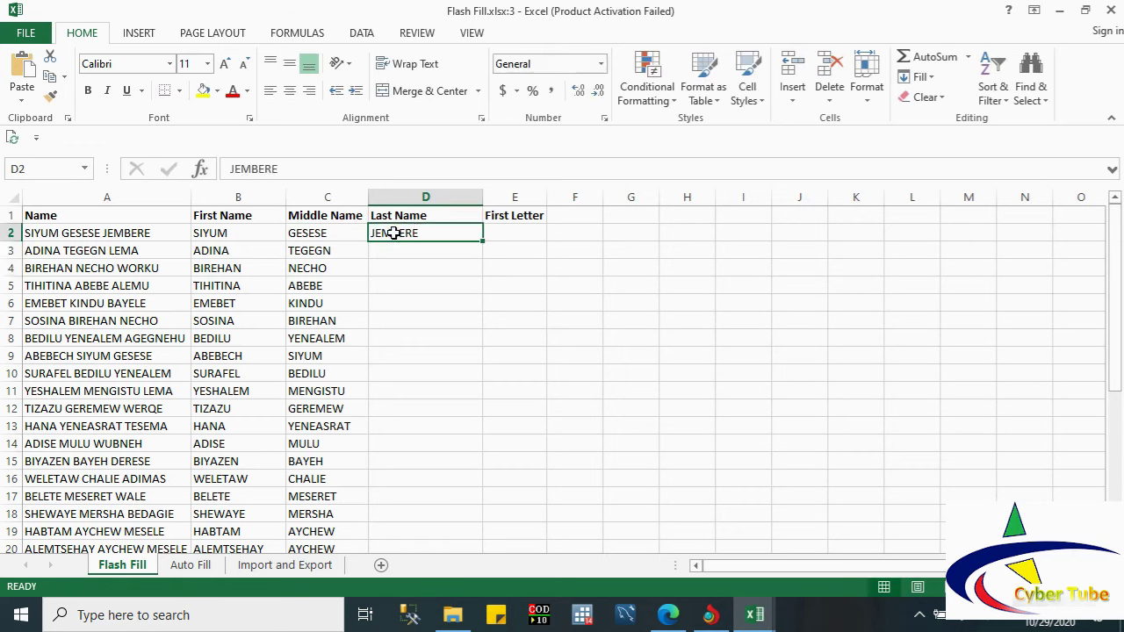
pyautogui.click(360, 33)
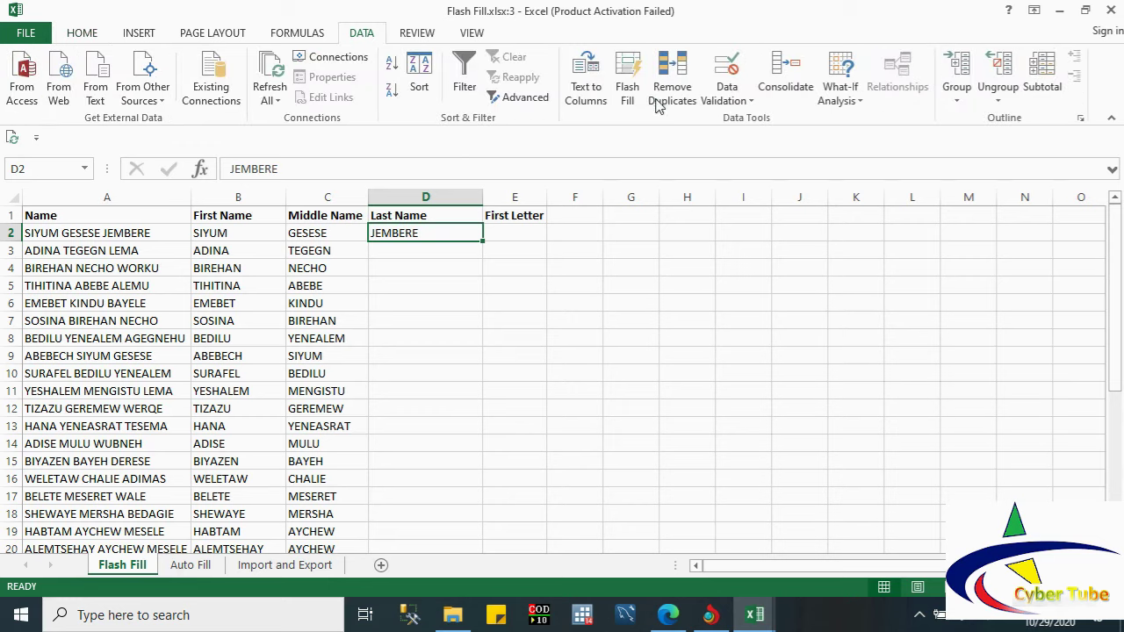
pyautogui.click(629, 81)
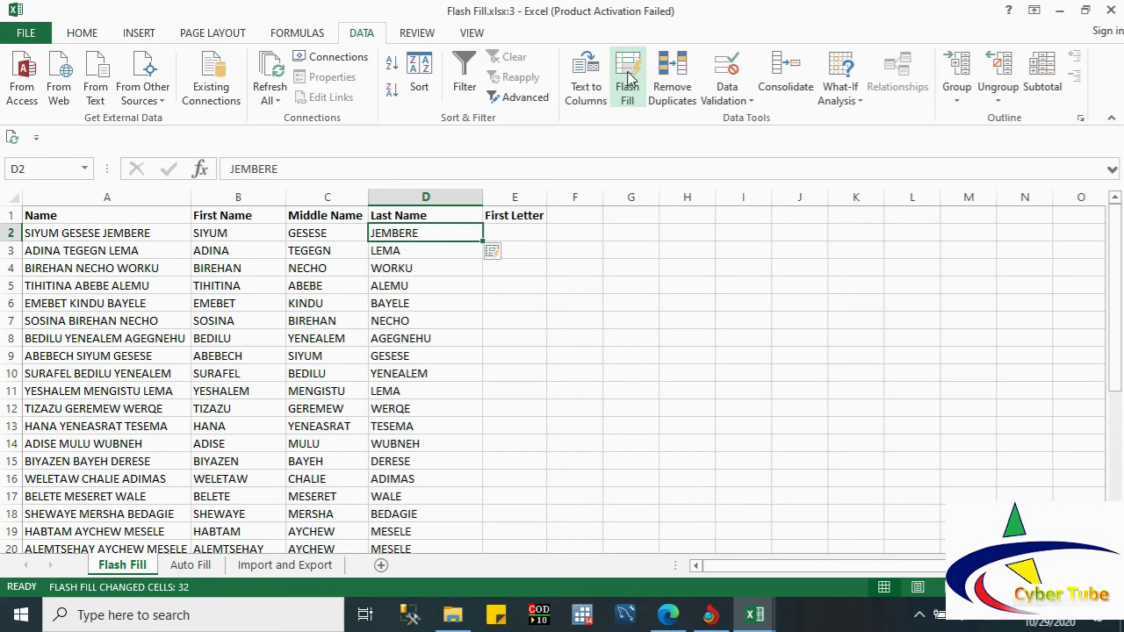
pyautogui.click(515, 232)
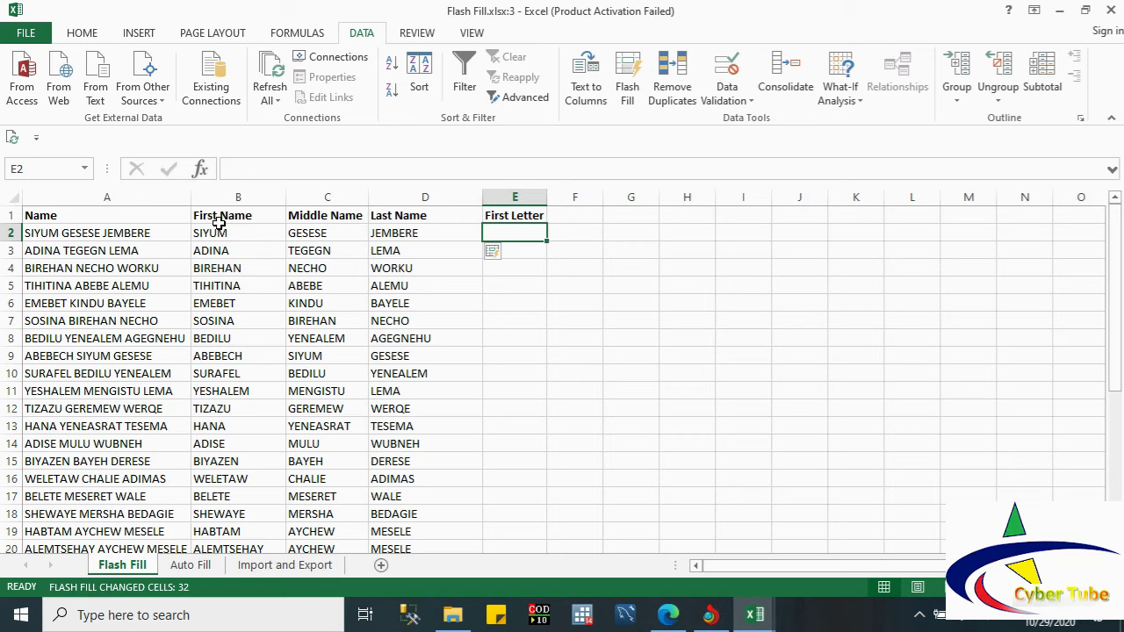
pyautogui.write('S')
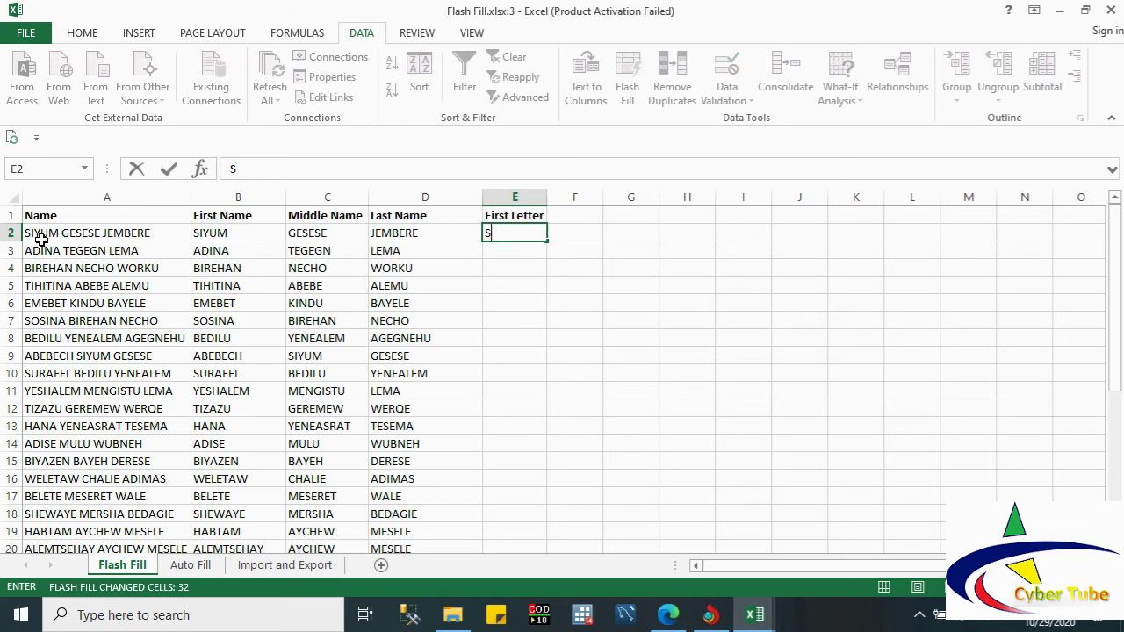
# Step: Flash Fill column E with first letters from the S example and check E3 and E4
pyautogui.click(516, 300)
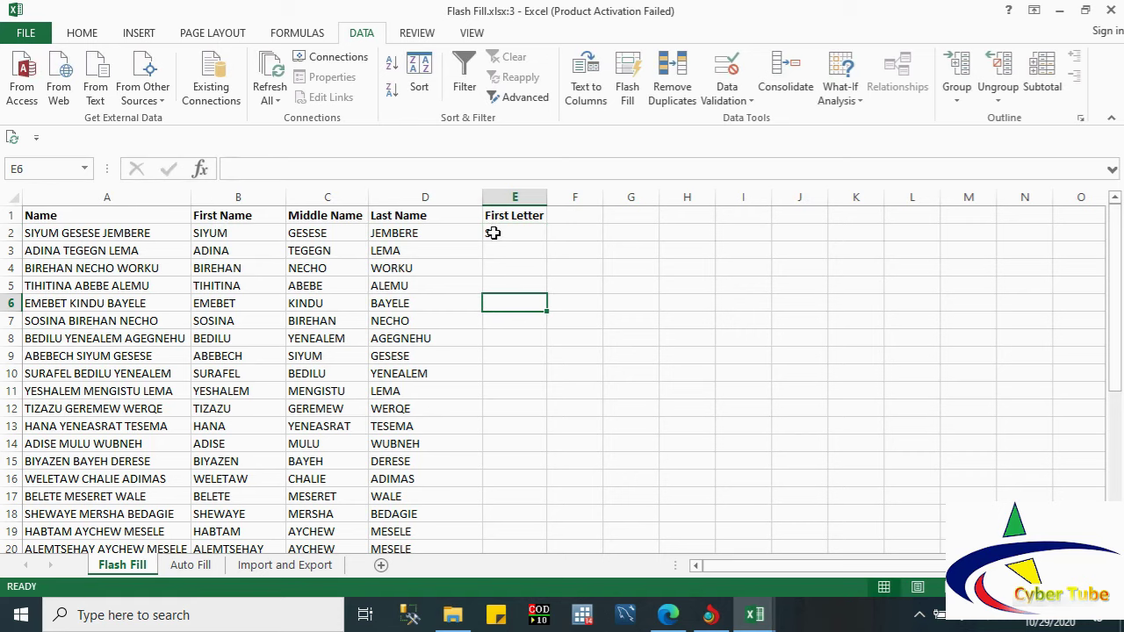
pyautogui.click(493, 232)
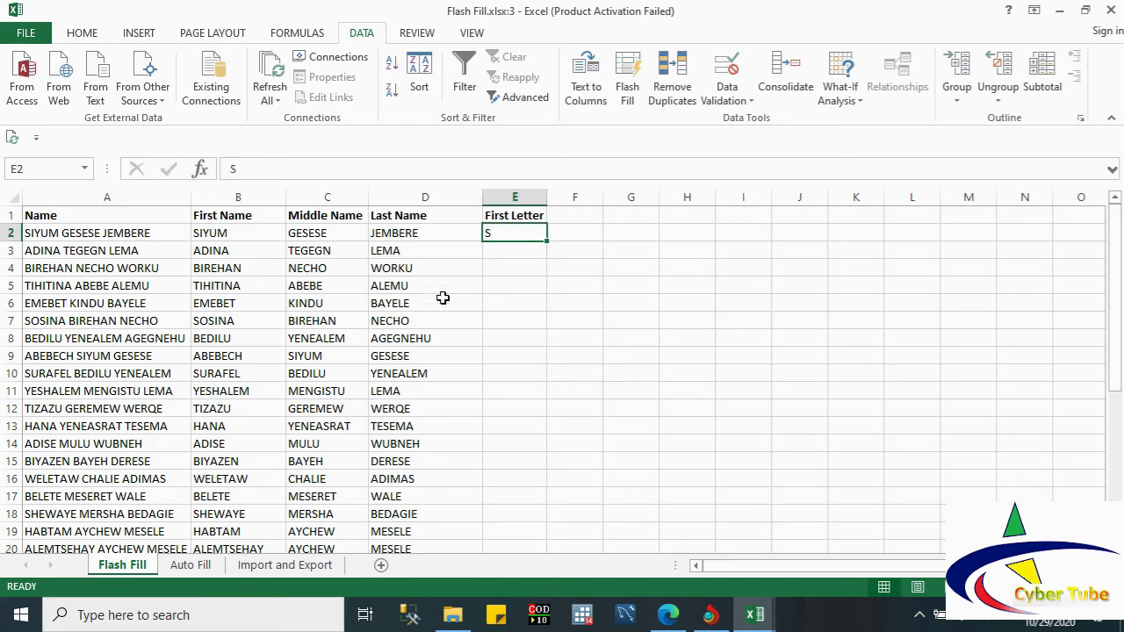
pyautogui.click(629, 77)
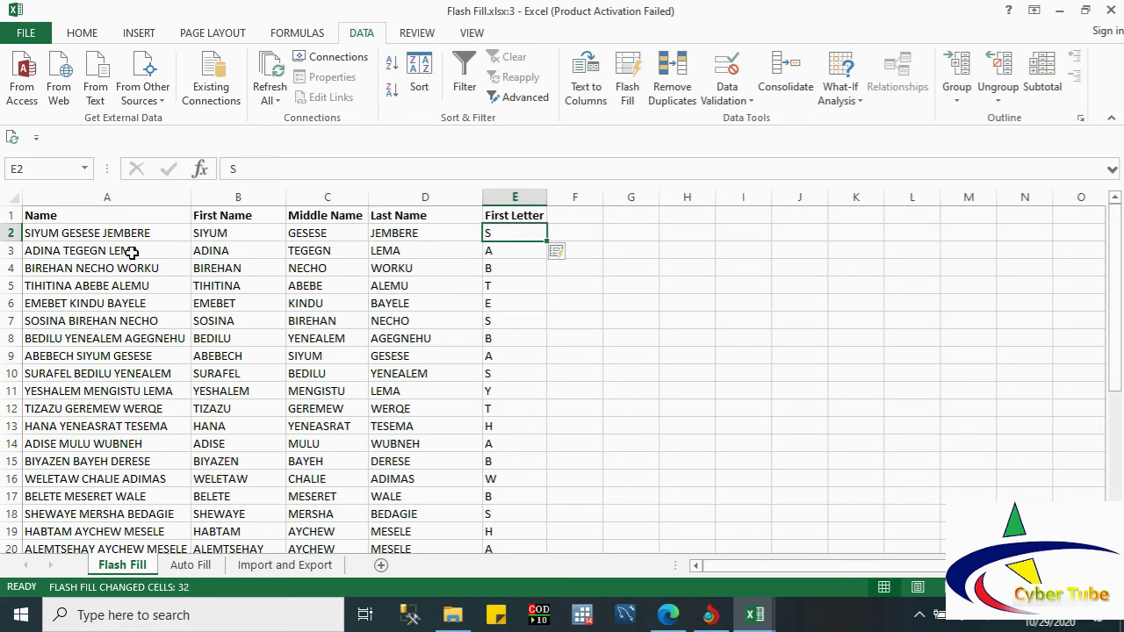
pyautogui.click(496, 250)
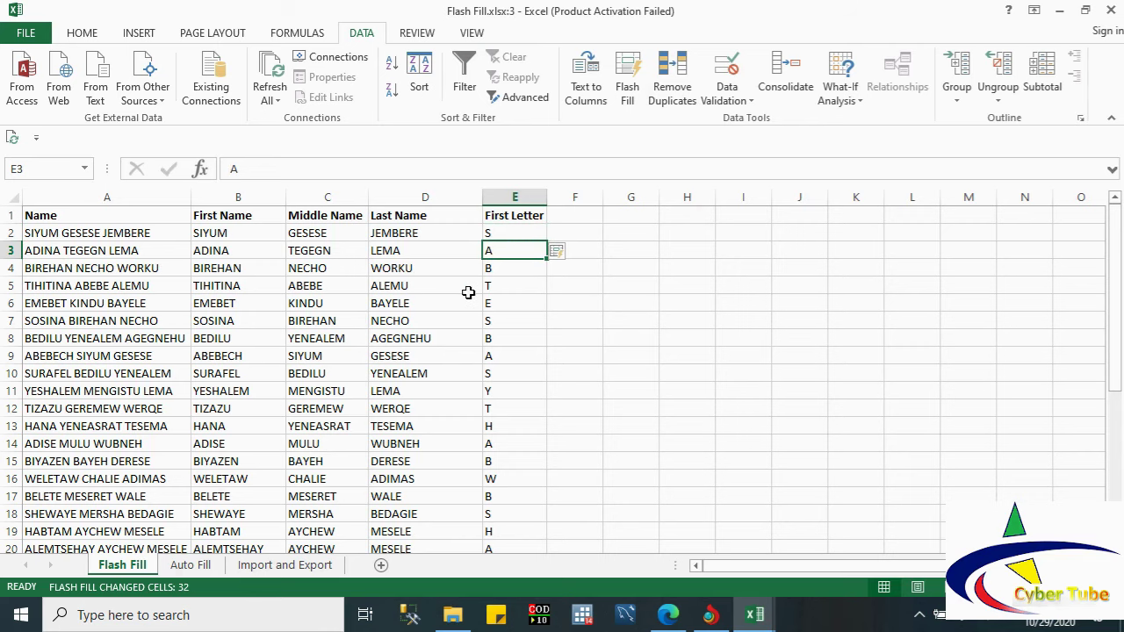
pyautogui.click(489, 272)
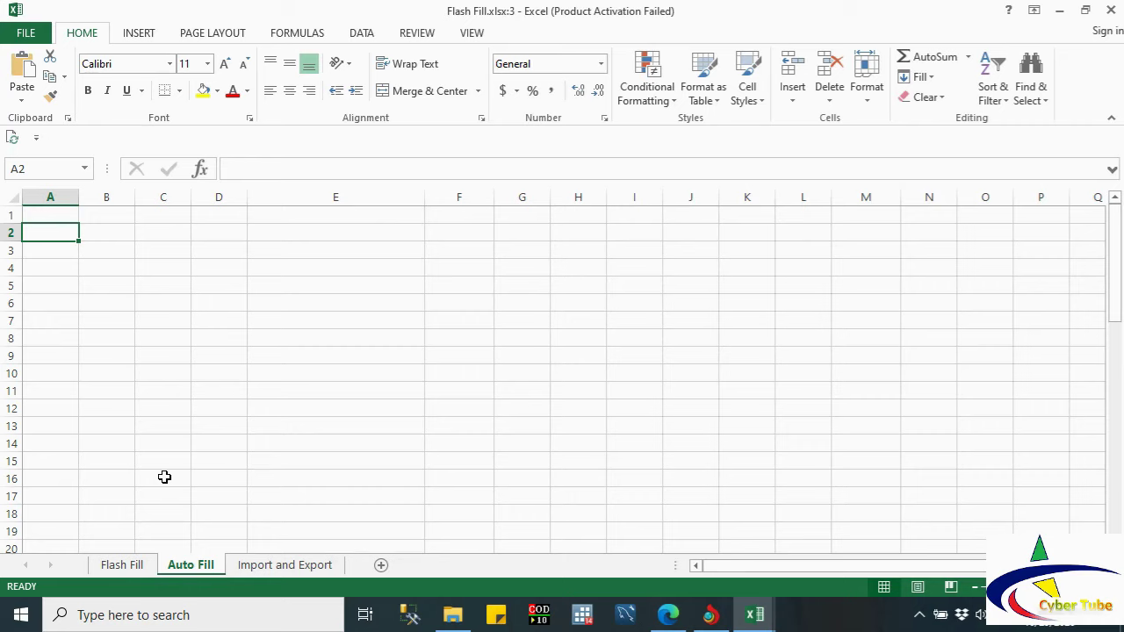
# Step: Enter January in A2, fill it down to December in A13, and type Jan in D2
pyautogui.write('J')
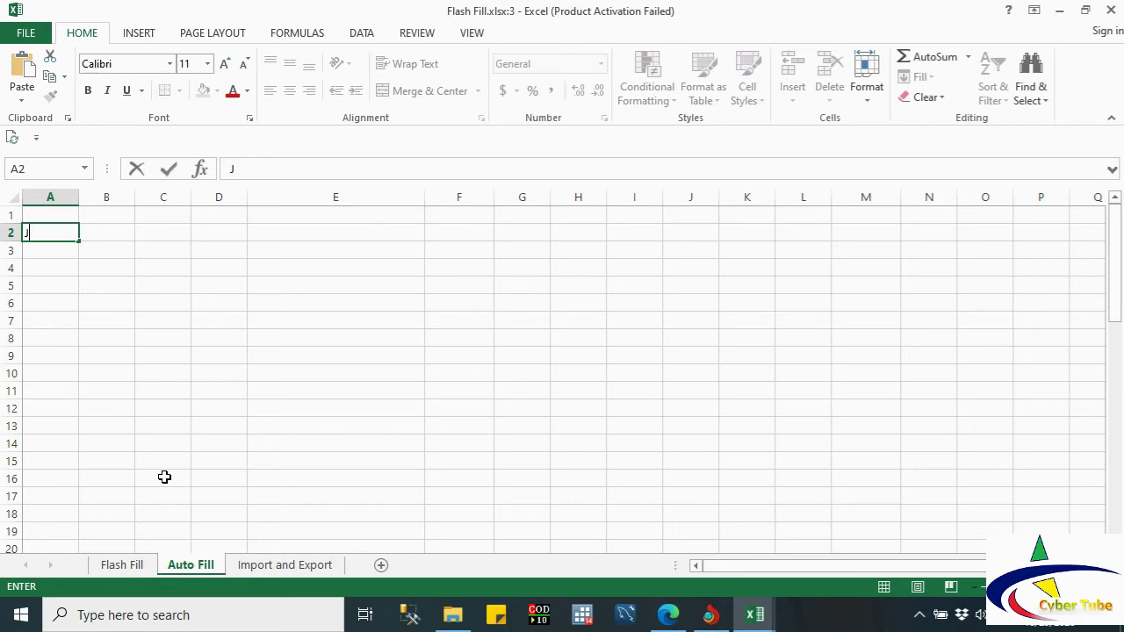
pyautogui.write('anuary')
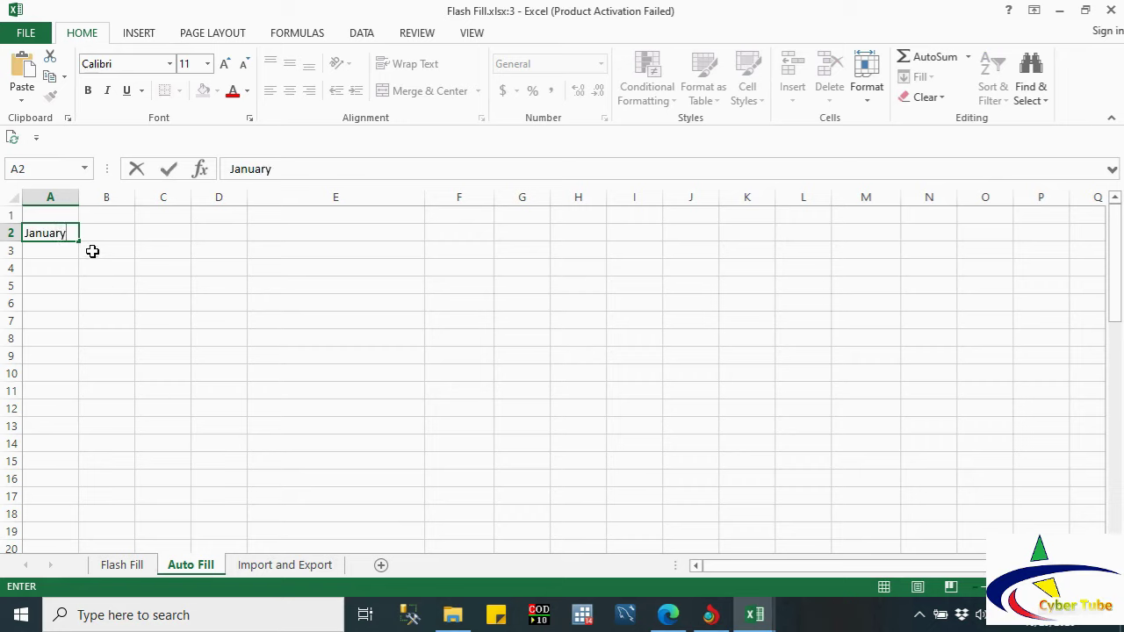
pyautogui.moveTo(81, 243); pyautogui.dragTo(75, 442)
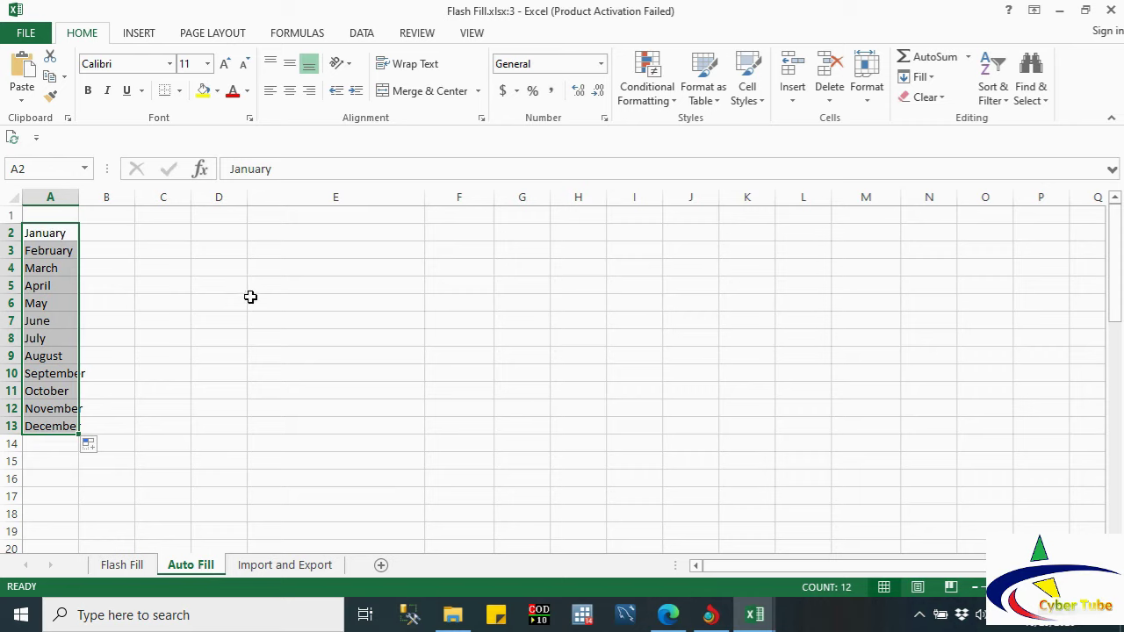
pyautogui.click(227, 234)
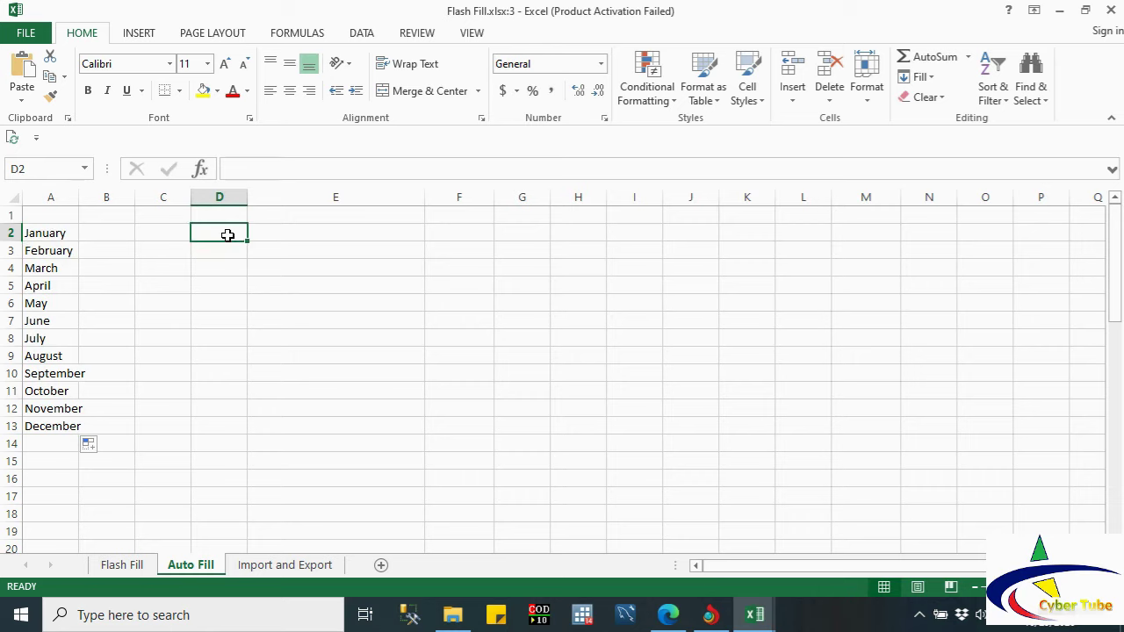
pyautogui.write('Jan')
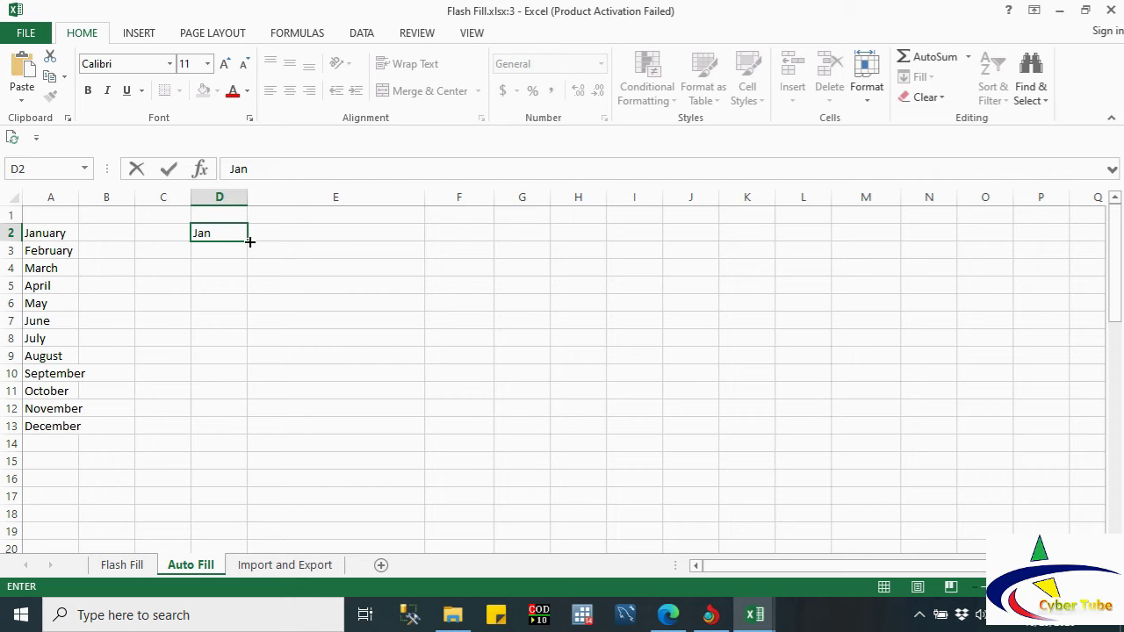
# Step: Fill Jan–Dec in D2:D13, Monday–Sunday in E2:E8, and Mon–Sun in F2:F8
pyautogui.moveTo(249, 242); pyautogui.dragTo(253, 442)
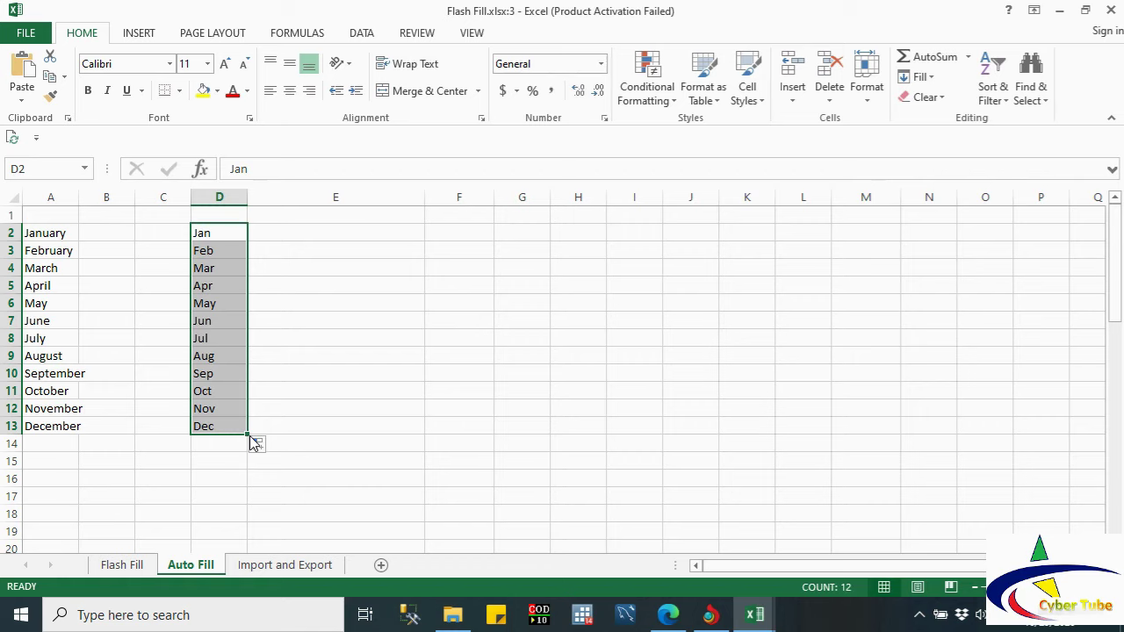
pyautogui.click(296, 238)
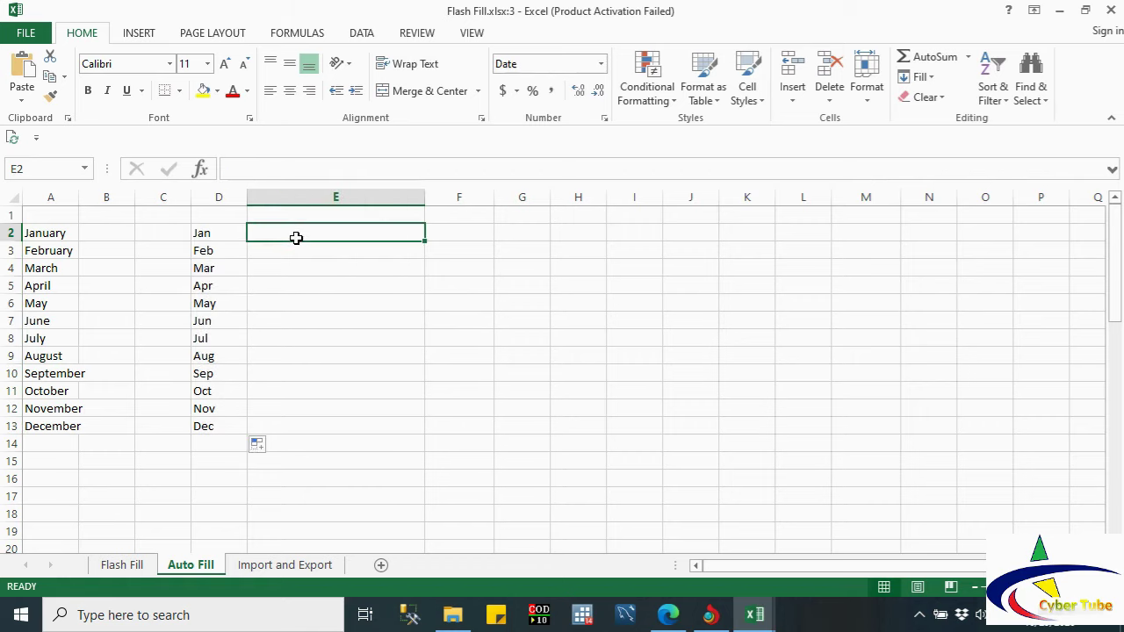
pyautogui.write('Mo')
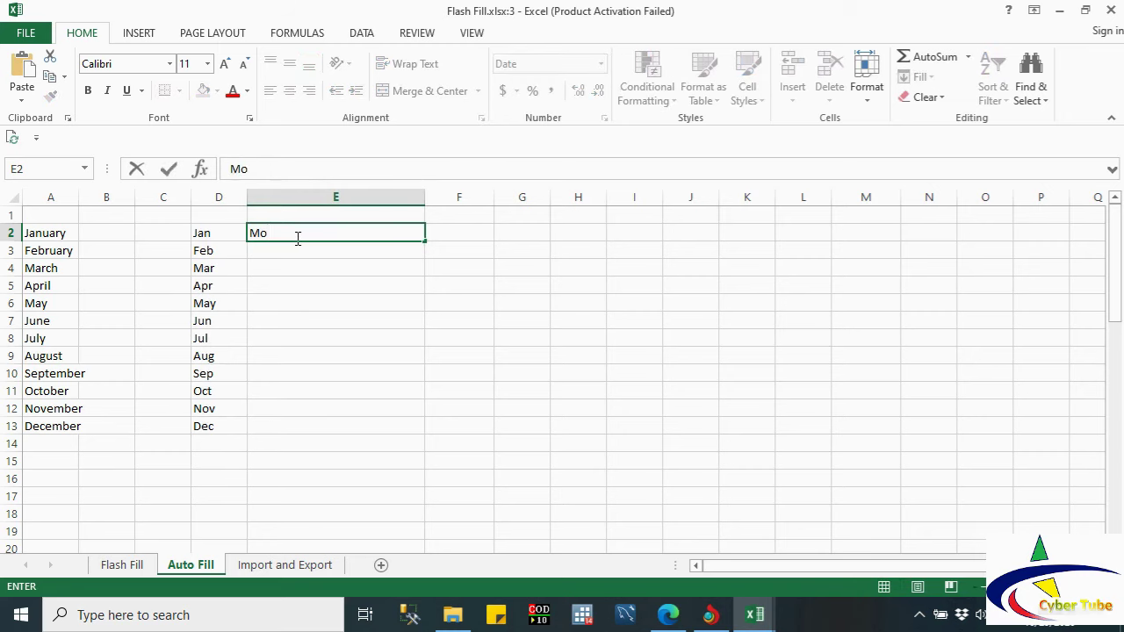
pyautogui.write('nday')
pyautogui.moveTo(427, 242); pyautogui.dragTo(407, 353)
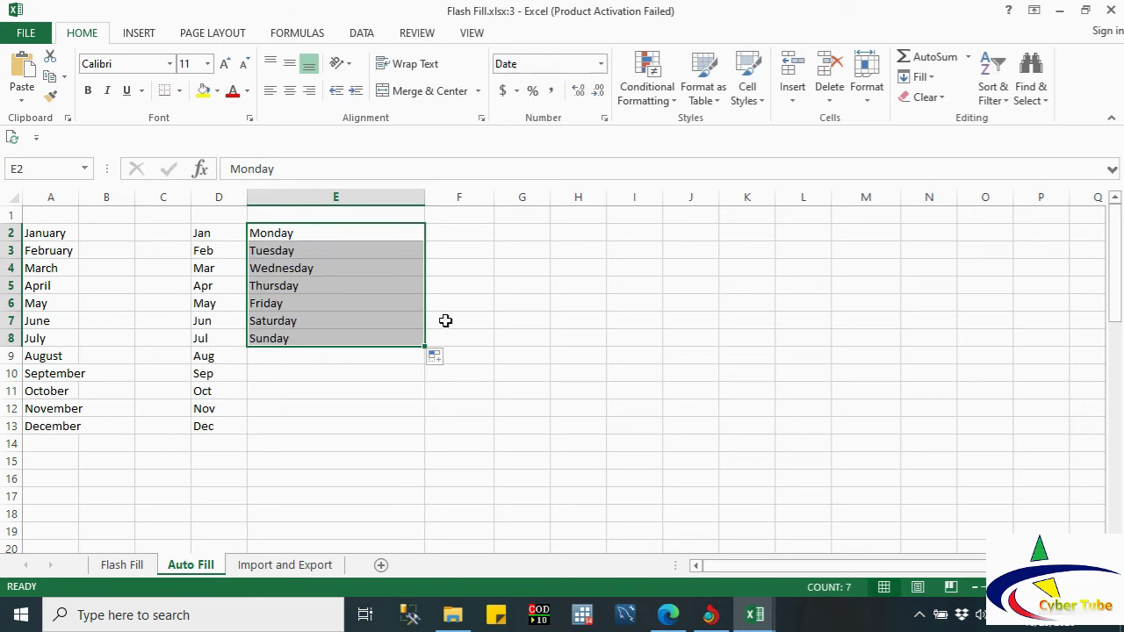
pyautogui.click(454, 238)
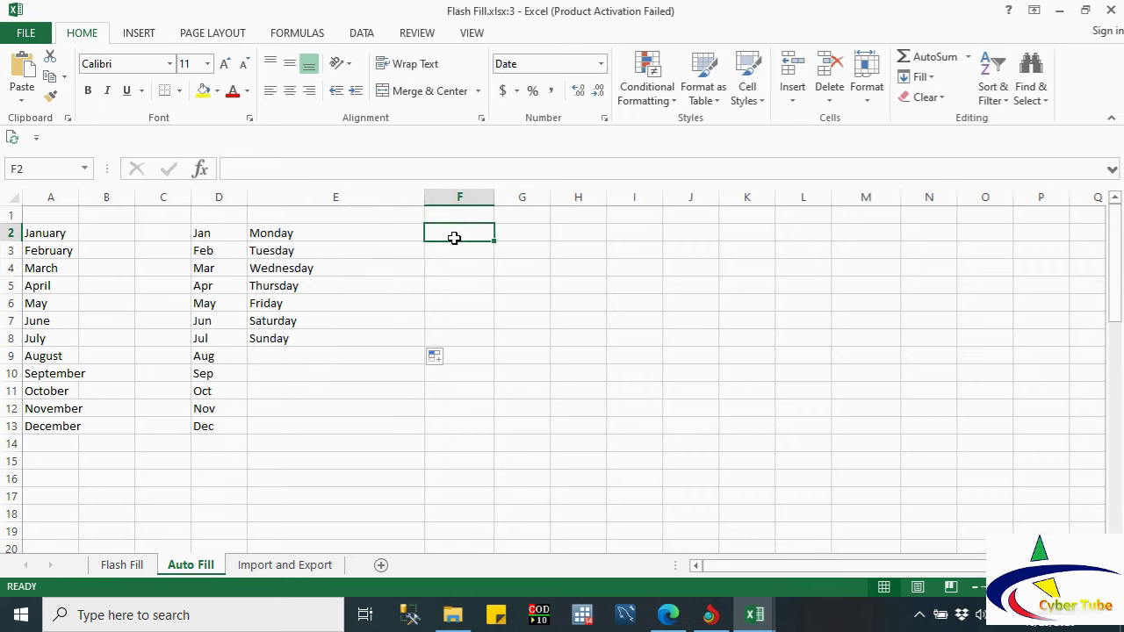
pyautogui.write('Mon')
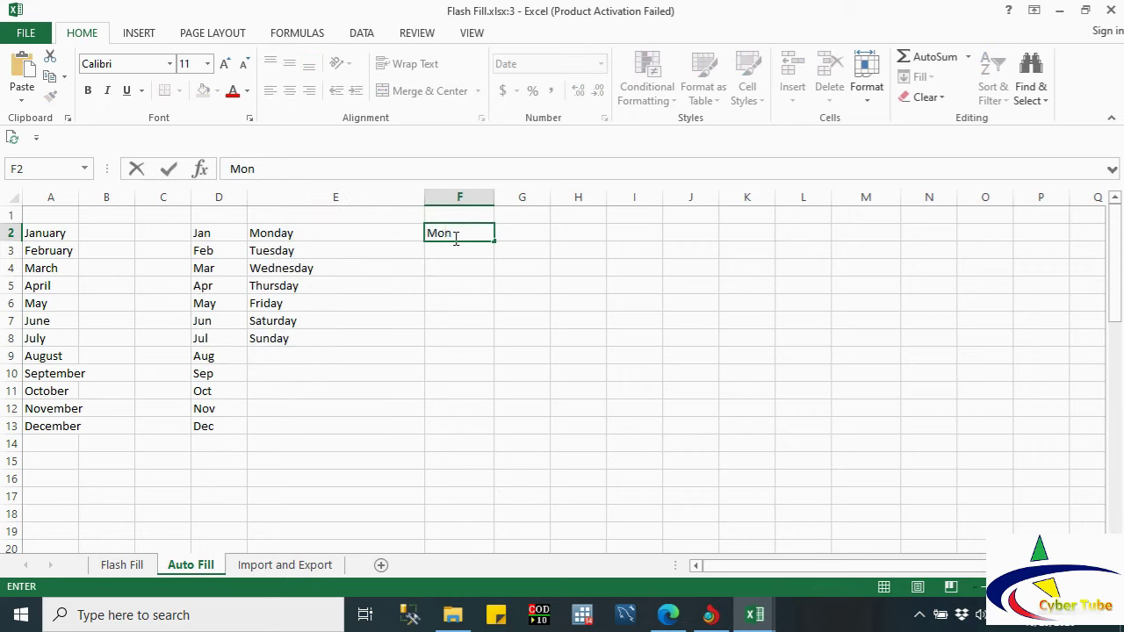
pyautogui.moveTo(495, 240); pyautogui.dragTo(491, 346)
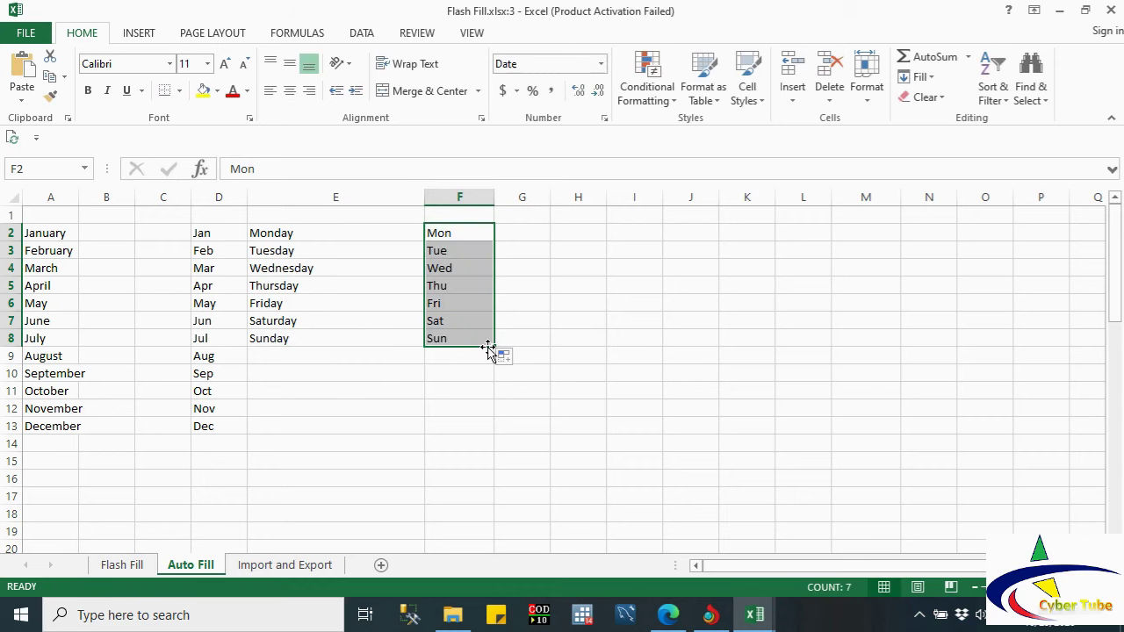
# Step: Enter 10/29/2020 in G2, fill consecutive dates down, and delete the extras in G9:G13
pyautogui.click(514, 232)
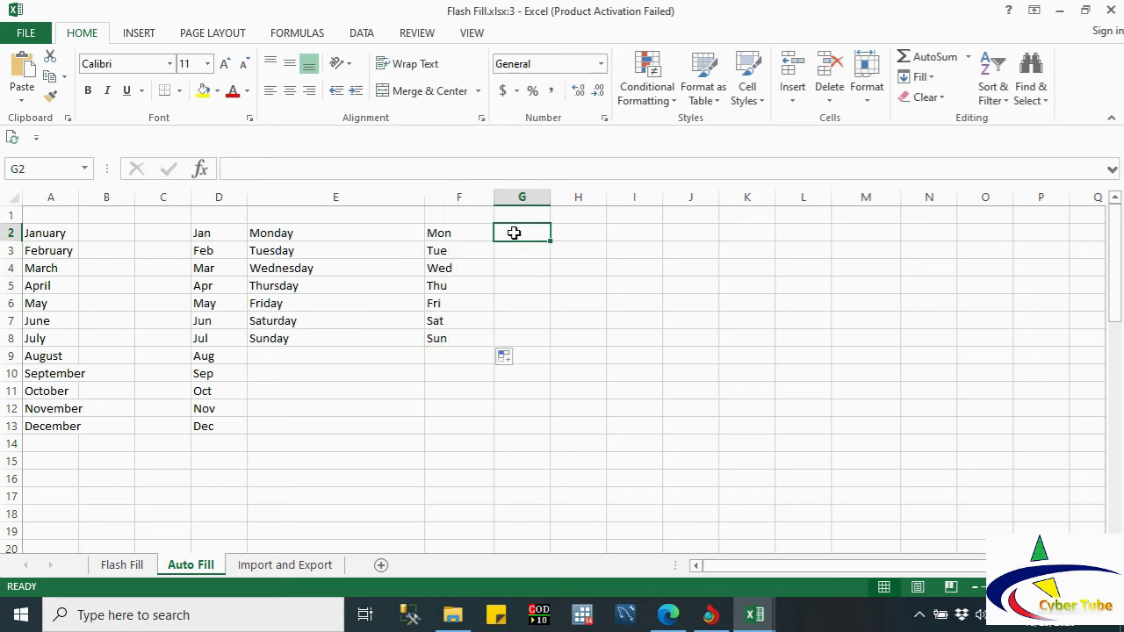
pyautogui.write('10')
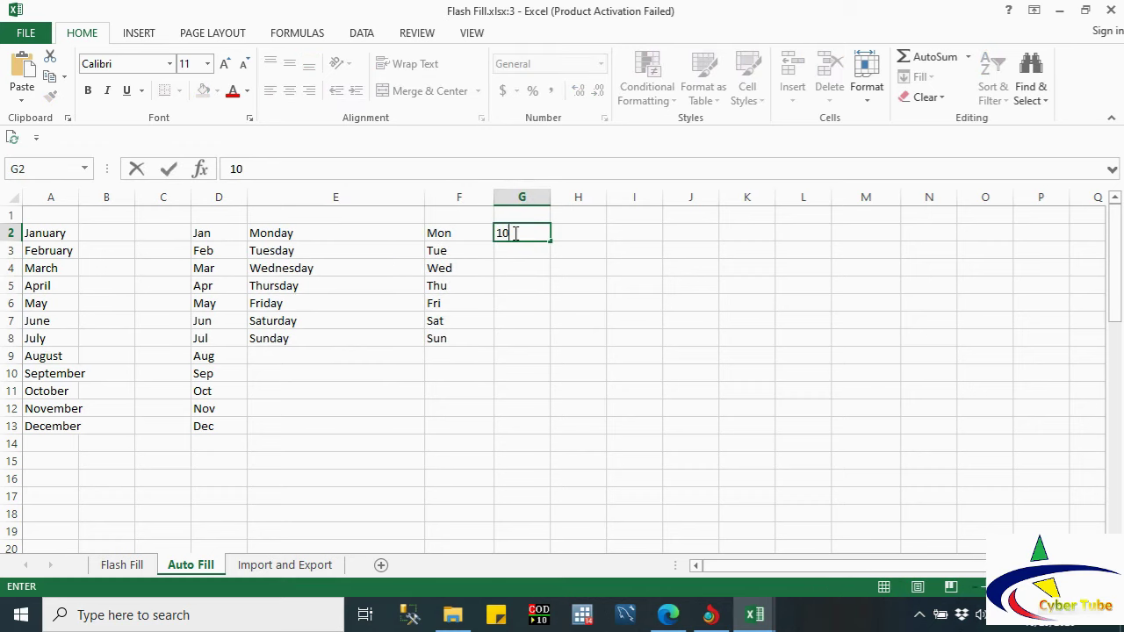
pyautogui.write('/29/2020')
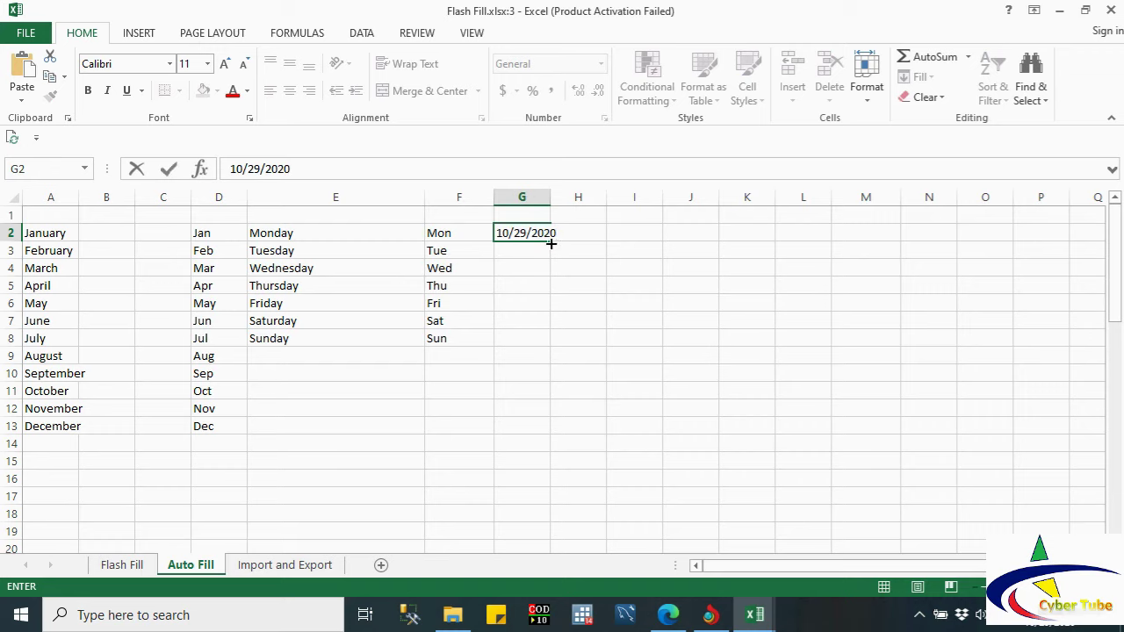
pyautogui.moveTo(552, 245); pyautogui.dragTo(552, 244)
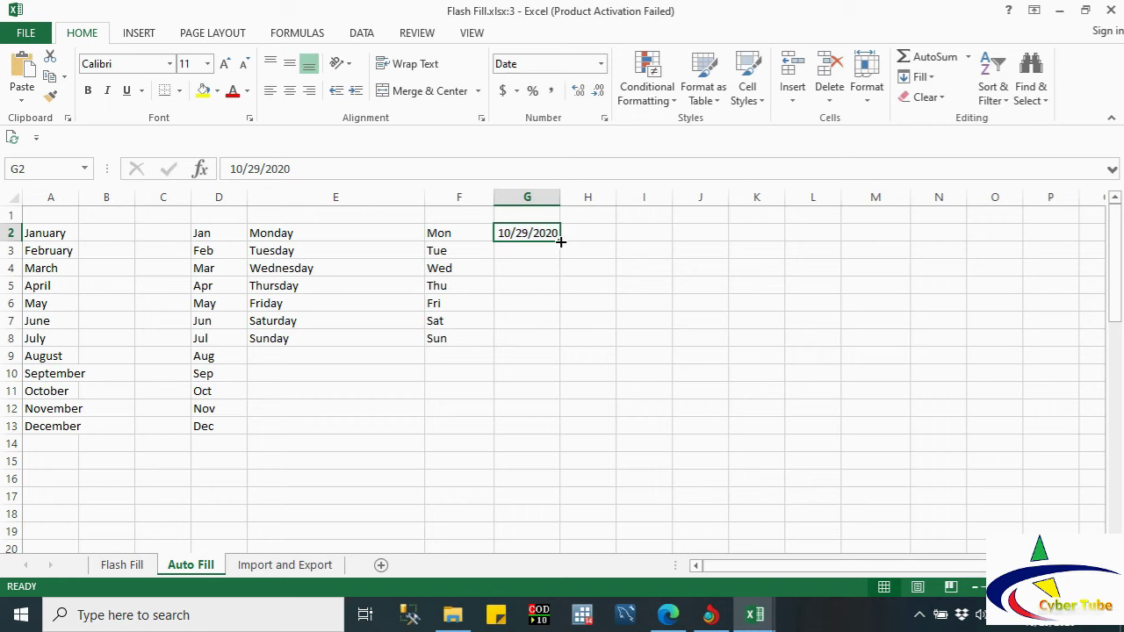
pyautogui.doubleClick(560, 241)
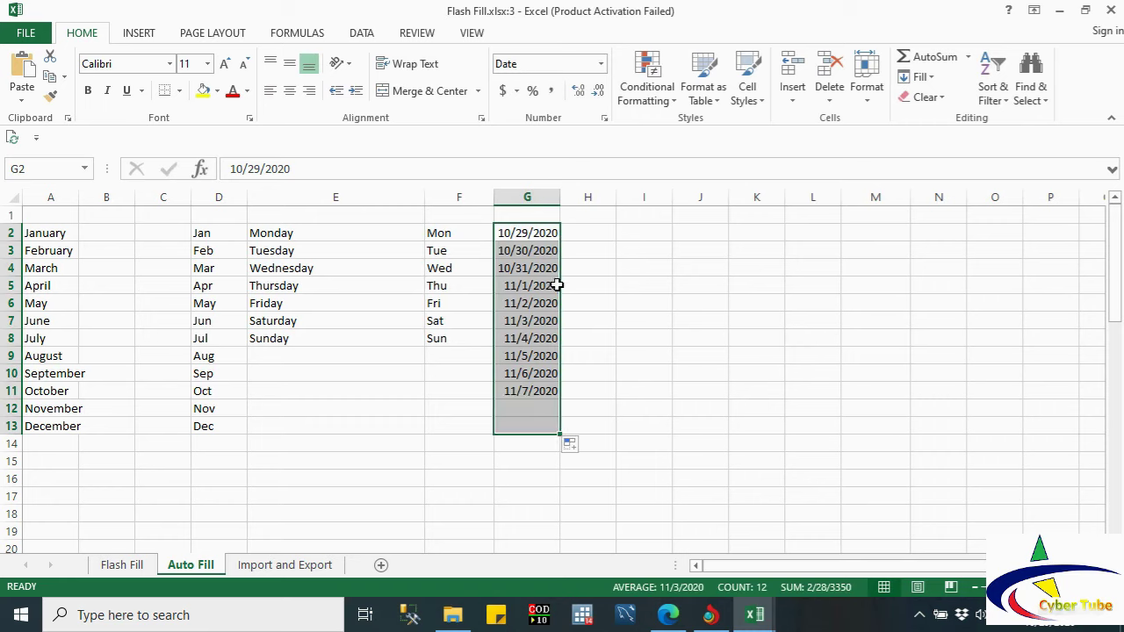
pyautogui.click(524, 356)
pyautogui.hotkey('shift', 'Down')
pyautogui.hotkey('shift', 'Down')
pyautogui.hotkey('shift', 'Down')
pyautogui.hotkey('shift', 'Down')
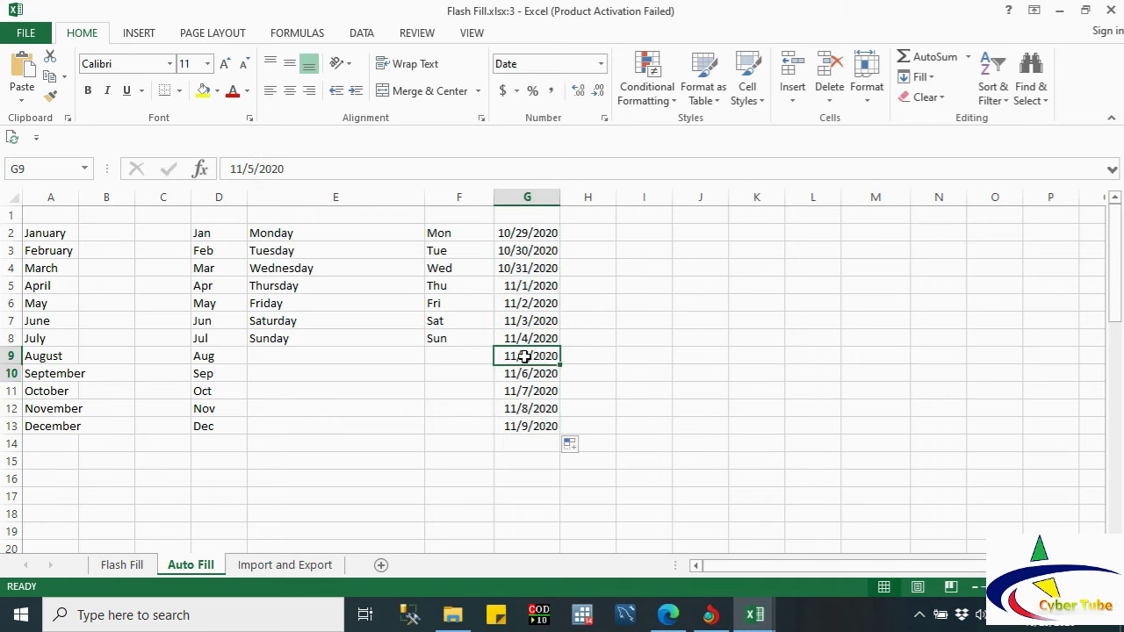
pyautogui.press('Delete')
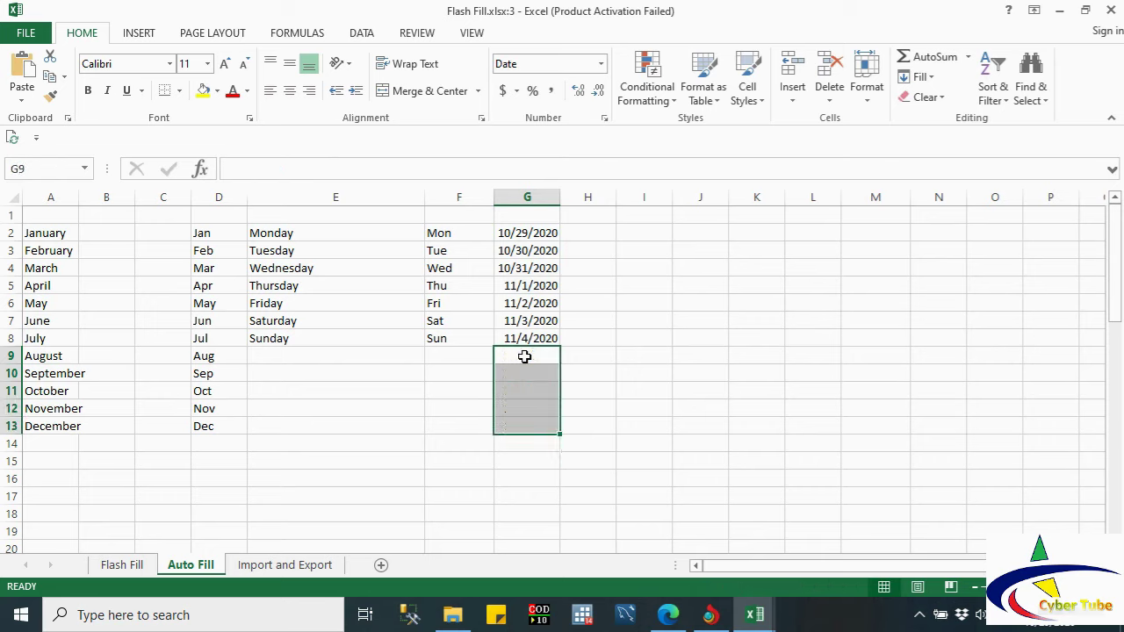
# Step: Format the dates in G2:G8 as Long Date
pyautogui.moveTo(512, 237); pyautogui.dragTo(515, 334)
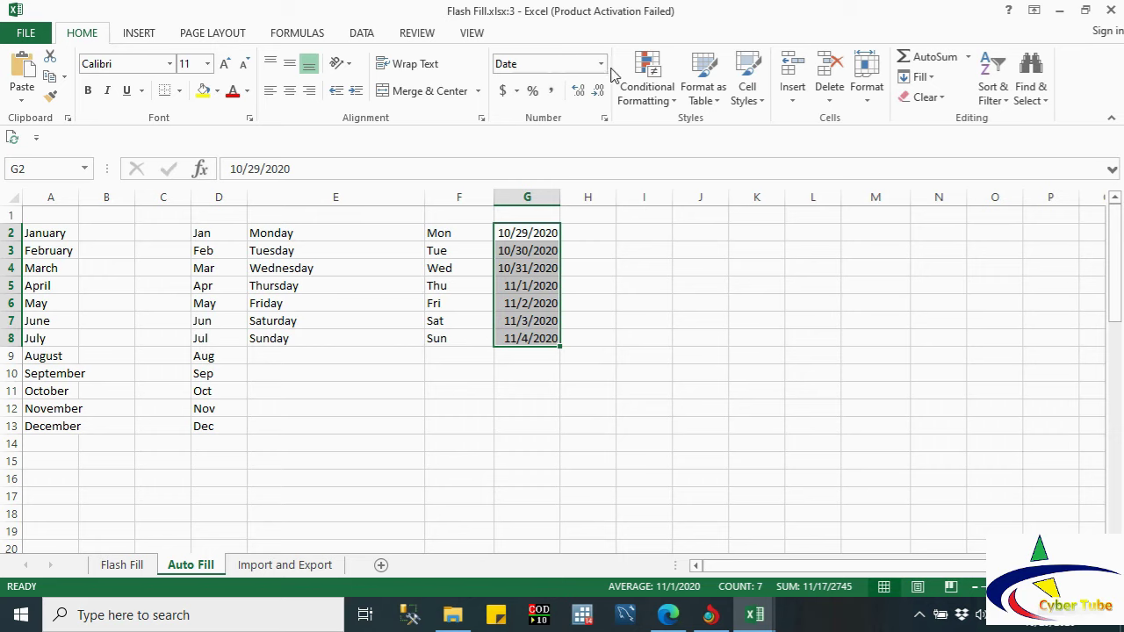
pyautogui.click(601, 65)
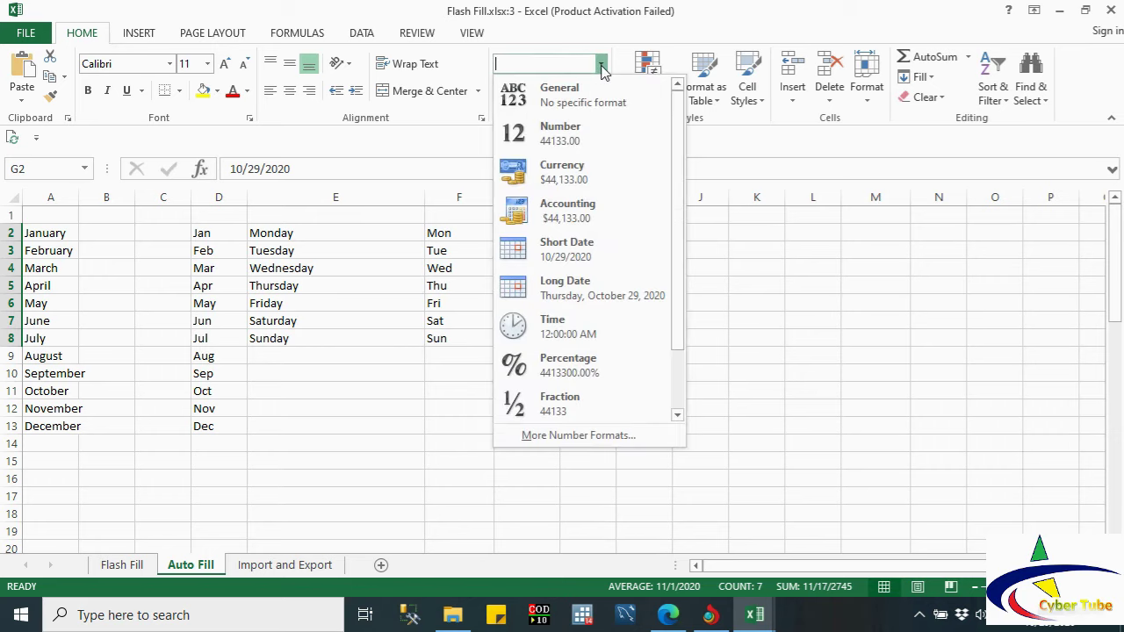
pyautogui.click(541, 287)
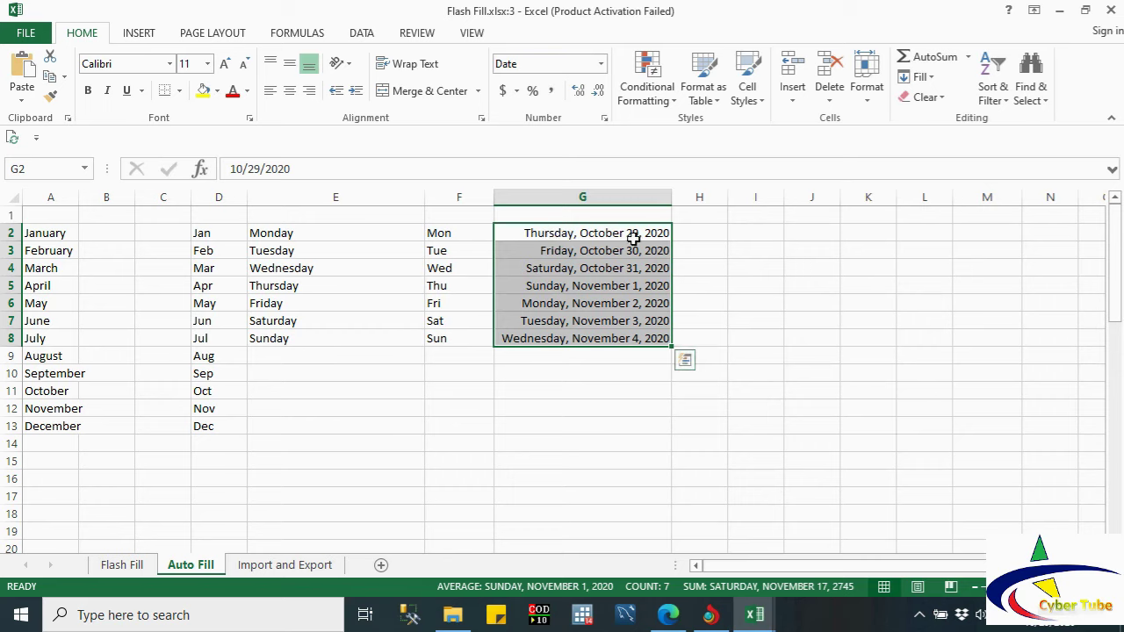
pyautogui.click(703, 229)
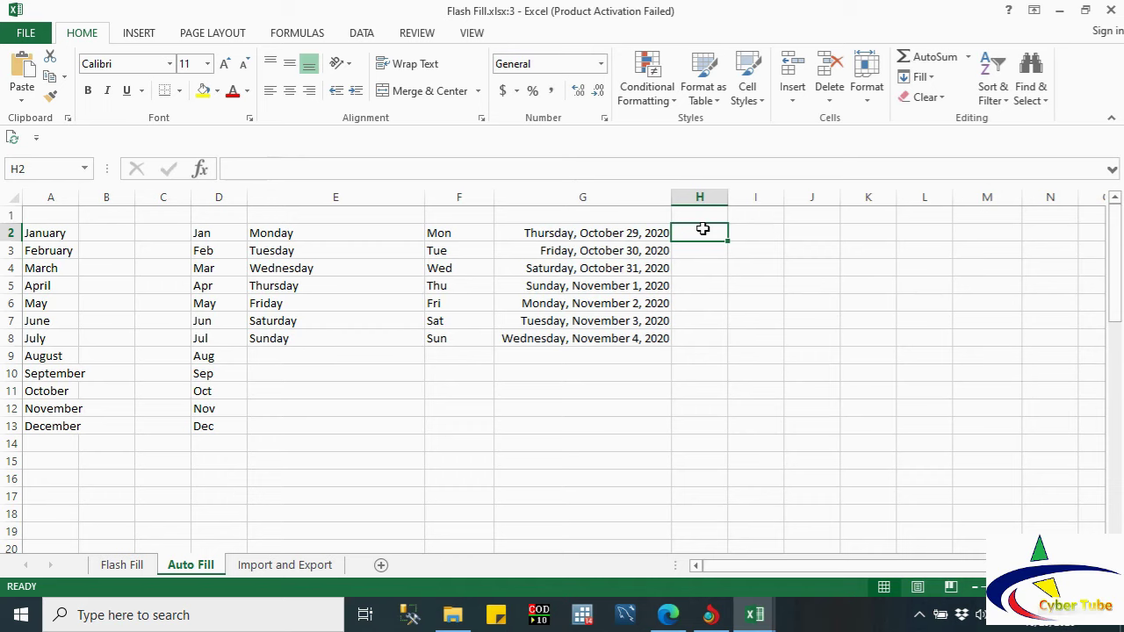
# Step: Enter 1 and 2 in H2:H3 and drag the series down to 100 in H101
pyautogui.write('1')
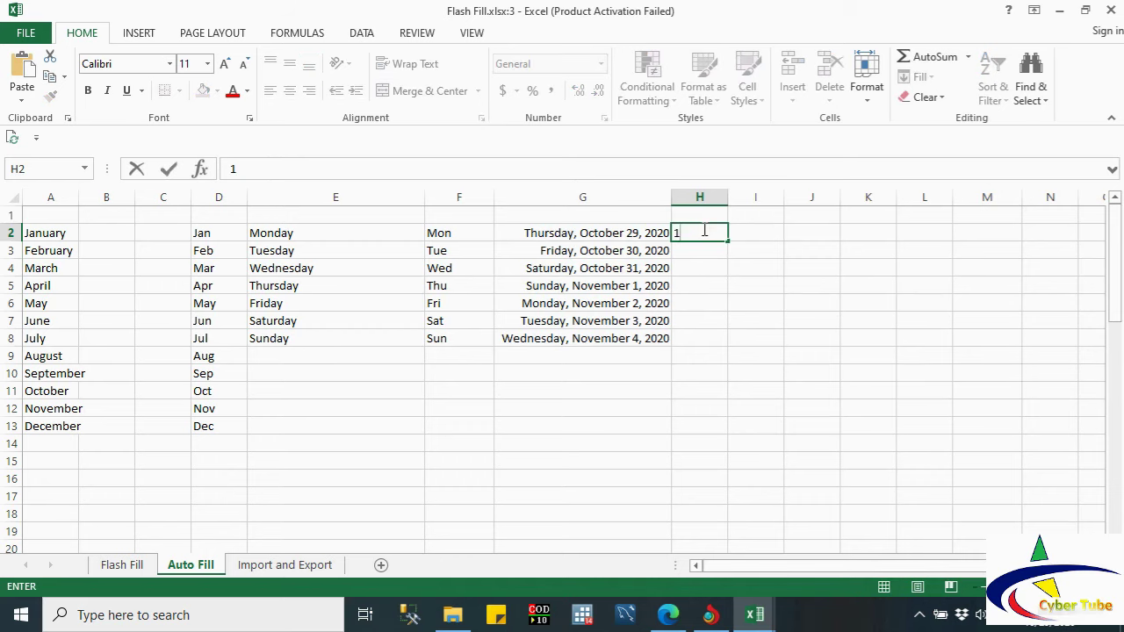
pyautogui.click(704, 251)
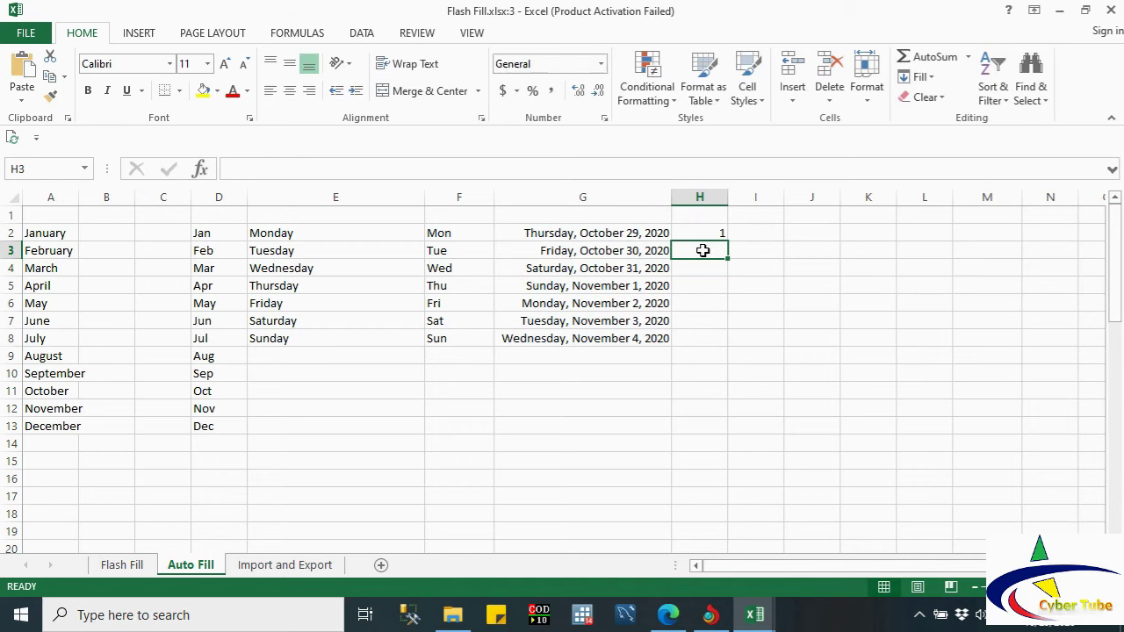
pyautogui.write('2')
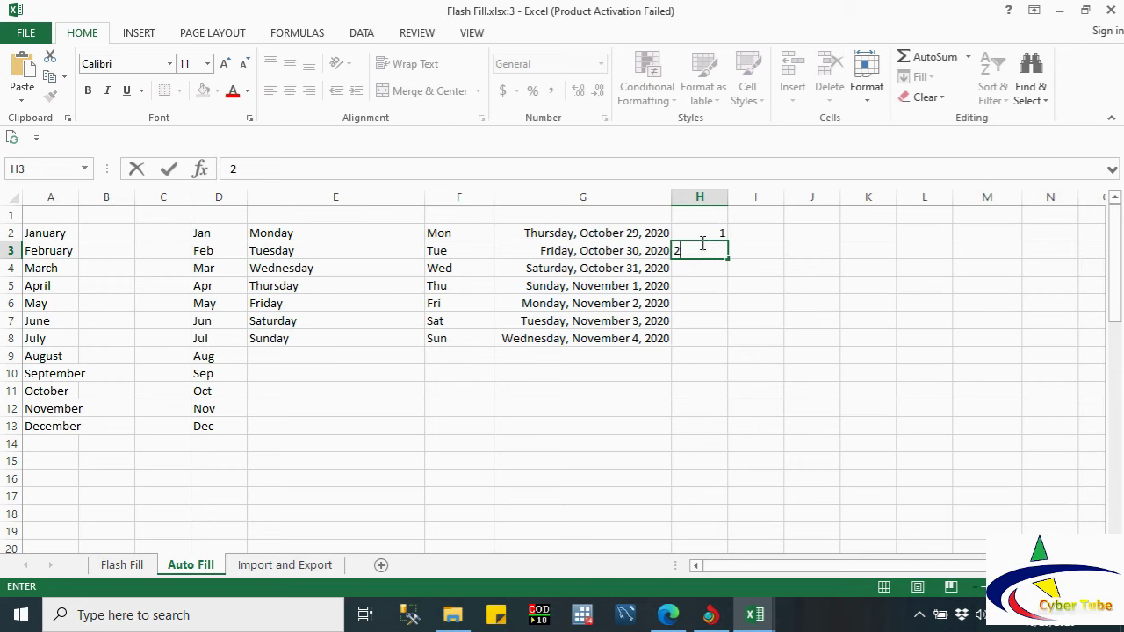
pyautogui.click(699, 234)
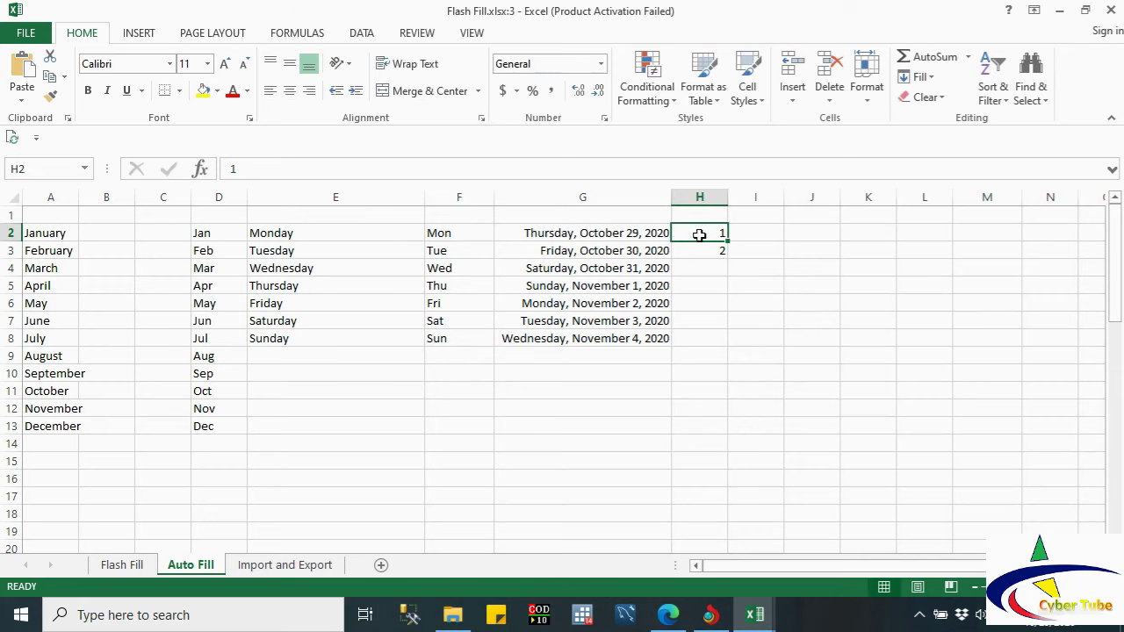
pyautogui.moveTo(699, 235); pyautogui.dragTo(702, 326)
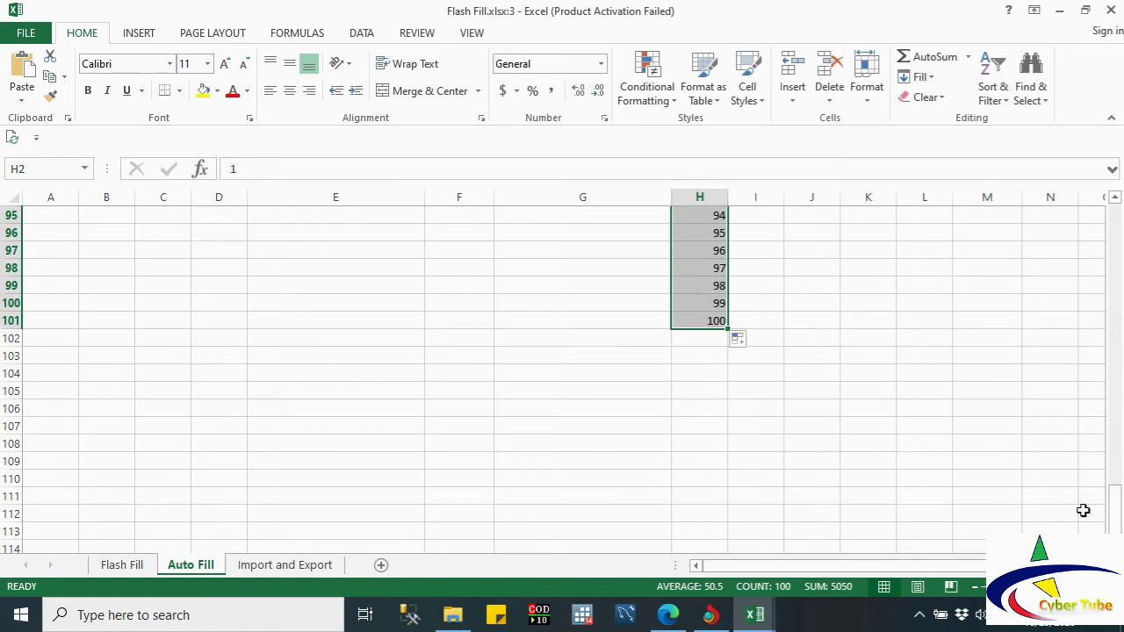
pyautogui.moveTo(1114, 510); pyautogui.dragTo(1091, 226)
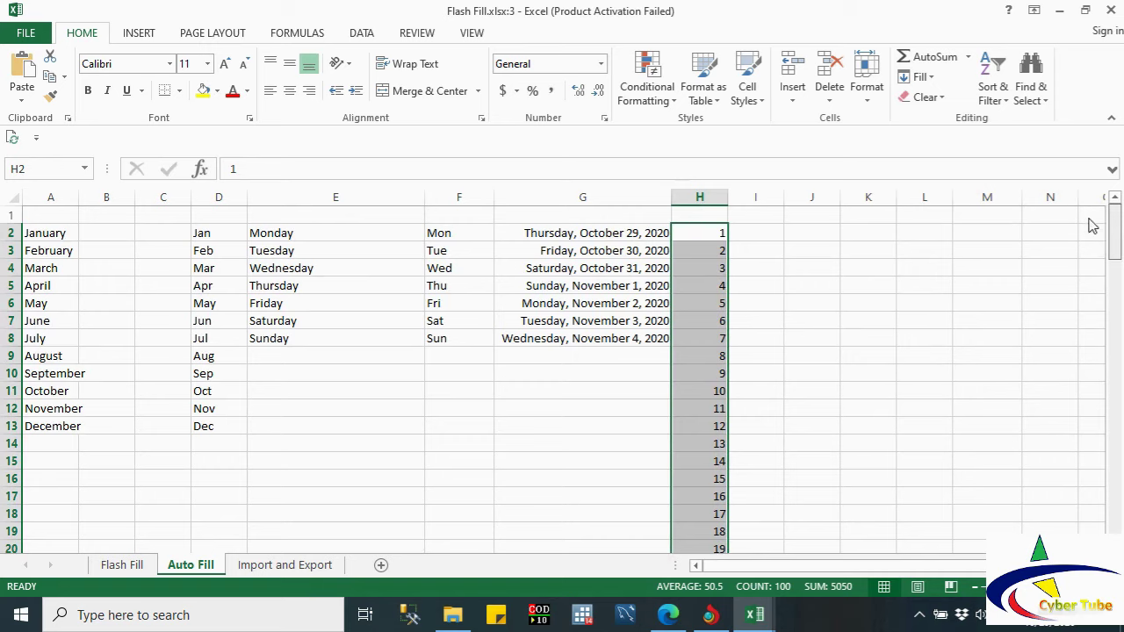
# Step: Enter 1 as the starting value in I2
pyautogui.click(752, 233)
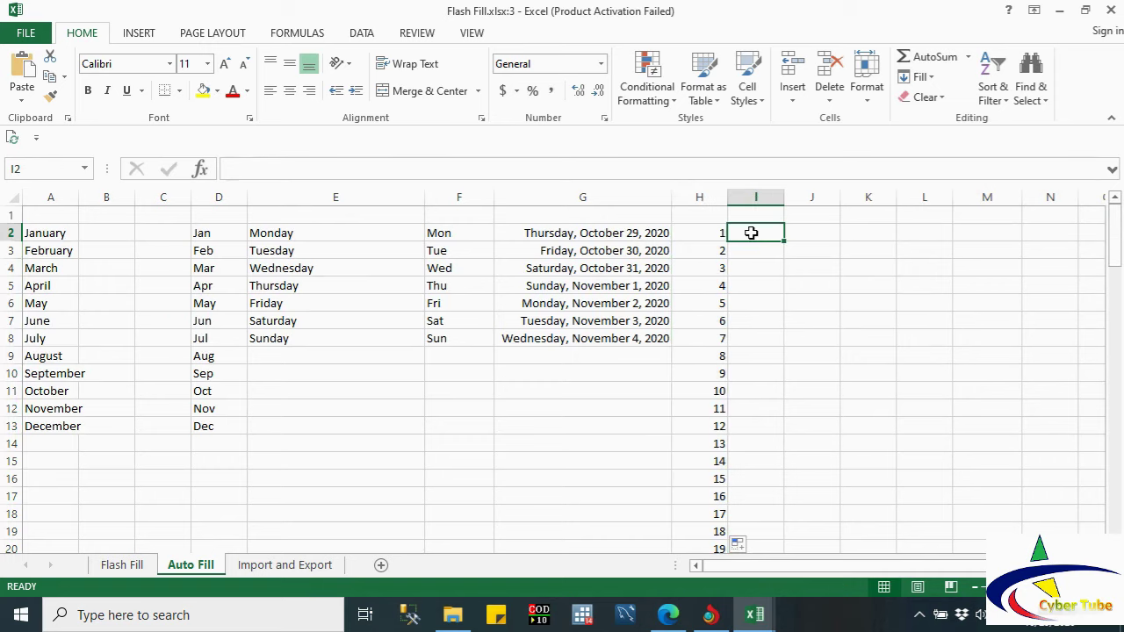
pyautogui.write('1')
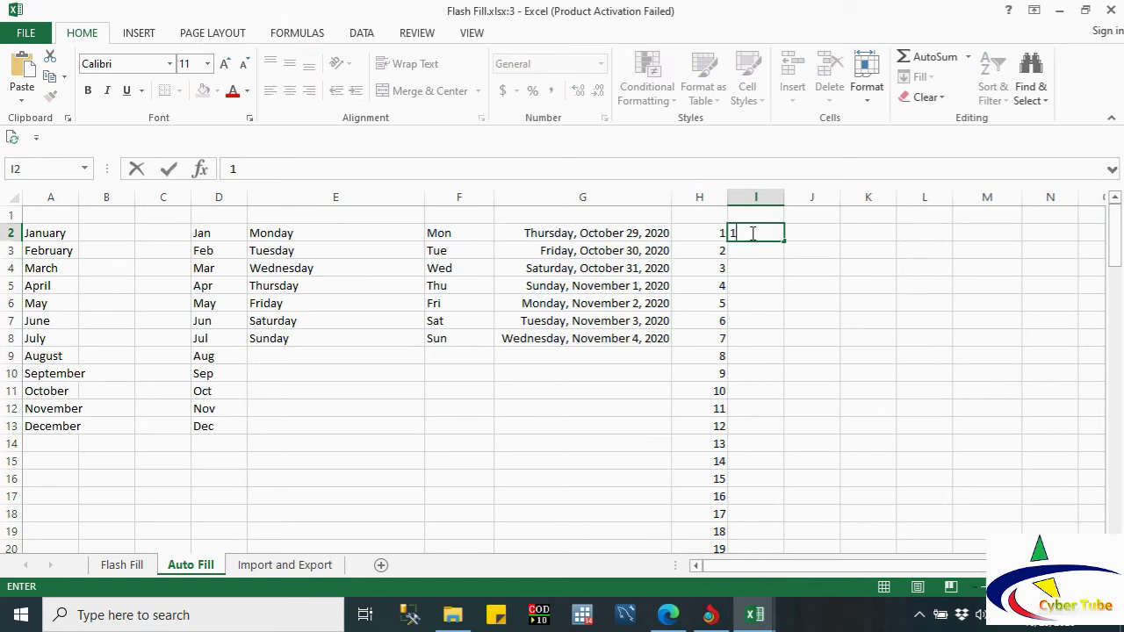
pyautogui.click(752, 254)
pyautogui.click(743, 230)
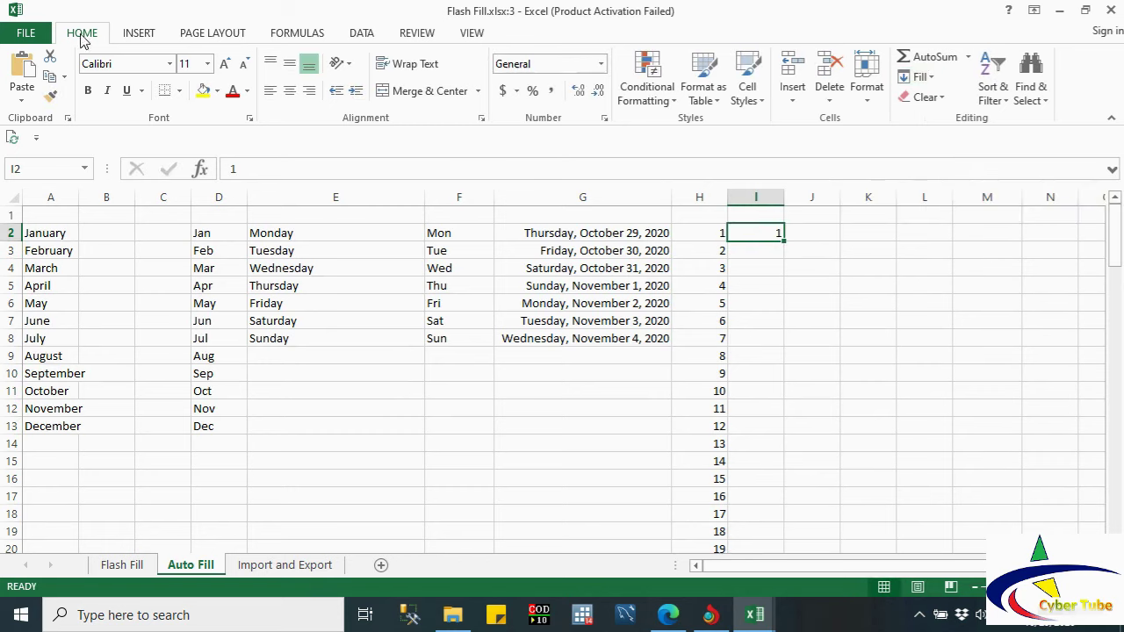
# Step: Fill I2 down as a linear column series with step 1 and stop value 100
pyautogui.click(933, 79)
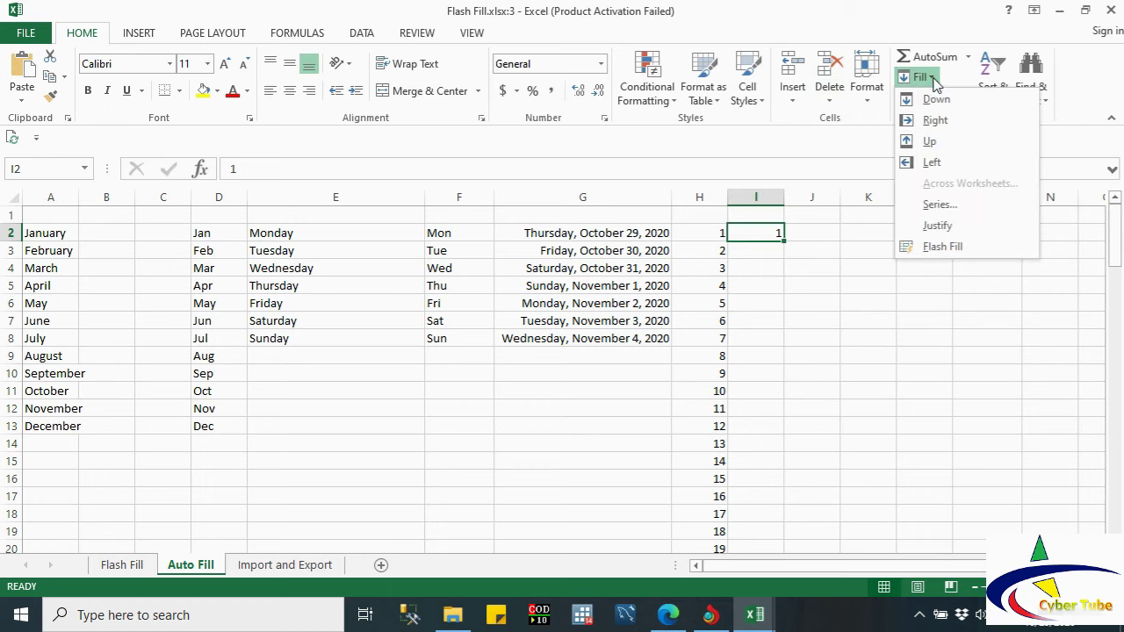
pyautogui.click(941, 211)
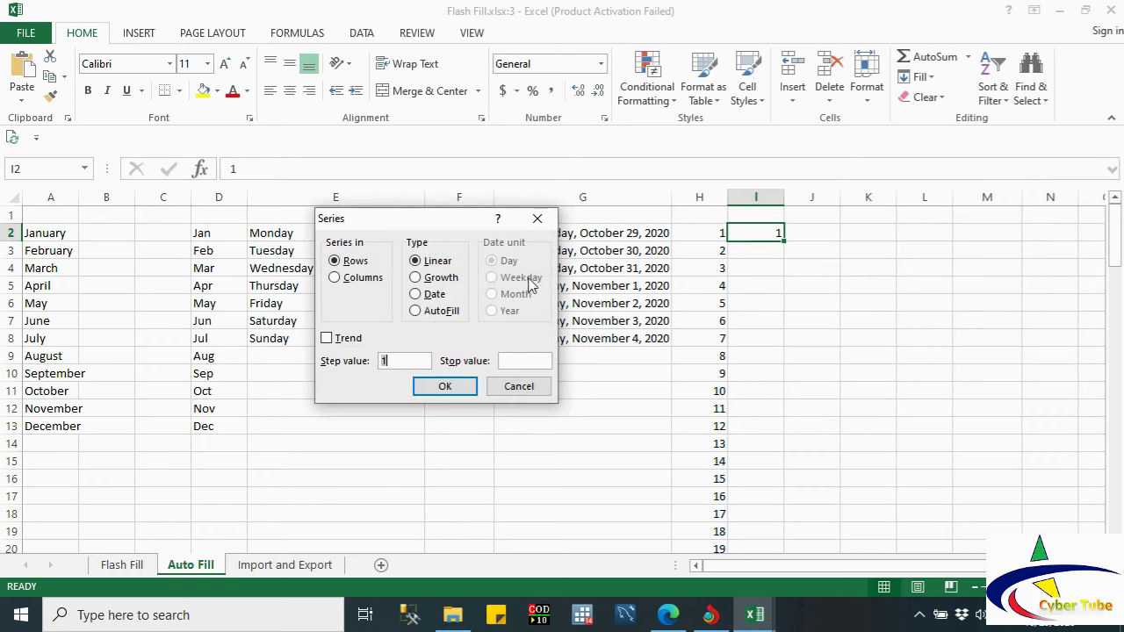
pyautogui.click(340, 282)
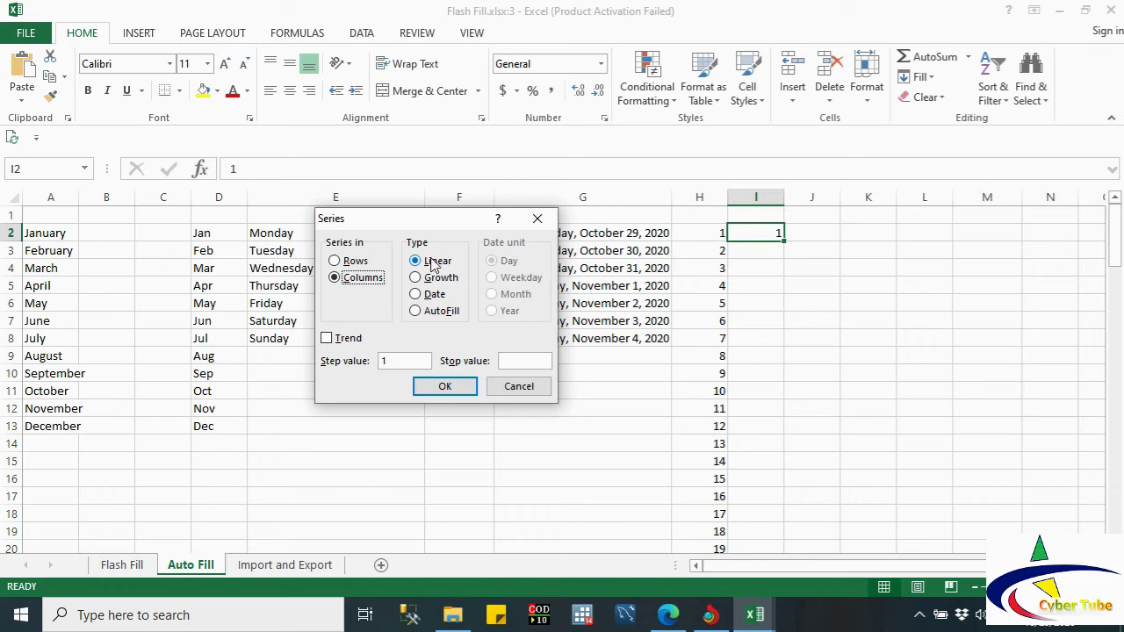
pyautogui.click(404, 363)
pyautogui.click(512, 361)
pyautogui.write('10')
pyautogui.write('0')
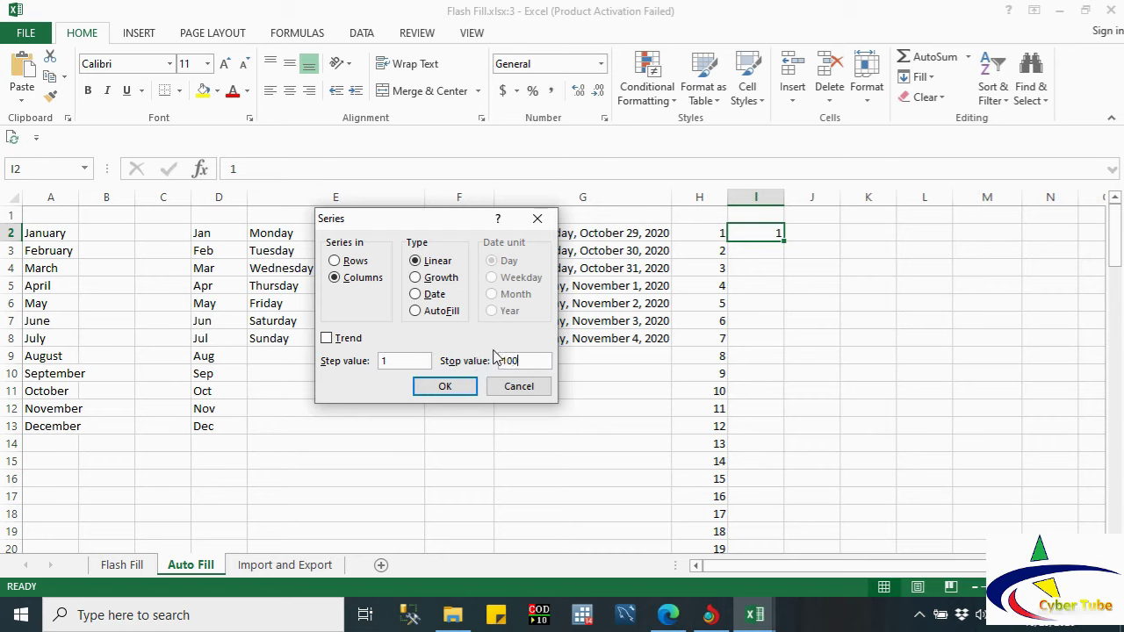
pyautogui.click(448, 386)
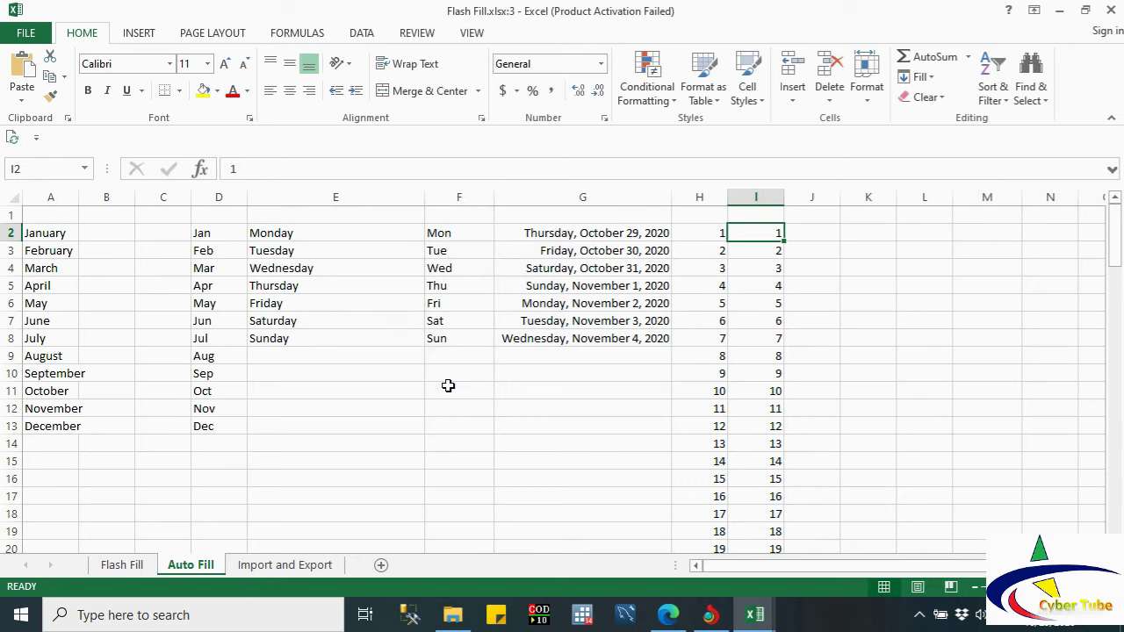
pyautogui.moveTo(1115, 248); pyautogui.dragTo(1120, 525)
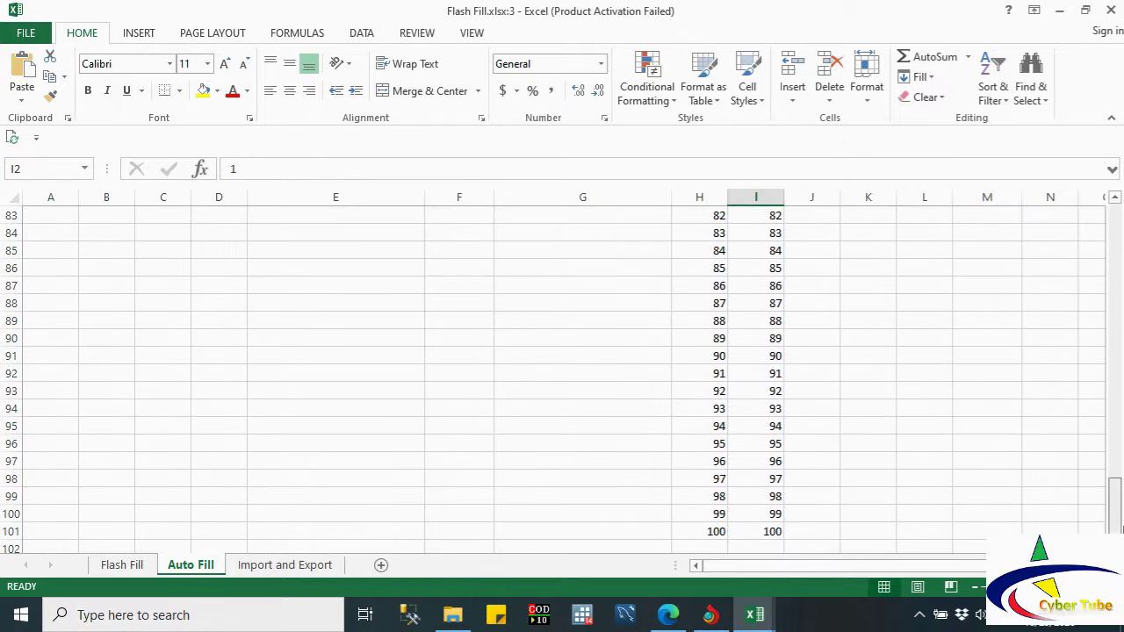
pyautogui.click(1102, 372)
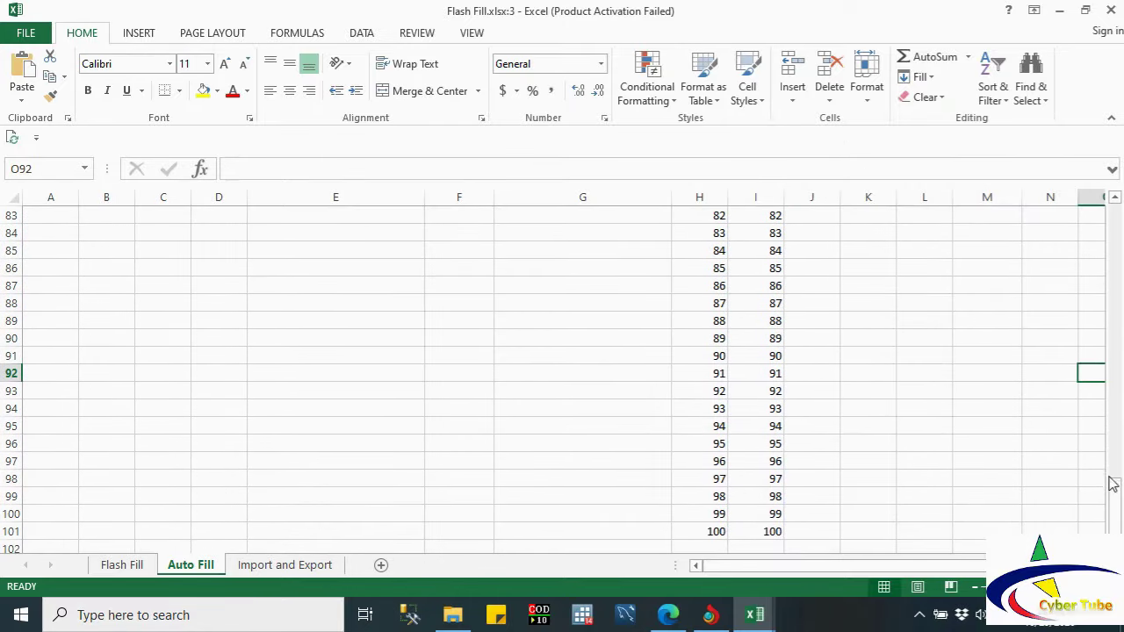
pyautogui.moveTo(1111, 483); pyautogui.dragTo(1118, 206)
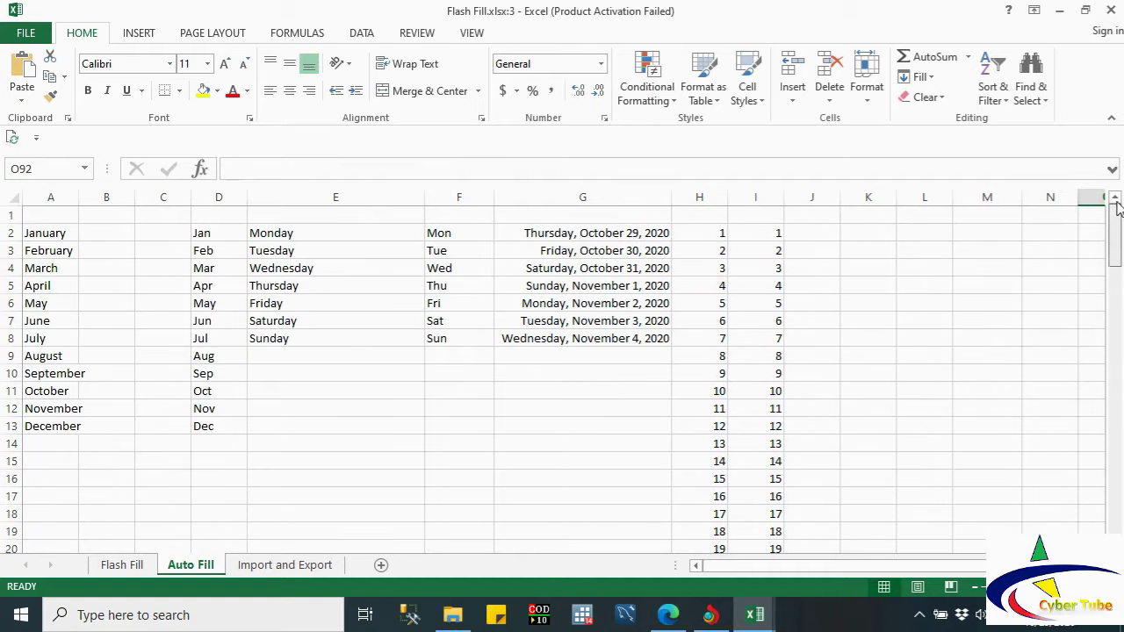
pyautogui.click(820, 229)
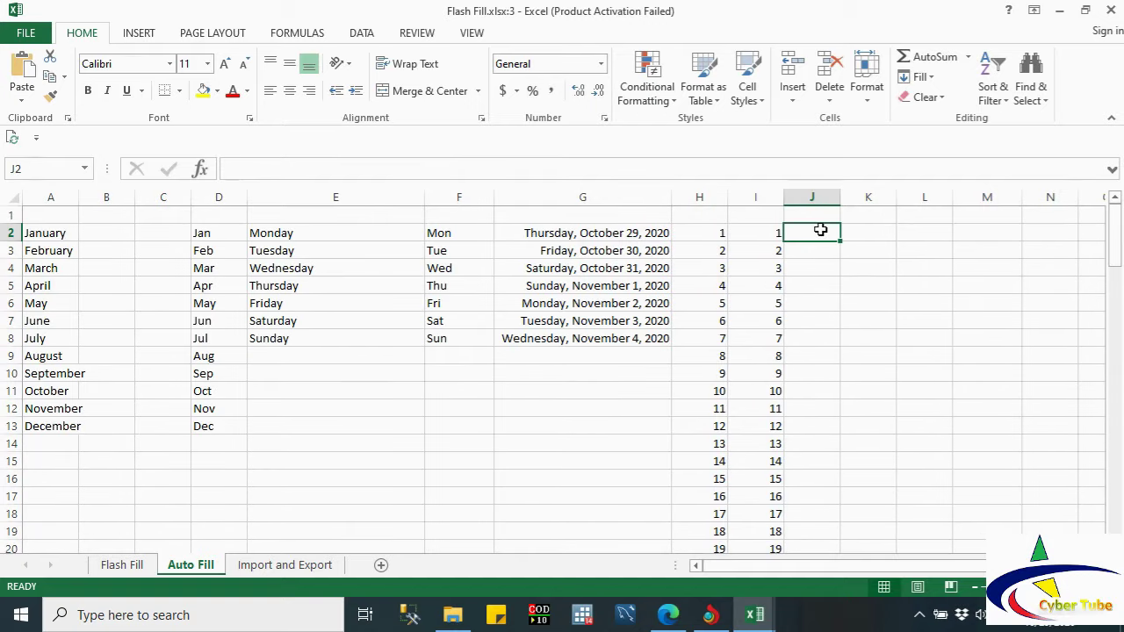
# Step: Enter 1 in J2 and fill a column series with step 2 and stop value 100
pyautogui.write('1')
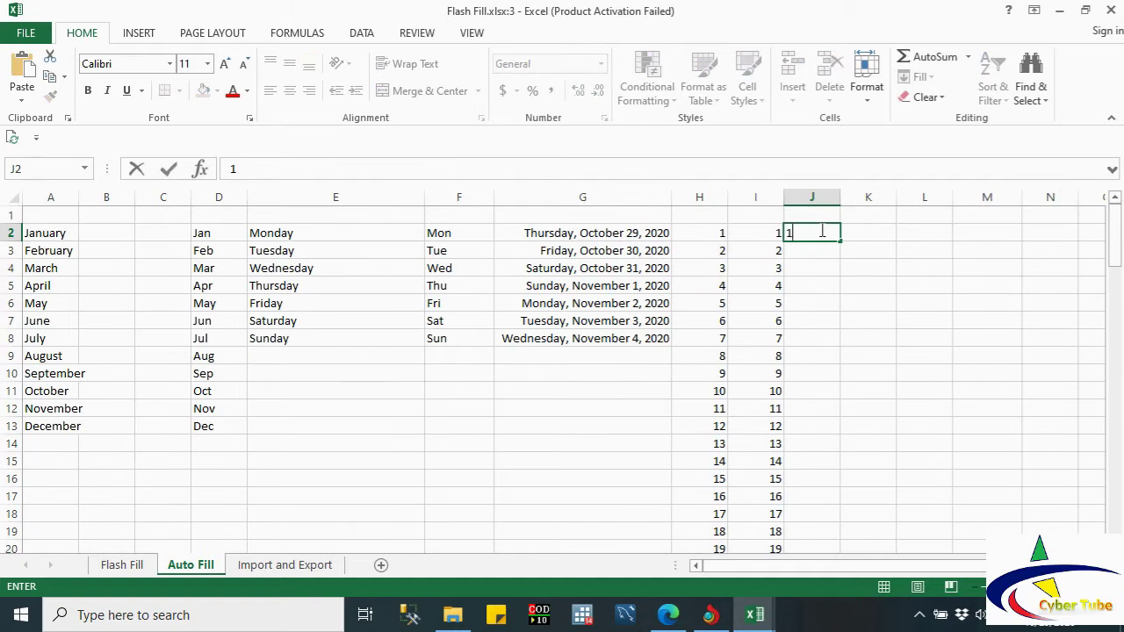
pyautogui.click(807, 247)
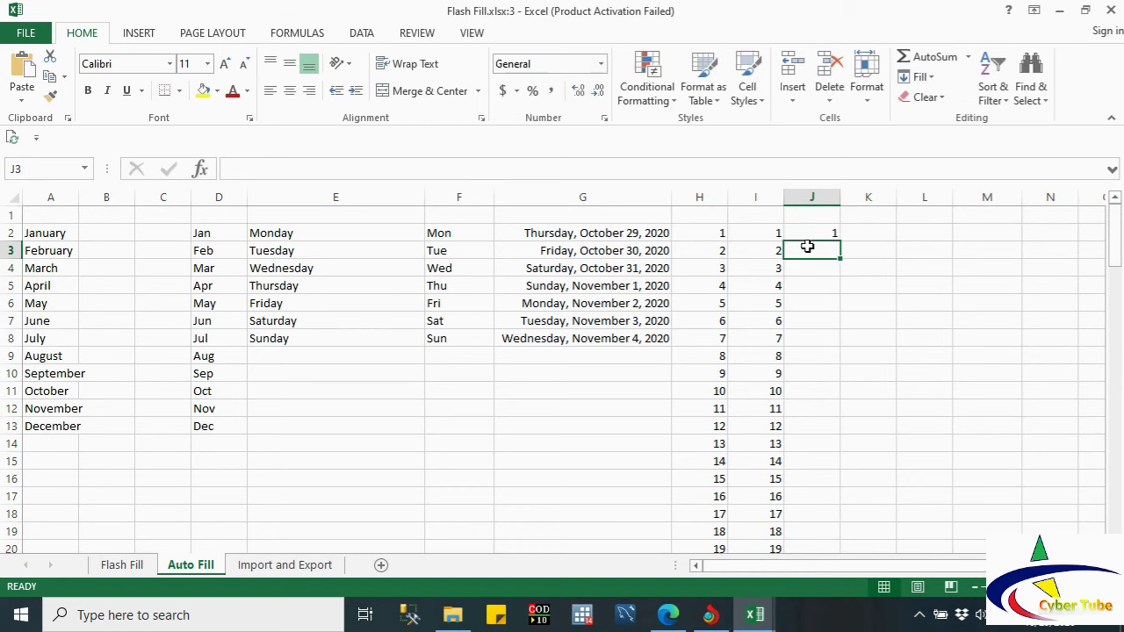
pyautogui.click(799, 232)
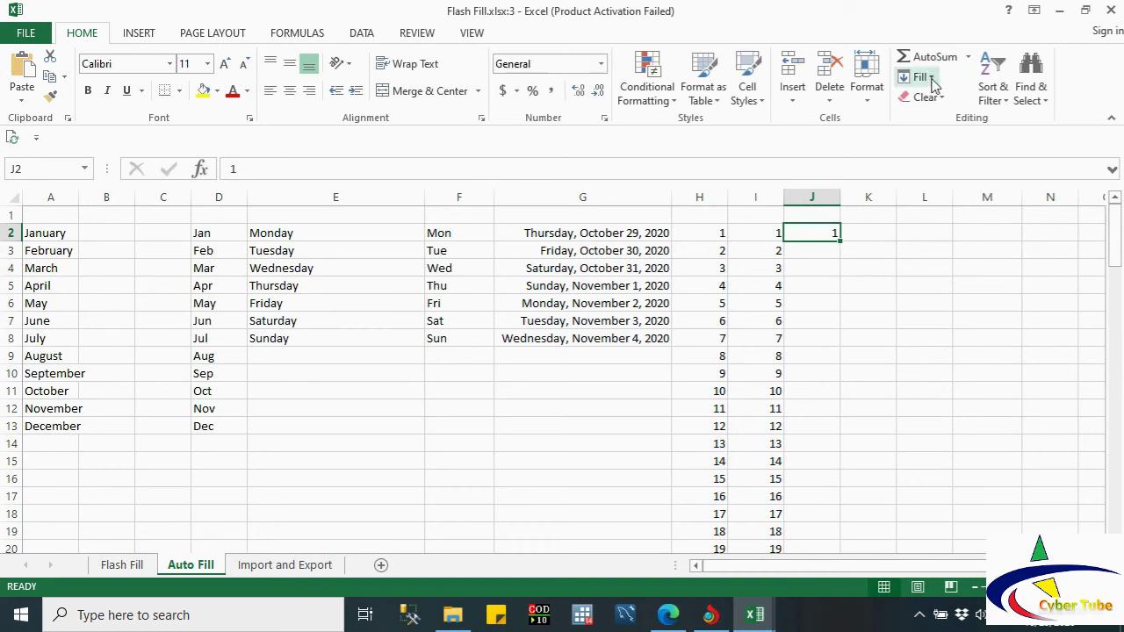
pyautogui.click(917, 77)
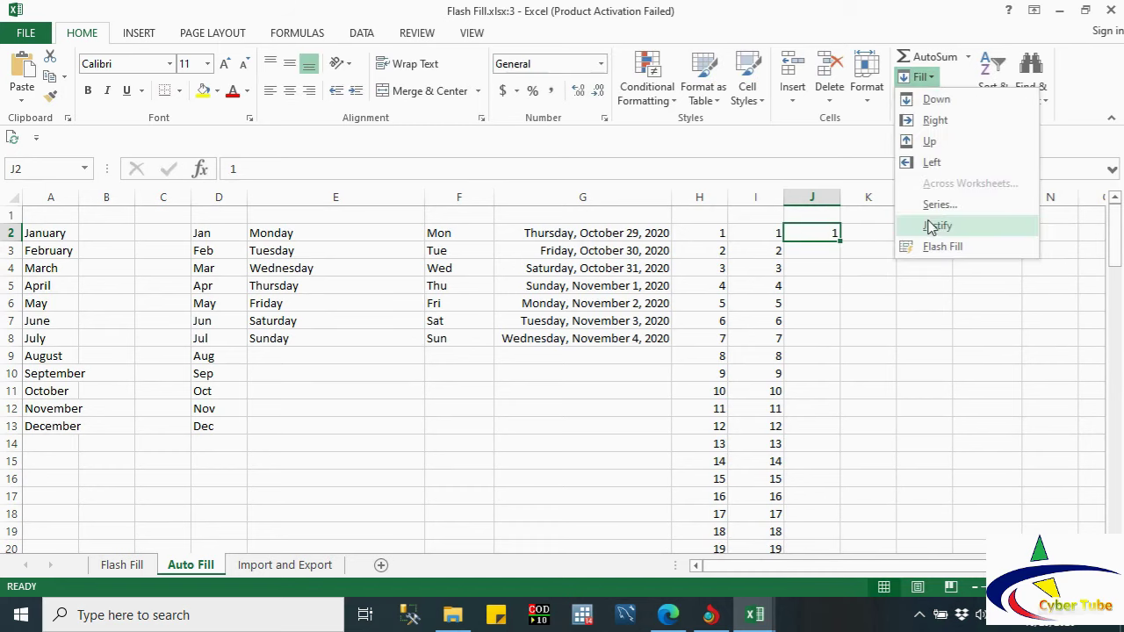
pyautogui.click(935, 206)
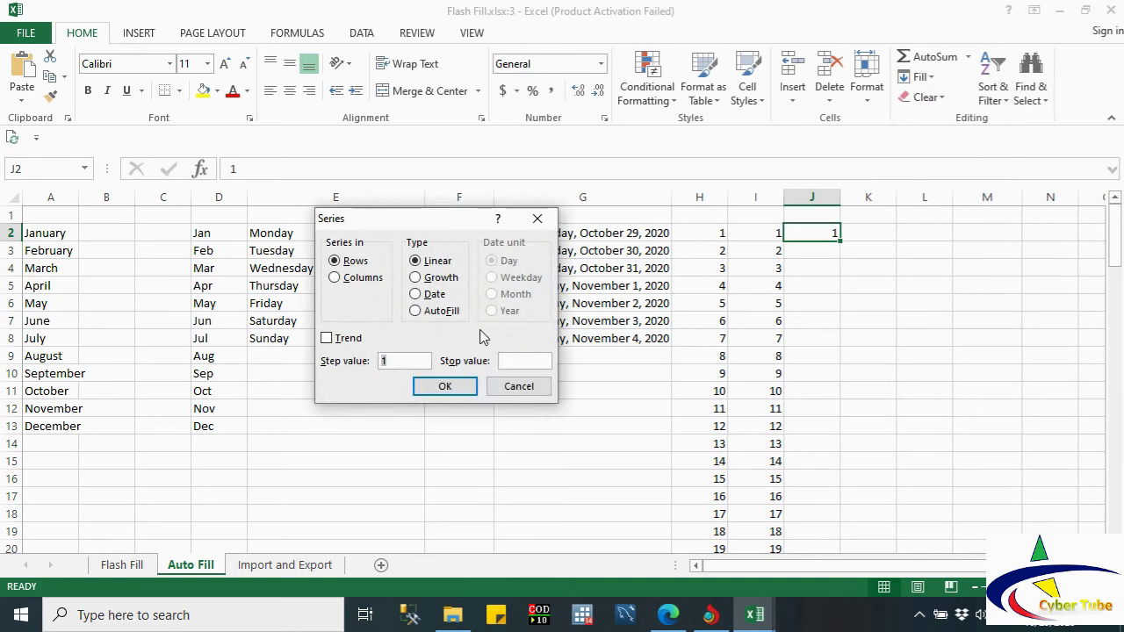
pyautogui.click(361, 281)
pyautogui.click(505, 359)
pyautogui.write('100')
pyautogui.click(423, 363)
pyautogui.press('BackSpace')
pyautogui.write('2')
pyautogui.click(442, 385)
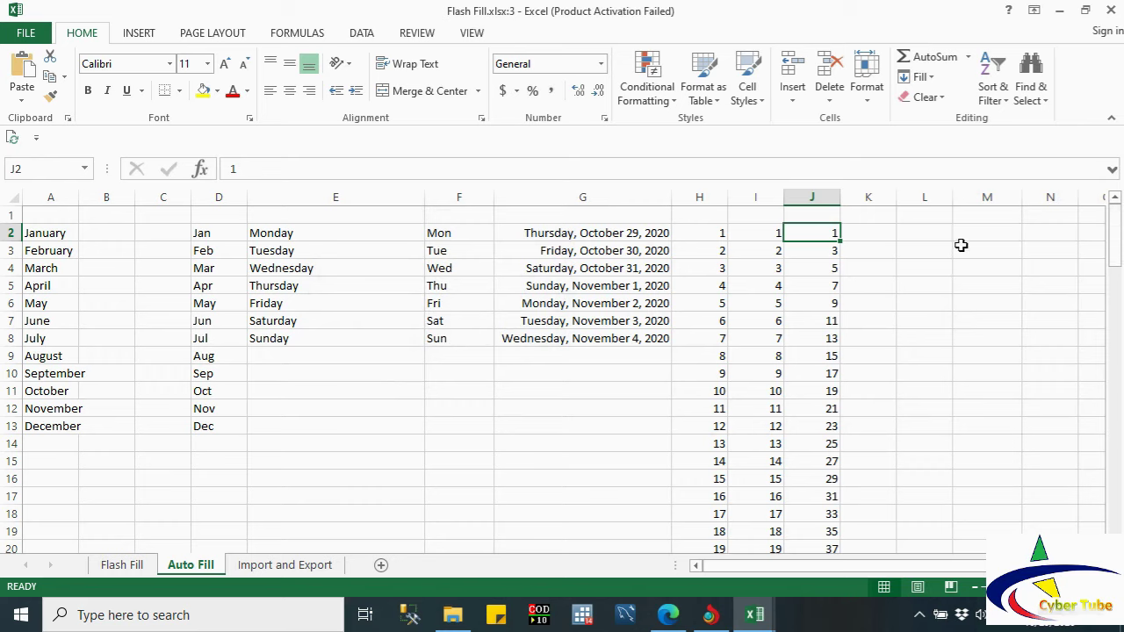
# Step: Check the odd series values down to 99 in J51
pyautogui.press('Down')
pyautogui.press('Down')
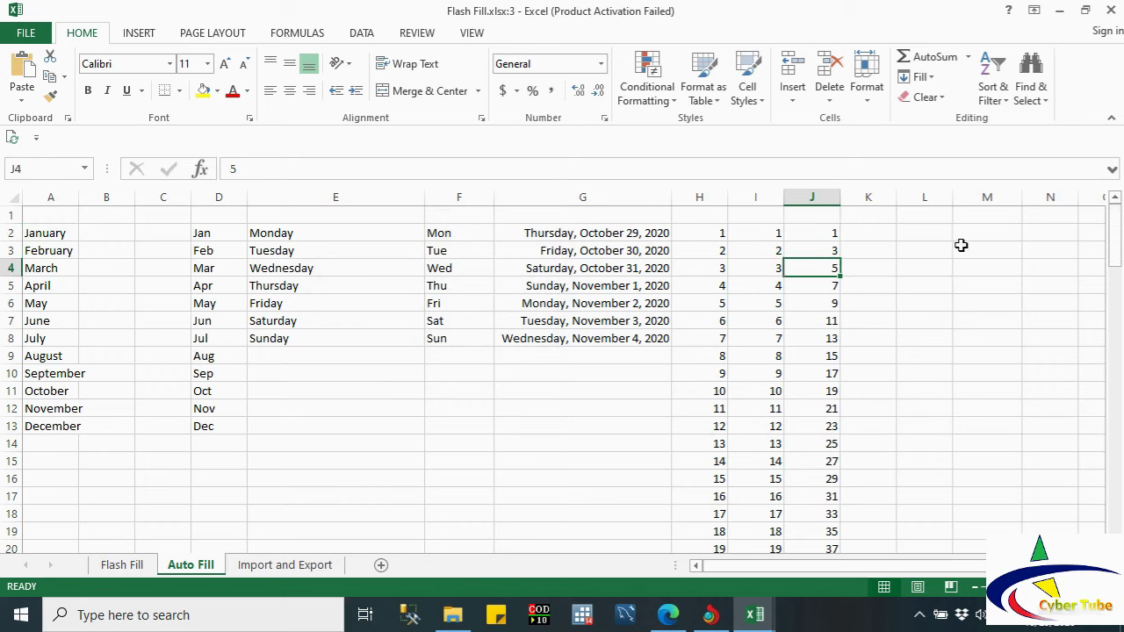
pyautogui.press('Down')
pyautogui.press('Down')
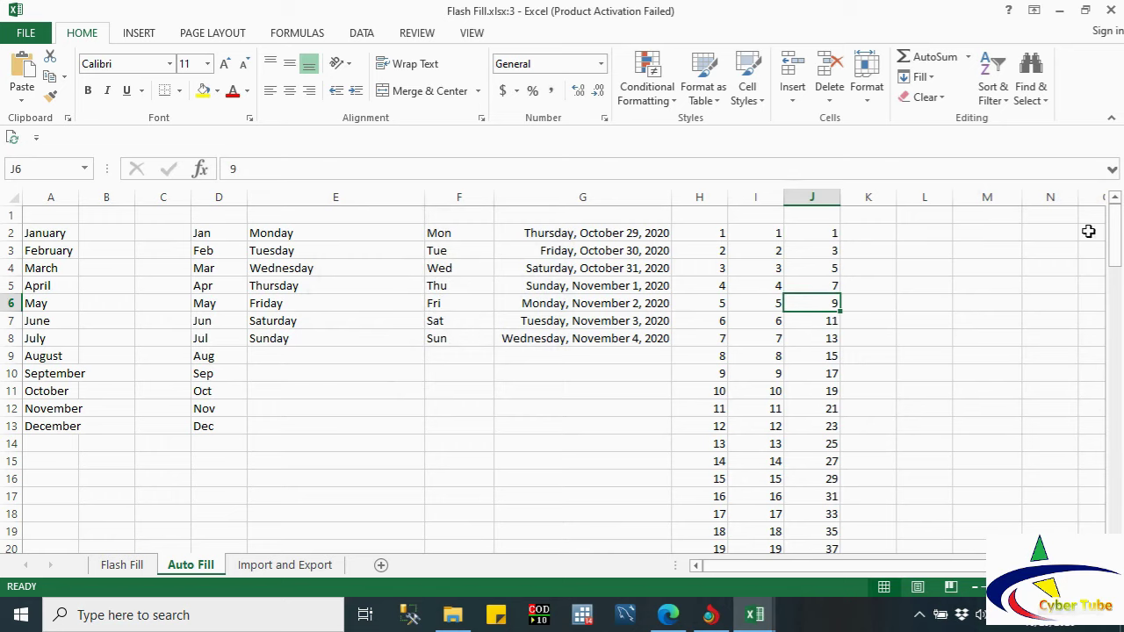
pyautogui.moveTo(1118, 230); pyautogui.dragTo(1121, 378)
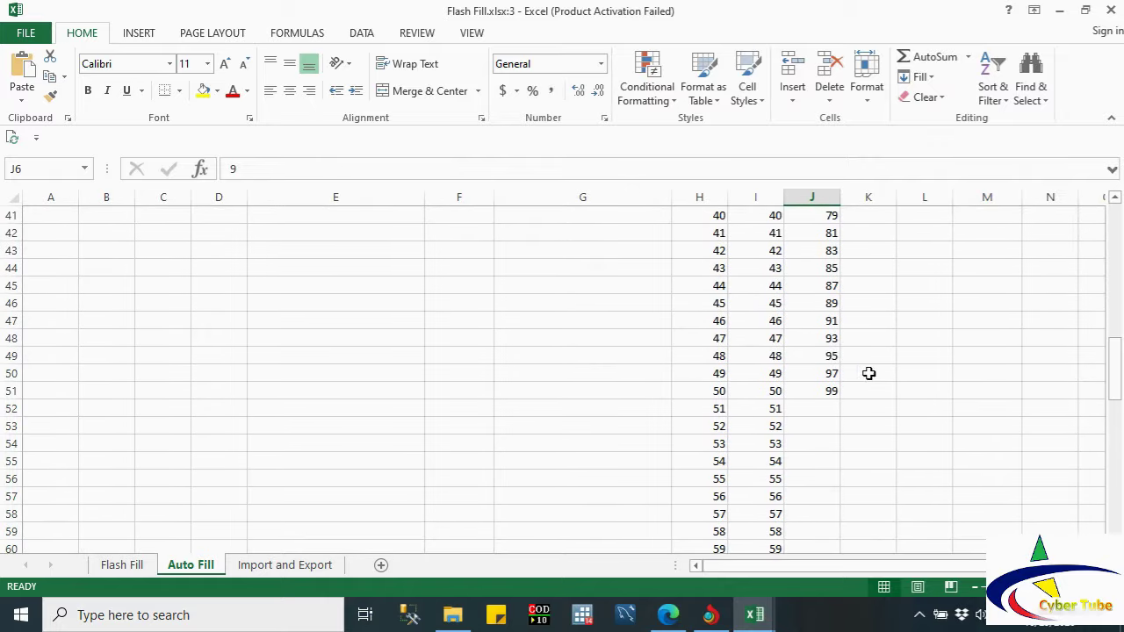
pyautogui.click(830, 390)
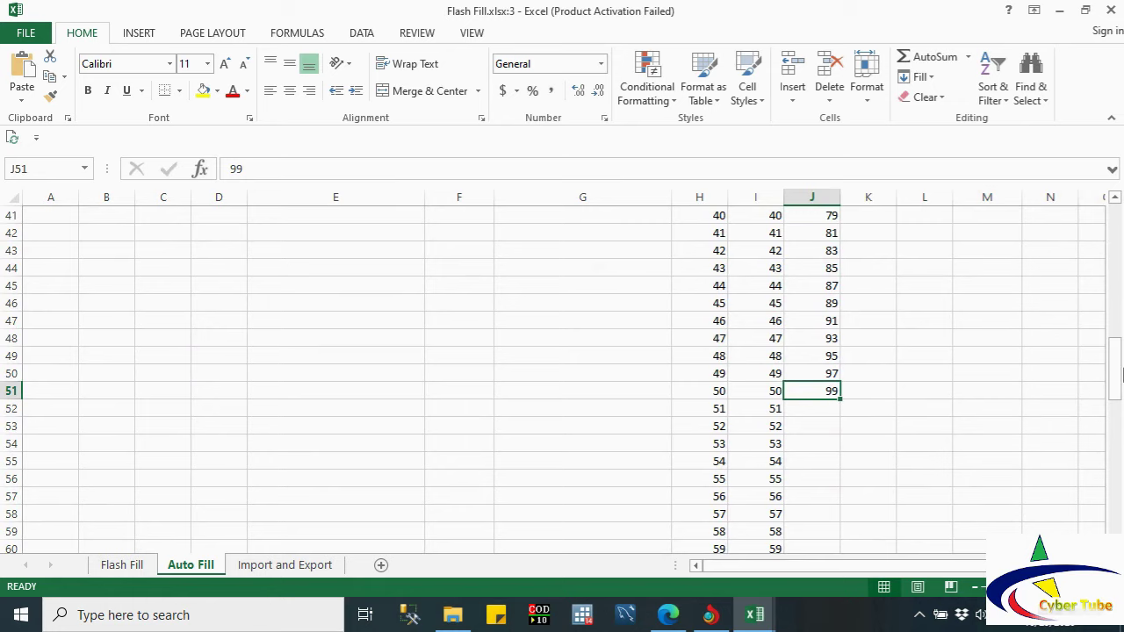
pyautogui.moveTo(1121, 376); pyautogui.dragTo(1115, 219)
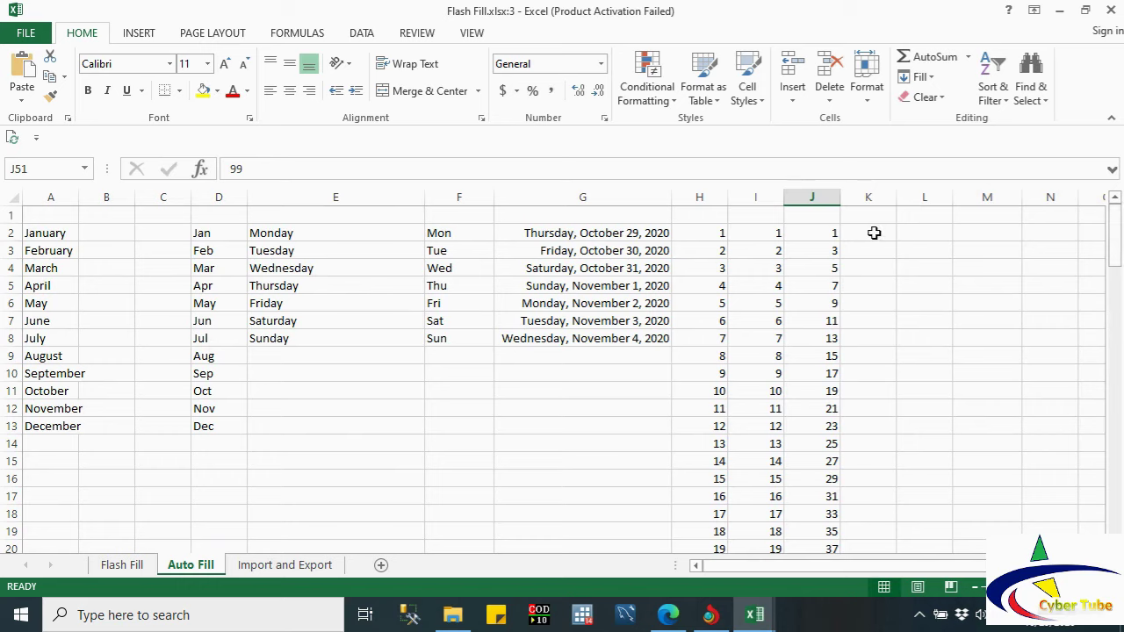
# Step: Enter 2 as the starting value in K2
pyautogui.click(874, 233)
pyautogui.write('2')
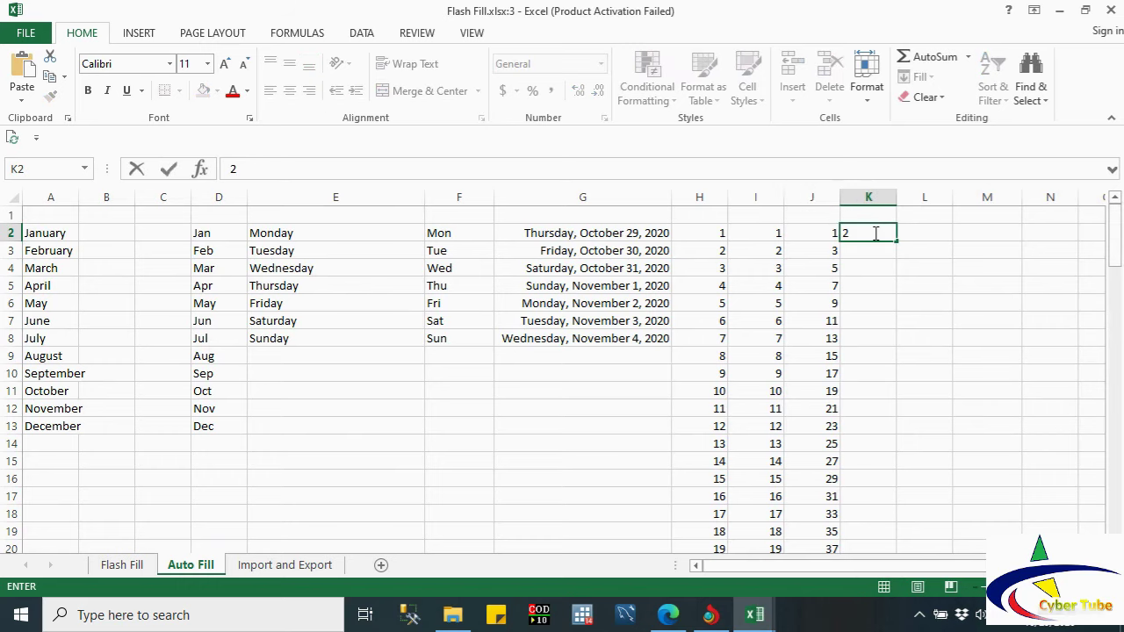
pyautogui.click(867, 238)
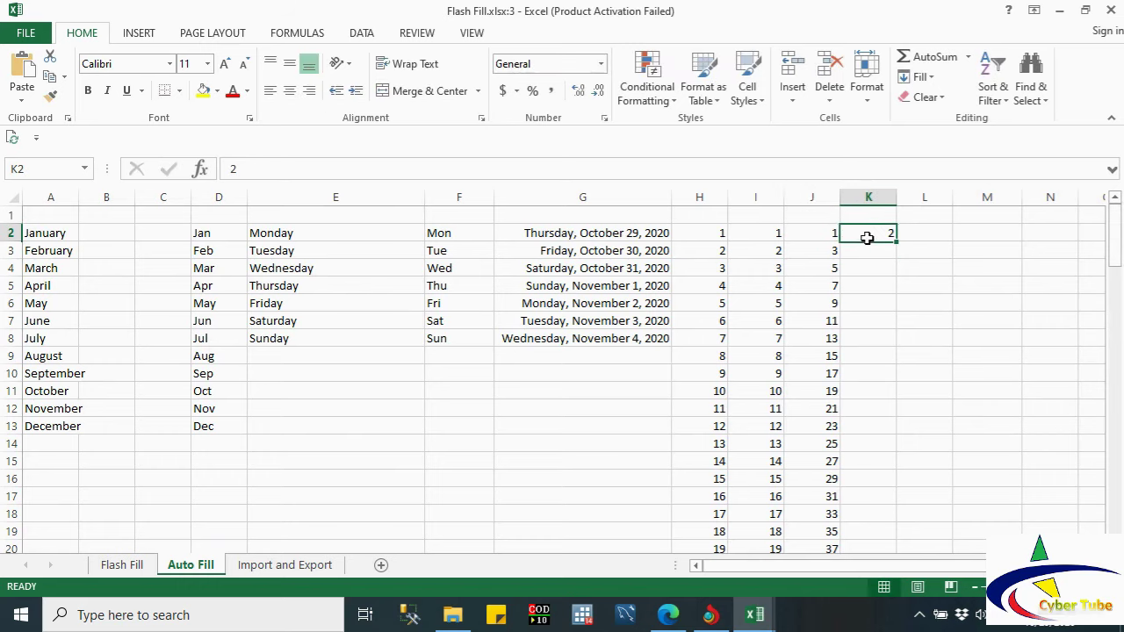
# Step: Fill K2 down as a column series with step 2 and stop value 100, checking it reaches K51
pyautogui.click(922, 76)
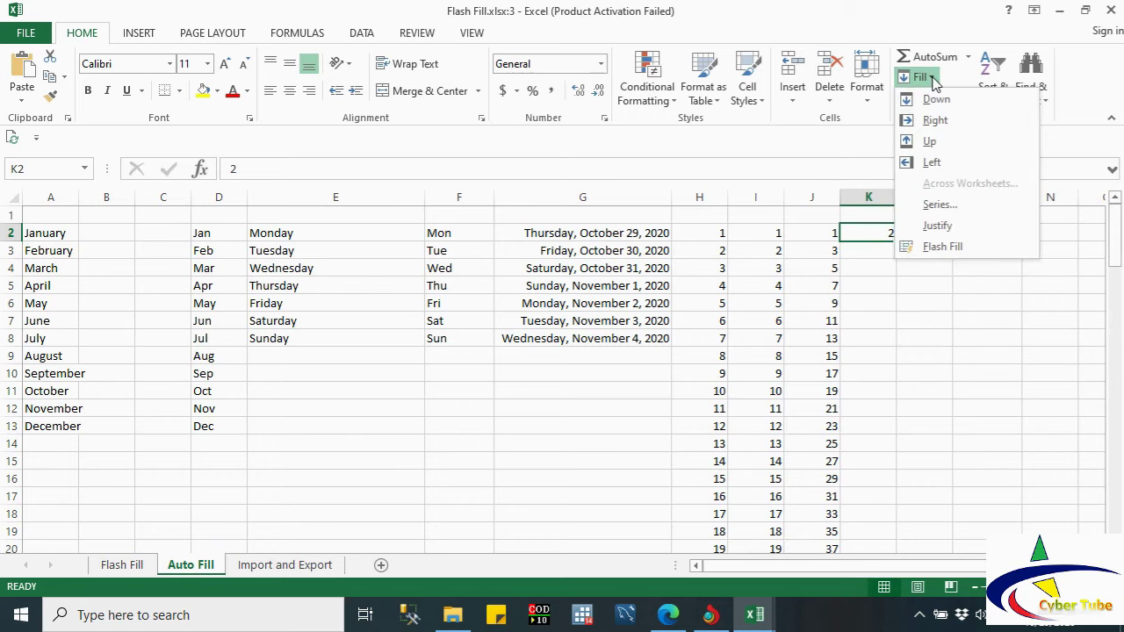
pyautogui.click(938, 204)
pyautogui.click(336, 279)
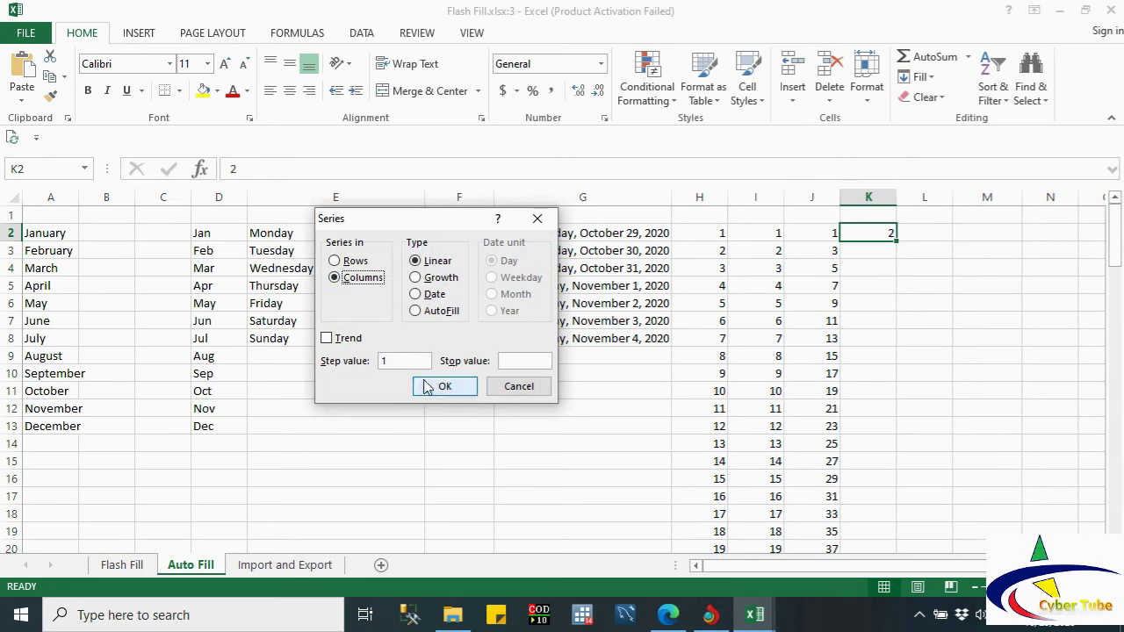
pyautogui.click(520, 361)
pyautogui.write('100')
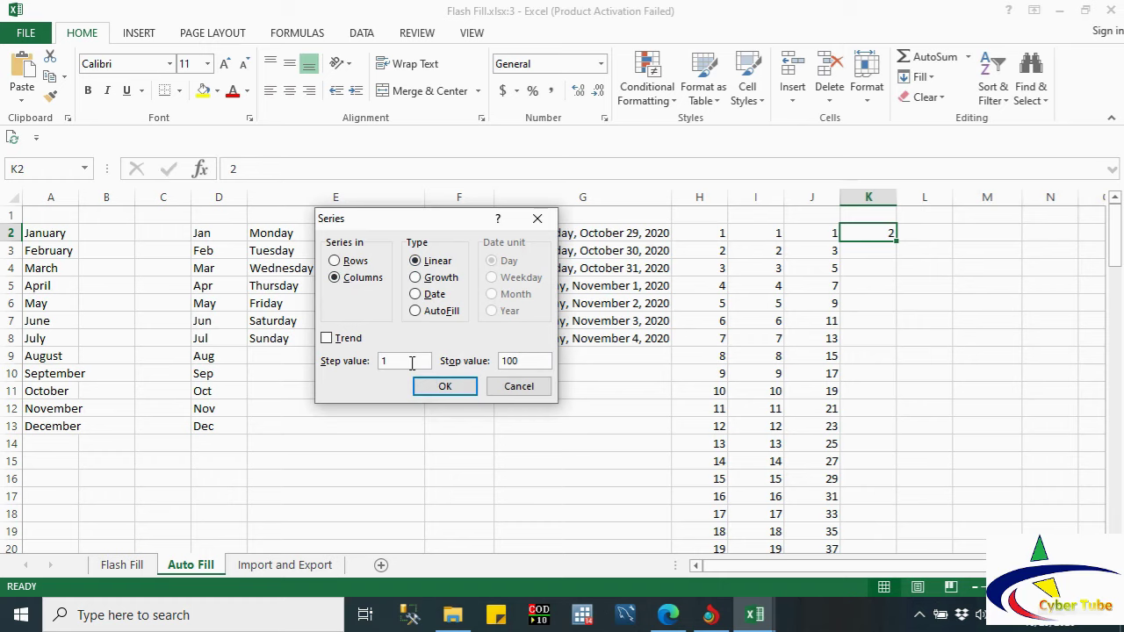
pyautogui.press('BackSpace')
pyautogui.write('2')
pyautogui.click(463, 384)
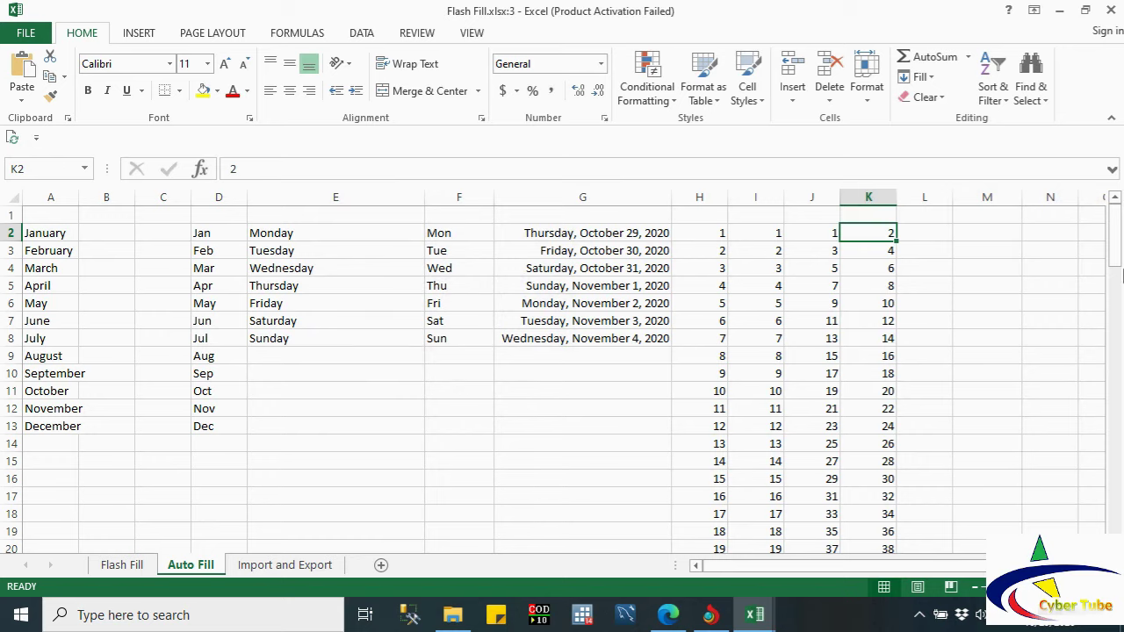
pyautogui.moveTo(1119, 251); pyautogui.dragTo(1120, 386)
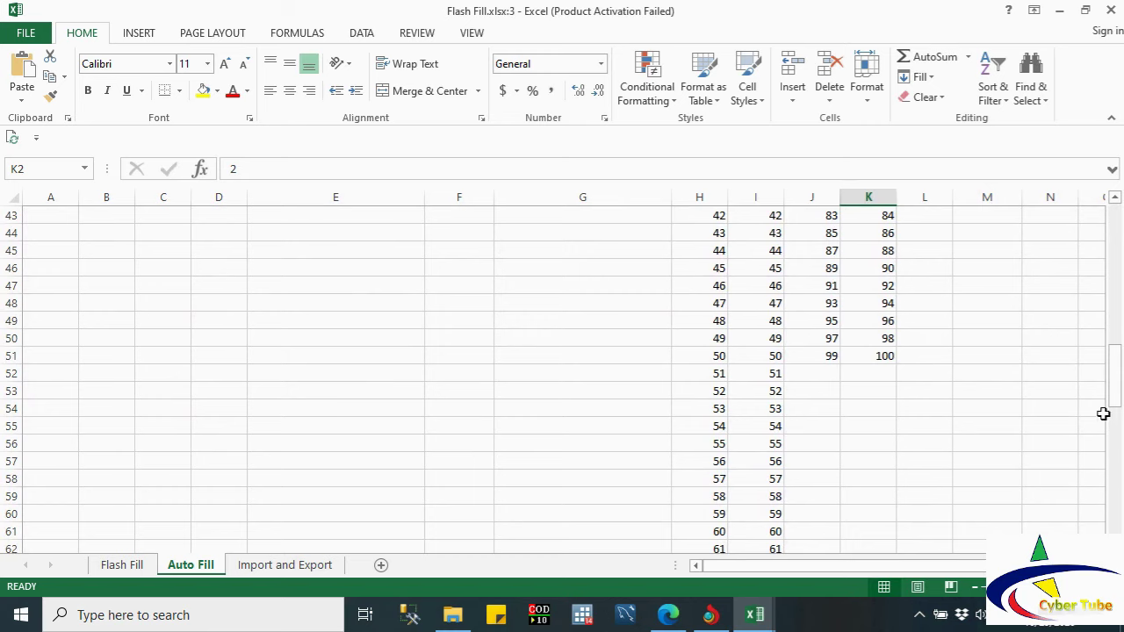
pyautogui.moveTo(1117, 395); pyautogui.dragTo(1115, 222)
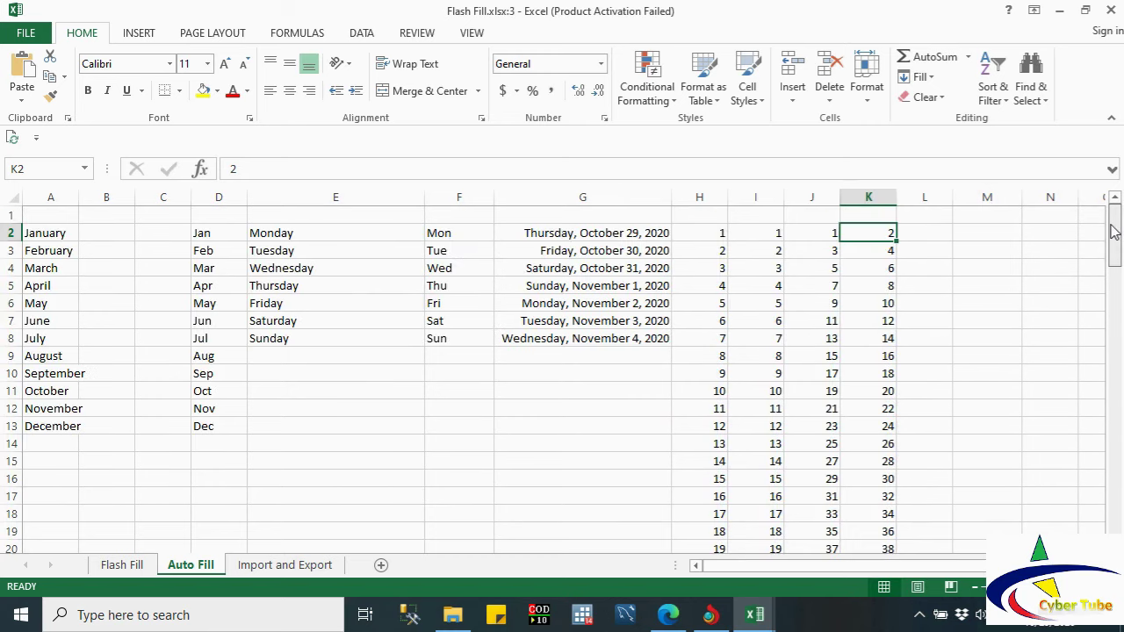
pyautogui.click(919, 234)
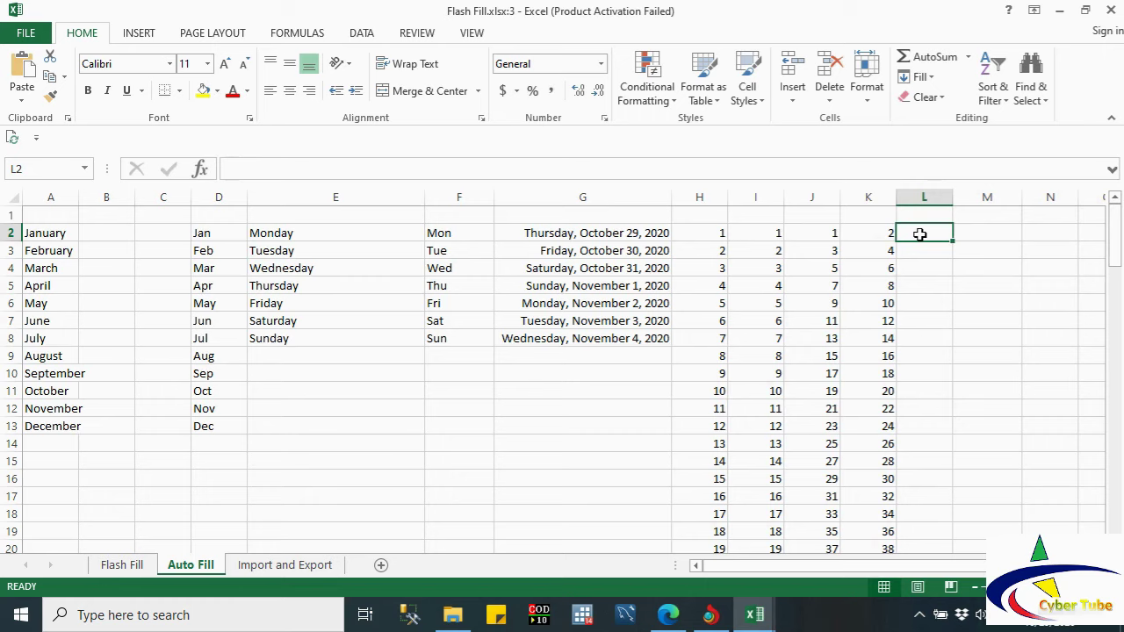
# Step: Enter 2 in L2 and fill a Growth column series with step 2 and stop value 100
pyautogui.write('2')
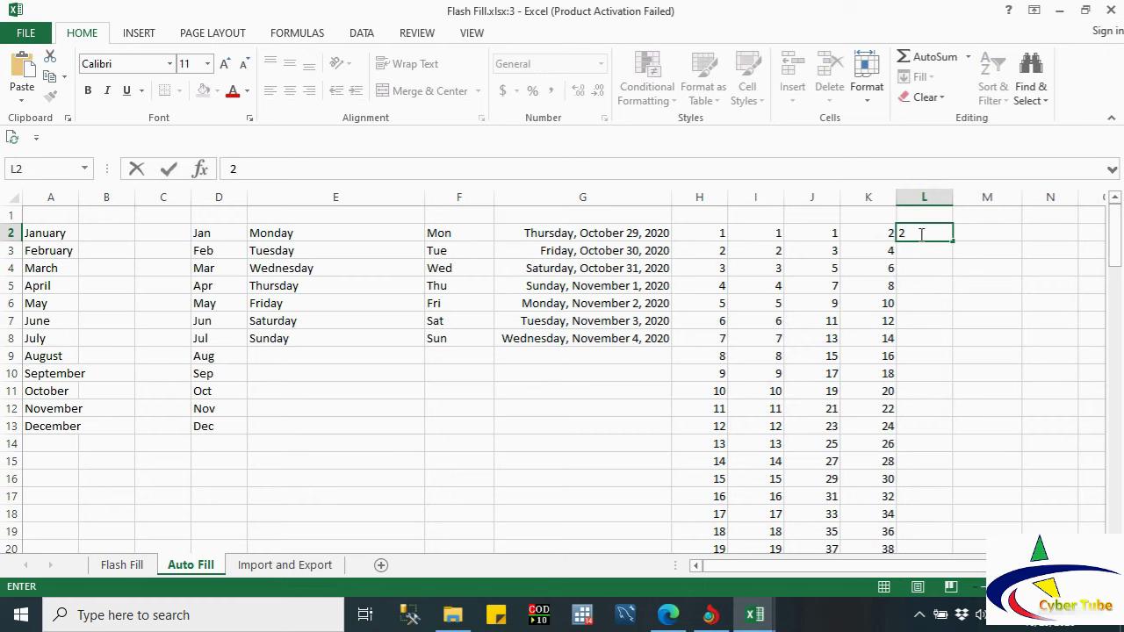
pyautogui.press('Return')
pyautogui.click(905, 233)
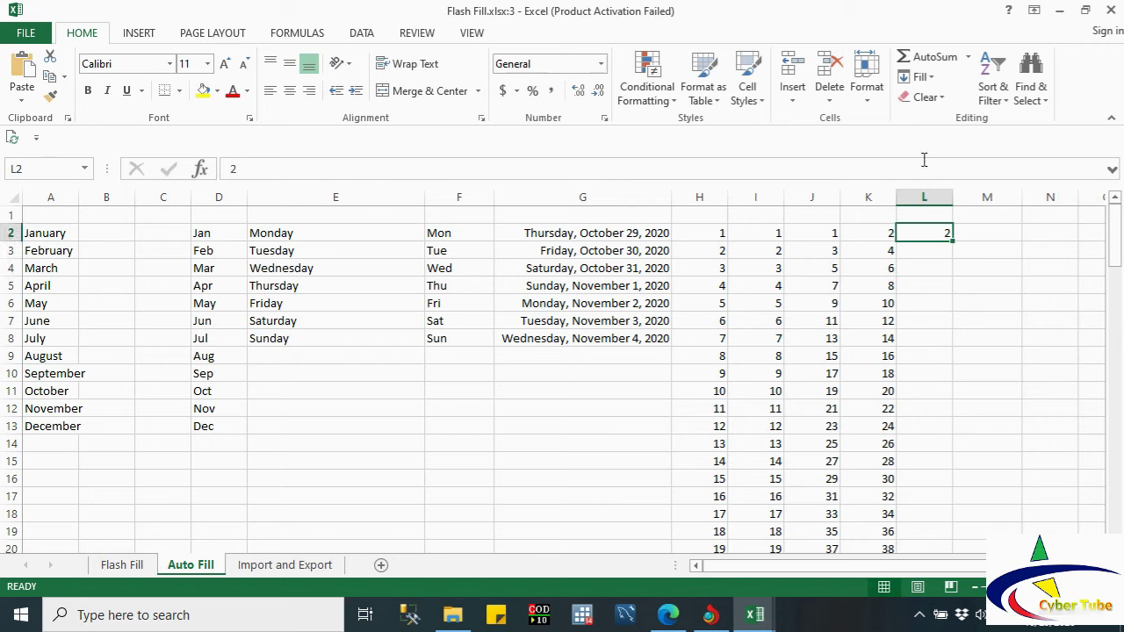
pyautogui.click(917, 77)
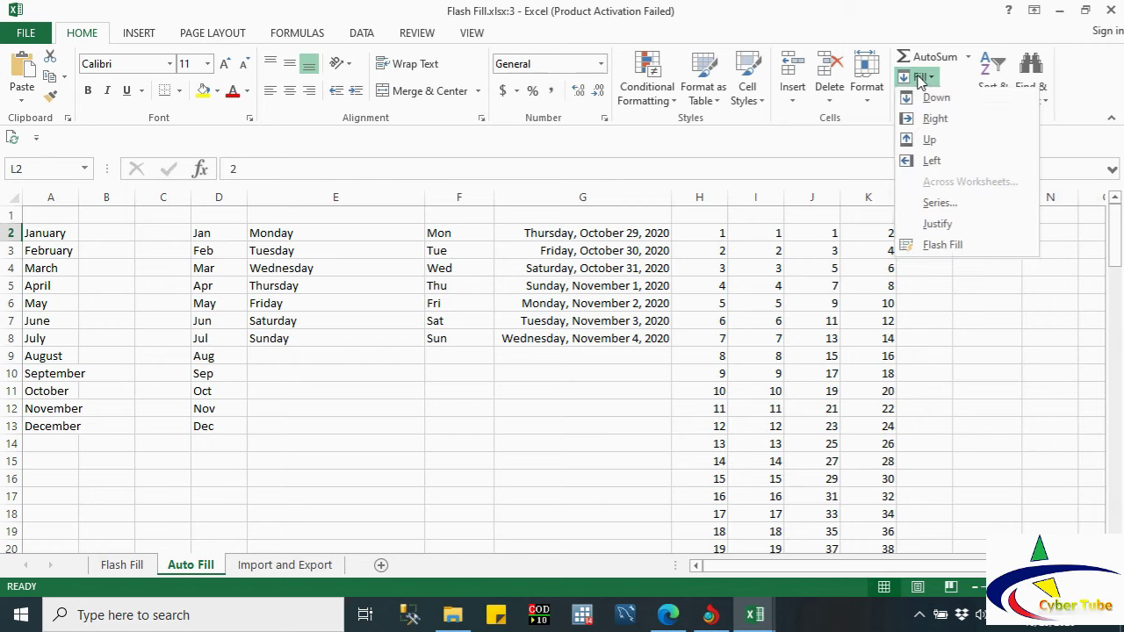
pyautogui.click(938, 204)
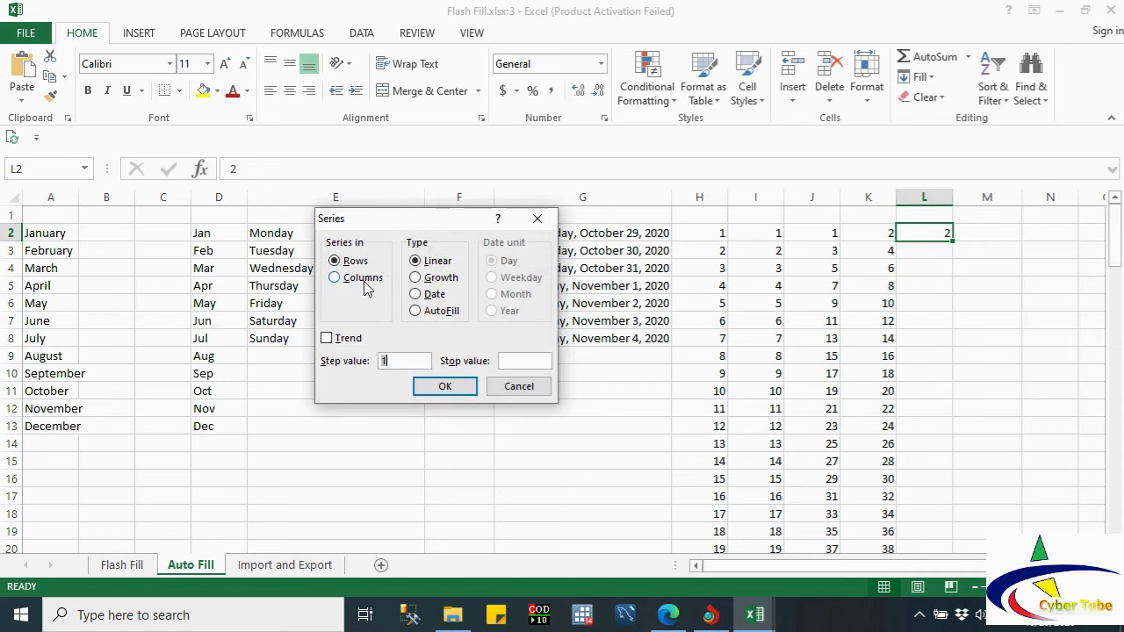
pyautogui.click(336, 278)
pyautogui.click(425, 279)
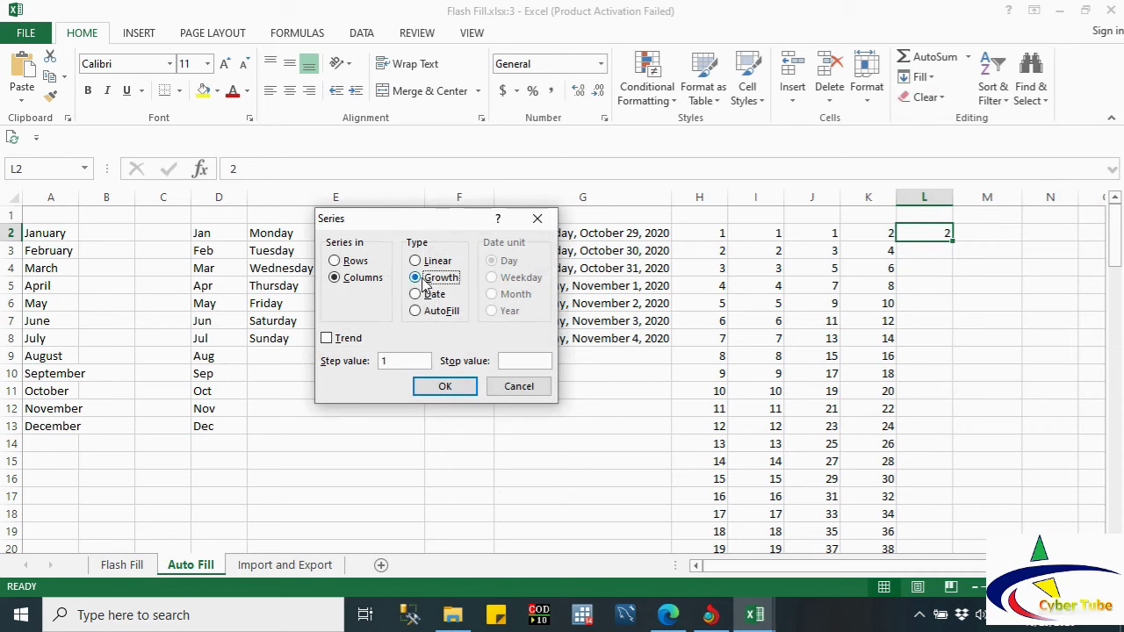
pyautogui.click(404, 361)
pyautogui.press('BackSpace')
pyautogui.write('2')
pyautogui.write('100')
pyautogui.click(456, 386)
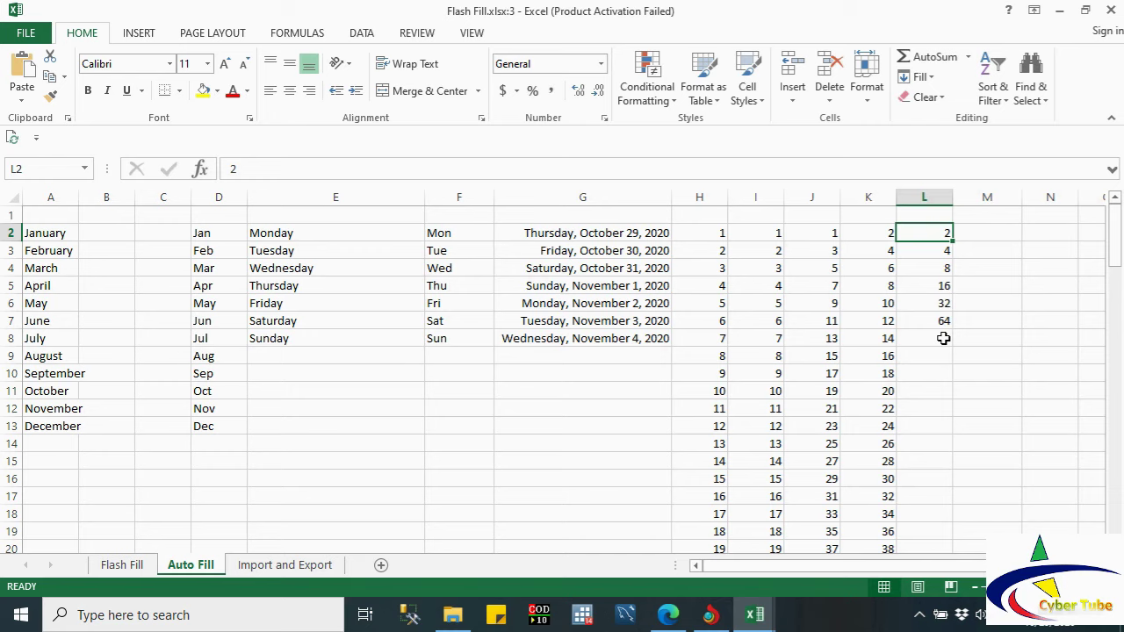
pyautogui.click(970, 234)
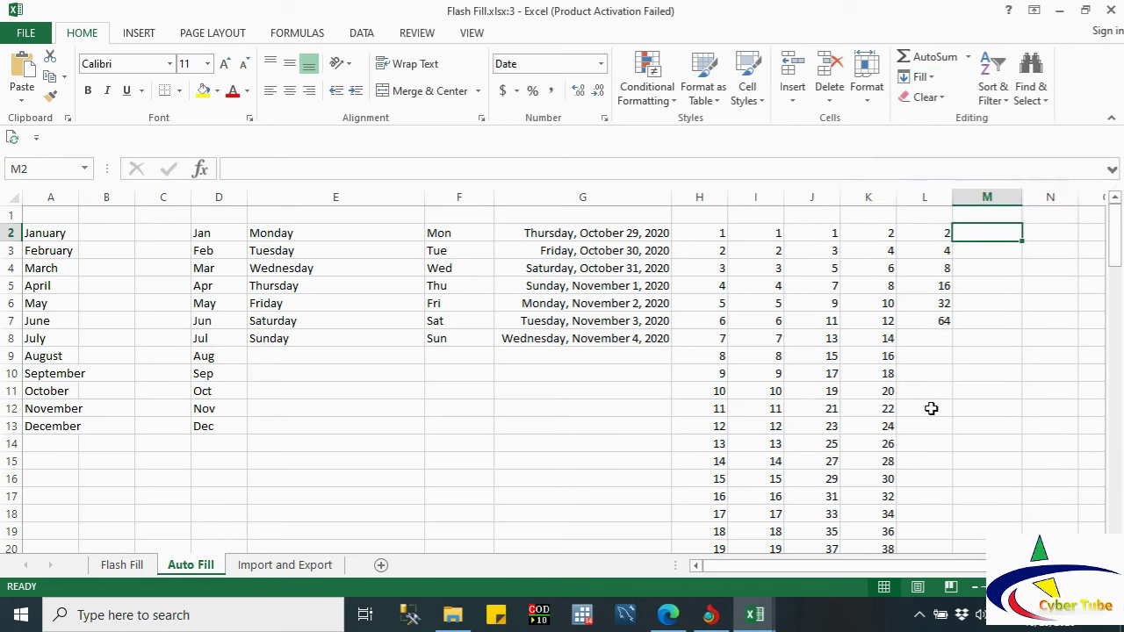
# Step: Enter the start date 10/29/2020 in M2 and reselect it
pyautogui.write('10')
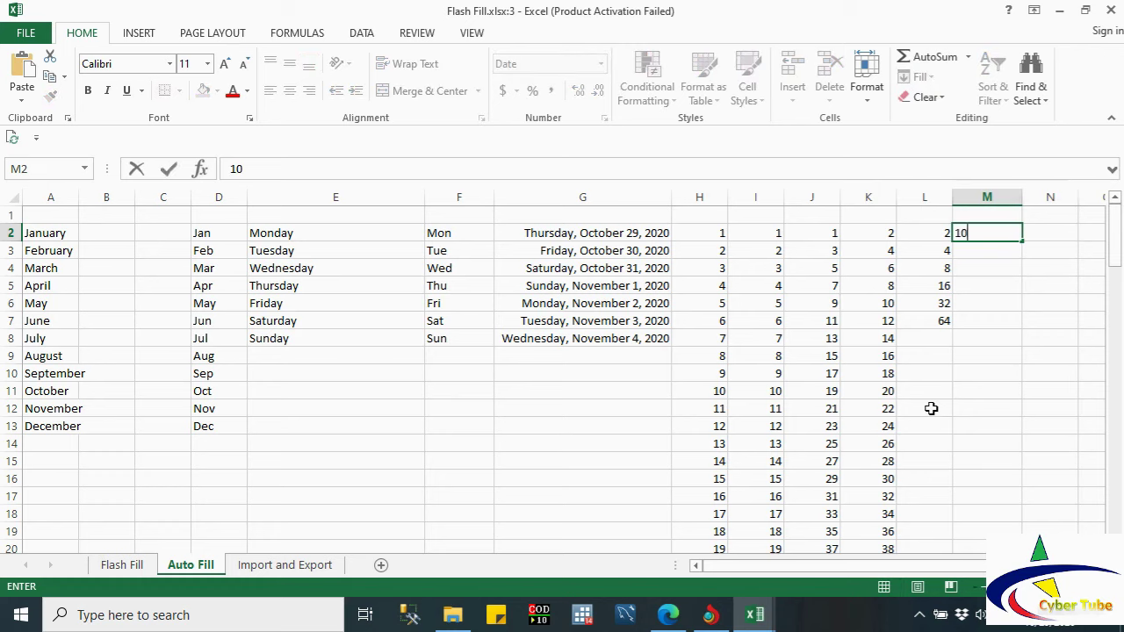
pyautogui.write('/29/2020')
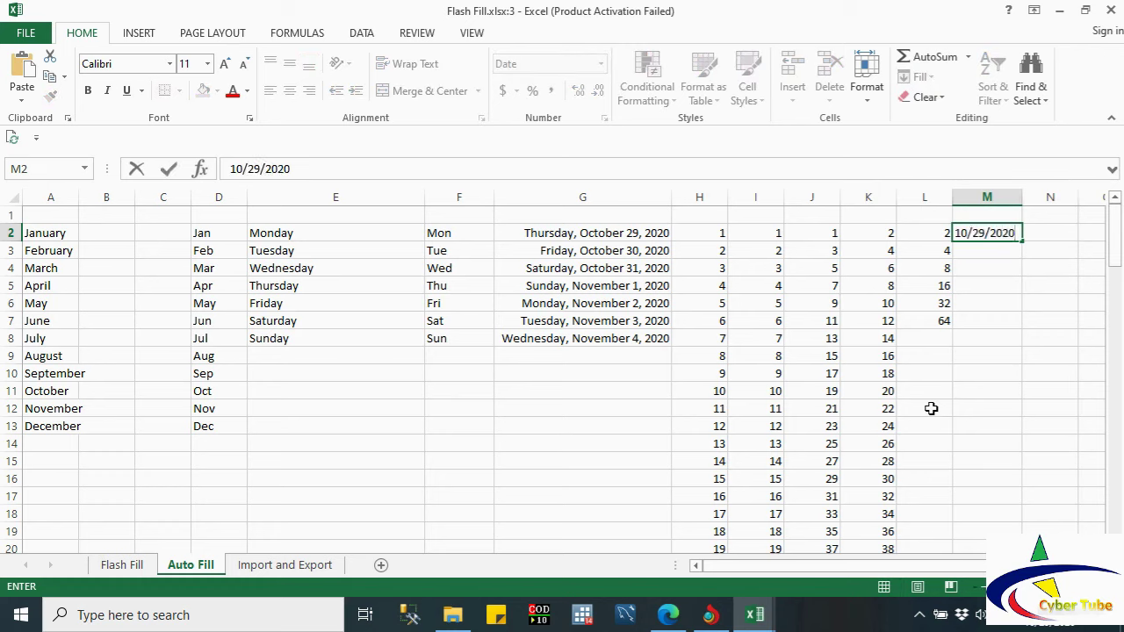
pyautogui.press('Return')
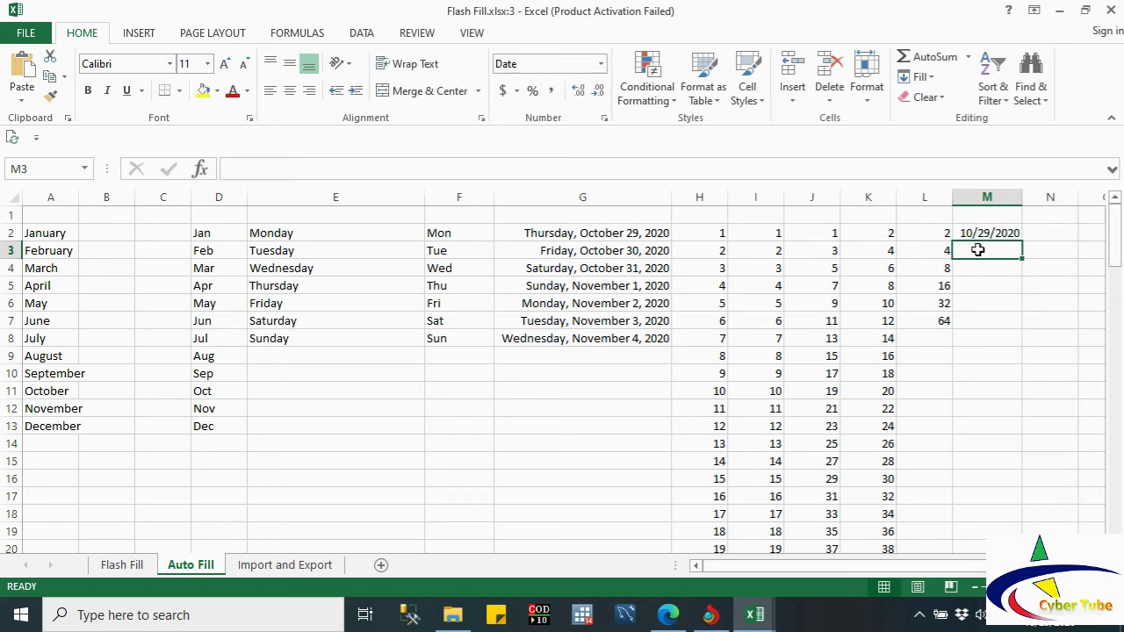
pyautogui.click(969, 232)
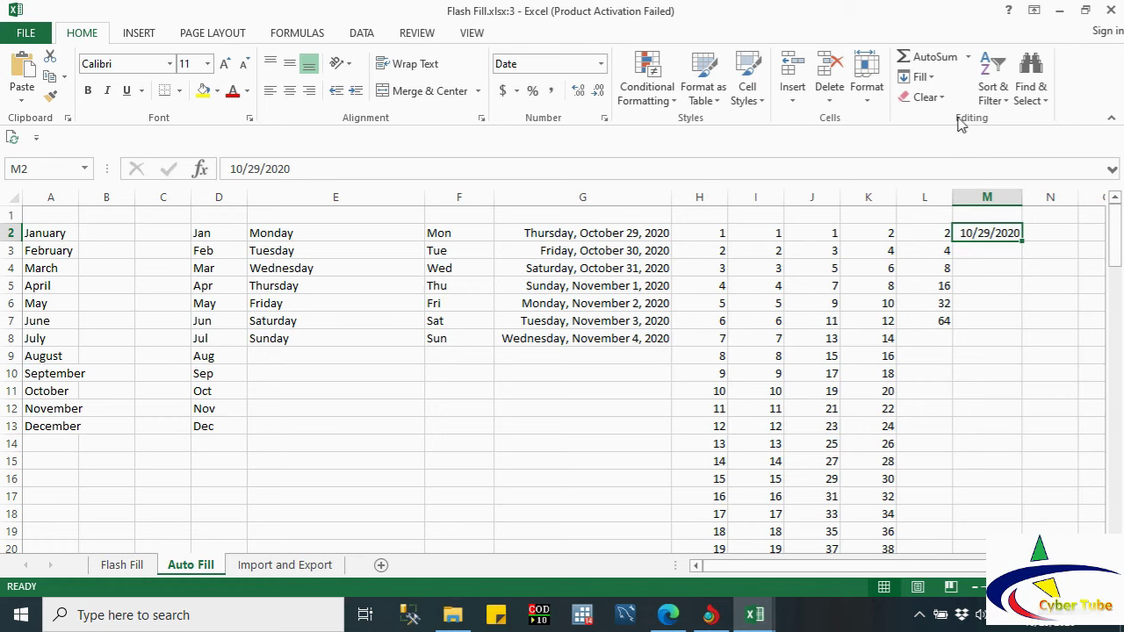
# Step: Fill a date series down column M with step 7 days, stopping at 10/29/2021
pyautogui.click(929, 78)
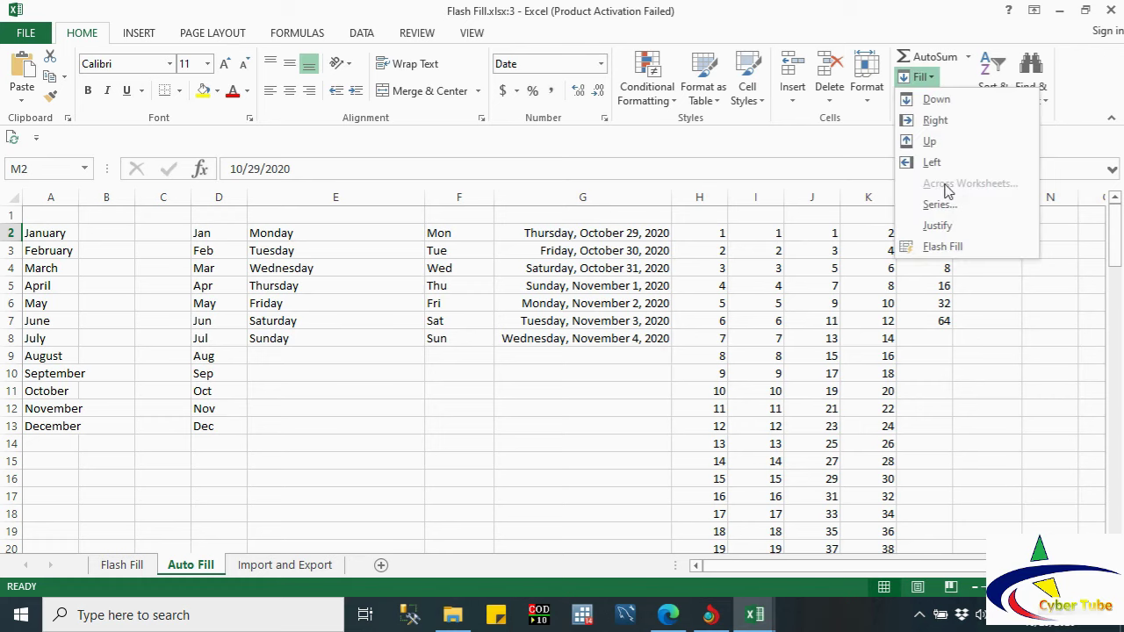
pyautogui.click(939, 204)
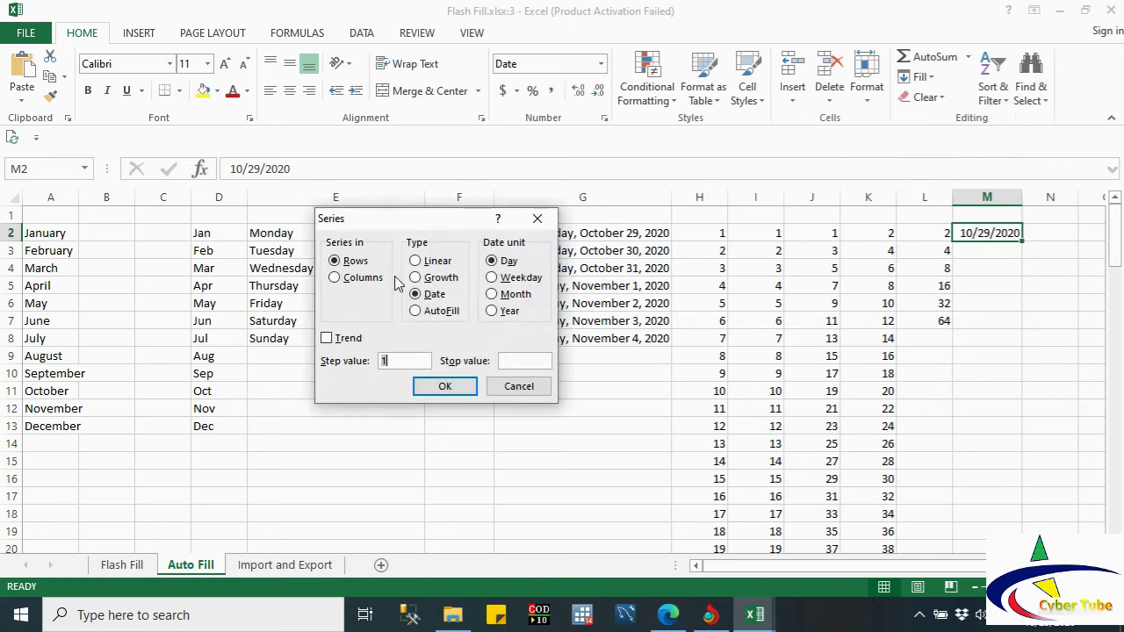
pyautogui.click(364, 278)
pyautogui.click(414, 362)
pyautogui.click(513, 360)
pyautogui.write('10/29/20')
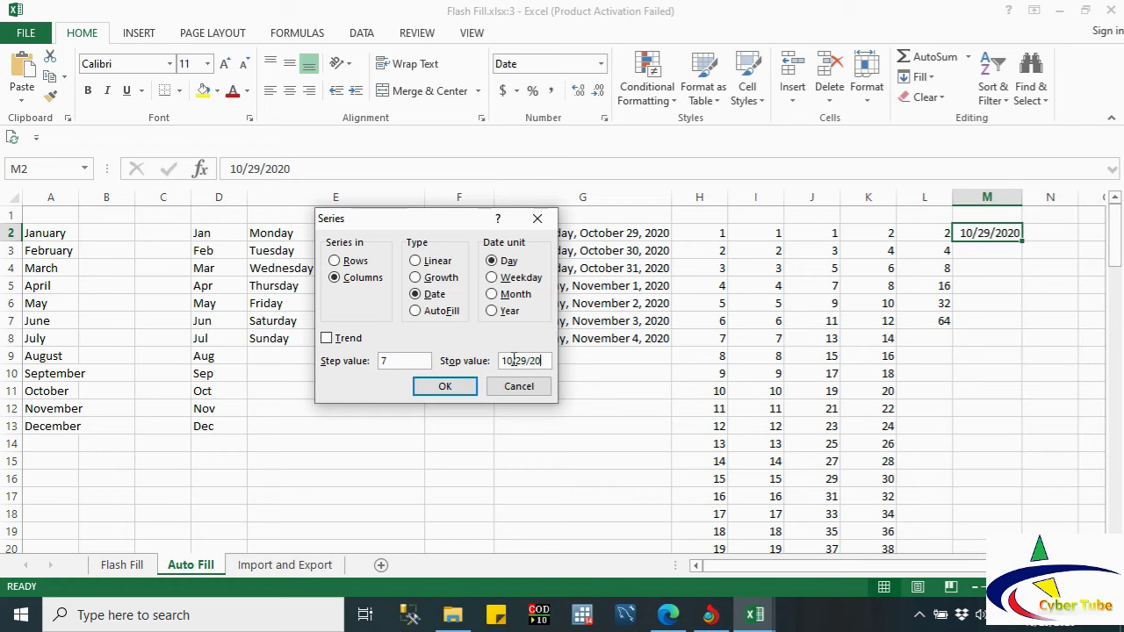
pyautogui.write('21')
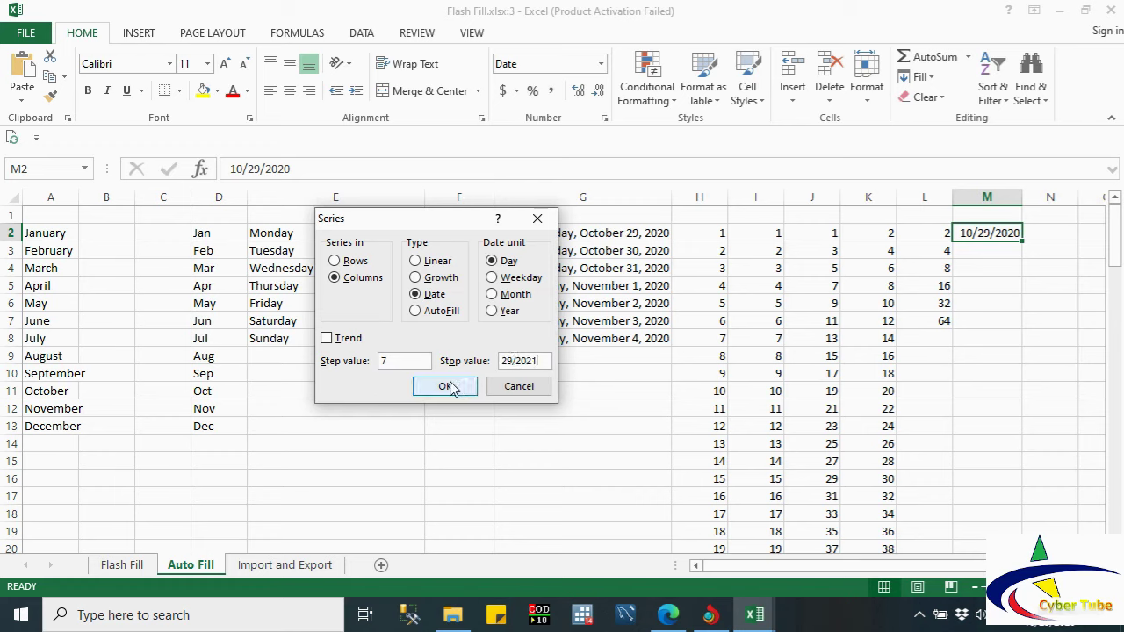
pyautogui.click(450, 384)
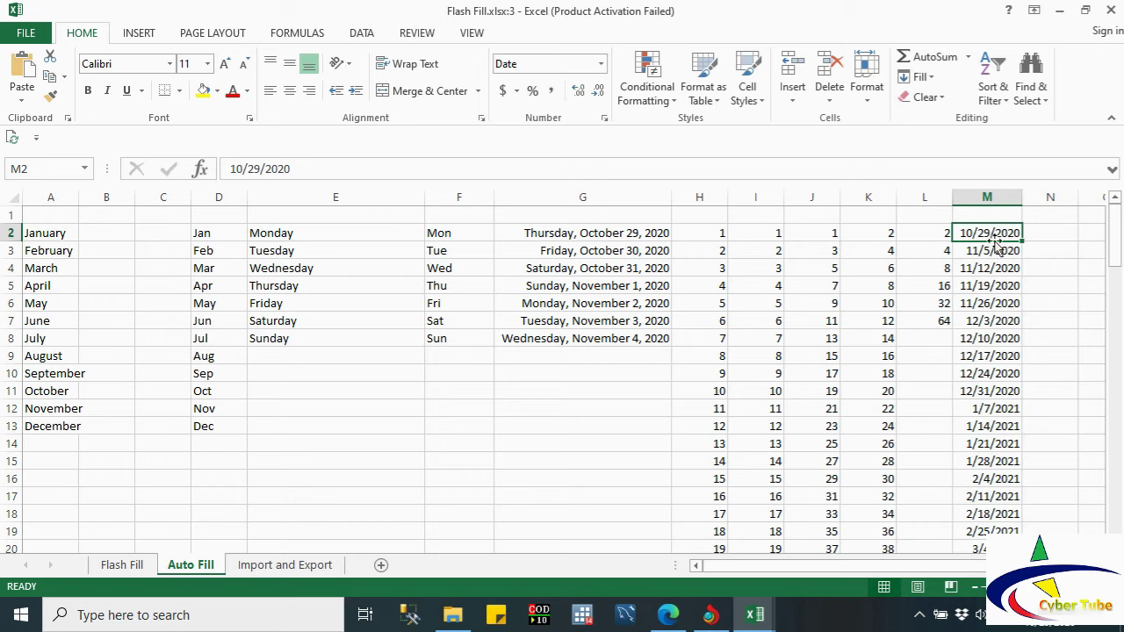
# Step: Scroll down column M to check the weekly dates end at 10/28/2021, then select L2
pyautogui.moveTo(1119, 247); pyautogui.dragTo(1120, 392)
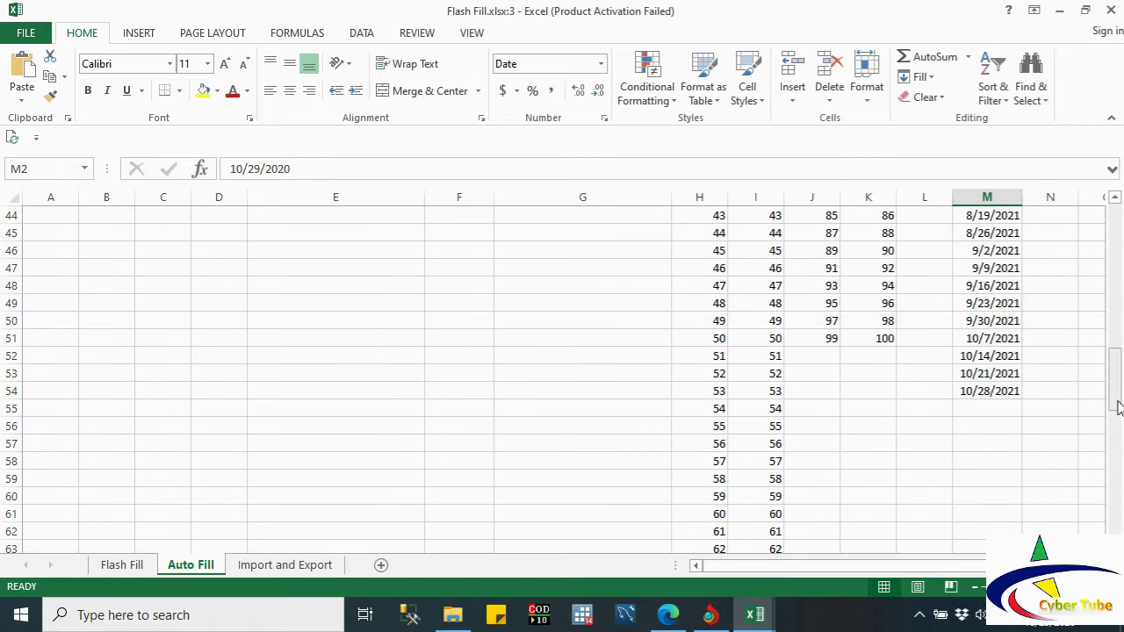
pyautogui.moveTo(1115, 376); pyautogui.dragTo(1094, 231)
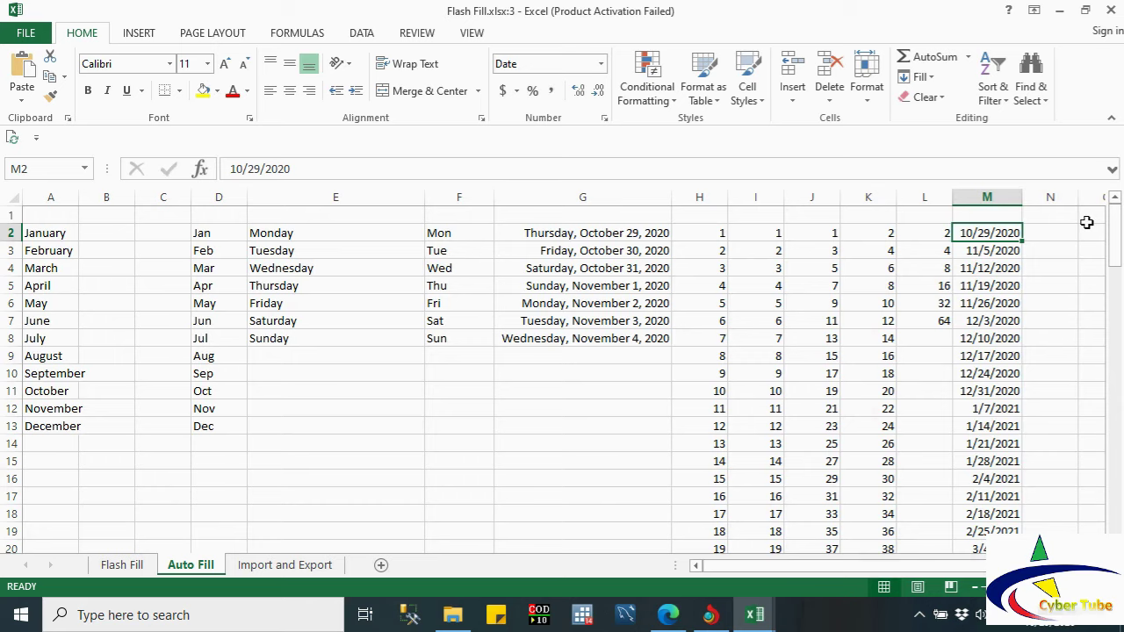
pyautogui.click(943, 233)
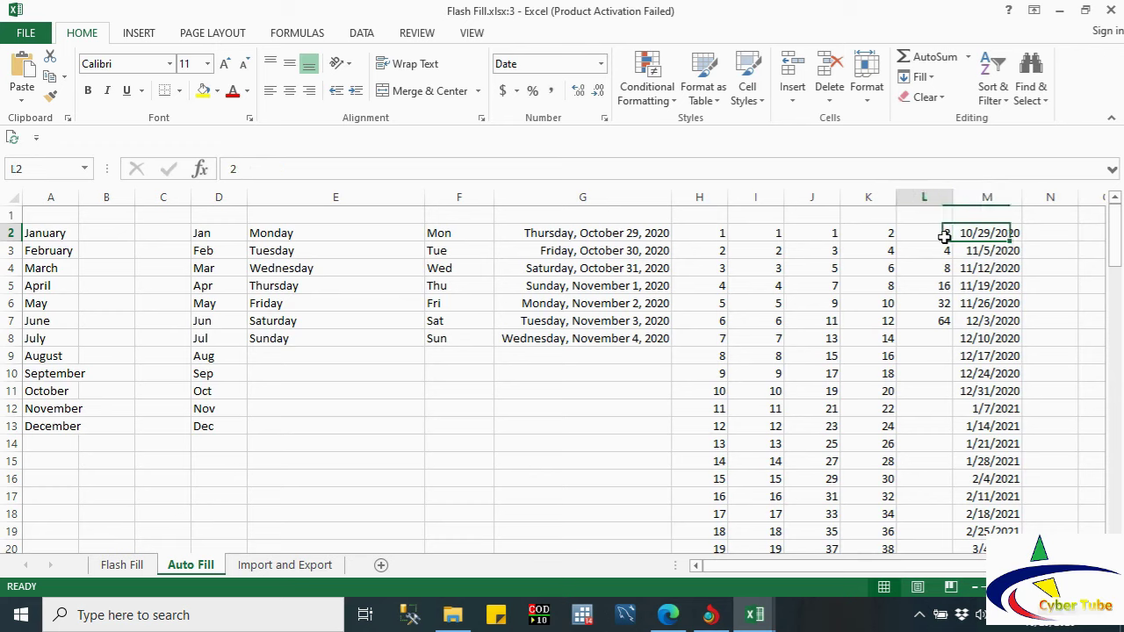
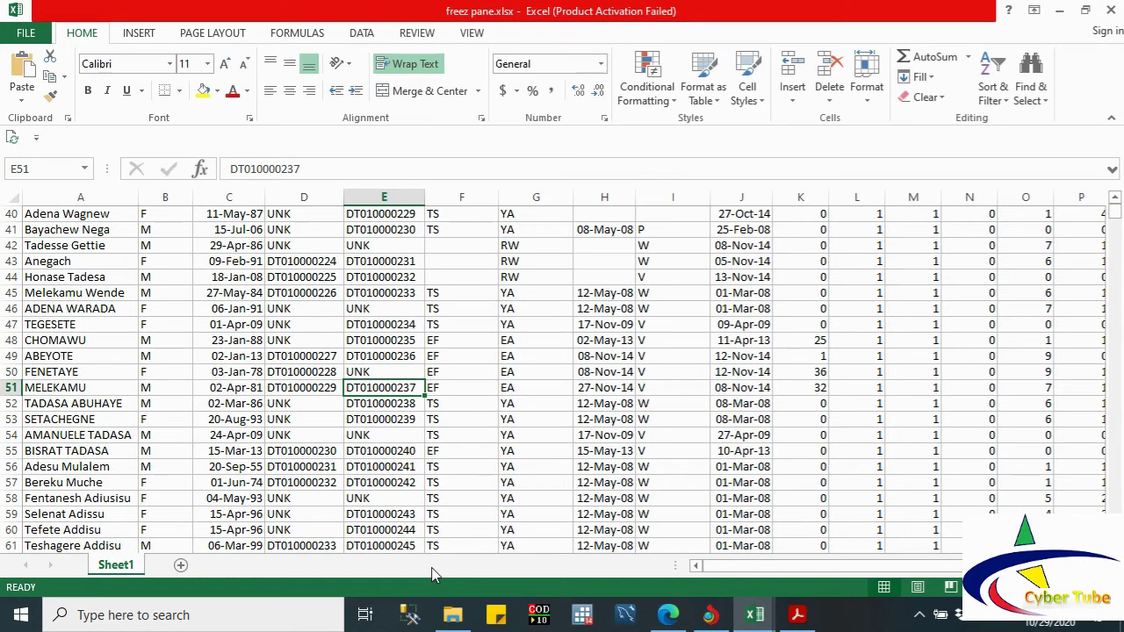
# Step: Jump to the last data row at 65534, then scroll back up to the header row
pyautogui.hotkey('ctrl', 'Down')
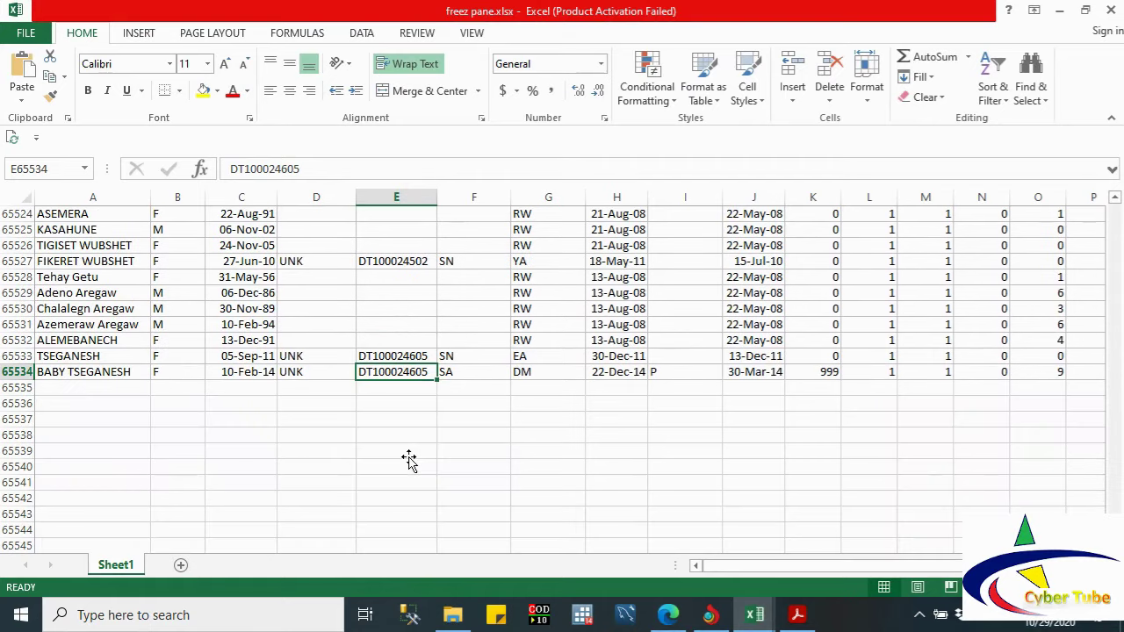
pyautogui.press('Up')
pyautogui.press('Up')
pyautogui.press('Up')
pyautogui.press('Up')
pyautogui.press('Up')
pyautogui.press('Up')
pyautogui.press('Up')
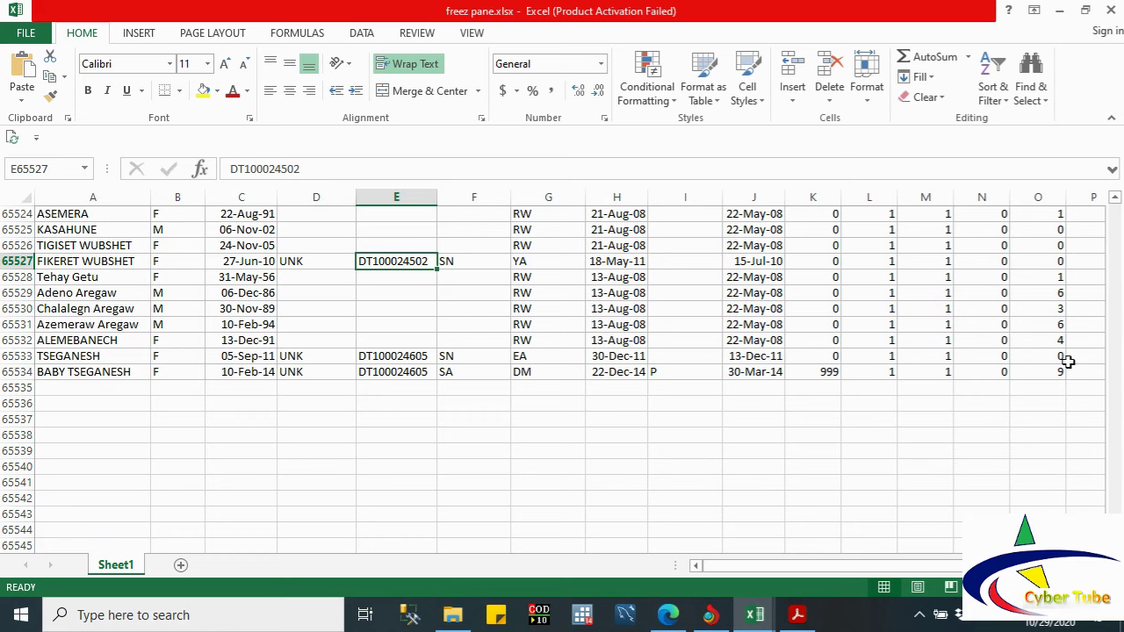
pyautogui.moveTo(1116, 517); pyautogui.dragTo(1114, 210)
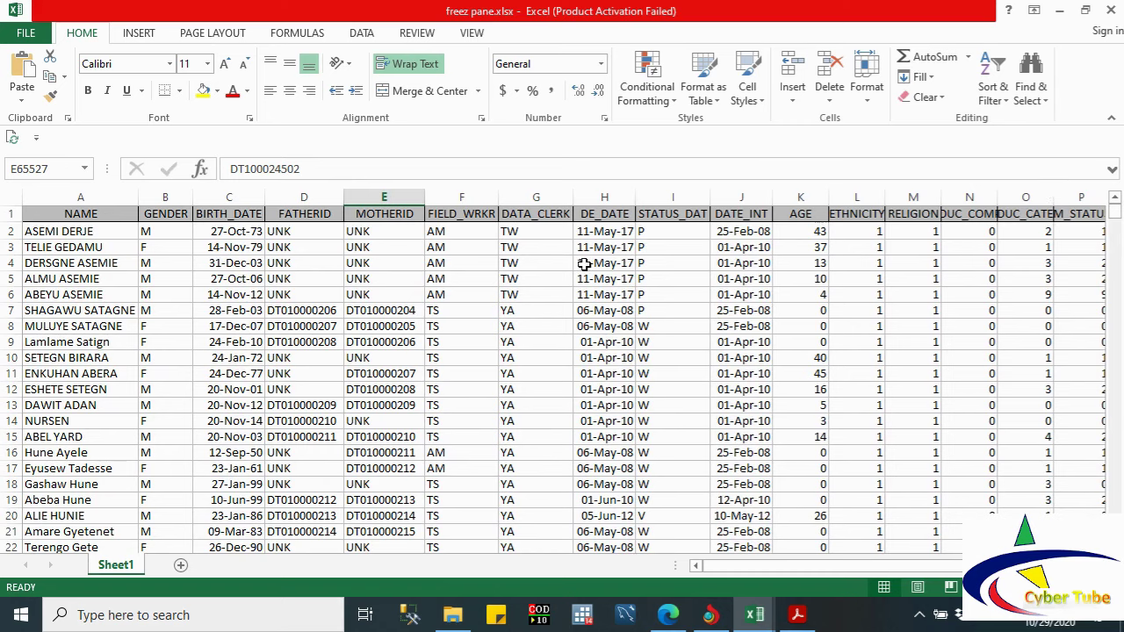
# Step: Select the header row and the NAME column, then select cells C3 and C2
pyautogui.click(6, 214)
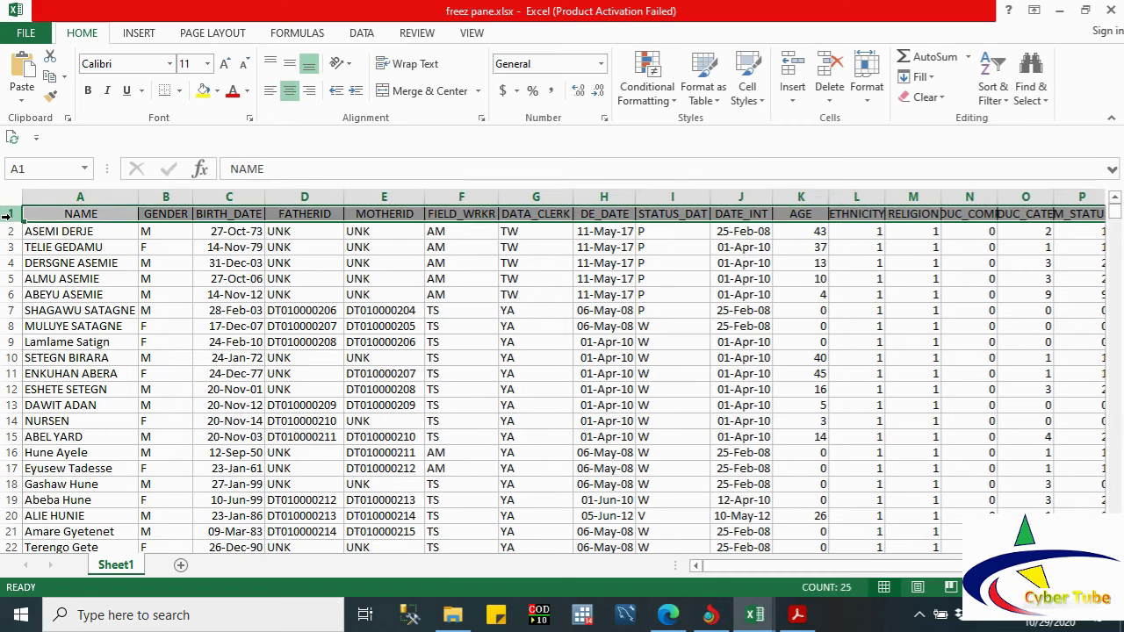
pyautogui.click(64, 196)
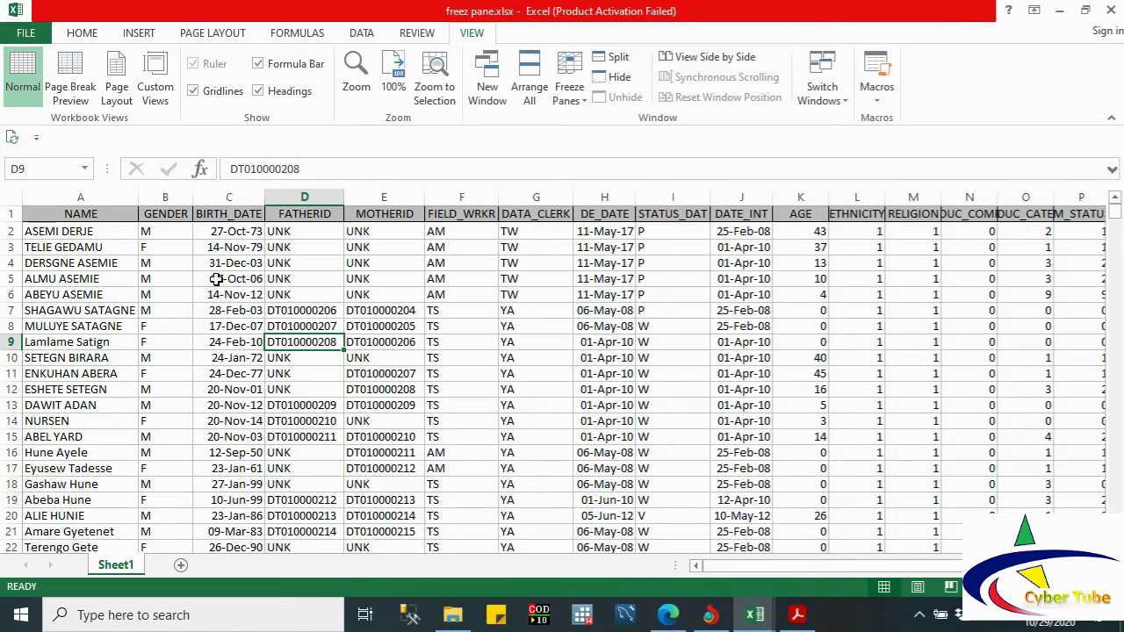
pyautogui.click(206, 248)
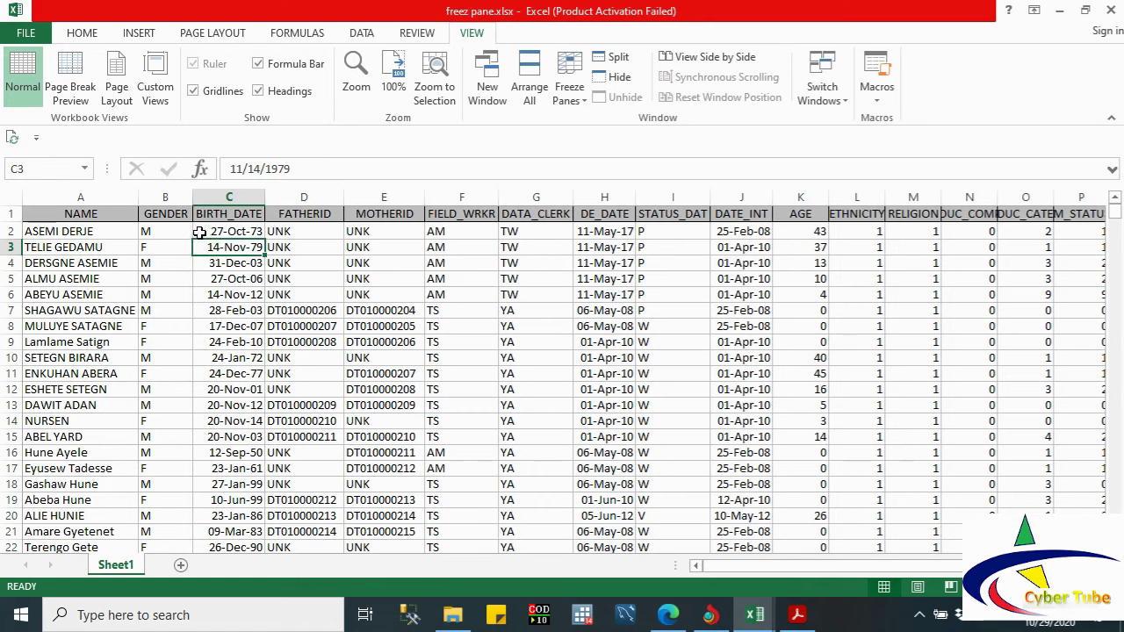
pyautogui.click(202, 232)
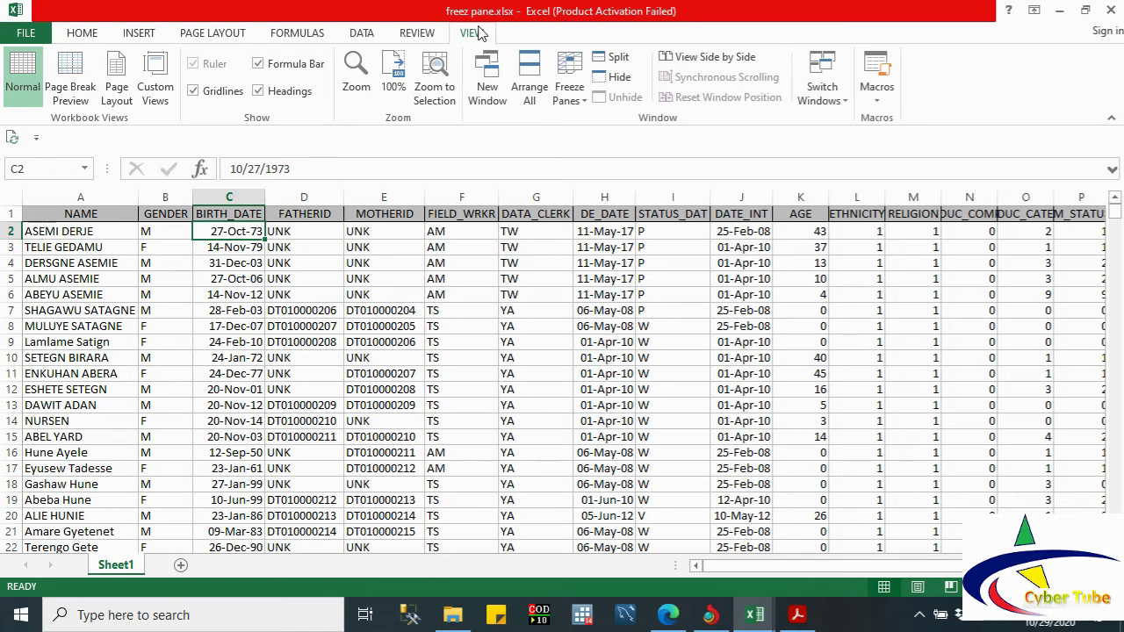
pyautogui.click(569, 78)
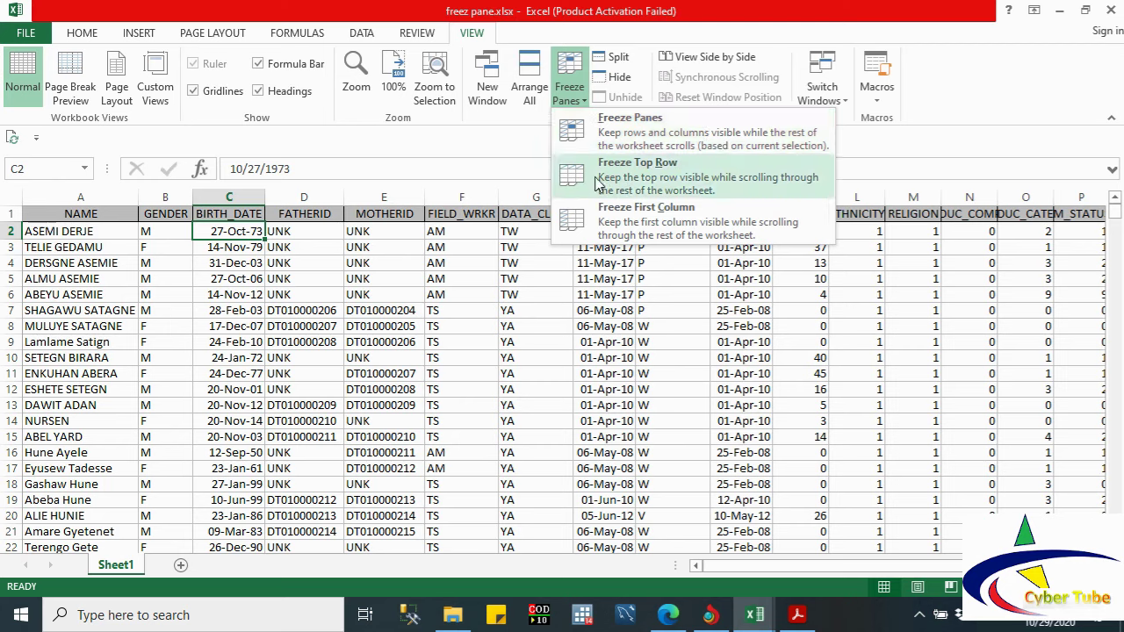
pyautogui.click(216, 266)
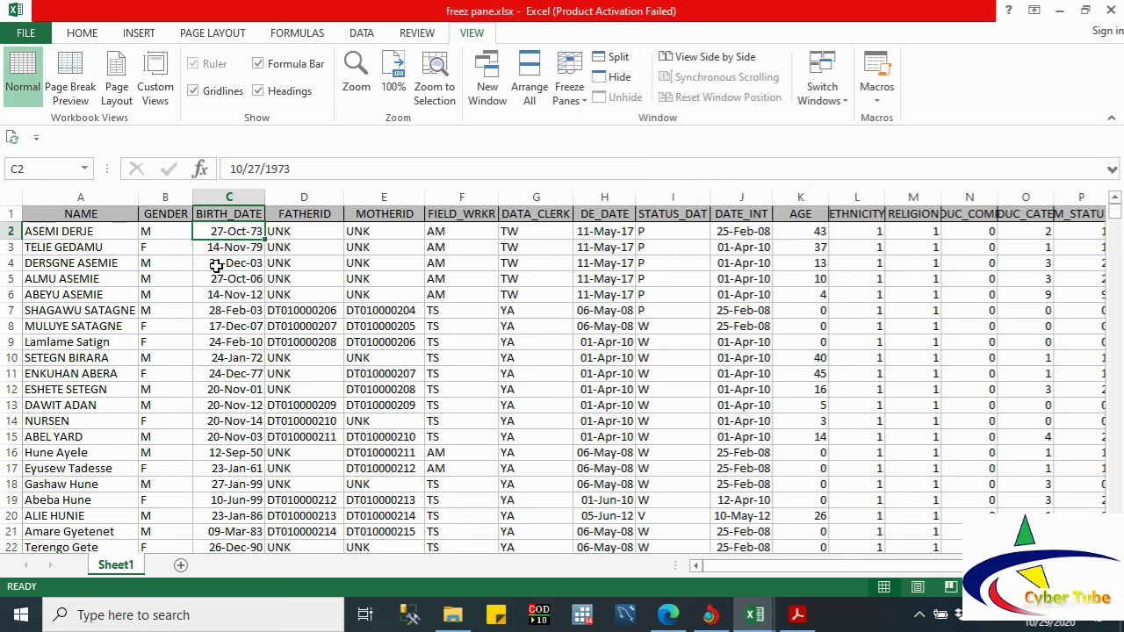
pyautogui.press('Down')
pyautogui.press('Down')
pyautogui.press('Down')
pyautogui.press('Down')
pyautogui.press('Down')
pyautogui.press('Down')
pyautogui.press('Down')
pyautogui.press('Down')
pyautogui.press('Down')
pyautogui.press('Down')
pyautogui.press('Down')
pyautogui.press('Down')
pyautogui.press('Down')
pyautogui.press('Down')
pyautogui.press('Down')
pyautogui.press('Down')
pyautogui.press('Down')
pyautogui.press('Down')
pyautogui.press('Down')
pyautogui.press('Down')
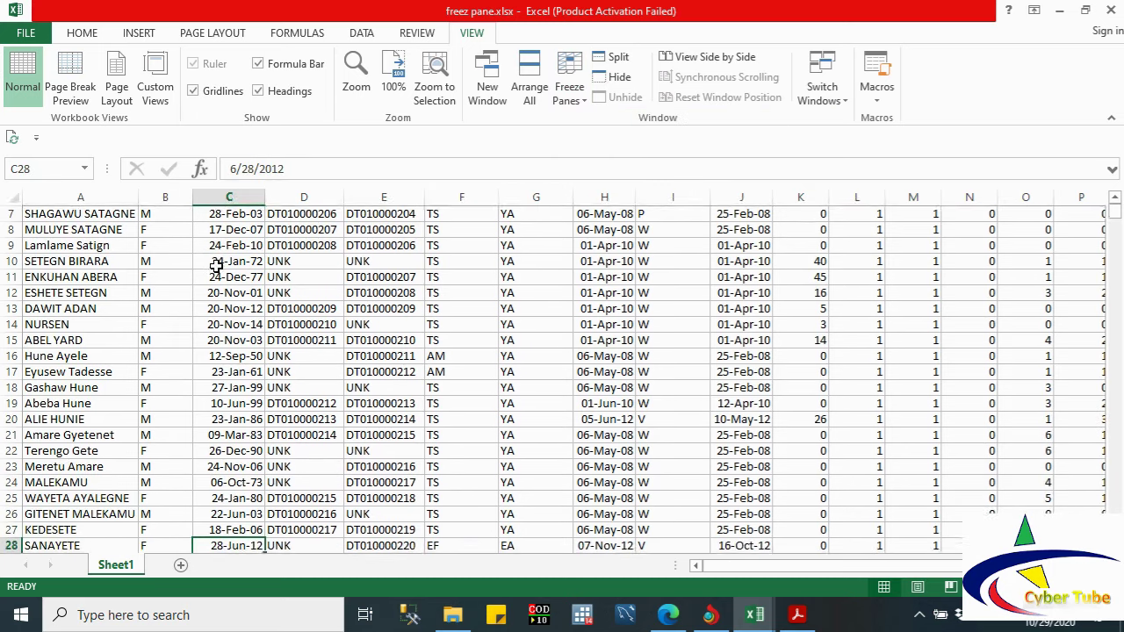
pyautogui.press('Down')
pyautogui.press('Down')
pyautogui.press('Down')
pyautogui.press('Right')
pyautogui.press('Right')
pyautogui.press('Right')
pyautogui.press('Right')
pyautogui.press('Right')
pyautogui.press('Right')
pyautogui.press('Right')
pyautogui.press('Right')
pyautogui.press('Right')
pyautogui.press('Right')
pyautogui.press('Right')
pyautogui.press('Right')
pyautogui.press('Right')
pyautogui.press('Right')
pyautogui.press('Right')
pyautogui.press('Right')
pyautogui.press('Right')
pyautogui.press('Right')
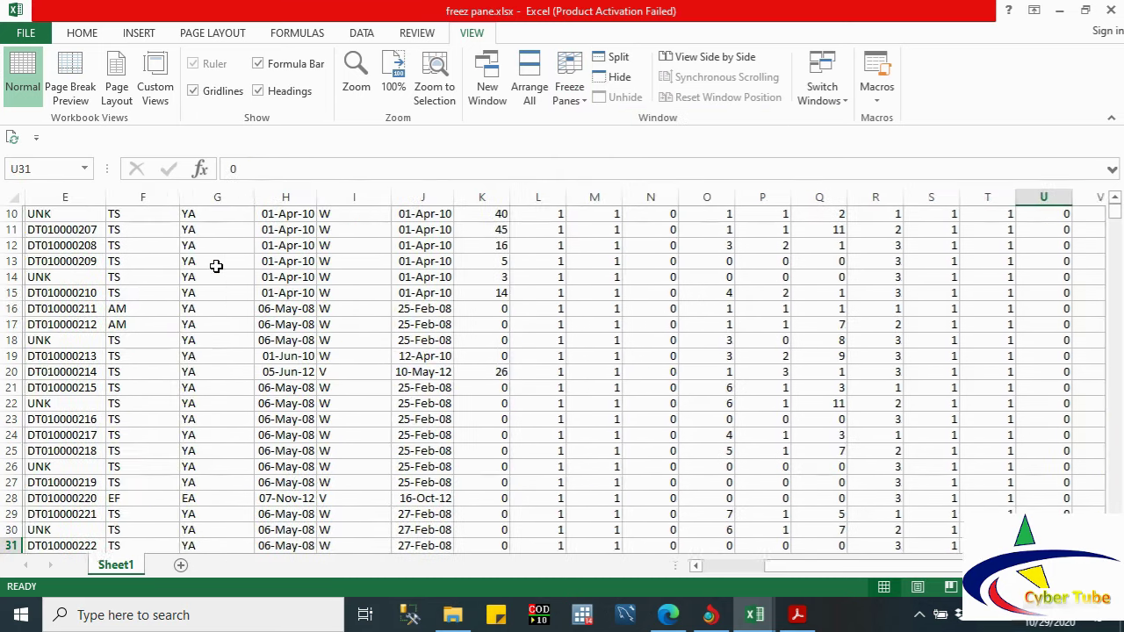
pyautogui.press('Right')
pyautogui.press('Right')
pyautogui.press('Right')
pyautogui.press('Right')
pyautogui.press('Right')
pyautogui.press('Right')
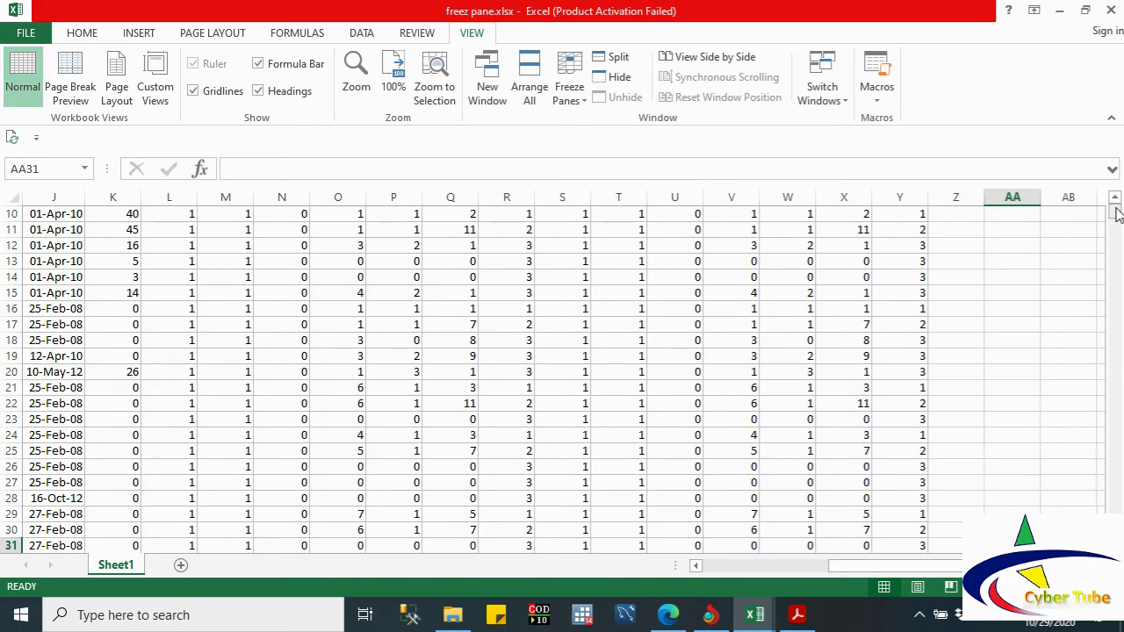
pyautogui.scroll(3, 1116, 206)
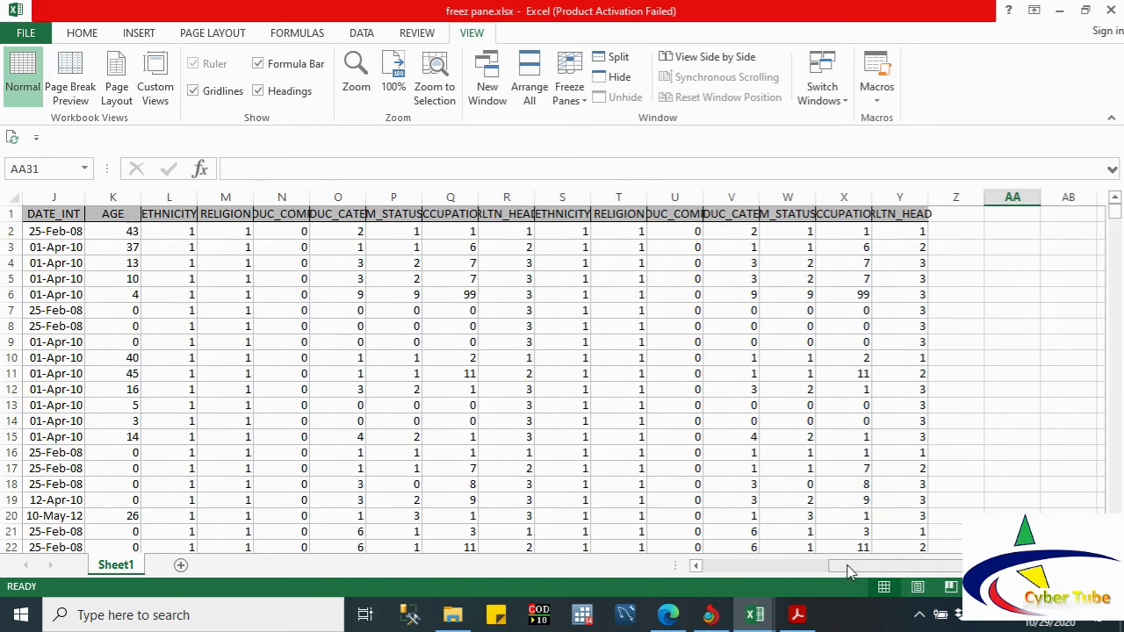
pyautogui.click(695, 566)
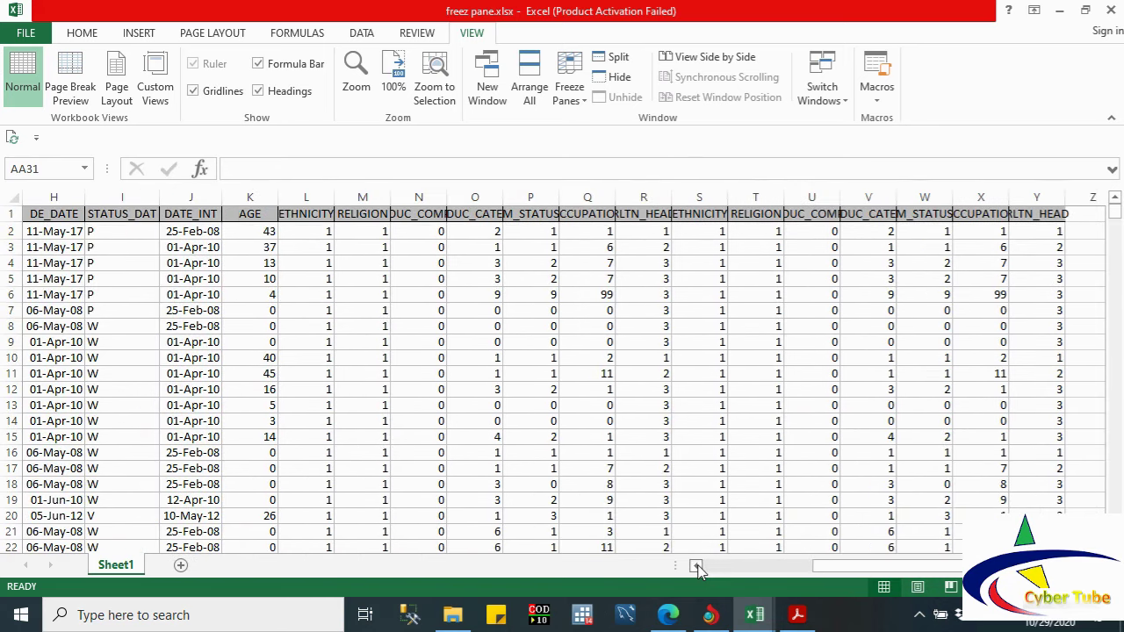
pyautogui.click(696, 567)
pyautogui.click(695, 567)
pyautogui.click(696, 566)
pyautogui.click(695, 566)
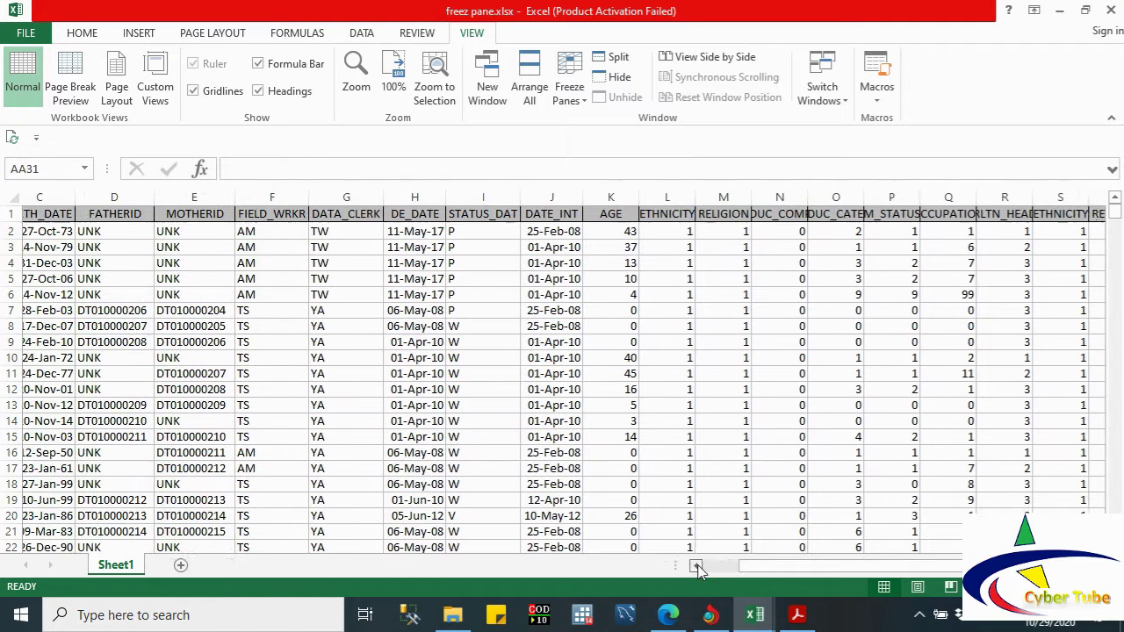
pyautogui.click(696, 567)
pyautogui.click(696, 566)
pyautogui.click(301, 232)
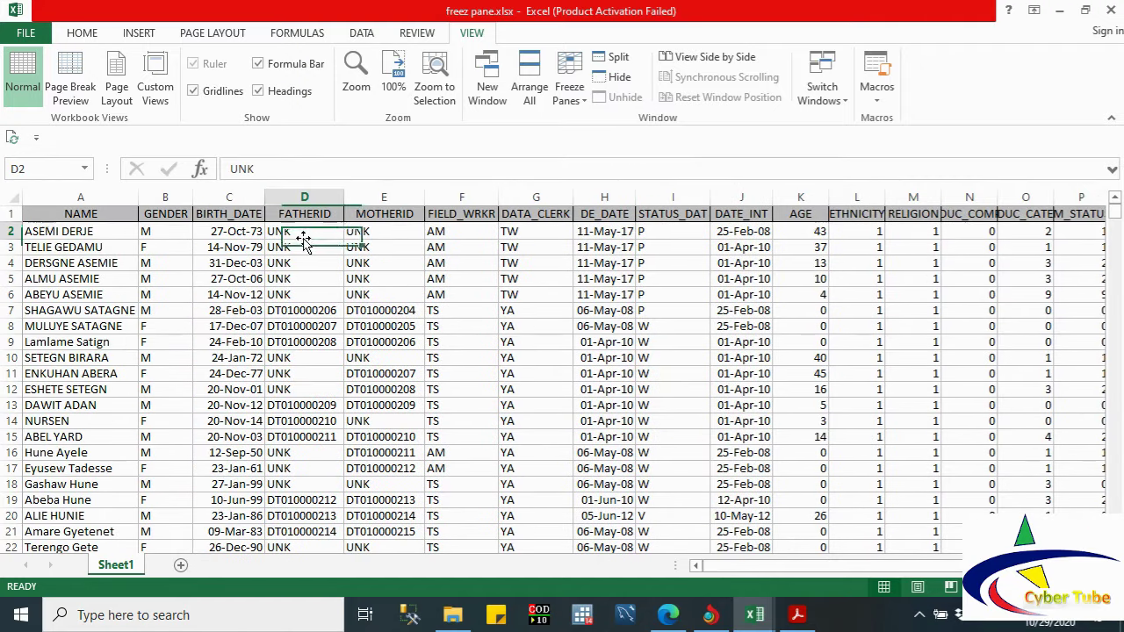
# Step: Freeze panes at D2 and move down column D to row 35
pyautogui.click(570, 92)
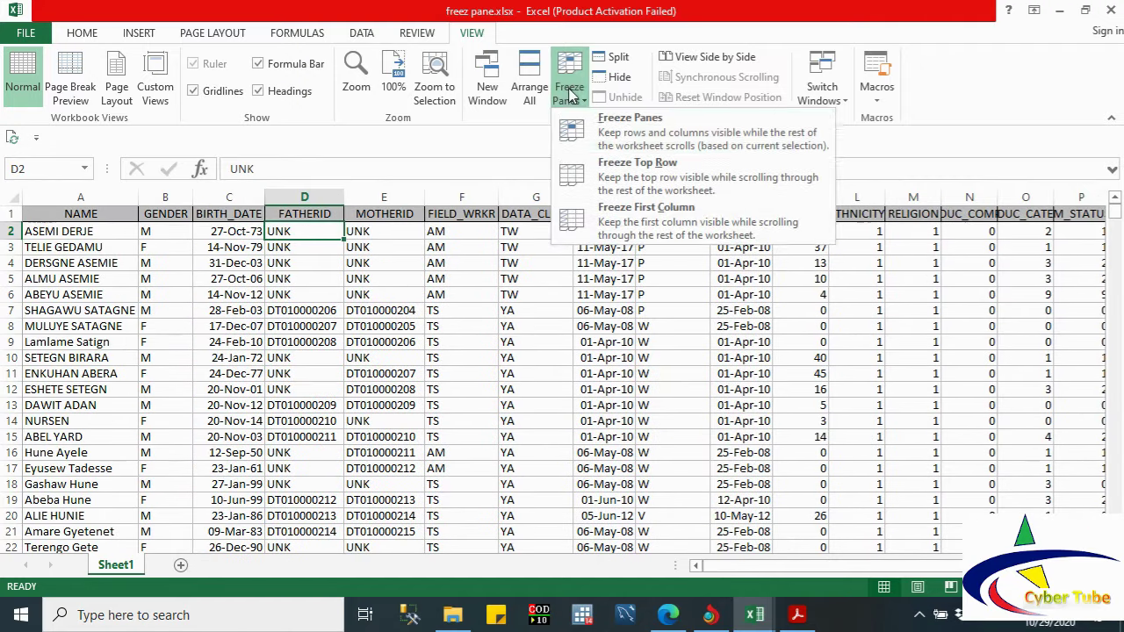
pyautogui.click(620, 136)
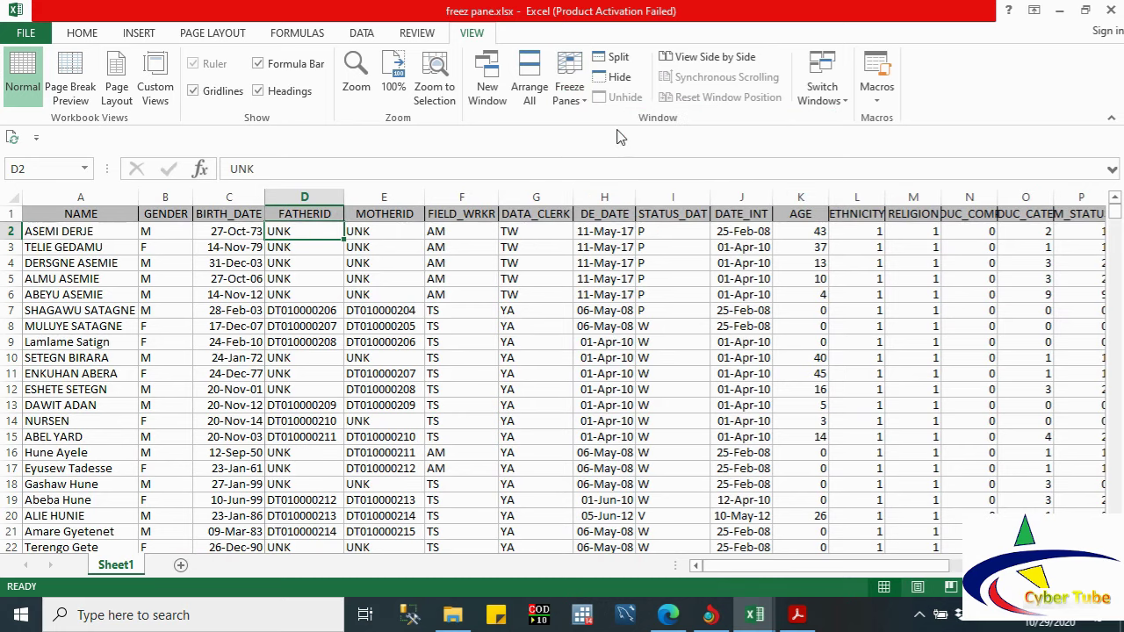
pyautogui.press('Down')
pyautogui.press('Down')
pyautogui.press('Down')
pyautogui.press('Down')
pyautogui.press('Down')
pyautogui.press('Down')
pyautogui.press('Down')
pyautogui.press('Down')
pyautogui.press('Down')
pyautogui.press('Down')
pyautogui.press('Down')
pyautogui.press('Down')
pyautogui.press('Down')
pyautogui.press('Down')
pyautogui.press('Down')
pyautogui.press('Down')
pyautogui.press('Down')
pyautogui.press('Down')
pyautogui.press('Down')
pyautogui.press('Down')
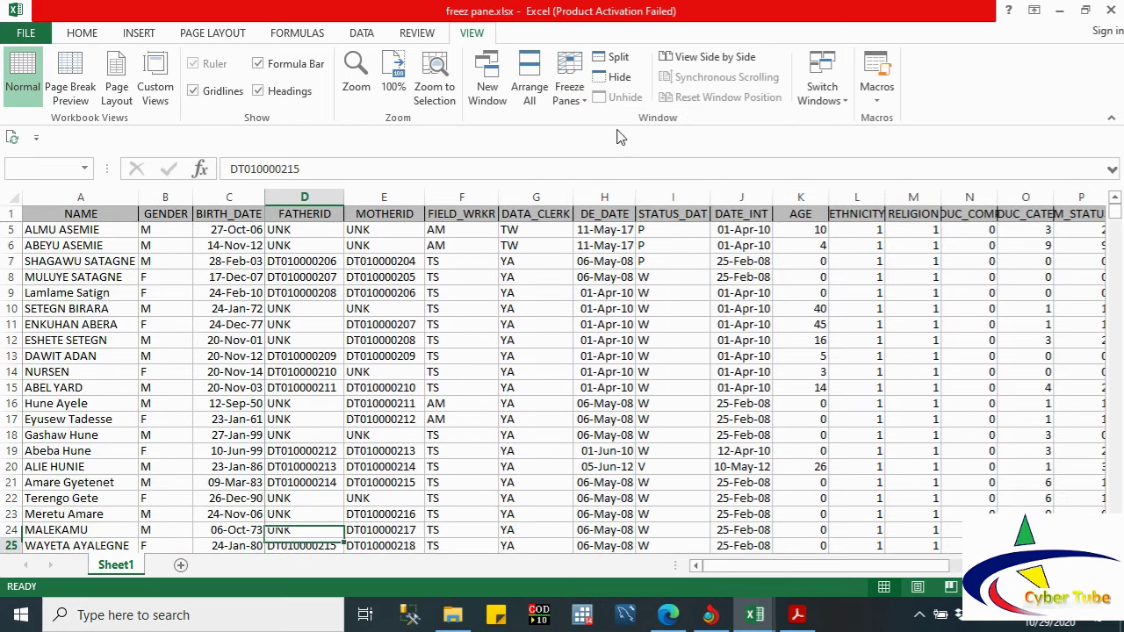
pyautogui.press('Down')
pyautogui.press('Down')
pyautogui.press('Down')
pyautogui.press('Down')
pyautogui.press('Down')
pyautogui.press('Down')
pyautogui.press('Down')
pyautogui.press('Down')
pyautogui.press('Down')
pyautogui.press('Down')
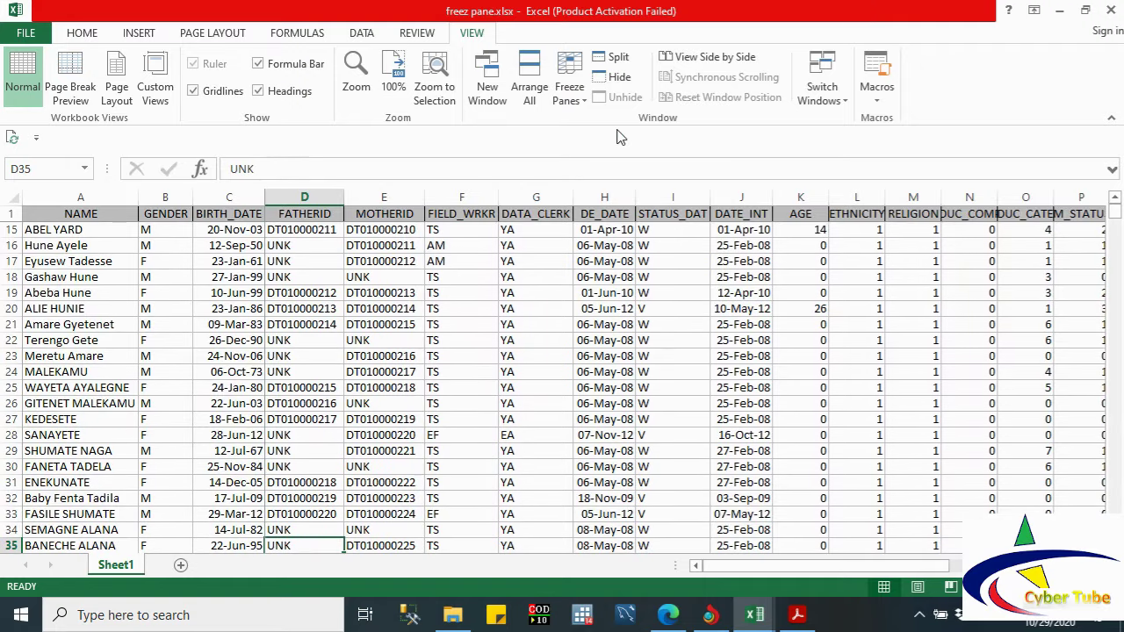
# Step: Move right along row 35 to column AG and back, then select cell C17
pyautogui.press('Right')
pyautogui.press('Right')
pyautogui.press('Right')
pyautogui.press('Right')
pyautogui.press('Right')
pyautogui.press('Right')
pyautogui.press('Right')
pyautogui.press('Right')
pyautogui.press('Right')
pyautogui.press('Right')
pyautogui.press('Right')
pyautogui.press('Right')
pyautogui.press('Right')
pyautogui.press('Right')
pyautogui.press('Right')
pyautogui.press('Right')
pyautogui.press('Right')
pyautogui.press('Right')
pyautogui.press('Right')
pyautogui.press('Right')
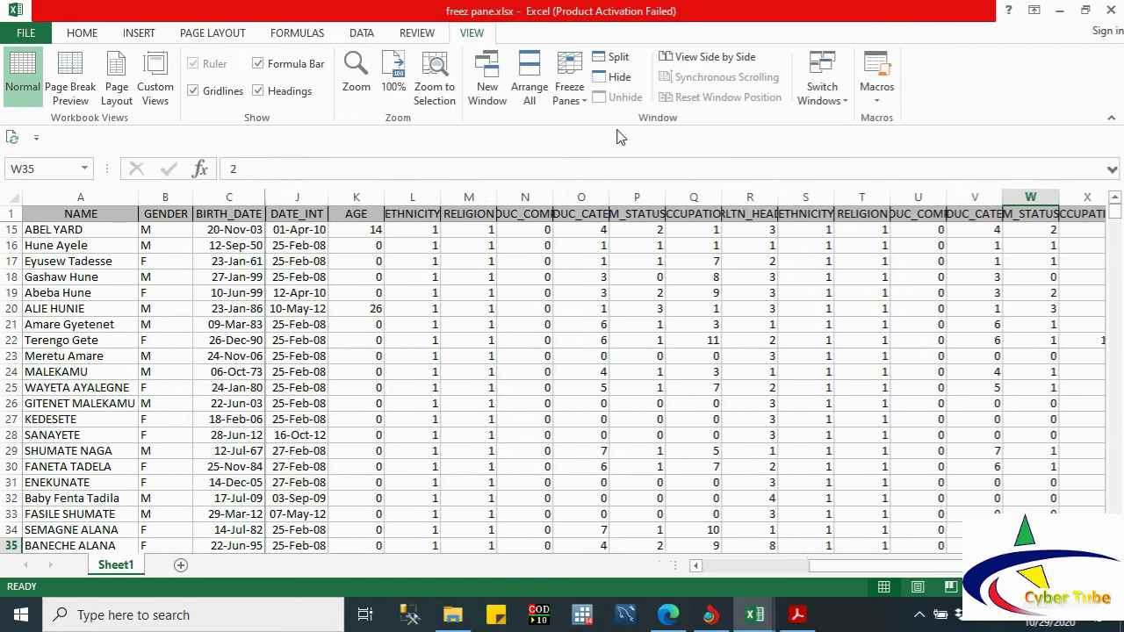
pyautogui.press('Right')
pyautogui.press('Right')
pyautogui.press('Right')
pyautogui.press('Right')
pyautogui.press('Right')
pyautogui.press('Right')
pyautogui.press('Right')
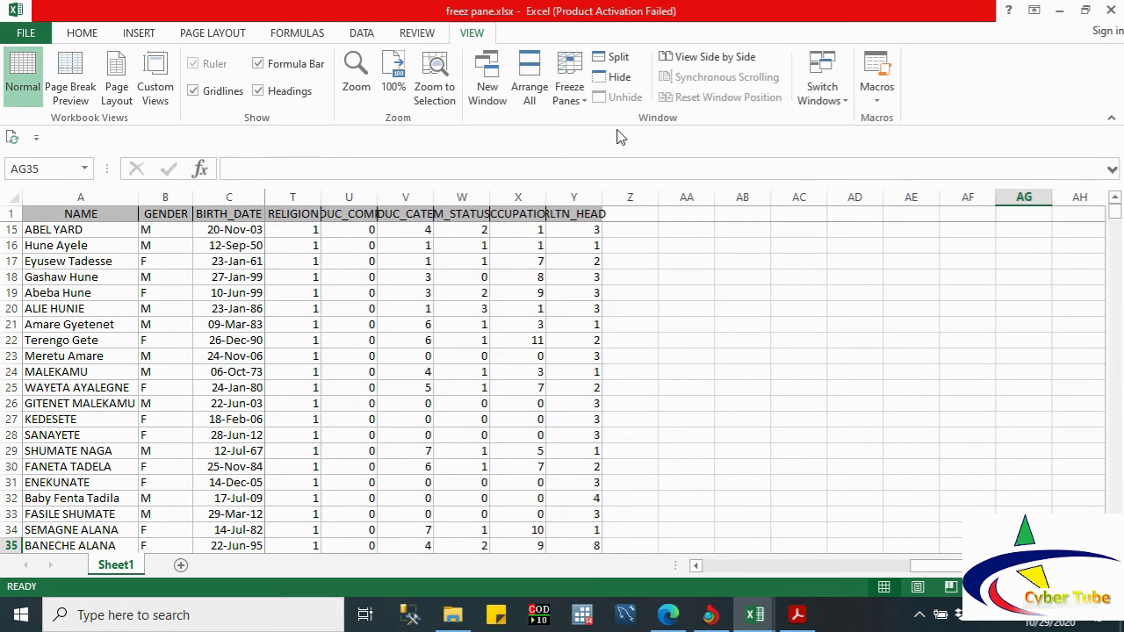
pyautogui.press('Right')
pyautogui.press('Right')
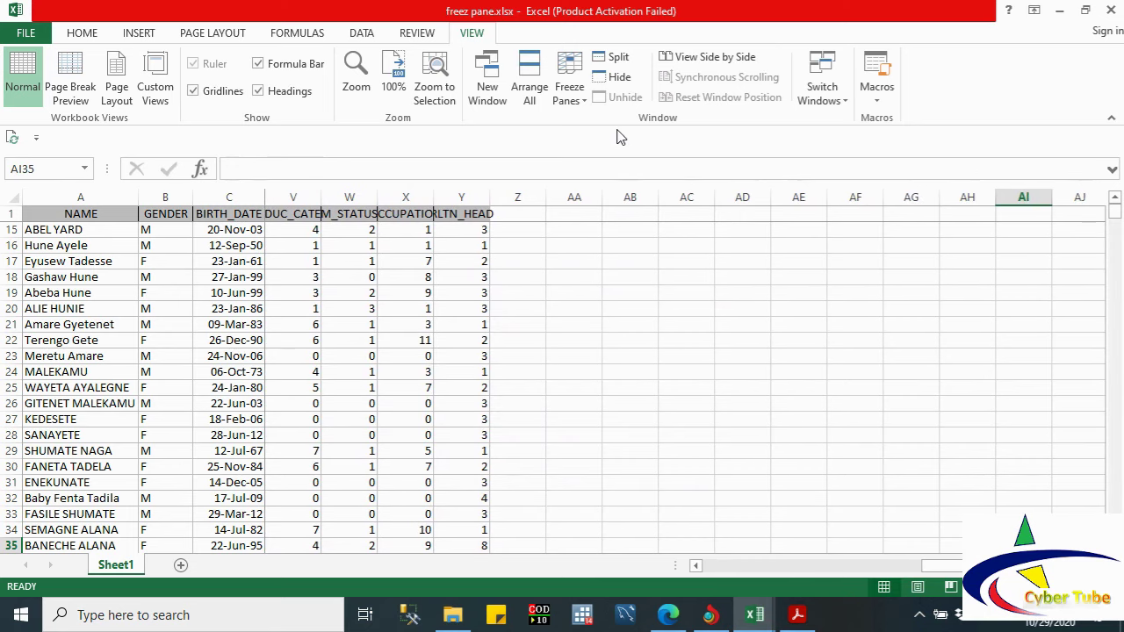
pyautogui.press('Left')
pyautogui.press('Left')
pyautogui.press('Left')
pyautogui.press('Left')
pyautogui.press('Left')
pyautogui.press('Left')
pyautogui.press('Left')
pyautogui.press('Left')
pyautogui.press('Left')
pyautogui.press('Left')
pyautogui.press('Left')
pyautogui.press('Left')
pyautogui.press('Left')
pyautogui.press('Left')
pyautogui.press('Left')
pyautogui.press('Left')
pyautogui.press('Left')
pyautogui.press('Left')
pyautogui.press('Left')
pyautogui.press('Left')
pyautogui.press('Left')
pyautogui.press('Left')
pyautogui.press('Left')
pyautogui.press('Left')
pyautogui.press('Left')
pyautogui.press('Left')
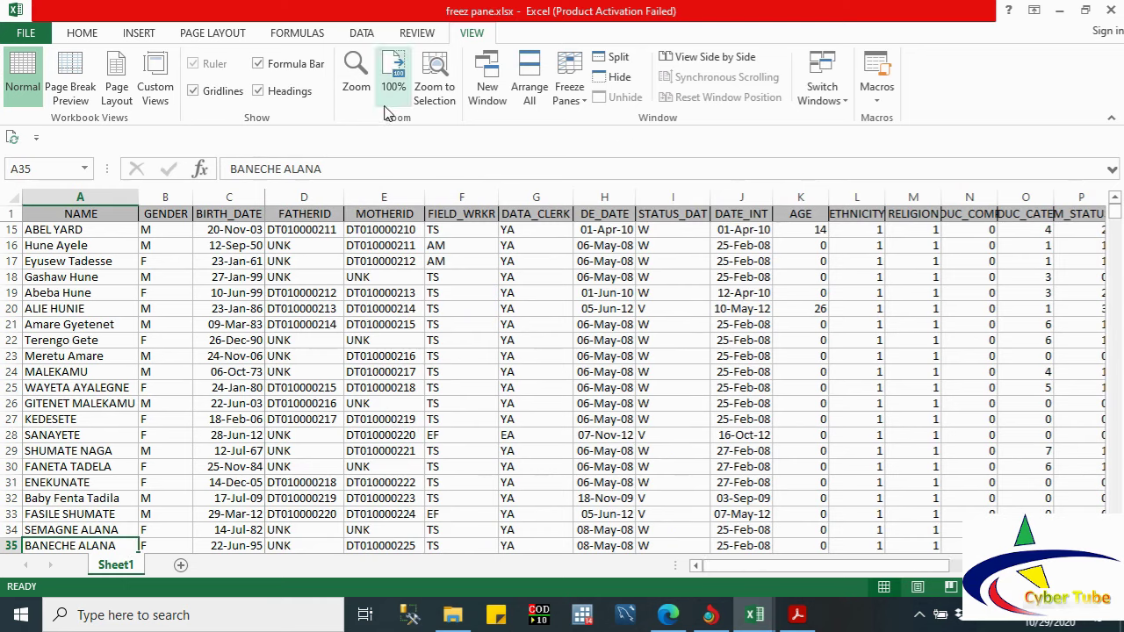
pyautogui.click(235, 261)
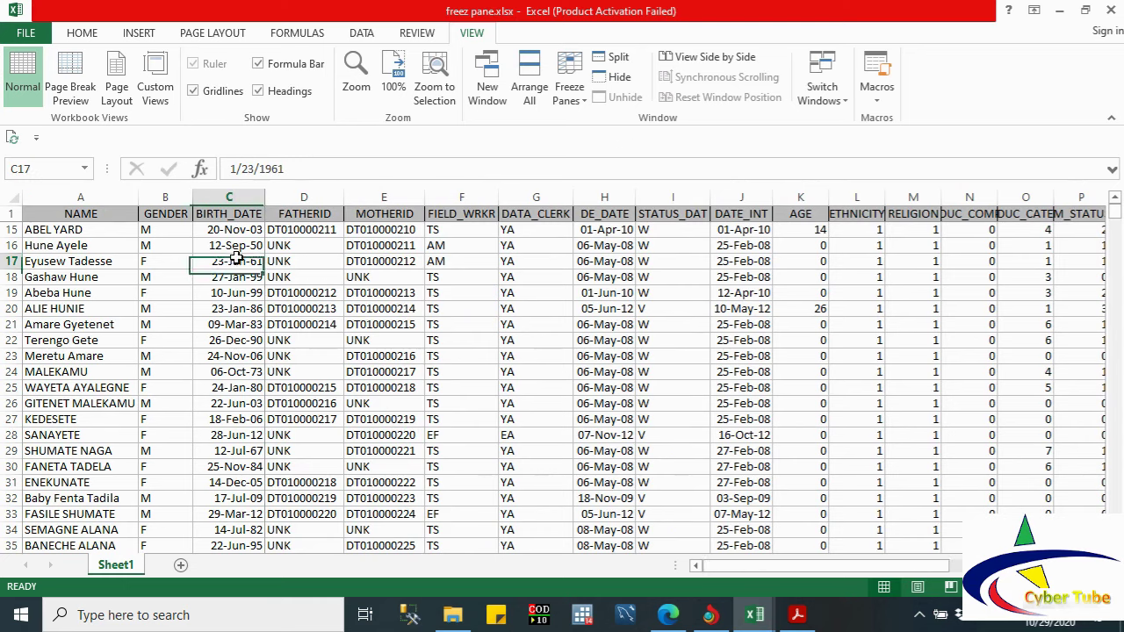
# Step: Unfreeze the panes, select cell C3, and apply Freeze Top Row
pyautogui.click(576, 88)
pyautogui.click(597, 132)
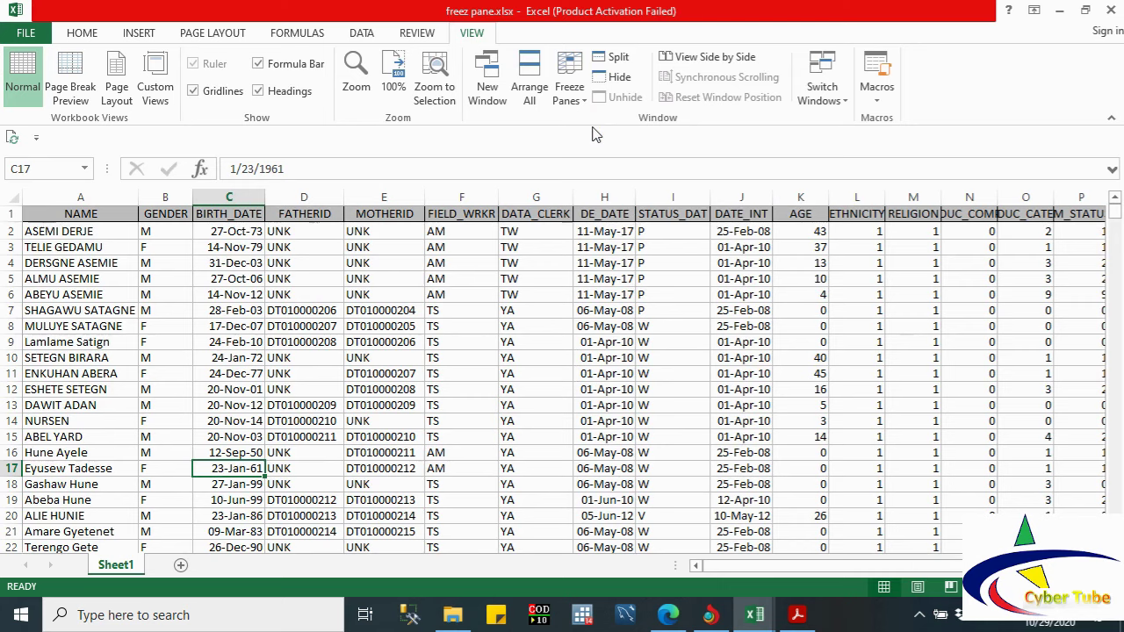
pyautogui.click(221, 247)
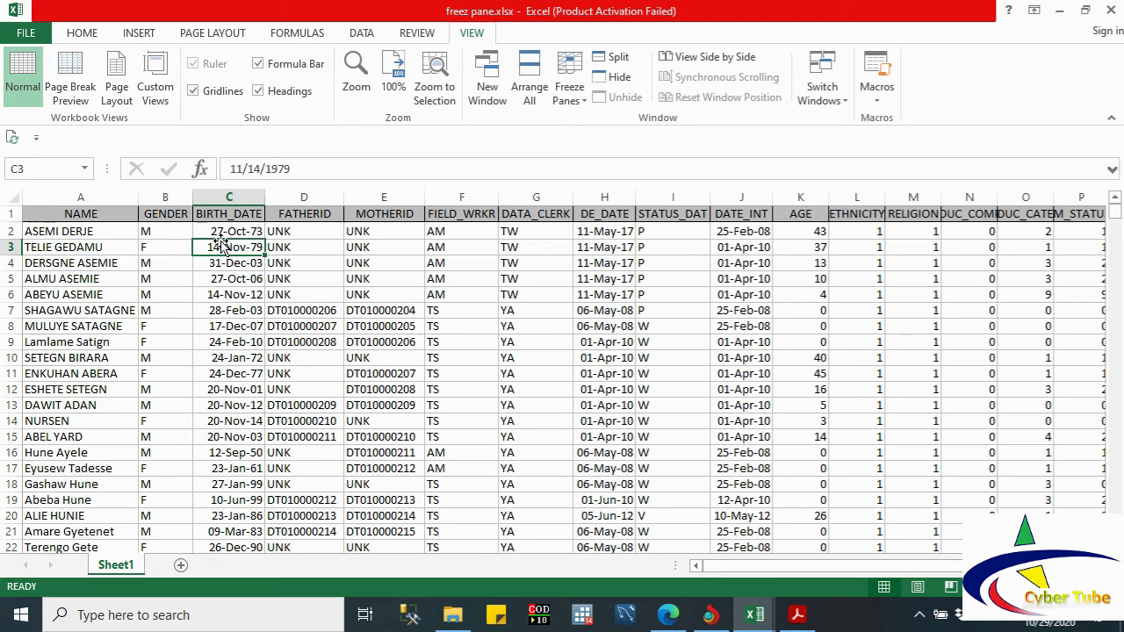
pyautogui.click(578, 98)
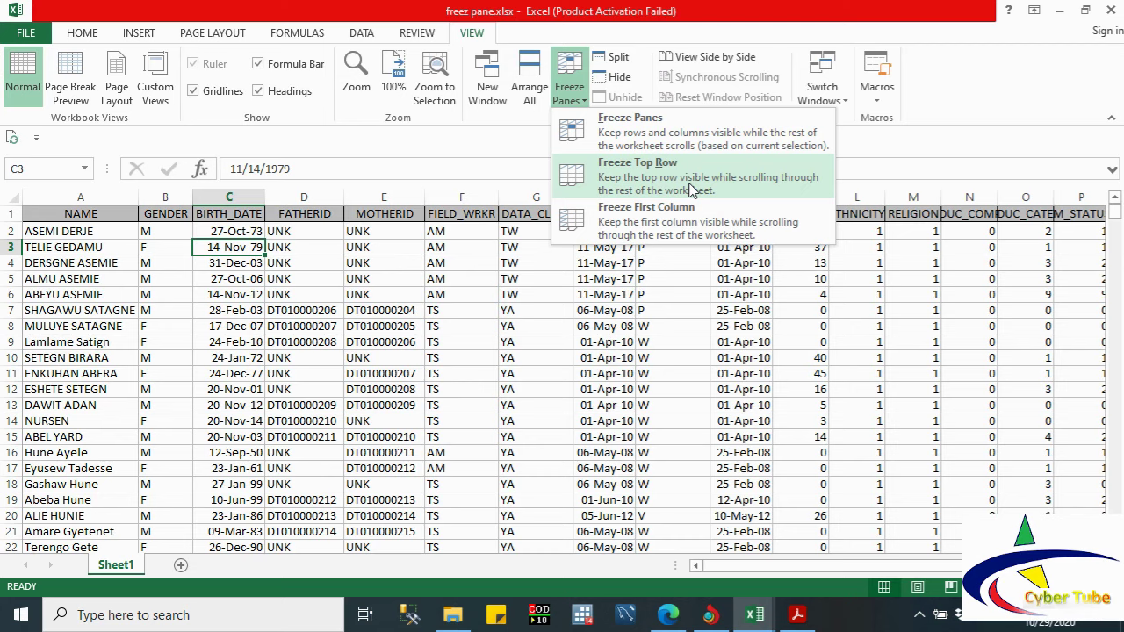
pyautogui.click(691, 189)
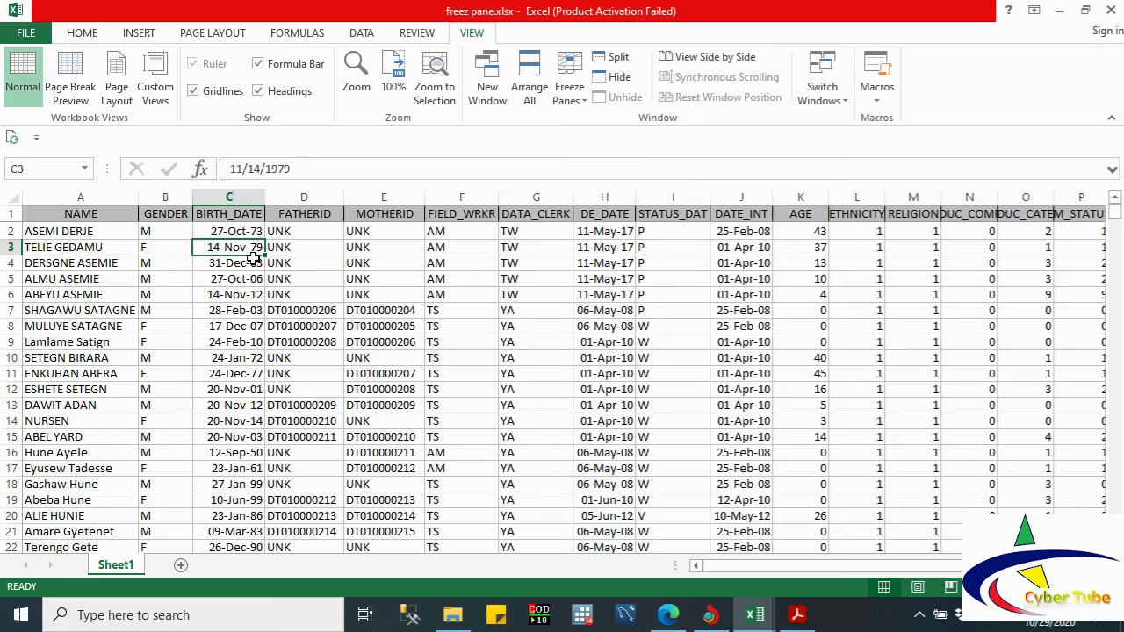
# Step: Page down to row 109, jump across to the last columns and back, then down to row 124
pyautogui.press('Down')
pyautogui.press('Down')
pyautogui.press('Down')
pyautogui.press('Down')
pyautogui.press('Down')
pyautogui.press('Down')
pyautogui.press('Down')
pyautogui.press('Down')
pyautogui.press('Down')
pyautogui.press('Down')
pyautogui.press('Down')
pyautogui.press('Down')
pyautogui.press('Down')
pyautogui.press('Down')
pyautogui.press('Down')
pyautogui.press('Down')
pyautogui.press('Down')
pyautogui.press('Down')
pyautogui.press('Down')
pyautogui.press('Down')
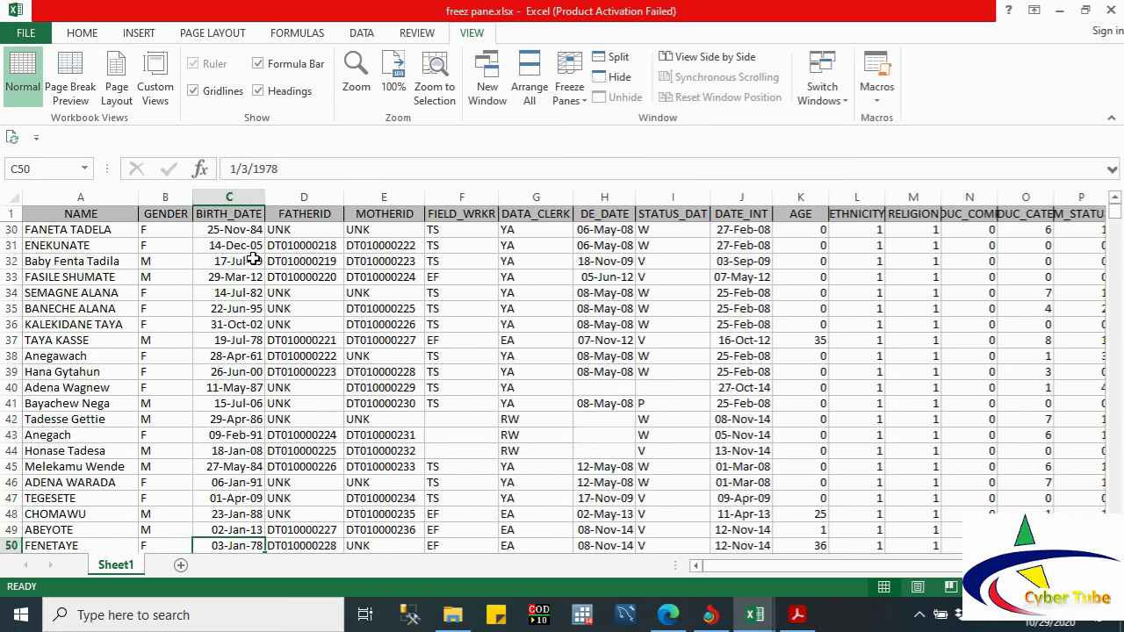
pyautogui.press('Down')
pyautogui.press('Down')
pyautogui.press('Down')
pyautogui.press('Down')
pyautogui.press('Down')
pyautogui.press('Down')
pyautogui.press('Down')
pyautogui.press('Down')
pyautogui.press('Down')
pyautogui.press('Down')
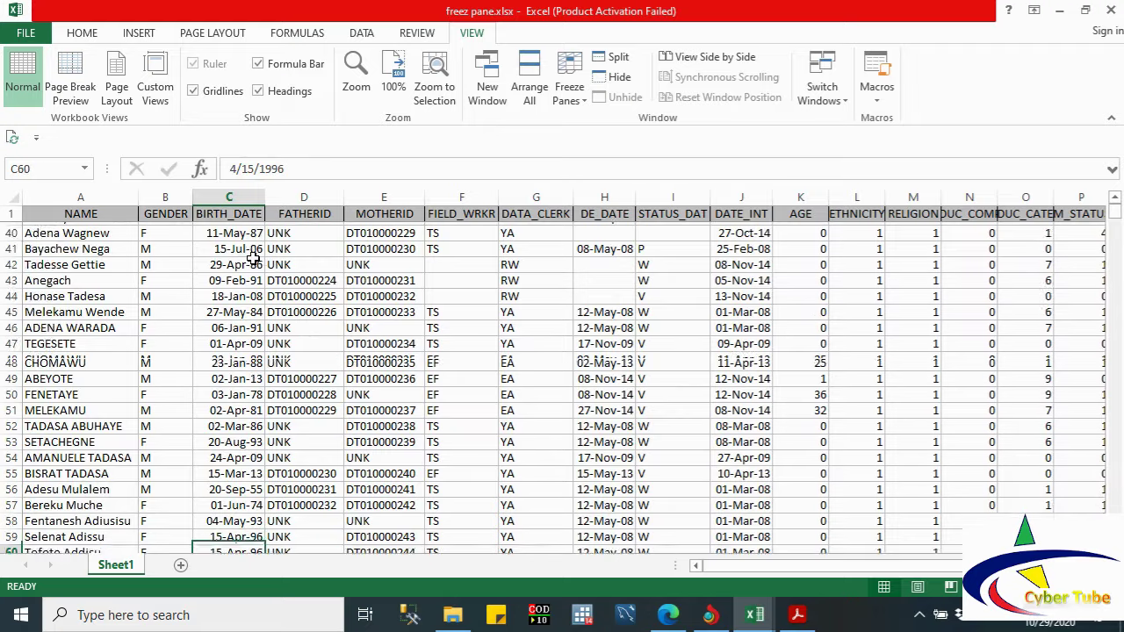
pyautogui.press('Down')
pyautogui.press('Down')
pyautogui.press('Down')
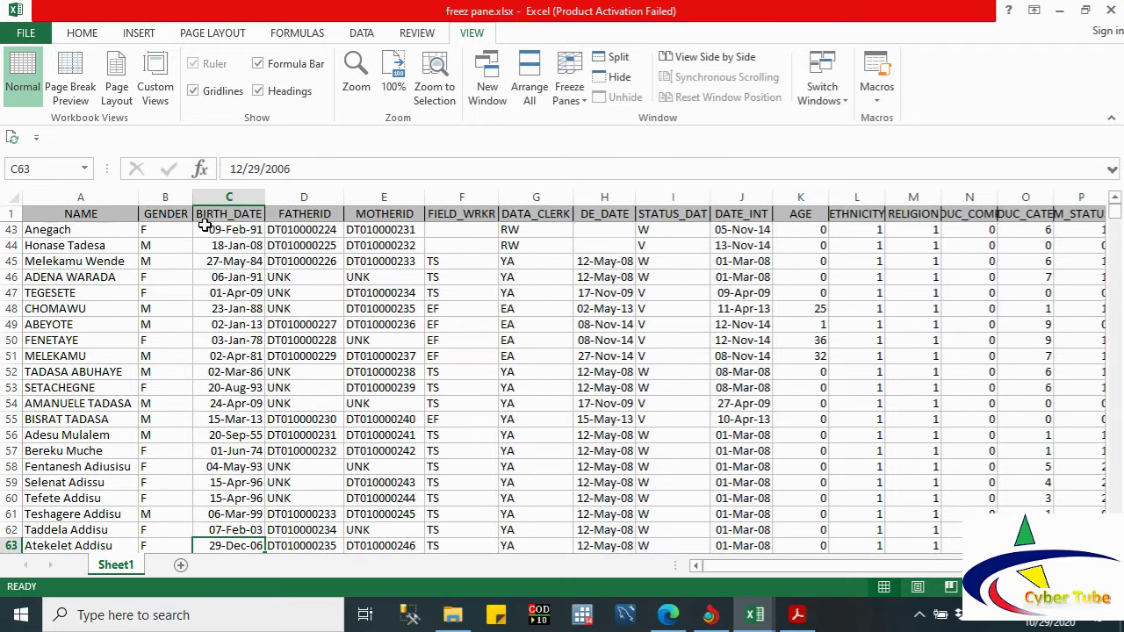
pyautogui.press('Down')
pyautogui.press('Down')
pyautogui.press('Down')
pyautogui.press('Down')
pyautogui.press('Down')
pyautogui.press('Down')
pyautogui.press('Down')
pyautogui.press('Down')
pyautogui.press('Down')
pyautogui.press('Down')
pyautogui.press('Down')
pyautogui.press('Down')
pyautogui.press('Down')
pyautogui.press('Down')
pyautogui.press('Down')
pyautogui.press('Down')
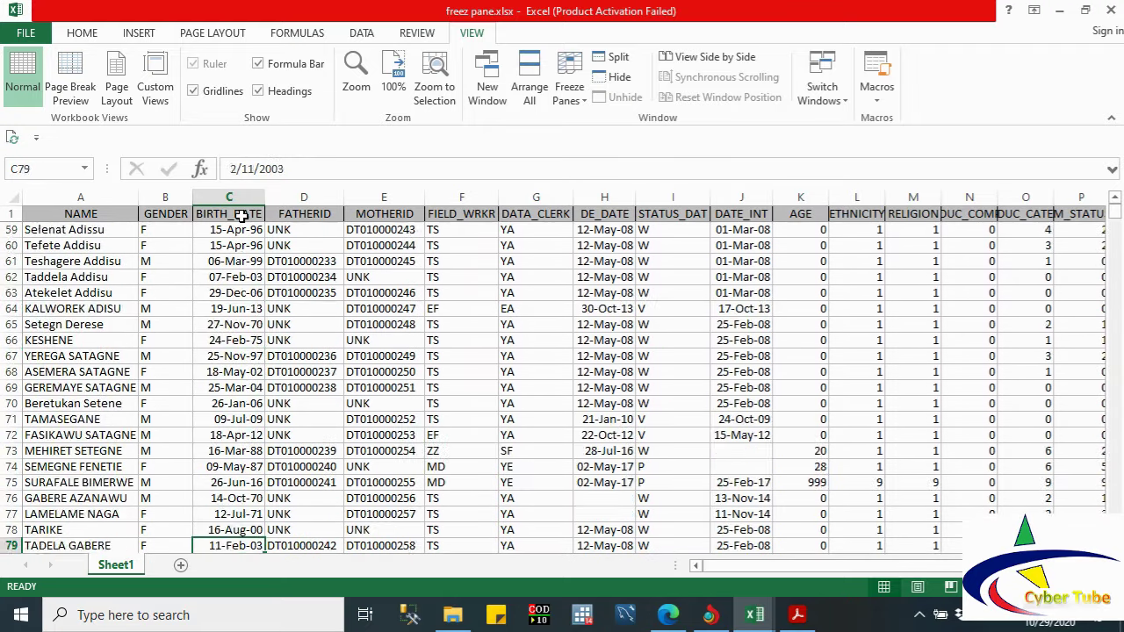
pyautogui.press('Down')
pyautogui.press('Down')
pyautogui.press('Down')
pyautogui.press('Down')
pyautogui.press('Down')
pyautogui.press('Down')
pyautogui.press('Down')
pyautogui.press('Down')
pyautogui.press('Down')
pyautogui.press('Down')
pyautogui.press('Down')
pyautogui.press('Down')
pyautogui.press('Down')
pyautogui.press('Down')
pyautogui.press('Down')
pyautogui.press('Down')
pyautogui.press('Down')
pyautogui.press('Down')
pyautogui.press('Down')
pyautogui.press('Down')
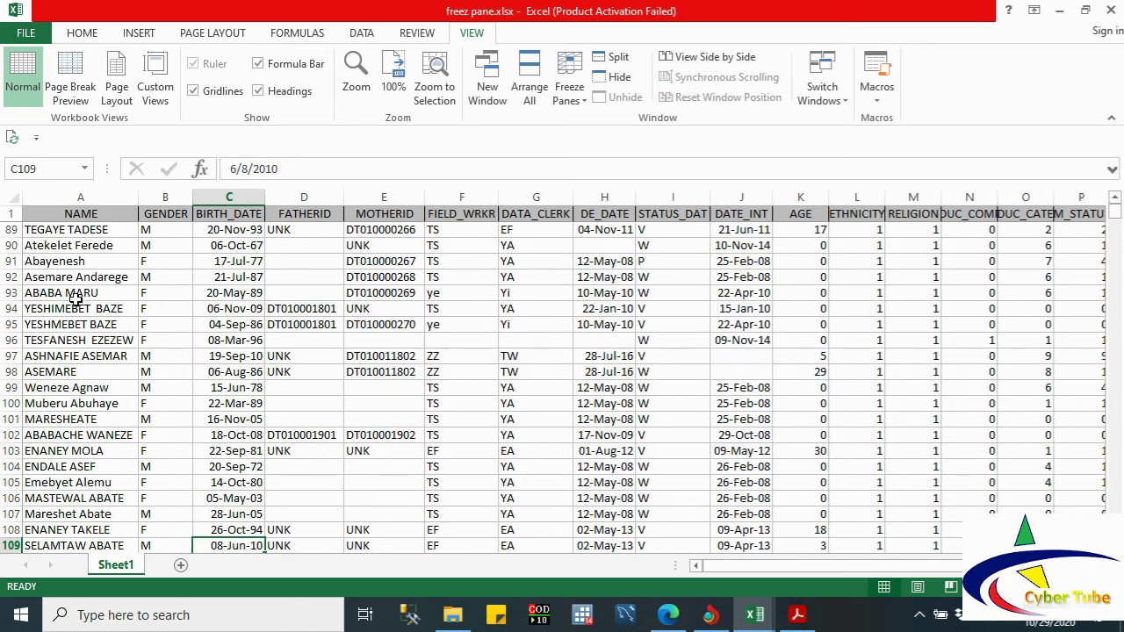
pyautogui.press('Right')
pyautogui.press('Right')
pyautogui.press('Right')
pyautogui.press('Right')
pyautogui.press('Right')
pyautogui.press('Right')
pyautogui.press('Right')
pyautogui.press('Right')
pyautogui.press('Right')
pyautogui.press('Right')
pyautogui.press('Right')
pyautogui.press('Right')
pyautogui.press('Right')
pyautogui.press('Right')
pyautogui.press('Right')
pyautogui.press('Right')
pyautogui.press('Right')
pyautogui.press('Right')
pyautogui.press('Right')
pyautogui.press('Right')
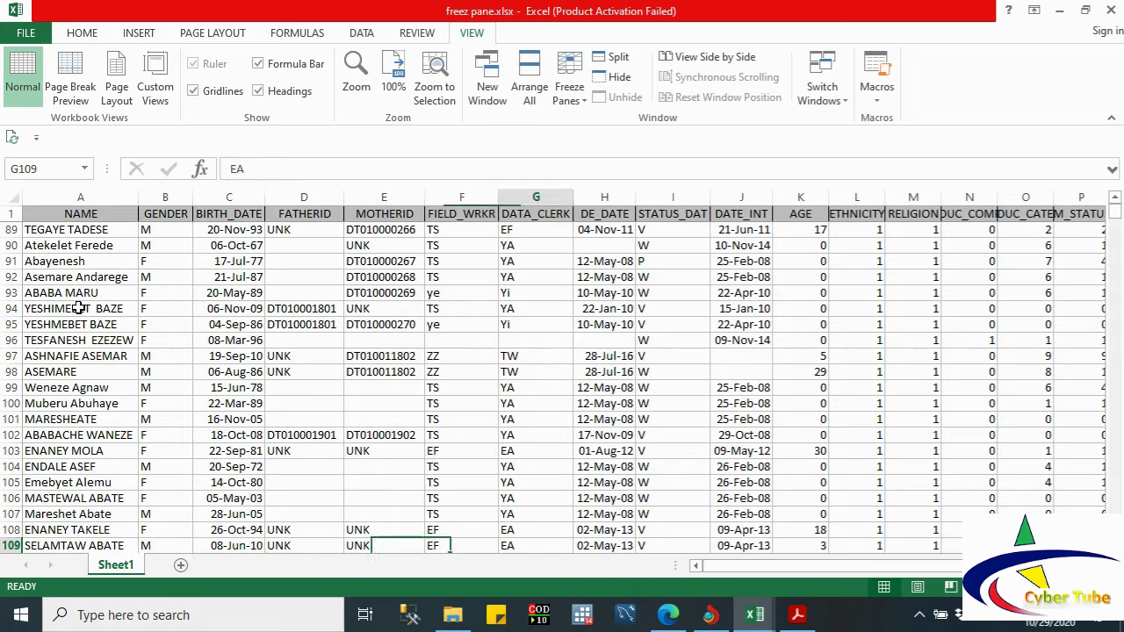
pyautogui.press('Left')
pyautogui.press('Left')
pyautogui.press('Left')
pyautogui.press('Left')
pyautogui.press('Left')
pyautogui.press('Left')
pyautogui.press('Left')
pyautogui.press('Left')
pyautogui.press('Left')
pyautogui.press('Left')
pyautogui.press('Left')
pyautogui.press('Left')
pyautogui.press('Left')
pyautogui.press('Left')
pyautogui.press('Left')
pyautogui.press('Left')
pyautogui.press('Left')
pyautogui.press('Left')
pyautogui.press('Left')
pyautogui.press('Left')
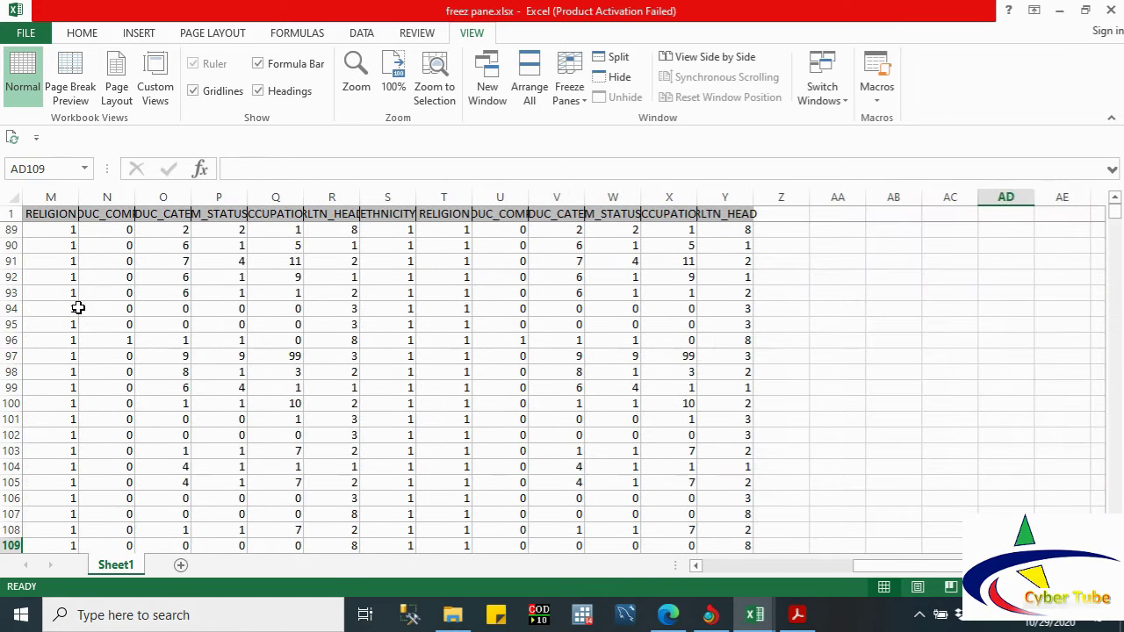
pyautogui.press('Down')
pyautogui.press('Down')
pyautogui.press('Down')
pyautogui.press('Down')
pyautogui.press('Down')
pyautogui.press('Down')
pyautogui.press('Down')
pyautogui.press('Down')
pyautogui.press('Down')
pyautogui.press('Down')
pyautogui.press('Down')
pyautogui.press('Down')
pyautogui.press('Down')
pyautogui.press('Down')
pyautogui.press('Down')
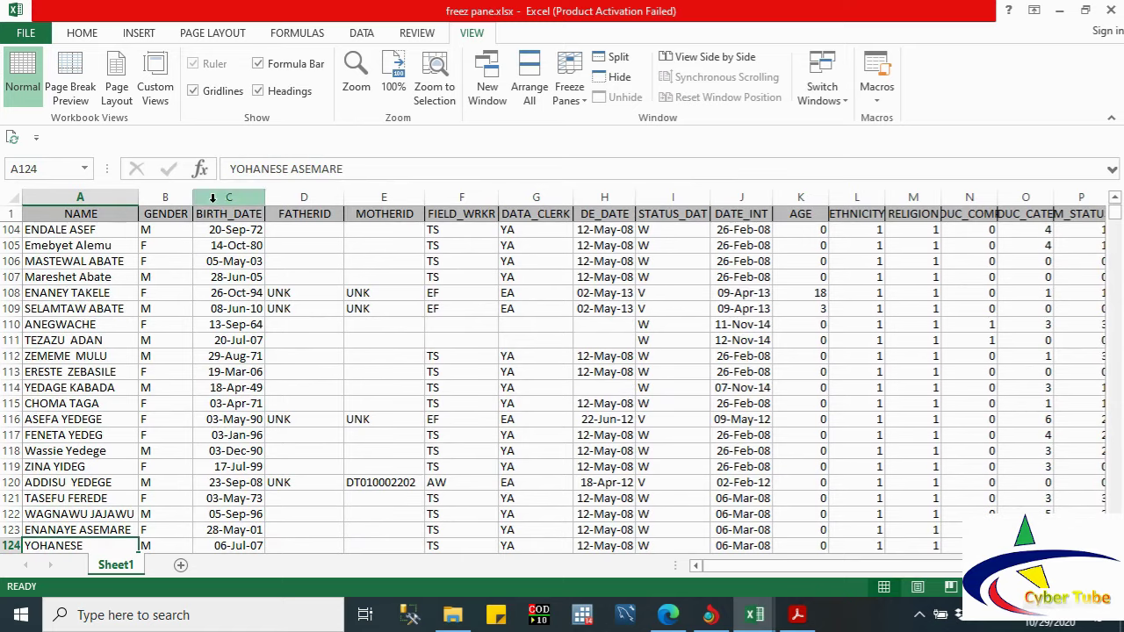
# Step: Choose Unfreeze Panes to release the header row, then reopen the Freeze Panes dropdown
pyautogui.click(576, 104)
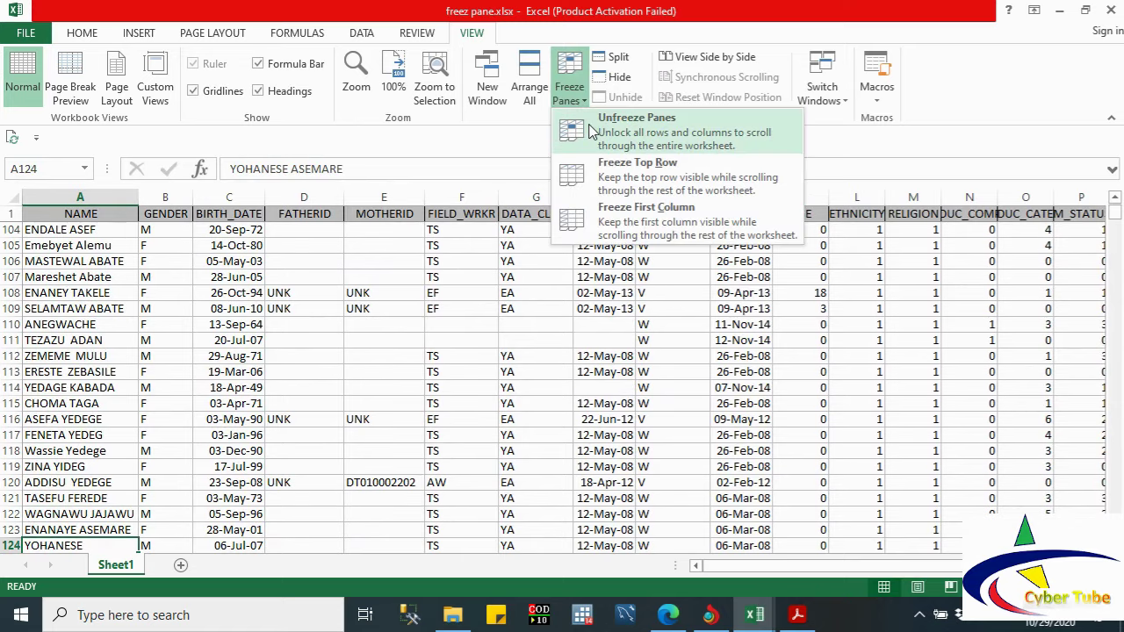
pyautogui.click(593, 131)
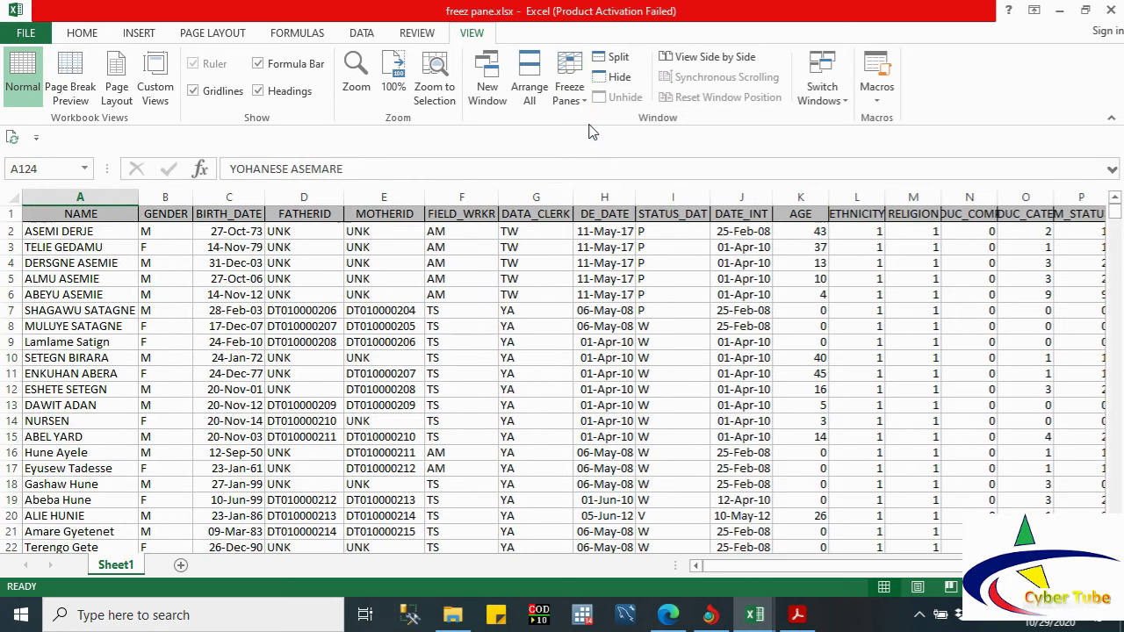
pyautogui.click(579, 98)
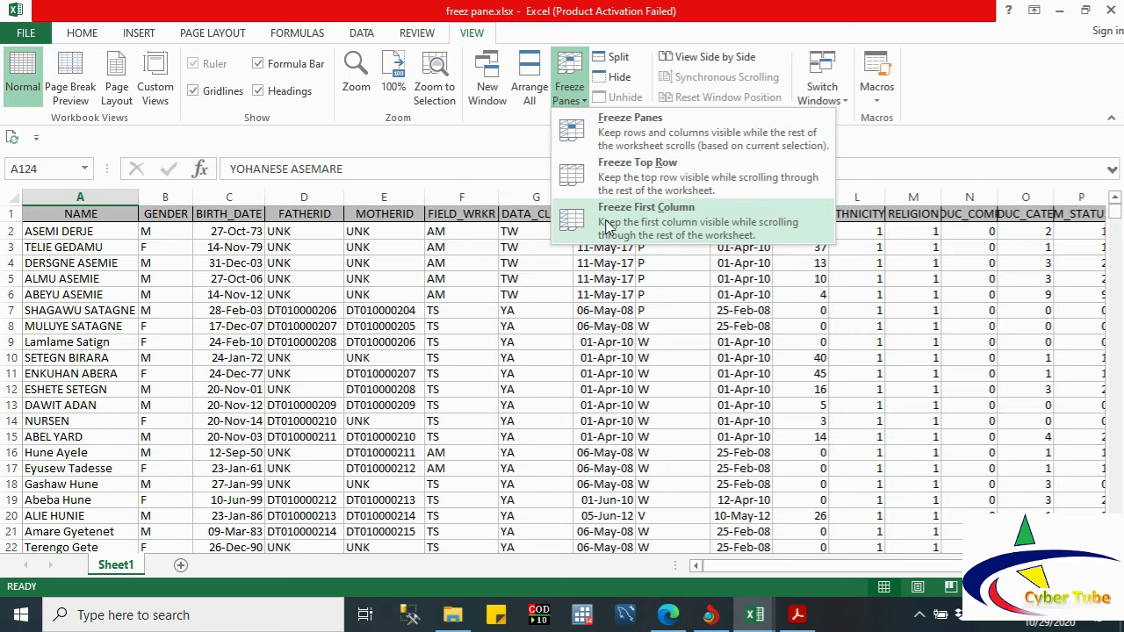
# Step: Apply Freeze First Column, then move right to column AE and back to column A
pyautogui.click(607, 226)
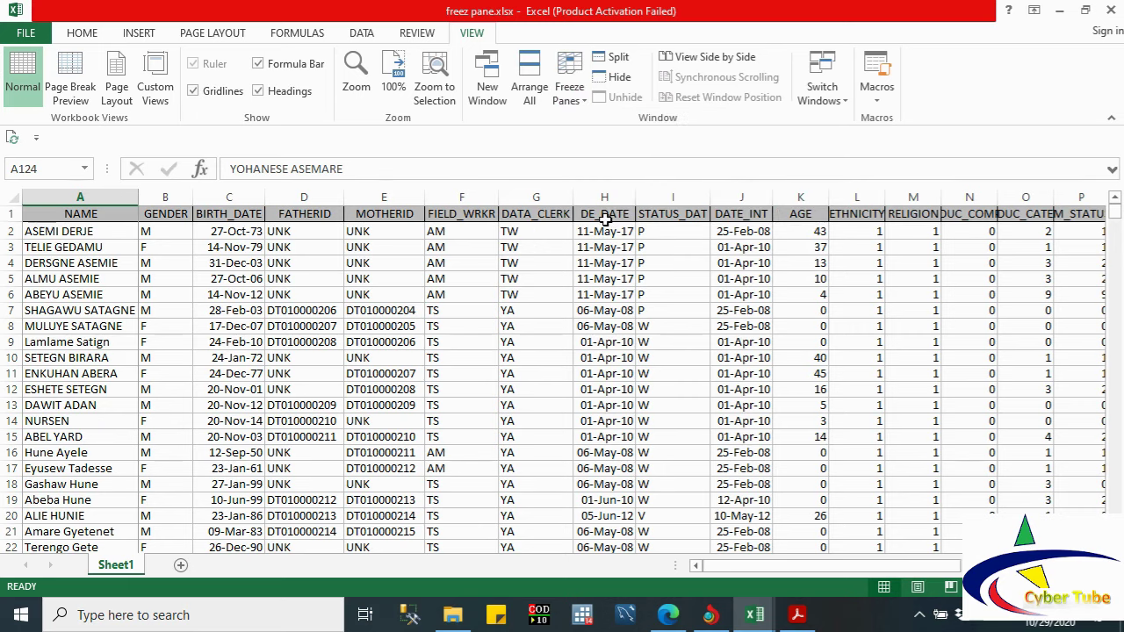
pyautogui.press('Right')
pyautogui.press('Right')
pyautogui.press('Right')
pyautogui.press('Right')
pyautogui.press('Right')
pyautogui.press('Right')
pyautogui.press('Right')
pyautogui.press('Right')
pyautogui.press('Right')
pyautogui.press('Right')
pyautogui.press('Right')
pyautogui.press('Right')
pyautogui.press('Right')
pyautogui.press('Right')
pyautogui.press('Right')
pyautogui.press('Right')
pyautogui.press('Right')
pyautogui.press('Right')
pyautogui.press('Right')
pyautogui.press('Right')
pyautogui.press('Right')
pyautogui.press('Right')
pyautogui.press('Right')
pyautogui.press('Right')
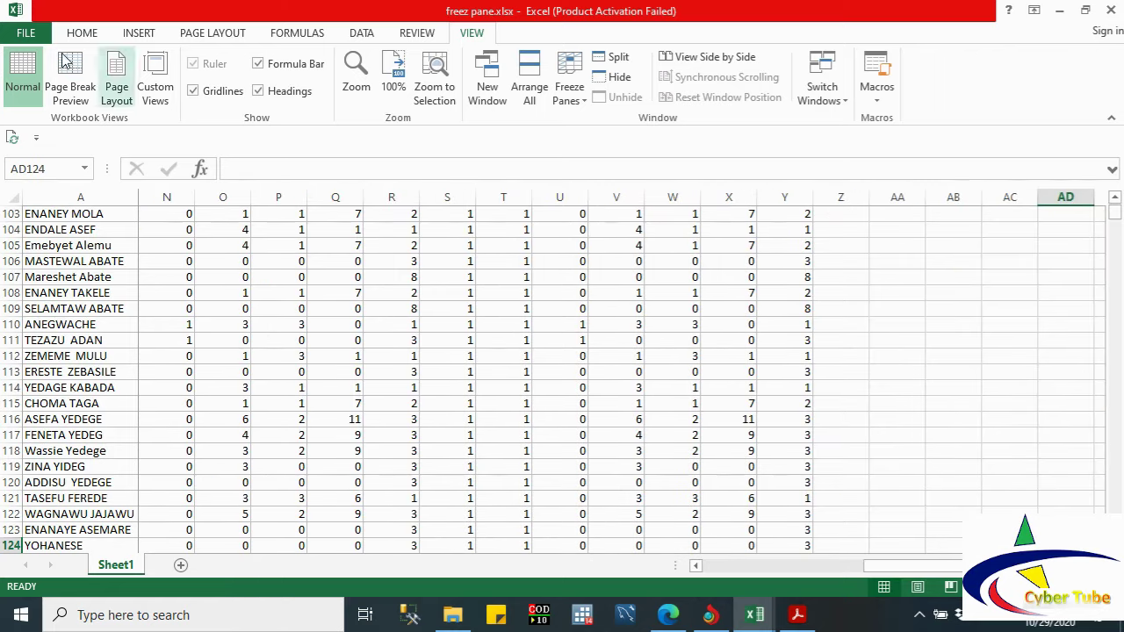
pyautogui.press('Right')
pyautogui.press('Right')
pyautogui.press('Right')
pyautogui.press('Right')
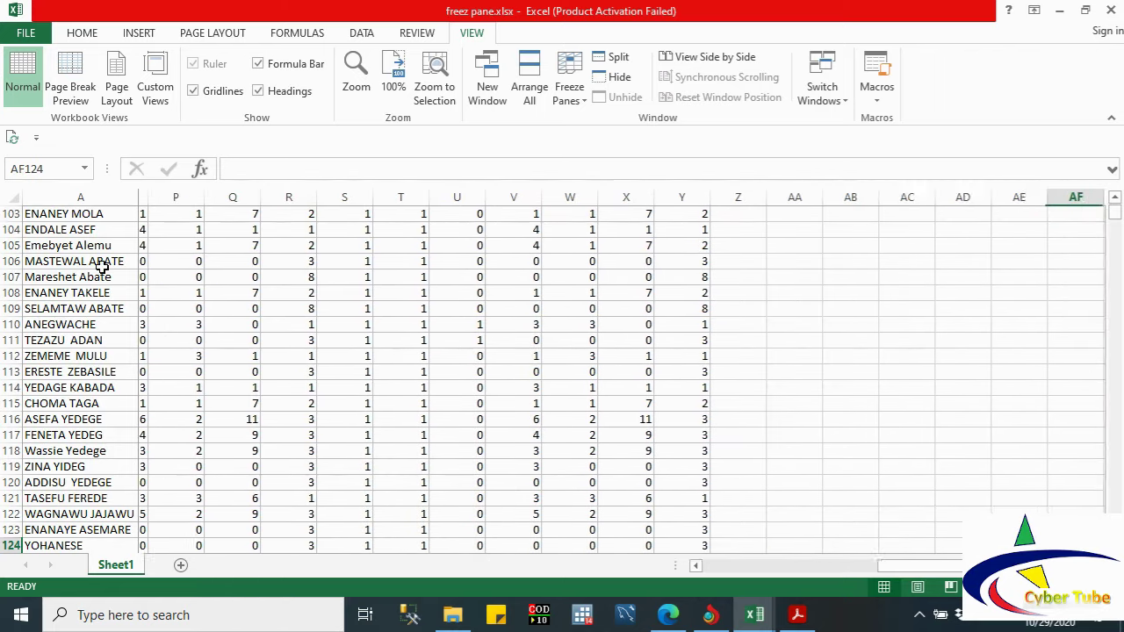
pyautogui.press('Left')
pyautogui.press('Left')
pyautogui.press('Left')
pyautogui.press('Left')
pyautogui.press('Left')
pyautogui.press('Left')
pyautogui.press('Left')
pyautogui.press('Left')
pyautogui.press('Left')
pyautogui.press('Left')
pyautogui.press('Left')
pyautogui.press('Left')
pyautogui.press('Left')
pyautogui.press('Left')
pyautogui.press('Left')
pyautogui.press('Left')
pyautogui.press('Left')
pyautogui.press('Left')
pyautogui.press('Left')
pyautogui.press('Left')
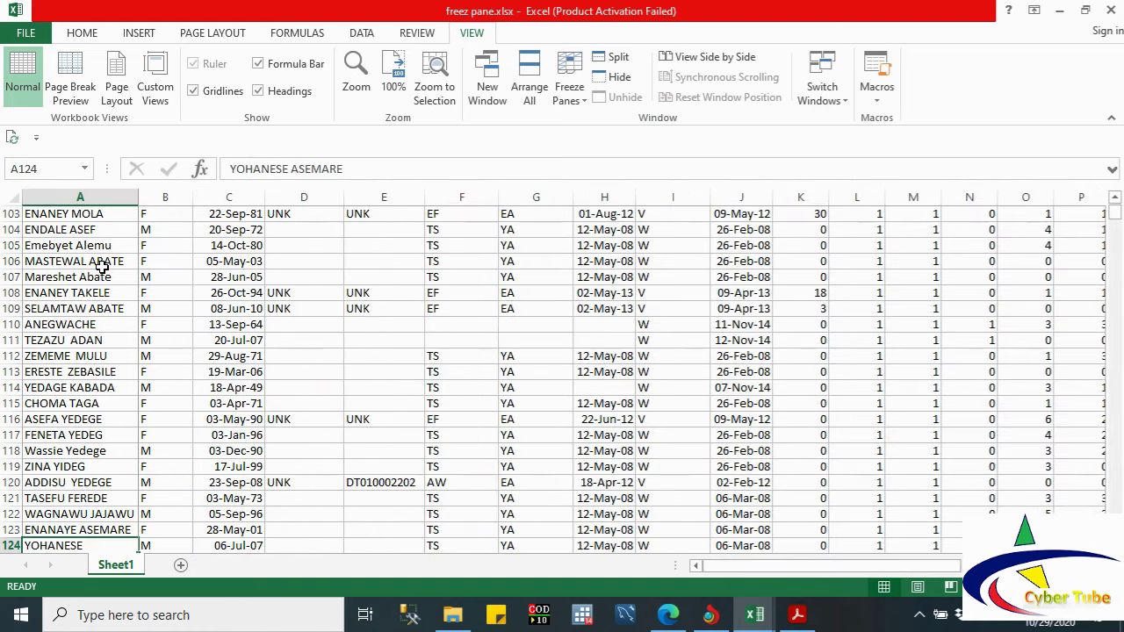
# Step: Move up and down the NAME column to rows 77, 1, 41 and 17, then right to column AC
pyautogui.press('Up')
pyautogui.press('Up')
pyautogui.press('Up')
pyautogui.press('Up')
pyautogui.press('Up')
pyautogui.press('Up')
pyautogui.press('Up')
pyautogui.press('Up')
pyautogui.press('Up')
pyautogui.press('Up')
pyautogui.press('Up')
pyautogui.press('Up')
pyautogui.press('Up')
pyautogui.press('Up')
pyautogui.press('Up')
pyautogui.press('Up')
pyautogui.press('Up')
pyautogui.press('Up')
pyautogui.press('Up')
pyautogui.press('Up')
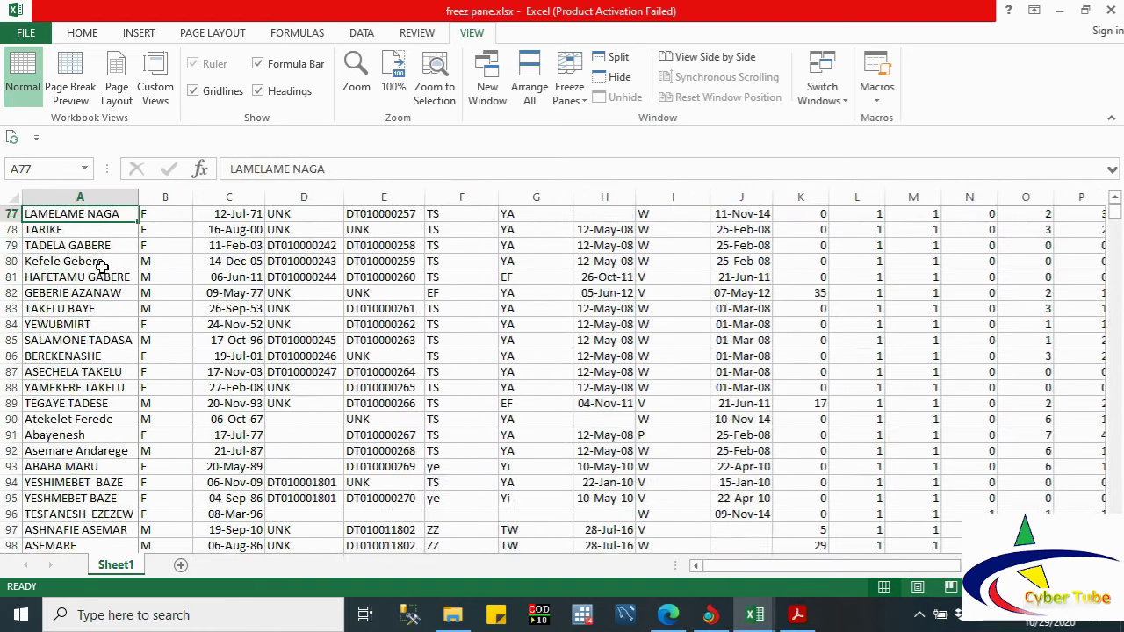
pyautogui.press('Up')
pyautogui.press('Up')
pyautogui.press('Up')
pyautogui.press('Up')
pyautogui.press('Up')
pyautogui.press('Up')
pyautogui.press('Up')
pyautogui.press('Up')
pyautogui.press('Up')
pyautogui.press('Up')
pyautogui.press('Up')
pyautogui.press('Up')
pyautogui.press('Up')
pyautogui.press('Up')
pyautogui.press('Up')
pyautogui.press('Up')
pyautogui.press('Up')
pyautogui.press('Up')
pyautogui.press('Up')
pyautogui.press('Up')
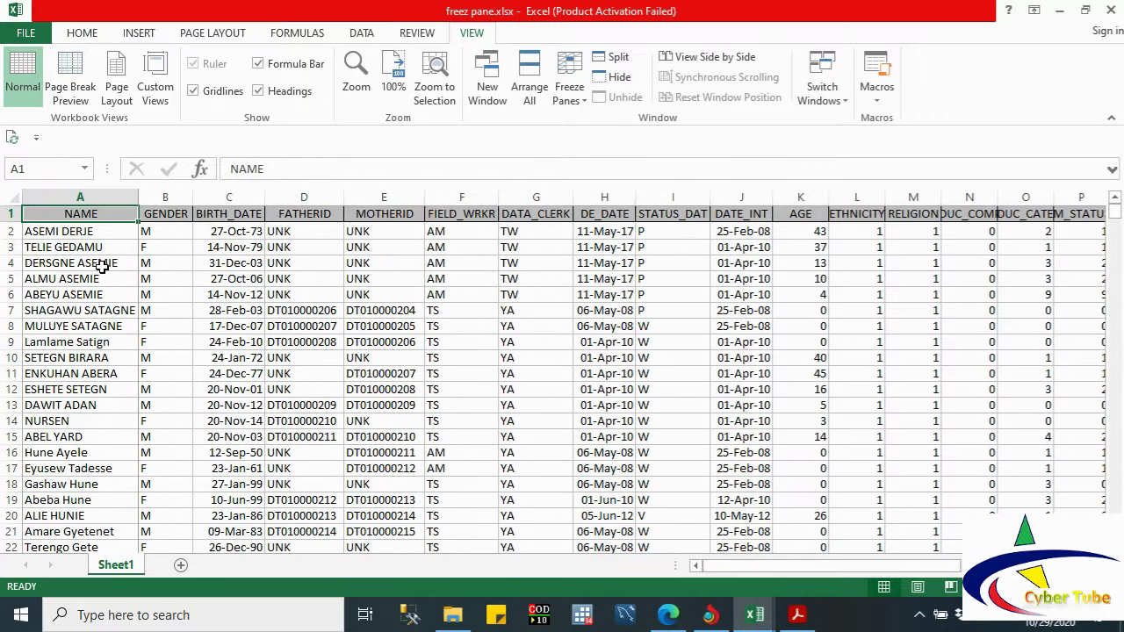
pyautogui.press('Down')
pyautogui.press('Down')
pyautogui.press('Down')
pyautogui.press('Down')
pyautogui.press('Down')
pyautogui.press('Down')
pyautogui.press('Down')
pyautogui.press('Down')
pyautogui.press('Down')
pyautogui.press('Down')
pyautogui.press('Down')
pyautogui.press('Down')
pyautogui.press('Down')
pyautogui.press('Down')
pyautogui.press('Down')
pyautogui.press('Down')
pyautogui.press('Down')
pyautogui.press('Down')
pyautogui.press('Down')
pyautogui.press('Down')
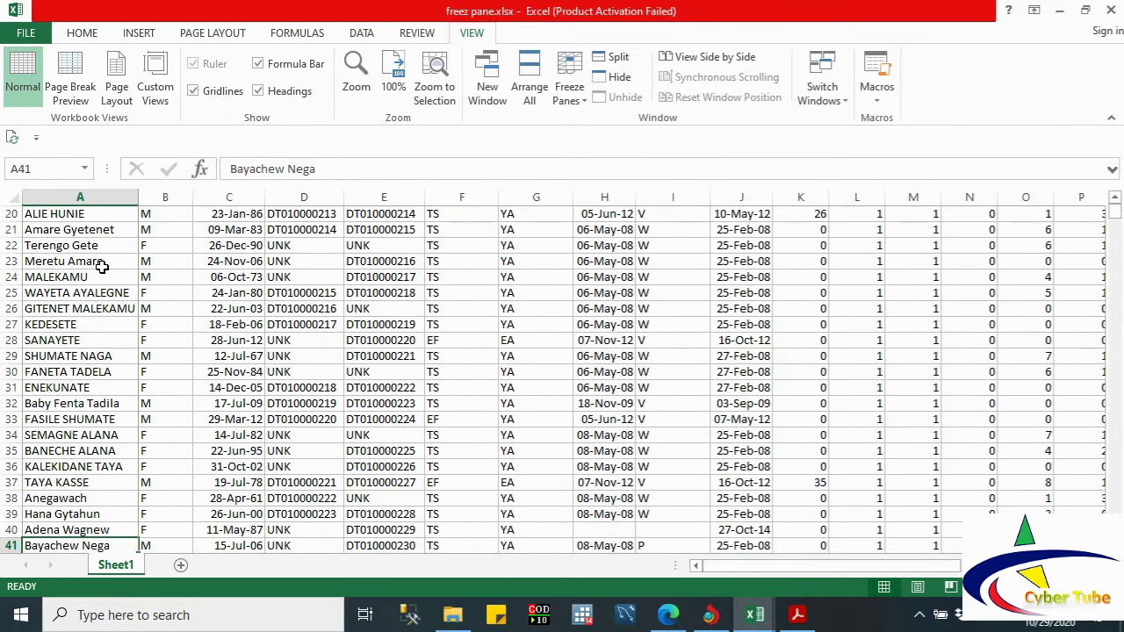
pyautogui.press('Up')
pyautogui.press('Up')
pyautogui.press('Up')
pyautogui.press('Up')
pyautogui.press('Up')
pyautogui.press('Up')
pyautogui.press('Up')
pyautogui.press('Up')
pyautogui.press('Up')
pyautogui.press('Up')
pyautogui.press('Up')
pyautogui.press('Up')
pyautogui.press('Up')
pyautogui.press('Up')
pyautogui.press('Up')
pyautogui.press('Up')
pyautogui.press('Up')
pyautogui.press('Up')
pyautogui.press('Up')
pyautogui.press('Up')
pyautogui.press('Right')
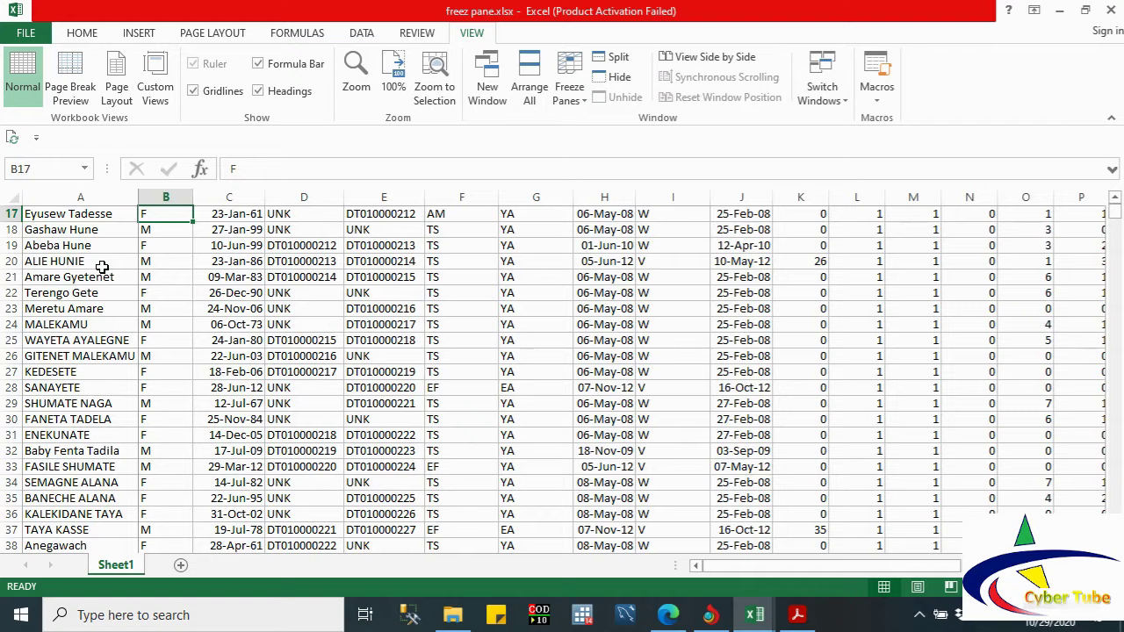
pyautogui.press('Right')
pyautogui.press('Right')
pyautogui.press('Right')
pyautogui.press('Right')
pyautogui.press('Right')
pyautogui.press('Right')
pyautogui.press('Right')
pyautogui.press('Right')
pyautogui.press('Right')
pyautogui.press('Right')
pyautogui.press('Right')
pyautogui.press('Right')
pyautogui.press('Right')
pyautogui.press('Right')
pyautogui.press('Right')
pyautogui.press('Right')
pyautogui.press('Right')
pyautogui.press('Right')
pyautogui.press('Right')
pyautogui.press('Right')
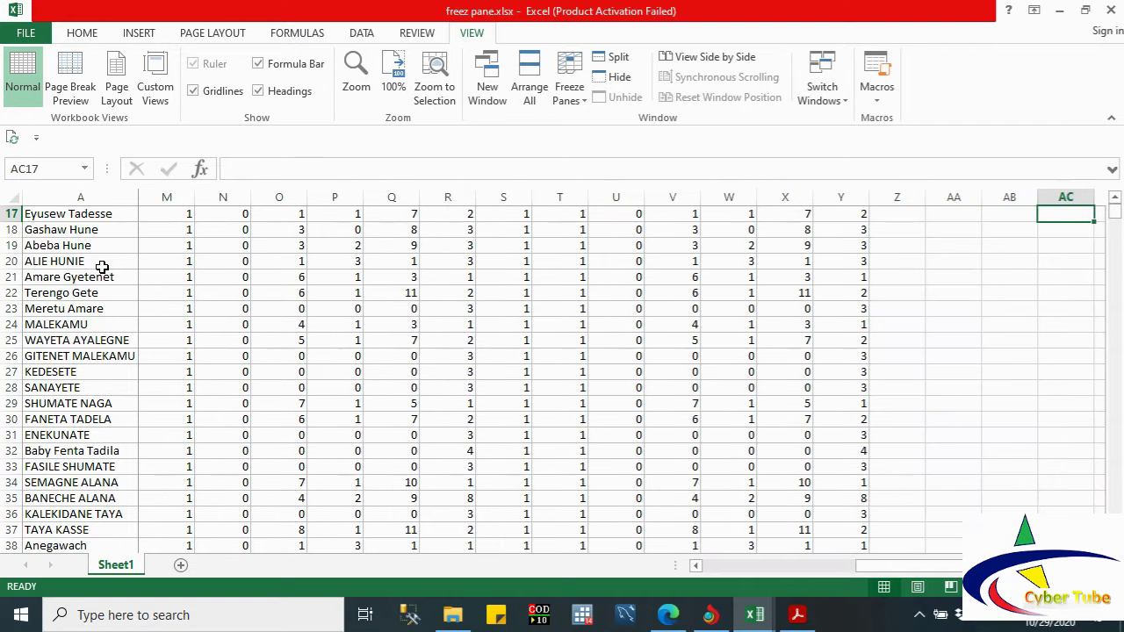
# Step: Unfreeze the NAME column and collapse the ribbon down to its tab names
pyautogui.click(571, 79)
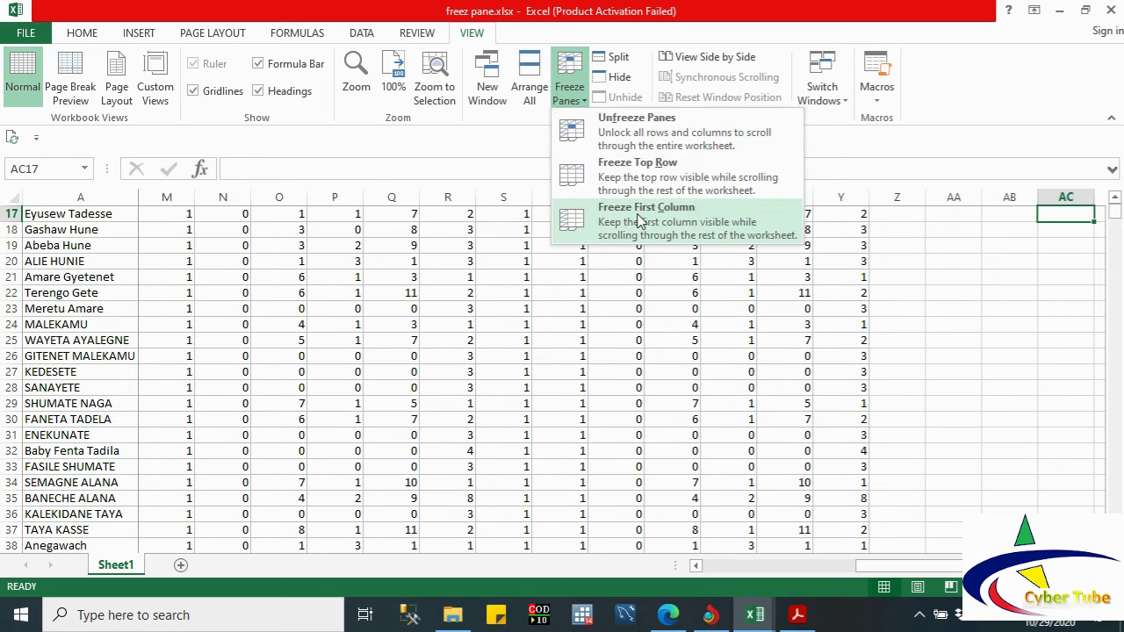
pyautogui.click(613, 130)
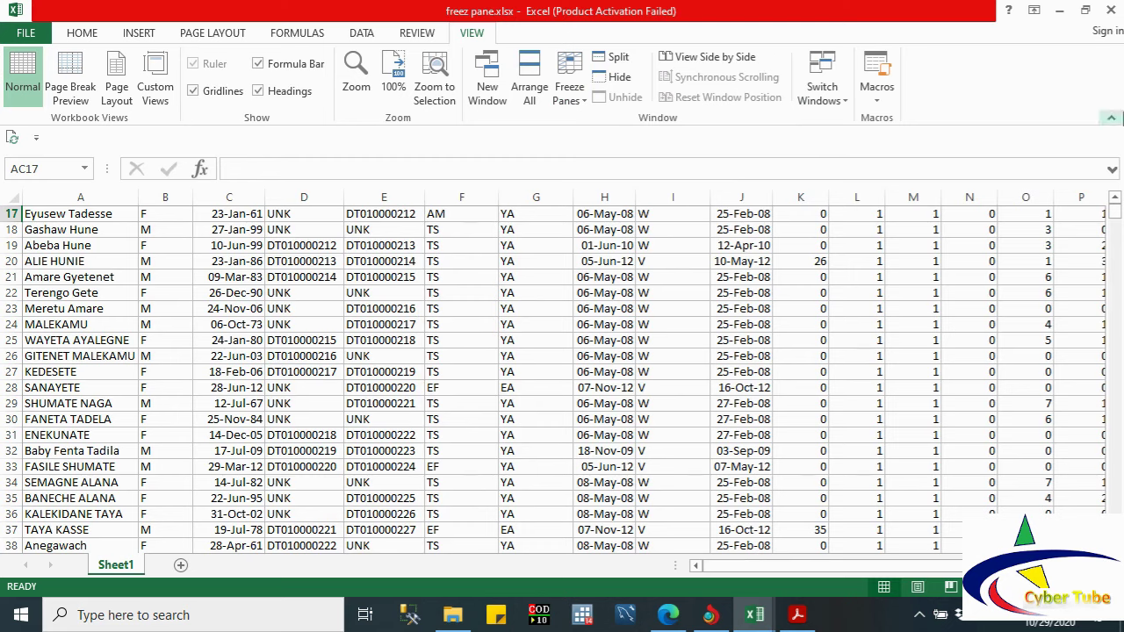
pyautogui.click(1112, 121)
pyautogui.scroll(1, 456, 290)
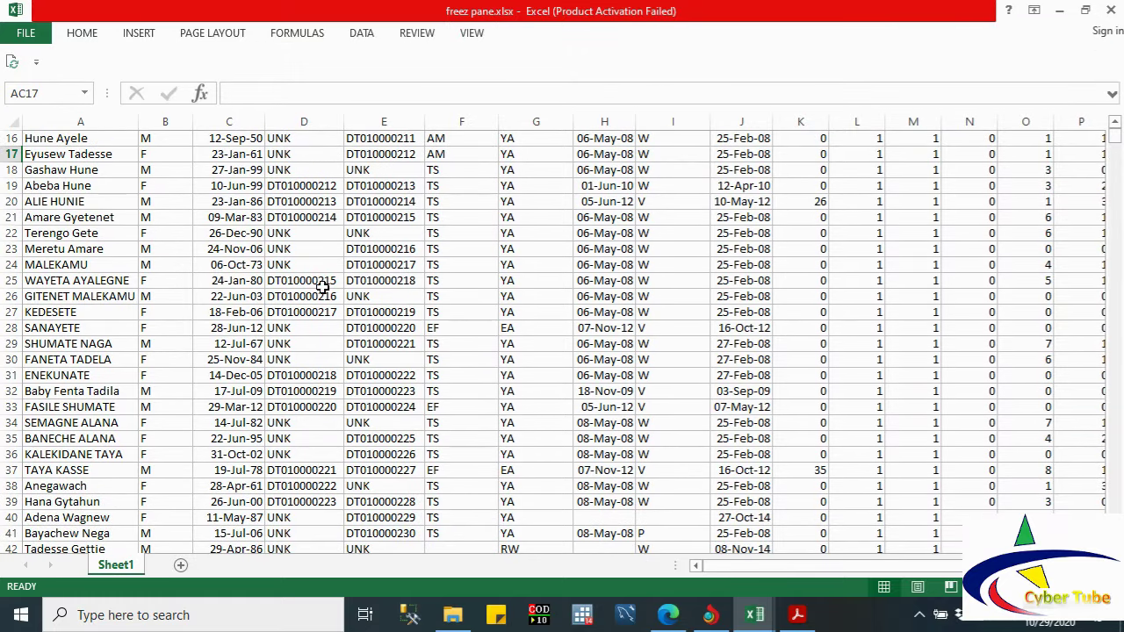
# Step: Split the freez pane.xlsx sheet into four independently scrolling panes
pyautogui.click(410, 35)
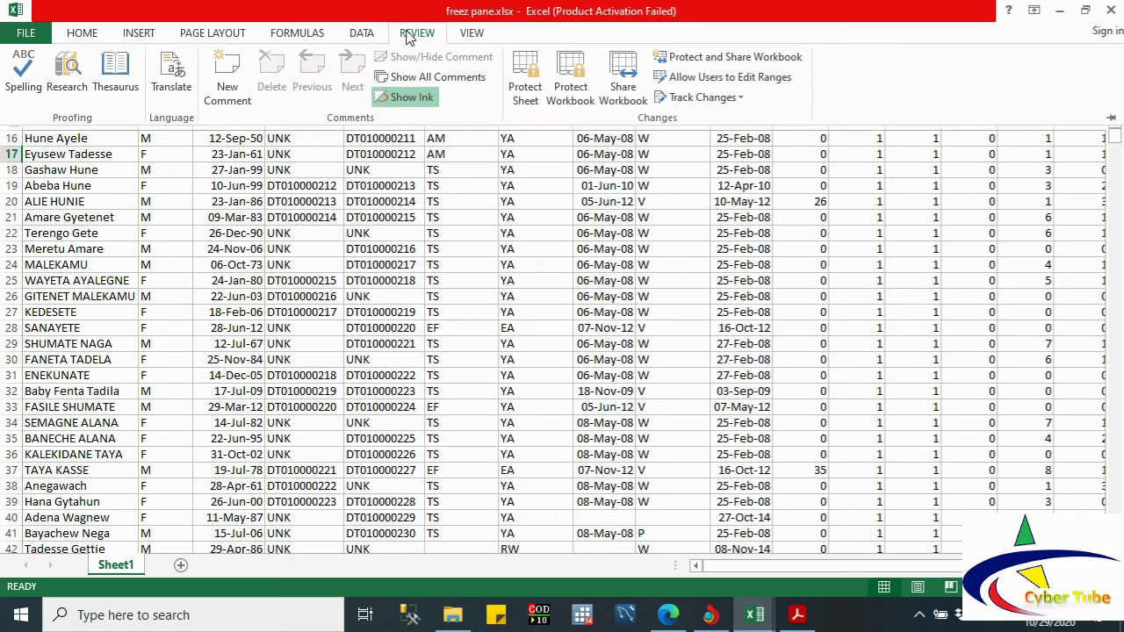
pyautogui.click(474, 33)
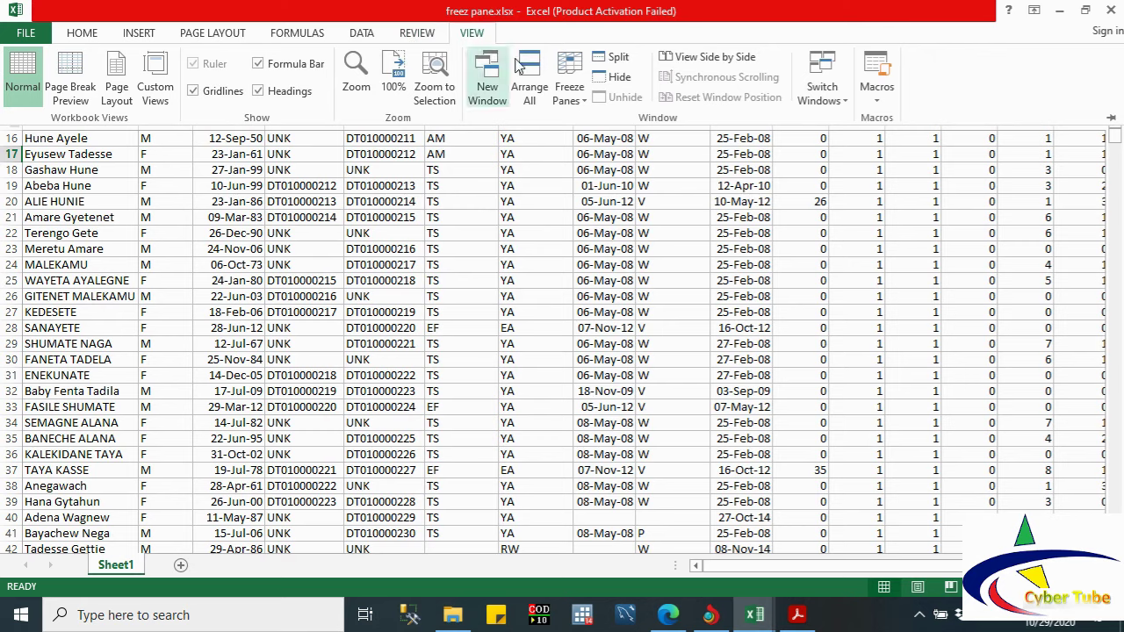
pyautogui.click(600, 58)
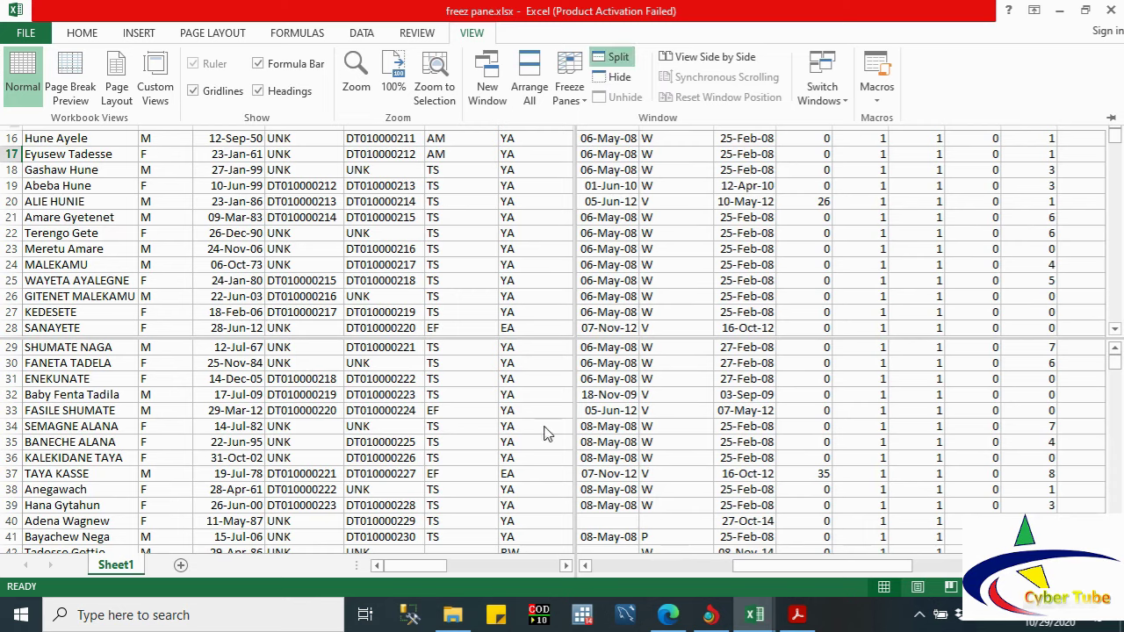
# Step: Navigate the split panes: down to row 18, over to cell M23, then down column A to row 43
pyautogui.hotkey('ctrl', 'F1')
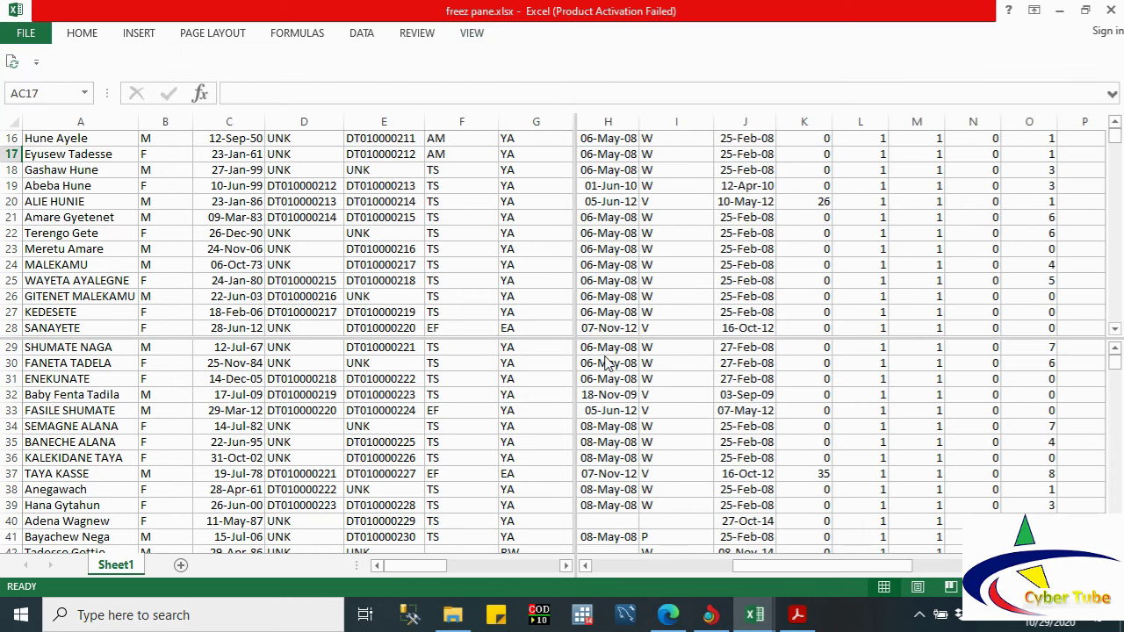
pyautogui.press('Down')
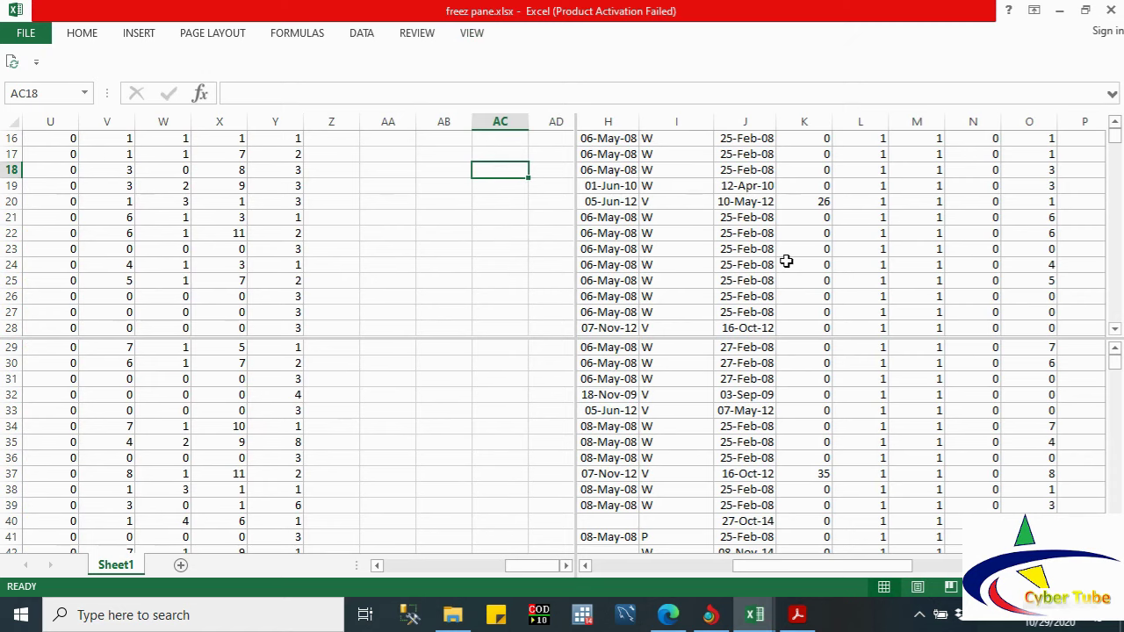
pyautogui.press('Left')
pyautogui.press('Left')
pyautogui.press('Left')
pyautogui.press('Left')
pyautogui.press('Left')
pyautogui.press('Left')
pyautogui.press('Left')
pyautogui.press('Left')
pyautogui.press('Left')
pyautogui.press('Left')
pyautogui.press('Left')
pyautogui.press('Left')
pyautogui.press('Left')
pyautogui.press('Left')
pyautogui.press('Left')
pyautogui.press('Left')
pyautogui.press('Left')
pyautogui.press('Left')
pyautogui.press('Left')
pyautogui.press('Left')
pyautogui.press('Left')
pyautogui.press('Left')
pyautogui.press('Left')
pyautogui.press('Left')
pyautogui.press('Left')
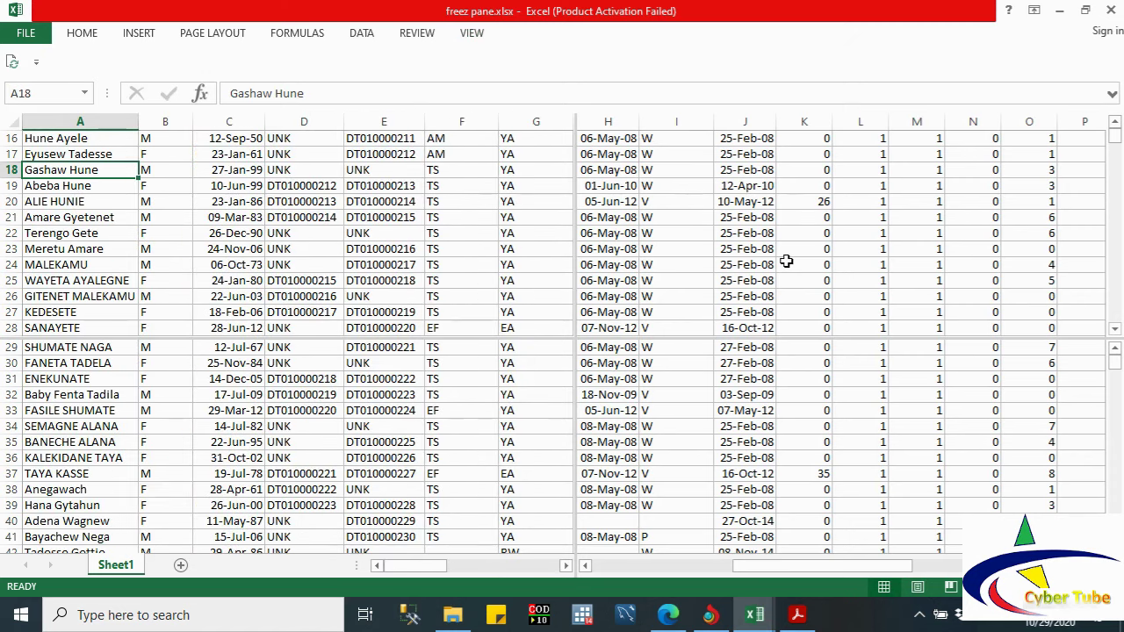
pyautogui.click(933, 249)
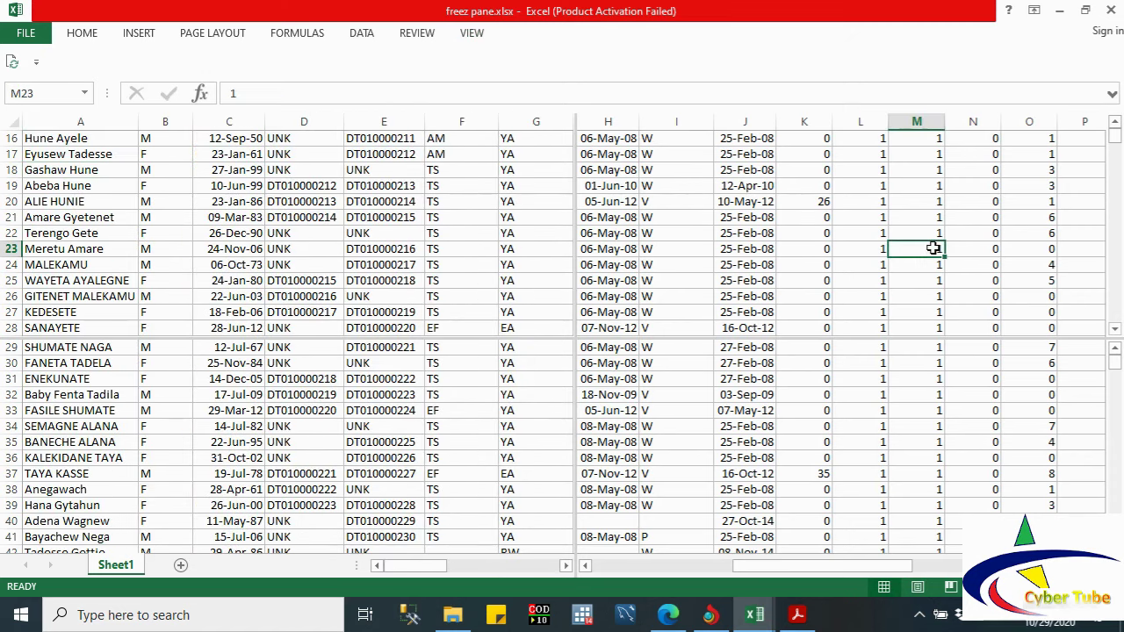
pyautogui.press('Right')
pyautogui.press('Right')
pyautogui.press('Right')
pyautogui.press('Right')
pyautogui.press('Right')
pyautogui.press('Right')
pyautogui.press('Right')
pyautogui.press('Right')
pyautogui.press('Left')
pyautogui.press('Left')
pyautogui.press('Left')
pyautogui.press('Left')
pyautogui.press('Left')
pyautogui.press('Left')
pyautogui.press('Left')
pyautogui.press('Left')
pyautogui.press('Left')
pyautogui.press('Left')
pyautogui.press('Left')
pyautogui.press('Left')
pyautogui.press('Left')
pyautogui.press('Left')
pyautogui.press('Left')
pyautogui.press('Left')
pyautogui.press('Left')
pyautogui.press('Left')
pyautogui.press('Left')
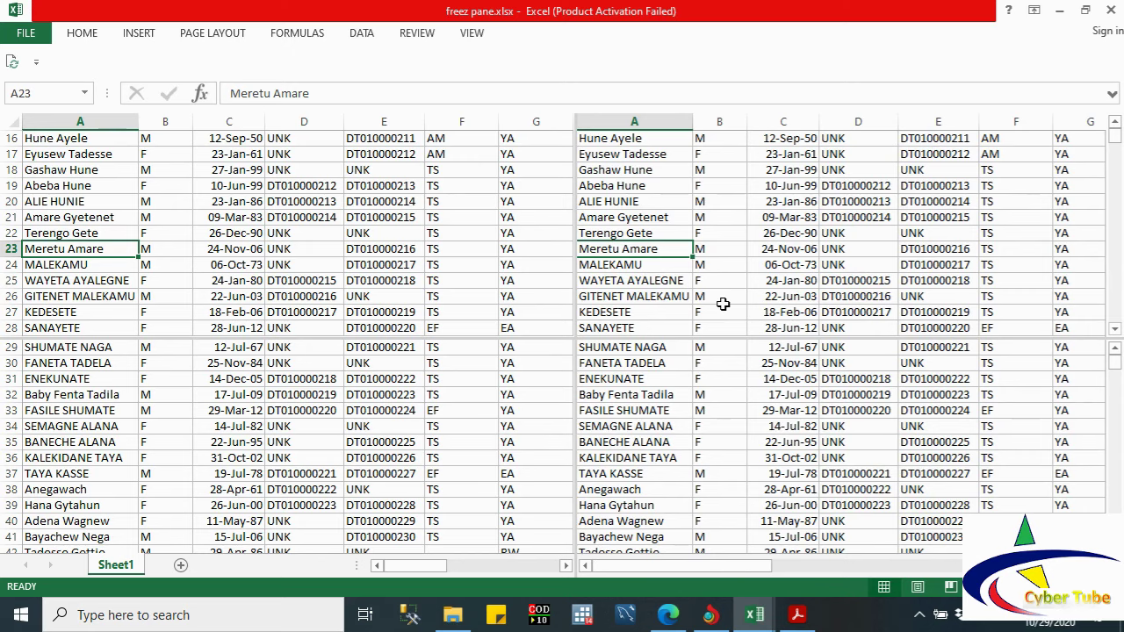
pyautogui.press('Down')
pyautogui.press('Down')
pyautogui.press('Down')
pyautogui.press('Down')
pyautogui.press('Down')
pyautogui.press('Down')
pyautogui.press('Down')
pyautogui.press('Down')
pyautogui.press('Down')
pyautogui.press('Down')
pyautogui.press('Down')
pyautogui.press('Down')
pyautogui.press('Down')
pyautogui.press('Down')
pyautogui.press('Down')
pyautogui.press('Down')
pyautogui.press('Down')
pyautogui.press('Down')
pyautogui.press('Down')
pyautogui.press('Down')
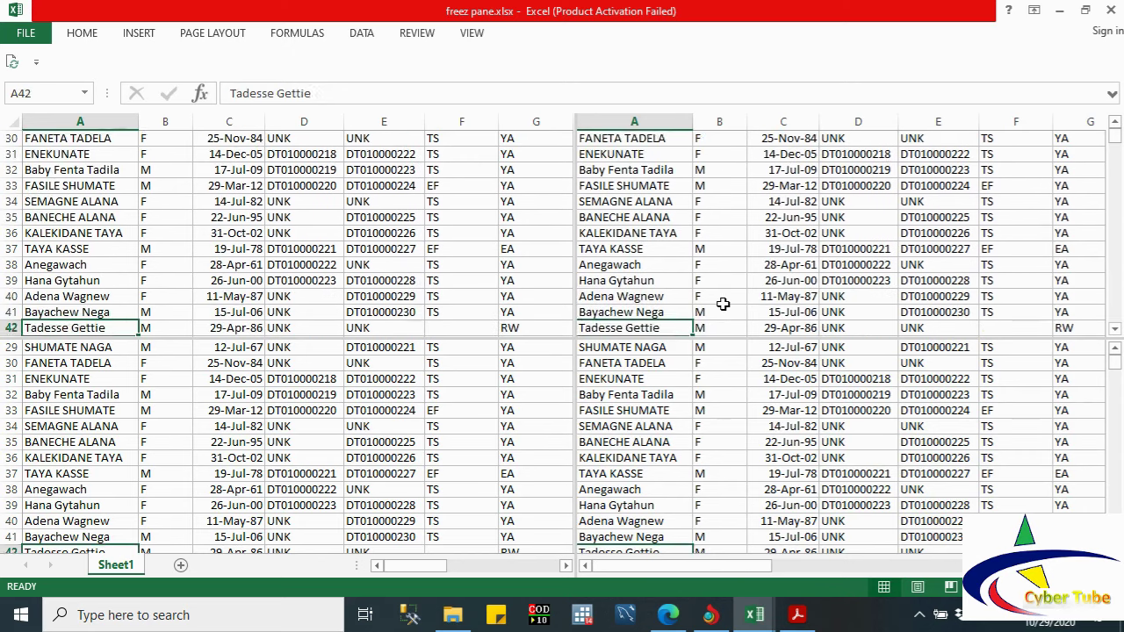
# Step: Select the DATA_CLERK and MOTHERID headers, move up column G from G40, then select D6 and B8
pyautogui.click(539, 416)
pyautogui.hotkey('ctrl', 'Up')
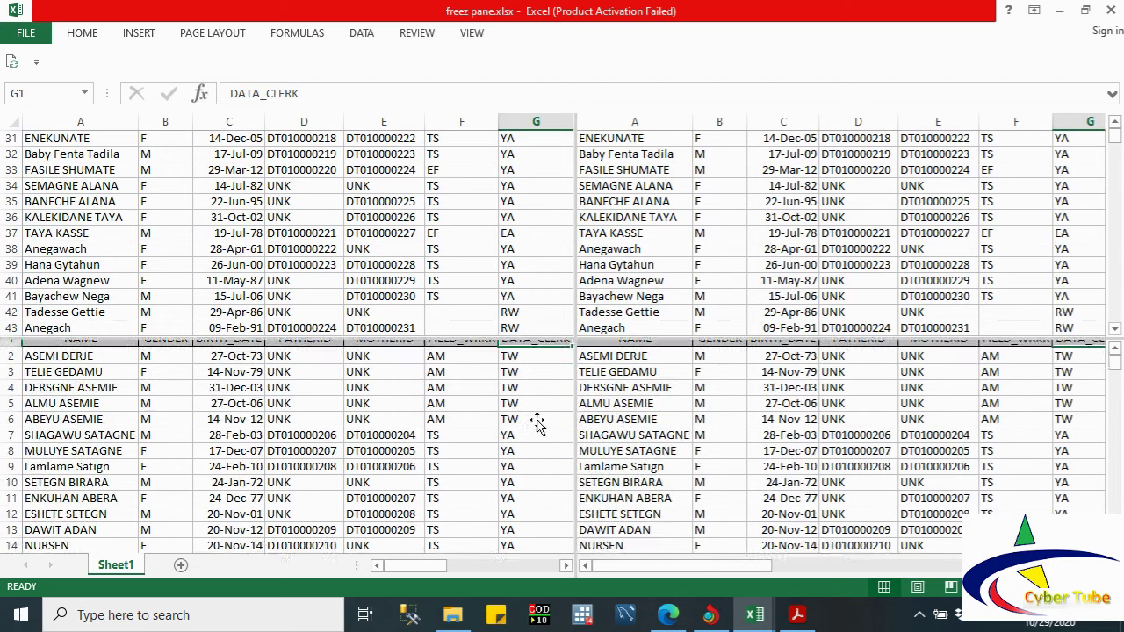
pyautogui.press('Left')
pyautogui.press('Left')
pyautogui.press('Left')
pyautogui.press('Left')
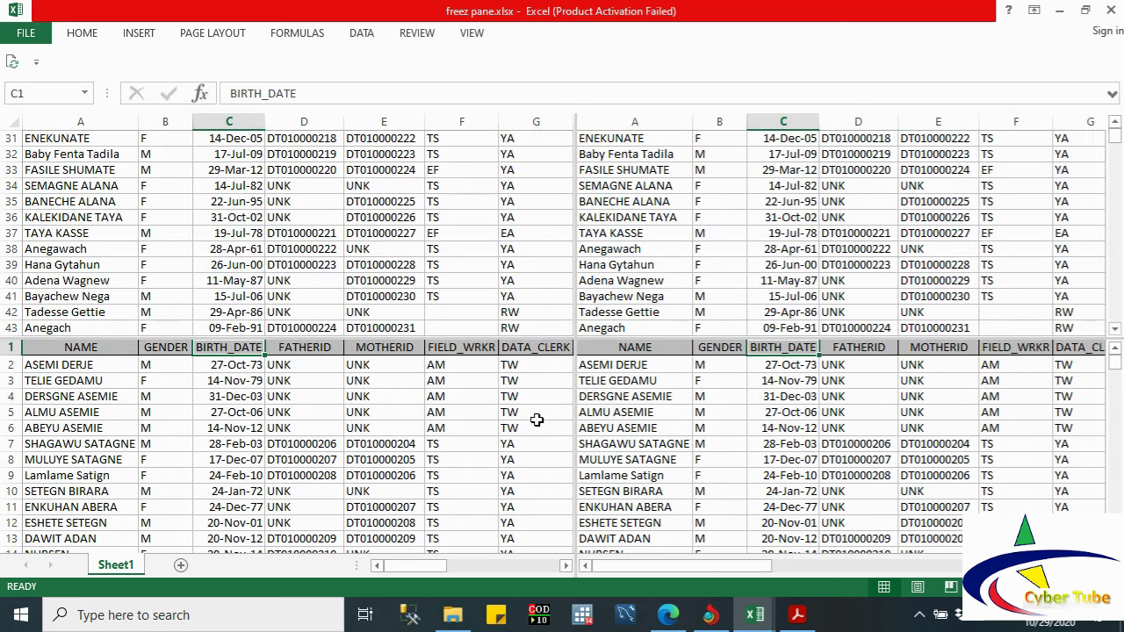
pyautogui.click(510, 279)
pyautogui.press('Up')
pyautogui.press('Up')
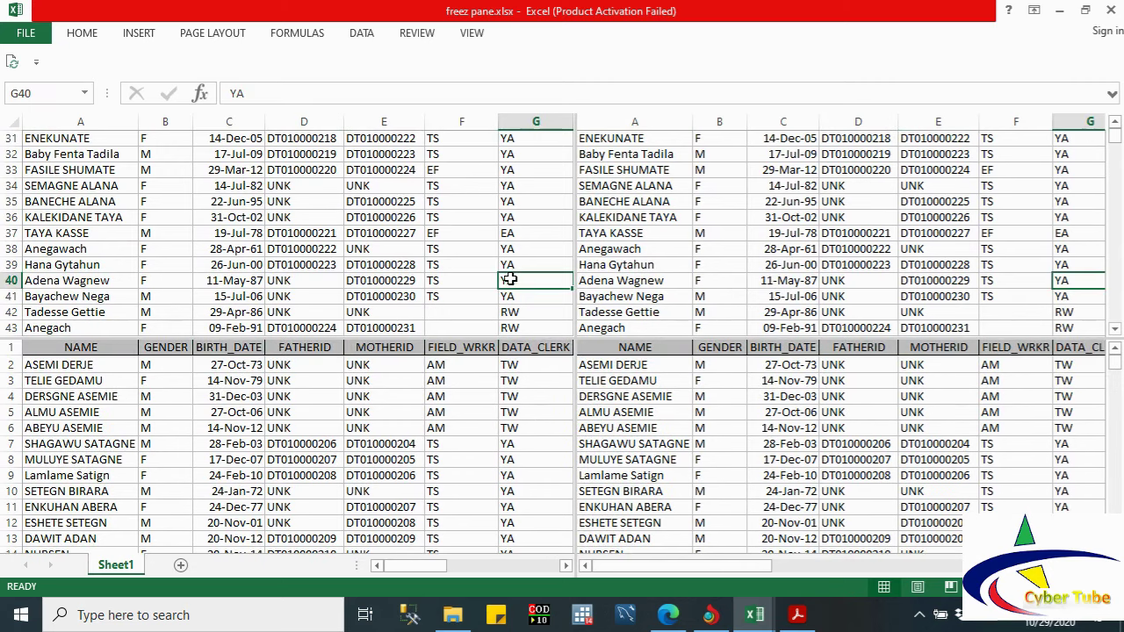
pyautogui.press('Up')
pyautogui.press('Up')
pyautogui.press('Up')
pyautogui.press('Up')
pyautogui.press('Up')
pyautogui.press('Up')
pyautogui.press('Up')
pyautogui.press('Up')
pyautogui.press('Up')
pyautogui.press('Up')
pyautogui.press('Up')
pyautogui.press('Up')
pyautogui.press('Up')
pyautogui.press('Up')
pyautogui.press('Up')
pyautogui.press('Up')
pyautogui.press('Up')
pyautogui.press('Up')
pyautogui.press('Up')
pyautogui.press('Up')
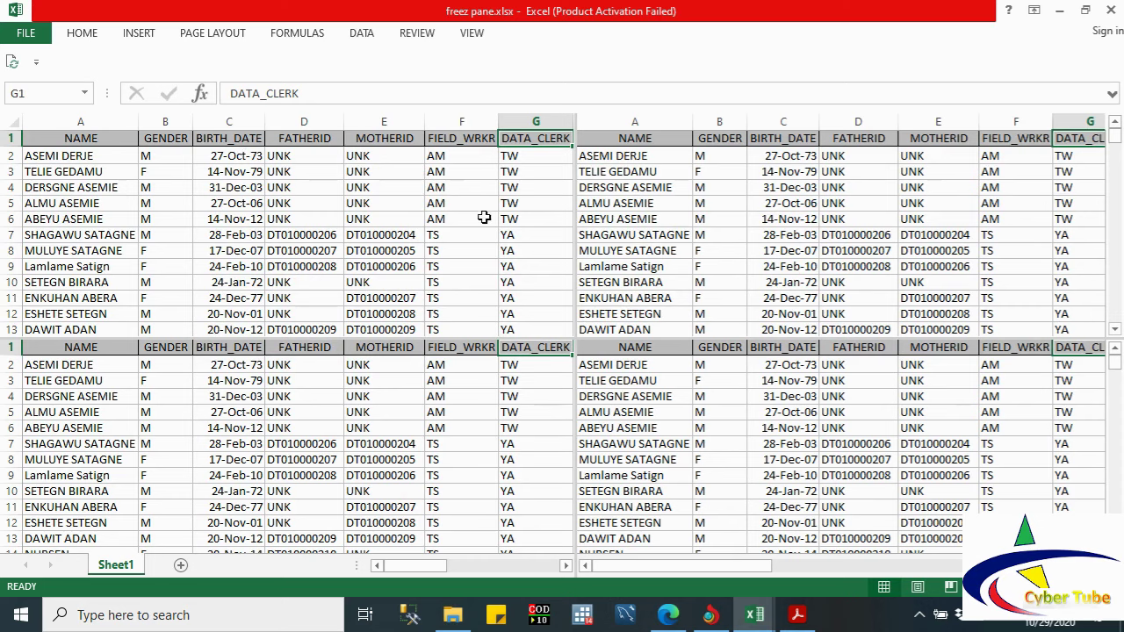
pyautogui.click(874, 214)
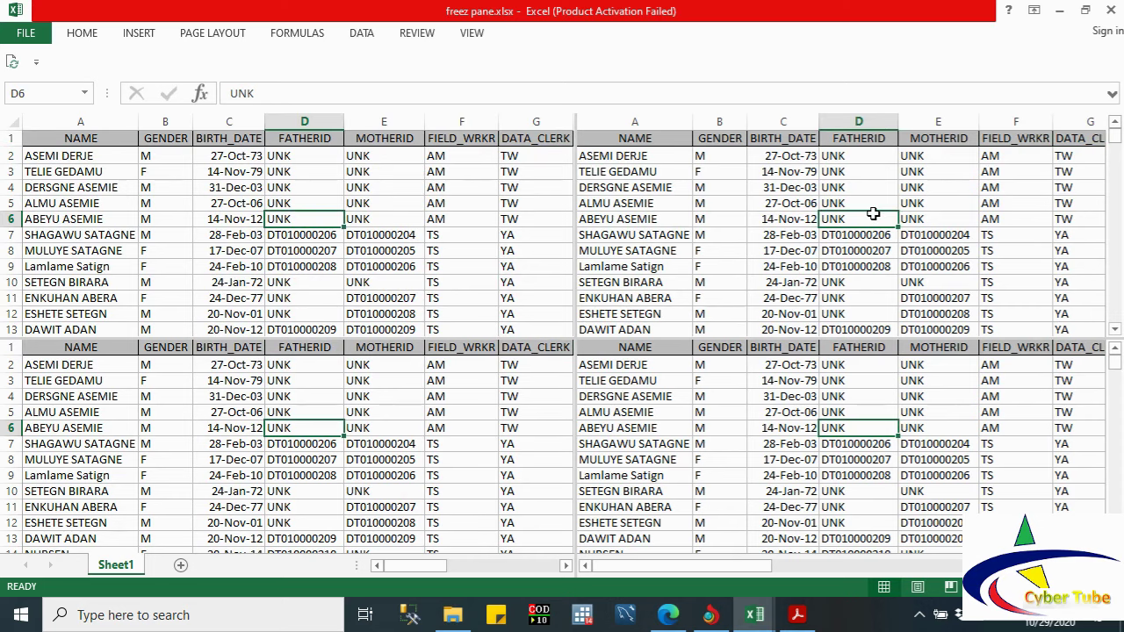
pyautogui.click(156, 249)
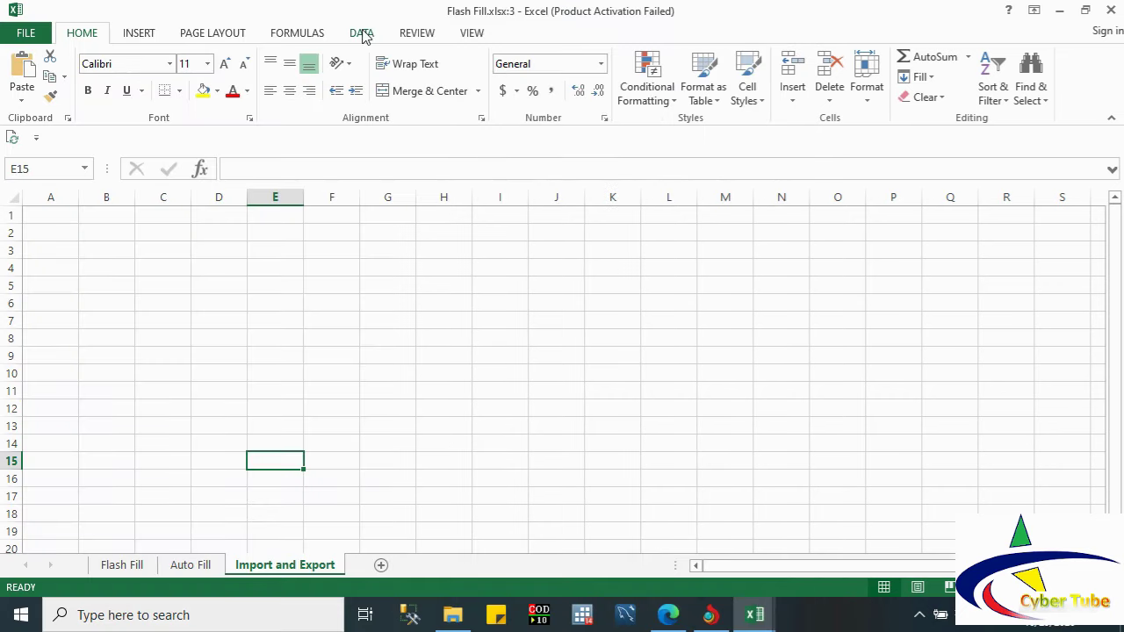
# Step: On the Data tab, choose cell A2 as the destination and start a From Access import
pyautogui.click(362, 33)
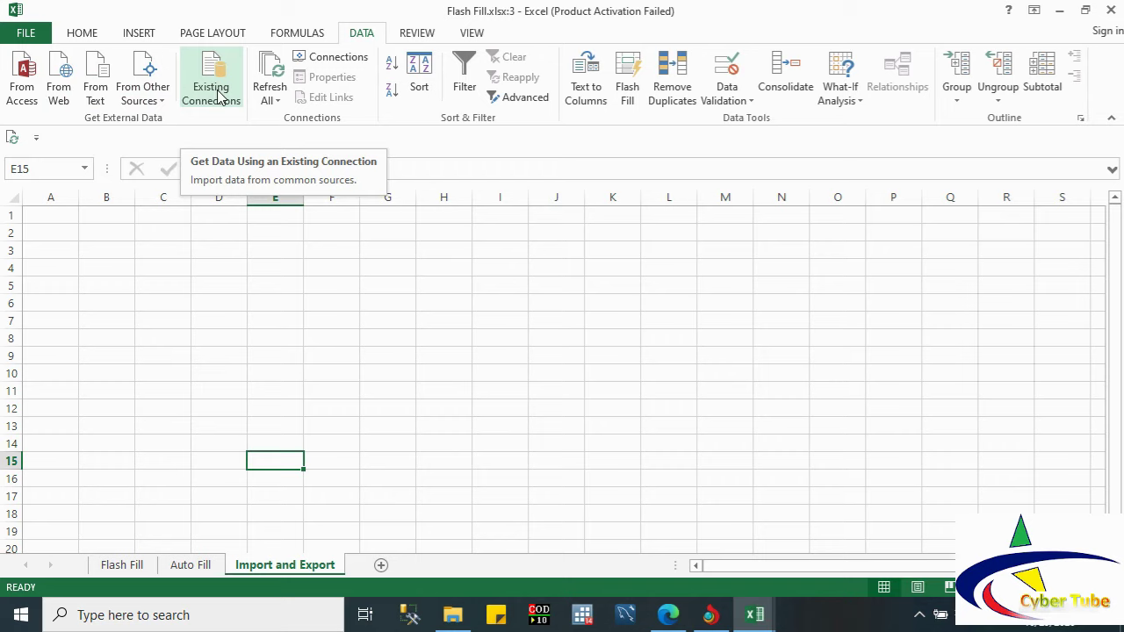
pyautogui.click(53, 239)
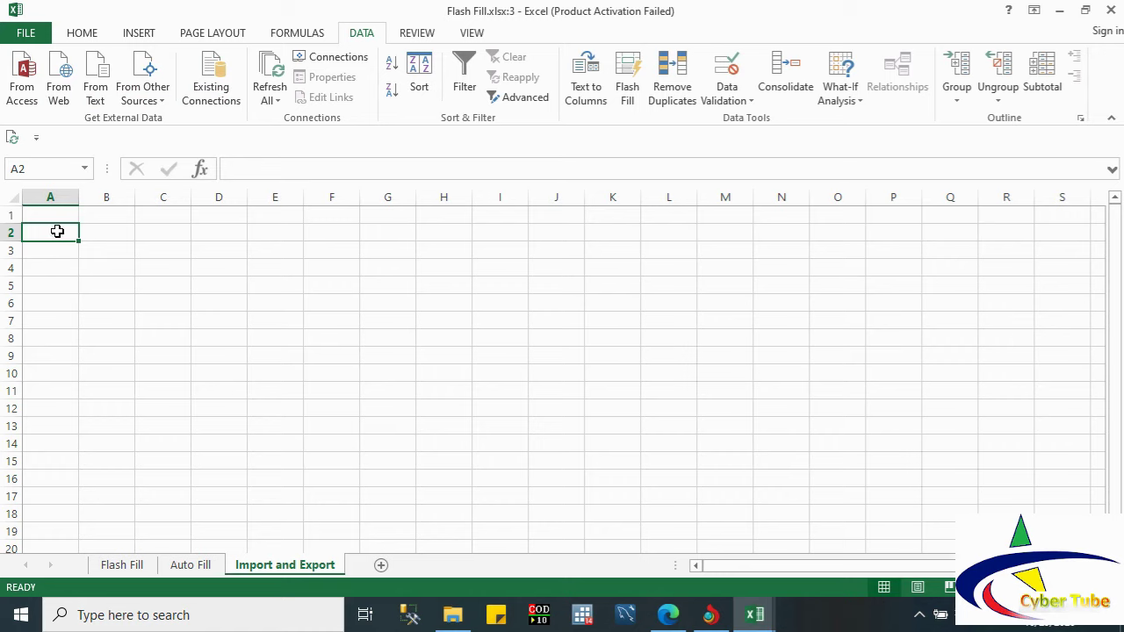
pyautogui.click(25, 79)
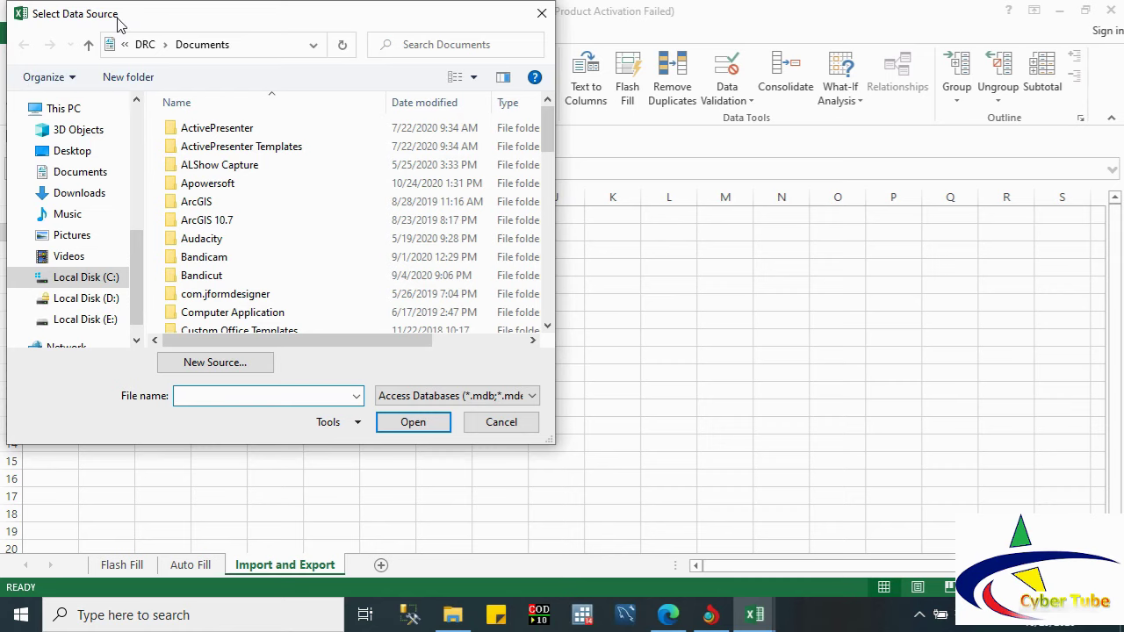
# Step: Select HRS.mdb in the Select Data Source file list and open it
pyautogui.moveTo(117, 23); pyautogui.dragTo(252, 62)
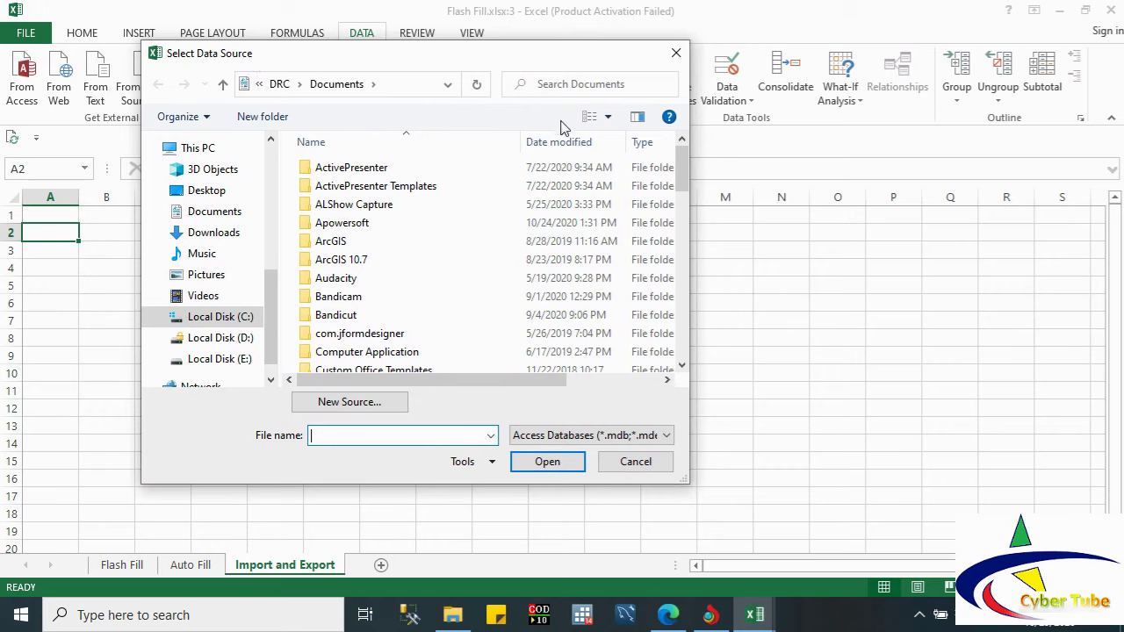
pyautogui.moveTo(684, 180); pyautogui.dragTo(712, 343)
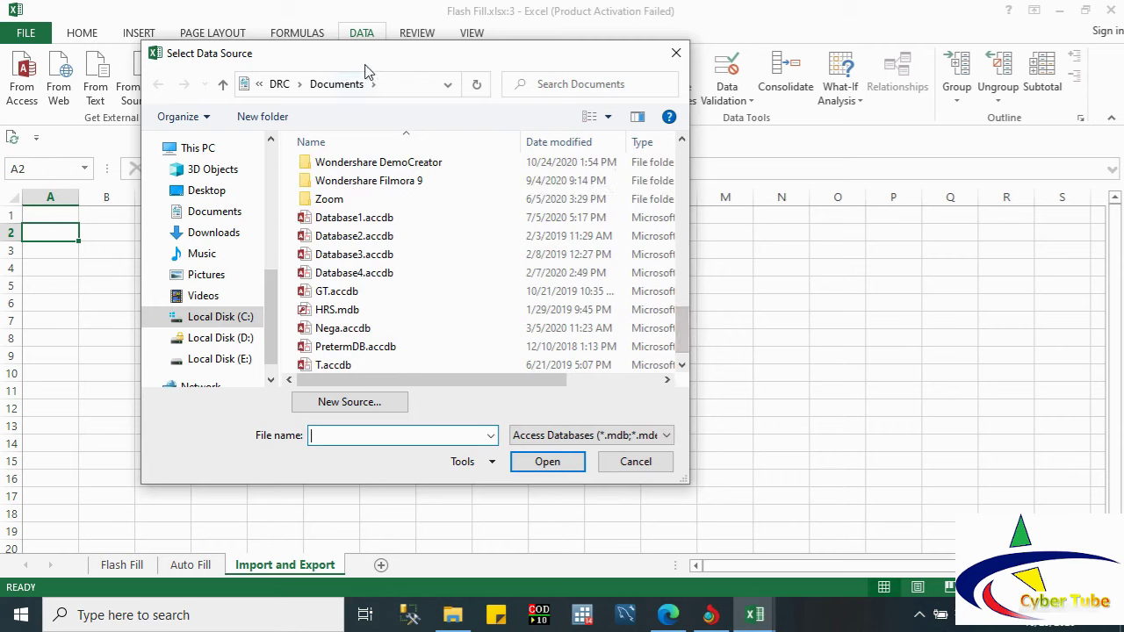
pyautogui.click(342, 311)
pyautogui.click(541, 461)
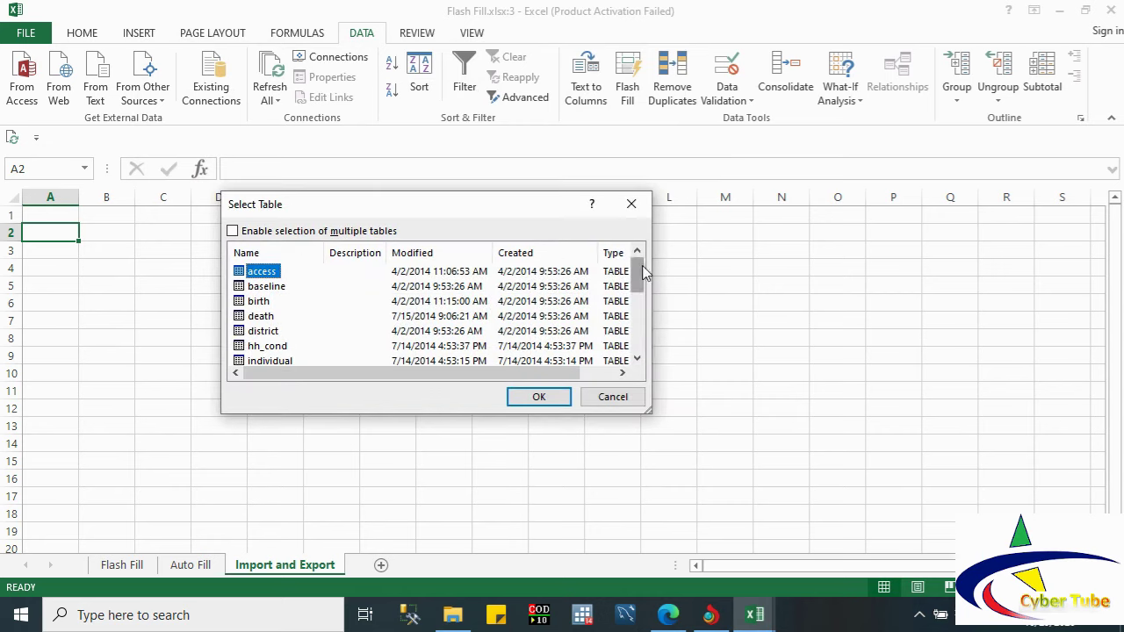
# Step: Import the birth table as a table at $A$2 on the existing Import and Export sheet
pyautogui.moveTo(642, 273)
pyautogui.mouseDown()
pyautogui.moveTo(635, 314)
pyautogui.moveTo(639, 274)
pyautogui.mouseUp()
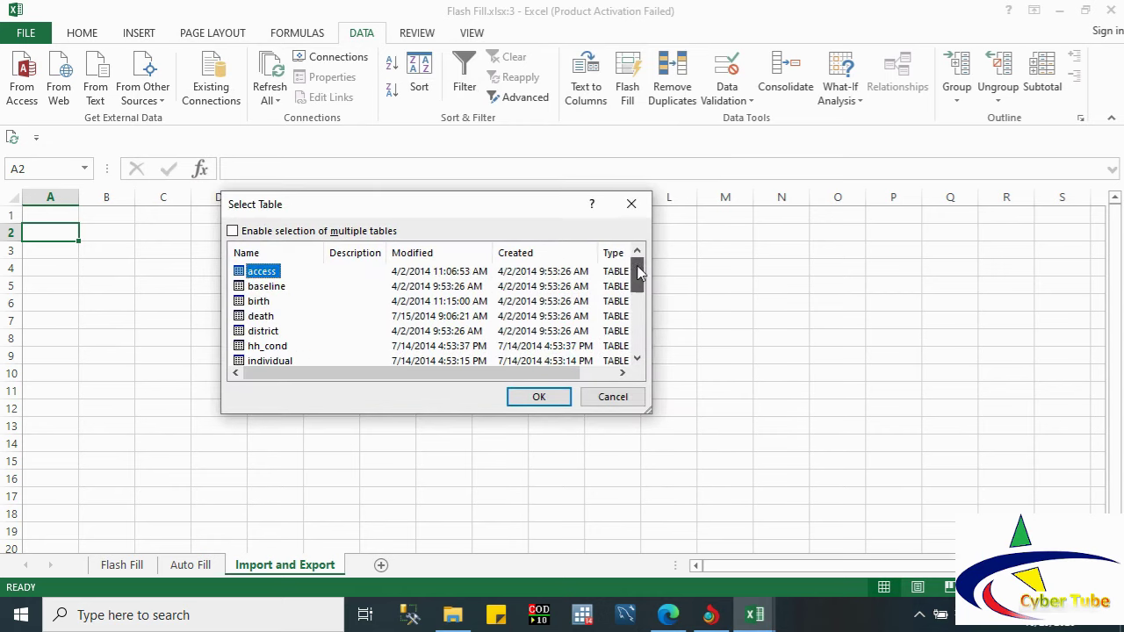
pyautogui.click(256, 301)
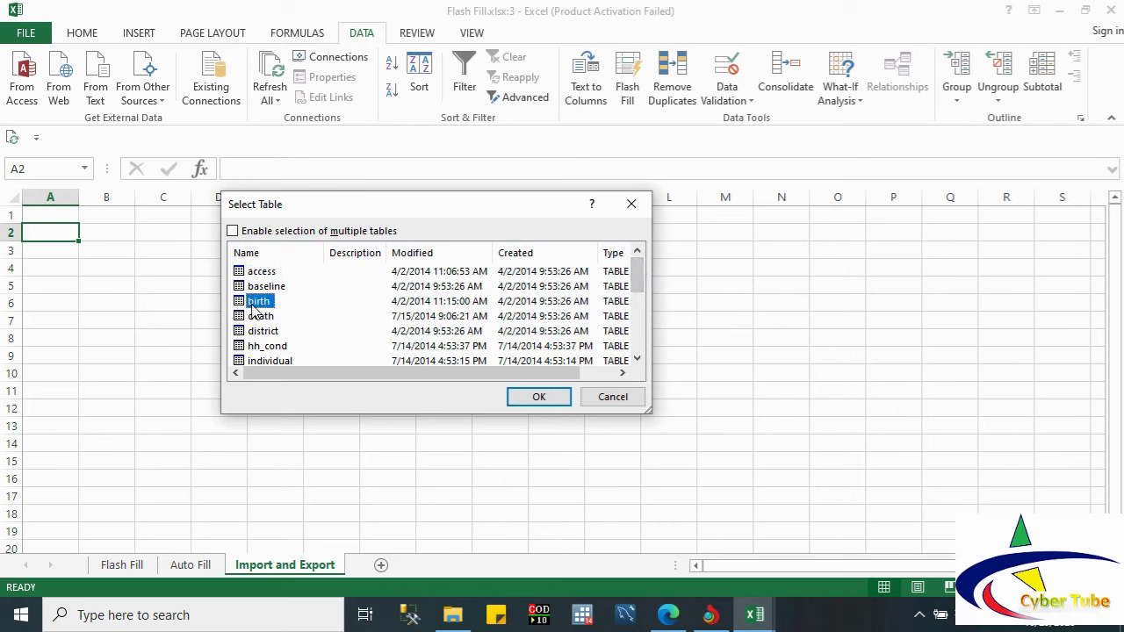
pyautogui.click(530, 395)
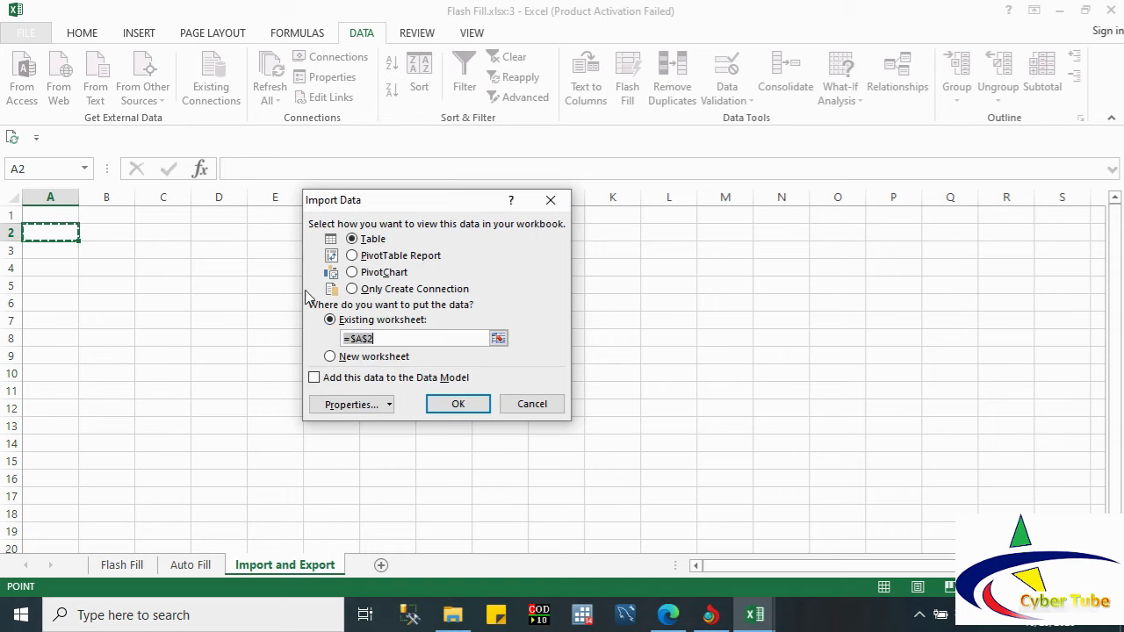
pyautogui.click(458, 405)
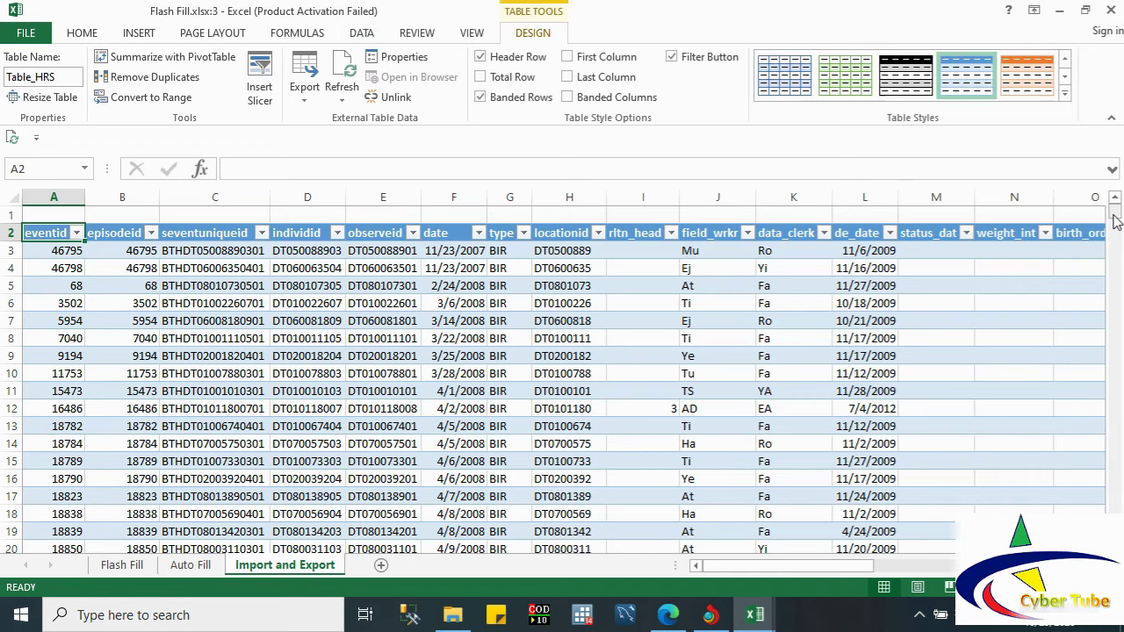
# Step: After scrolling the imported birth table, add a blank Sheet2 from the DATA tab
pyautogui.moveTo(1115, 221)
pyautogui.mouseDown()
pyautogui.moveTo(1117, 274)
pyautogui.moveTo(1096, 199)
pyautogui.moveTo(1113, 233)
pyautogui.mouseUp()
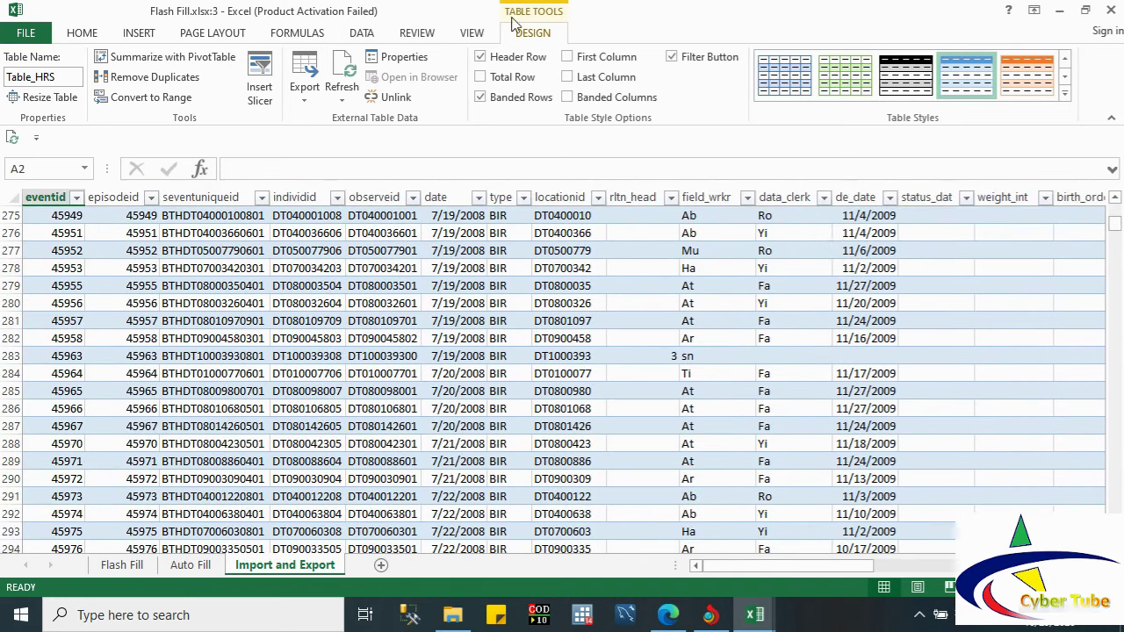
pyautogui.click(370, 35)
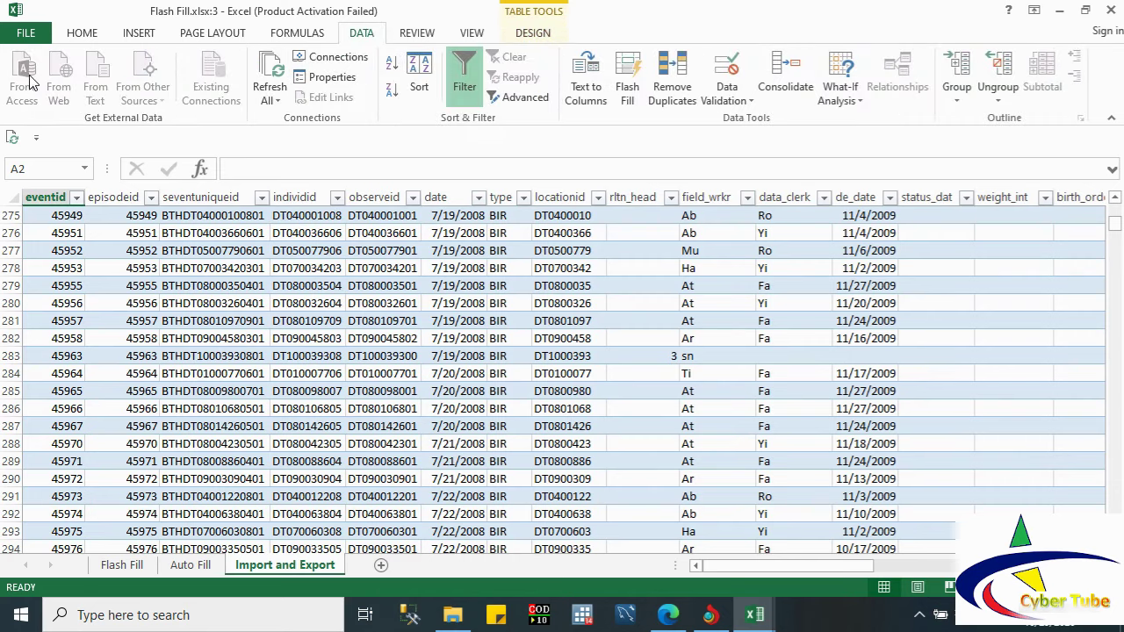
pyautogui.click(381, 565)
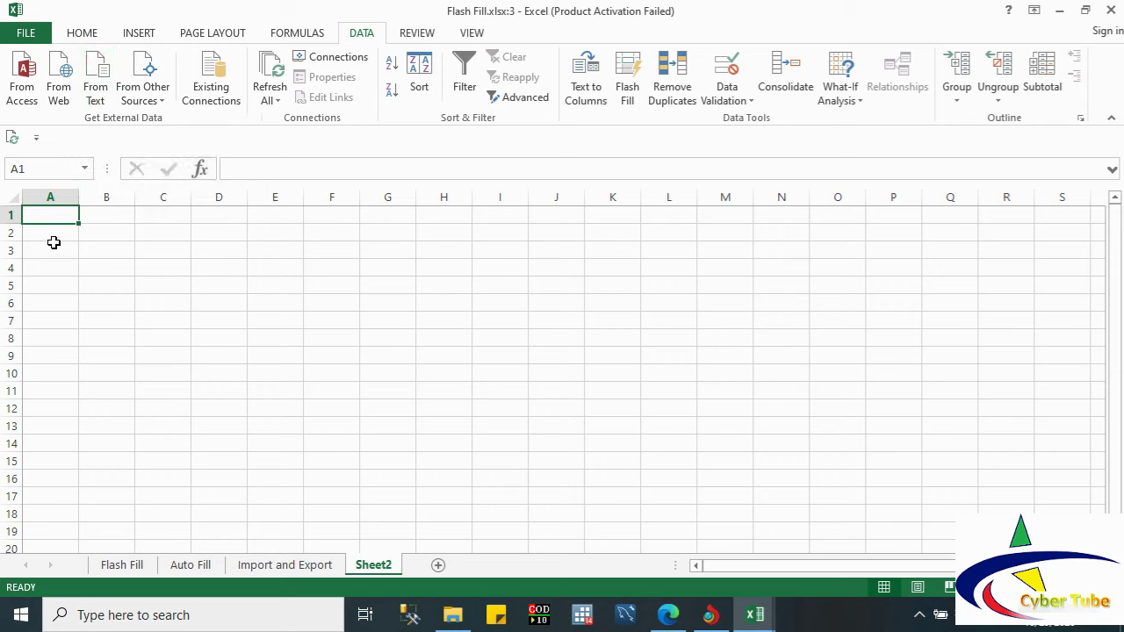
pyautogui.click(70, 95)
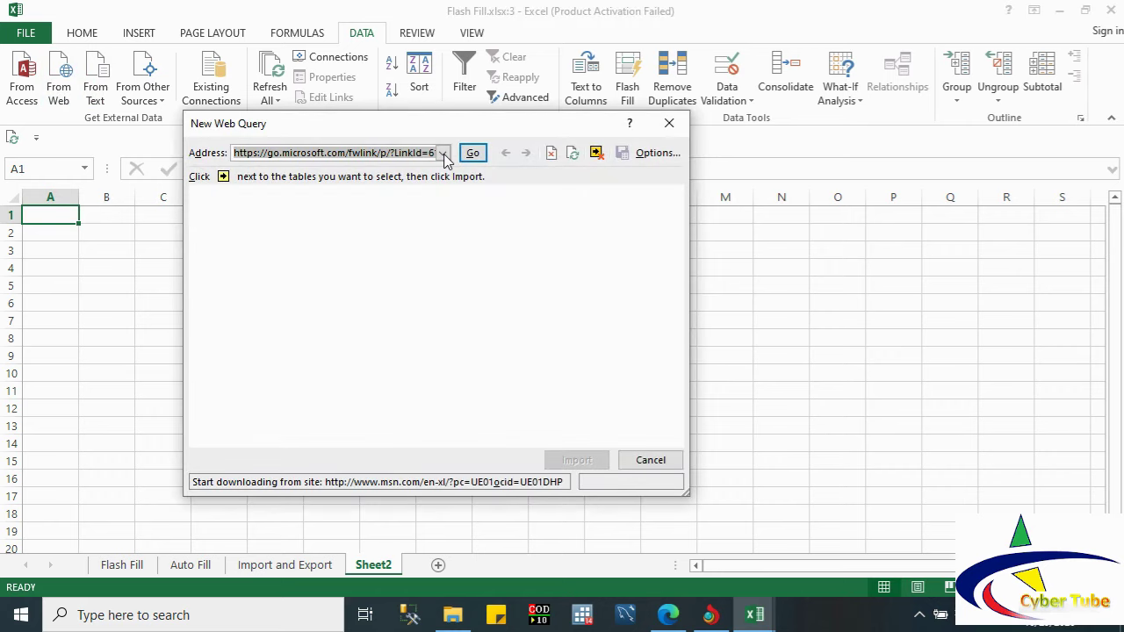
# Step: Load the MSN page from the web query's address history and import it onto a new worksheet
pyautogui.click(443, 154)
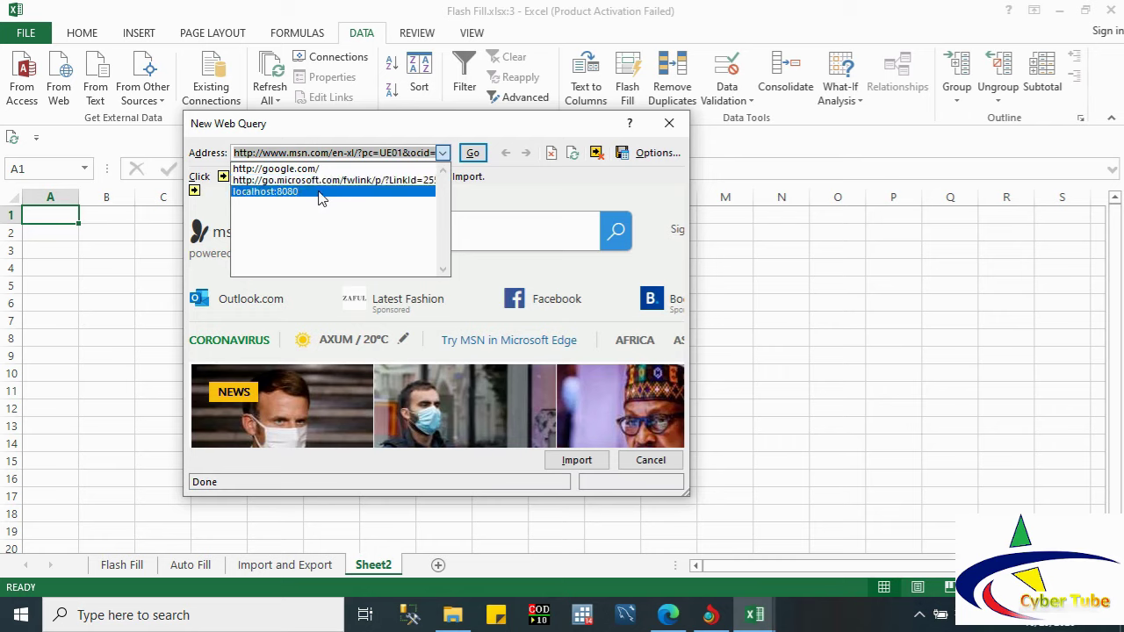
pyautogui.click(390, 138)
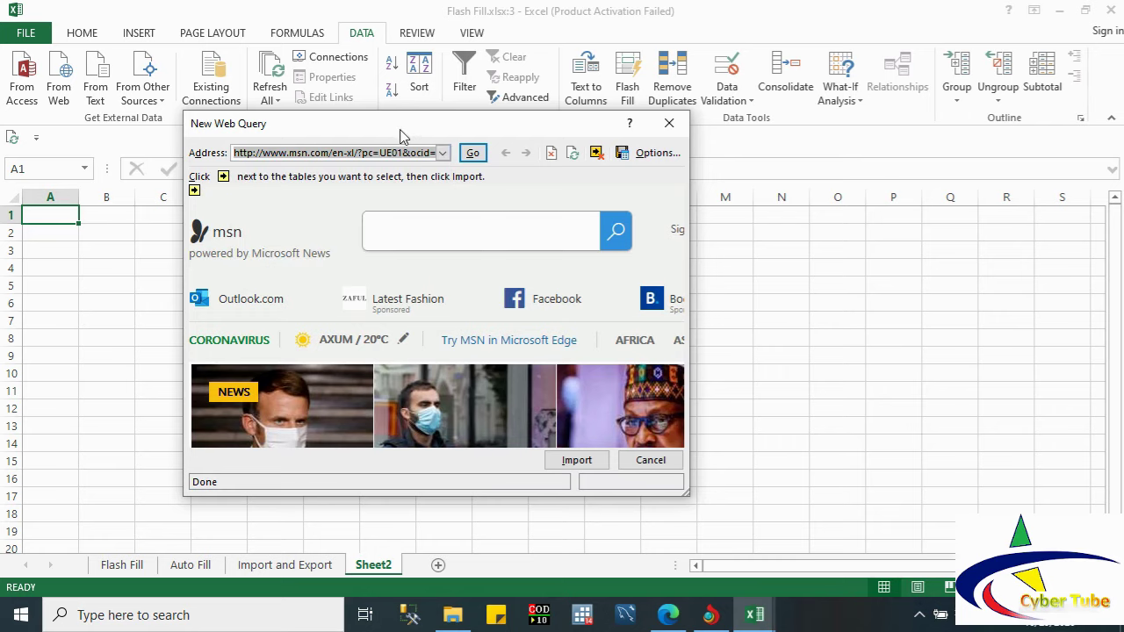
pyautogui.click(473, 152)
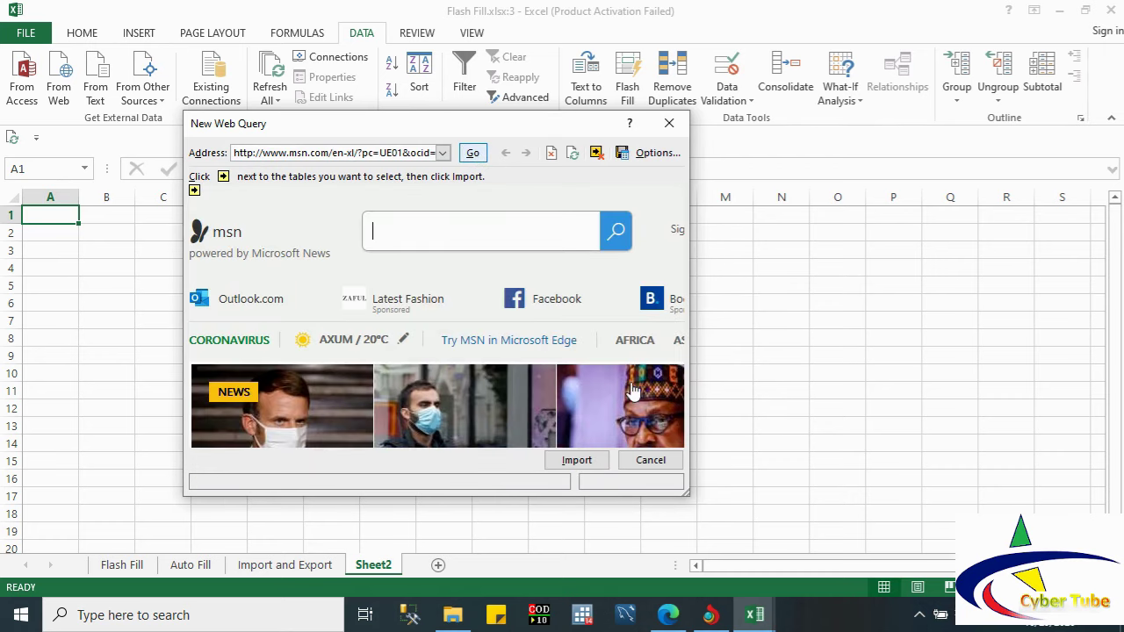
pyautogui.click(577, 461)
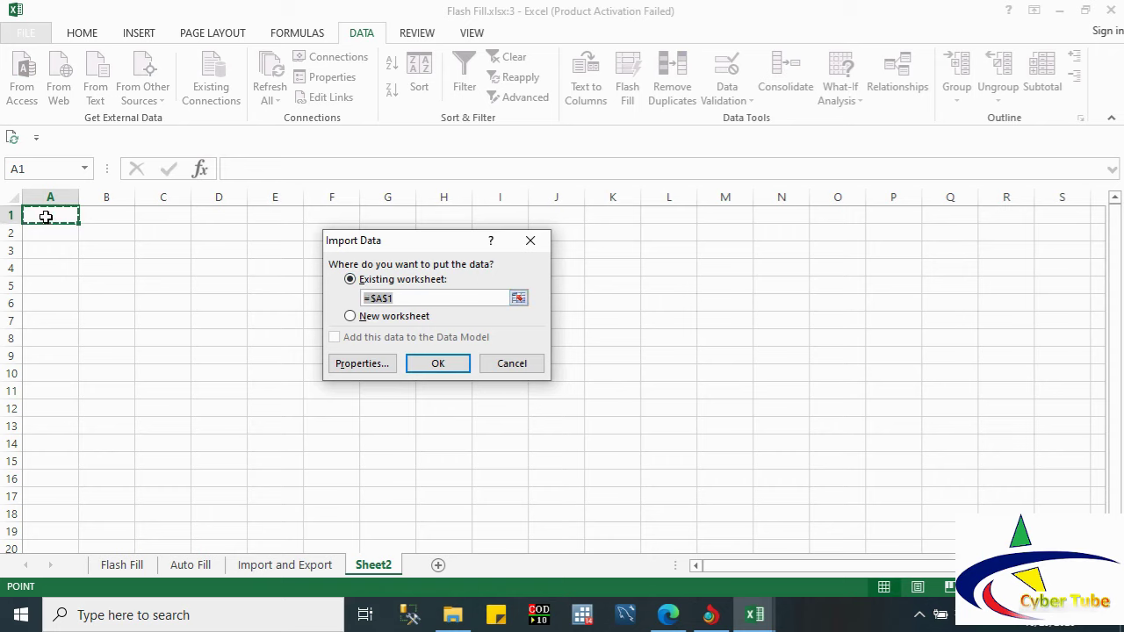
pyautogui.click(360, 317)
pyautogui.click(438, 364)
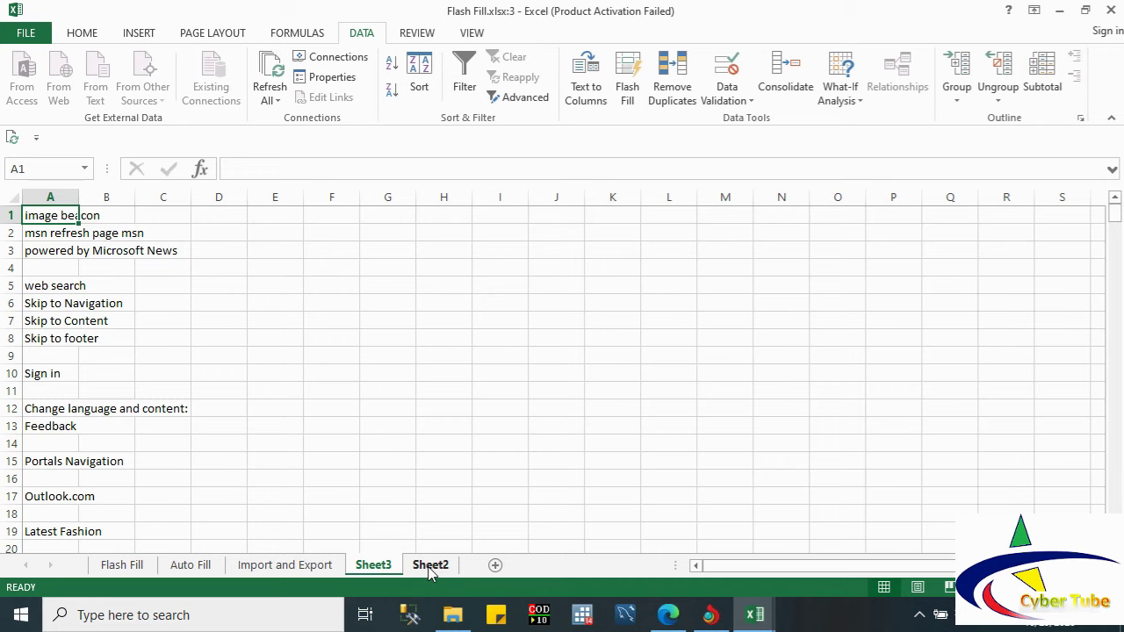
# Step: Import Report1.txt into Sheet2 at cell A1 using the Text Import Wizard's default delimited settings
pyautogui.click(430, 567)
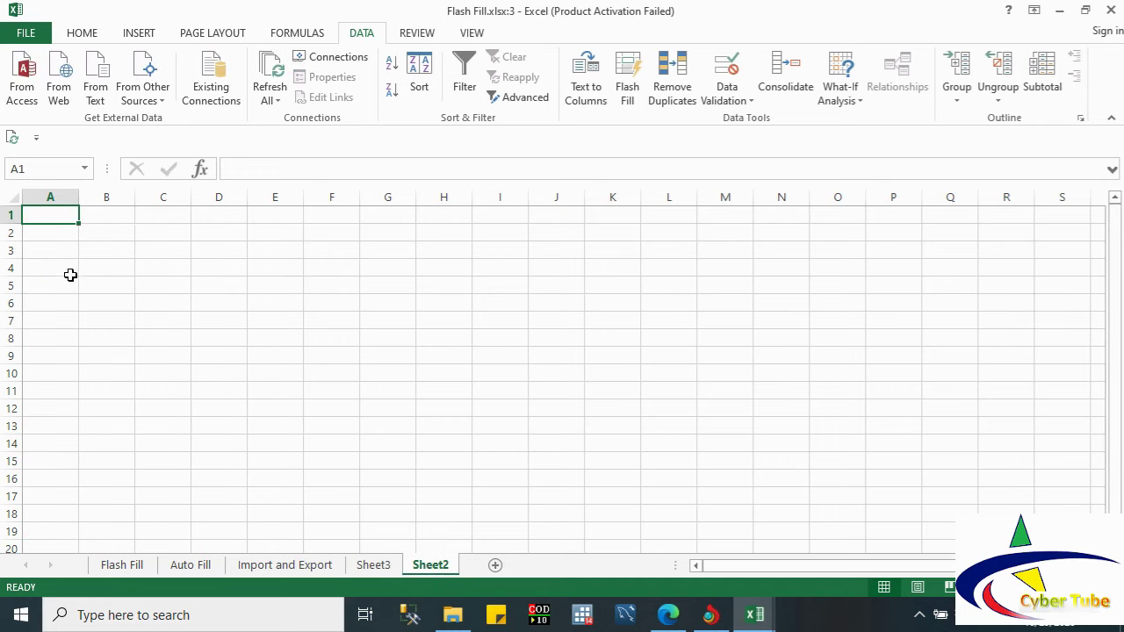
pyautogui.click(96, 85)
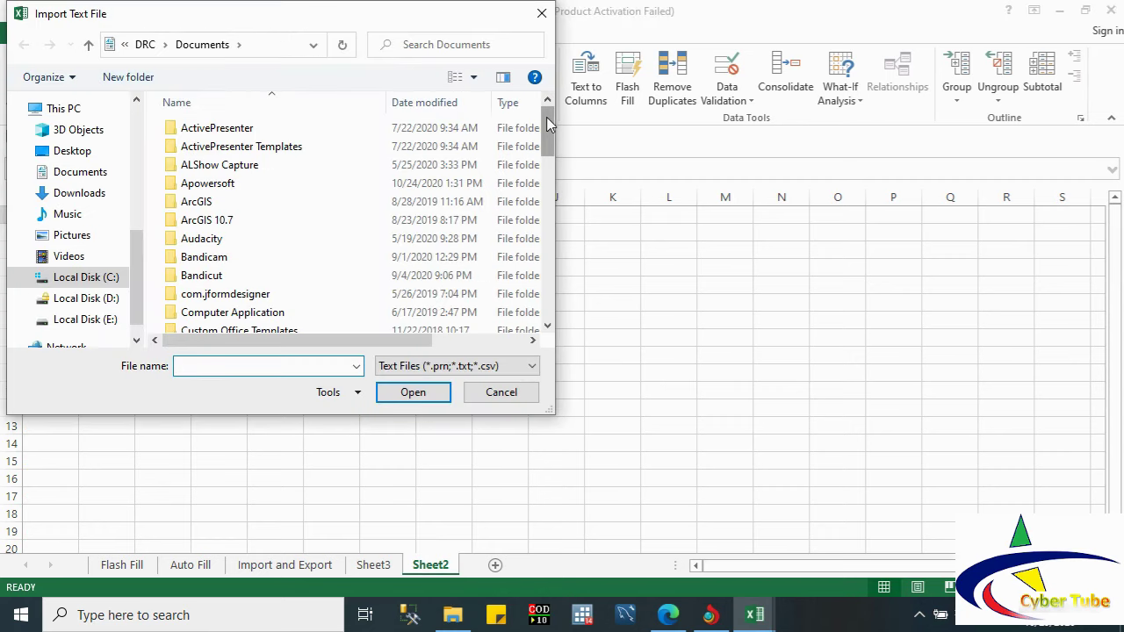
pyautogui.moveTo(546, 117); pyautogui.dragTo(551, 303)
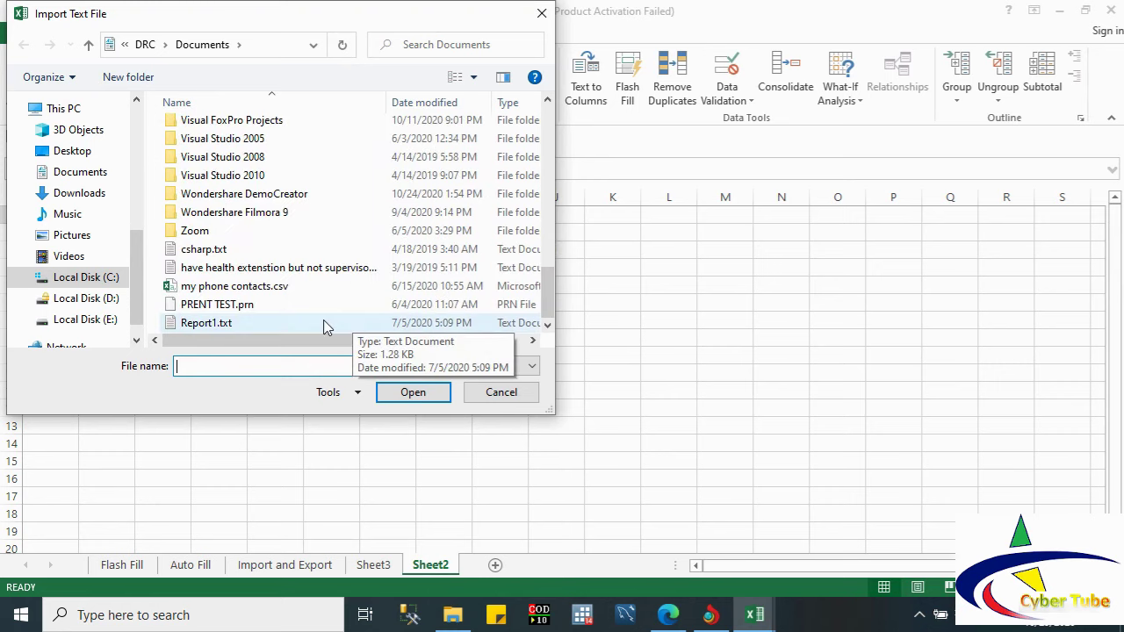
pyautogui.click(186, 323)
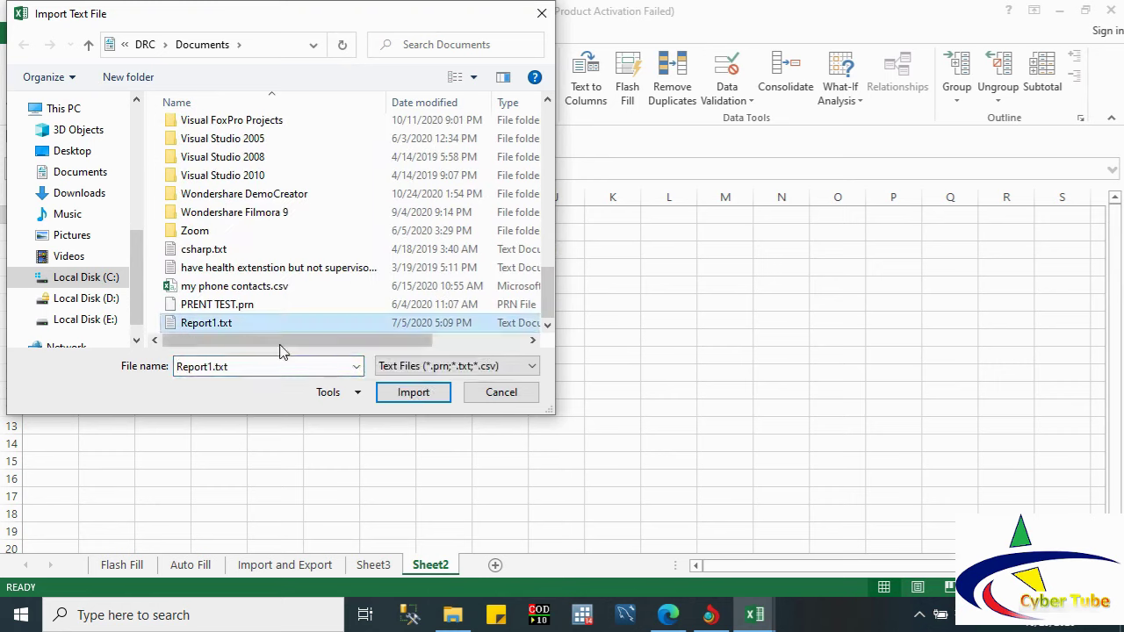
pyautogui.click(392, 395)
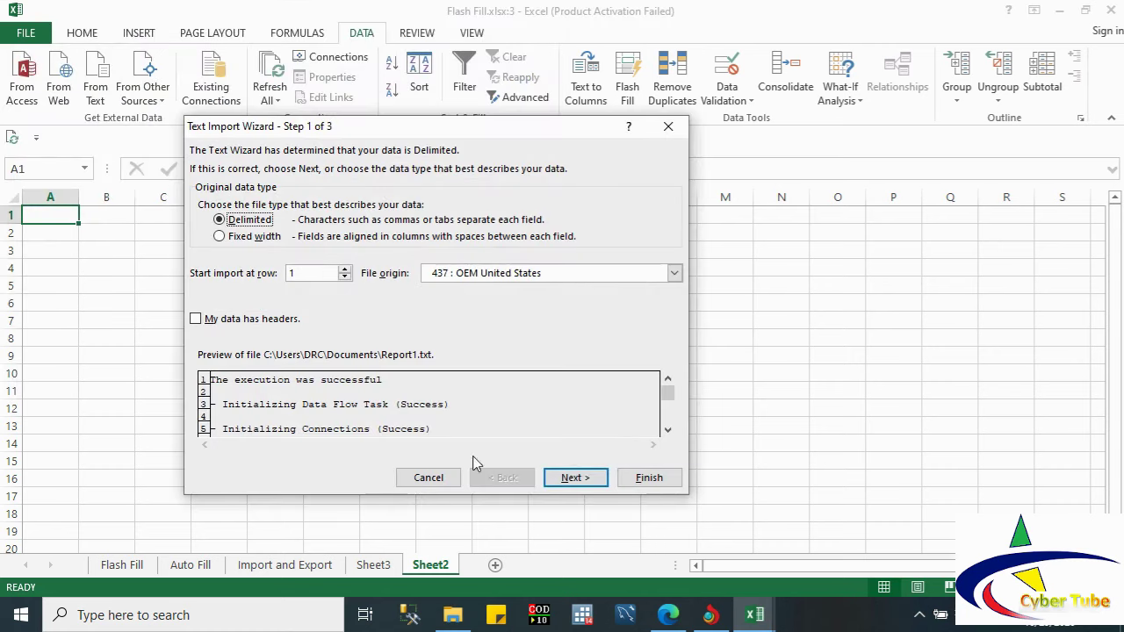
pyautogui.click(575, 482)
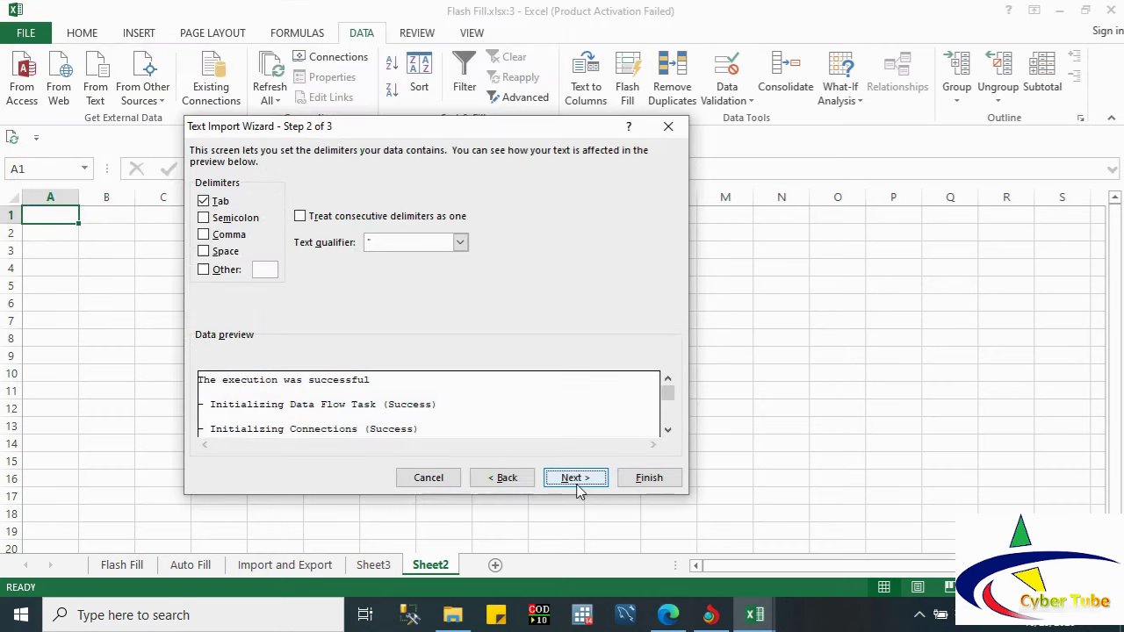
pyautogui.click(576, 479)
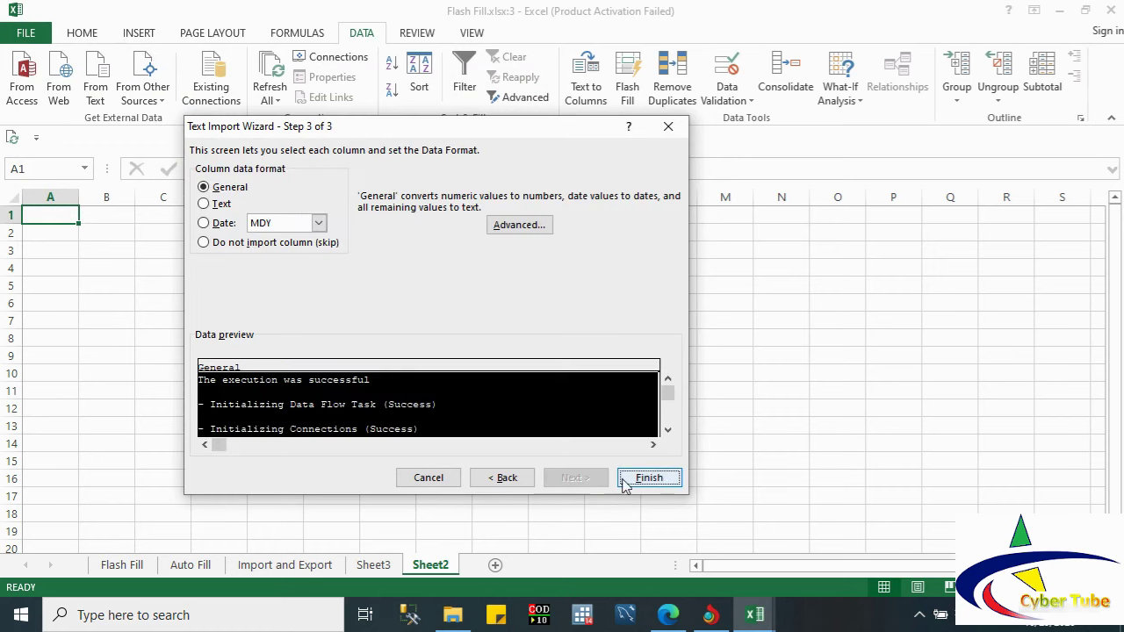
pyautogui.click(651, 477)
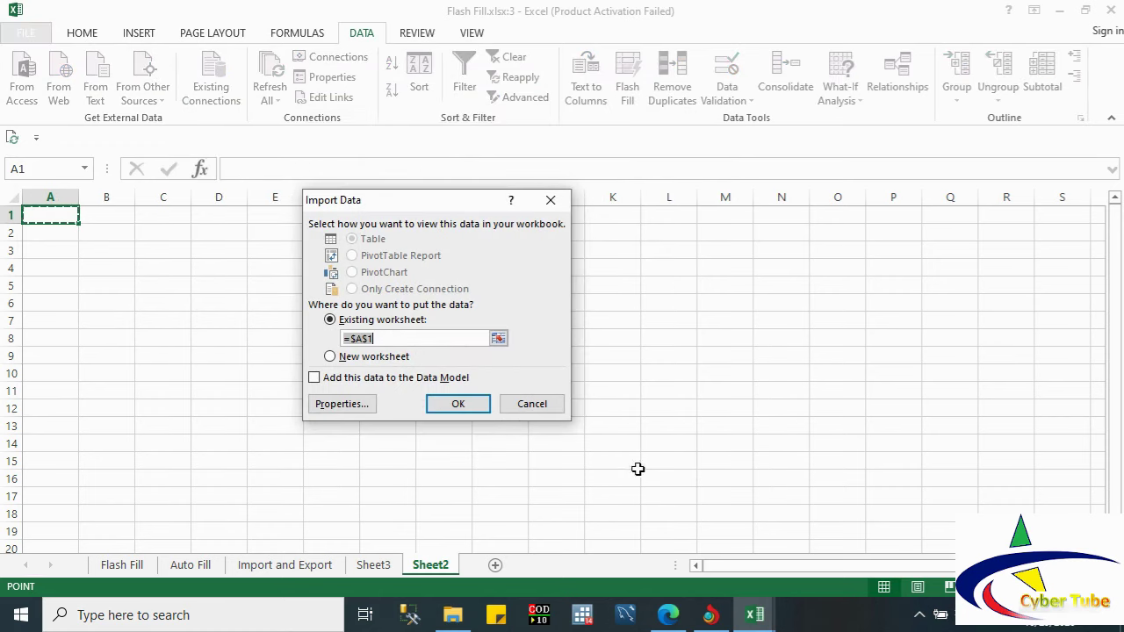
pyautogui.click(471, 411)
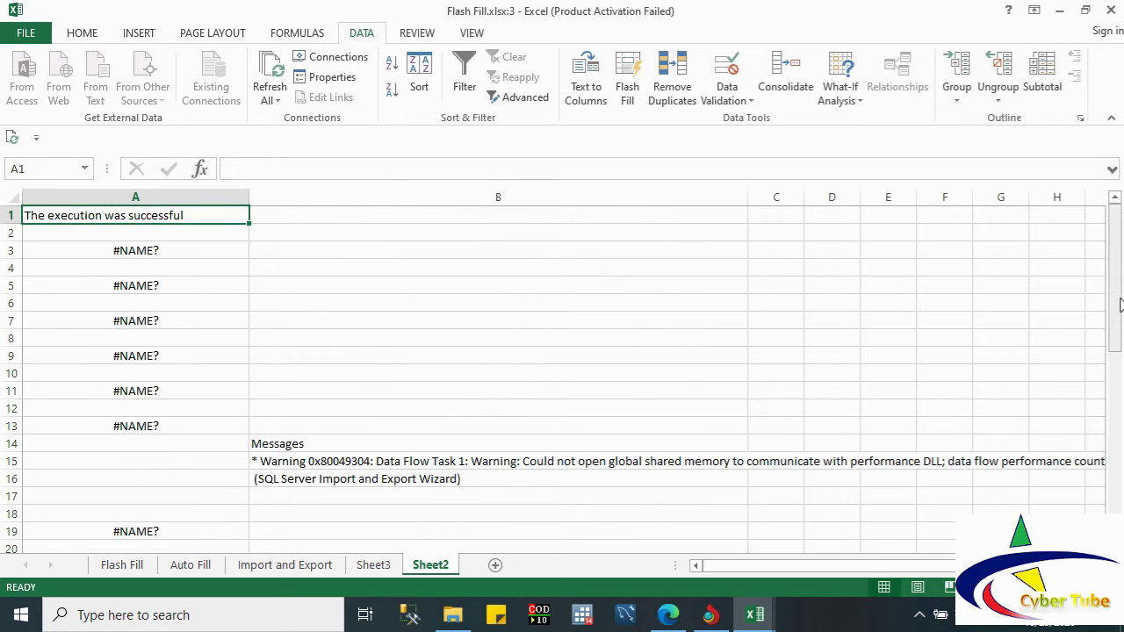
# Step: Add a new empty Sheet4 and select cell A3 there as the next import location
pyautogui.moveTo(1120, 301); pyautogui.dragTo(1119, 491)
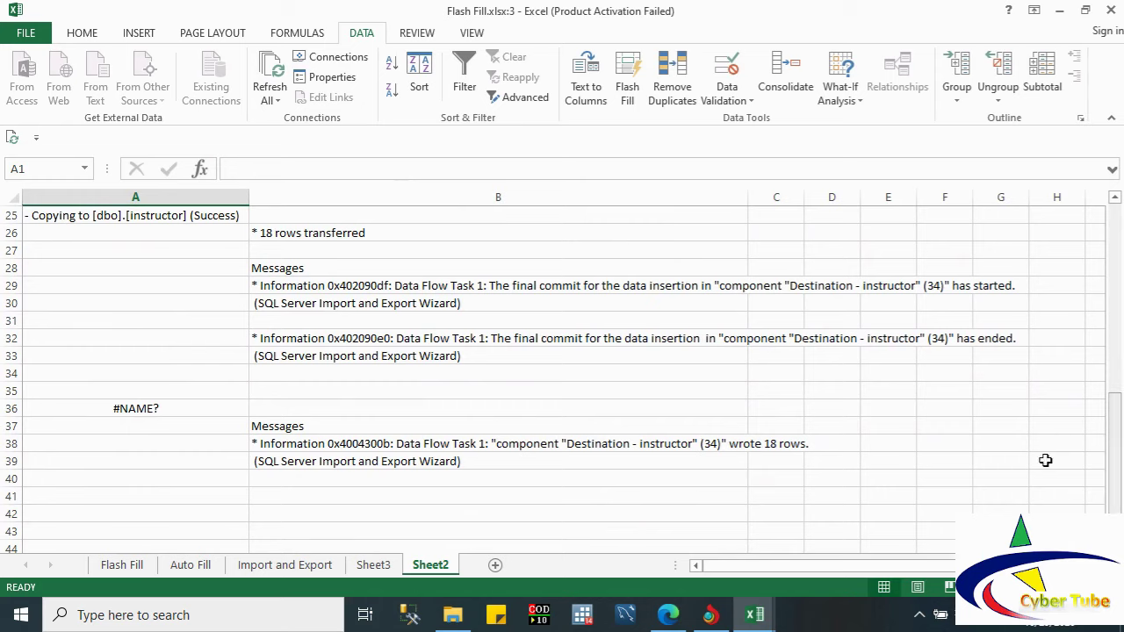
pyautogui.click(134, 484)
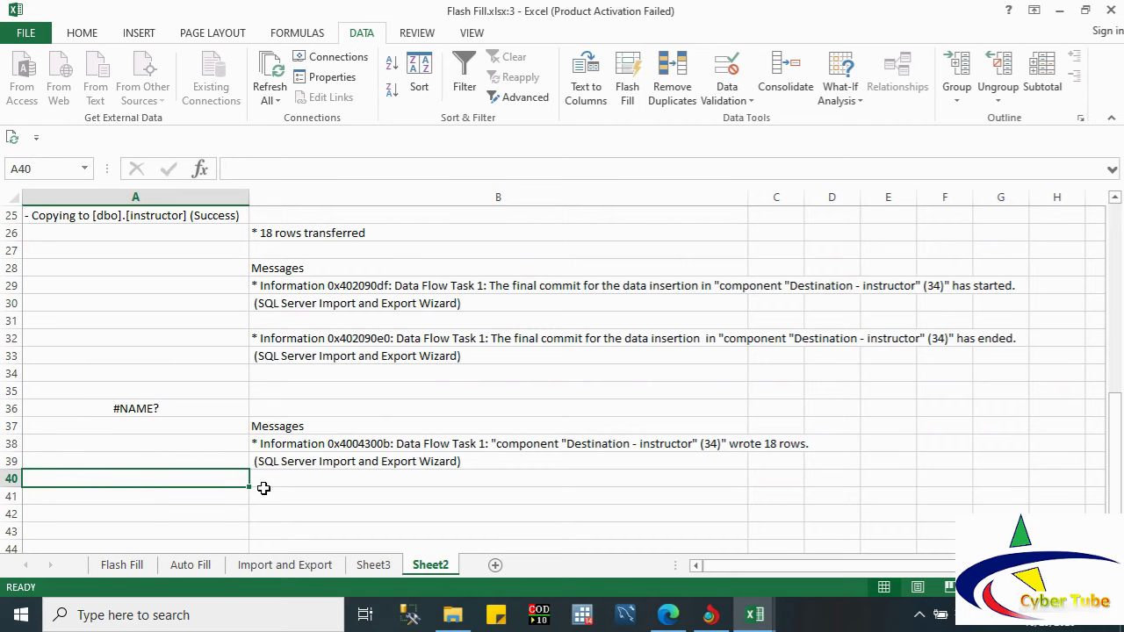
pyautogui.click(489, 568)
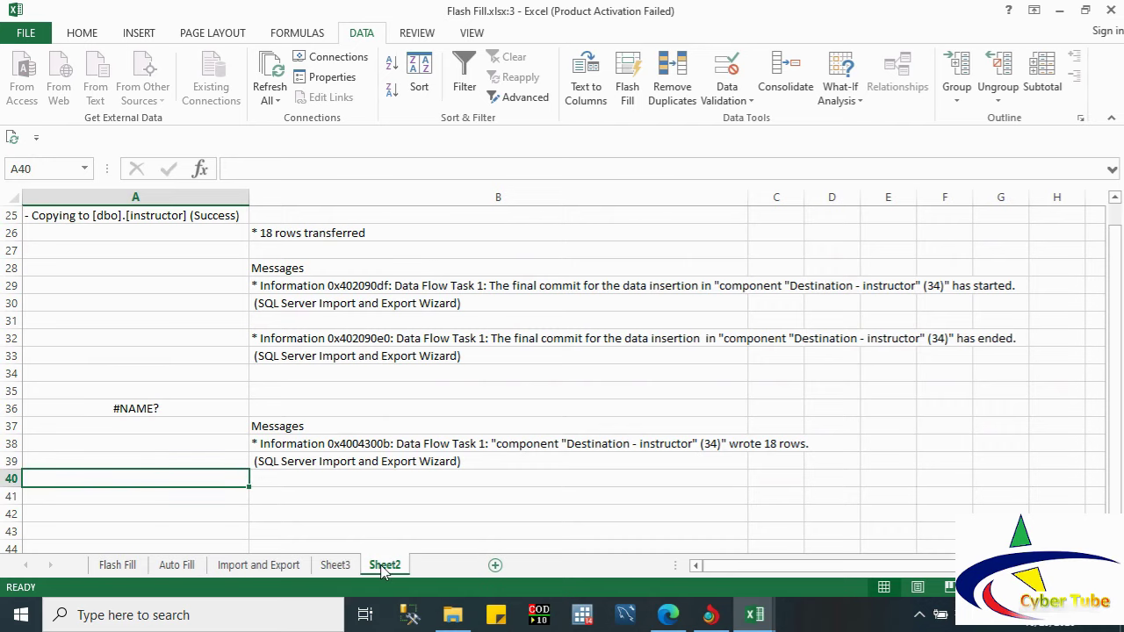
pyautogui.click(492, 567)
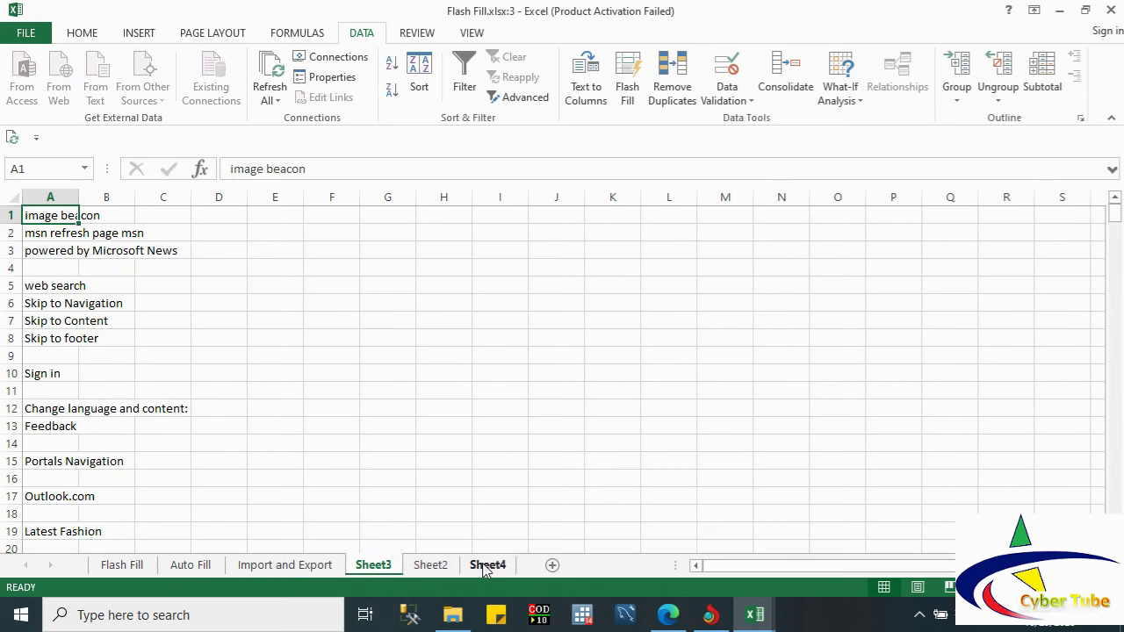
pyautogui.click(484, 566)
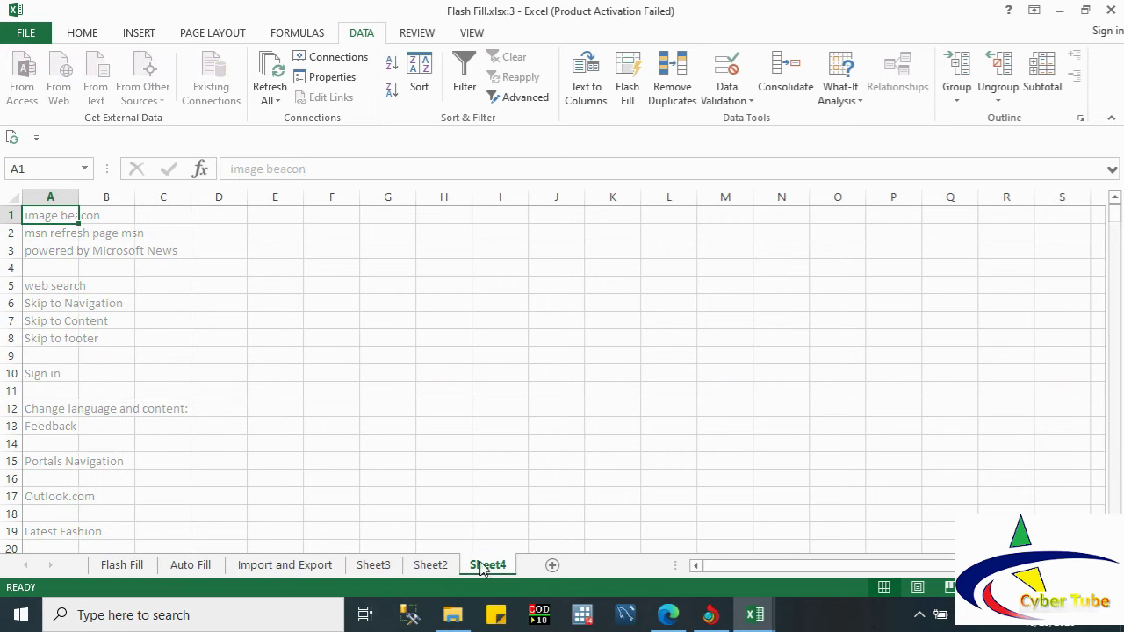
pyautogui.click(235, 398)
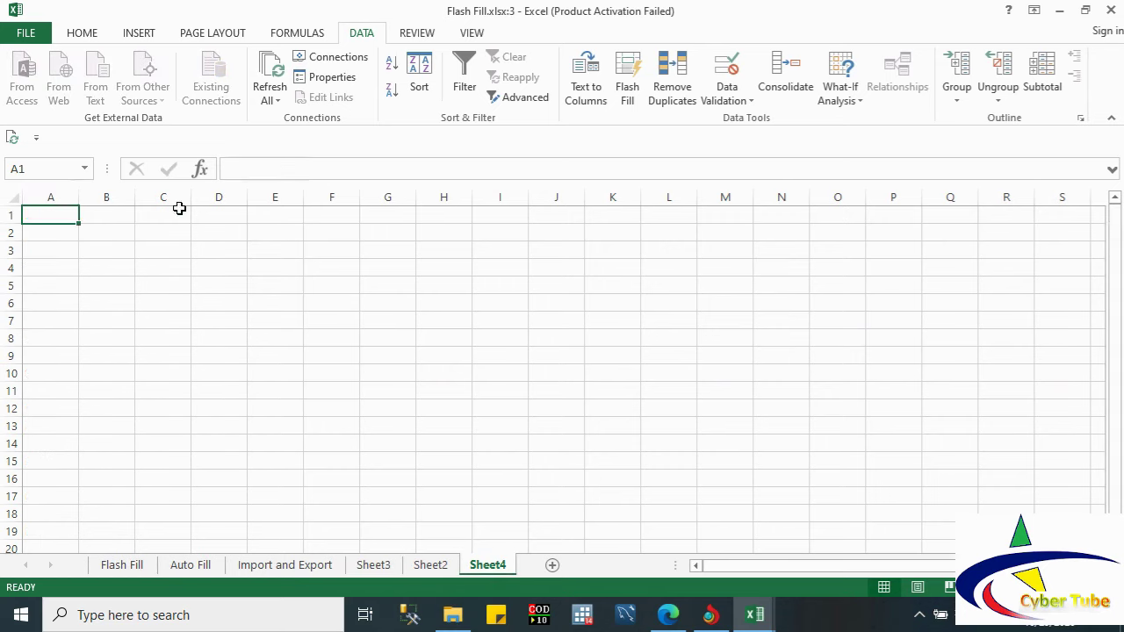
pyautogui.click(86, 250)
pyautogui.click(62, 248)
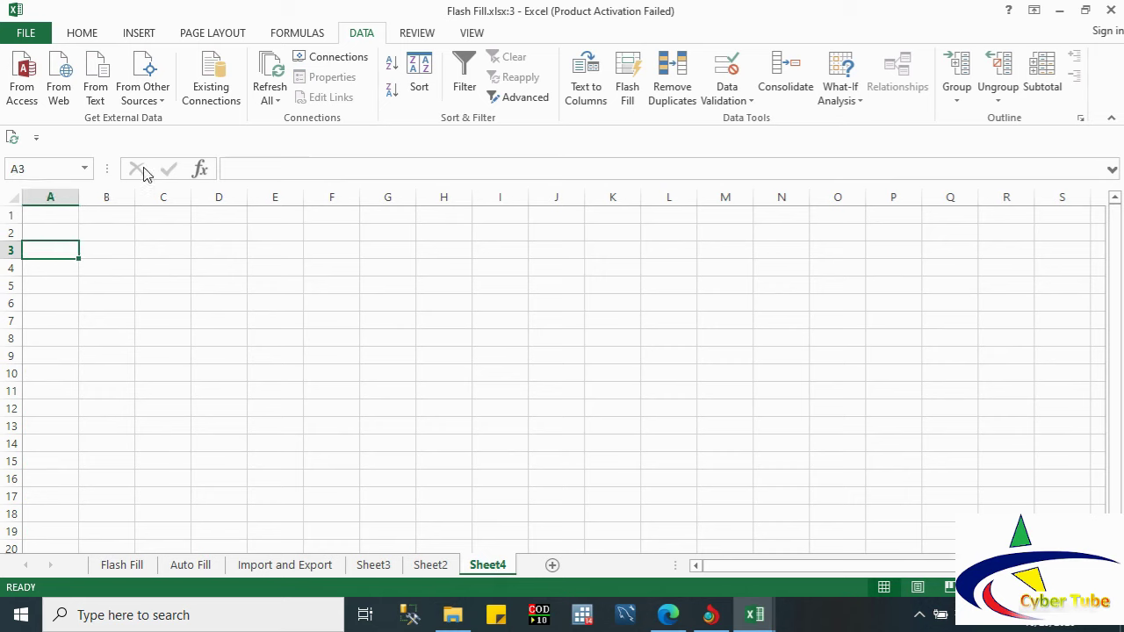
# Step: Import individual.xml as an XML table at $A$3 on Sheet4, then switch to File Explorer
pyautogui.click(157, 102)
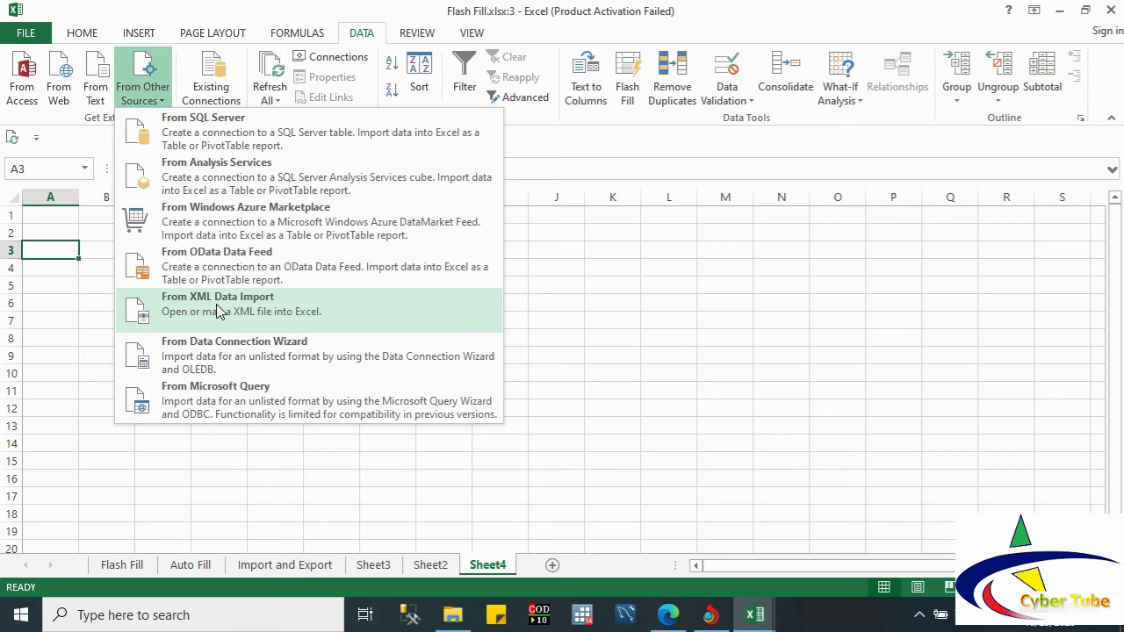
pyautogui.click(219, 311)
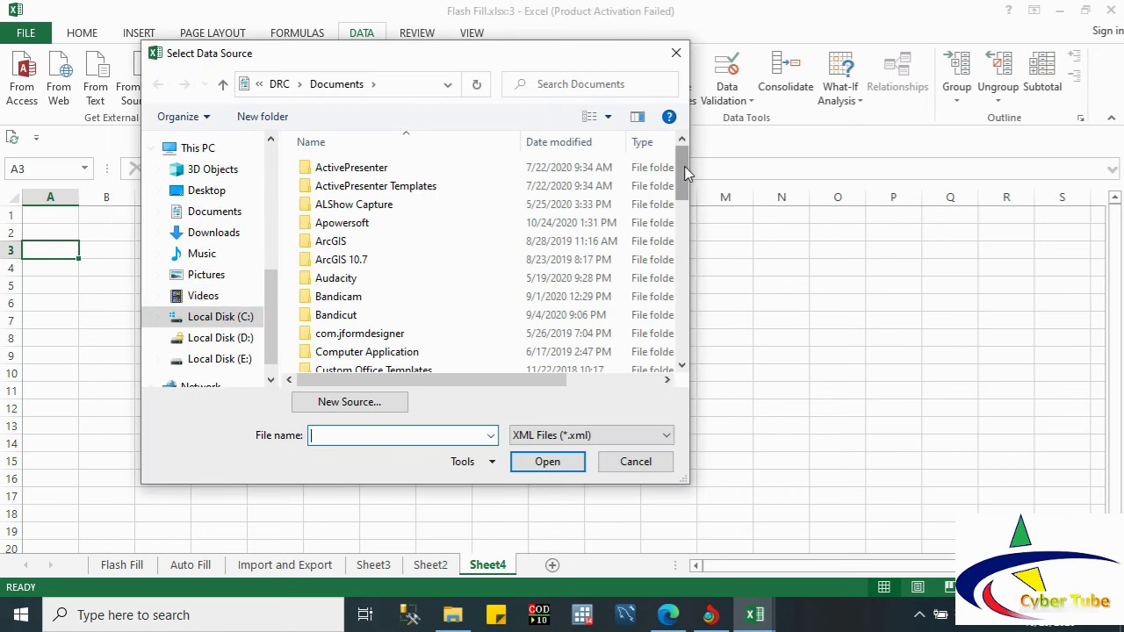
pyautogui.moveTo(685, 173); pyautogui.dragTo(709, 342)
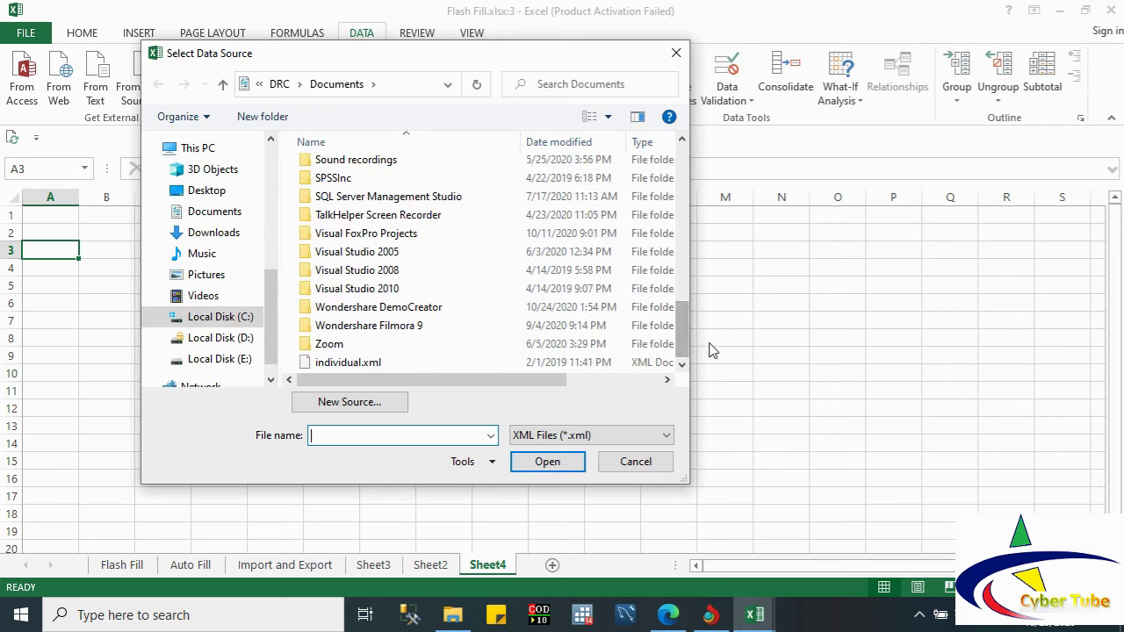
pyautogui.click(350, 363)
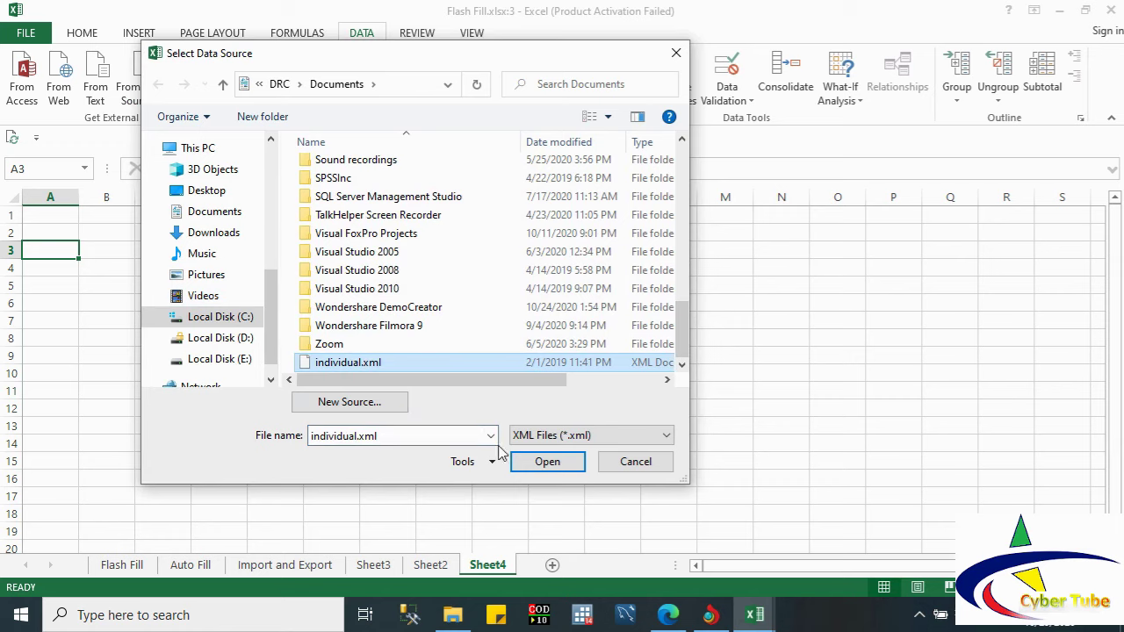
pyautogui.click(536, 459)
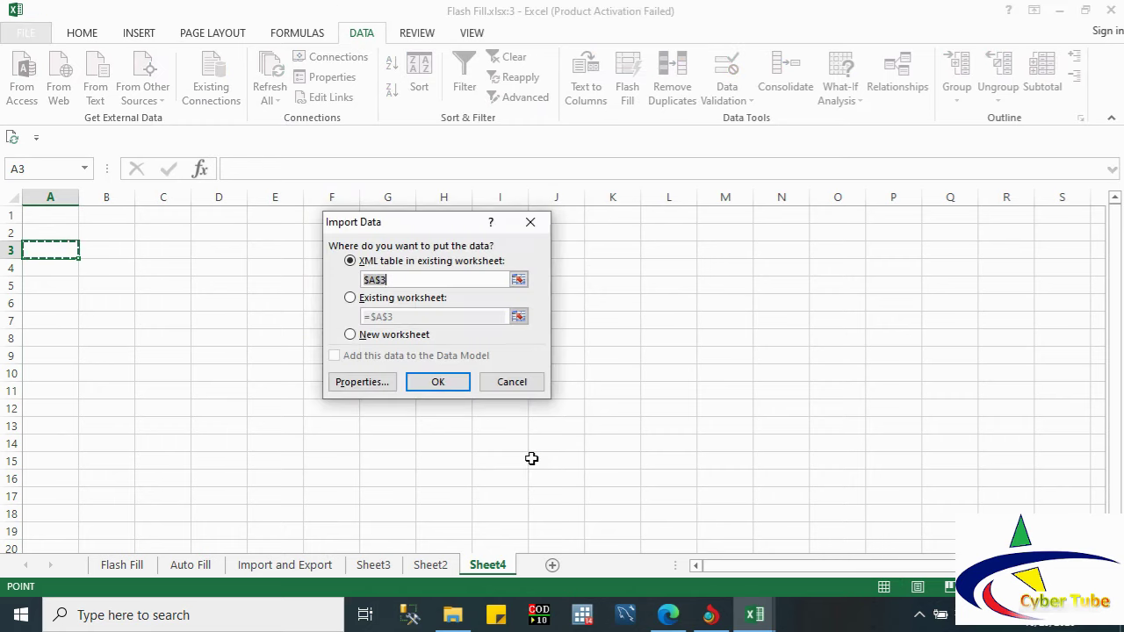
pyautogui.click(438, 382)
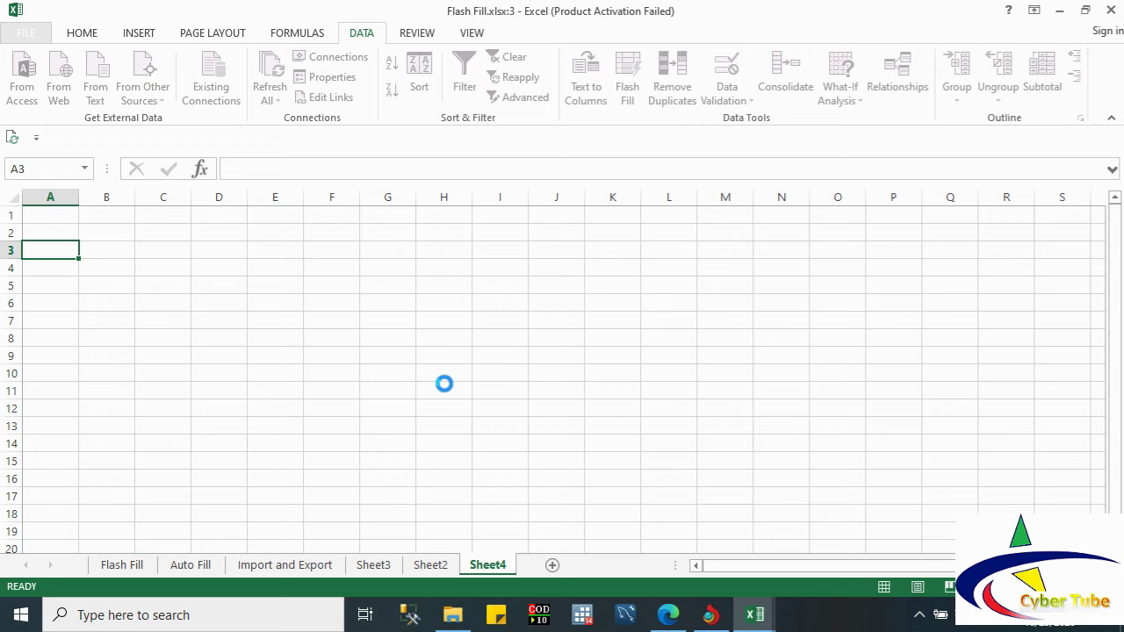
pyautogui.click(453, 615)
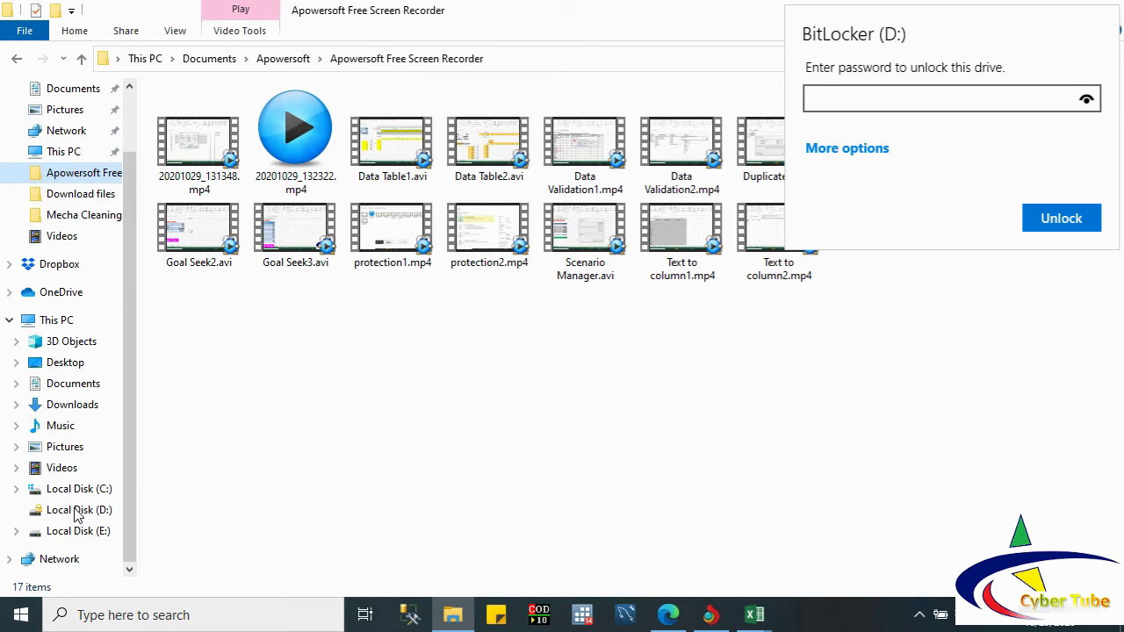
# Step: Close the drive D: BitLocker prompt after entering its password, then preview the open Excel windows
pyautogui.press('Escape')
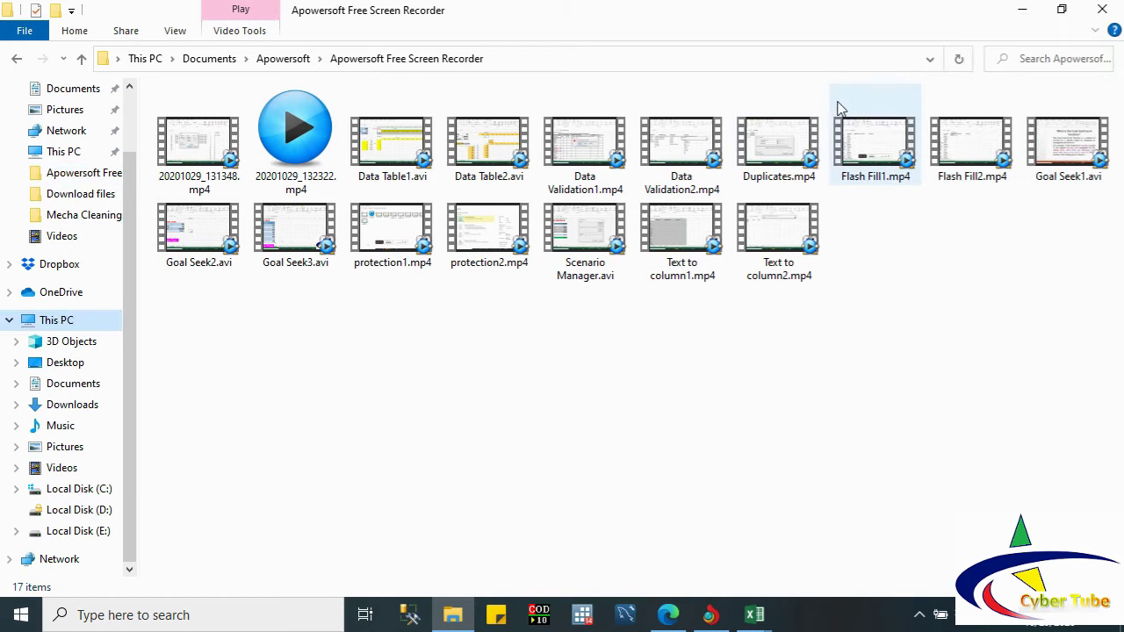
pyautogui.click(86, 512)
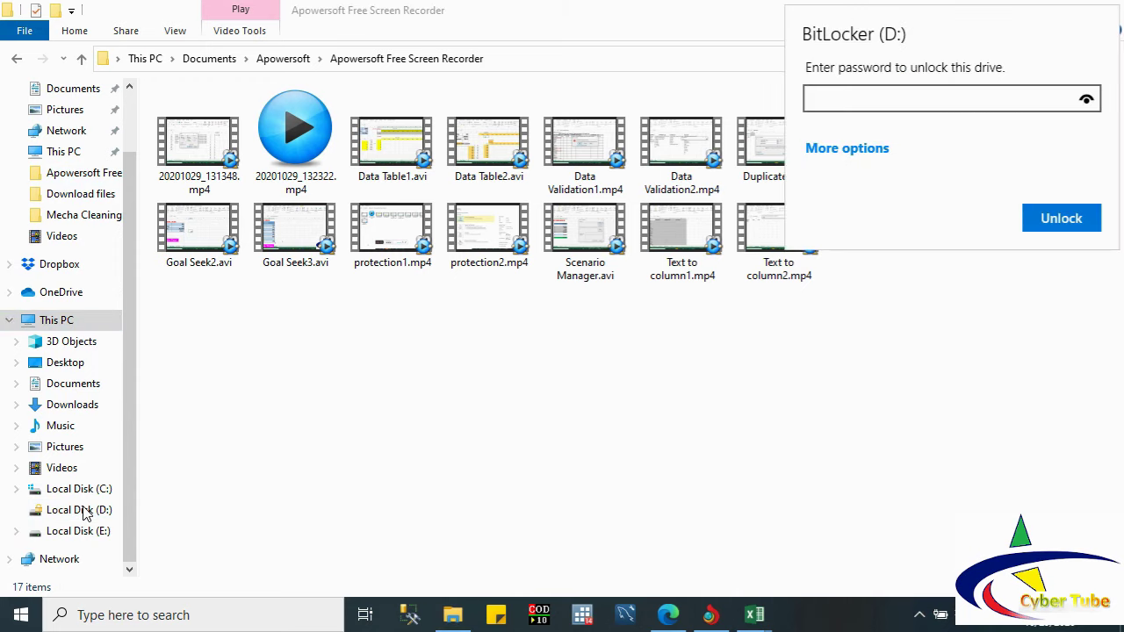
pyautogui.write('••••••••')
pyautogui.press('Return')
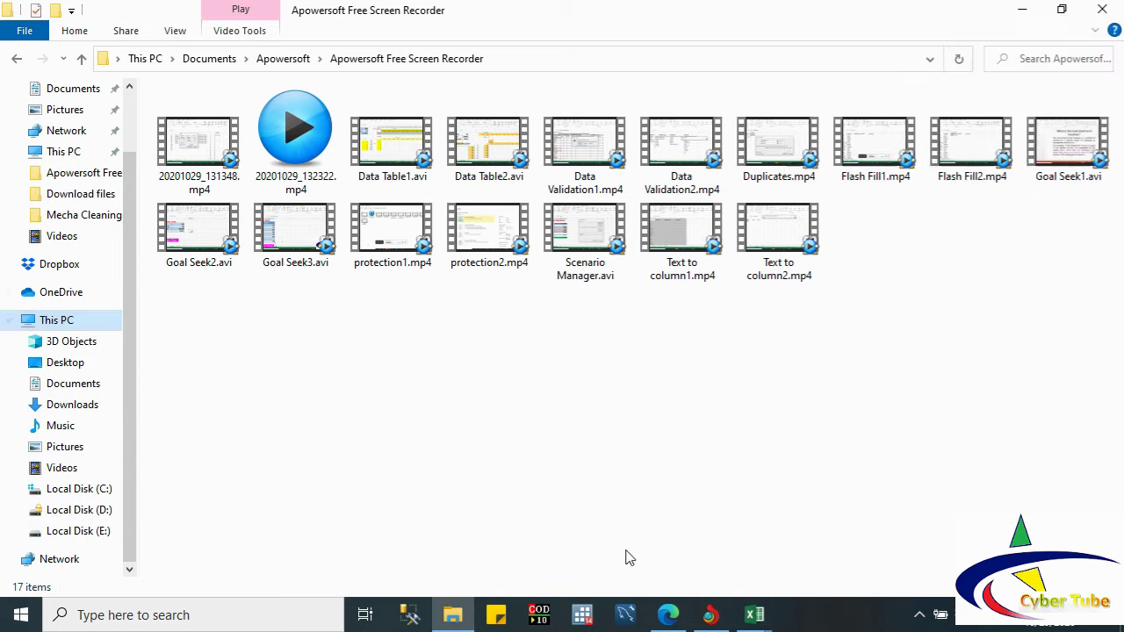
pyautogui.click(752, 612)
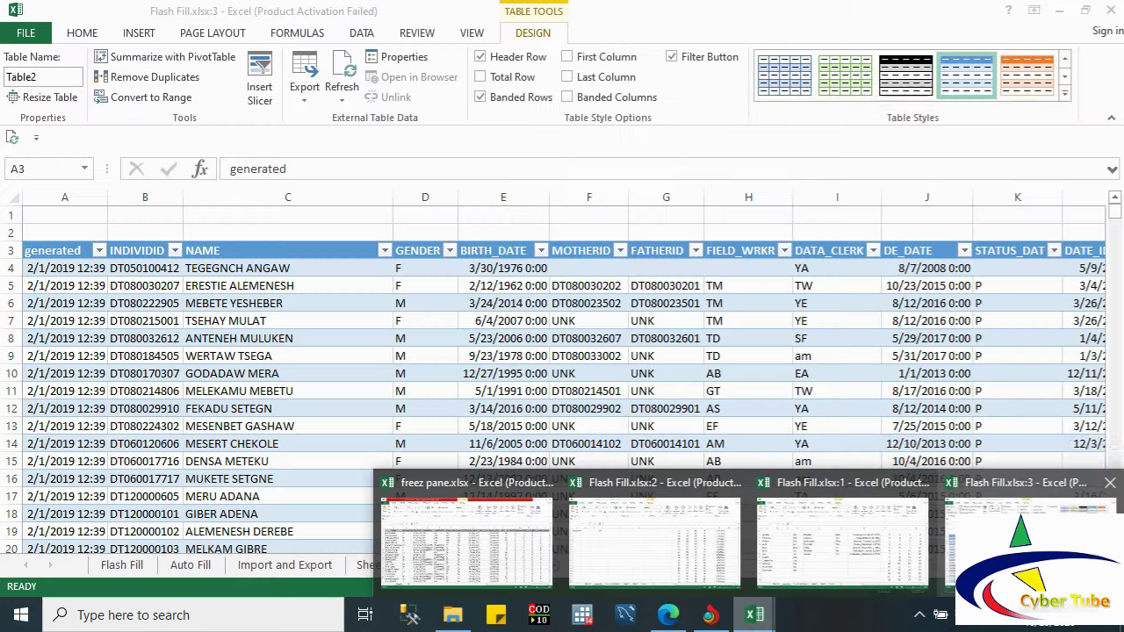
# Step: Bring the Flash Fill.xlsx:3 window forward and add a blank Sheet5 after Sheet4
pyautogui.click(1028, 535)
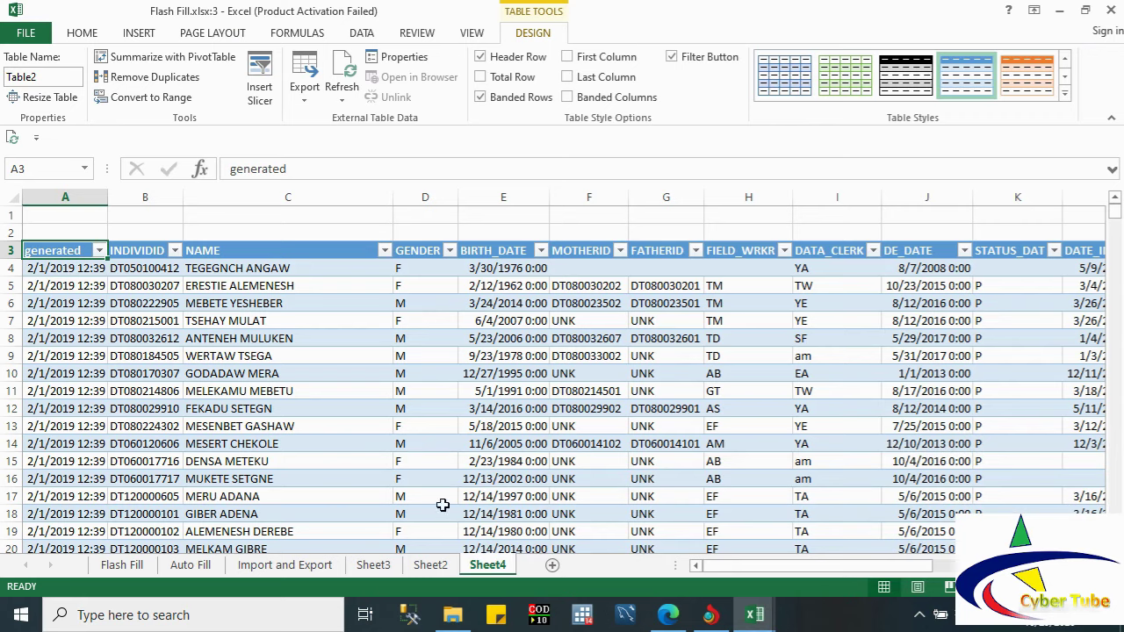
pyautogui.click(427, 570)
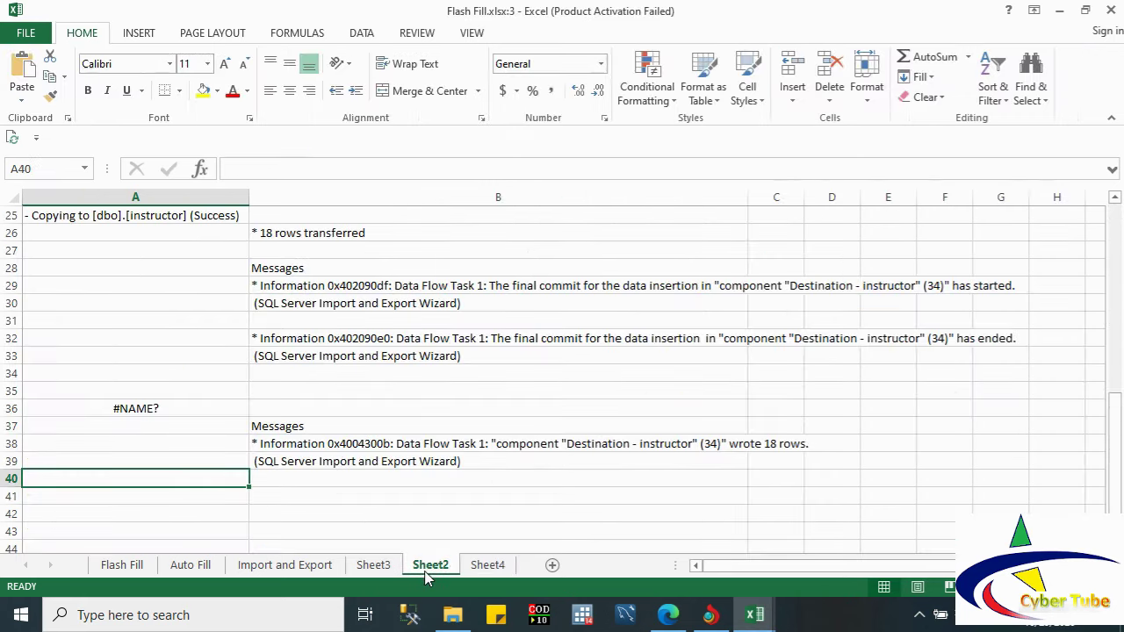
pyautogui.click(481, 569)
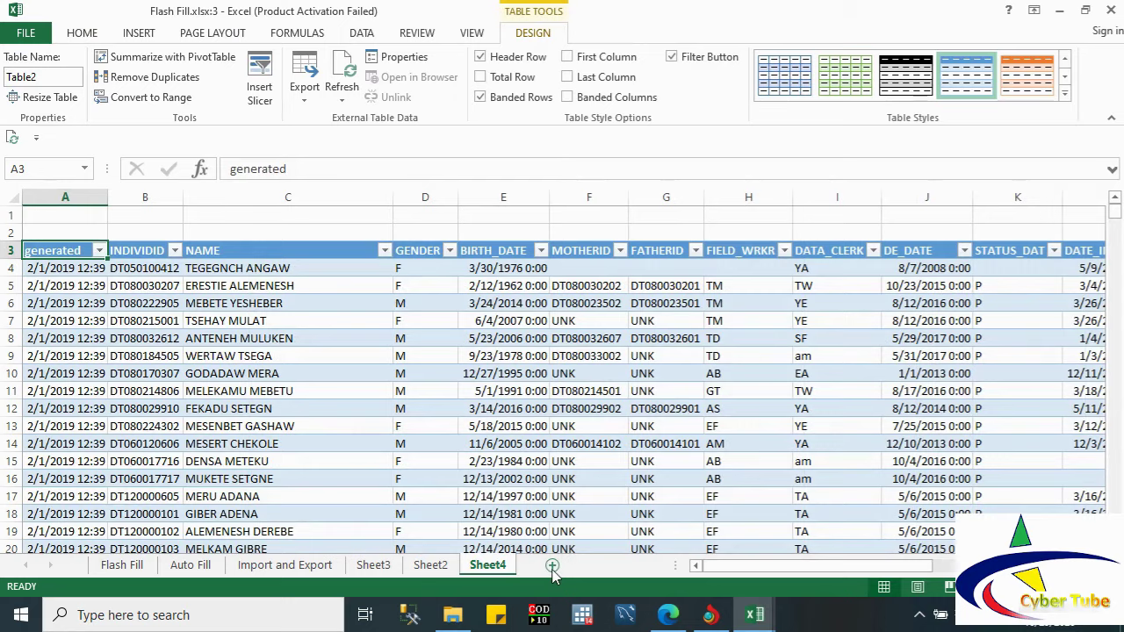
pyautogui.click(553, 565)
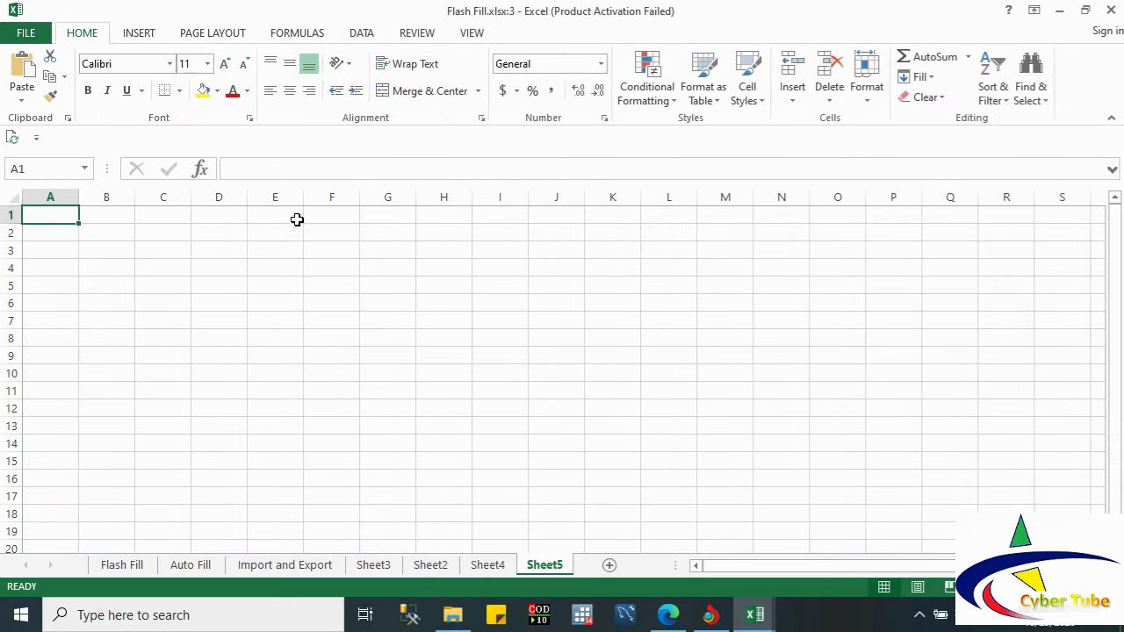
pyautogui.click(359, 37)
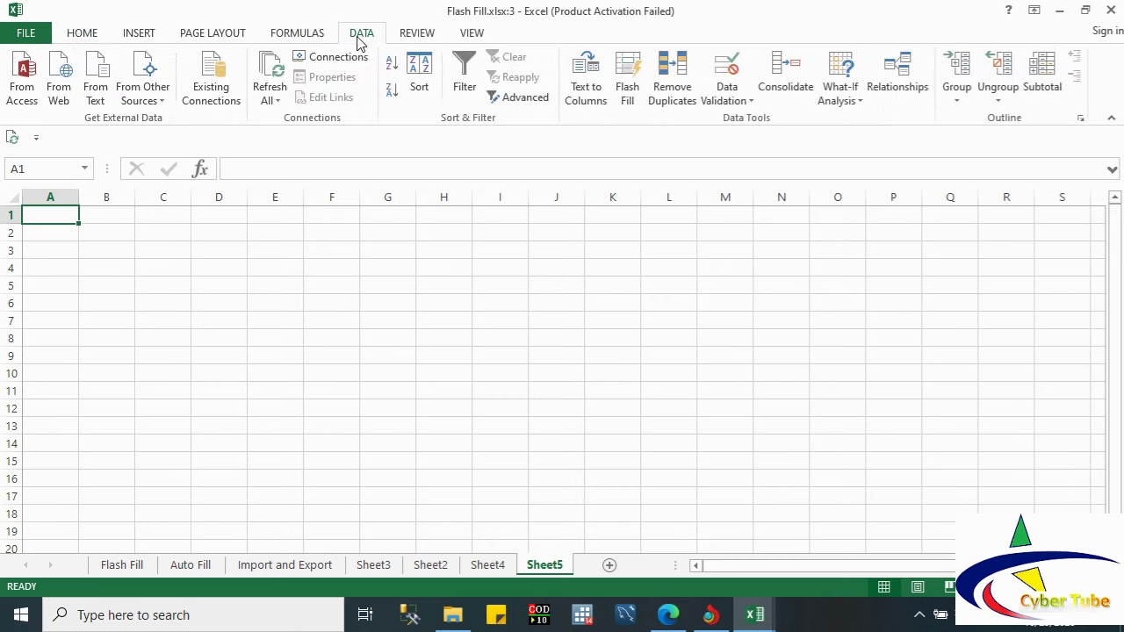
# Step: Start an XML data import and browse Local Disk (D:) into the DRC Doc folder
pyautogui.click(149, 103)
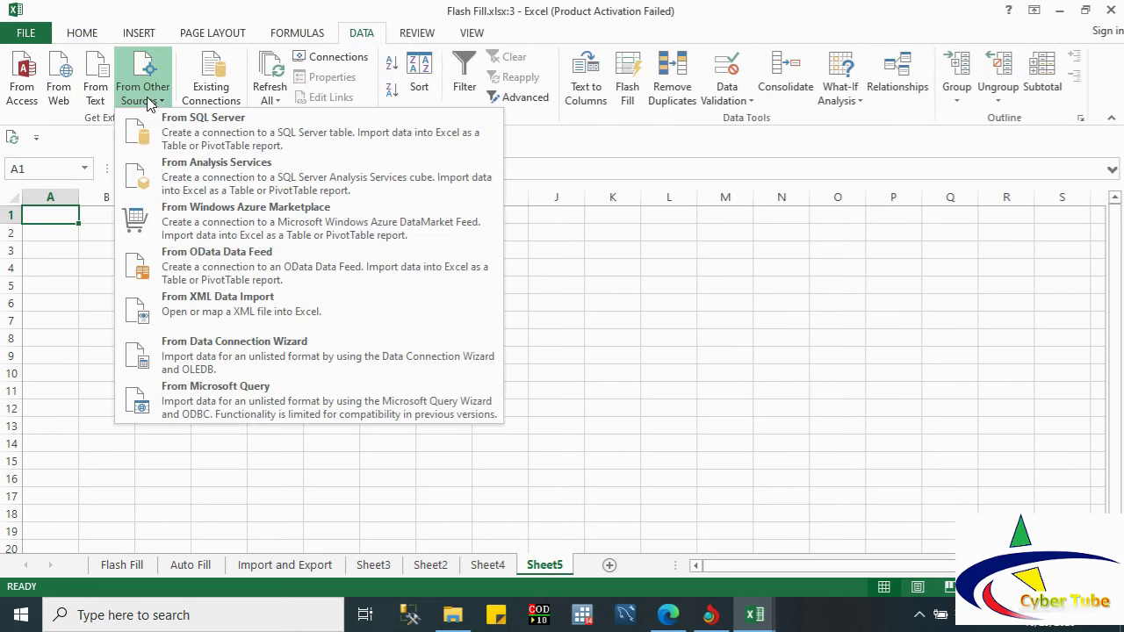
pyautogui.click(207, 312)
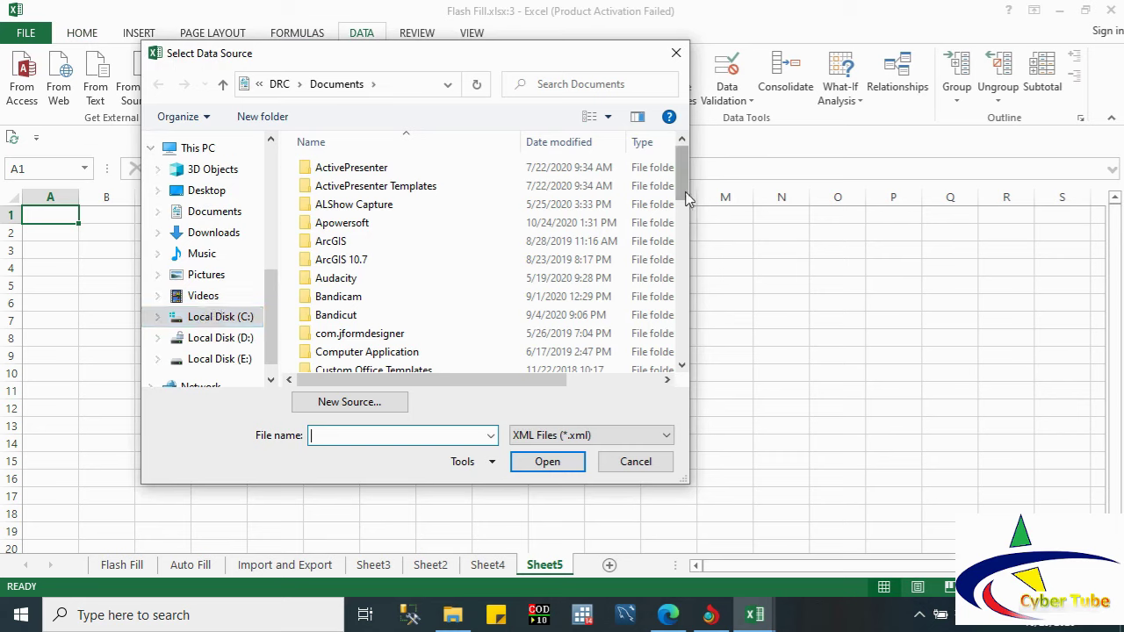
pyautogui.moveTo(683, 188); pyautogui.dragTo(708, 349)
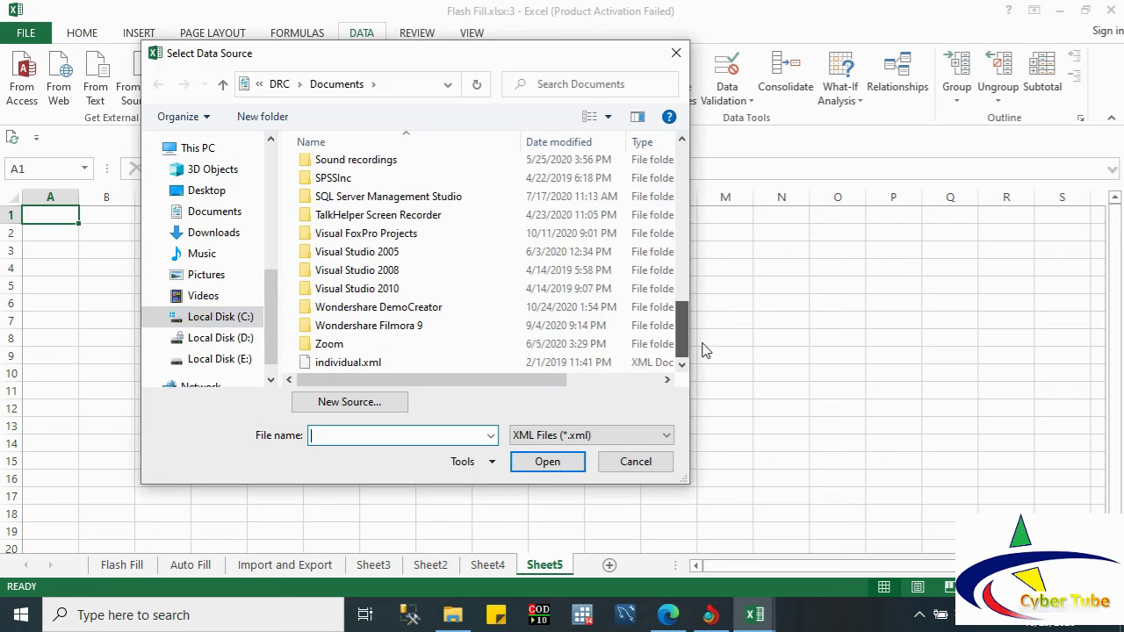
pyautogui.click(228, 343)
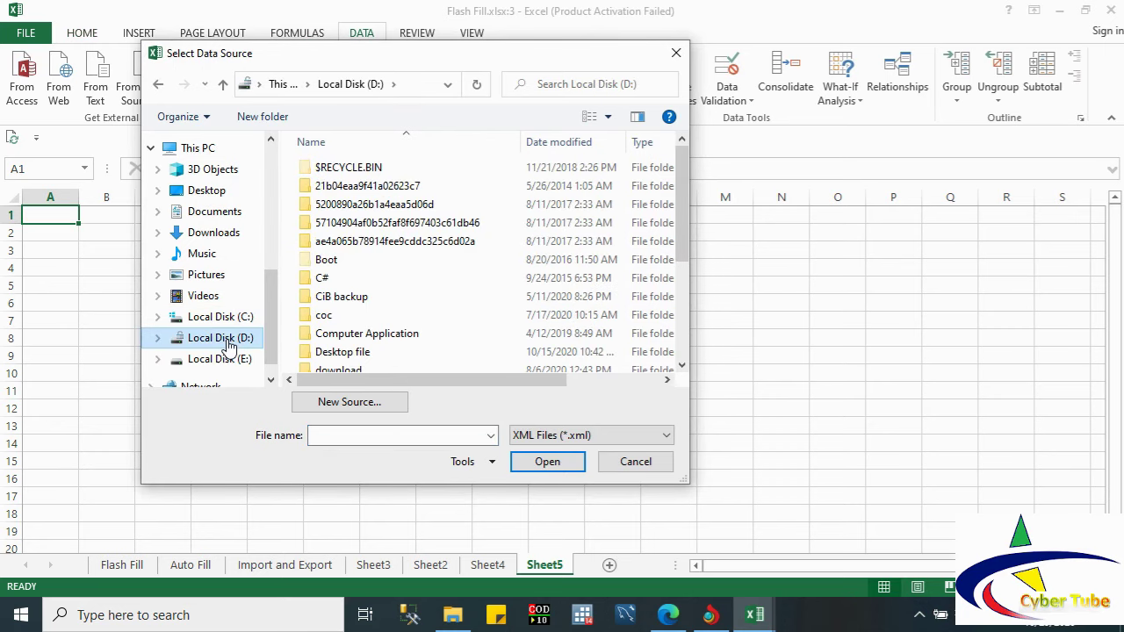
pyautogui.click(202, 193)
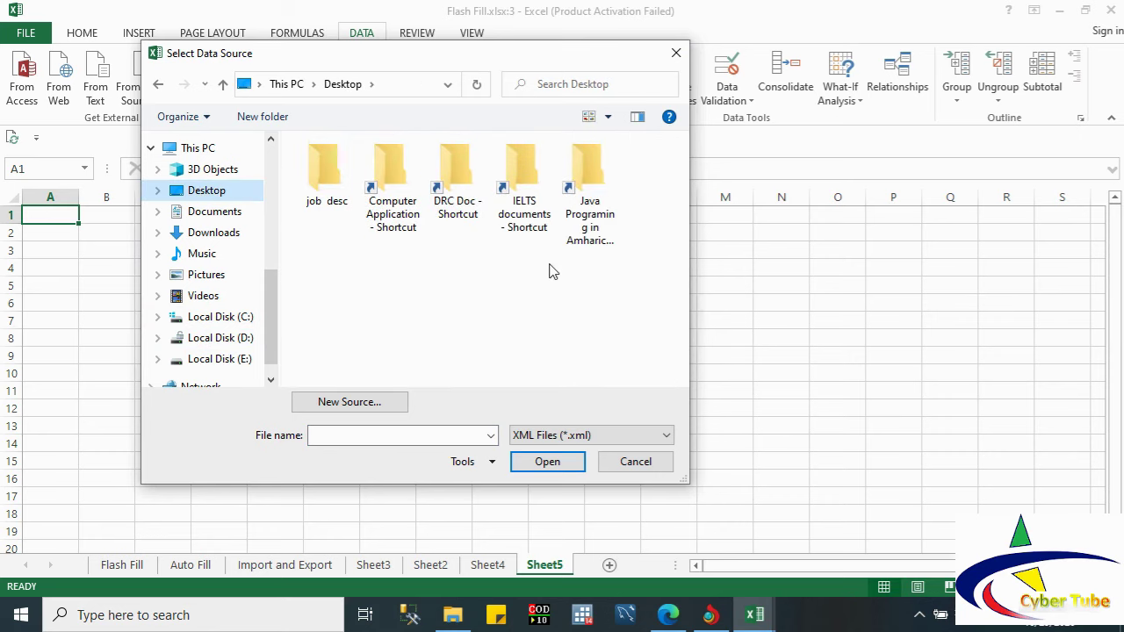
pyautogui.doubleClick(461, 183)
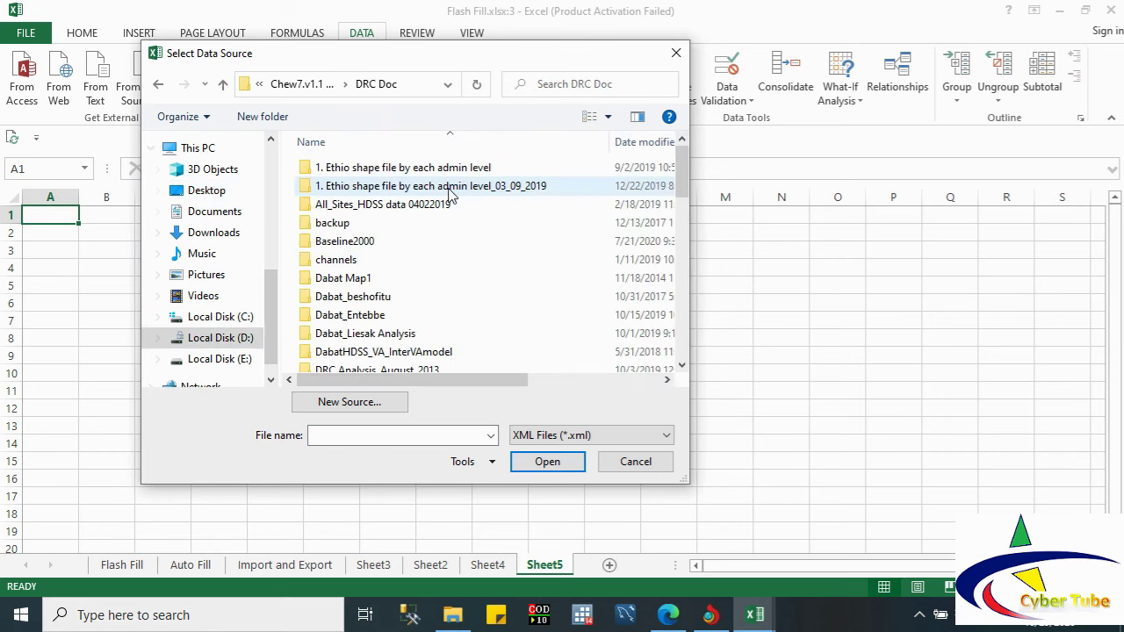
pyautogui.click(639, 231)
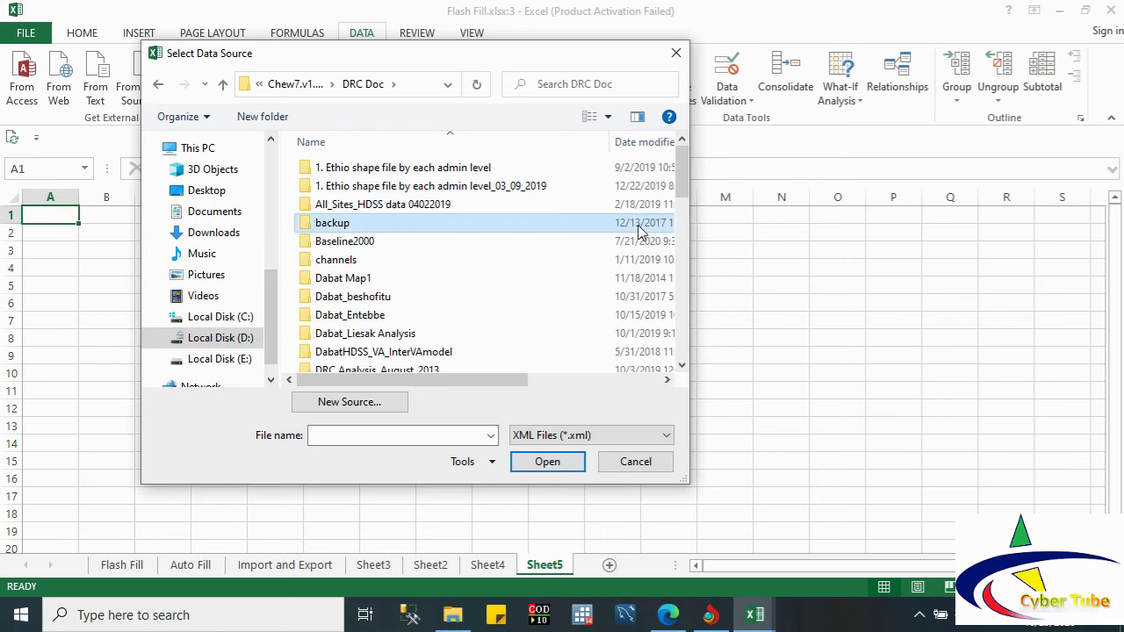
pyautogui.press('m')
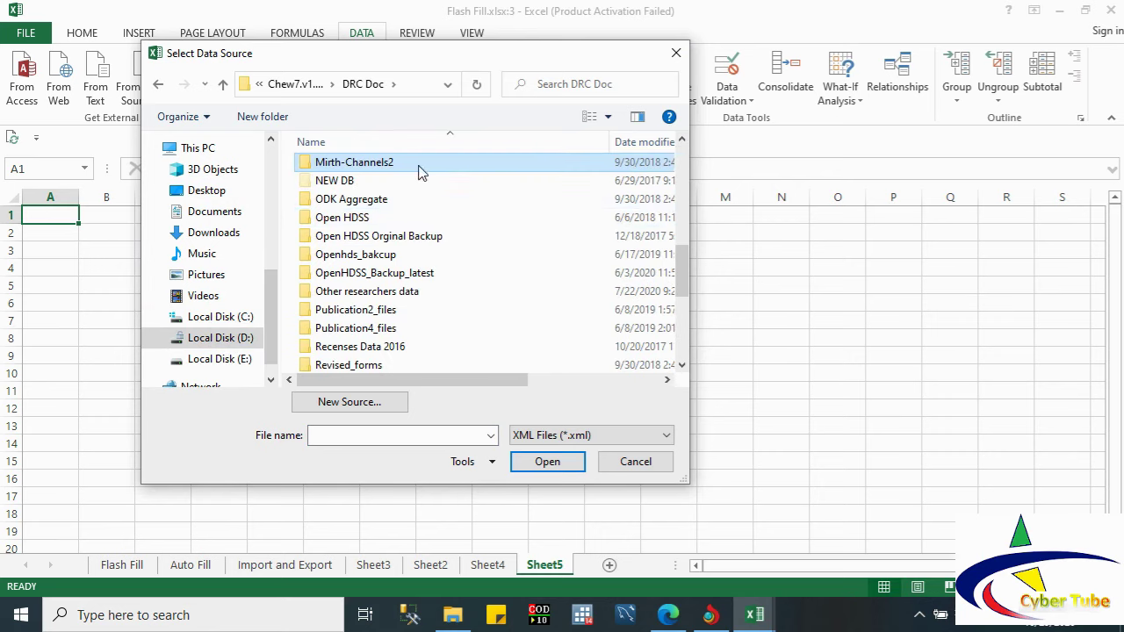
# Step: Navigate EMPIC file, ODK_EMPIC_DATA_CAPTURE and forms folders, then open EMPIC_endline_survey.xml
pyautogui.moveTo(686, 291)
pyautogui.mouseDown()
pyautogui.moveTo(694, 351)
pyautogui.moveTo(671, 215)
pyautogui.moveTo(672, 232)
pyautogui.mouseUp()
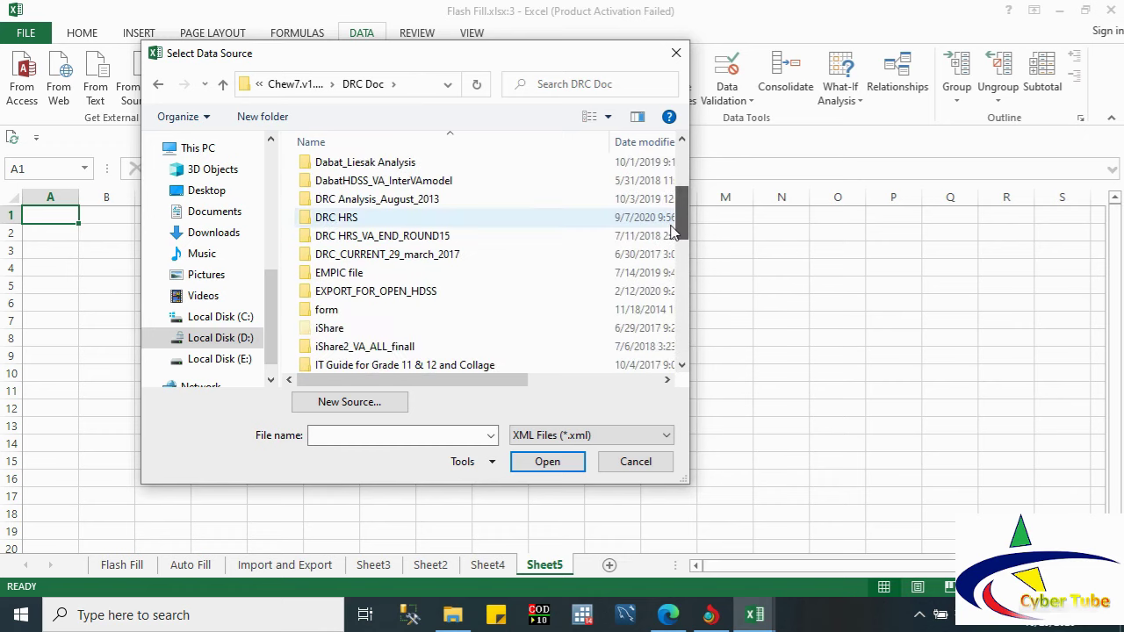
pyautogui.doubleClick(367, 274)
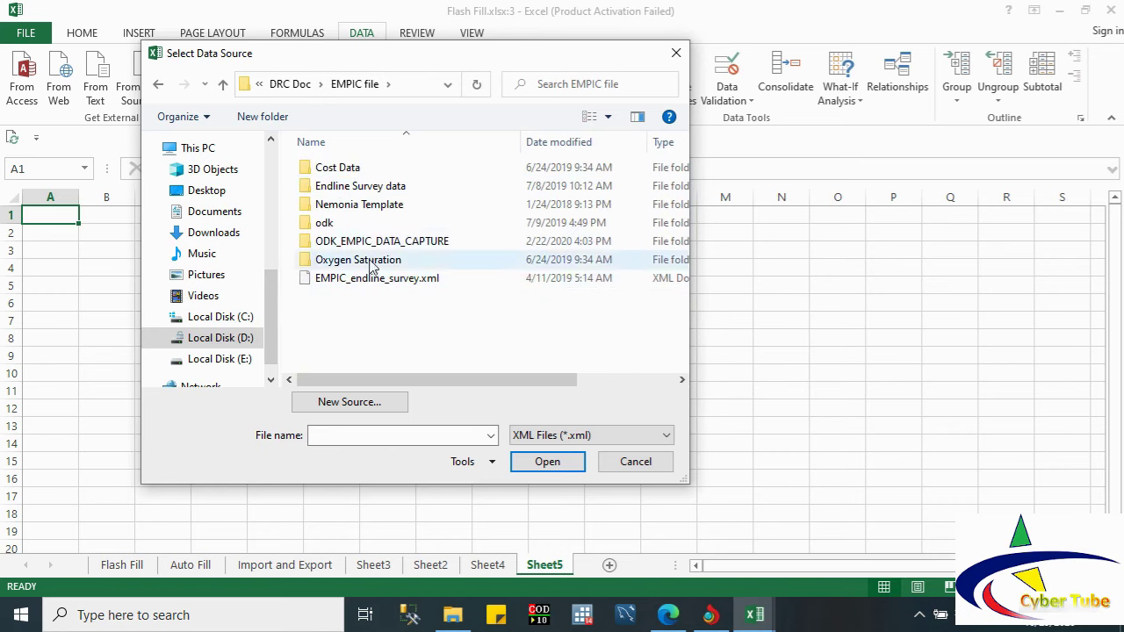
pyautogui.doubleClick(362, 242)
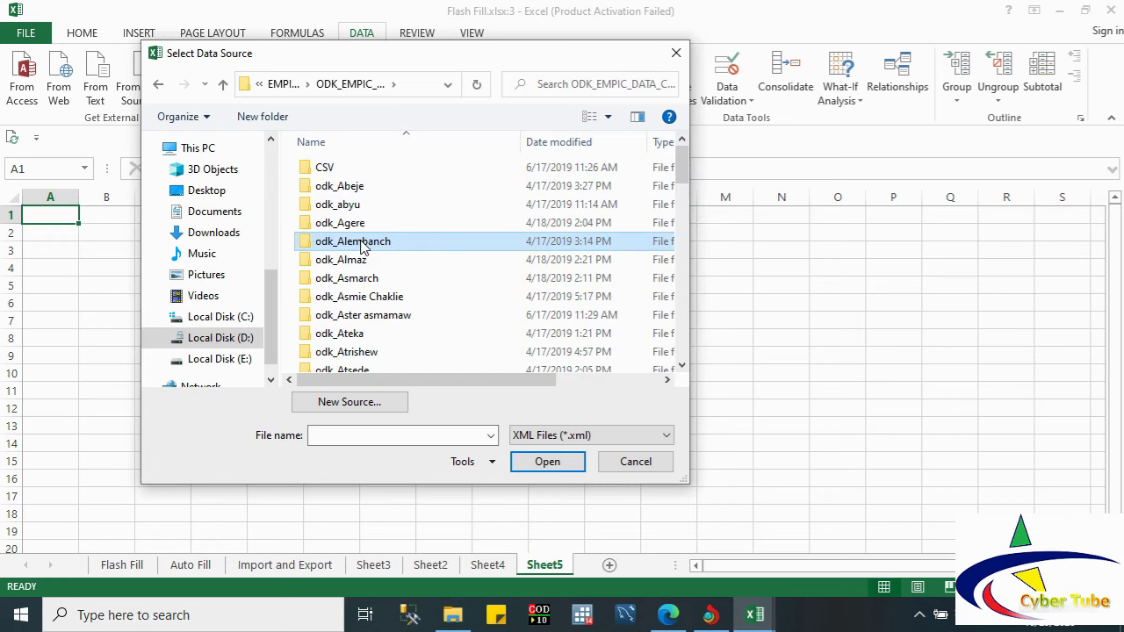
pyautogui.doubleClick(336, 171)
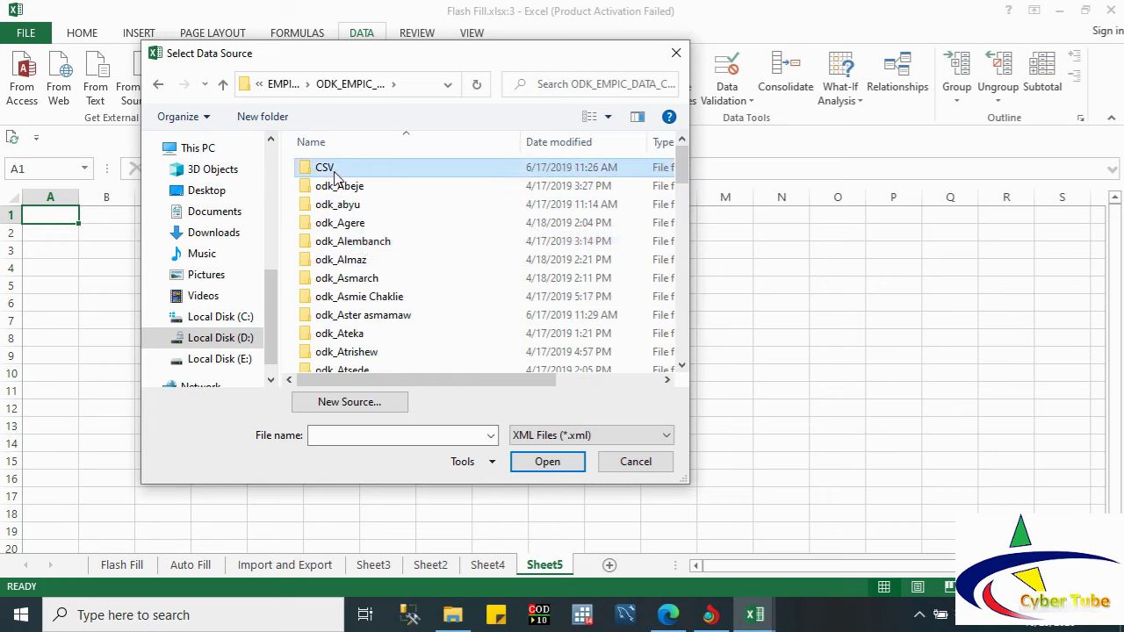
pyautogui.doubleClick(336, 171)
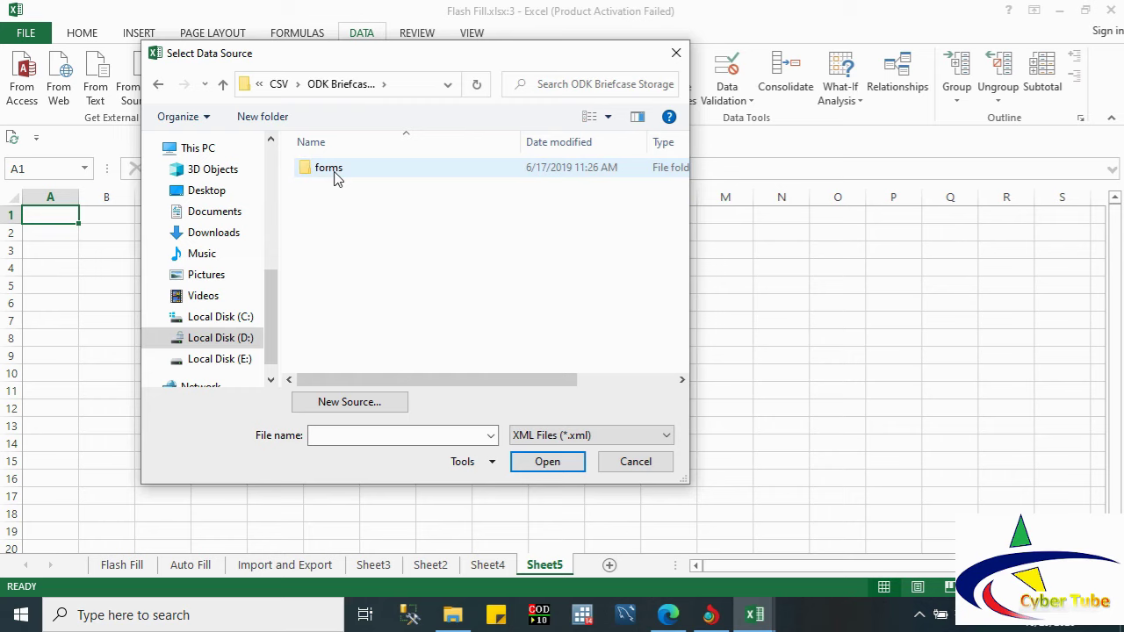
pyautogui.doubleClick(336, 171)
pyautogui.doubleClick(336, 173)
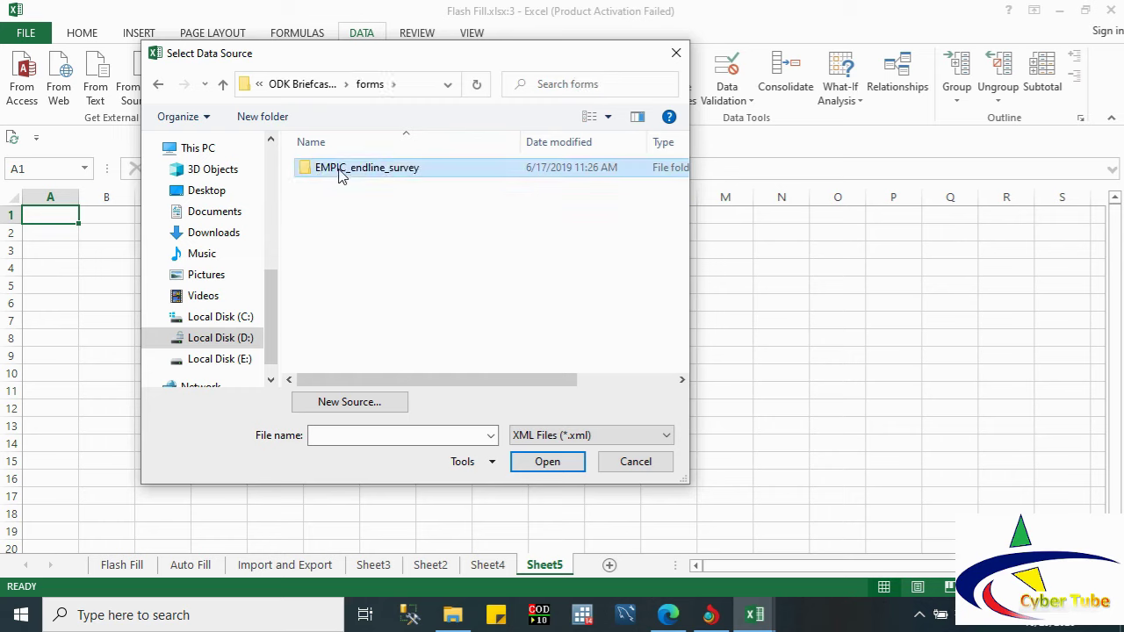
pyautogui.click(364, 225)
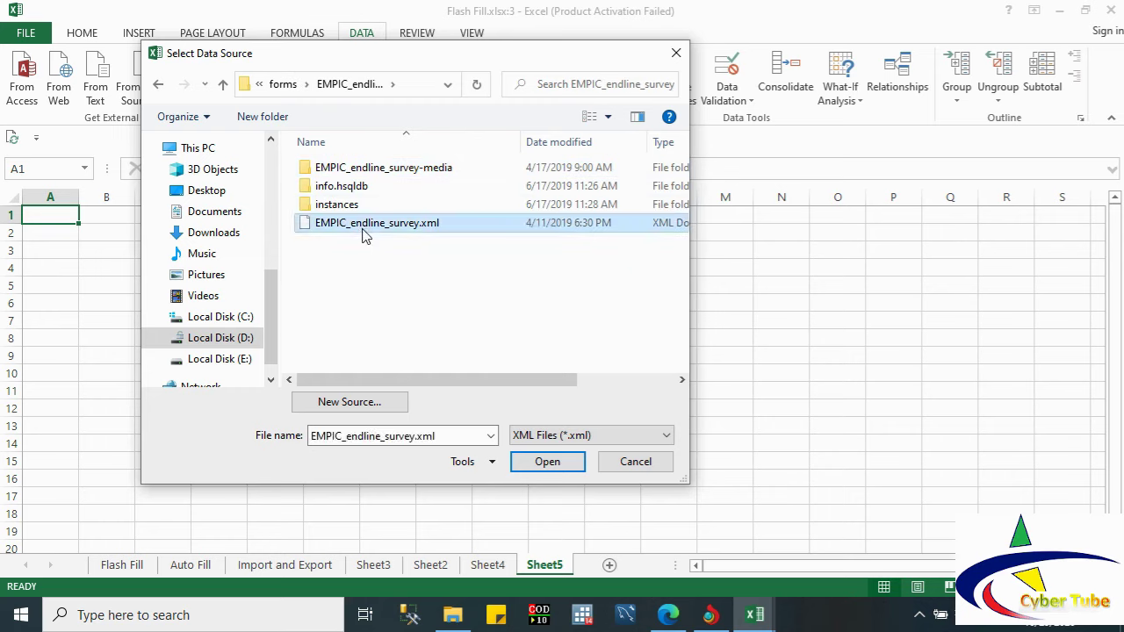
pyautogui.click(548, 461)
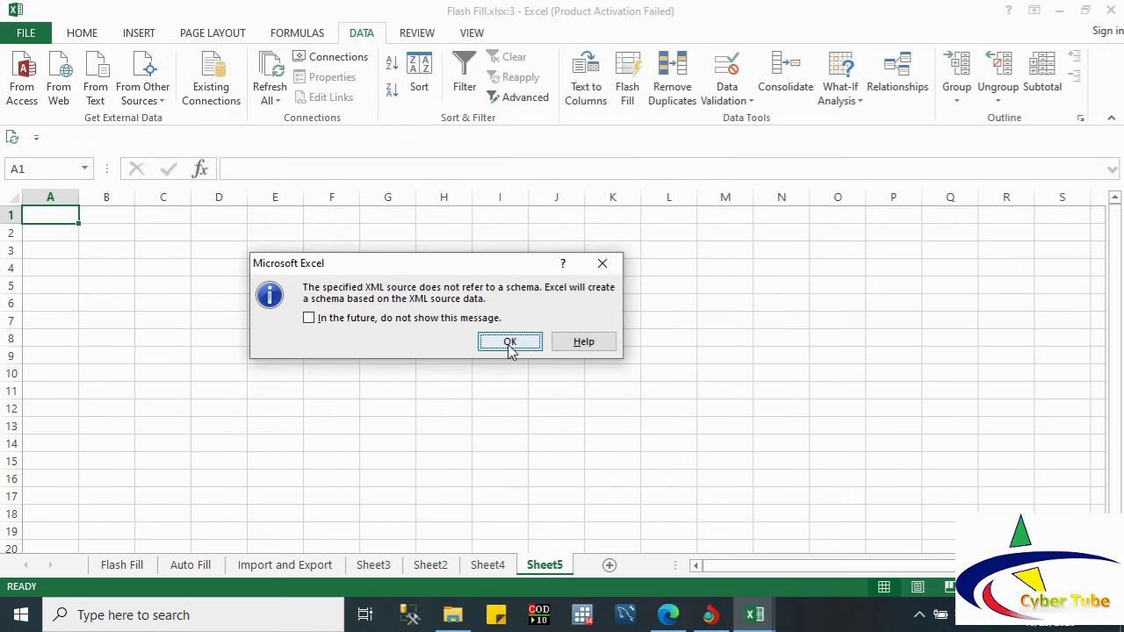
# Step: Accept schema creation, load the survey data into Sheet5 as Table3, review it, then return to Sheet4
pyautogui.click(511, 344)
pyautogui.click(446, 383)
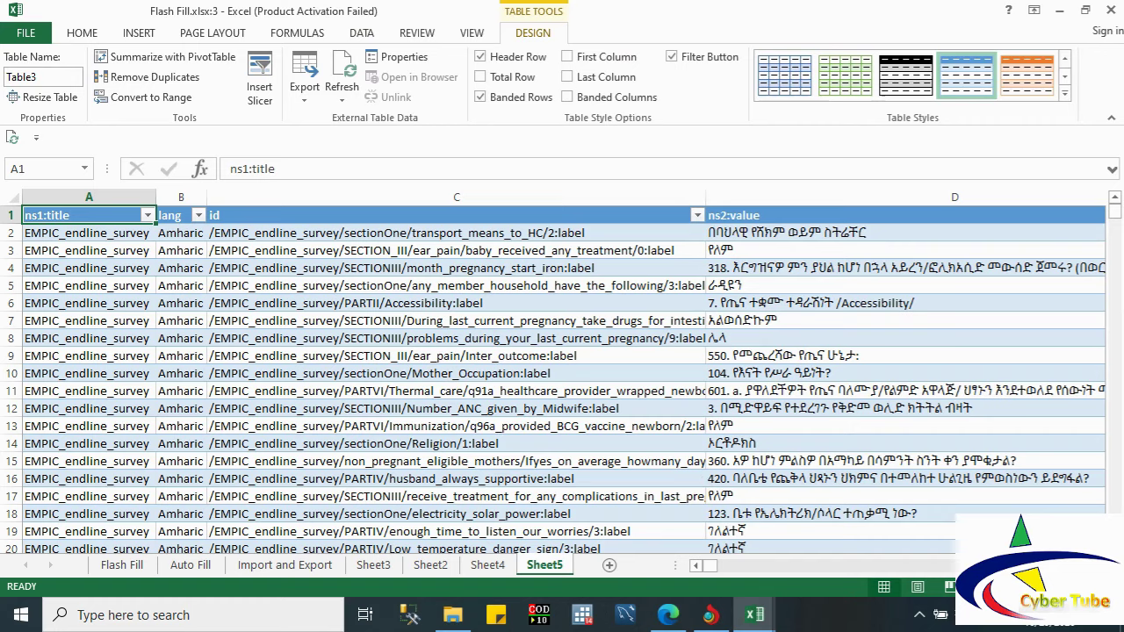
pyautogui.scroll(-1, 554, 372)
pyautogui.hscroll(10, 562, 372)
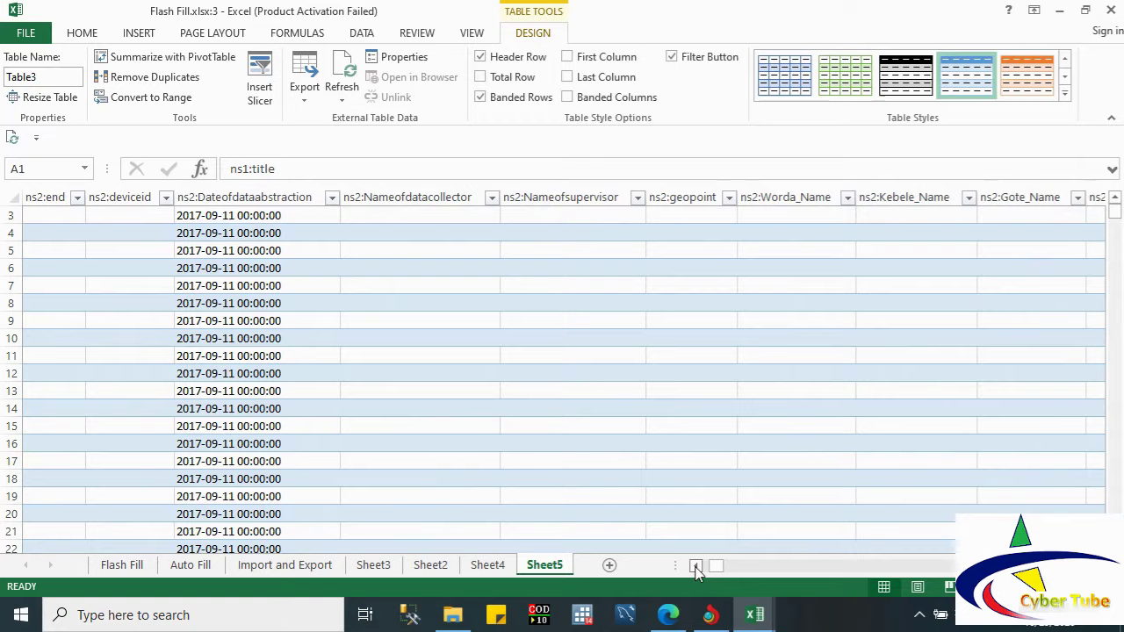
pyautogui.click(695, 566)
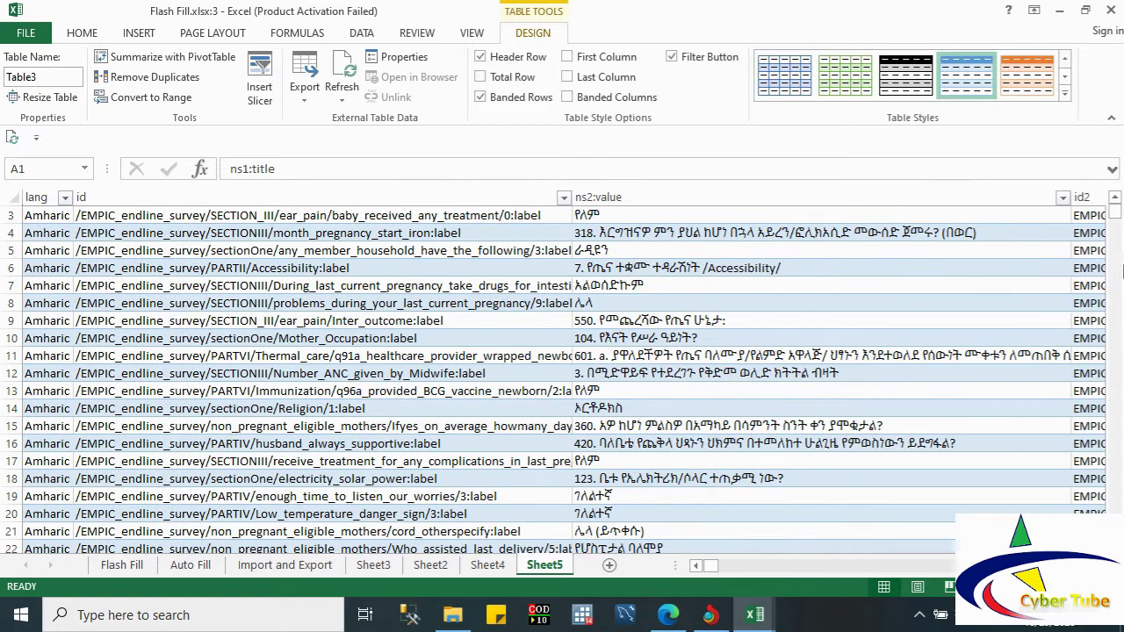
pyautogui.moveTo(1117, 218); pyautogui.dragTo(1096, 239)
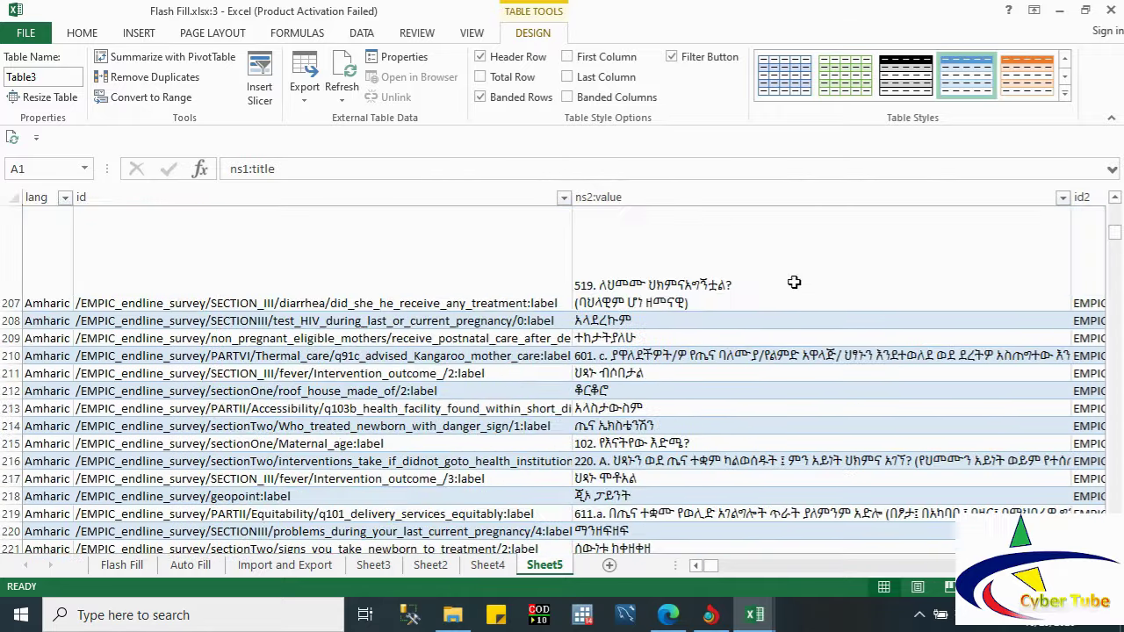
pyautogui.click(483, 566)
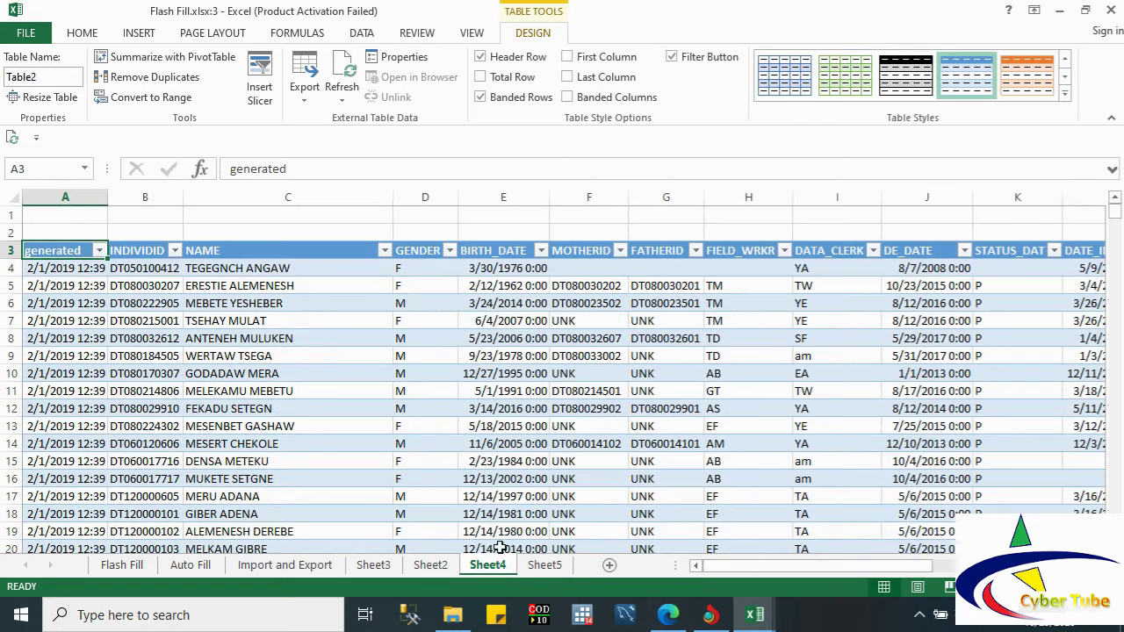
# Step: Review Sheet4's records from cell E19 downward, then add a blank Sheet6 after Sheet4
pyautogui.click(536, 532)
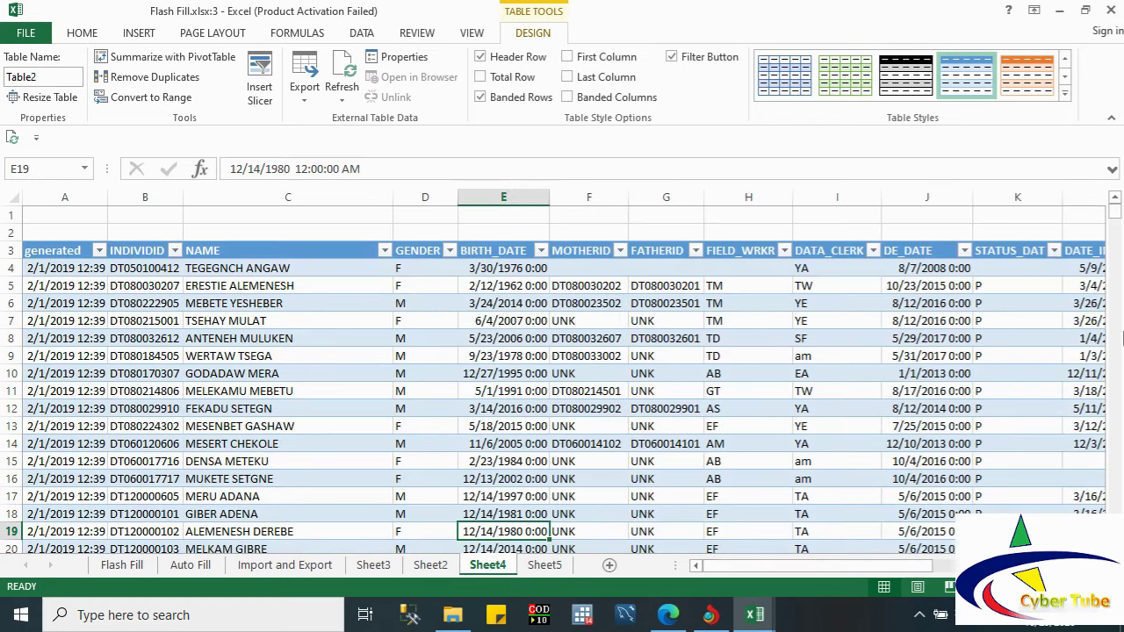
pyautogui.moveTo(1117, 218); pyautogui.dragTo(1117, 252)
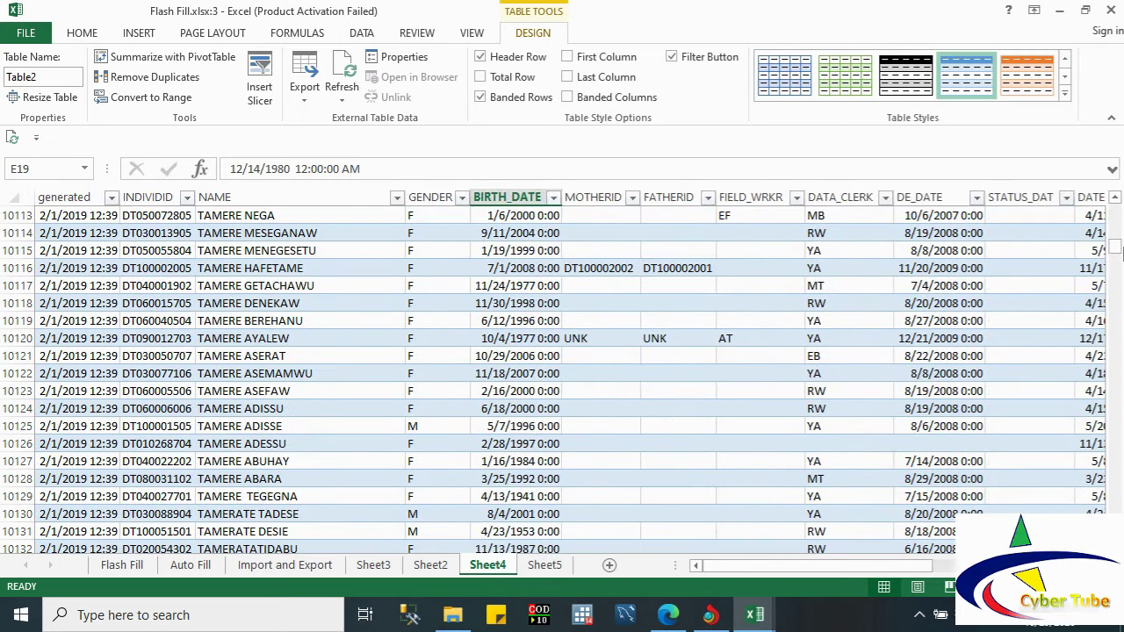
pyautogui.click(609, 566)
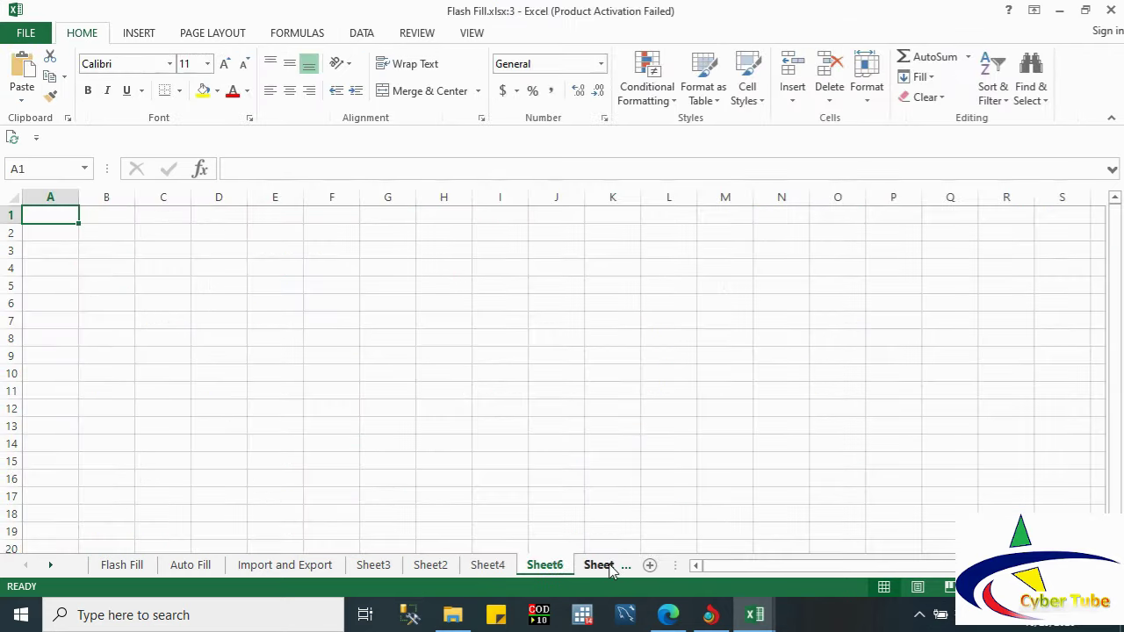
# Step: Cancel the SQL Server Data Connection Wizard and open the workbook's Existing Connections list
pyautogui.click(365, 35)
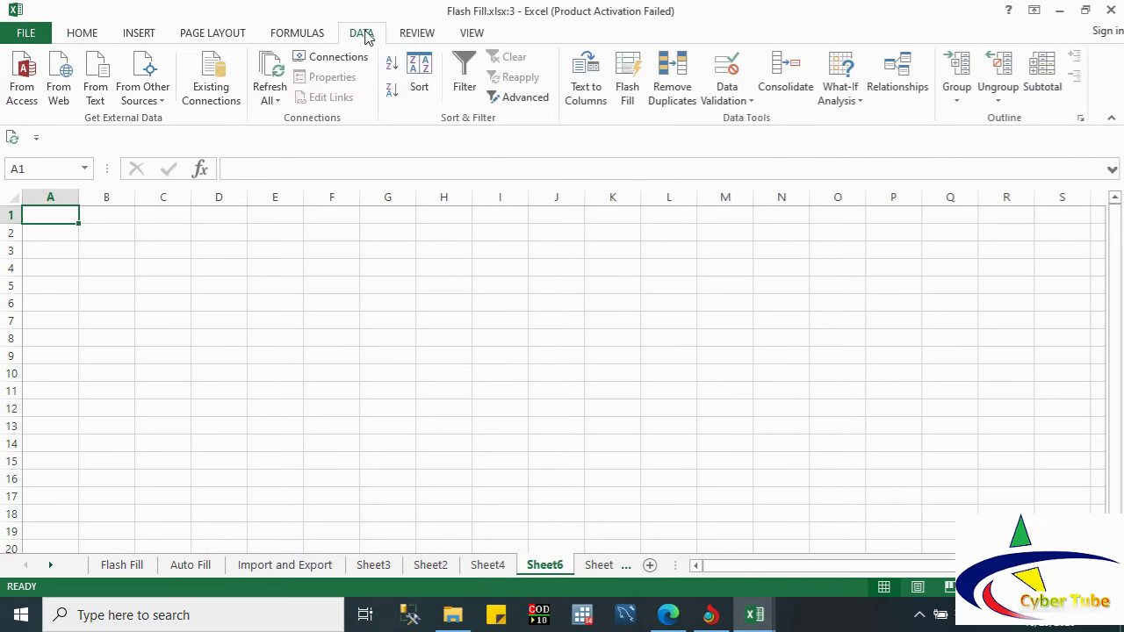
pyautogui.click(155, 101)
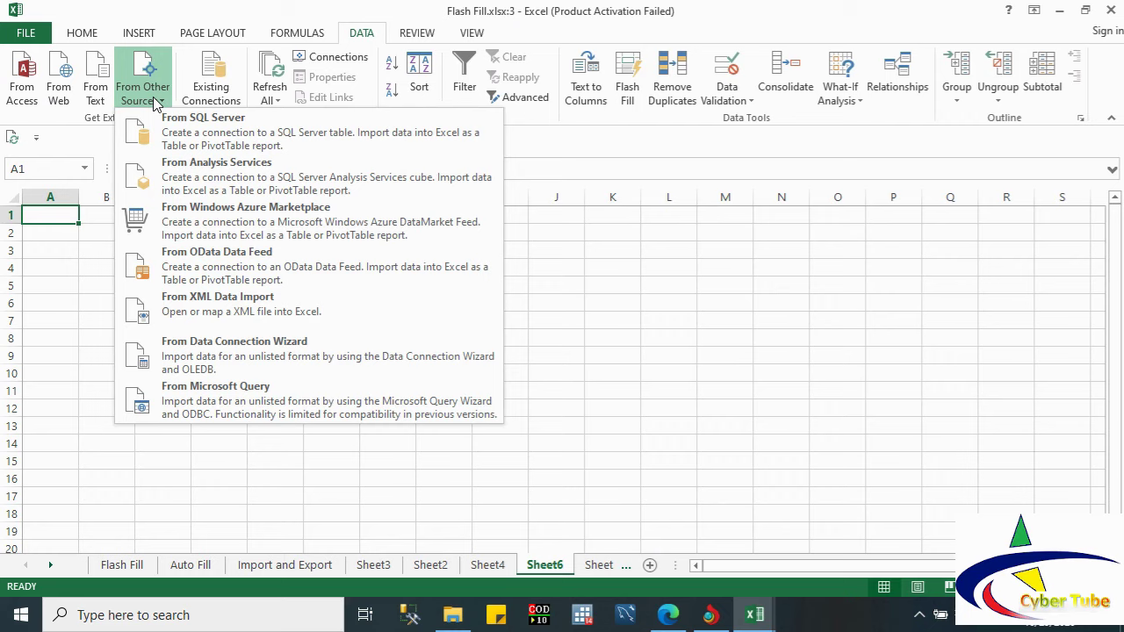
pyautogui.click(202, 130)
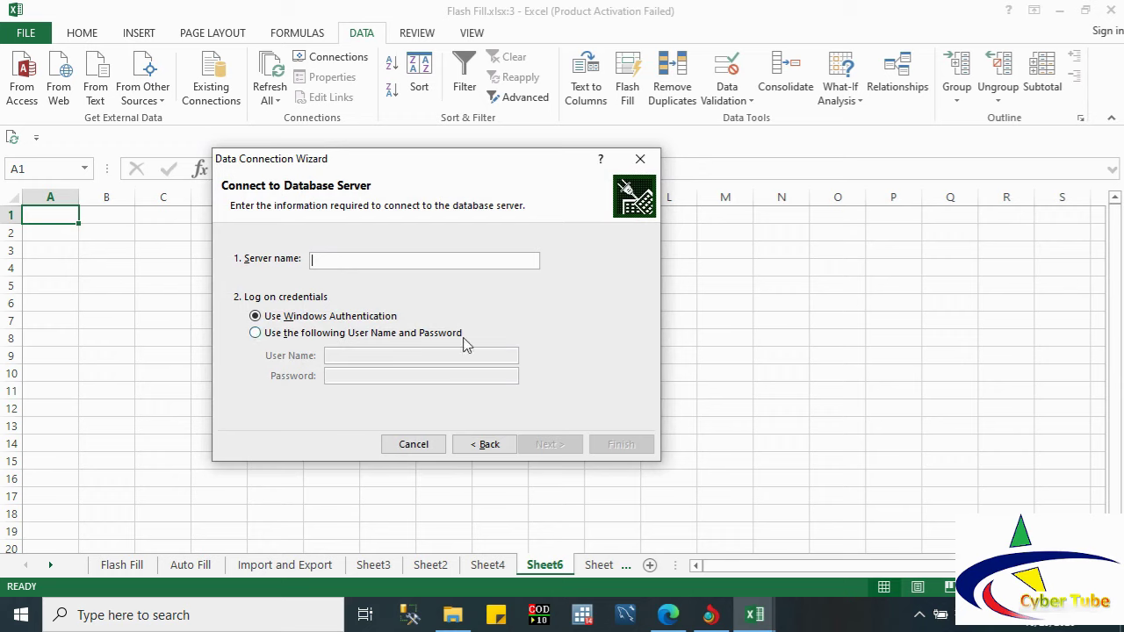
pyautogui.click(428, 445)
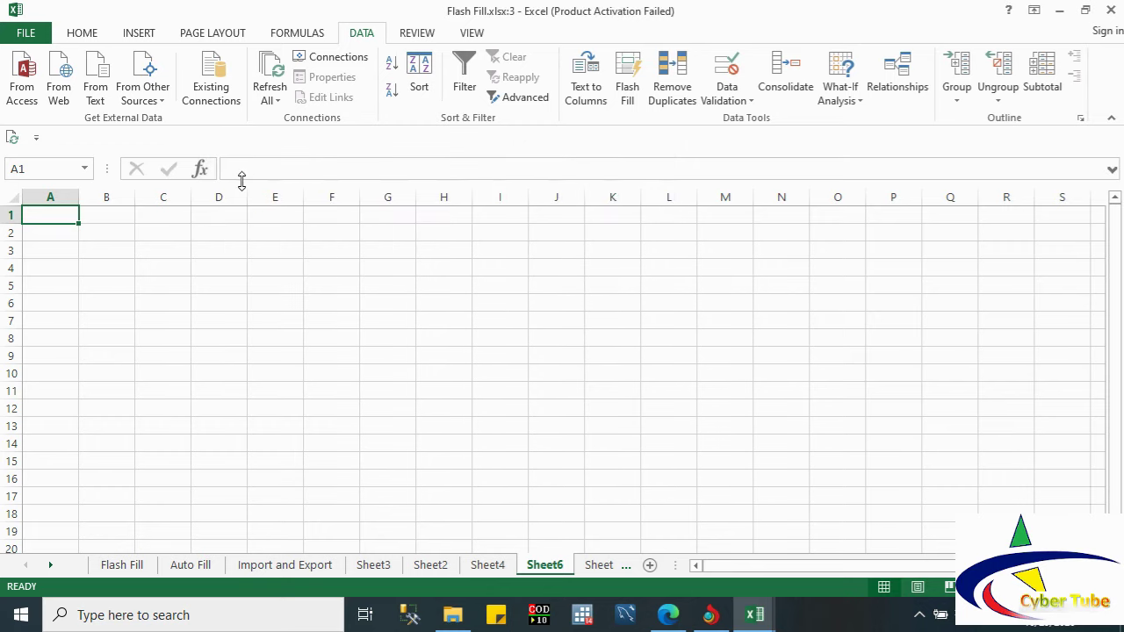
pyautogui.click(211, 81)
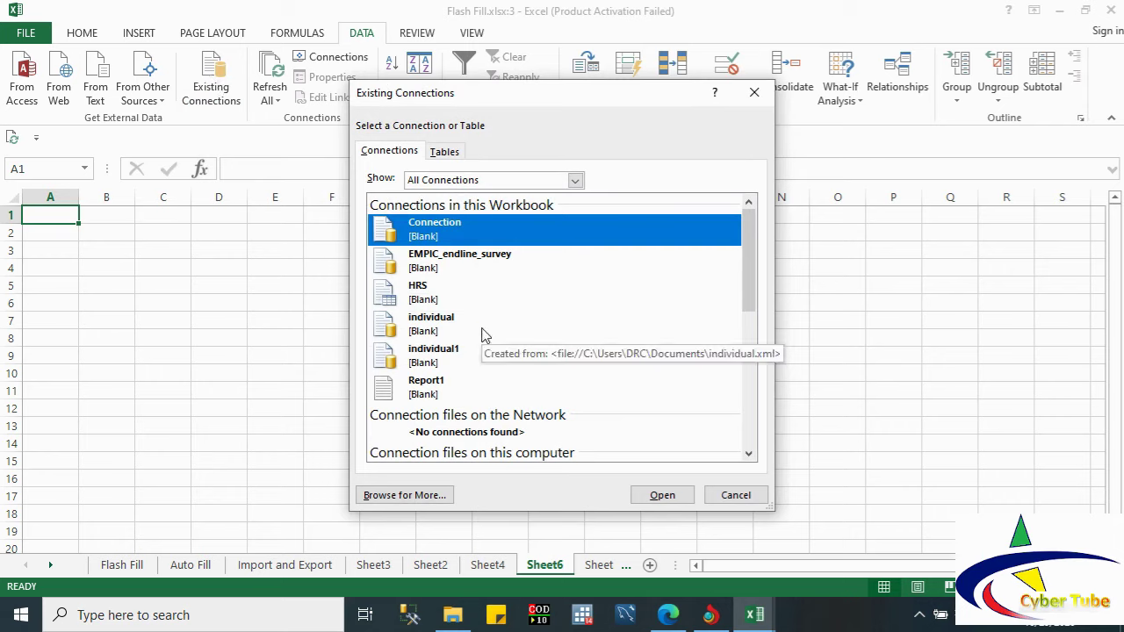
# Step: Import EMPIC_endline_survey into Sheet6 as an XML table at $A$1, accepting the schema message
pyautogui.click(413, 257)
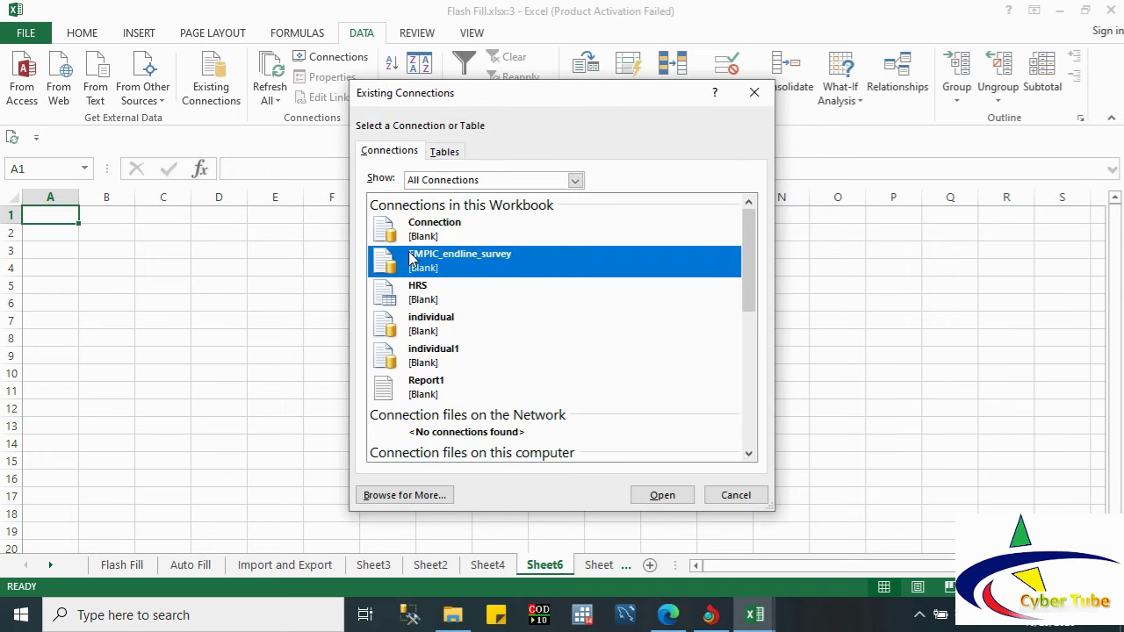
pyautogui.click(674, 497)
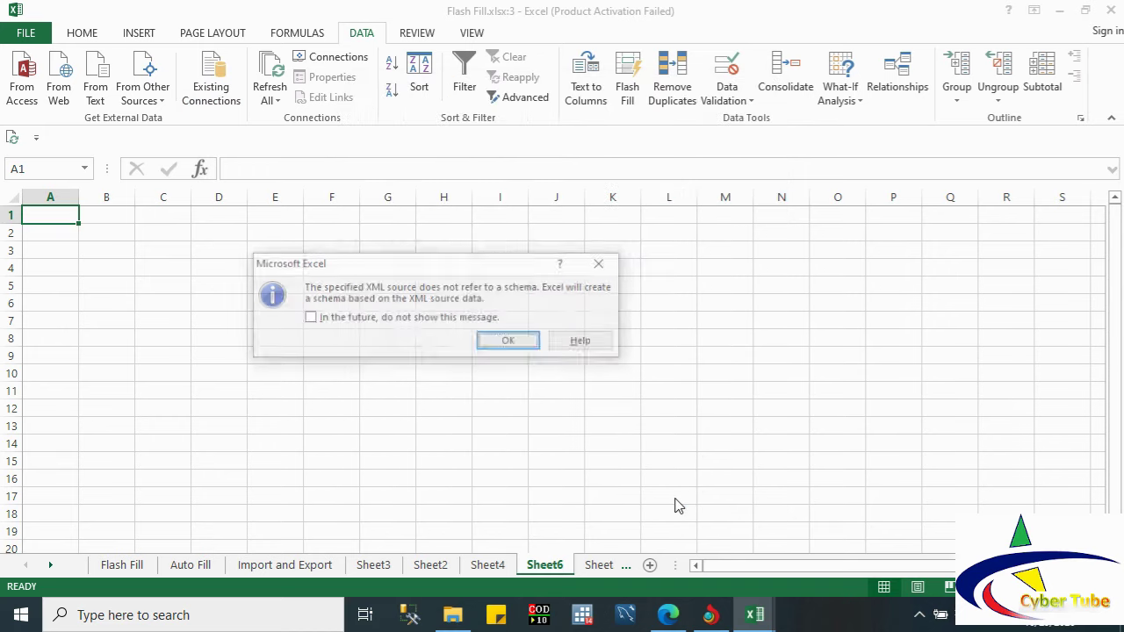
pyautogui.click(509, 342)
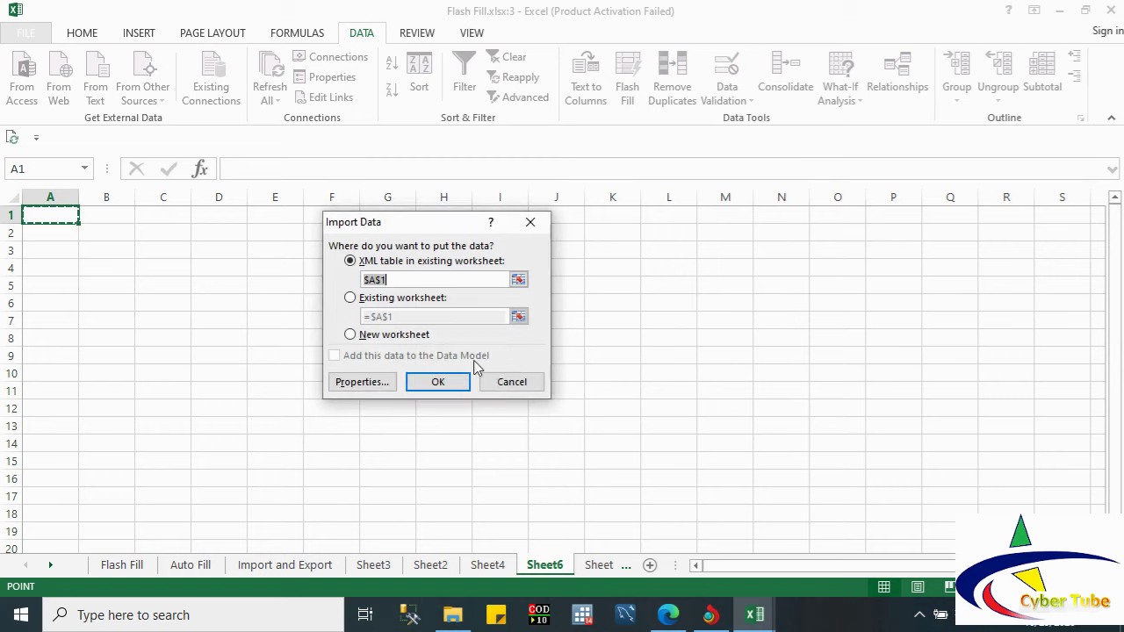
pyautogui.click(439, 385)
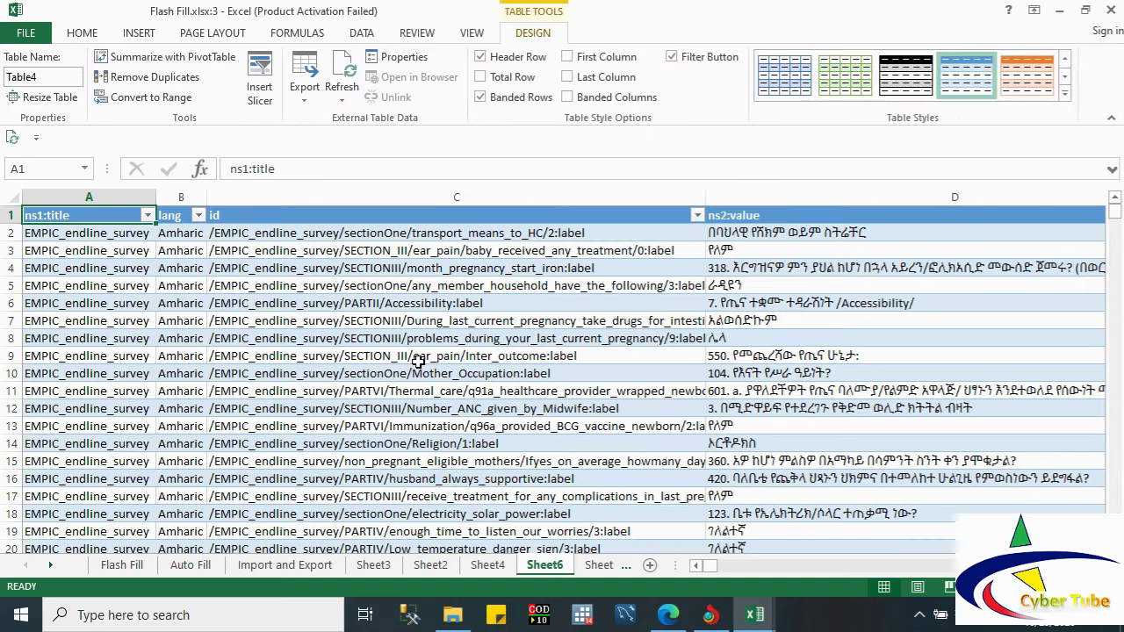
# Step: Select cell C8 in the survey table and switch through DATA and REVIEW to VIEW
pyautogui.click(470, 340)
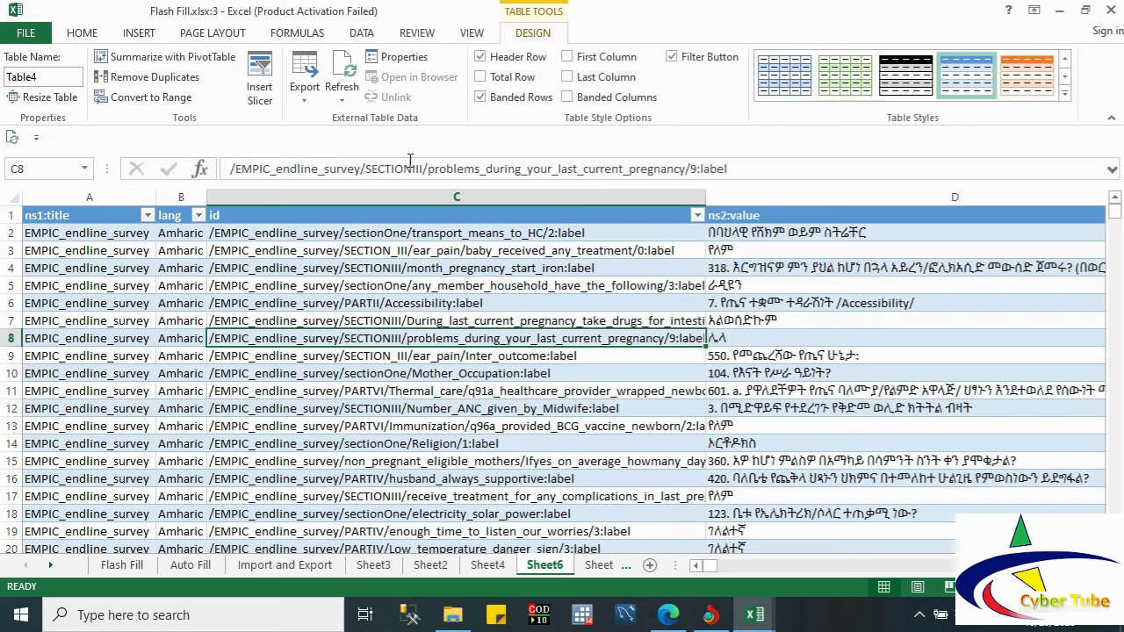
pyautogui.click(362, 33)
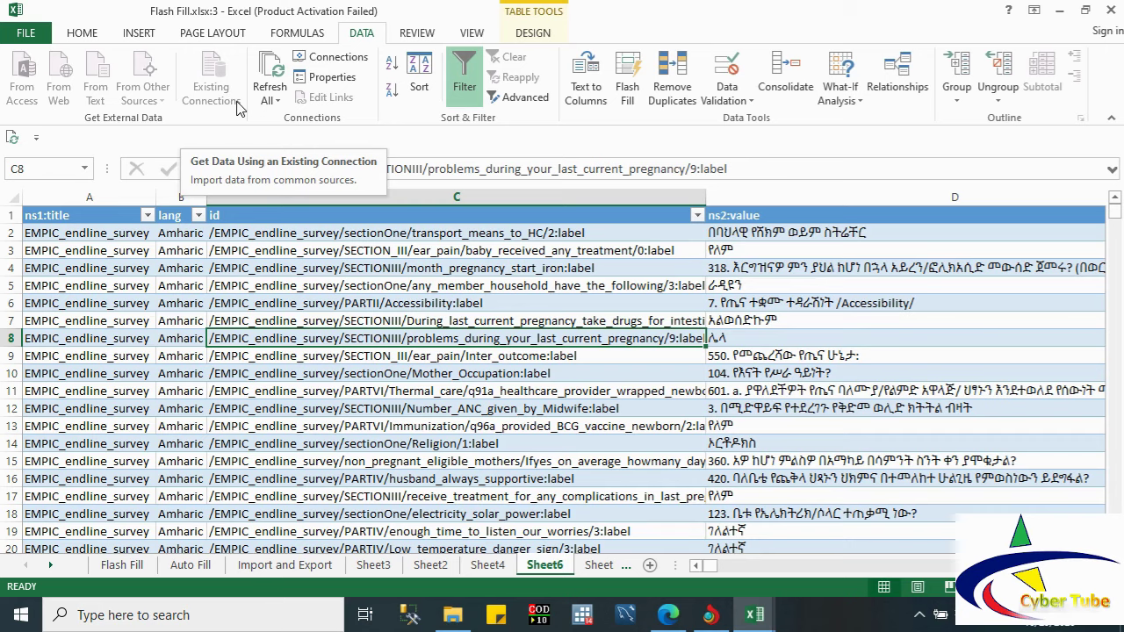
pyautogui.click(430, 42)
pyautogui.click(456, 39)
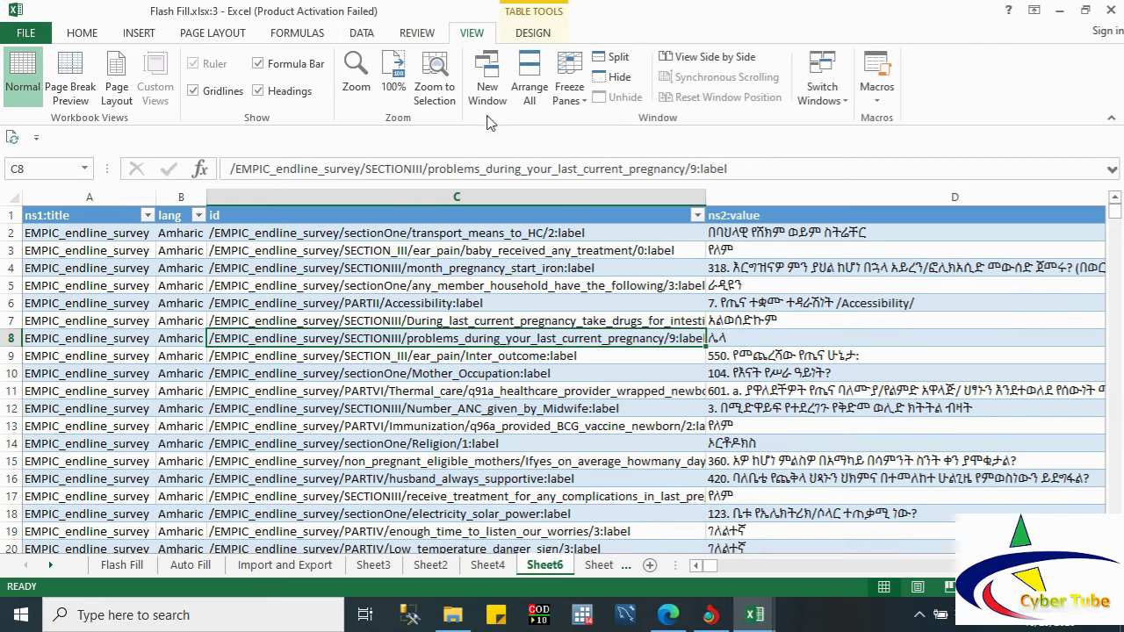
# Step: Tile all four open workbook windows and scroll the bottom-left freez pane sheet
pyautogui.click(529, 78)
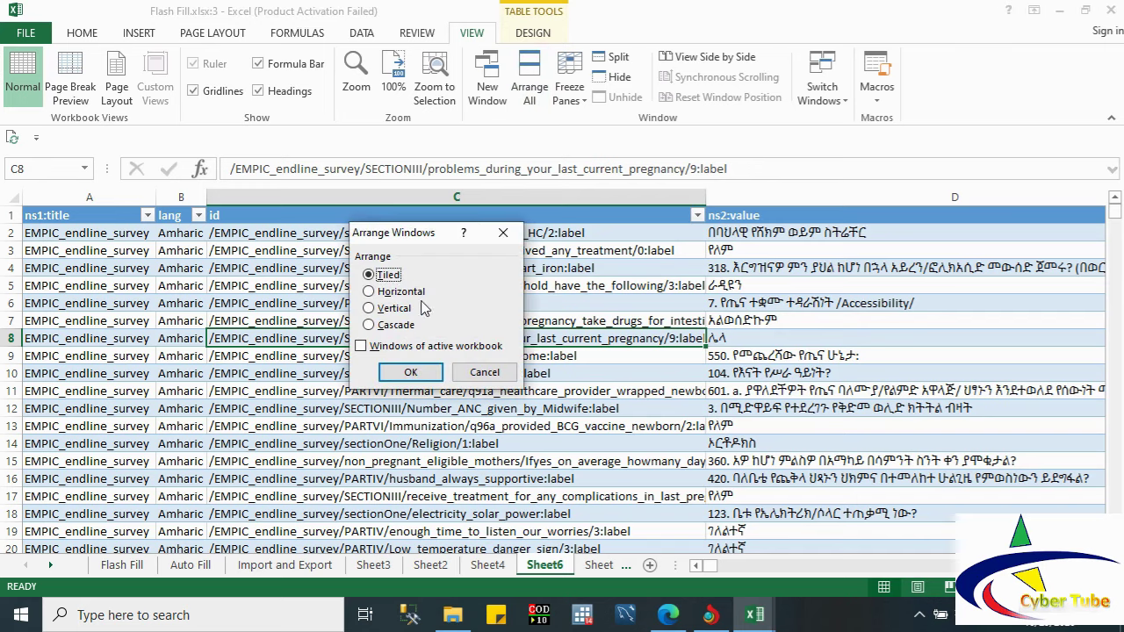
pyautogui.click(409, 372)
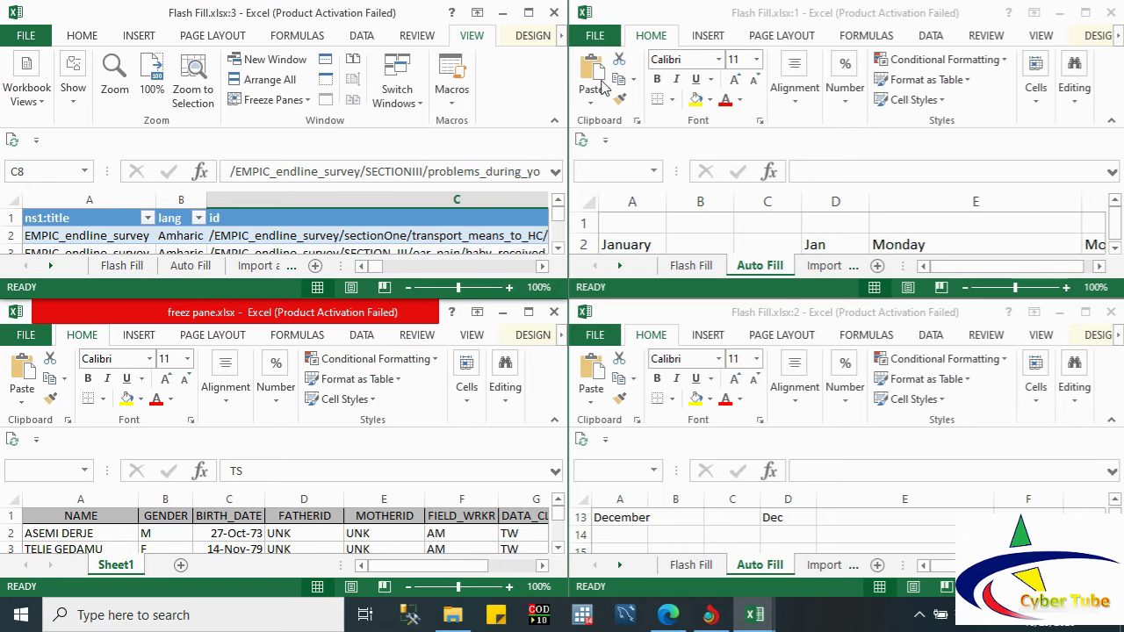
pyautogui.click(850, 152)
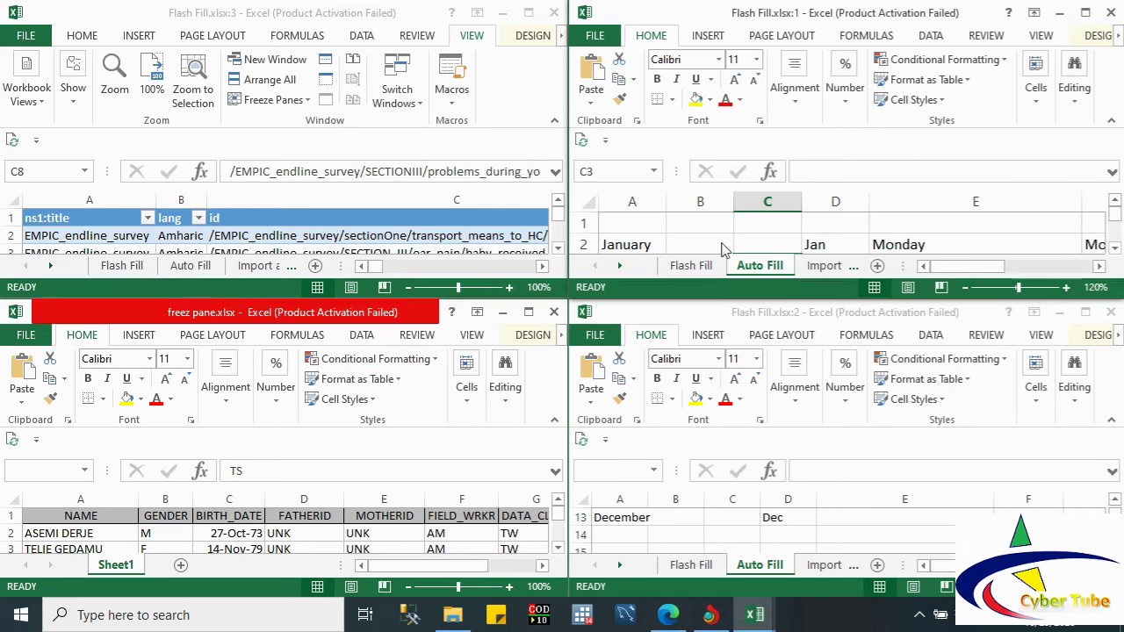
pyautogui.click(474, 440)
pyautogui.click(444, 465)
pyautogui.scroll(-4, 351, 531)
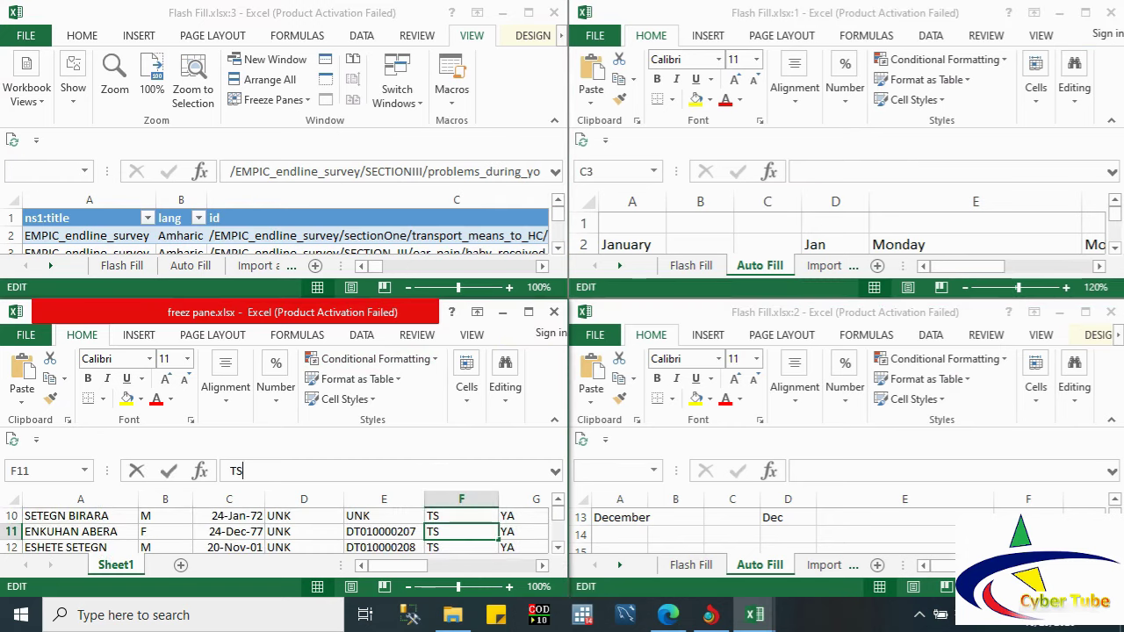
pyautogui.click(558, 548)
pyautogui.click(557, 548)
pyautogui.scroll(-3, 558, 544)
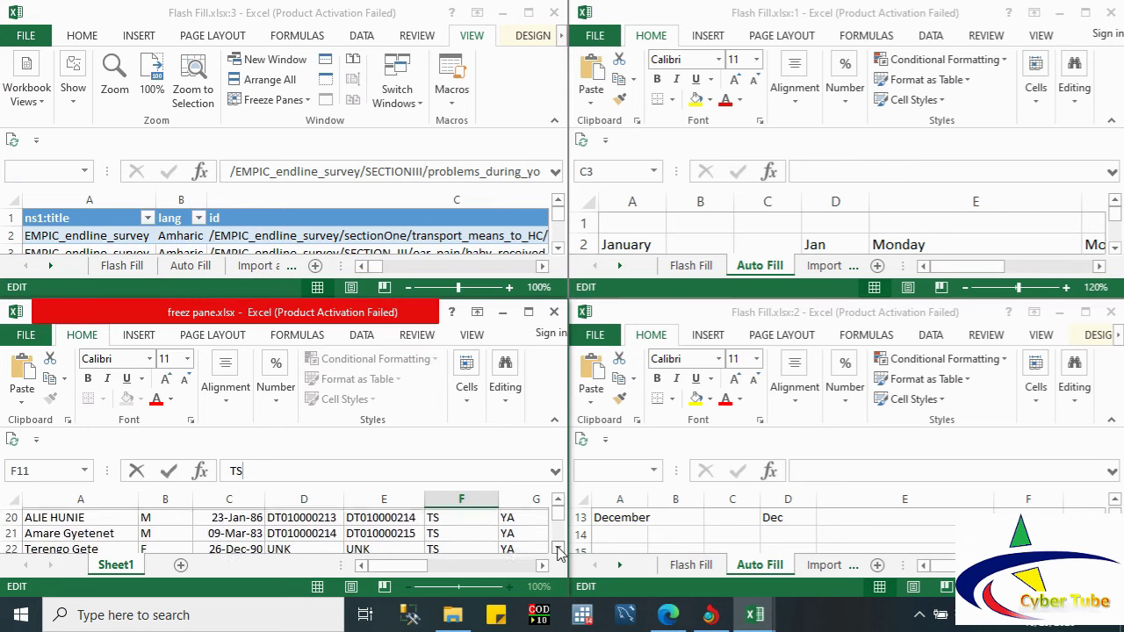
# Step: Collapse the ribbon in the bottom-right, top-left and top-right windows
pyautogui.click(720, 527)
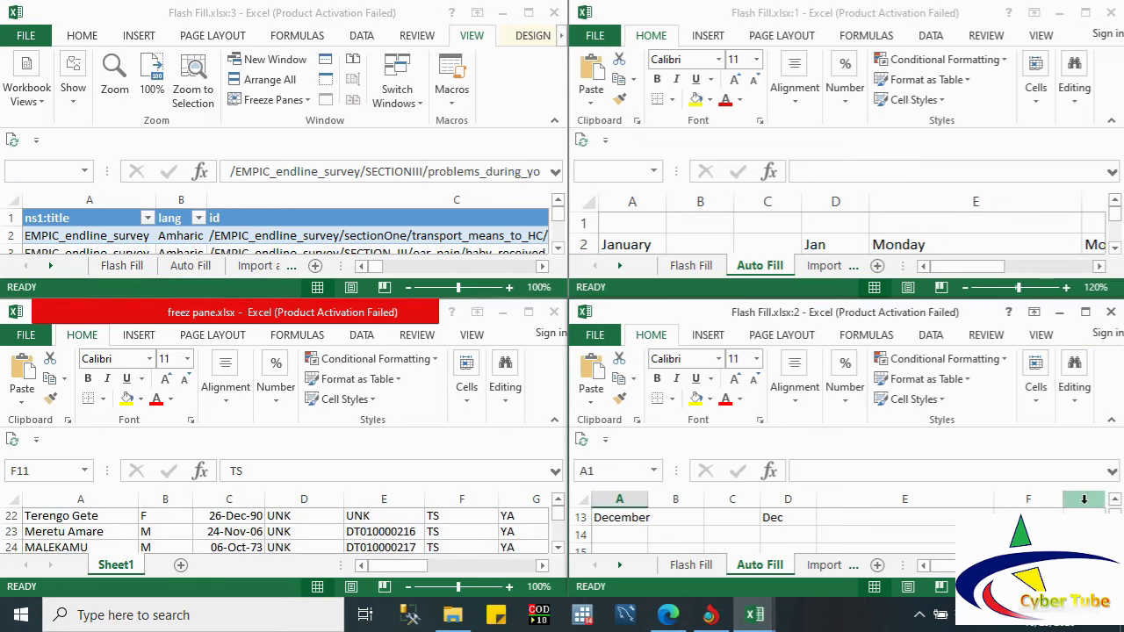
pyautogui.click(1112, 421)
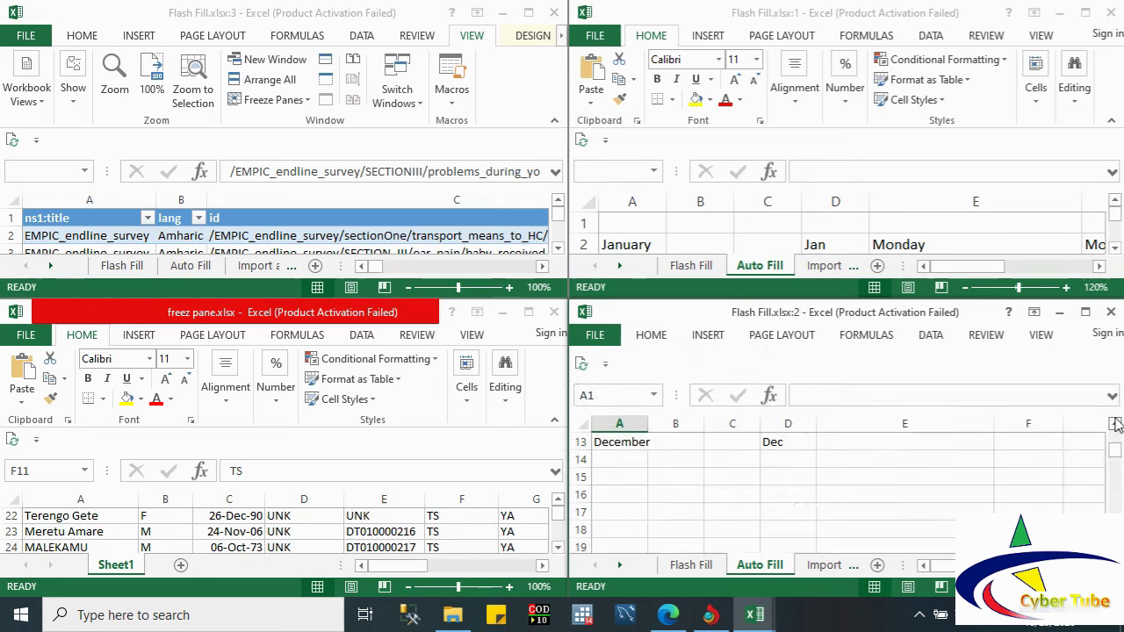
pyautogui.click(554, 126)
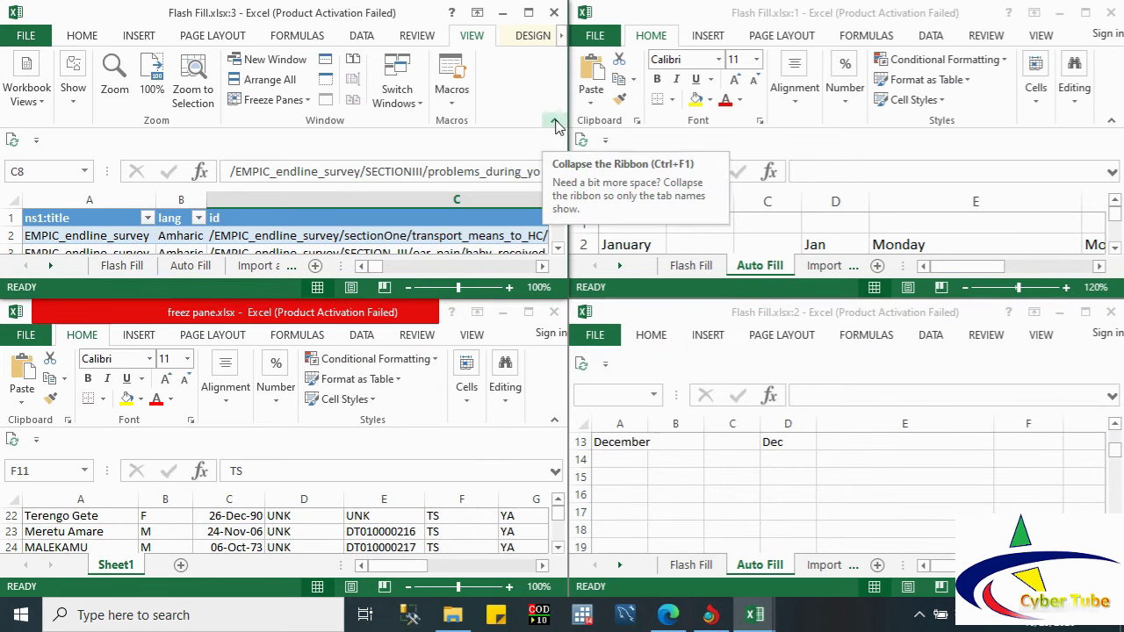
pyautogui.click(555, 125)
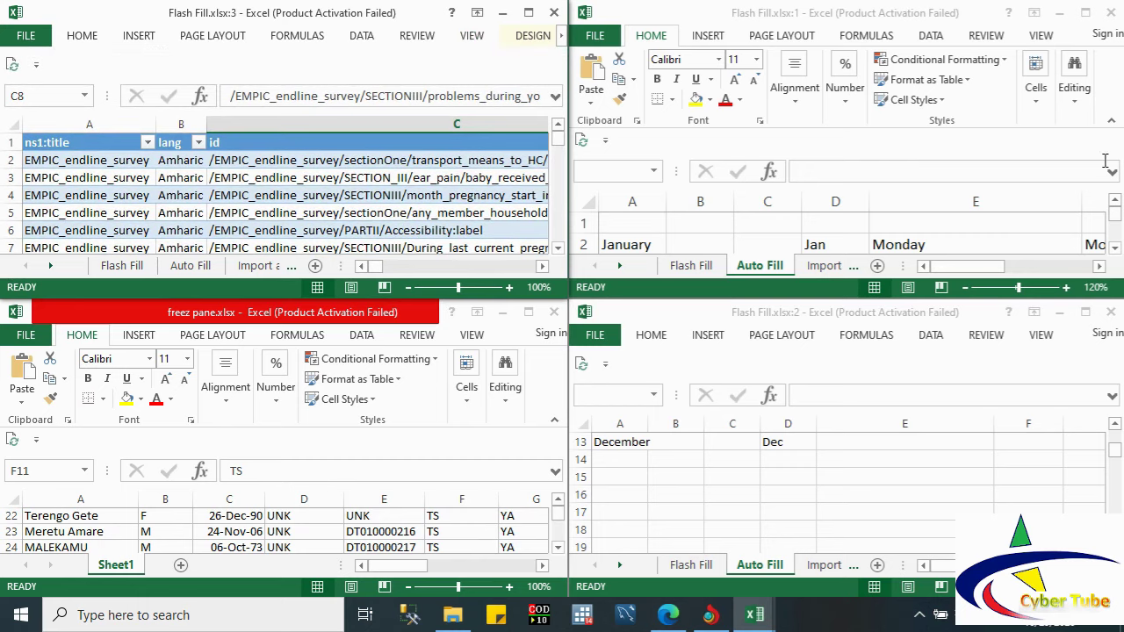
pyautogui.click(1113, 122)
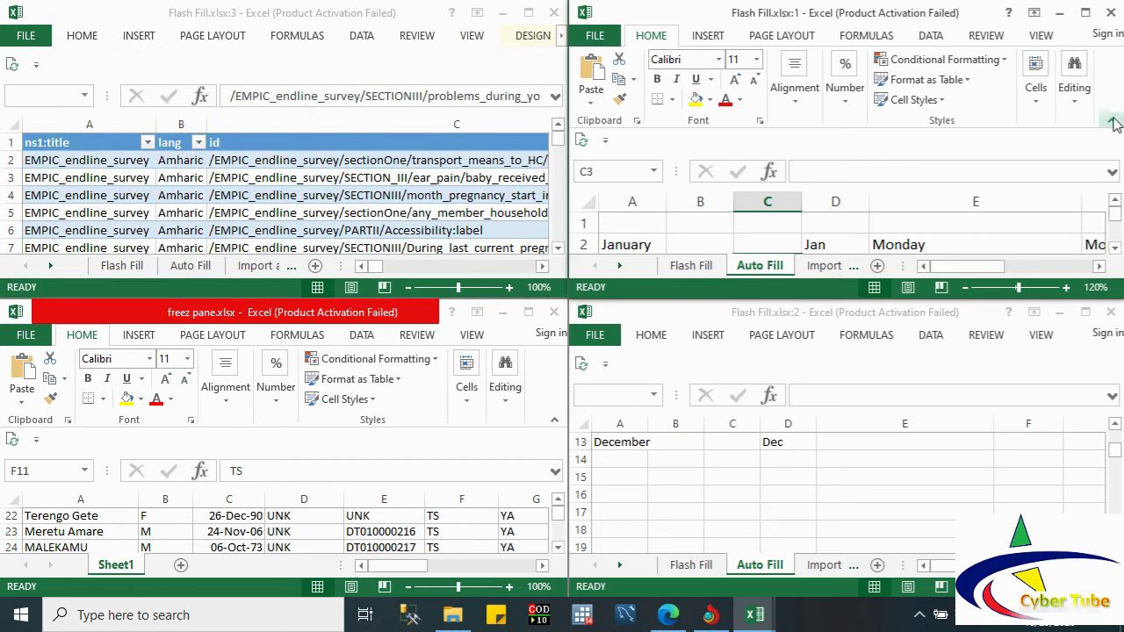
pyautogui.click(1113, 122)
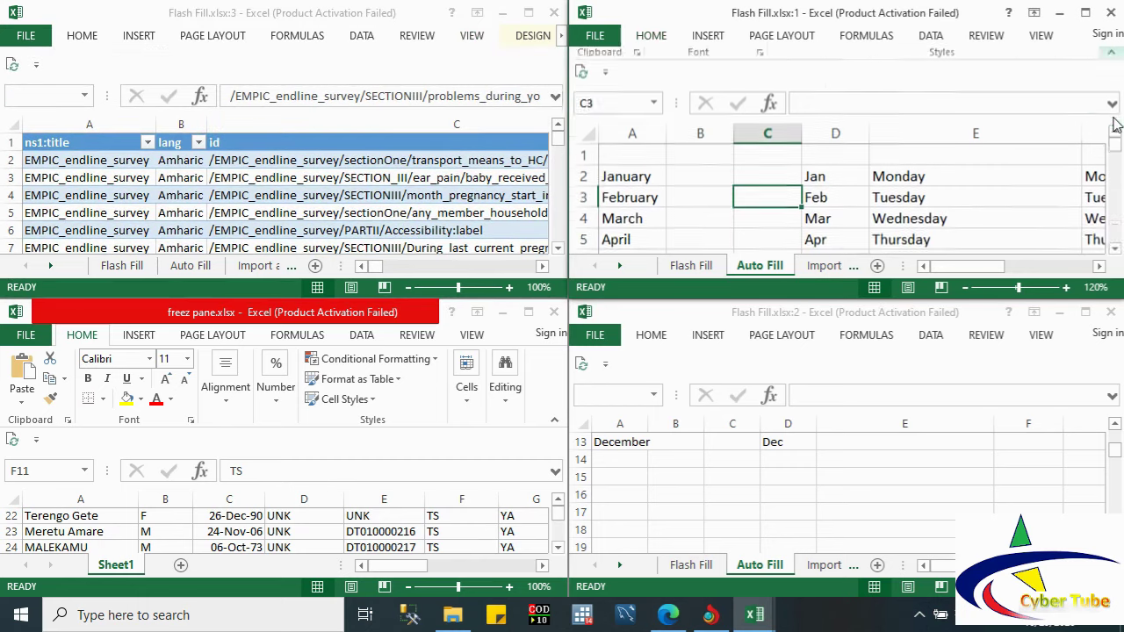
# Step: Move down the weekday cells to Sunday top-right, then select C6 in the top-left sheet
pyautogui.click(900, 181)
pyautogui.press('Down')
pyautogui.press('Down')
pyautogui.press('Return')
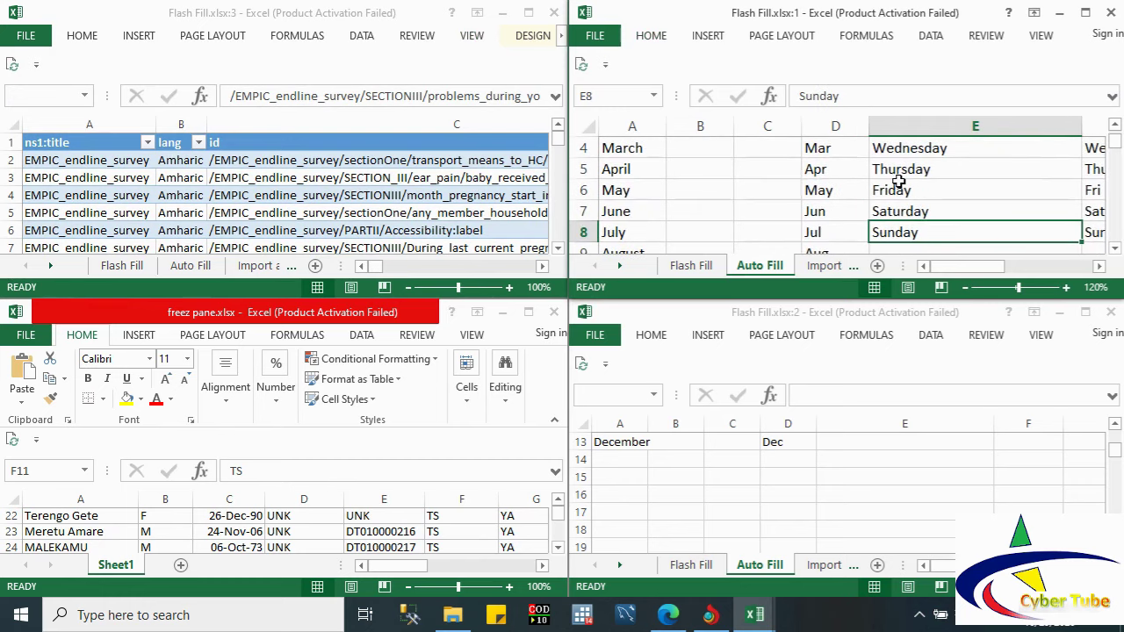
pyautogui.click(491, 212)
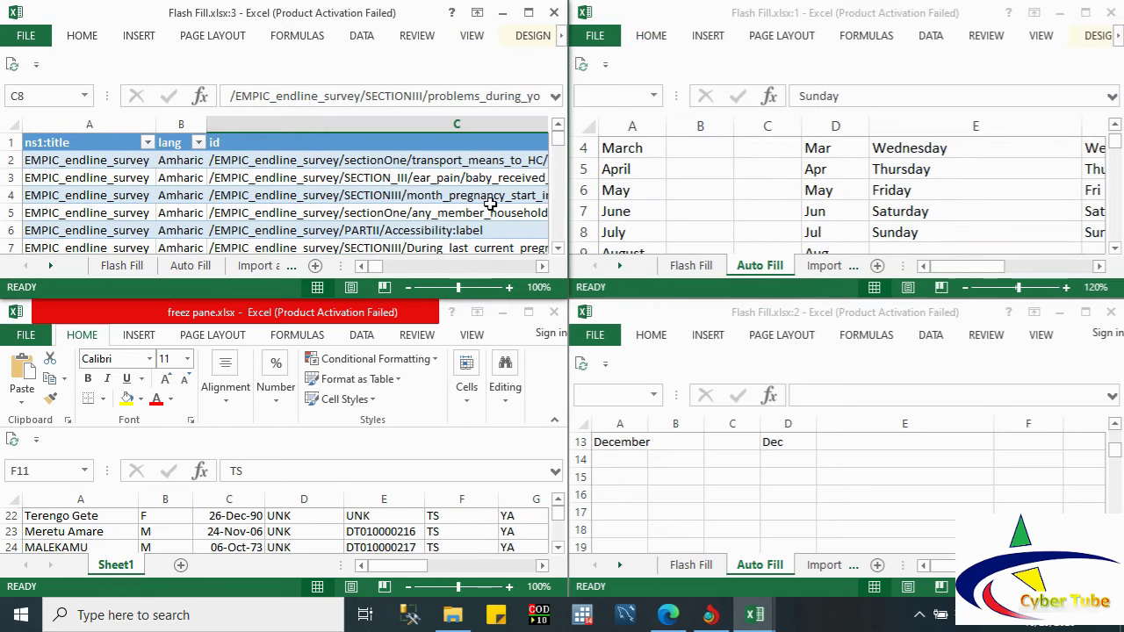
pyautogui.press('Down')
pyautogui.press('Down')
pyautogui.press('Down')
pyautogui.press('Down')
pyautogui.press('Down')
pyautogui.press('Down')
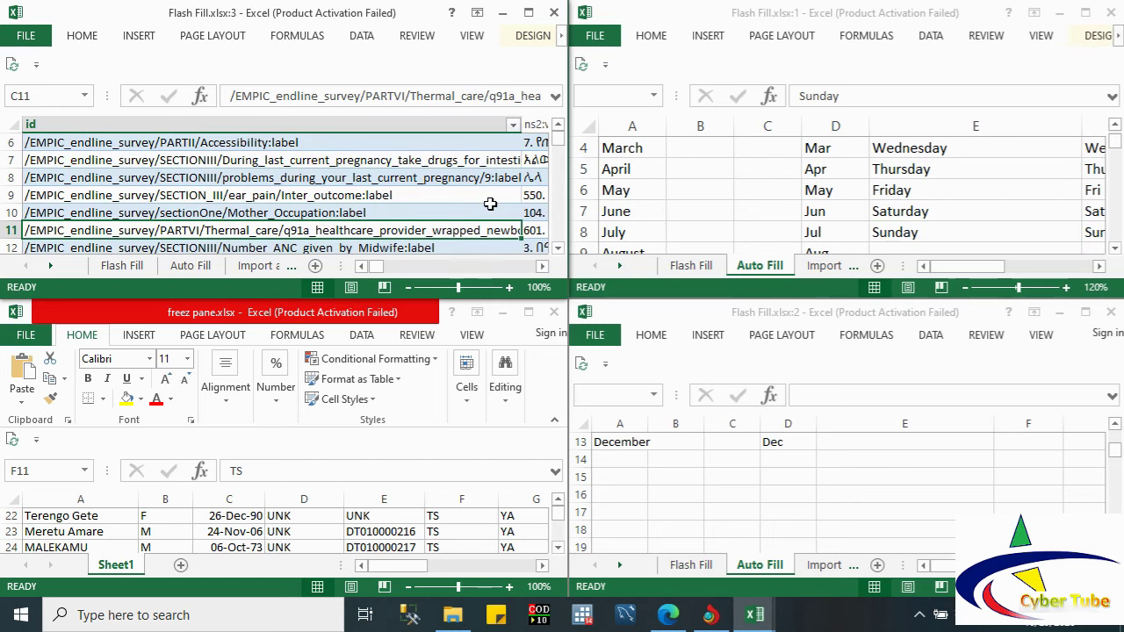
pyautogui.click(432, 142)
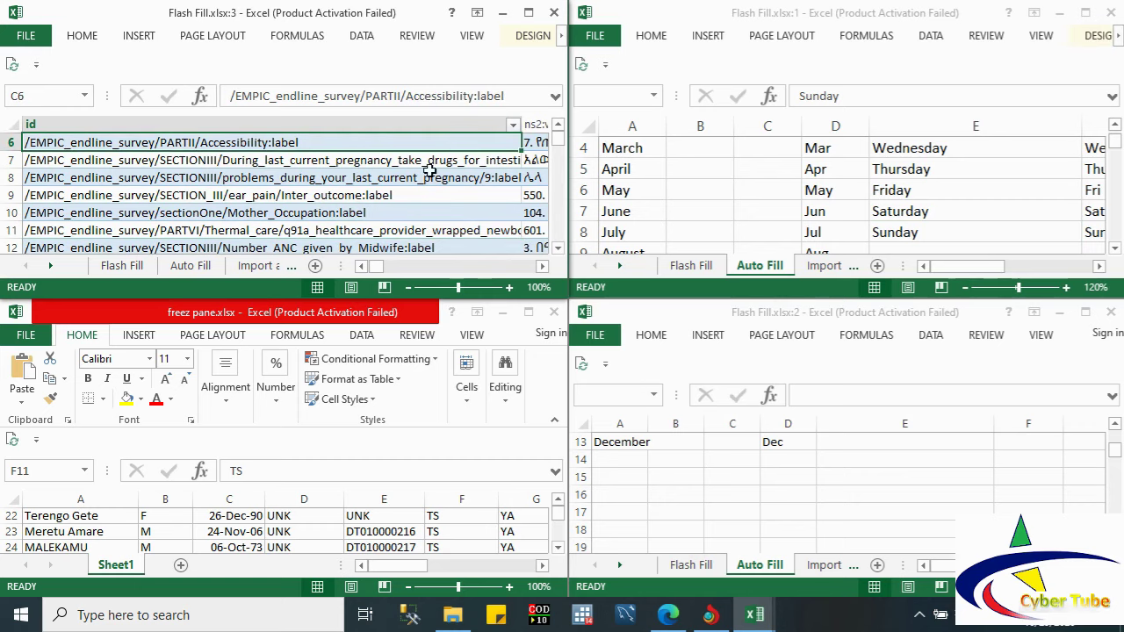
# Step: Switch to the Flash Fill.xlsx:1 window using Switch Windows on the VIEW tab
pyautogui.click(411, 36)
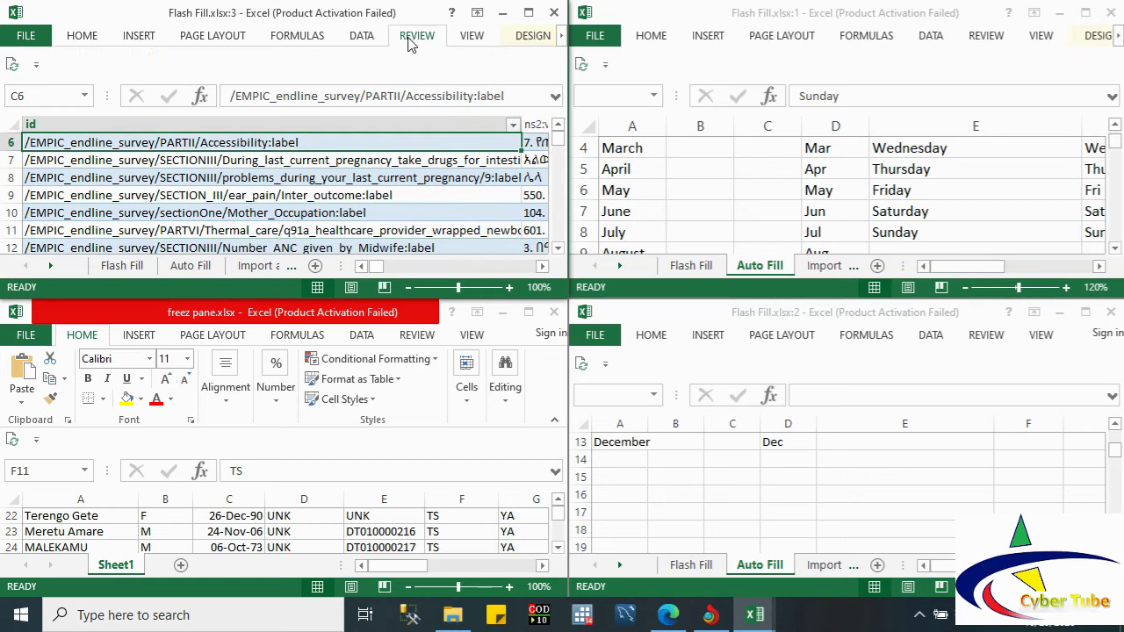
pyautogui.click(465, 35)
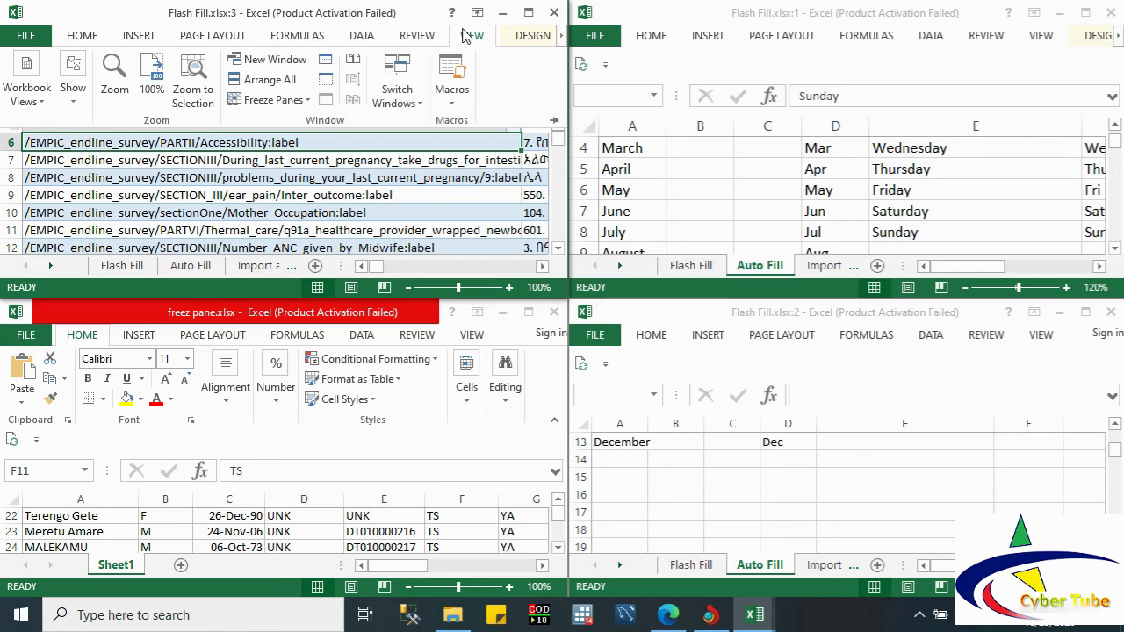
pyautogui.click(406, 100)
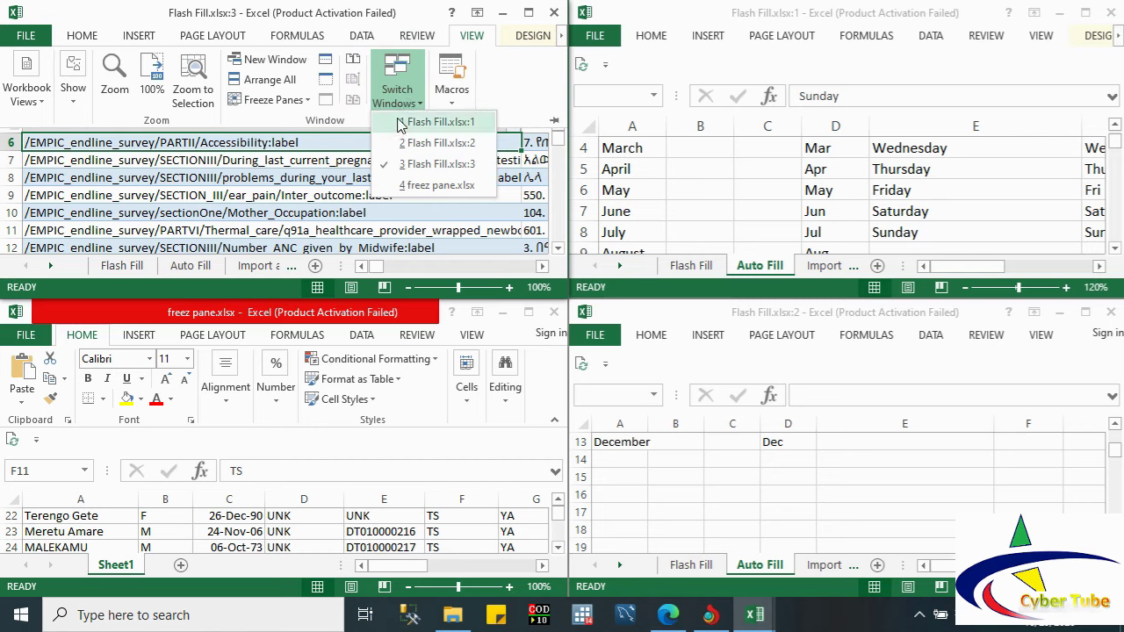
pyautogui.click(399, 128)
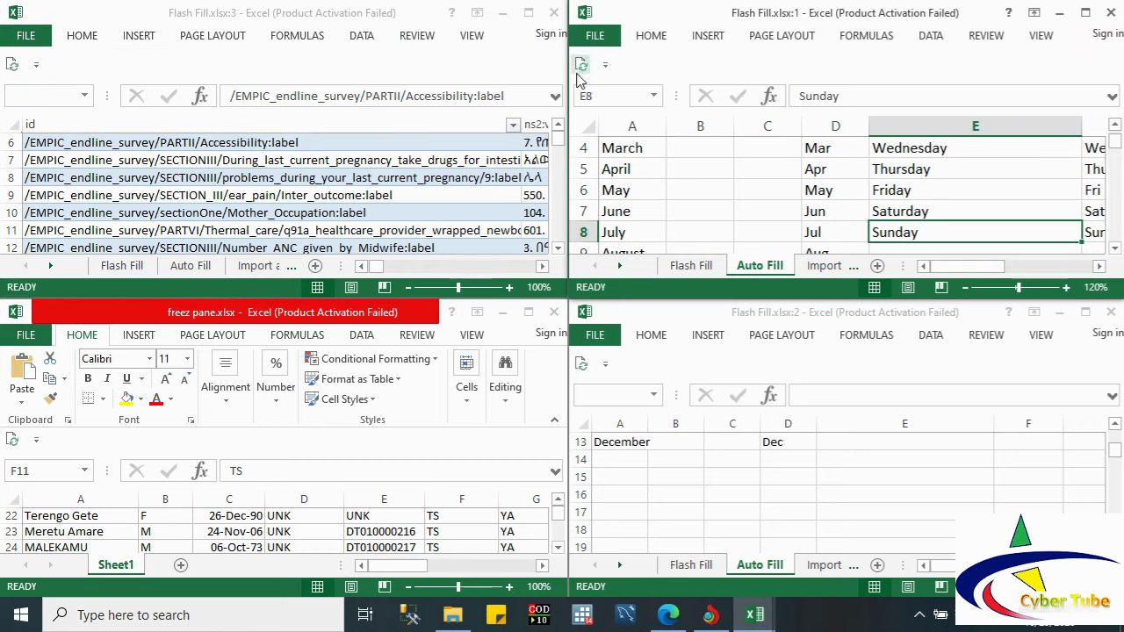
# Step: Back in Flash Fill.xlsx:3, open the Switch Windows list on VIEW and close it again
pyautogui.click(413, 42)
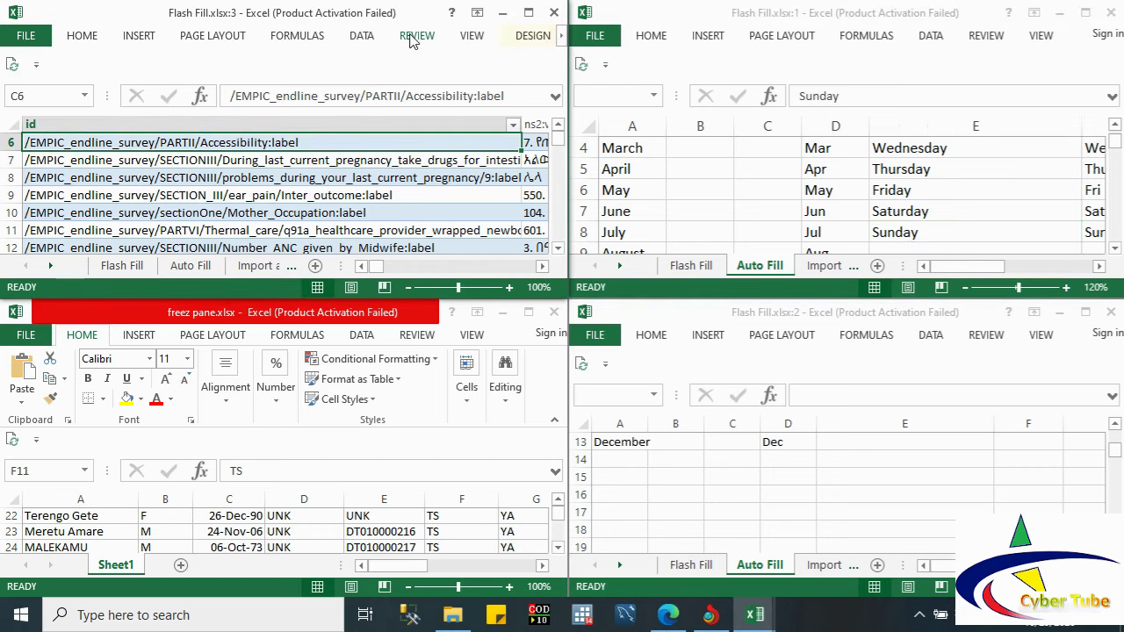
pyautogui.click(416, 38)
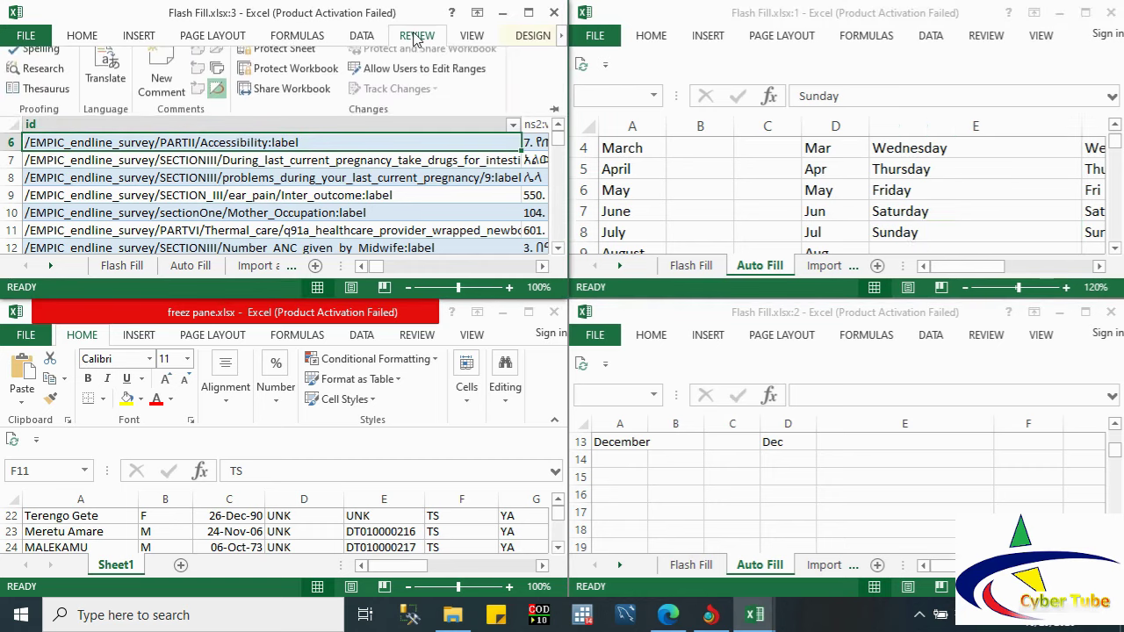
pyautogui.click(466, 42)
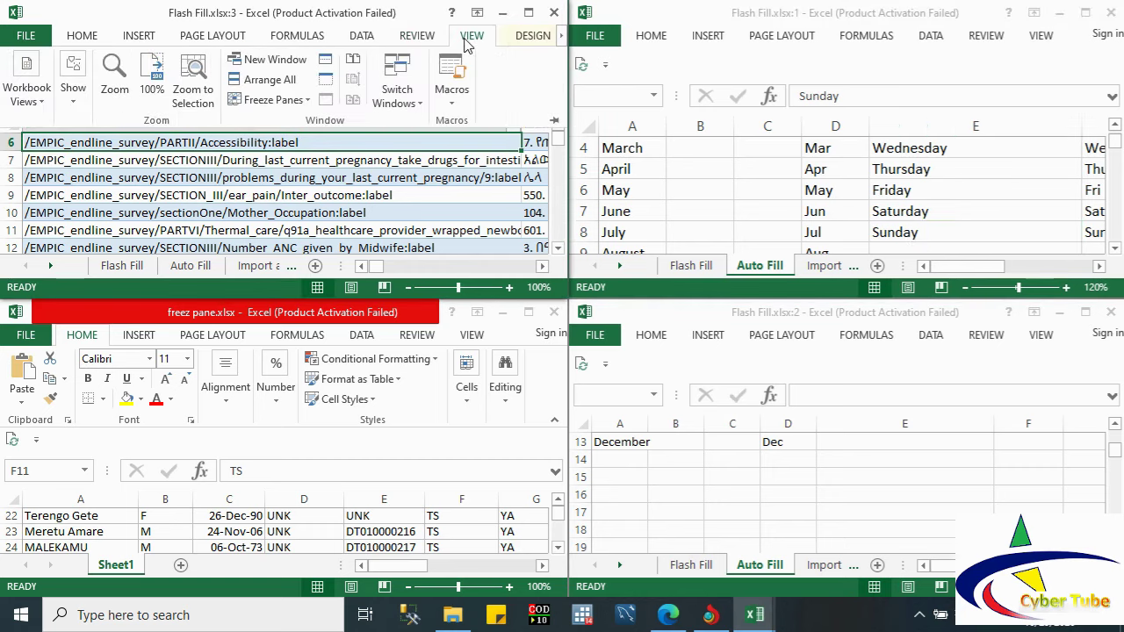
pyautogui.click(394, 77)
pyautogui.click(397, 72)
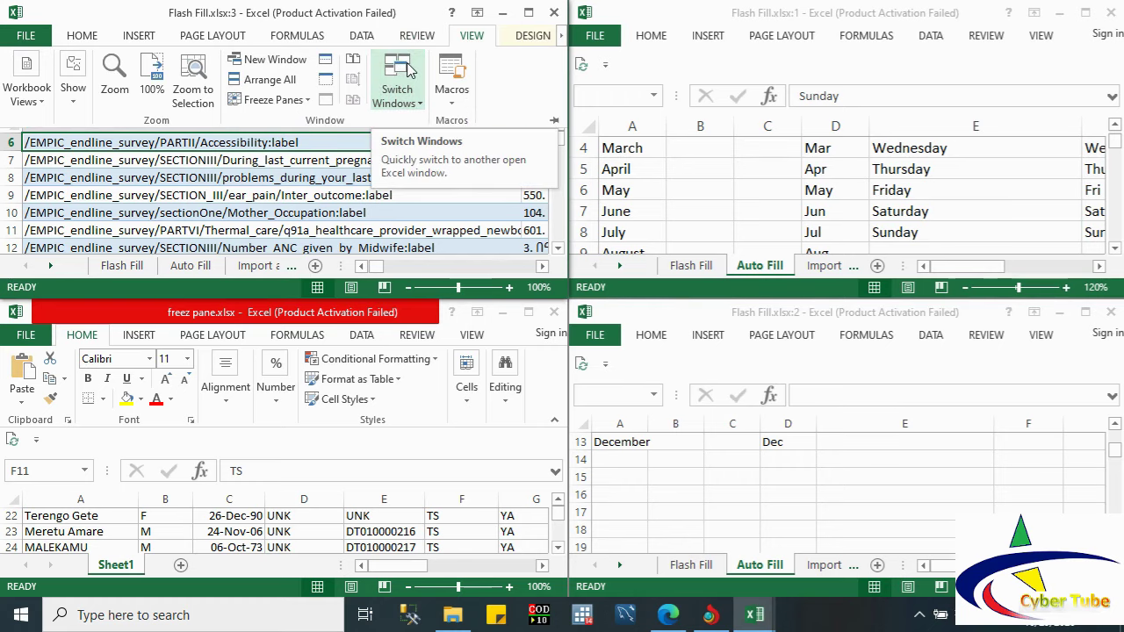
# Step: Maximize Flash Fill.xlsx:3 and arrange all windows Horizontal
pyautogui.click(528, 13)
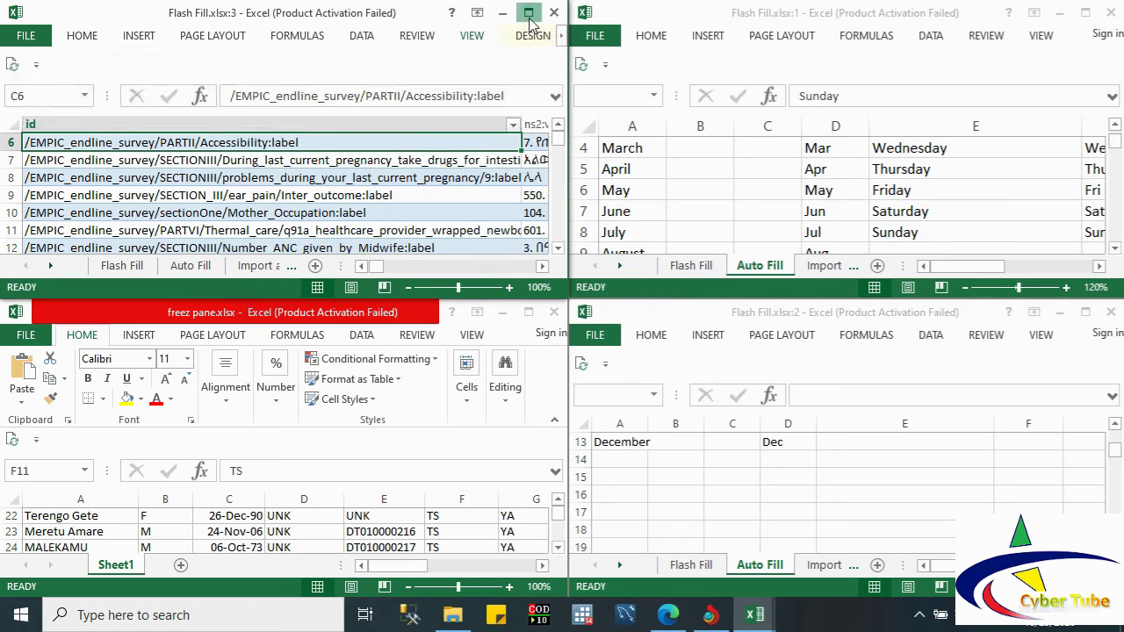
pyautogui.click(472, 35)
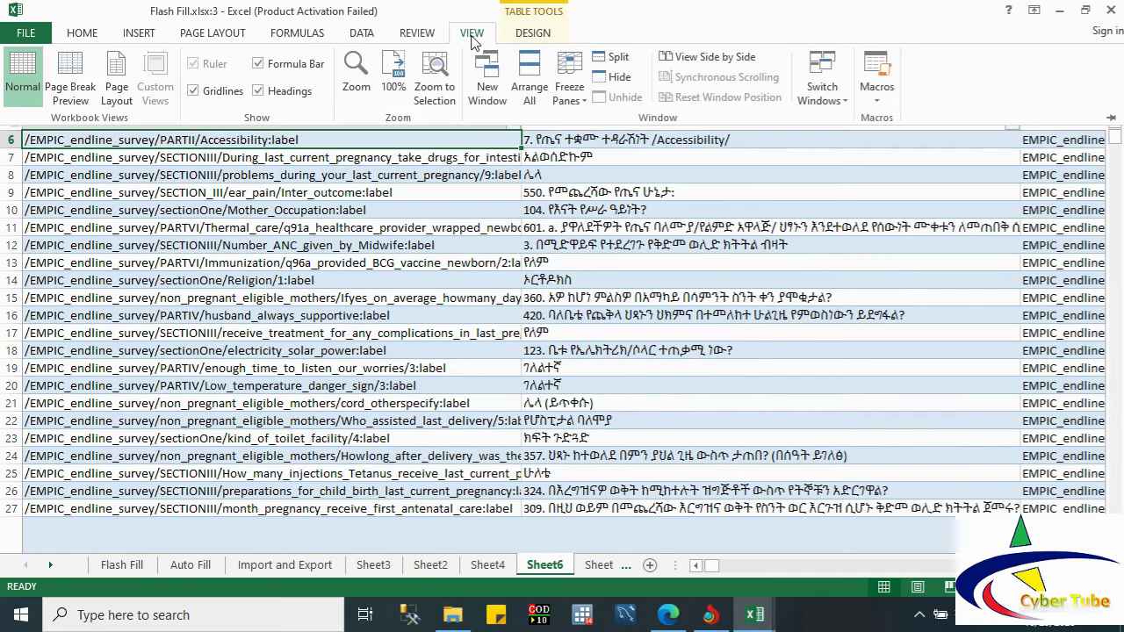
pyautogui.click(528, 80)
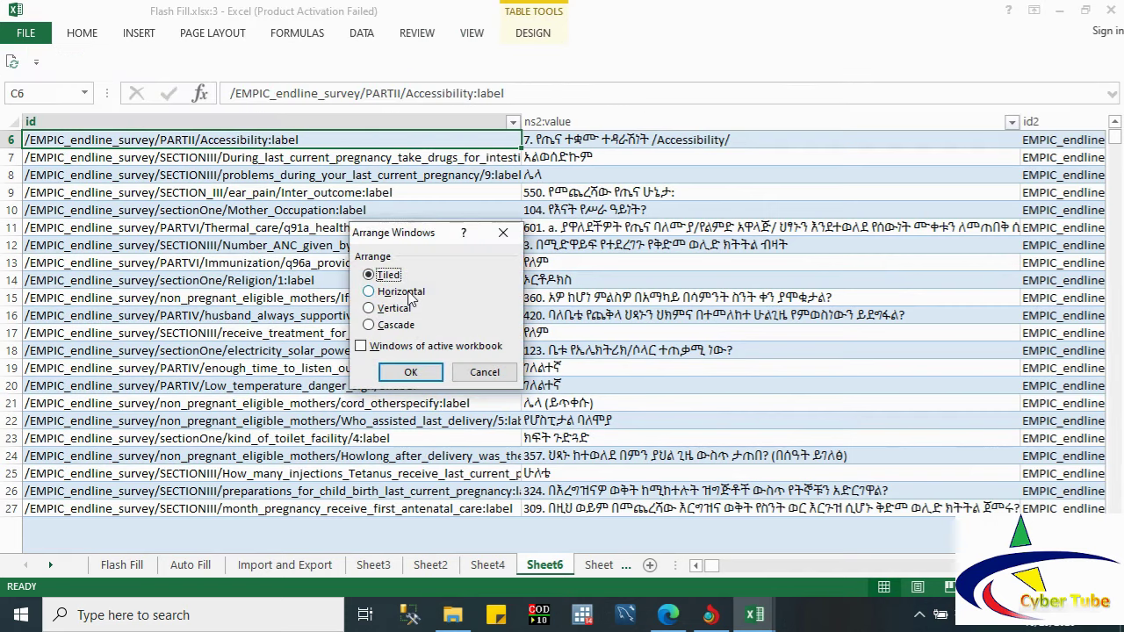
pyautogui.click(411, 293)
pyautogui.click(411, 372)
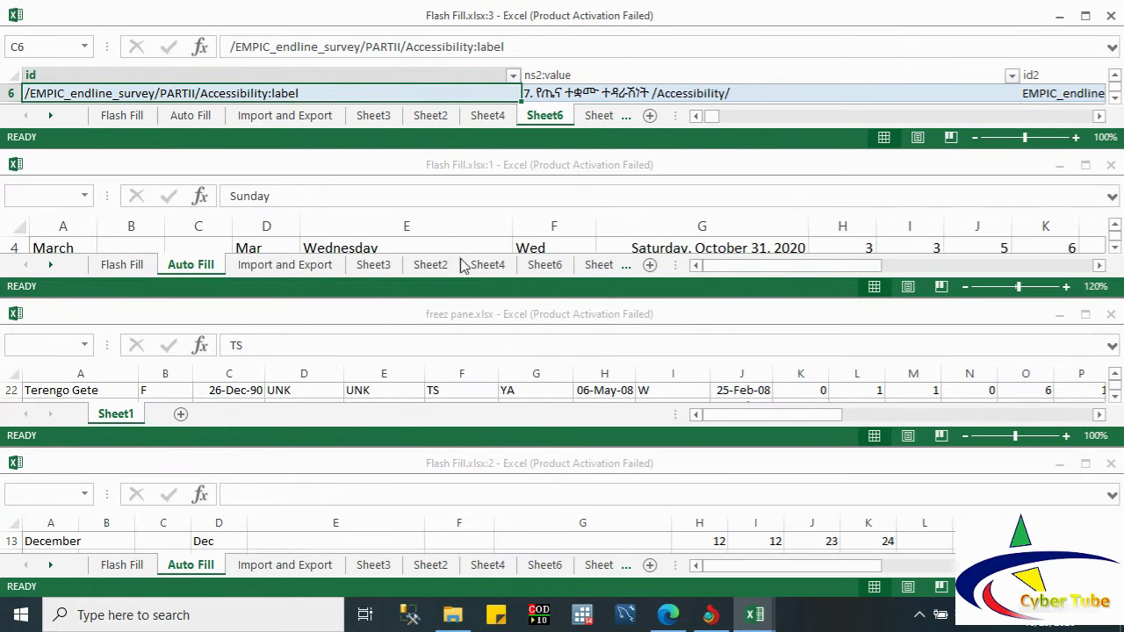
# Step: Activate Flash Fill.xlsx:1, then Flash Fill.xlsx:3, then Flash Fill.xlsx:1 again
pyautogui.click(397, 295)
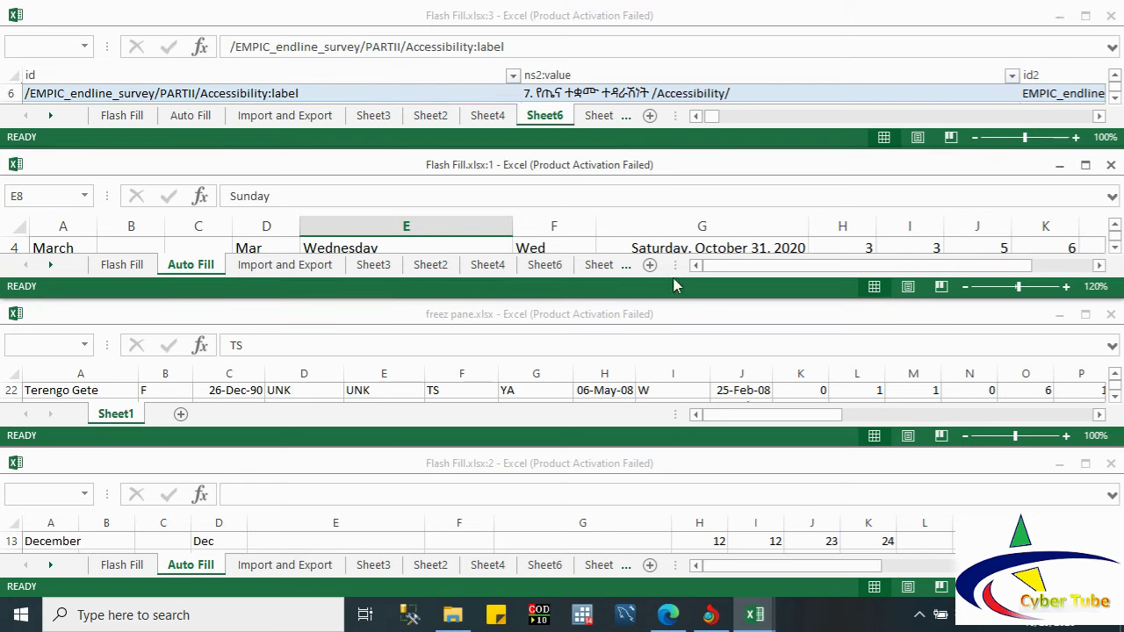
pyautogui.click(823, 140)
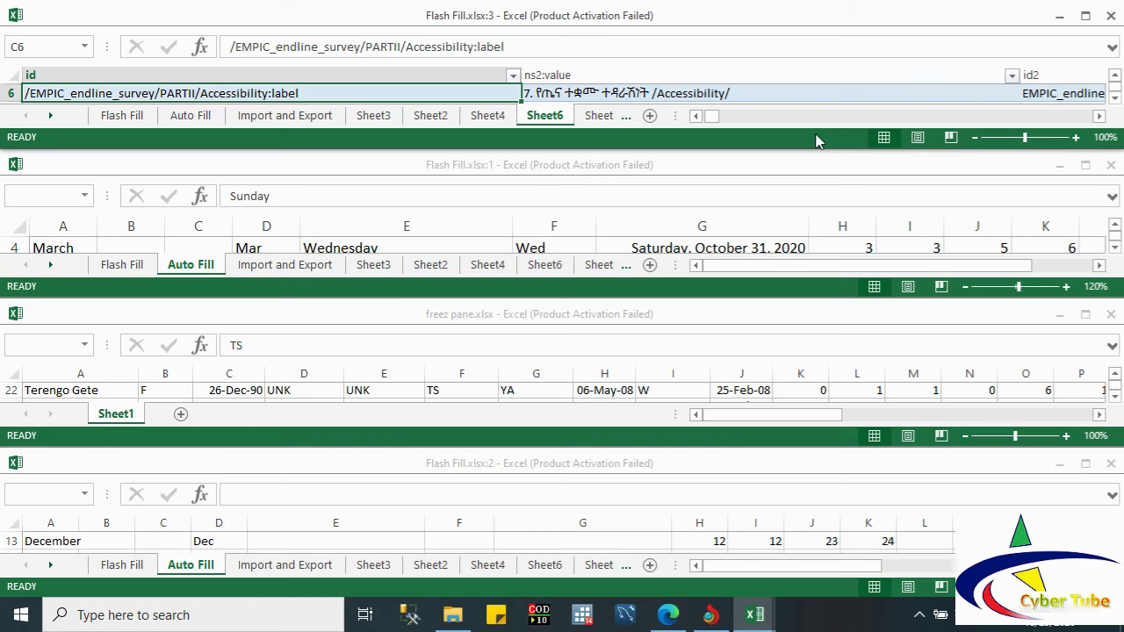
pyautogui.click(238, 292)
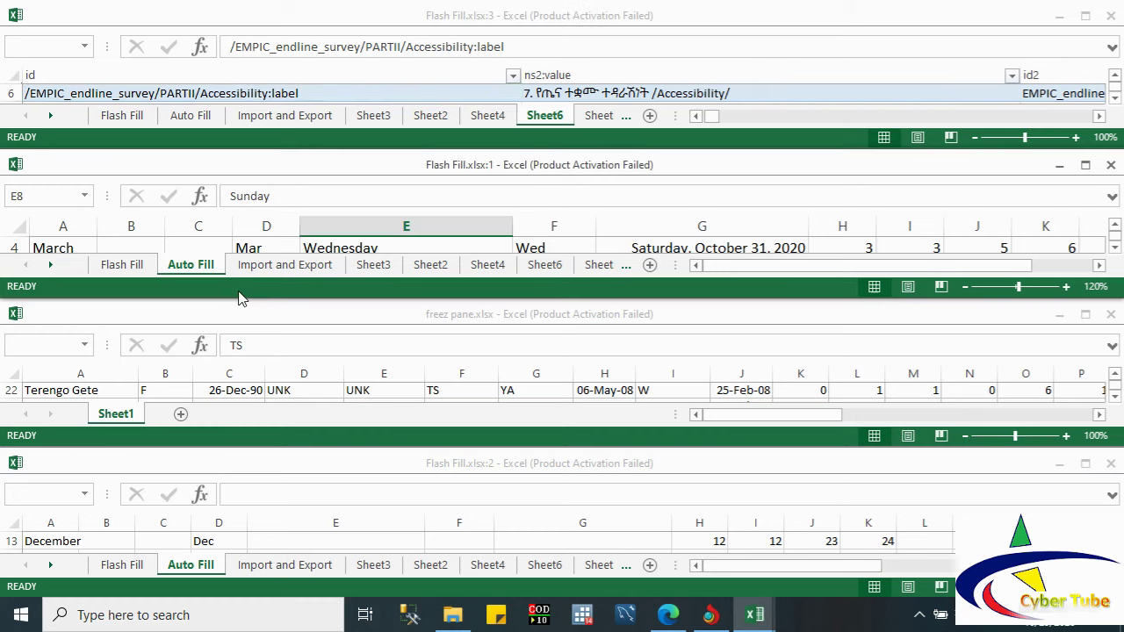
# Step: Maximize Flash Fill.xlsx:1 and arrange all four windows Vertical via Arrange All
pyautogui.click(325, 144)
pyautogui.doubleClick(294, 167)
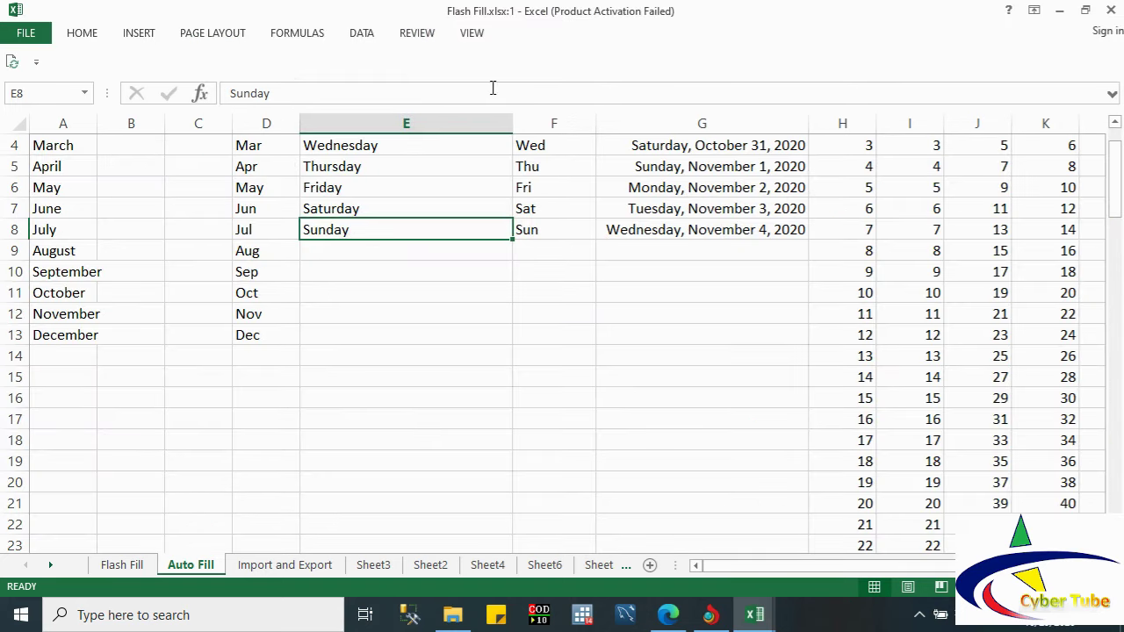
pyautogui.click(400, 35)
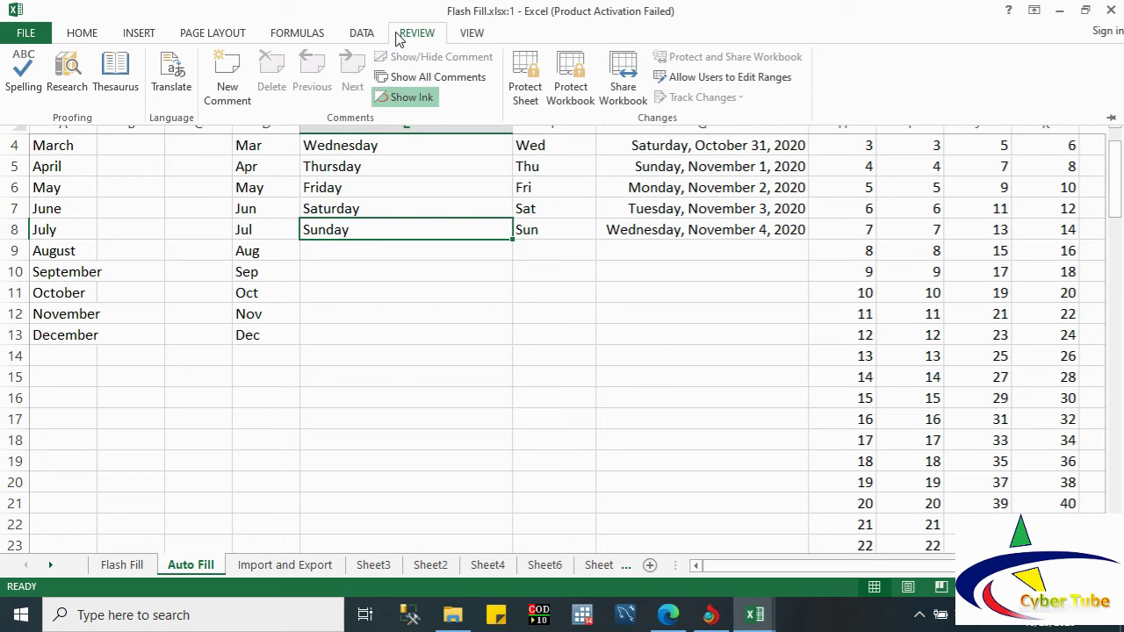
pyautogui.click(471, 37)
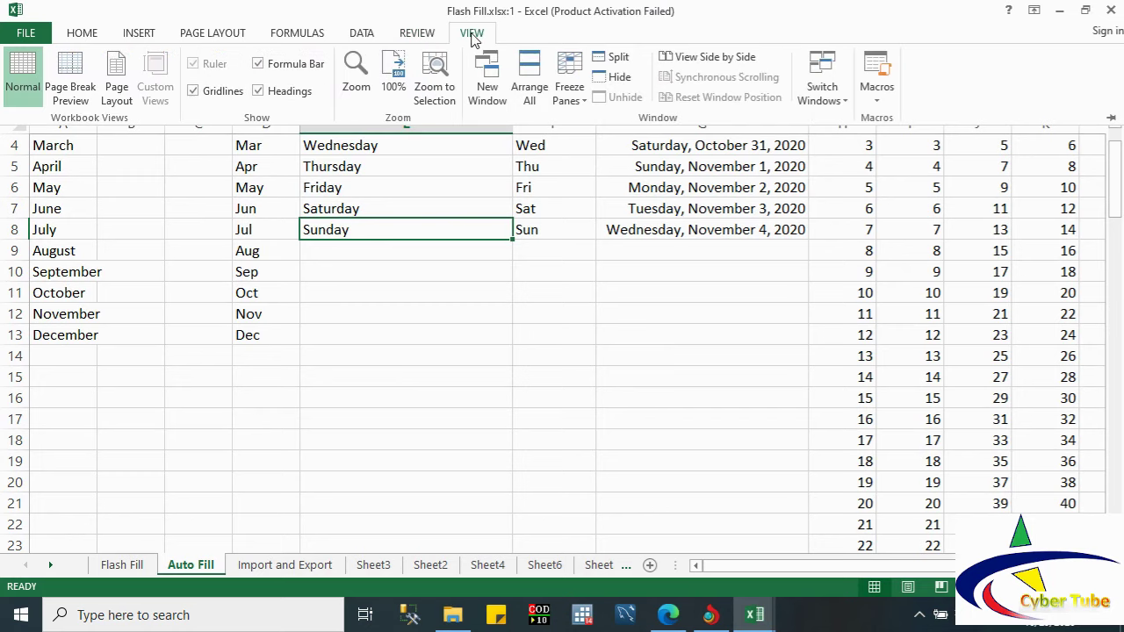
pyautogui.click(529, 87)
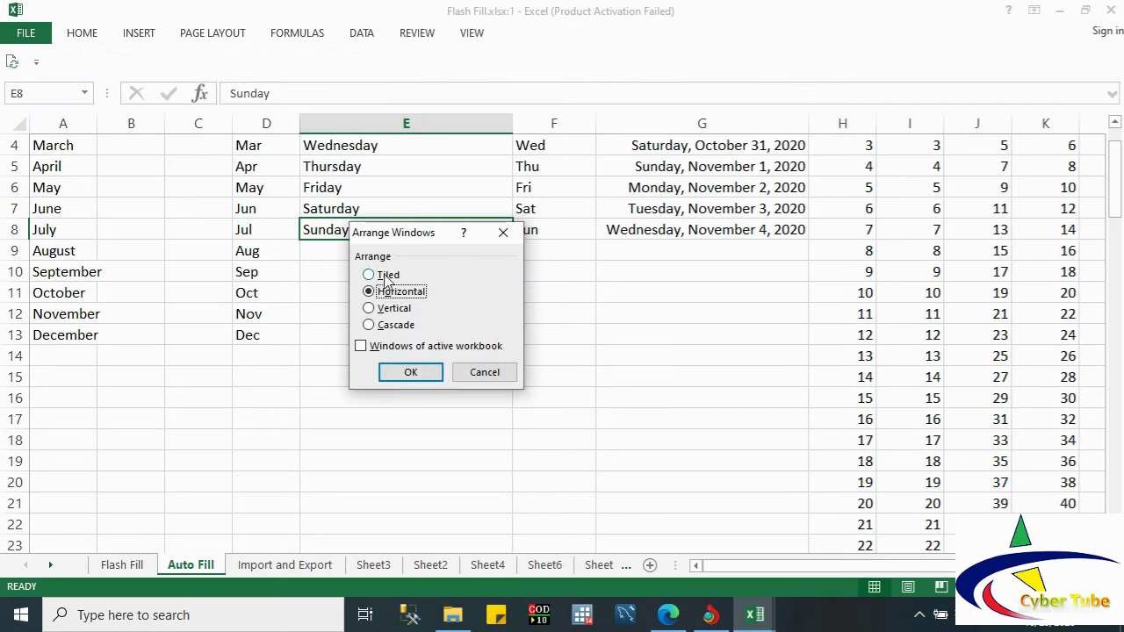
pyautogui.click(386, 309)
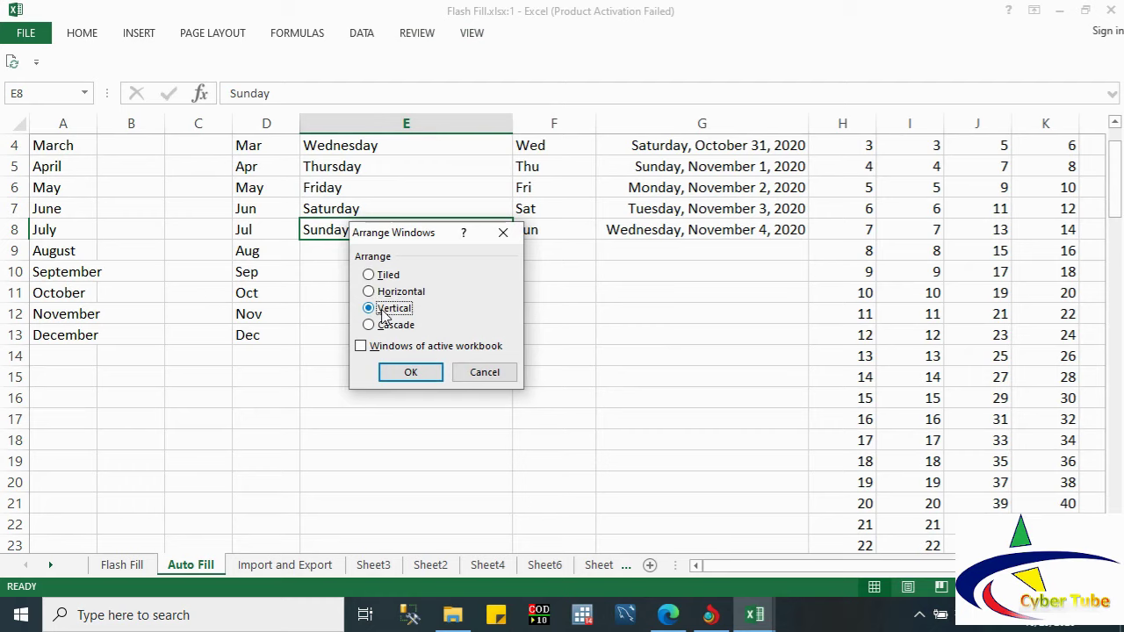
pyautogui.click(410, 373)
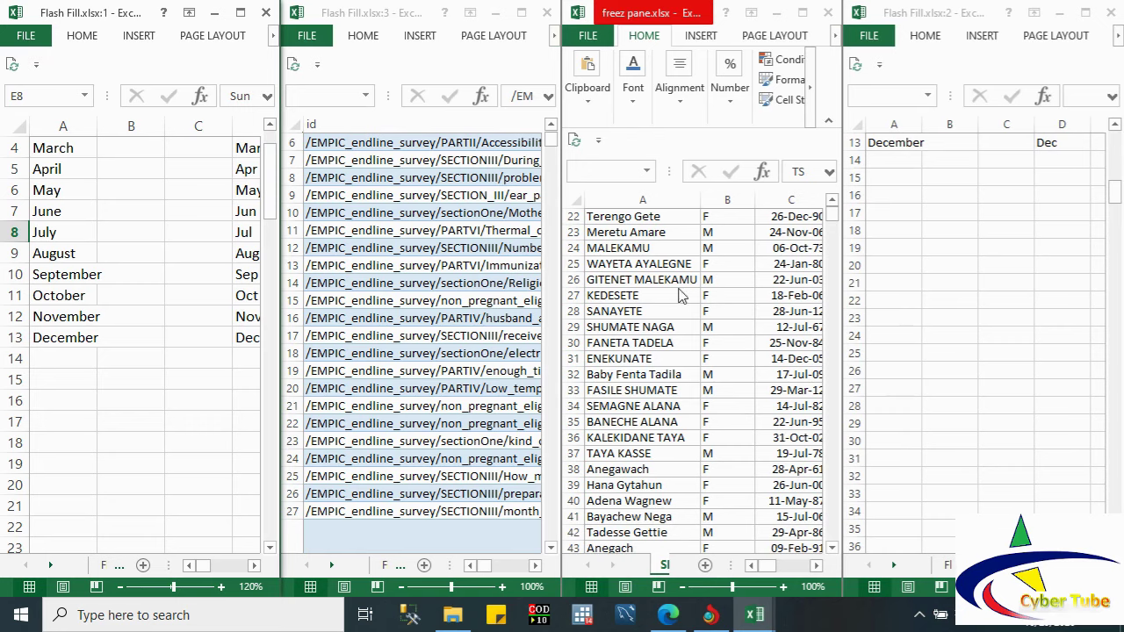
# Step: Maximize Flash Fill.xlsx:3 and arrange all windows in Cascade
pyautogui.click(505, 59)
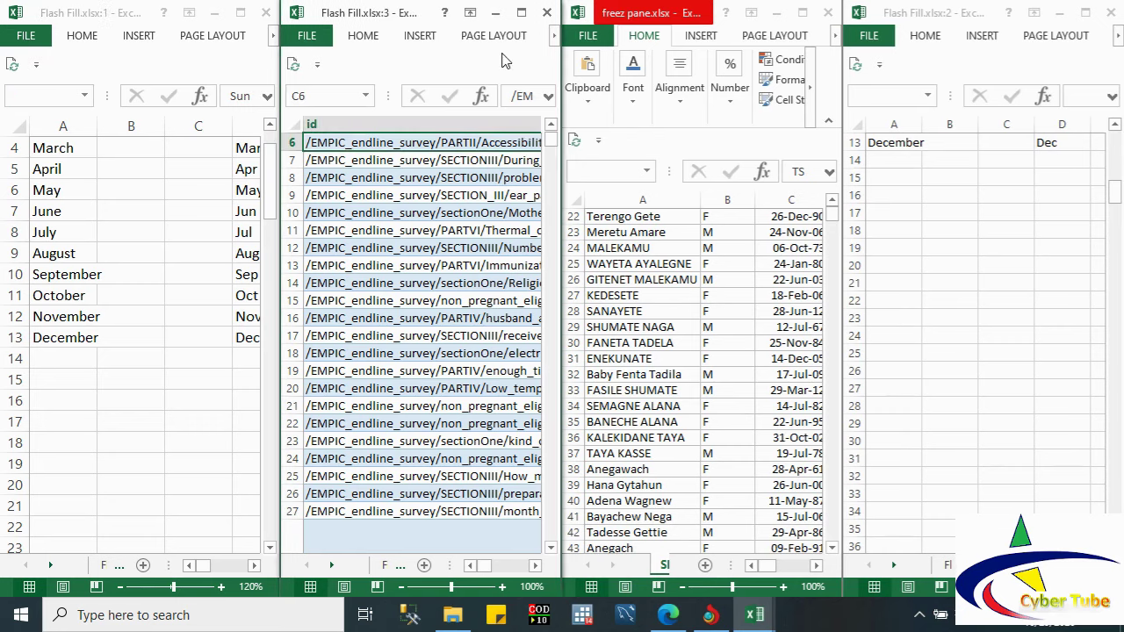
pyautogui.click(521, 12)
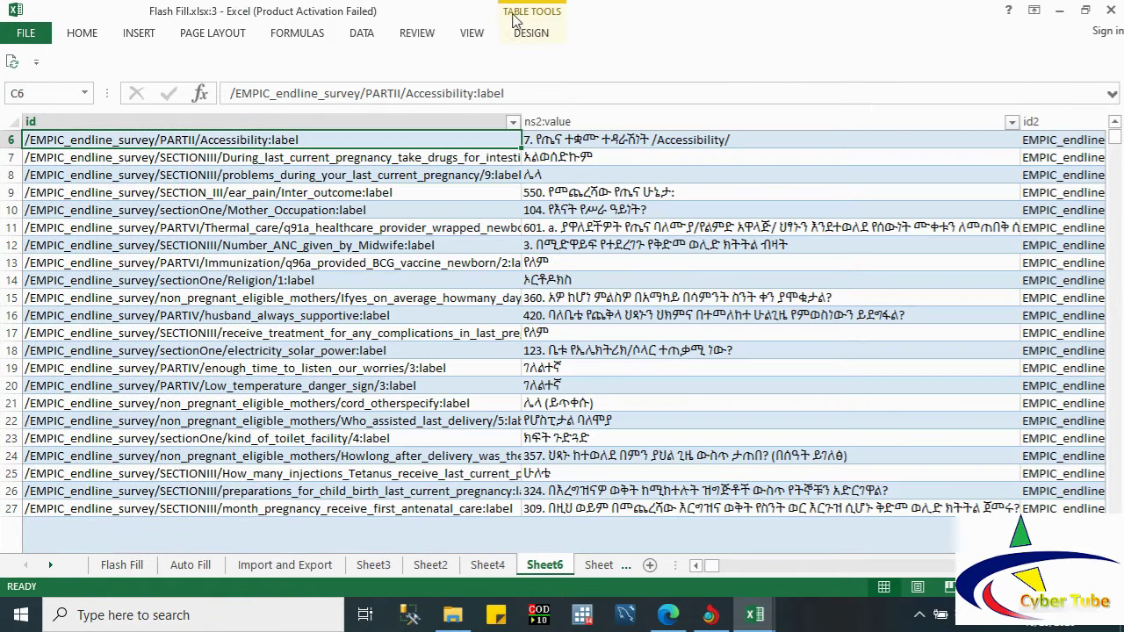
pyautogui.click(474, 37)
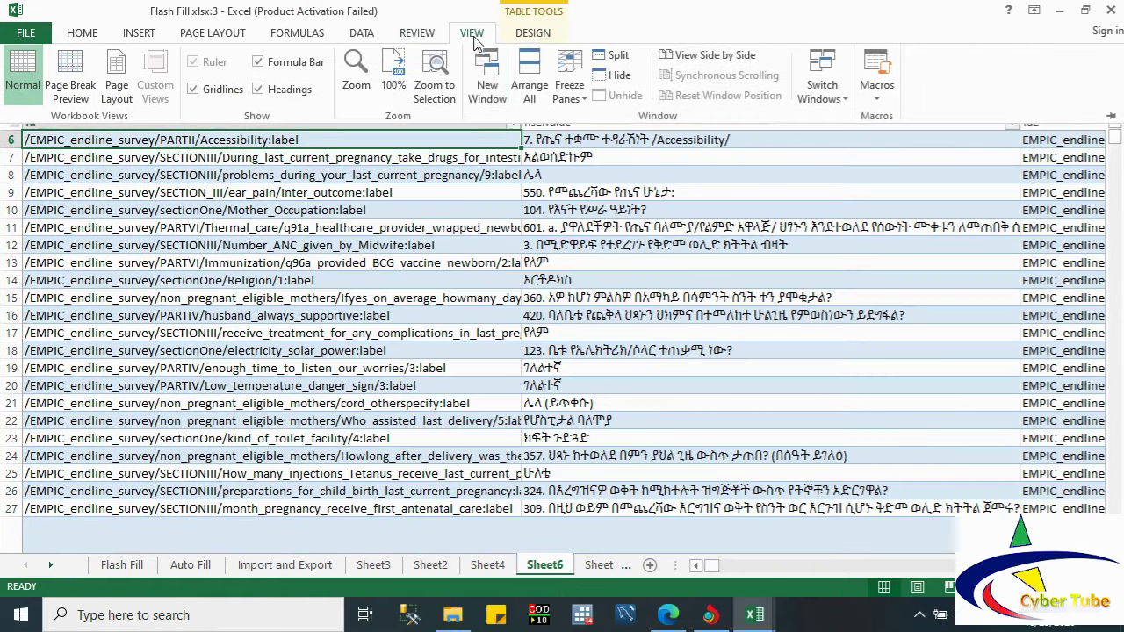
pyautogui.click(528, 88)
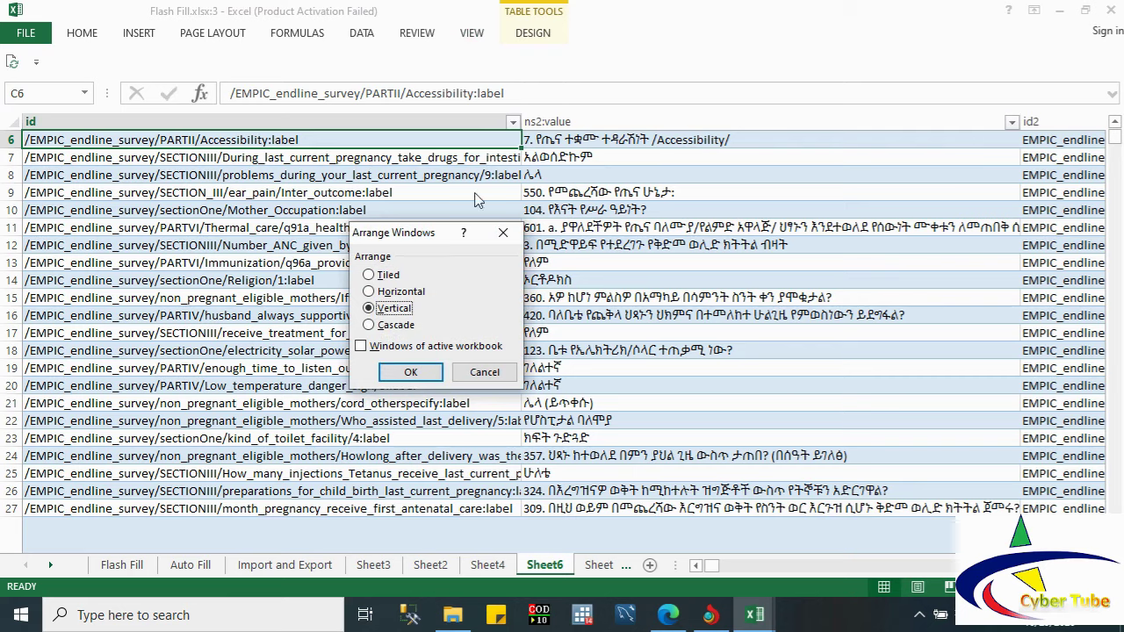
pyautogui.click(396, 325)
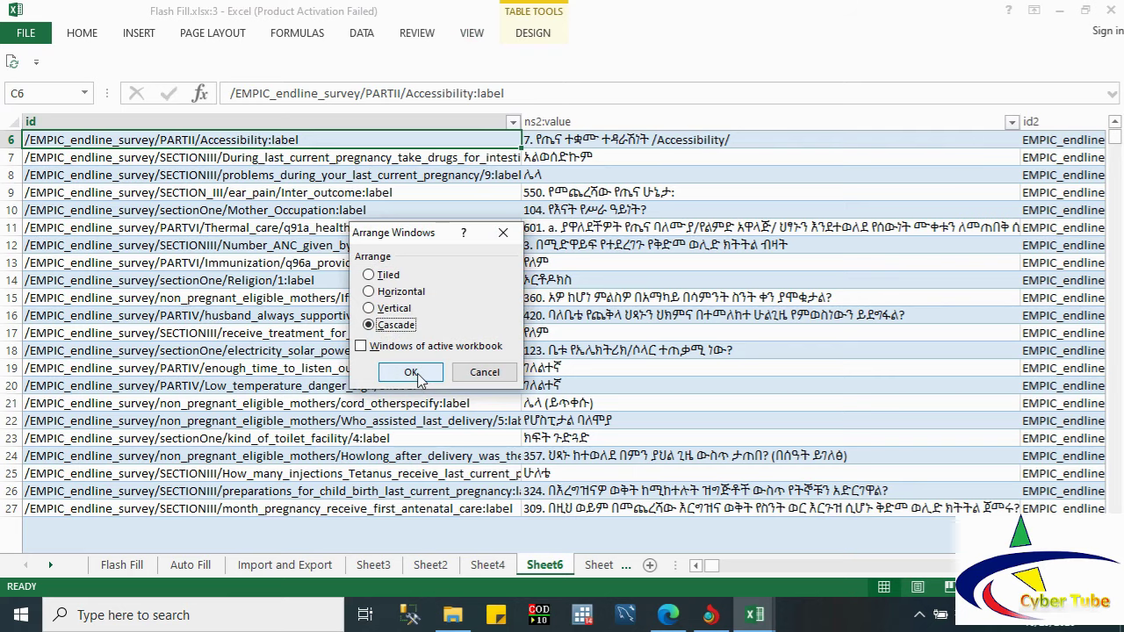
pyautogui.click(412, 373)
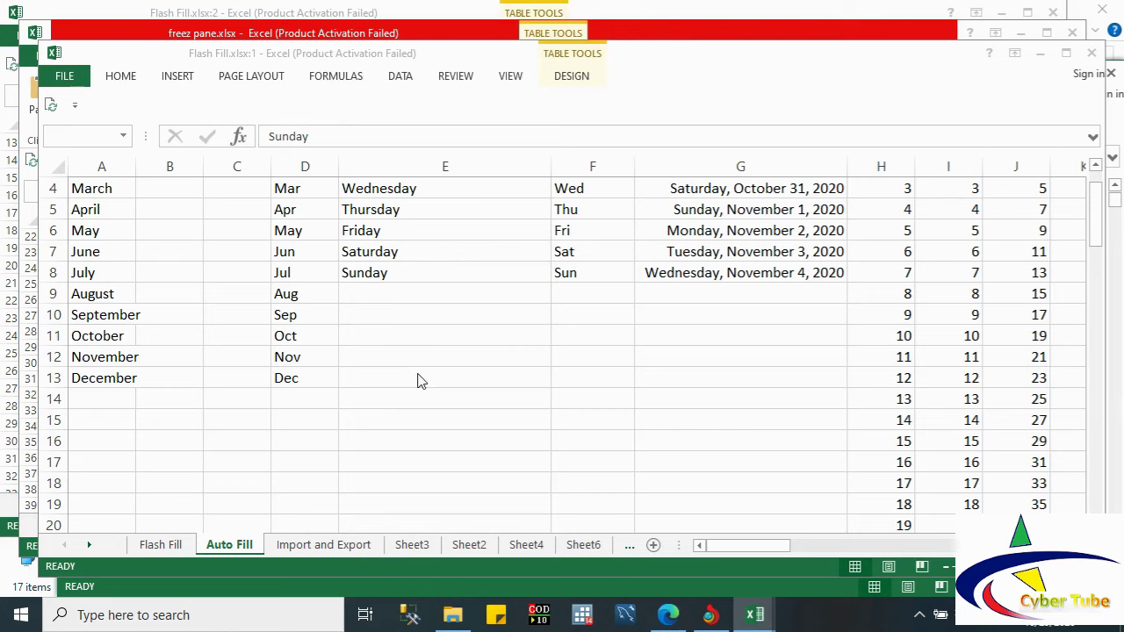
# Step: Bring freez pane.xlsx, Flash Fill.xlsx:2, Flash Fill.xlsx:1, then Flash Fill.xlsx:3 to the front
pyautogui.click(107, 33)
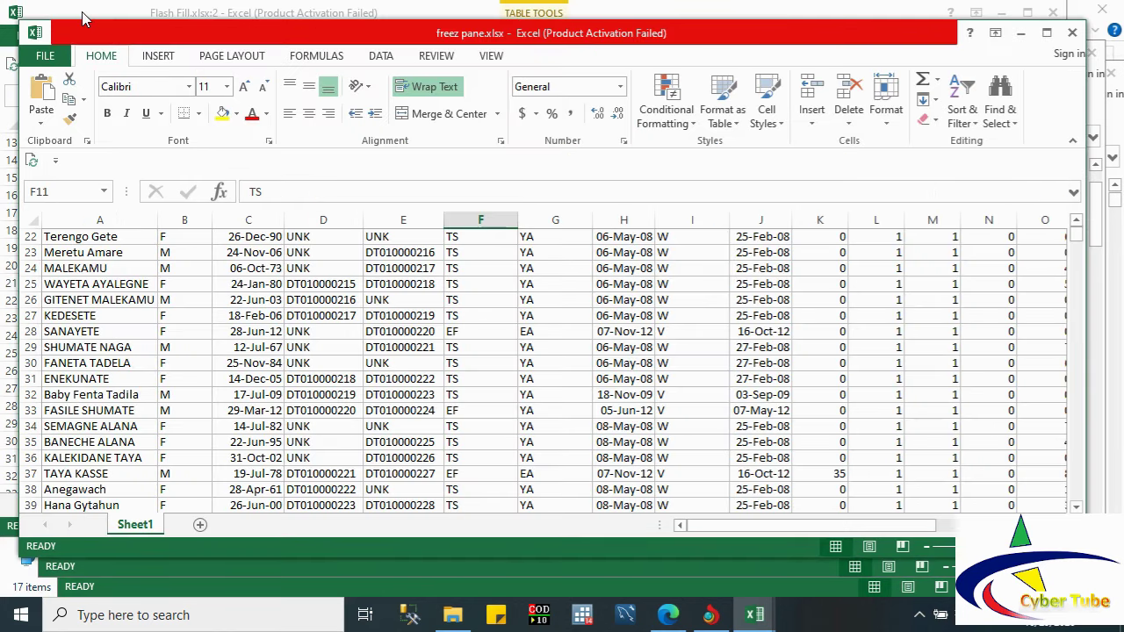
pyautogui.click(79, 12)
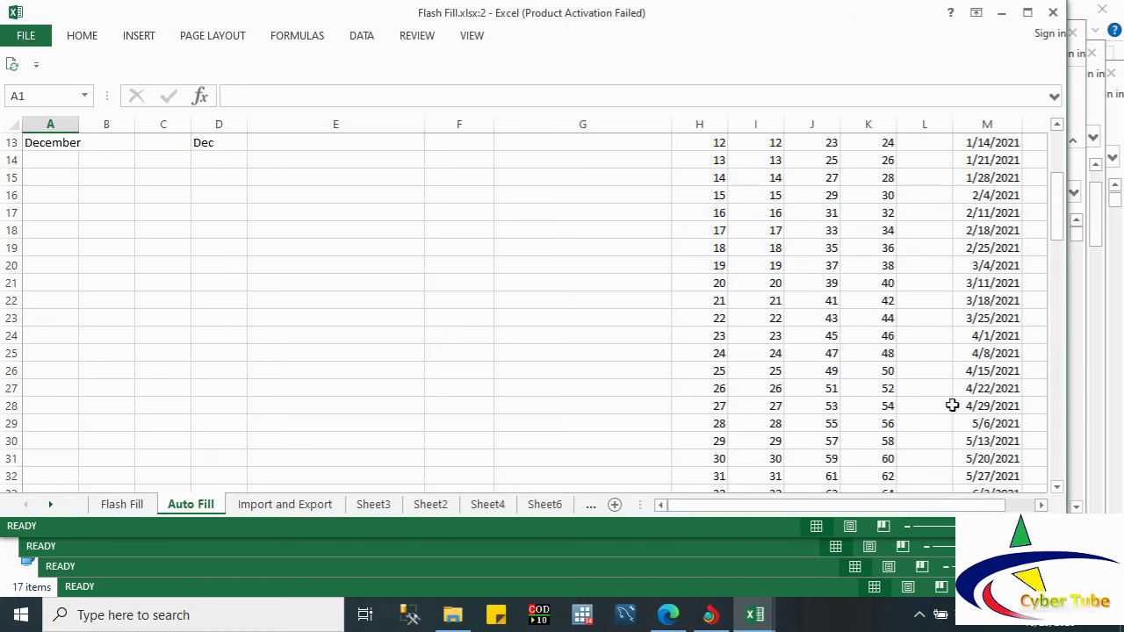
pyautogui.click(1078, 442)
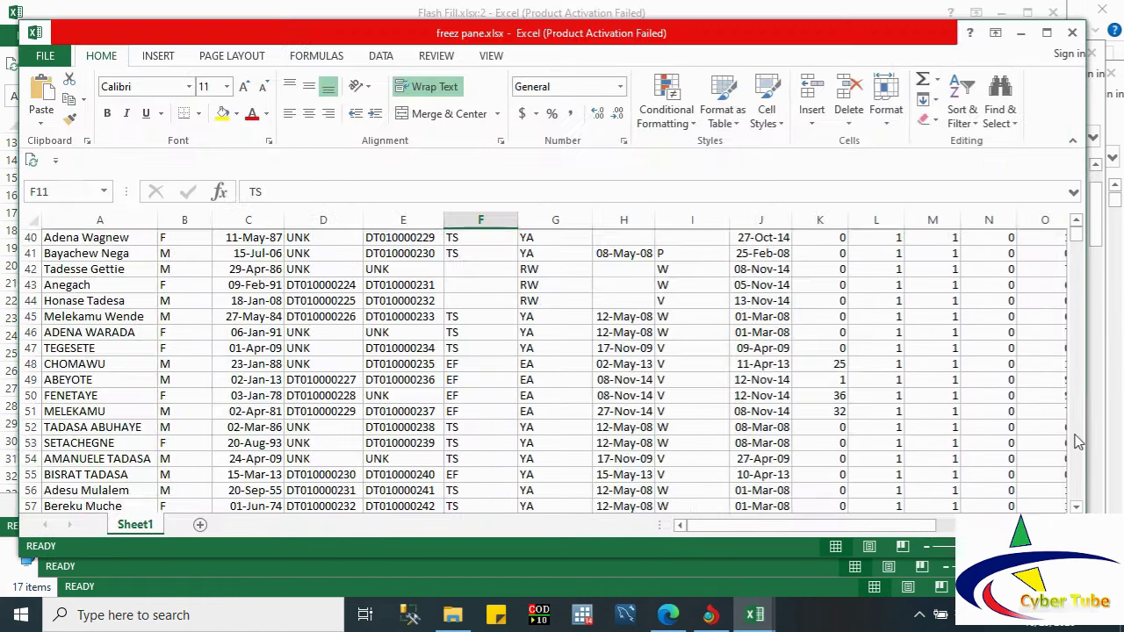
pyautogui.click(1099, 449)
pyautogui.click(1120, 455)
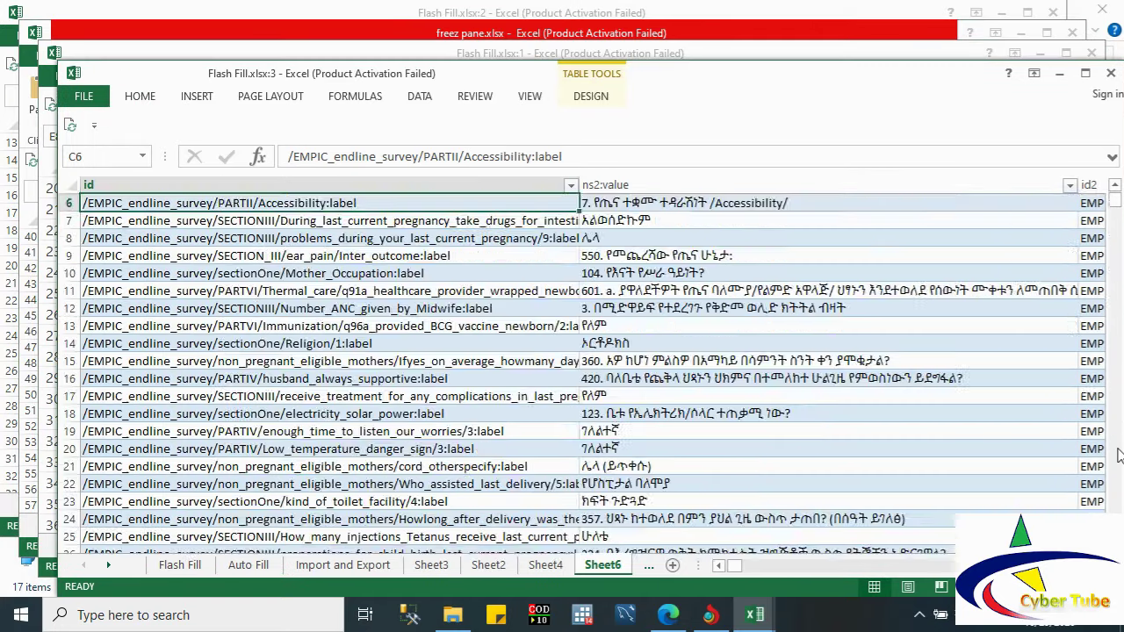